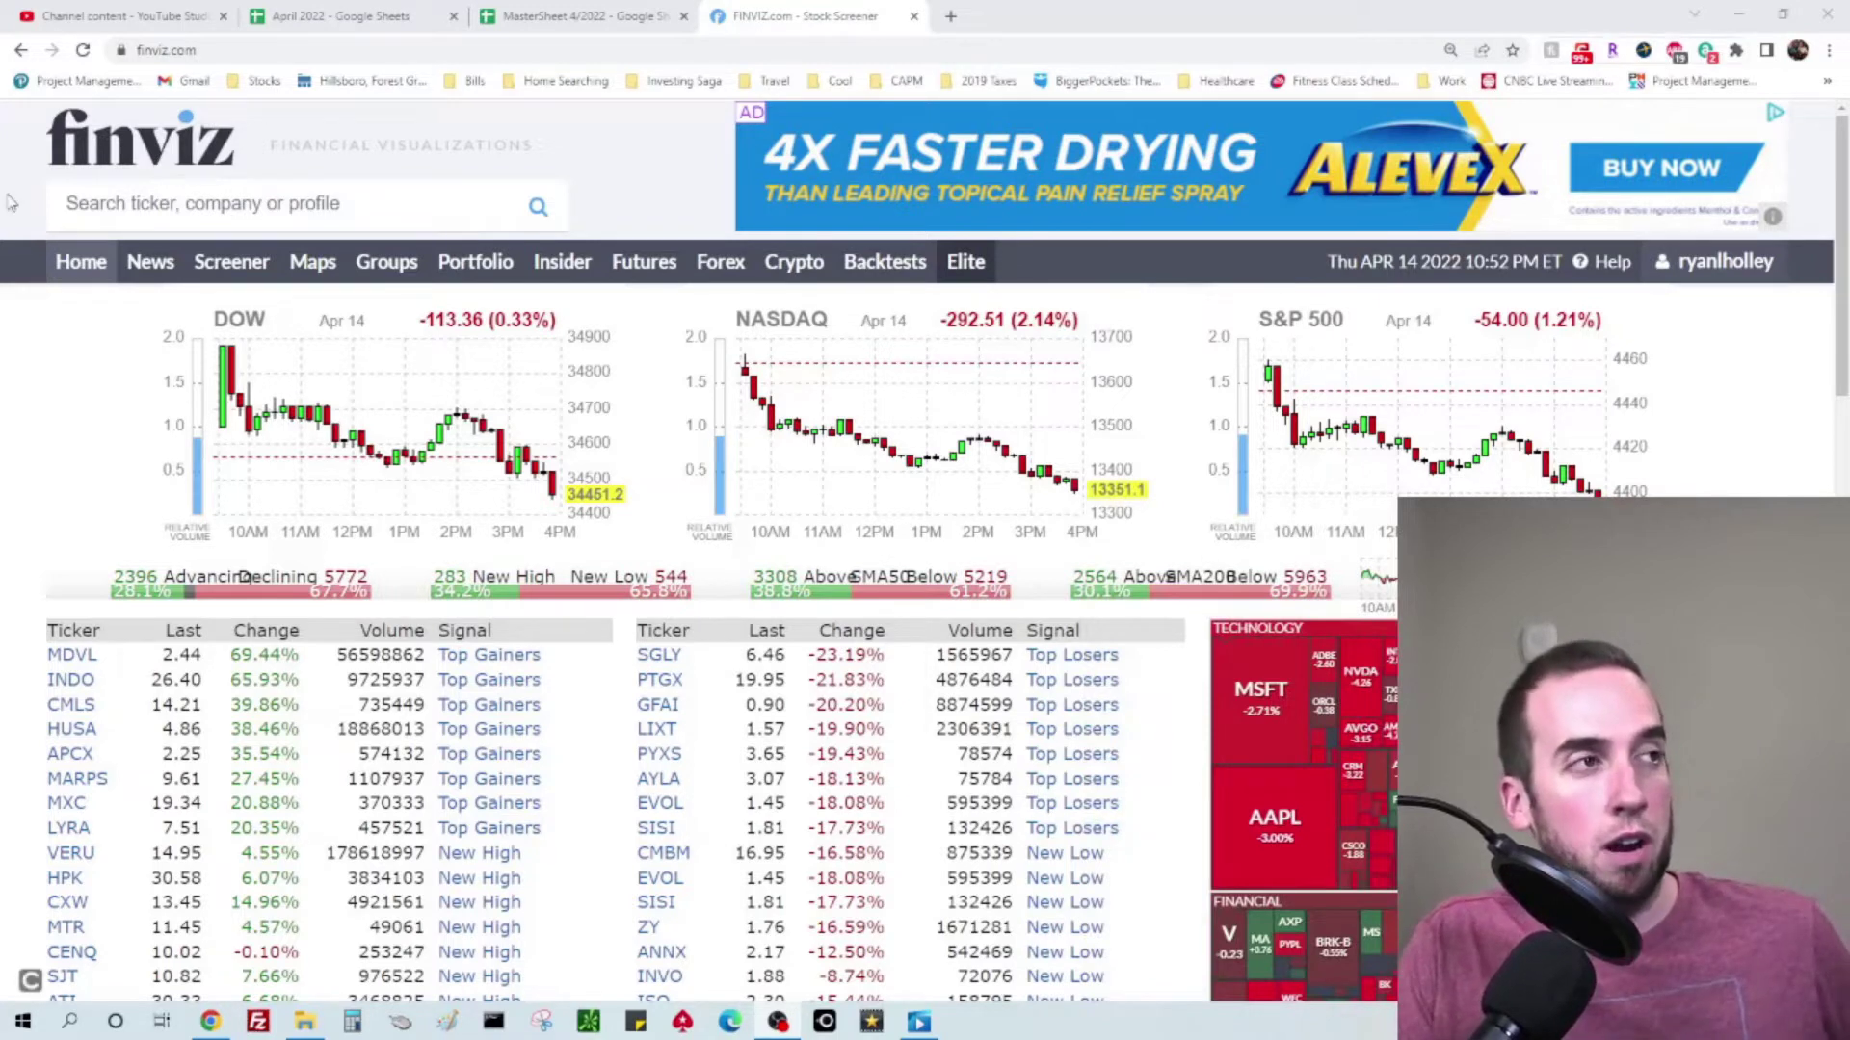
- Open the Finviz stock screener and switch to the April 2022 spreadsheet
{"action": "left_click", "coordinate": [248, 272]}
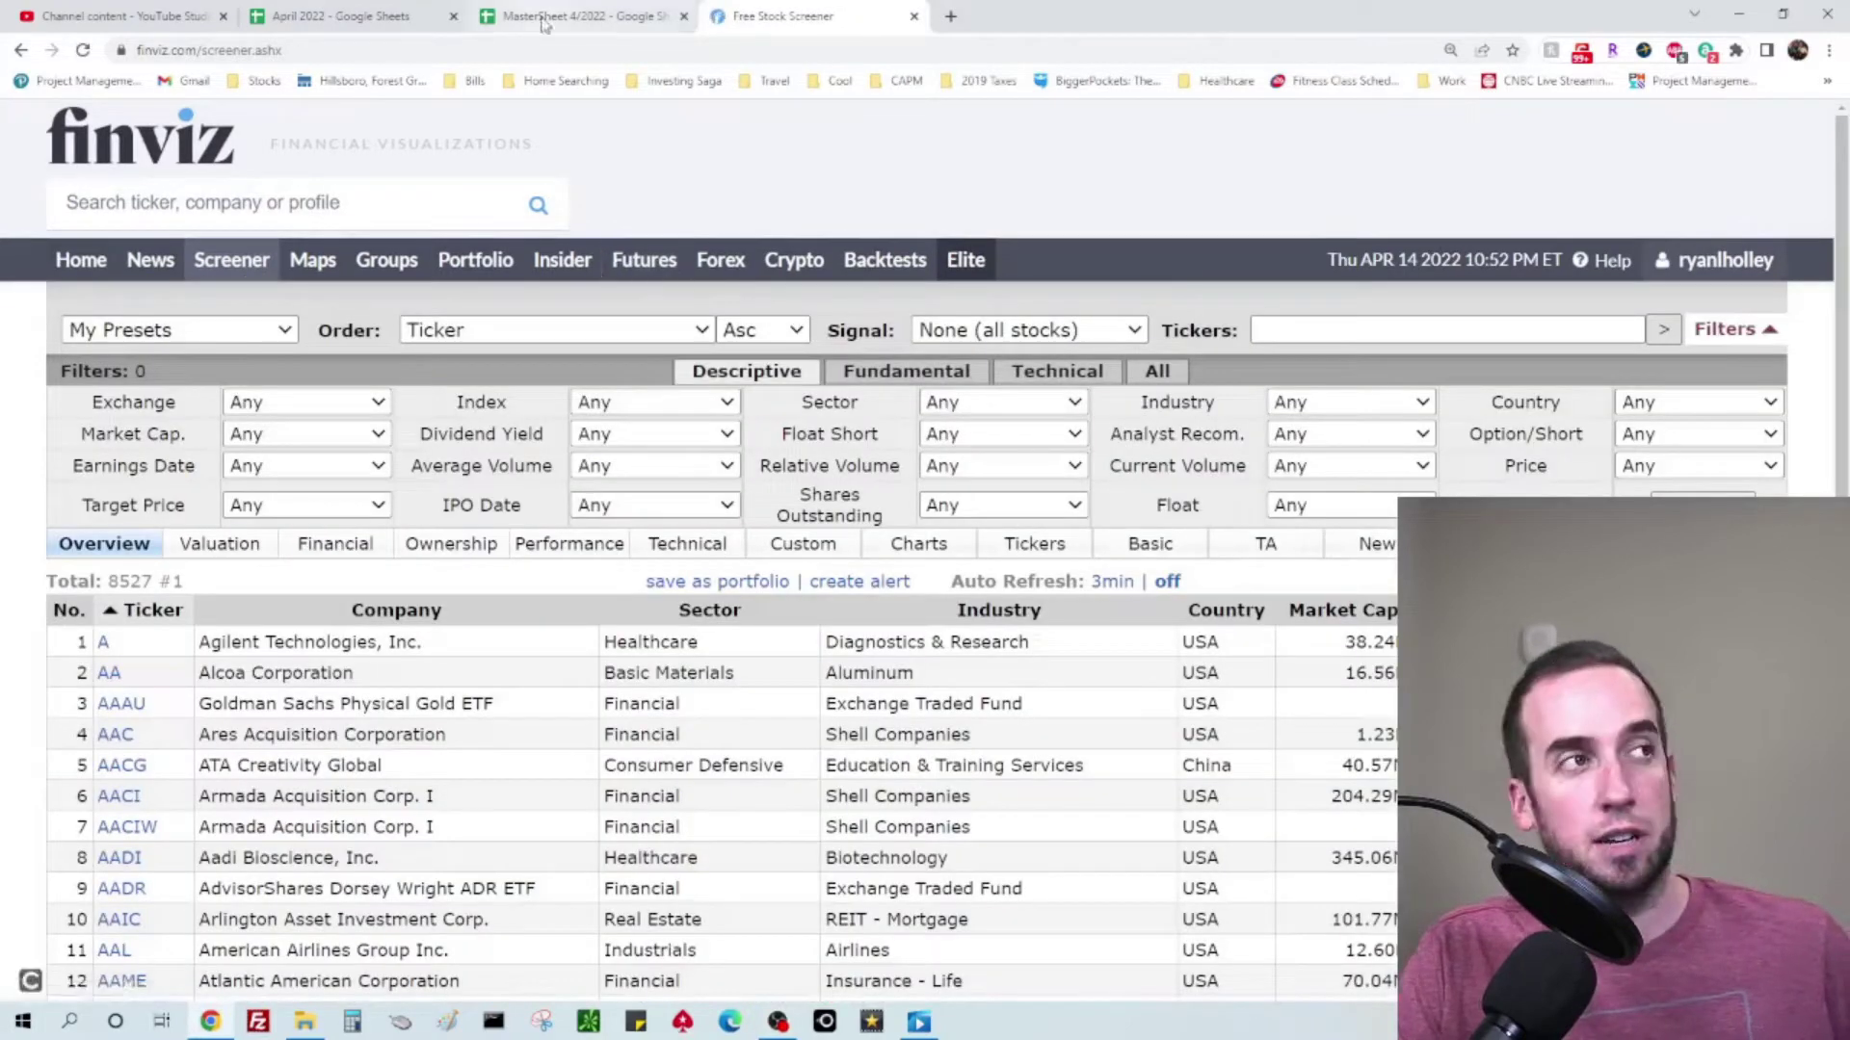
{"action": "left_click", "coordinate": [424, 16]}
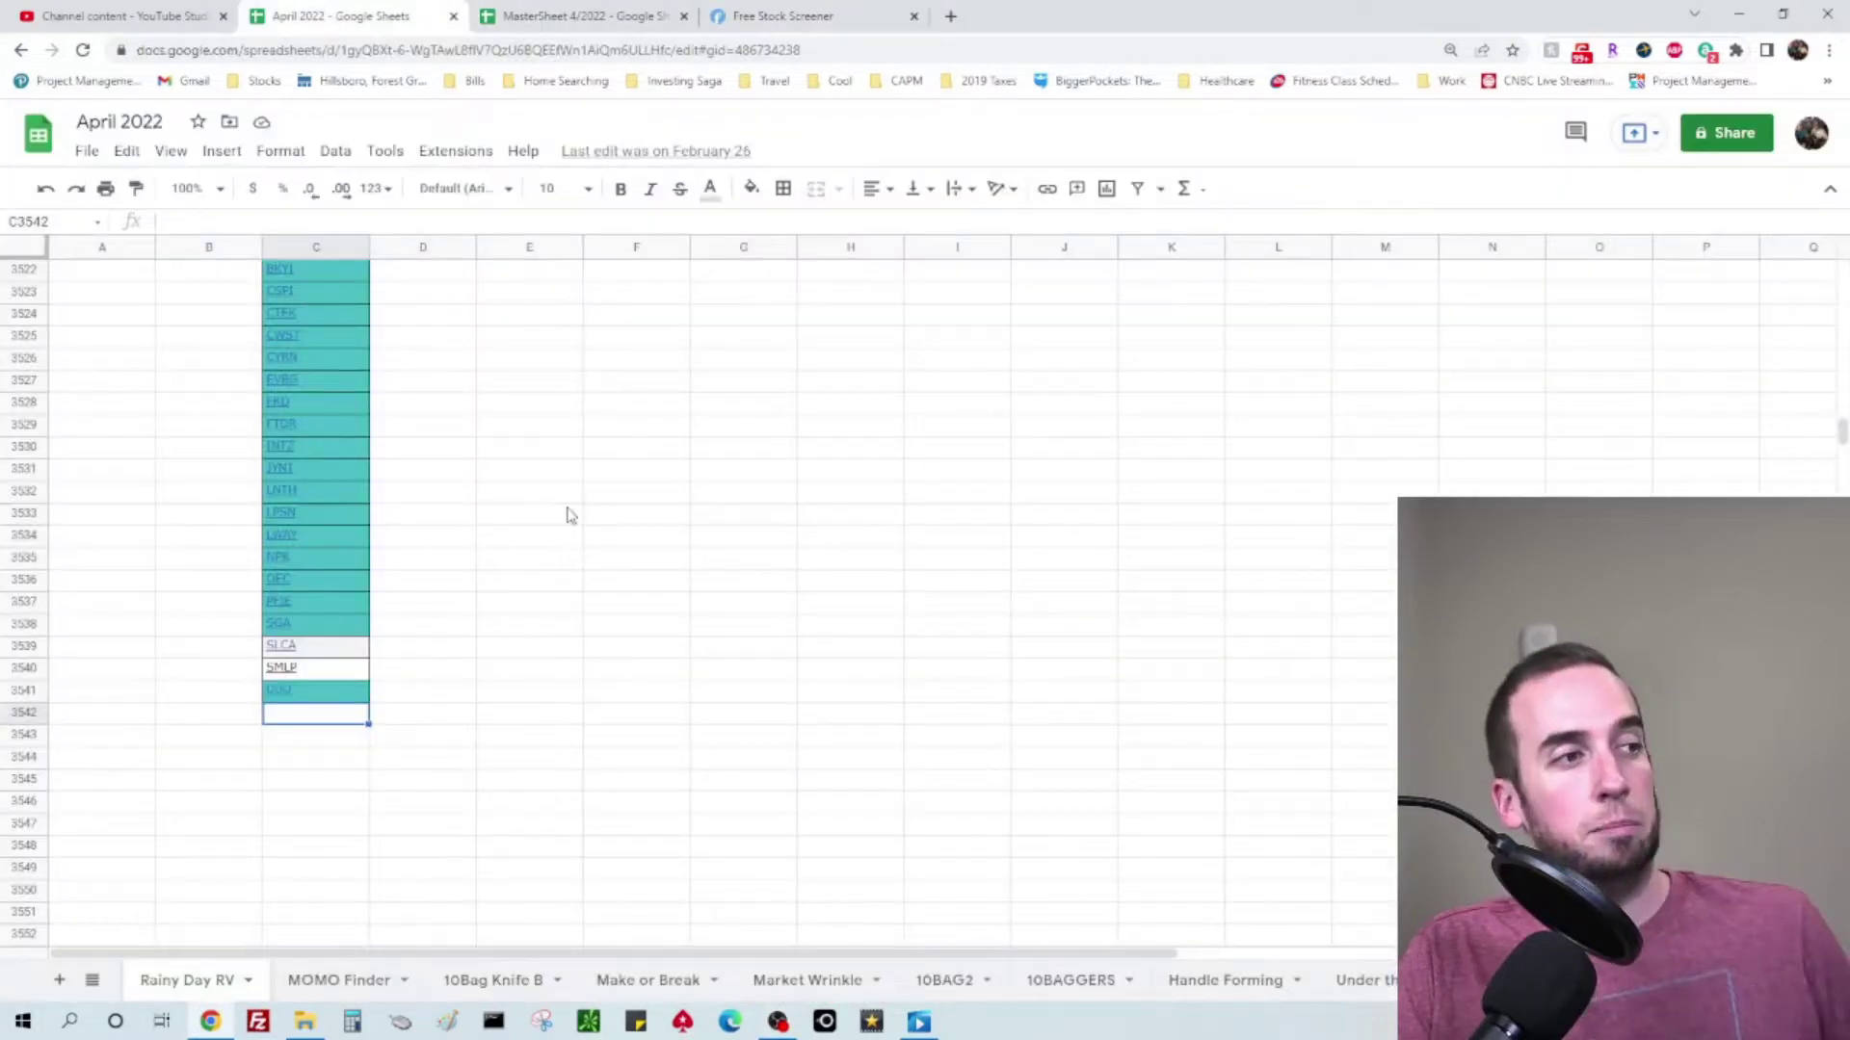
- Review the Rainy Day RV Stonks tickers in column C, up from YMAB, then select Uniques header B1
{"action": "scroll", "coordinate": [597, 534], "scroll_direction": "up", "scroll_amount": 20}
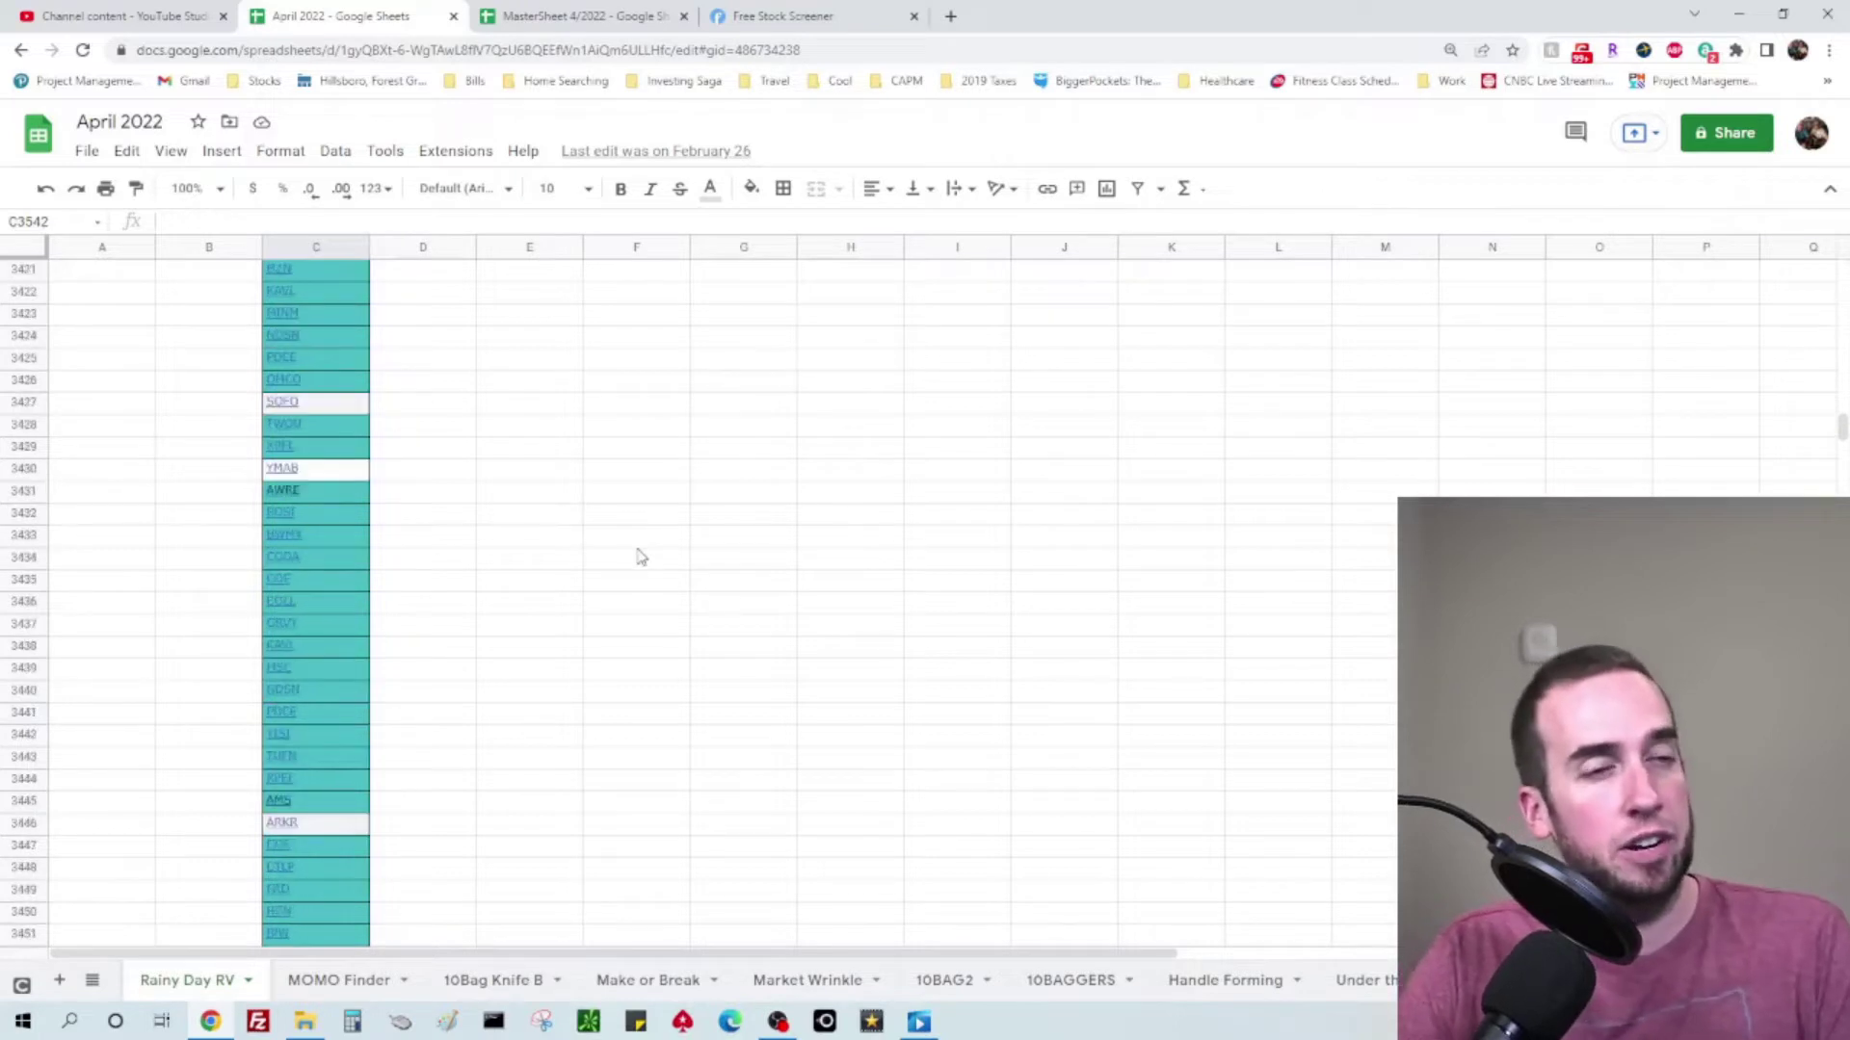
{"action": "scroll", "coordinate": [597, 550], "scroll_direction": "up", "scroll_amount": 1}
{"action": "left_click", "coordinate": [337, 536]}
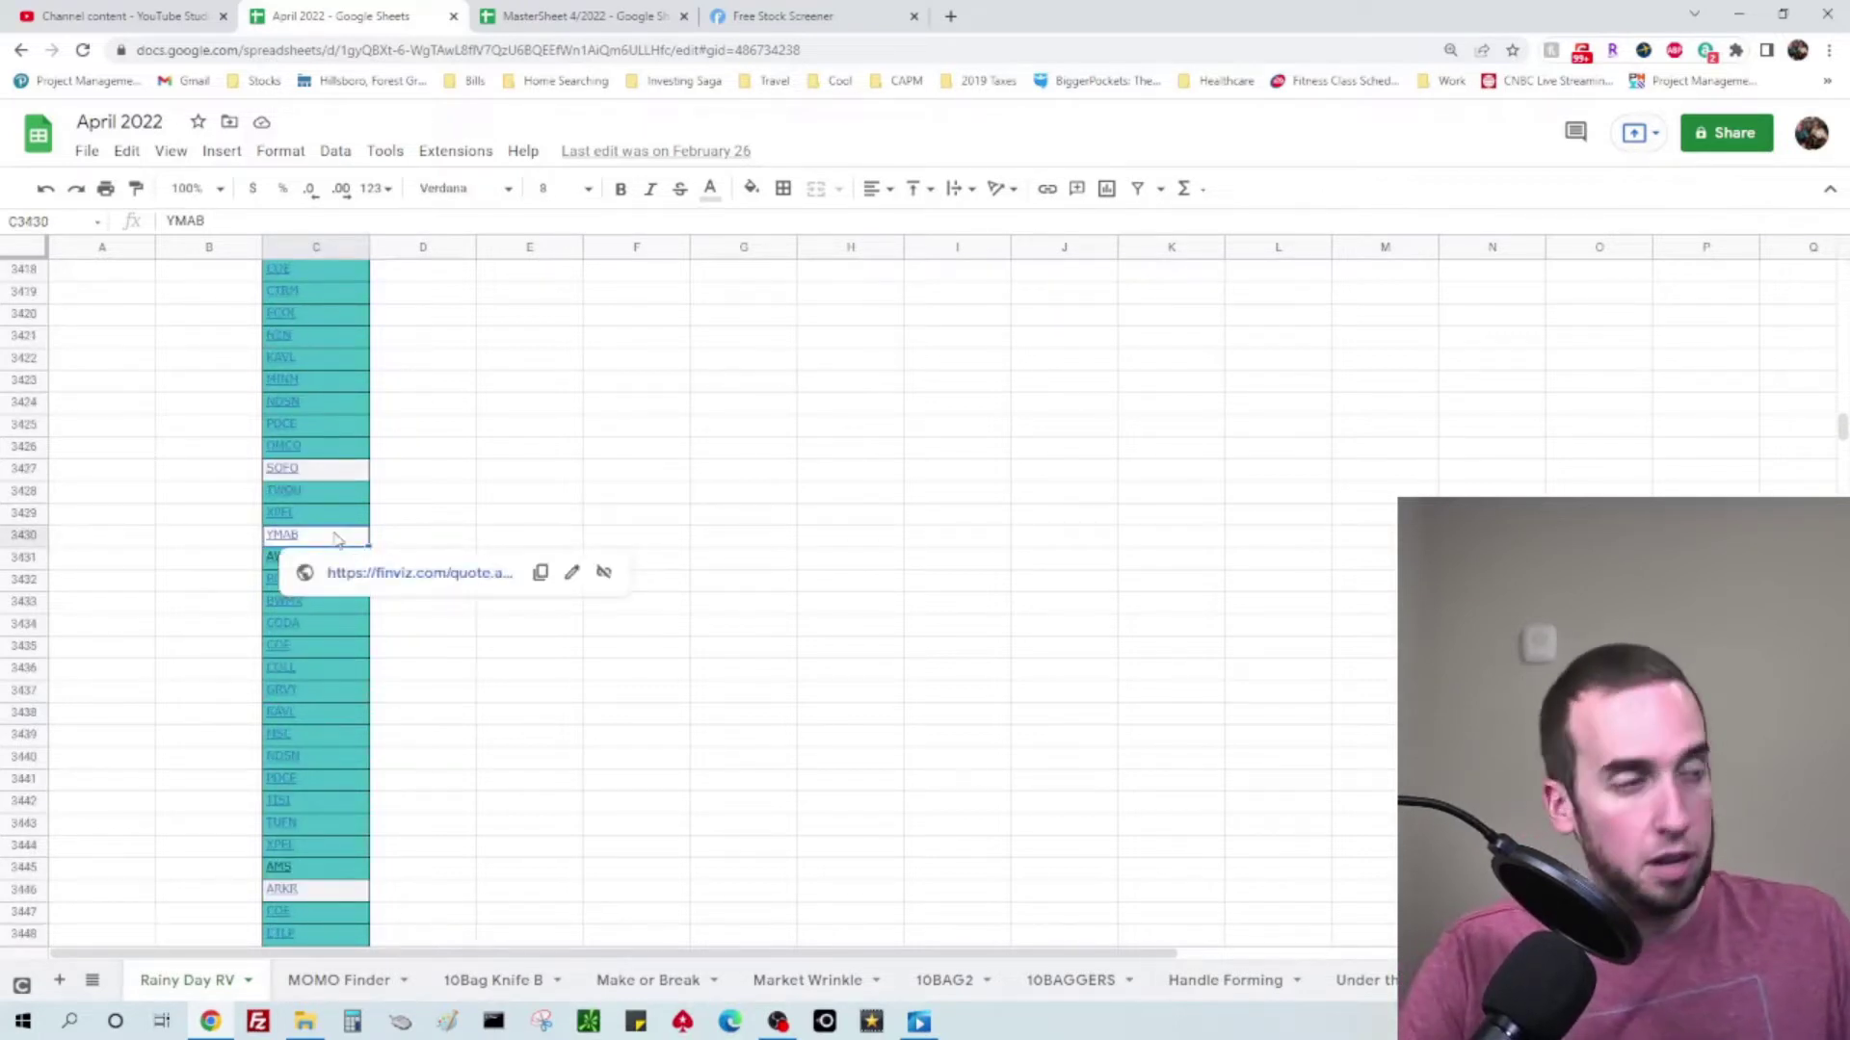
{"action": "key", "text": "ctrl+shift+Up"}
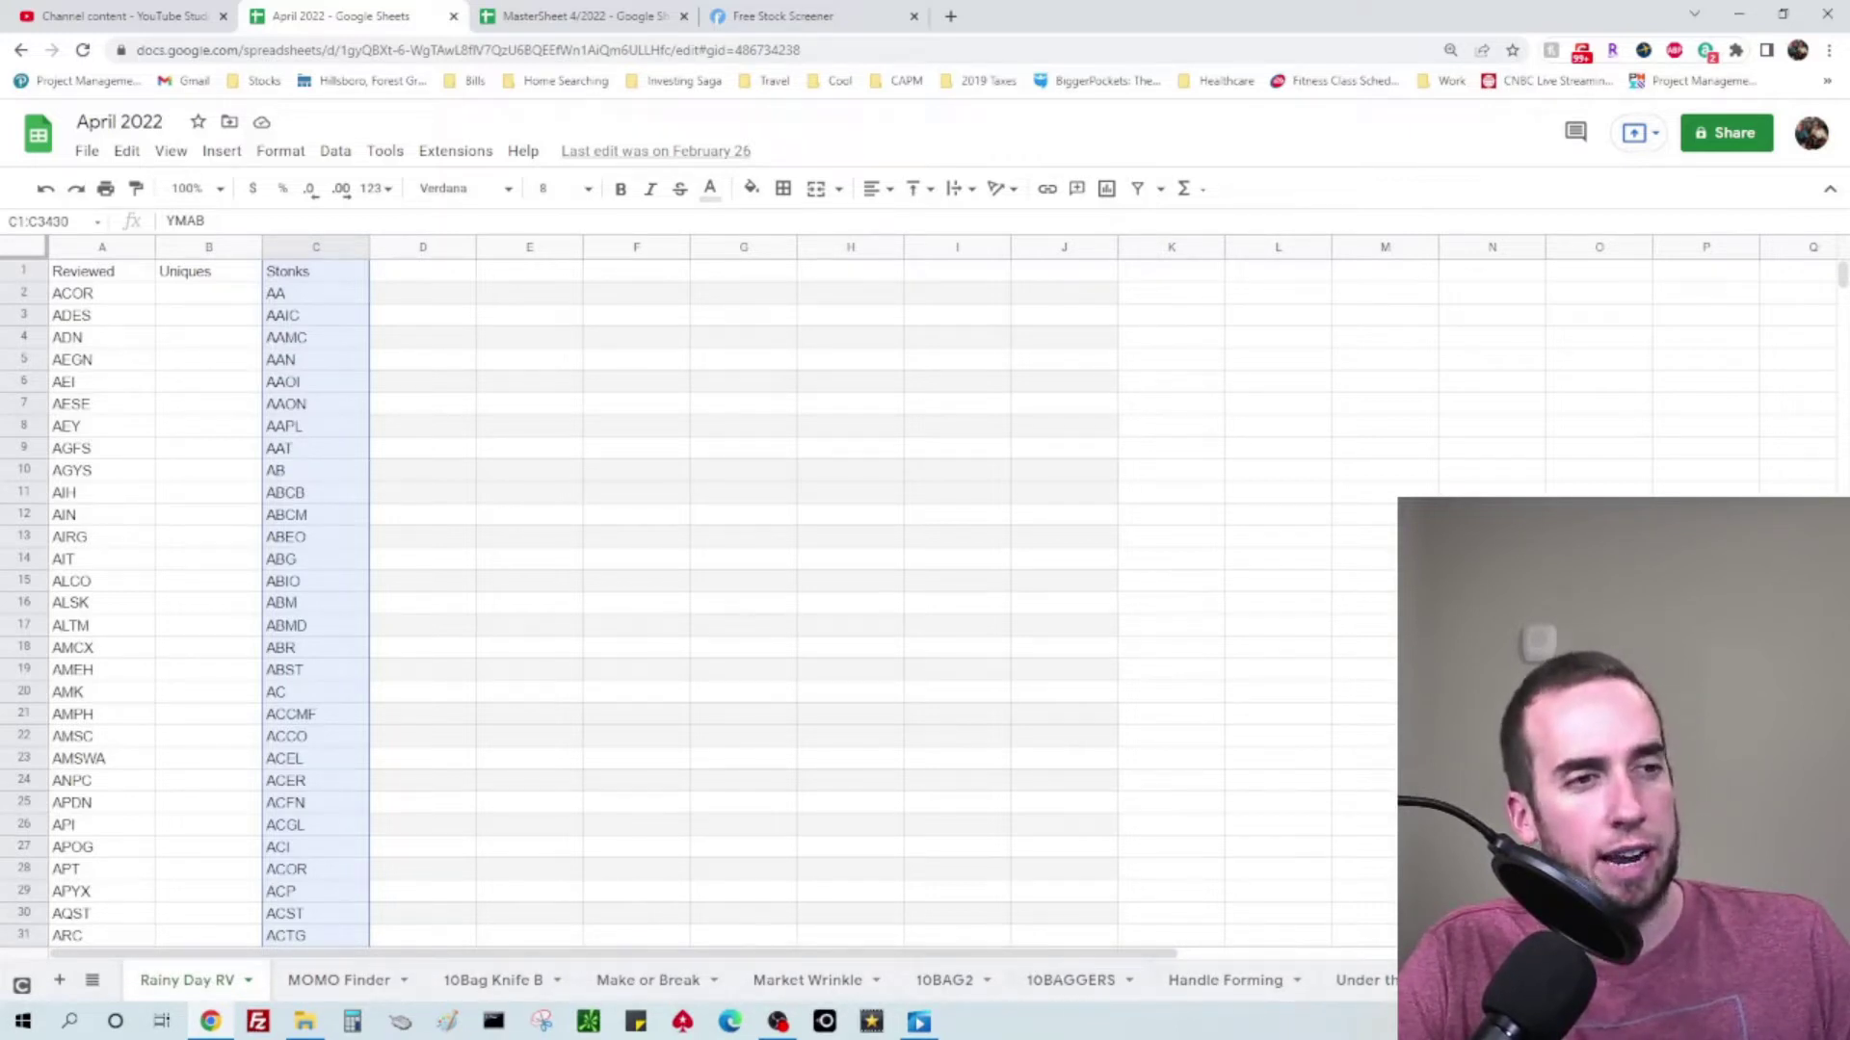
{"action": "scroll", "coordinate": [761, 980], "scroll_direction": "right", "scroll_amount": 3}
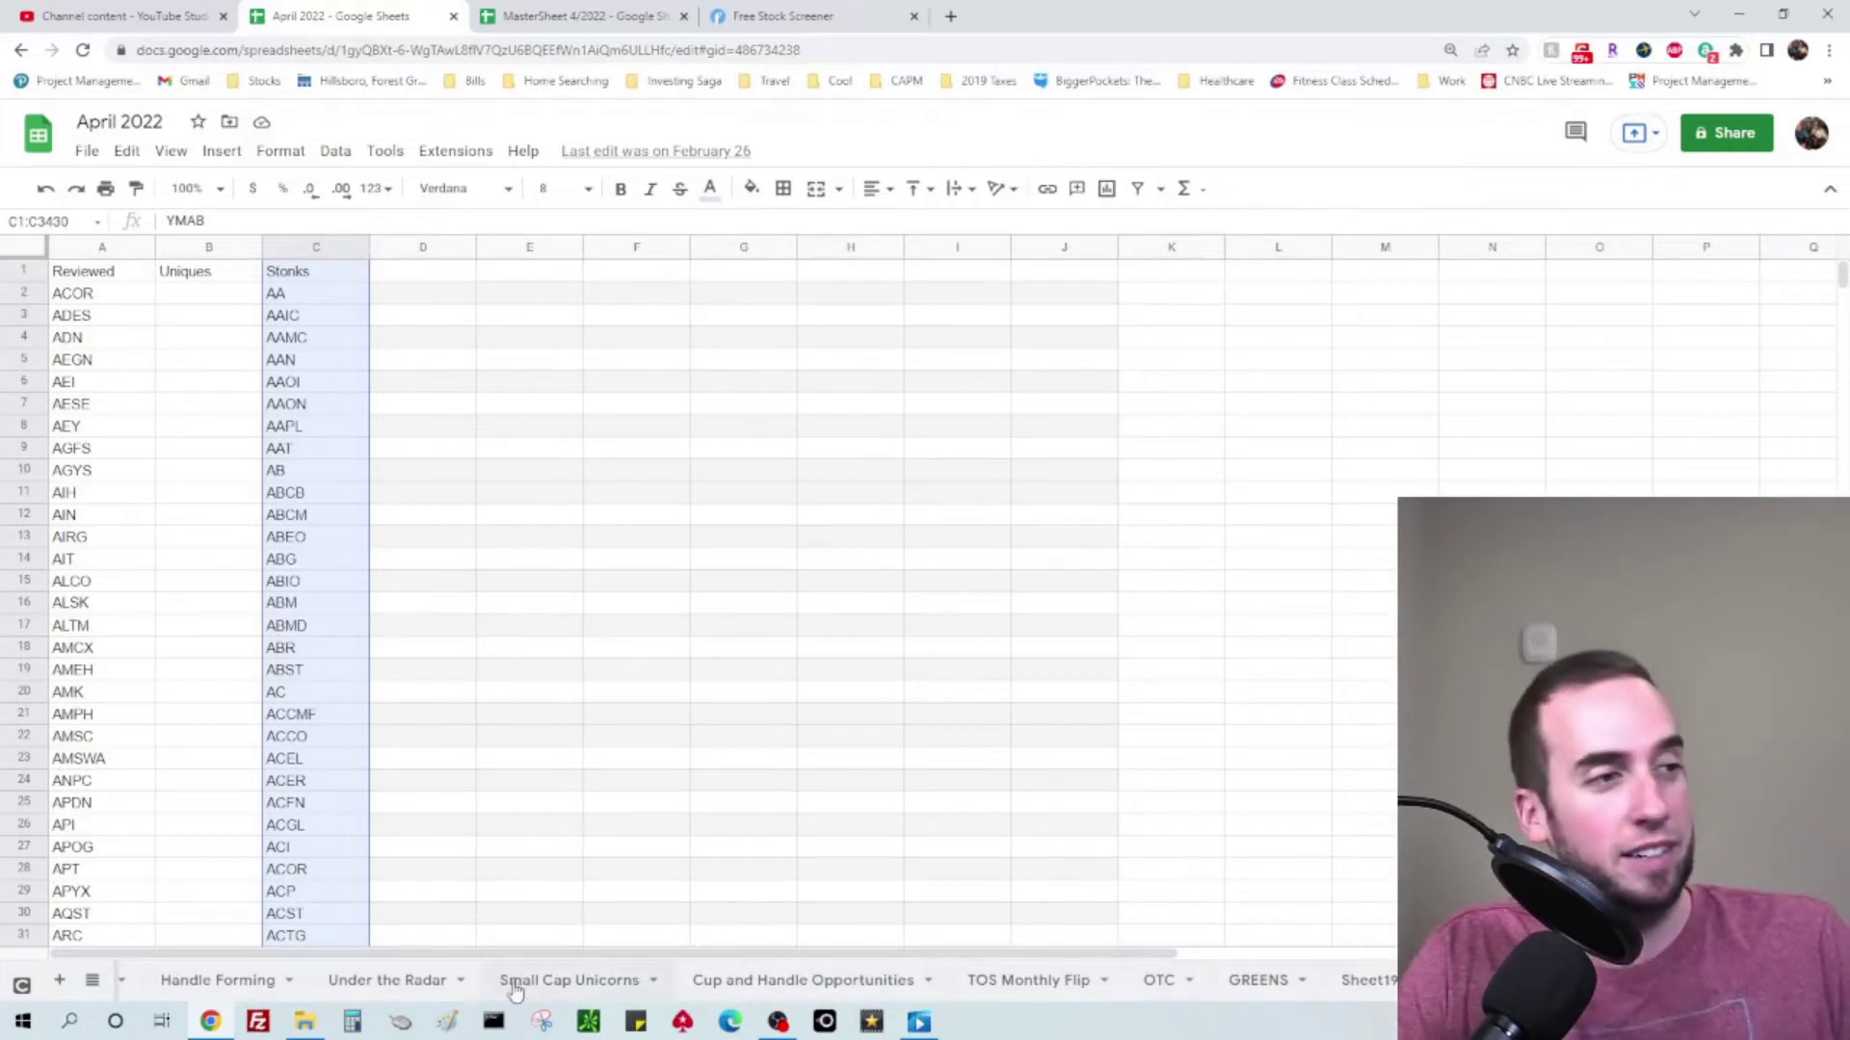
{"action": "scroll", "coordinate": [675, 980], "scroll_direction": "up", "scroll_amount": 5}
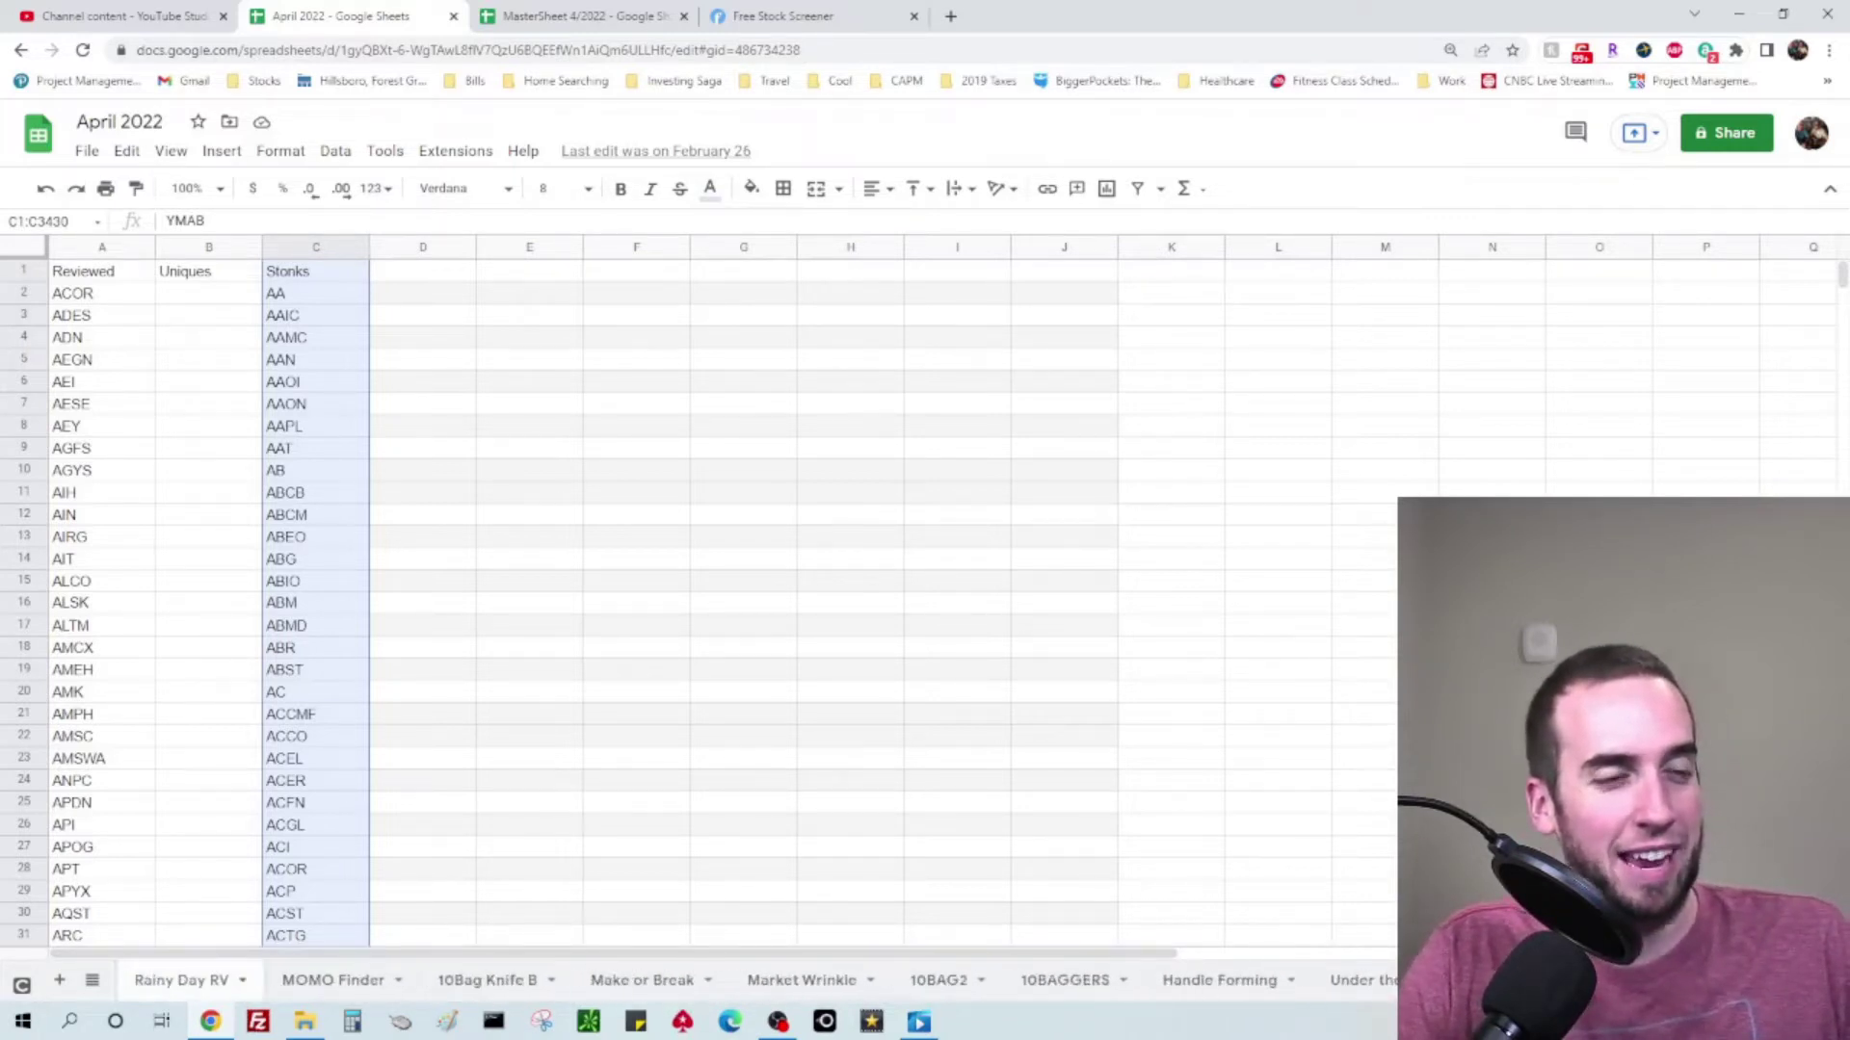
{"action": "left_click", "coordinate": [328, 472]}
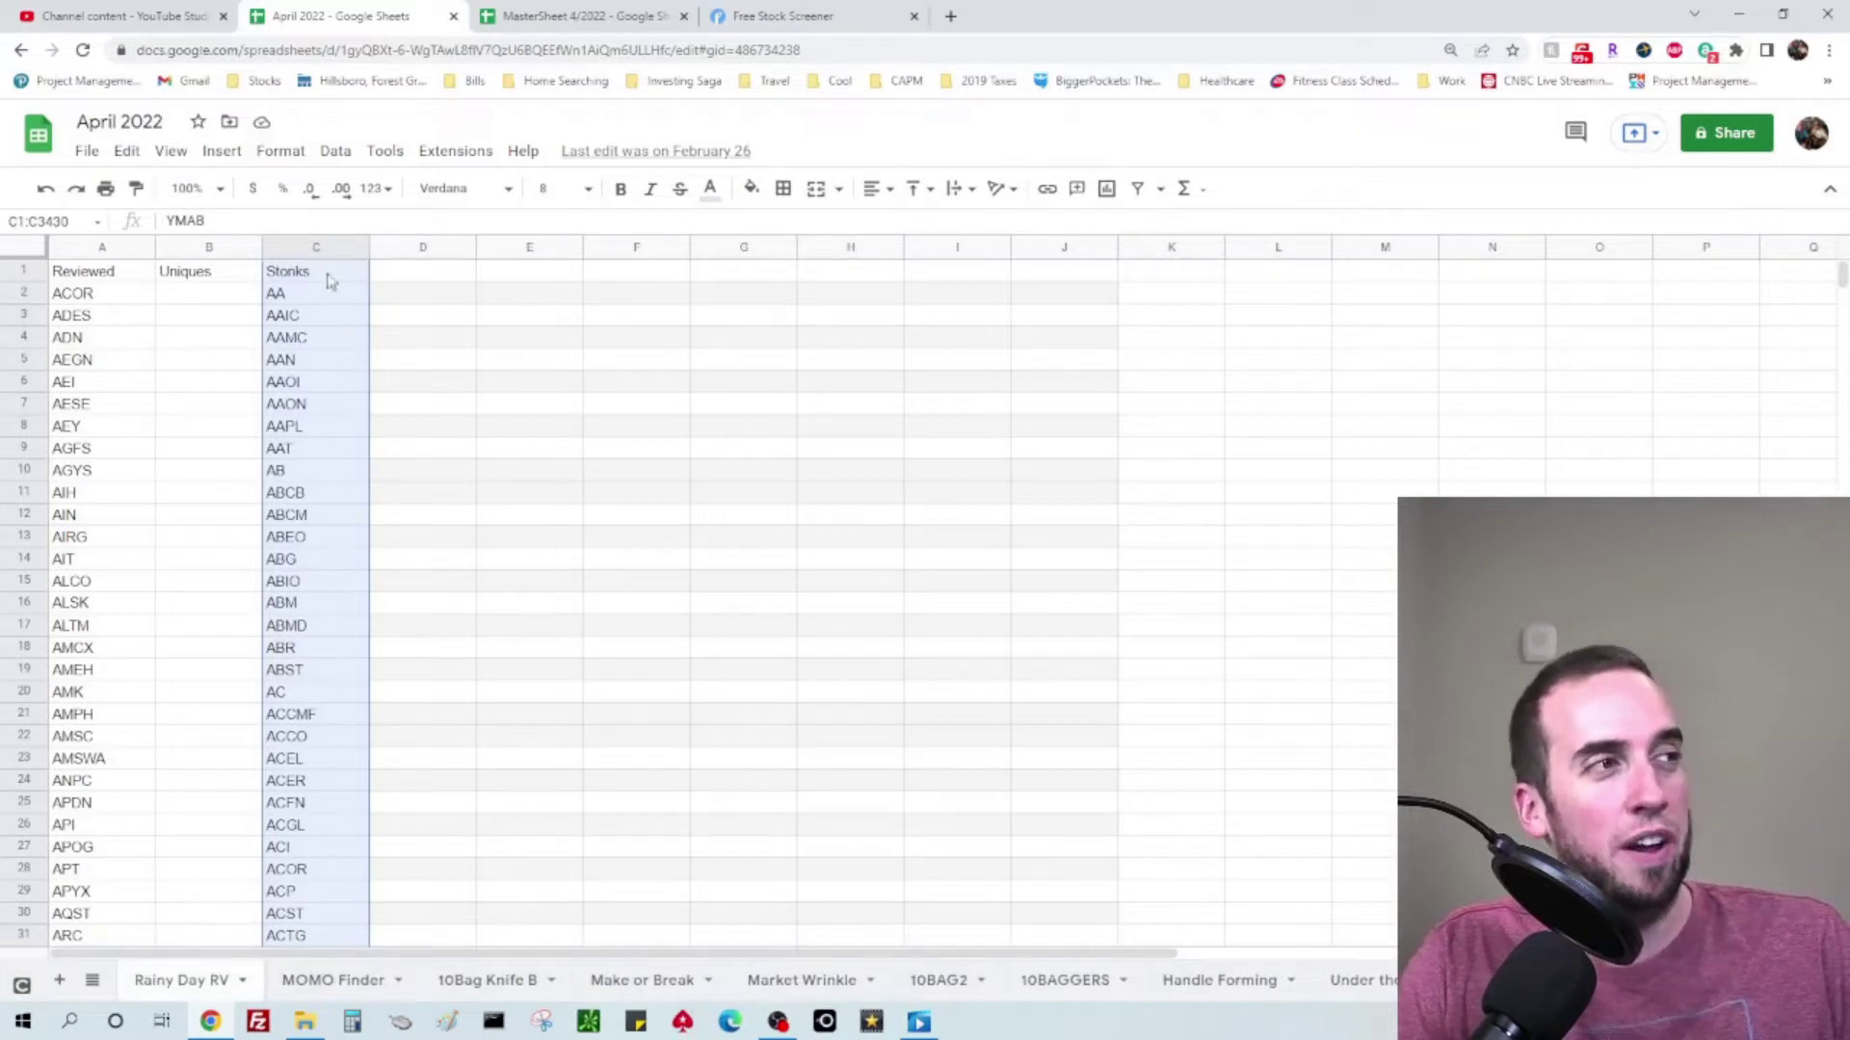
{"action": "left_click", "coordinate": [317, 242]}
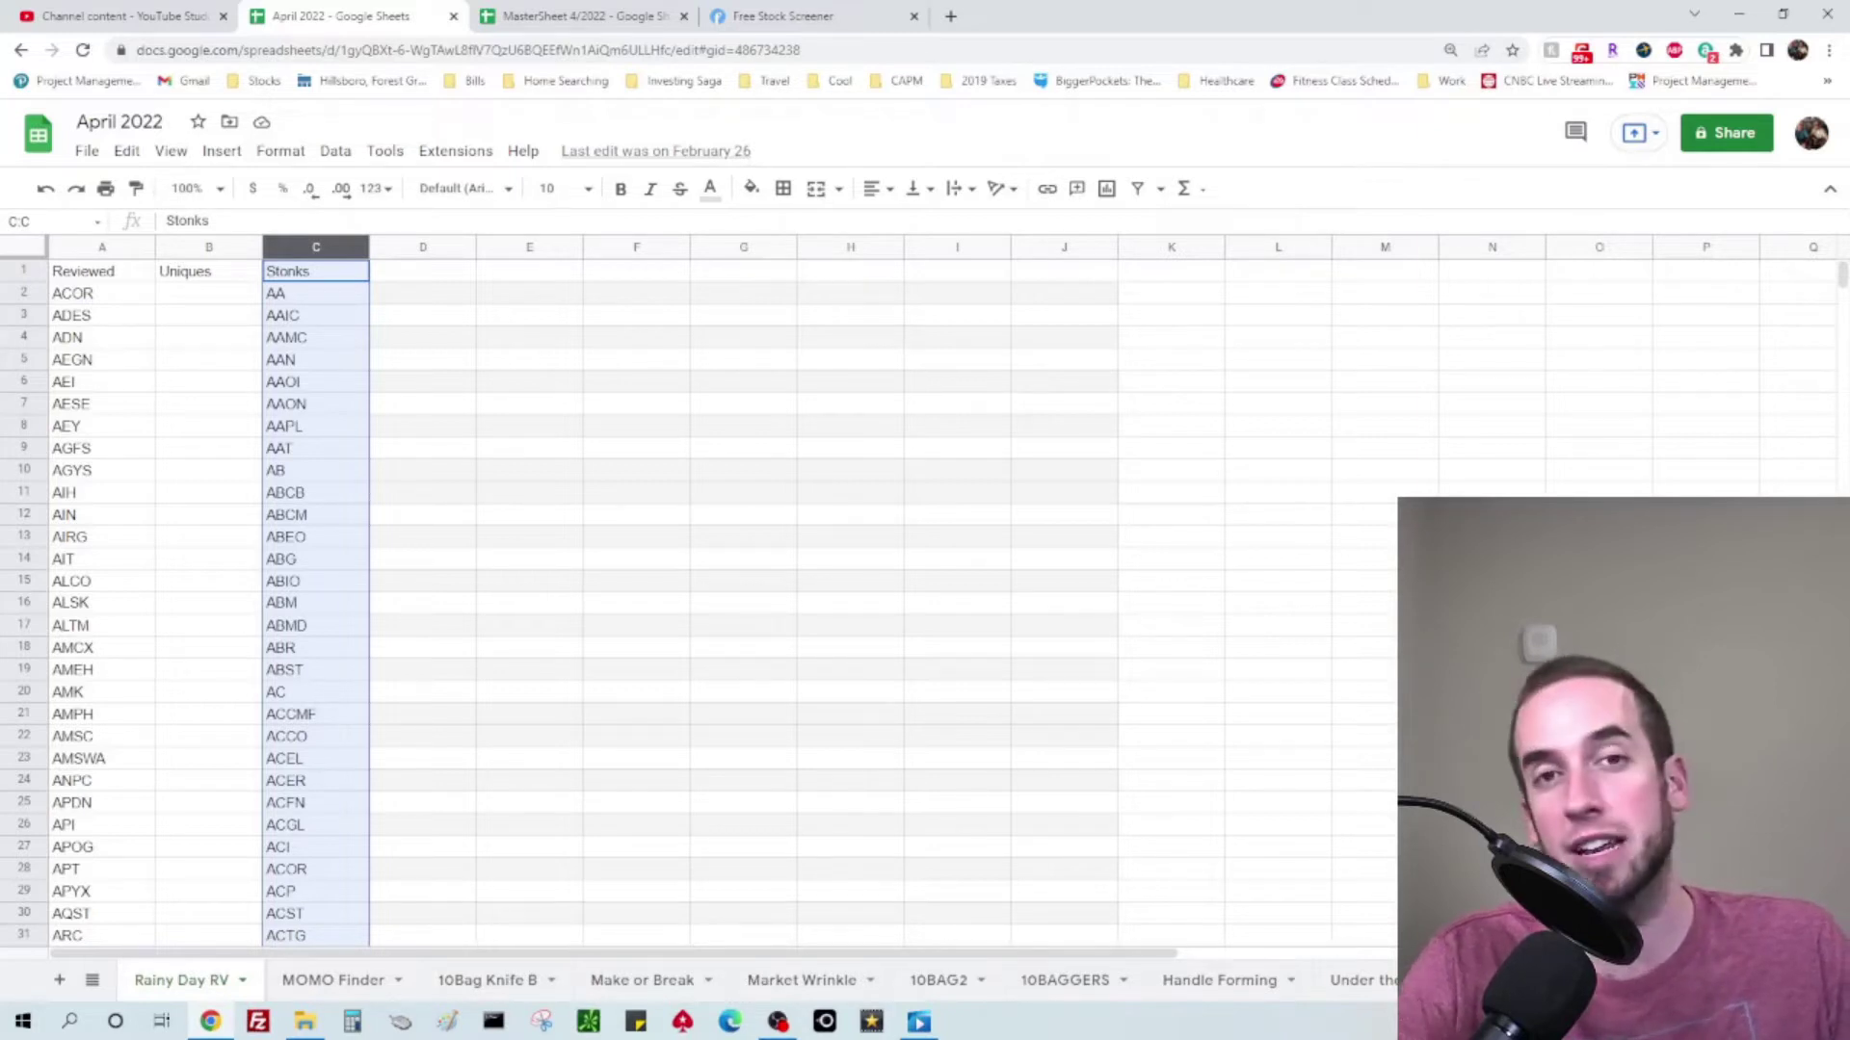
{"action": "left_click", "coordinate": [206, 291]}
{"action": "left_click", "coordinate": [200, 276]}
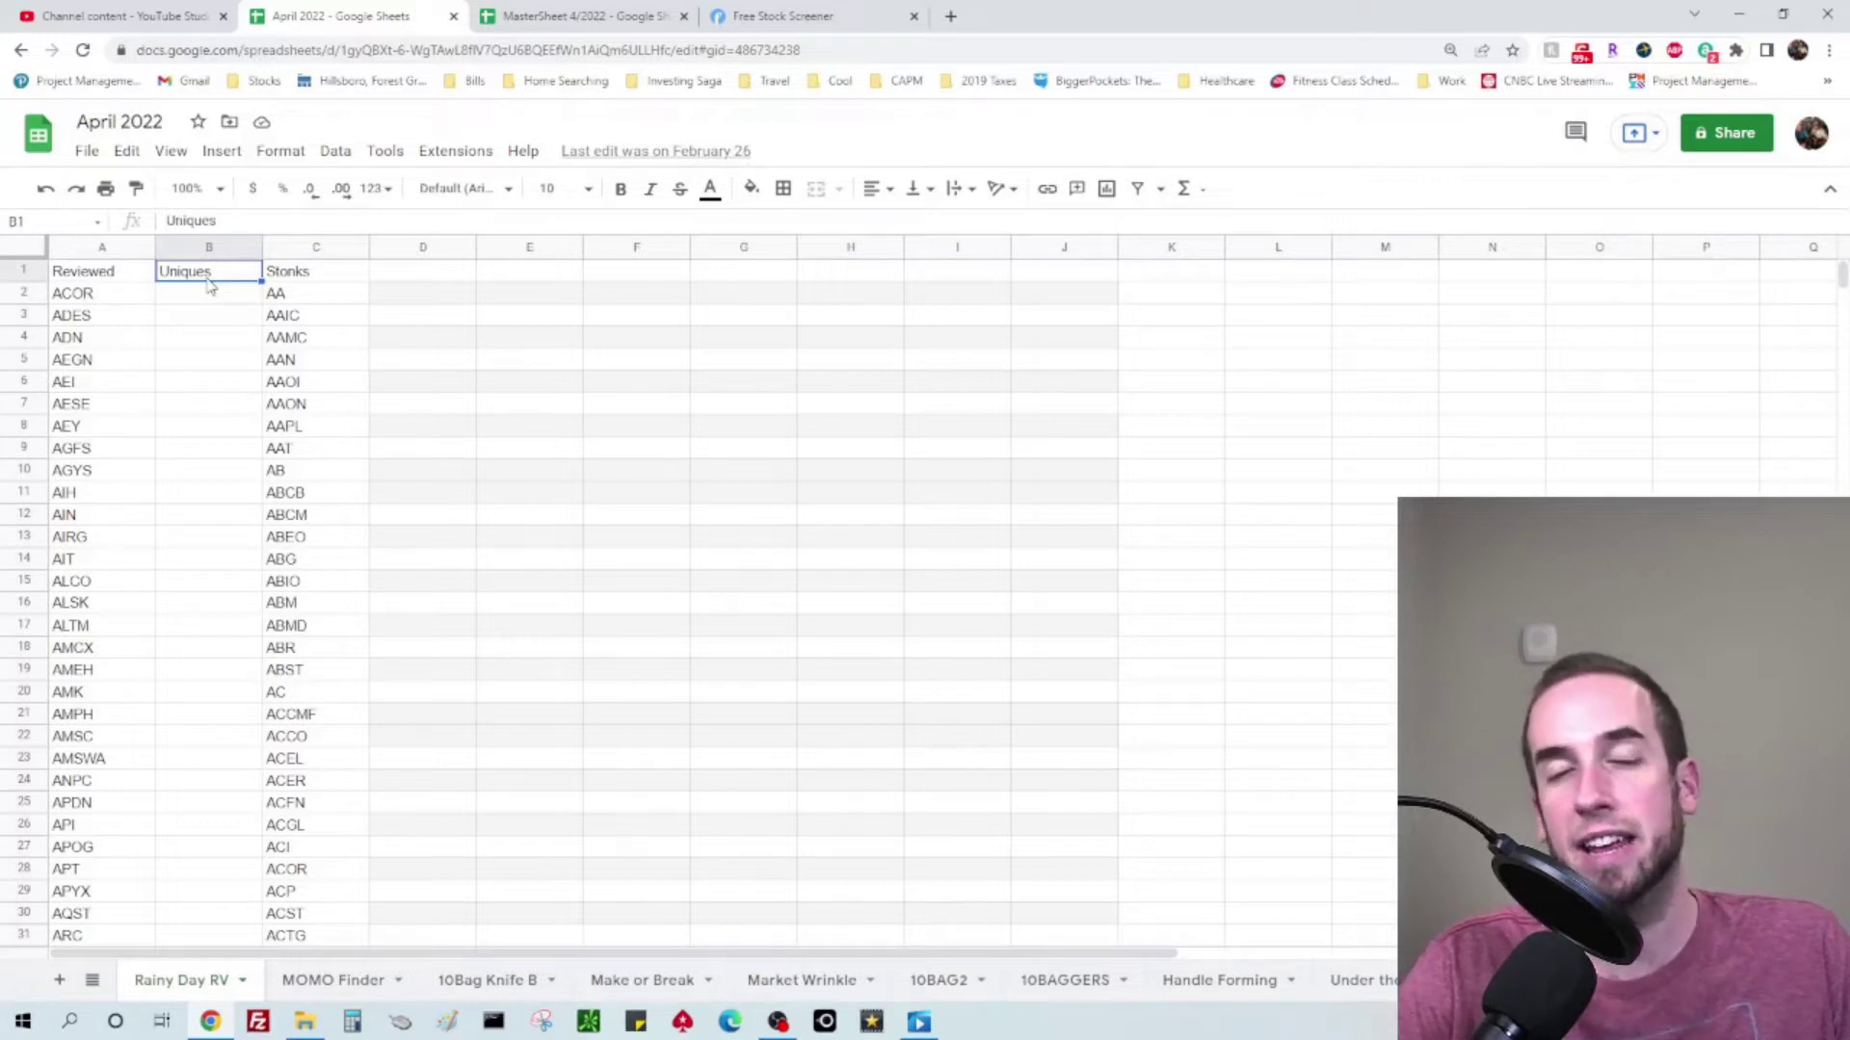
- Open MasterSheet 4/2022 and select its whole Ticker column
{"action": "left_click", "coordinate": [576, 21]}
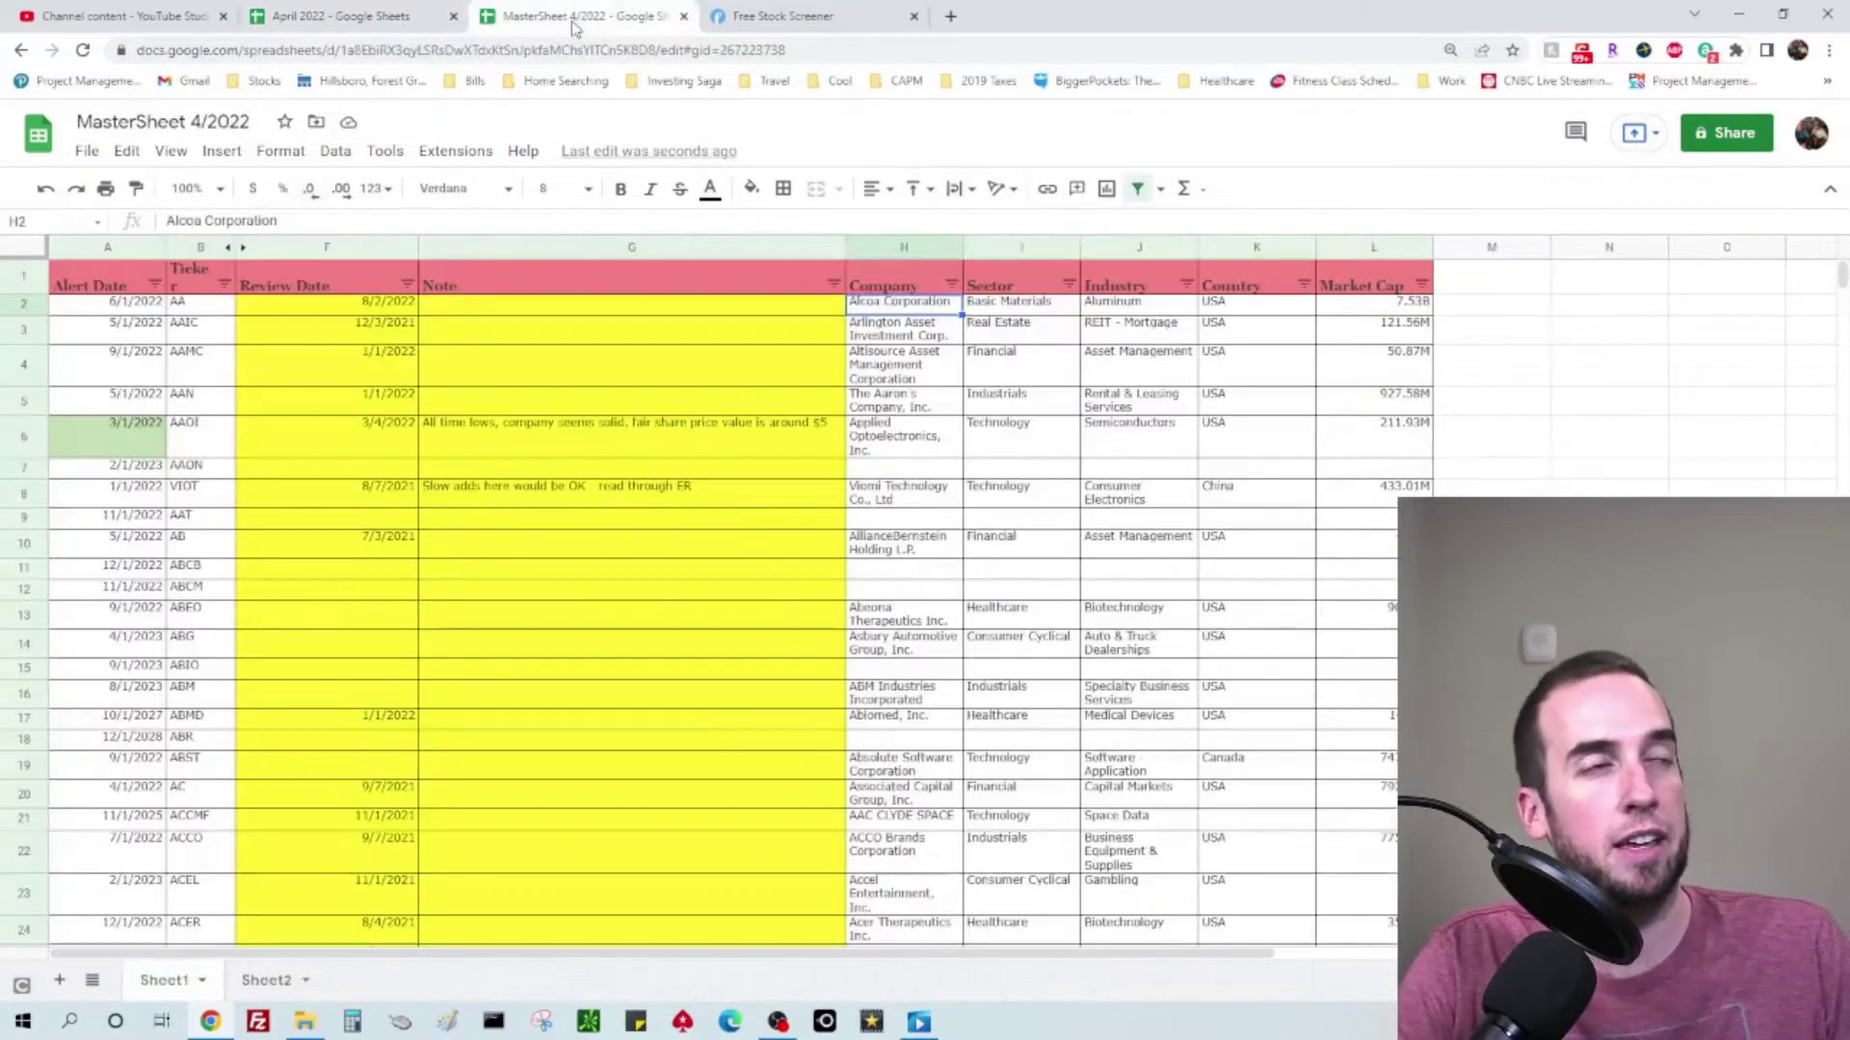
{"action": "left_click", "coordinate": [372, 640]}
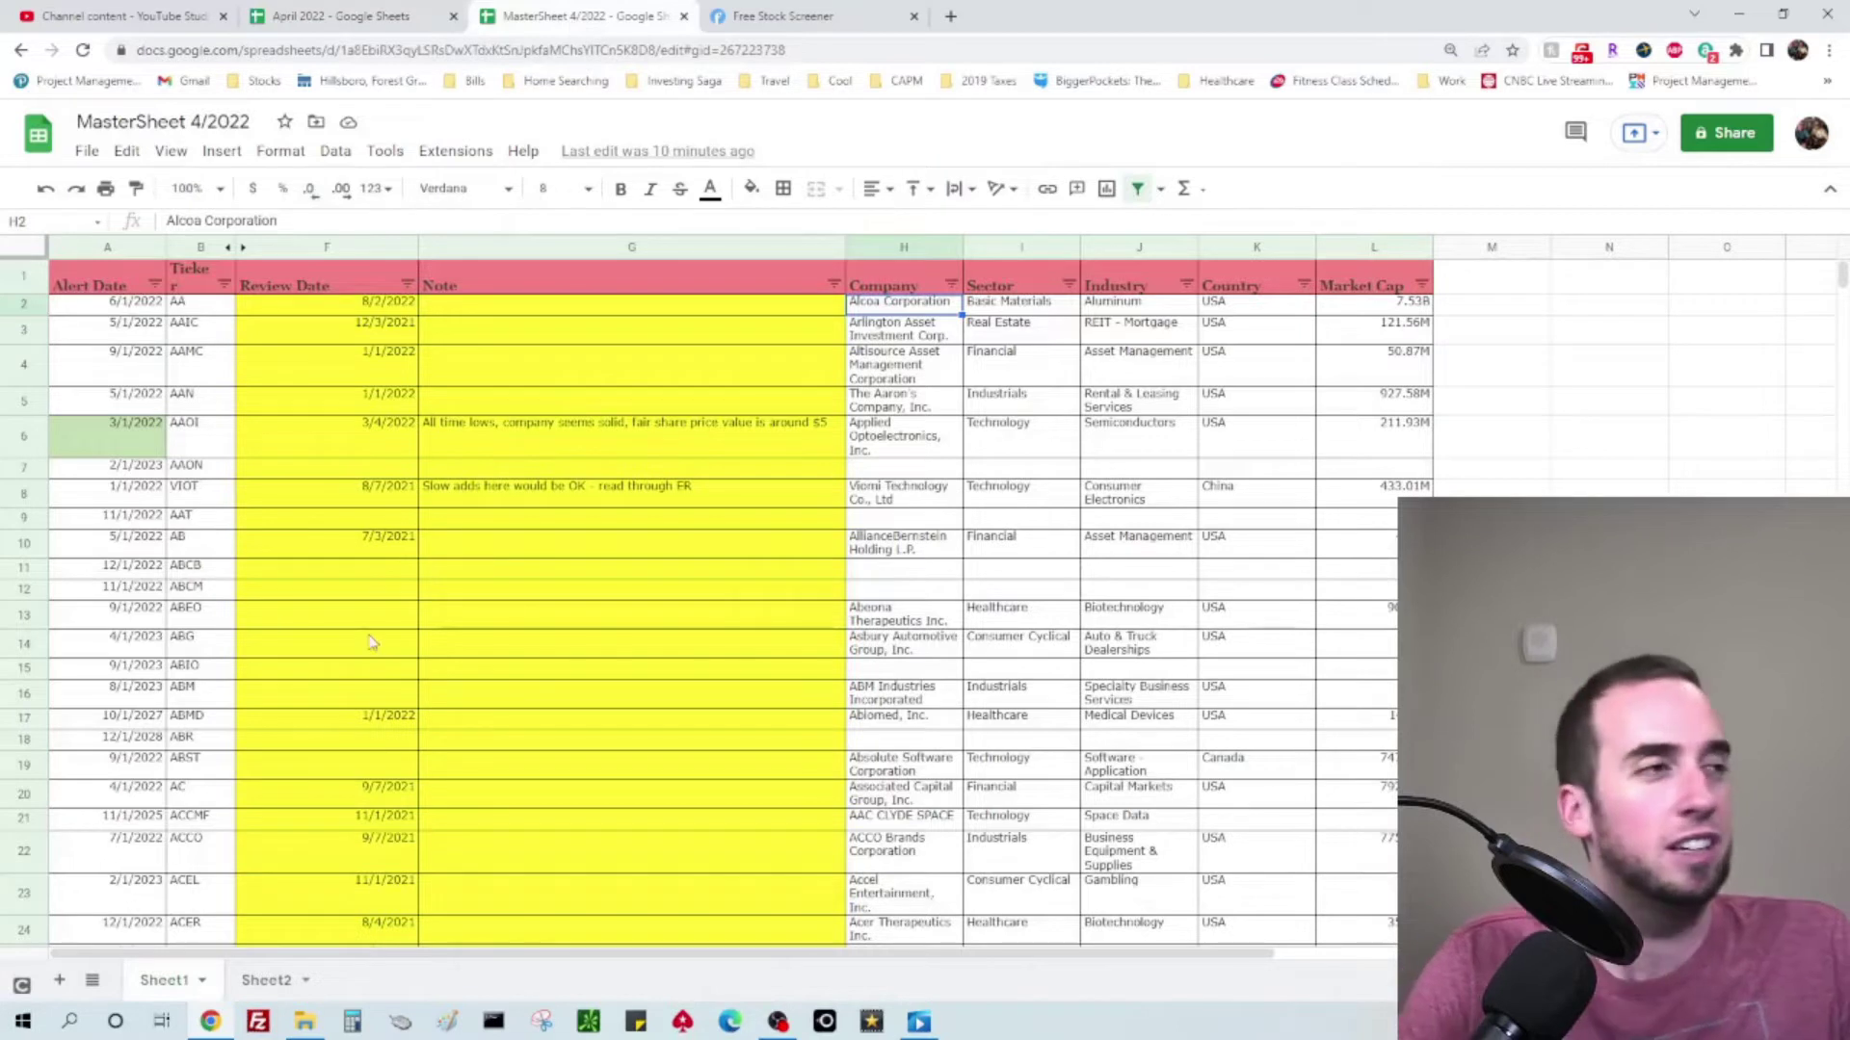
{"action": "left_click", "coordinate": [524, 369]}
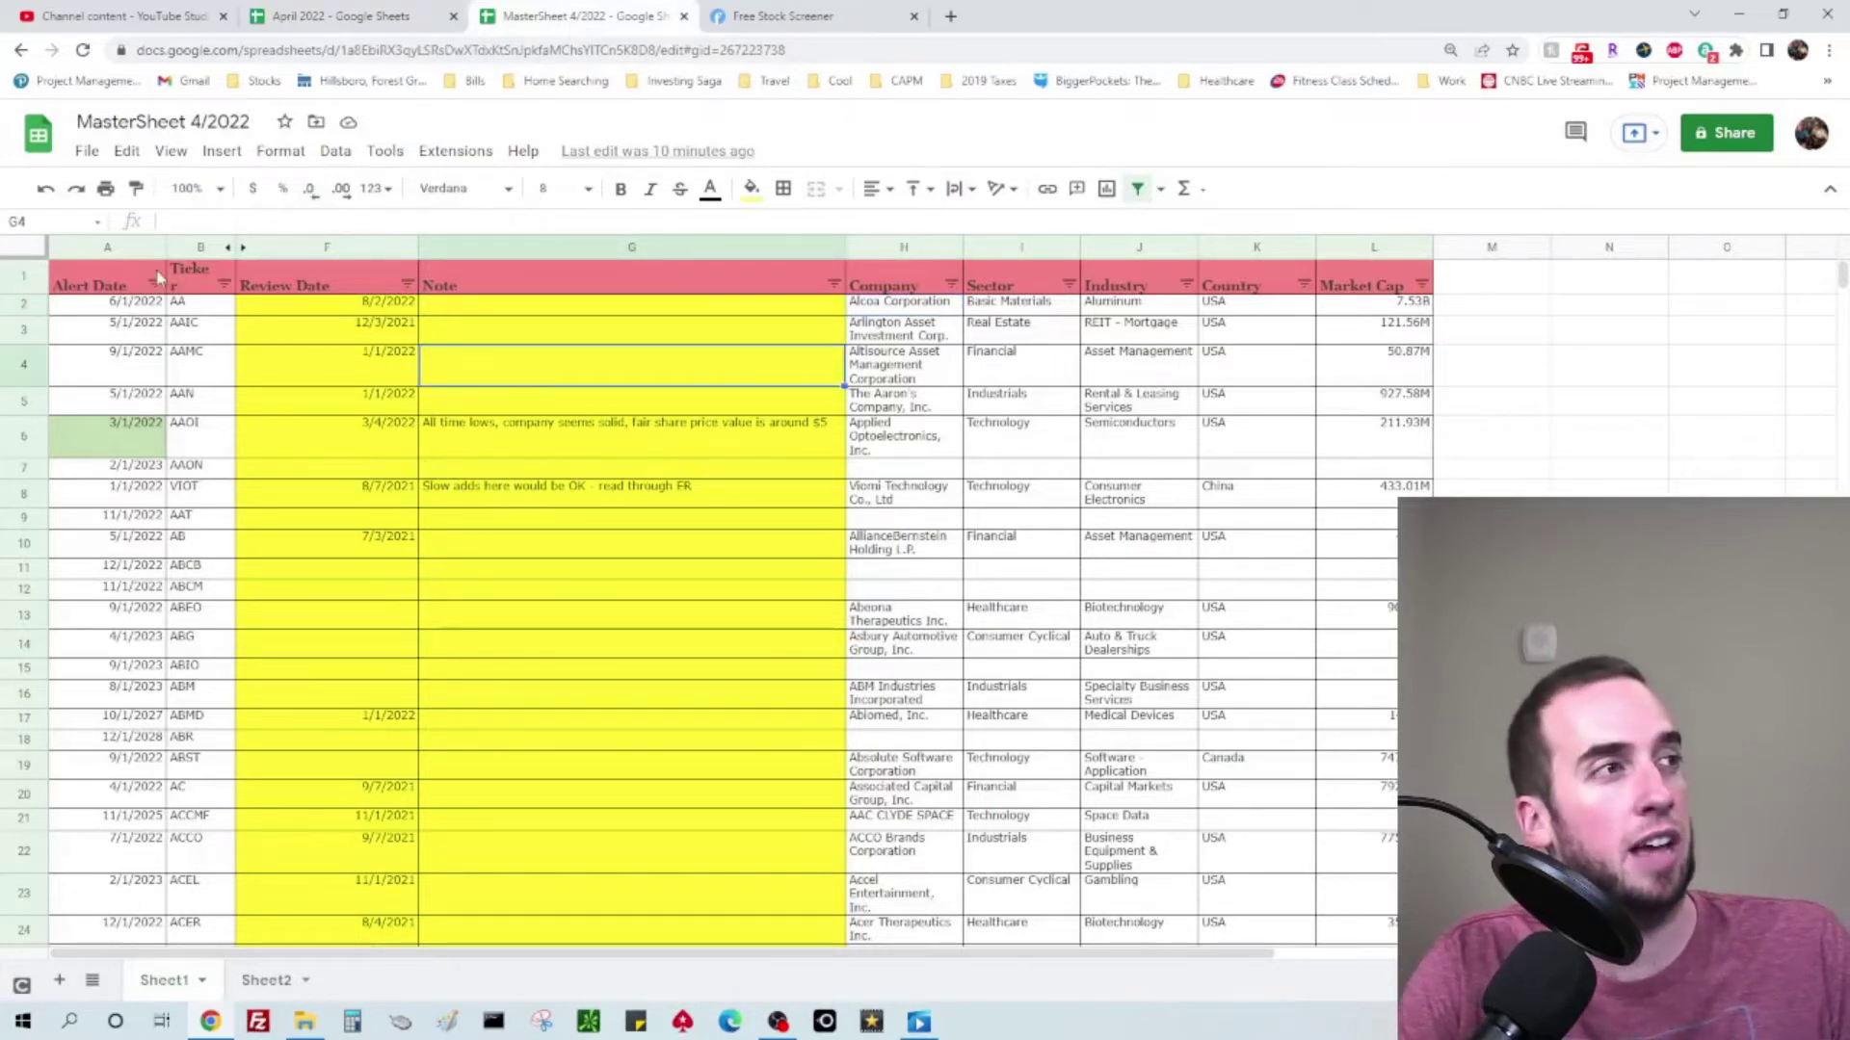
{"action": "left_click", "coordinate": [190, 247]}
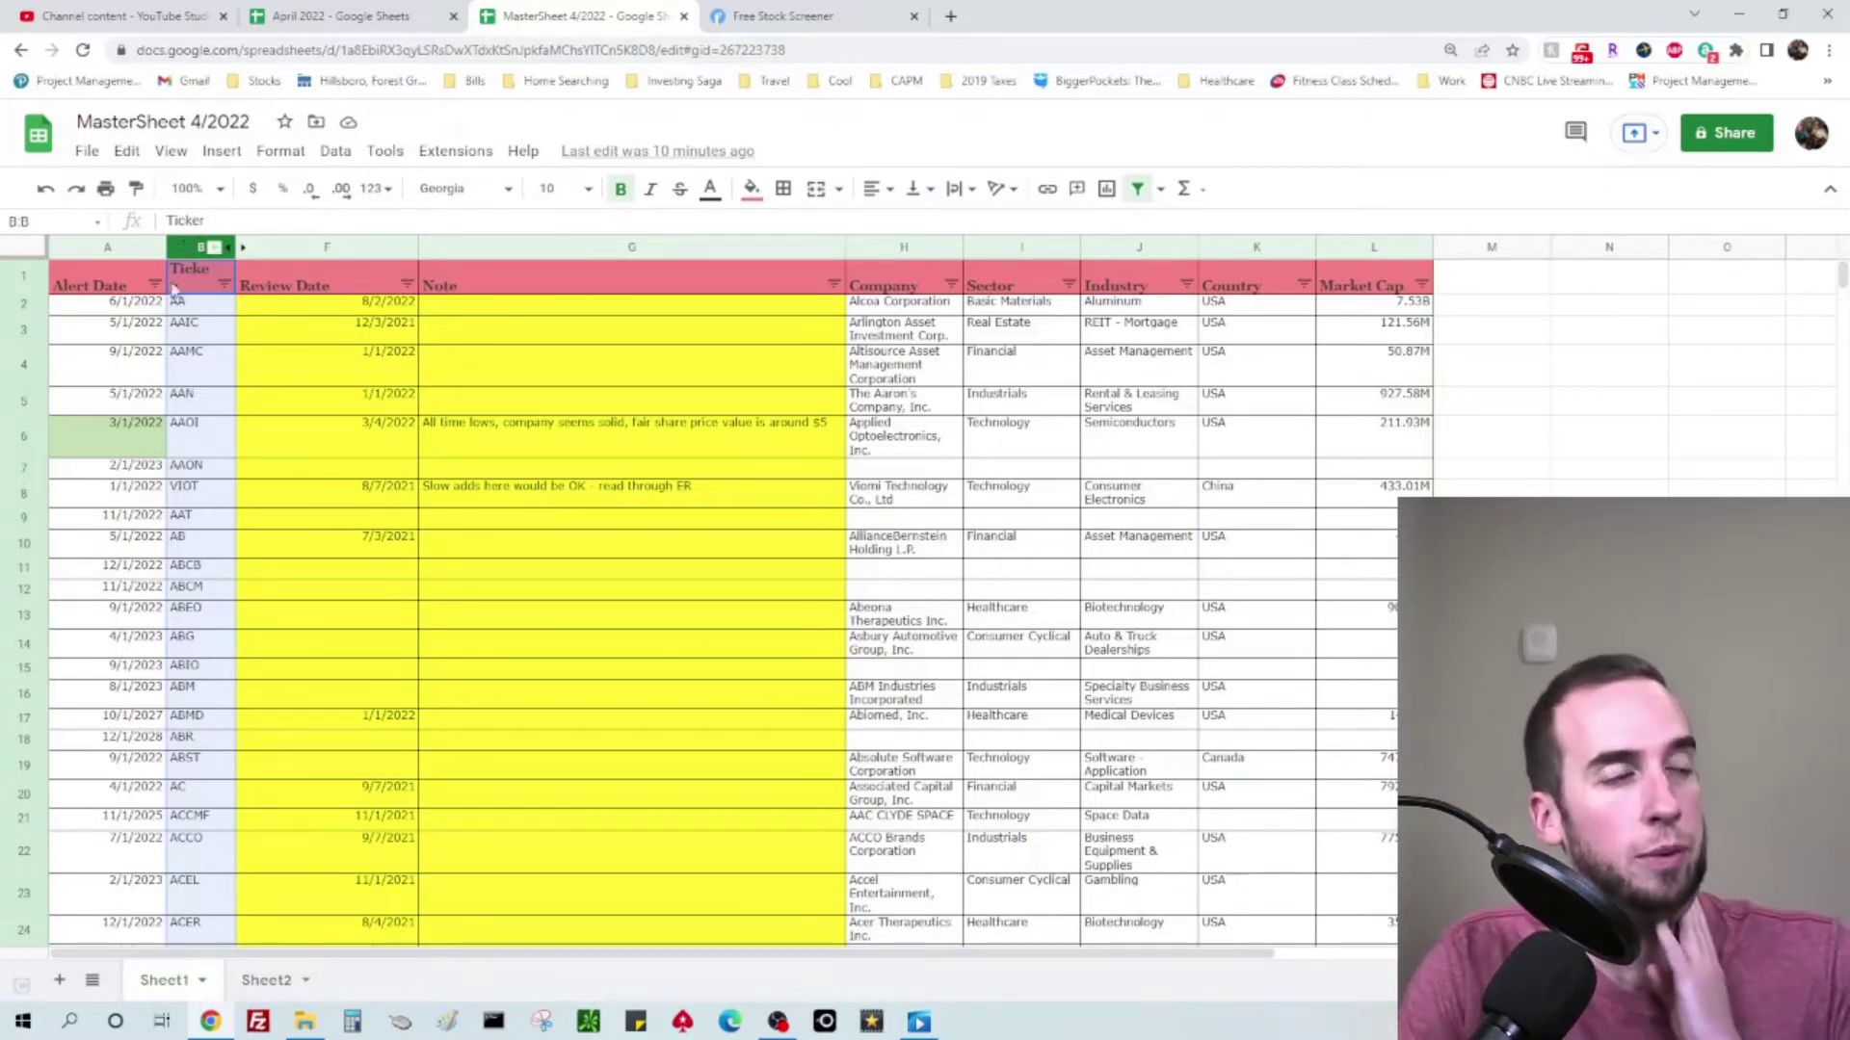
- Check the alert dates 6/1/2022, 3/1/2022, 1/1/2022 and 12/1/2028 in column A
{"action": "left_click", "coordinate": [138, 304]}
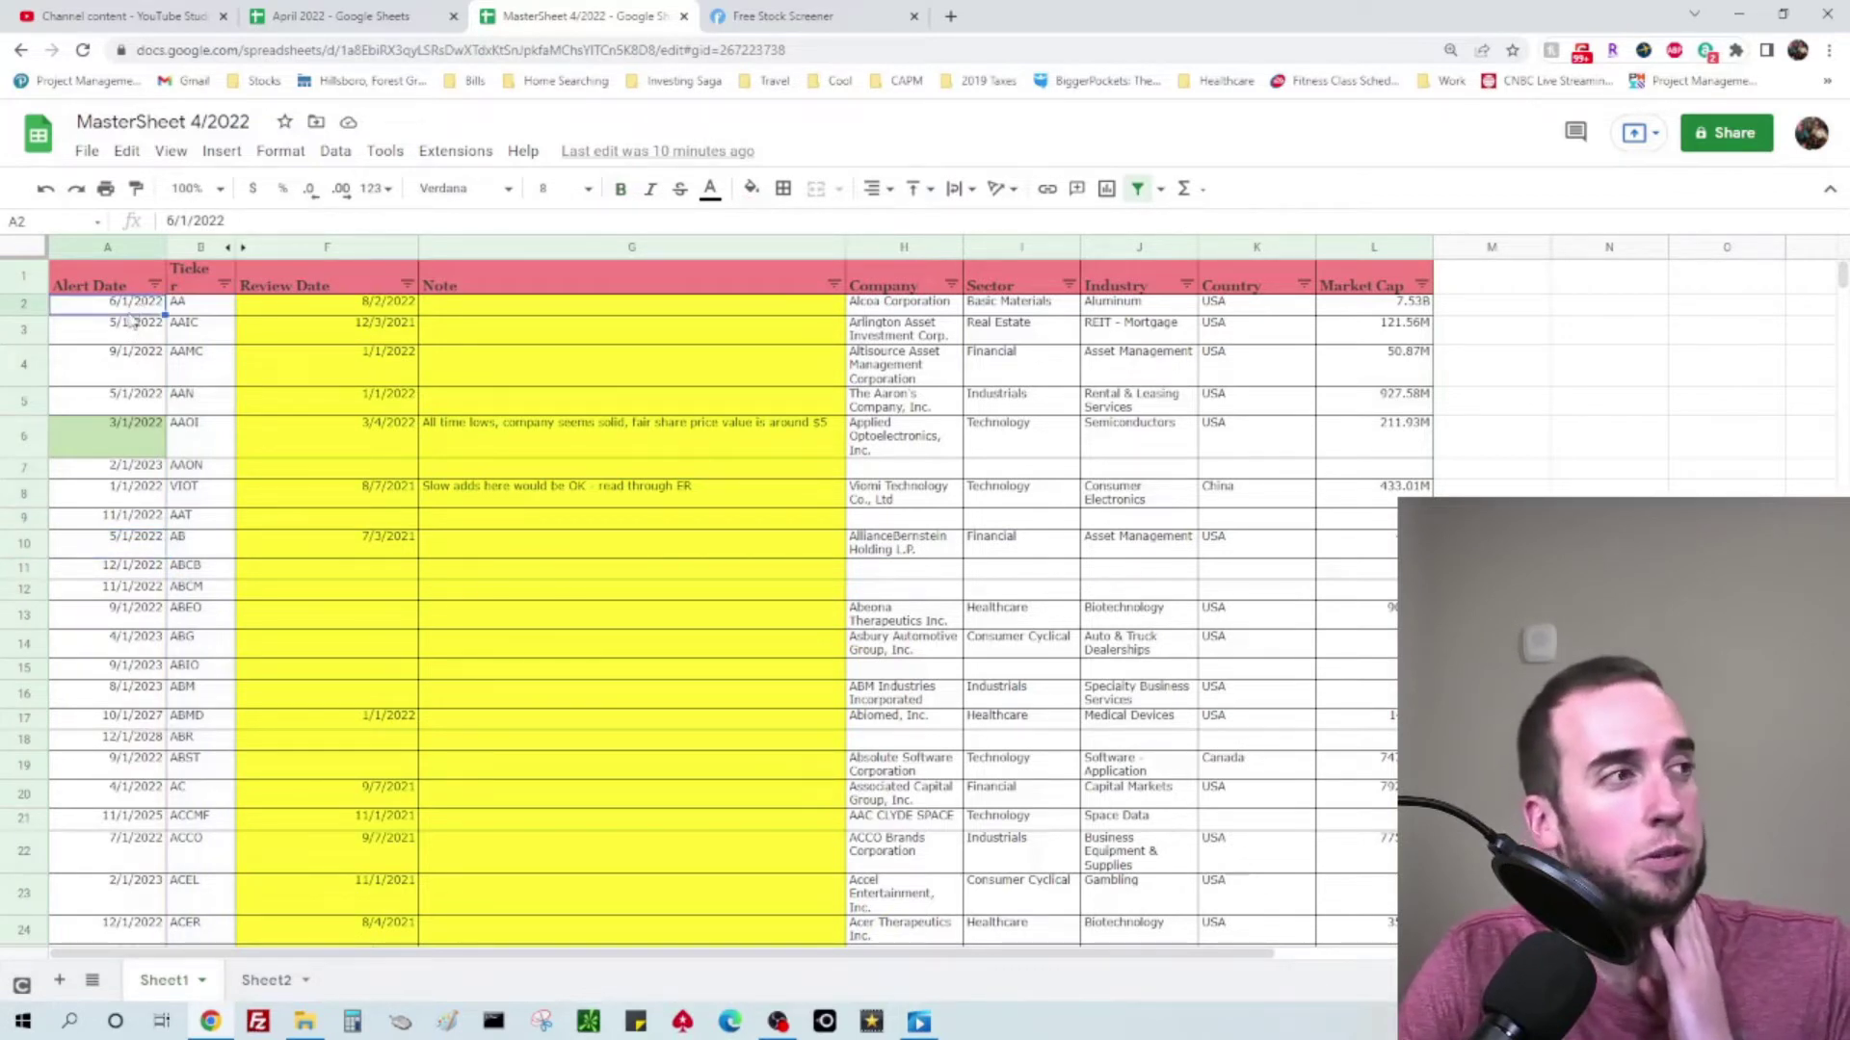
{"action": "left_click", "coordinate": [145, 438]}
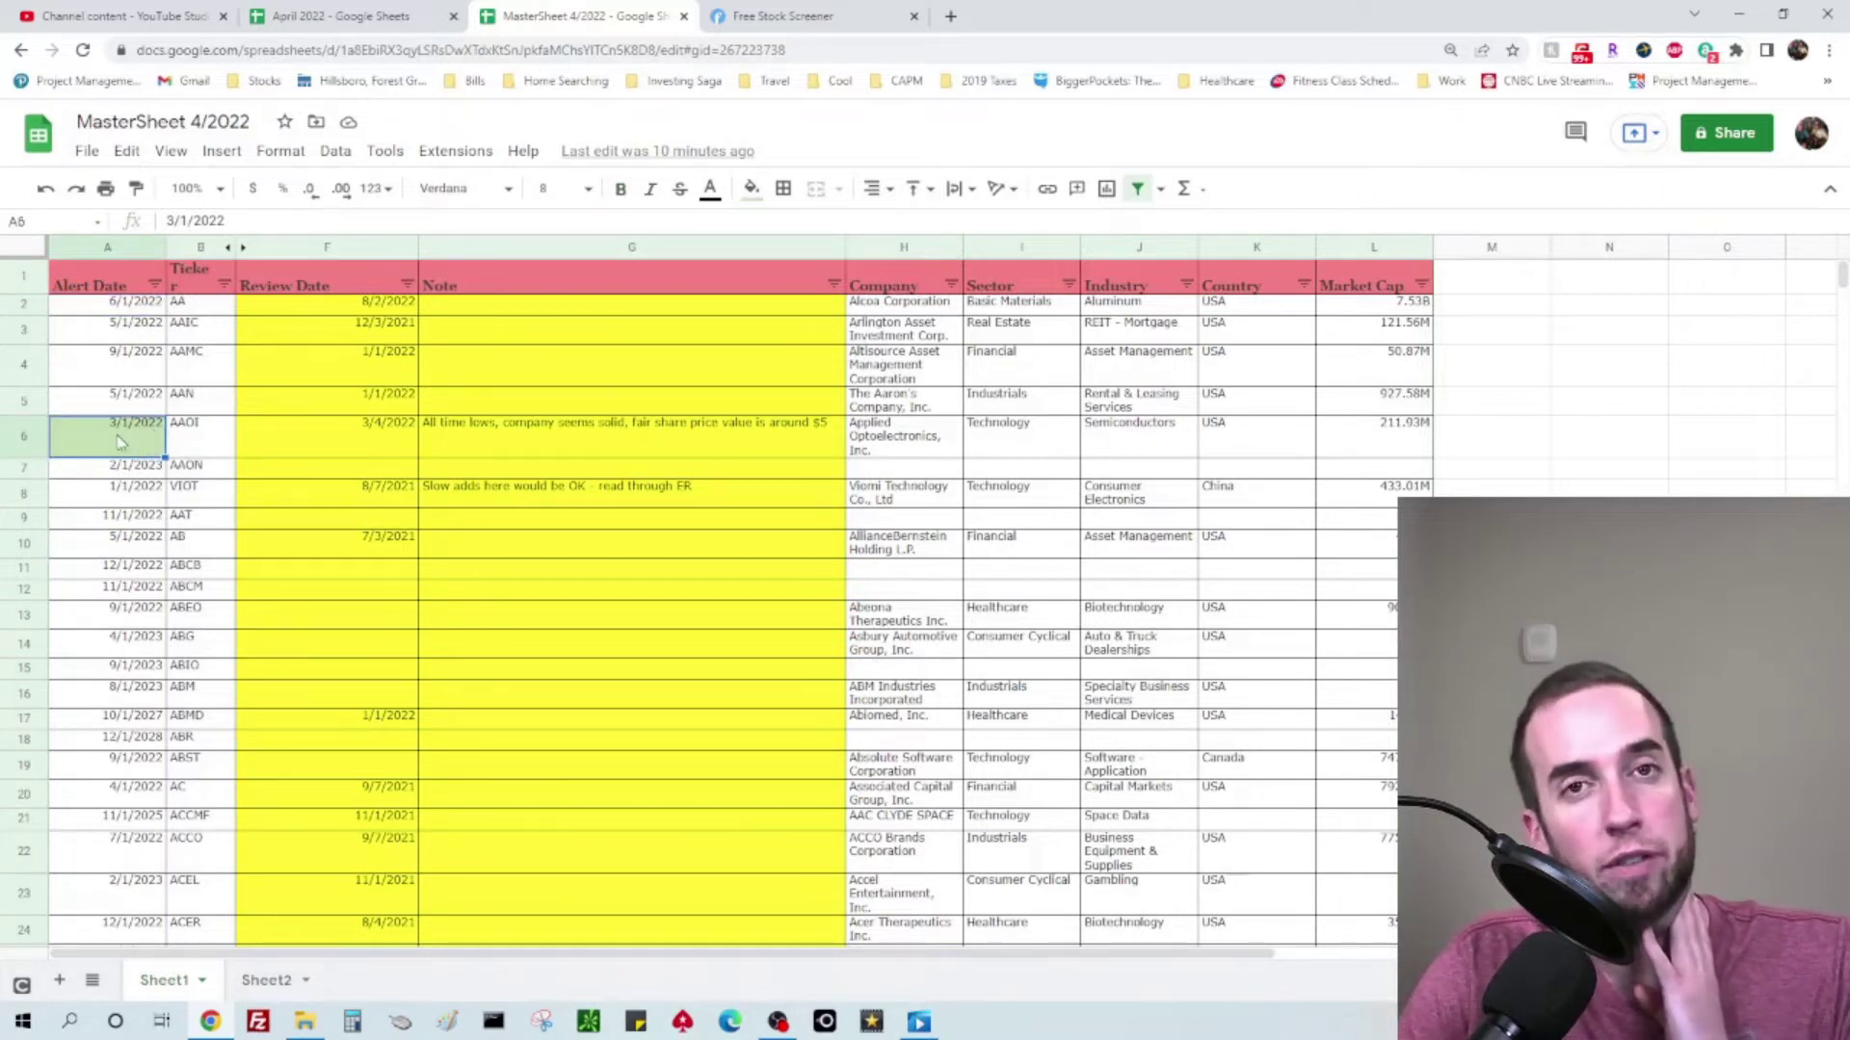
{"action": "left_click", "coordinate": [124, 493]}
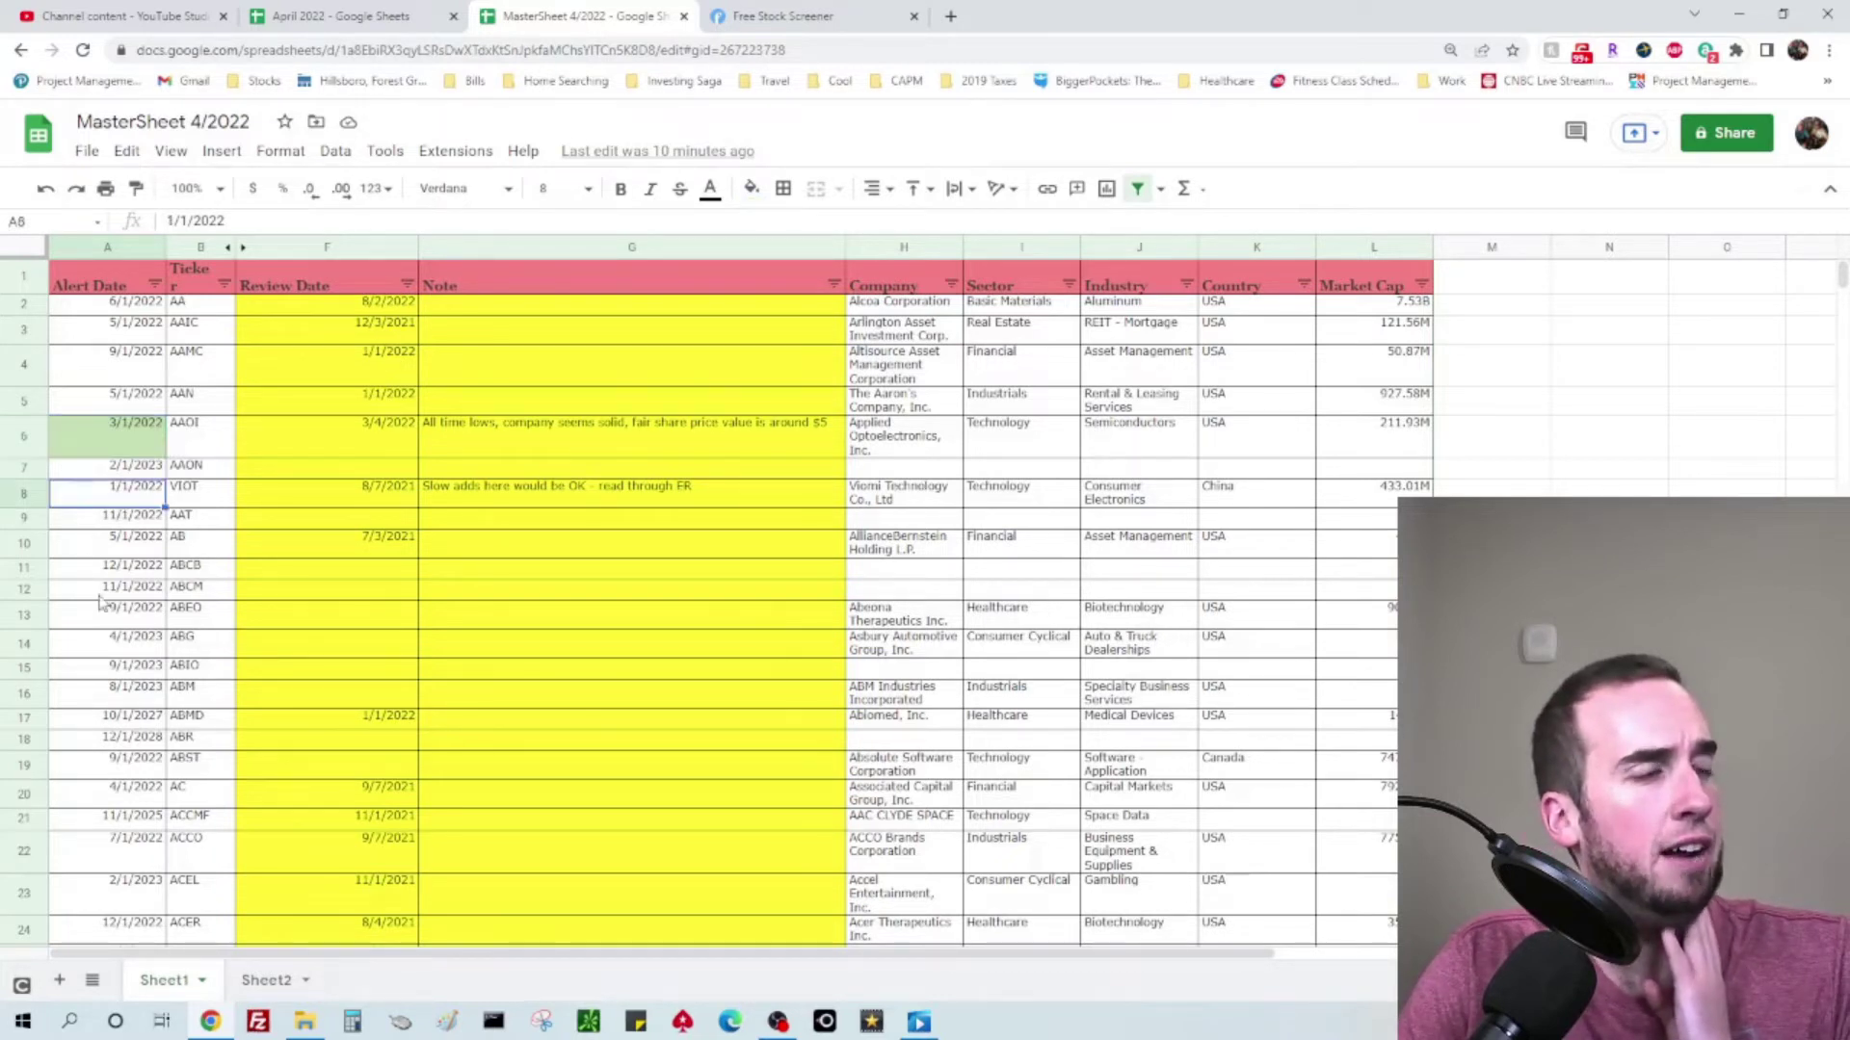
{"action": "left_click", "coordinate": [122, 740]}
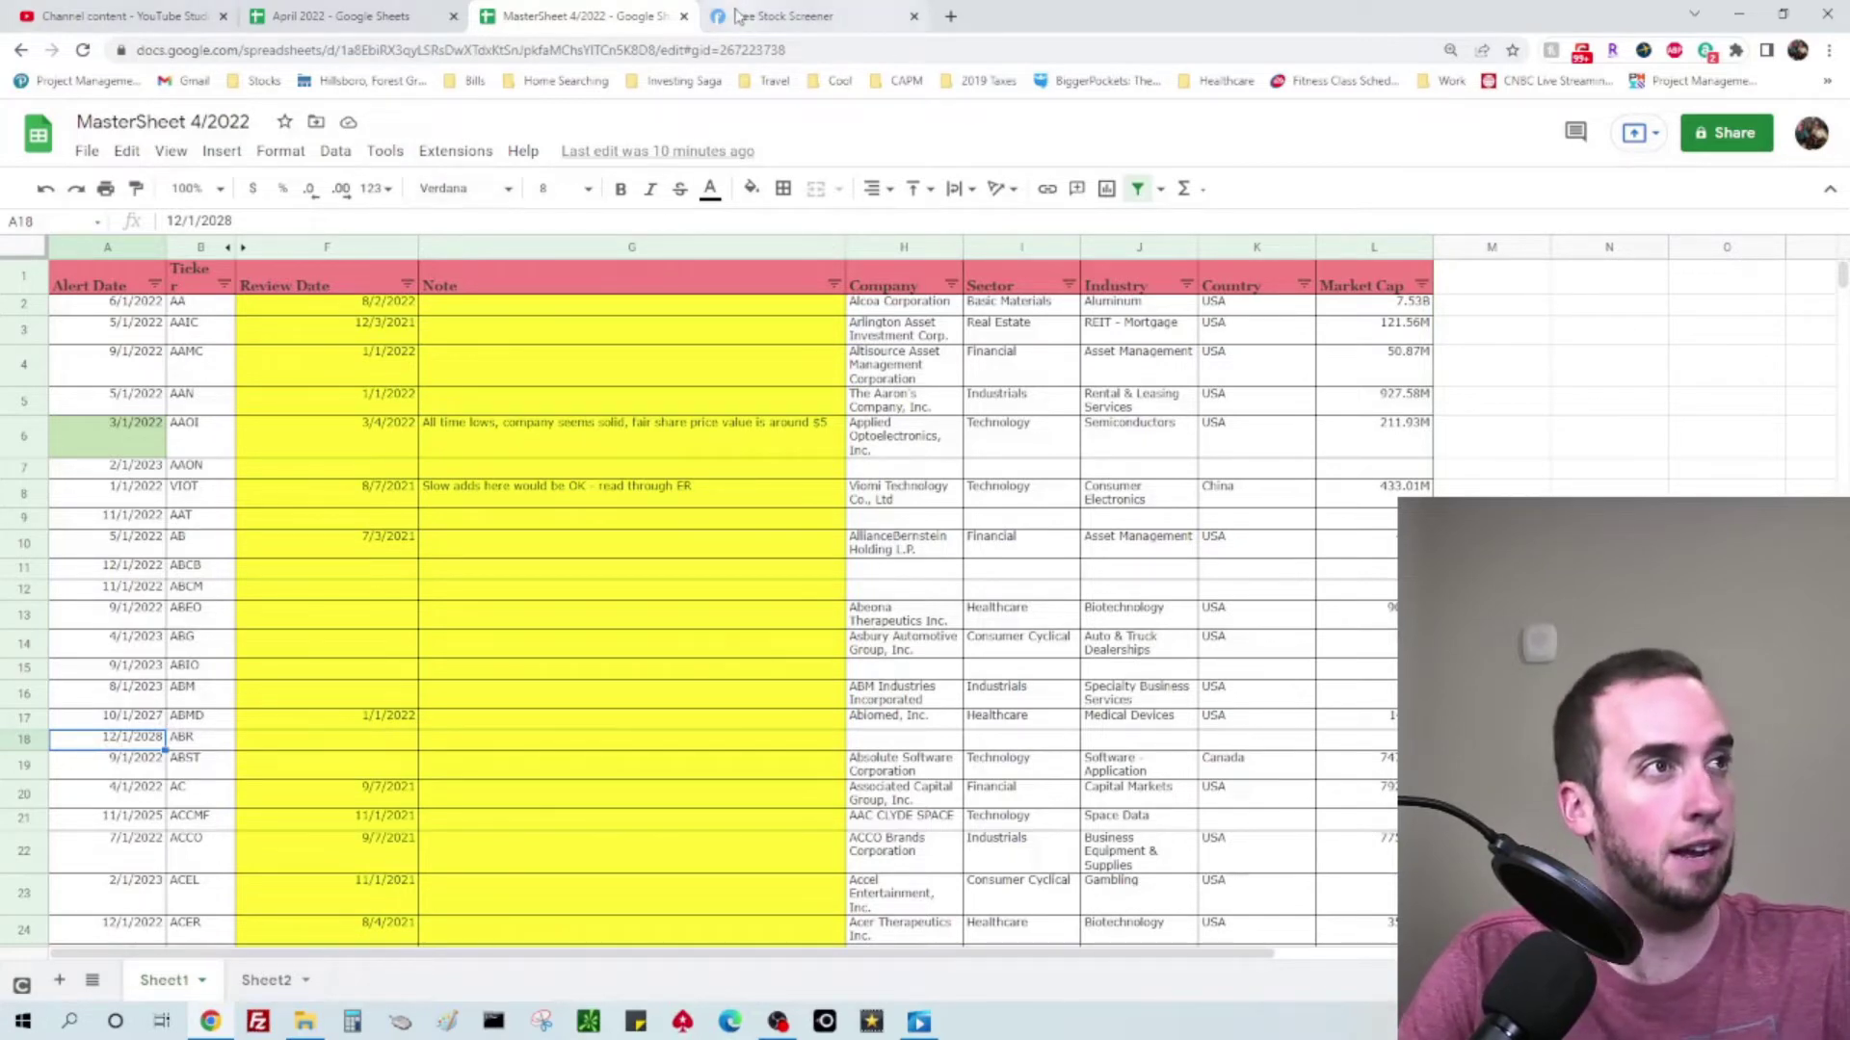
{"action": "left_click", "coordinate": [782, 17]}
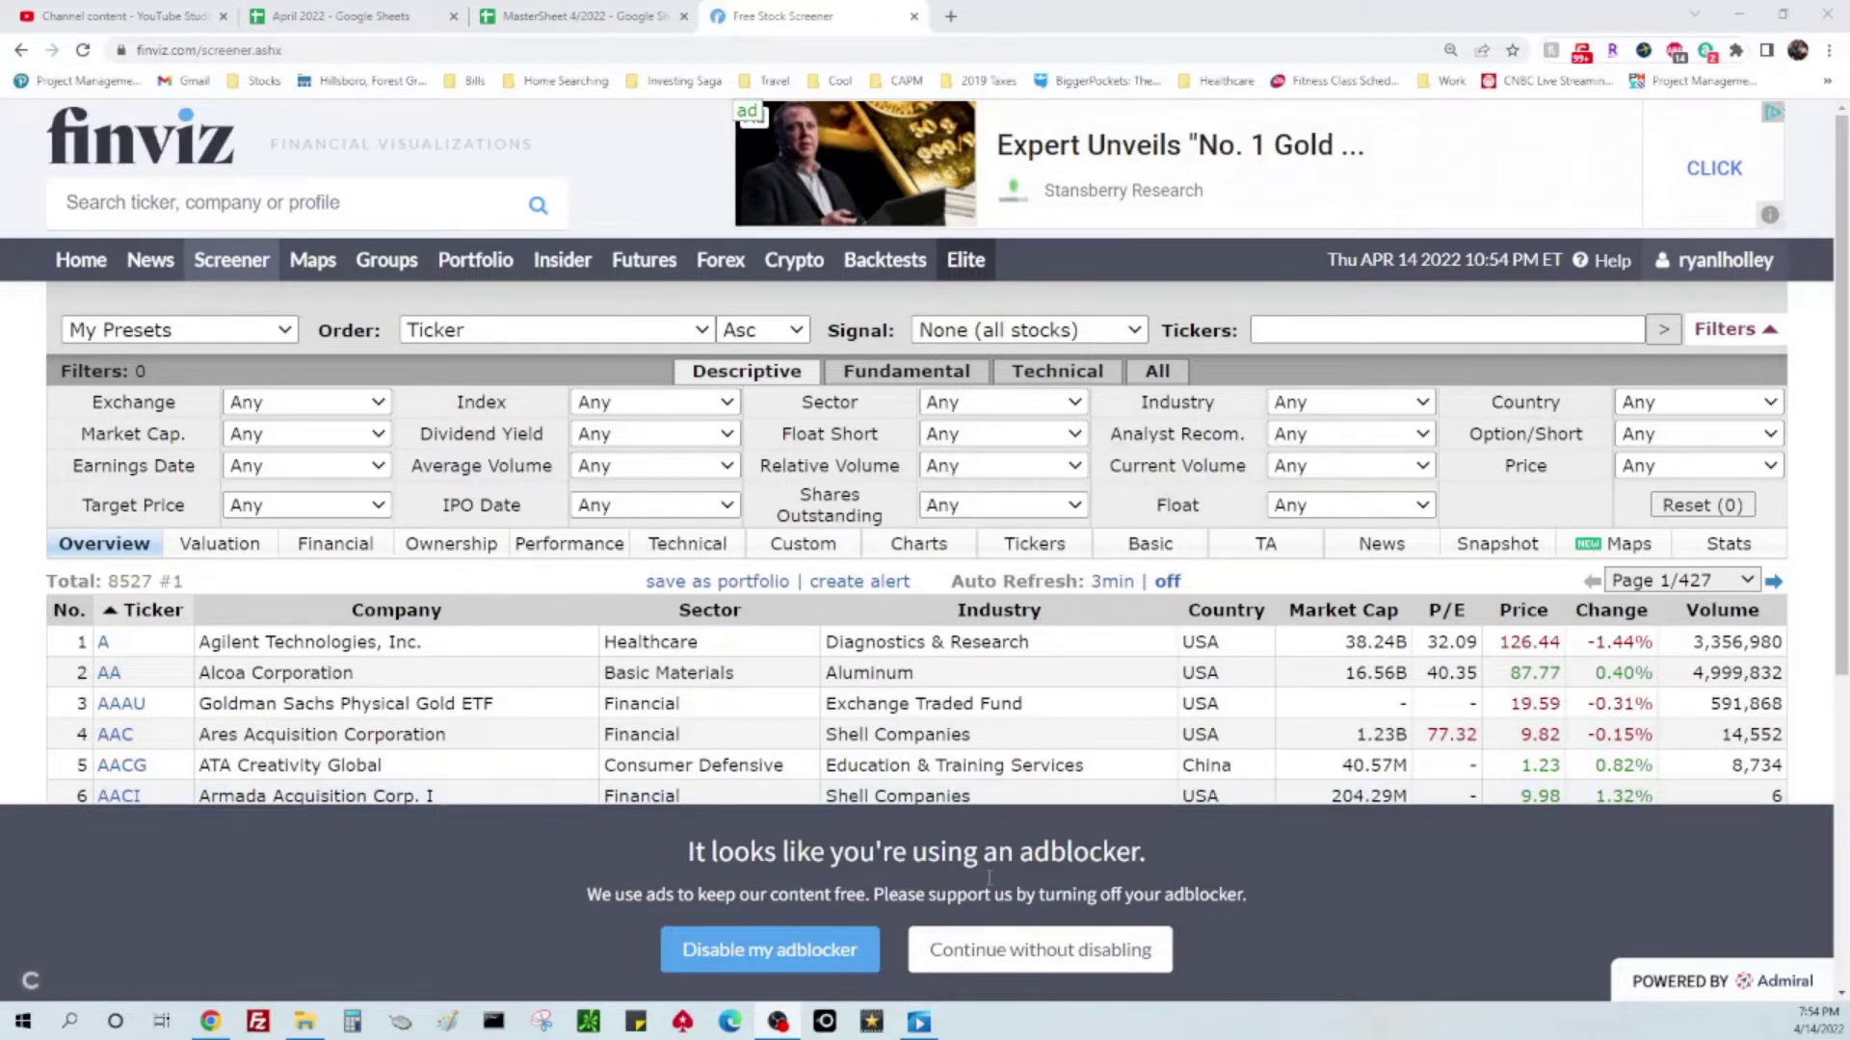
- Dismiss the adblocker notice, enlarge the page, close YouTube Studio, and load the Rainy Day RV preset
{"action": "left_click", "coordinate": [998, 958]}
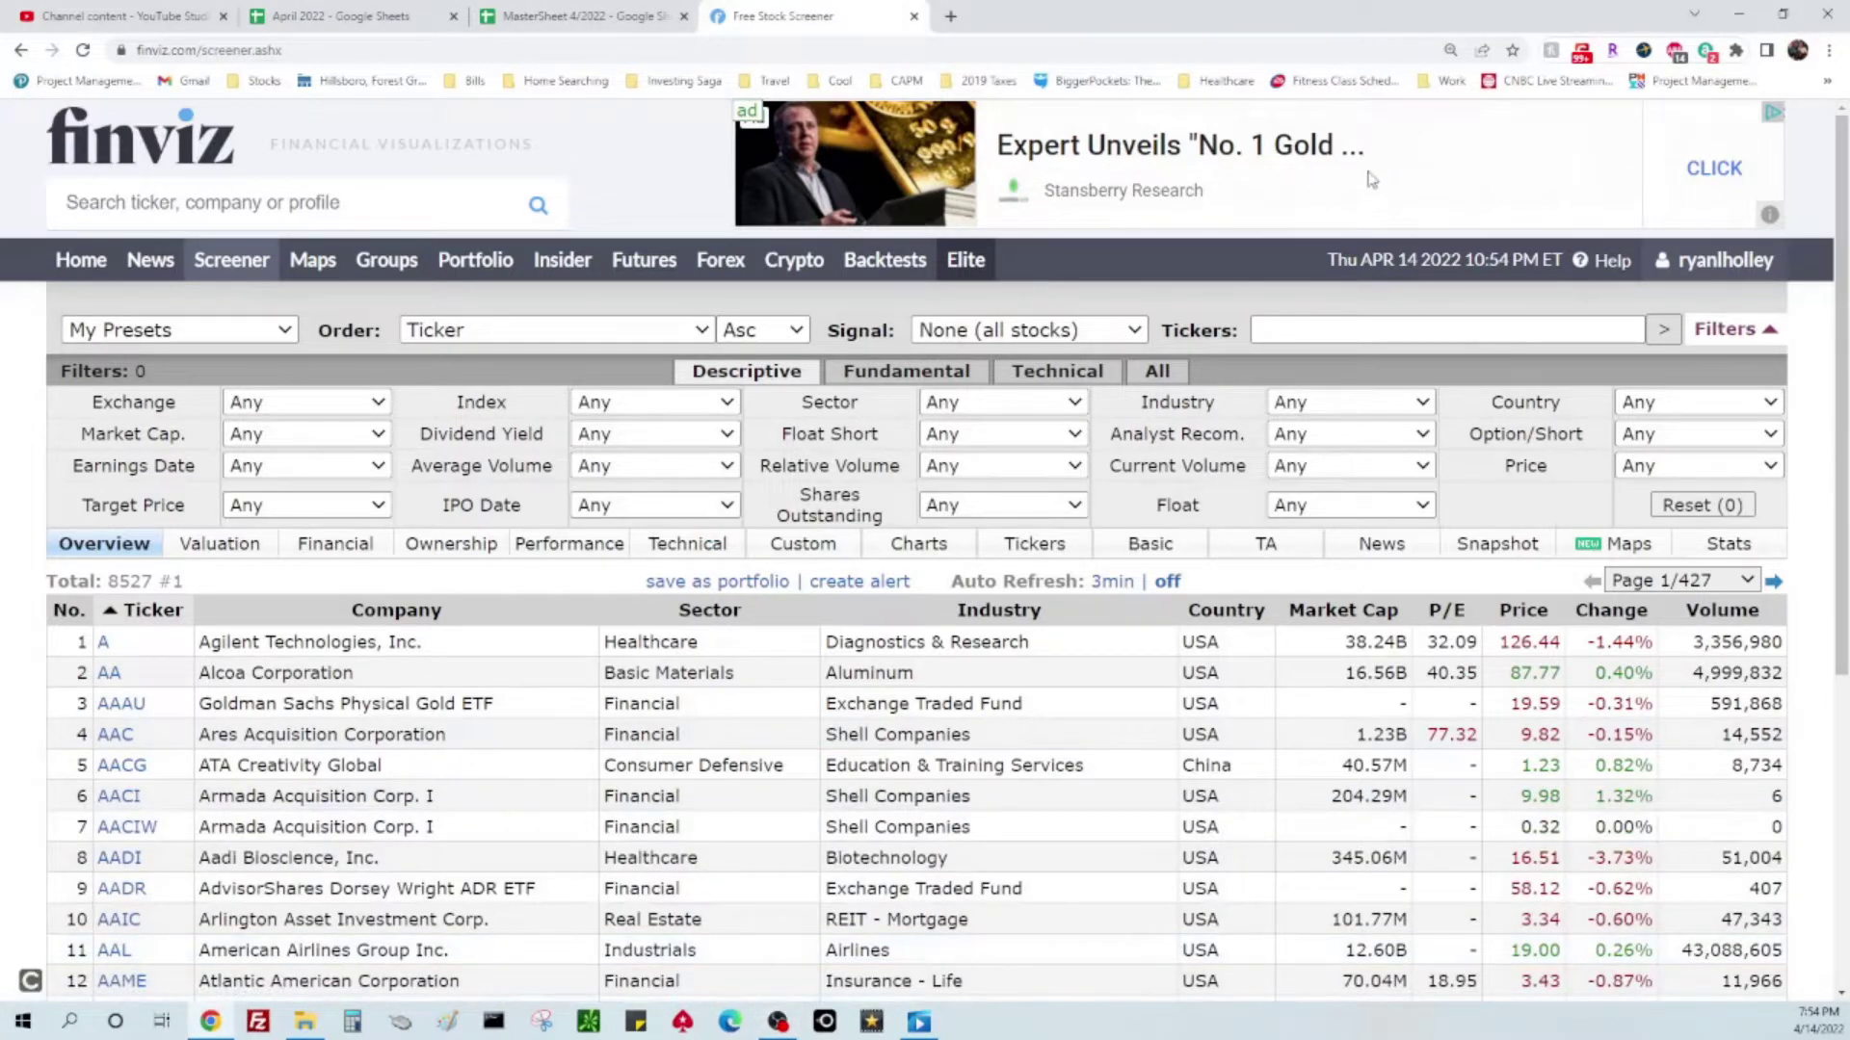
{"action": "left_click", "coordinate": [202, 330]}
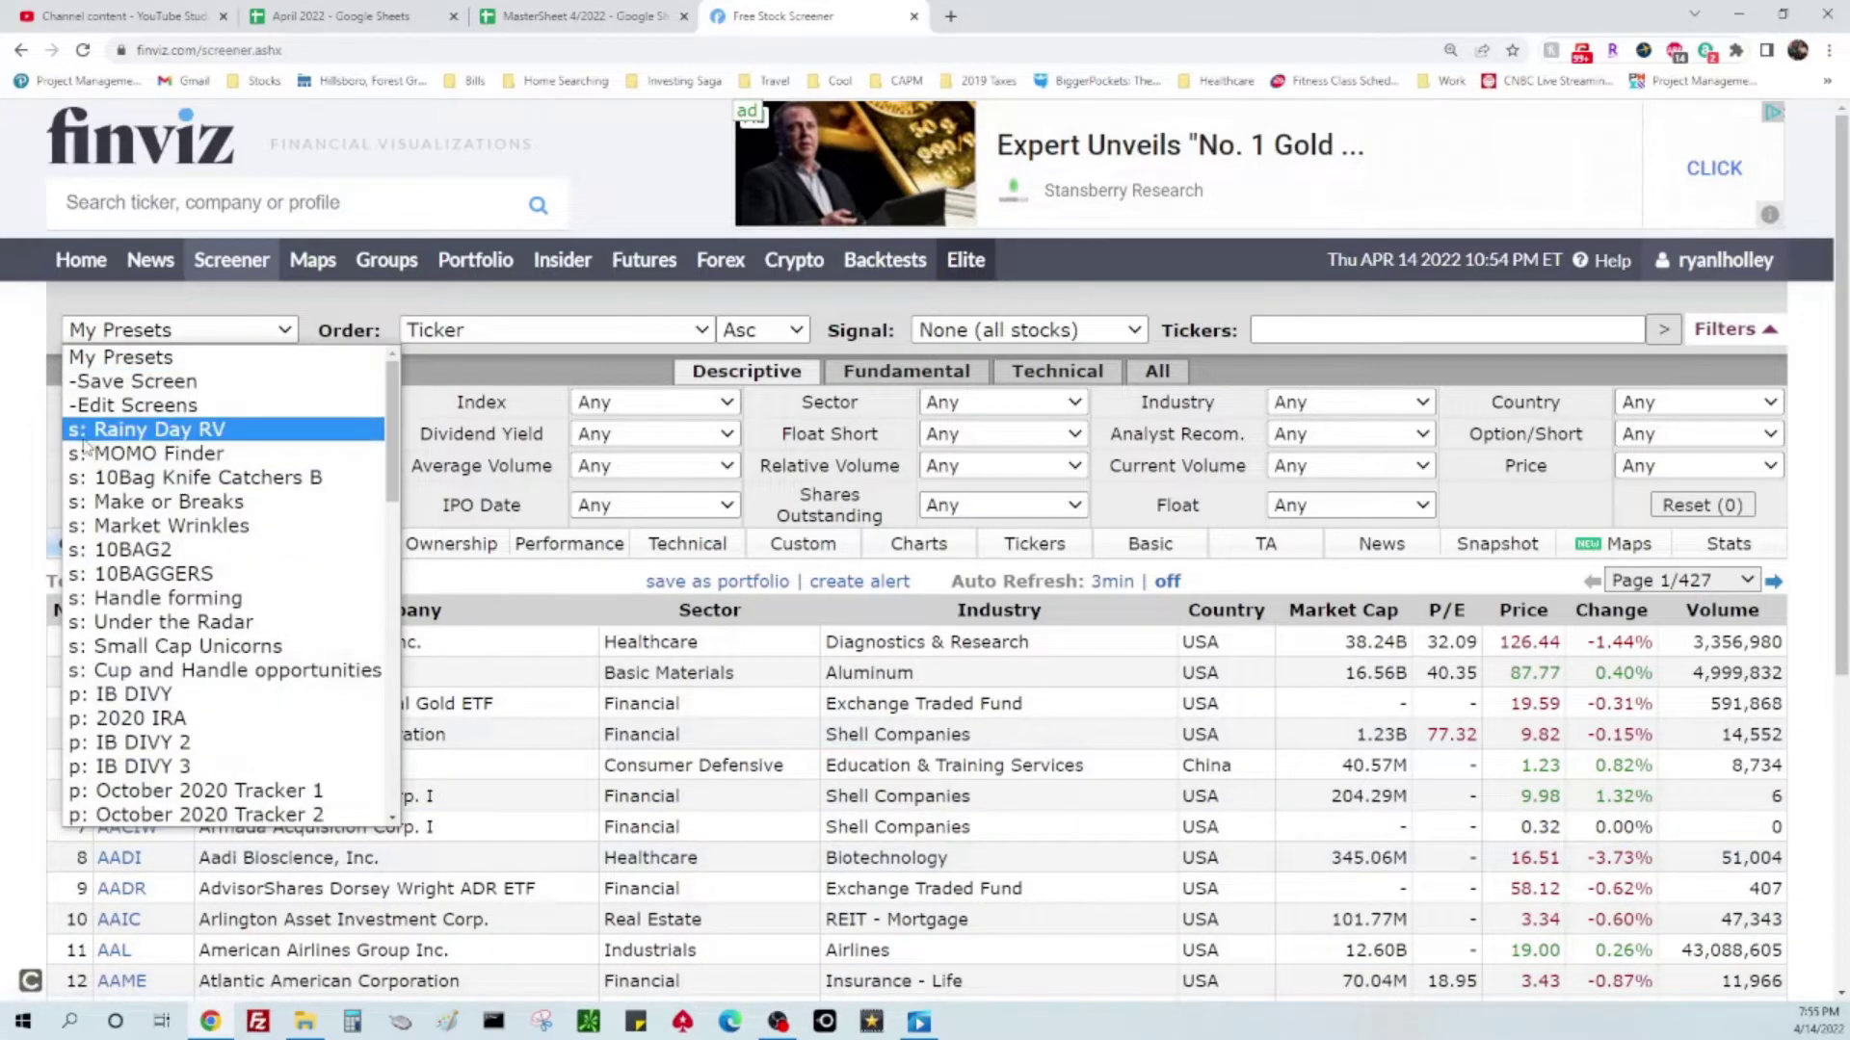
{"action": "left_click", "coordinate": [1823, 395]}
{"action": "key", "text": "ctrl+plus"}
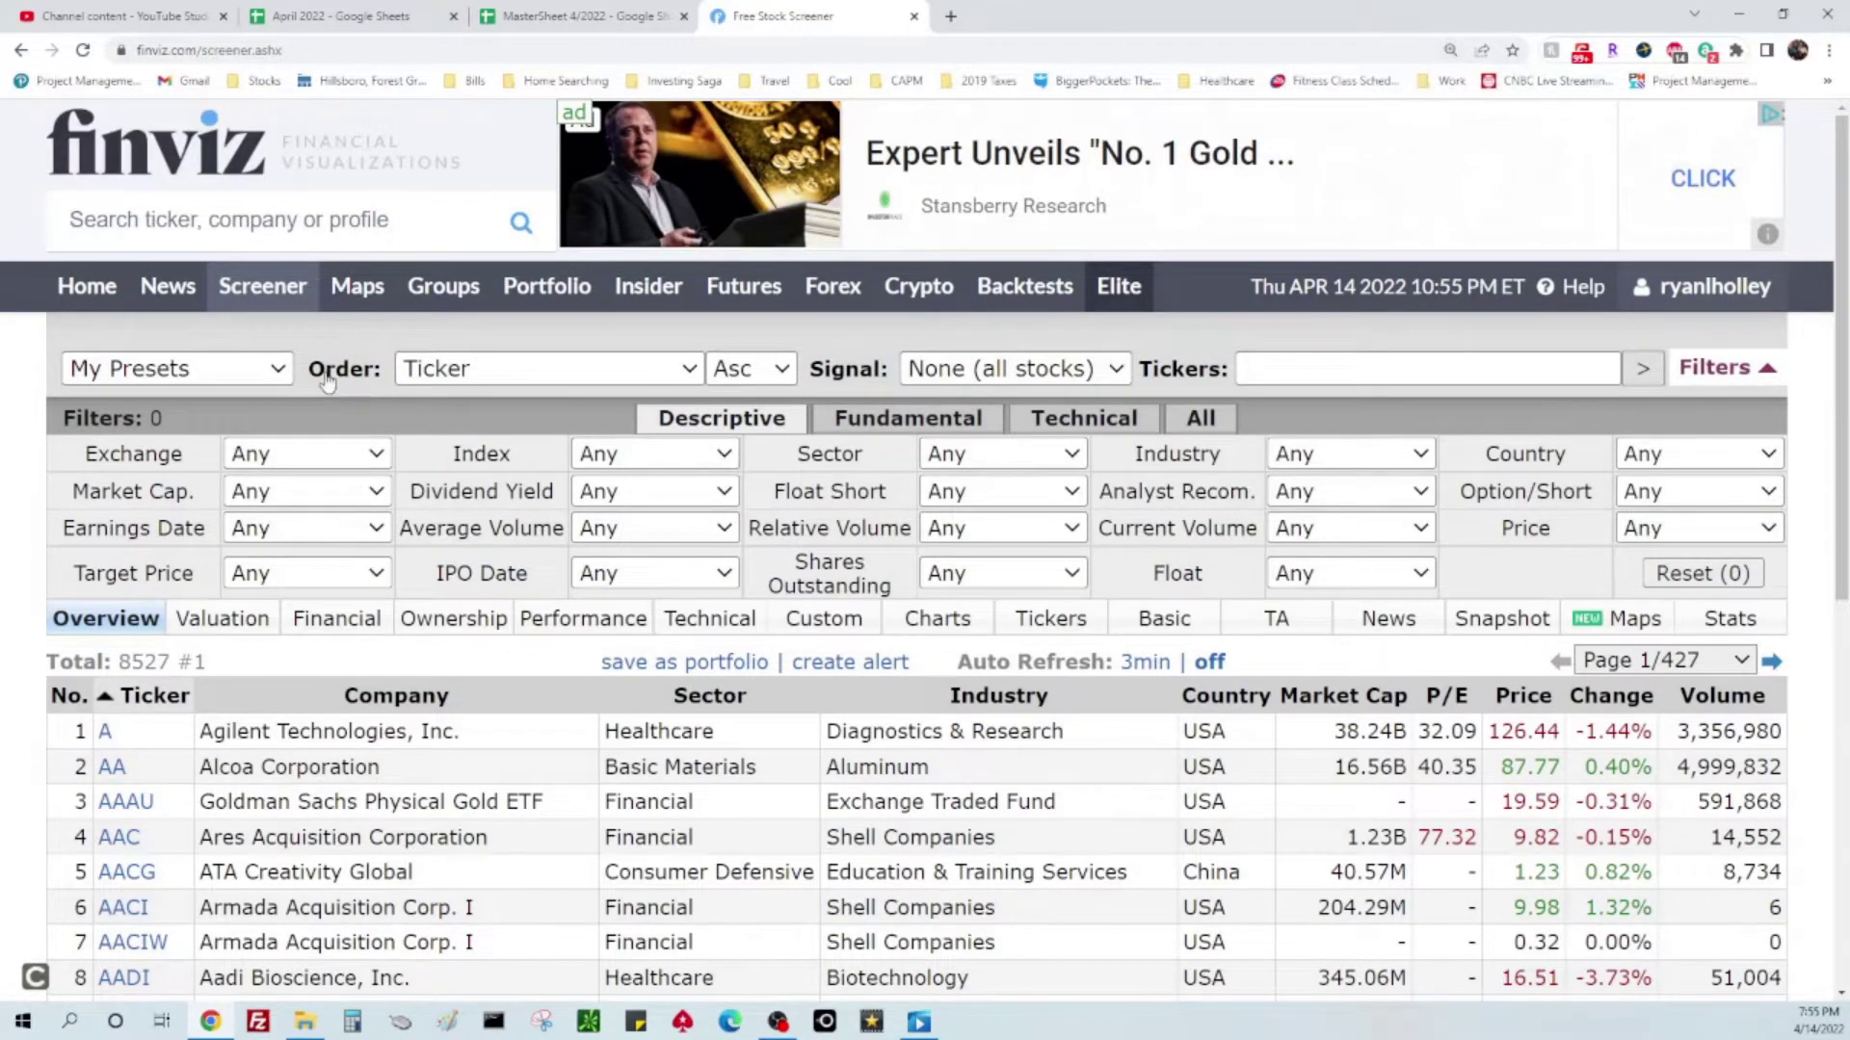
{"action": "left_click", "coordinate": [223, 16]}
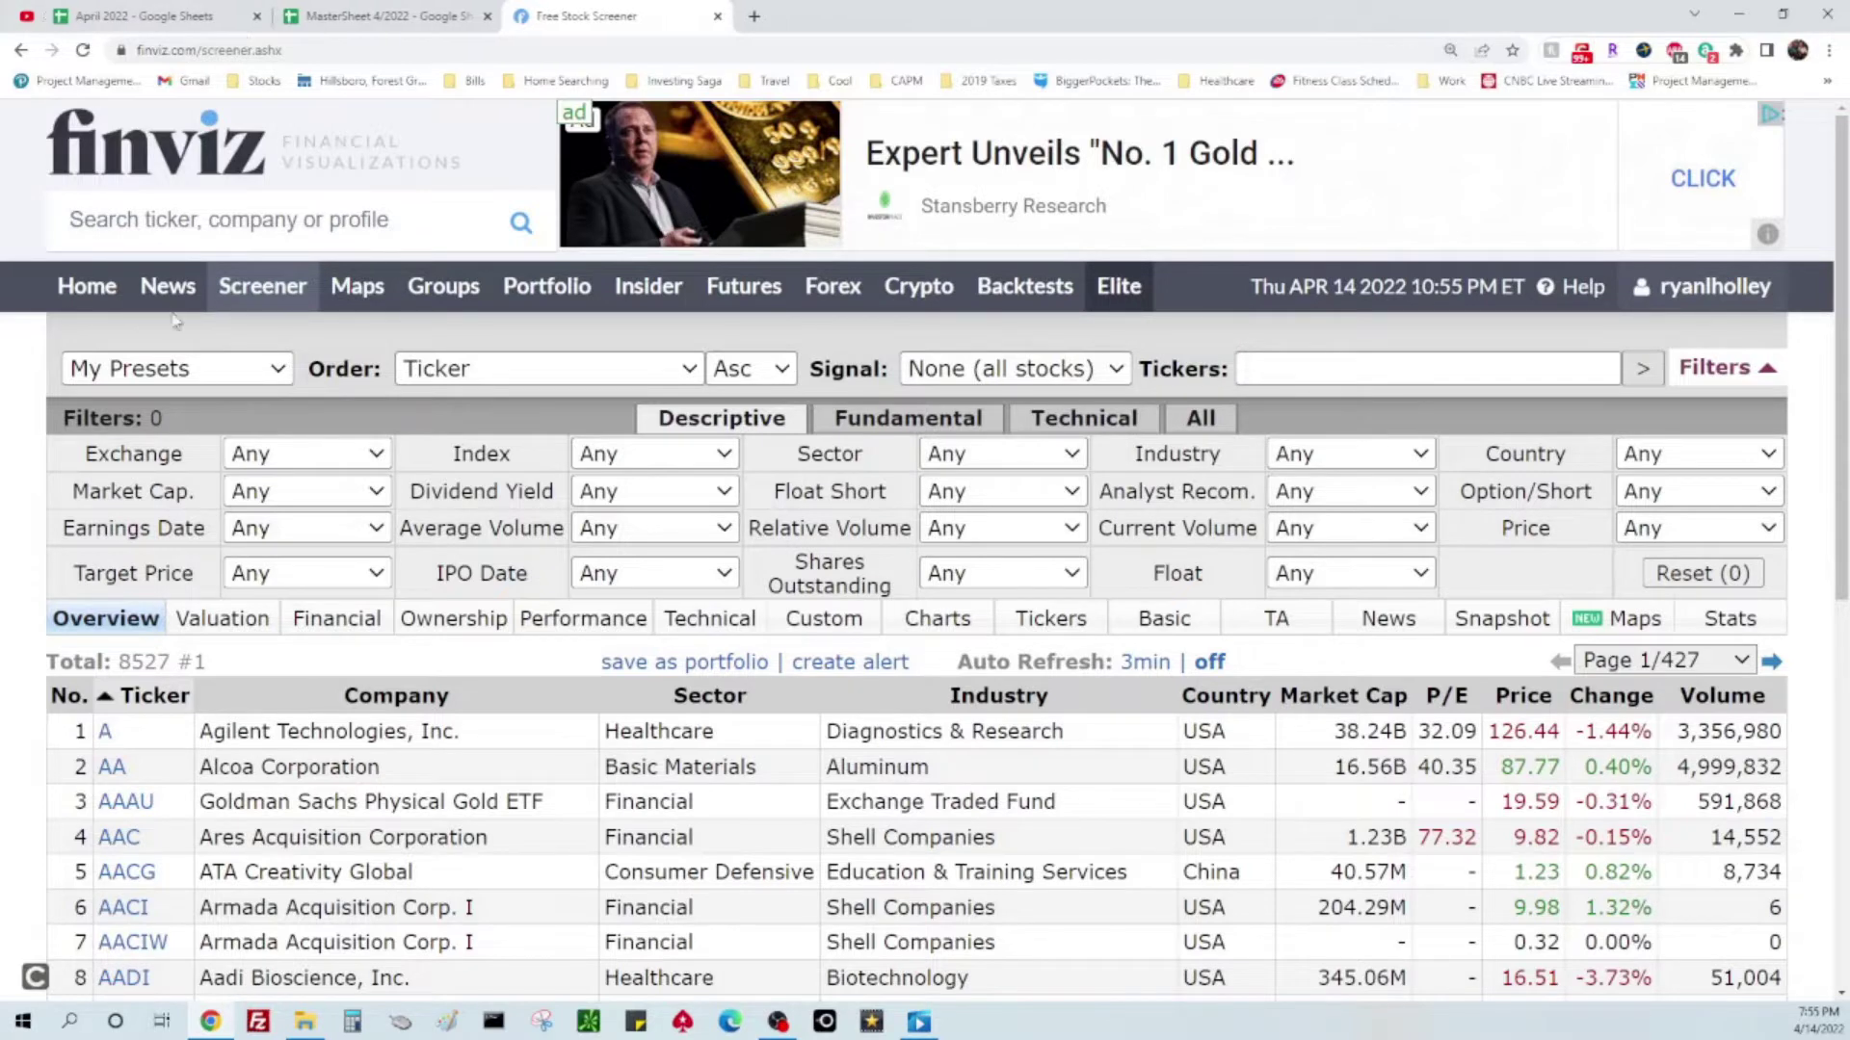
{"action": "left_click", "coordinate": [236, 377]}
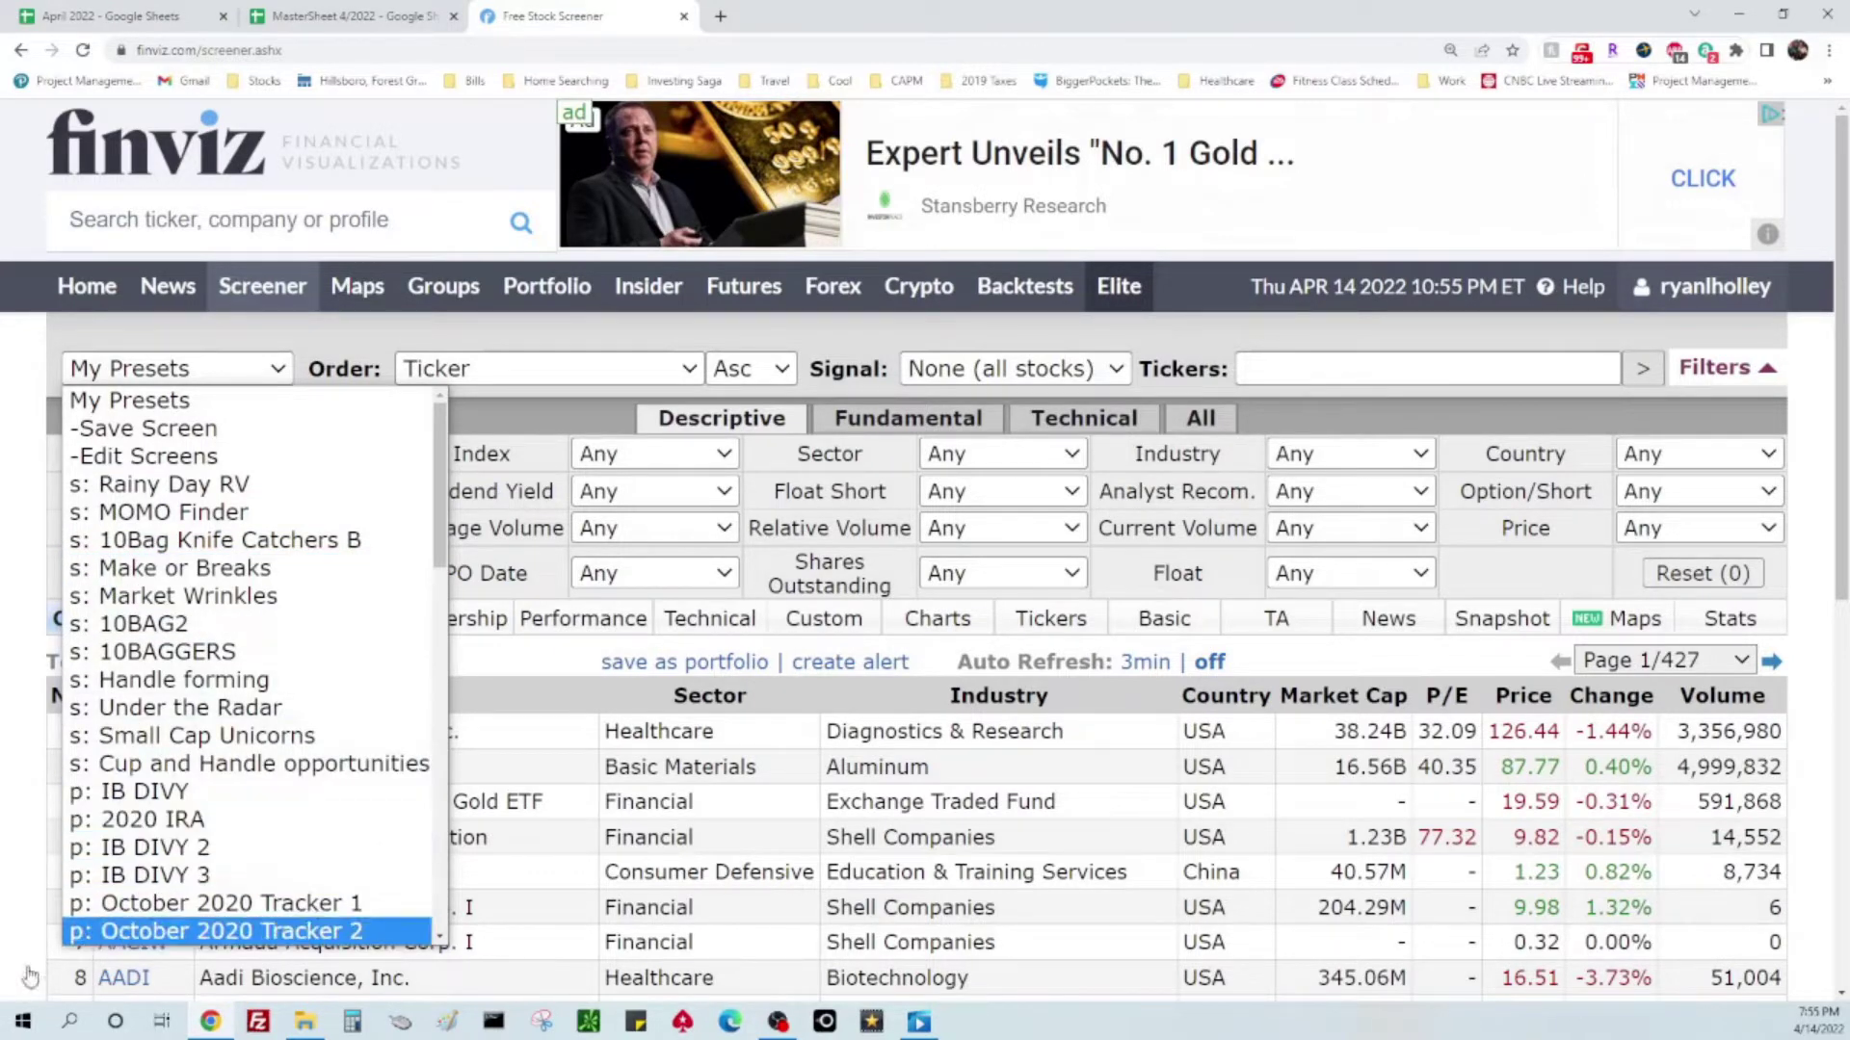
{"action": "left_click", "coordinate": [152, 497]}
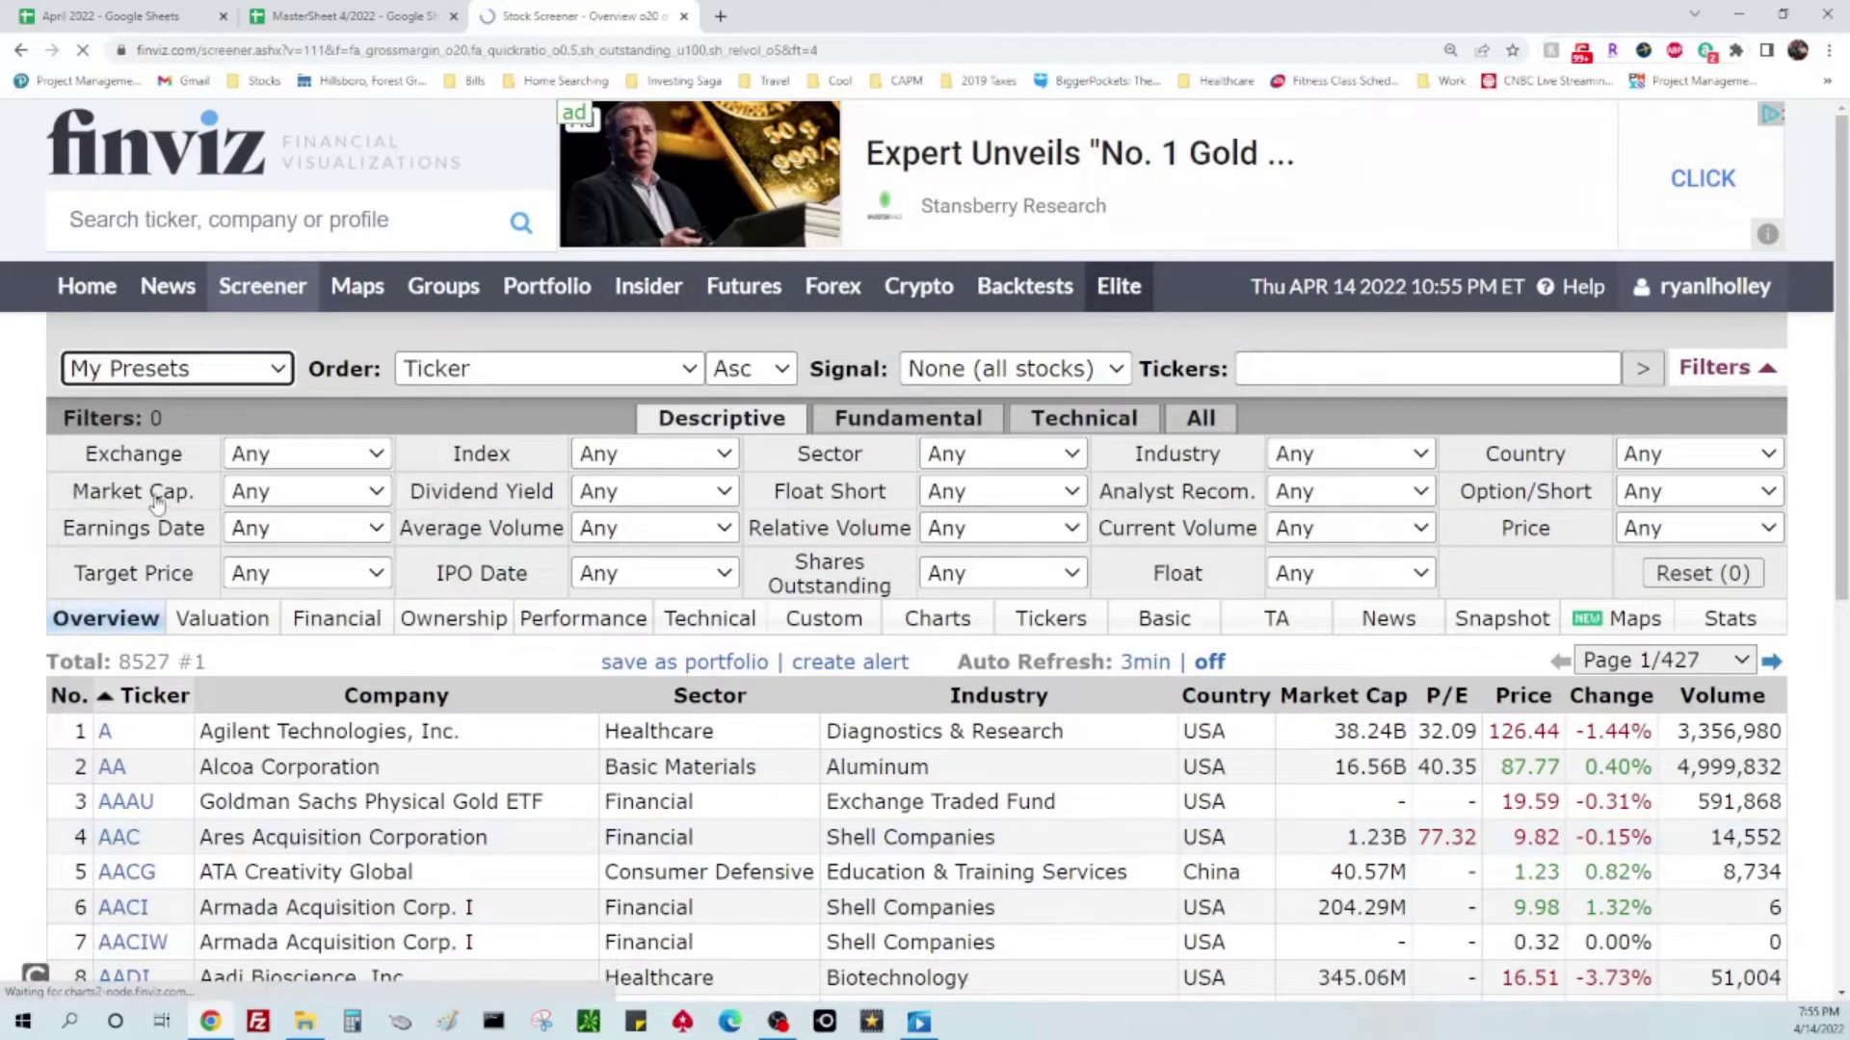
- Show the Rainy Day RV results as a ticker-only list and select the 18 tickers AIRG through ZCMD
{"action": "scroll", "coordinate": [1053, 597], "scroll_direction": "down", "scroll_amount": 2}
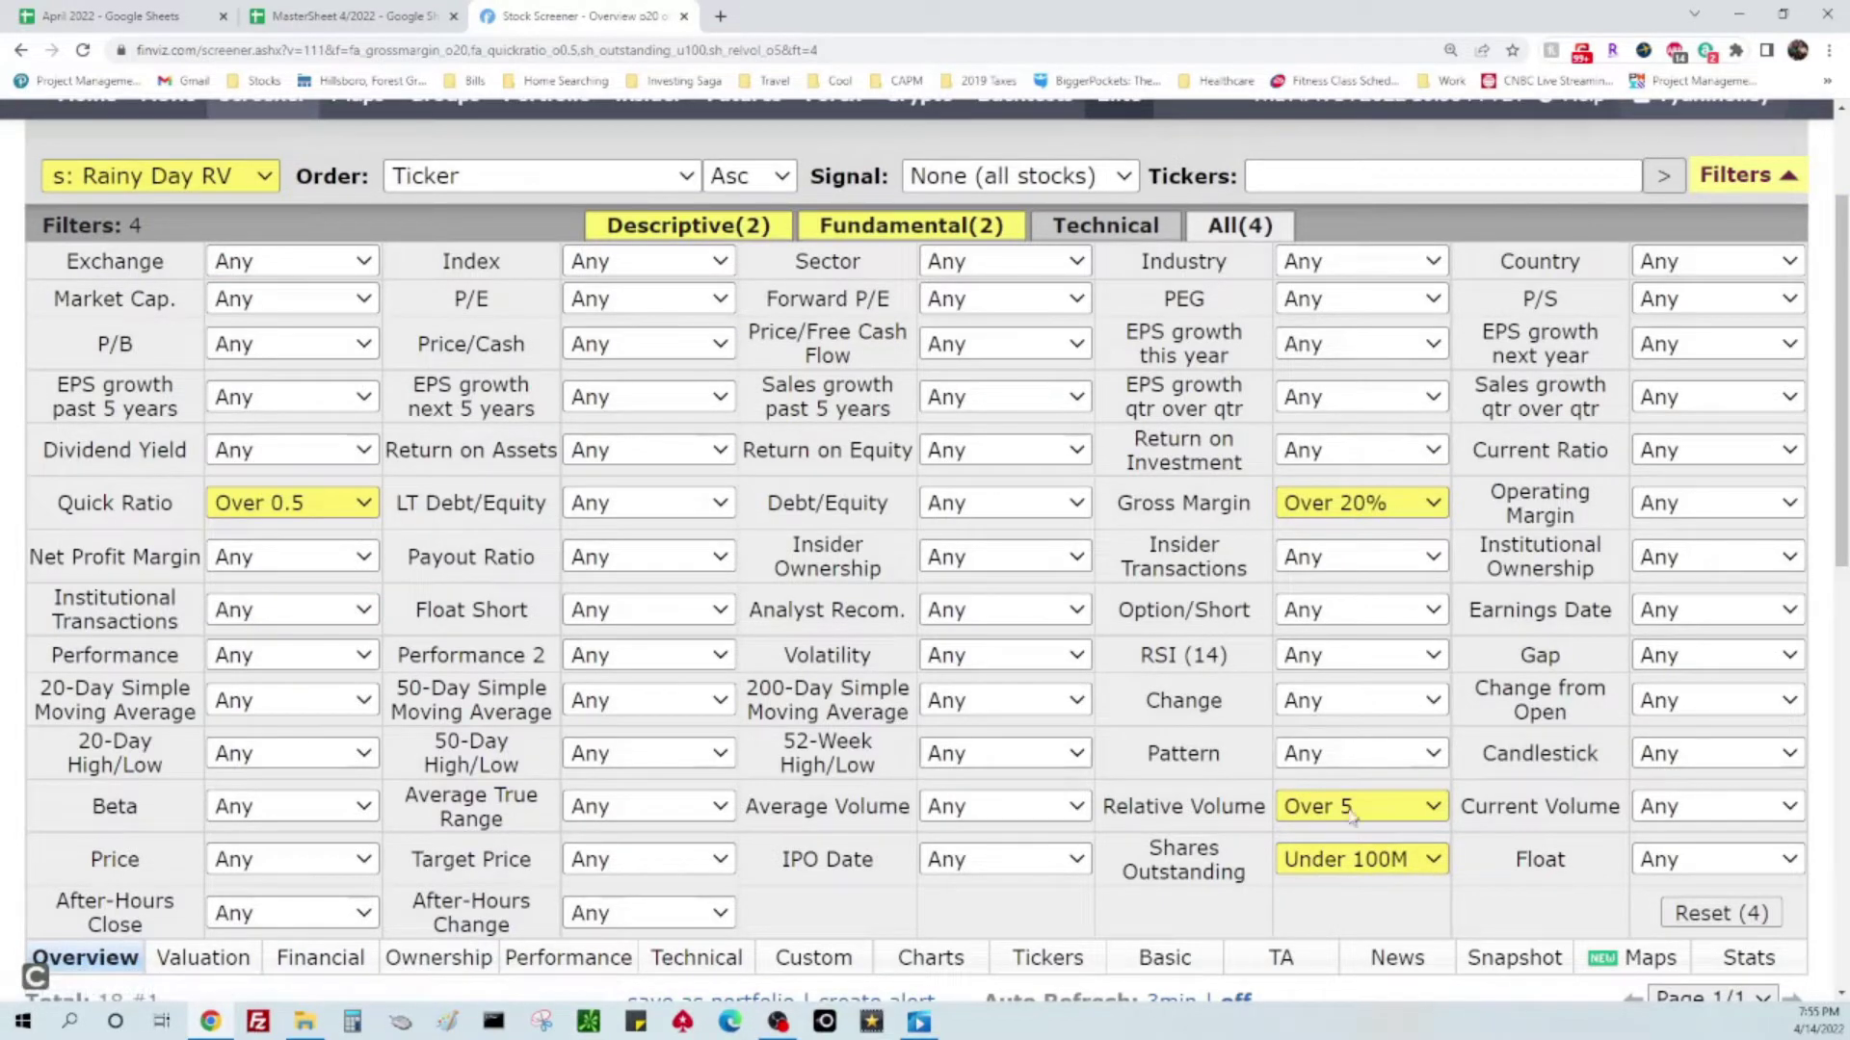
{"action": "scroll", "coordinate": [1349, 814], "scroll_direction": "down", "scroll_amount": 3}
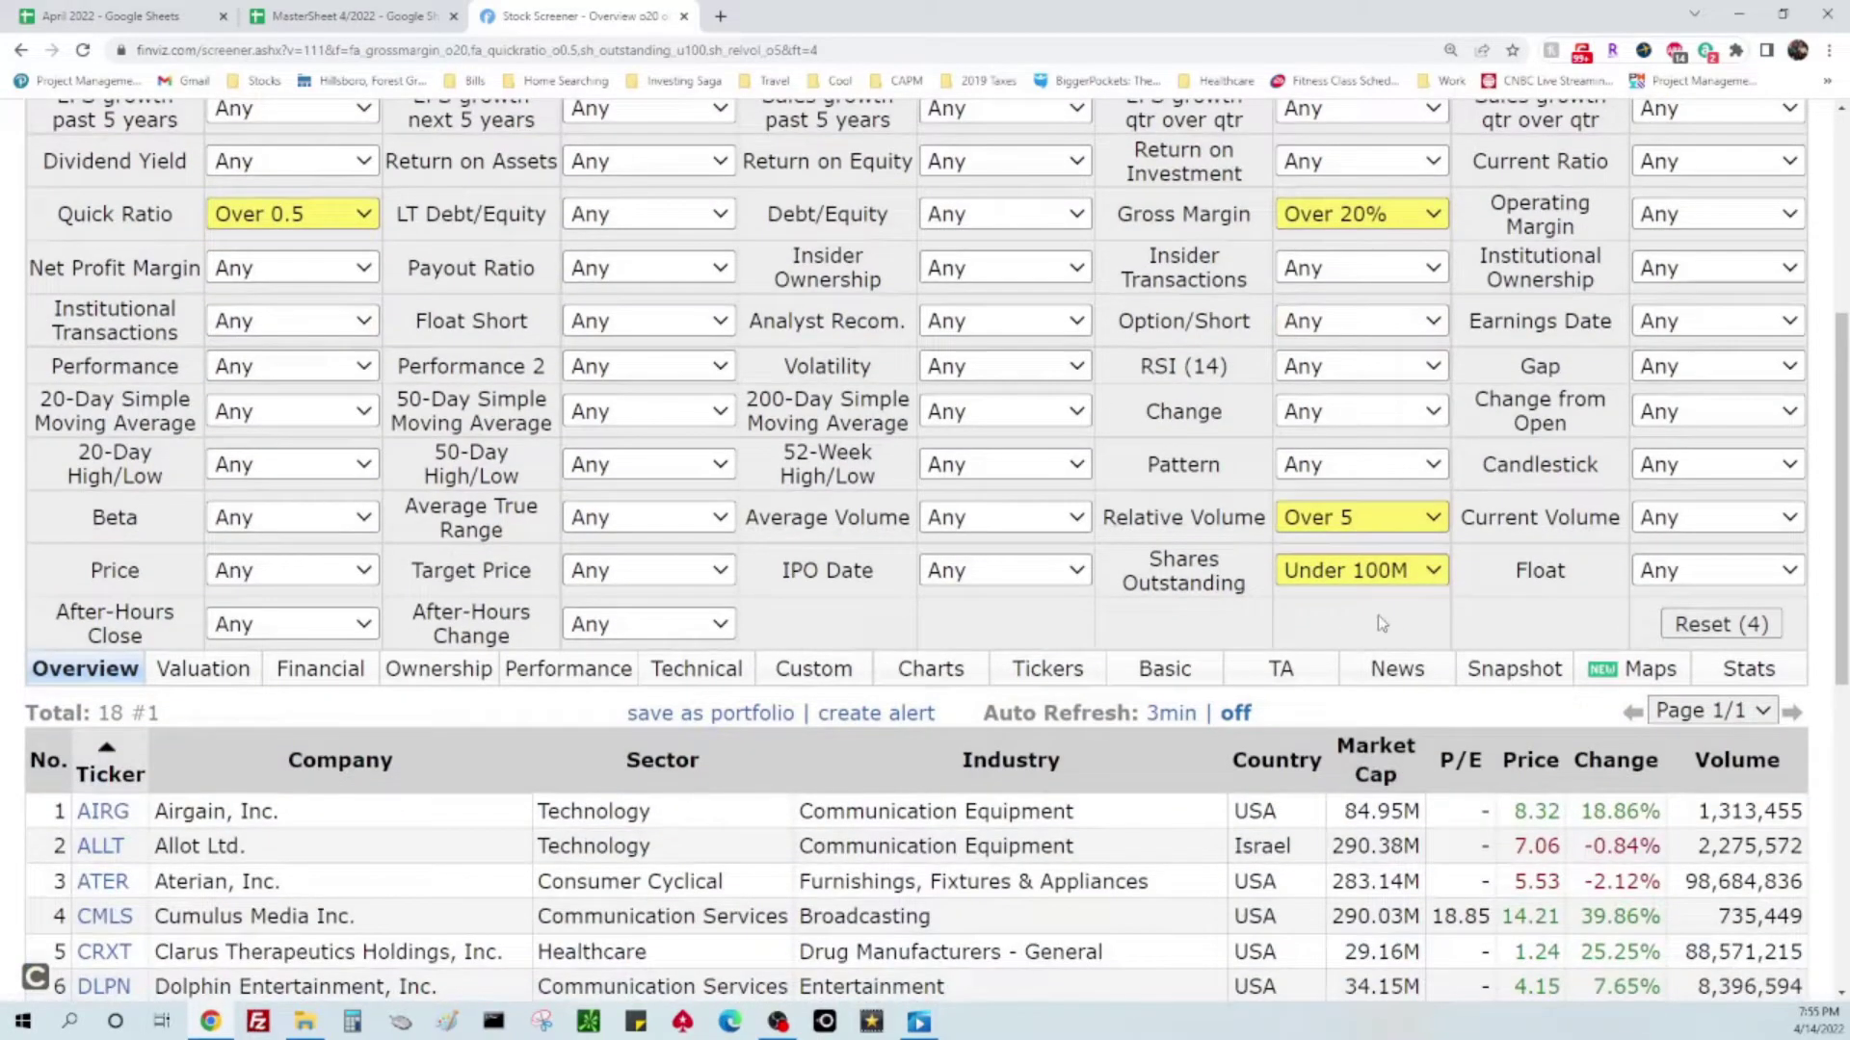
{"action": "scroll", "coordinate": [1361, 613], "scroll_direction": "down", "scroll_amount": 2}
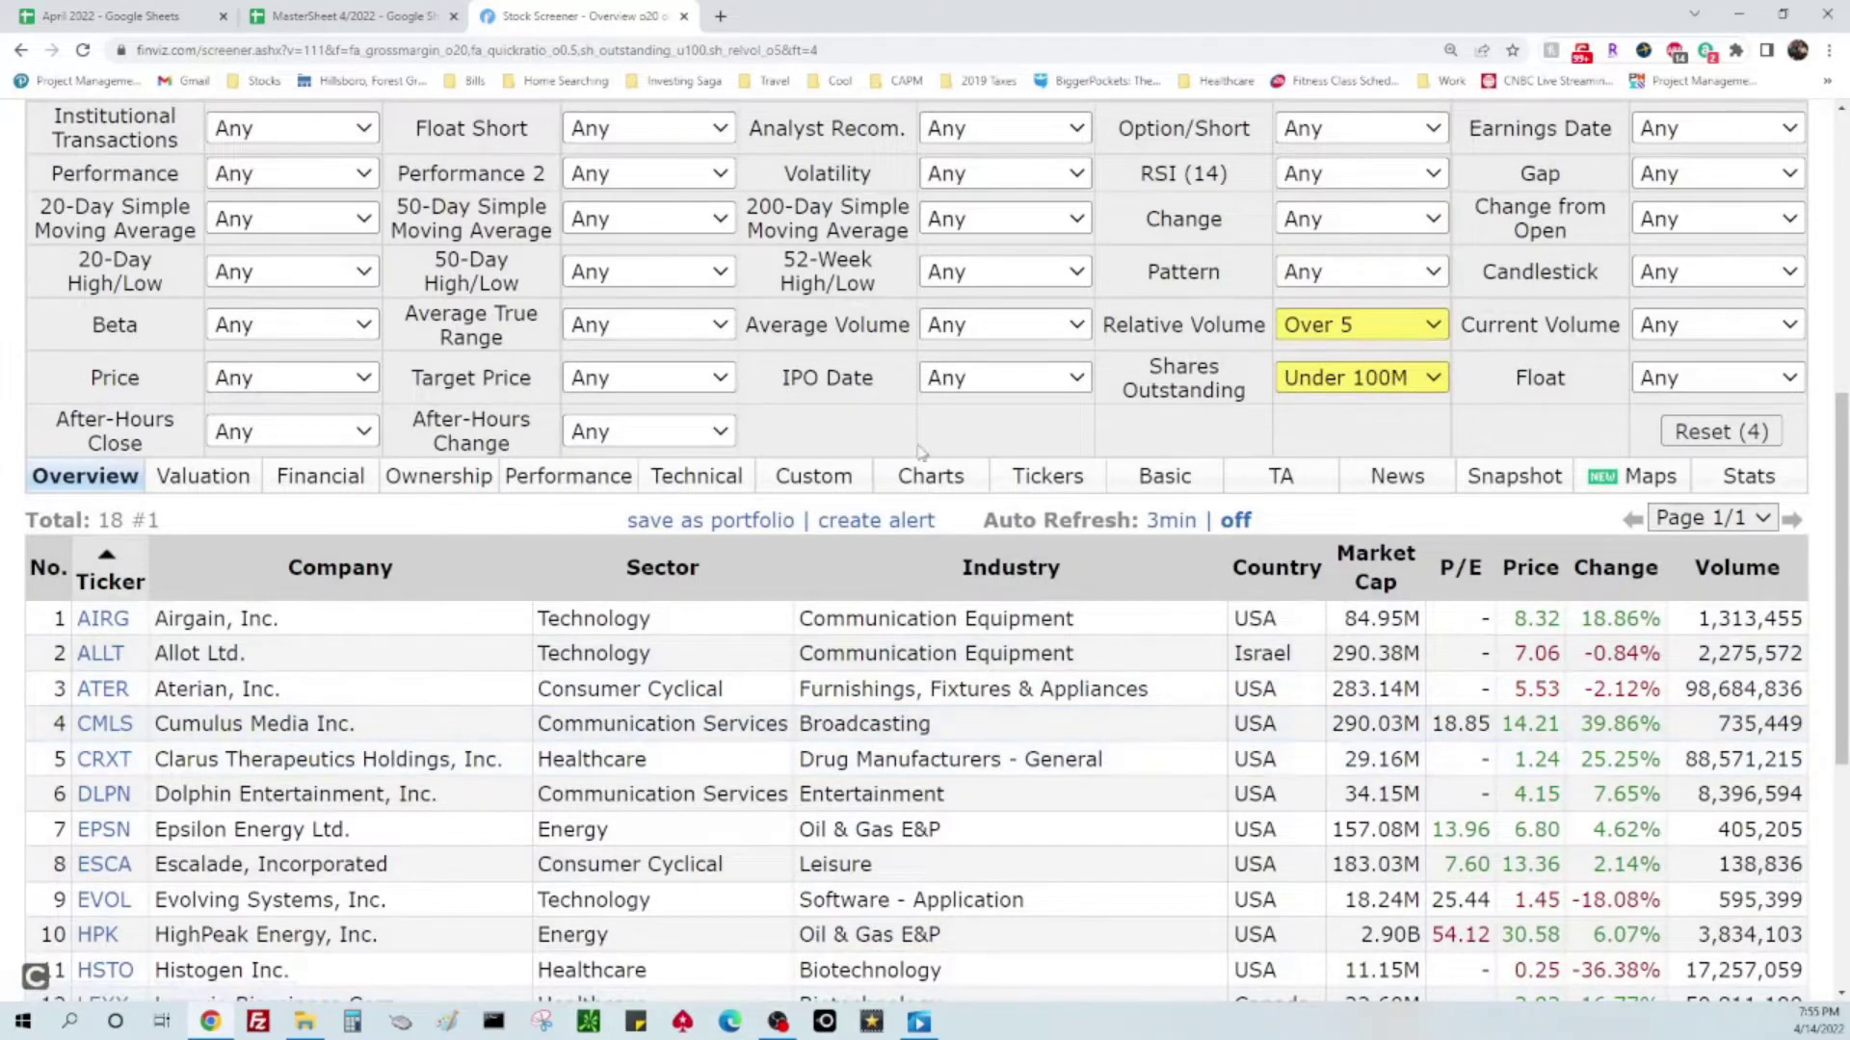
{"action": "left_click", "coordinate": [834, 478]}
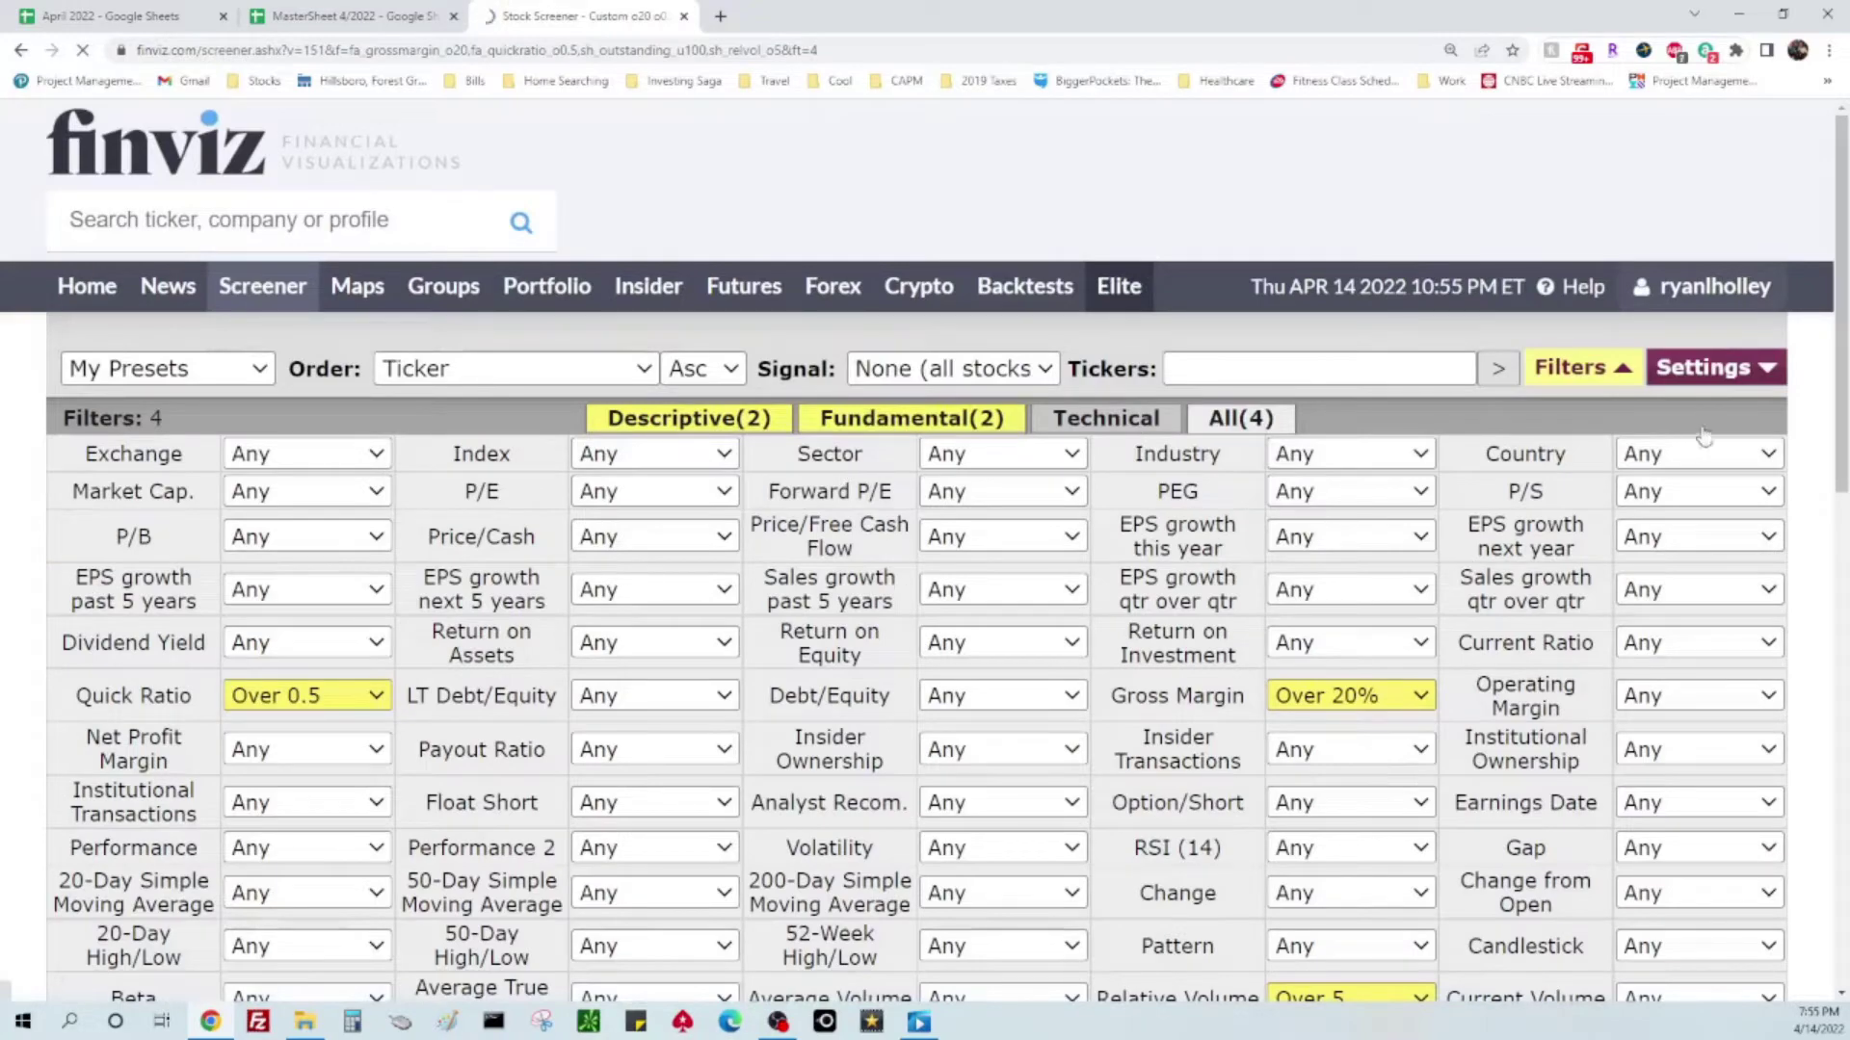
{"action": "scroll", "coordinate": [1802, 463], "scroll_direction": "down", "scroll_amount": 2}
{"action": "scroll", "coordinate": [1802, 463], "scroll_direction": "down", "scroll_amount": 5}
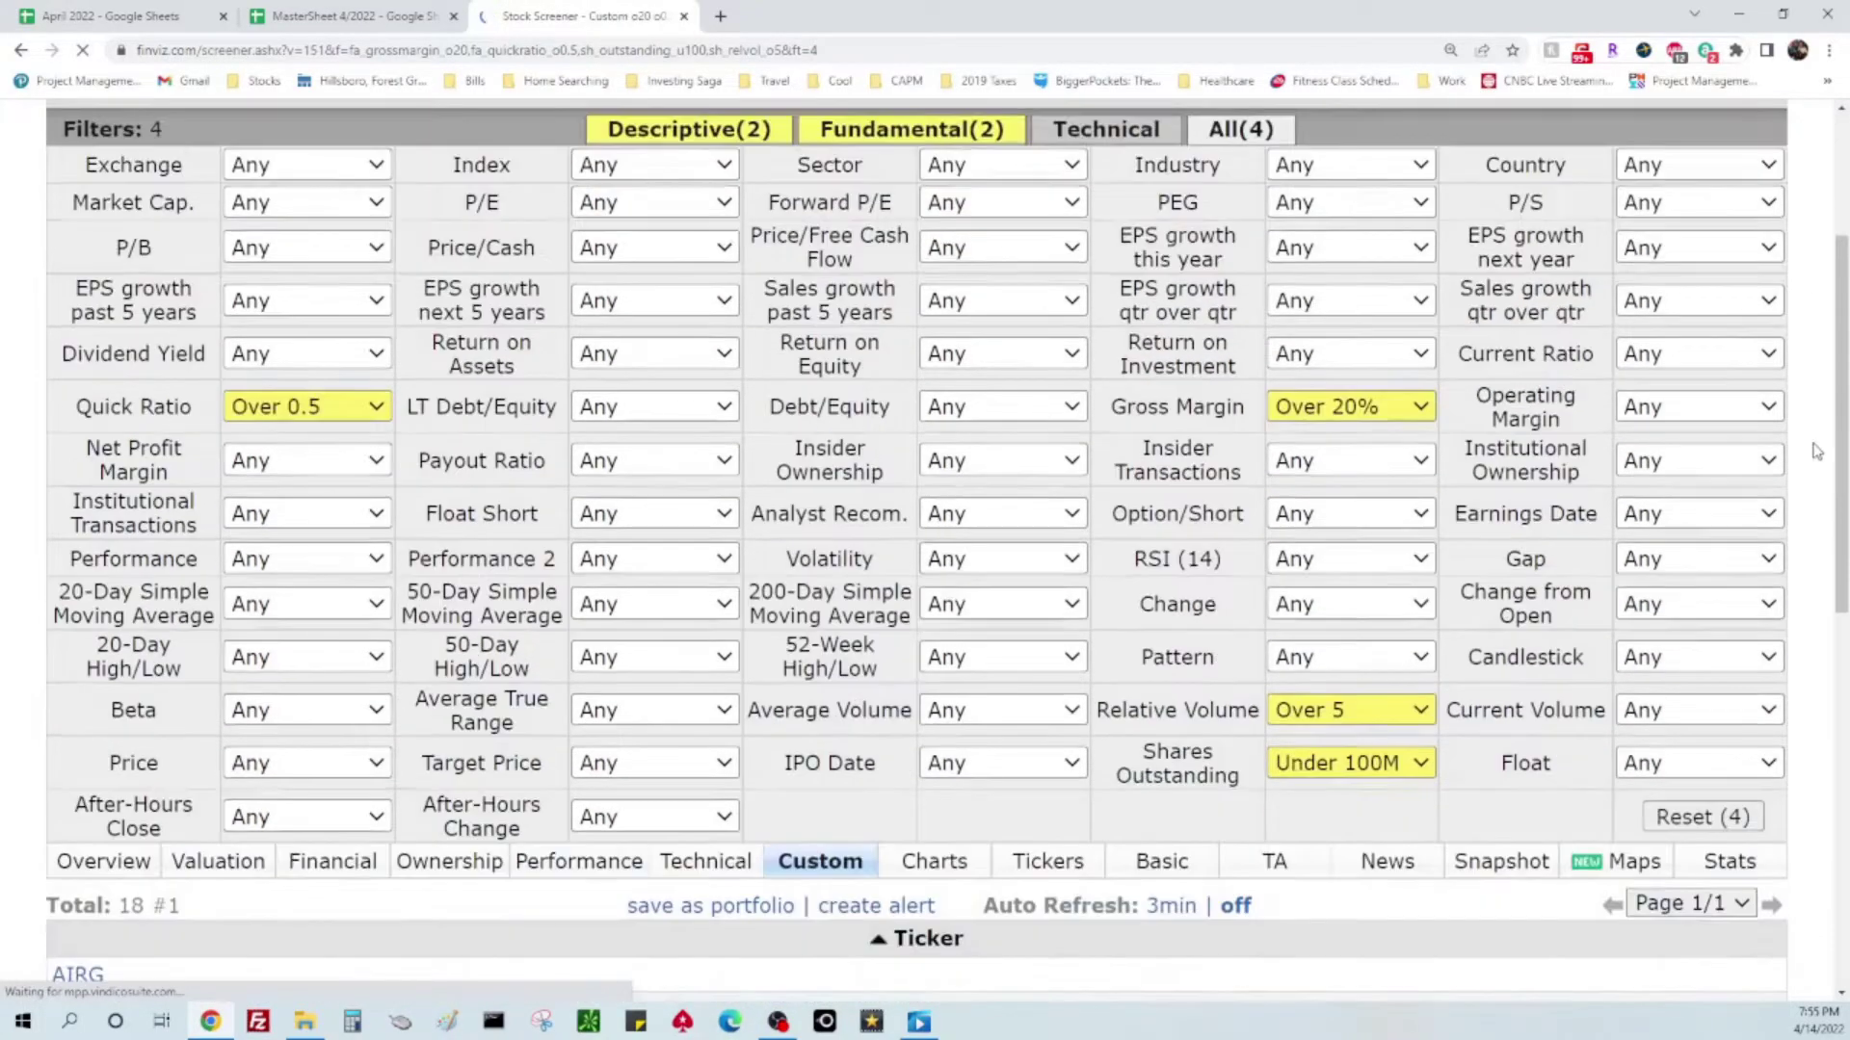
{"action": "scroll", "coordinate": [1817, 449], "scroll_direction": "down", "scroll_amount": 1}
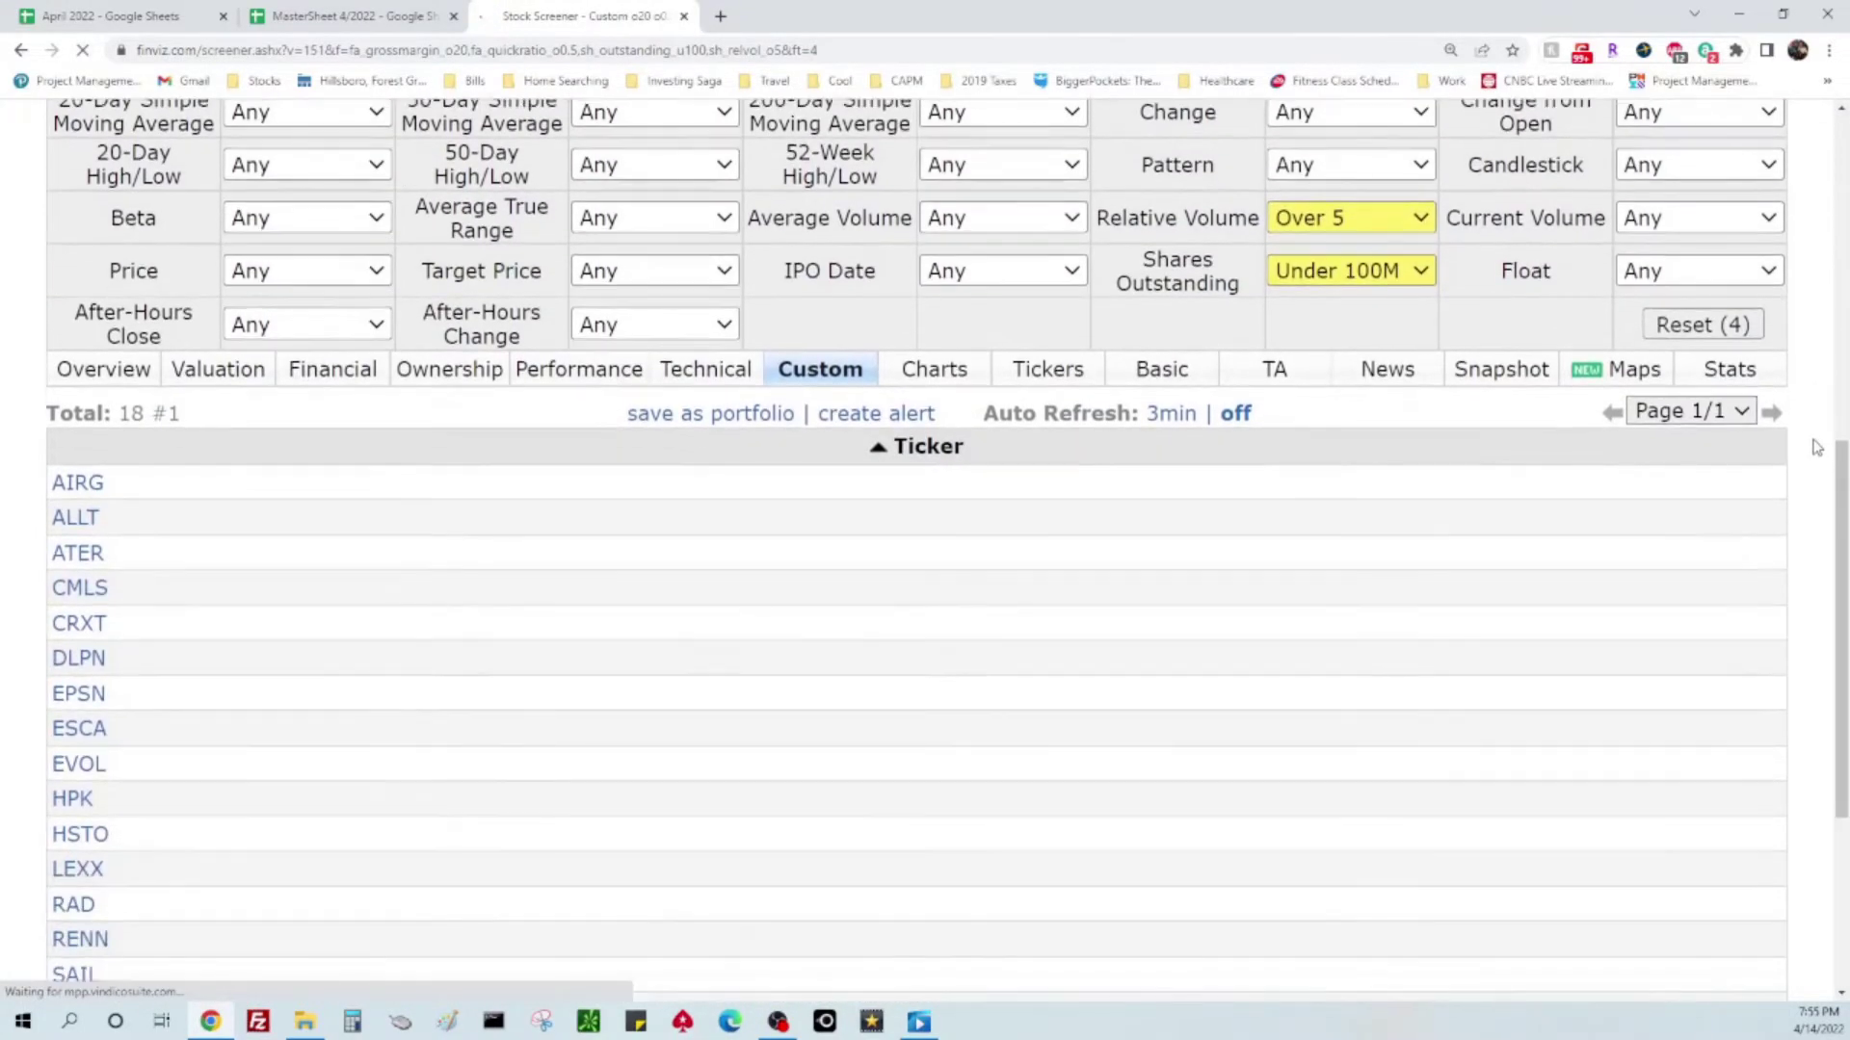
{"action": "scroll", "coordinate": [1816, 448], "scroll_direction": "down", "scroll_amount": 1}
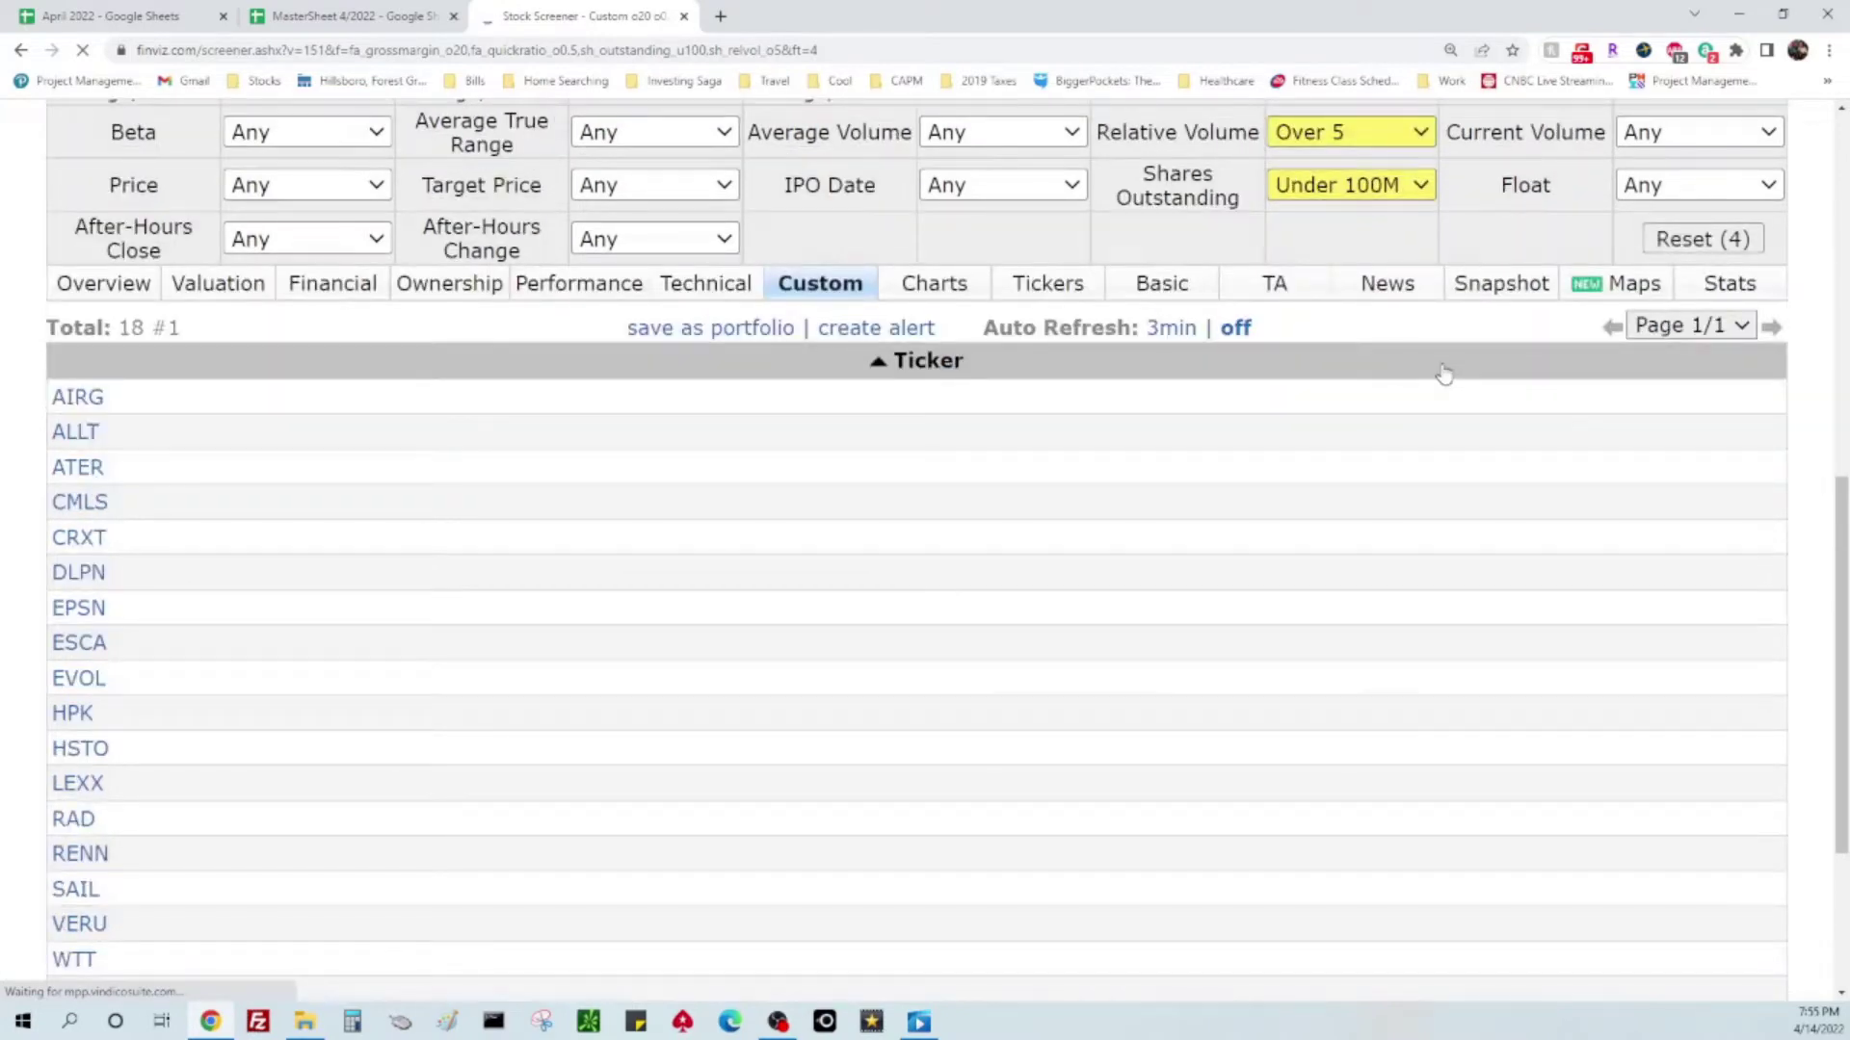
{"action": "left_click_drag", "start_coordinate": [1443, 373], "coordinate": [1335, 655]}
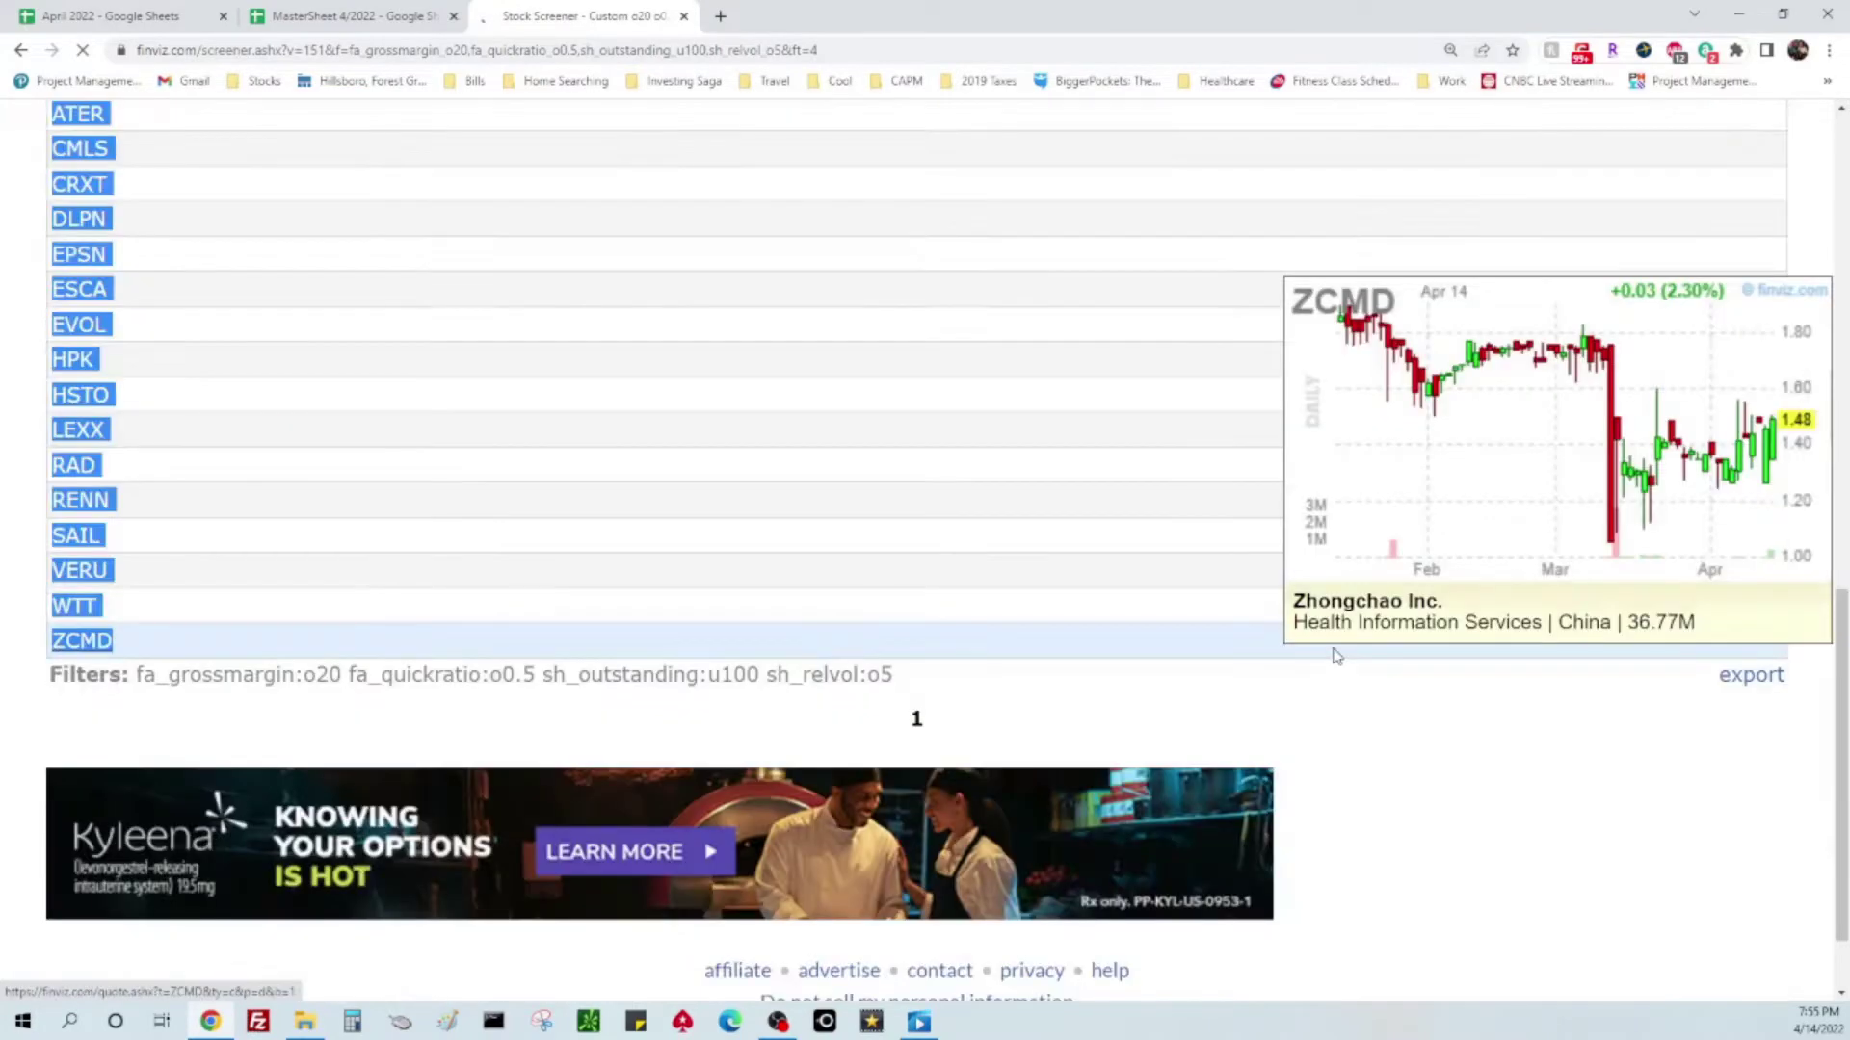
- Paste the 18 Finviz tickers into C3542, below the Rainy Day RV Stonks list
{"action": "left_click", "coordinate": [173, 17]}
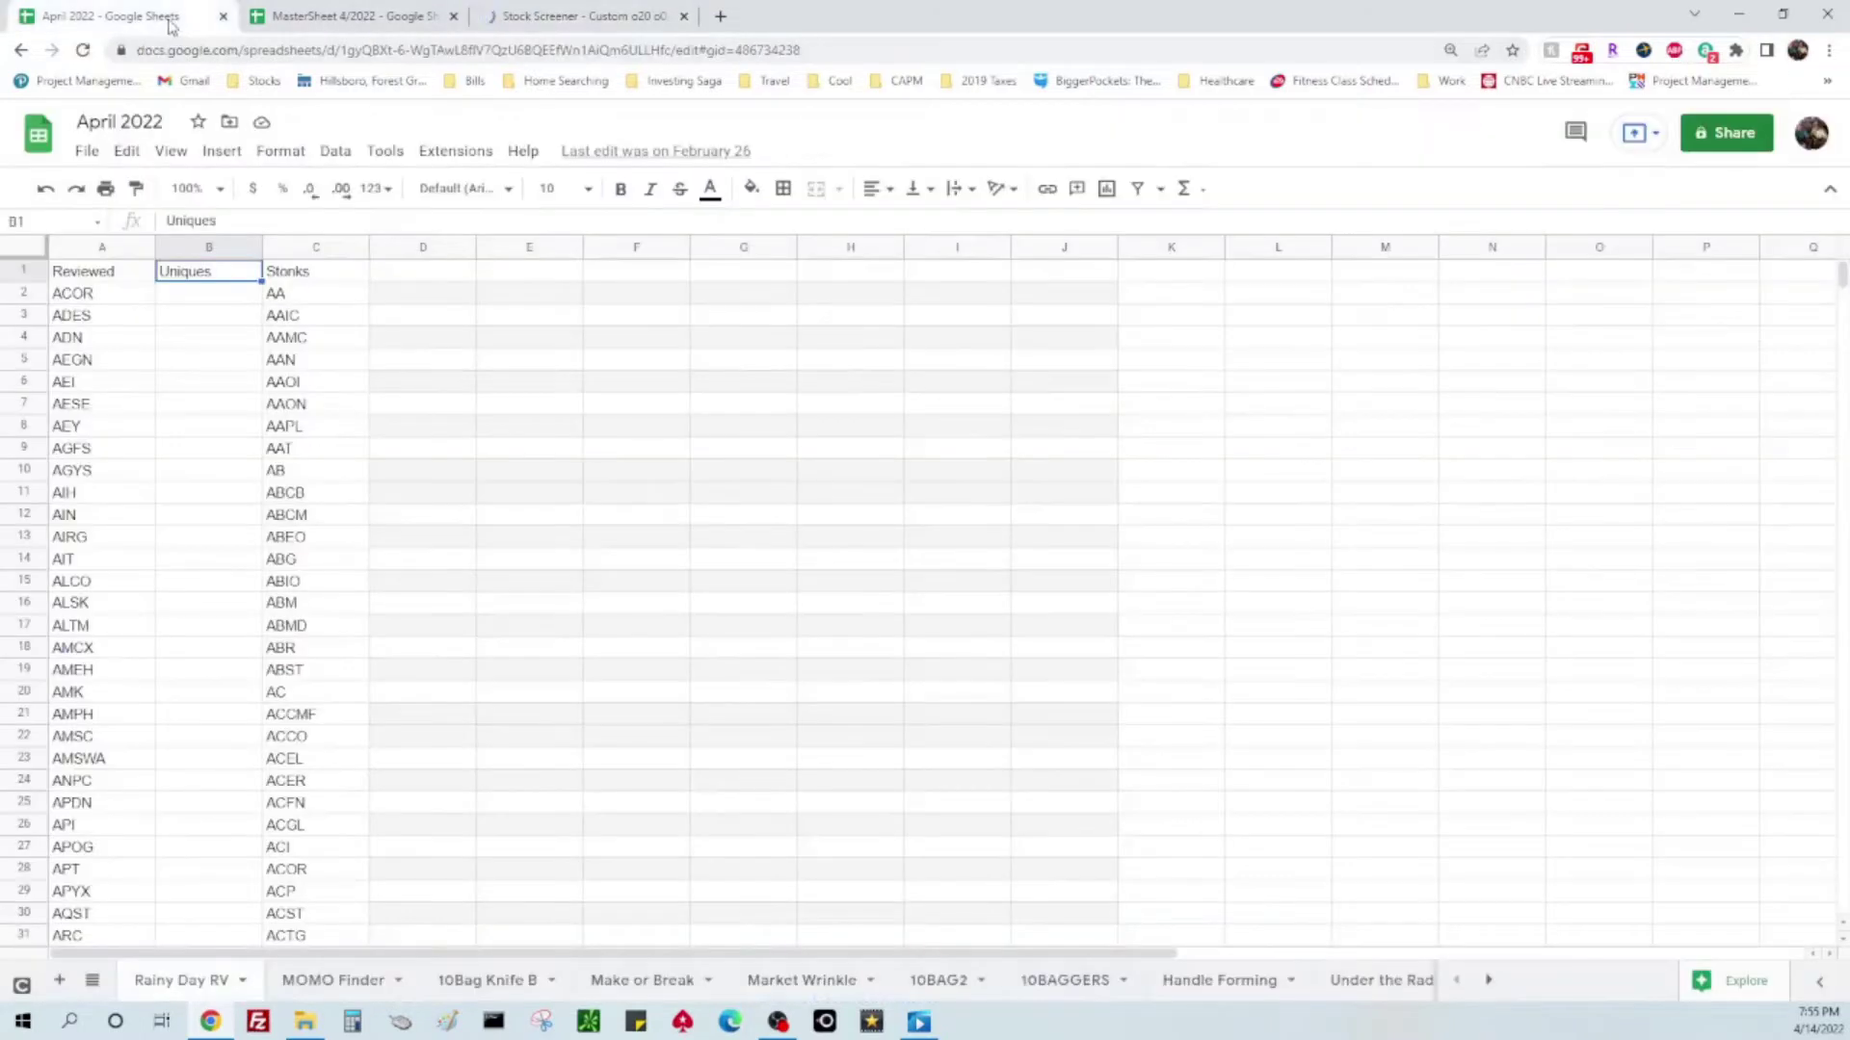
{"action": "left_click", "coordinate": [364, 515]}
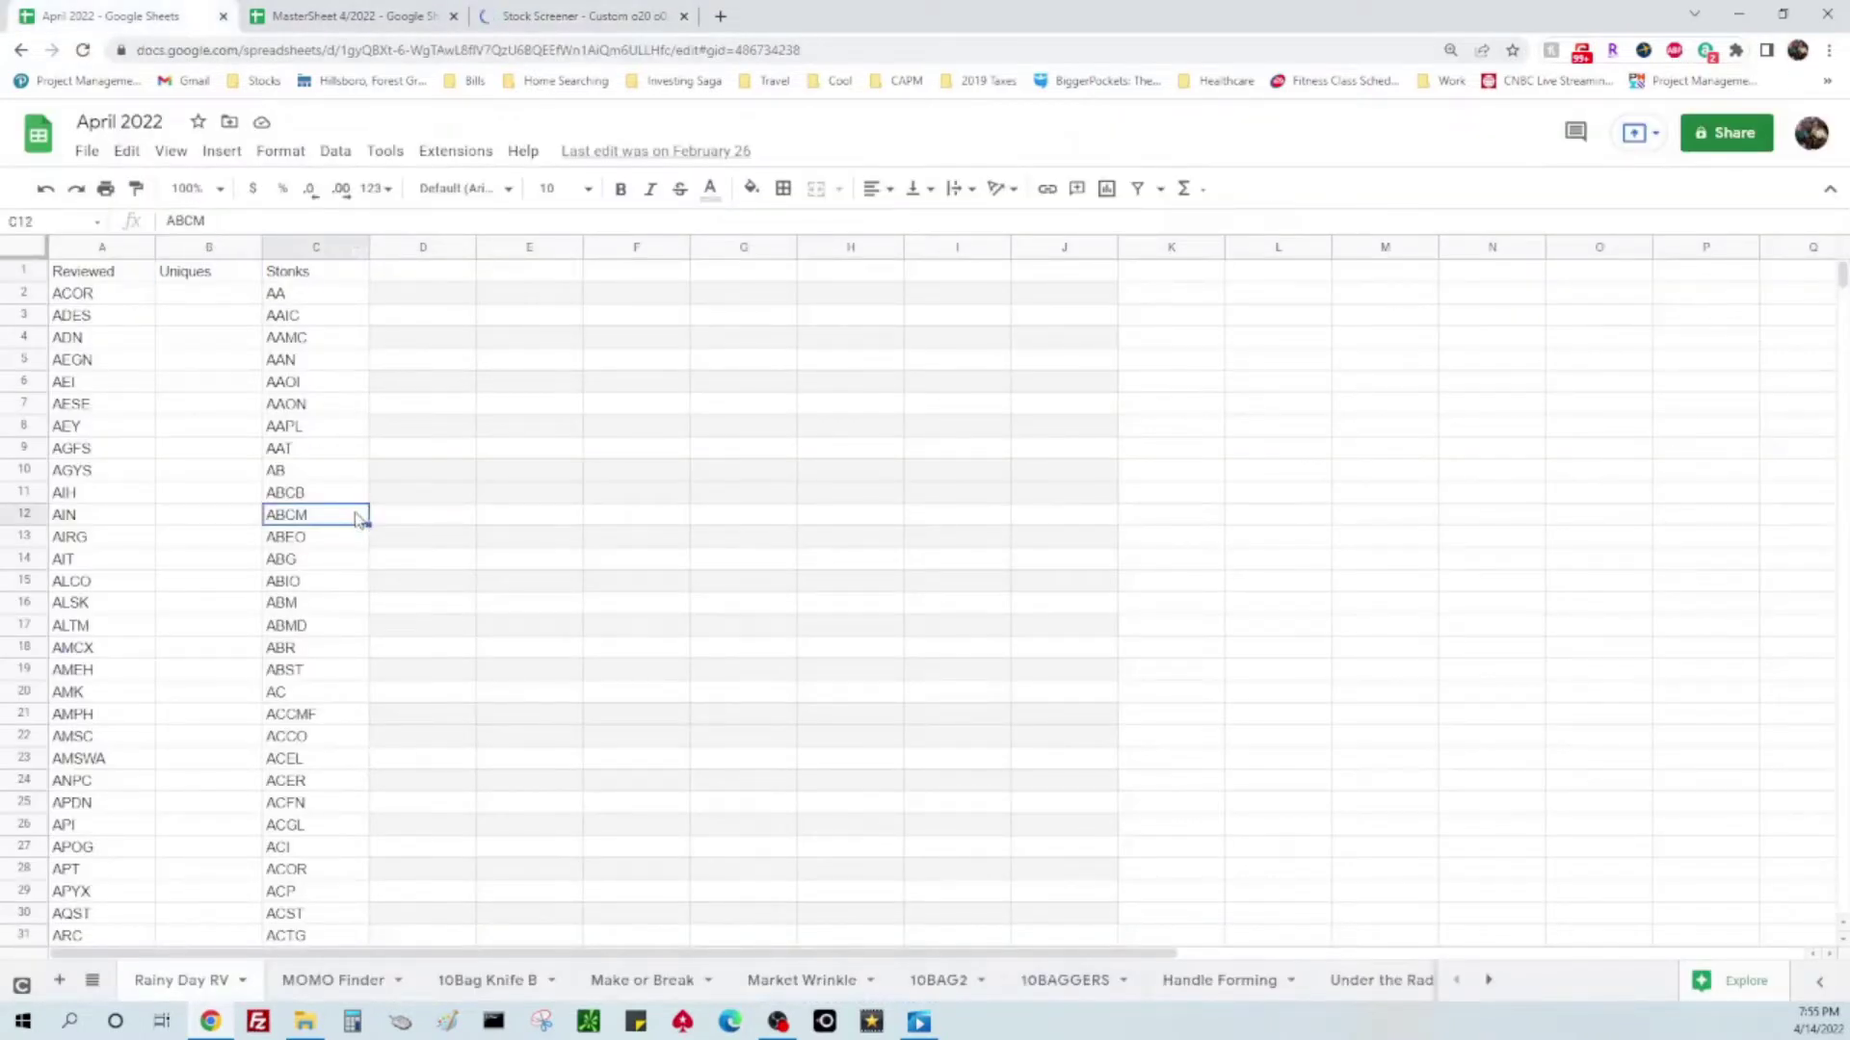
{"action": "key", "text": "ctrl+shift+Down"}
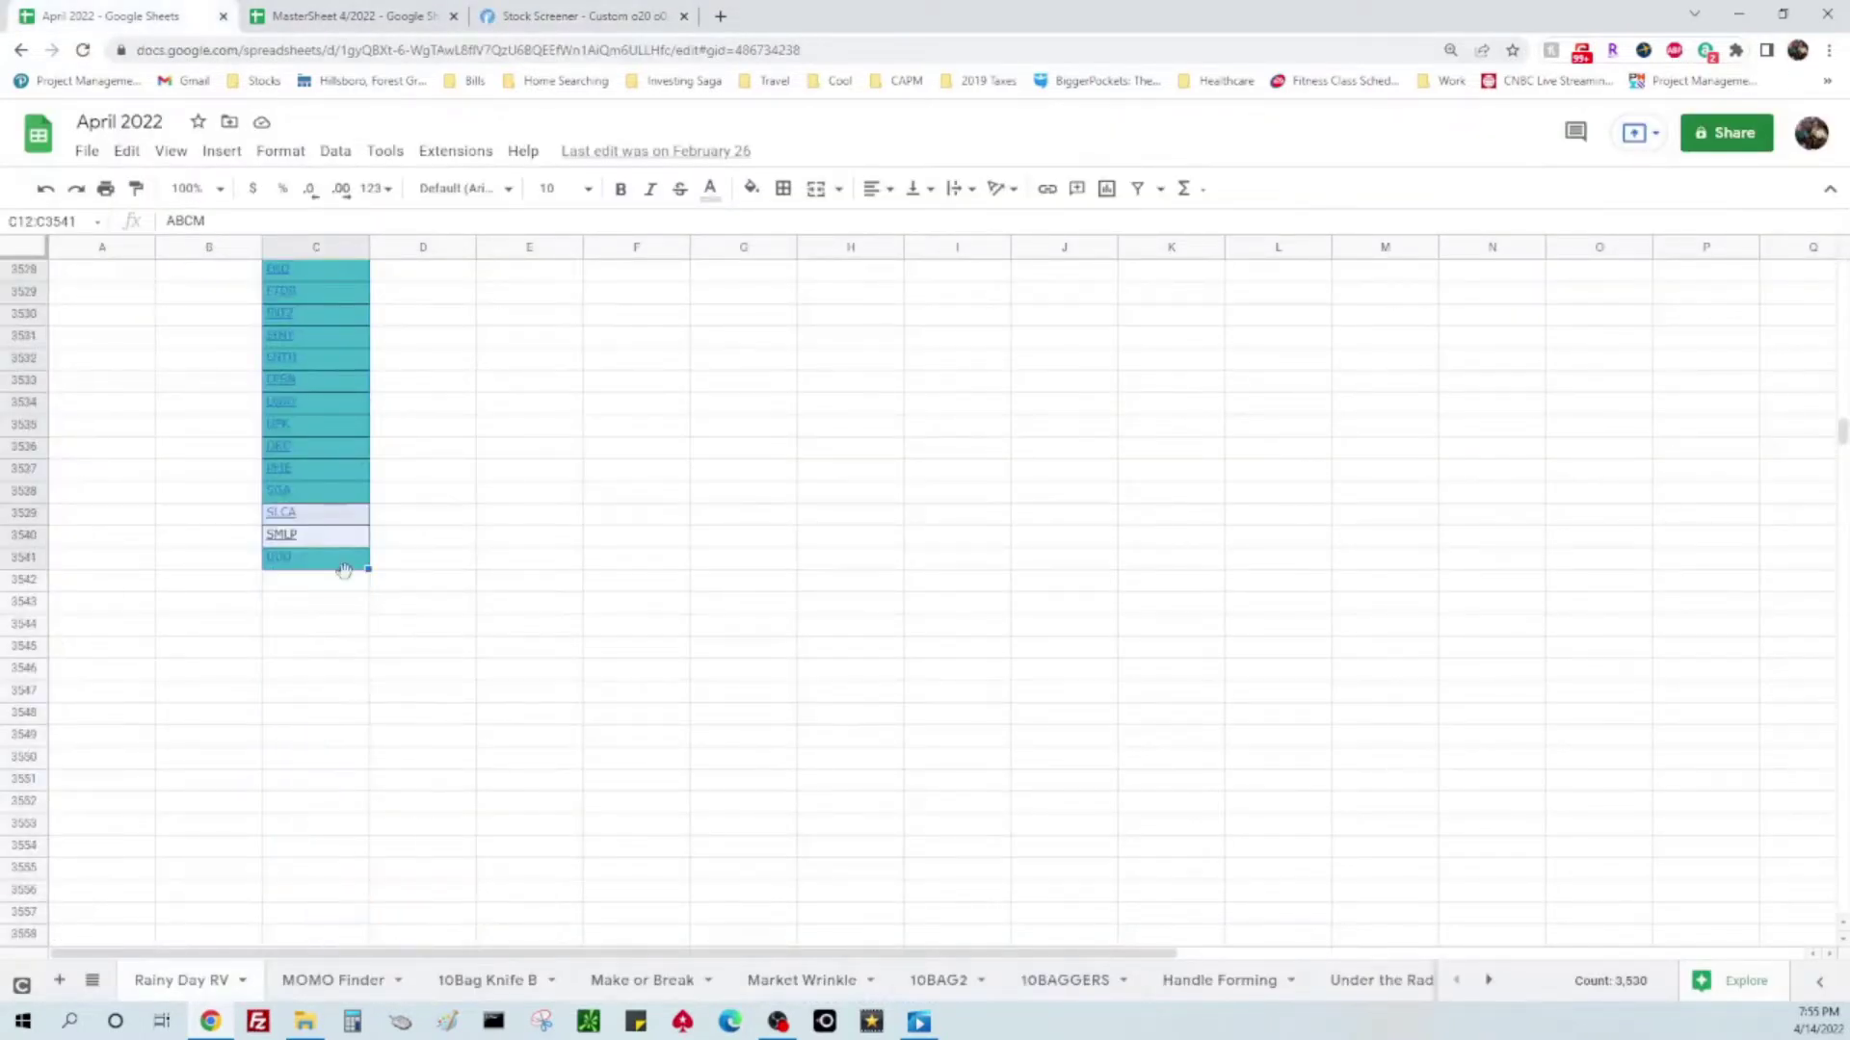
{"action": "left_click", "coordinate": [344, 583]}
{"action": "type", "text": "AIRG ALLT ATER CMLS CRXT DLPN EPSN ESCA EVOL UPK HSTO LEXX RAD RENN SAIL VERU WTT ZCMD"}
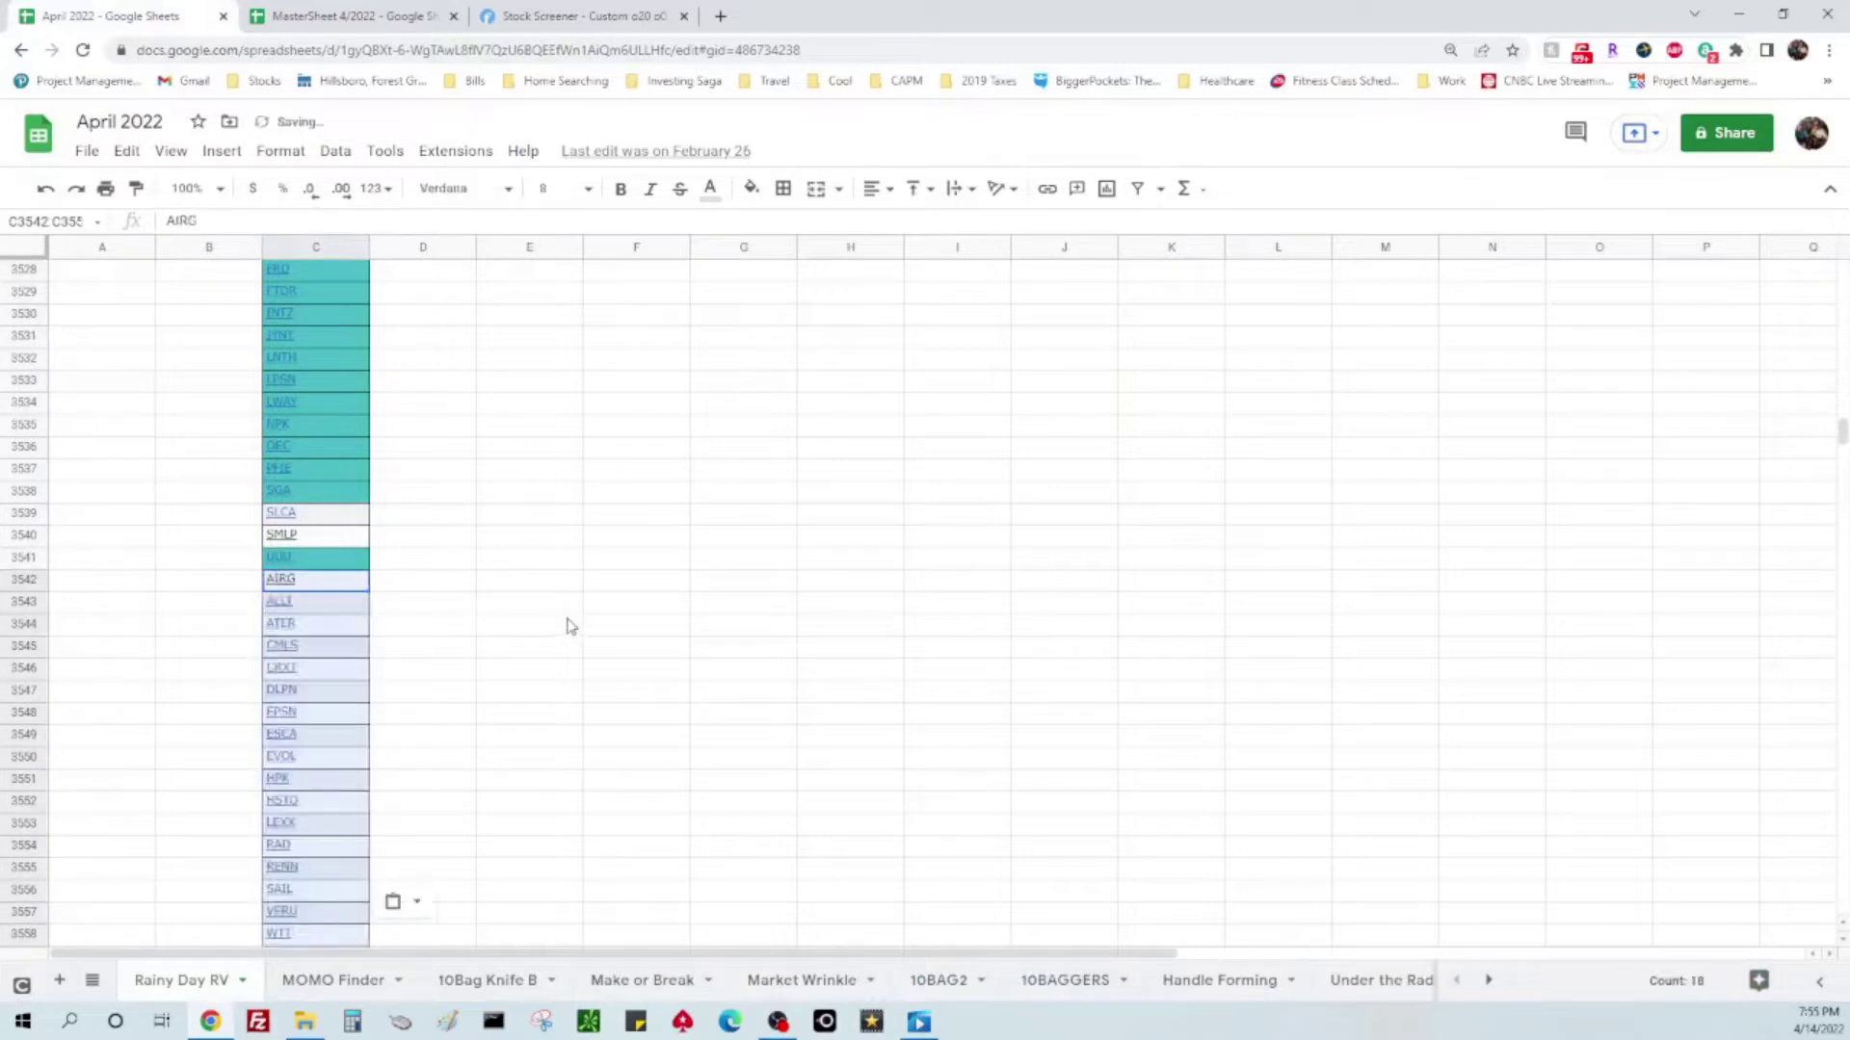
{"action": "scroll", "coordinate": [568, 617], "scroll_direction": "down", "scroll_amount": 2}
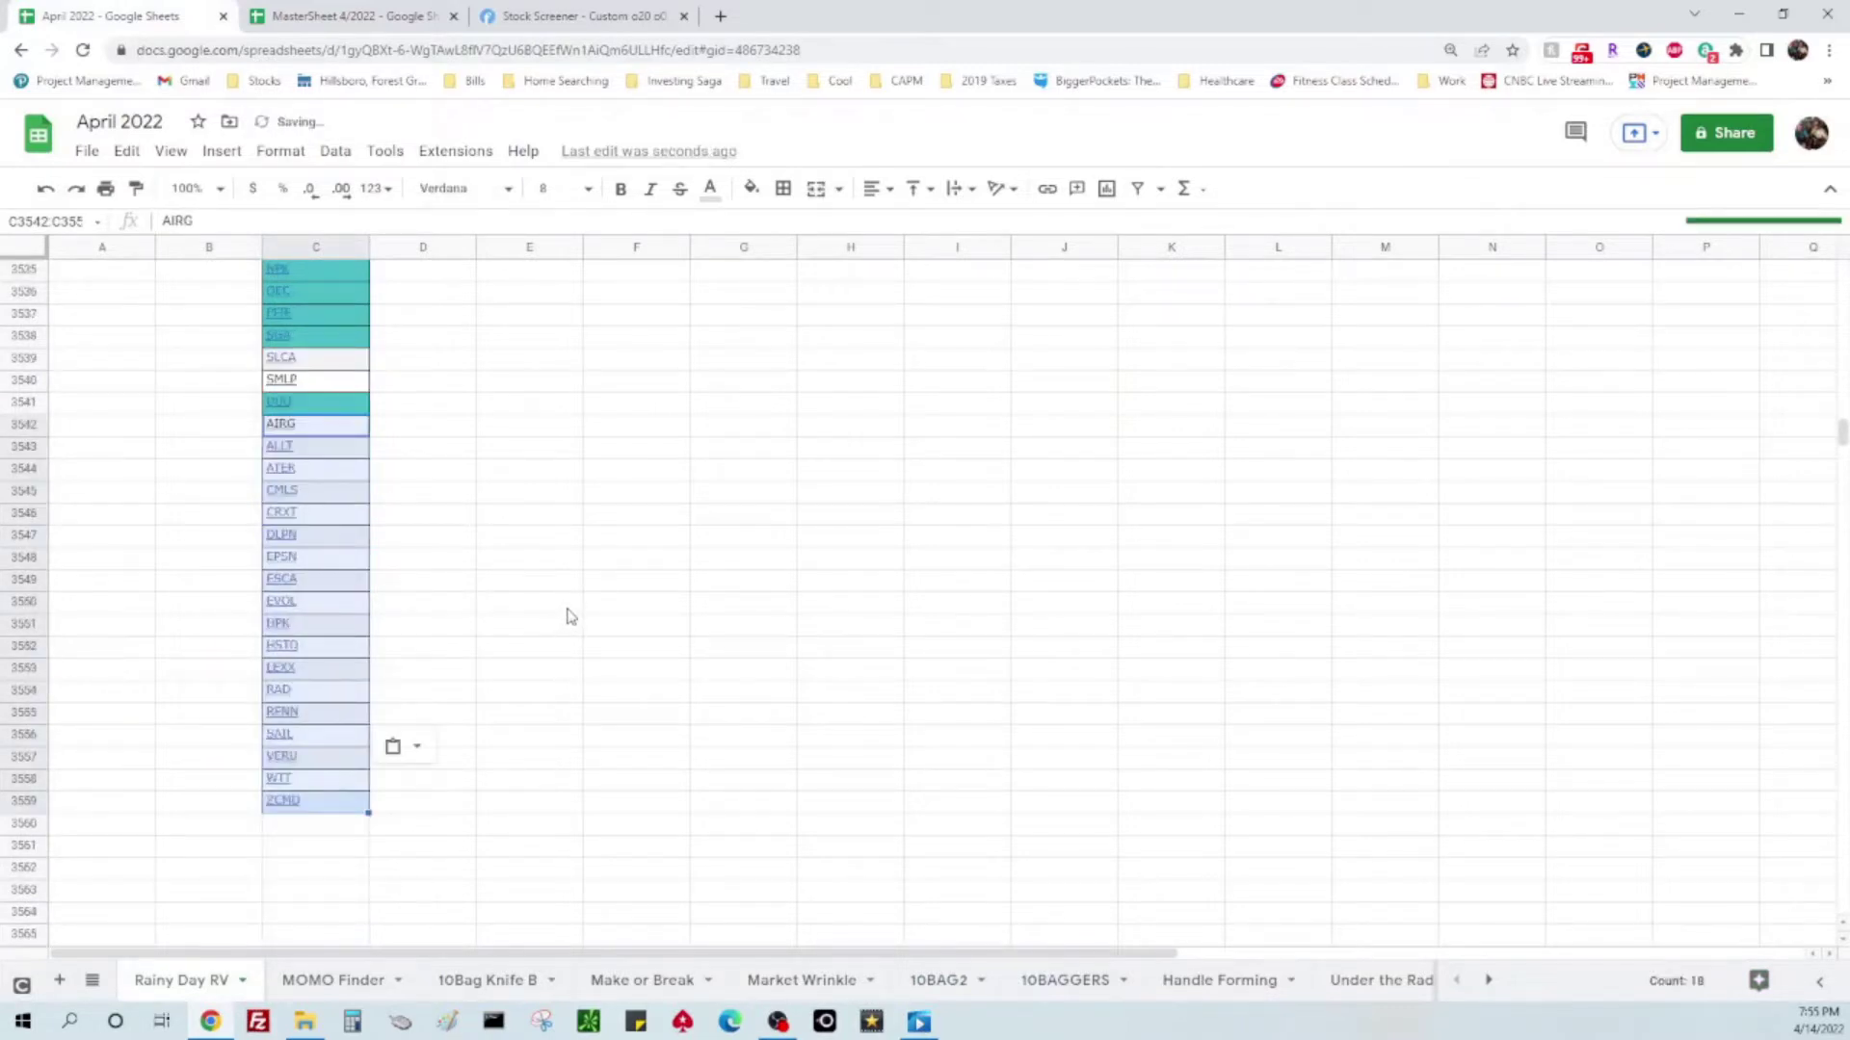
{"action": "left_click", "coordinate": [516, 583]}
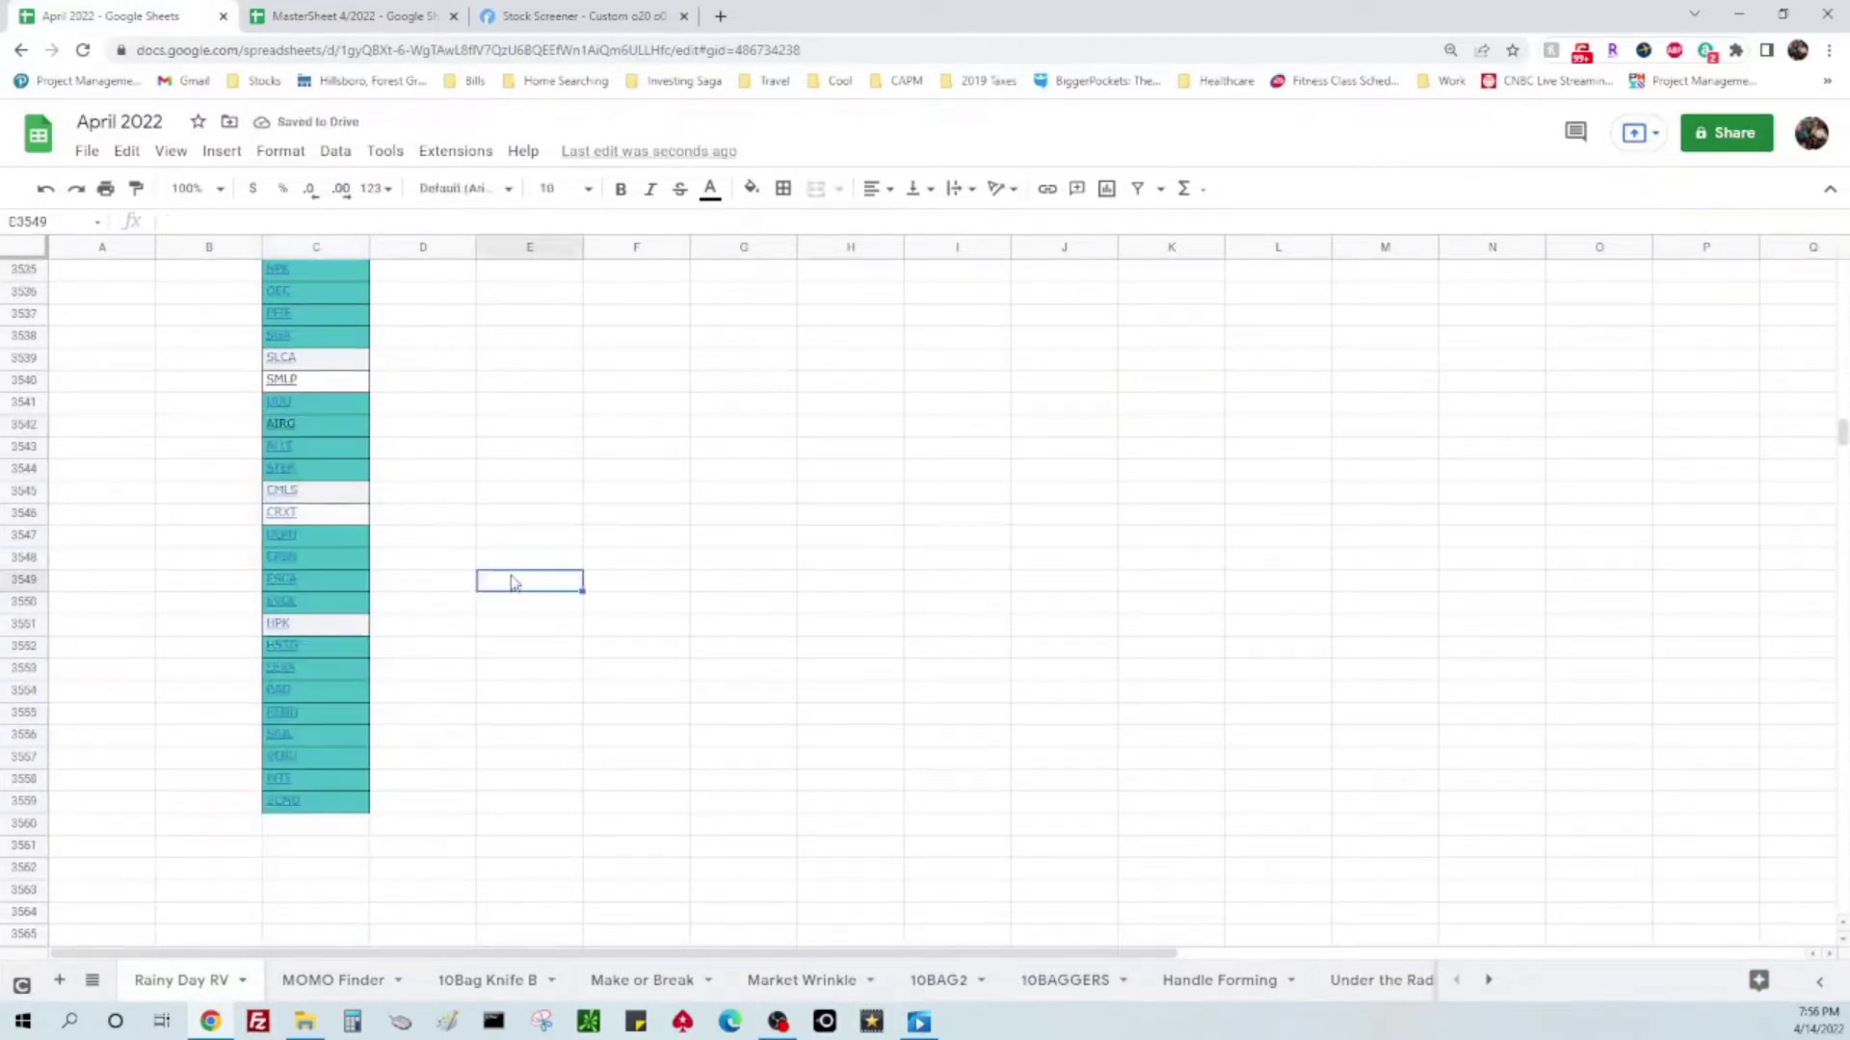
- Copy CMLS, CRXT and HPK and paste them into B2 under Uniques
{"action": "left_click", "coordinate": [336, 498]}
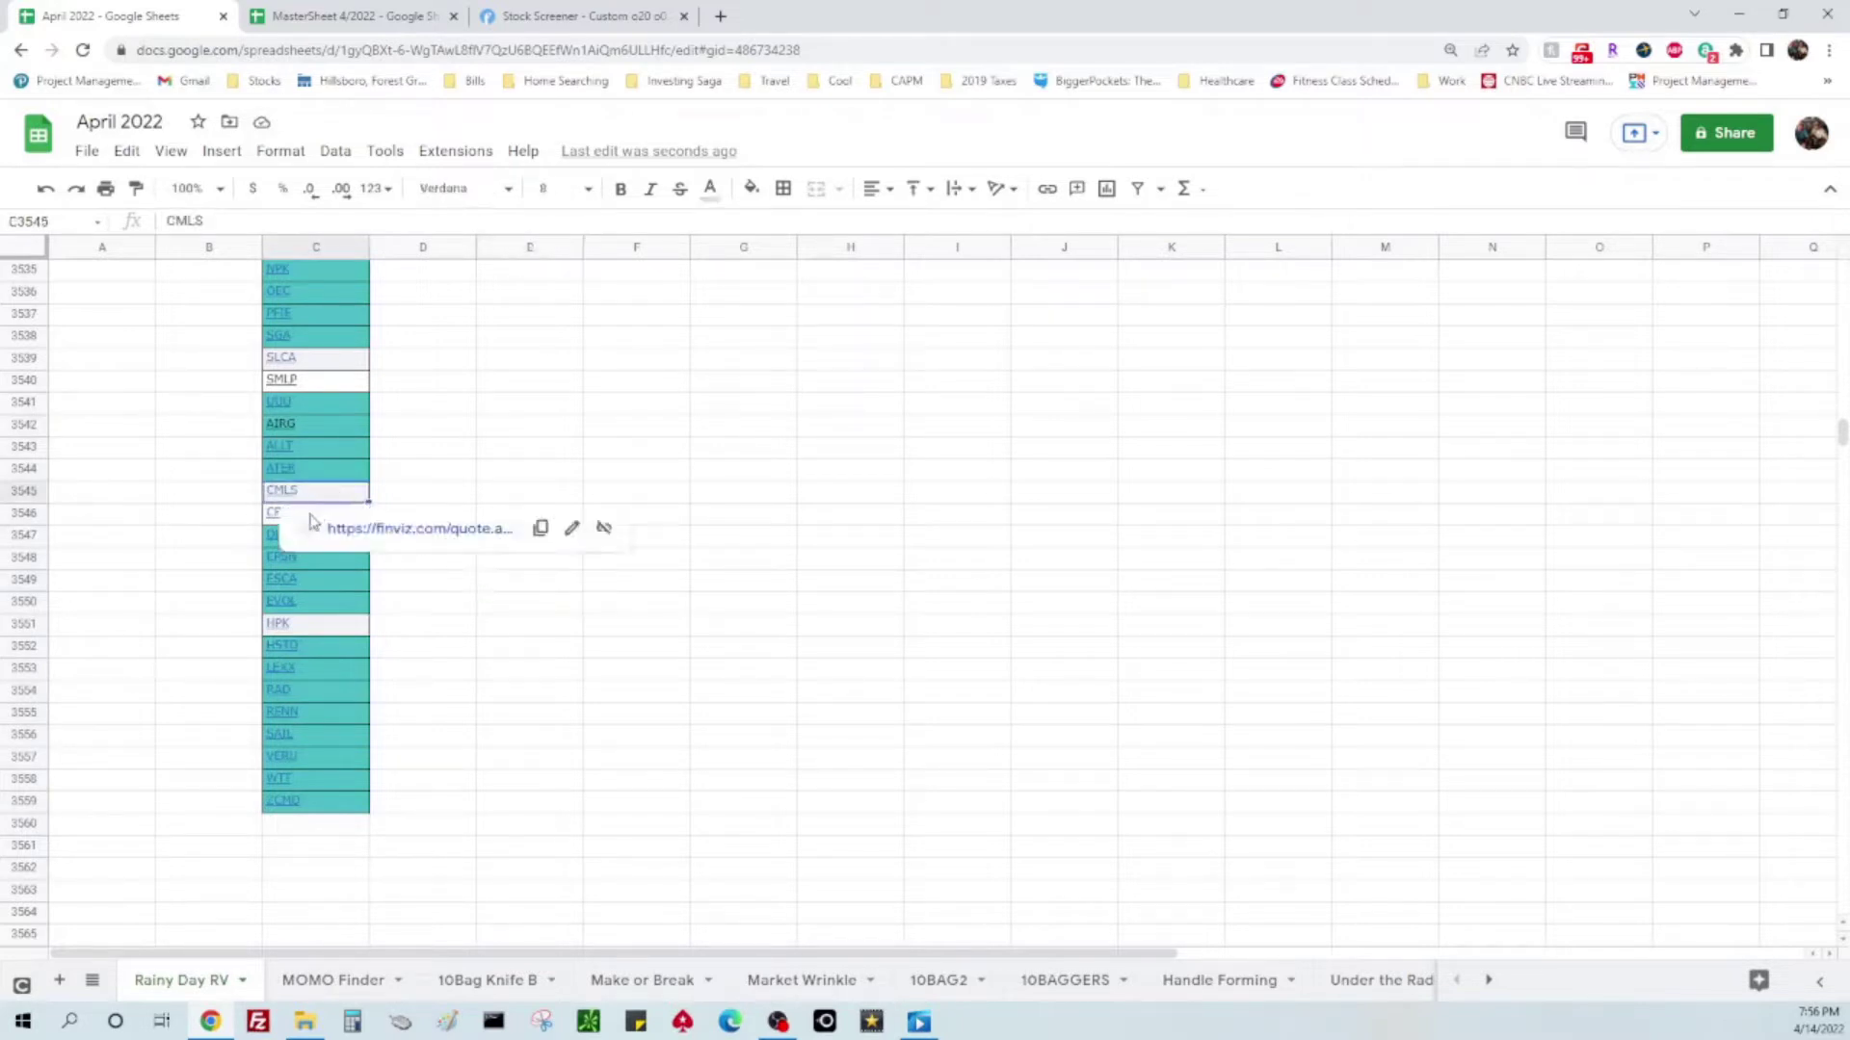
{"action": "left_click", "coordinate": [289, 518], "text": "shift"}
{"action": "left_click", "coordinate": [300, 626], "text": "ctrl"}
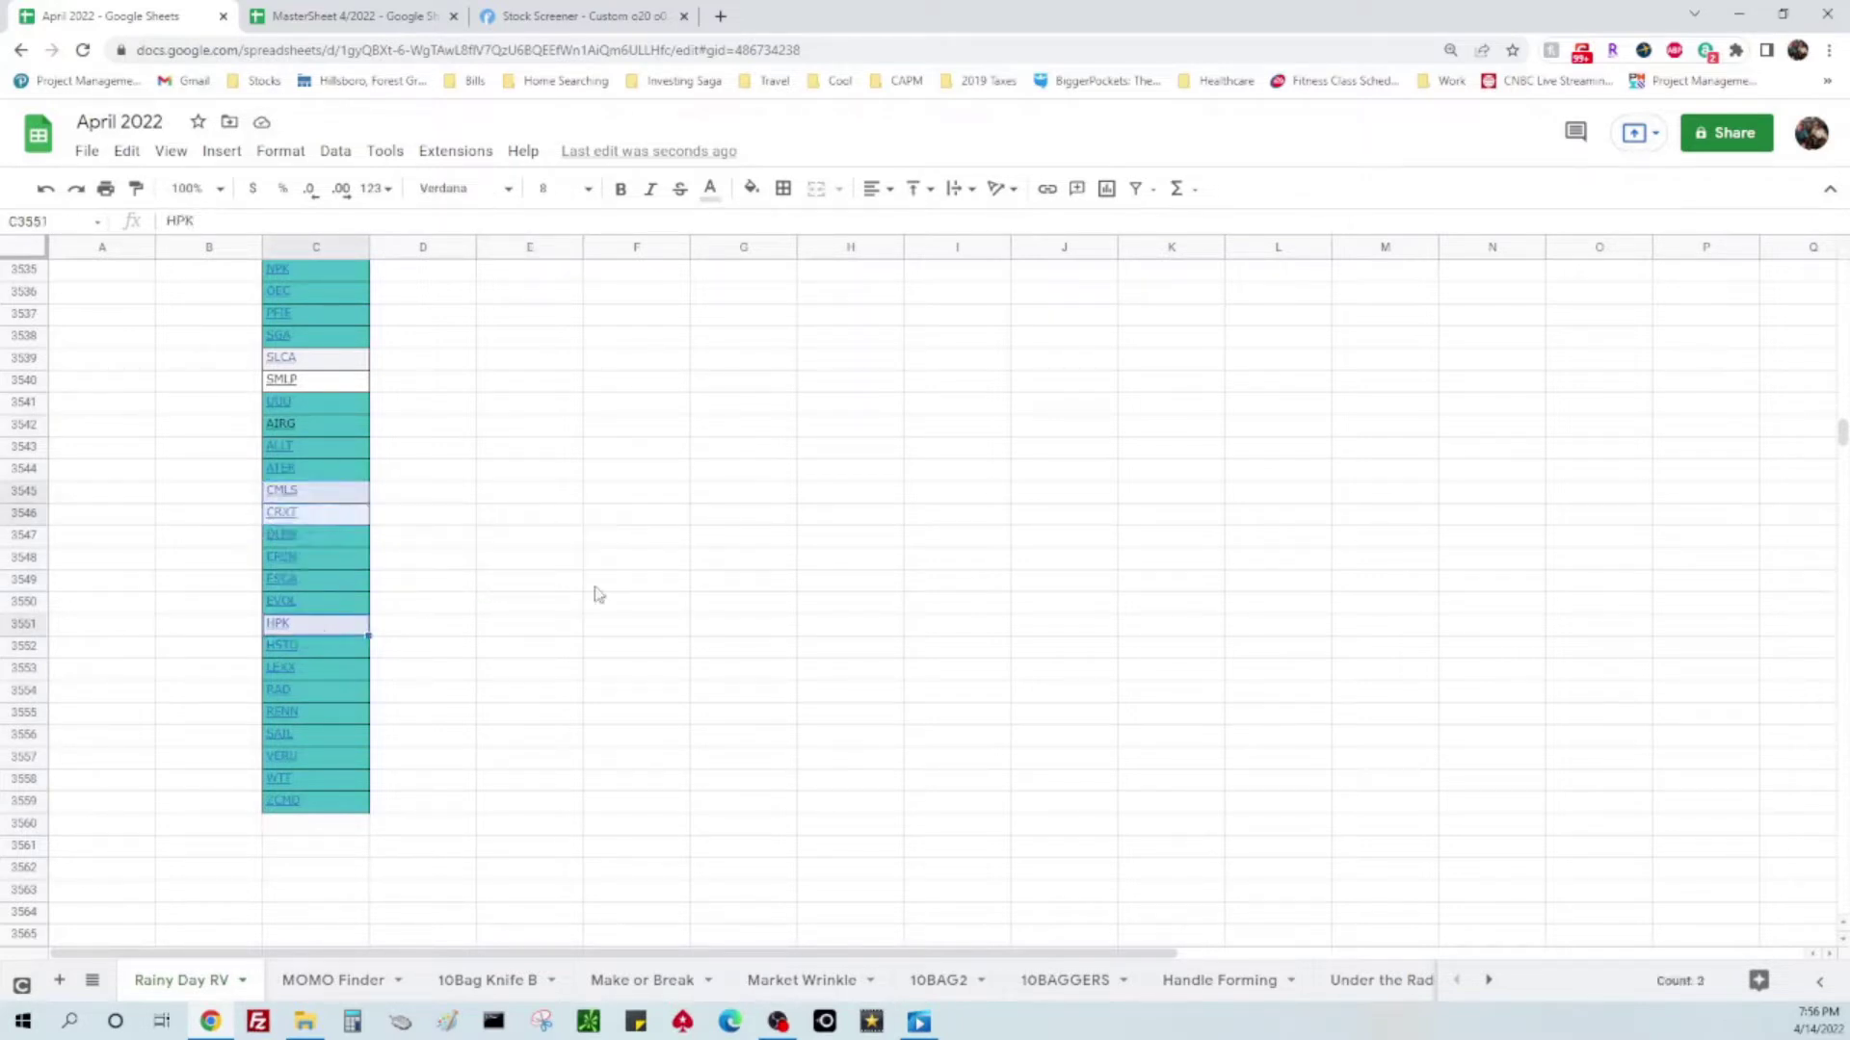
{"action": "key", "text": "ctrl+c"}
{"action": "left_click", "coordinate": [210, 498]}
{"action": "key", "text": "ctrl+shift+Up"}
{"action": "left_click", "coordinate": [219, 314]}
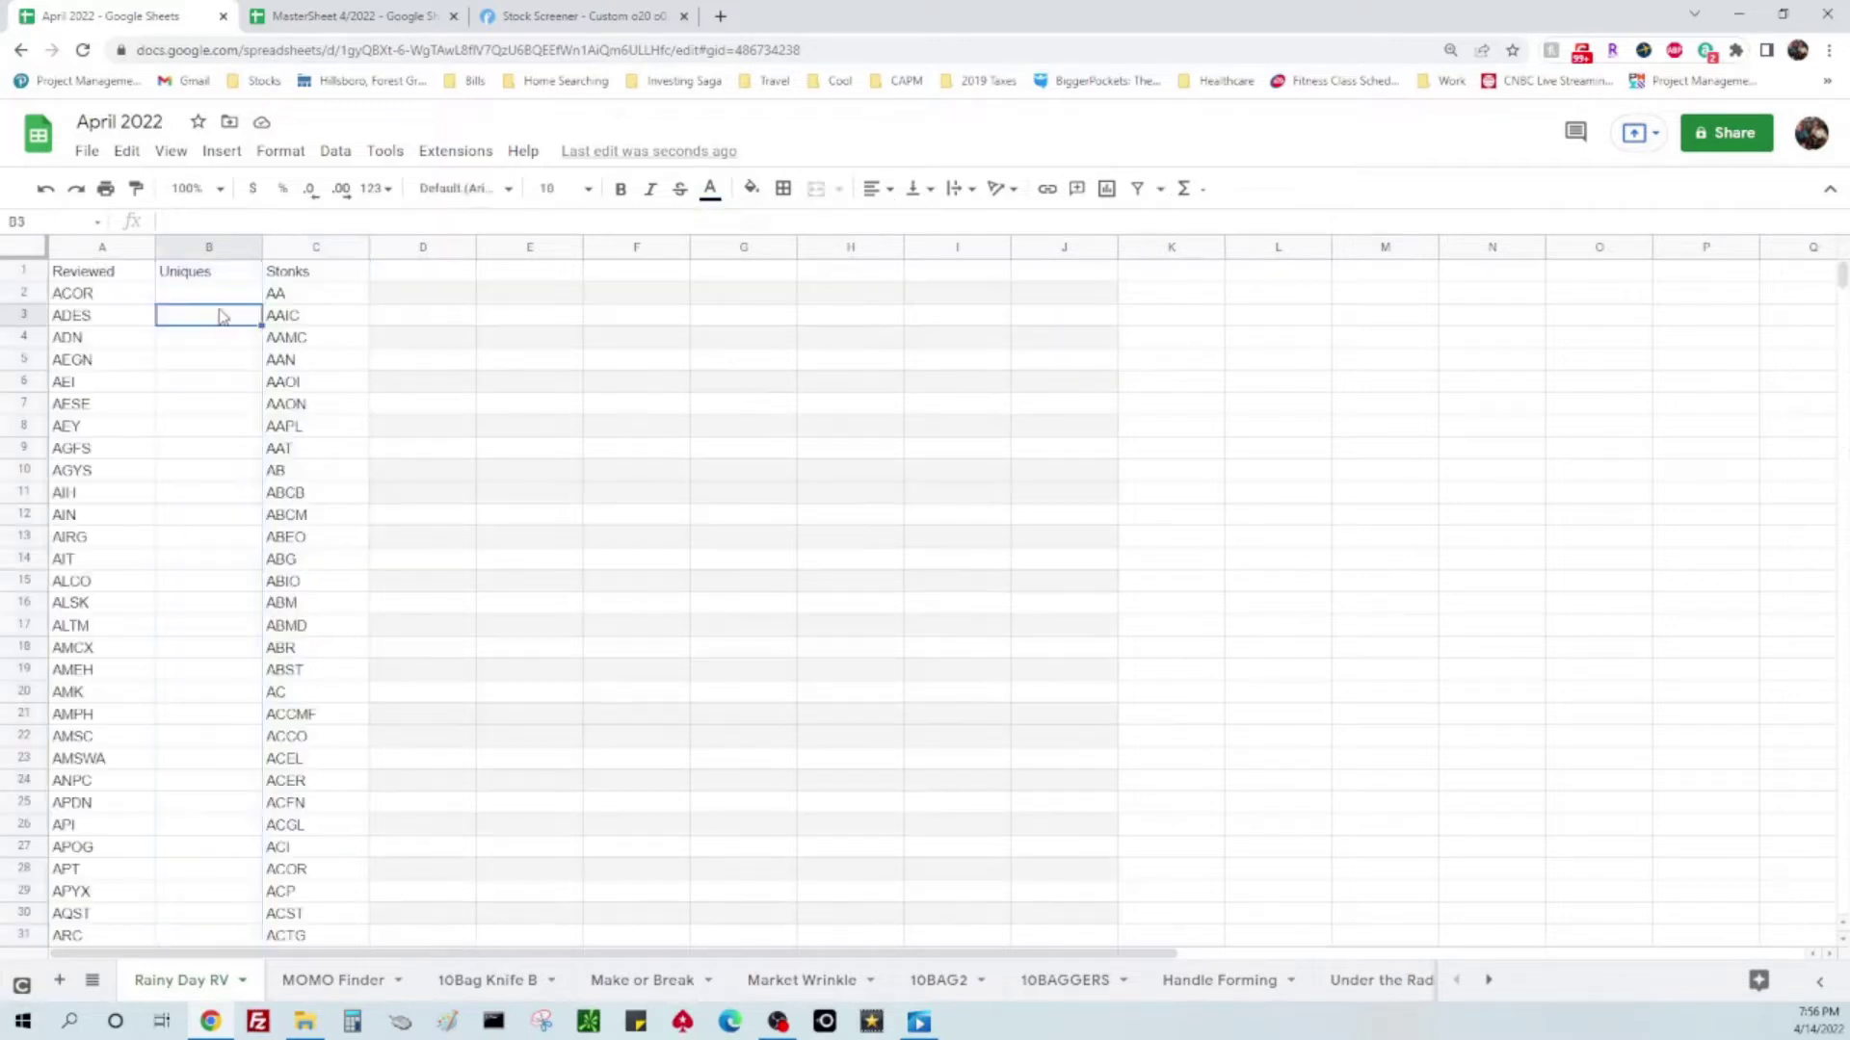
{"action": "key", "text": "ctrl+v"}
{"action": "key", "text": "ctrl+z"}
{"action": "left_click", "coordinate": [219, 297]}
{"action": "key", "text": "ctrl+v"}
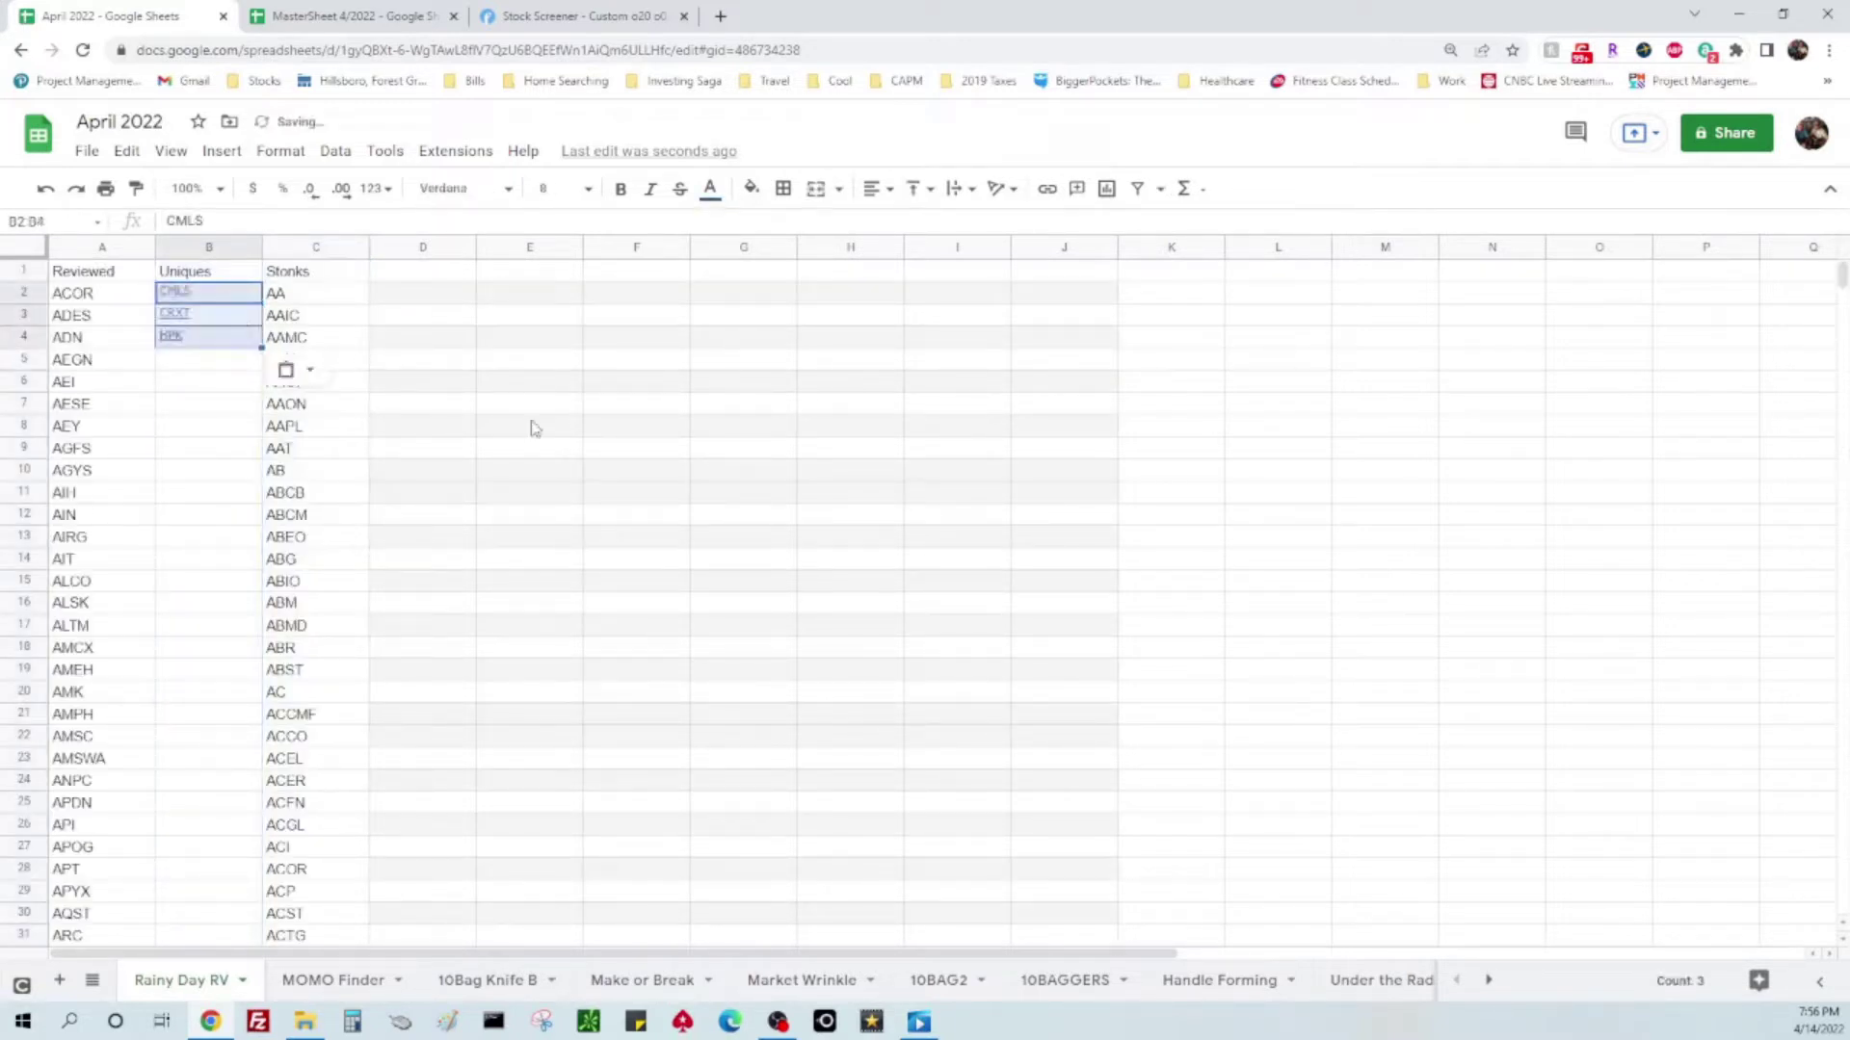
{"action": "left_click", "coordinate": [335, 981]}
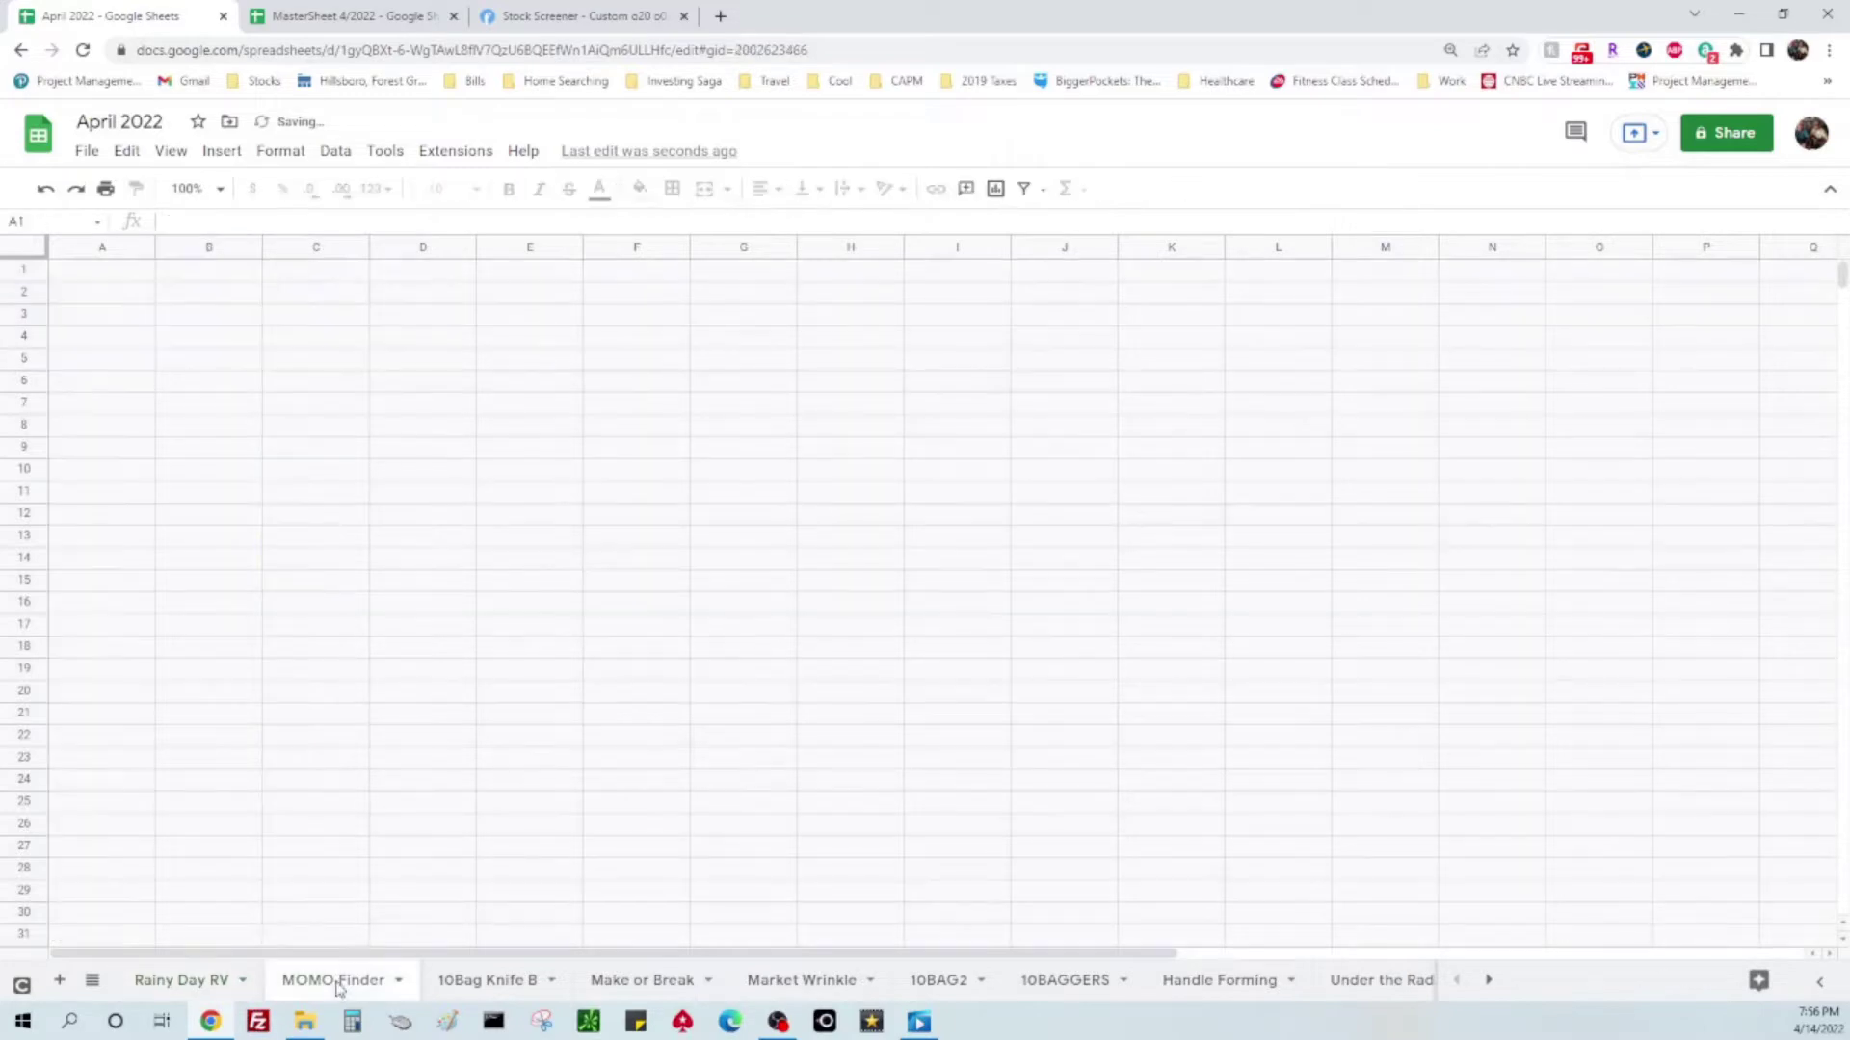
- Load the MOMO Finder preset in Finviz and select its two result tickers, NR and AVEO
{"action": "left_click", "coordinate": [582, 17]}
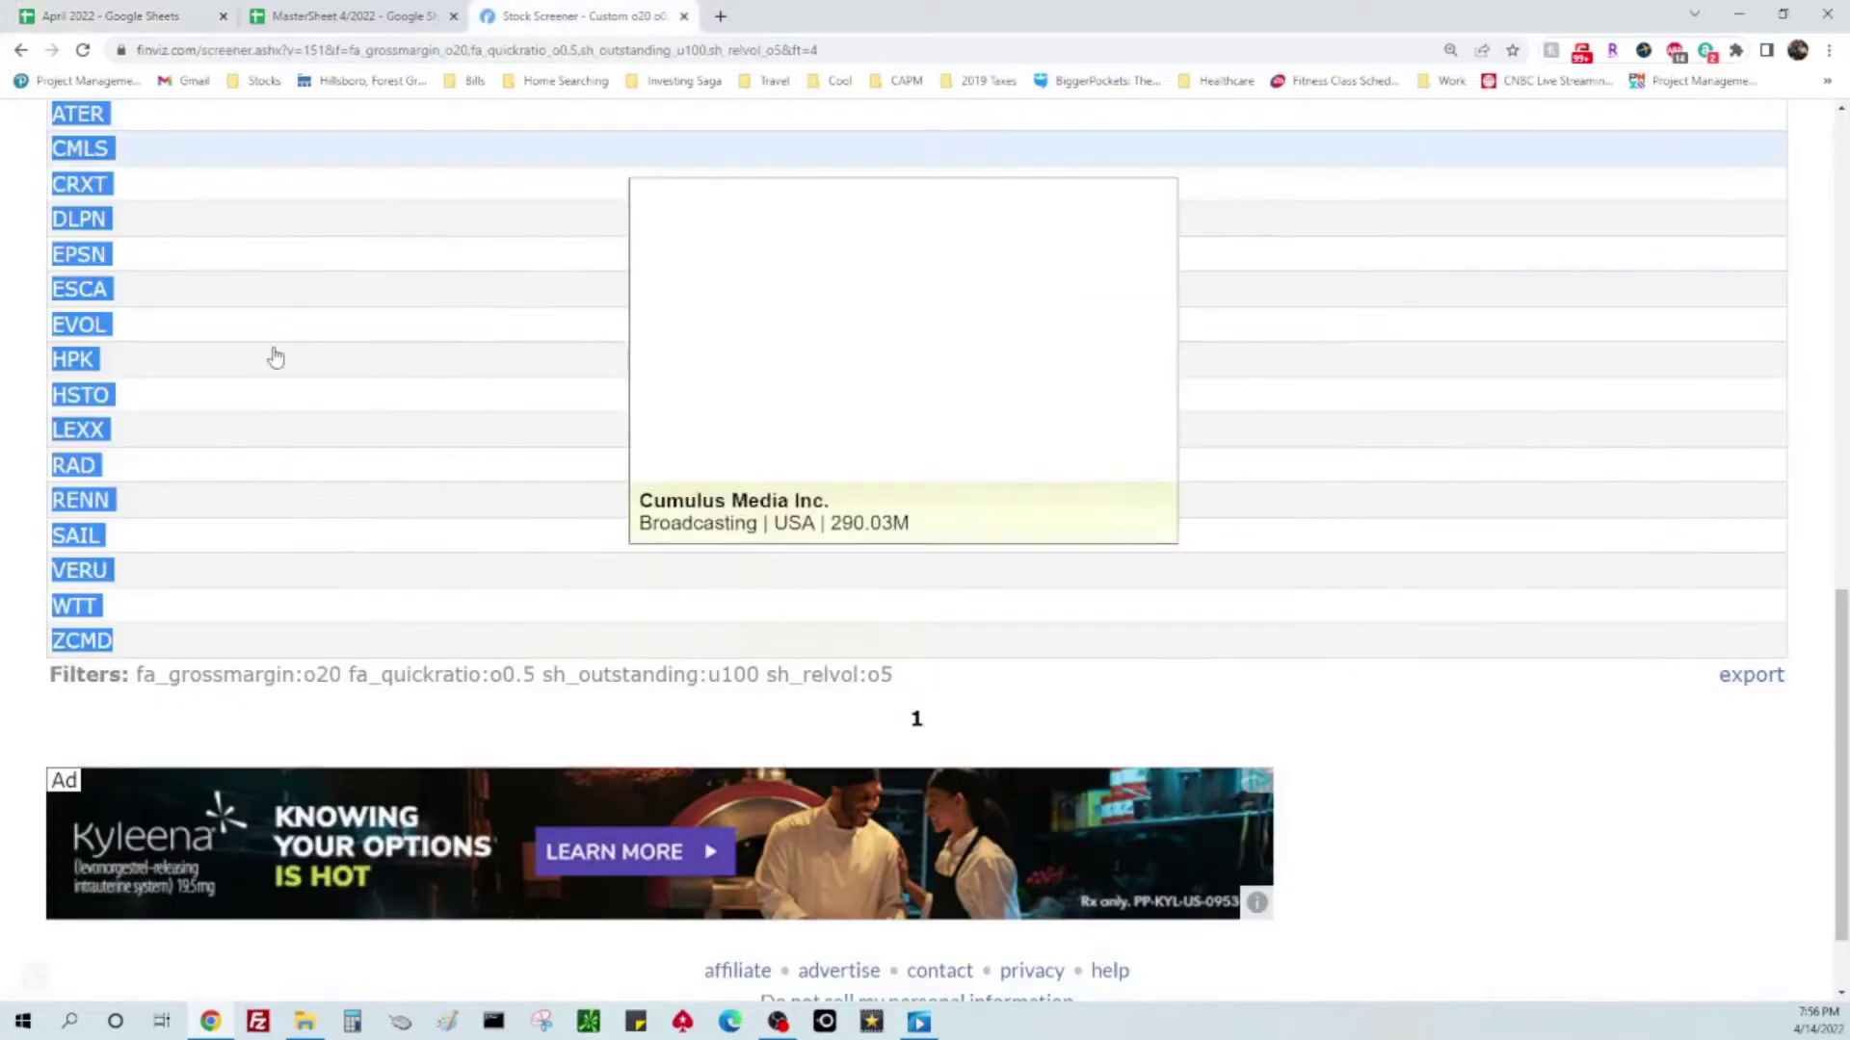
{"action": "scroll", "coordinate": [273, 355], "scroll_direction": "up", "scroll_amount": 15}
{"action": "left_click", "coordinate": [221, 370]}
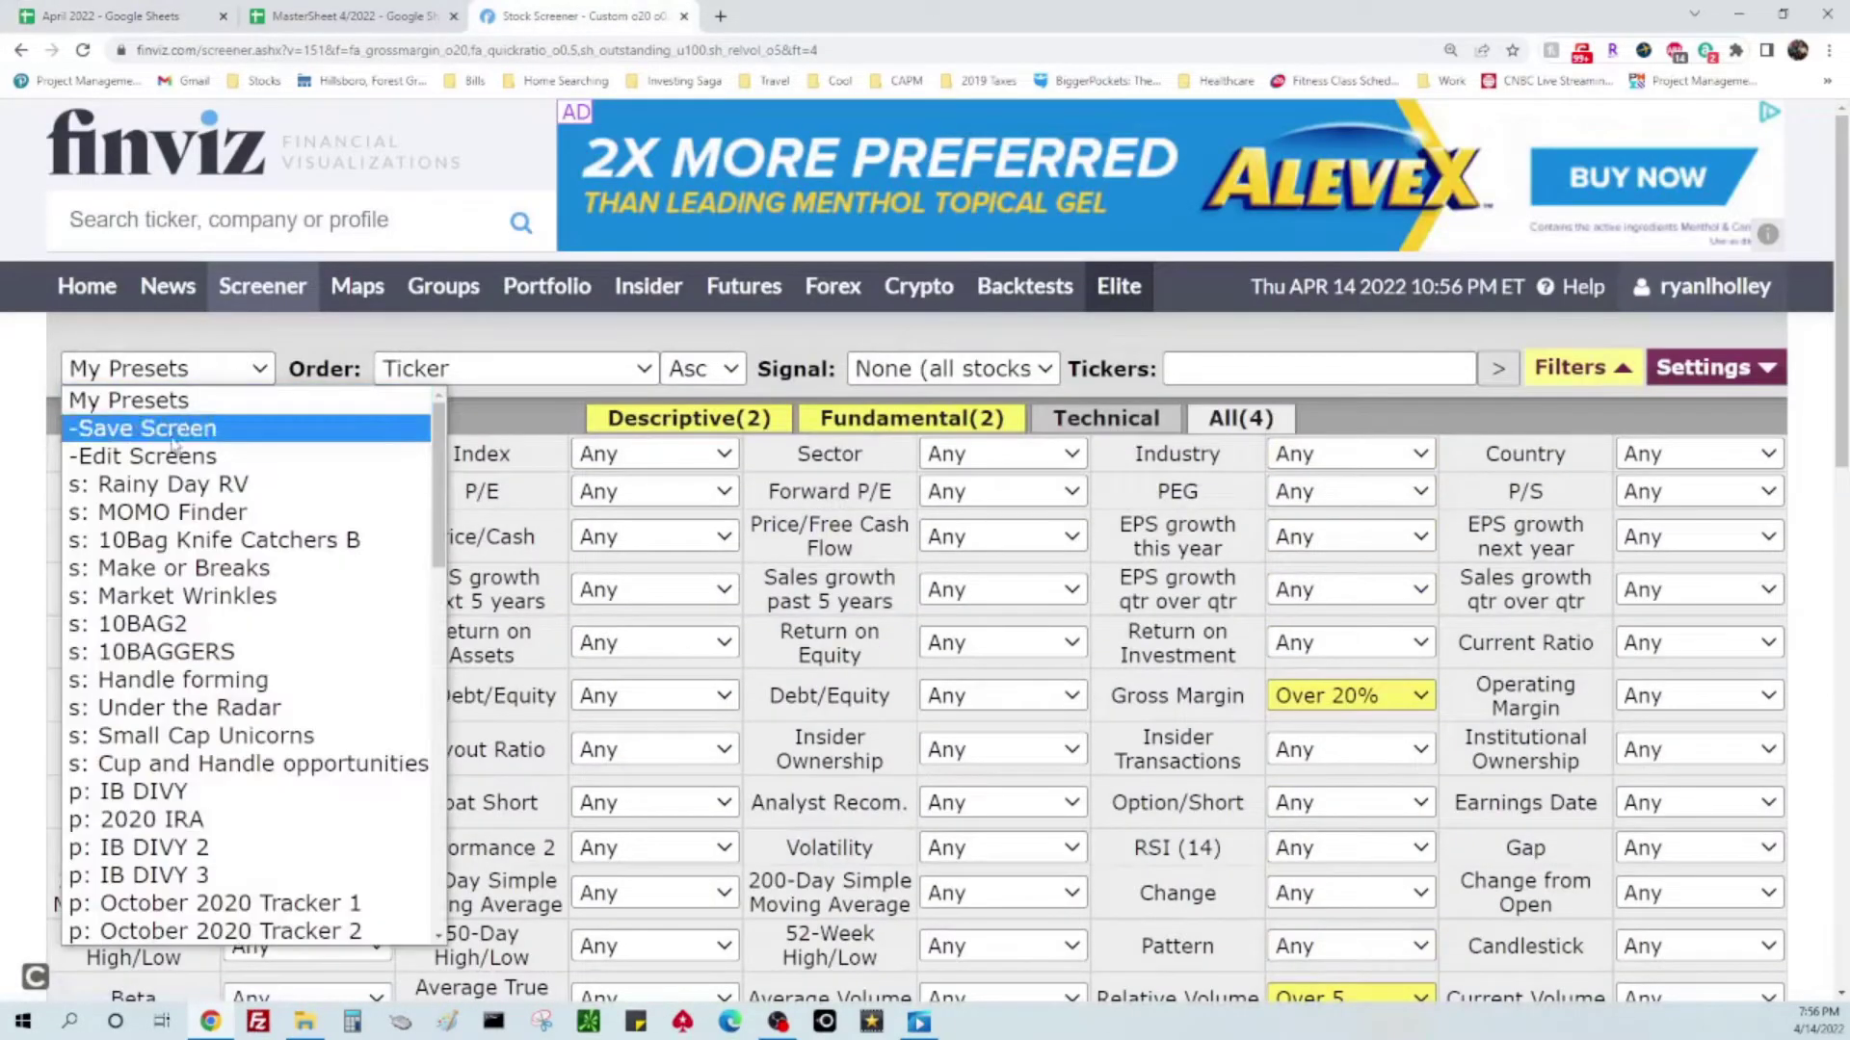
{"action": "left_click", "coordinate": [173, 511]}
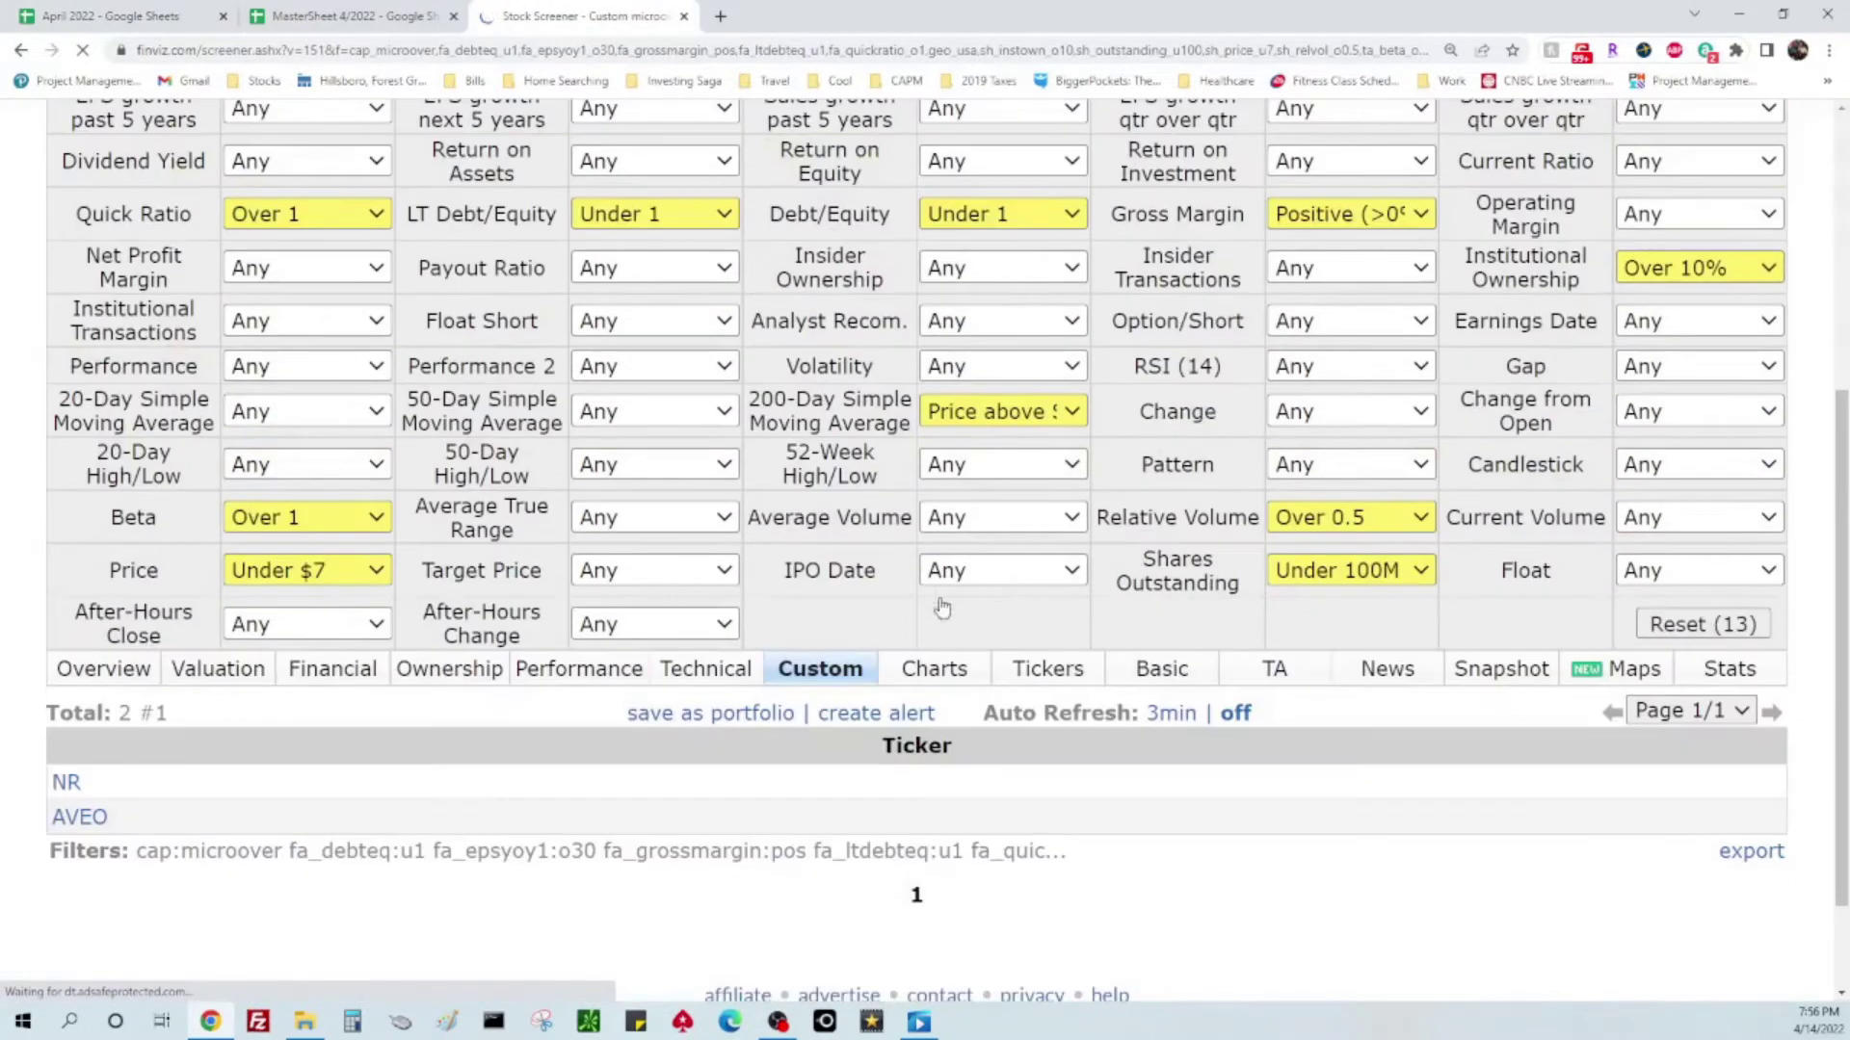
{"action": "scroll", "coordinate": [1031, 617], "scroll_direction": "down", "scroll_amount": 2}
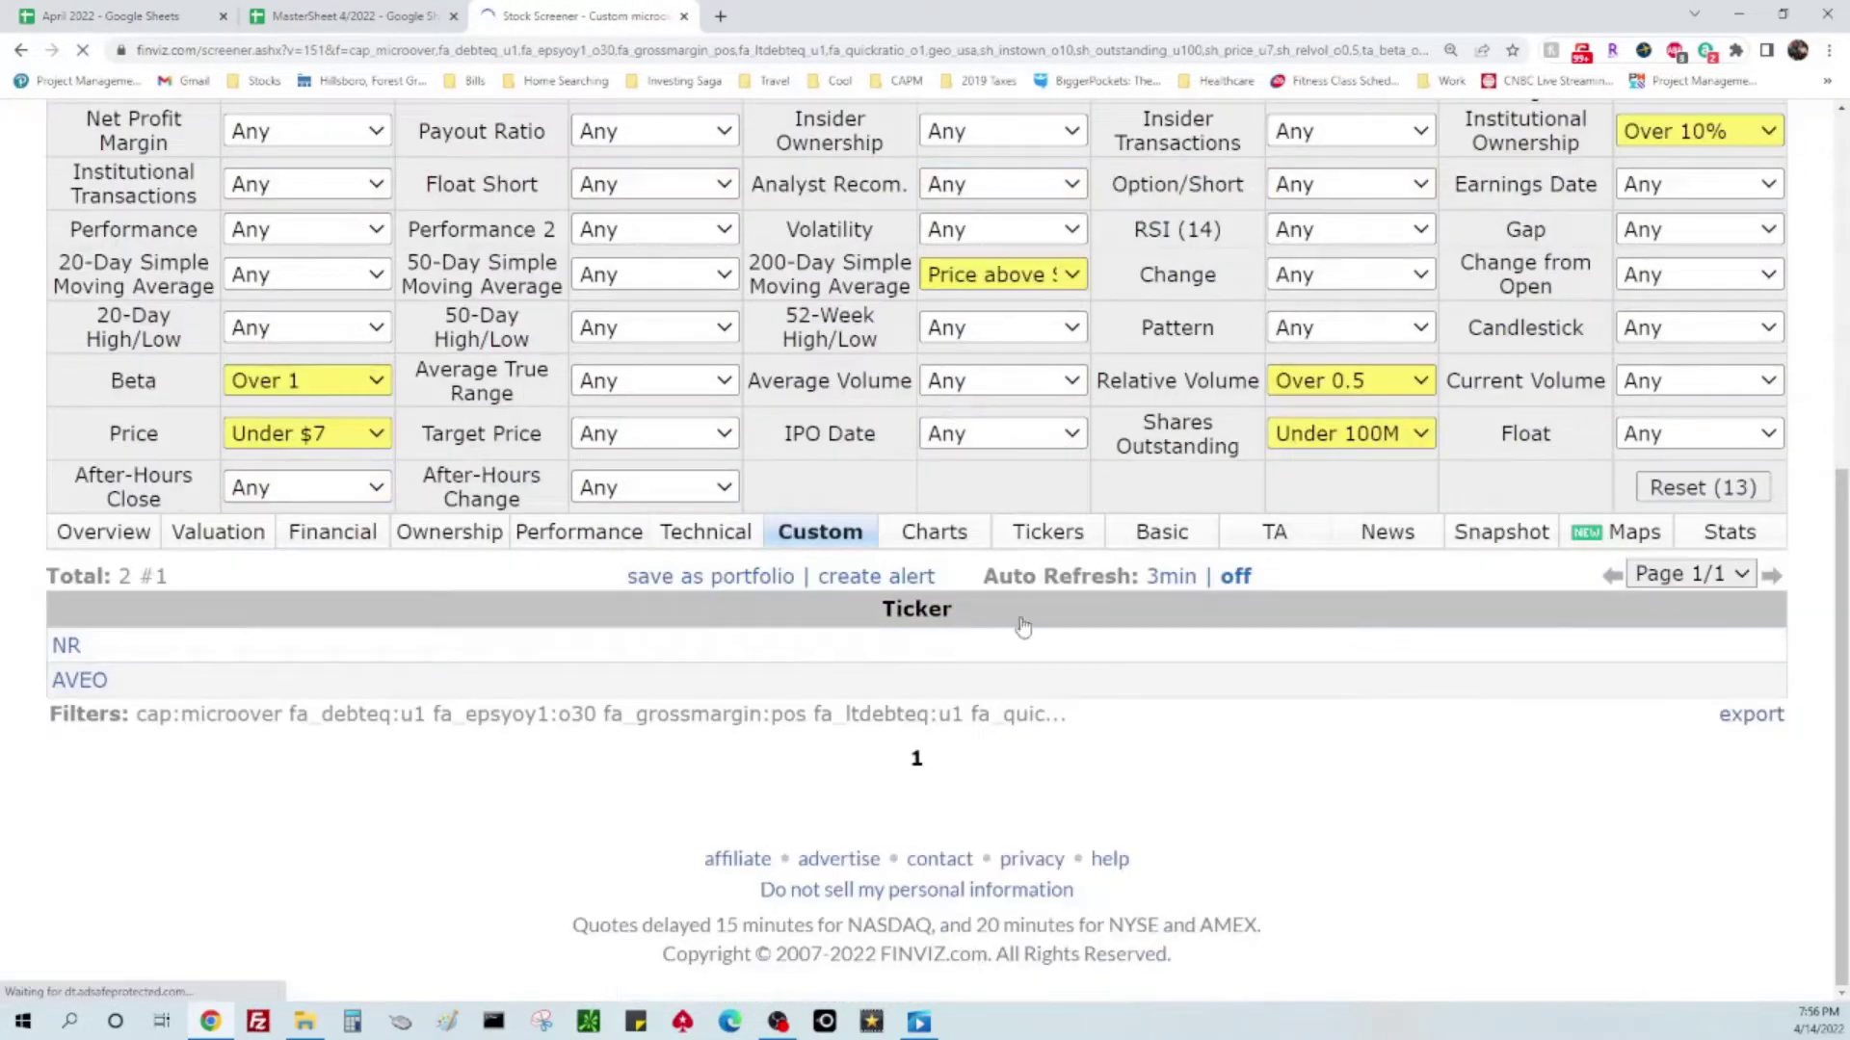
{"action": "left_click_drag", "start_coordinate": [1032, 639], "coordinate": [1040, 674]}
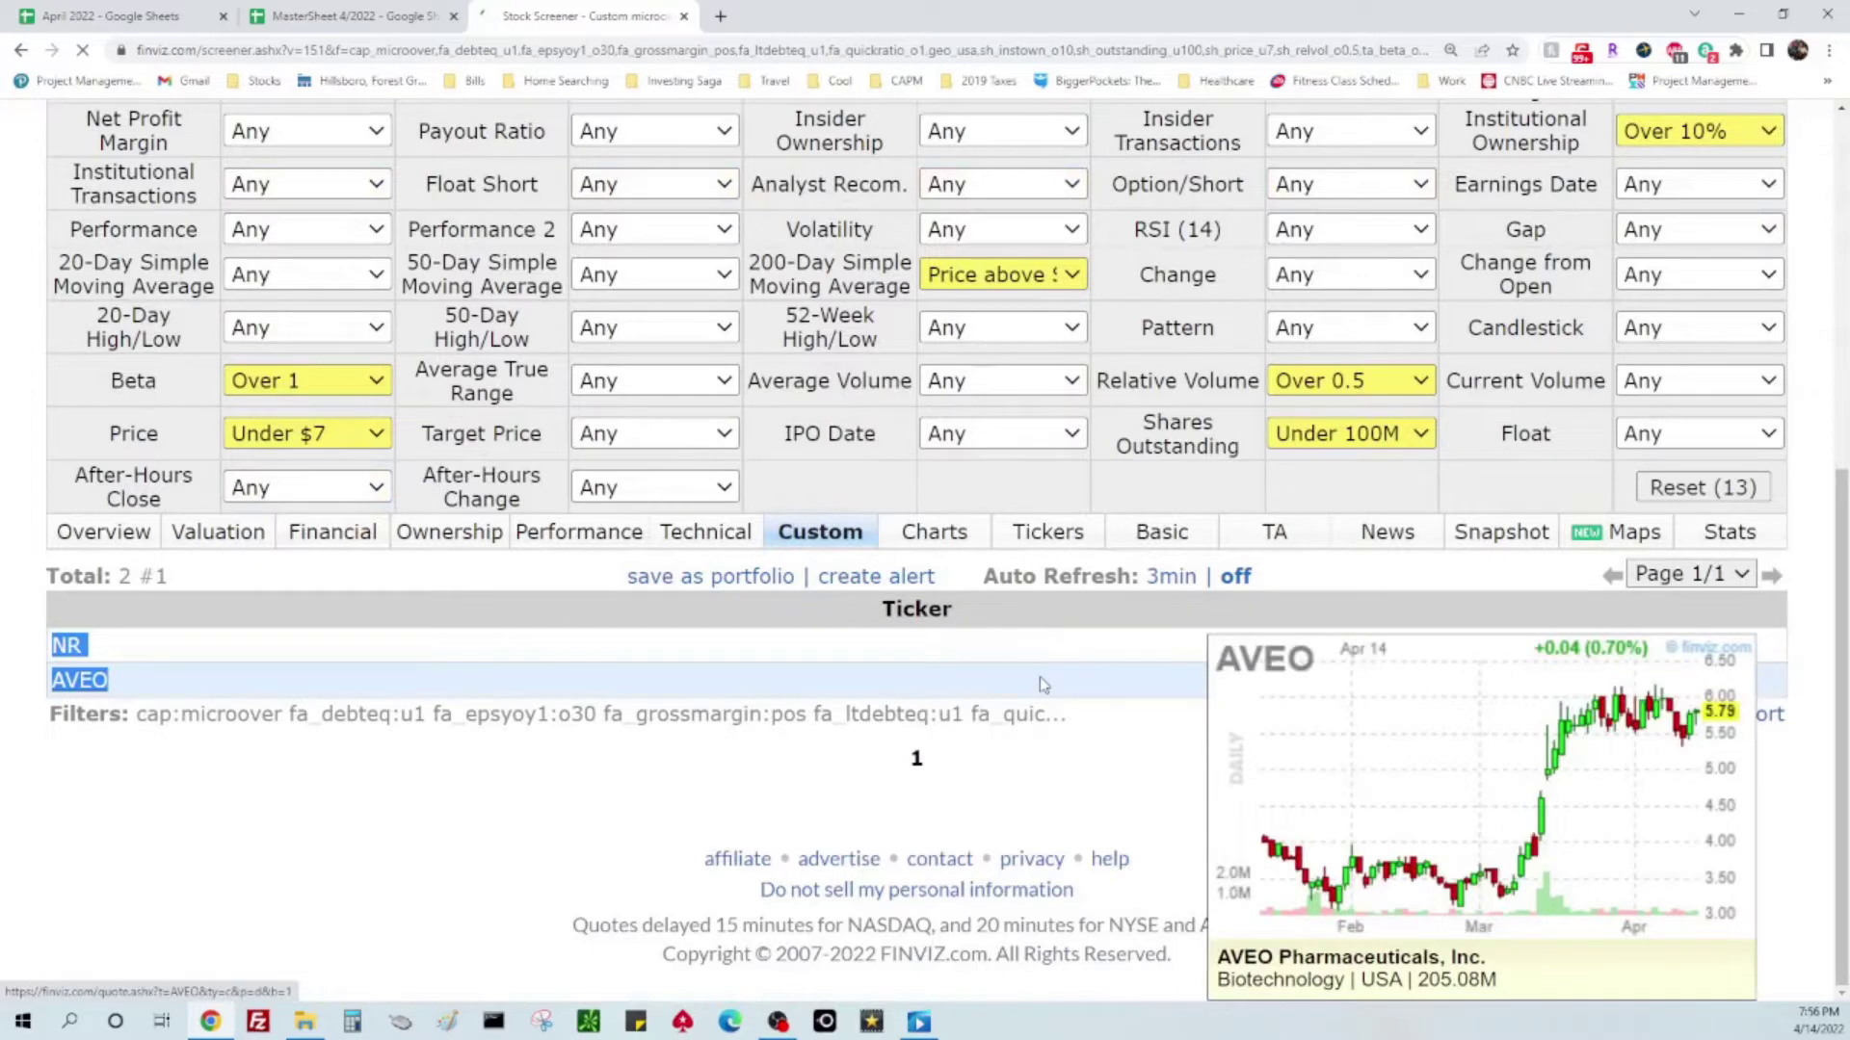
{"action": "scroll", "coordinate": [917, 878], "scroll_direction": "up", "scroll_amount": 4}
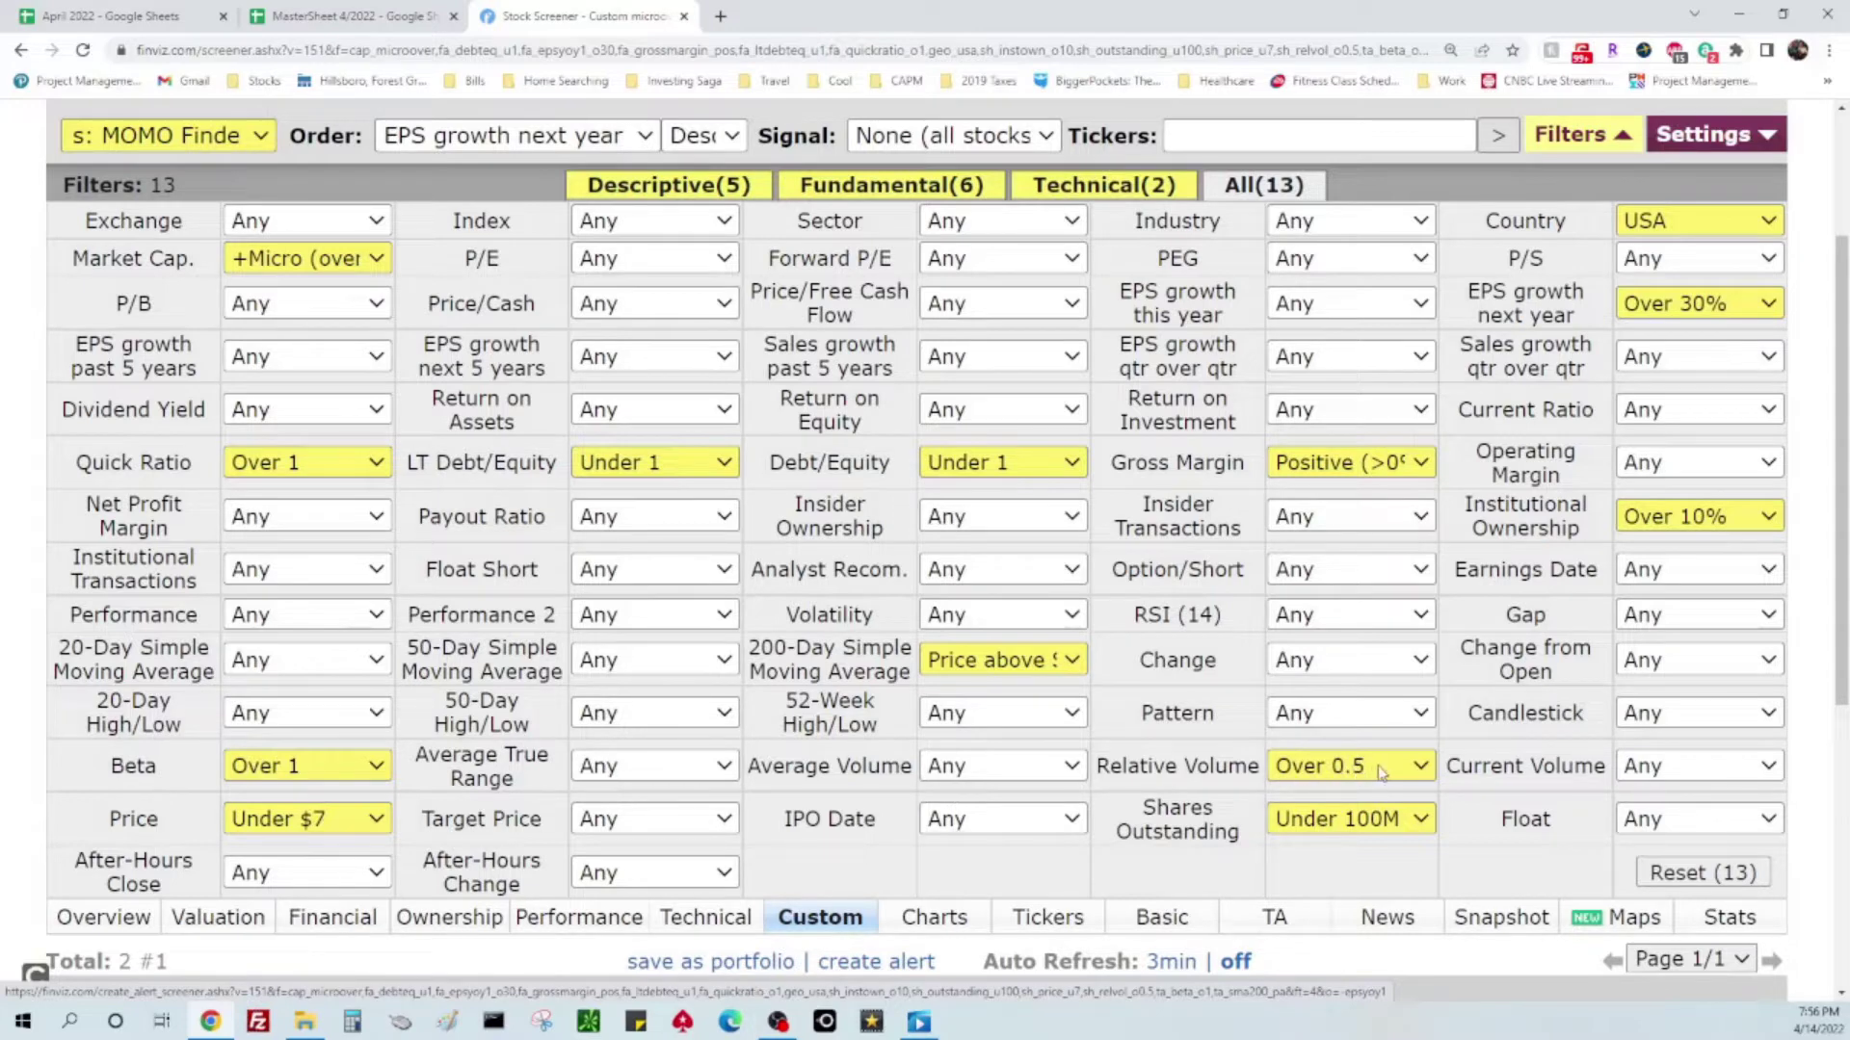
{"action": "scroll", "coordinate": [1300, 804], "scroll_direction": "down", "scroll_amount": 4}
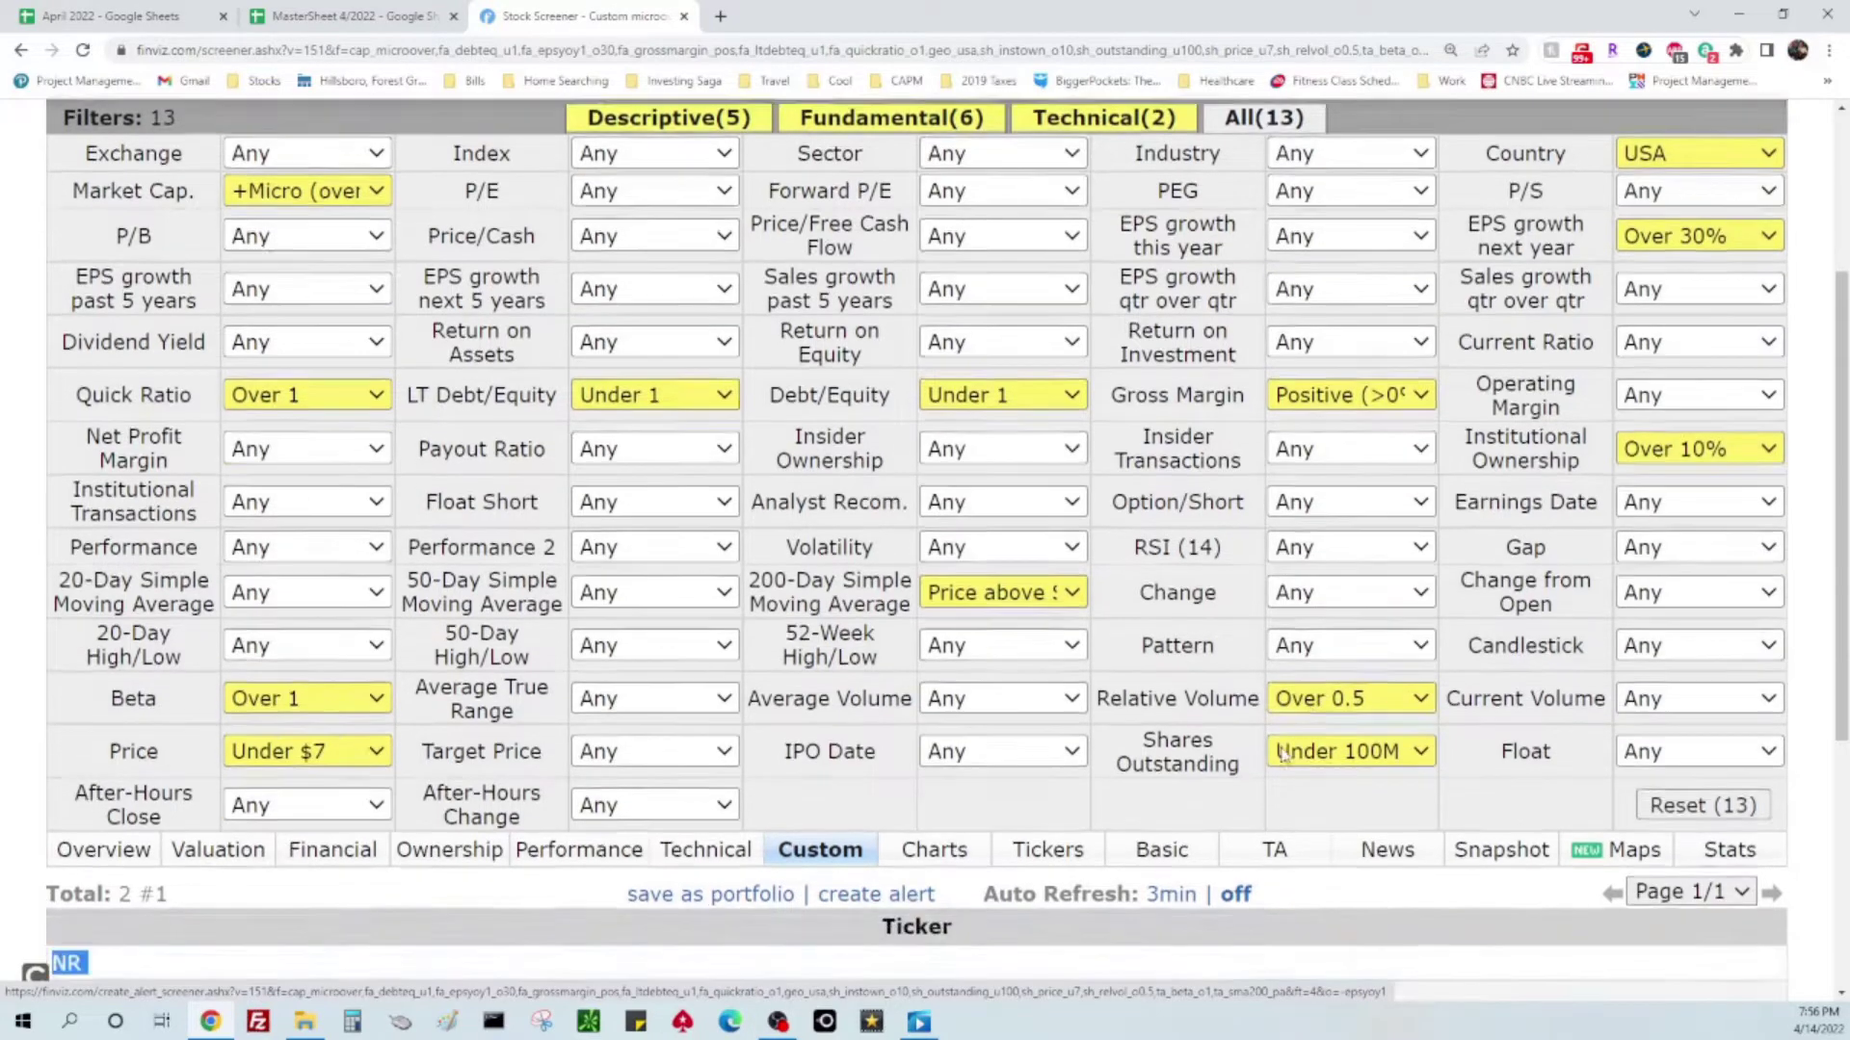
- Close MasterSheet 4/2022 and paste NR and AVEO into C3399 below the MOMO Finder Stocks list
{"action": "left_click", "coordinate": [324, 18]}
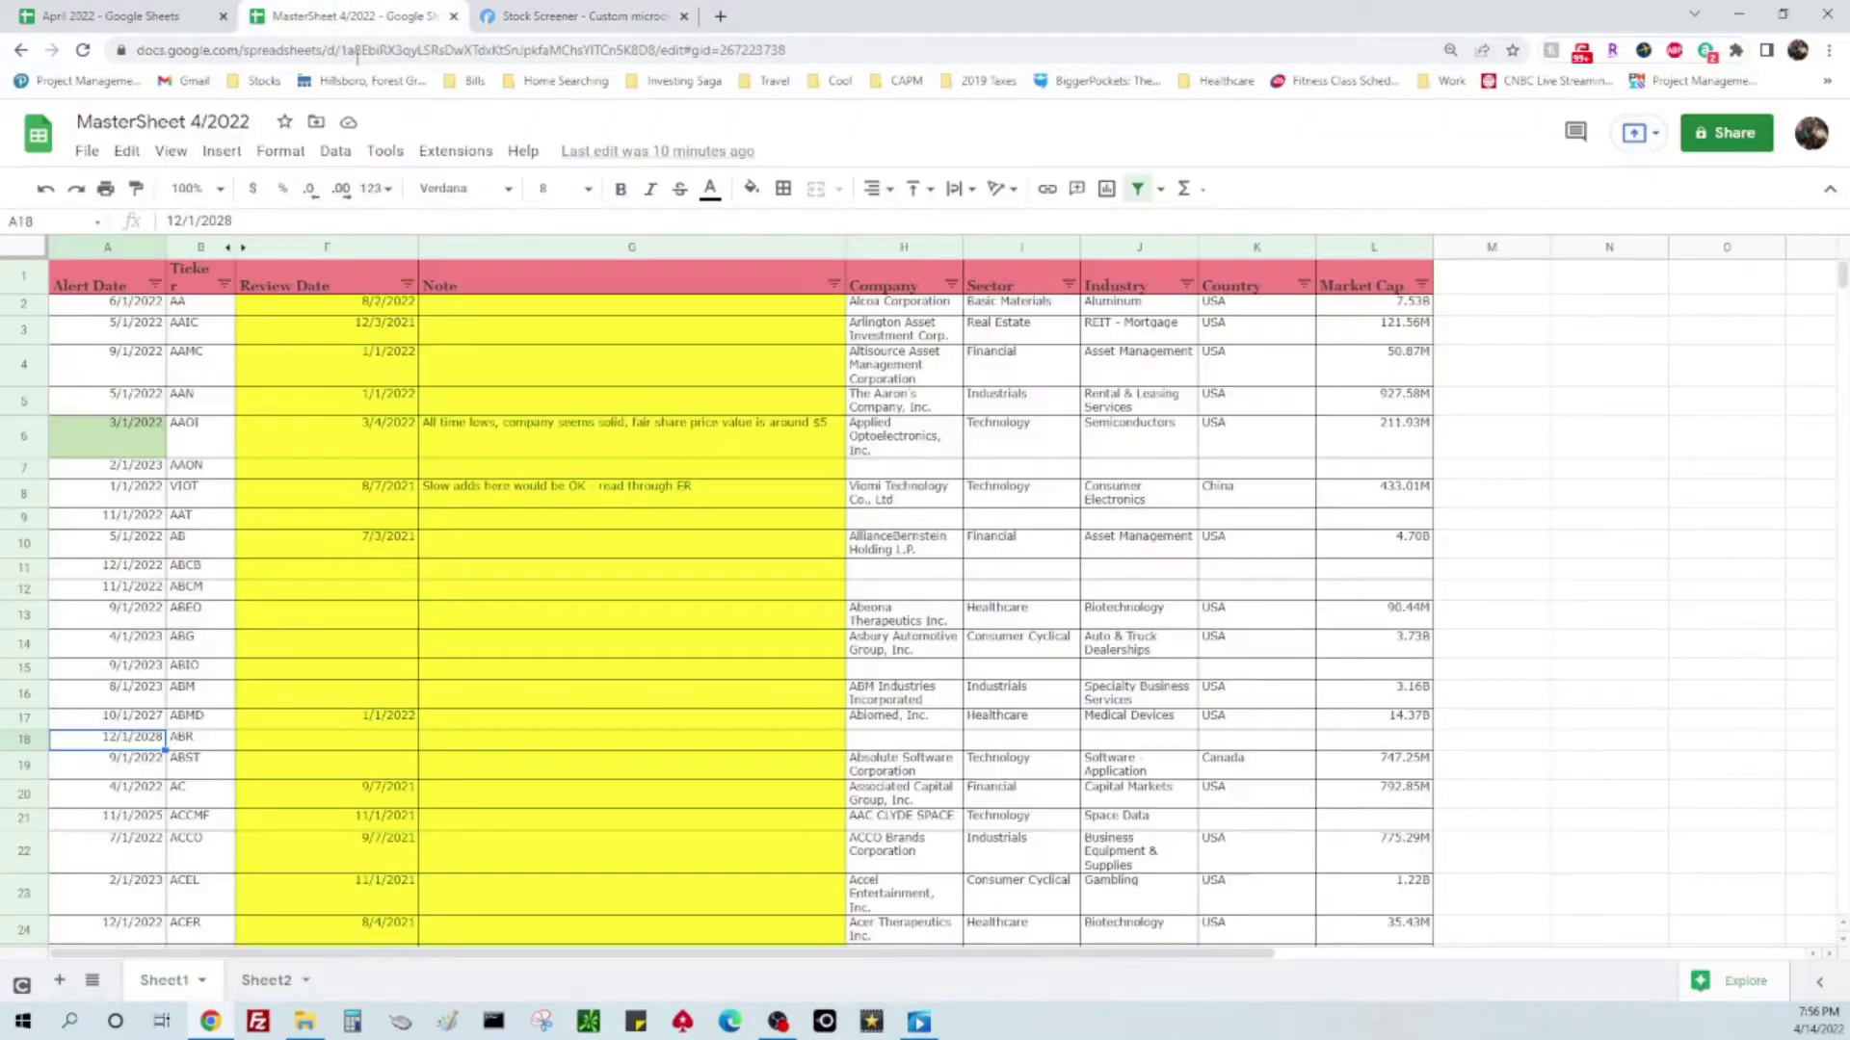
{"action": "left_click", "coordinate": [453, 16]}
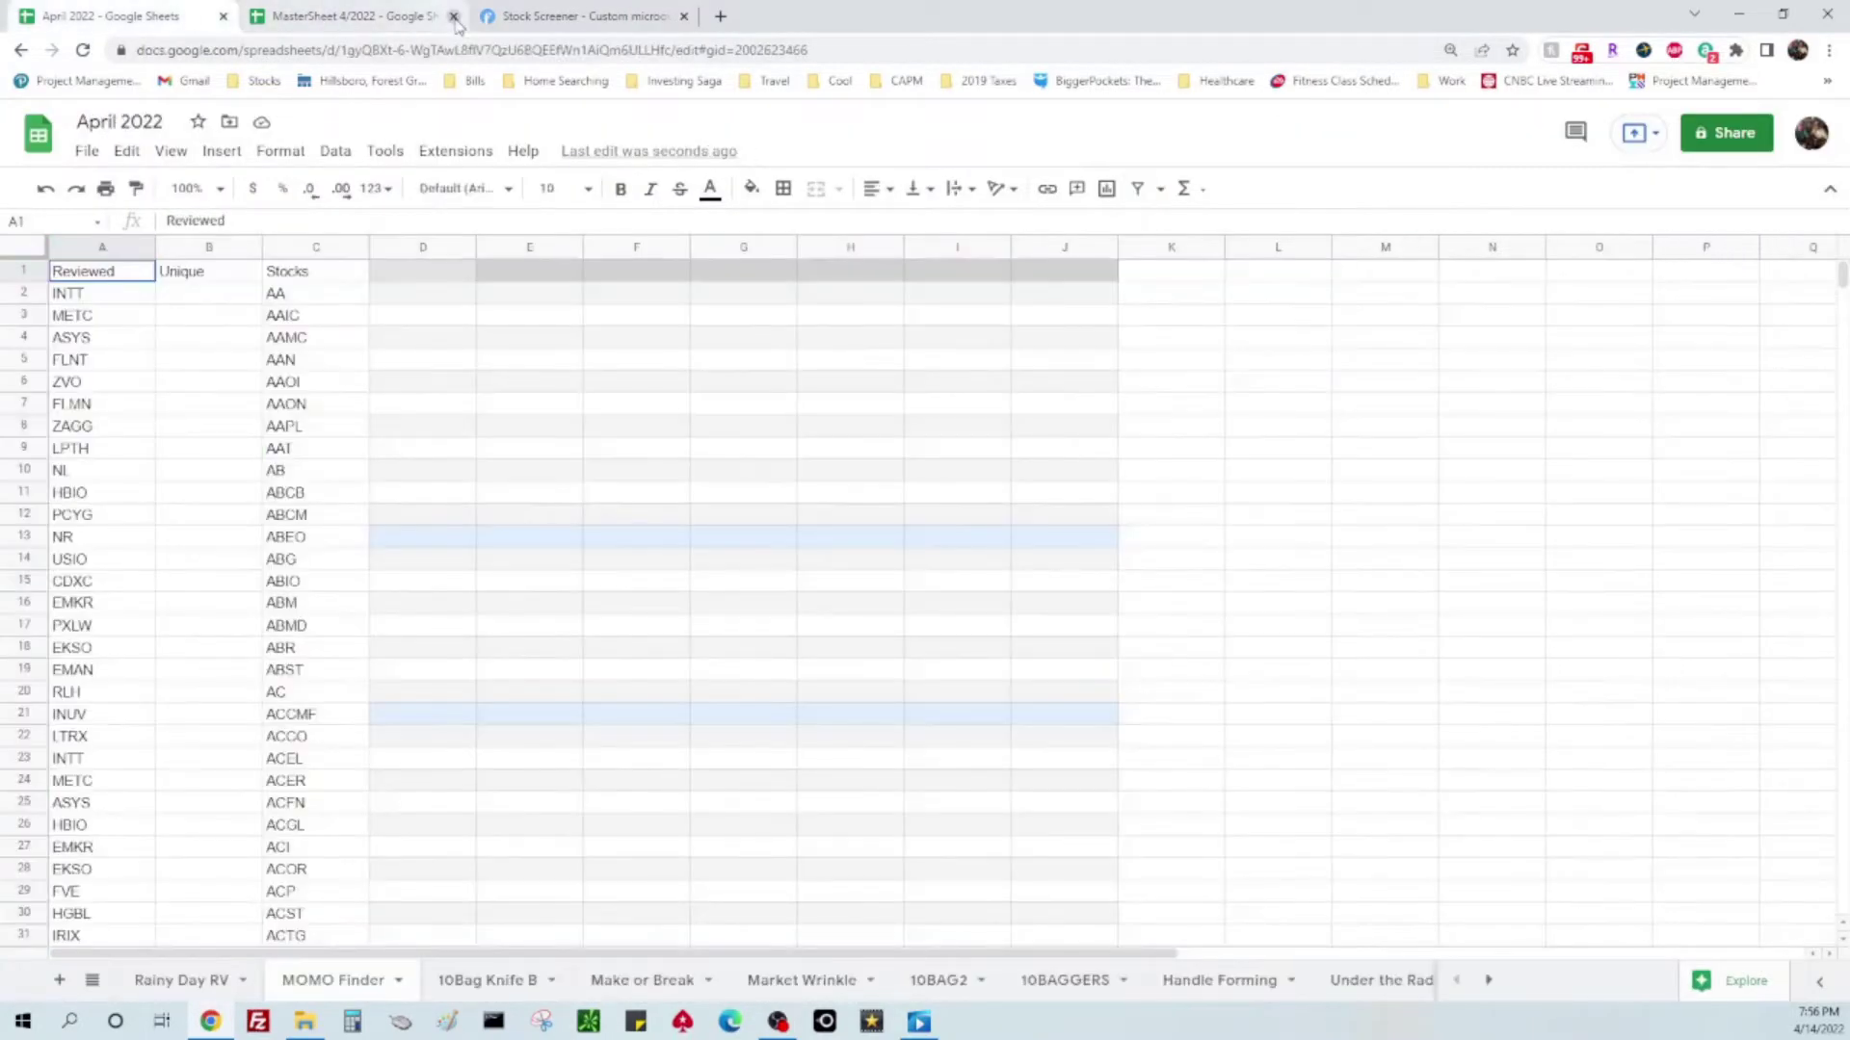
{"action": "left_click", "coordinate": [302, 408]}
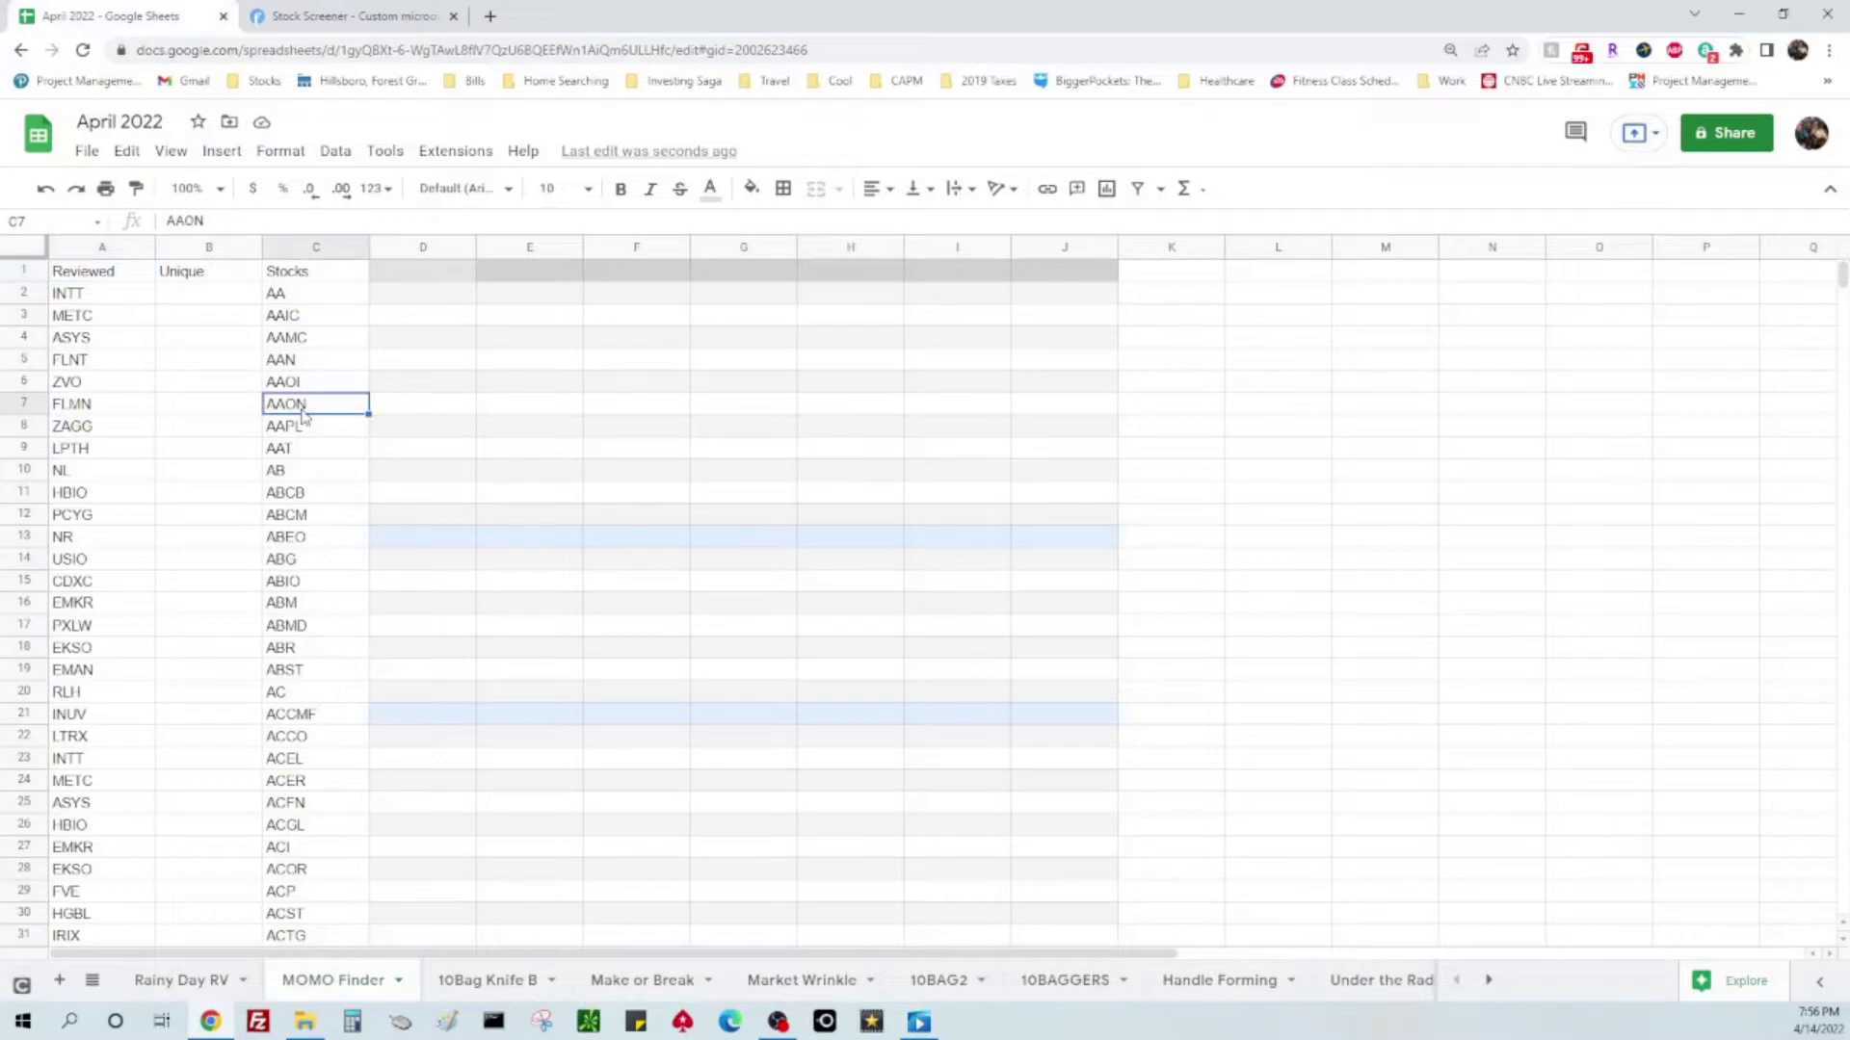
{"action": "key", "text": "ctrl+shift+Down"}
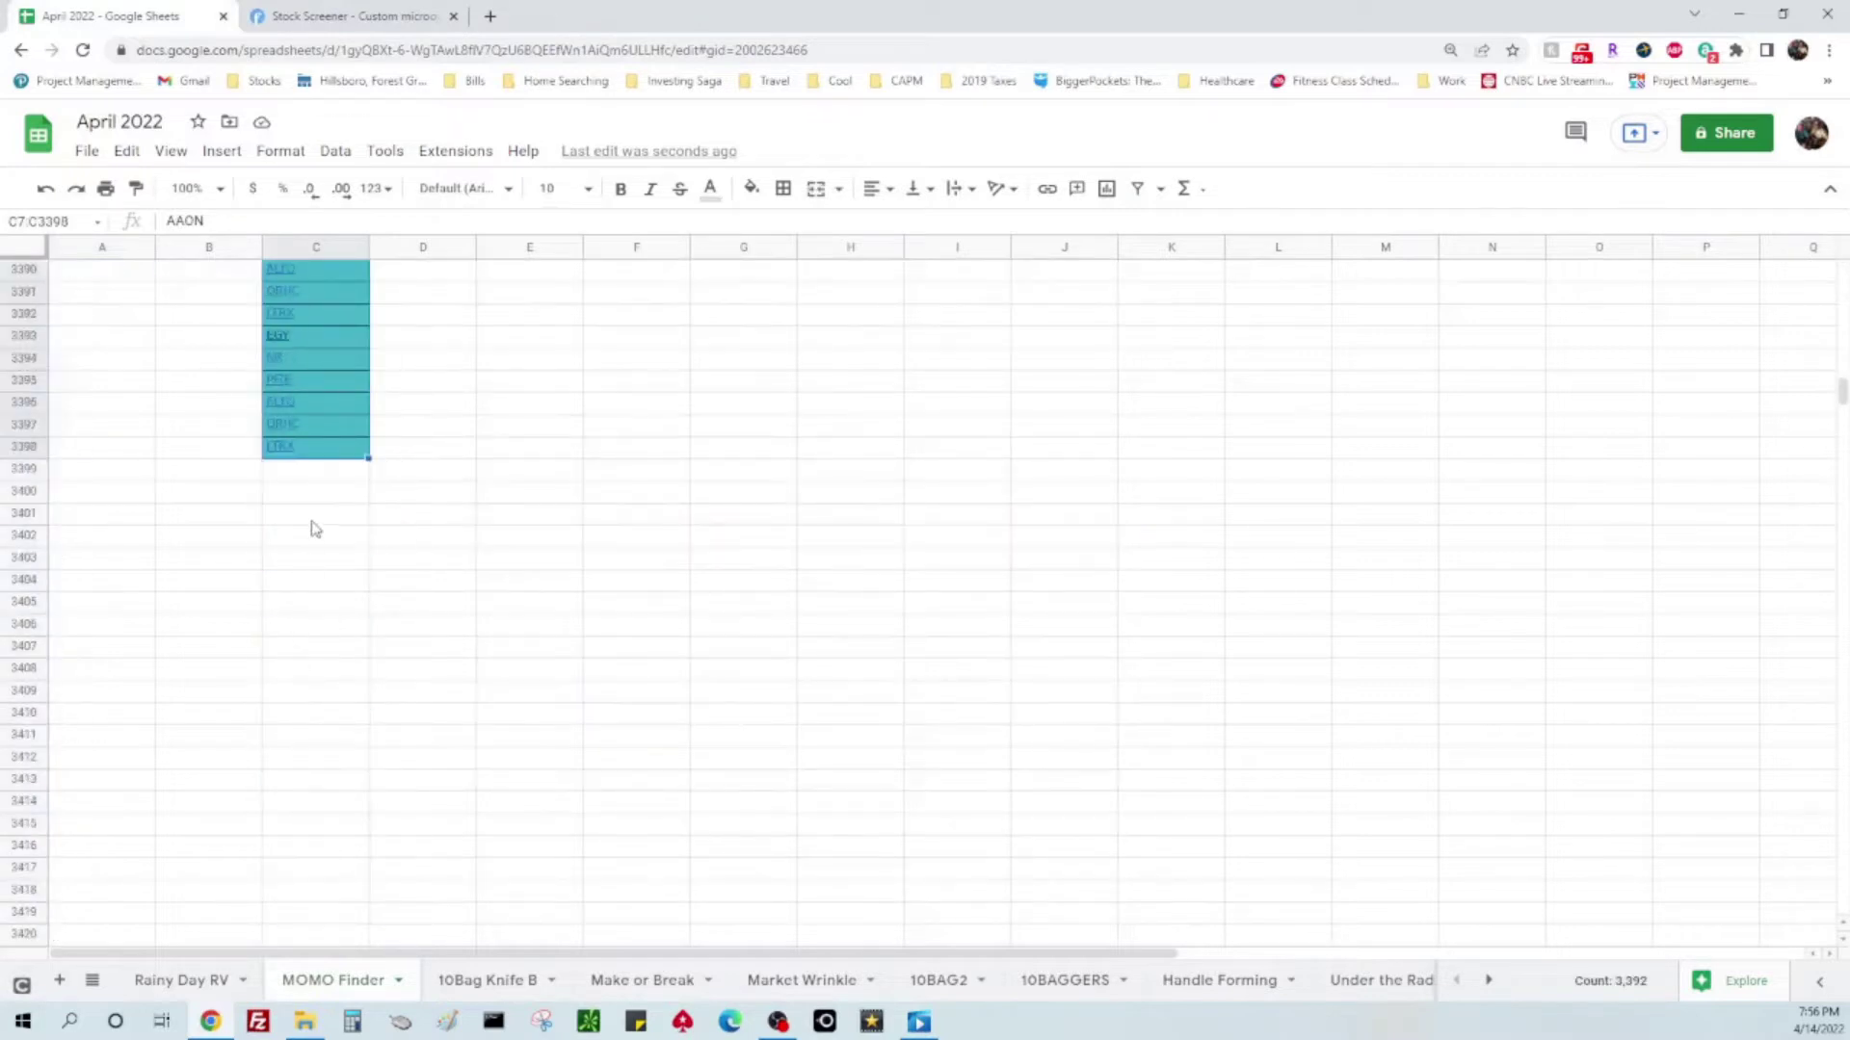
{"action": "left_click", "coordinate": [325, 482]}
{"action": "type", "text": "NR AVEO"}
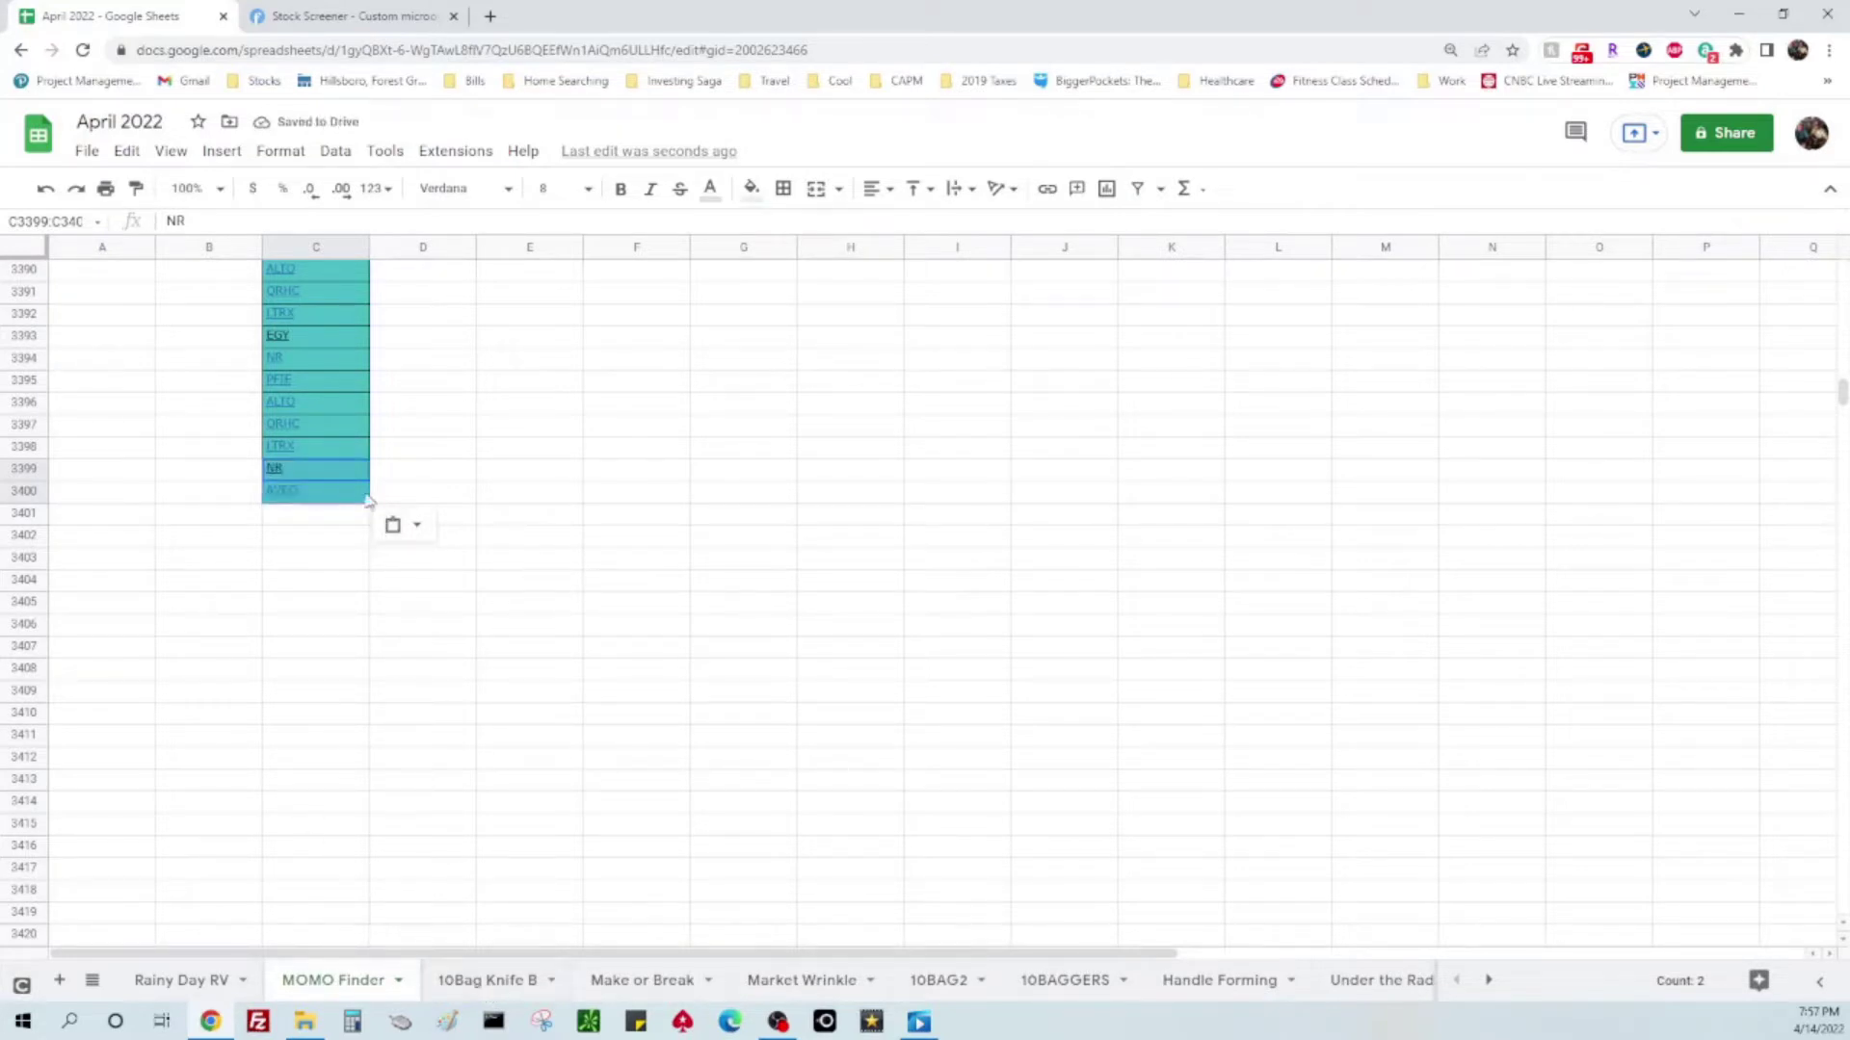
{"action": "left_click", "coordinate": [300, 243]}
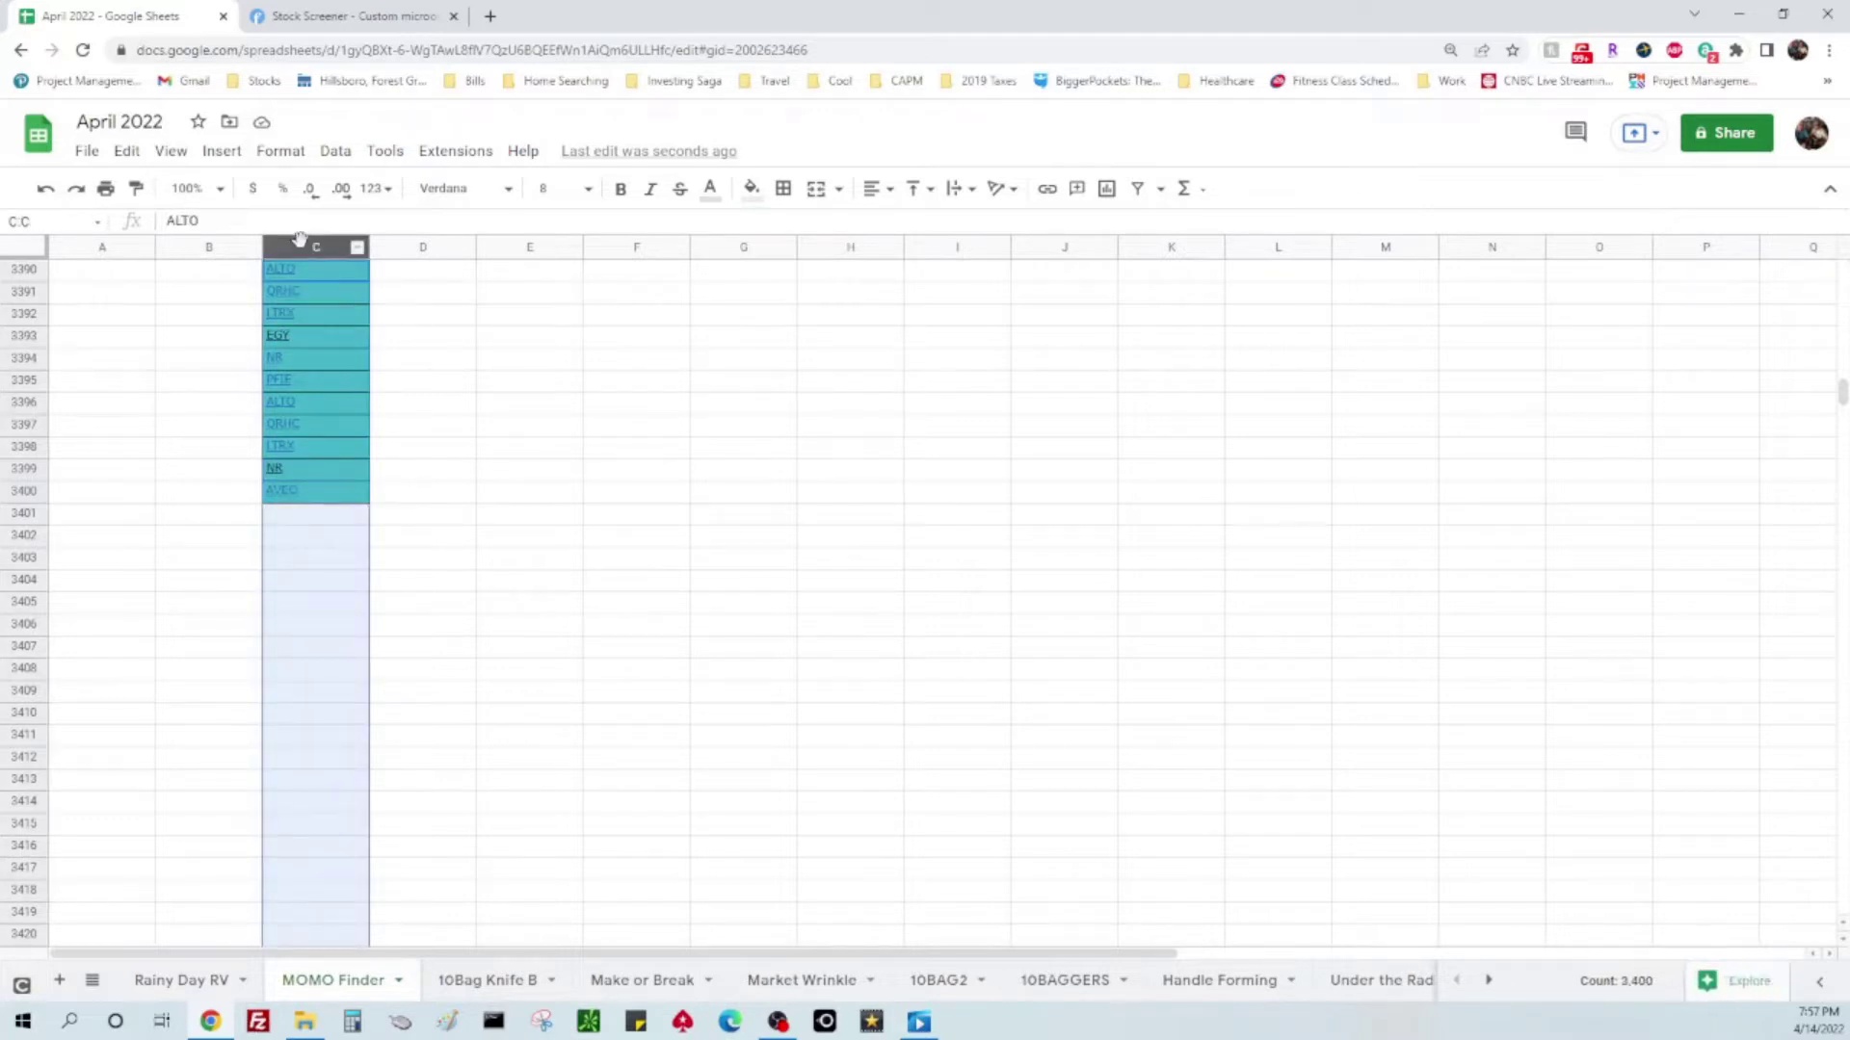
{"action": "left_click", "coordinate": [462, 980]}
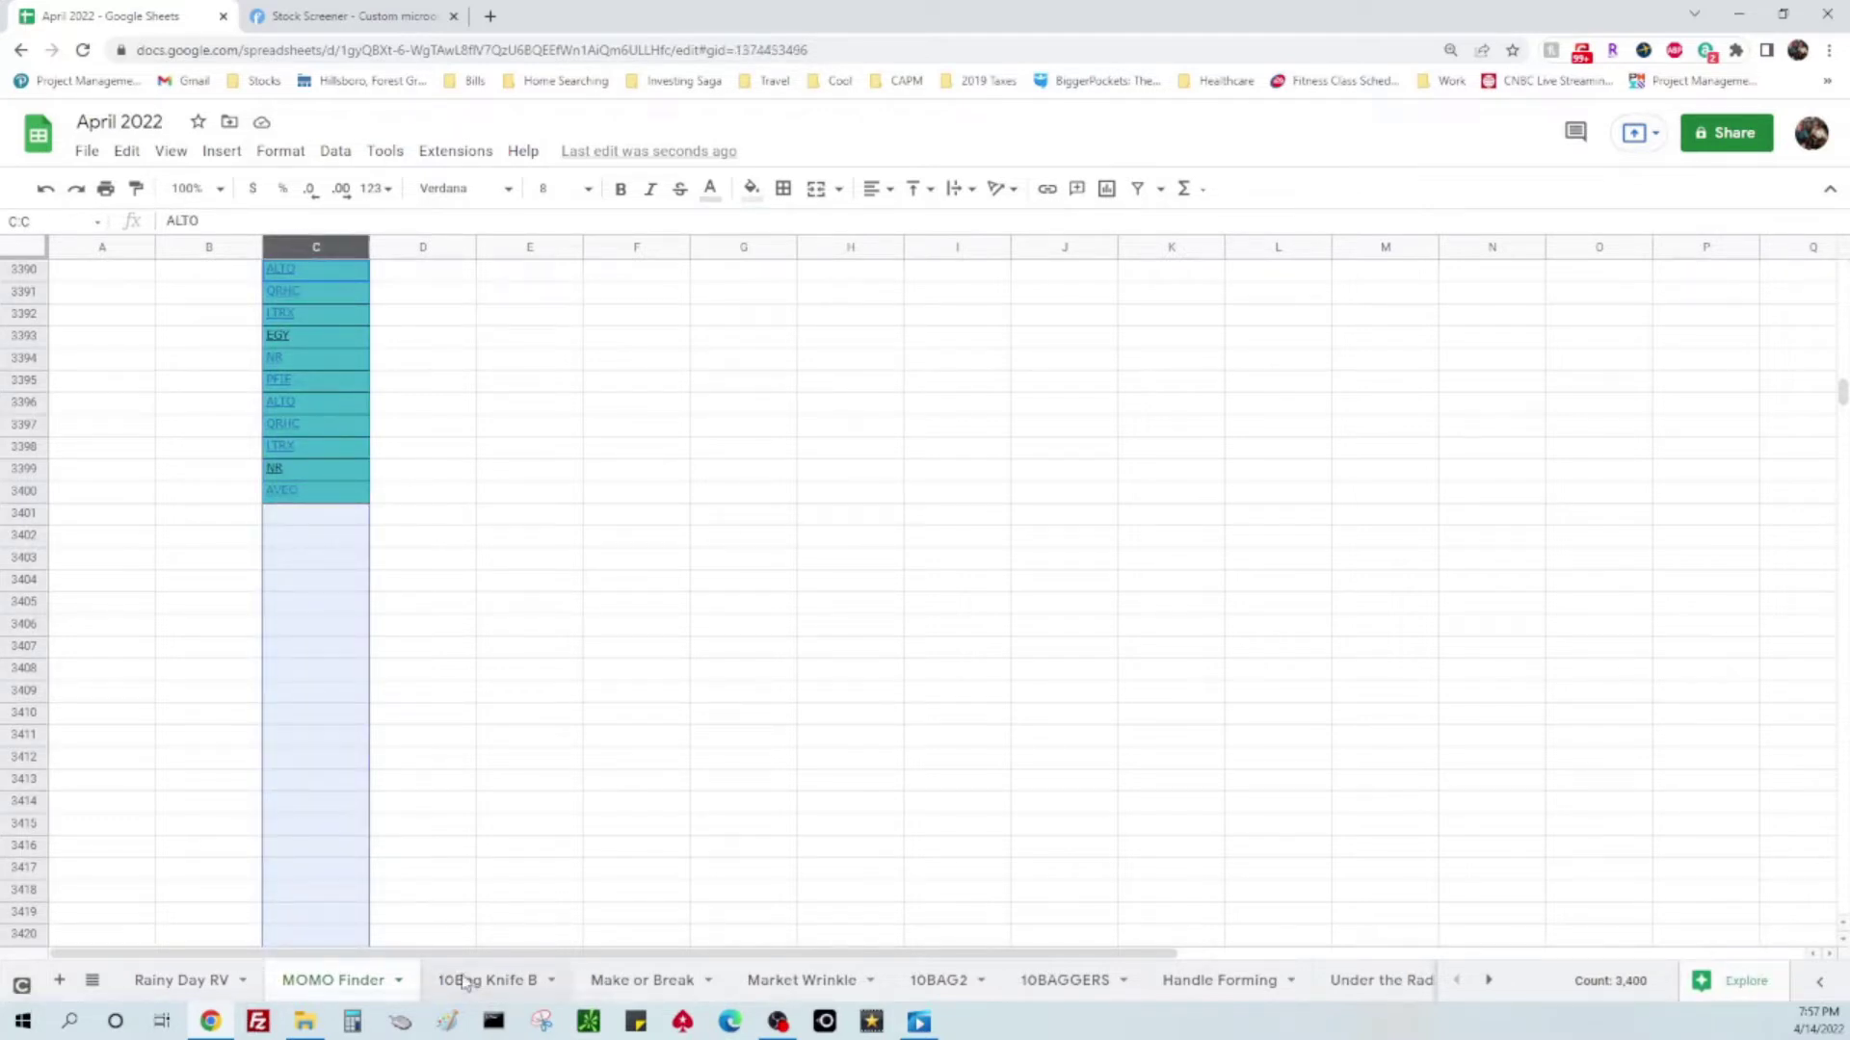
{"action": "left_click", "coordinate": [328, 14]}
- Load the 10Bag Knife Catchers B preset and show its 631 results as a ticker-only list
{"action": "scroll", "coordinate": [273, 333], "scroll_direction": "up", "scroll_amount": 5}
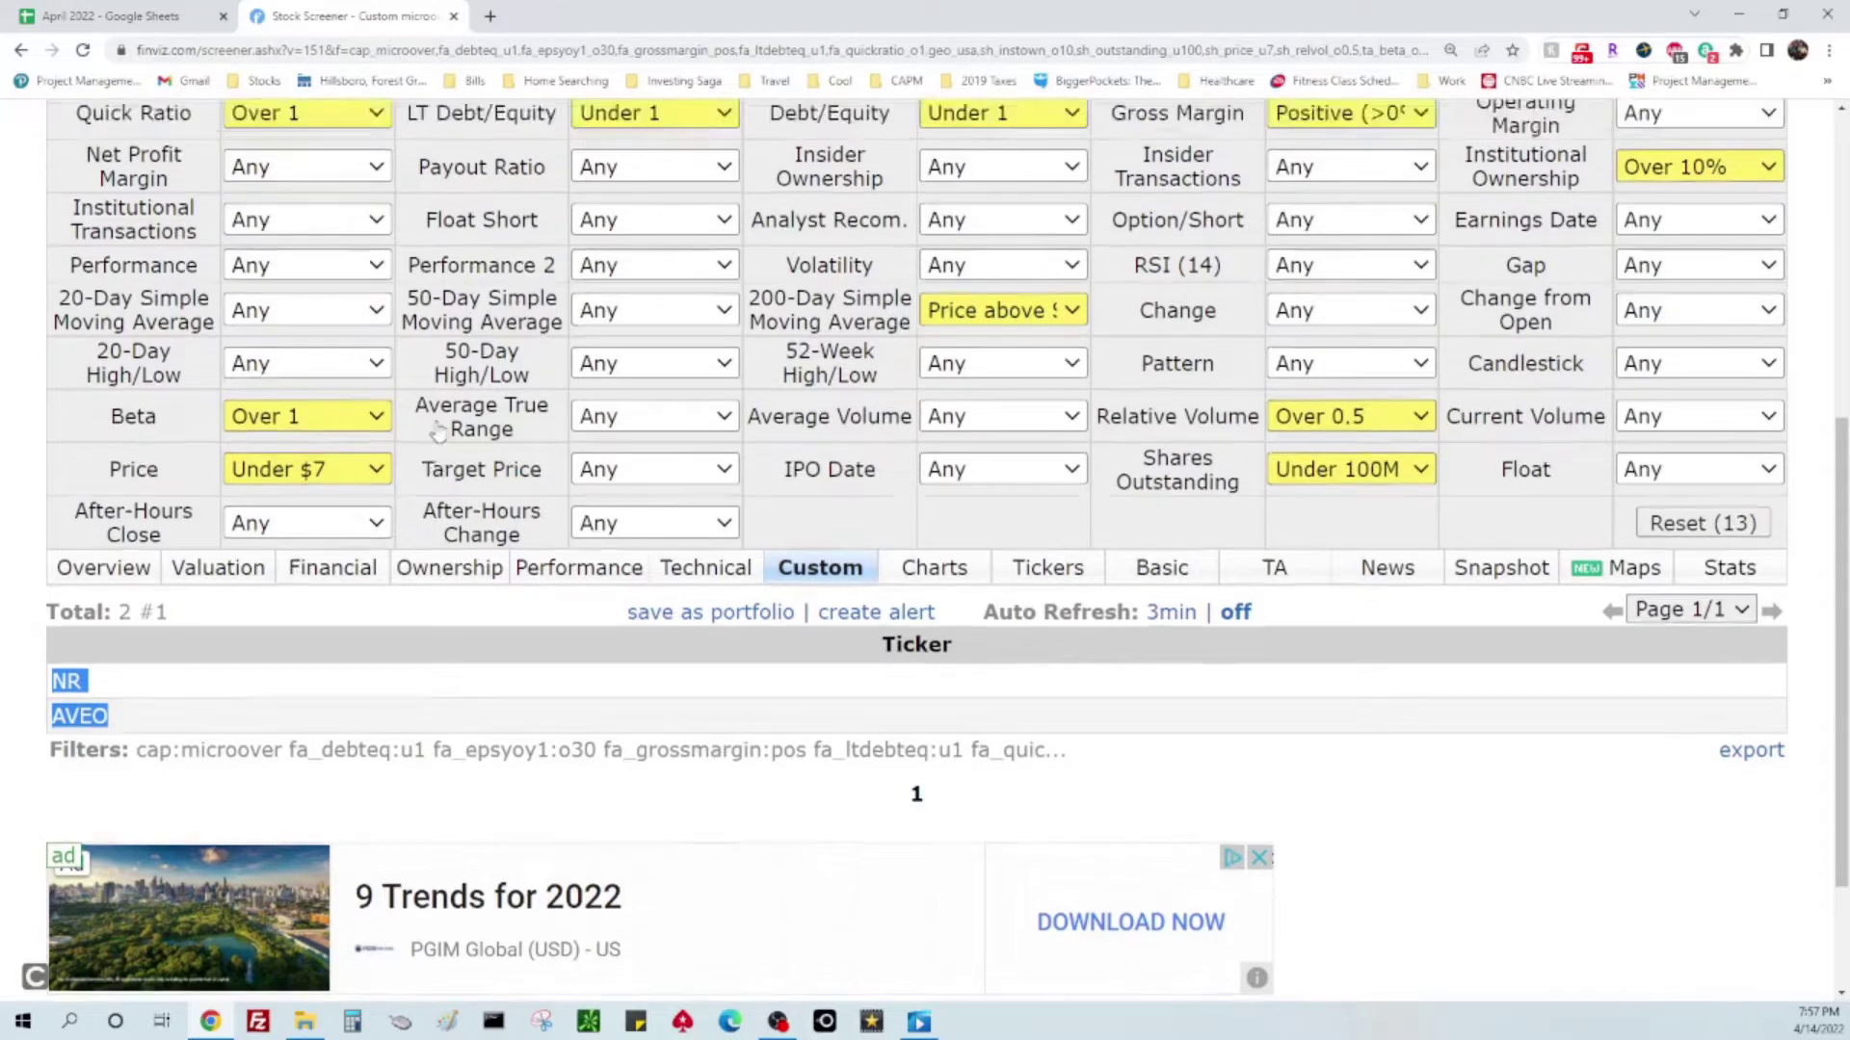
{"action": "left_click", "coordinate": [218, 369]}
{"action": "left_click", "coordinate": [135, 541]}
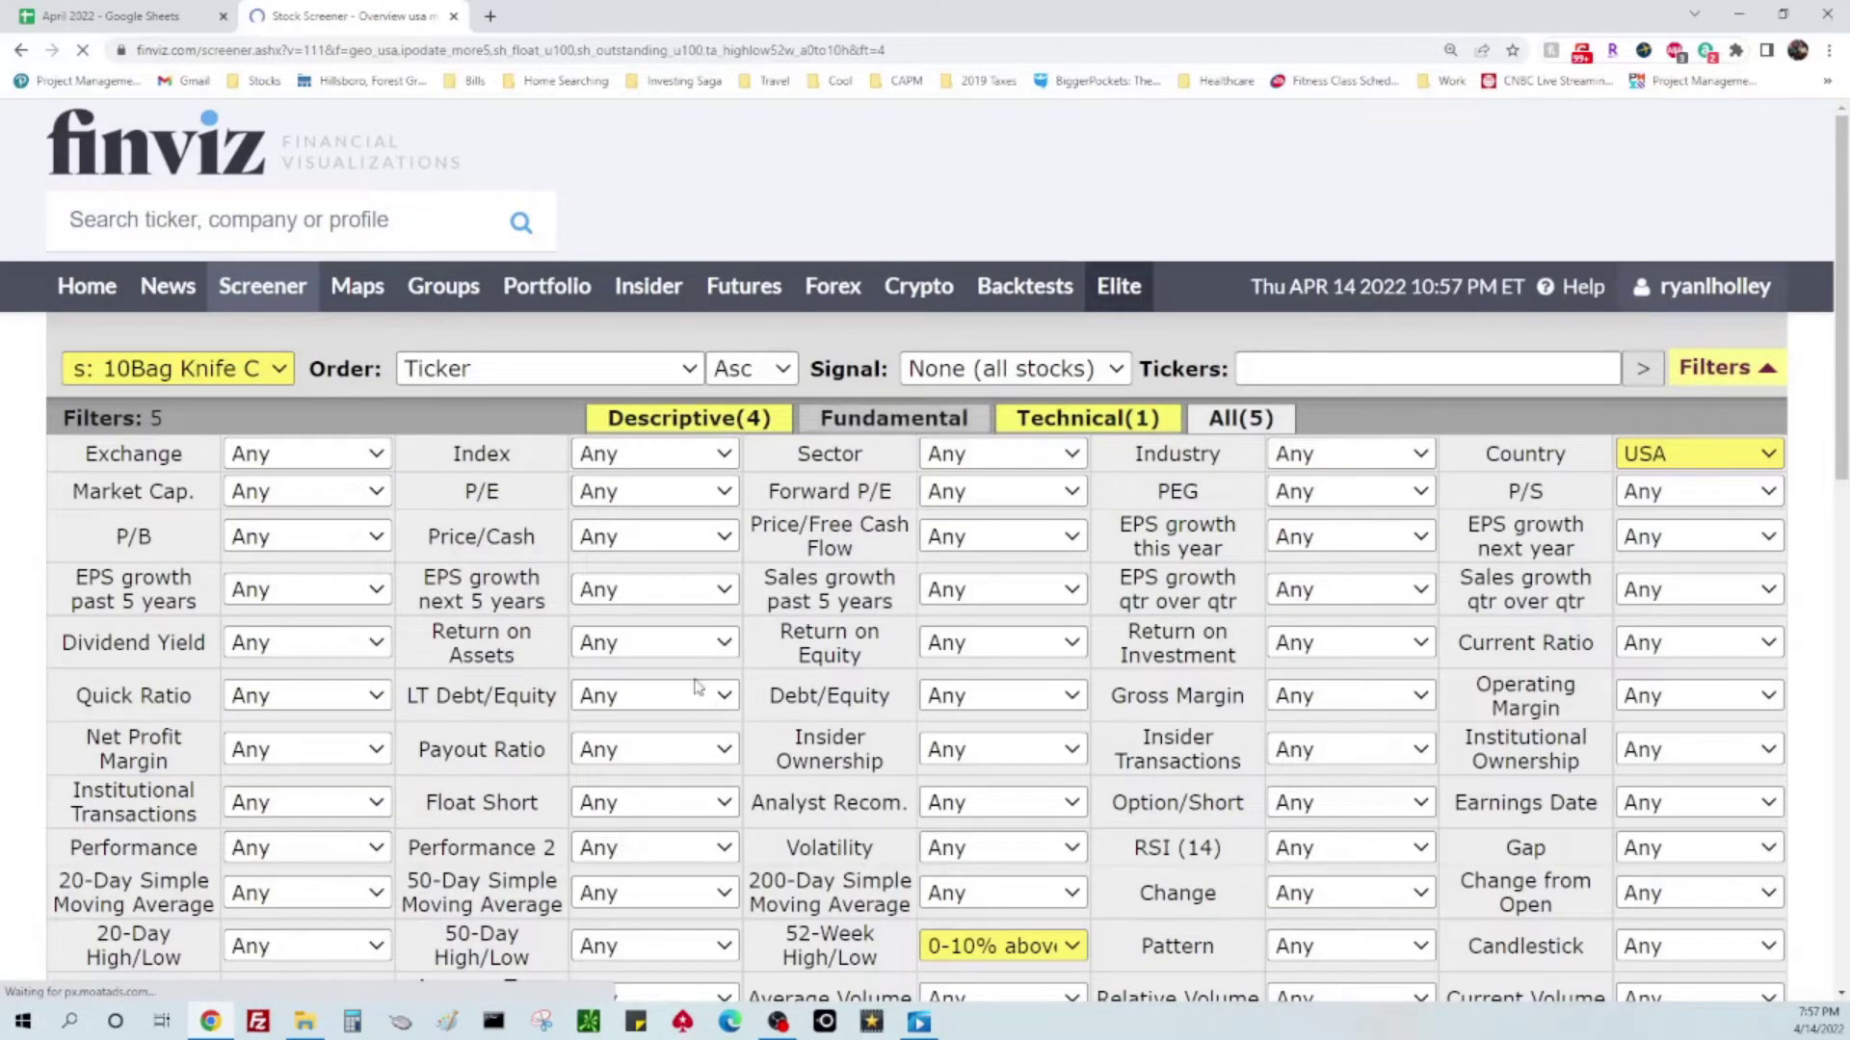
{"action": "scroll", "coordinate": [1060, 607], "scroll_direction": "down", "scroll_amount": 2}
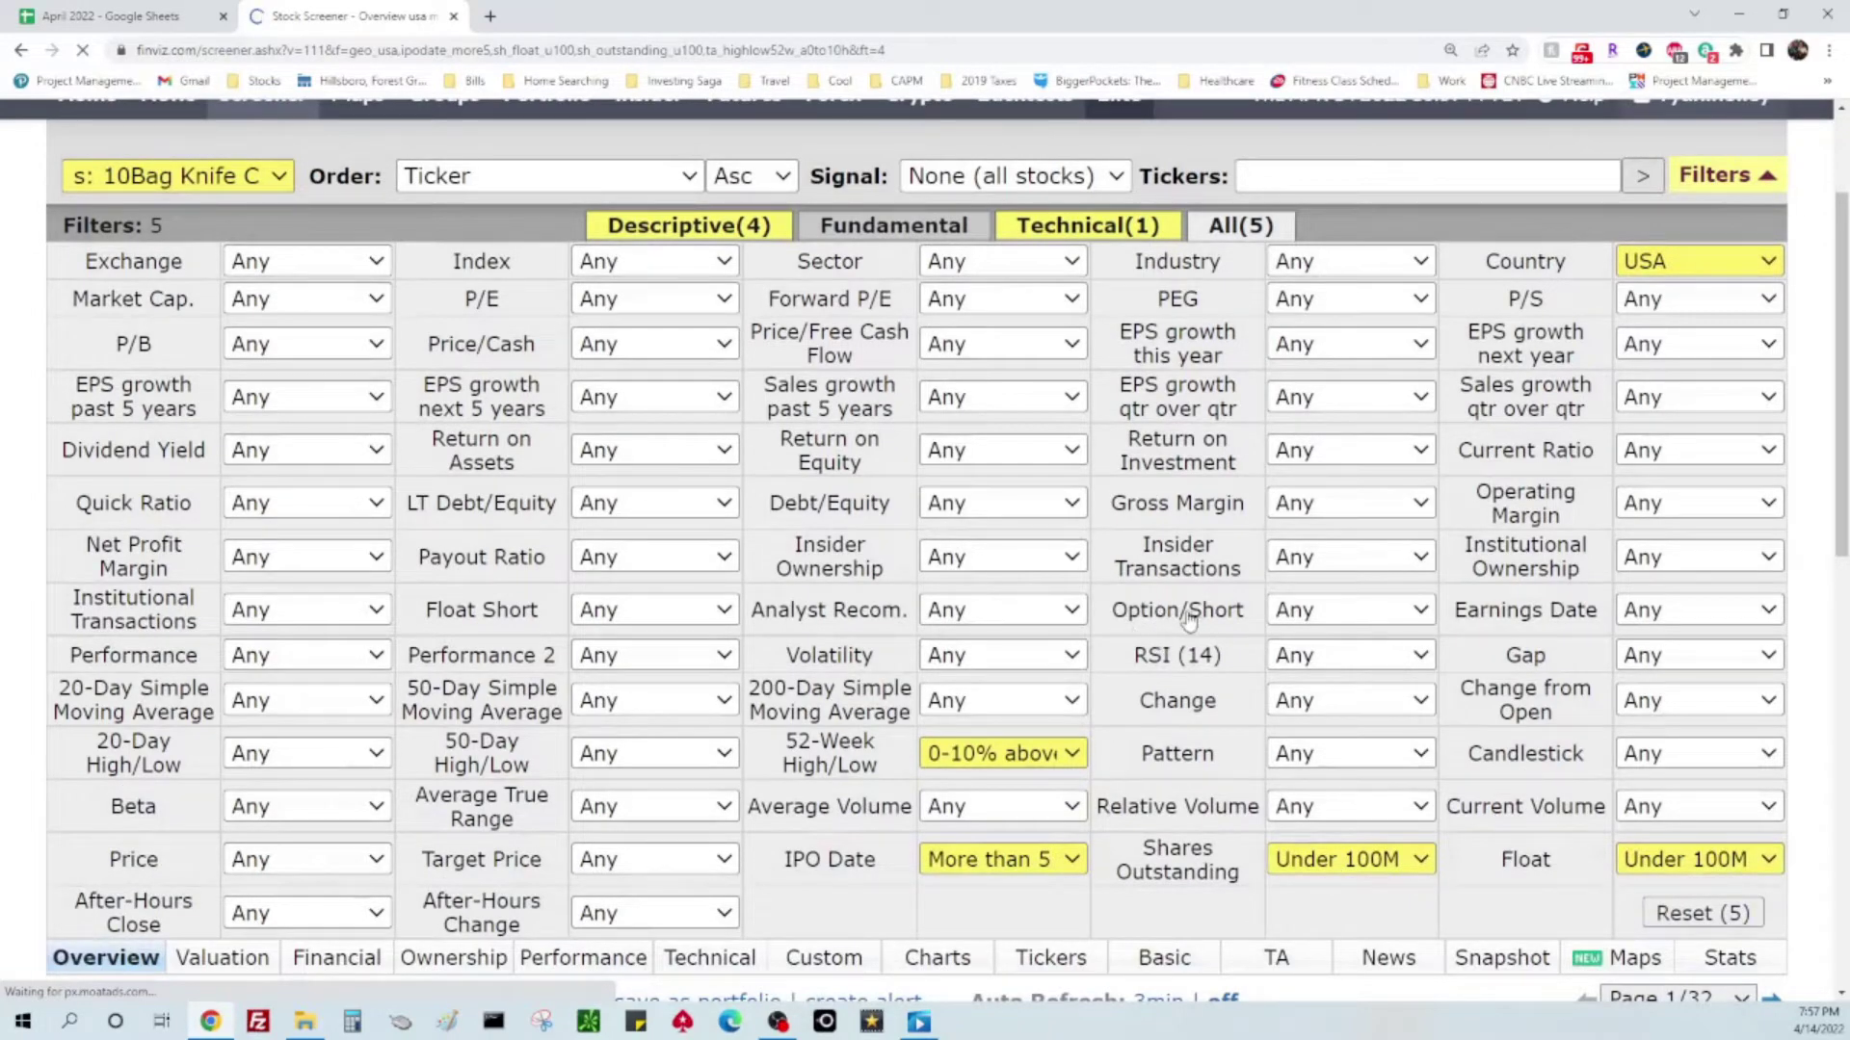
{"action": "scroll", "coordinate": [1252, 689], "scroll_direction": "down", "scroll_amount": 2}
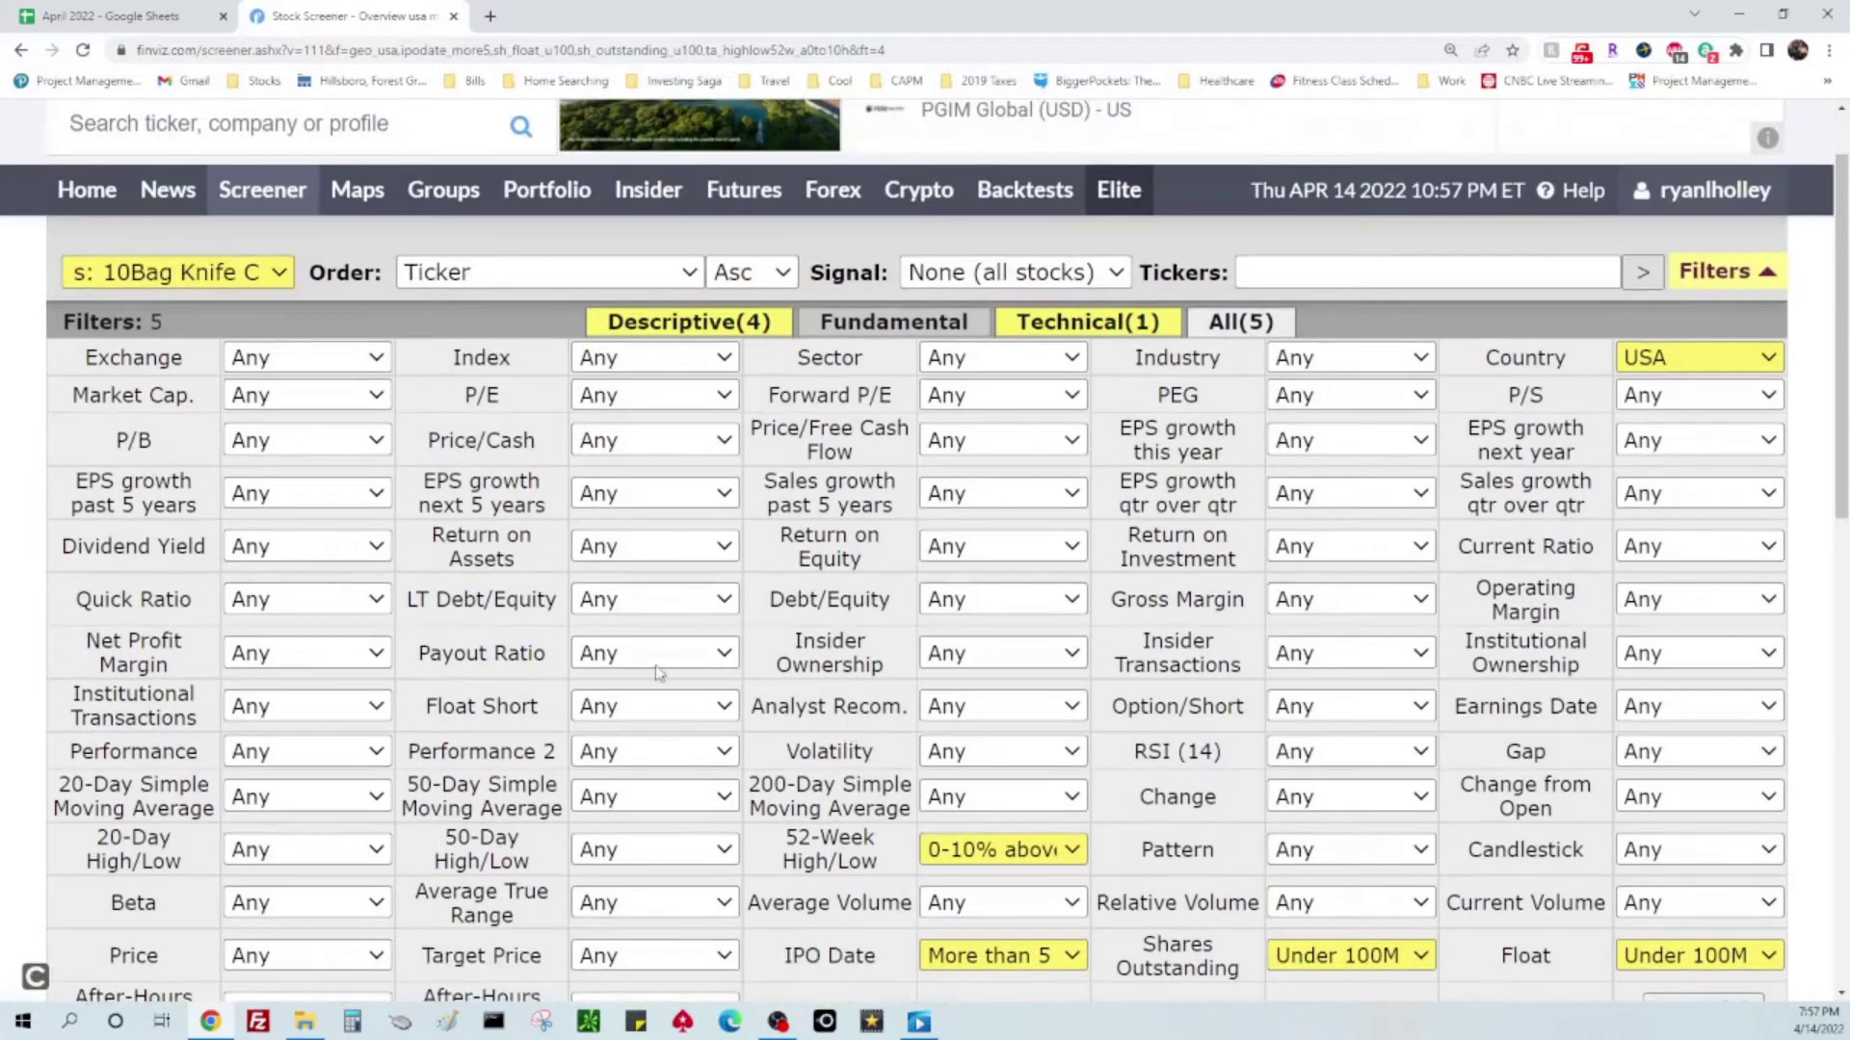
{"action": "scroll", "coordinate": [374, 792], "scroll_direction": "down", "scroll_amount": 3}
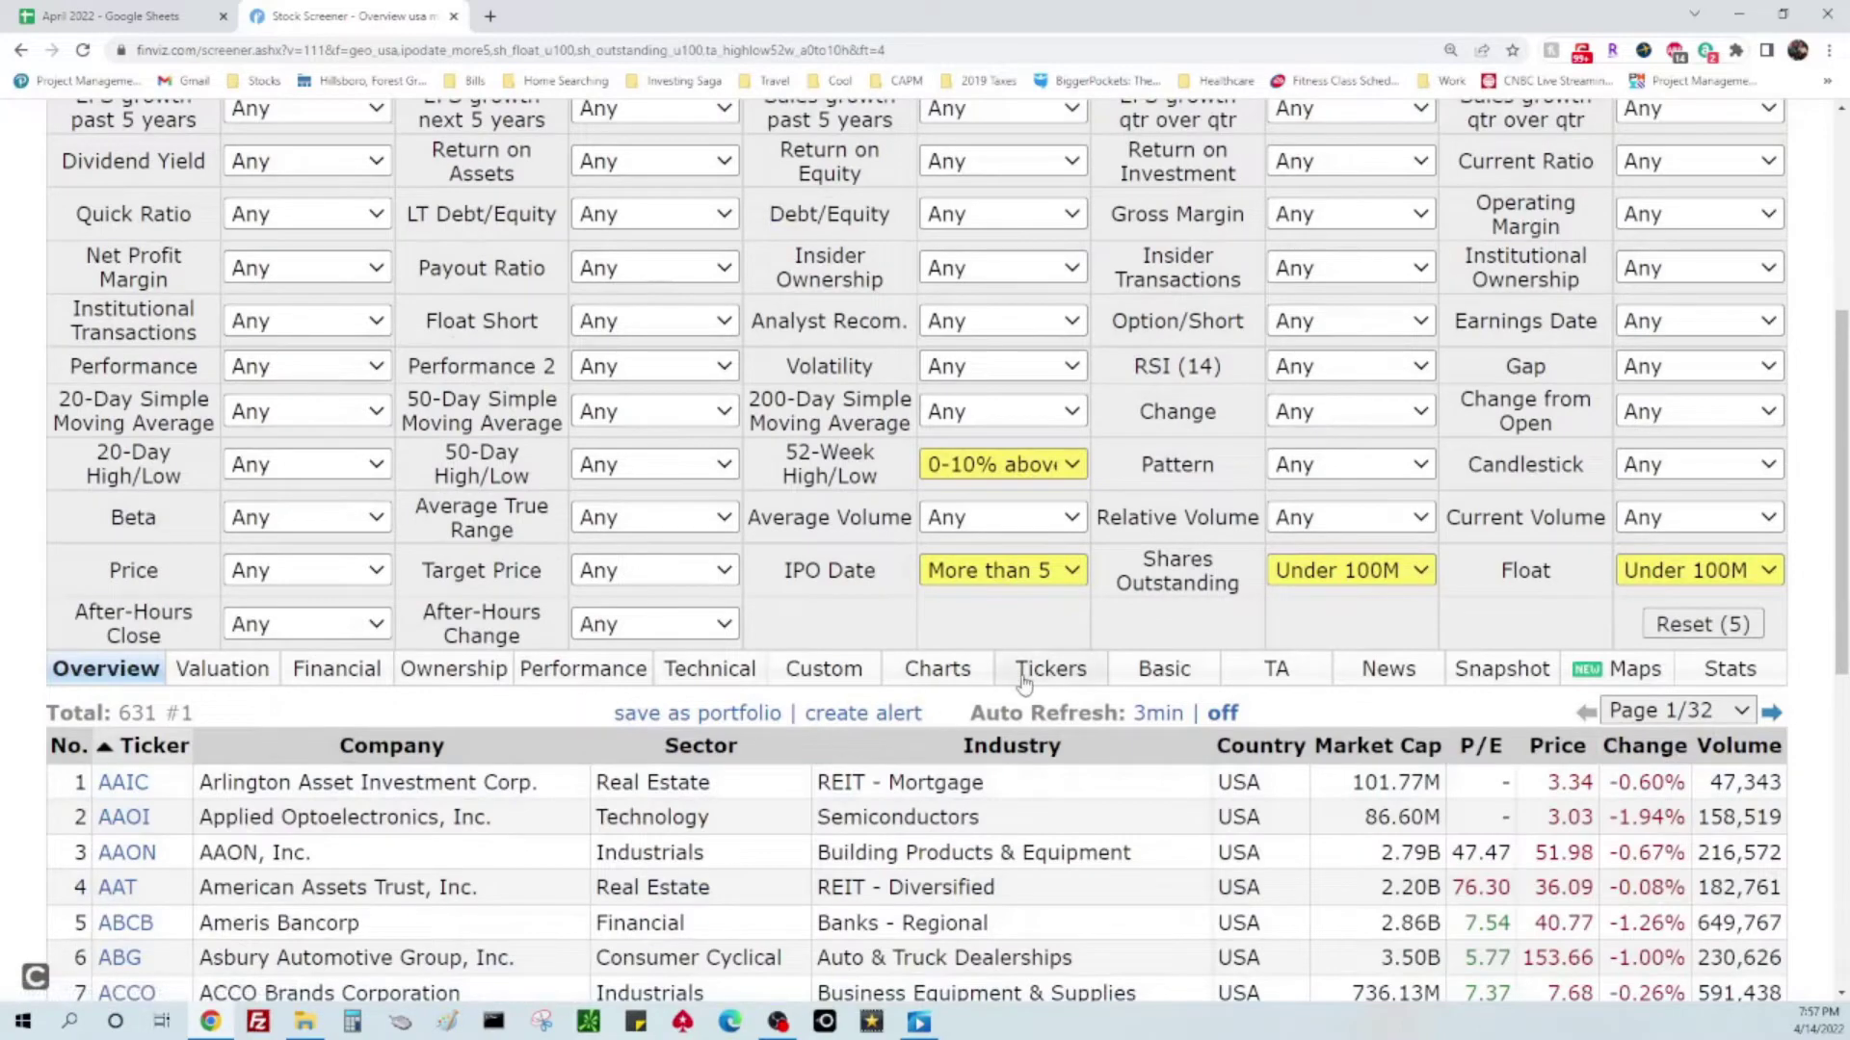
{"action": "scroll", "coordinate": [1011, 675], "scroll_direction": "down", "scroll_amount": 1}
{"action": "left_click", "coordinate": [863, 576]}
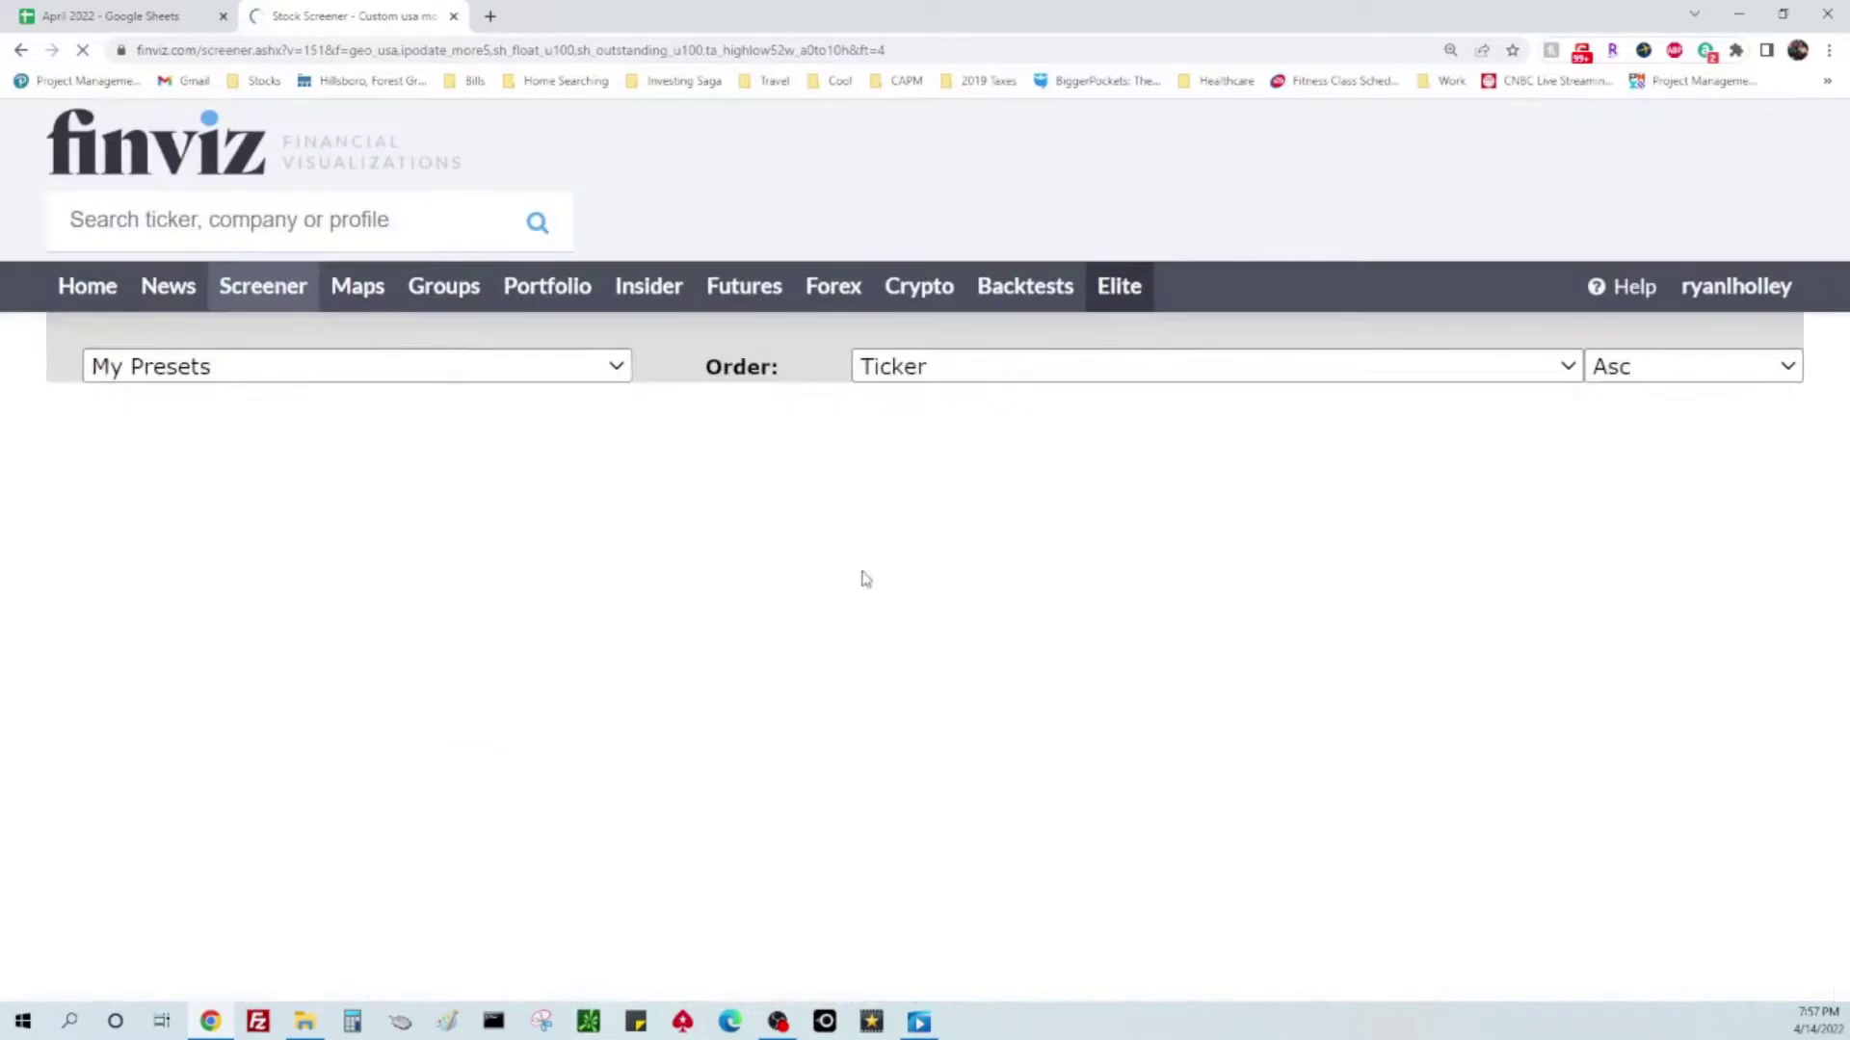
{"action": "scroll", "coordinate": [1106, 528], "scroll_direction": "down", "scroll_amount": 10}
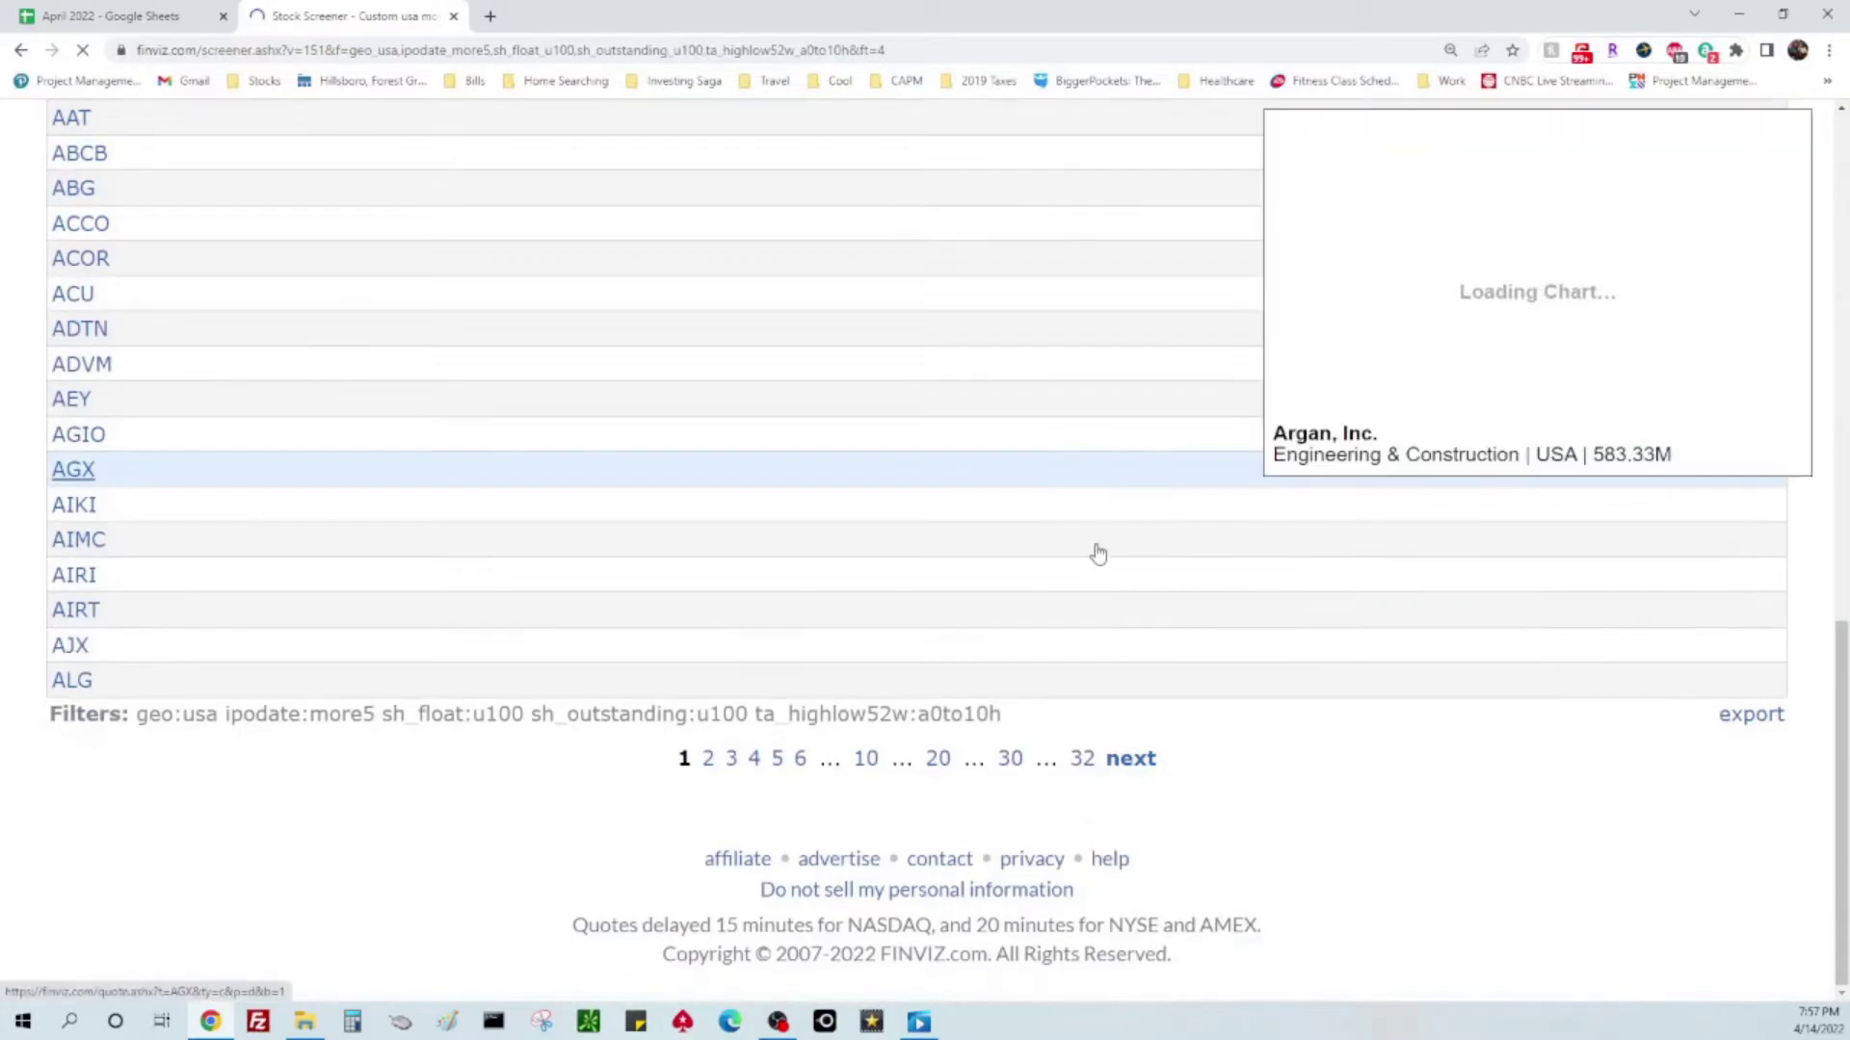
{"action": "scroll", "coordinate": [1118, 616], "scroll_direction": "up", "scroll_amount": 6}
{"action": "scroll", "coordinate": [1166, 665], "scroll_direction": "down", "scroll_amount": 2}
{"action": "scroll", "coordinate": [1160, 656], "scroll_direction": "up", "scroll_amount": 7}
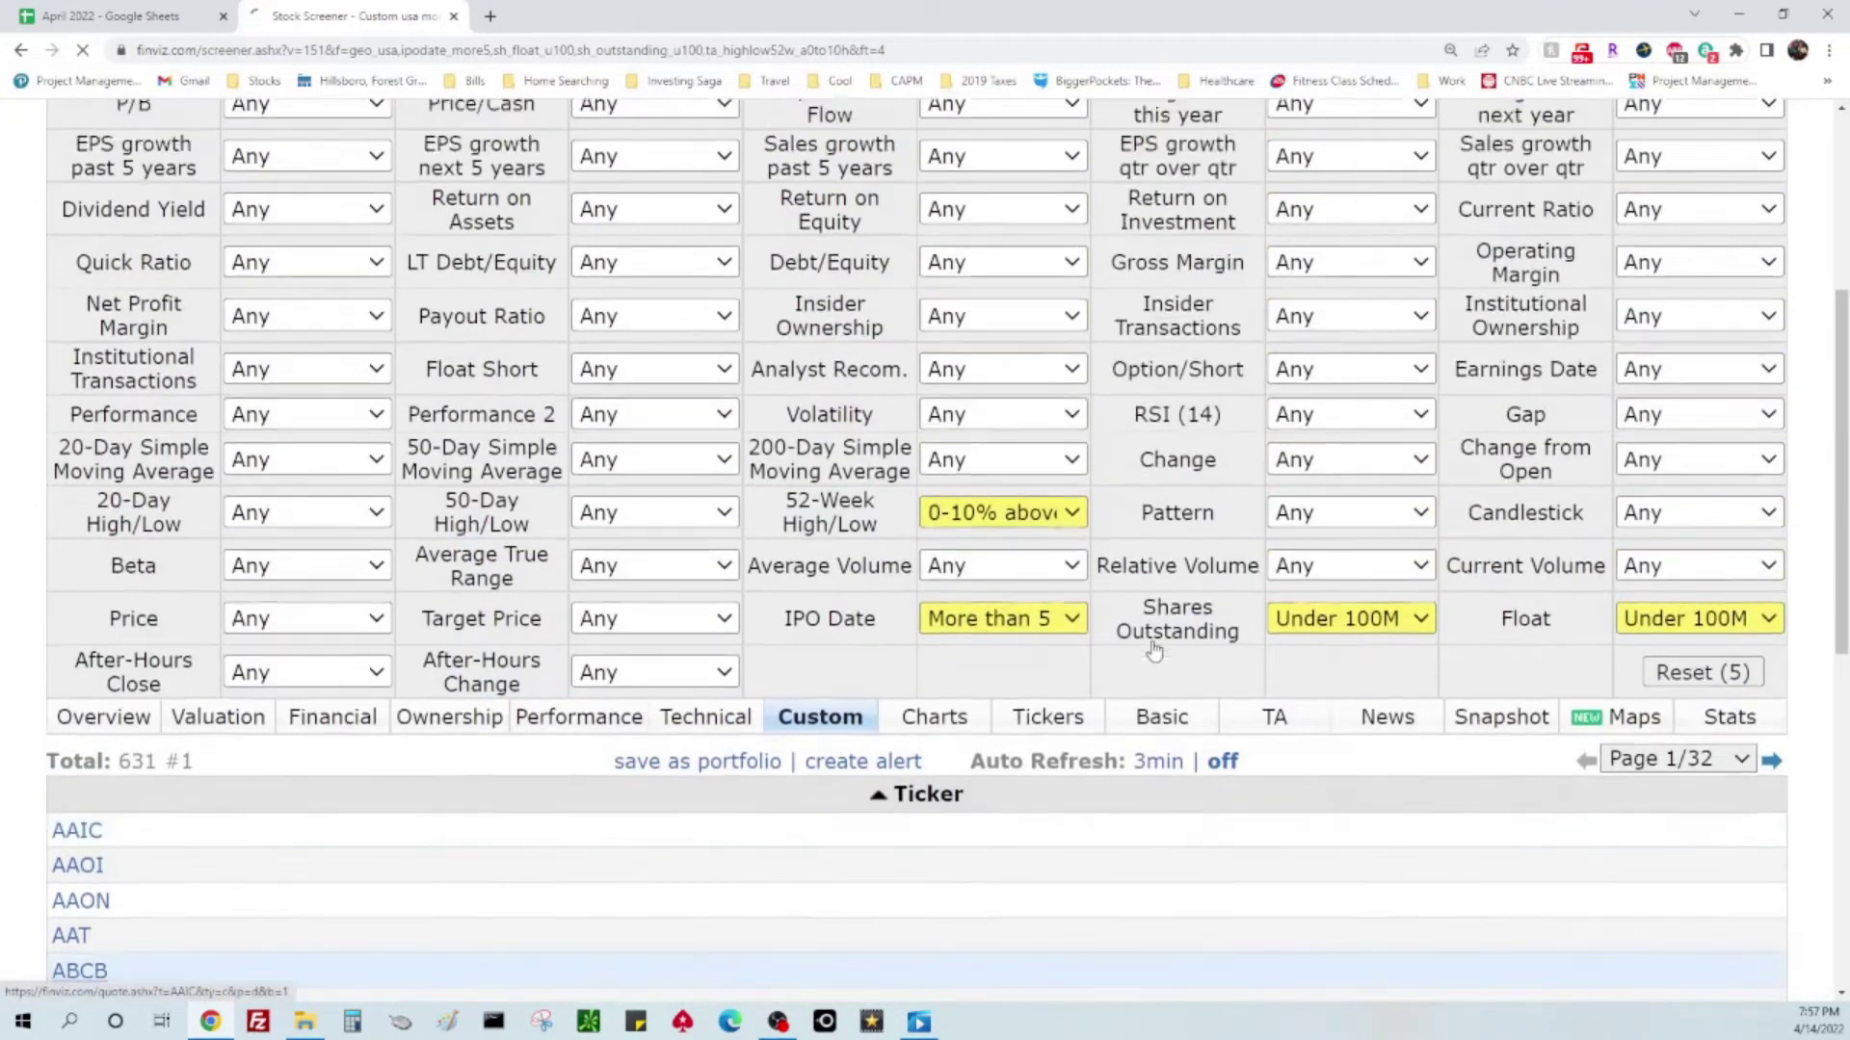
{"action": "scroll", "coordinate": [1329, 559], "scroll_direction": "down", "scroll_amount": 2}
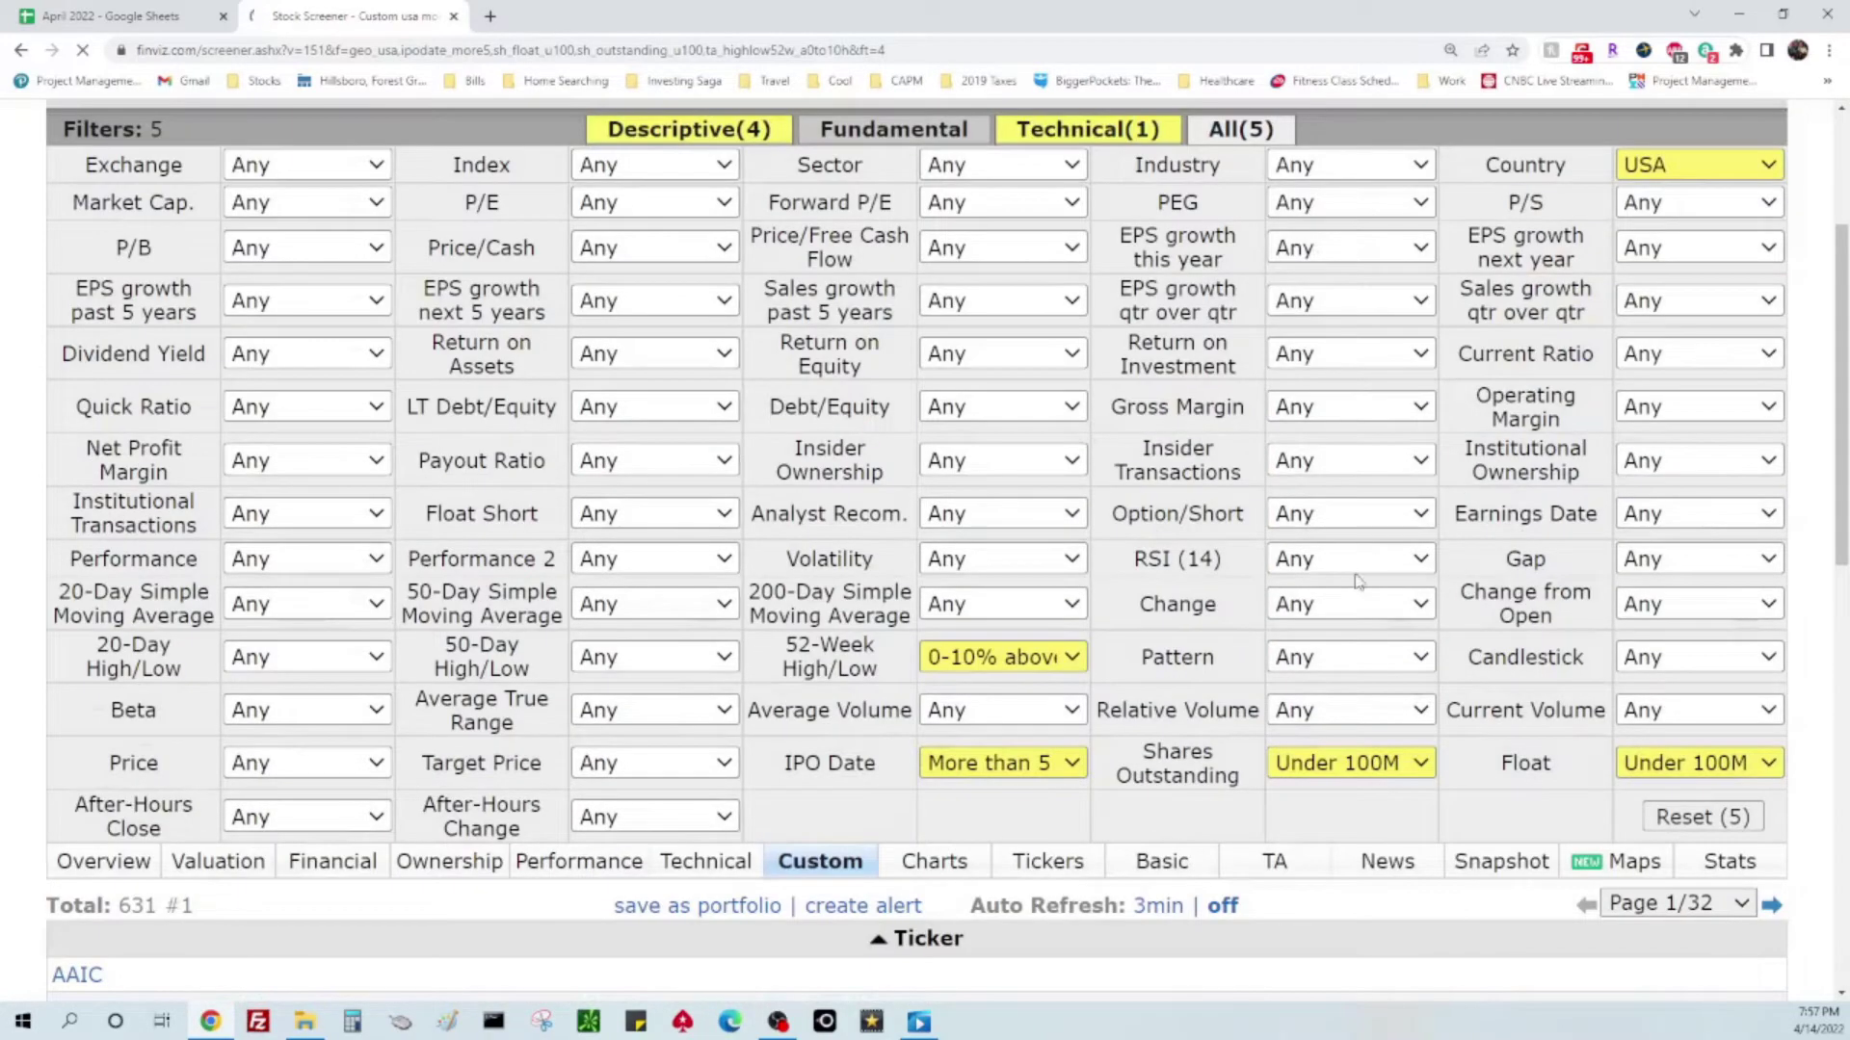
{"action": "scroll", "coordinate": [1204, 655], "scroll_direction": "down", "scroll_amount": 3}
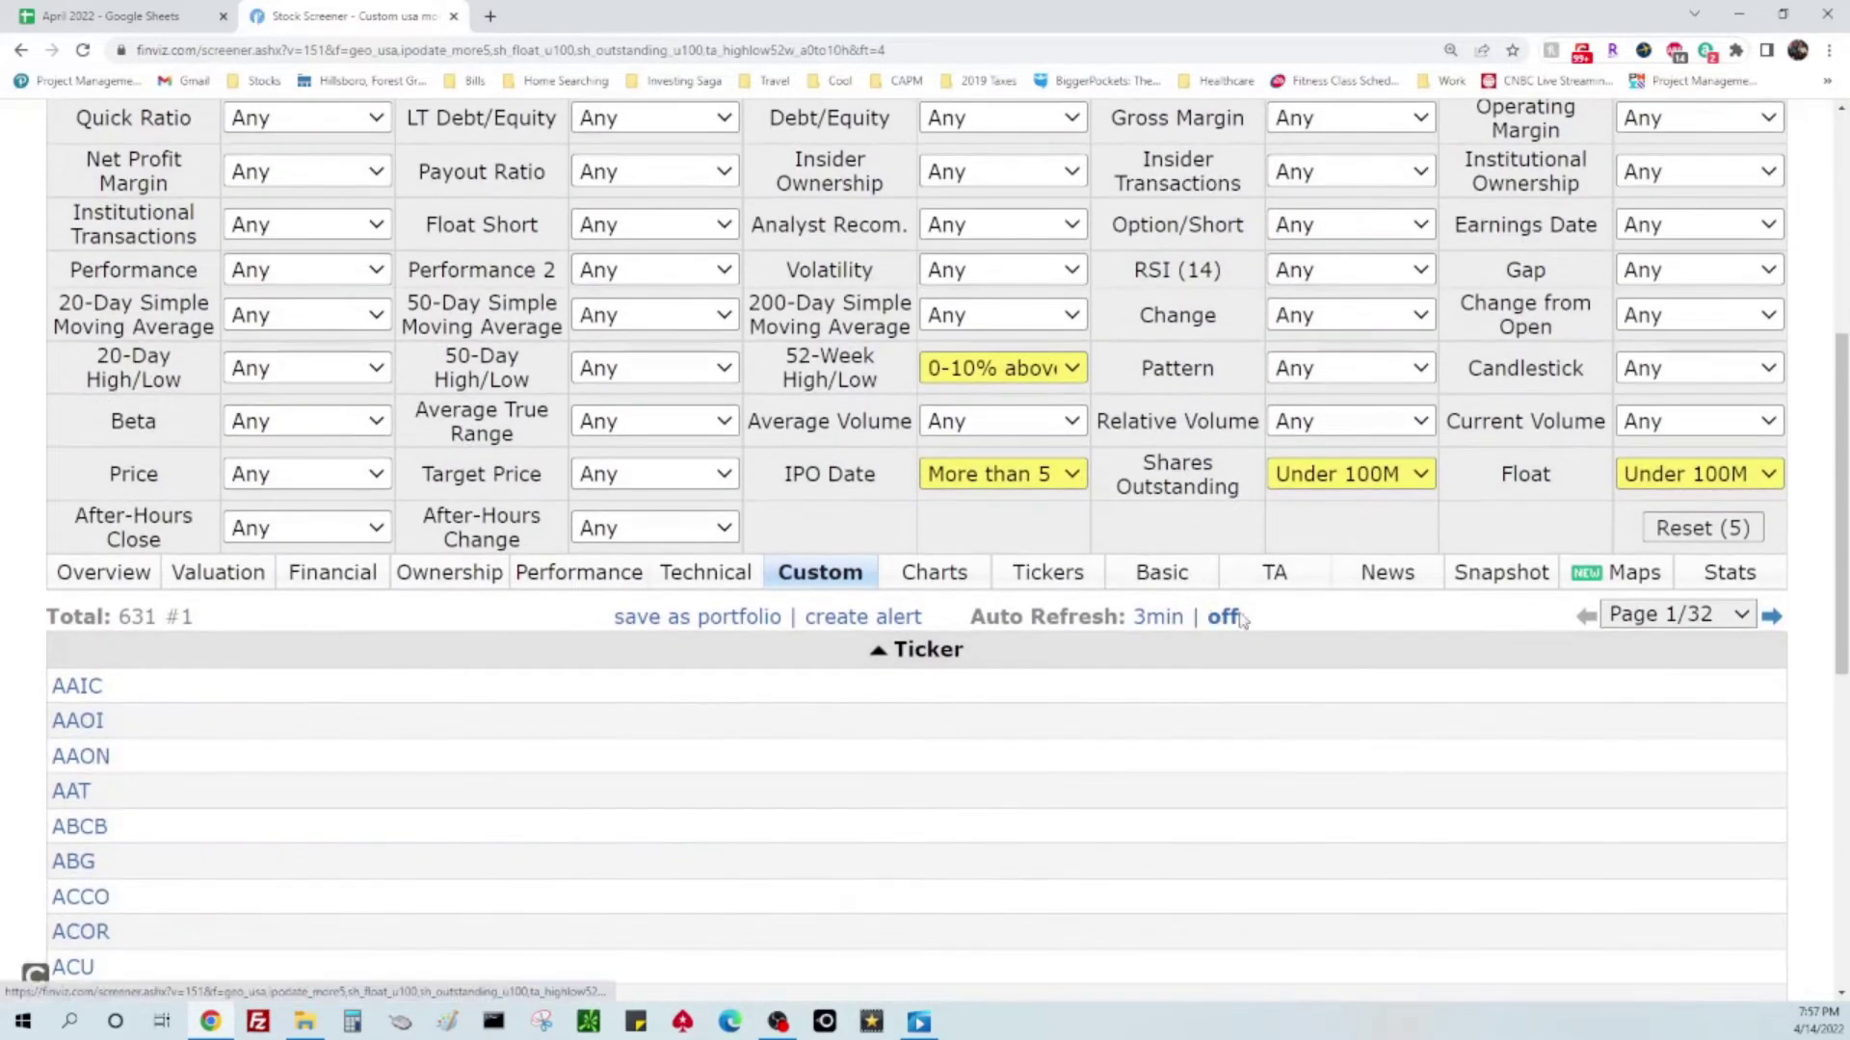
{"action": "scroll", "coordinate": [1149, 665], "scroll_direction": "up", "scroll_amount": 5}
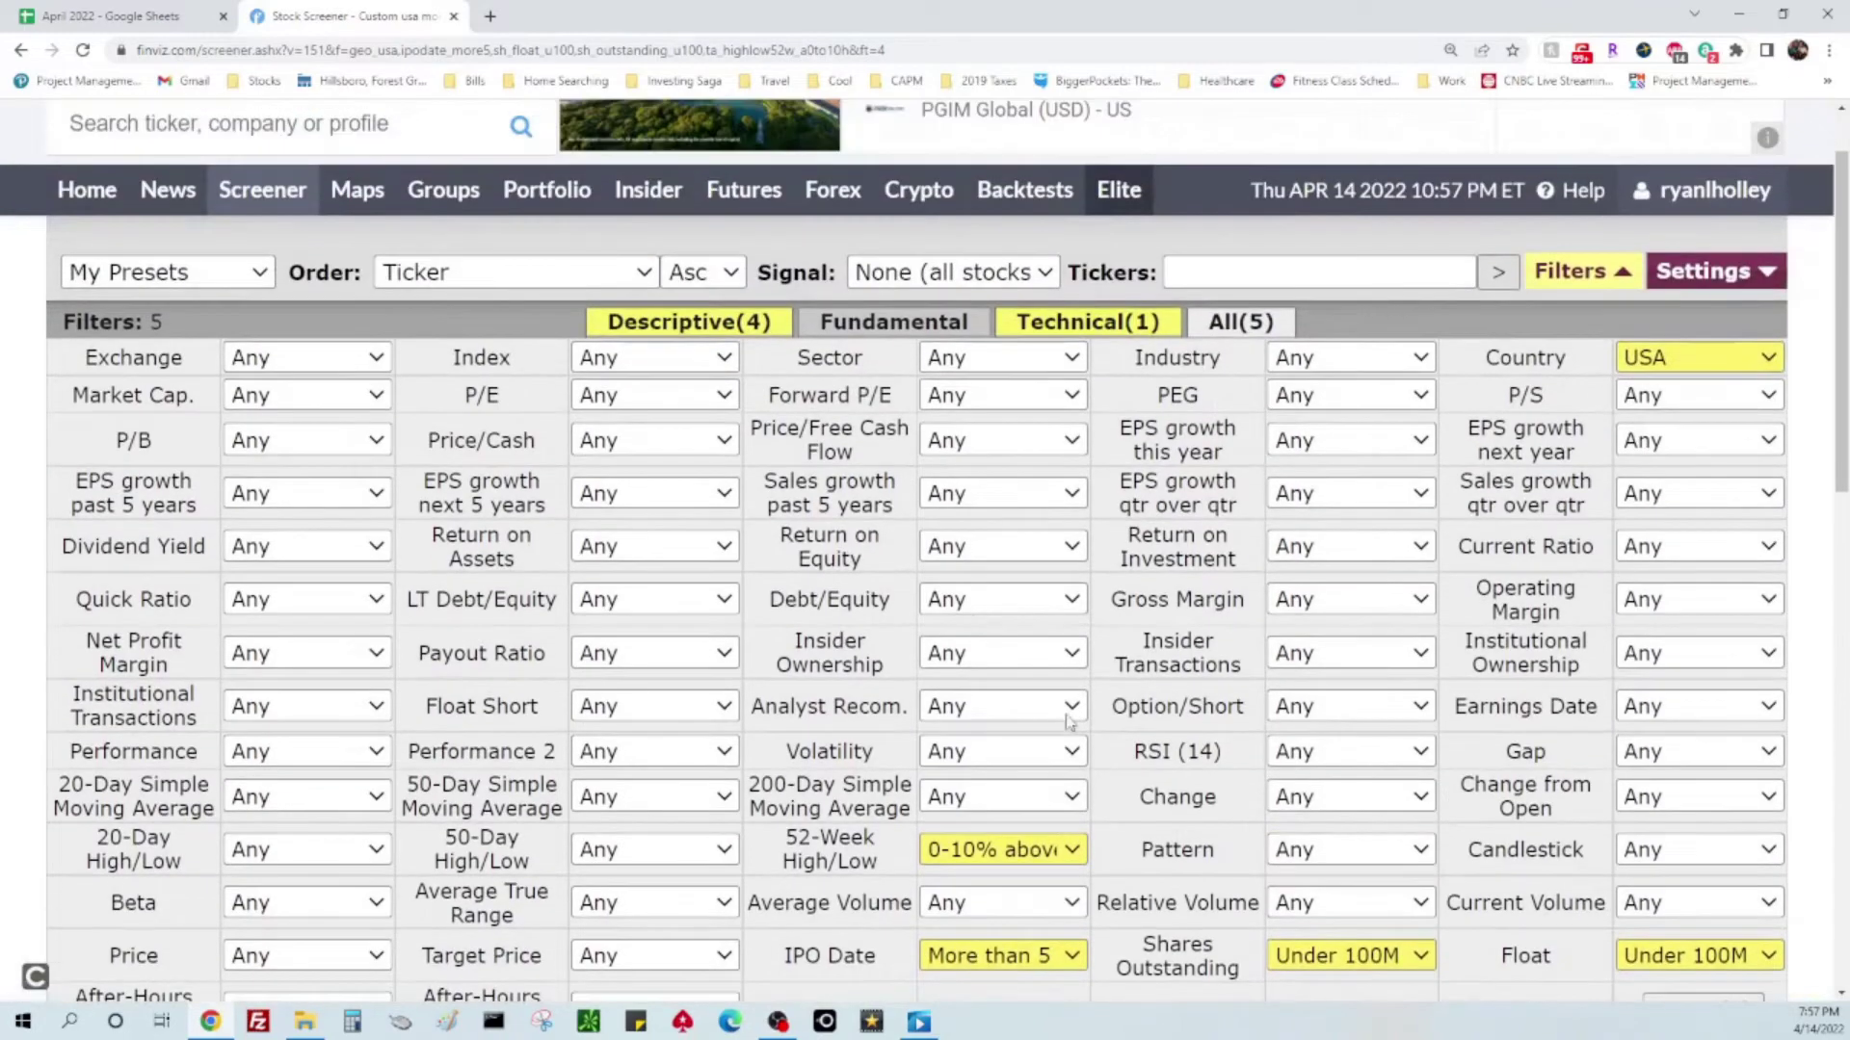
- Reload the preset in ticker-only view and select page 1's tickers, AAIC through ALG
{"action": "left_click", "coordinate": [163, 273]}
{"action": "left_click", "coordinate": [205, 441]}
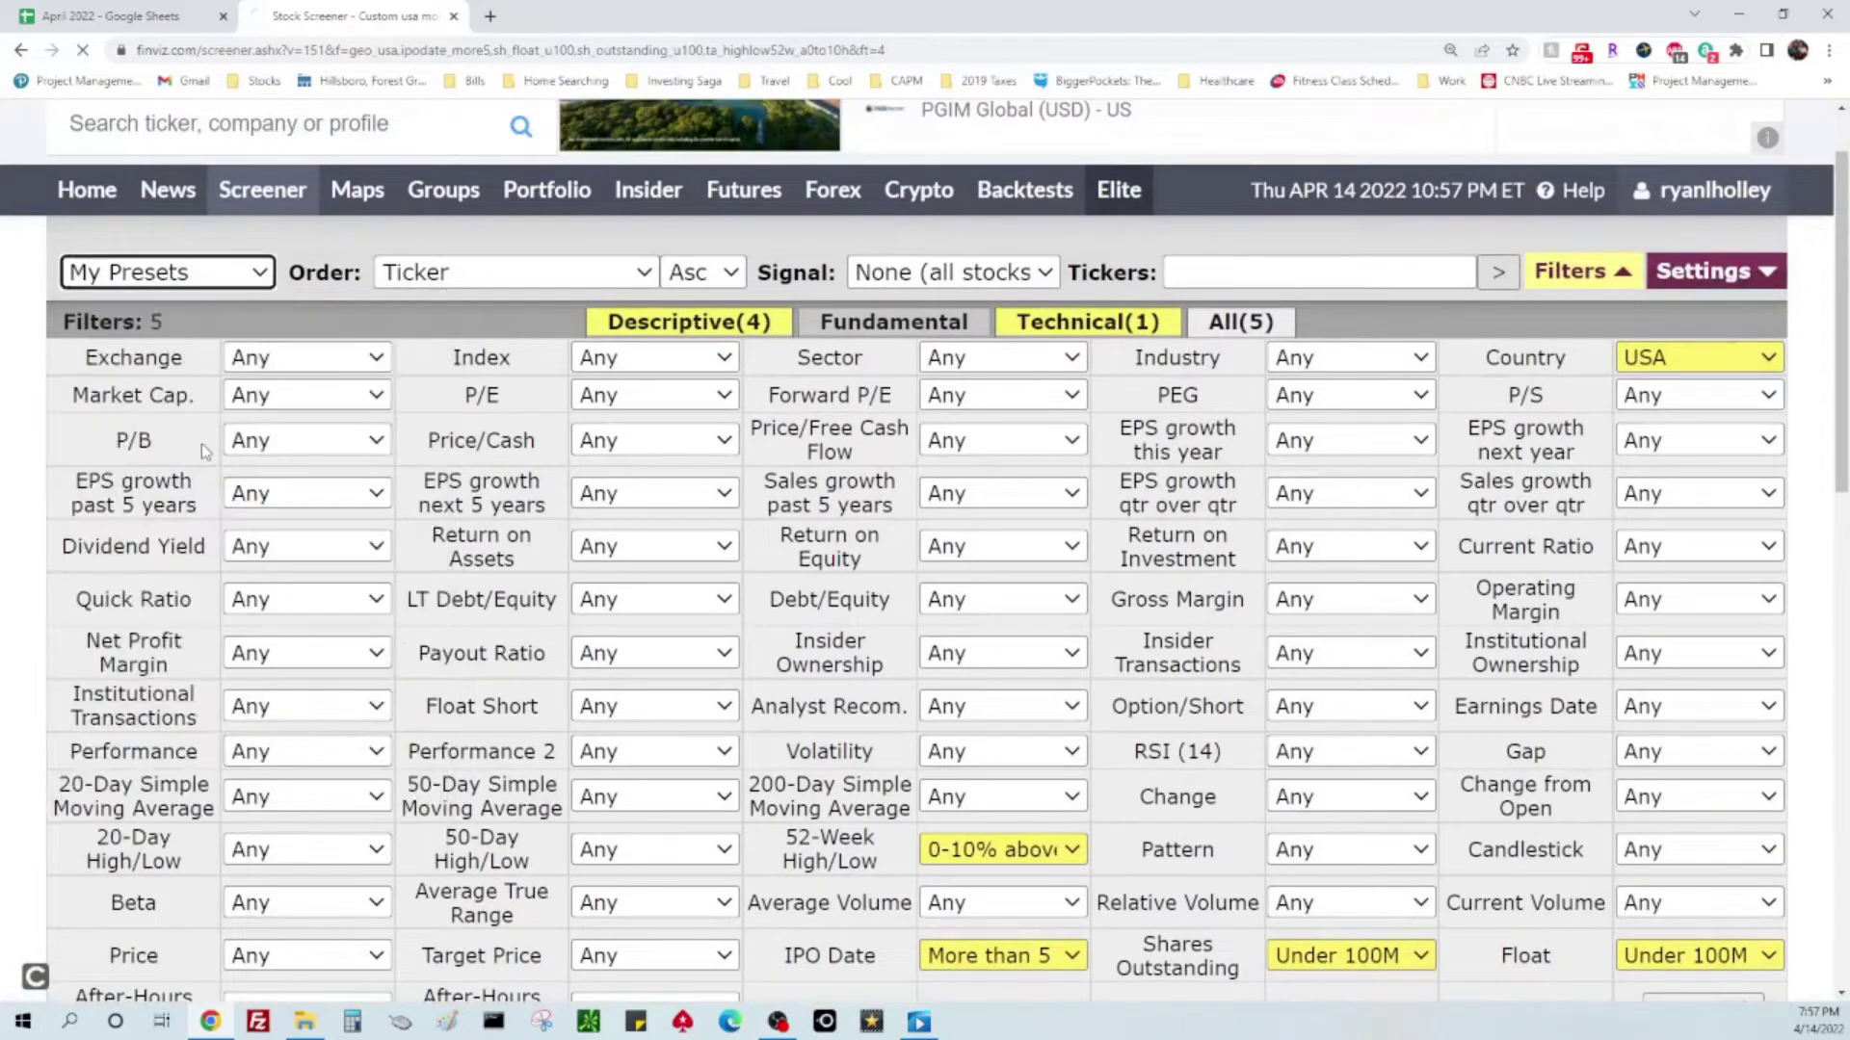
{"action": "scroll", "coordinate": [1093, 684], "scroll_direction": "down", "scroll_amount": 3}
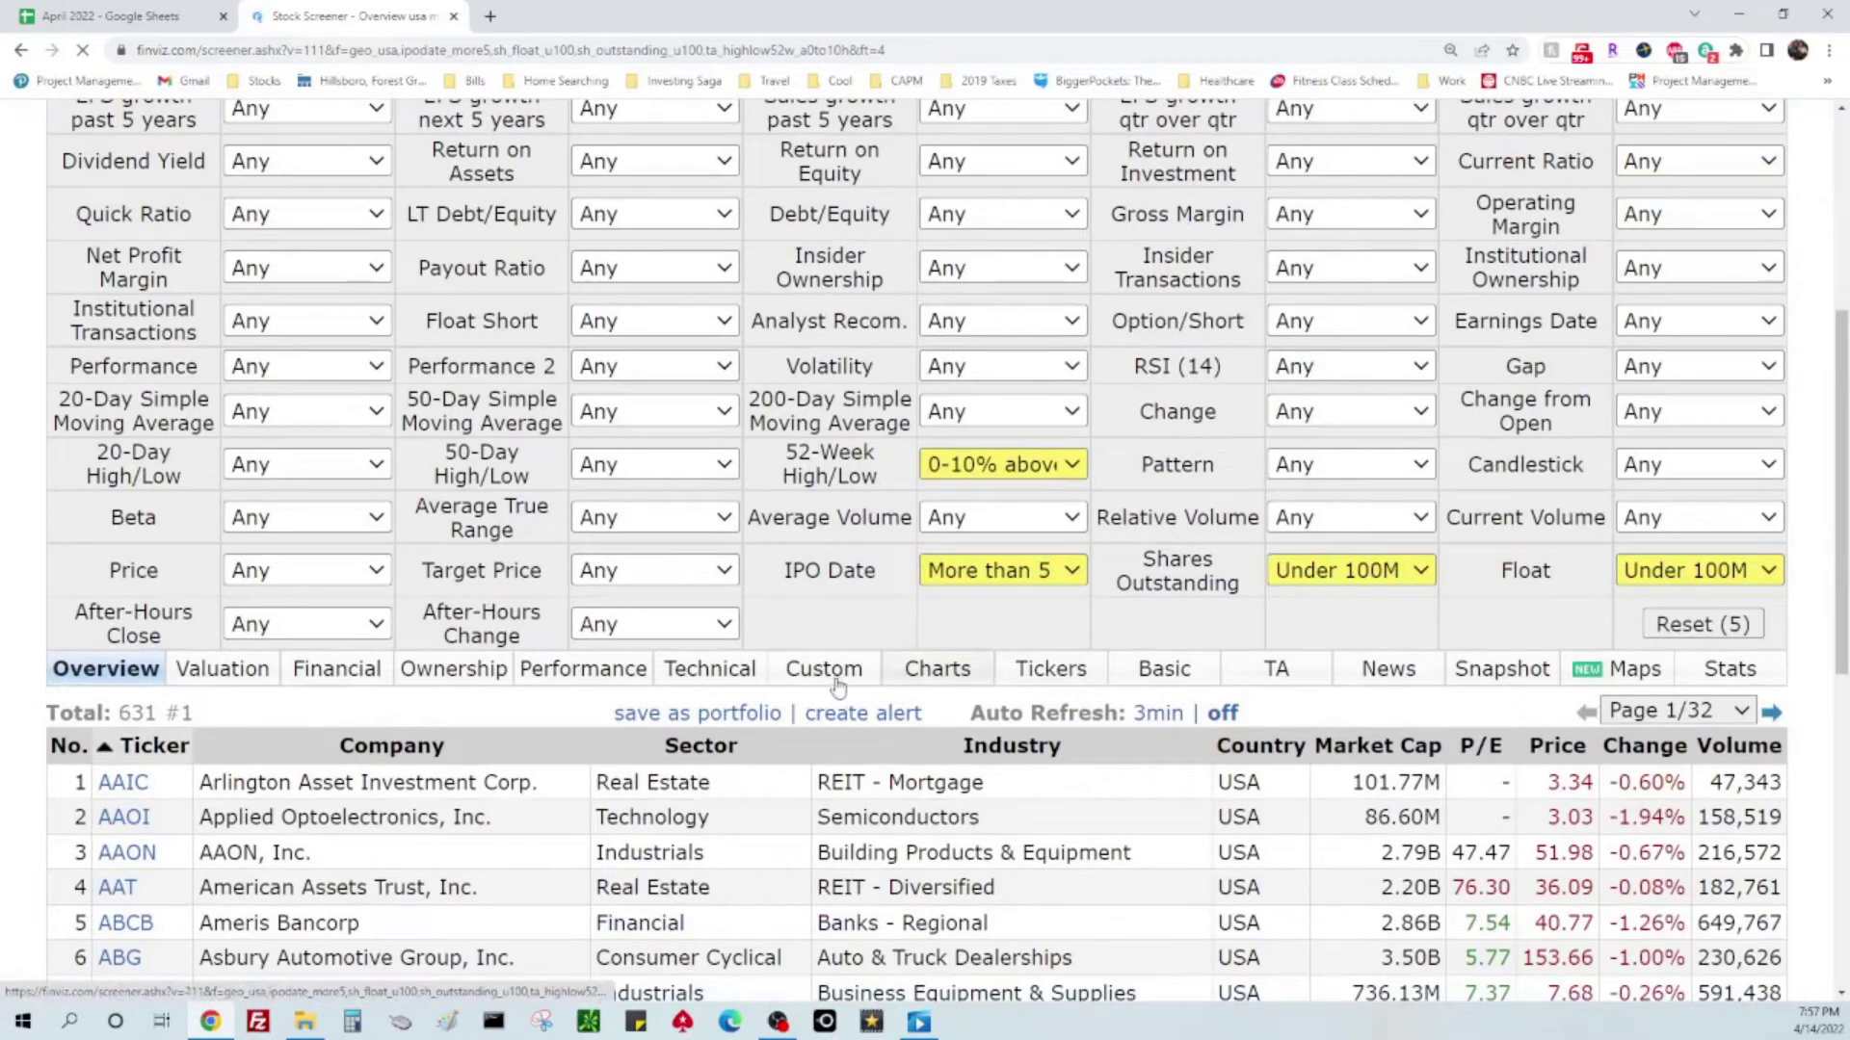
{"action": "left_click", "coordinate": [827, 672]}
{"action": "scroll", "coordinate": [1061, 789], "scroll_direction": "down", "scroll_amount": 8}
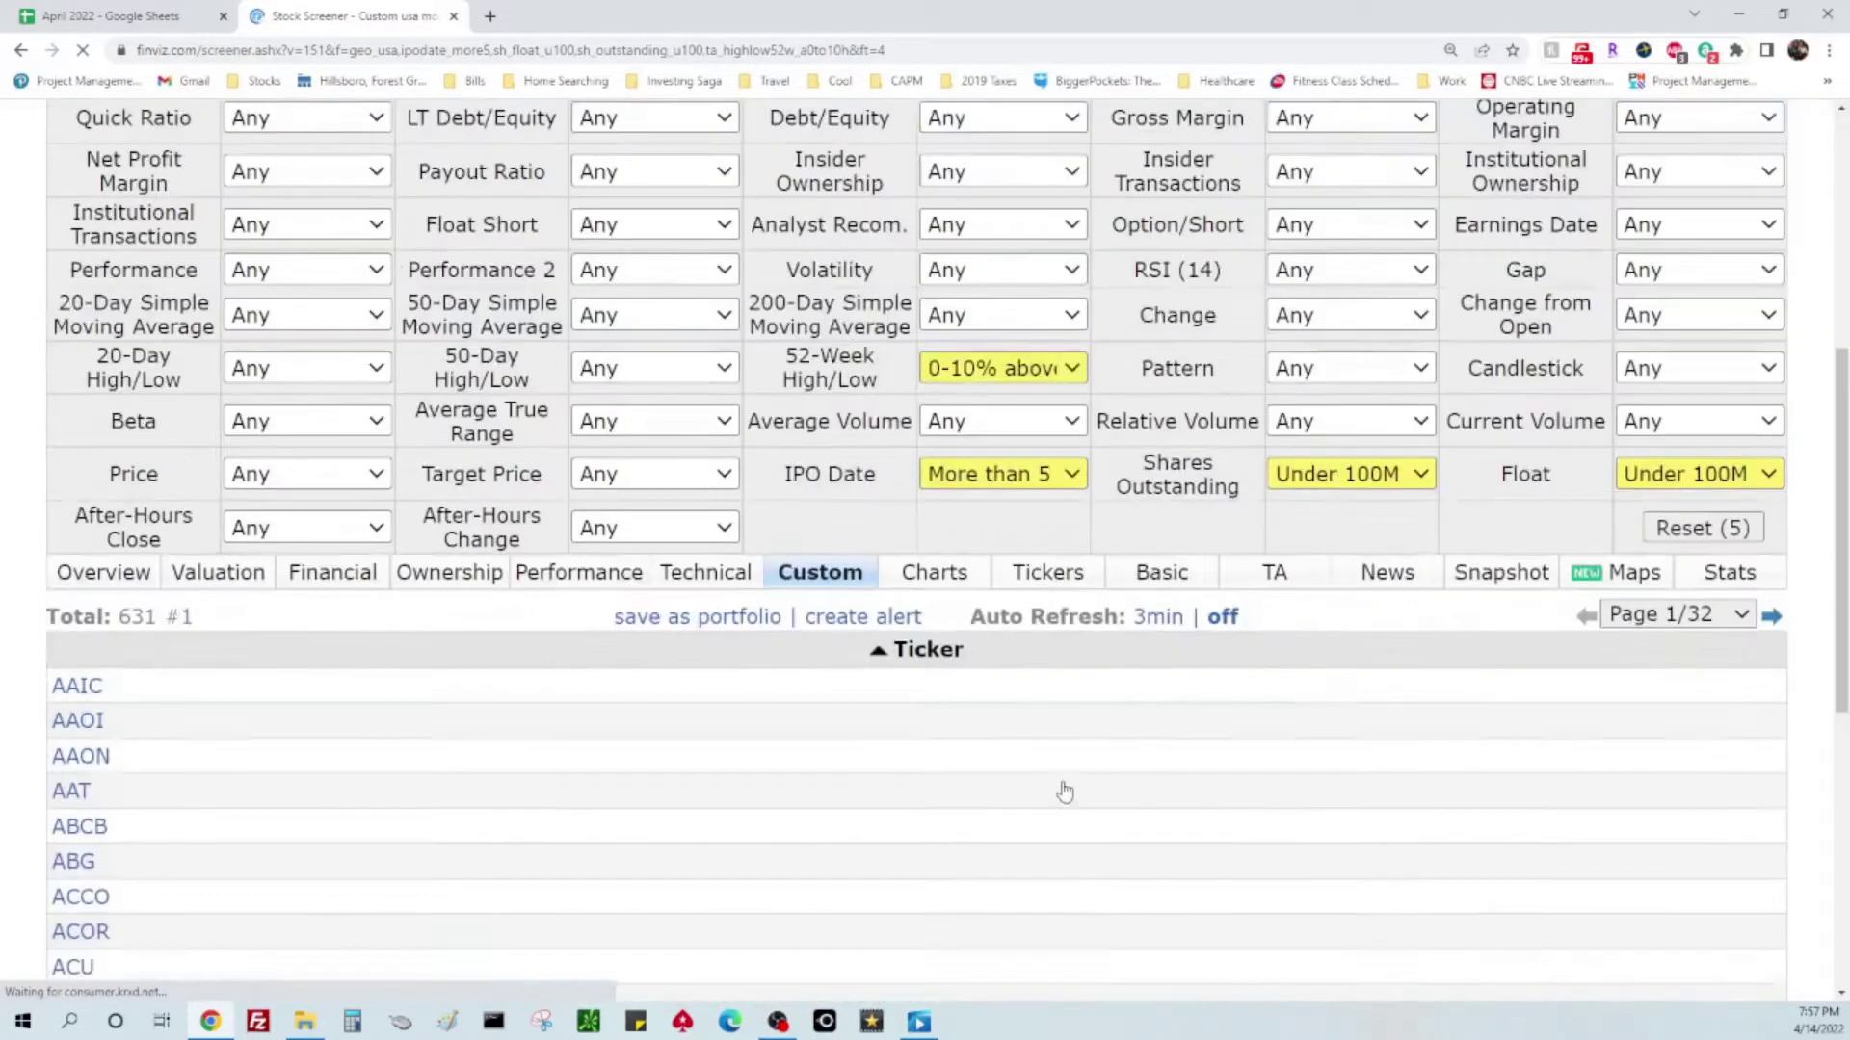
{"action": "scroll", "coordinate": [1333, 815], "scroll_direction": "down", "scroll_amount": 3}
{"action": "scroll", "coordinate": [1251, 479], "scroll_direction": "up", "scroll_amount": 5}
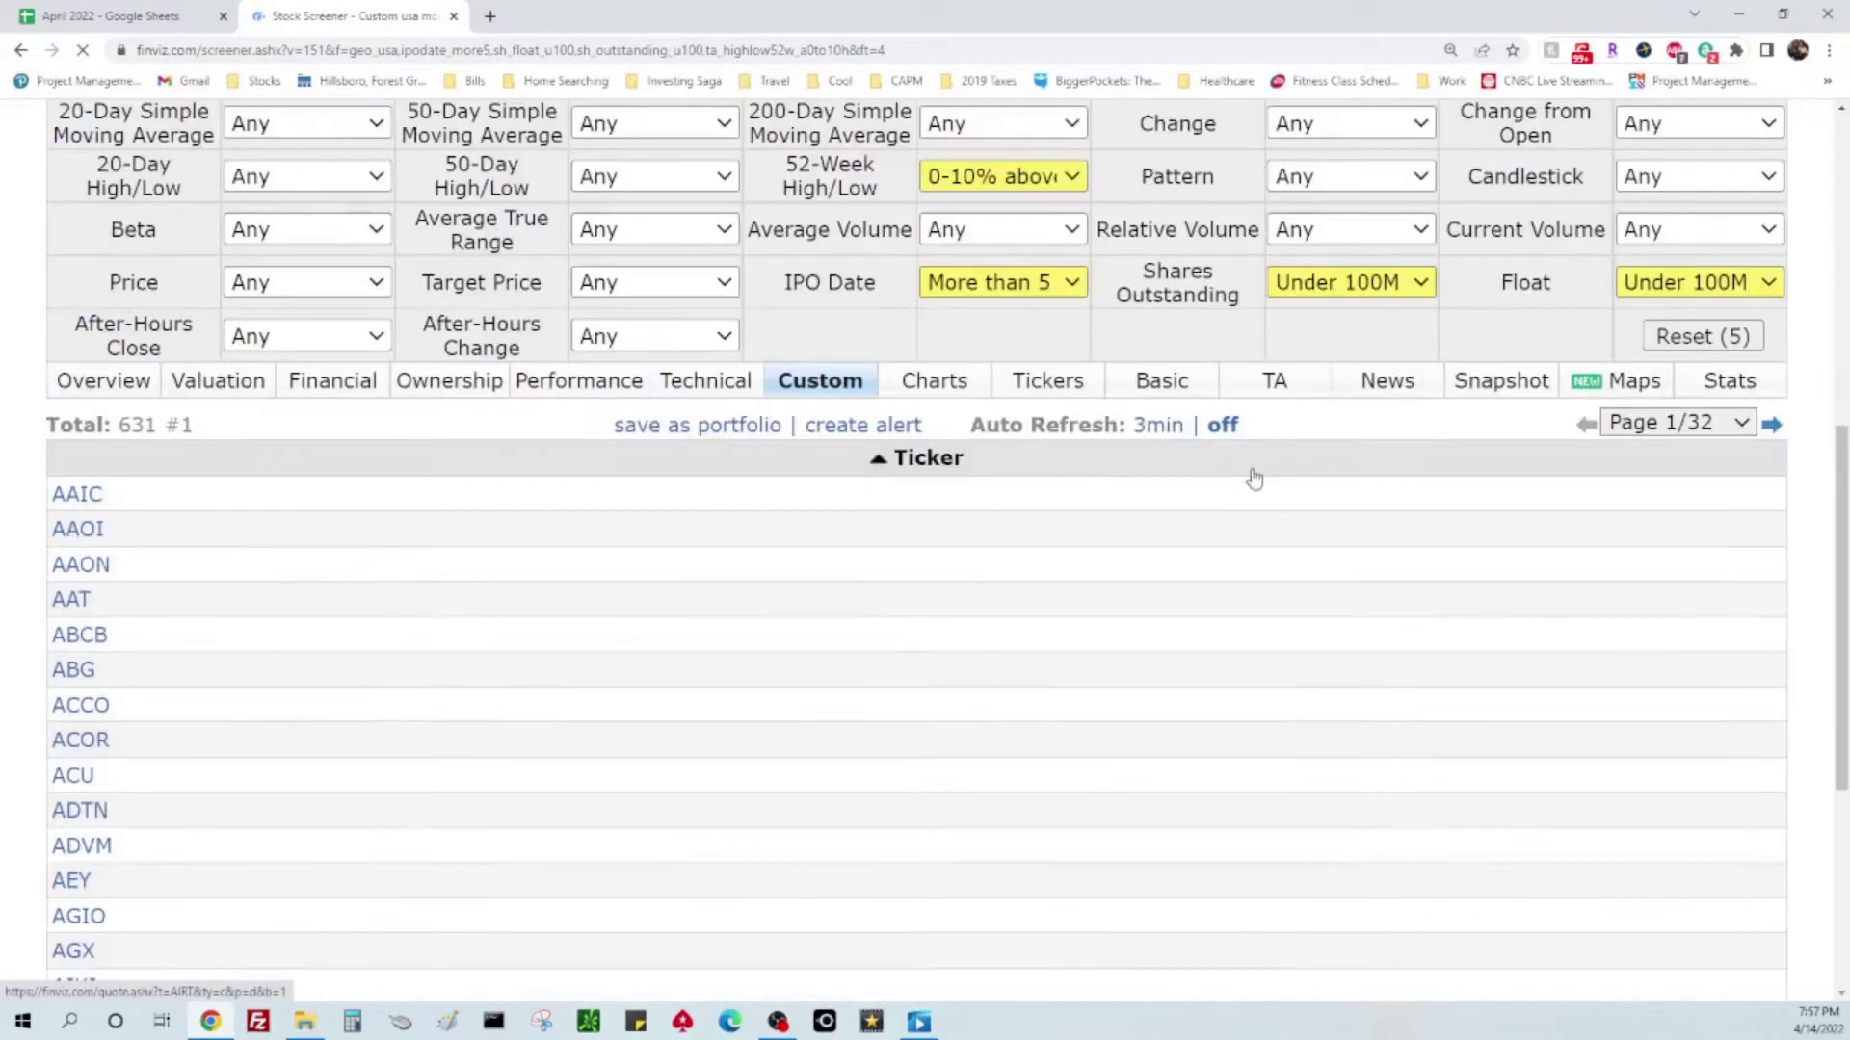
{"action": "left_click_drag", "start_coordinate": [1237, 724], "coordinate": [1197, 904]}
{"action": "key", "text": "ctrl+c"}
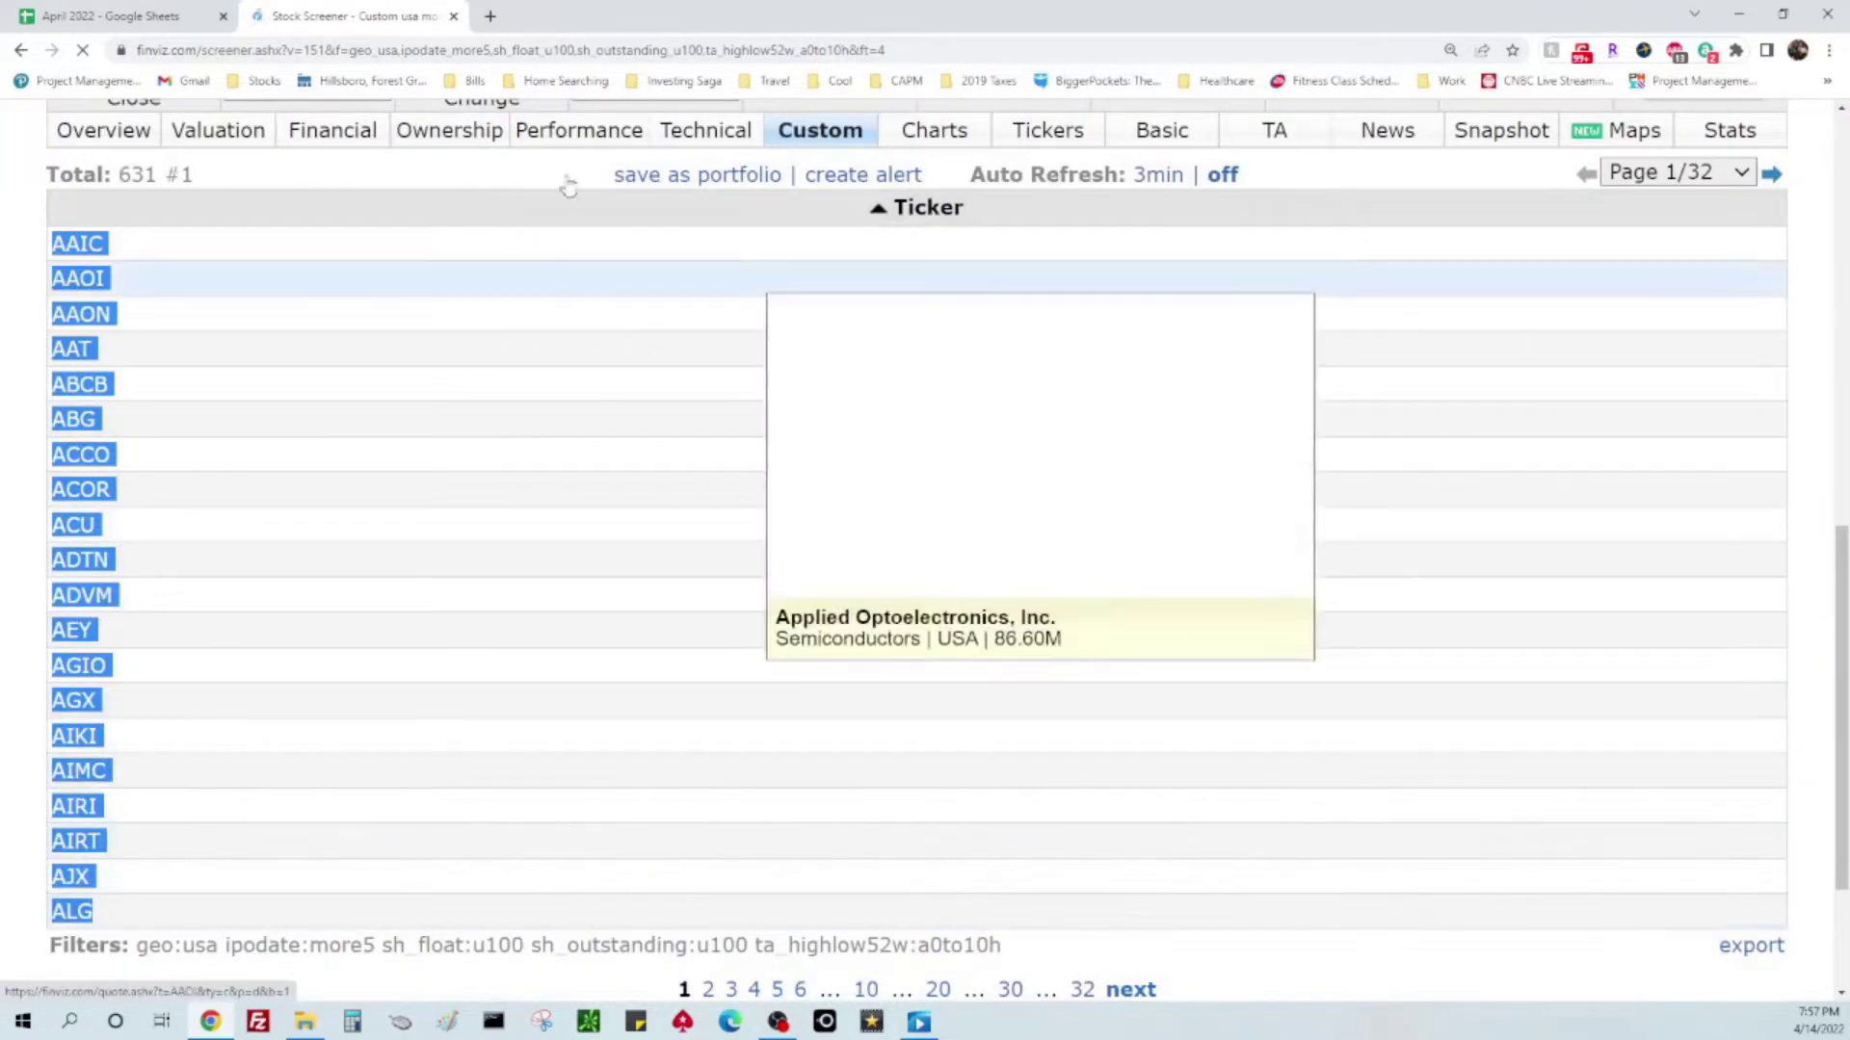
- Paste page 1's tickers into C12736, just below the existing column C list
{"action": "left_click", "coordinate": [179, 33]}
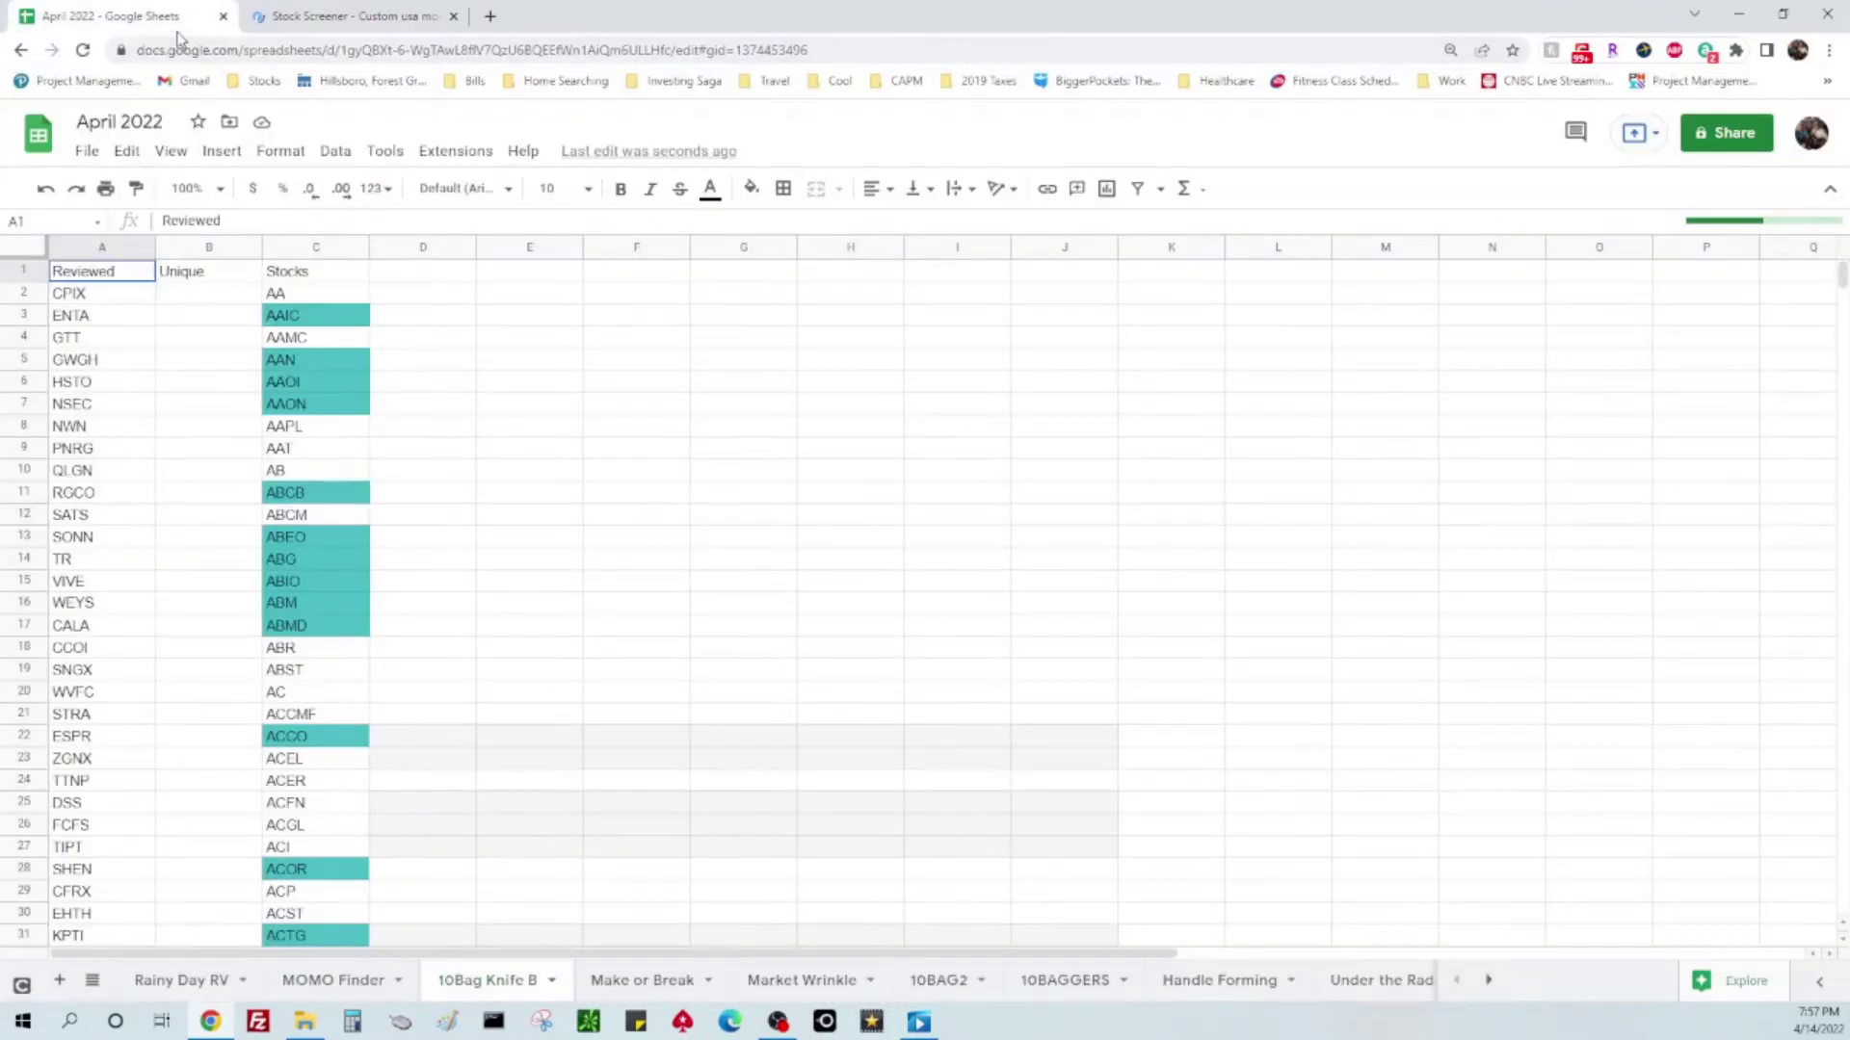
{"action": "left_click", "coordinate": [345, 545]}
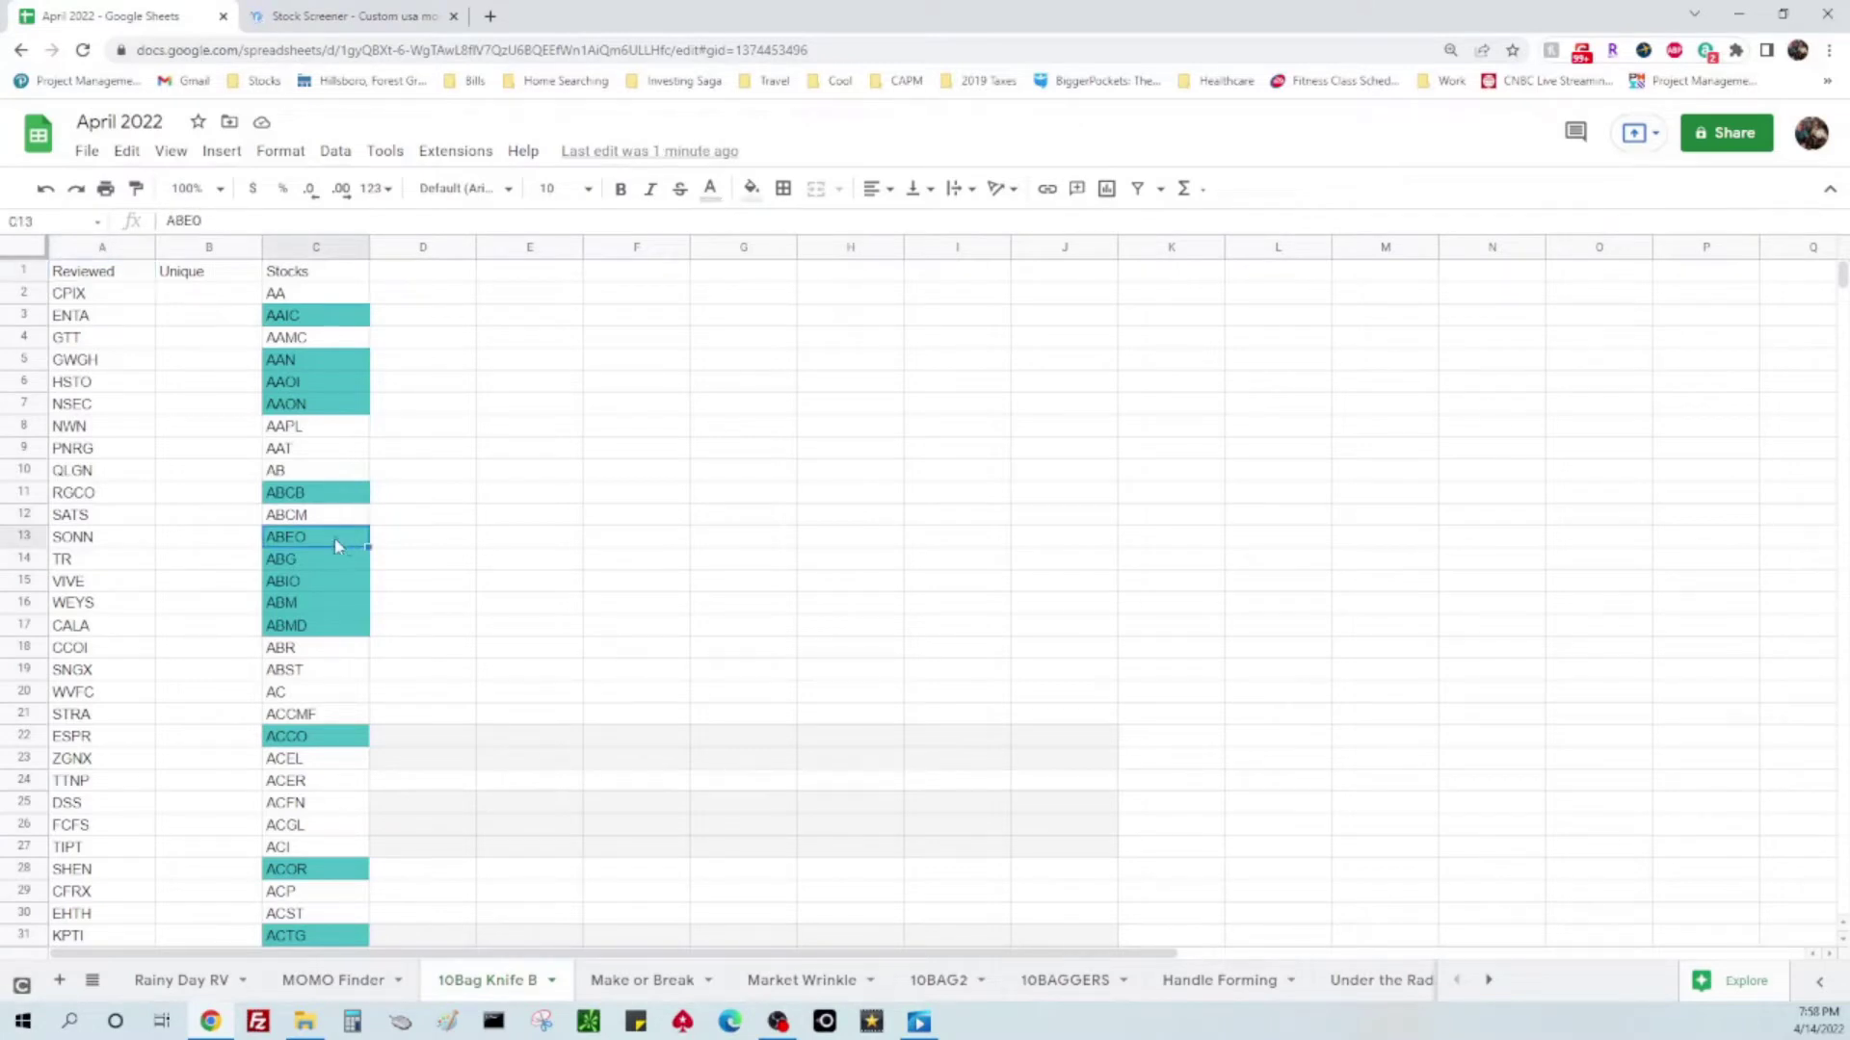
{"action": "key", "text": "ctrl+shift+Down"}
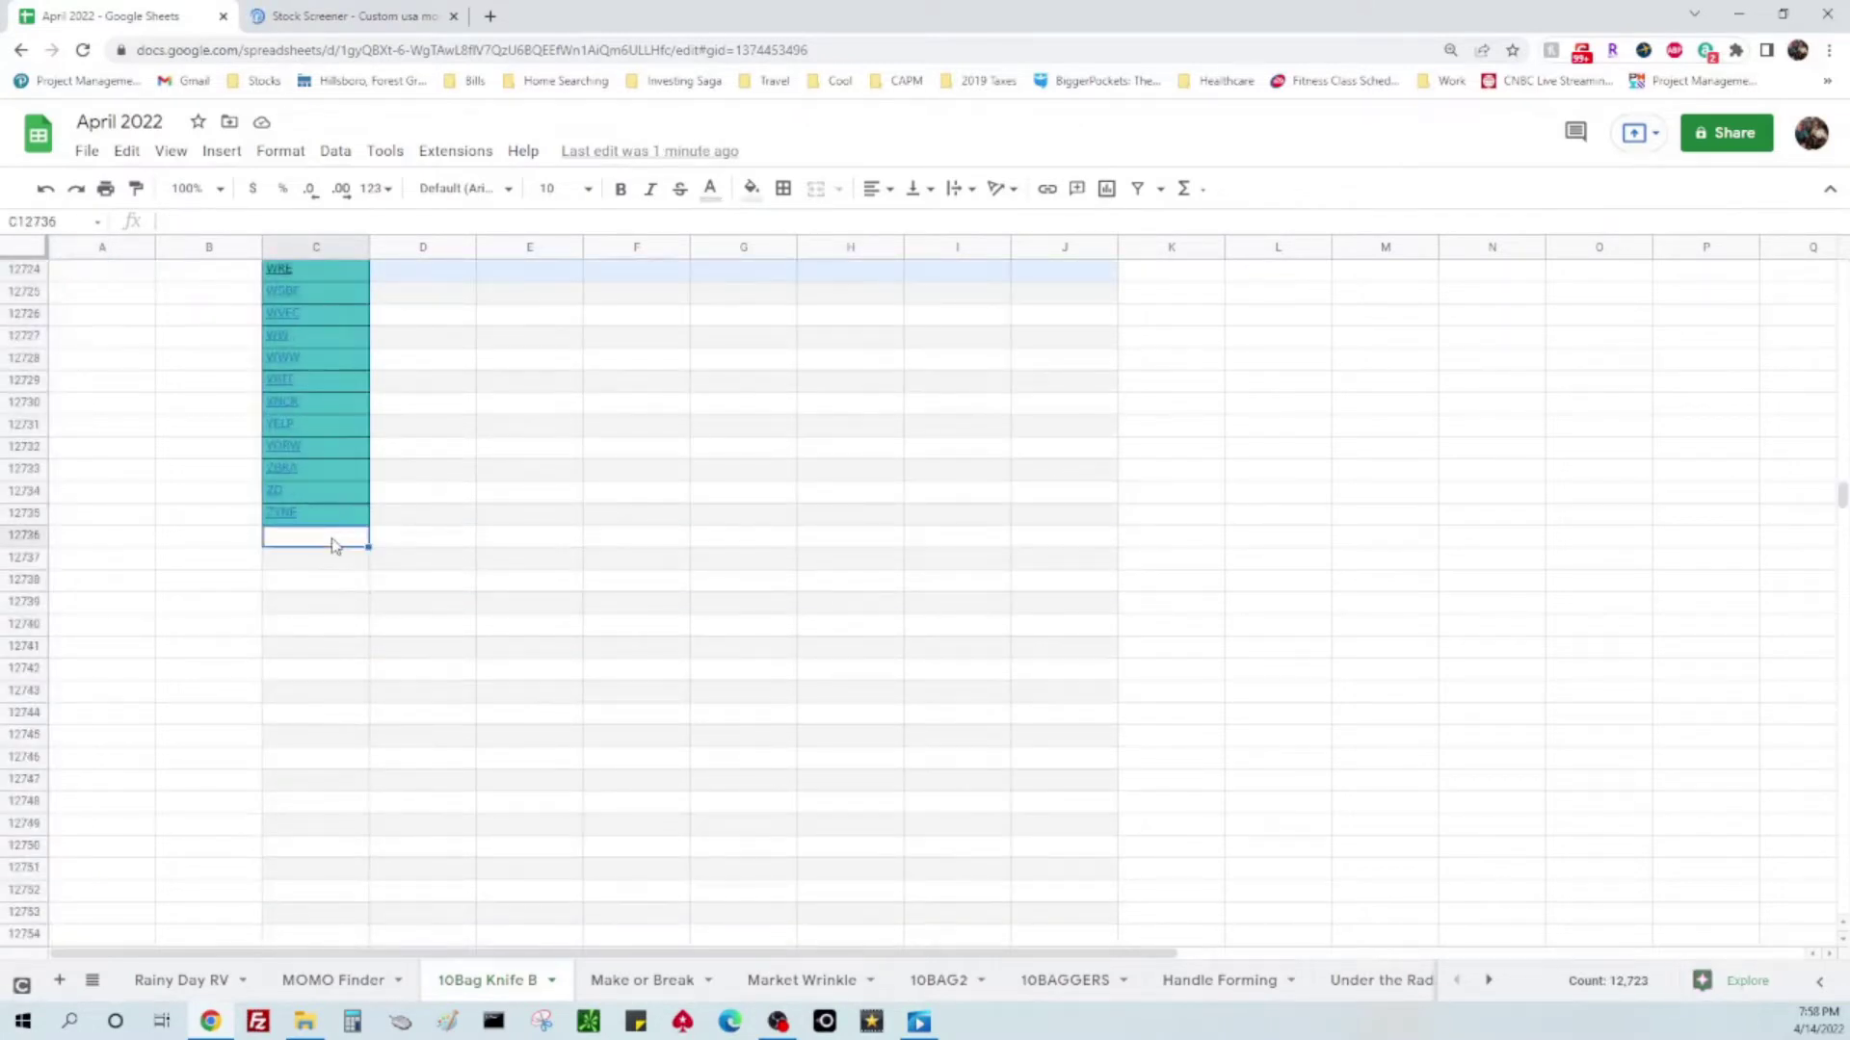
{"action": "left_click", "coordinate": [337, 538]}
{"action": "key", "text": "ctrl+v"}
{"action": "left_click", "coordinate": [352, 15]}
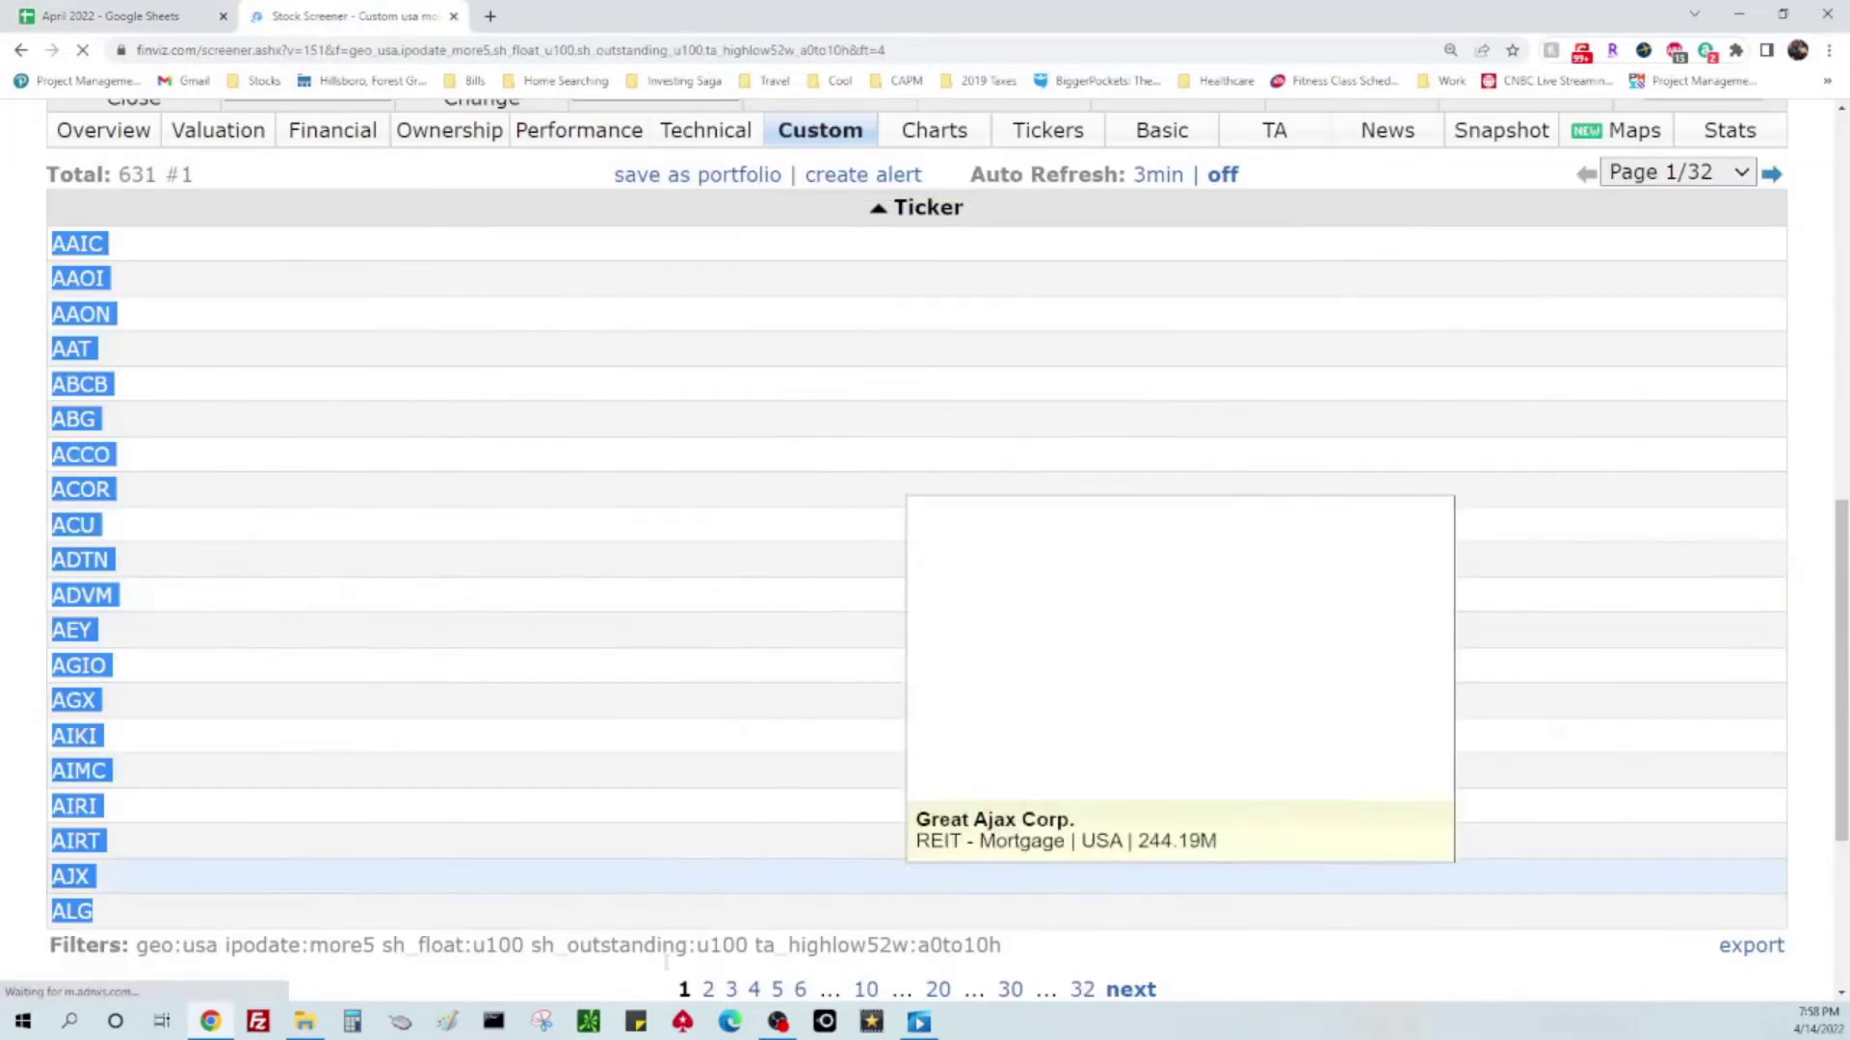
- Move to the next screener results page, then stop the page from loading
{"action": "left_click", "coordinate": [1124, 990]}
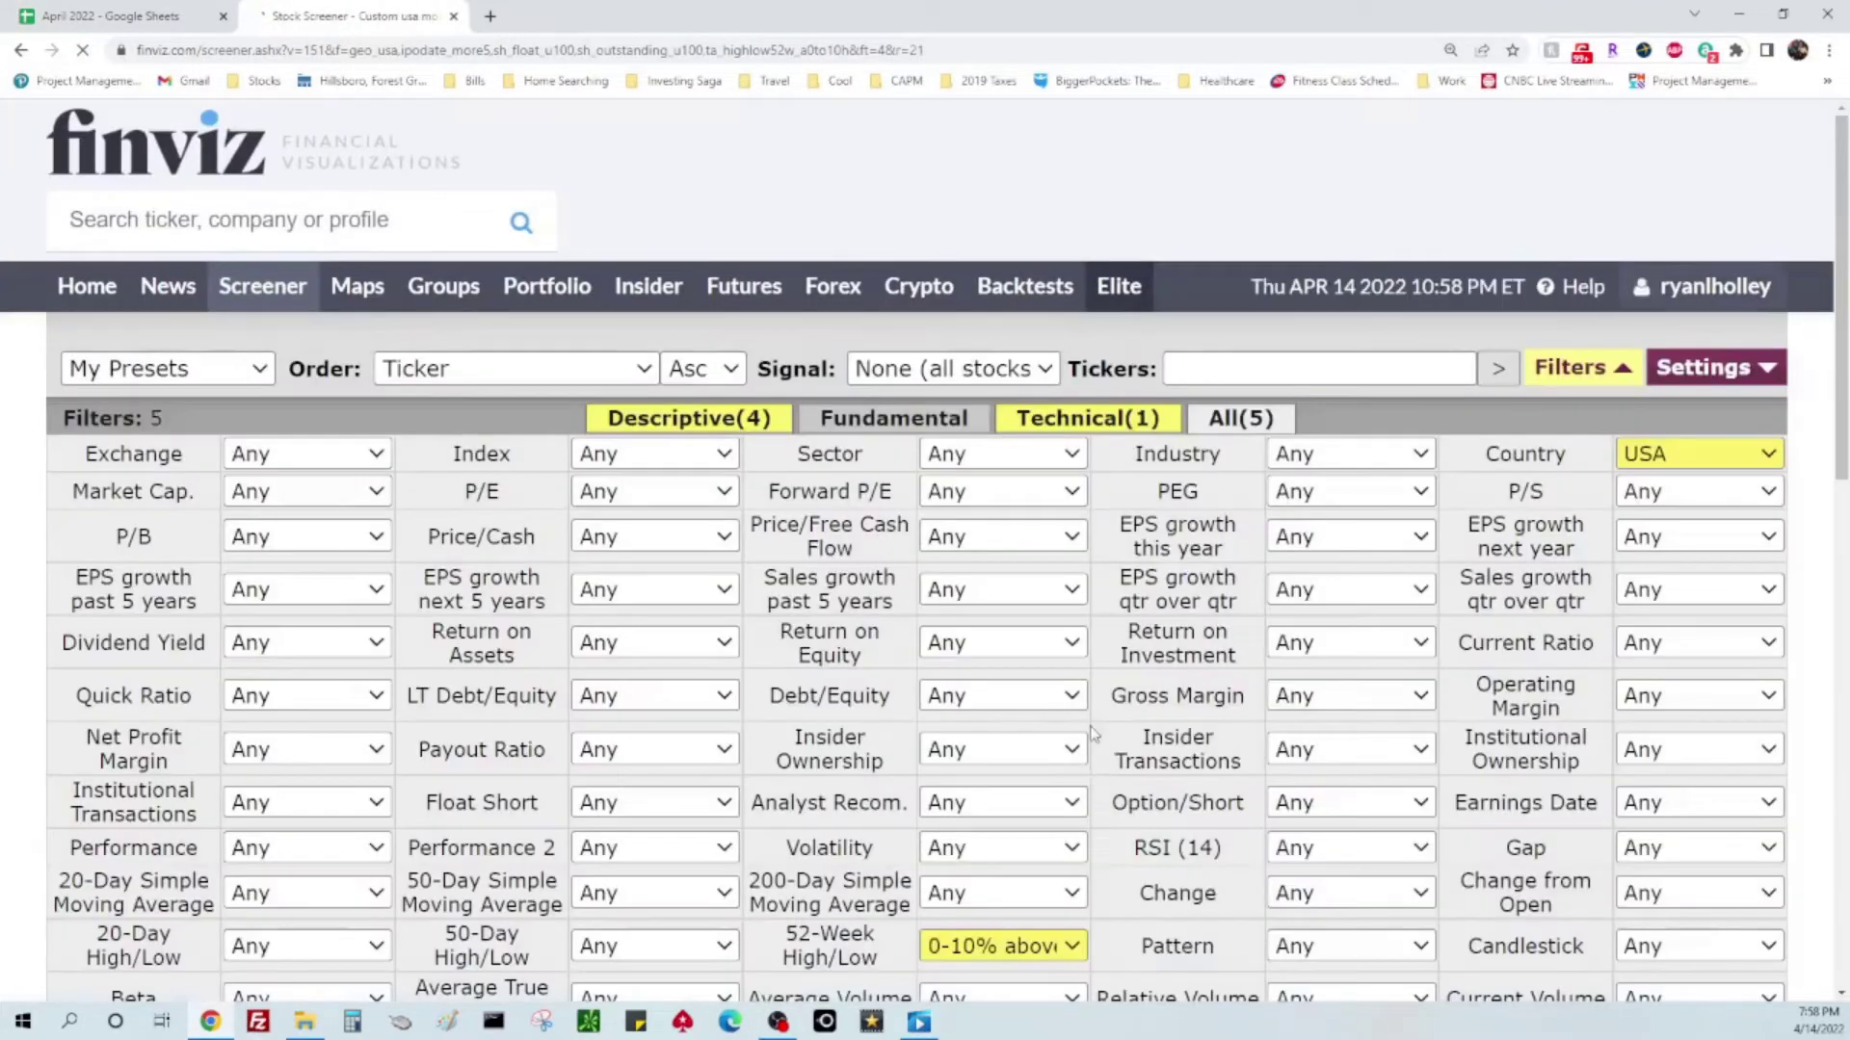
{"action": "scroll", "coordinate": [1226, 524], "scroll_direction": "down", "scroll_amount": 10}
{"action": "left_click_drag", "start_coordinate": [1256, 258], "coordinate": [1192, 613]}
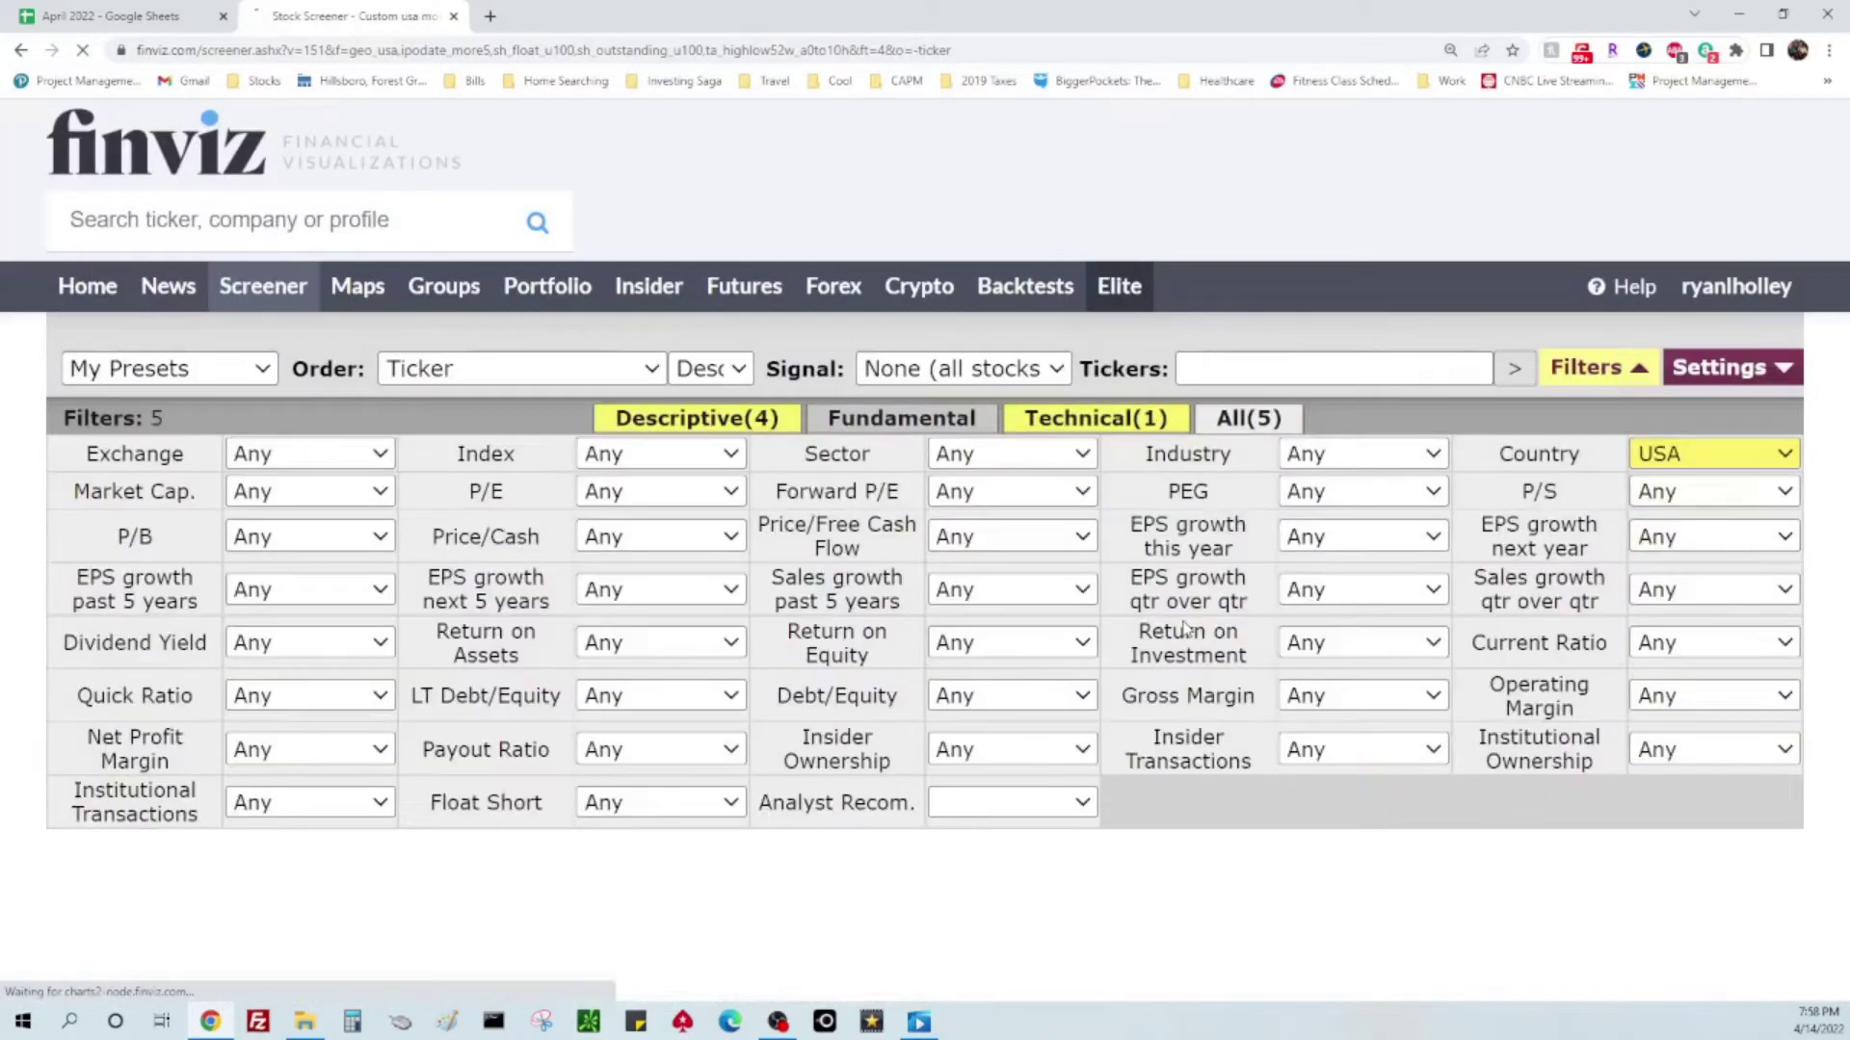
{"action": "scroll", "coordinate": [1098, 675], "scroll_direction": "down", "scroll_amount": 5}
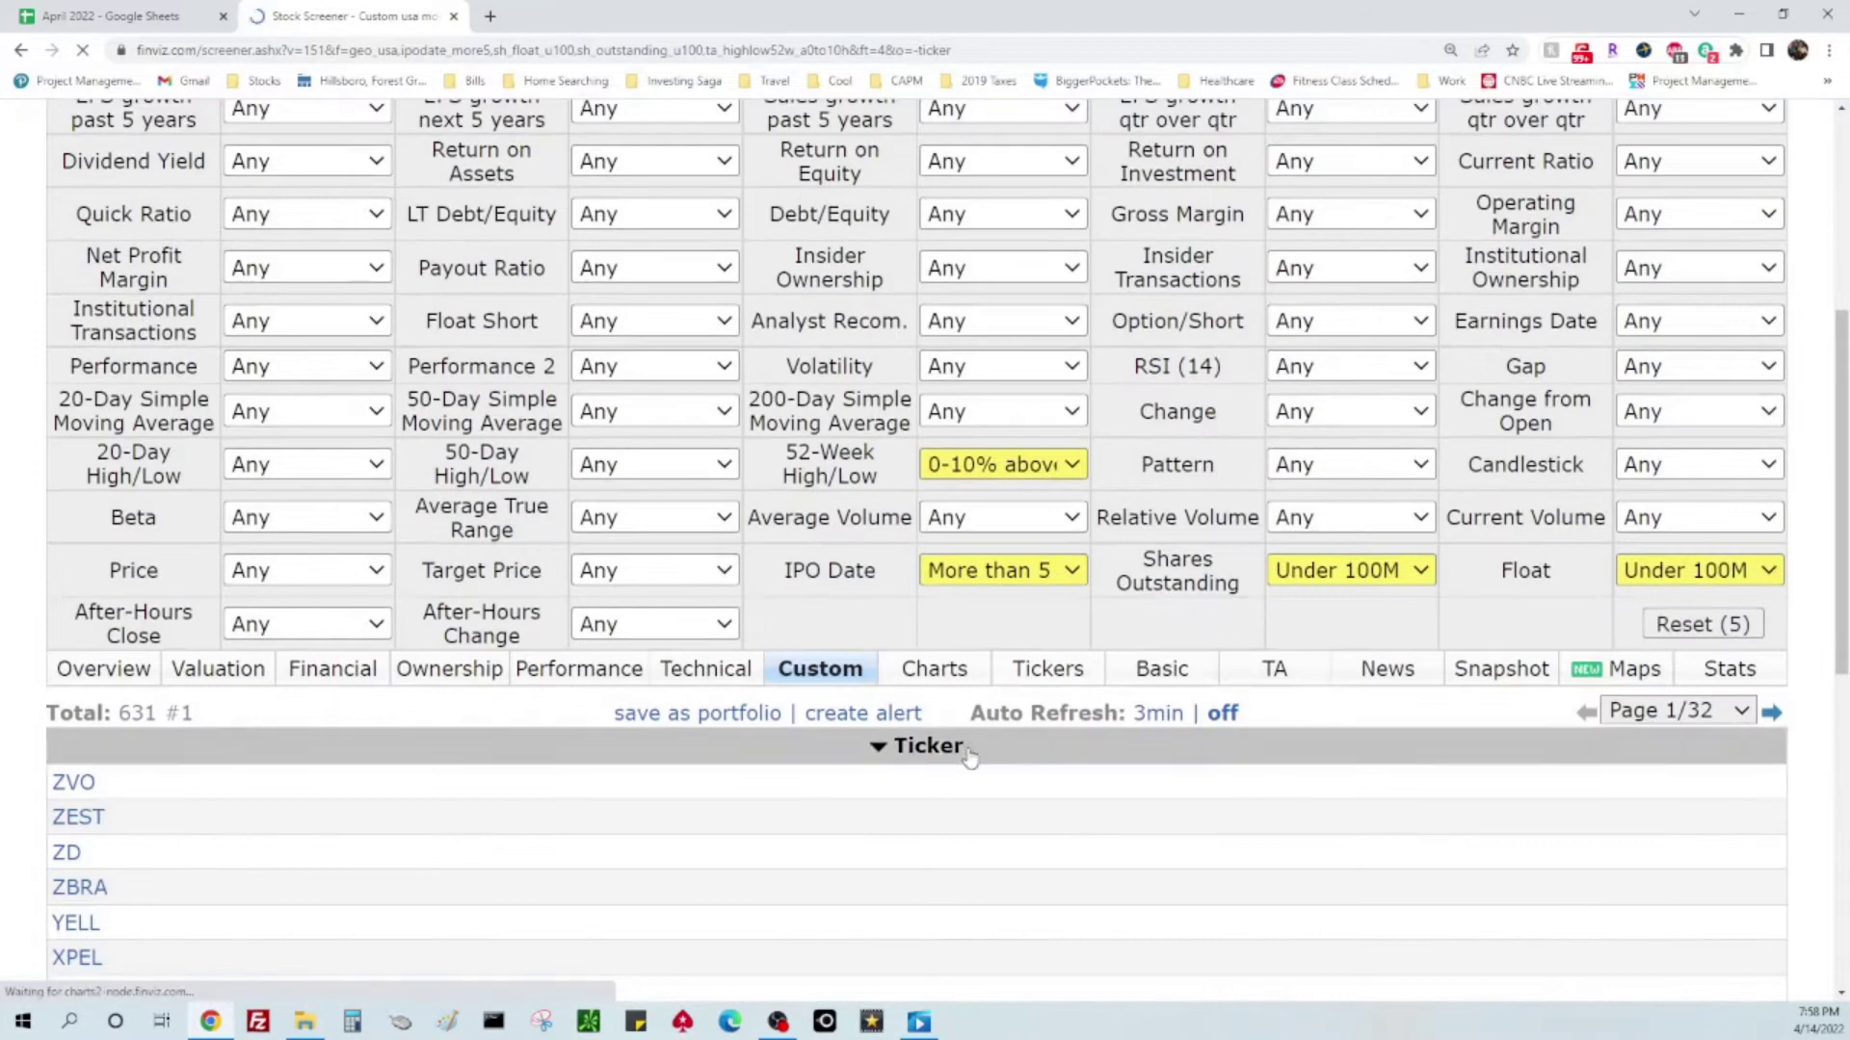
{"action": "scroll", "coordinate": [808, 744], "scroll_direction": "down", "scroll_amount": 8}
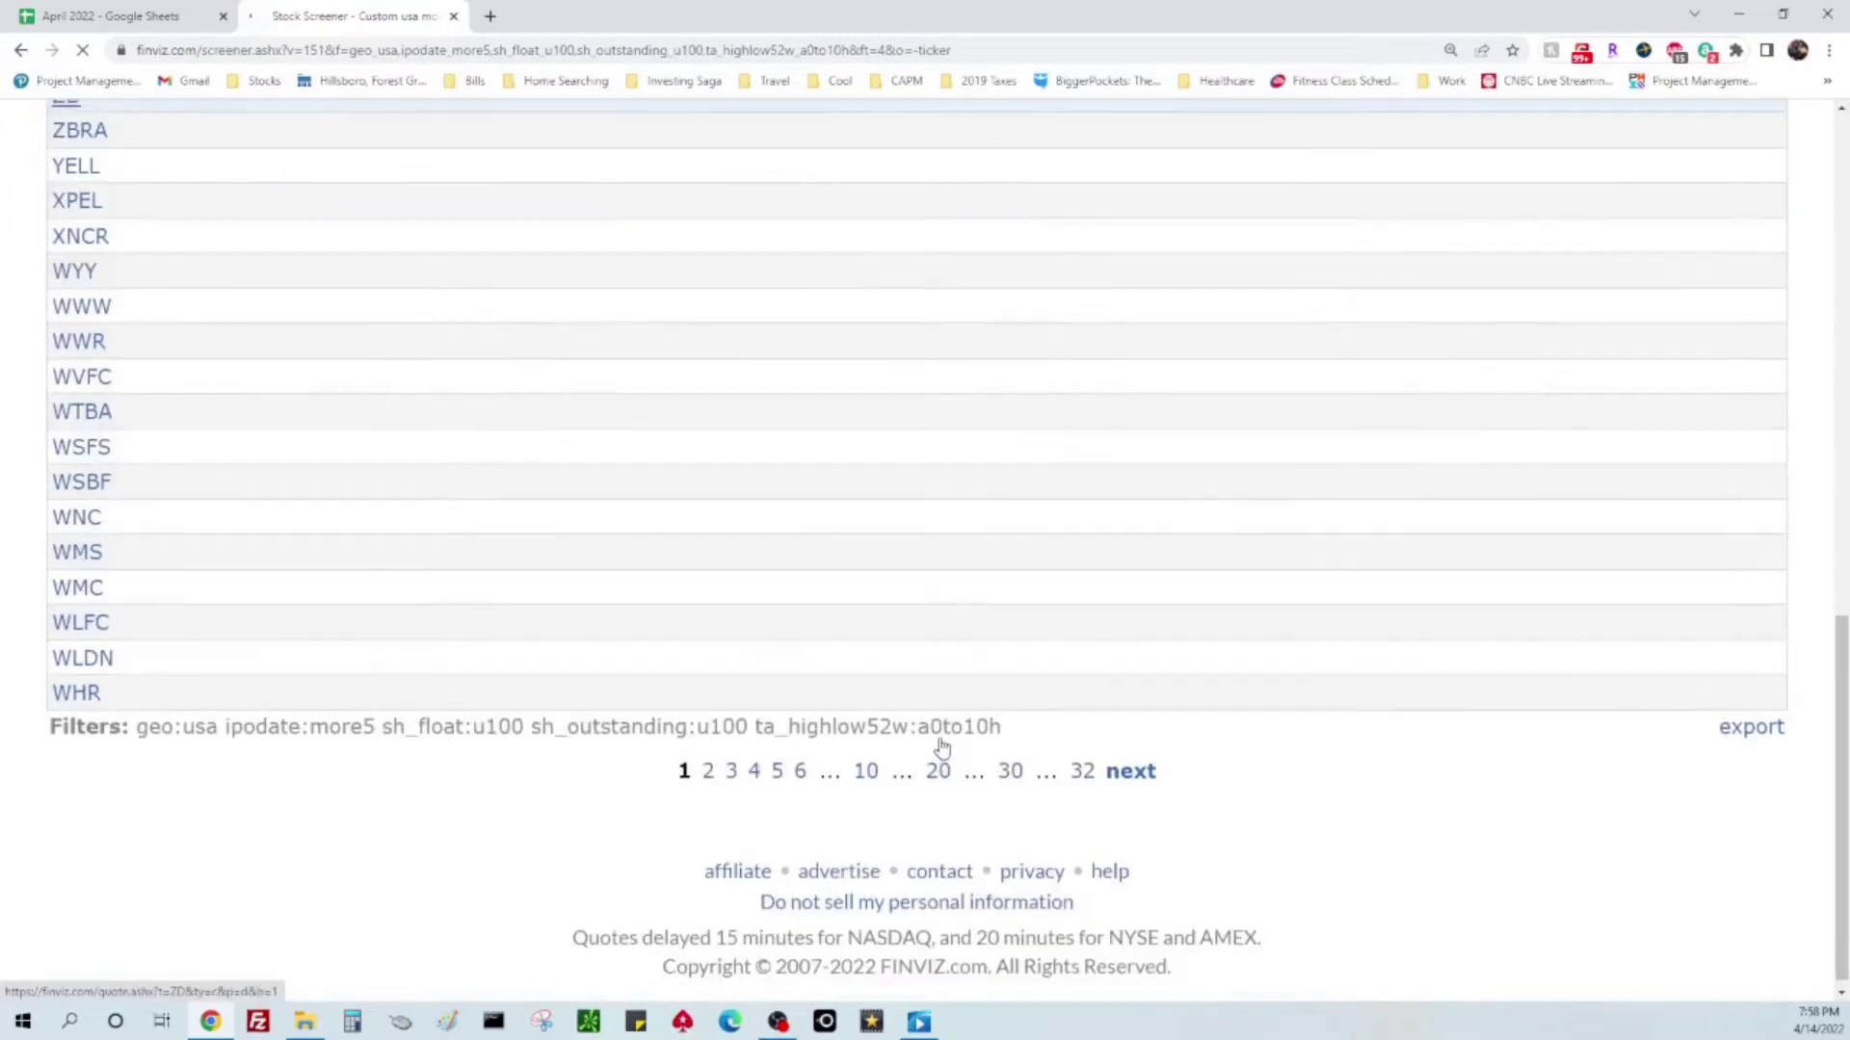
{"action": "scroll", "coordinate": [941, 748], "scroll_direction": "up", "scroll_amount": 3}
{"action": "left_click", "coordinate": [83, 51]}
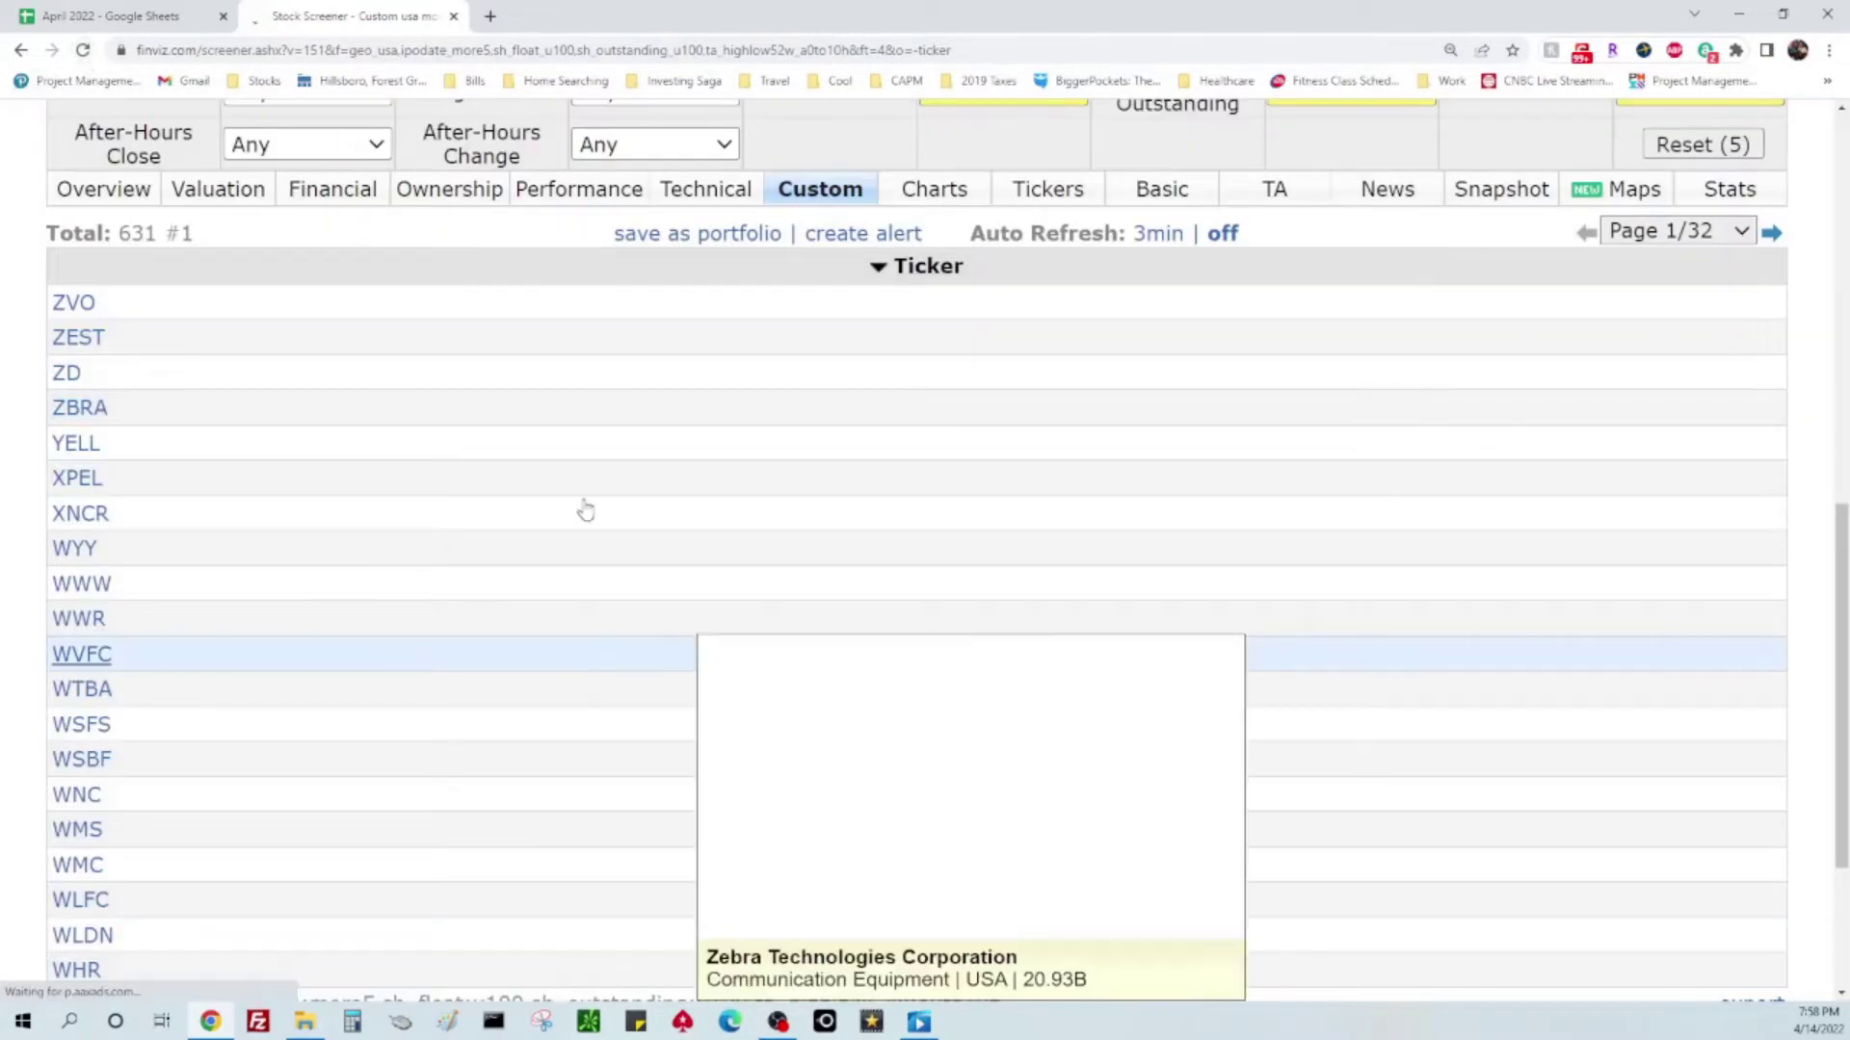
{"action": "scroll", "coordinate": [405, 477], "scroll_direction": "up", "scroll_amount": 3}
{"action": "scroll", "coordinate": [405, 477], "scroll_direction": "up", "scroll_amount": 6}
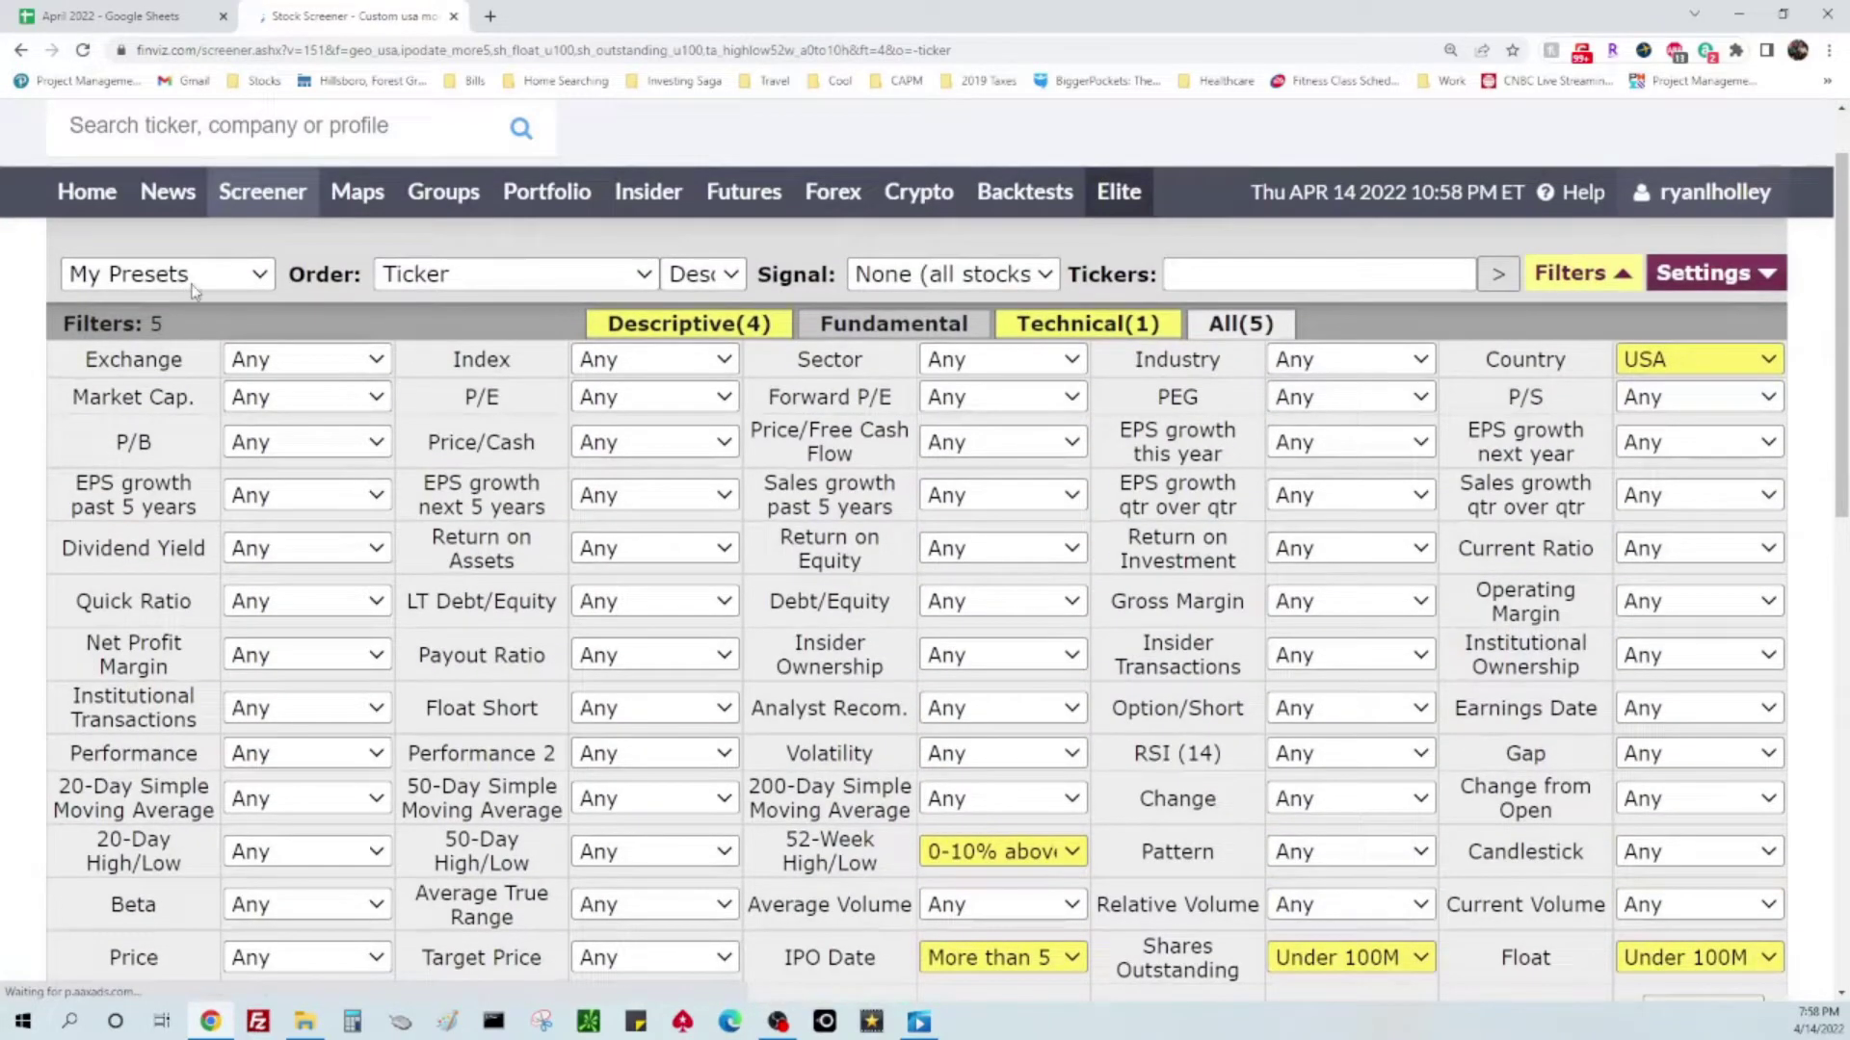
- Reload the 10Bag Knife Catchers B preset as a ticker-only list and open results page 2
{"action": "left_click", "coordinate": [192, 290]}
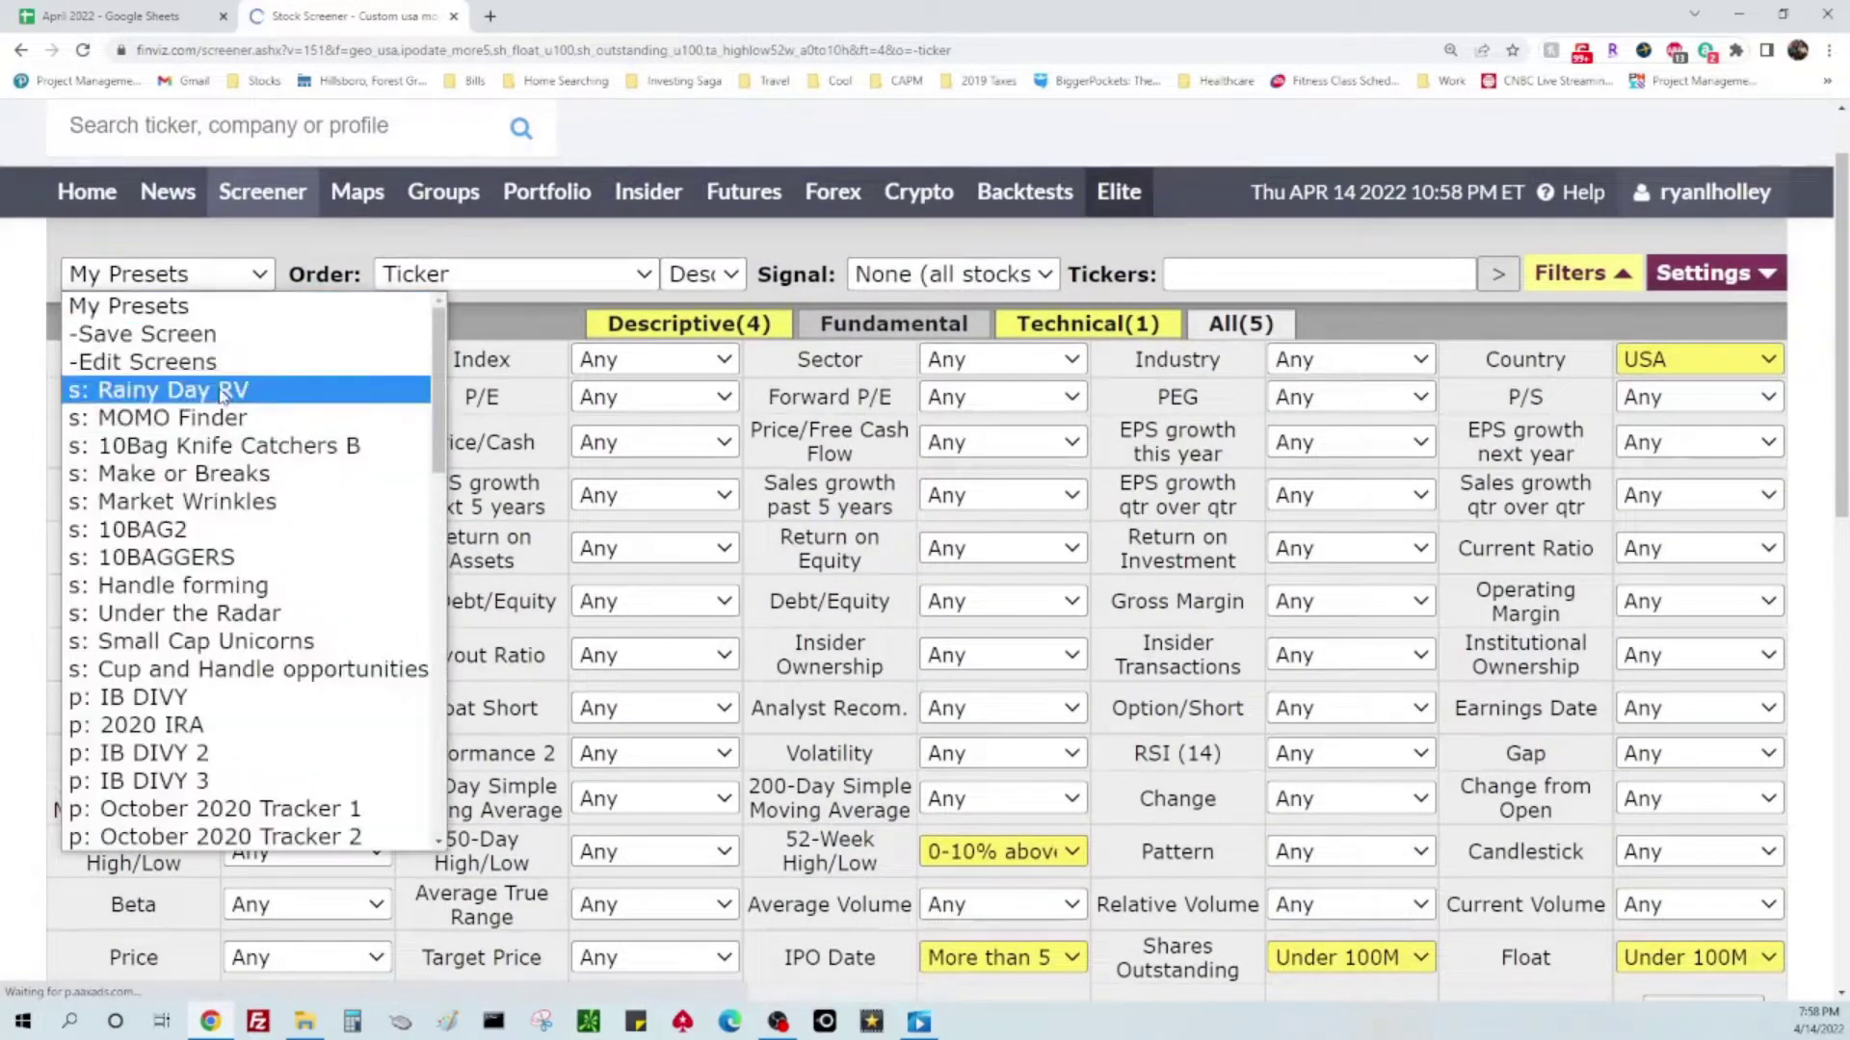
{"action": "left_click", "coordinate": [192, 446]}
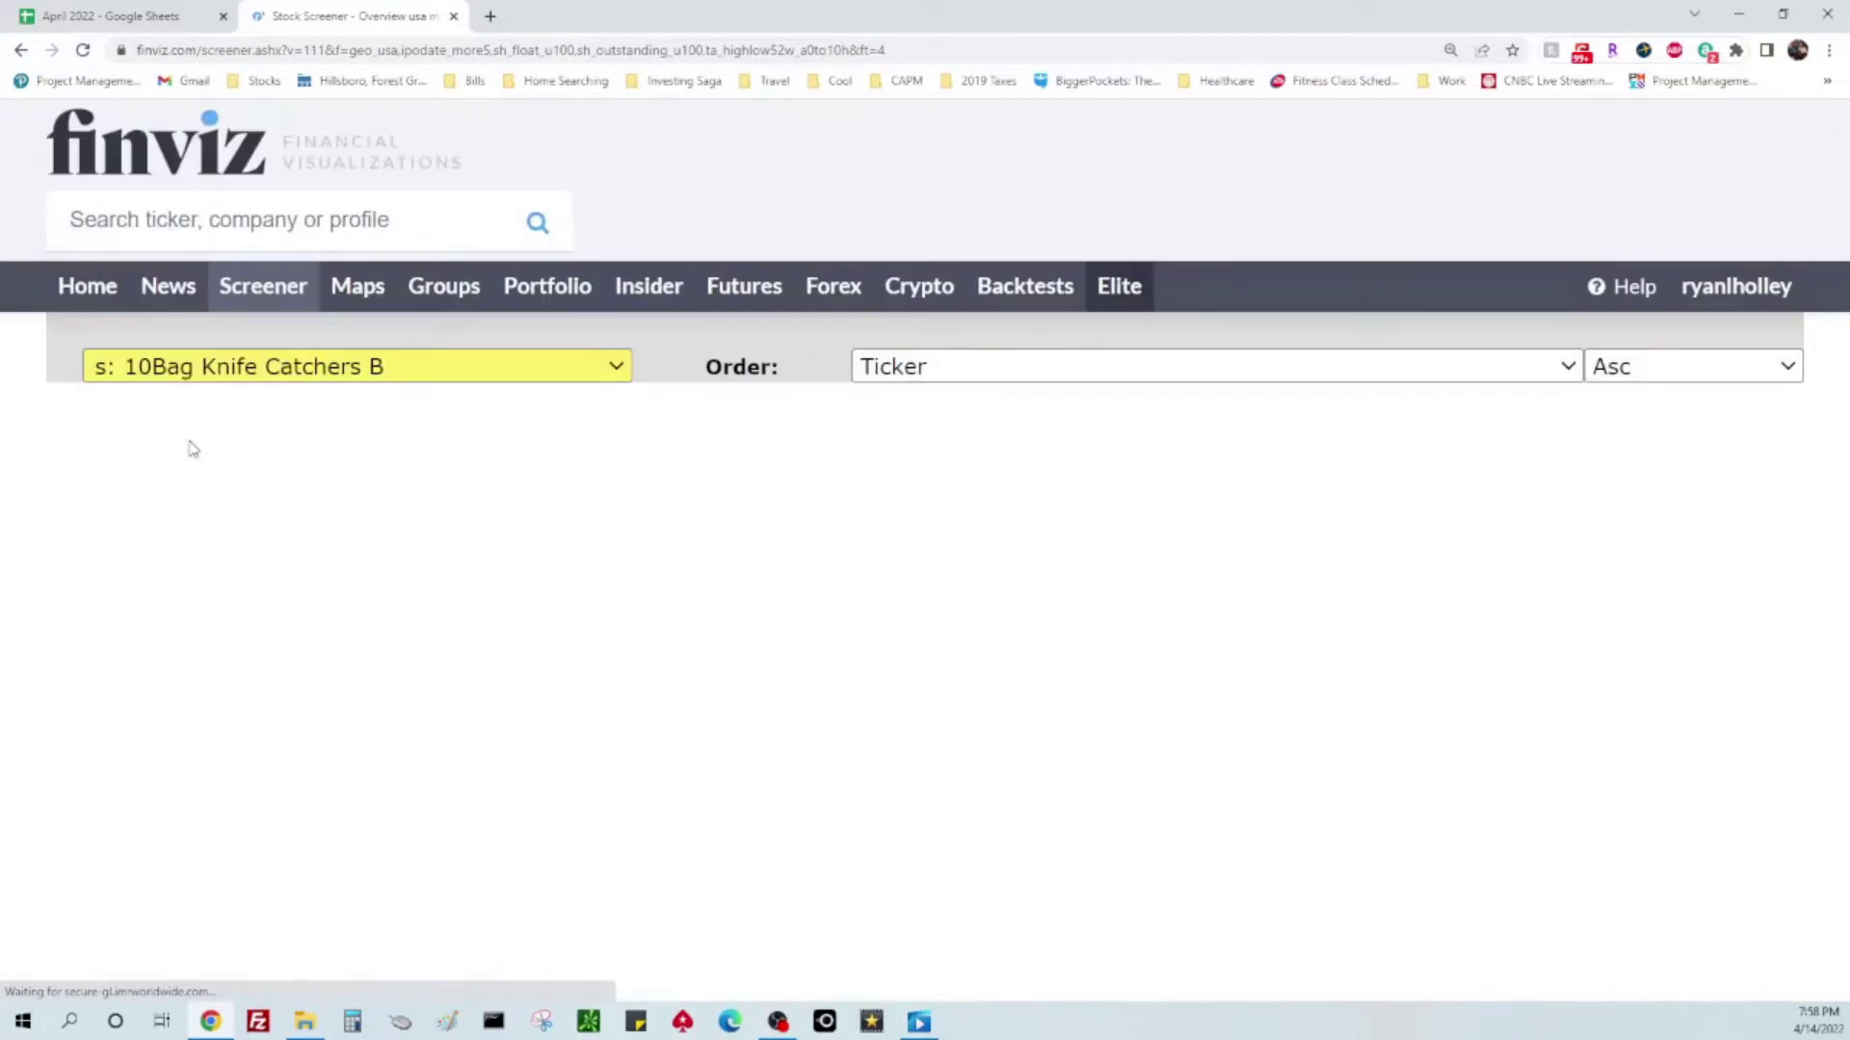
{"action": "scroll", "coordinate": [1096, 668], "scroll_direction": "down", "scroll_amount": 4}
{"action": "scroll", "coordinate": [1096, 667], "scroll_direction": "down", "scroll_amount": 2}
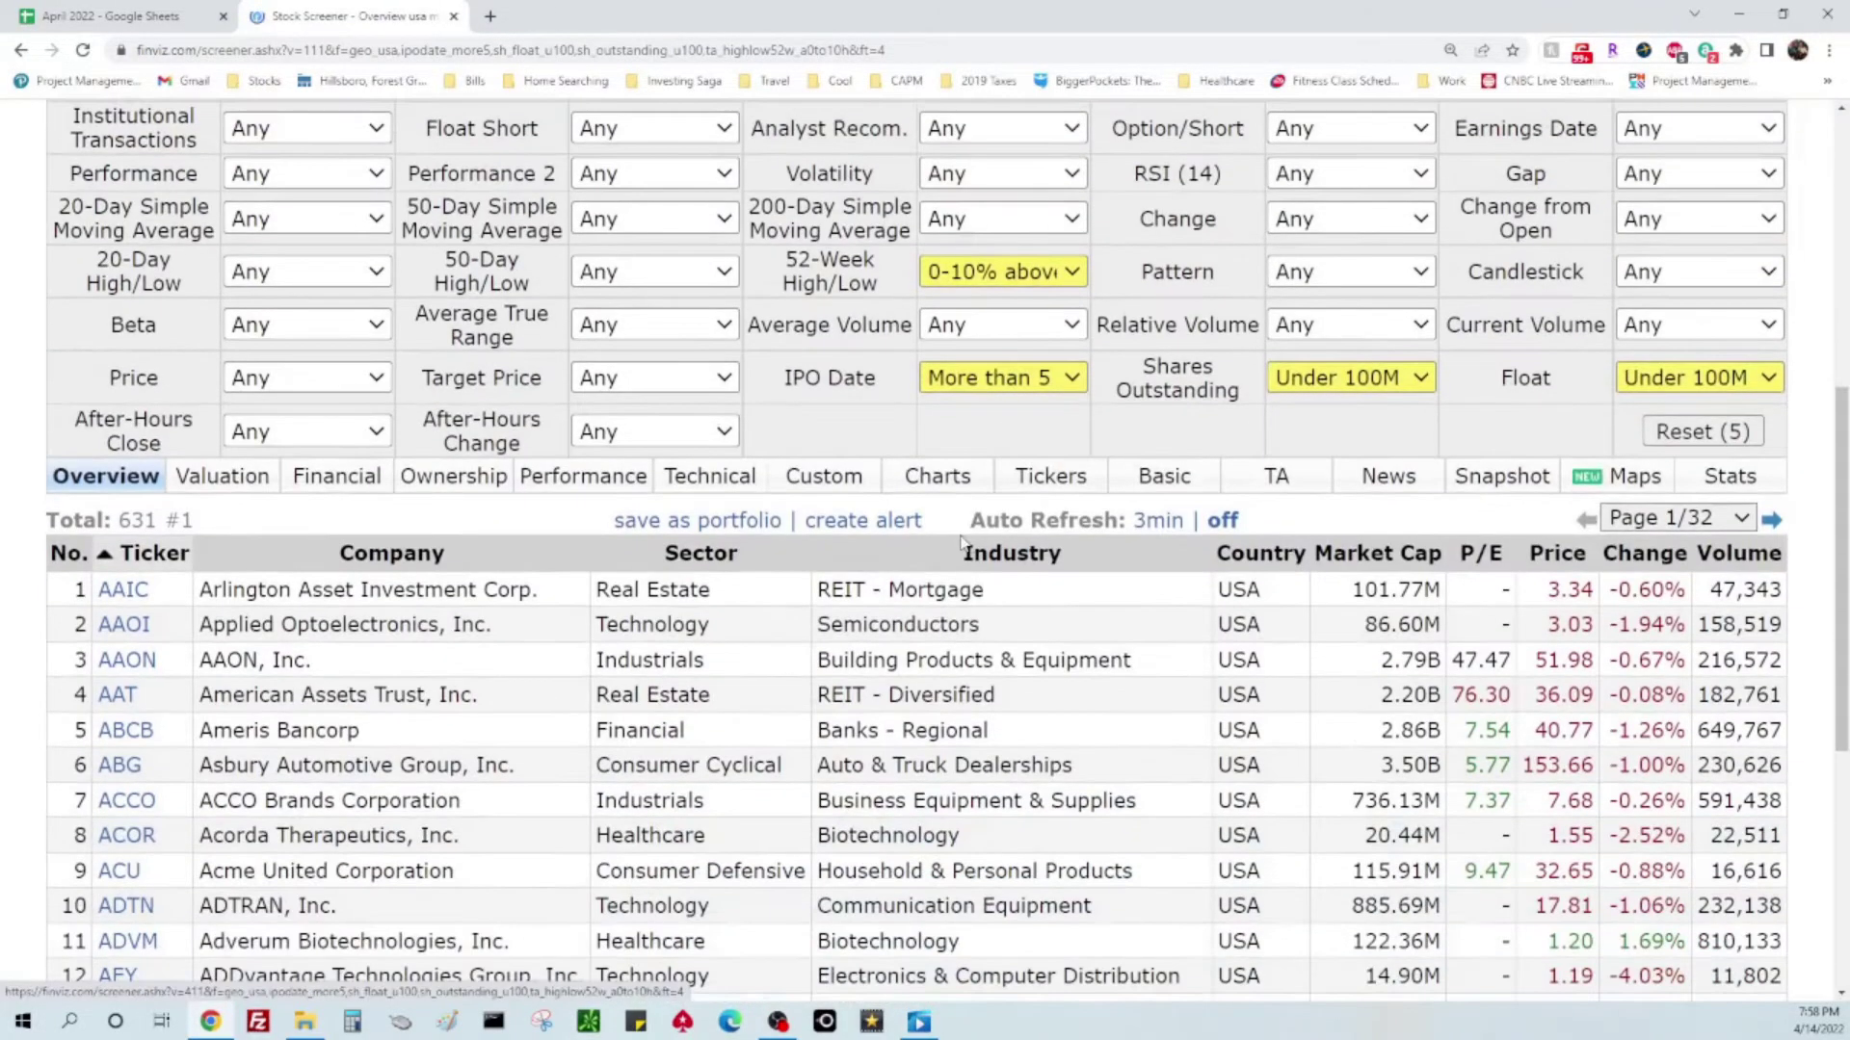
{"action": "left_click", "coordinate": [848, 490]}
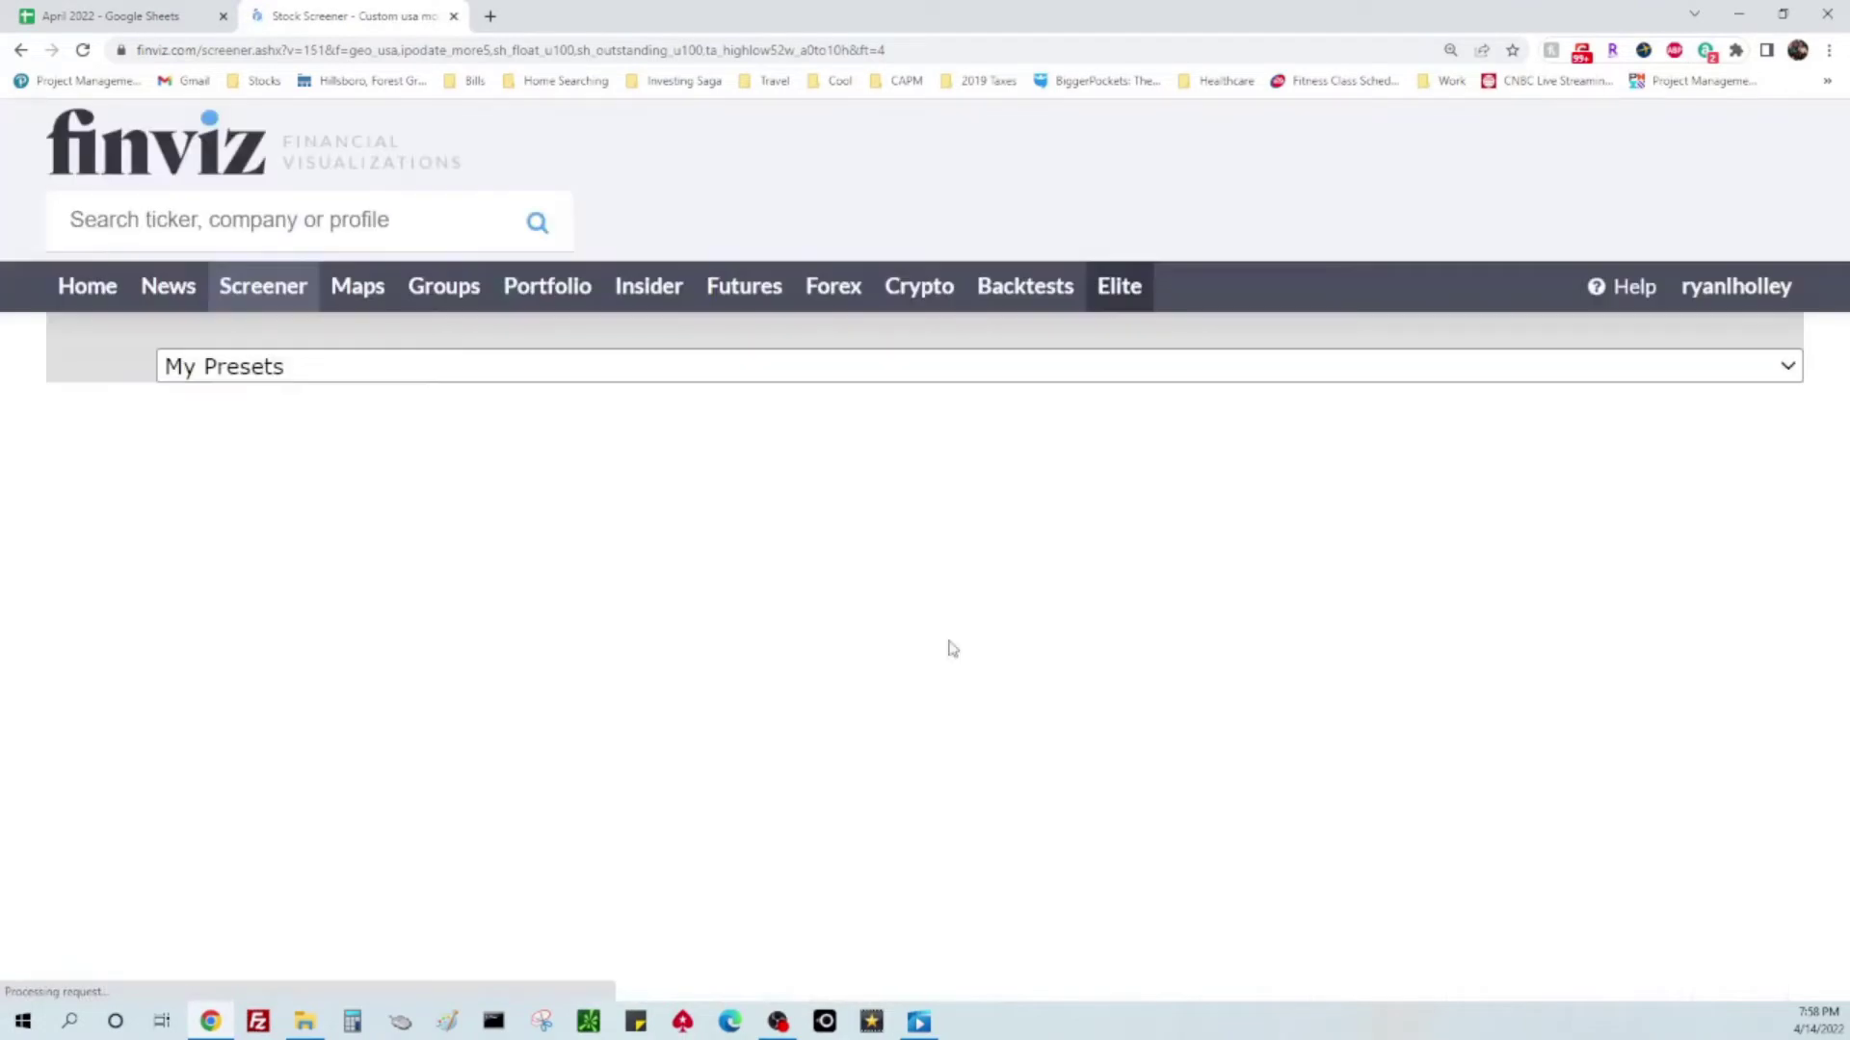
{"action": "scroll", "coordinate": [1022, 658], "scroll_direction": "down", "scroll_amount": 4}
{"action": "scroll", "coordinate": [1022, 658], "scroll_direction": "down", "scroll_amount": 2}
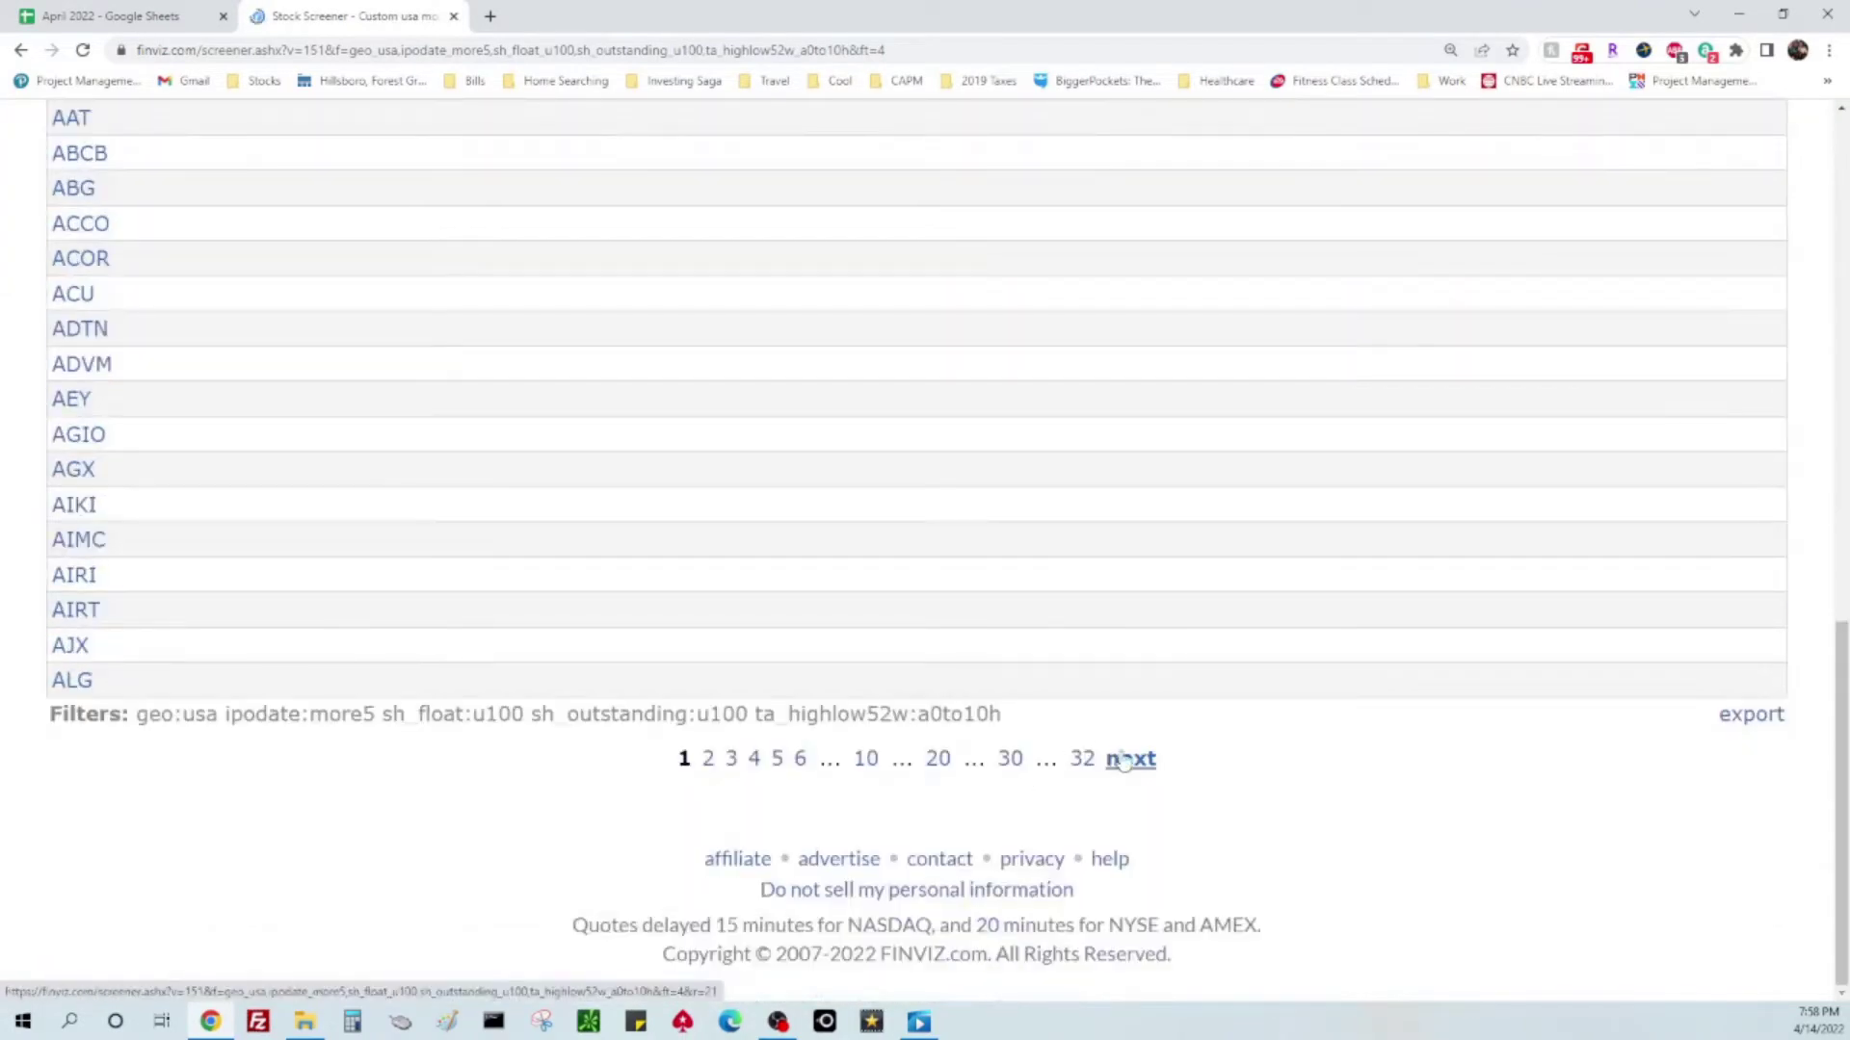
{"action": "left_click", "coordinate": [1129, 759]}
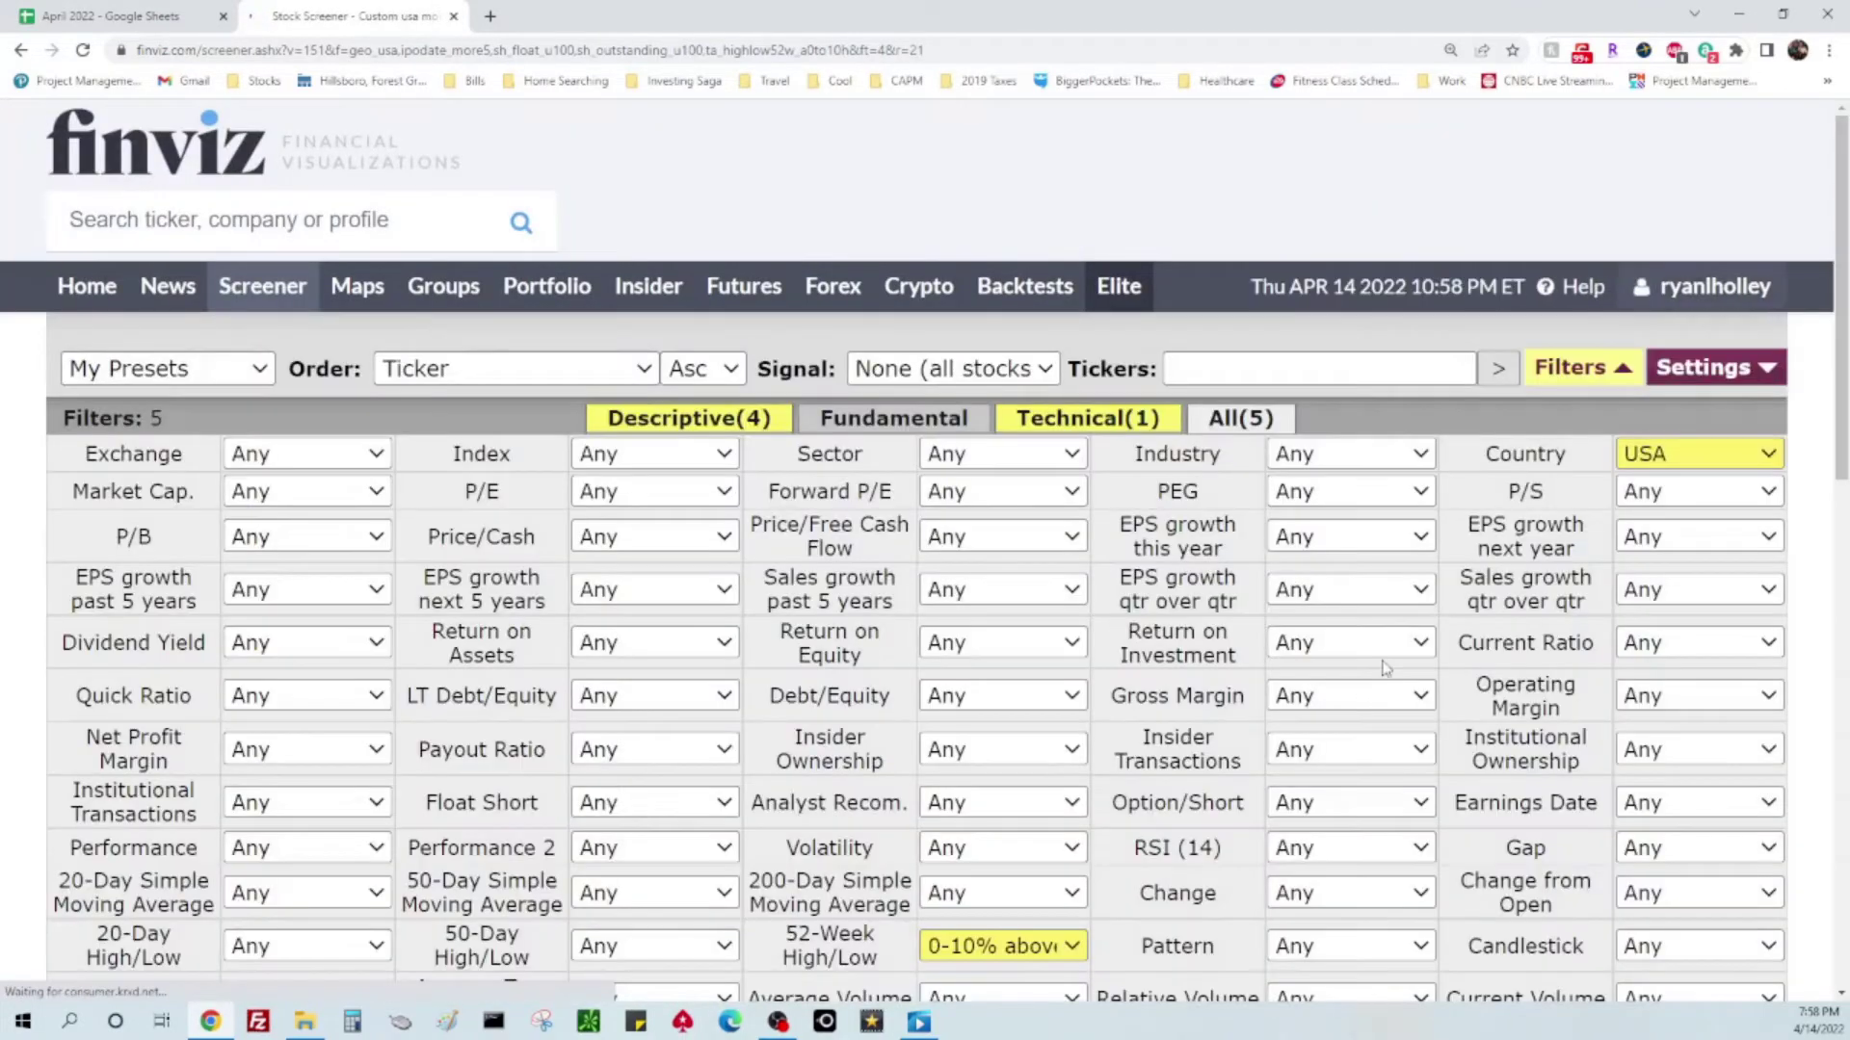
{"action": "scroll", "coordinate": [1366, 681], "scroll_direction": "down", "scroll_amount": 10}
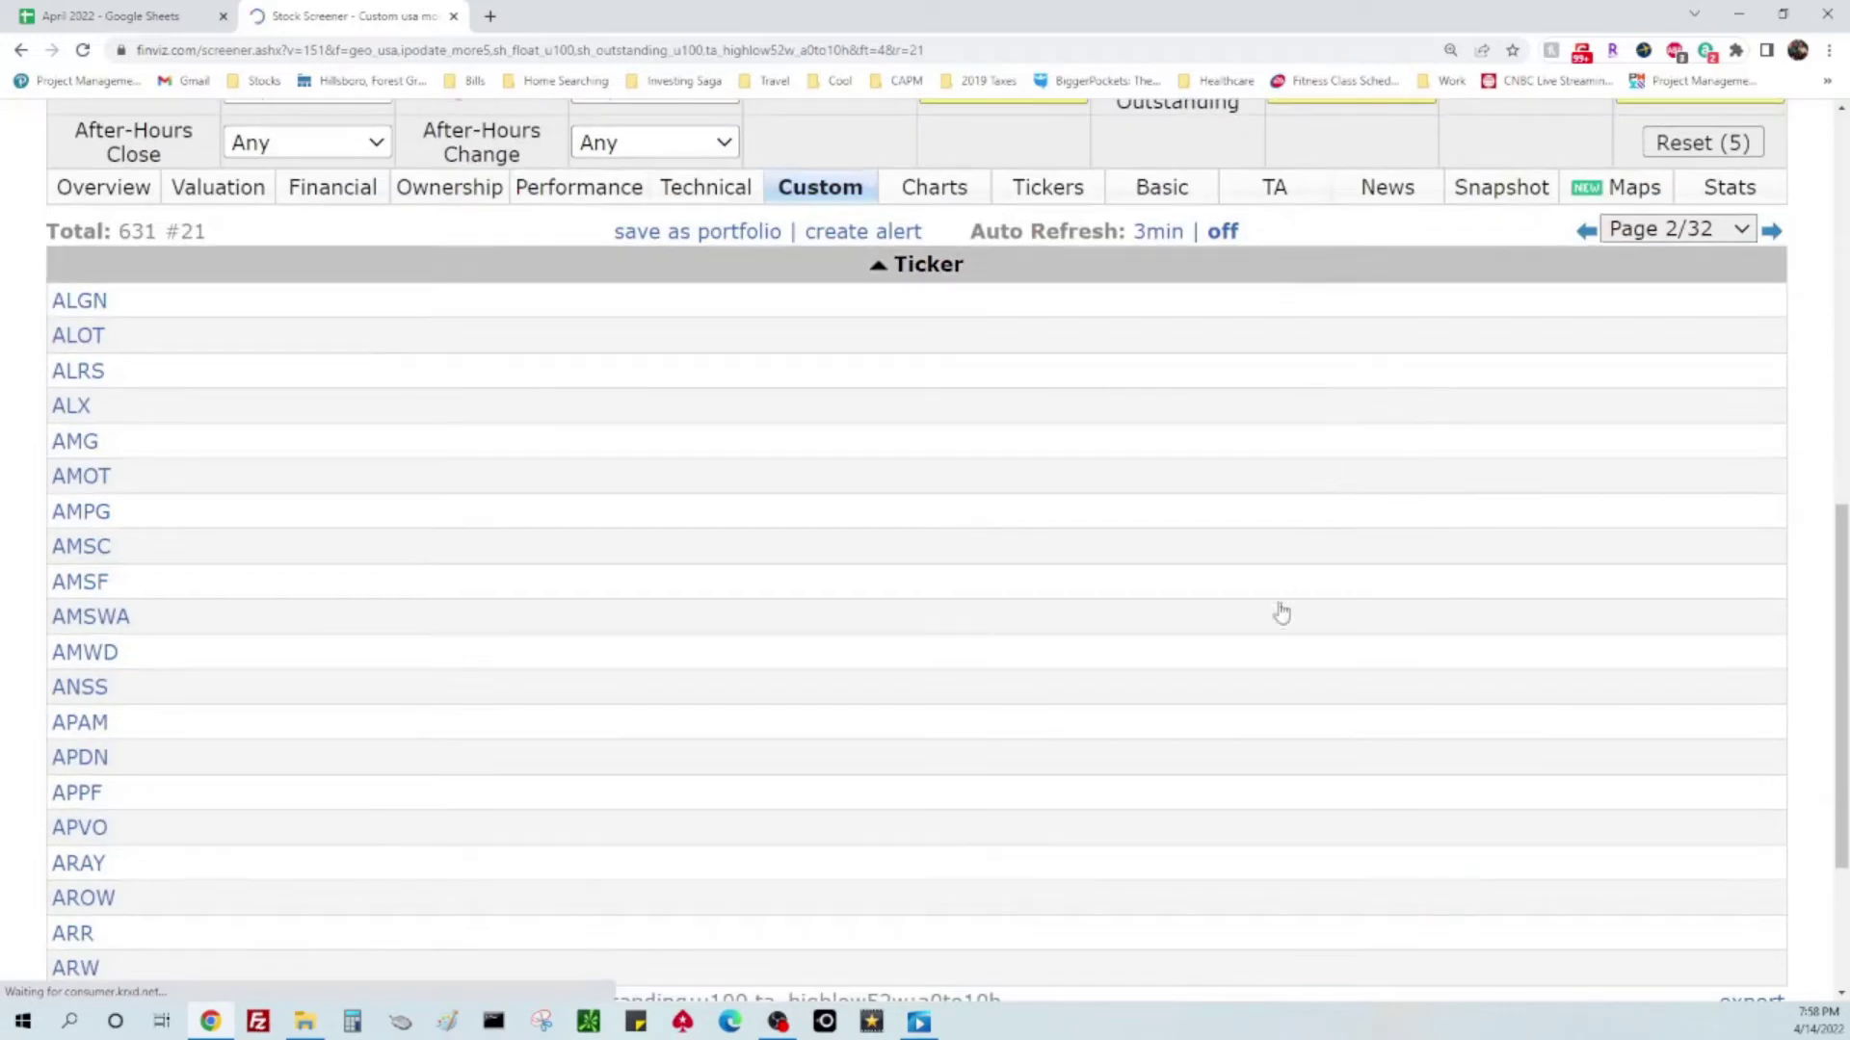
- Paste the page 2 tickers into the first empty cell of column C
{"action": "left_click_drag", "start_coordinate": [1281, 289], "coordinate": [1313, 784]}
{"action": "key", "text": "ctrl+c"}
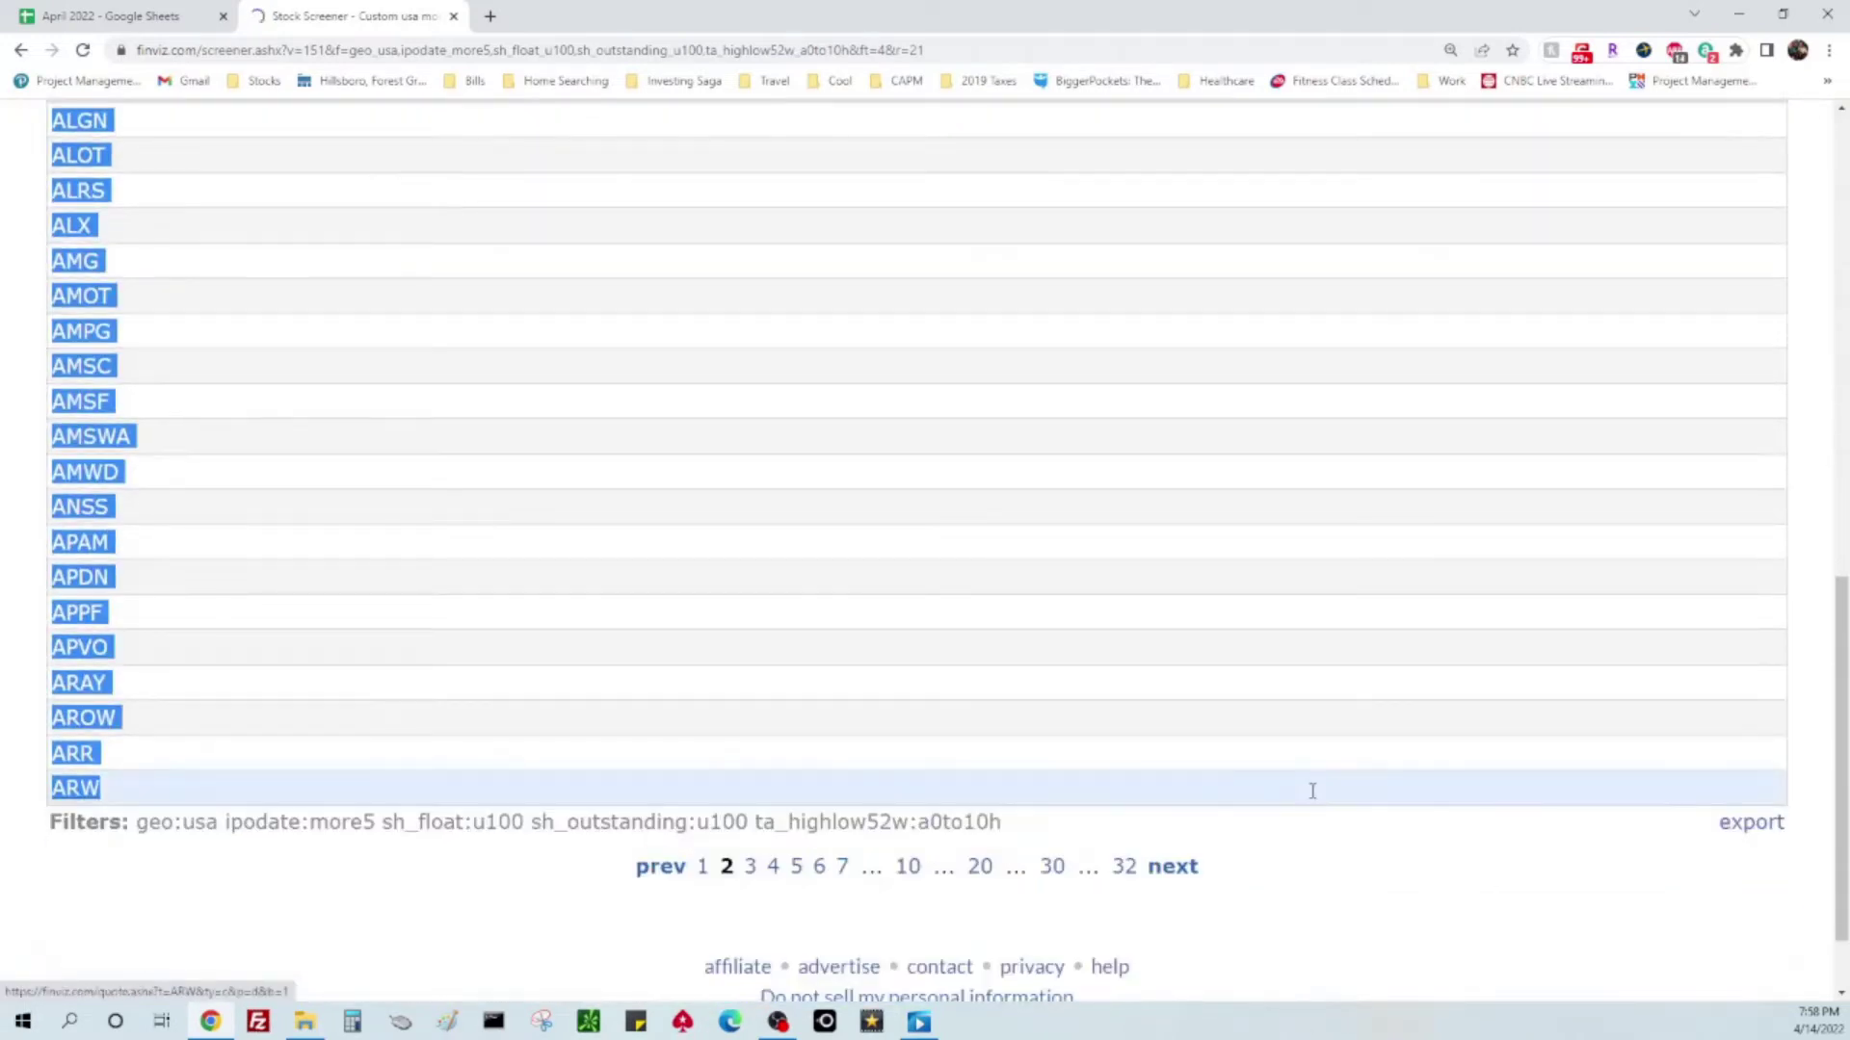
{"action": "left_click", "coordinate": [184, 26]}
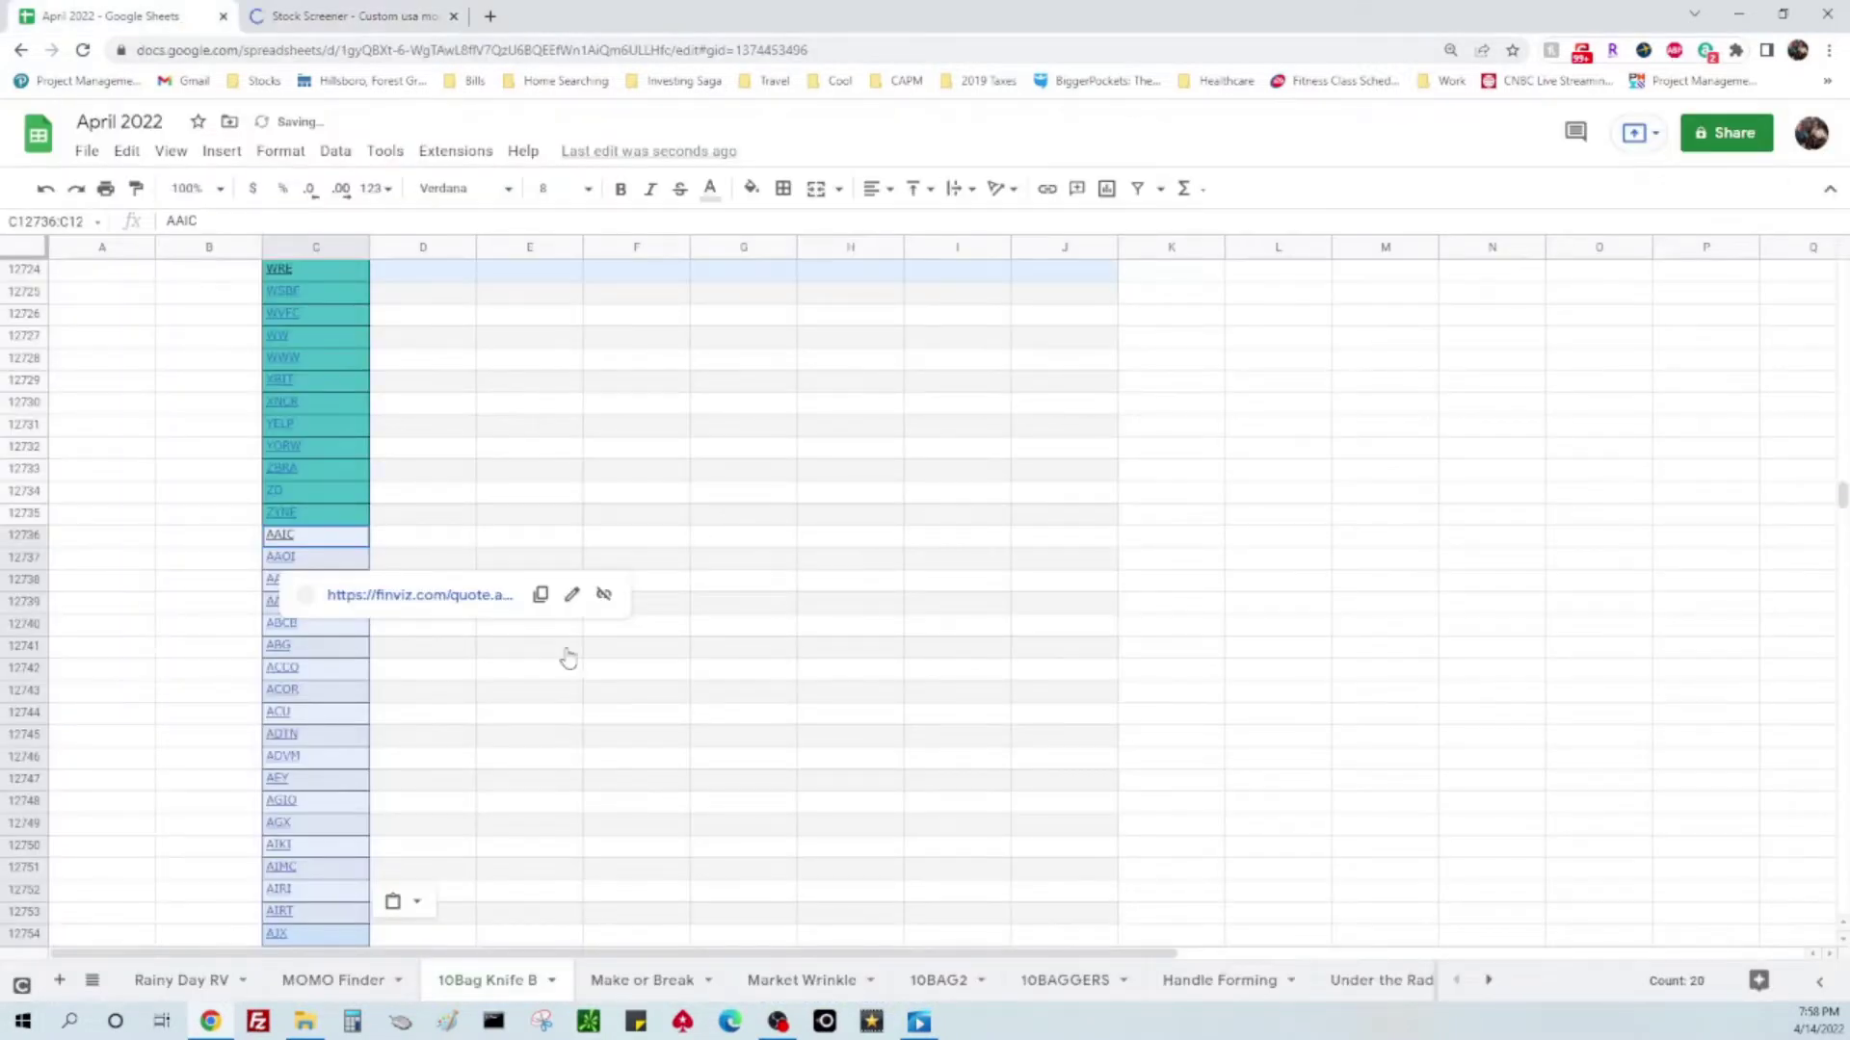
{"action": "scroll", "coordinate": [67, 517], "scroll_direction": "down", "scroll_amount": 5}
{"action": "scroll", "coordinate": [240, 674], "scroll_direction": "up", "scroll_amount": 2}
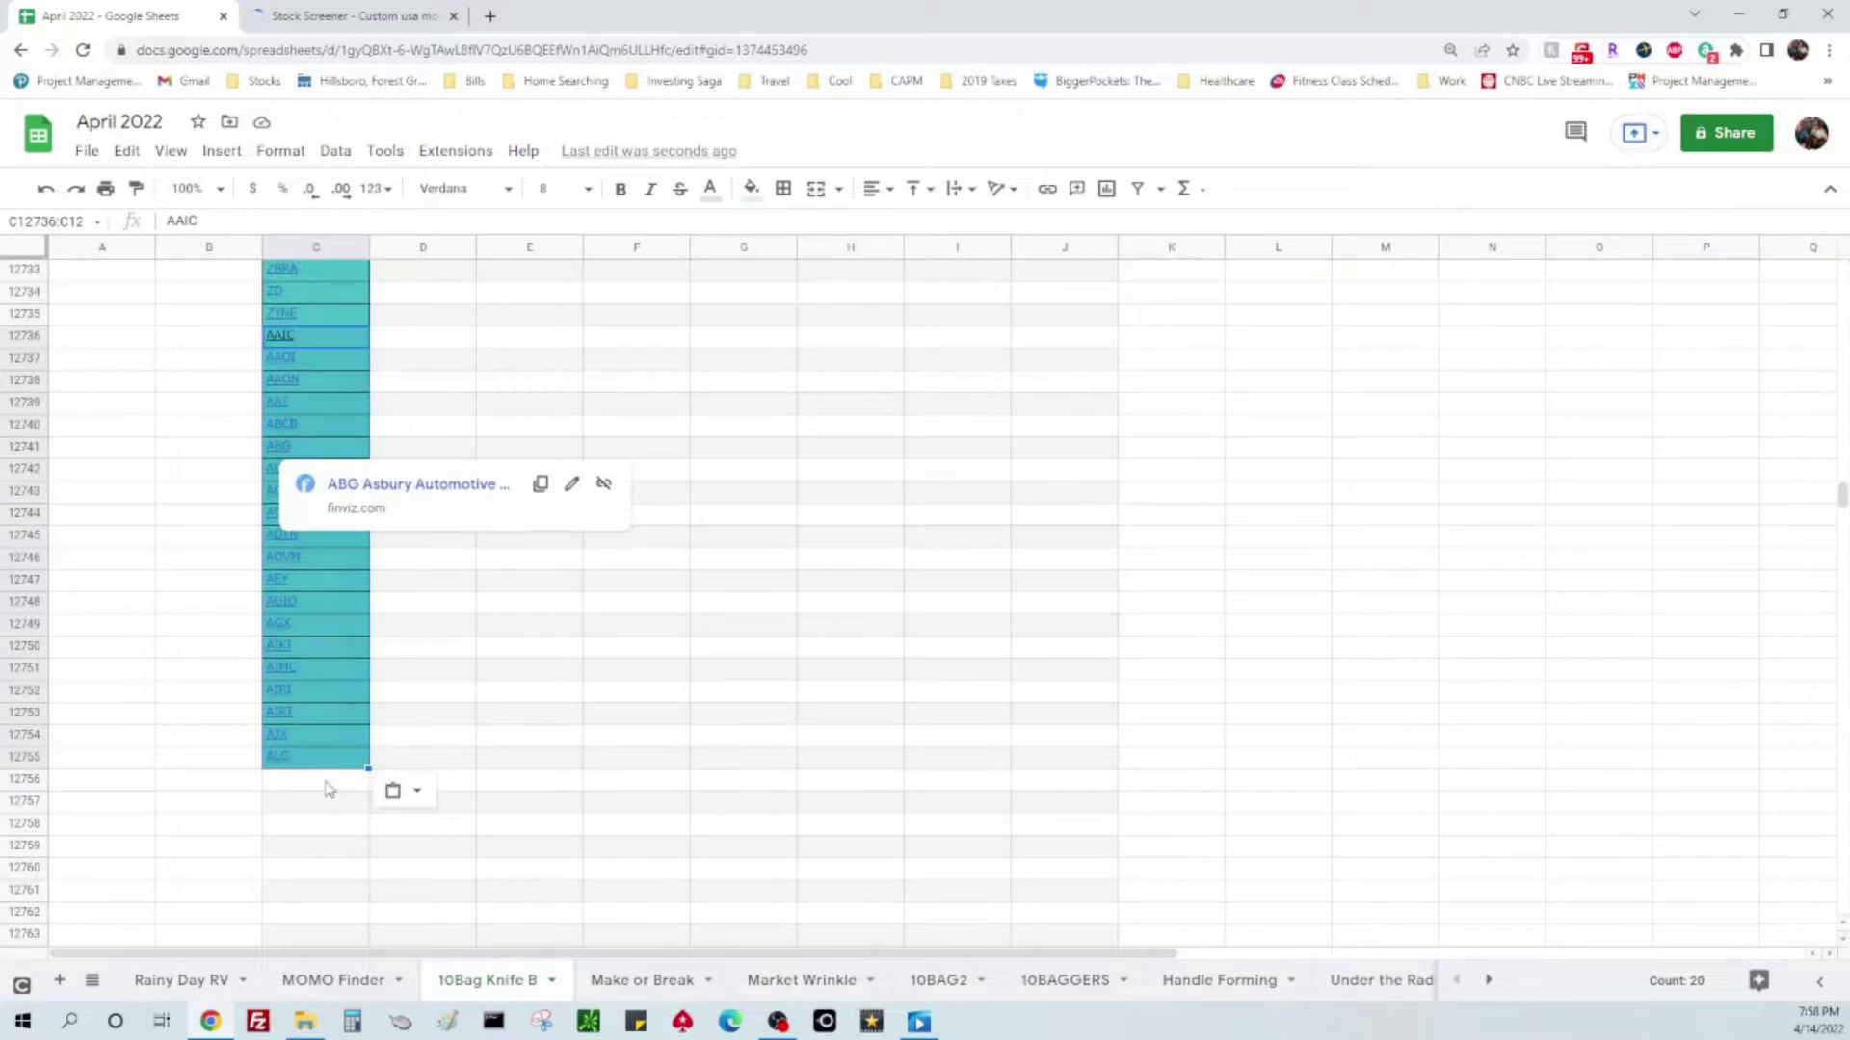
{"action": "left_click", "coordinate": [326, 783]}
{"action": "key", "text": "ctrl+v"}
- Paste the page 3 tickers ASPU through AYI into column C at C12776
{"action": "left_click", "coordinate": [351, 17]}
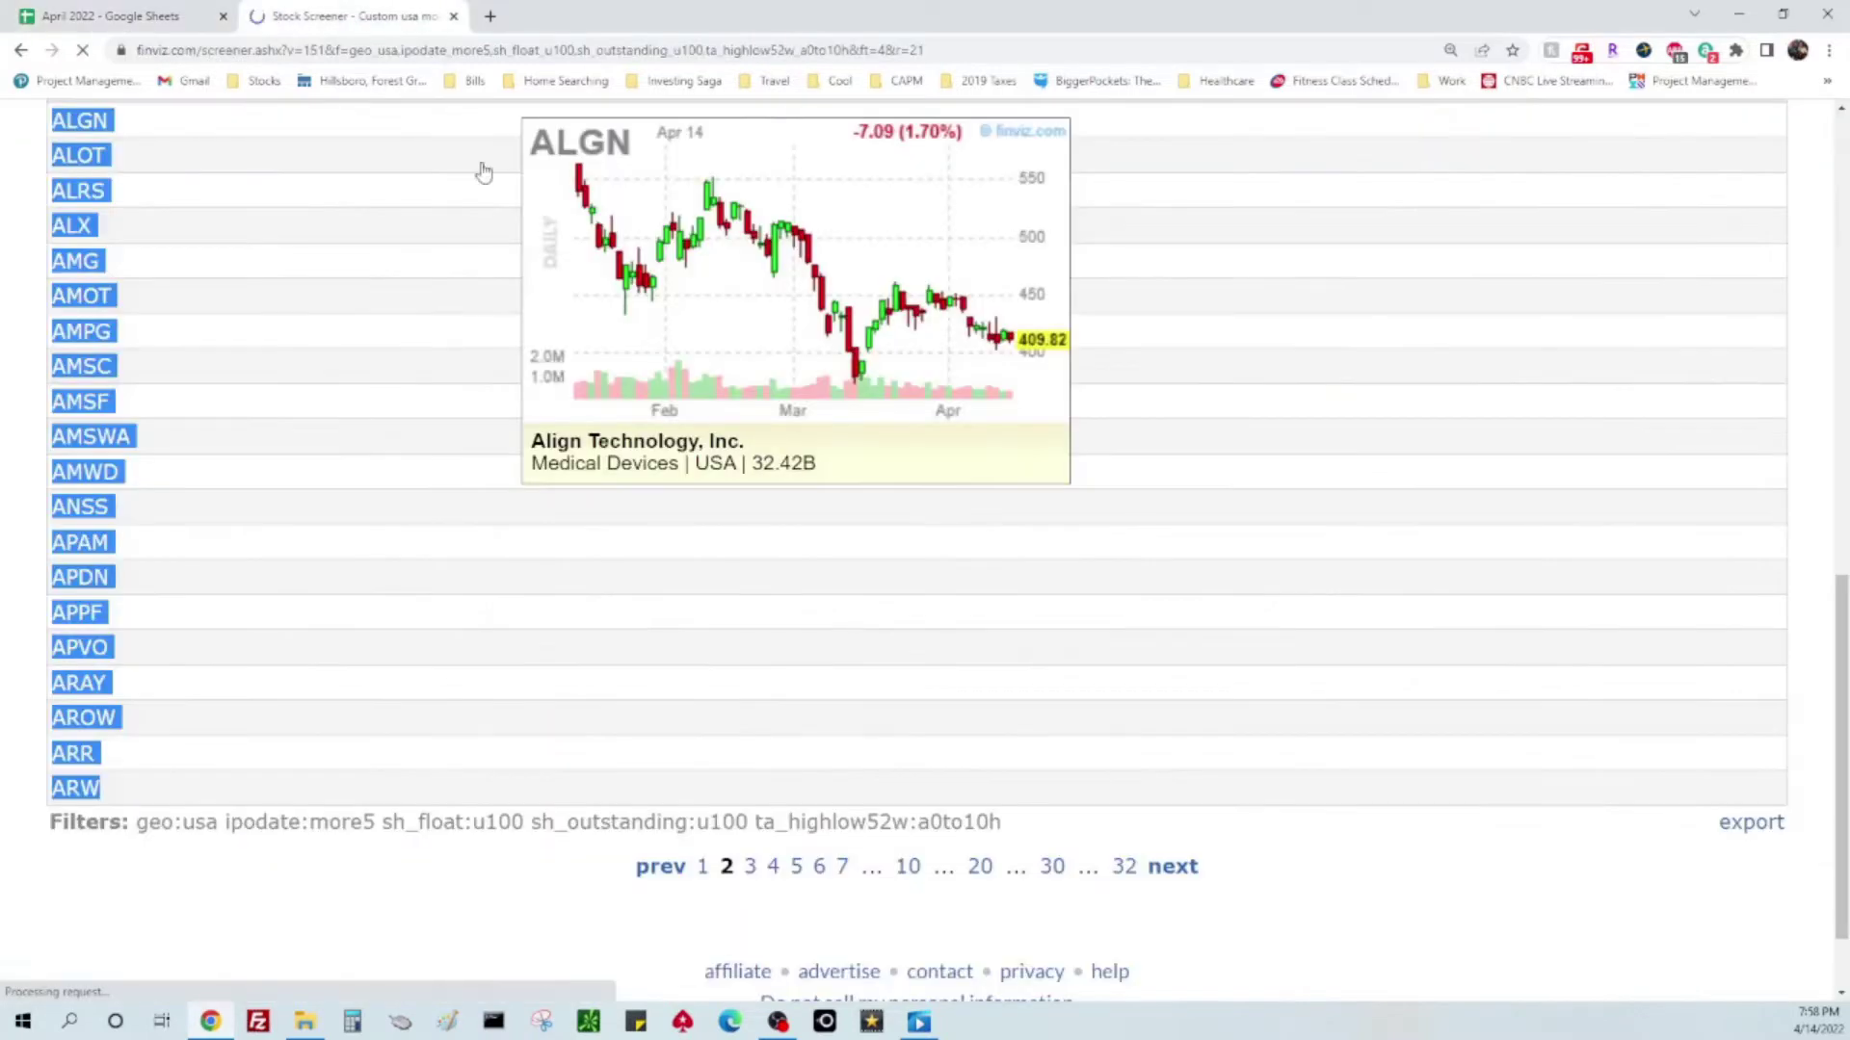
{"action": "left_click", "coordinate": [1168, 863]}
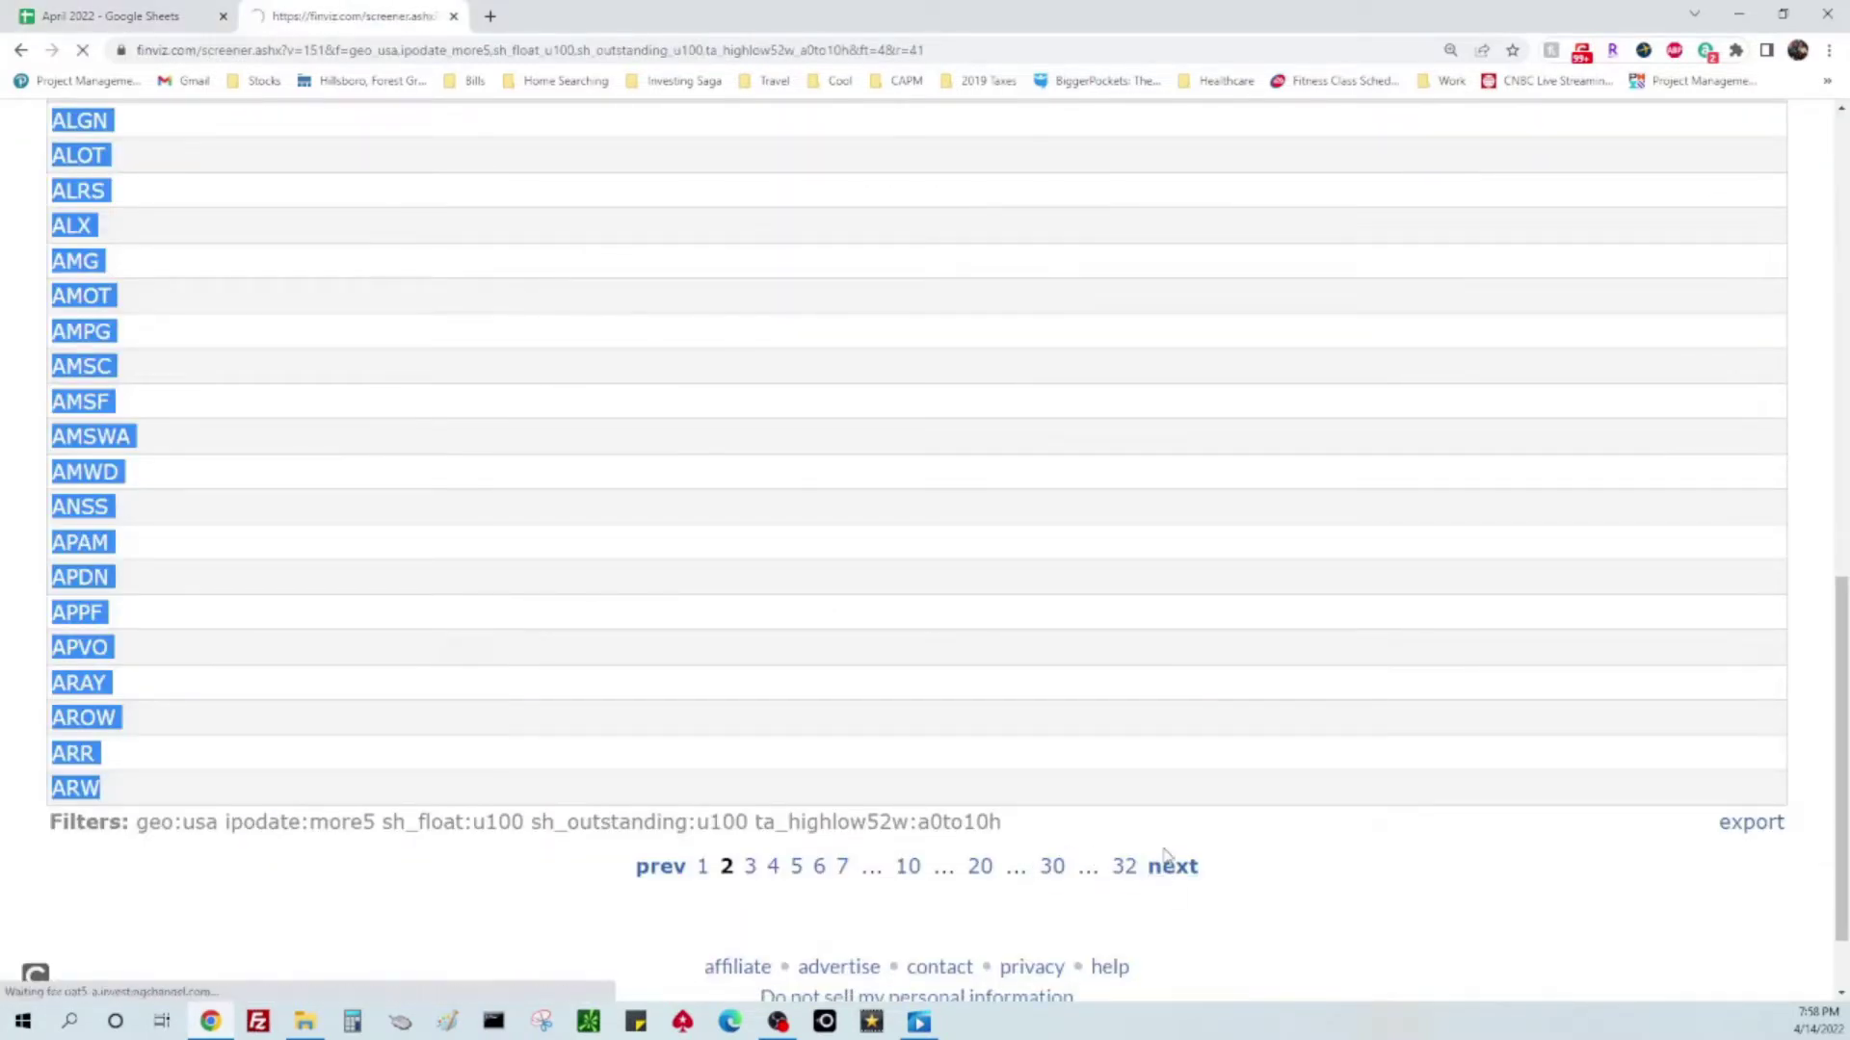
{"action": "scroll", "coordinate": [1253, 819], "scroll_direction": "down", "scroll_amount": 10}
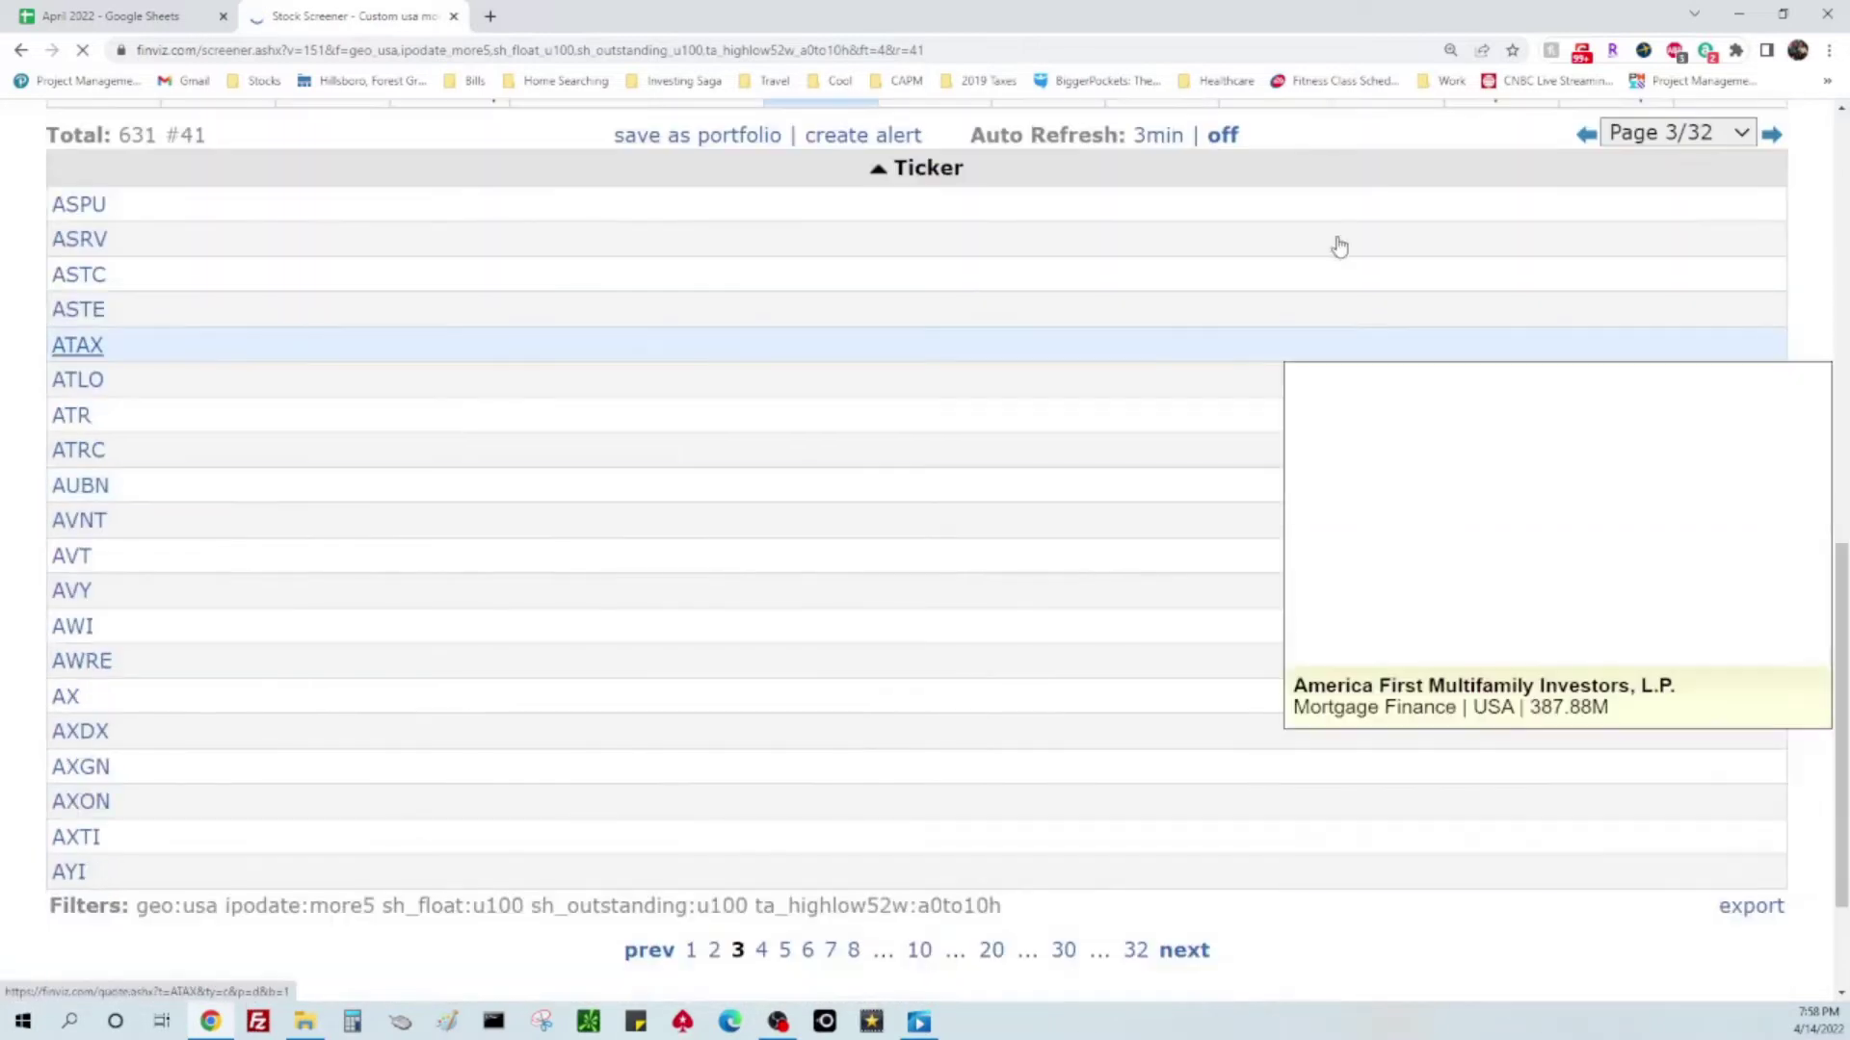
{"action": "left_click_drag", "start_coordinate": [1366, 180], "coordinate": [1274, 886]}
{"action": "key", "text": "ctrl+c"}
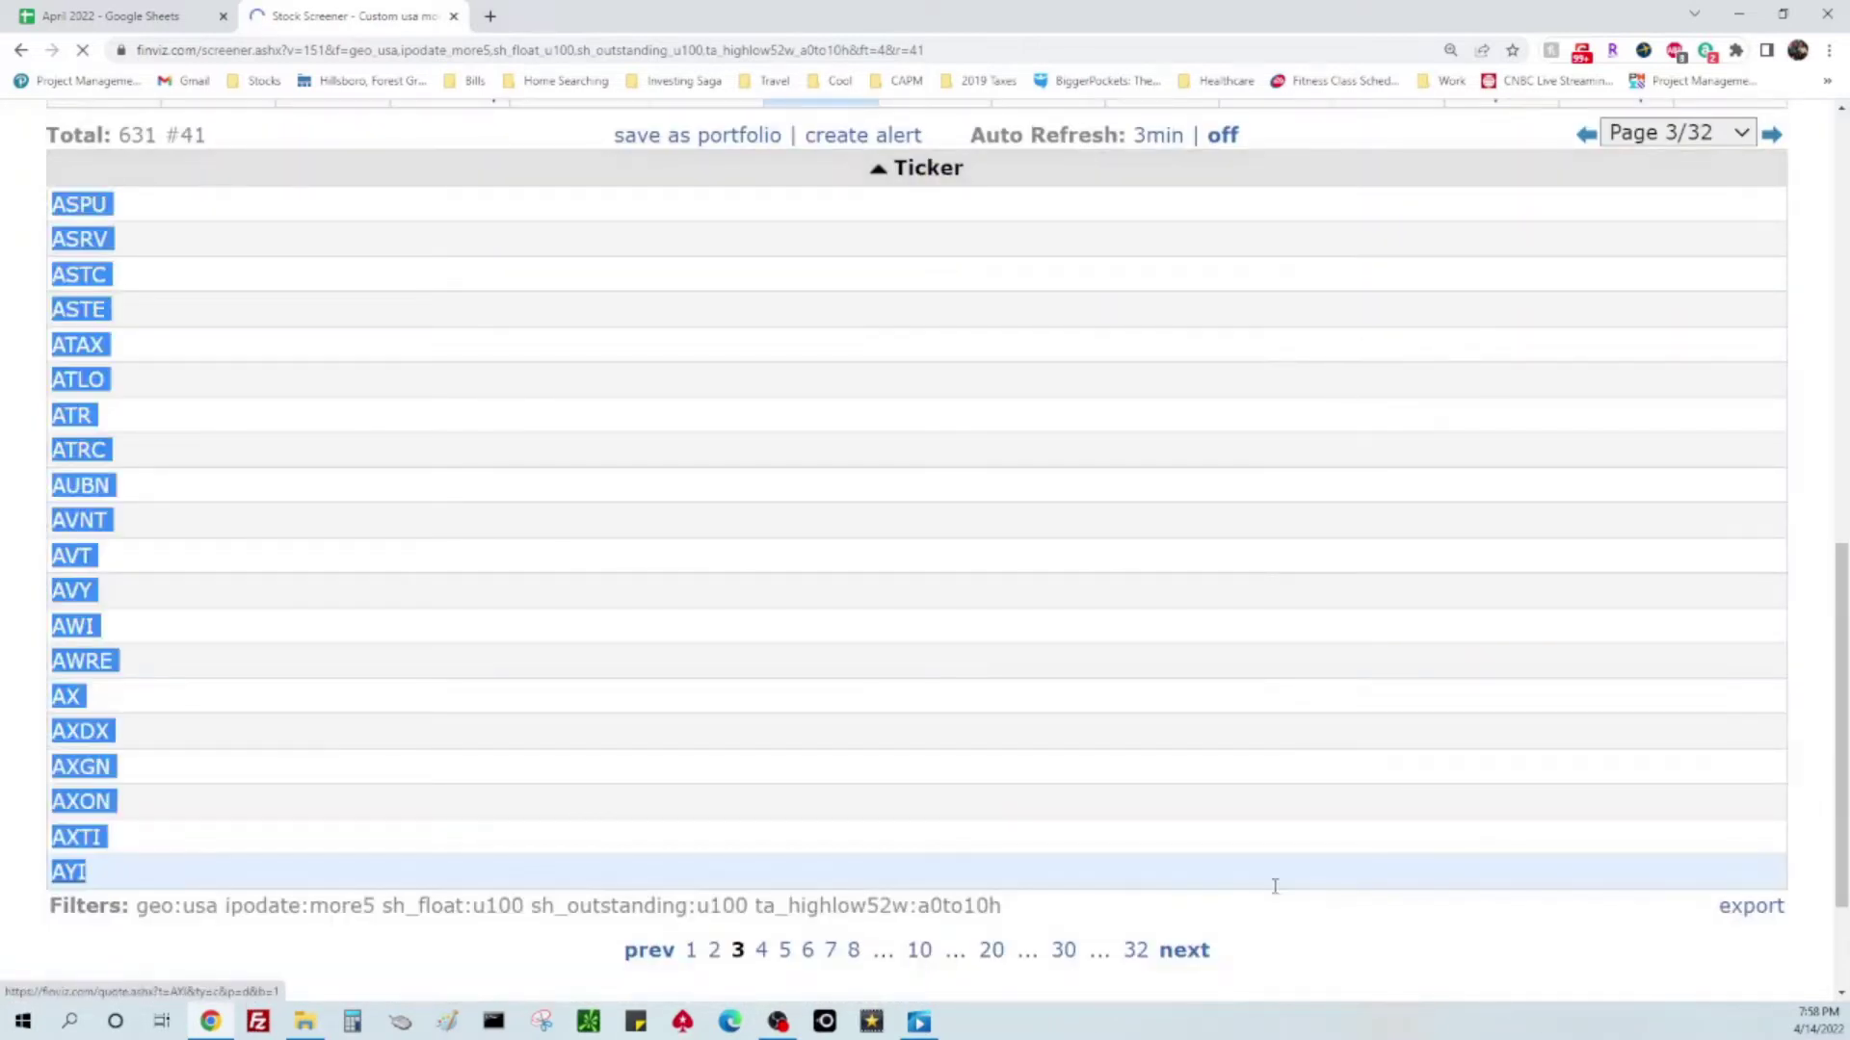
{"action": "left_click", "coordinate": [111, 15]}
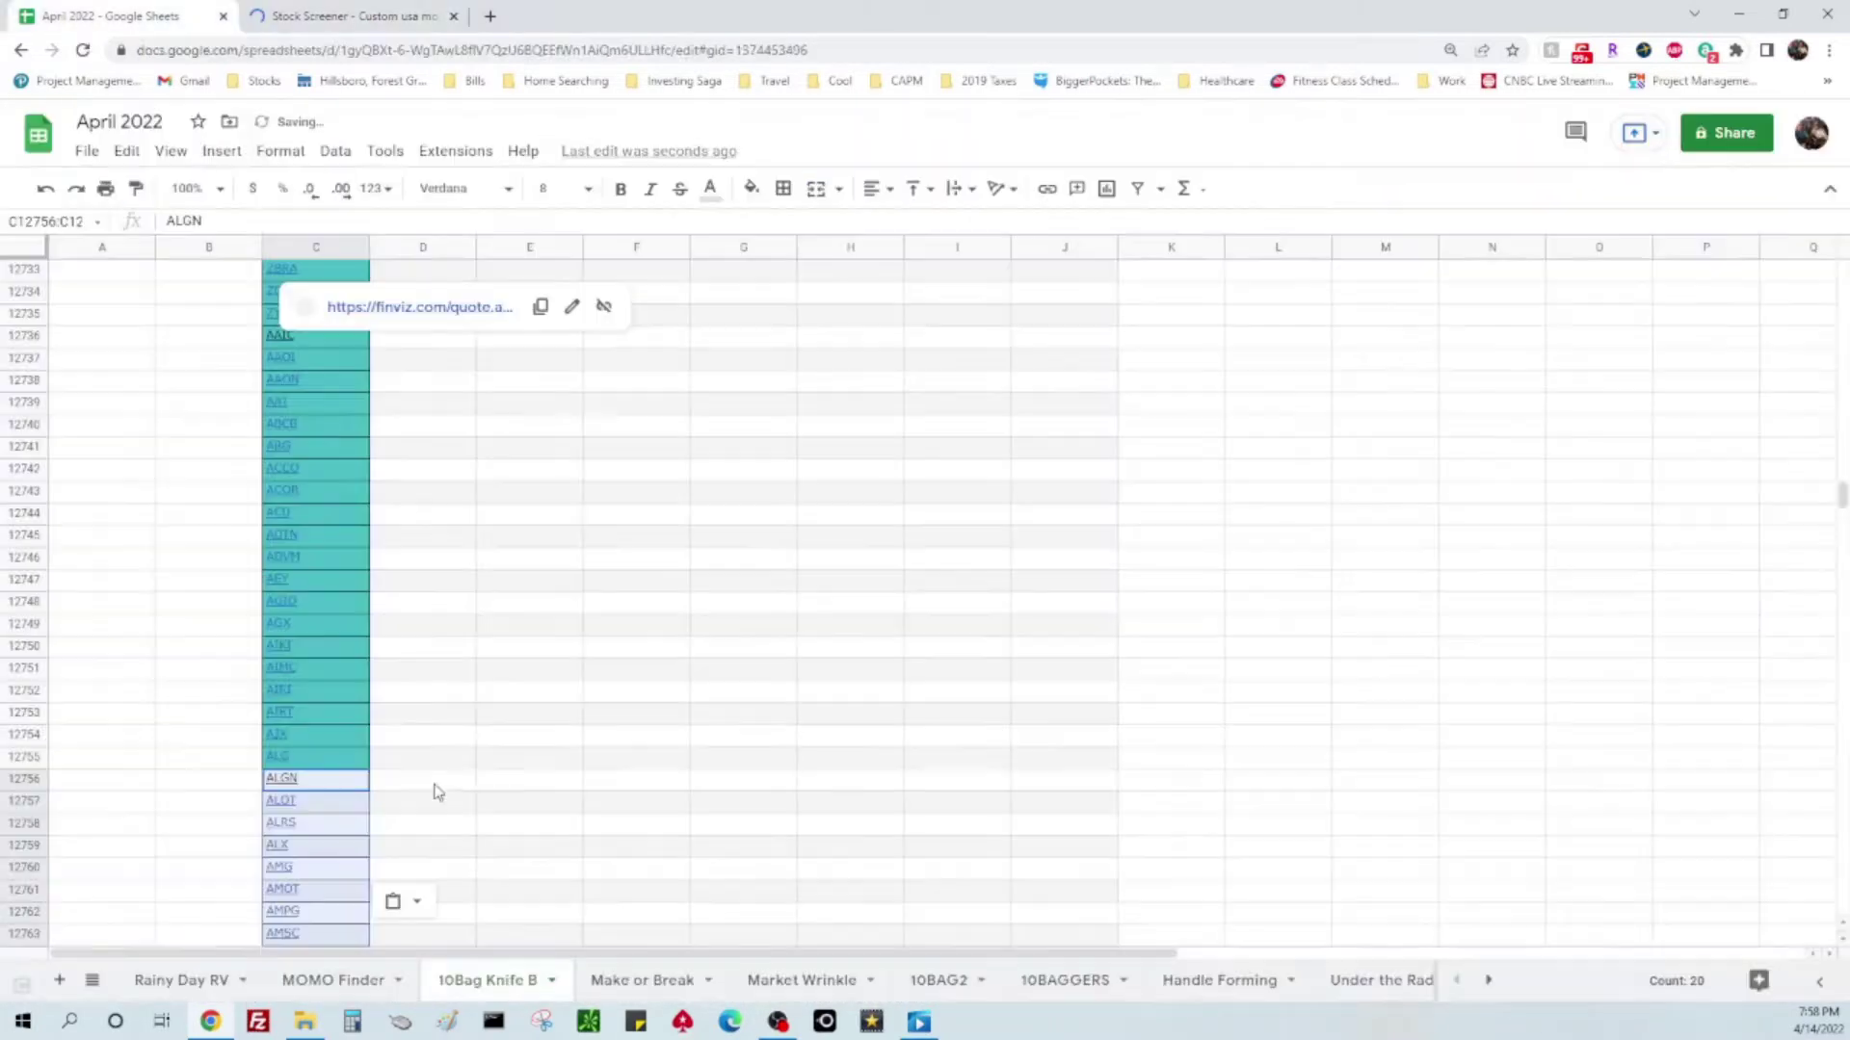
{"action": "scroll", "coordinate": [439, 792], "scroll_direction": "down", "scroll_amount": 5}
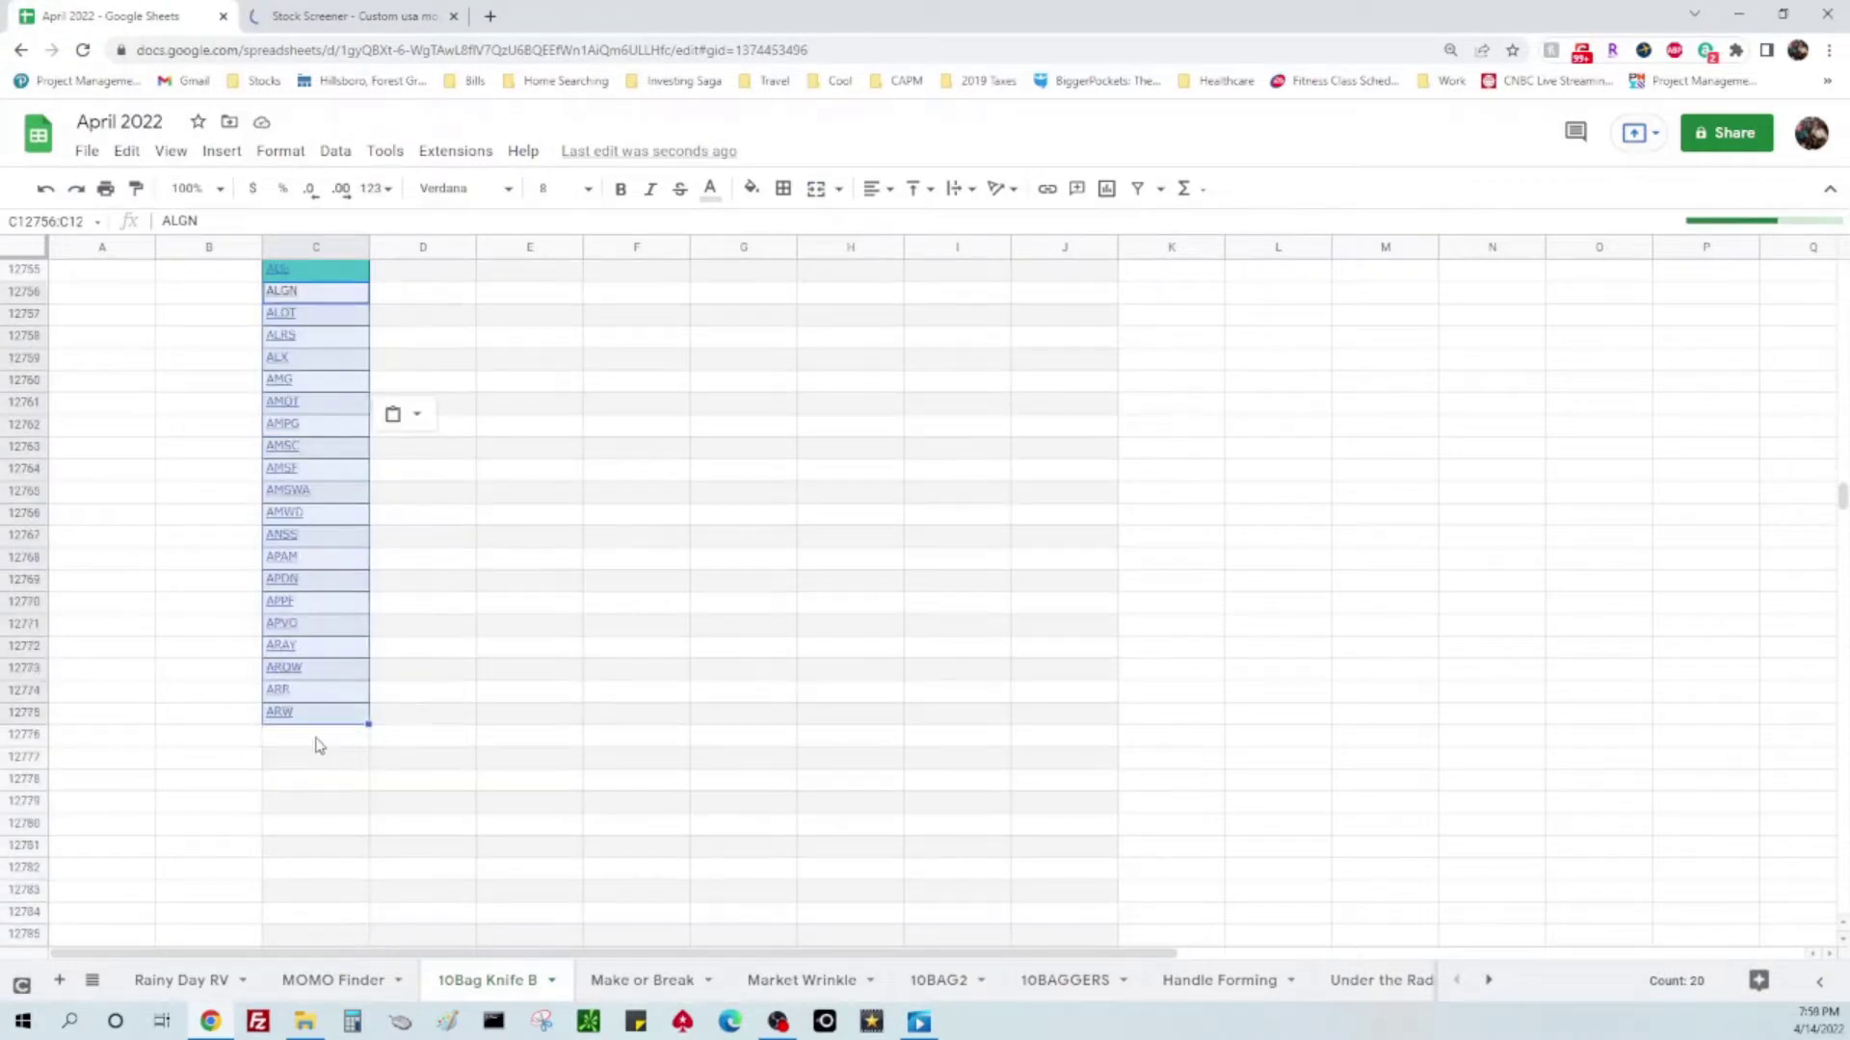
{"action": "left_click", "coordinate": [318, 742]}
{"action": "key", "text": "ctrl+v"}
- Paste the page 4 tickers AYTU through BNED into column C at C12796
{"action": "left_click", "coordinate": [352, 15]}
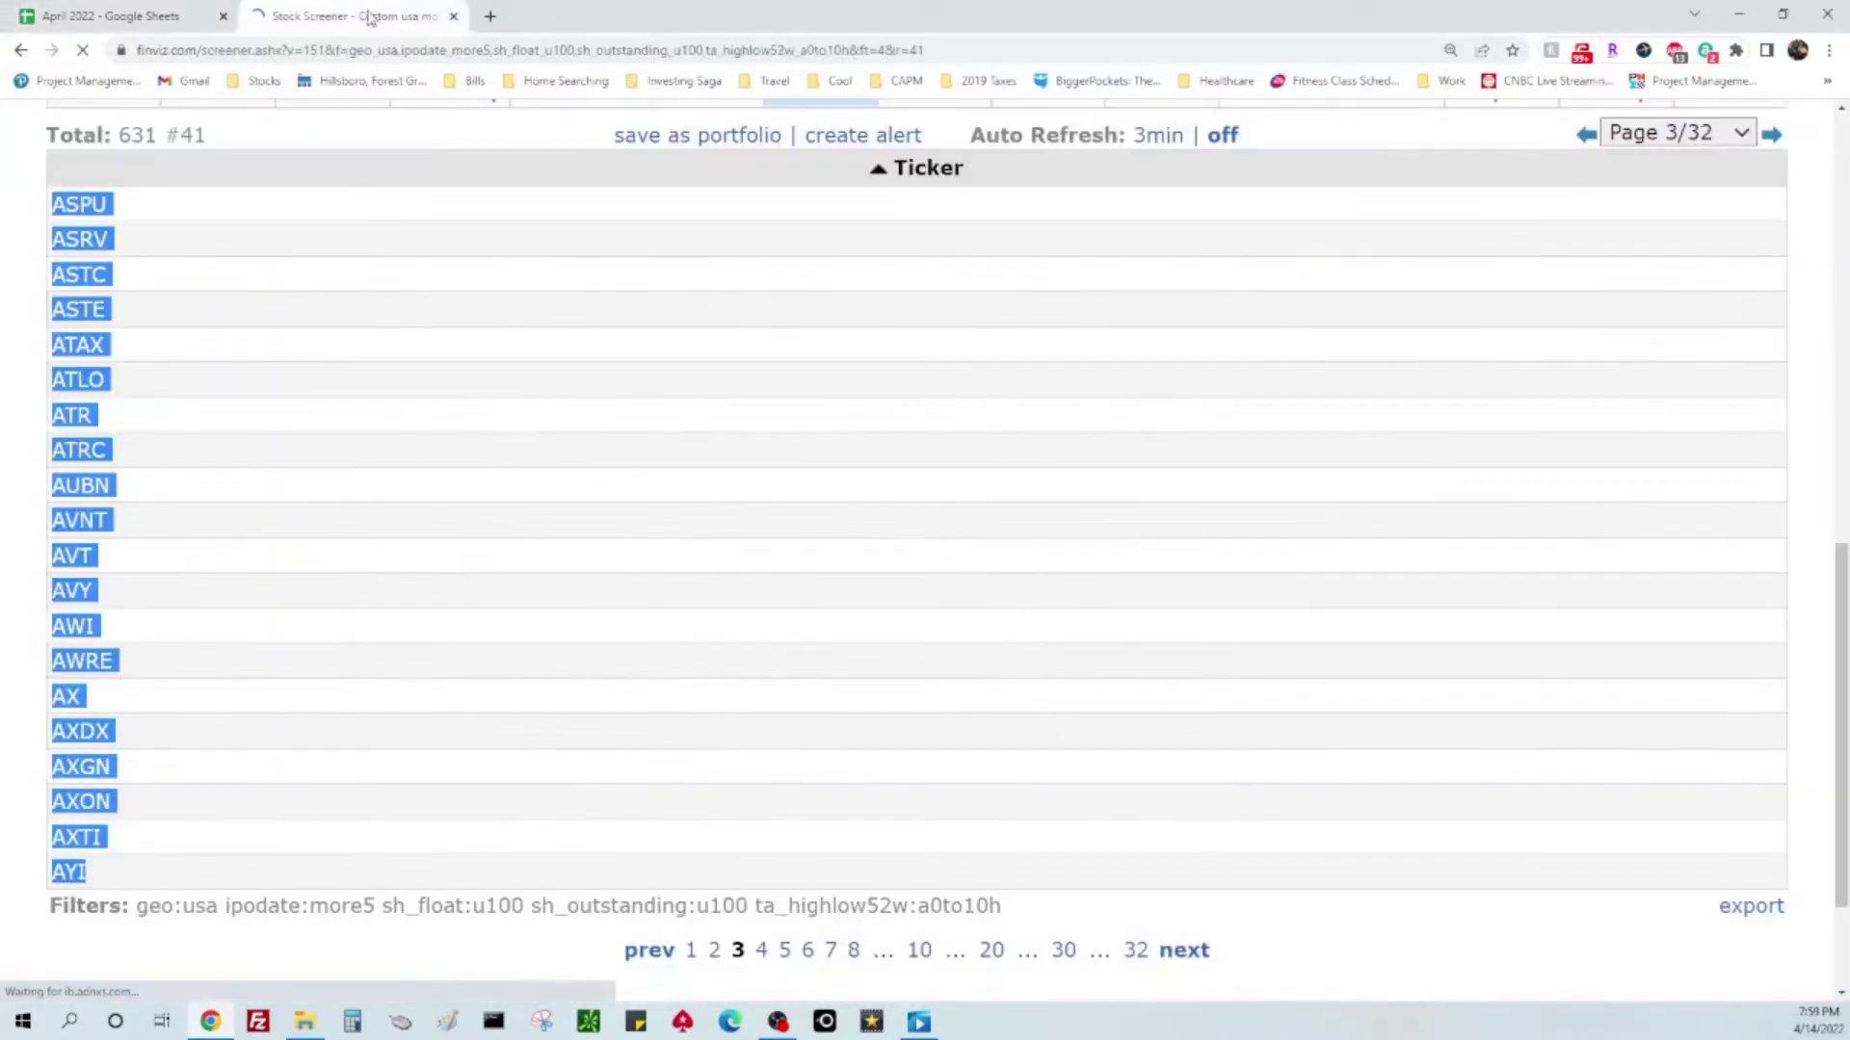
{"action": "left_click", "coordinate": [1187, 950]}
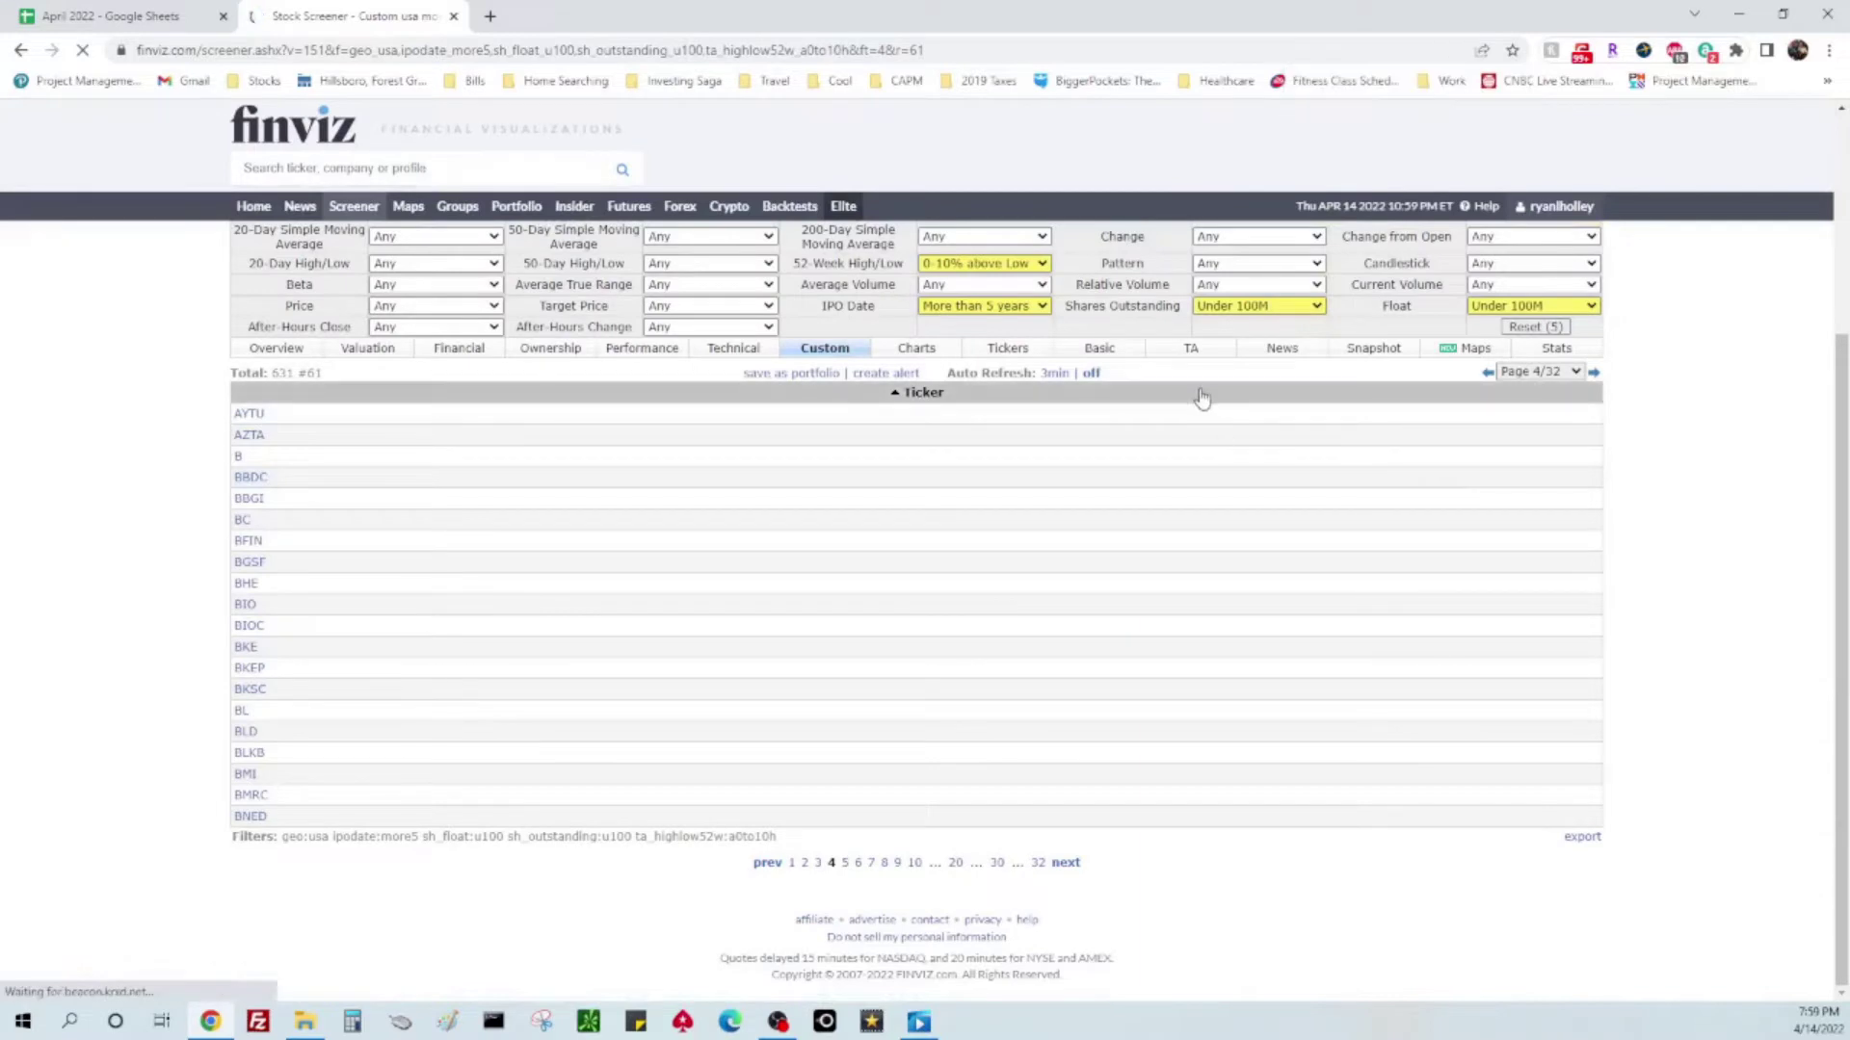
{"action": "left_click_drag", "start_coordinate": [1203, 397], "coordinate": [1141, 831]}
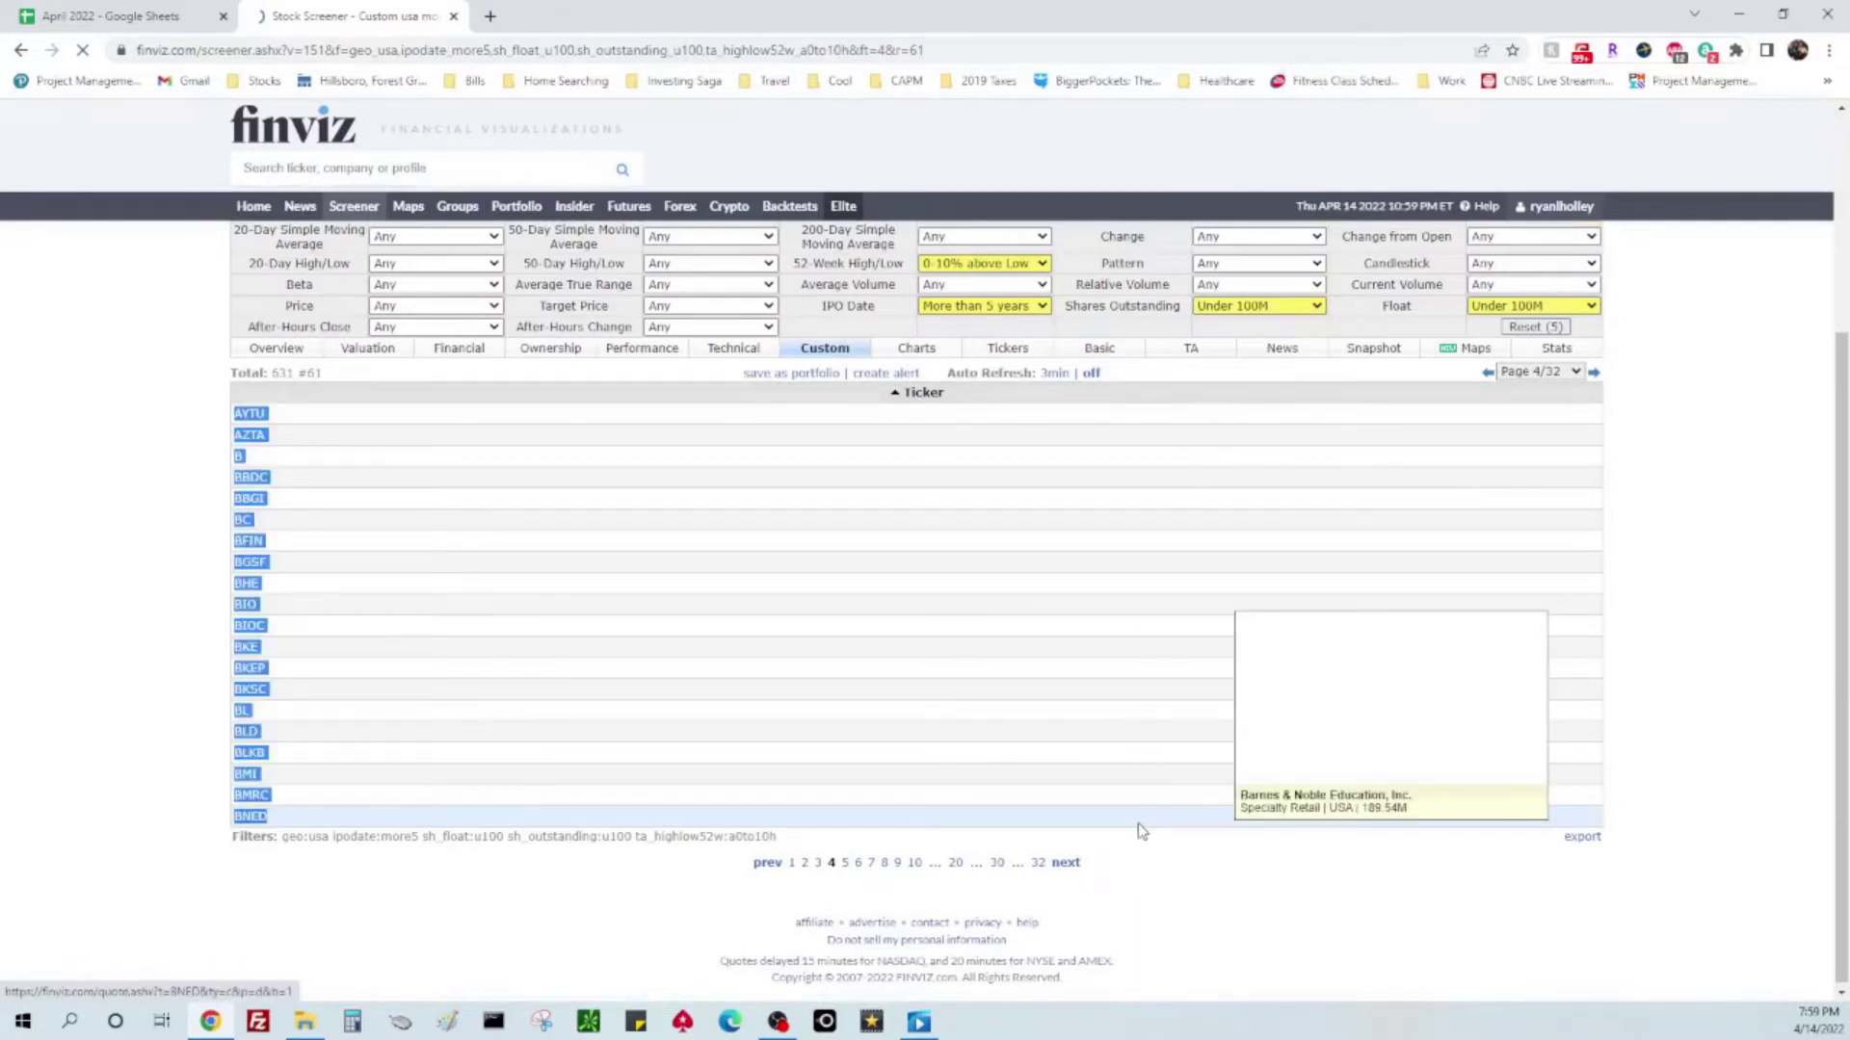
{"action": "left_click", "coordinate": [214, 21]}
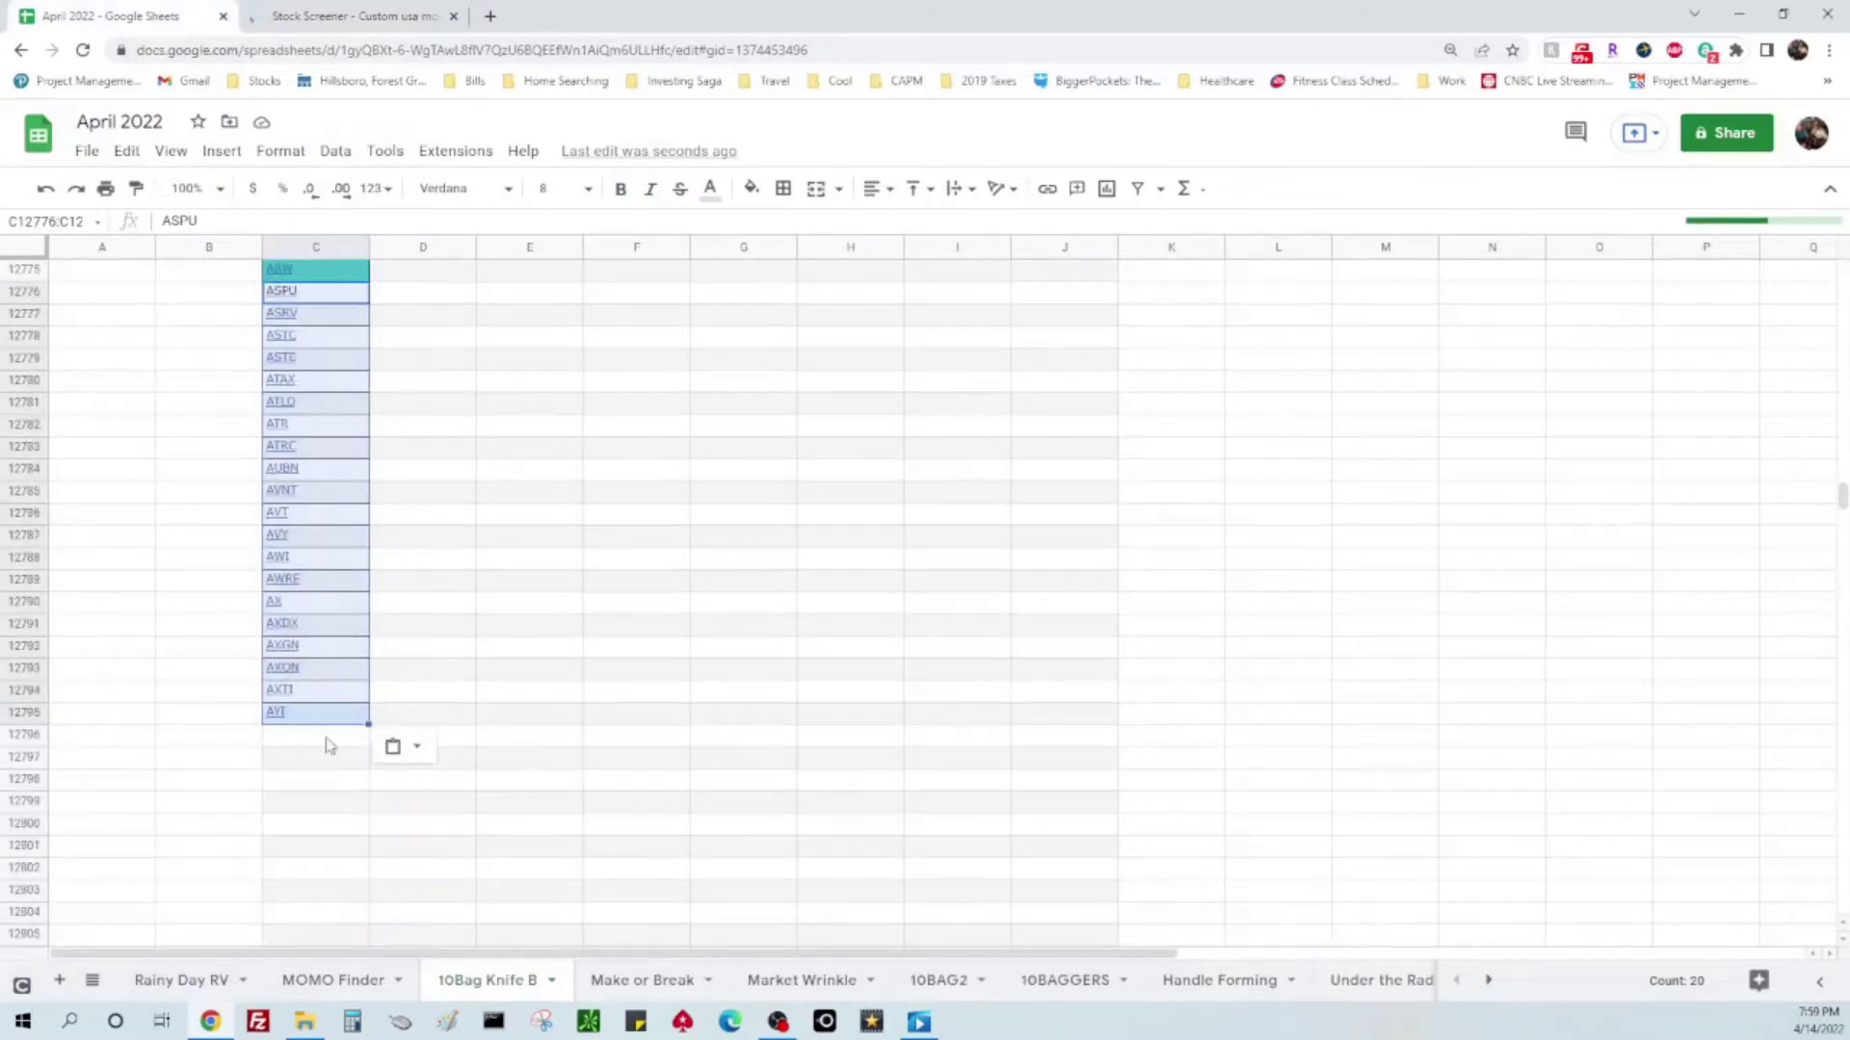
{"action": "left_click", "coordinate": [327, 740]}
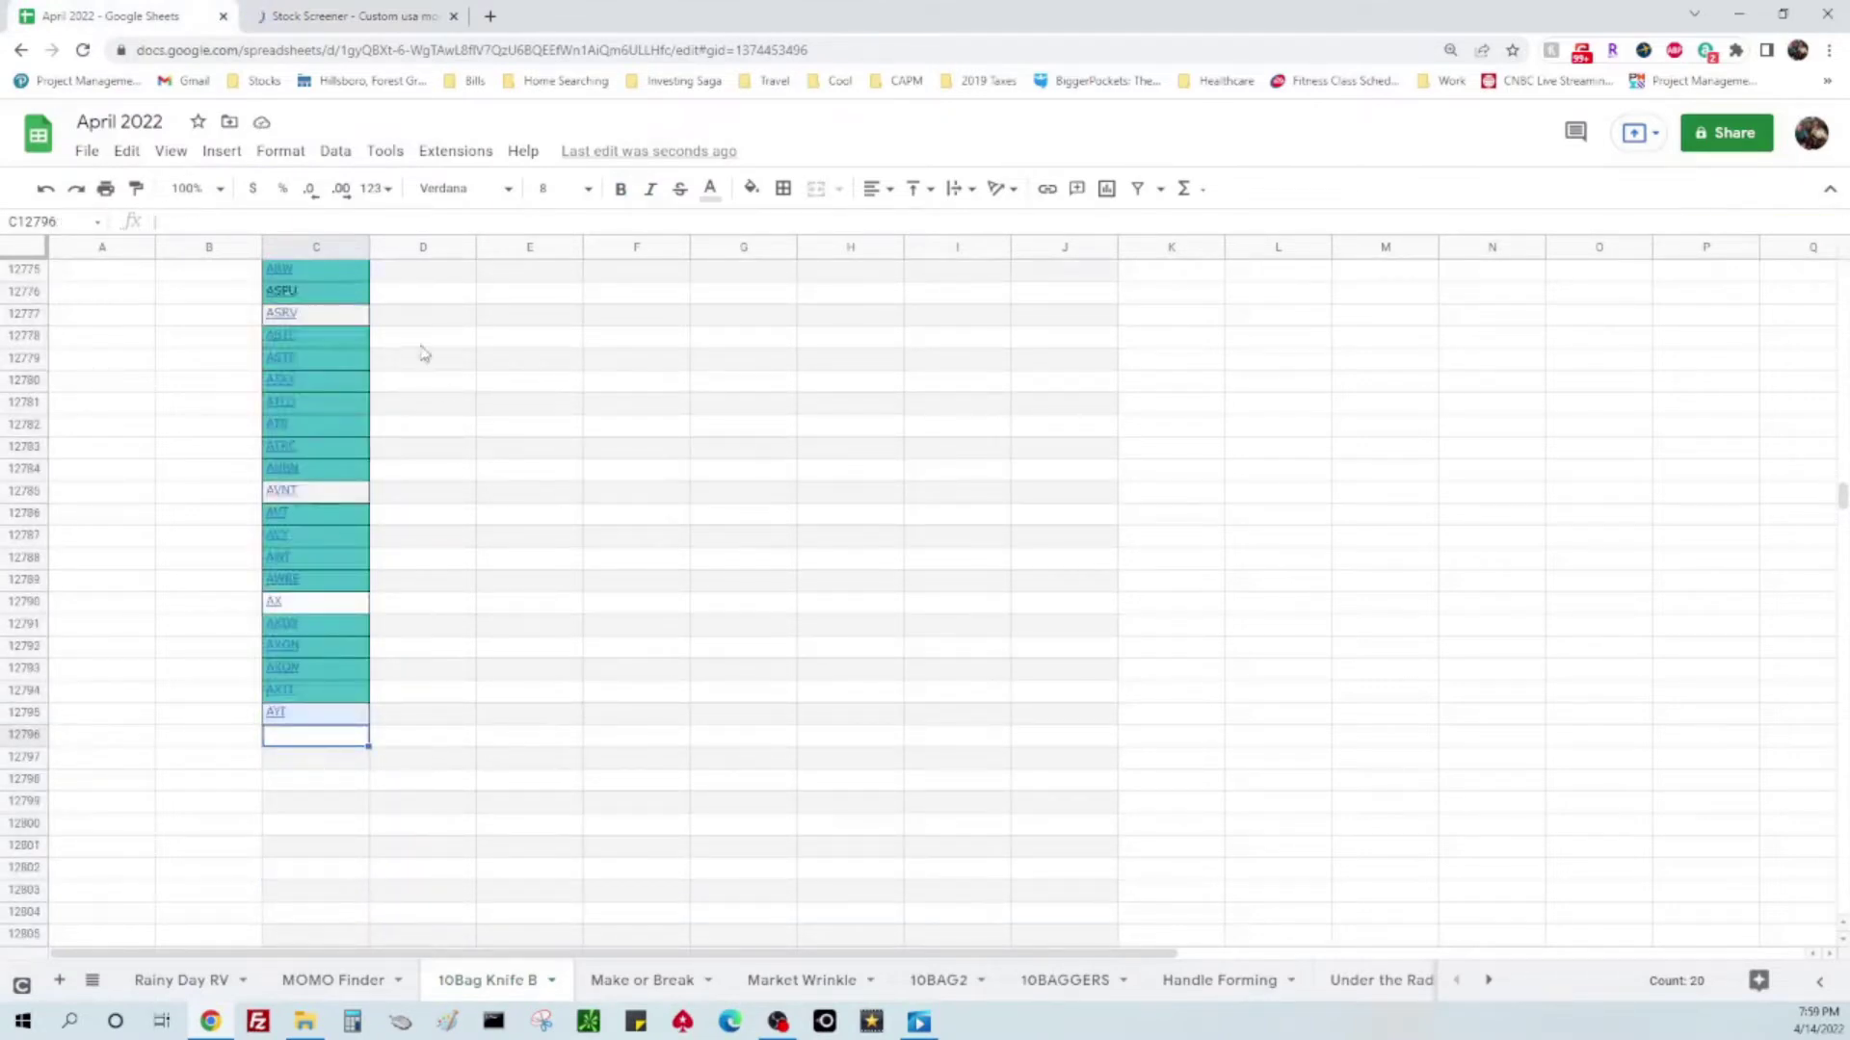
{"action": "key", "text": "ctrl+v"}
- Copy the page 5 tickers BNTC through CCRD and select C12816 for them
{"action": "left_click", "coordinate": [322, 21]}
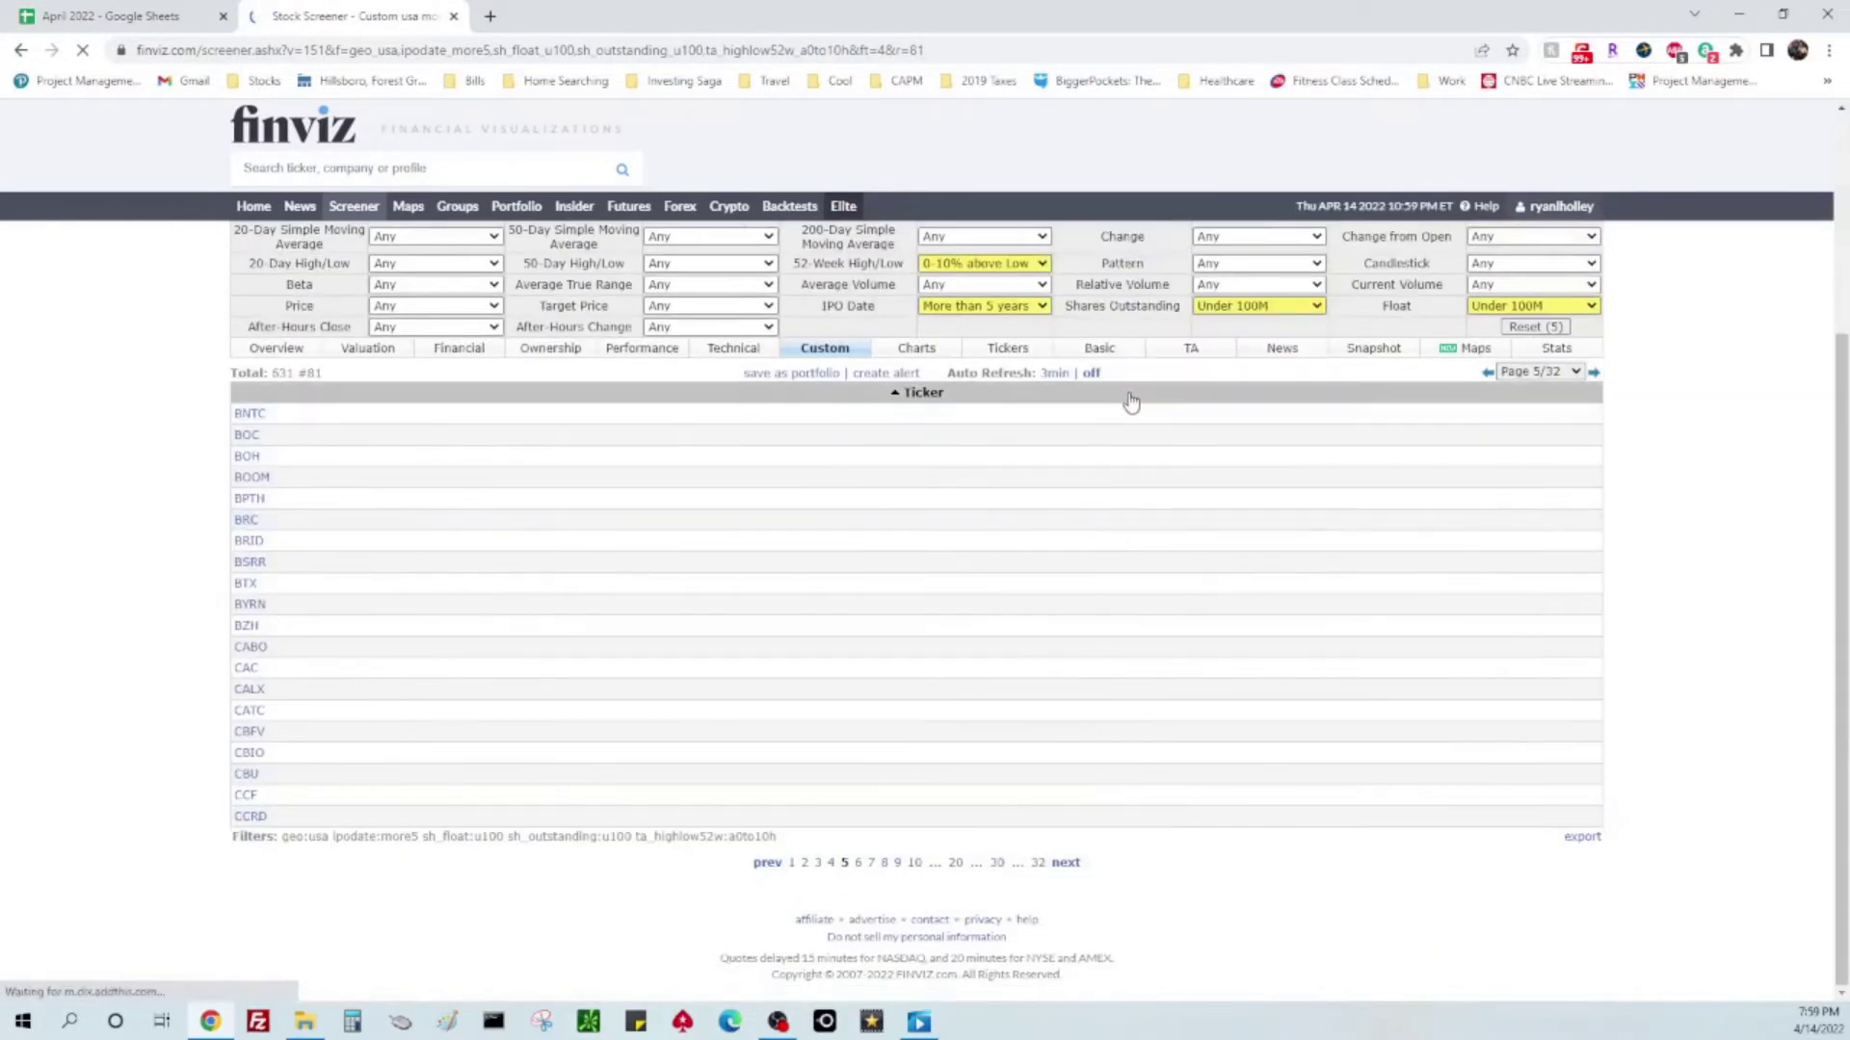
{"action": "left_click_drag", "start_coordinate": [1131, 403], "coordinate": [1108, 826]}
{"action": "key", "text": "ctrl+c"}
{"action": "left_click", "coordinate": [163, 32]}
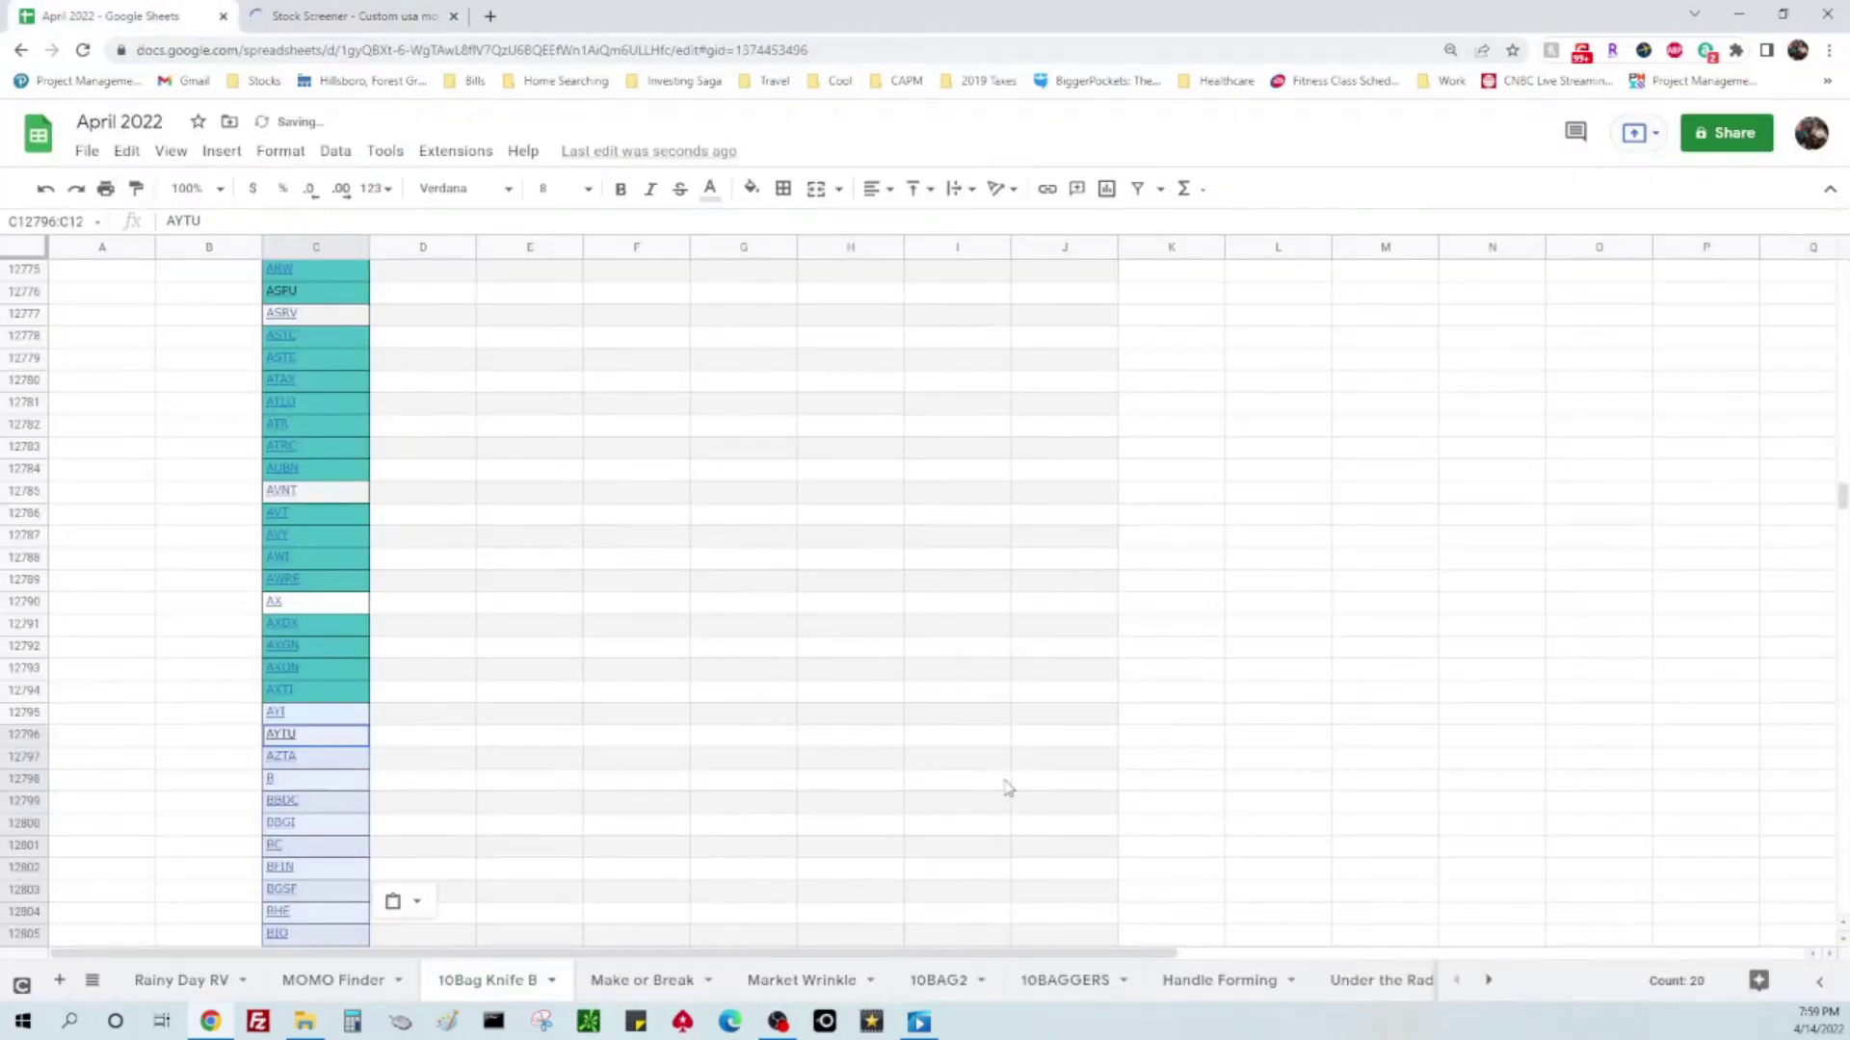
{"action": "scroll", "coordinate": [1003, 785], "scroll_direction": "down", "scroll_amount": 5}
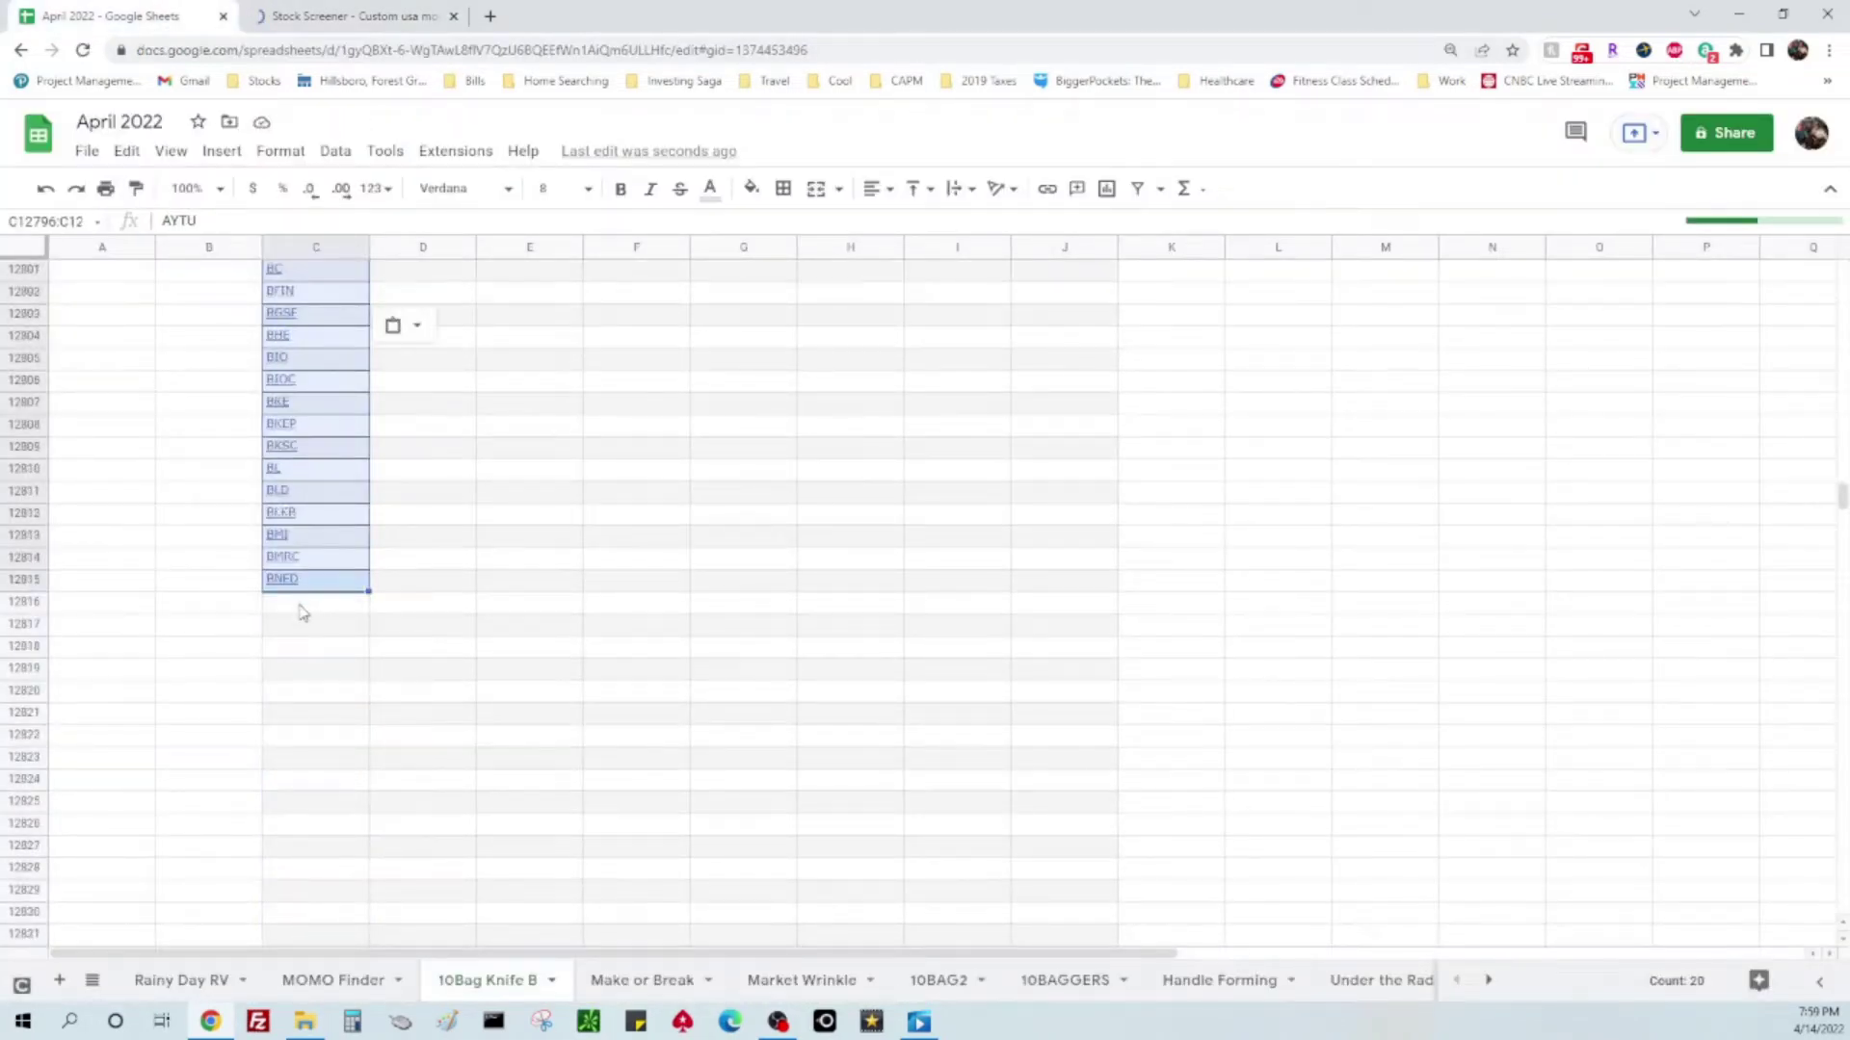
{"action": "left_click", "coordinate": [301, 607]}
- Paste the page 5 tickers, then copy page 6 tickers CCS through CODI and select C12836
{"action": "key", "text": "ctrl+v"}
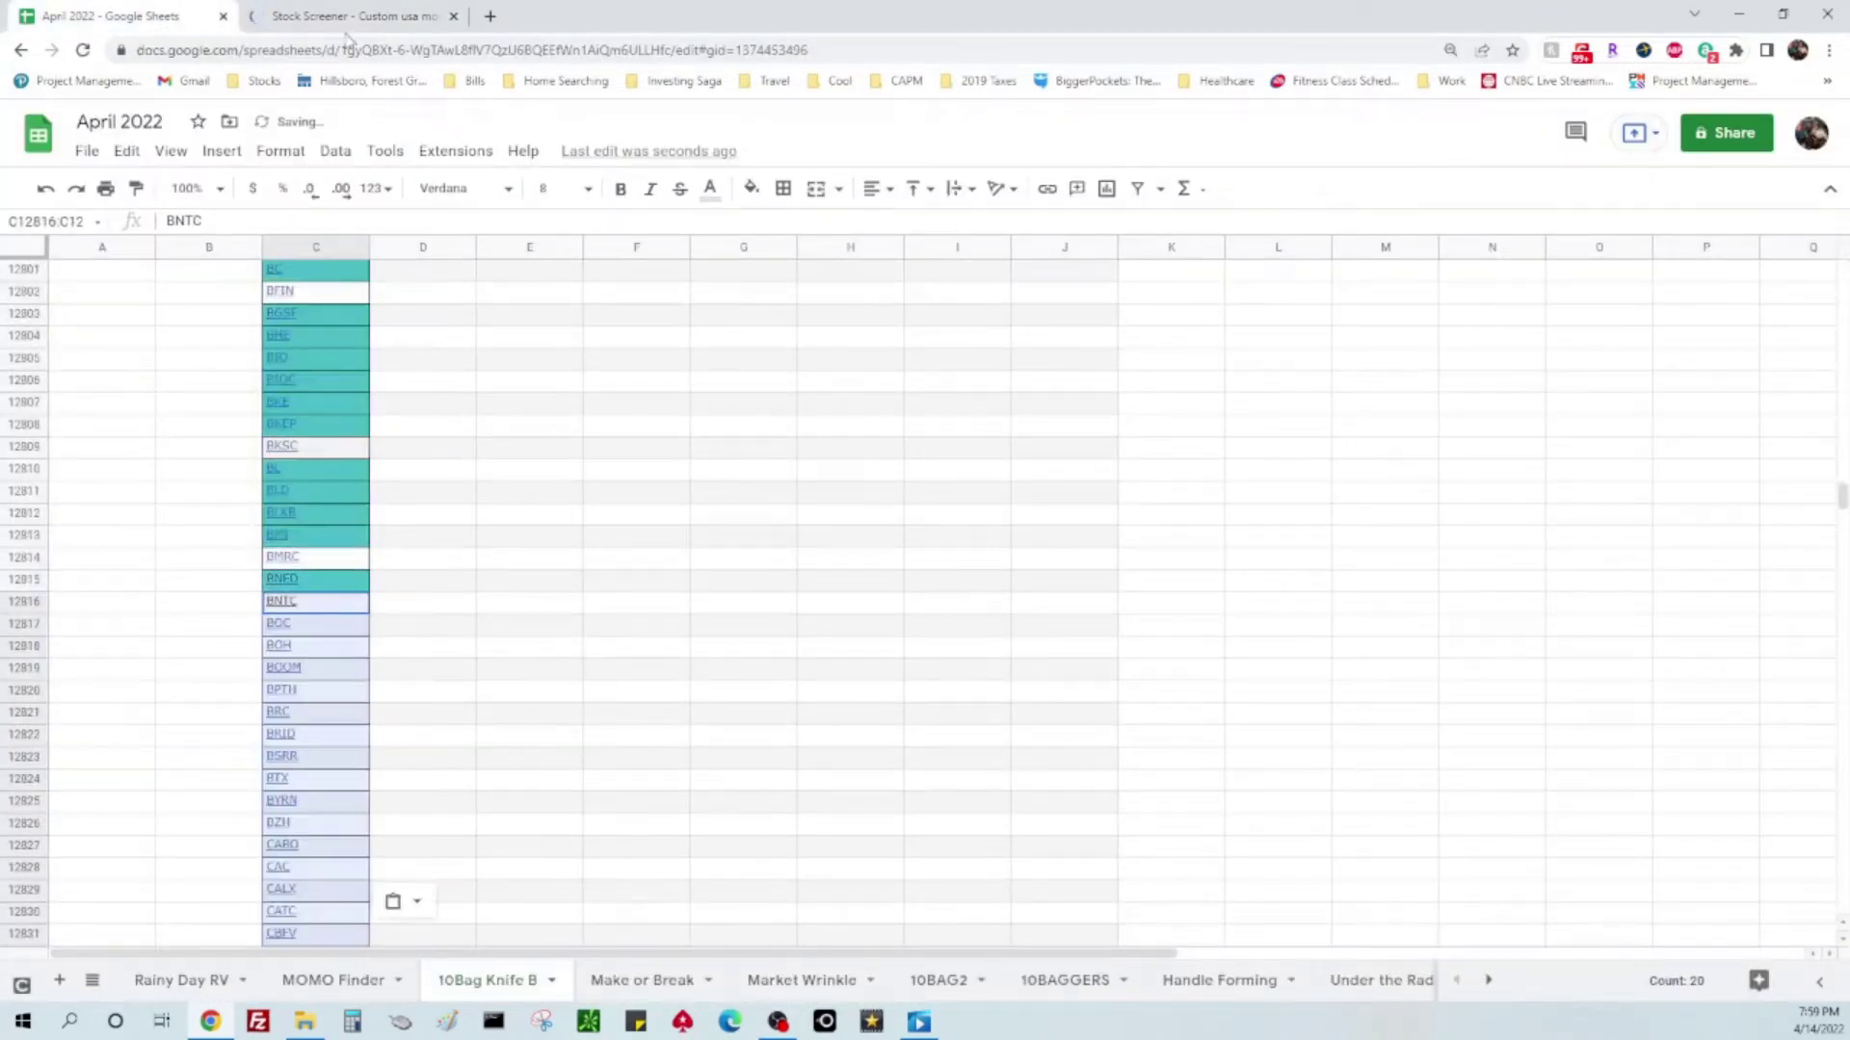
{"action": "left_click", "coordinate": [346, 17]}
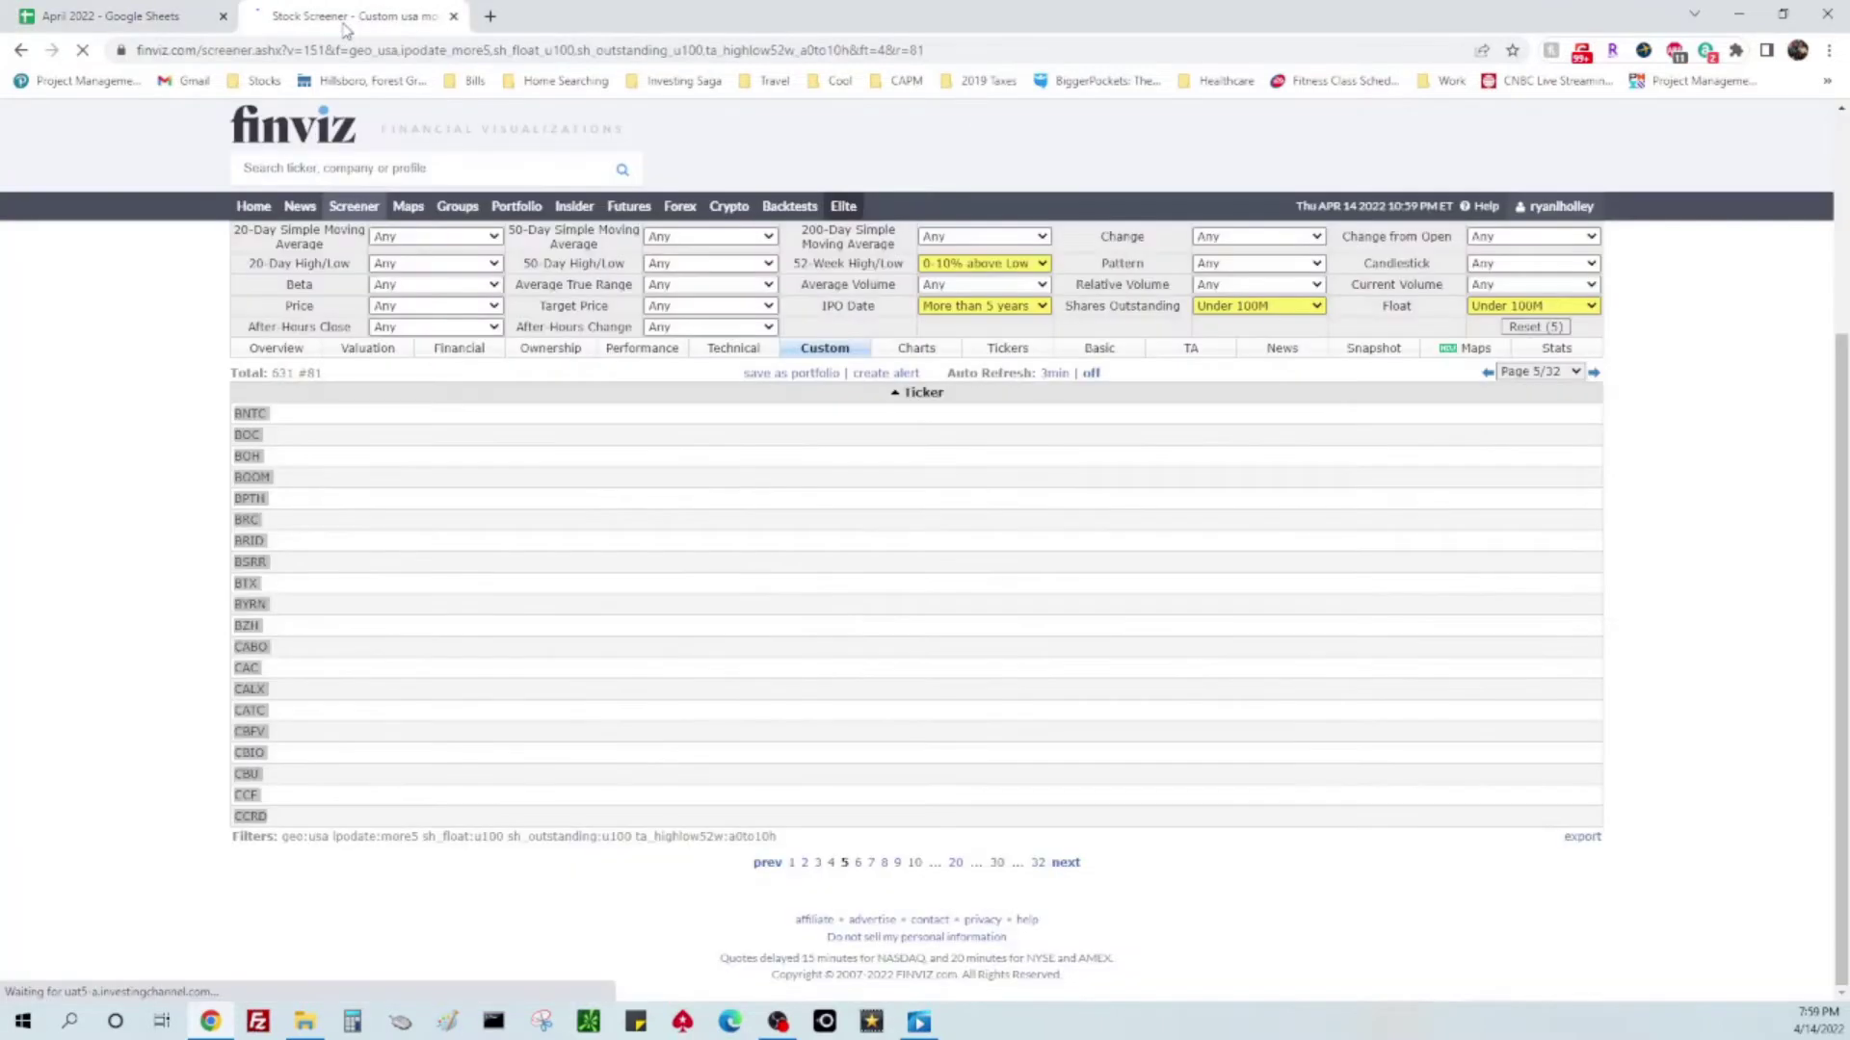
{"action": "left_click", "coordinate": [1065, 864]}
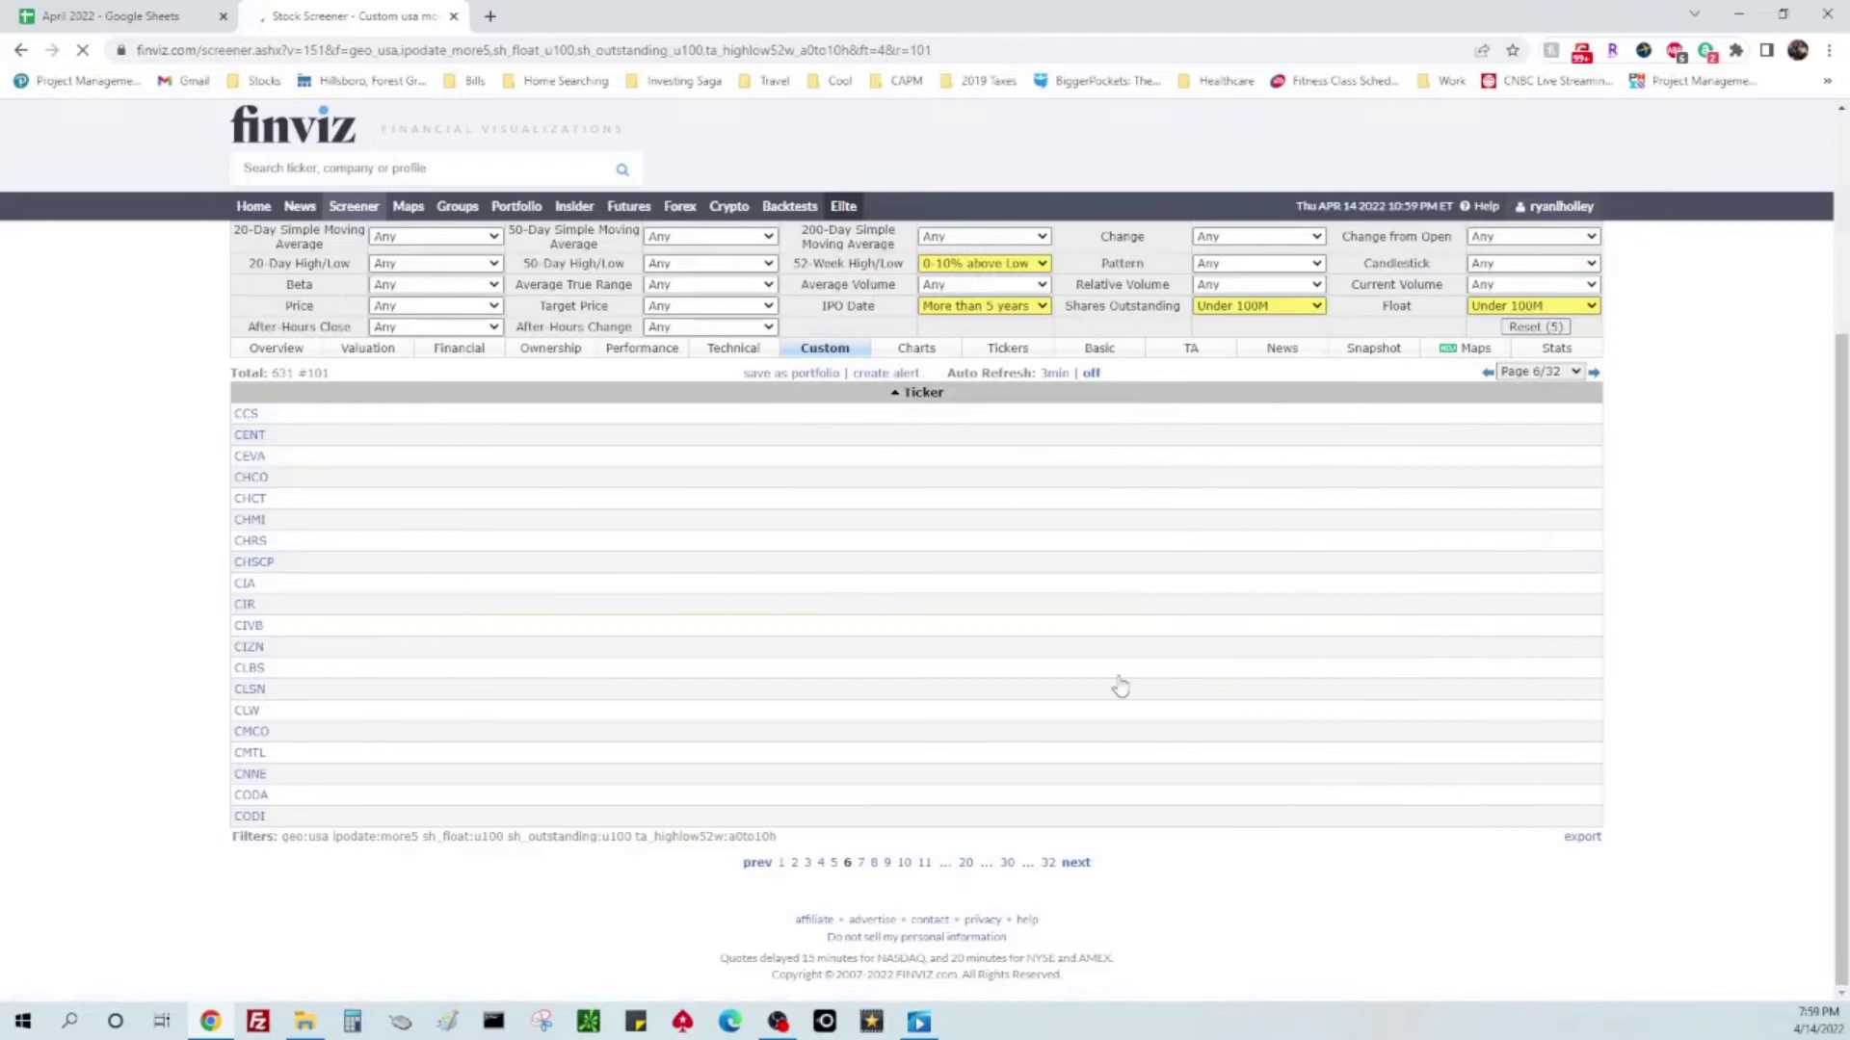
{"action": "left_click_drag", "start_coordinate": [1120, 686], "coordinate": [1085, 830]}
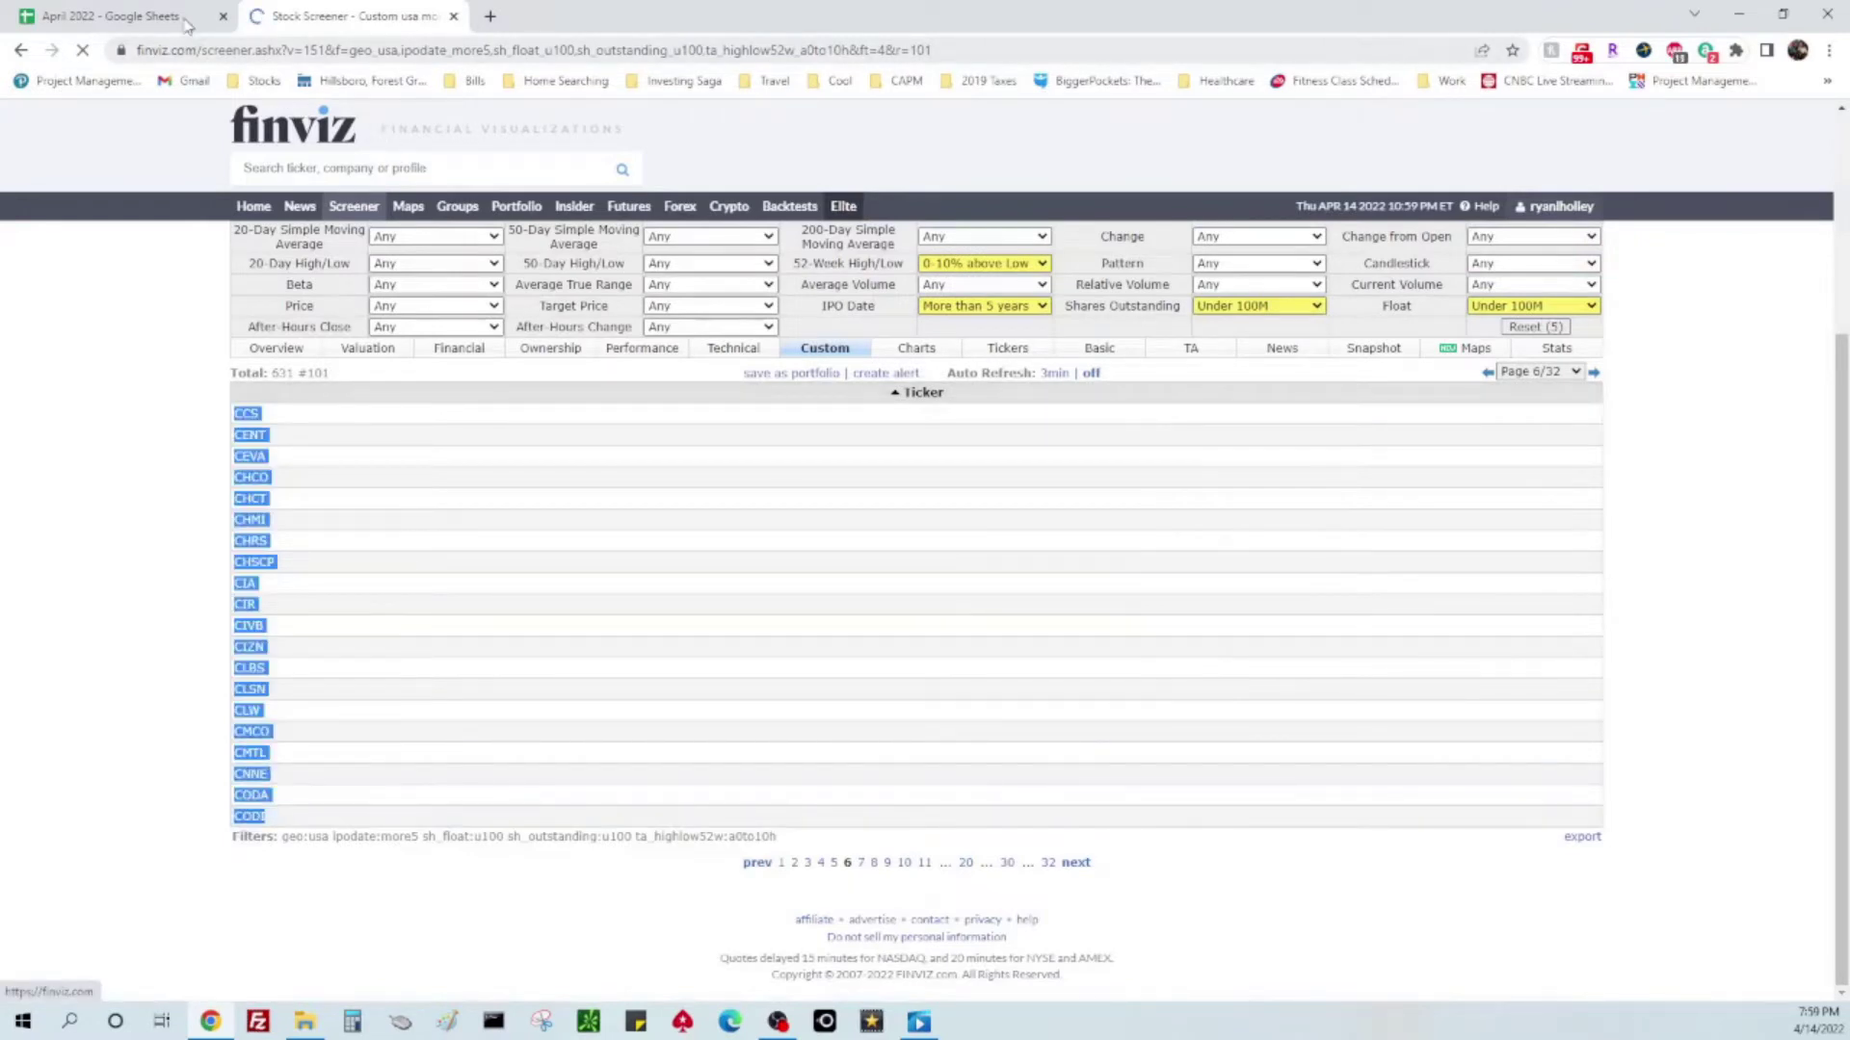
{"action": "left_click", "coordinate": [145, 17]}
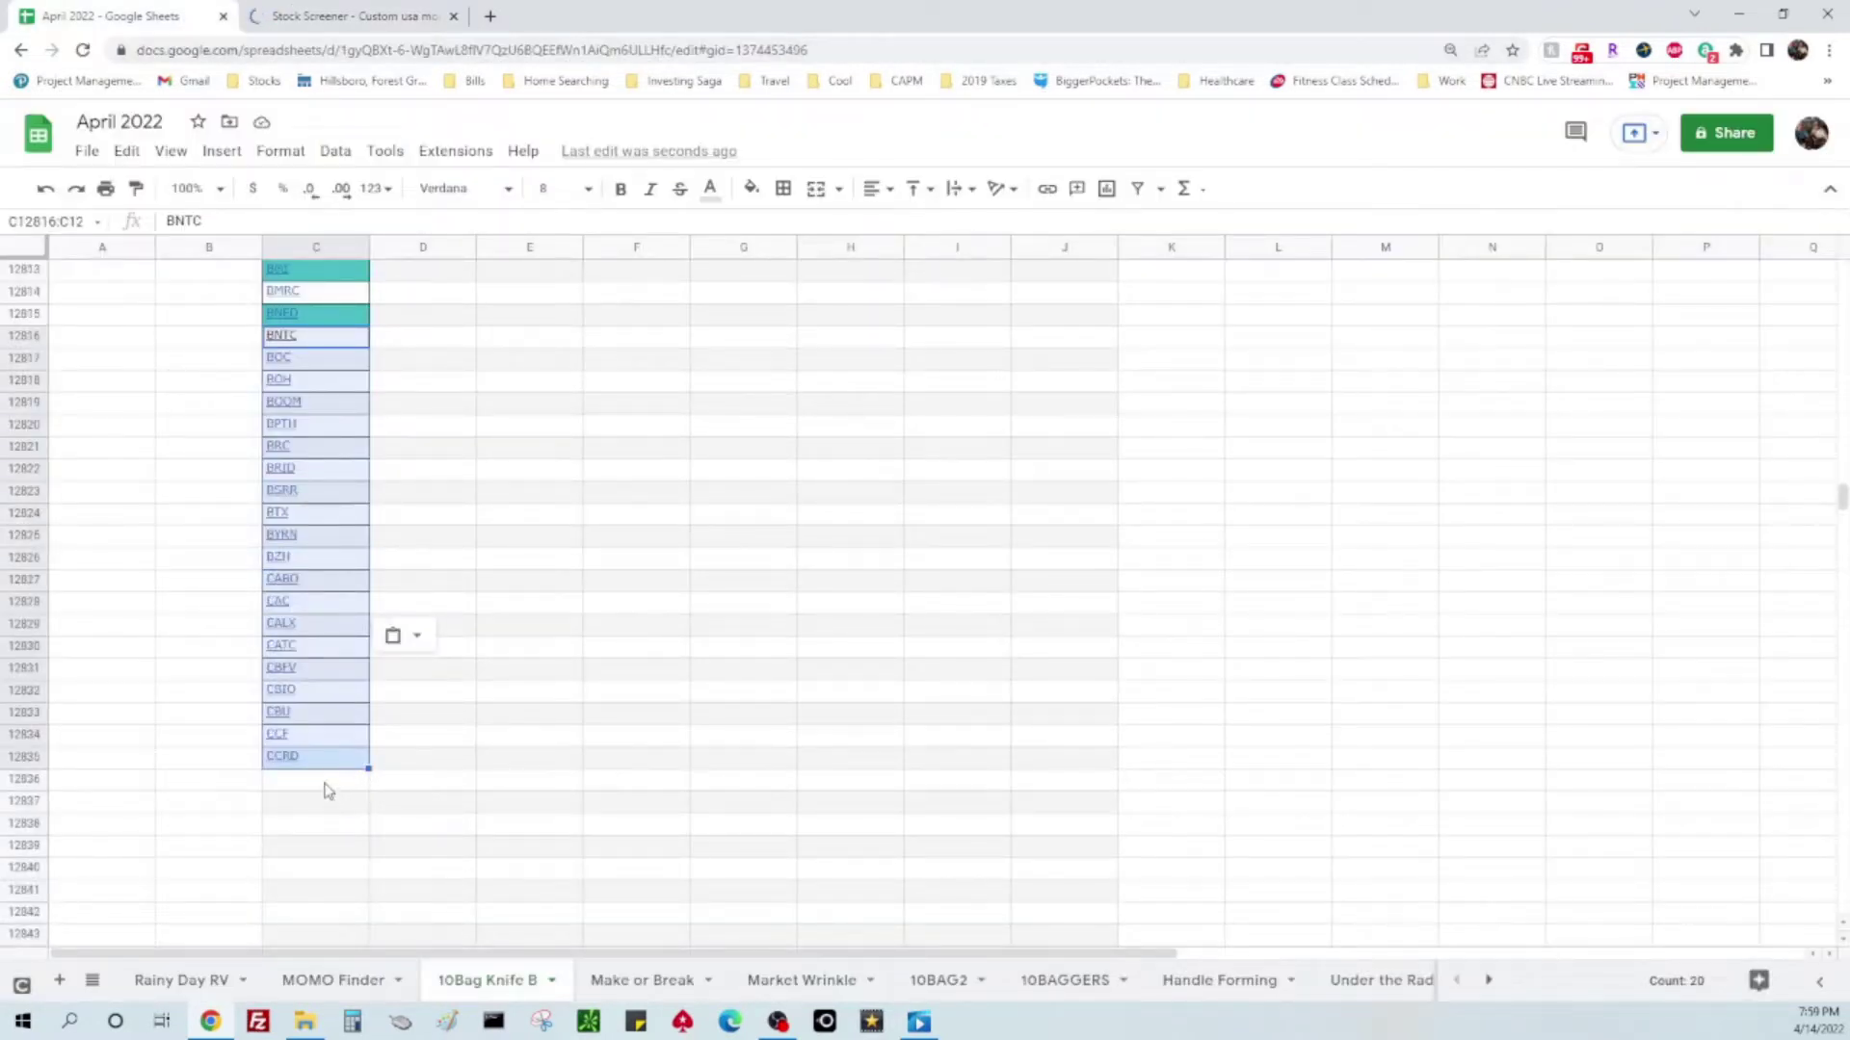
{"action": "left_click", "coordinate": [328, 790]}
- Load screener page 7 and select its tickers starting at COLB
{"action": "left_click", "coordinate": [331, 16]}
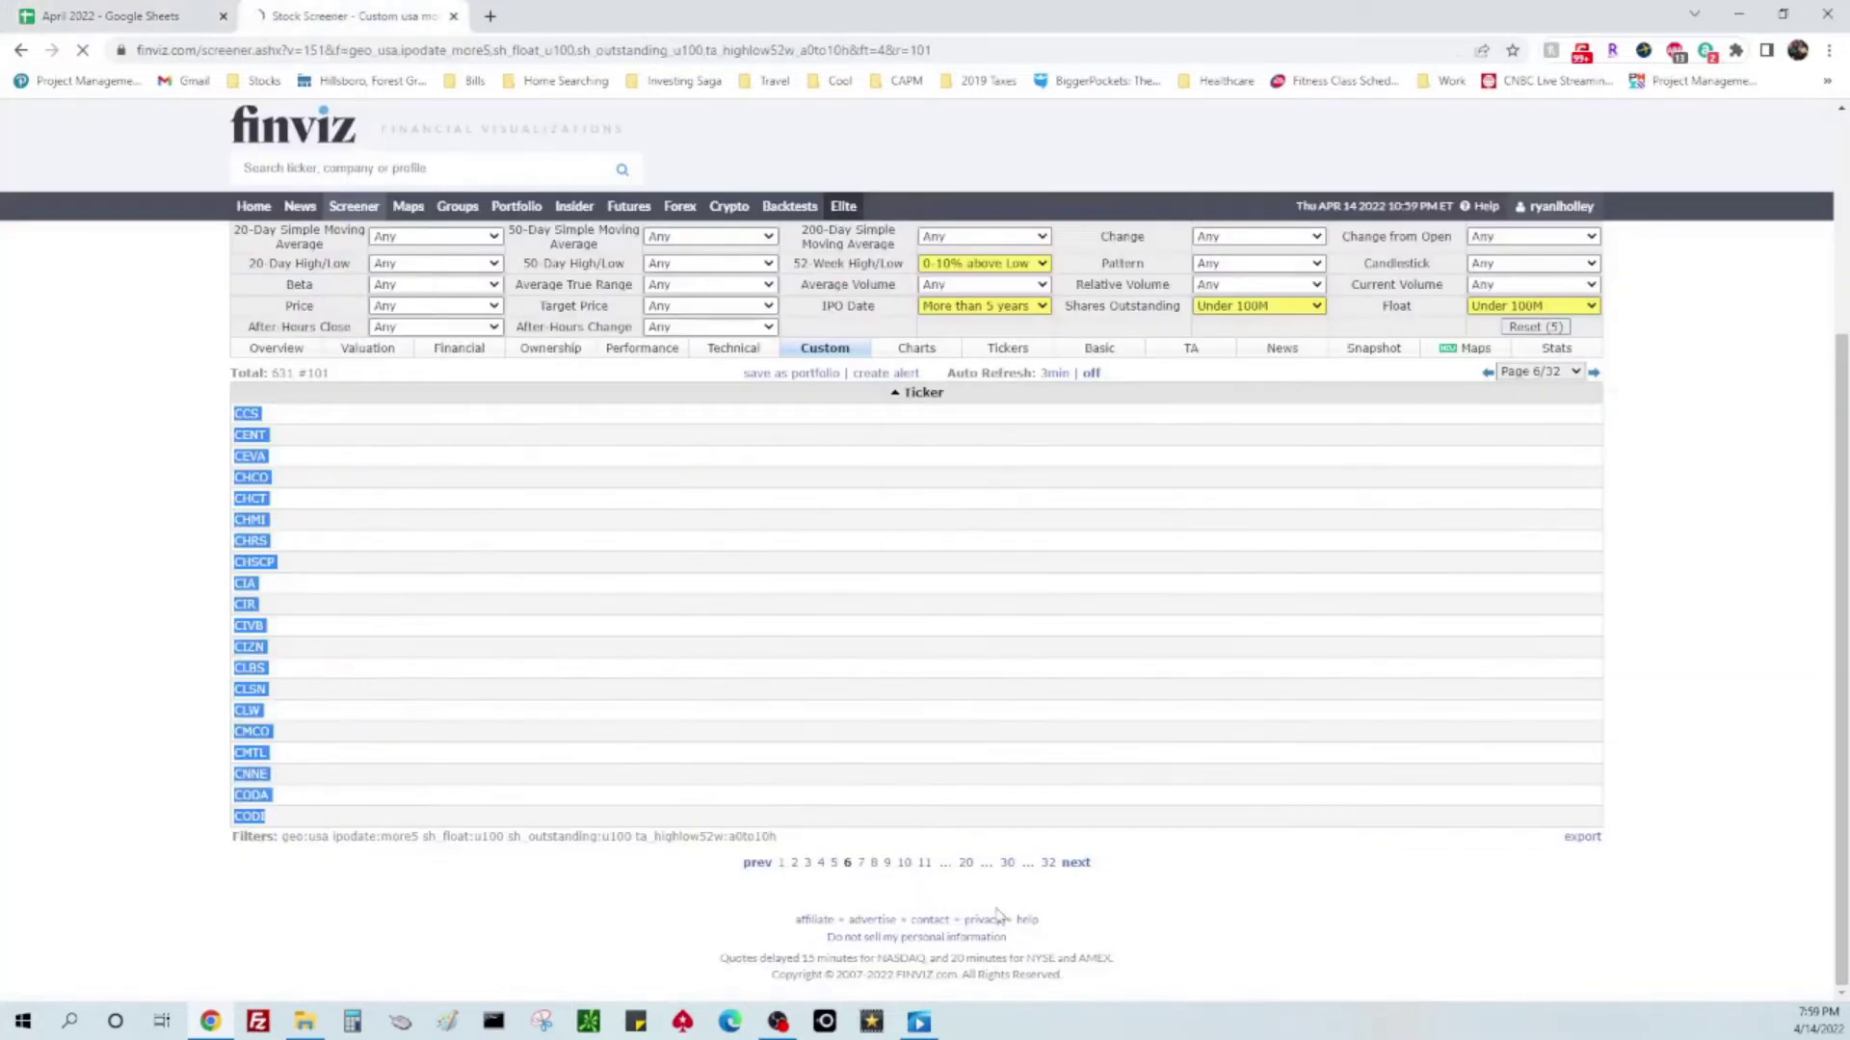
{"action": "left_click", "coordinate": [1075, 862]}
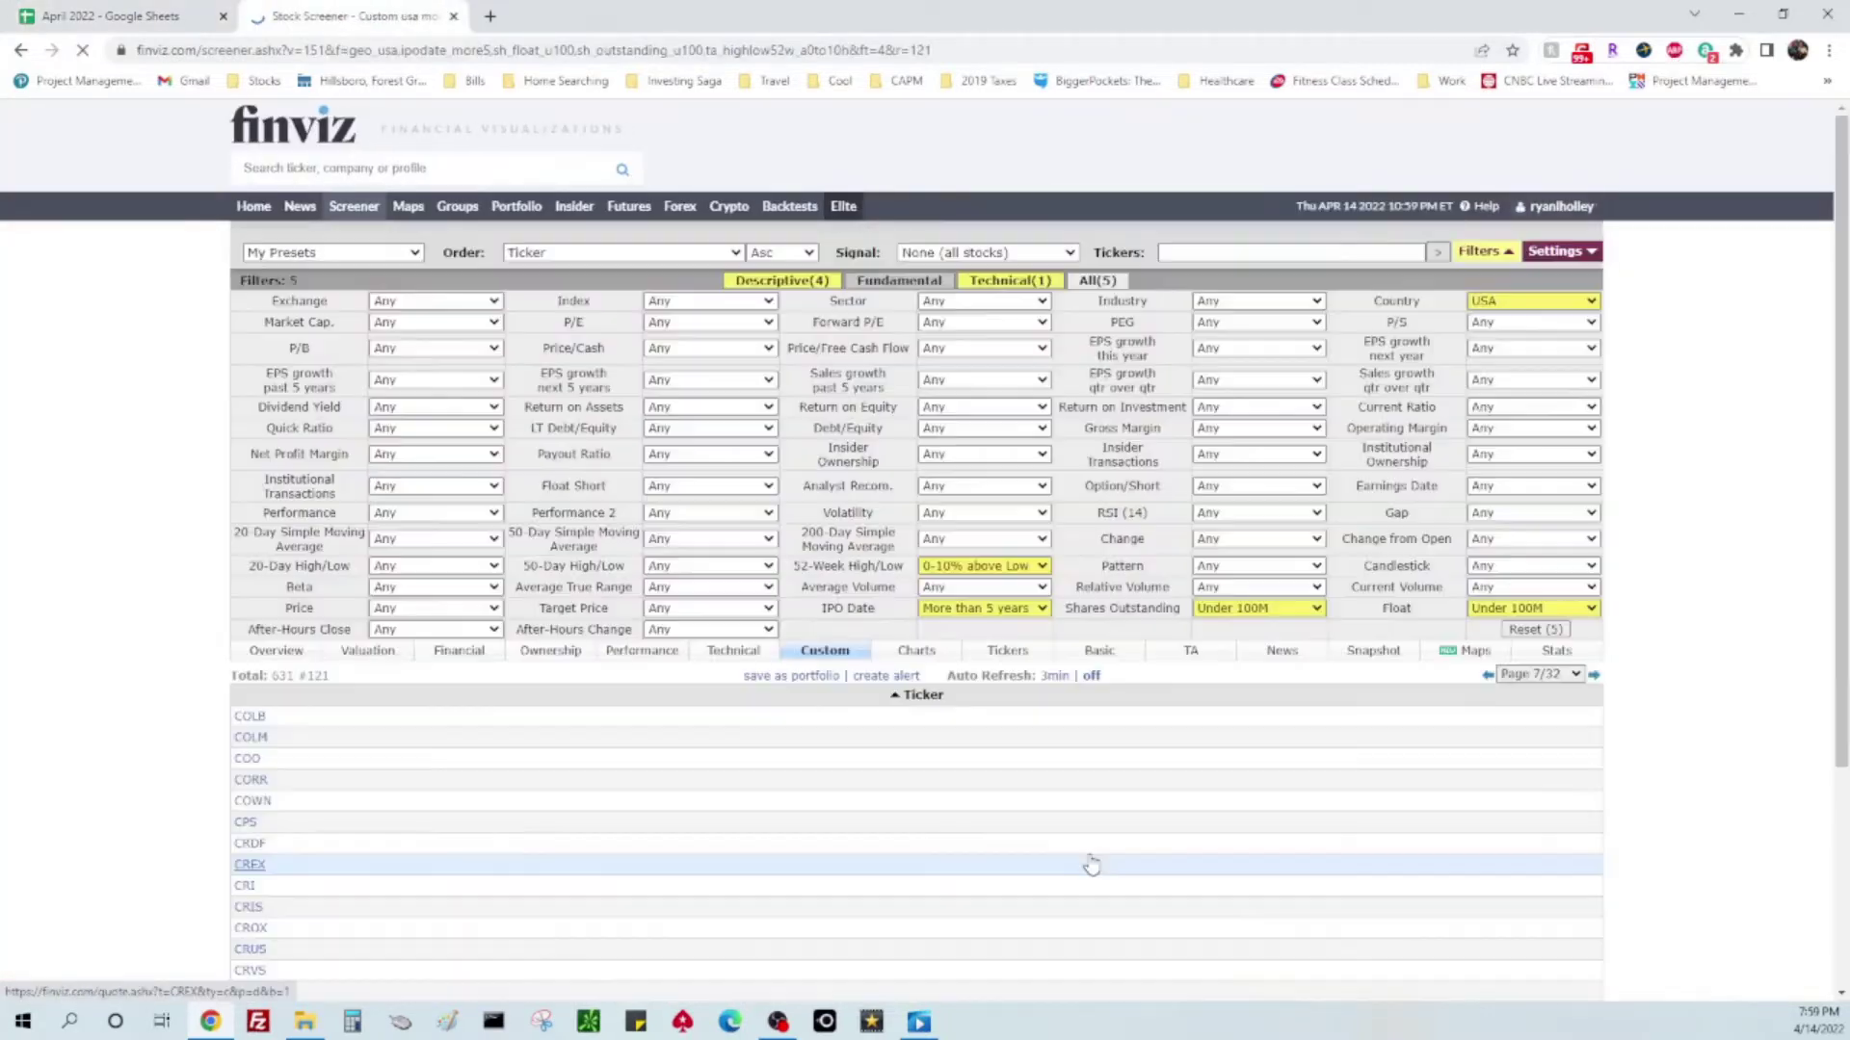
{"action": "scroll", "coordinate": [1176, 486], "scroll_direction": "down", "scroll_amount": 3}
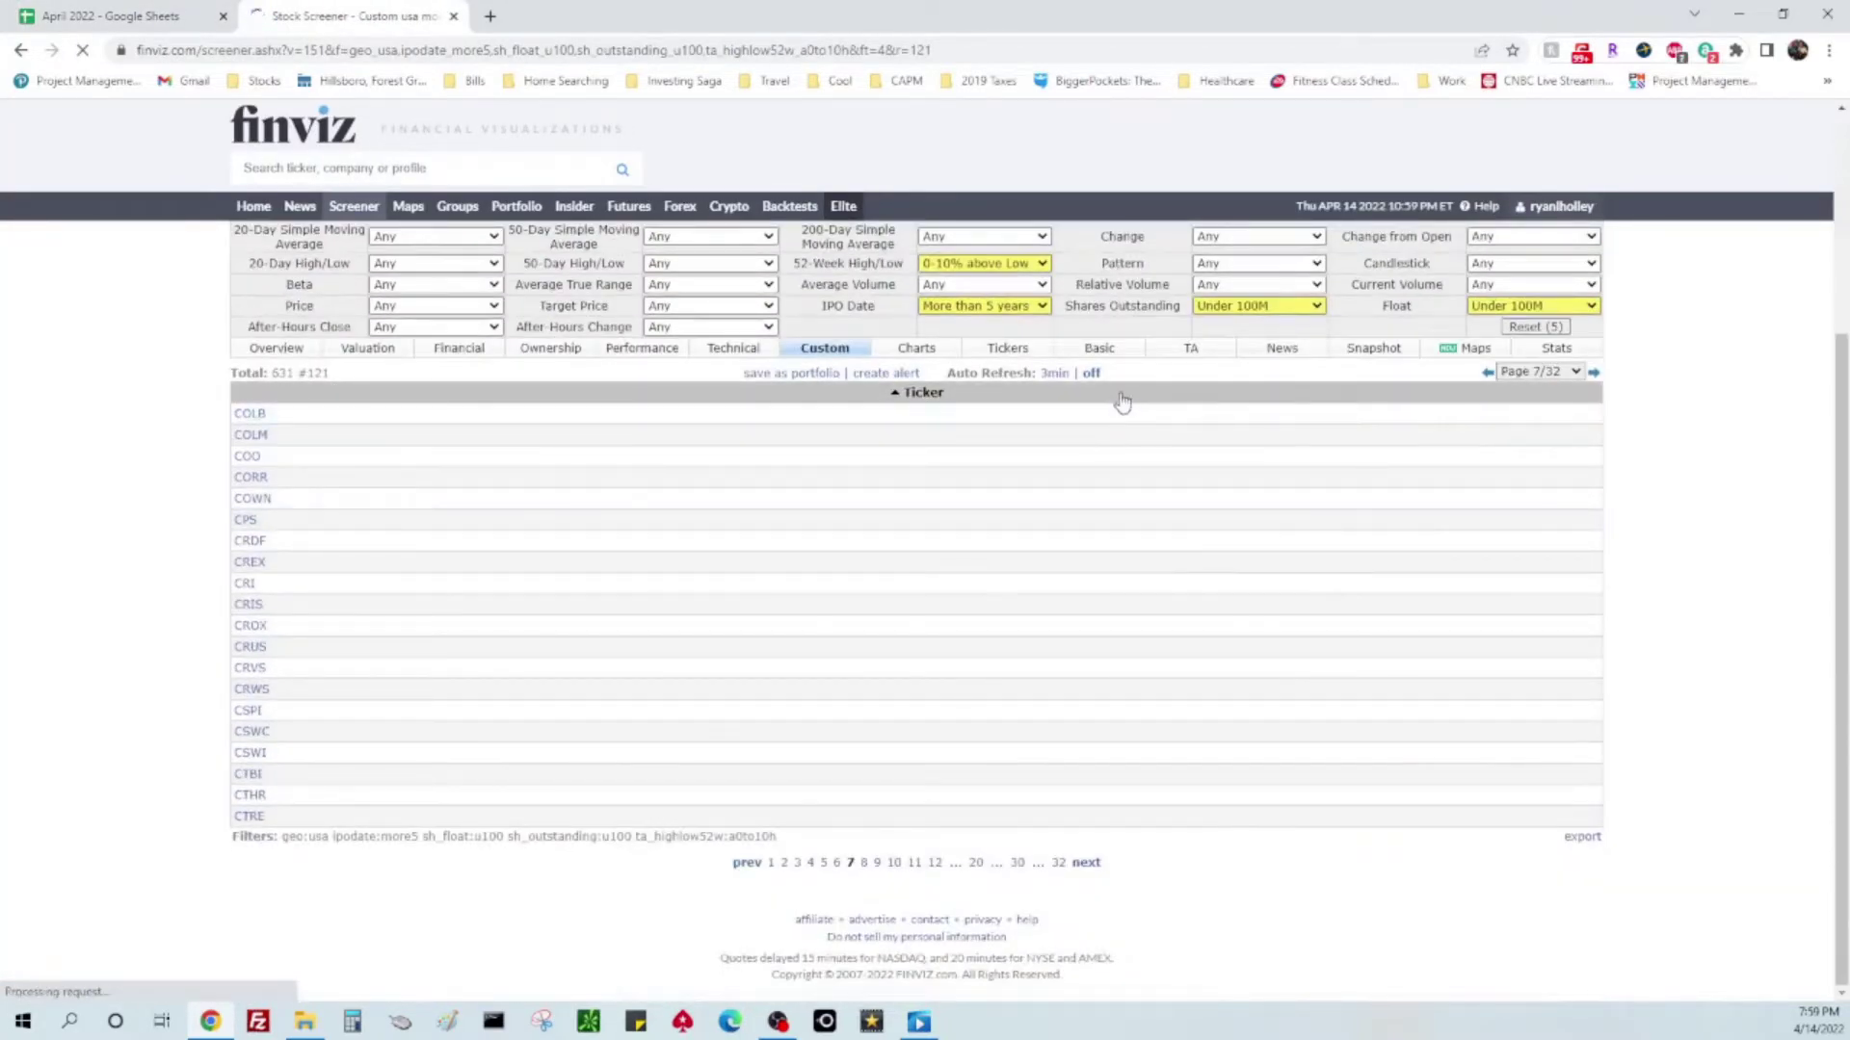
{"action": "left_click_drag", "start_coordinate": [1122, 403], "coordinate": [1174, 826]}
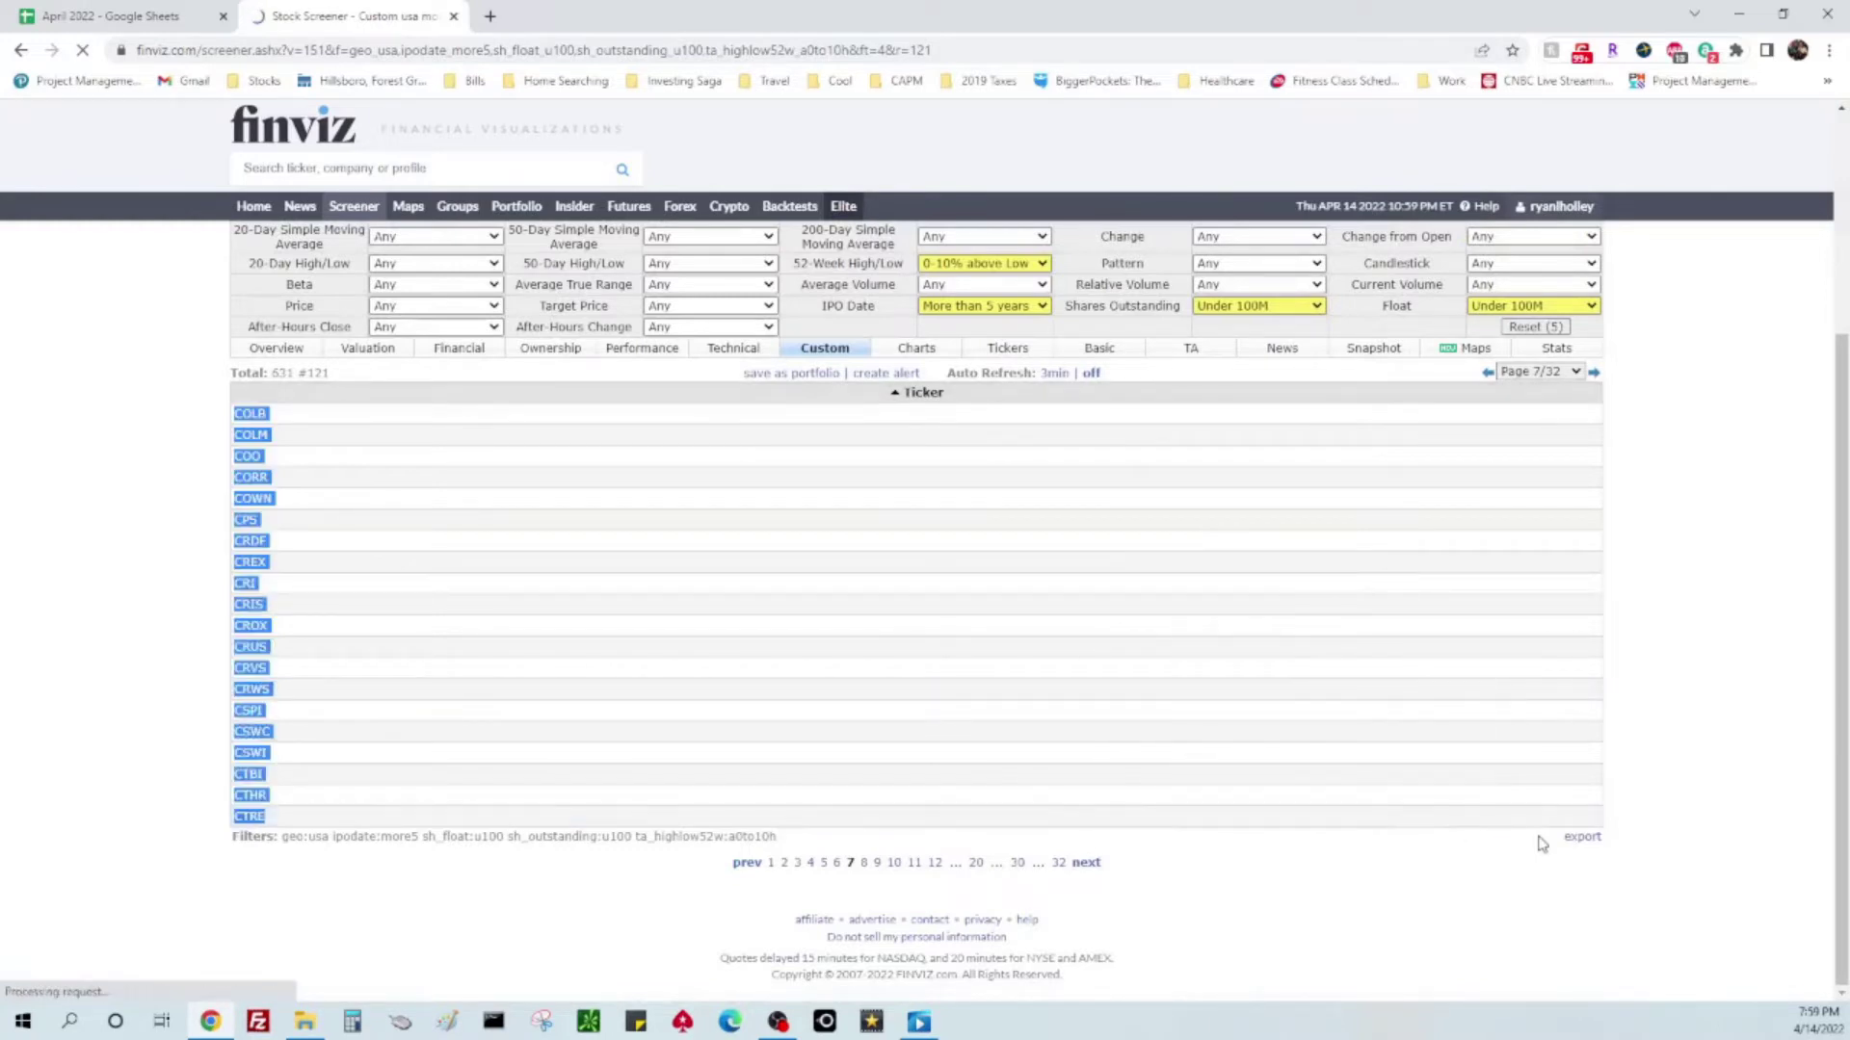
{"action": "left_click", "coordinate": [134, 17]}
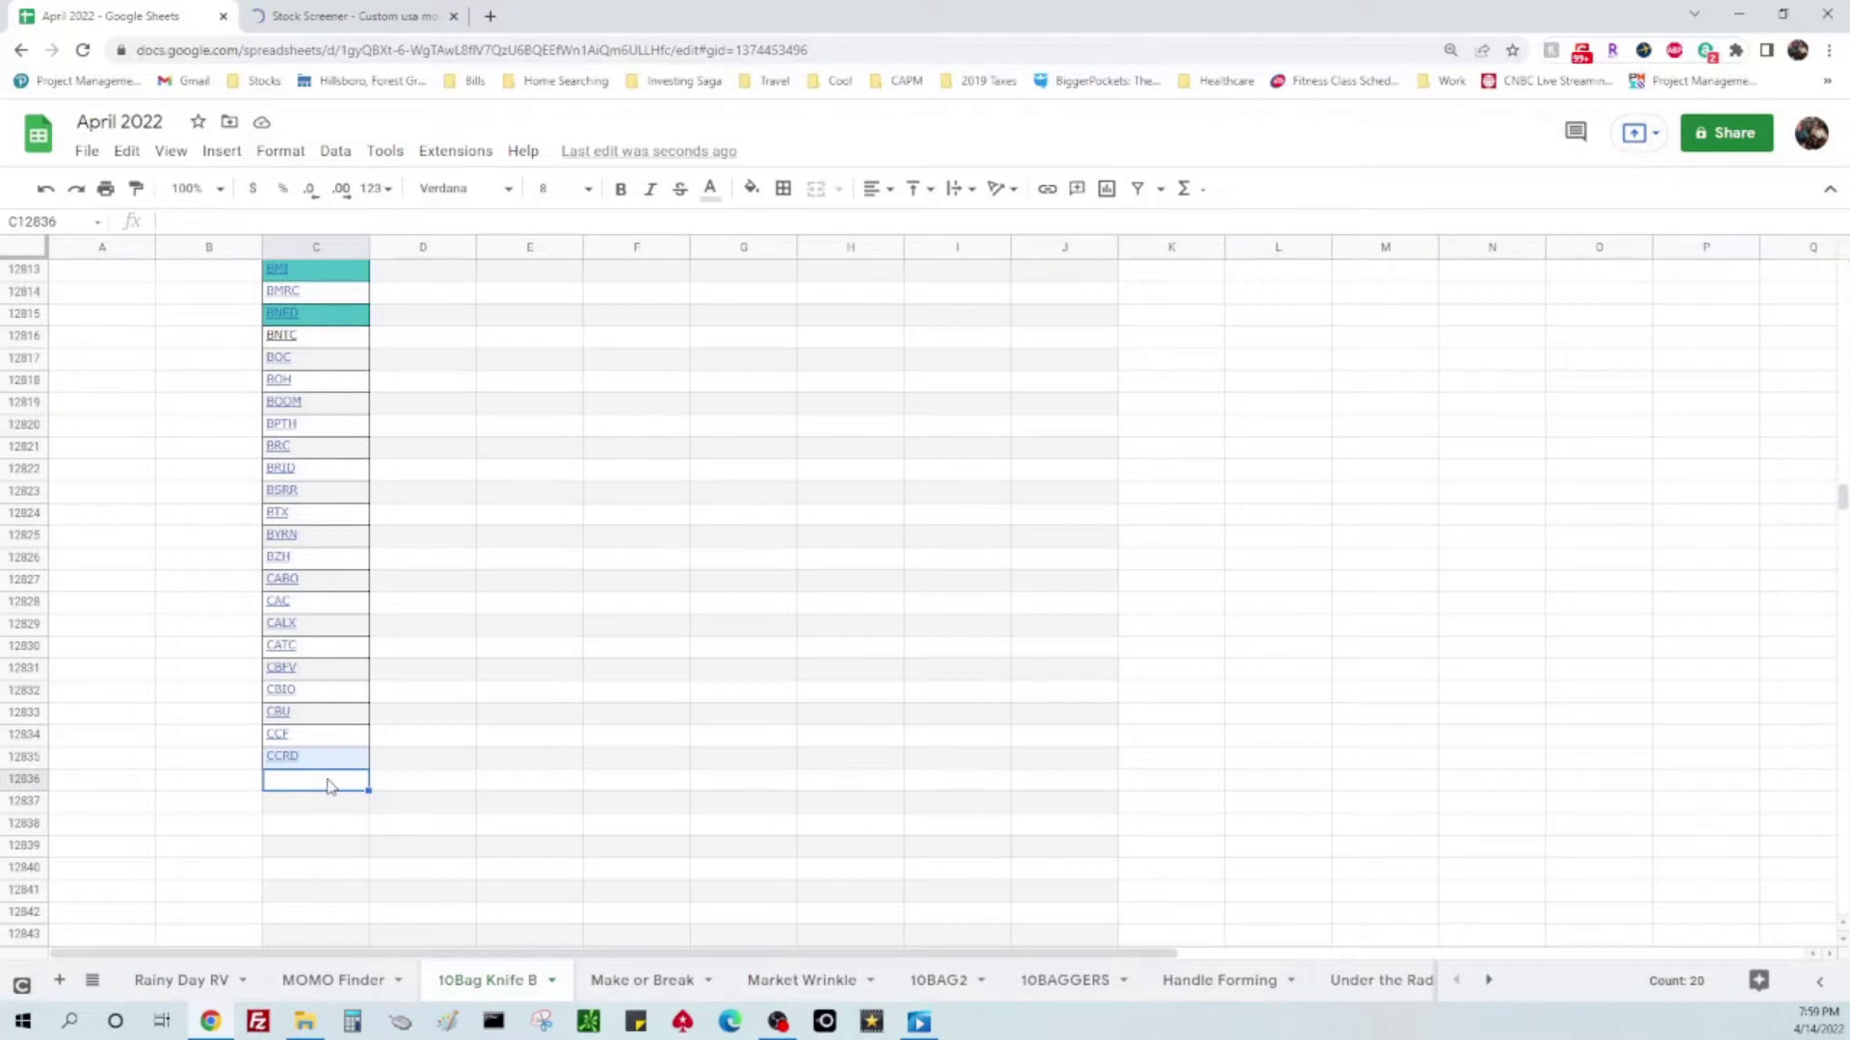
{"action": "left_click", "coordinate": [349, 16]}
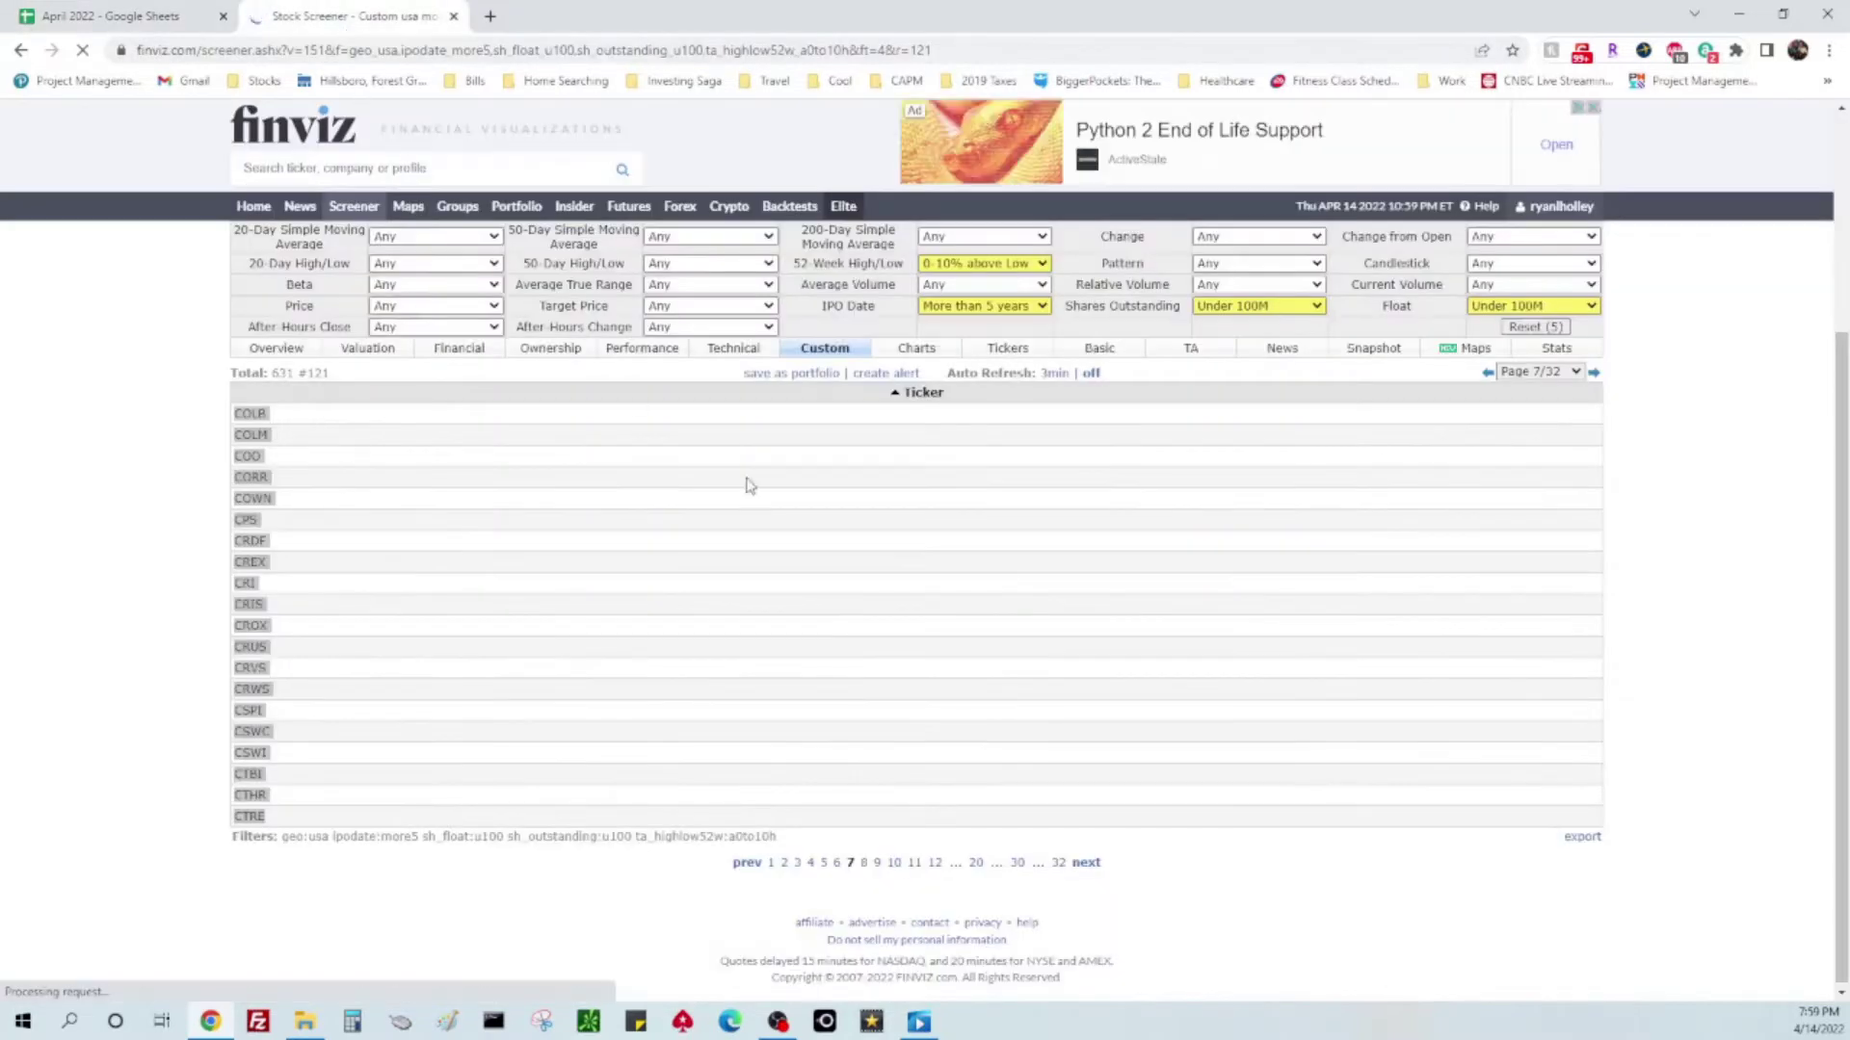
- Paste the CTSO through DLTH tickers into column C at C12836 and C12856
{"action": "left_click", "coordinate": [1085, 864]}
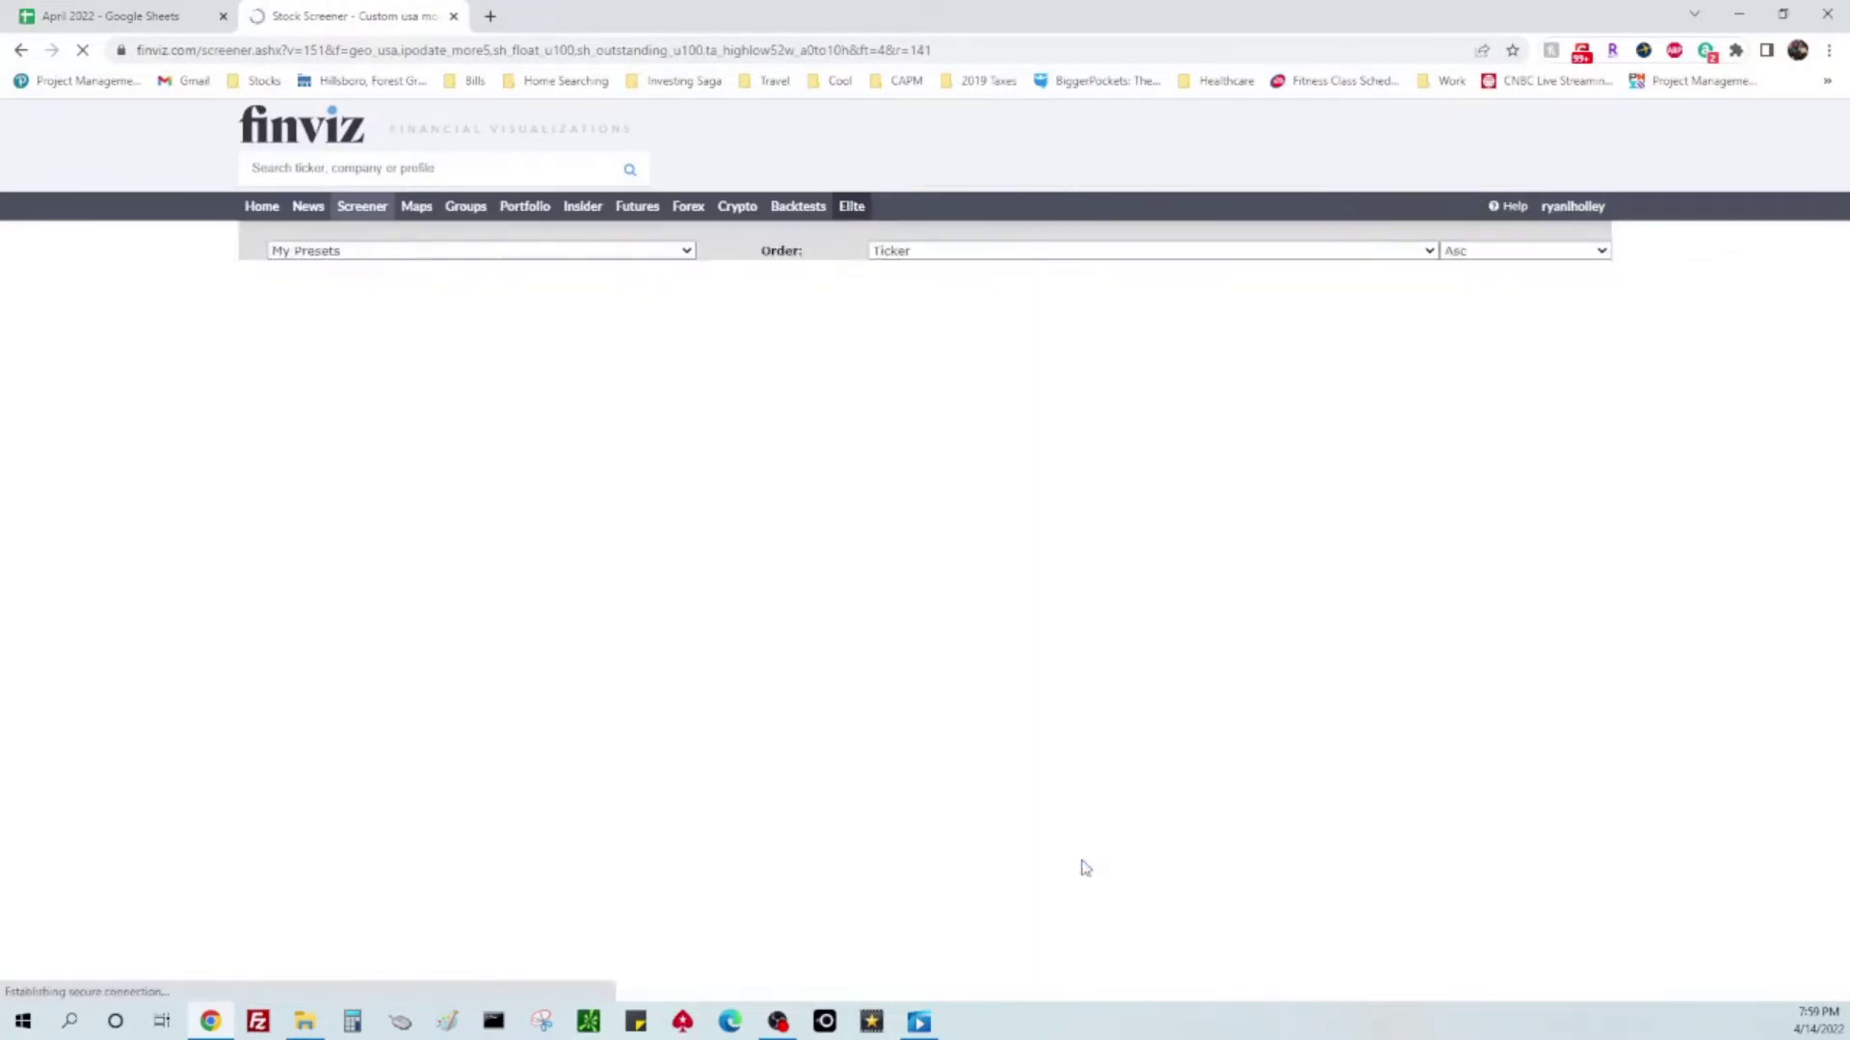
{"action": "scroll", "coordinate": [1168, 768], "scroll_direction": "down", "scroll_amount": 3}
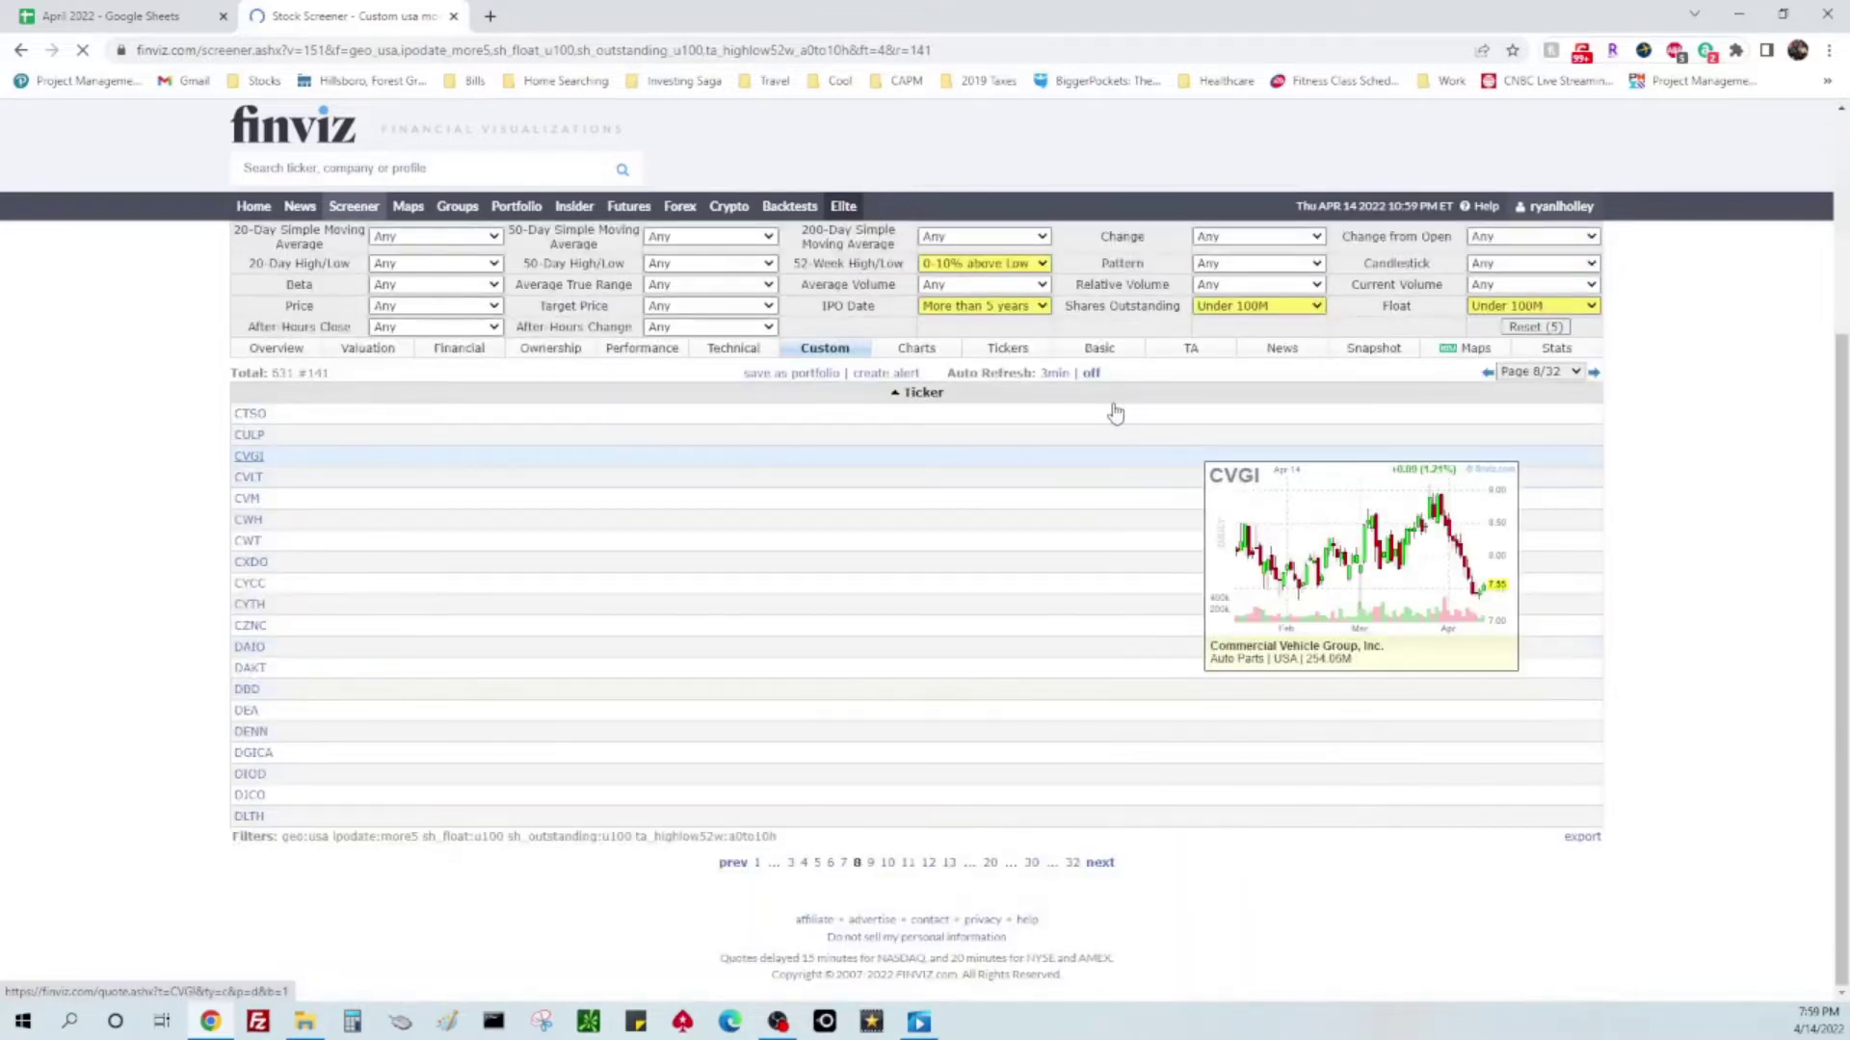
{"action": "left_click_drag", "start_coordinate": [1116, 413], "coordinate": [1139, 826]}
{"action": "key", "text": "ctrl+c"}
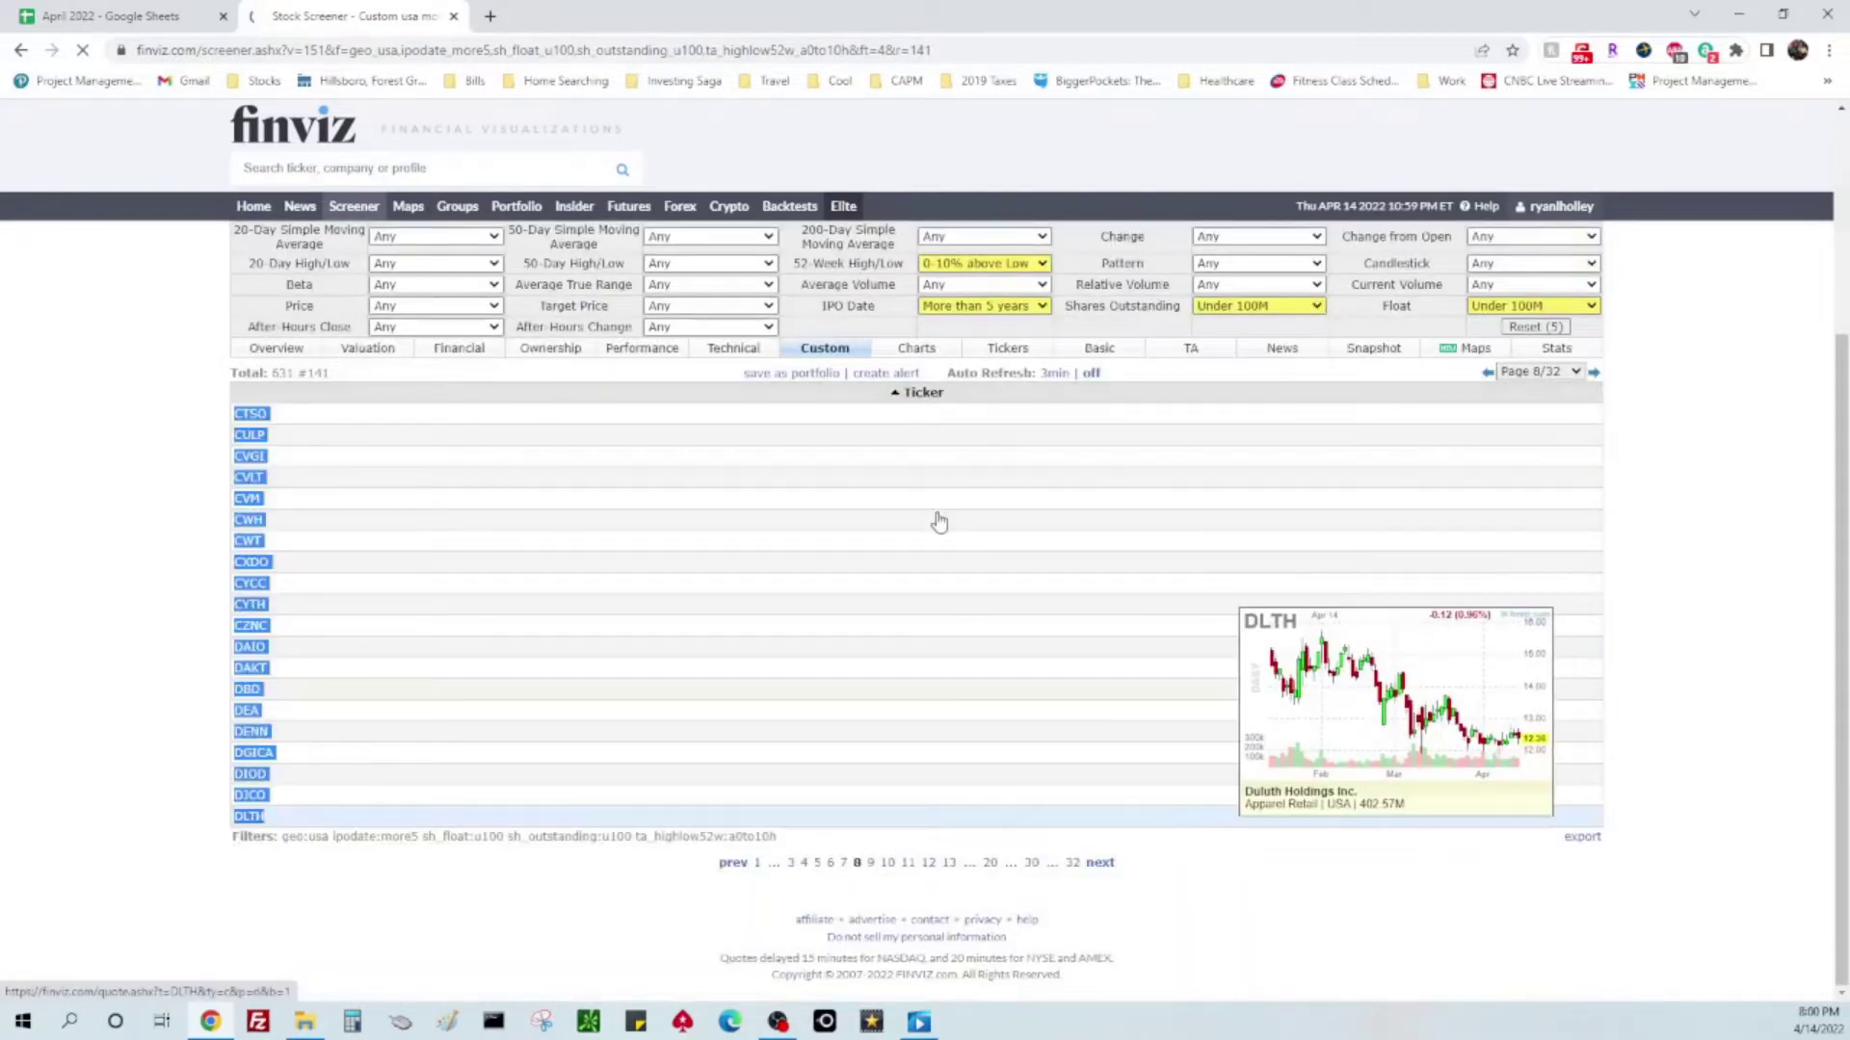
{"action": "left_click", "coordinate": [141, 20]}
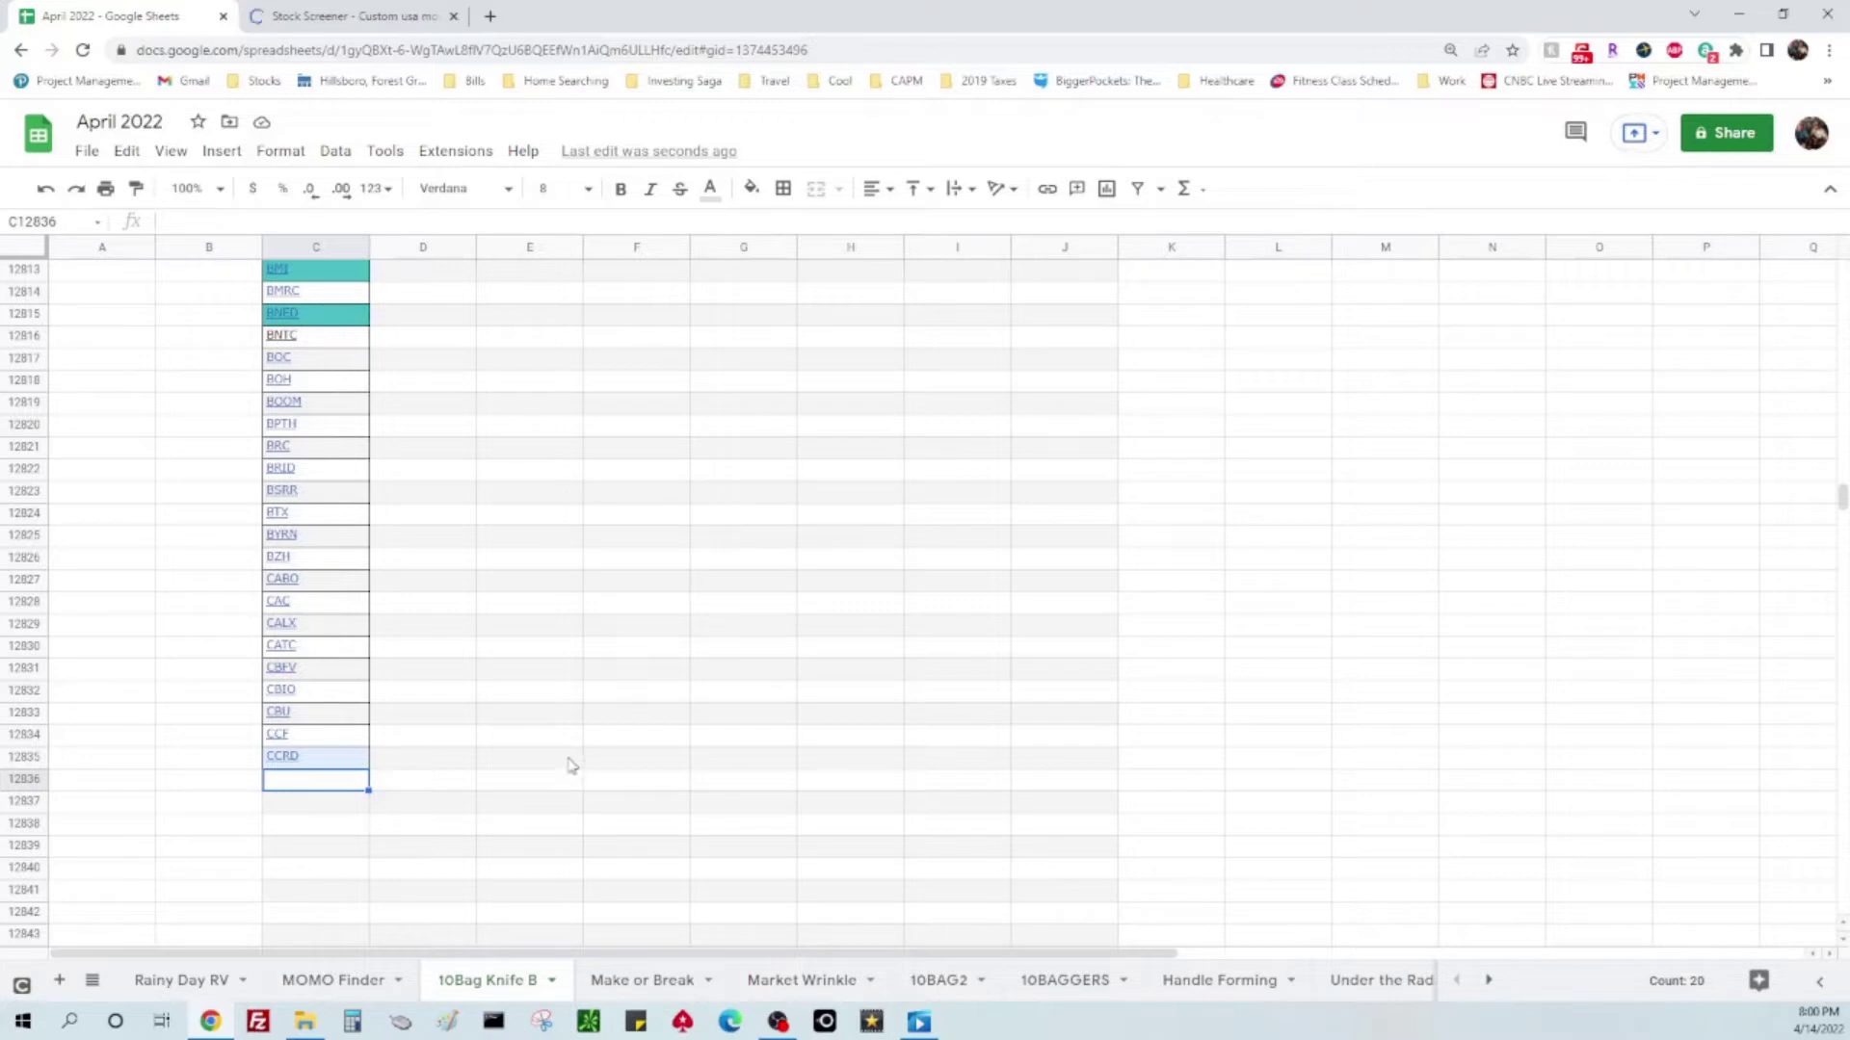
{"action": "key", "text": "ctrl+v"}
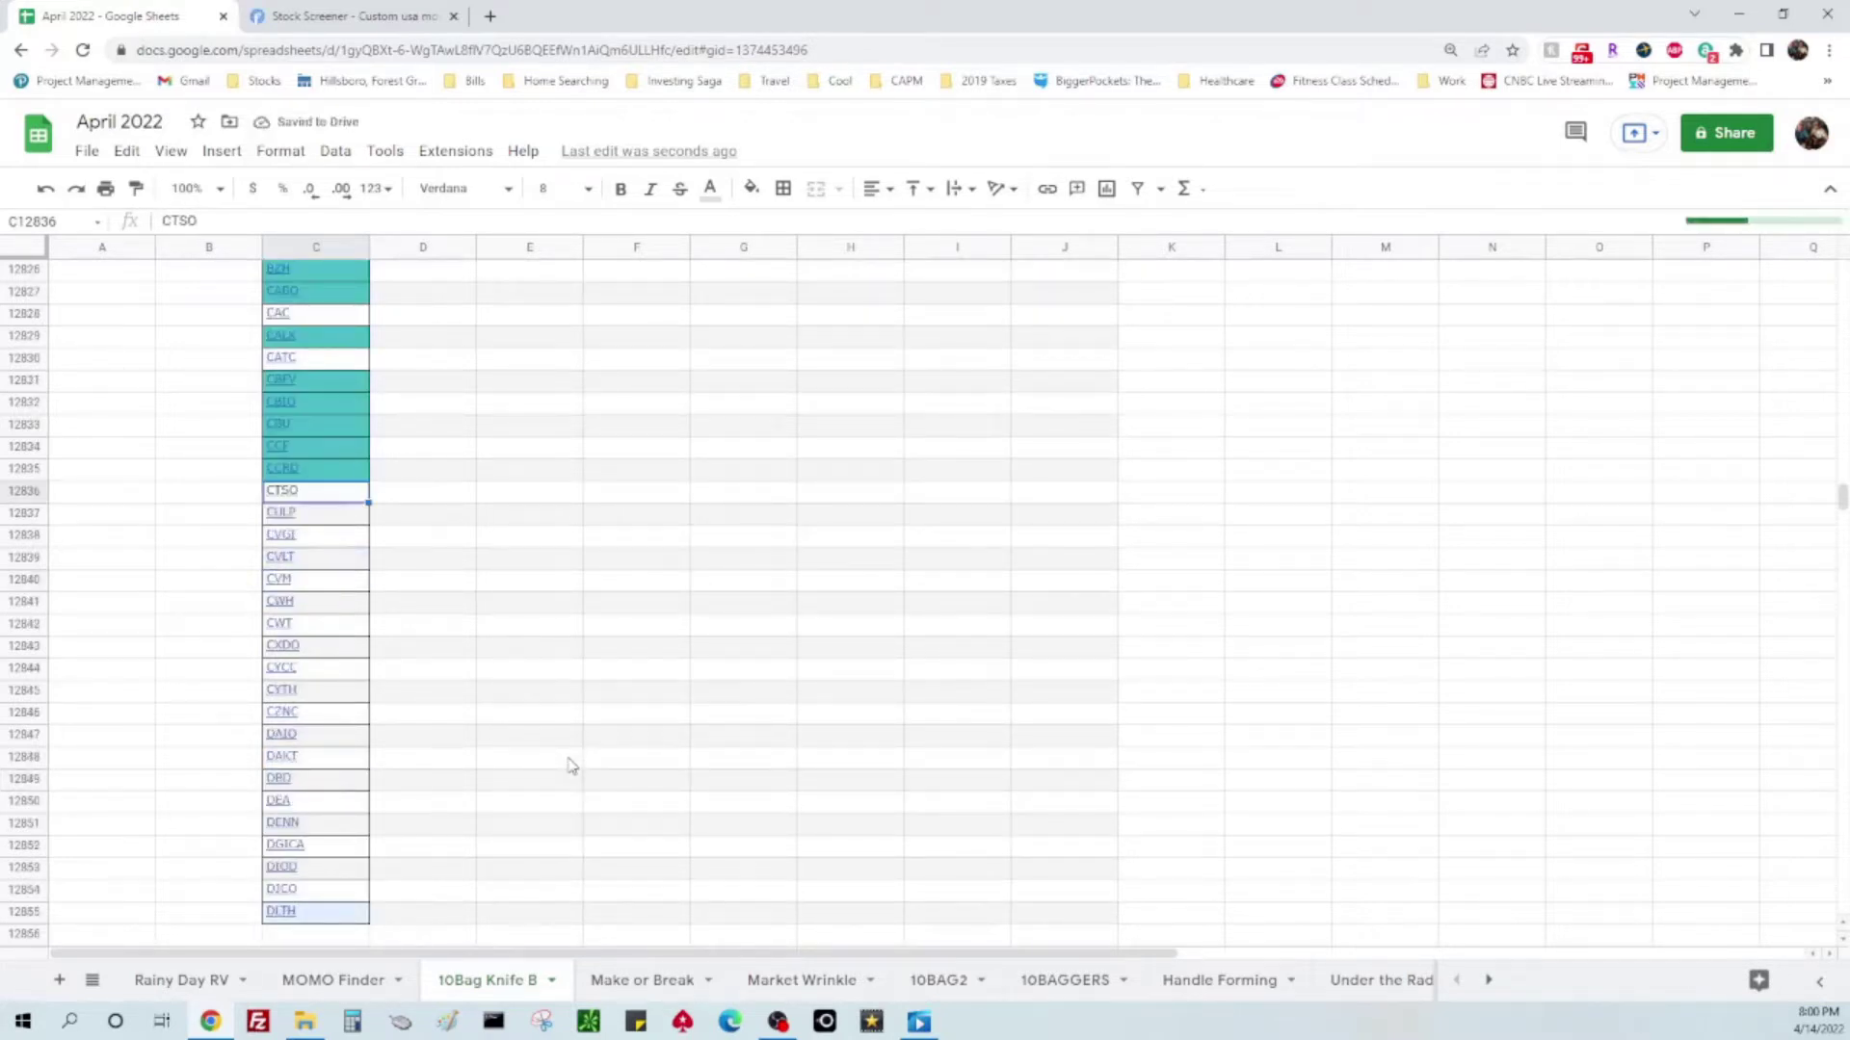
{"action": "scroll", "coordinate": [501, 732], "scroll_direction": "down", "scroll_amount": 2}
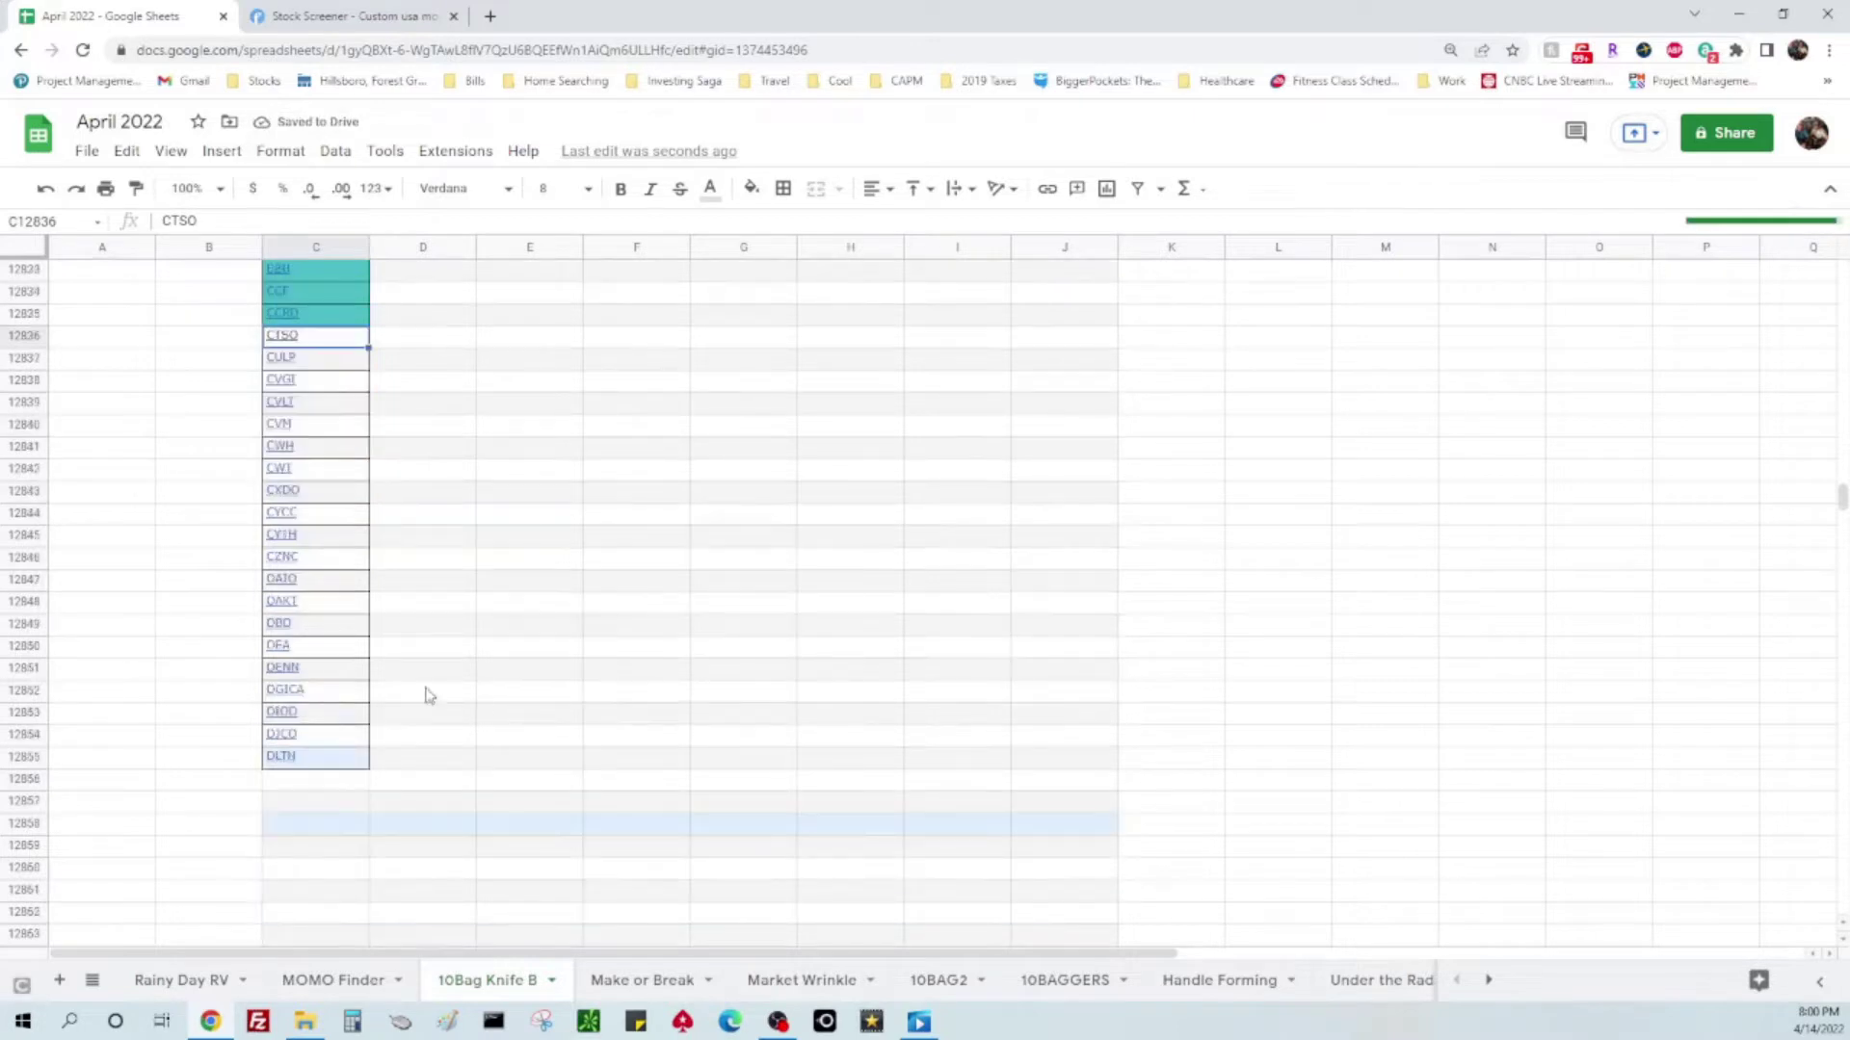
{"action": "left_click", "coordinate": [323, 782]}
{"action": "type", "text": "CTSO CULP CVGI CVLT CVM CWH CWT CXDO CYCC CYTH CZNC DAIO DAKT DBD DEA DENN DGICA DIOD DJCO OLTH"}
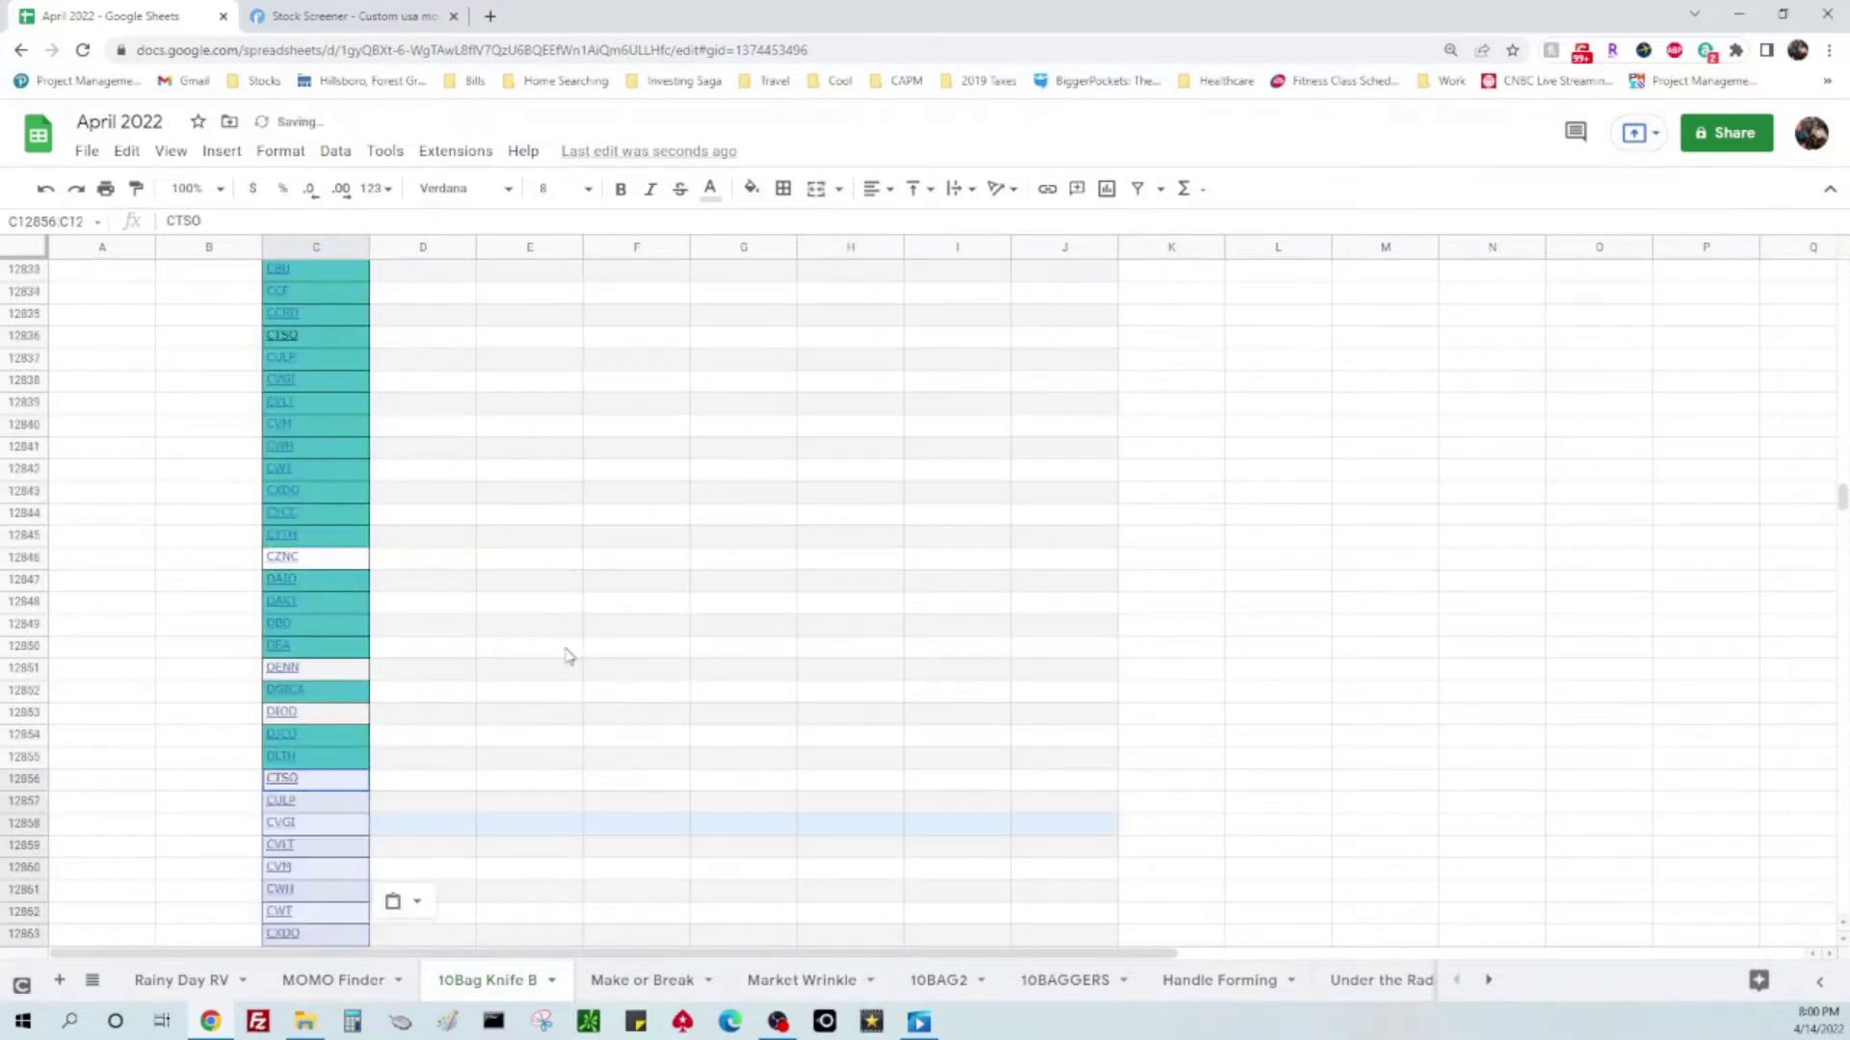
- Copy the next page's tickers DLX through EME and paste them into column C
{"action": "scroll", "coordinate": [595, 653], "scroll_direction": "down", "scroll_amount": 6}
{"action": "scroll", "coordinate": [592, 677], "scroll_direction": "down", "scroll_amount": 4}
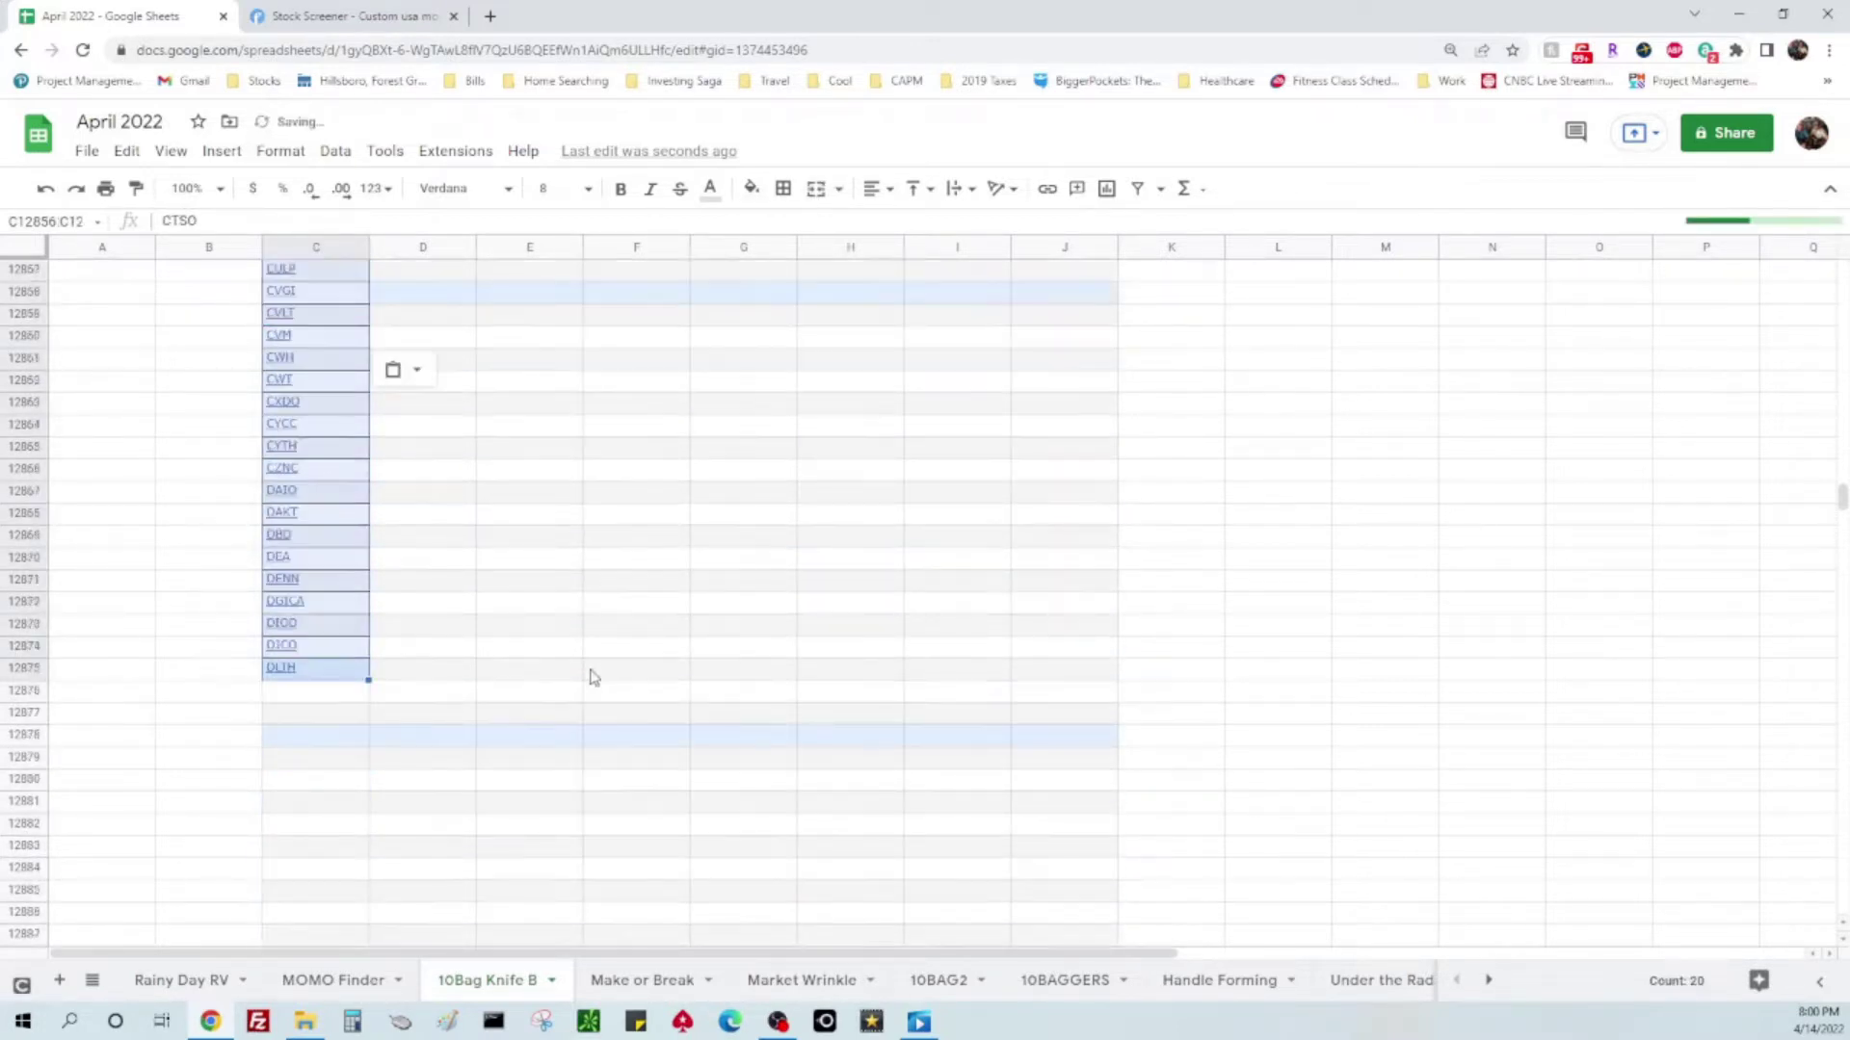
{"action": "left_click", "coordinate": [356, 17]}
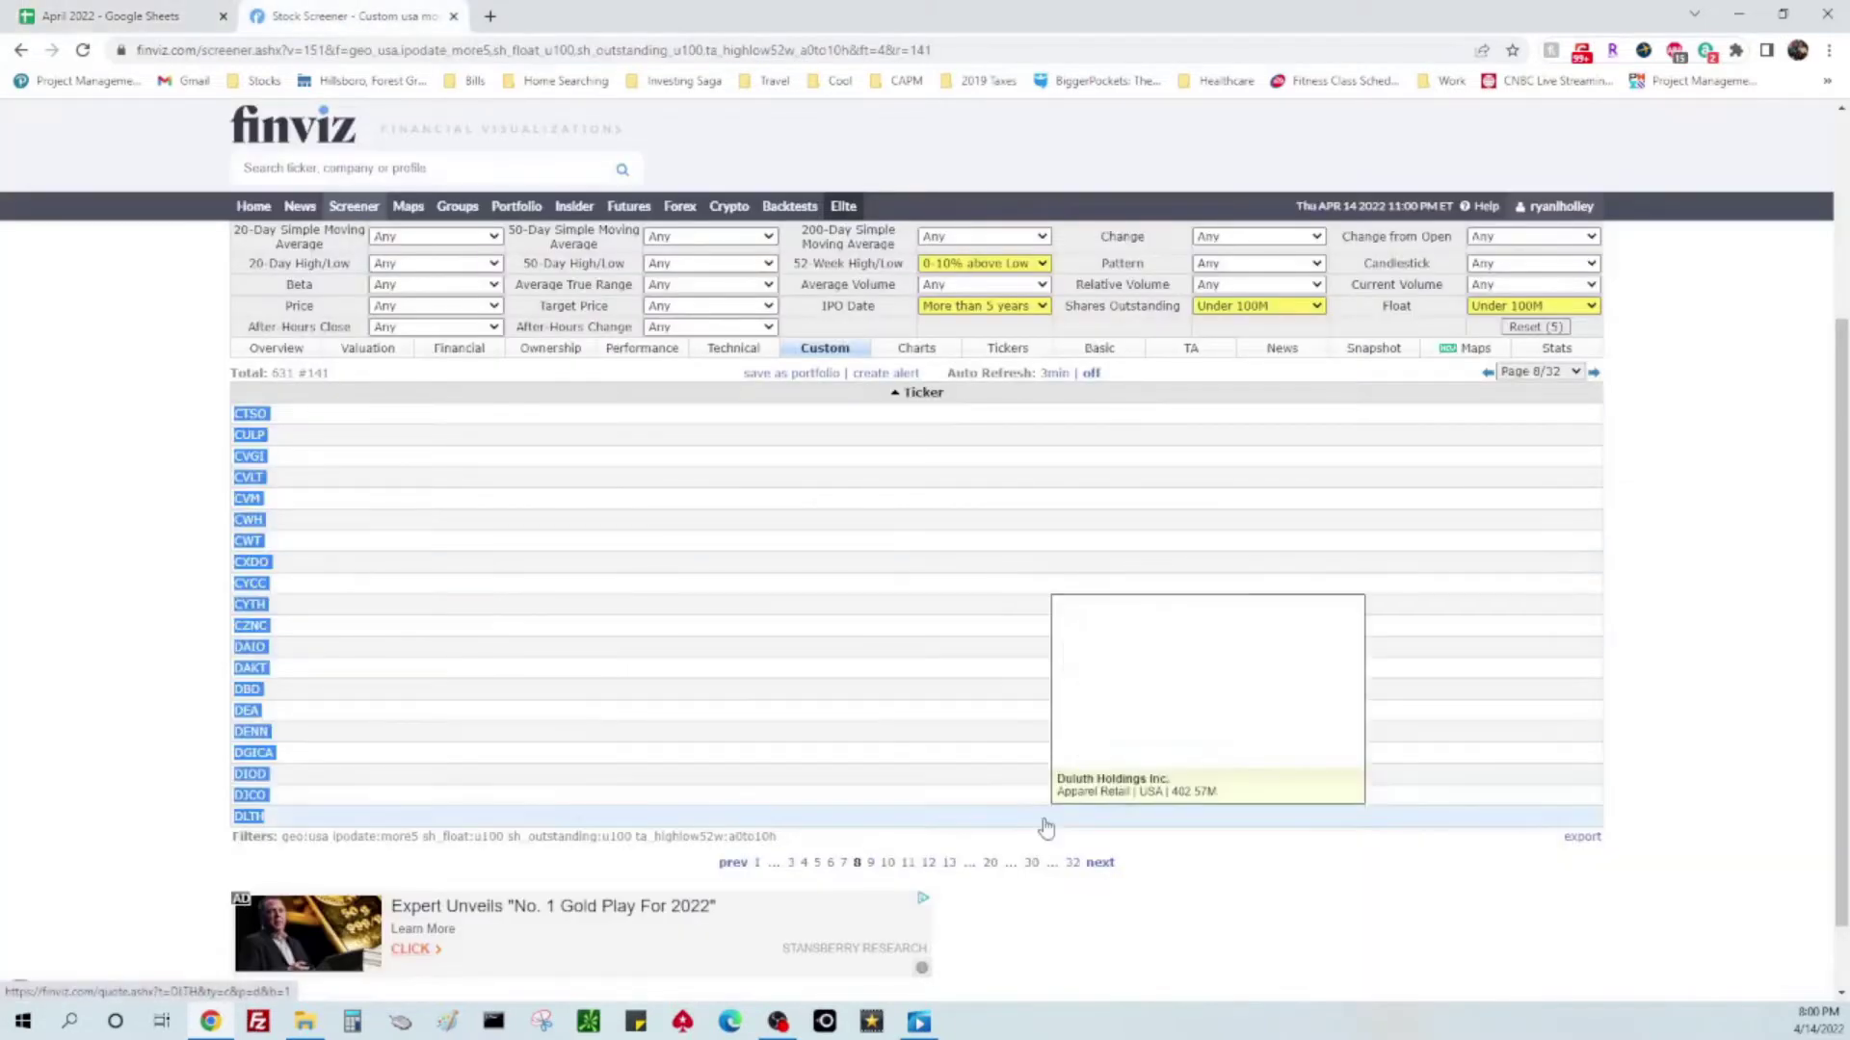
{"action": "left_click", "coordinate": [1100, 863]}
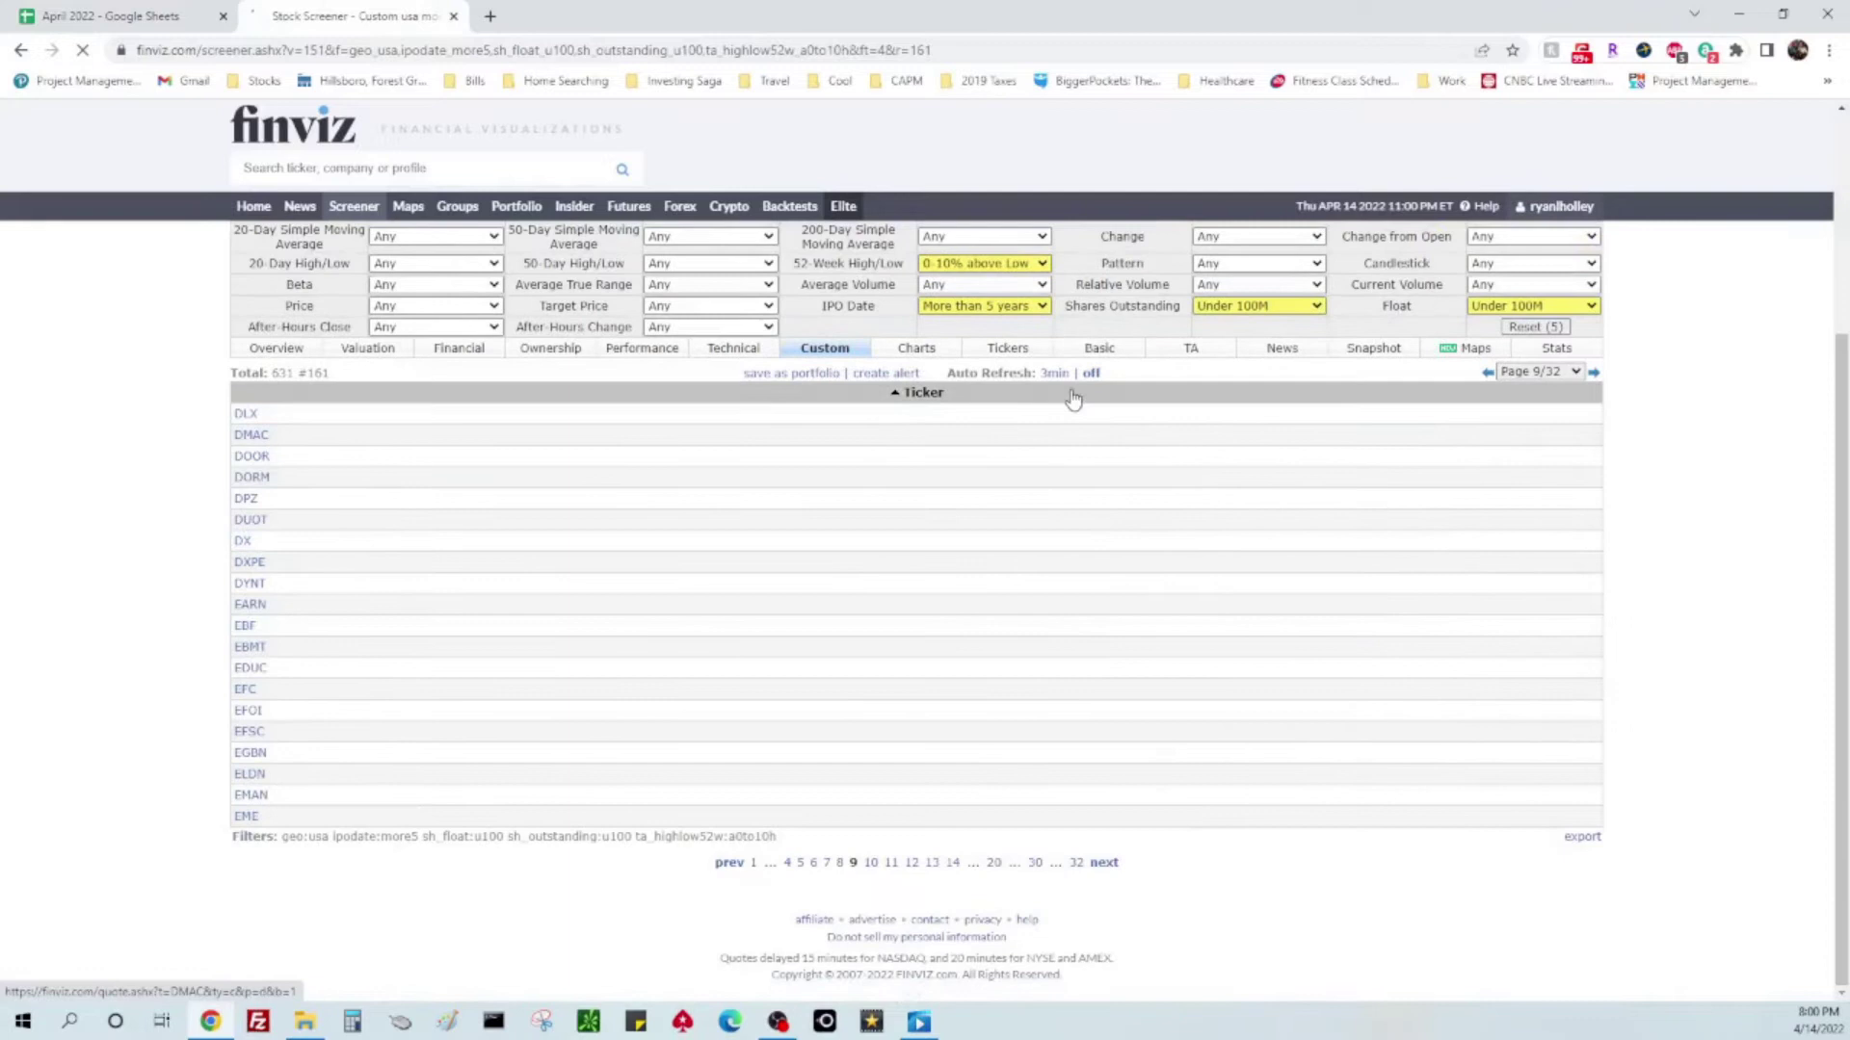
{"action": "left_click_drag", "start_coordinate": [1073, 398], "coordinate": [1082, 817]}
{"action": "key", "text": "ctrl+c"}
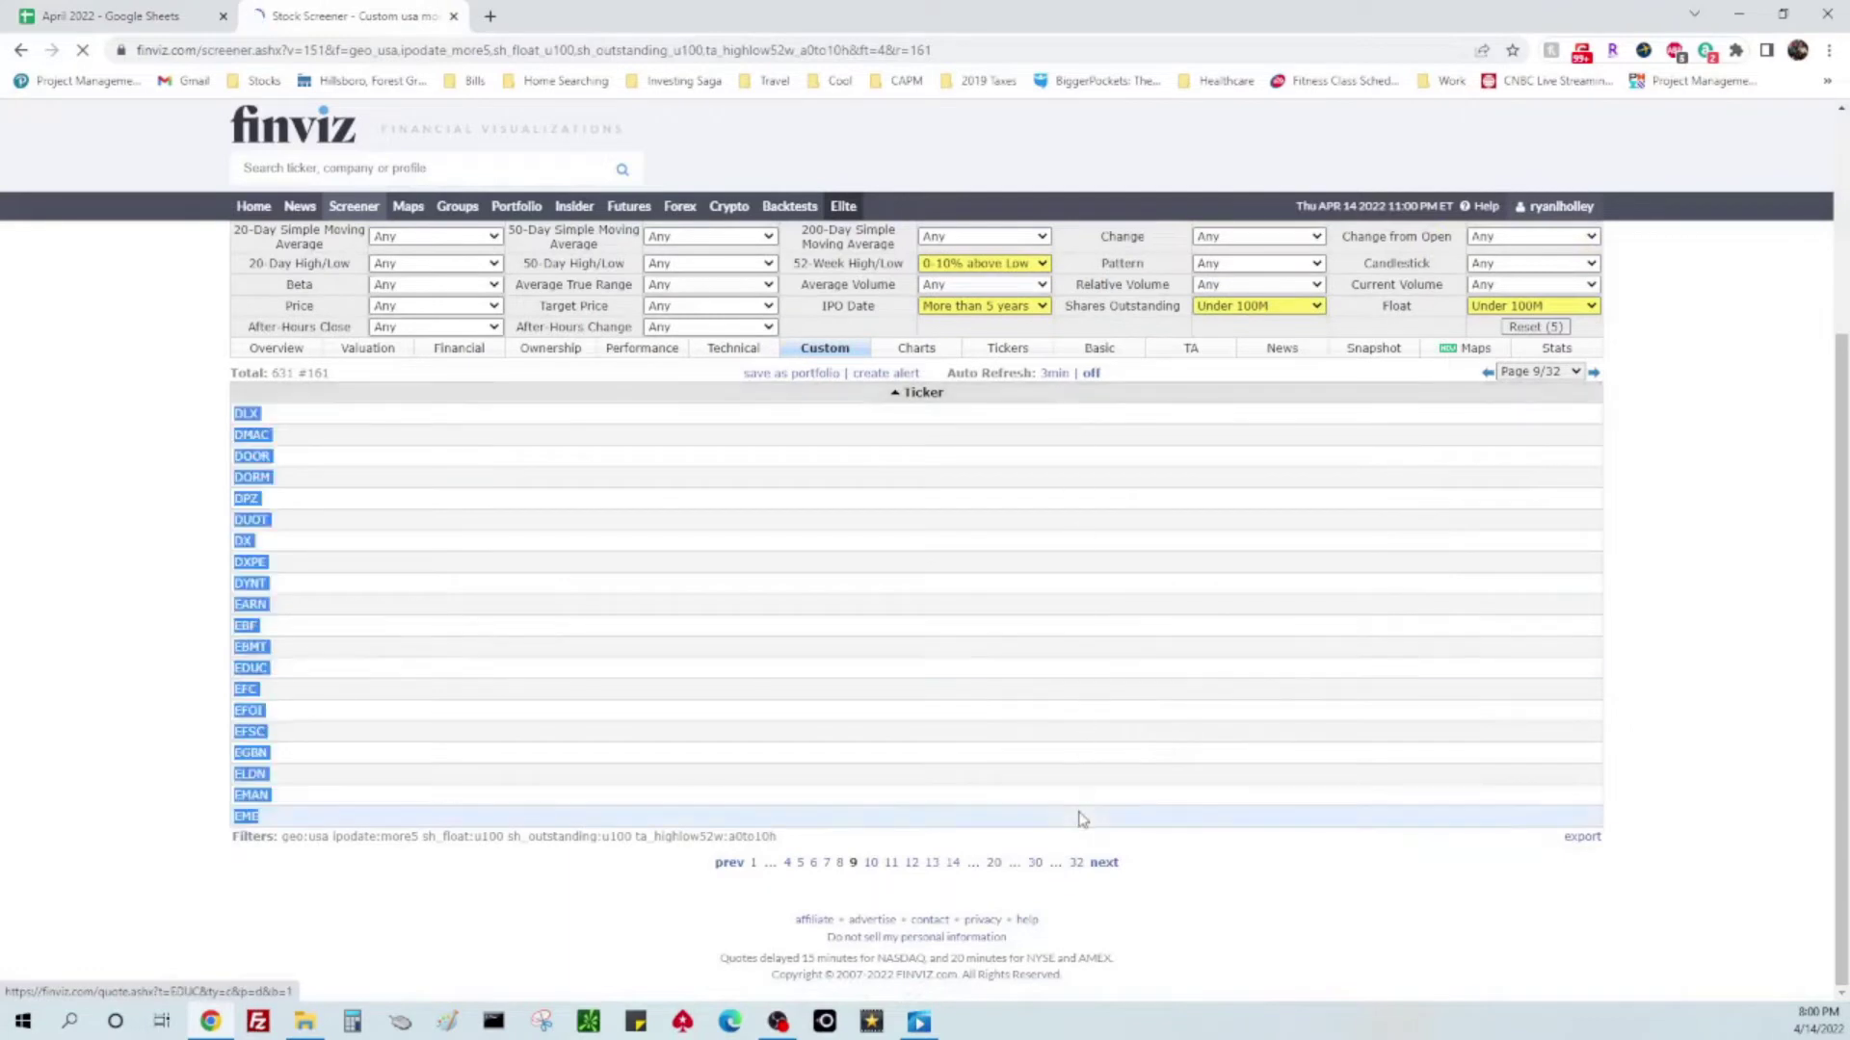
{"action": "left_click", "coordinate": [159, 17]}
{"action": "key", "text": "ctrl+v"}
{"action": "left_click", "coordinate": [336, 451]}
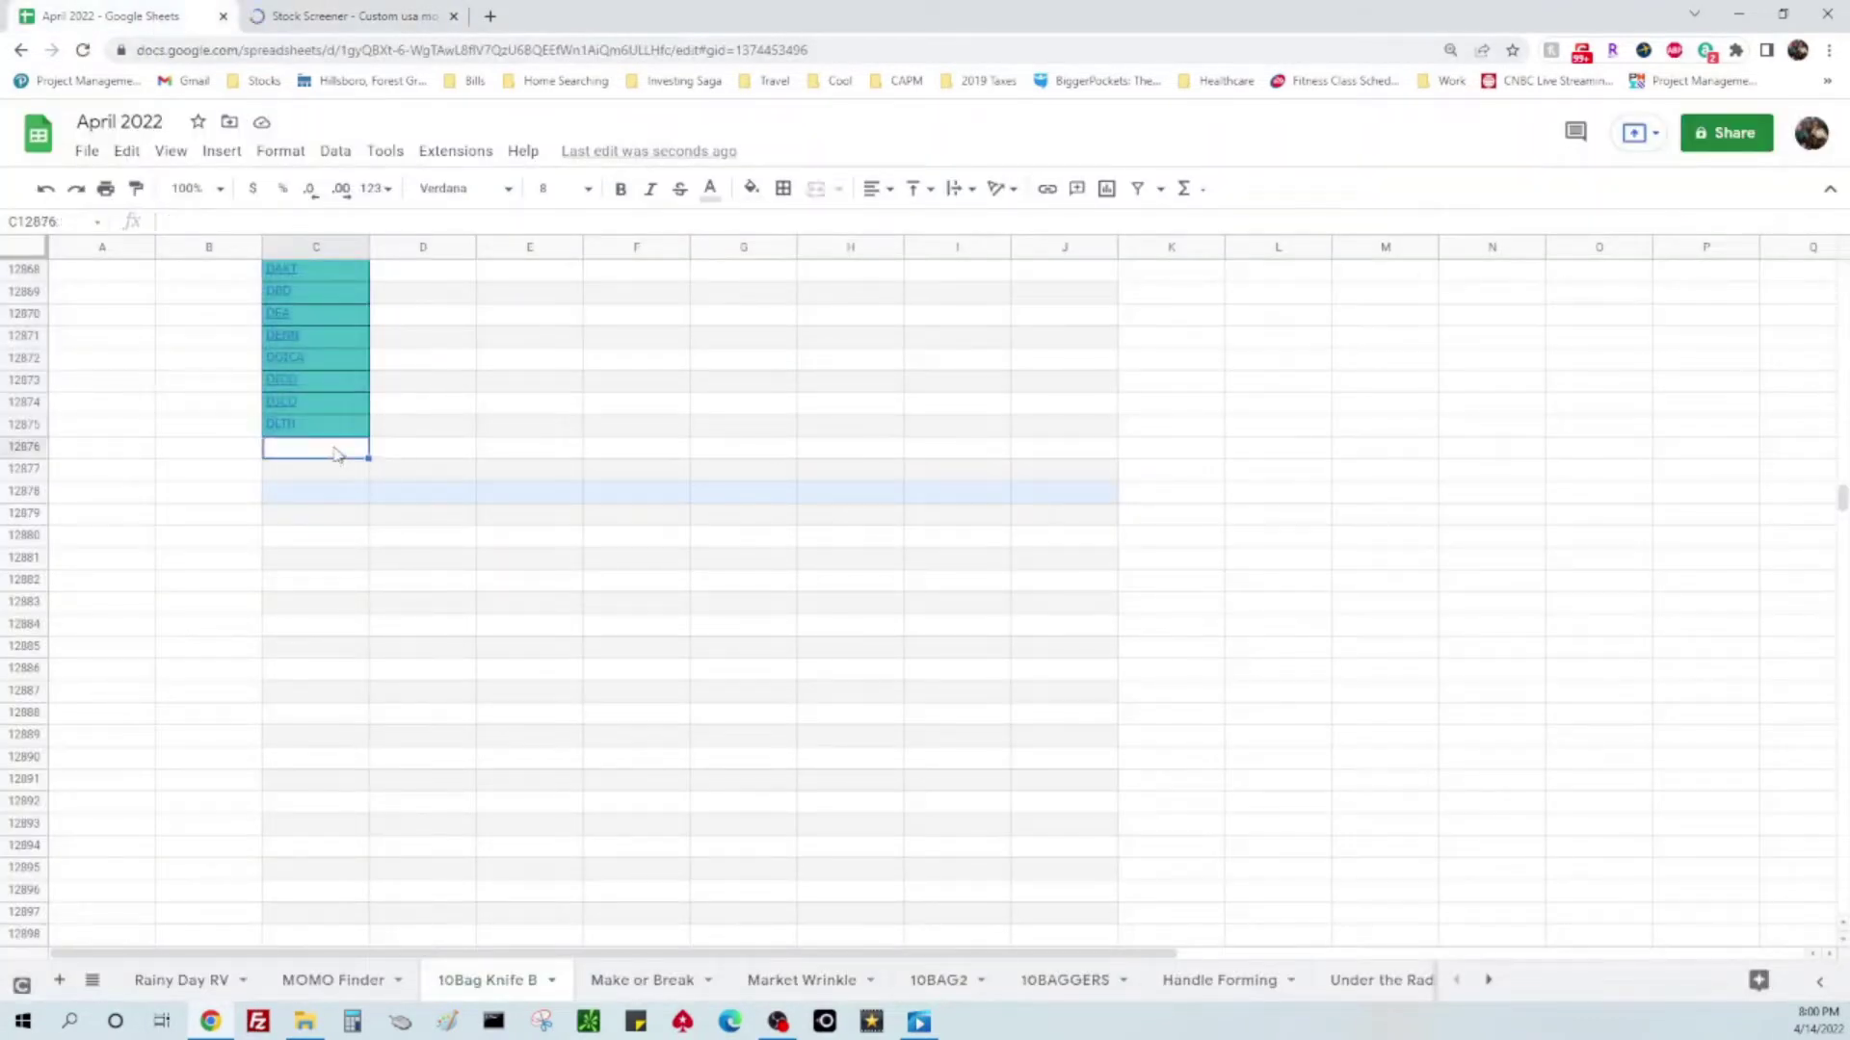
- Copy the next page's tickers, undo an accidental move of DLX–EME, and select C12896
{"action": "left_click", "coordinate": [395, 21]}
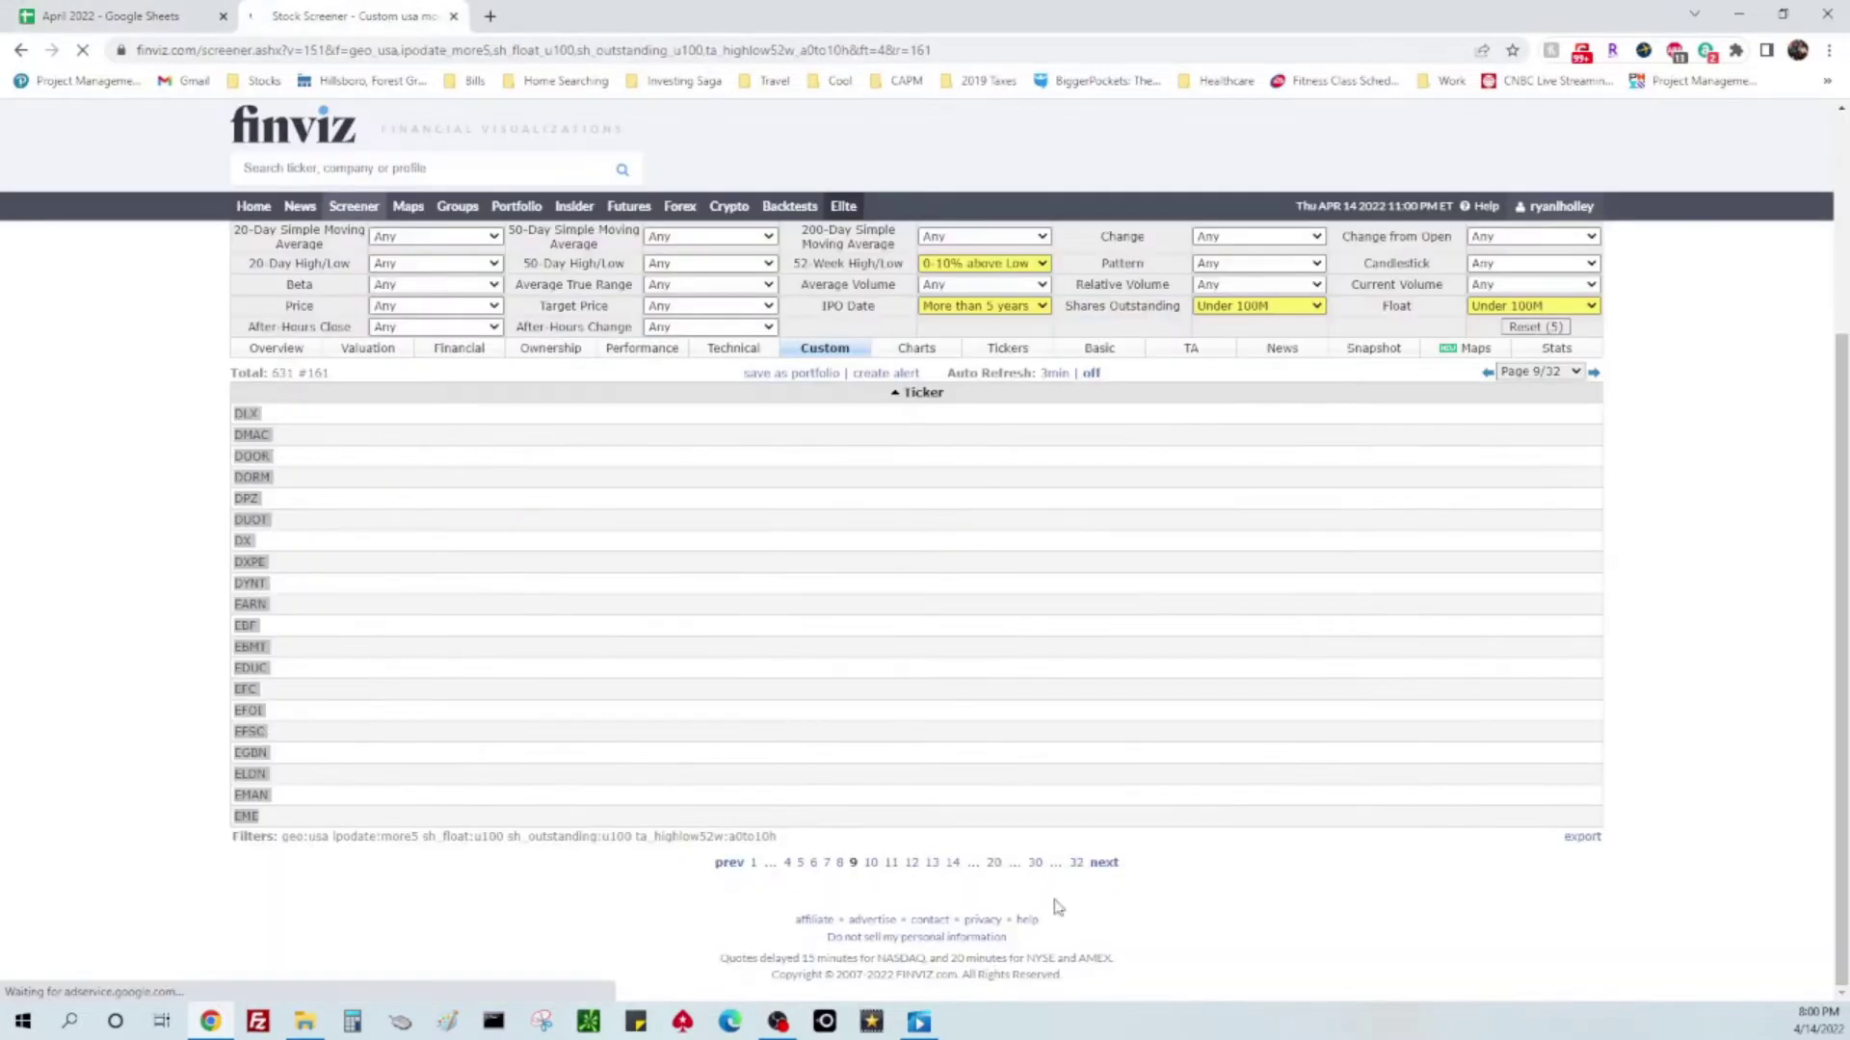
{"action": "left_click", "coordinate": [1110, 870]}
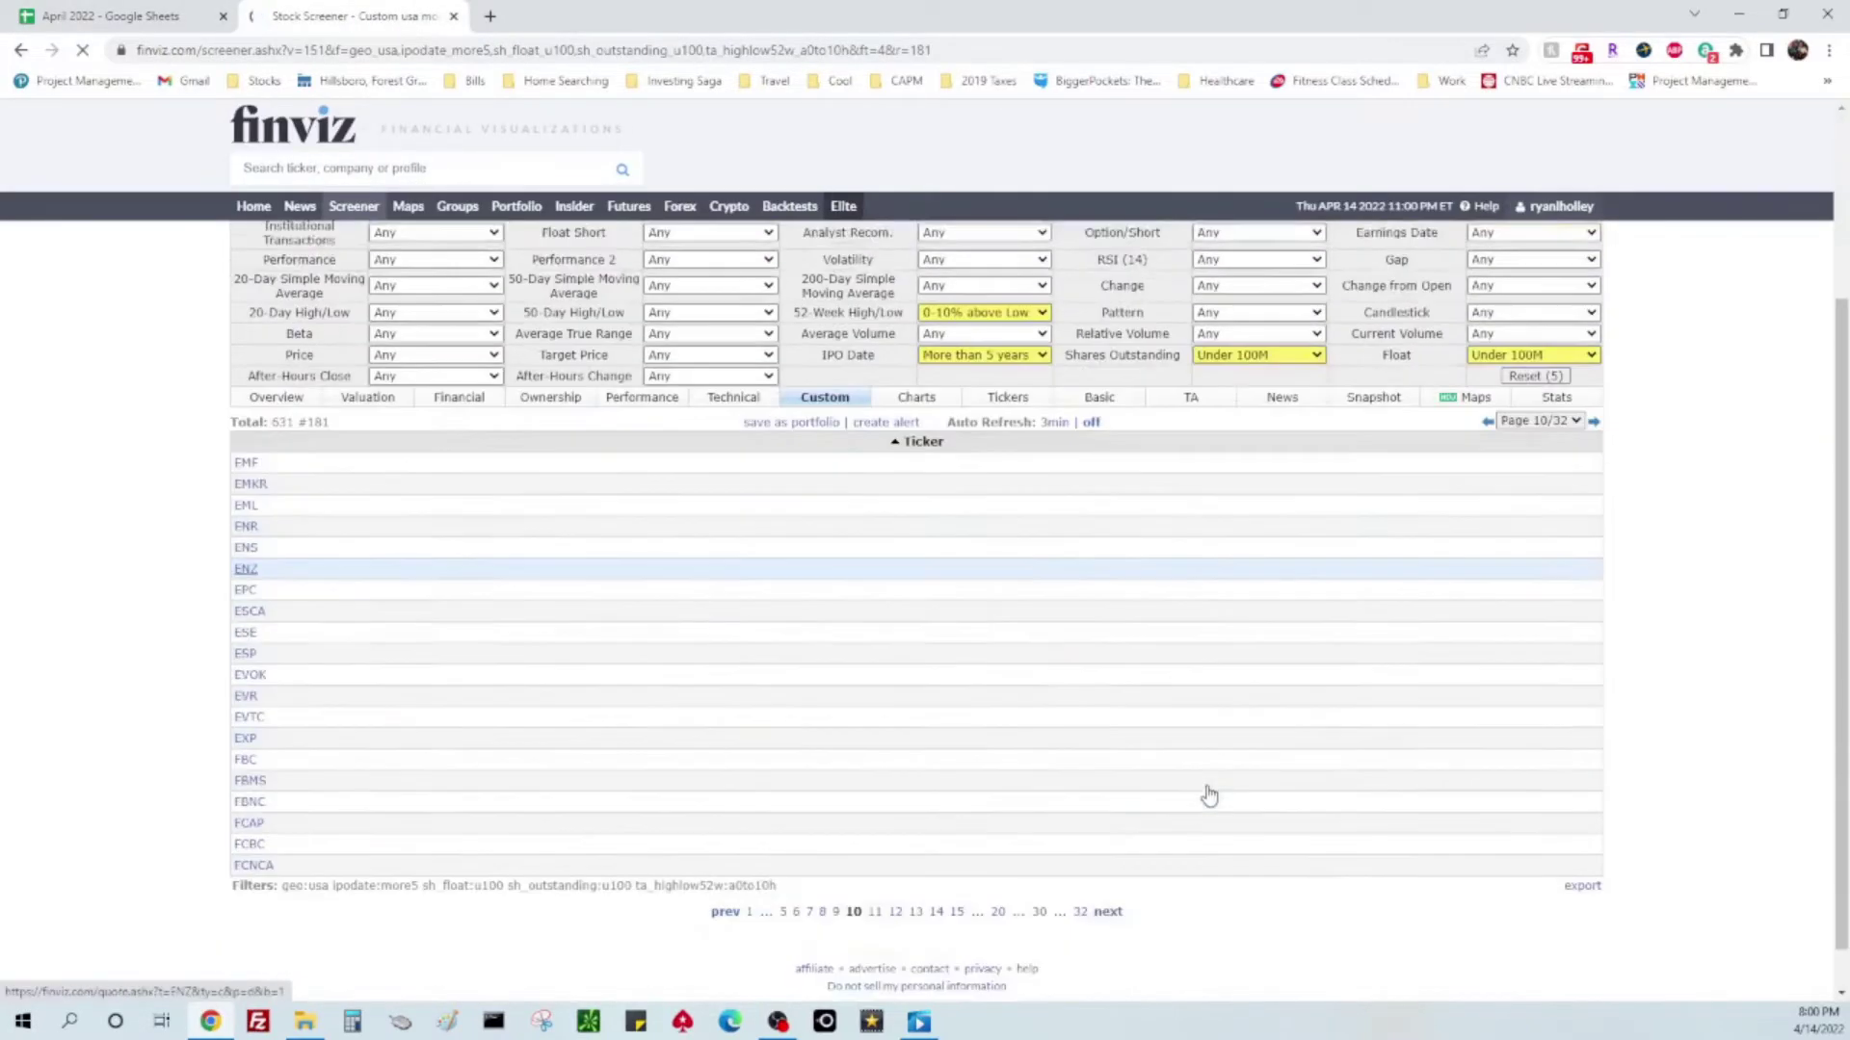
{"action": "scroll", "coordinate": [1206, 796], "scroll_direction": "down", "scroll_amount": 2}
{"action": "left_click_drag", "start_coordinate": [1241, 345], "coordinate": [1209, 821]}
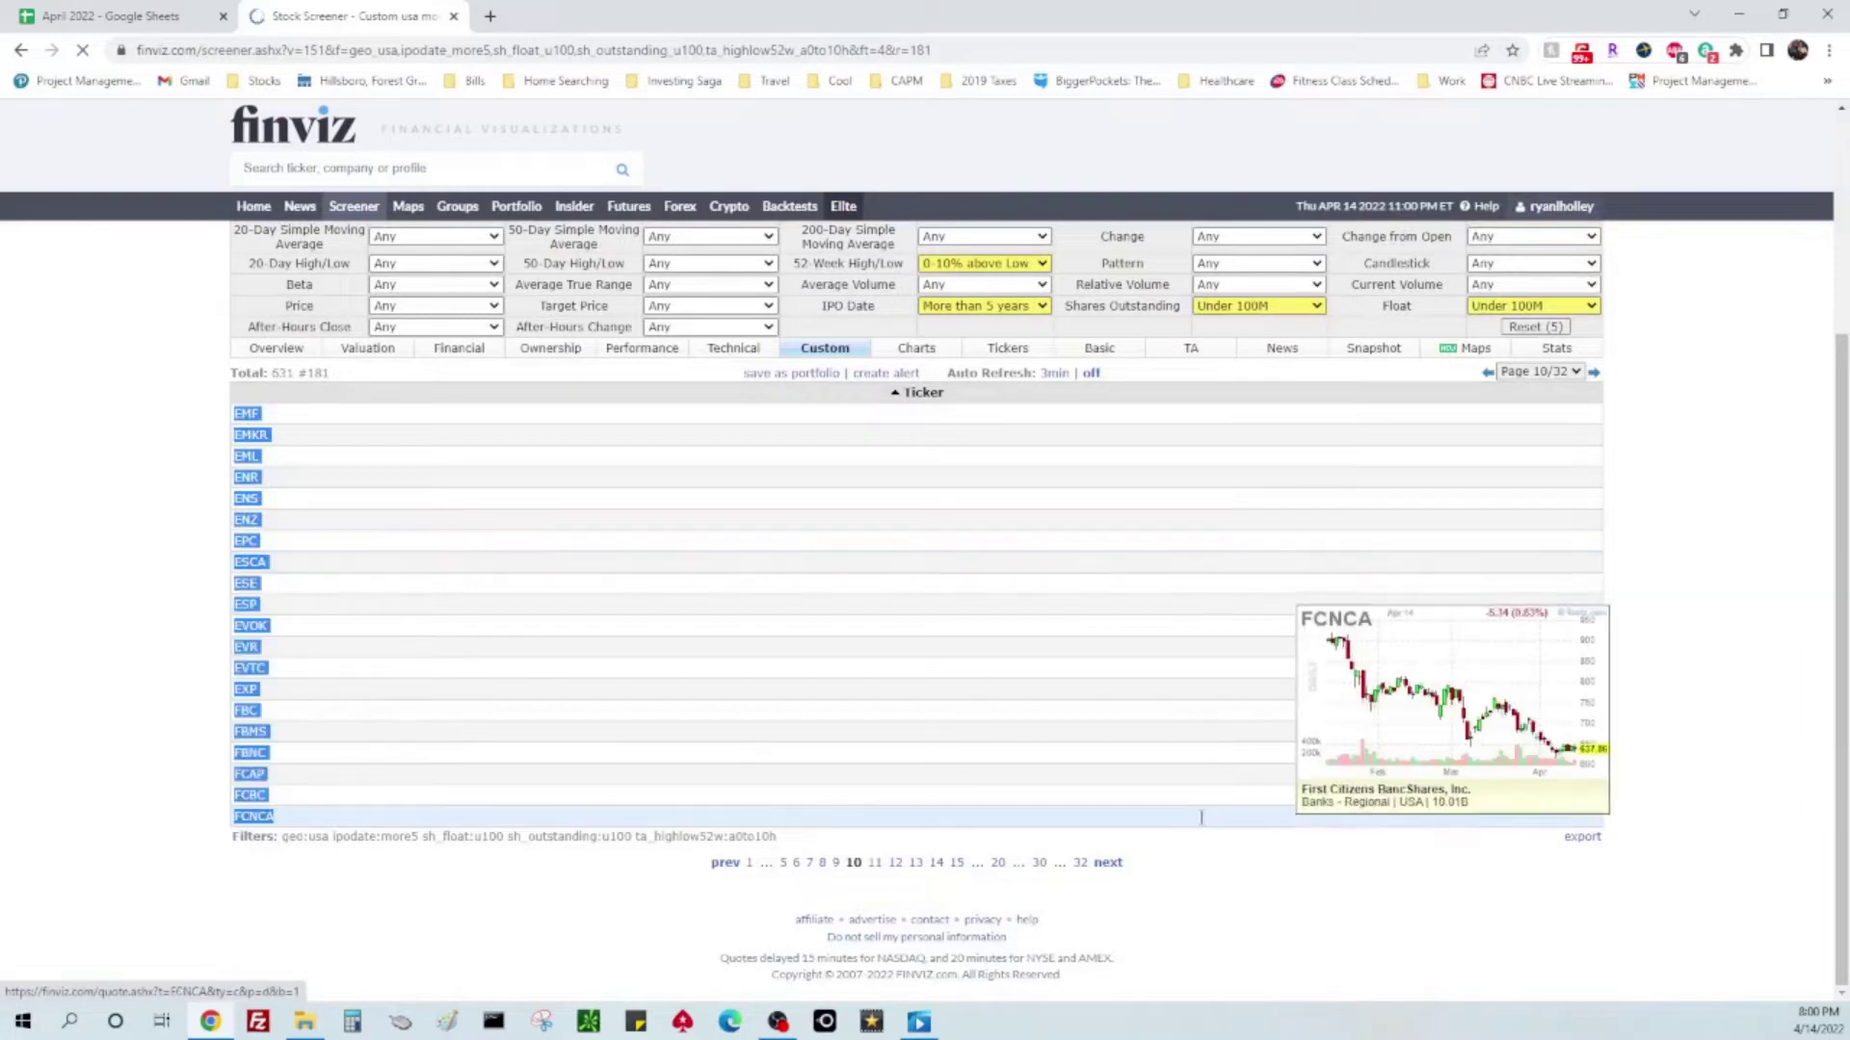
{"action": "left_click", "coordinate": [162, 12]}
{"action": "scroll", "coordinate": [571, 590], "scroll_direction": "down", "scroll_amount": 1}
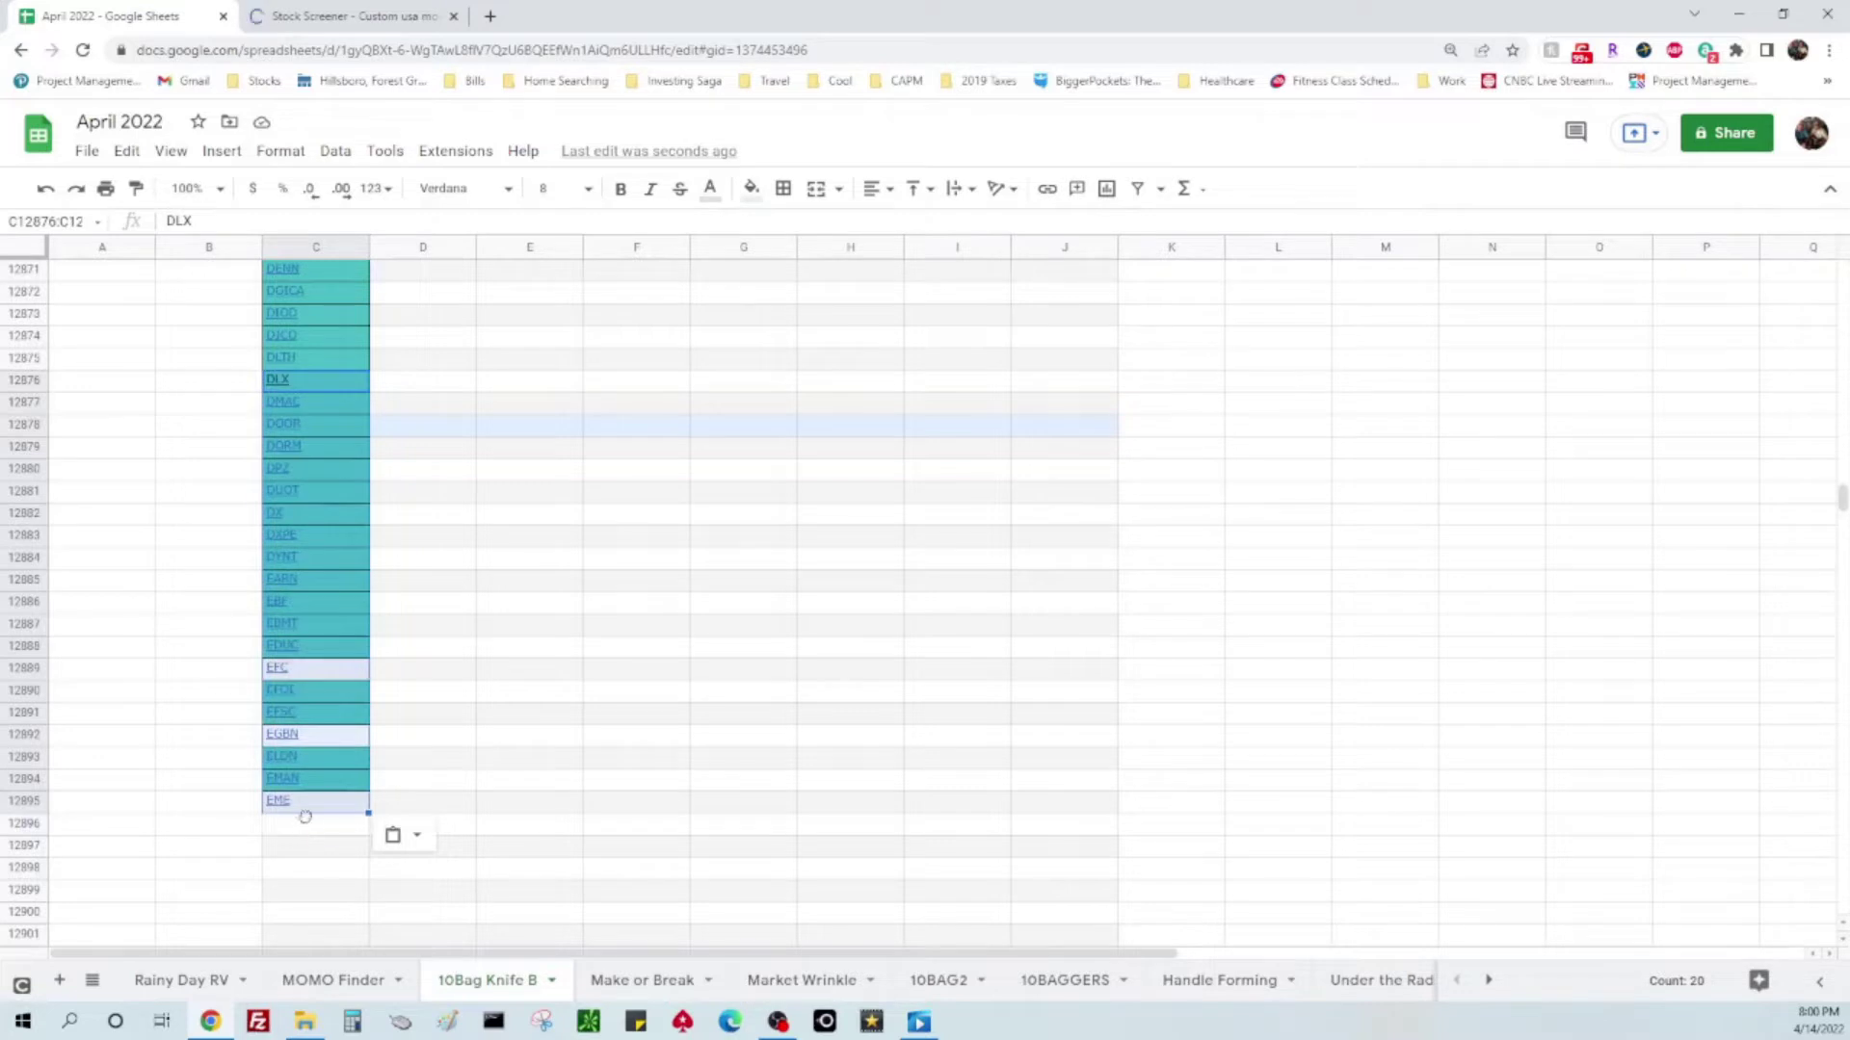
{"action": "left_click_drag", "start_coordinate": [304, 816], "coordinate": [330, 851]}
{"action": "key", "text": "ctrl+z"}
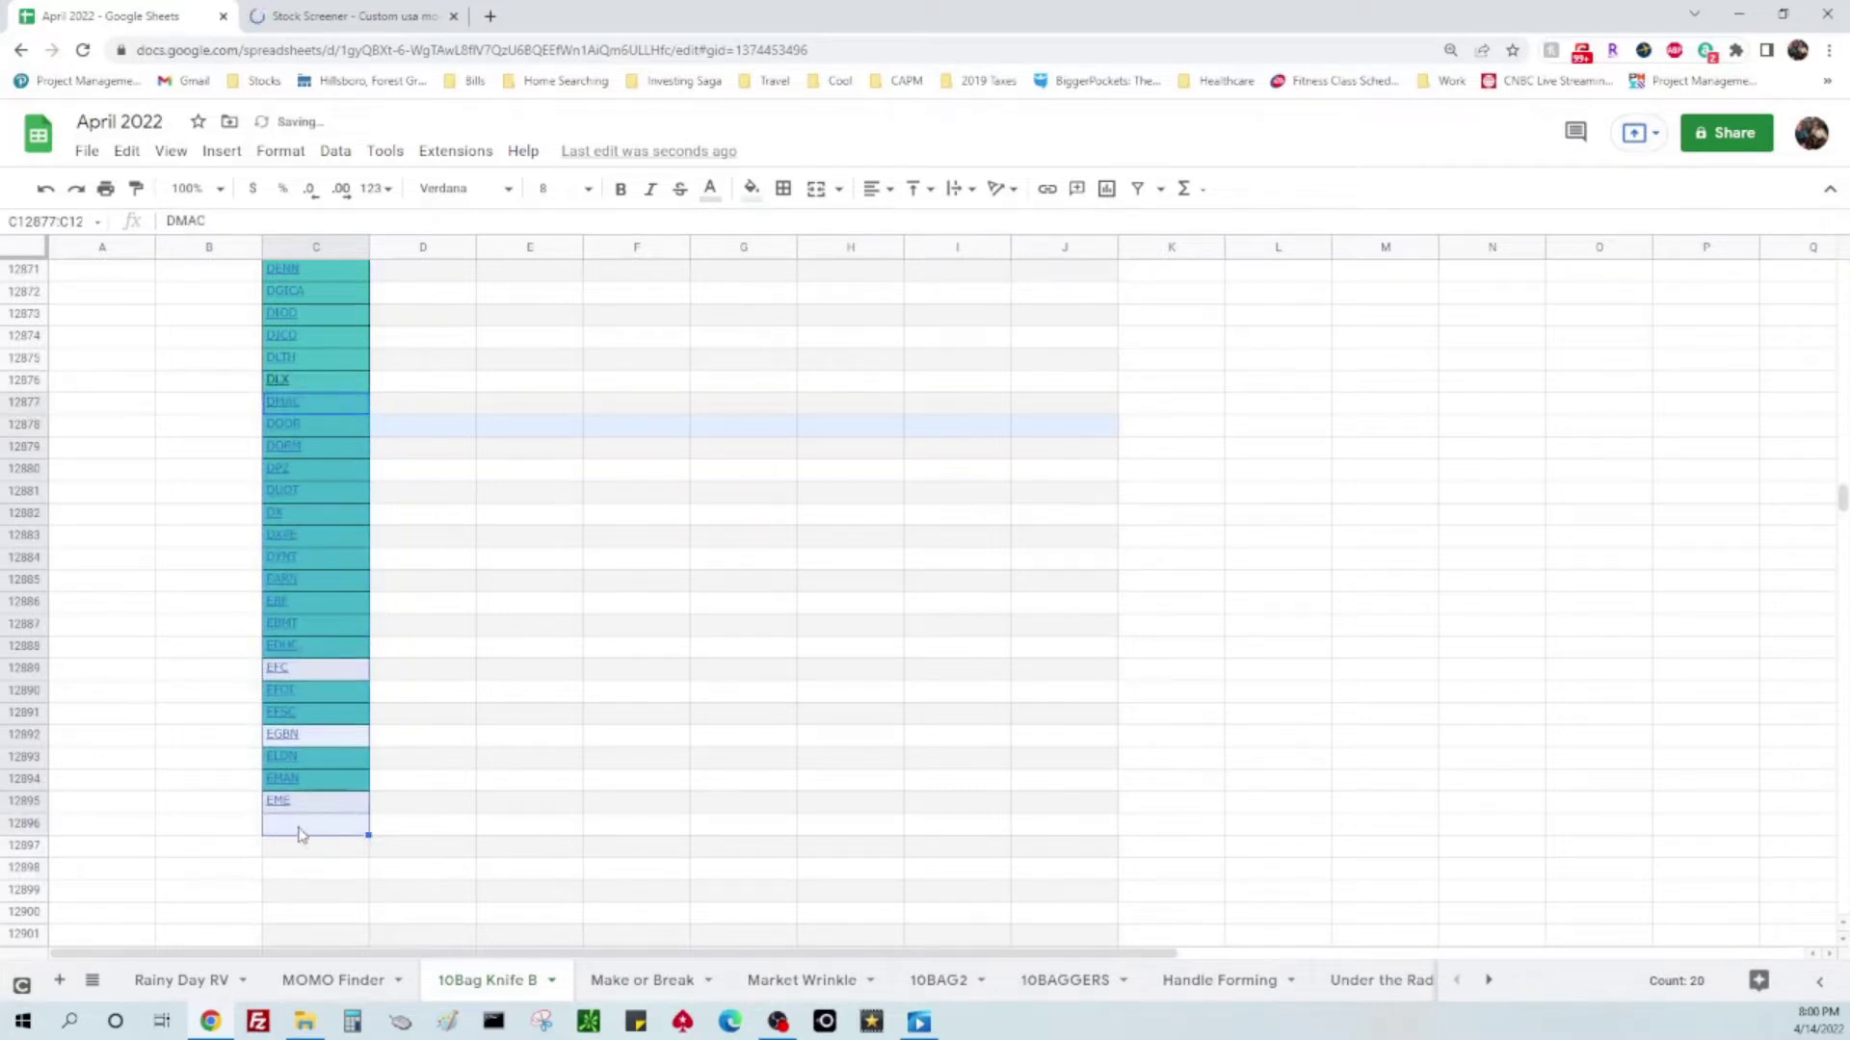
{"action": "left_click", "coordinate": [307, 829]}
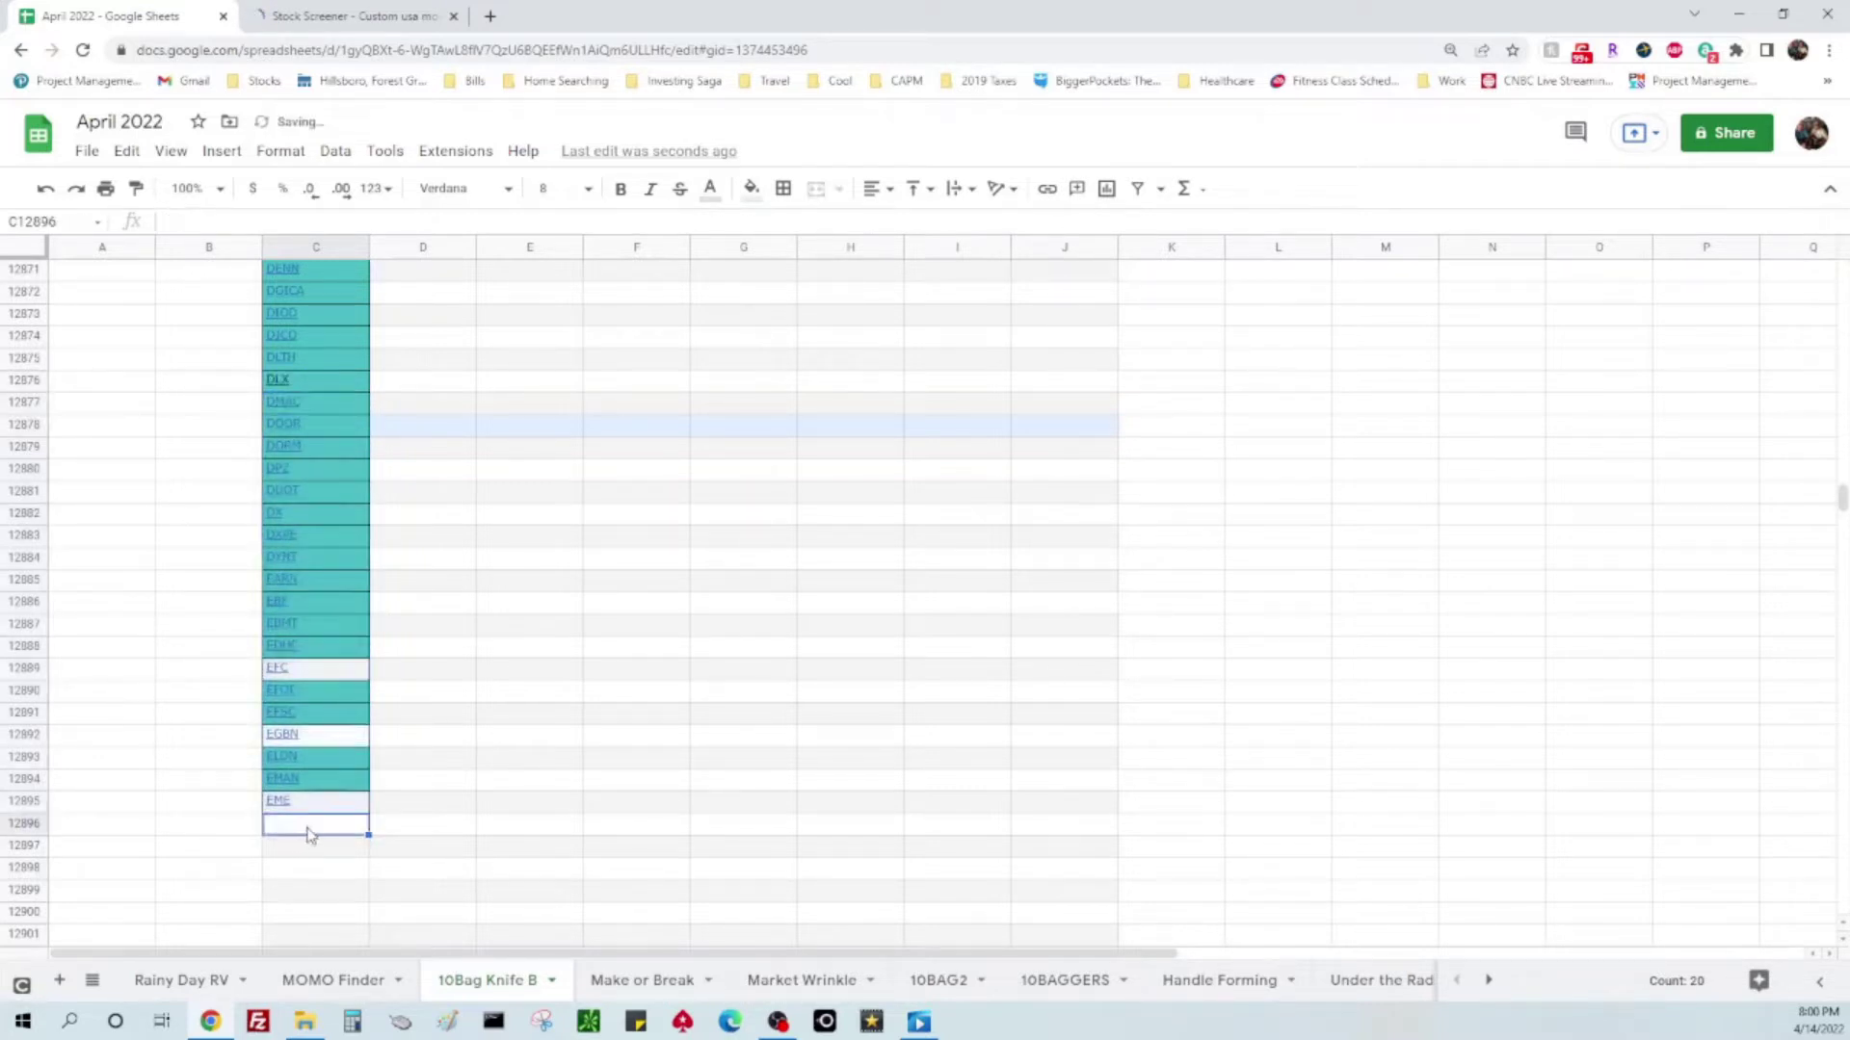
- Paste the tickers FEIM through FSS into column C starting at C12916
{"action": "left_click", "coordinate": [322, 22]}
{"action": "left_click", "coordinate": [1108, 862]}
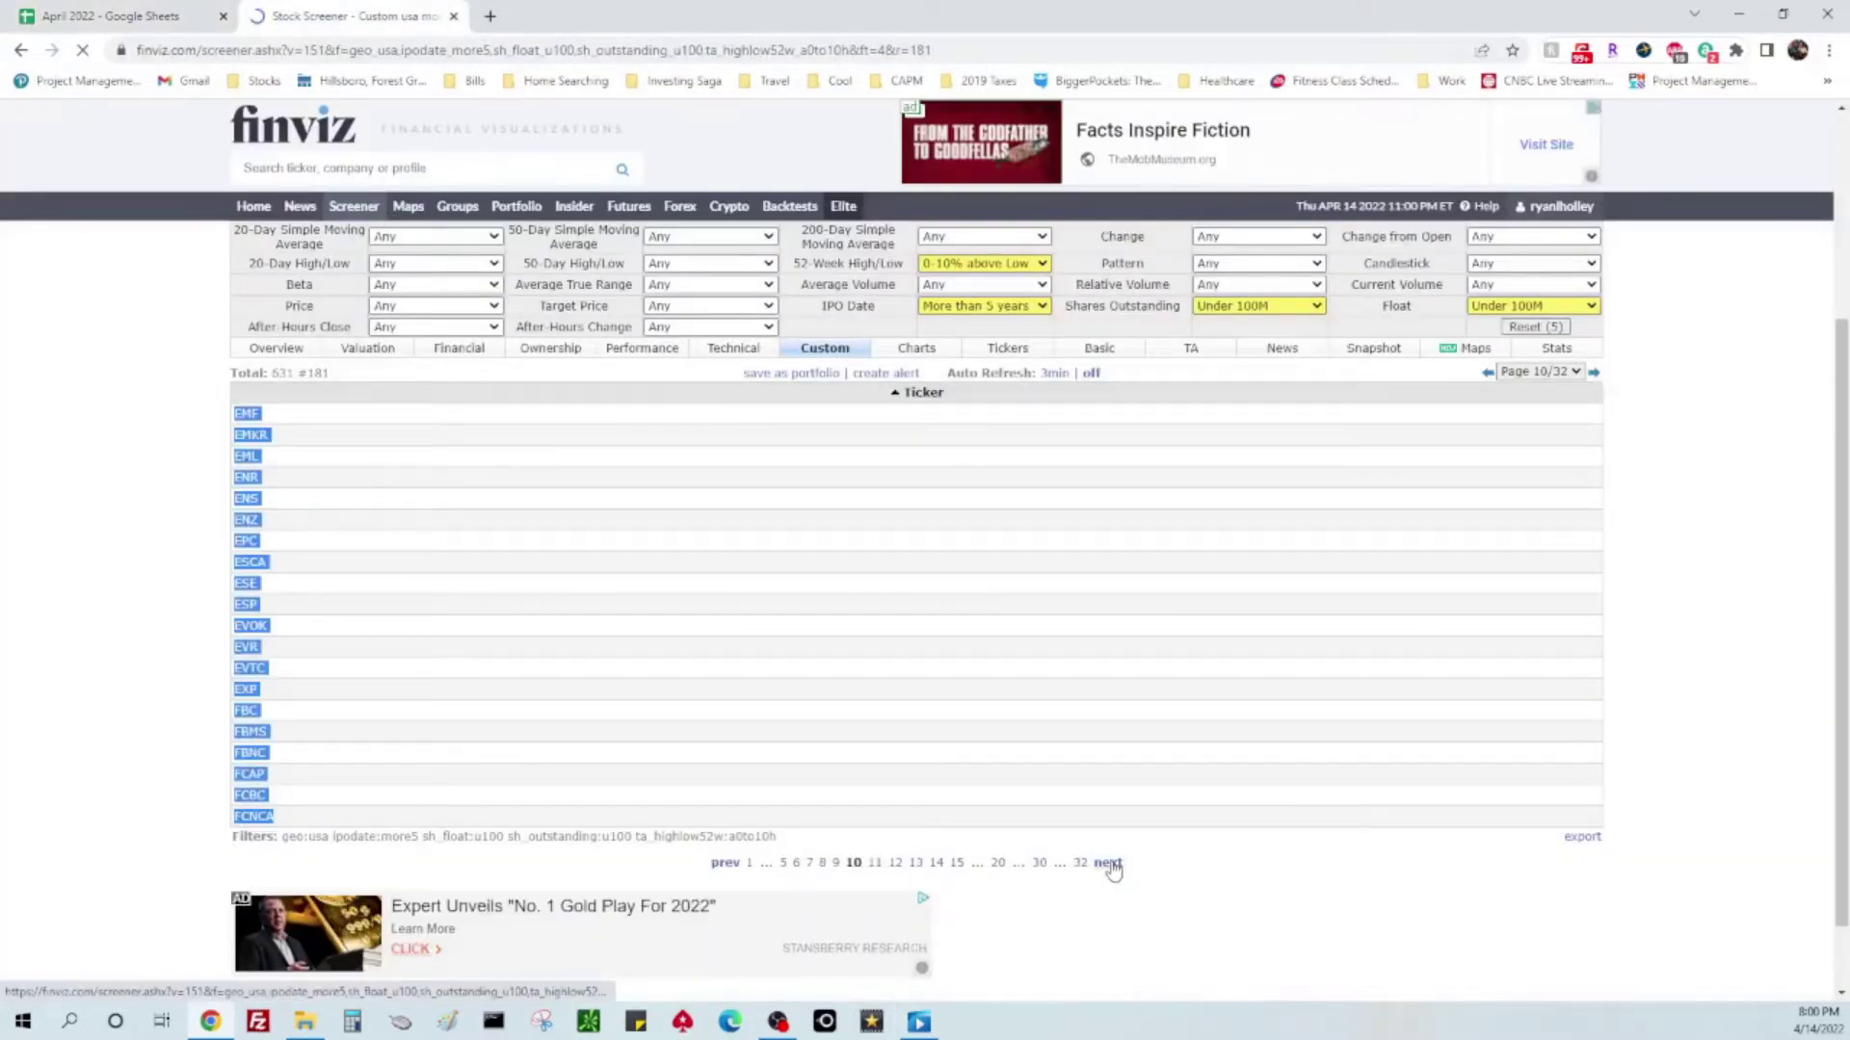
{"action": "scroll", "coordinate": [1195, 617], "scroll_direction": "down", "scroll_amount": 4}
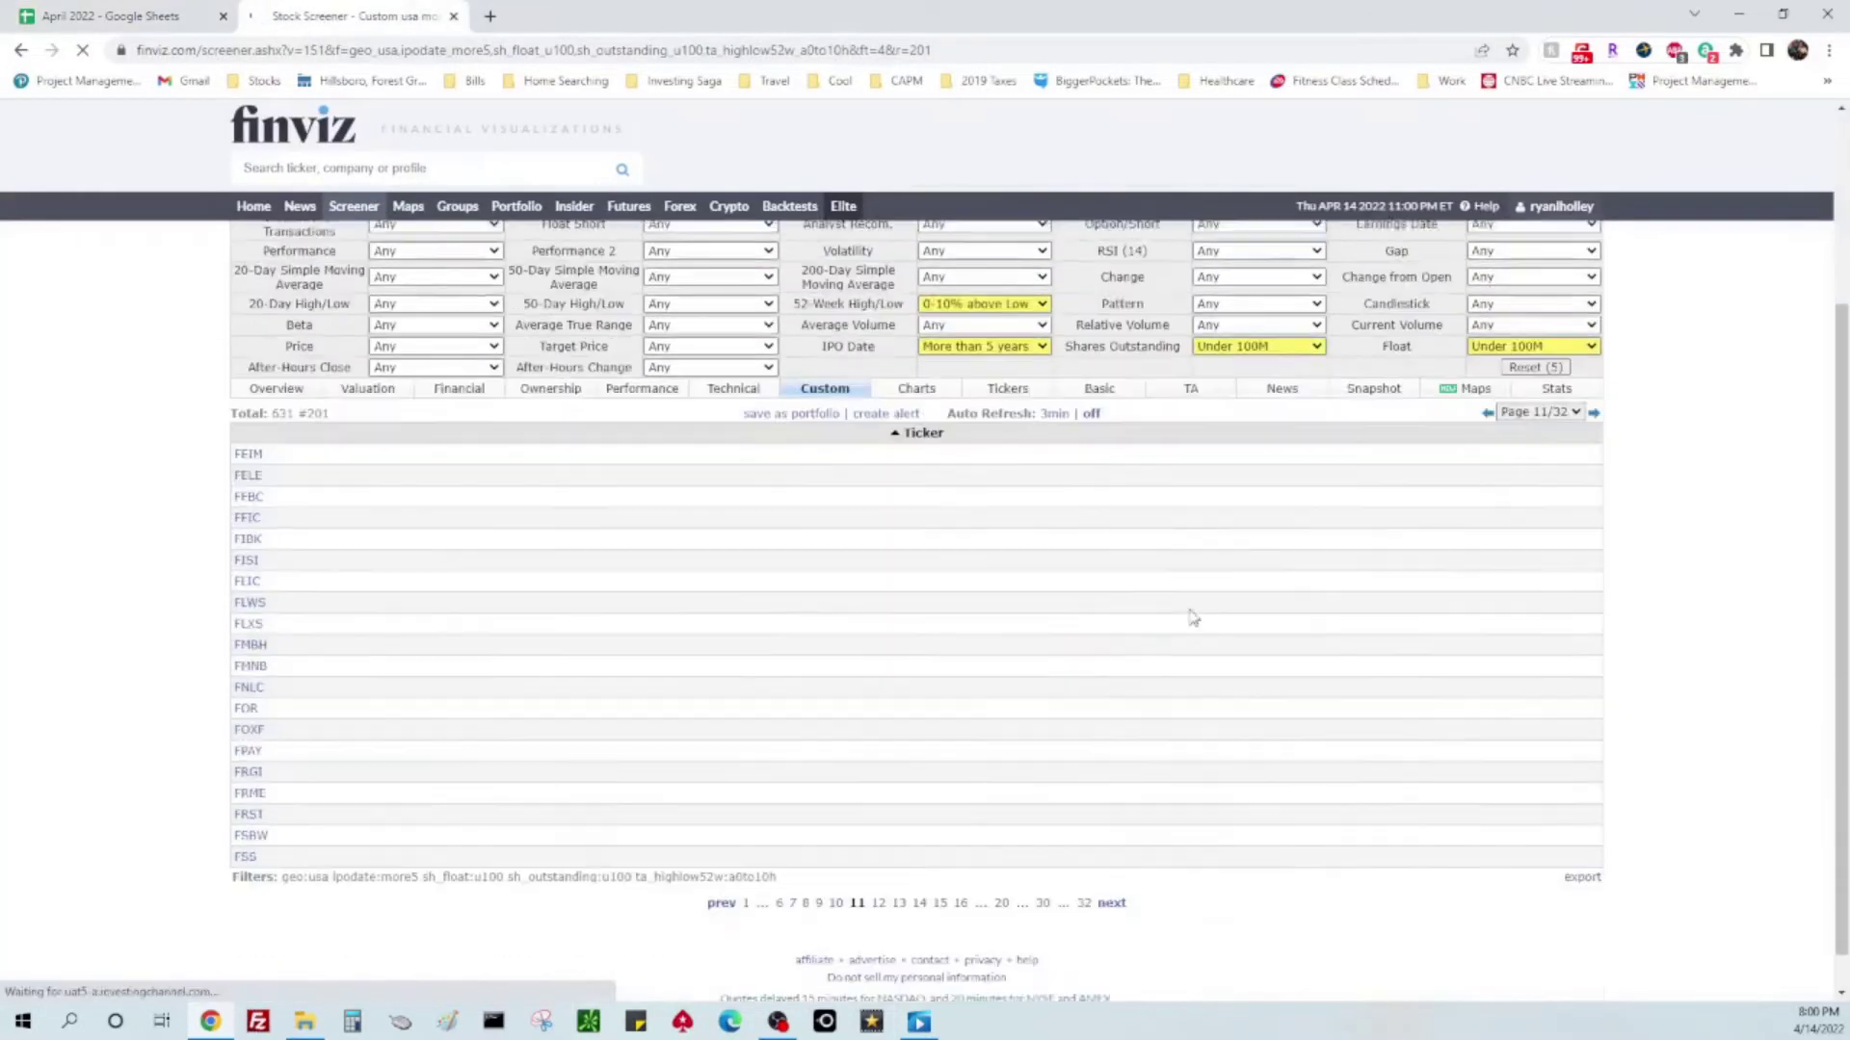
{"action": "left_click_drag", "start_coordinate": [1140, 403], "coordinate": [1139, 821]}
{"action": "key", "text": "ctrl+c"}
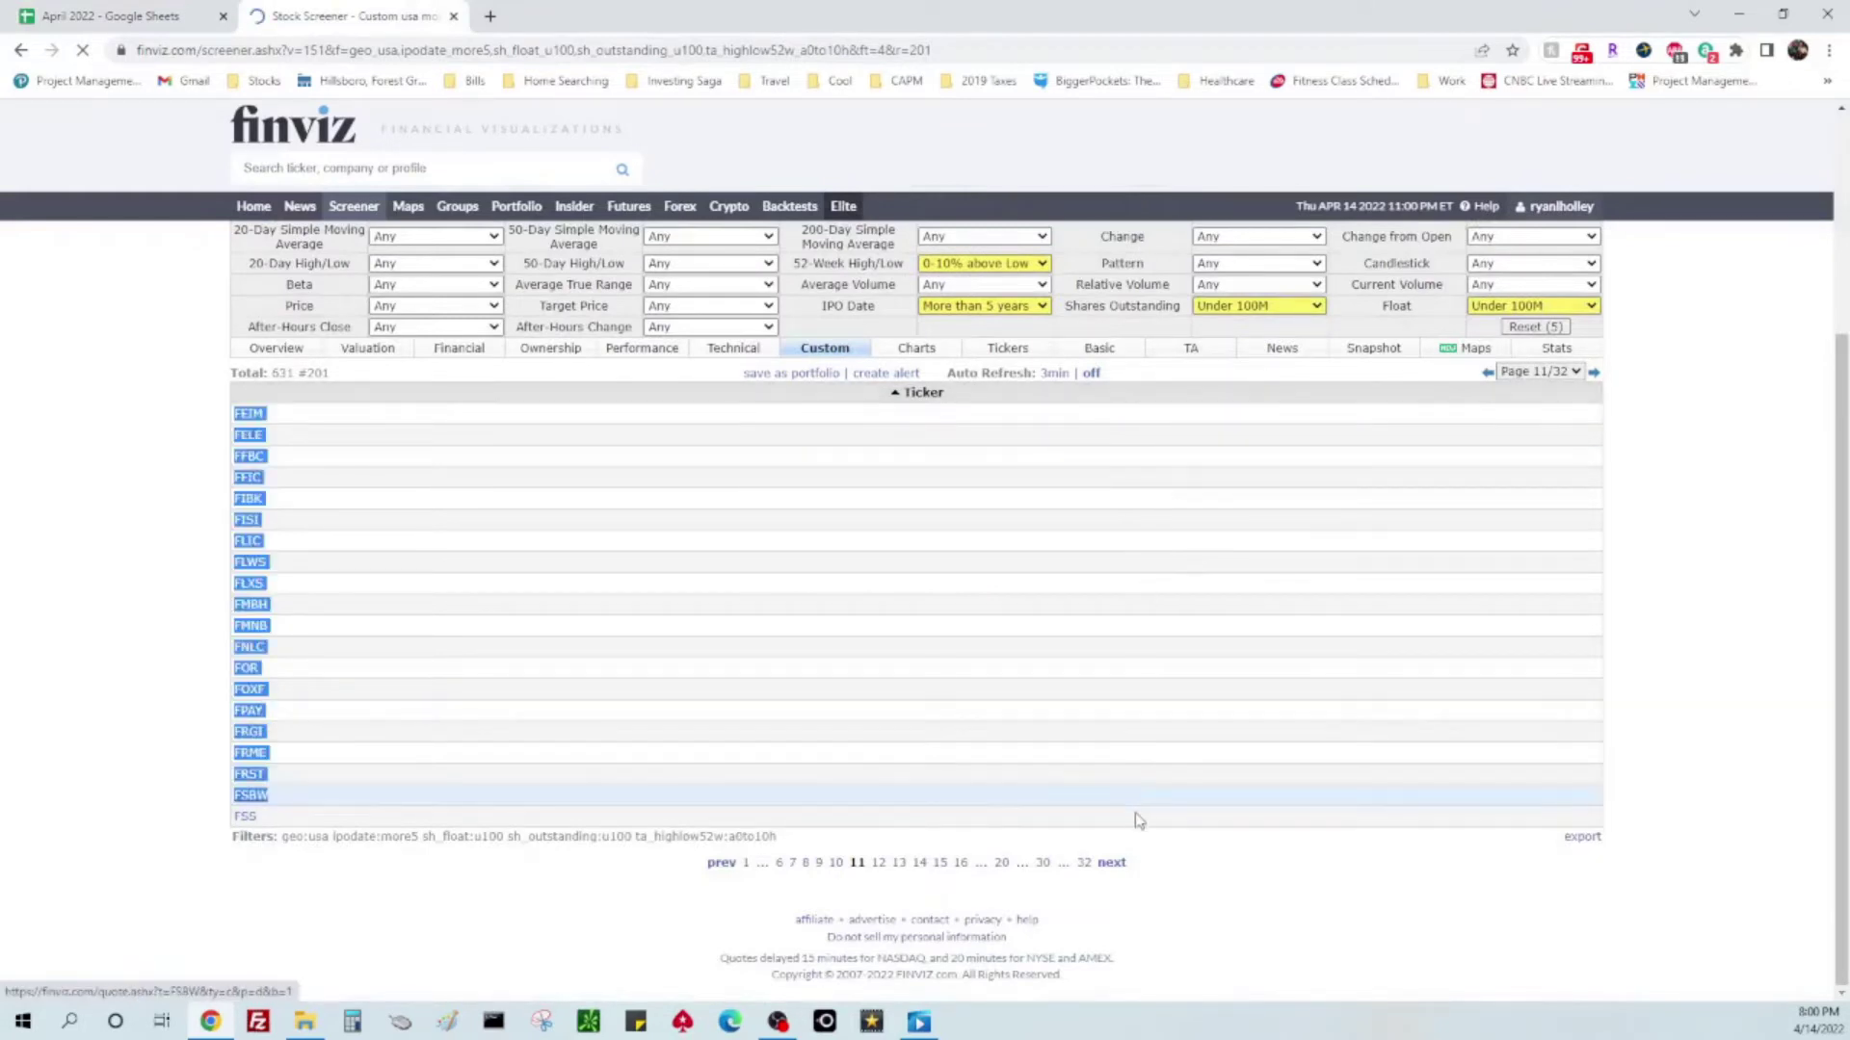
{"action": "left_click", "coordinate": [181, 23]}
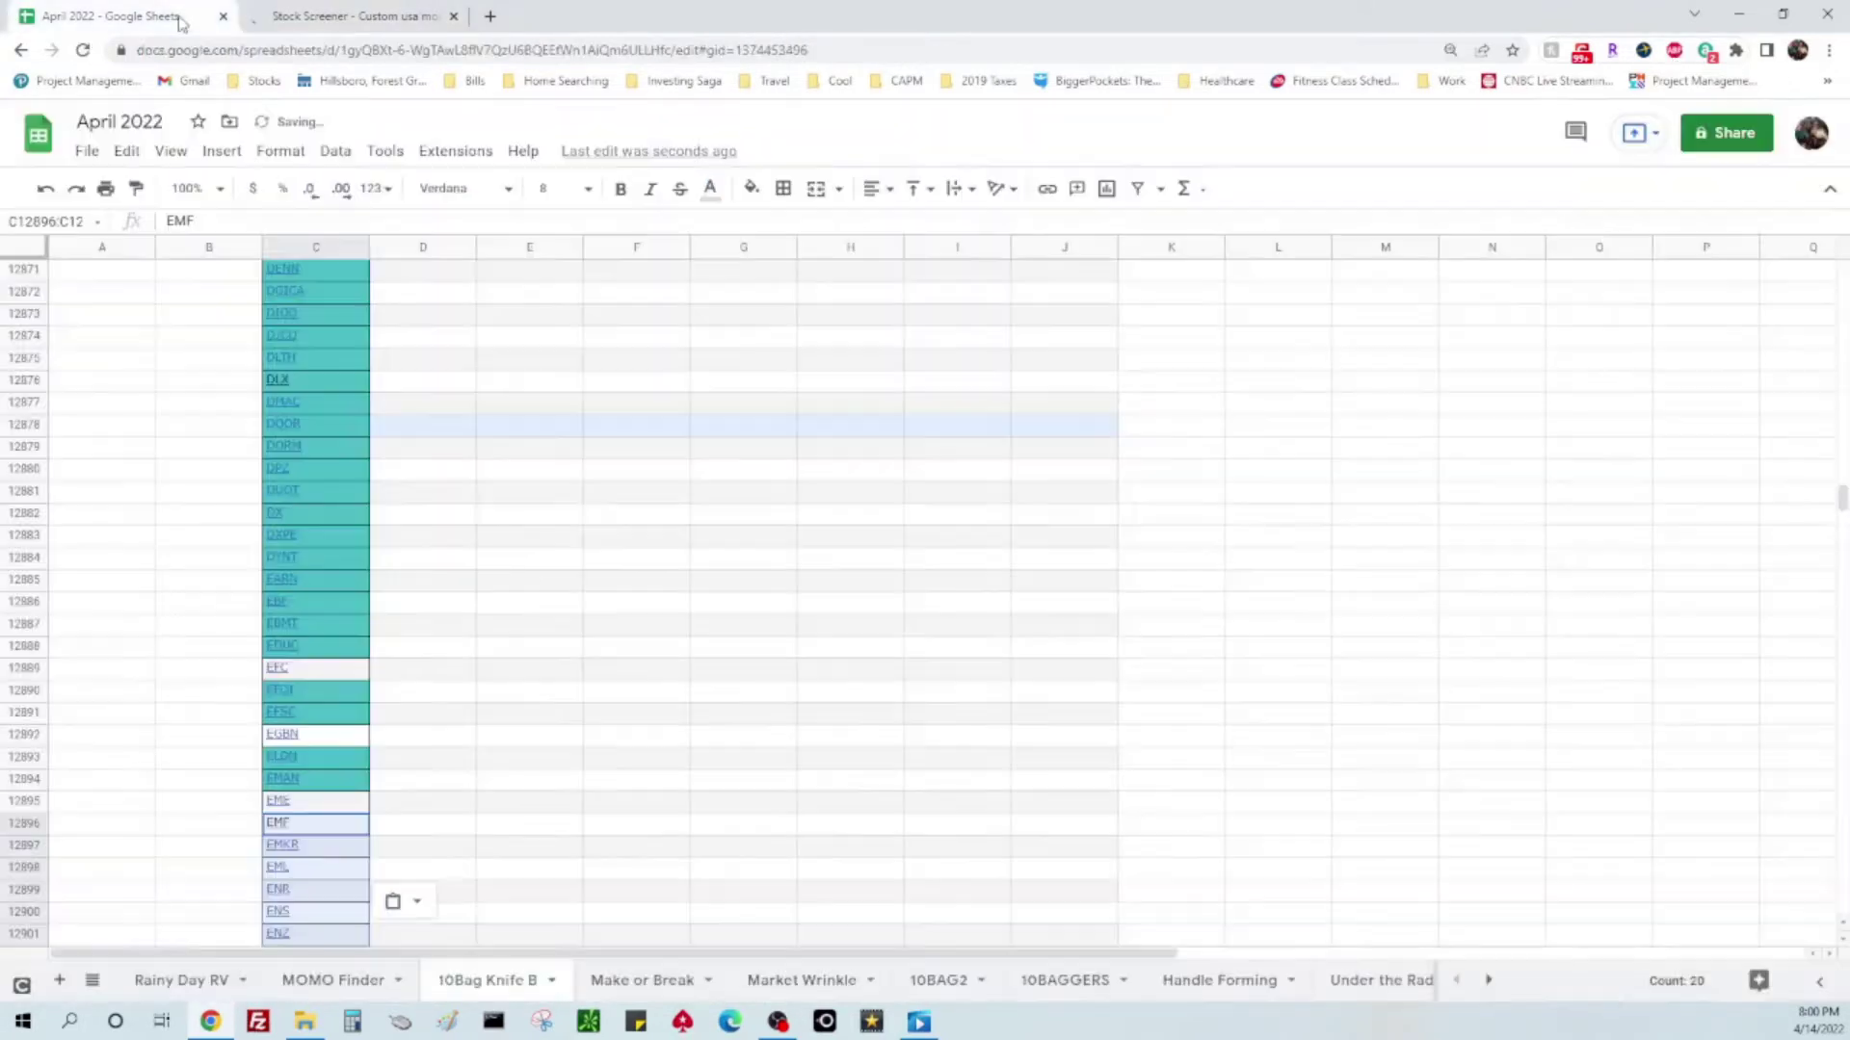
{"action": "scroll", "coordinate": [355, 730], "scroll_direction": "down", "scroll_amount": 7}
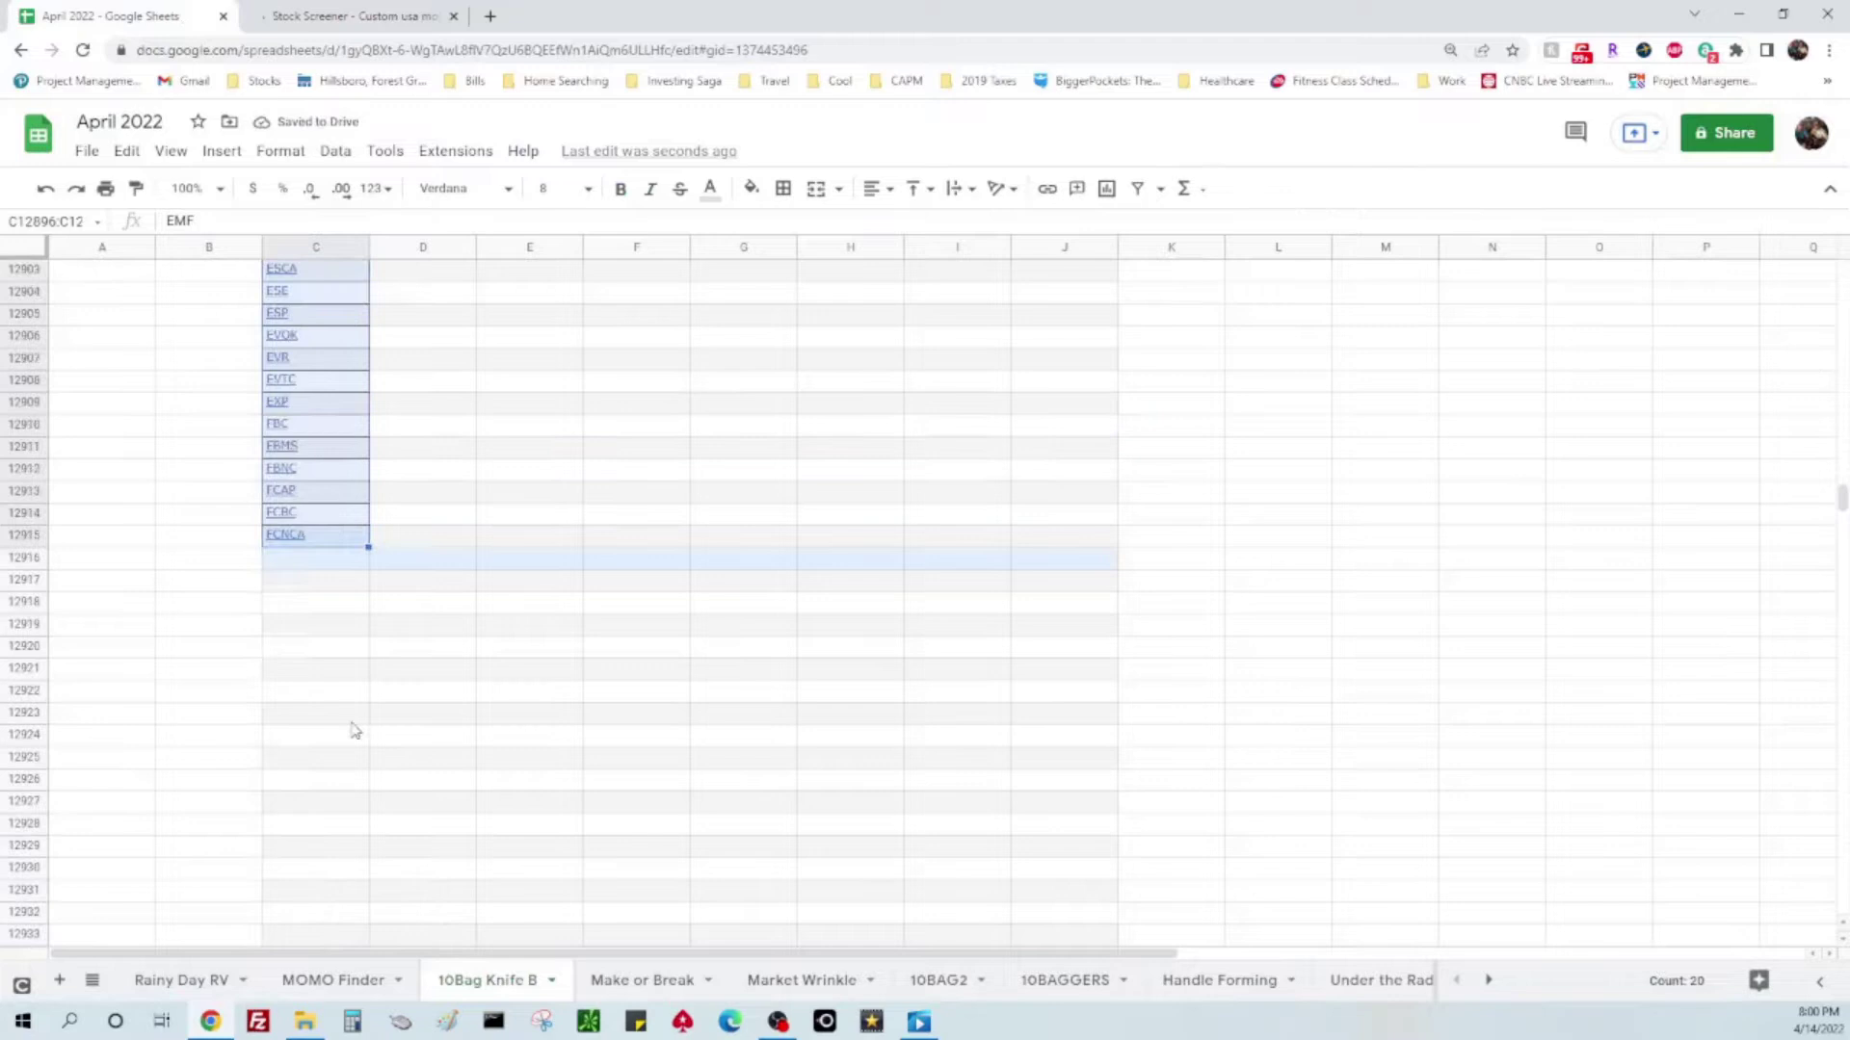
{"action": "left_click", "coordinate": [310, 562]}
{"action": "key", "text": "ctrl+v"}
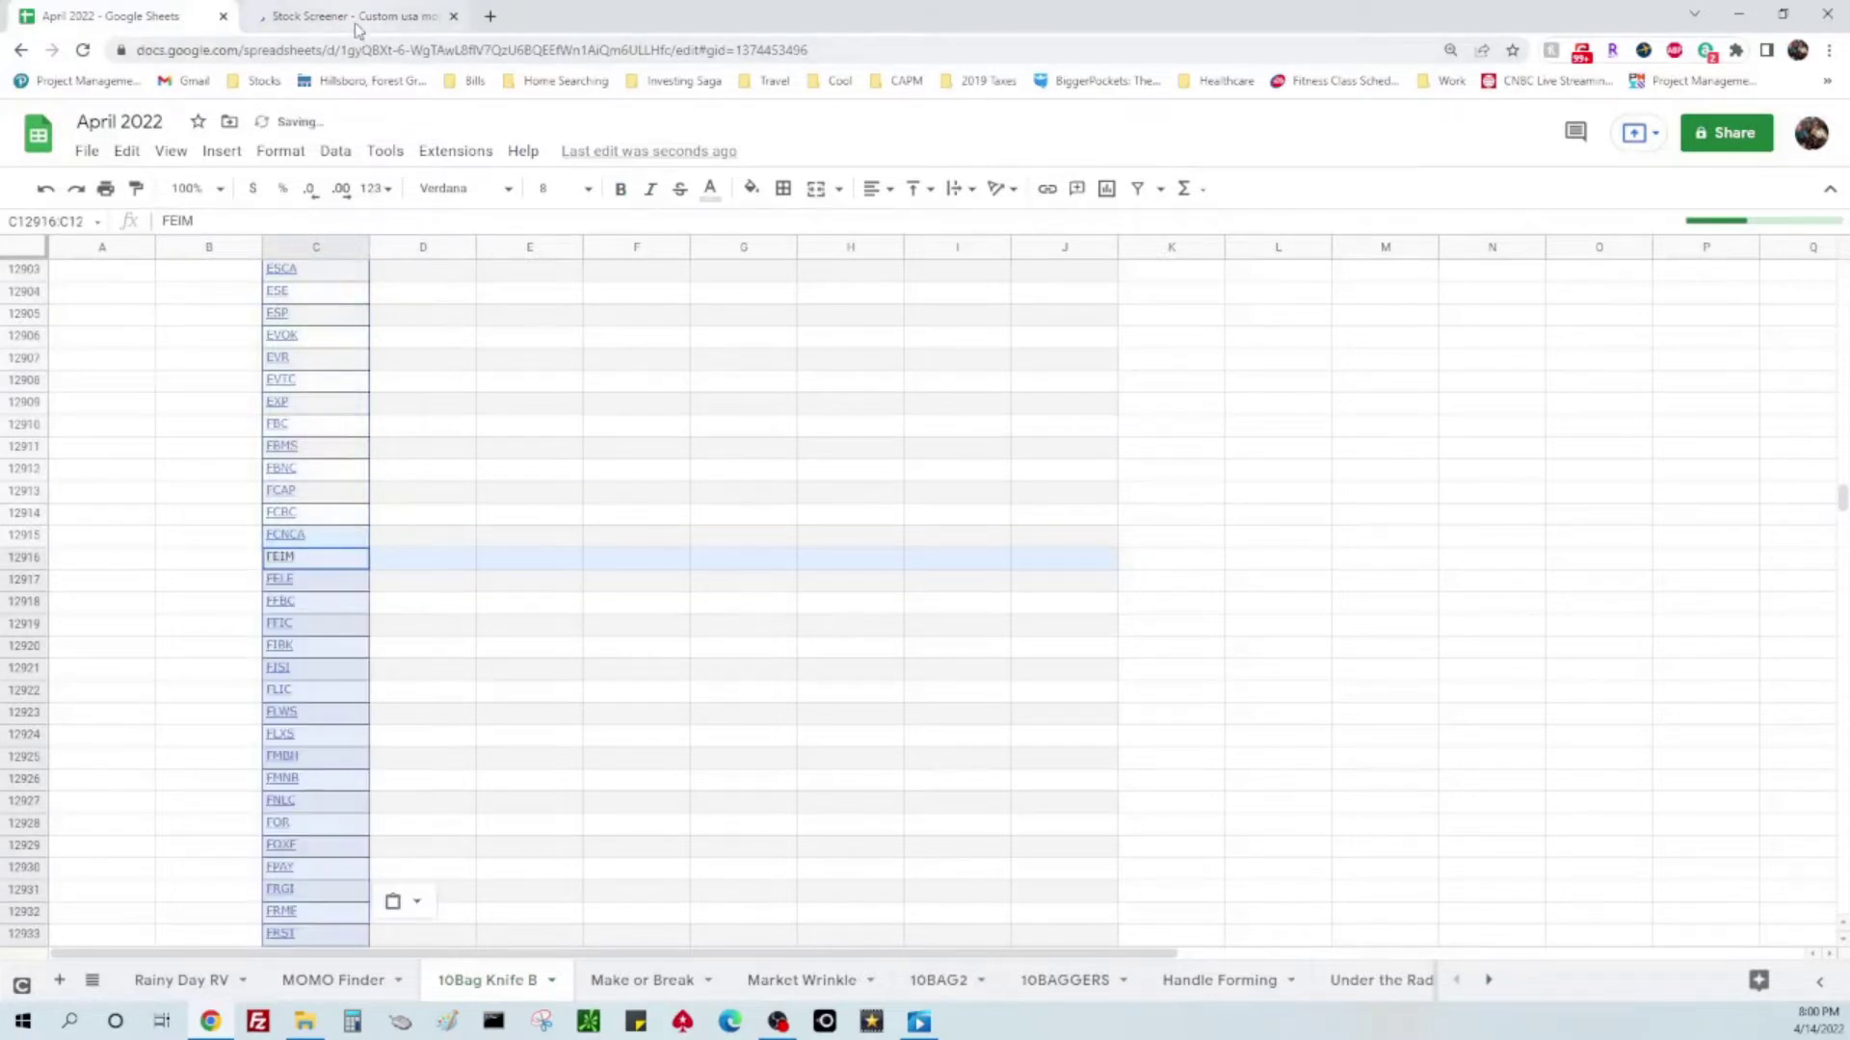
- Dismiss the upgrade popup and paste page 12 tickers FWBI through GTY below FSS
{"action": "left_click", "coordinate": [349, 16]}
{"action": "left_click", "coordinate": [1111, 864]}
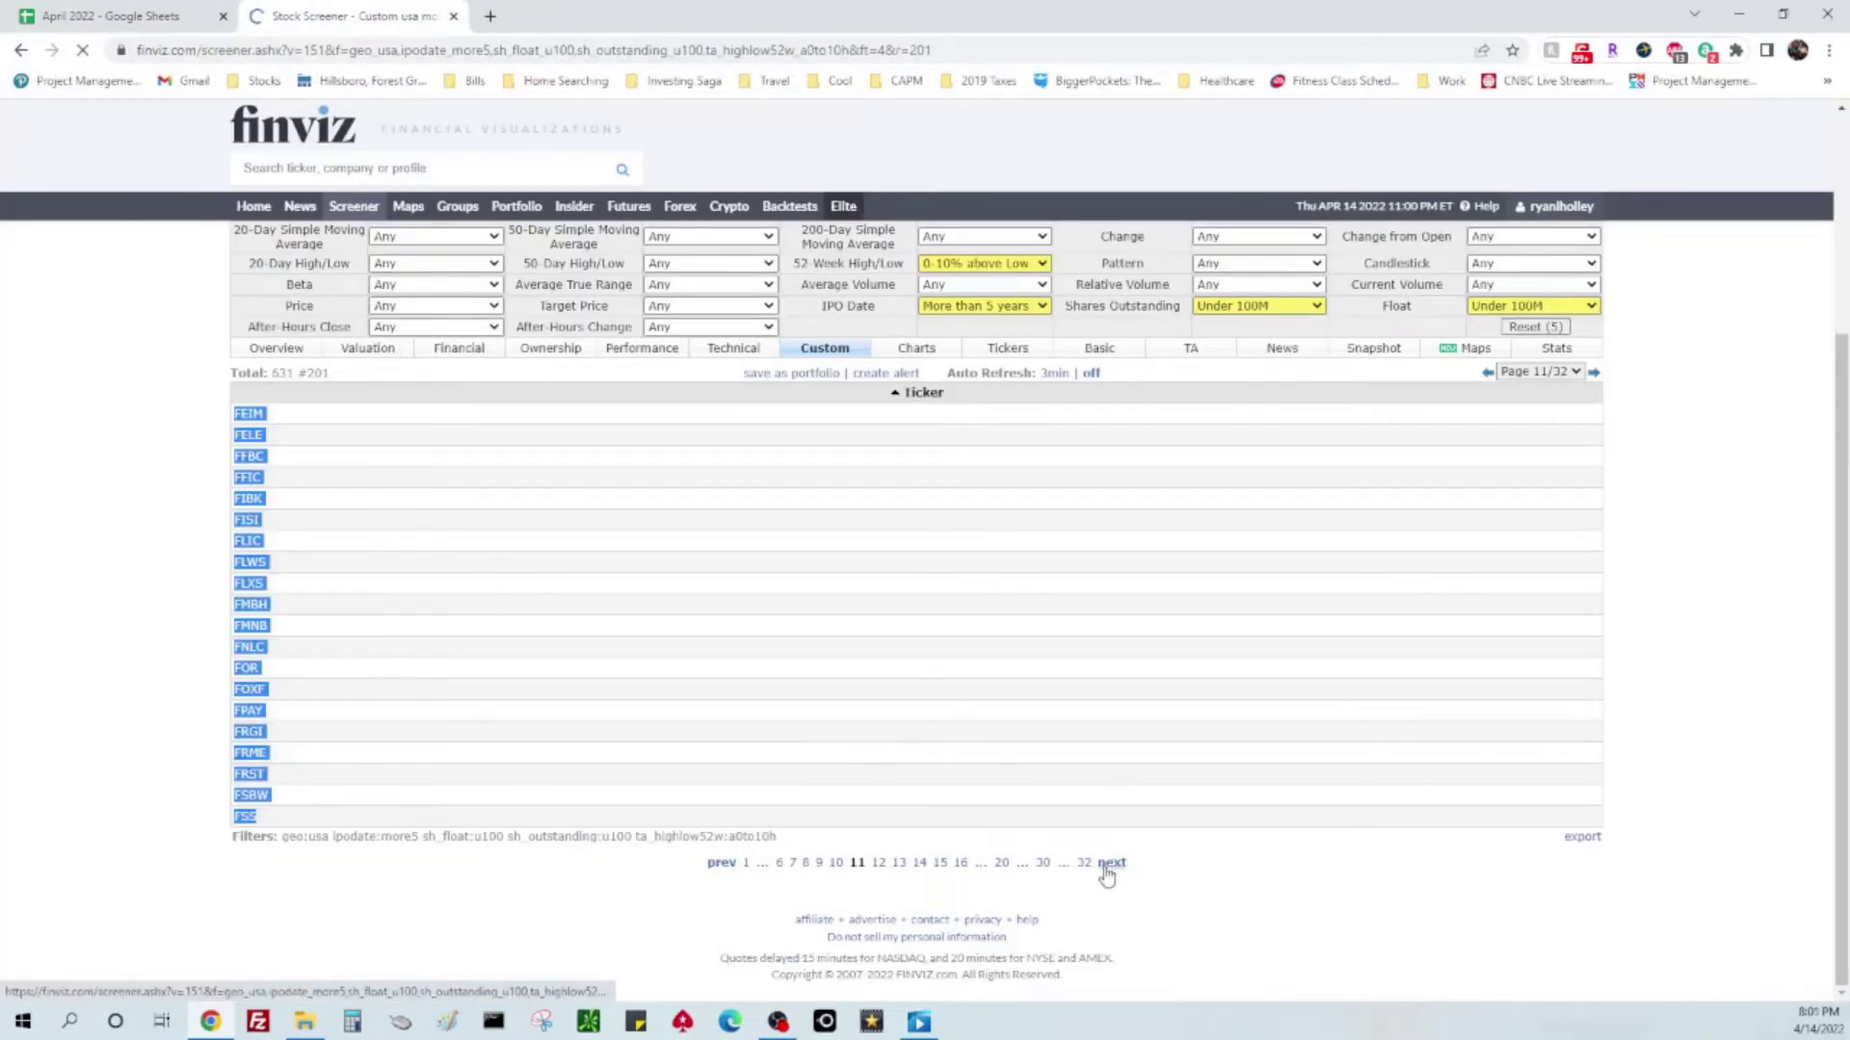
{"action": "scroll", "coordinate": [1234, 600], "scroll_direction": "down", "scroll_amount": 3}
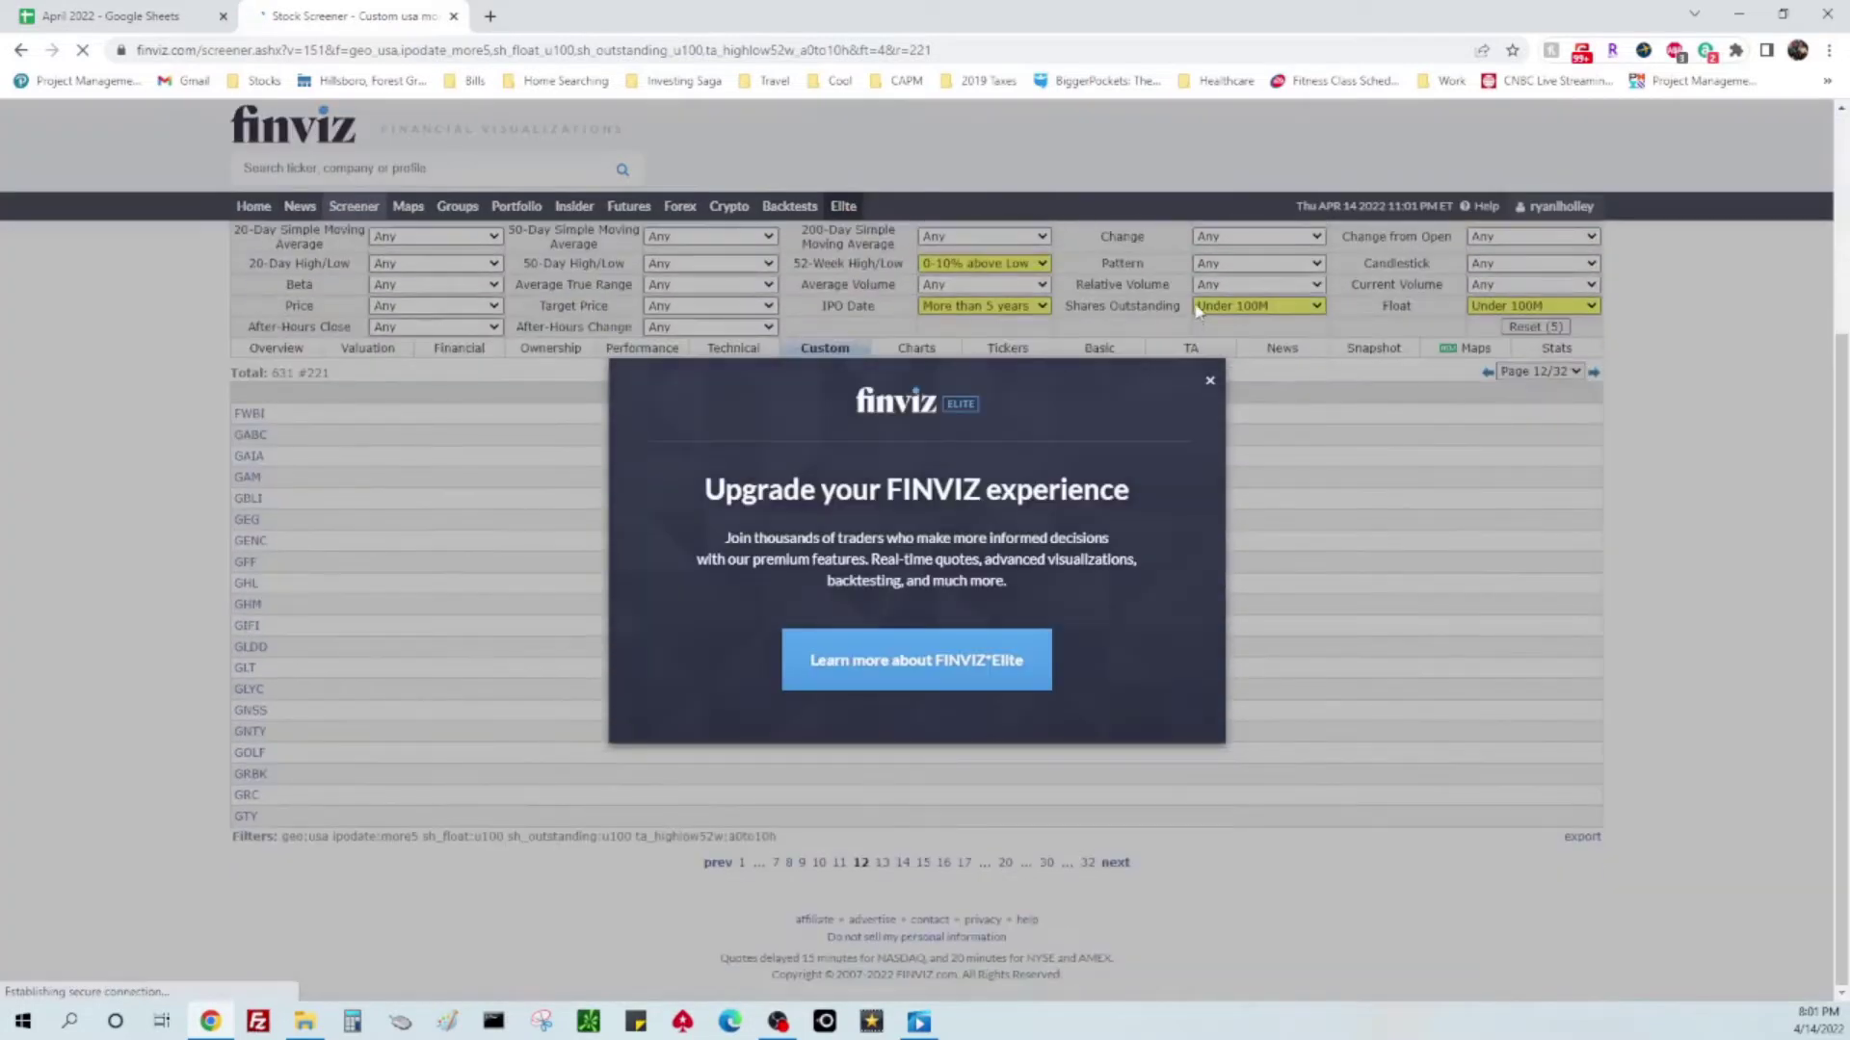
{"action": "left_click", "coordinate": [1210, 377]}
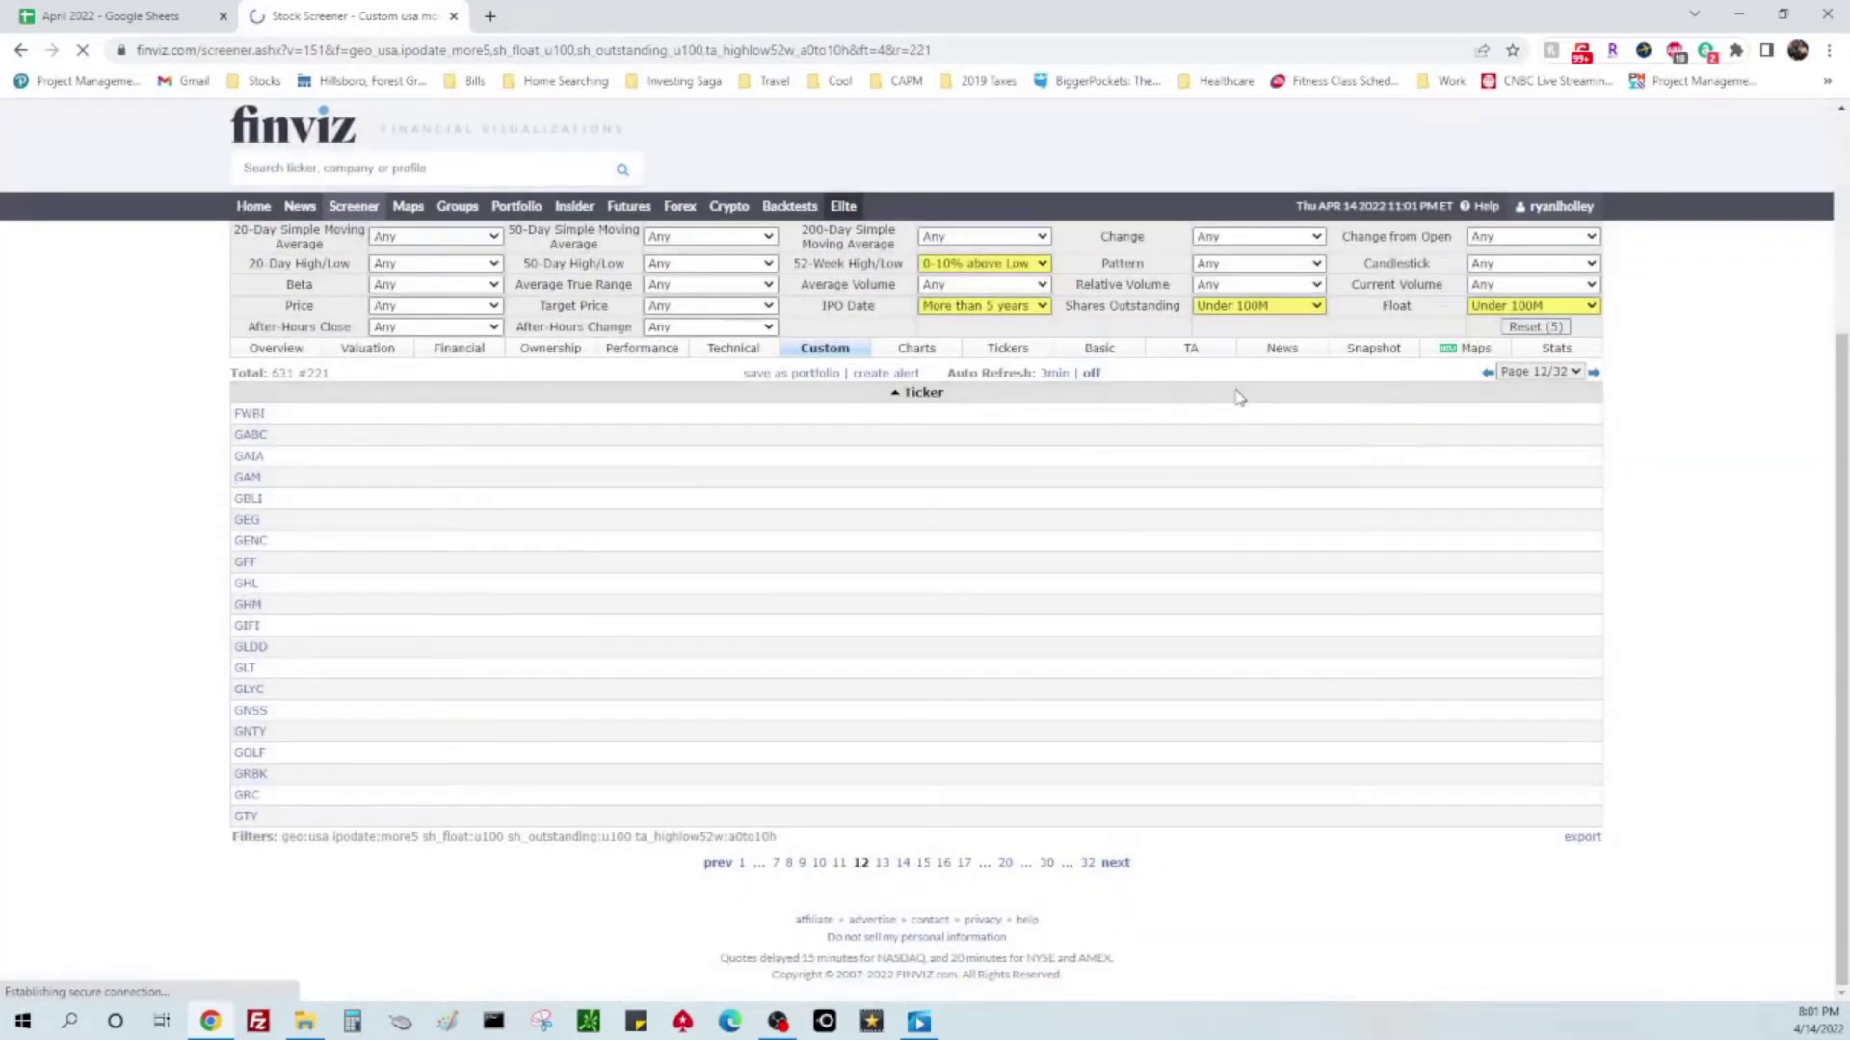
{"action": "left_click_drag", "start_coordinate": [1237, 397], "coordinate": [1219, 817]}
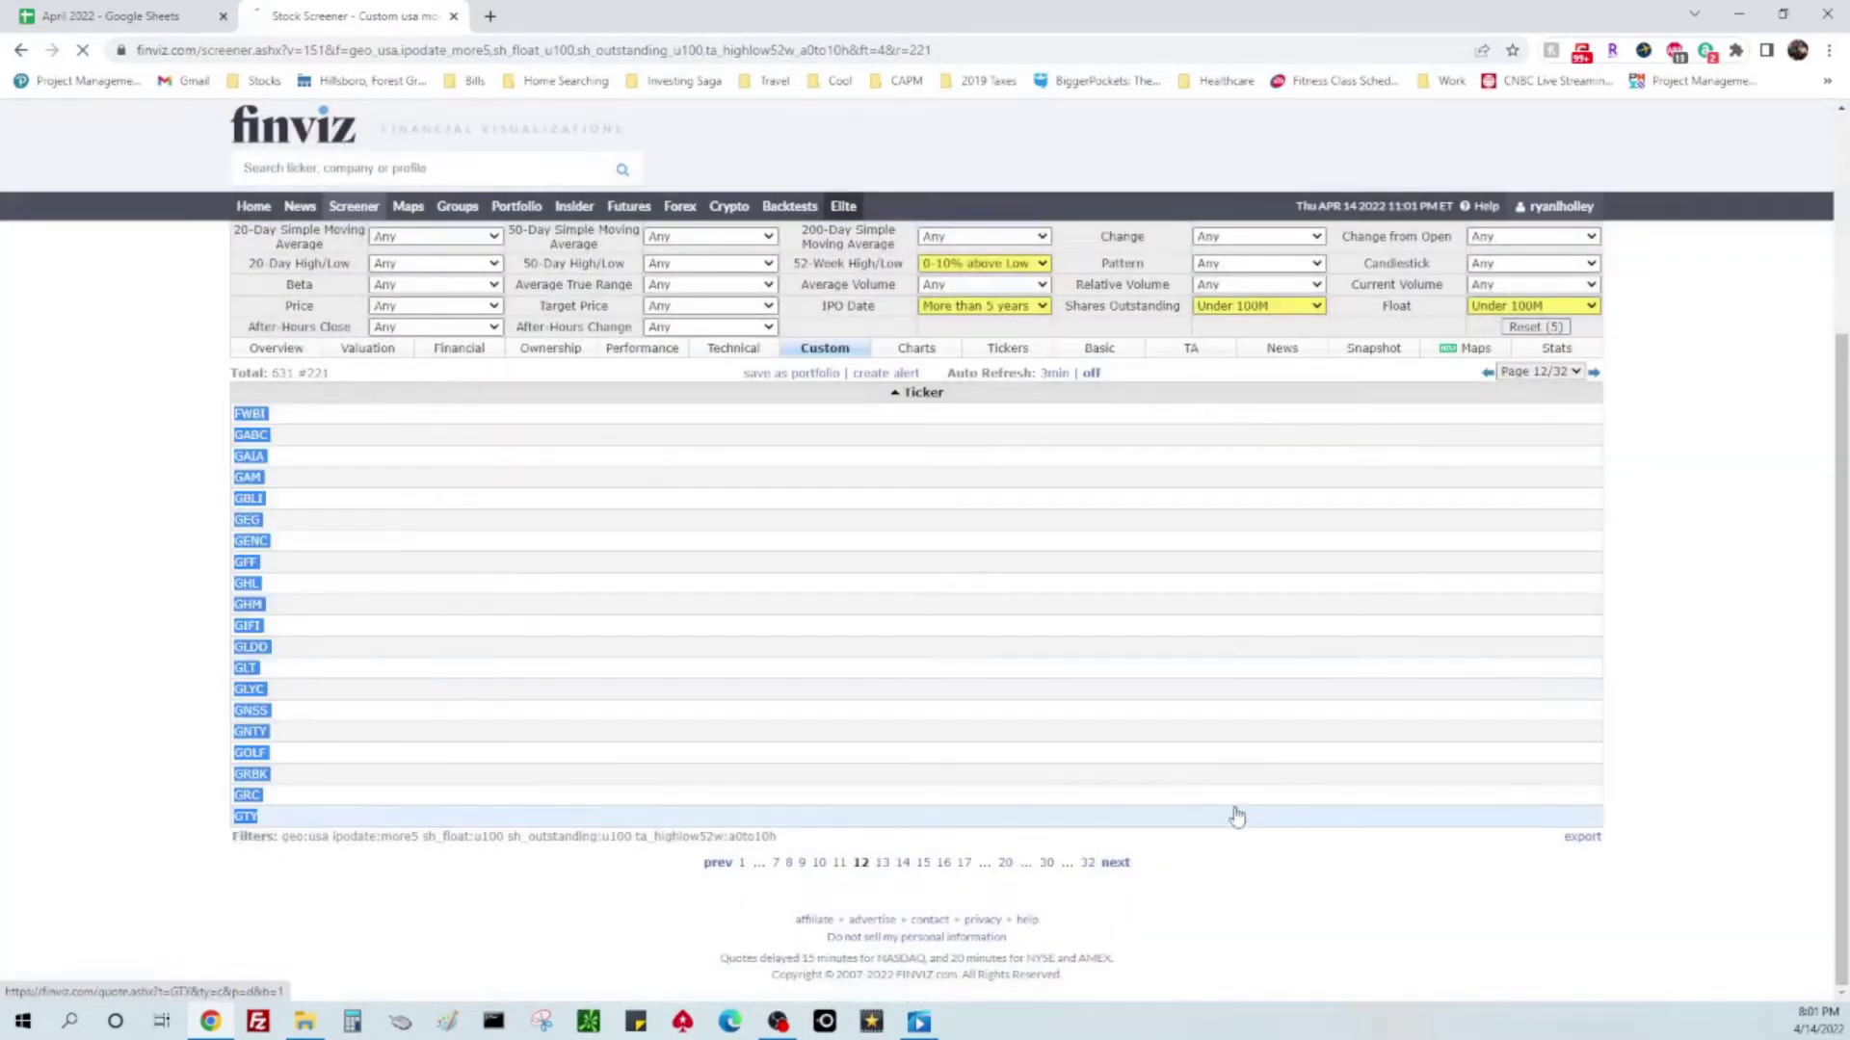
{"action": "key", "text": "ctrl+Page_Up"}
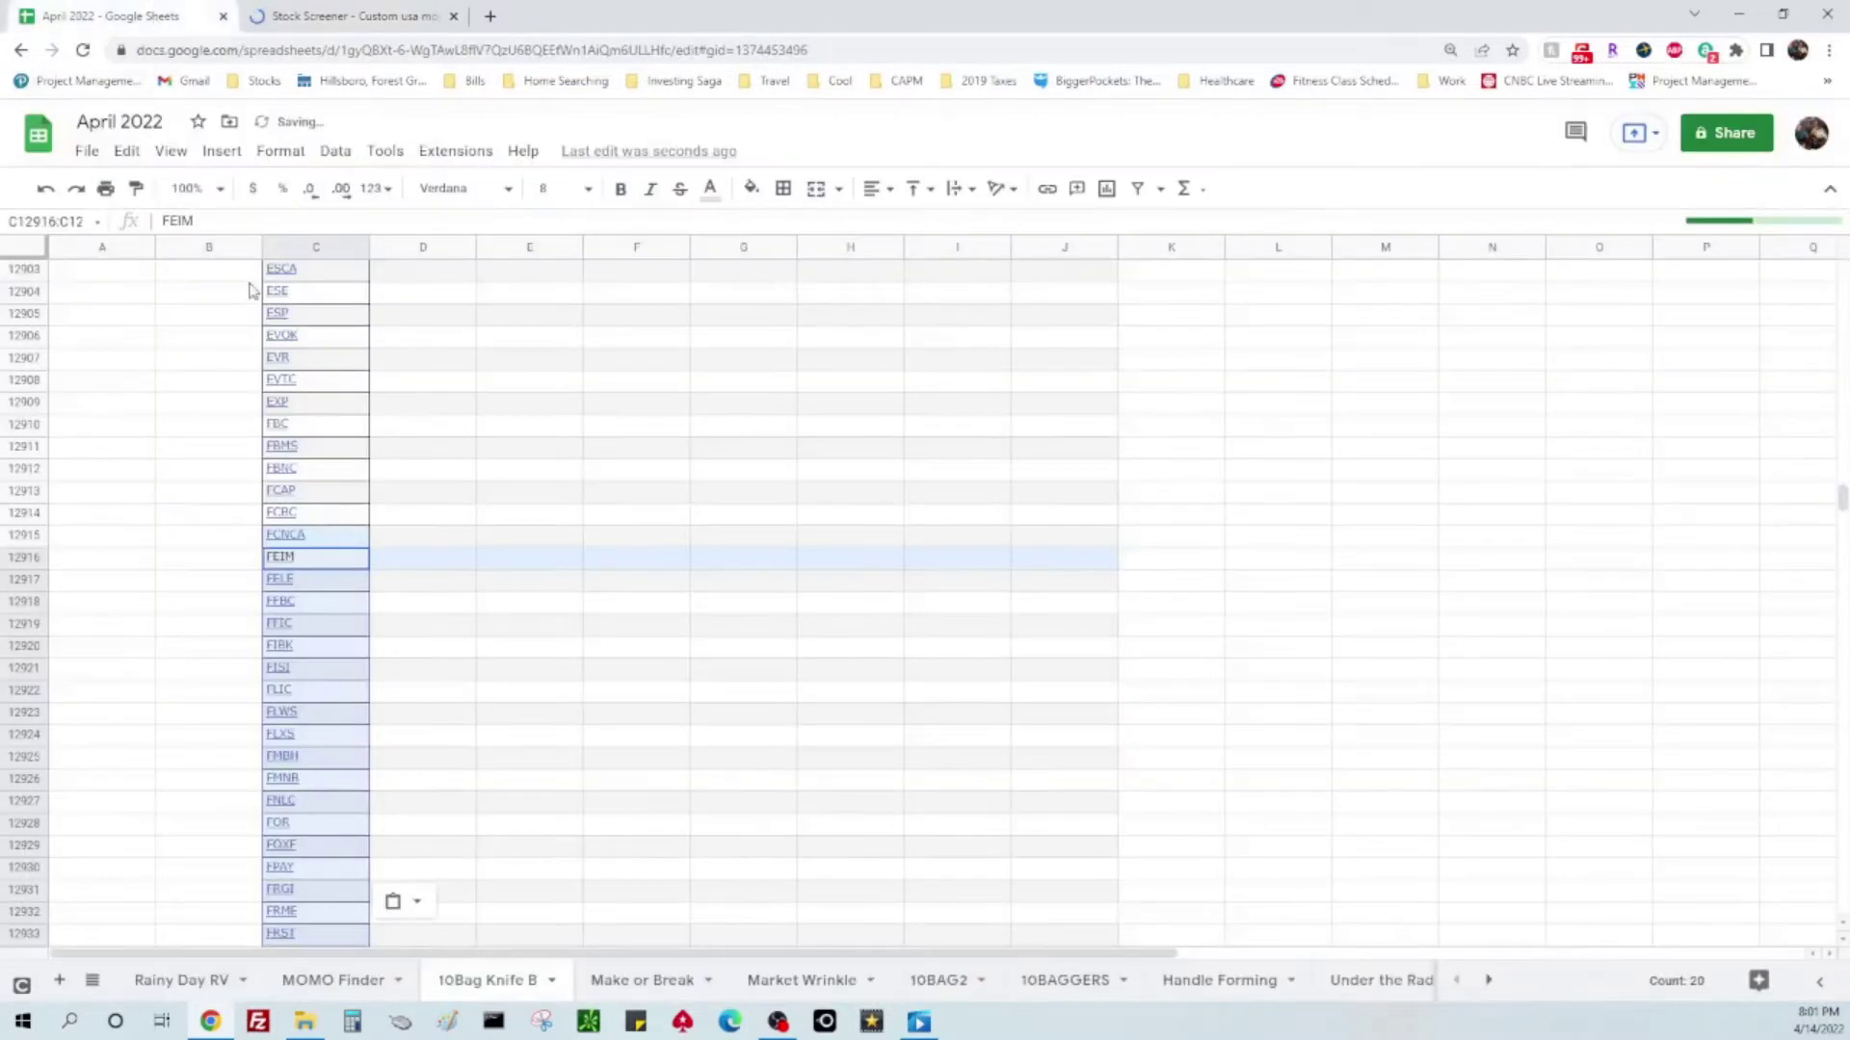
{"action": "scroll", "coordinate": [539, 734], "scroll_direction": "down", "scroll_amount": 5}
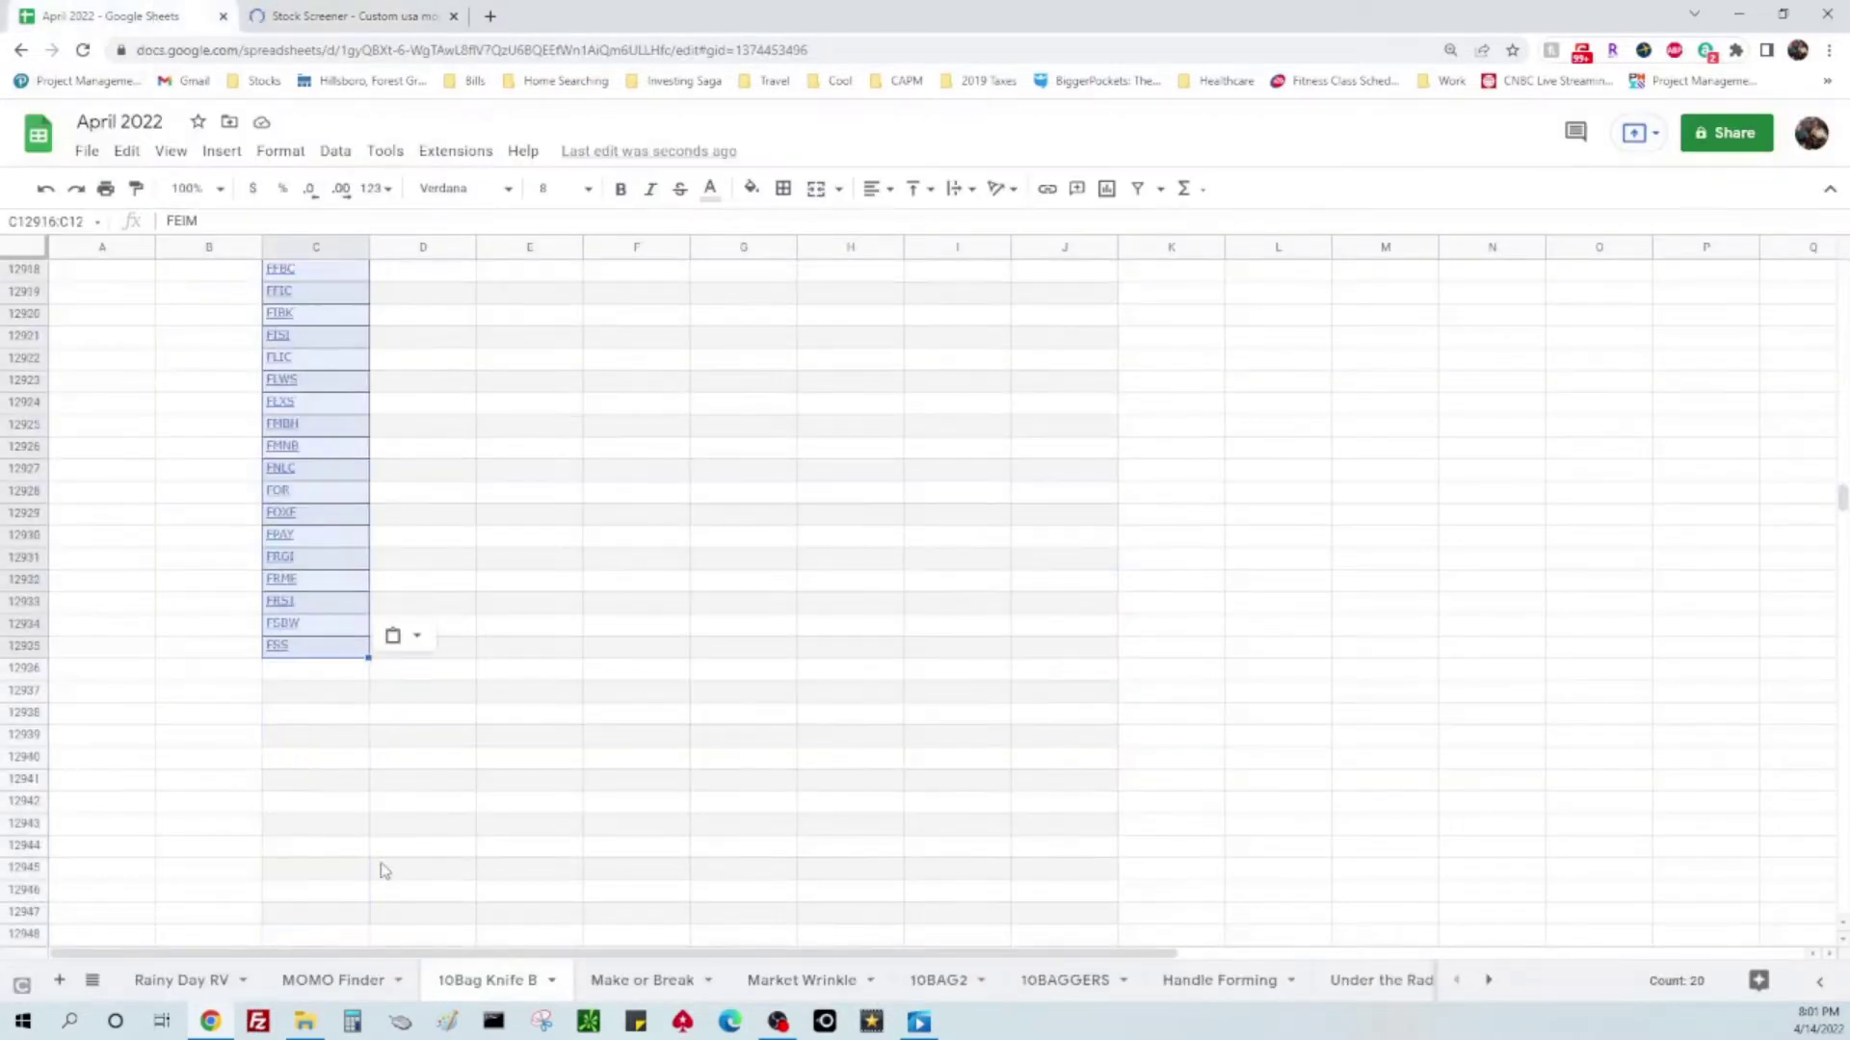
{"action": "left_click", "coordinate": [320, 672]}
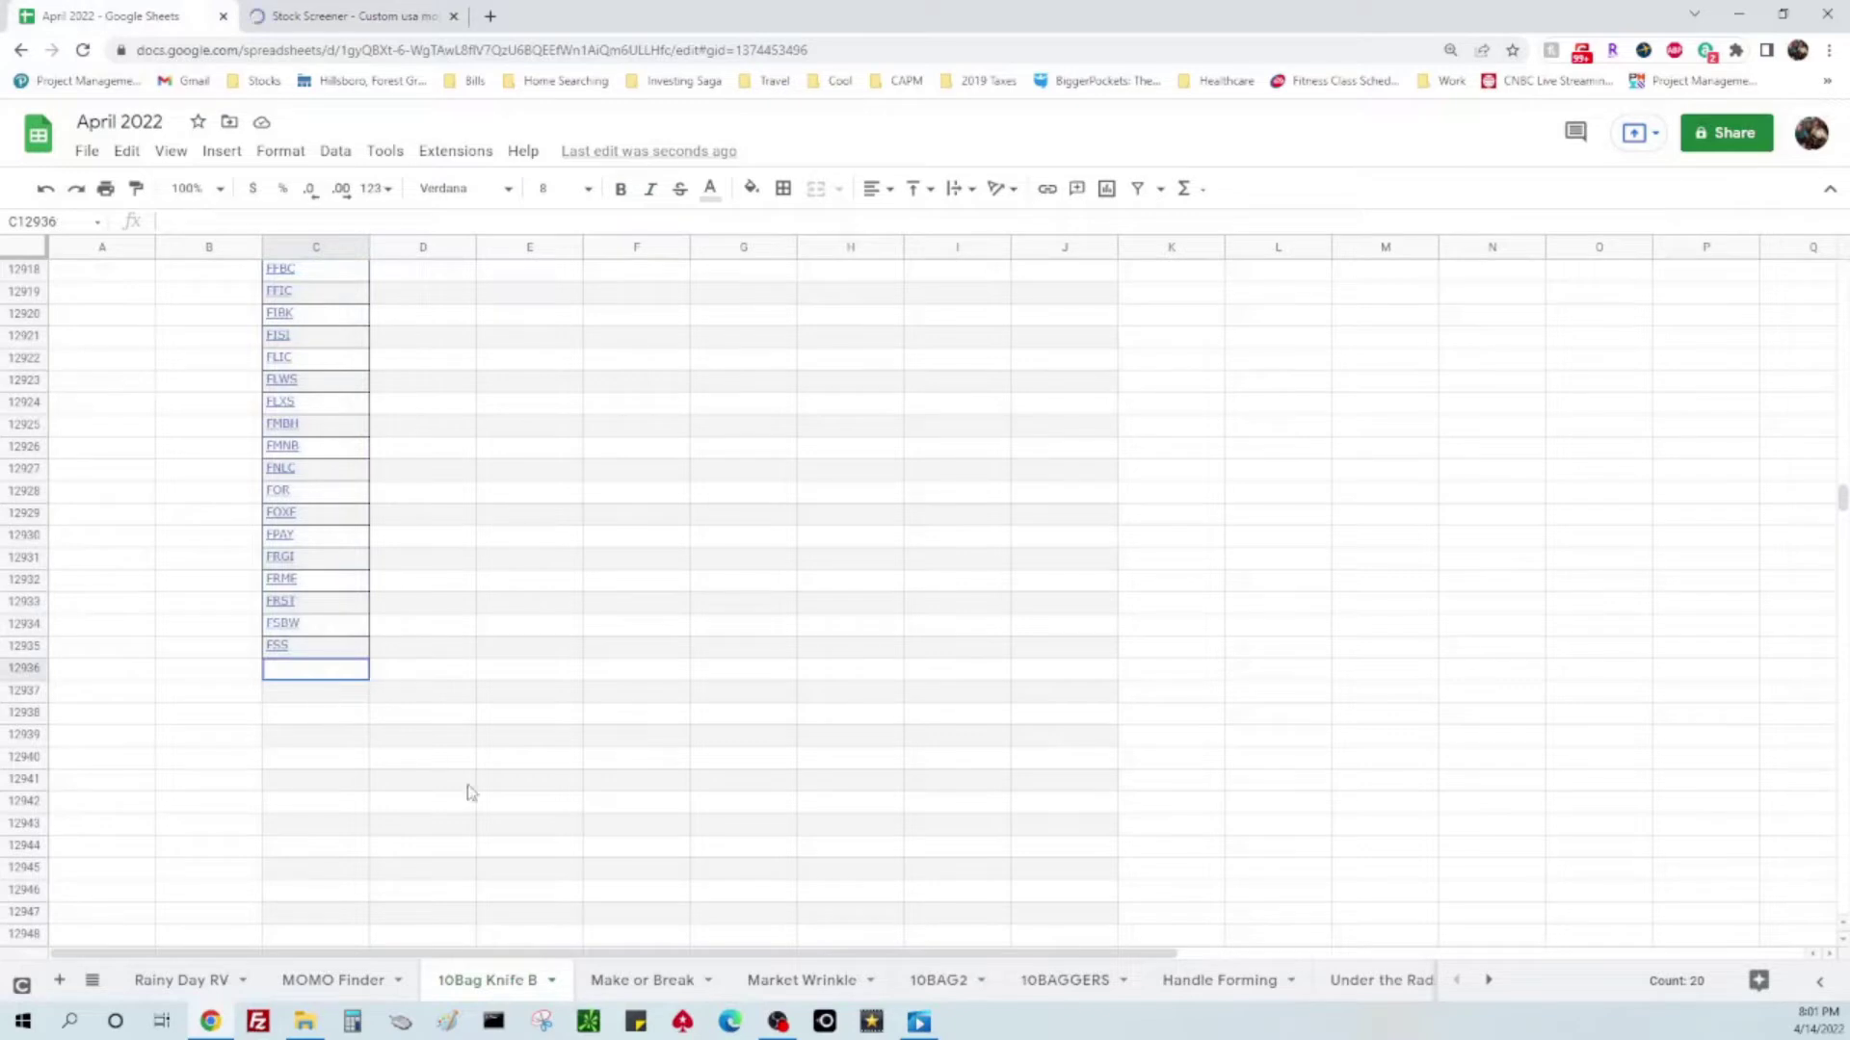
{"action": "key", "text": "ctrl+v"}
{"action": "left_click", "coordinate": [349, 19]}
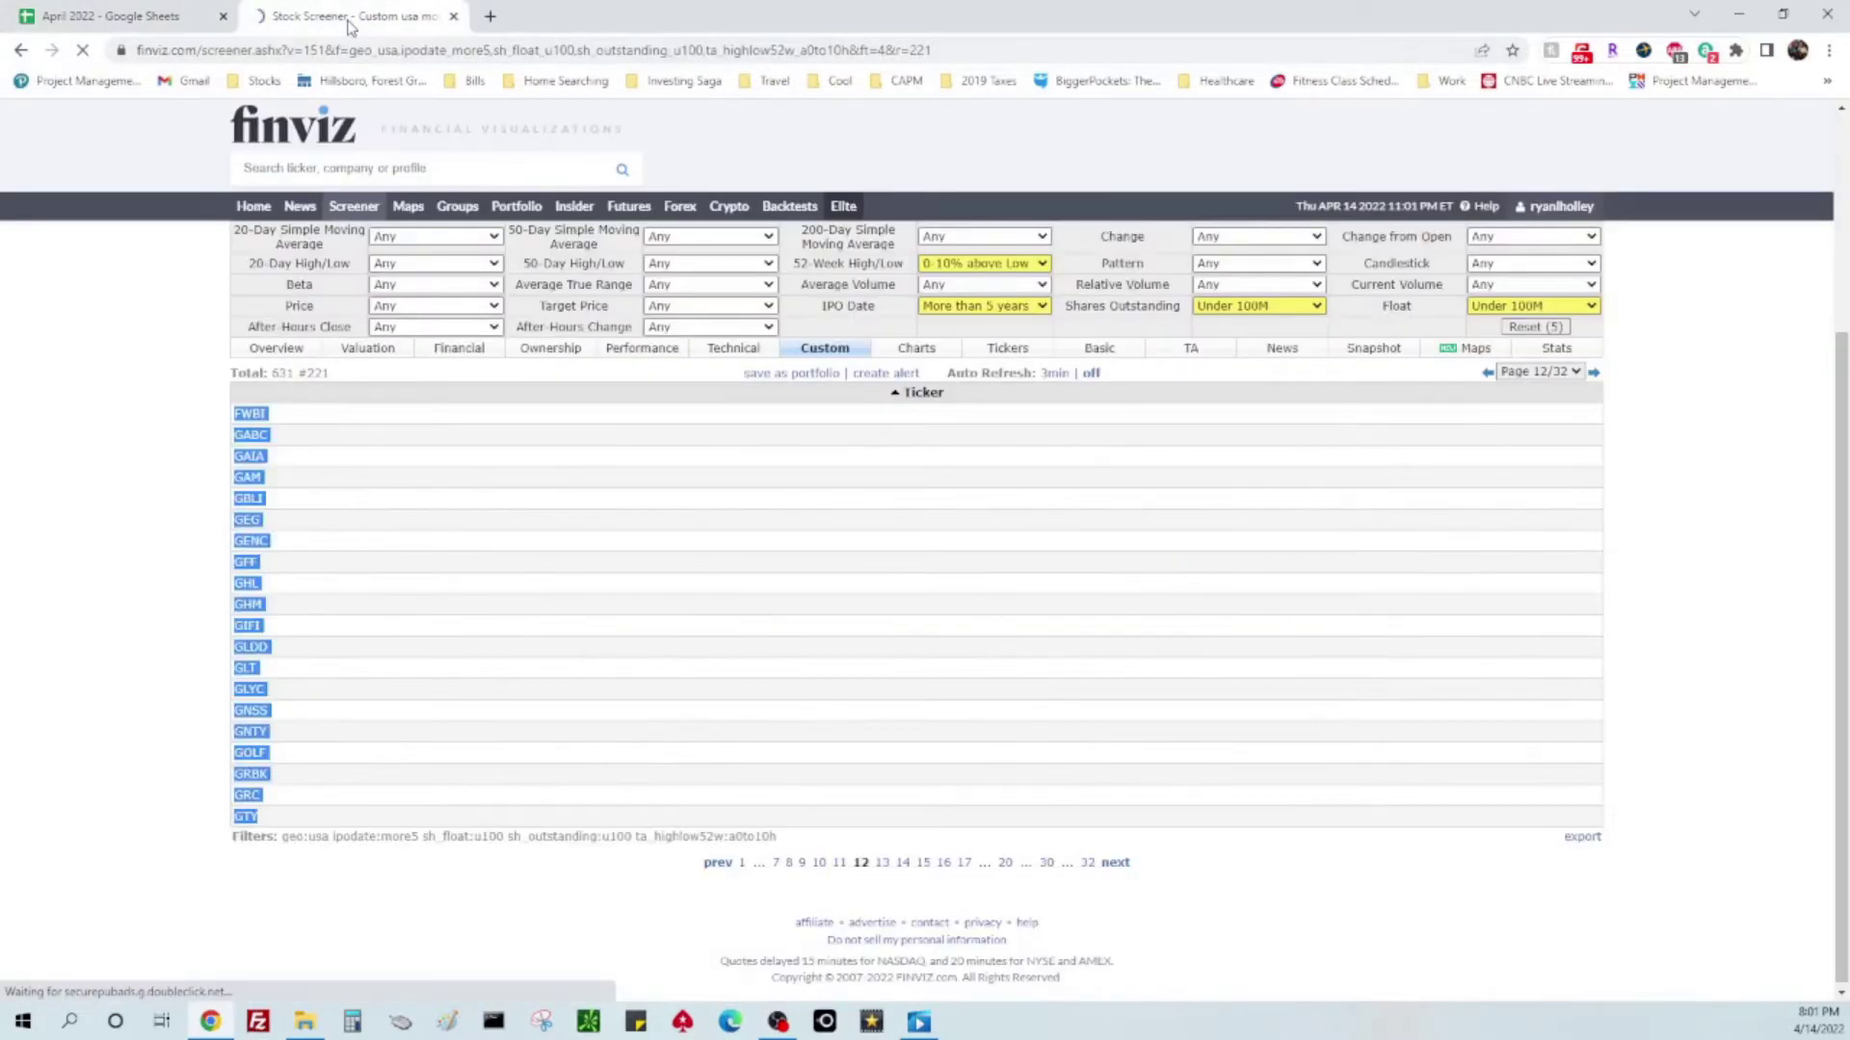
- Paste the page 13 tickers GTYH through HTLF into column C at C12956
{"action": "left_click", "coordinate": [1110, 863]}
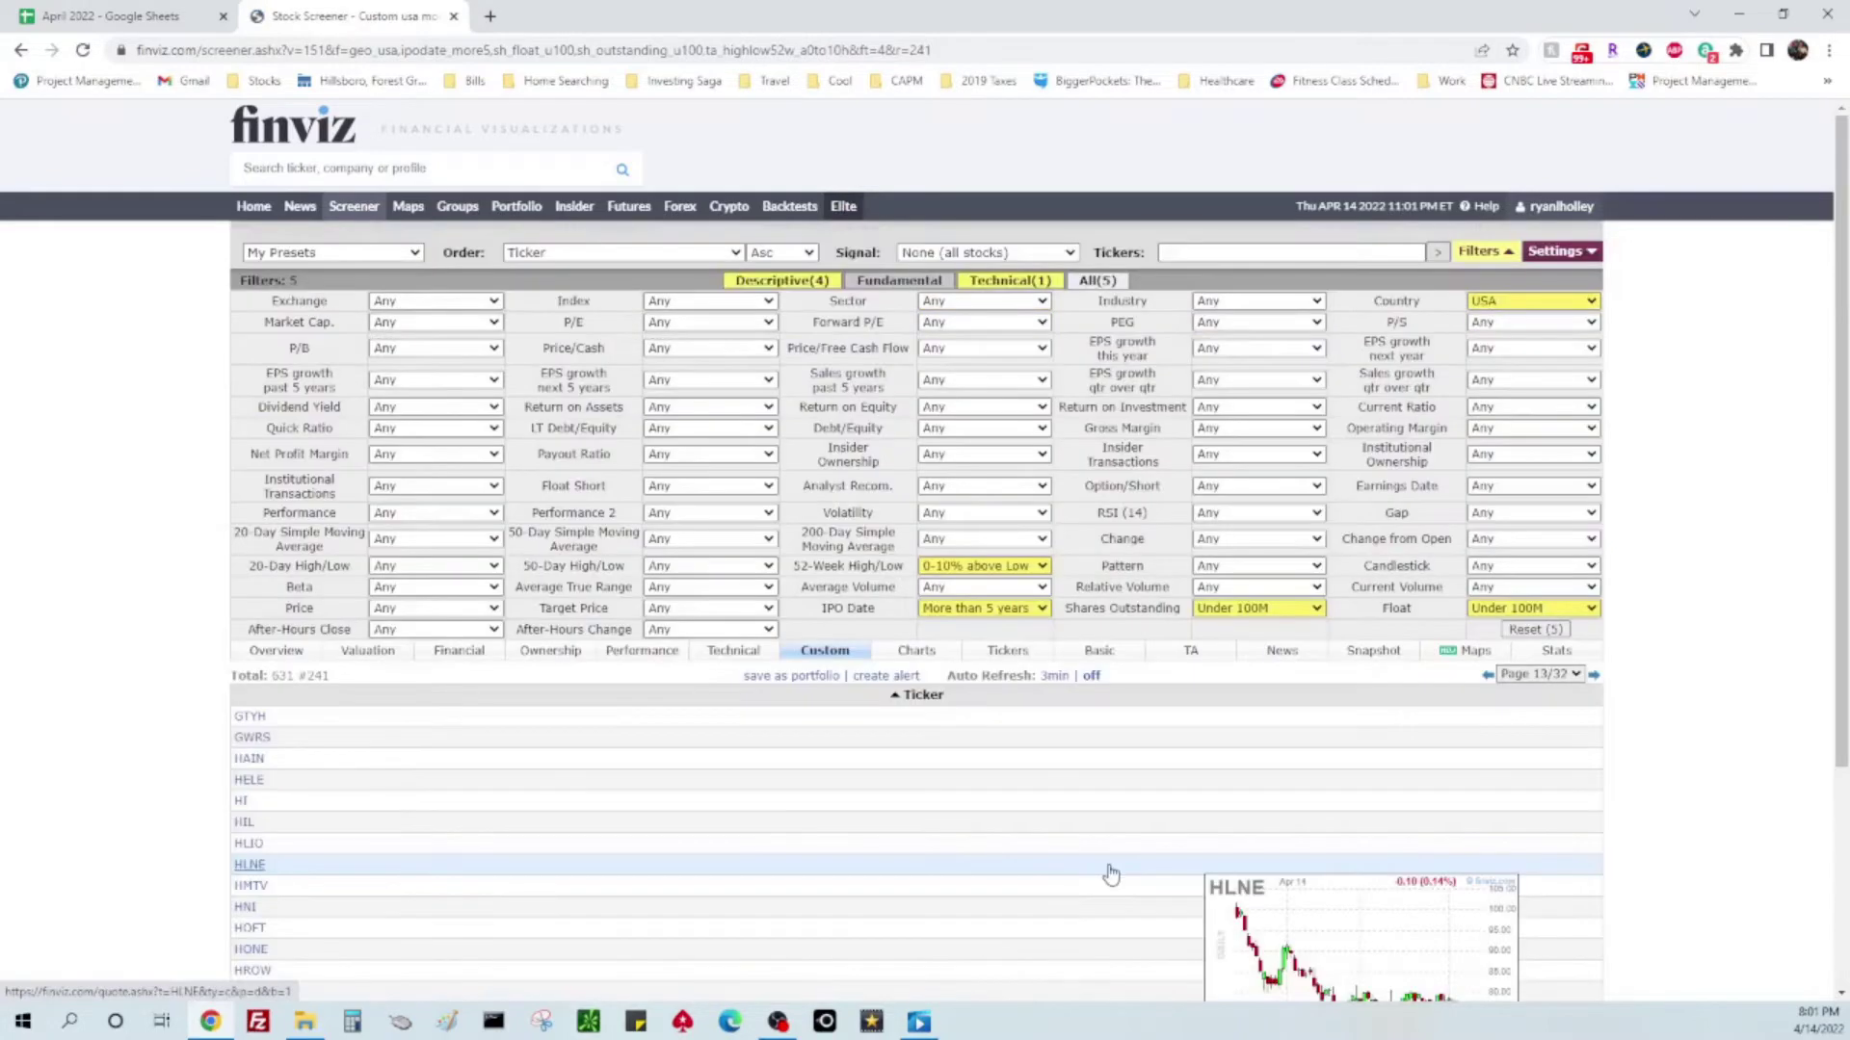
{"action": "scroll", "coordinate": [1204, 576], "scroll_direction": "down", "scroll_amount": 3}
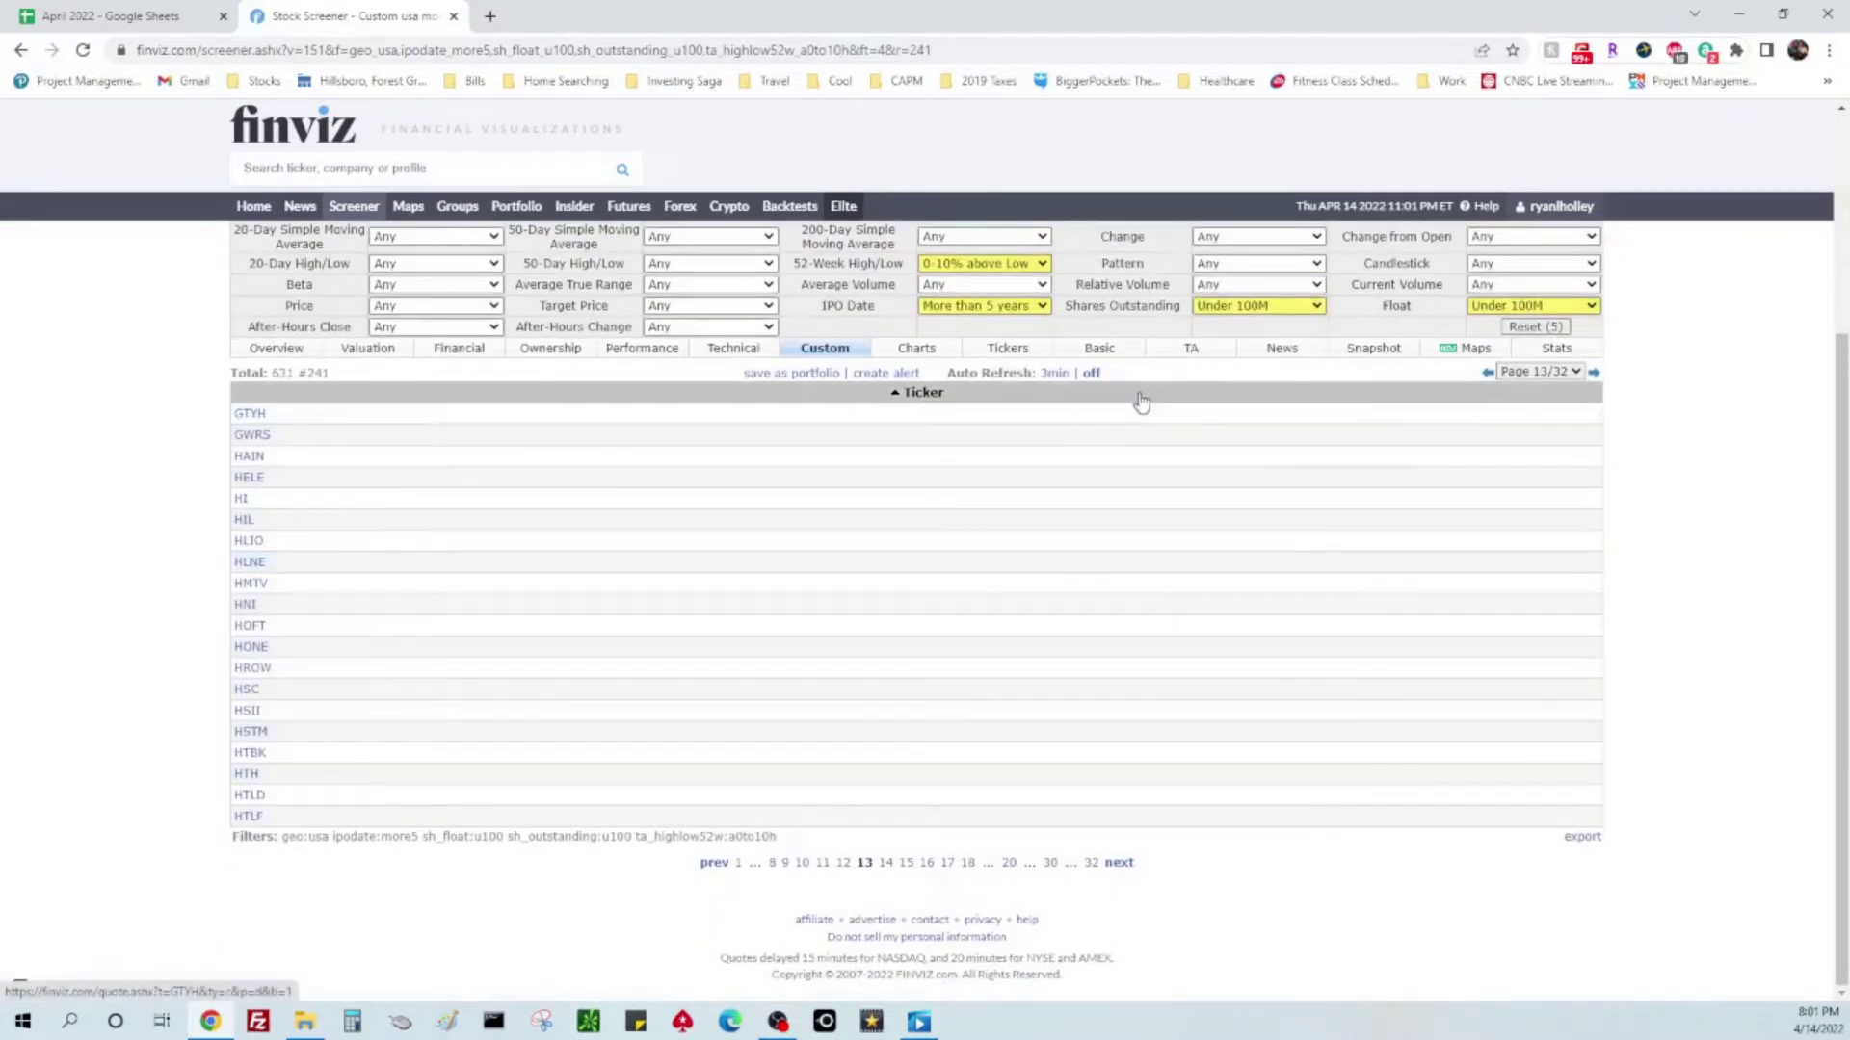
{"action": "left_click_drag", "start_coordinate": [1144, 819], "coordinate": [241, 404]}
{"action": "key", "text": "ctrl+c"}
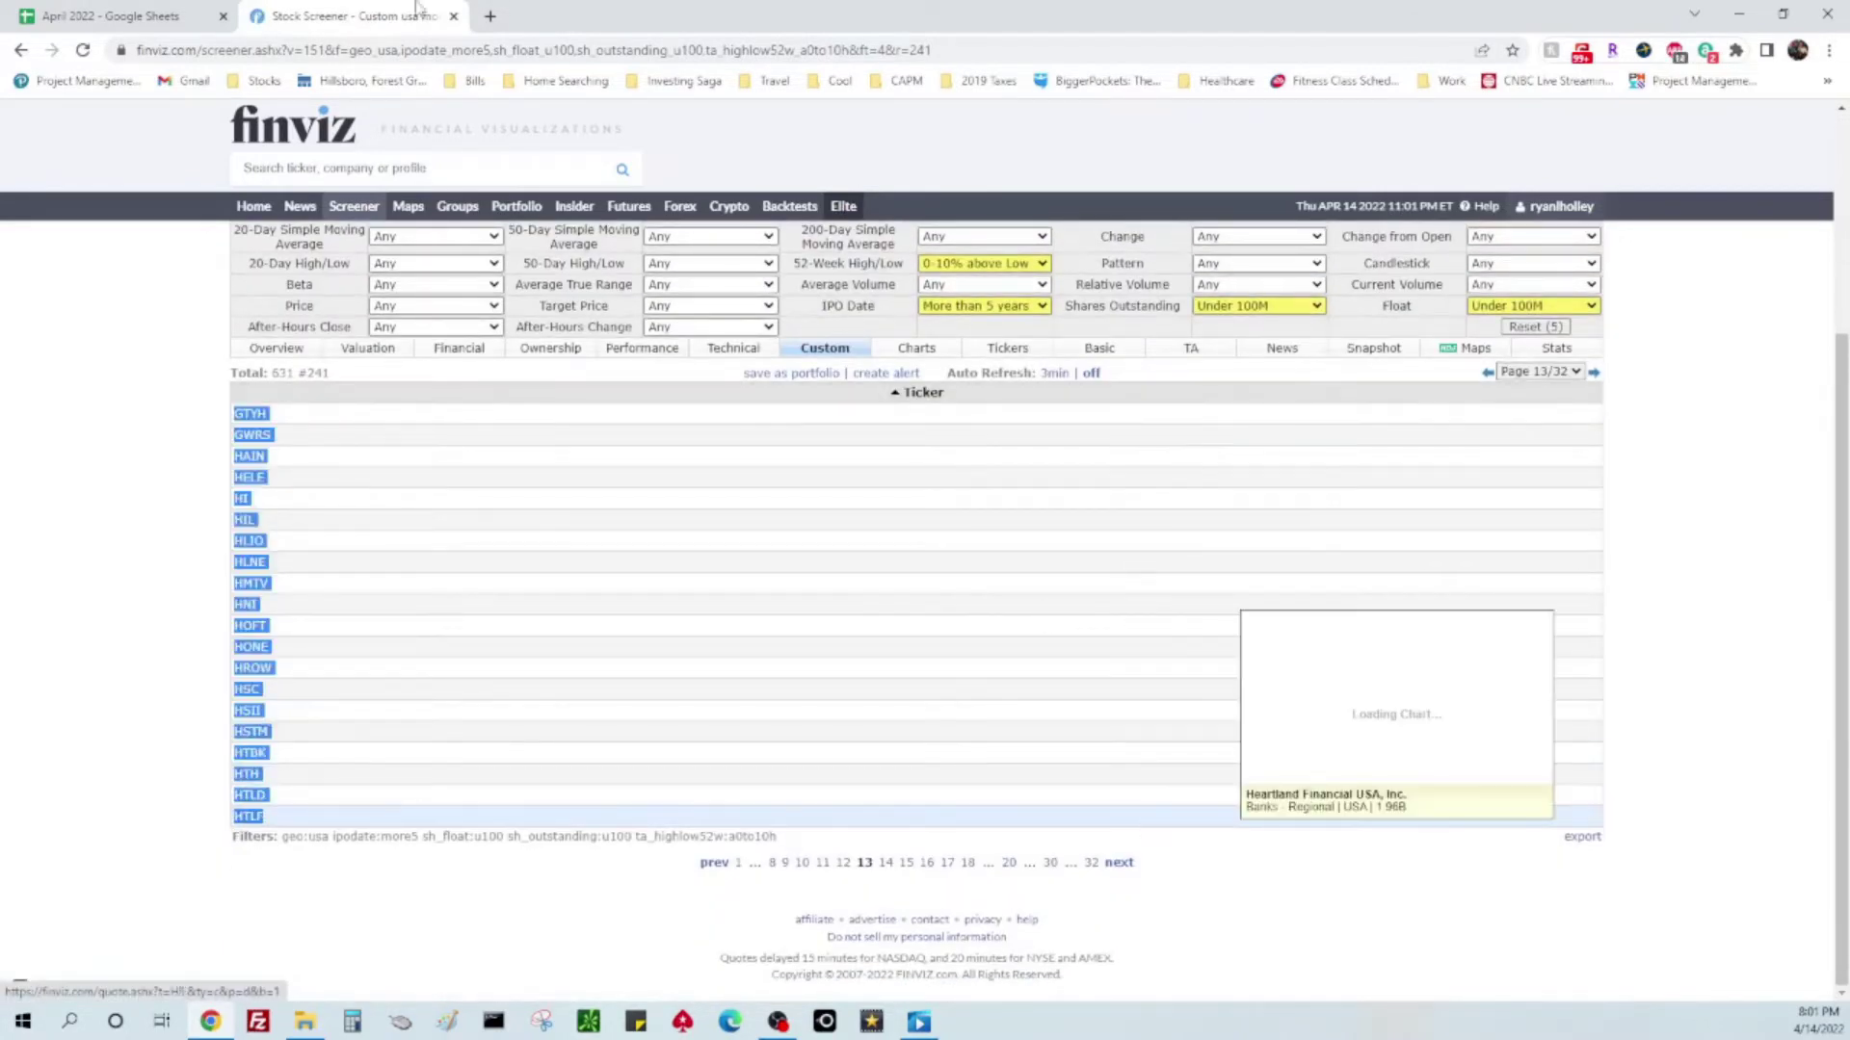
{"action": "left_click", "coordinate": [161, 21]}
{"action": "scroll", "coordinate": [809, 674], "scroll_direction": "down", "scroll_amount": 5}
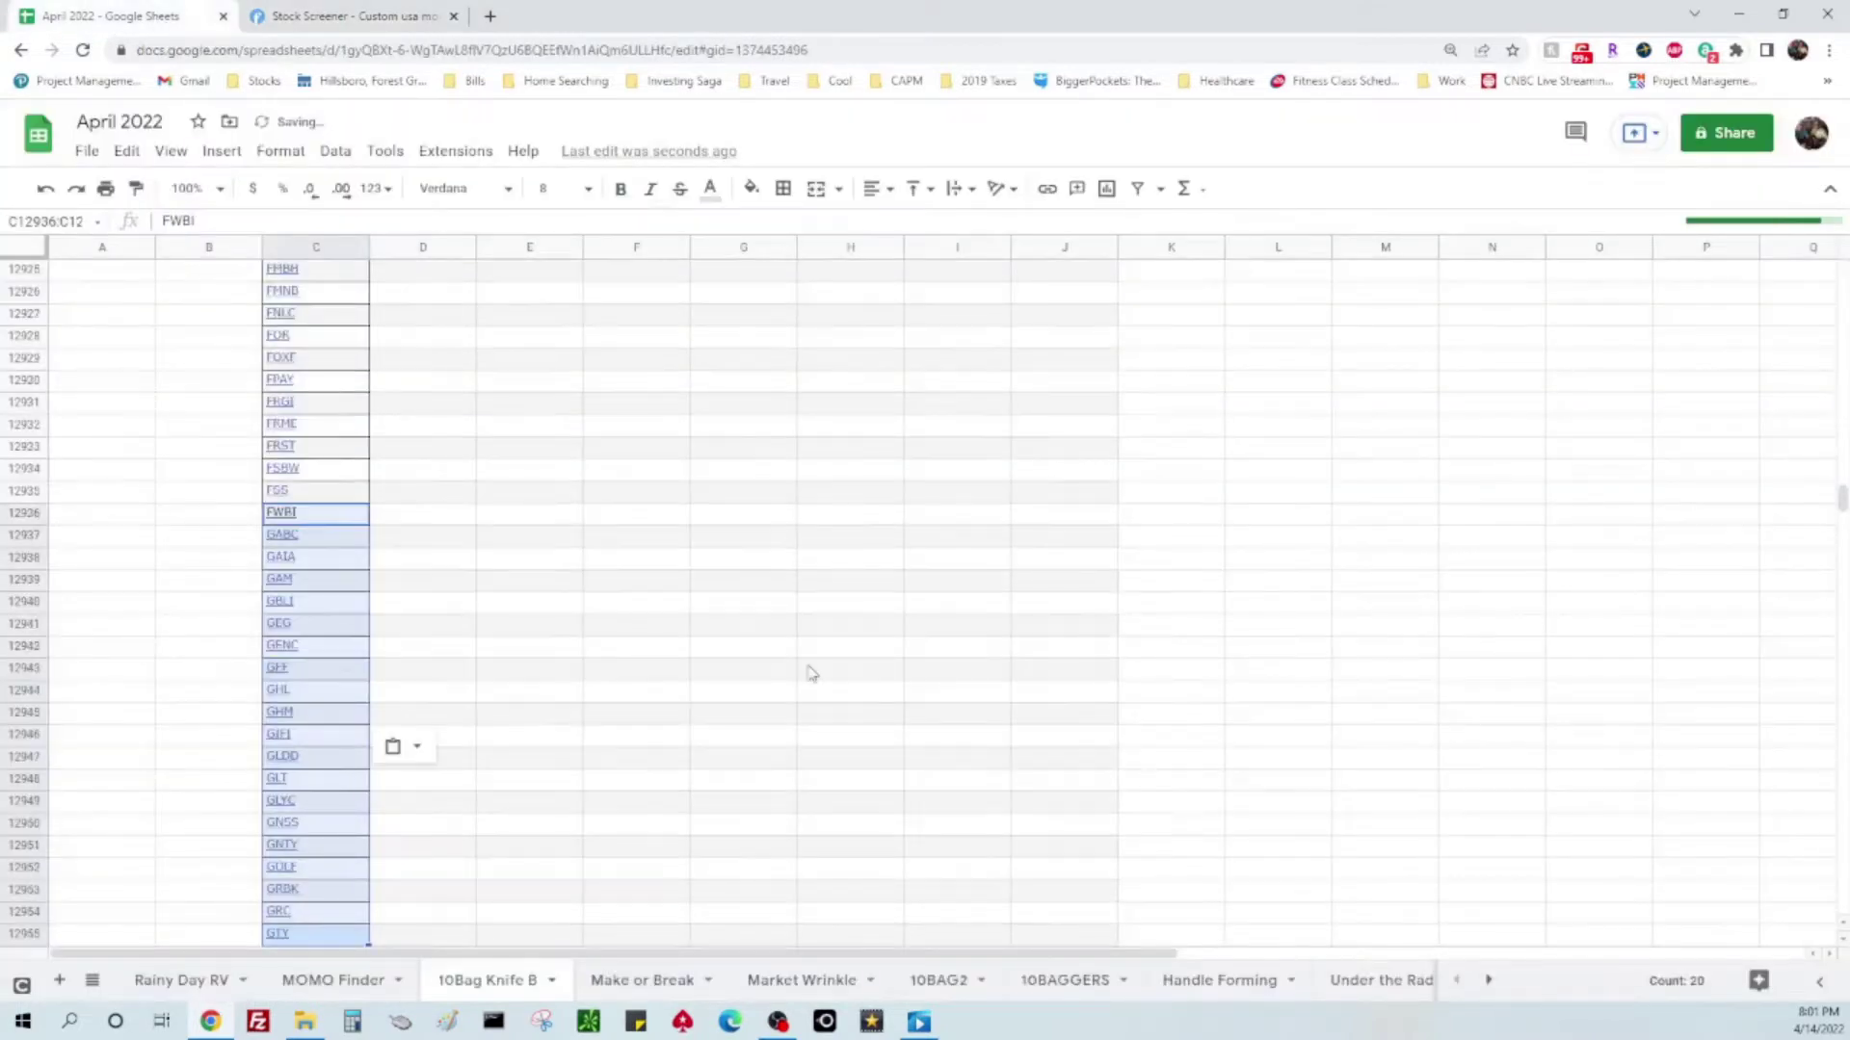
{"action": "left_click", "coordinate": [325, 675]}
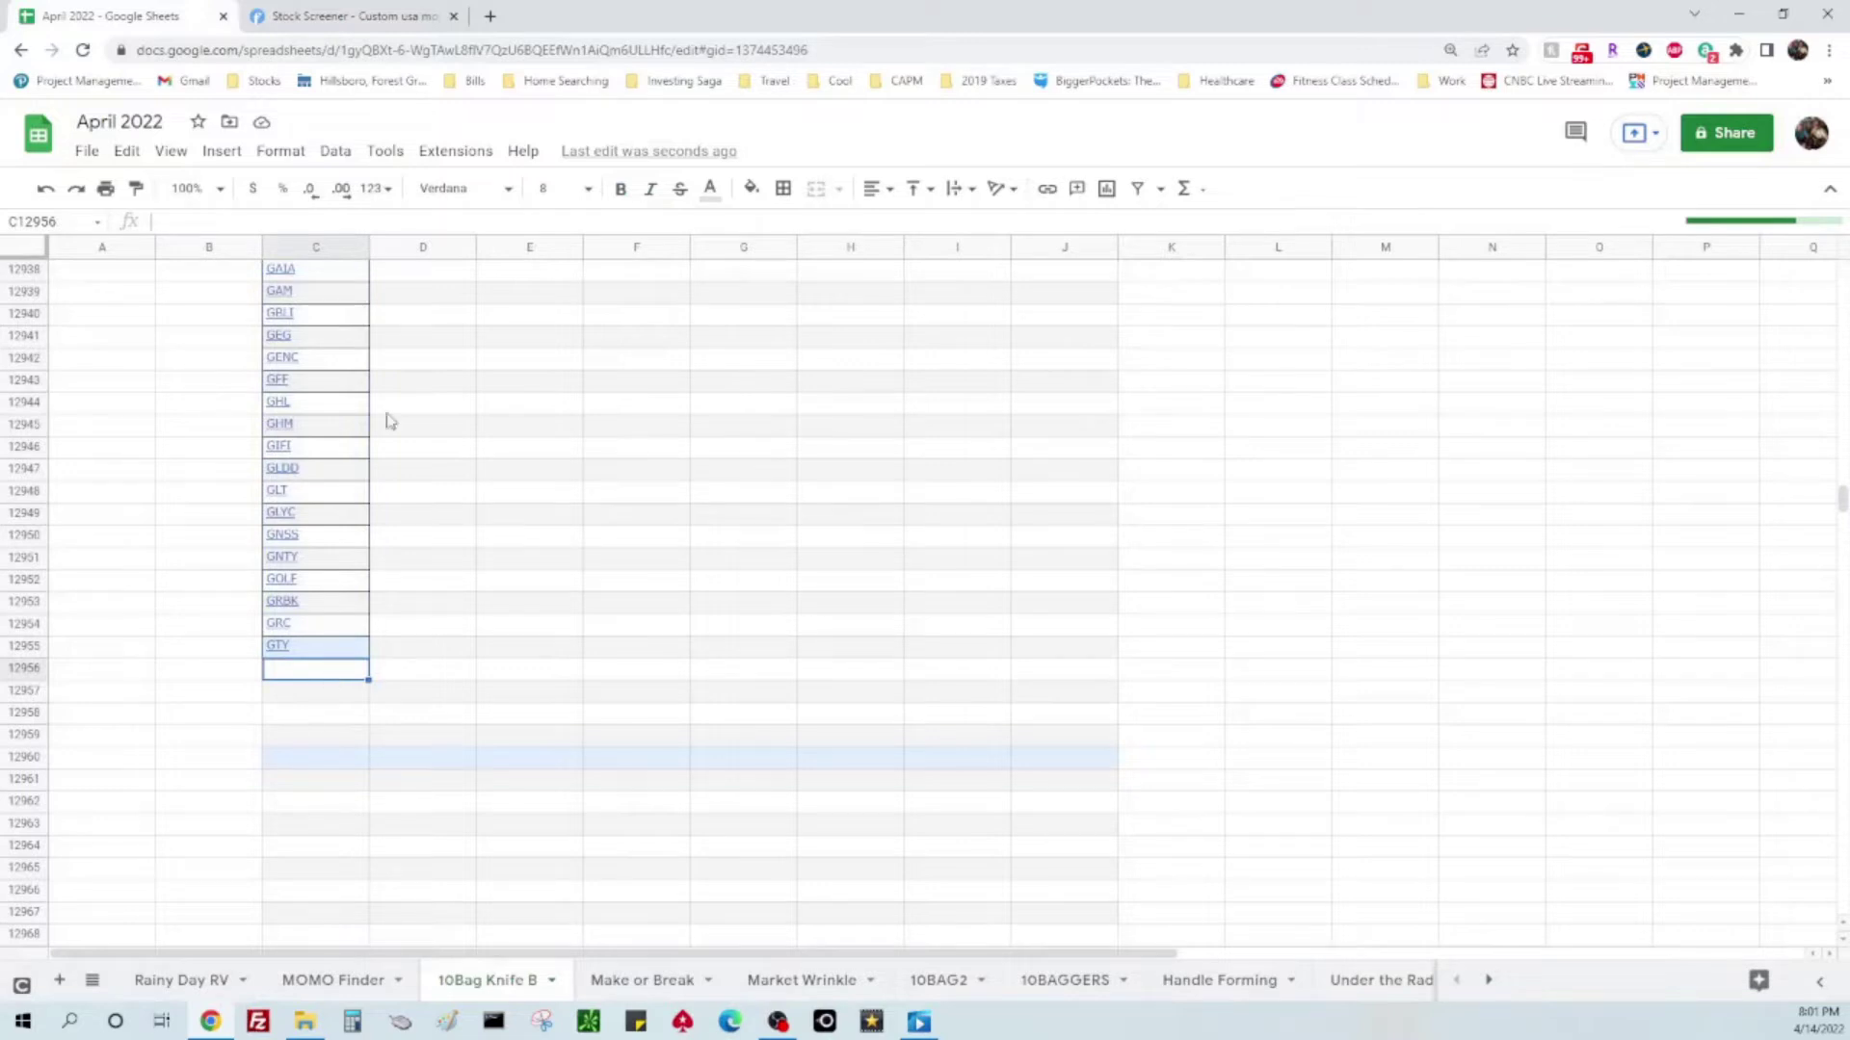
{"action": "key", "text": "ctrl+v"}
- Paste the page 14 tickers HUBB through IMMR into column C at C12976
{"action": "left_click", "coordinate": [328, 17]}
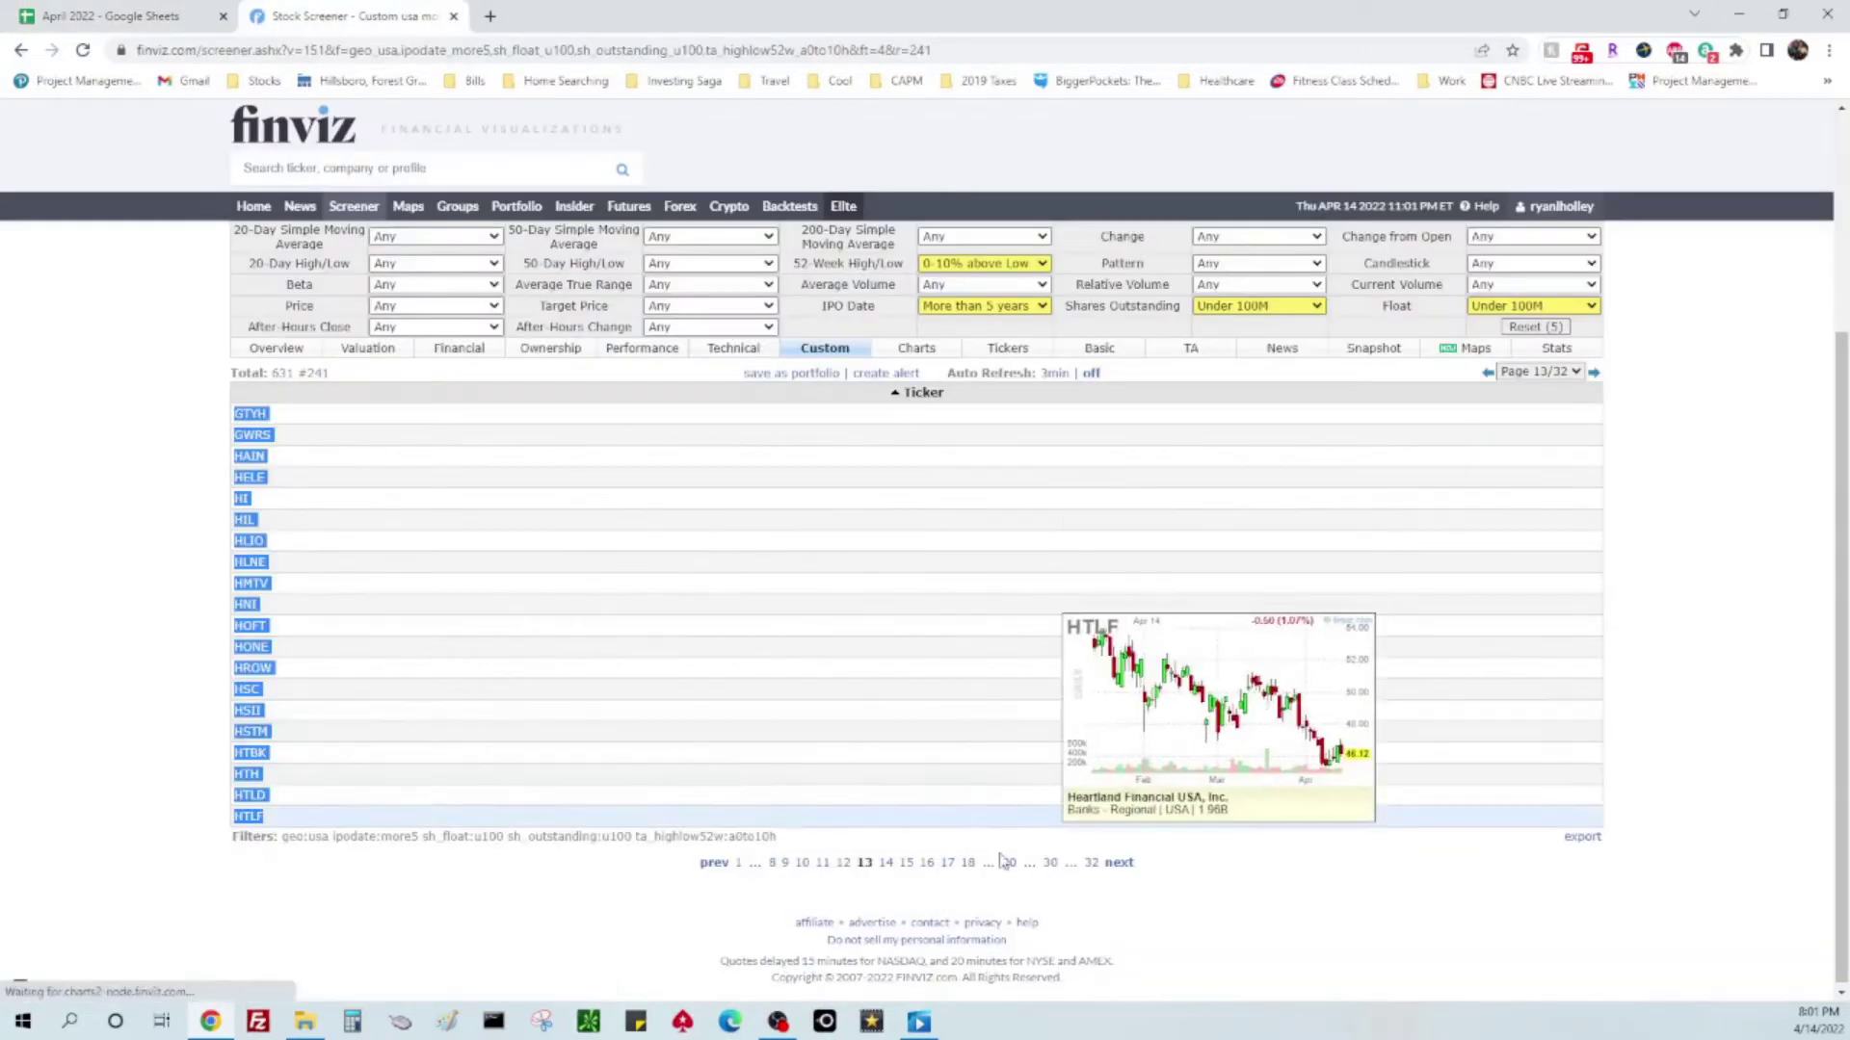
{"action": "left_click", "coordinate": [1120, 864]}
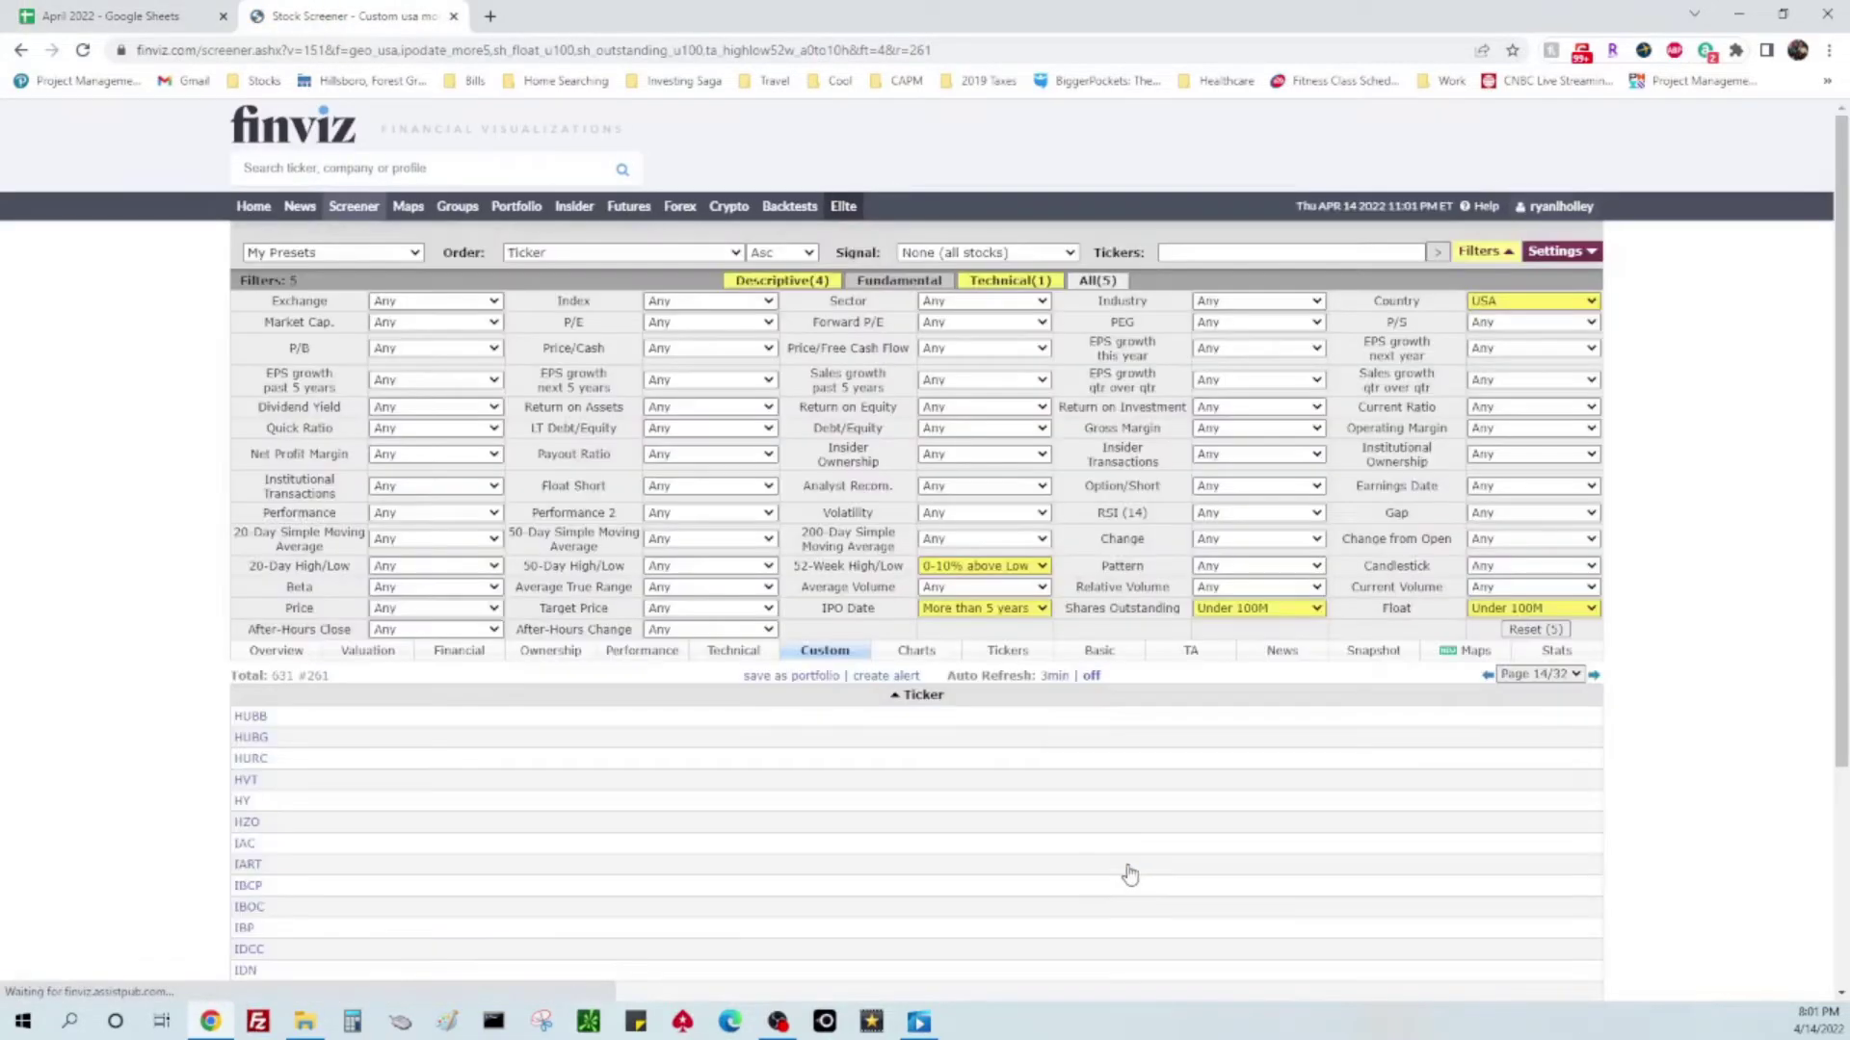
{"action": "scroll", "coordinate": [1147, 404], "scroll_direction": "down", "scroll_amount": 1}
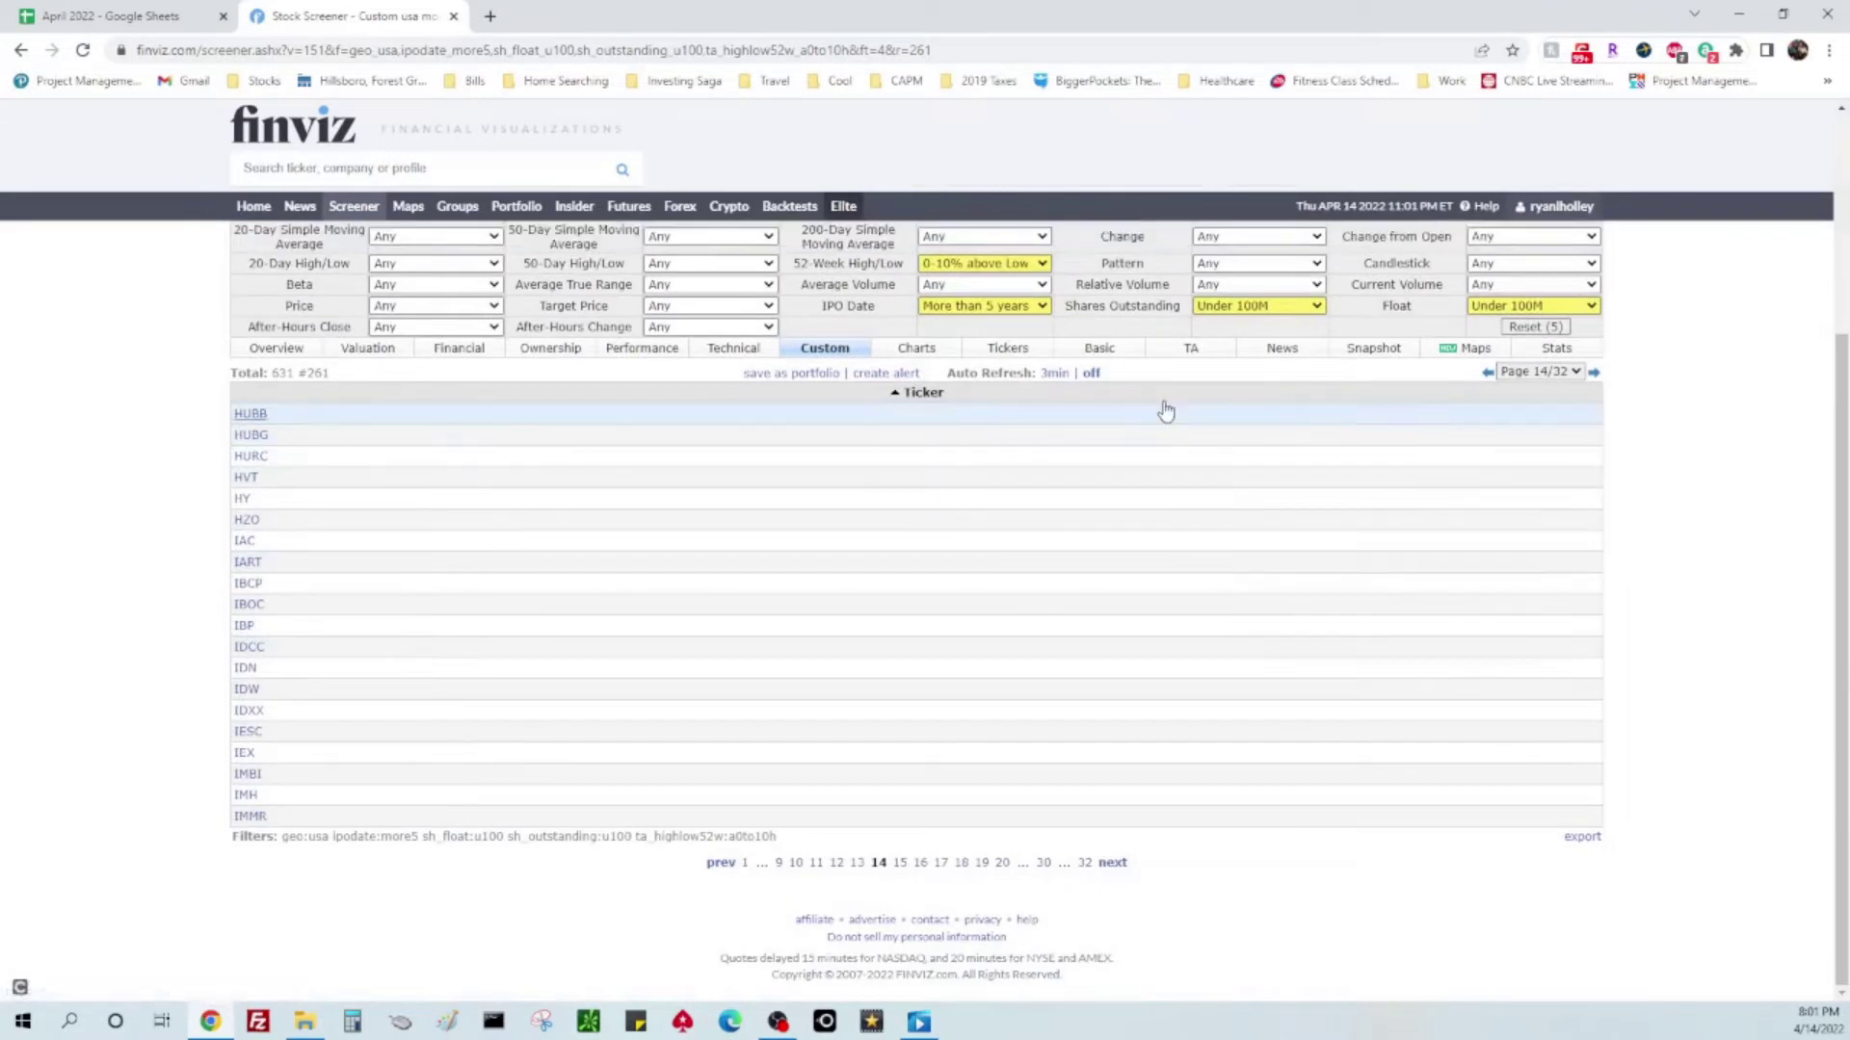
{"action": "left_click_drag", "start_coordinate": [1166, 405], "coordinate": [1188, 819]}
{"action": "key", "text": "ctrl+c"}
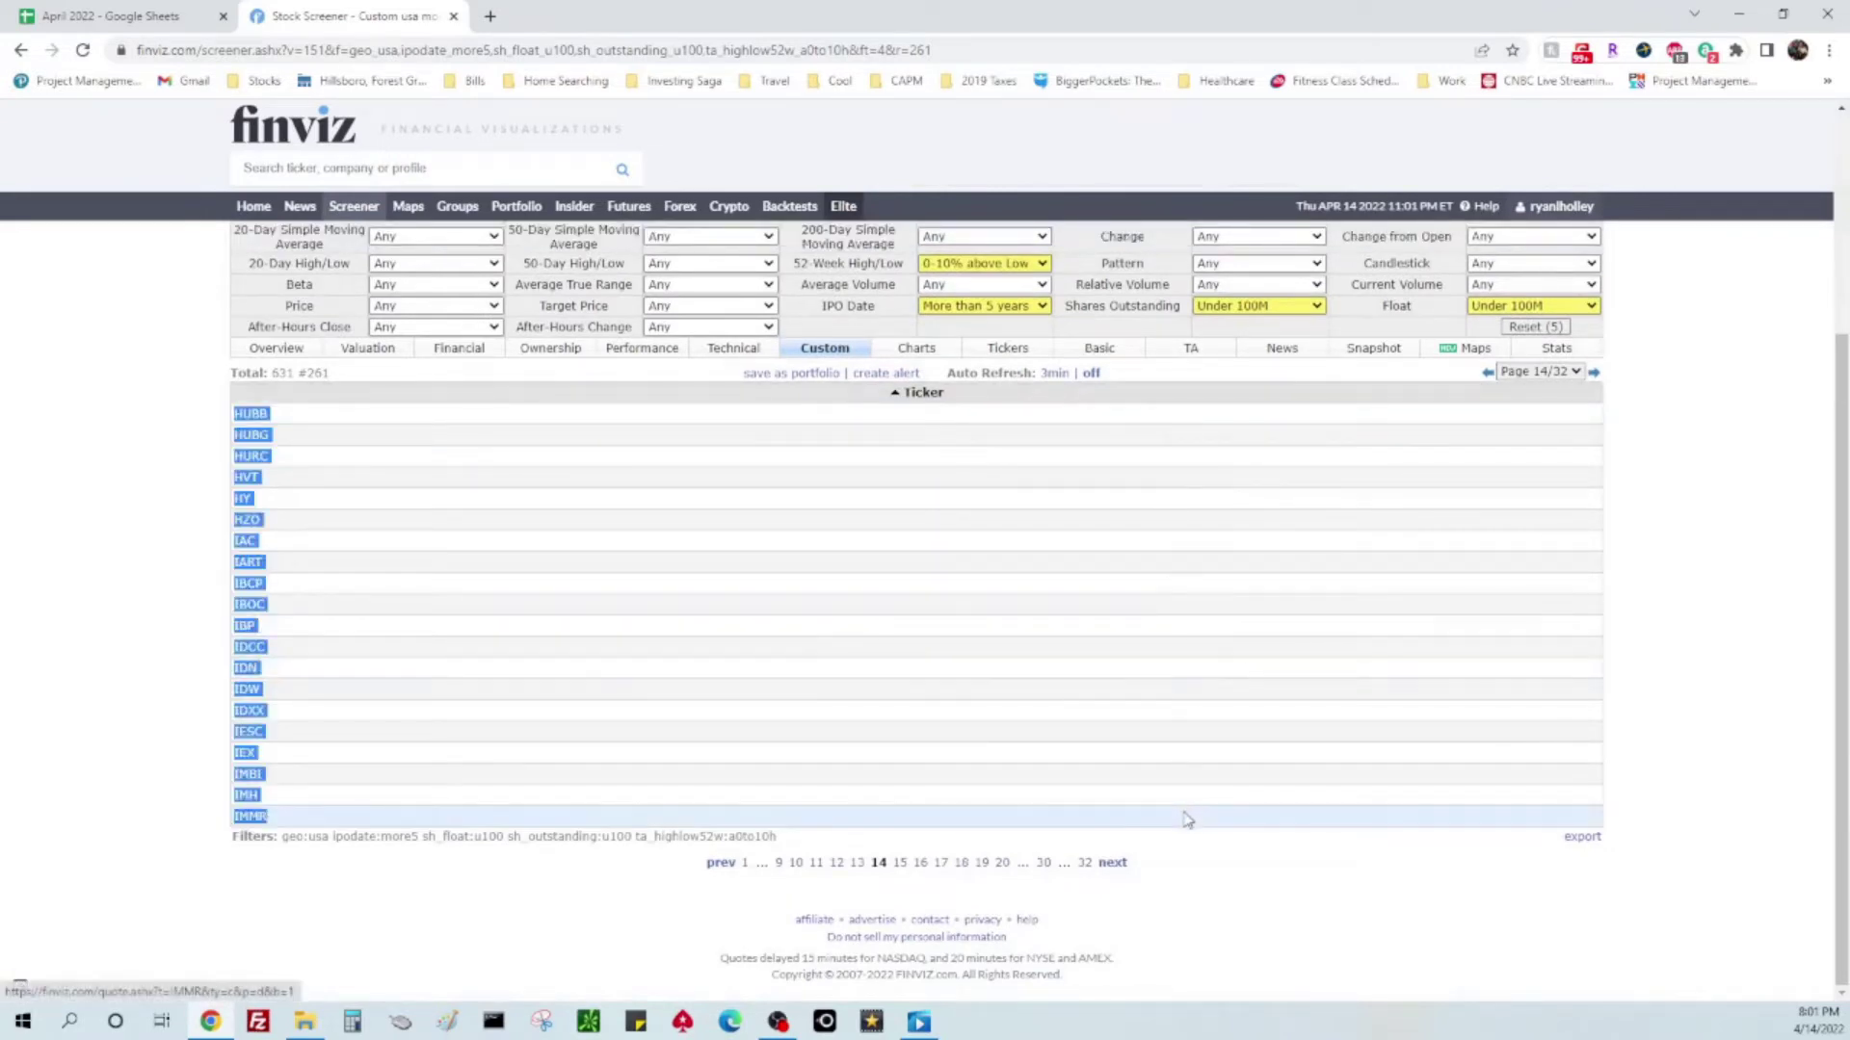
{"action": "left_click", "coordinate": [143, 17]}
{"action": "scroll", "coordinate": [632, 632], "scroll_direction": "down", "scroll_amount": 5}
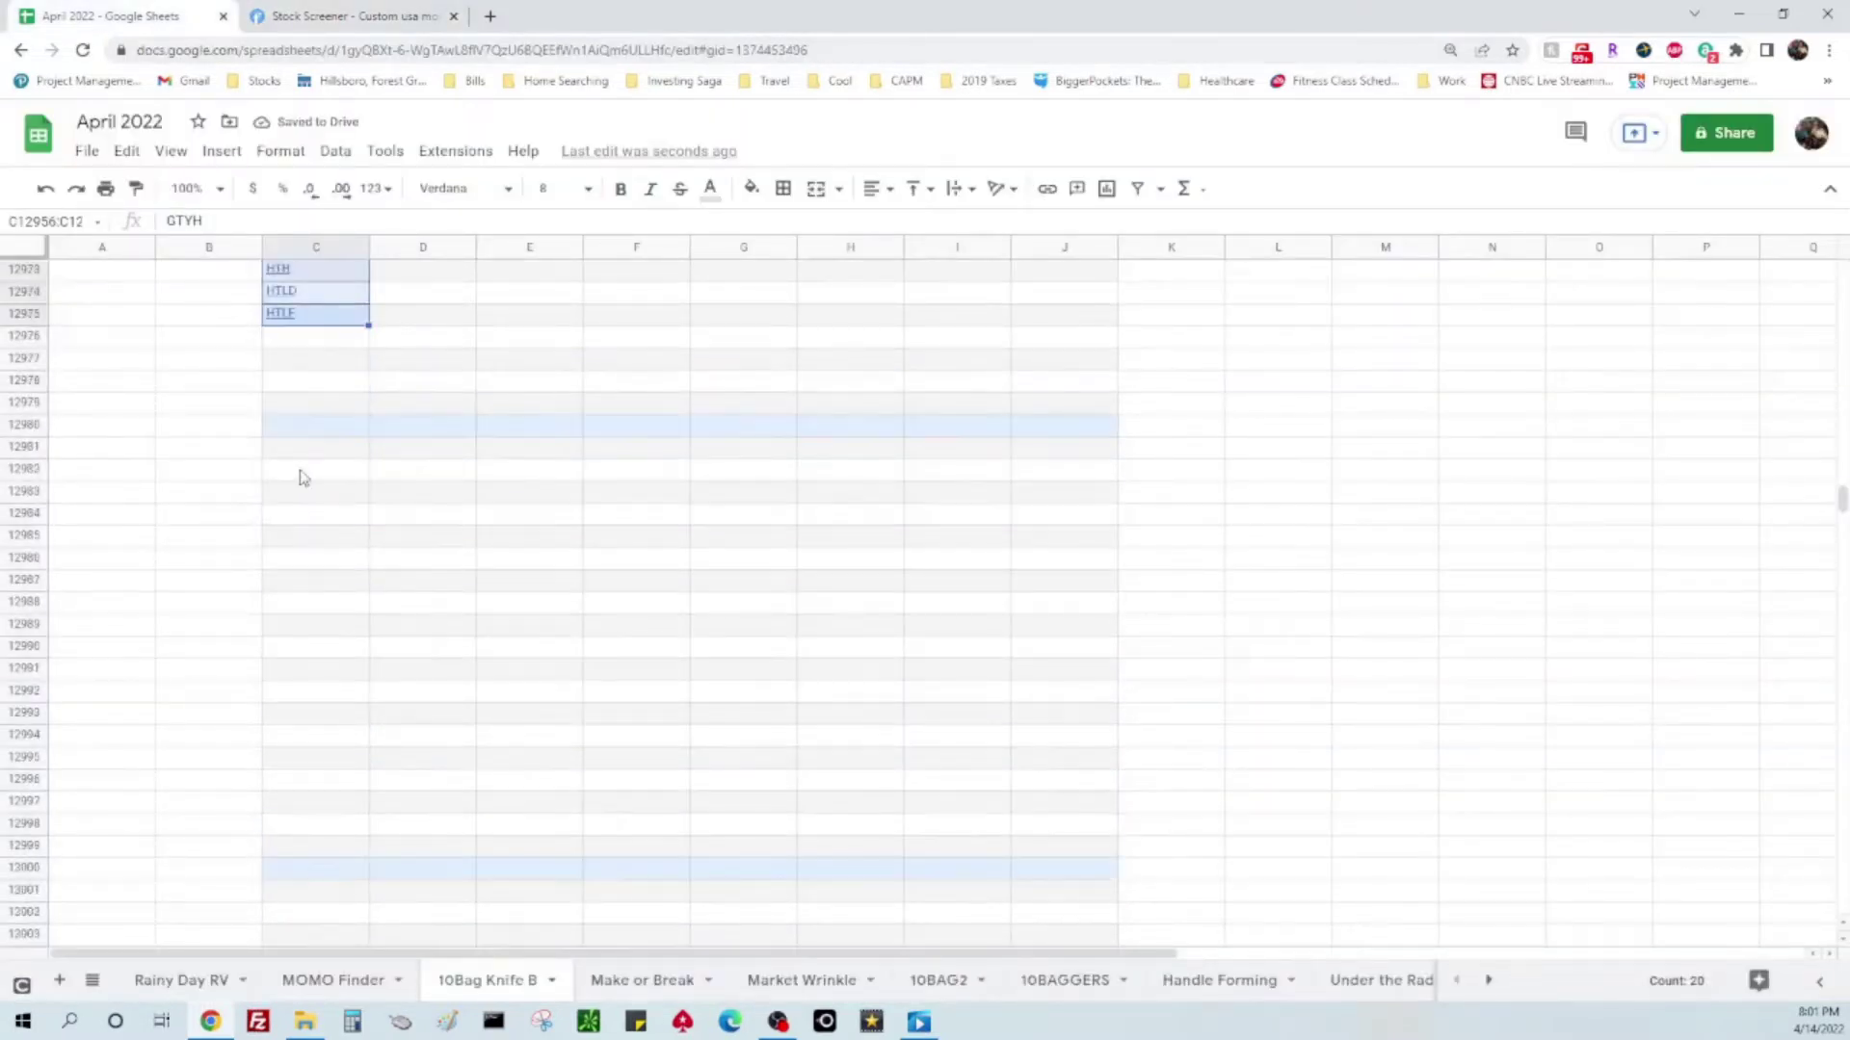
{"action": "left_click", "coordinate": [311, 342]}
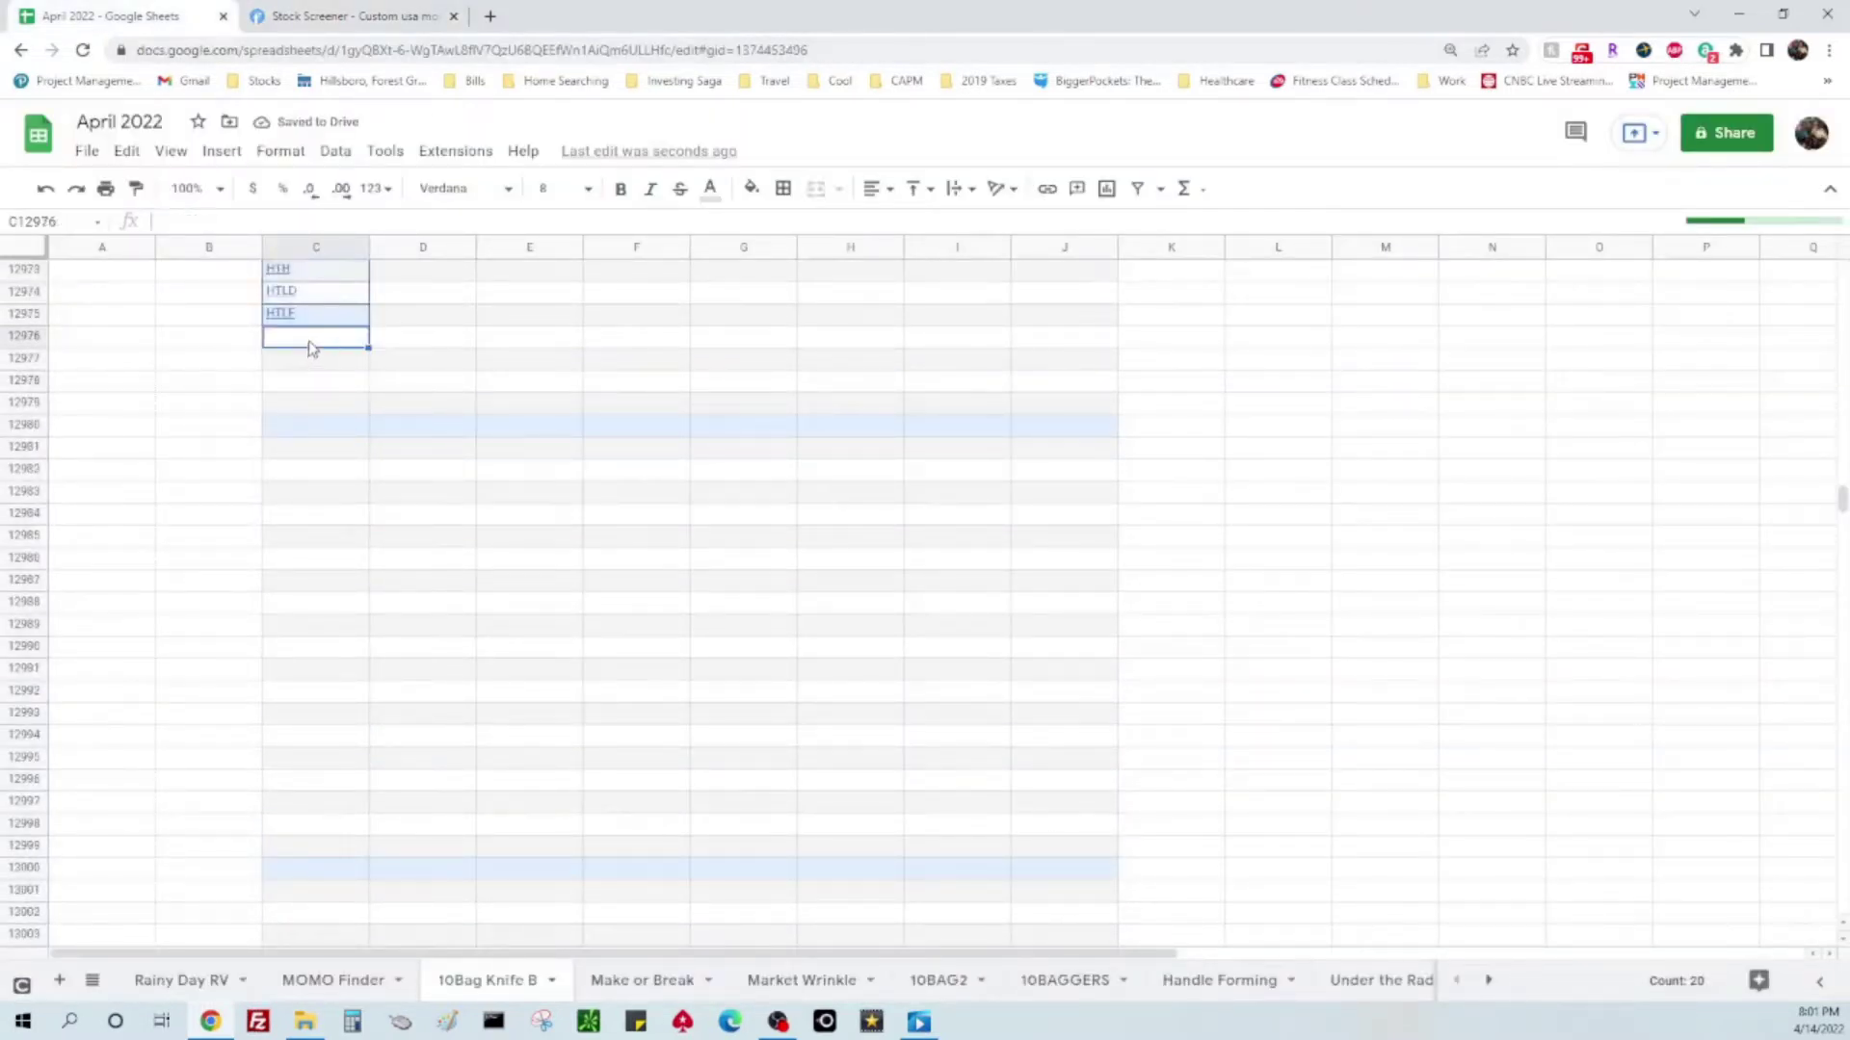
{"action": "key", "text": "ctrl+v"}
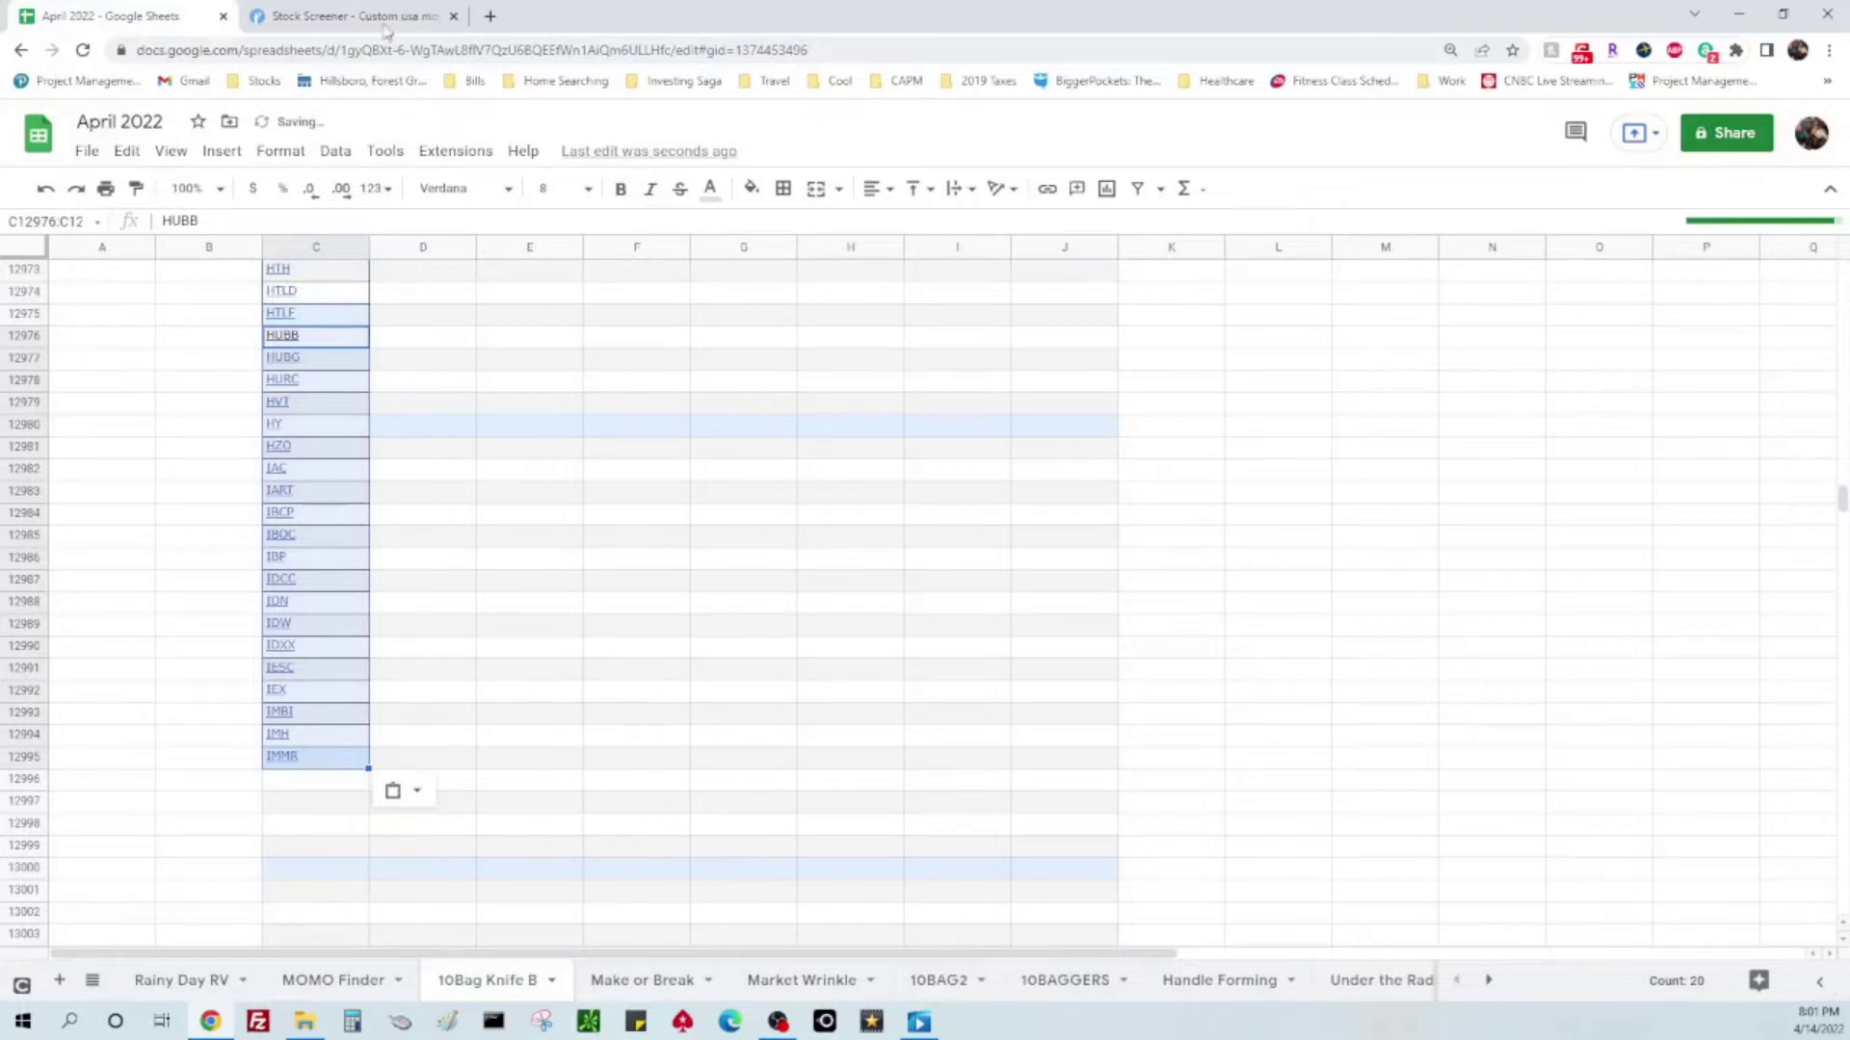
- Paste the page 15 tickers INFI through KN into column C at C12996
{"action": "left_click", "coordinate": [383, 29]}
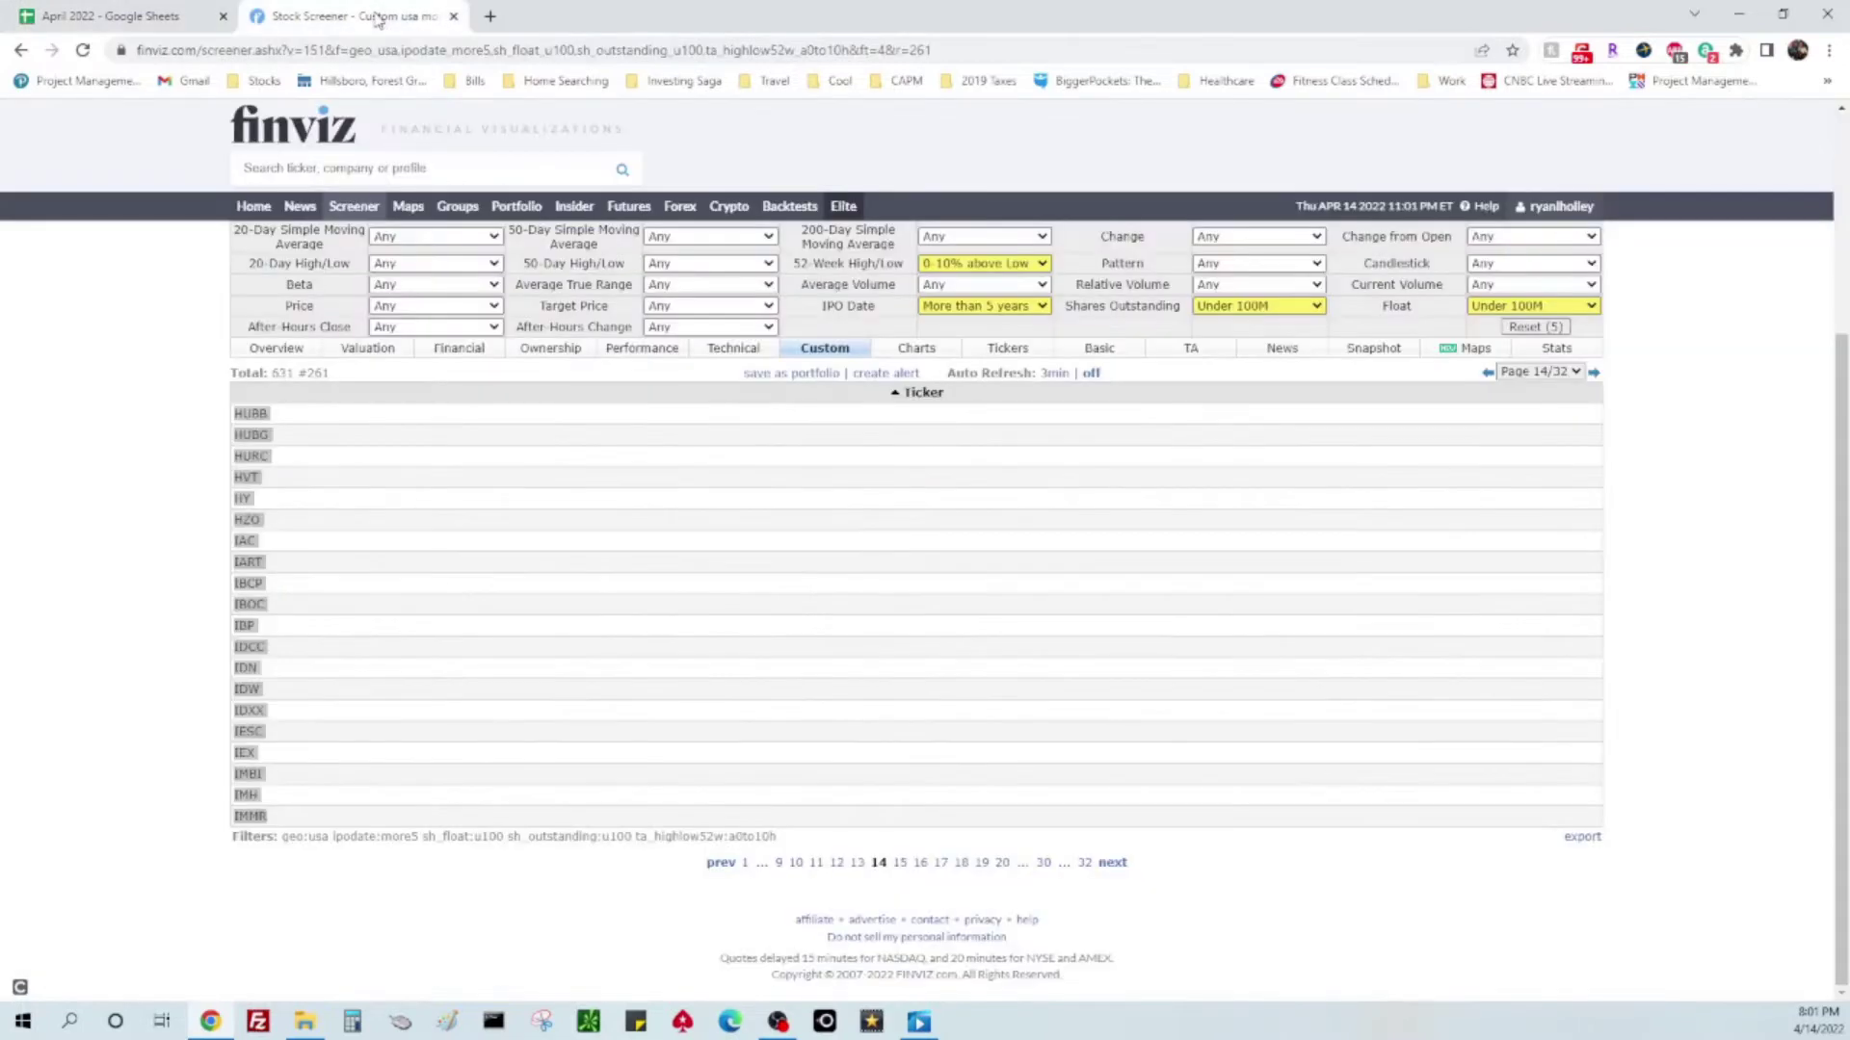
{"action": "left_click", "coordinate": [1112, 862]}
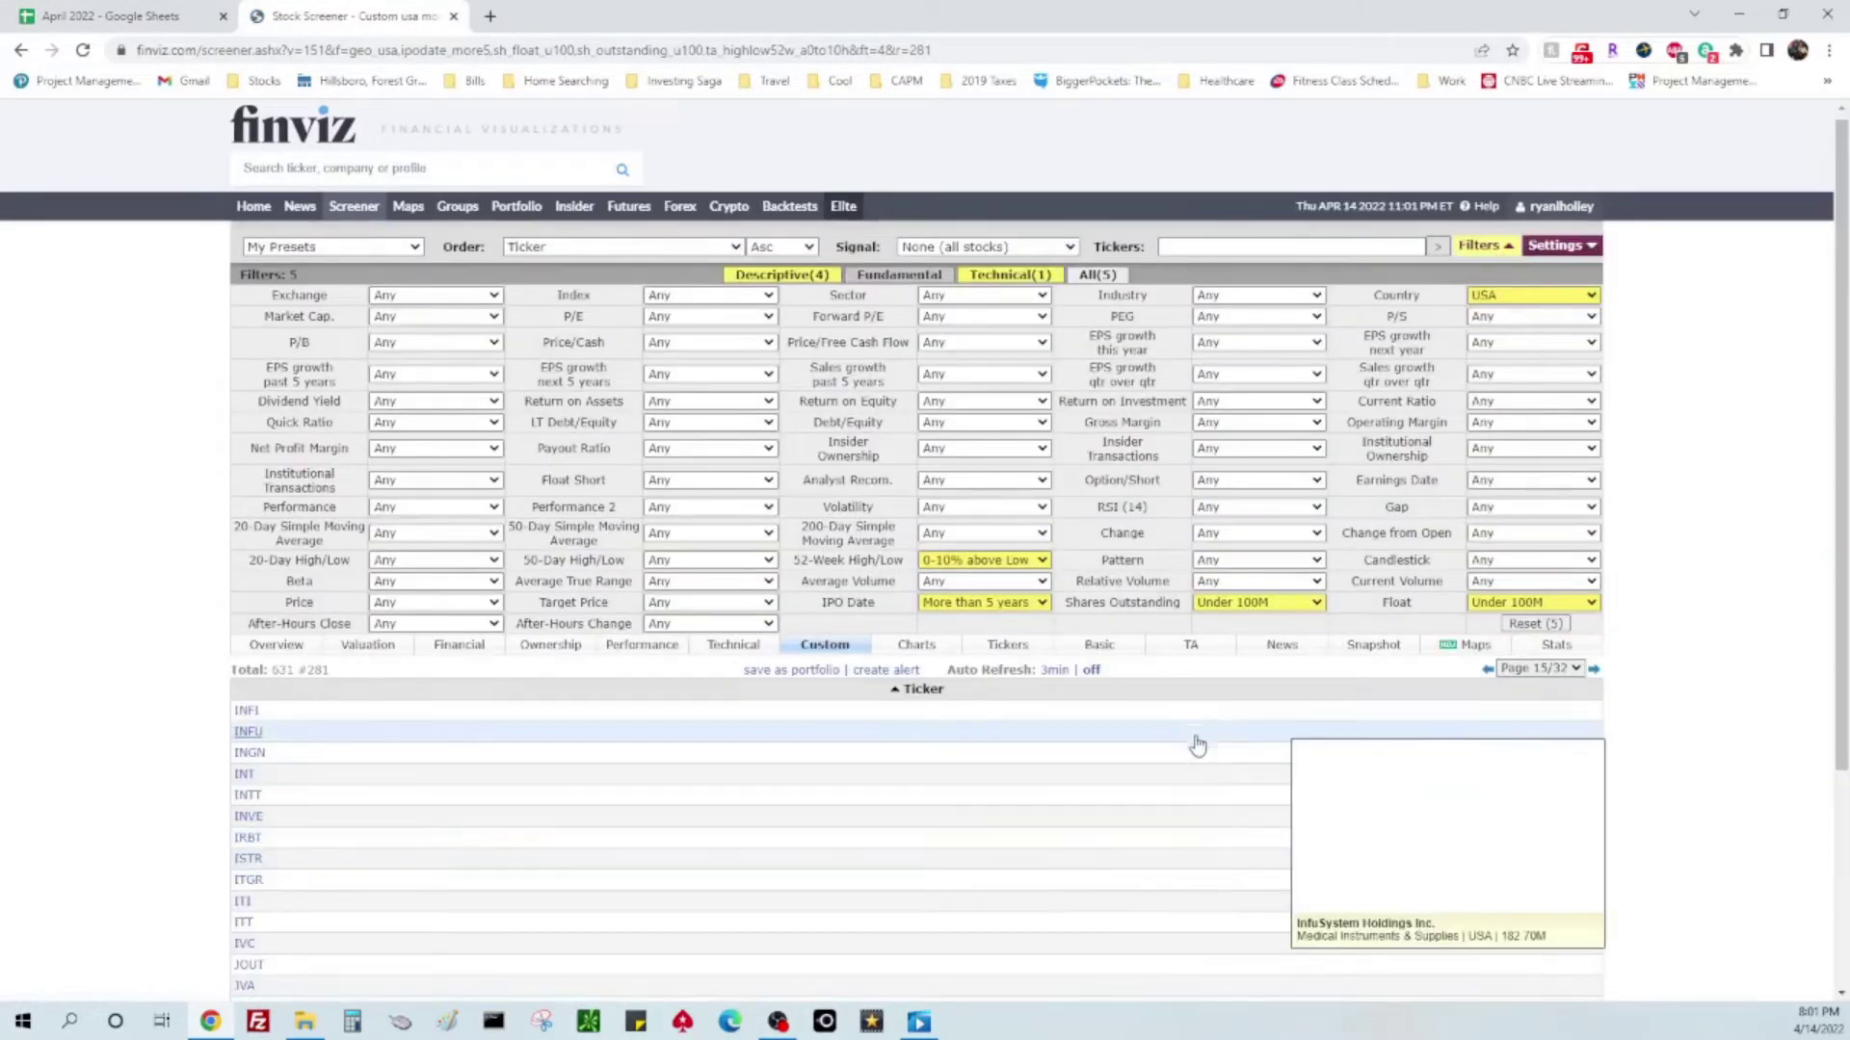
{"action": "scroll", "coordinate": [1198, 743], "scroll_direction": "down", "scroll_amount": 3}
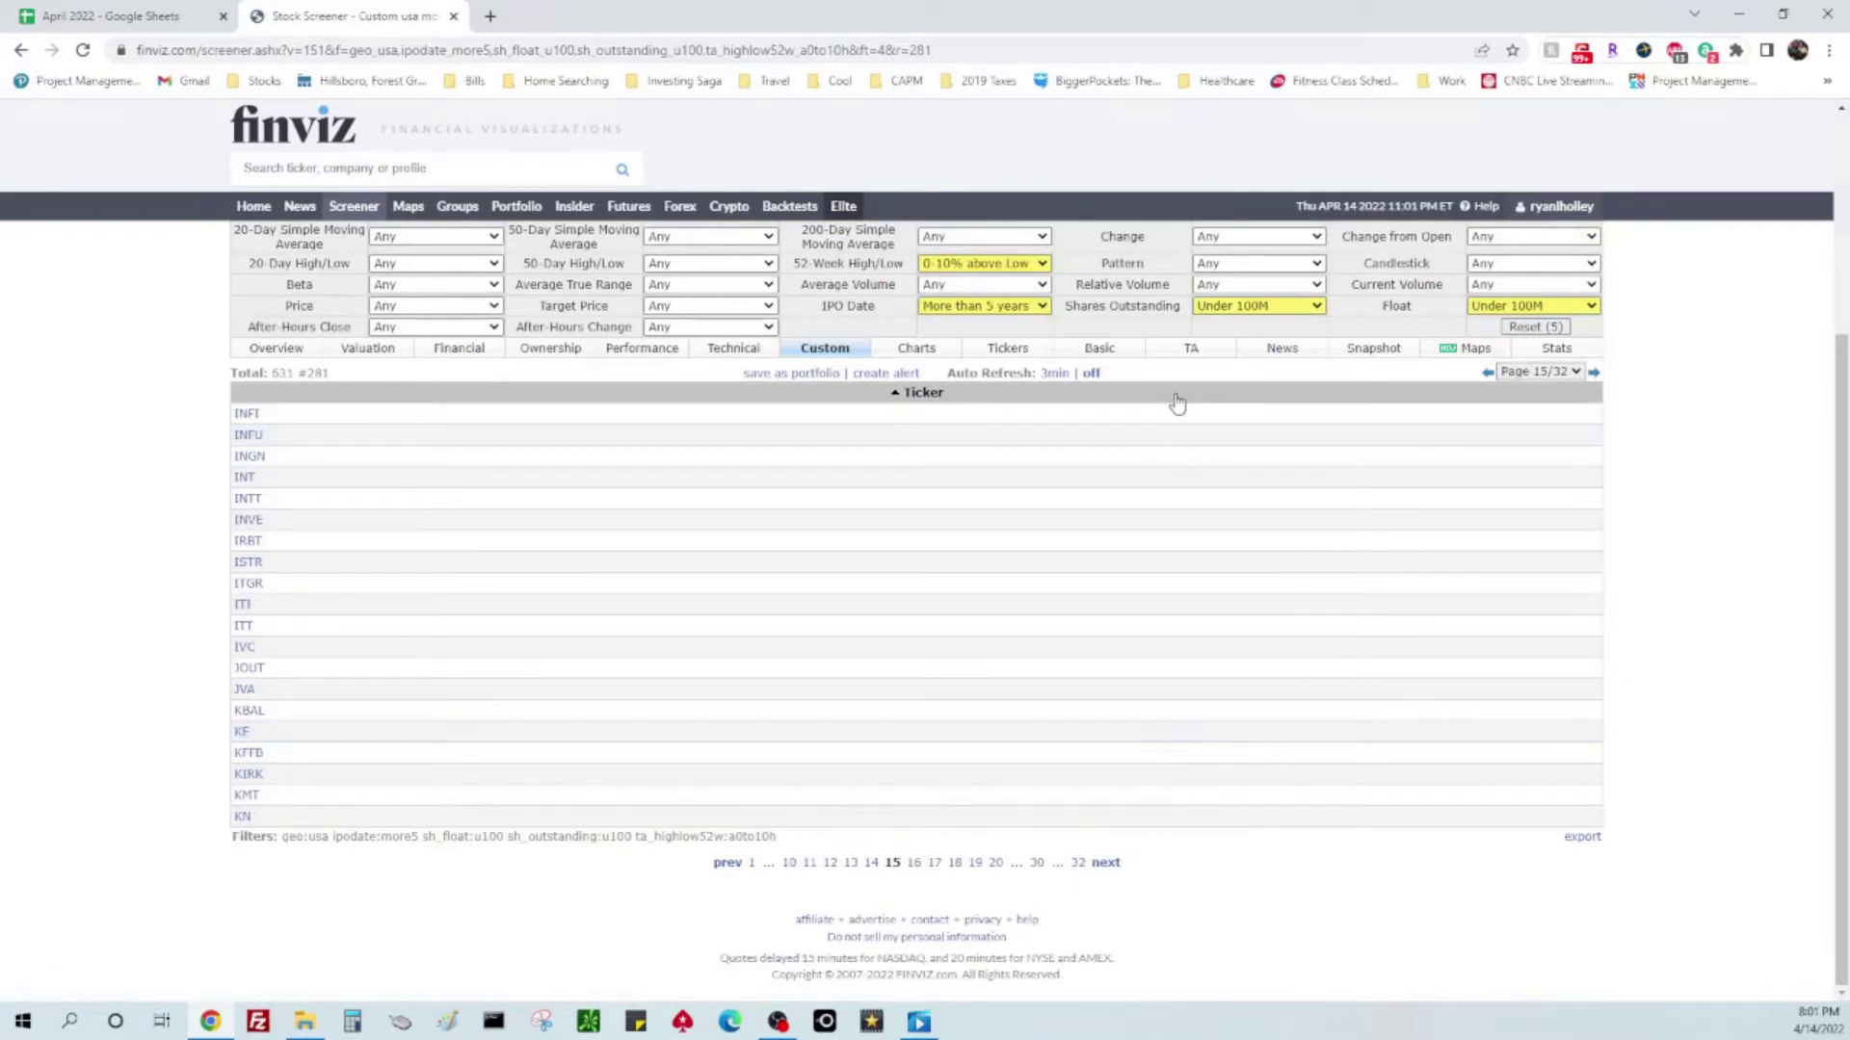
{"action": "left_click_drag", "start_coordinate": [1176, 400], "coordinate": [1155, 824]}
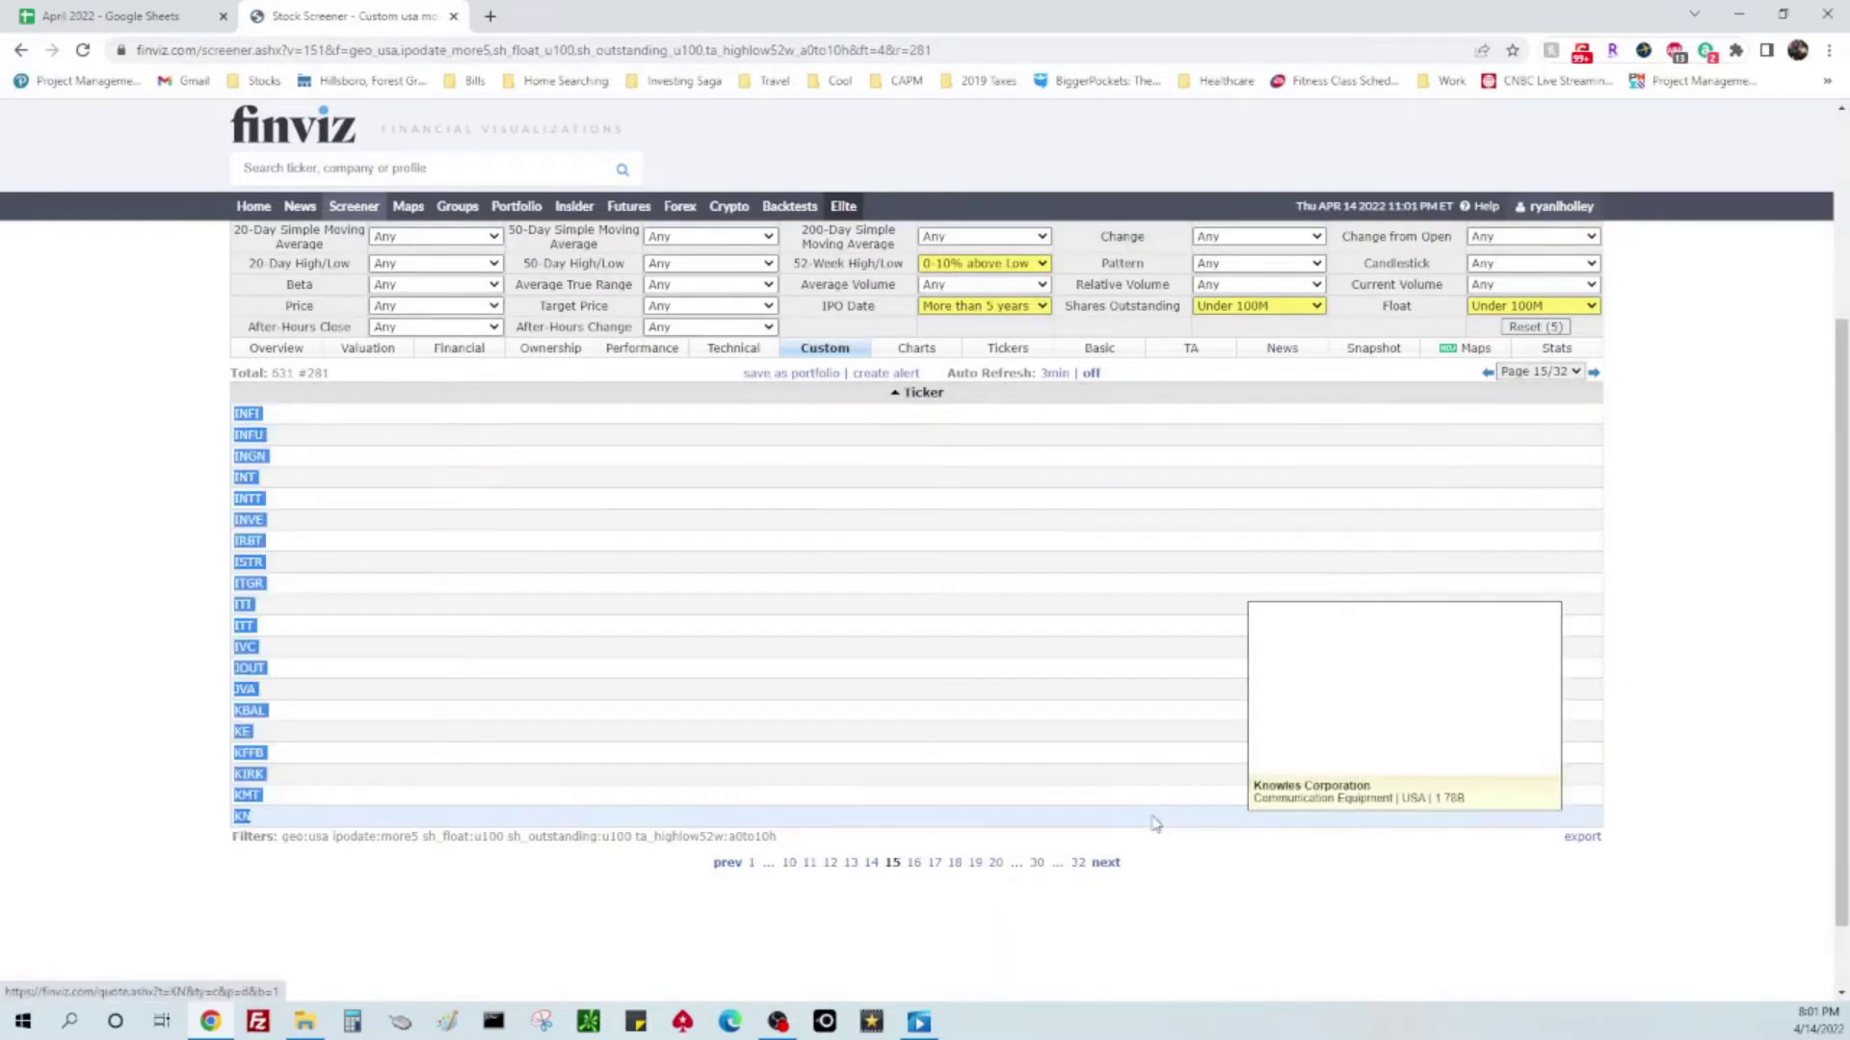
{"action": "left_click", "coordinate": [97, 21]}
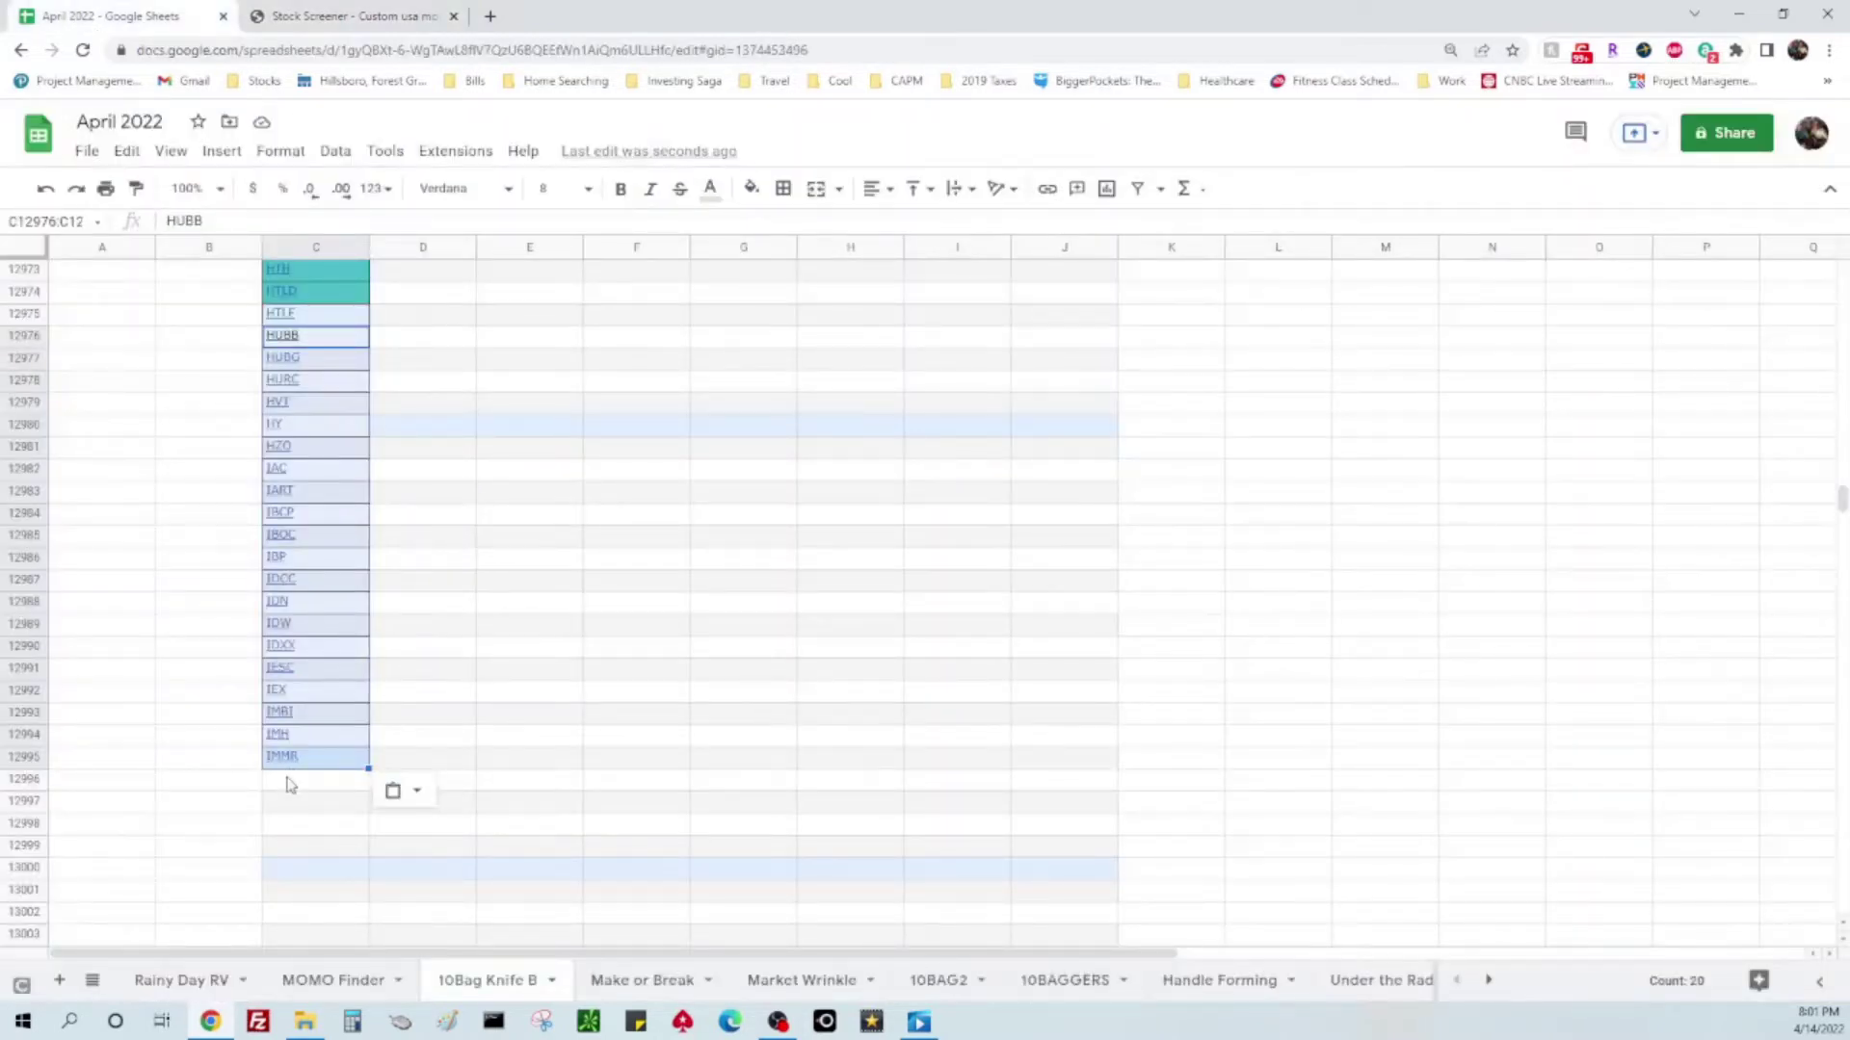
{"action": "left_click", "coordinate": [294, 786]}
{"action": "type", "text": "INFI INFU INGN INT INTT INVE IRBT ISTR ITGR ITI ITT IVC JOUT JVA KBAL KE KFRC KIRK KMT KN"}
{"action": "scroll", "coordinate": [612, 707], "scroll_direction": "down", "scroll_amount": 5}
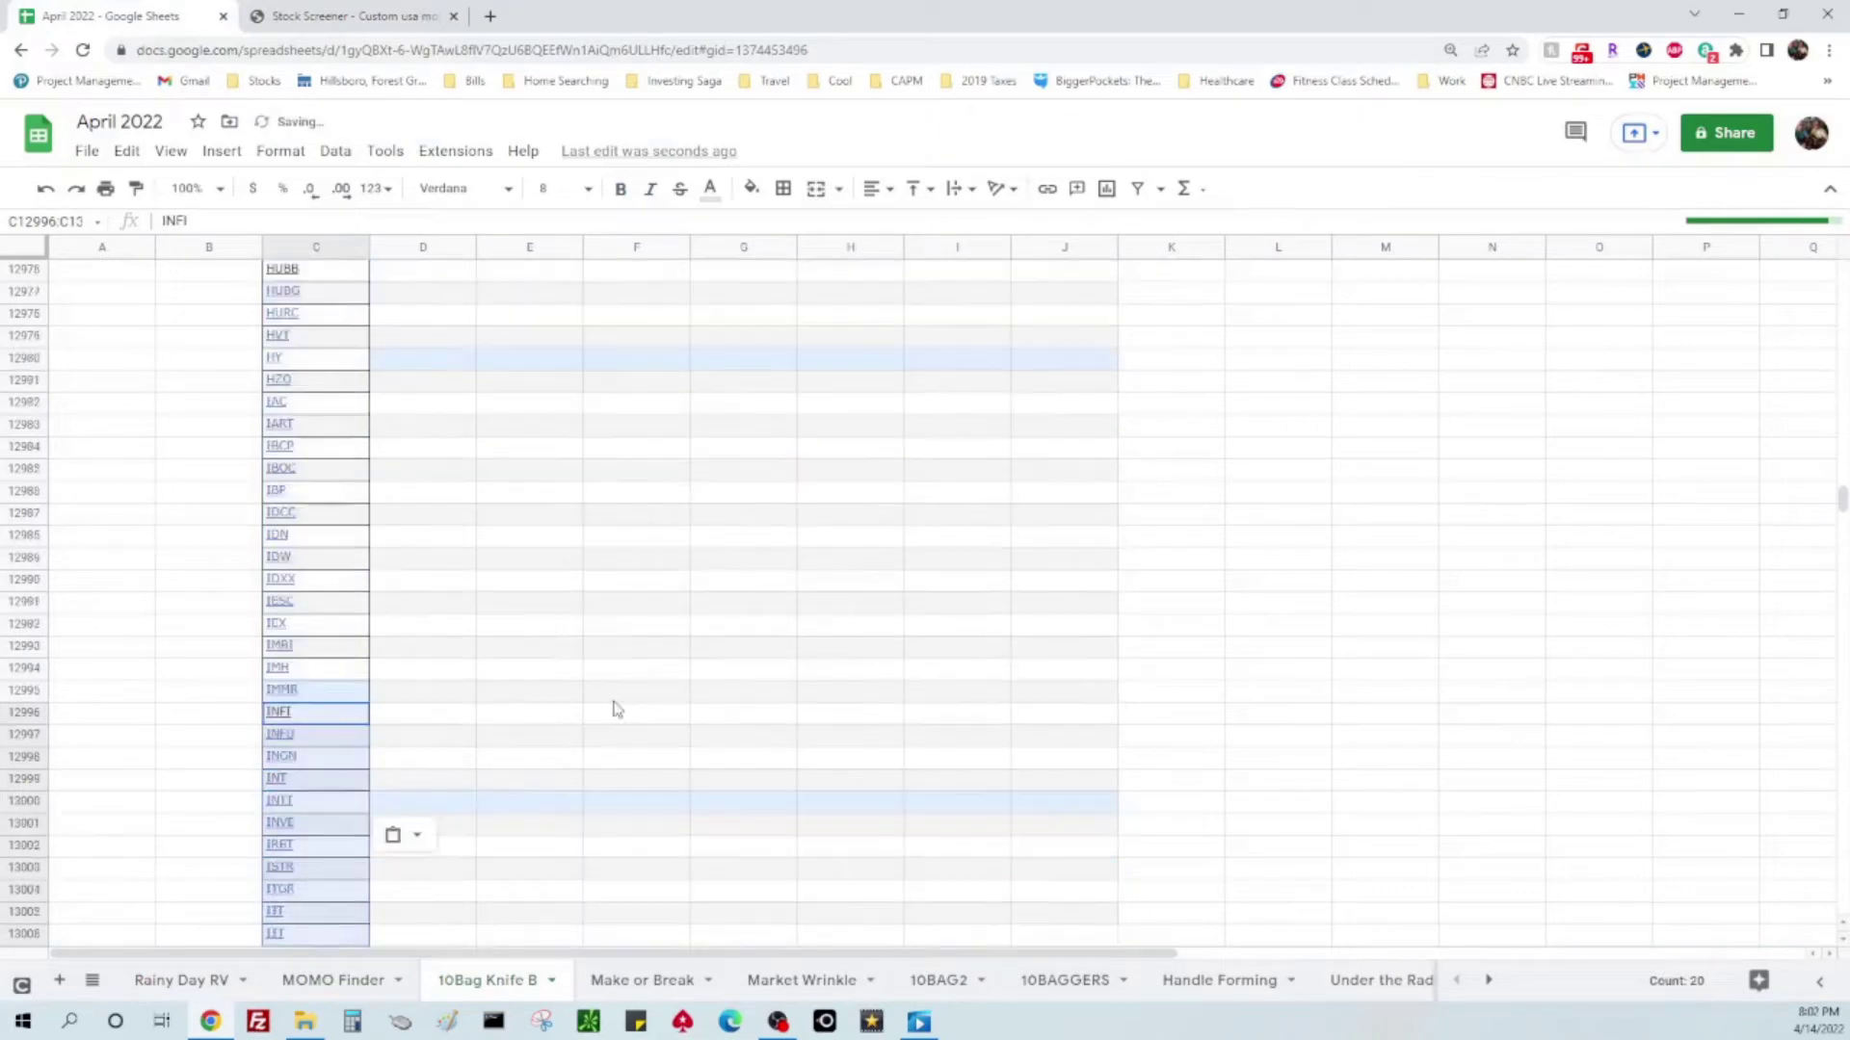
- Paste the page 16 ticker list into column C at C13016
{"action": "left_click", "coordinate": [333, 16]}
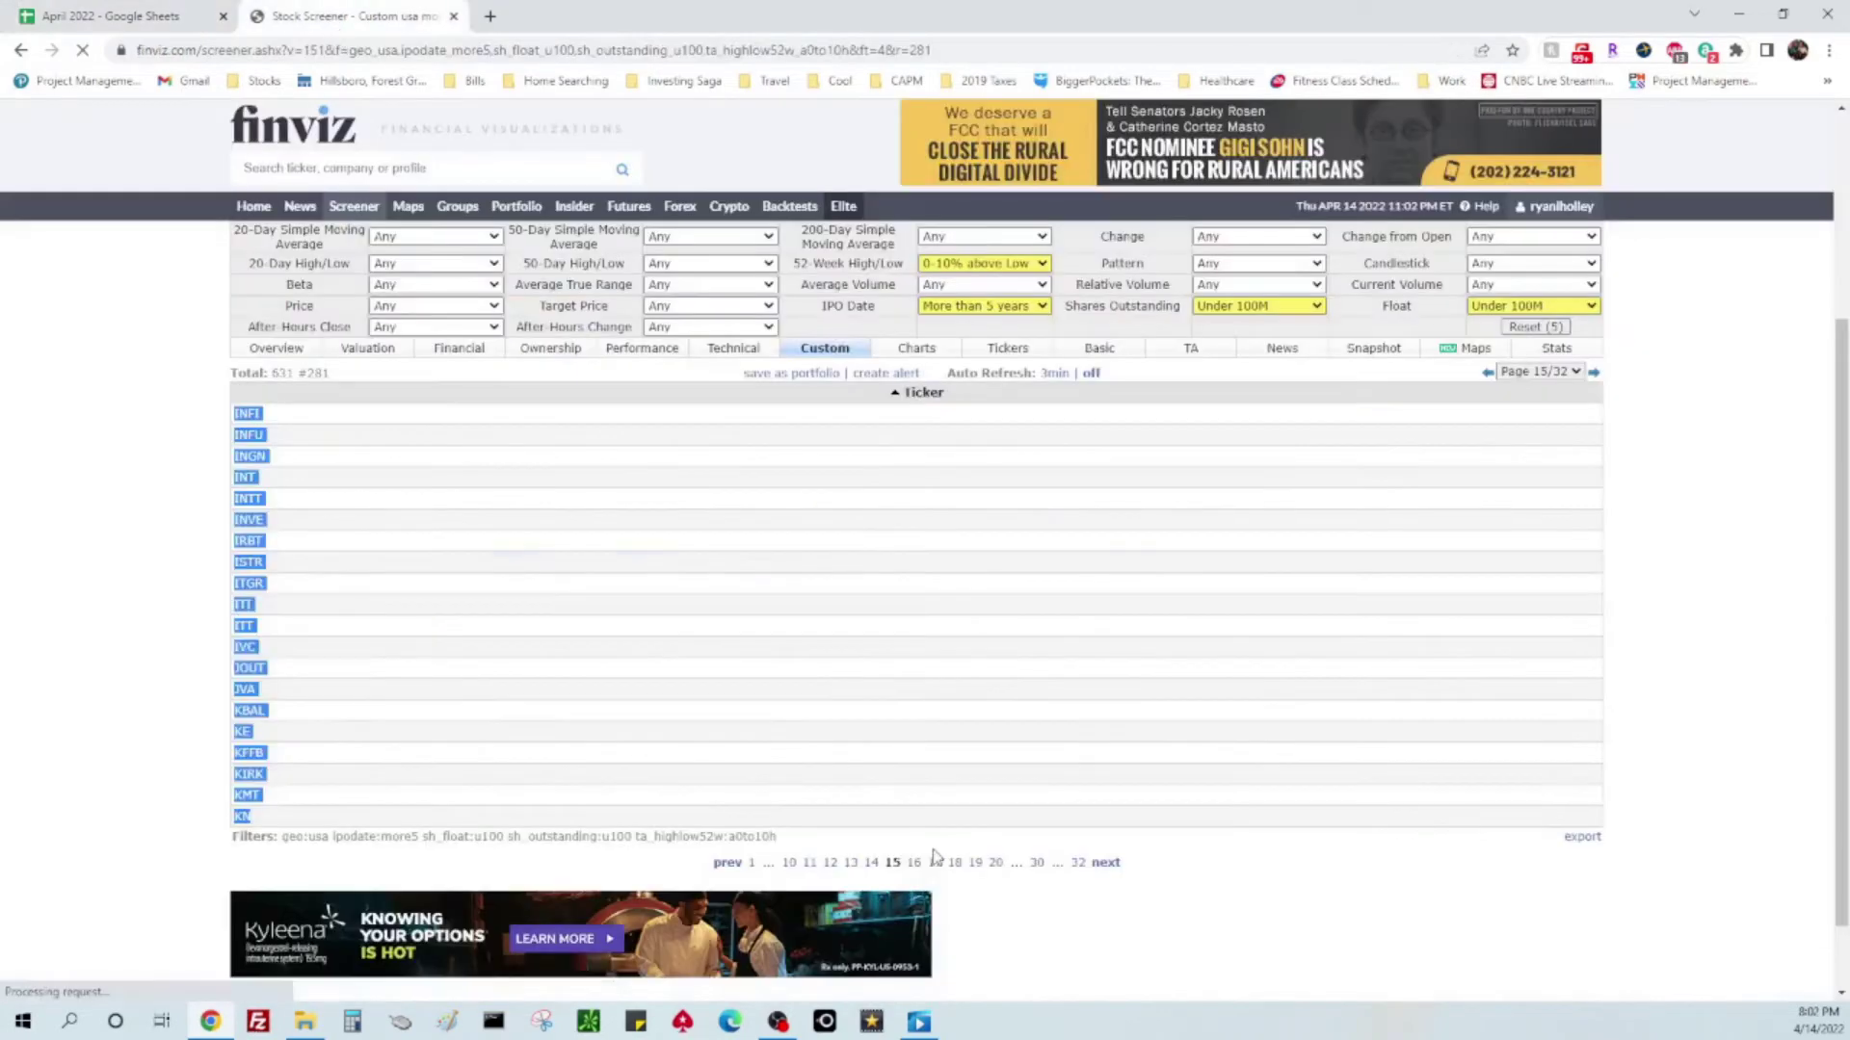
{"action": "left_click", "coordinate": [1106, 863]}
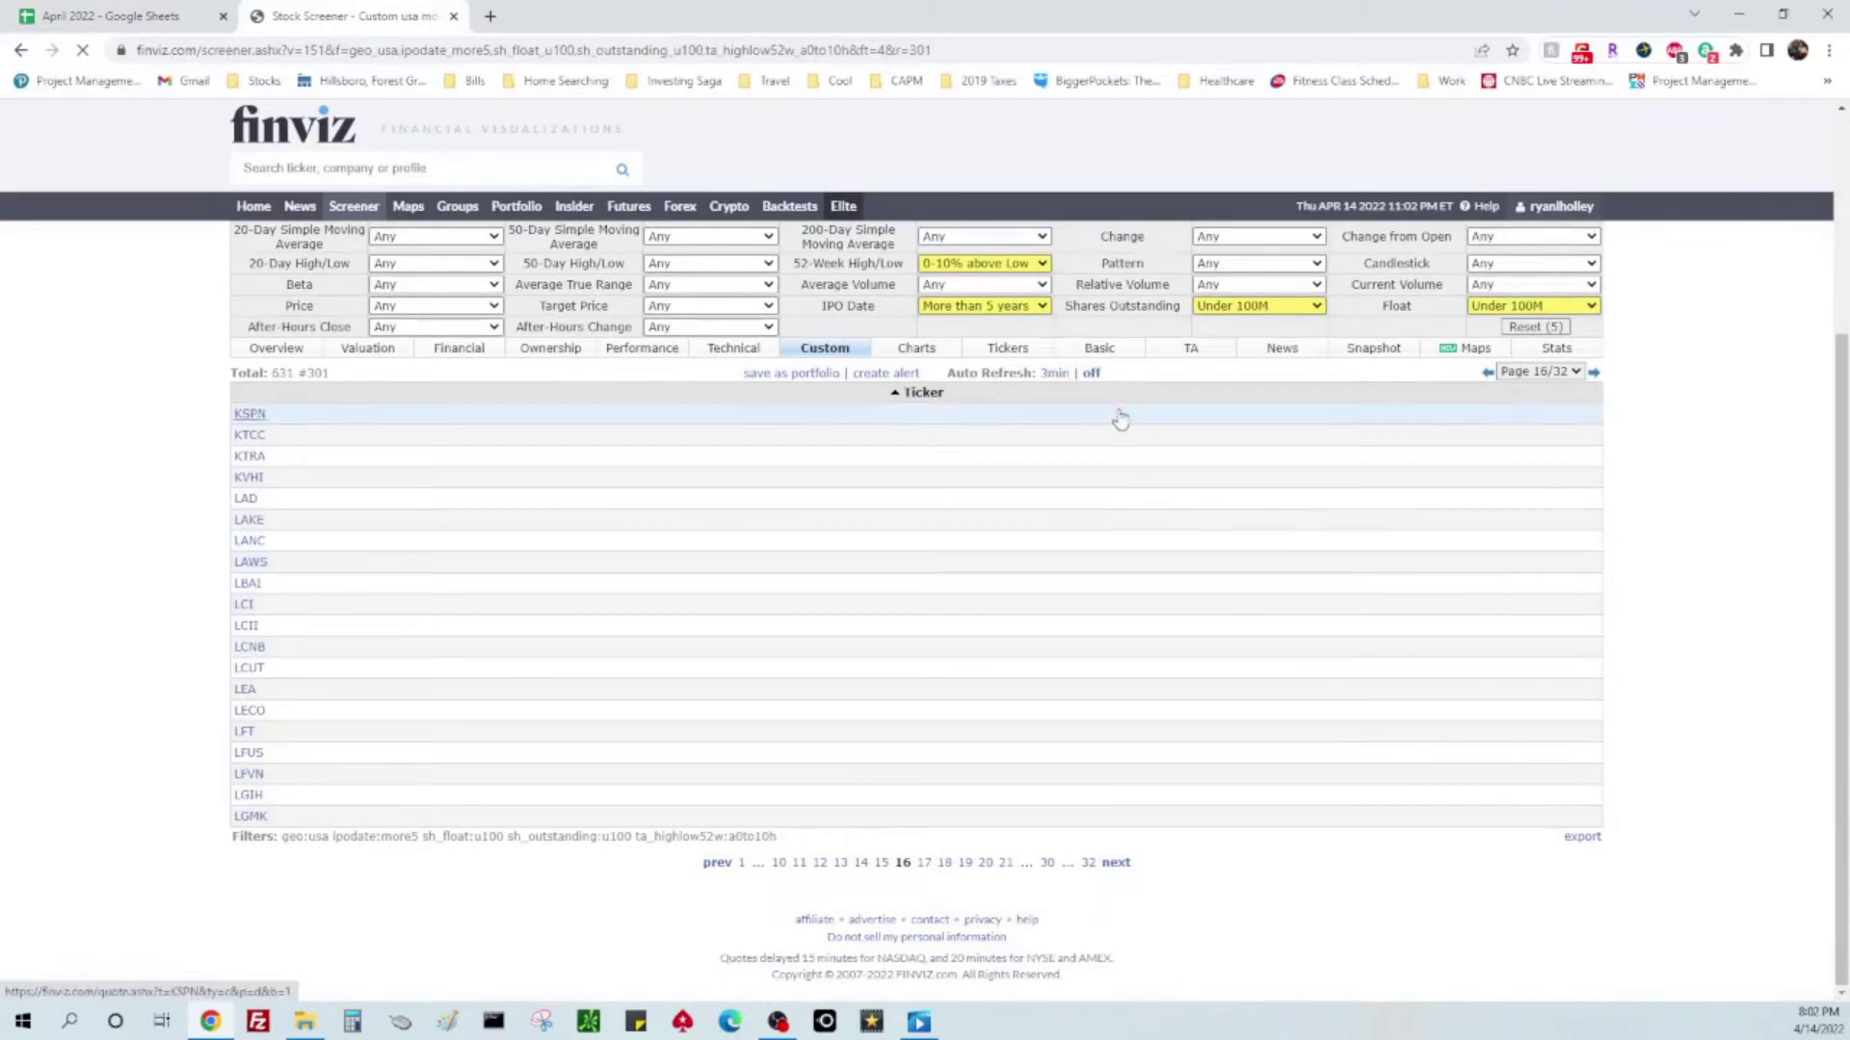
{"action": "left_click_drag", "start_coordinate": [1120, 419], "coordinate": [1068, 834]}
{"action": "key", "text": "ctrl+c"}
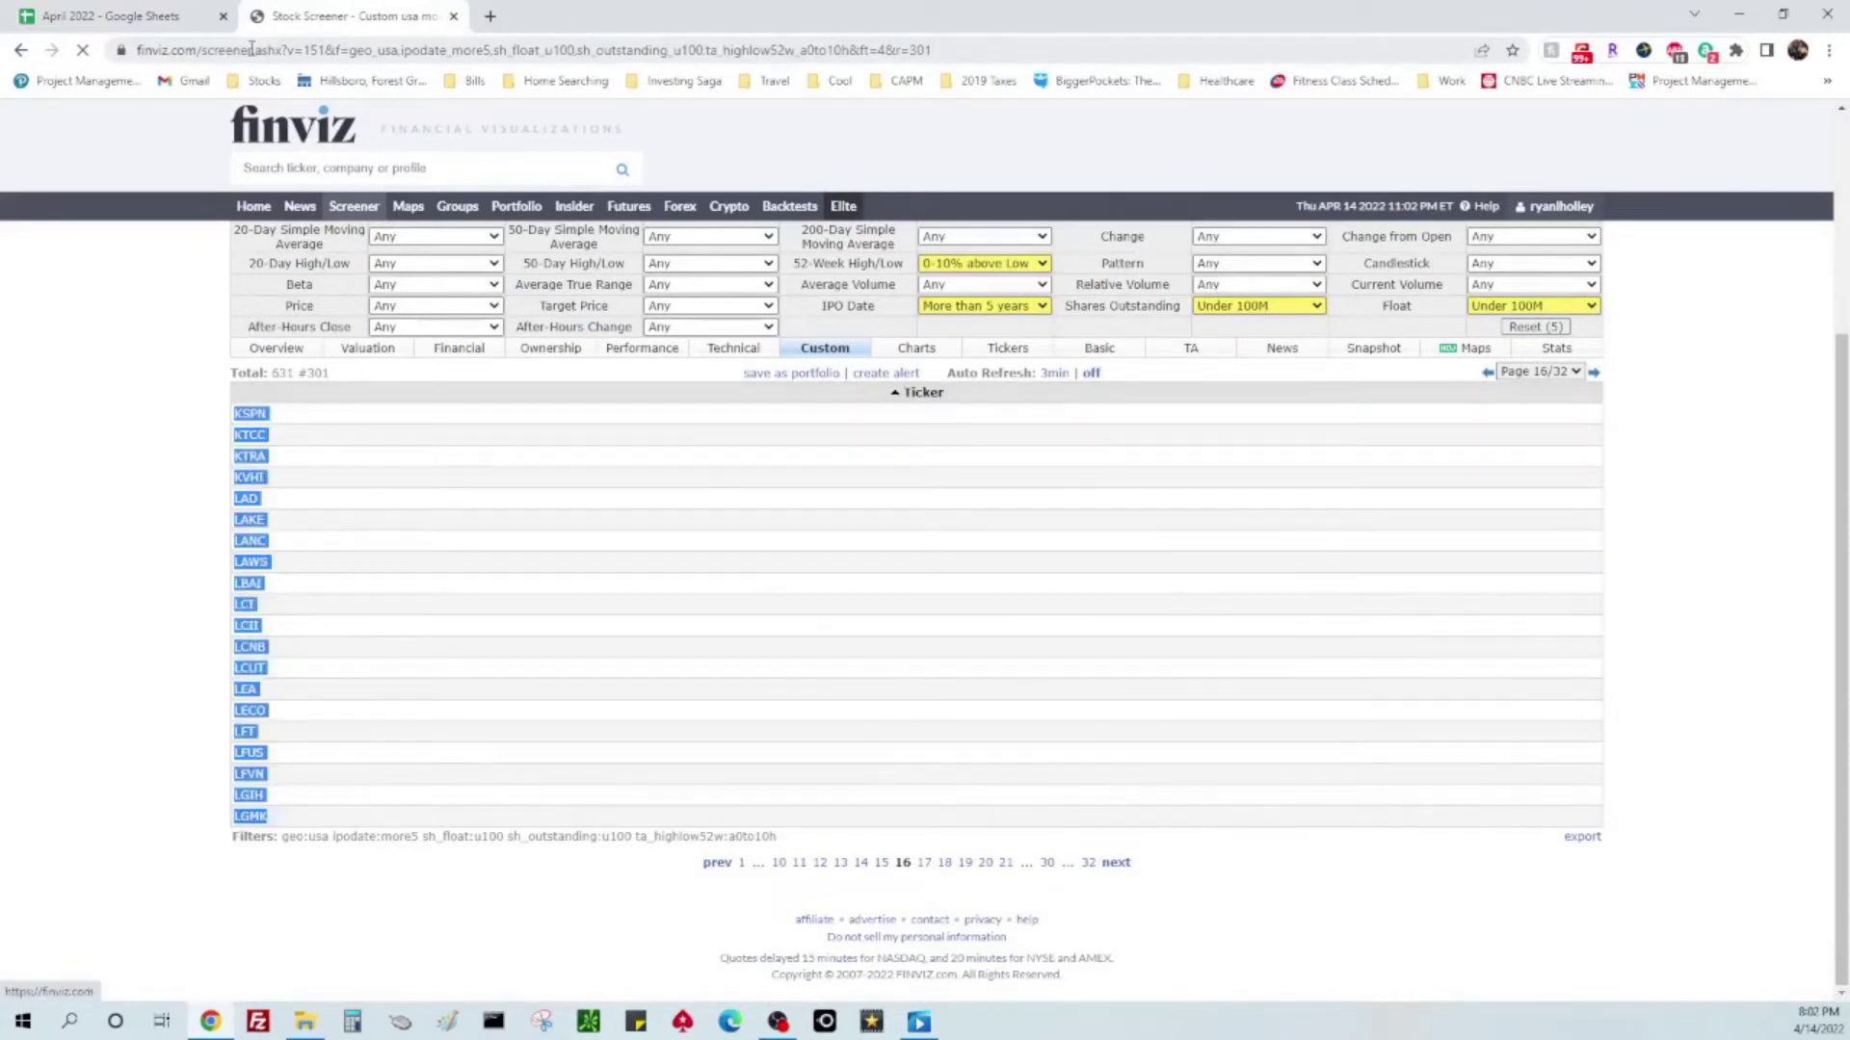
{"action": "left_click", "coordinate": [111, 15]}
{"action": "left_click", "coordinate": [322, 718]}
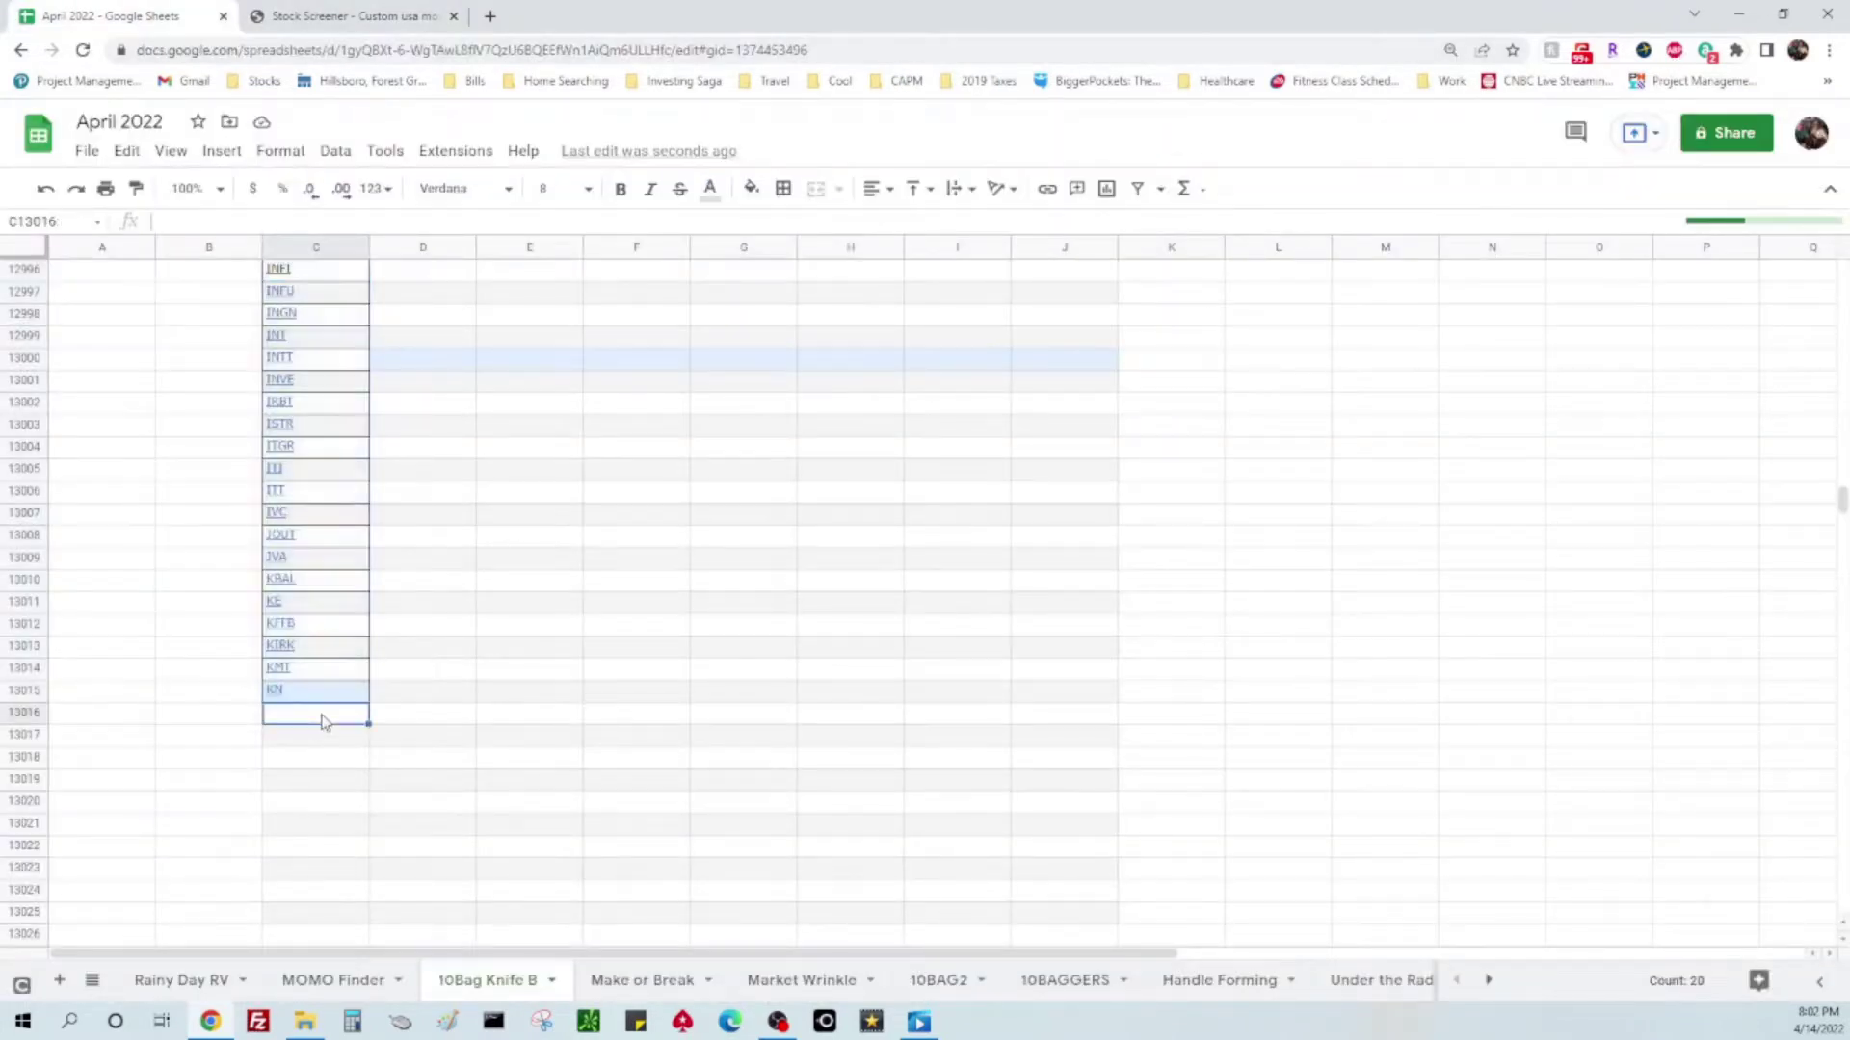
{"action": "key", "text": "ctrl+v"}
- Paste the page 17 tickers LH through MD into column C at C13036
{"action": "left_click", "coordinate": [369, 19]}
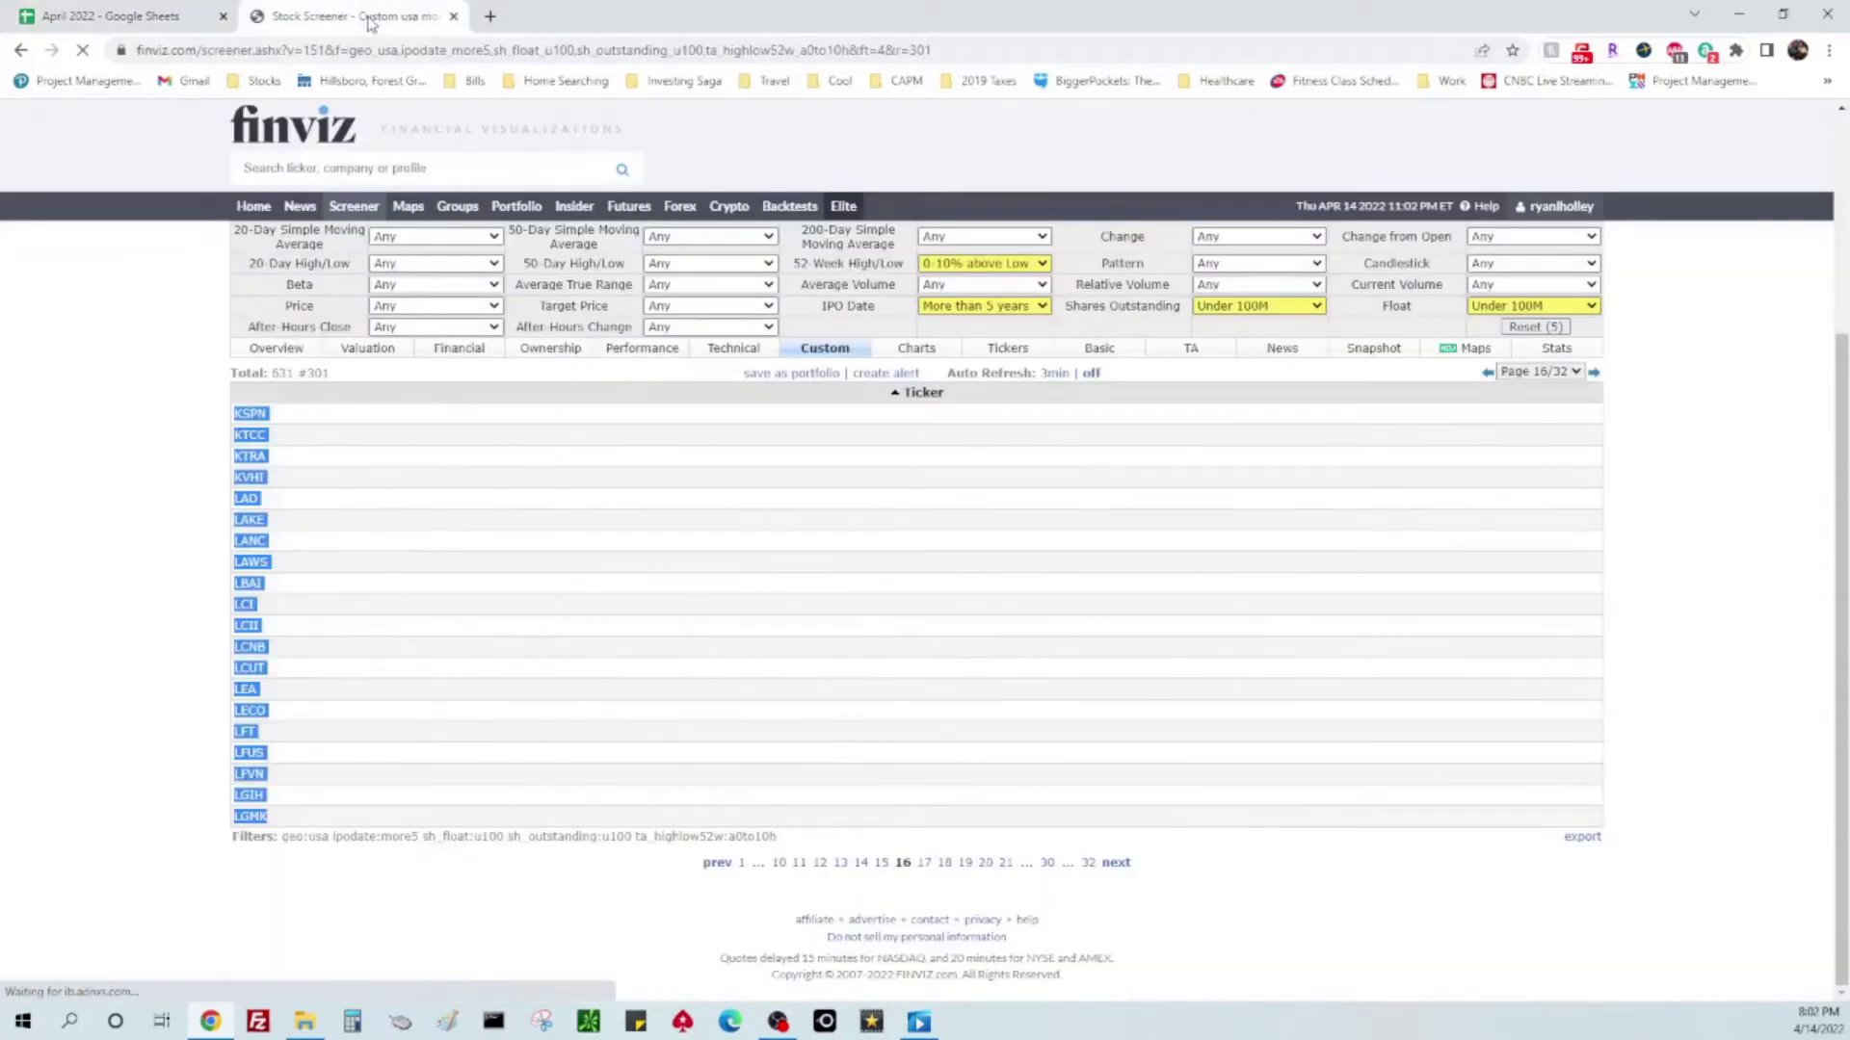
{"action": "left_click", "coordinate": [1114, 863]}
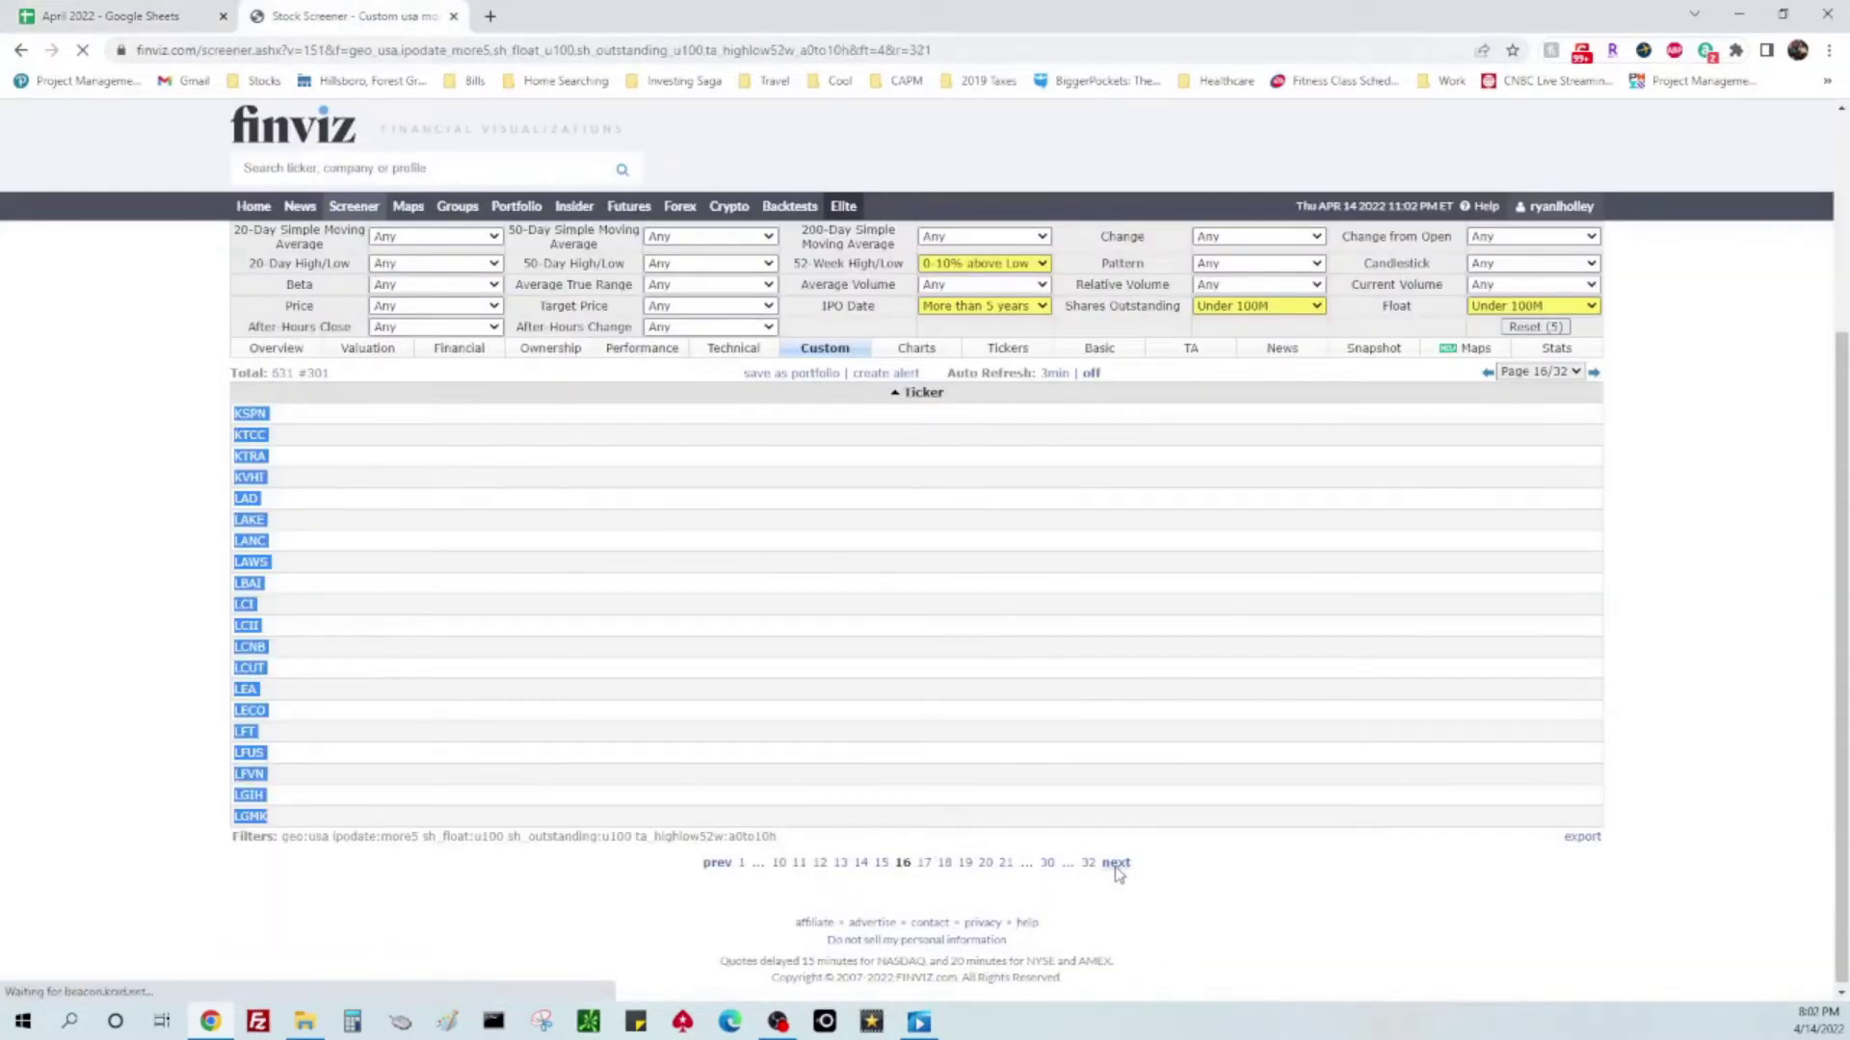
{"action": "scroll", "coordinate": [1127, 852], "scroll_direction": "down", "scroll_amount": 2}
{"action": "scroll", "coordinate": [1130, 849], "scroll_direction": "down", "scroll_amount": 1}
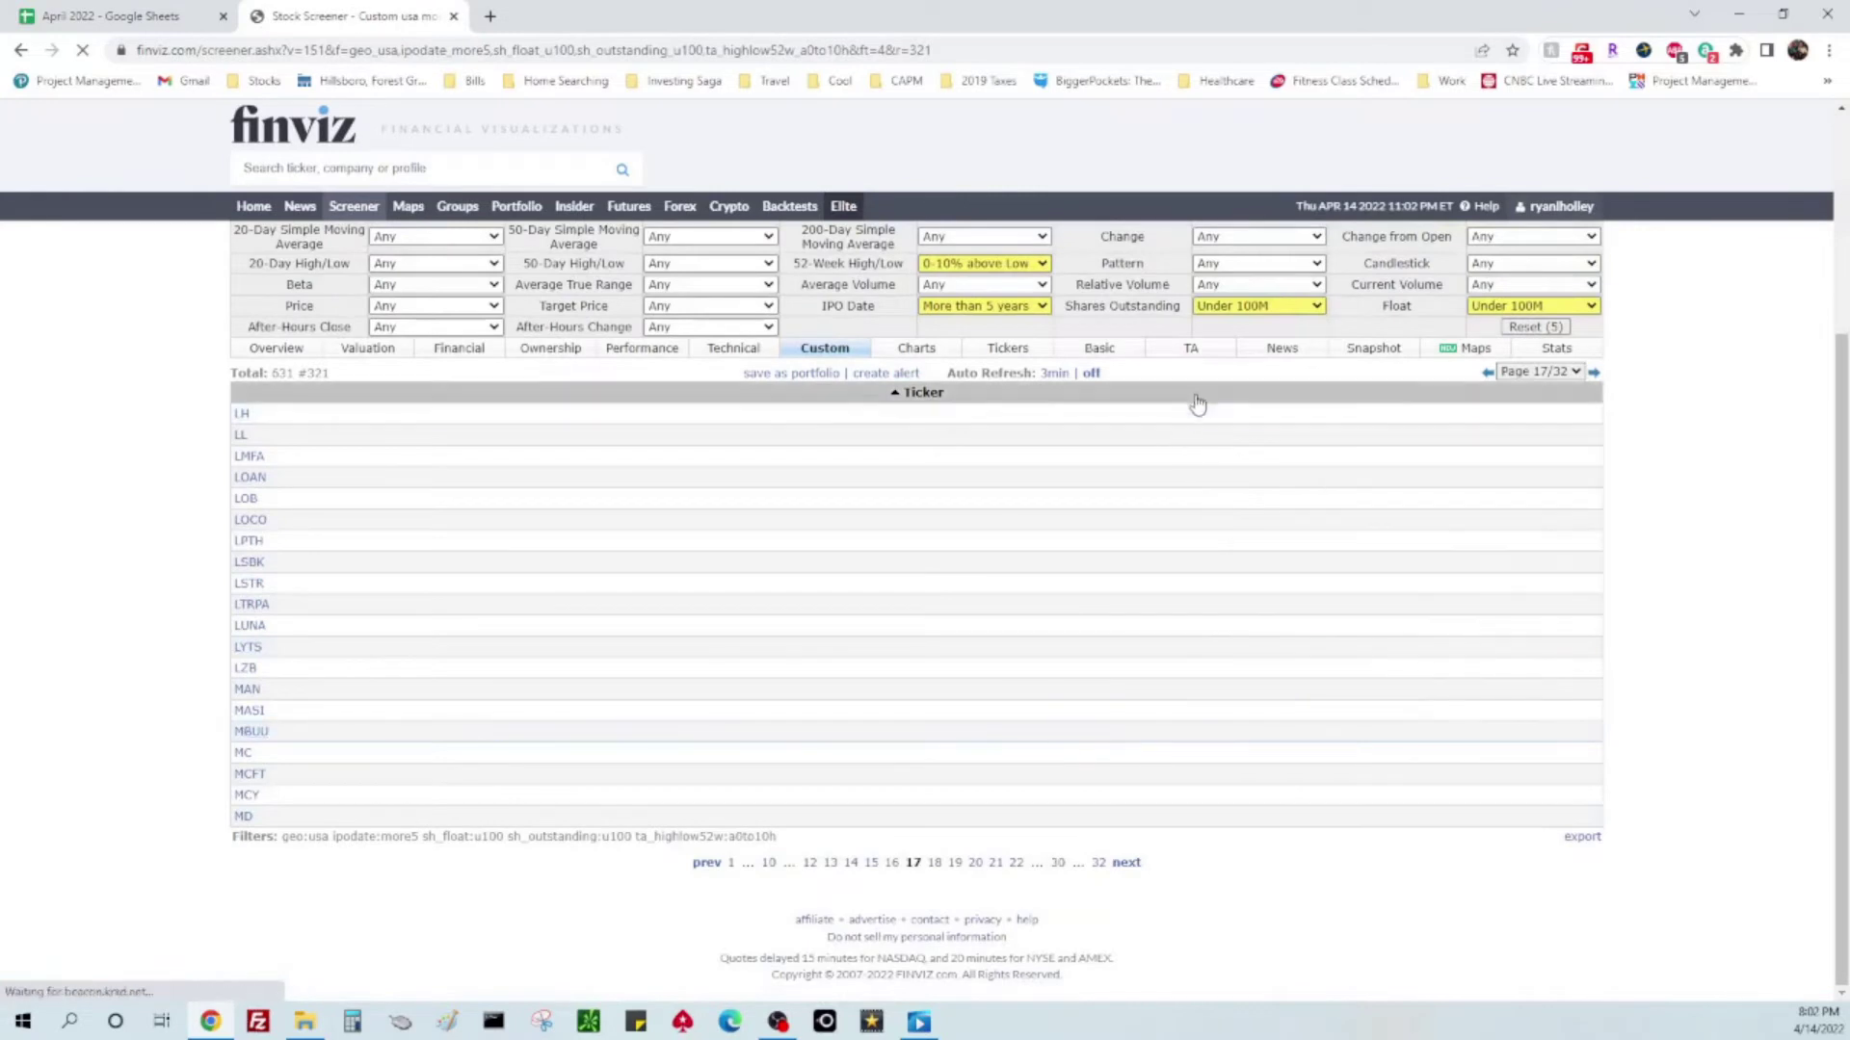
{"action": "left_click_drag", "start_coordinate": [1198, 461], "coordinate": [1186, 831]}
{"action": "key", "text": "ctrl+c"}
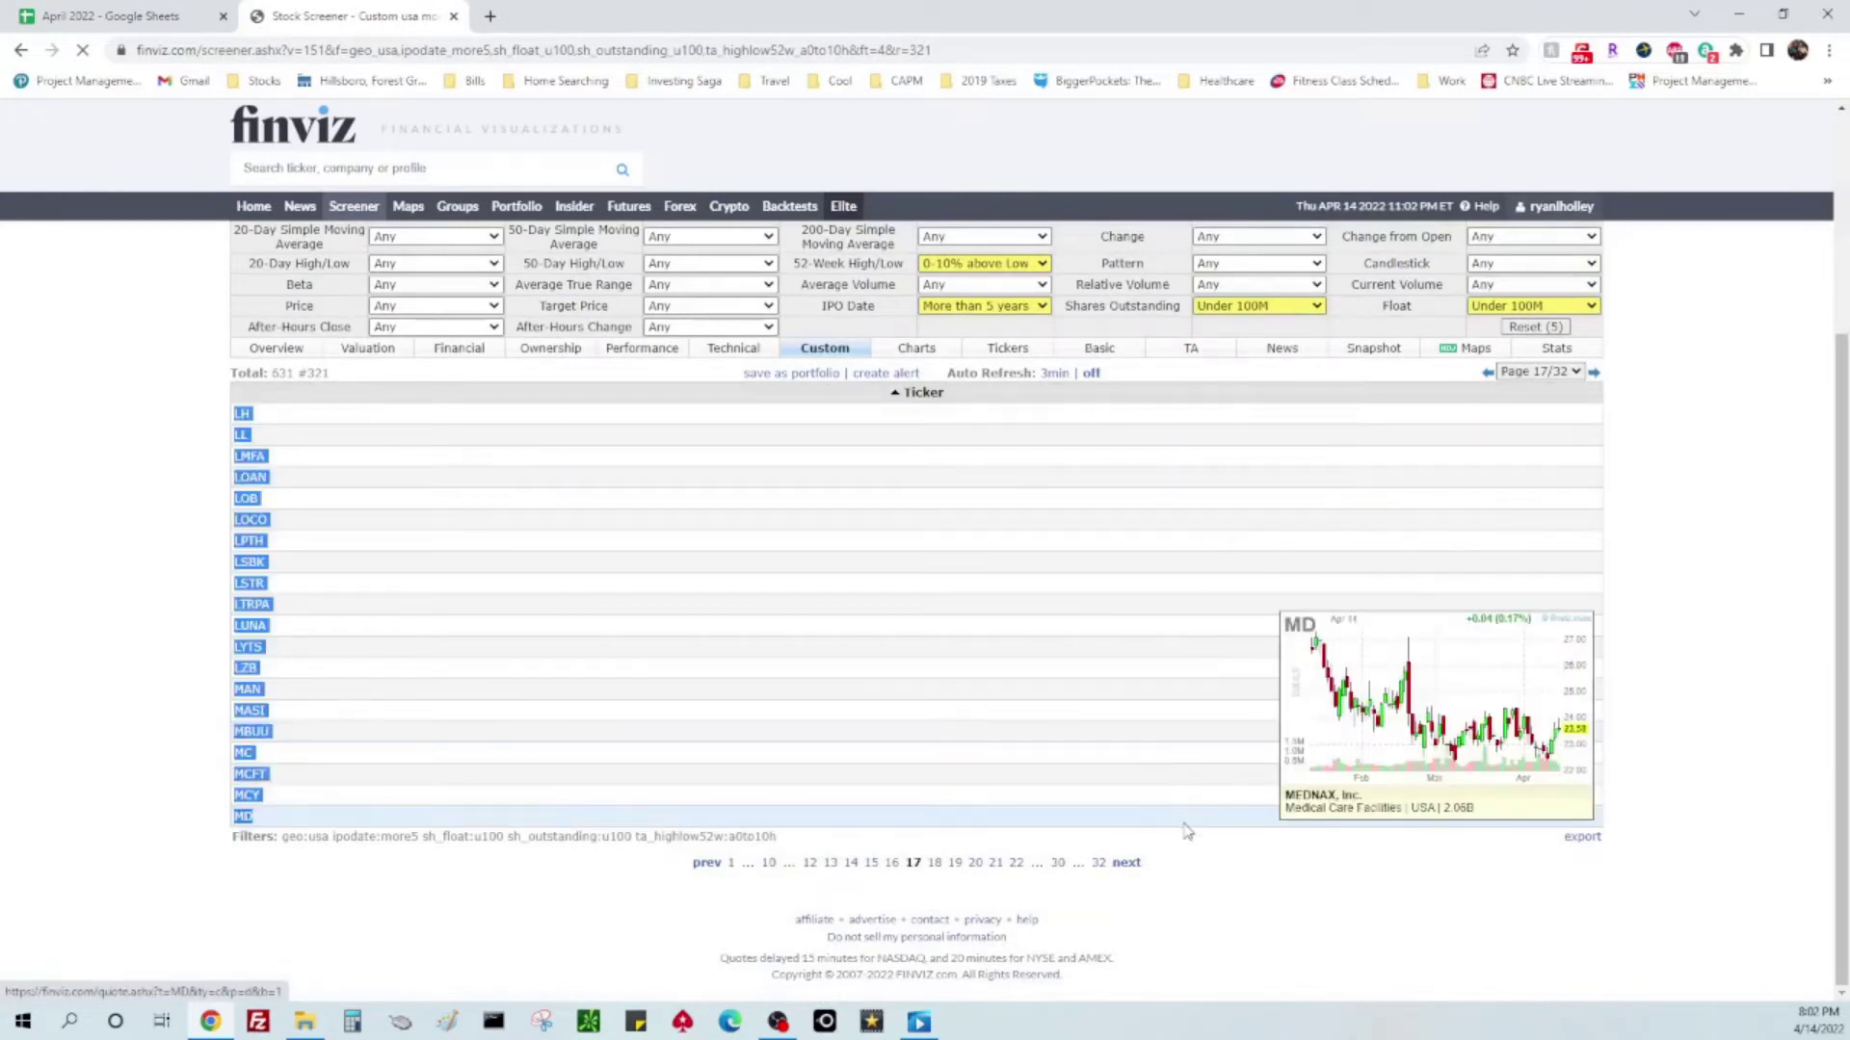
{"action": "left_click", "coordinate": [193, 17]}
{"action": "scroll", "coordinate": [540, 702], "scroll_direction": "down", "scroll_amount": 5}
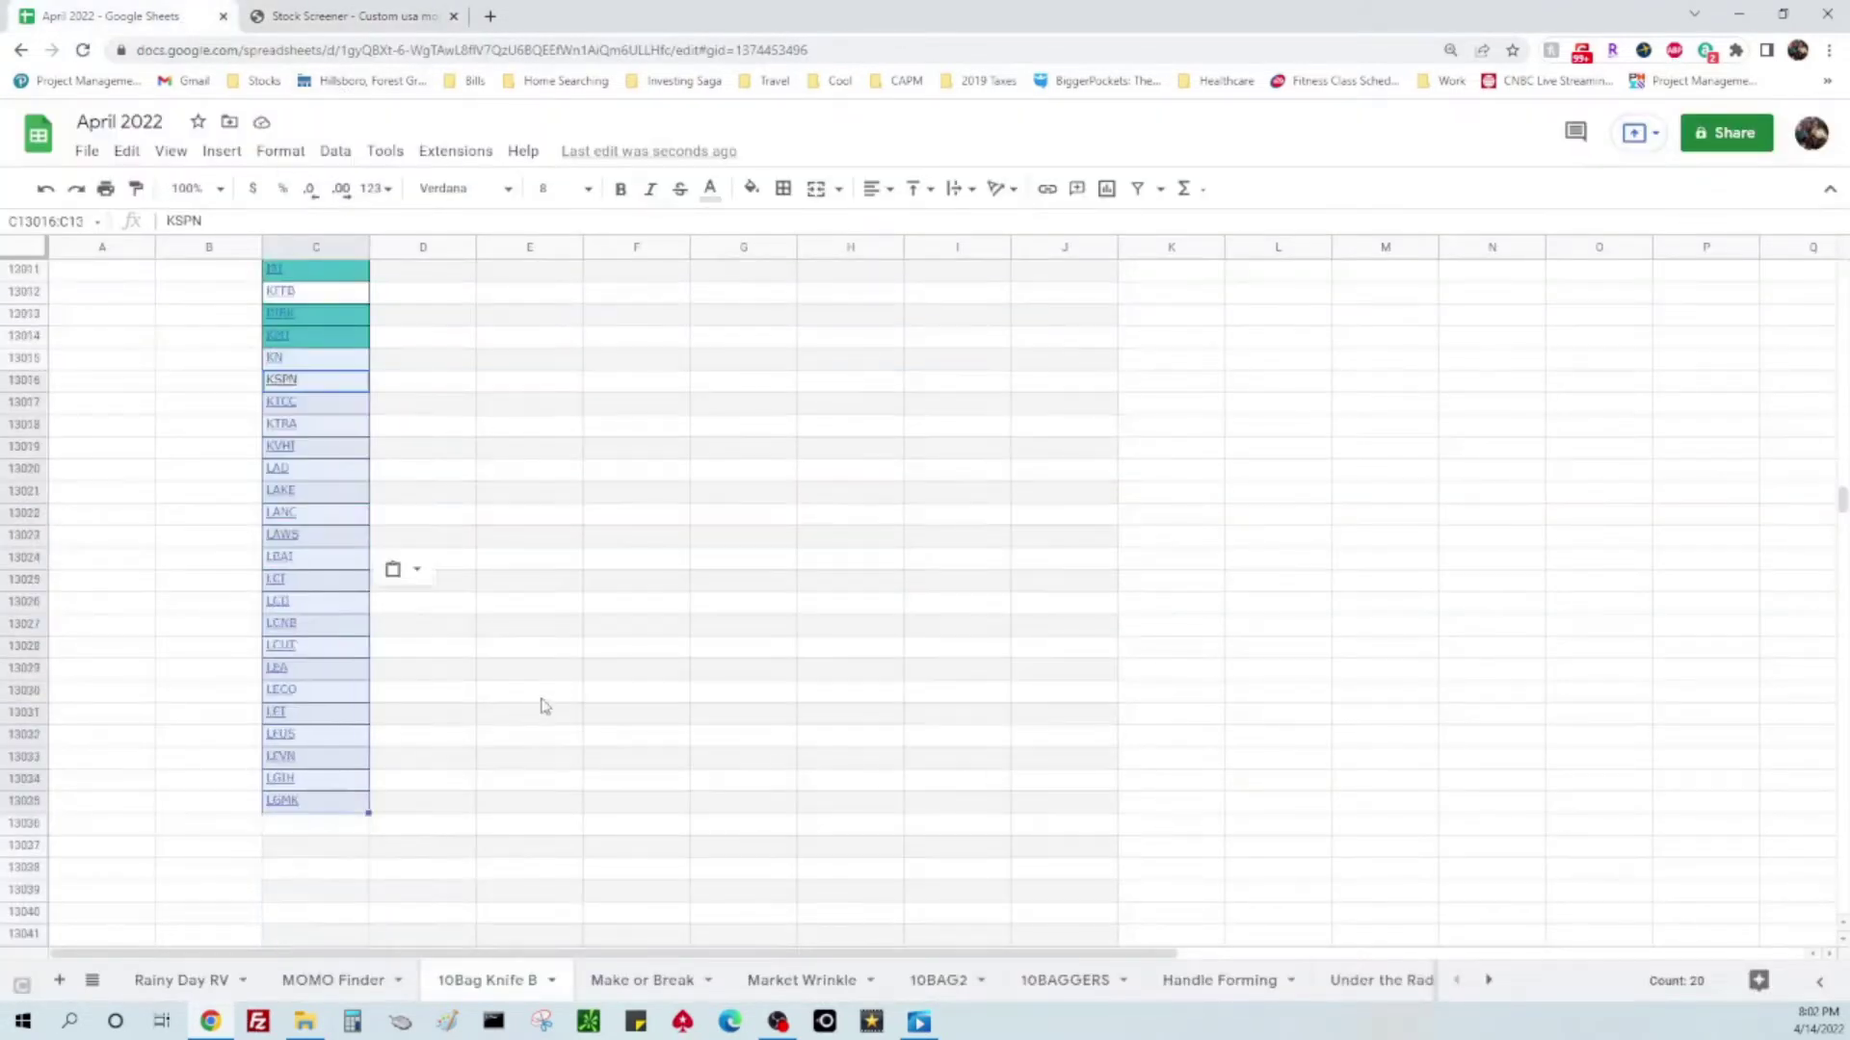
{"action": "left_click", "coordinate": [299, 584]}
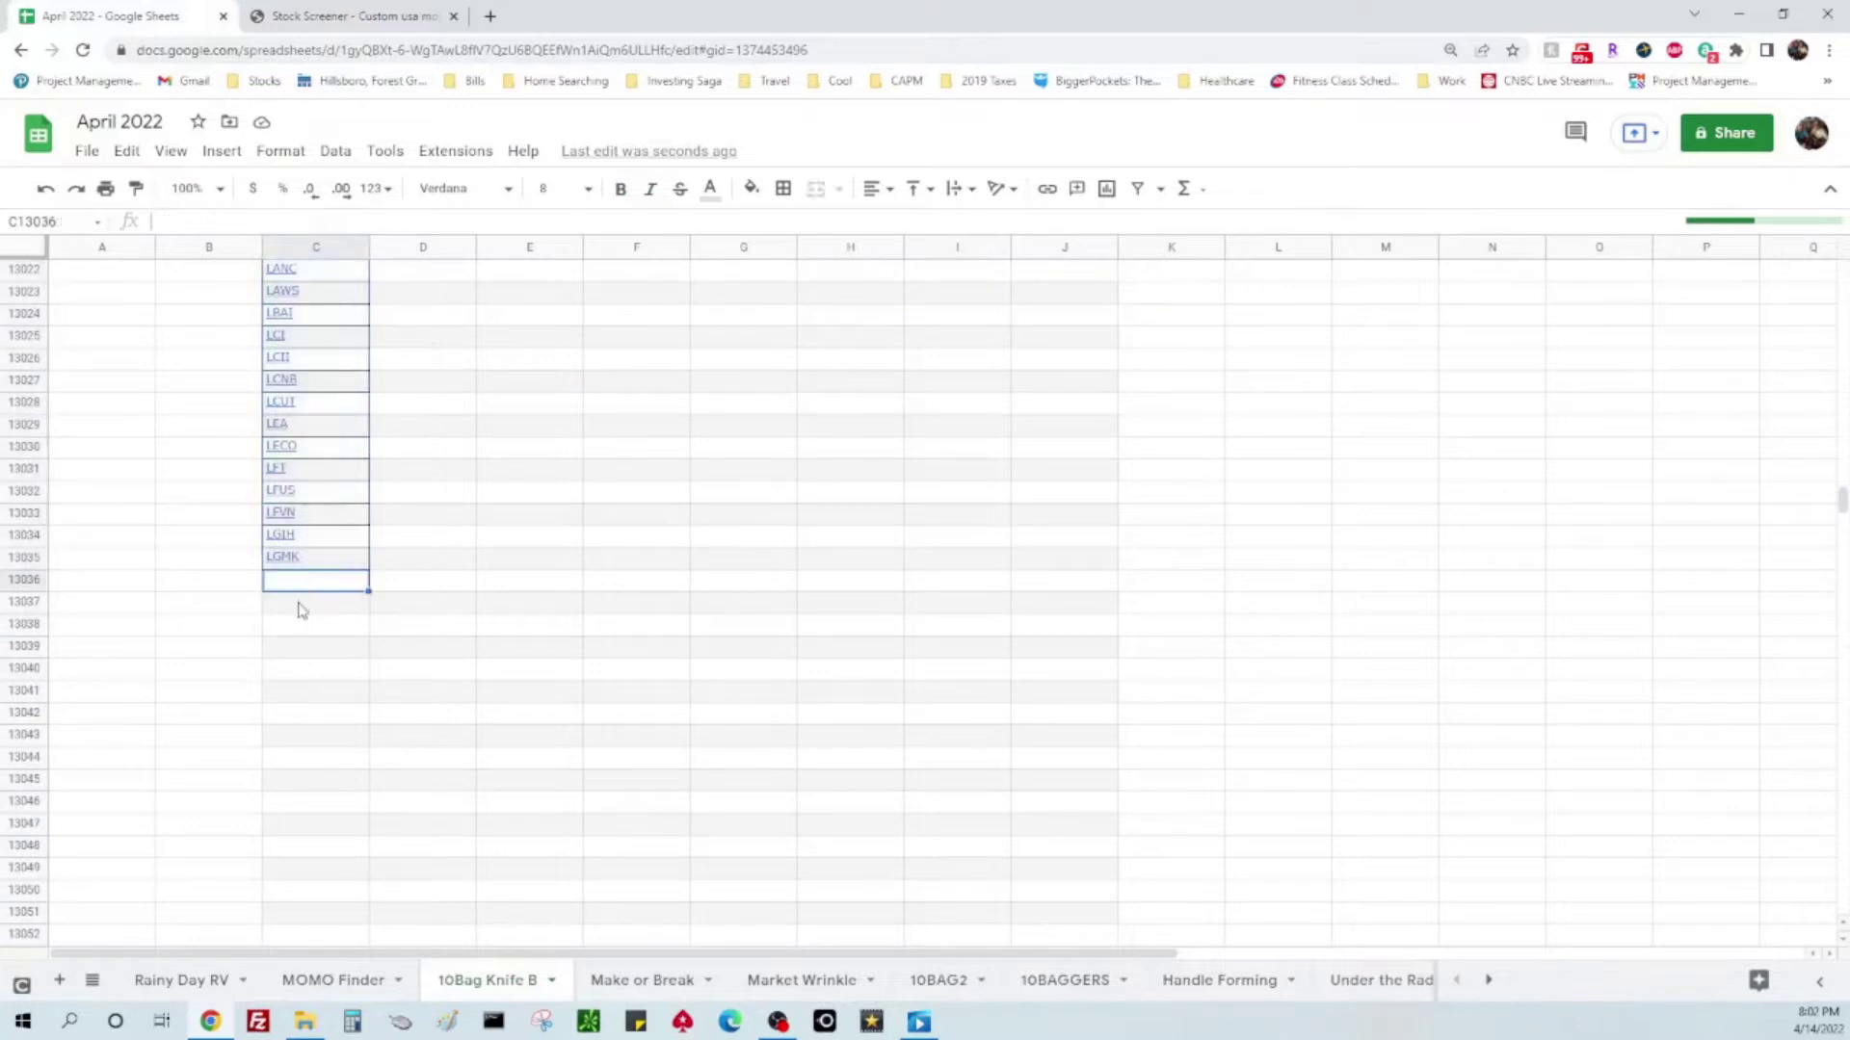
{"action": "key", "text": "ctrl+v"}
{"action": "left_click", "coordinate": [364, 23]}
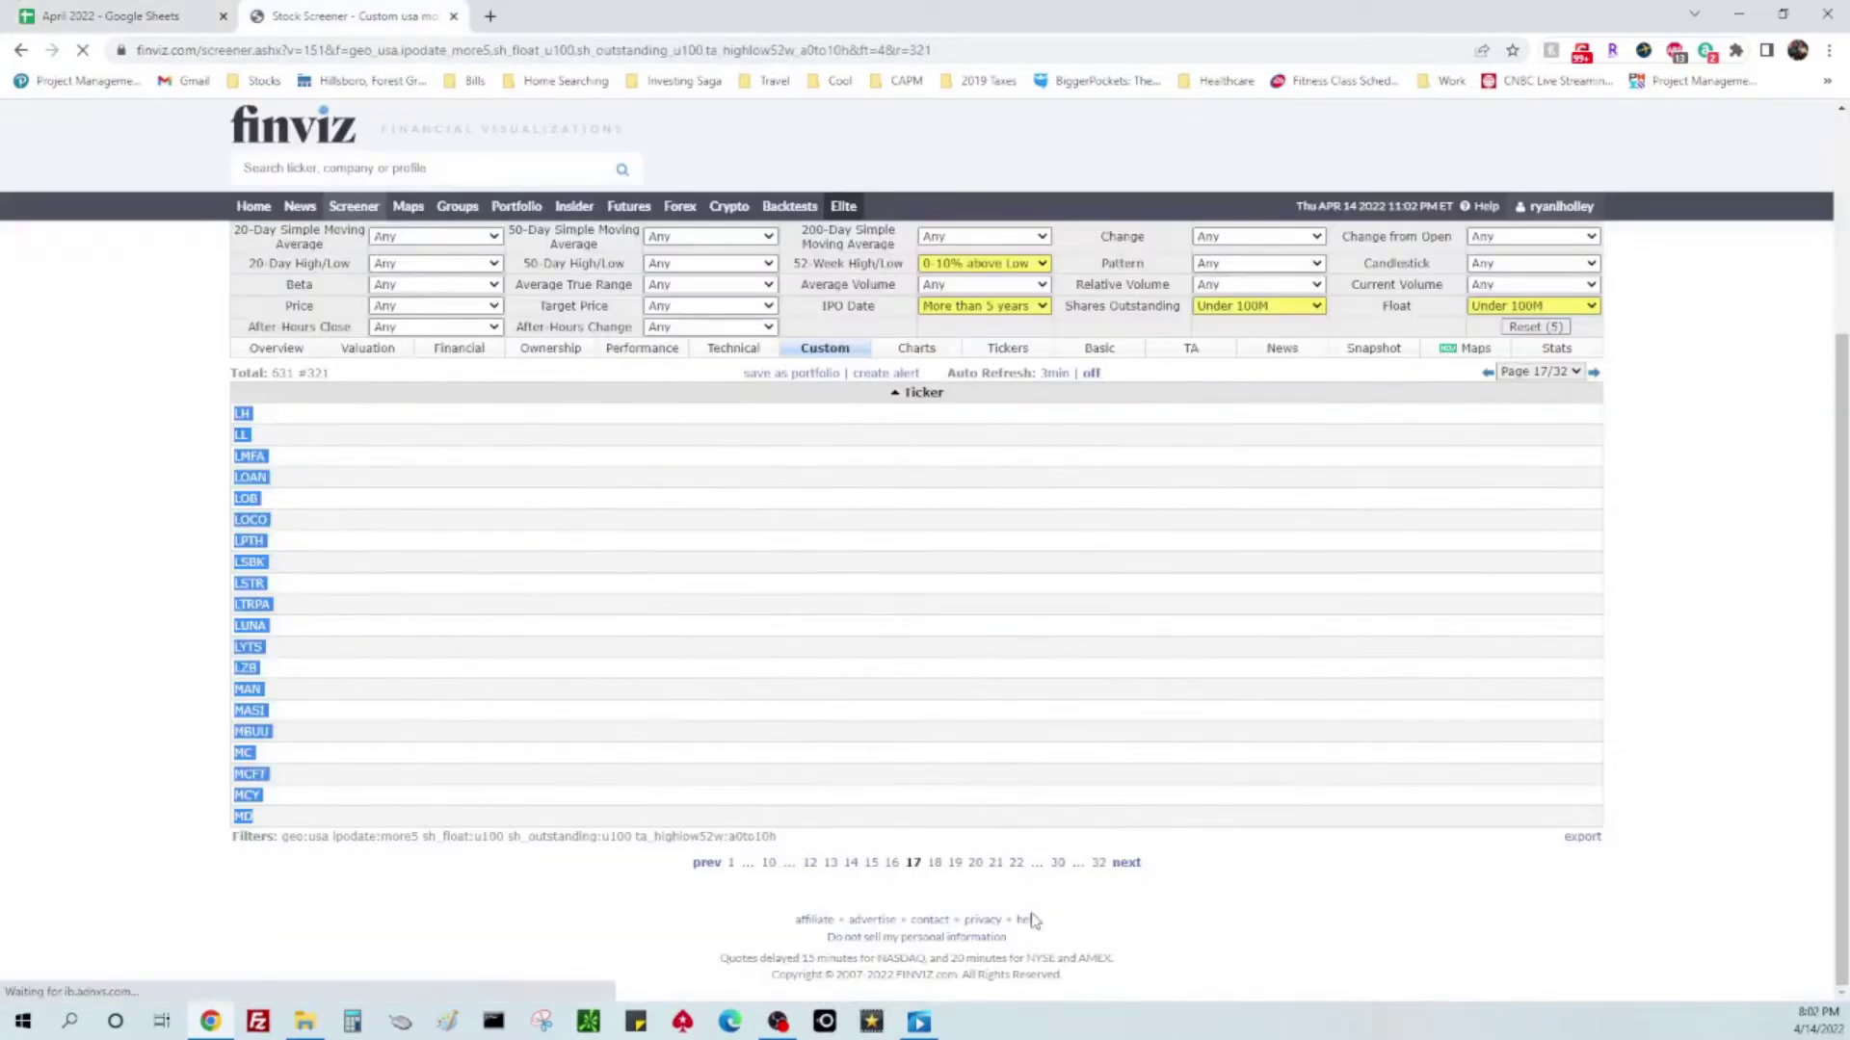
- Paste page 18's tickers into column C, in the first empty cell below MD
{"action": "left_click", "coordinate": [1125, 864]}
{"action": "scroll", "coordinate": [1123, 771], "scroll_direction": "down", "scroll_amount": 1}
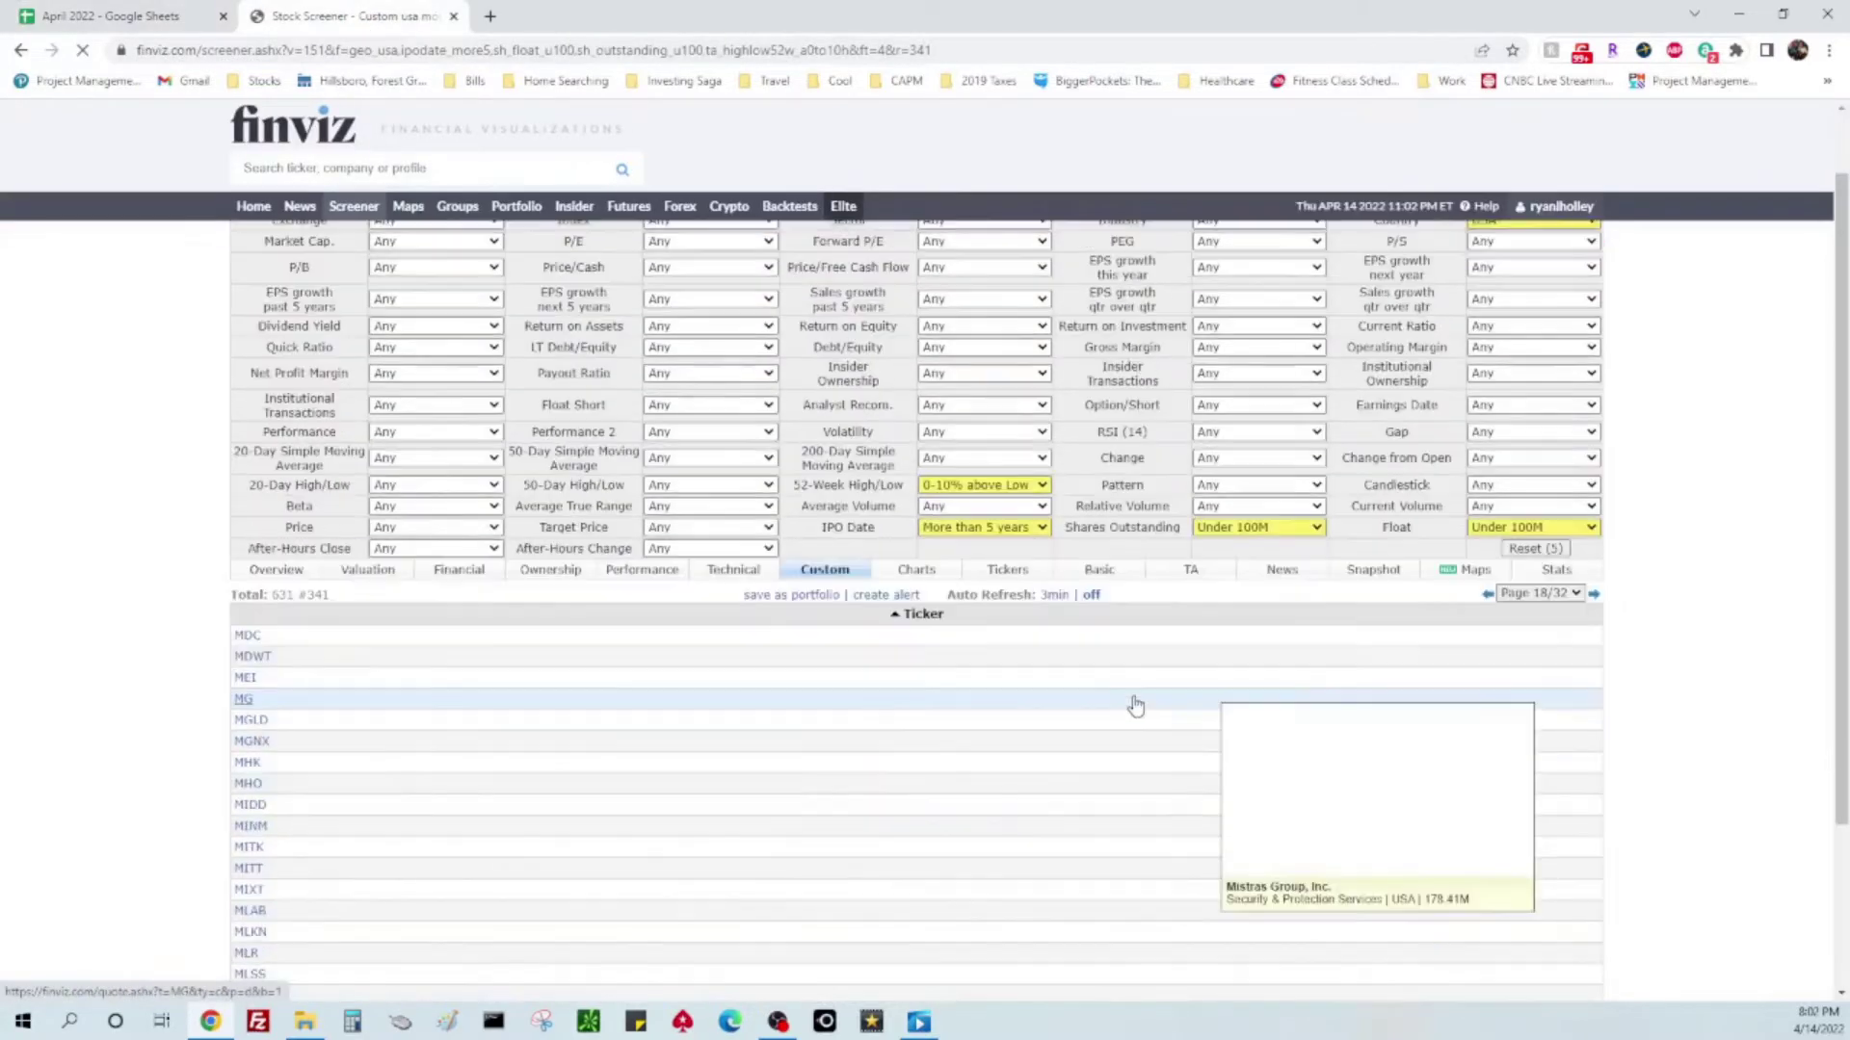
{"action": "scroll", "coordinate": [1135, 705], "scroll_direction": "down", "scroll_amount": 2}
{"action": "left_click_drag", "start_coordinate": [1124, 420], "coordinate": [1034, 842]}
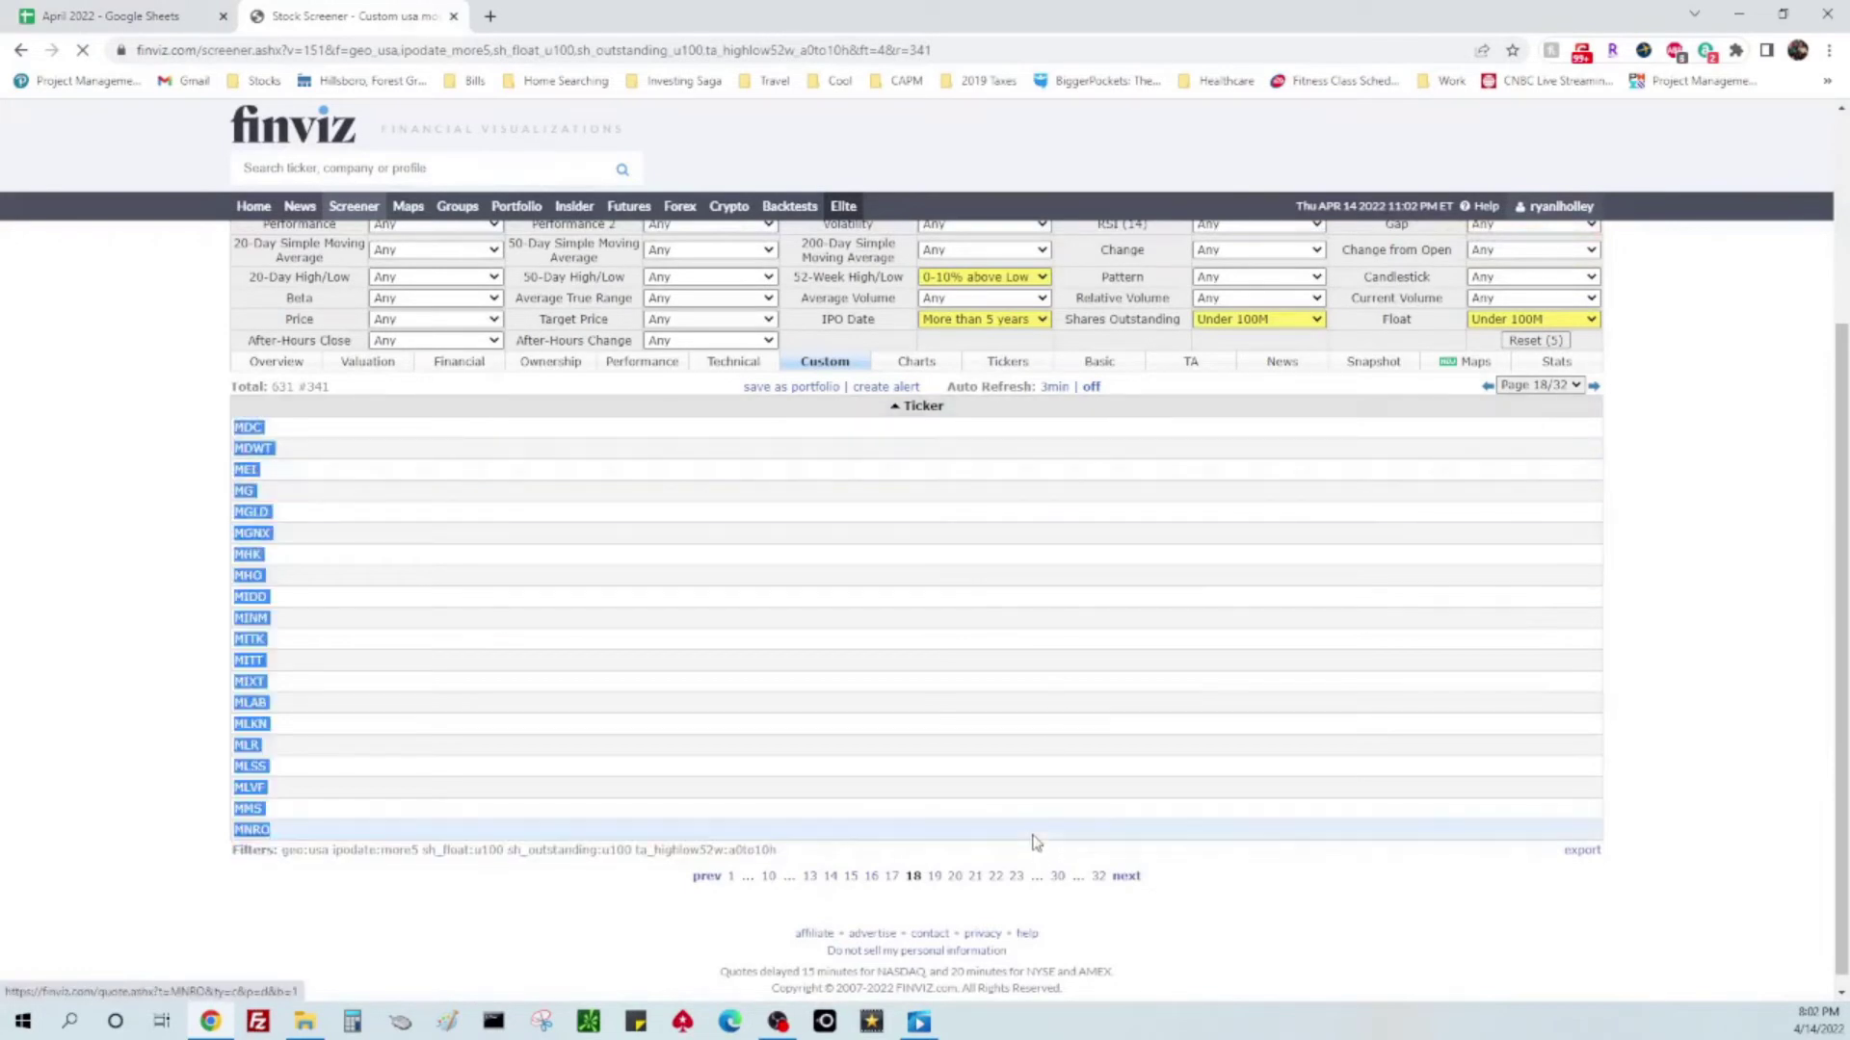
{"action": "left_click", "coordinate": [70, 7]}
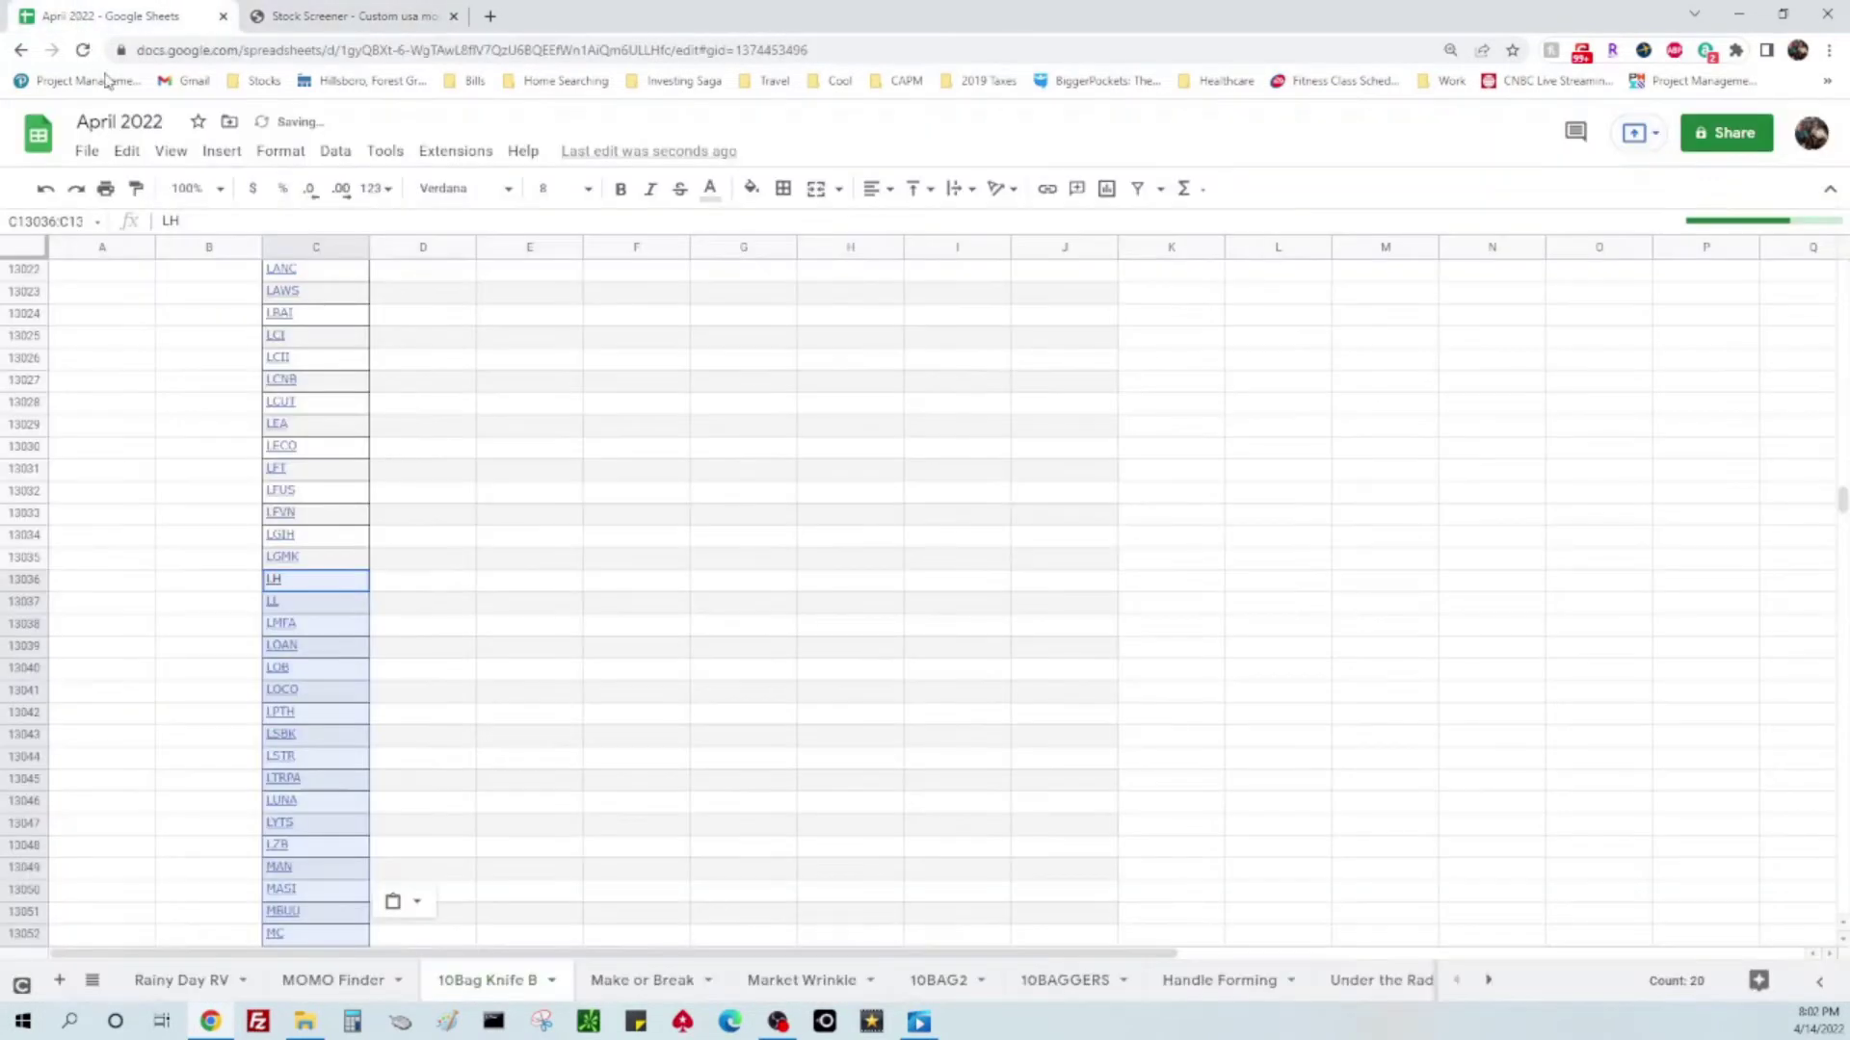
{"action": "scroll", "coordinate": [455, 661], "scroll_direction": "down", "scroll_amount": 3}
{"action": "left_click", "coordinate": [319, 757]}
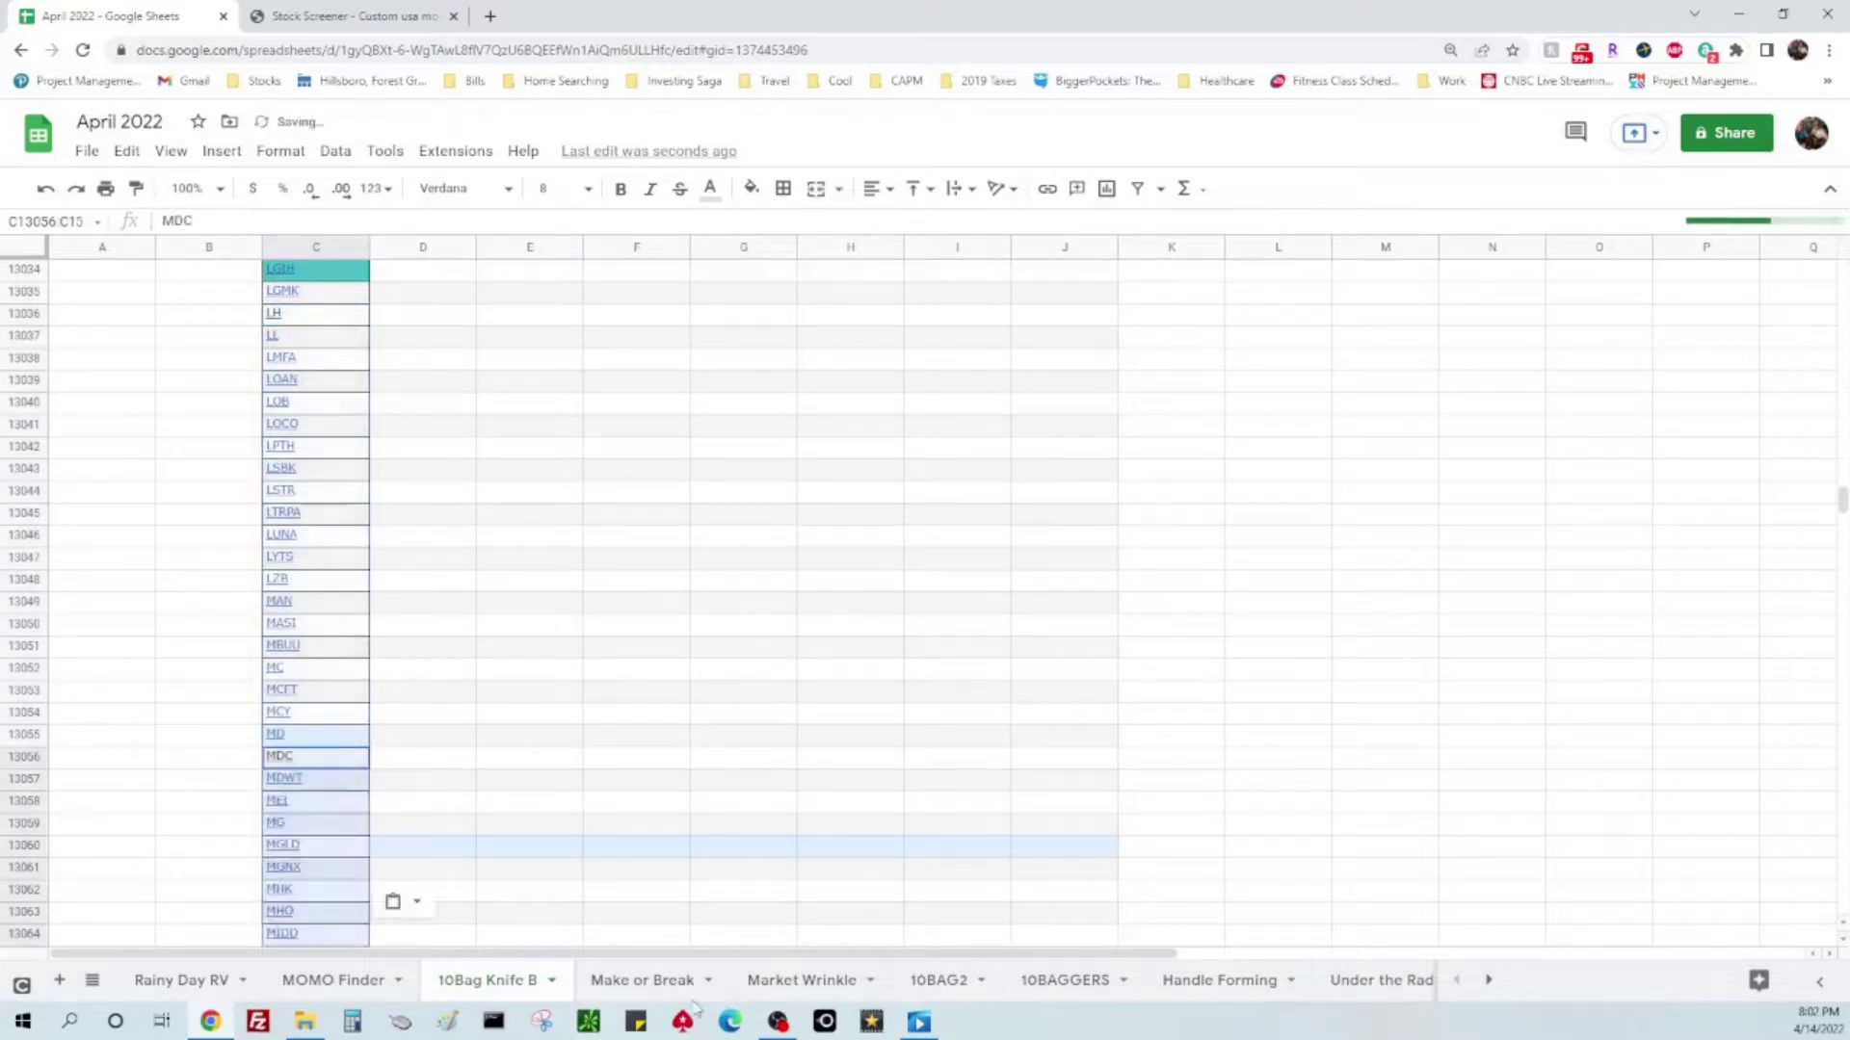
{"action": "key", "text": "ctrl+v"}
- Paste page 19's tickers MOD through NDSN into column C, below MNRO
{"action": "left_click", "coordinate": [405, 25]}
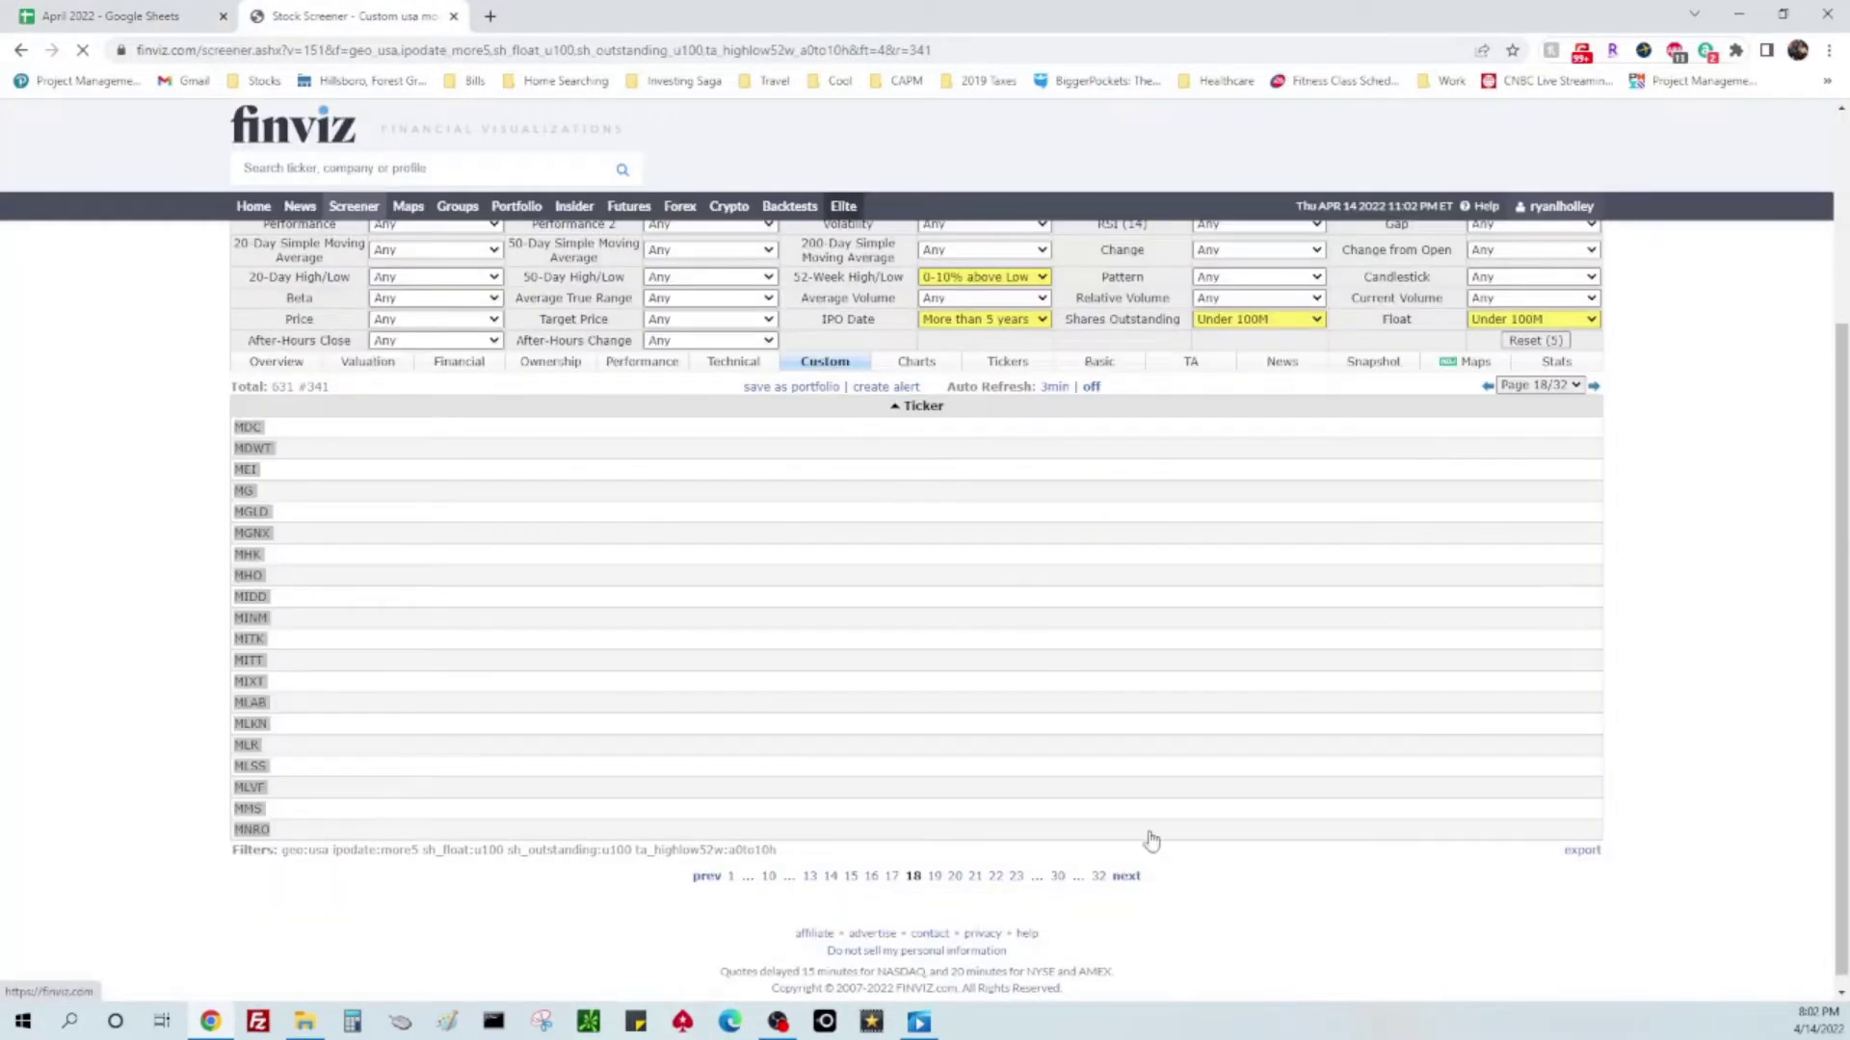
{"action": "left_click", "coordinate": [1125, 877]}
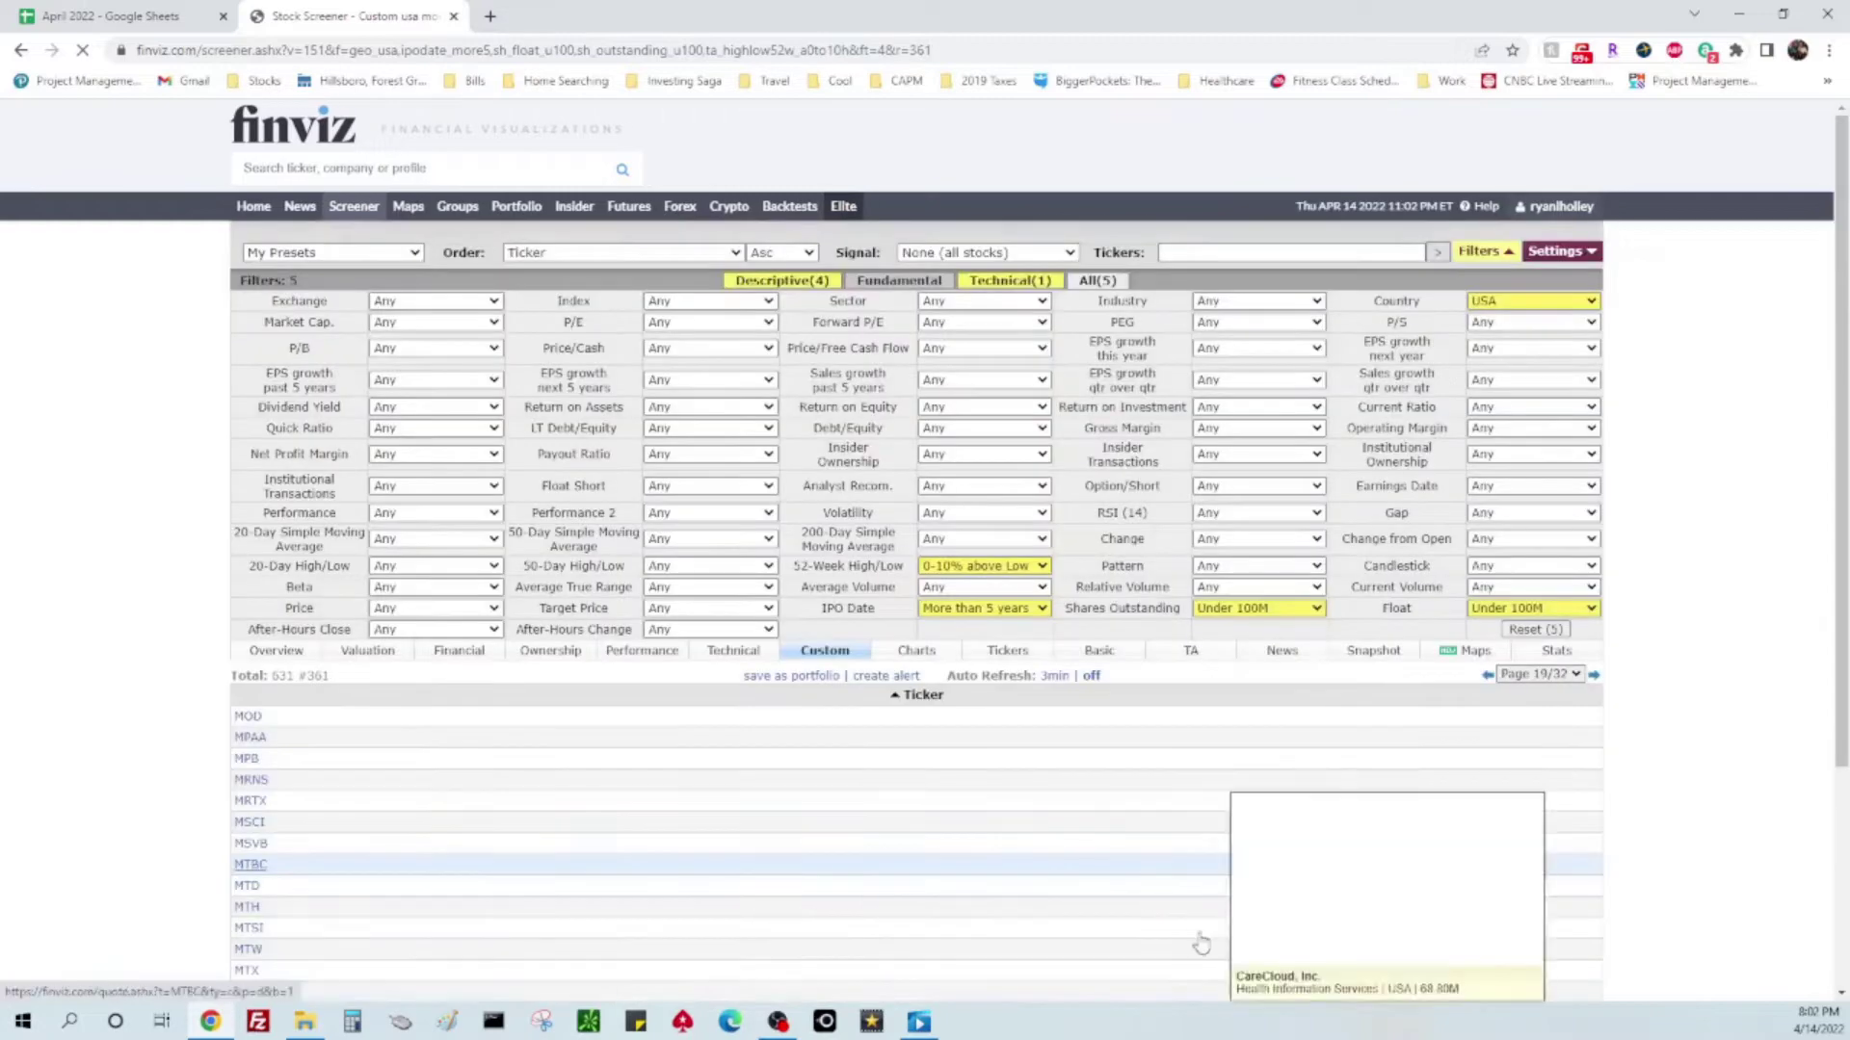
{"action": "scroll", "coordinate": [1189, 541], "scroll_direction": "down", "scroll_amount": 3}
{"action": "left_click_drag", "start_coordinate": [1192, 405], "coordinate": [1199, 829]}
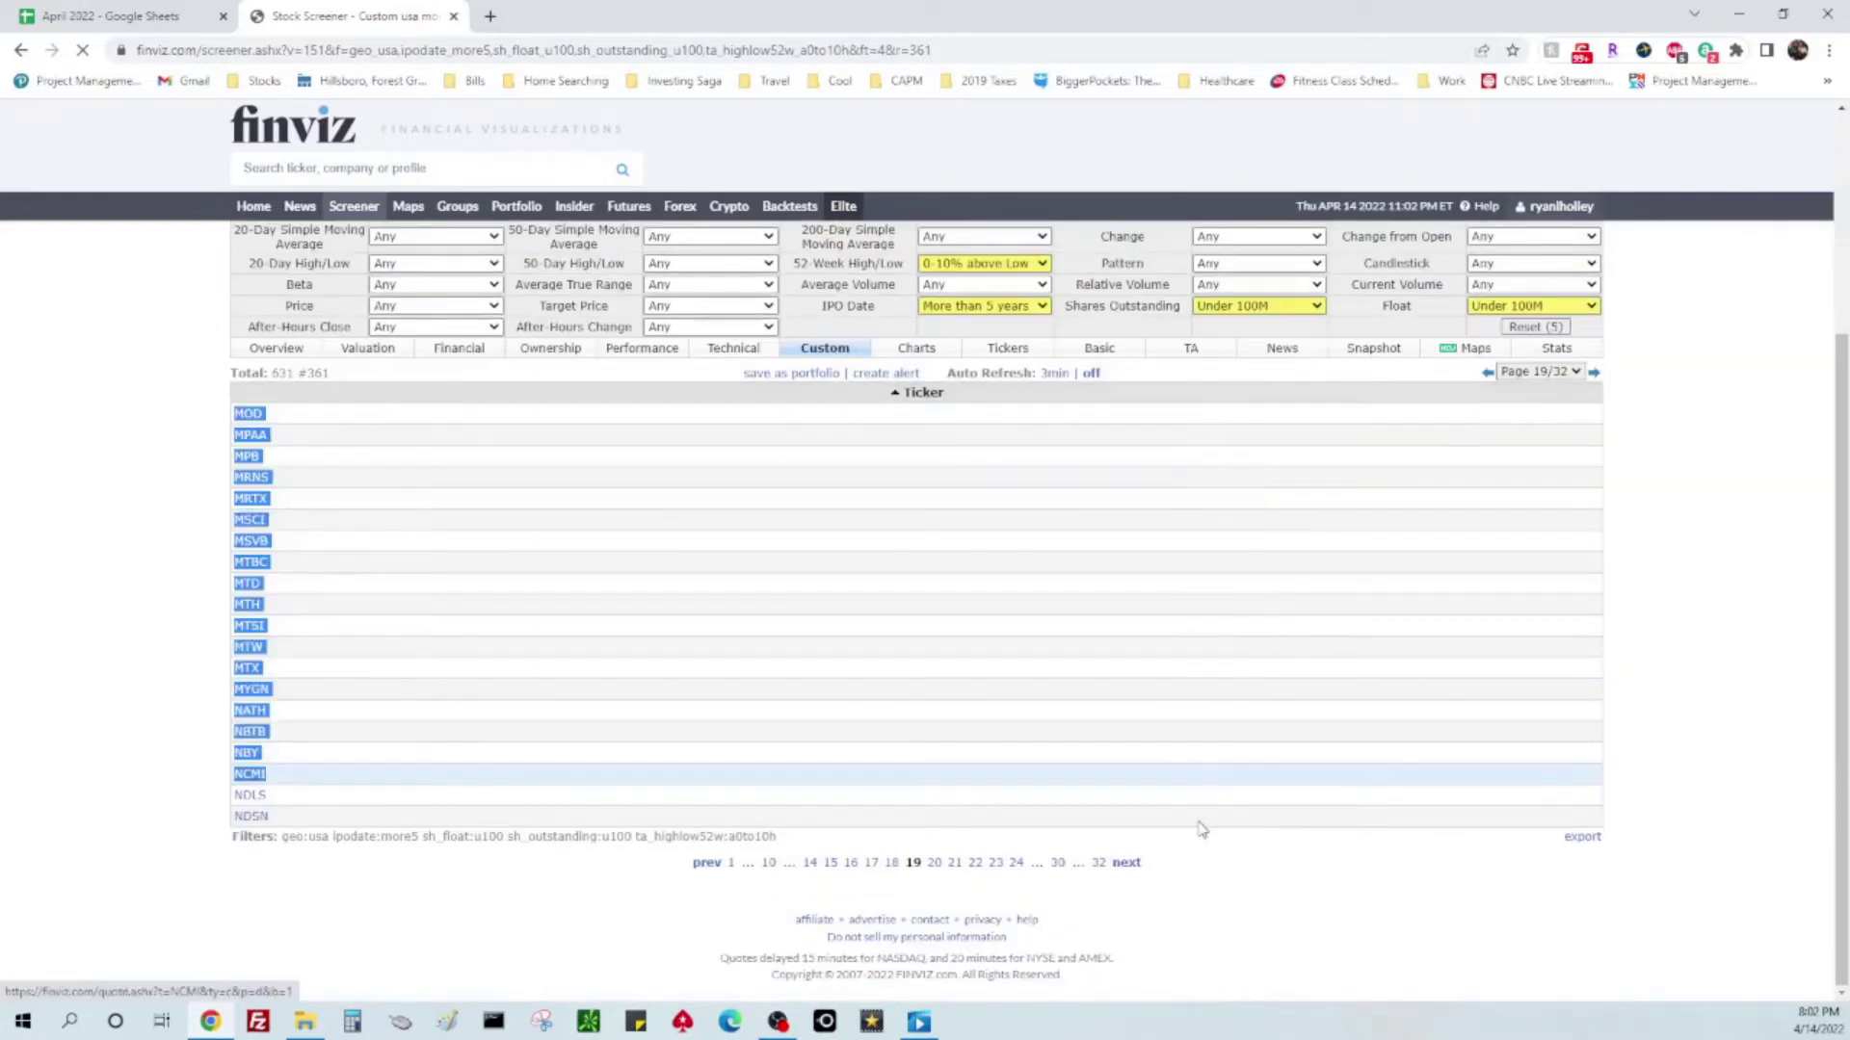
{"action": "left_click", "coordinate": [160, 21]}
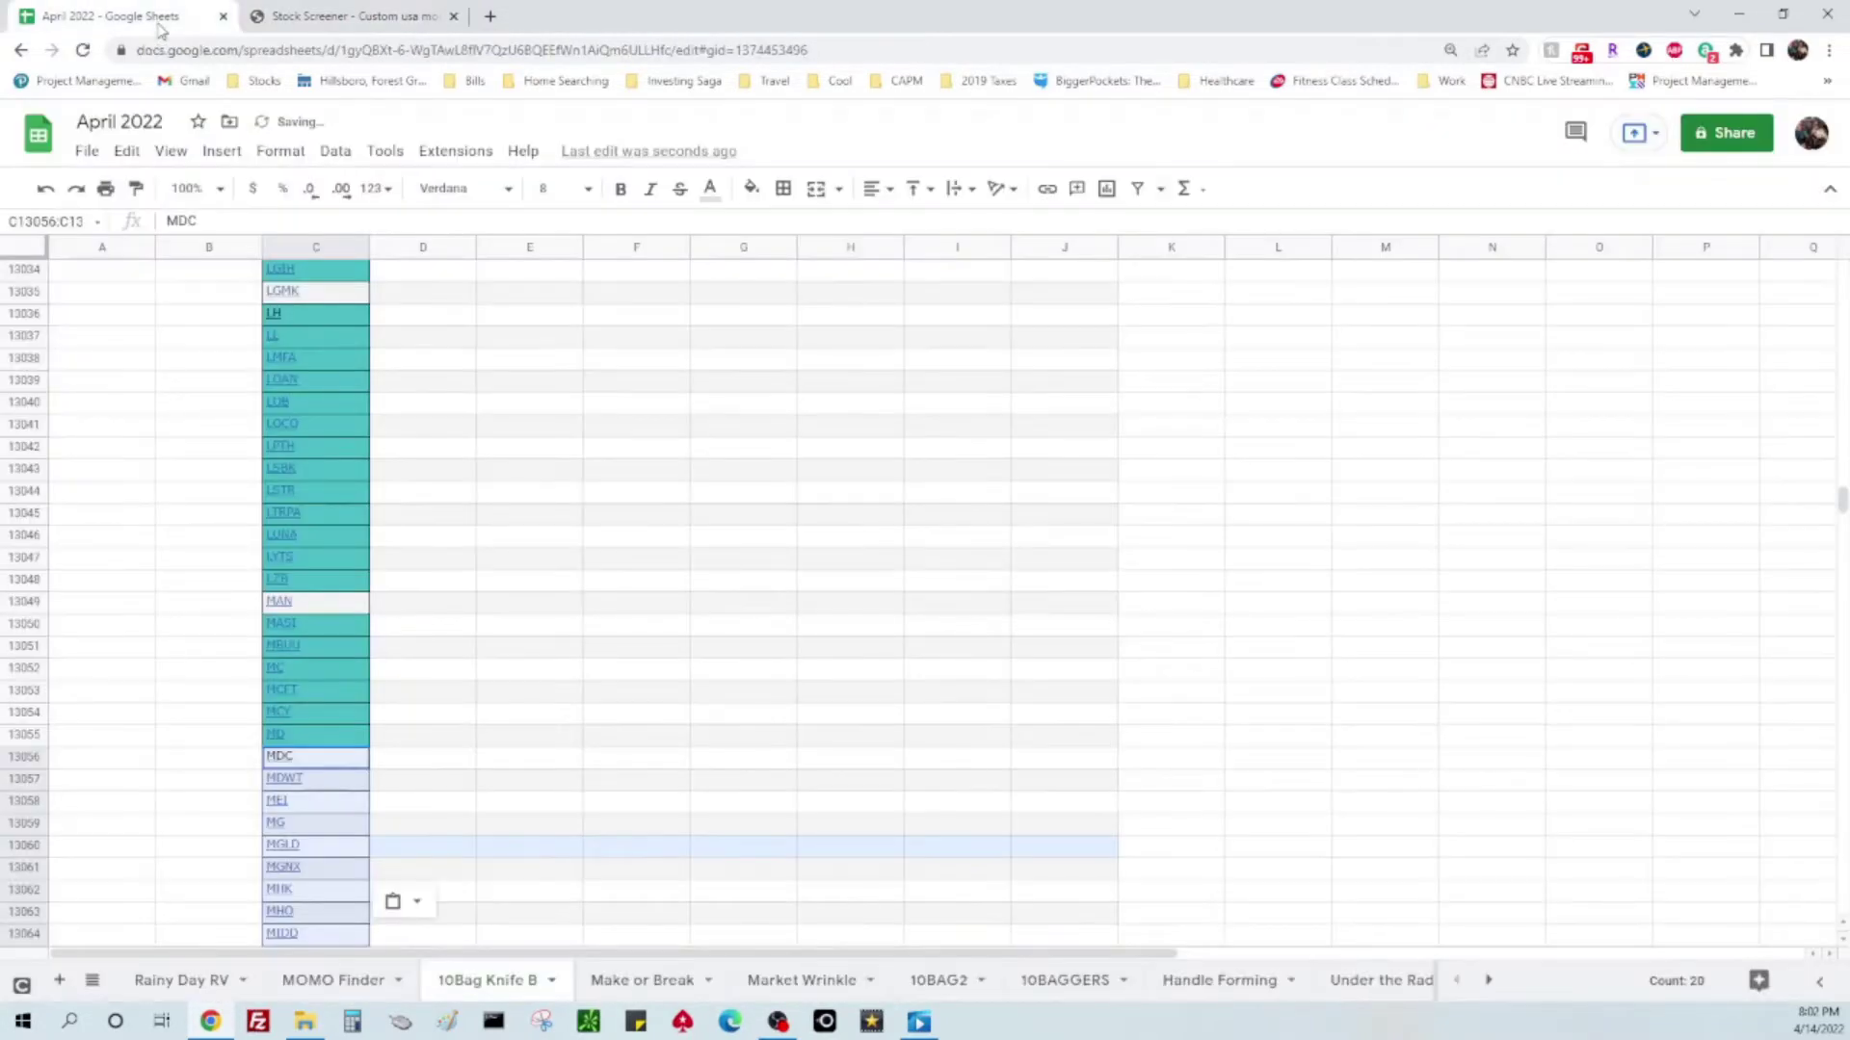
{"action": "scroll", "coordinate": [549, 718], "scroll_direction": "down", "scroll_amount": 5}
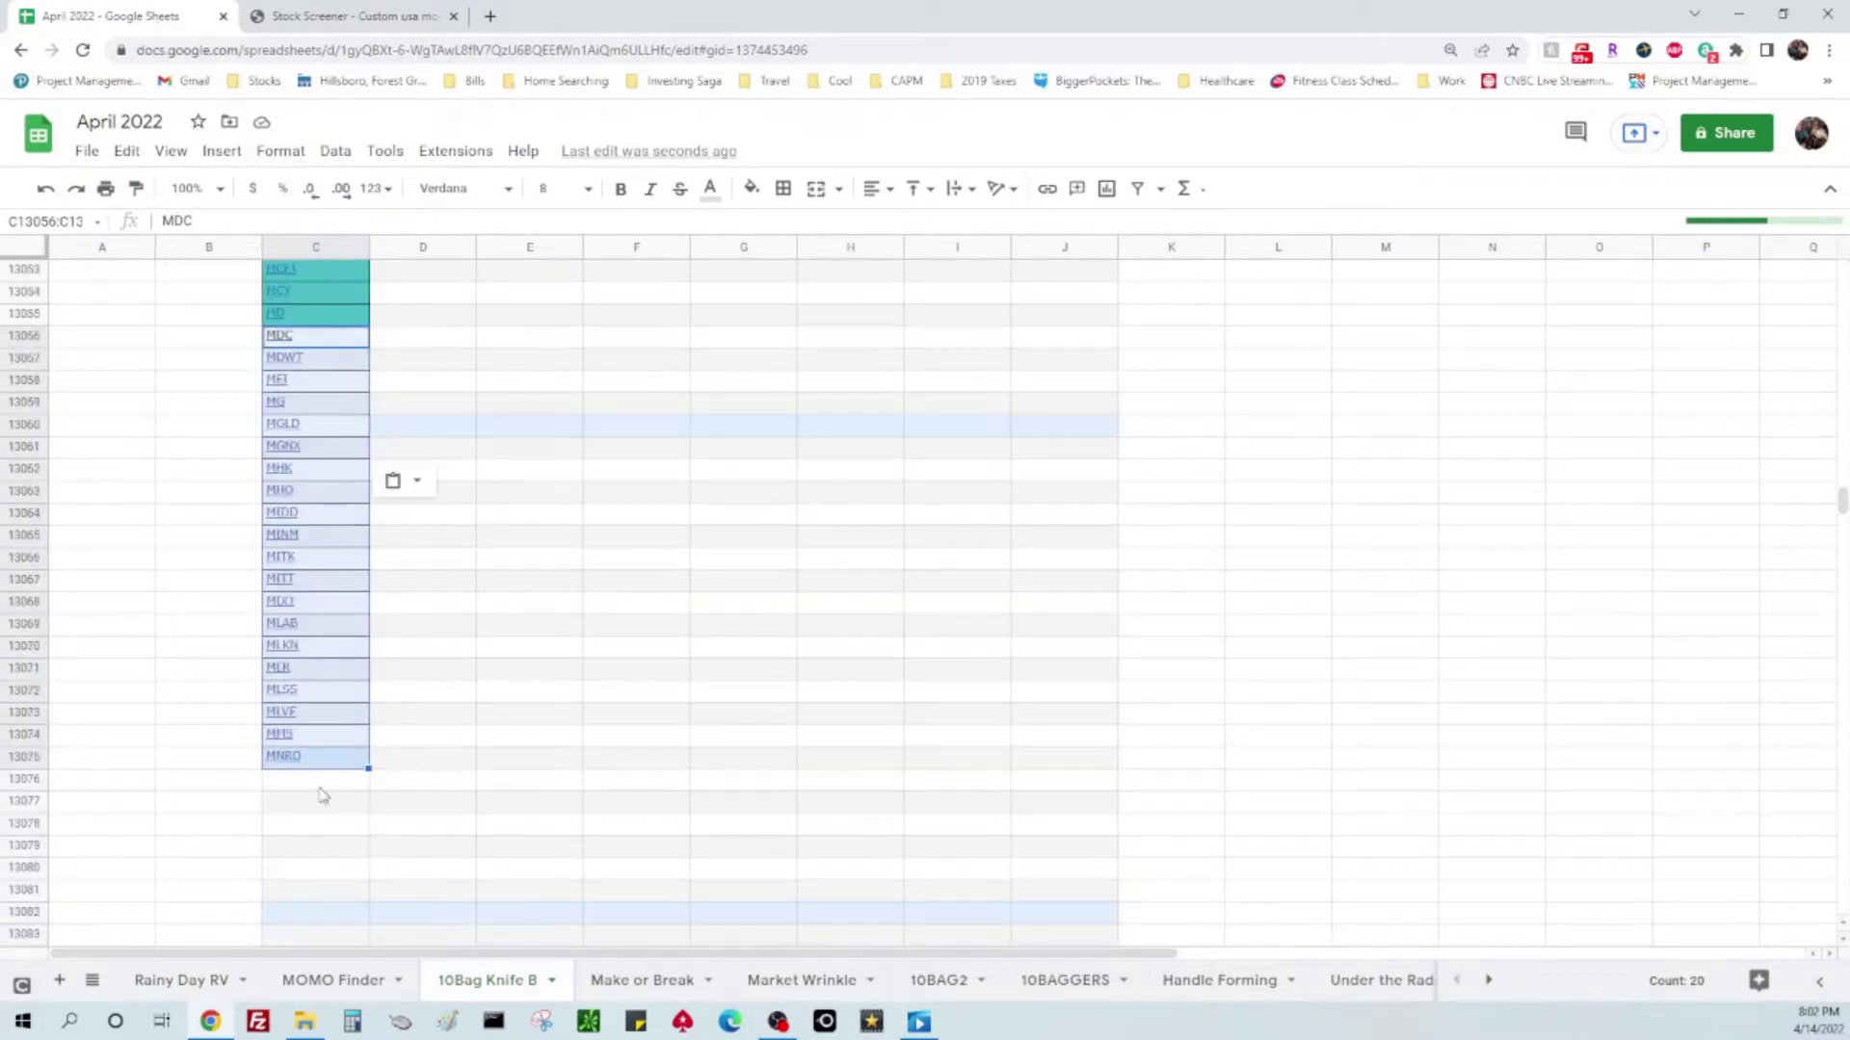
{"action": "left_click", "coordinate": [319, 786]}
{"action": "key", "text": "ctrl+v"}
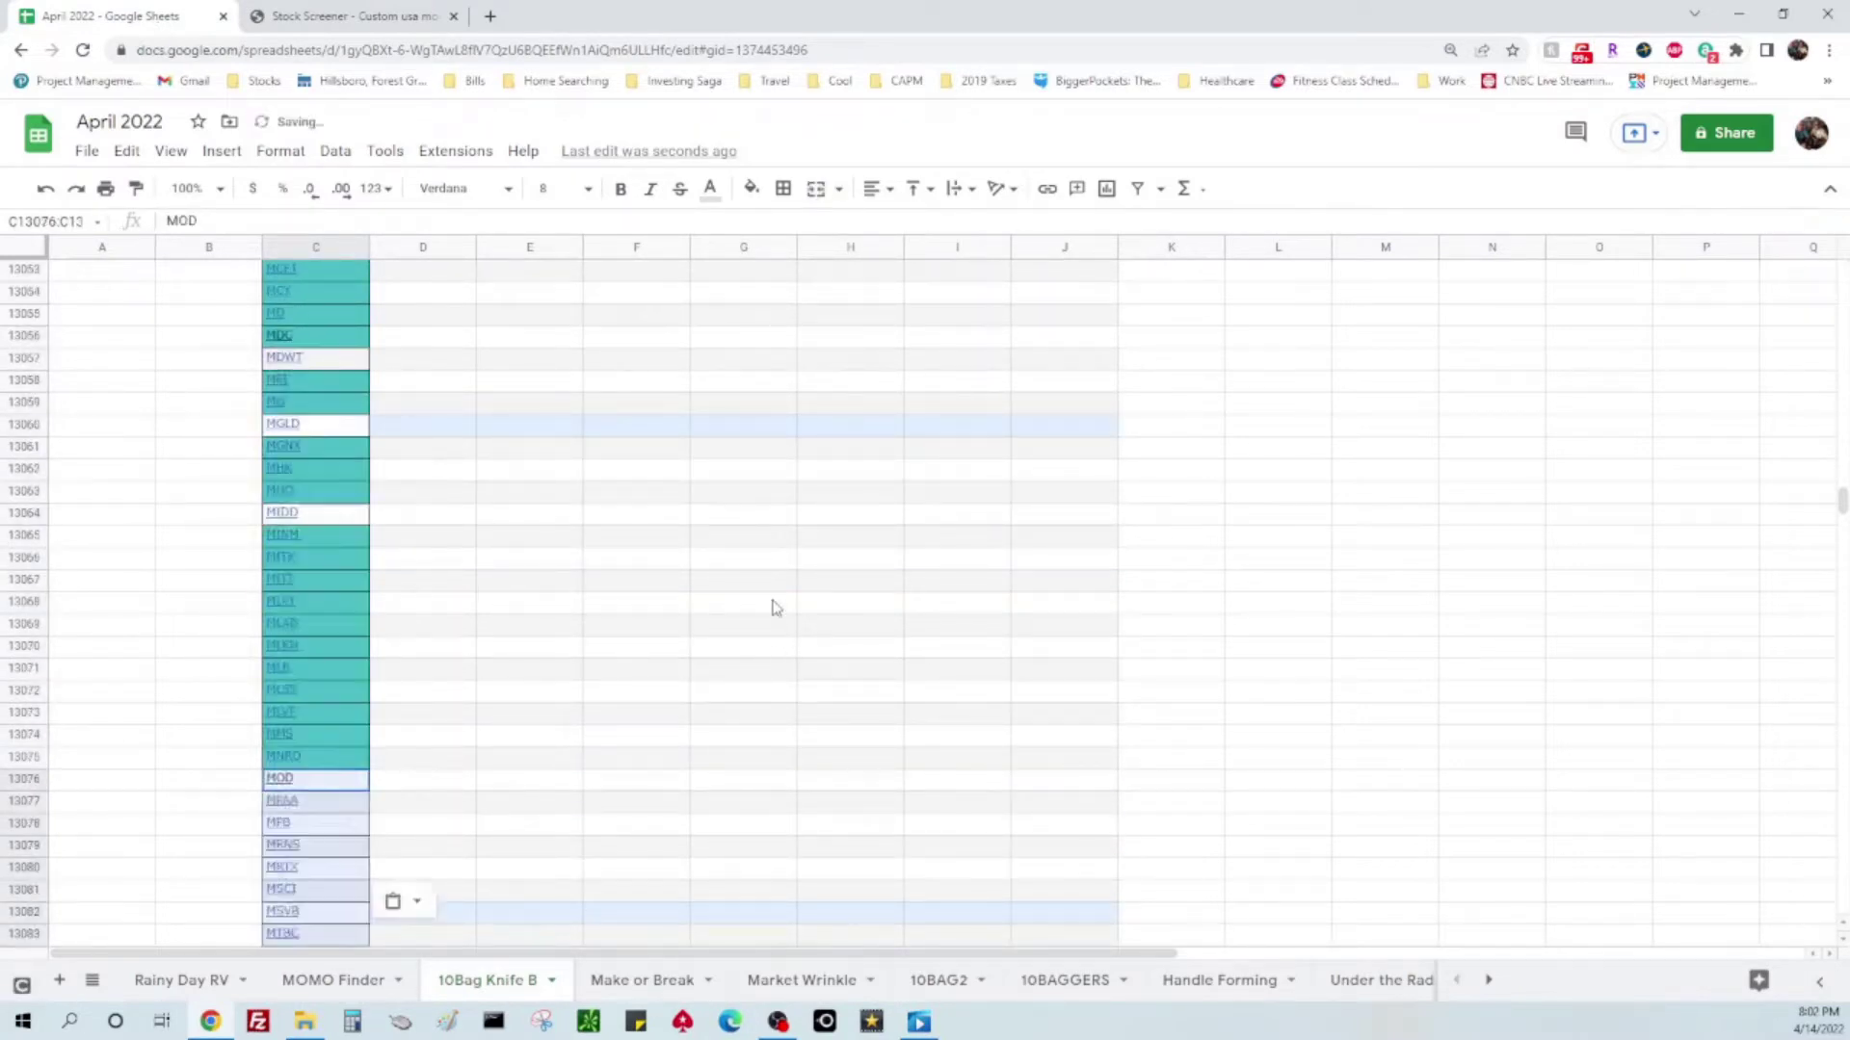
{"action": "scroll", "coordinate": [761, 607], "scroll_direction": "down", "scroll_amount": 8}
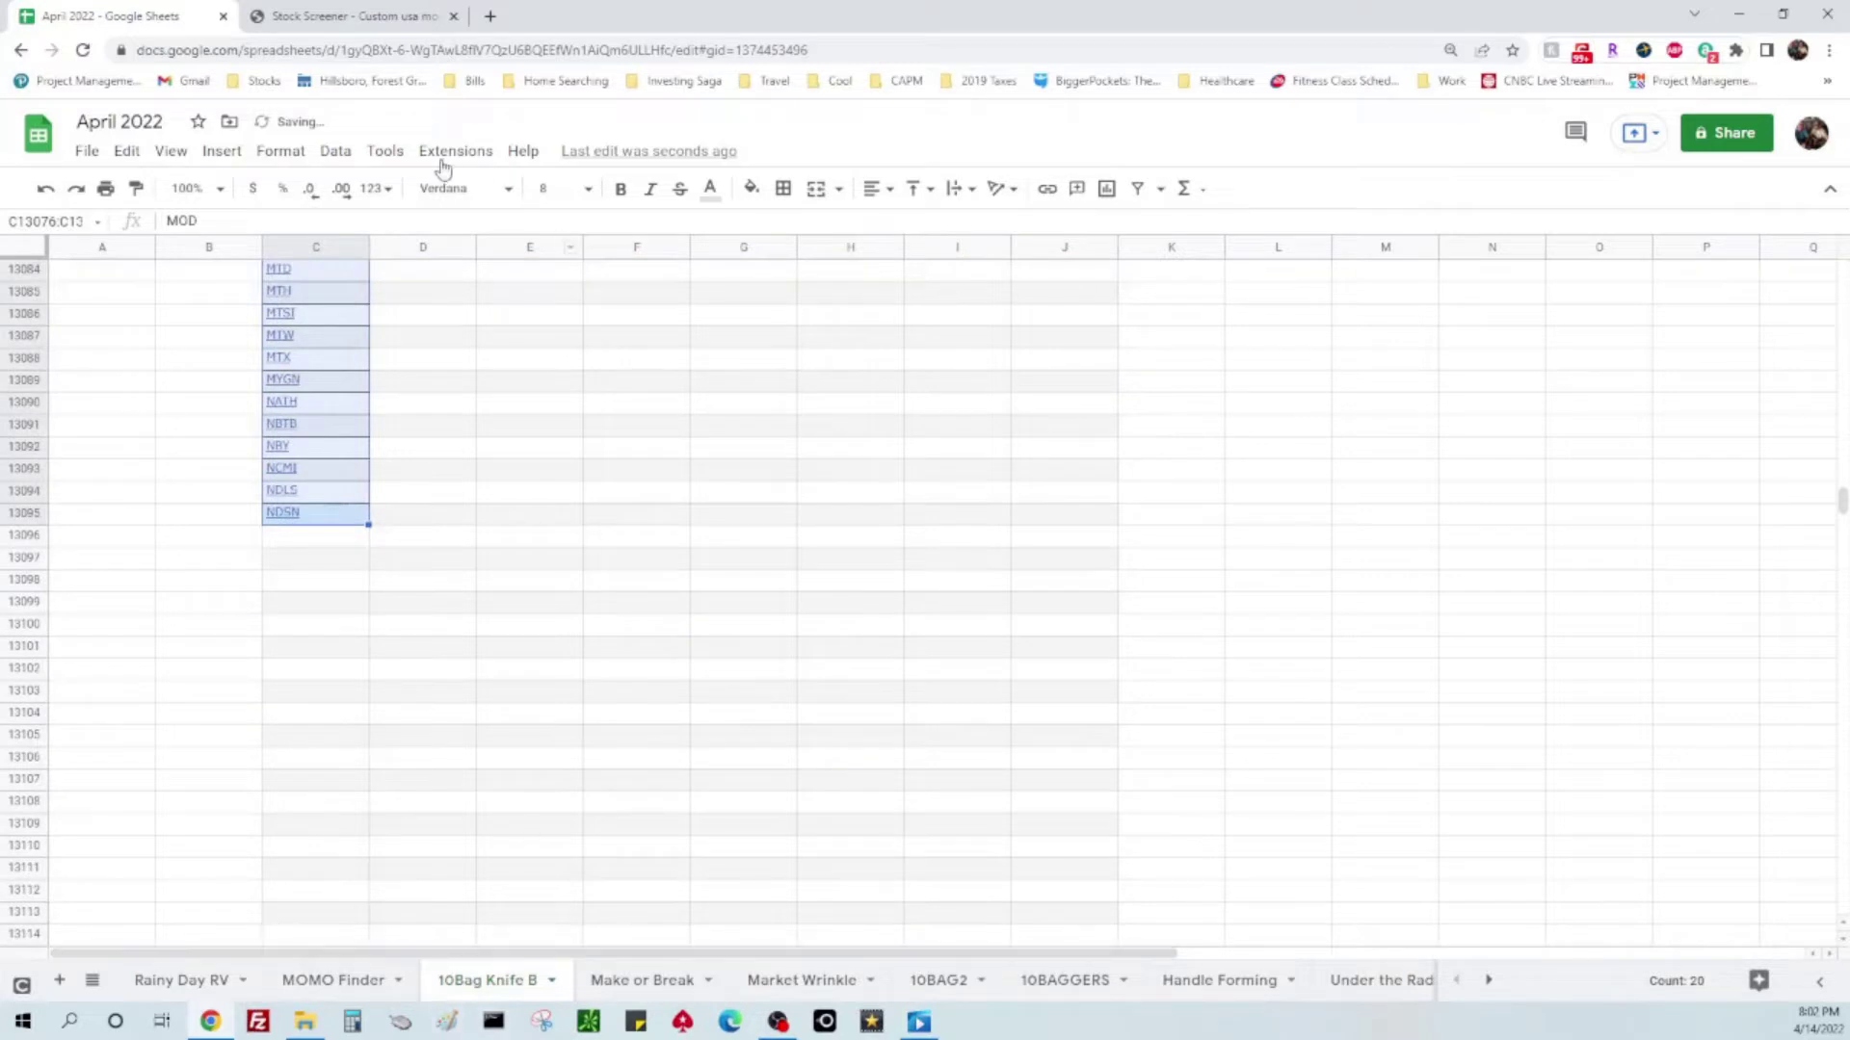
- Paste page 20's tickers NEWT through NTLA starting at C13096, then advance to page 21
{"action": "left_click", "coordinate": [357, 16]}
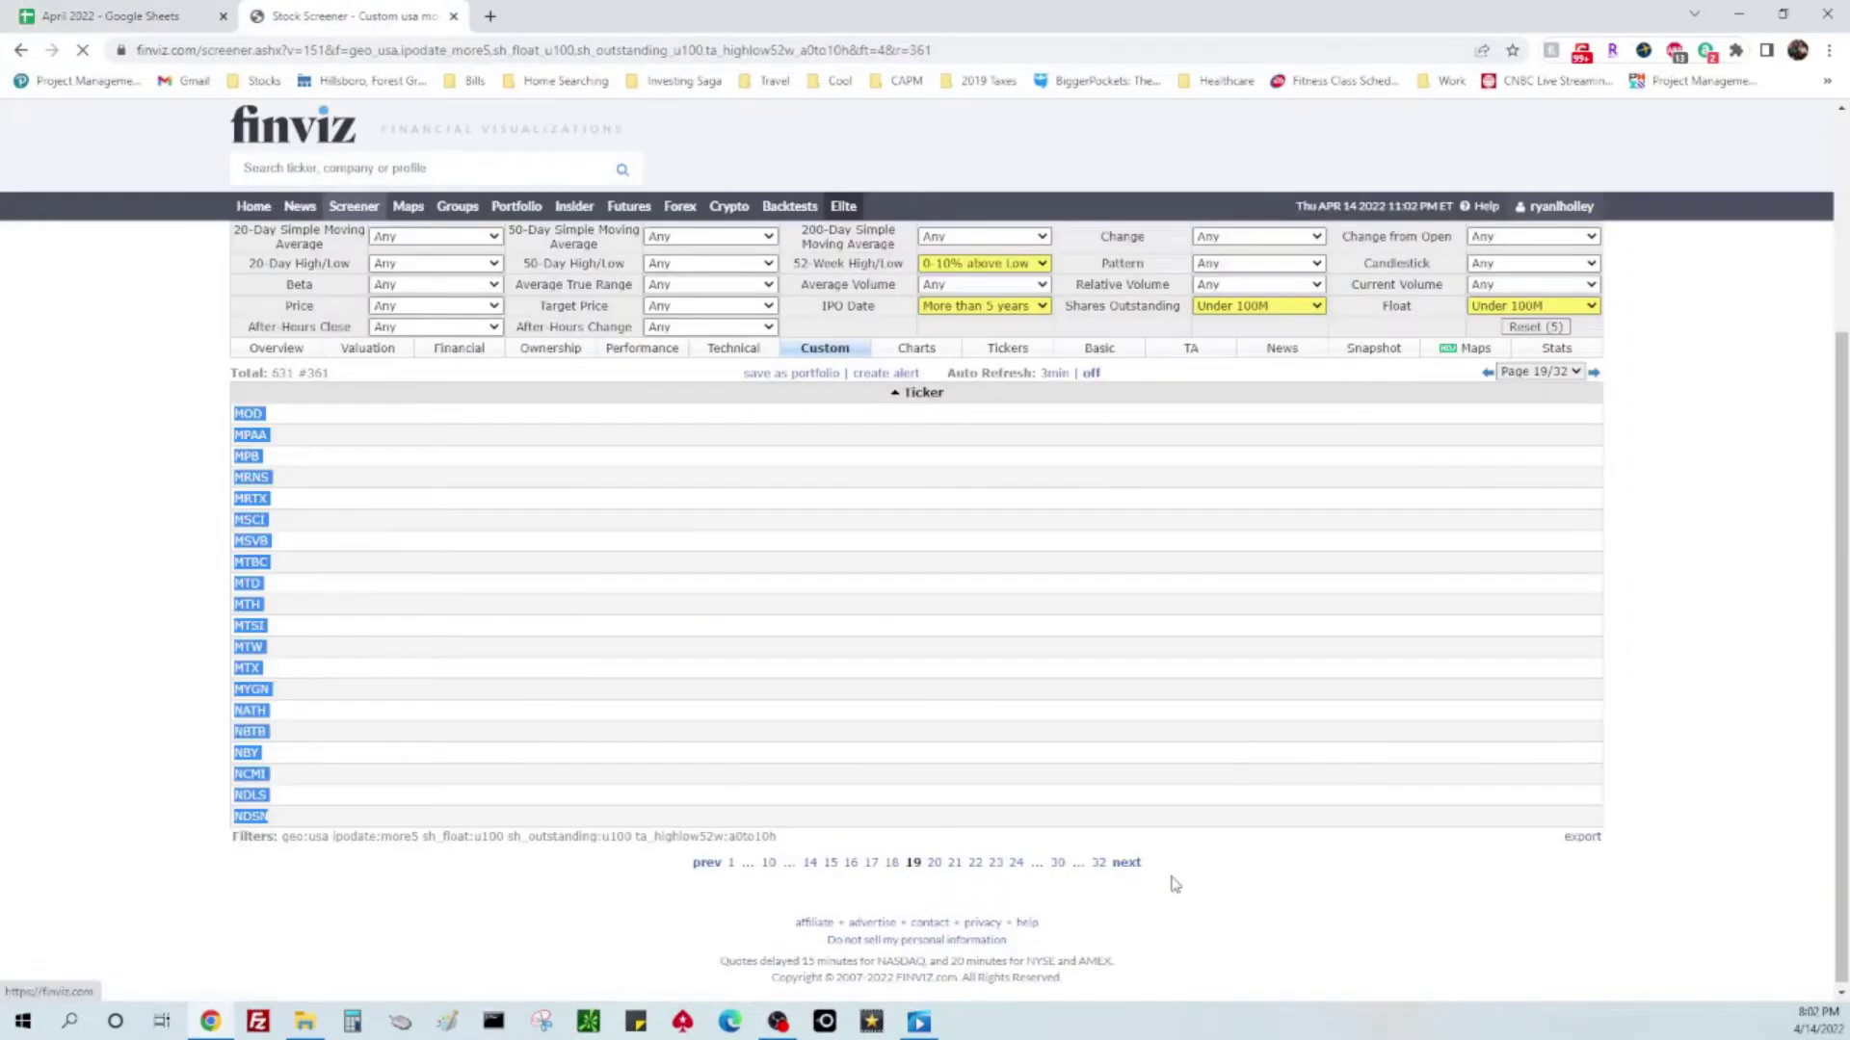
{"action": "left_click", "coordinate": [1124, 863]}
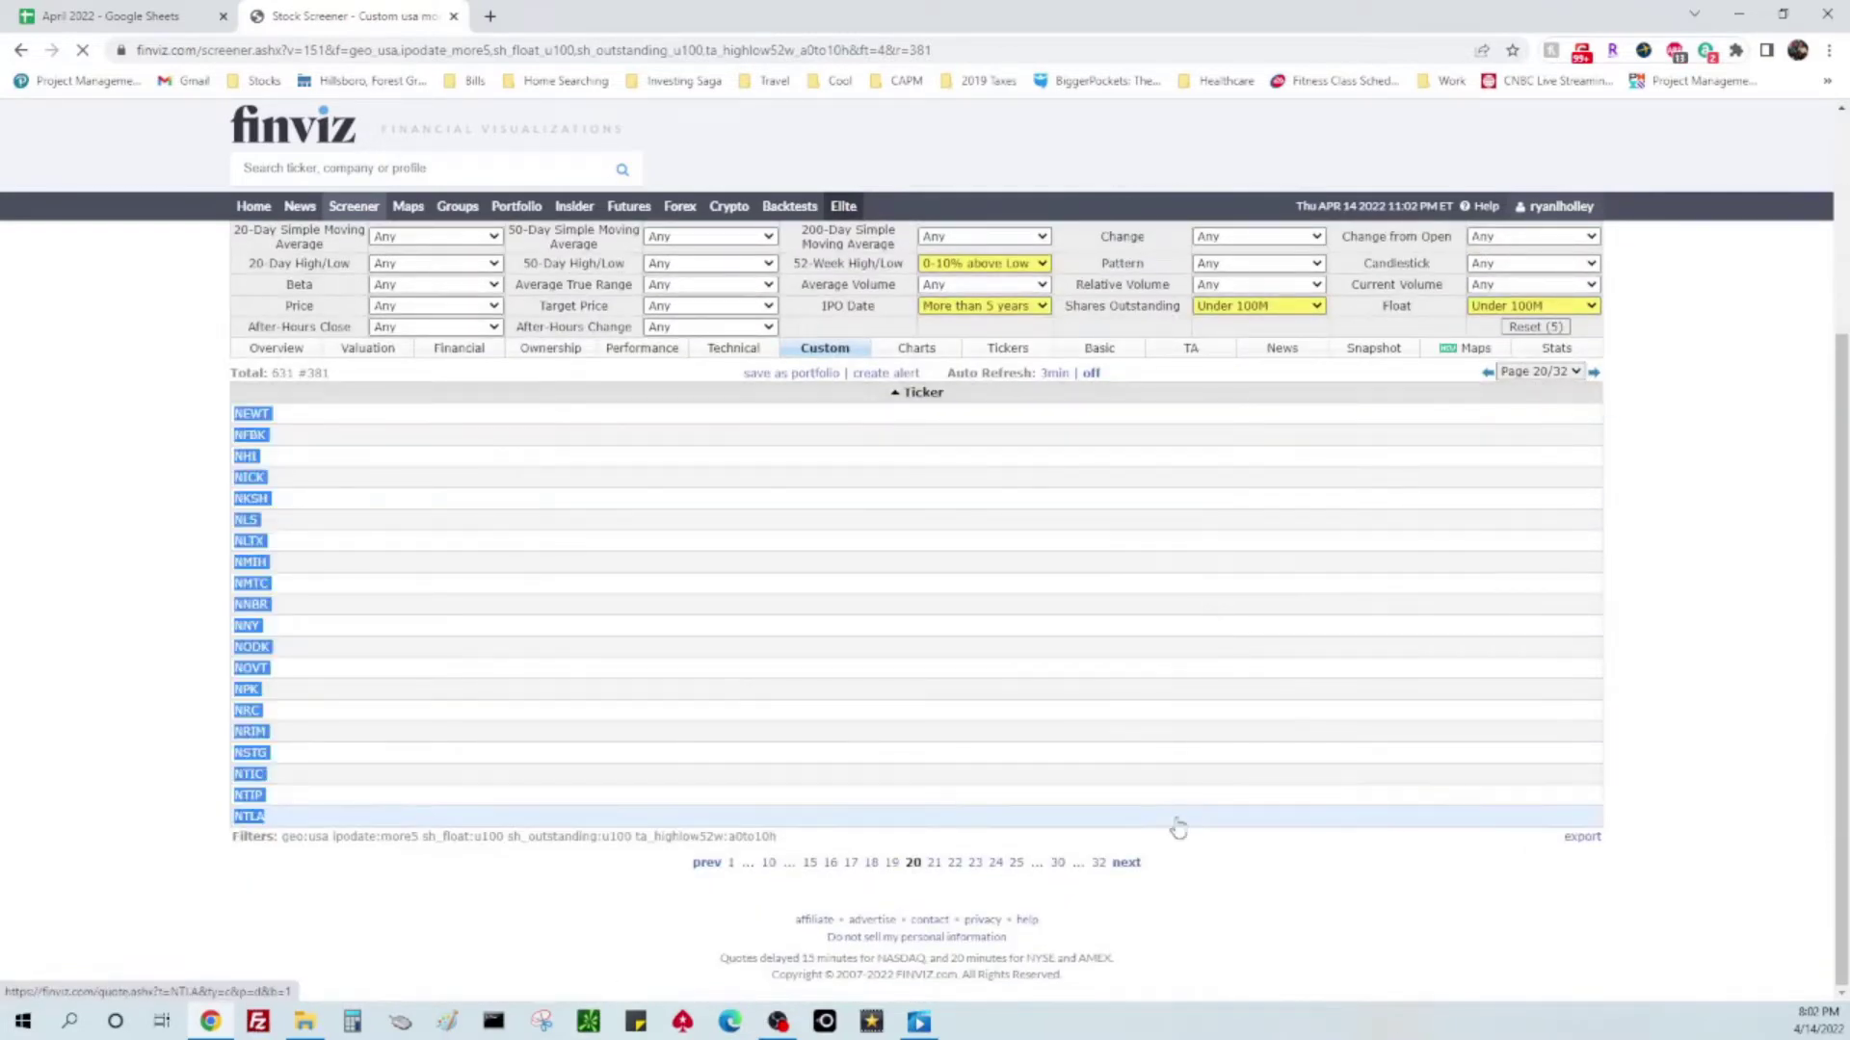
{"action": "left_click_drag", "start_coordinate": [1177, 829], "coordinate": [5, 276]}
{"action": "key", "text": "ctrl+c"}
{"action": "left_click", "coordinate": [106, 17]}
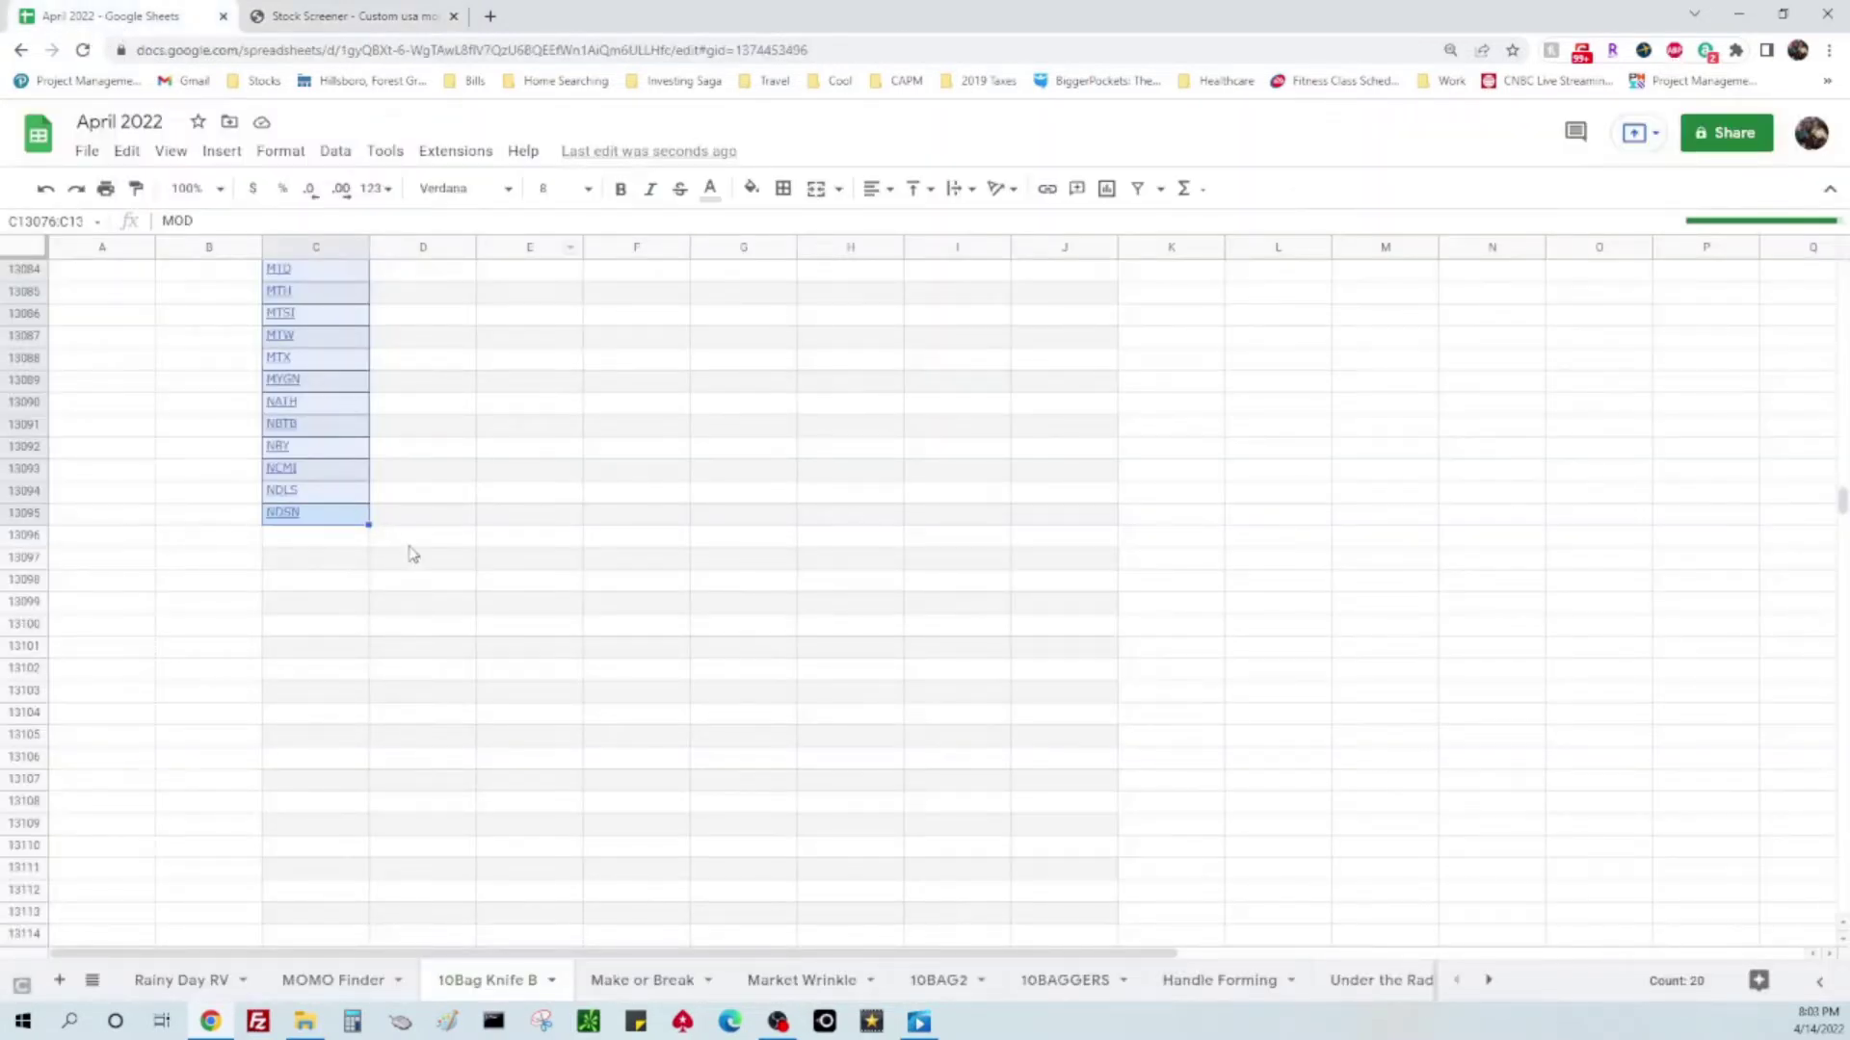
{"action": "key", "text": "ctrl+v"}
{"action": "left_click", "coordinate": [352, 539]}
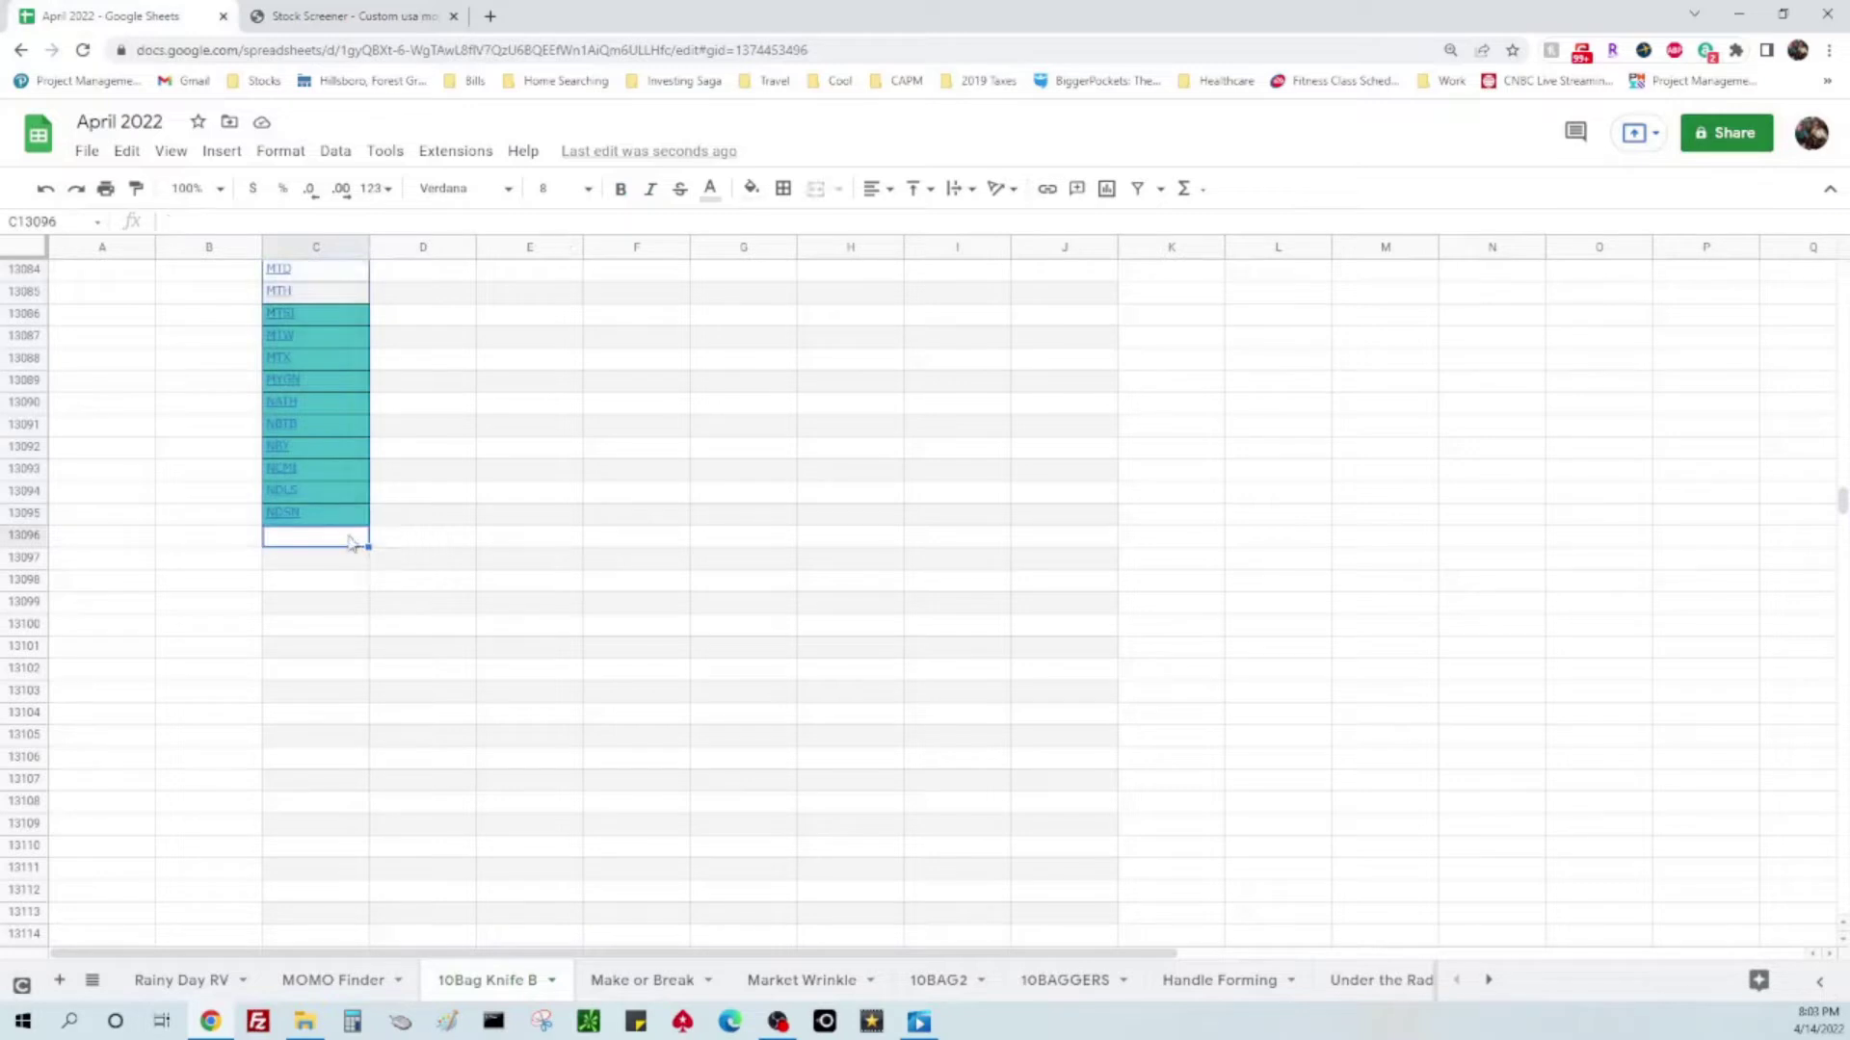
{"action": "key", "text": "ctrl+v"}
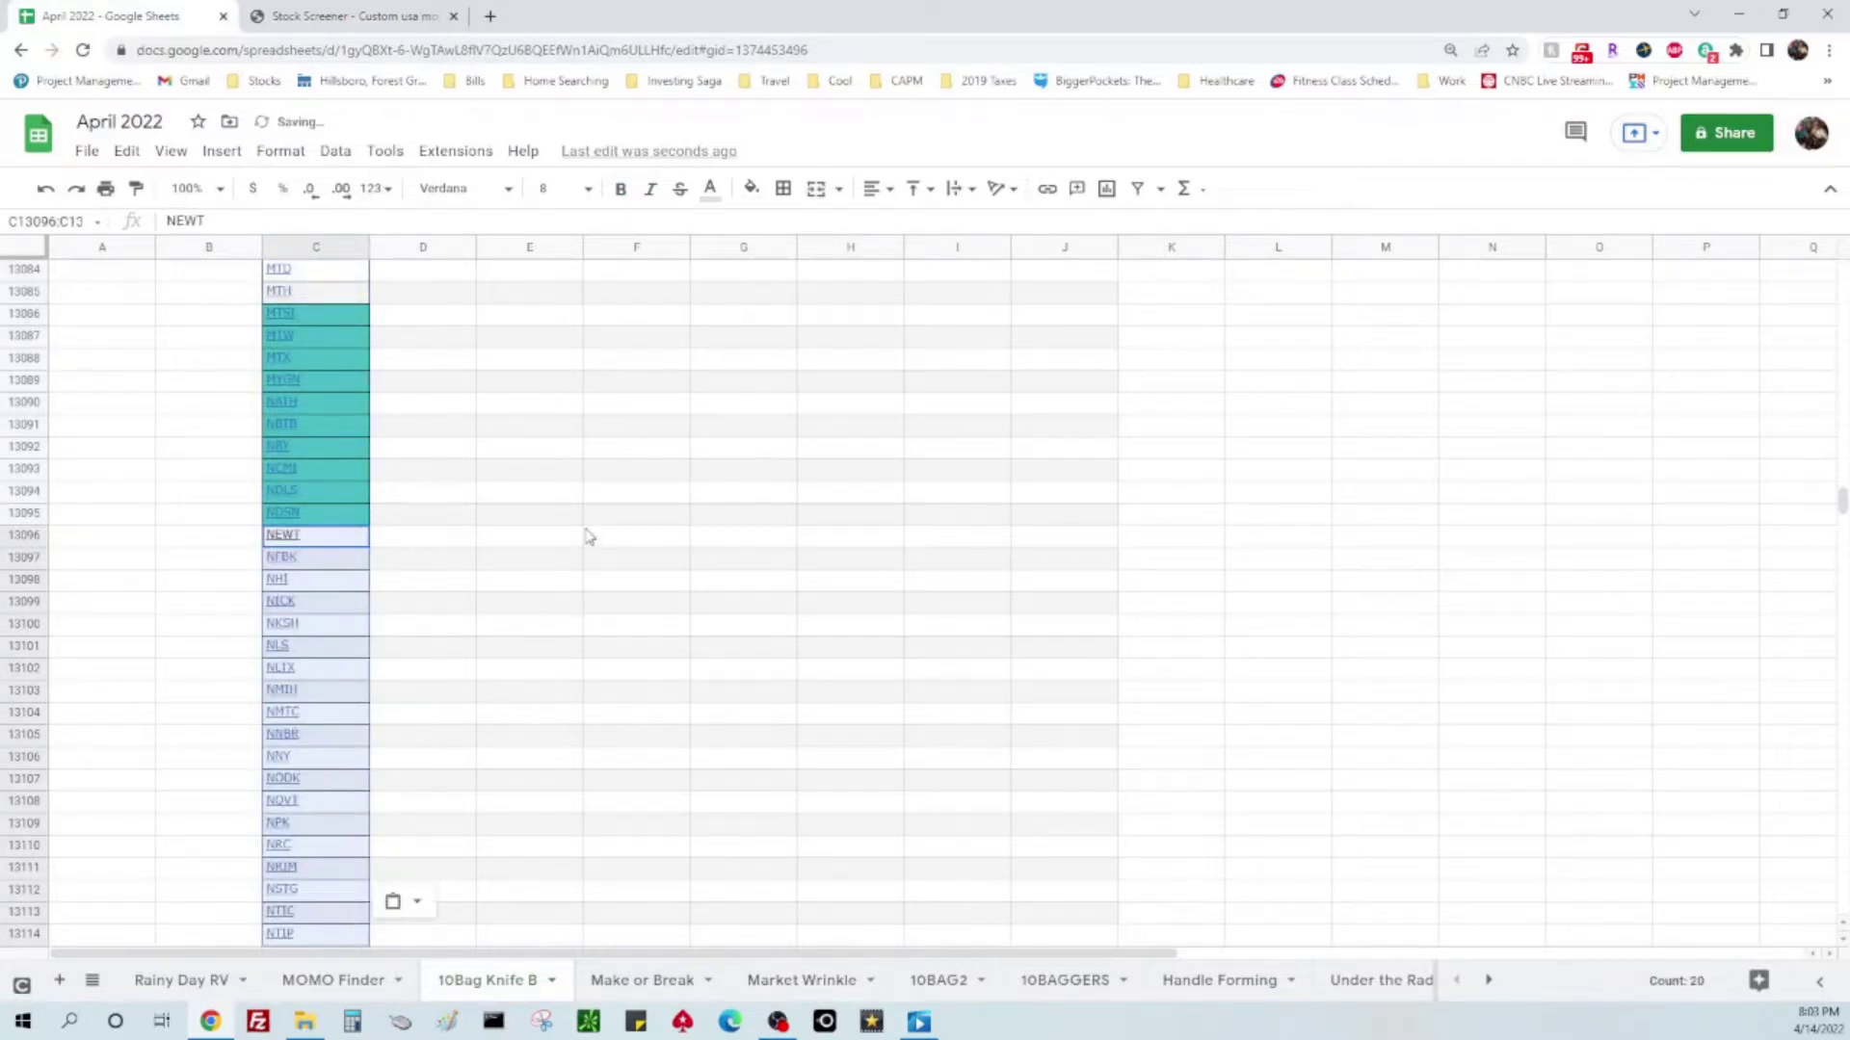
{"action": "key", "text": "ctrl+Tab"}
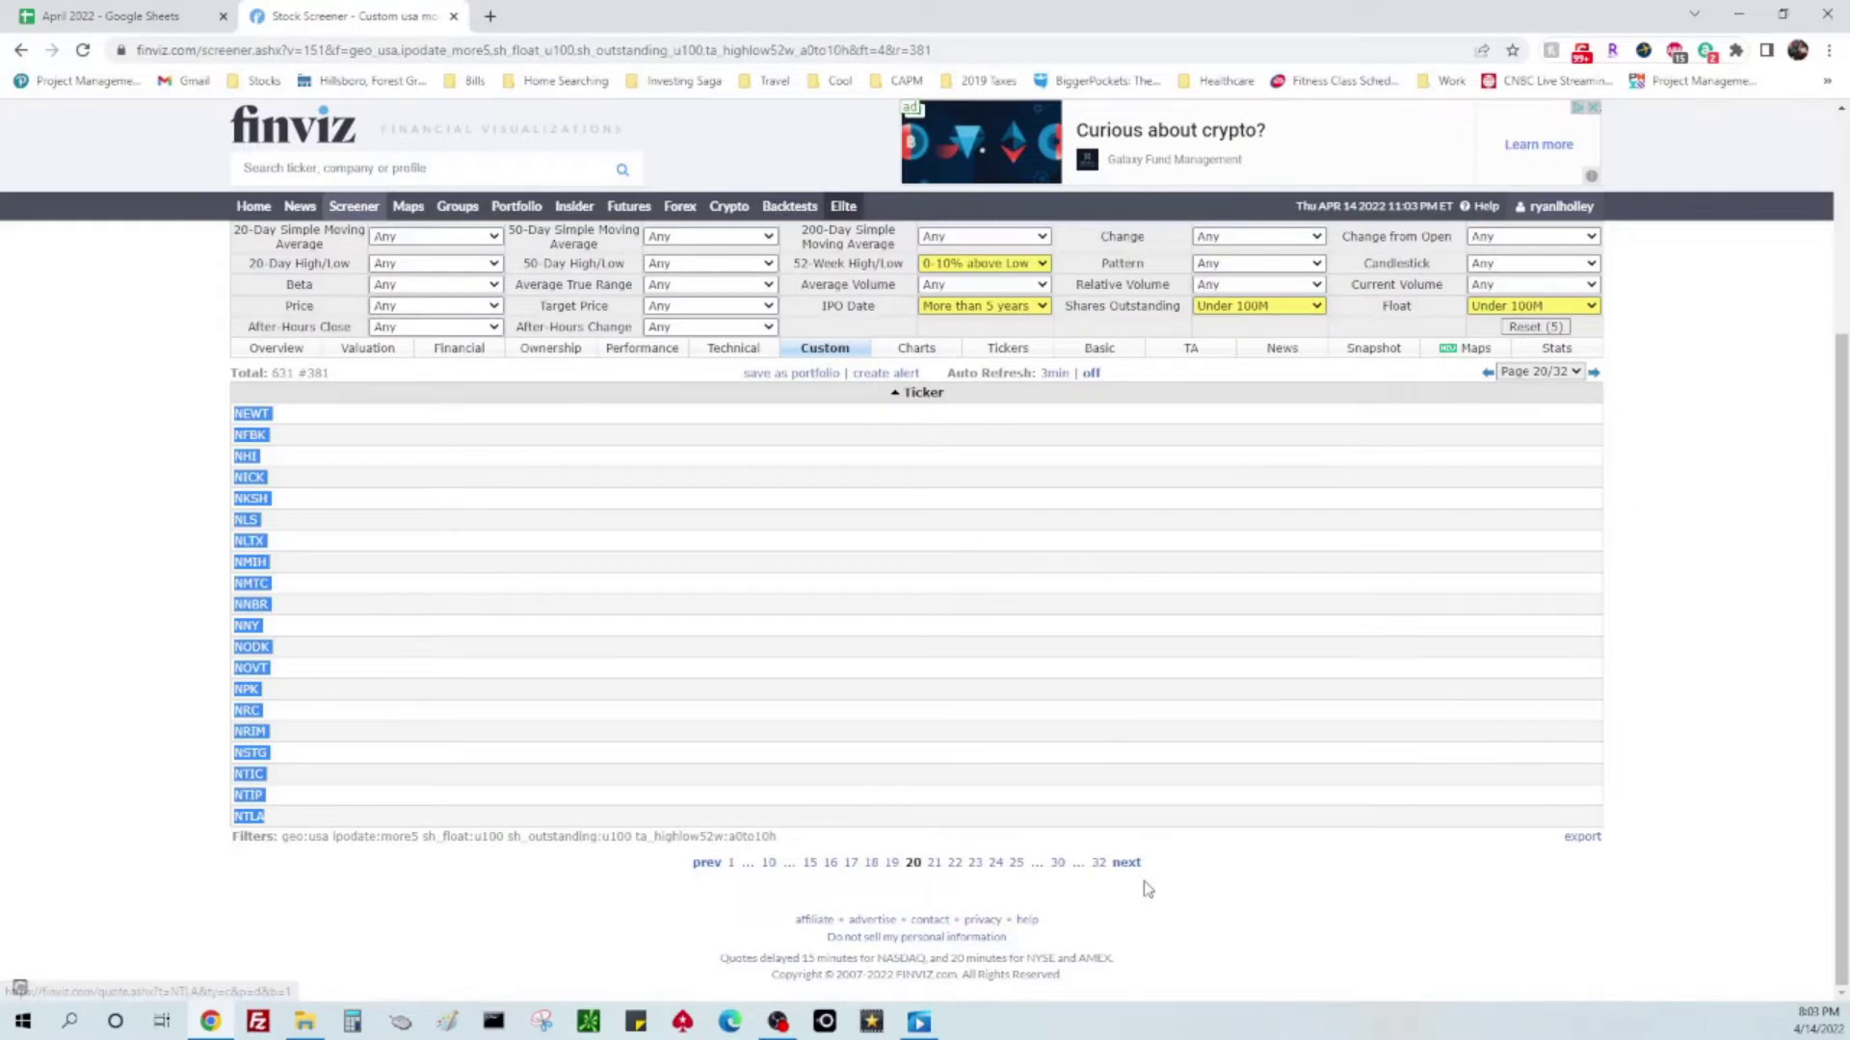
{"action": "left_click", "coordinate": [1128, 863]}
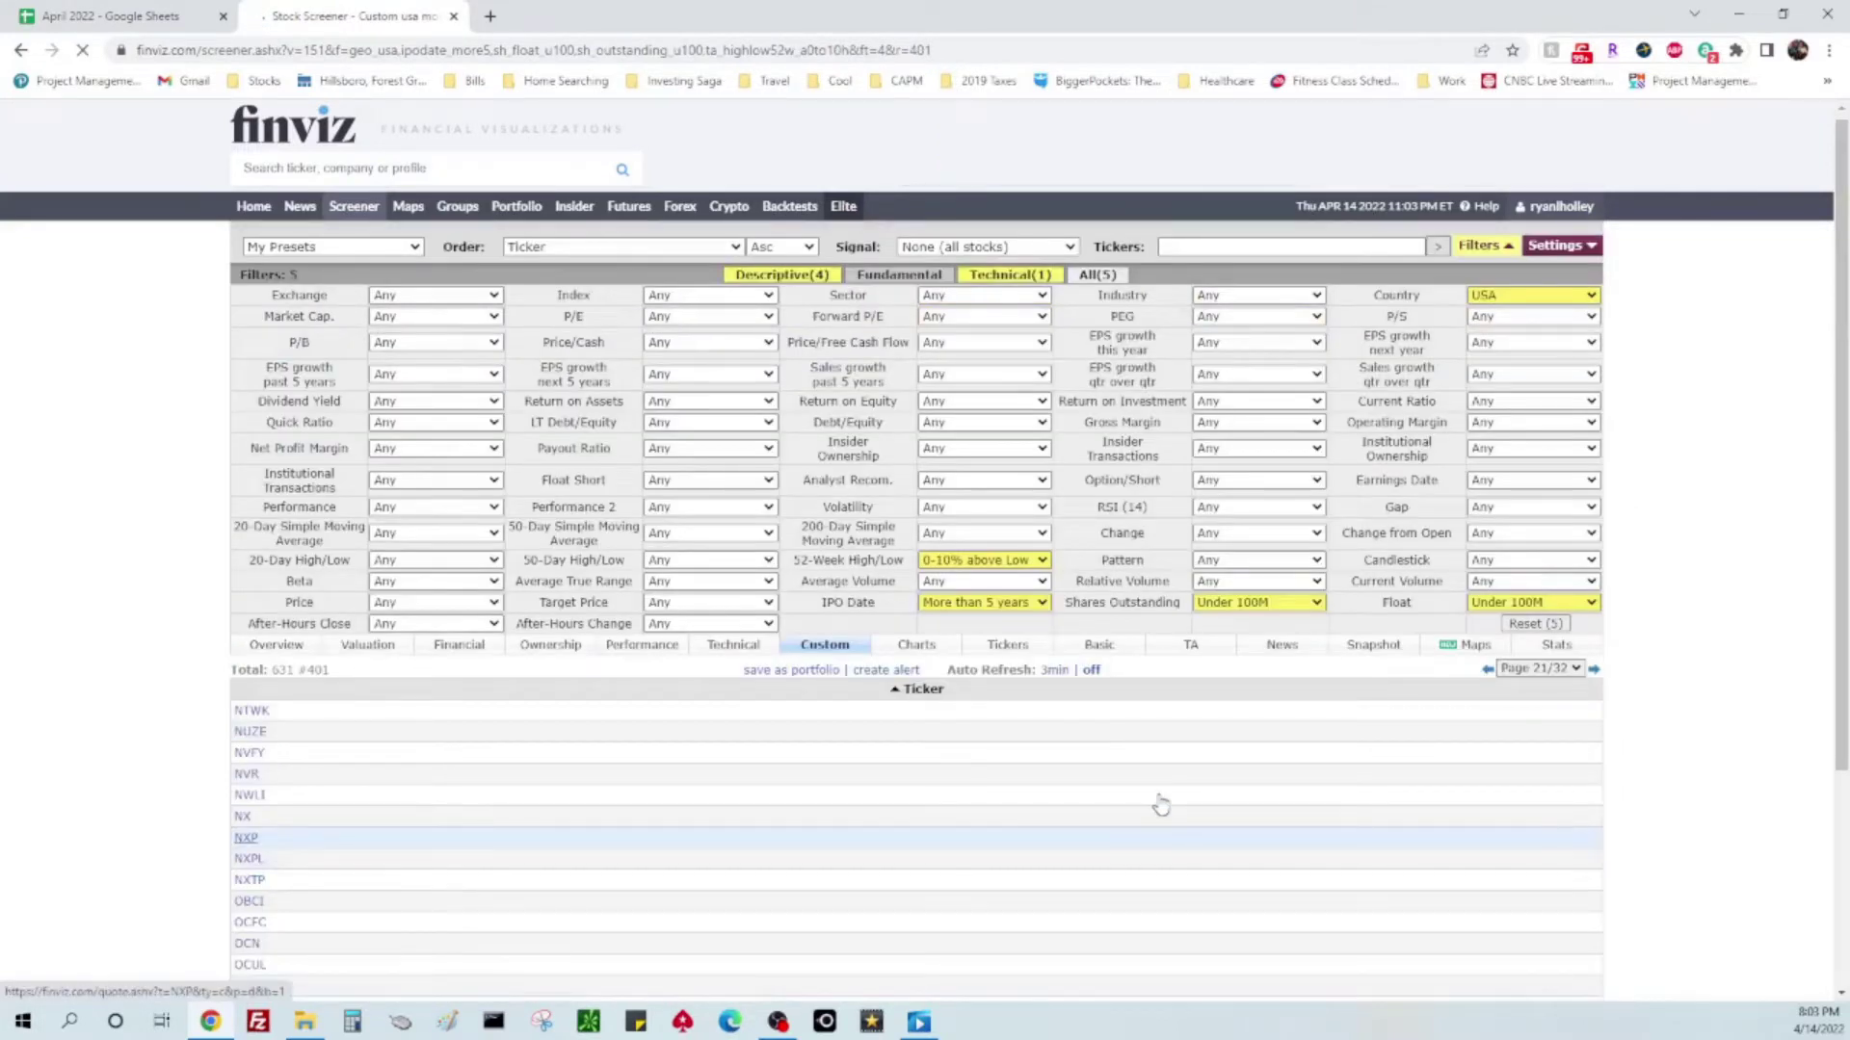
- Paste page 21's tickers into column C starting at C13116, below NTLA
{"action": "scroll", "coordinate": [1161, 806], "scroll_direction": "down", "scroll_amount": 3}
{"action": "left_click_drag", "start_coordinate": [1156, 405], "coordinate": [1126, 819]}
{"action": "key", "text": "ctrl+c"}
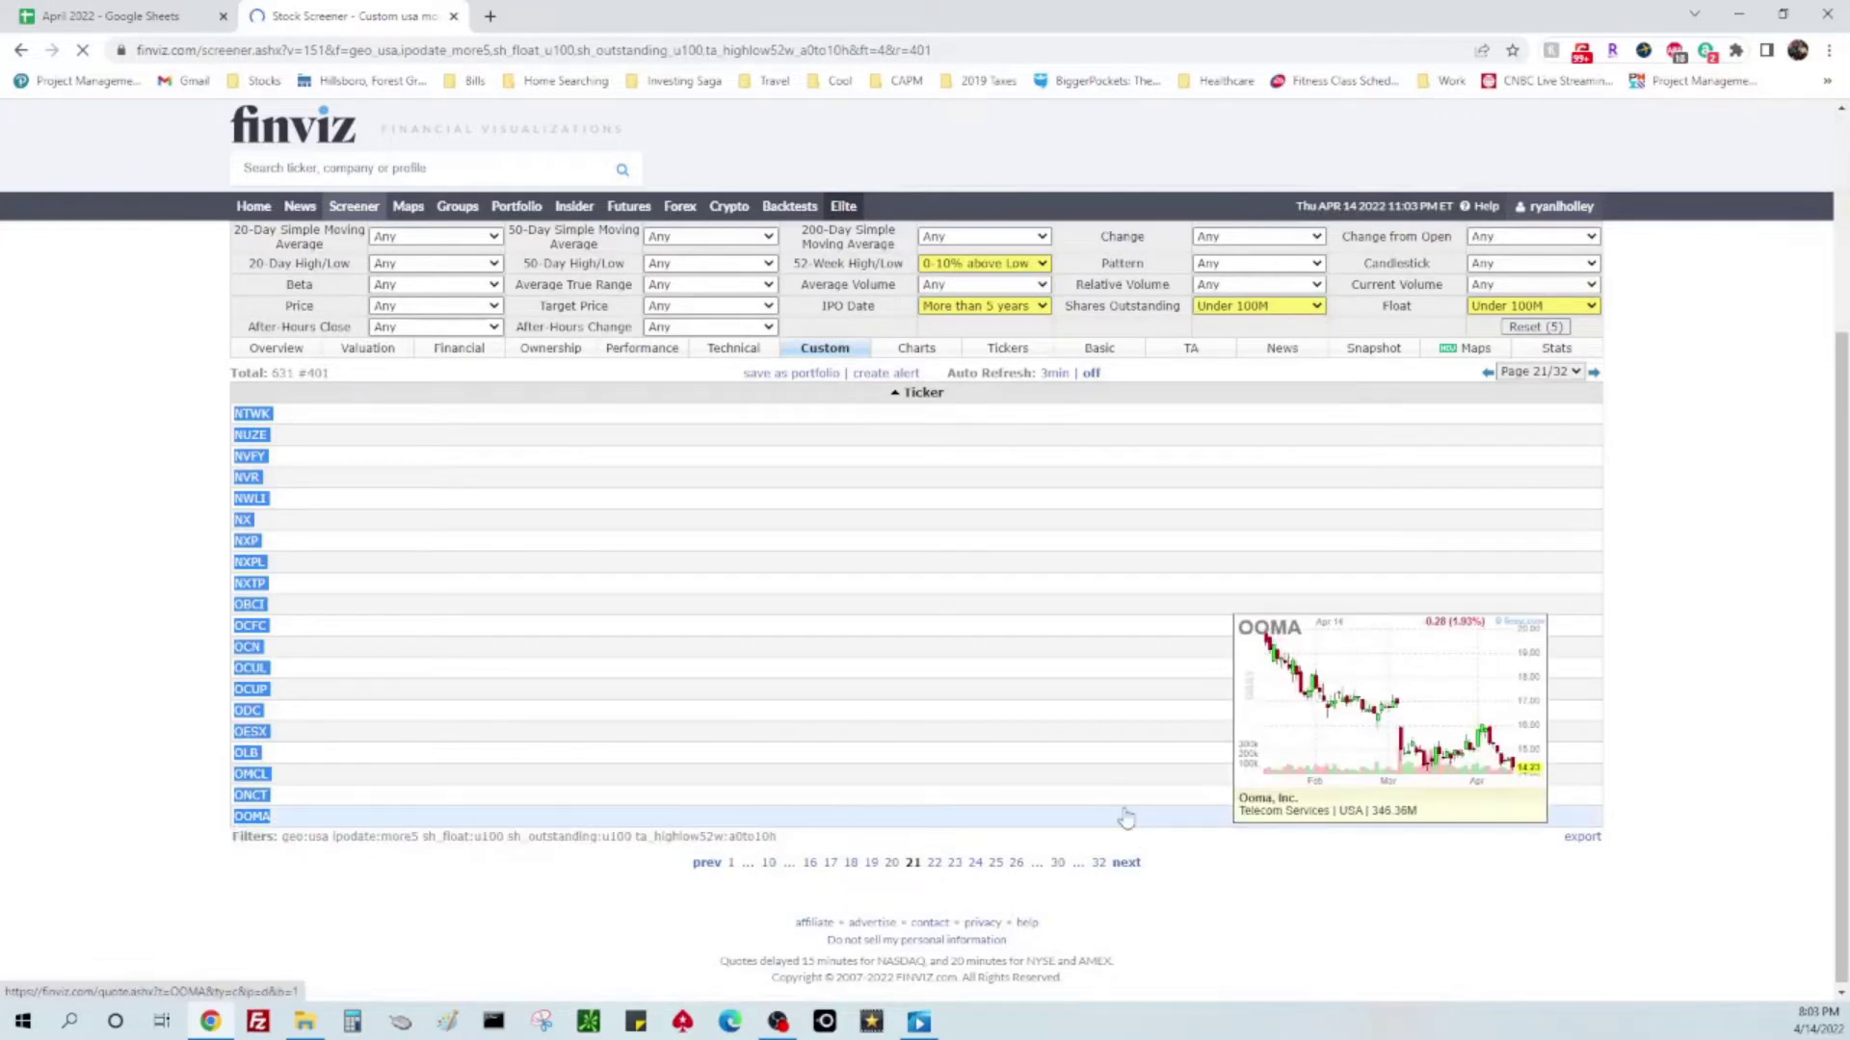
{"action": "left_click", "coordinate": [183, 21]}
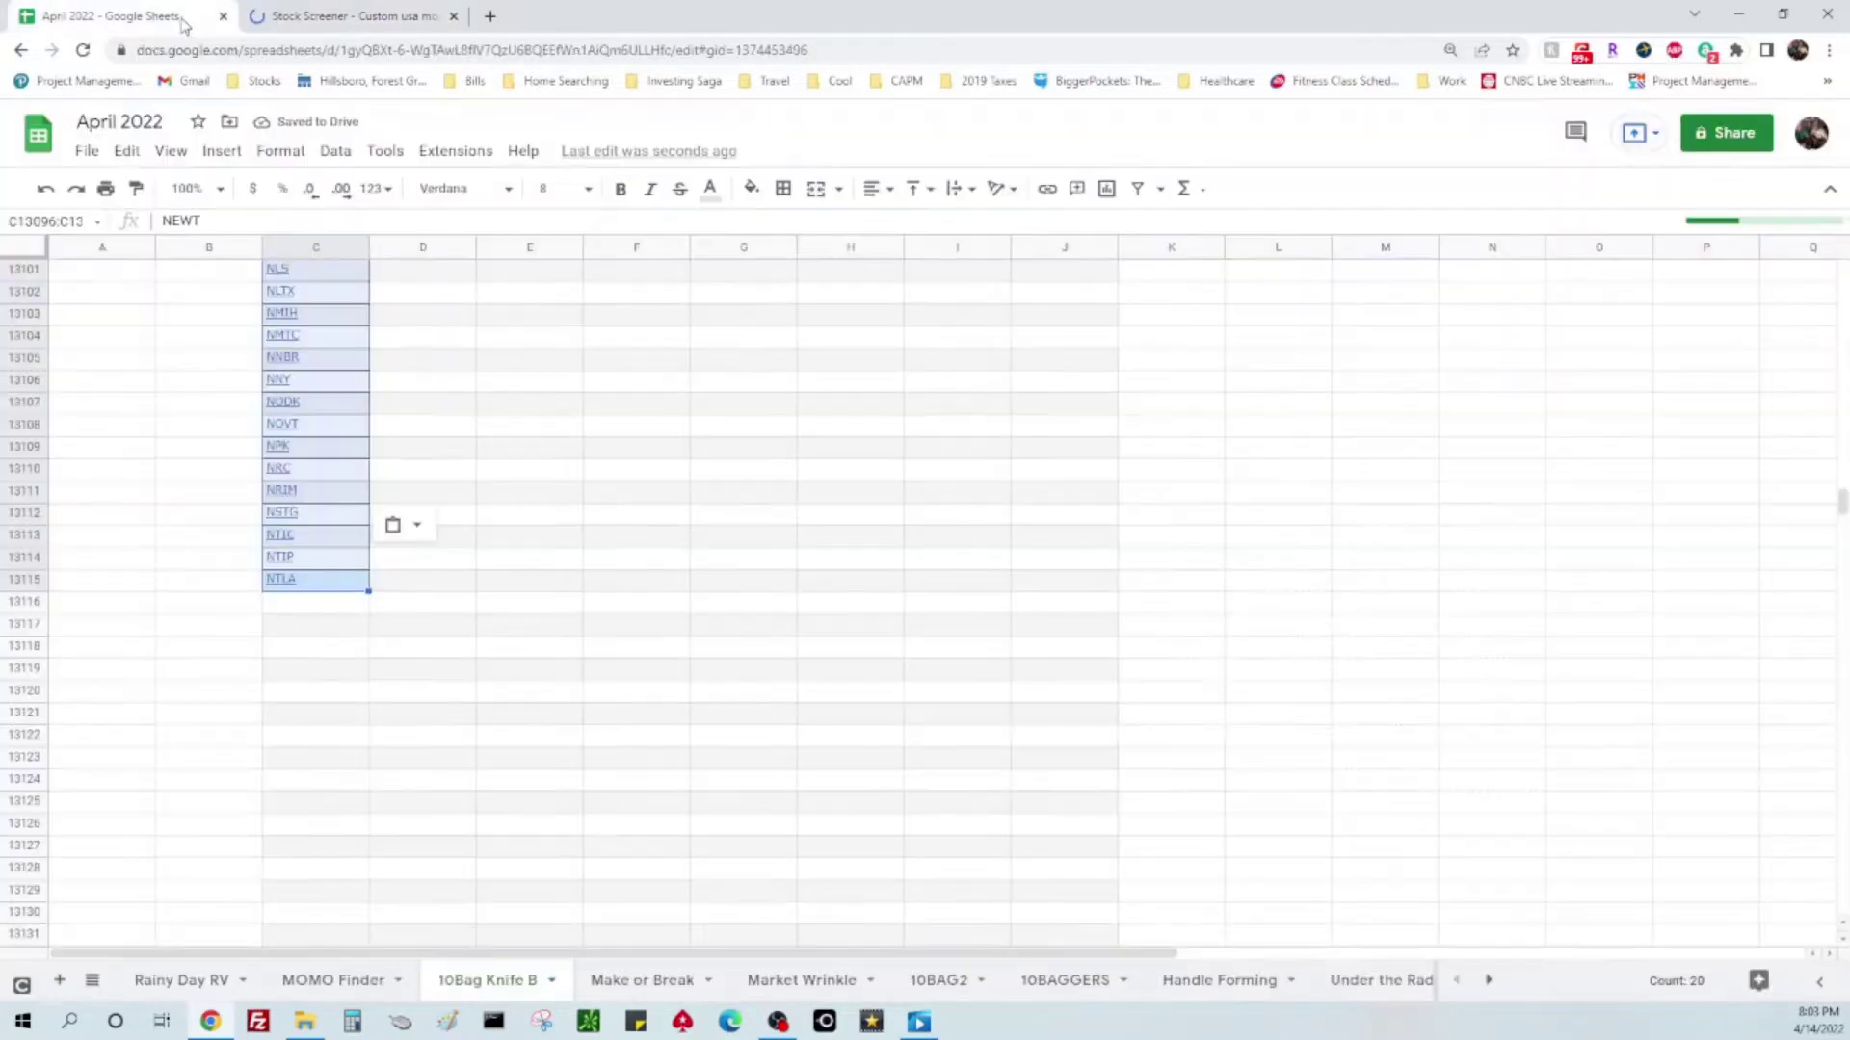
{"action": "left_click", "coordinate": [342, 607]}
{"action": "key", "text": "ctrl+v"}
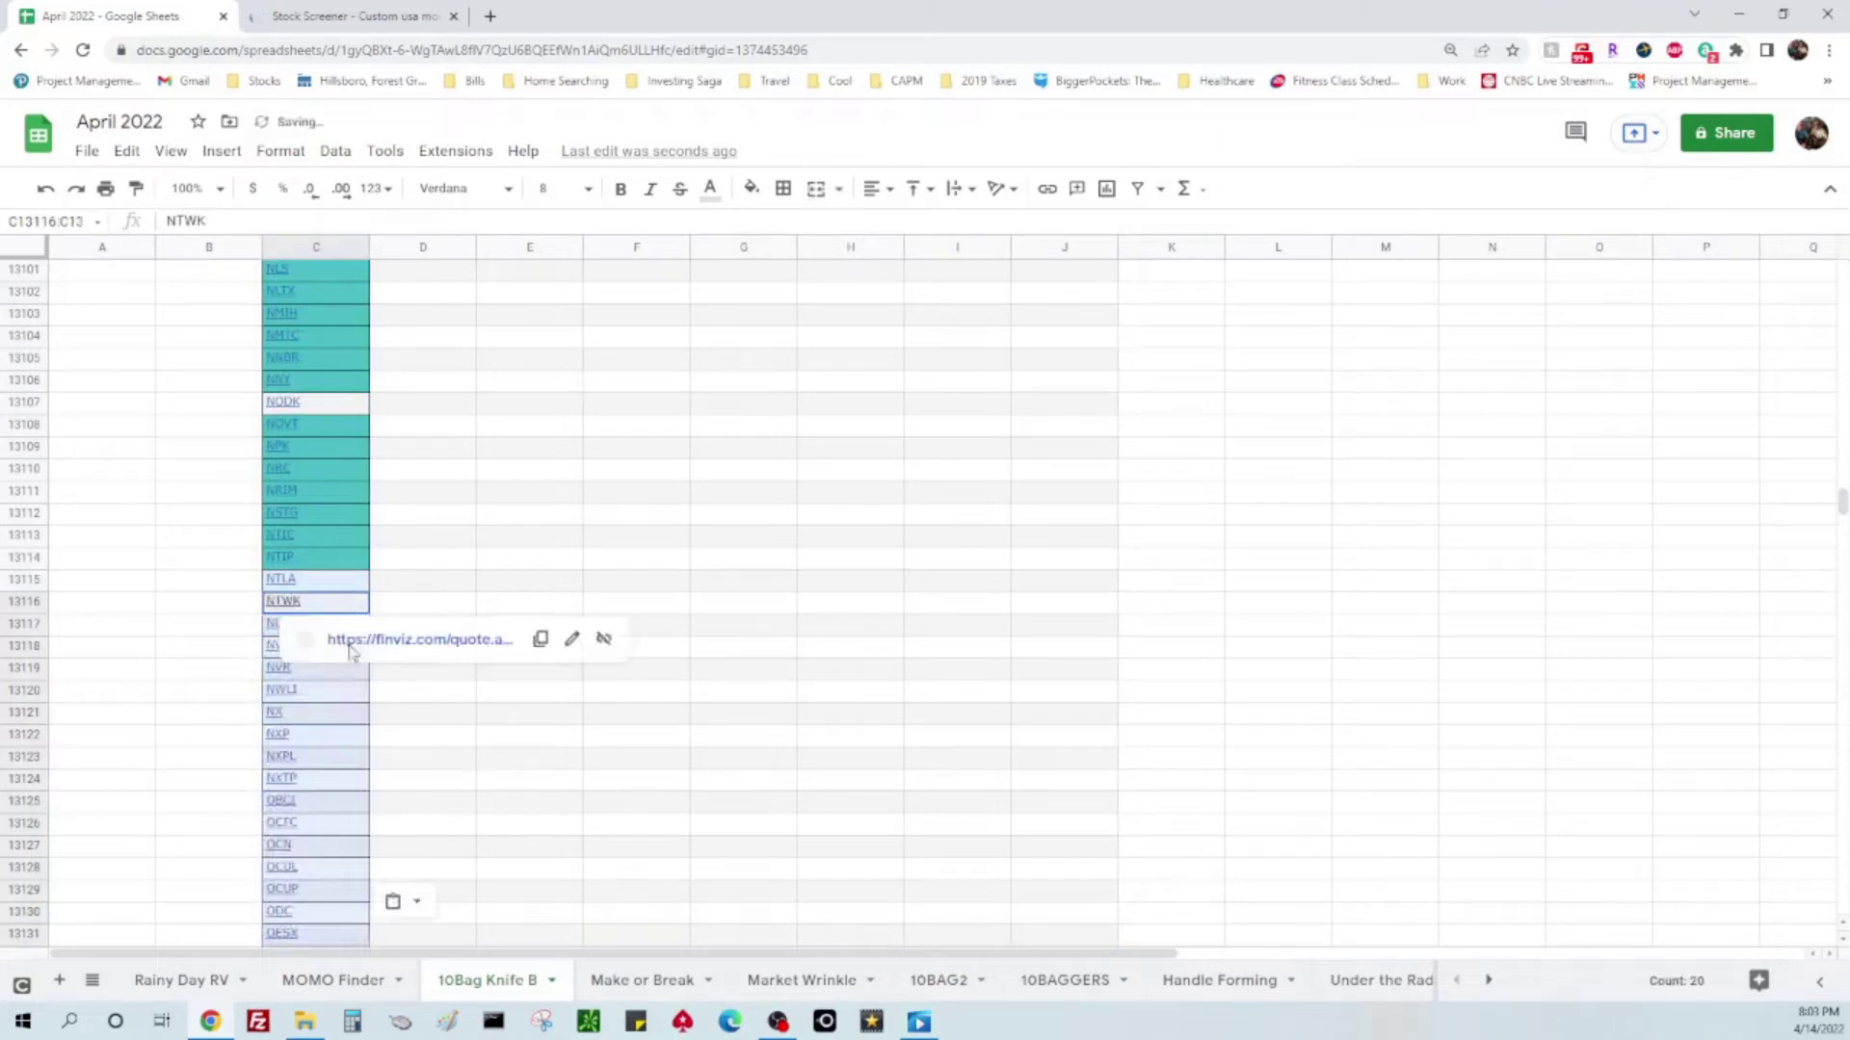
- Select page 22's tickers OPI through PCYO and target cell C13136 below OOMA
{"action": "left_click", "coordinate": [354, 20]}
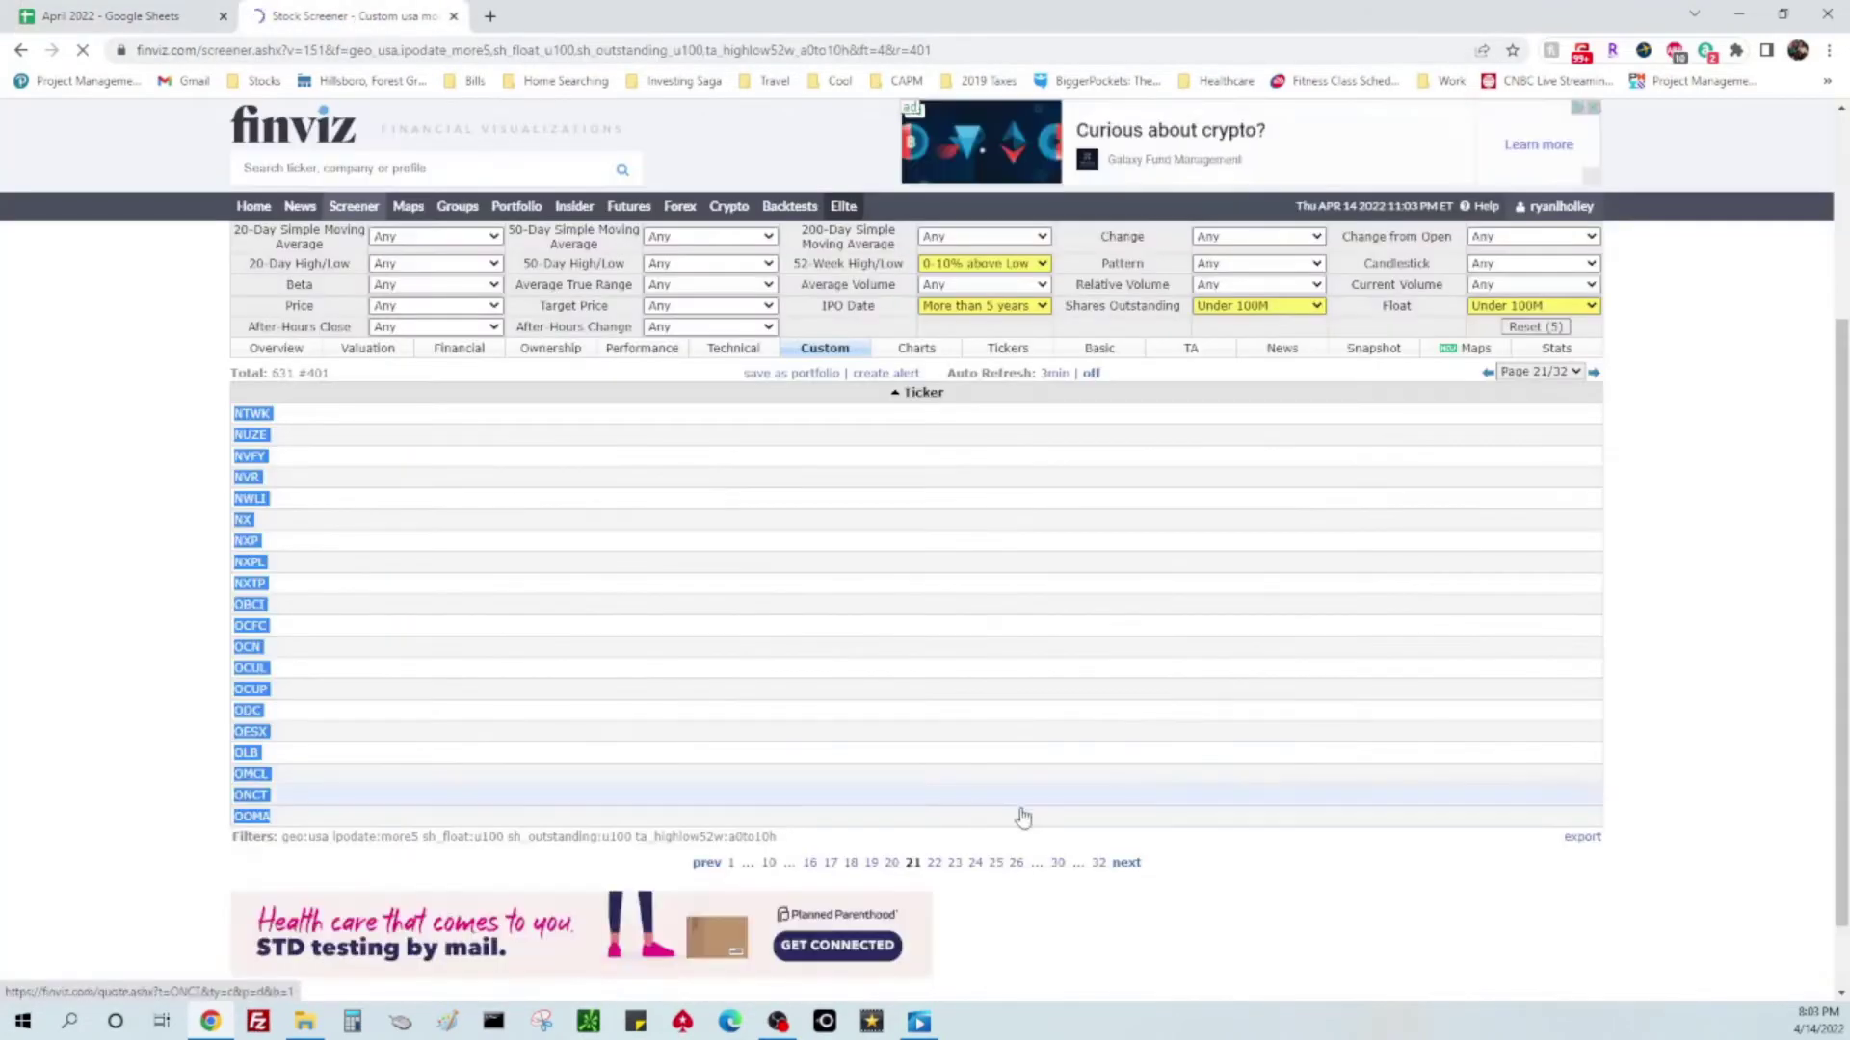
{"action": "left_click", "coordinate": [1127, 864]}
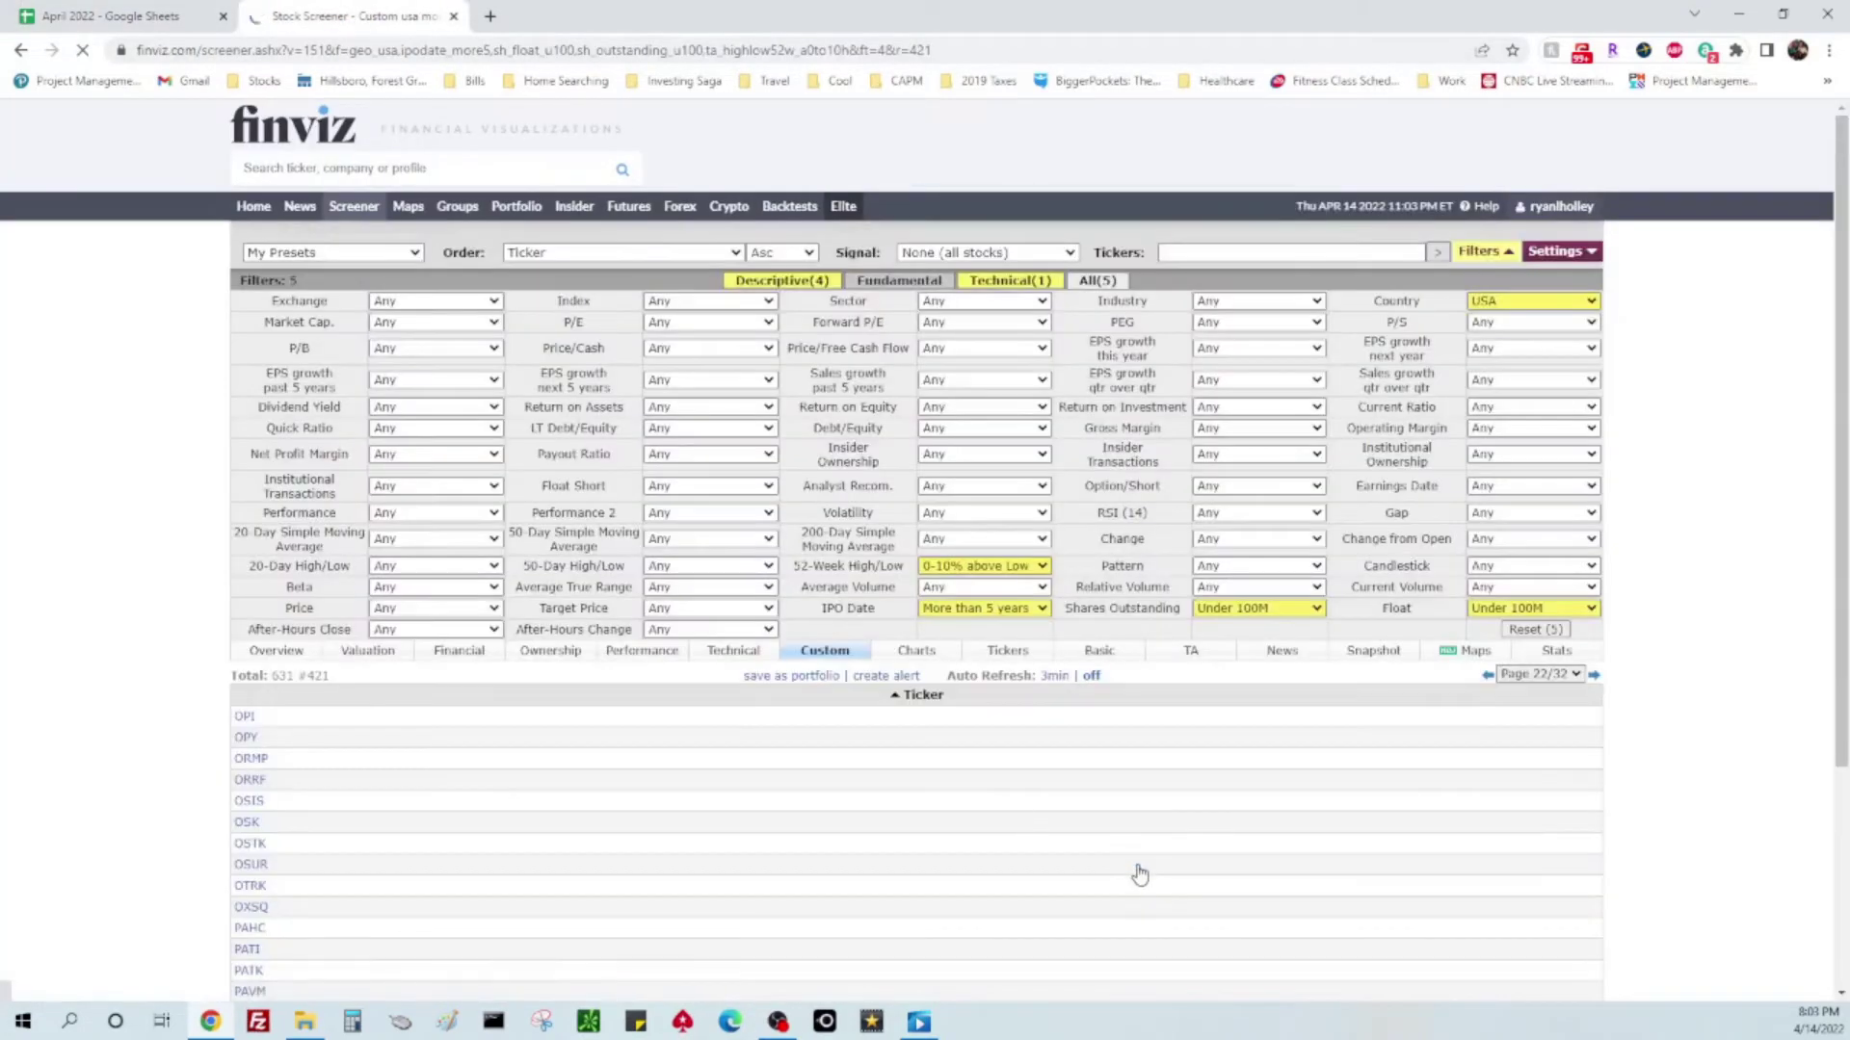
{"action": "scroll", "coordinate": [1089, 828], "scroll_direction": "down", "scroll_amount": 3}
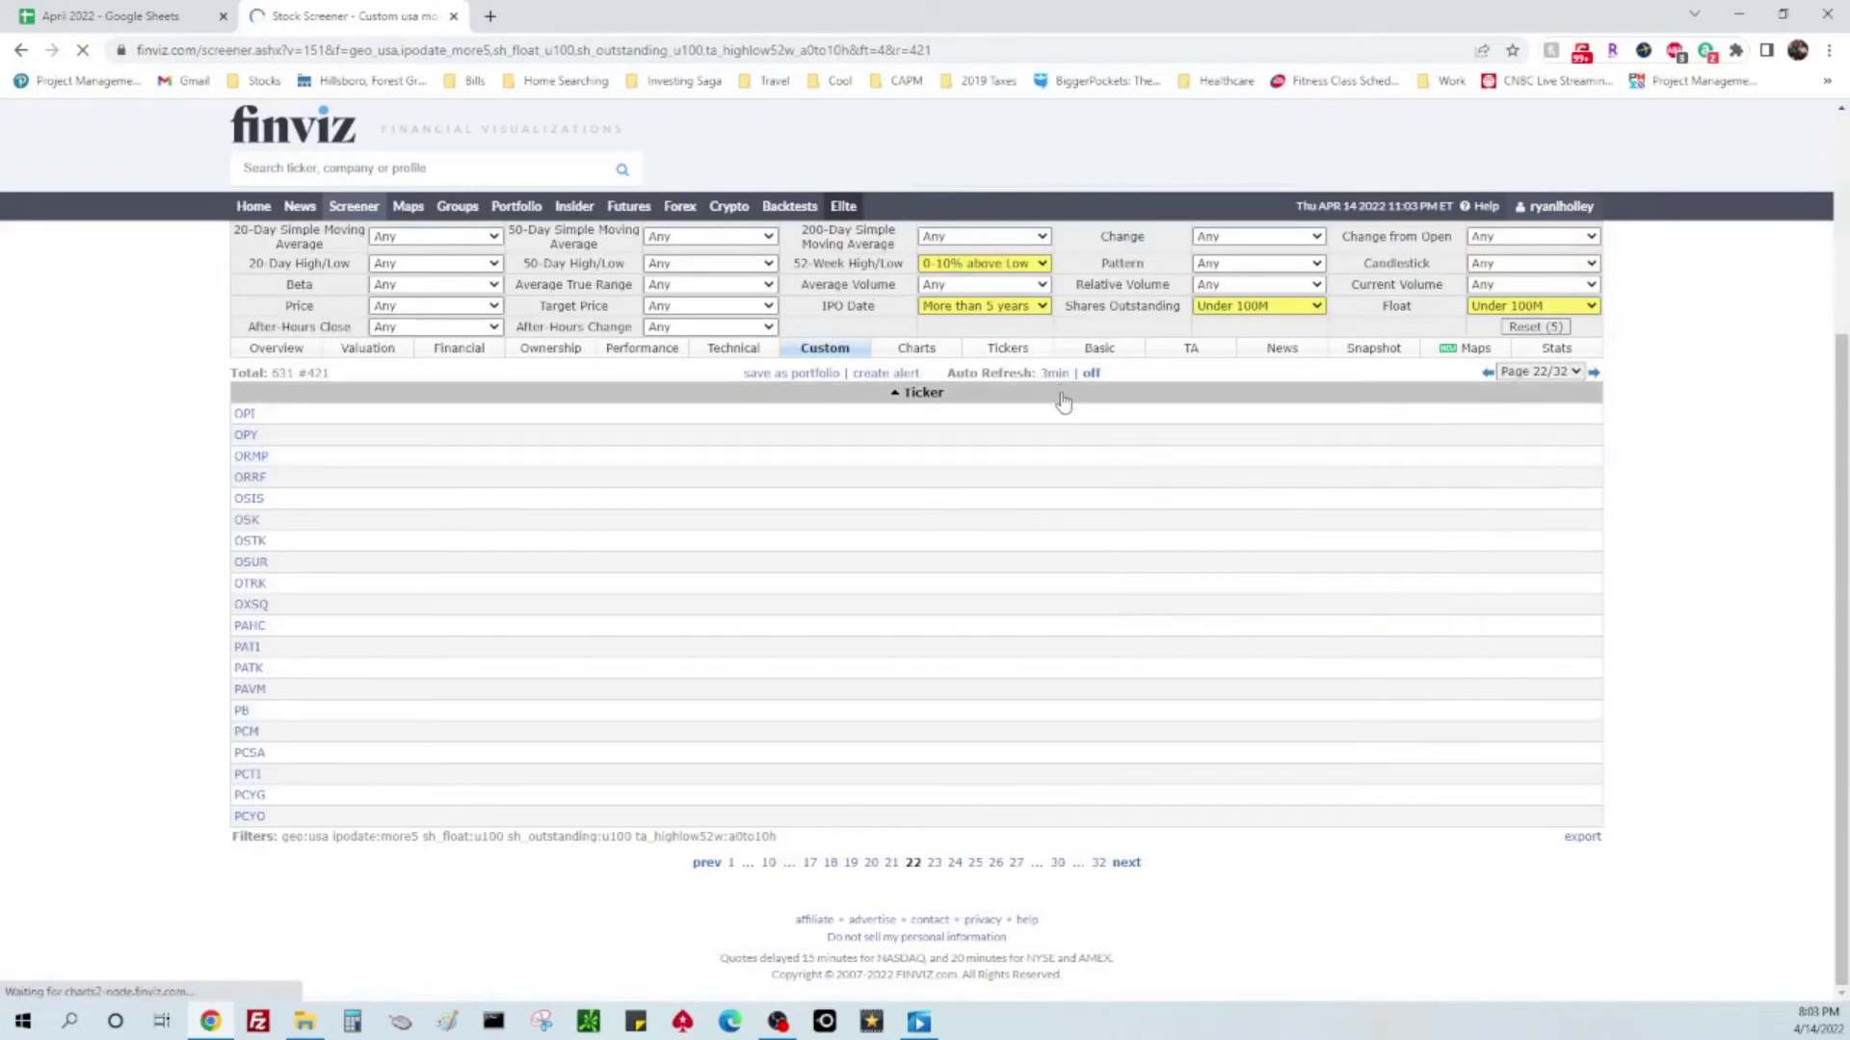
{"action": "left_click_drag", "start_coordinate": [234, 405], "coordinate": [1053, 822]}
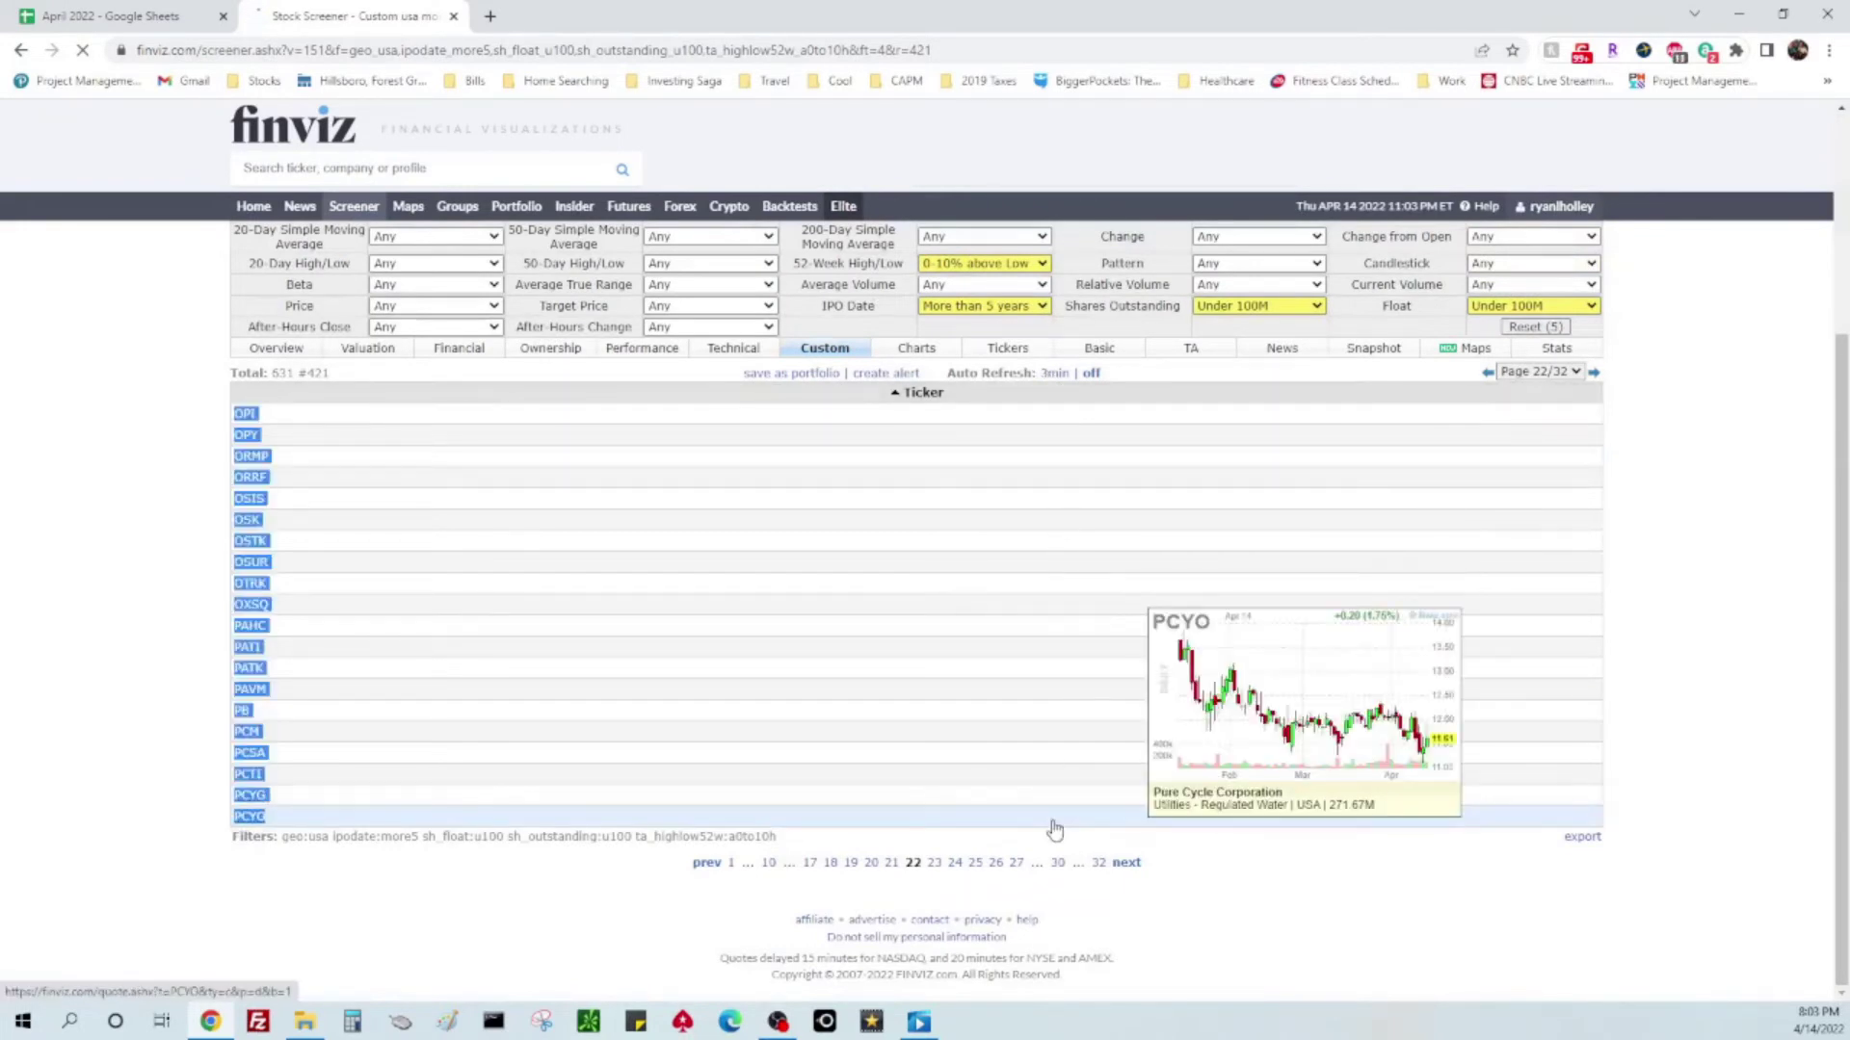
{"action": "left_click", "coordinate": [151, 21]}
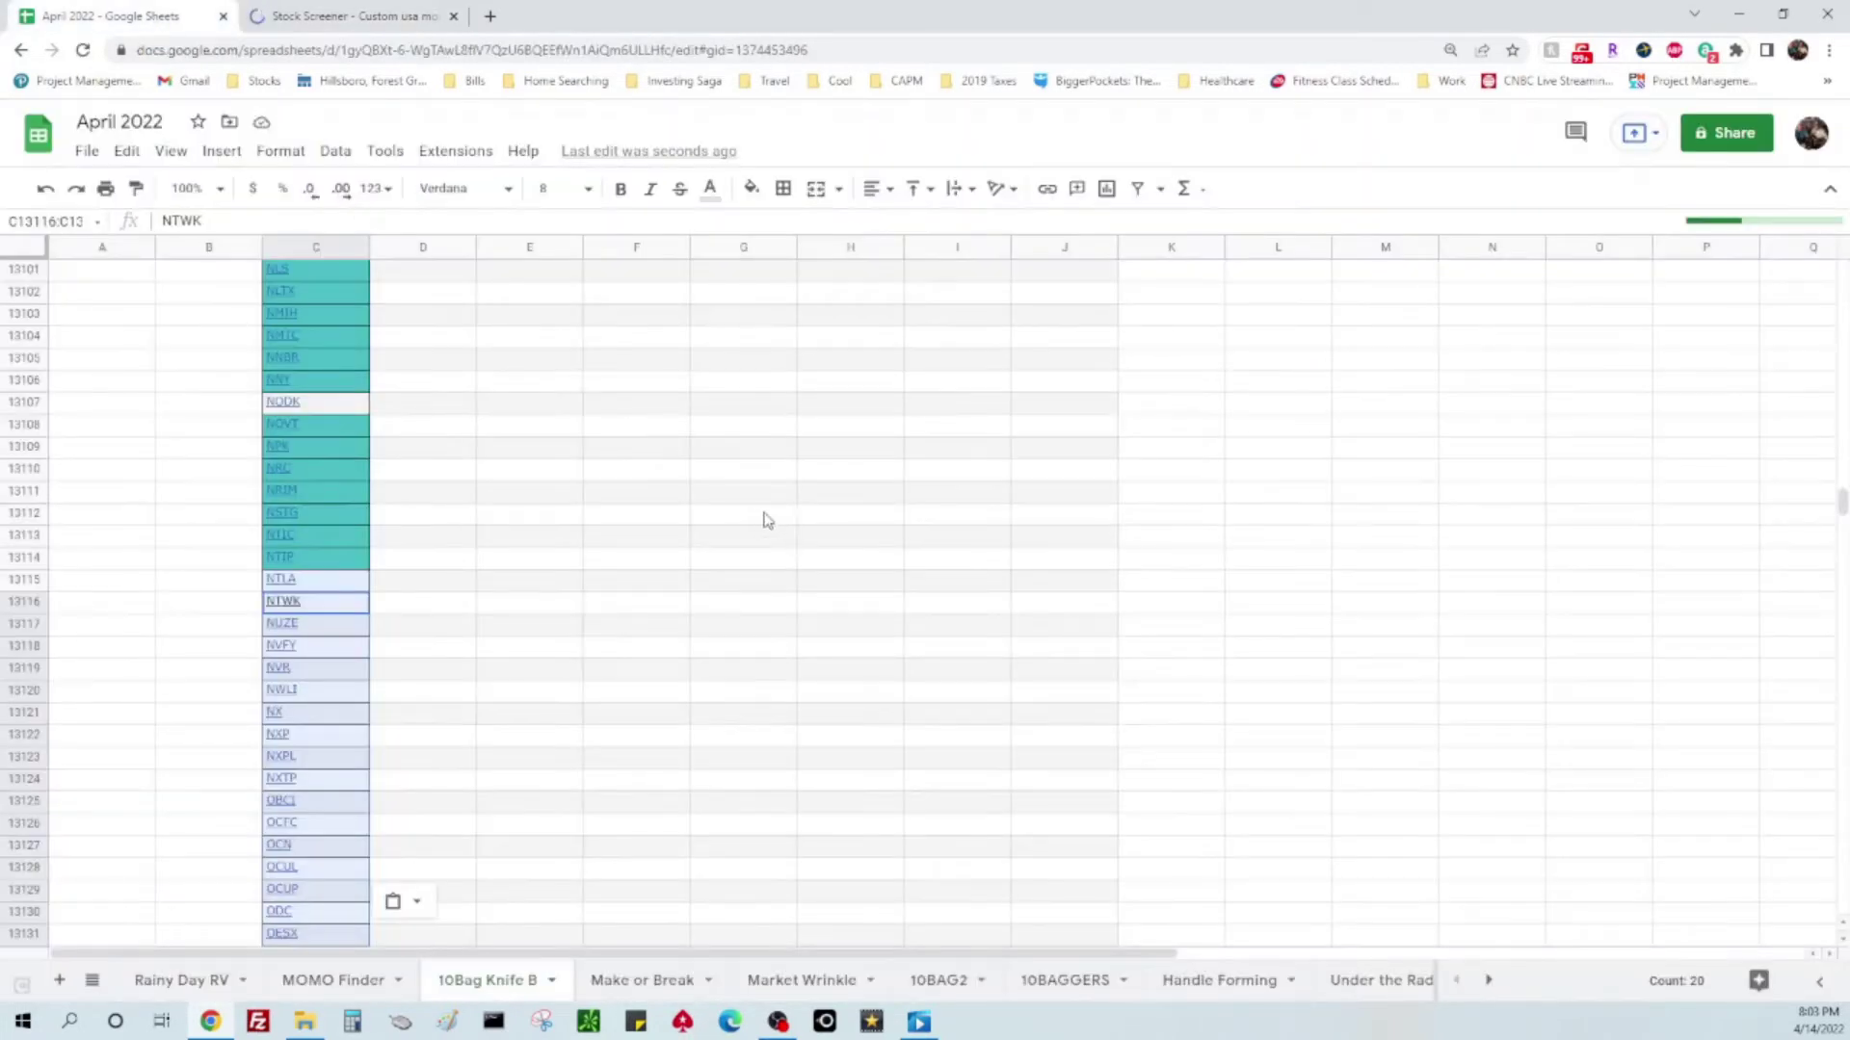
{"action": "scroll", "coordinate": [761, 525], "scroll_direction": "down", "scroll_amount": 5}
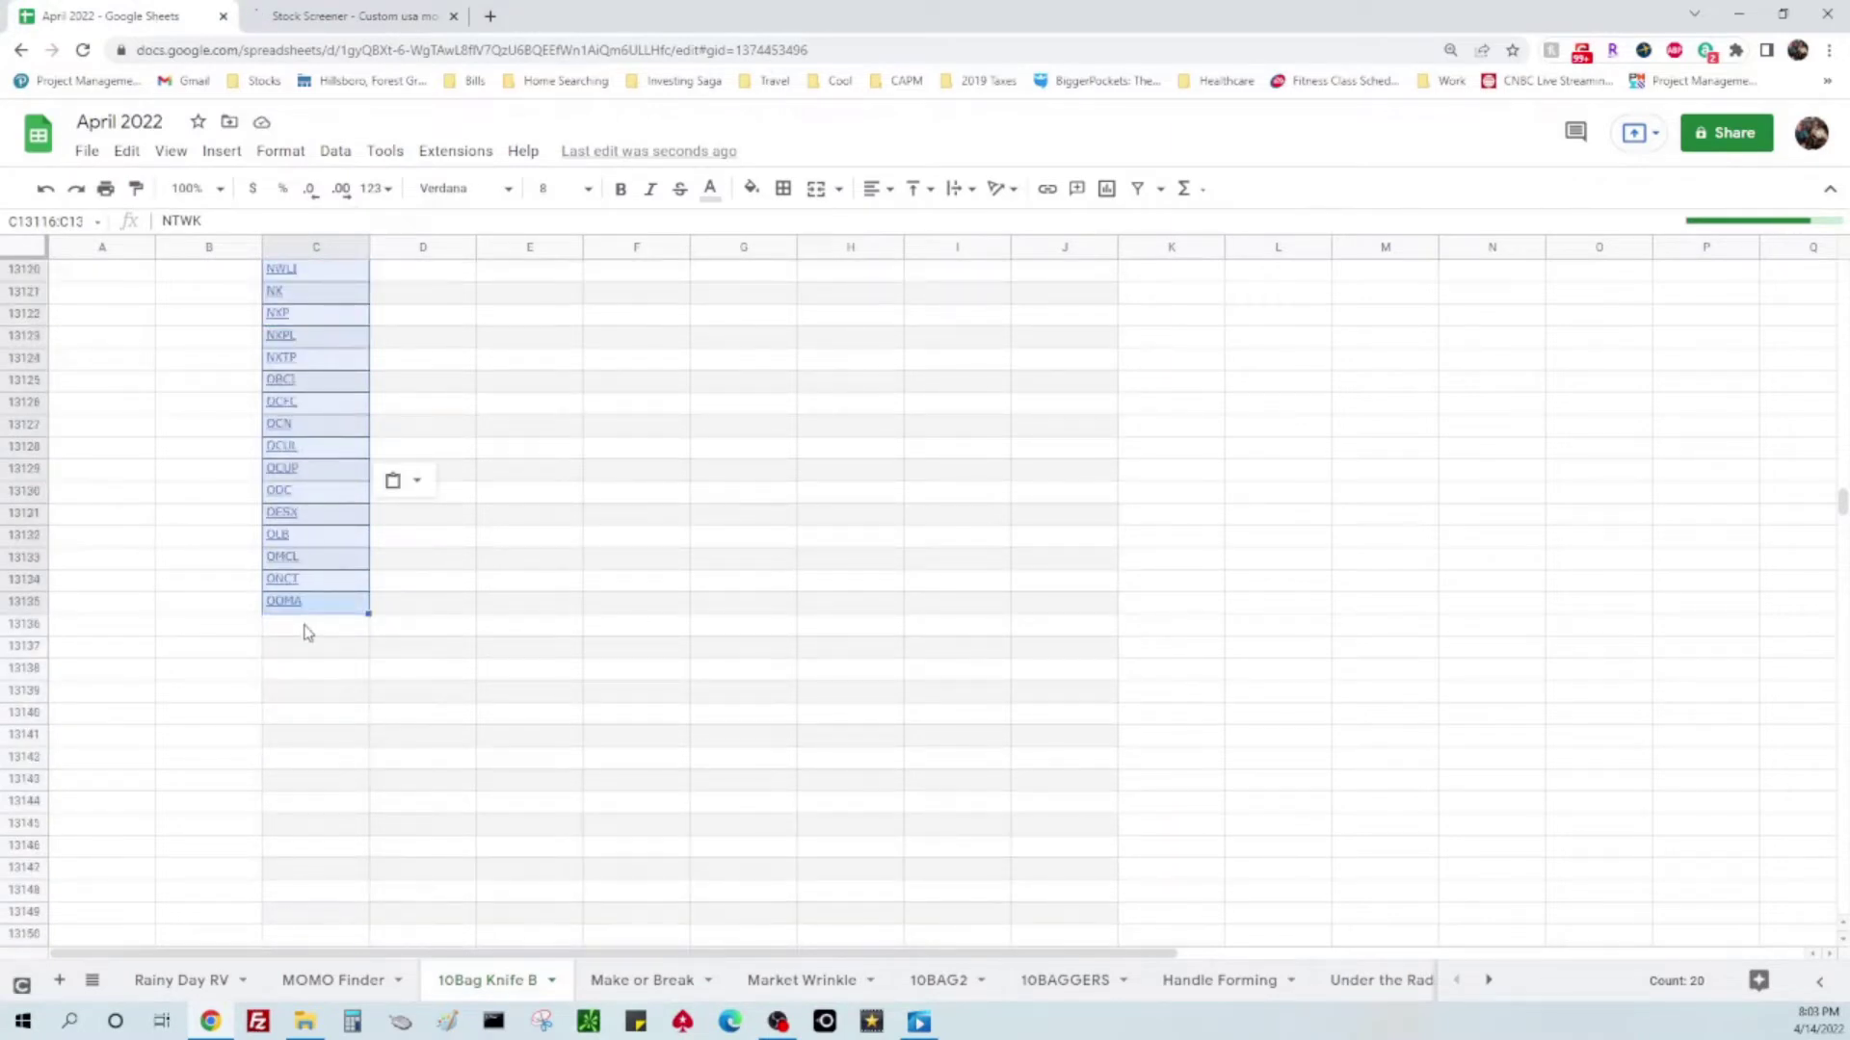
{"action": "left_click", "coordinate": [307, 630]}
{"action": "left_click", "coordinate": [339, 15]}
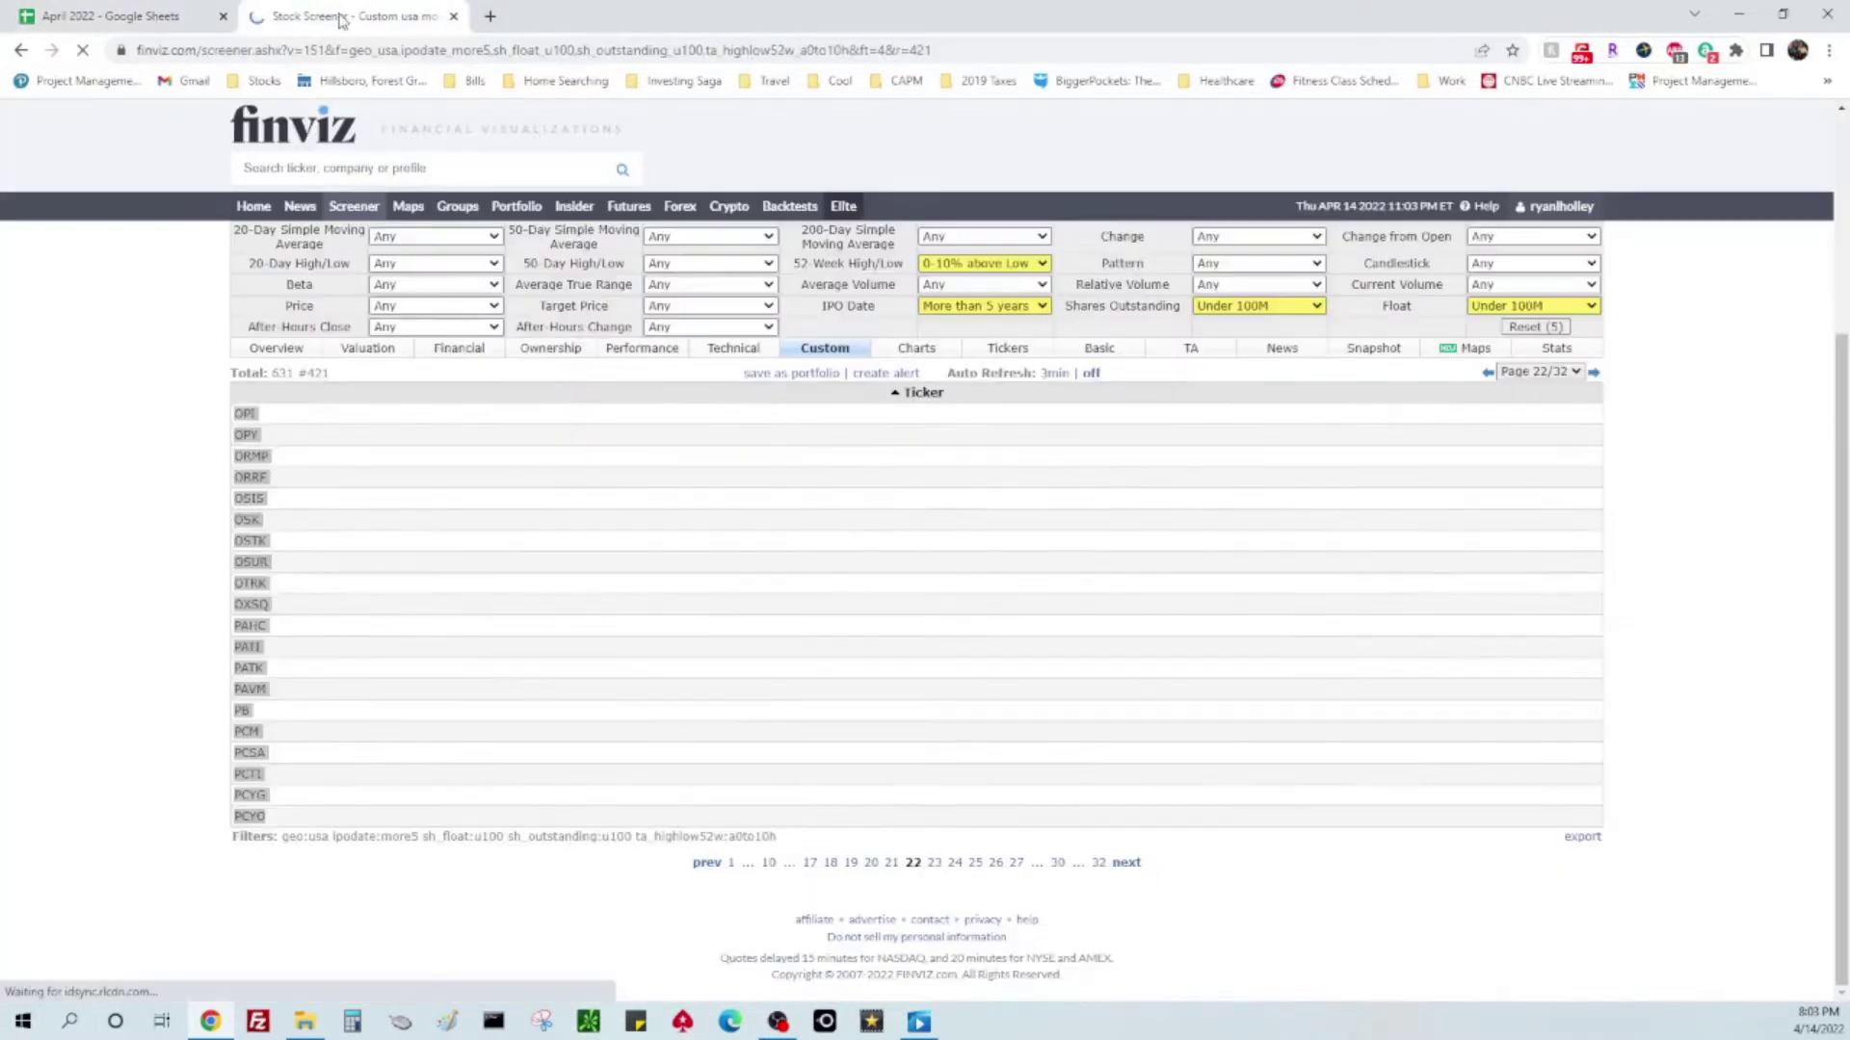
{"action": "left_click_drag", "start_coordinate": [239, 407], "coordinate": [1085, 826]}
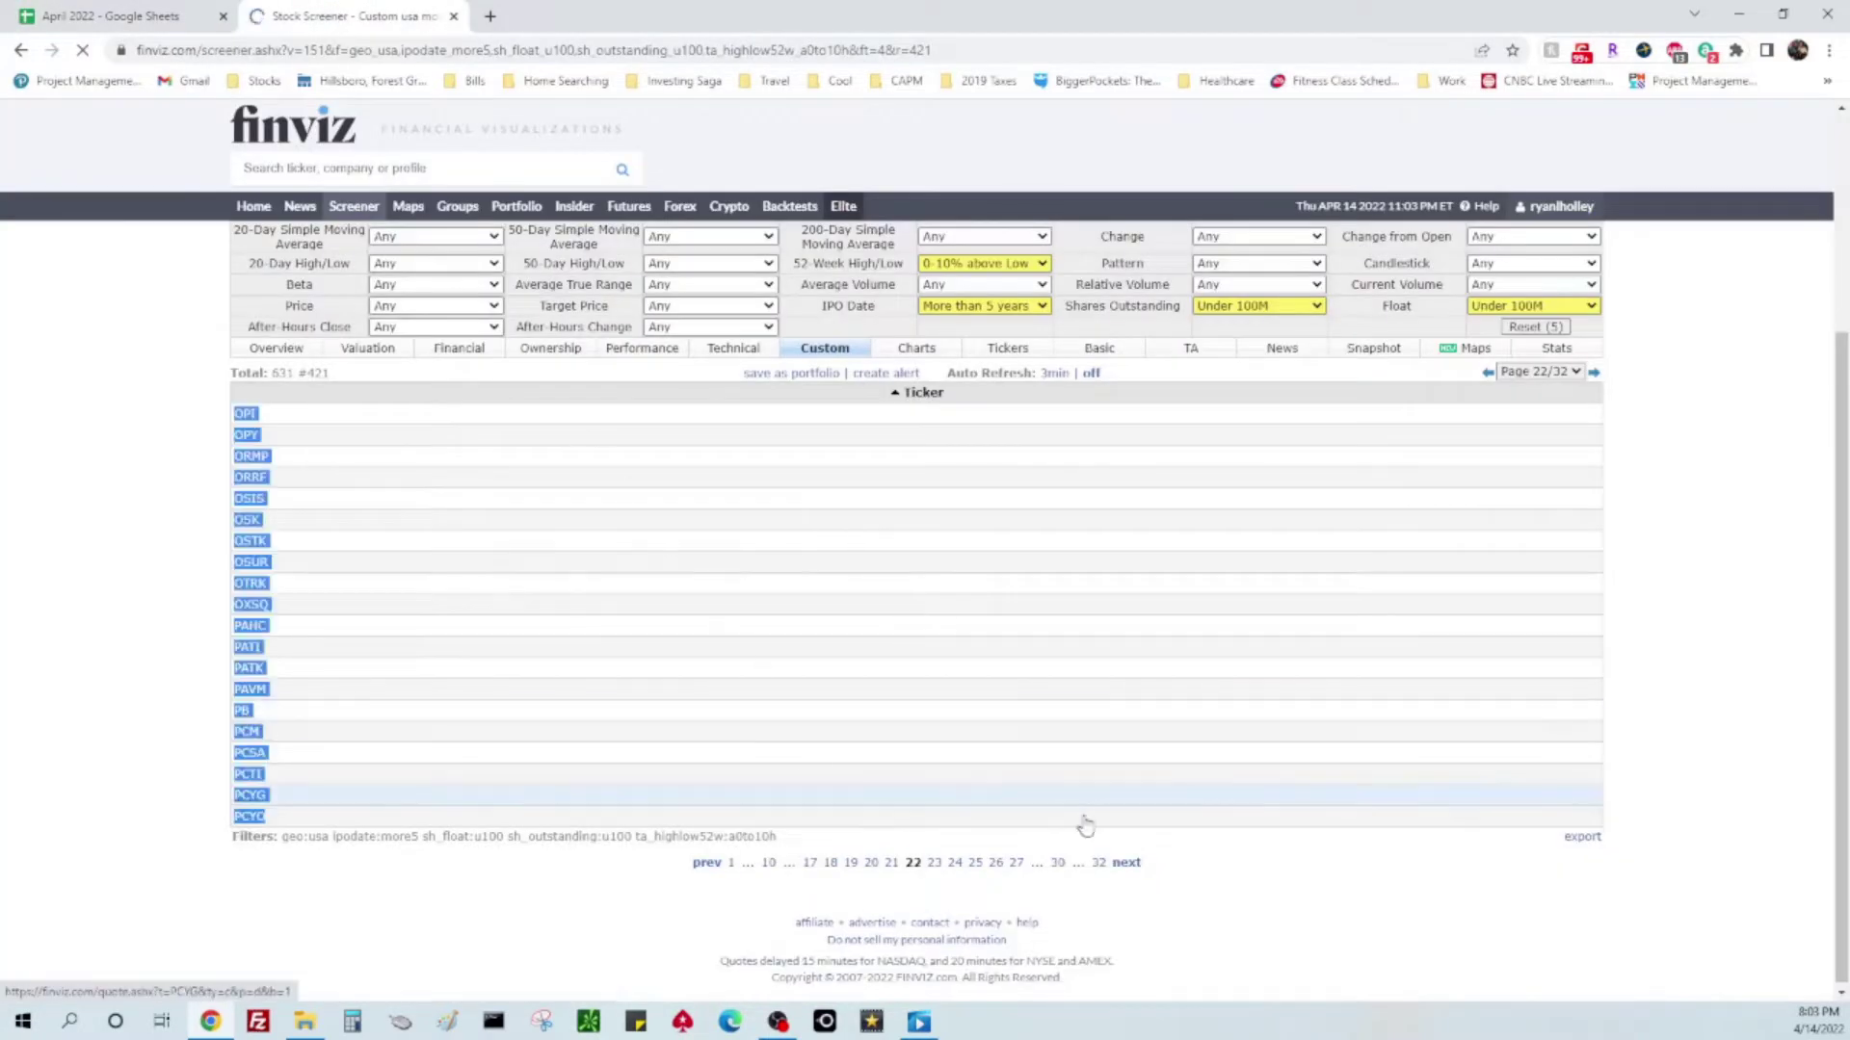
- Paste page 23's tickers PEBO through PMO starting at C13156
{"action": "left_click", "coordinate": [1135, 862]}
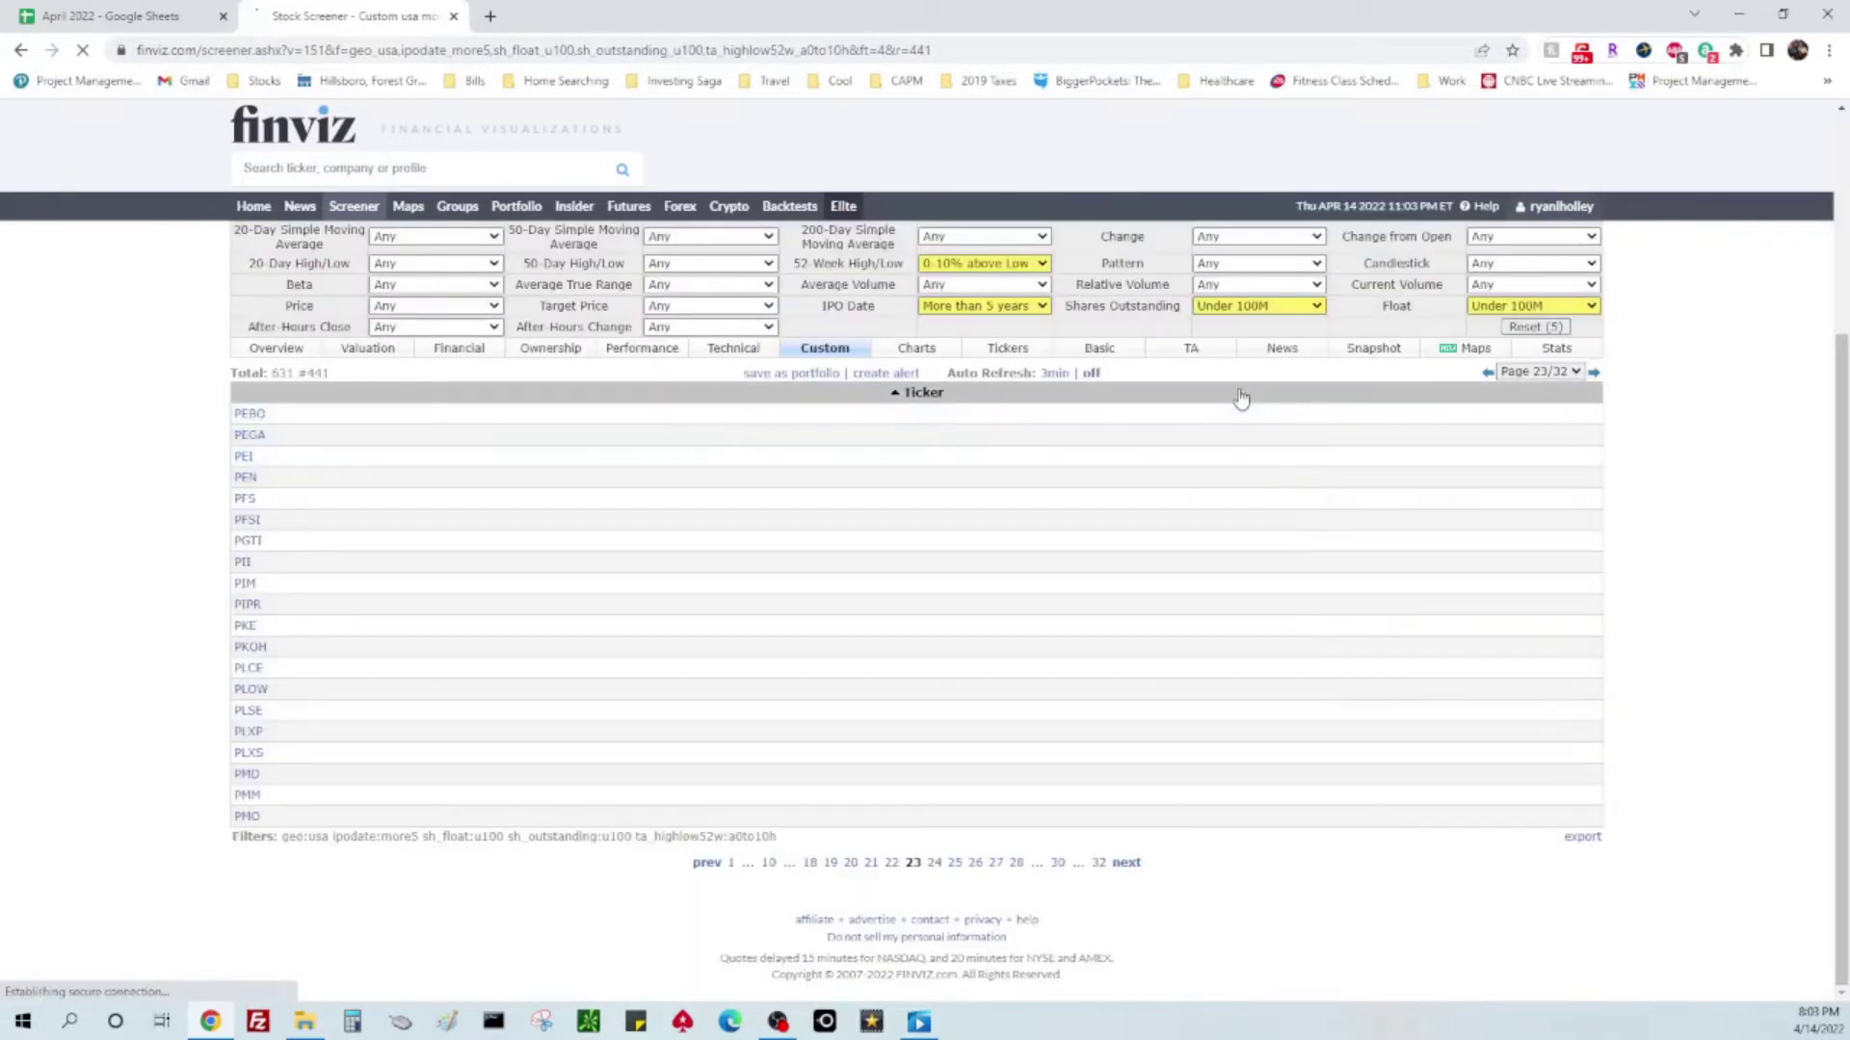
{"action": "left_click_drag", "start_coordinate": [1241, 399], "coordinate": [1217, 822]}
{"action": "key", "text": "ctrl+c"}
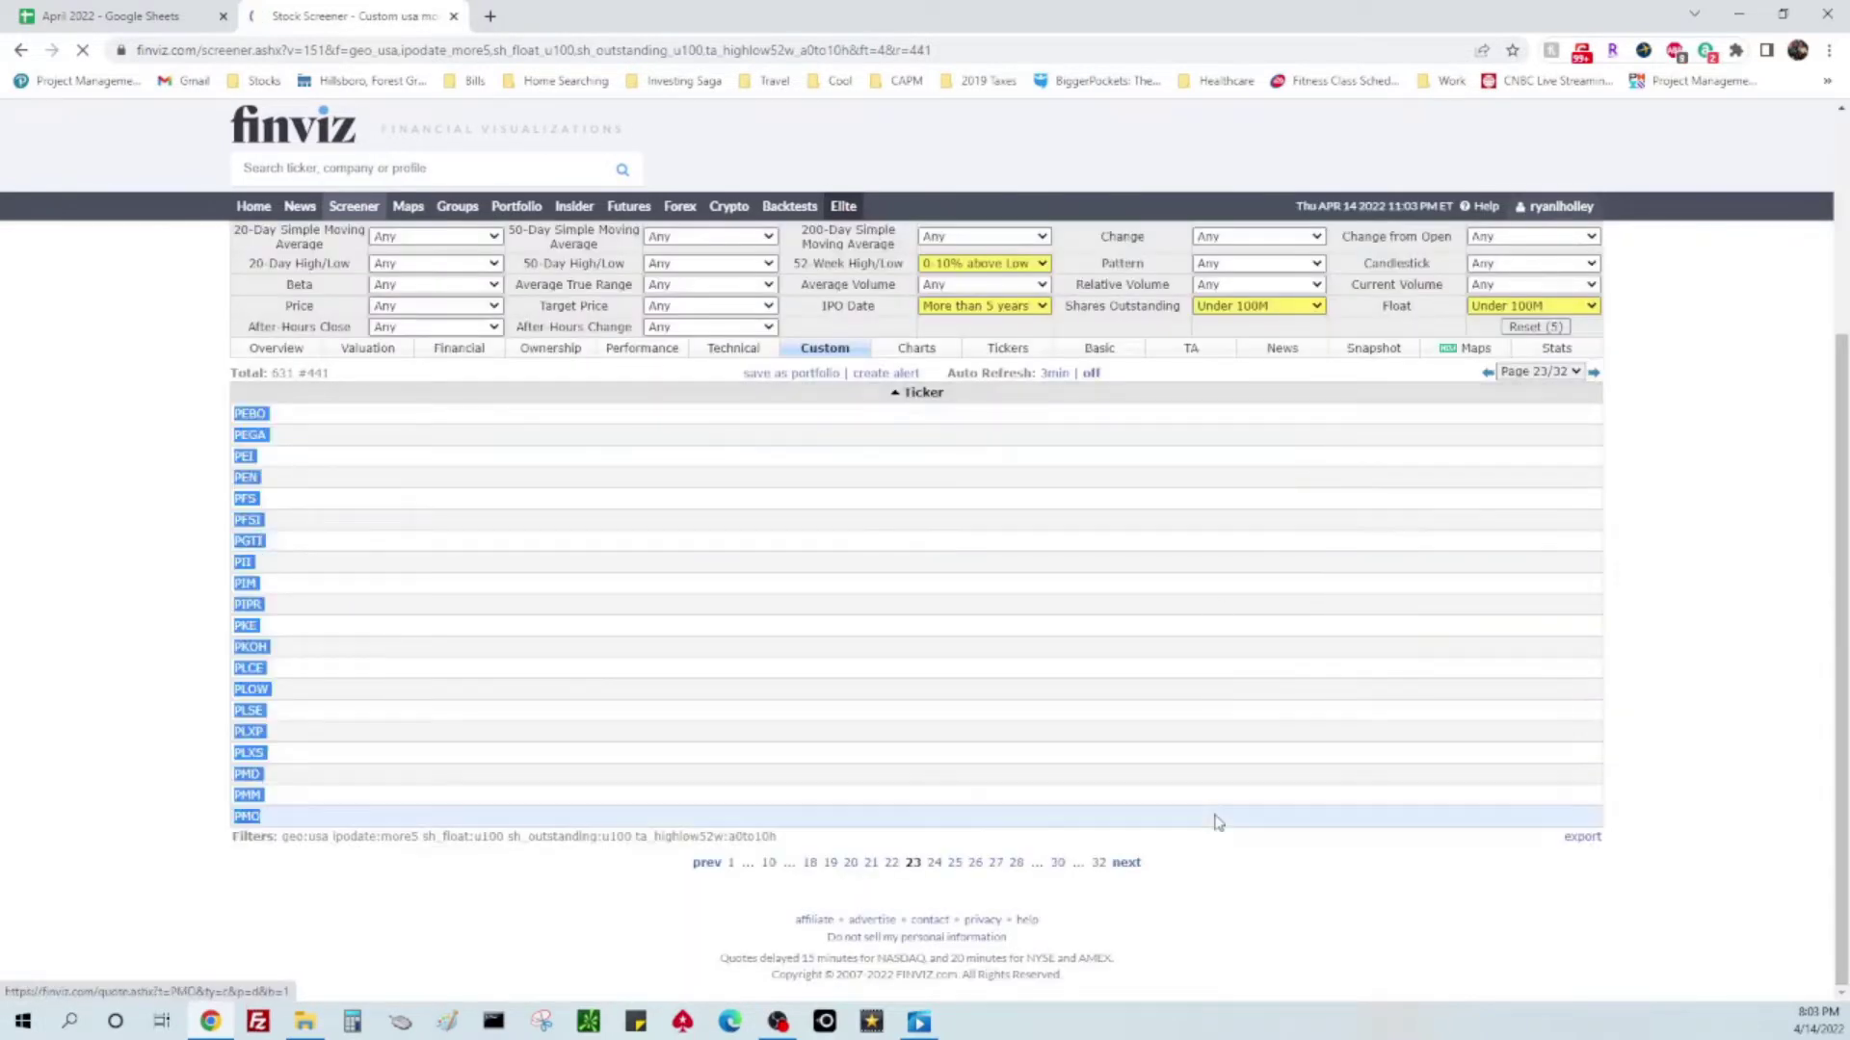
{"action": "left_click", "coordinate": [111, 15]}
{"action": "scroll", "coordinate": [660, 512], "scroll_direction": "down", "scroll_amount": 5}
{"action": "scroll", "coordinate": [658, 529], "scroll_direction": "down", "scroll_amount": 2}
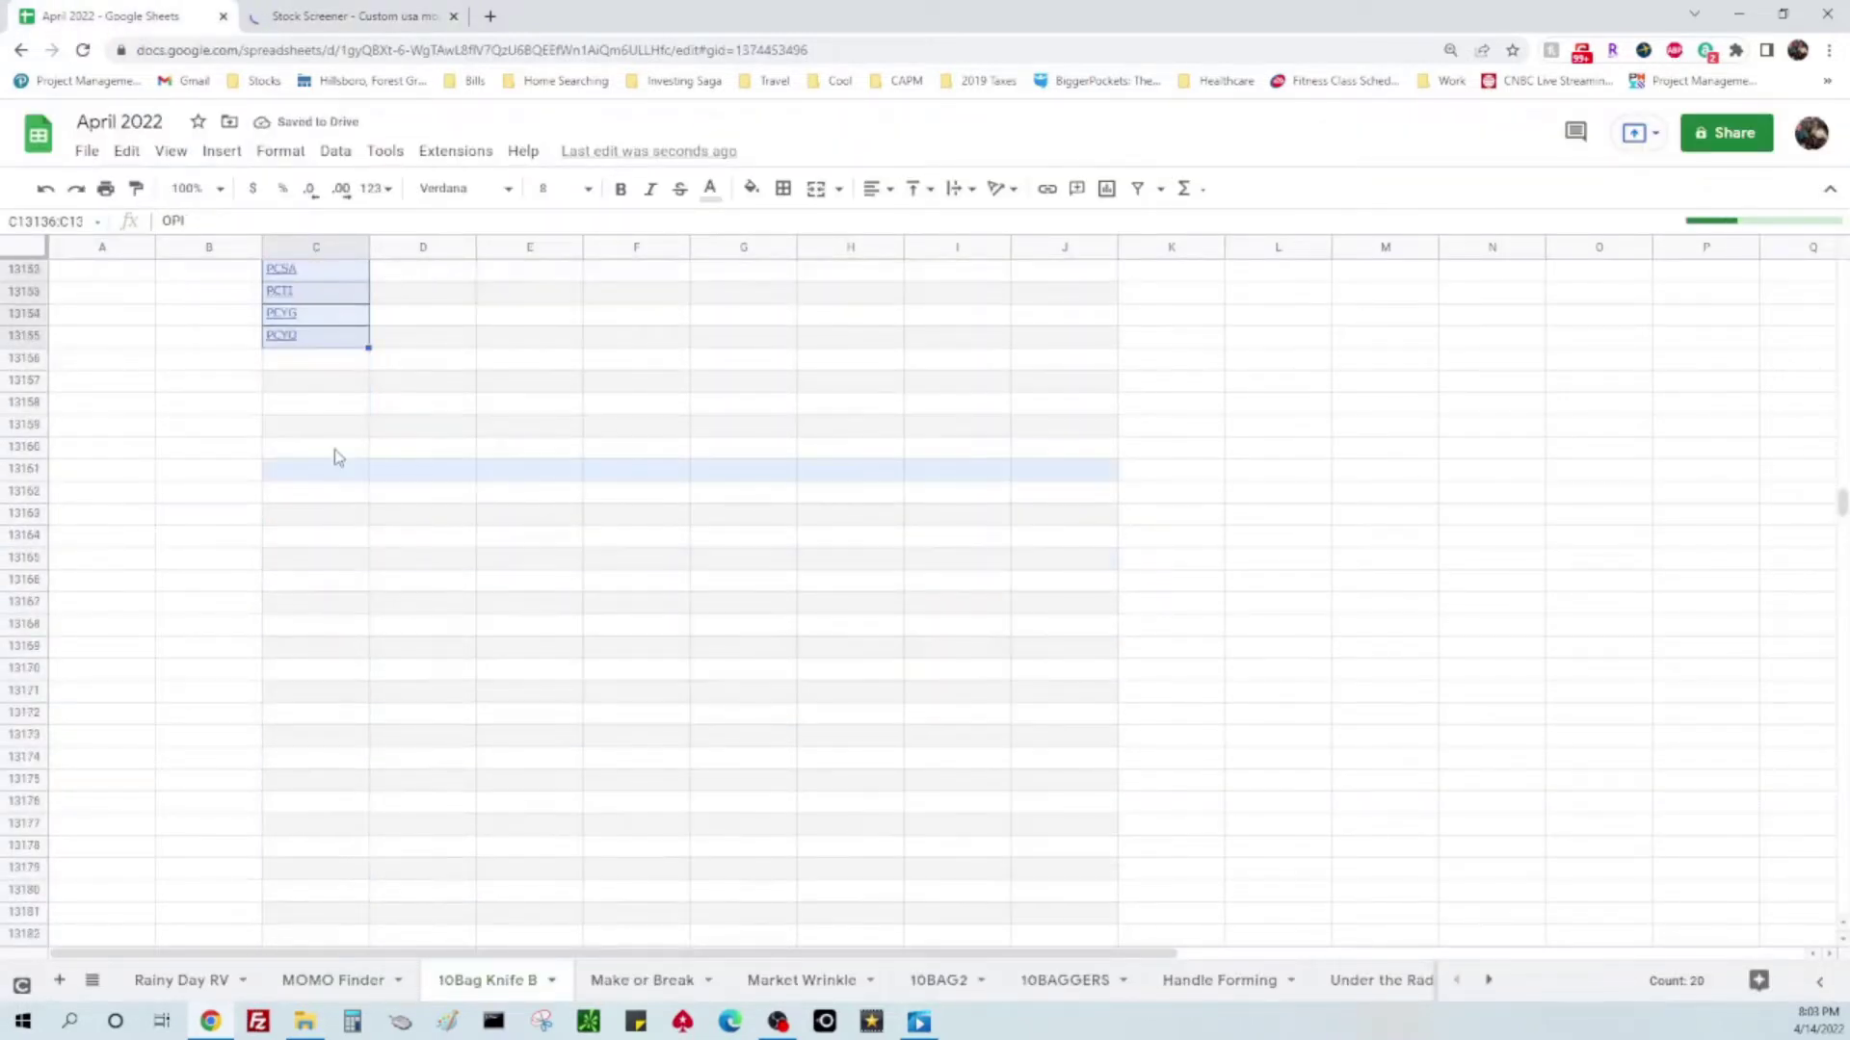
{"action": "left_click", "coordinate": [302, 361]}
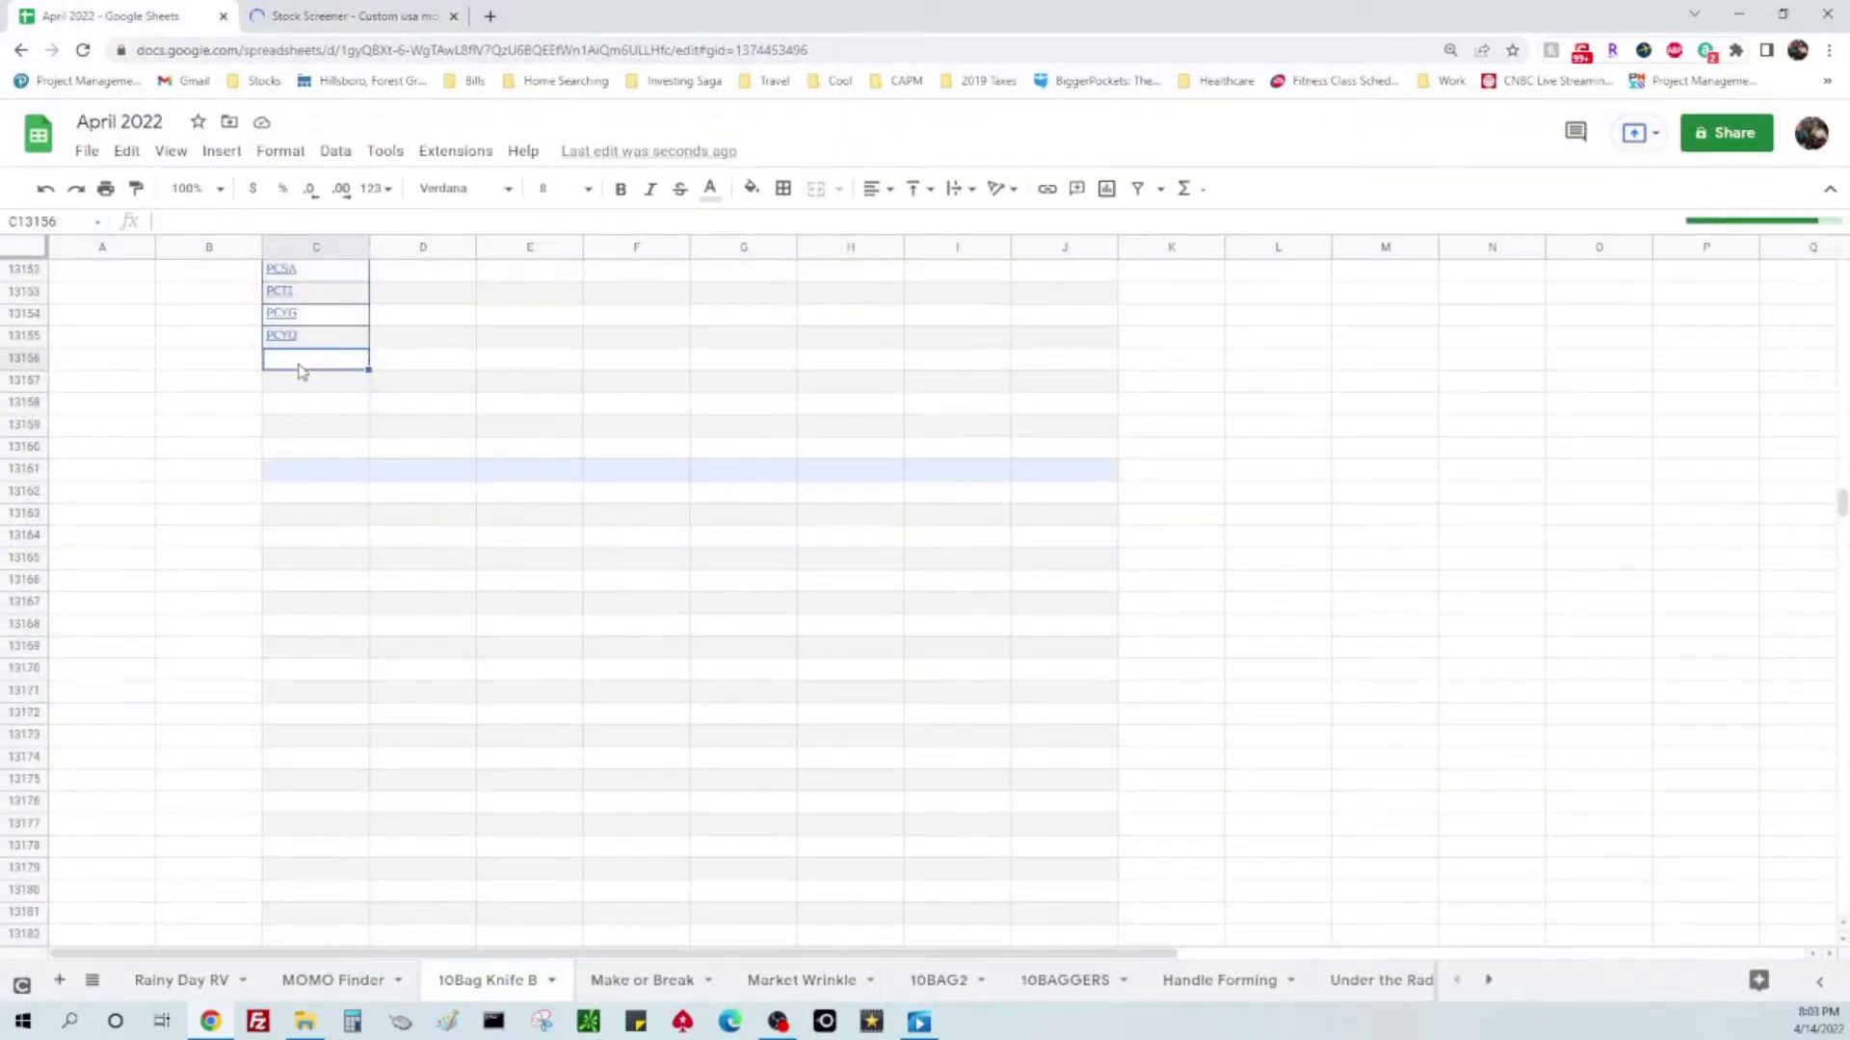
{"action": "key", "text": "ctrl+v"}
- Reselect page 24's tickers PMT through QTWO and target cell C13176 below PMO
{"action": "left_click", "coordinate": [362, 16]}
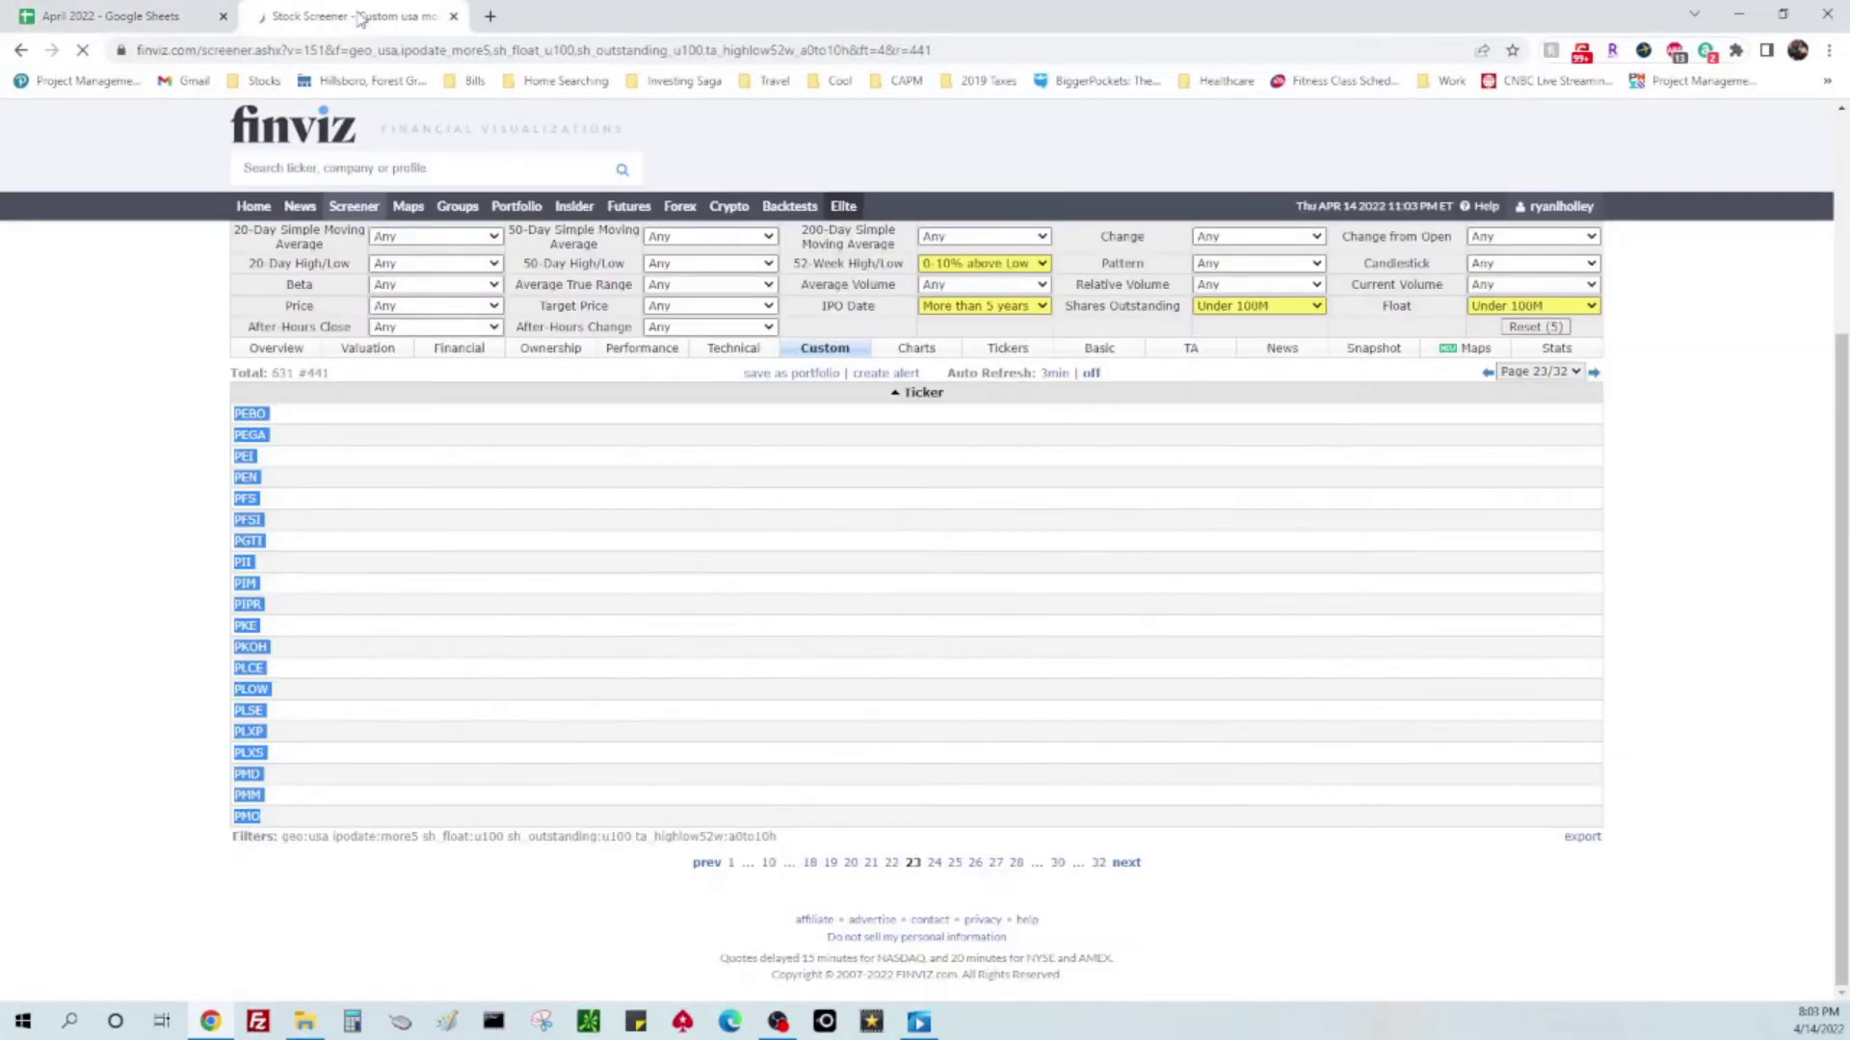
{"action": "left_click", "coordinate": [1129, 865]}
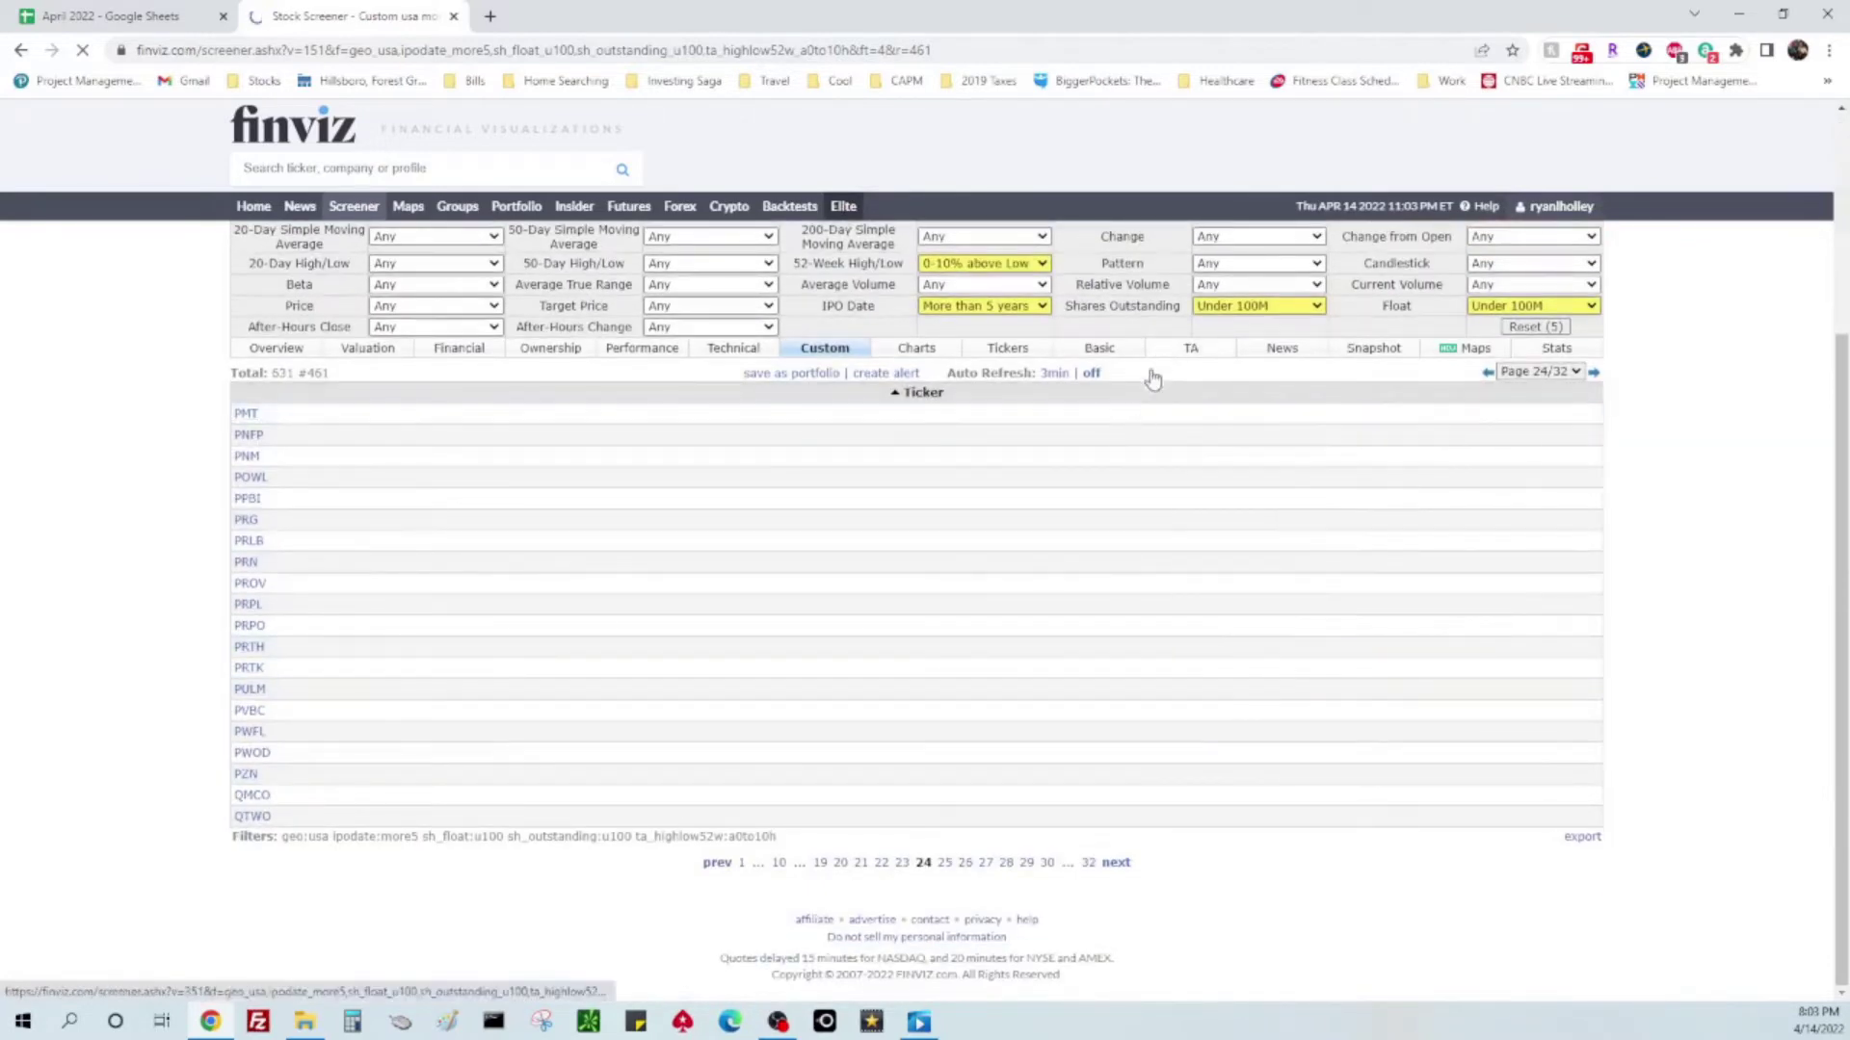
{"action": "left_click_drag", "start_coordinate": [1155, 405], "coordinate": [1150, 830]}
{"action": "left_click", "coordinate": [1742, 525]}
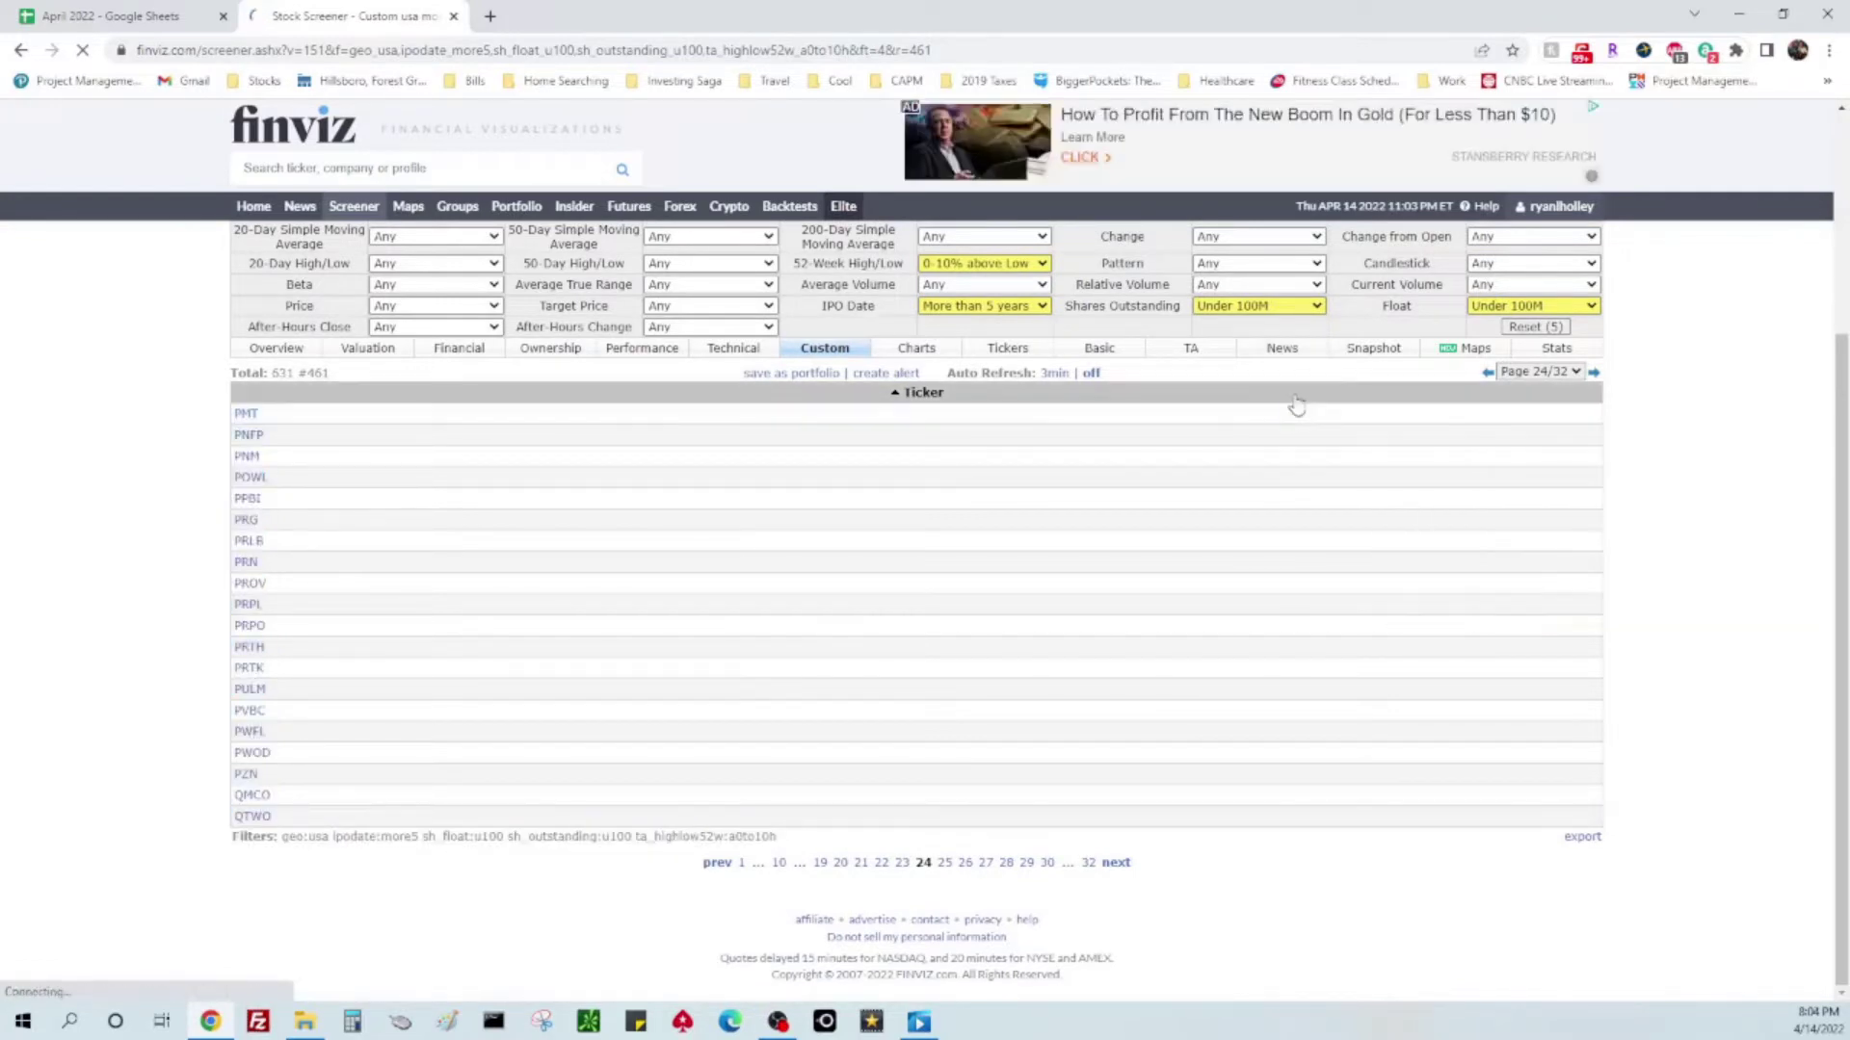
{"action": "left_click_drag", "start_coordinate": [1292, 413], "coordinate": [1218, 815]}
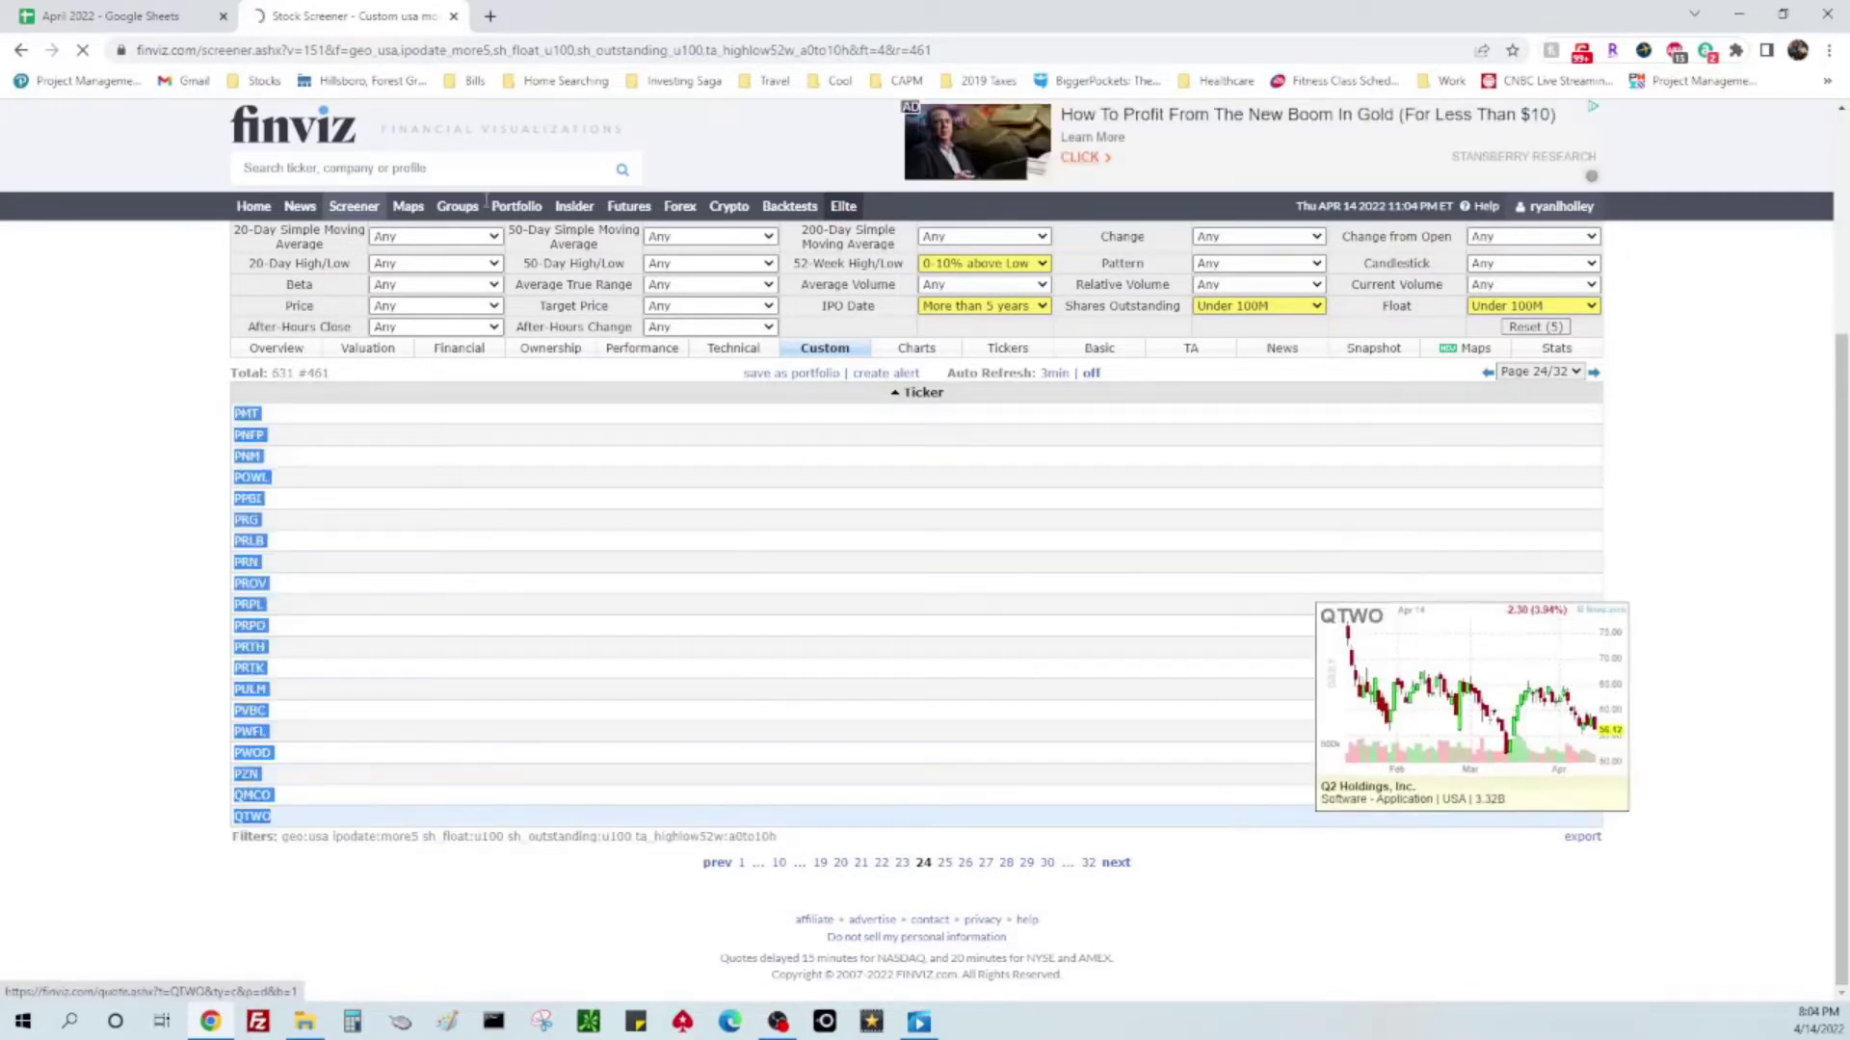
{"action": "left_click", "coordinate": [116, 15]}
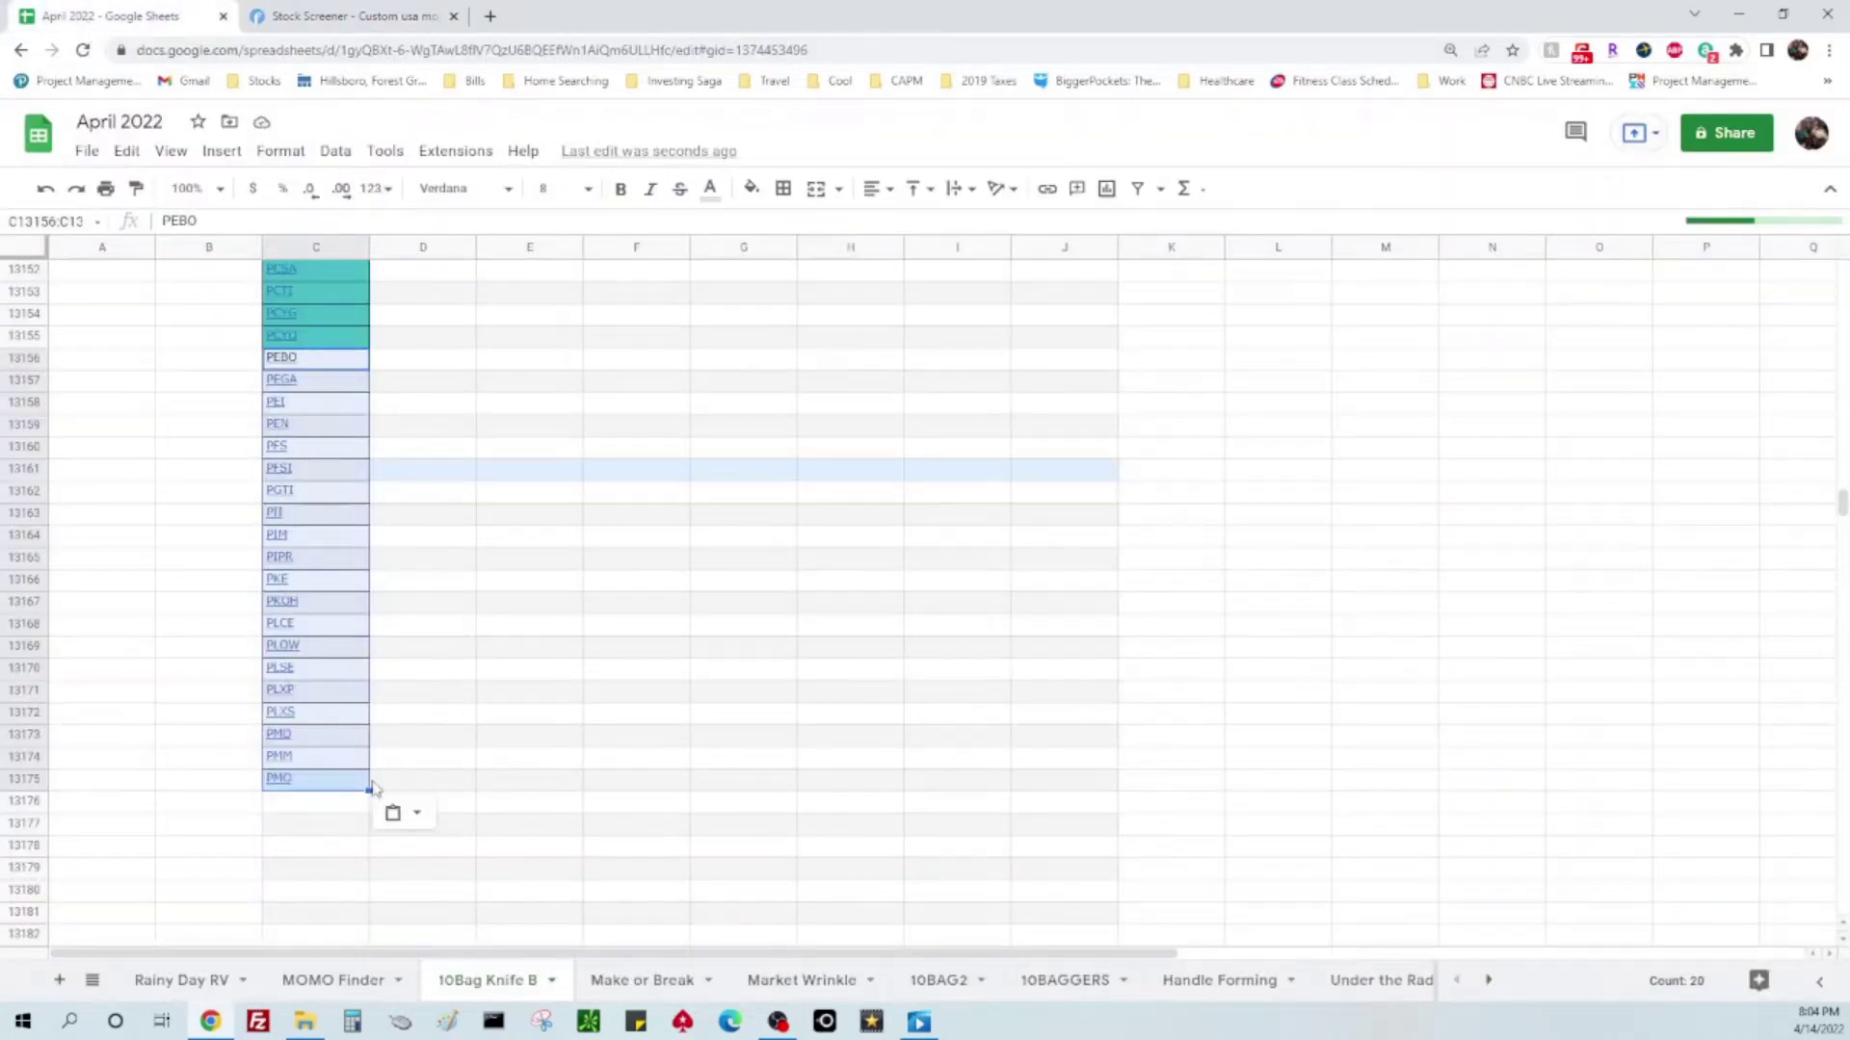
{"action": "left_click", "coordinate": [333, 809]}
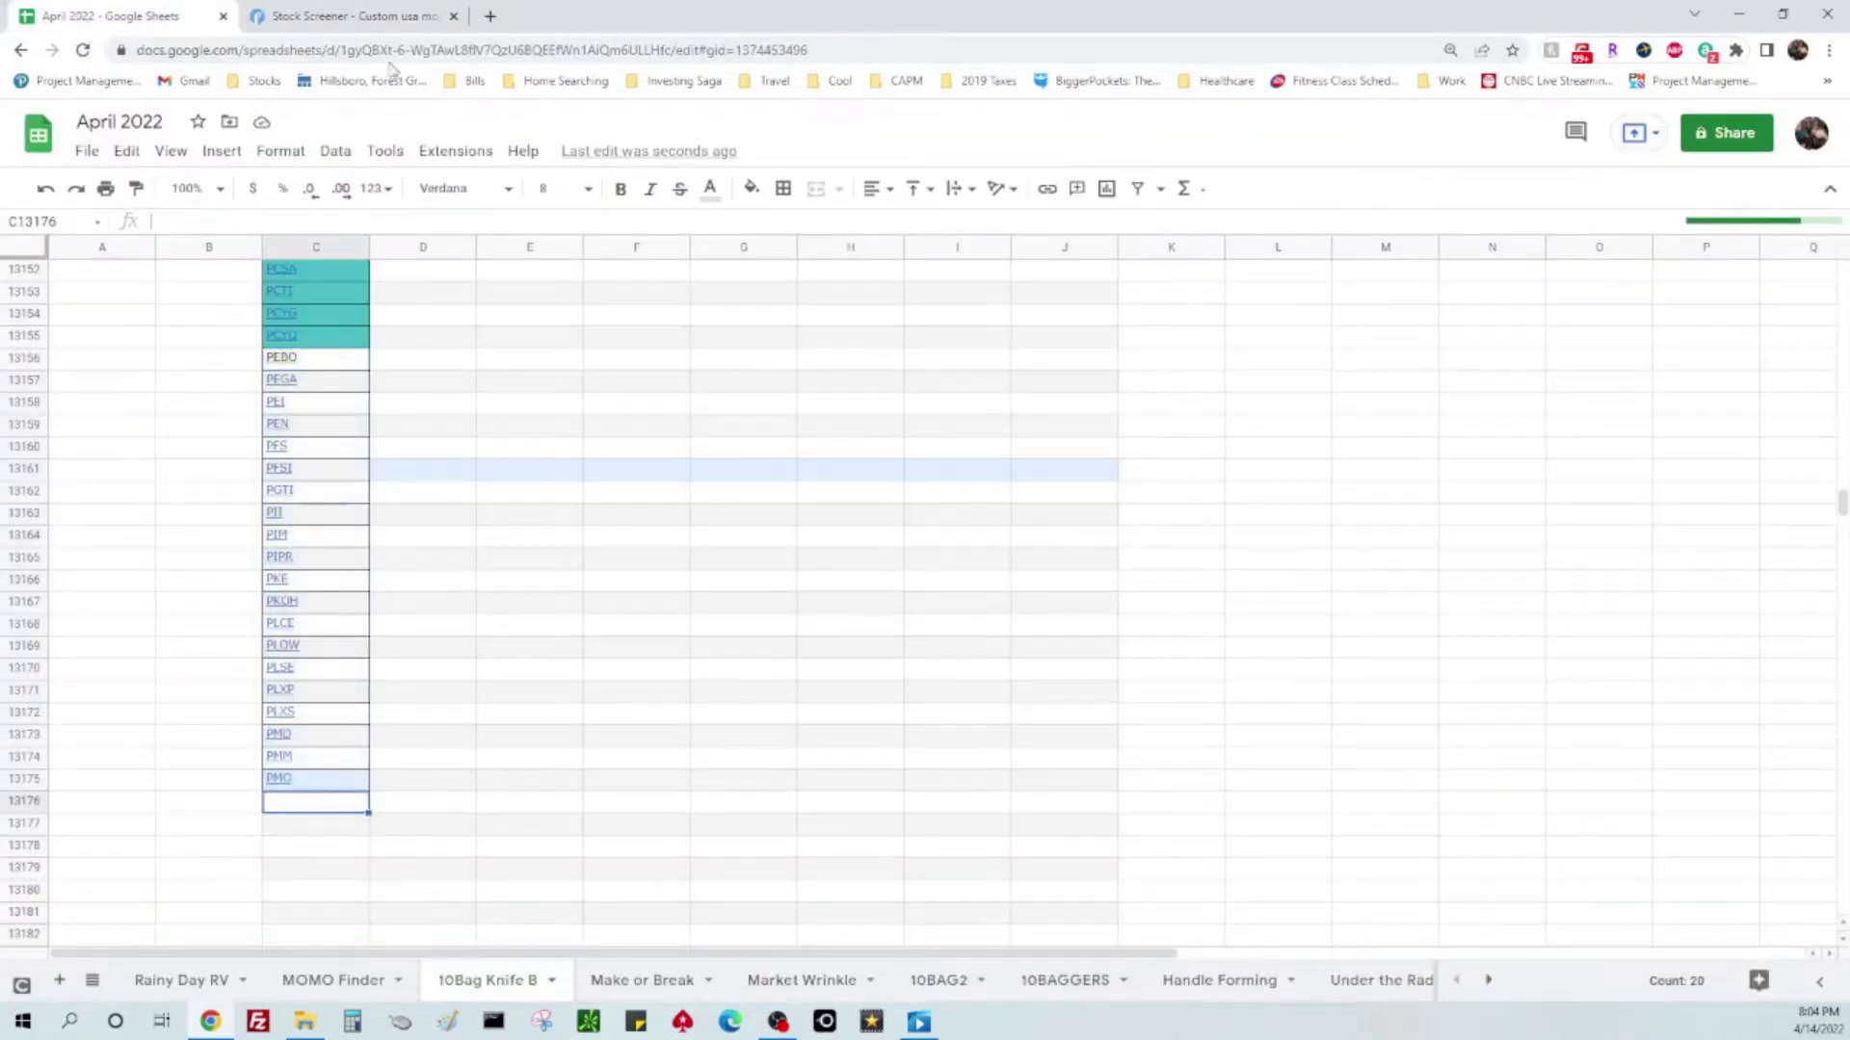
- Paste page 25's tickers R through RNG starting at C13196
{"action": "left_click", "coordinate": [349, 15]}
{"action": "left_click", "coordinate": [1117, 865]}
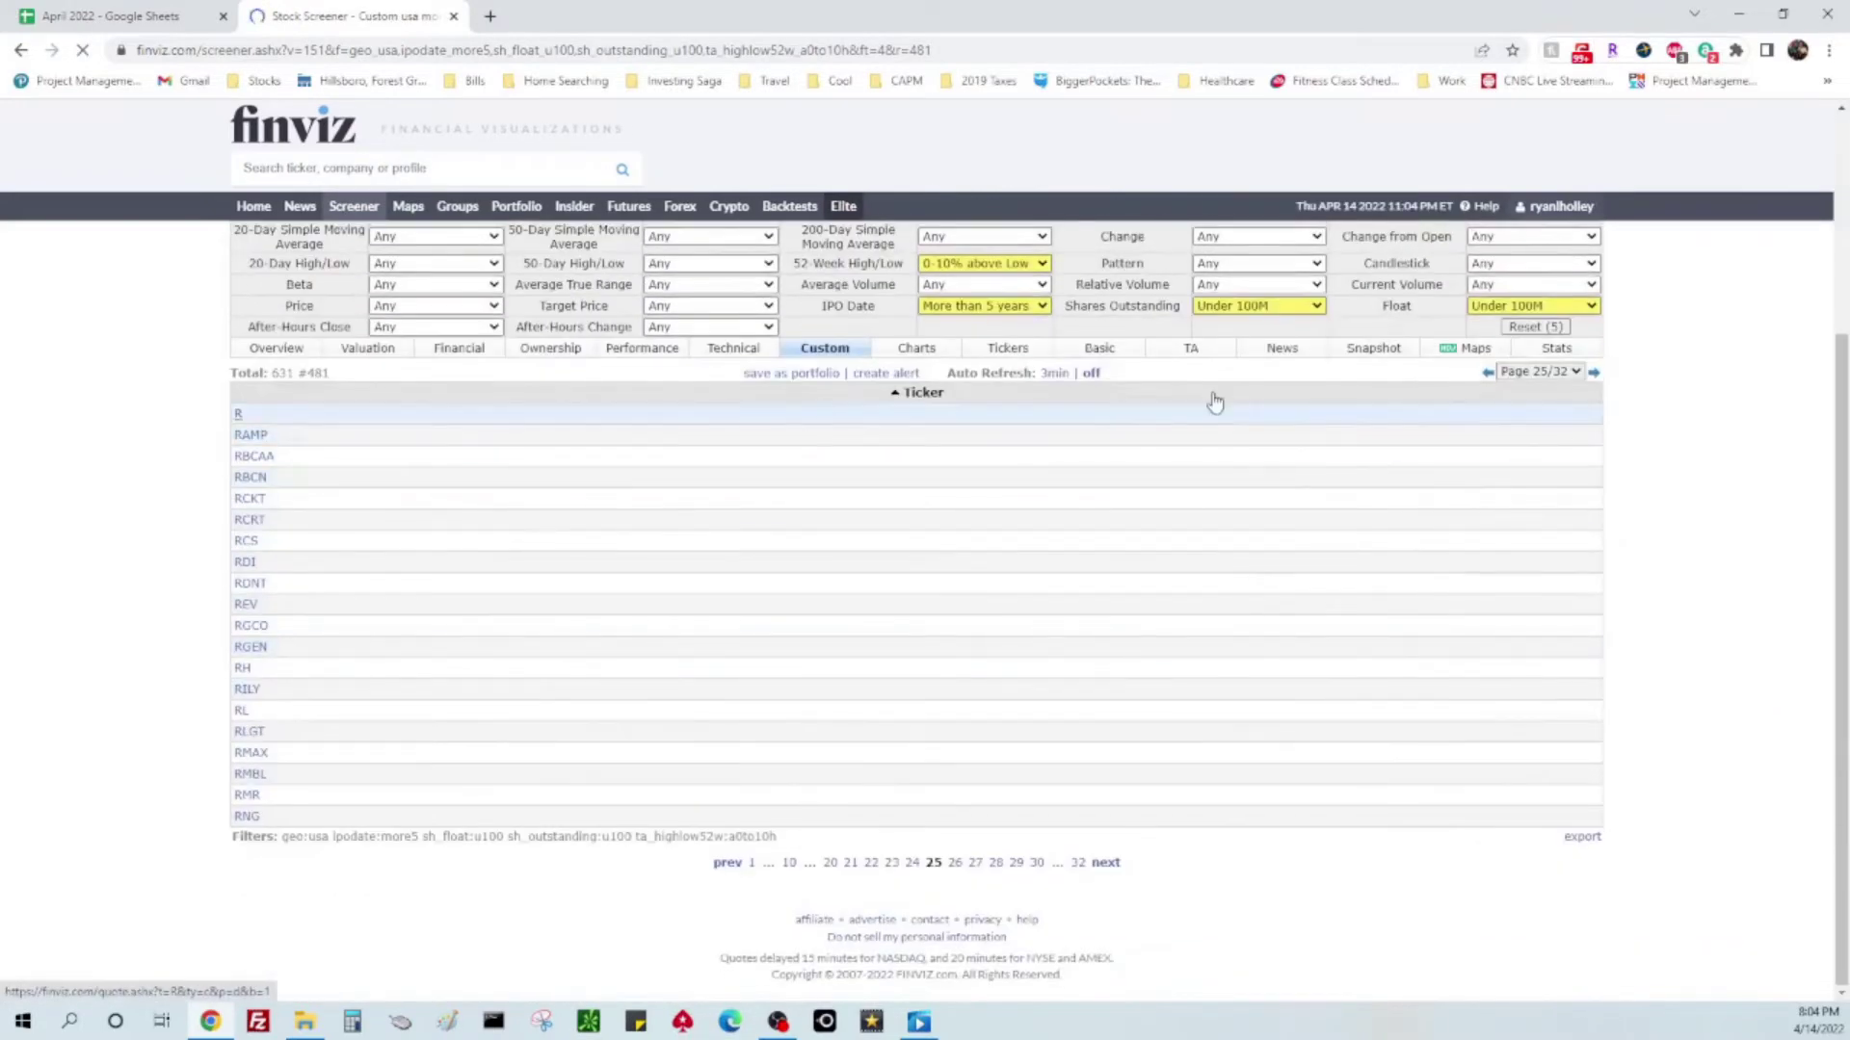
{"action": "left_click_drag", "start_coordinate": [1215, 430], "coordinate": [1155, 830]}
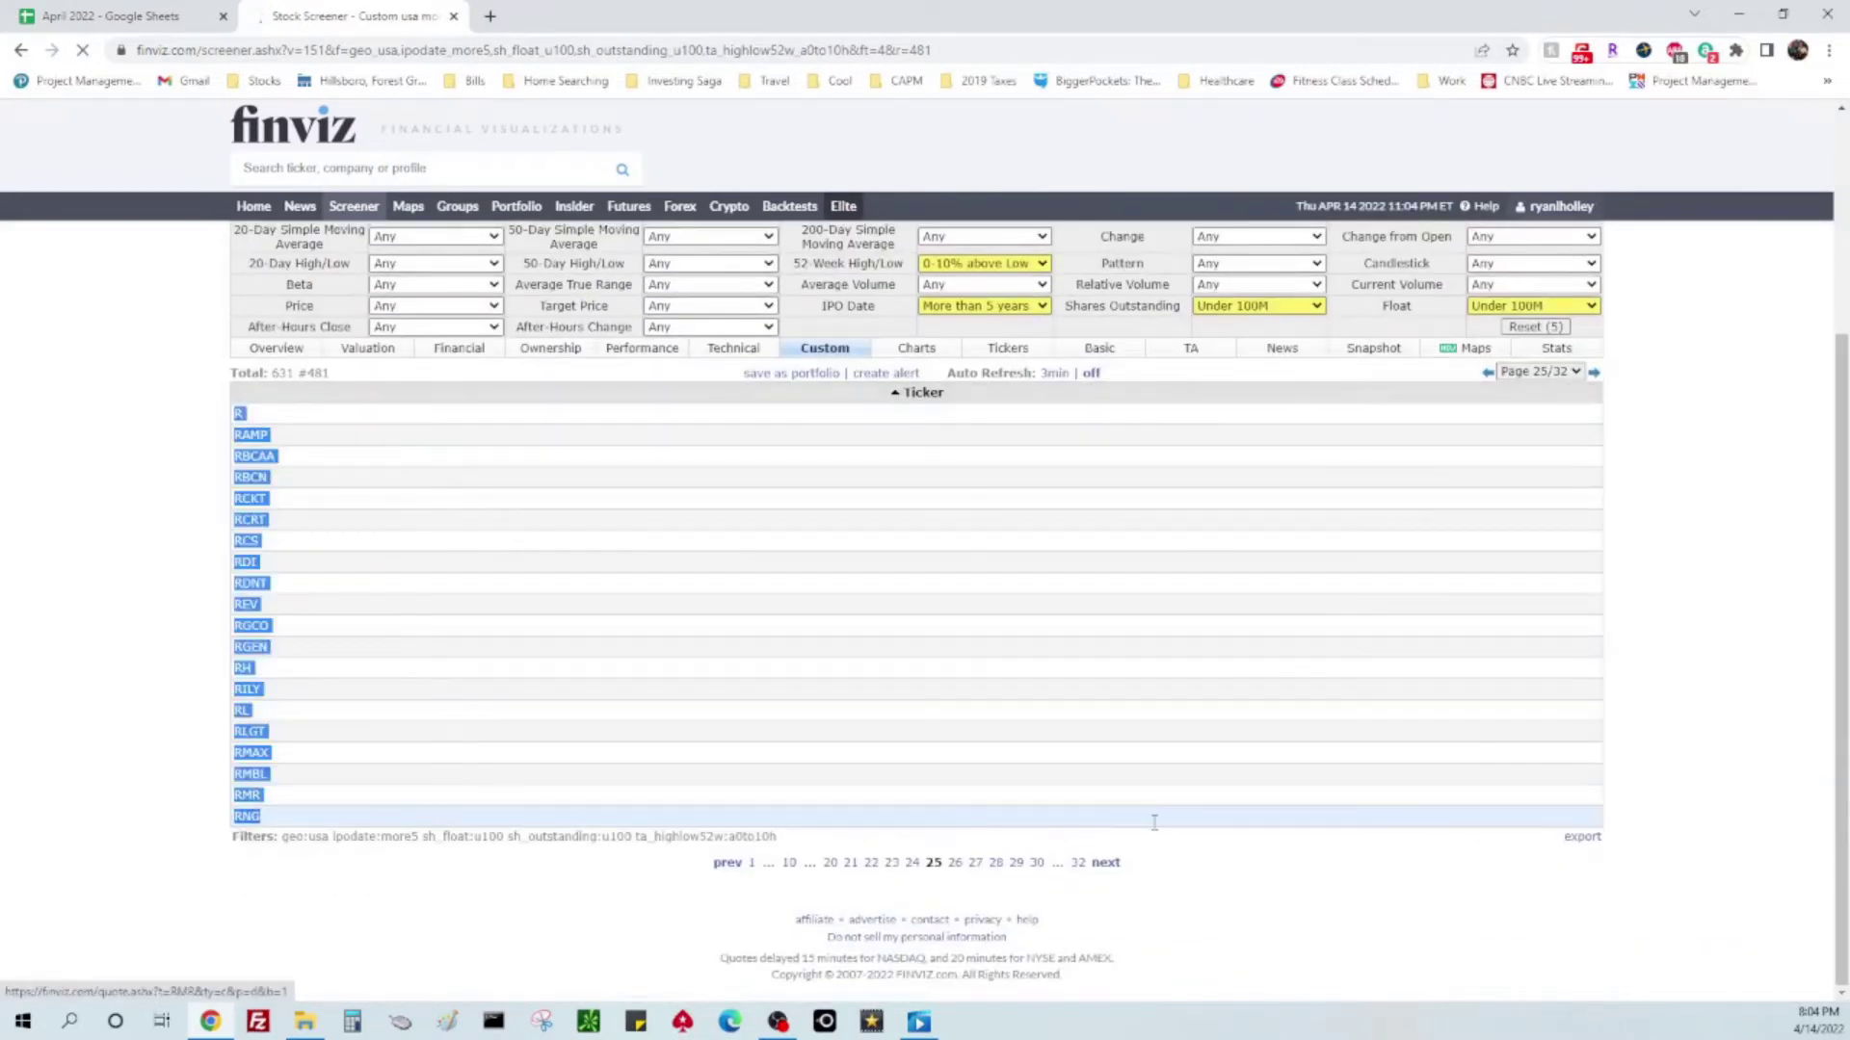
{"action": "left_click", "coordinate": [106, 15]}
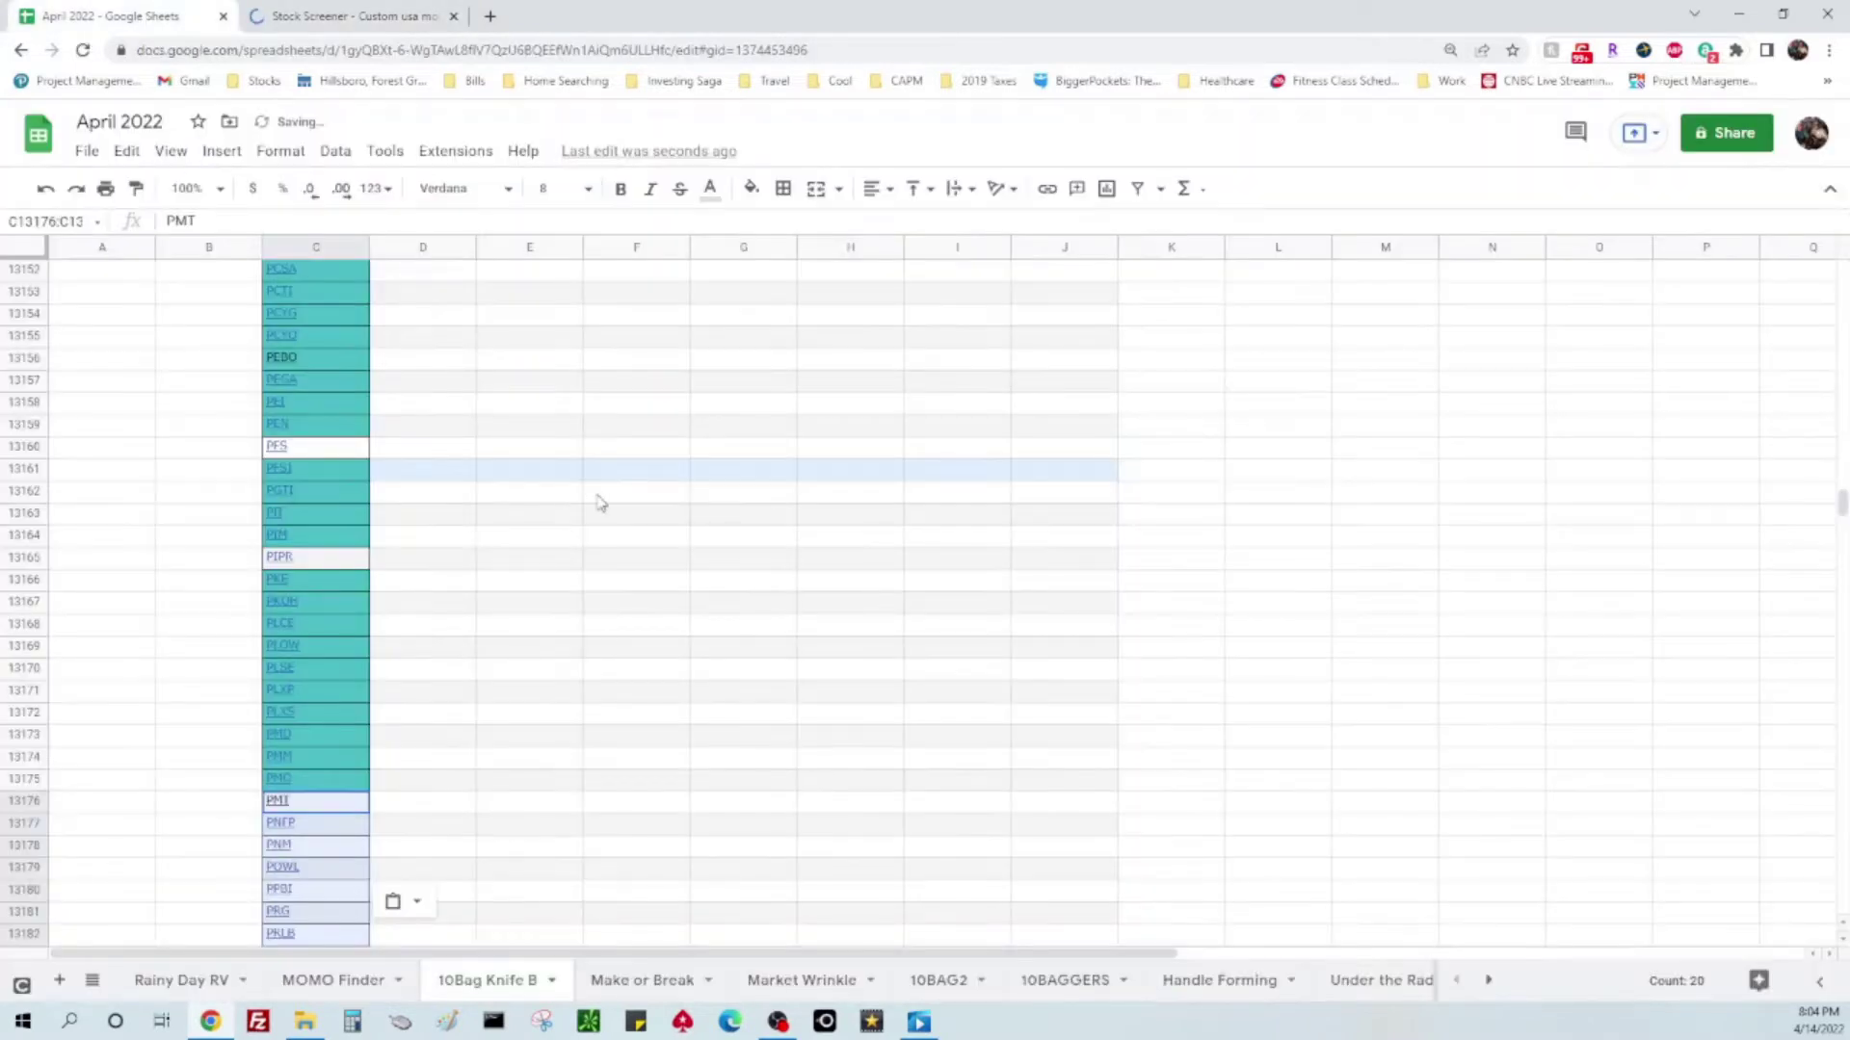
{"action": "scroll", "coordinate": [617, 511], "scroll_direction": "down", "scroll_amount": 8}
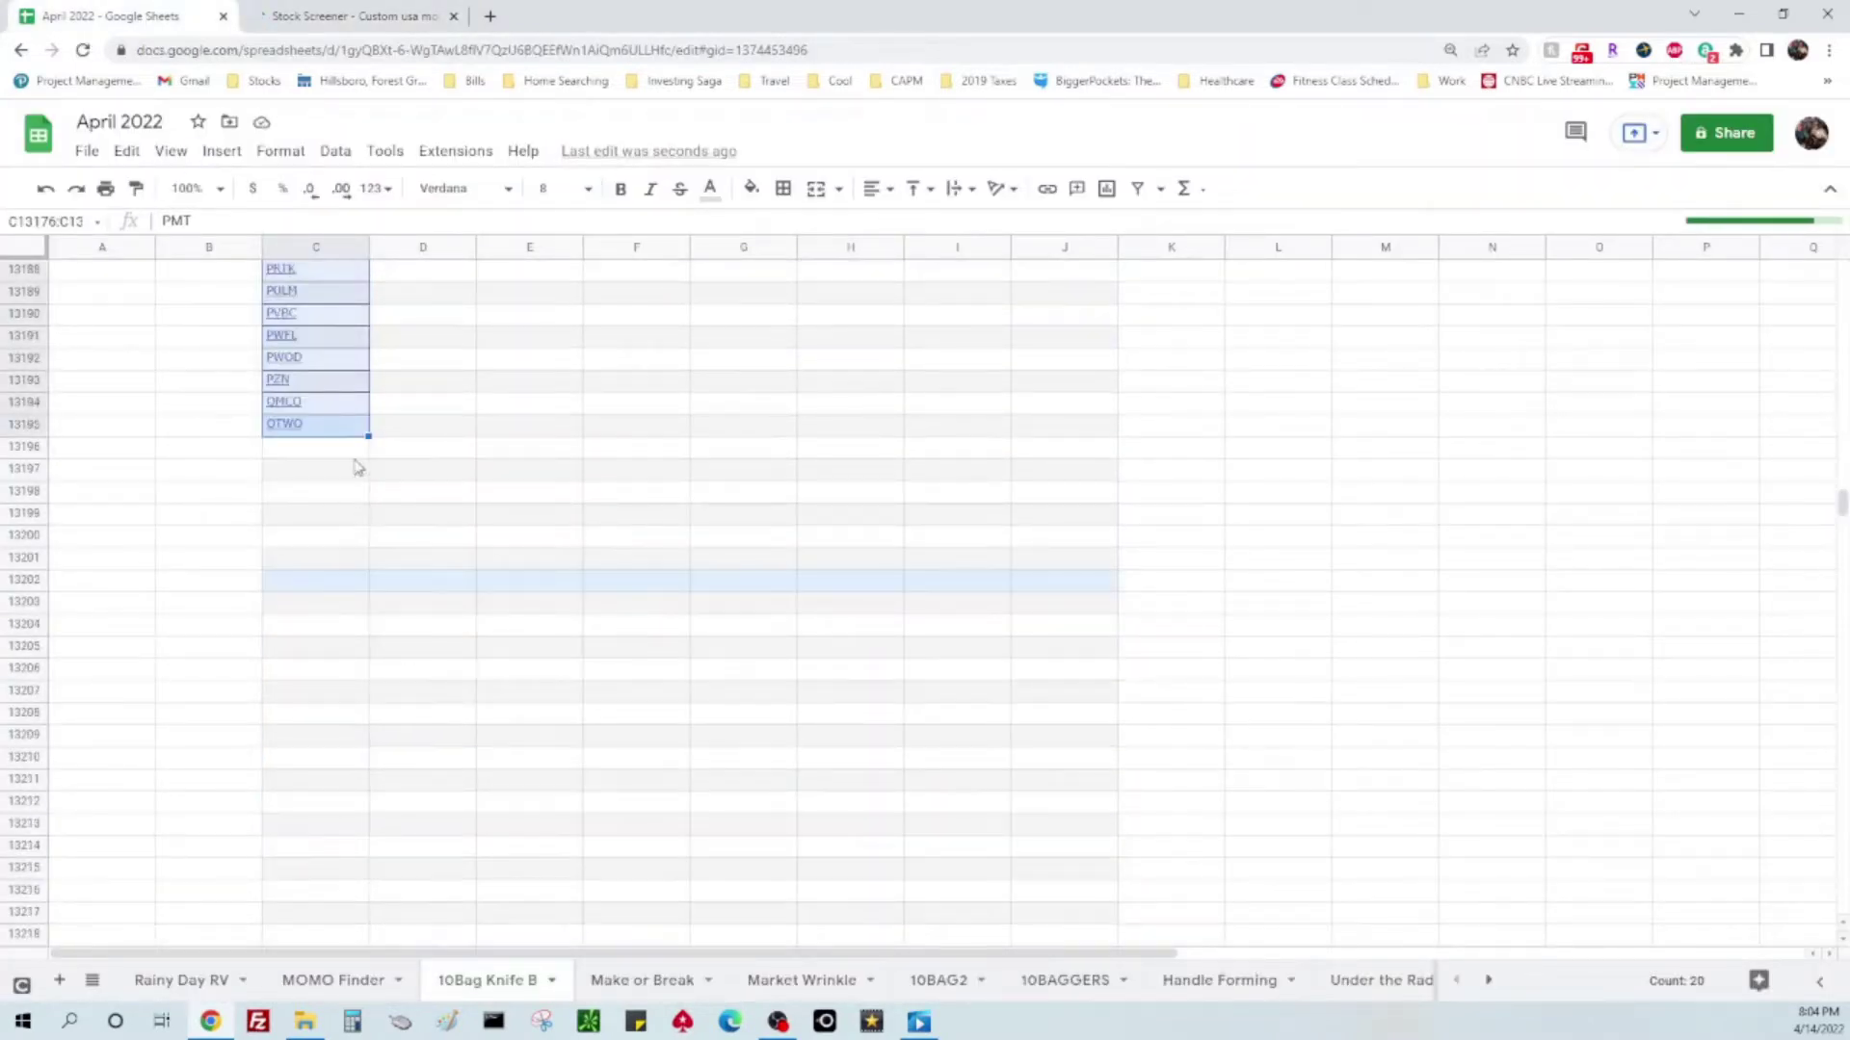
{"action": "left_click", "coordinate": [346, 451]}
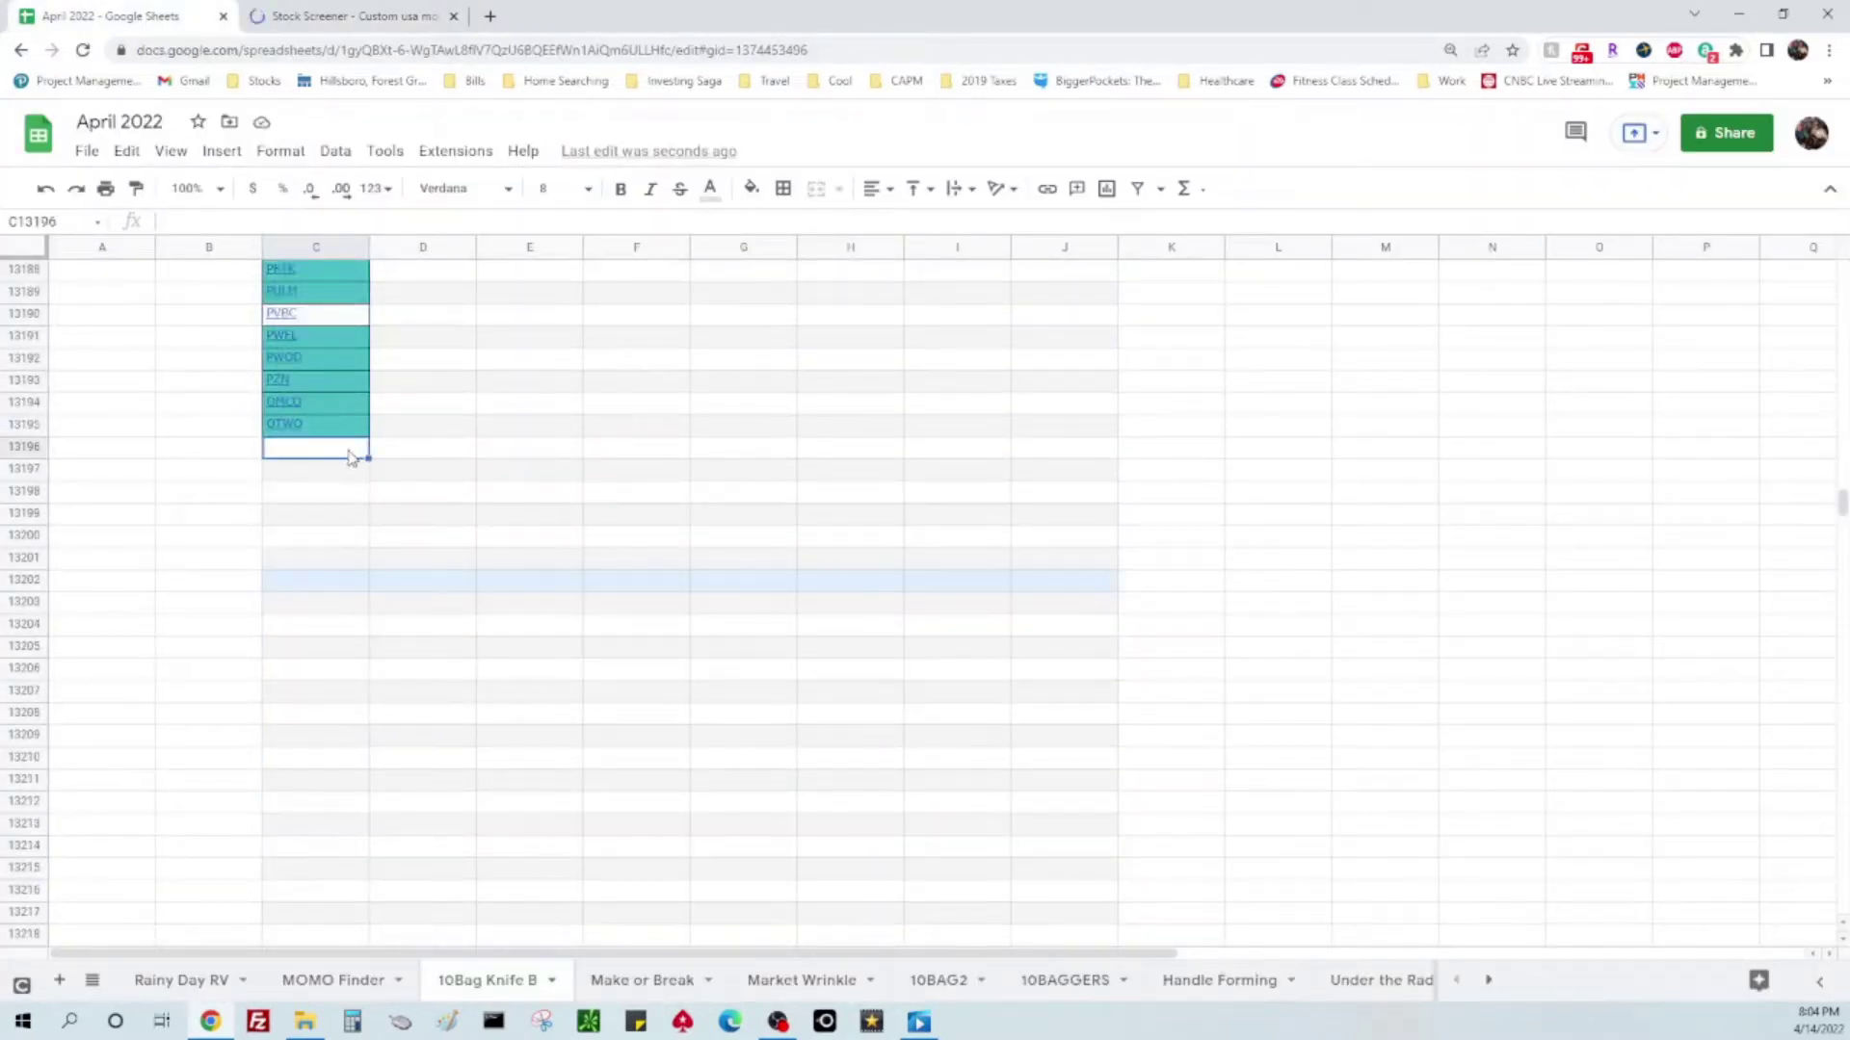
{"action": "type", "text": "R RAMP RBCAA RBCN RCKT RCKY RCS RDI RDNT REV RGCO RGEN RH RILY RL RLGT RMAX RMBL RMR RNG"}
- Paste page 26's tickers RNST through SIVB starting at C13216
{"action": "left_click", "coordinate": [346, 16]}
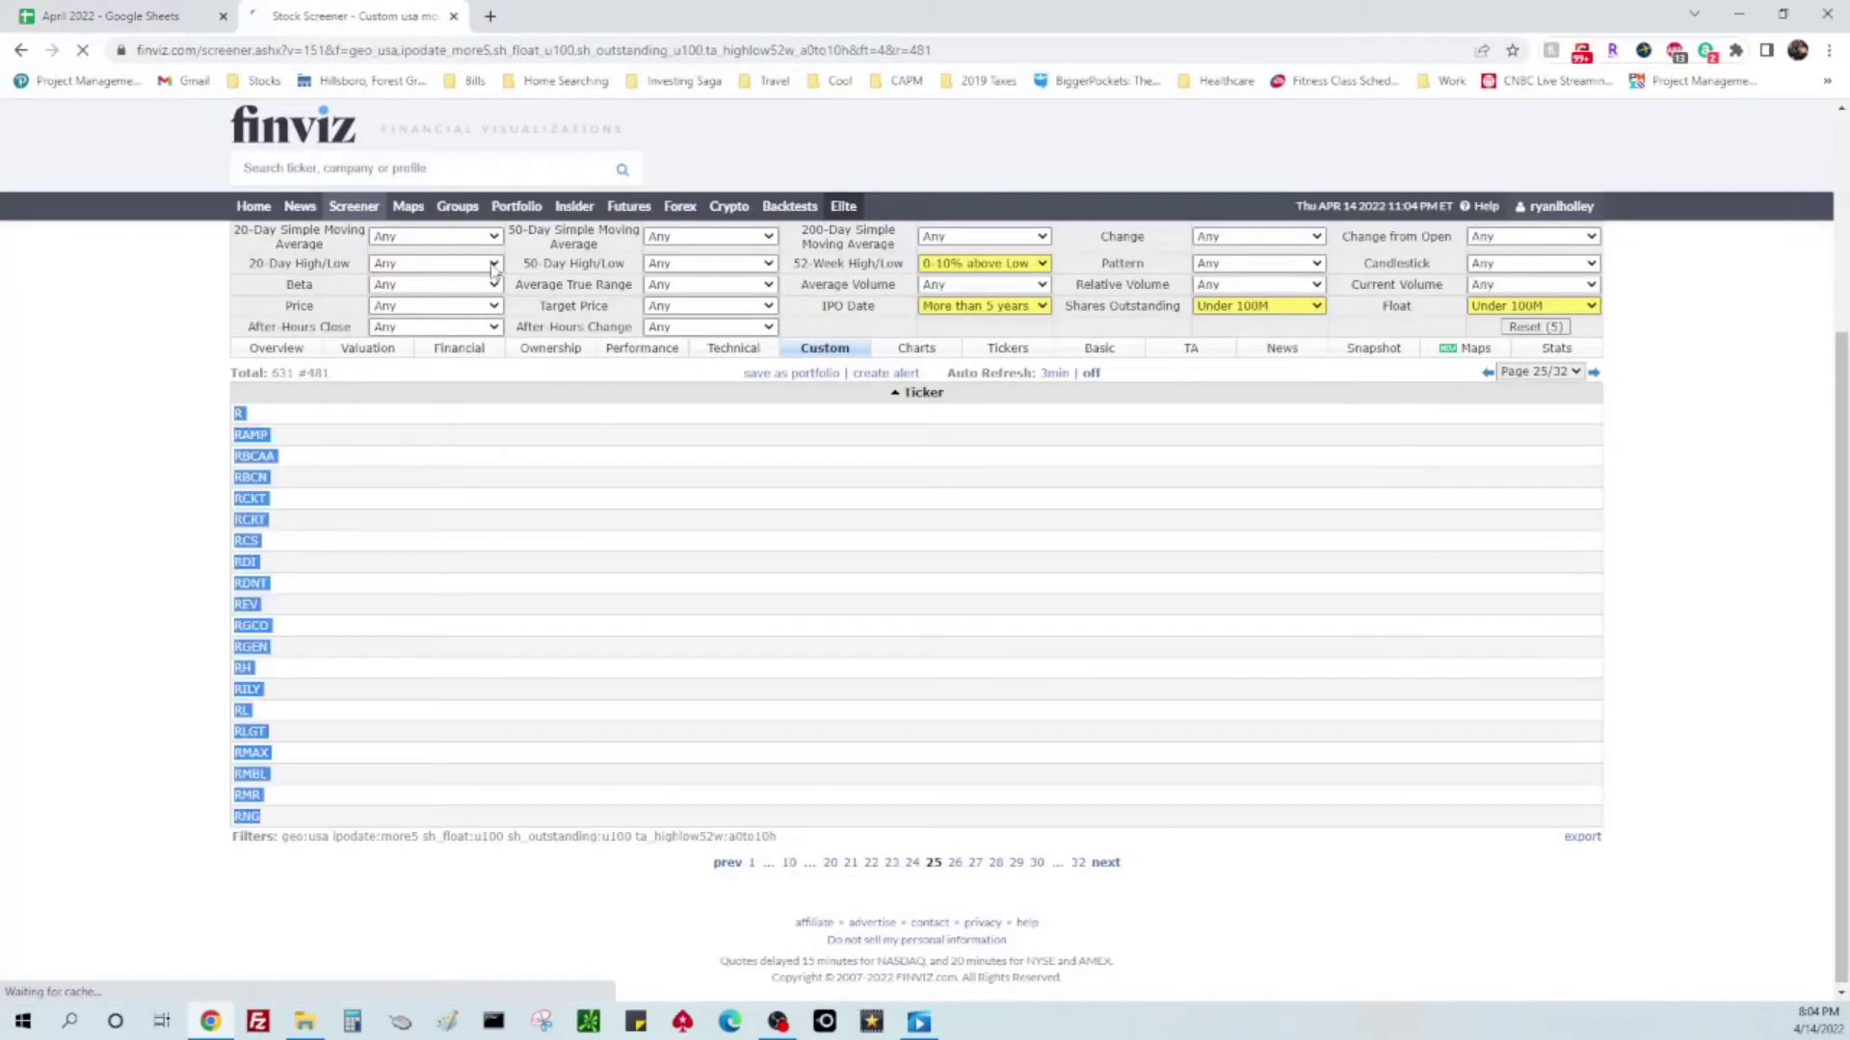
{"action": "left_click", "coordinate": [1106, 863]}
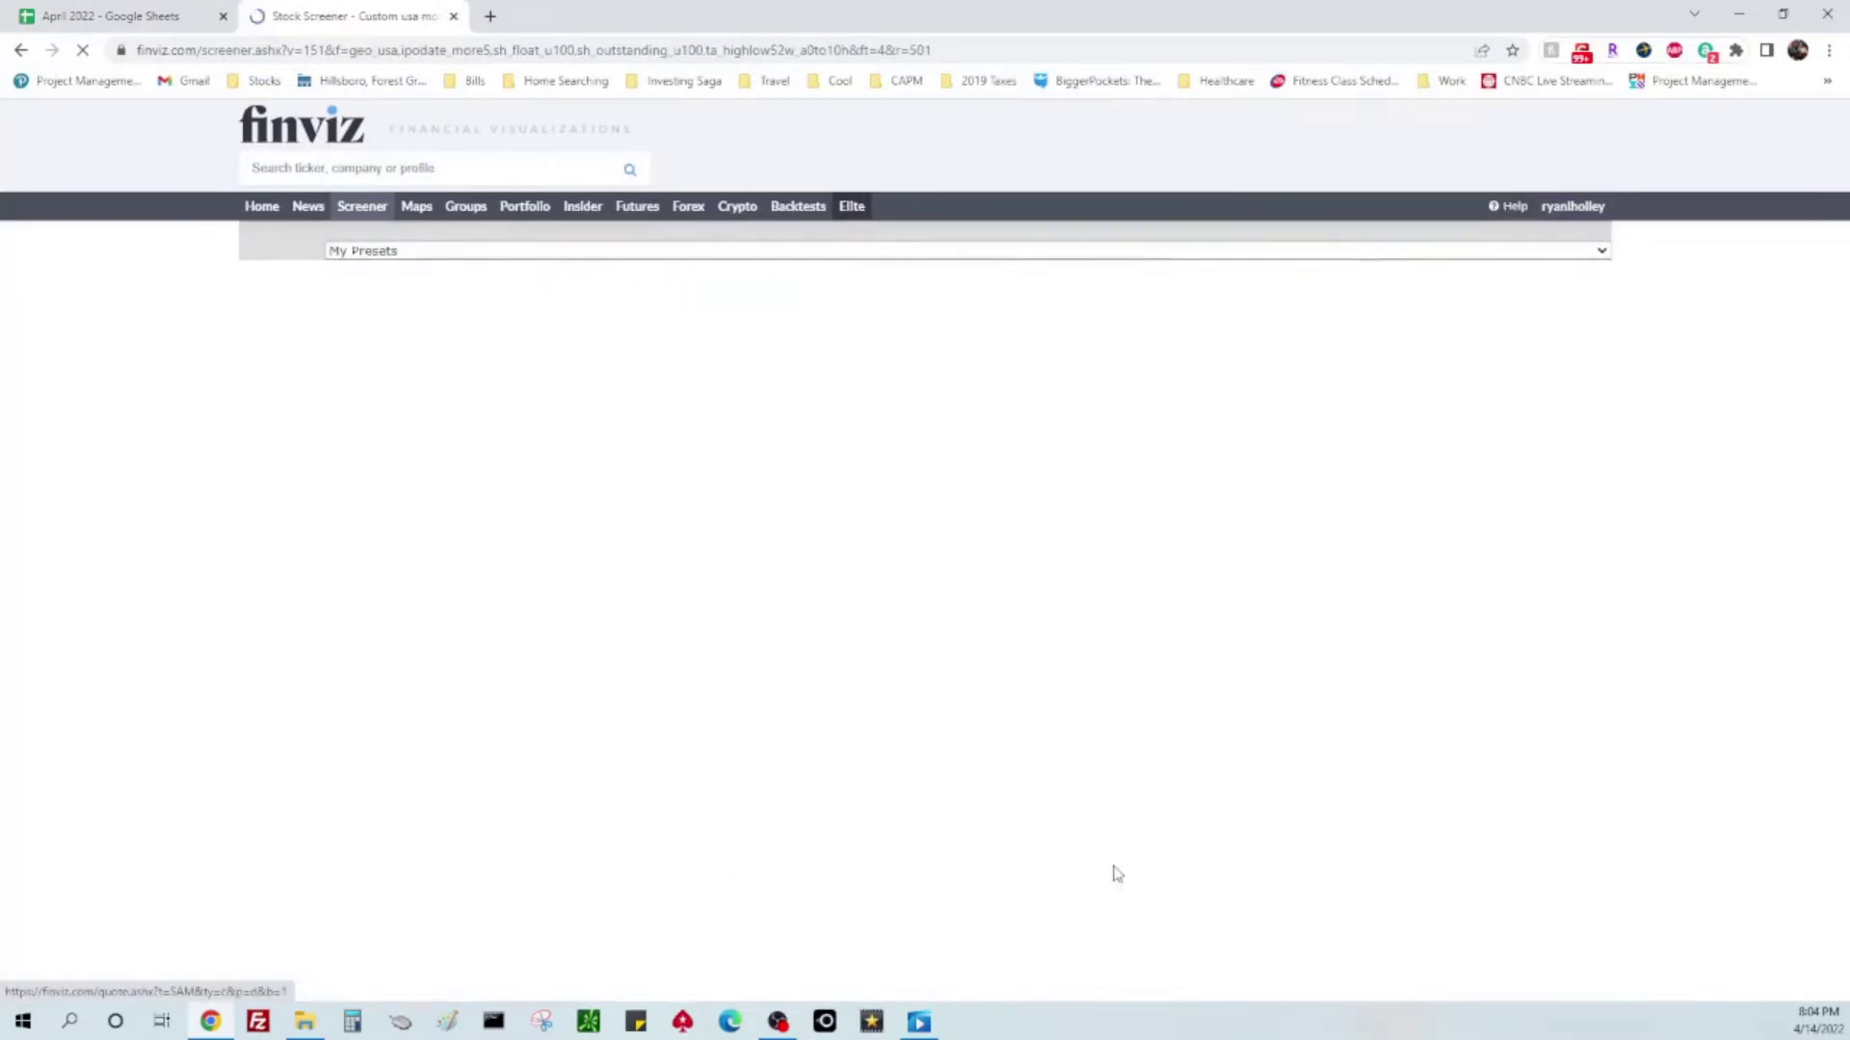
{"action": "scroll", "coordinate": [1173, 800], "scroll_direction": "down", "scroll_amount": 3}
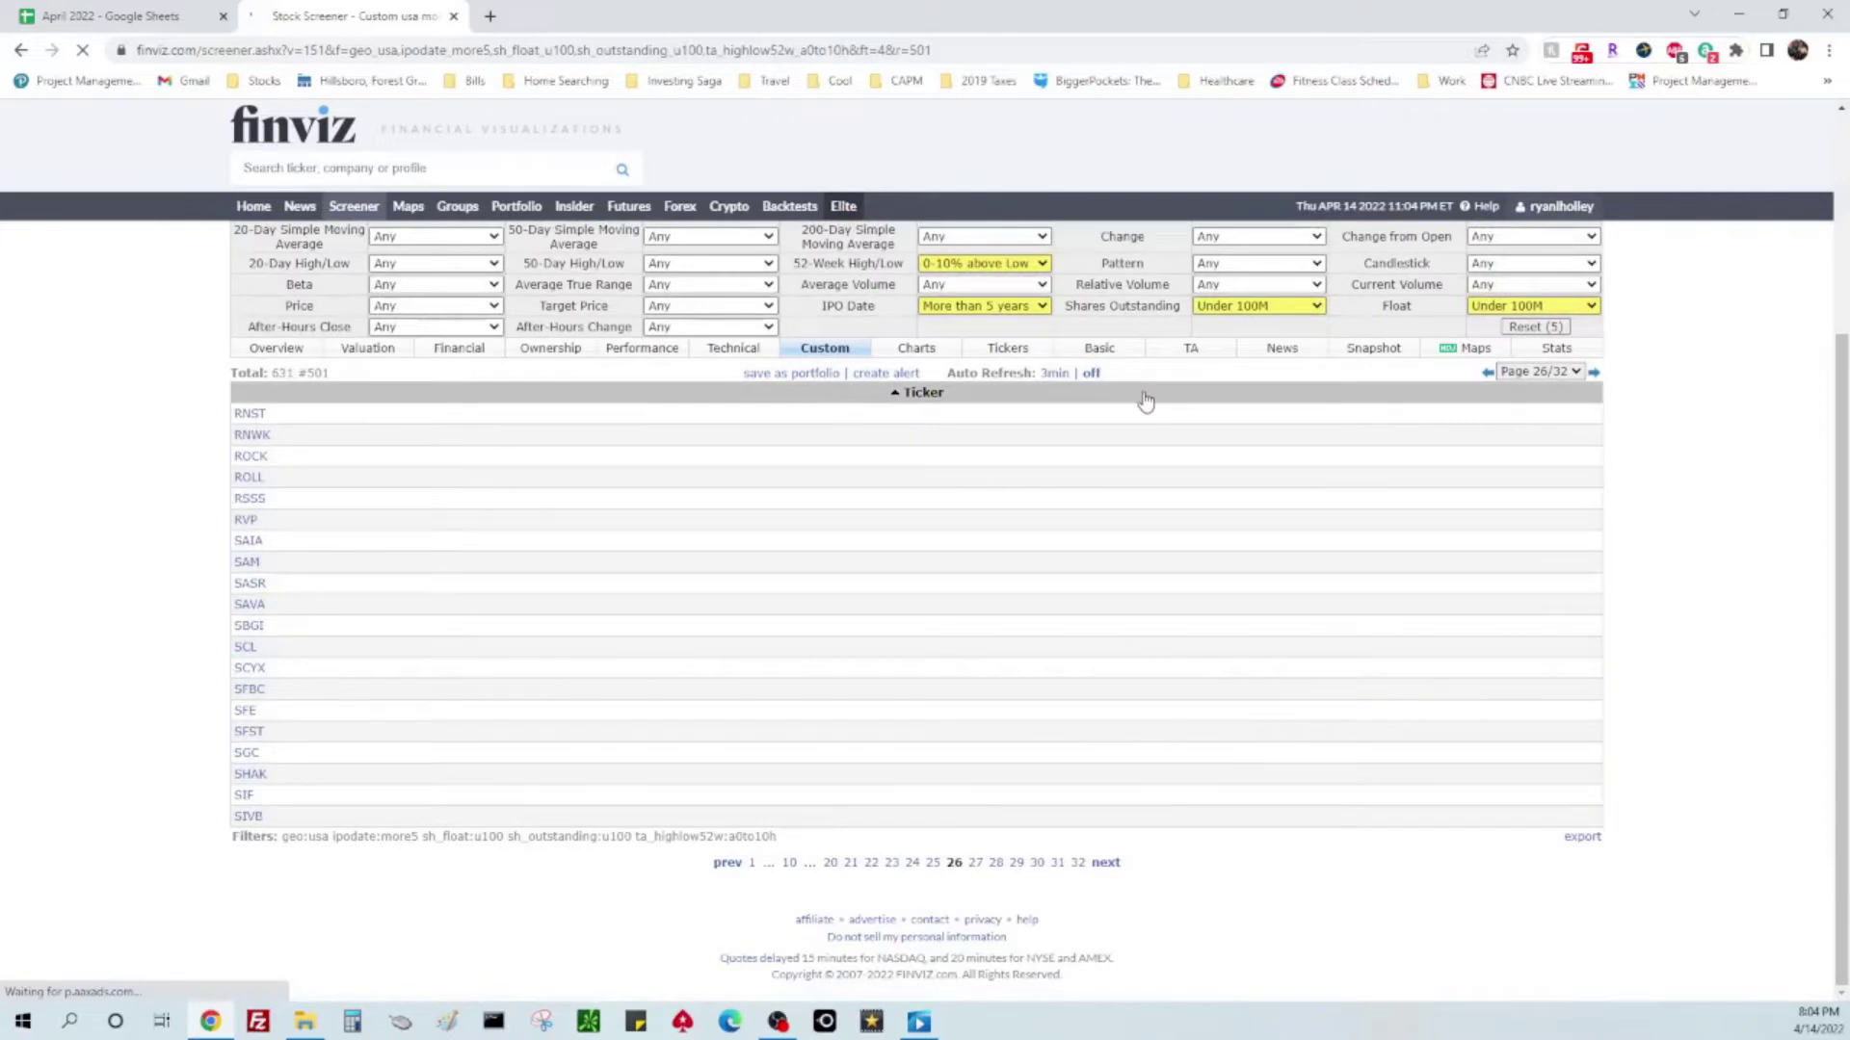
{"action": "left_click_drag", "start_coordinate": [1143, 399], "coordinate": [1114, 826]}
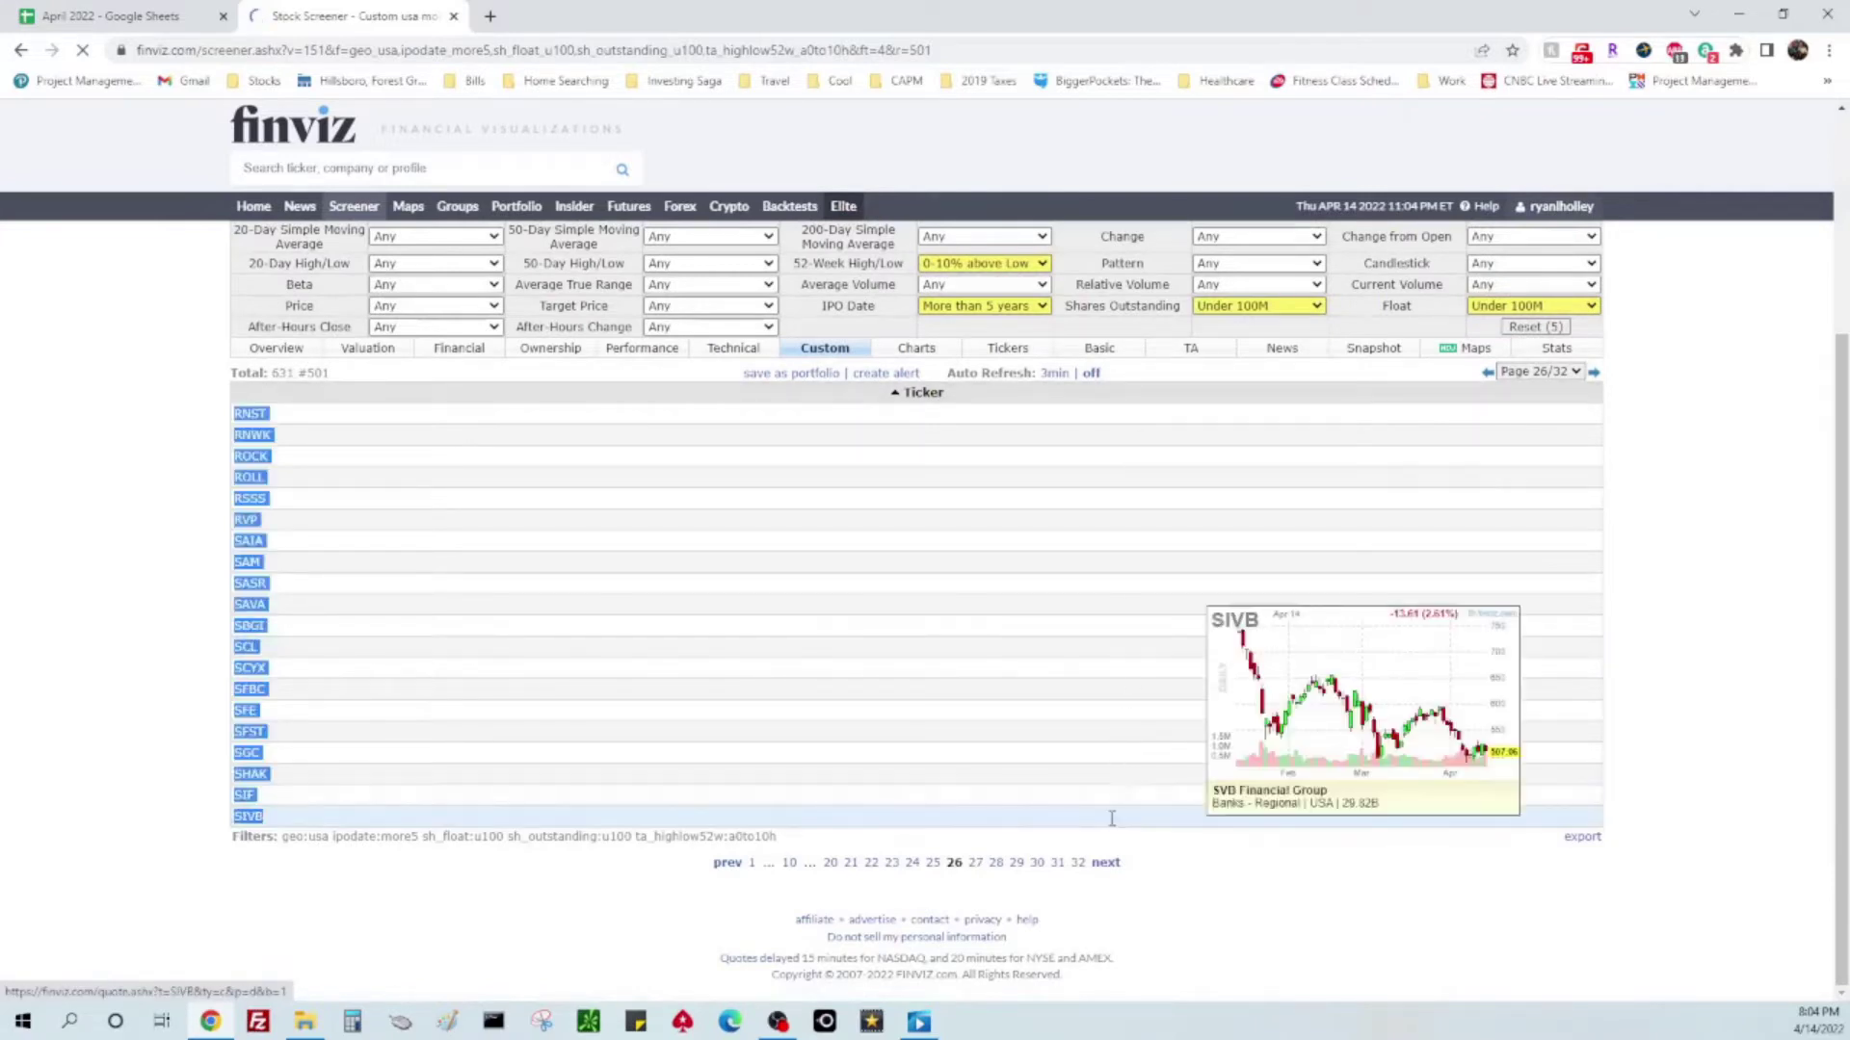
{"action": "left_click", "coordinate": [111, 15]}
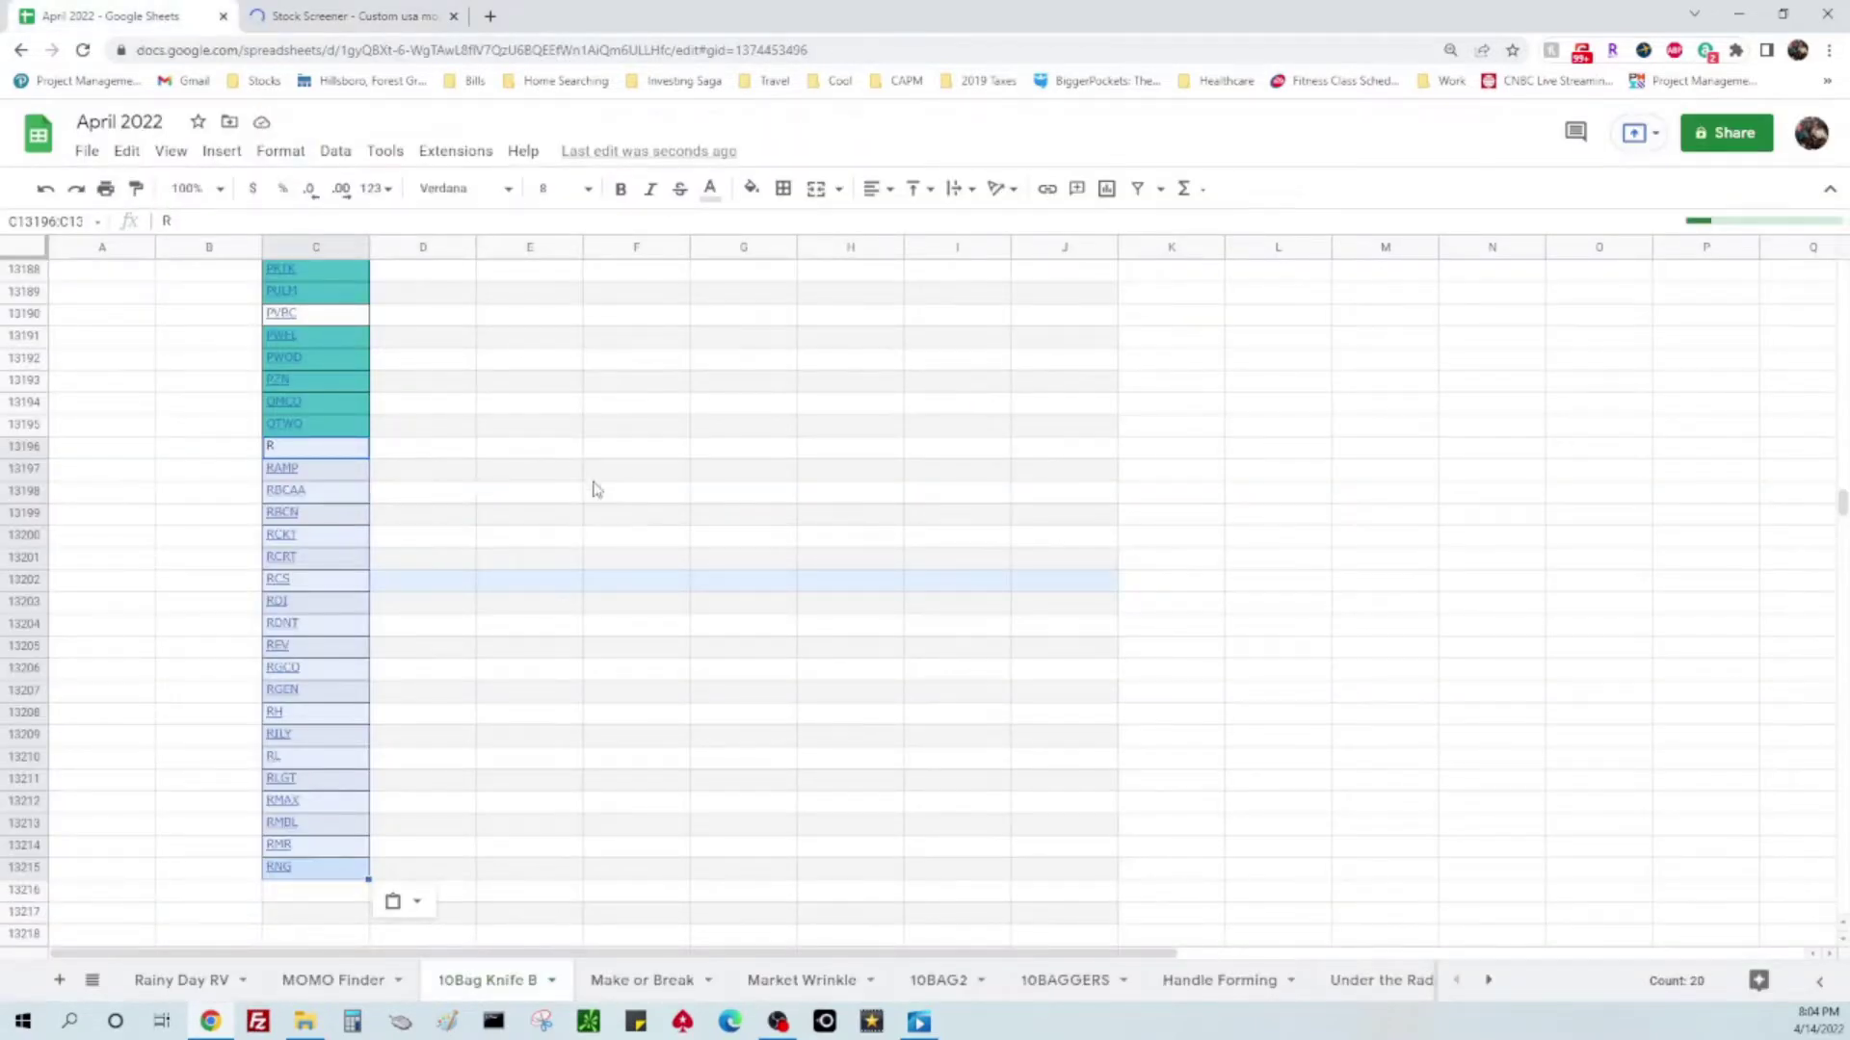
{"action": "scroll", "coordinate": [459, 668], "scroll_direction": "down", "scroll_amount": 3}
{"action": "scroll", "coordinate": [300, 566], "scroll_direction": "down", "scroll_amount": 1}
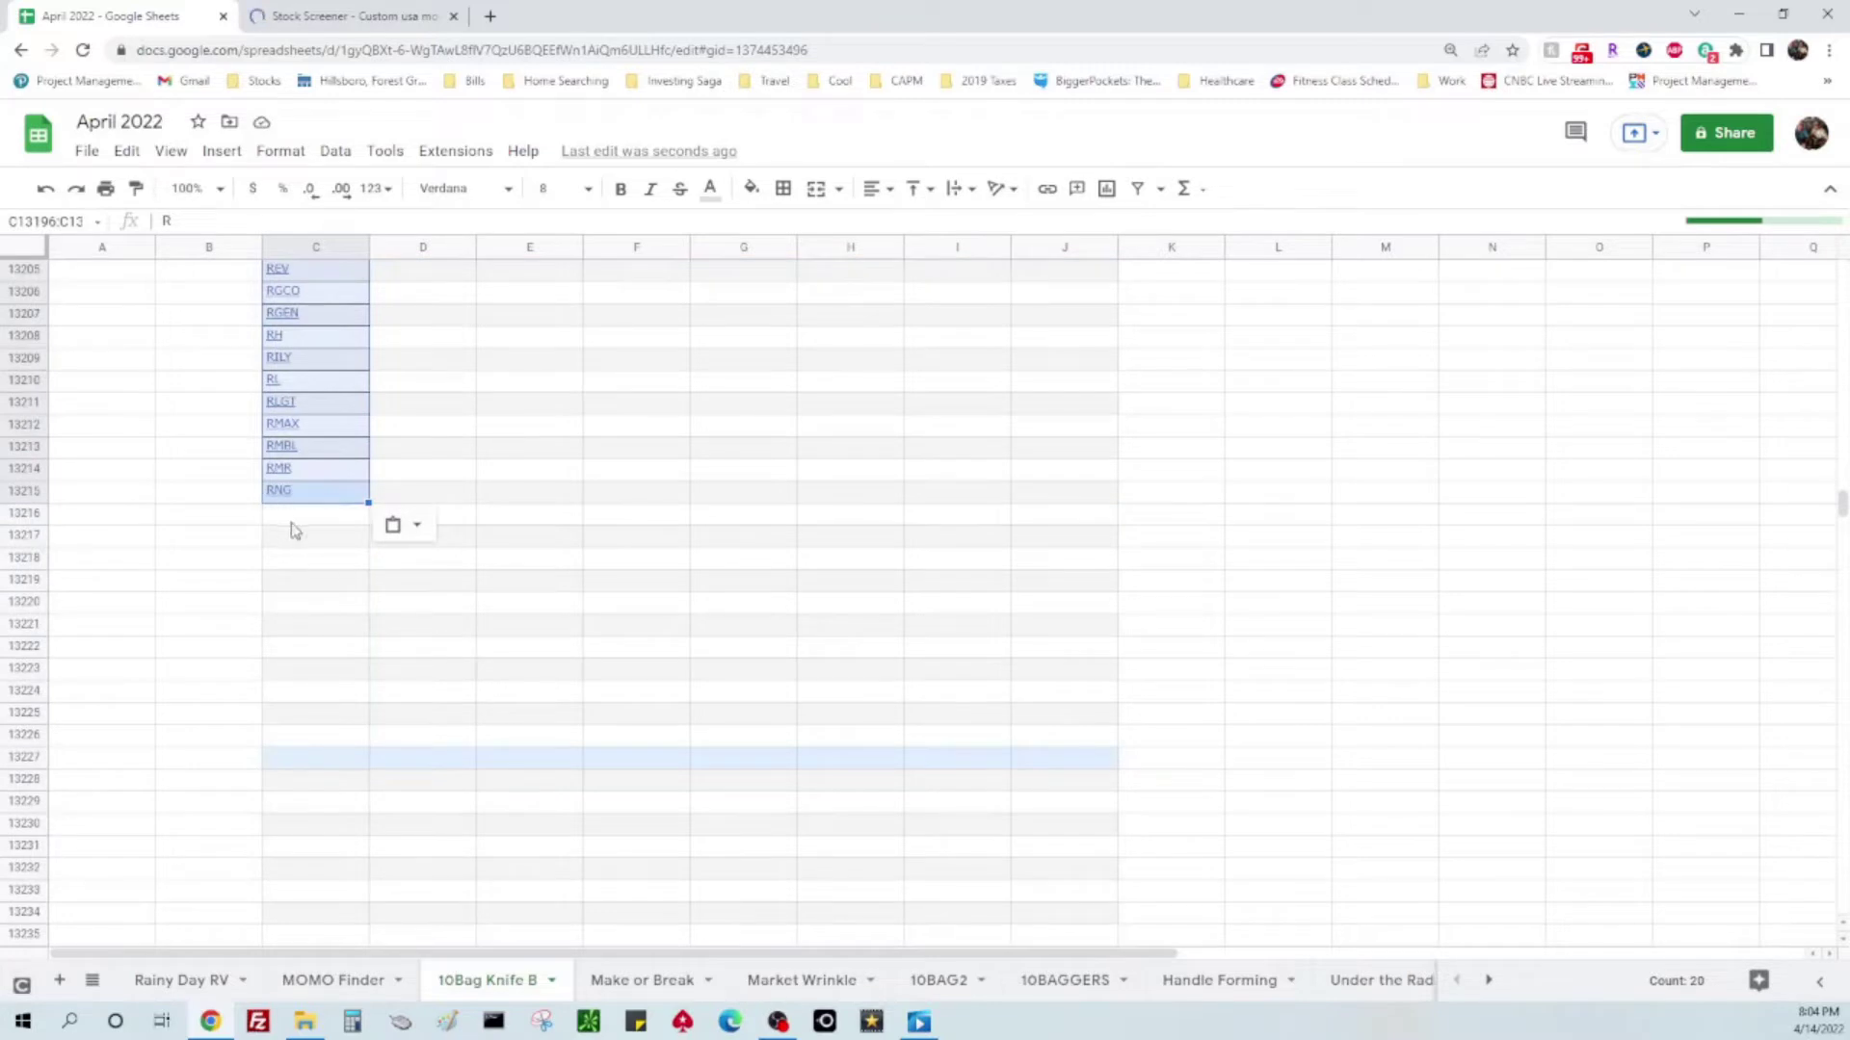
{"action": "left_click", "coordinate": [291, 520]}
{"action": "type", "text": "RNST RNW ROCK ROLL RSSS RVP SAIA SAM SASR SAVA SBGI SCL SCYX SFBC SFE SFST SGC SHAK SIF SIVB"}
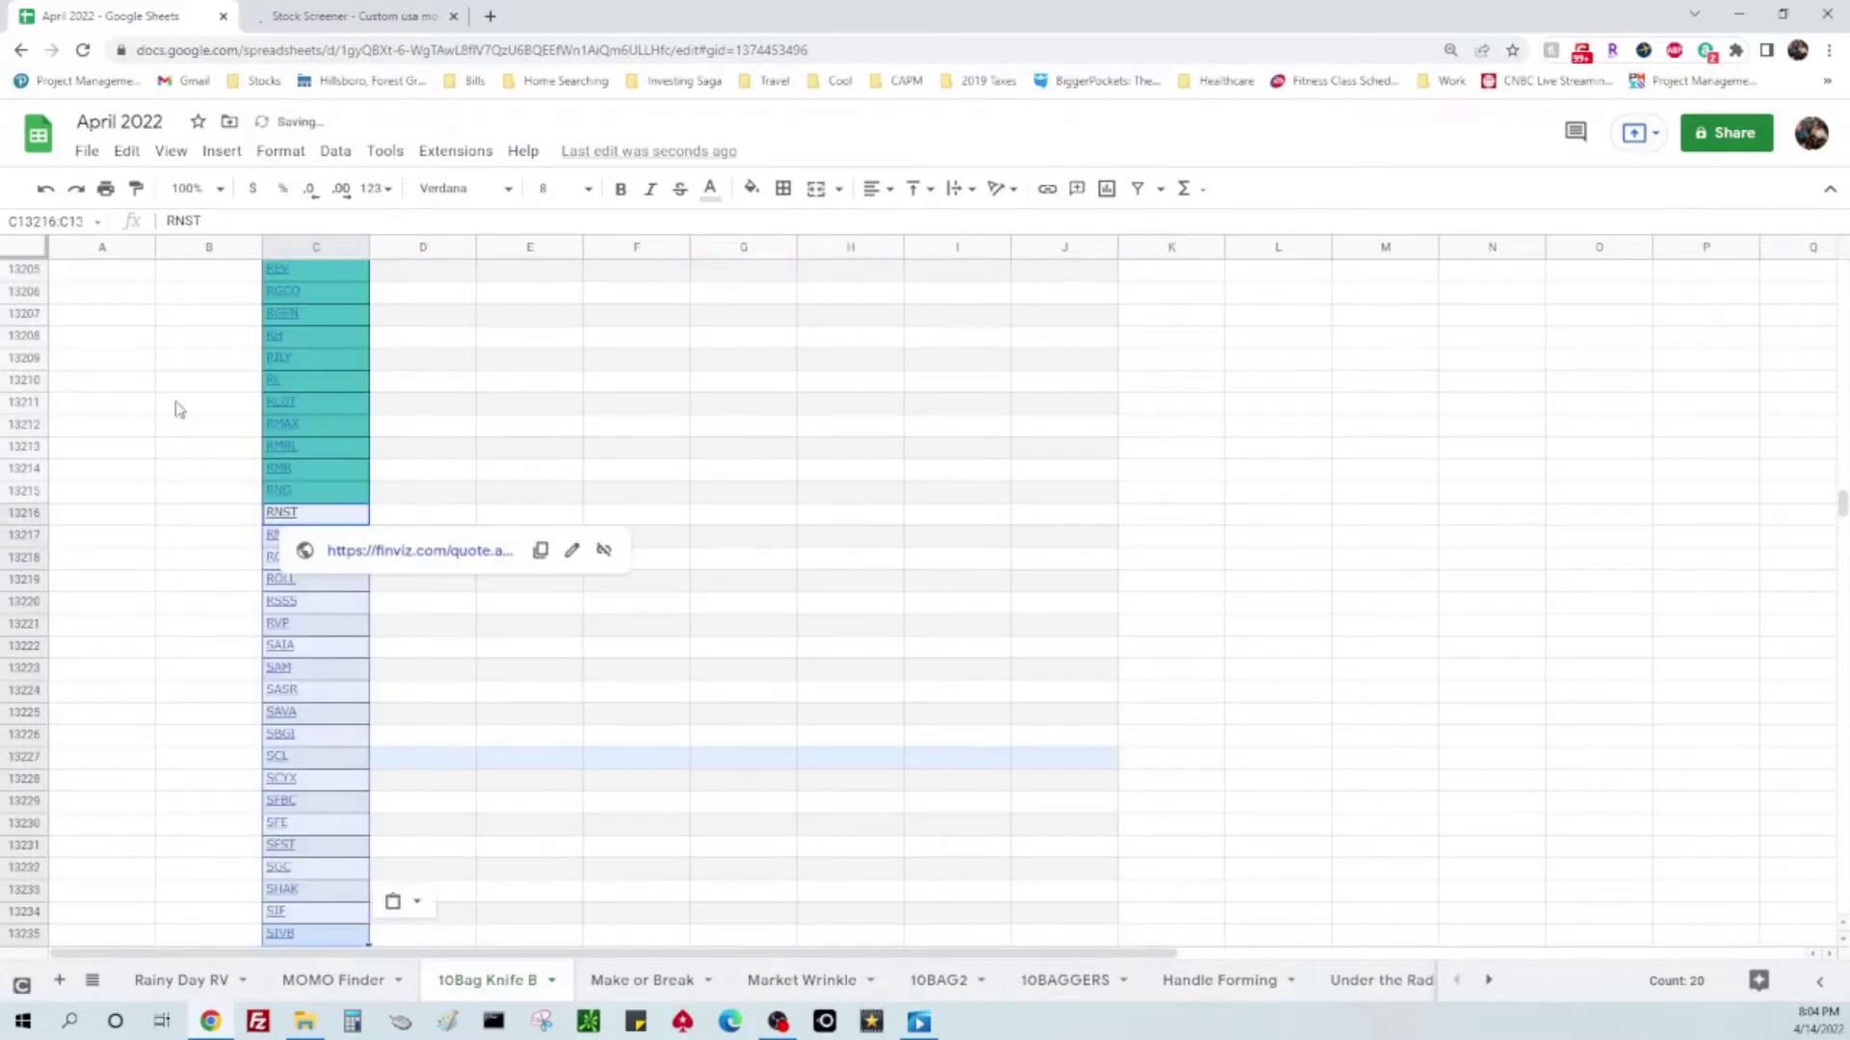
- Paste page 27's tickers SJW through SSSS starting at C13236, then advance to page 28
{"action": "left_click", "coordinate": [264, 25]}
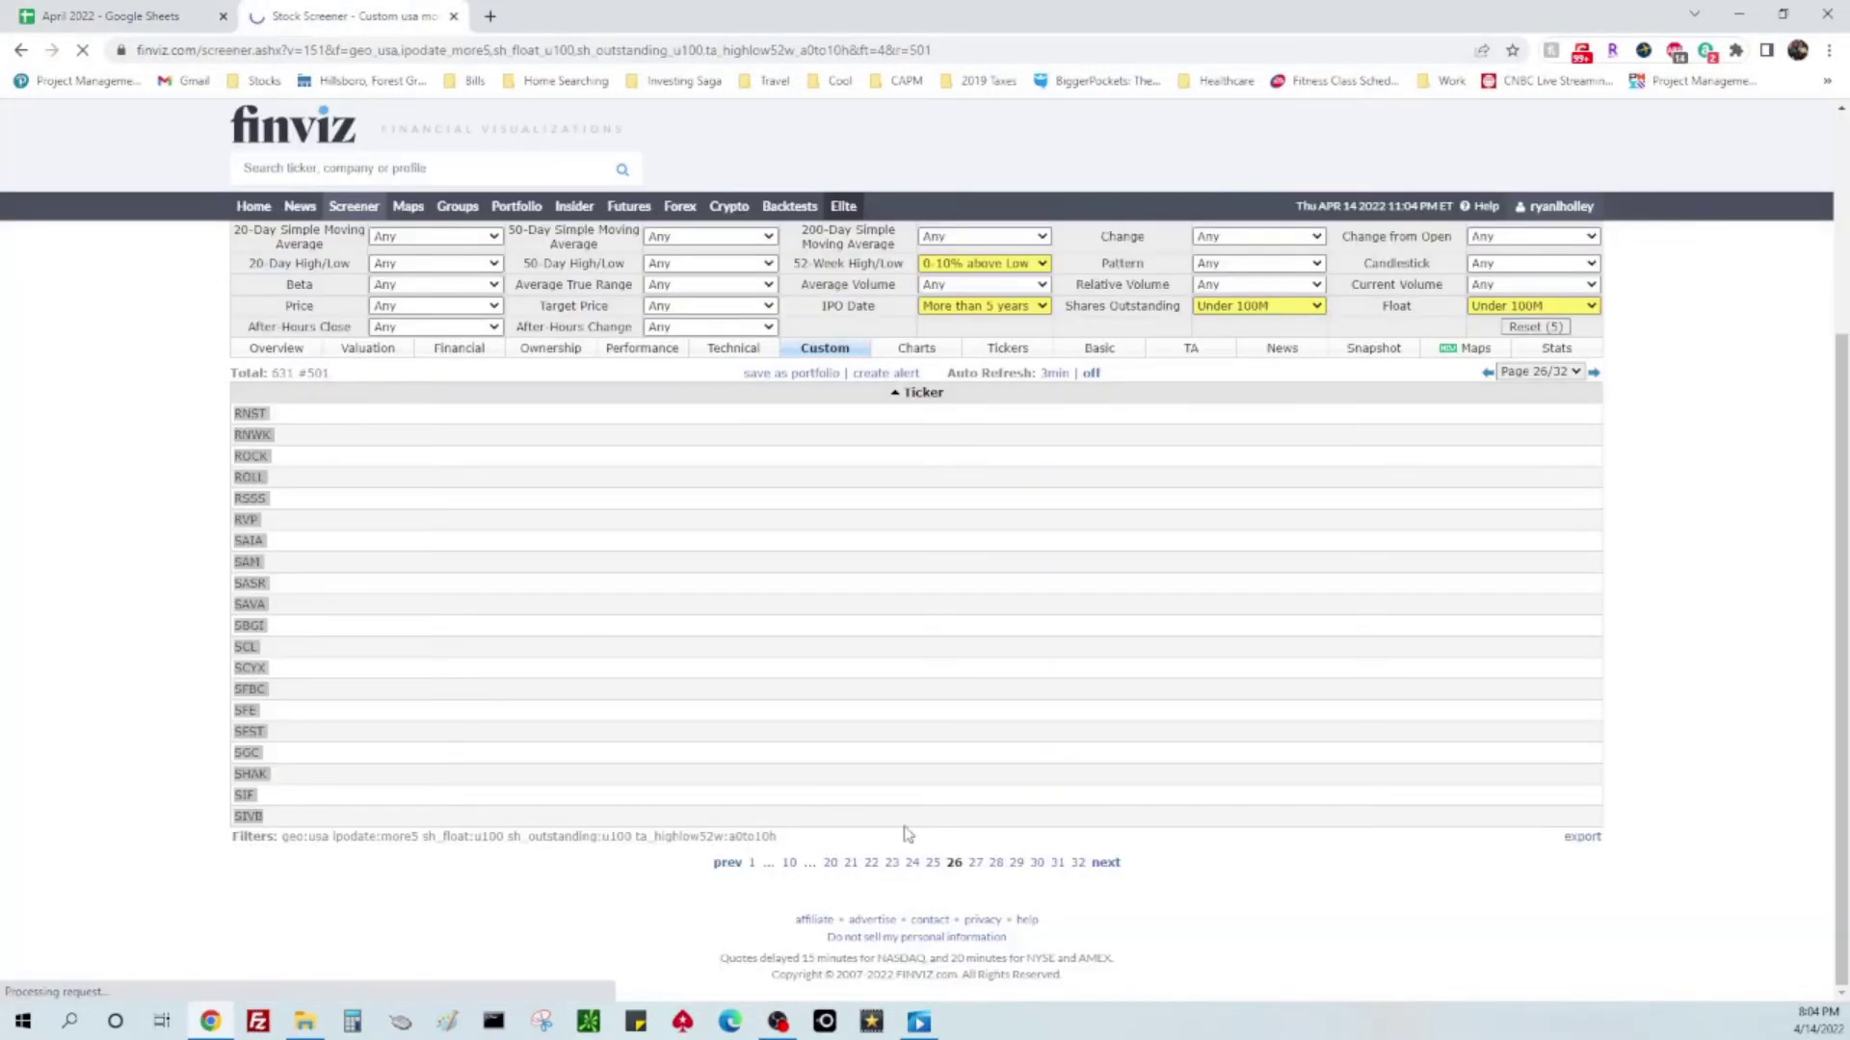
{"action": "left_click", "coordinate": [1107, 866]}
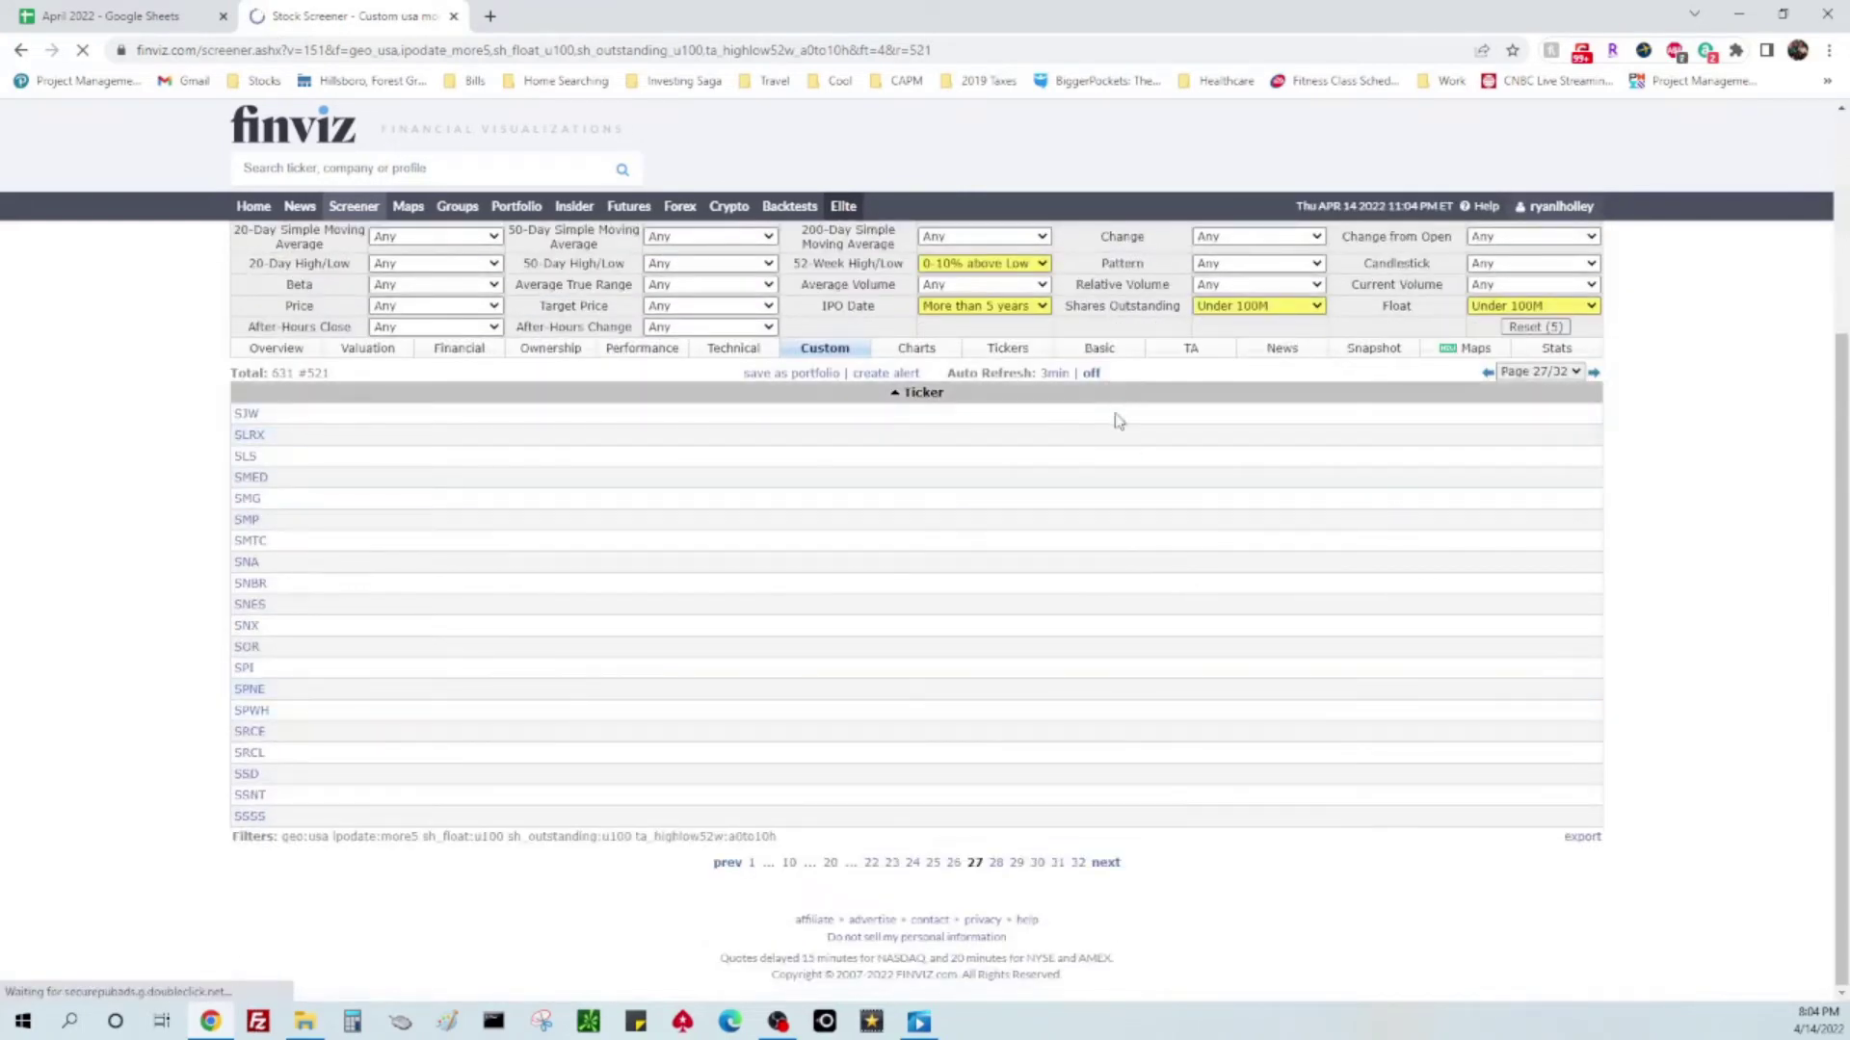
{"action": "left_click_drag", "start_coordinate": [1115, 415], "coordinate": [1079, 817]}
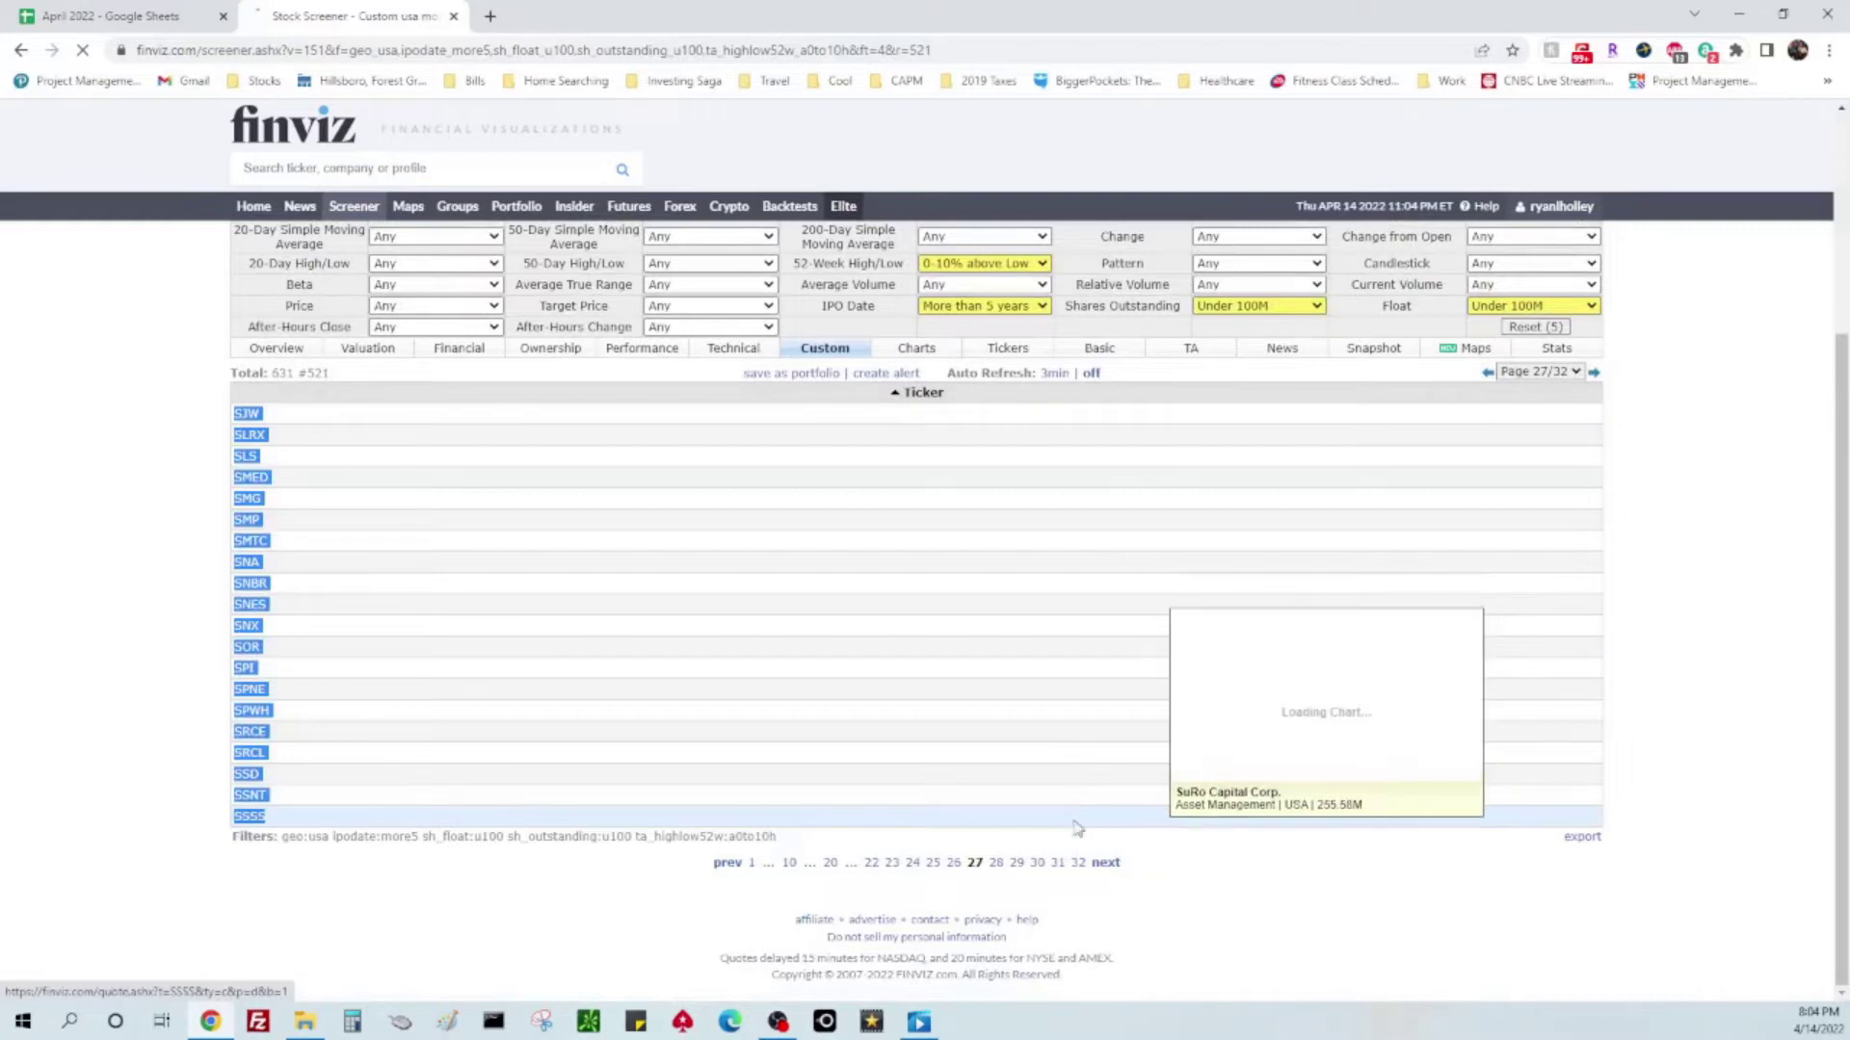
{"action": "left_click", "coordinate": [108, 19]}
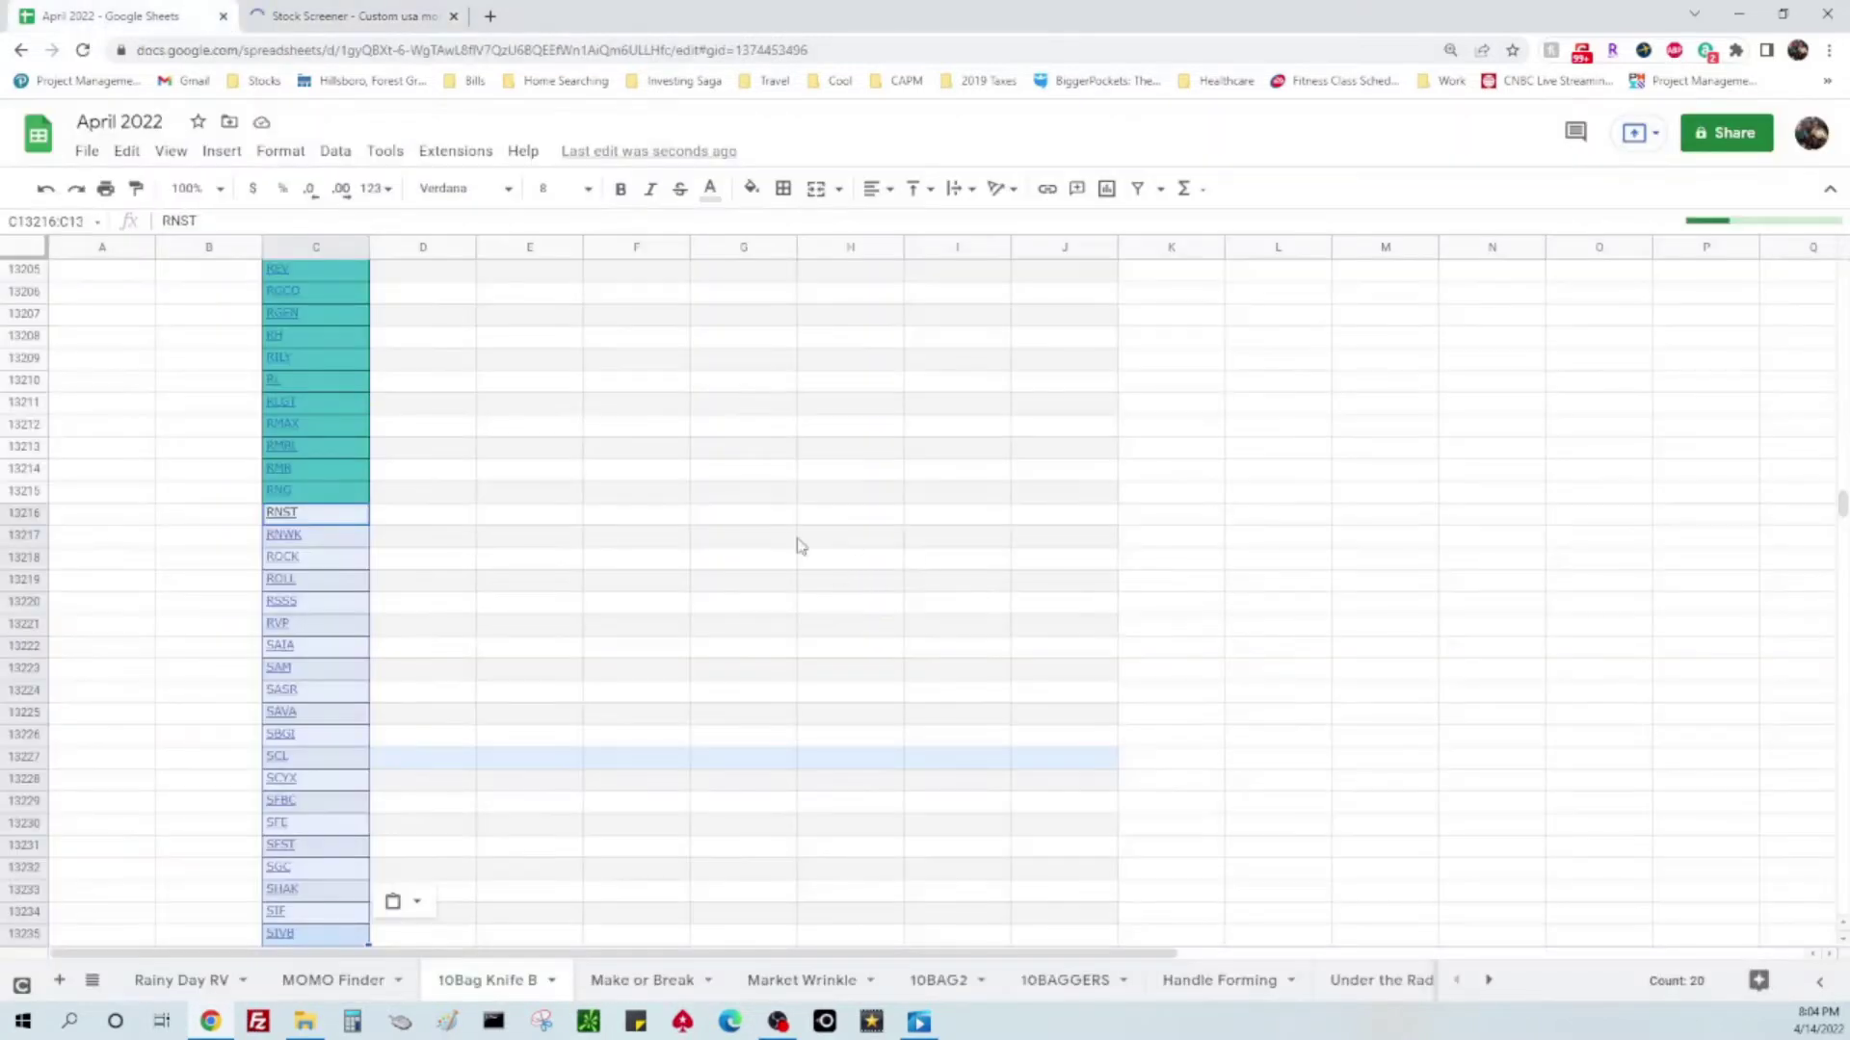
{"action": "scroll", "coordinate": [751, 544], "scroll_direction": "down", "scroll_amount": 5}
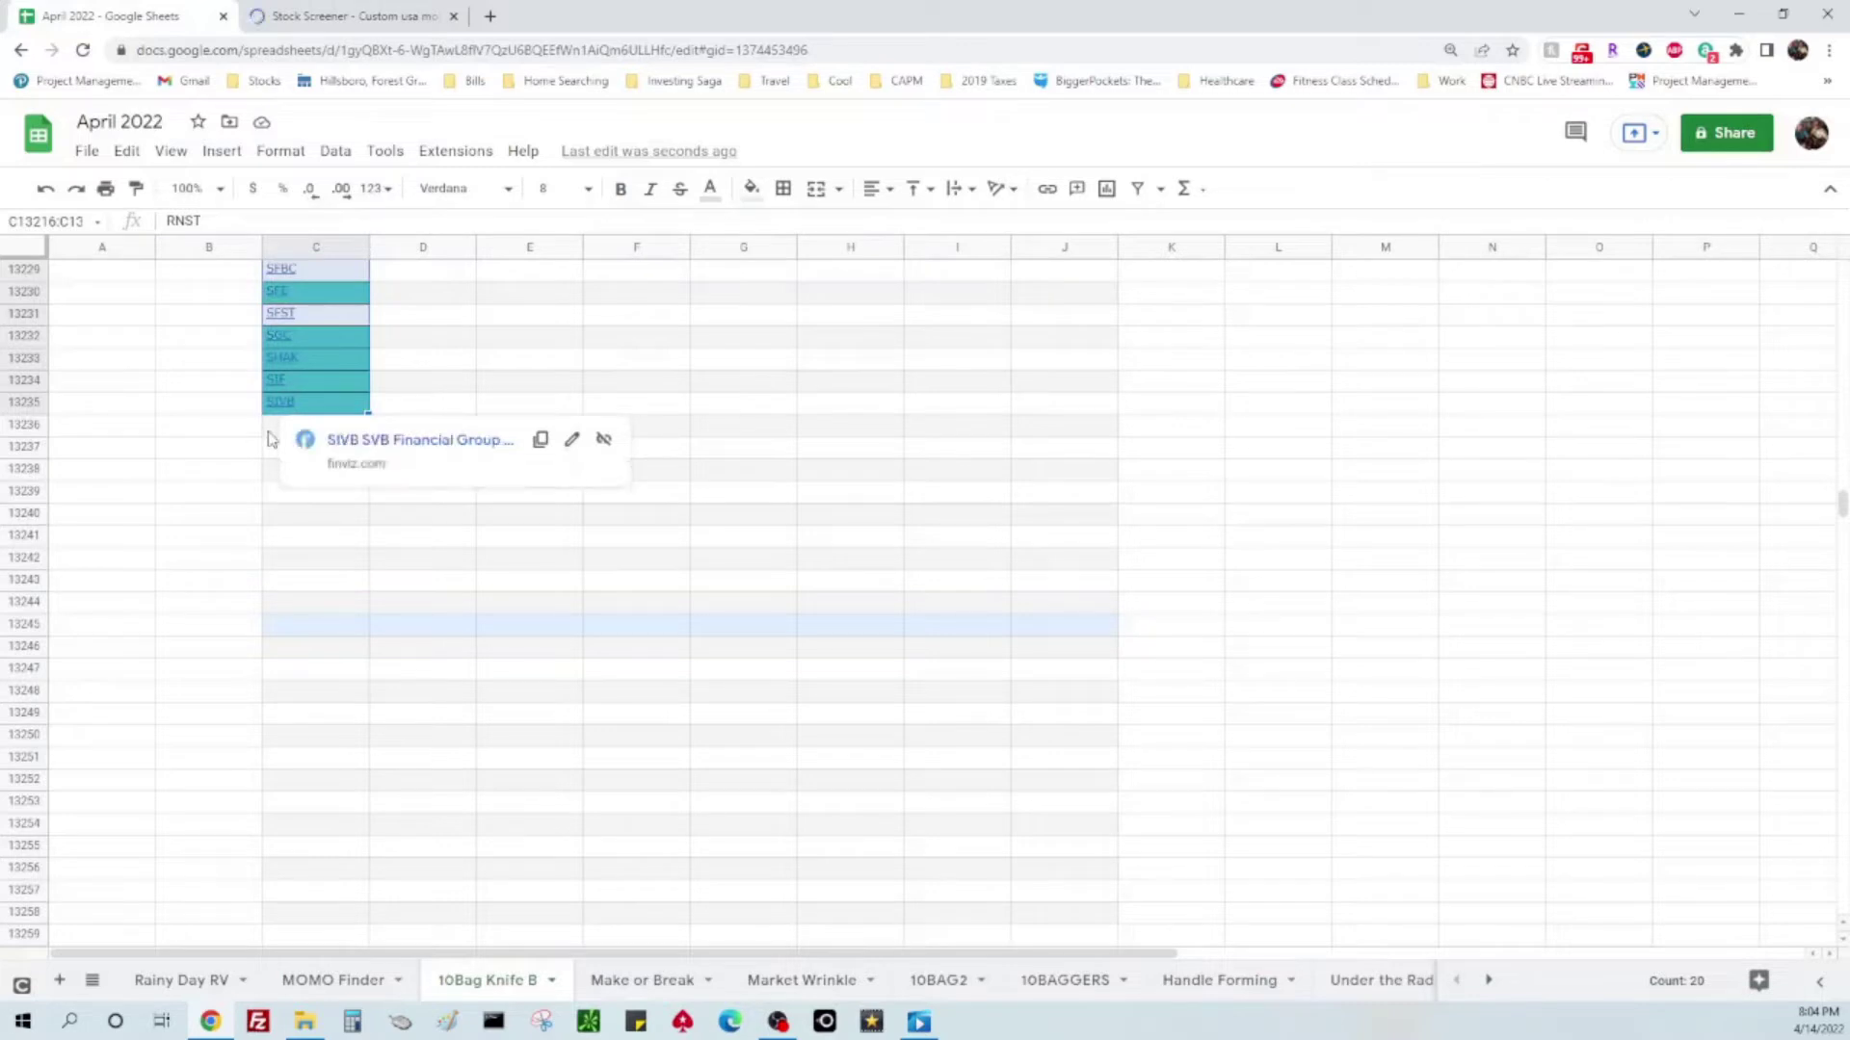
{"action": "left_click", "coordinate": [270, 433]}
{"action": "key", "text": "ctrl+v"}
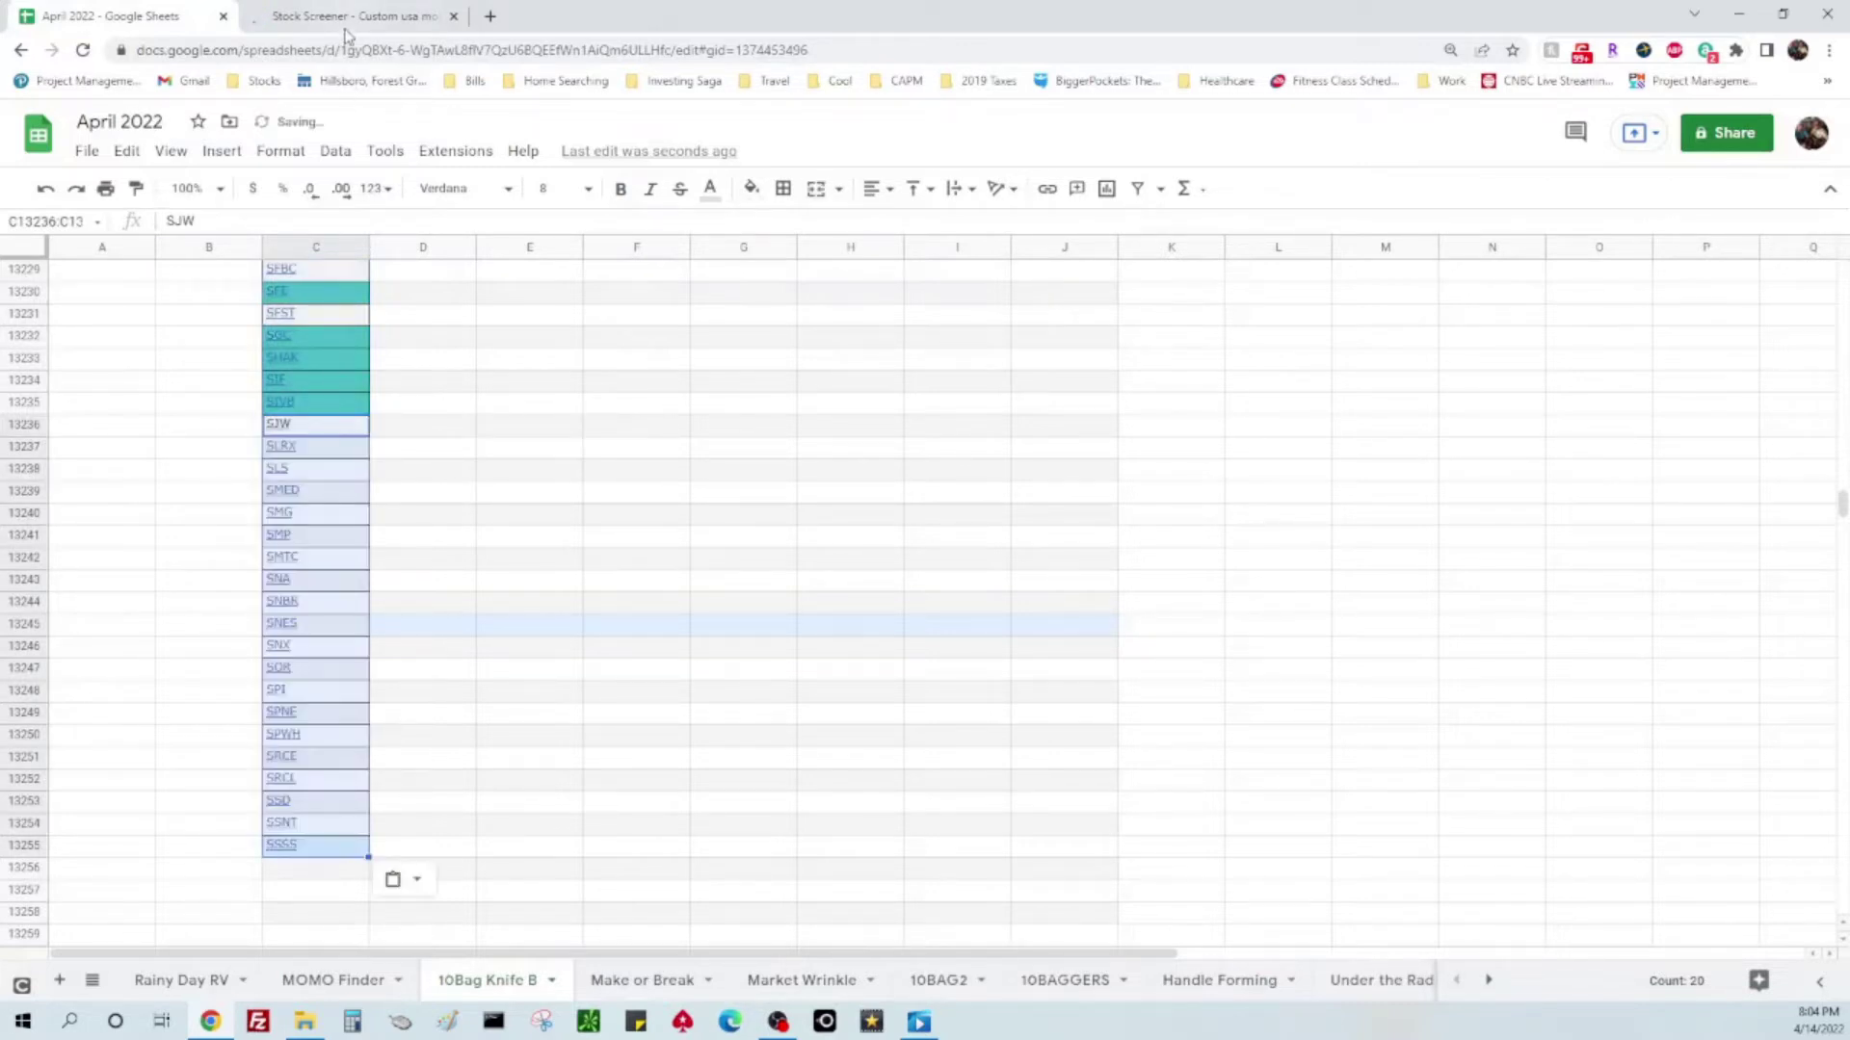
{"action": "left_click", "coordinate": [347, 16]}
{"action": "left_click", "coordinate": [1106, 863]}
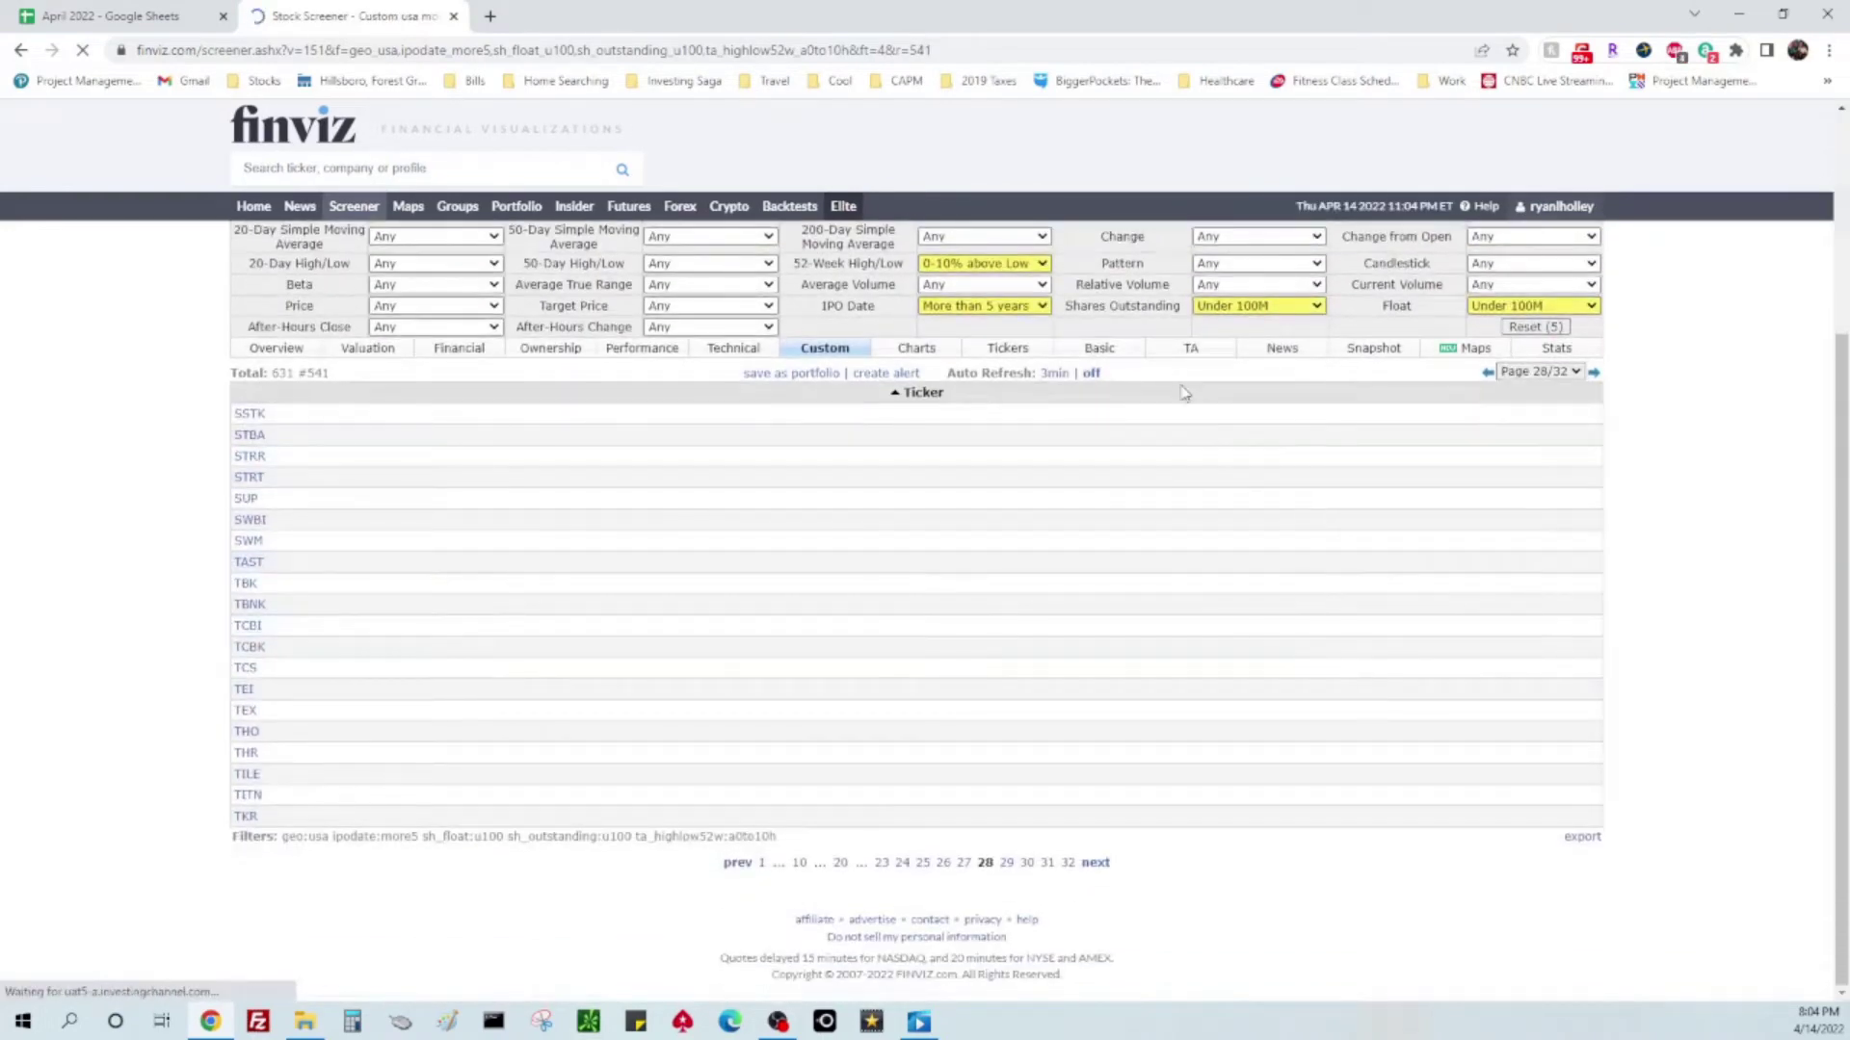
- Select page 28's tickers SSTK through TKR and target the first empty cell below the list
{"action": "left_click_drag", "start_coordinate": [1181, 409], "coordinate": [1168, 824]}
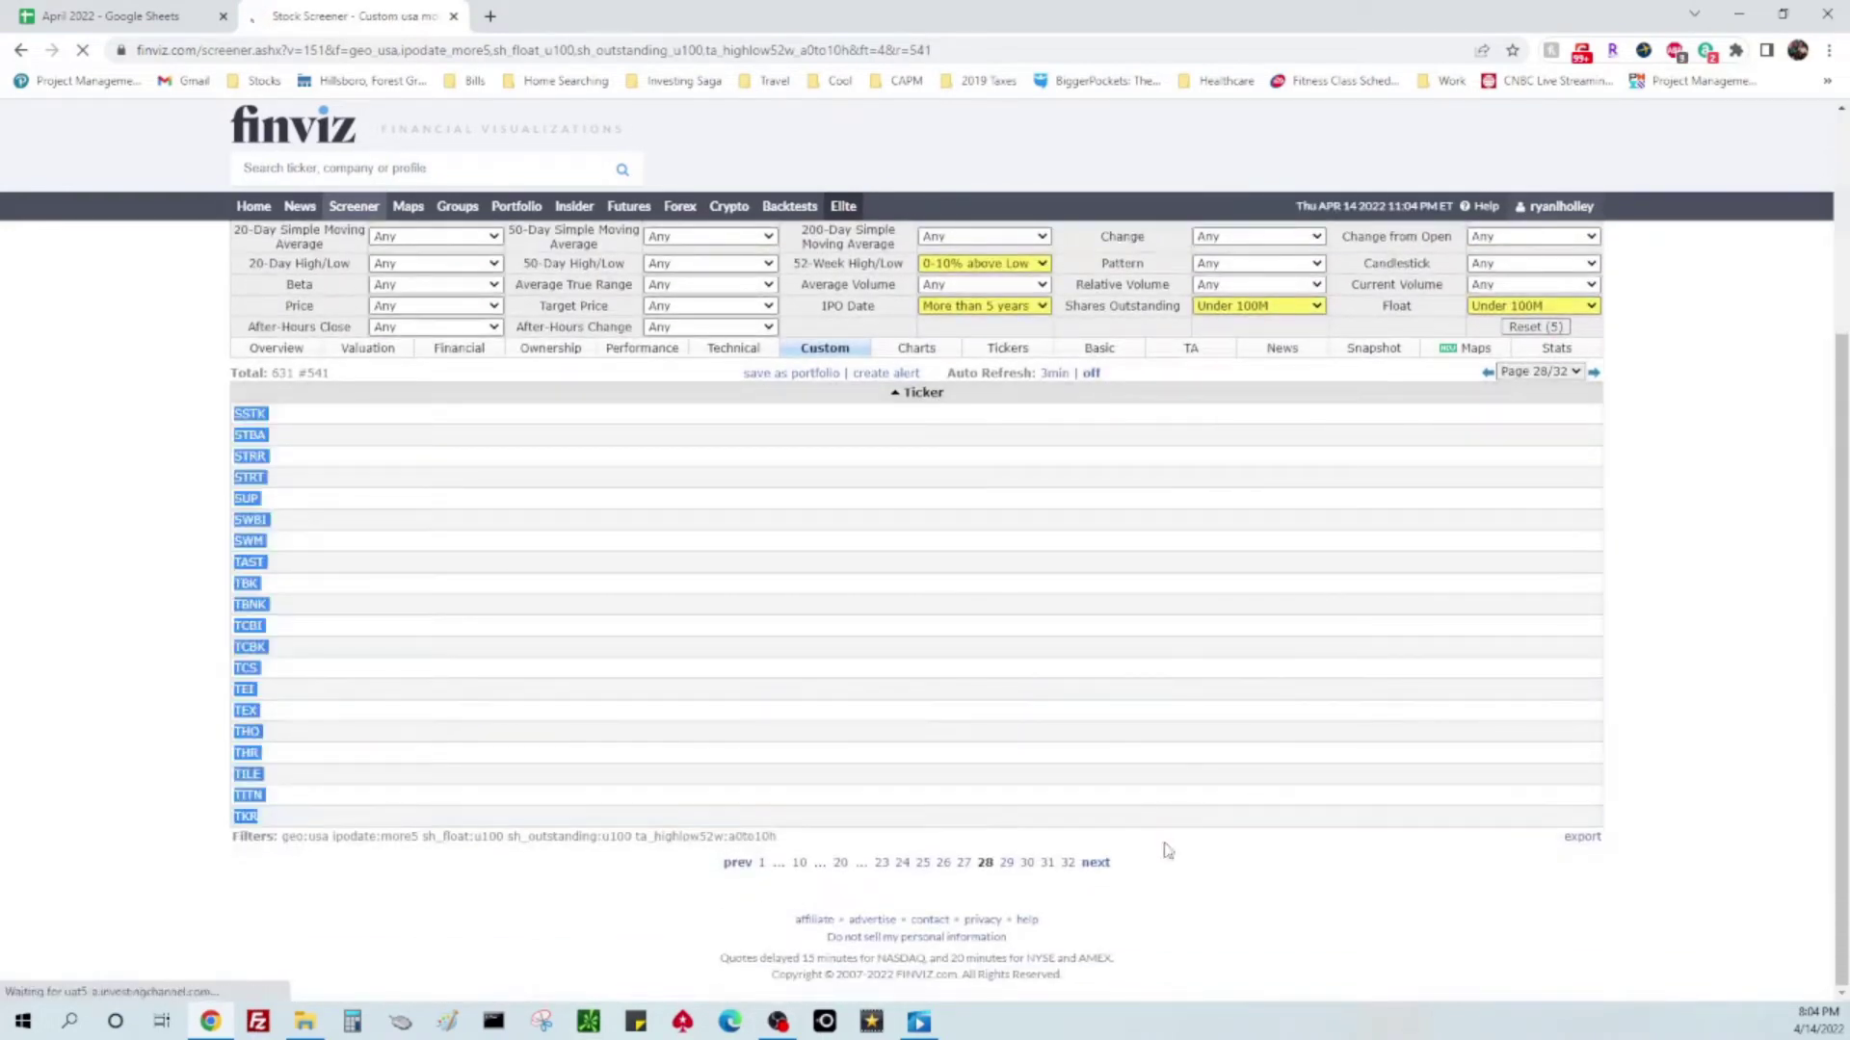
{"action": "left_click", "coordinate": [111, 16]}
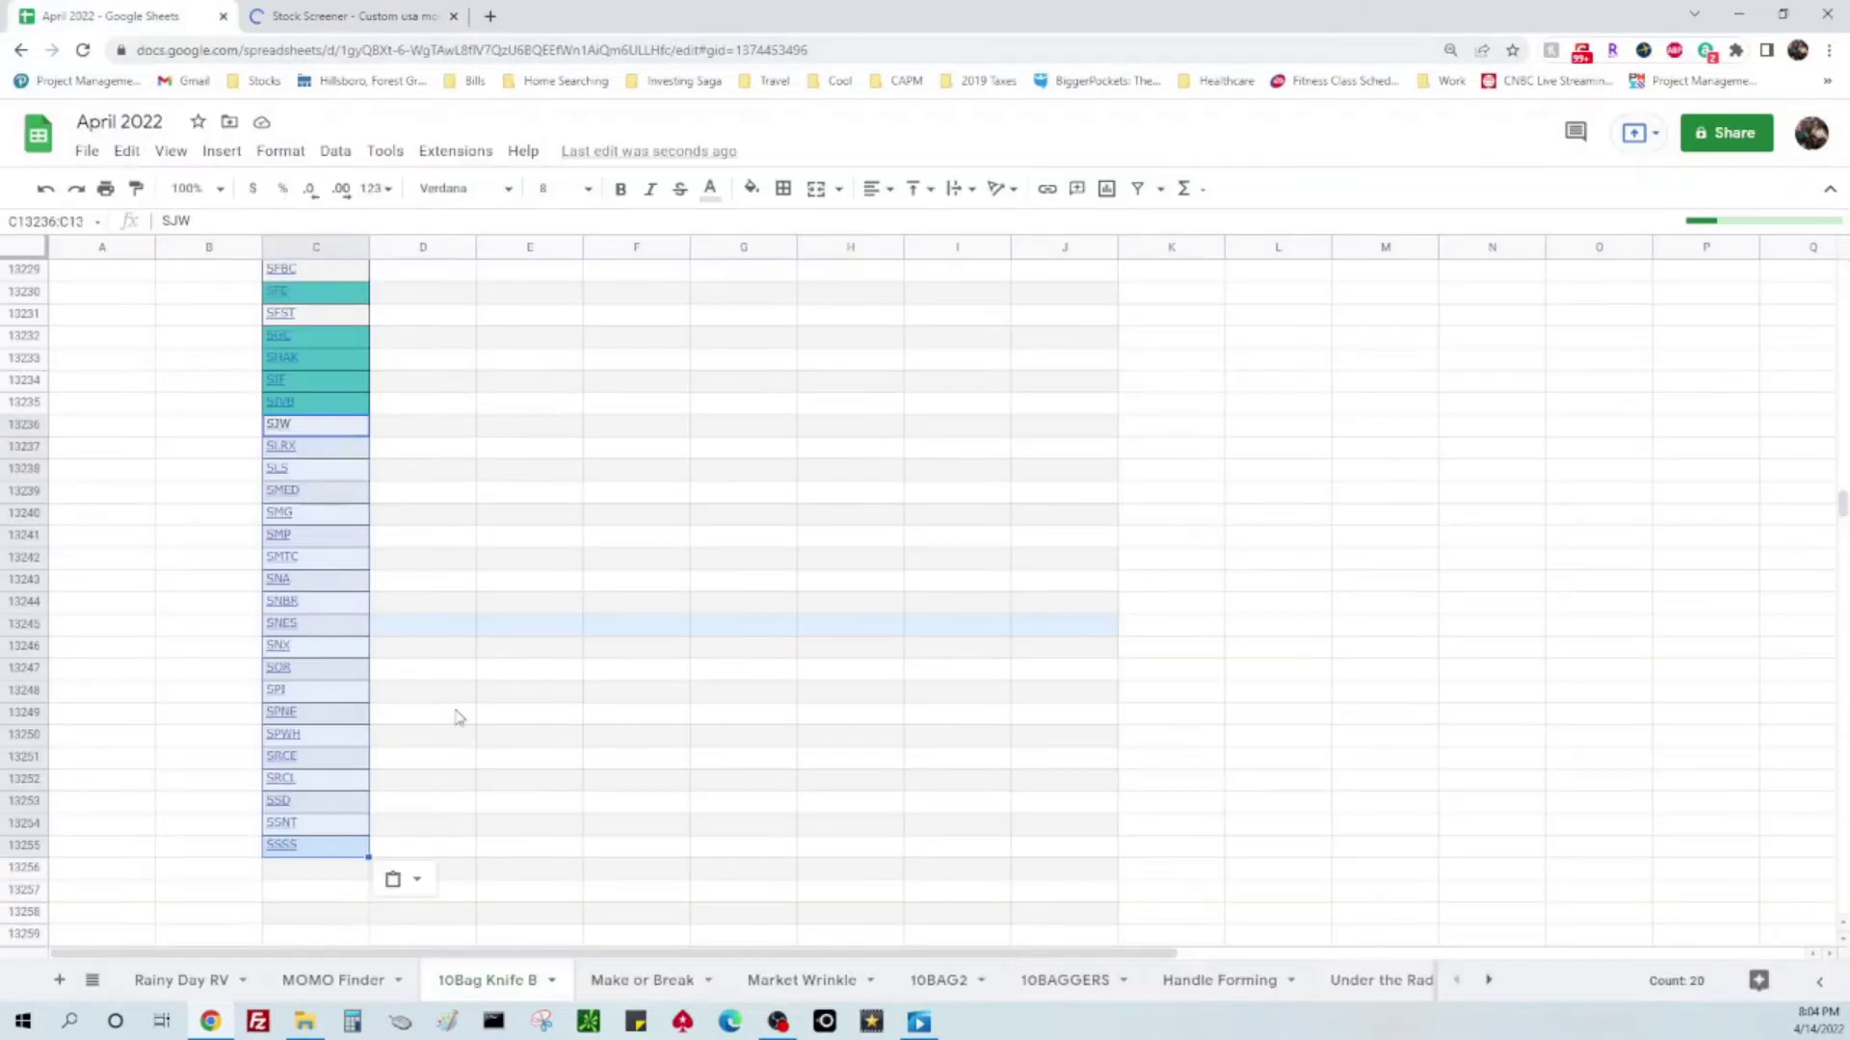
{"action": "scroll", "coordinate": [331, 721], "scroll_direction": "down", "scroll_amount": 3}
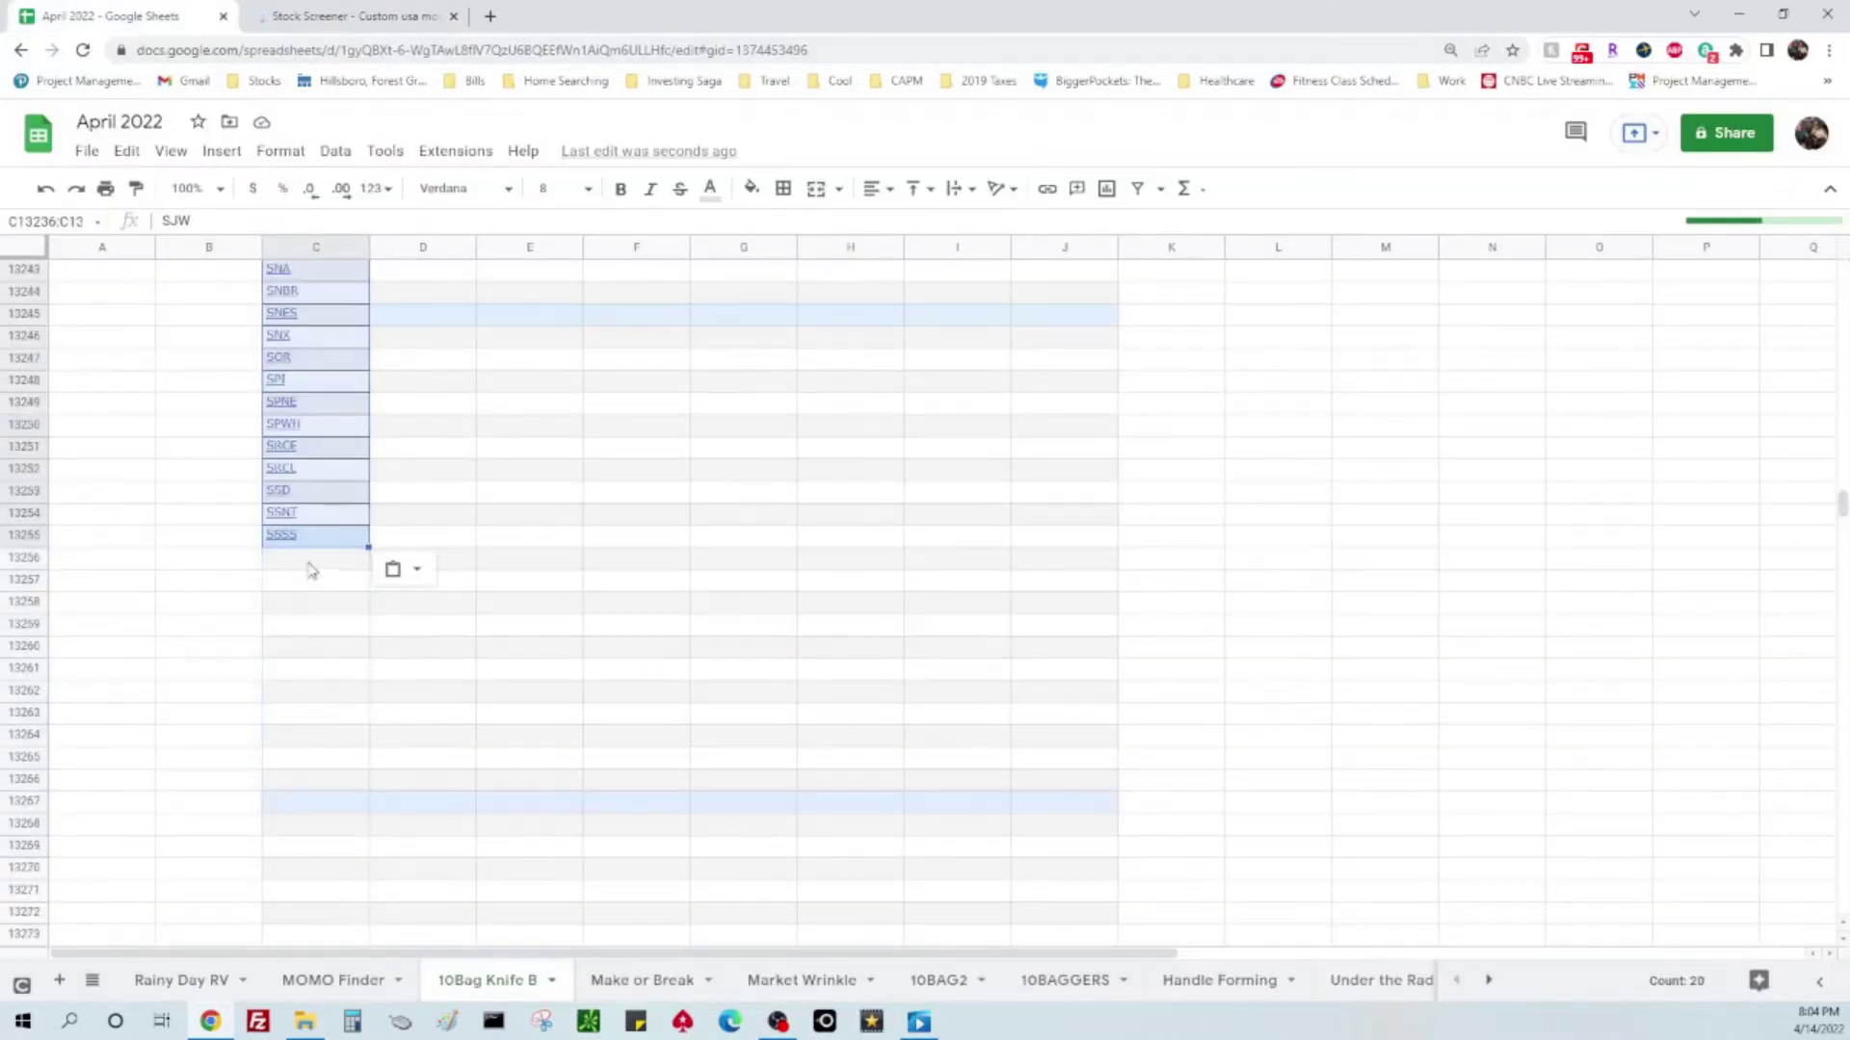
{"action": "left_click", "coordinate": [309, 563]}
- Paste page 29's tickers TLYS through UFI starting at C13276
{"action": "left_click", "coordinate": [309, 16]}
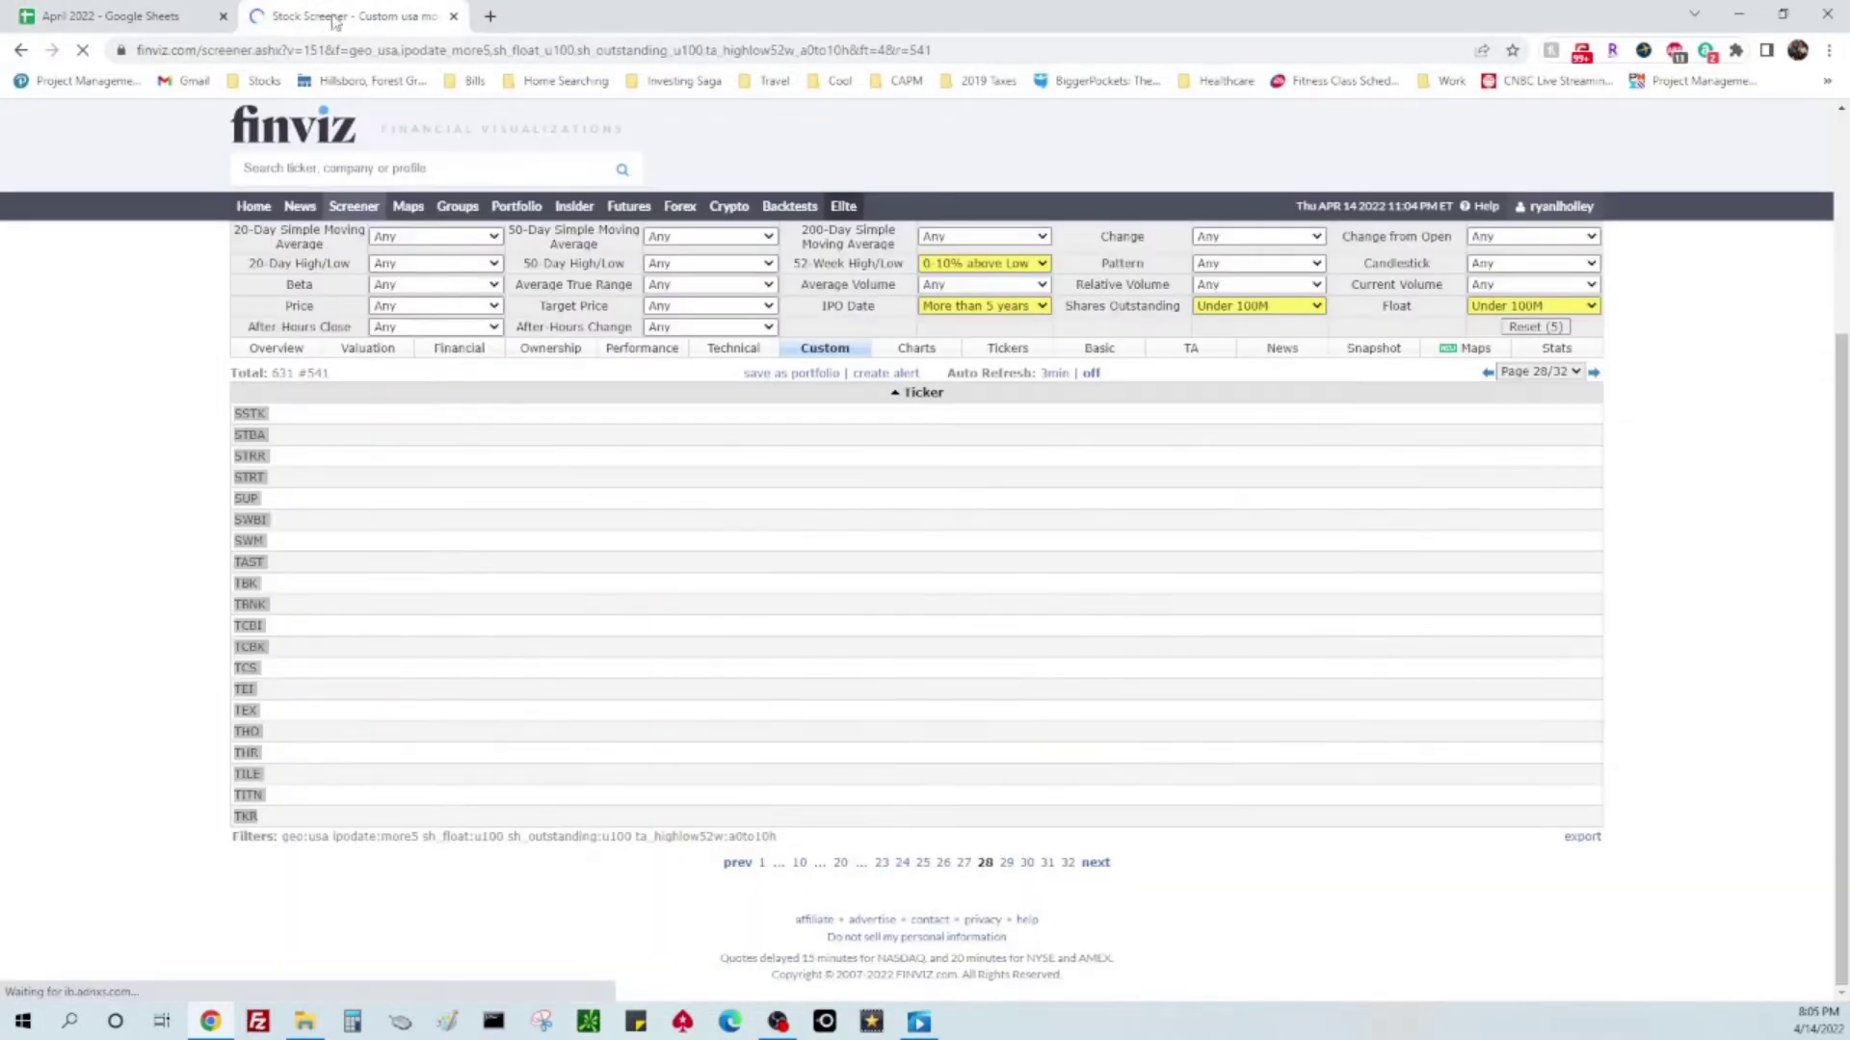
{"action": "left_click", "coordinate": [1098, 863]}
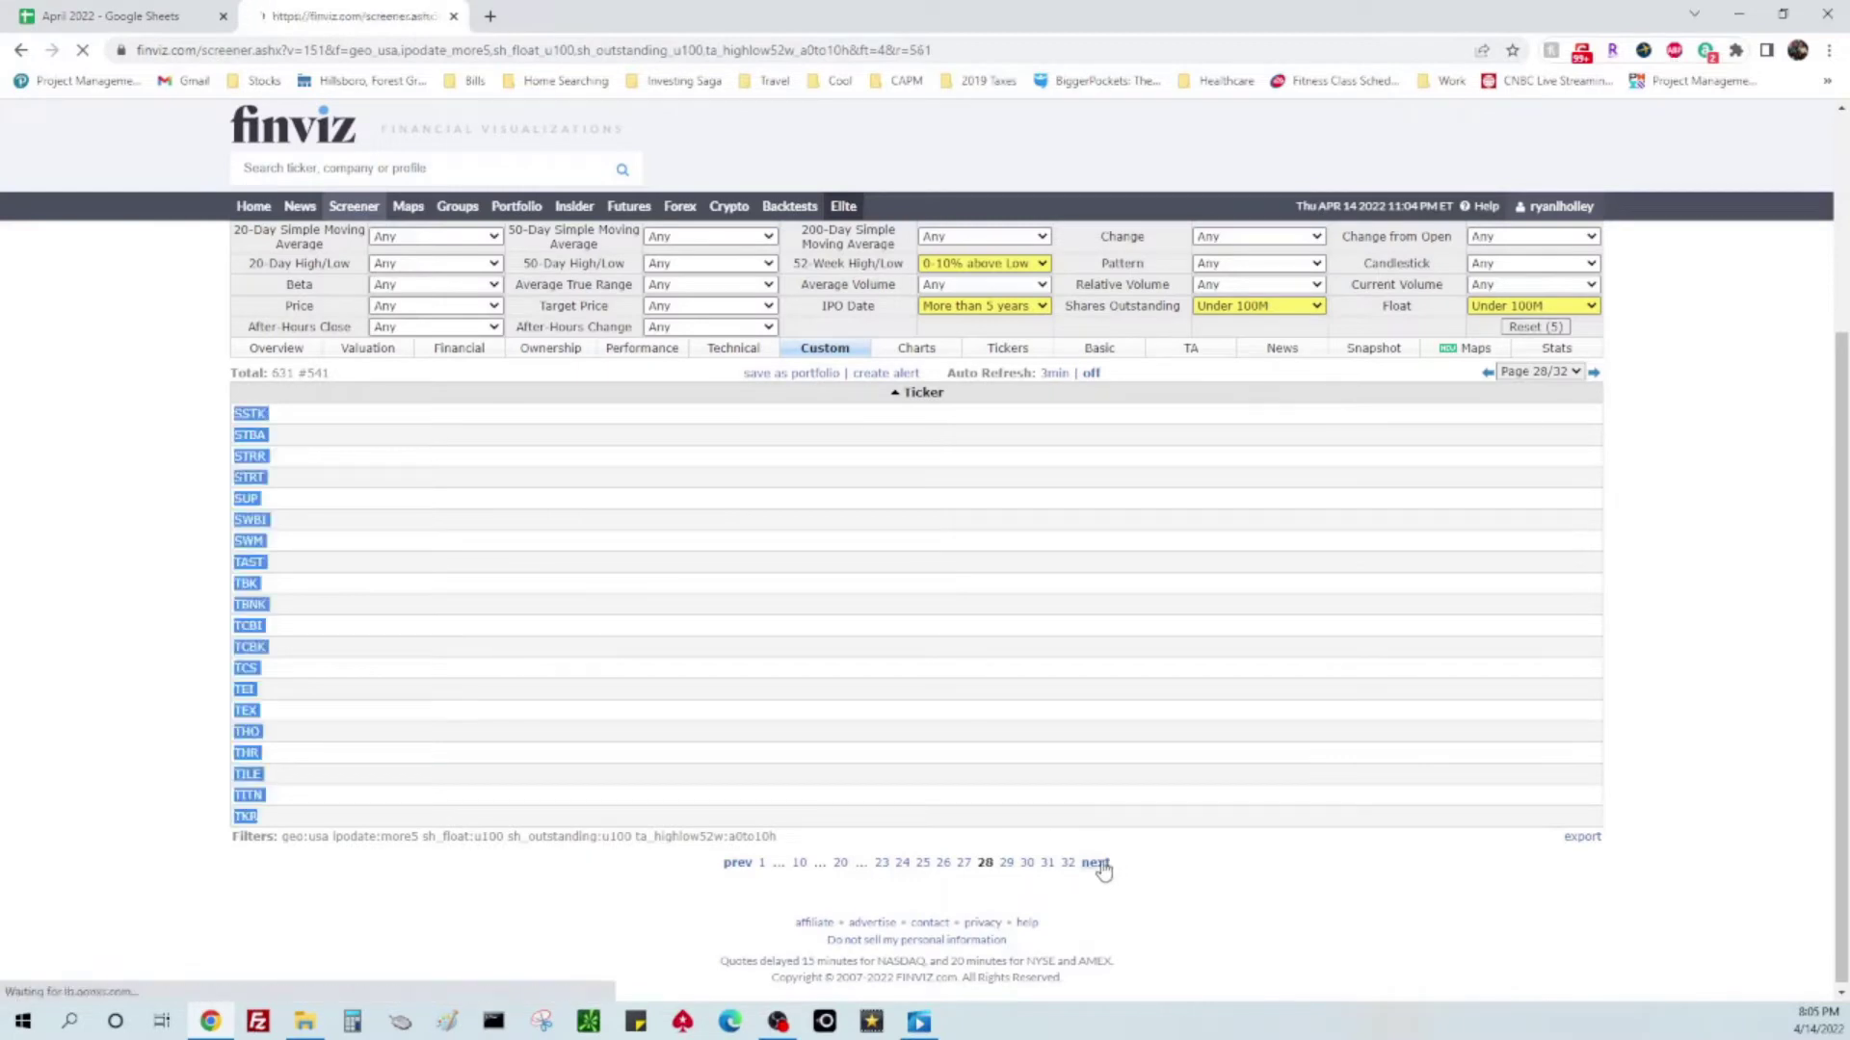
{"action": "scroll", "coordinate": [1182, 828], "scroll_direction": "down", "scroll_amount": 3}
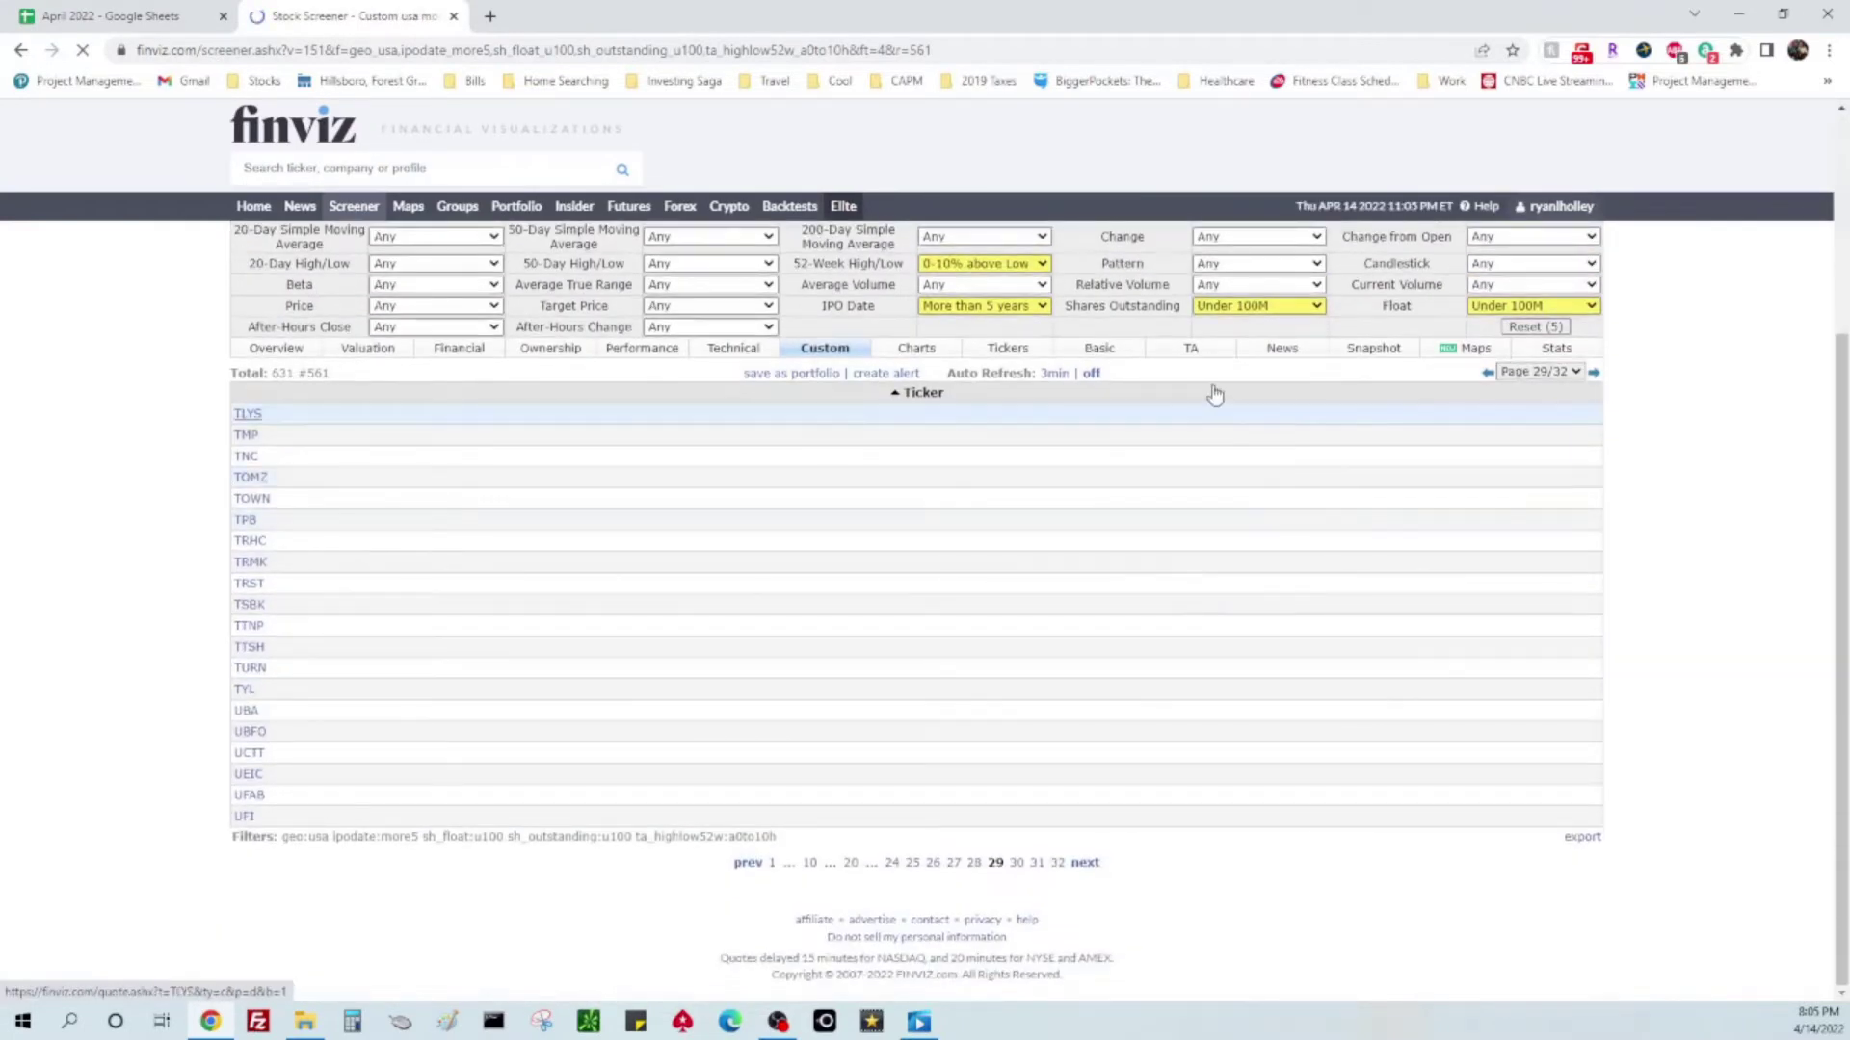
{"action": "left_click_drag", "start_coordinate": [1214, 392], "coordinate": [1189, 826]}
{"action": "key", "text": "ctrl+c"}
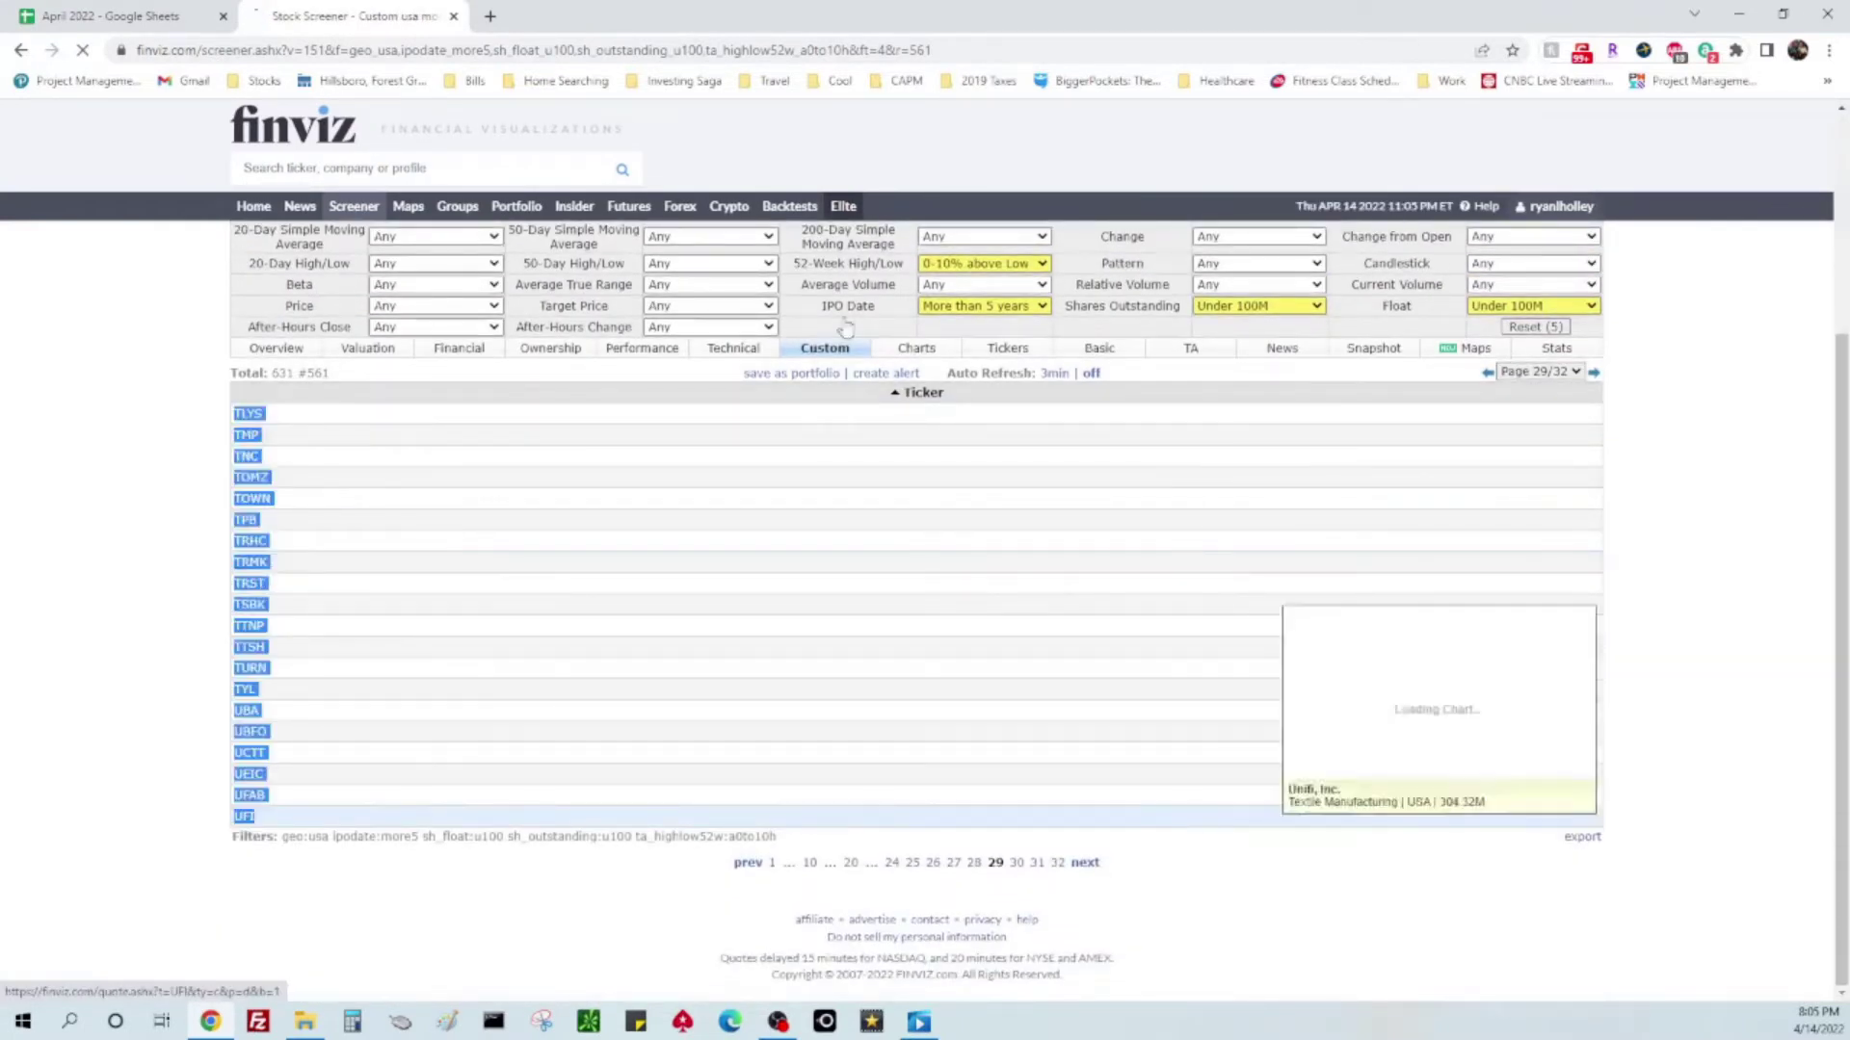
{"action": "left_click", "coordinate": [144, 16]}
{"action": "scroll", "coordinate": [578, 718], "scroll_direction": "down", "scroll_amount": 3}
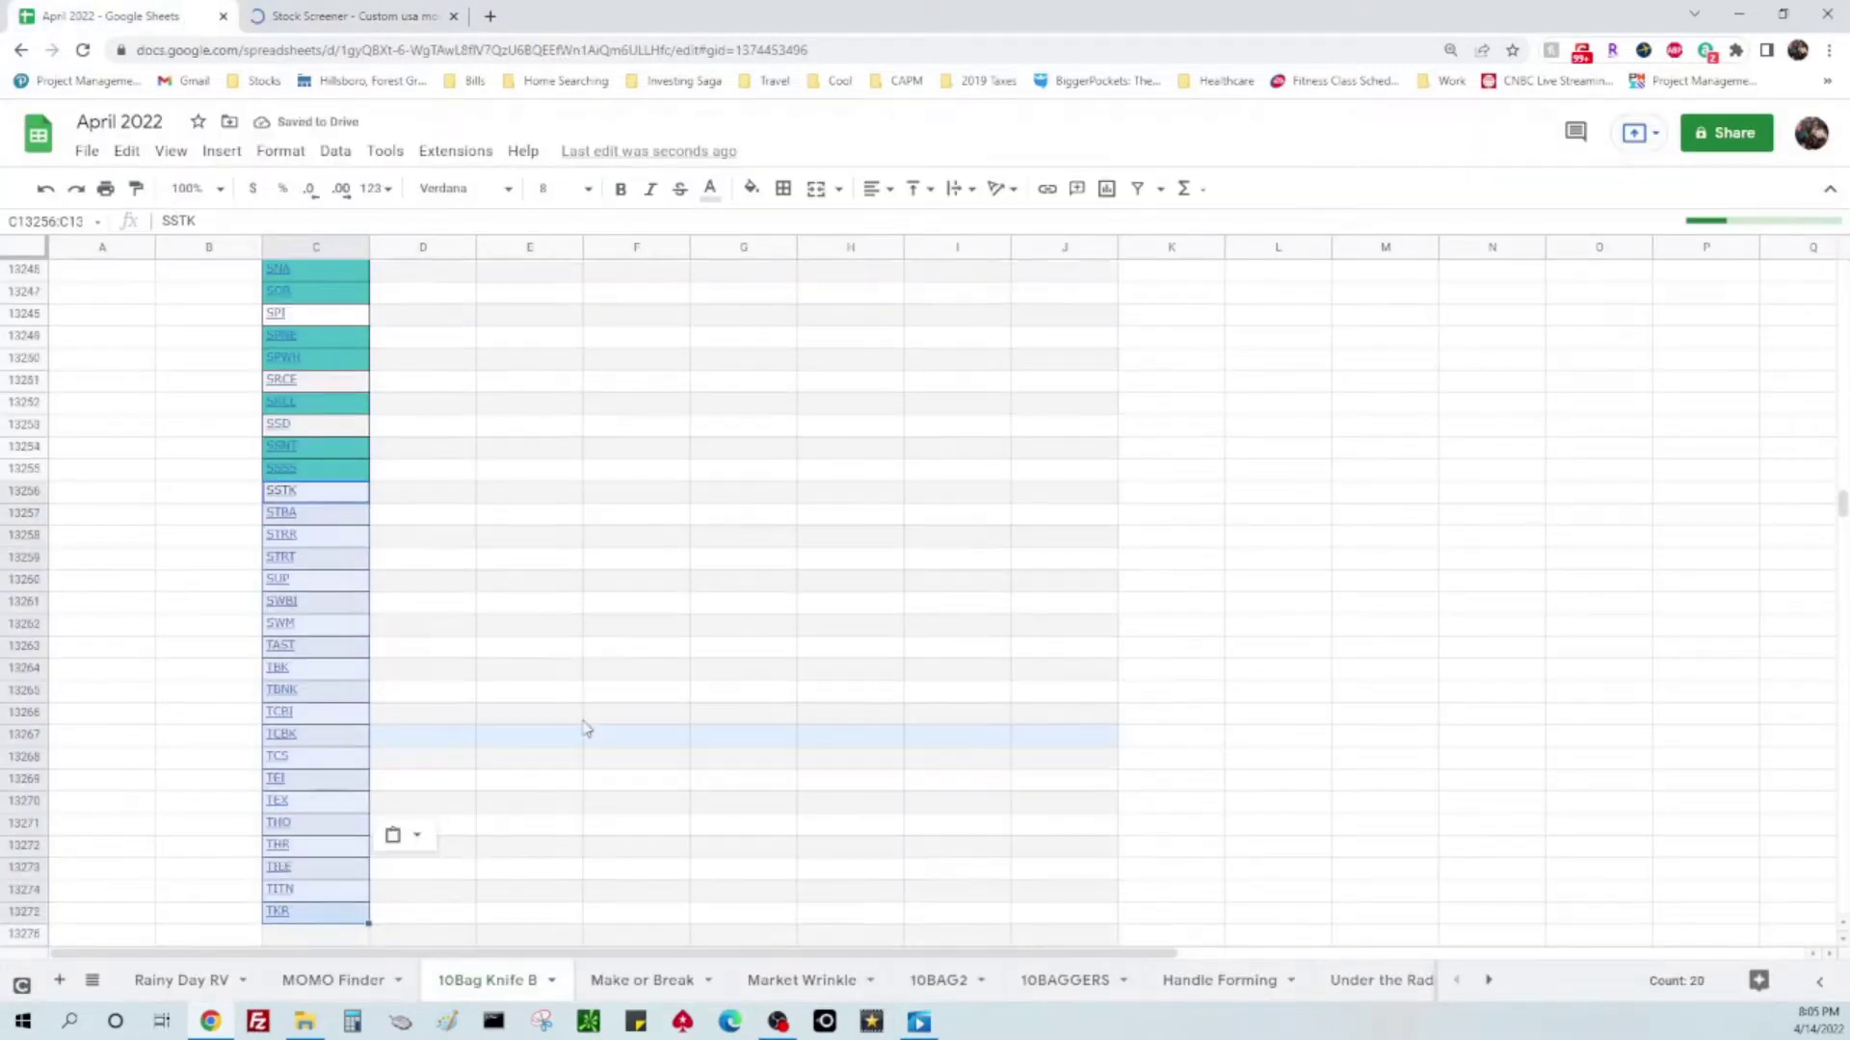
{"action": "left_click", "coordinate": [319, 678]}
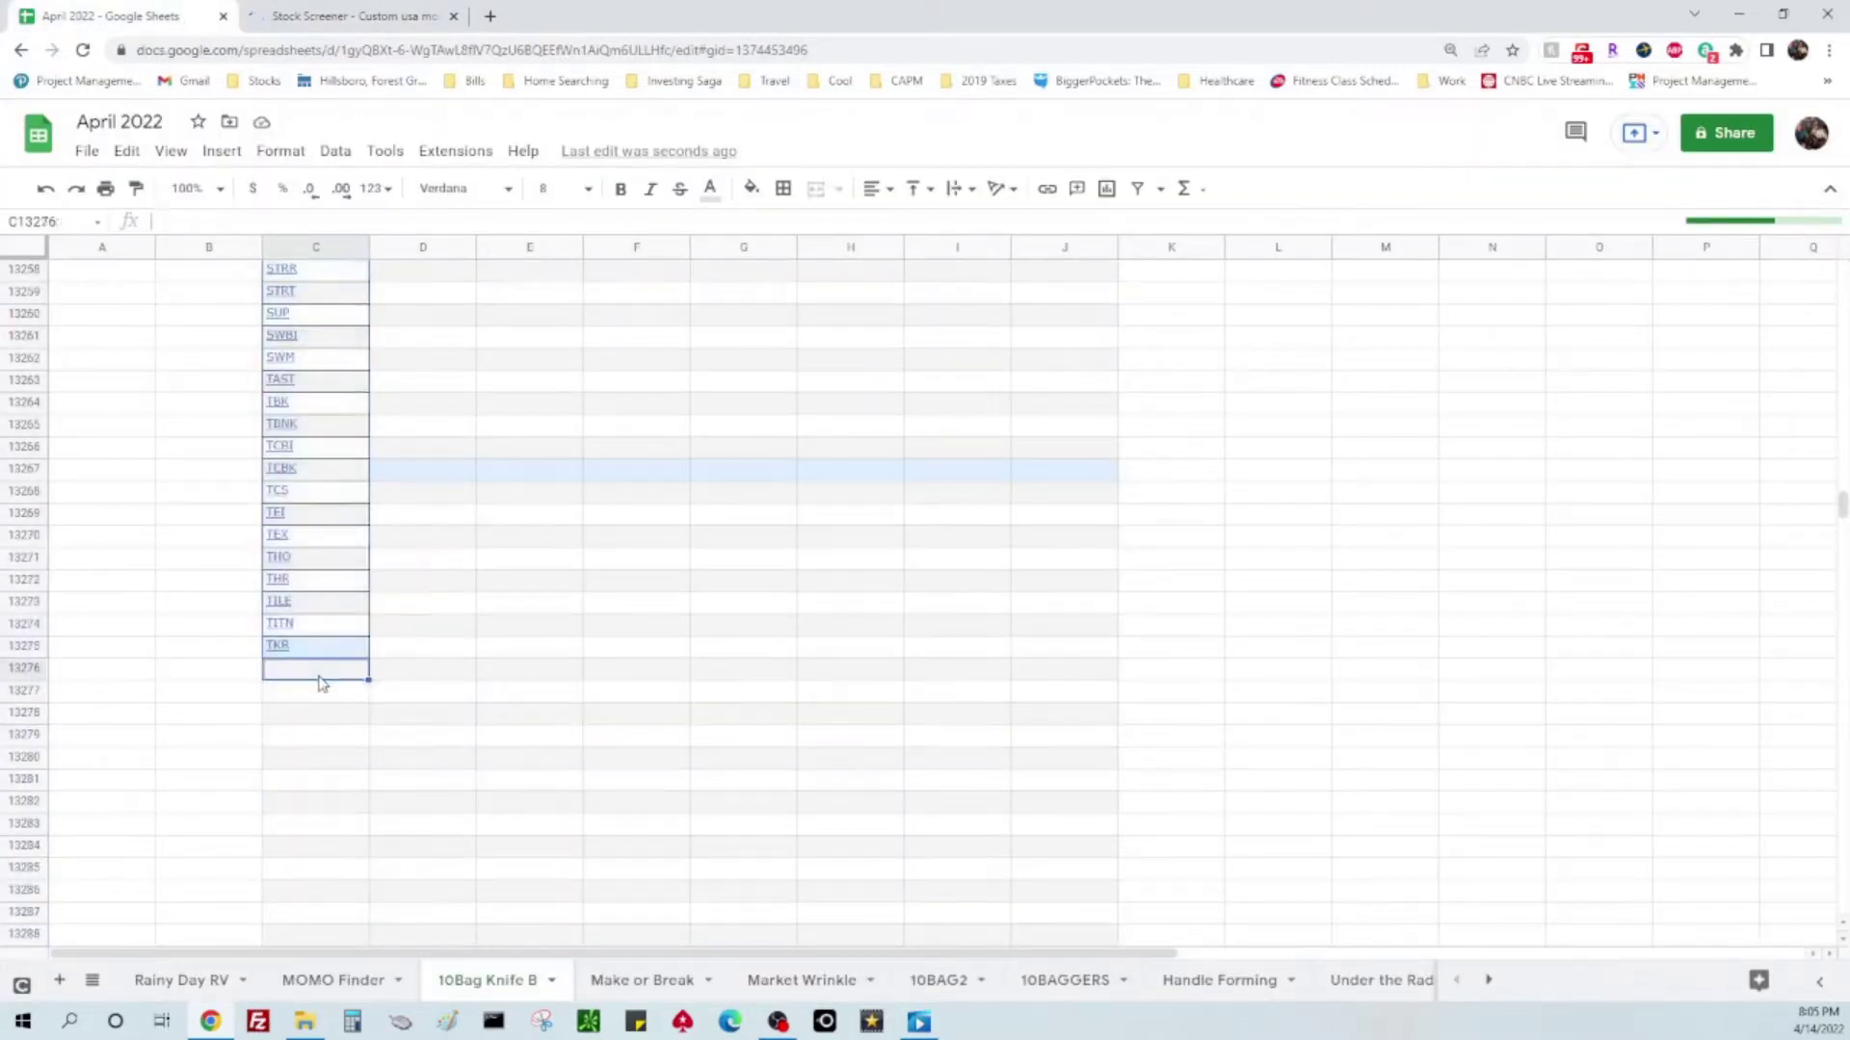
{"action": "key", "text": "ctrl+v"}
- Select page 30's tickers UFPI through VOXX, target C13296, then advance to page 31
{"action": "left_click", "coordinate": [351, 17]}
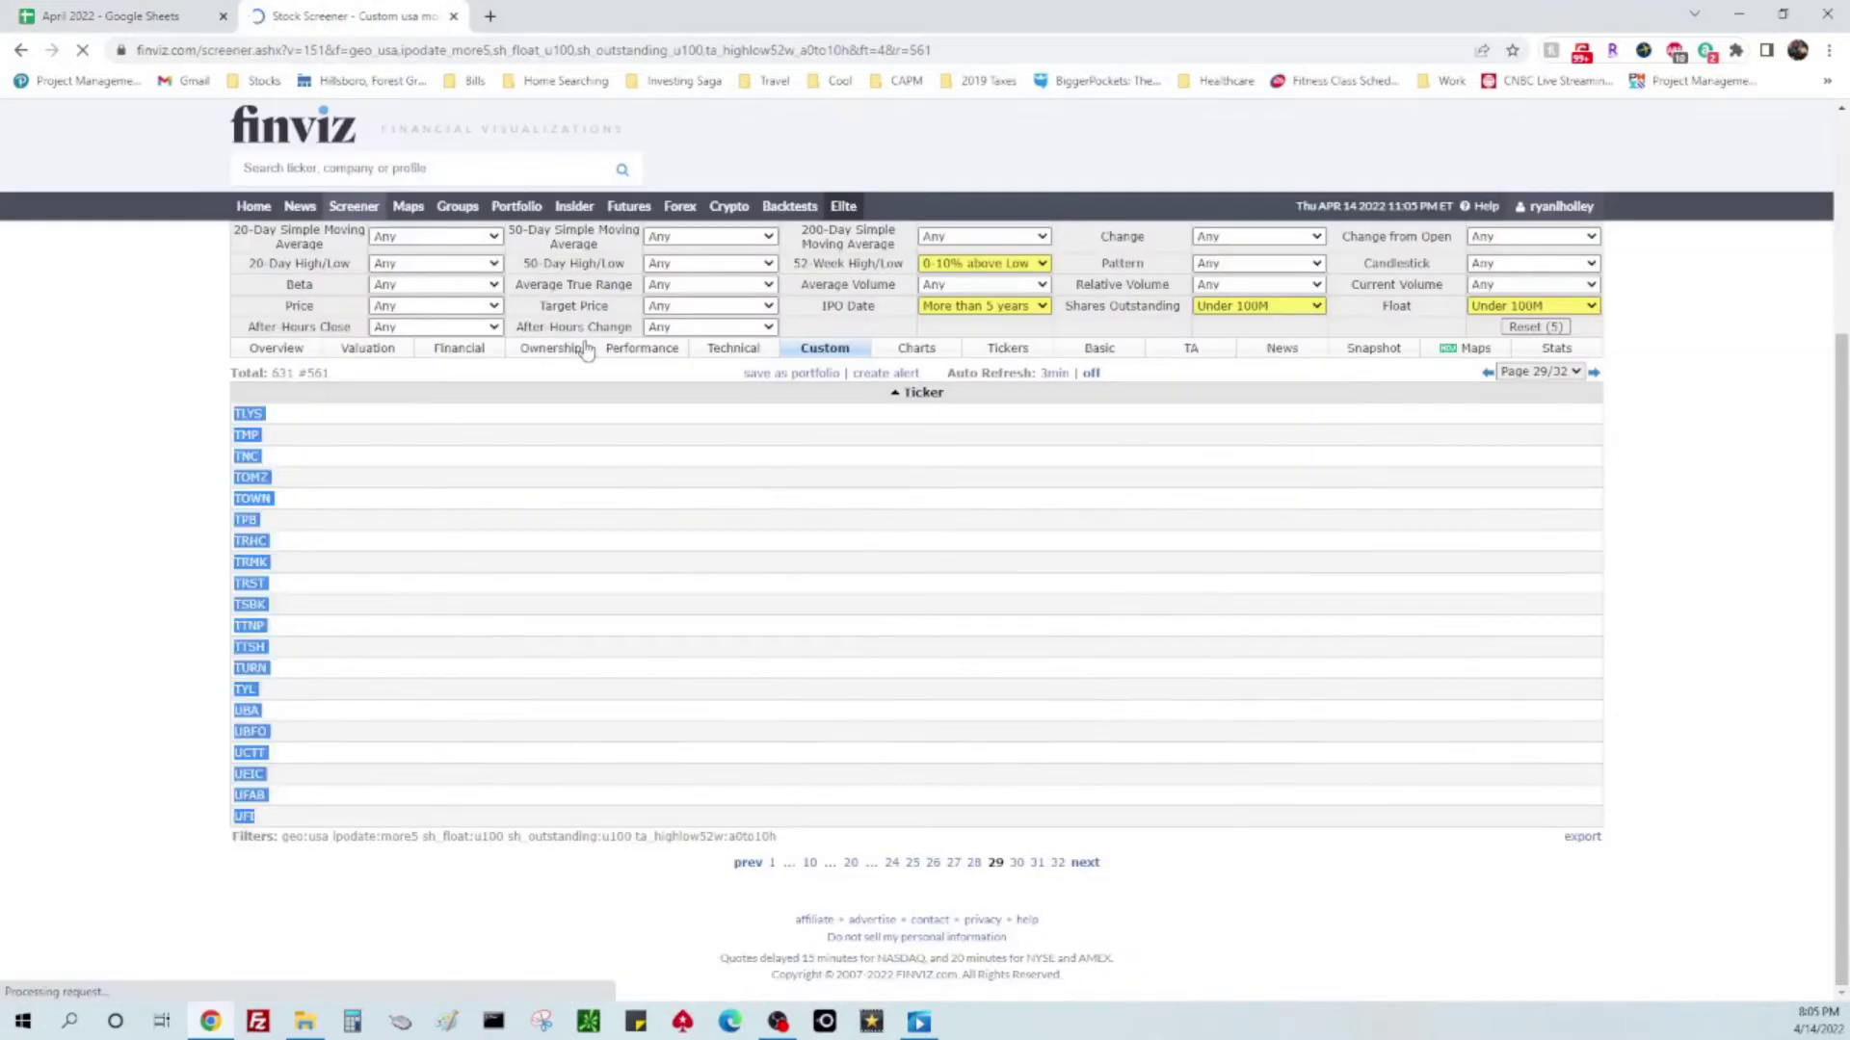
{"action": "left_click", "coordinate": [1083, 862]}
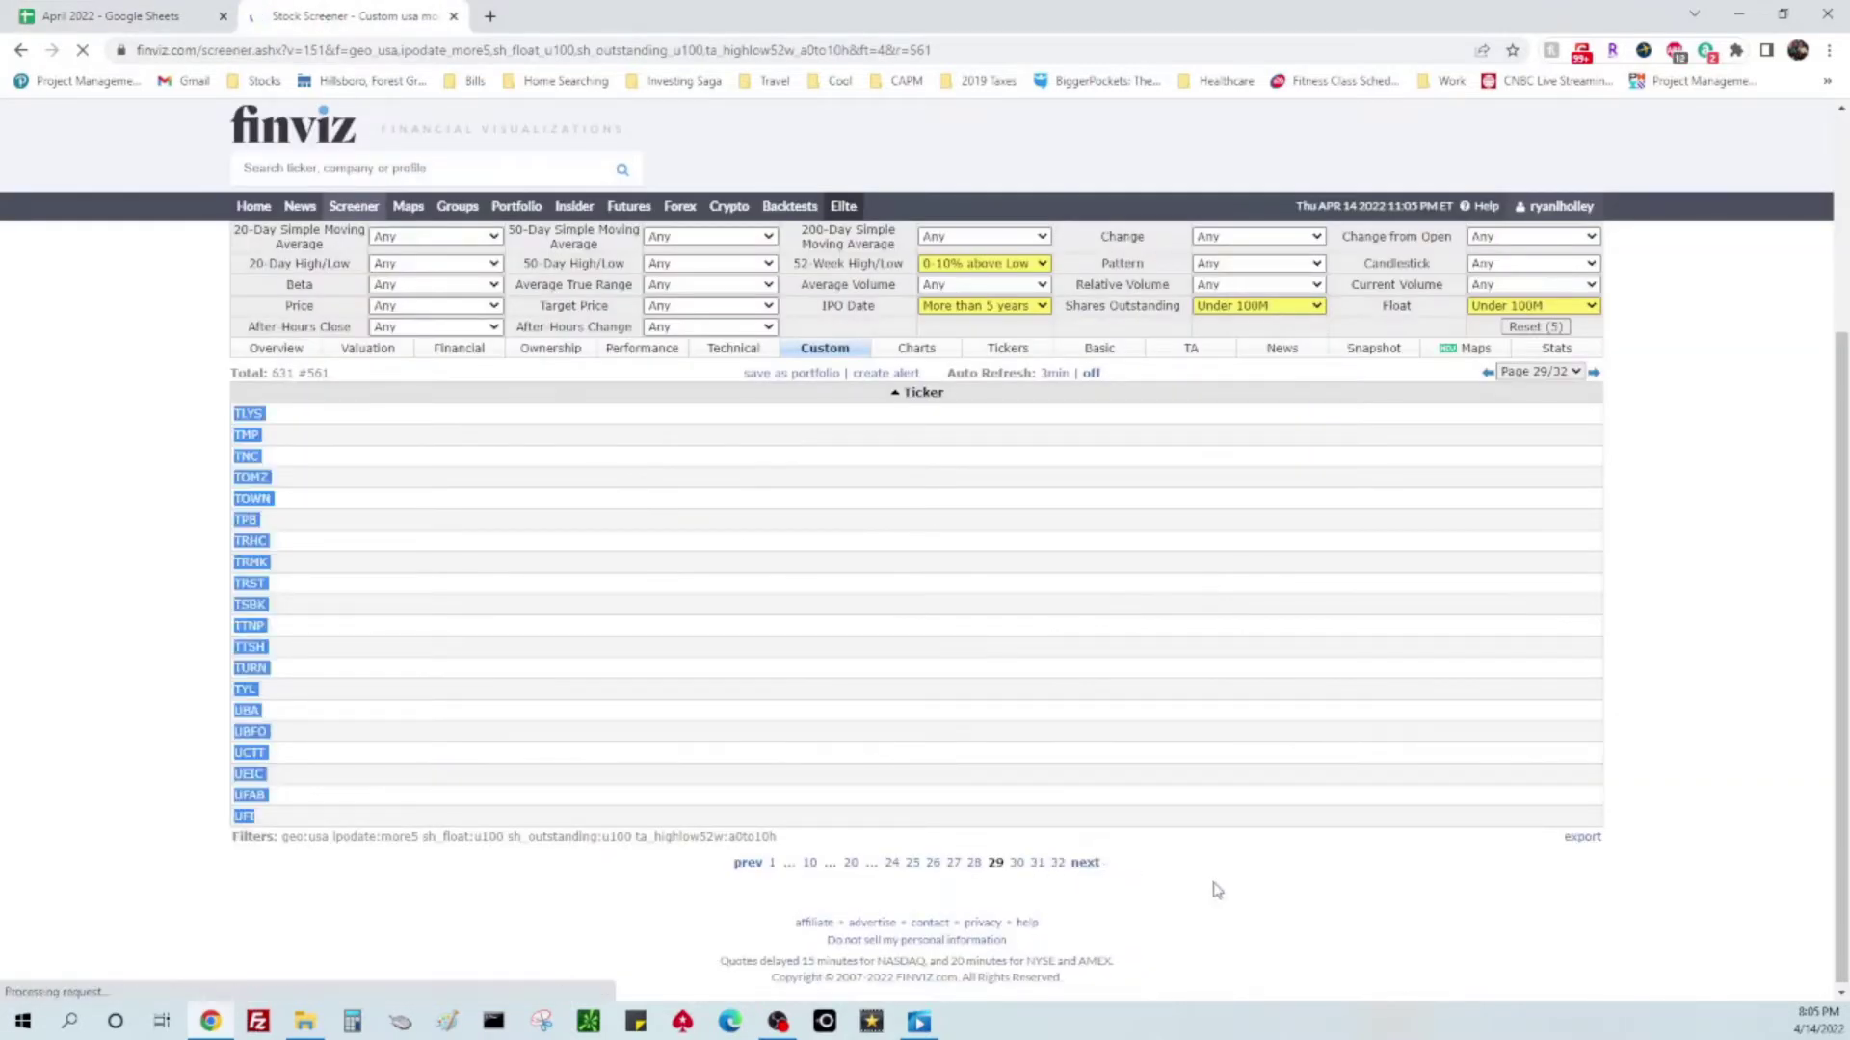
{"action": "scroll", "coordinate": [1179, 710], "scroll_direction": "down", "scroll_amount": 3}
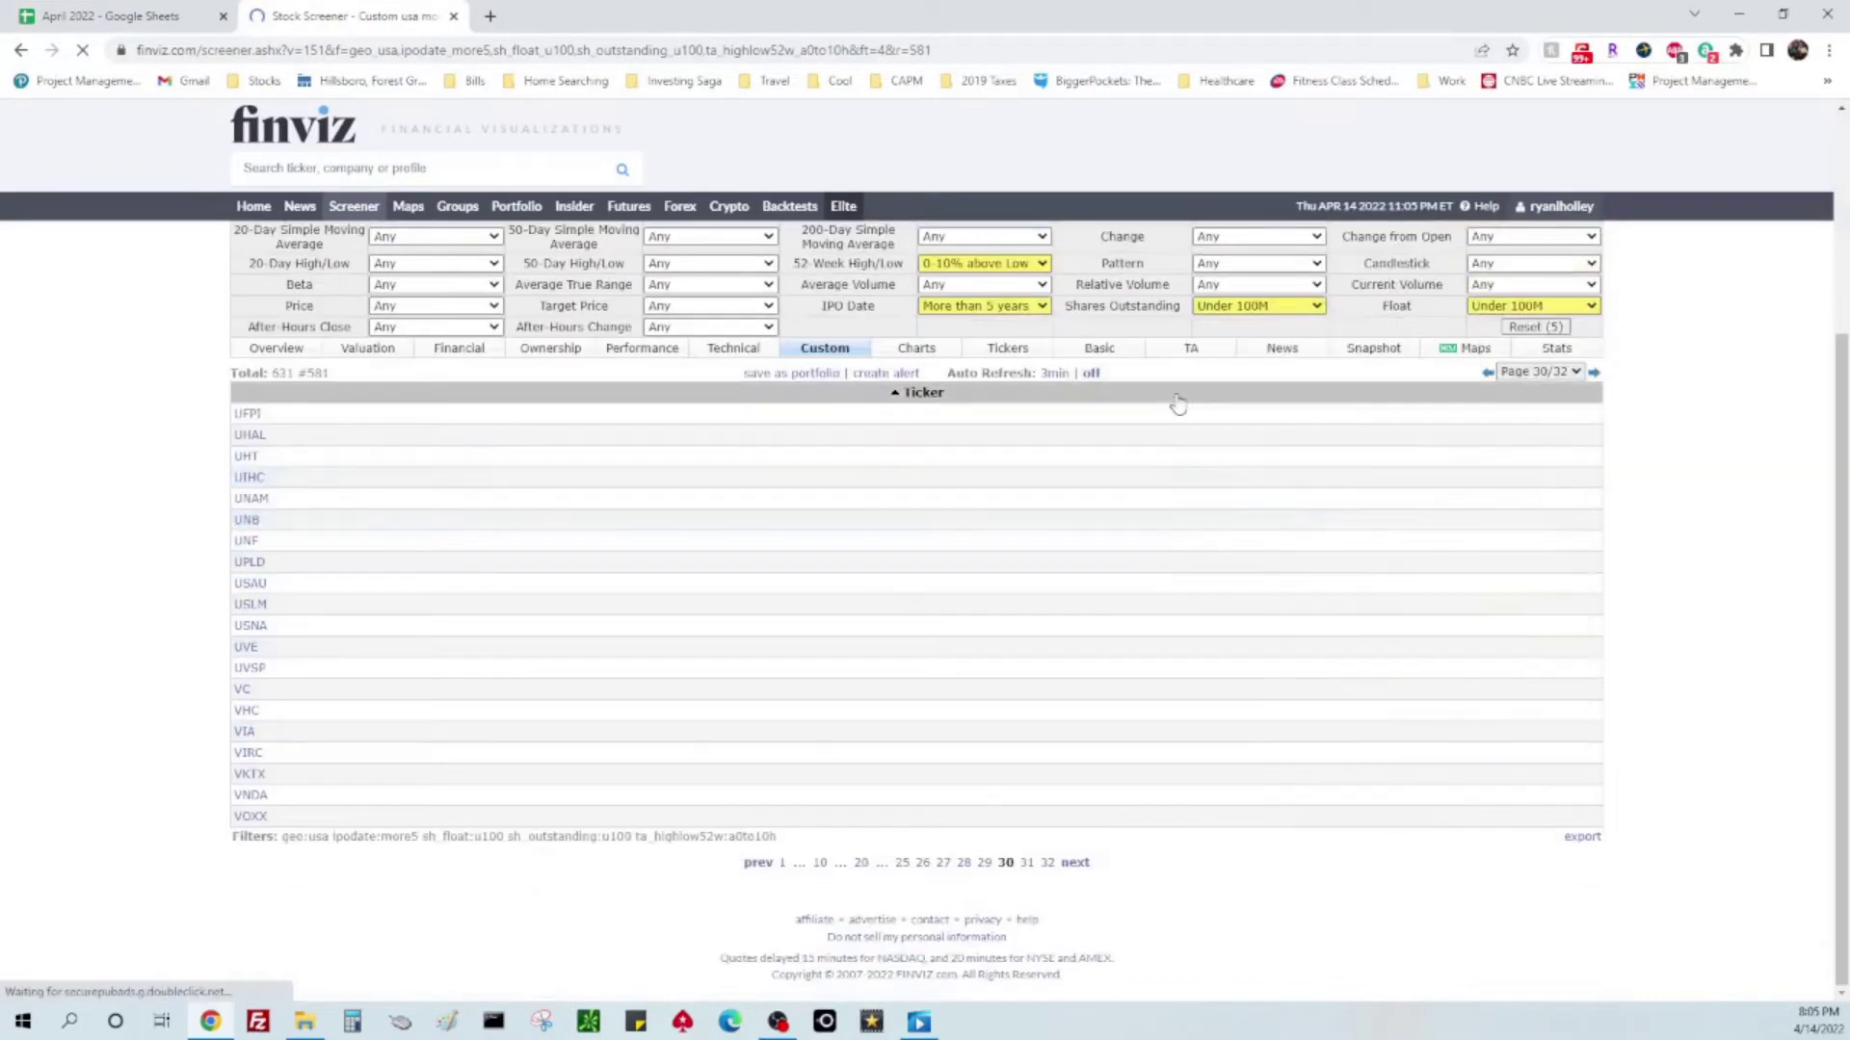
{"action": "left_click_drag", "start_coordinate": [1177, 403], "coordinate": [1152, 820]}
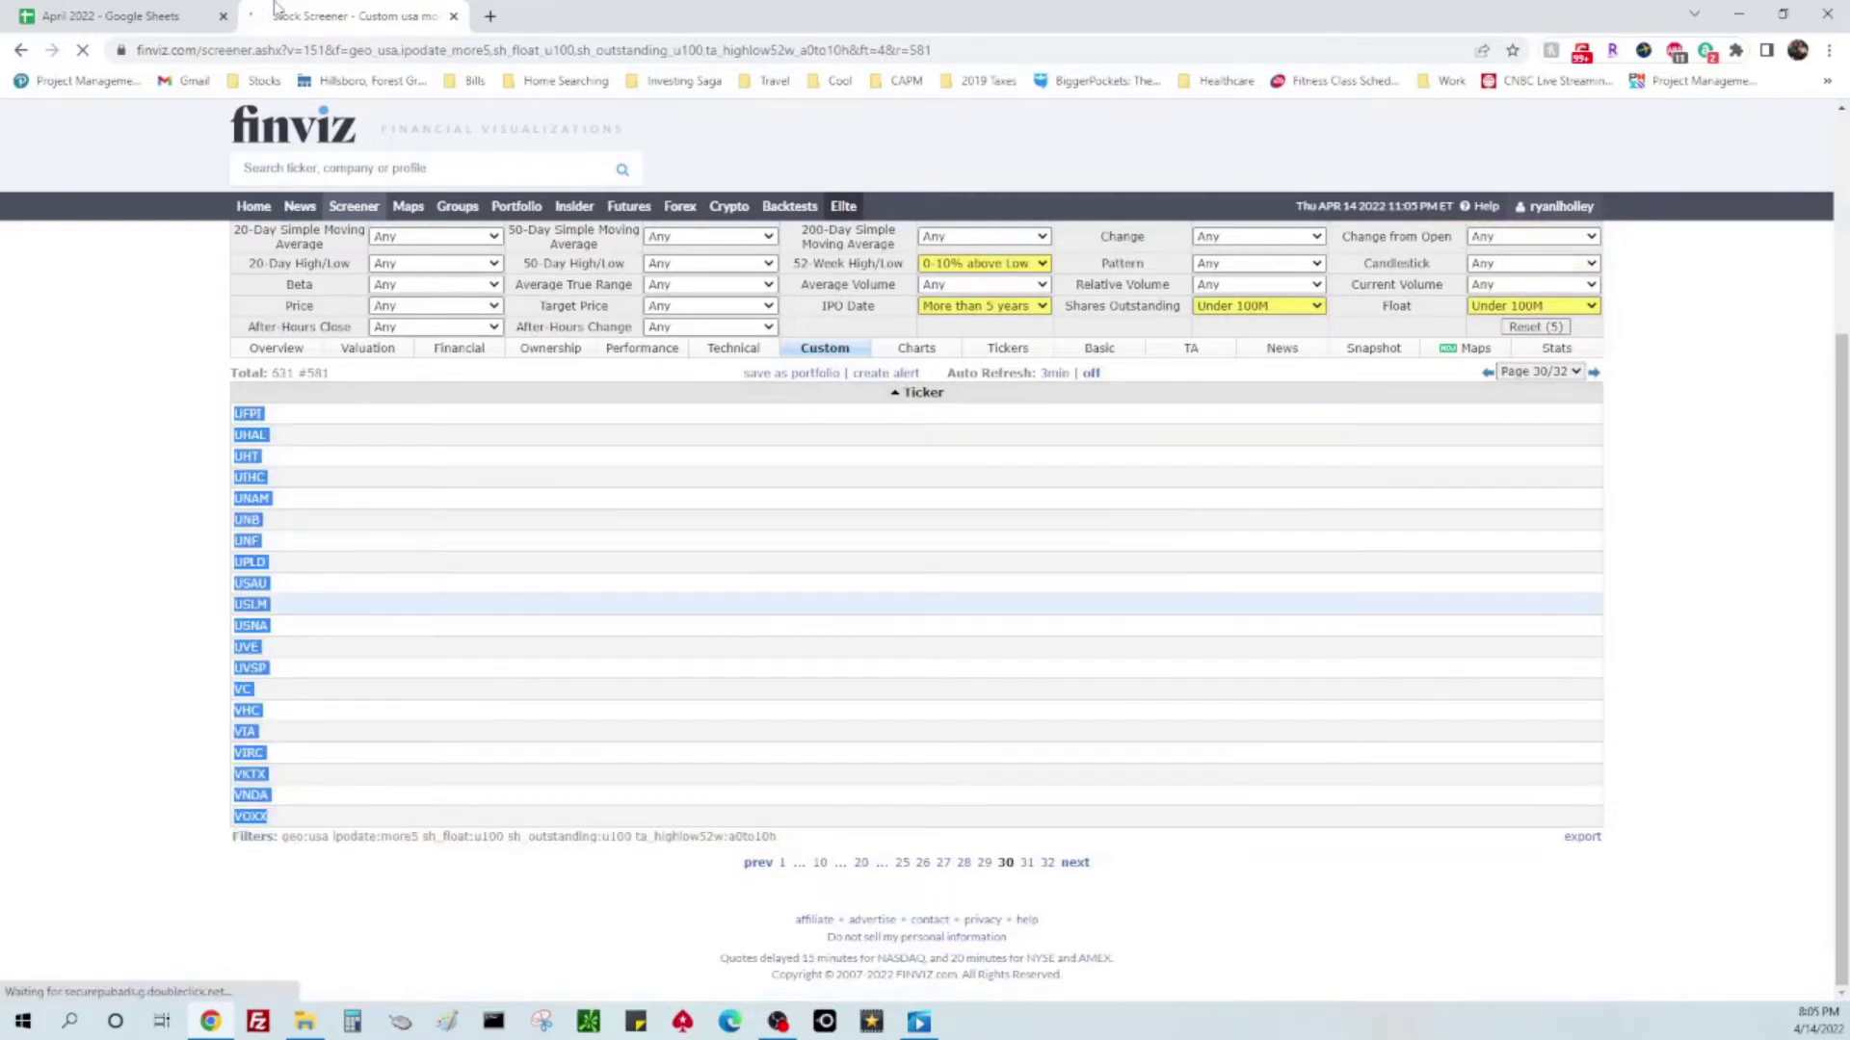
{"action": "left_click", "coordinate": [111, 16]}
{"action": "scroll", "coordinate": [713, 747], "scroll_direction": "down", "scroll_amount": 5}
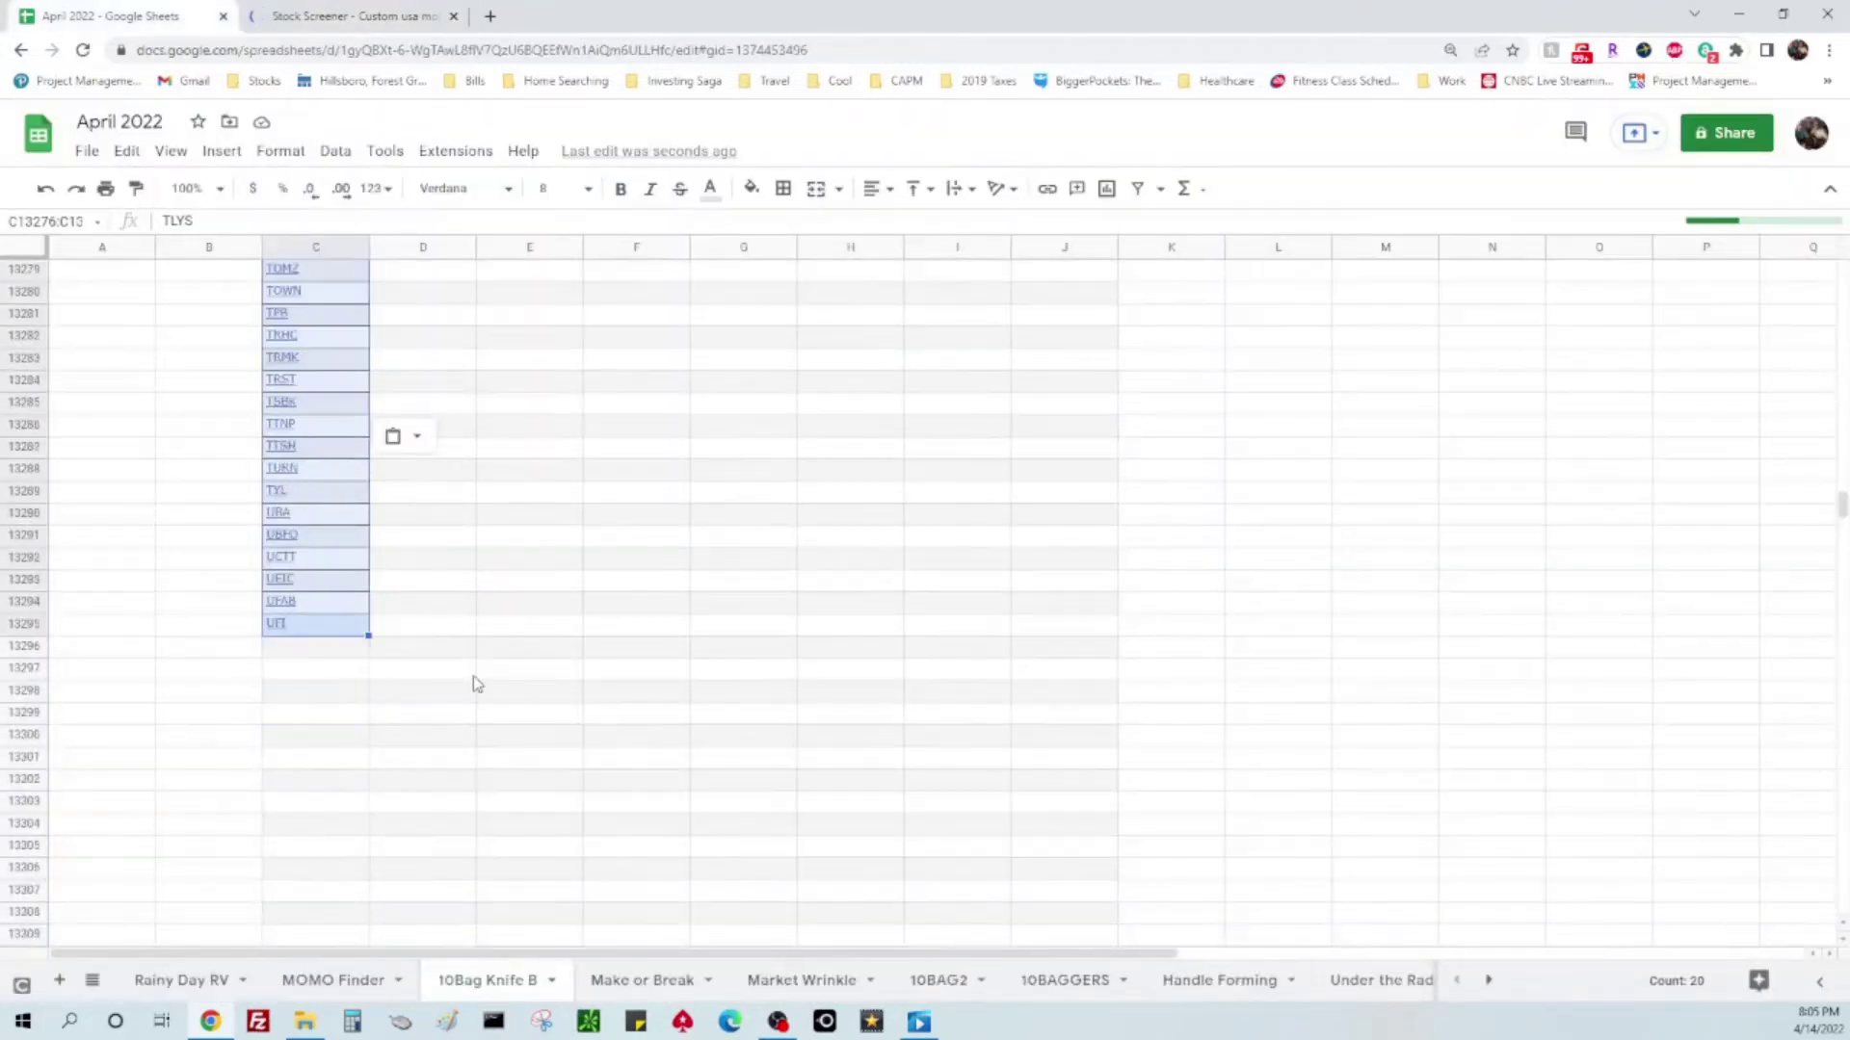
{"action": "left_click", "coordinate": [334, 654]}
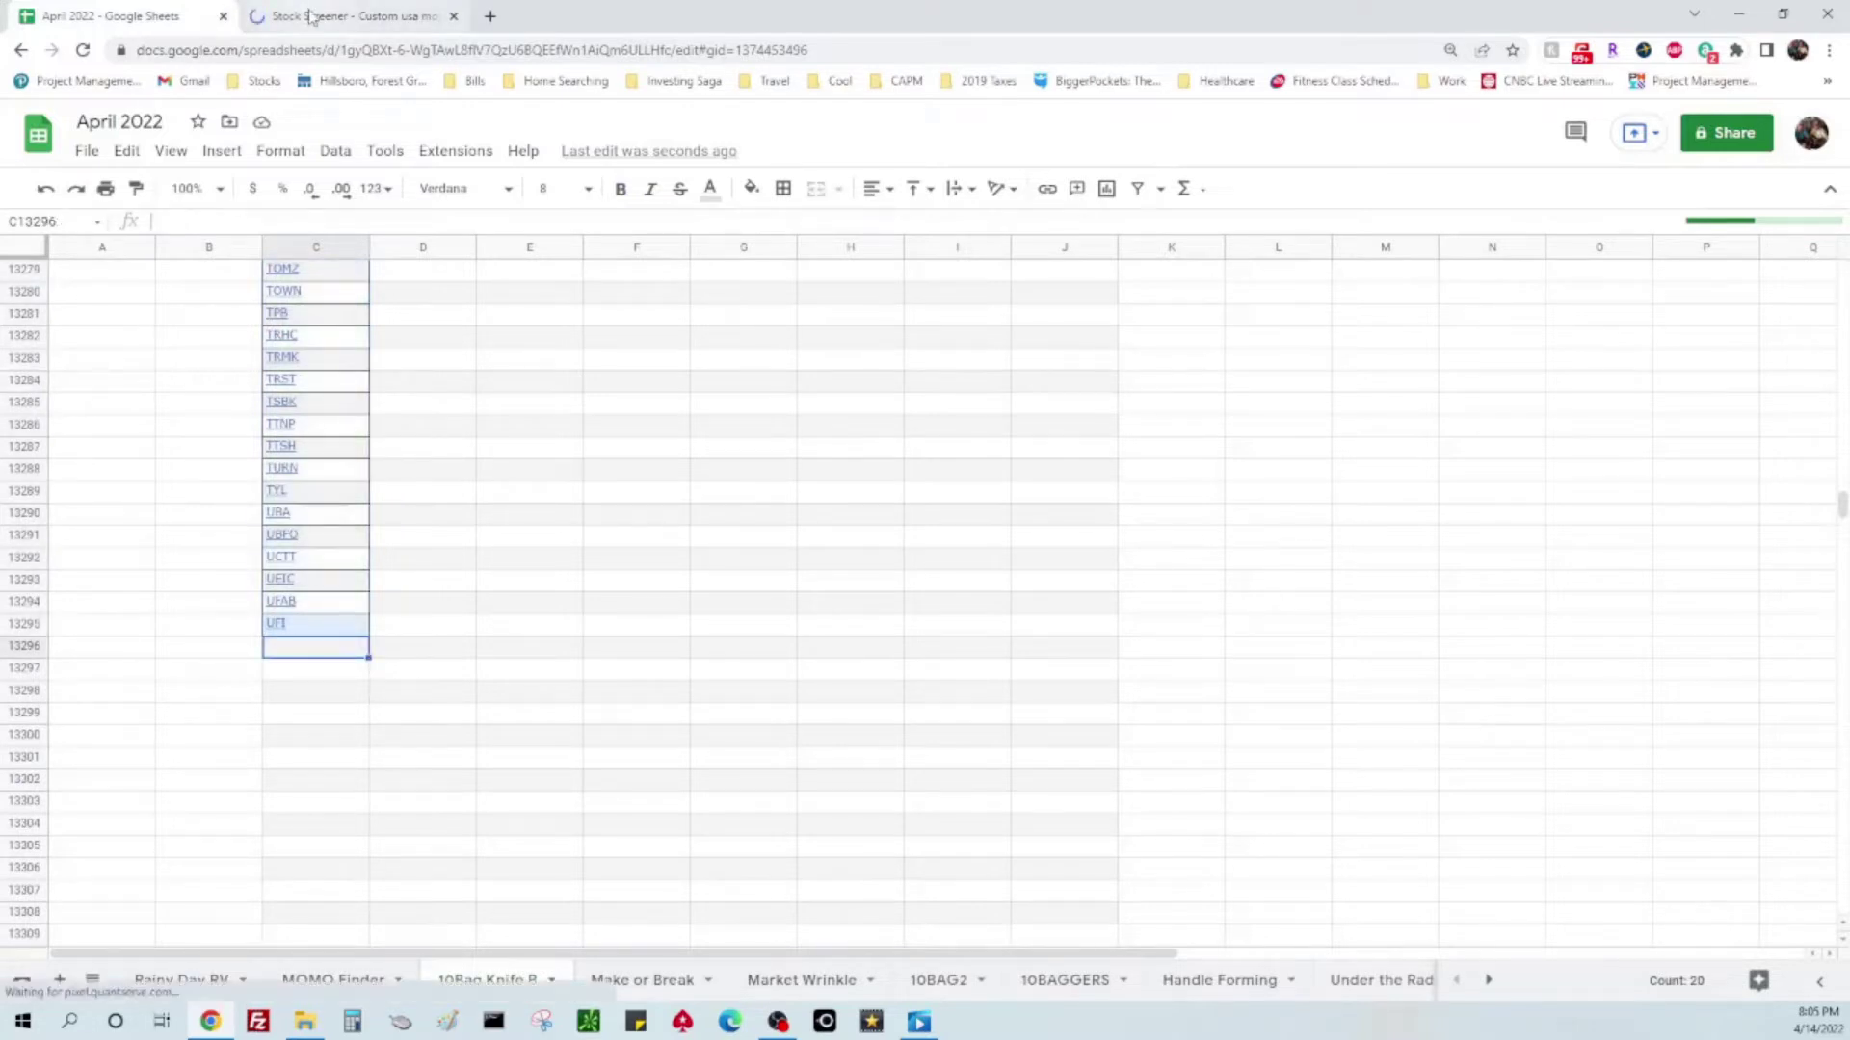
{"action": "left_click", "coordinate": [347, 15]}
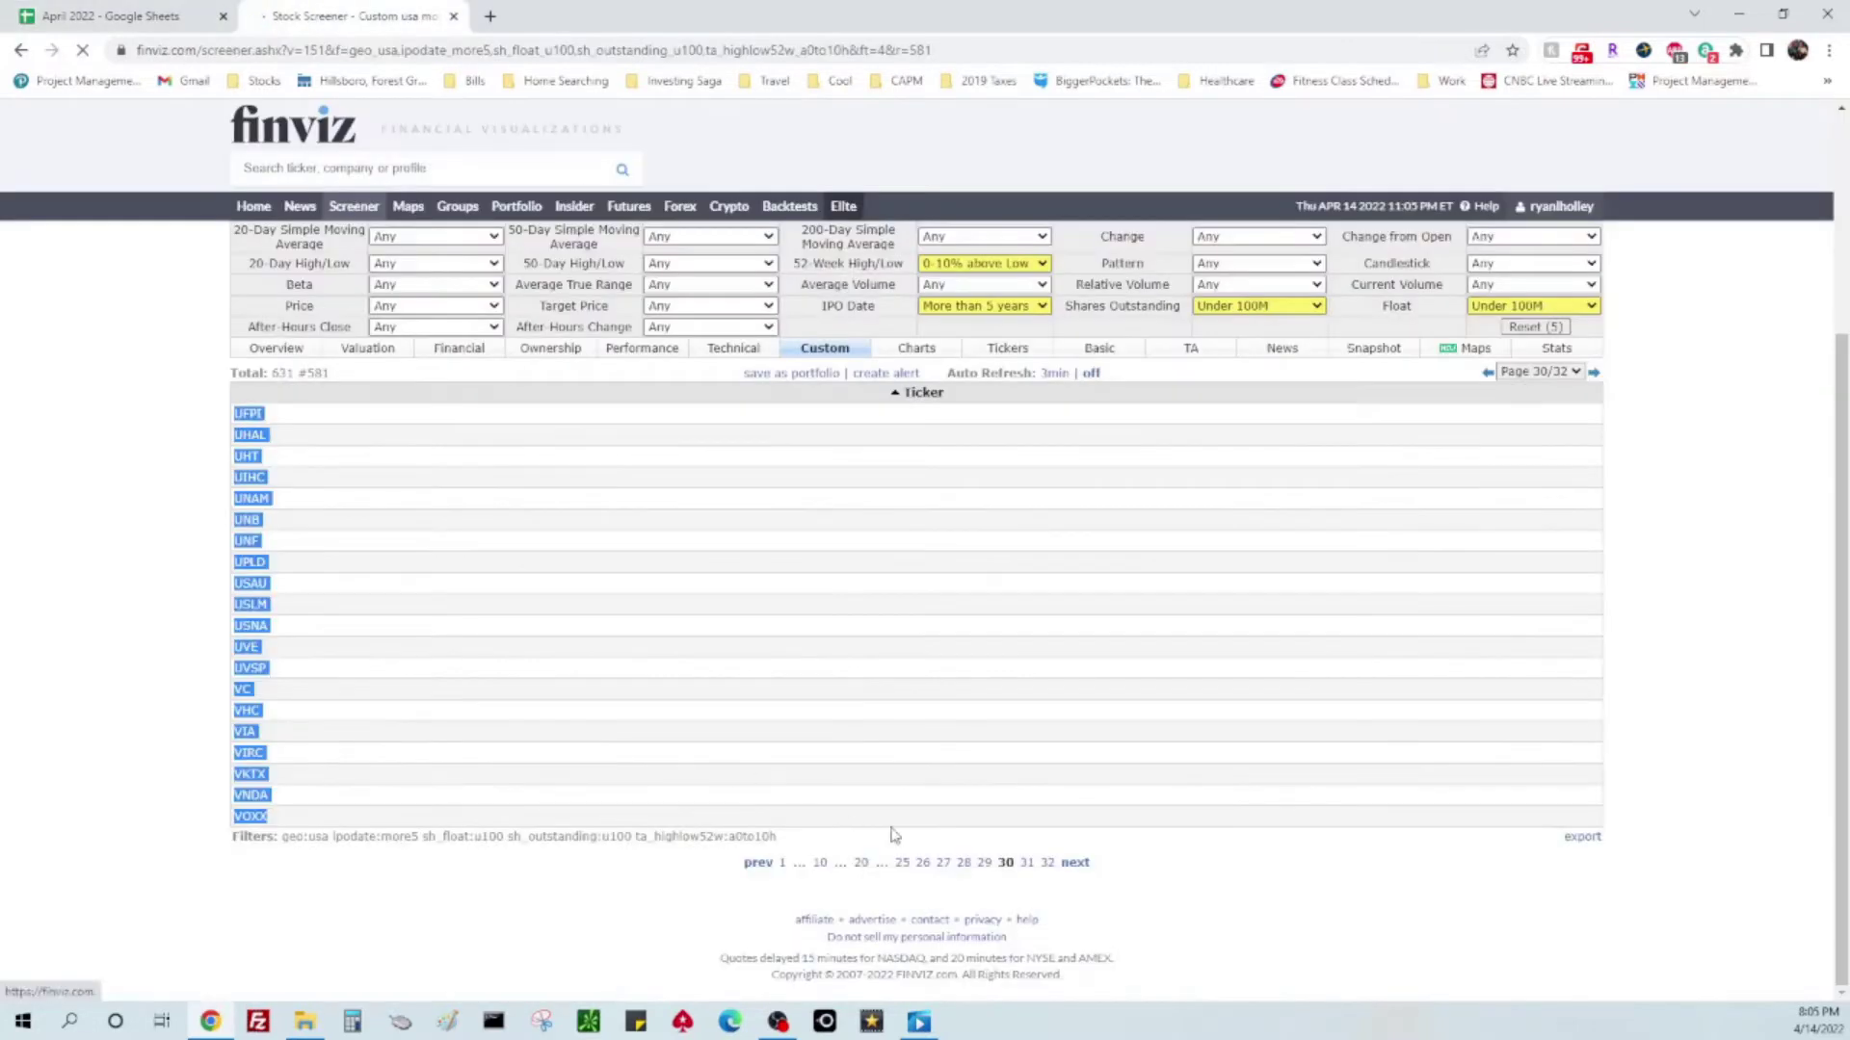
{"action": "left_click", "coordinate": [1075, 863]}
- Paste page 31's tickers, starting with VPG, into column C at C13316
{"action": "scroll", "coordinate": [1183, 424], "scroll_direction": "down", "scroll_amount": 3}
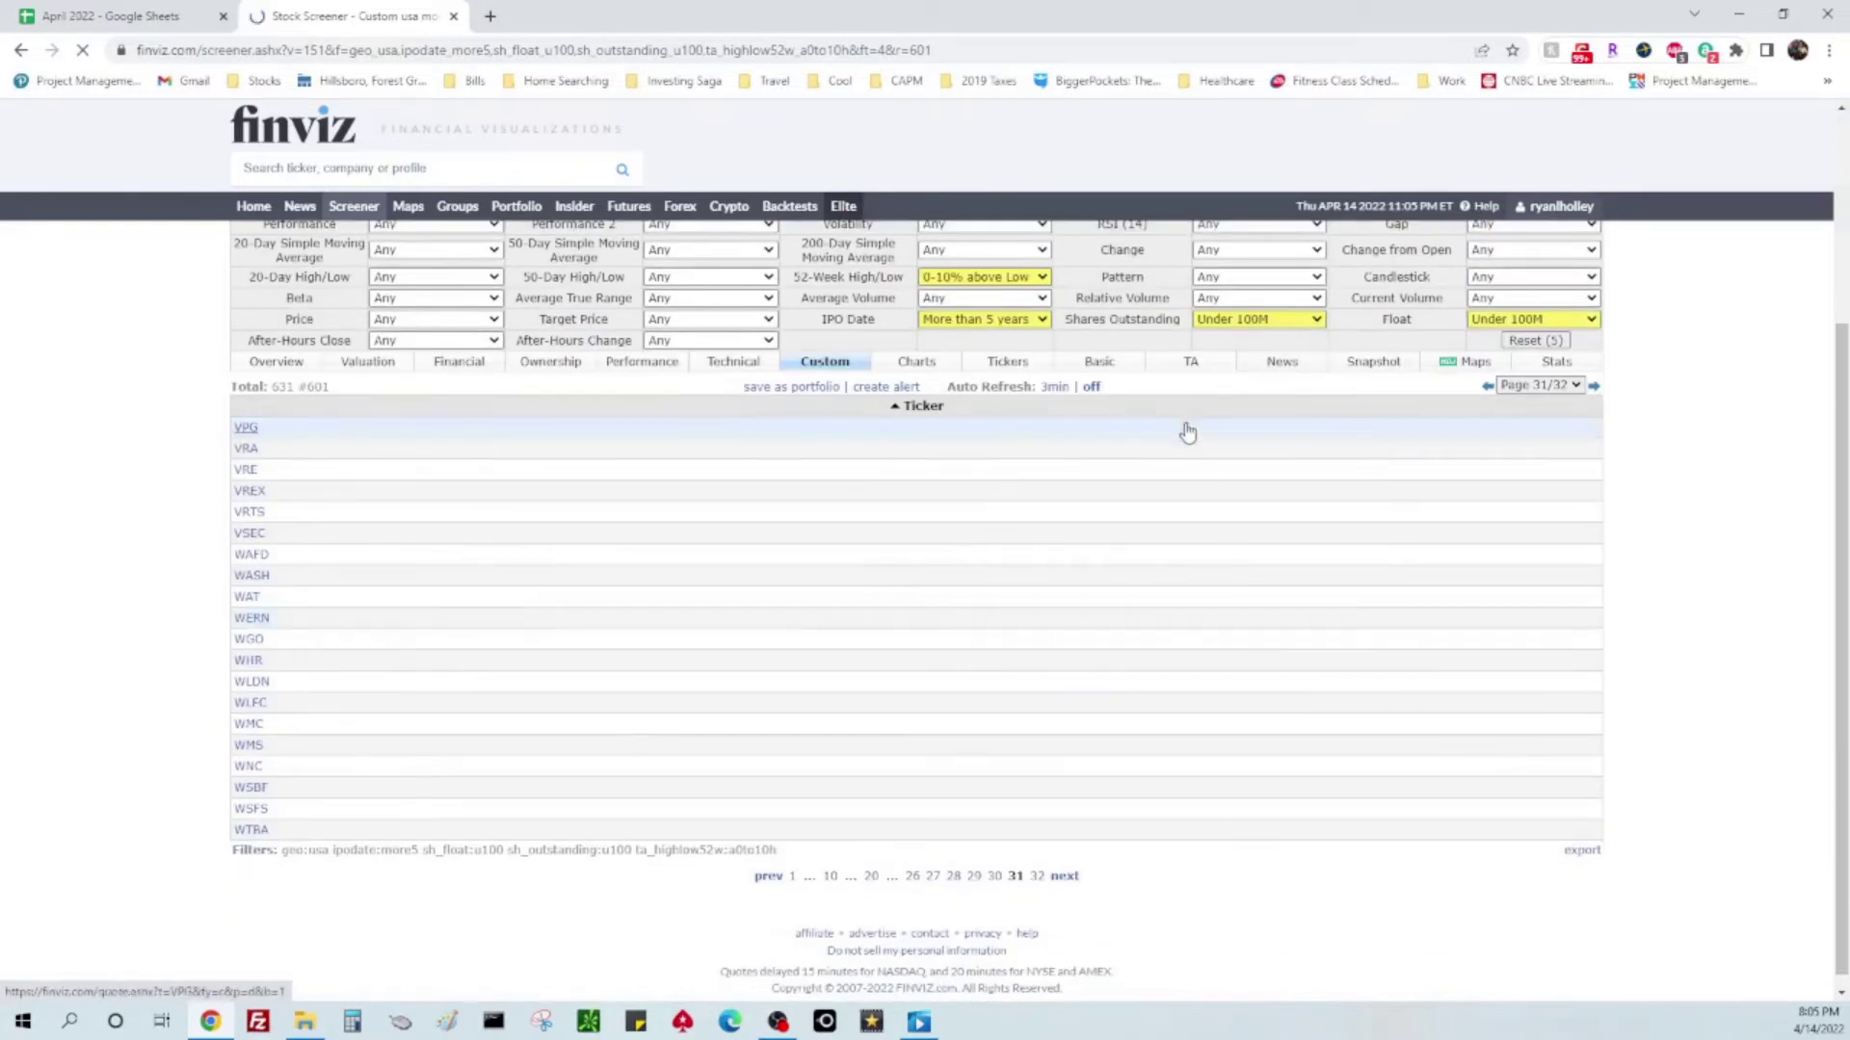
{"action": "left_click_drag", "start_coordinate": [1183, 420], "coordinate": [1154, 824]}
{"action": "key", "text": "ctrl+c"}
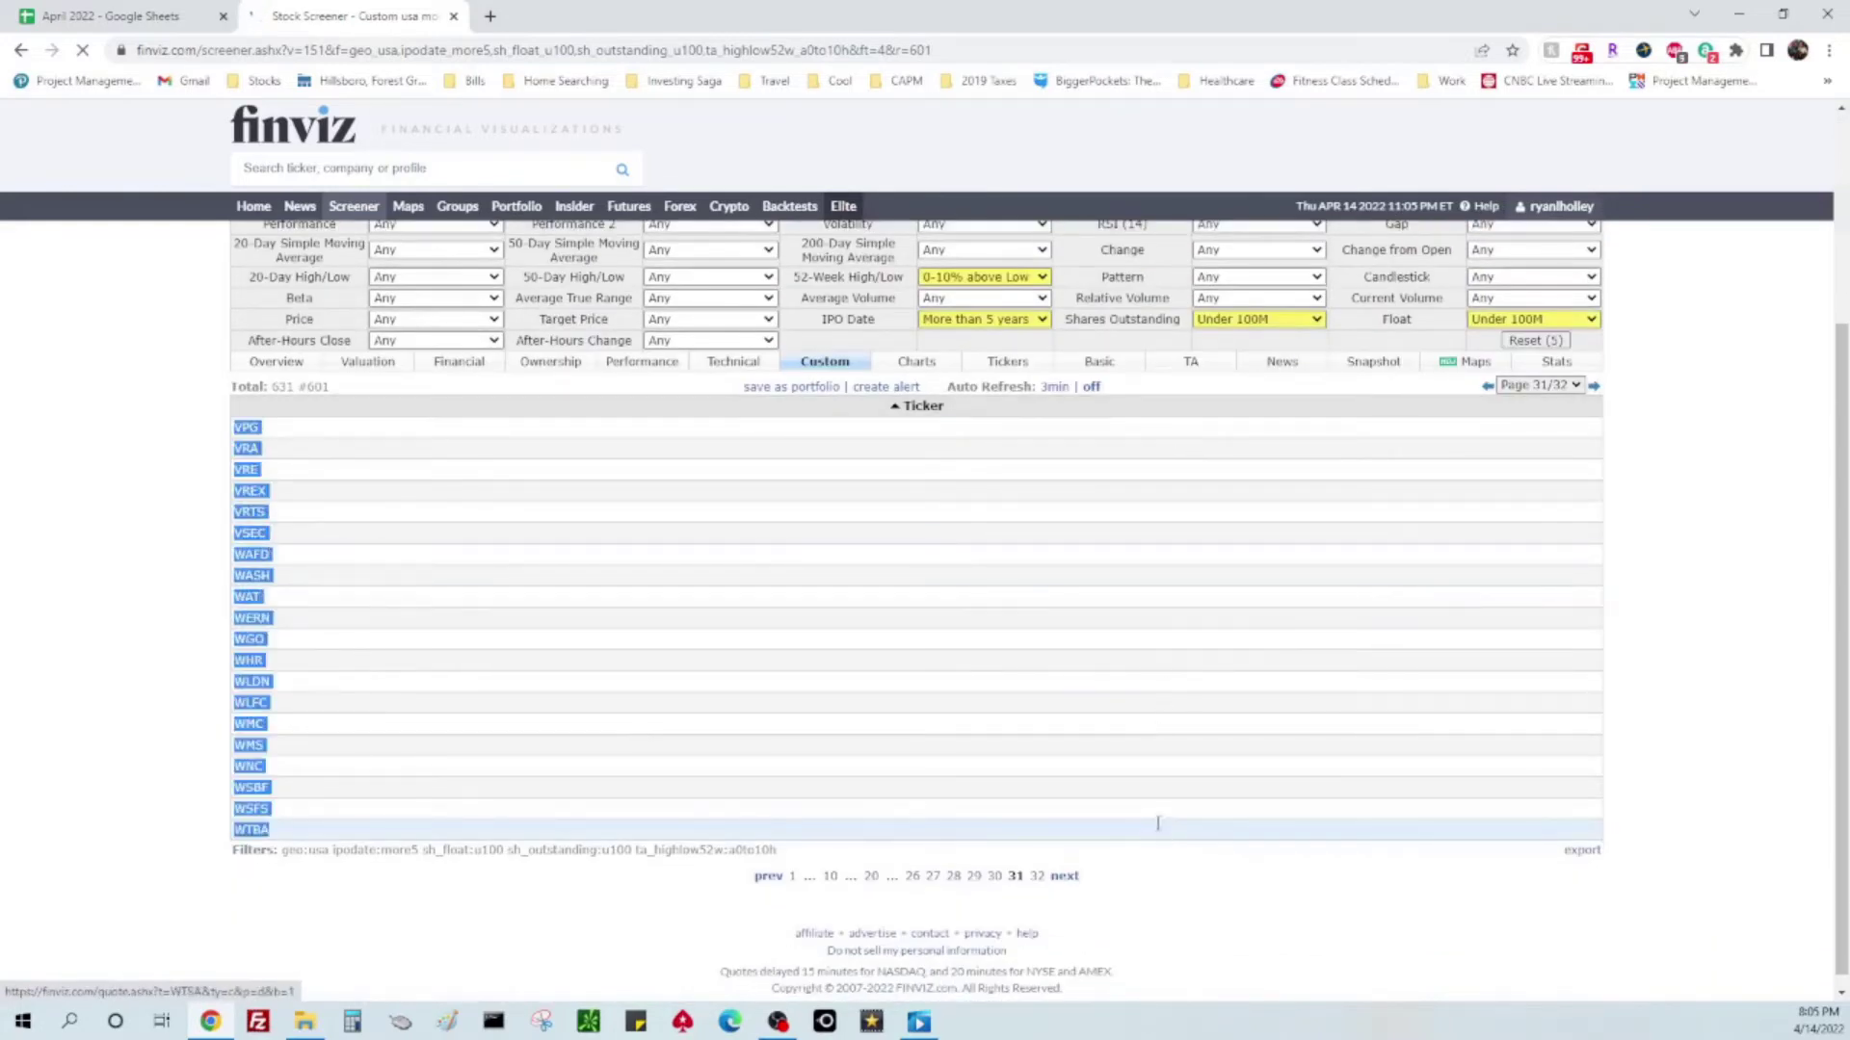
{"action": "left_click", "coordinate": [160, 29]}
{"action": "left_click", "coordinate": [313, 559]}
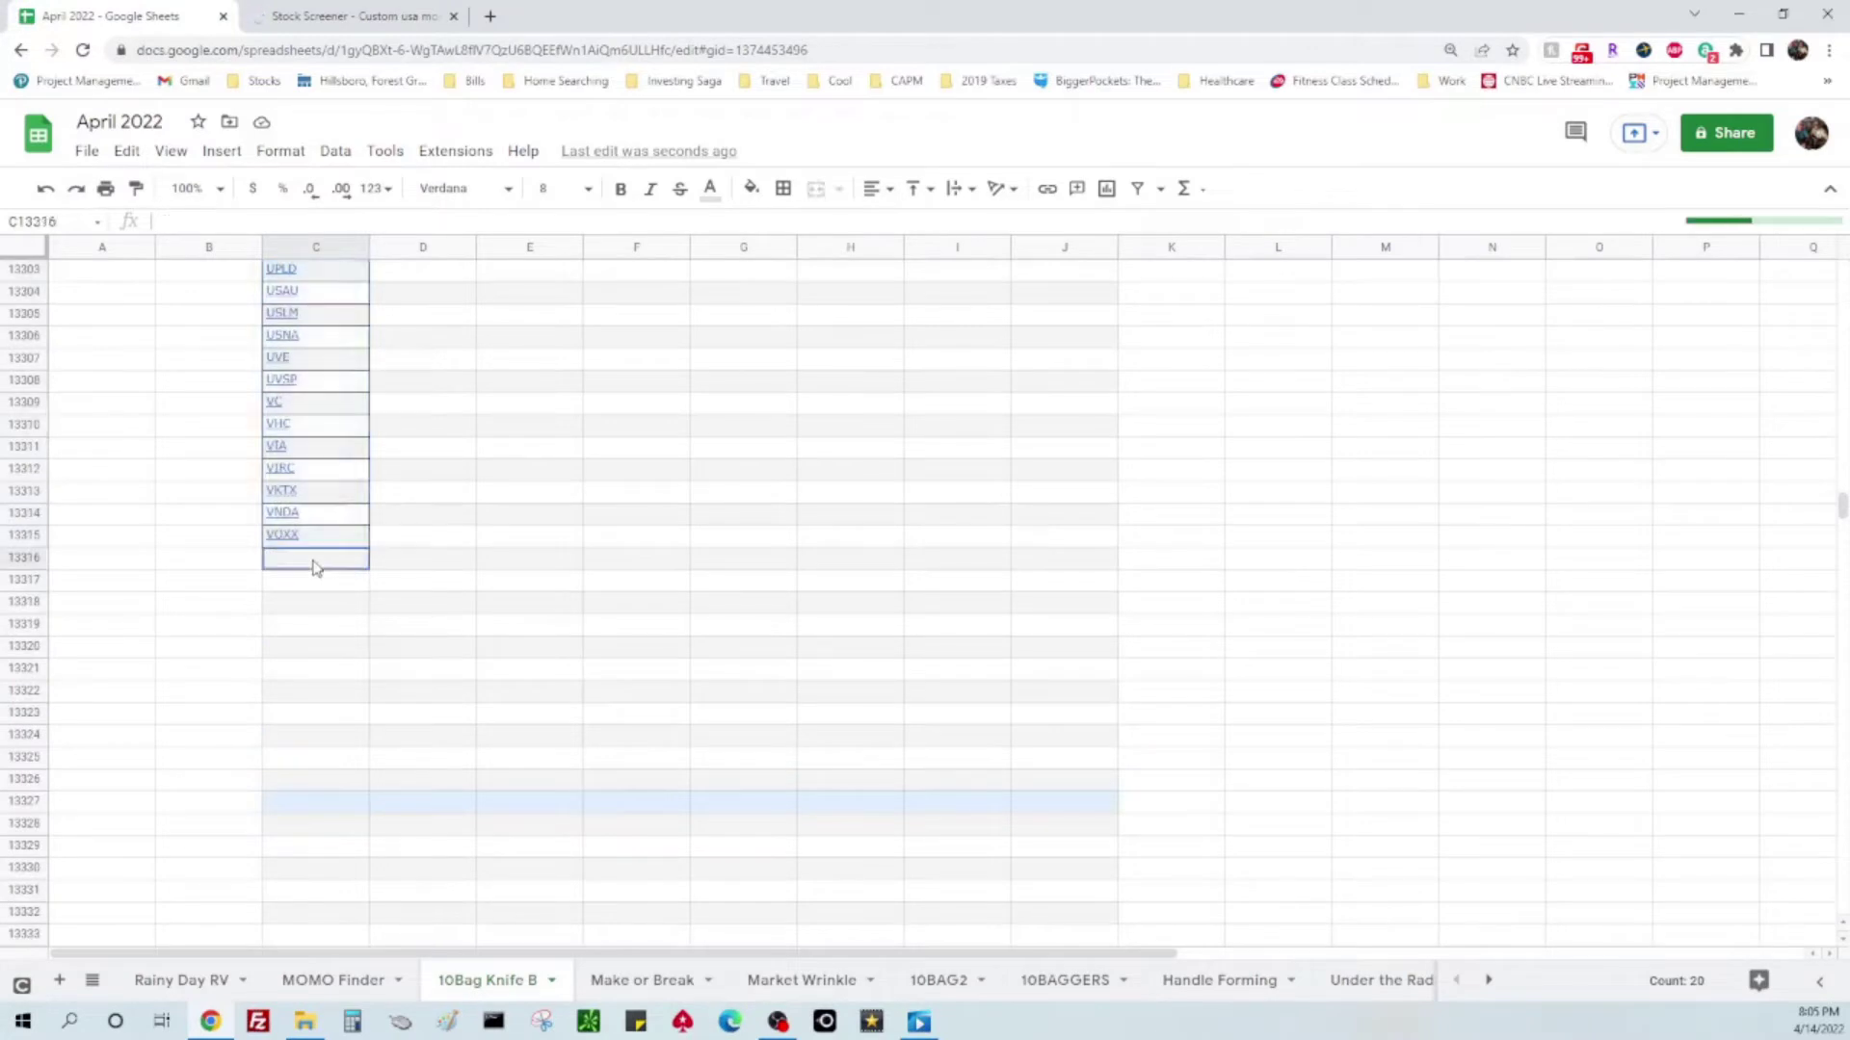
{"action": "key", "text": "ctrl+v"}
- Paste the final page 32's tickers WVFC through ZVO at C13336 and deselect them
{"action": "left_click", "coordinate": [347, 15]}
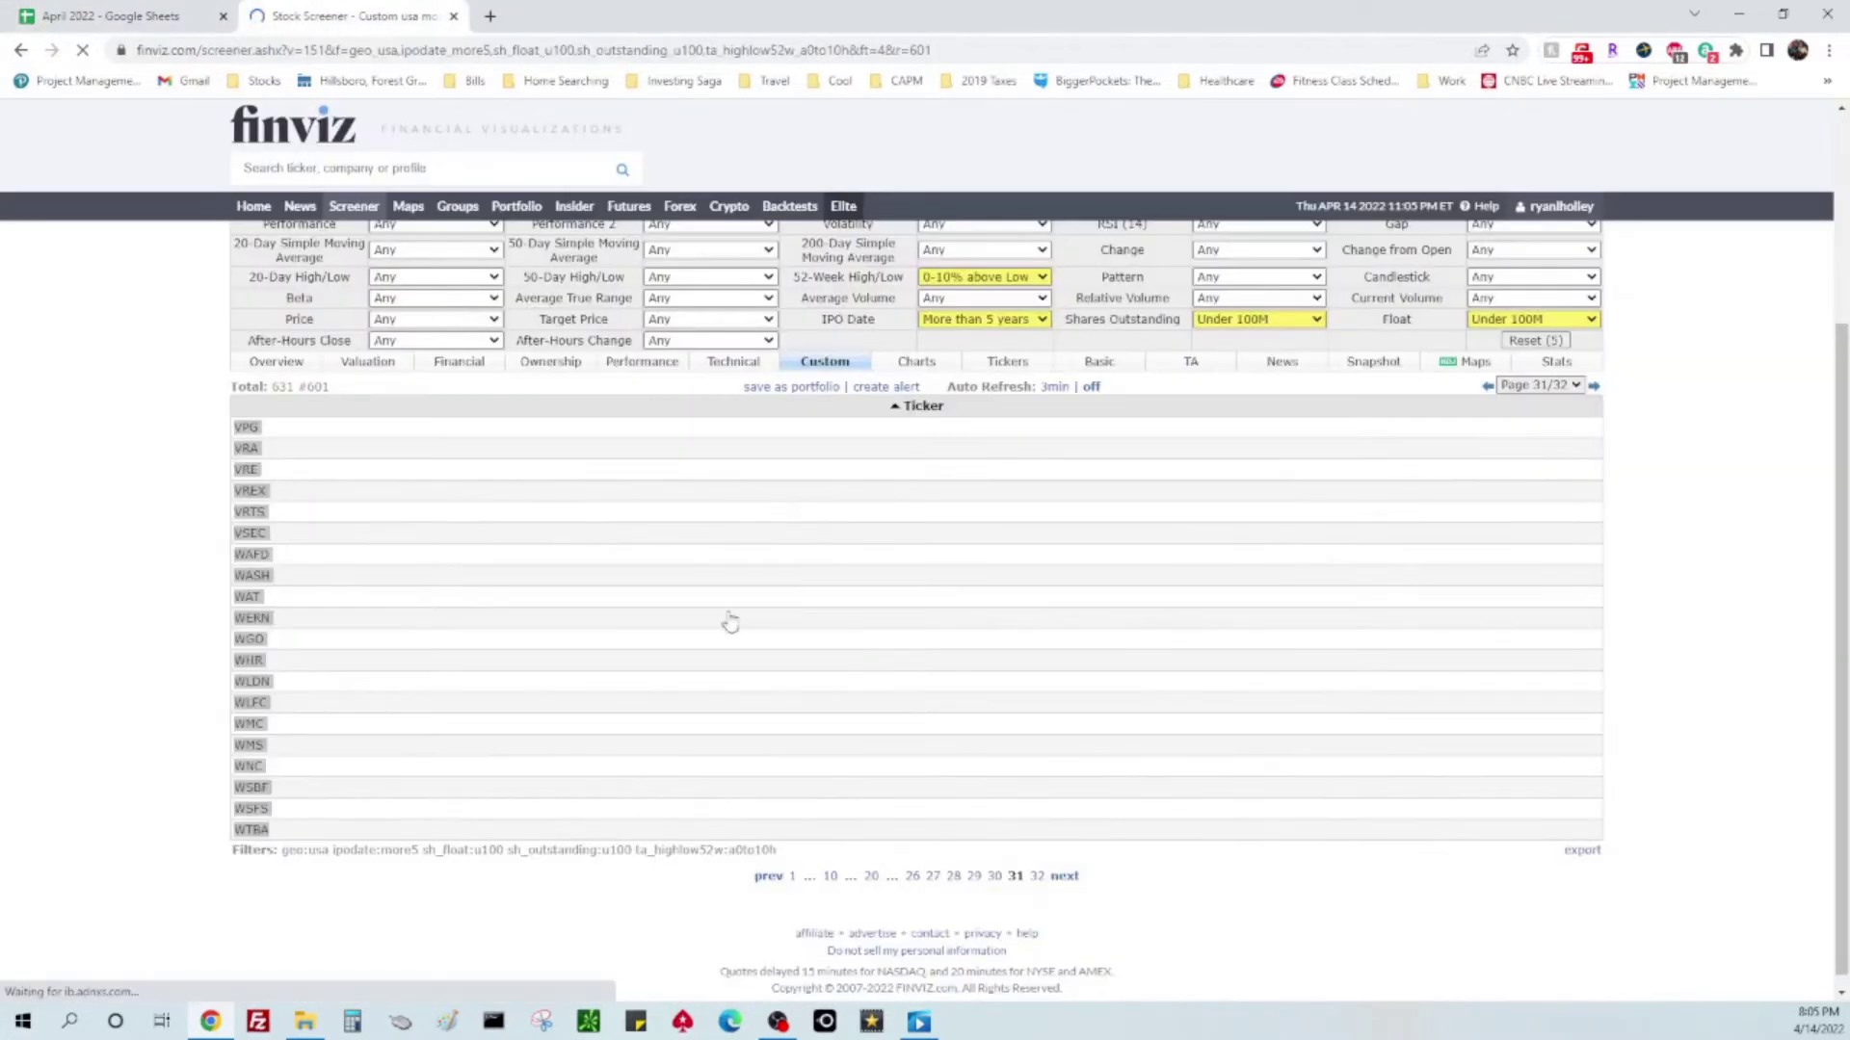
{"action": "left_click", "coordinate": [1064, 877]}
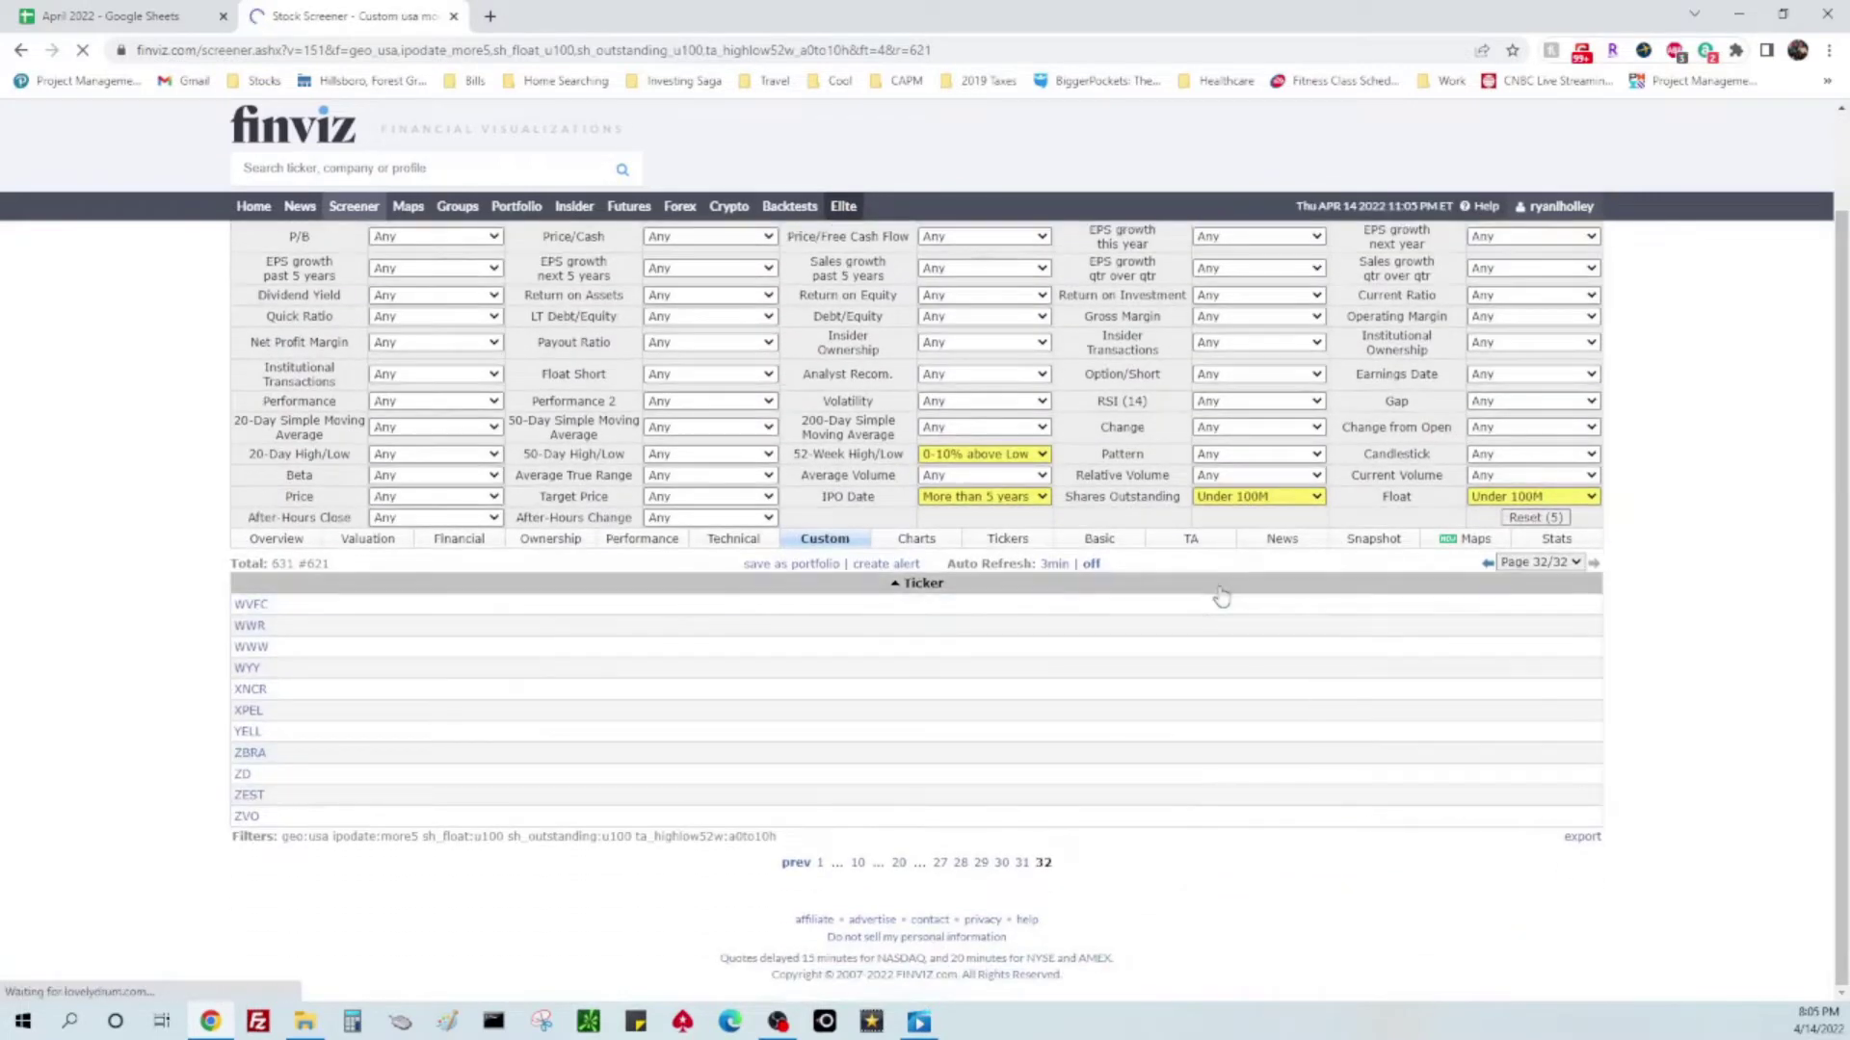
{"action": "left_click_drag", "start_coordinate": [1214, 605], "coordinate": [1174, 826]}
{"action": "key", "text": "ctrl+c"}
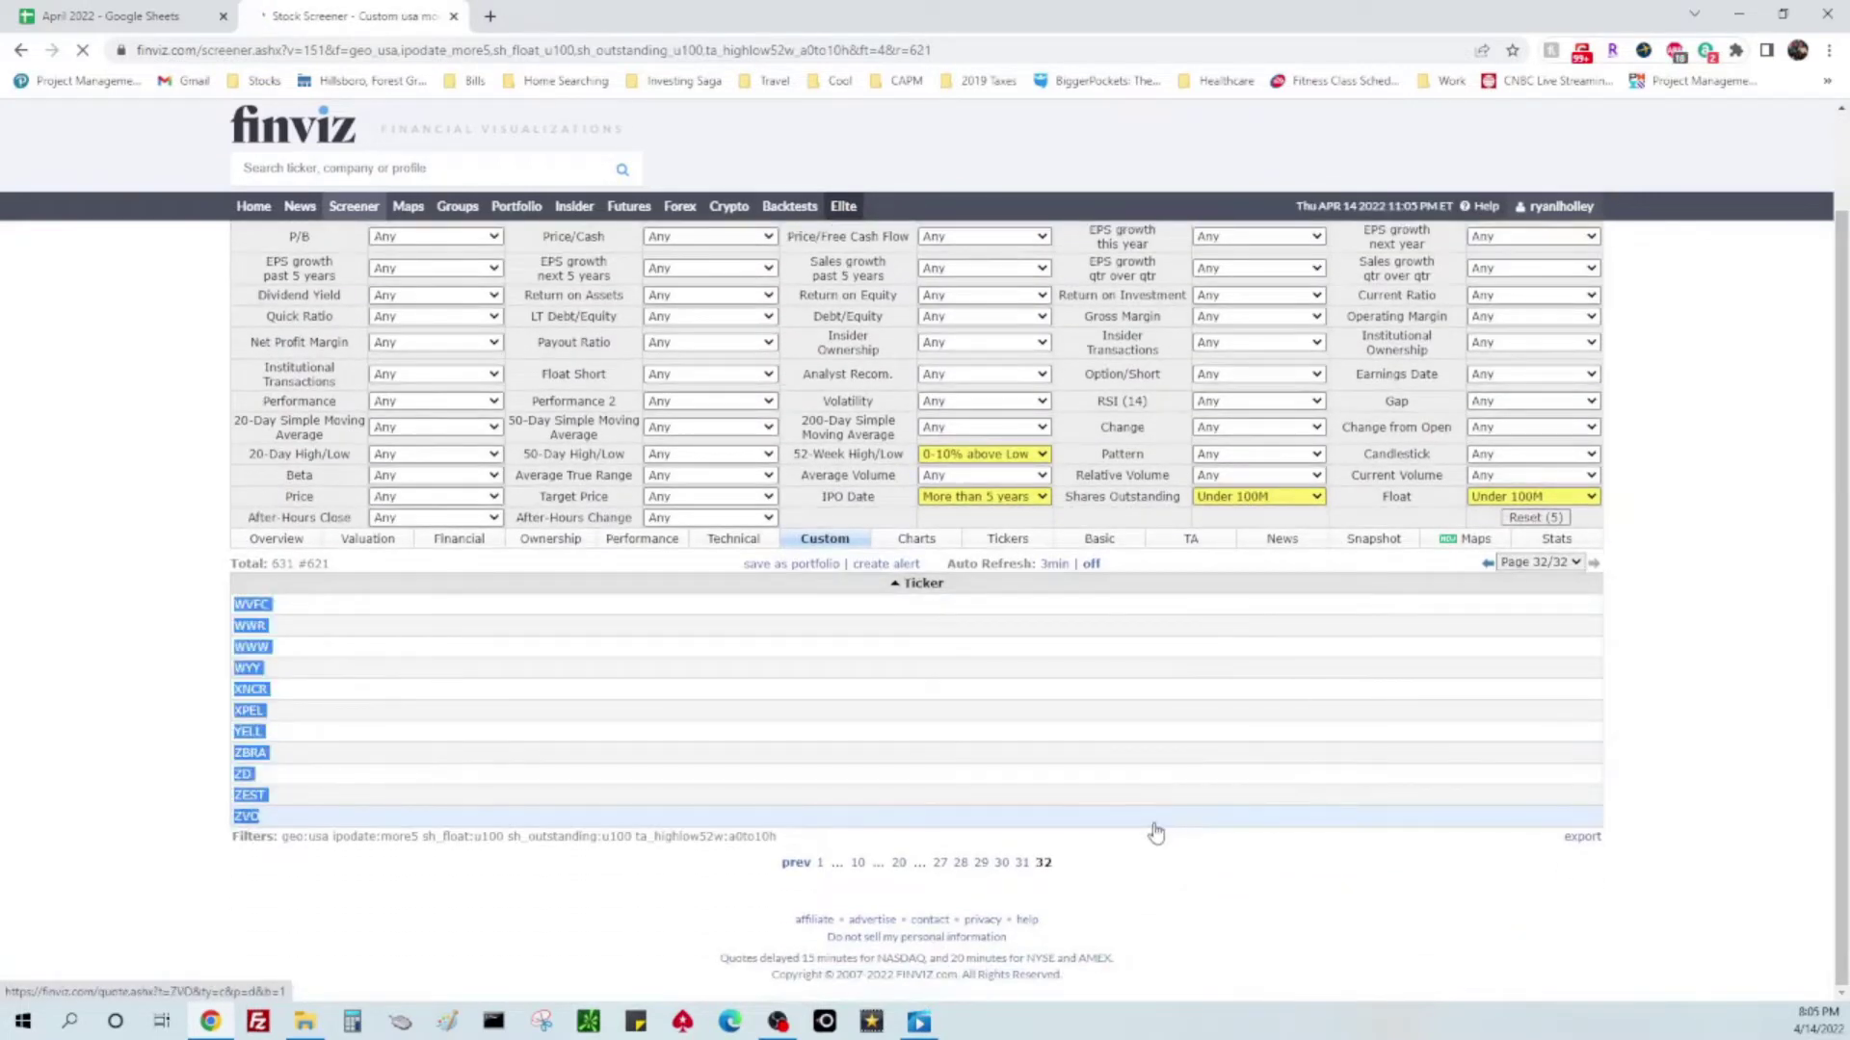
{"action": "left_click", "coordinate": [116, 16]}
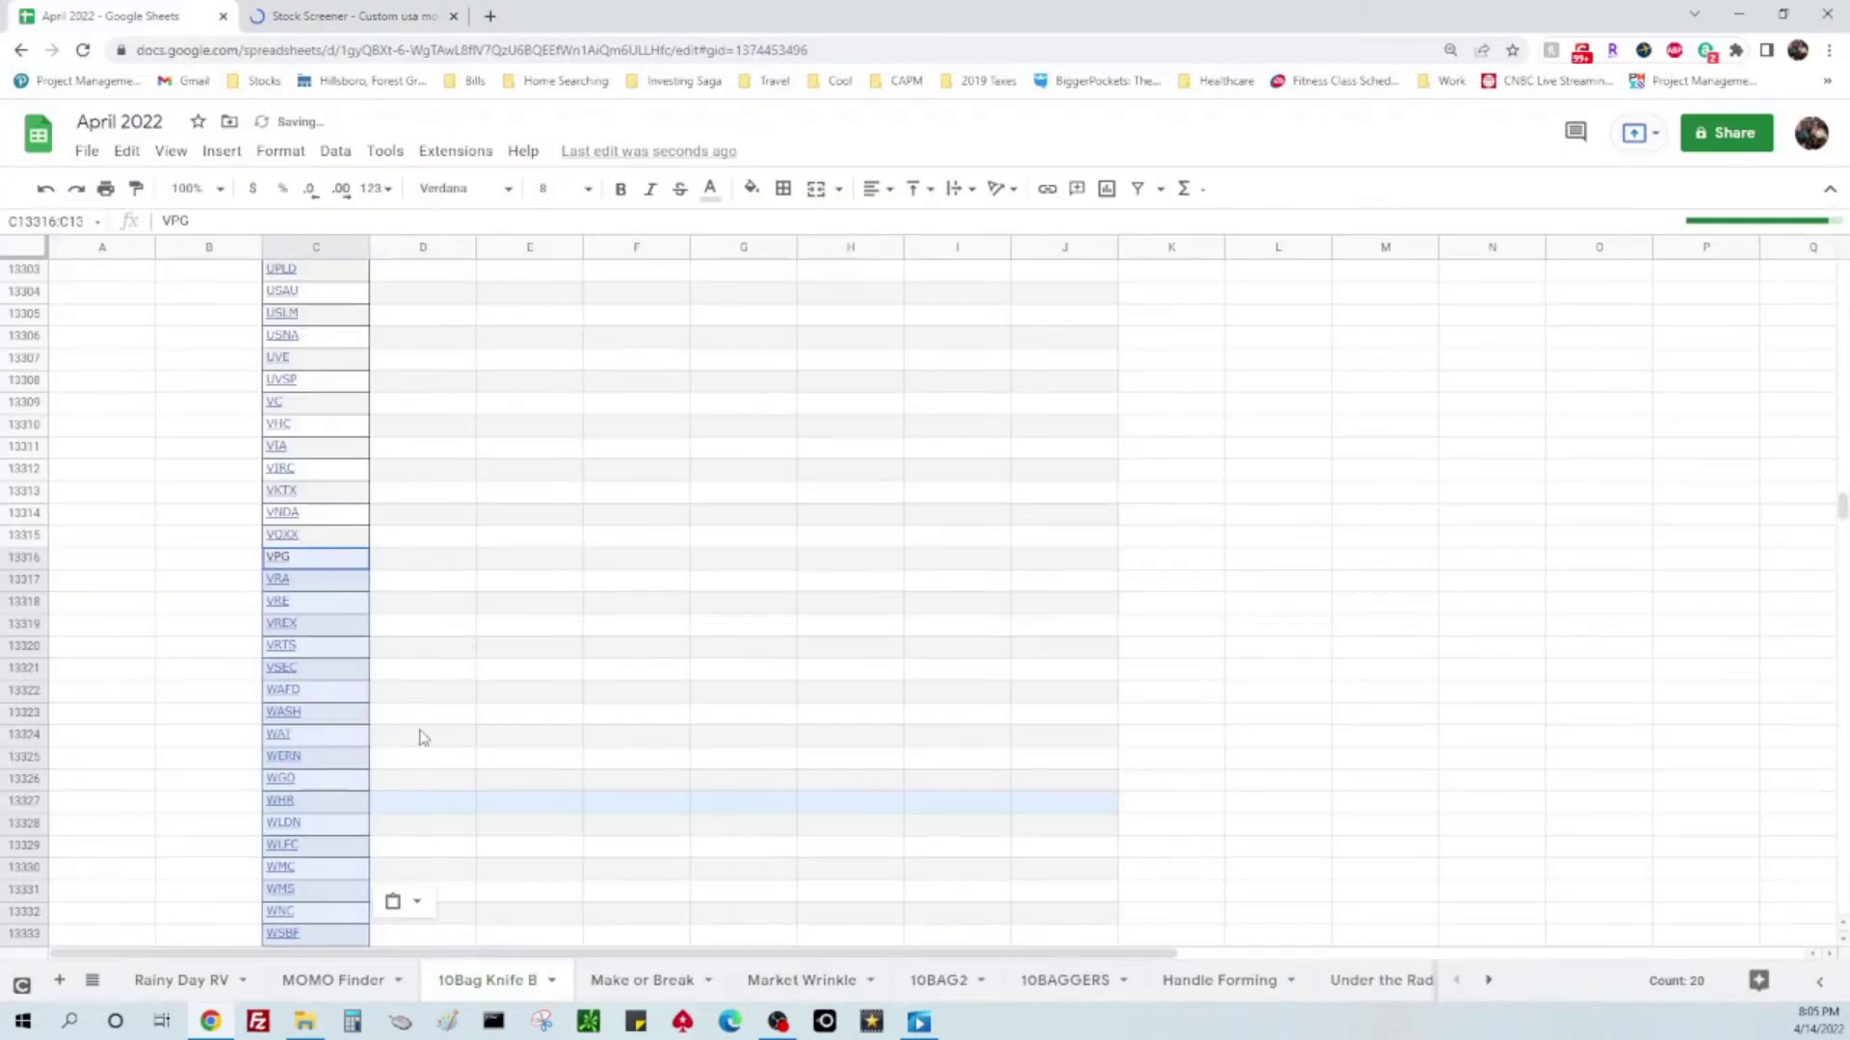
{"action": "left_click", "coordinate": [320, 737]}
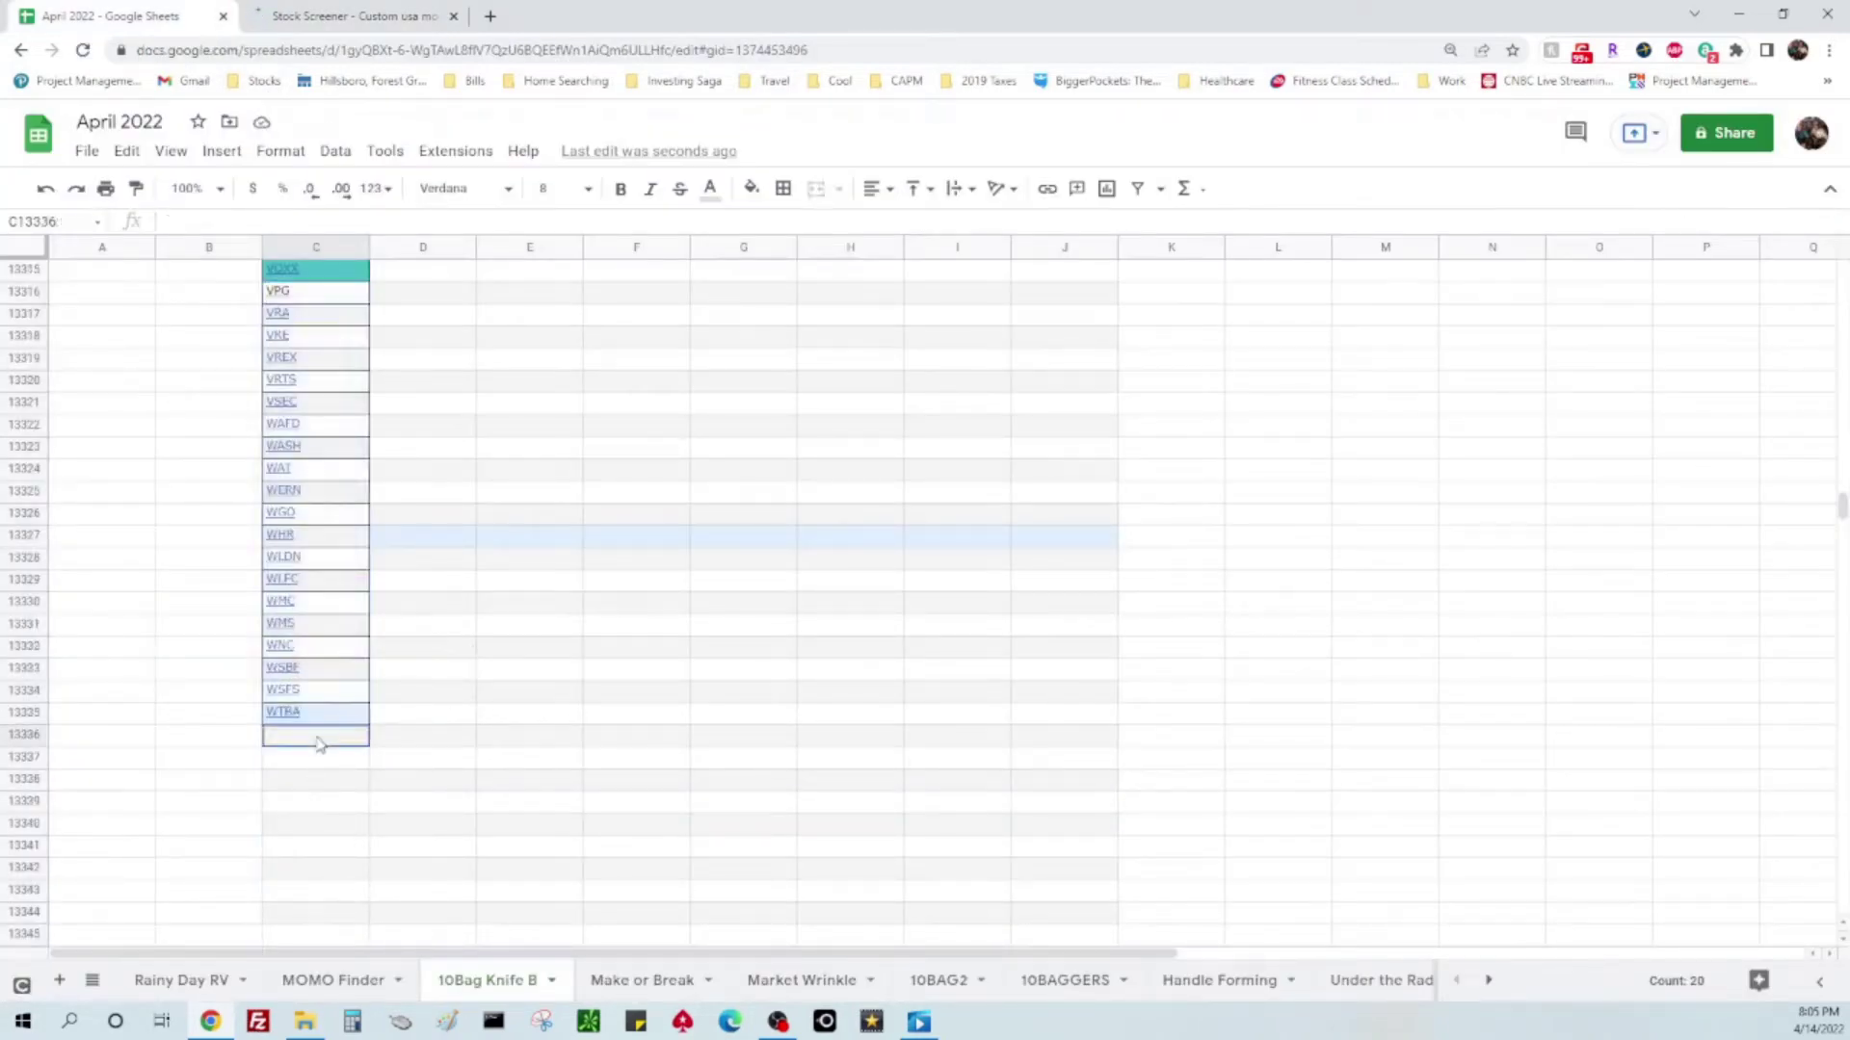
{"action": "key", "text": "ctrl+v"}
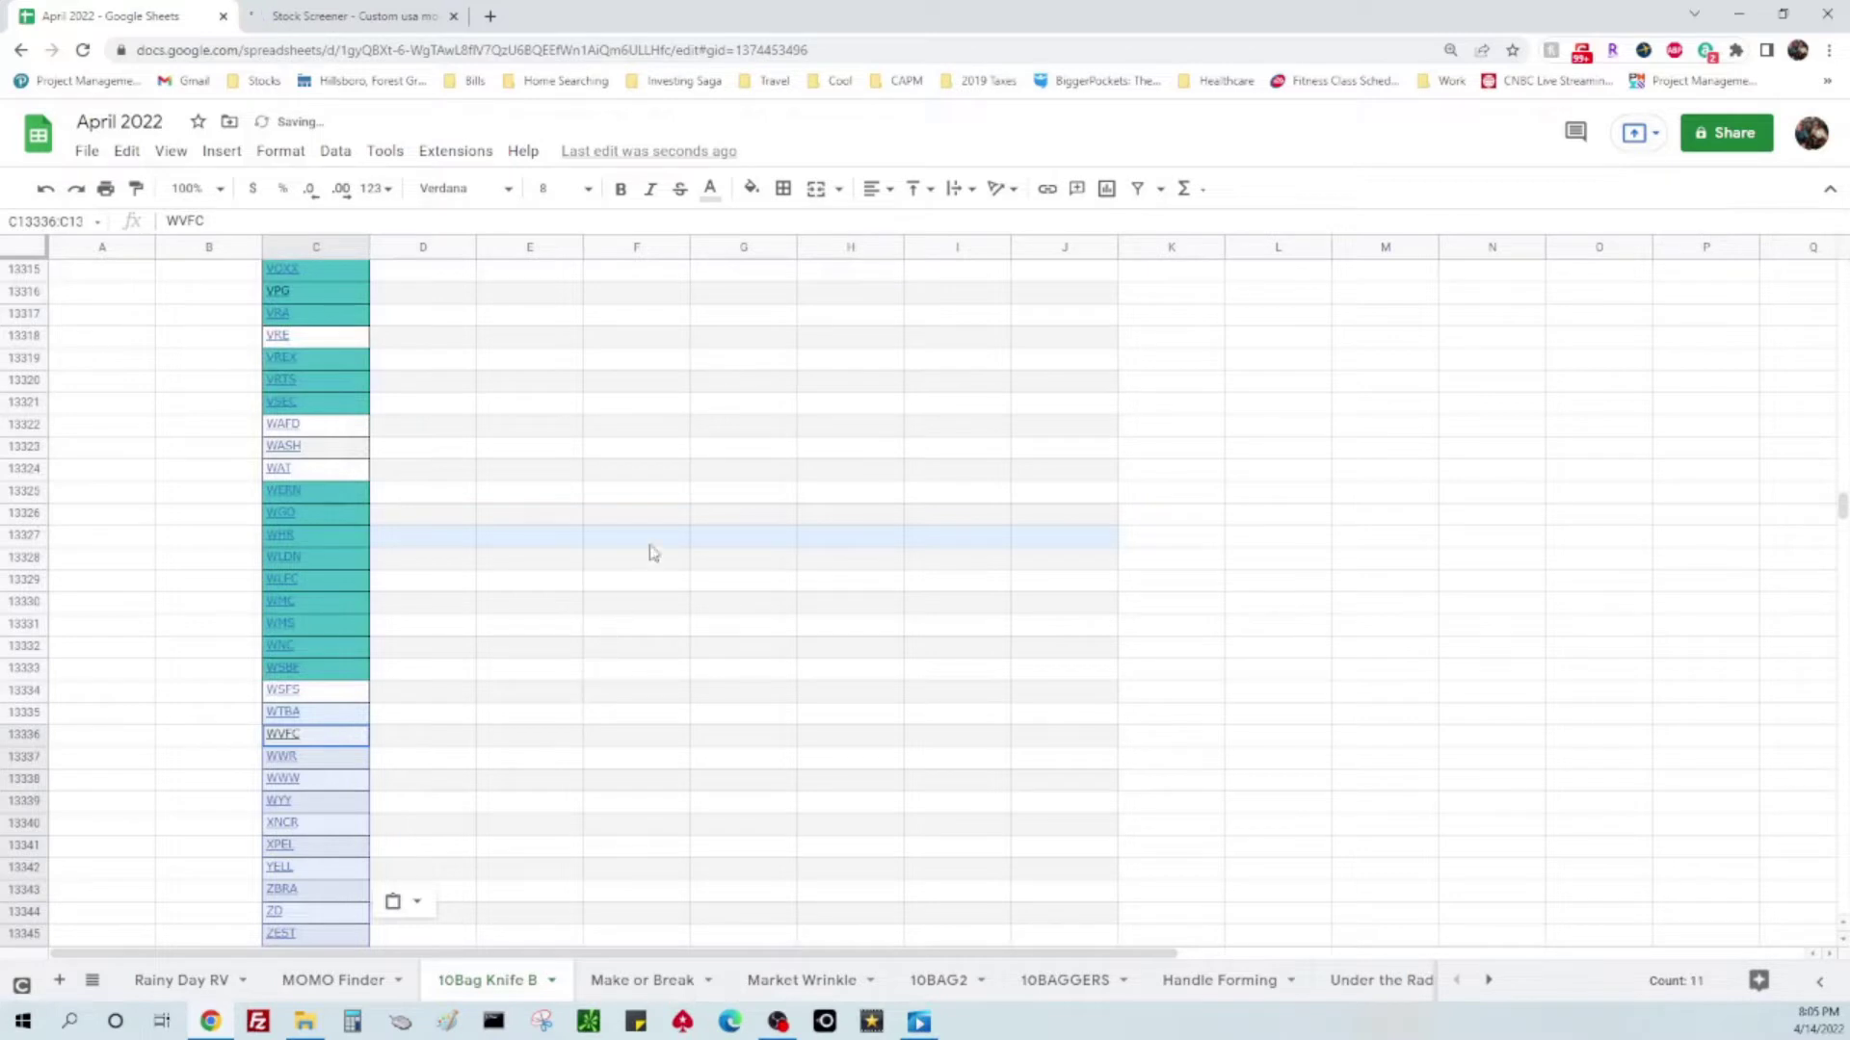
{"action": "left_click", "coordinate": [527, 568]}
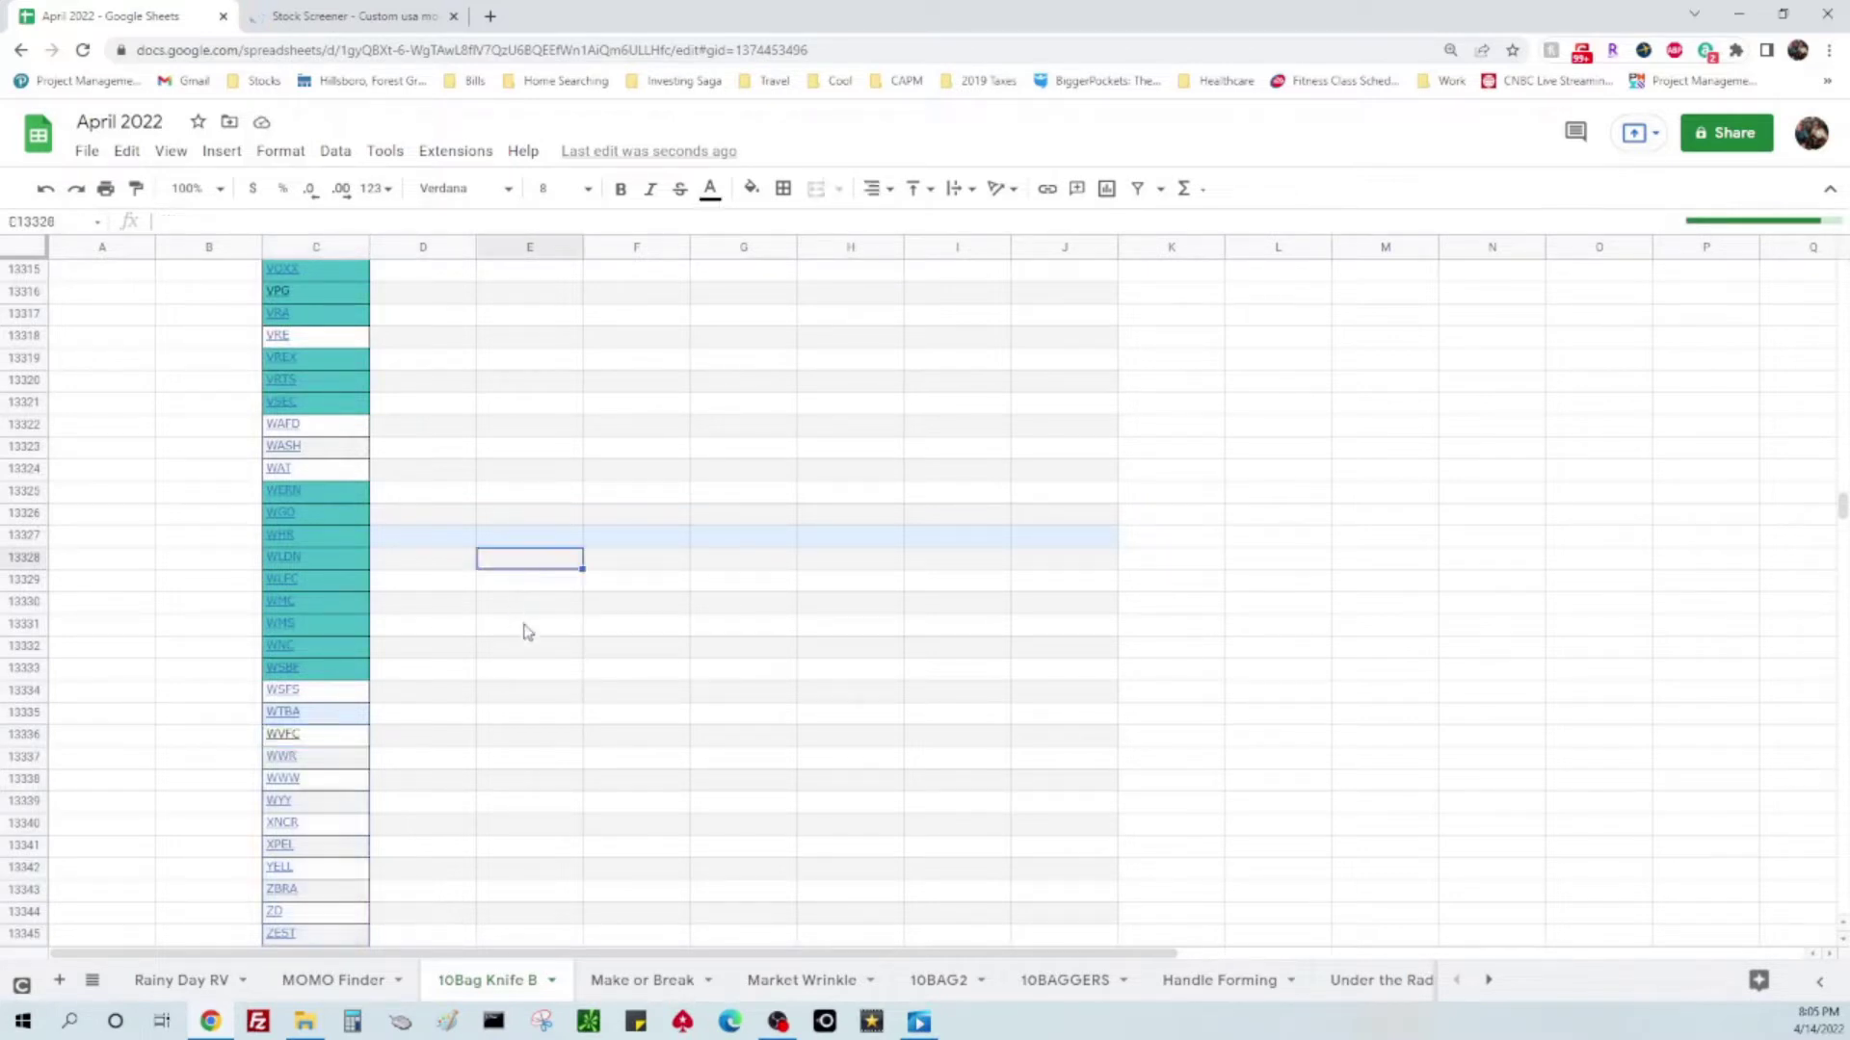
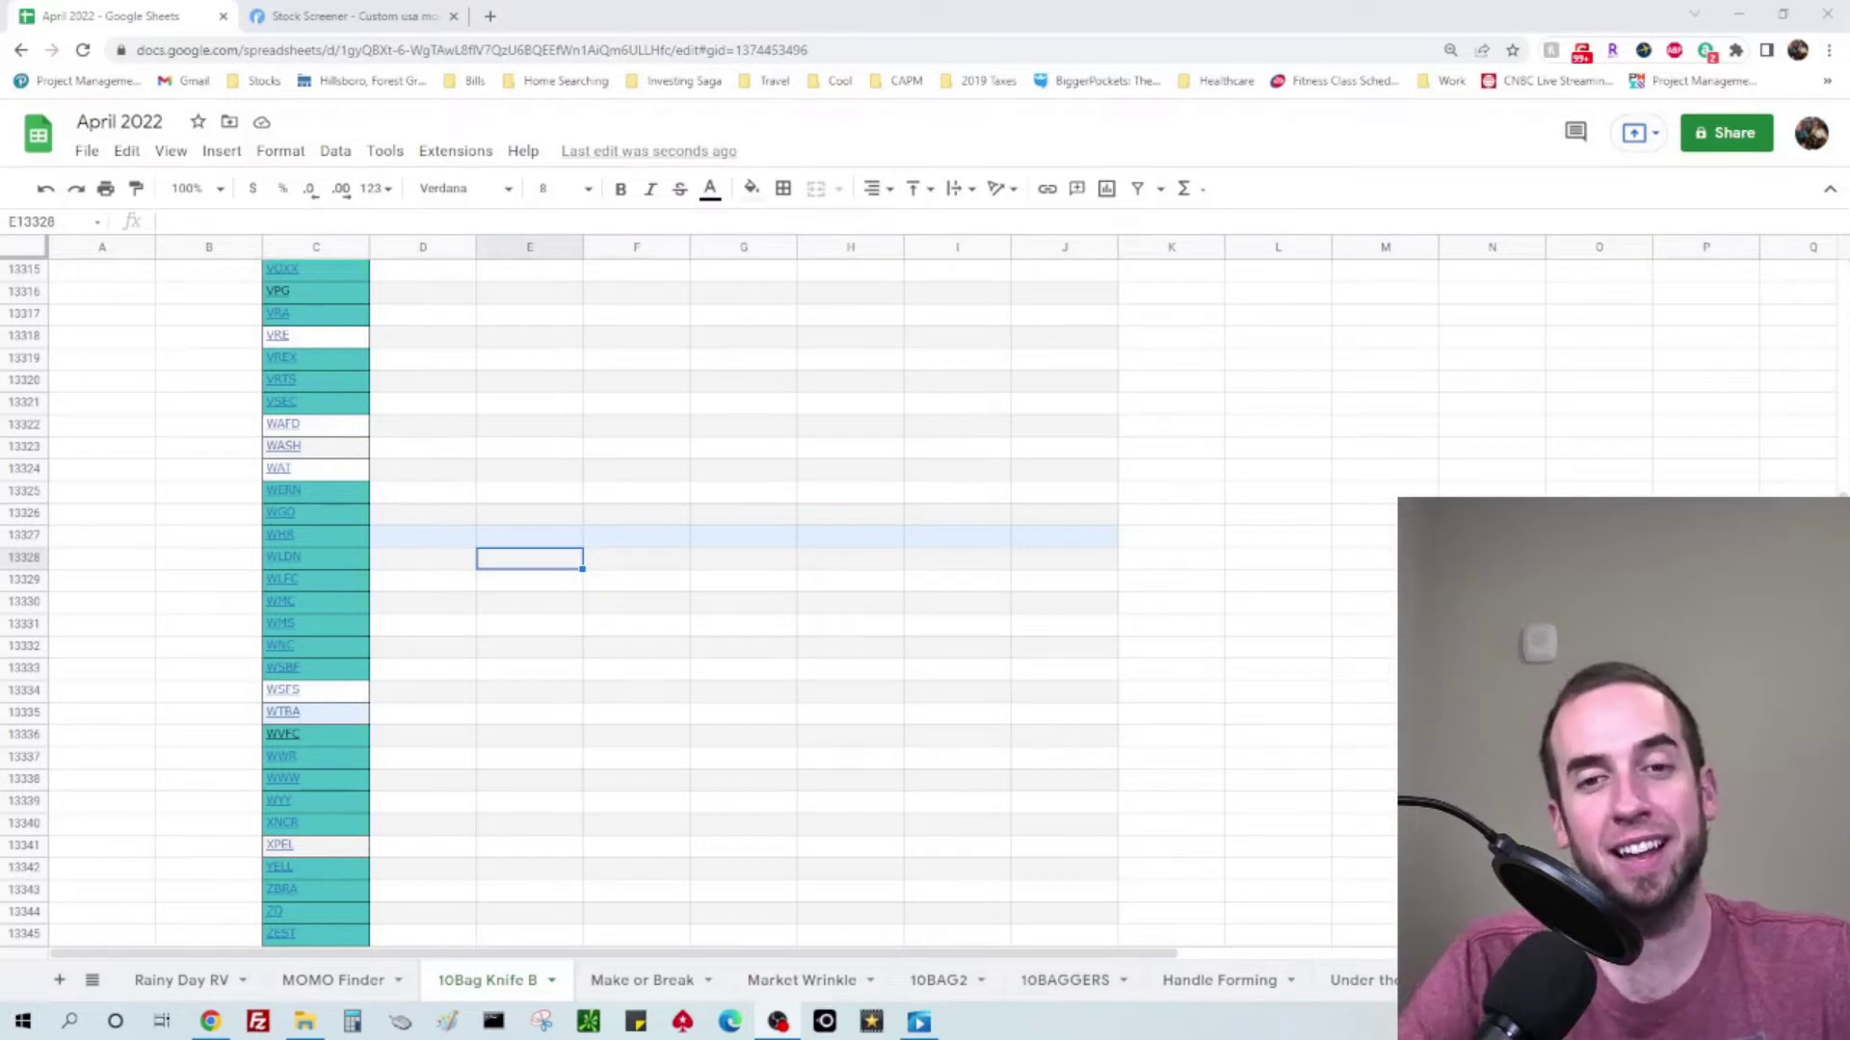
- Copy ASRV, AVNT, AX and AYI from column C into the next empty column B cells
{"action": "scroll", "coordinate": [408, 526], "scroll_direction": "up", "scroll_amount": 20}
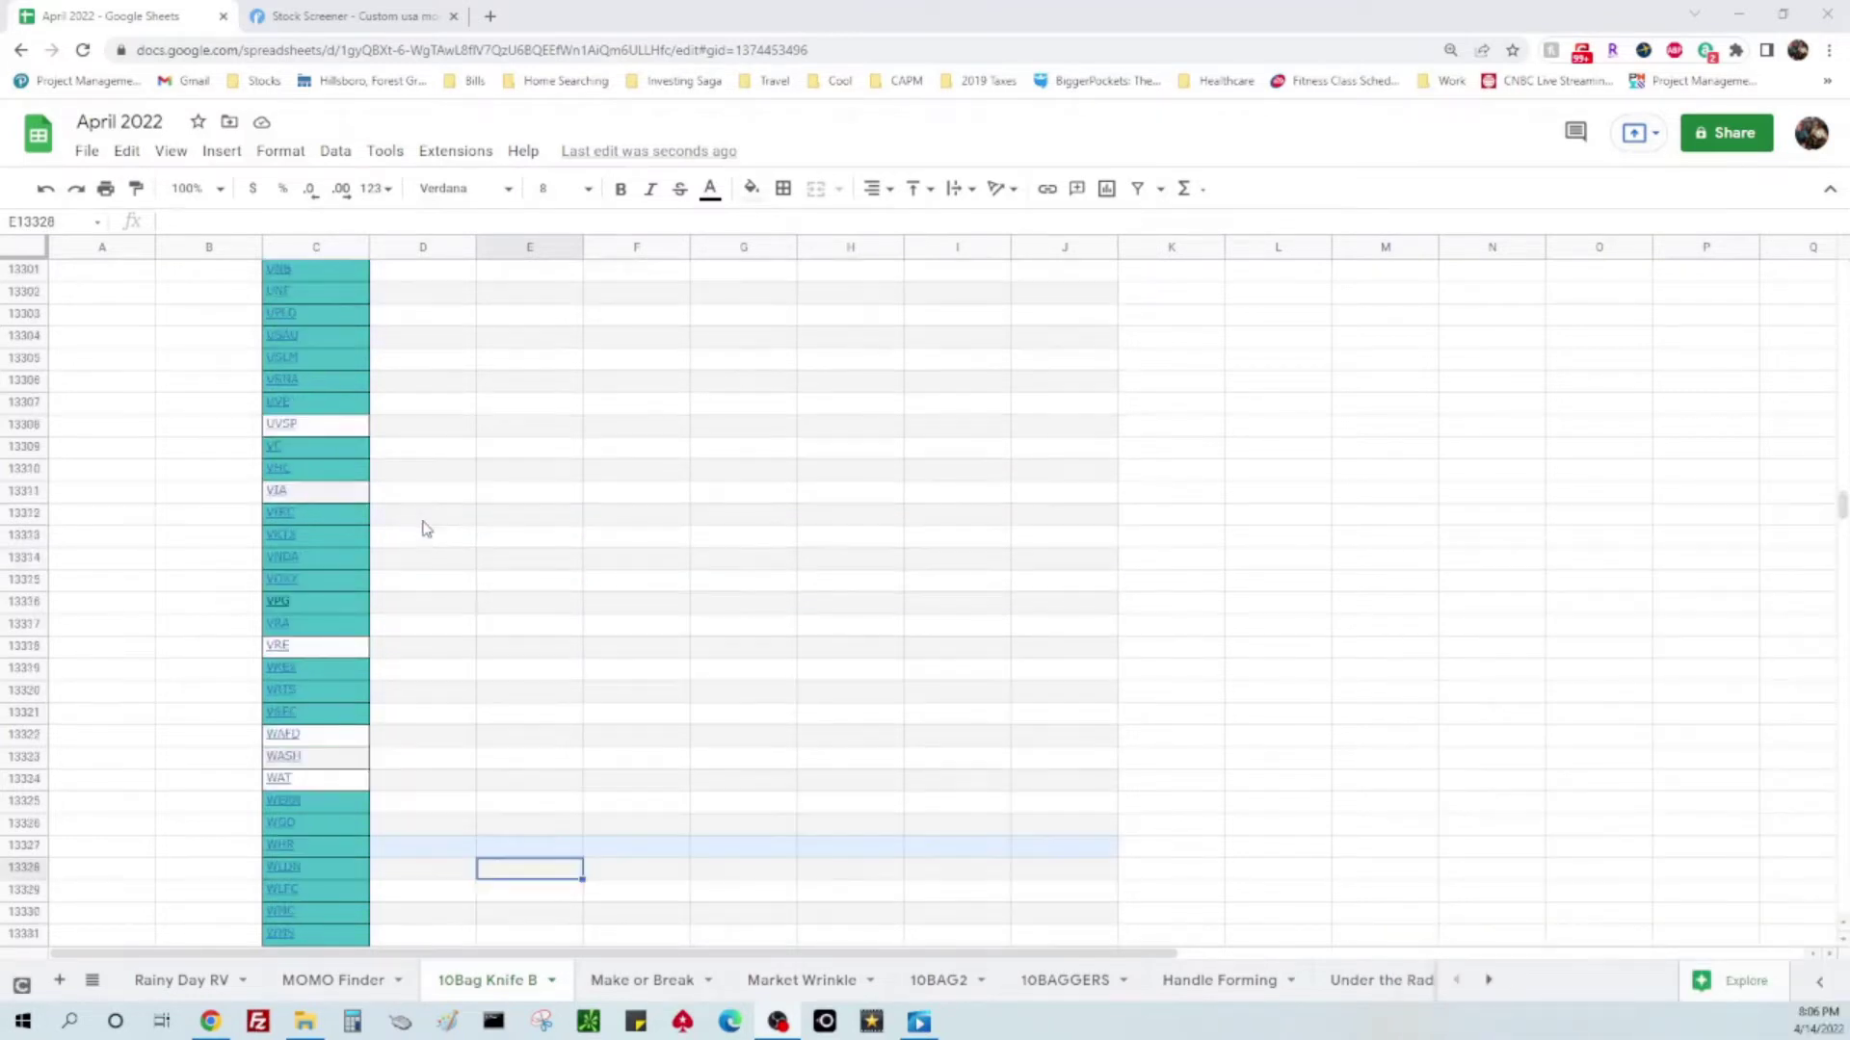
{"action": "scroll", "coordinate": [484, 519], "scroll_direction": "up", "scroll_amount": 20}
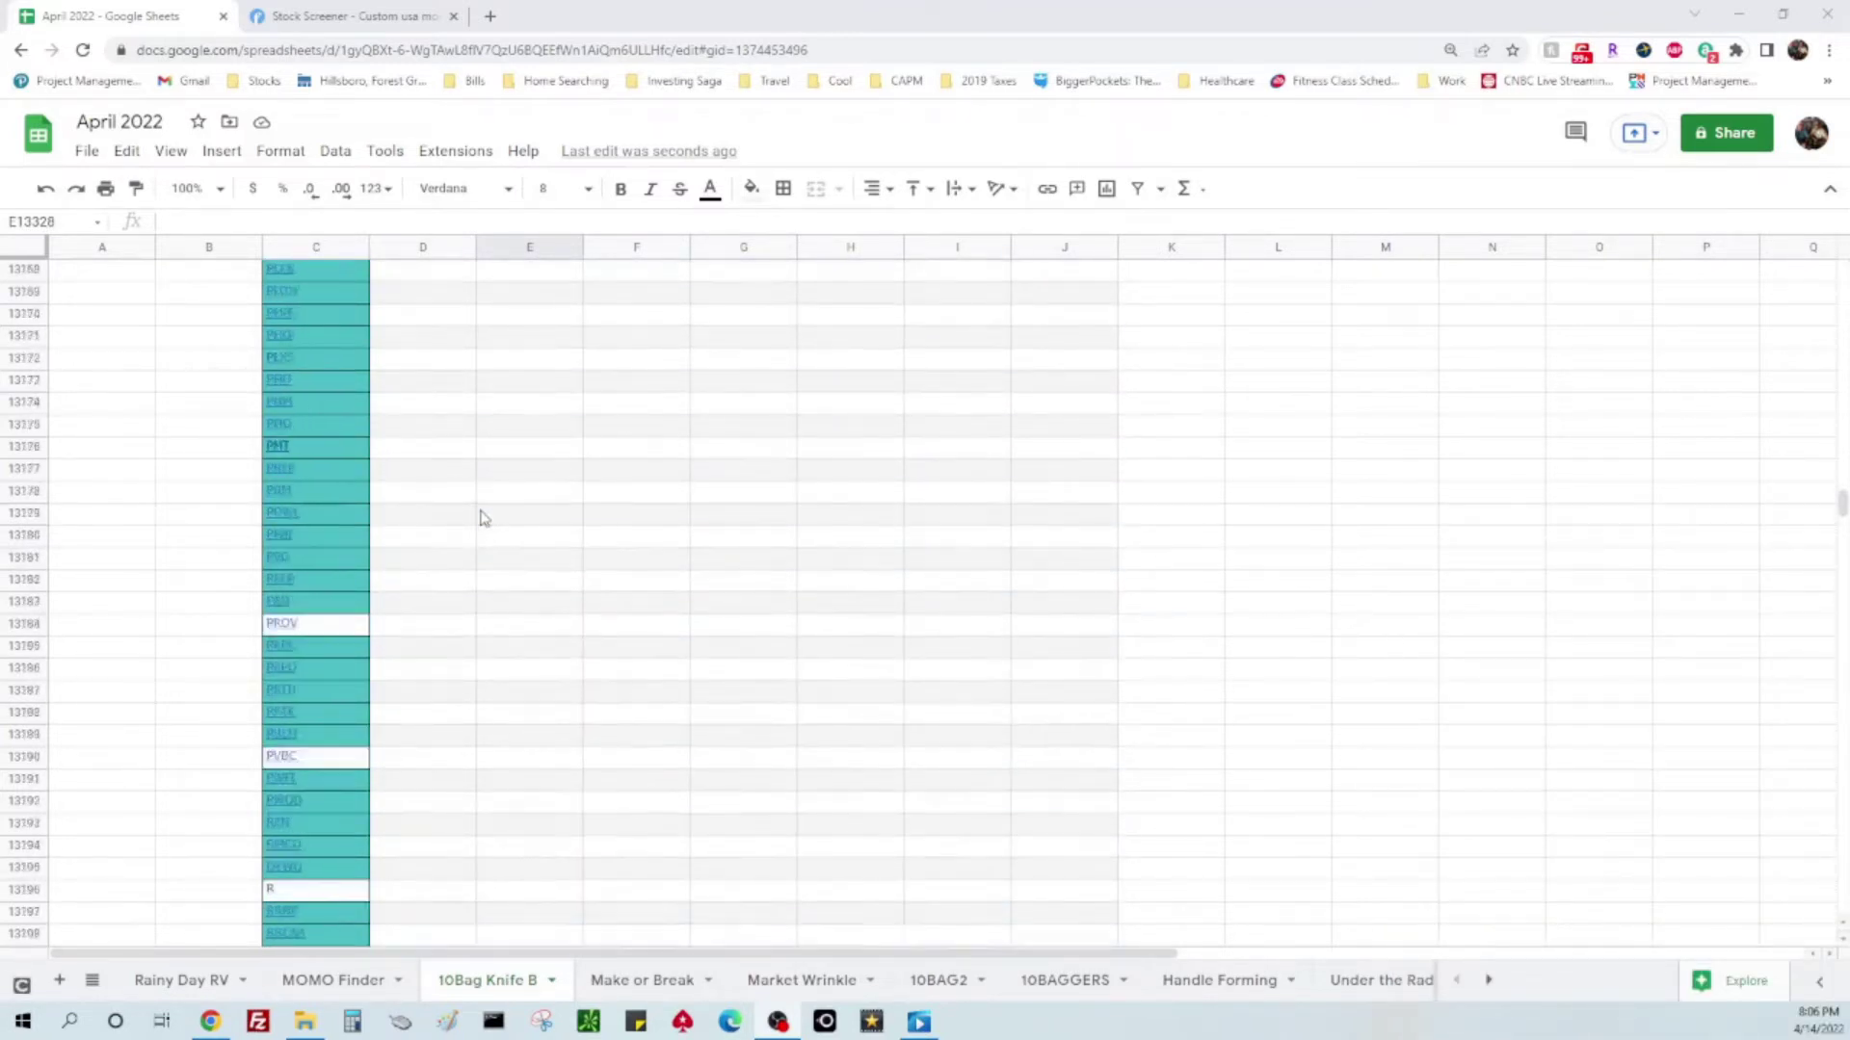
{"action": "scroll", "coordinate": [484, 518], "scroll_direction": "up", "scroll_amount": 20}
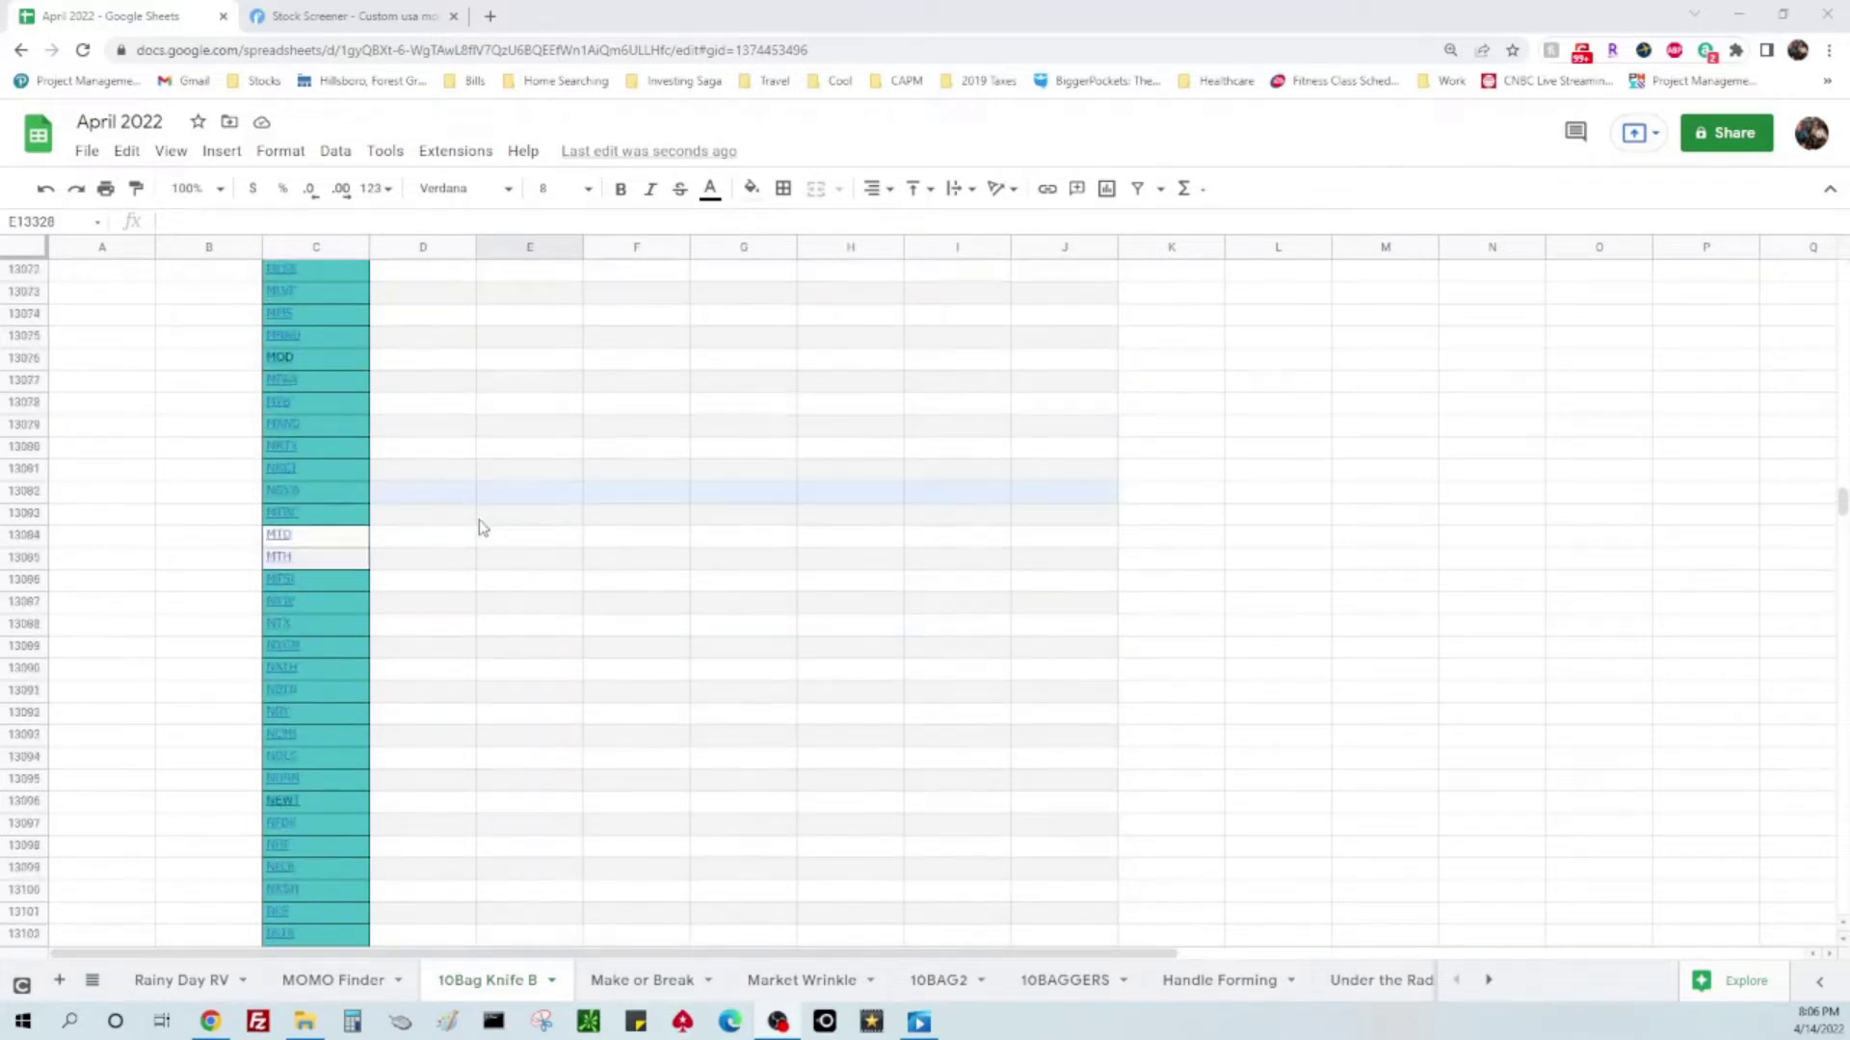
{"action": "scroll", "coordinate": [482, 527], "scroll_direction": "up", "scroll_amount": 20}
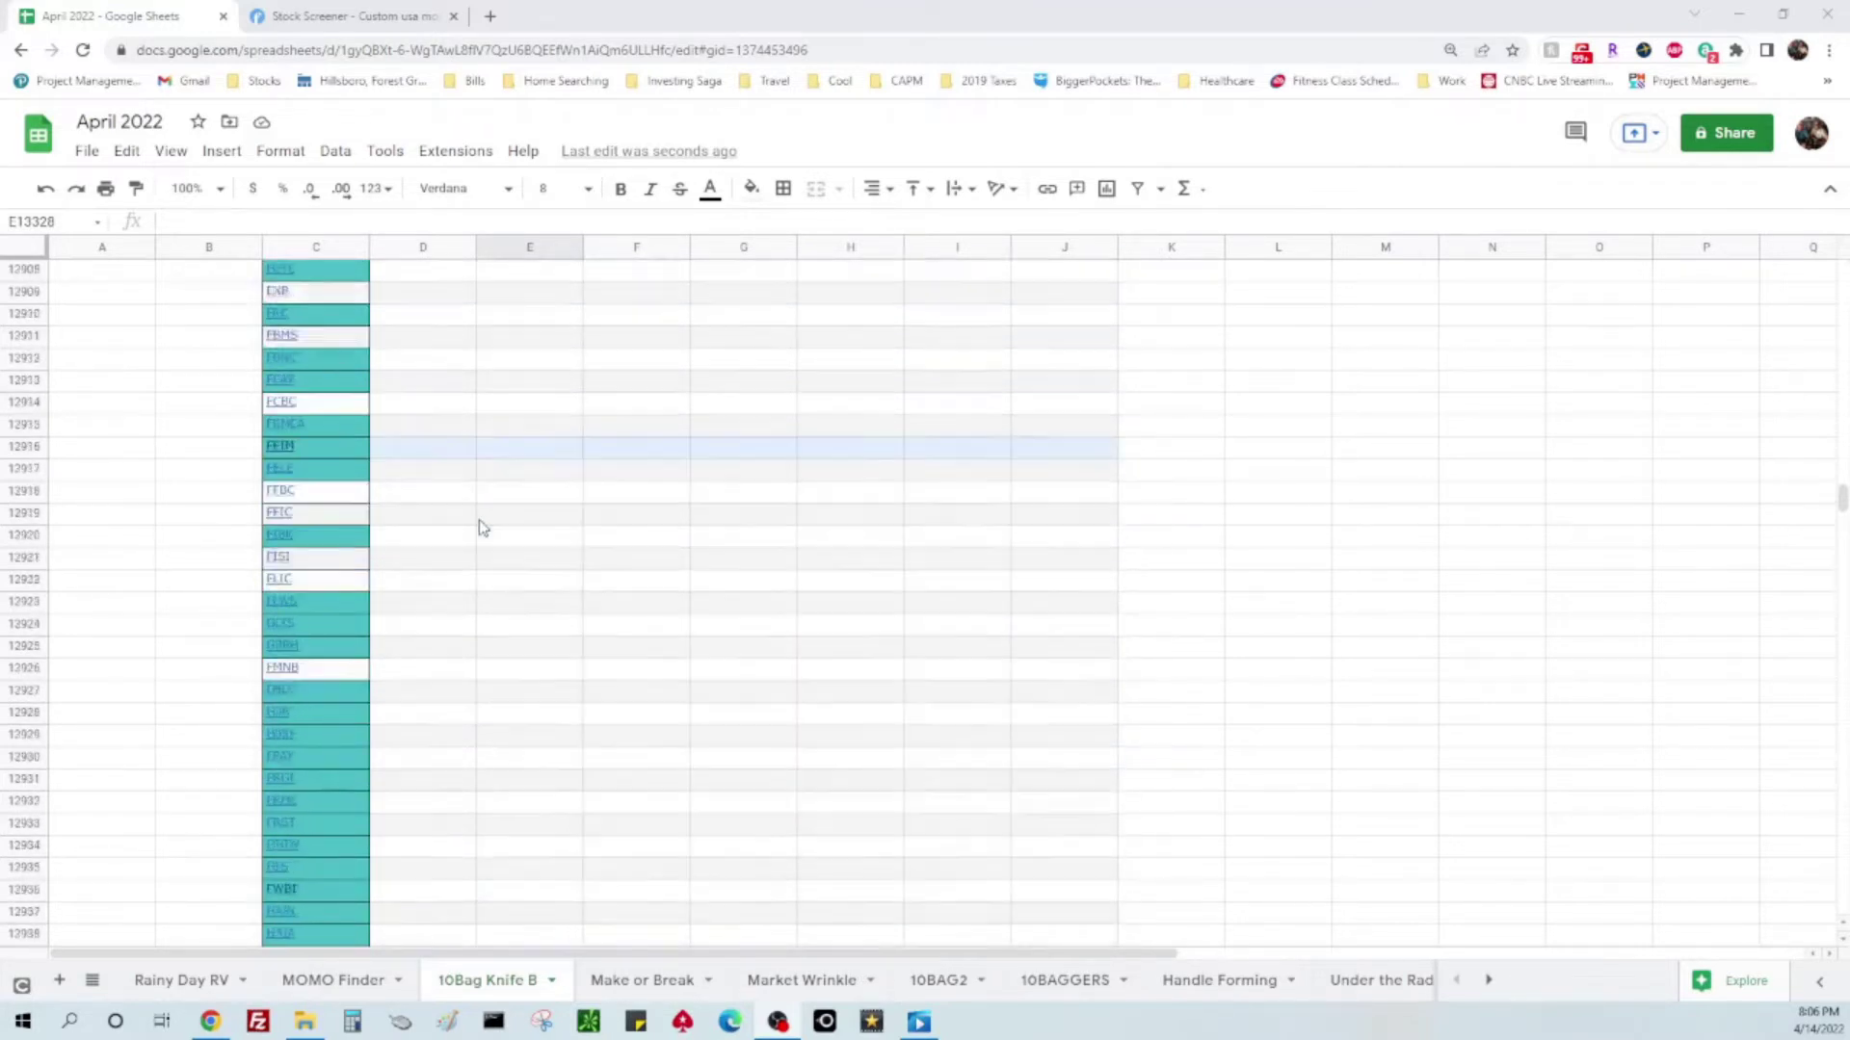
{"action": "scroll", "coordinate": [480, 529], "scroll_direction": "up", "scroll_amount": 11}
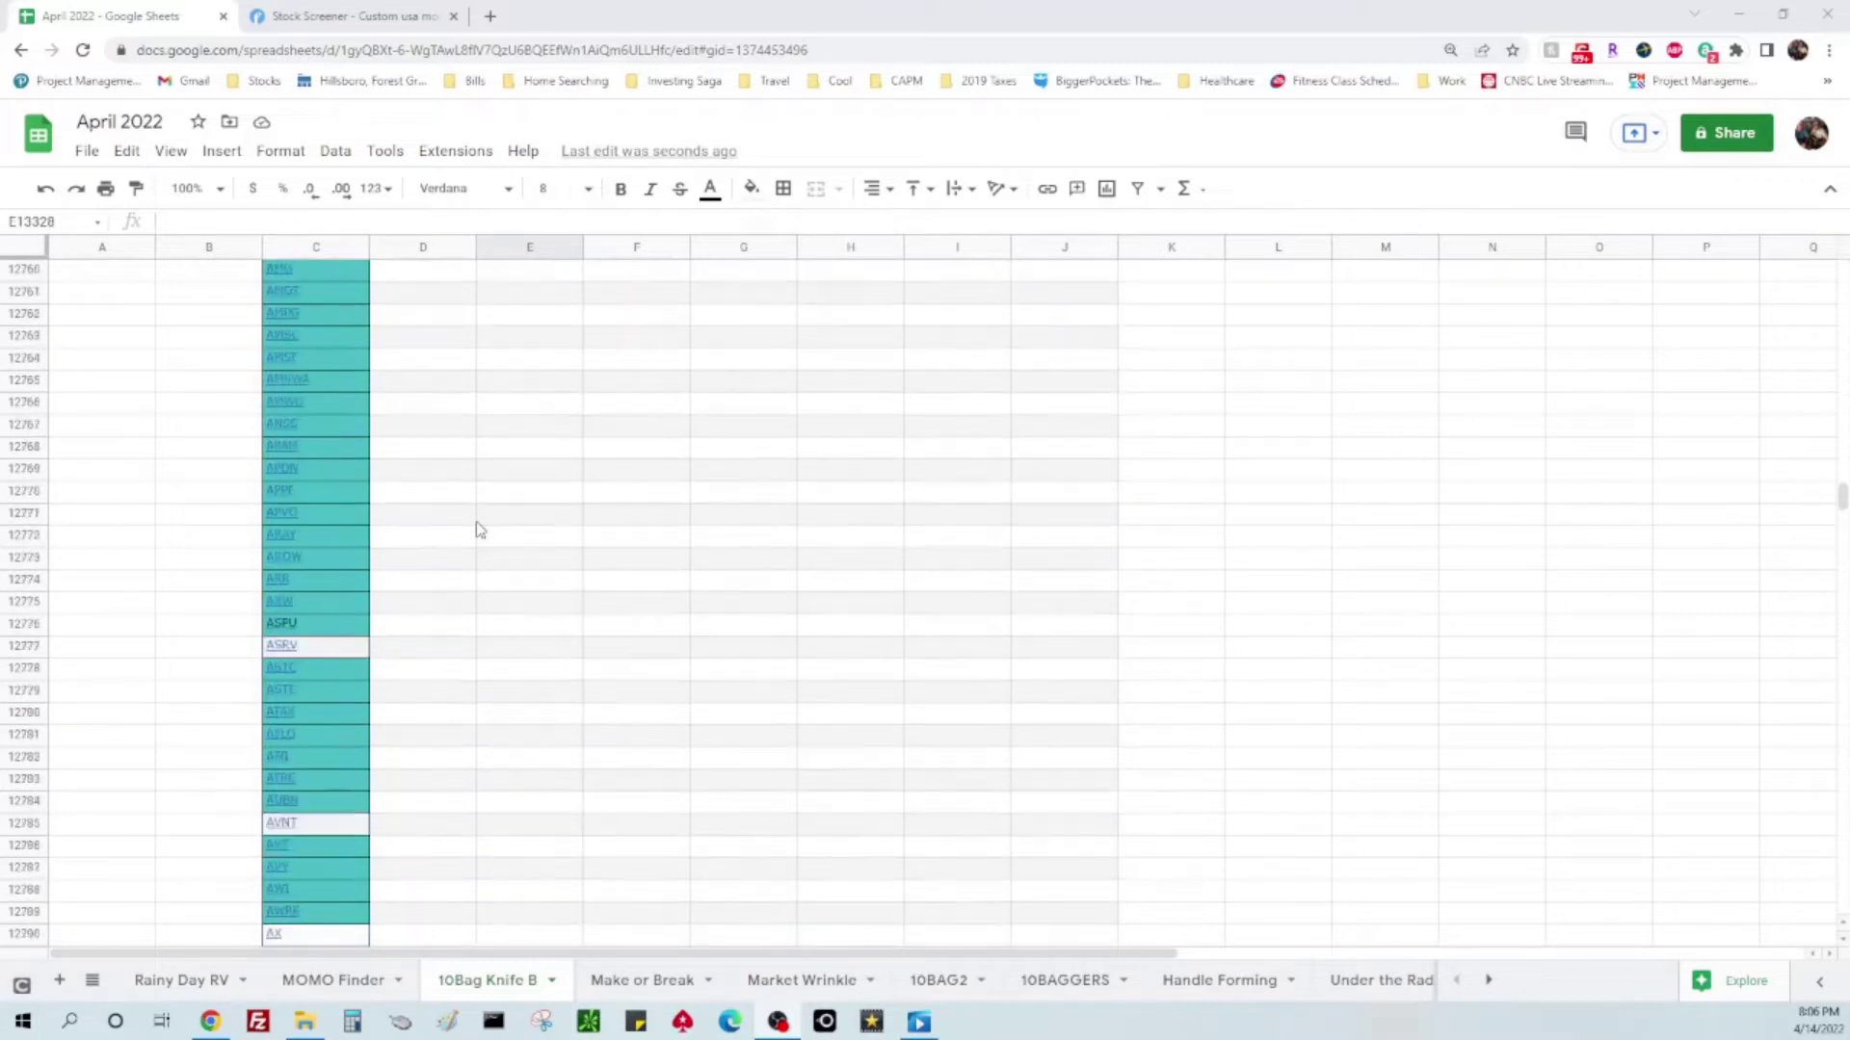
{"action": "scroll", "coordinate": [472, 544], "scroll_direction": "down", "scroll_amount": 2}
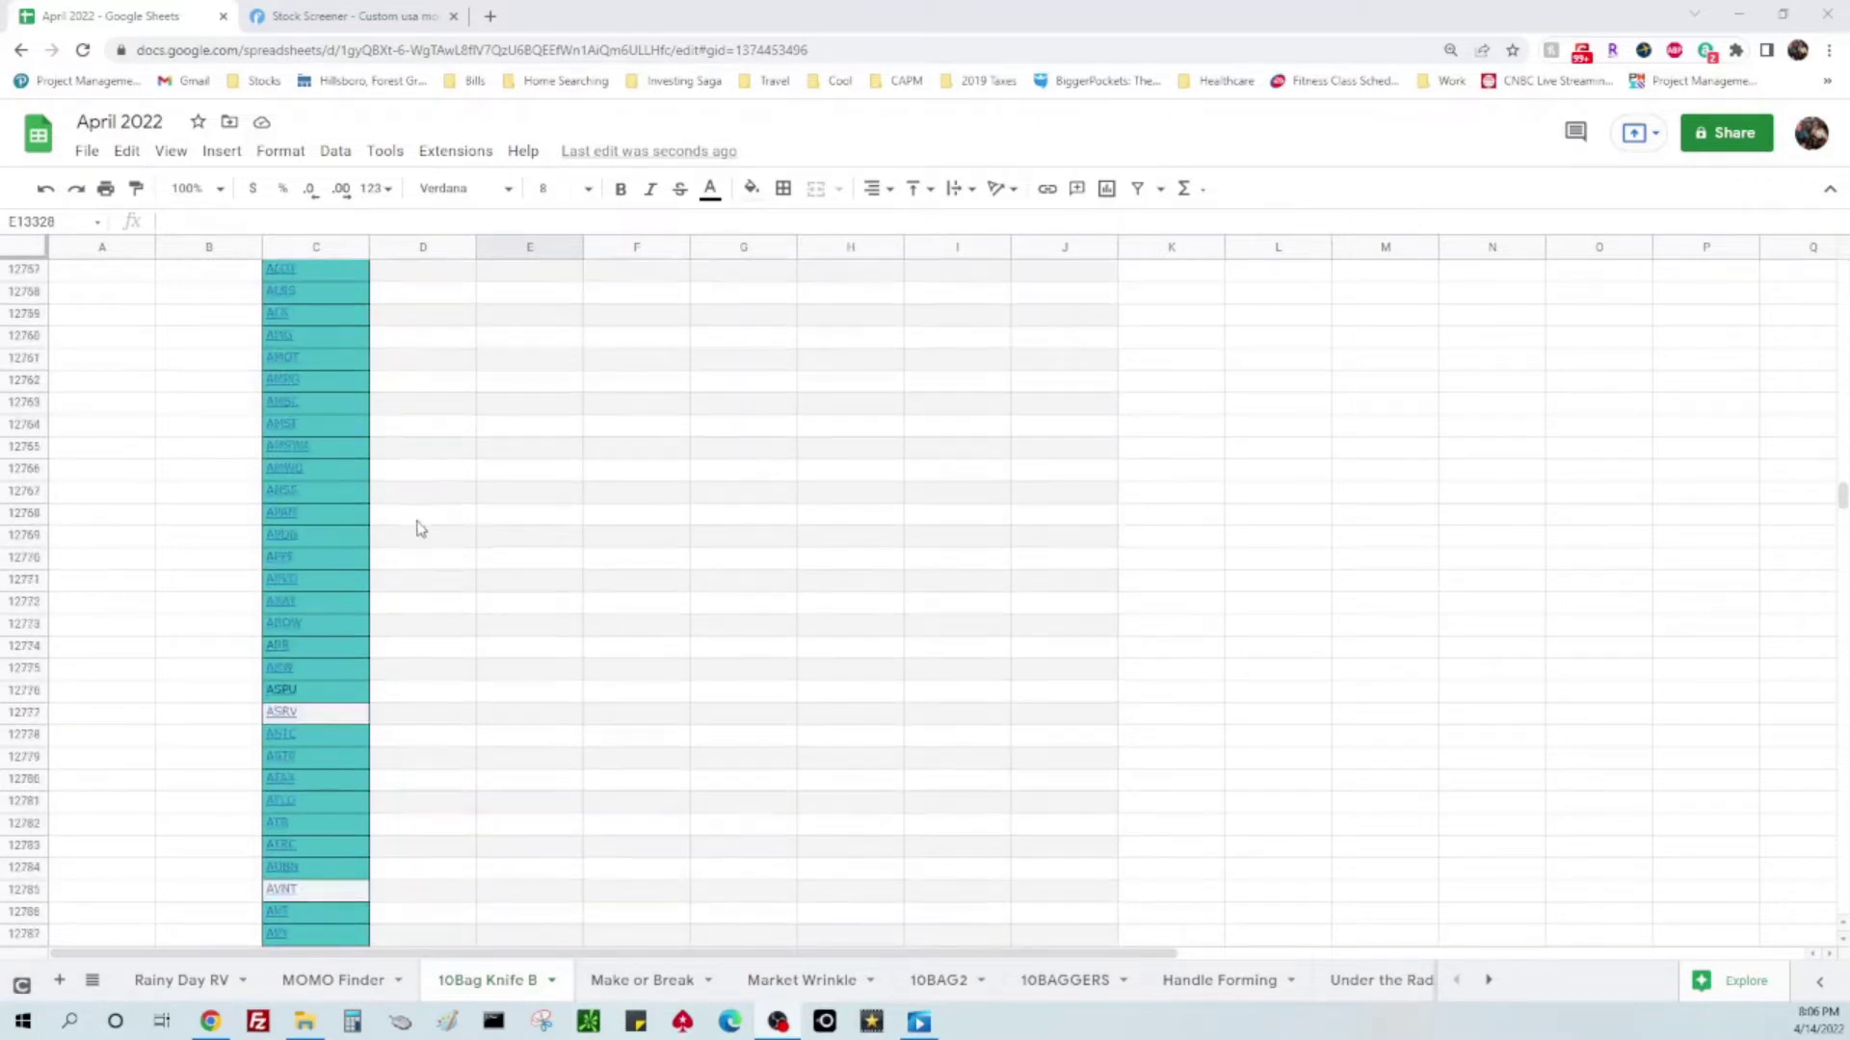
{"action": "left_click", "coordinate": [356, 497]}
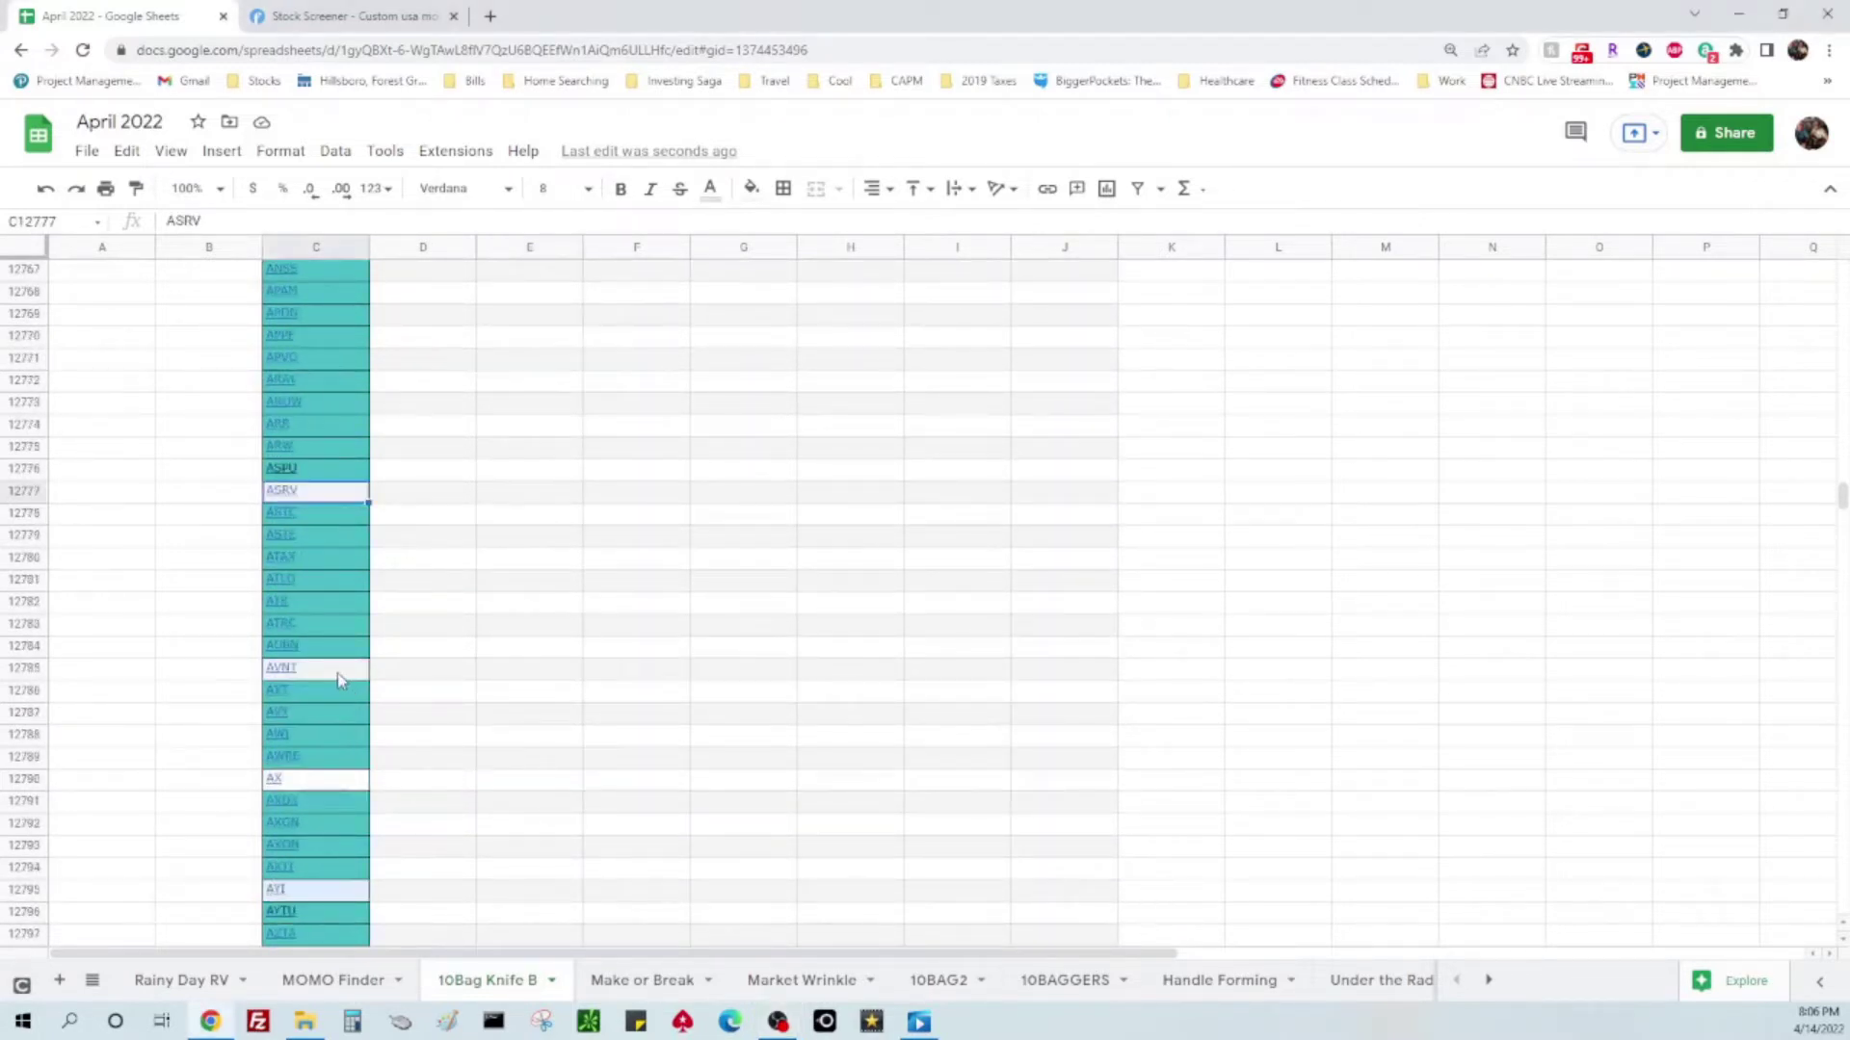
{"action": "left_click", "coordinate": [341, 674], "text": "ctrl"}
{"action": "left_click", "coordinate": [346, 779], "text": "ctrl"}
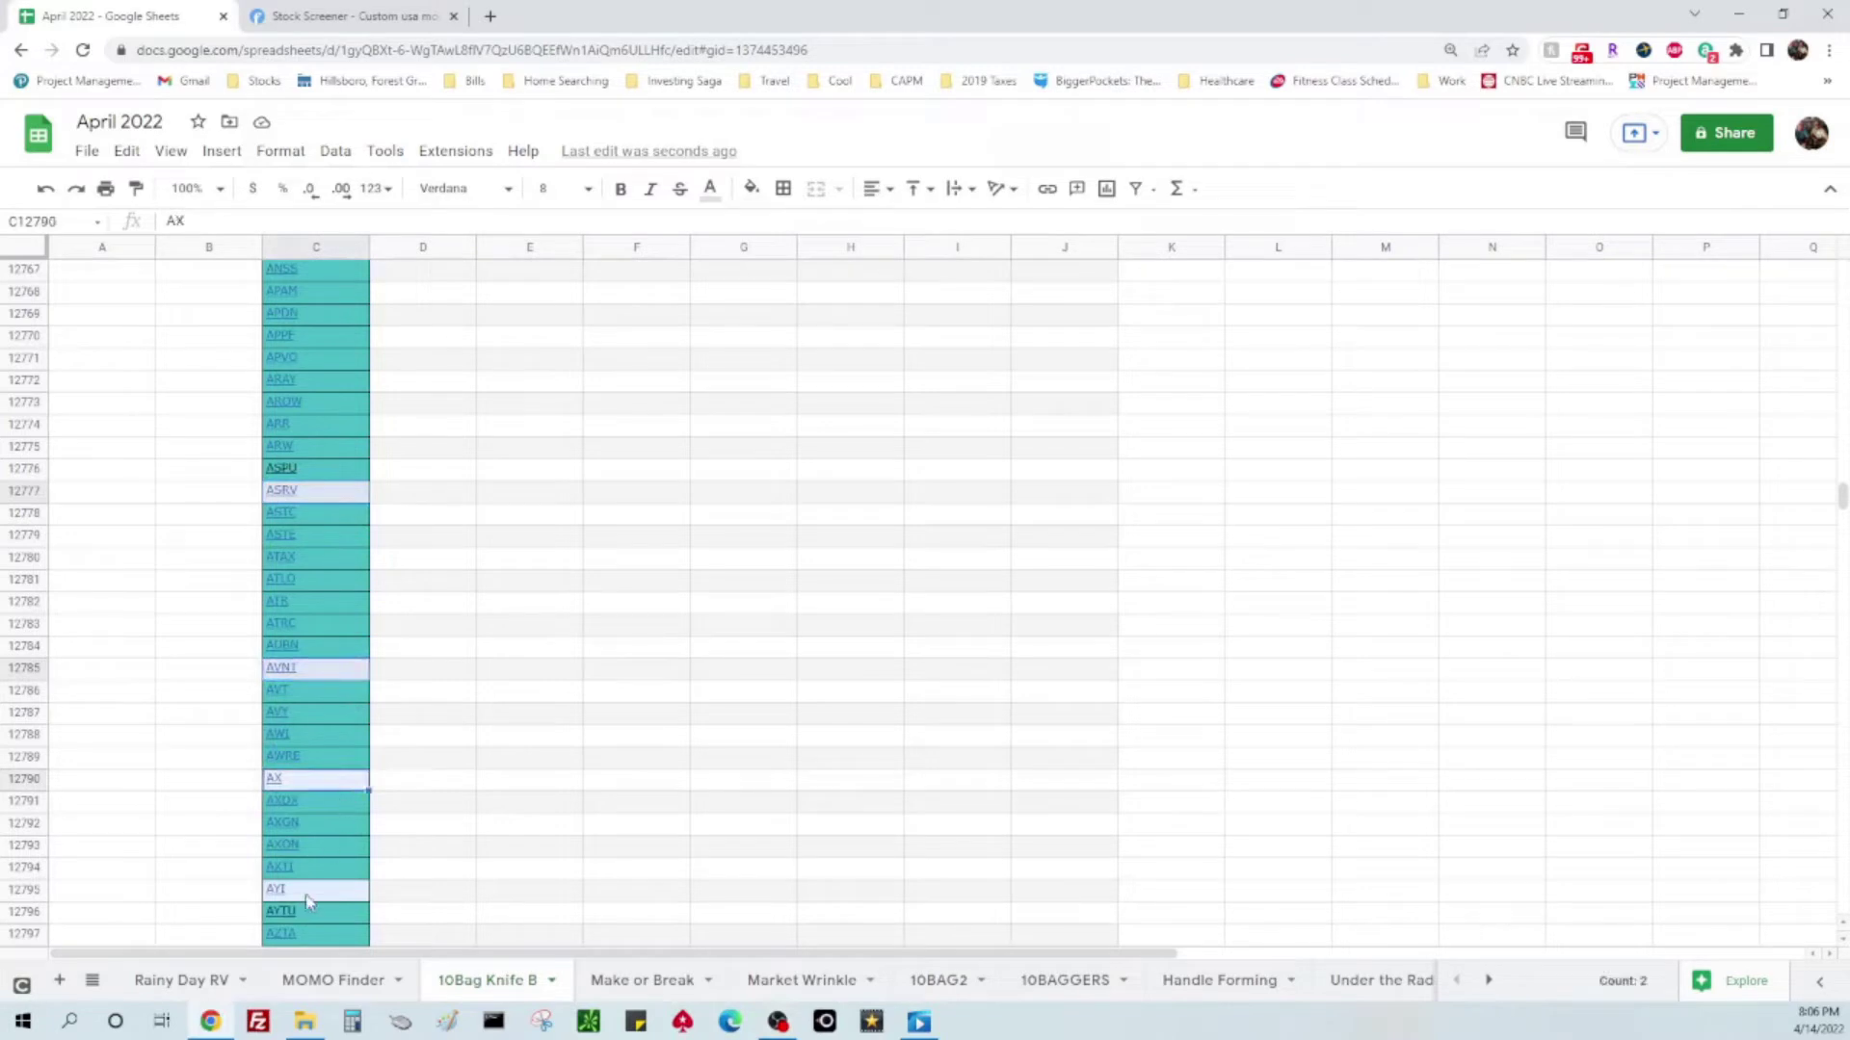
{"action": "left_click", "coordinate": [201, 782]}
{"action": "scroll", "coordinate": [204, 768], "scroll_direction": "down", "scroll_amount": 5}
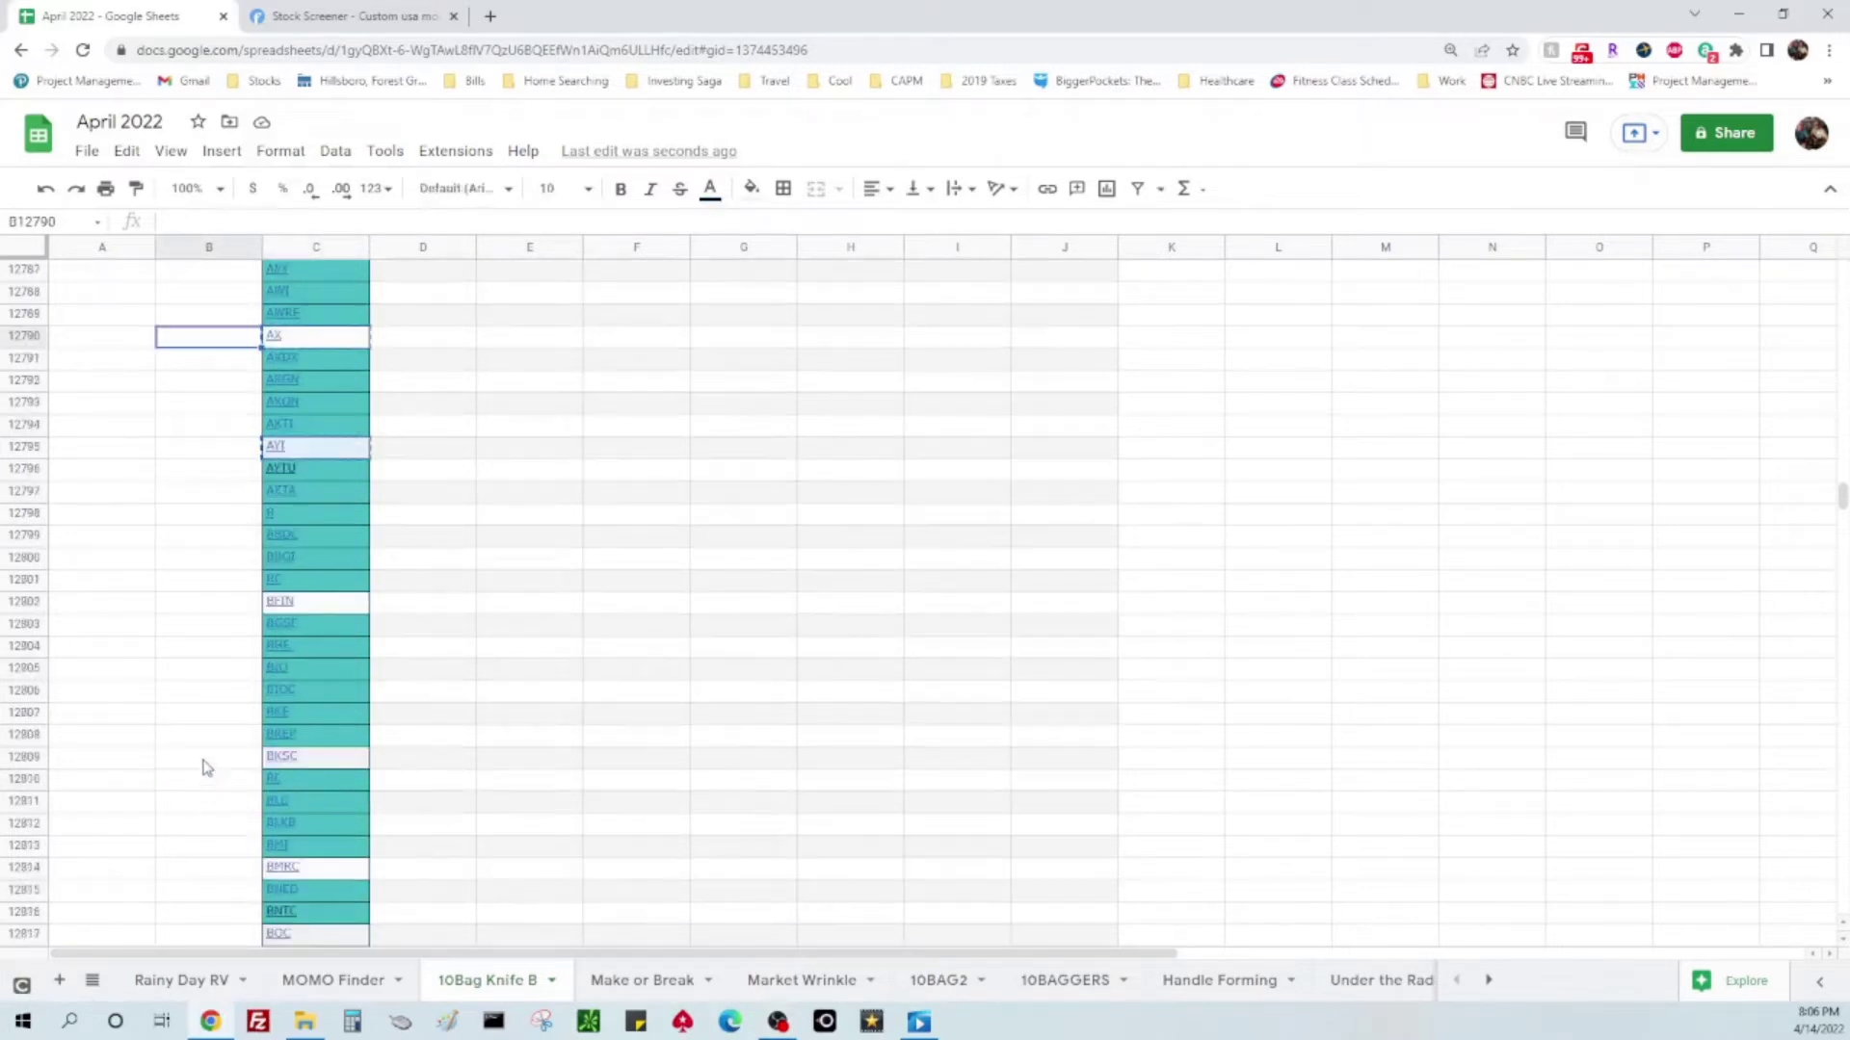
{"action": "scroll", "coordinate": [188, 578], "scroll_direction": "down", "scroll_amount": 2}
{"action": "left_click", "coordinate": [185, 385]}
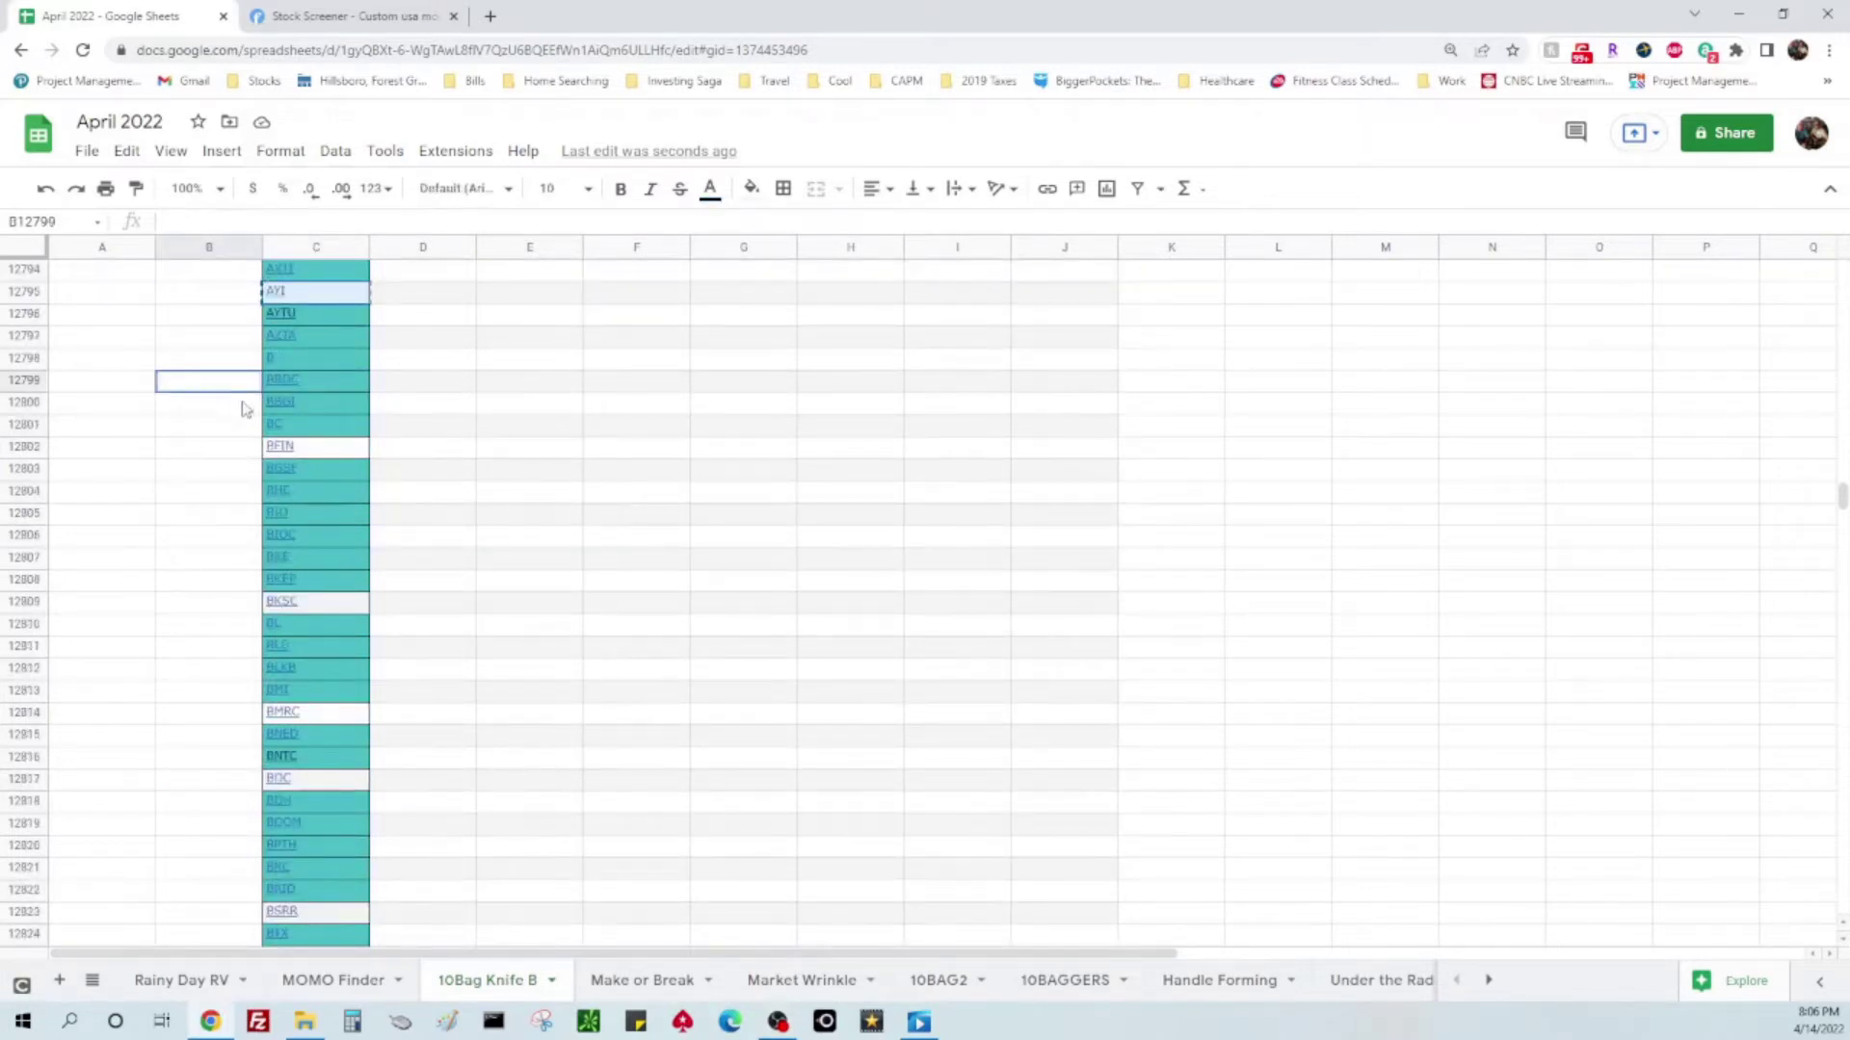
{"action": "type", "text": "ASRV AVNT AX AYI"}
- Copy BFIN, BKSC, BMRC, BOC and BSRR into column B below AYI
{"action": "left_click", "coordinate": [339, 455]}
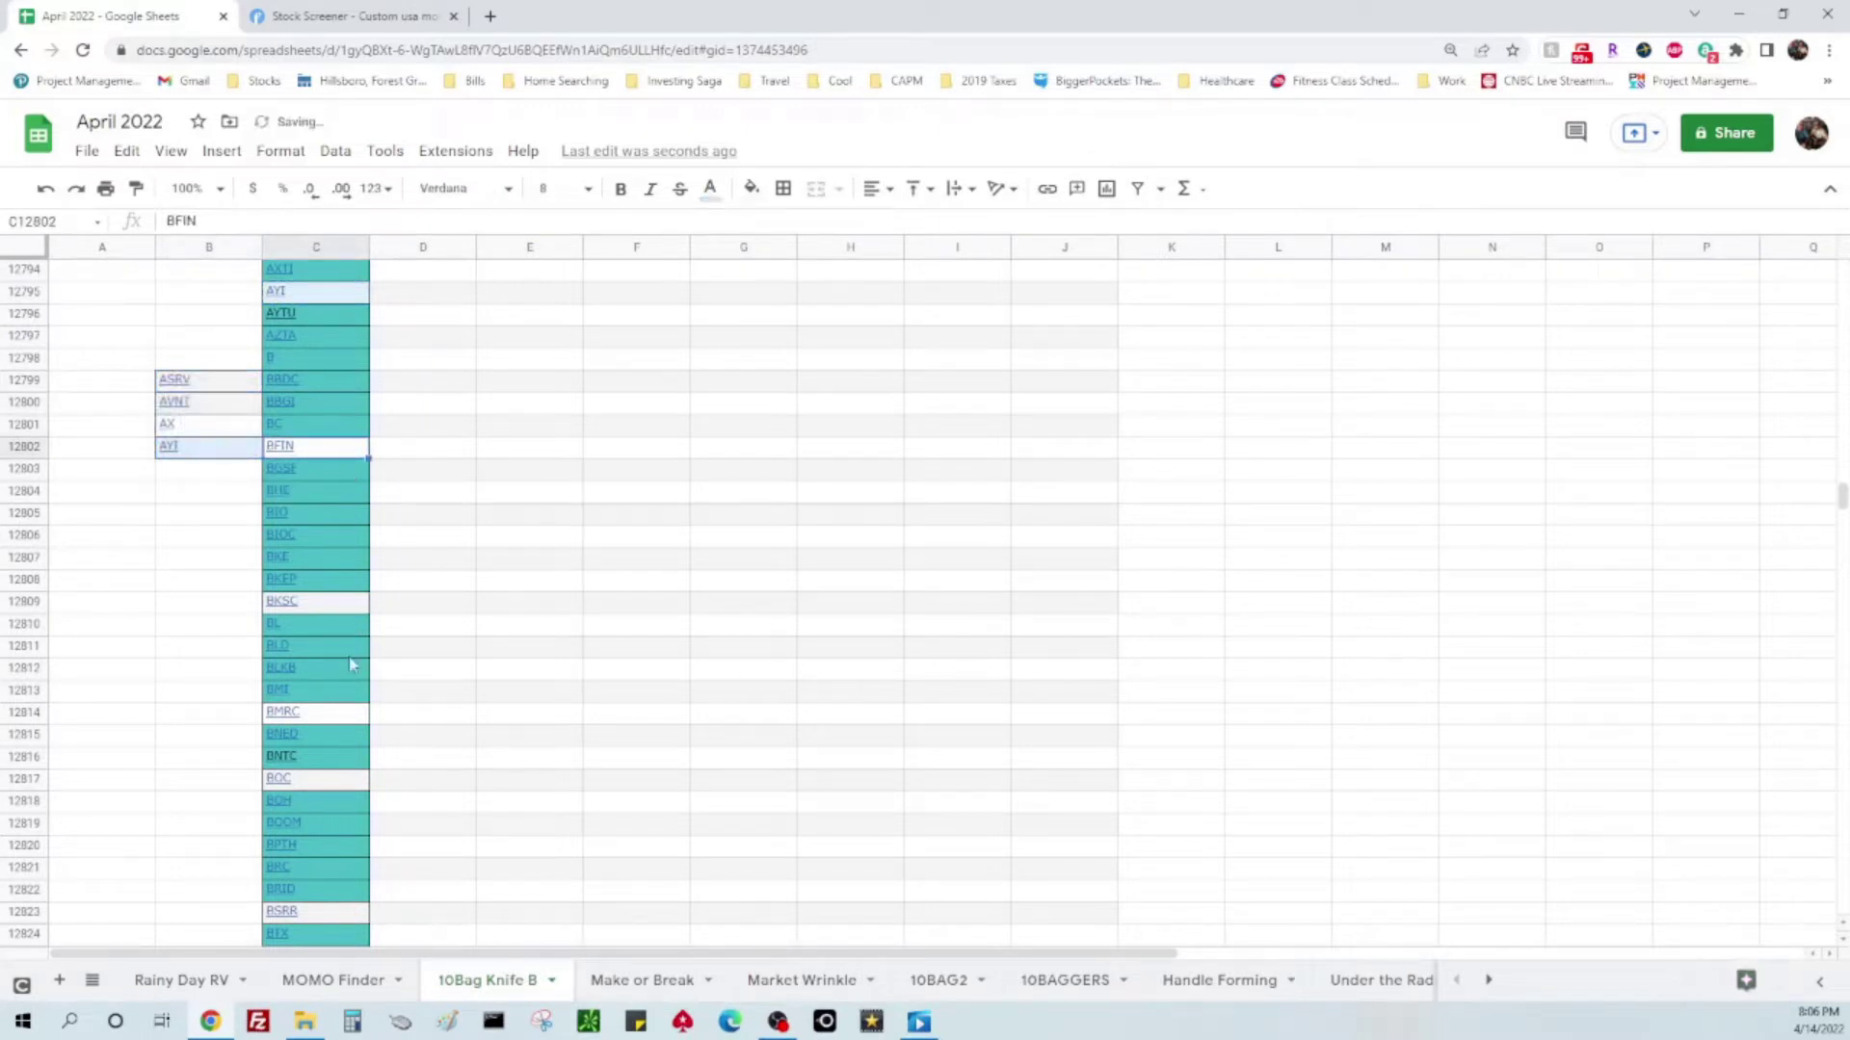
{"action": "left_click", "coordinate": [332, 605], "text": "ctrl"}
{"action": "left_click", "coordinate": [328, 718], "text": "ctrl"}
{"action": "left_click", "coordinate": [311, 782], "text": "ctrl"}
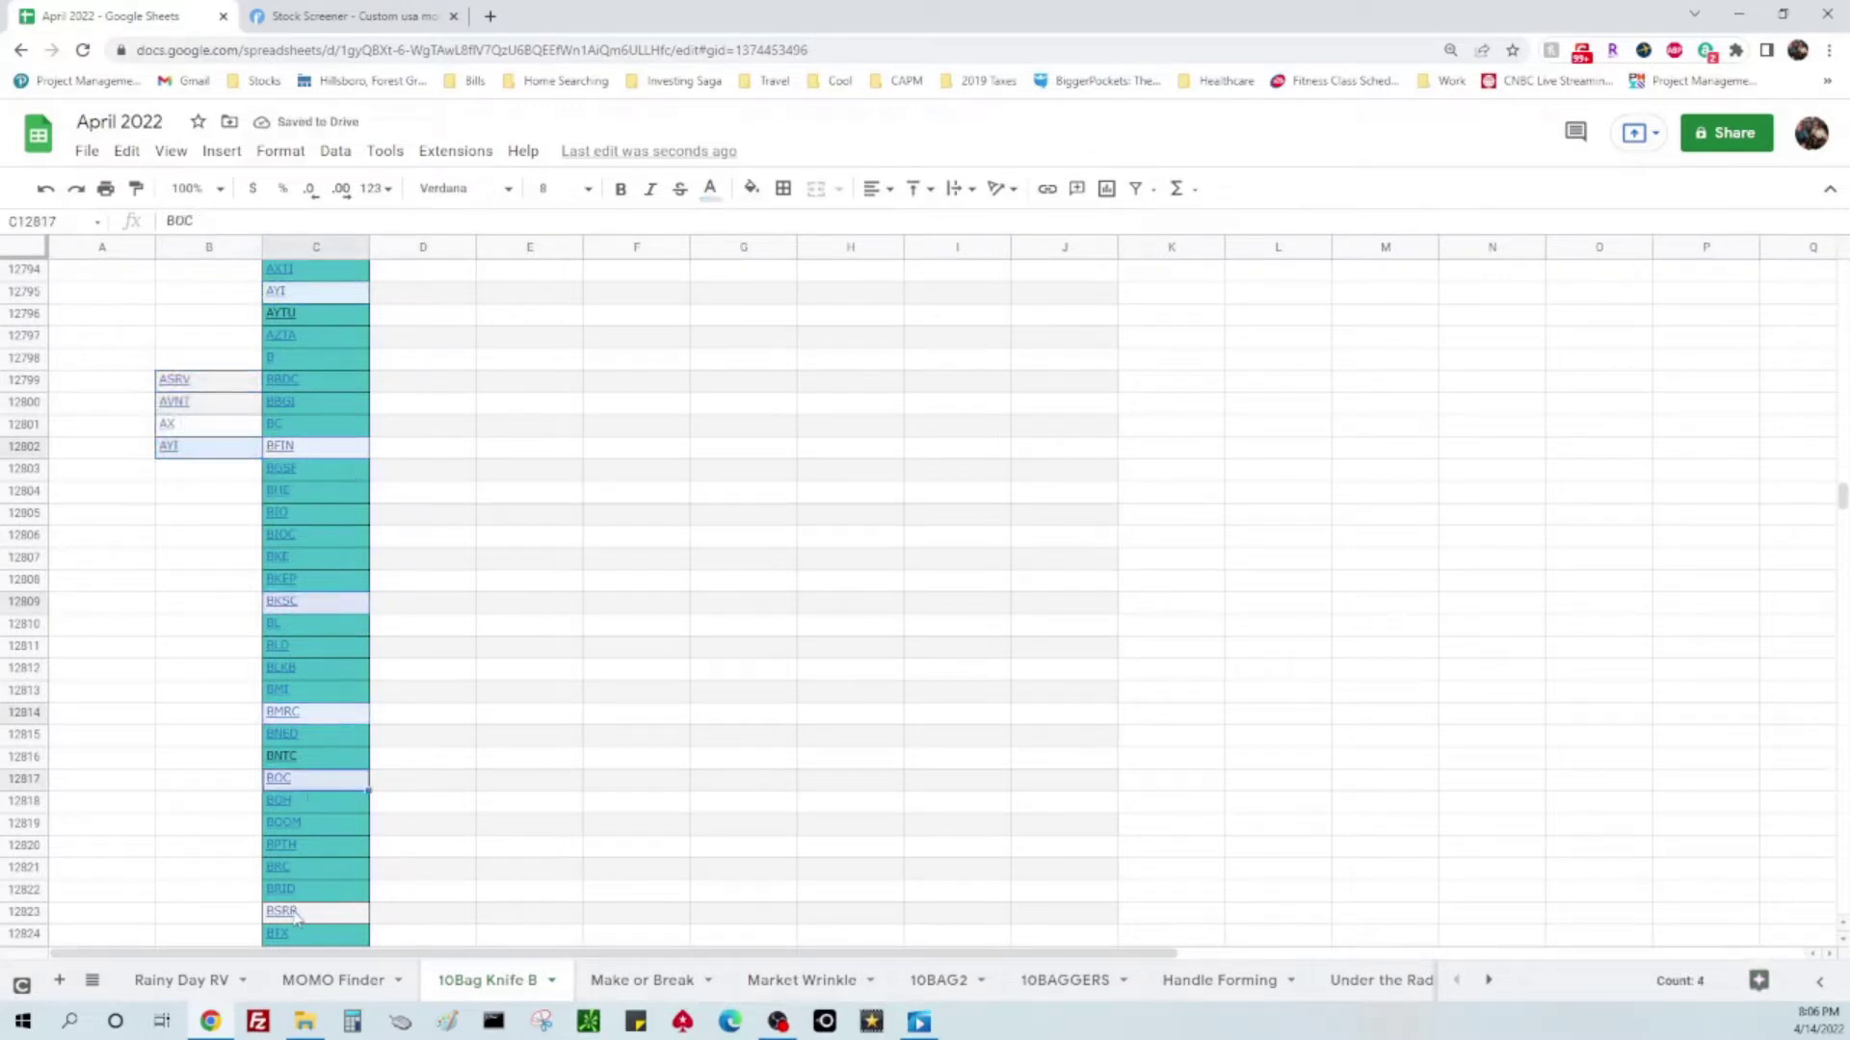
{"action": "left_click", "coordinate": [296, 918], "text": "ctrl"}
{"action": "left_click", "coordinate": [183, 476]}
{"action": "type", "text": "BFIN BKSC BMRC BOC BSRR"}
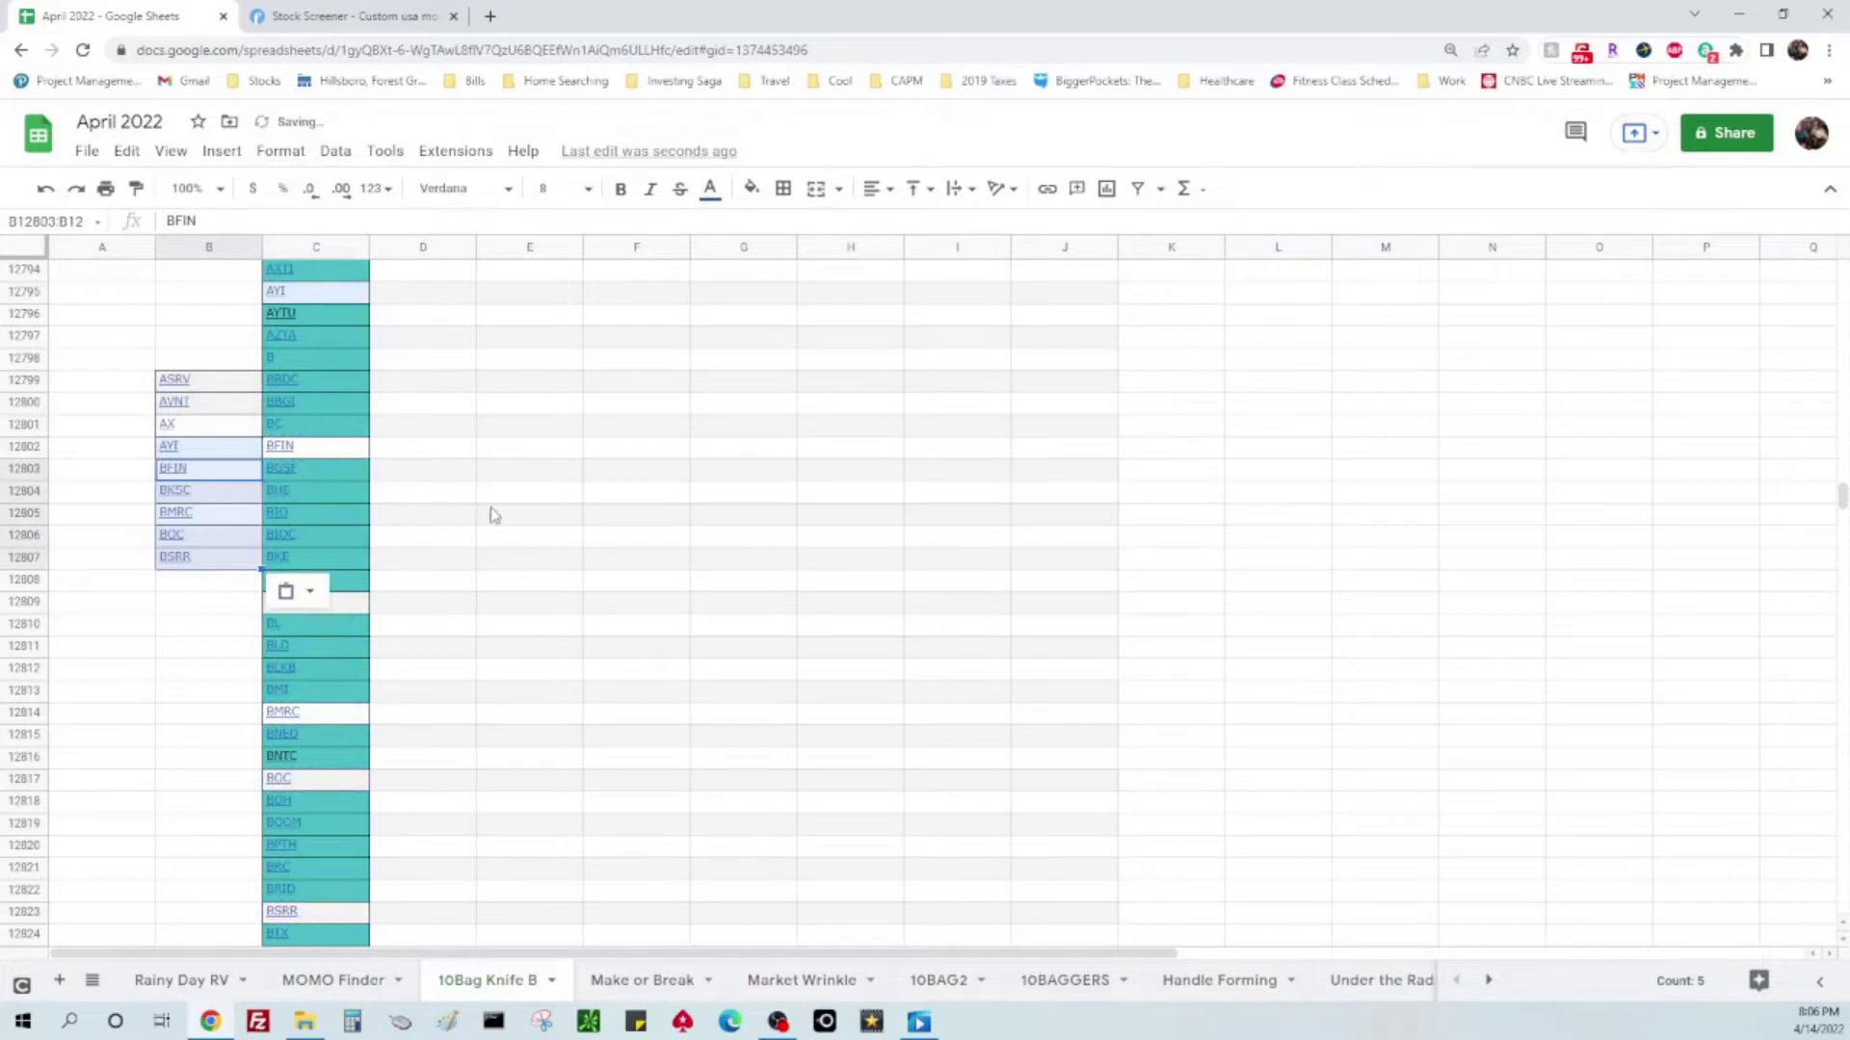
- Select the next unhighlighted tickers, CAC and CATC, in column C
{"action": "scroll", "coordinate": [448, 512], "scroll_direction": "down", "scroll_amount": 3}
{"action": "scroll", "coordinate": [441, 507], "scroll_direction": "down", "scroll_amount": 1}
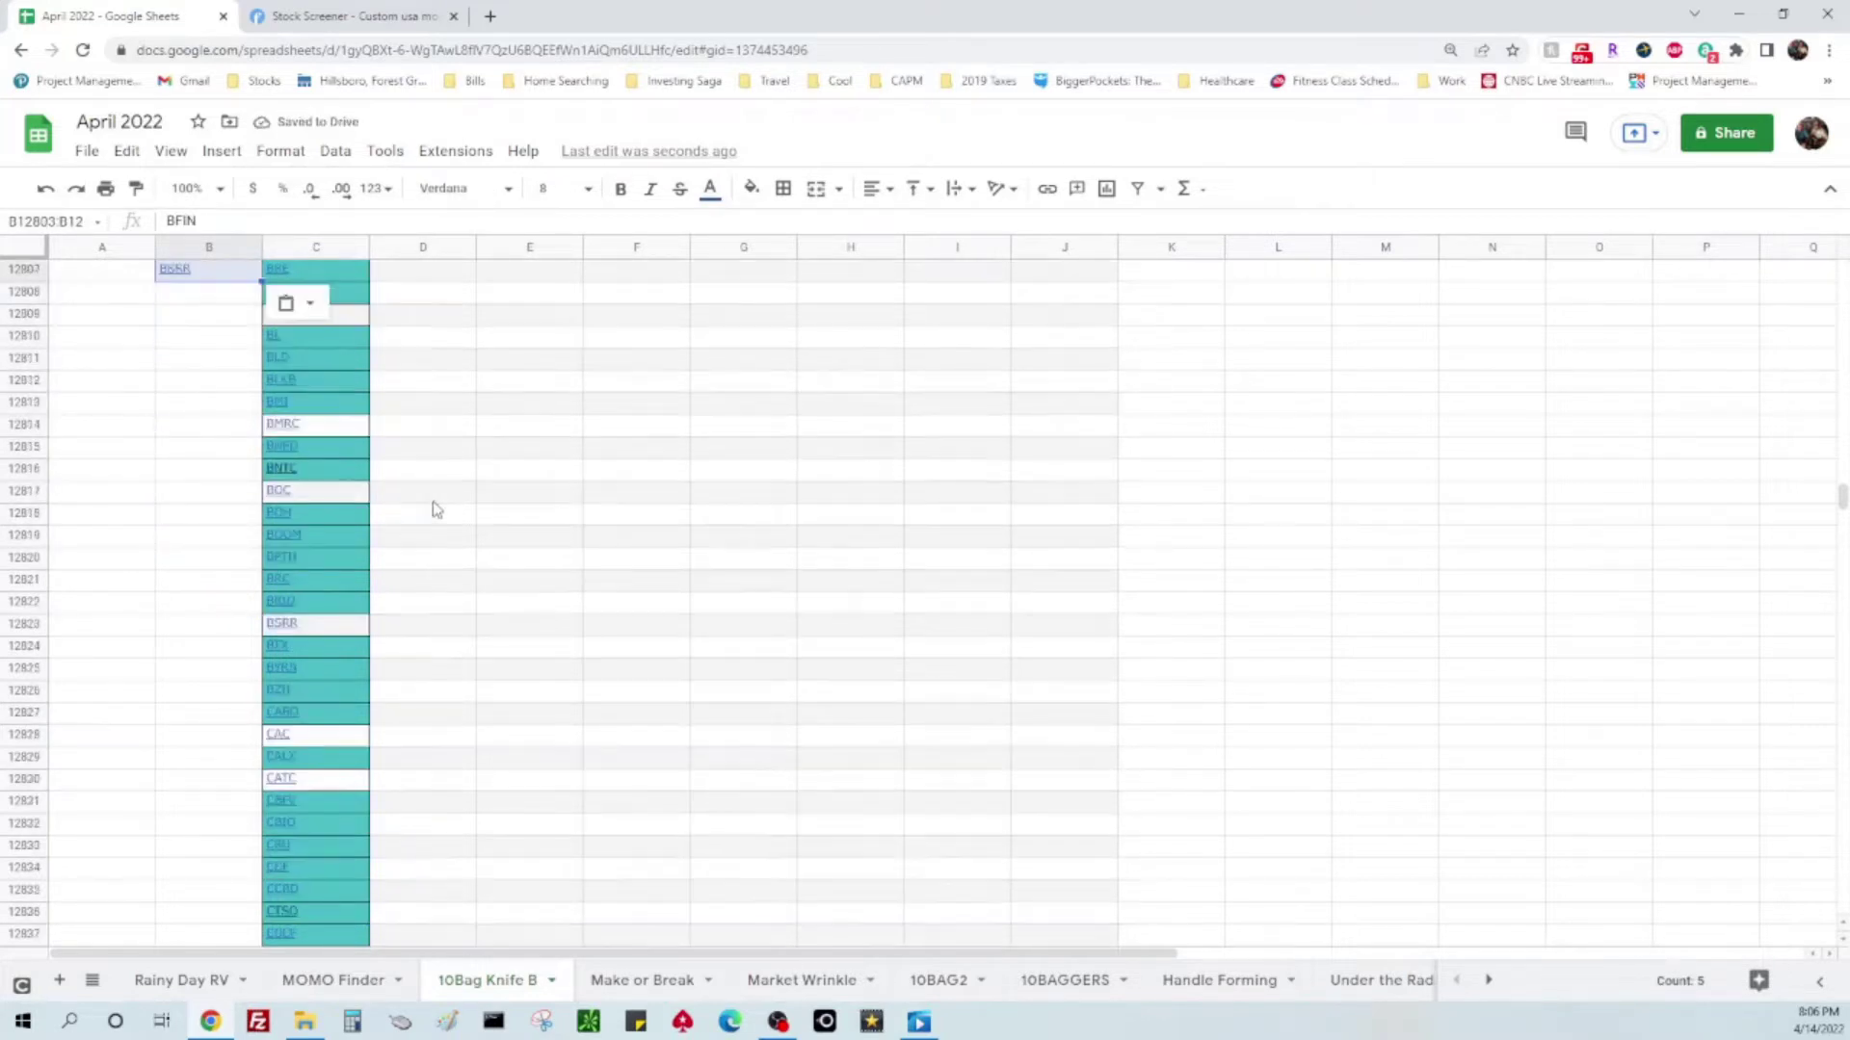
{"action": "scroll", "coordinate": [438, 508], "scroll_direction": "down", "scroll_amount": 7}
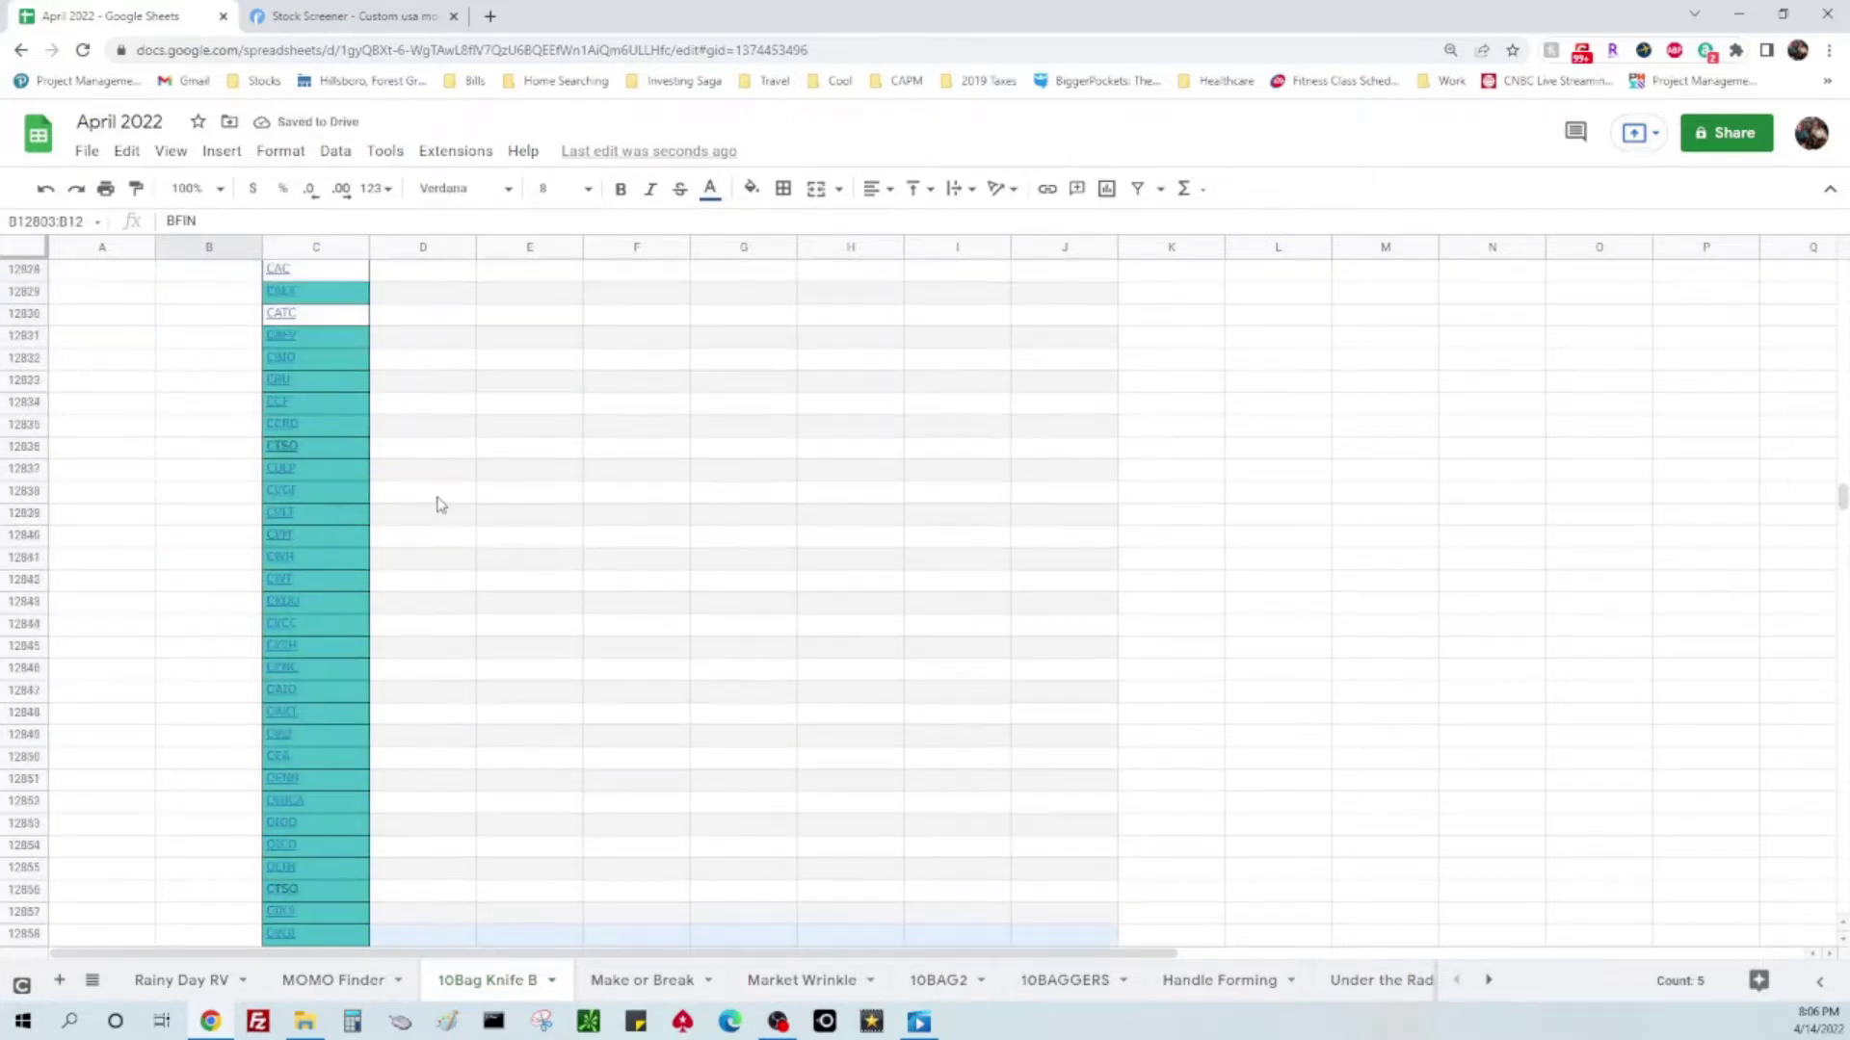
{"action": "left_click", "coordinate": [332, 276]}
{"action": "left_click", "coordinate": [333, 321], "text": "ctrl"}
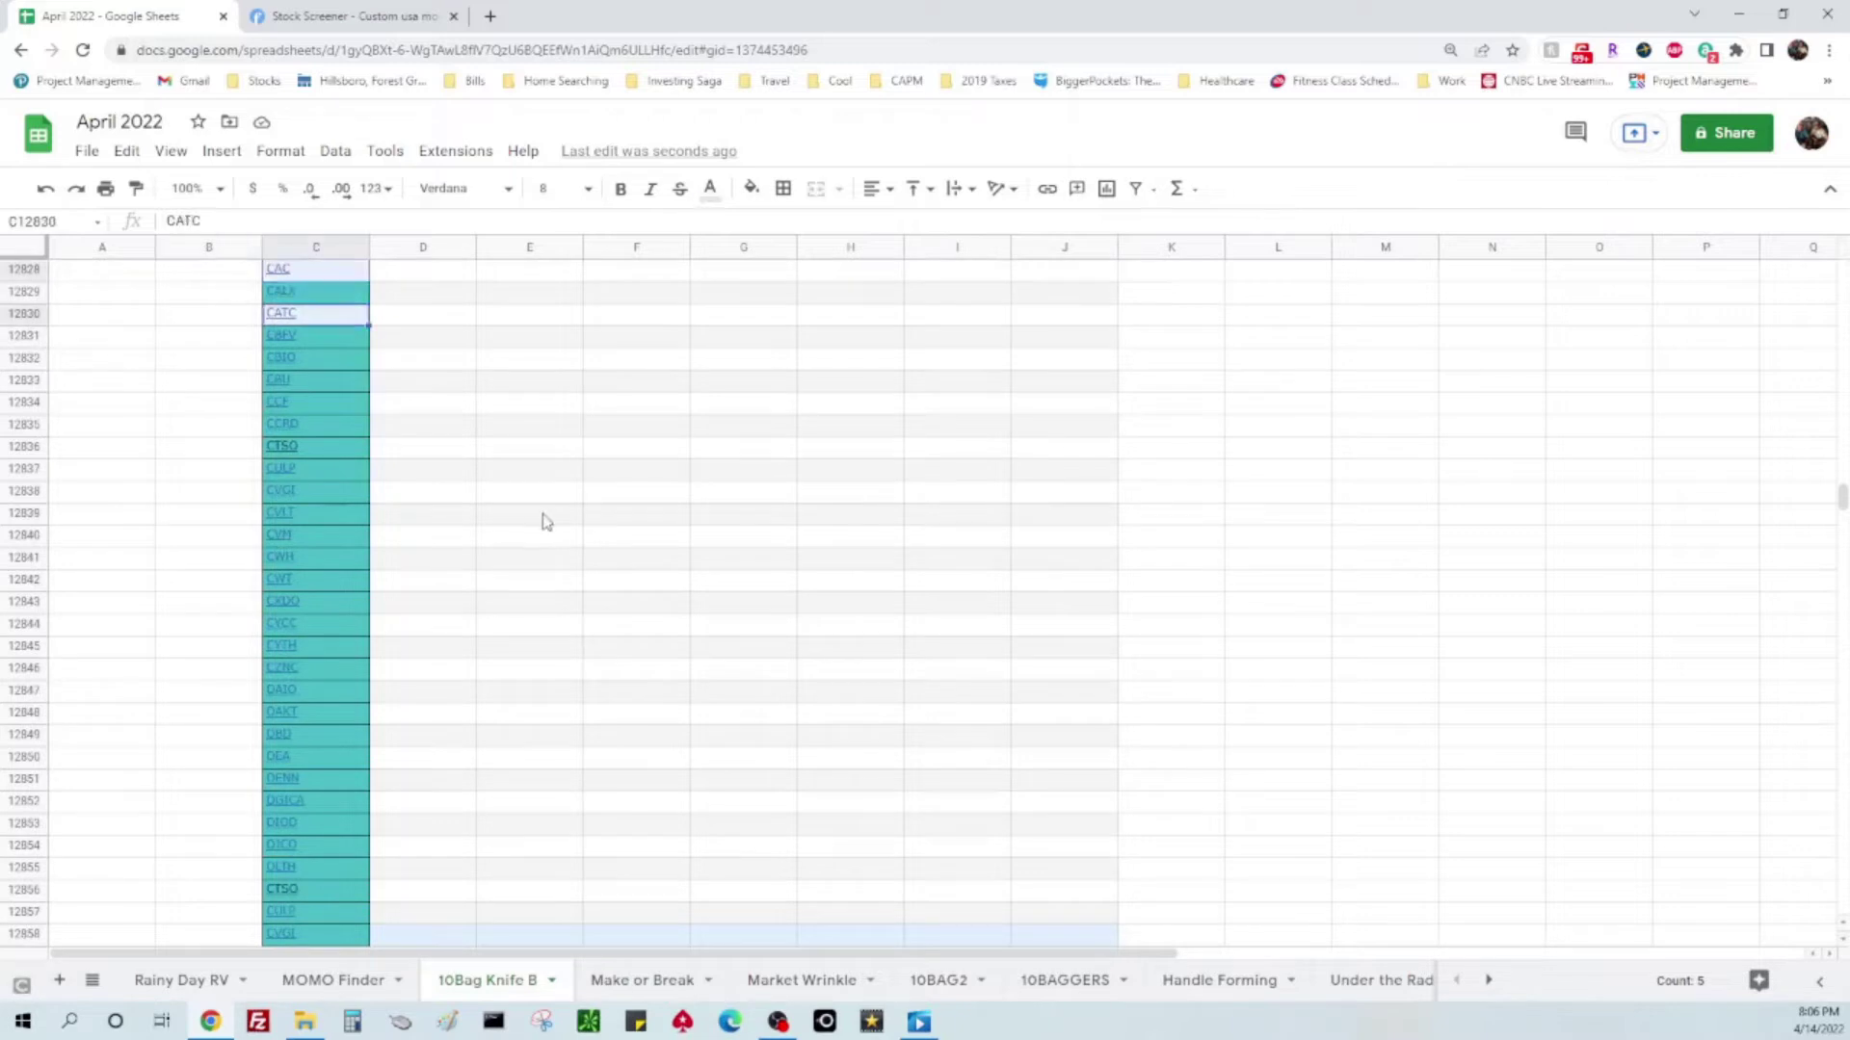
{"action": "scroll", "coordinate": [544, 525], "scroll_direction": "down", "scroll_amount": 17}
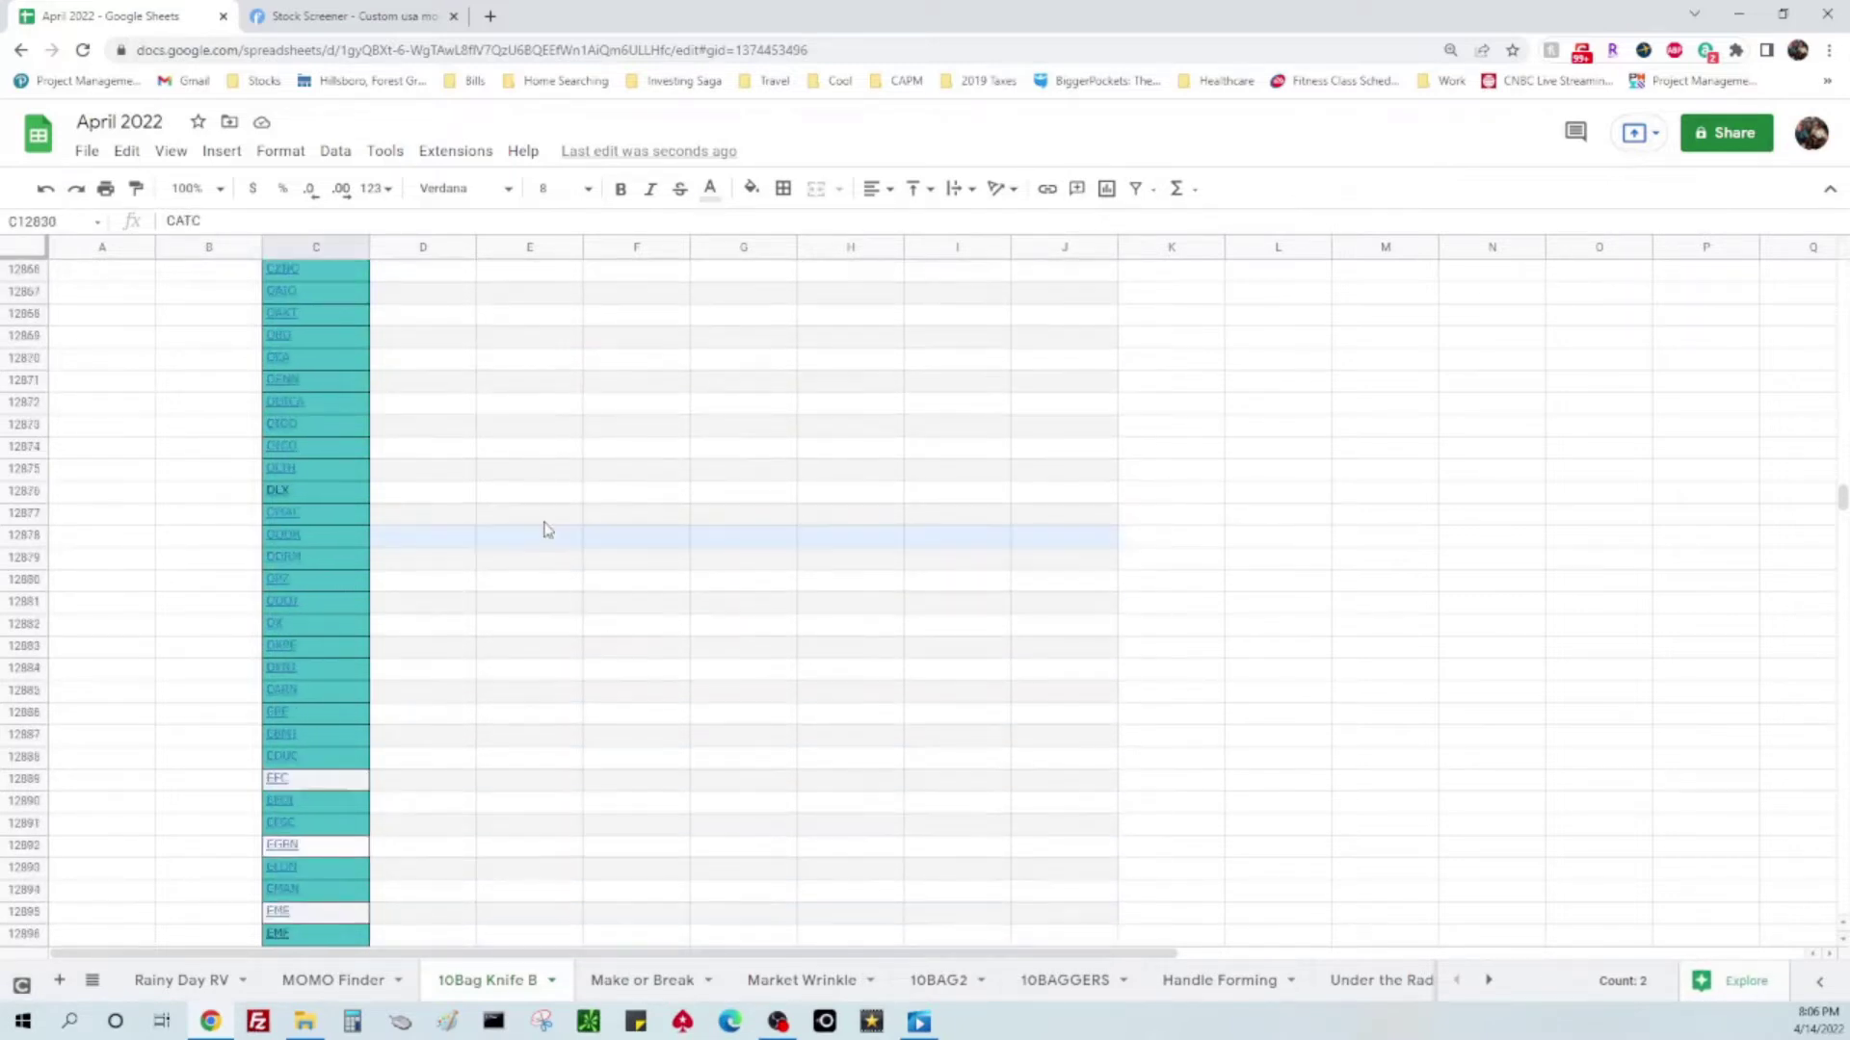
- Paste CAC and CATC into column B, then paste EFC, EGBN, EME, EMF and EXP below them
{"action": "left_click", "coordinate": [198, 386]}
{"action": "type", "text": "CAC CATC"}
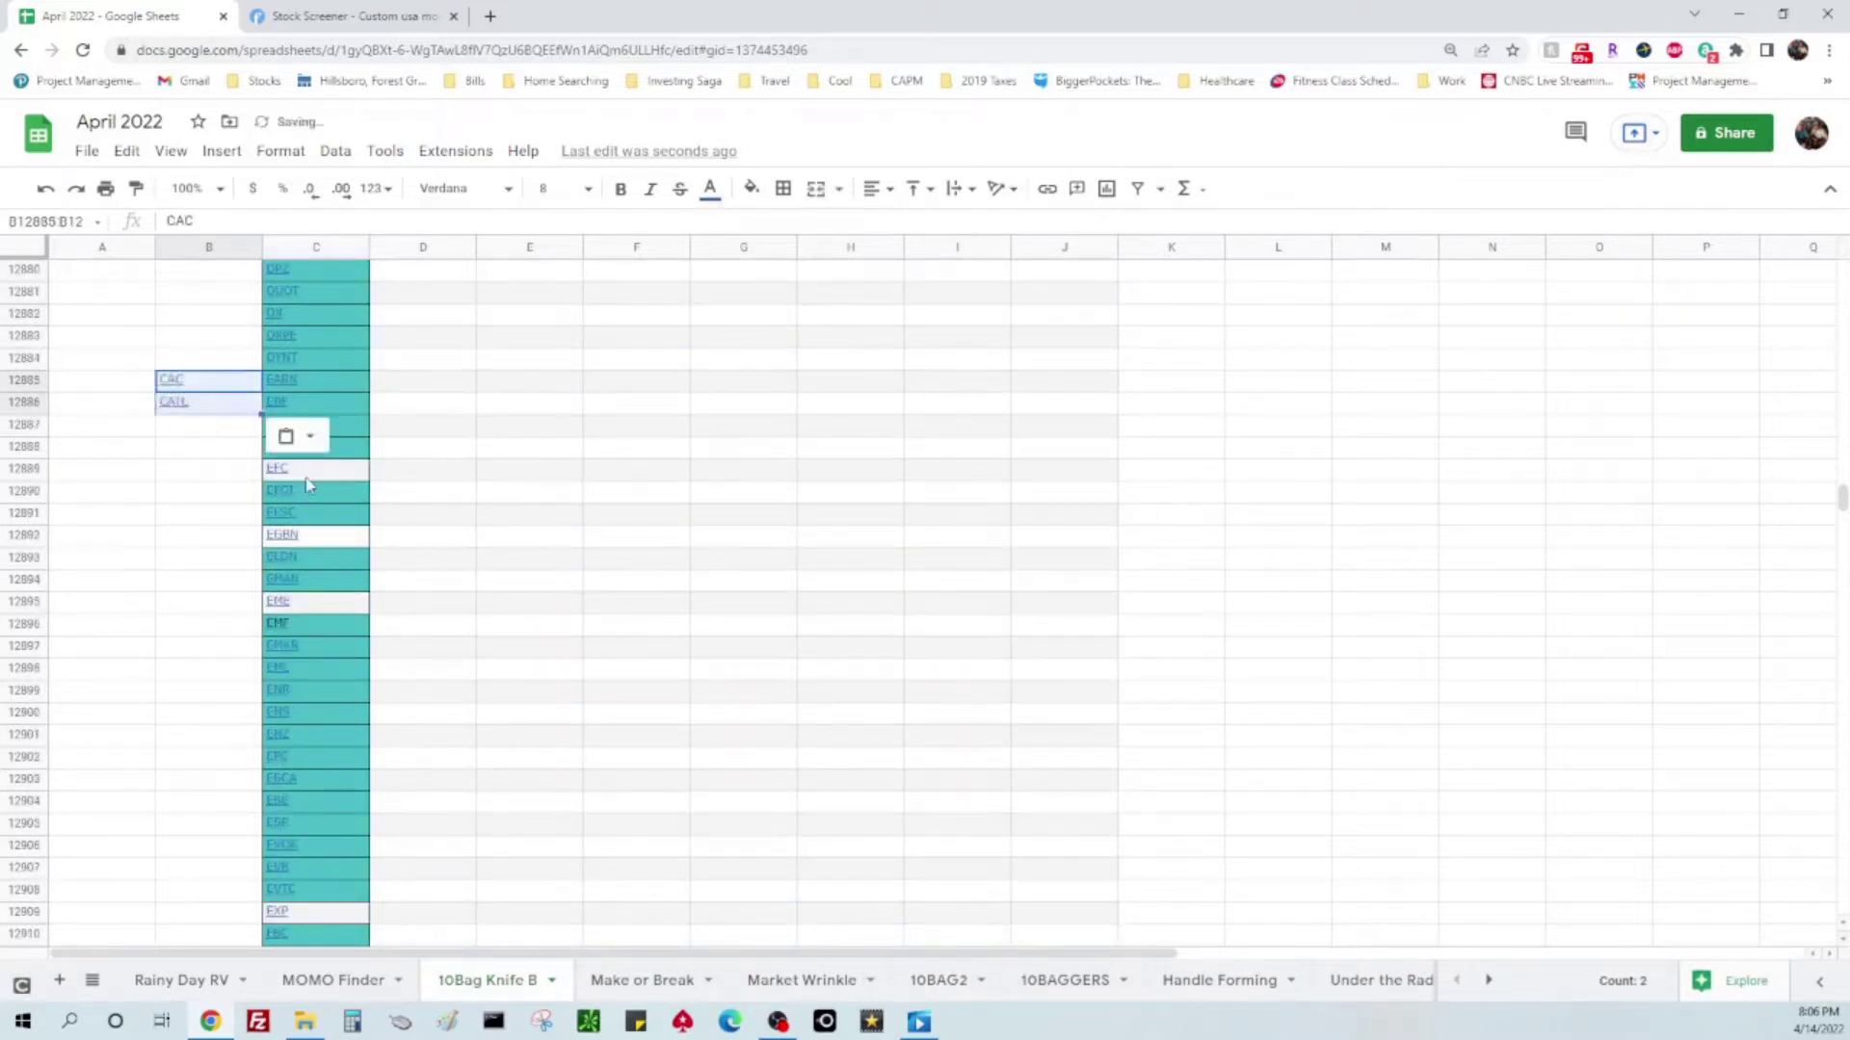
{"action": "left_click", "coordinate": [308, 471]}
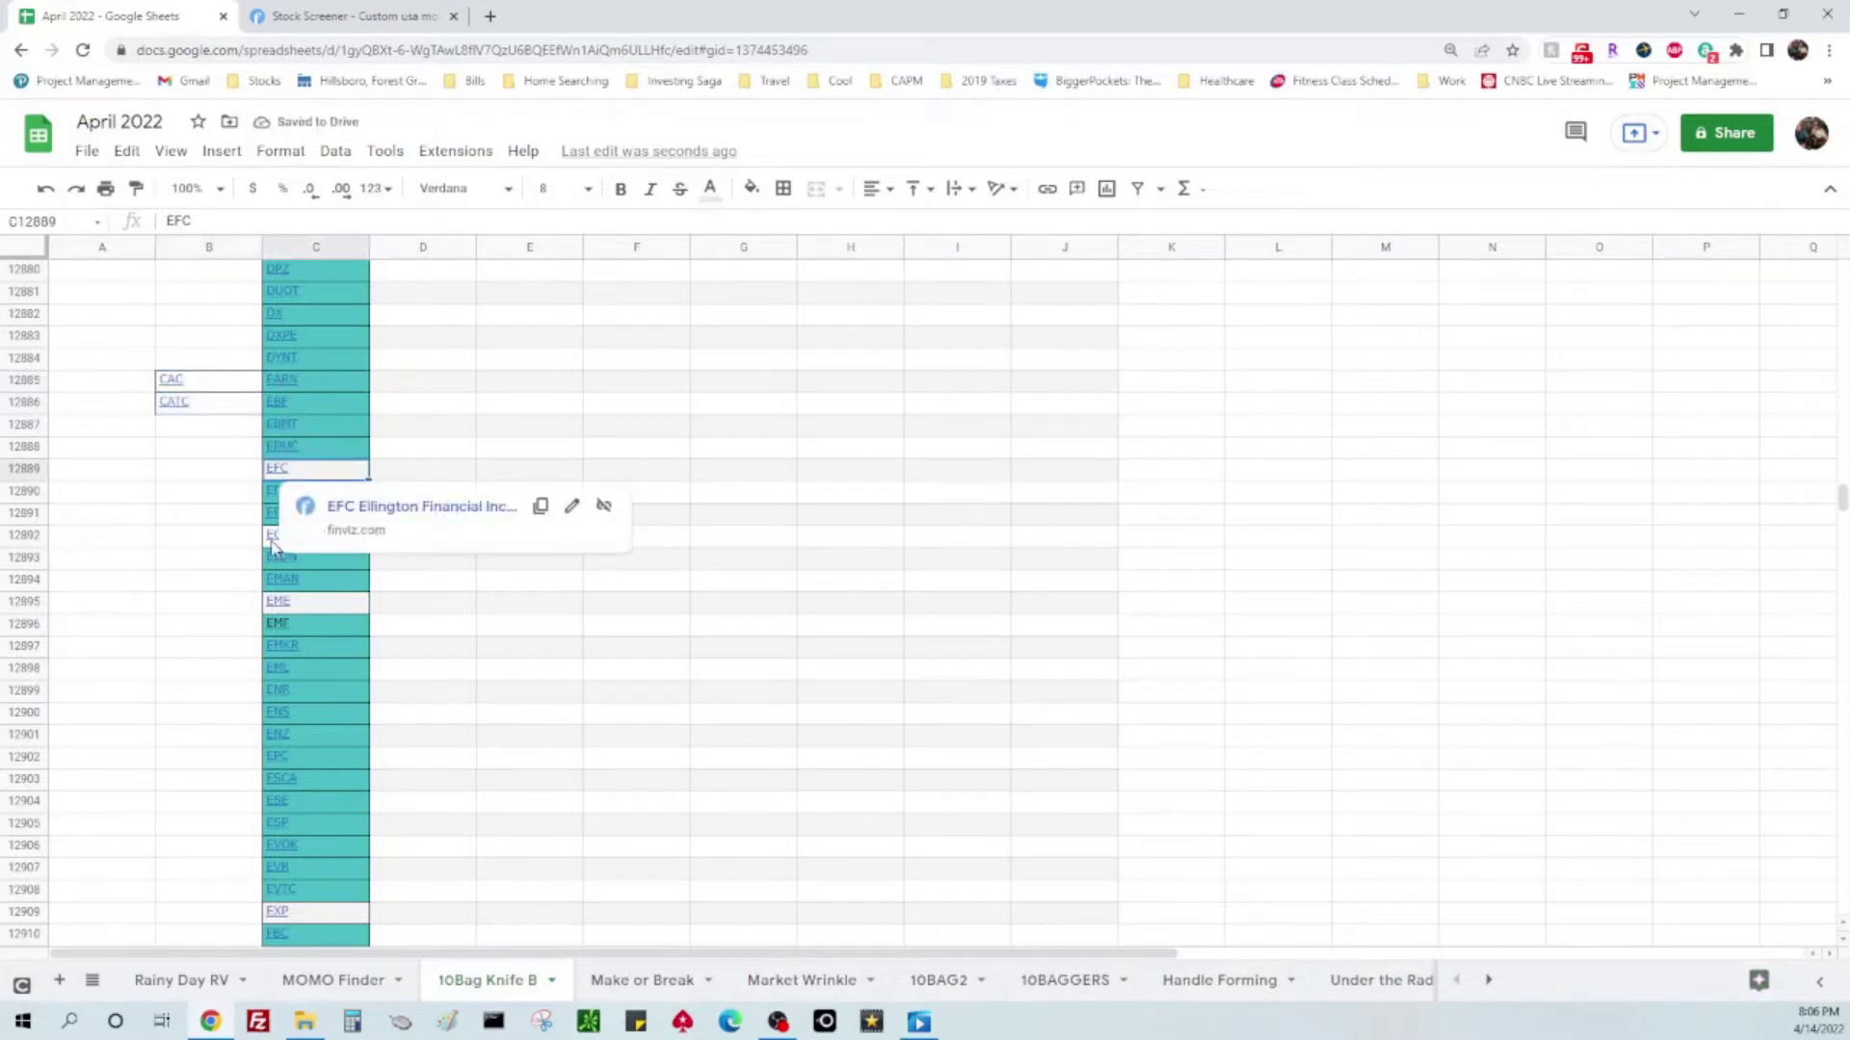
{"action": "left_click", "coordinate": [327, 536], "text": "ctrl"}
{"action": "left_click", "coordinate": [309, 603], "text": "ctrl"}
{"action": "left_click", "coordinate": [309, 621], "text": "shift"}
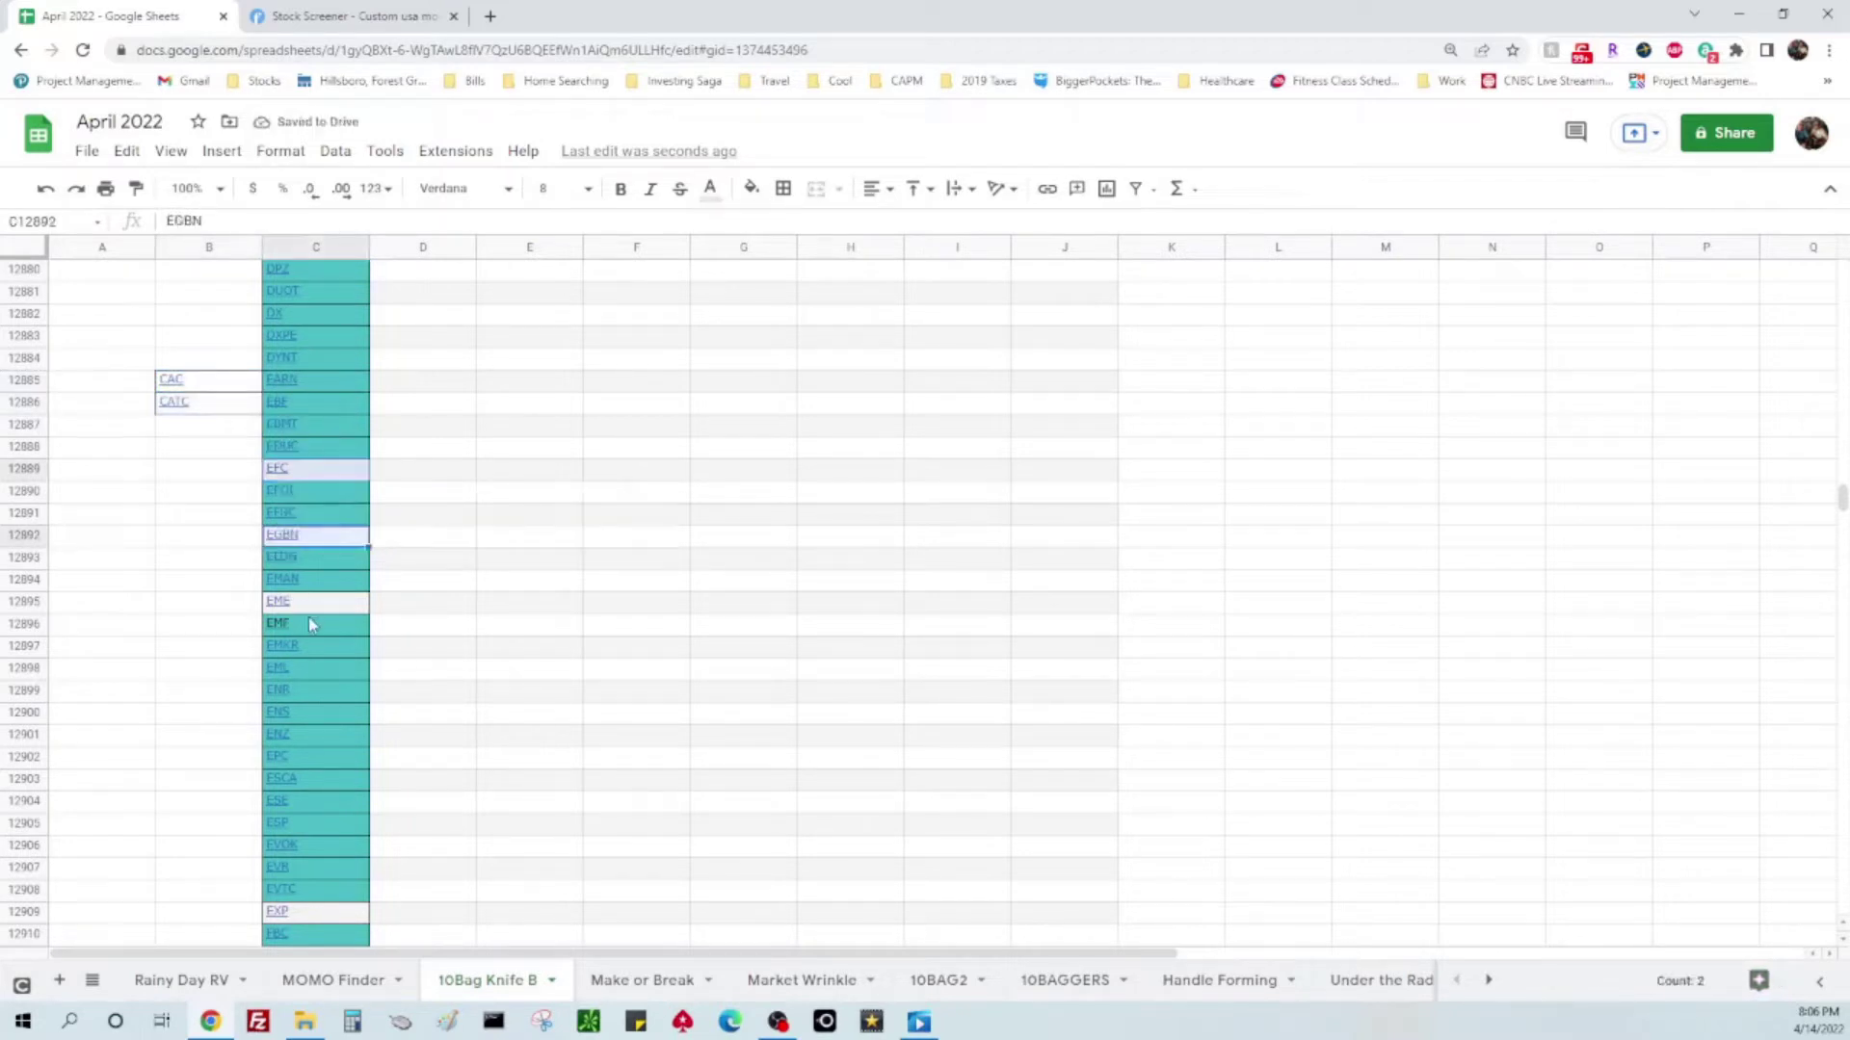
{"action": "left_click", "coordinate": [303, 913], "text": "ctrl"}
{"action": "key", "text": "ctrl+c"}
{"action": "left_click", "coordinate": [190, 424]}
{"action": "key", "text": "ctrl+v"}
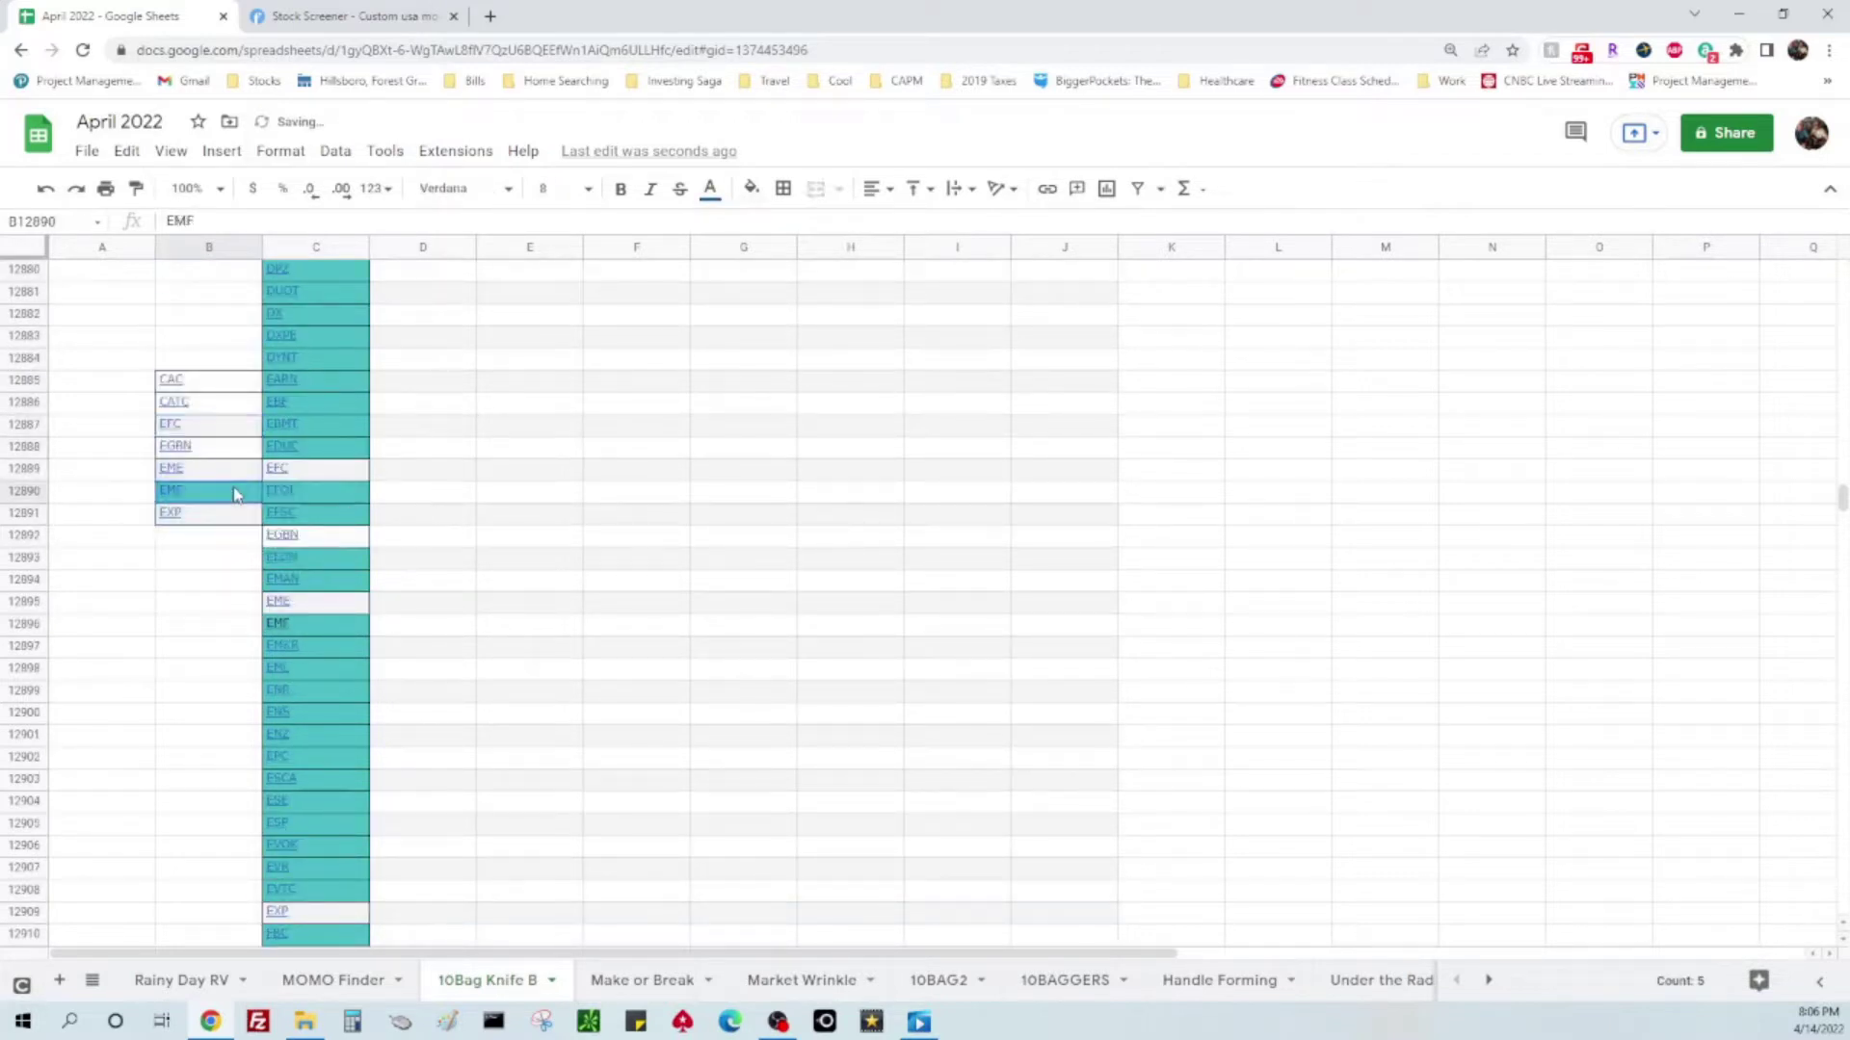
- Replace that paste with only EFC, EGBN, EME and EXP, leaving out EMF
{"action": "key", "text": "Delete"}
{"action": "left_click", "coordinate": [680, 537]}
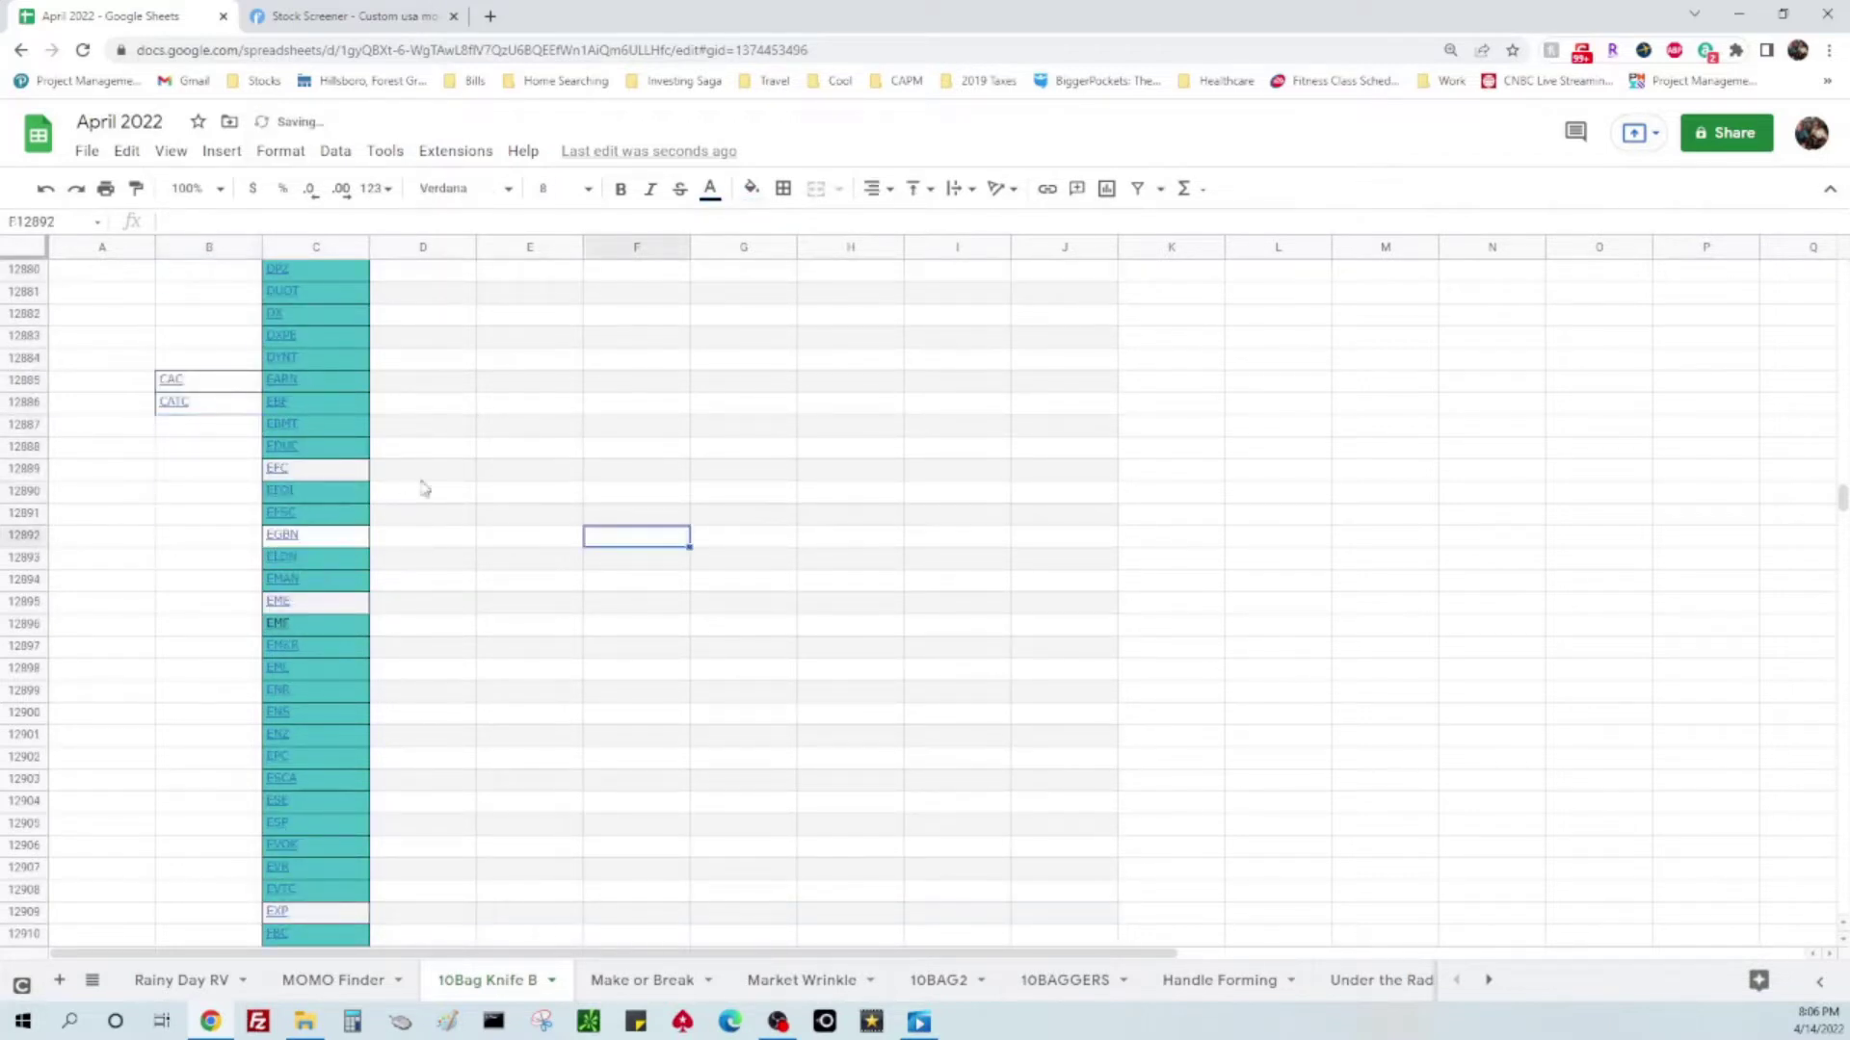
{"action": "left_click", "coordinate": [342, 479]}
{"action": "left_click", "coordinate": [289, 535], "text": "ctrl"}
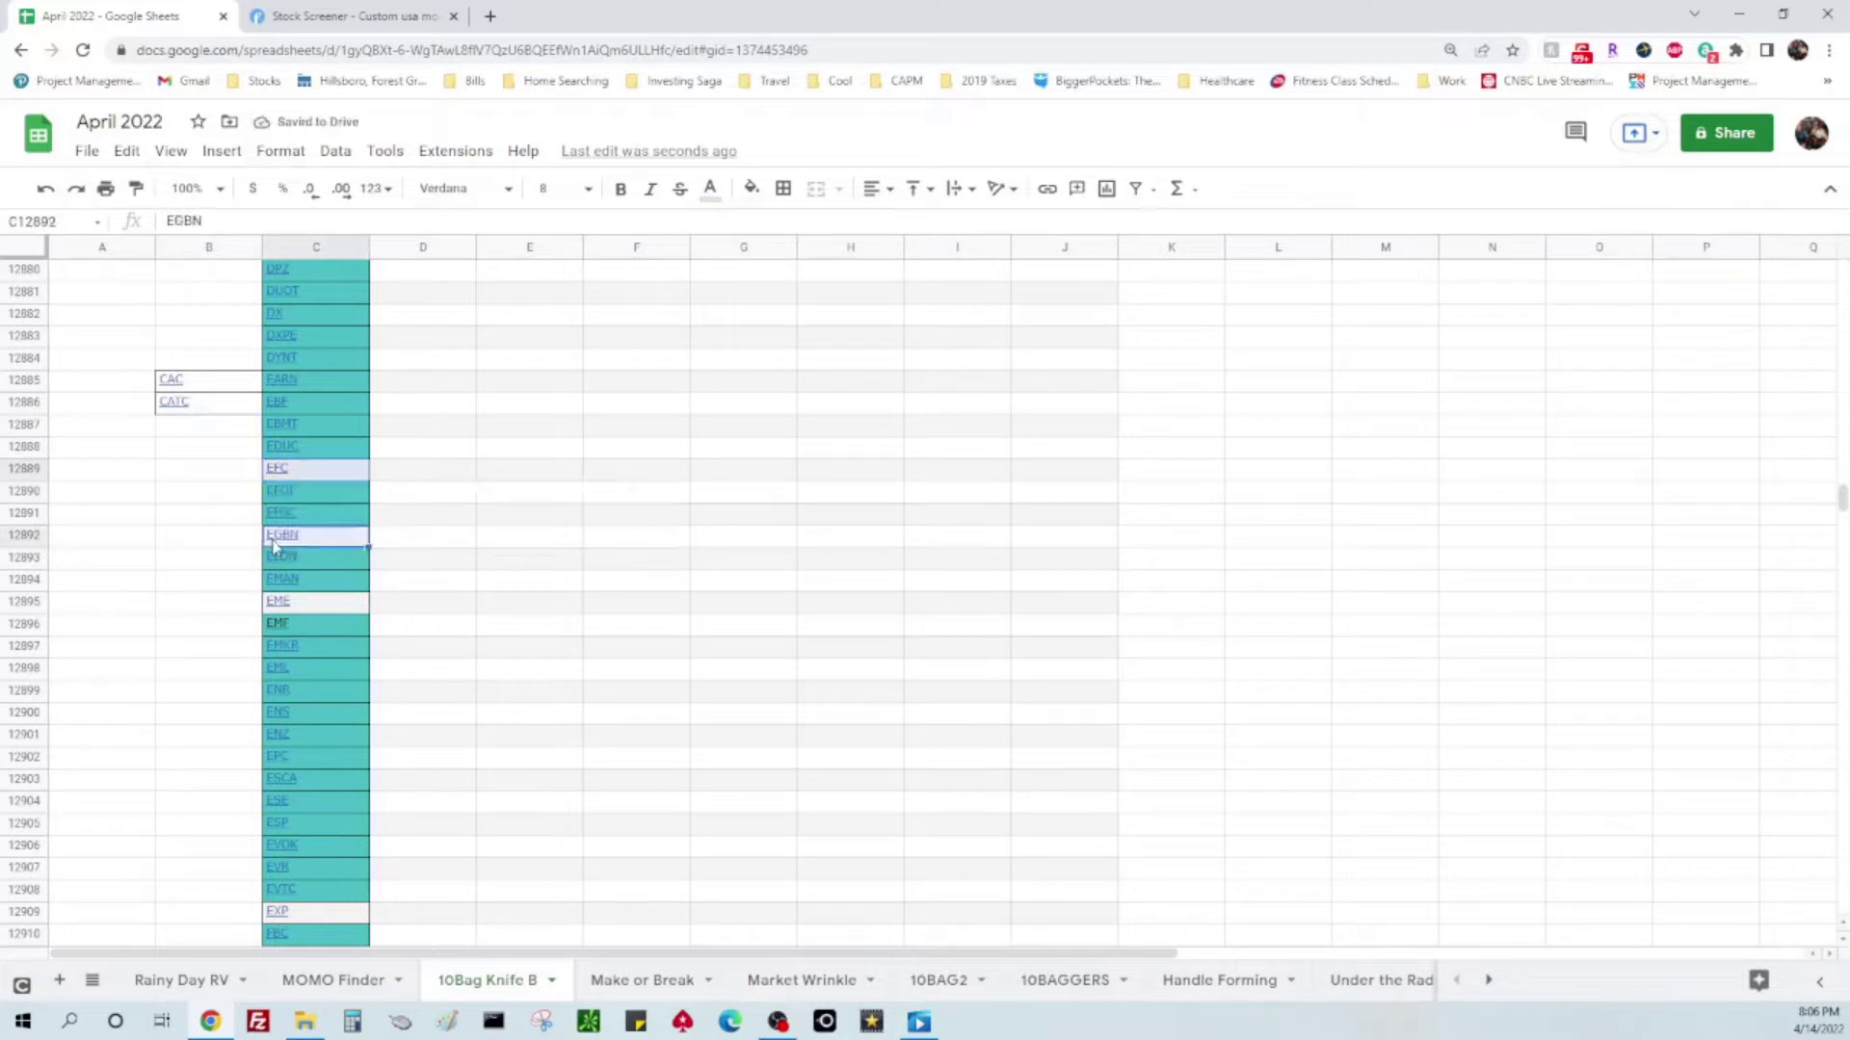
{"action": "left_click", "coordinate": [298, 607], "text": "ctrl"}
{"action": "left_click", "coordinate": [293, 913], "text": "ctrl"}
{"action": "key", "text": "ctrl+c"}
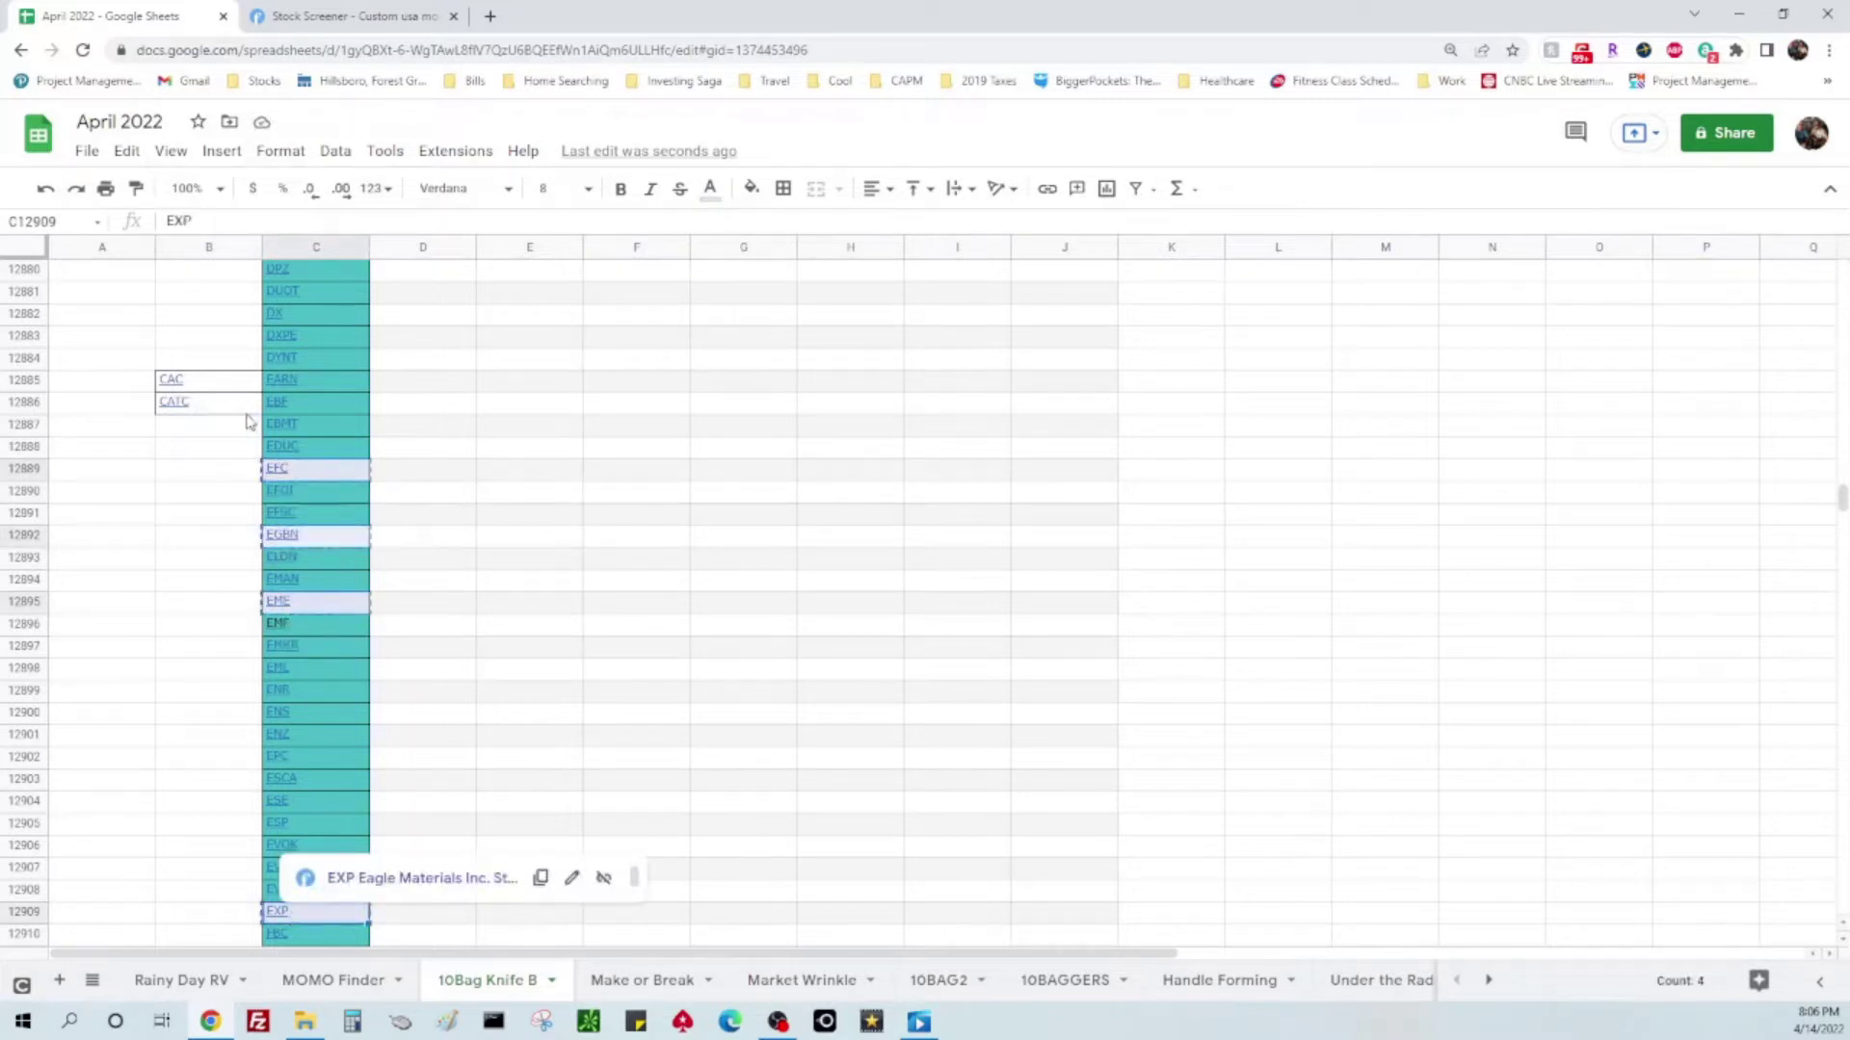
{"action": "left_click", "coordinate": [221, 433]}
{"action": "key", "text": "ctrl+v"}
{"action": "left_click", "coordinate": [466, 533]}
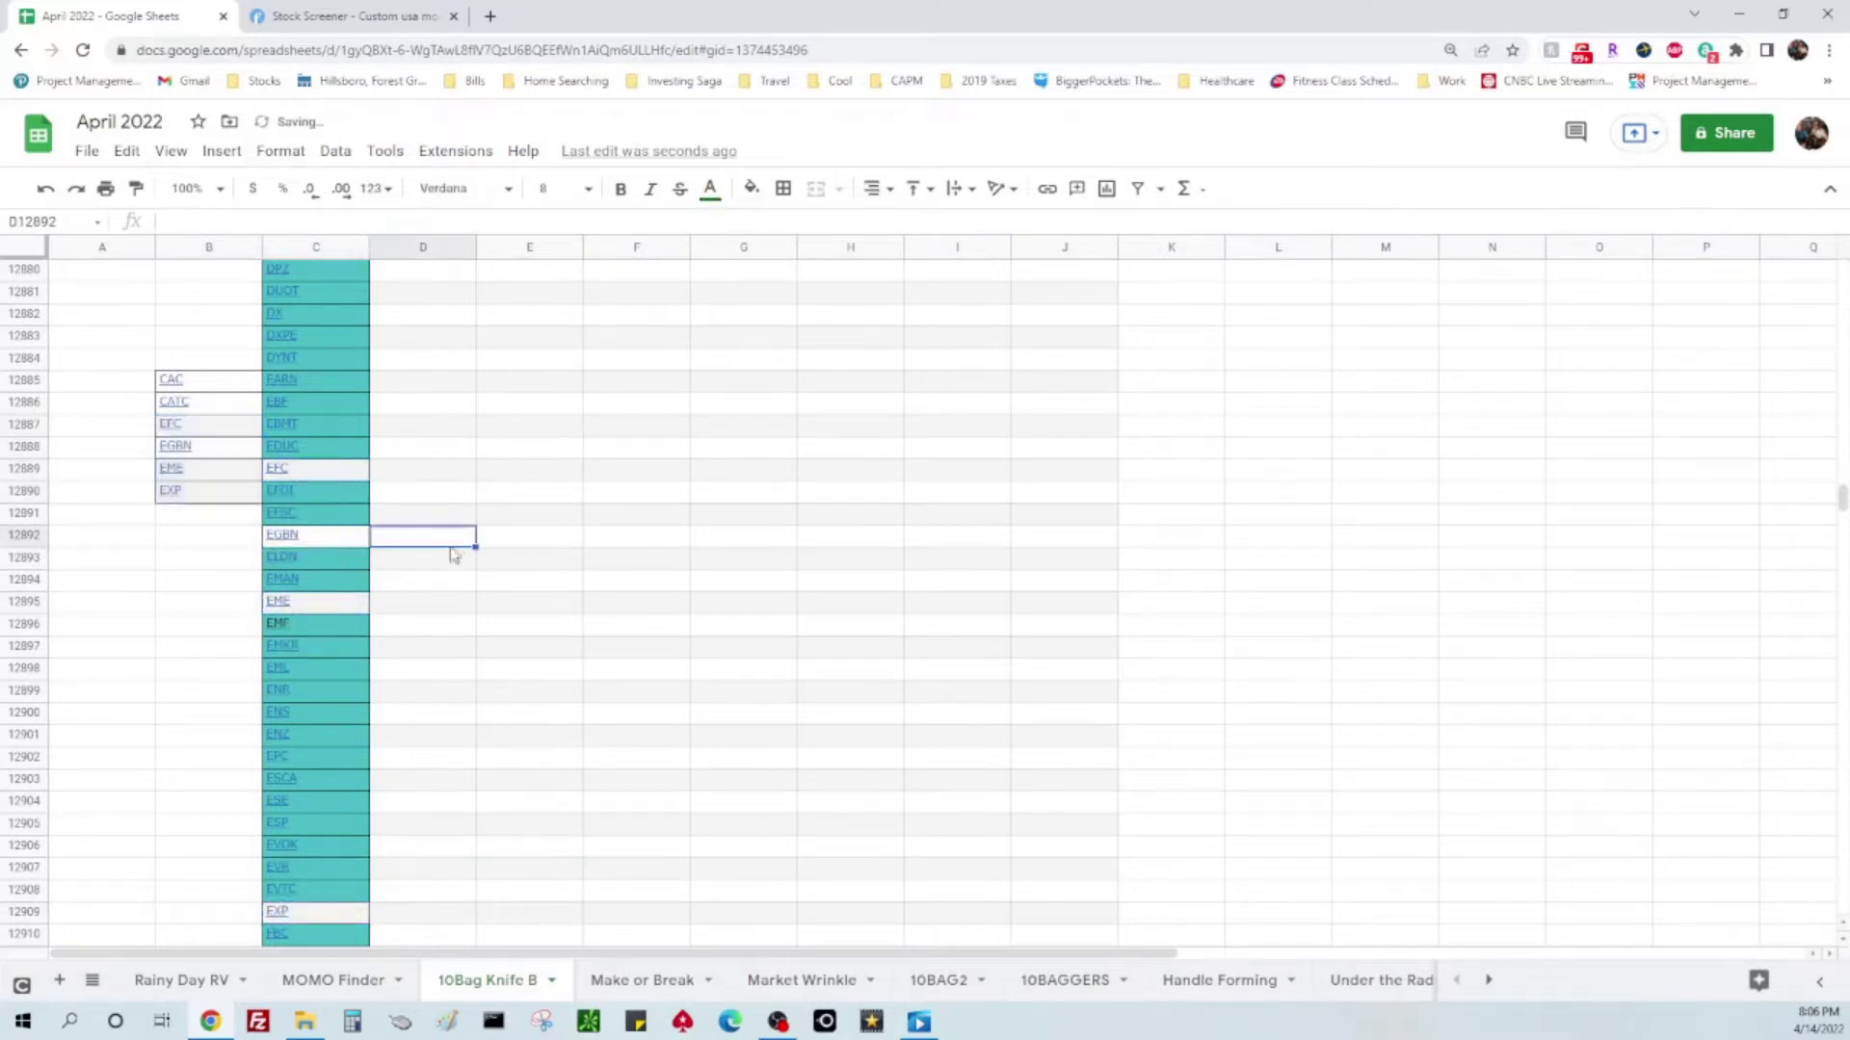
{"action": "scroll", "coordinate": [467, 554], "scroll_direction": "down", "scroll_amount": 3}
{"action": "scroll", "coordinate": [484, 568], "scroll_direction": "up", "scroll_amount": 2}
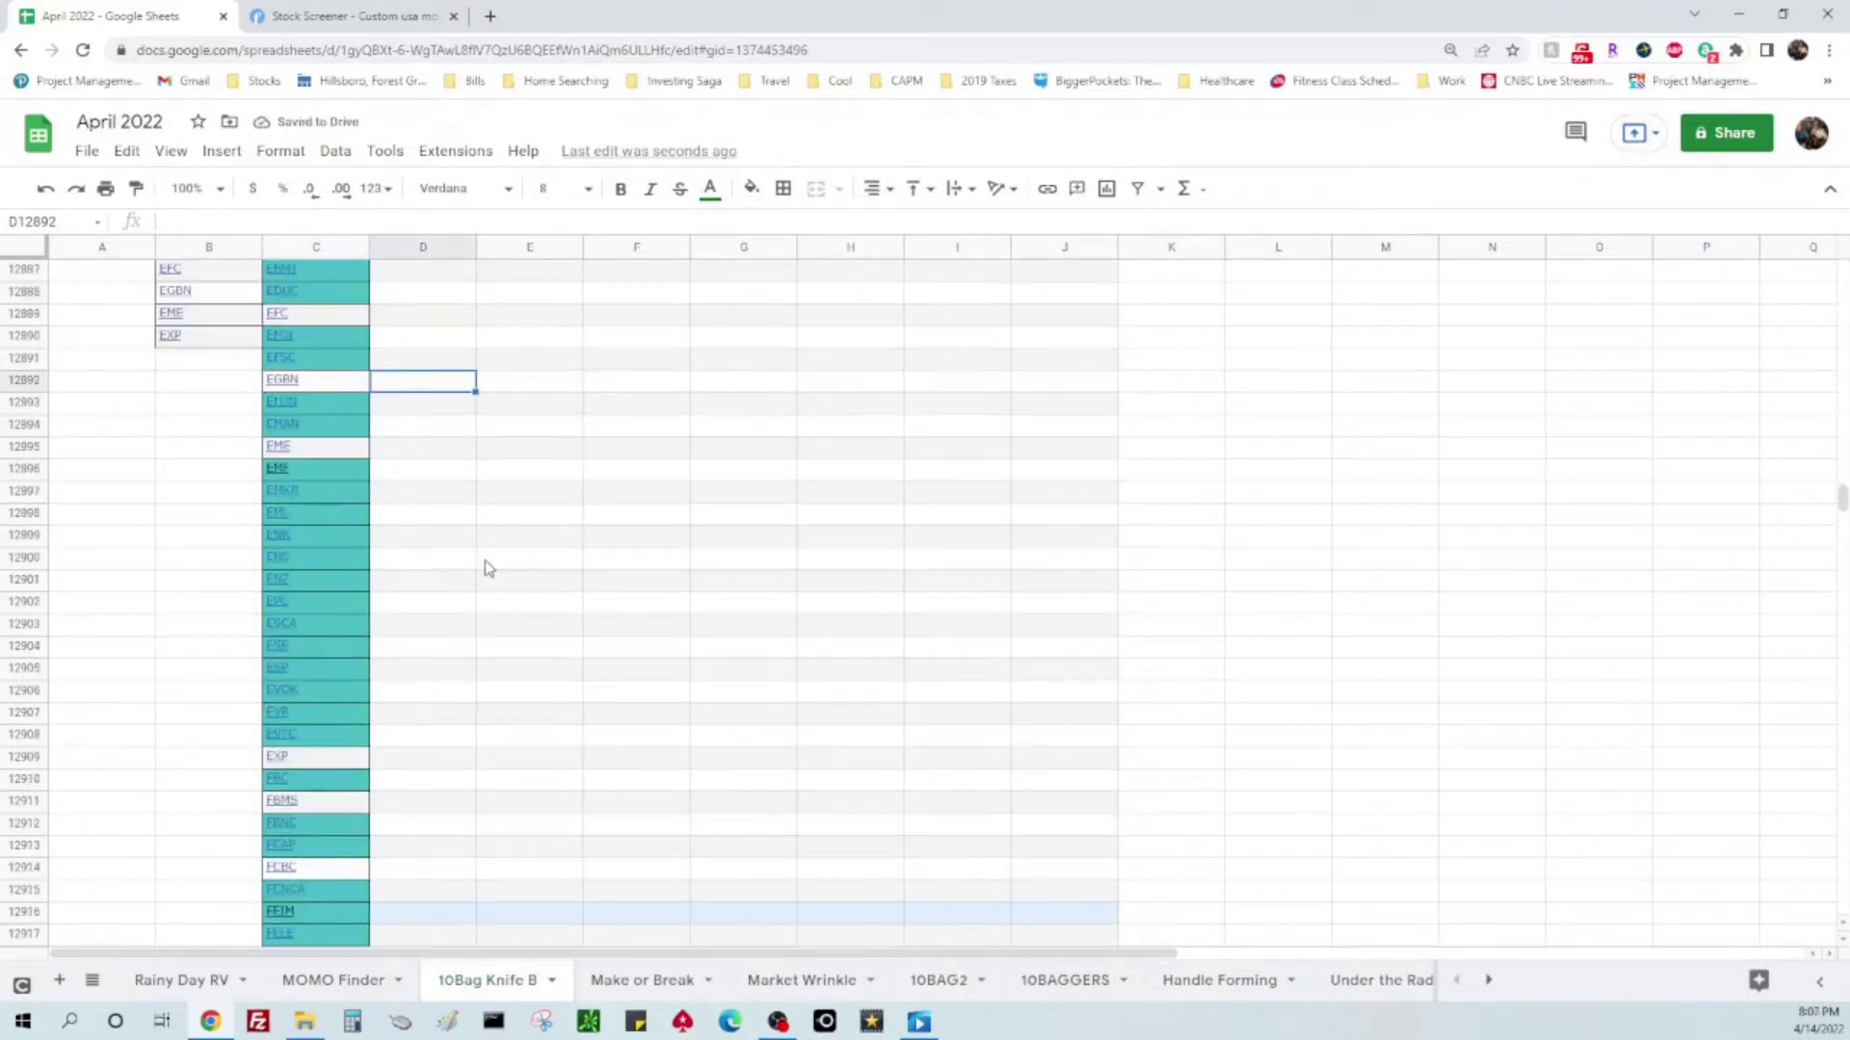
{"action": "scroll", "coordinate": [487, 571], "scroll_direction": "down", "scroll_amount": 5}
- Copy FBMS, FCBC, FFBC, FFIC, FISI, FLIC, FMNB and GAM into column B at B12935
{"action": "scroll", "coordinate": [488, 573], "scroll_direction": "down", "scroll_amount": 1}
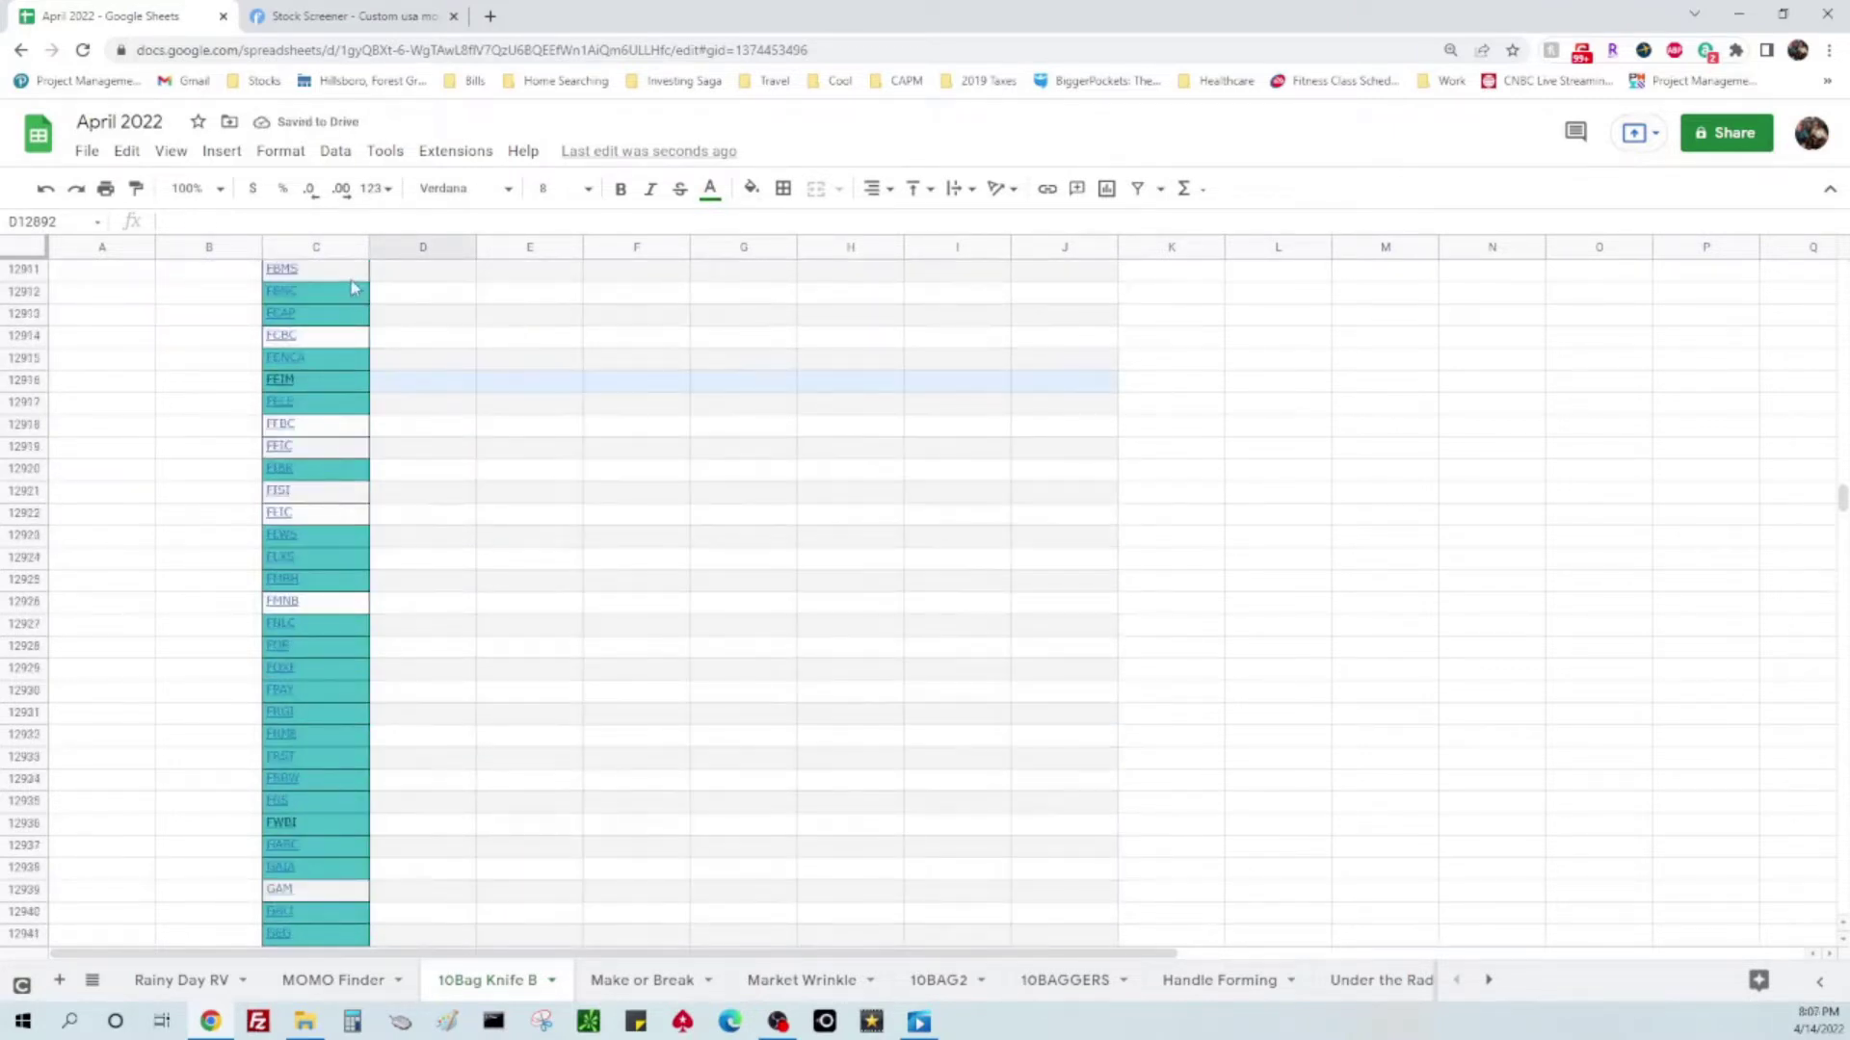
{"action": "left_click", "coordinate": [329, 272]}
{"action": "left_click", "coordinate": [318, 338], "text": "ctrl"}
{"action": "left_click", "coordinate": [300, 428], "text": "ctrl"}
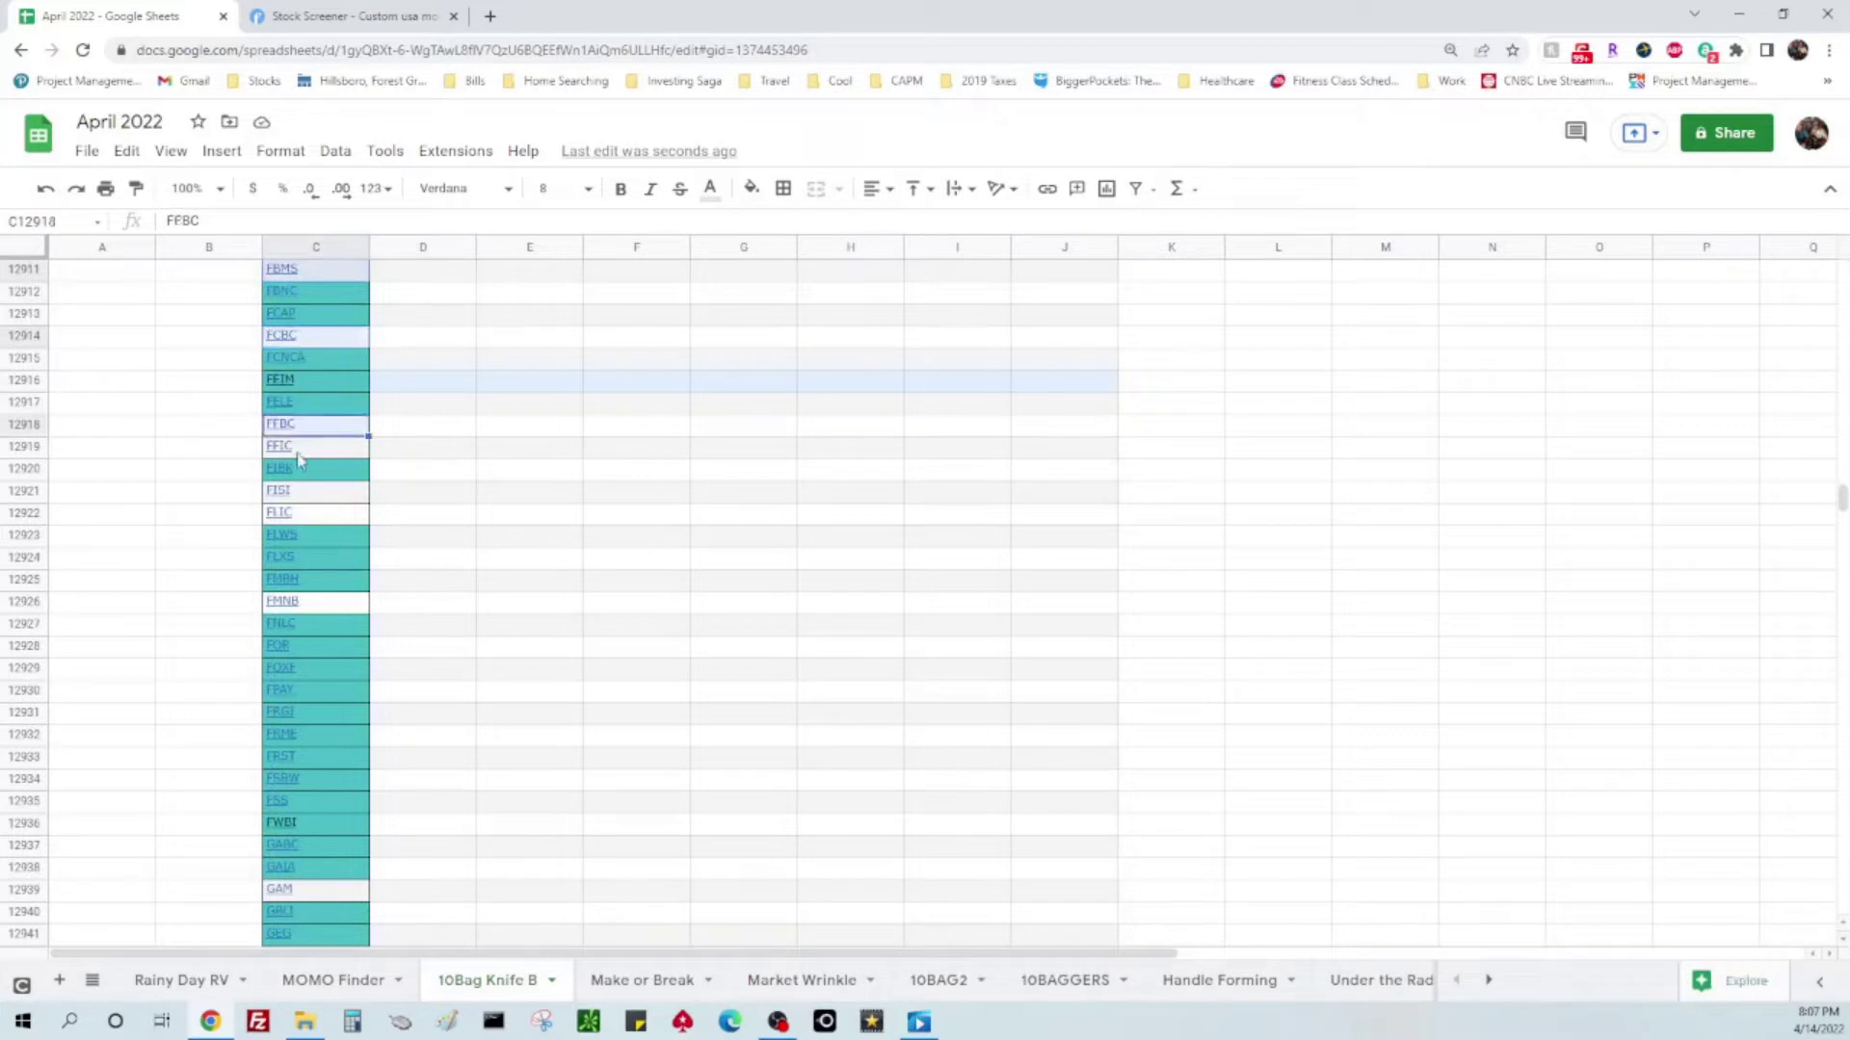
{"action": "left_click", "coordinate": [295, 451], "text": "ctrl"}
{"action": "left_click", "coordinate": [303, 493], "text": "ctrl"}
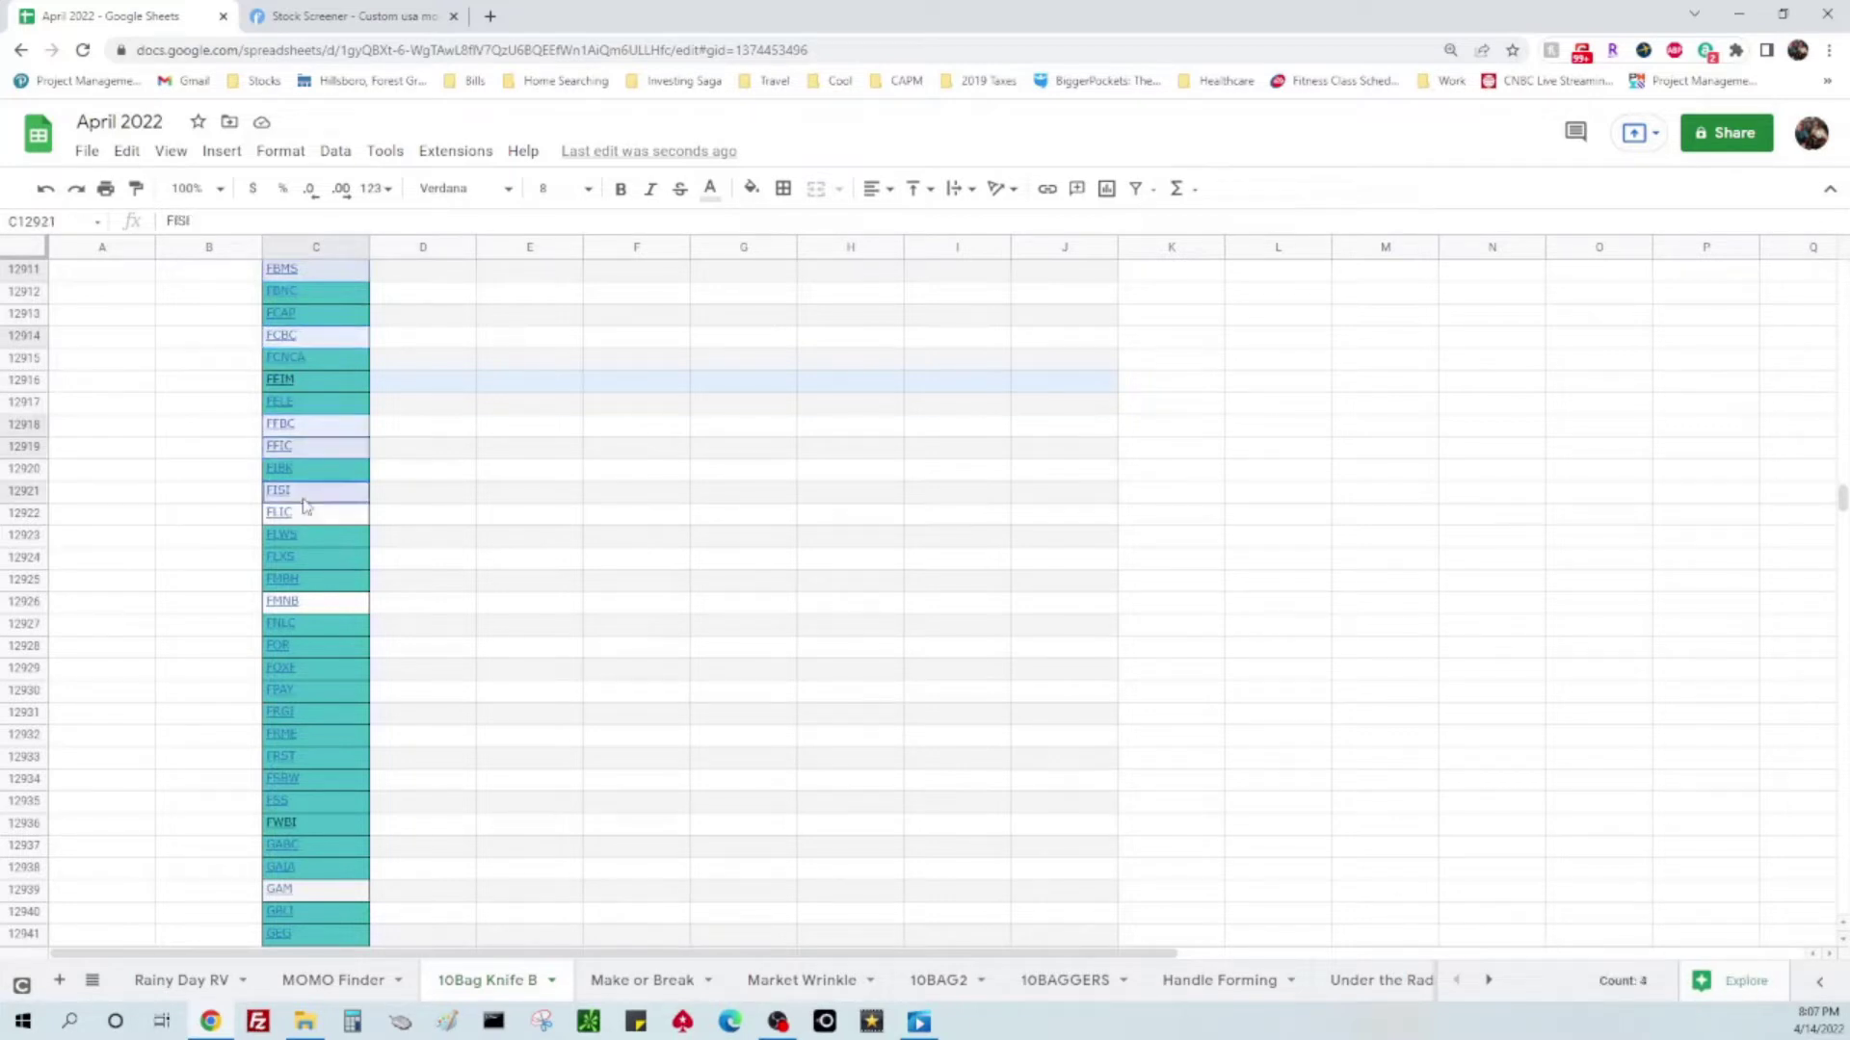
{"action": "left_click", "coordinate": [299, 518], "text": "ctrl"}
{"action": "left_click", "coordinate": [303, 605], "text": "ctrl"}
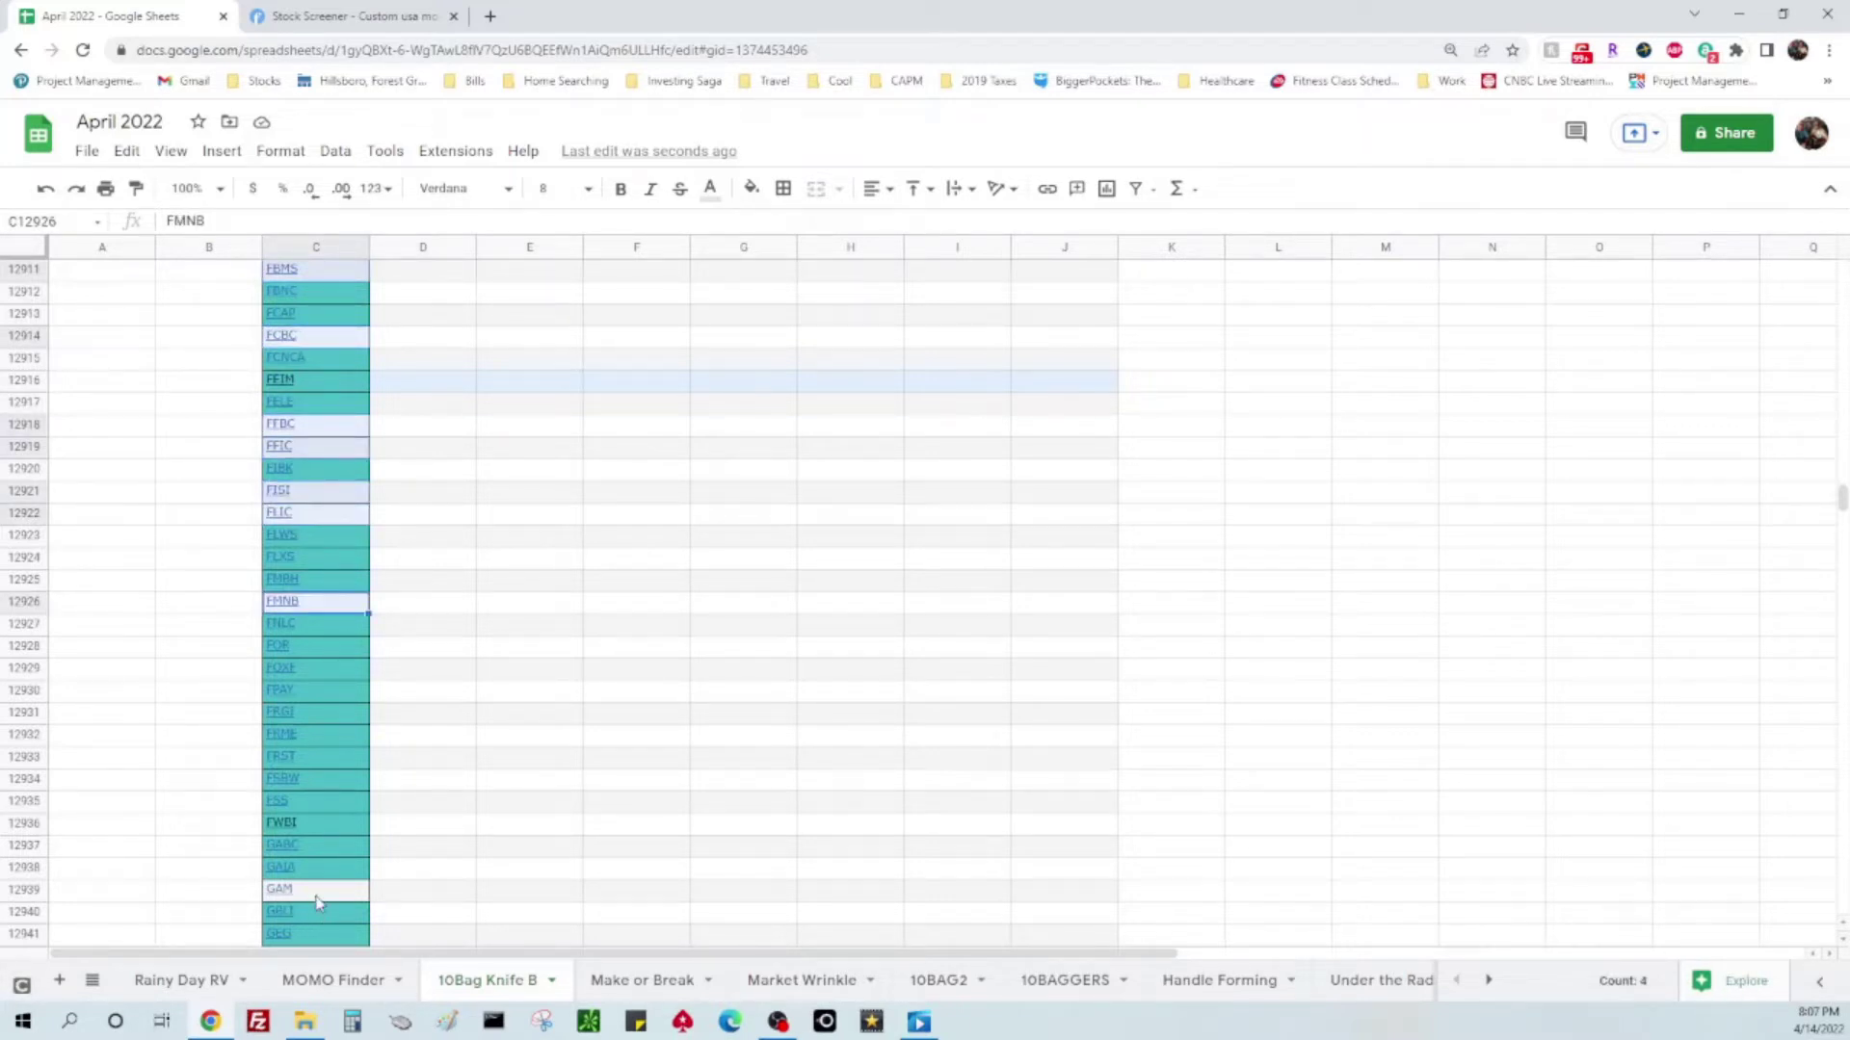
{"action": "left_click", "coordinate": [318, 903], "text": "ctrl"}
{"action": "key", "text": "ctrl+c"}
{"action": "left_click", "coordinate": [222, 805]}
{"action": "key", "text": "ctrl+v"}
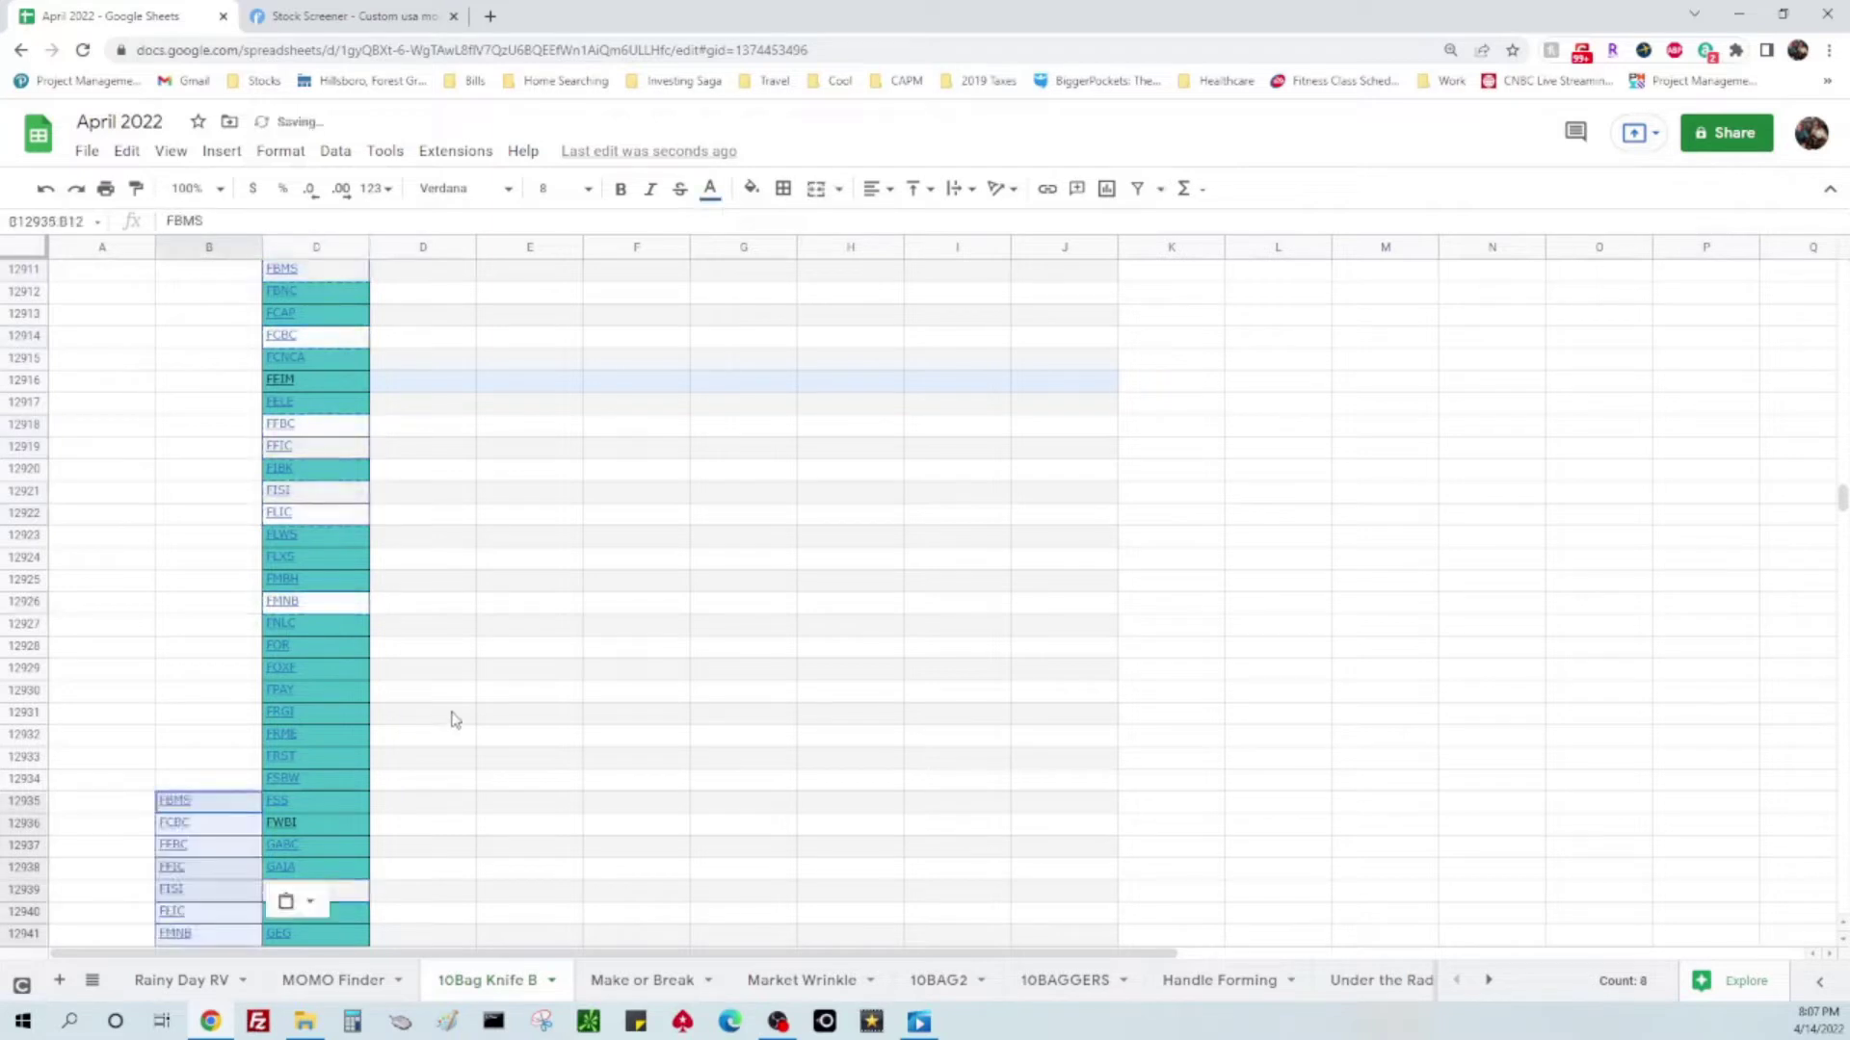
- Select the next batch in column C: HLNE, HNI, HTBK and HTLF
{"action": "scroll", "coordinate": [456, 721], "scroll_direction": "down", "scroll_amount": 9}
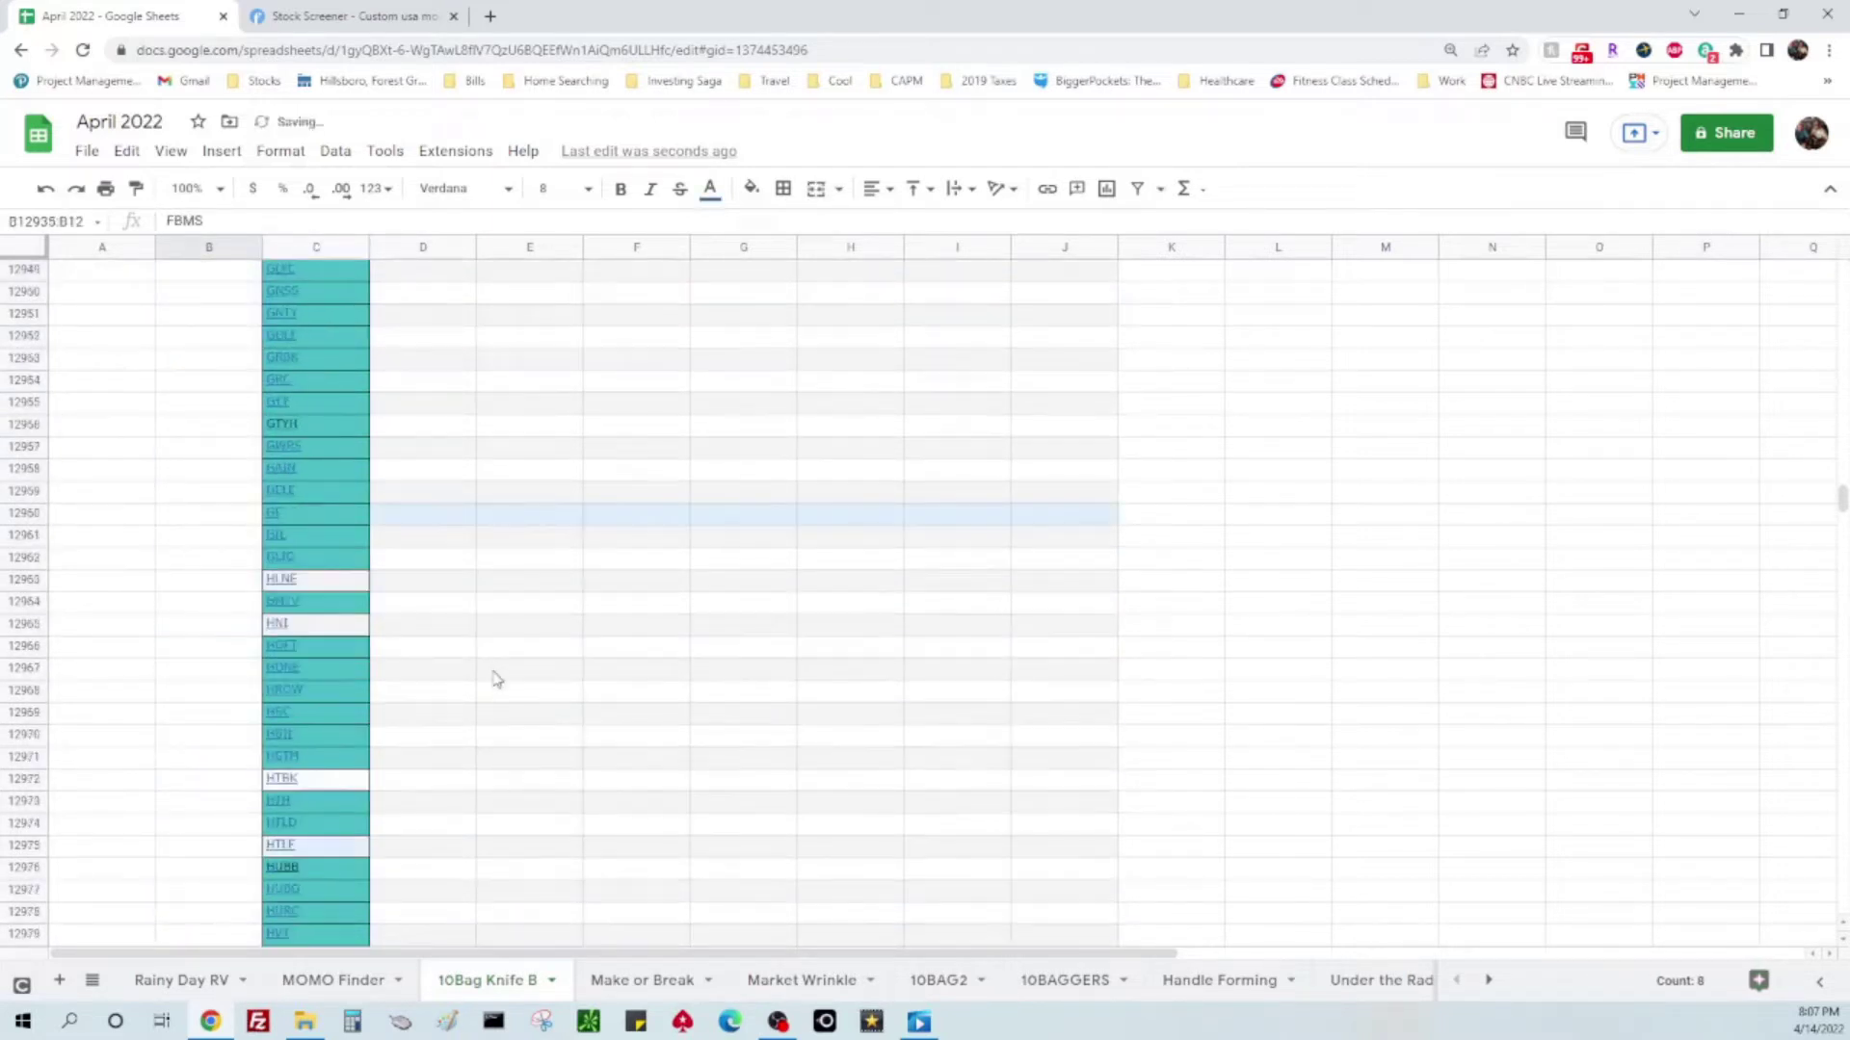
{"action": "scroll", "coordinate": [494, 669], "scroll_direction": "down", "scroll_amount": 3}
{"action": "left_click", "coordinate": [341, 339]}
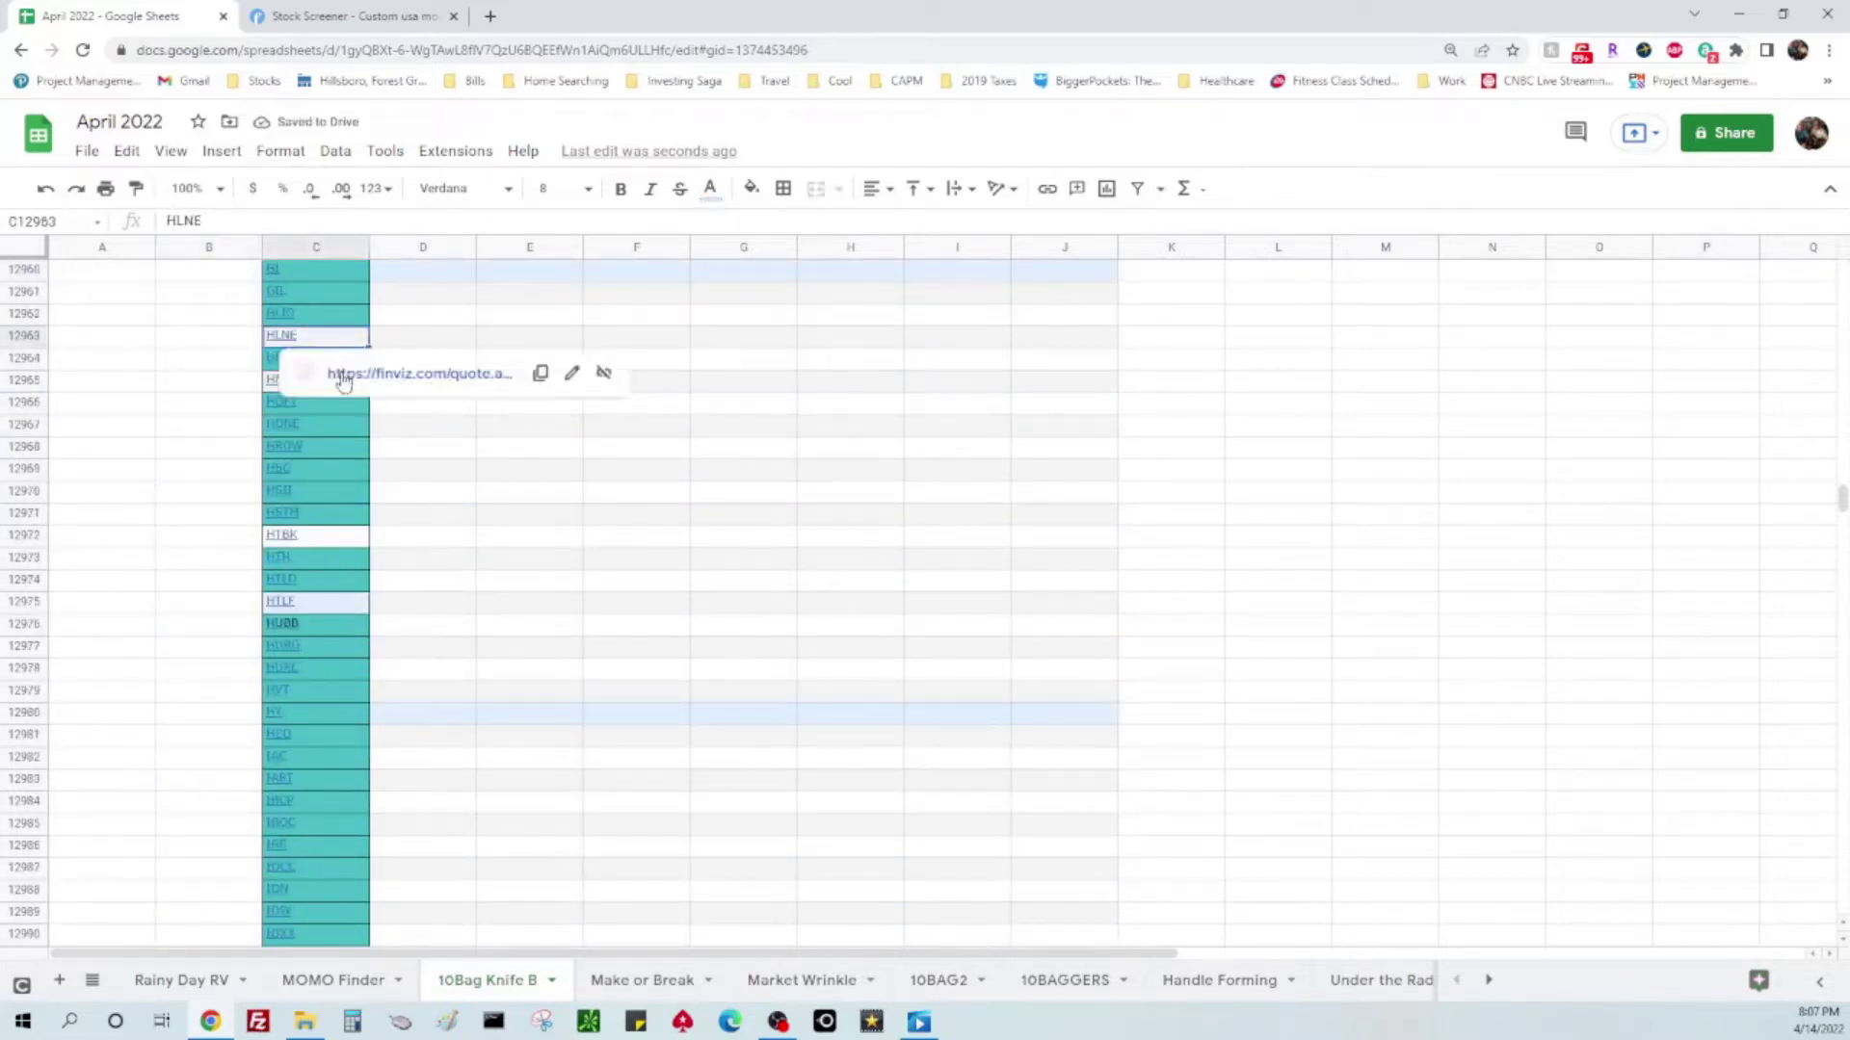
{"action": "left_click", "coordinate": [339, 381], "text": "ctrl"}
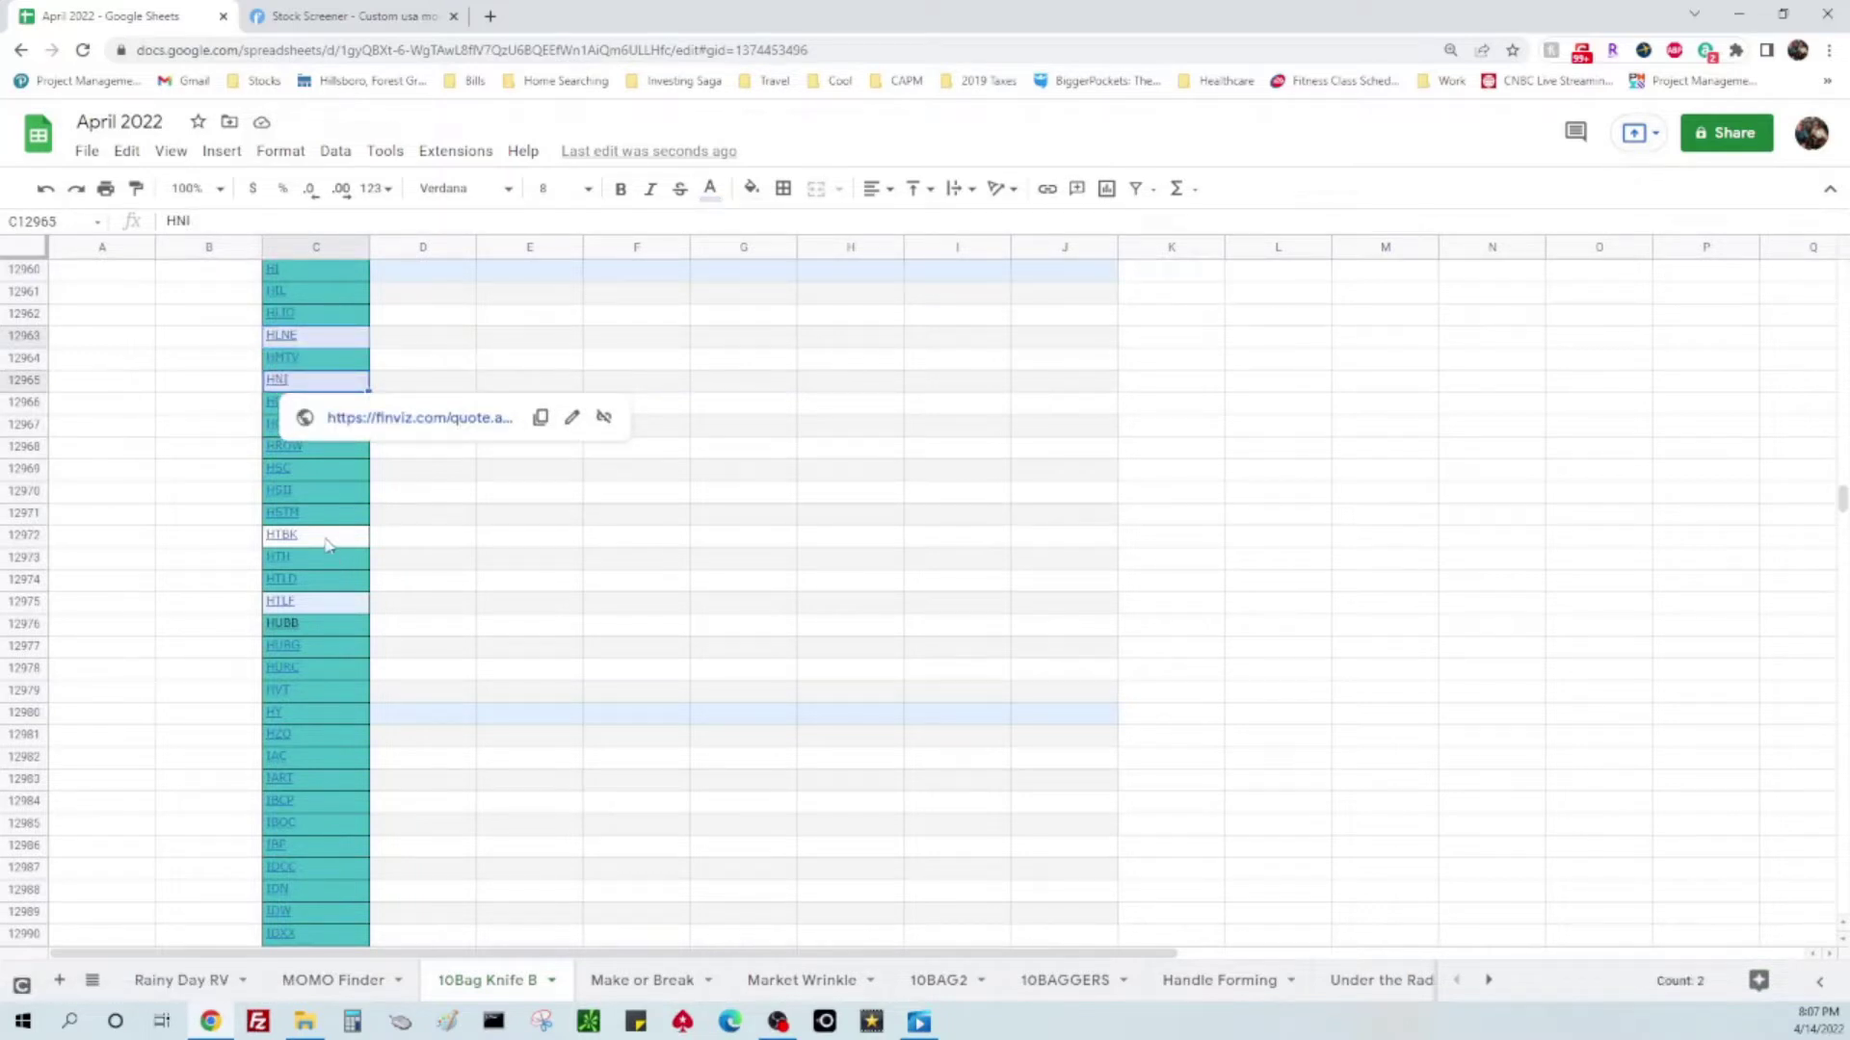
{"action": "left_click", "coordinate": [328, 545], "text": "ctrl"}
{"action": "left_click", "coordinate": [318, 602], "text": "ctrl"}
- Paste HLNE, HNI, HTBK and HTLF into column B at B13017
{"action": "scroll", "coordinate": [674, 626], "scroll_direction": "down", "scroll_amount": 5}
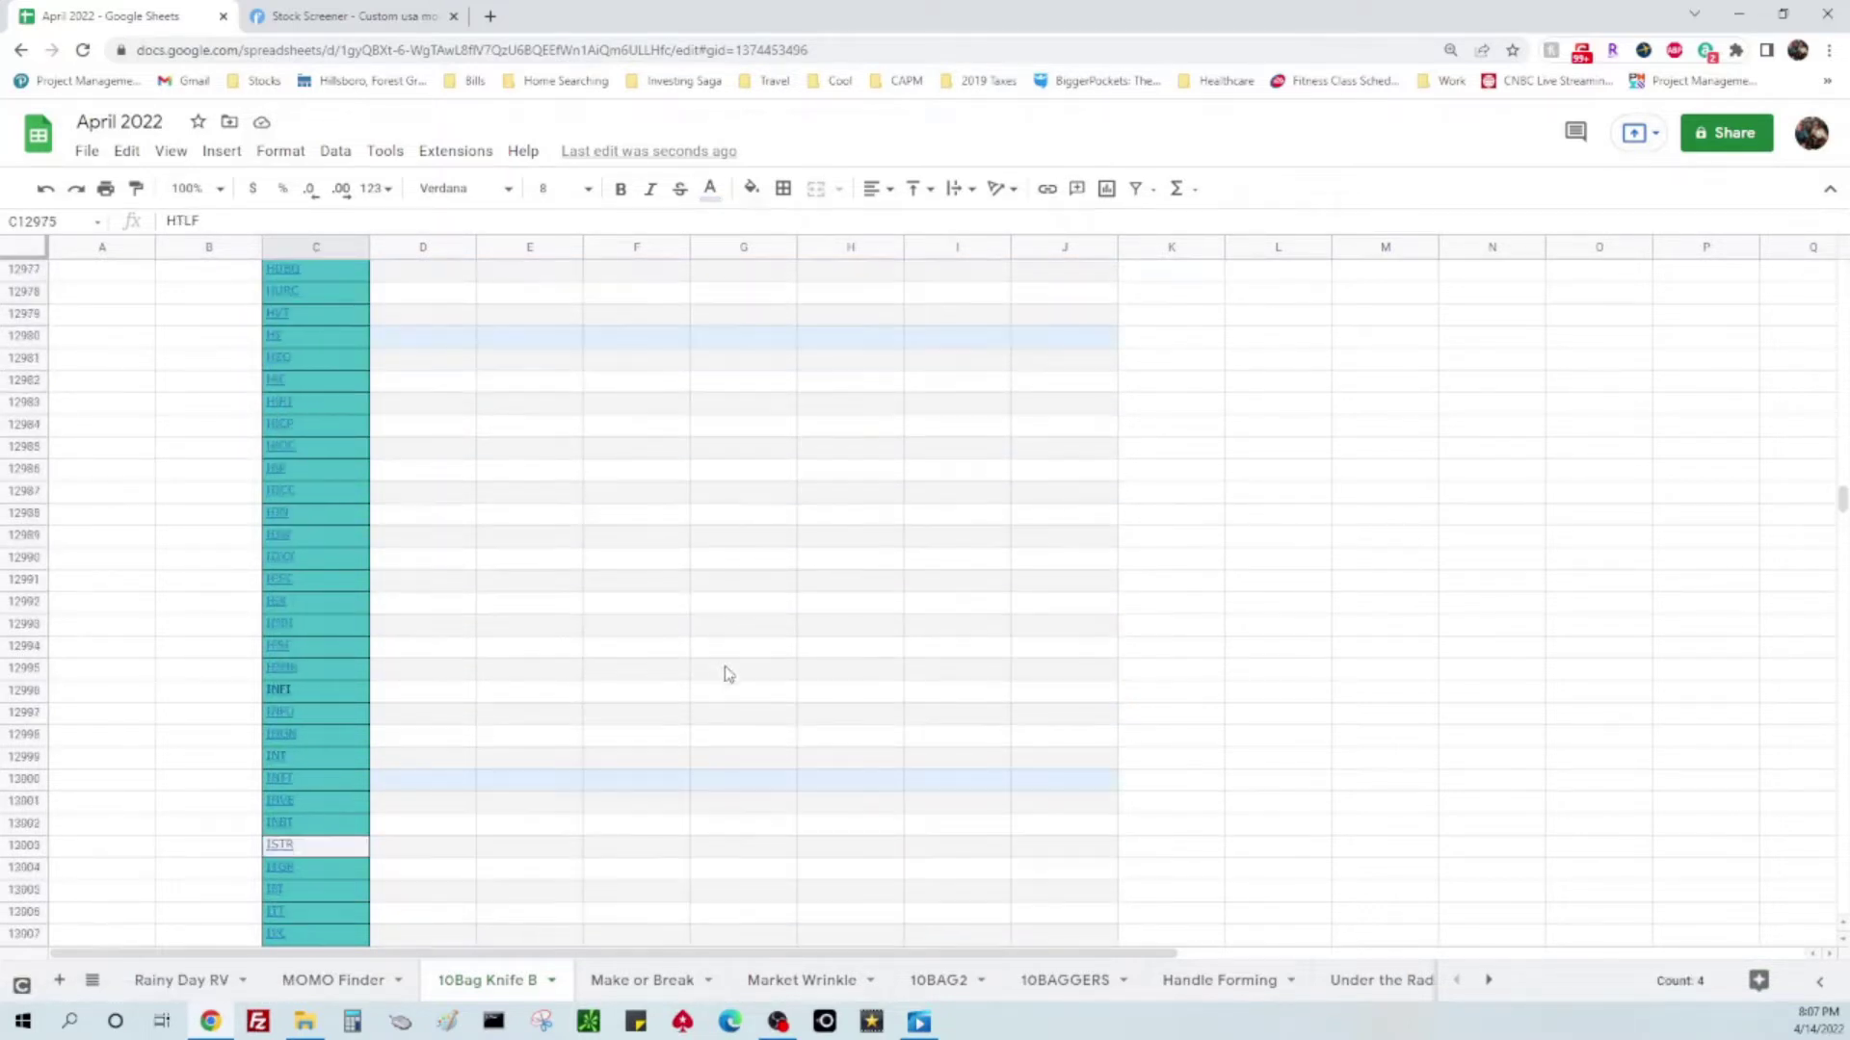
{"action": "scroll", "coordinate": [728, 674], "scroll_direction": "down", "scroll_amount": 6}
{"action": "left_click", "coordinate": [197, 556]}
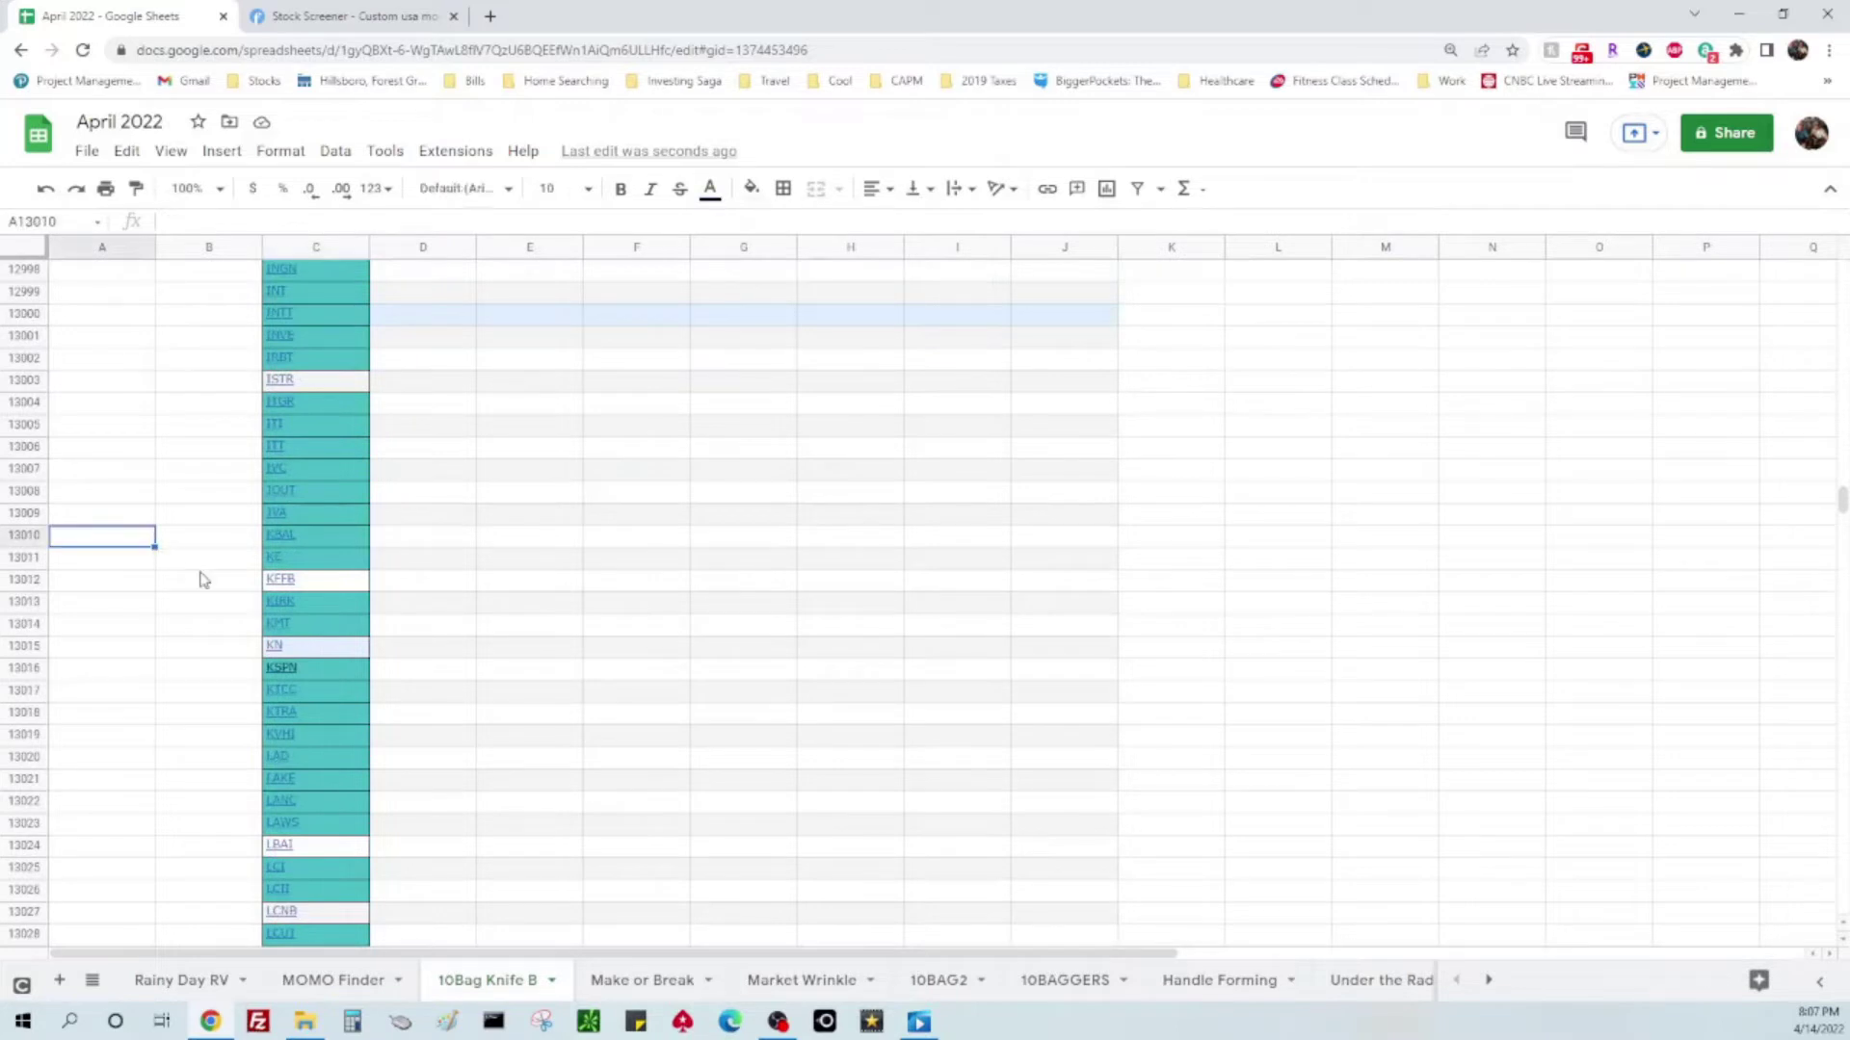
{"action": "left_click", "coordinate": [200, 690]}
{"action": "type", "text": "HLNE HNI HTBK HTLF"}
- Copy ISTR, KFFB, KN, LBAI and LCNB into column B at B13021
{"action": "left_click", "coordinate": [356, 387]}
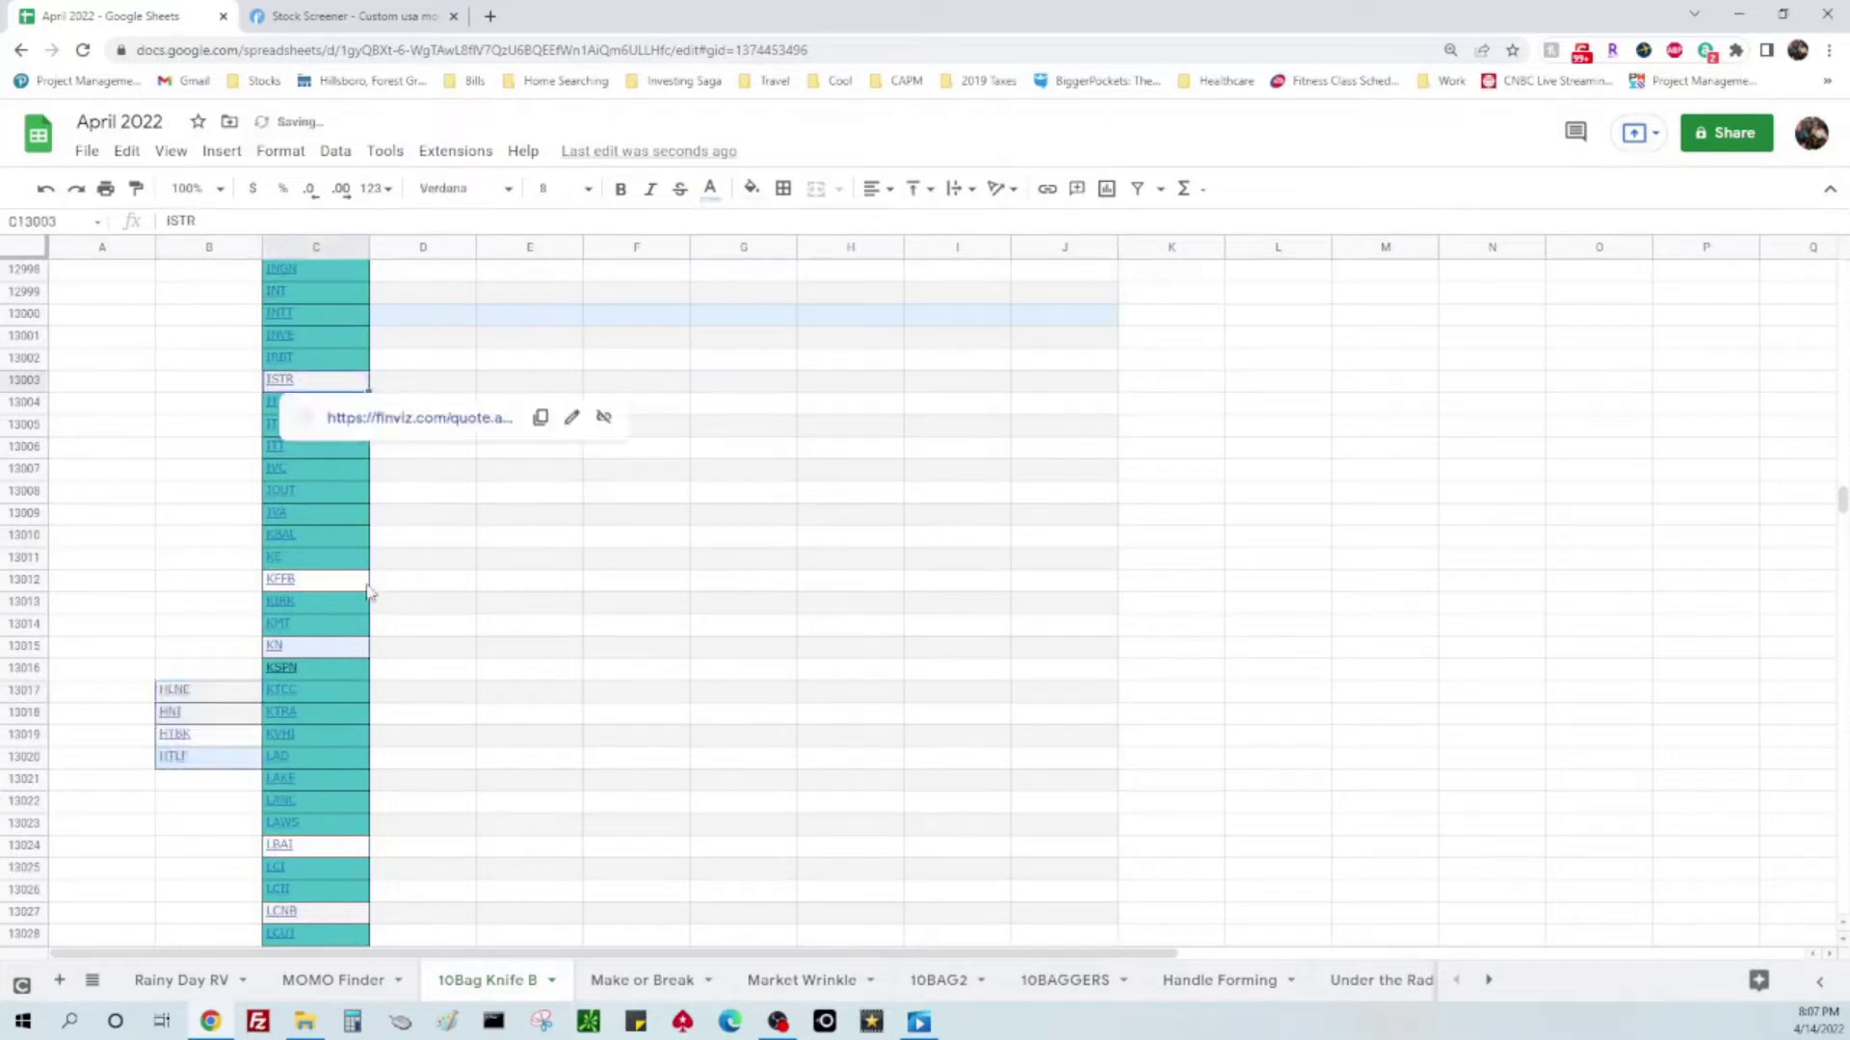
{"action": "left_click", "coordinate": [362, 582], "text": "ctrl"}
{"action": "left_click", "coordinate": [345, 647], "text": "ctrl"}
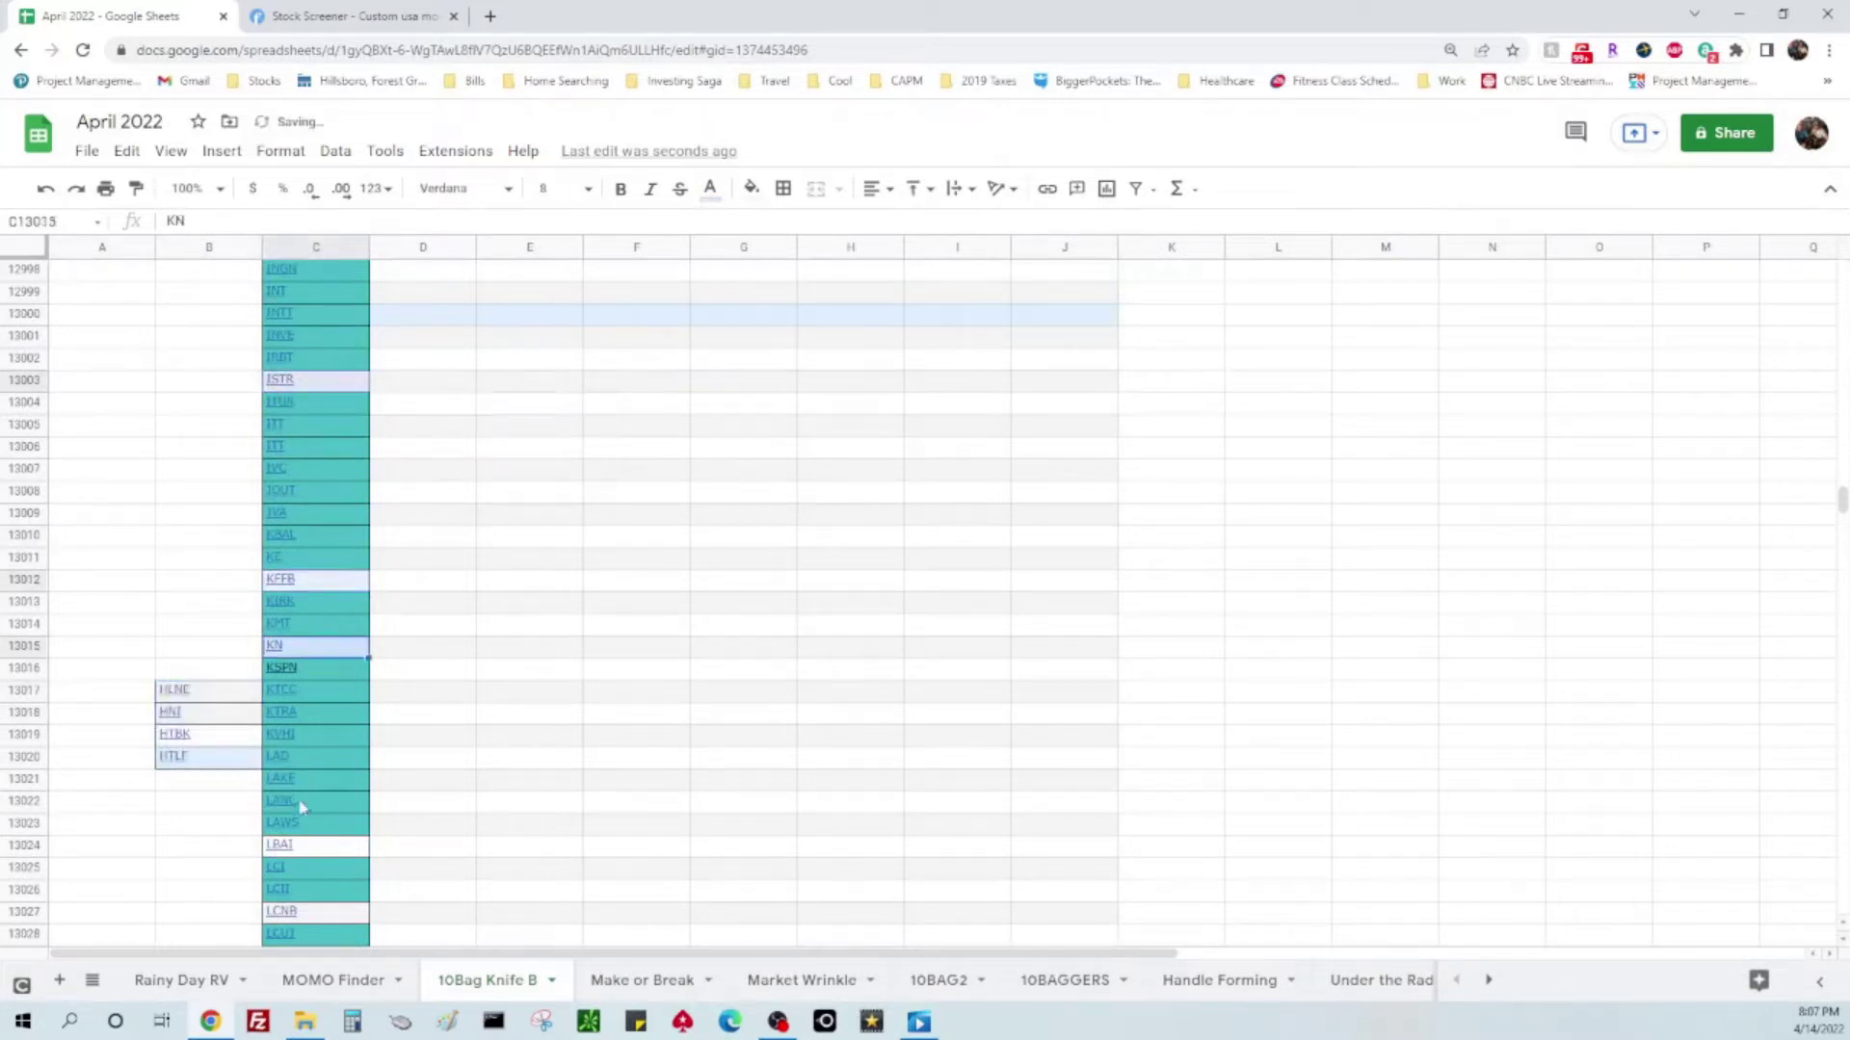
{"action": "left_click", "coordinate": [310, 854], "text": "ctrl"}
{"action": "left_click", "coordinate": [314, 916], "text": "ctrl"}
{"action": "key", "text": "ctrl+c"}
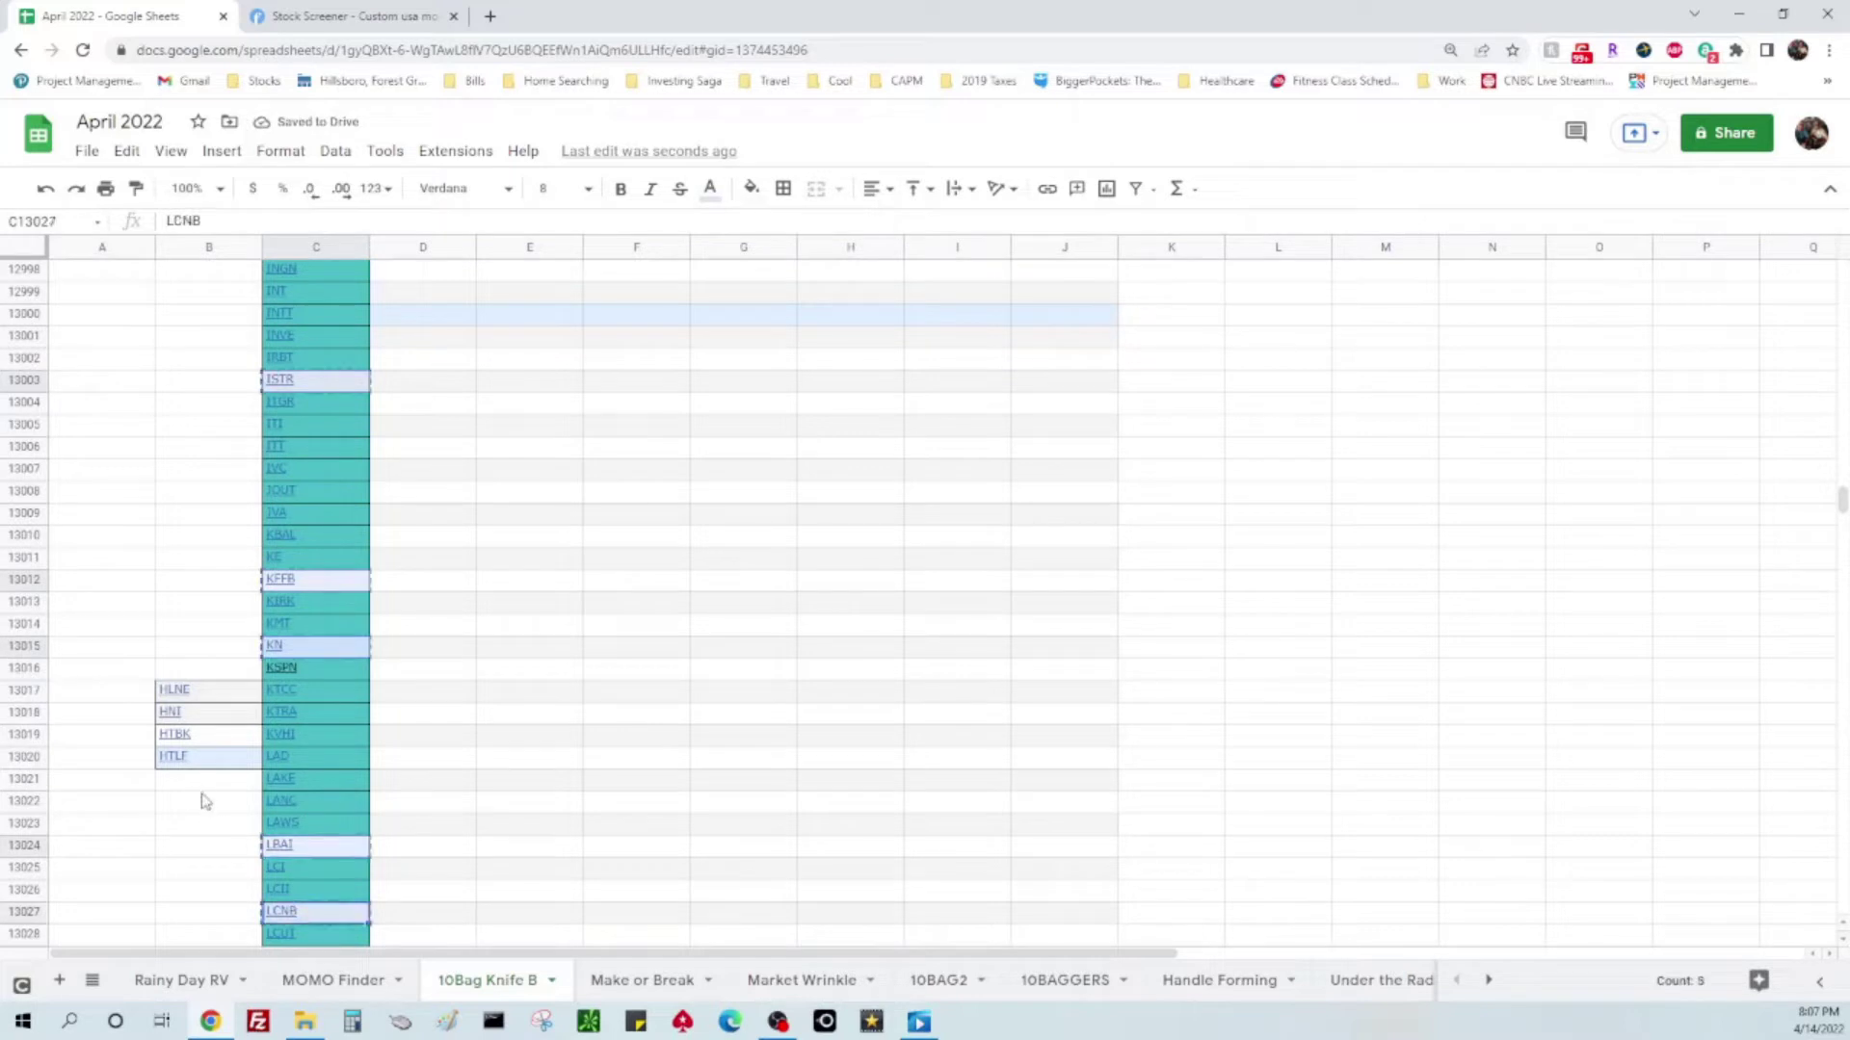
{"action": "left_click", "coordinate": [205, 793]}
{"action": "key", "text": "ctrl+v"}
- Copy LEA, LGMK, MAN and MDWT into column B at B13026
{"action": "scroll", "coordinate": [632, 662], "scroll_direction": "down", "scroll_amount": 5}
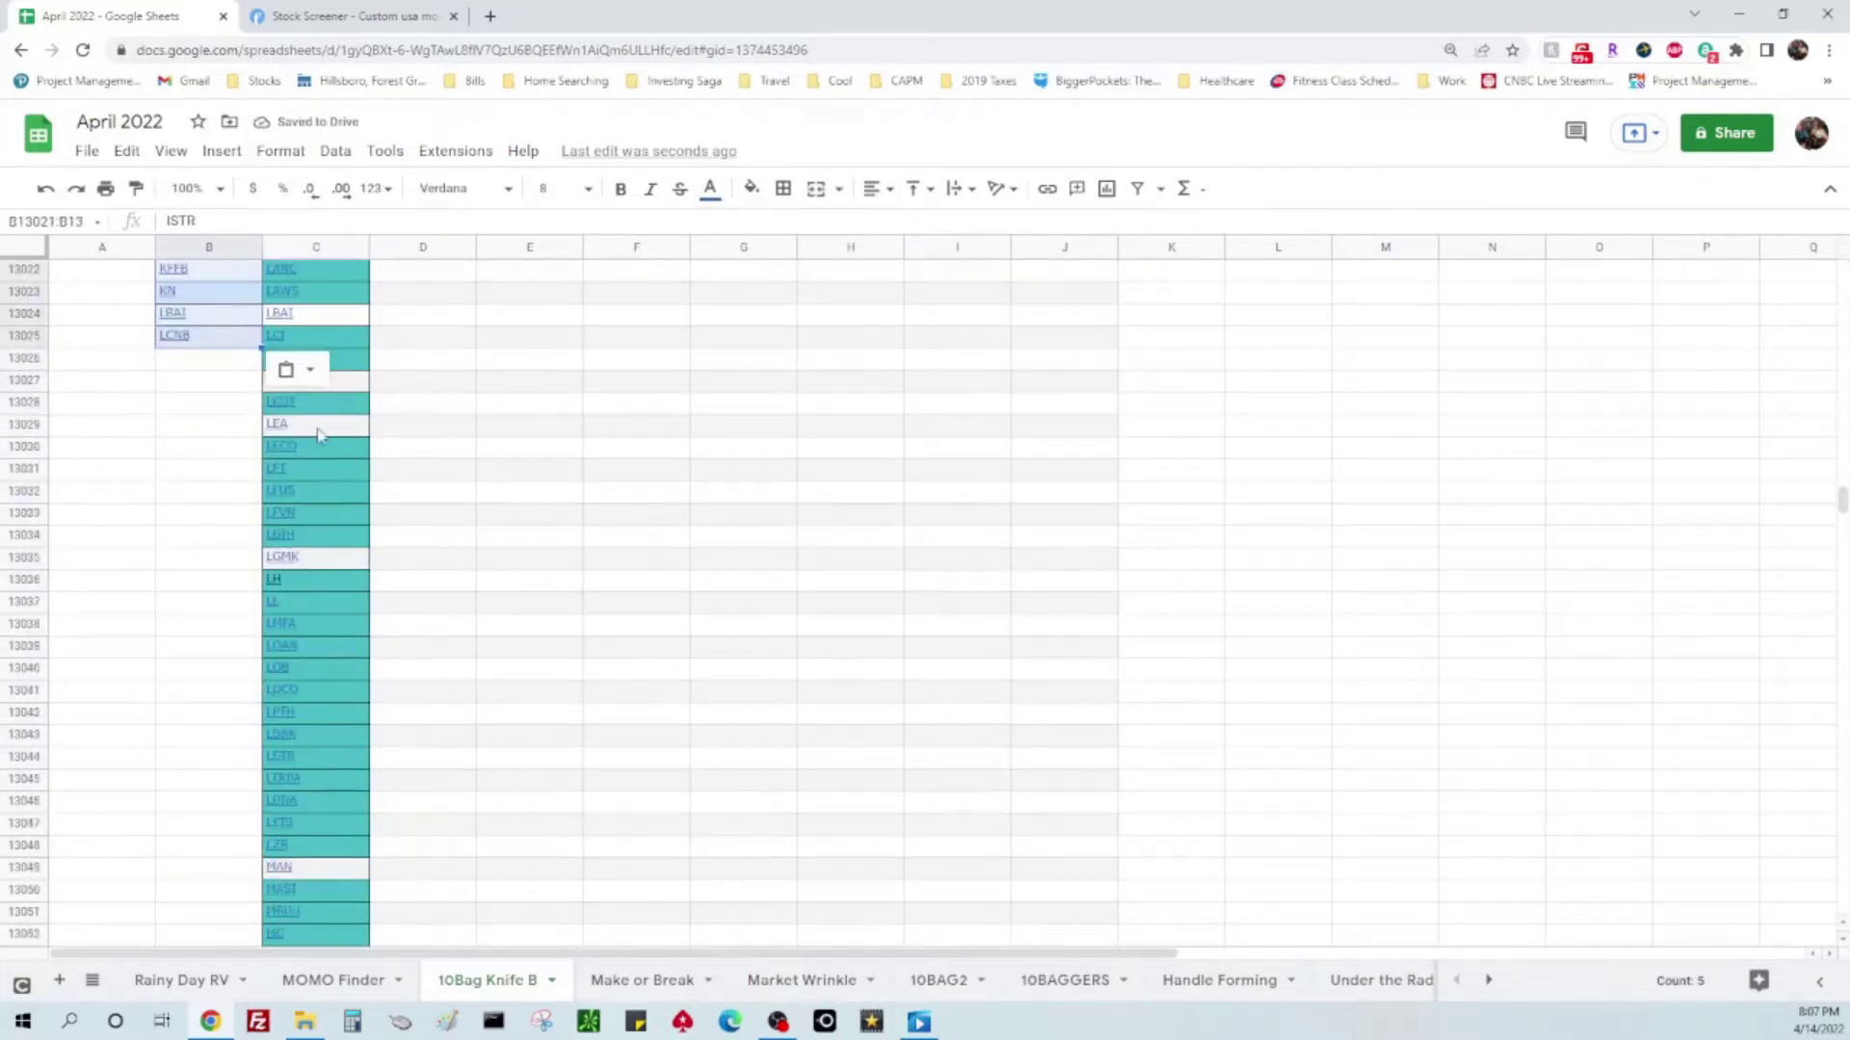
{"action": "left_click", "coordinate": [320, 435]}
{"action": "scroll", "coordinate": [687, 633], "scroll_direction": "down", "scroll_amount": 2}
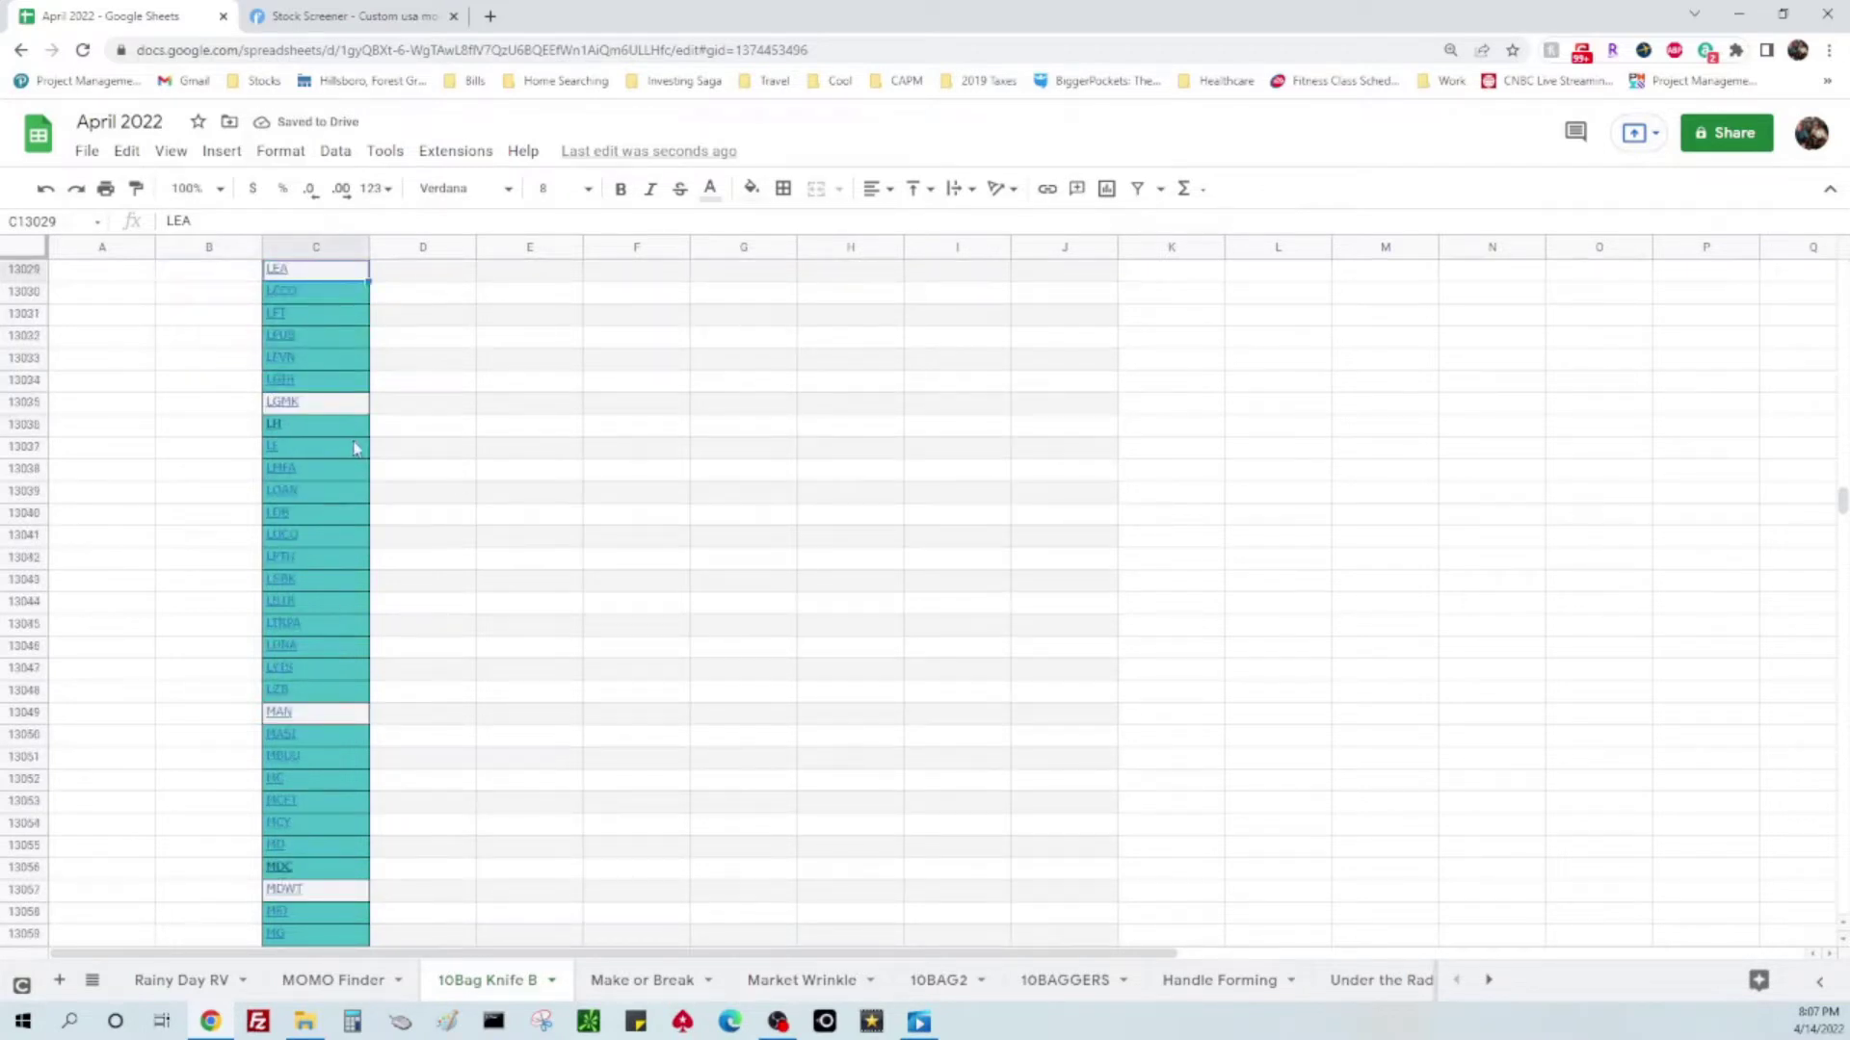
{"action": "left_click", "coordinate": [337, 403], "text": "ctrl"}
{"action": "left_click", "coordinate": [302, 721], "text": "ctrl"}
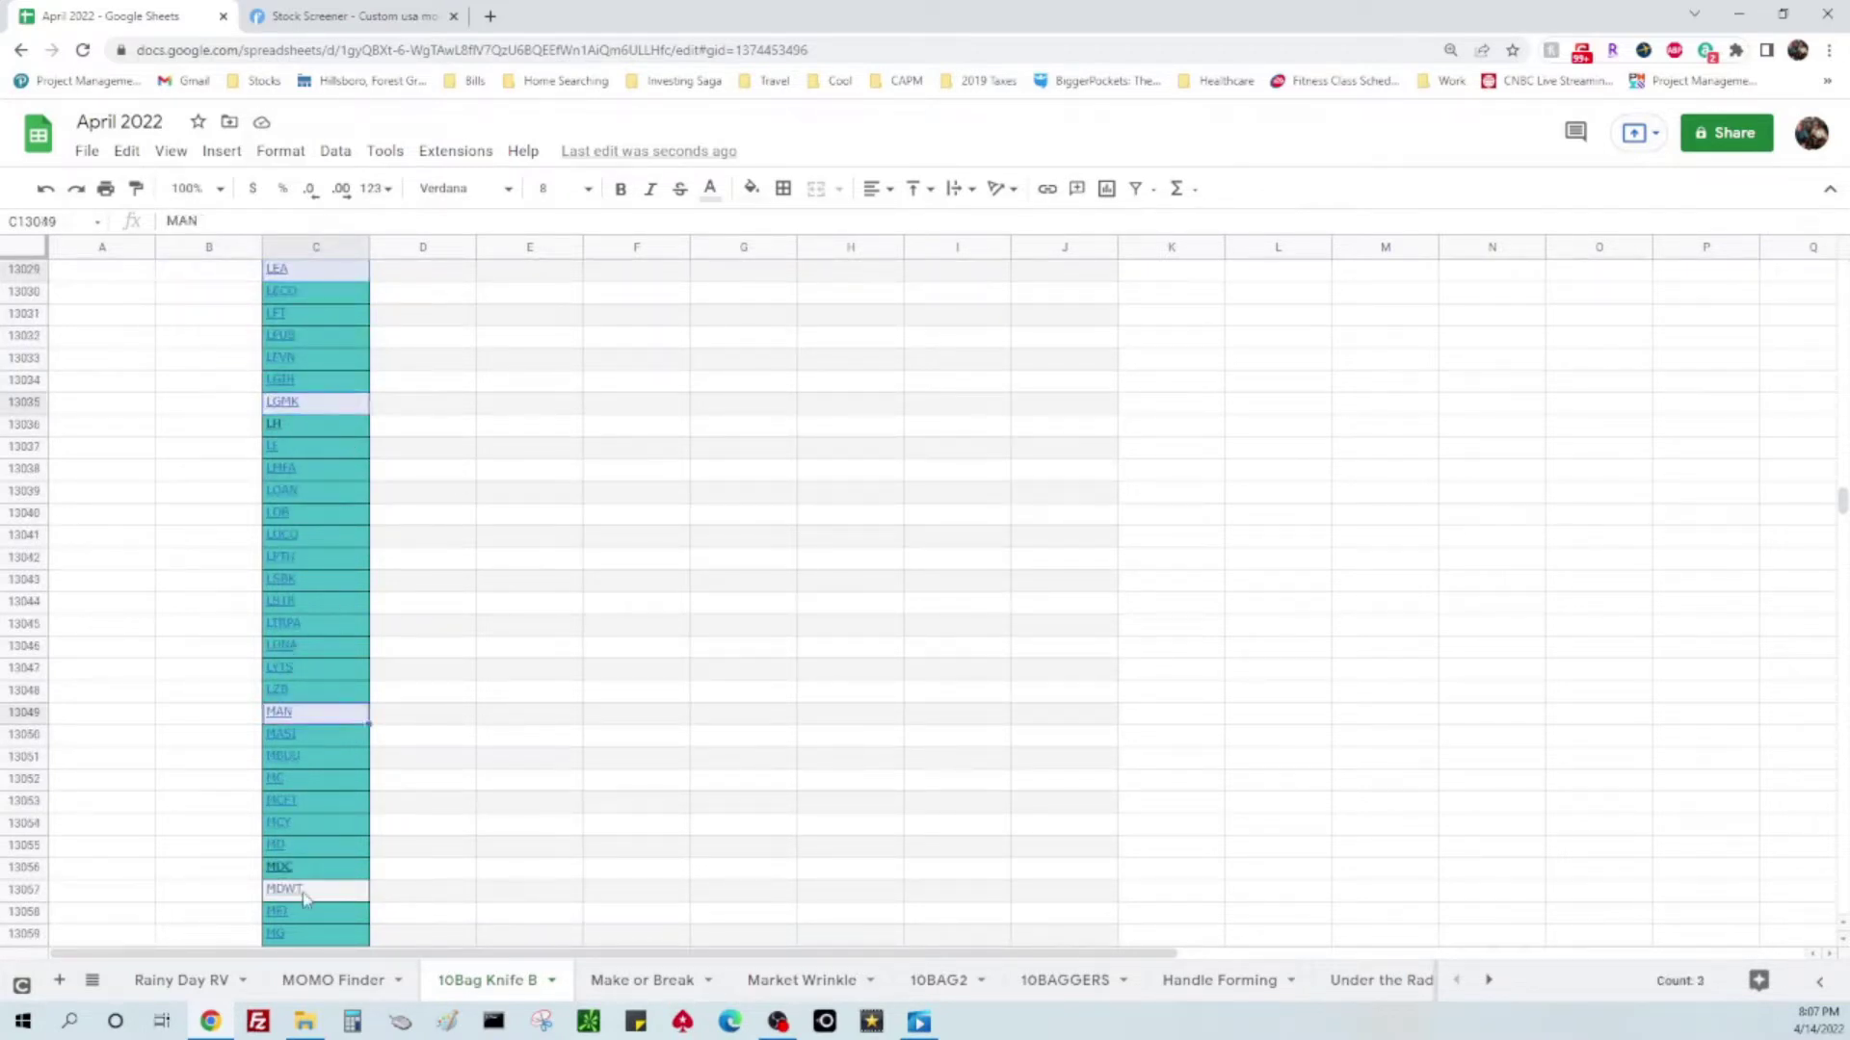
{"action": "left_click", "coordinate": [299, 891], "text": "ctrl"}
{"action": "scroll", "coordinate": [79, 304], "scroll_direction": "up", "scroll_amount": 2}
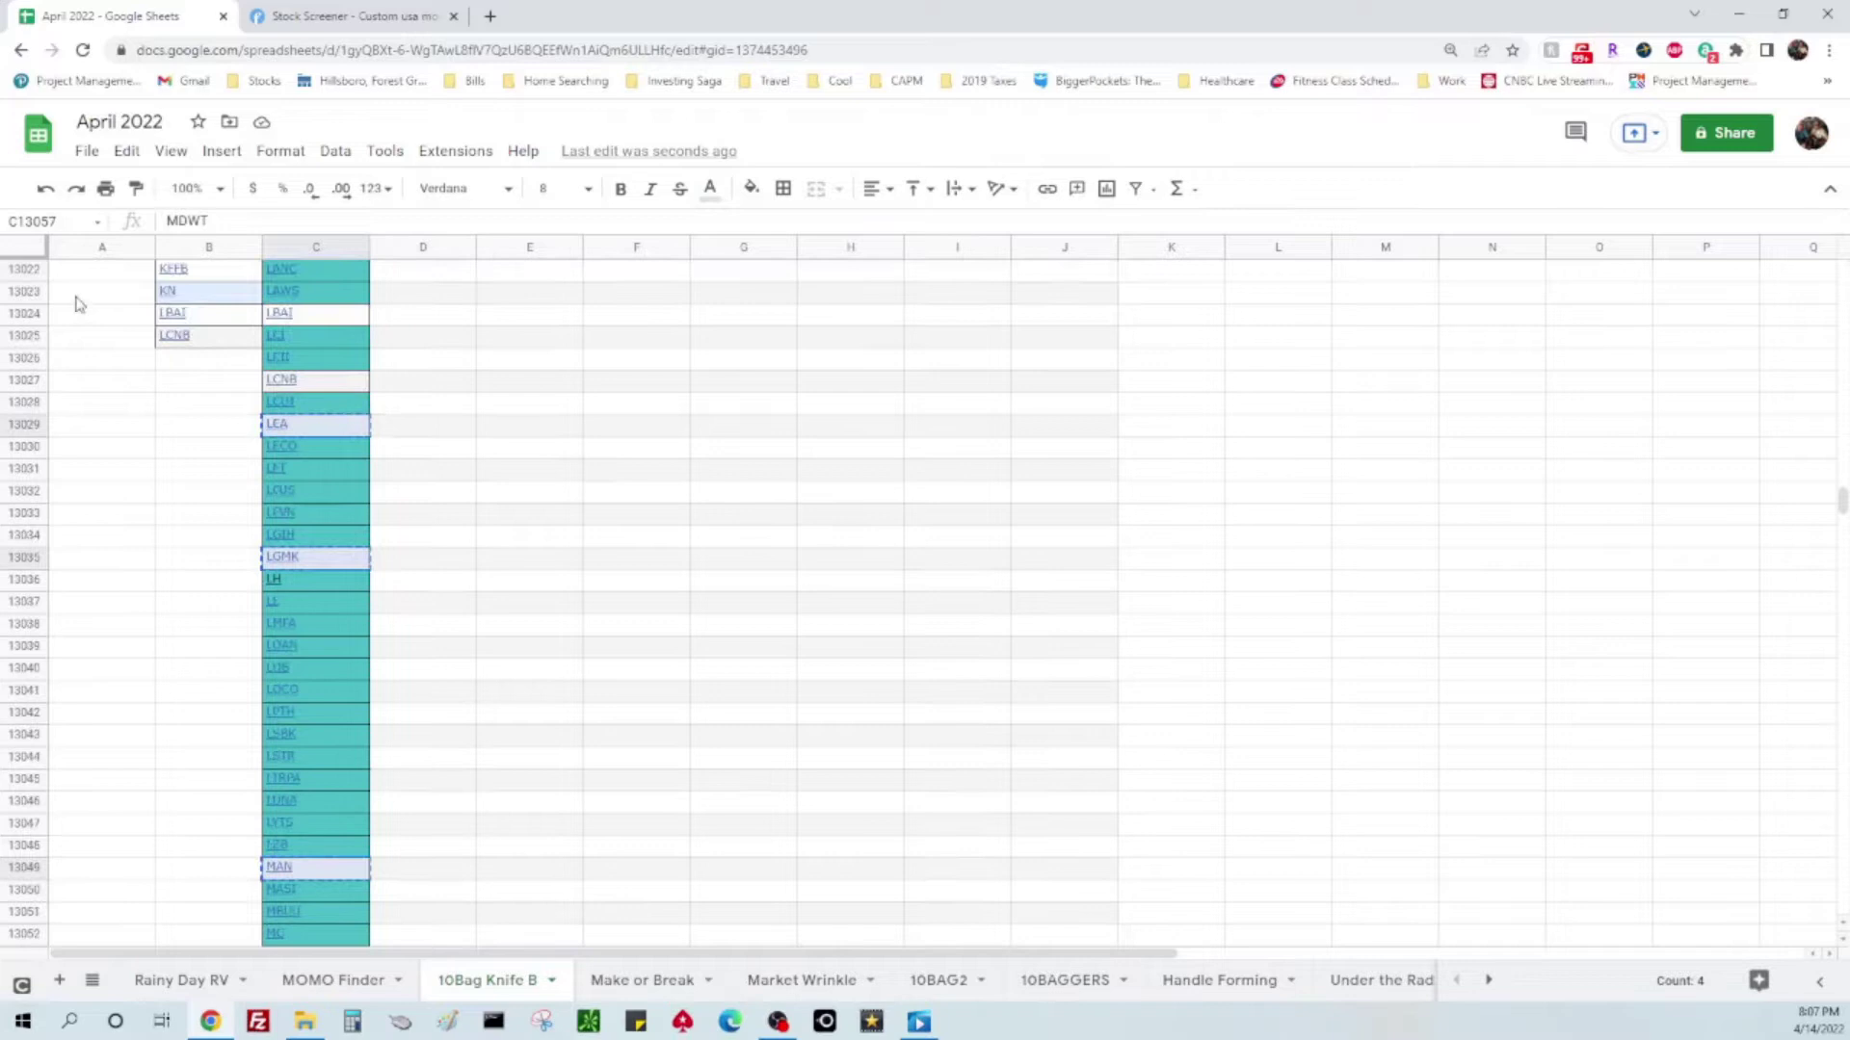
{"action": "left_click", "coordinate": [188, 373]}
{"action": "key", "text": "ctrl+v"}
- Copy MGLD, MIDD, MTD and MTH into column B at B13084
{"action": "scroll", "coordinate": [737, 578], "scroll_direction": "down", "scroll_amount": 8}
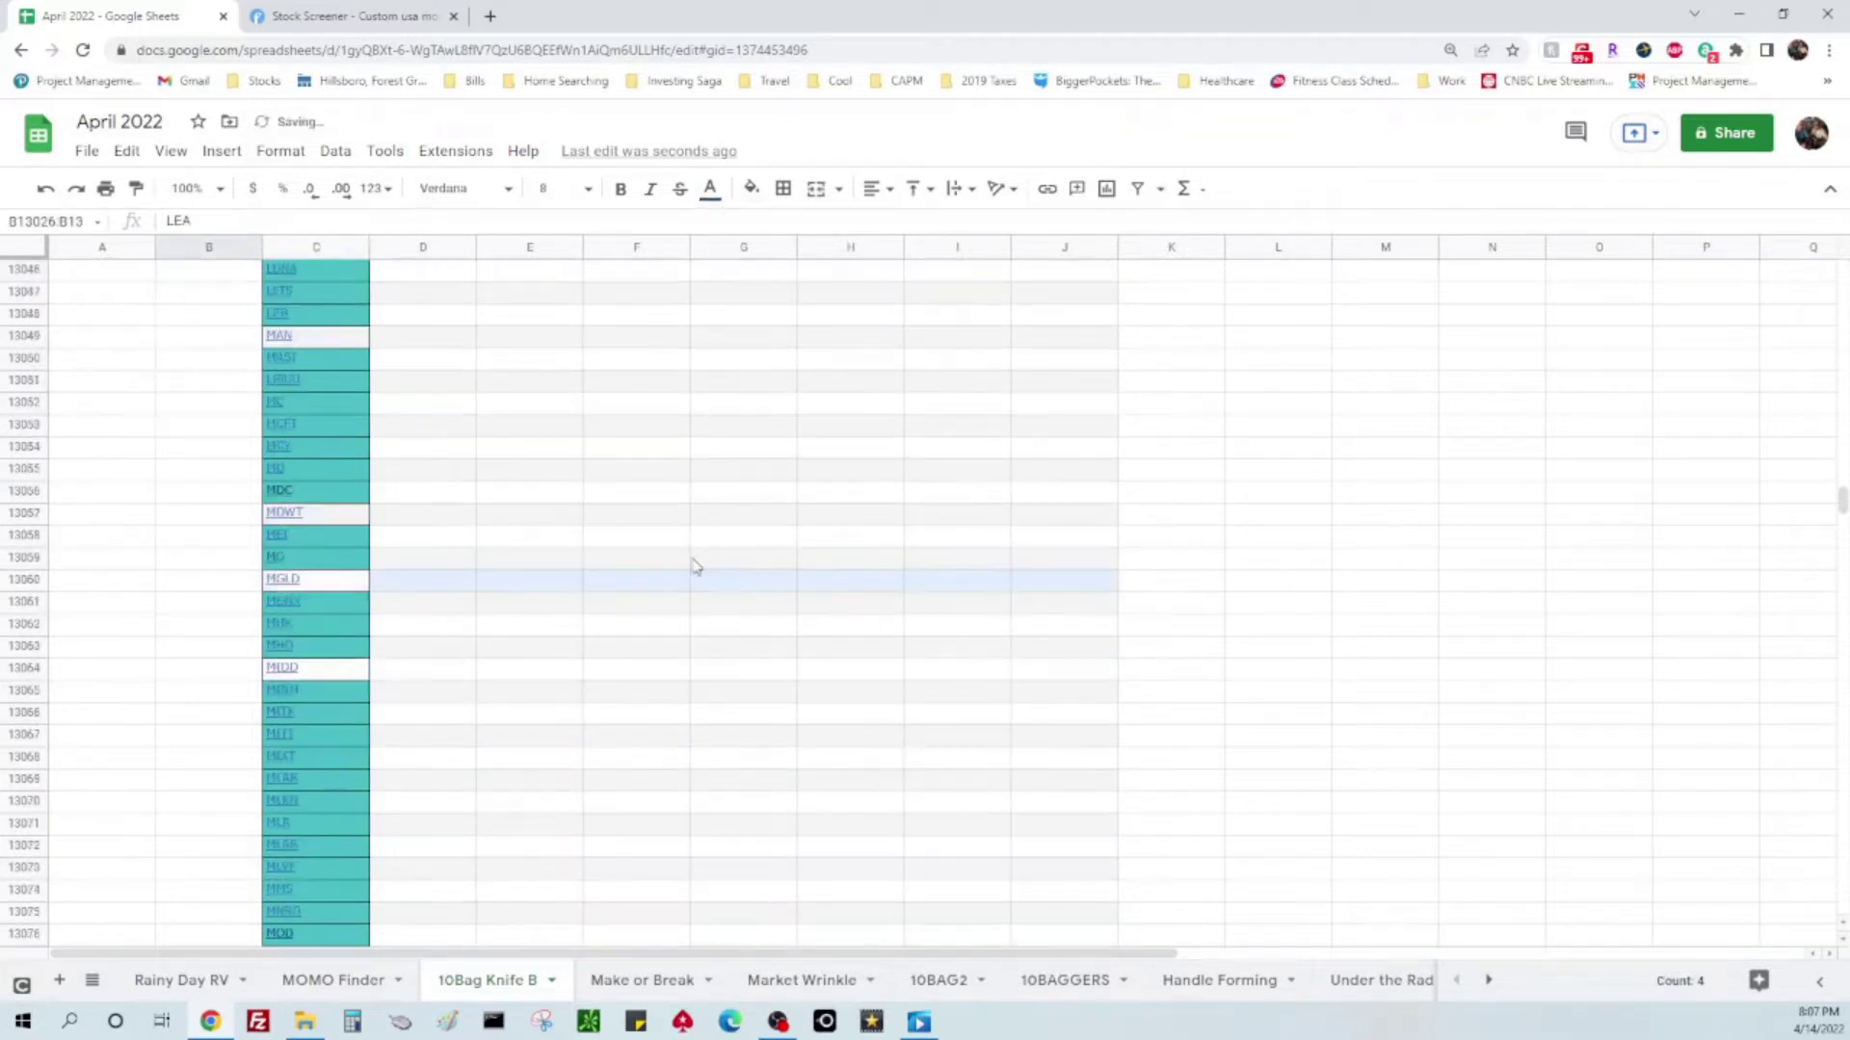
{"action": "scroll", "coordinate": [695, 566], "scroll_direction": "up", "scroll_amount": 5}
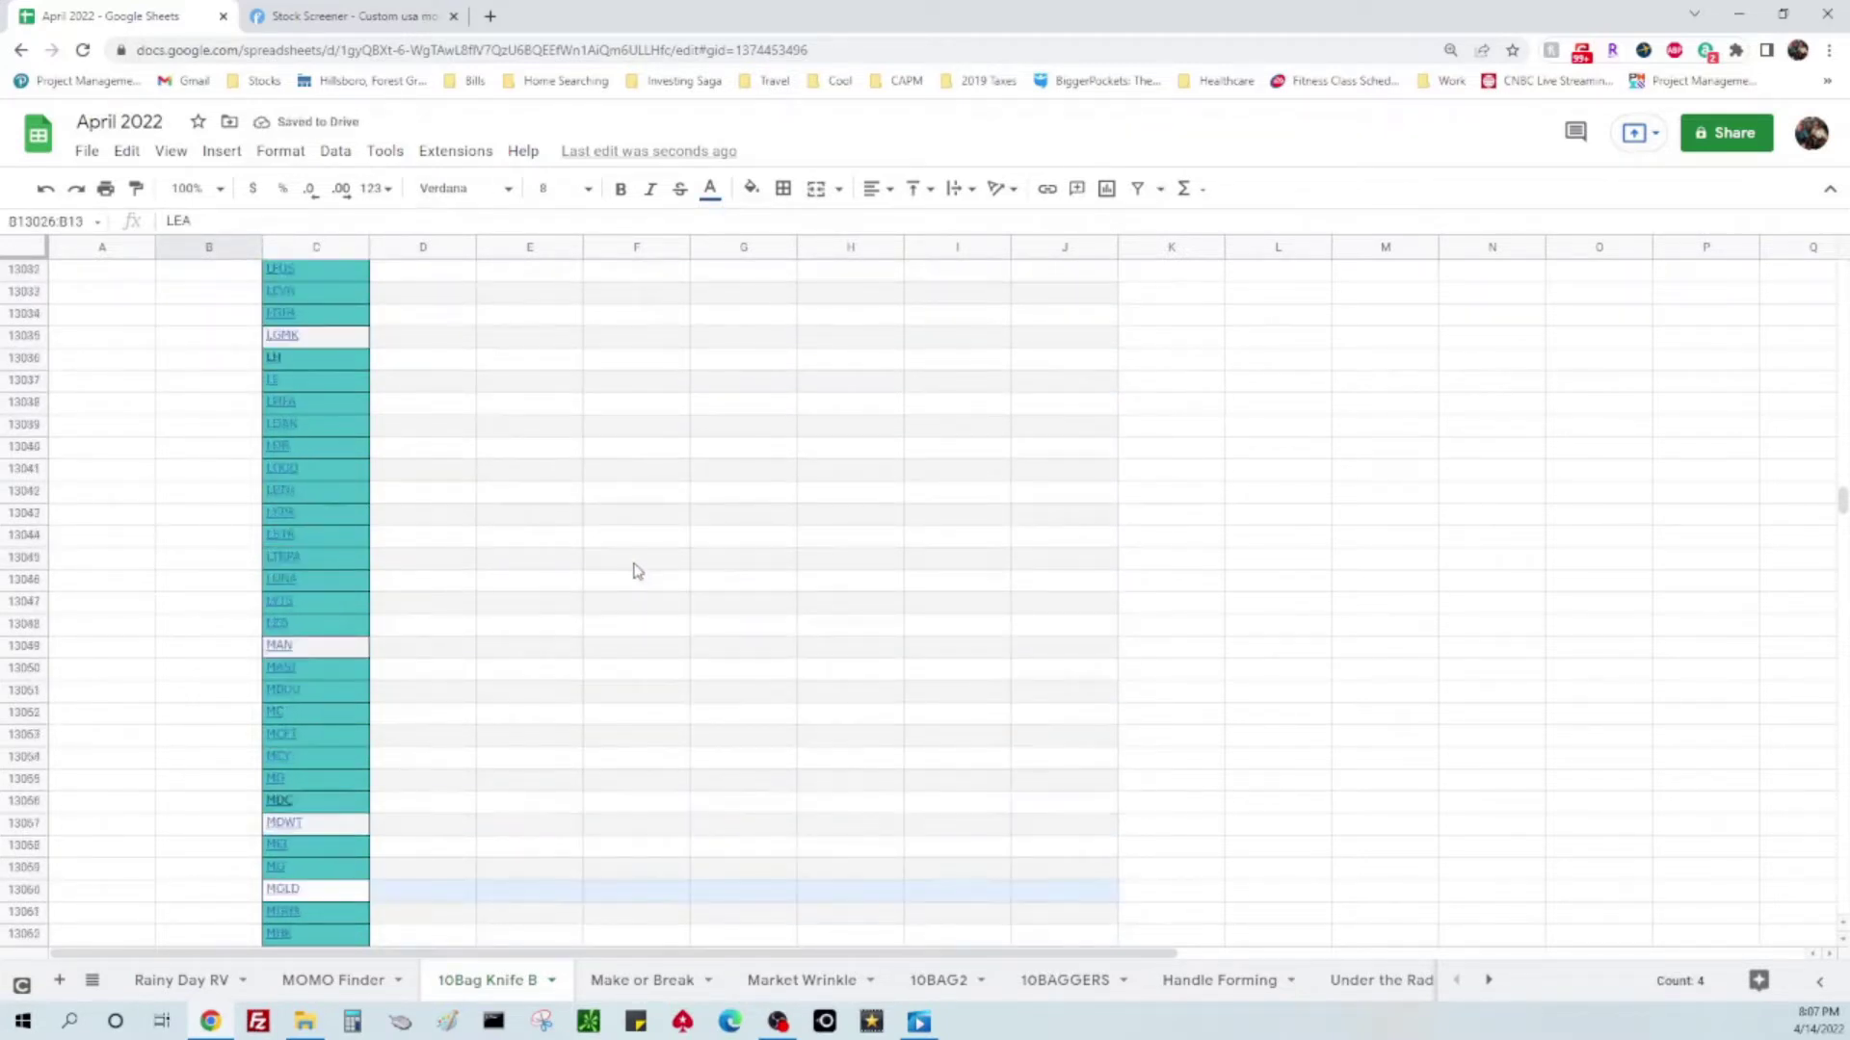
{"action": "scroll", "coordinate": [634, 568], "scroll_direction": "up", "scroll_amount": 3}
{"action": "scroll", "coordinate": [626, 566], "scroll_direction": "down", "scroll_amount": 2}
{"action": "scroll", "coordinate": [625, 567], "scroll_direction": "up", "scroll_amount": 1}
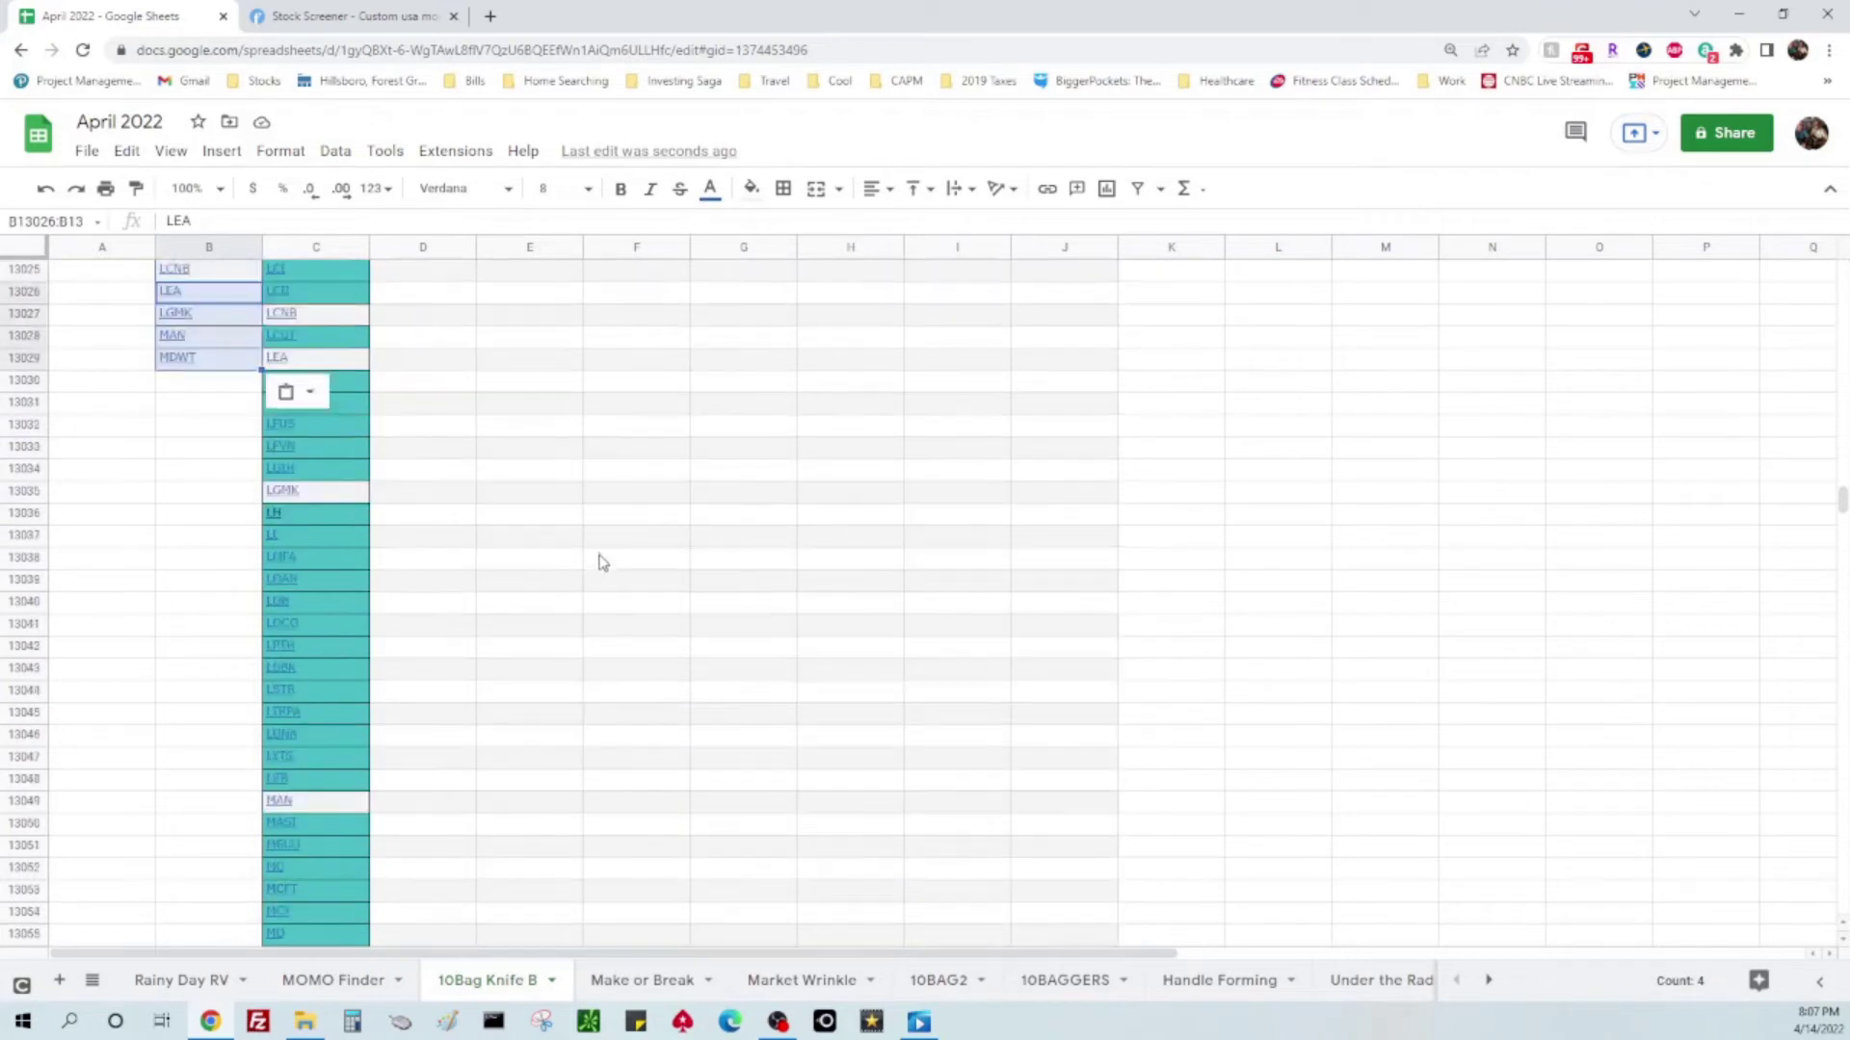
{"action": "scroll", "coordinate": [599, 550], "scroll_direction": "down", "scroll_amount": 9}
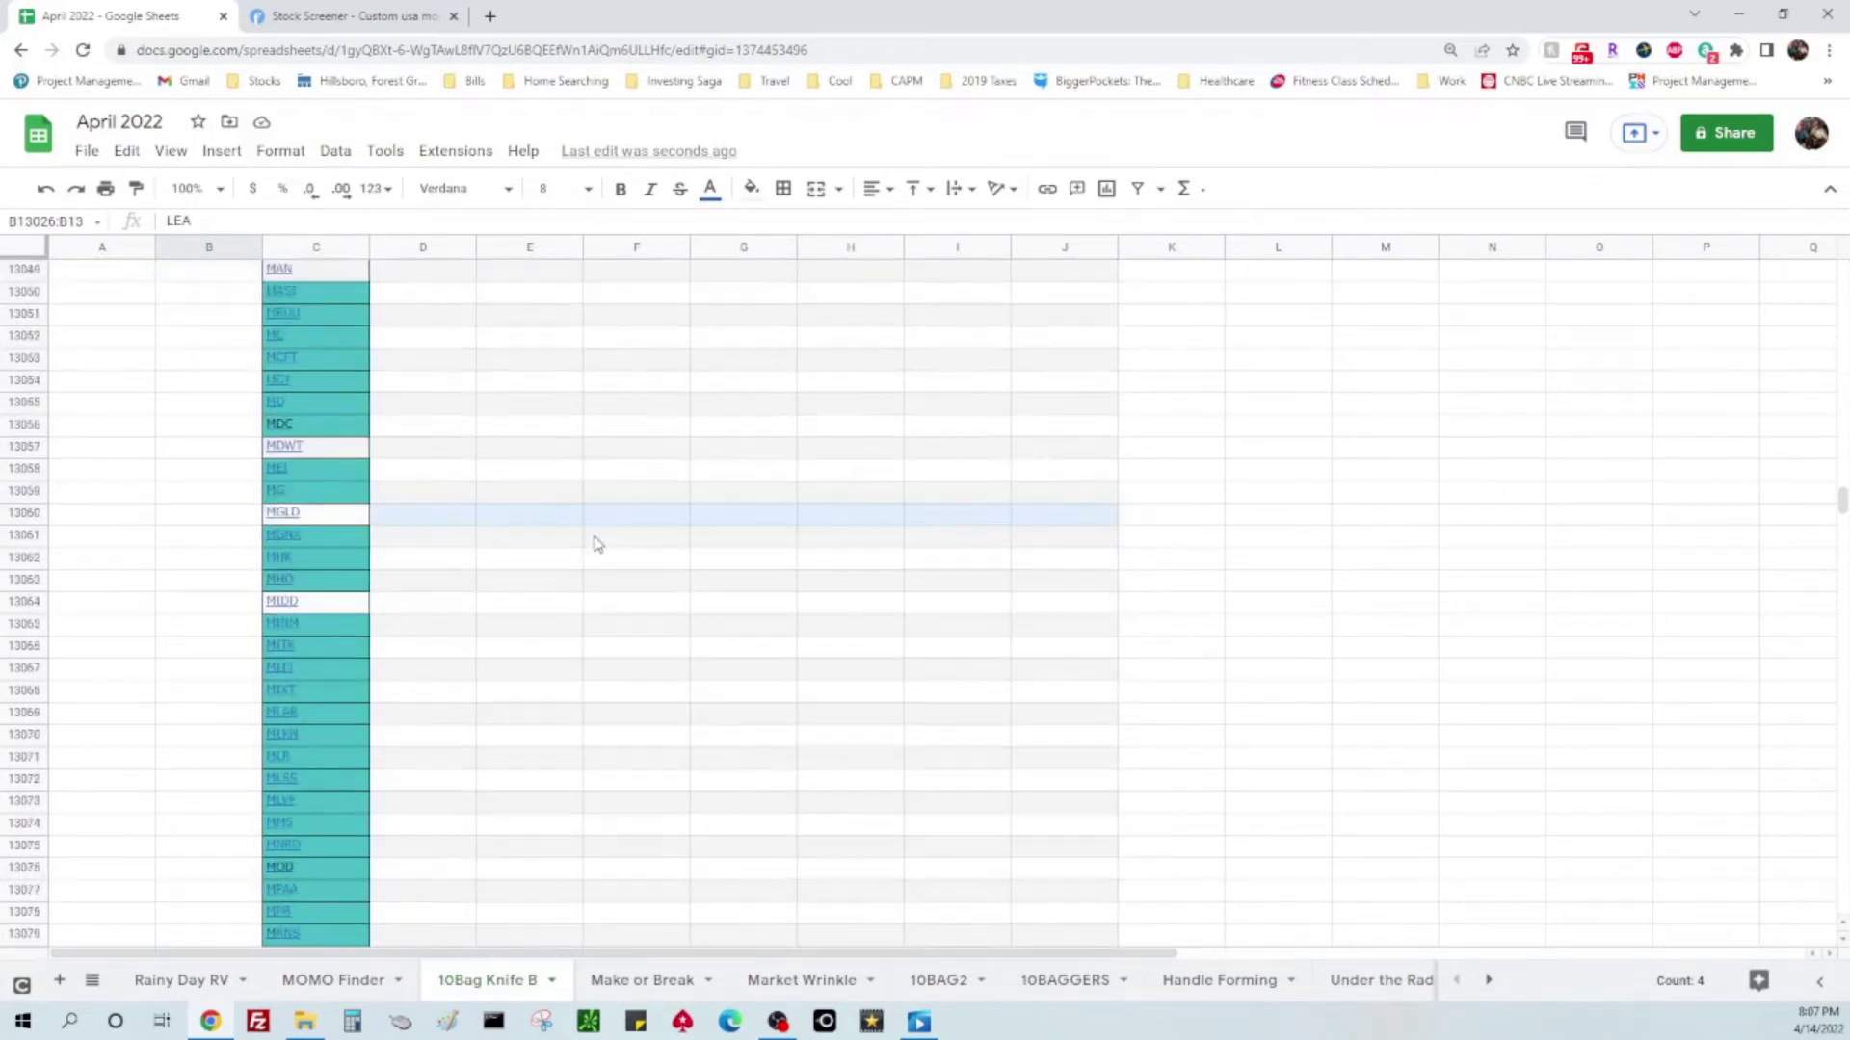
{"action": "scroll", "coordinate": [549, 530], "scroll_direction": "down", "scroll_amount": 1}
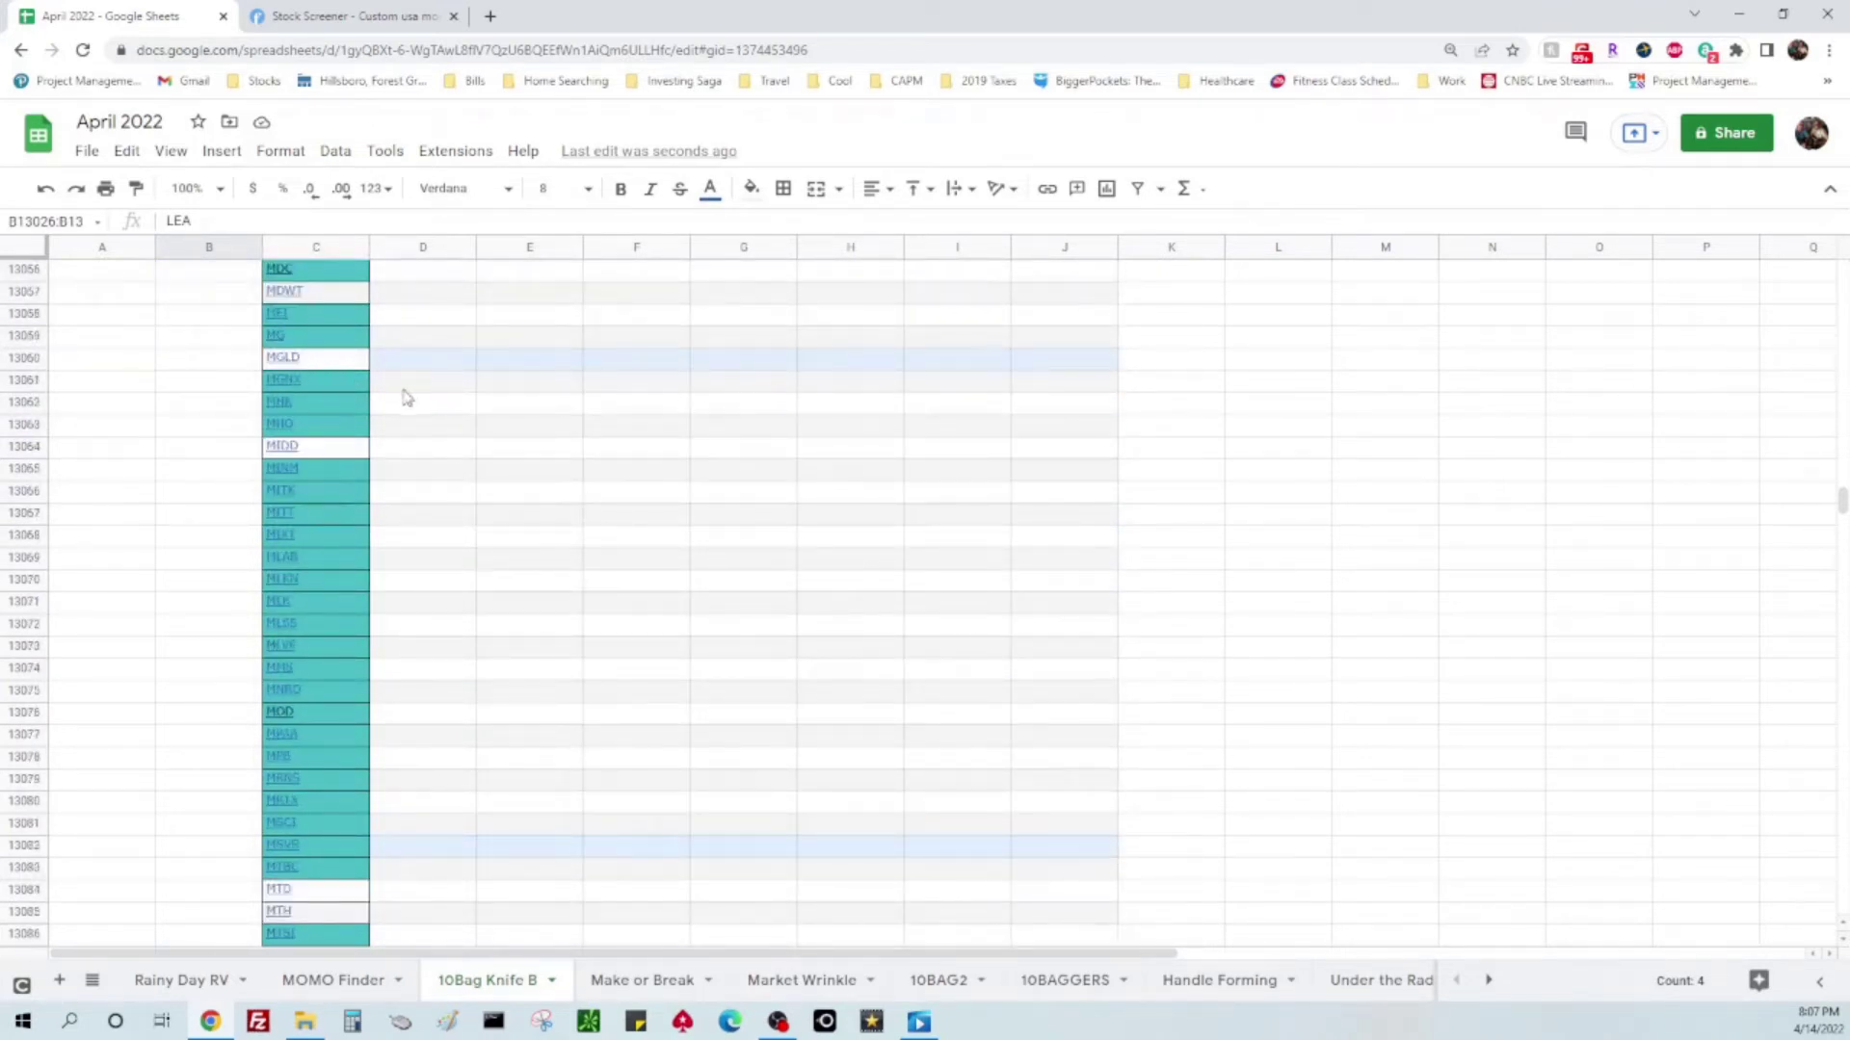
{"action": "scroll", "coordinate": [406, 397], "scroll_direction": "down", "scroll_amount": 1}
{"action": "left_click", "coordinate": [318, 381]}
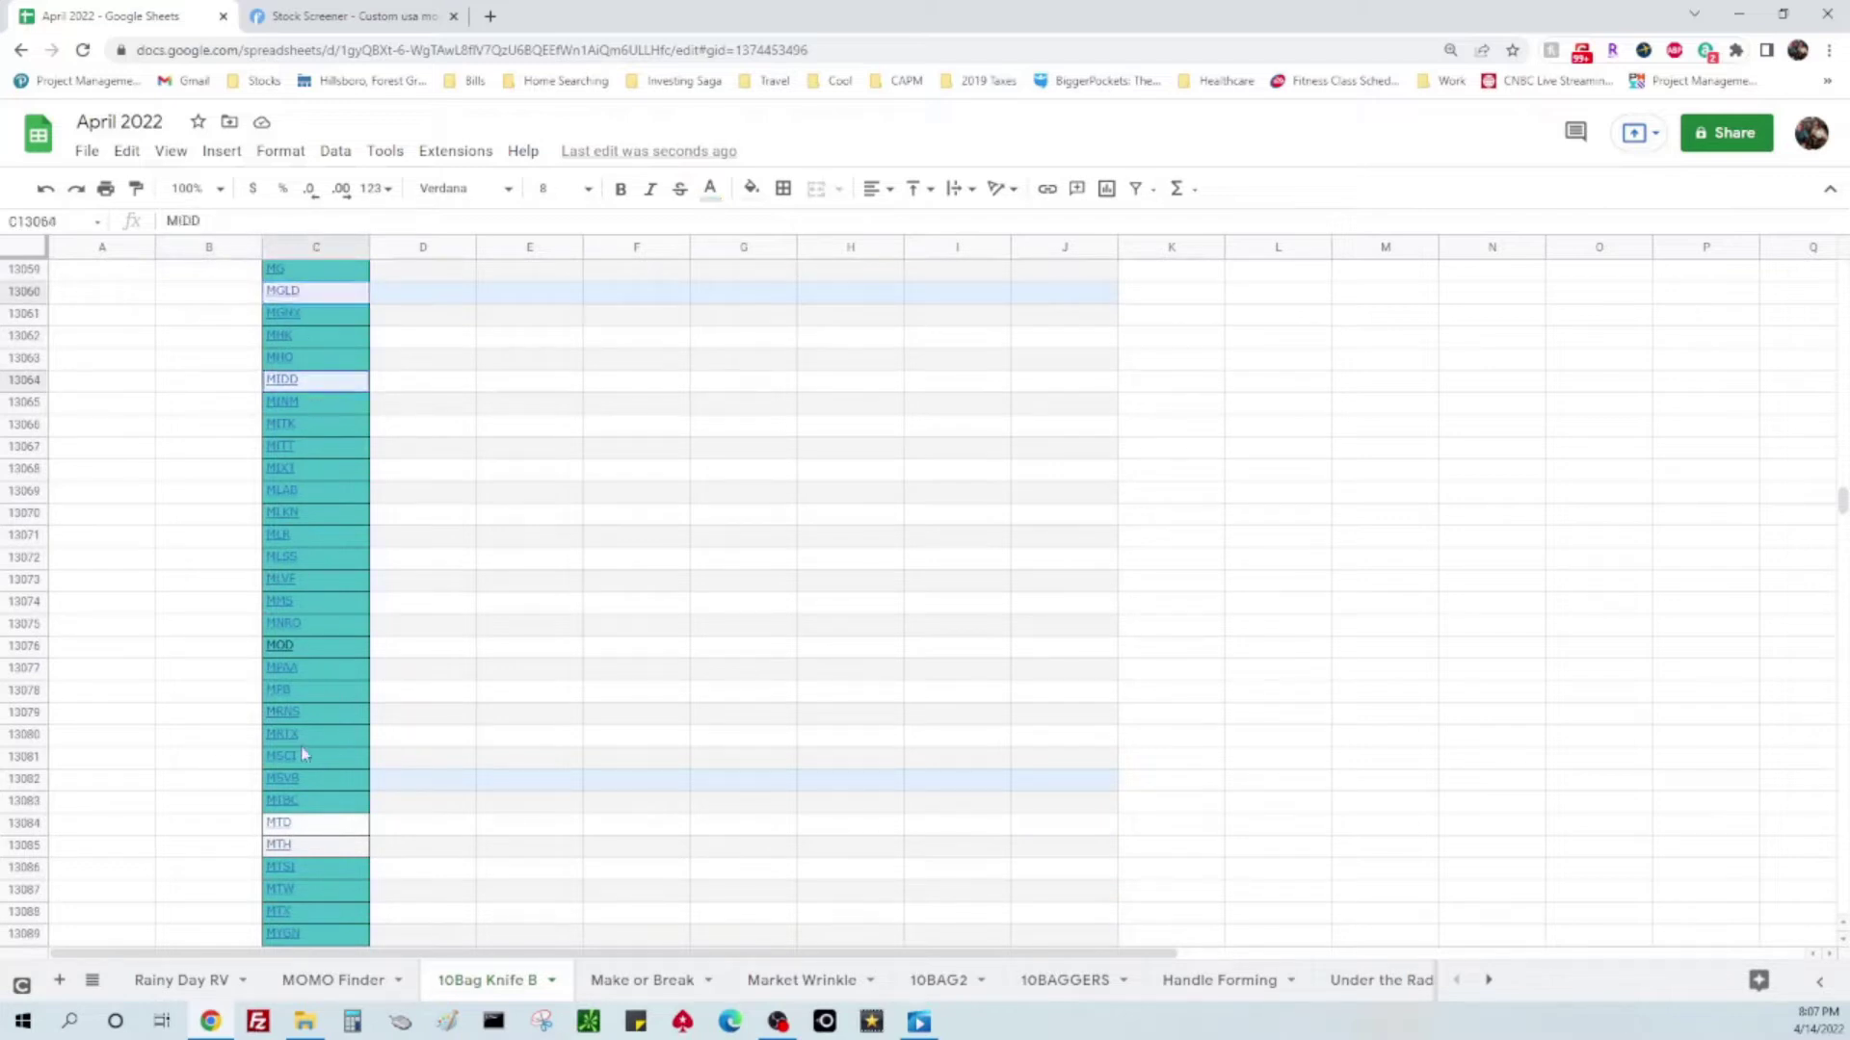
{"action": "left_click_drag", "start_coordinate": [299, 829], "coordinate": [305, 852]}
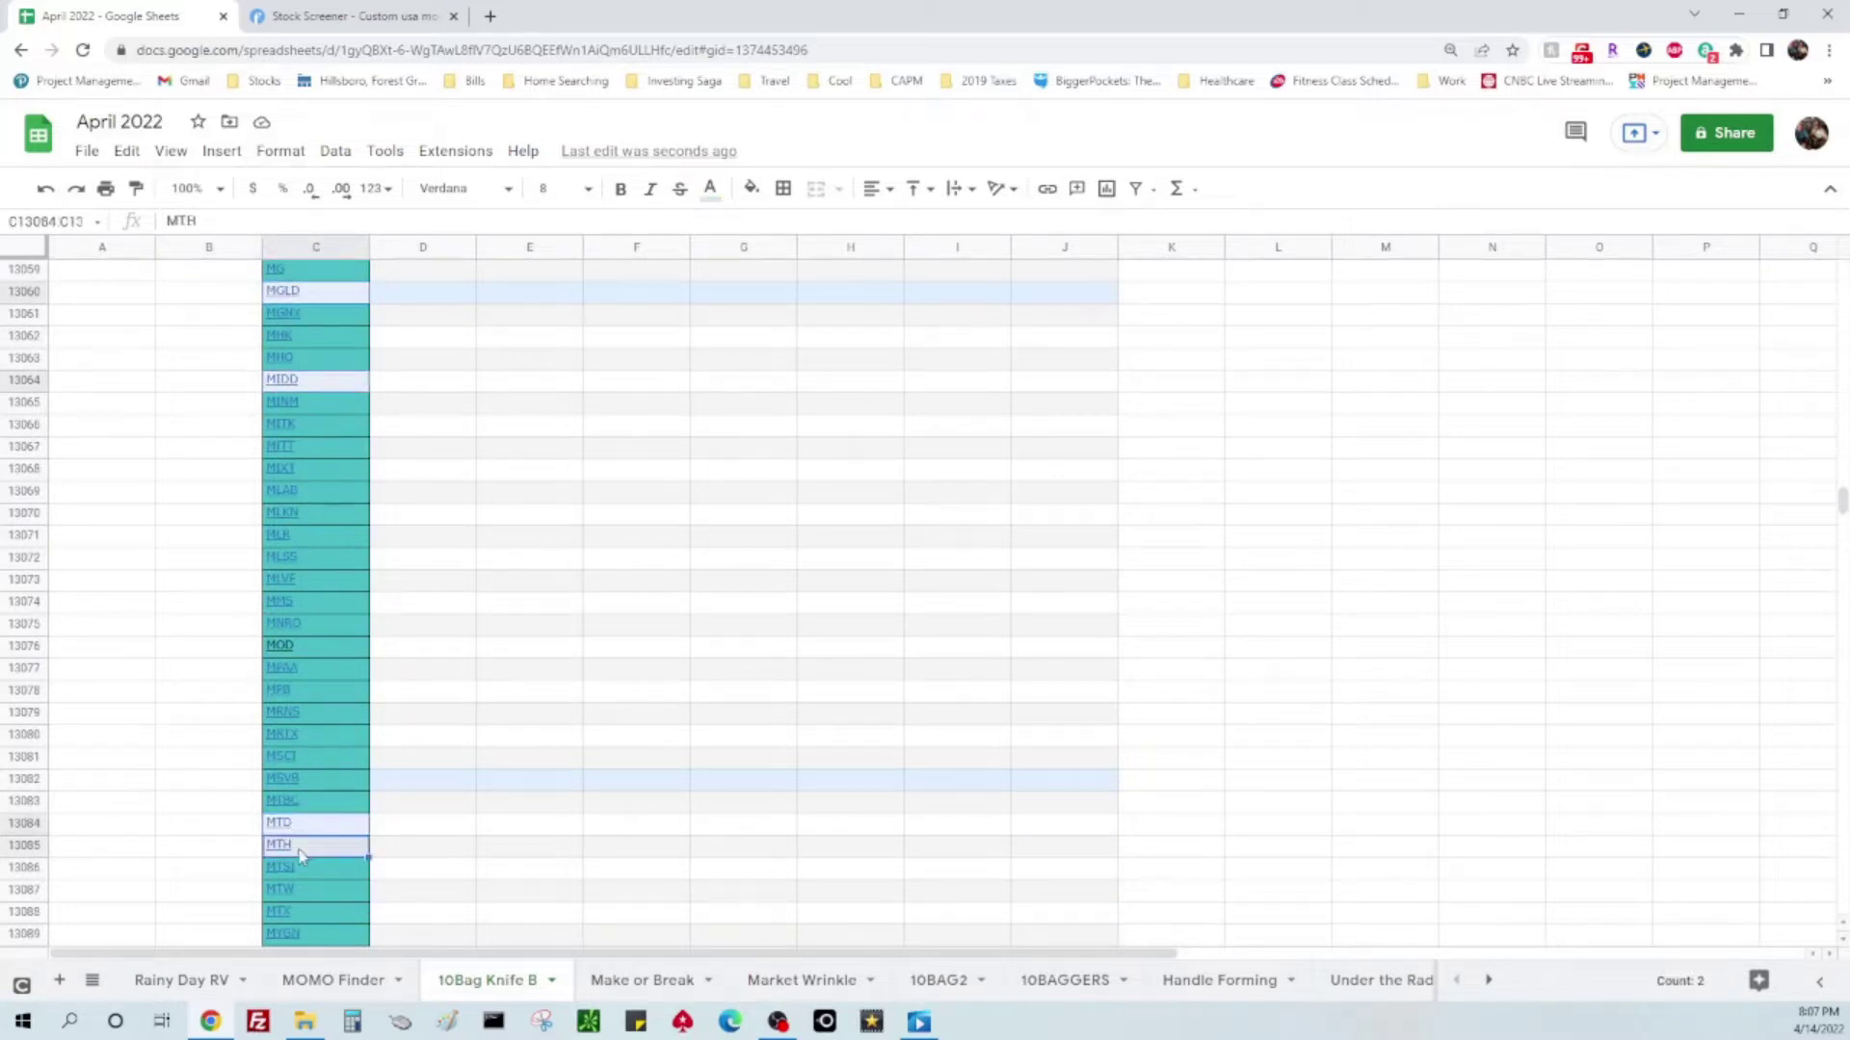
{"action": "left_click", "coordinate": [204, 831], "text": "ctrl"}
{"action": "type", "text": "MGLD MIDD MTD MTH"}
- Copy NODK, NTLA and NVR into column B at B13088
{"action": "scroll", "coordinate": [703, 610], "scroll_direction": "down", "scroll_amount": 10}
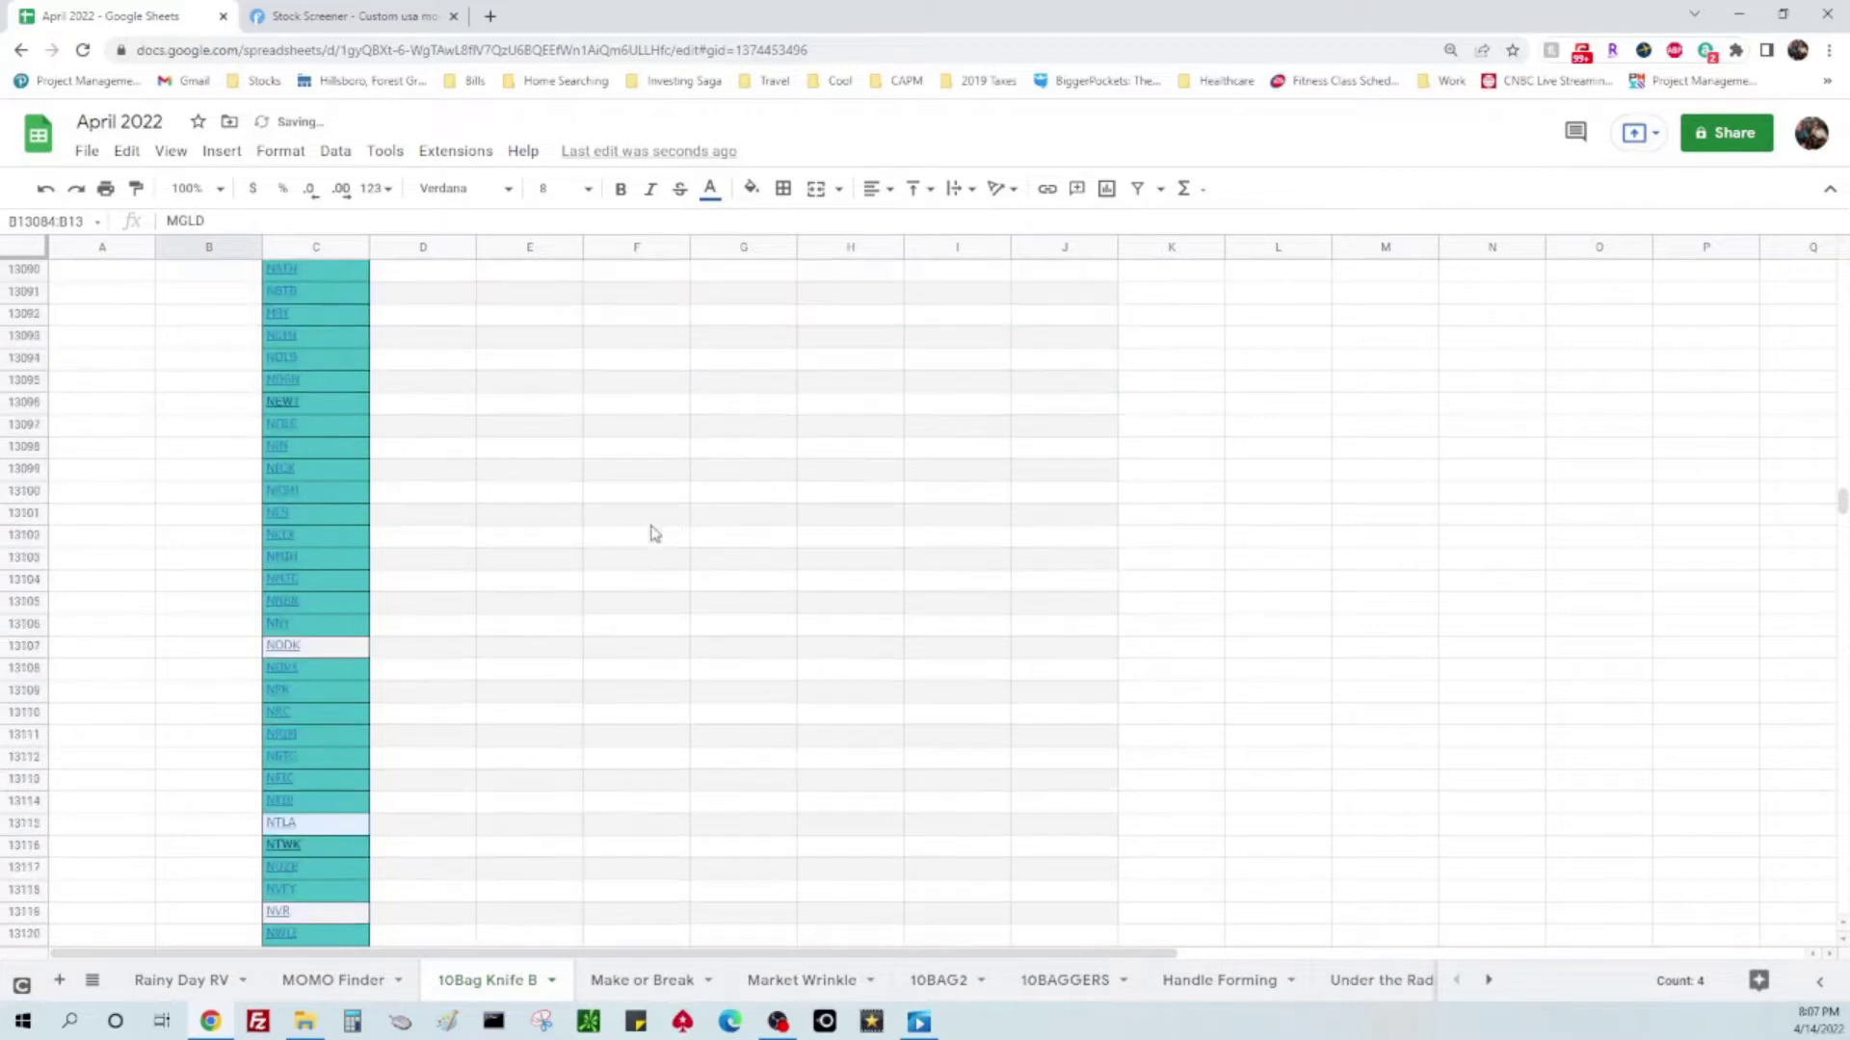
{"action": "left_click", "coordinate": [302, 651]}
{"action": "left_click", "coordinate": [321, 829], "text": "ctrl"}
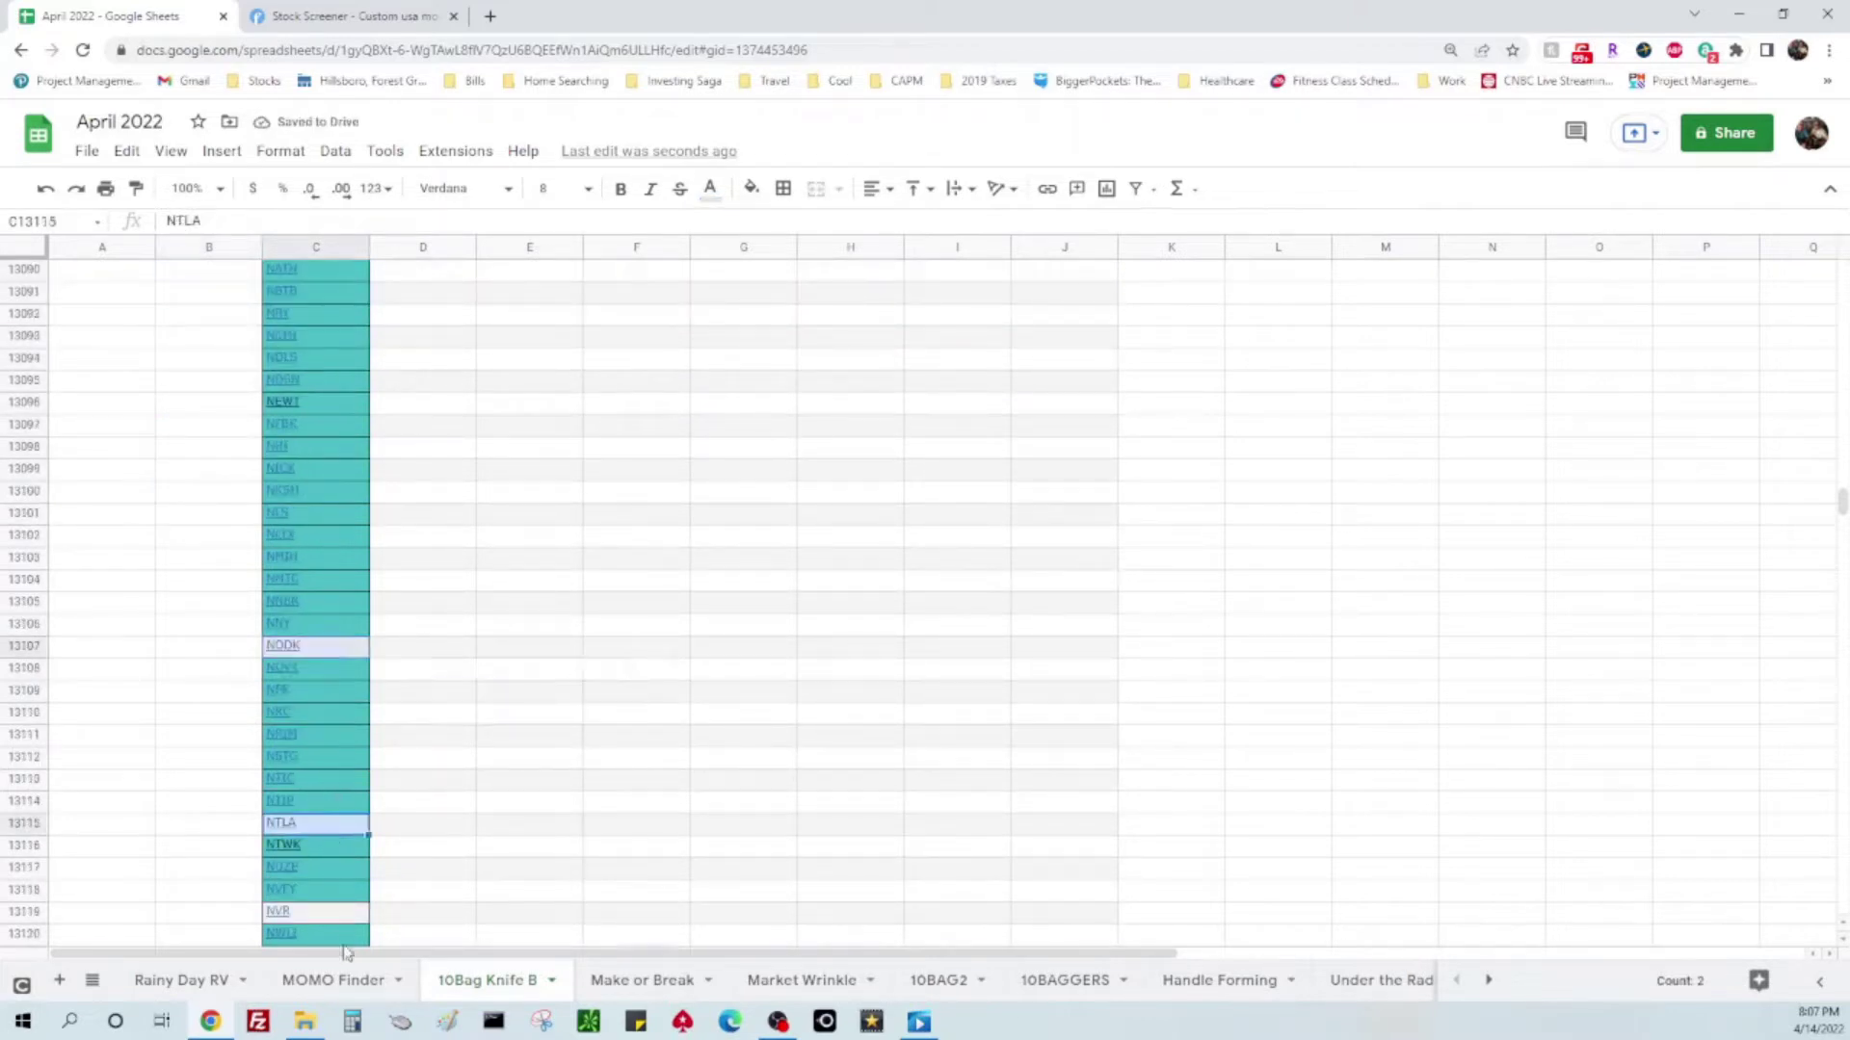
{"action": "key", "text": "ctrl+c"}
{"action": "scroll", "coordinate": [537, 736], "scroll_direction": "up", "scroll_amount": 3}
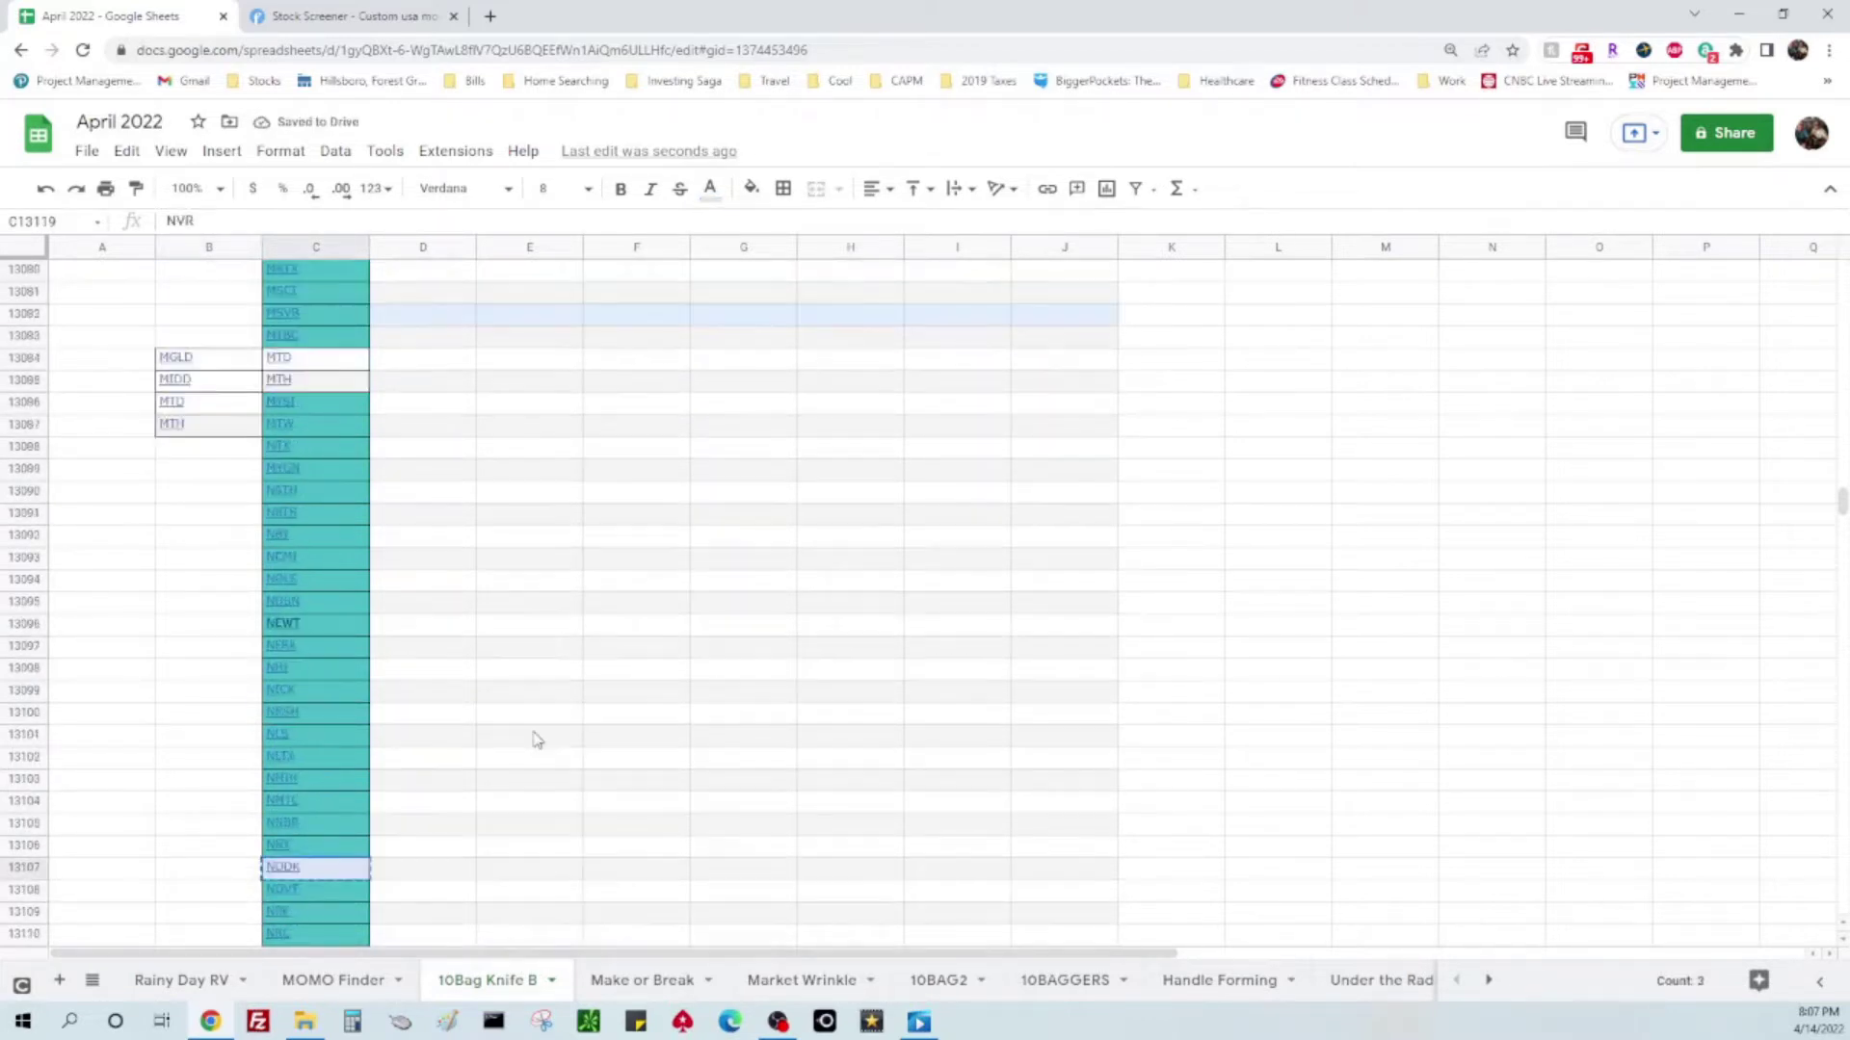
{"action": "left_click", "coordinate": [168, 446]}
{"action": "key", "text": "ctrl+v"}
- Copy NXPL, OCFC, ORMP and ORRF into the next column B cells
{"action": "scroll", "coordinate": [694, 588], "scroll_direction": "down", "scroll_amount": 3}
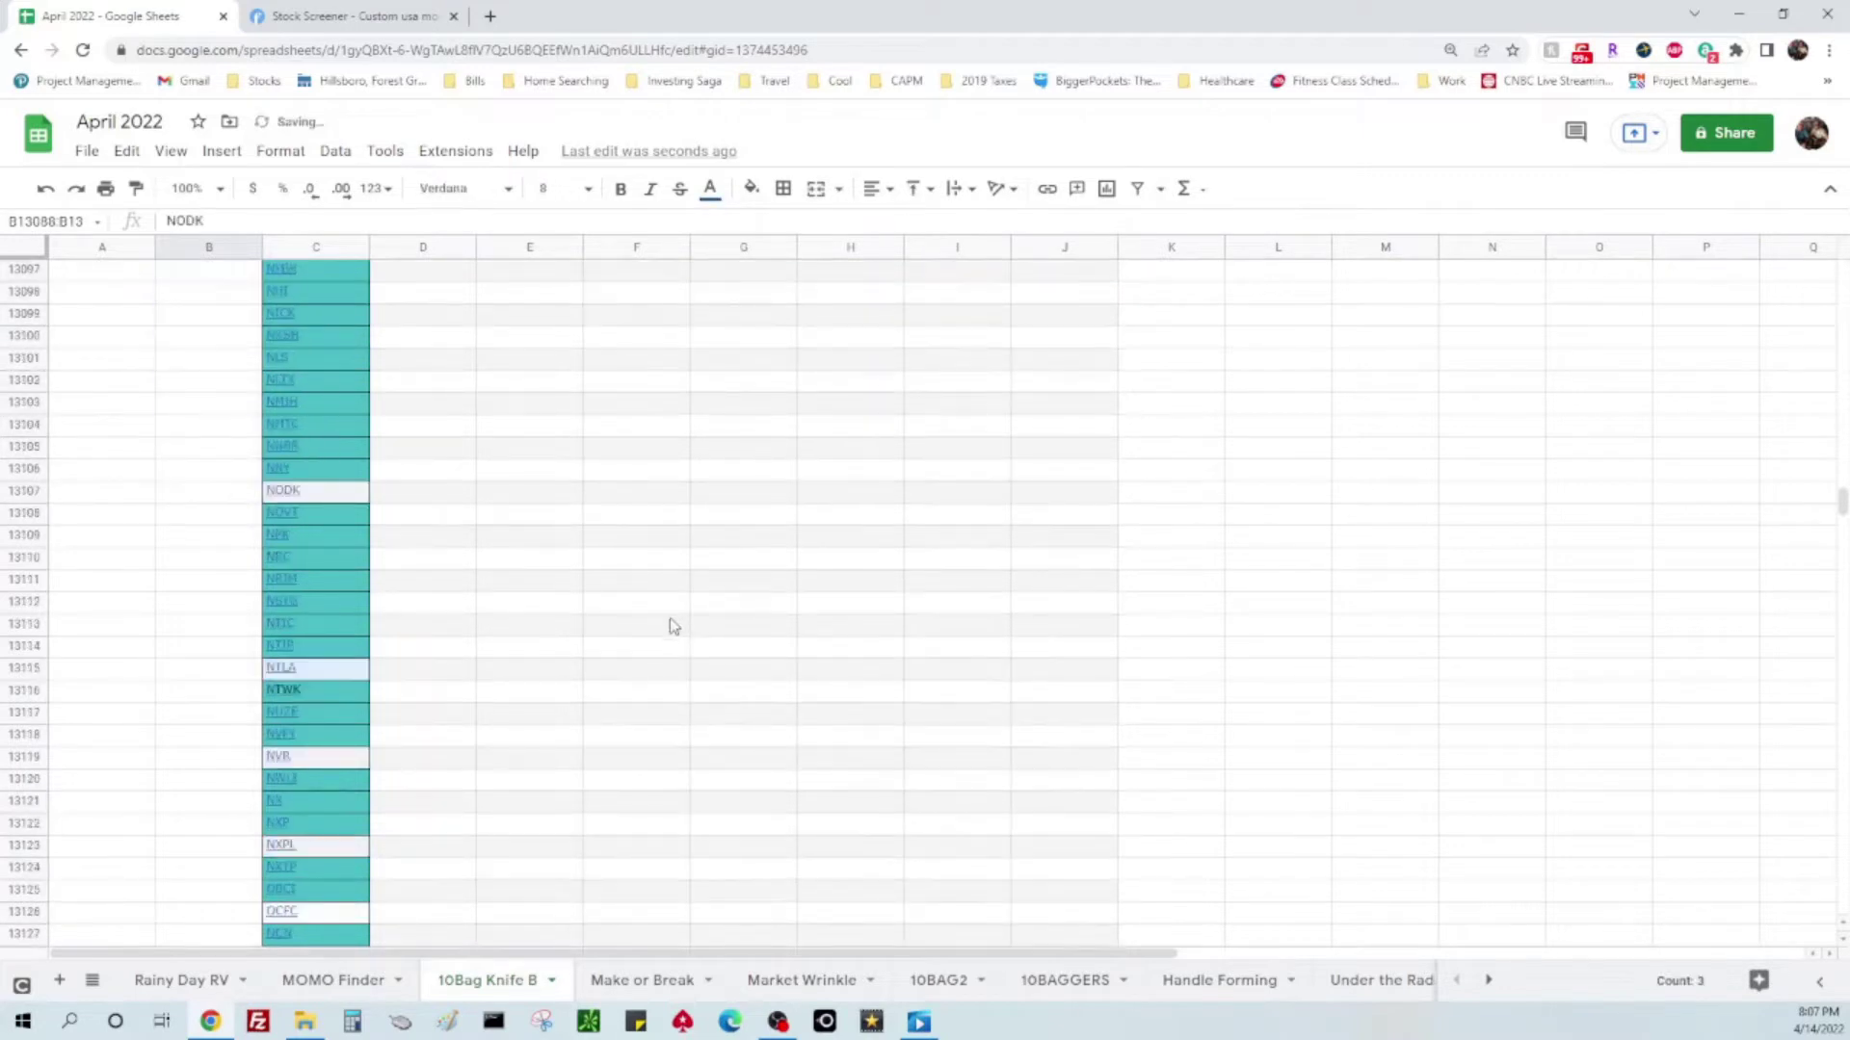
{"action": "scroll", "coordinate": [626, 615], "scroll_direction": "up", "scroll_amount": 1}
{"action": "scroll", "coordinate": [626, 616], "scroll_direction": "down", "scroll_amount": 6}
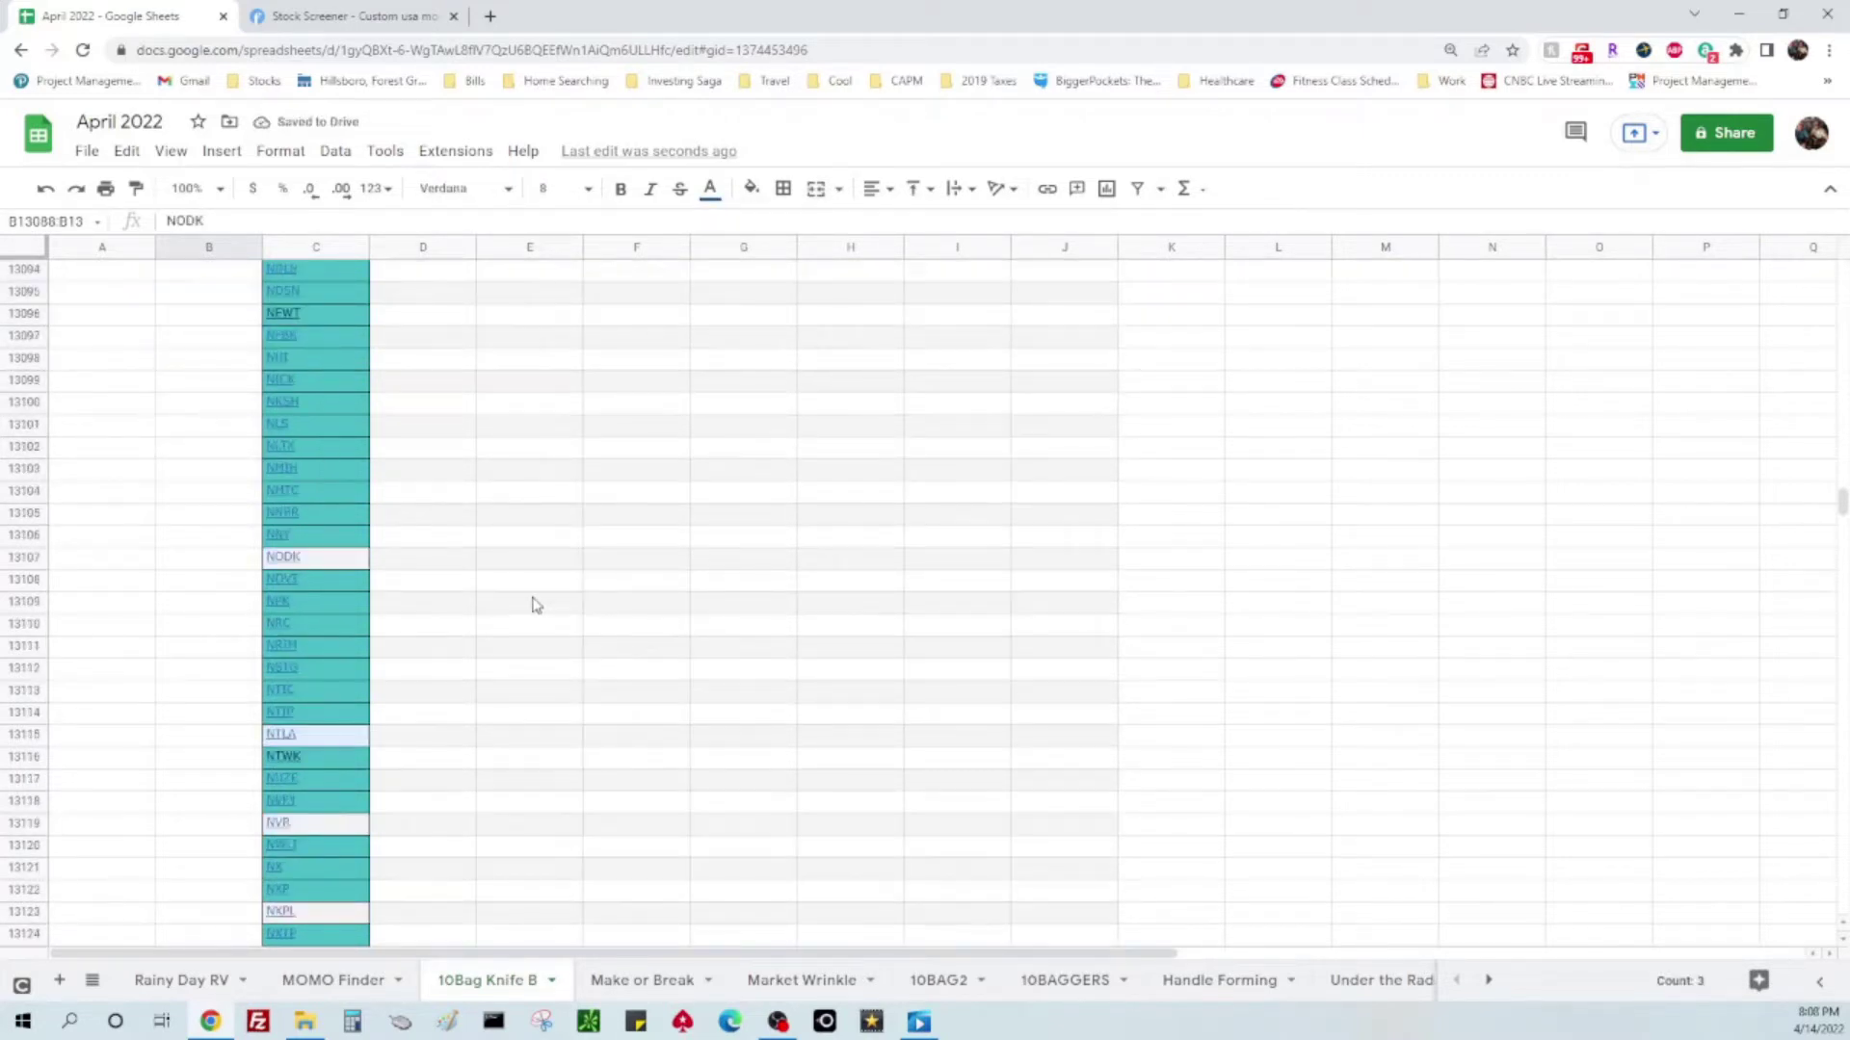
{"action": "scroll", "coordinate": [488, 613], "scroll_direction": "down", "scroll_amount": 2}
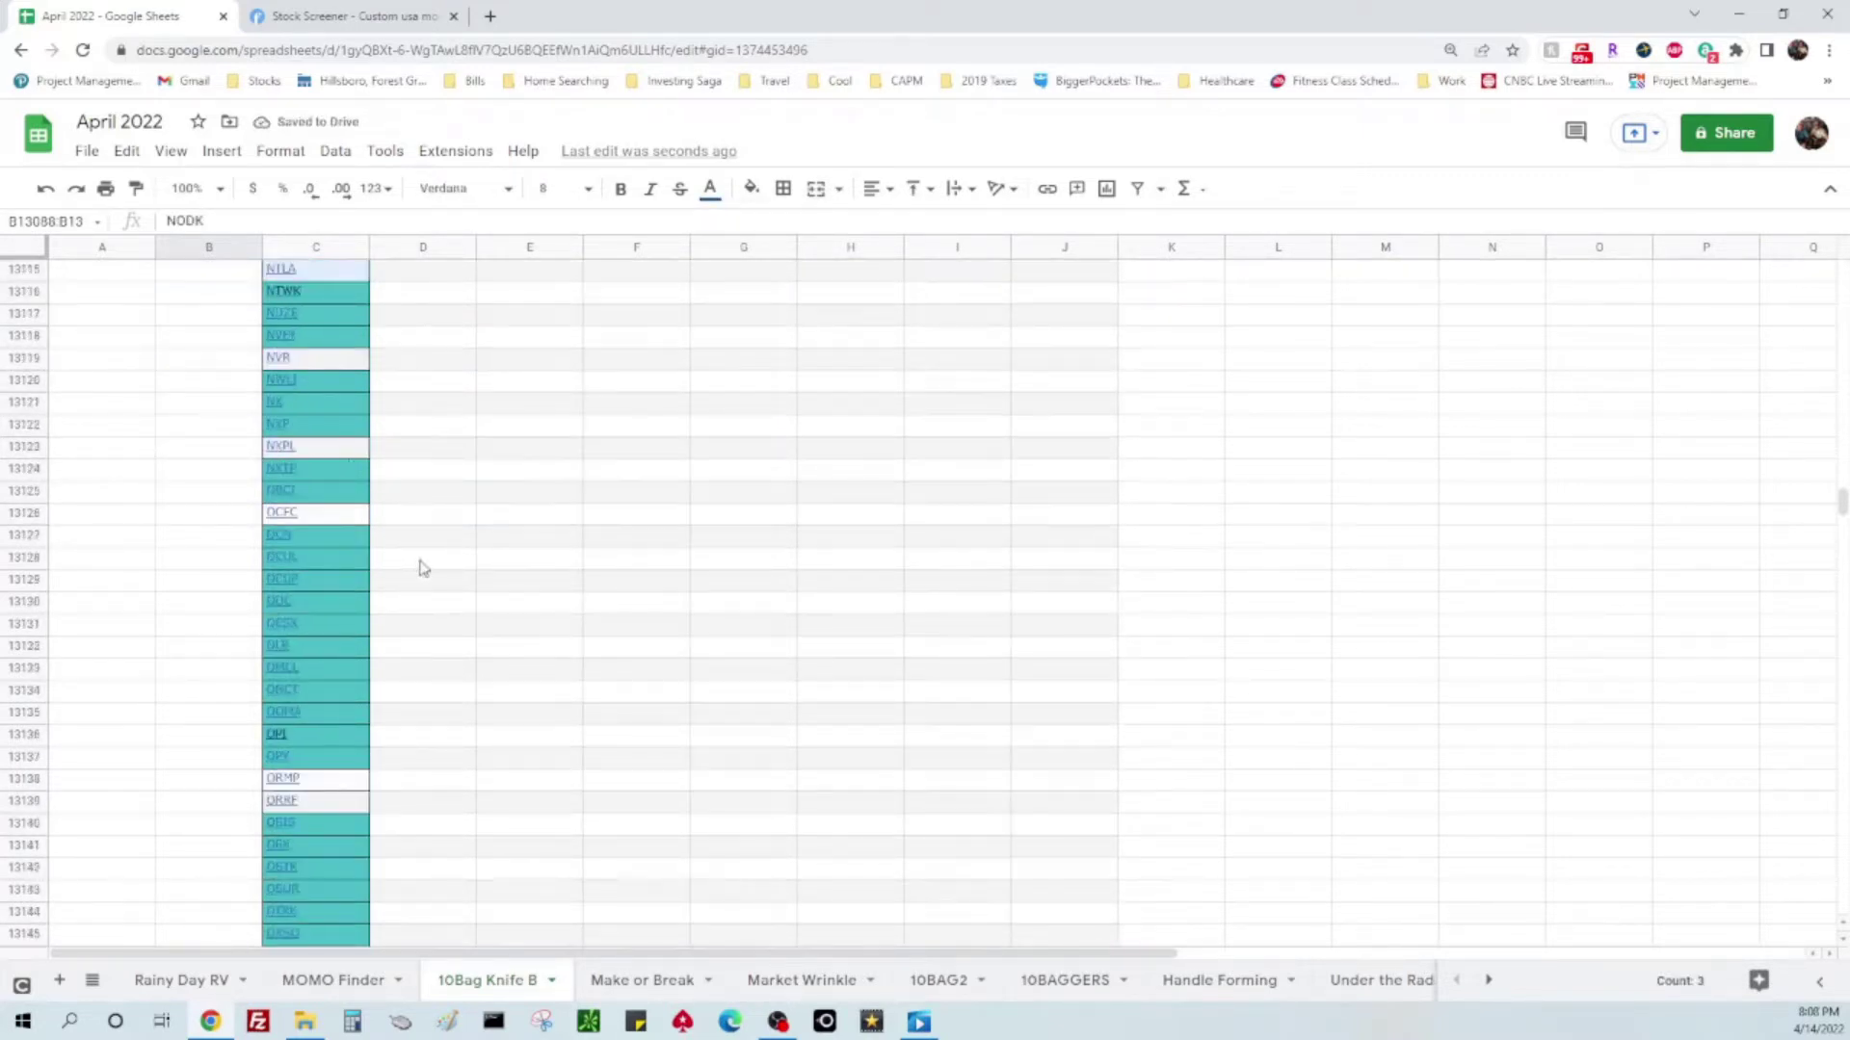
{"action": "left_click", "coordinate": [306, 446]}
{"action": "left_click", "coordinate": [309, 520], "text": "ctrl"}
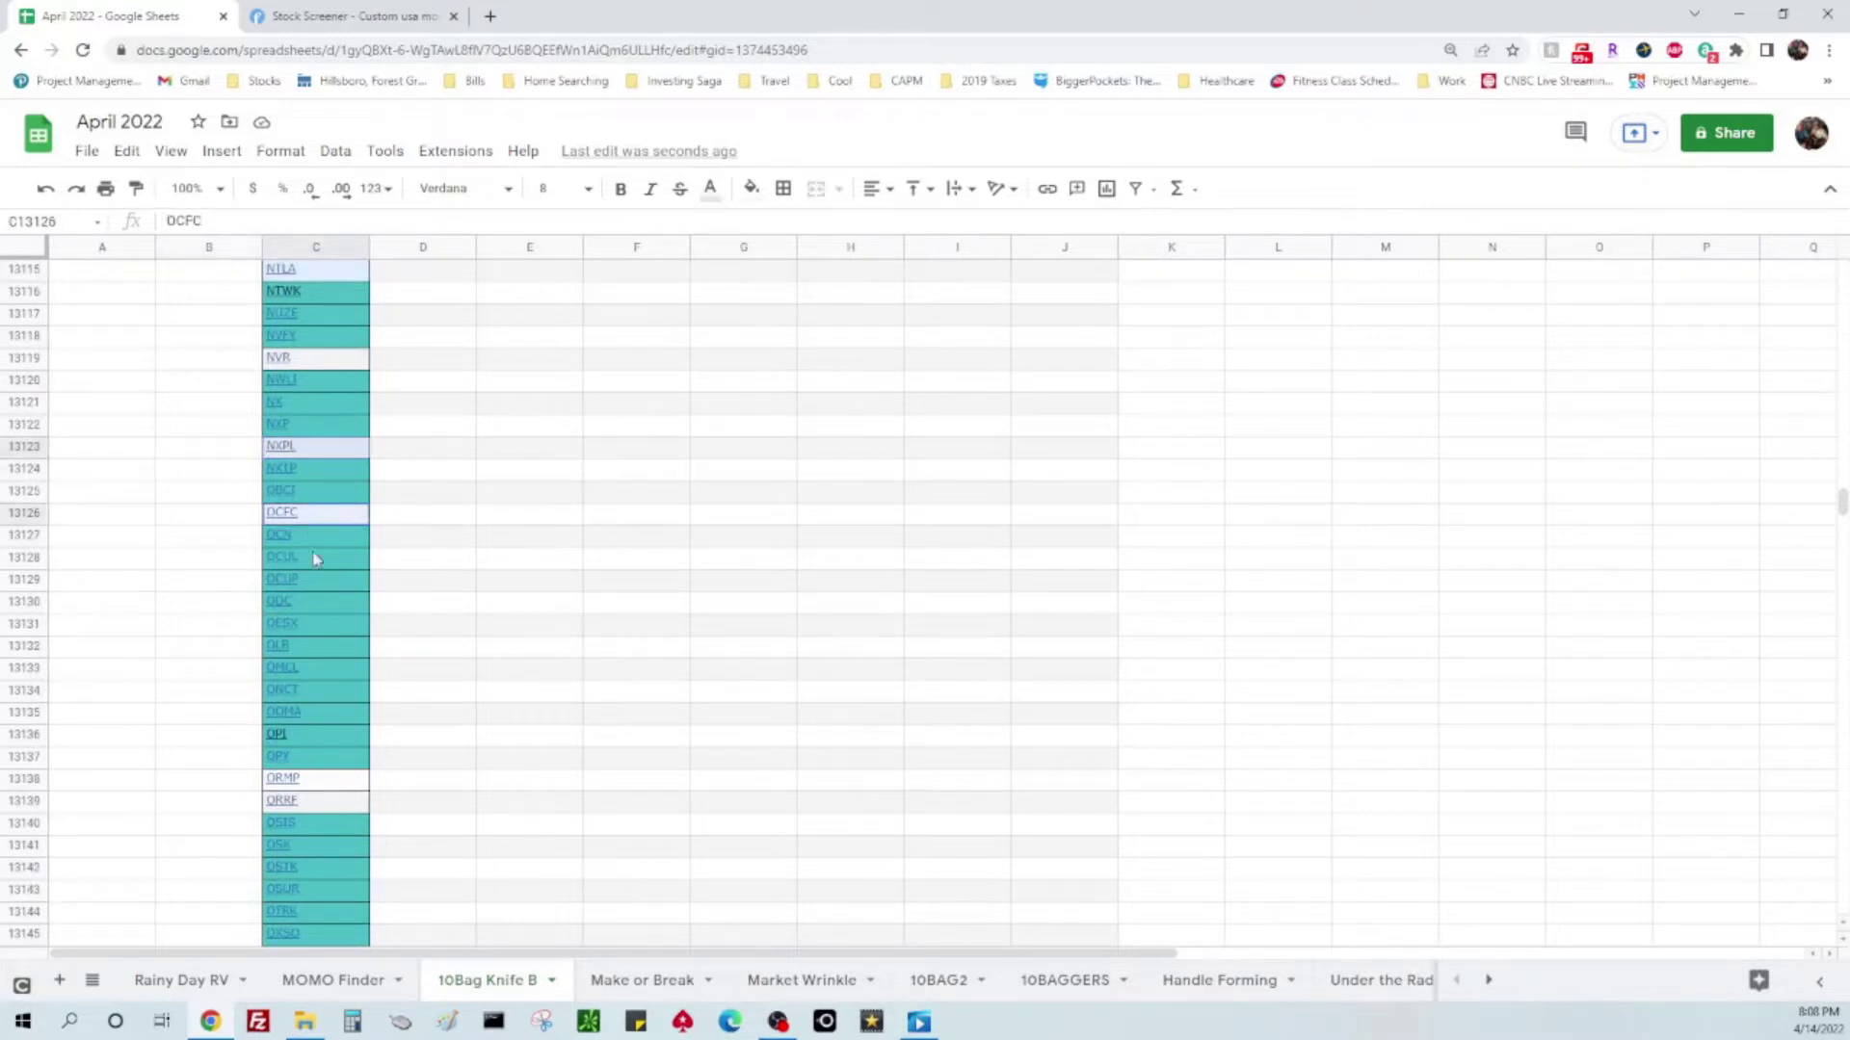
{"action": "left_click", "coordinate": [314, 778], "text": "ctrl"}
{"action": "left_click", "coordinate": [312, 803], "text": "ctrl"}
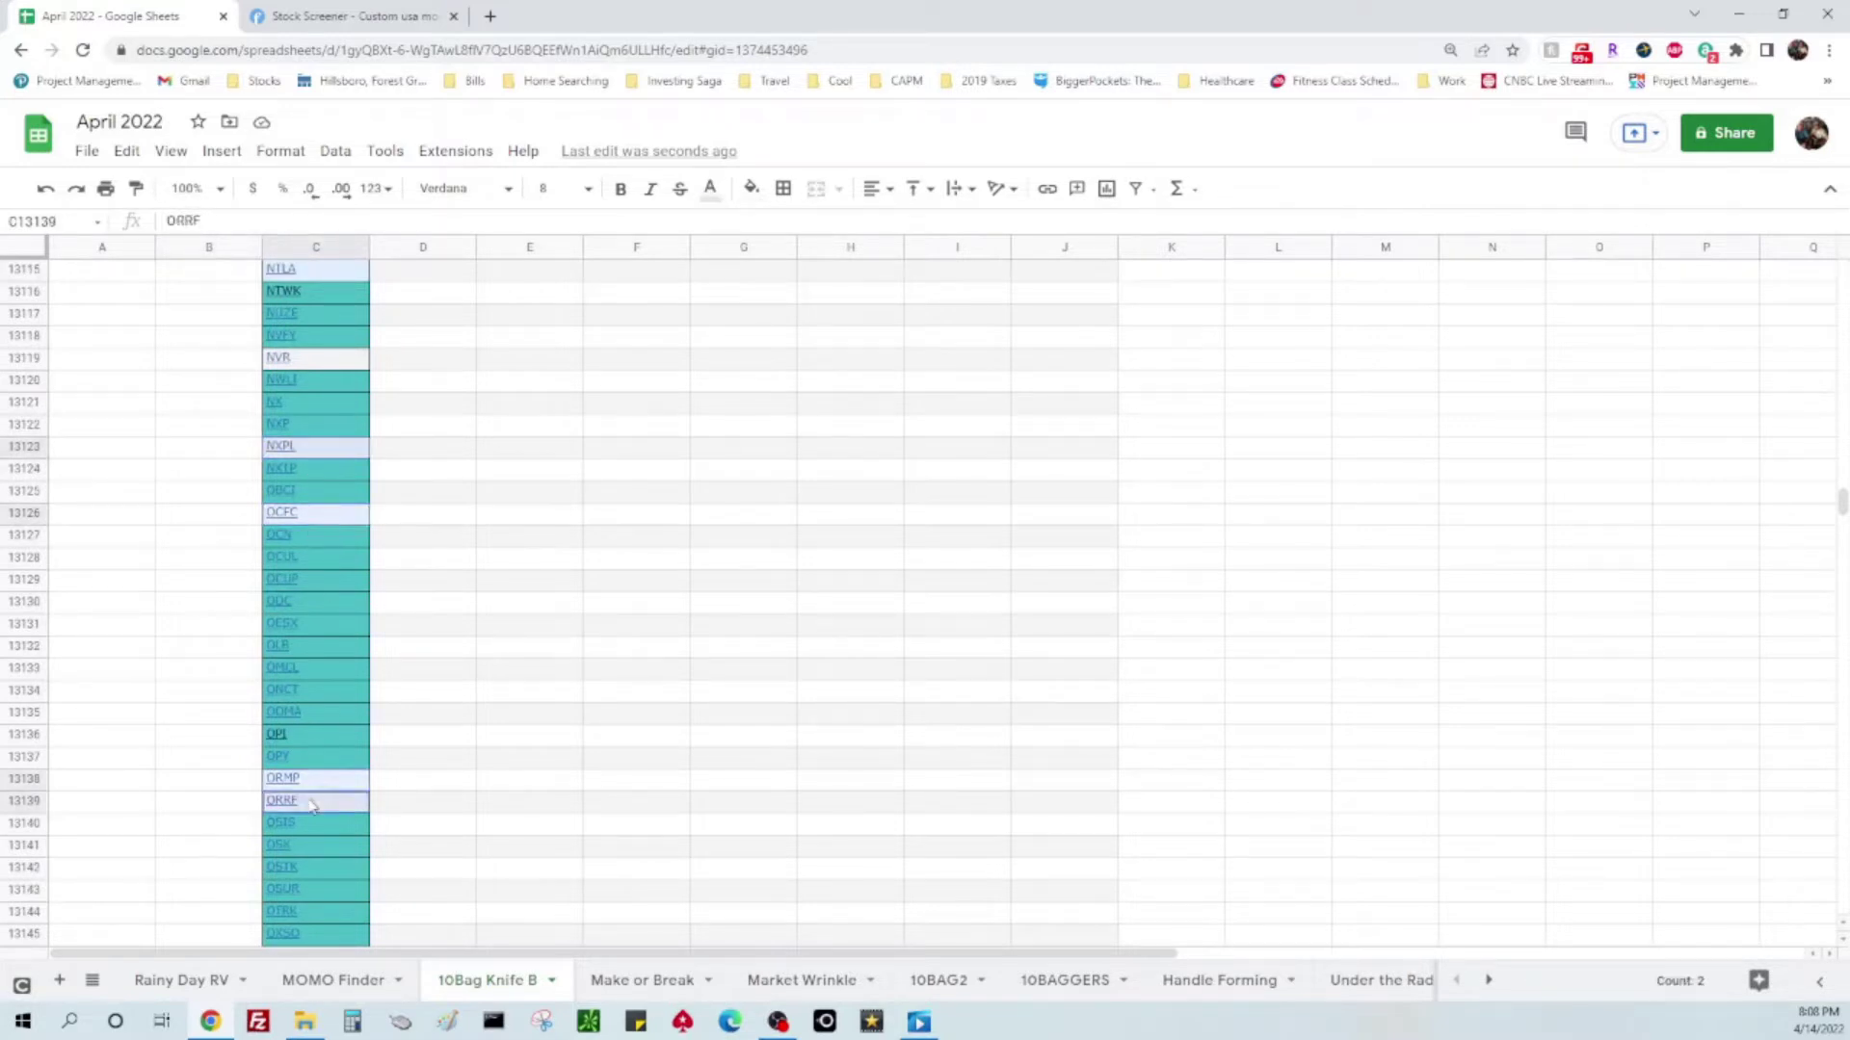
{"action": "key", "text": "ctrl+c"}
{"action": "left_click", "coordinate": [205, 740]}
{"action": "key", "text": "ctrl+v"}
- Copy PFS and PIPR into column B at B13163
{"action": "scroll", "coordinate": [616, 615], "scroll_direction": "down", "scroll_amount": 9}
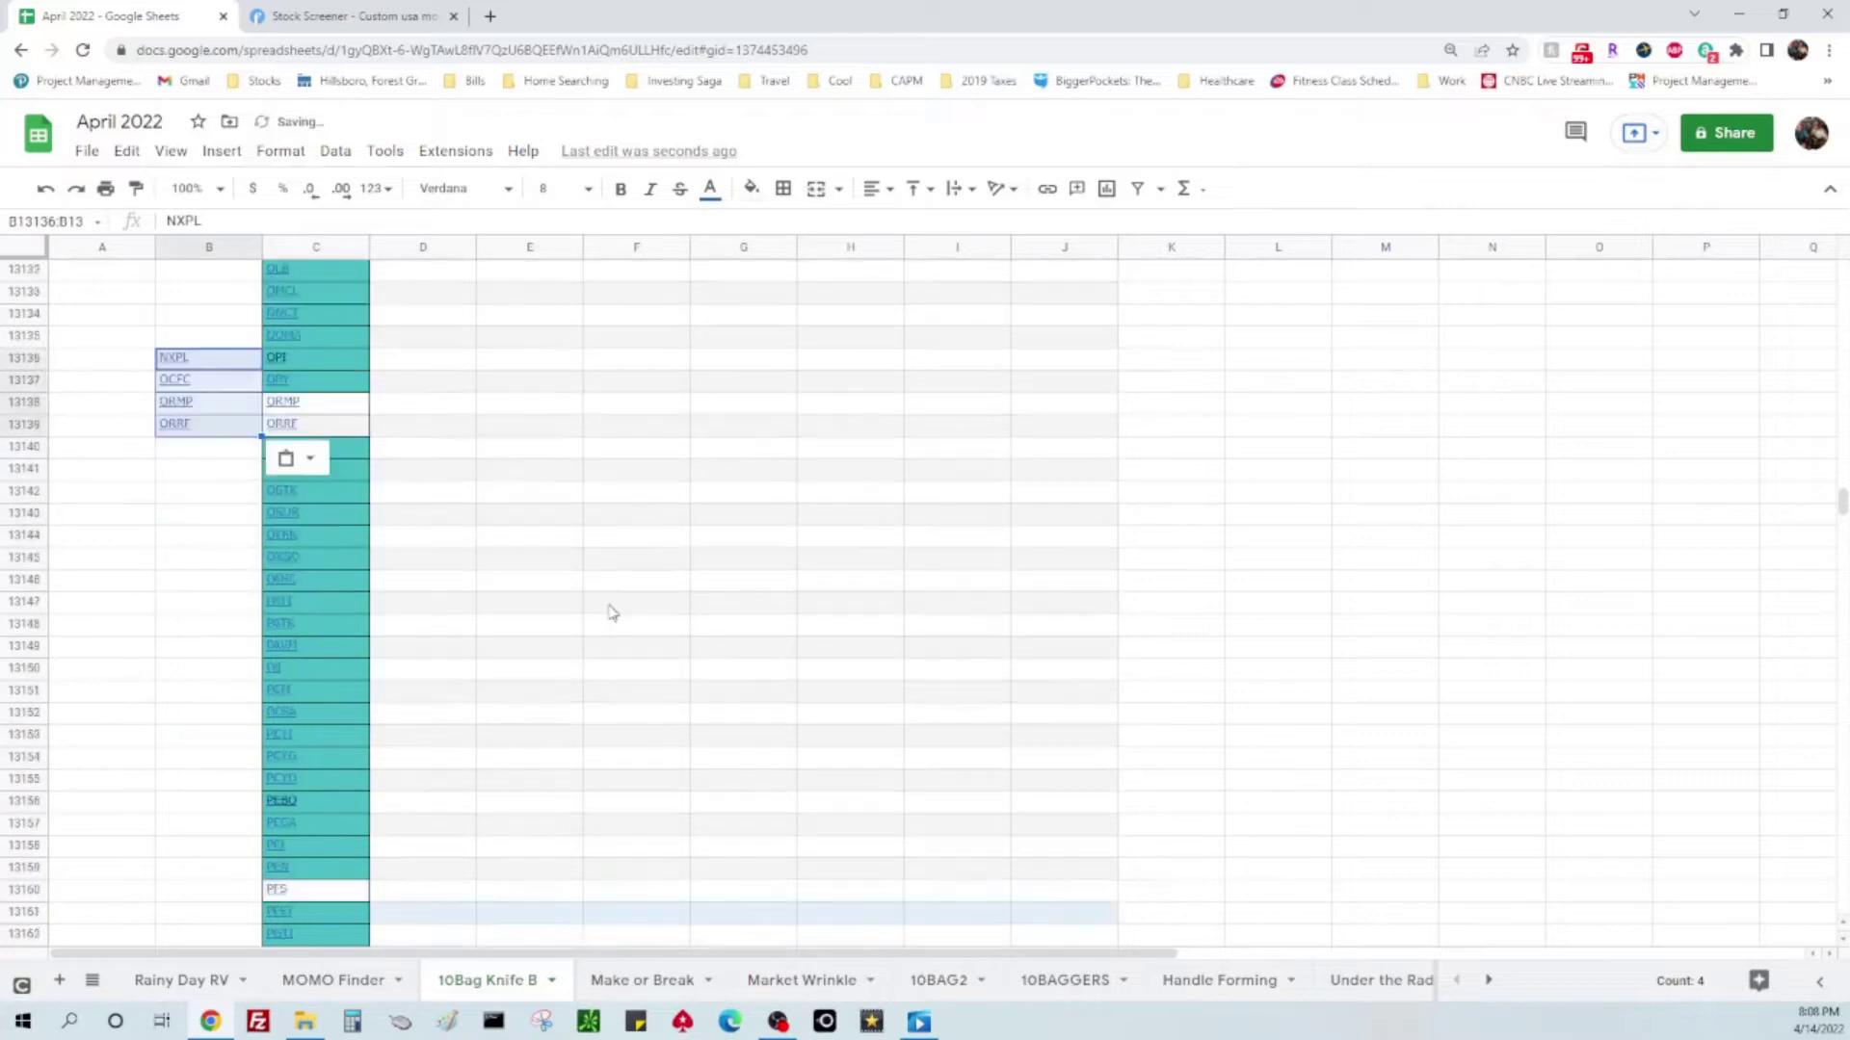
{"action": "left_click", "coordinate": [337, 494]}
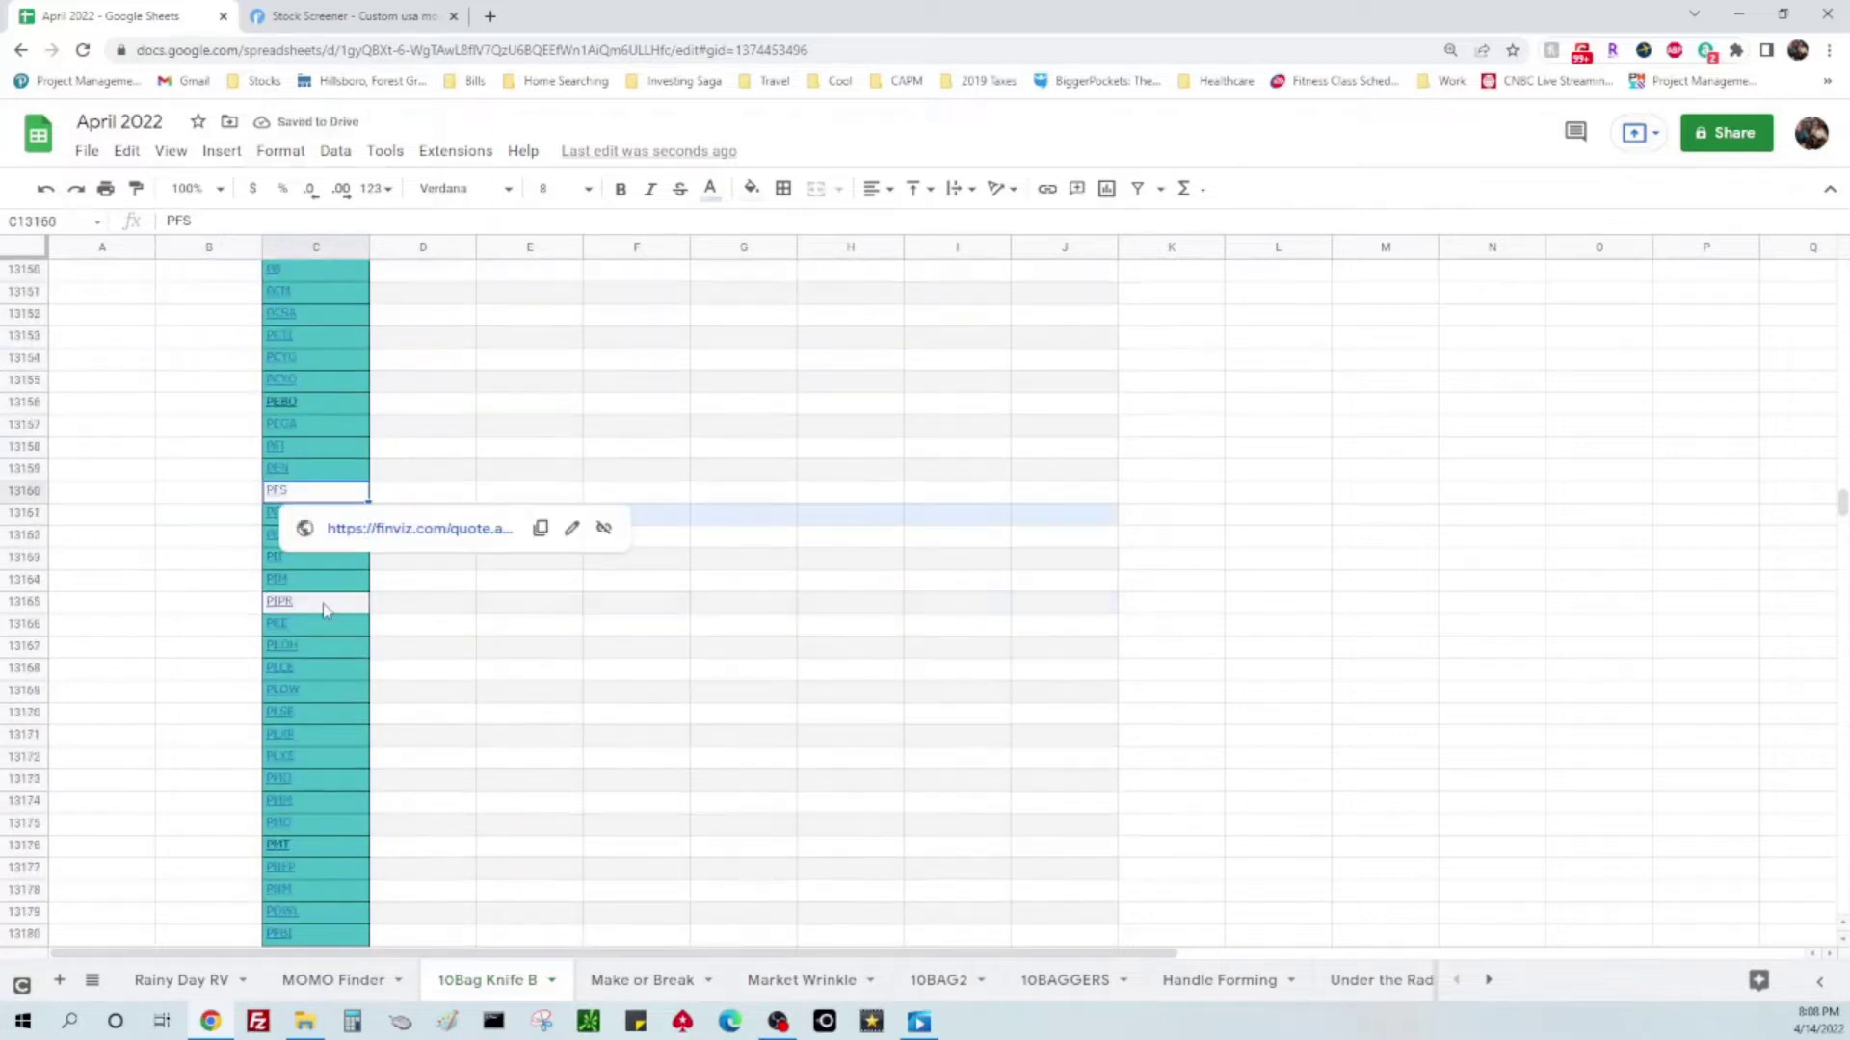
{"action": "left_click", "coordinate": [332, 601], "text": "ctrl"}
{"action": "key", "text": "ctrl+c"}
{"action": "left_click", "coordinate": [198, 559]}
{"action": "key", "text": "ctrl+v"}
- Copy PROV, PVBC and R into column B at B13193, then begin selecting from SASR
{"action": "scroll", "coordinate": [792, 561], "scroll_direction": "down", "scroll_amount": 9}
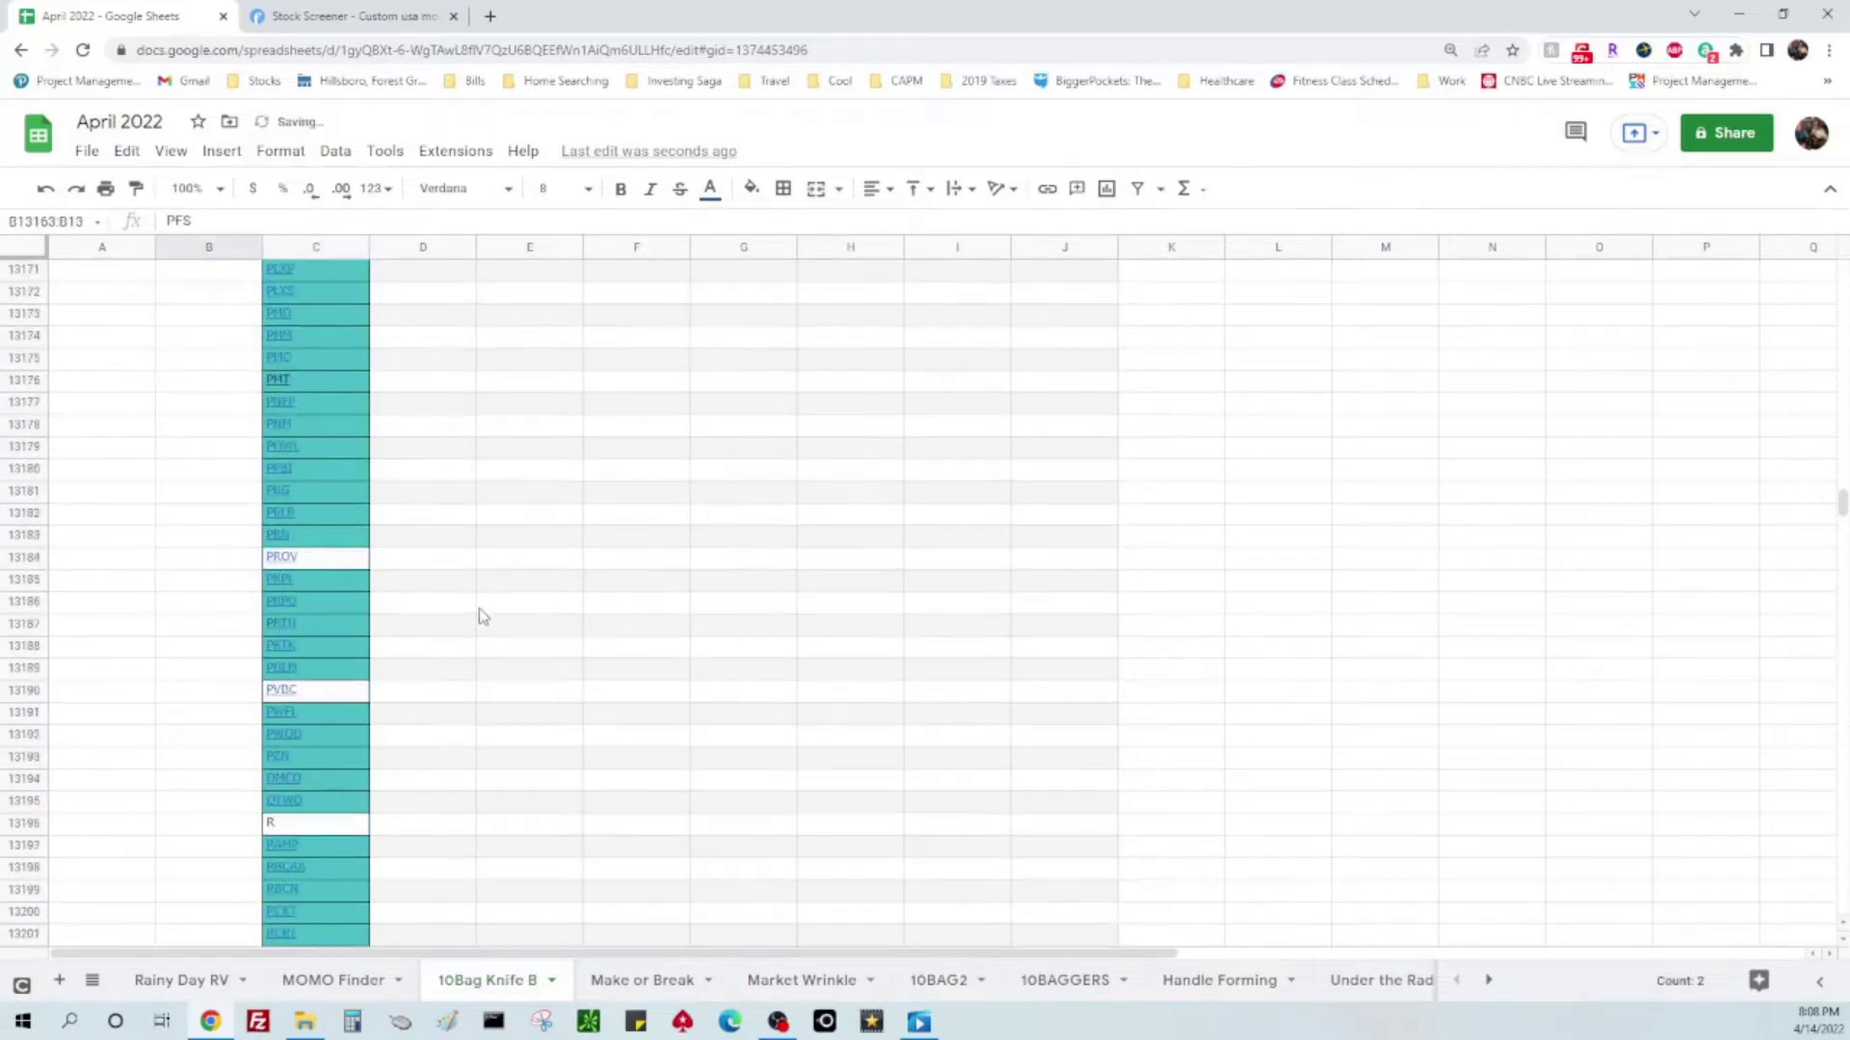
{"action": "left_click", "coordinate": [316, 402]}
{"action": "left_click", "coordinate": [316, 535], "text": "ctrl"}
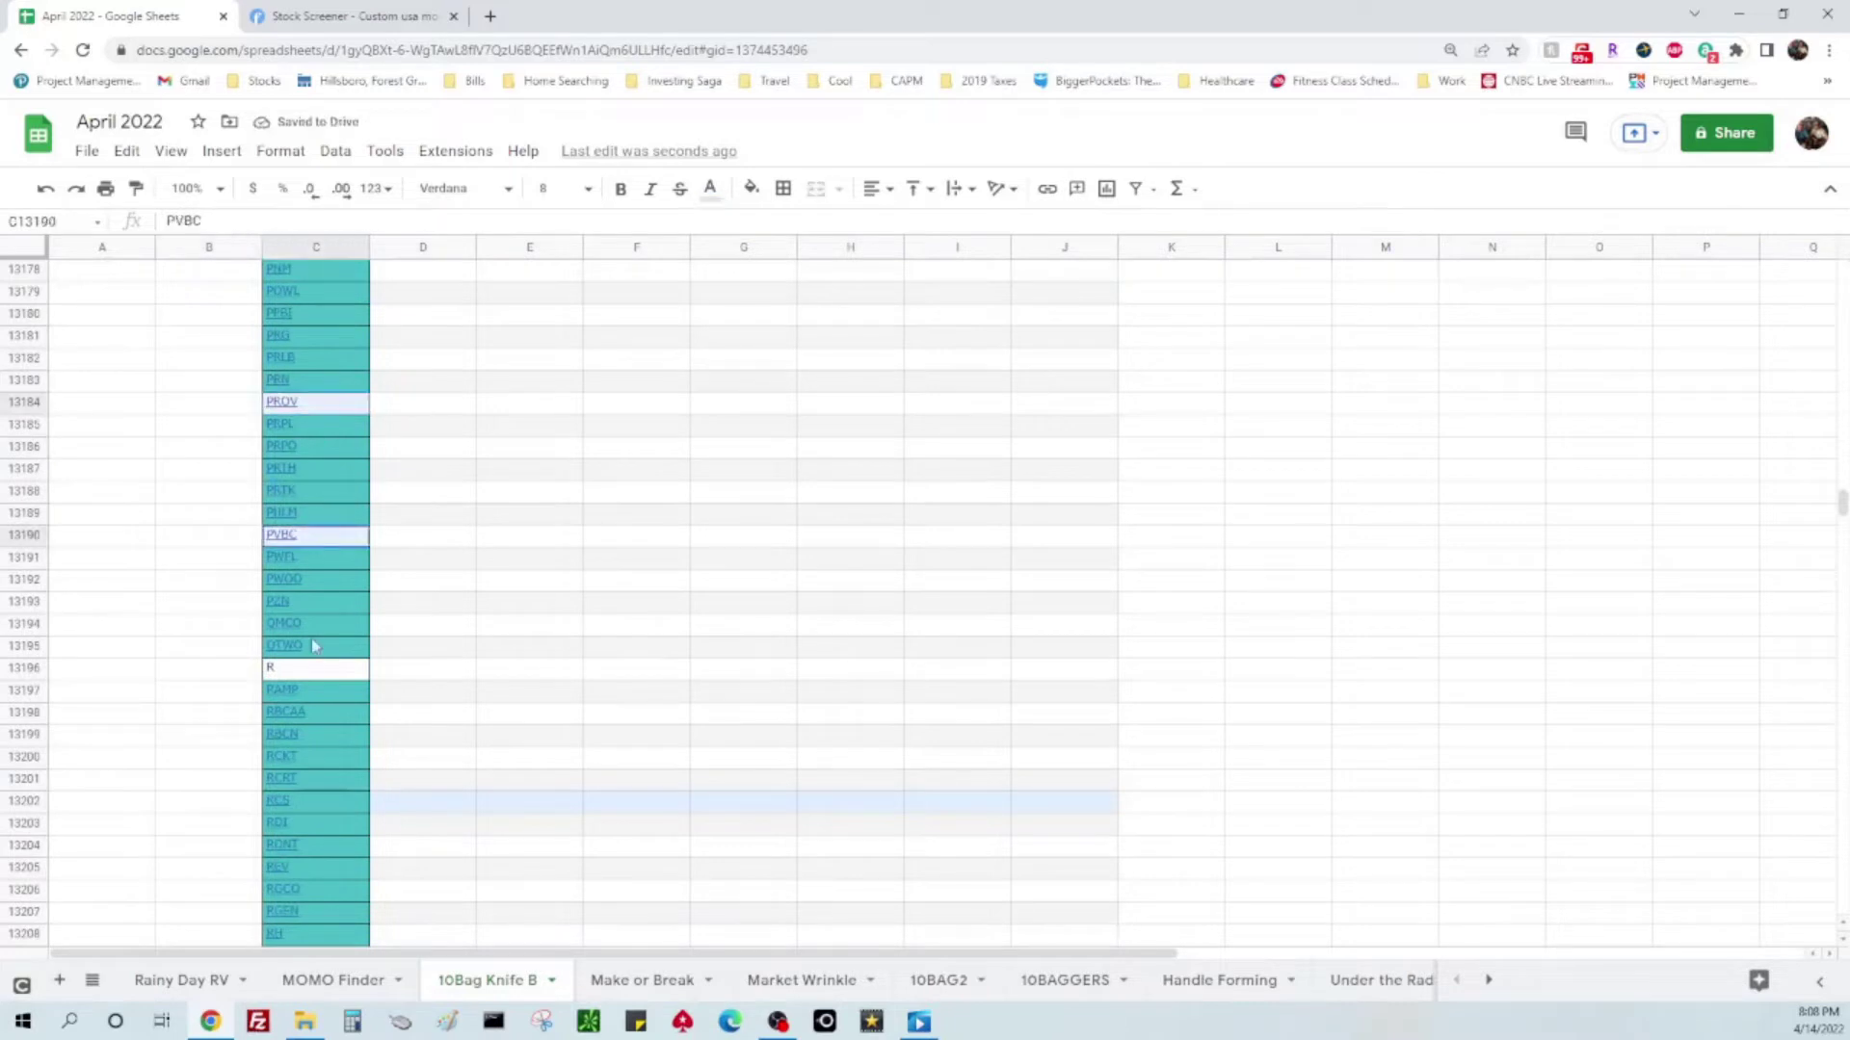
{"action": "left_click", "coordinate": [309, 674], "text": "ctrl"}
{"action": "key", "text": "ctrl+c"}
{"action": "left_click", "coordinate": [169, 603]}
{"action": "key", "text": "ctrl+v"}
{"action": "scroll", "coordinate": [620, 627], "scroll_direction": "down", "scroll_amount": 3}
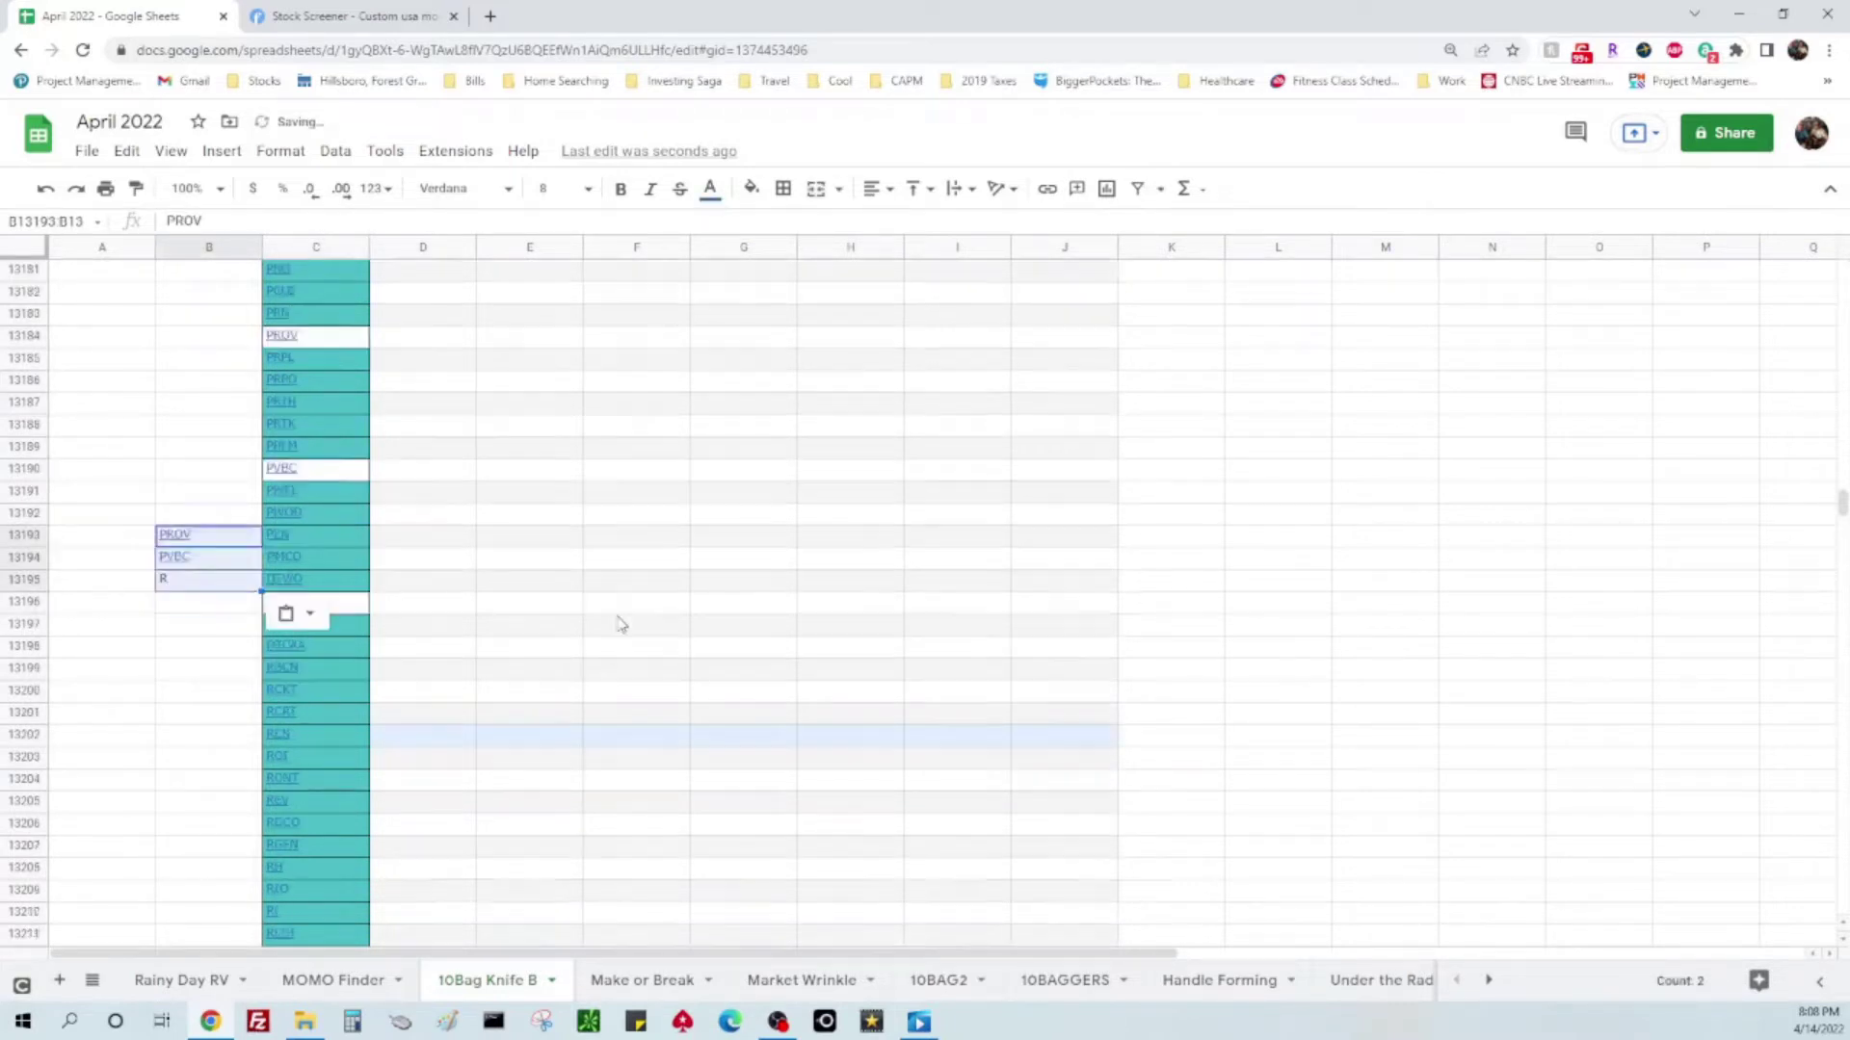
{"action": "scroll", "coordinate": [590, 633], "scroll_direction": "down", "scroll_amount": 10}
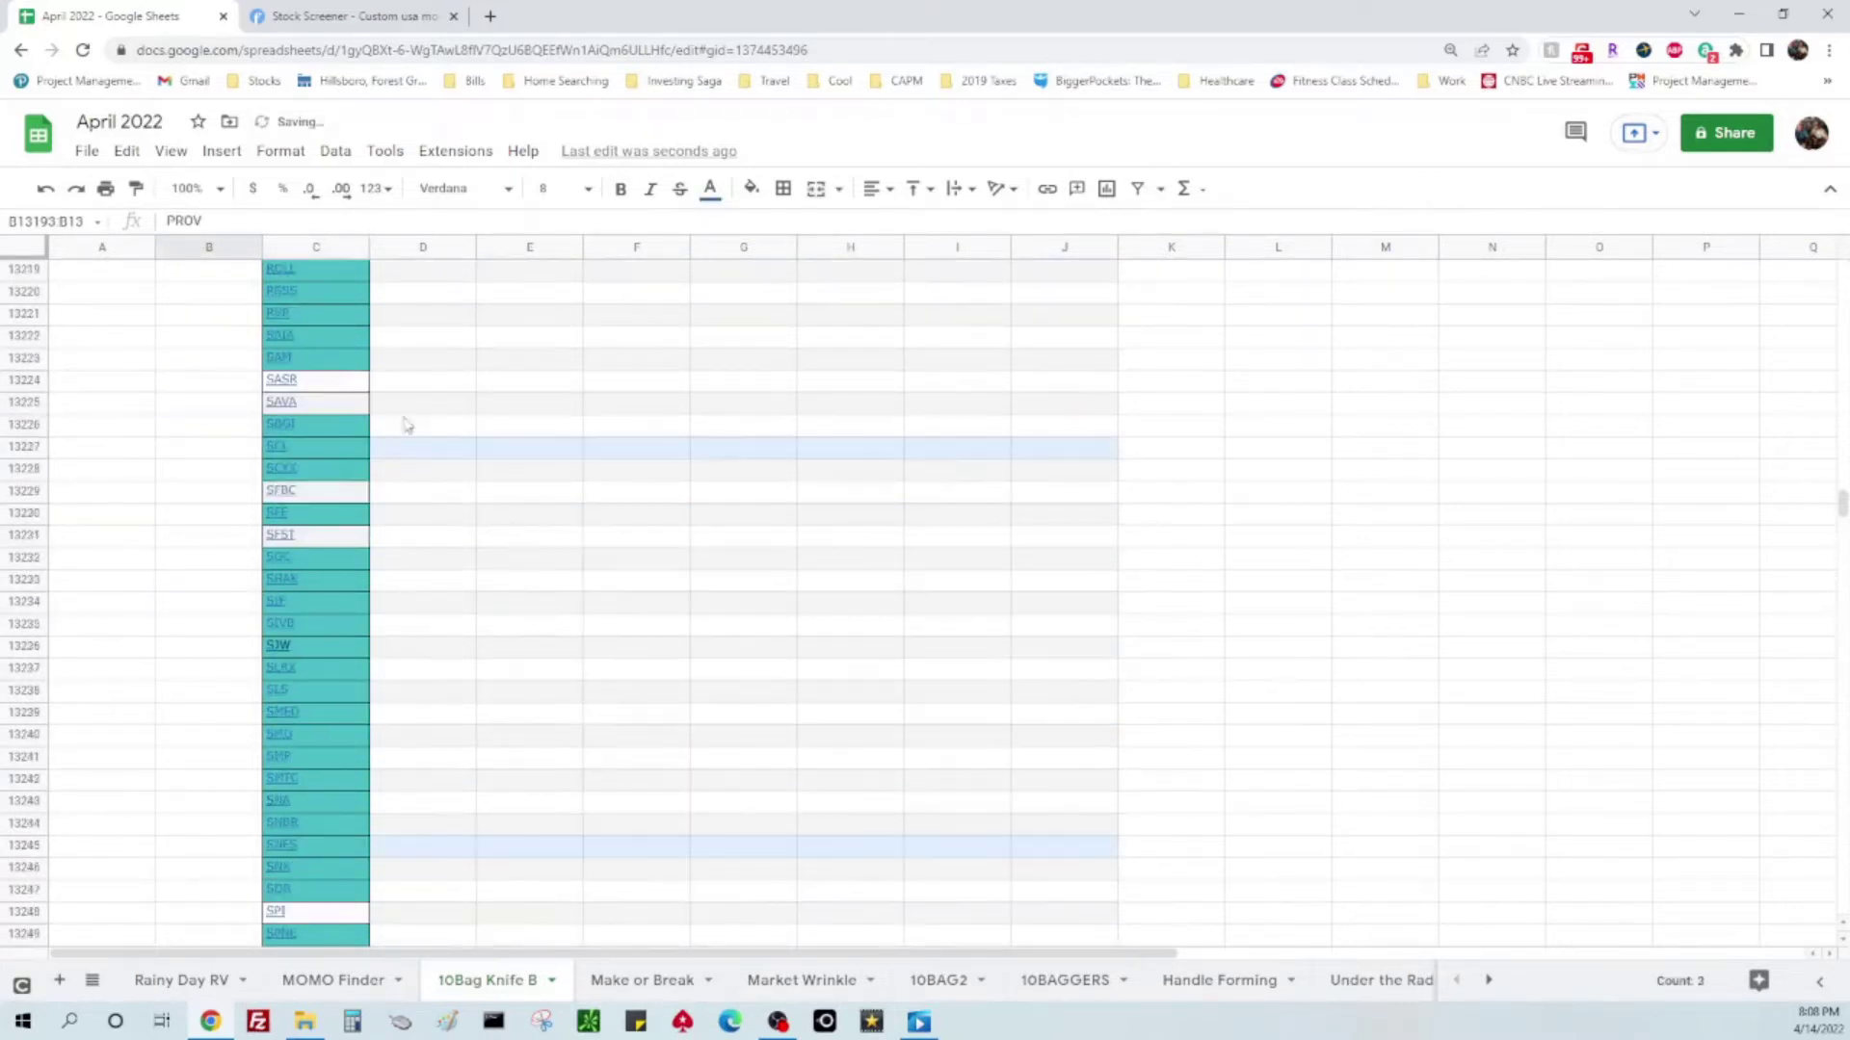
{"action": "left_click", "coordinate": [354, 388]}
- Copy the five selected tickers, including SAVA, SFBC, SFST and SPI, into column B at B13237
{"action": "left_click", "coordinate": [269, 407], "text": "ctrl"}
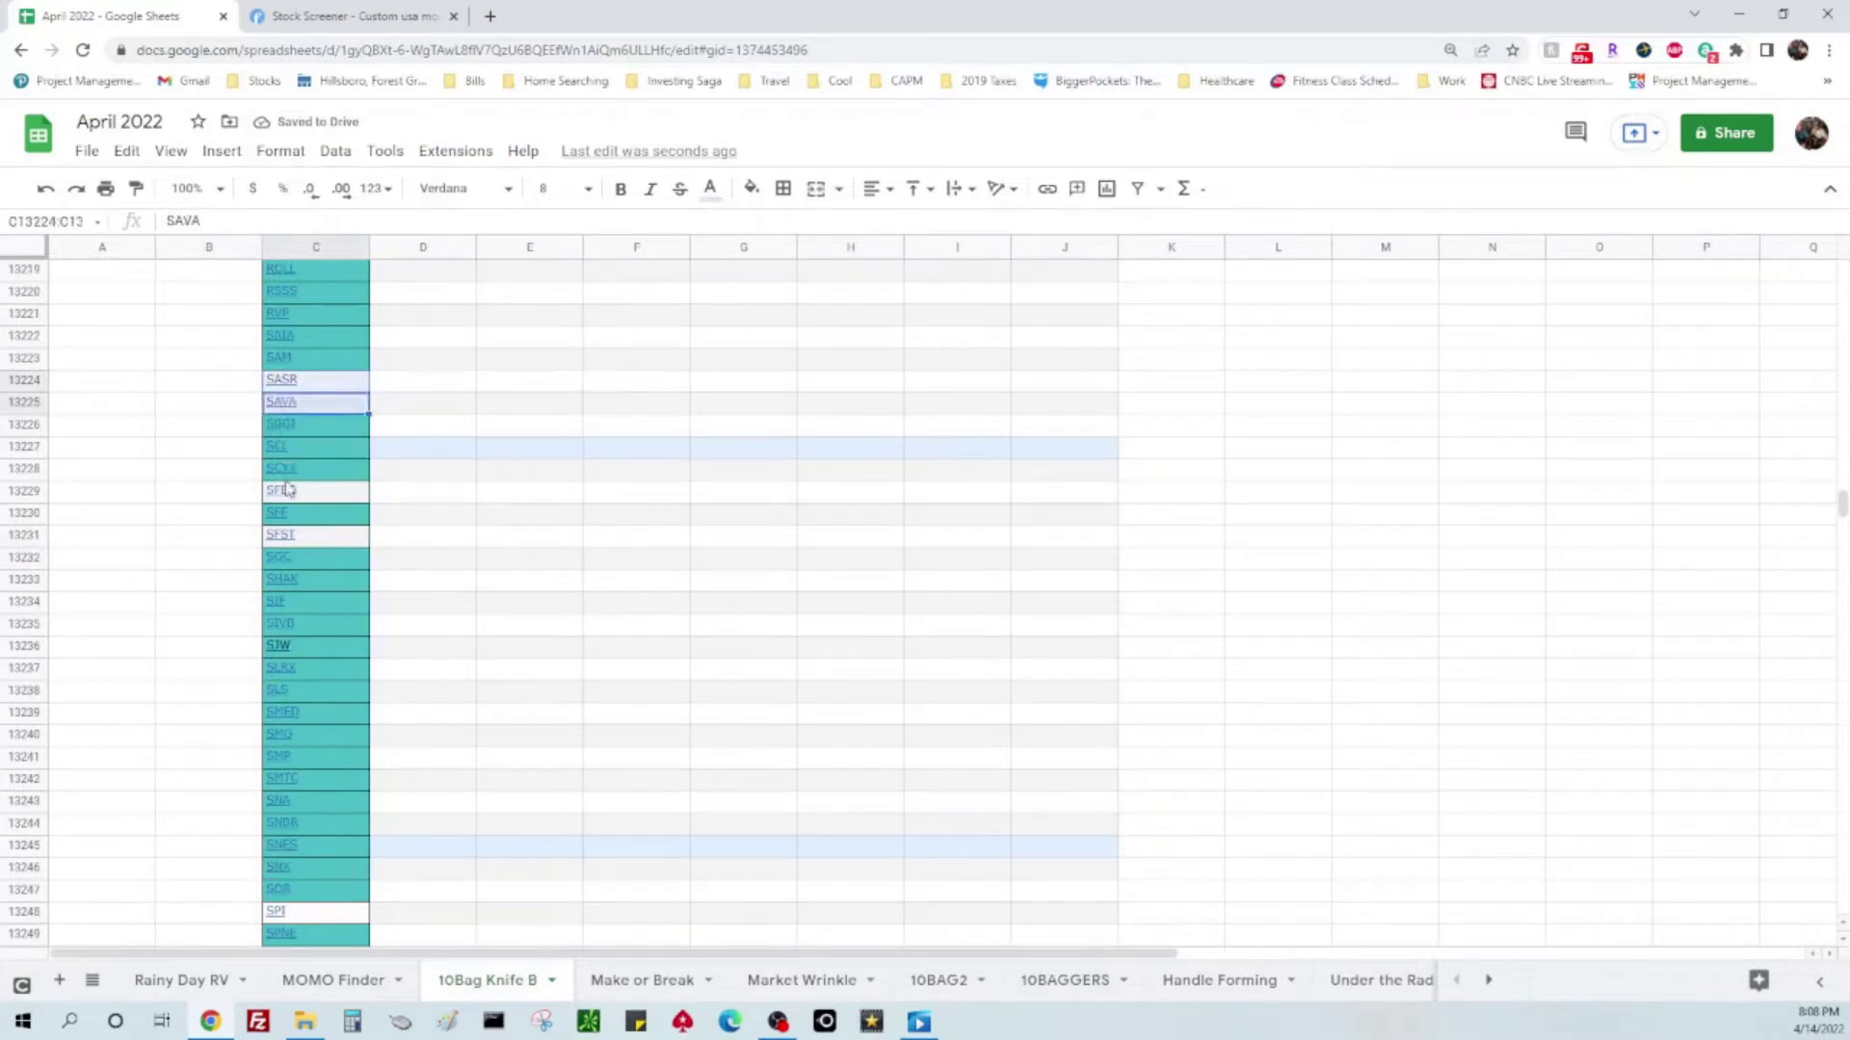
{"action": "left_click", "coordinate": [287, 491], "text": "ctrl"}
{"action": "left_click", "coordinate": [284, 538], "text": "ctrl"}
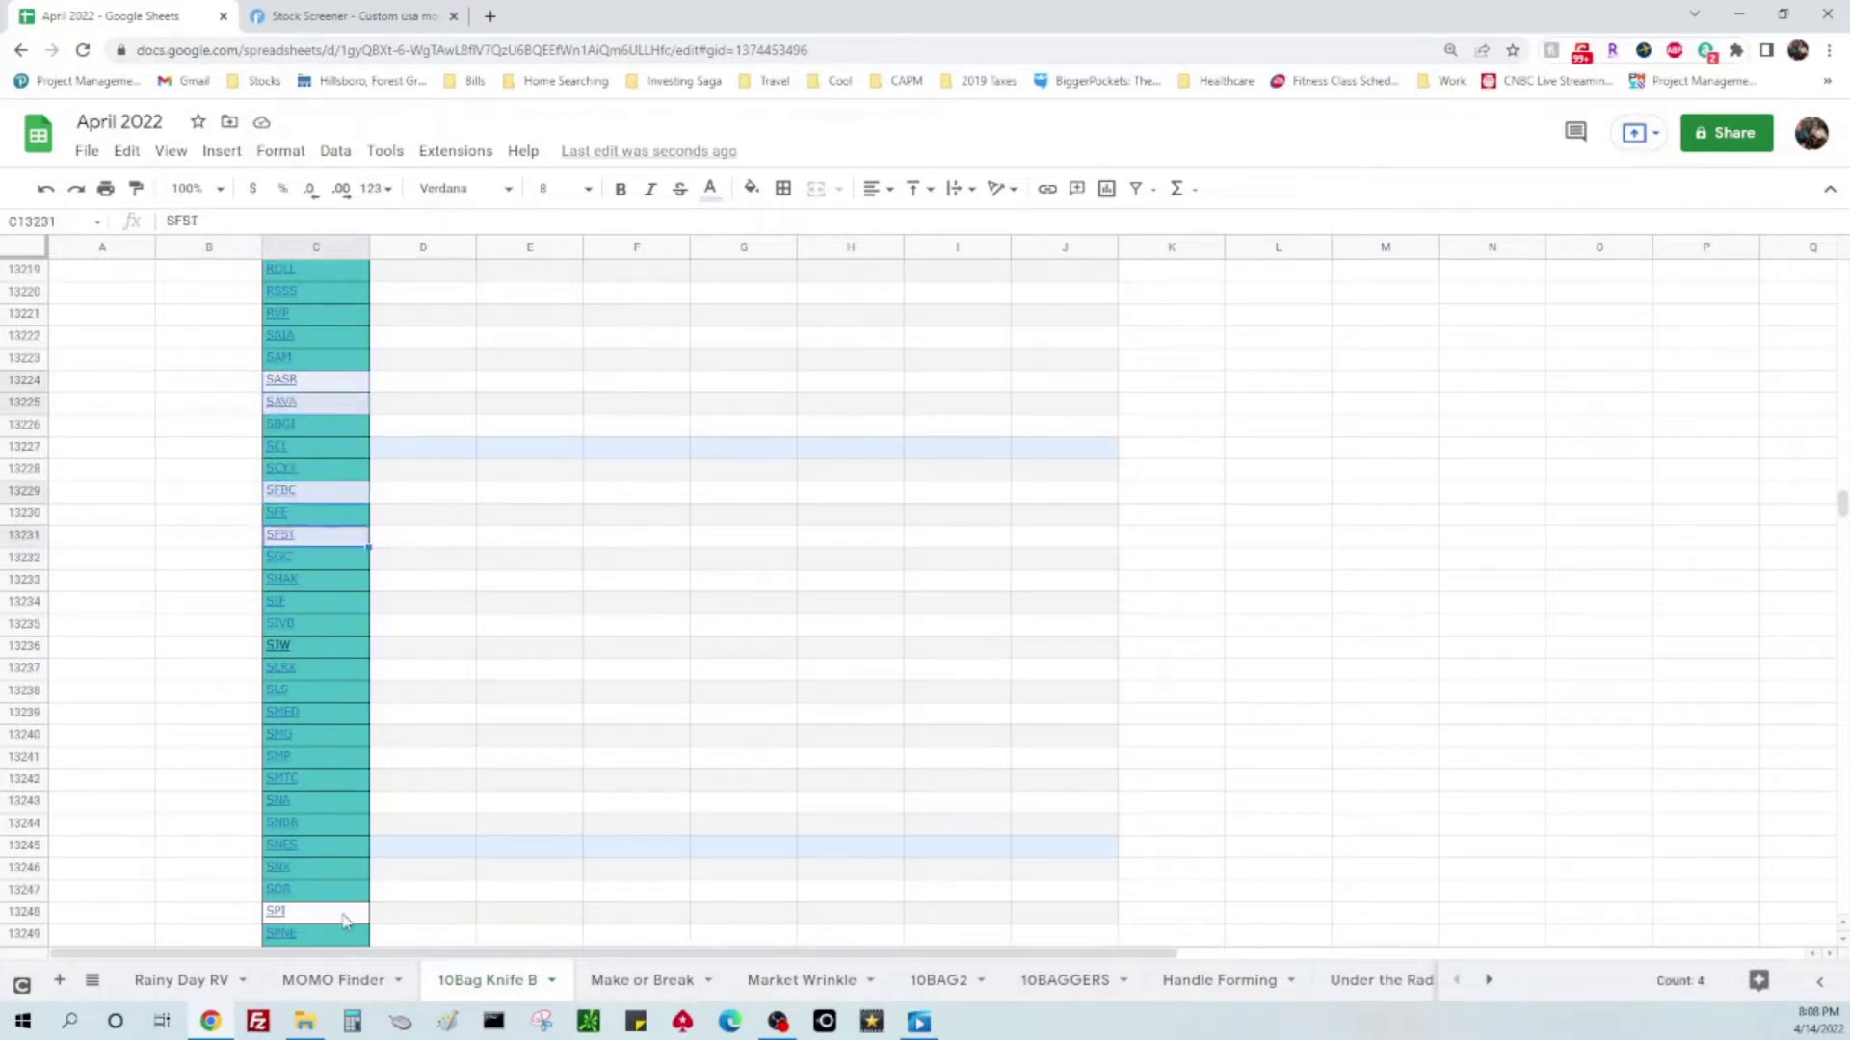
{"action": "left_click", "coordinate": [279, 911], "text": "ctrl"}
{"action": "key", "text": "ctrl+c"}
{"action": "left_click", "coordinate": [204, 679]}
{"action": "key", "text": "ctrl+v"}
- Copy SRCE, SSD, SSTK, STBA, TBK, TCBK and TLYS into the next column B cells
{"action": "scroll", "coordinate": [673, 565], "scroll_direction": "down", "scroll_amount": 9}
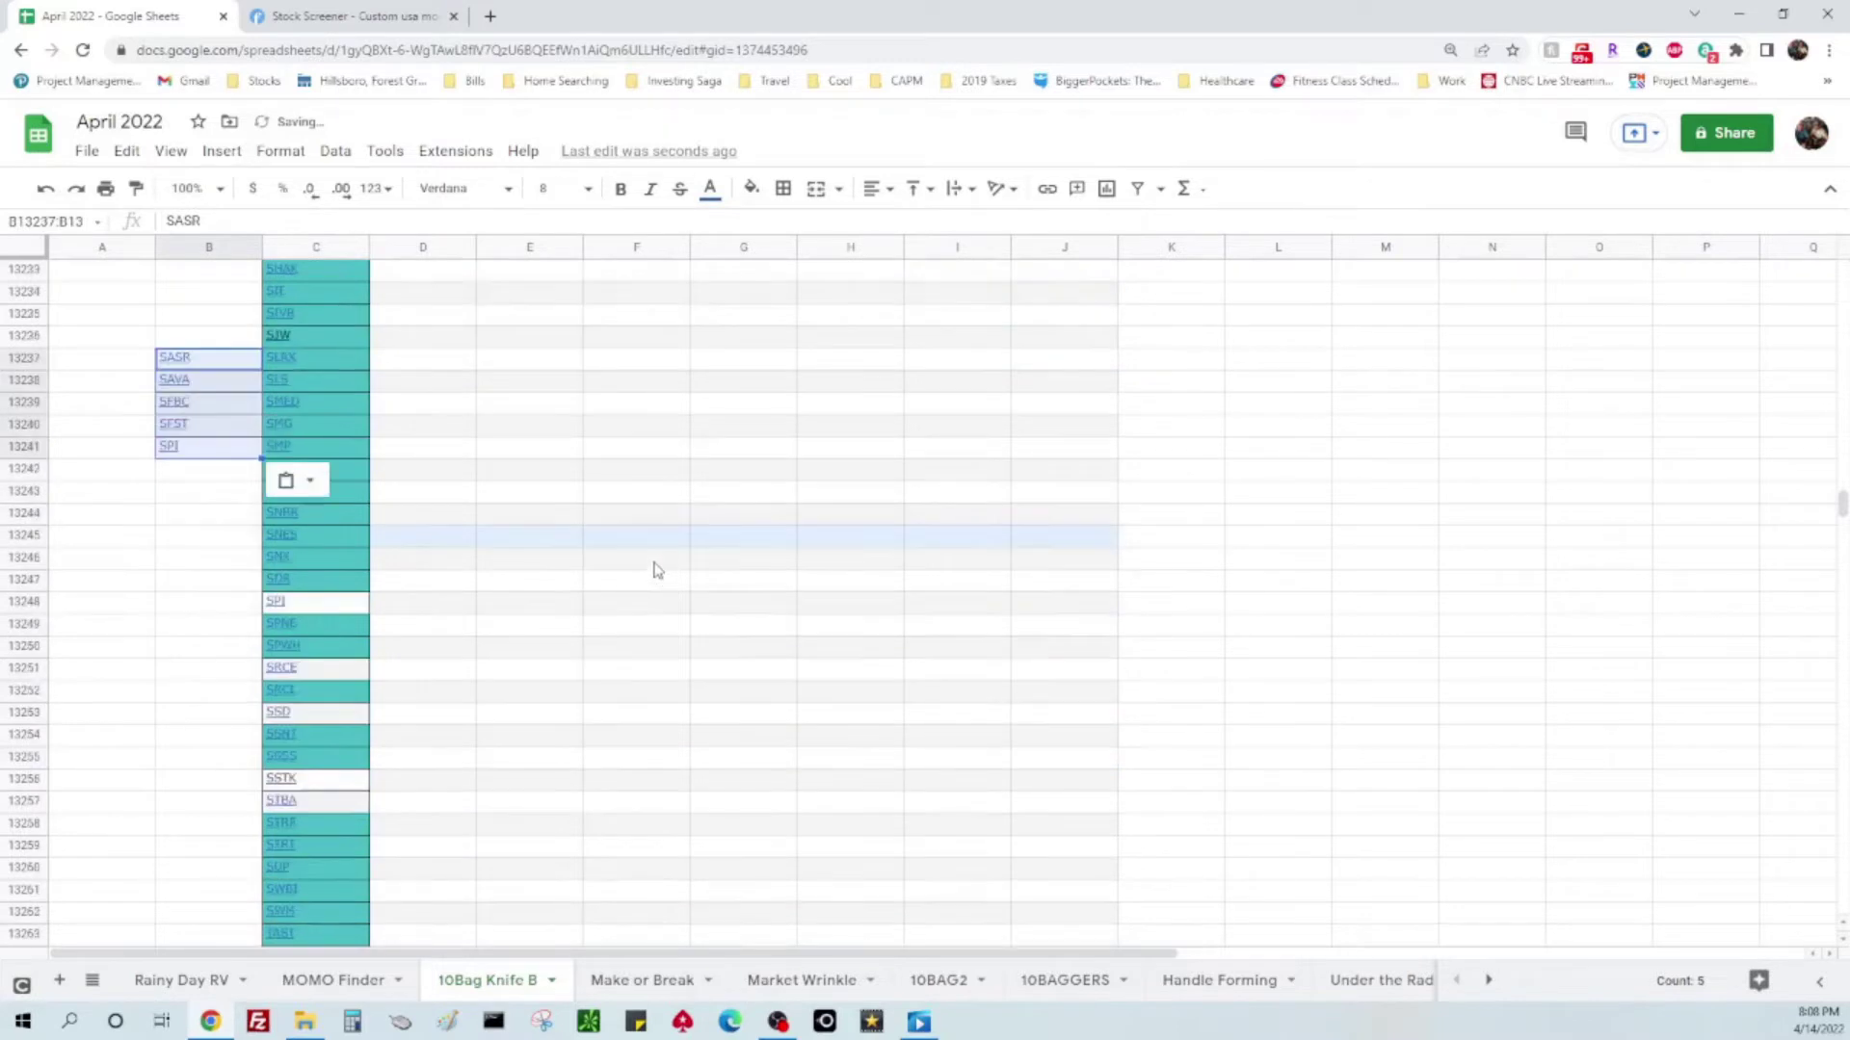
{"action": "left_click", "coordinate": [352, 362]}
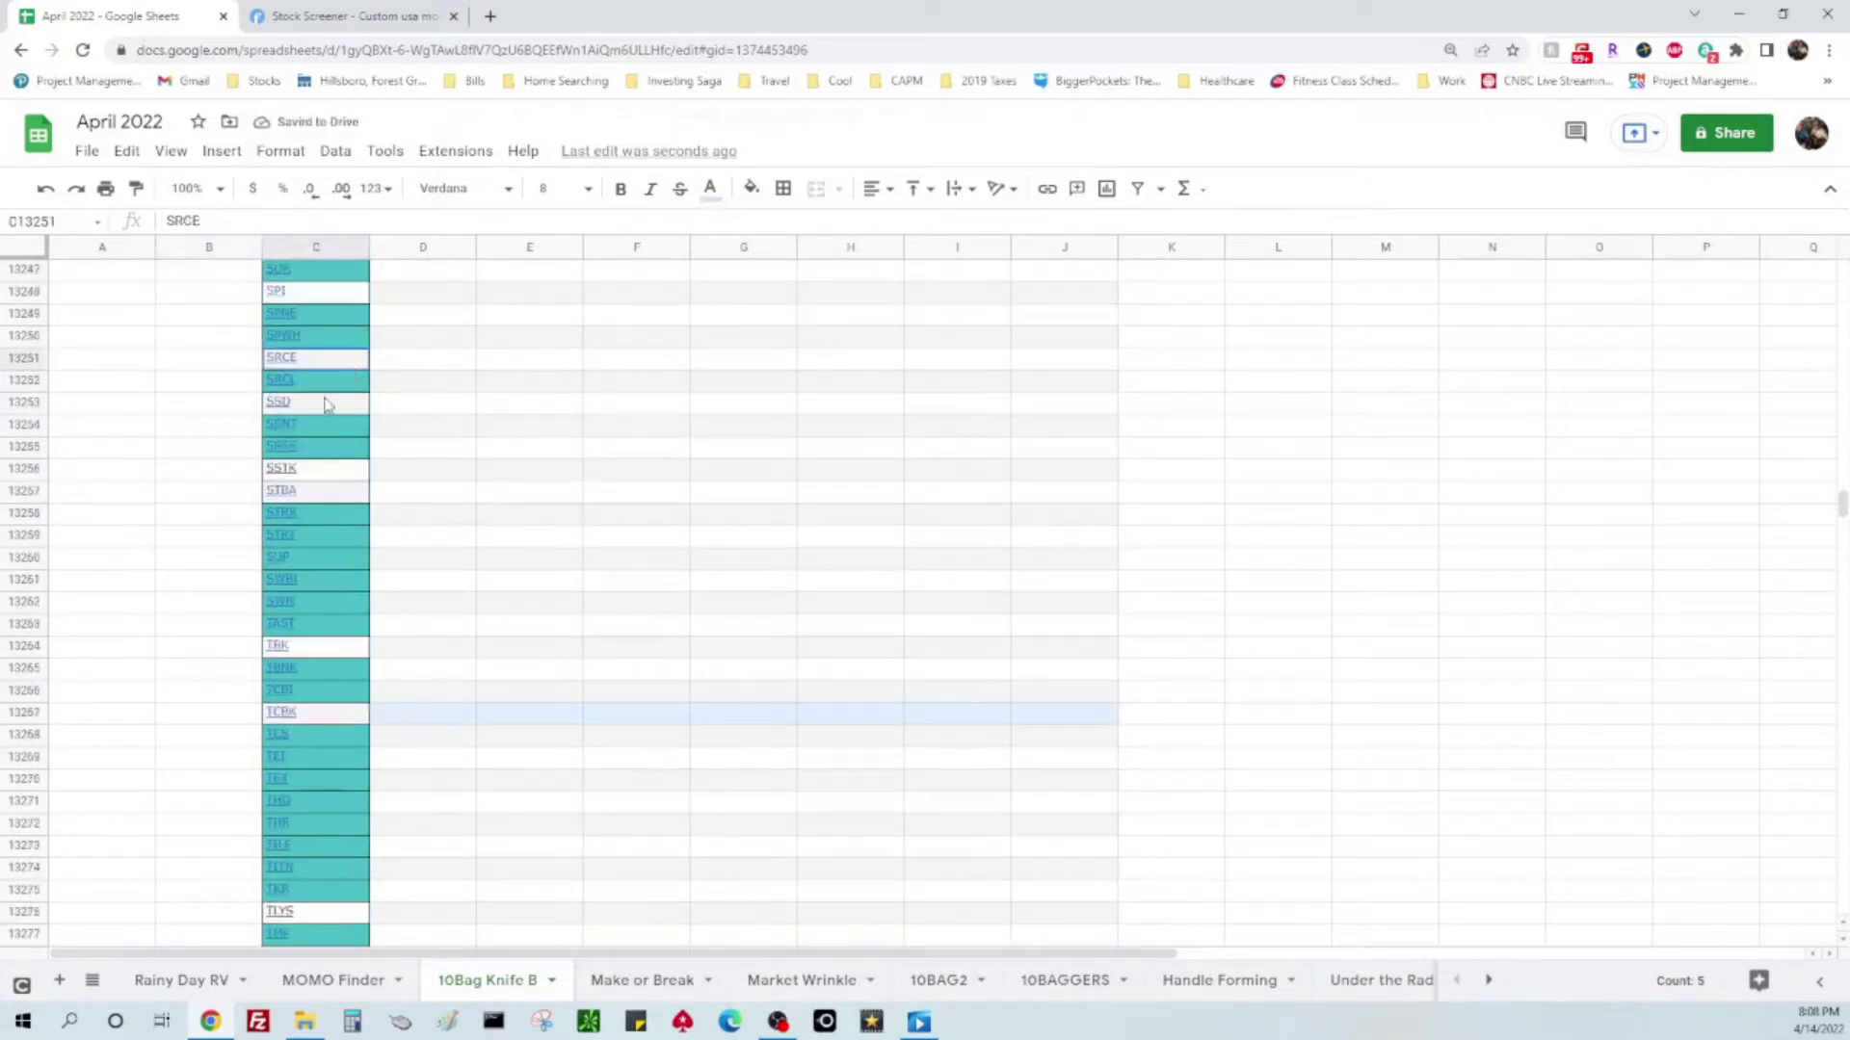
{"action": "left_click", "coordinate": [323, 405], "text": "ctrl"}
{"action": "left_click", "coordinate": [306, 469], "text": "ctrl"}
{"action": "left_click", "coordinate": [307, 491], "text": "ctrl"}
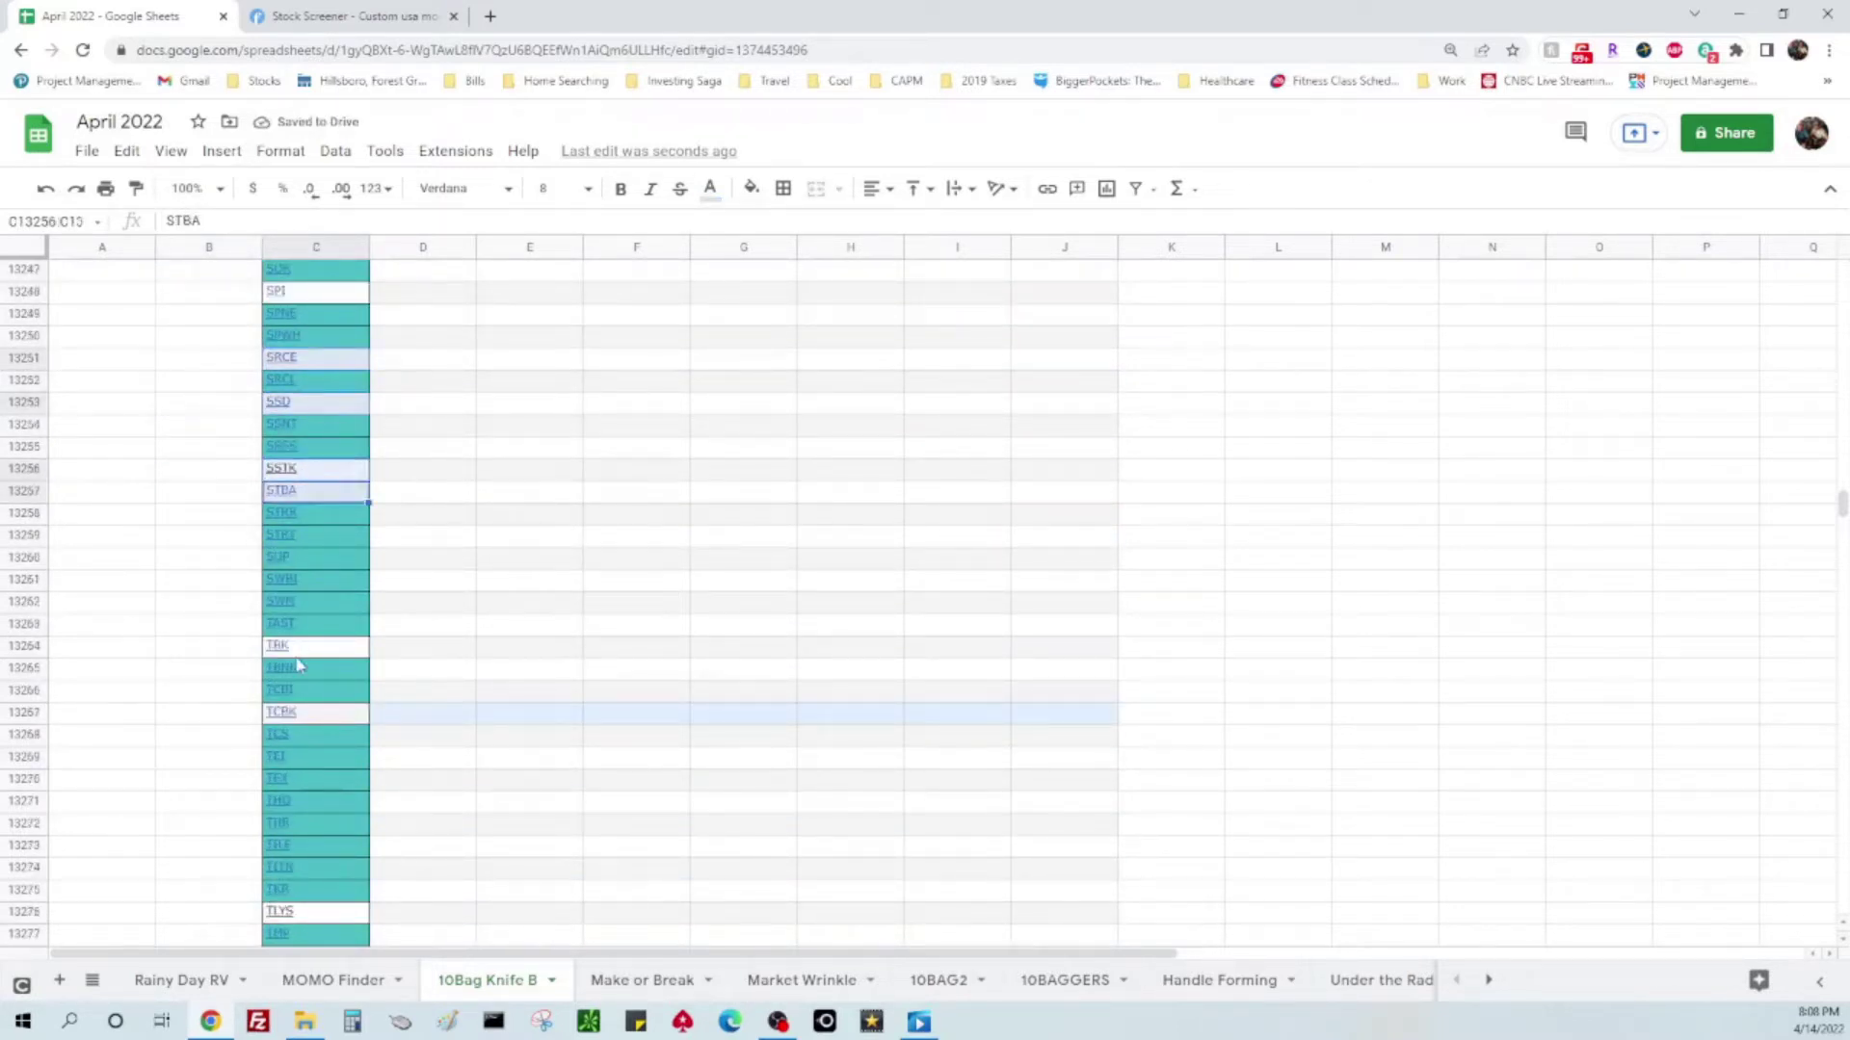
{"action": "left_click", "coordinate": [301, 646], "text": "ctrl"}
{"action": "left_click", "coordinate": [304, 713], "text": "ctrl"}
{"action": "left_click", "coordinate": [306, 911], "text": "ctrl"}
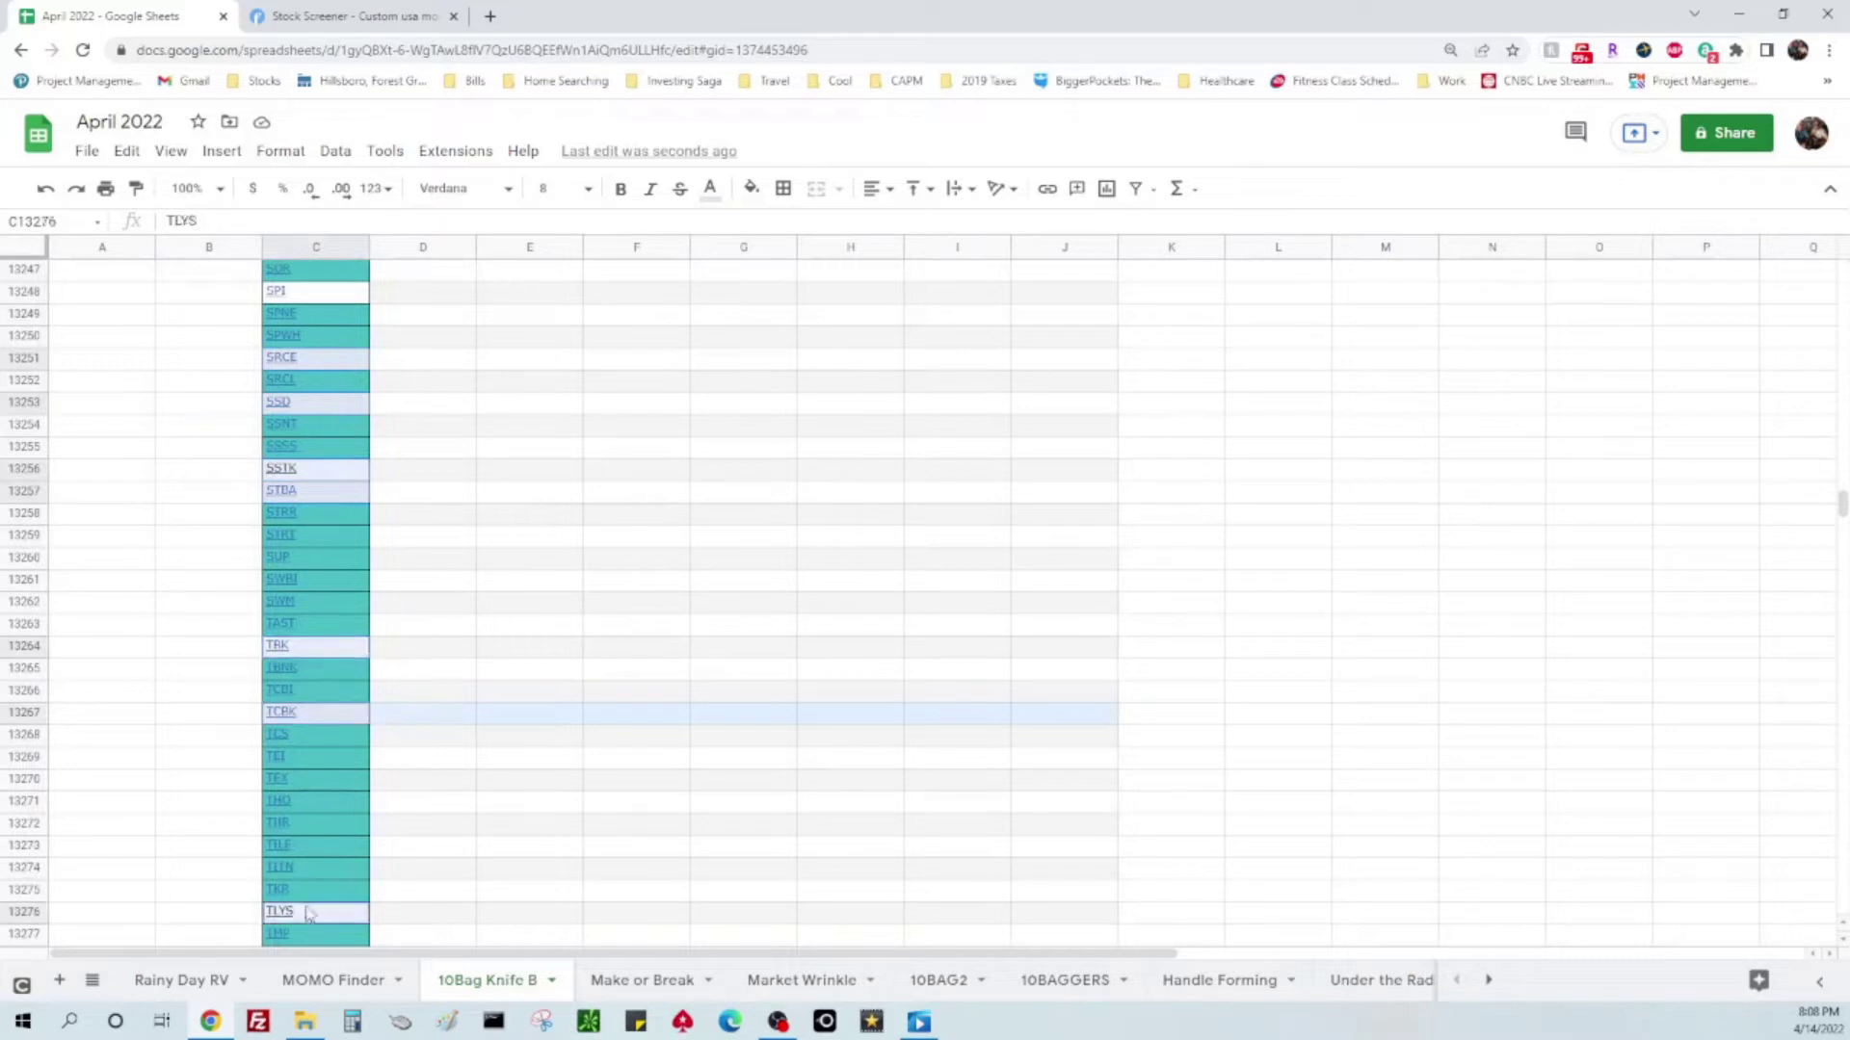
{"action": "key", "text": "ctrl+c"}
{"action": "left_click", "coordinate": [149, 541]}
{"action": "left_click", "coordinate": [197, 574]}
{"action": "key", "text": "ctrl+v"}
- Copy the U and V tickers, UBA through VIA (UBFO, UFPI, UVSP), into column B at B13291
{"action": "scroll", "coordinate": [558, 549], "scroll_direction": "down", "scroll_amount": 6}
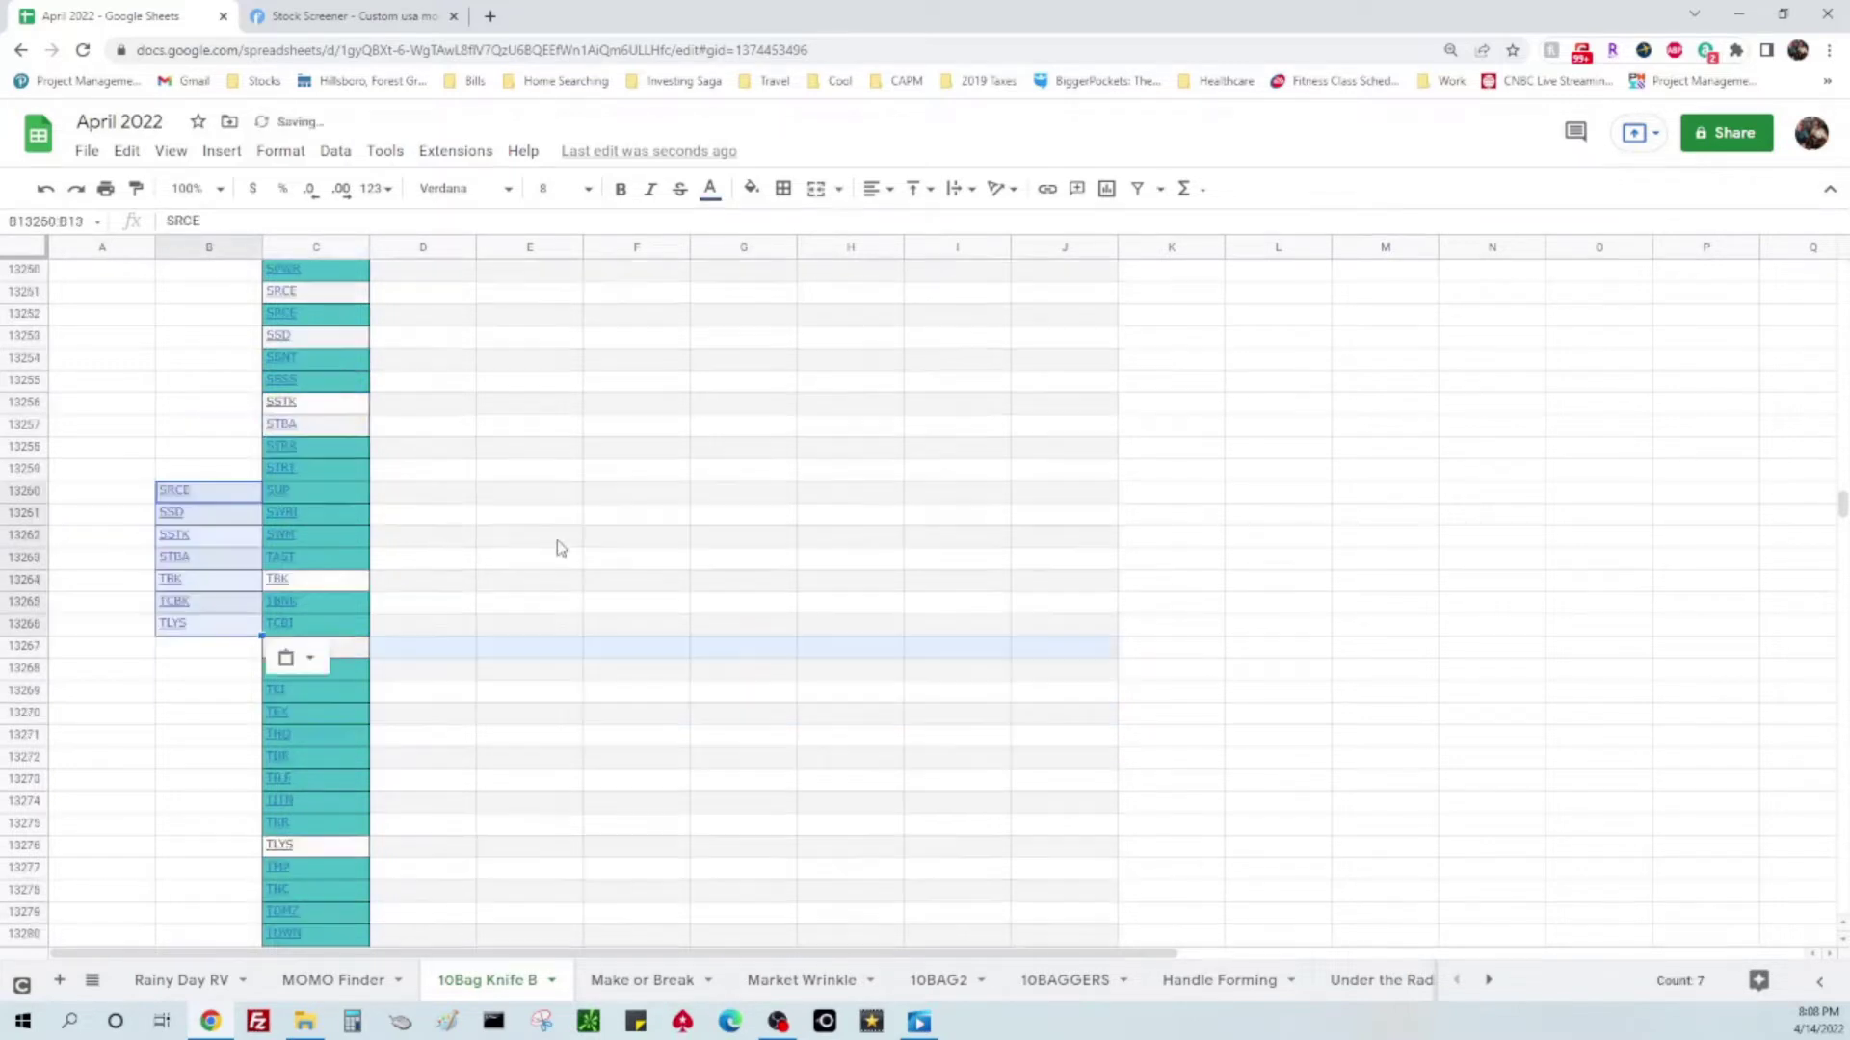
{"action": "scroll", "coordinate": [569, 540], "scroll_direction": "down", "scroll_amount": 3}
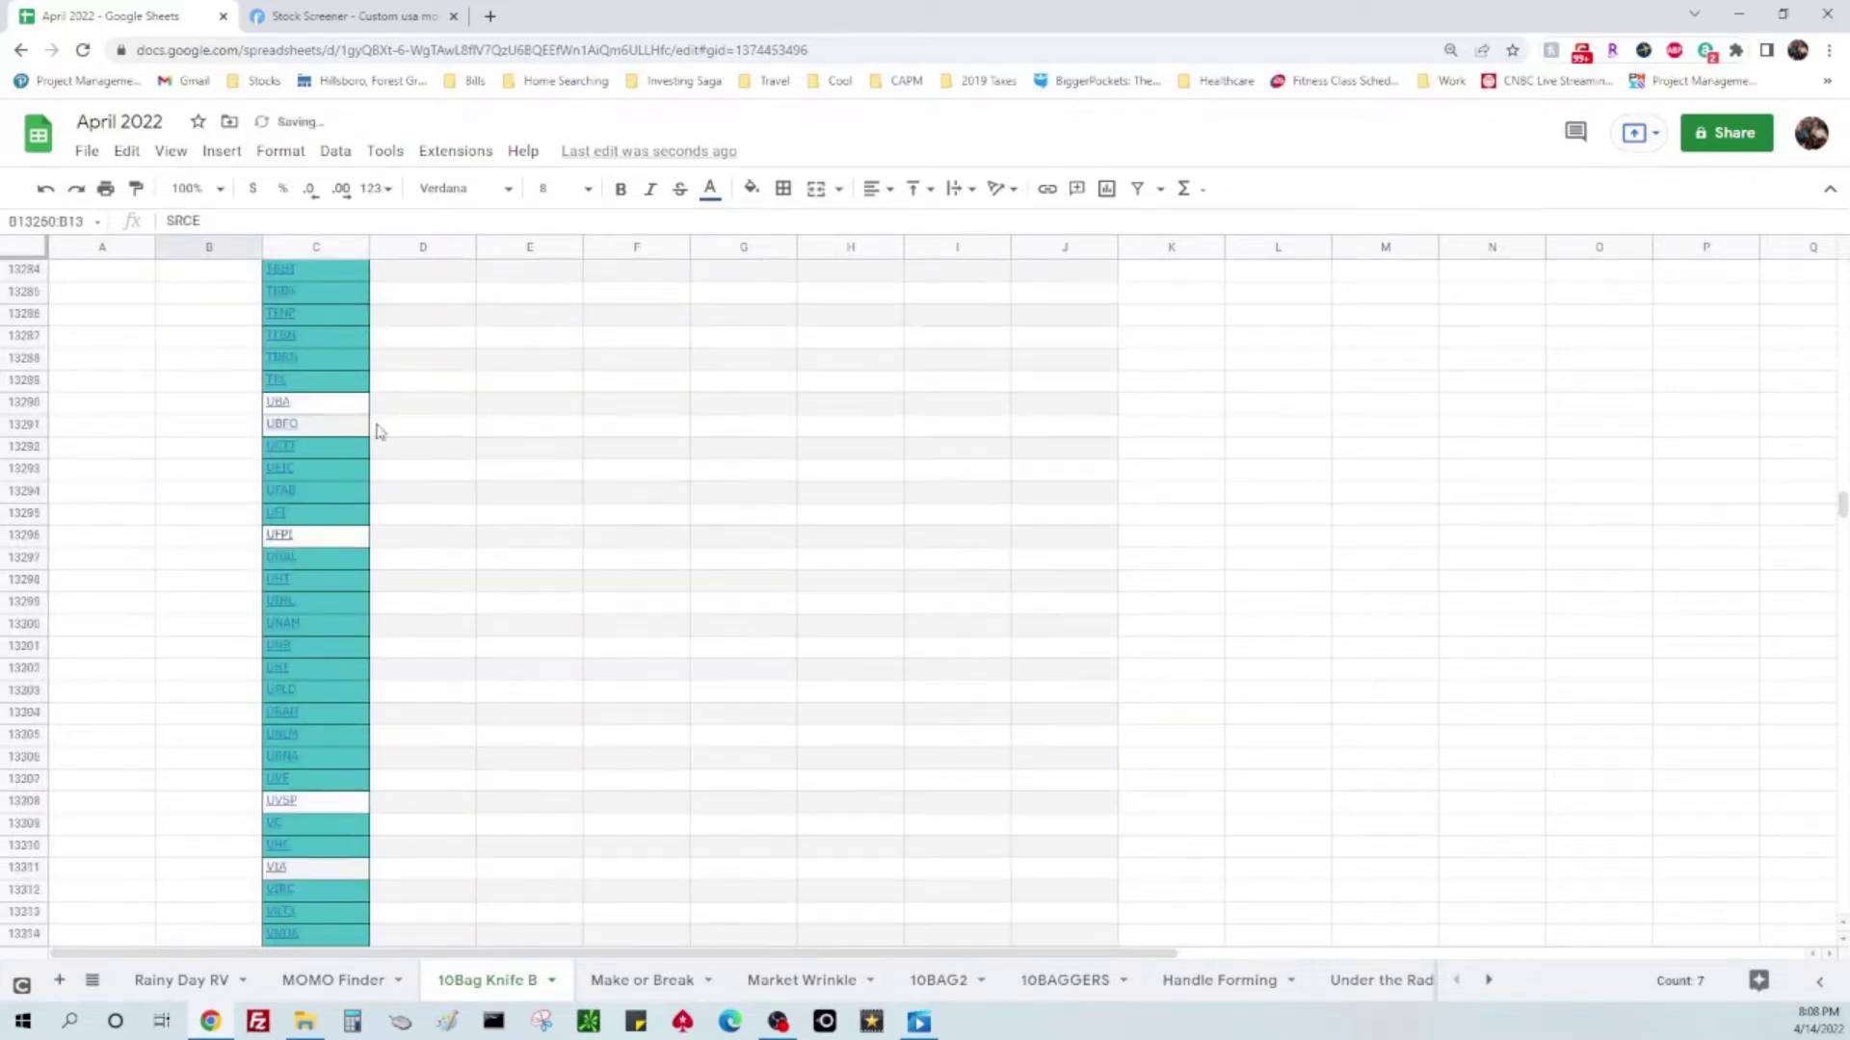
{"action": "left_click", "coordinate": [328, 403]}
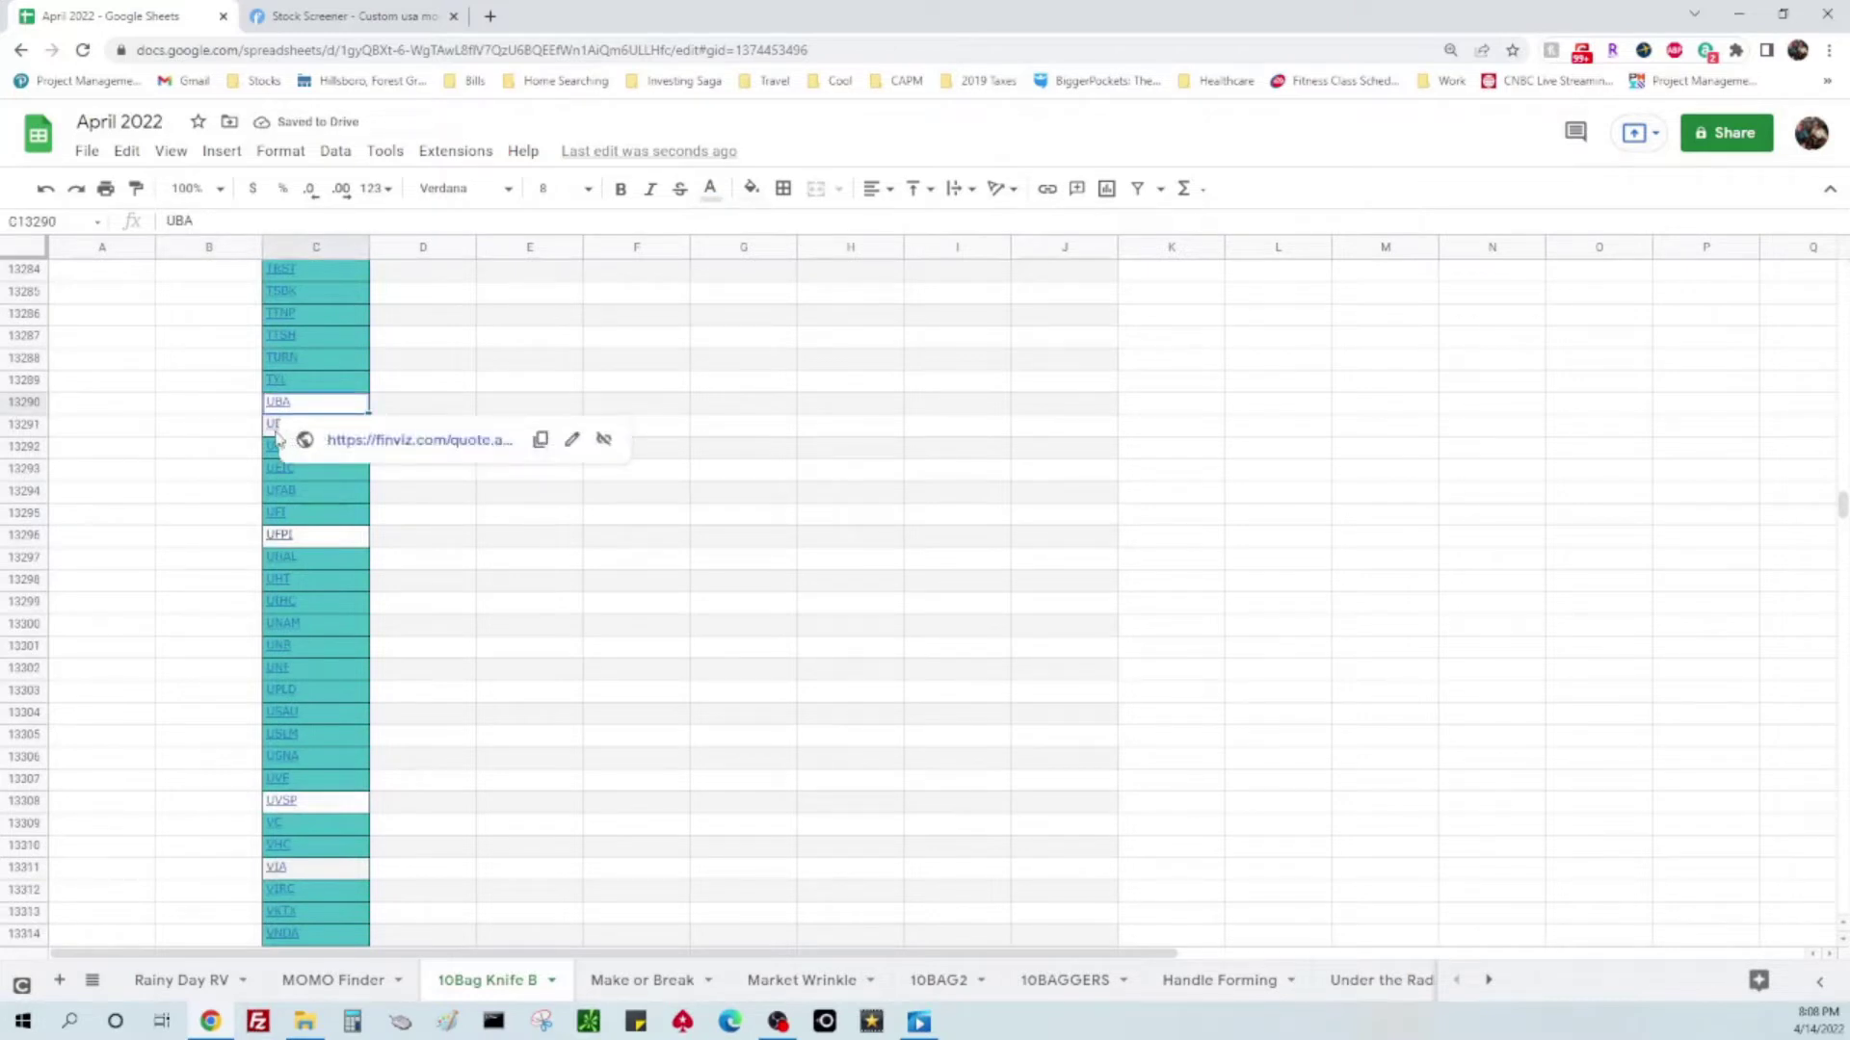
{"action": "left_click", "coordinate": [276, 432], "text": "ctrl"}
{"action": "left_click", "coordinate": [293, 536], "text": "ctrl"}
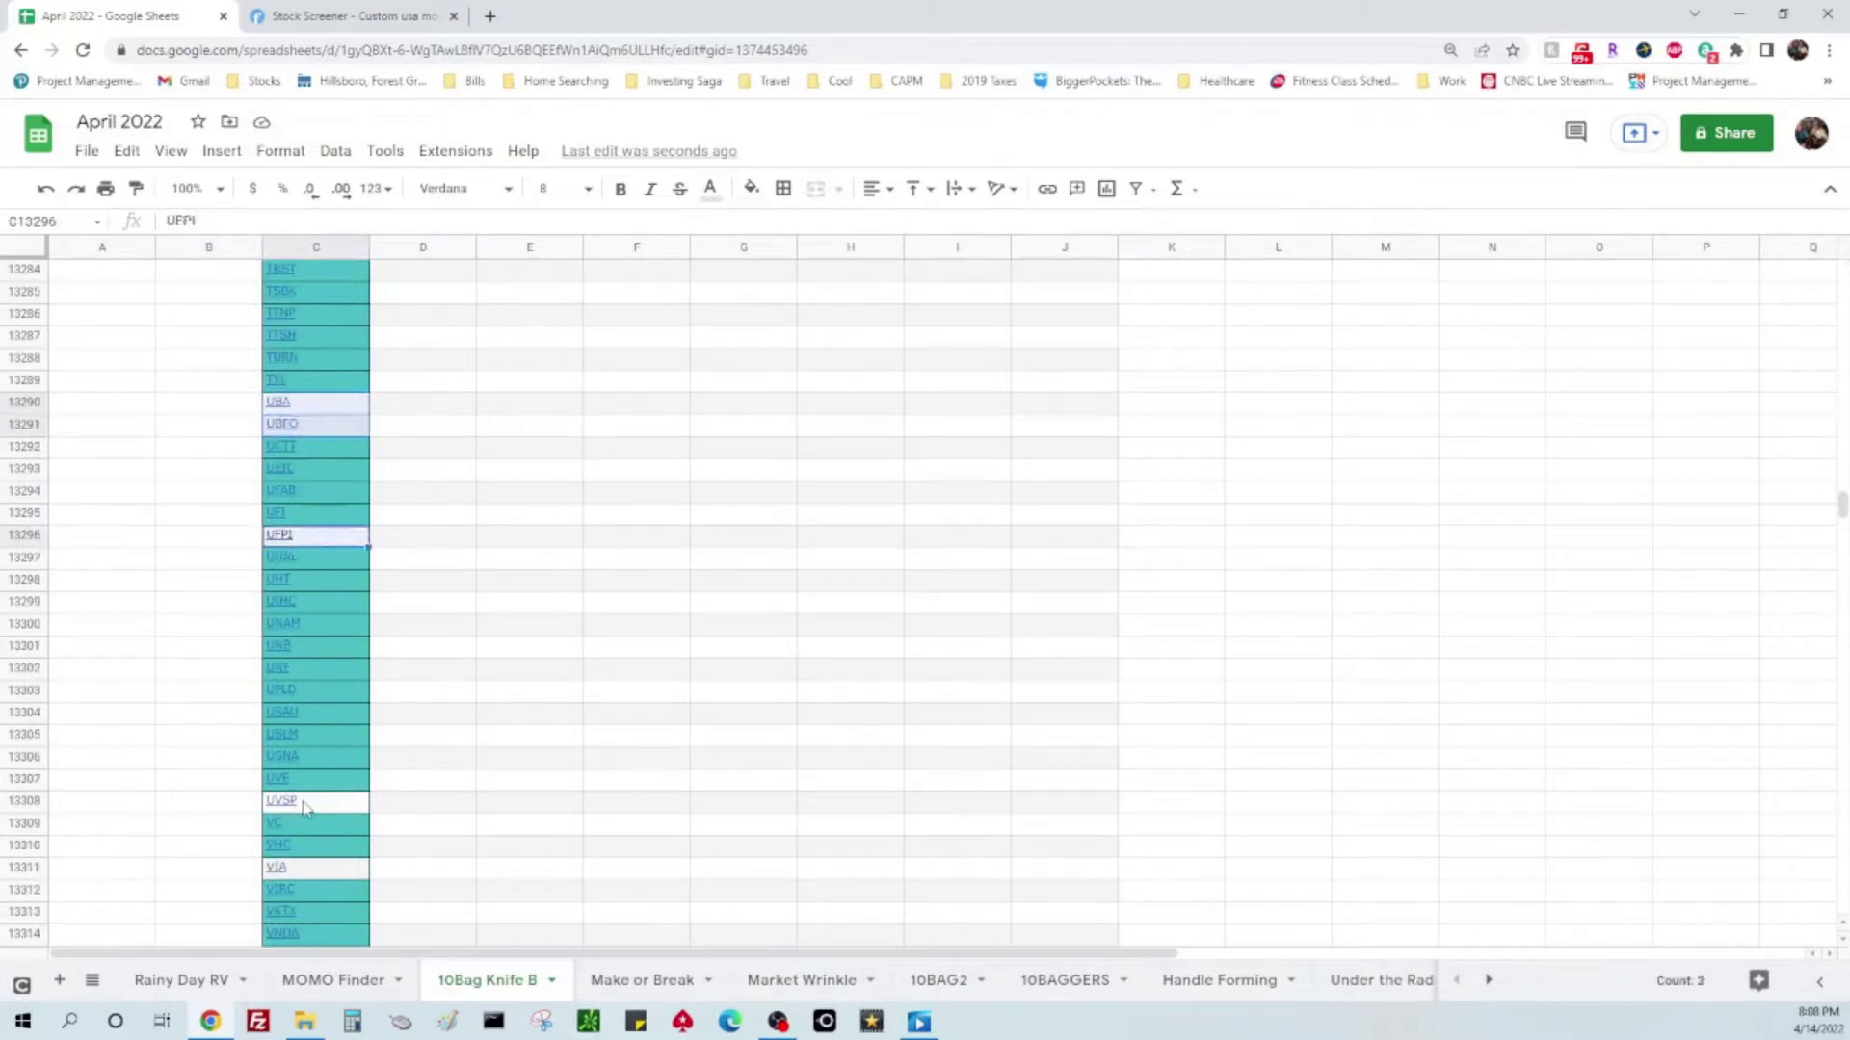
{"action": "left_click", "coordinate": [217, 815]}
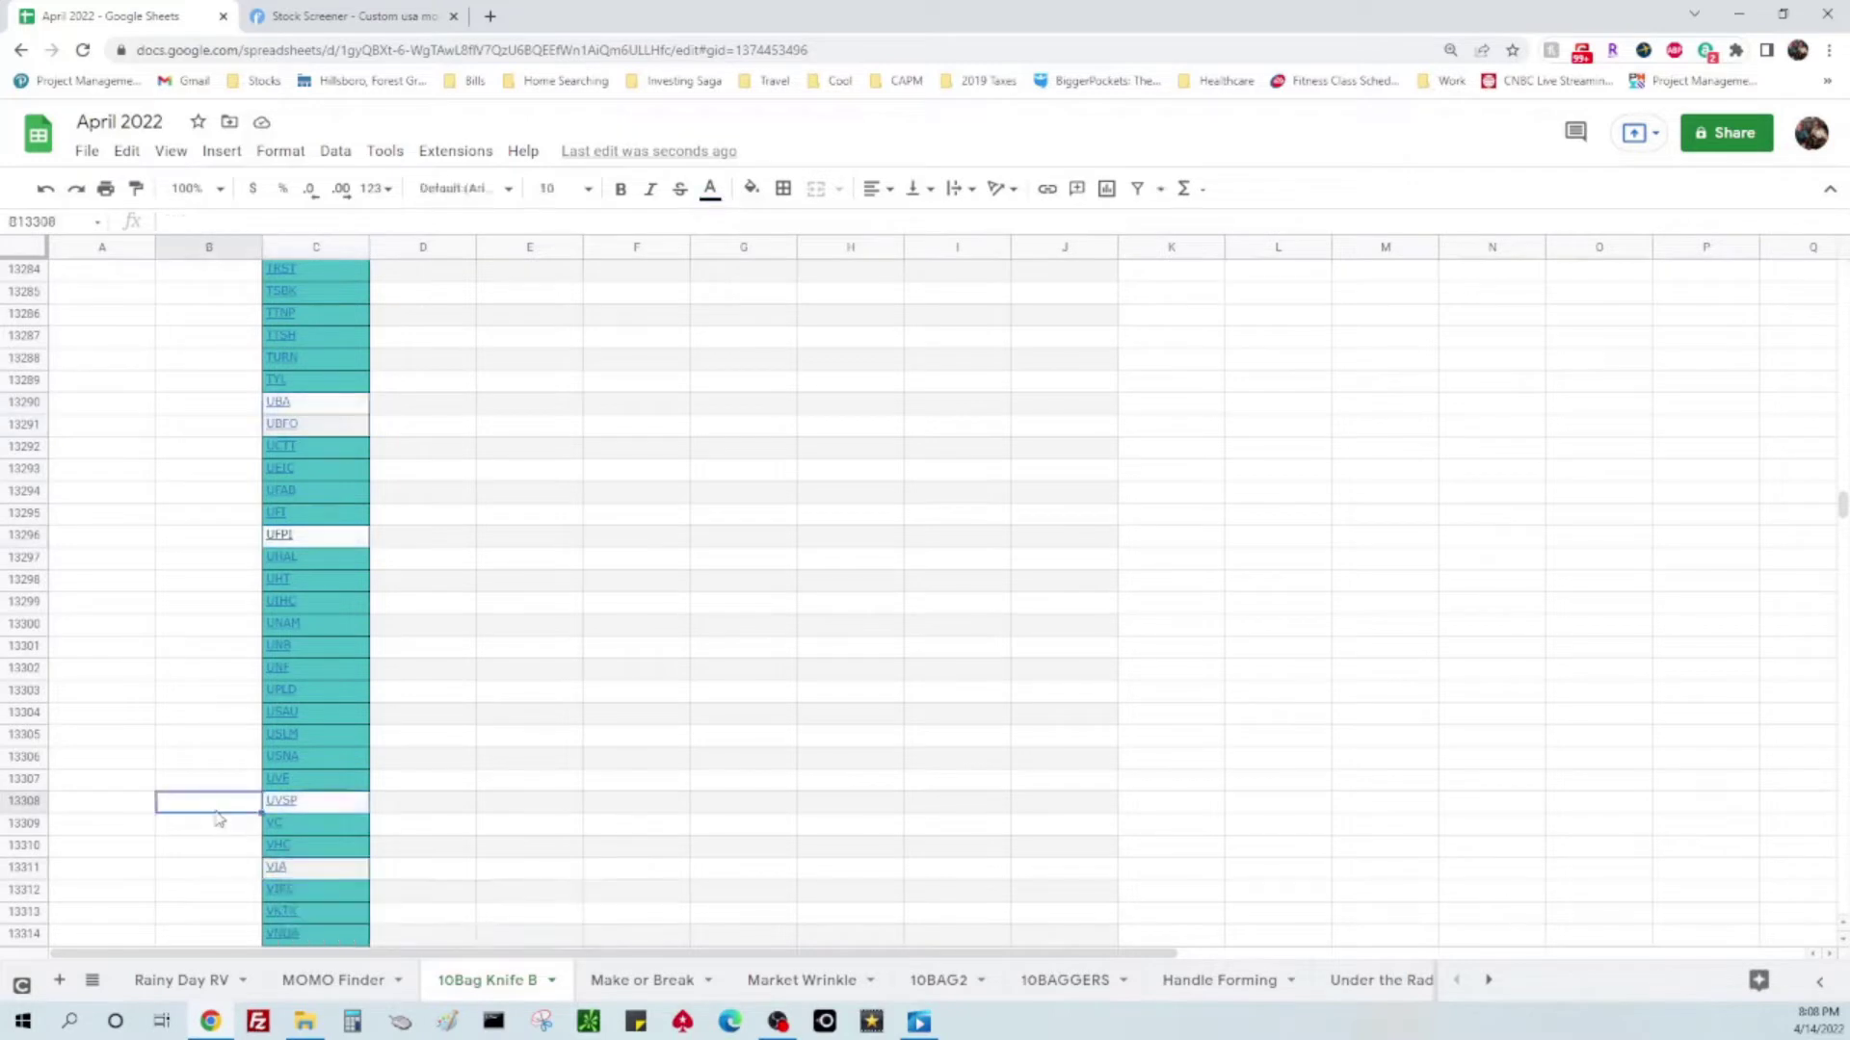
{"action": "left_click", "coordinate": [299, 872]}
{"action": "left_click", "coordinate": [308, 802], "text": "ctrl"}
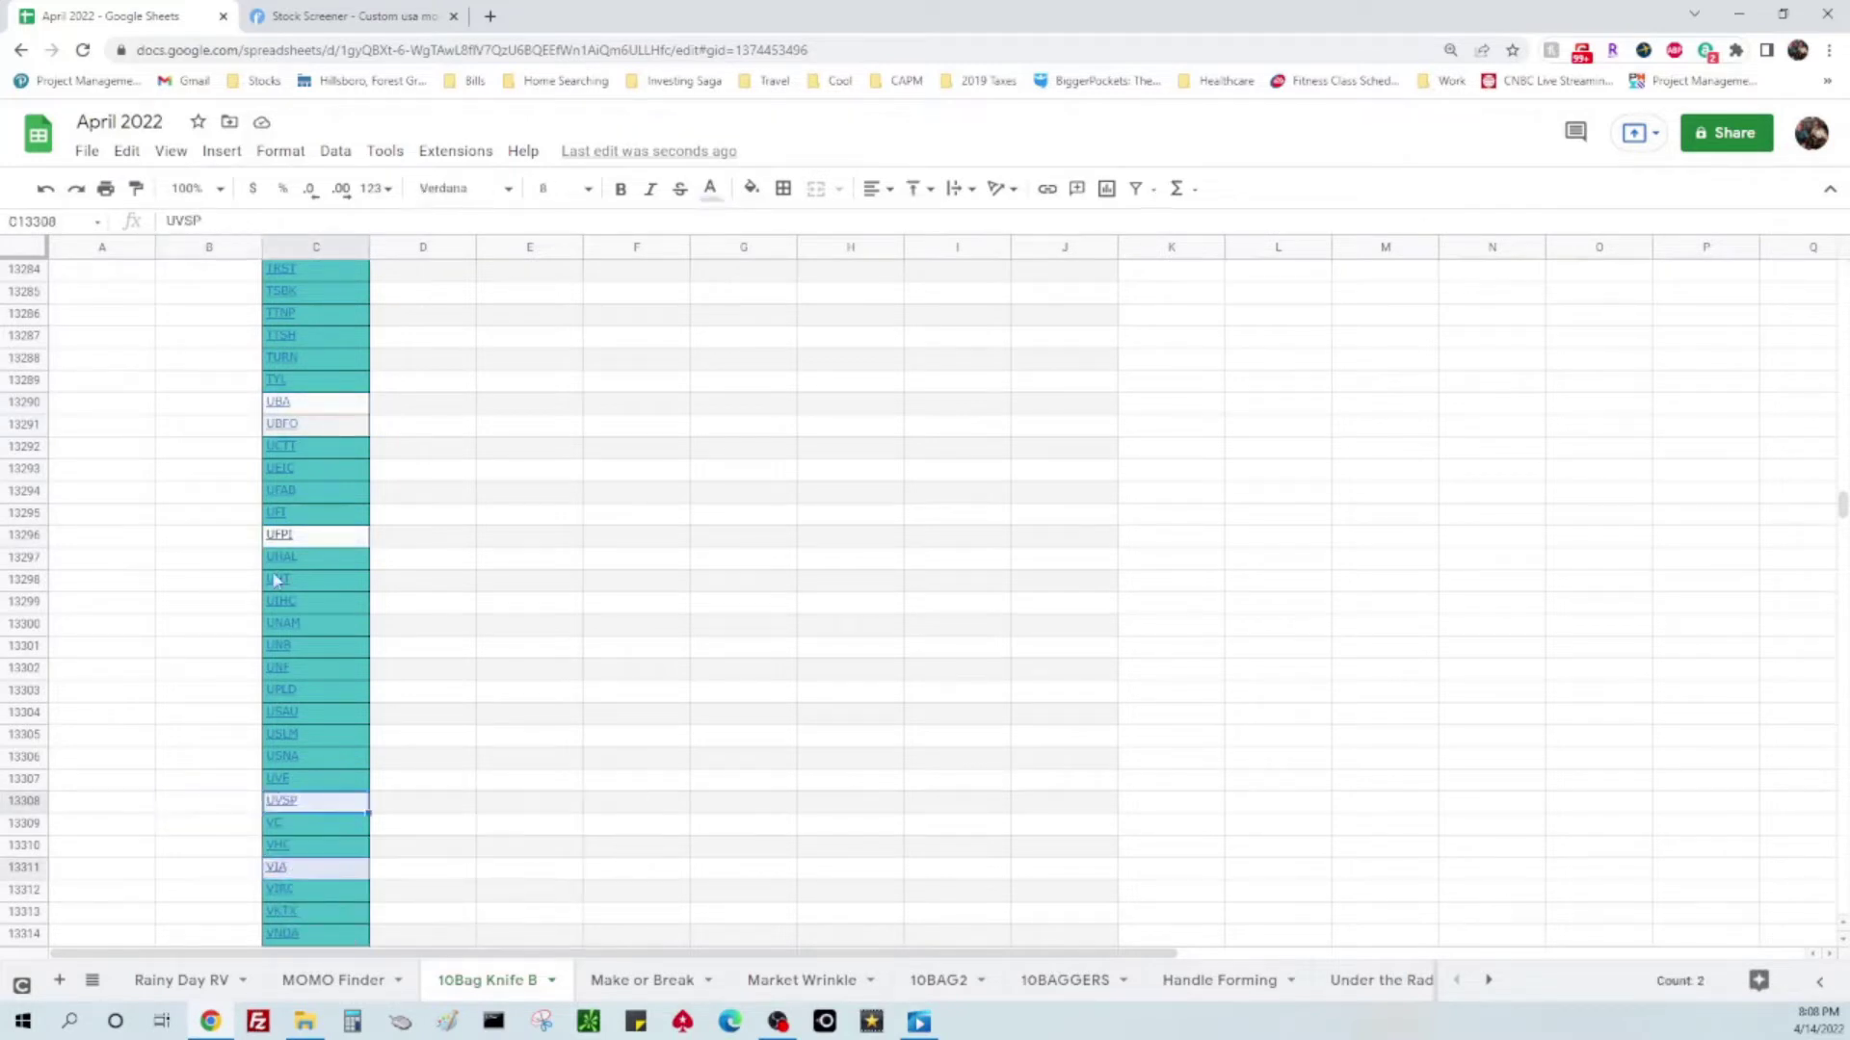
{"action": "left_click", "coordinate": [275, 536], "text": "ctrl"}
{"action": "key", "text": "ctrl+c"}
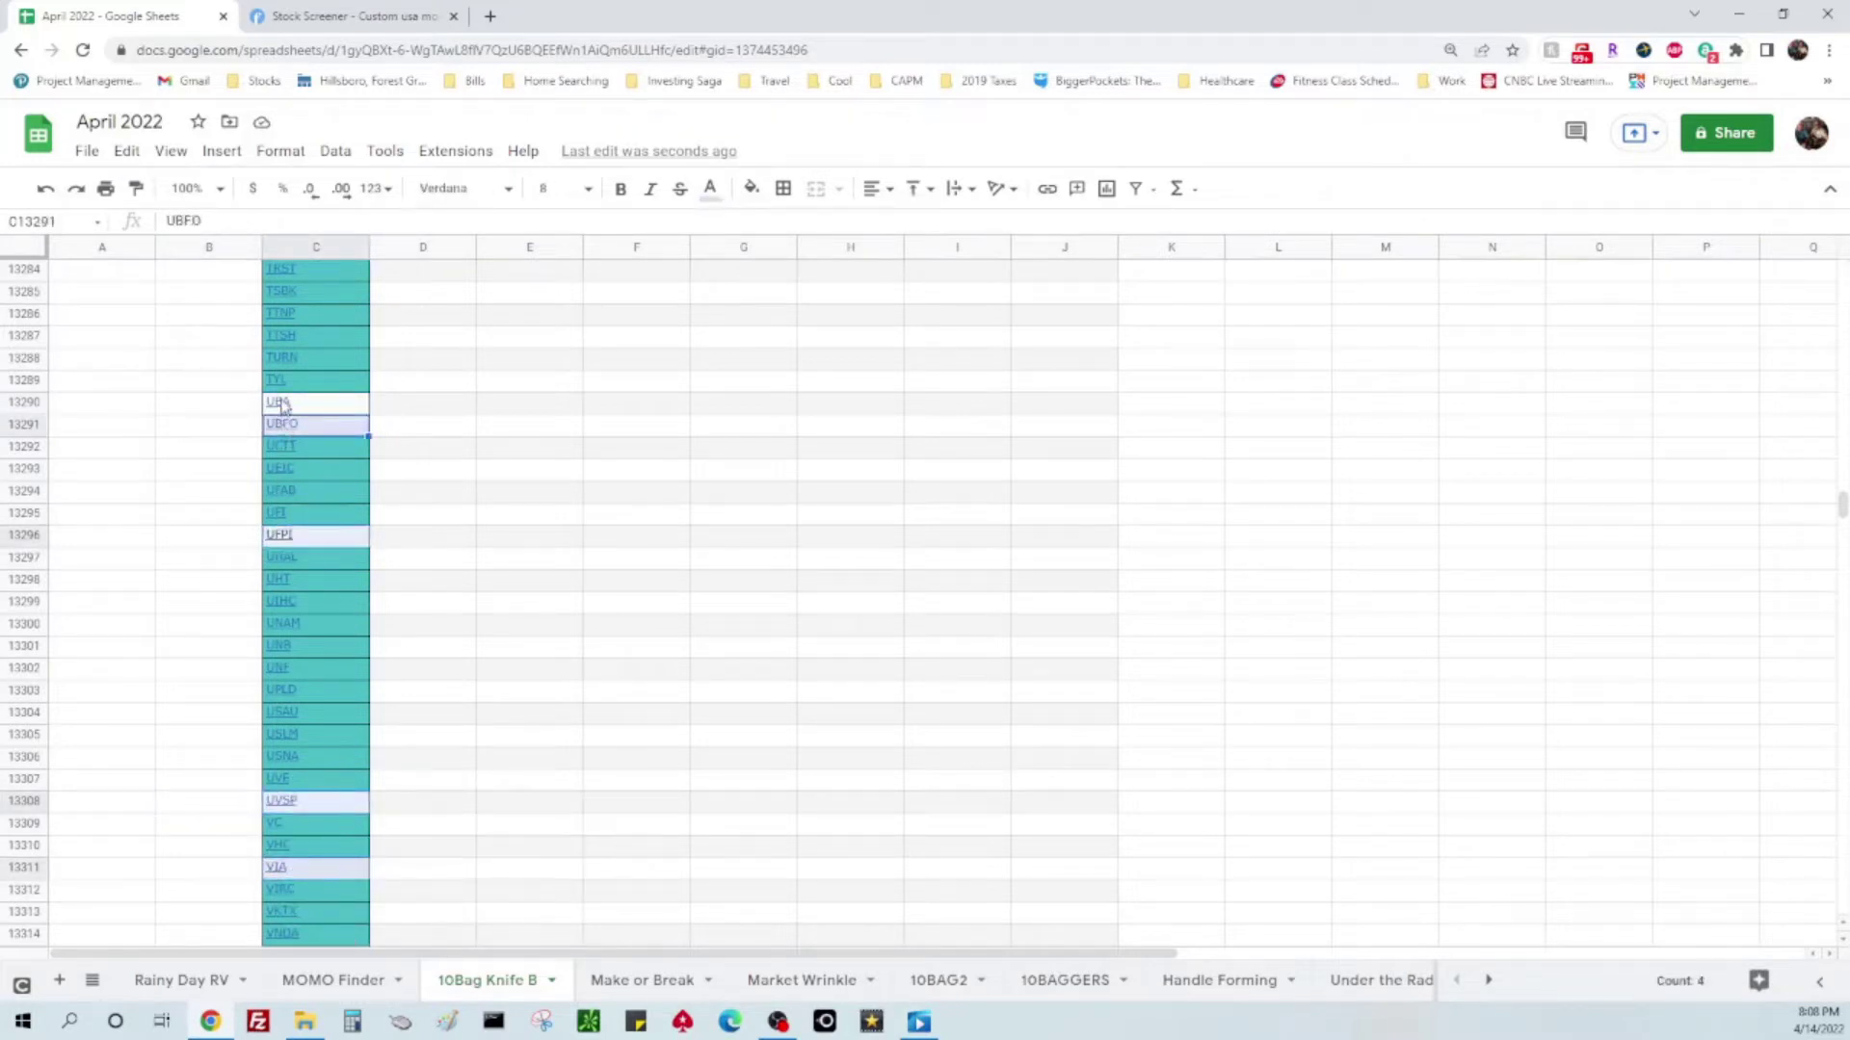
{"action": "left_click", "coordinate": [197, 426]}
{"action": "key", "text": "ctrl+v"}
- Copy VRE, WAFD, WASH, WAT, WSFS and XPEL into column B at B13324:B13330
{"action": "scroll", "coordinate": [588, 569], "scroll_direction": "down", "scroll_amount": 1}
{"action": "scroll", "coordinate": [586, 568], "scroll_direction": "down", "scroll_amount": 4}
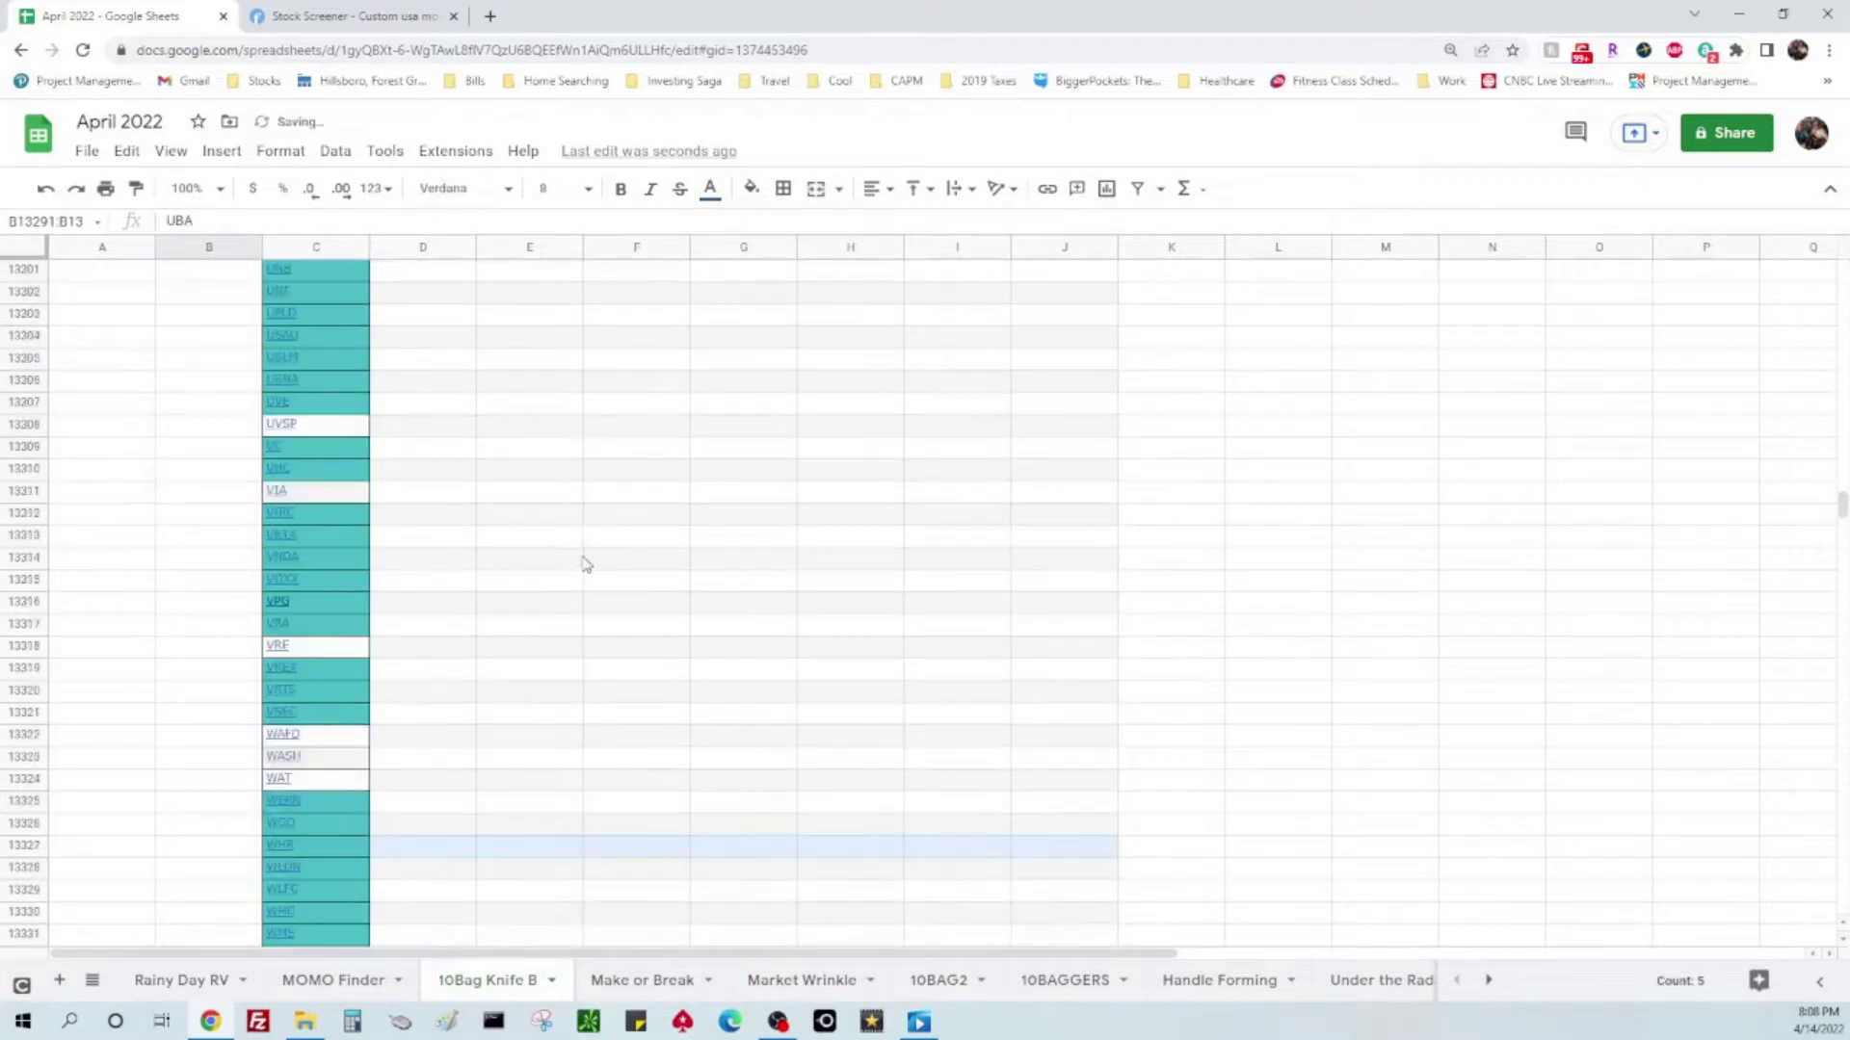
{"action": "scroll", "coordinate": [582, 568], "scroll_direction": "down", "scroll_amount": 5}
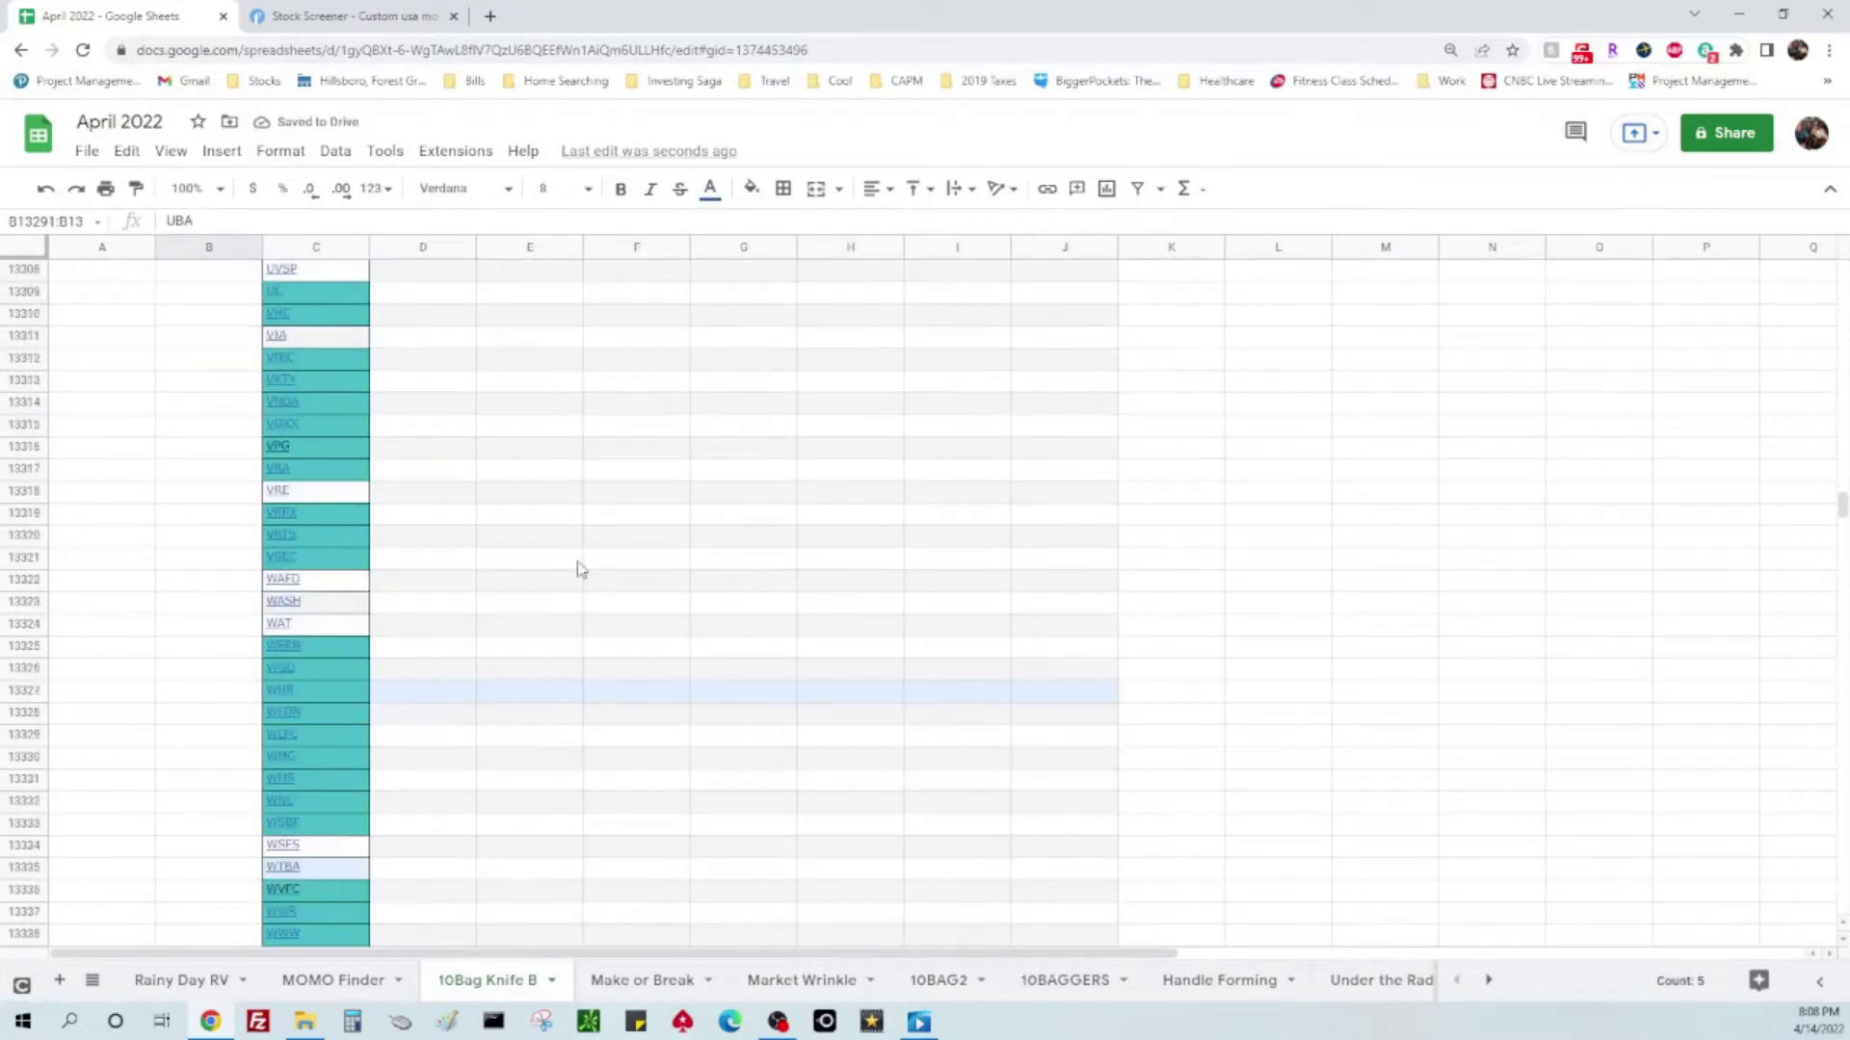
{"action": "left_click", "coordinate": [278, 401]}
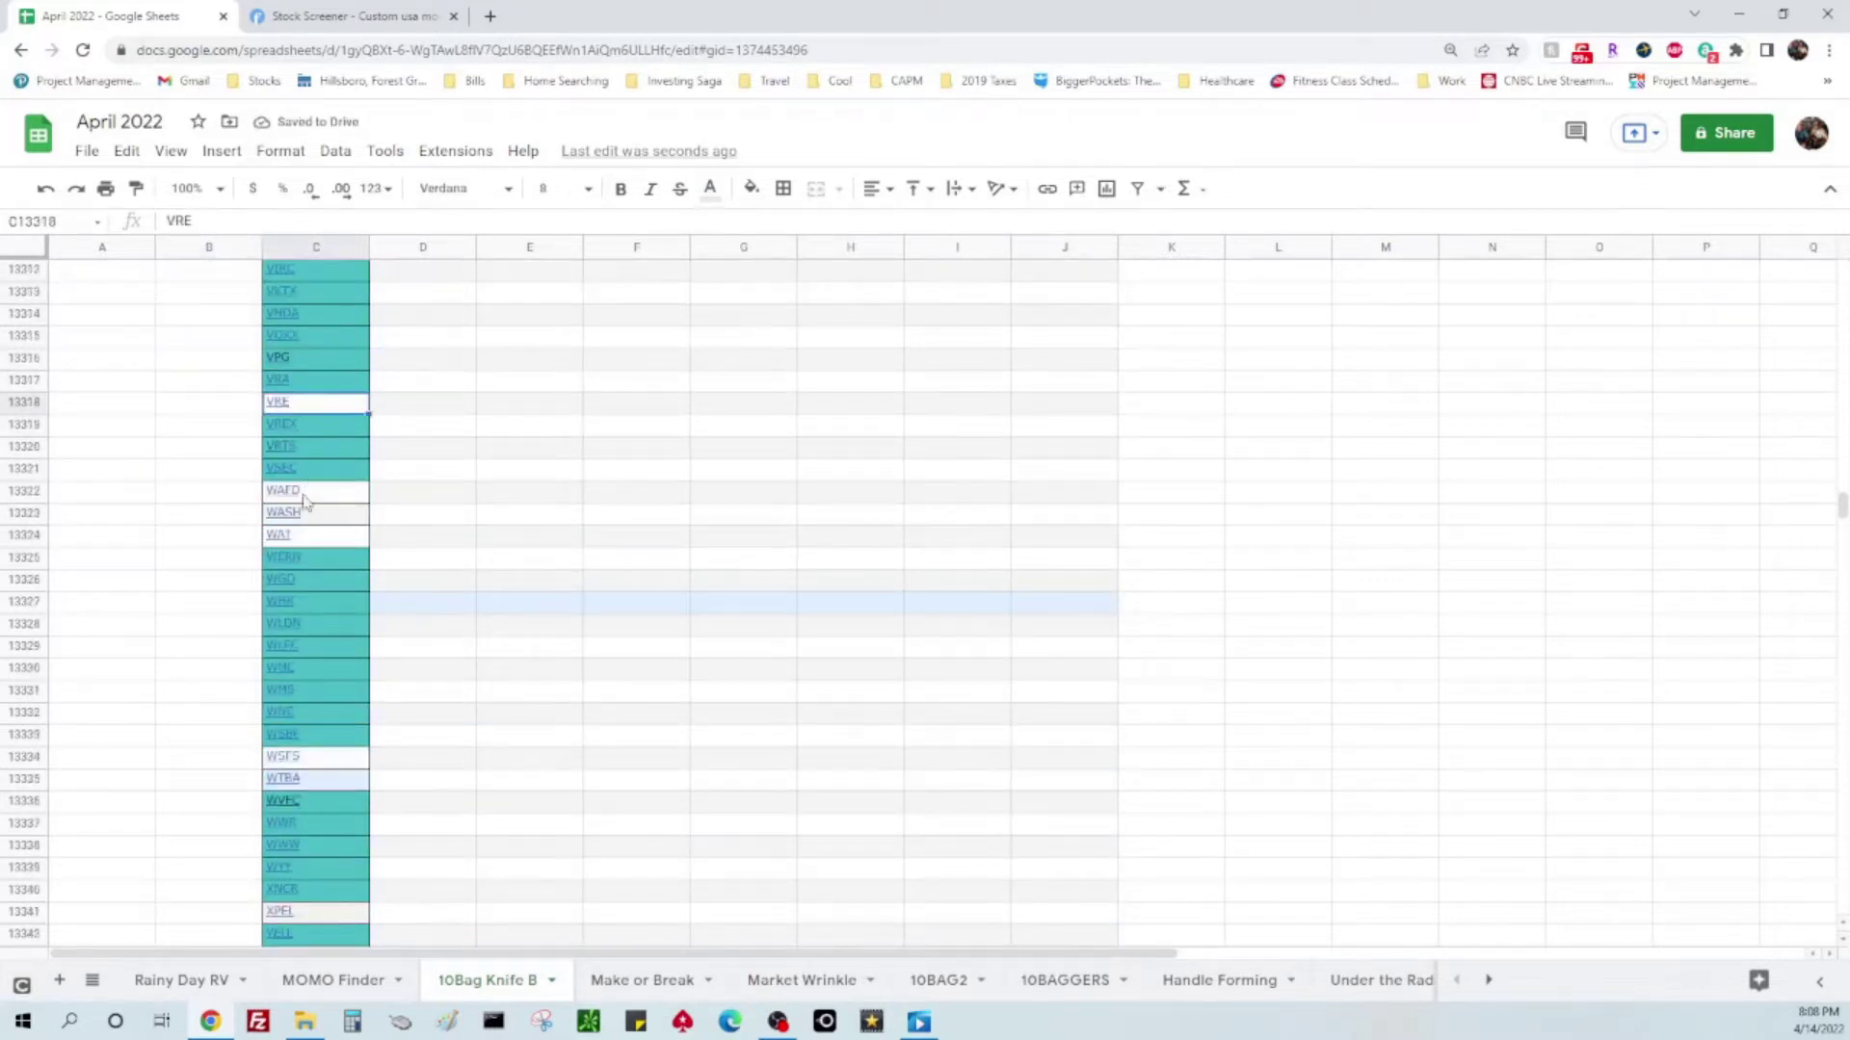
{"action": "left_click", "coordinate": [304, 492], "text": "ctrl"}
{"action": "left_click", "coordinate": [302, 514], "text": "ctrl"}
{"action": "left_click", "coordinate": [300, 536], "text": "ctrl"}
{"action": "left_click", "coordinate": [300, 759], "text": "ctrl"}
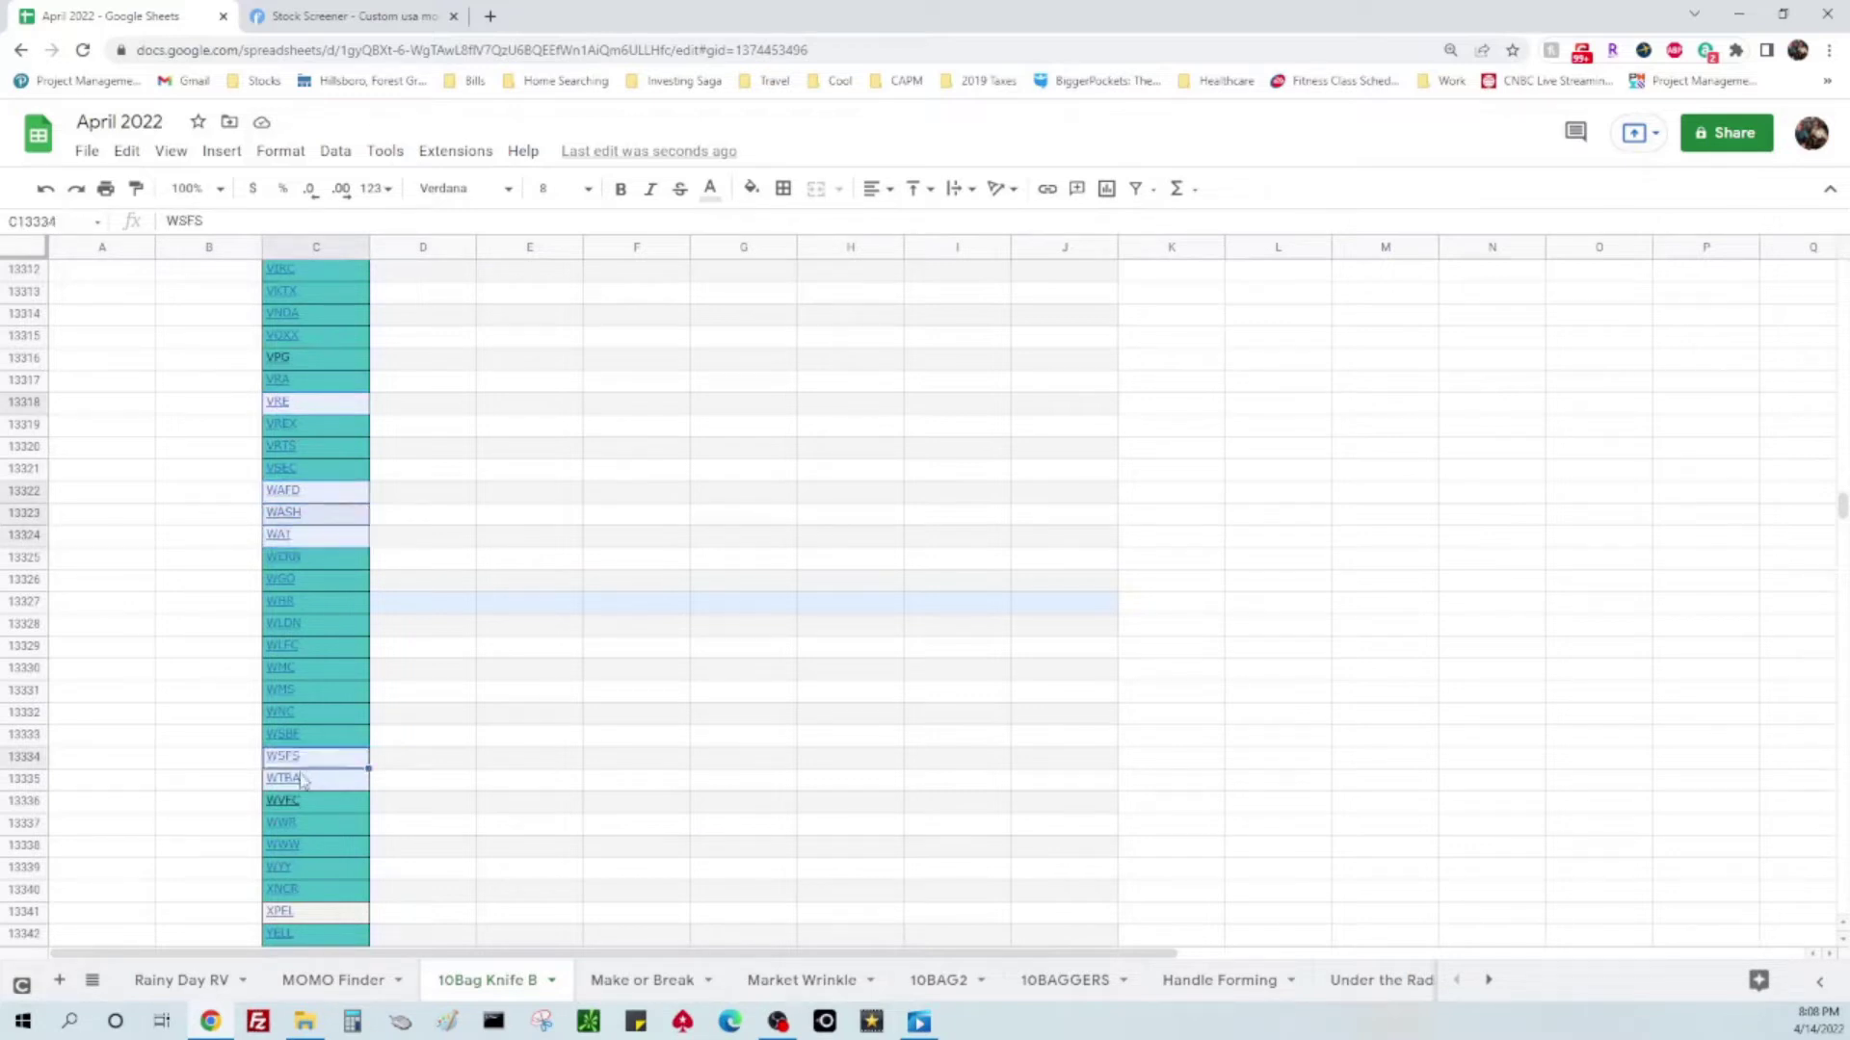
{"action": "left_click", "coordinate": [280, 911], "text": "ctrl"}
{"action": "key", "text": "ctrl+c"}
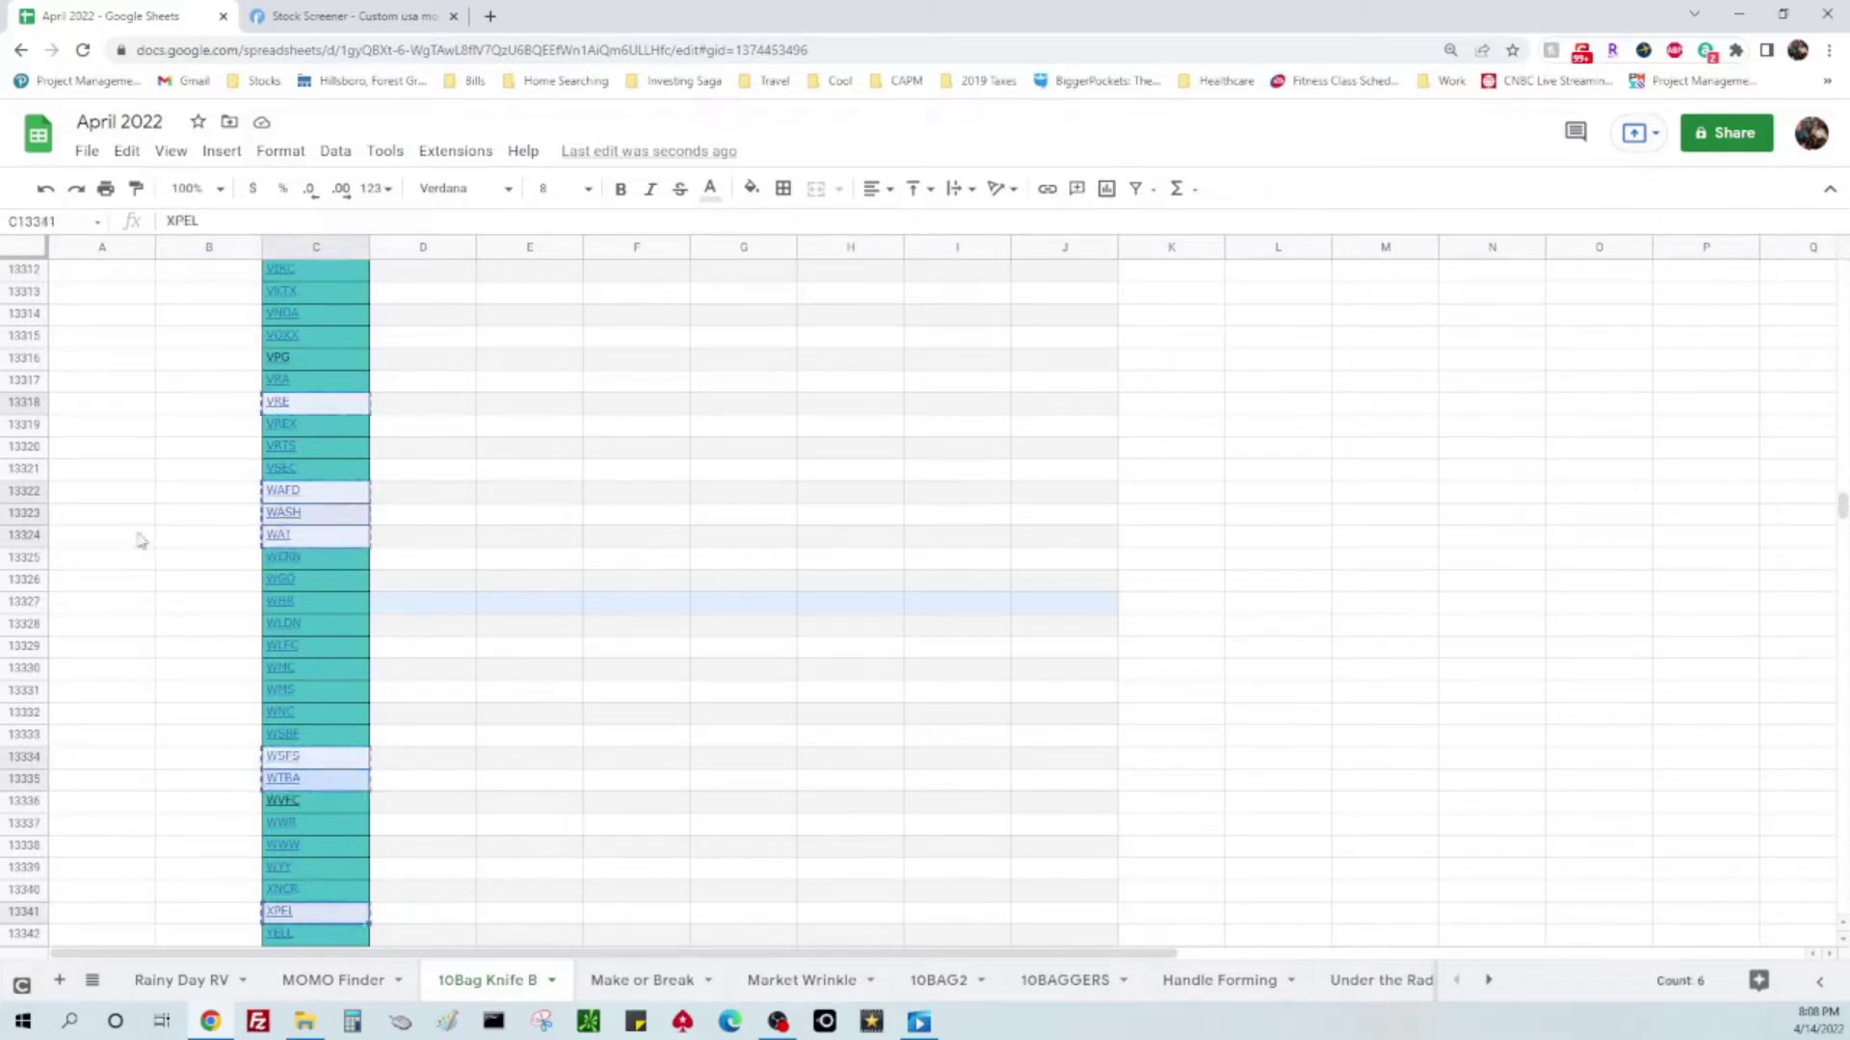
{"action": "left_click", "coordinate": [183, 527]}
{"action": "key", "text": "ctrl+v"}
{"action": "scroll", "coordinate": [482, 516], "scroll_direction": "down", "scroll_amount": 5}
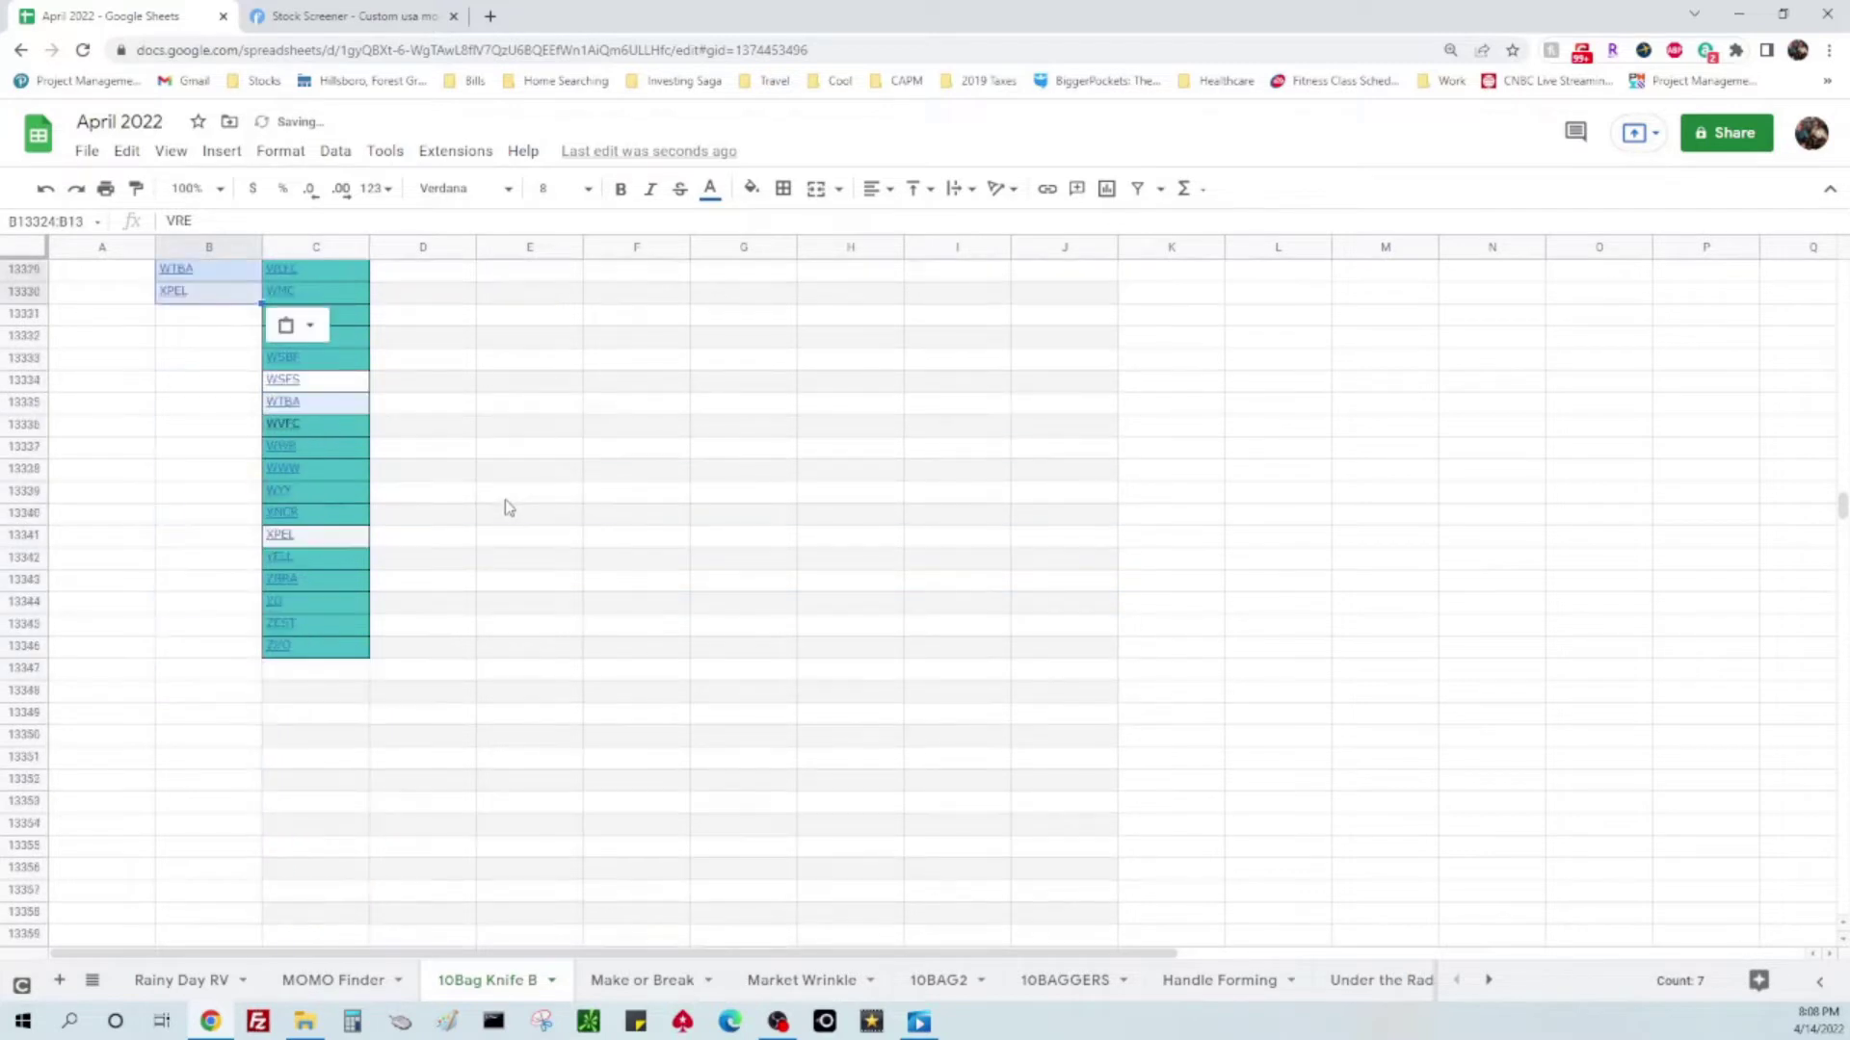
{"action": "scroll", "coordinate": [551, 501], "scroll_direction": "up", "scroll_amount": 7}
- Filter column B and sort the Unique tickers A to Z
{"action": "left_click", "coordinate": [196, 404]}
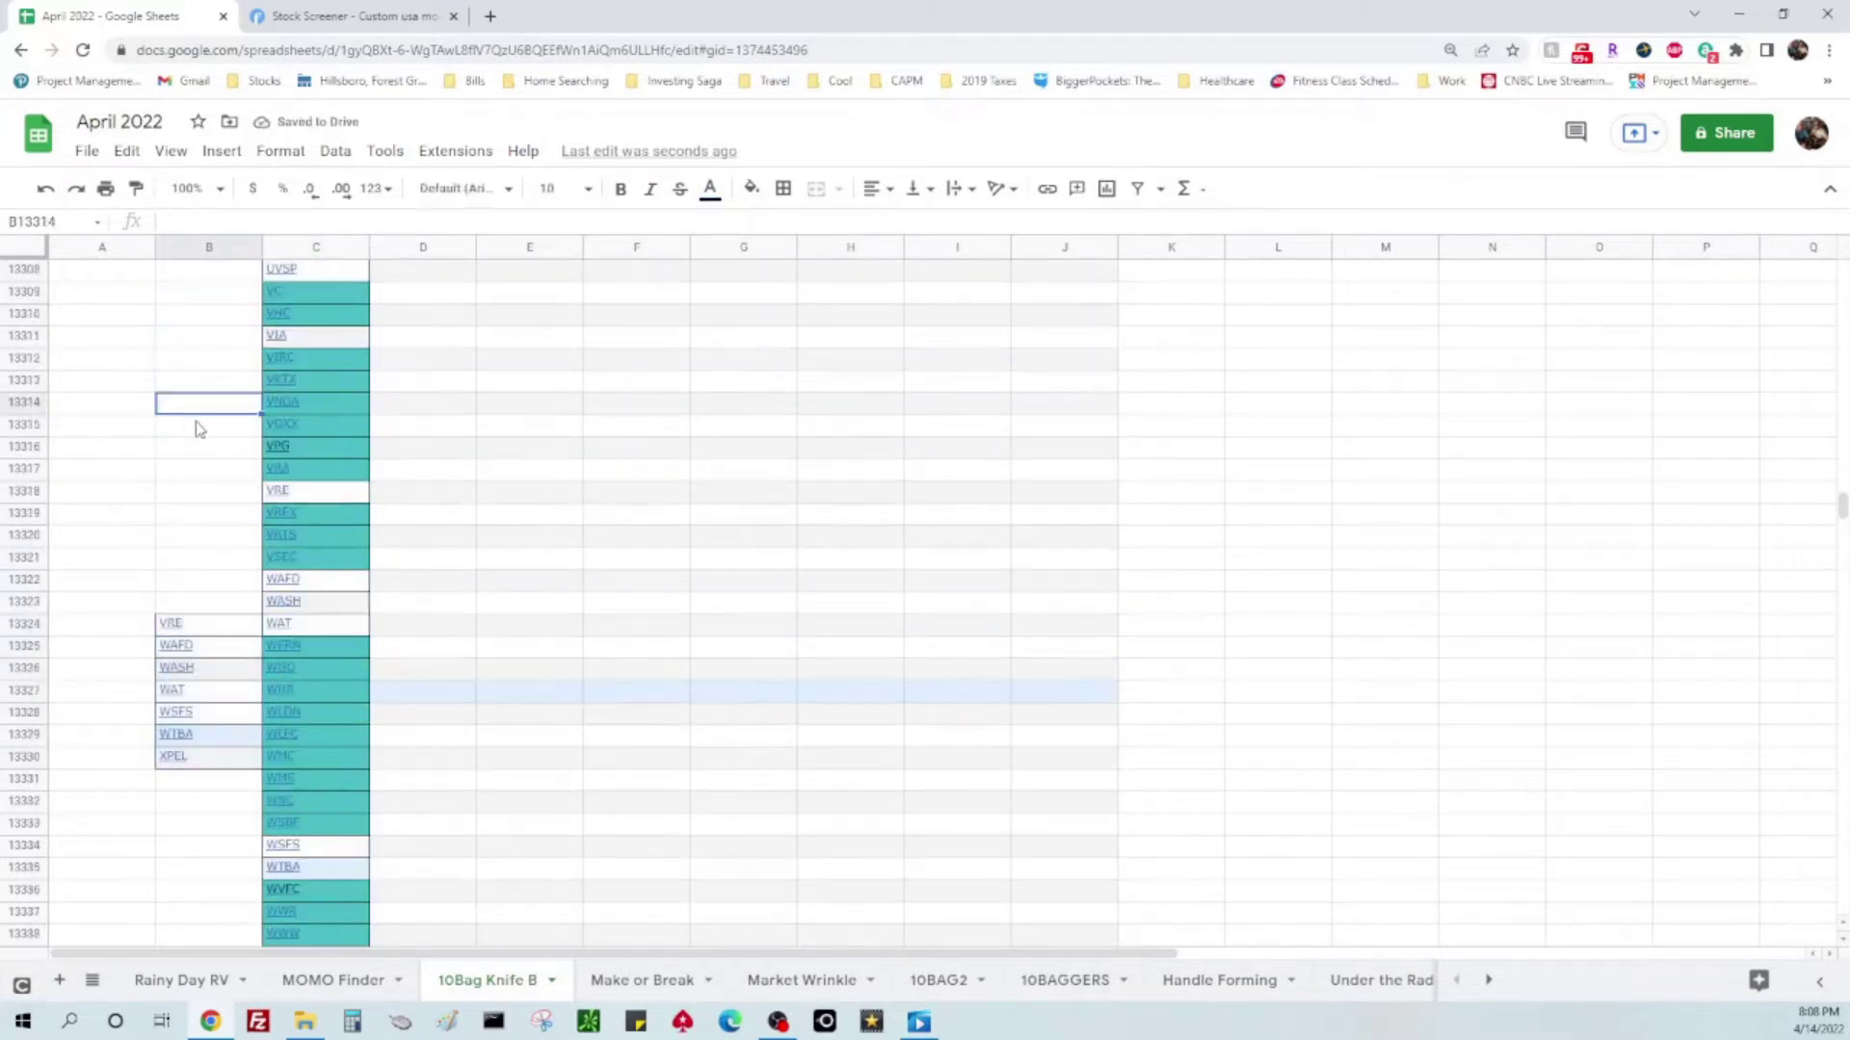
{"action": "key", "text": "ctrl+shift+Up"}
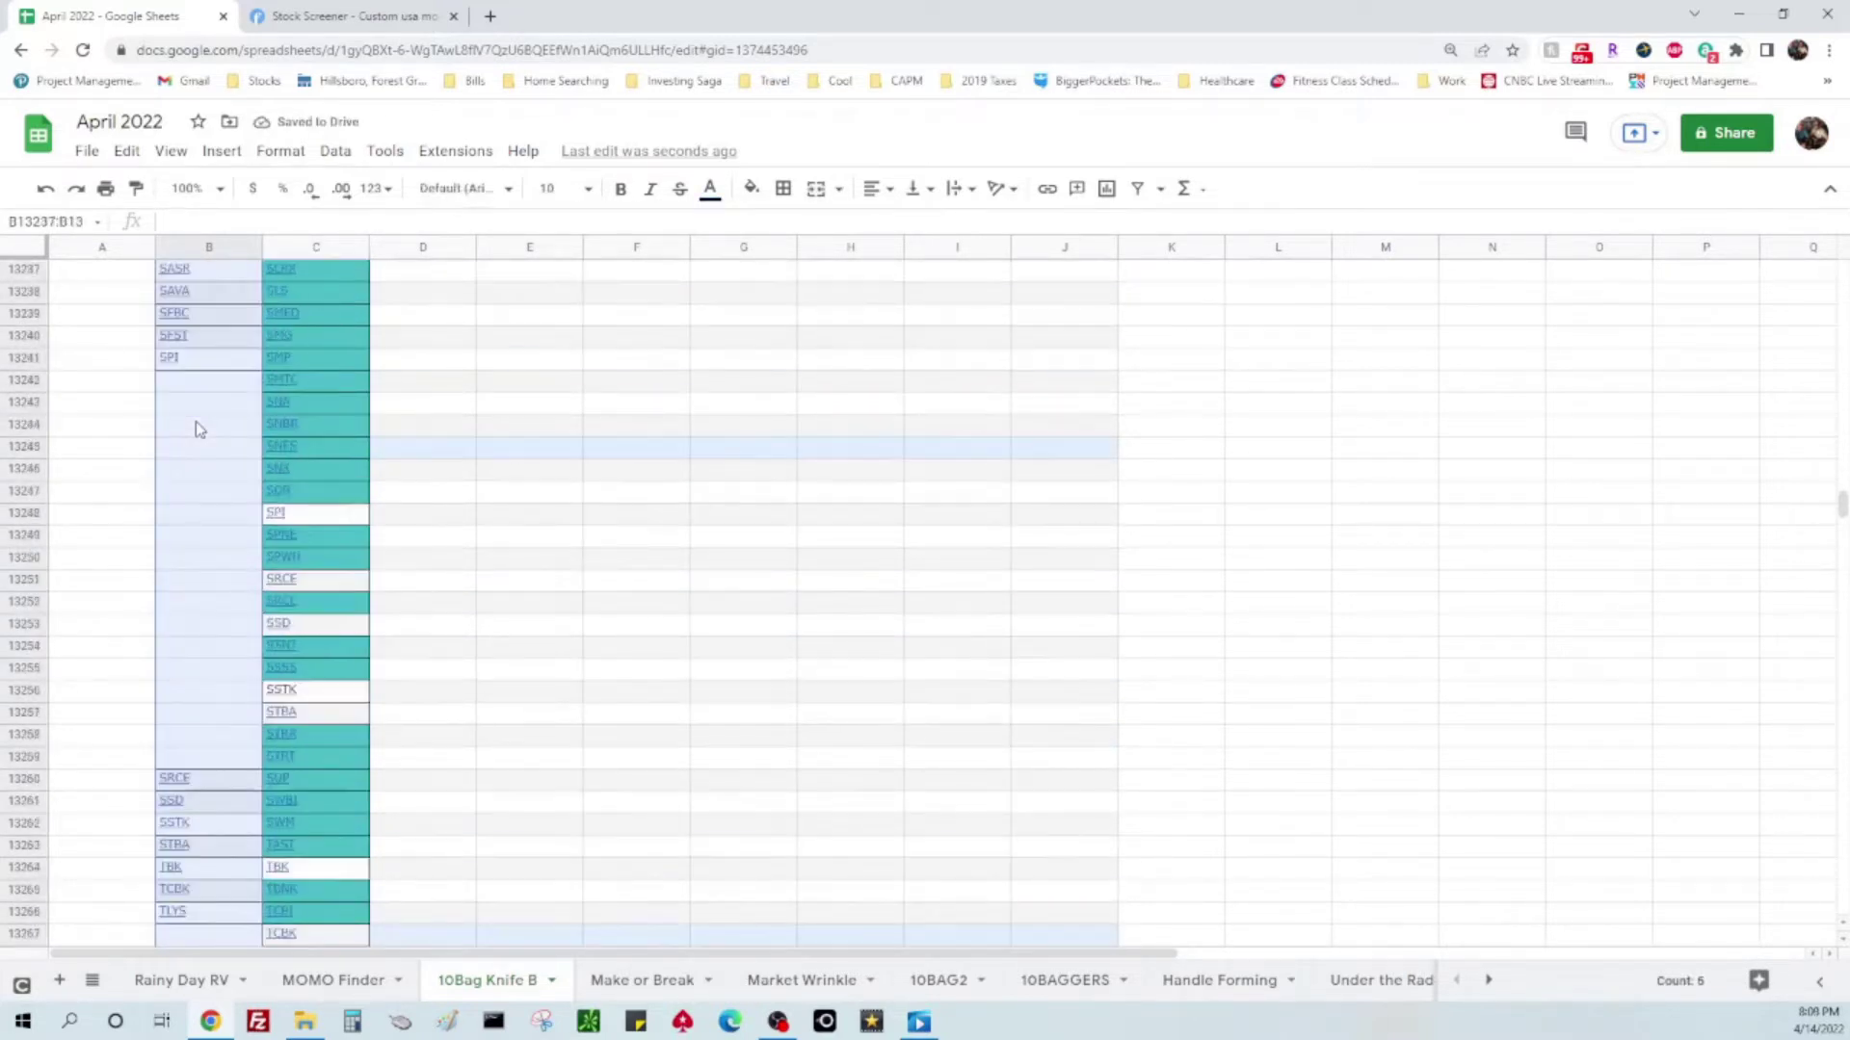
{"action": "key", "text": "ctrl+shift+Up"}
{"action": "key", "text": "ctrl+shift+Up"}
{"action": "key", "text": "ctrl+shift+Up"}
{"action": "key", "text": "ctrl+shift+Up"}
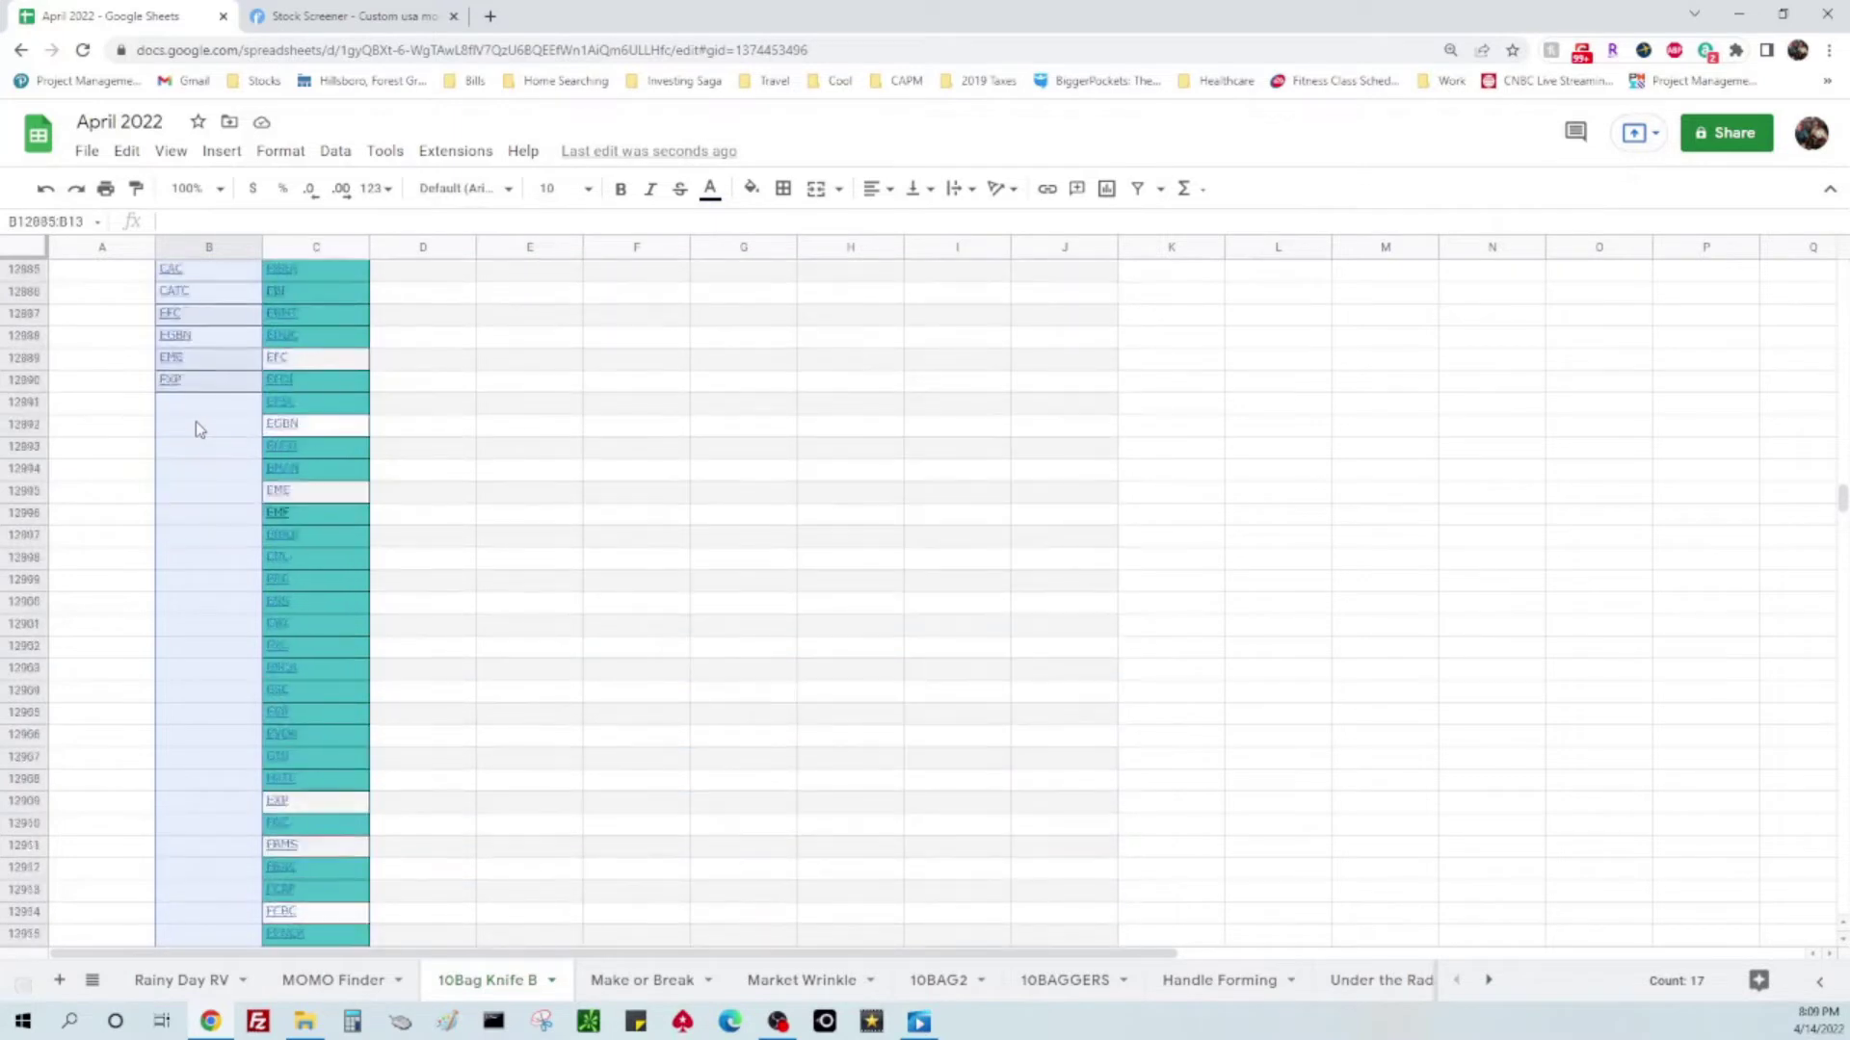
{"action": "key", "text": "ctrl+shift+Up"}
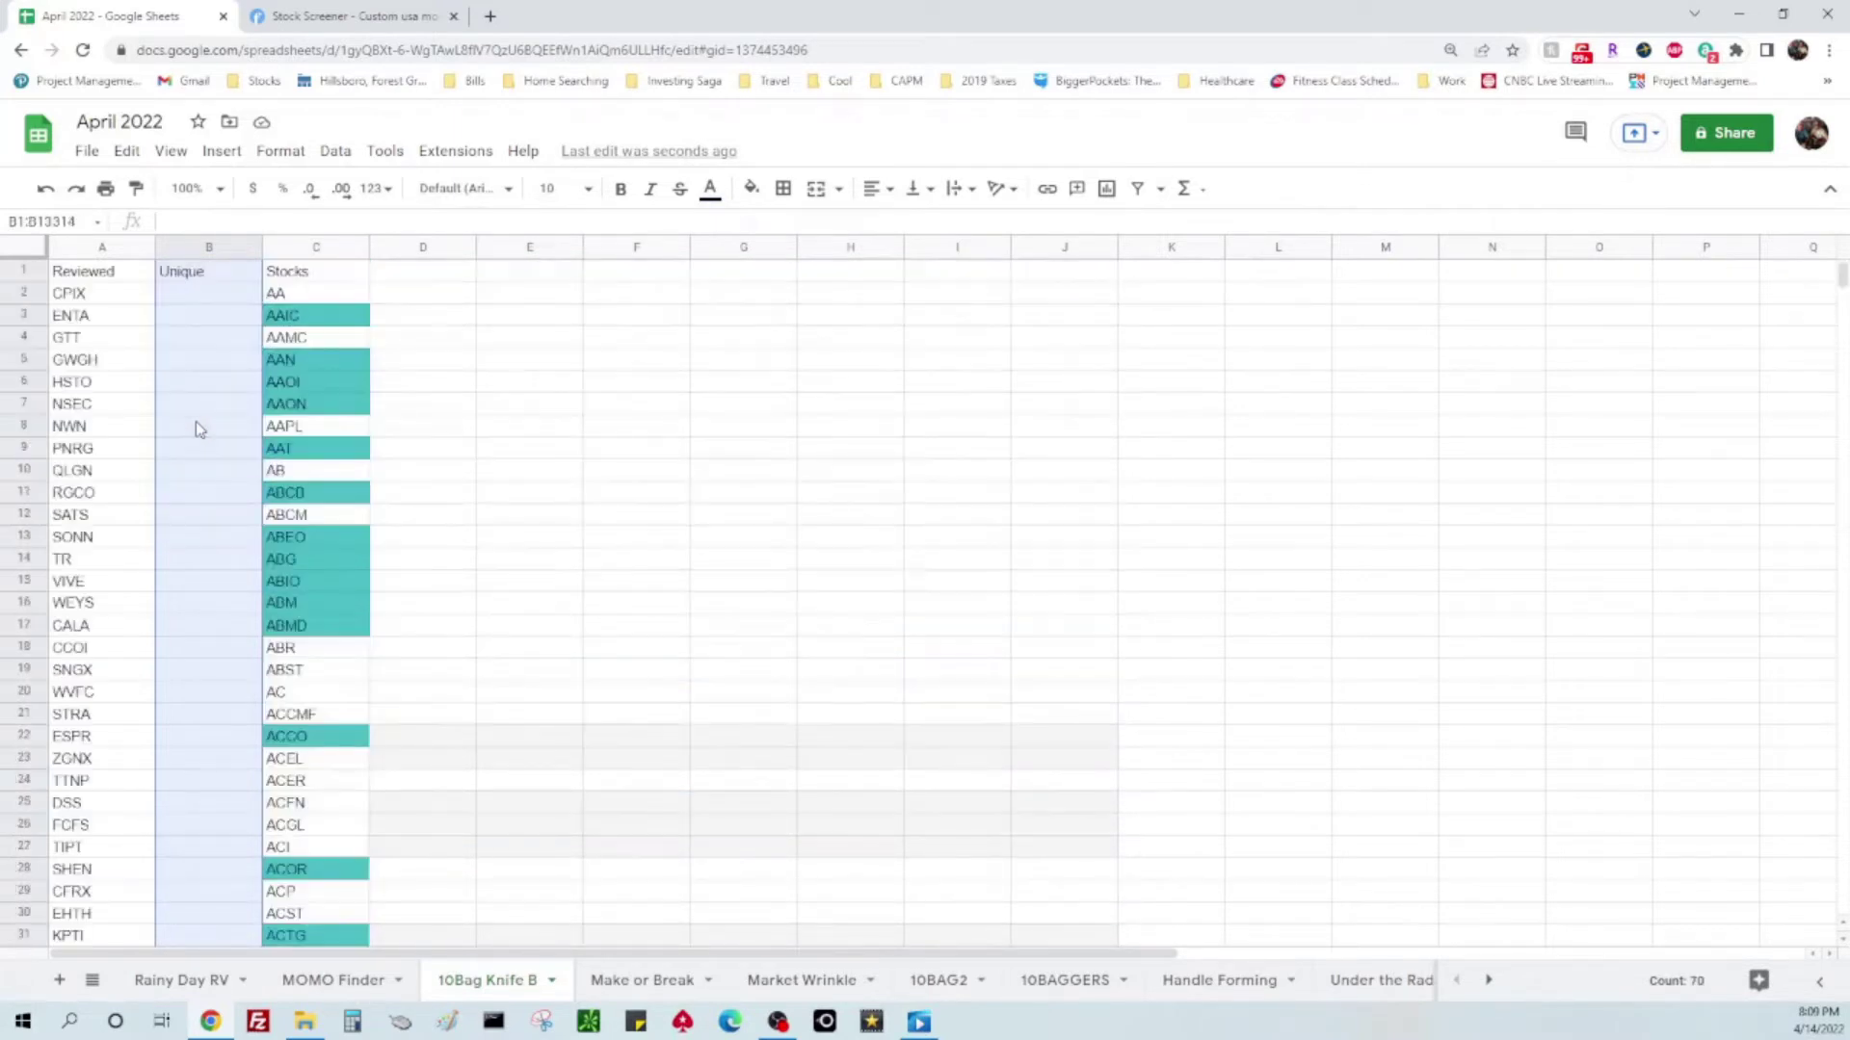
{"action": "left_click", "coordinate": [203, 245]}
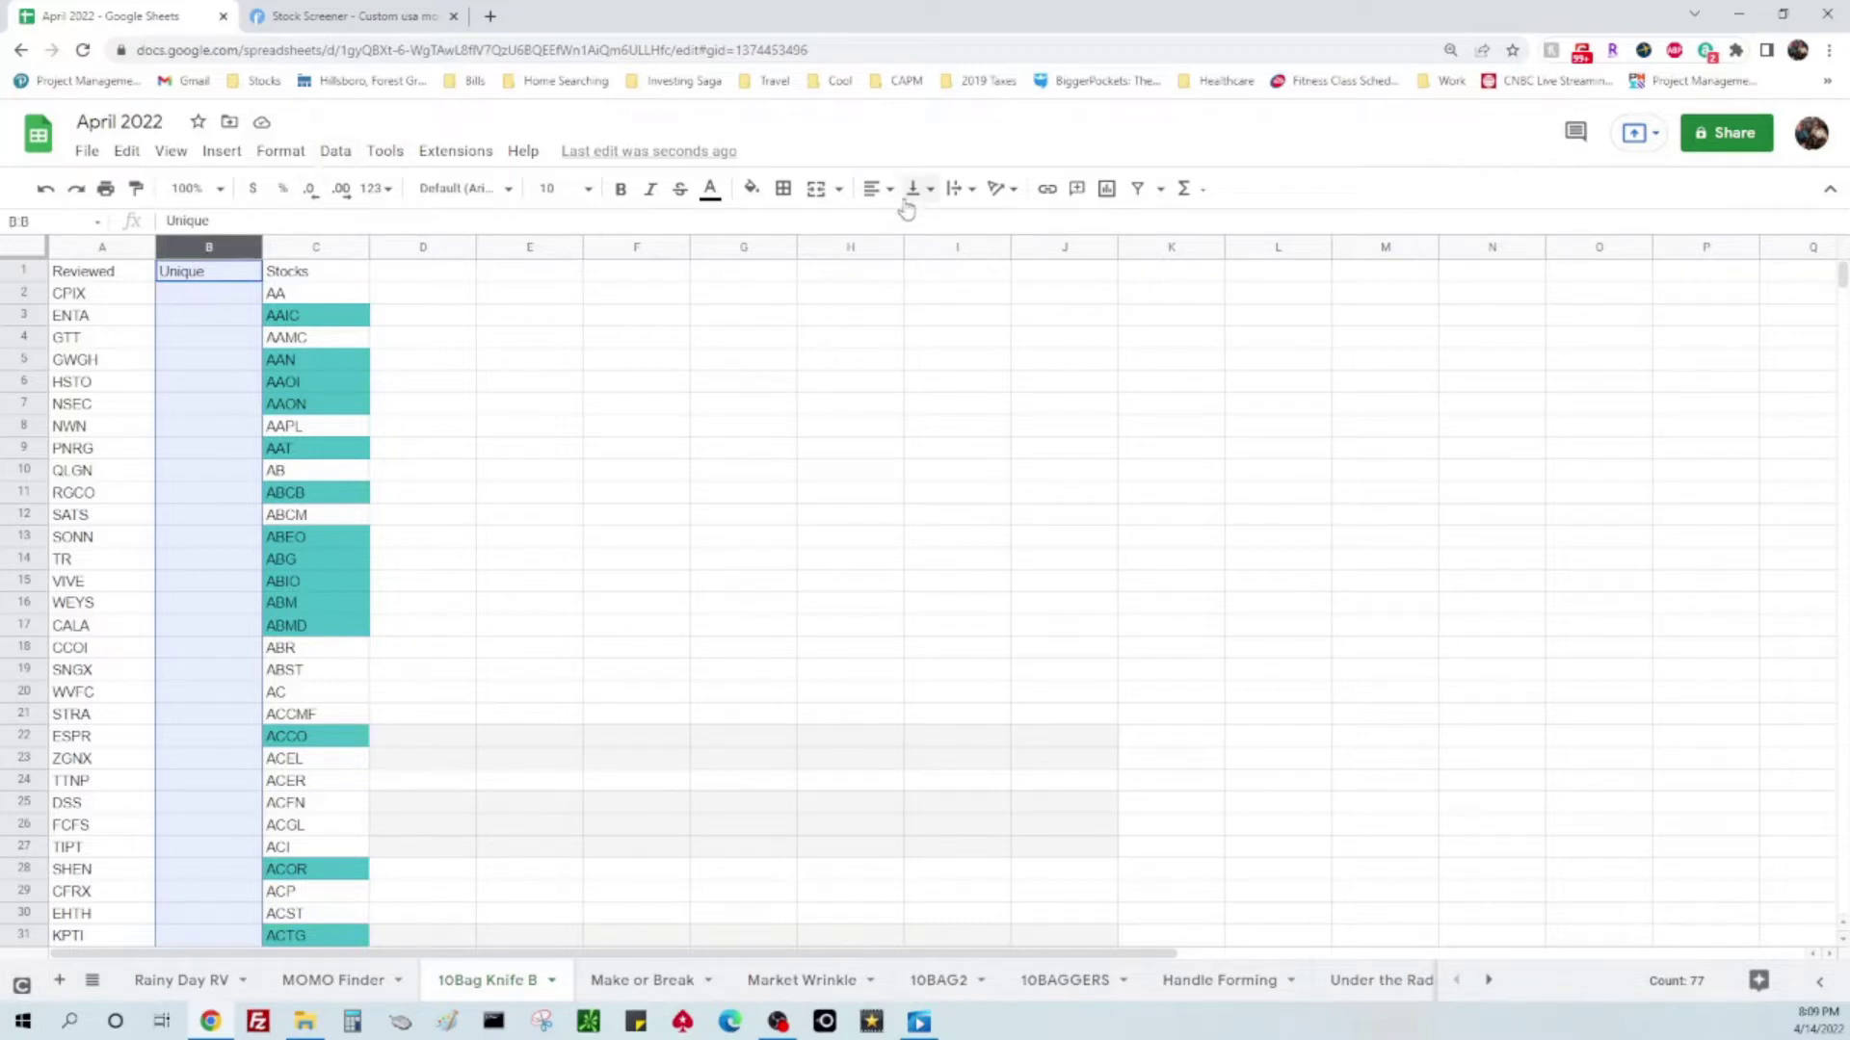
{"action": "left_click", "coordinate": [1140, 190]}
{"action": "left_click", "coordinate": [250, 272]}
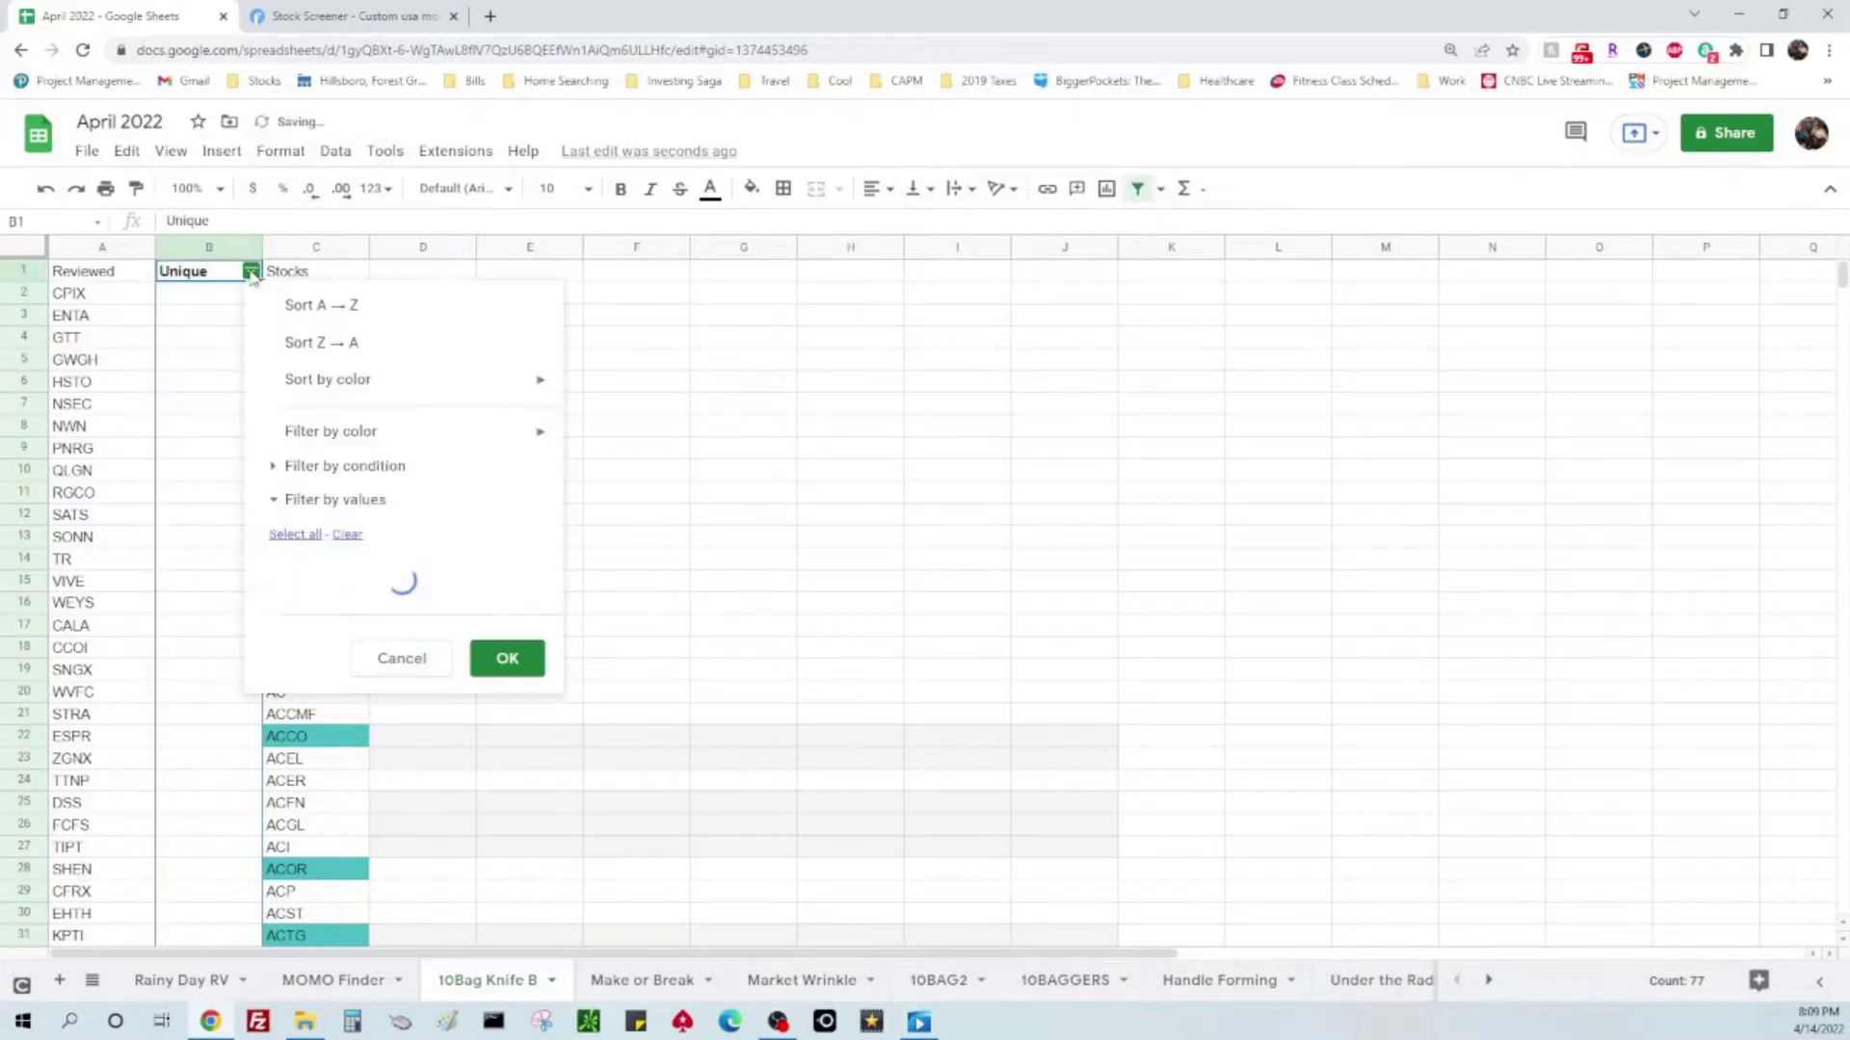
{"action": "left_click", "coordinate": [282, 306]}
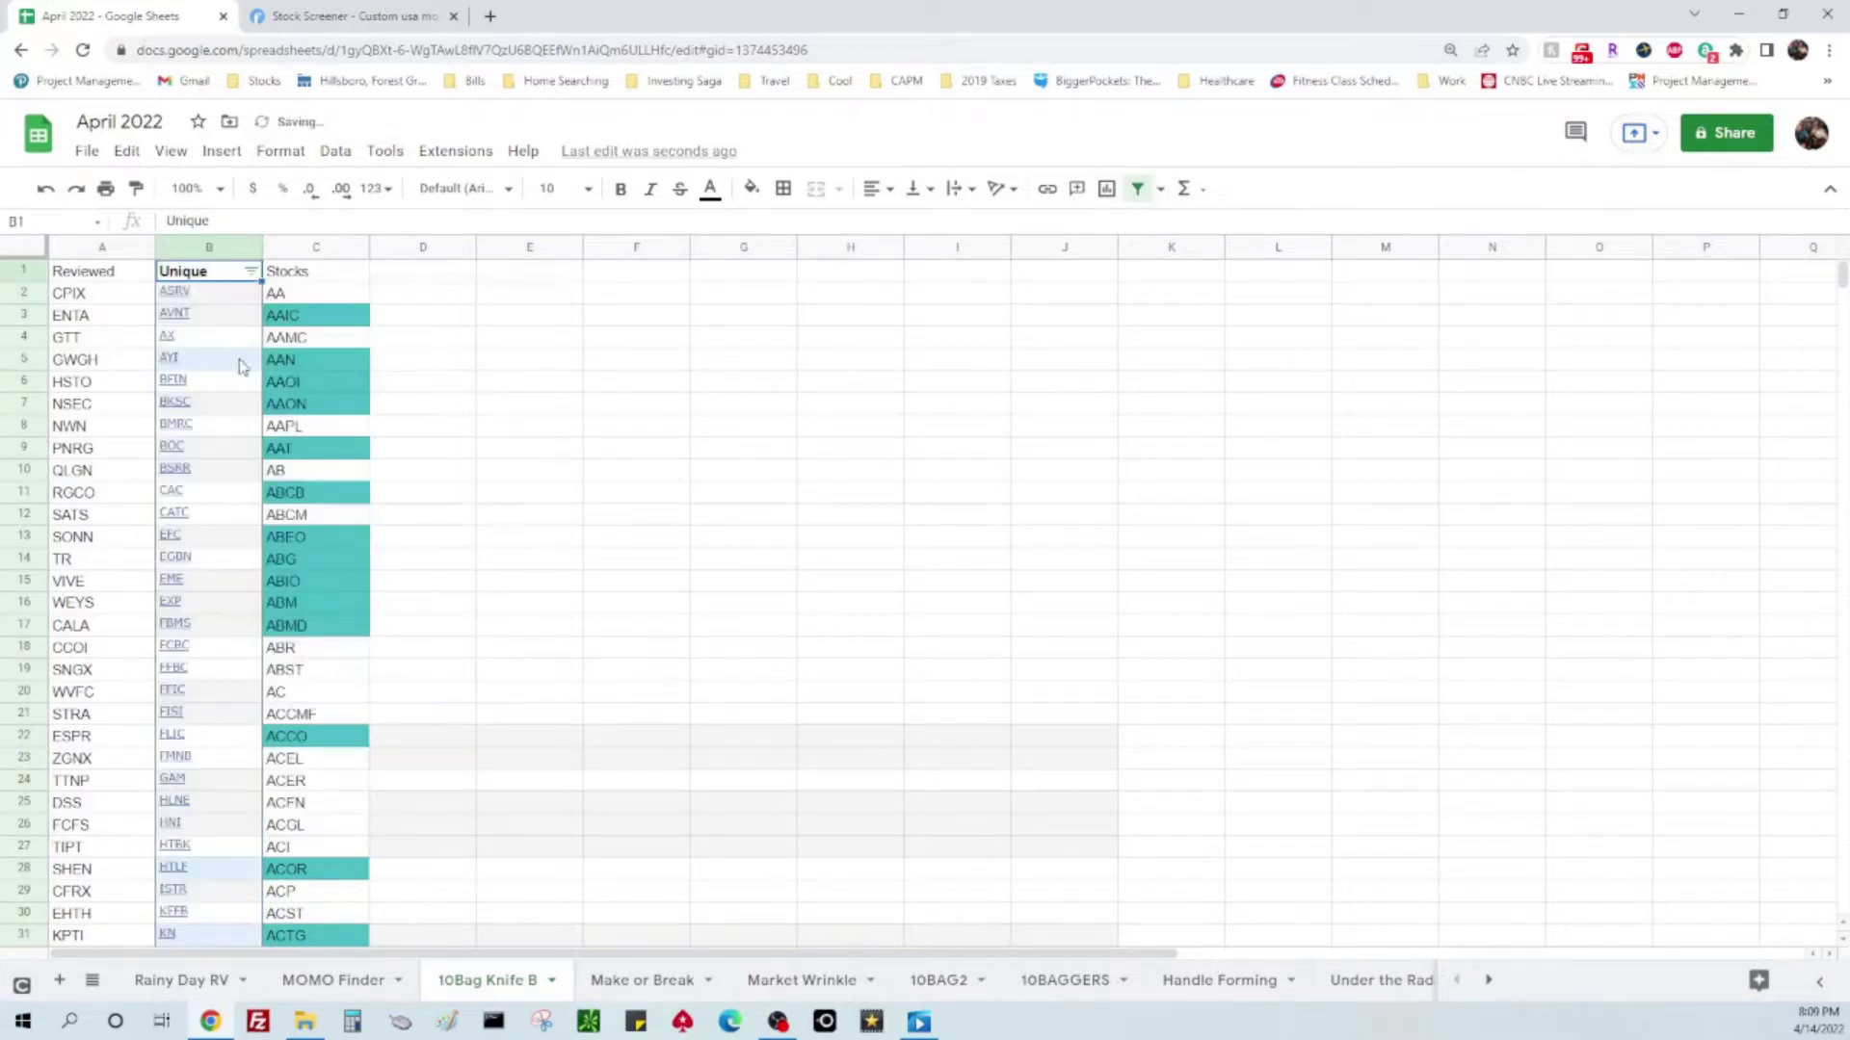
- Remove the filter and check the sorted tickers occupy B2 through B77
{"action": "left_click", "coordinate": [229, 252]}
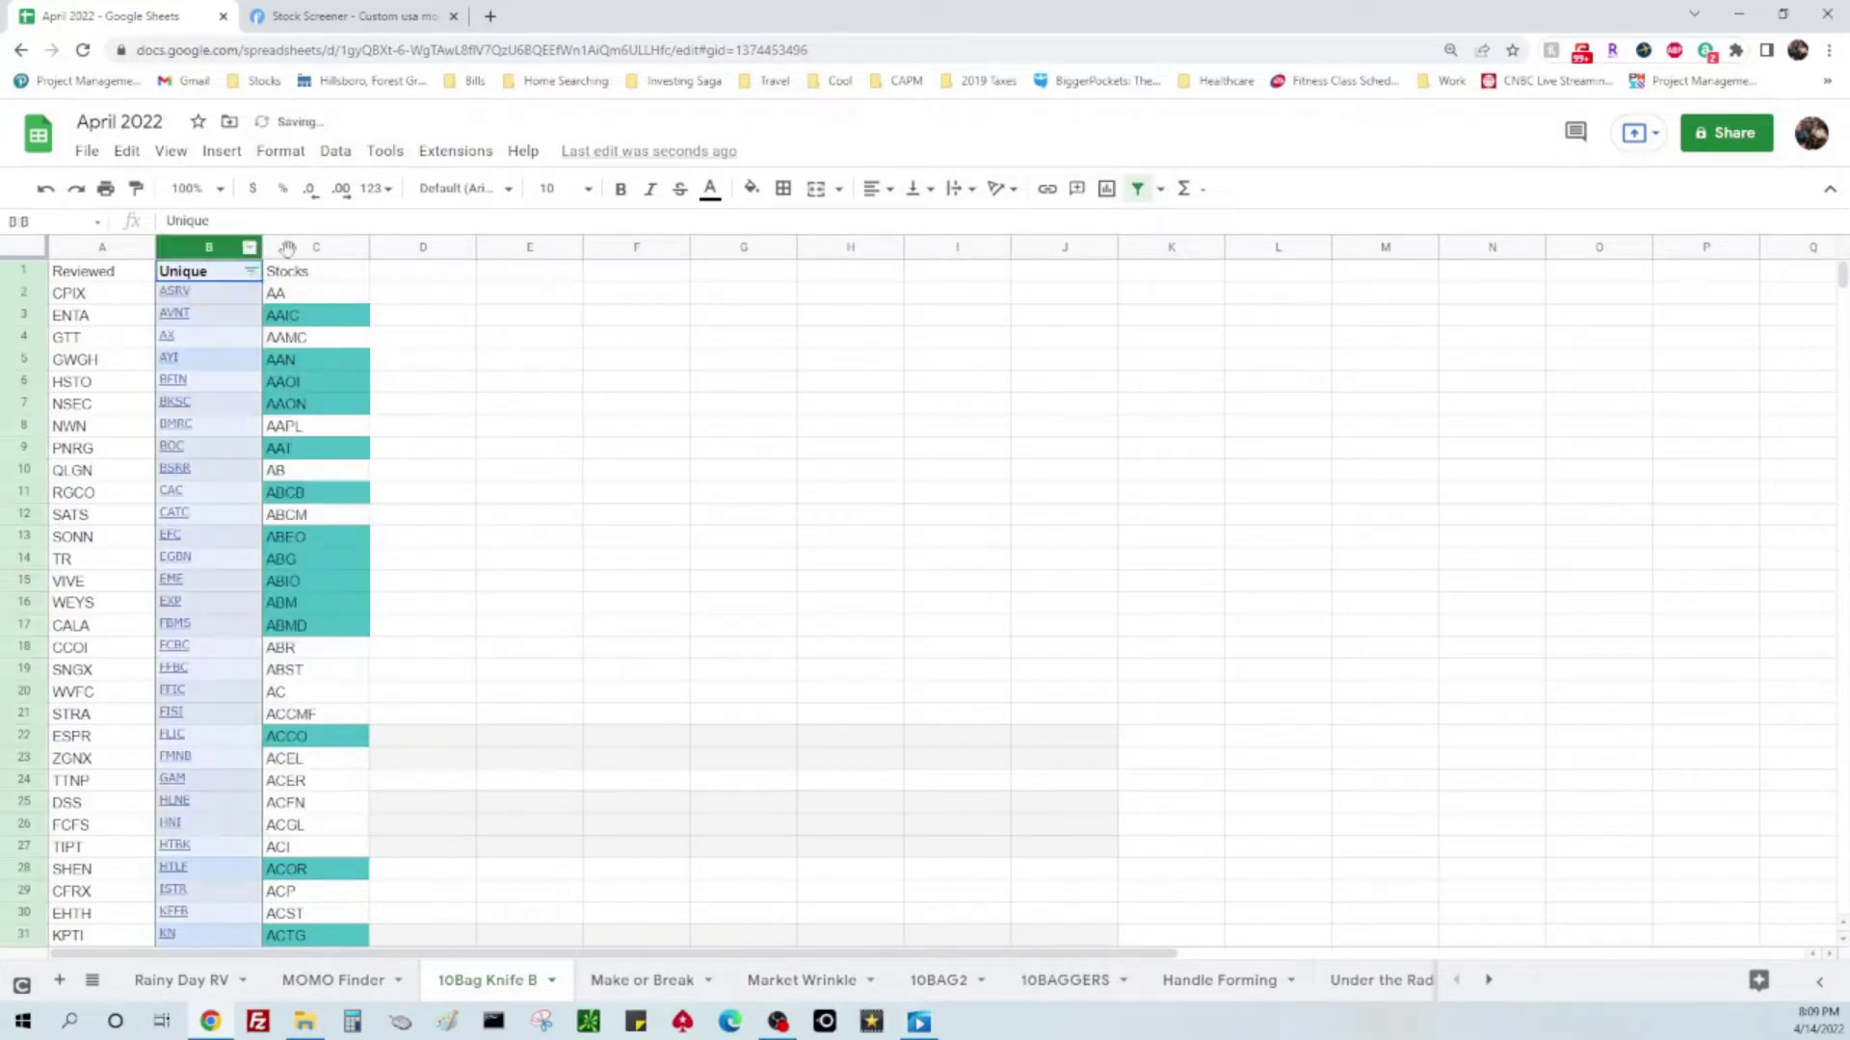
{"action": "left_click", "coordinate": [1138, 188]}
{"action": "left_click", "coordinate": [207, 299]}
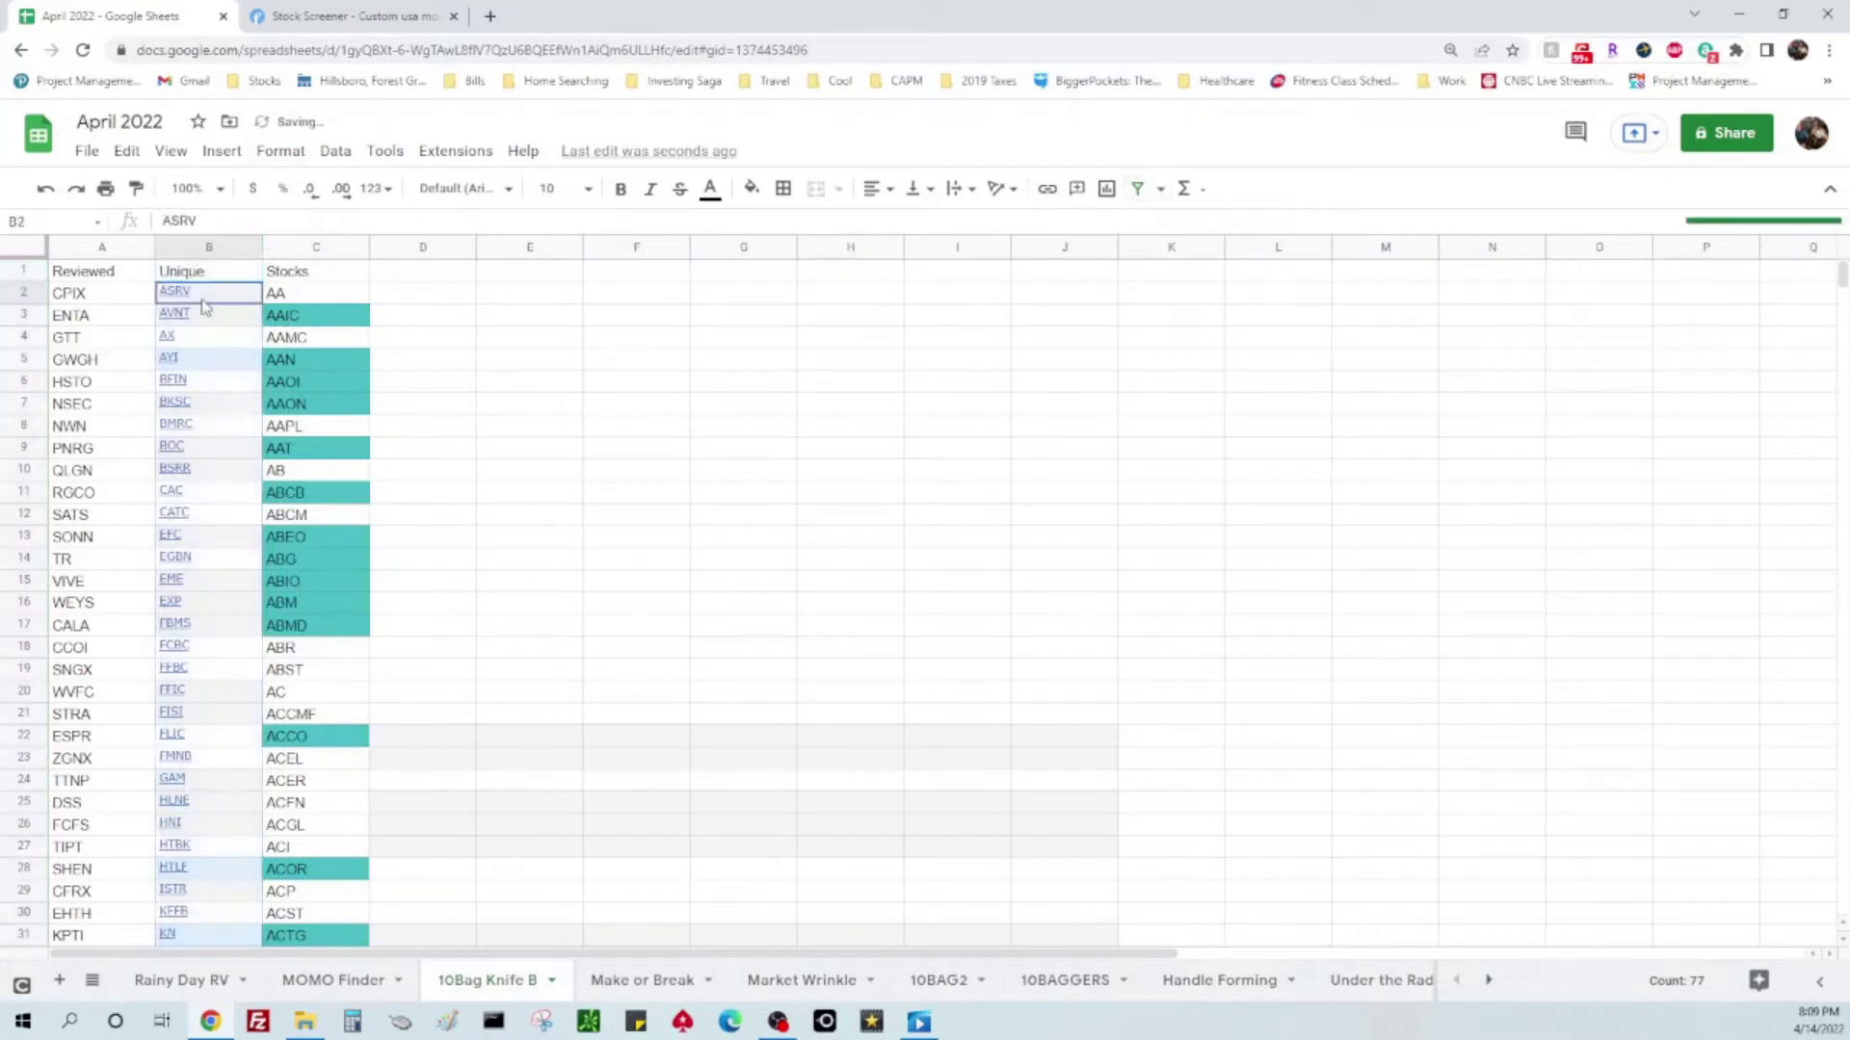
{"action": "key", "text": "ctrl+shift+Down"}
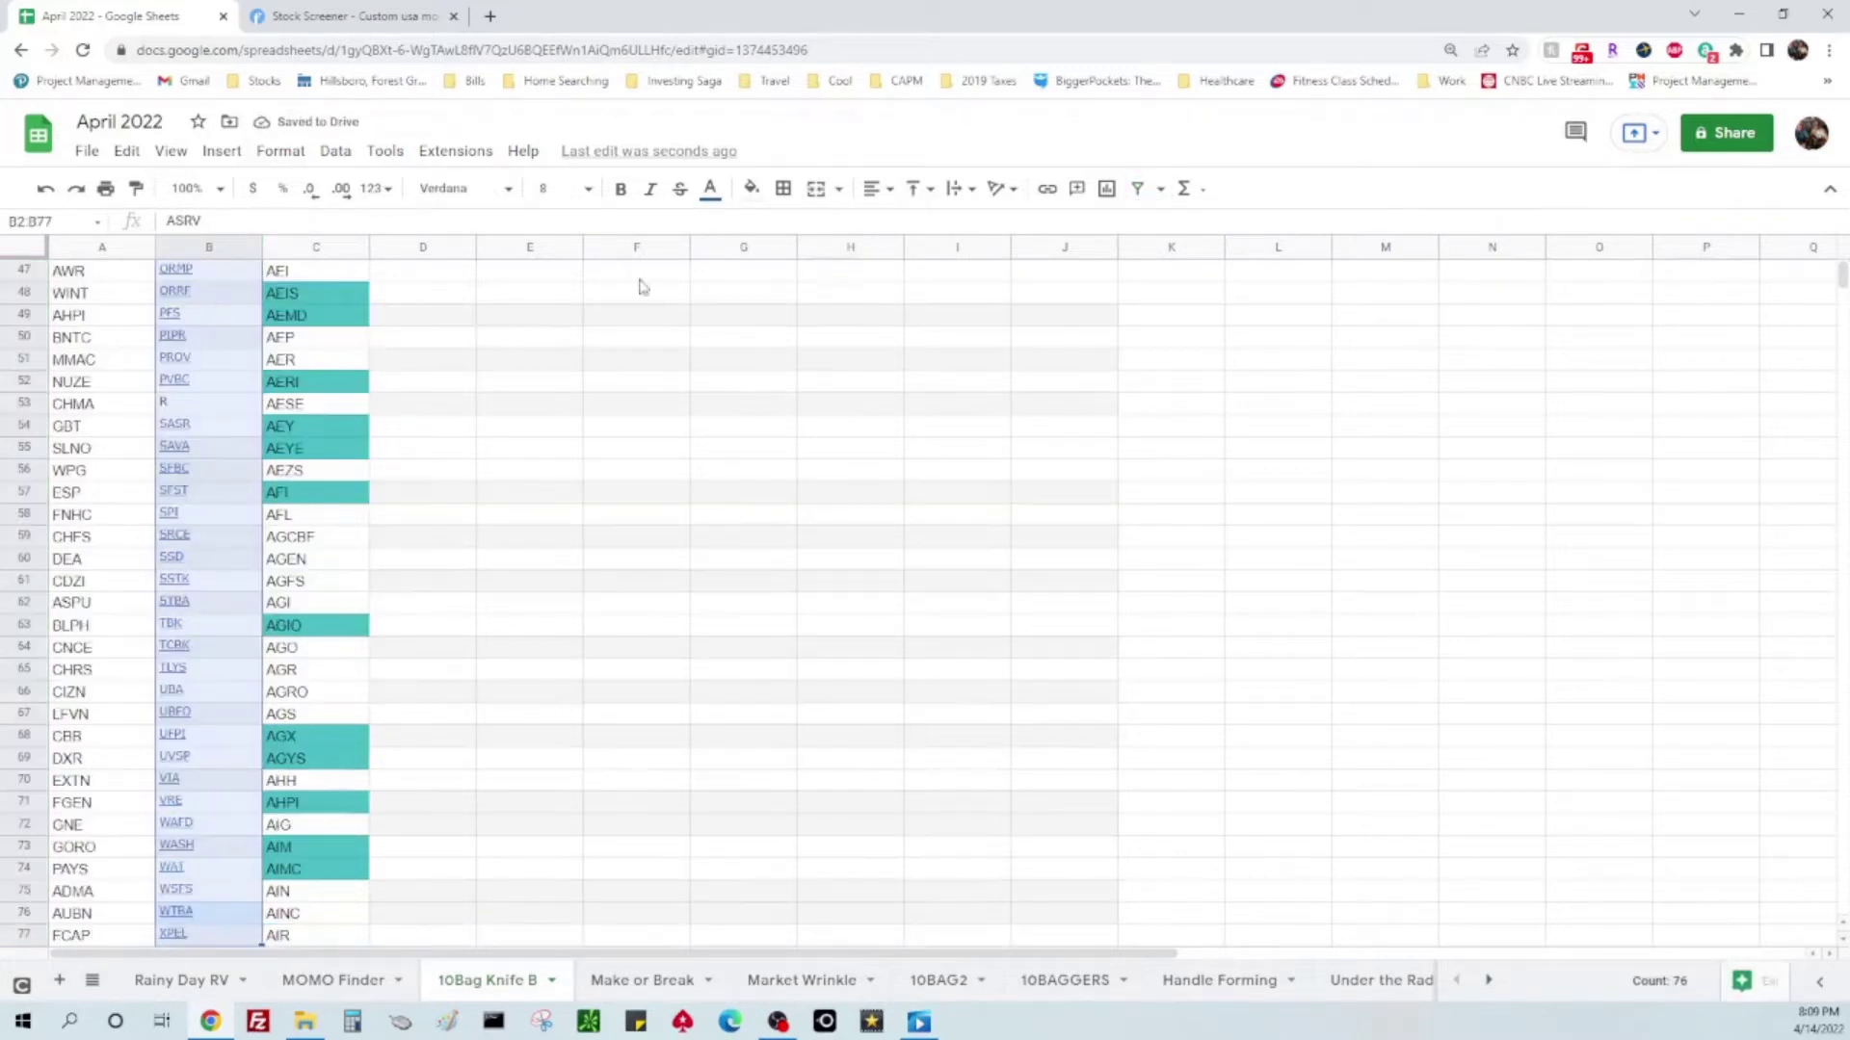
{"action": "left_click", "coordinate": [973, 526]}
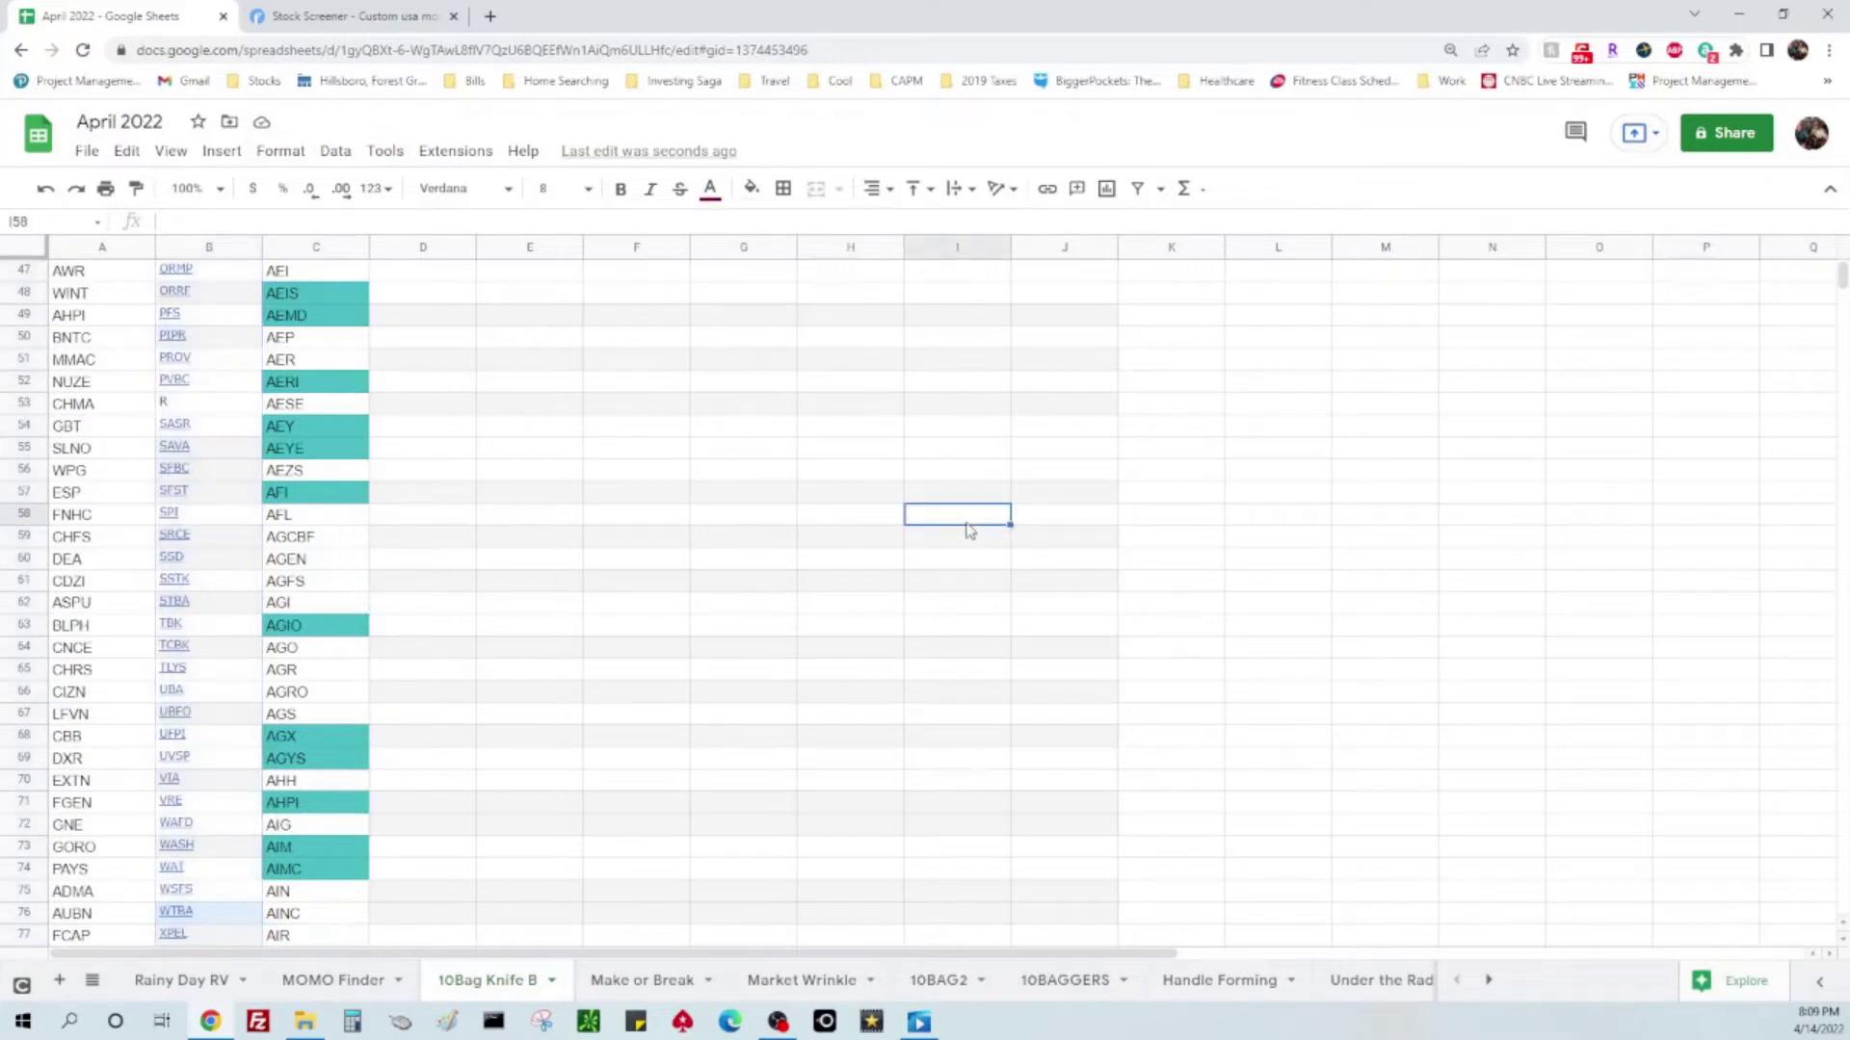
{"action": "left_click", "coordinate": [235, 520]}
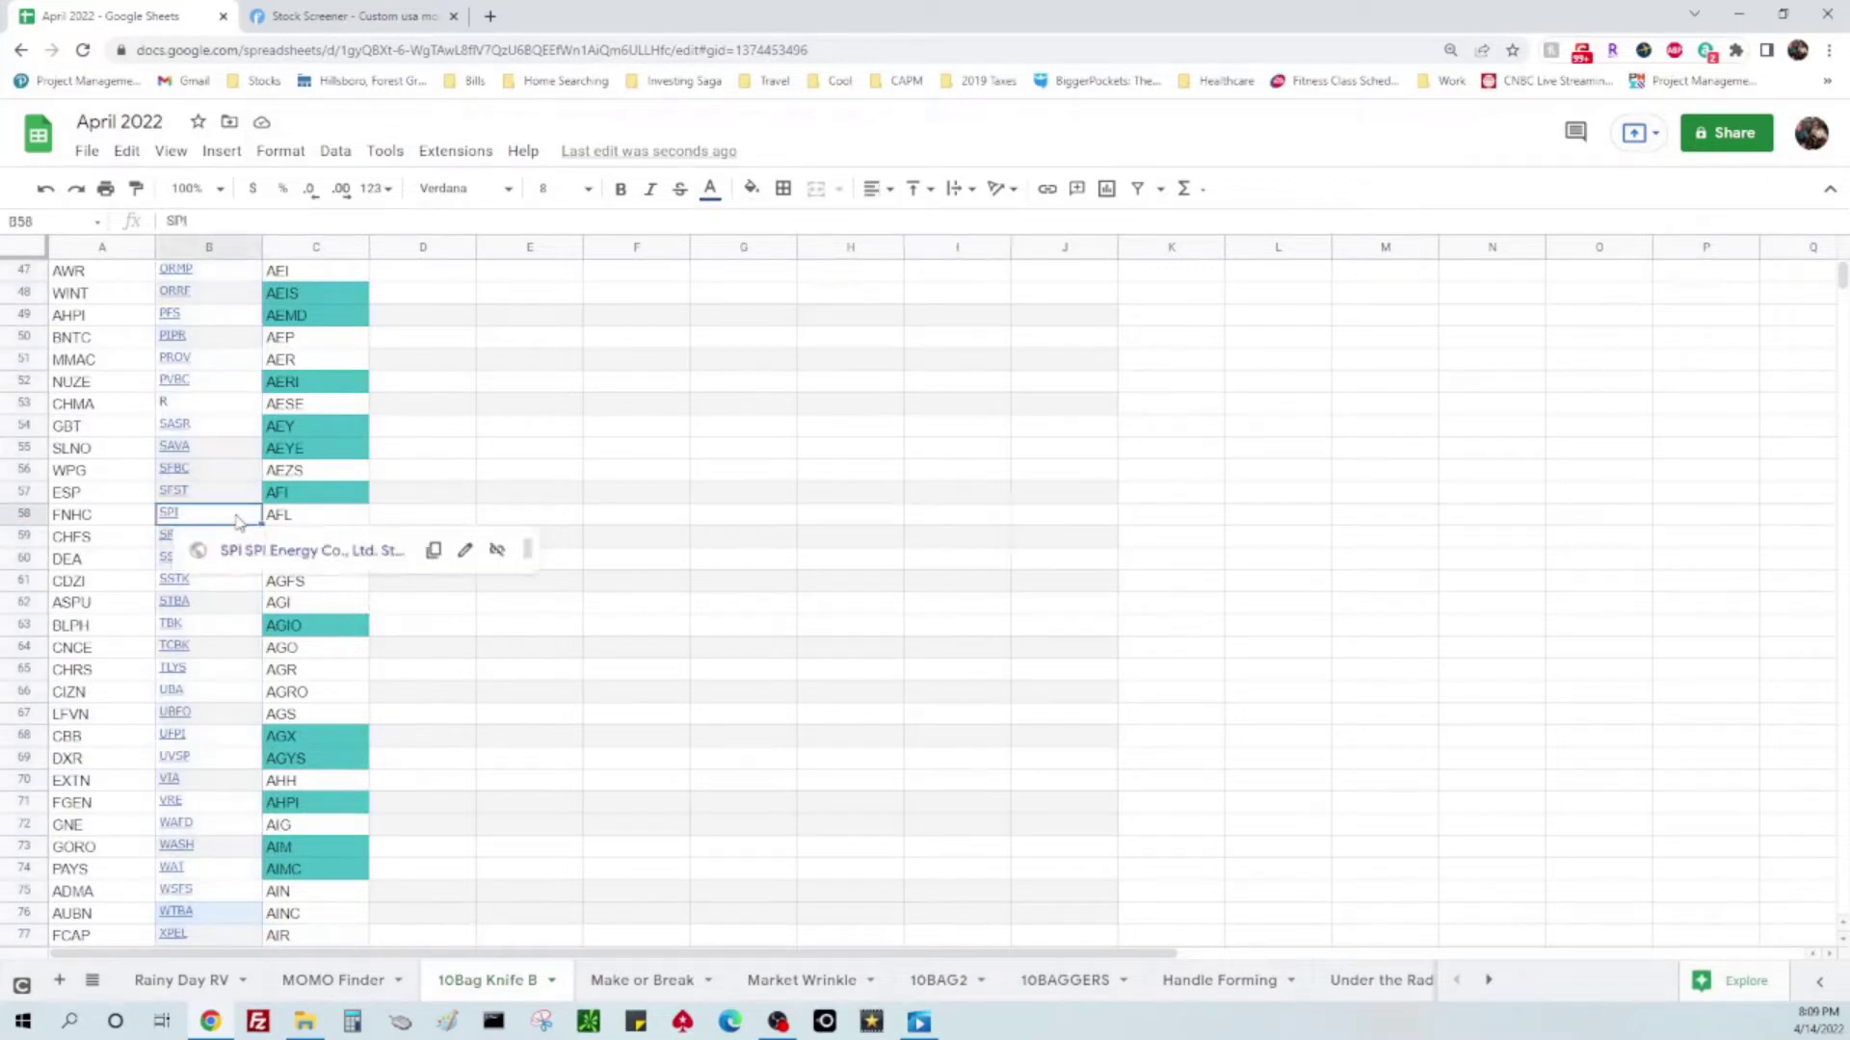
{"action": "key", "text": "ctrl+shift+Up"}
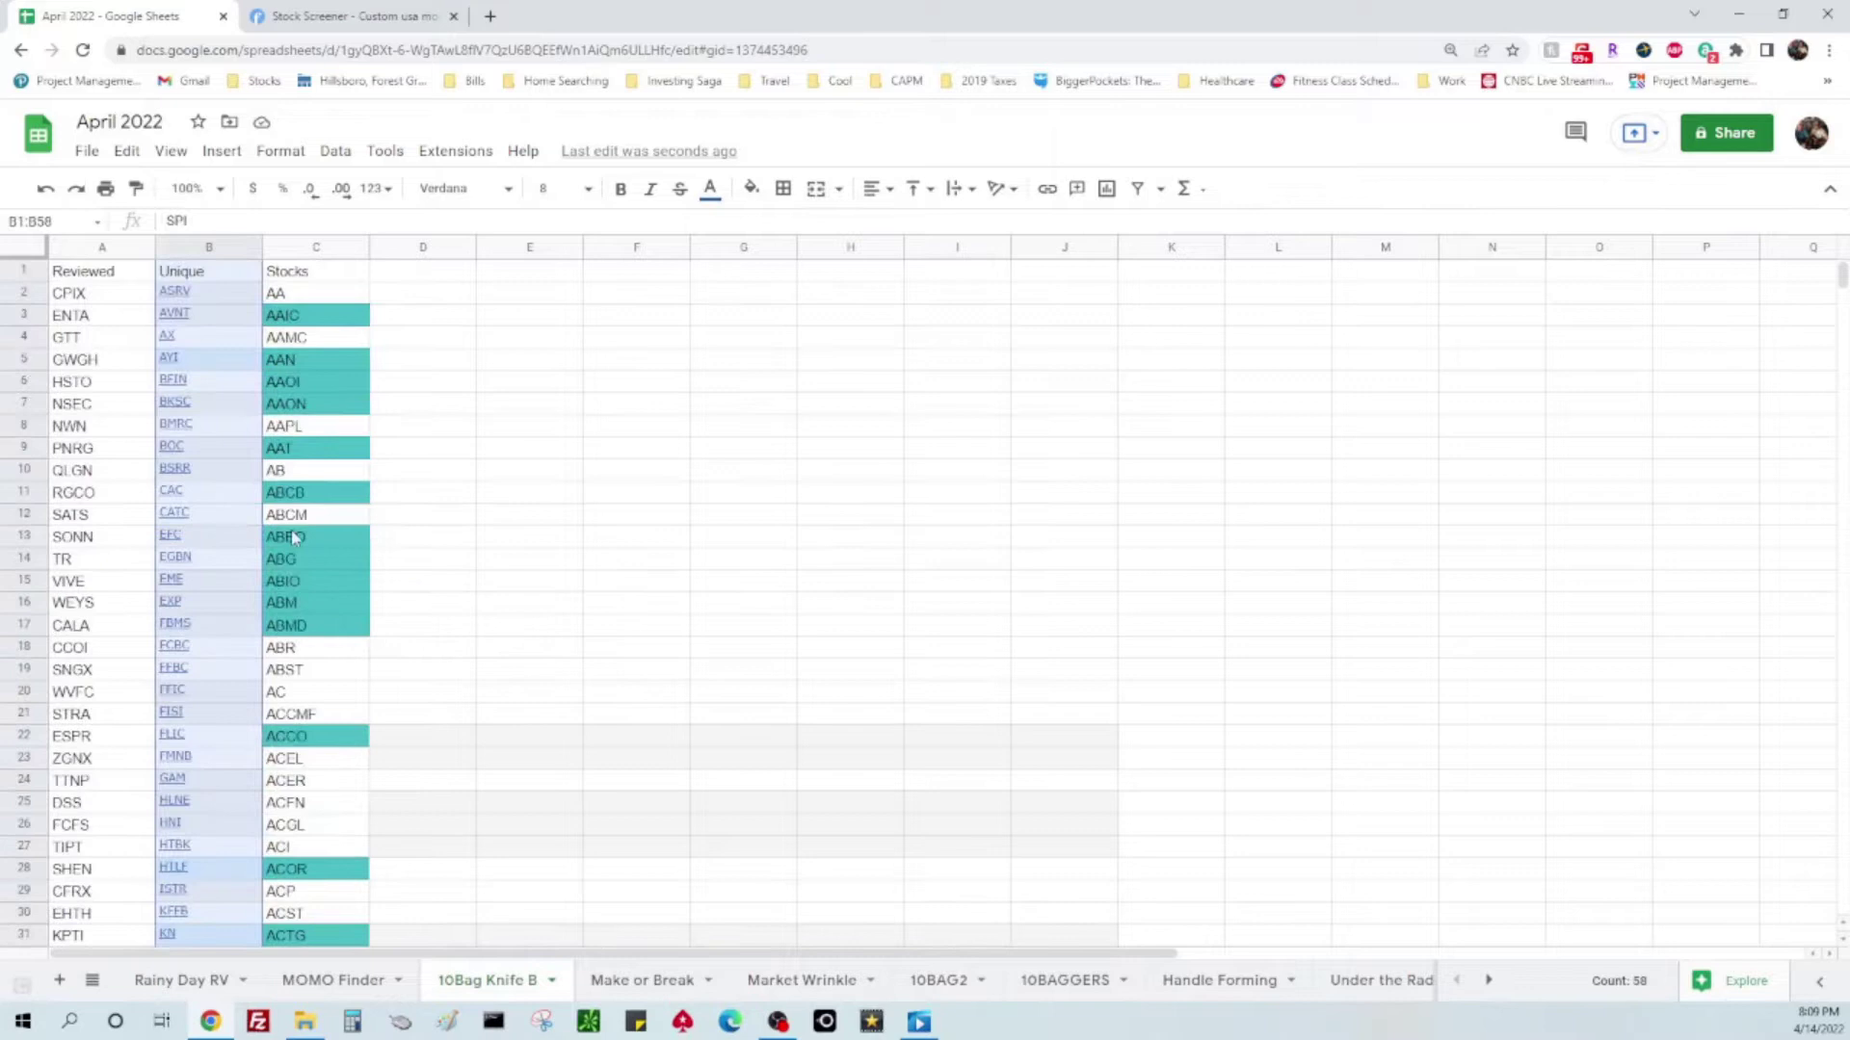
{"action": "left_click", "coordinate": [601, 514]}
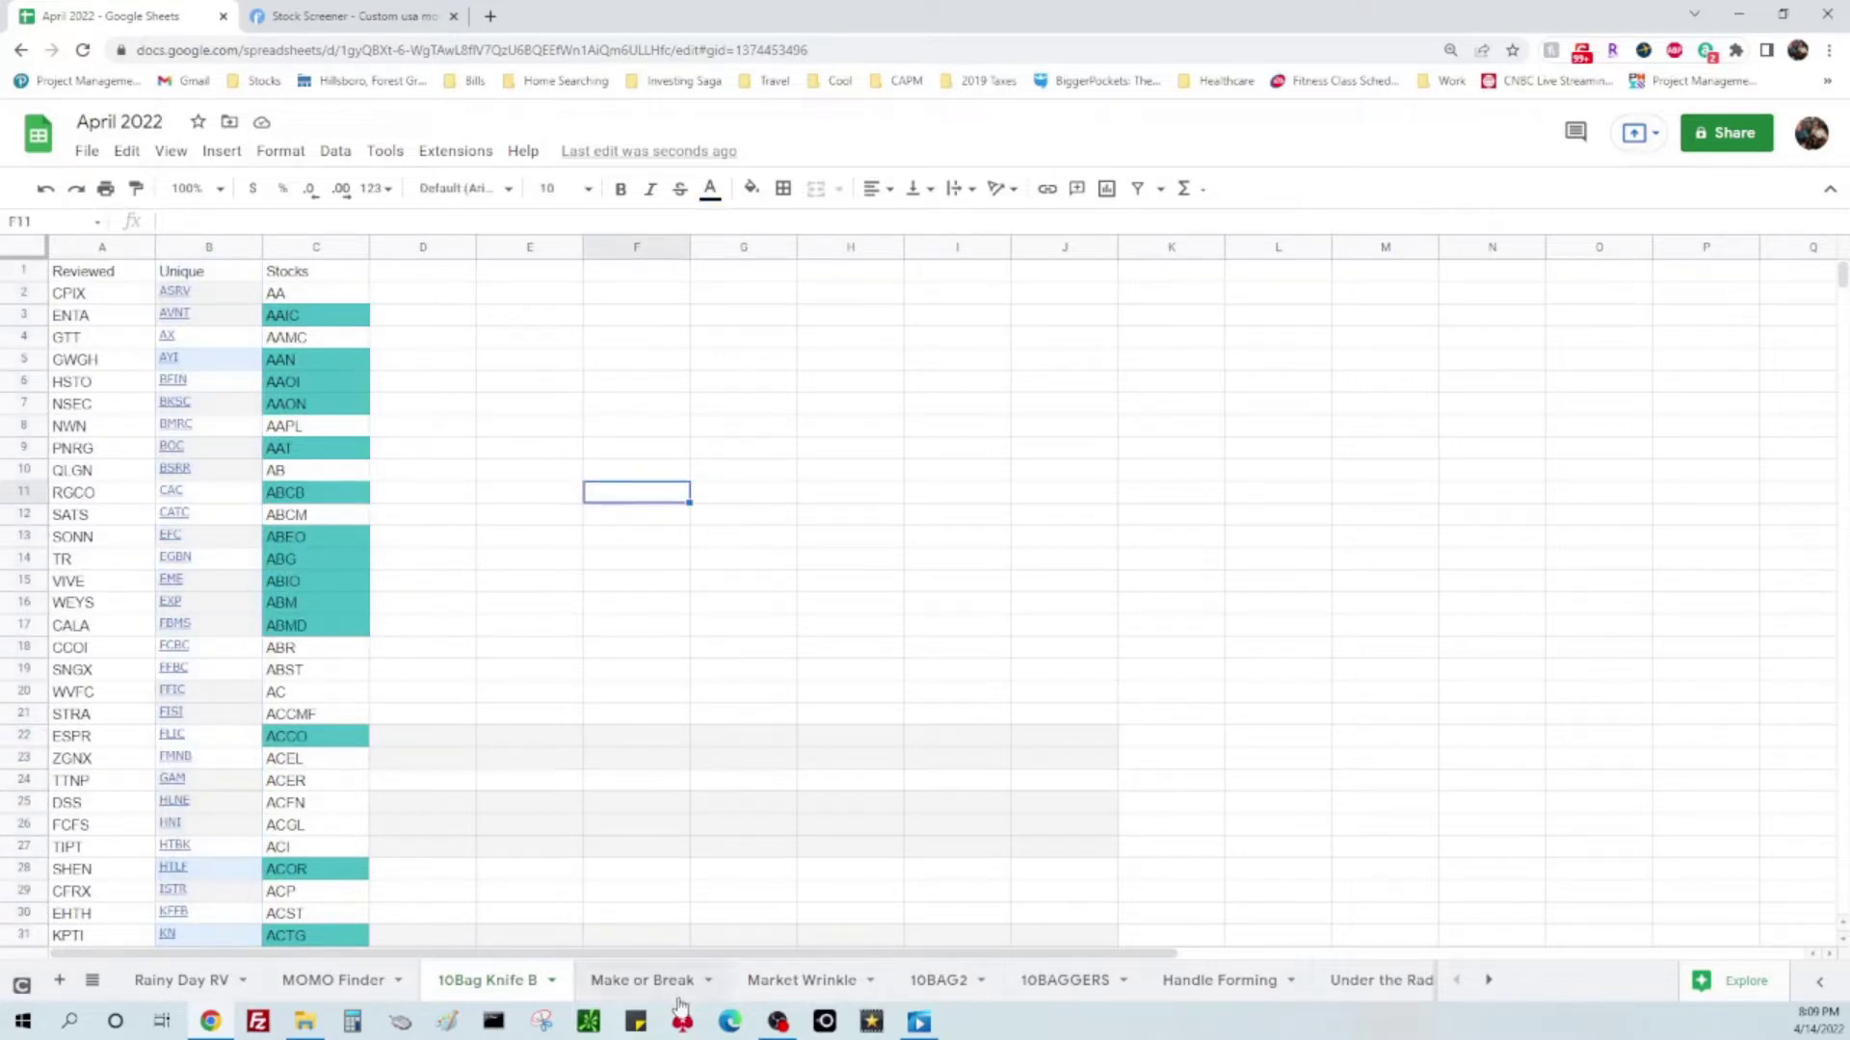
- Load the Make or Breaks preset in Finviz as a ticker-only list and select its eight tickers
{"action": "left_click", "coordinate": [642, 980]}
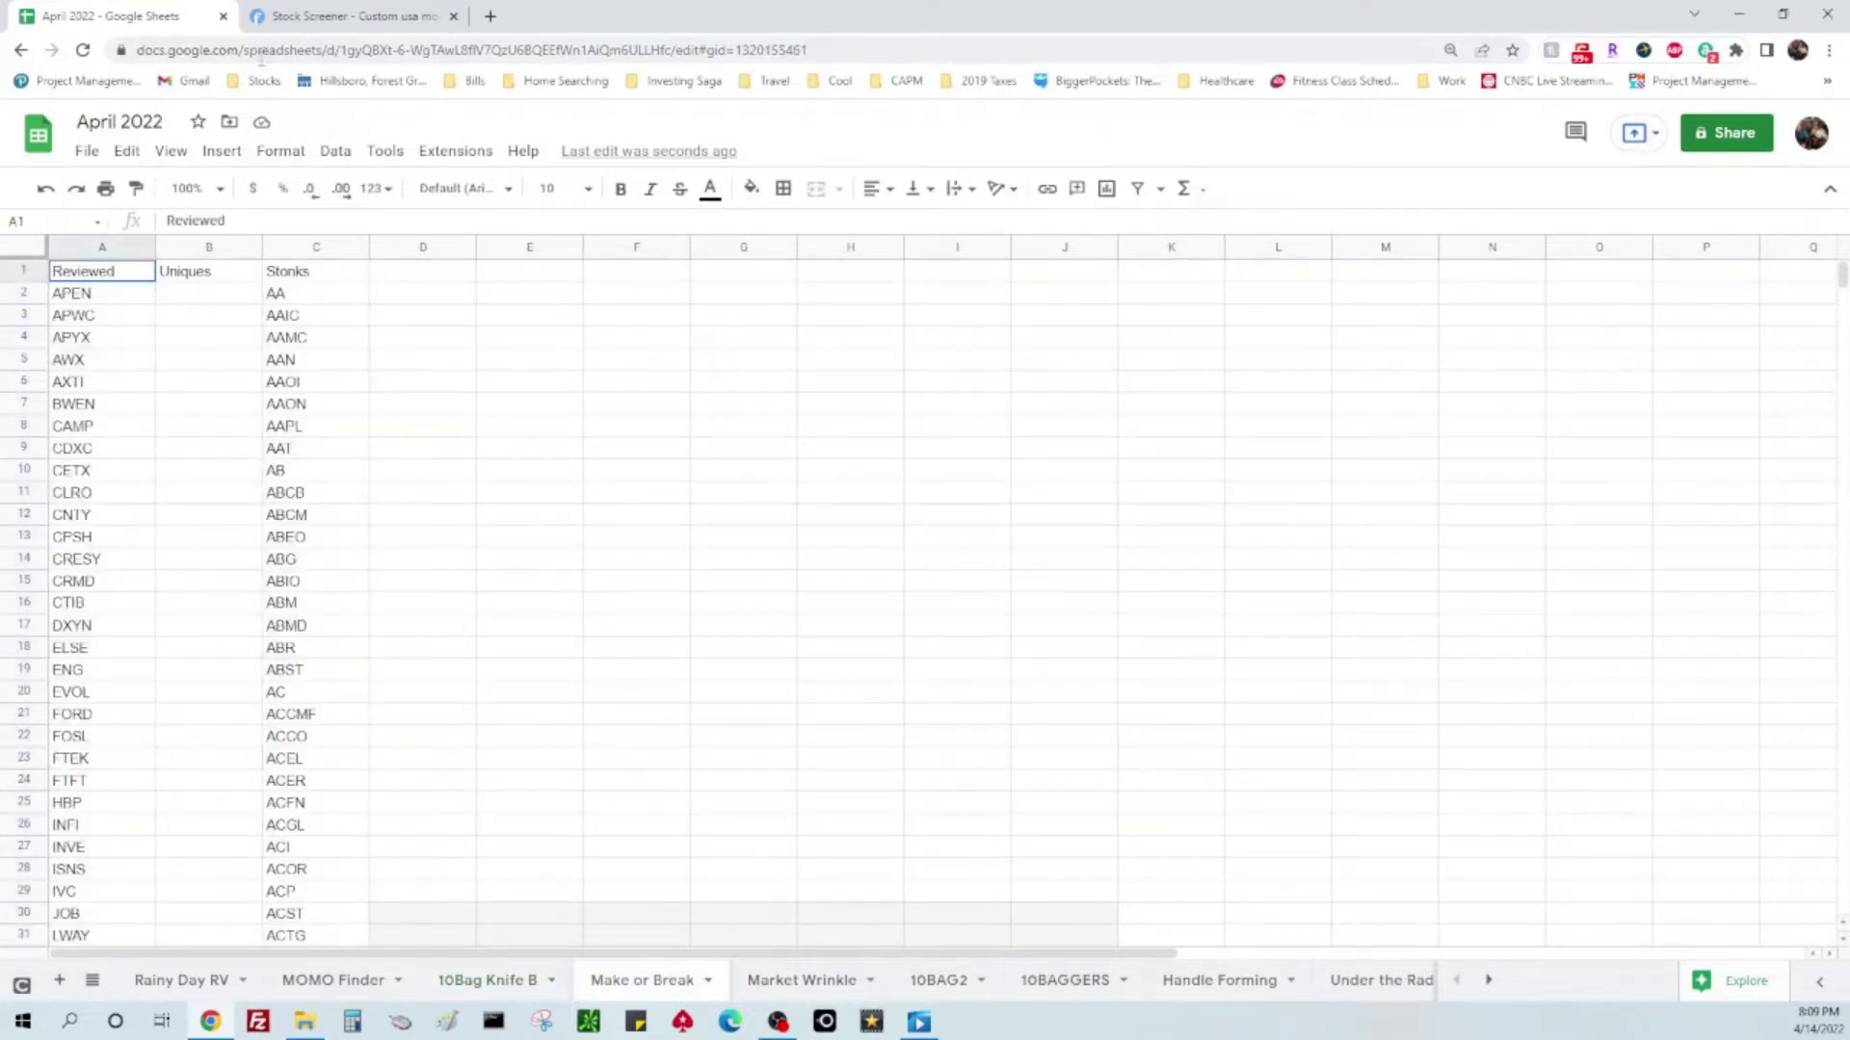
{"action": "left_click", "coordinate": [289, 17]}
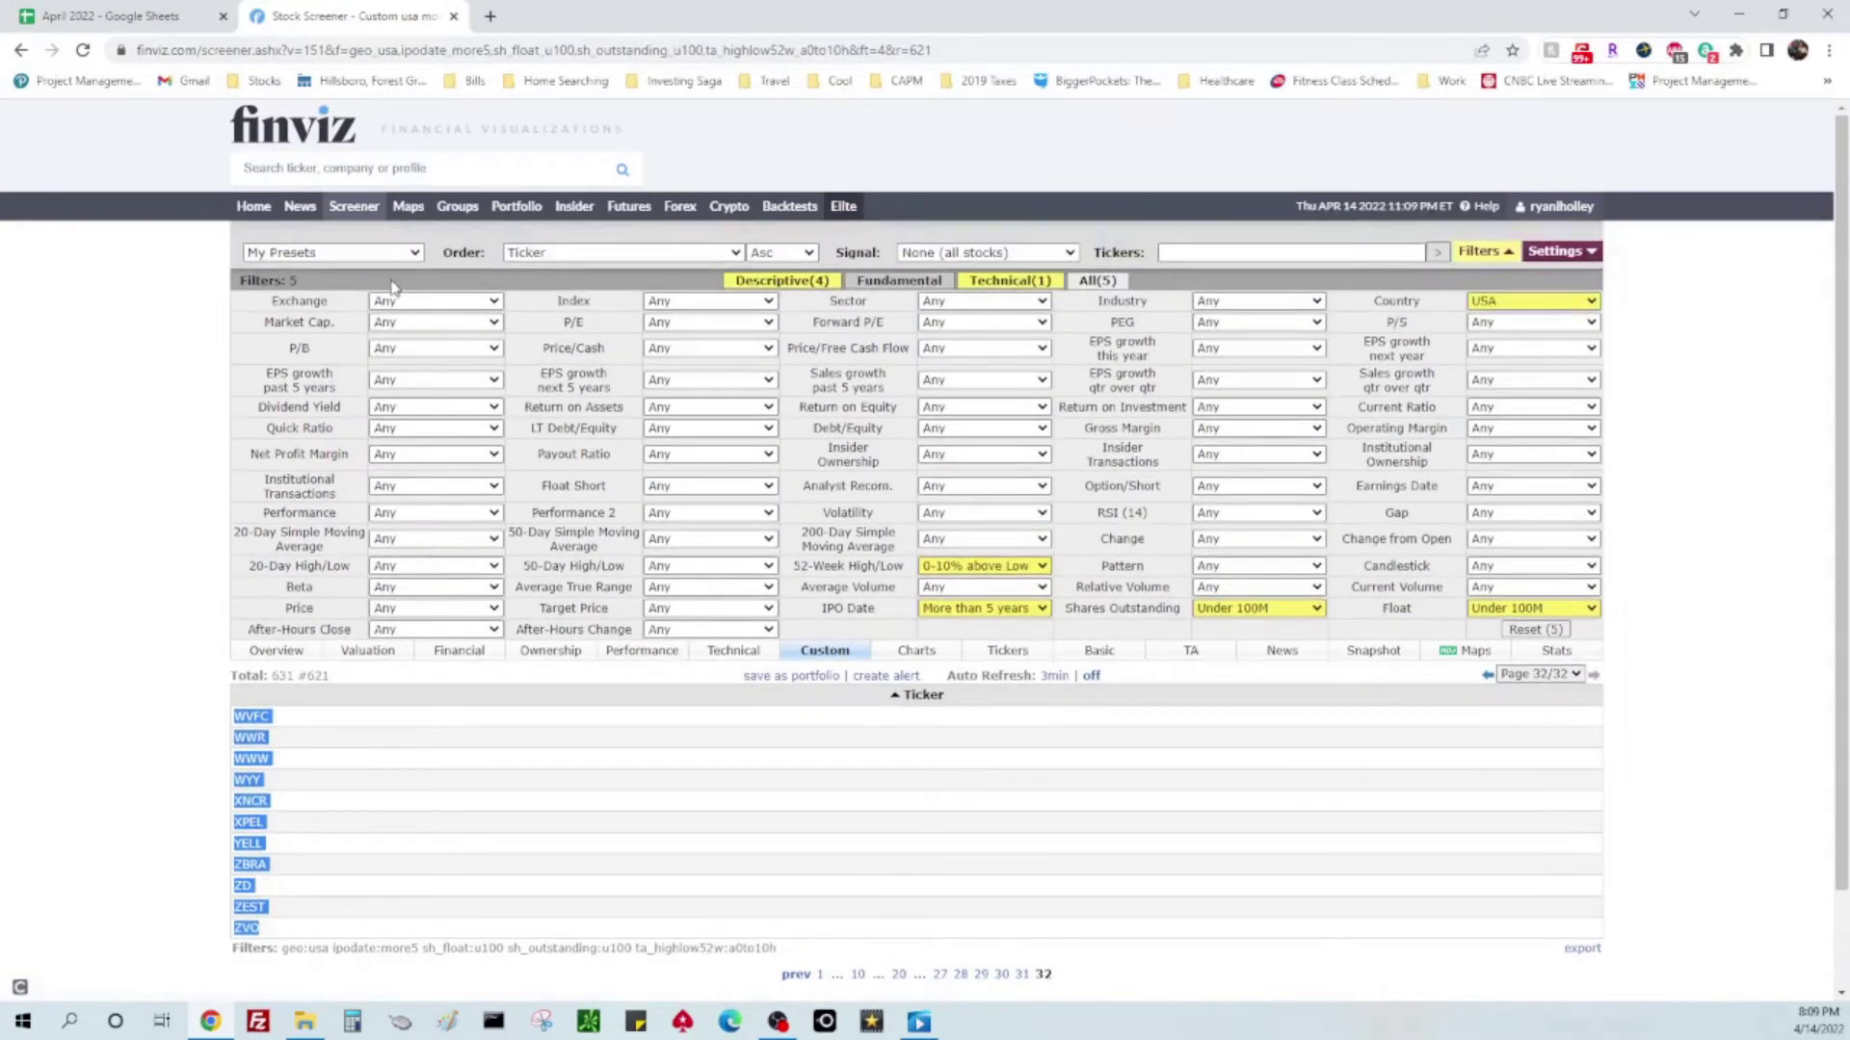
{"action": "left_click", "coordinate": [390, 254]}
{"action": "left_click", "coordinate": [338, 371]}
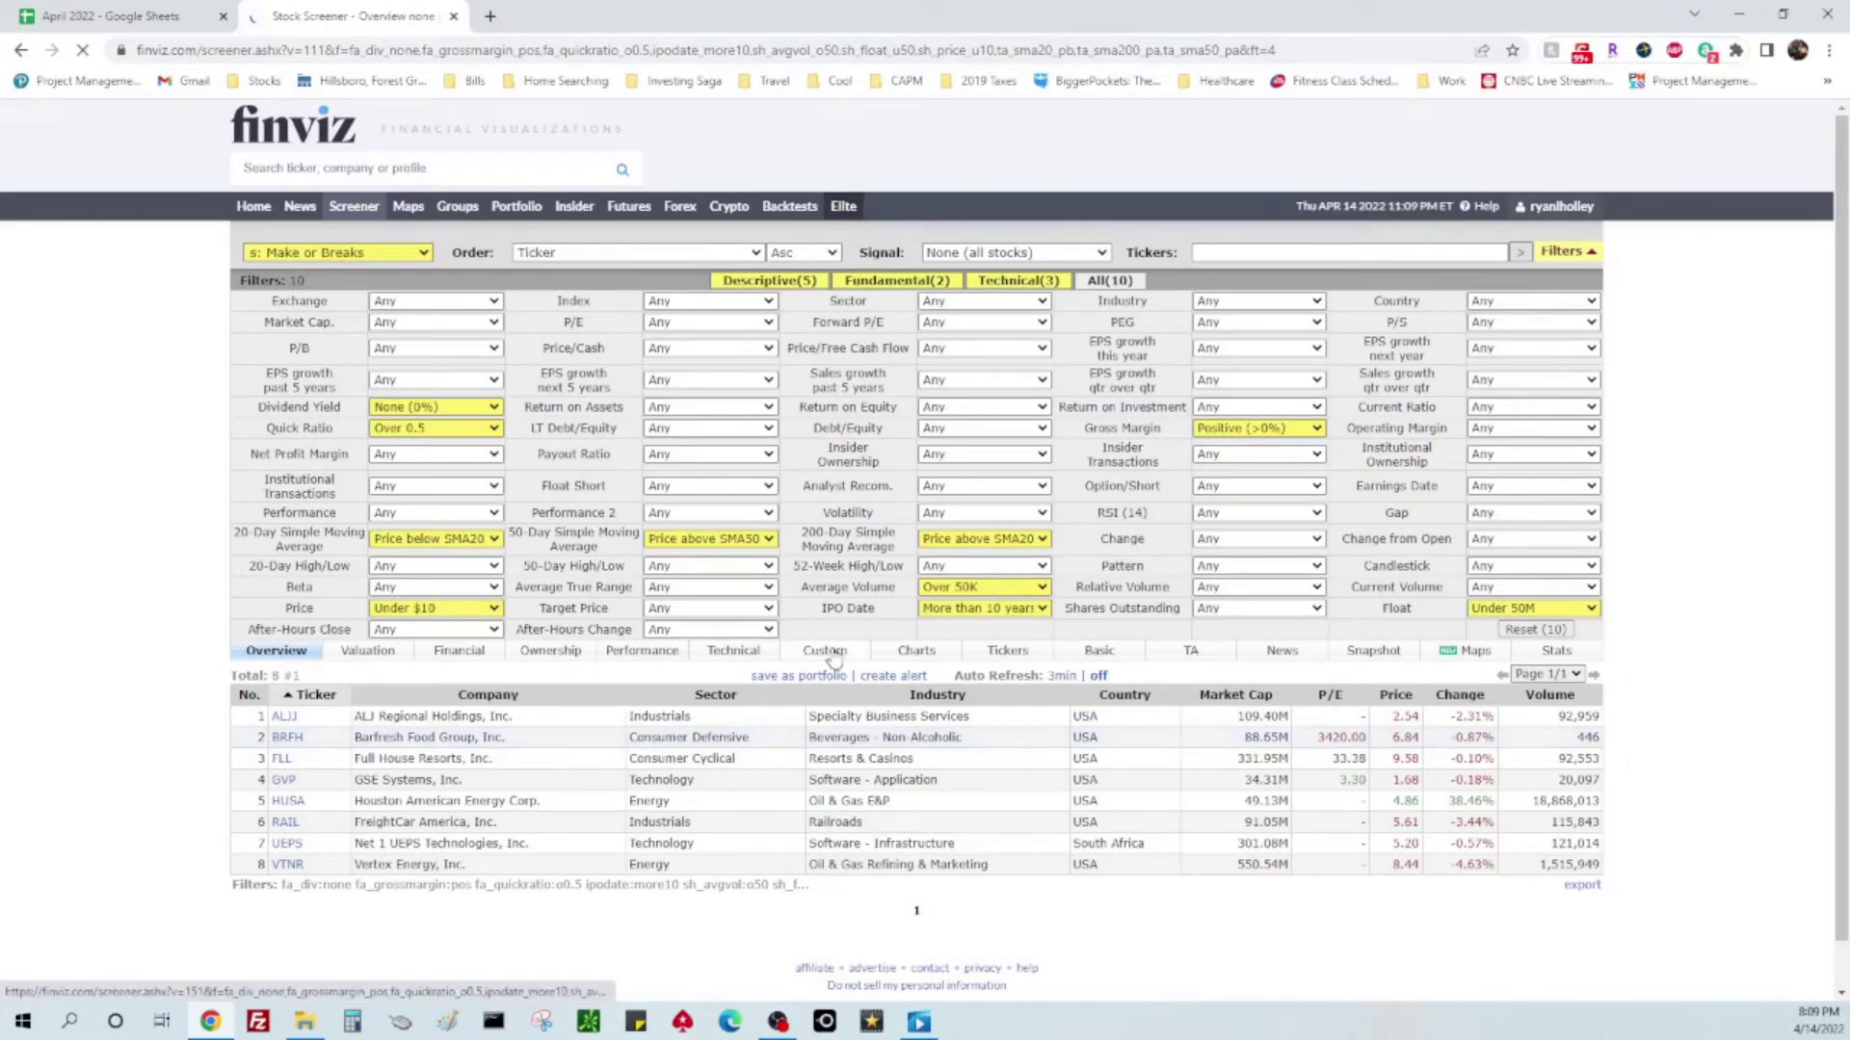
{"action": "left_click", "coordinate": [834, 655]}
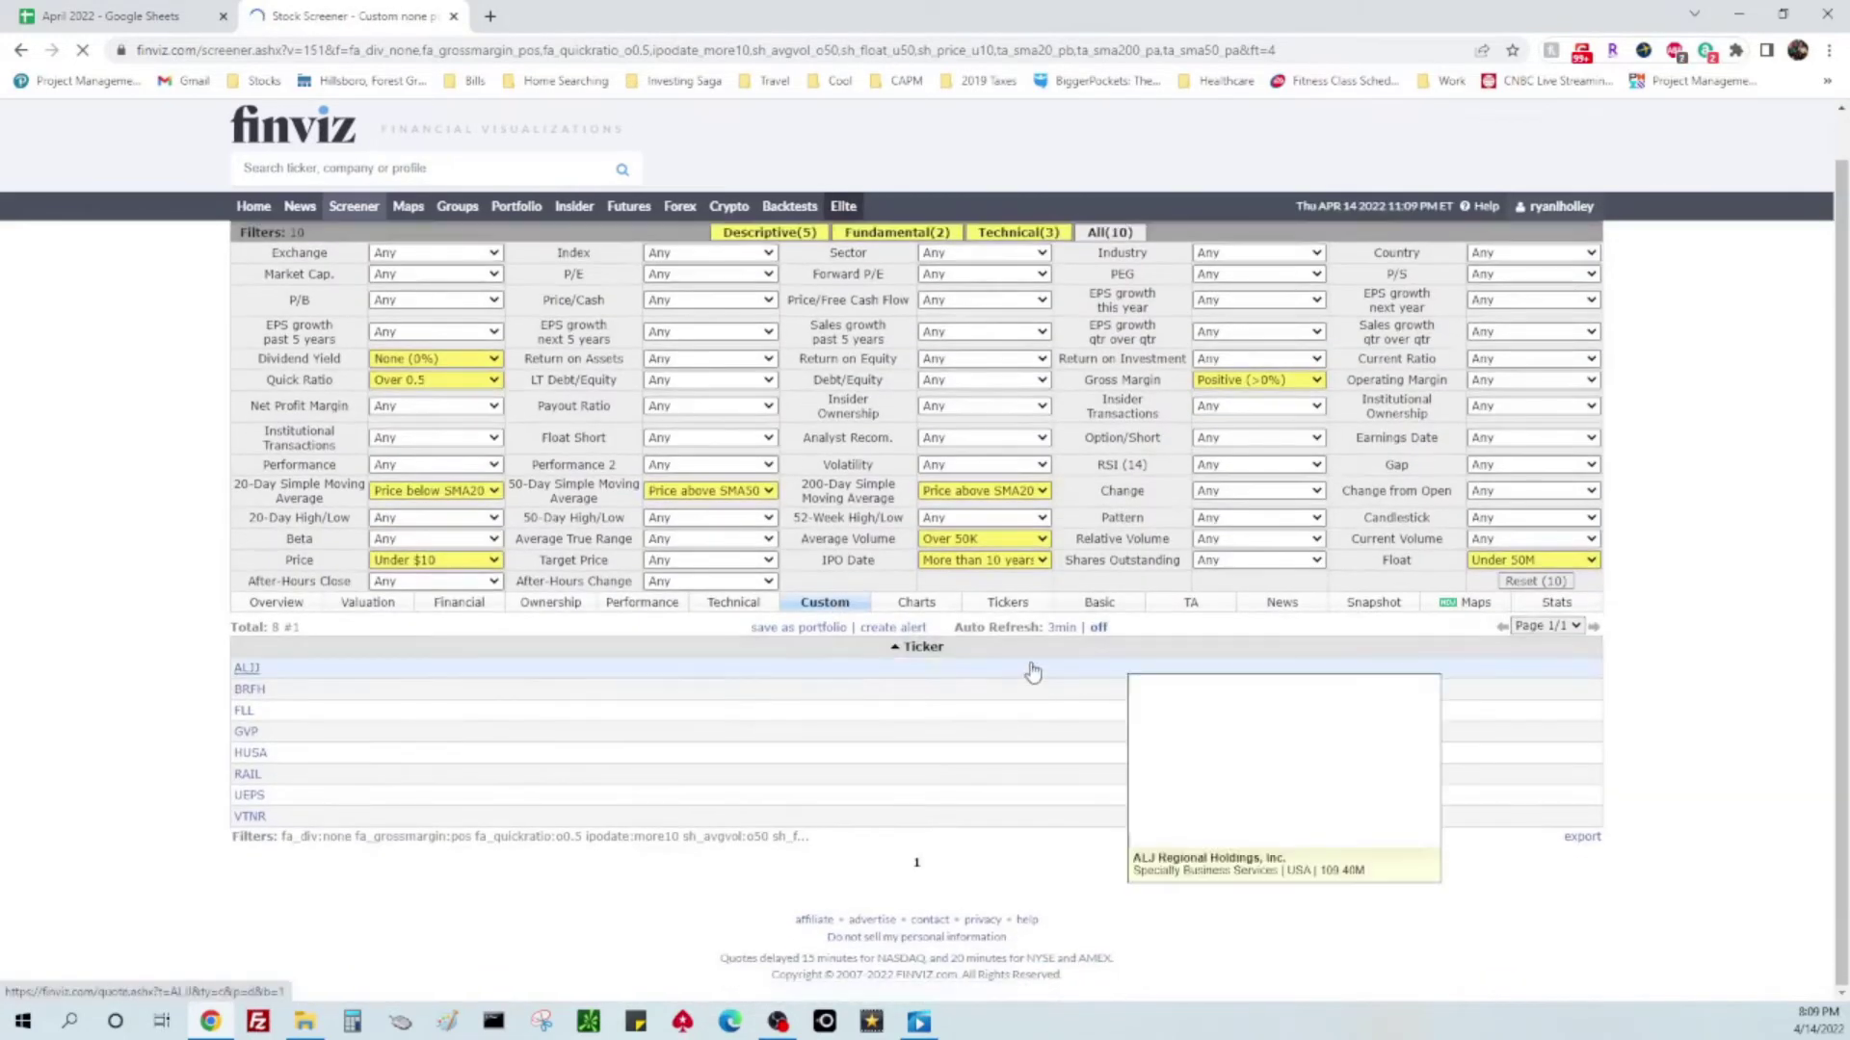
{"action": "triple_click", "coordinate": [1009, 792]}
{"action": "key", "text": "ctrl+c"}
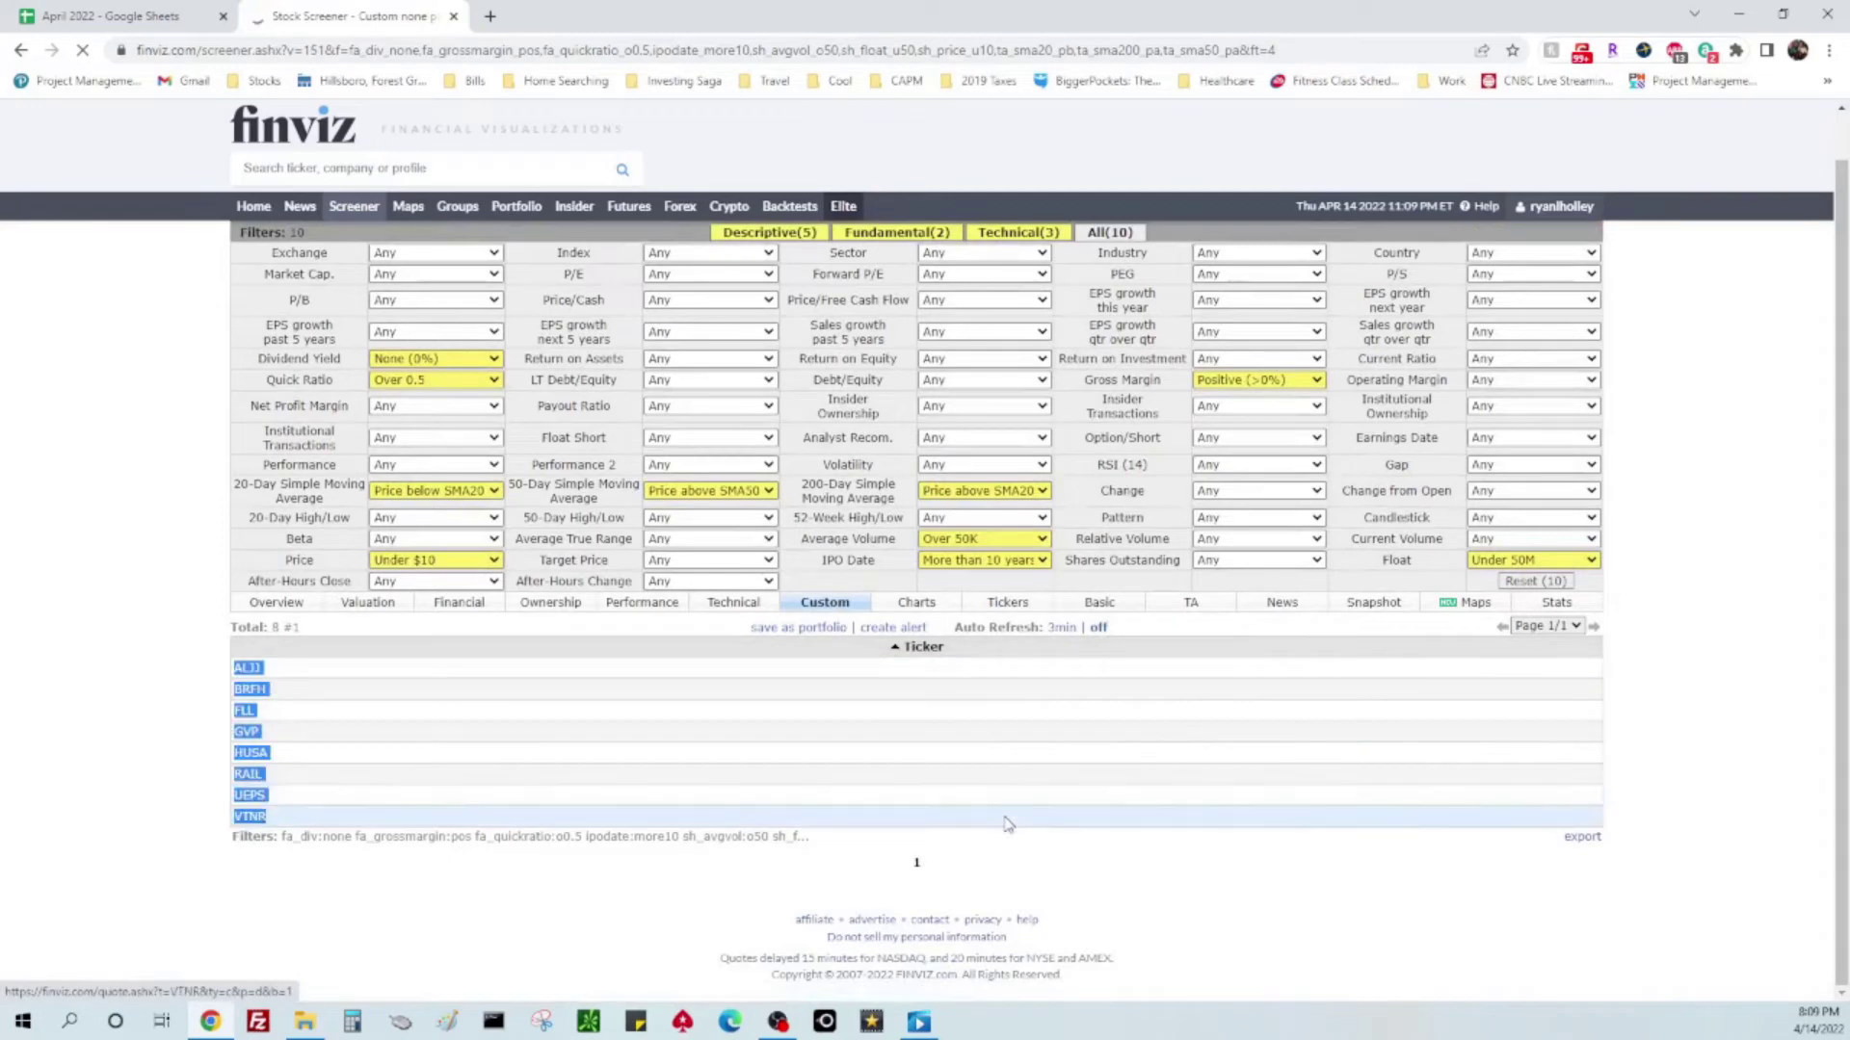
- Paste the eight tickers, ALJJ through VTNR, below the Stonks list at C3372
{"action": "left_click", "coordinate": [73, 20]}
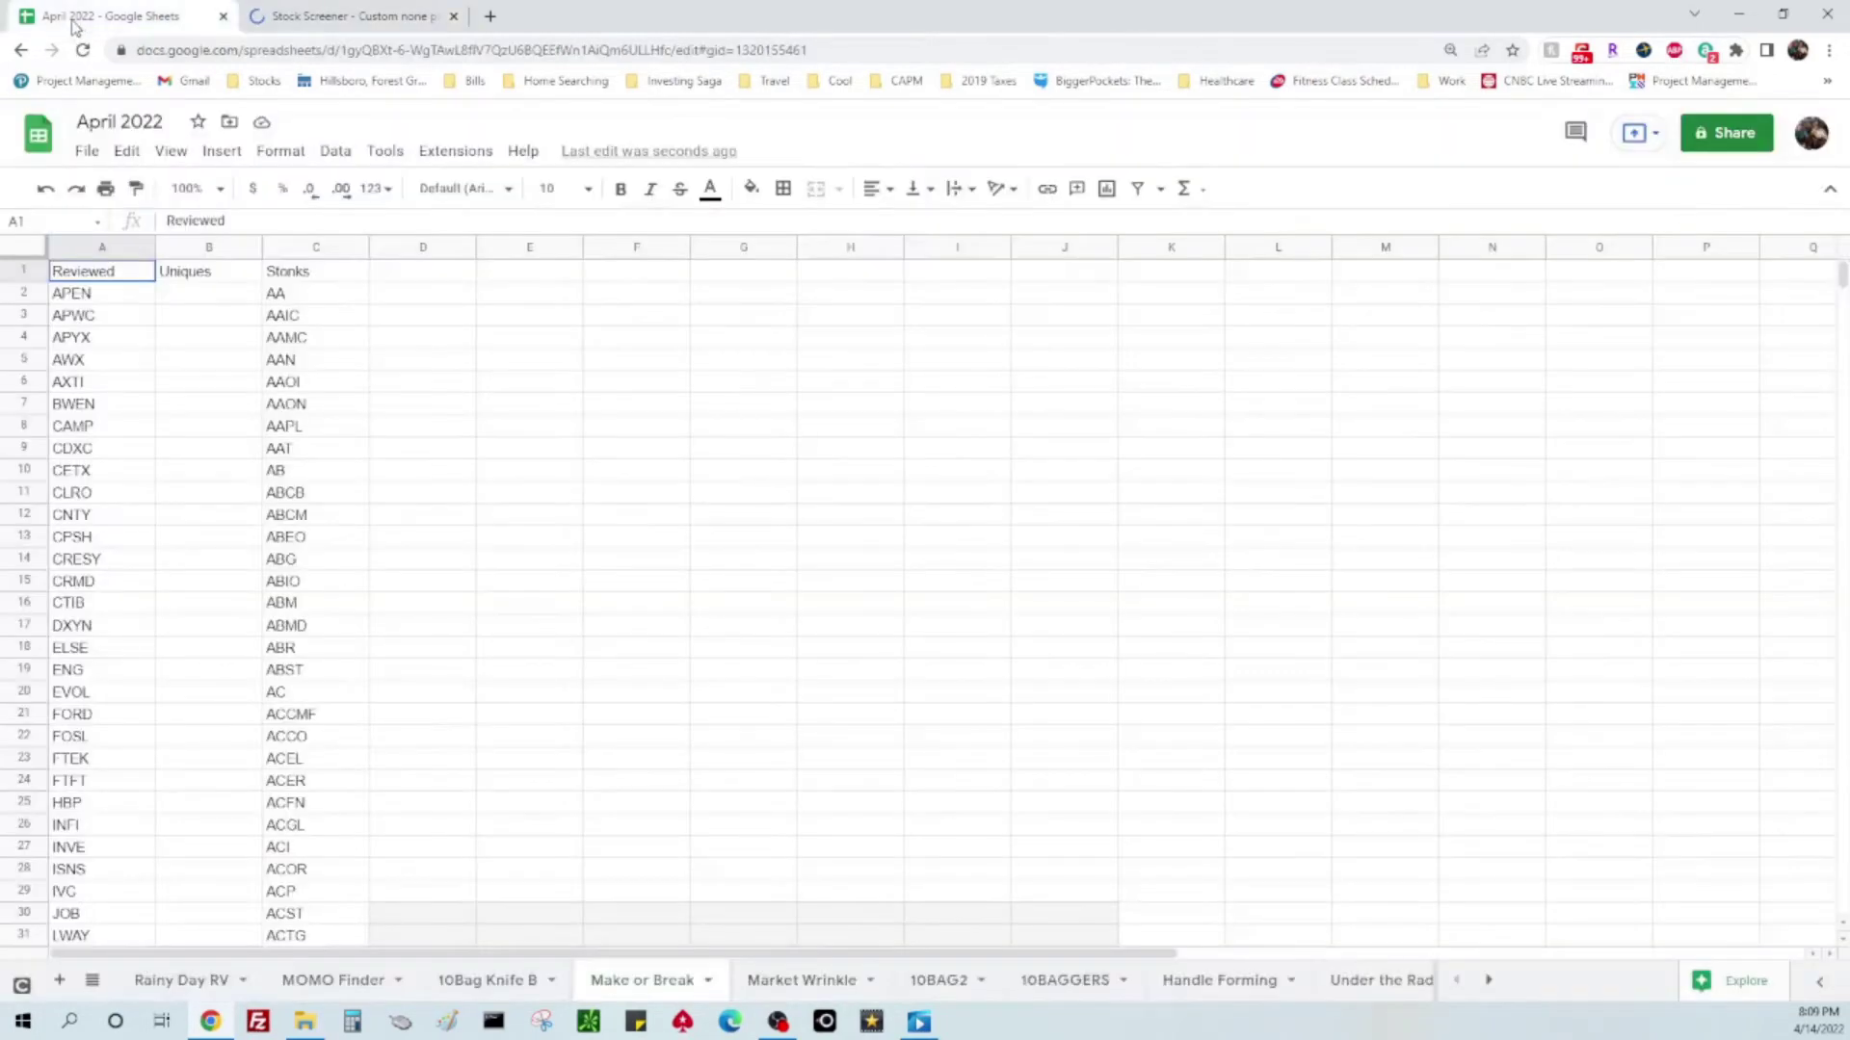
{"action": "left_click", "coordinate": [348, 632]}
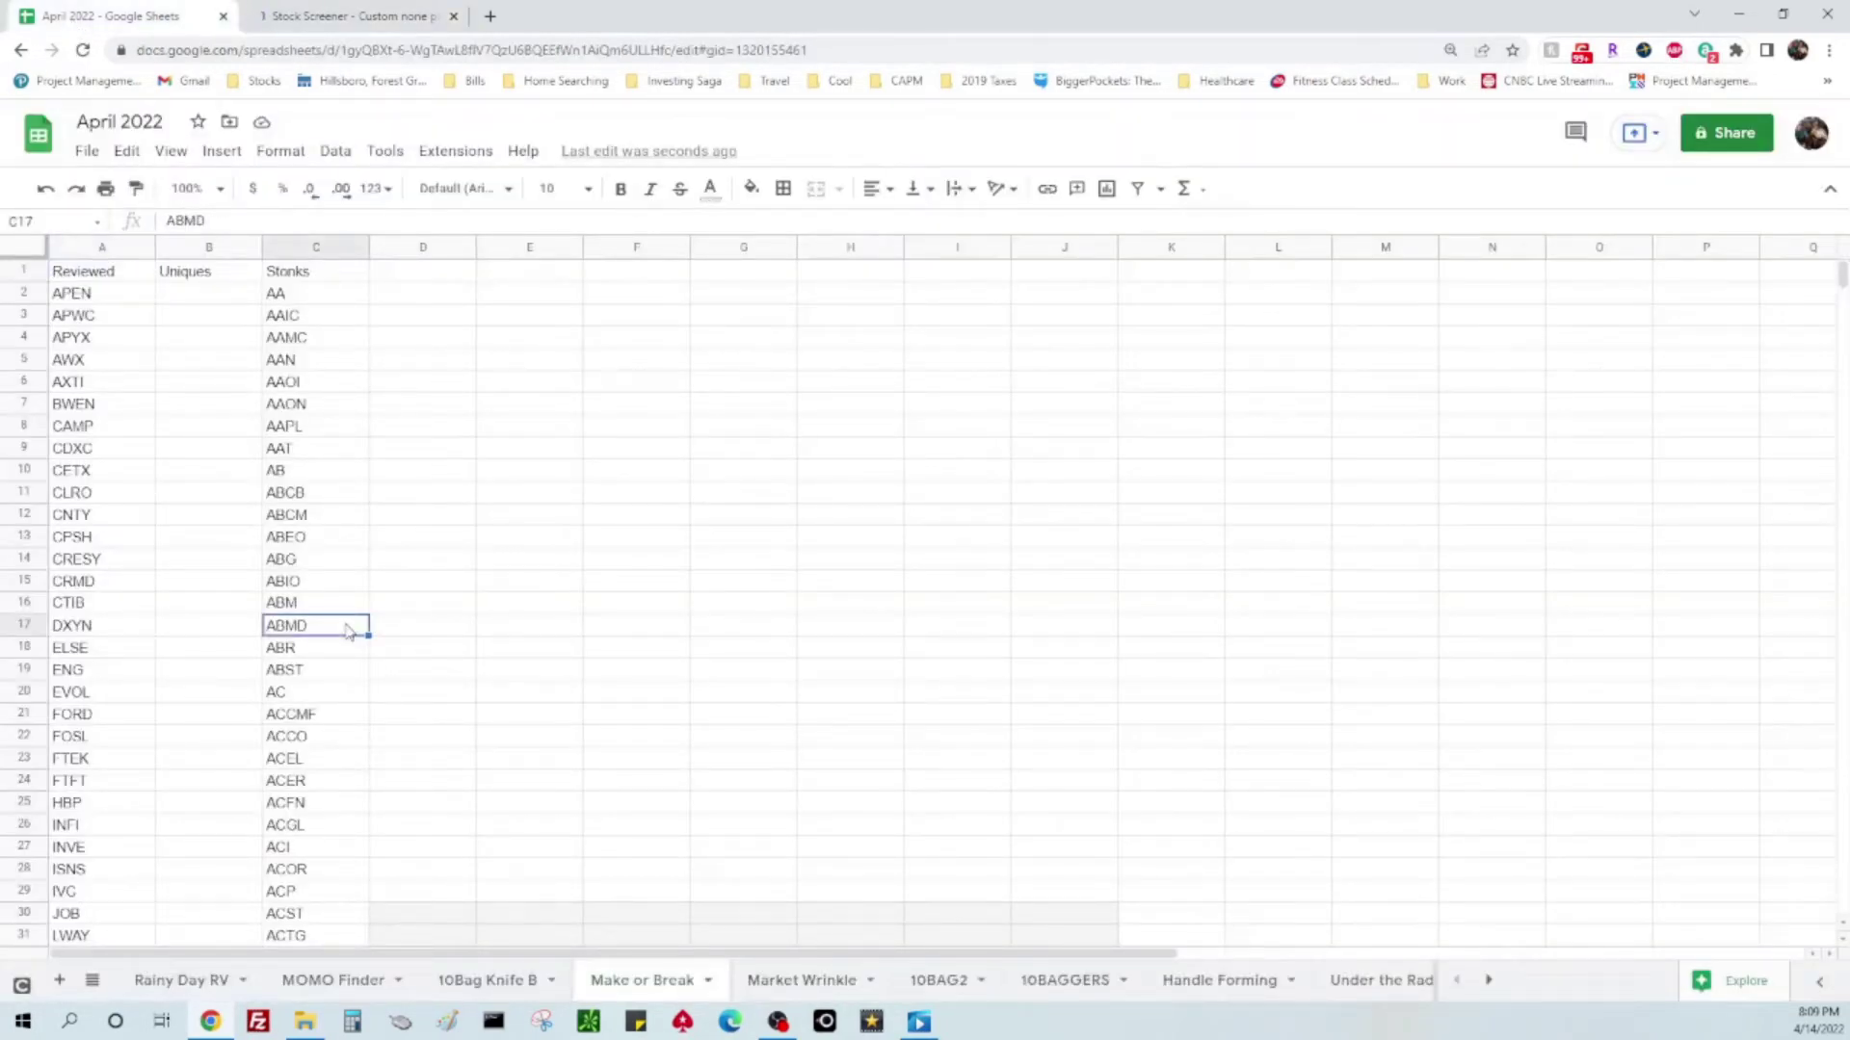
{"action": "key", "text": "ctrl+shift+Down"}
{"action": "left_click", "coordinate": [327, 634]}
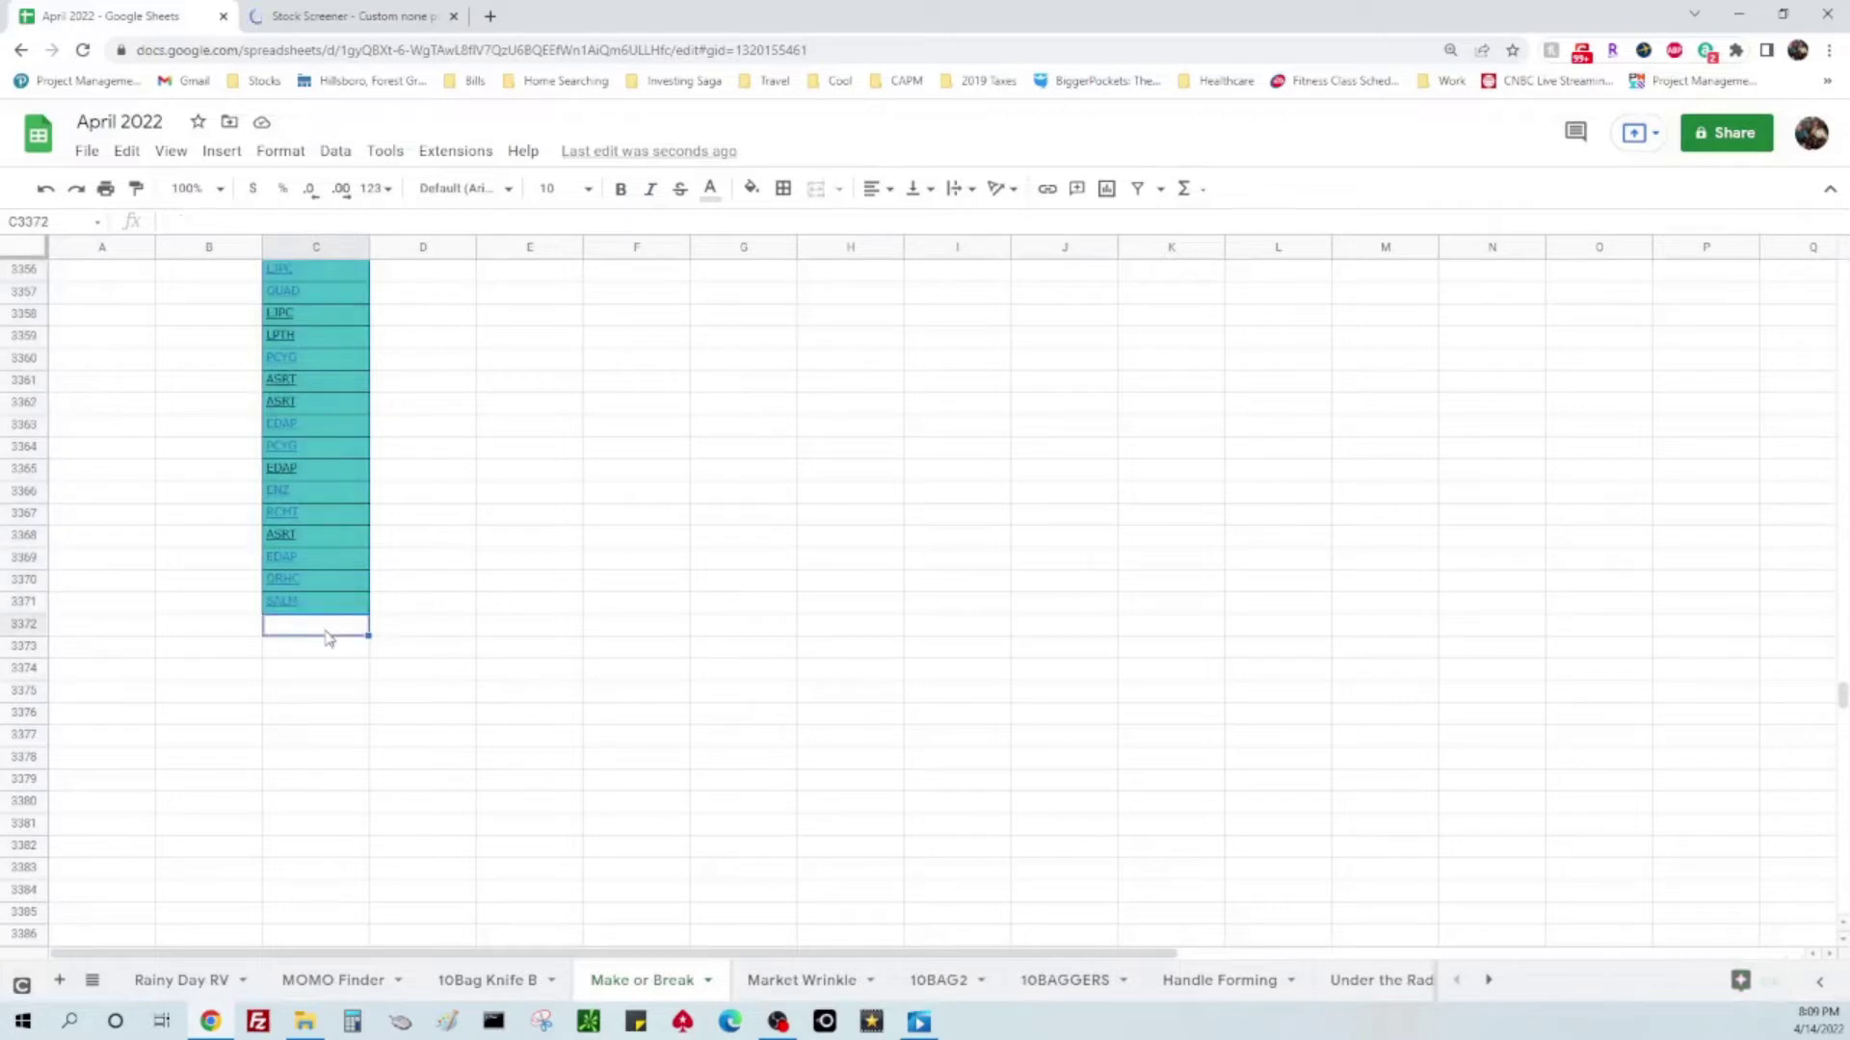
{"action": "key", "text": "ctrl+v"}
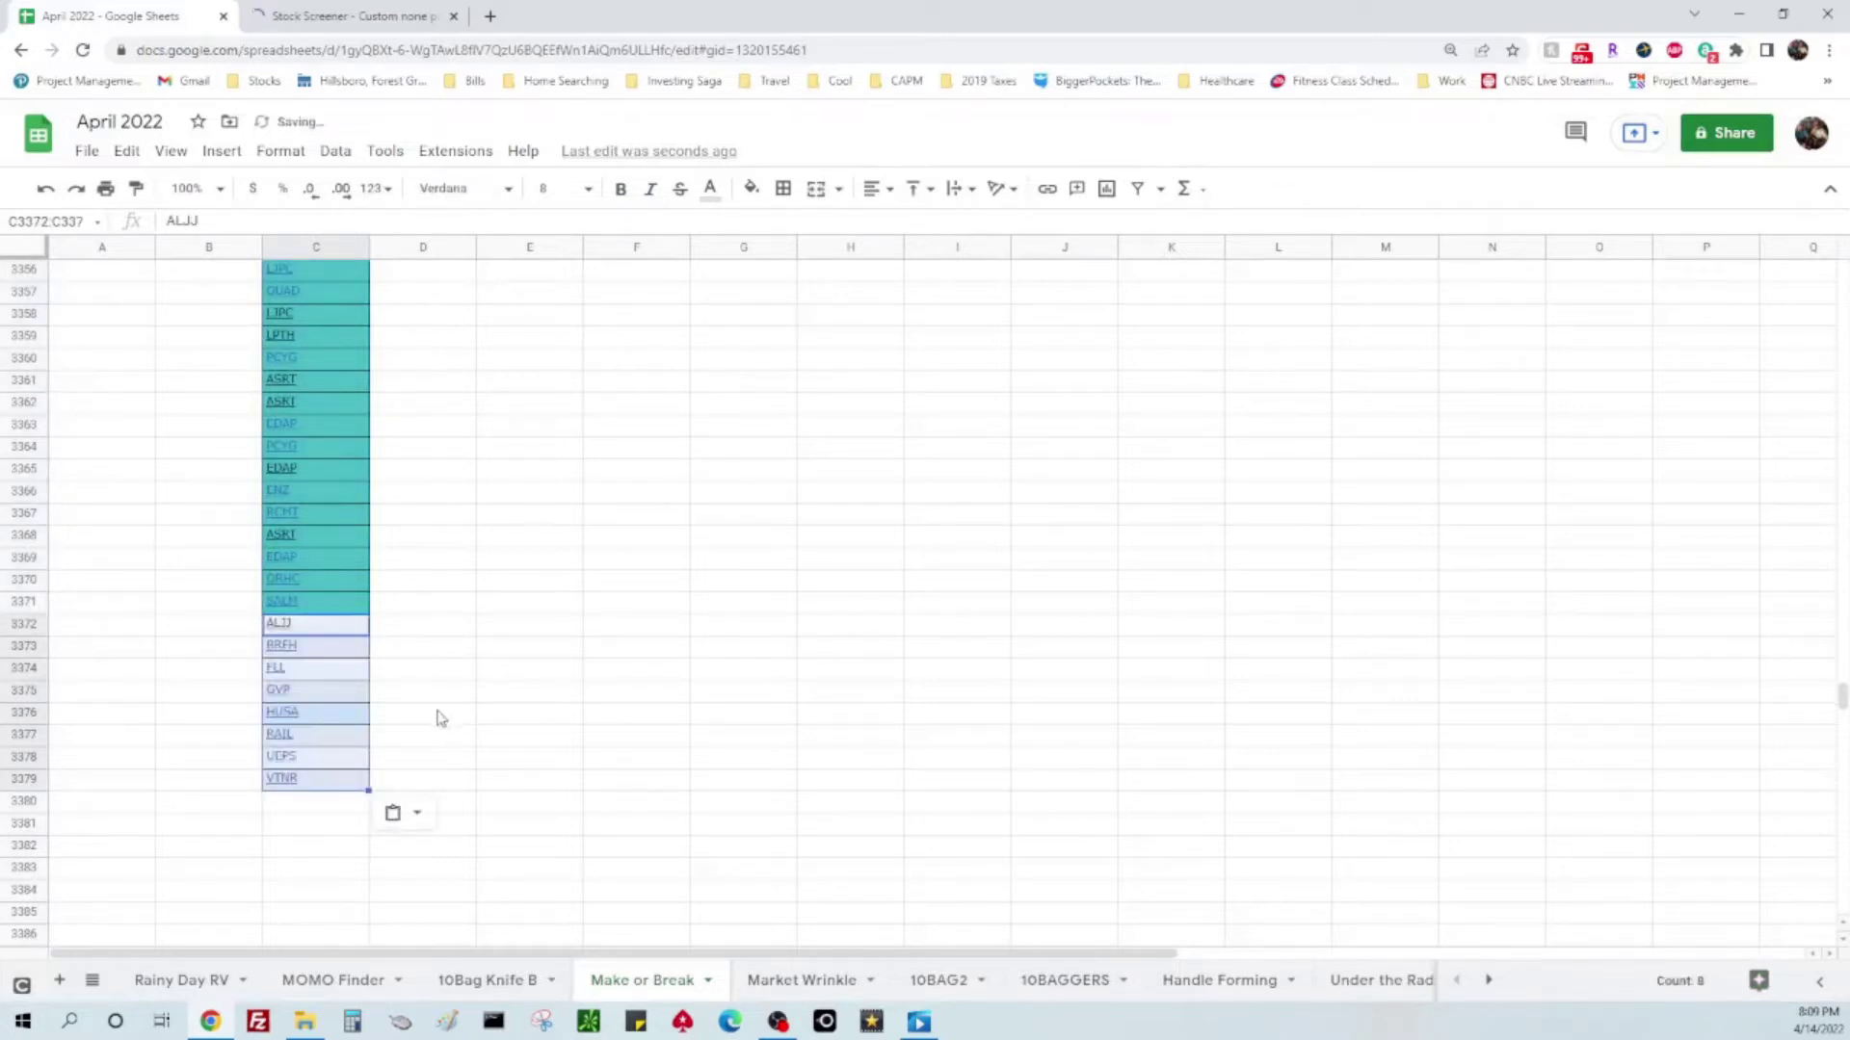
- Copy the BRFH ticker into cell B2 under the Uniques header
{"action": "left_click", "coordinate": [314, 655]}
{"action": "key", "text": "ctrl+c"}
{"action": "left_click", "coordinate": [232, 679]}
{"action": "key", "text": "ctrl+shift+Up"}
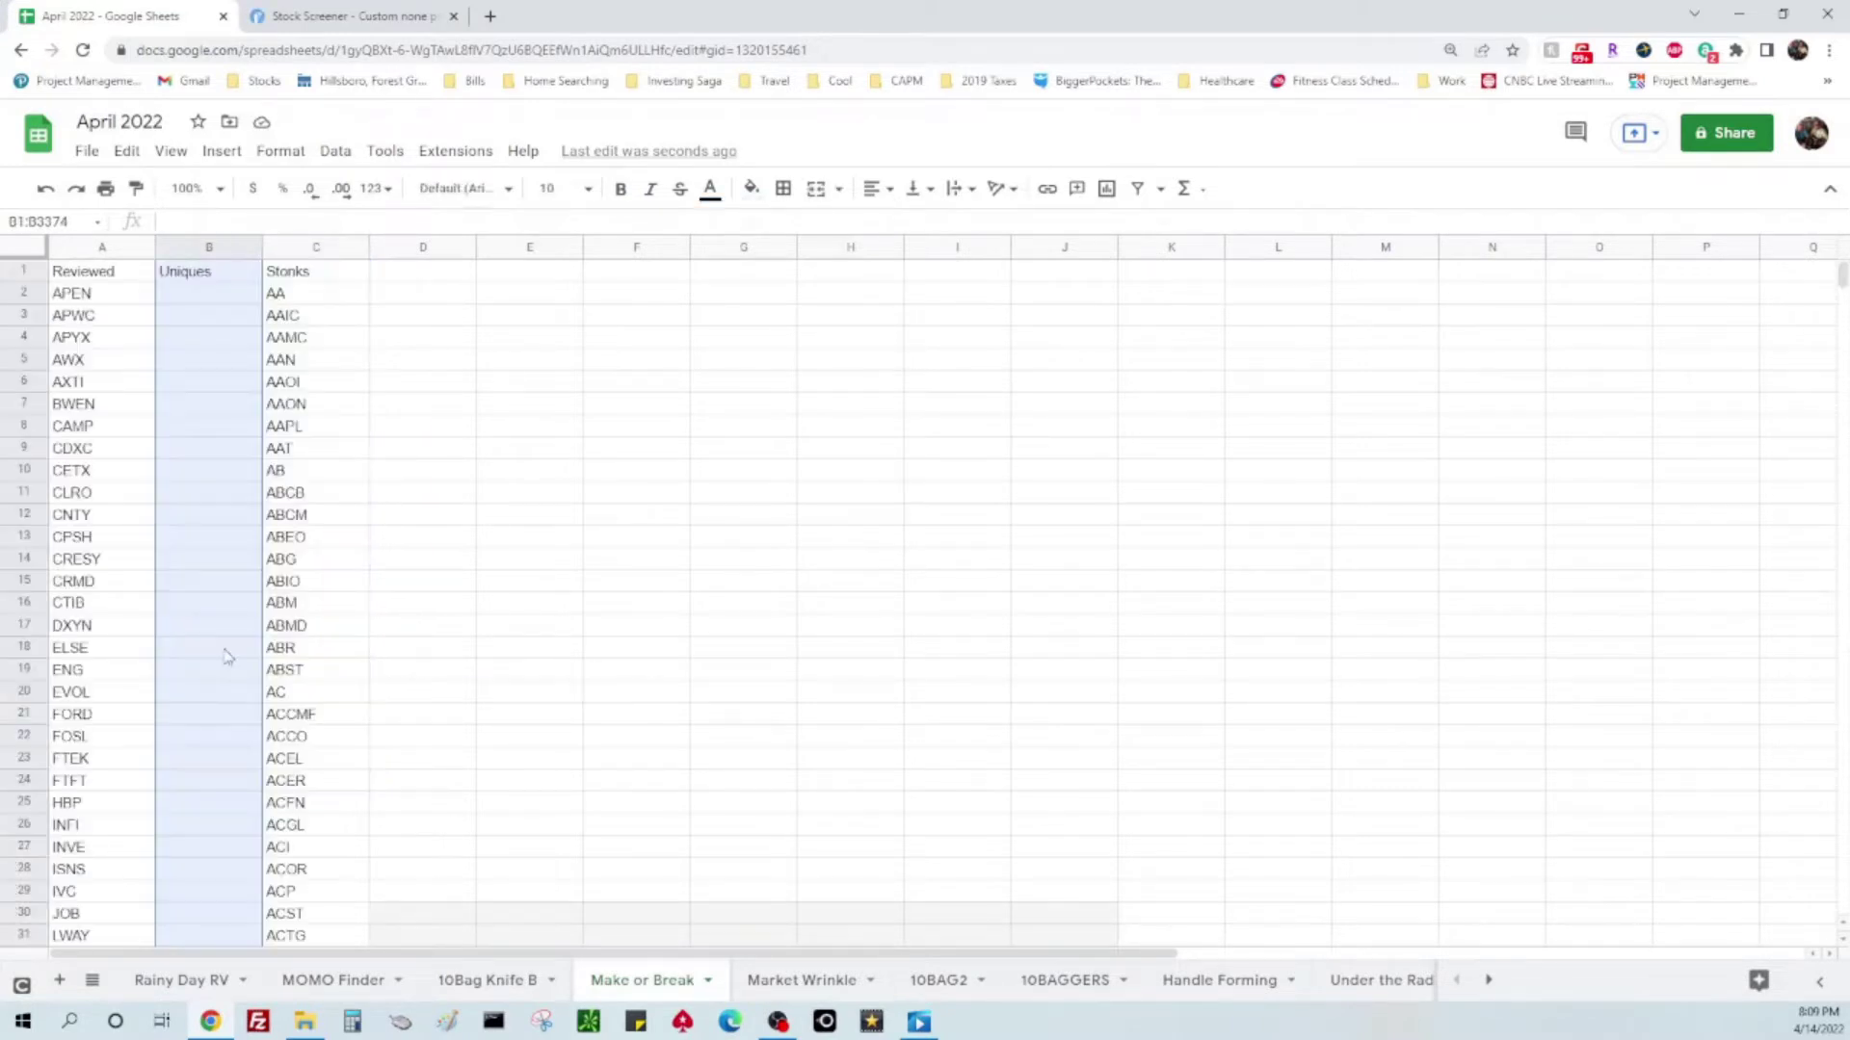
{"action": "left_click", "coordinate": [248, 295]}
{"action": "key", "text": "ctrl+v"}
- Load the Market Wrinkles preset in Finviz as a ticker-only results list
{"action": "left_click", "coordinate": [357, 16]}
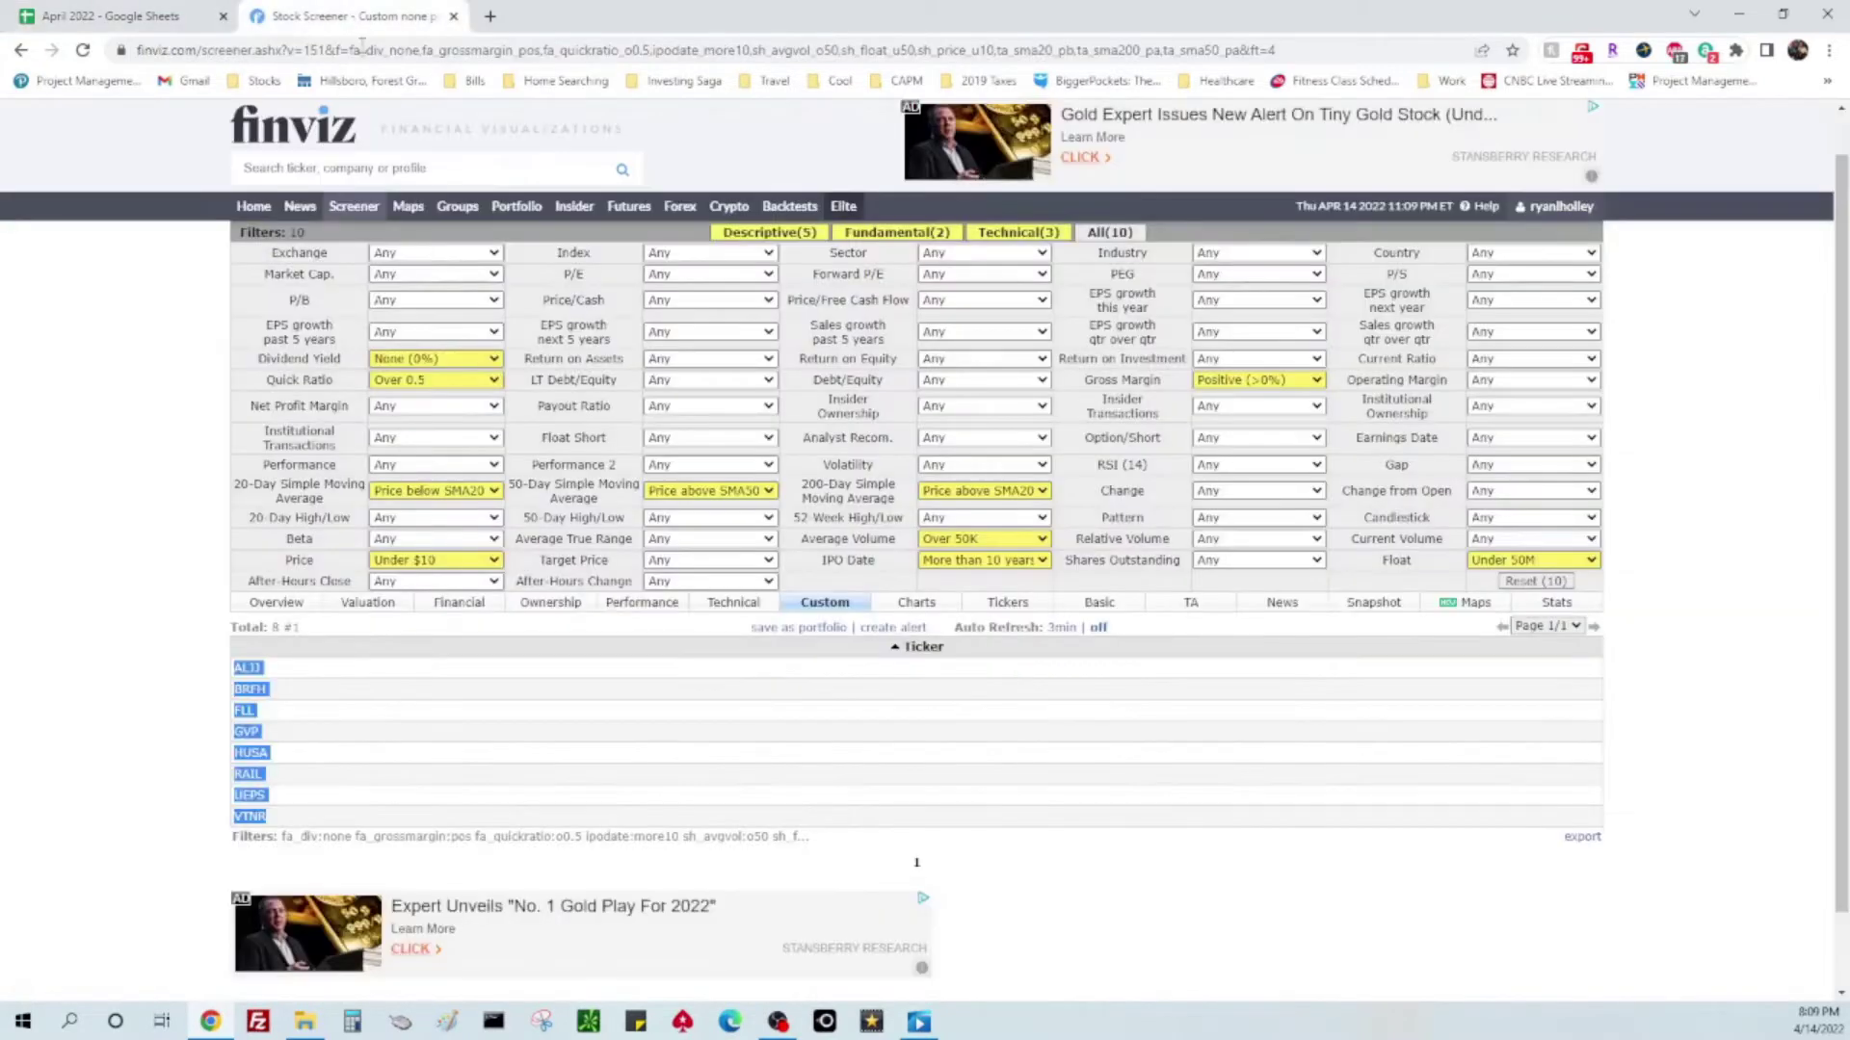
{"action": "left_click", "coordinate": [265, 232]}
{"action": "left_click", "coordinate": [335, 253]}
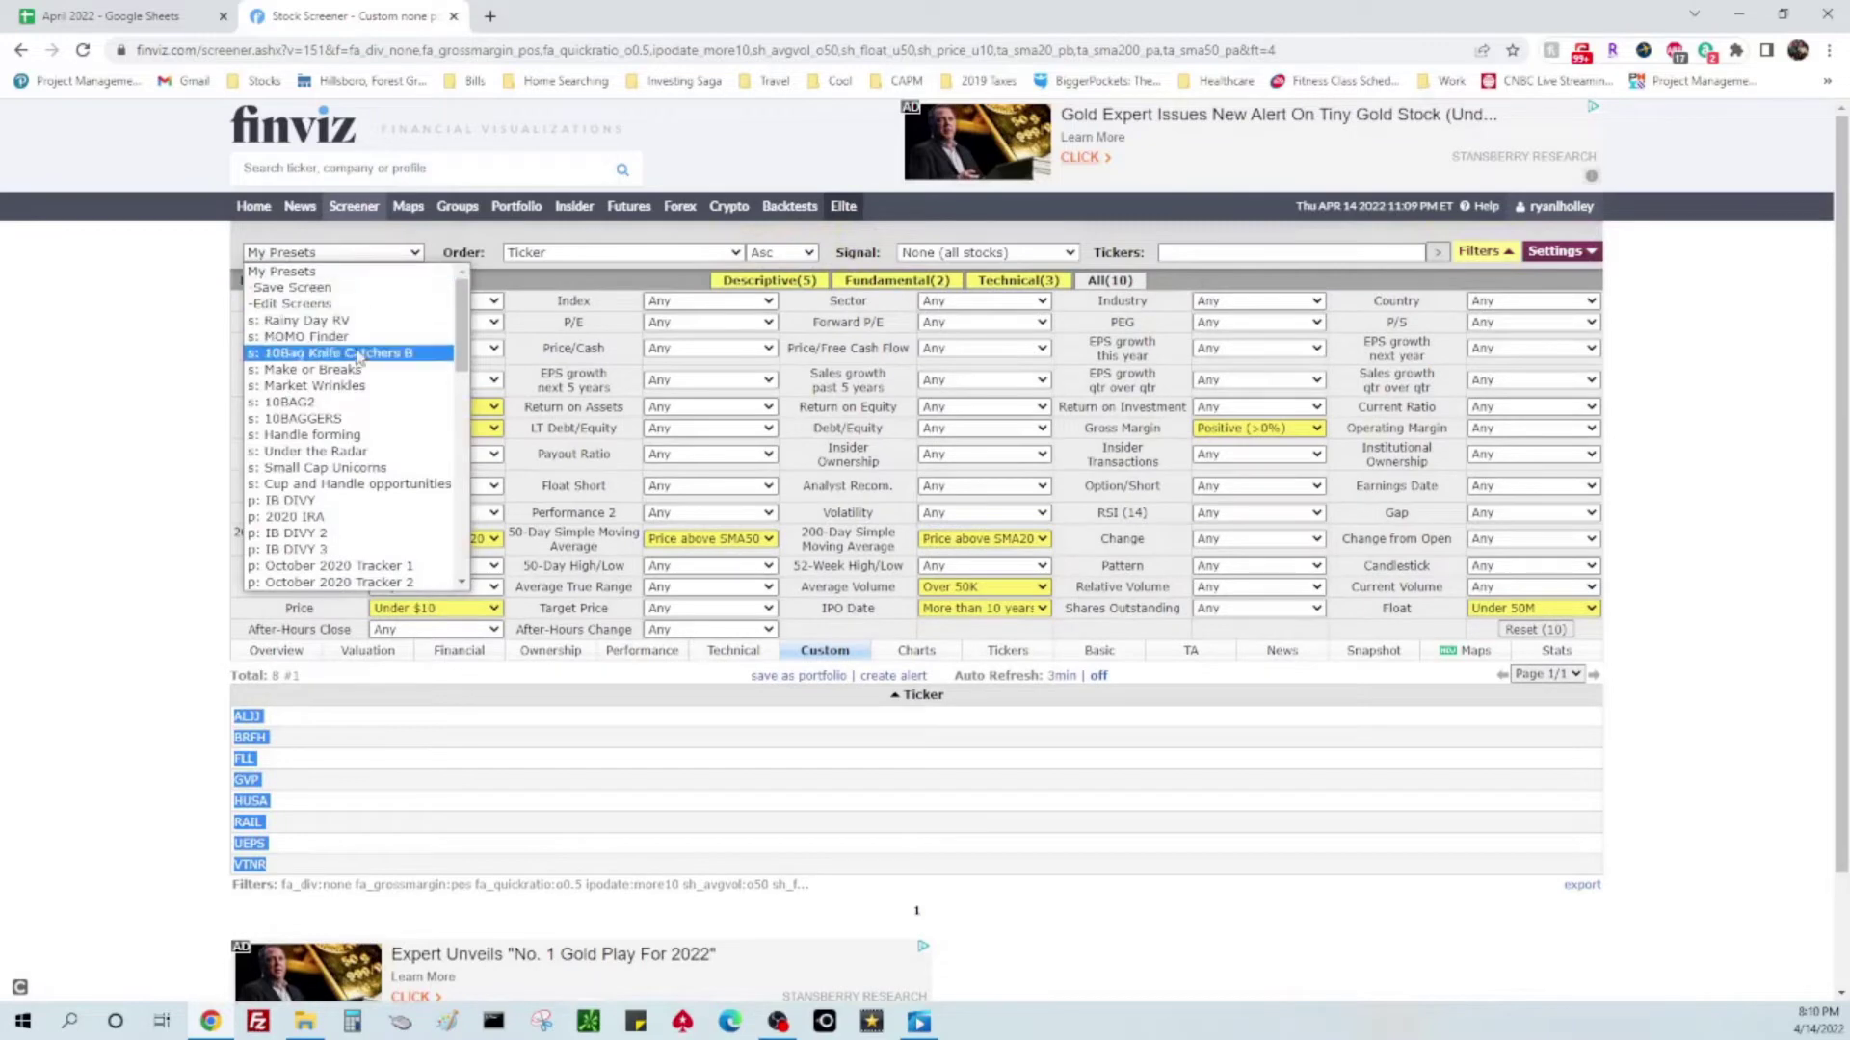
{"action": "left_click", "coordinate": [355, 387]}
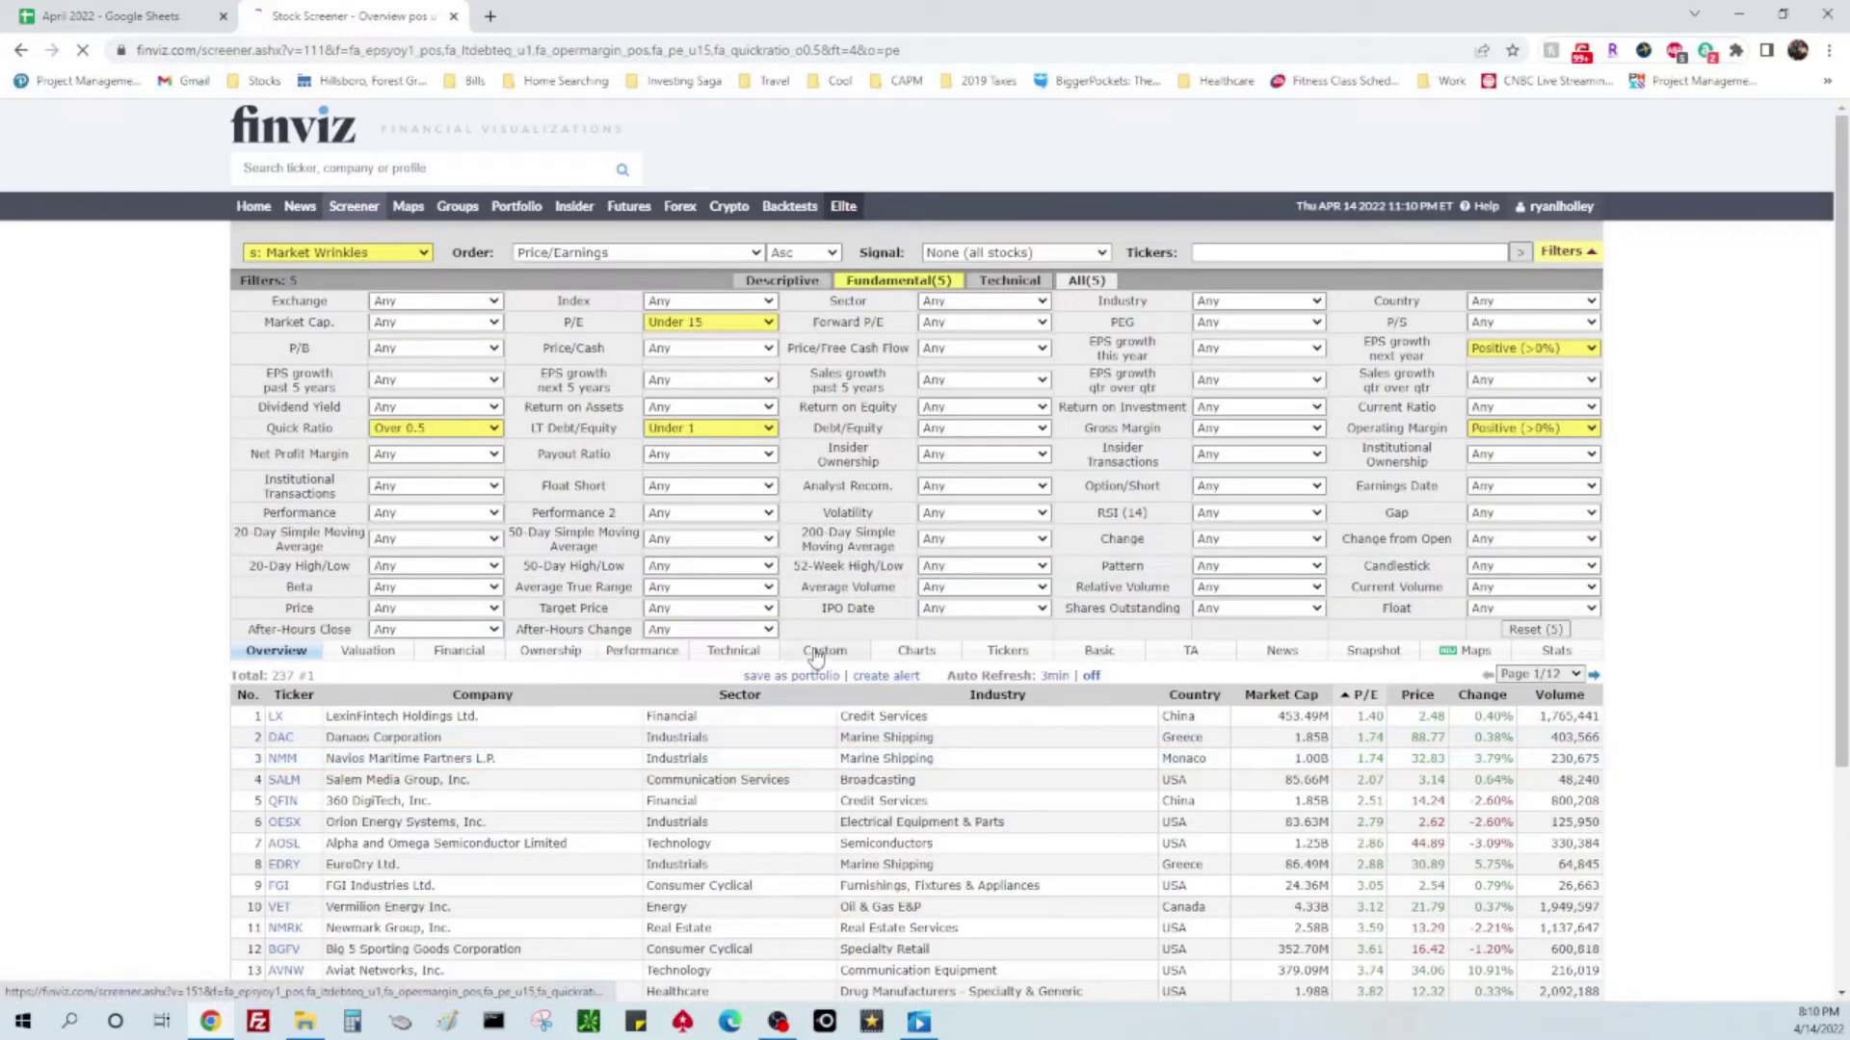
{"action": "left_click", "coordinate": [820, 653]}
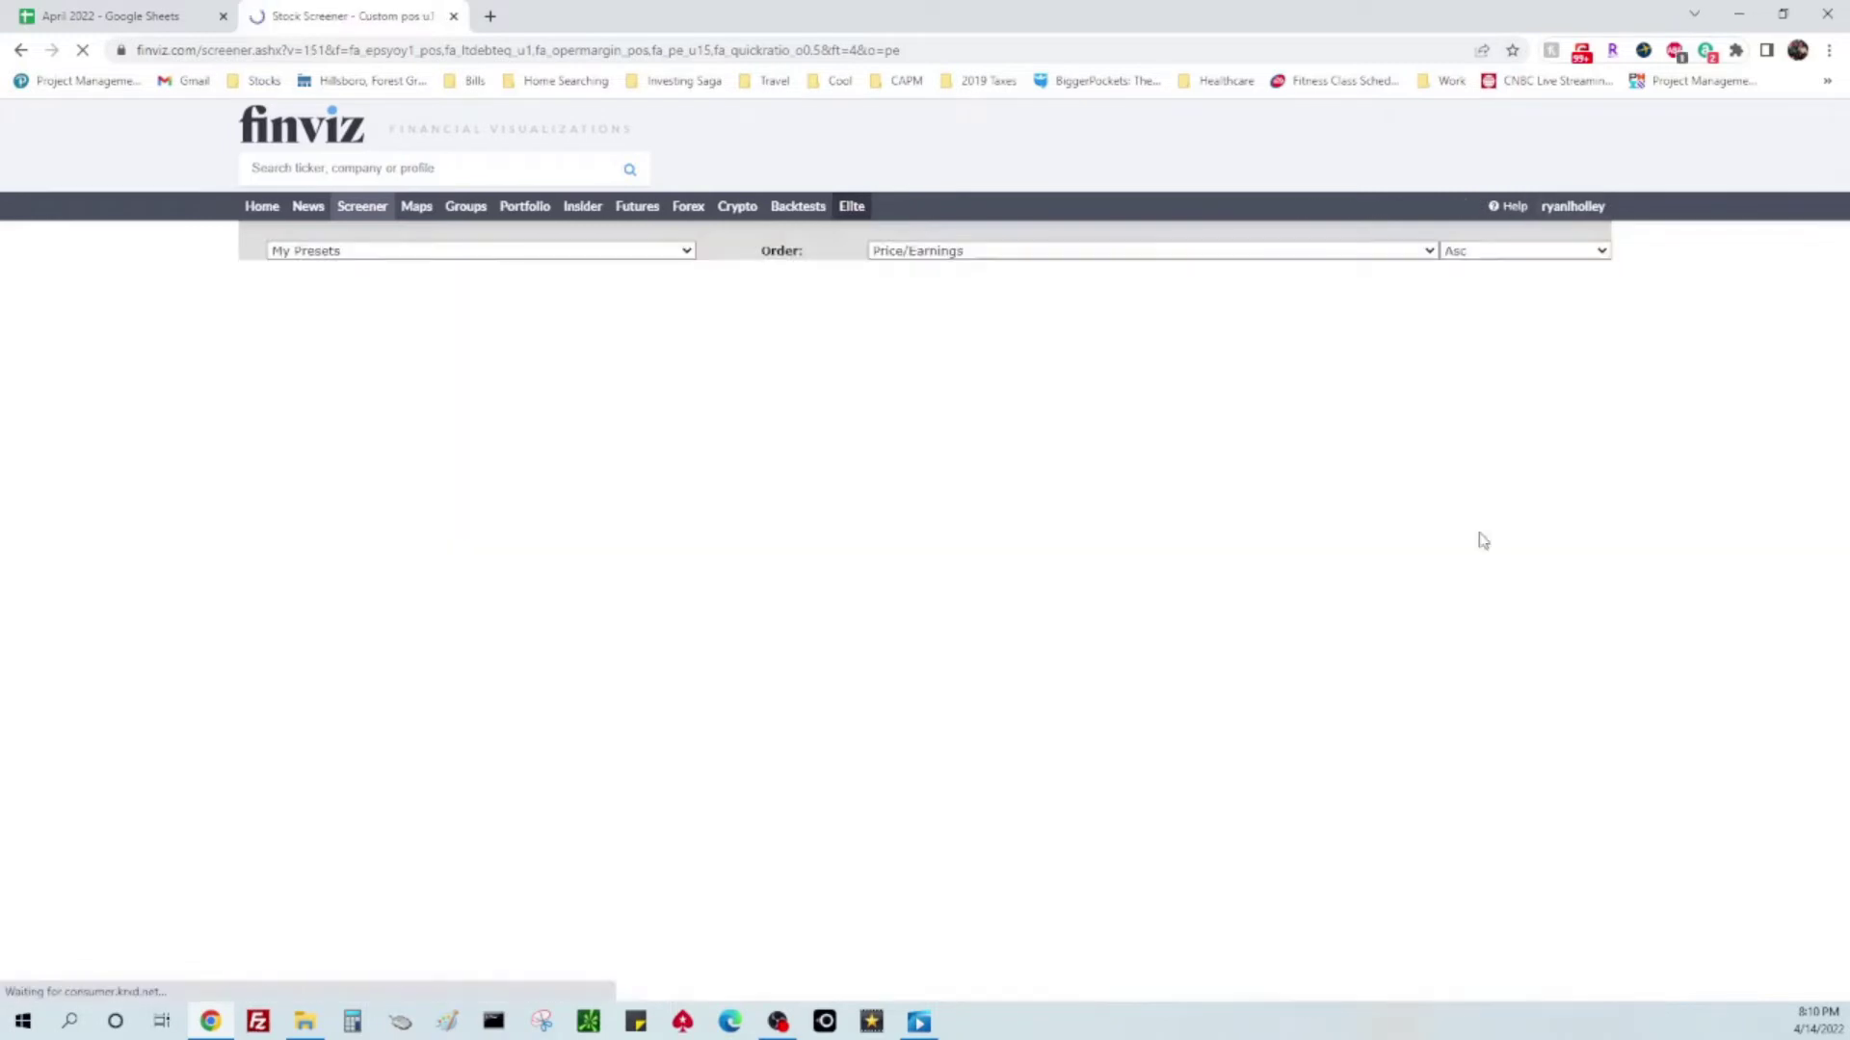
{"action": "scroll", "coordinate": [1684, 519], "scroll_direction": "down", "scroll_amount": 3}
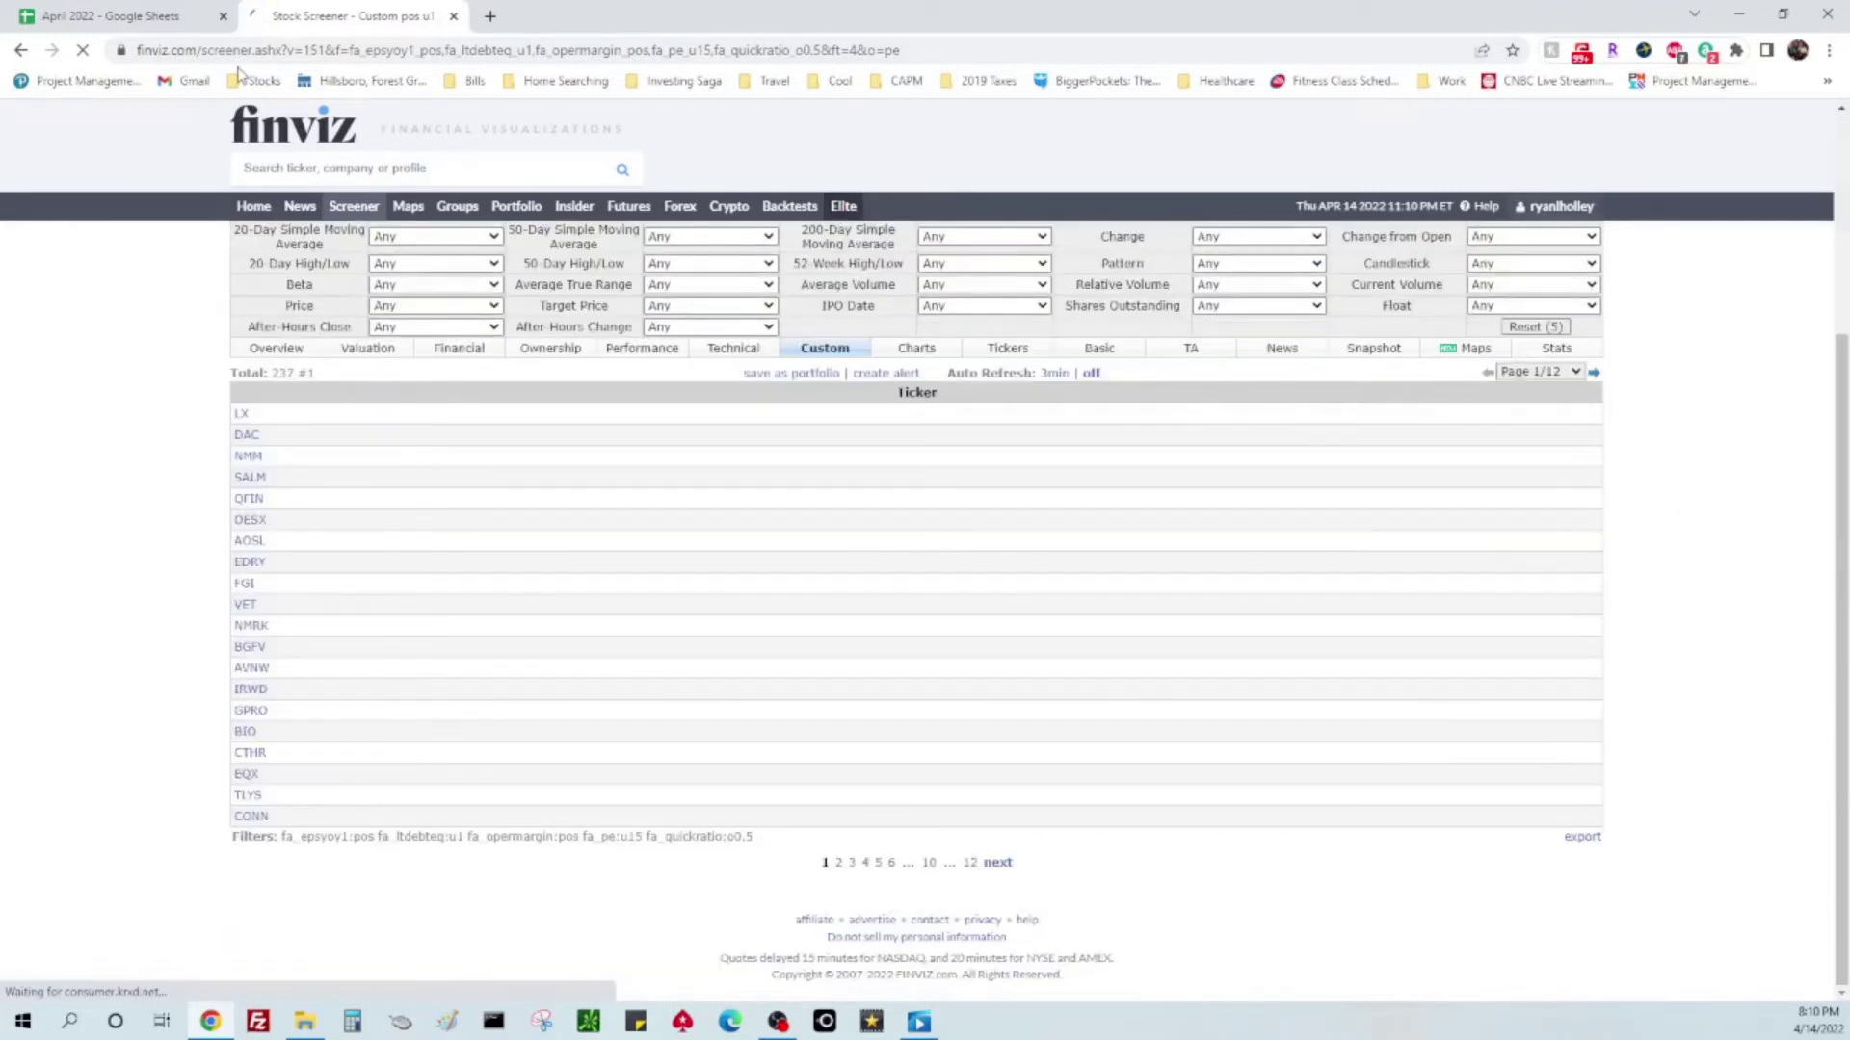
- Paste the page-1 tickers, LX through CONN, into the Market Wrinkle sheet at C6684
{"action": "left_click", "coordinate": [132, 19]}
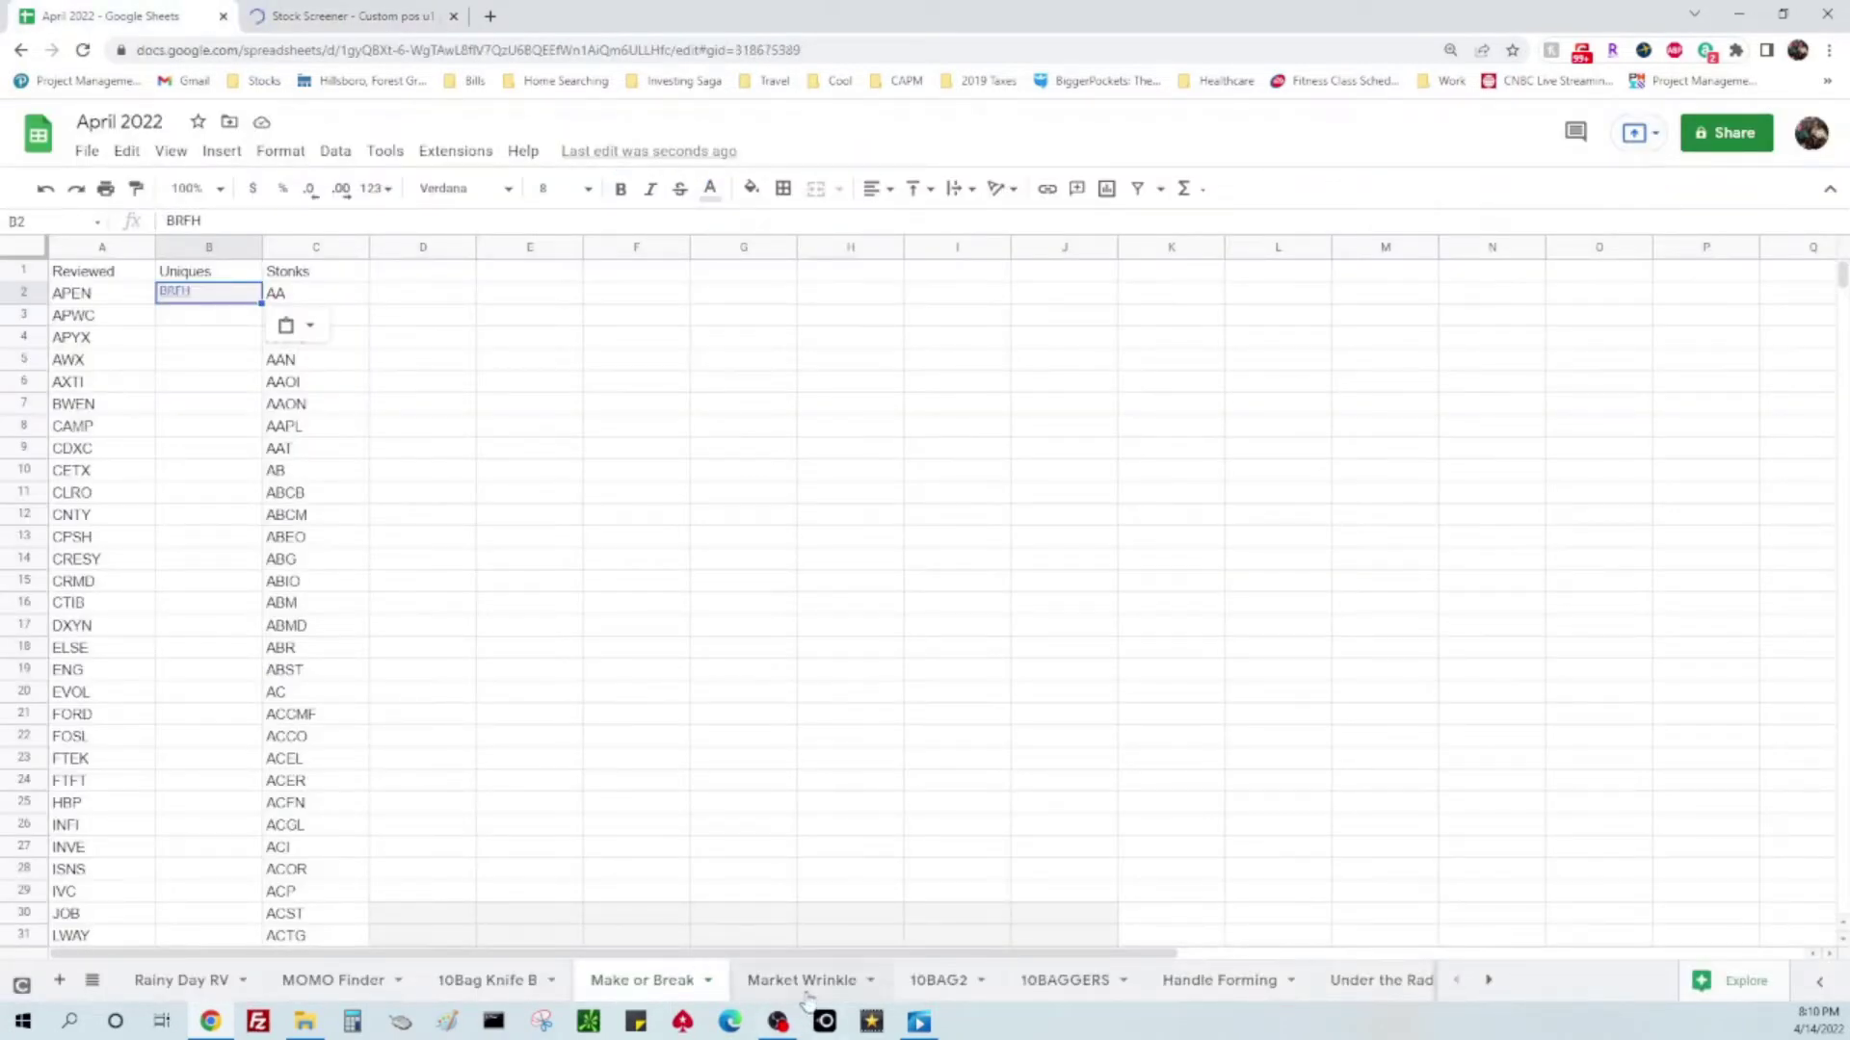
{"action": "left_click", "coordinate": [772, 983]}
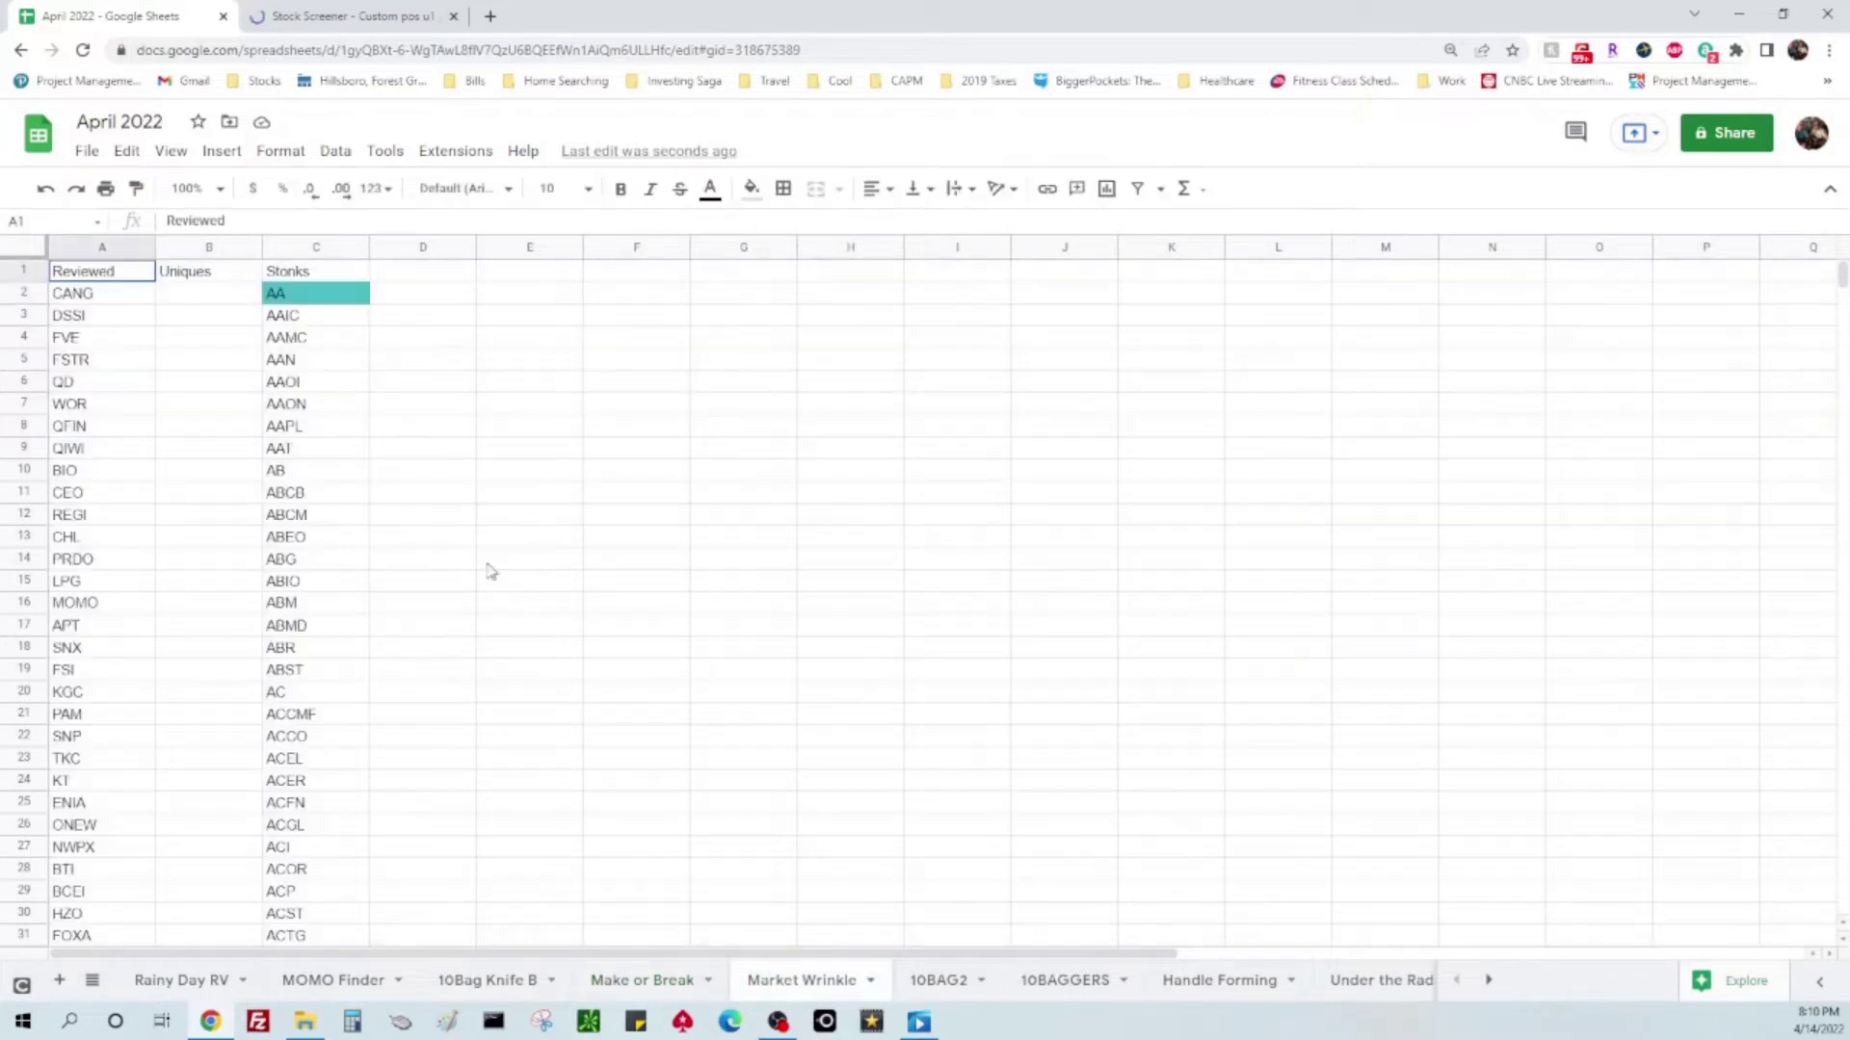
{"action": "left_click", "coordinate": [305, 455]}
{"action": "key", "text": "ctrl+shift+Down"}
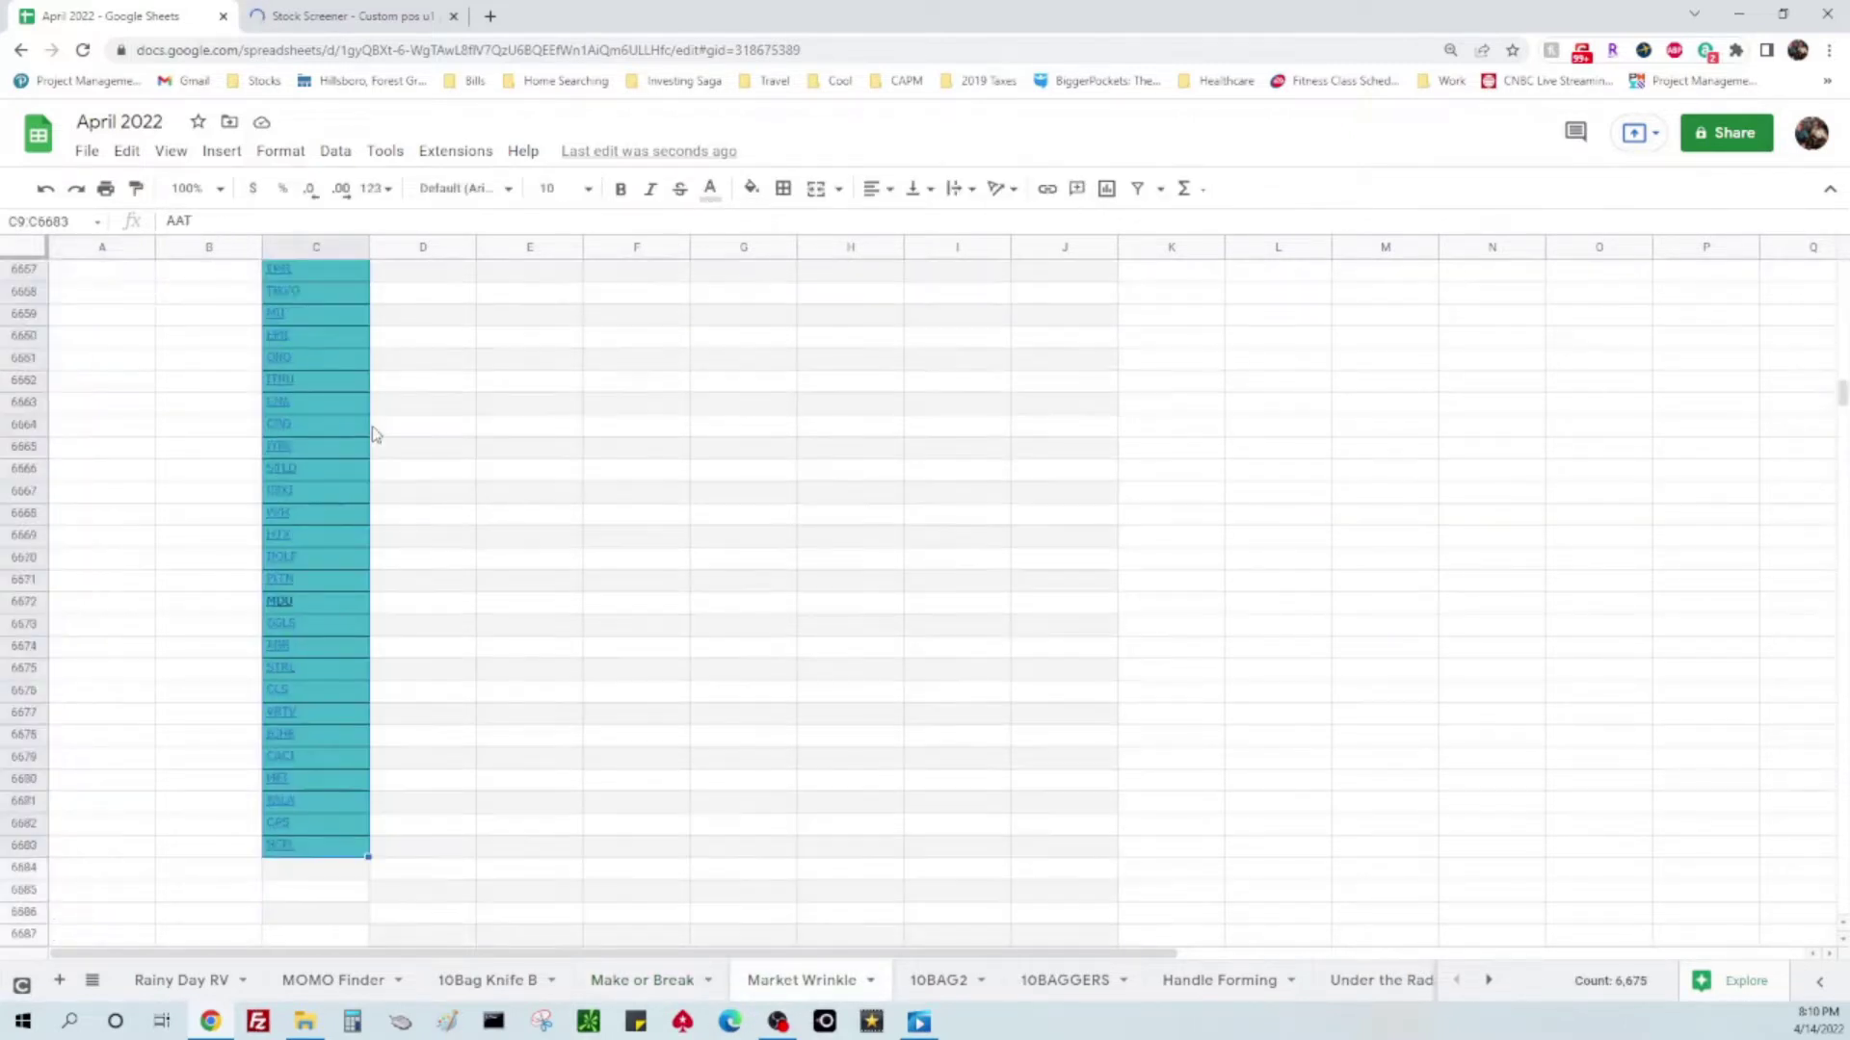
{"action": "left_click", "coordinate": [351, 16]}
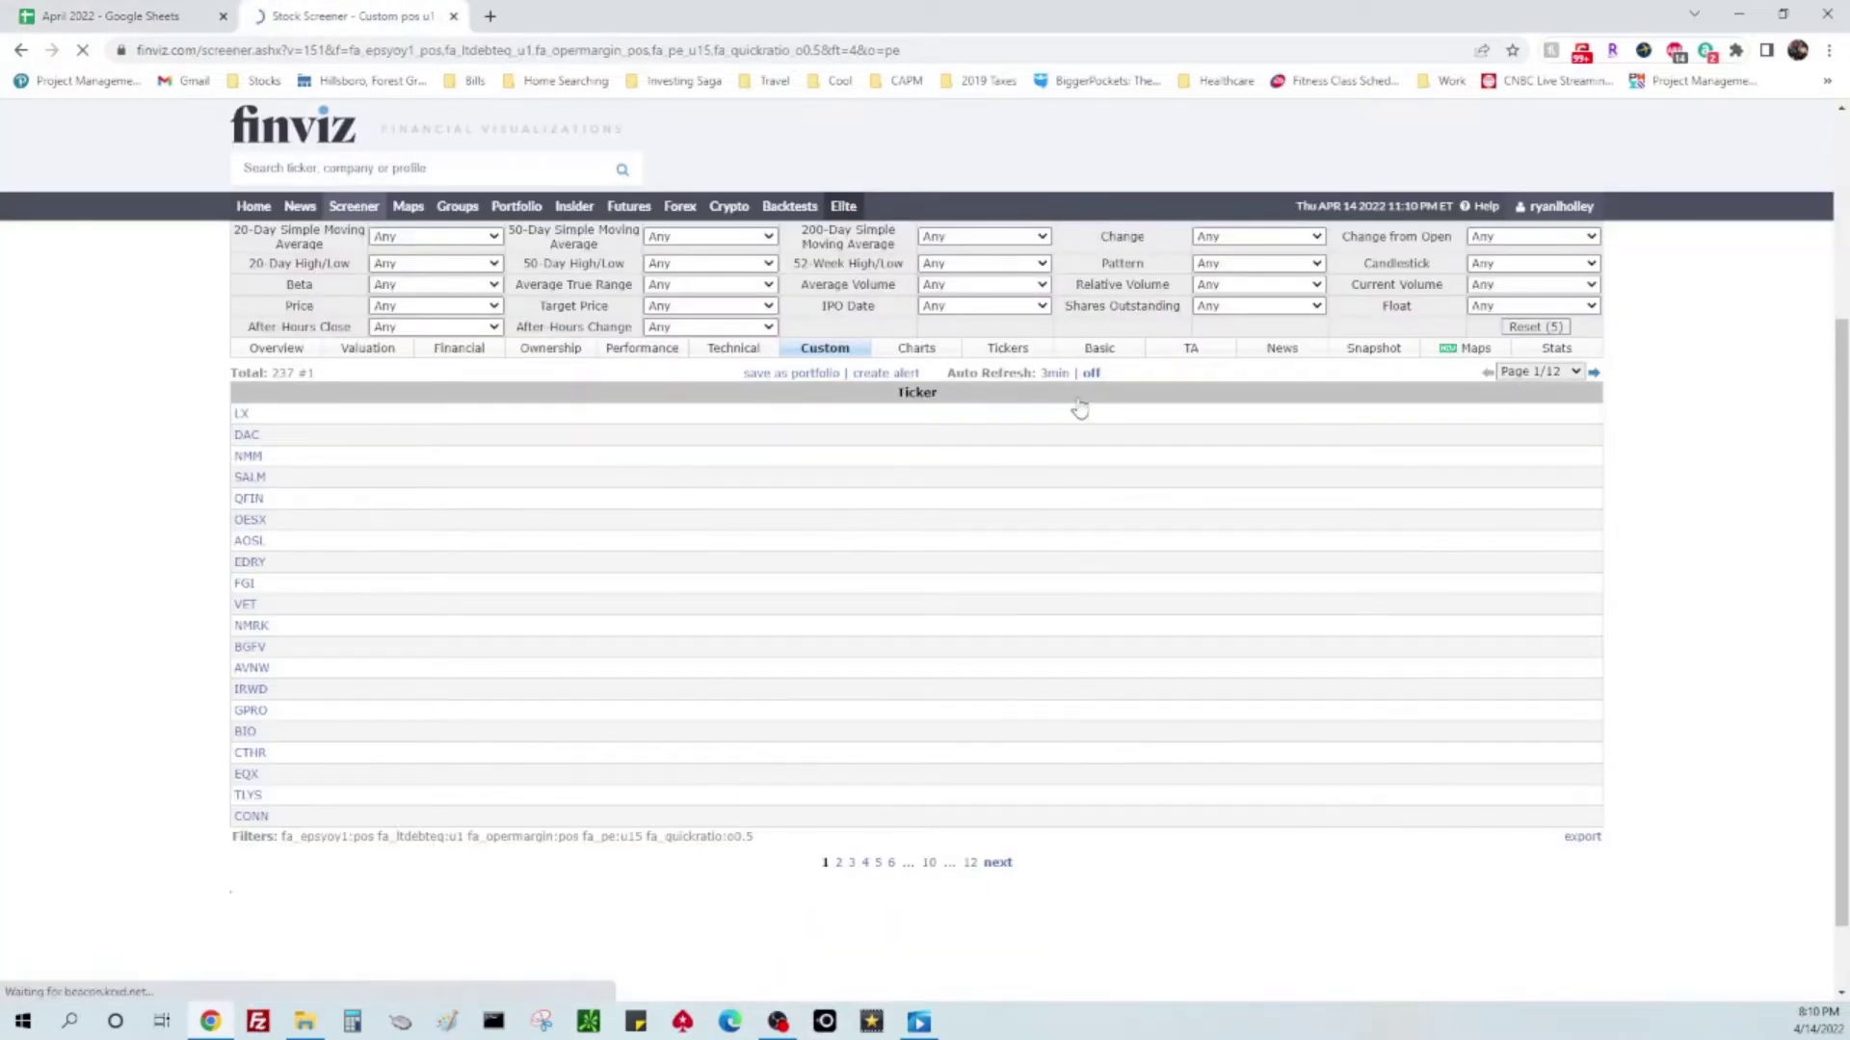
{"action": "left_click", "coordinate": [120, 19]}
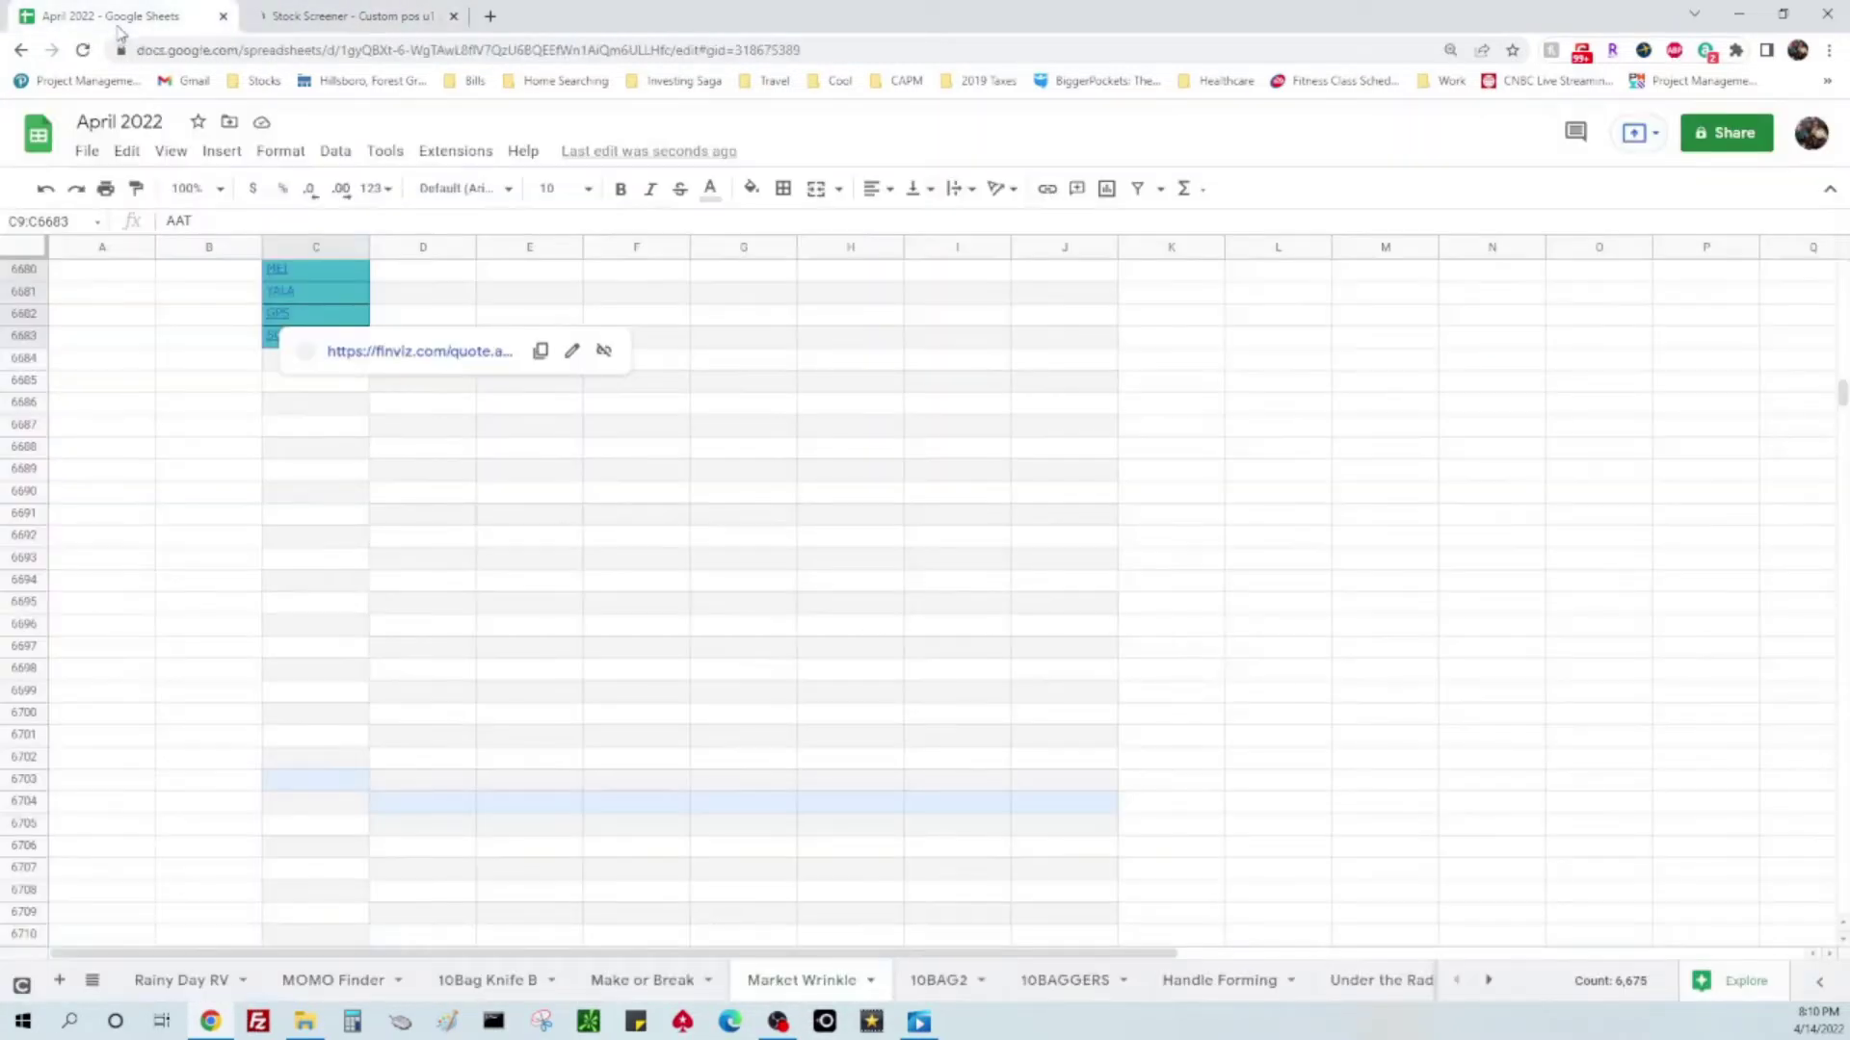
{"action": "left_click", "coordinate": [321, 364]}
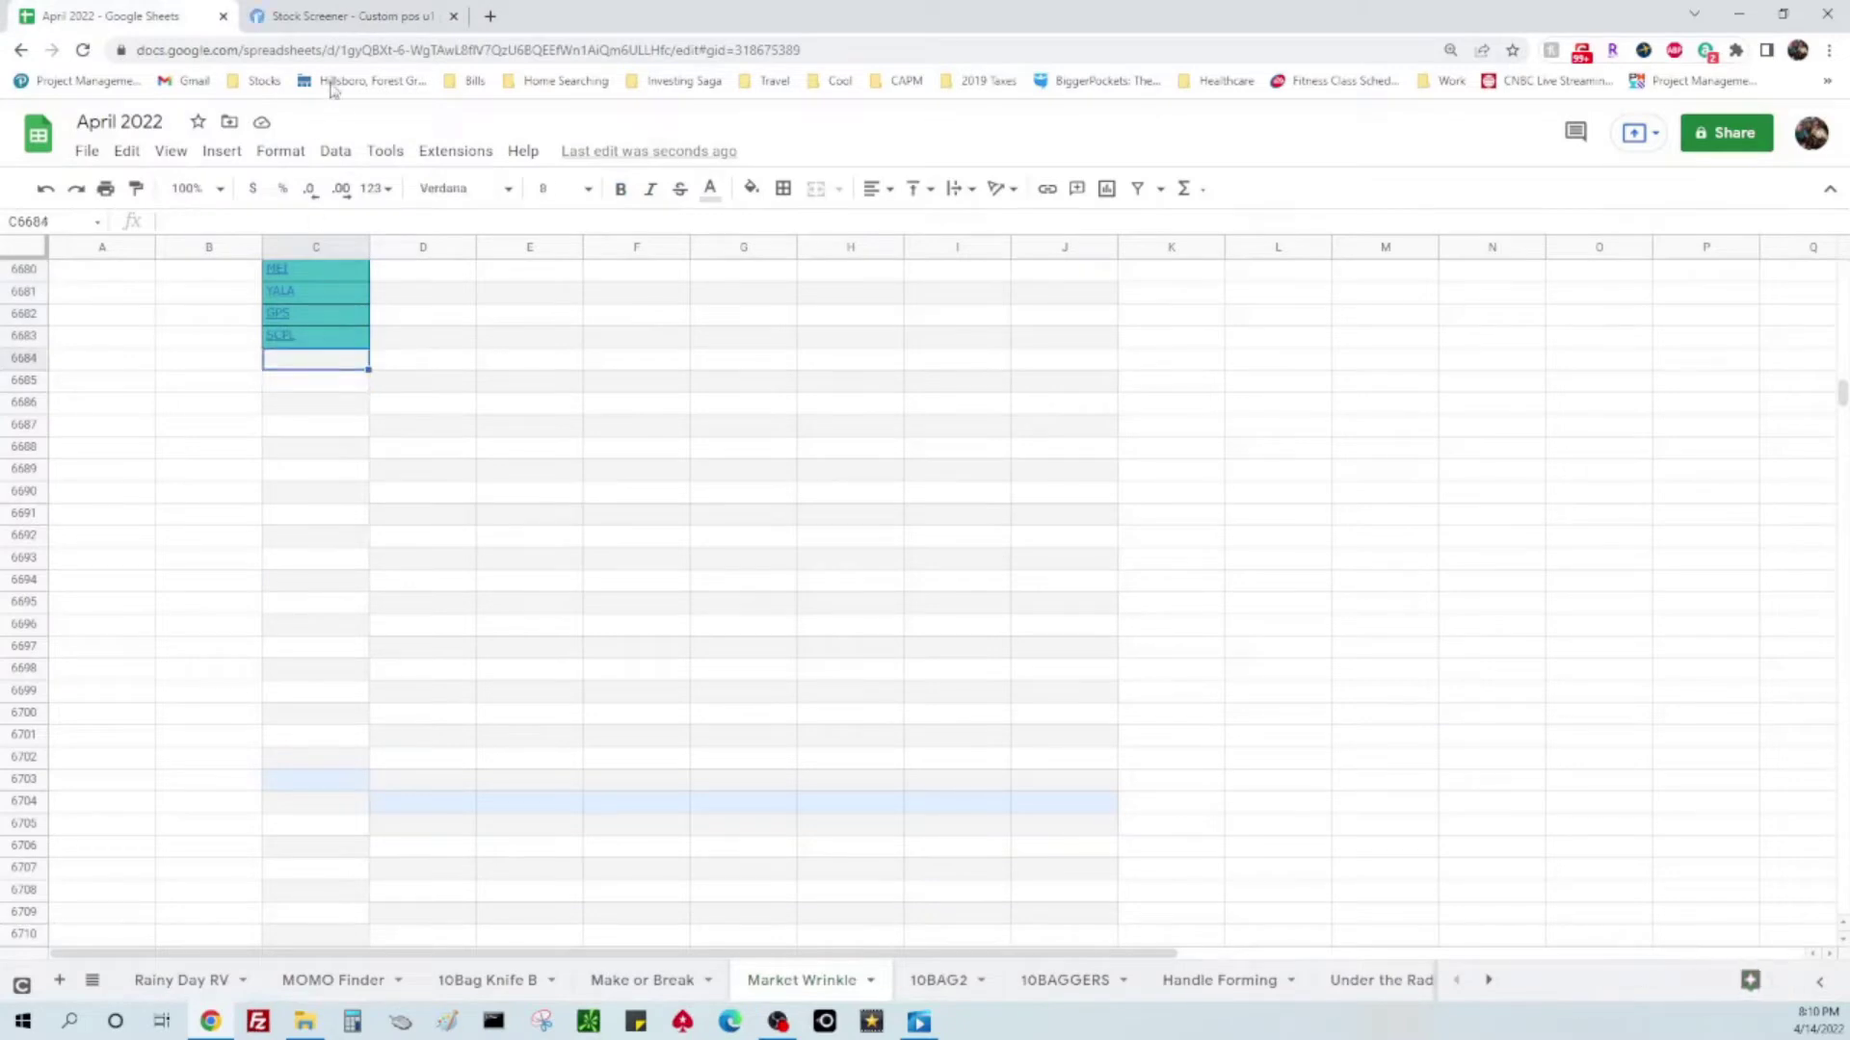
{"action": "type", "text": "LX DAC NMM SALM QFIN OESX AOSL EDRY FGI VET NMRK BGFV AVNW IRWD GPRO BIO CTHR EQX TLYS CONN"}
{"action": "left_click", "coordinate": [352, 15]}
- Select the page 2 and 3 tickers (CODX–EVR, BKE–DKS) and locate empty cell C6724
{"action": "left_click", "coordinate": [998, 863]}
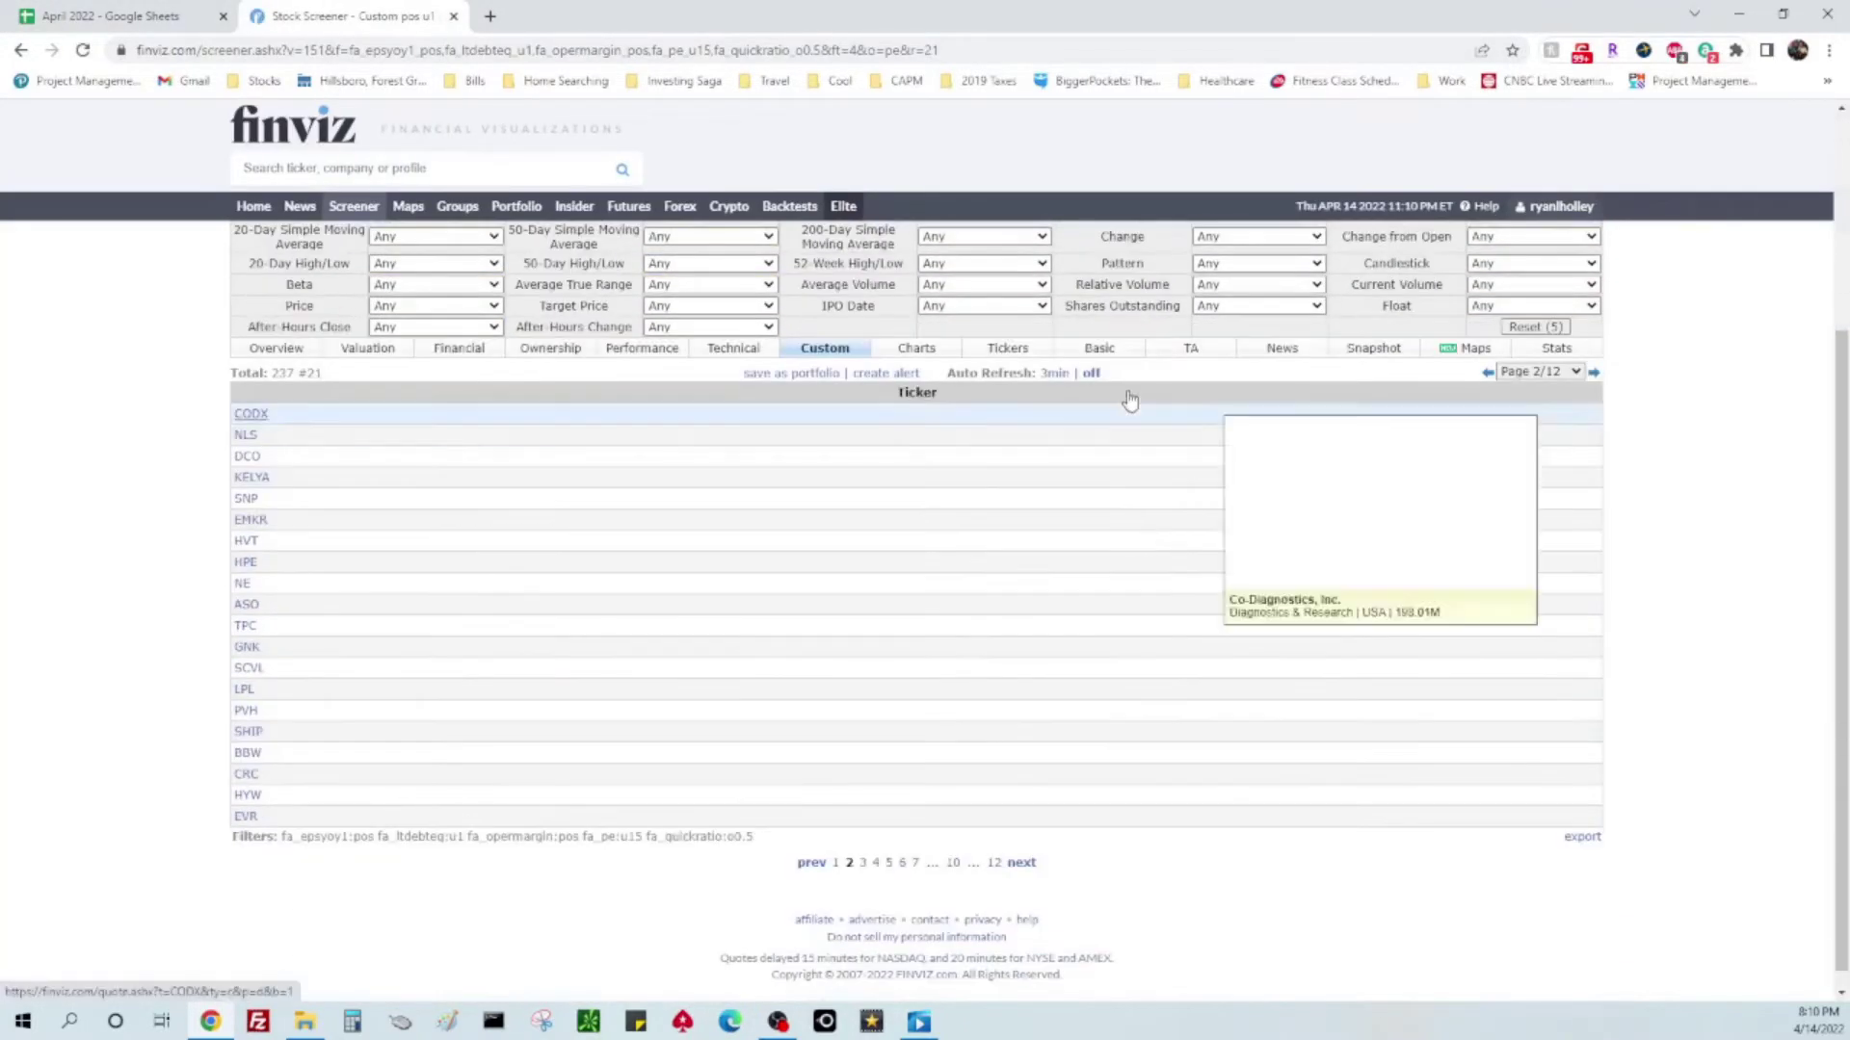
{"action": "left_click_drag", "start_coordinate": [1130, 401], "coordinate": [1086, 822]}
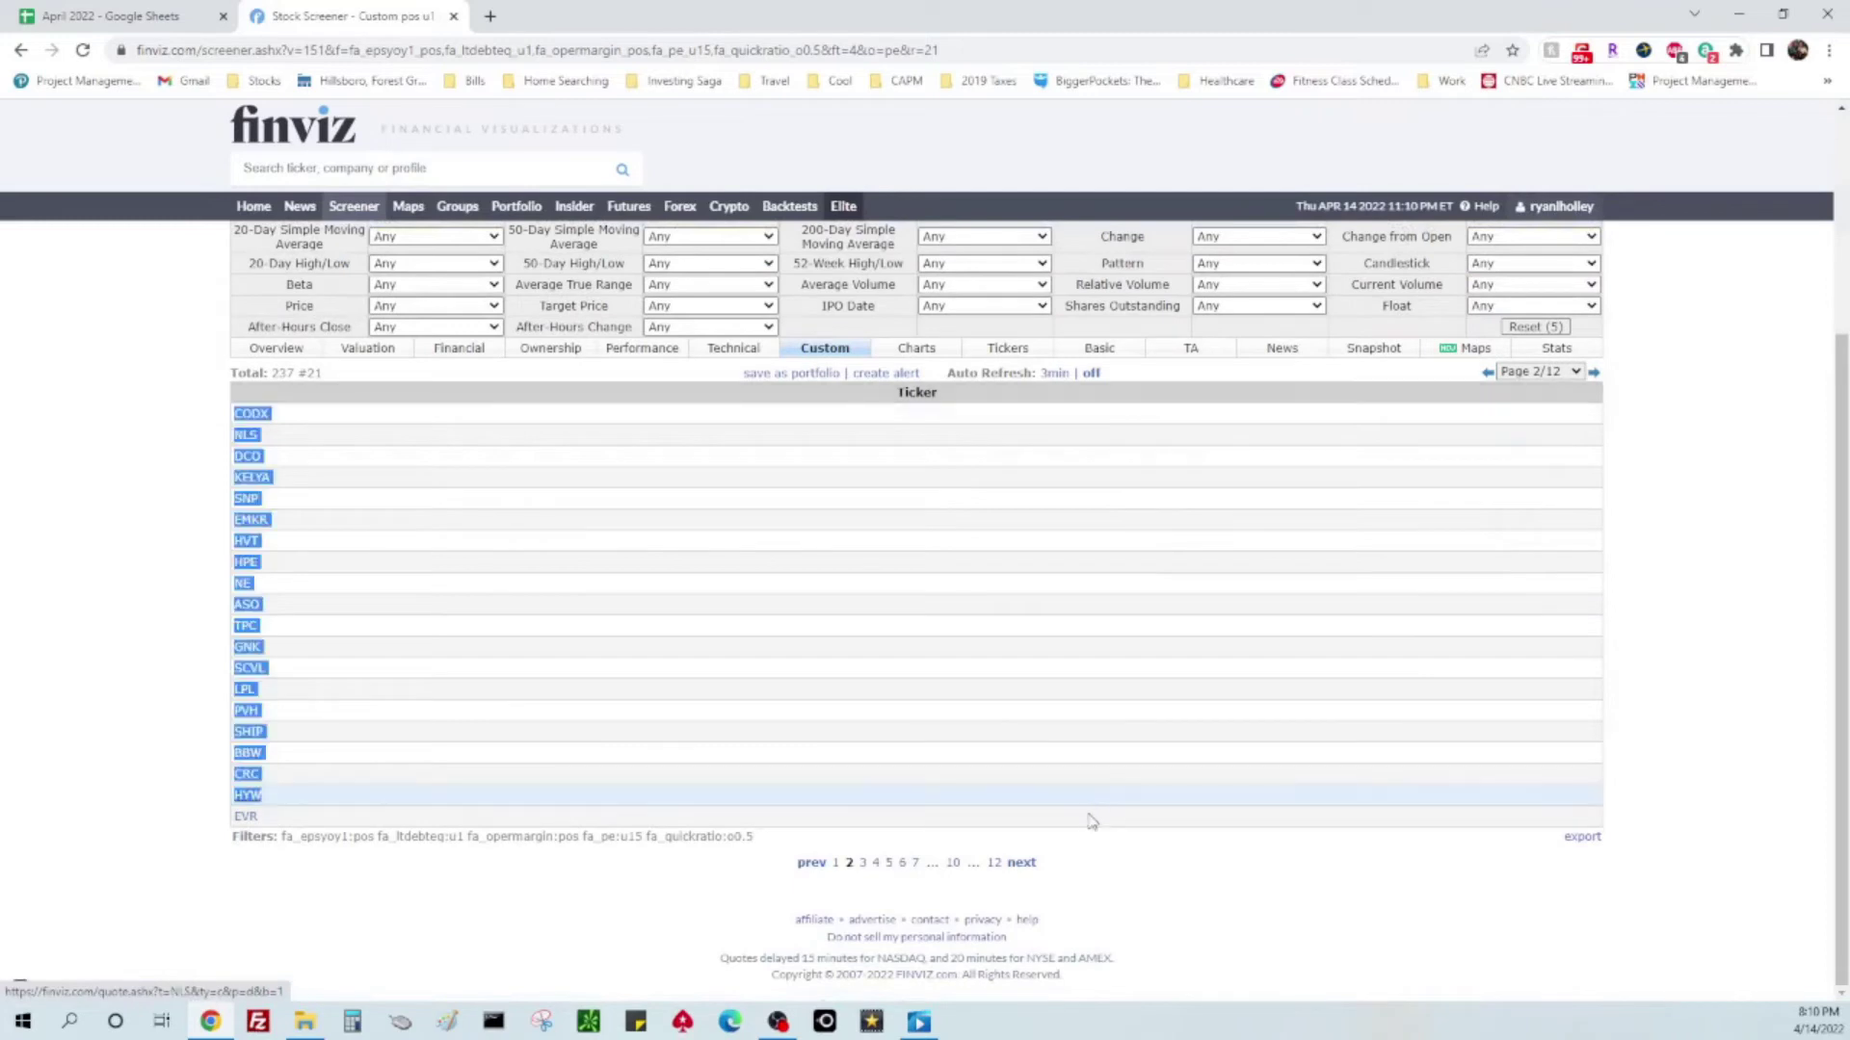
{"action": "left_click", "coordinate": [130, 17]}
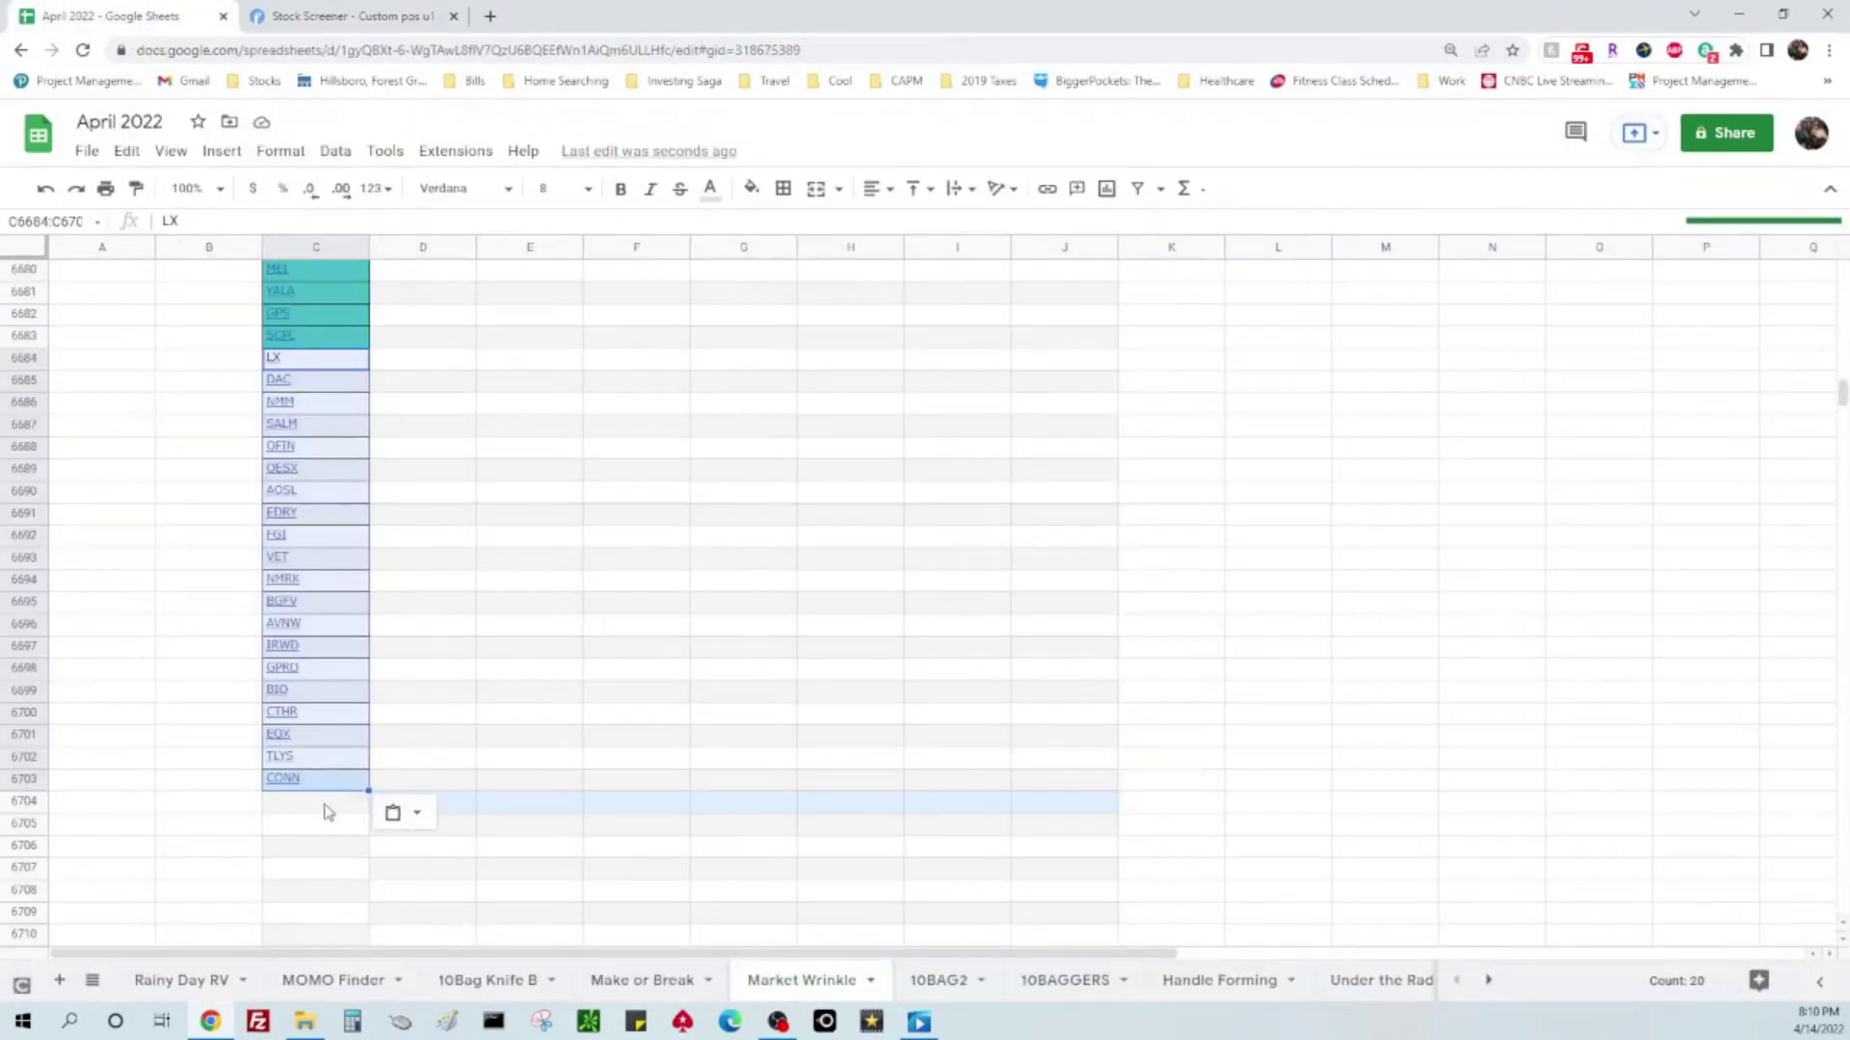
{"action": "left_click", "coordinate": [340, 17]}
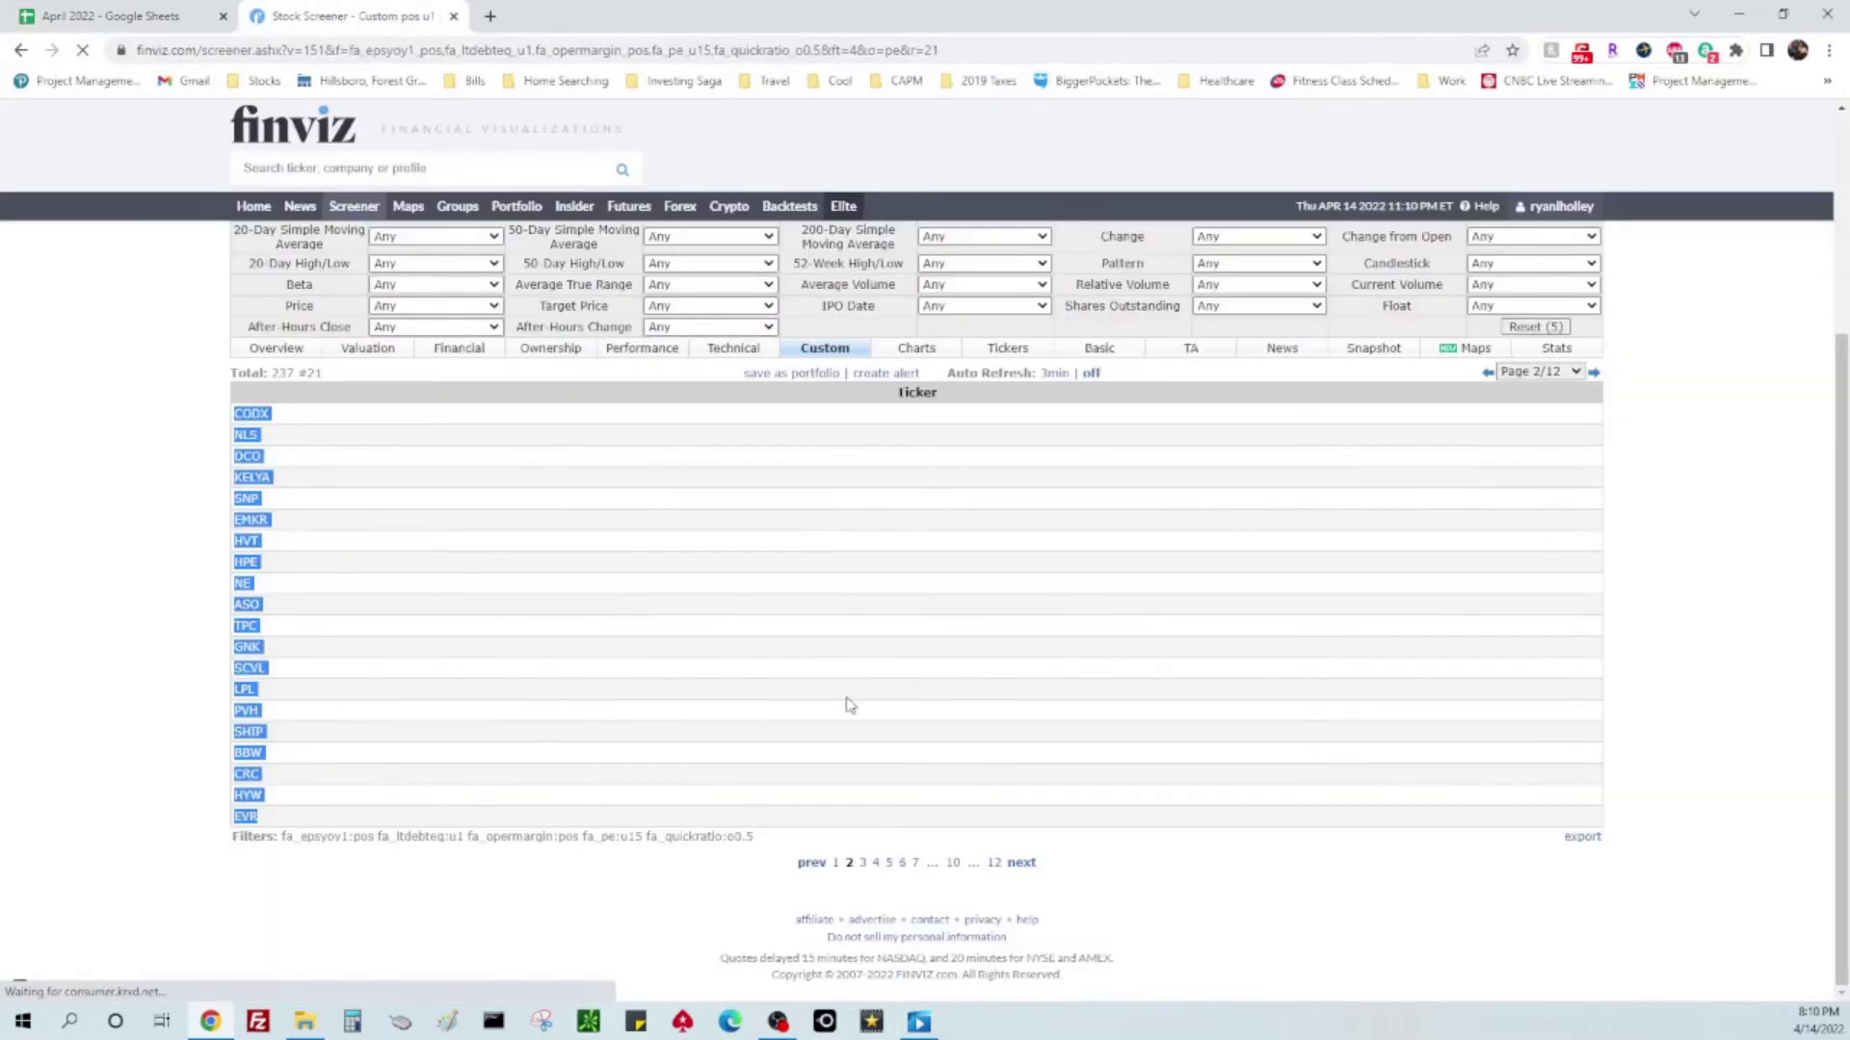
{"action": "left_click", "coordinate": [1023, 863]}
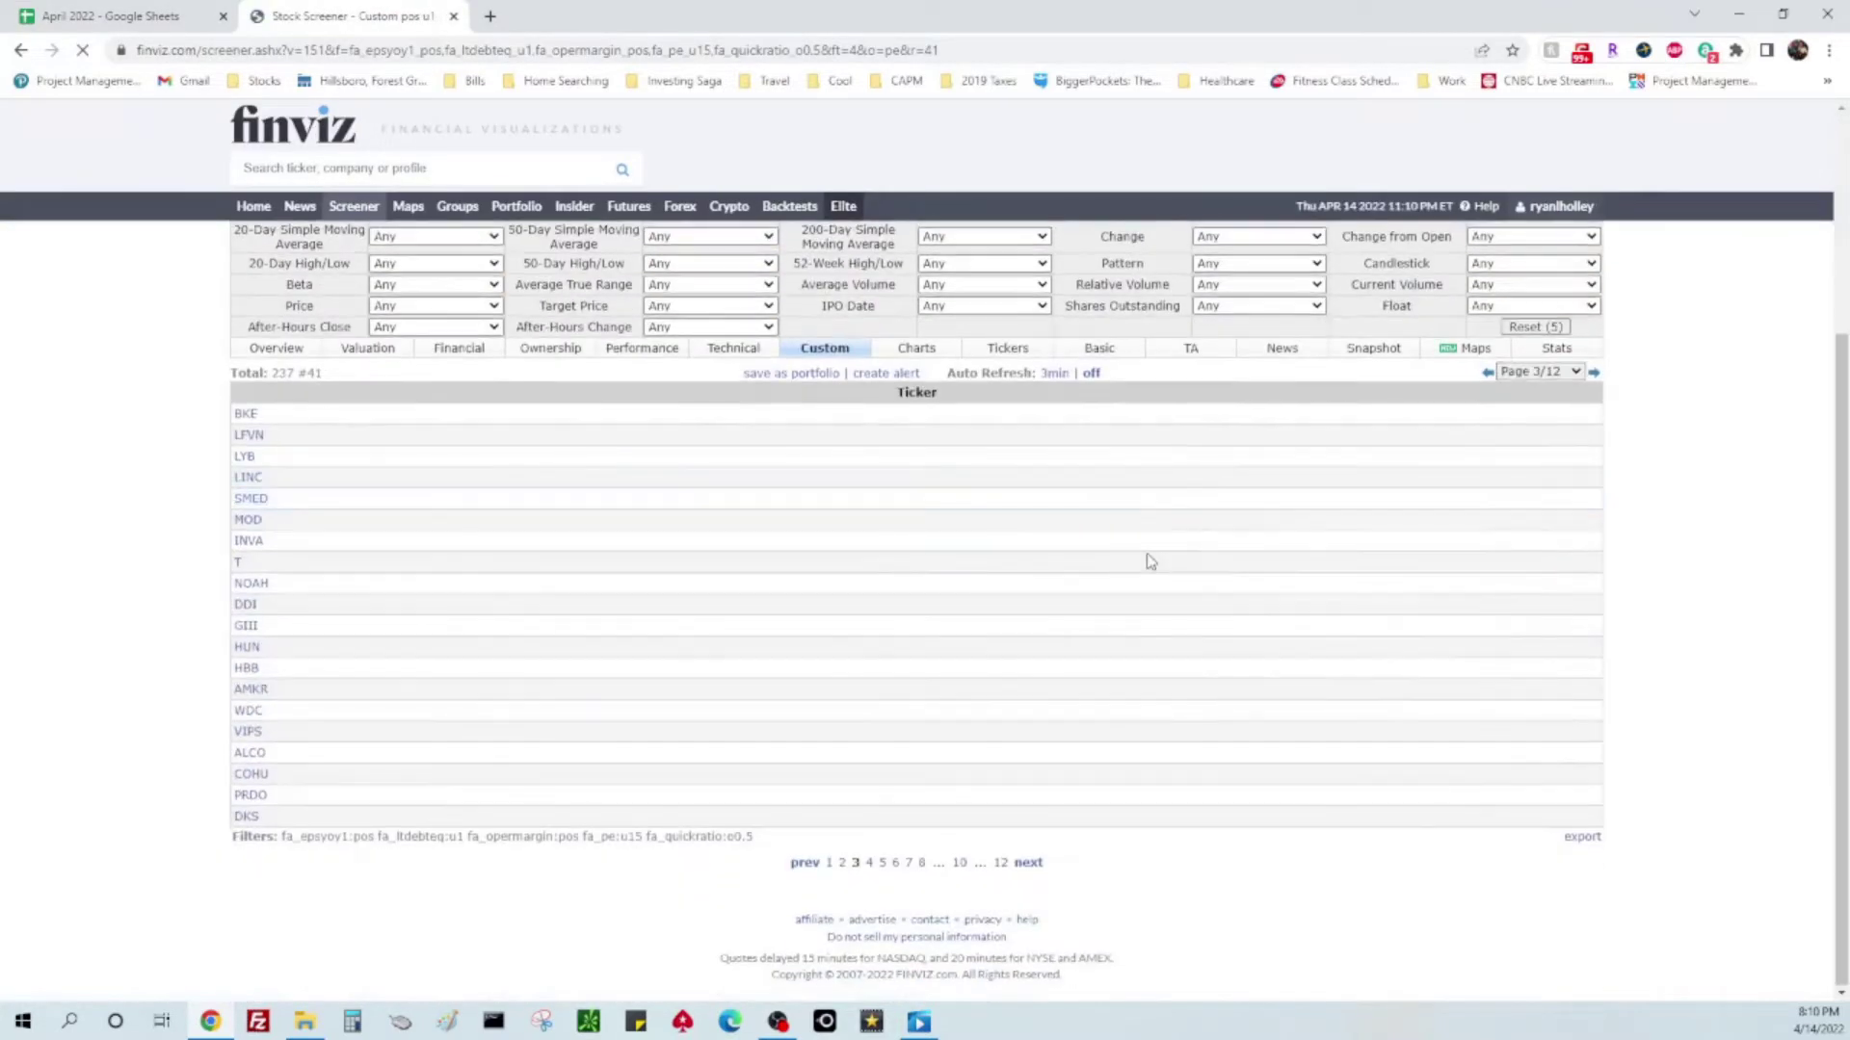
{"action": "left_click_drag", "start_coordinate": [1092, 762], "coordinate": [1080, 832]}
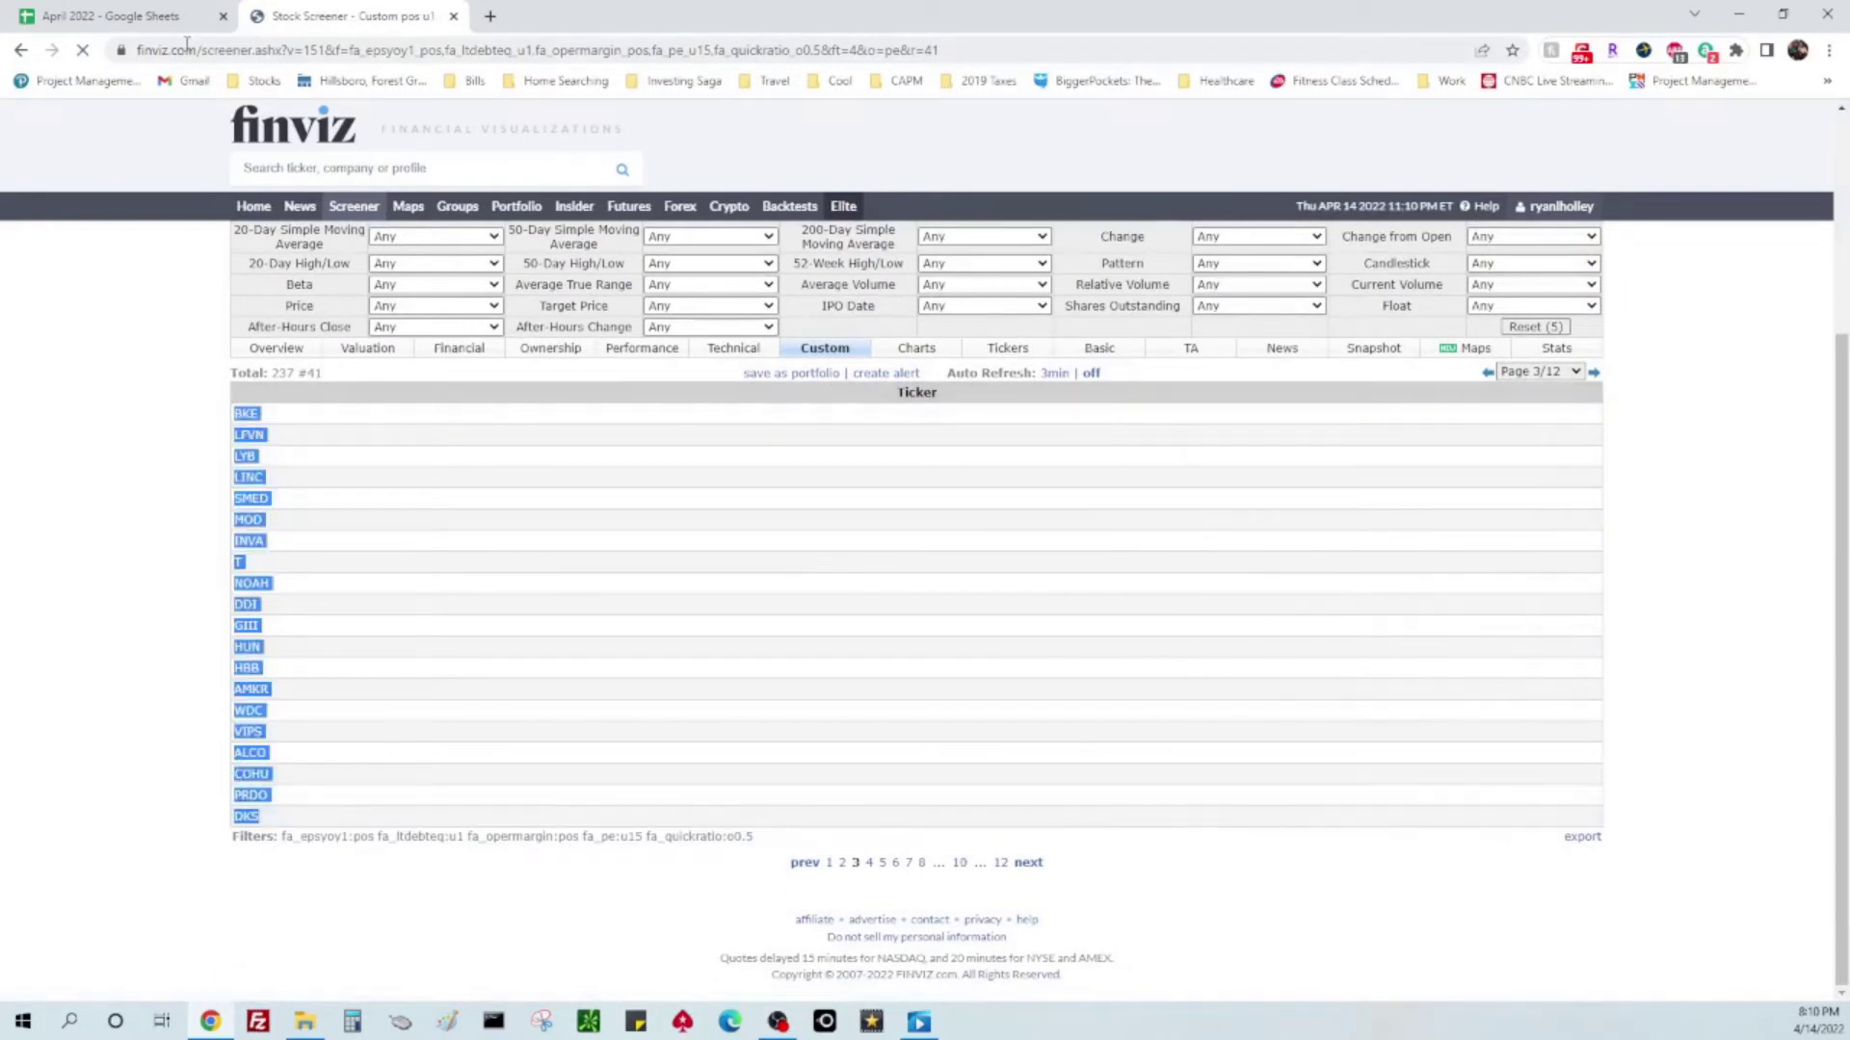
{"action": "left_click", "coordinate": [110, 15]}
{"action": "scroll", "coordinate": [770, 718], "scroll_direction": "down", "scroll_amount": 8}
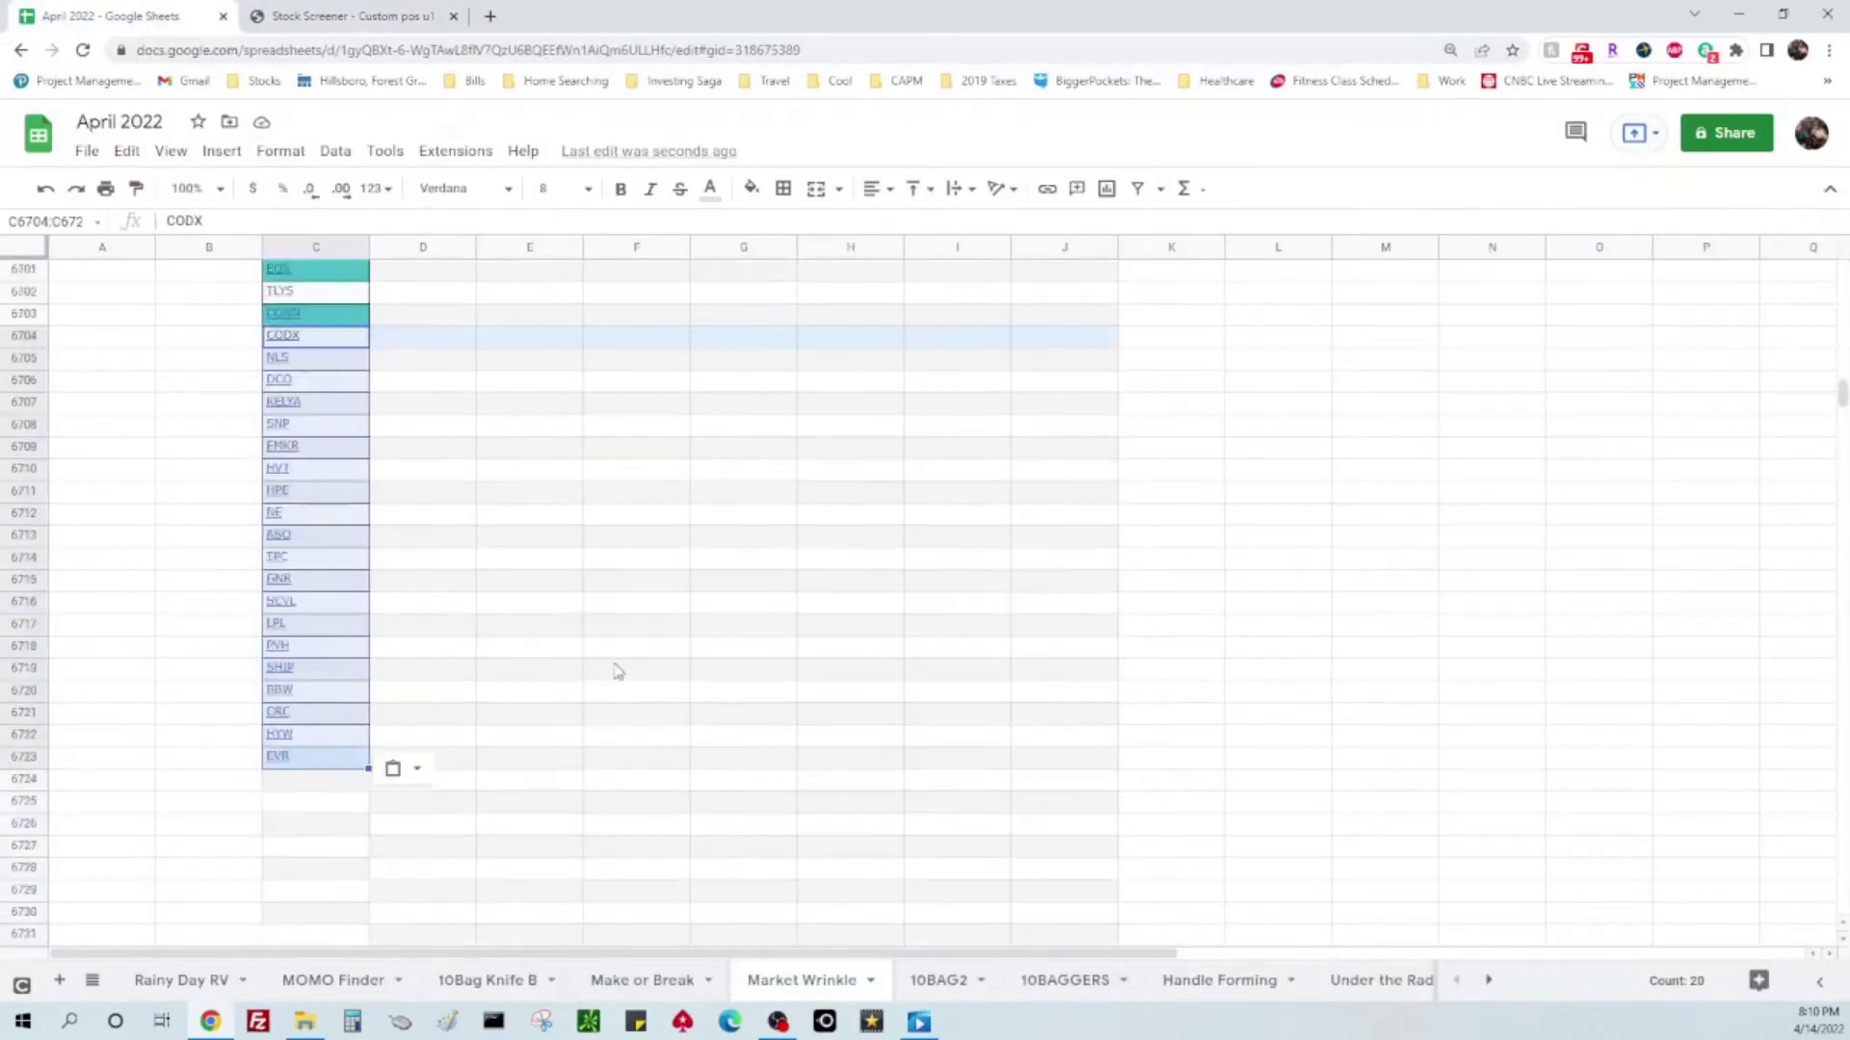
{"action": "left_click", "coordinate": [321, 428]}
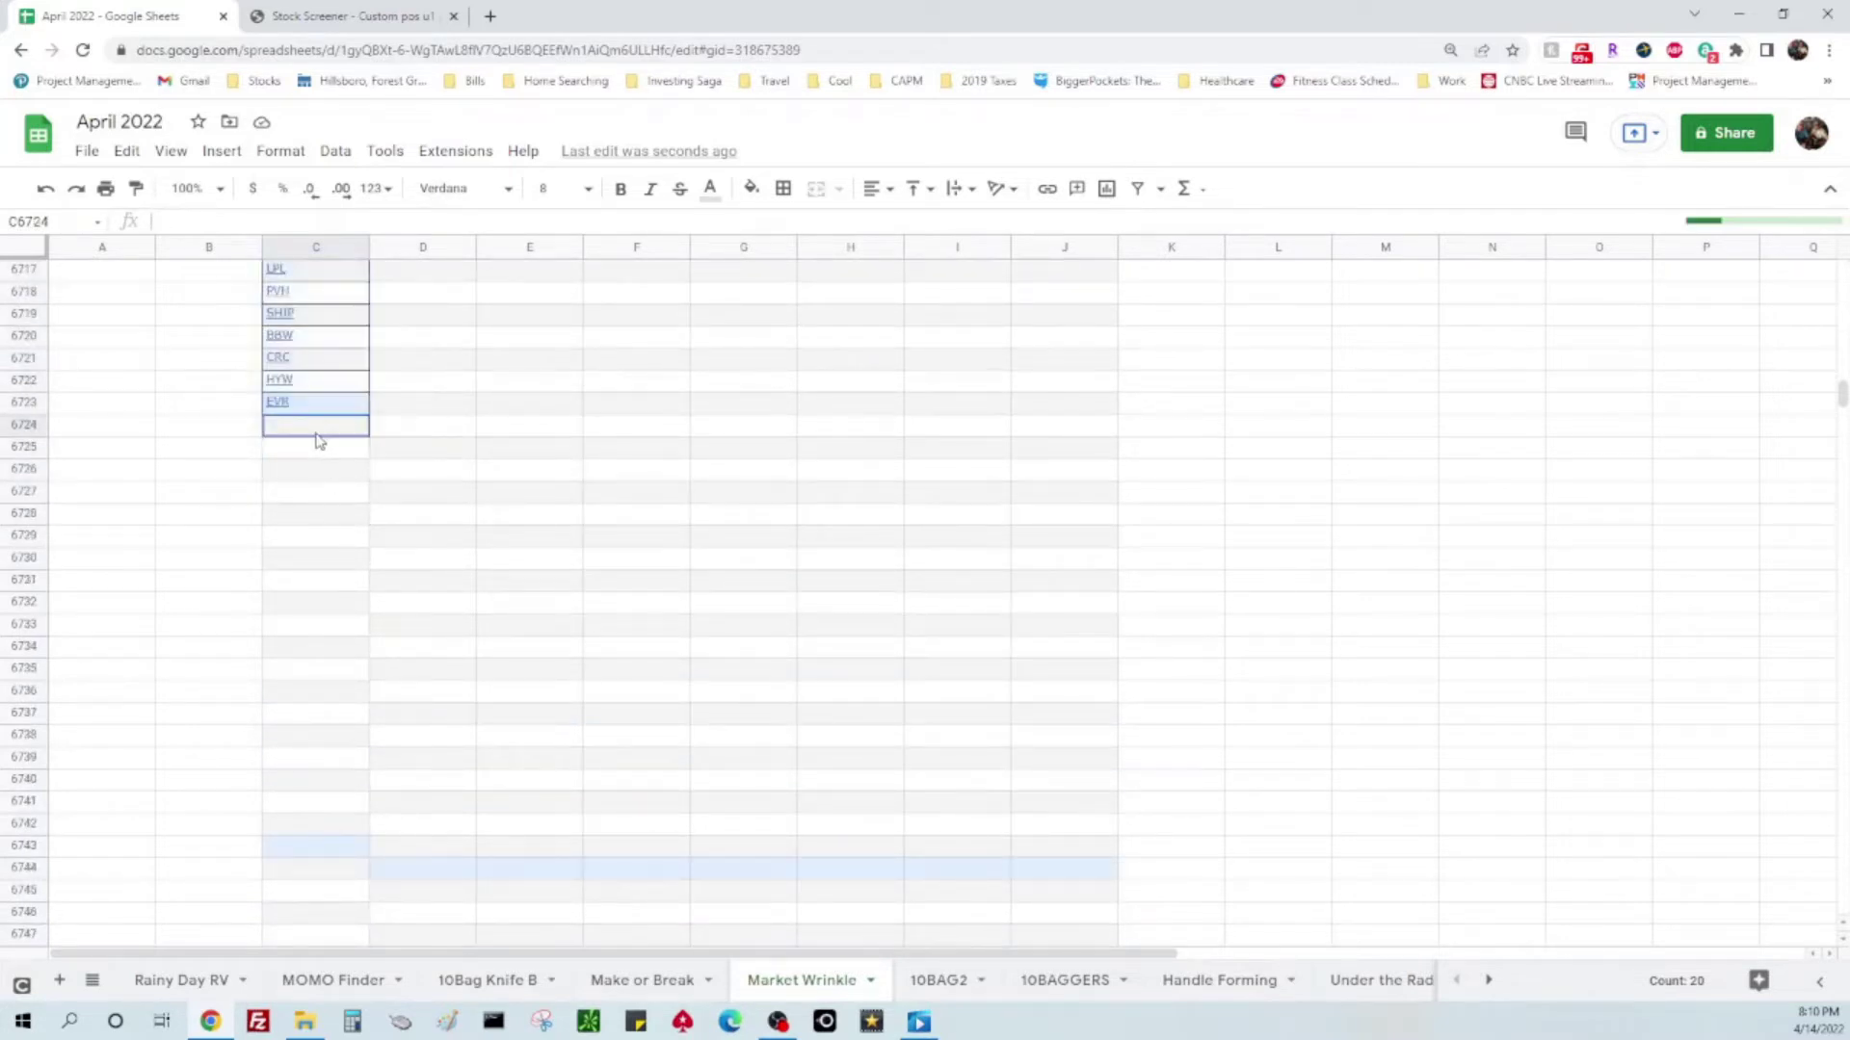
- Paste page 4's tickers, GTEC through AEO, into column C starting at C6744
{"action": "left_click", "coordinate": [333, 15]}
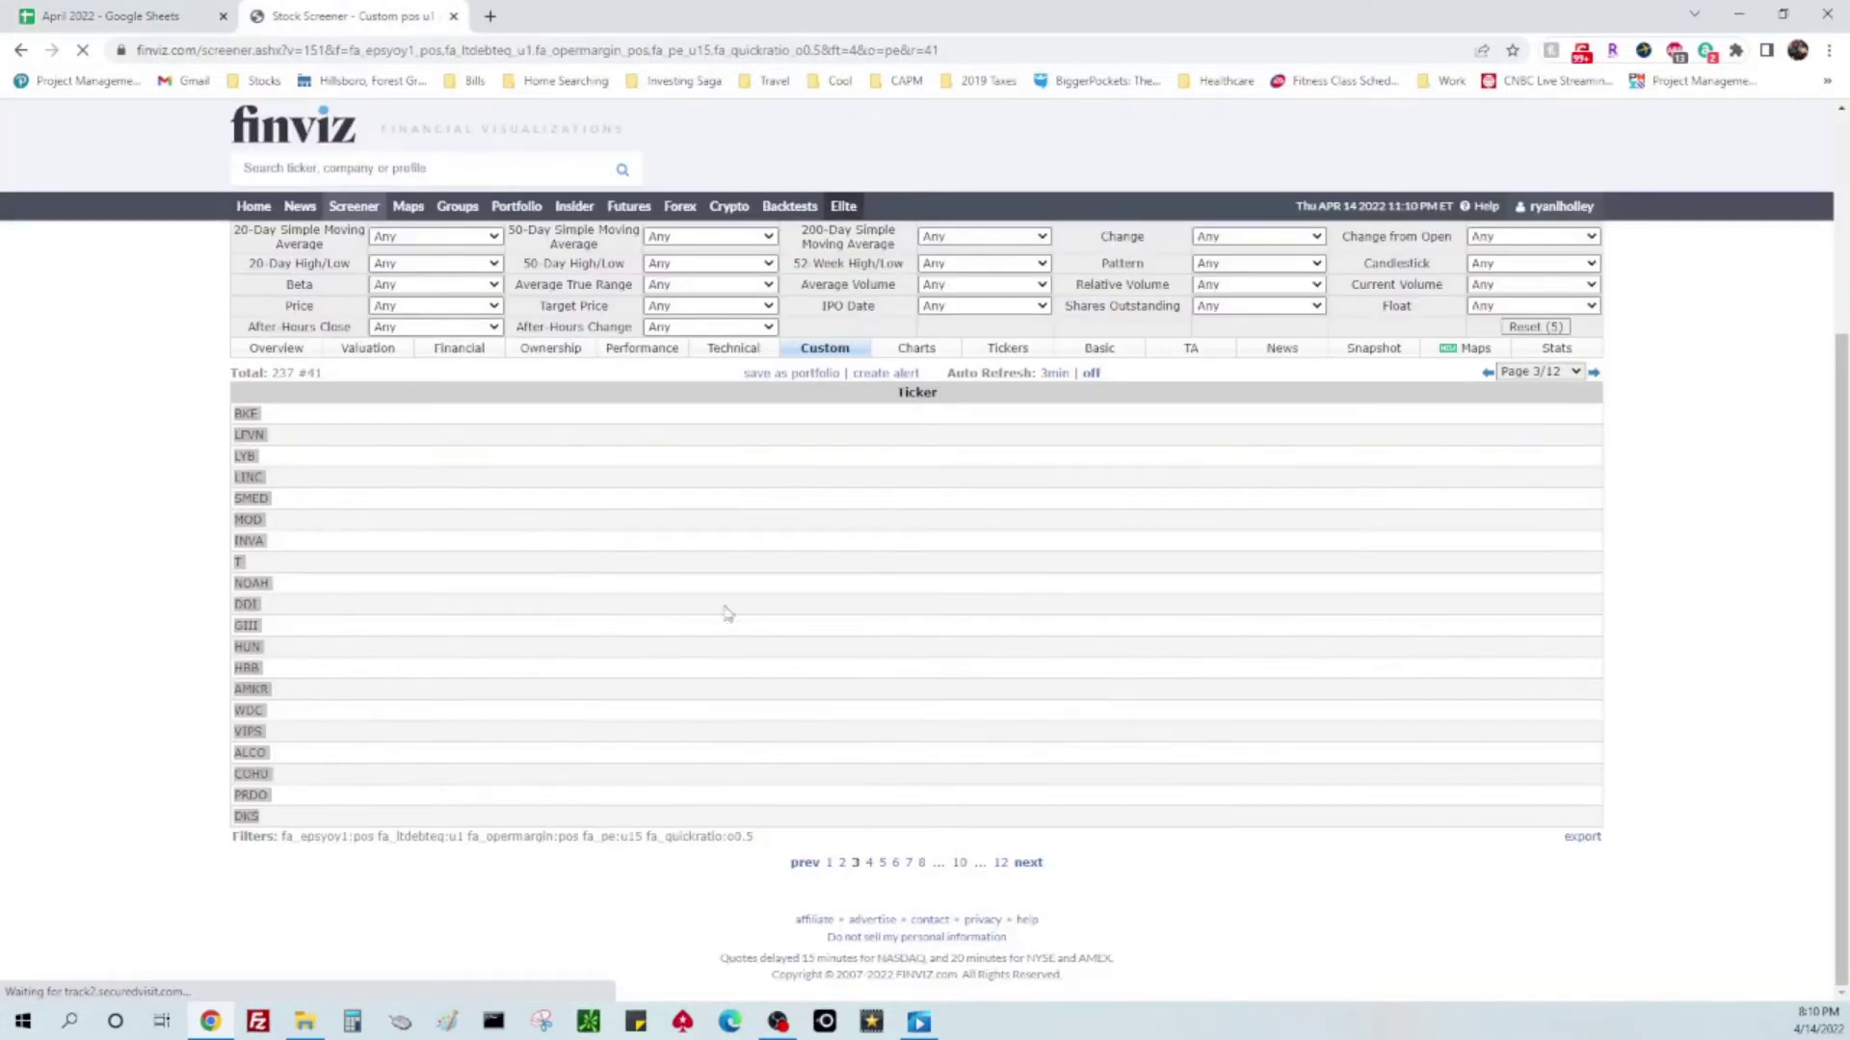
{"action": "left_click", "coordinate": [1028, 864]}
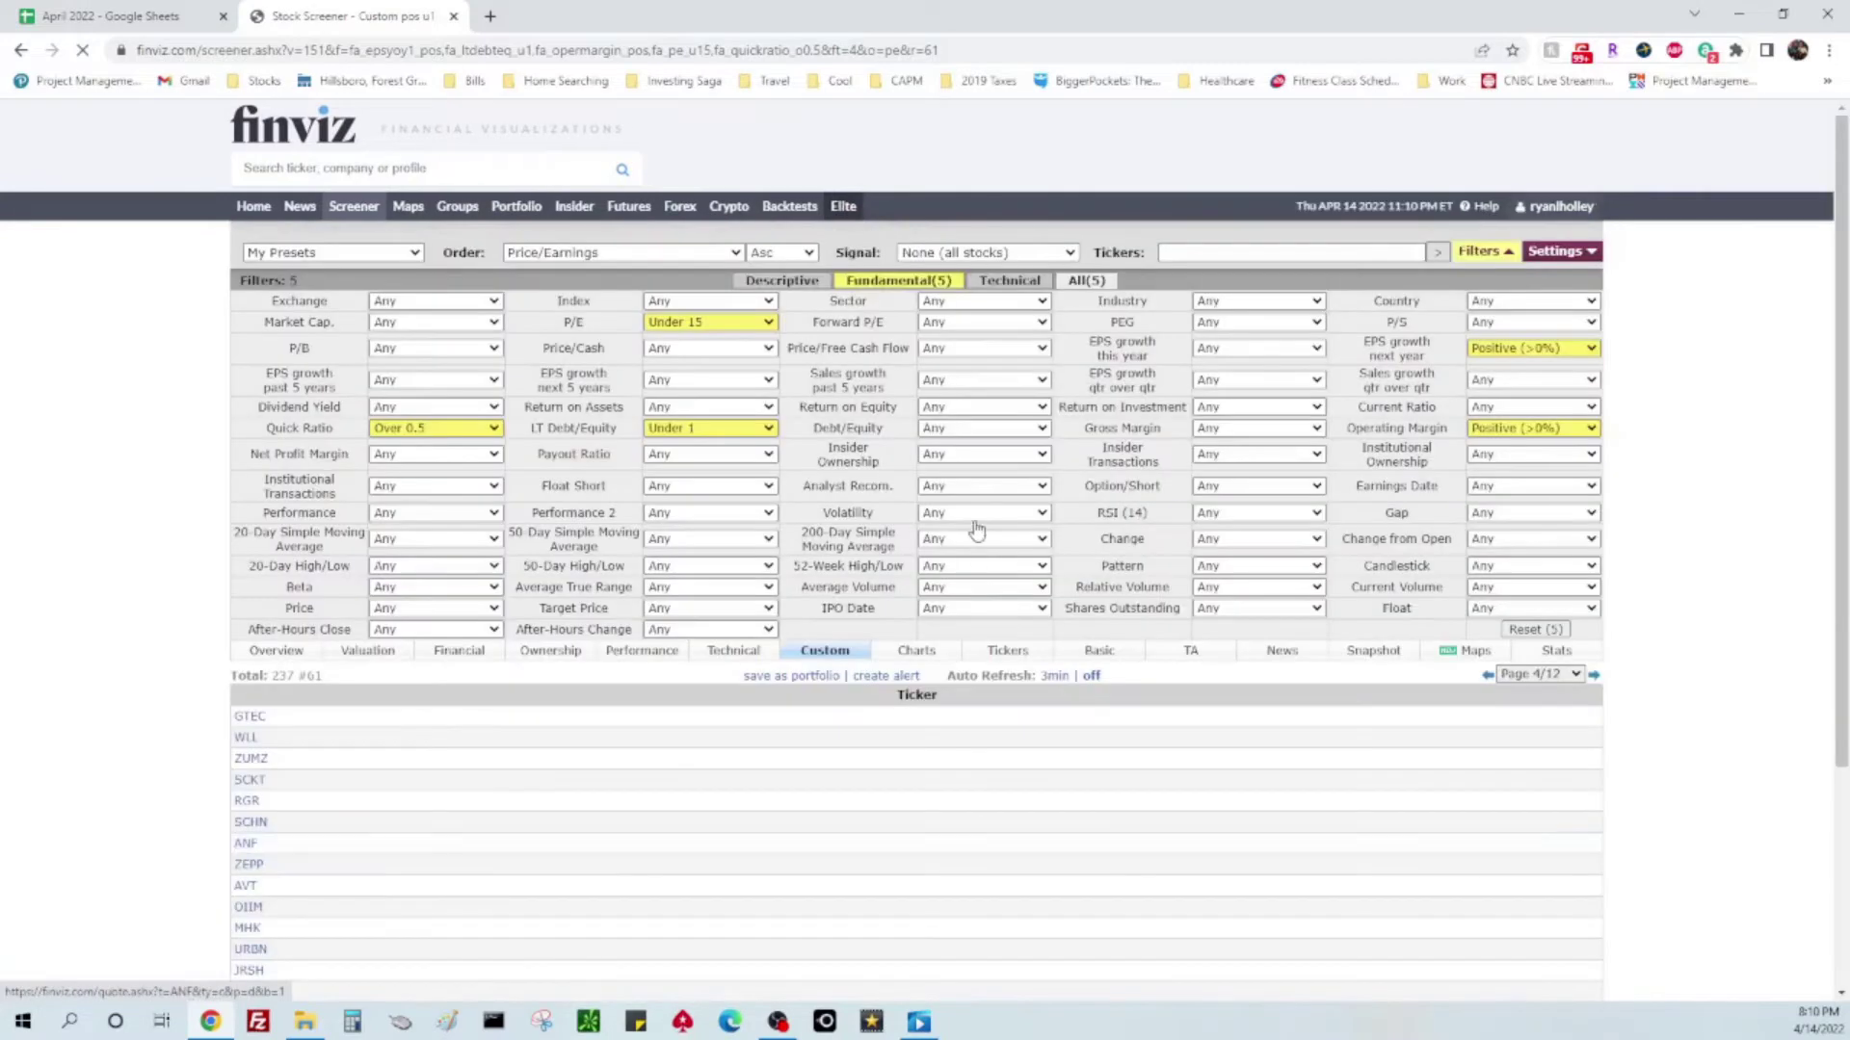
{"action": "scroll", "coordinate": [978, 521], "scroll_direction": "down", "scroll_amount": 3}
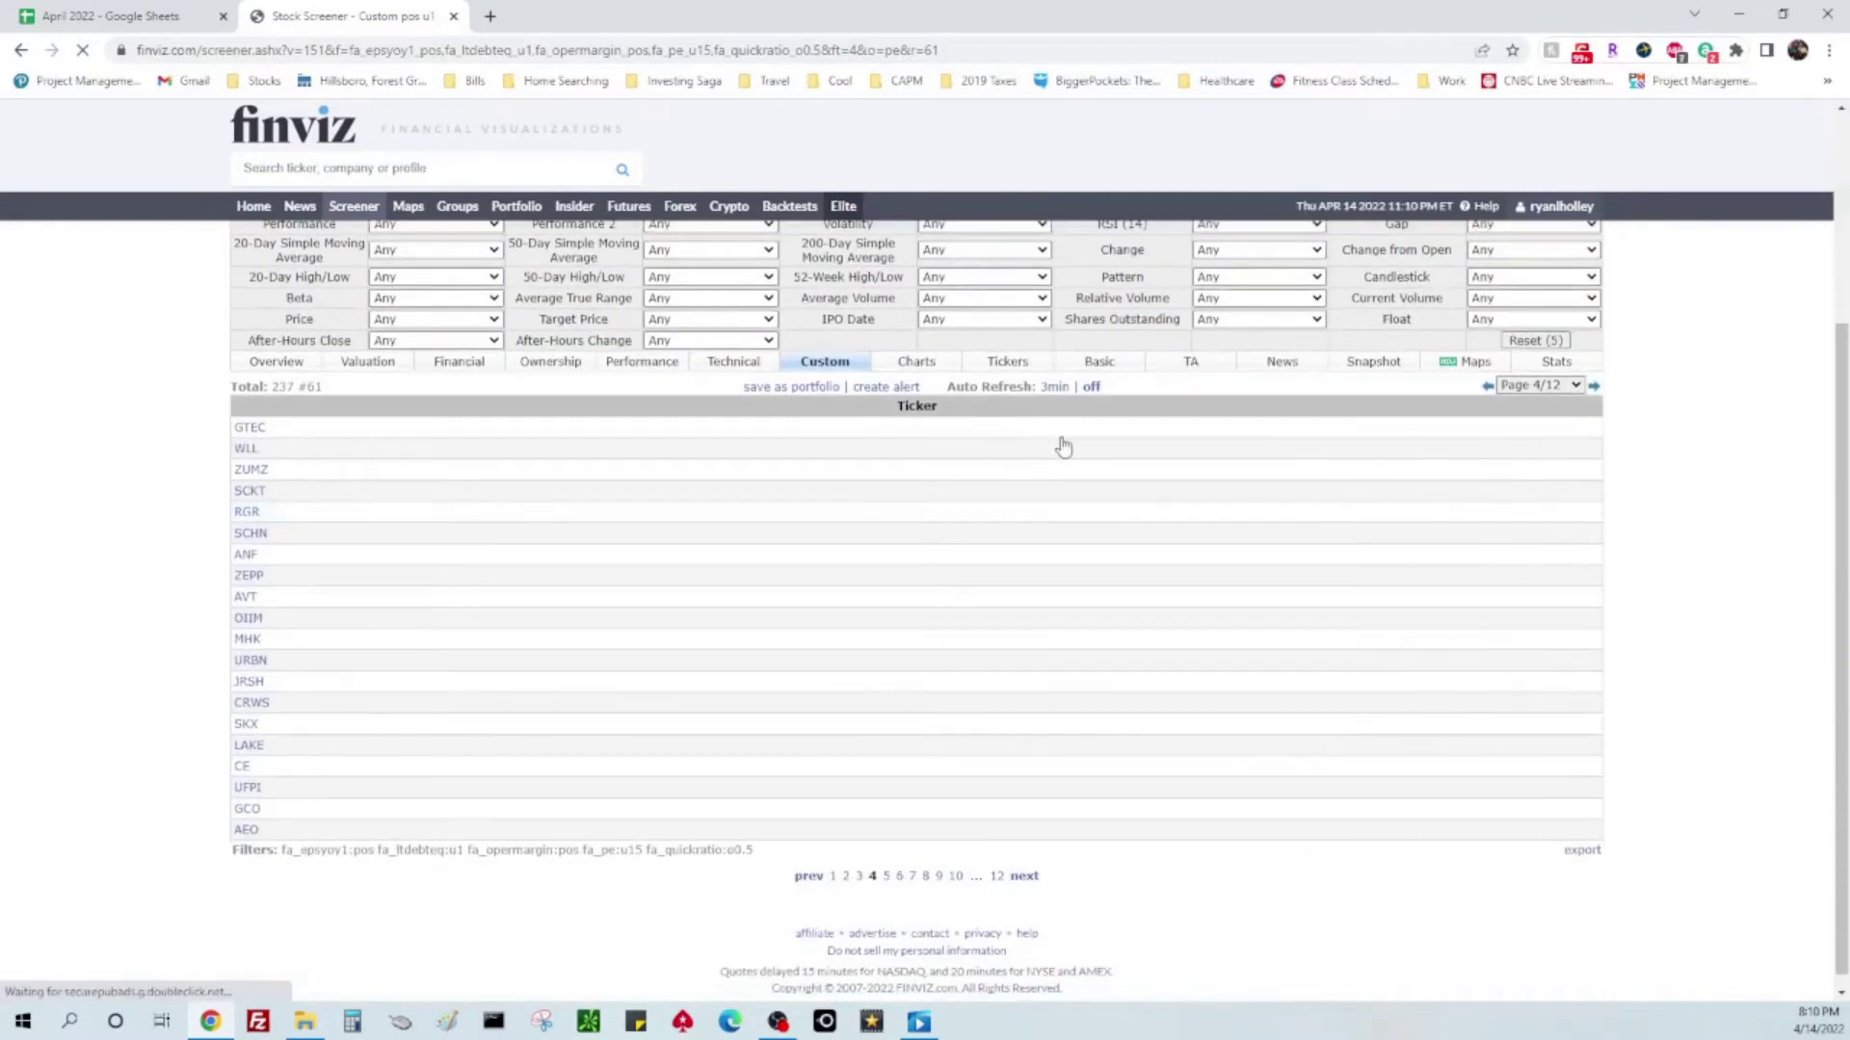
{"action": "left_click_drag", "start_coordinate": [1061, 439], "coordinate": [1028, 842]}
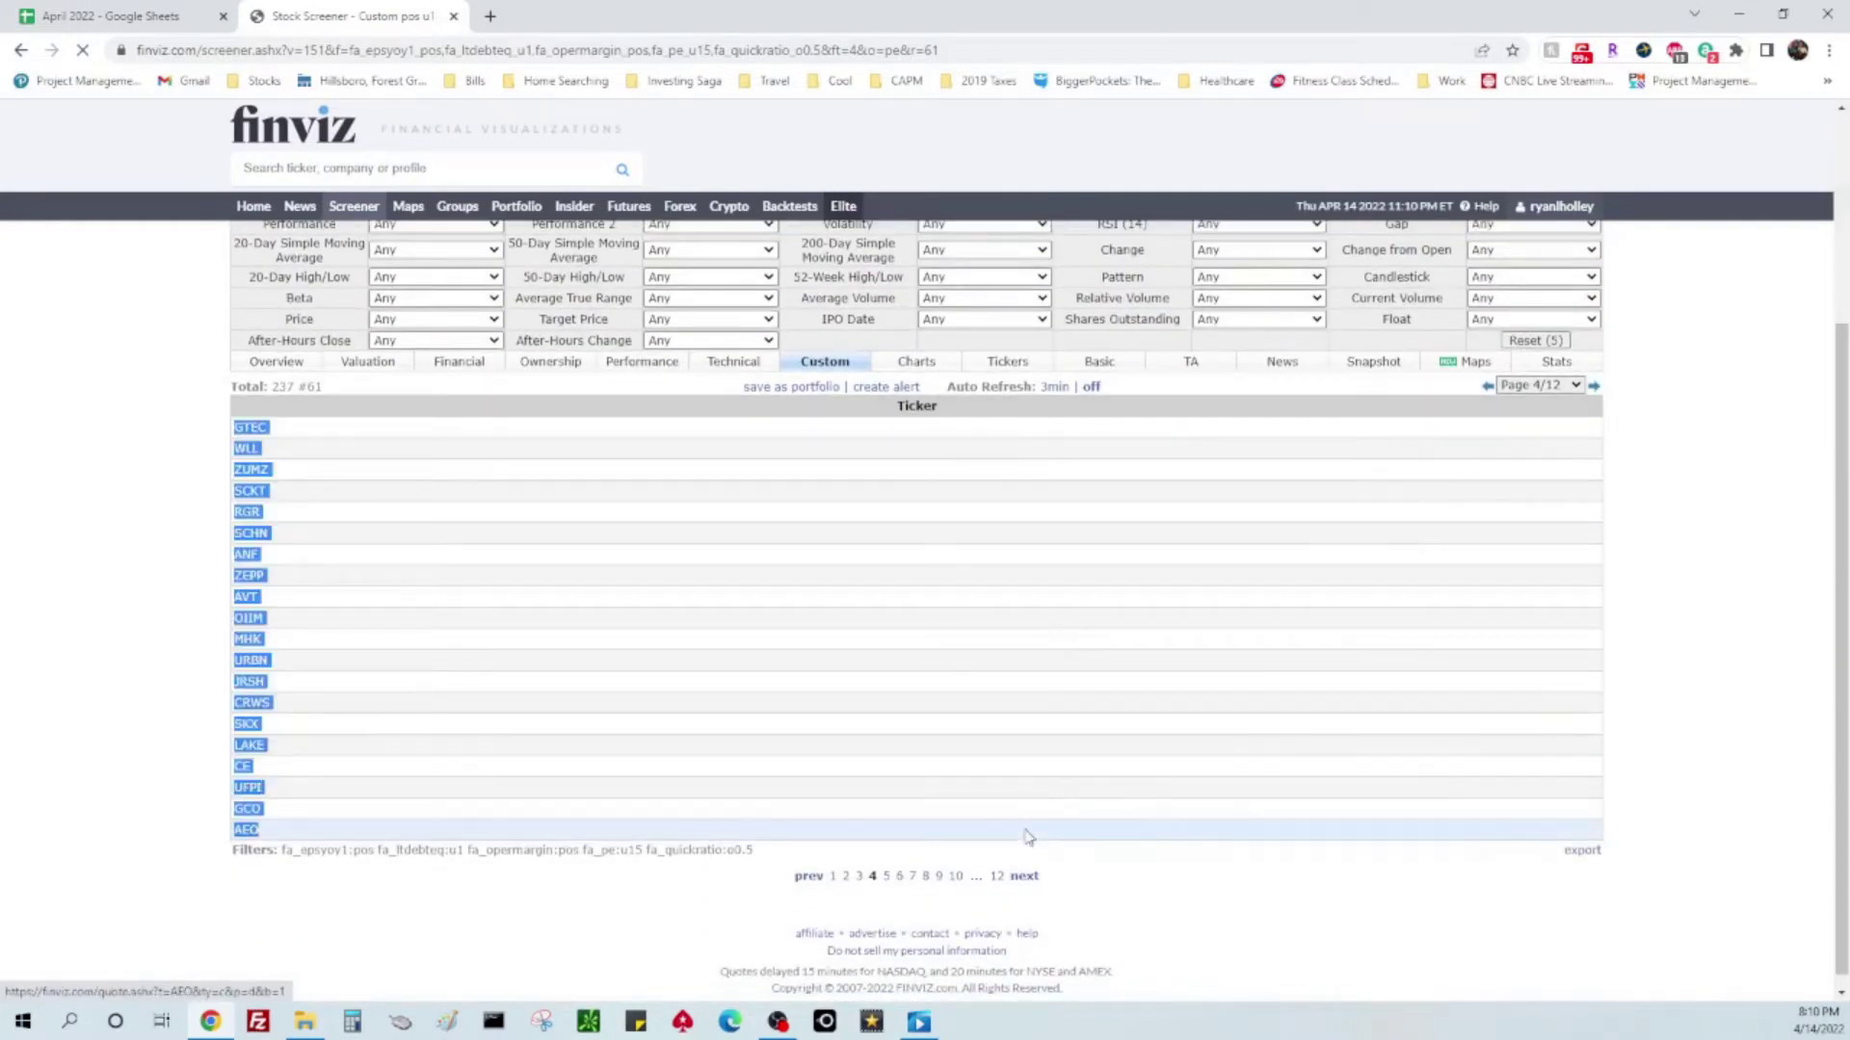
{"action": "left_click", "coordinate": [115, 19]}
{"action": "scroll", "coordinate": [379, 782], "scroll_direction": "down", "scroll_amount": 3}
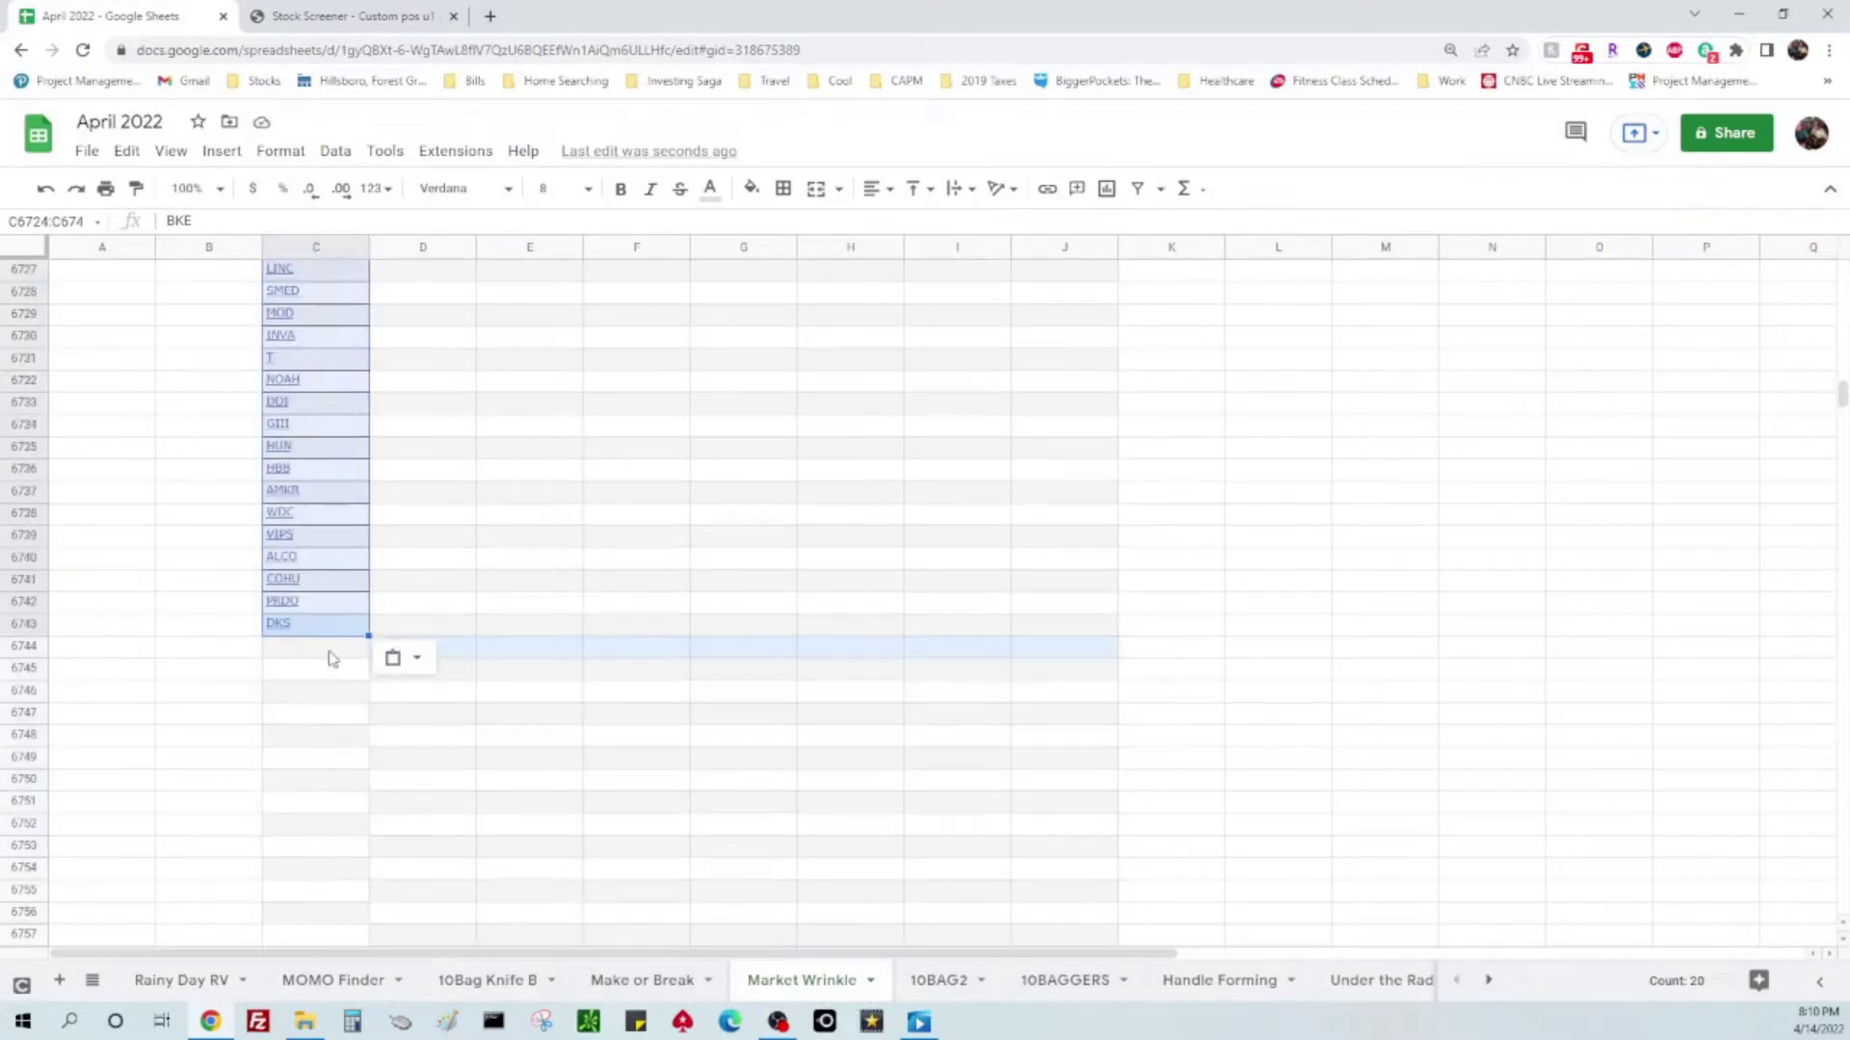
{"action": "left_click", "coordinate": [330, 658]}
{"action": "key", "text": "ctrl+v"}
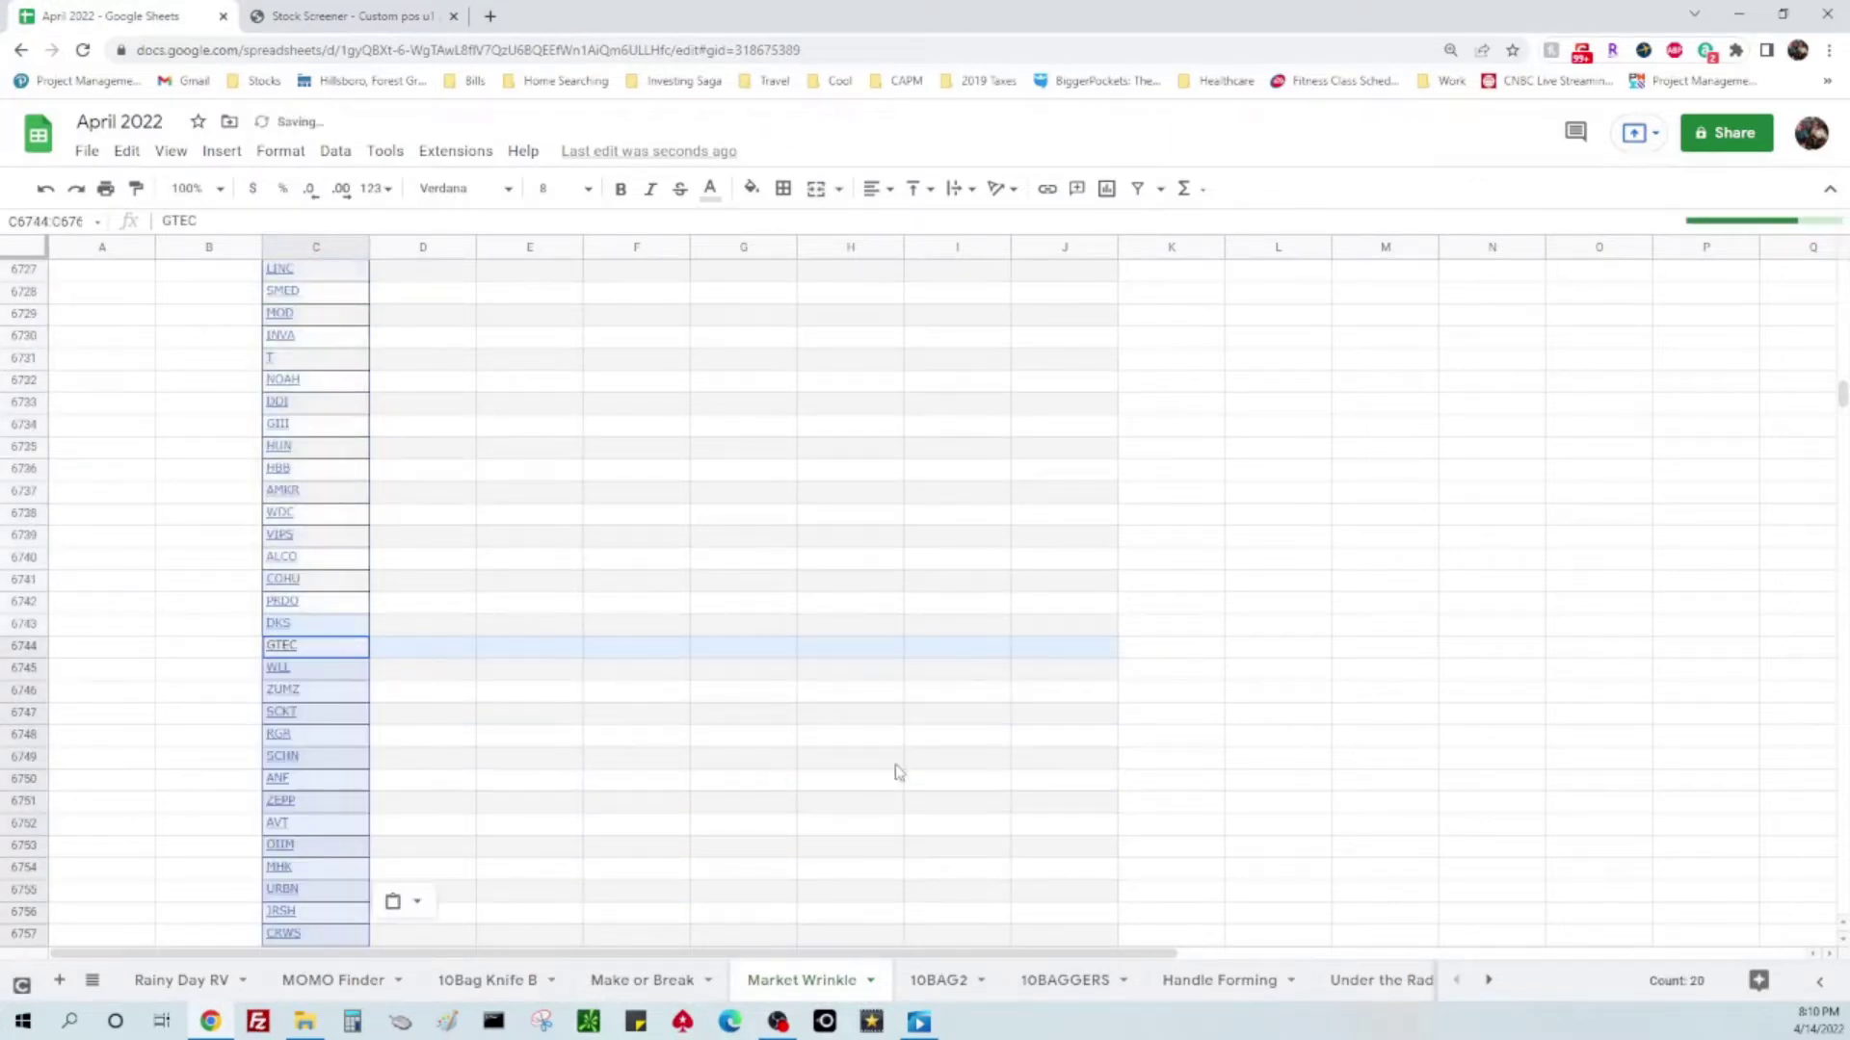
- Paste page 5's tickers, NVS through SANM, into column C starting at C6764
{"action": "left_click", "coordinate": [381, 17]}
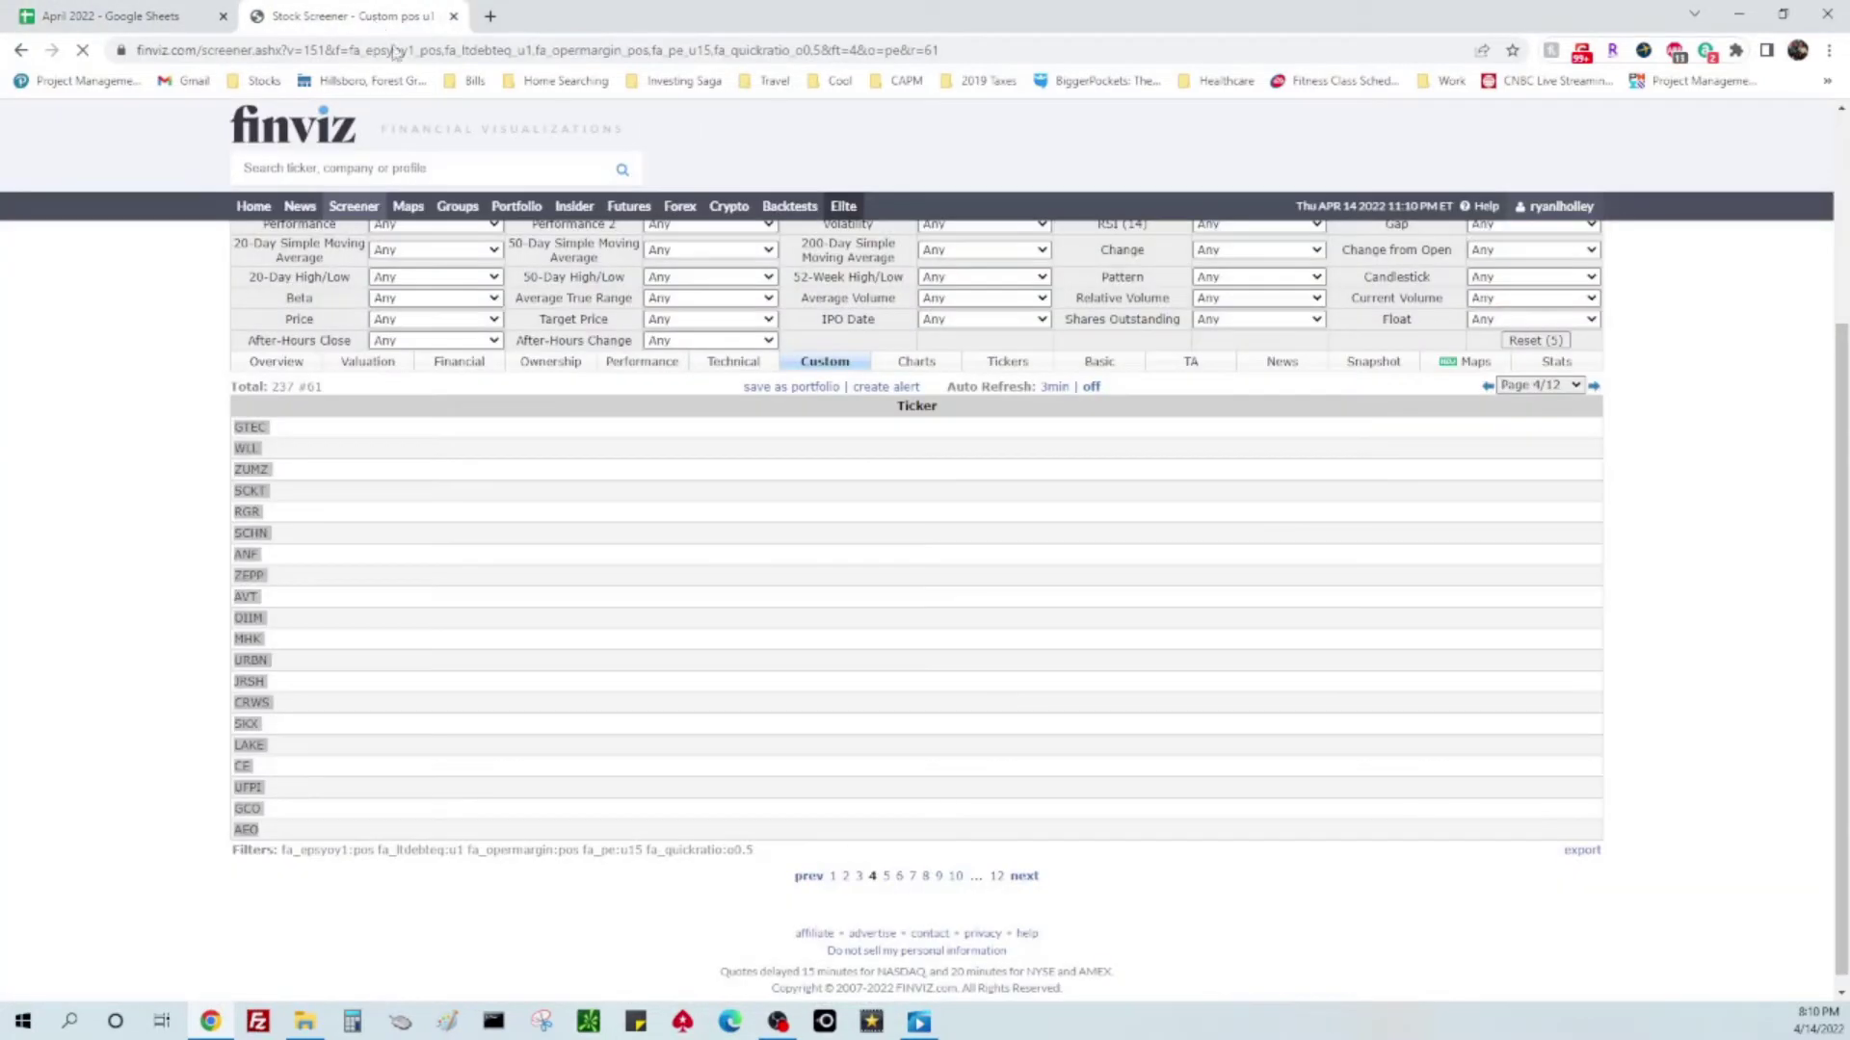
{"action": "left_click", "coordinate": [1020, 883]}
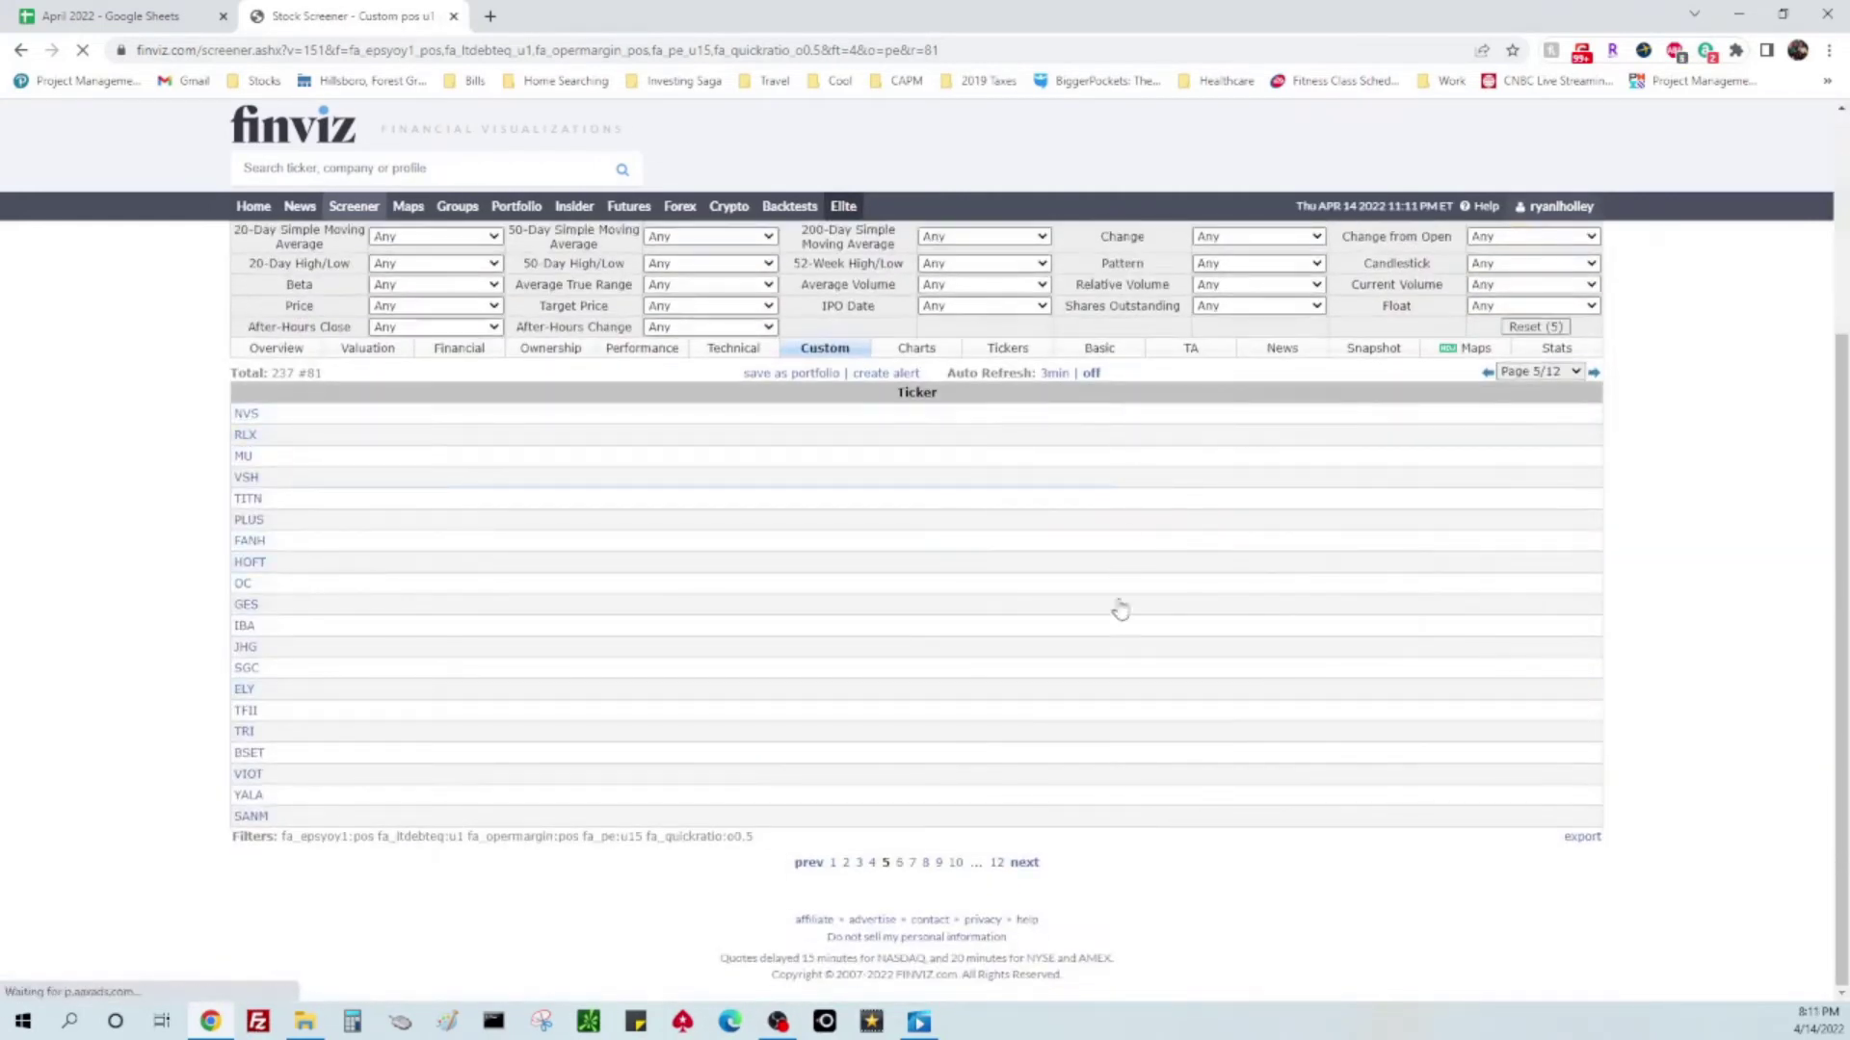
{"action": "left_click_drag", "start_coordinate": [1120, 609], "coordinate": [1095, 827]}
{"action": "key", "text": "ctrl+c"}
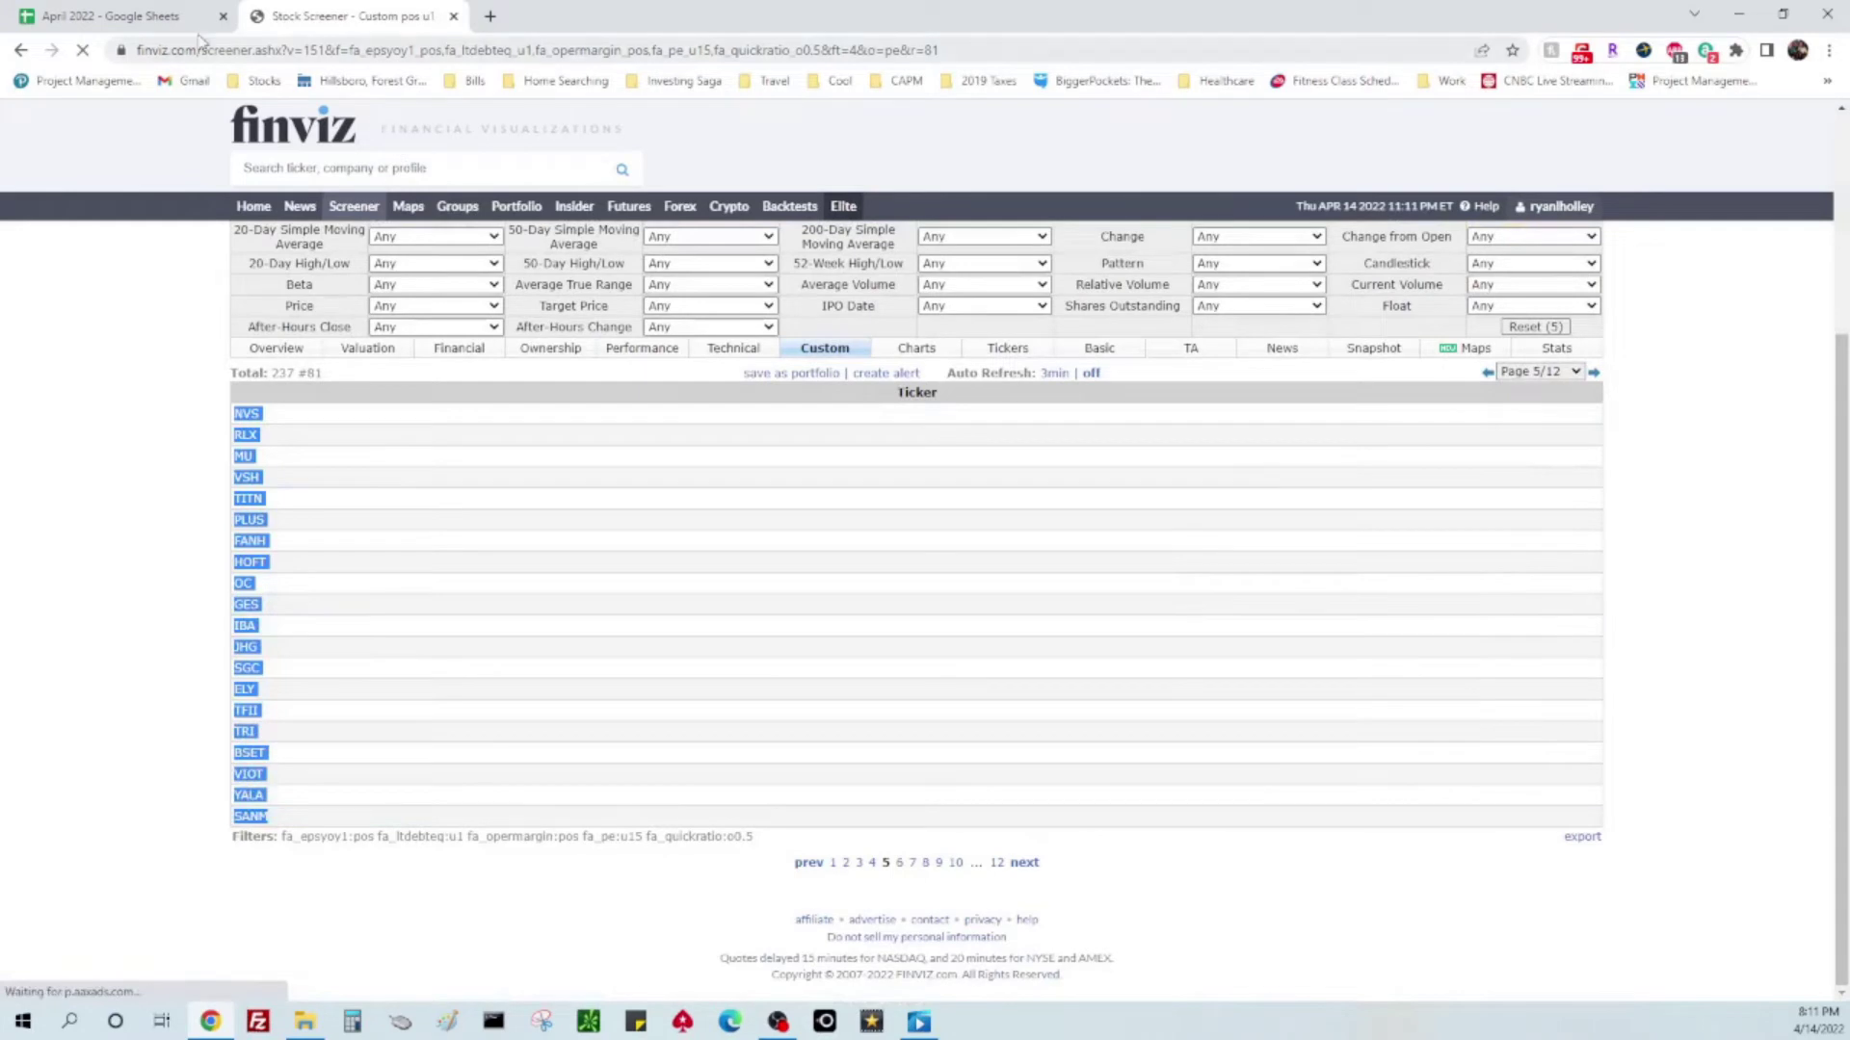
{"action": "left_click", "coordinate": [174, 16]}
{"action": "scroll", "coordinate": [690, 690], "scroll_direction": "down", "scroll_amount": 6}
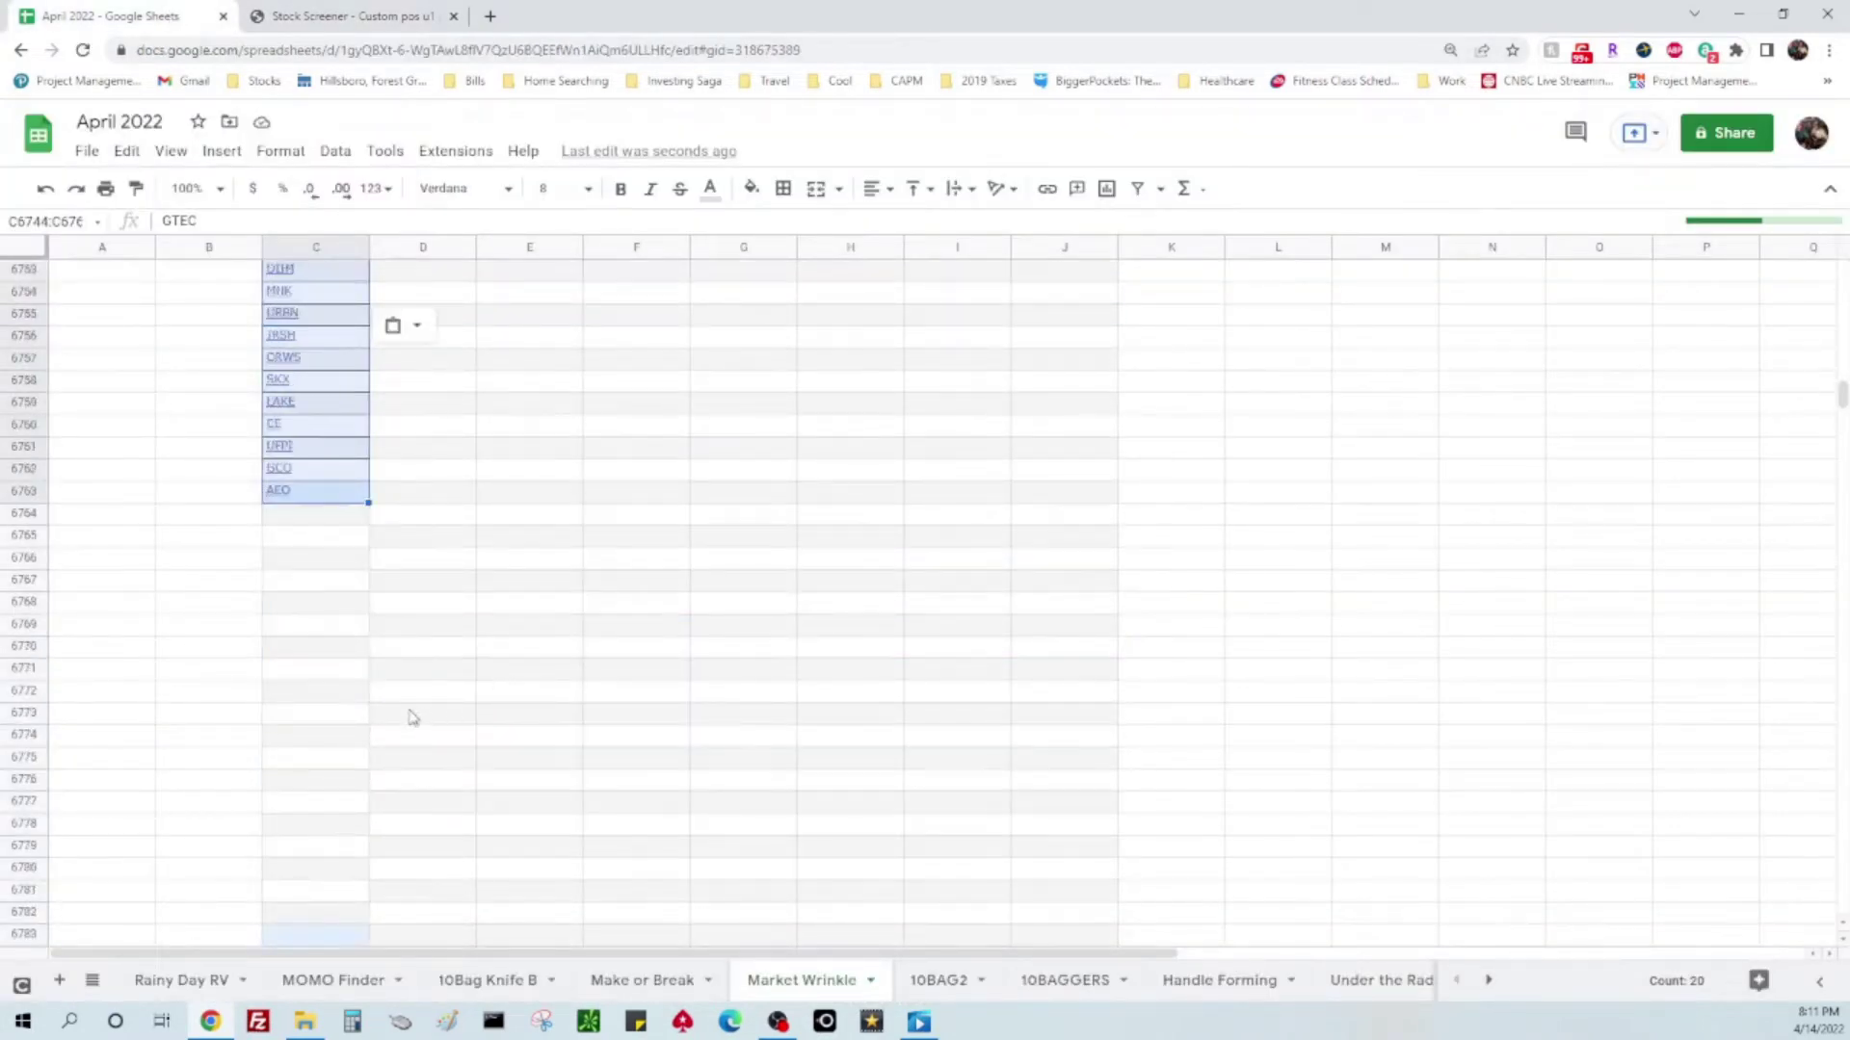
{"action": "left_click", "coordinate": [328, 523]}
{"action": "key", "text": "ctrl+v"}
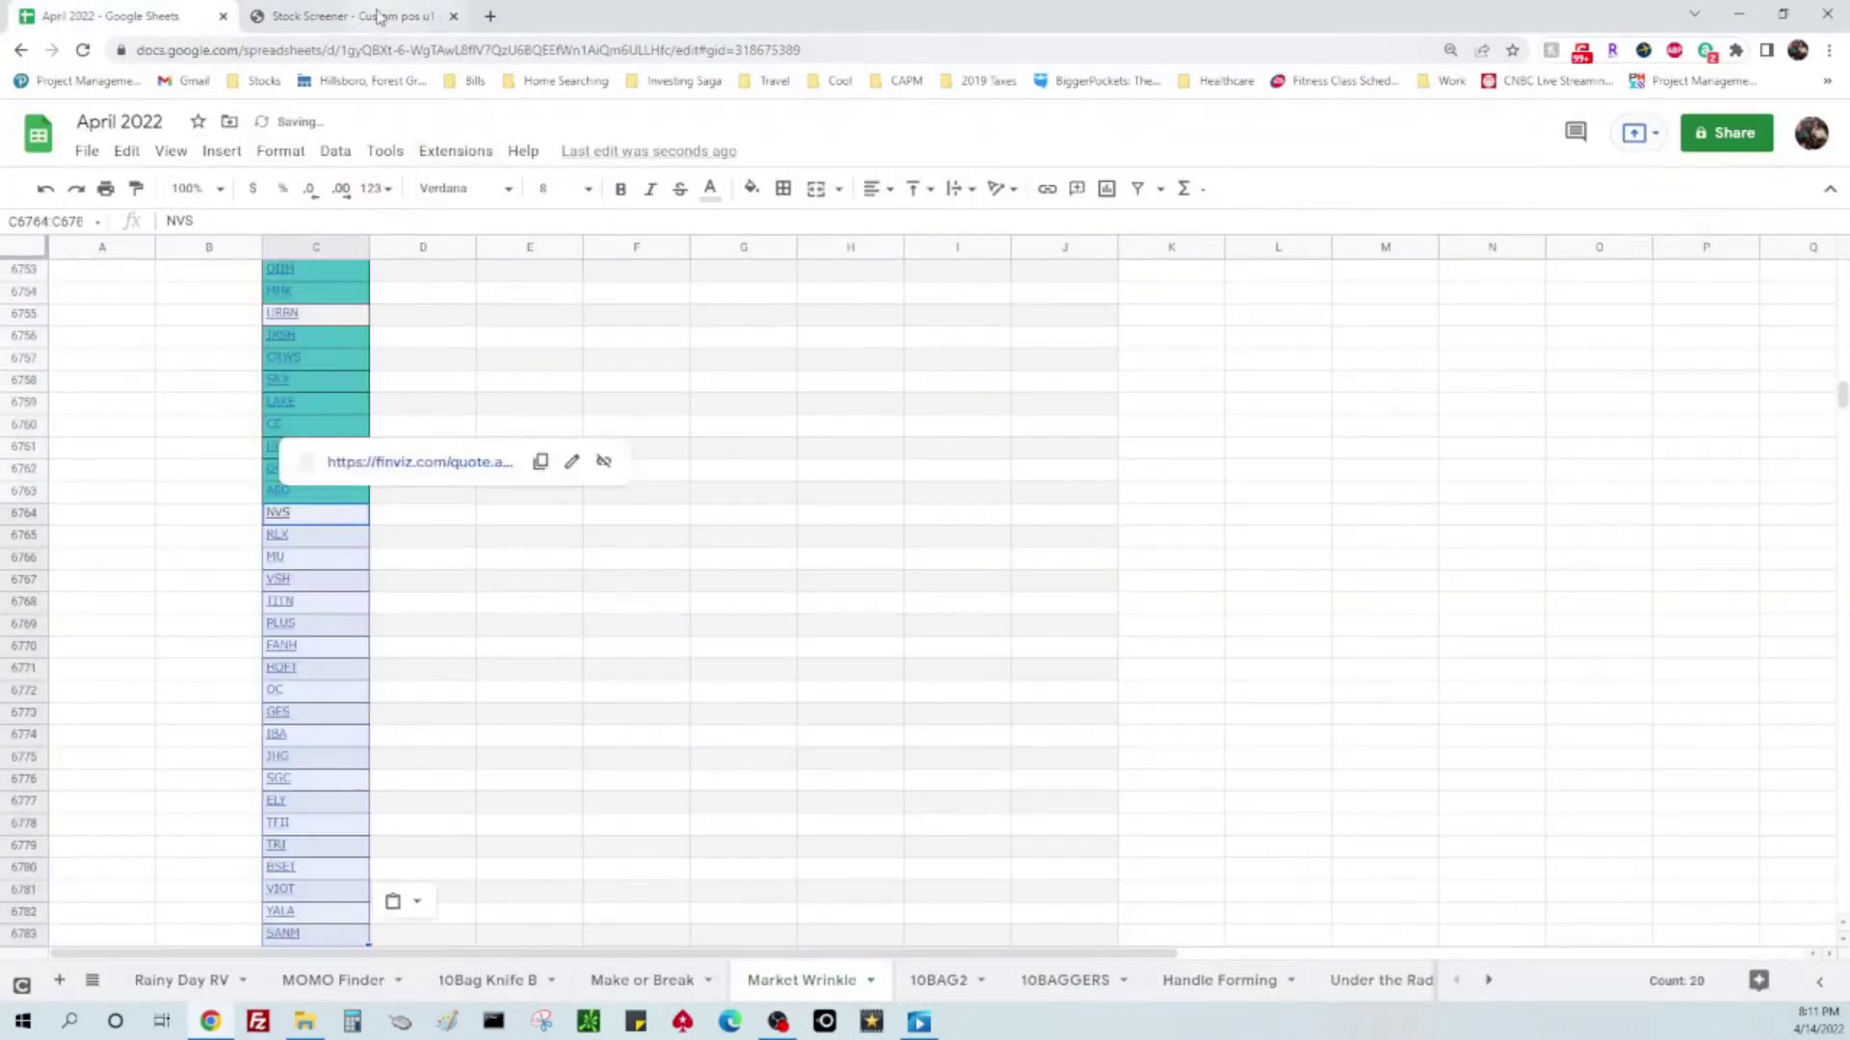
- Paste page 6's tickers, INTC through REGN, into column C starting at C6784
{"action": "left_click", "coordinate": [378, 17]}
{"action": "left_click", "coordinate": [1024, 863]}
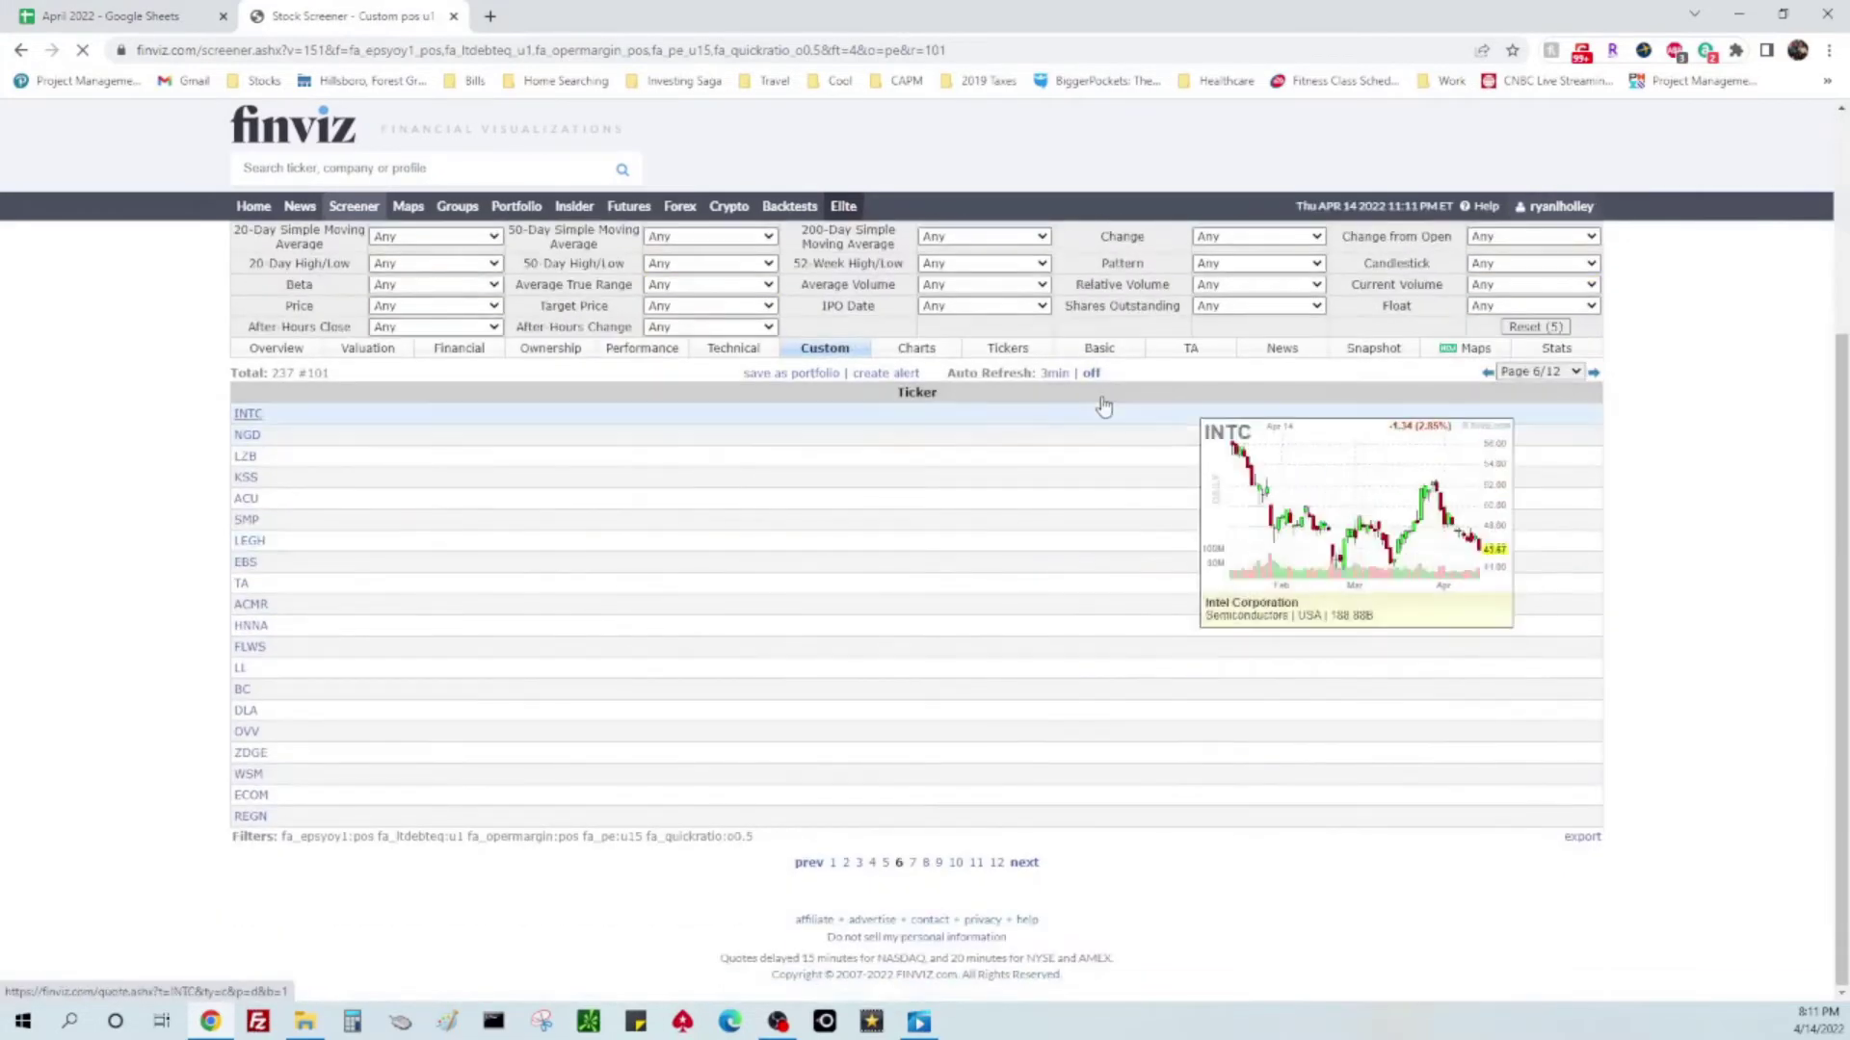
{"action": "left_click_drag", "start_coordinate": [1104, 406], "coordinate": [1081, 833]}
{"action": "left_click", "coordinate": [100, 17]}
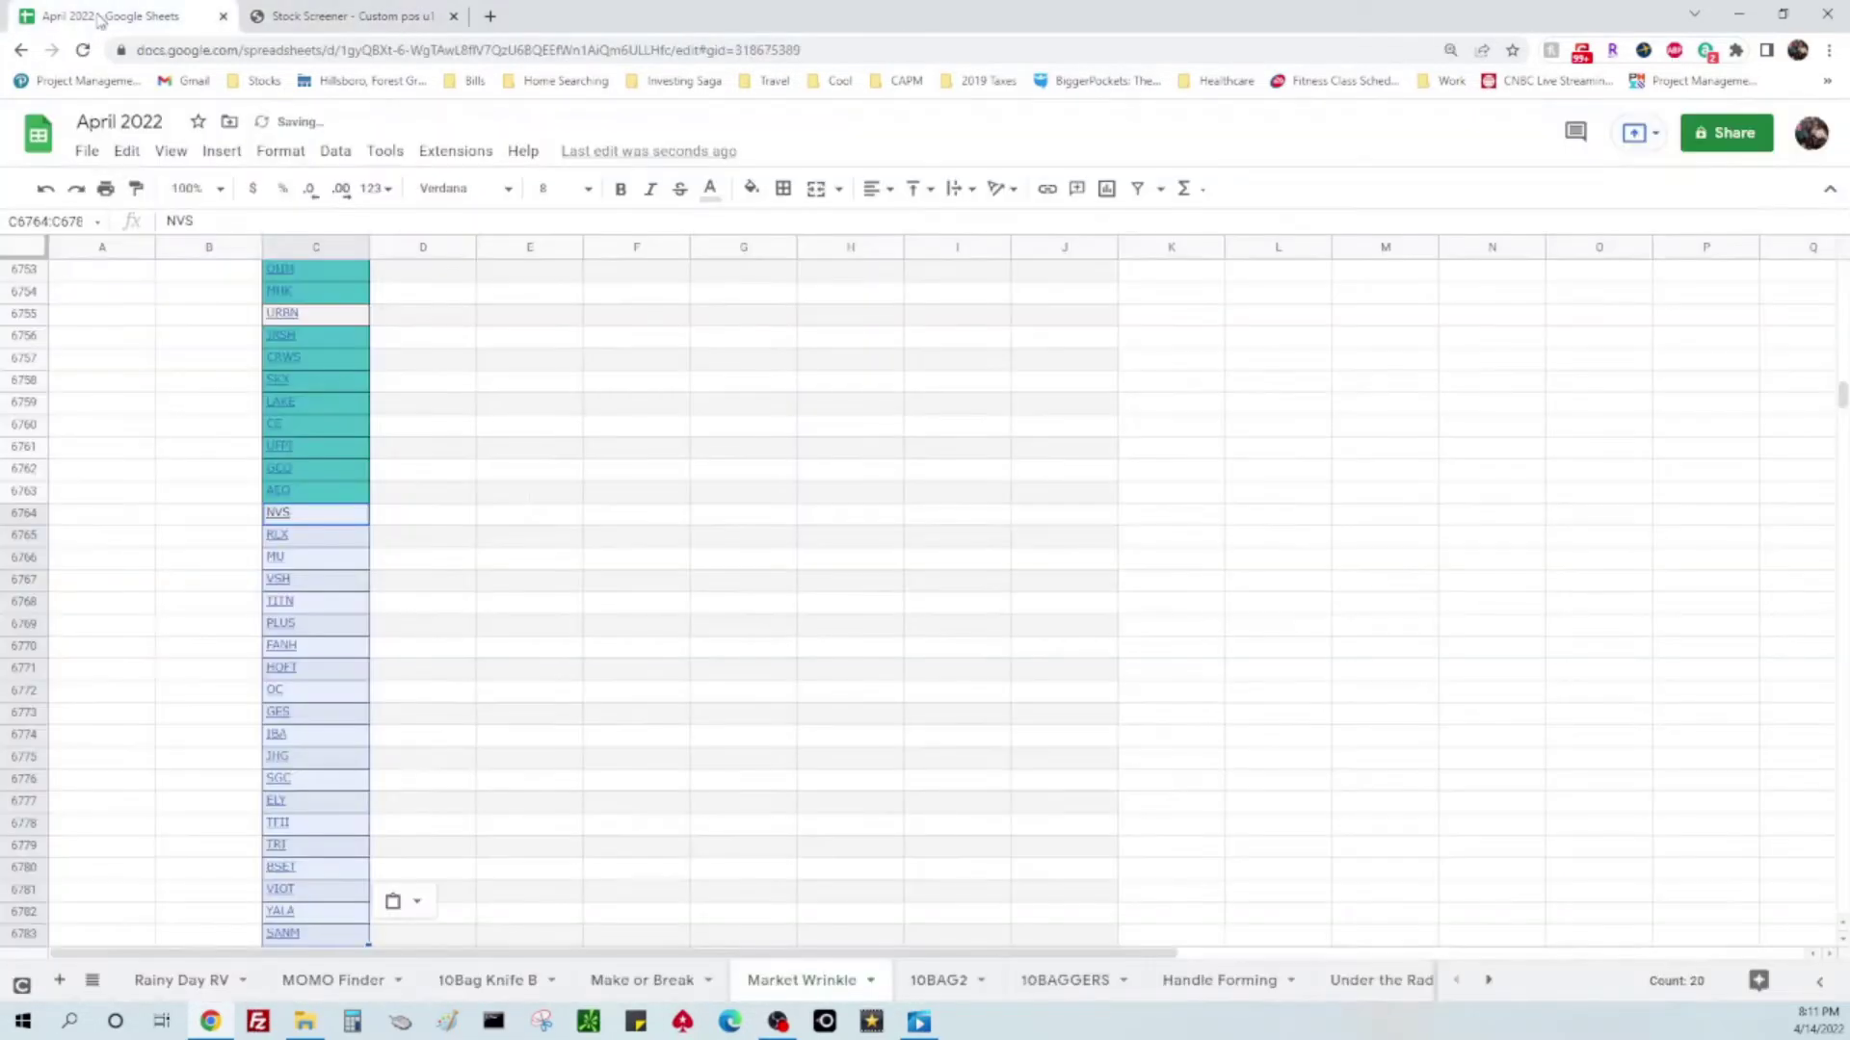
{"action": "scroll", "coordinate": [385, 754], "scroll_direction": "down", "scroll_amount": 5}
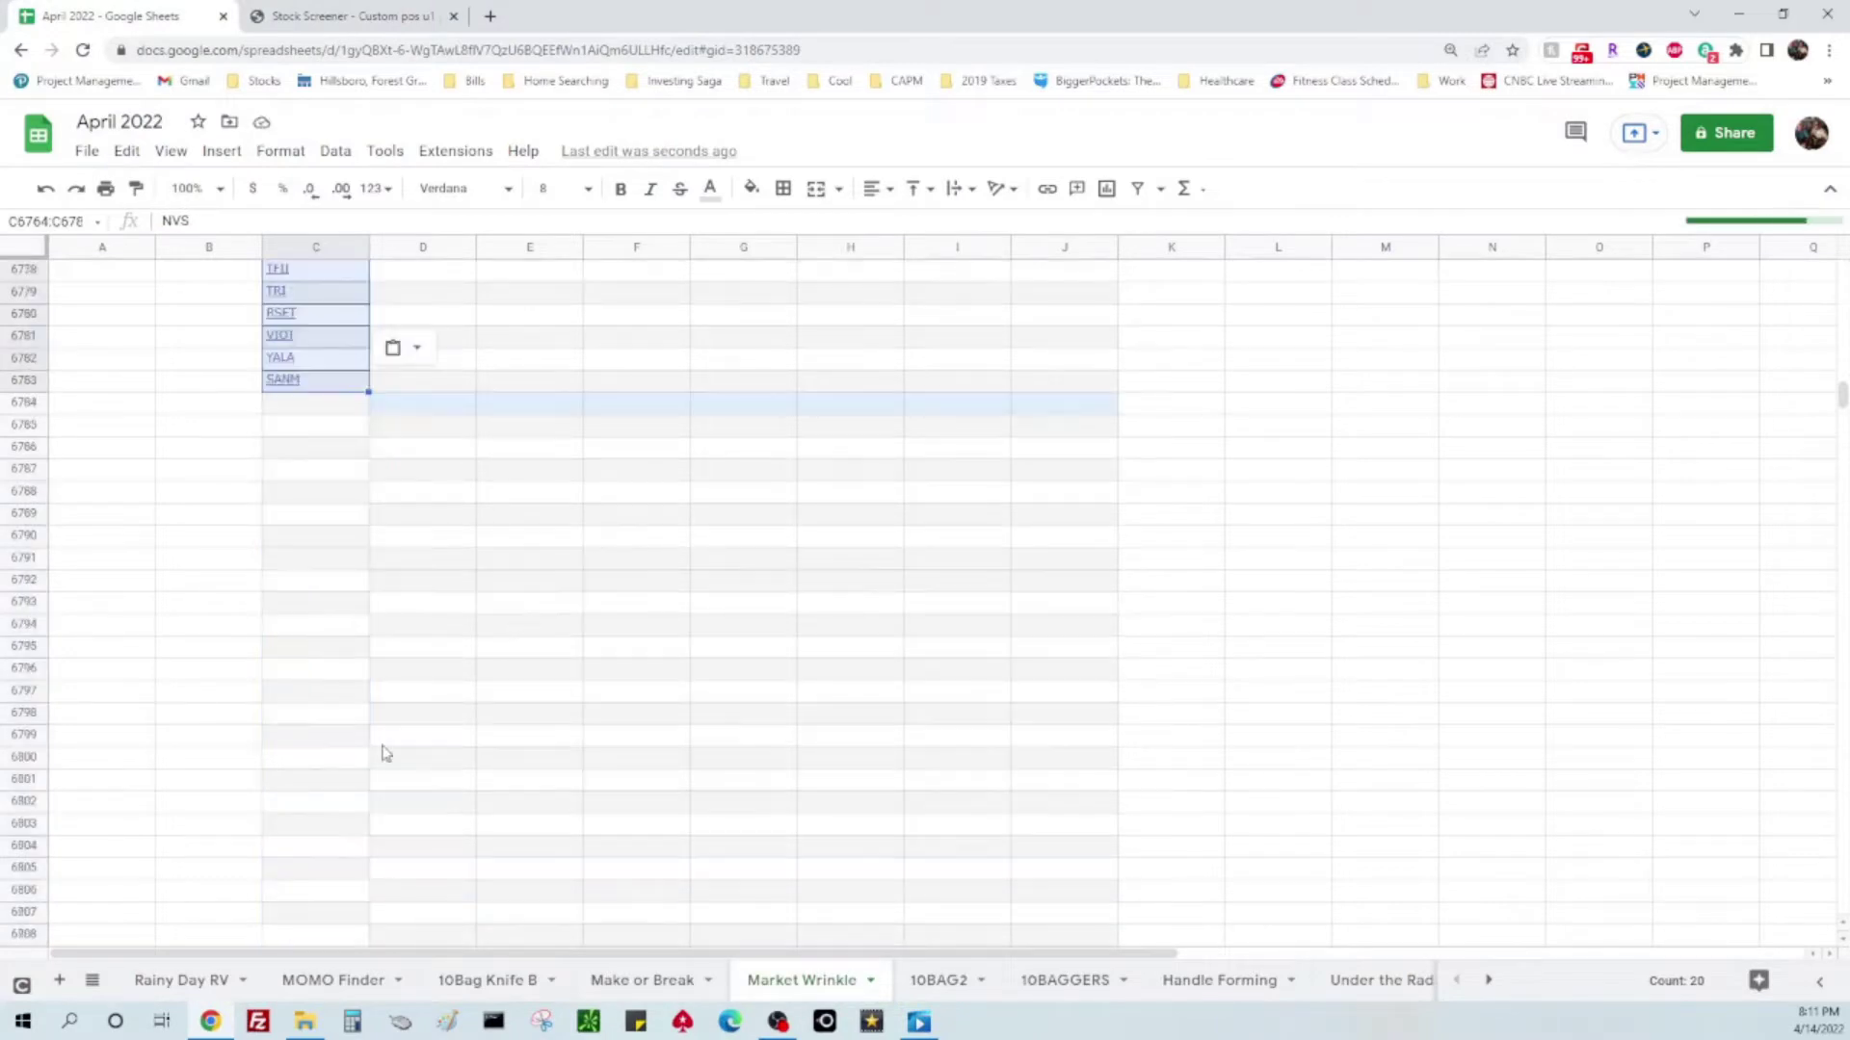
{"action": "left_click", "coordinate": [302, 407]}
{"action": "type", "text": "INTC NGD LZB KSS ACU SMP LEGH EBS TA ACMR HNNA FLWS LL BC DLA DVV ZDGE WSM ECOM REGN"}
- Paste page 7's tickers, VEC through DINO, into column C starting at C6804
{"action": "left_click", "coordinate": [347, 16]}
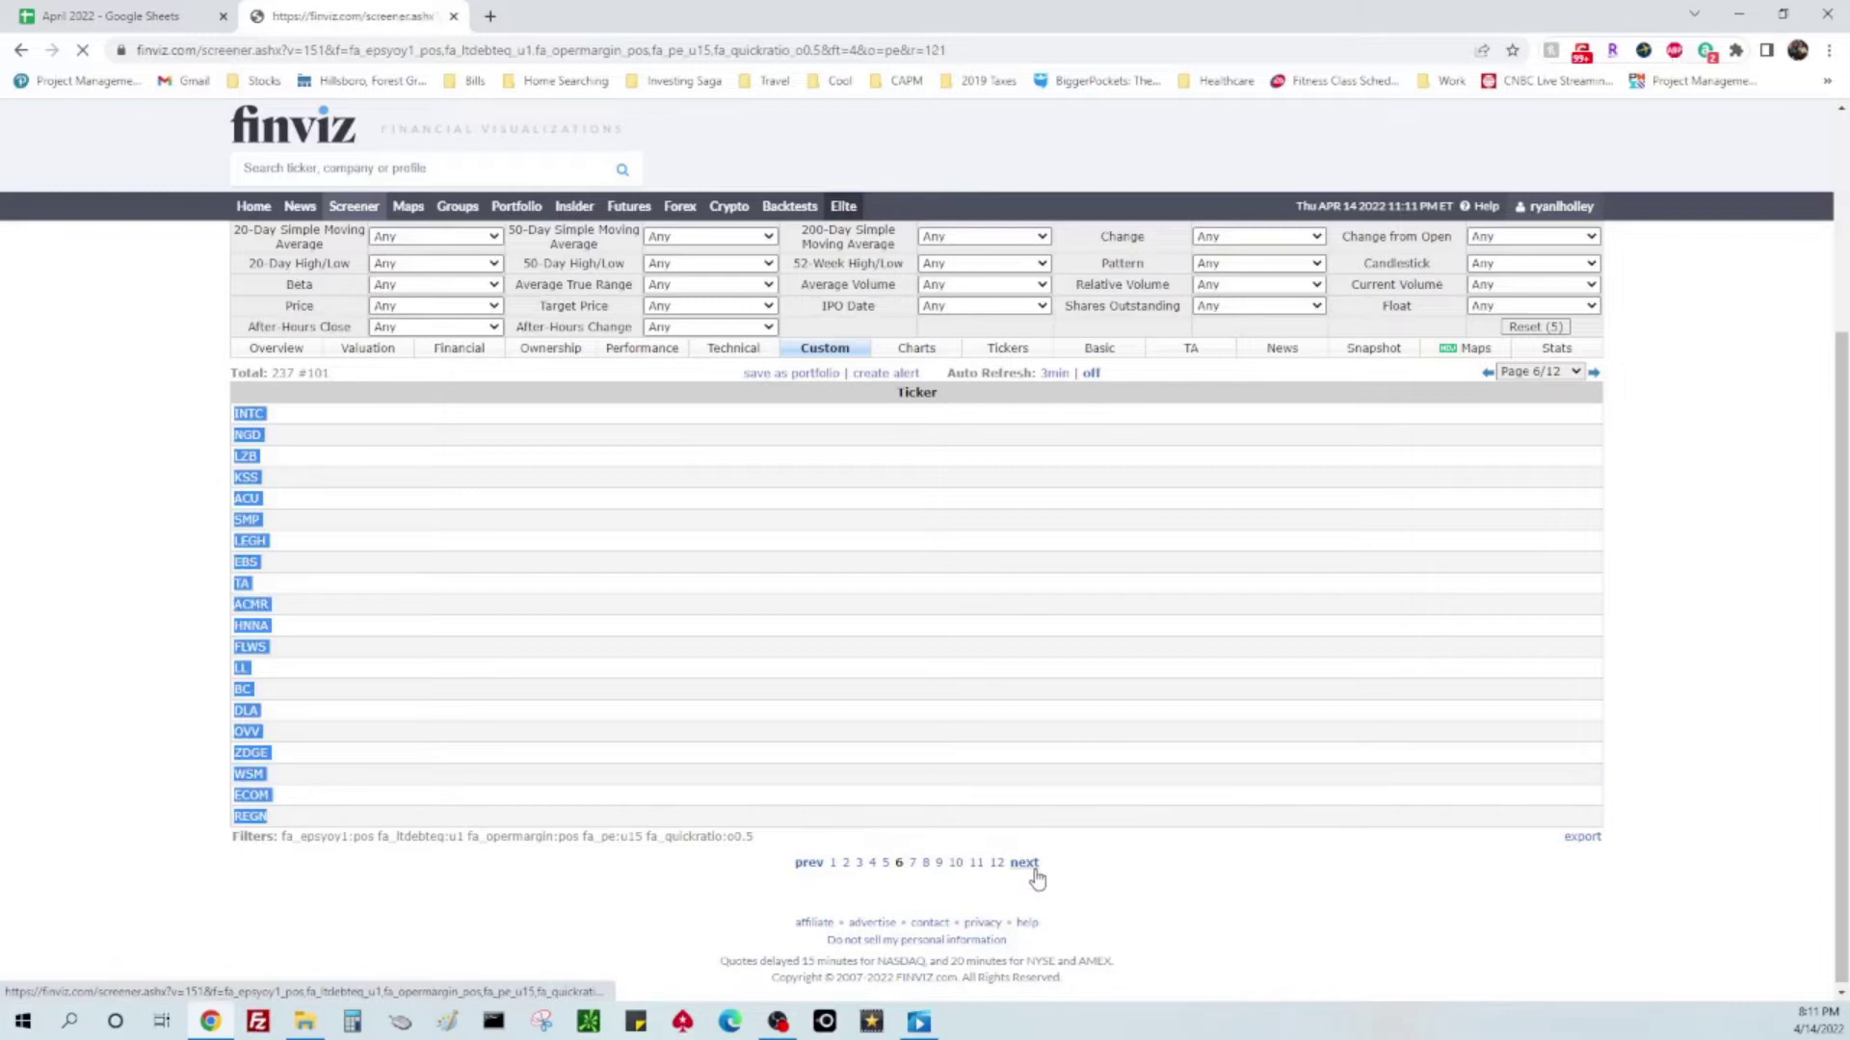
{"action": "scroll", "coordinate": [1272, 819], "scroll_direction": "down", "scroll_amount": 3}
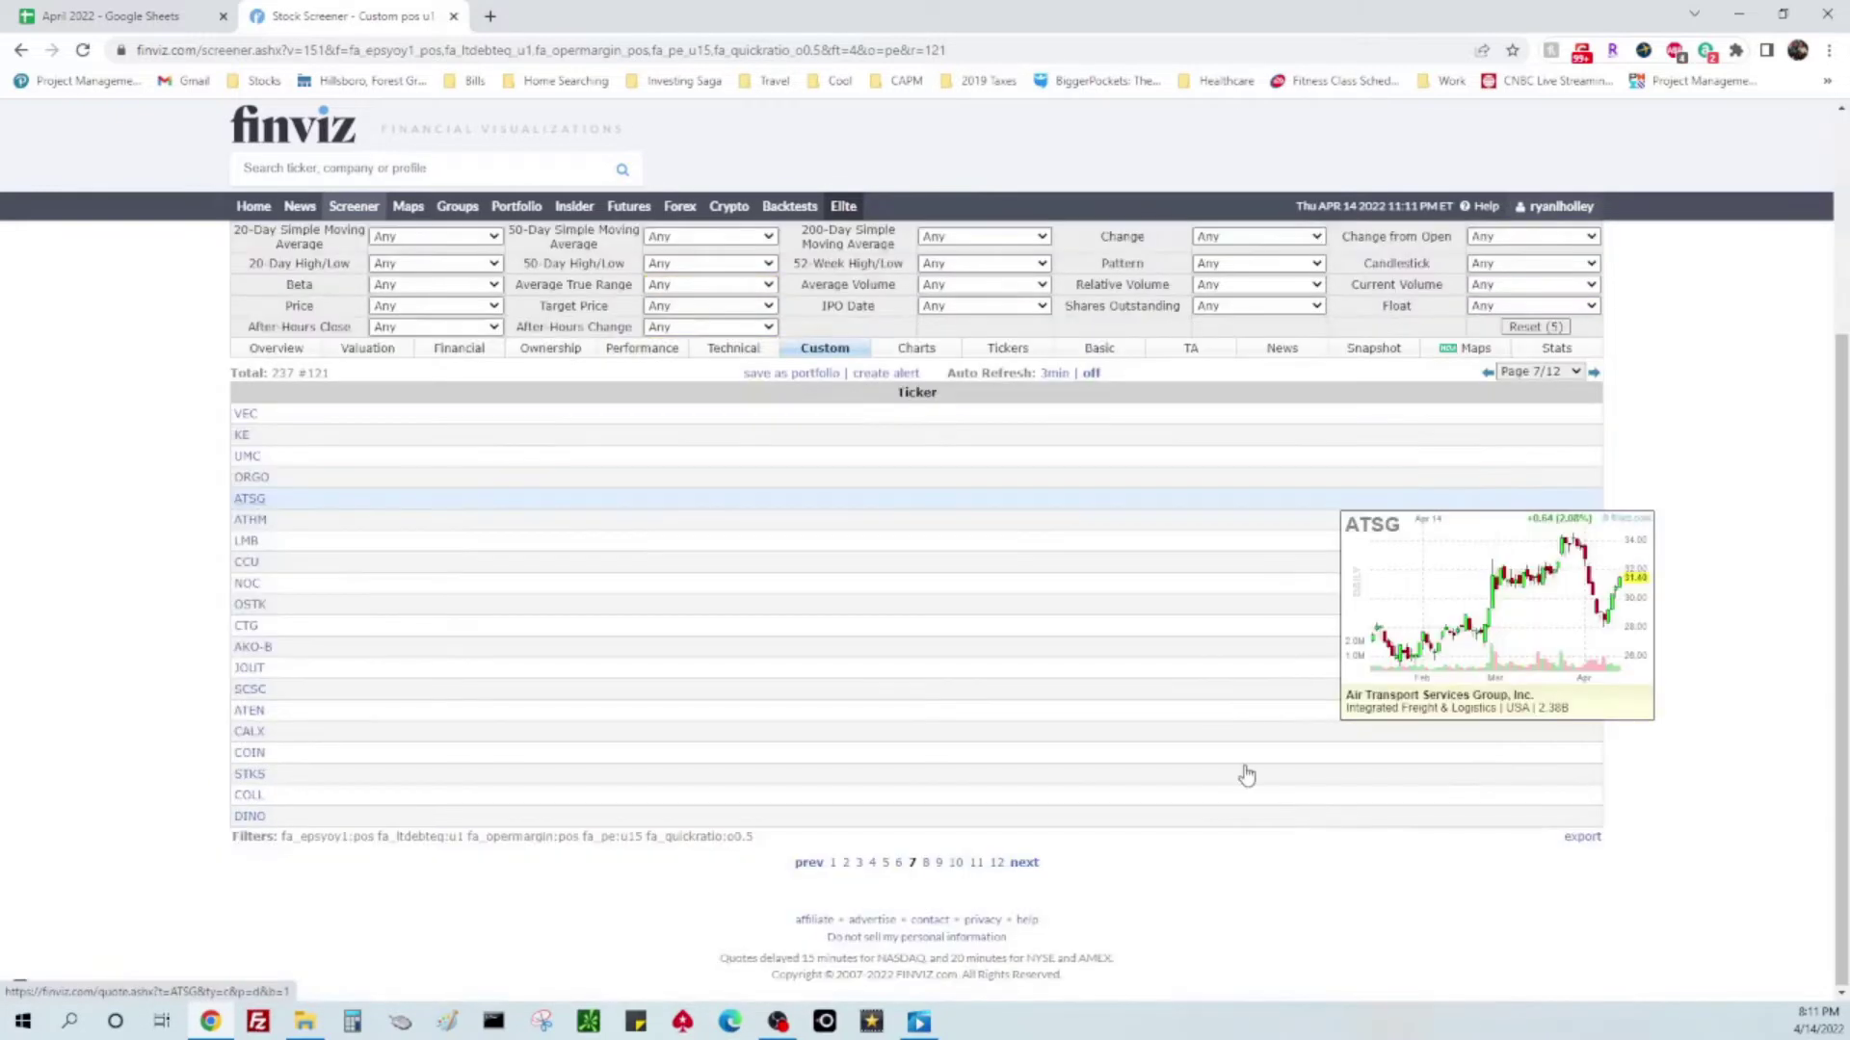
{"action": "left_click_drag", "start_coordinate": [1103, 397], "coordinate": [1064, 819]}
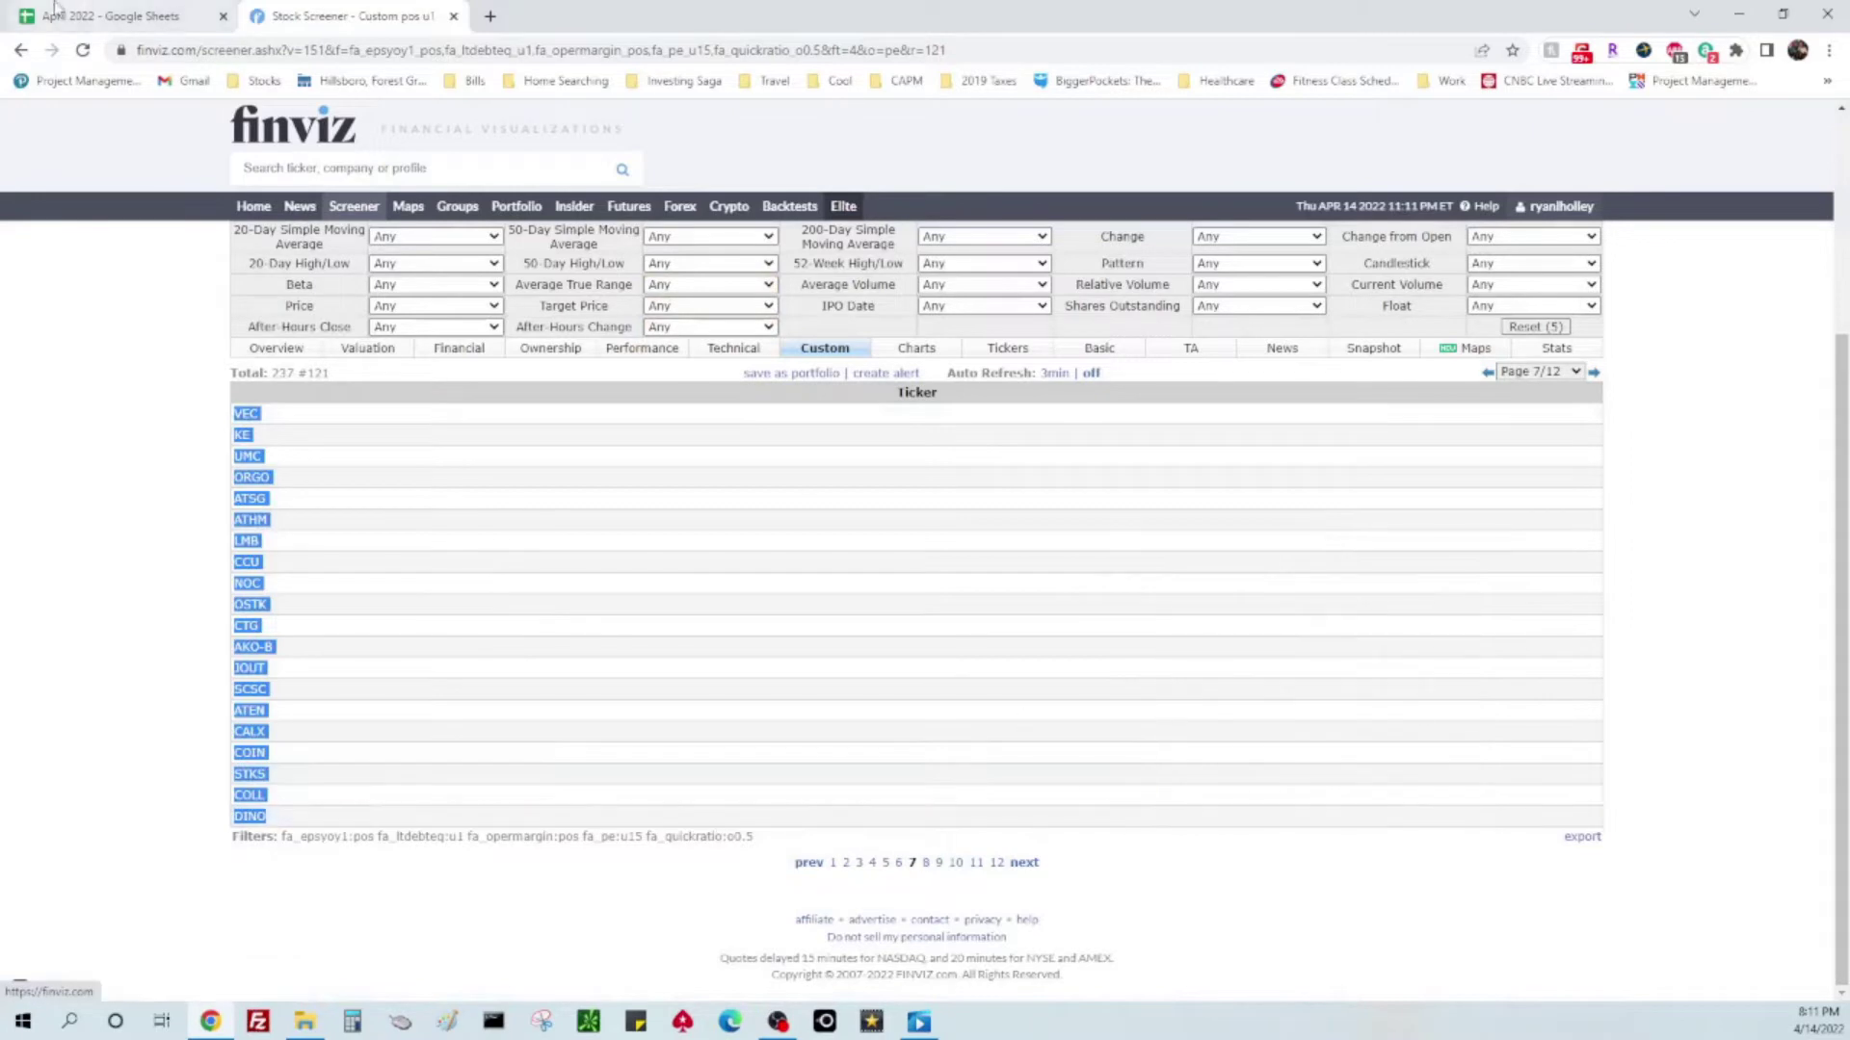
{"action": "left_click", "coordinate": [79, 27]}
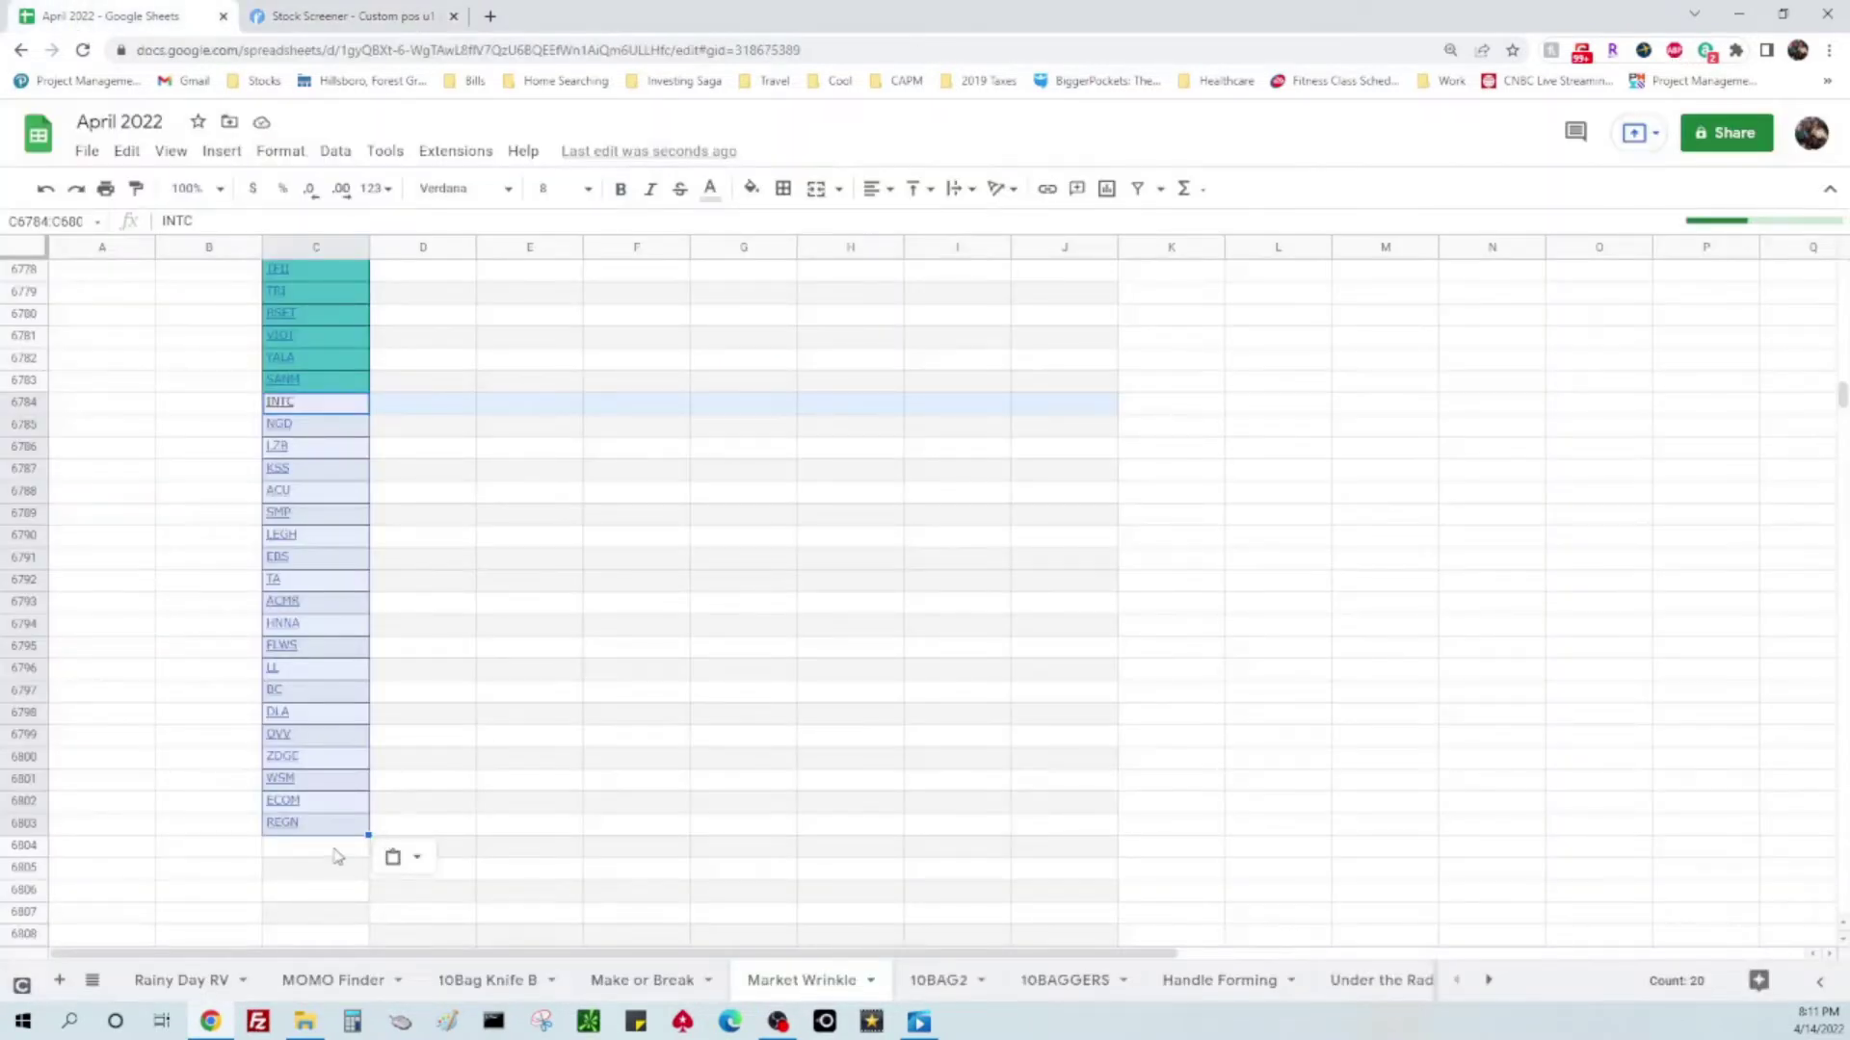
{"action": "left_click", "coordinate": [339, 847]}
{"action": "key", "text": "ctrl+v"}
- Paste page 8's tickers, TRQ through BGSF, into column C starting at C6824
{"action": "left_click", "coordinate": [321, 19]}
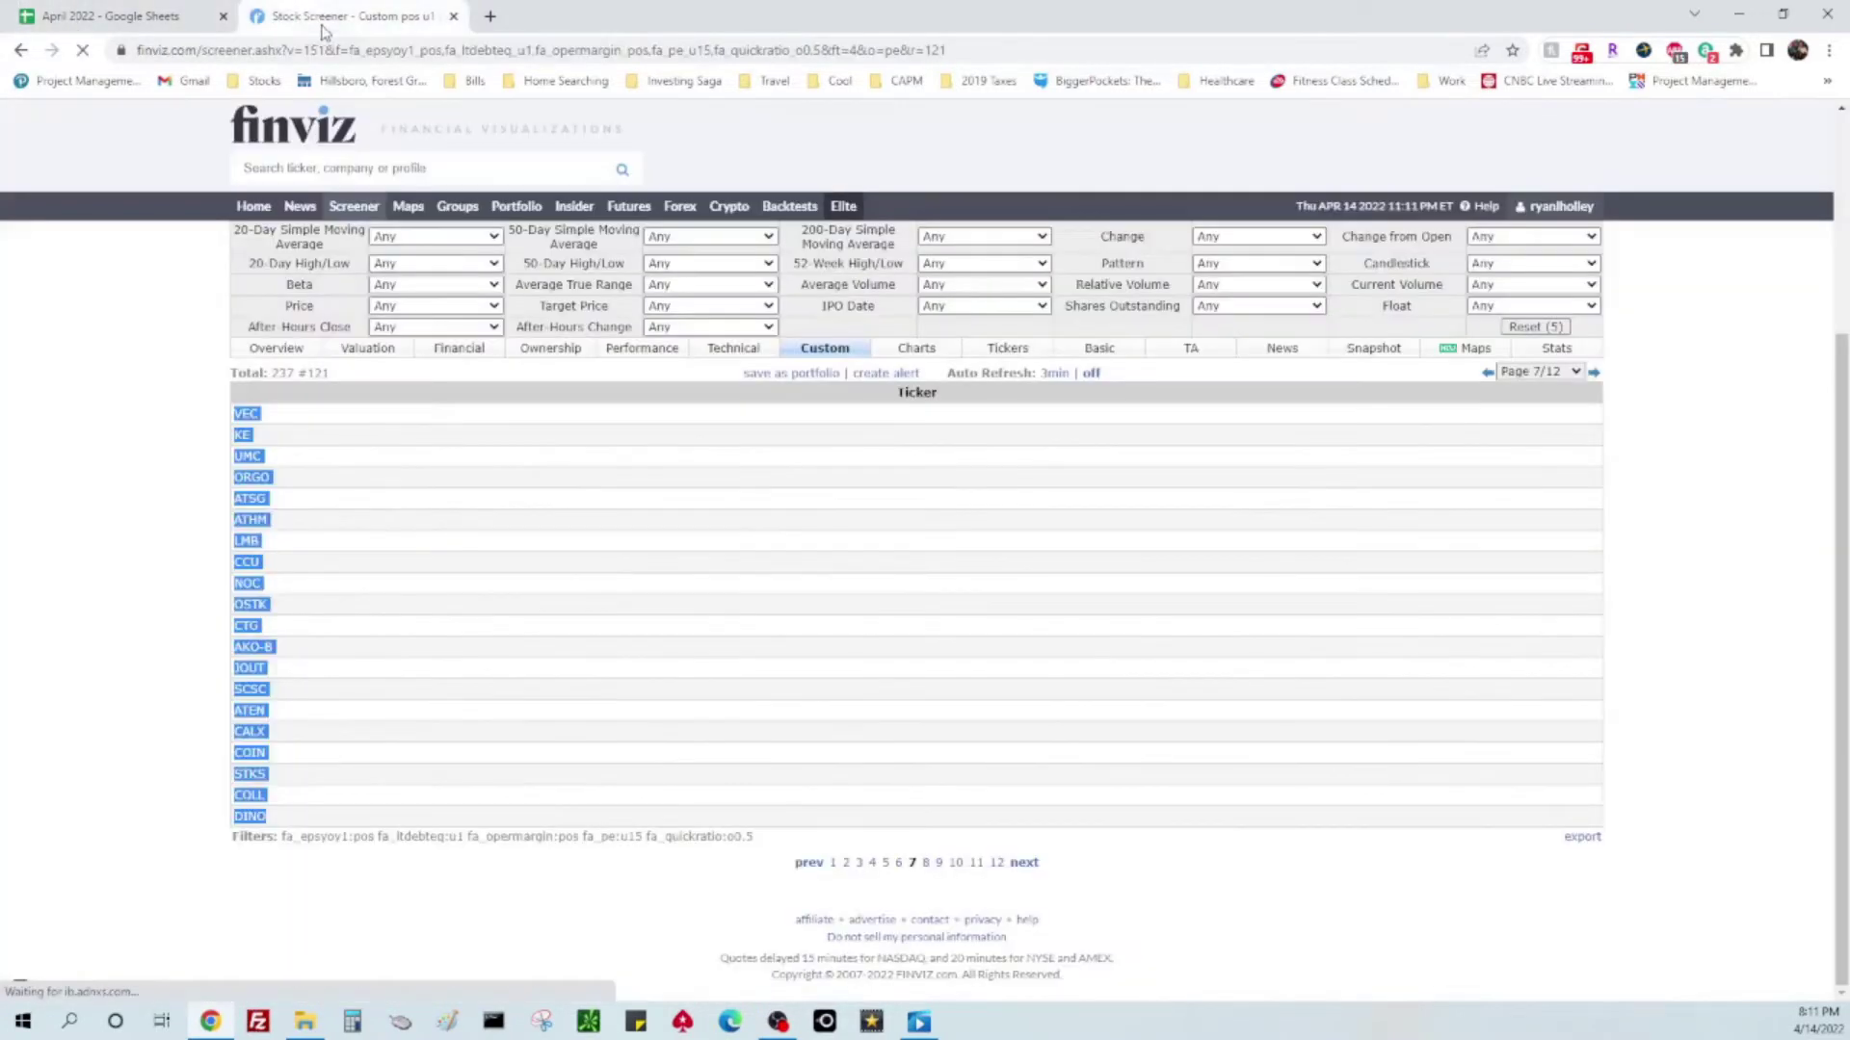
{"action": "left_click", "coordinate": [1025, 863]}
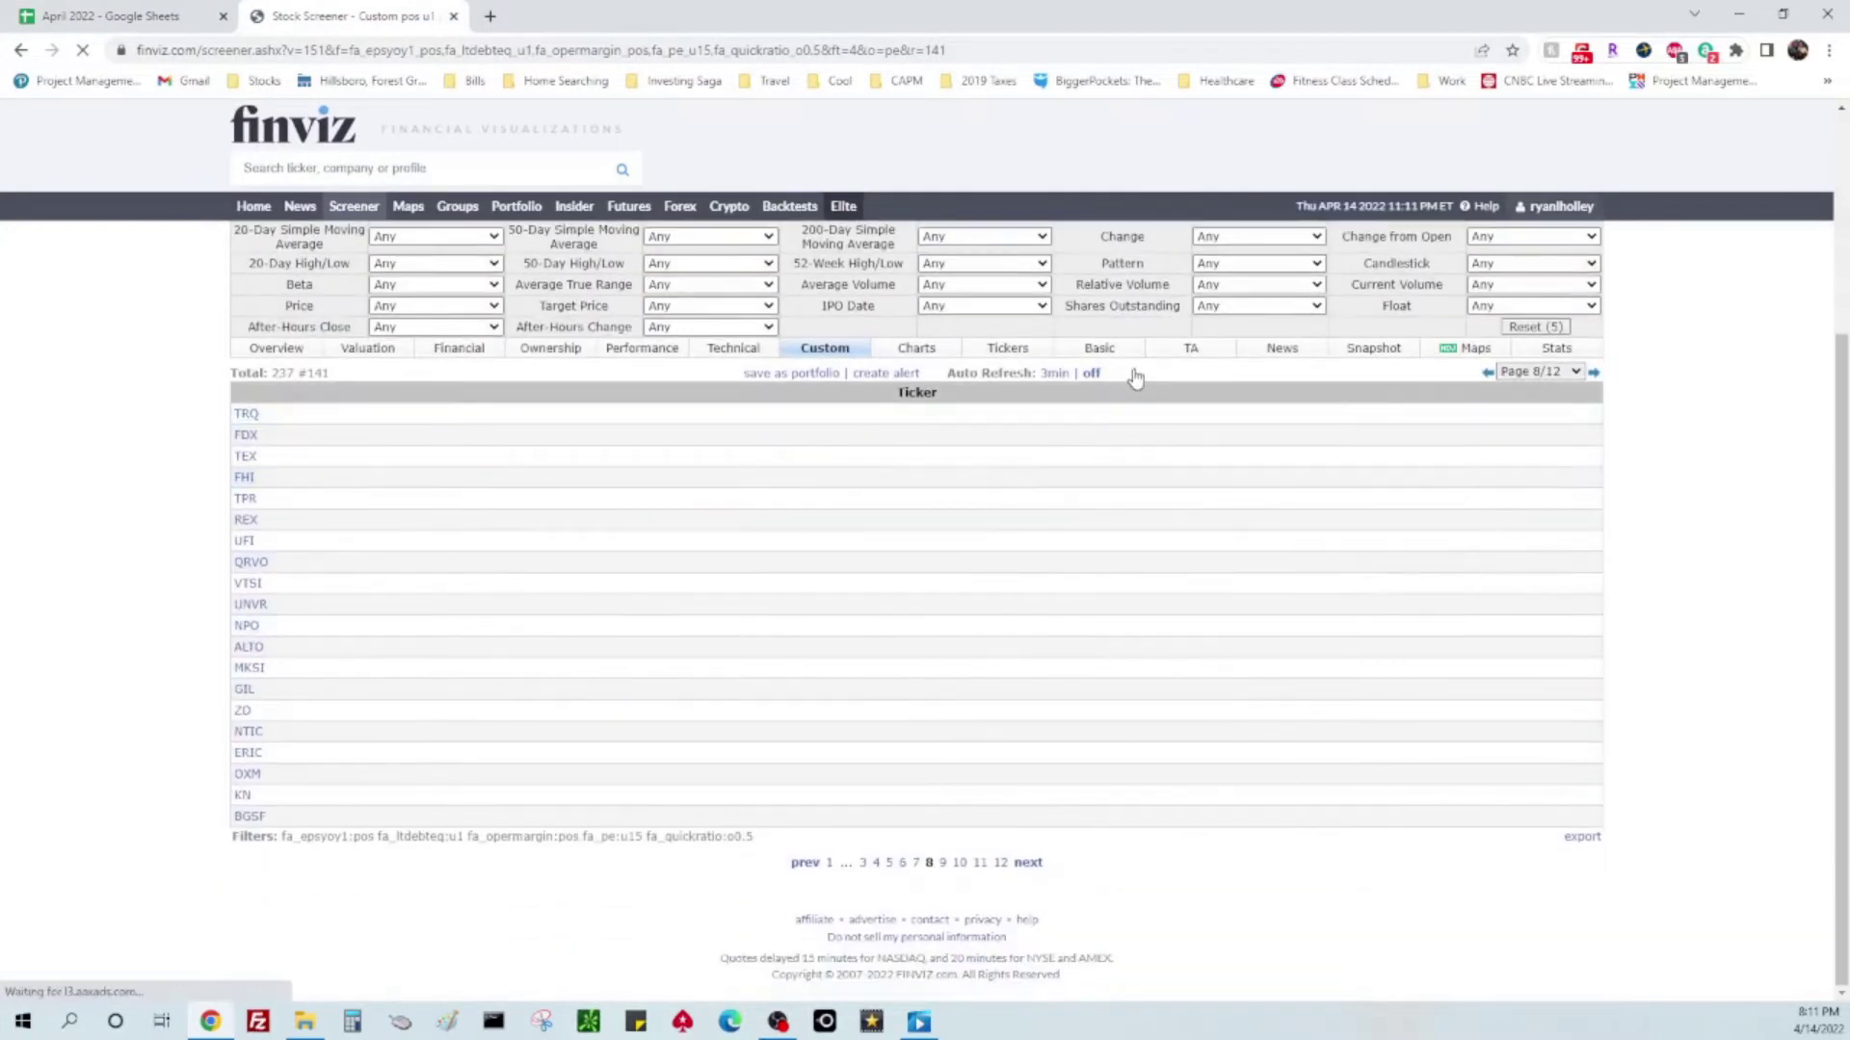
{"action": "left_click_drag", "start_coordinate": [1113, 695], "coordinate": [1123, 830]}
{"action": "left_click", "coordinate": [110, 16]}
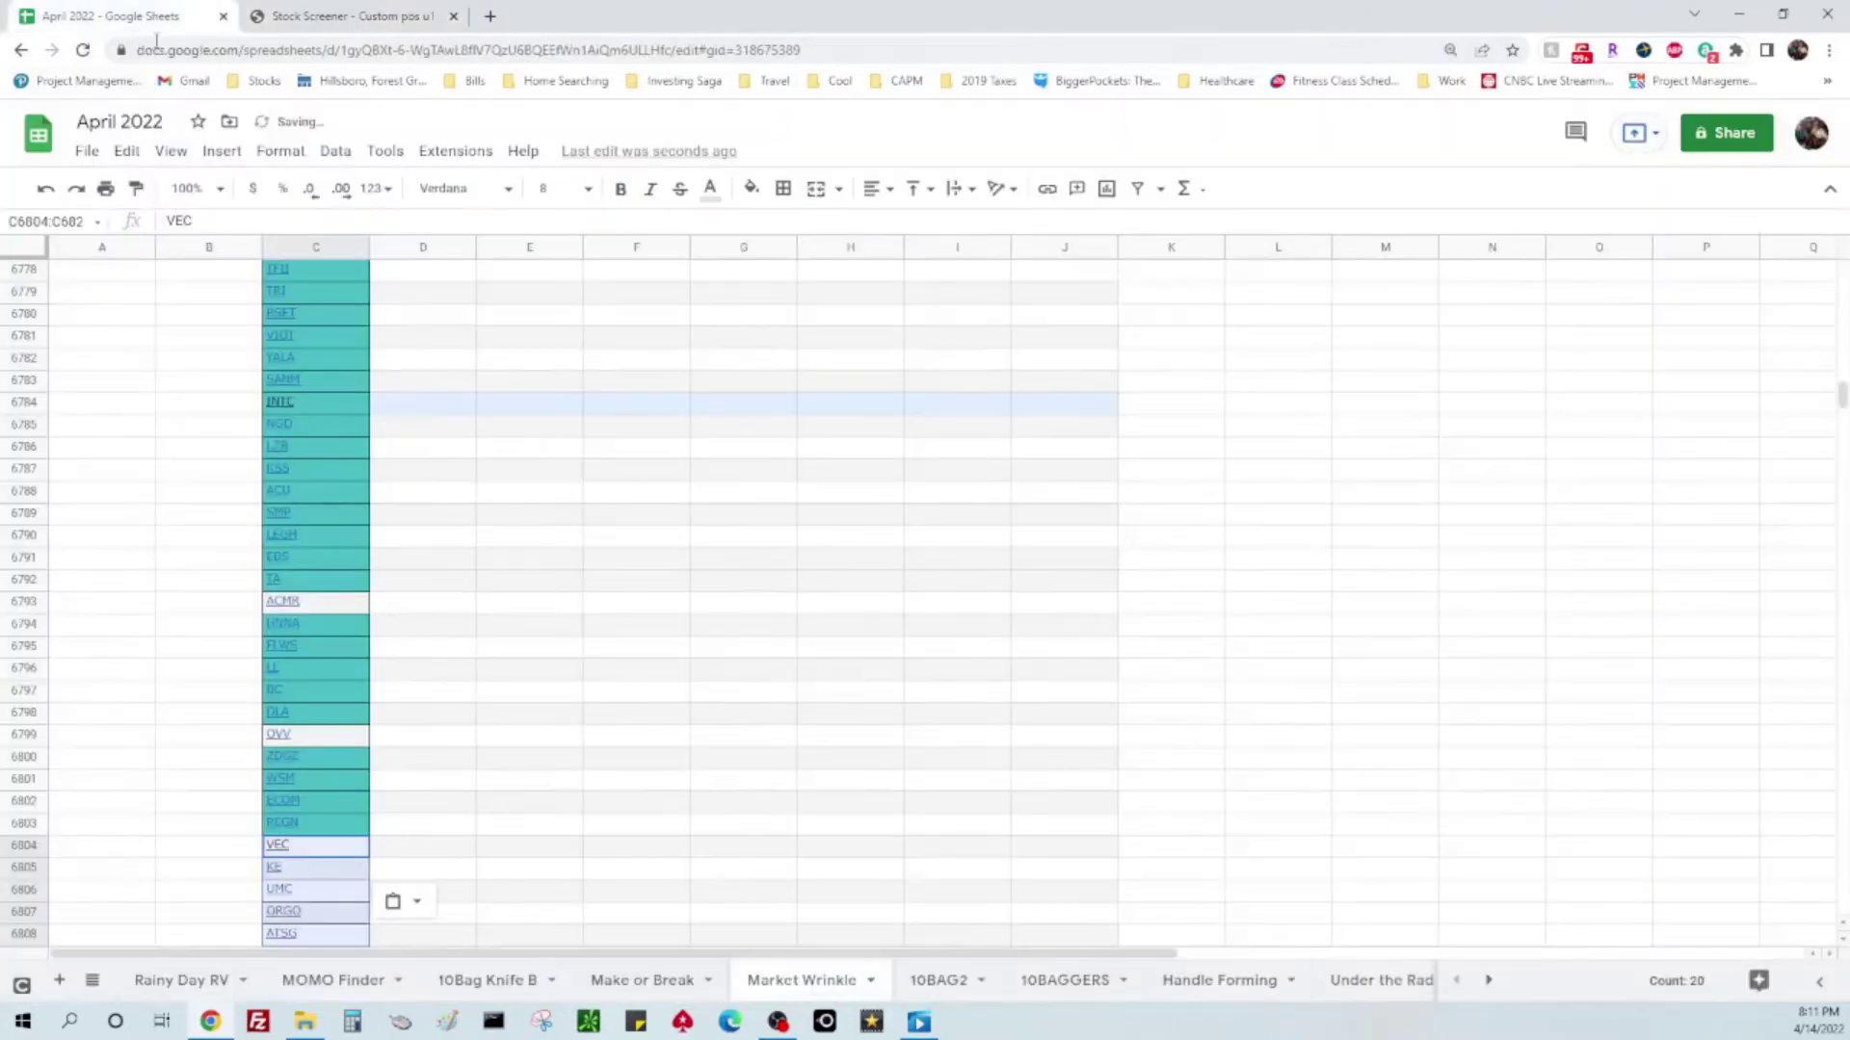
{"action": "type", "text": "VEC KE UMC ORGO ATSG ATHM LMB CCU NOC USTK CTG AKO.B JOUT SCSC ATEN CALX COIN STKS COLL DINO"}
{"action": "scroll", "coordinate": [689, 686], "scroll_direction": "down", "scroll_amount": 3}
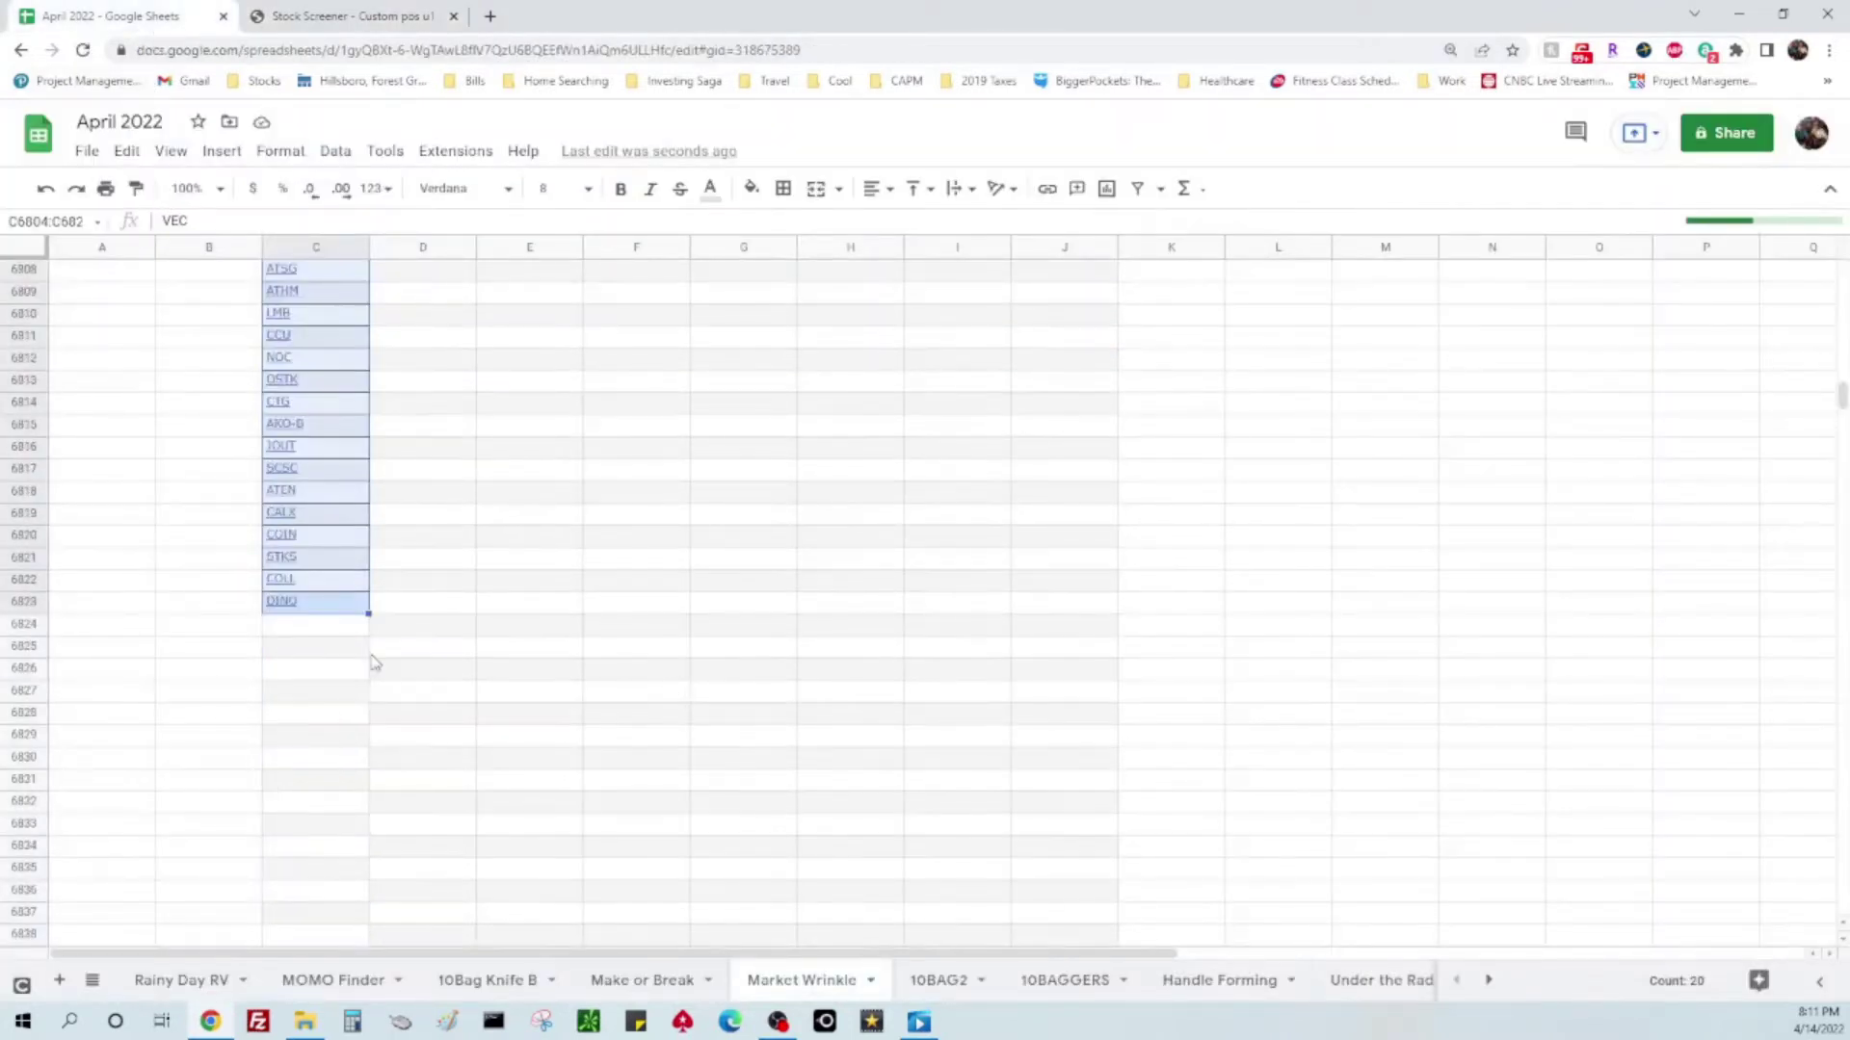
{"action": "left_click", "coordinate": [322, 628]}
{"action": "key", "text": "ctrl+v"}
- Select page 9's tickers, AGCO through UCTT, and locate the next empty cell C6844
{"action": "key", "text": "ctrl+Tab"}
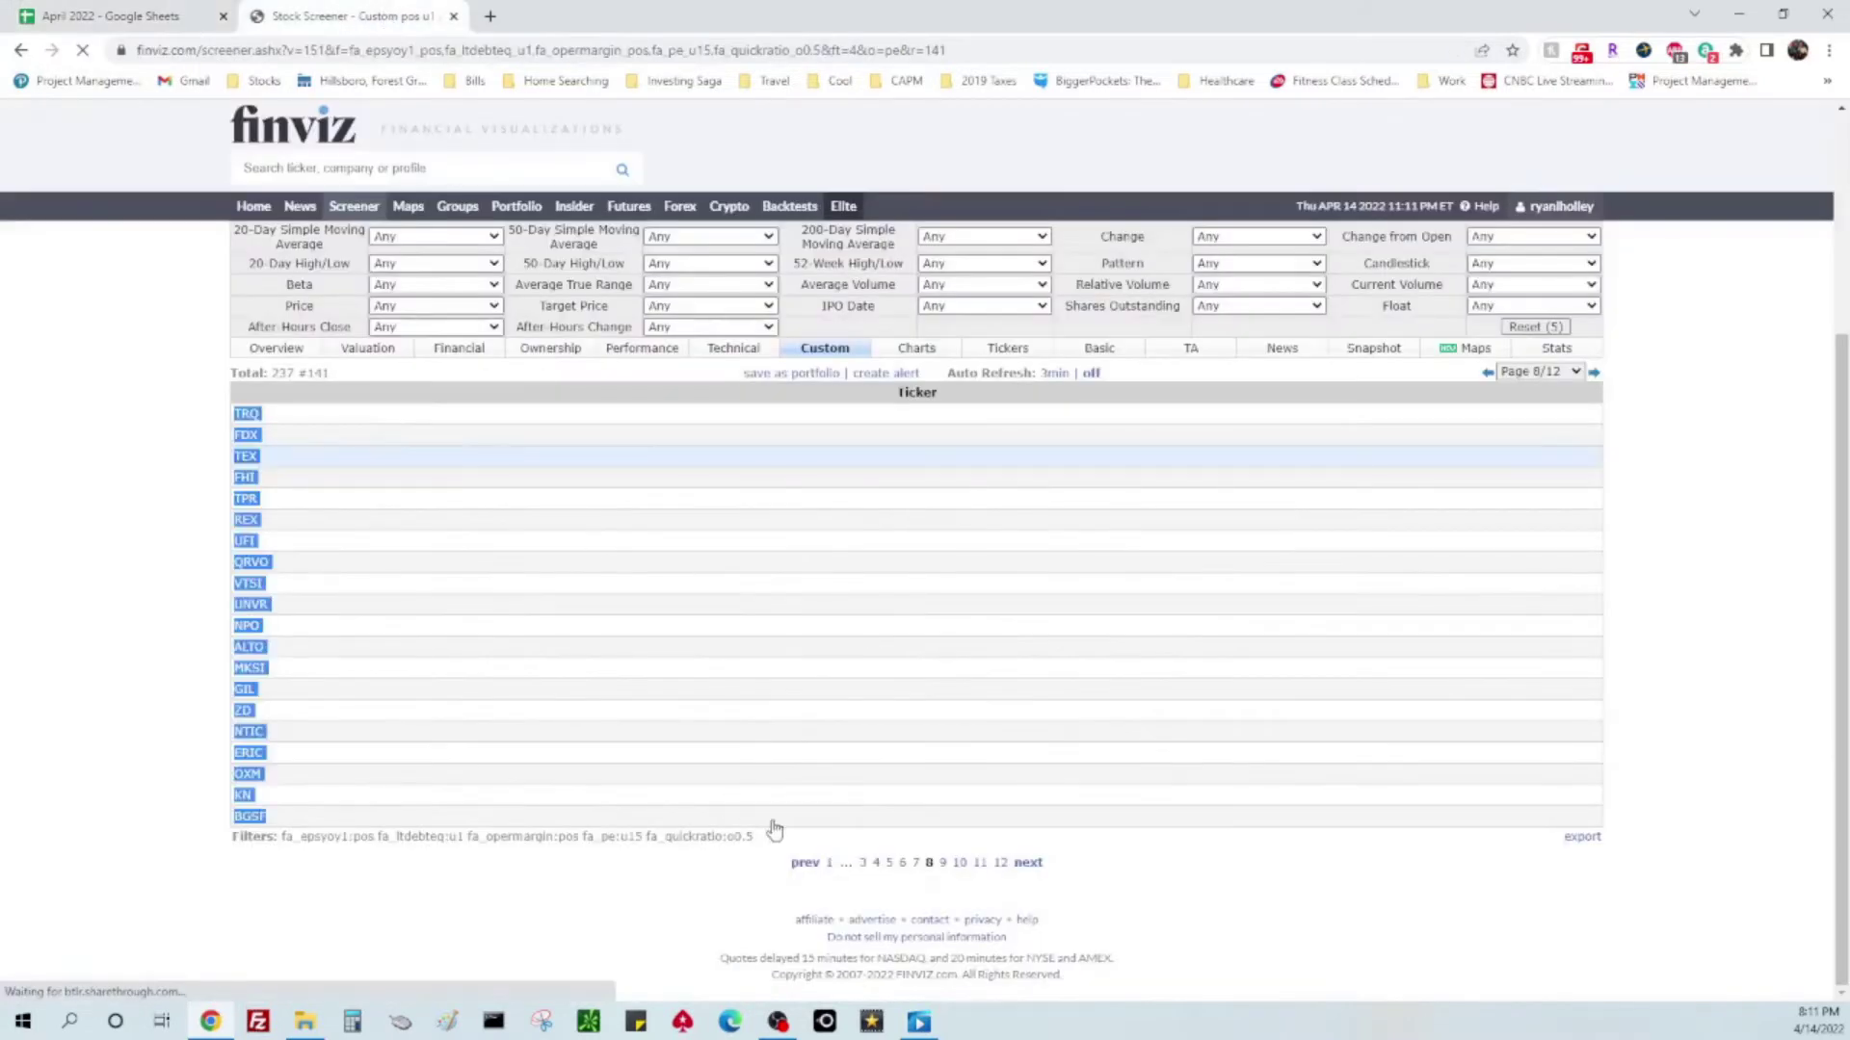
{"action": "left_click", "coordinate": [1028, 863]}
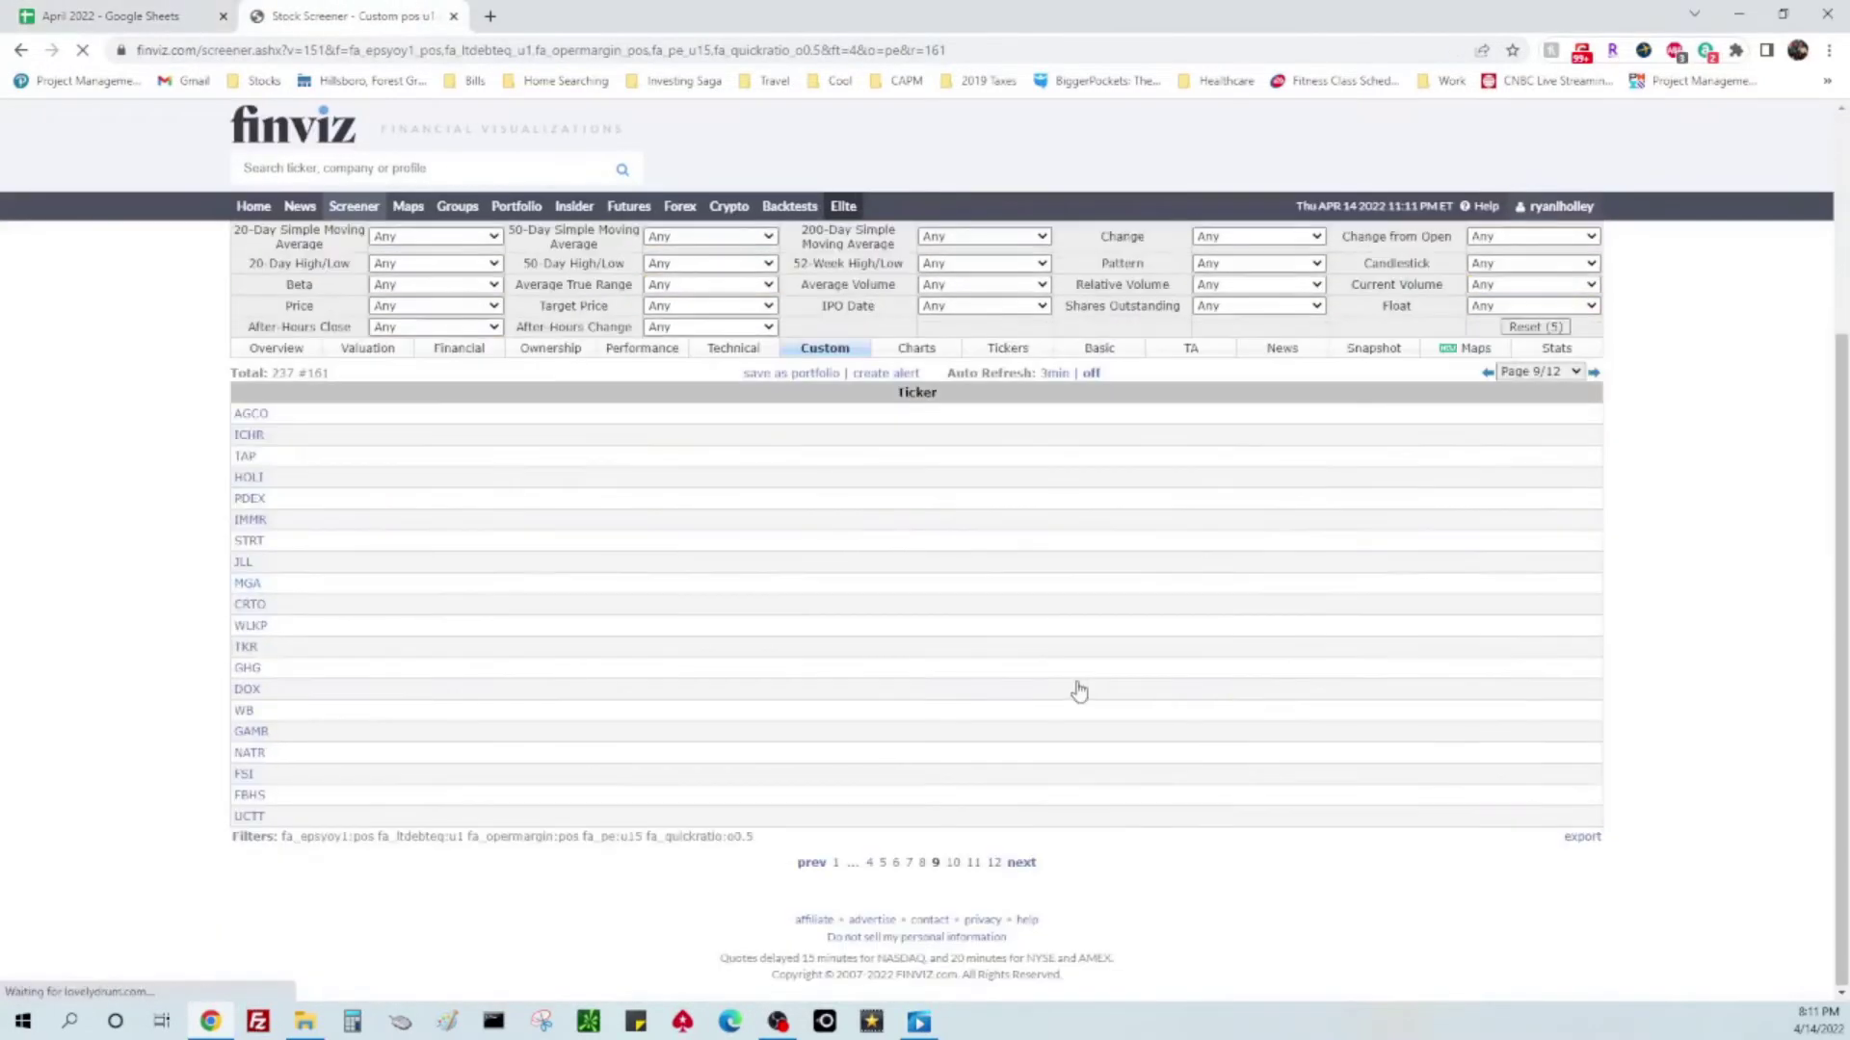
{"action": "left_click_drag", "start_coordinate": [1082, 405], "coordinate": [1048, 820]}
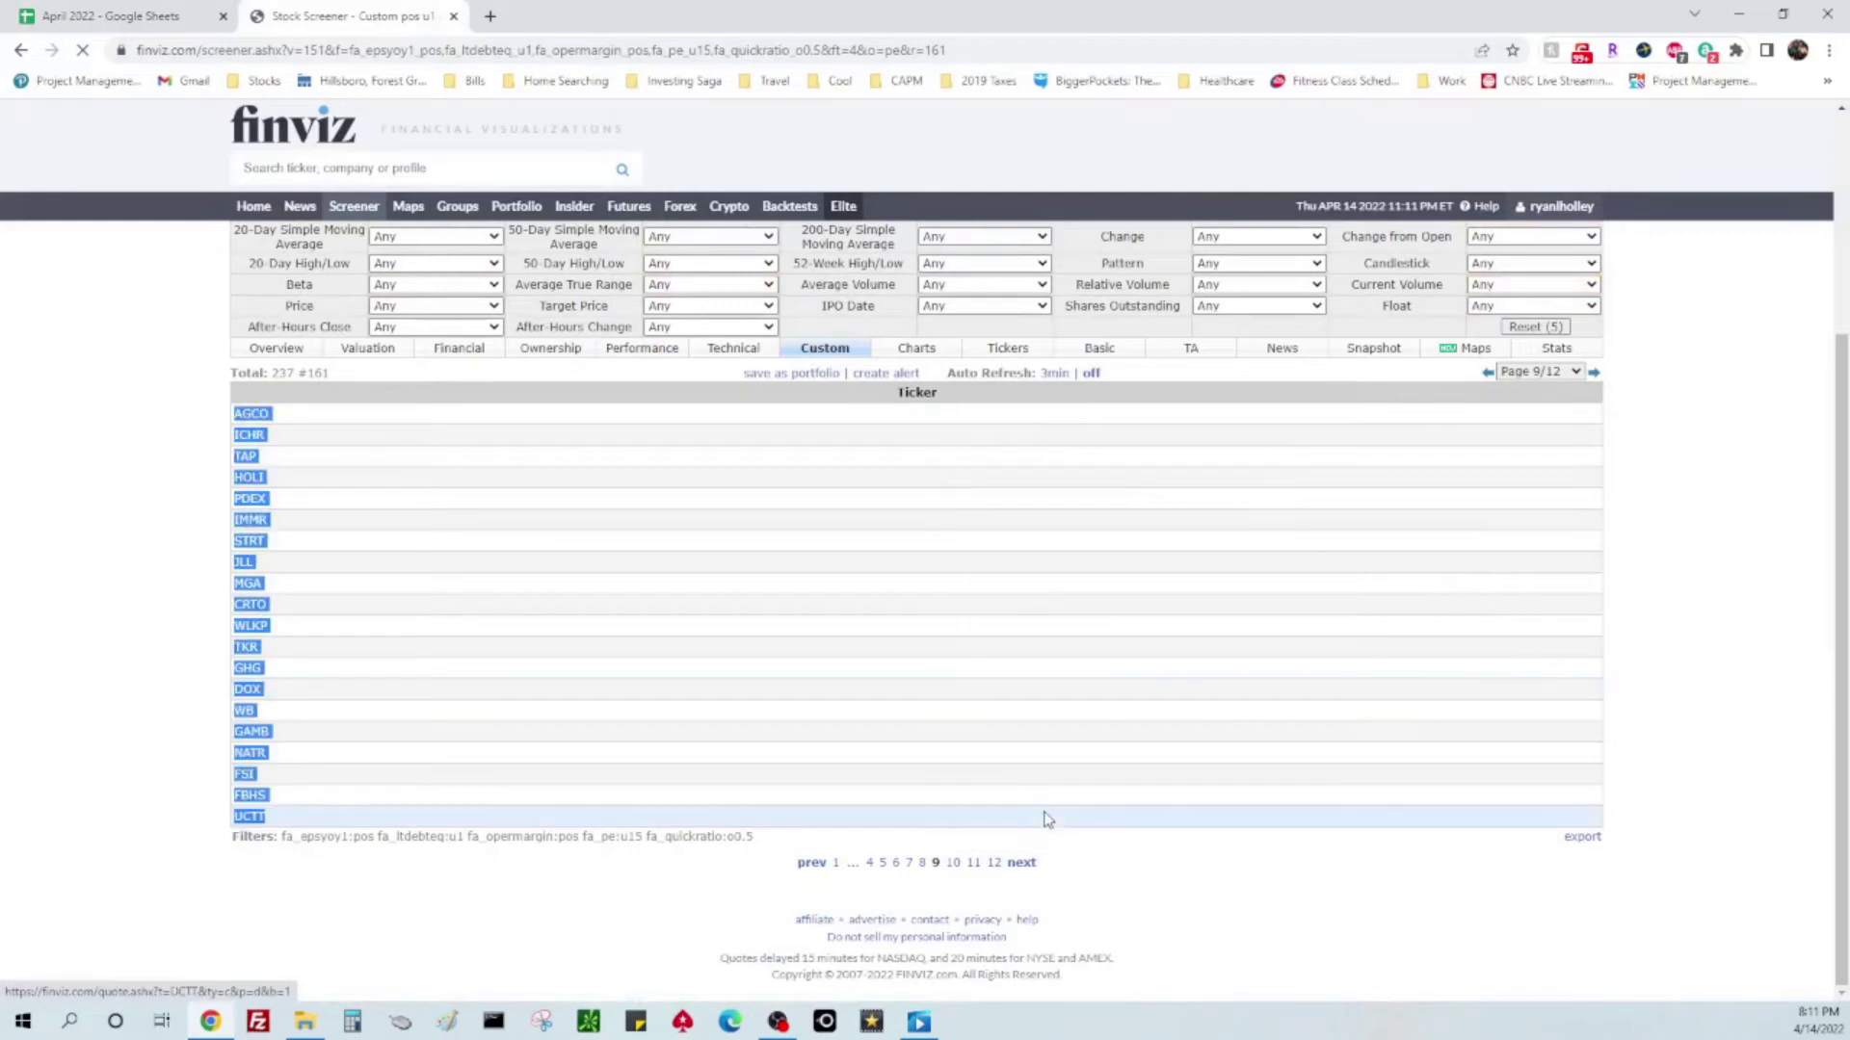
{"action": "left_click", "coordinate": [106, 17]}
{"action": "scroll", "coordinate": [544, 708], "scroll_direction": "down", "scroll_amount": 5}
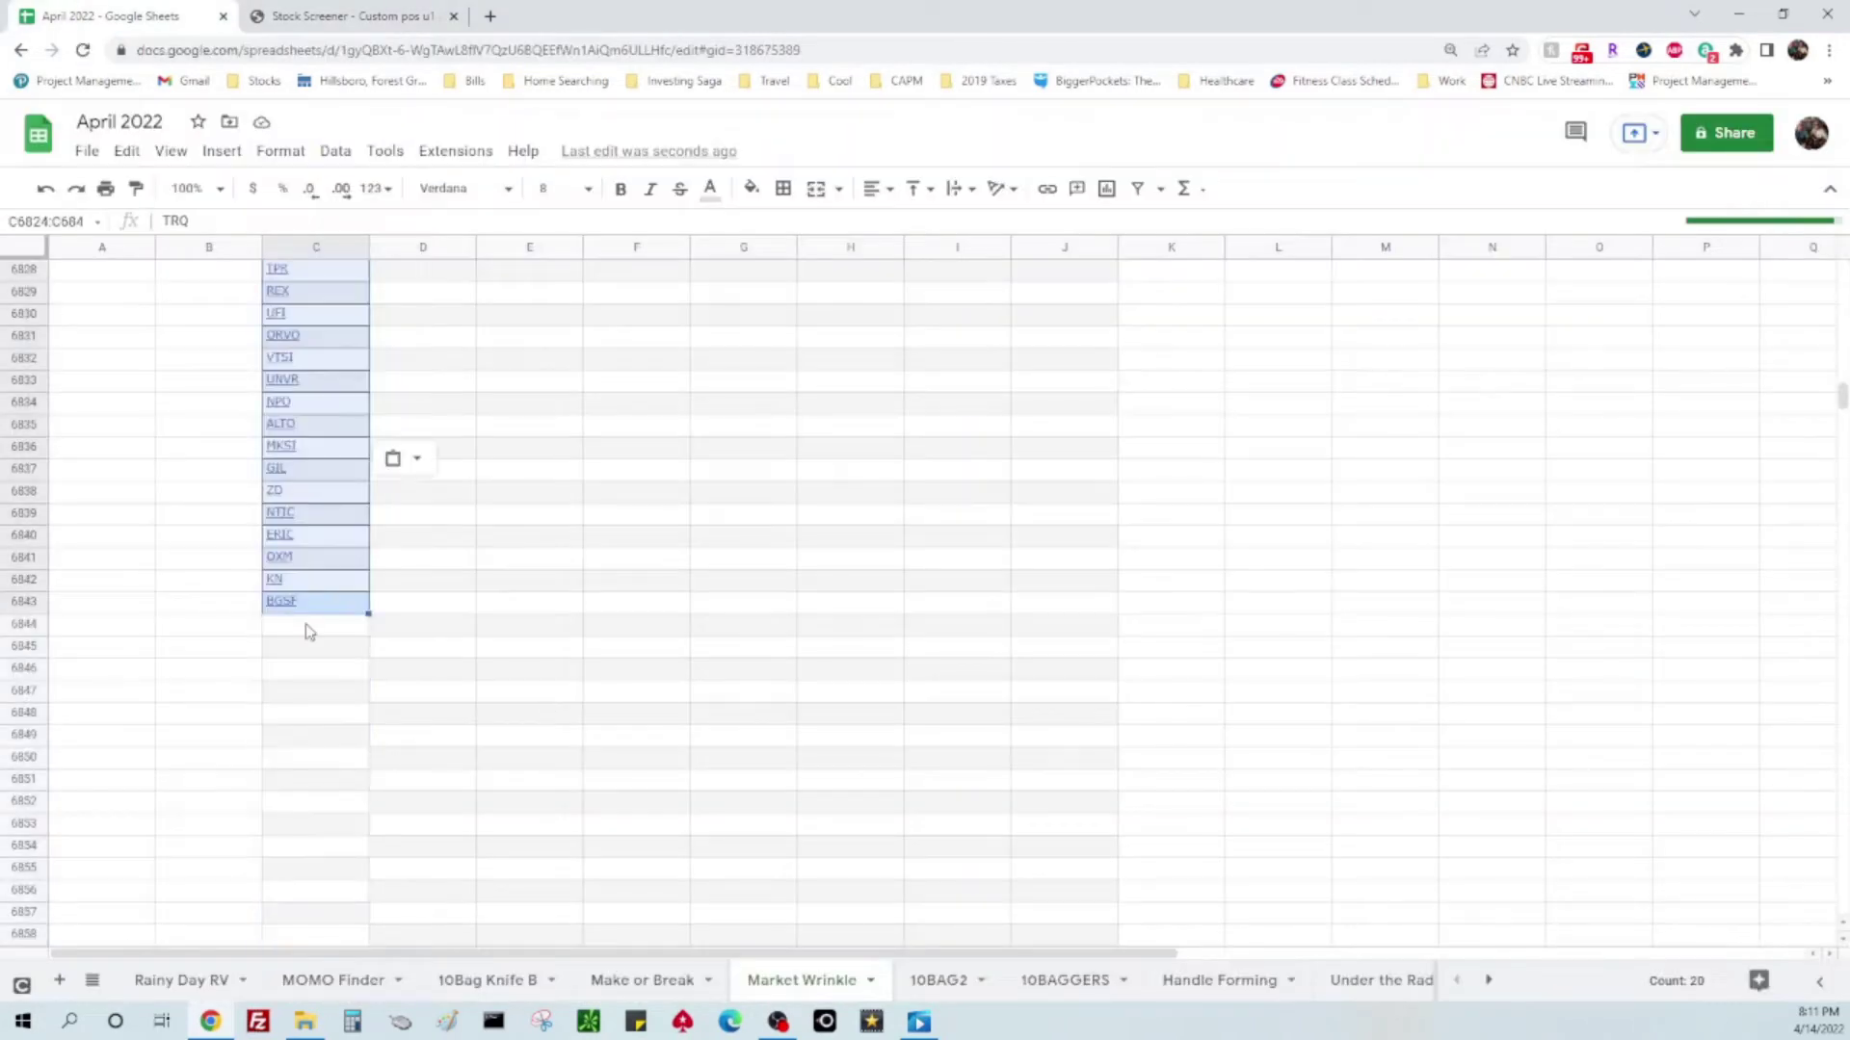
{"action": "left_click", "coordinate": [316, 626]}
- Paste page 10's tickers, MAN through INTT, into column C starting at C6864
{"action": "left_click", "coordinate": [328, 16]}
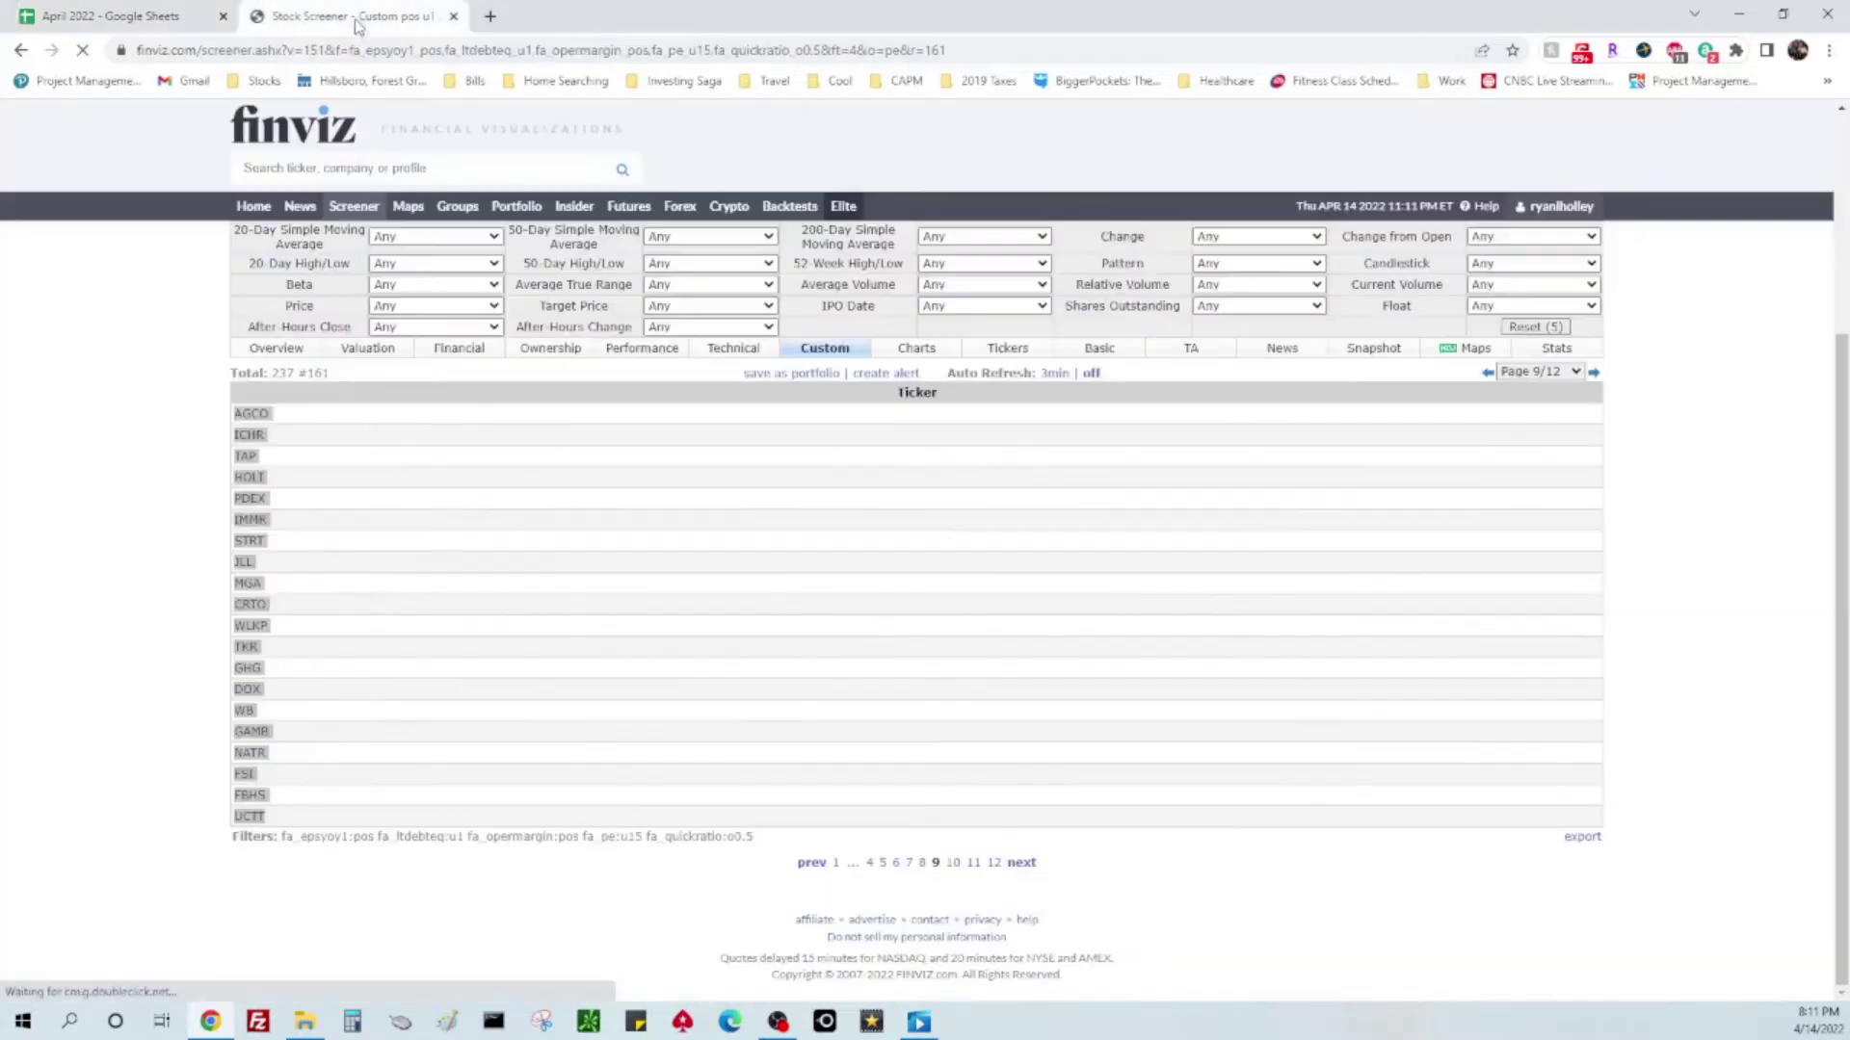
{"action": "left_click", "coordinate": [1022, 864]}
{"action": "scroll", "coordinate": [1259, 669], "scroll_direction": "down", "scroll_amount": 3}
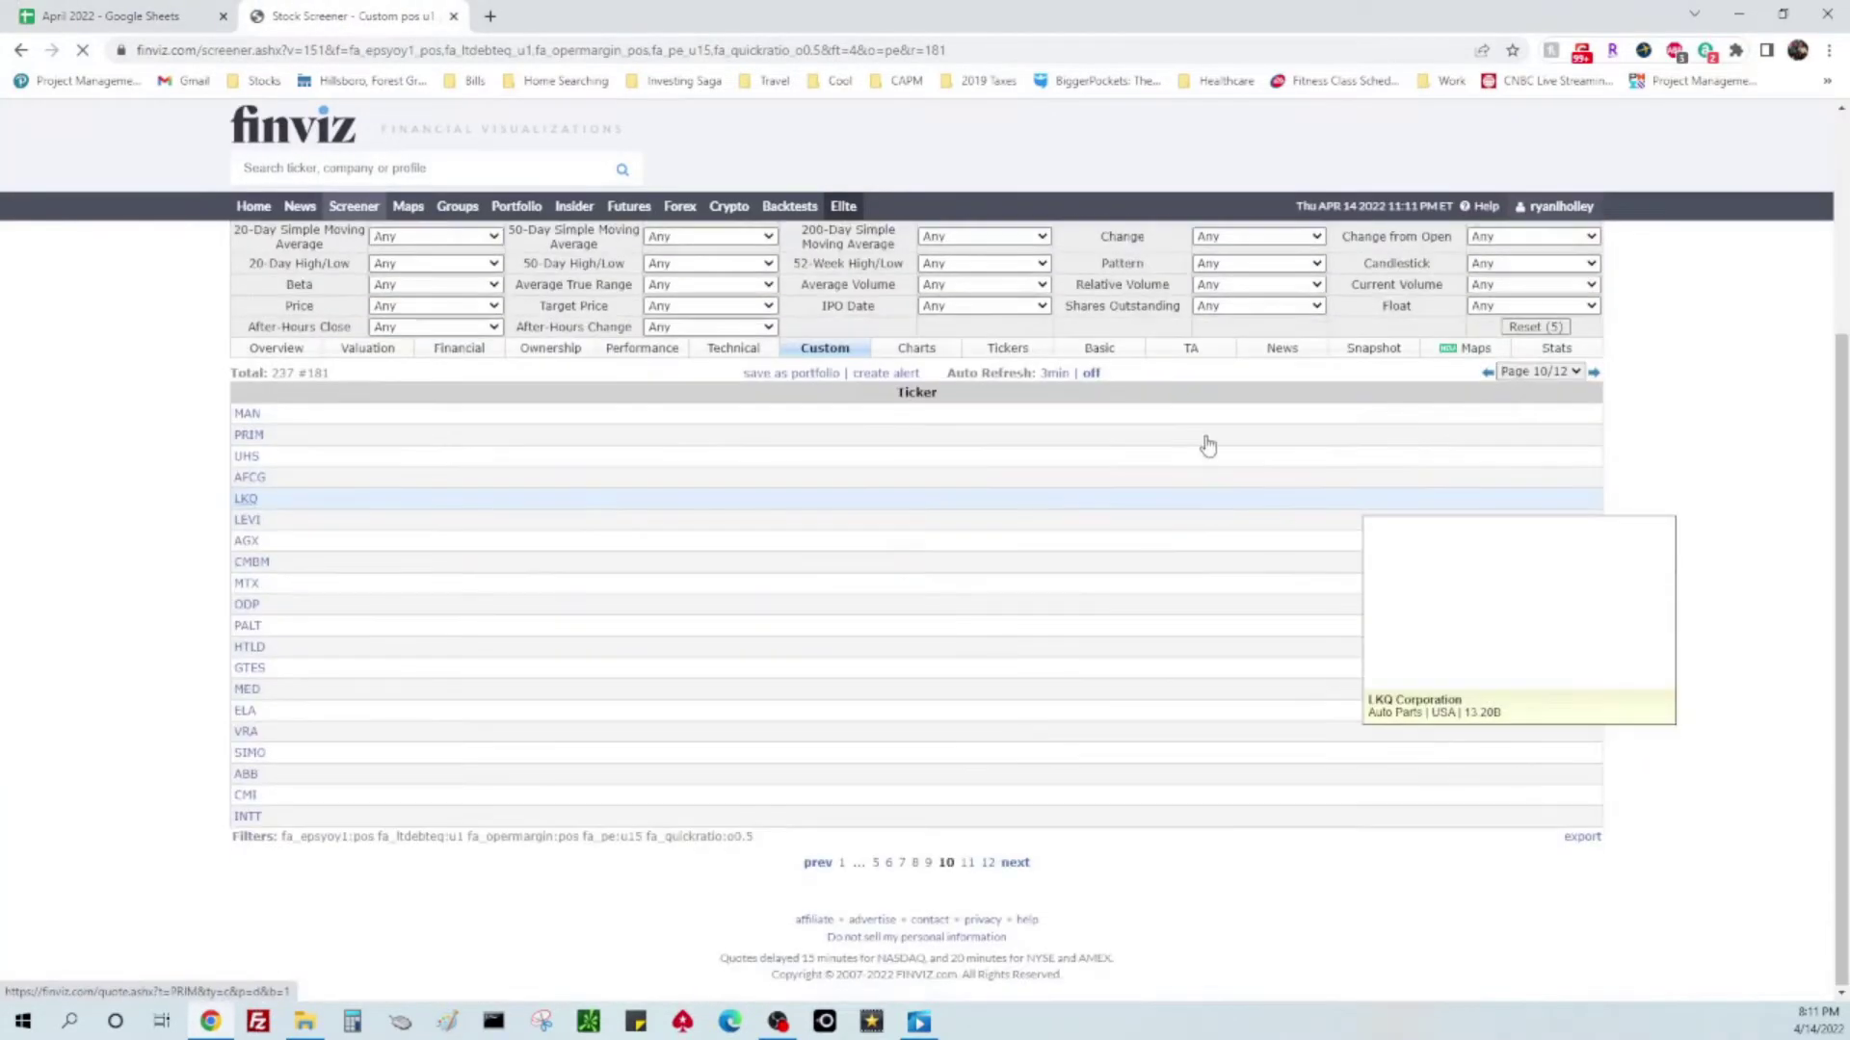
{"action": "left_click_drag", "start_coordinate": [1188, 822], "coordinate": [1173, 809]}
{"action": "key", "text": "ctrl+c"}
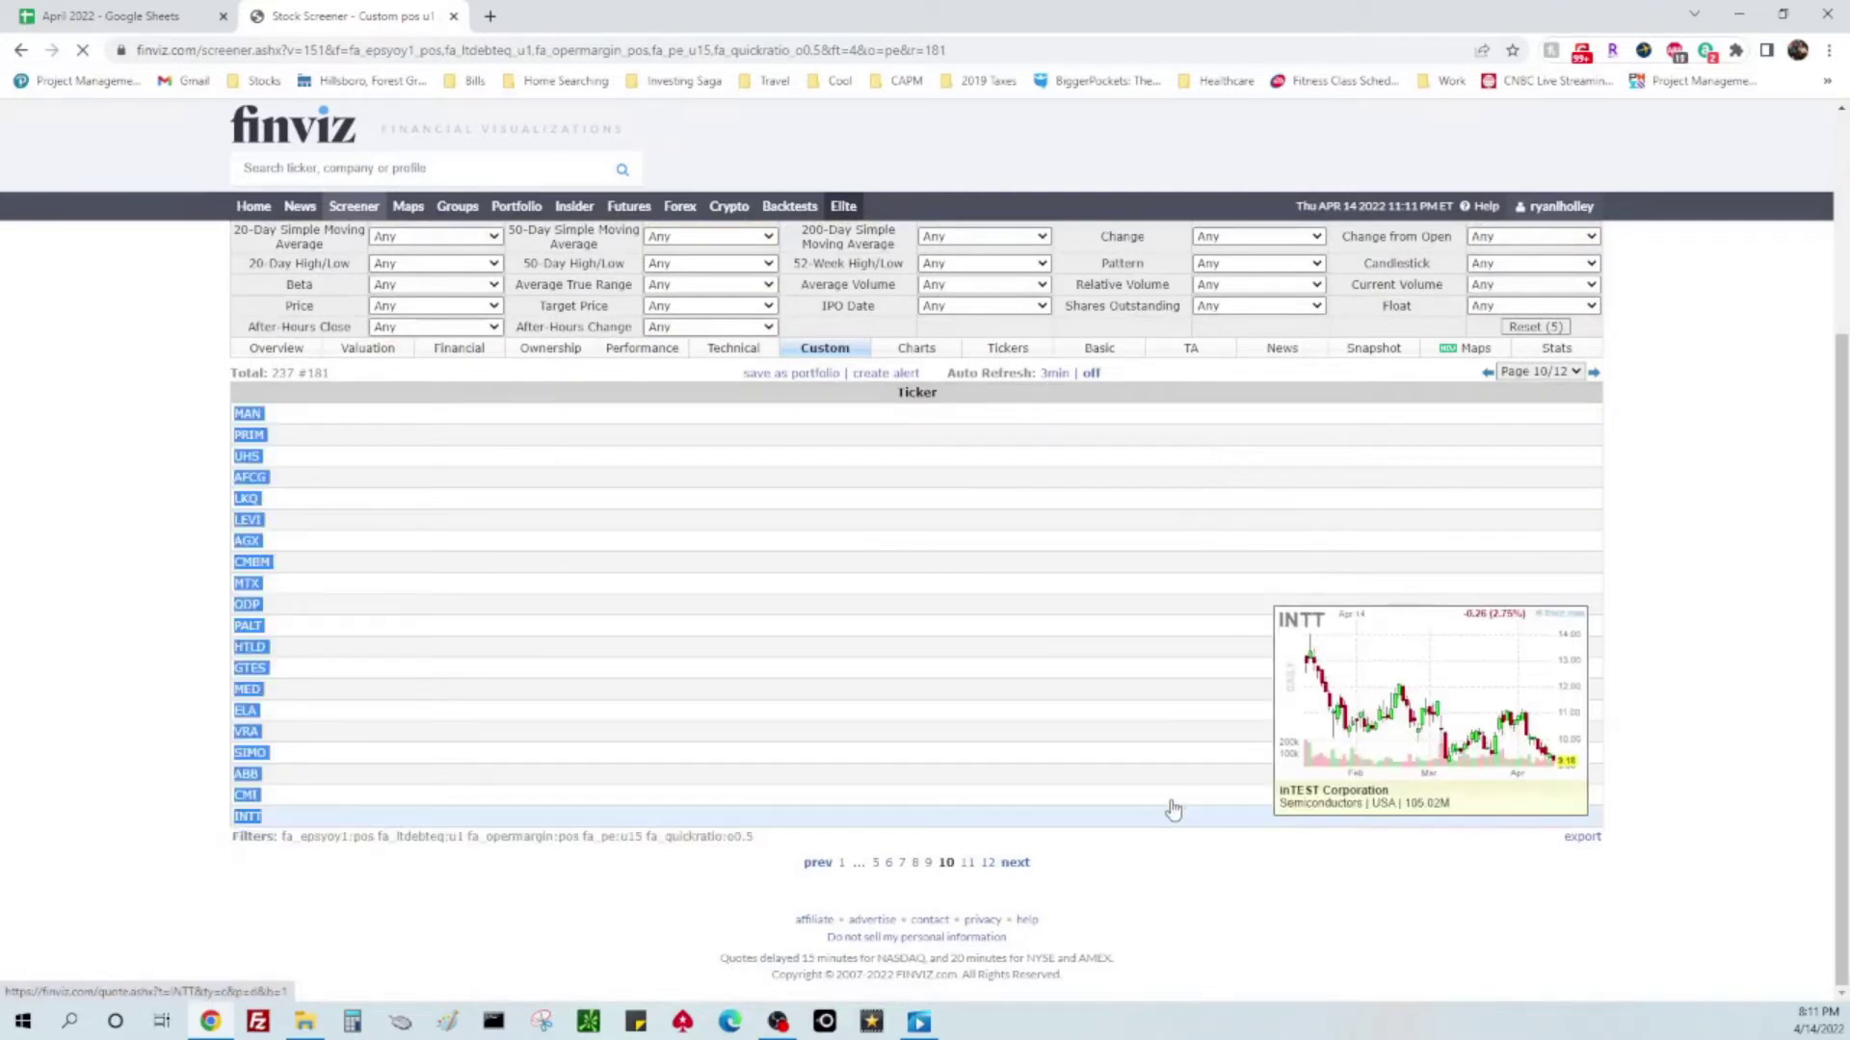
{"action": "left_click", "coordinate": [138, 29]}
{"action": "scroll", "coordinate": [430, 718], "scroll_direction": "down", "scroll_amount": 5}
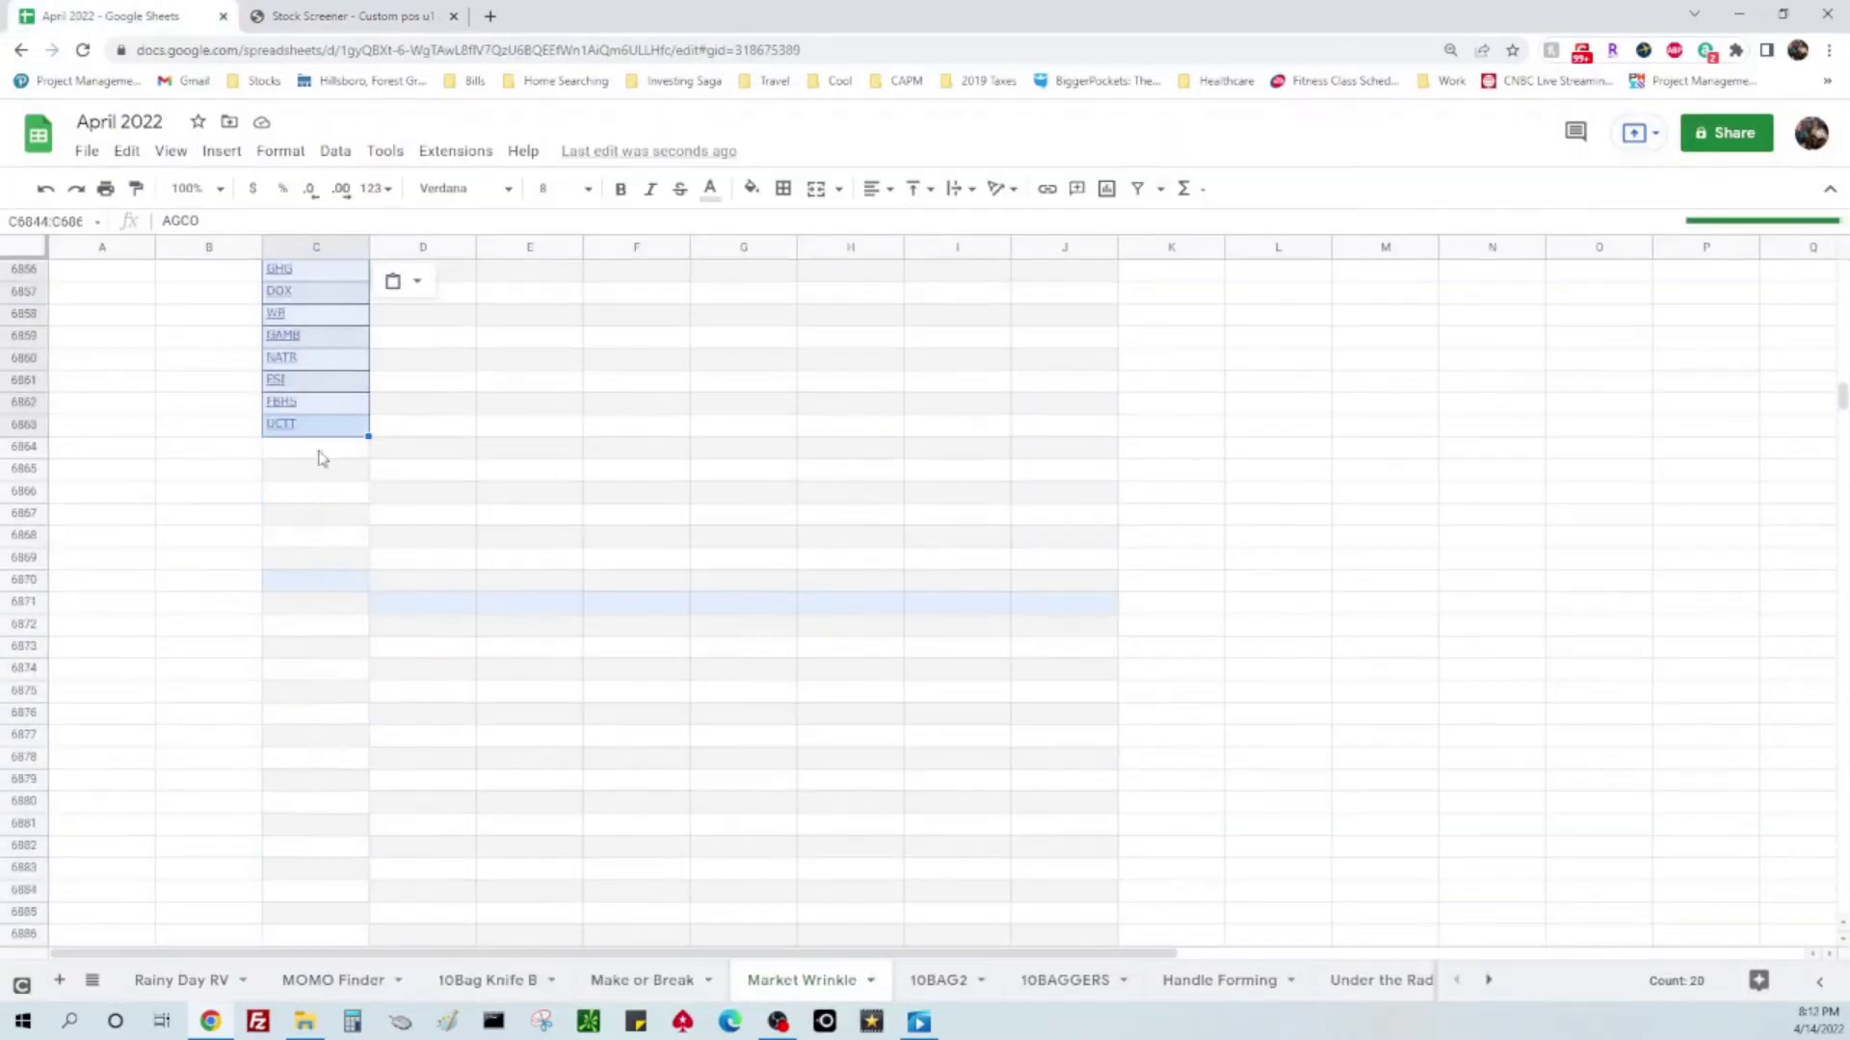
{"action": "left_click", "coordinate": [315, 442]}
{"action": "key", "text": "ctrl+v"}
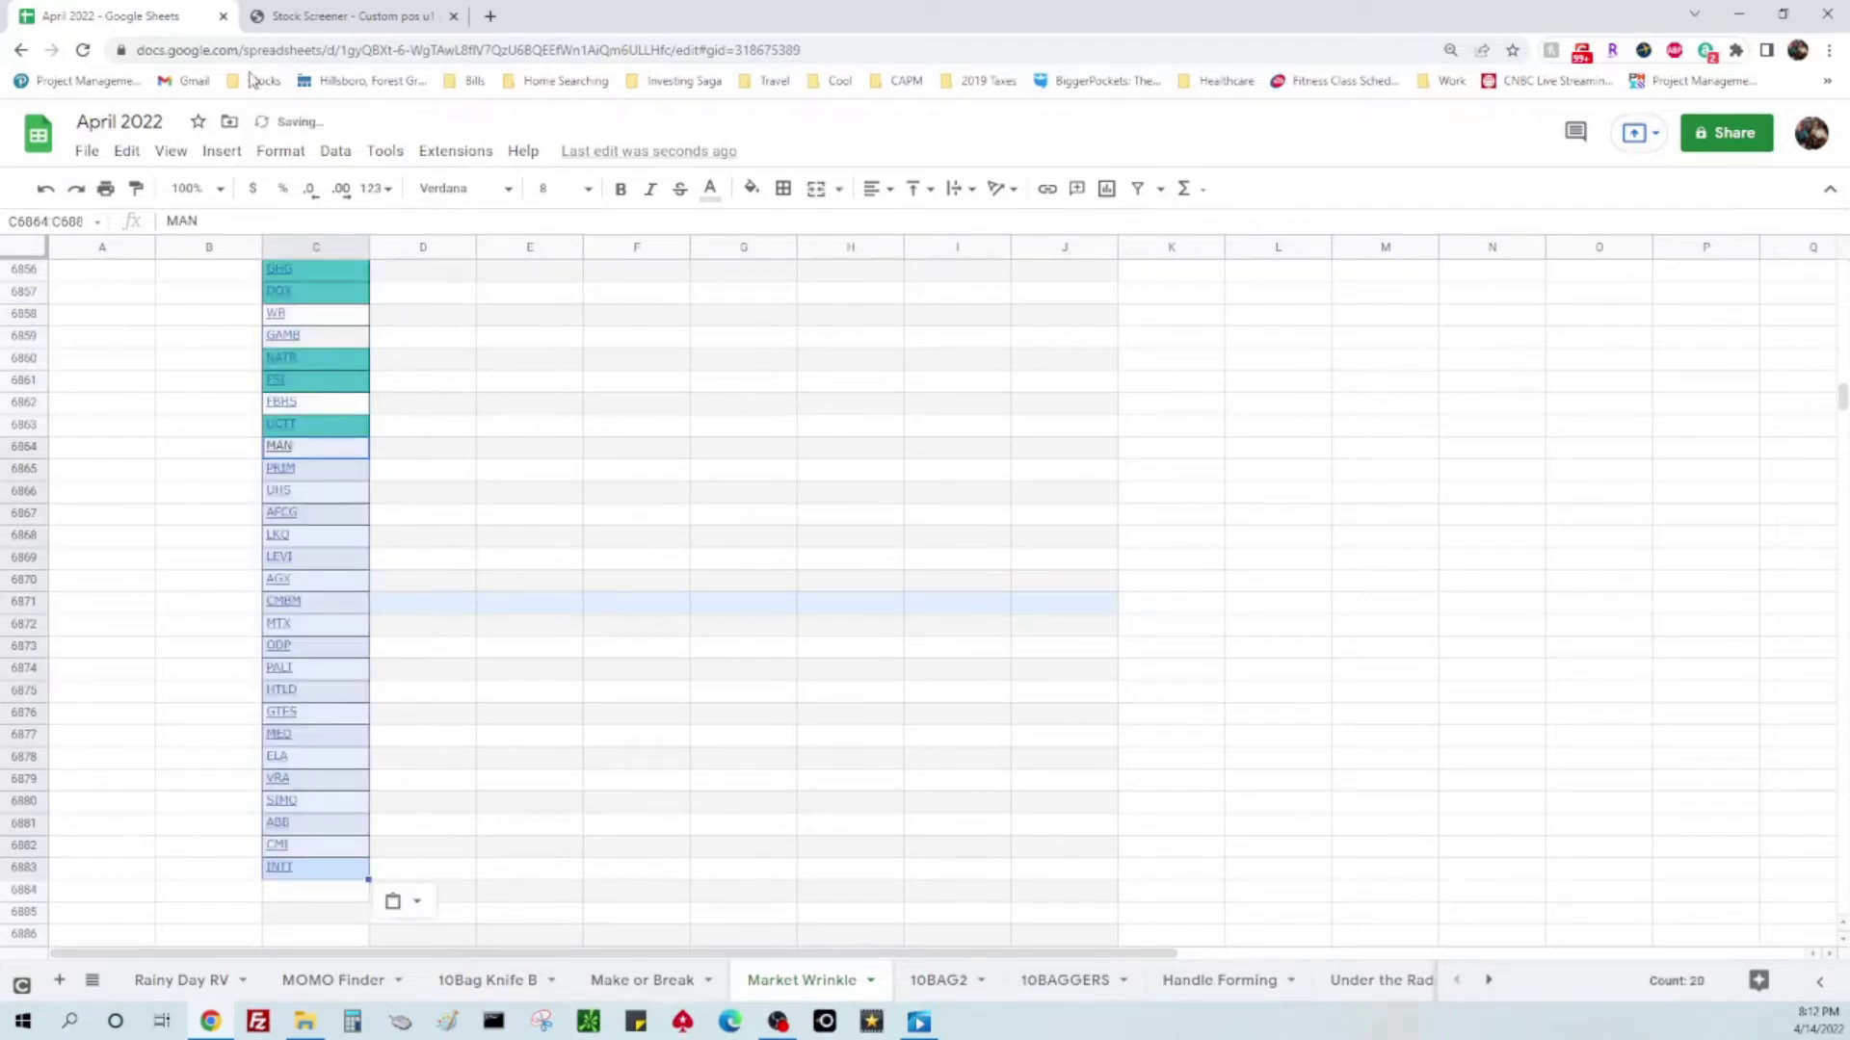
- Paste page 11's tickers, CLS through SNA, into column C starting at C6884
{"action": "key", "text": "ctrl+Tab"}
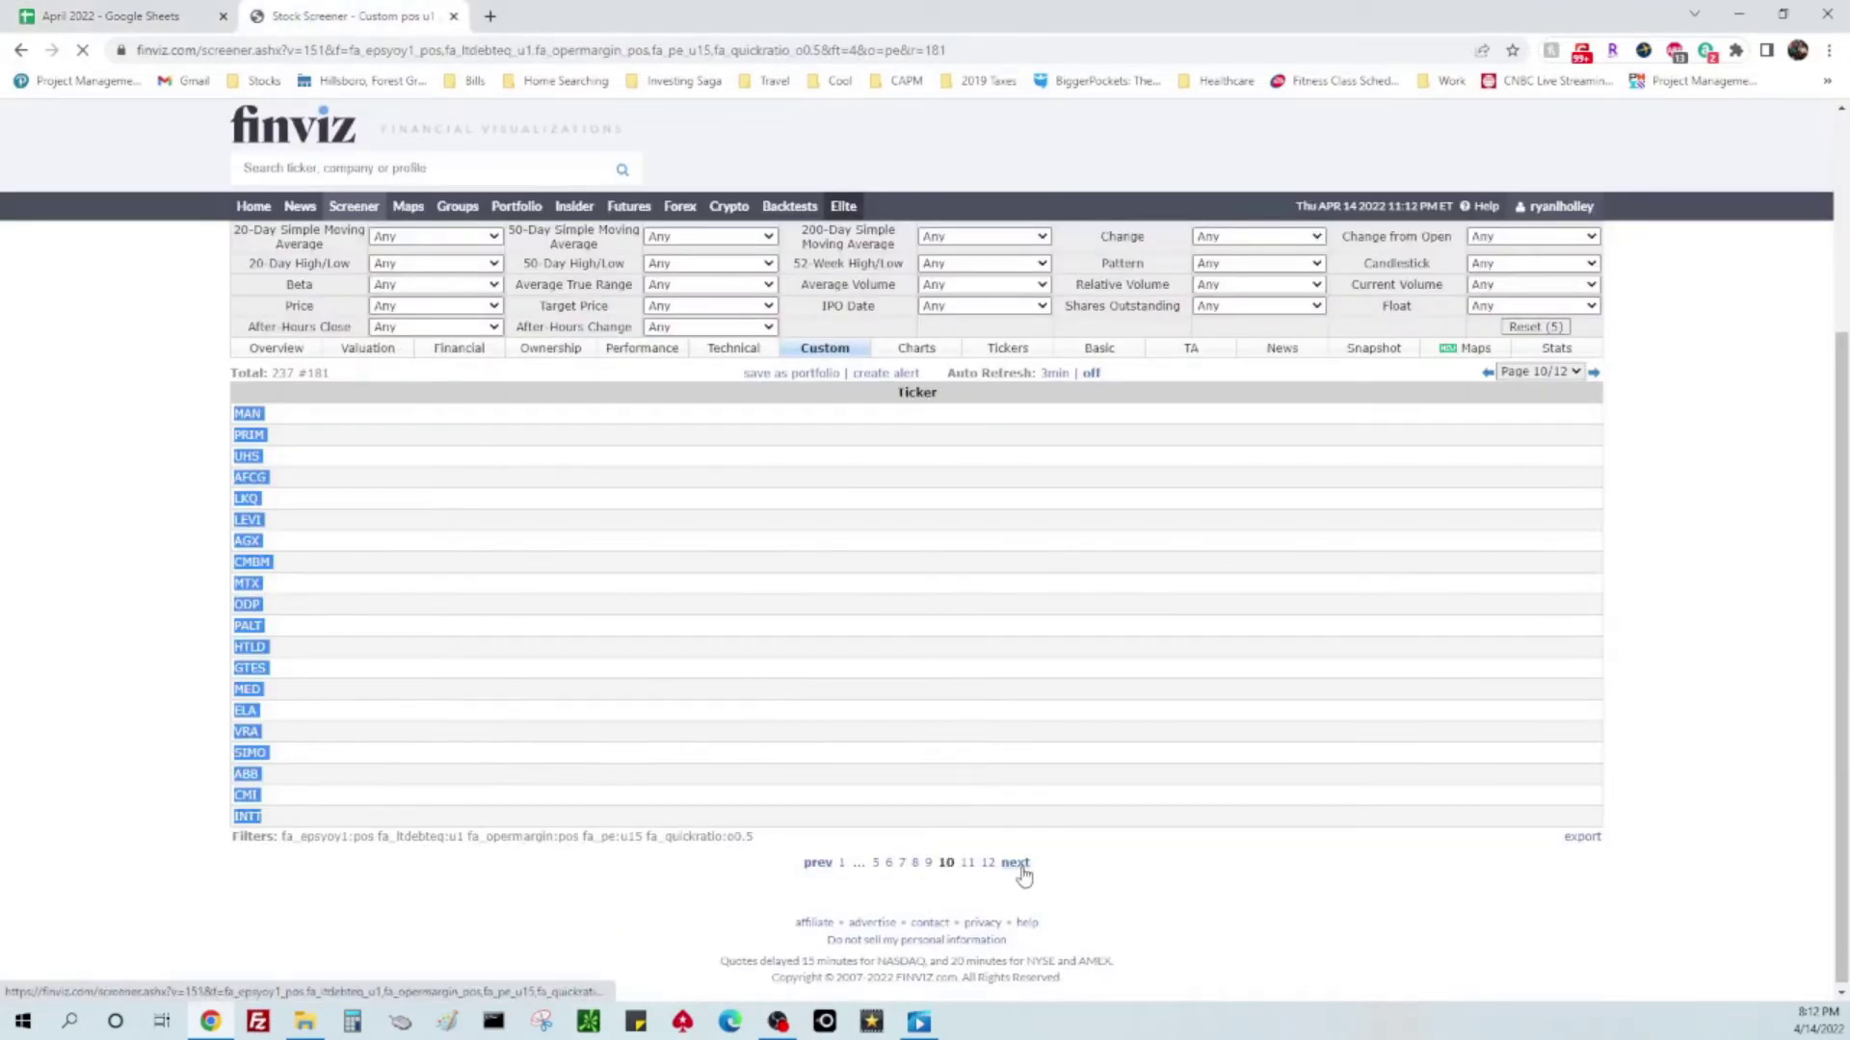
{"action": "left_click", "coordinate": [1019, 866]}
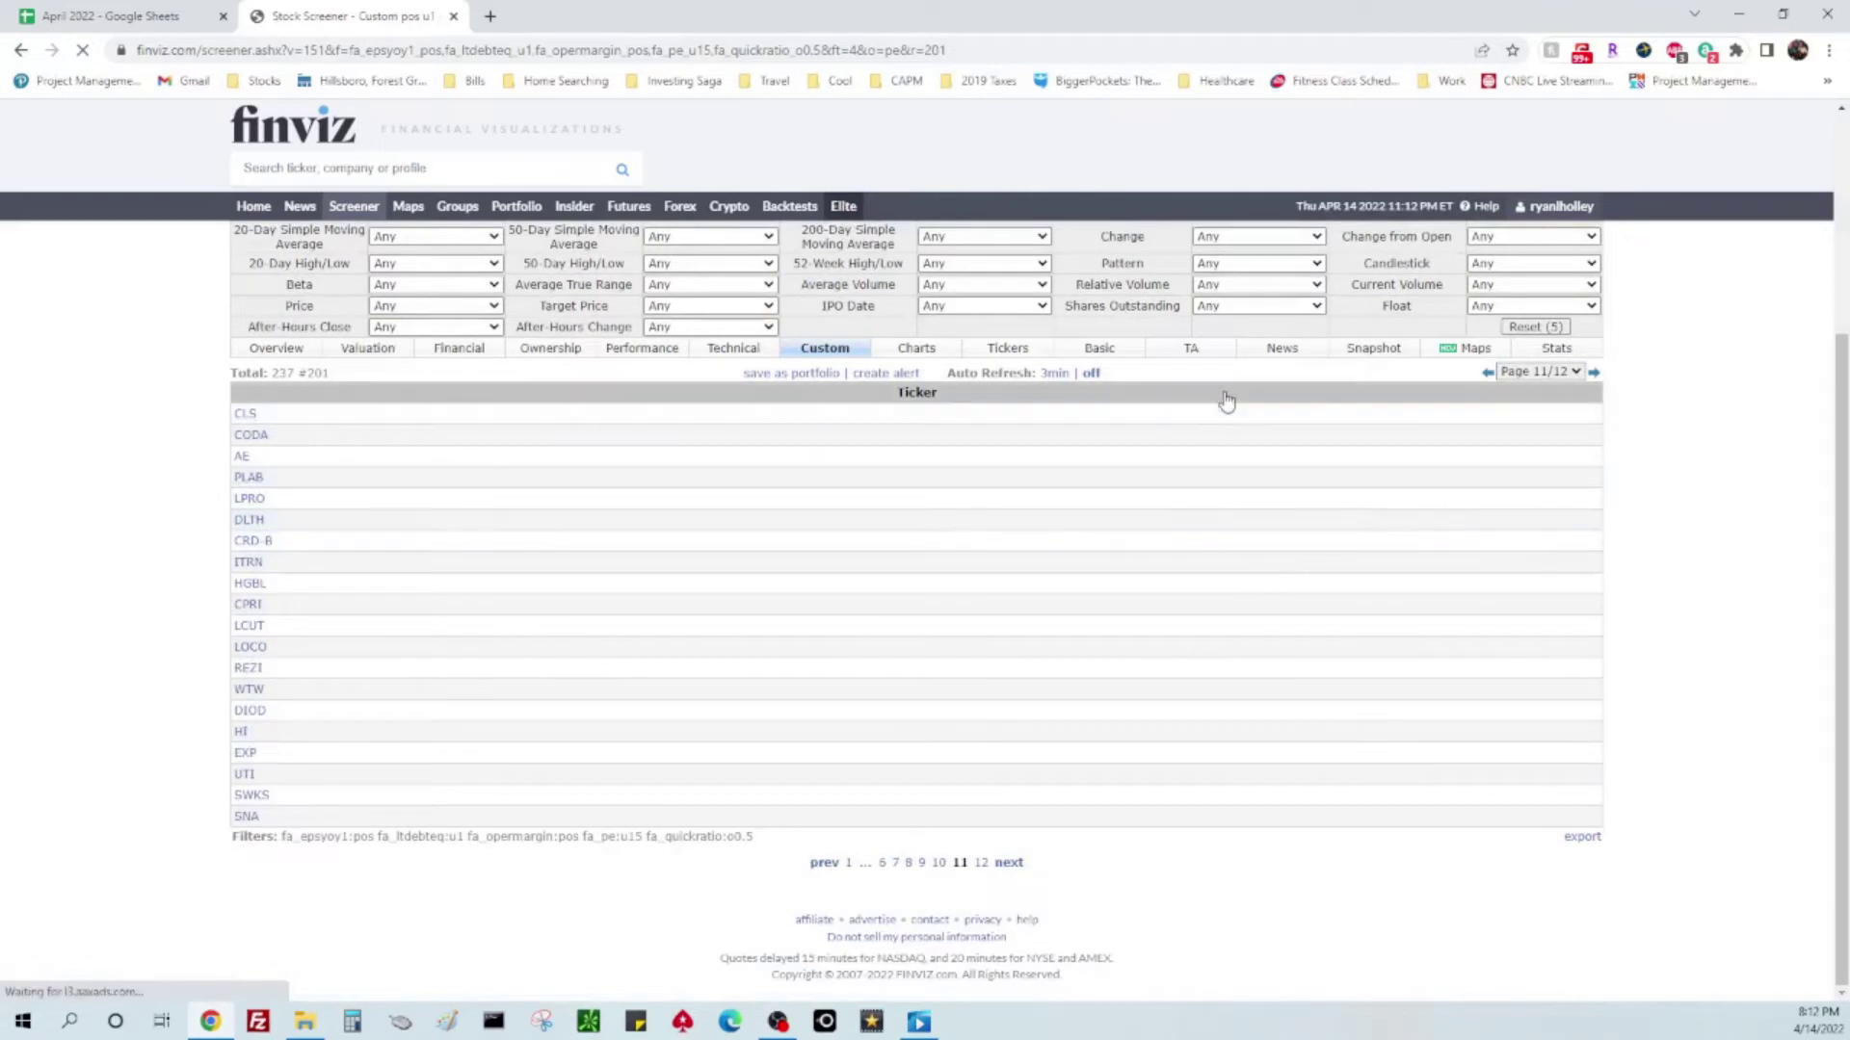
{"action": "left_click_drag", "start_coordinate": [1228, 405], "coordinate": [1171, 814]}
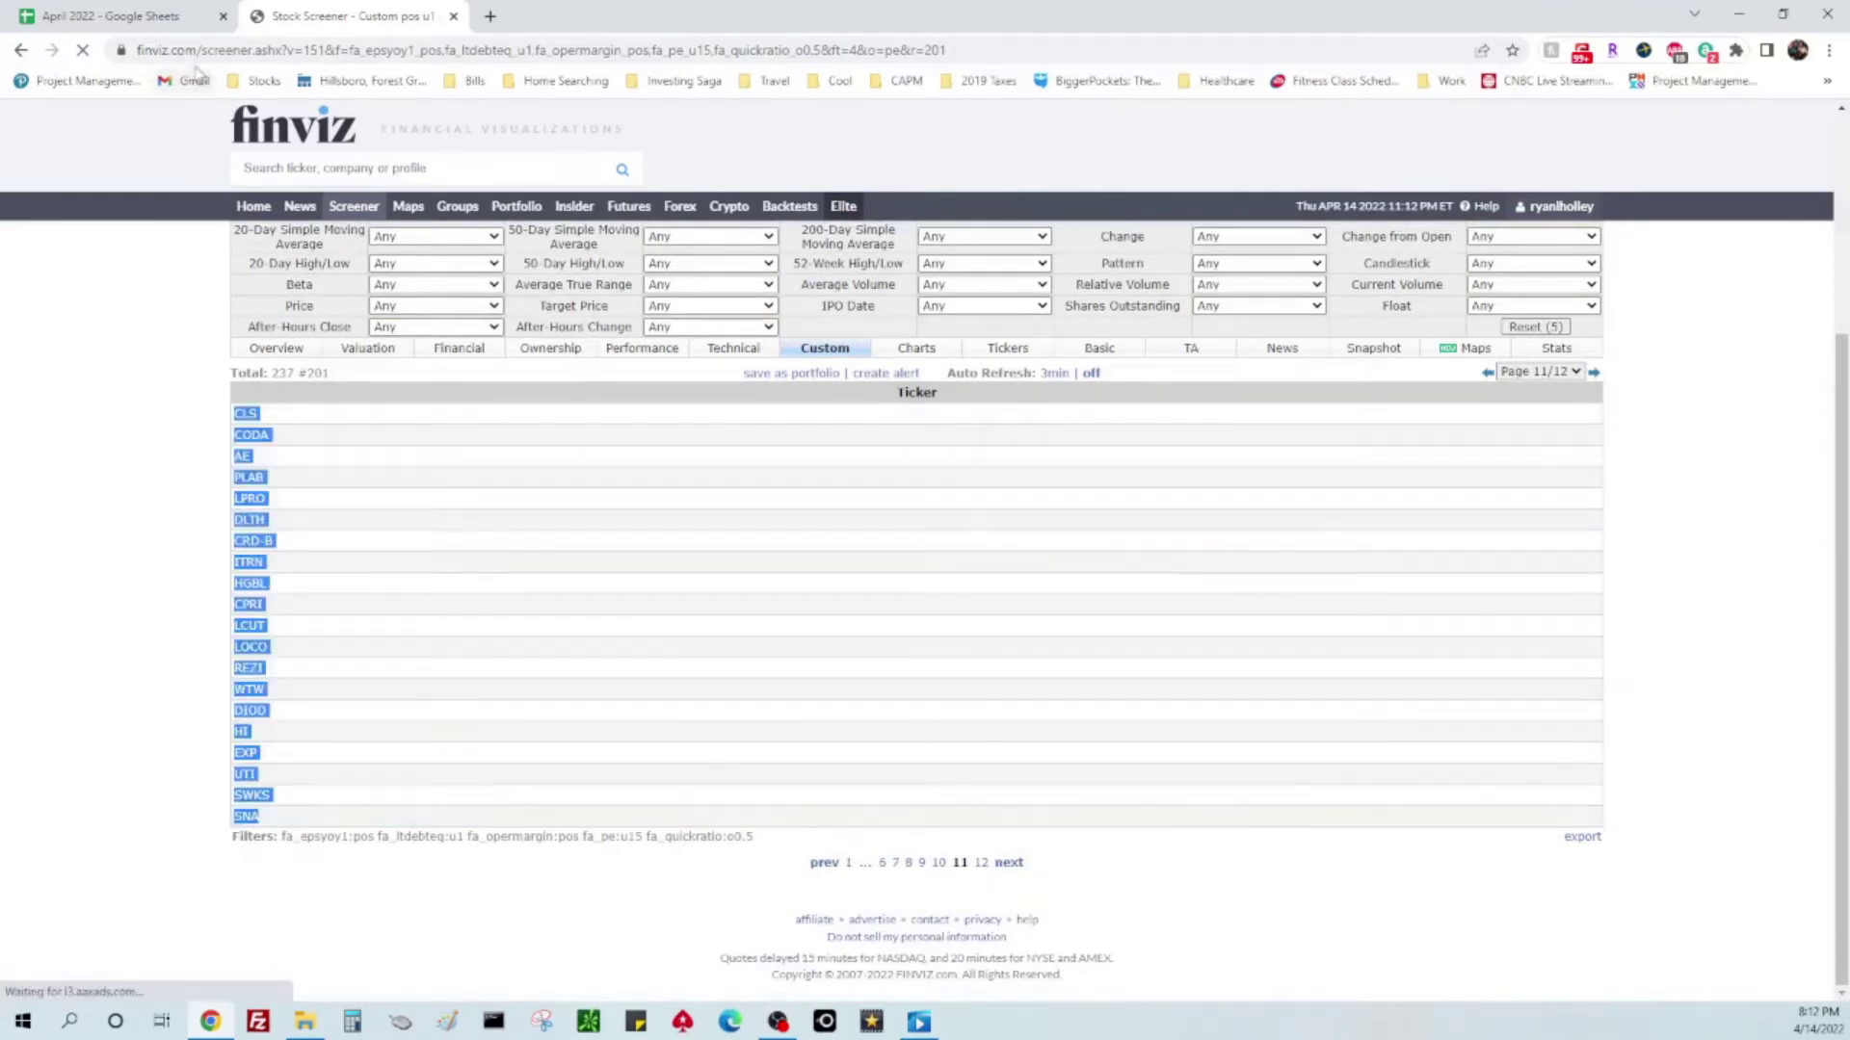
{"action": "left_click", "coordinate": [185, 29]}
{"action": "scroll", "coordinate": [357, 895], "scroll_direction": "down", "scroll_amount": 3}
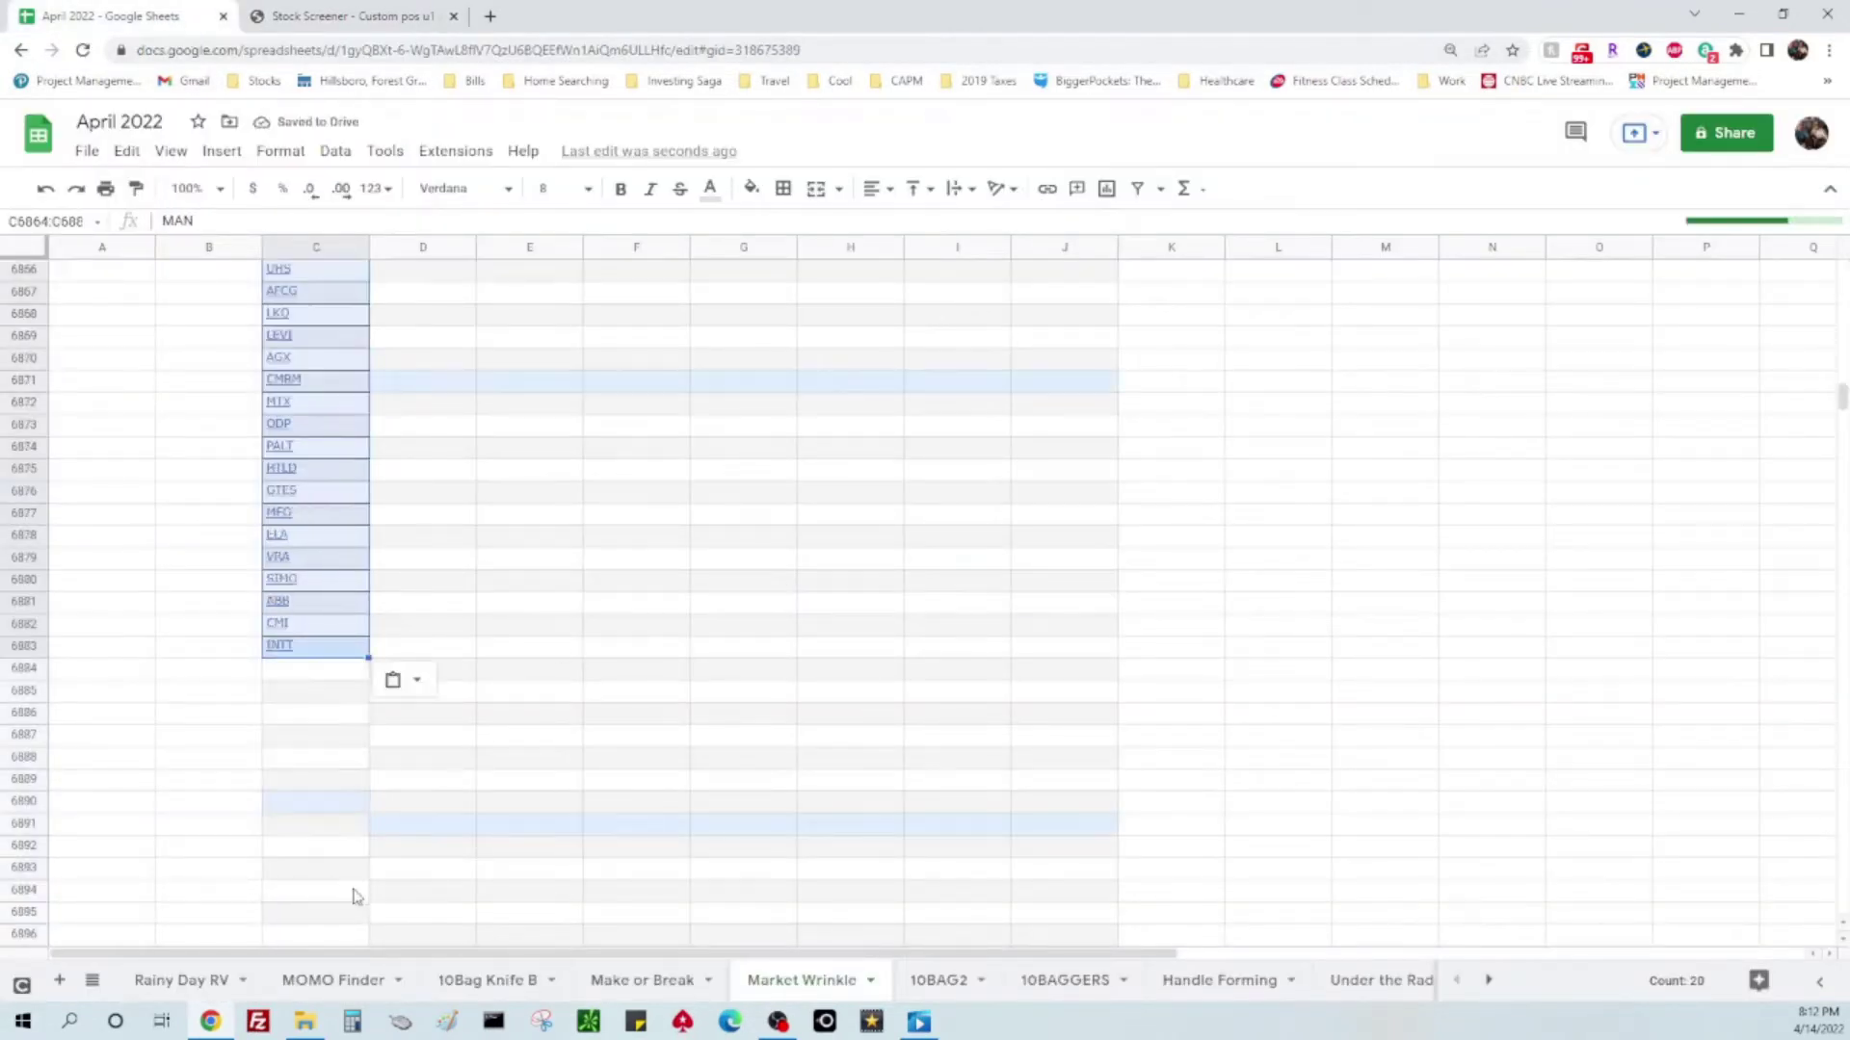
{"action": "left_click", "coordinate": [302, 678]}
{"action": "key", "text": "ctrl+v"}
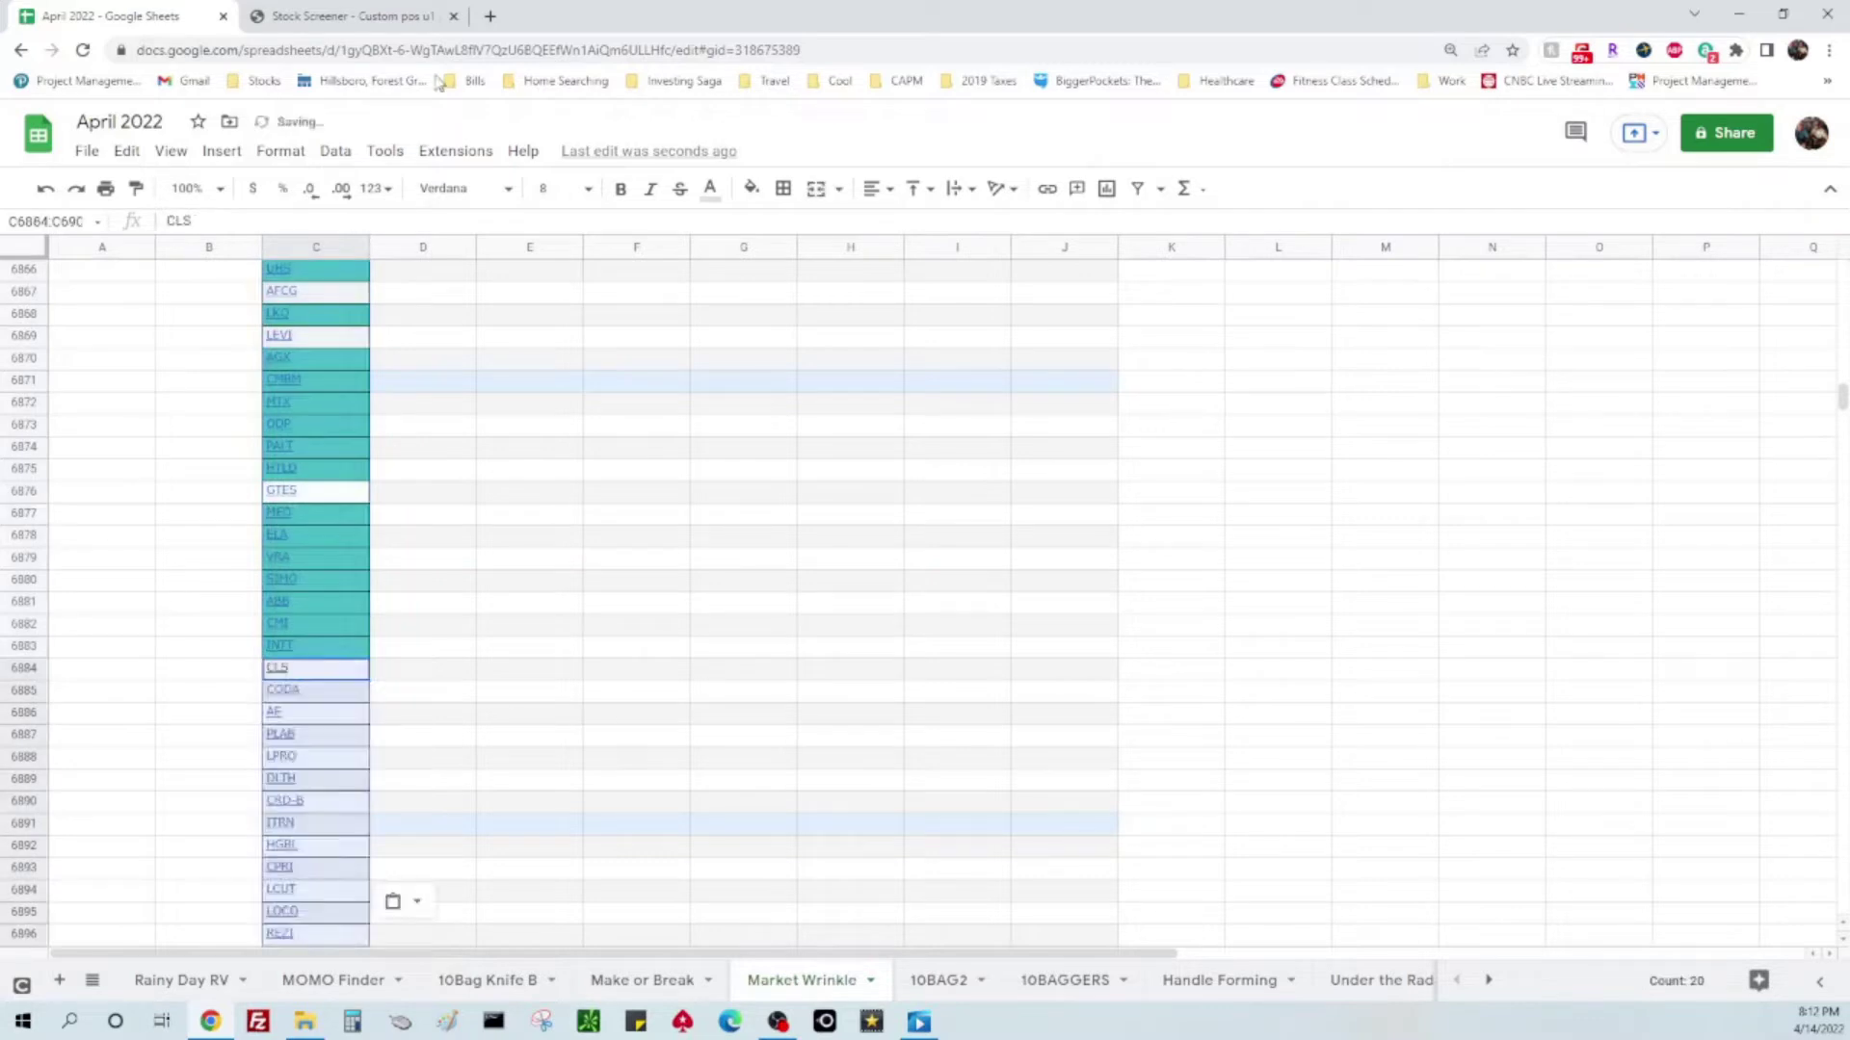
- Paste the last page 12's 17 tickers, LRCX through SSRM, starting at C6904
{"action": "left_click", "coordinate": [385, 19]}
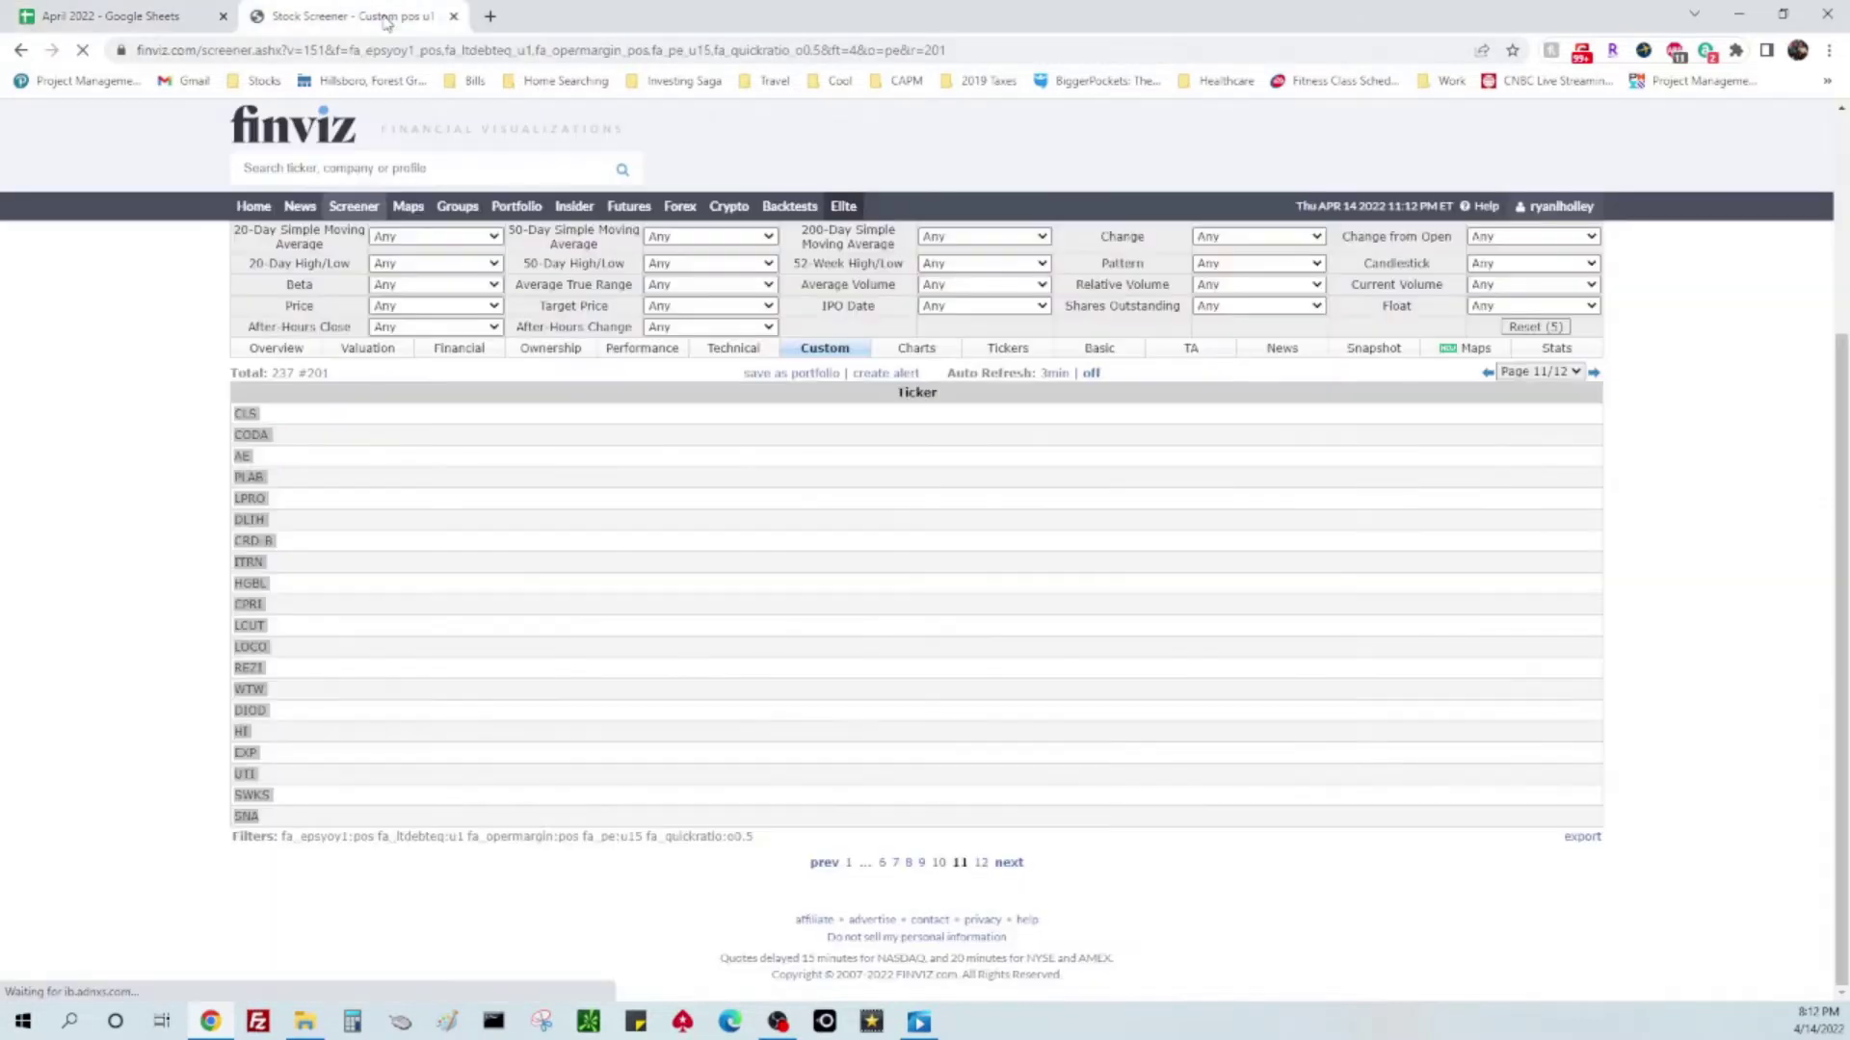
{"action": "left_click", "coordinate": [1009, 865]}
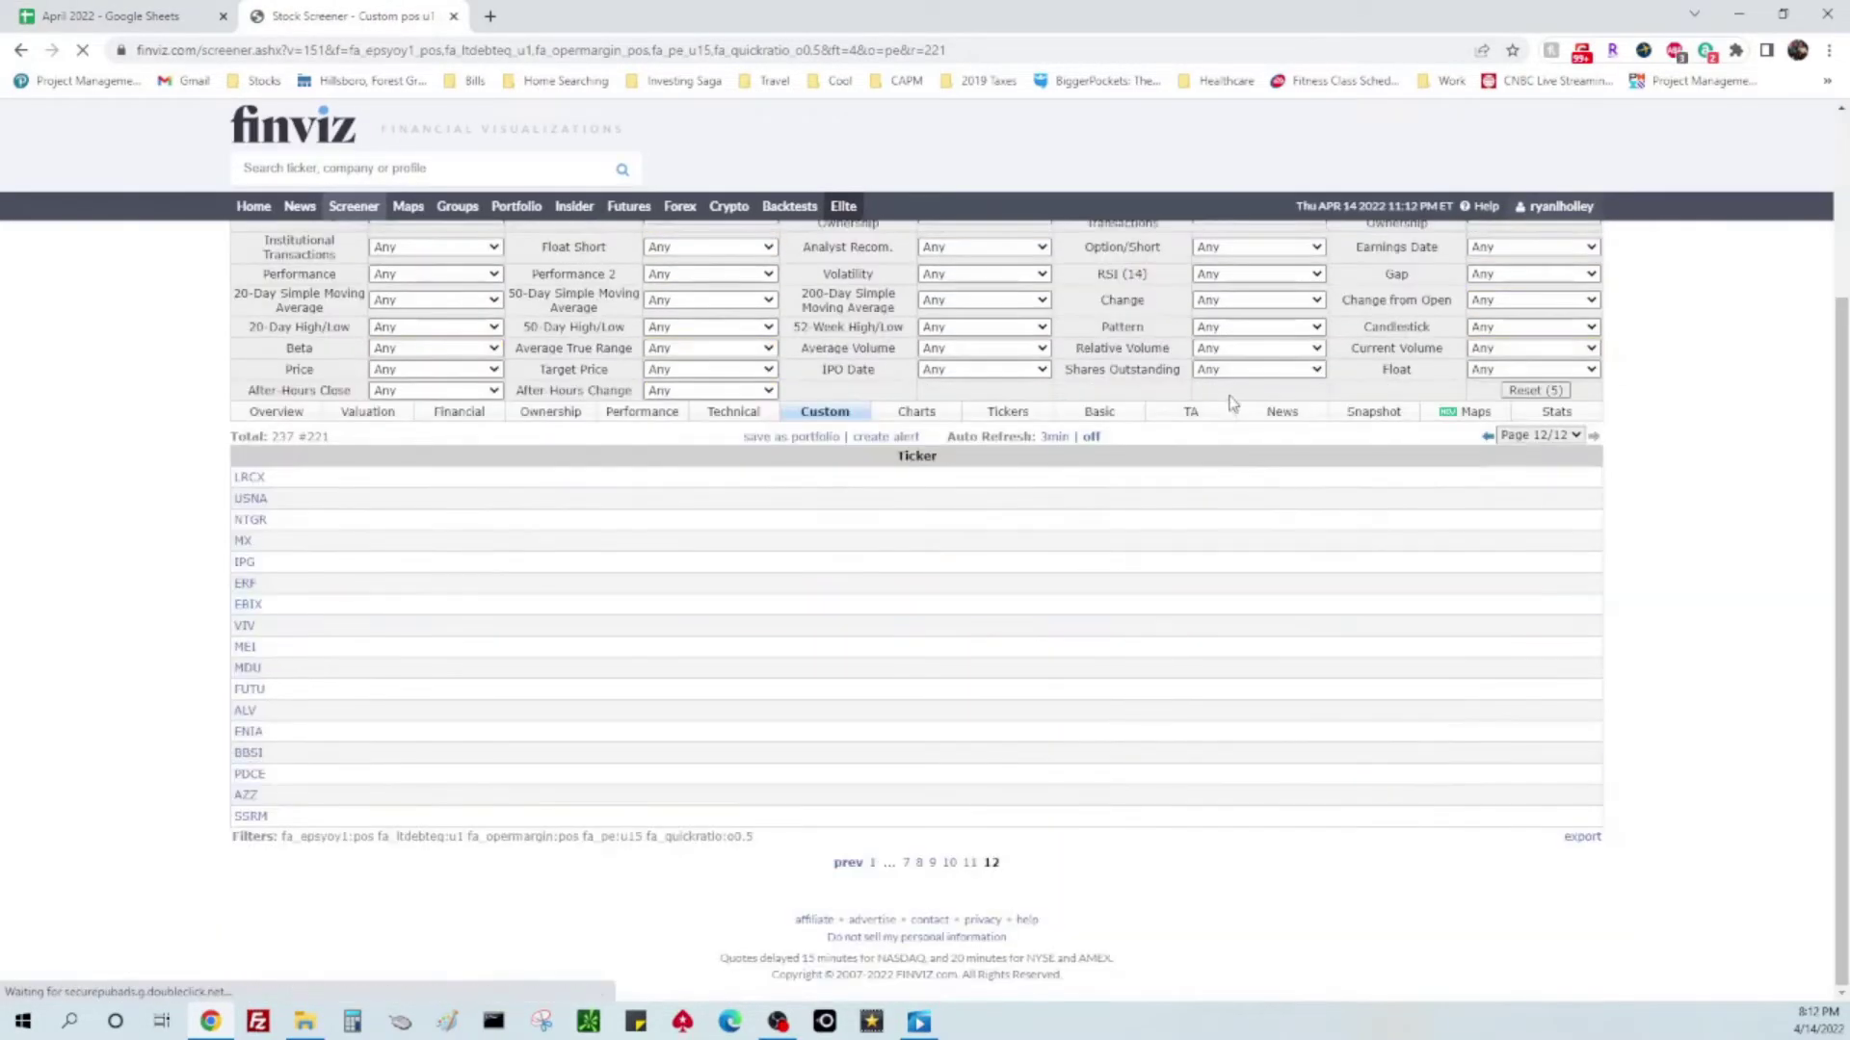
{"action": "left_click_drag", "start_coordinate": [1193, 479], "coordinate": [1118, 818]}
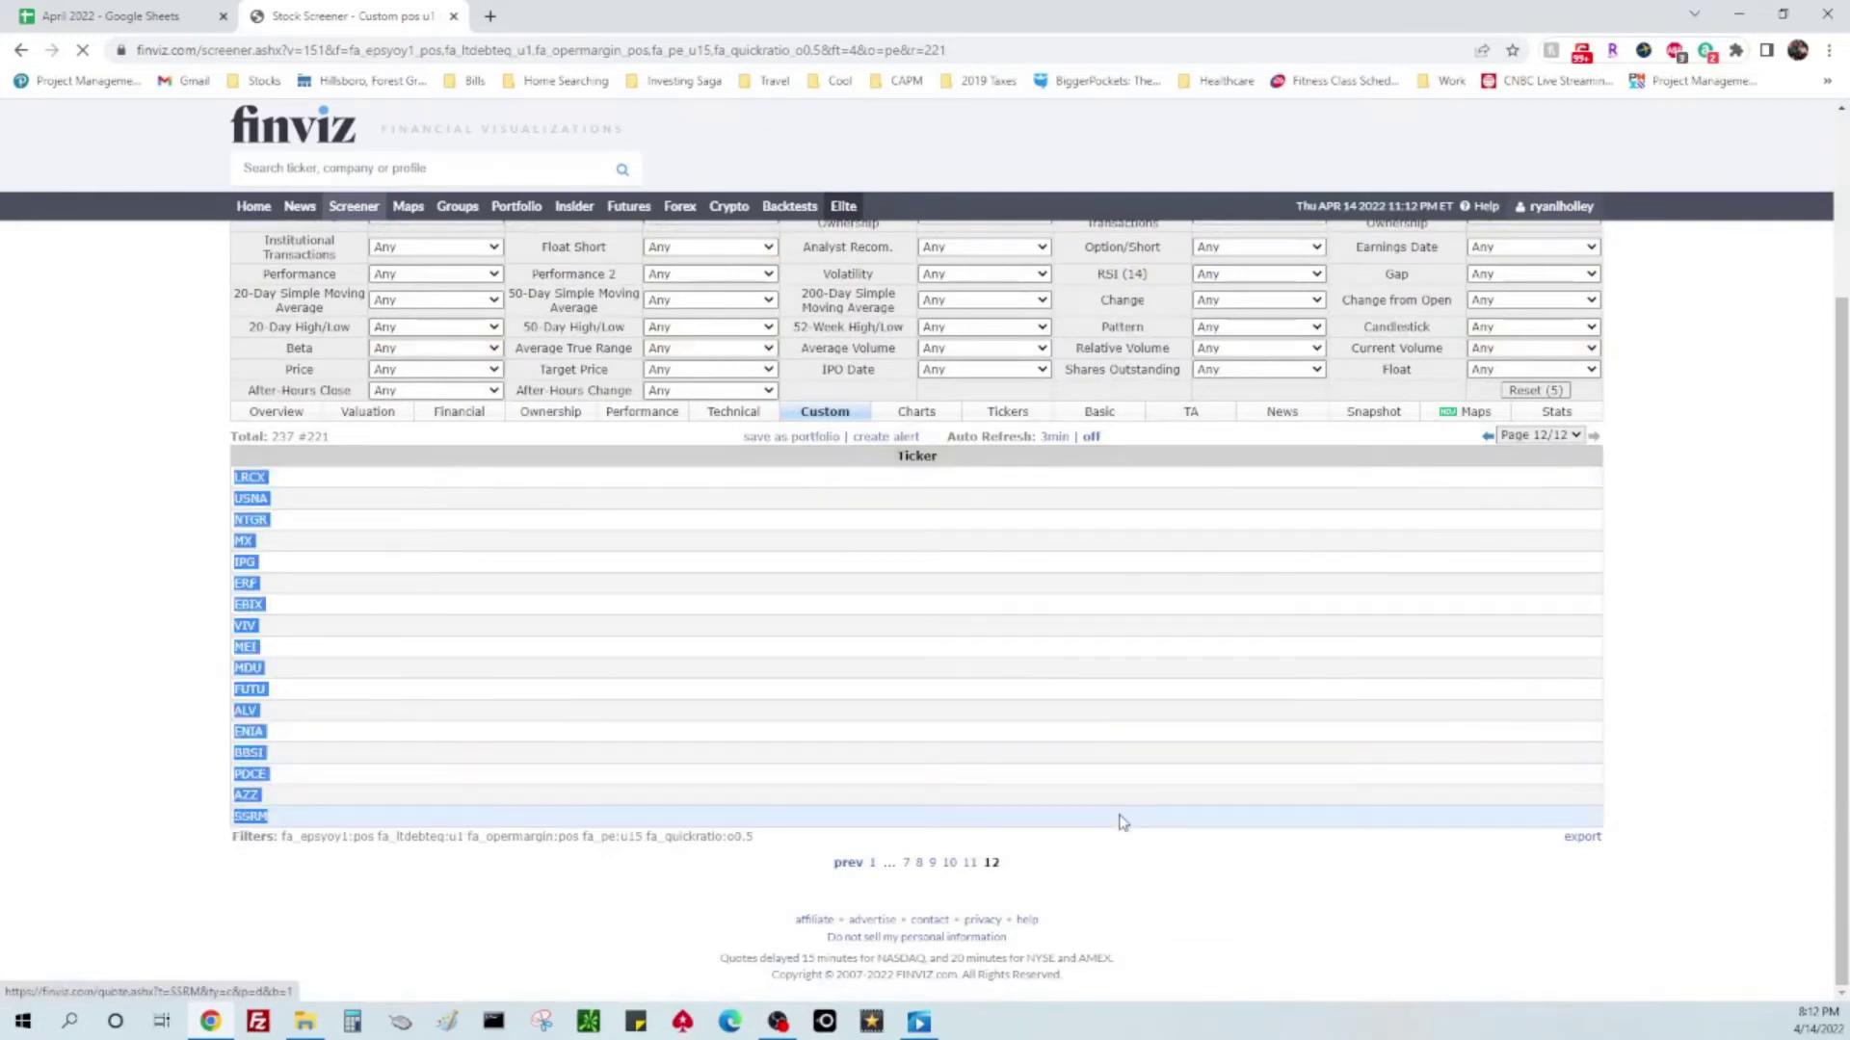
{"action": "key", "text": "ctrl+shift+Tab"}
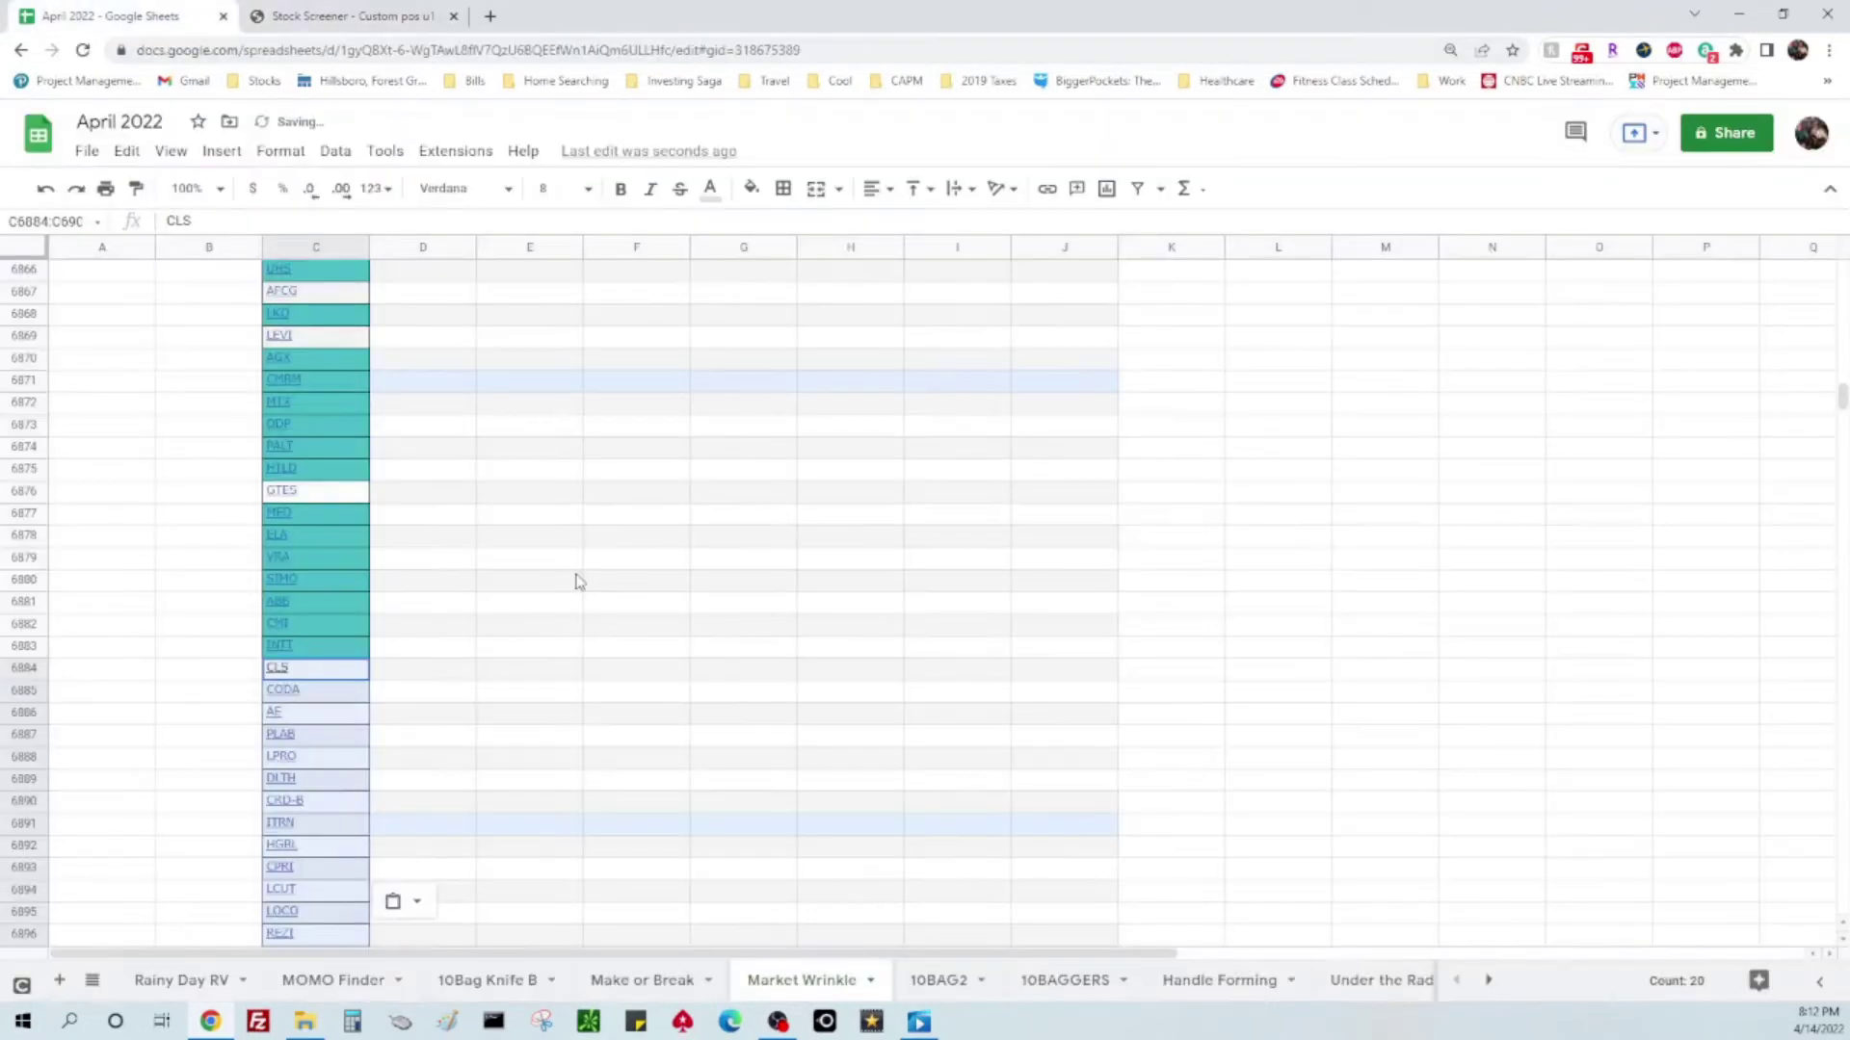
{"action": "scroll", "coordinate": [482, 684], "scroll_direction": "down", "scroll_amount": 5}
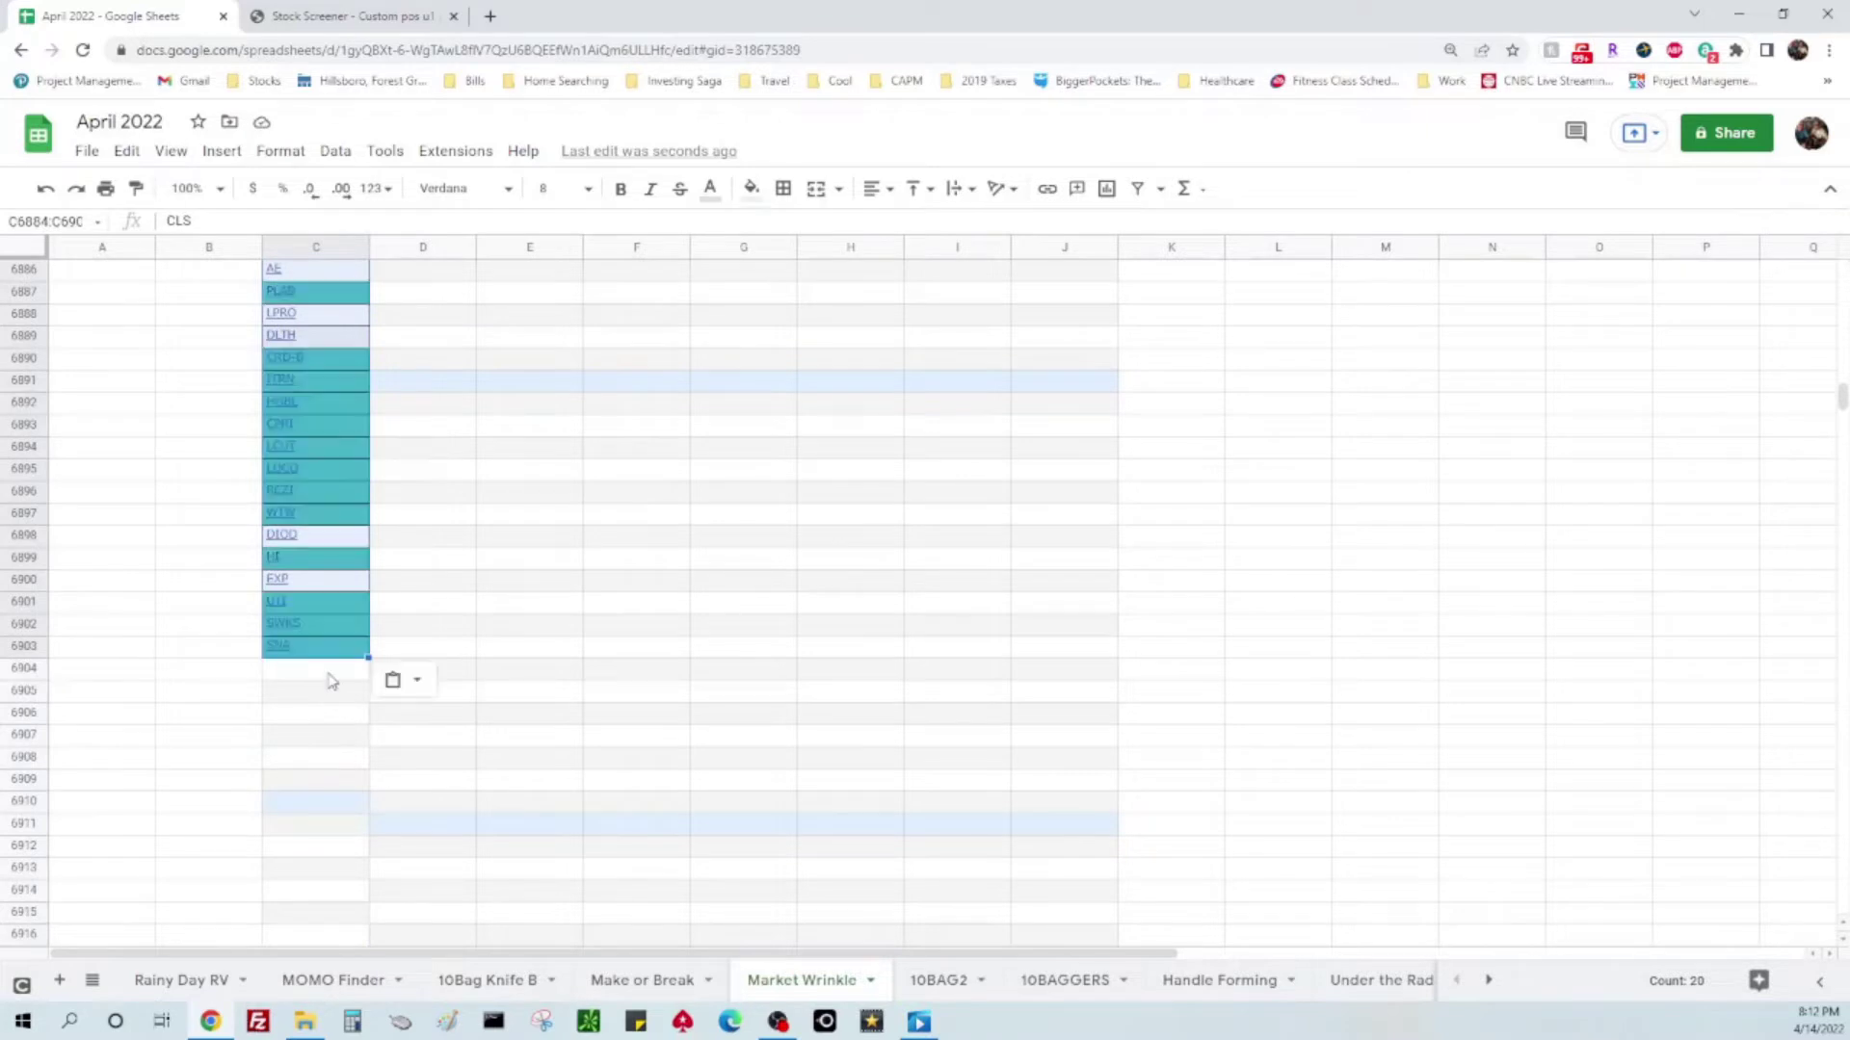
{"action": "left_click", "coordinate": [329, 674]}
{"action": "key", "text": "ctrl+v"}
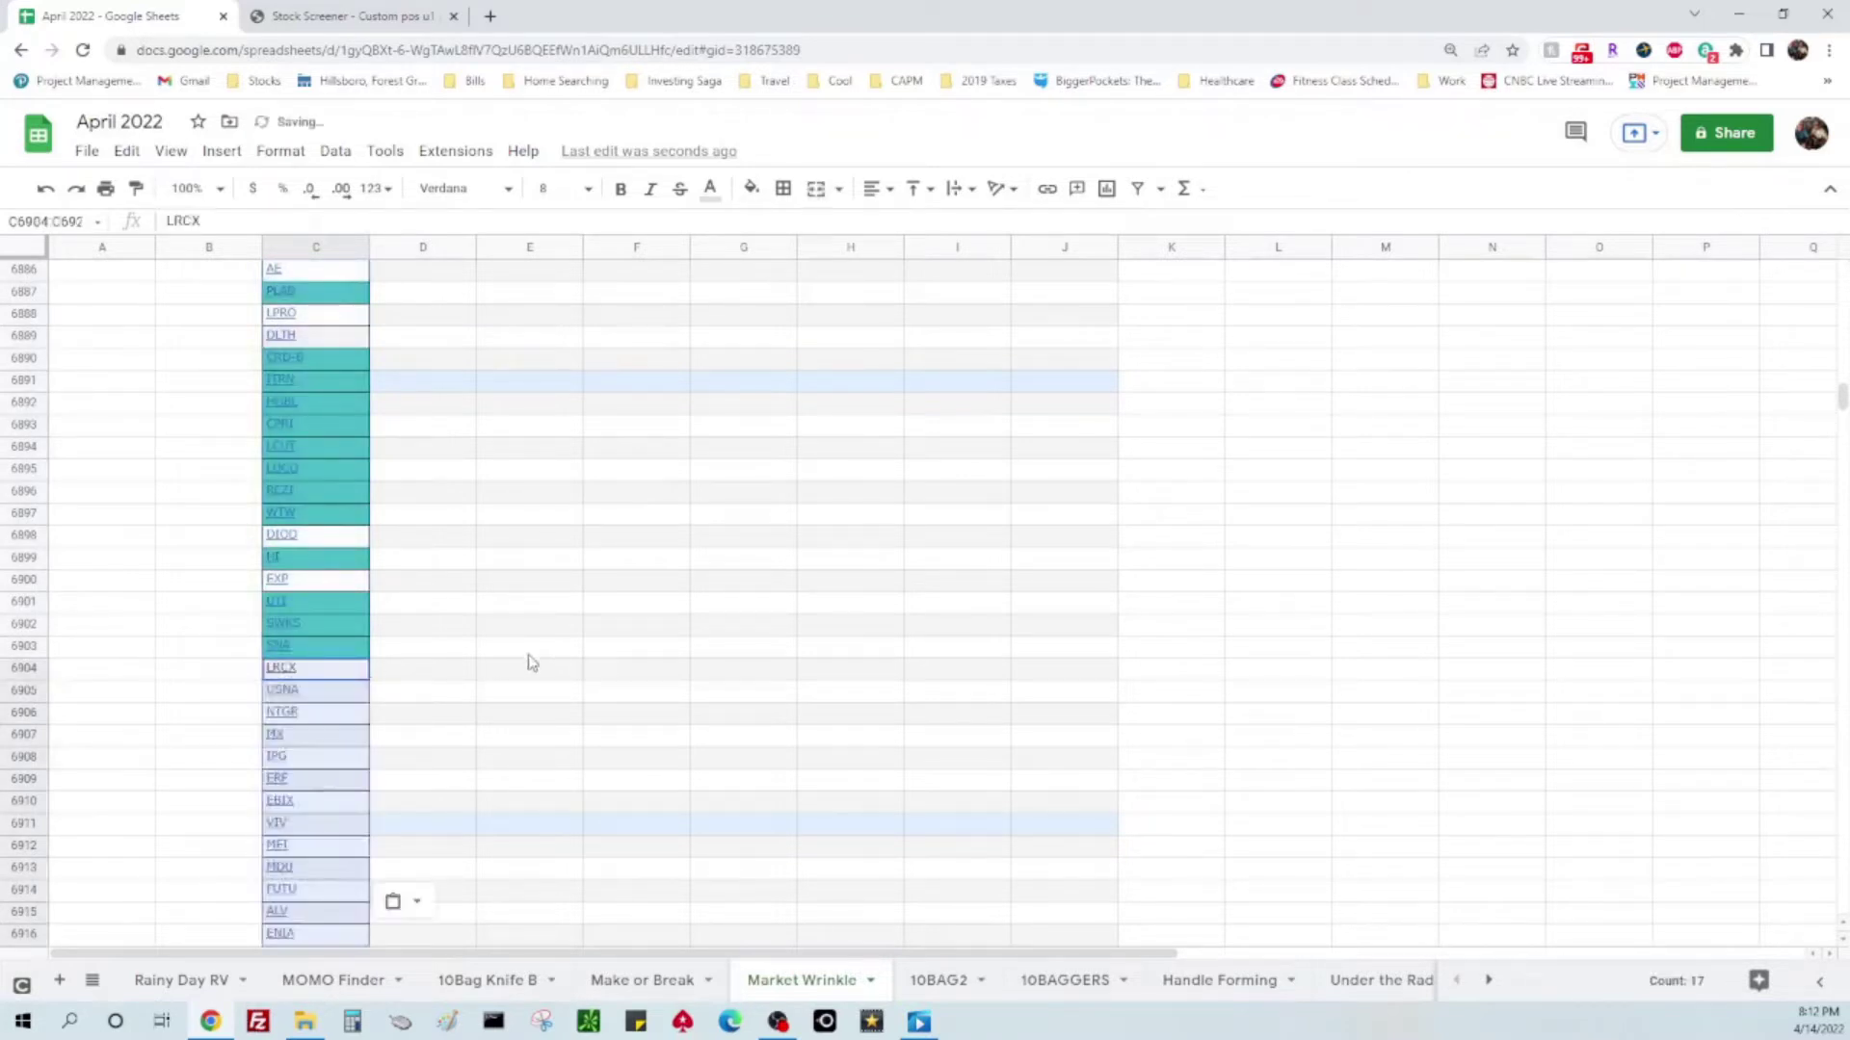
- Select the new tickers FGI, TLYS, NE, GNK, LPL, SHIP, CRC and HYW in column C
{"action": "scroll", "coordinate": [626, 688], "scroll_direction": "up", "scroll_amount": 20}
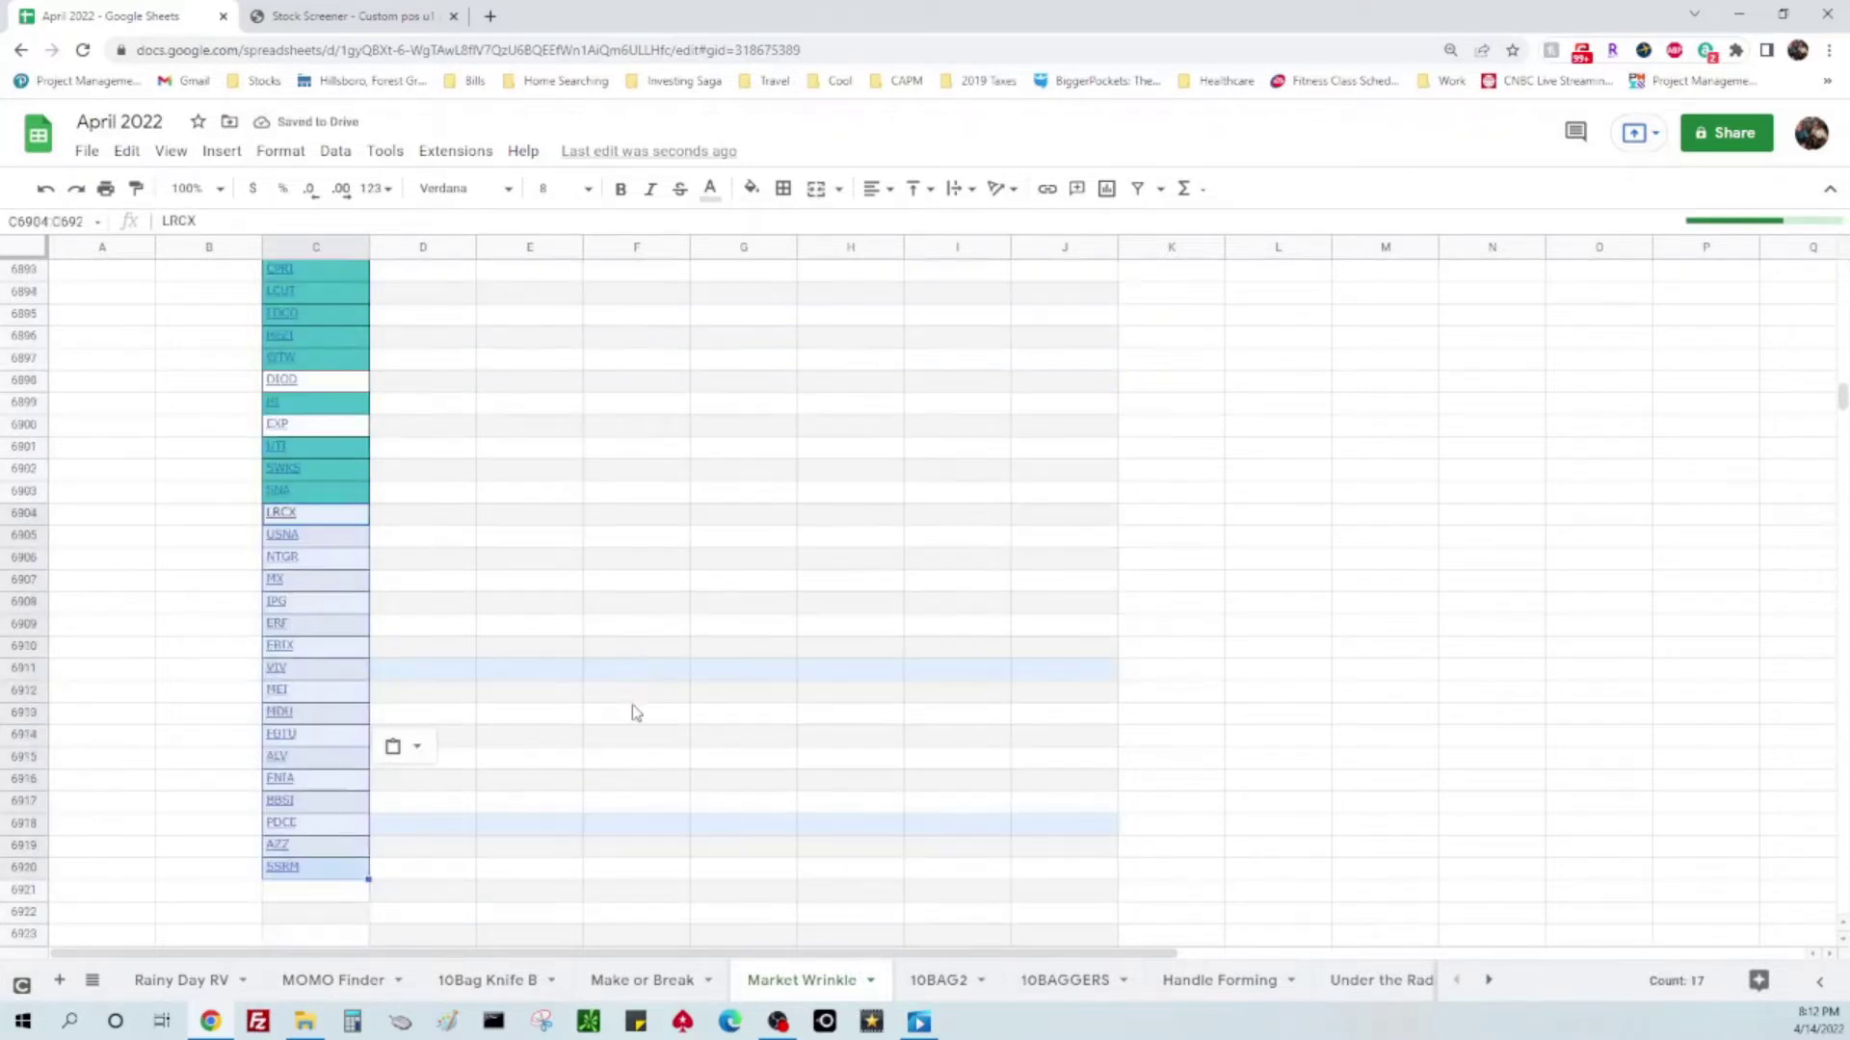
{"action": "scroll", "coordinate": [647, 724], "scroll_direction": "up", "scroll_amount": 20}
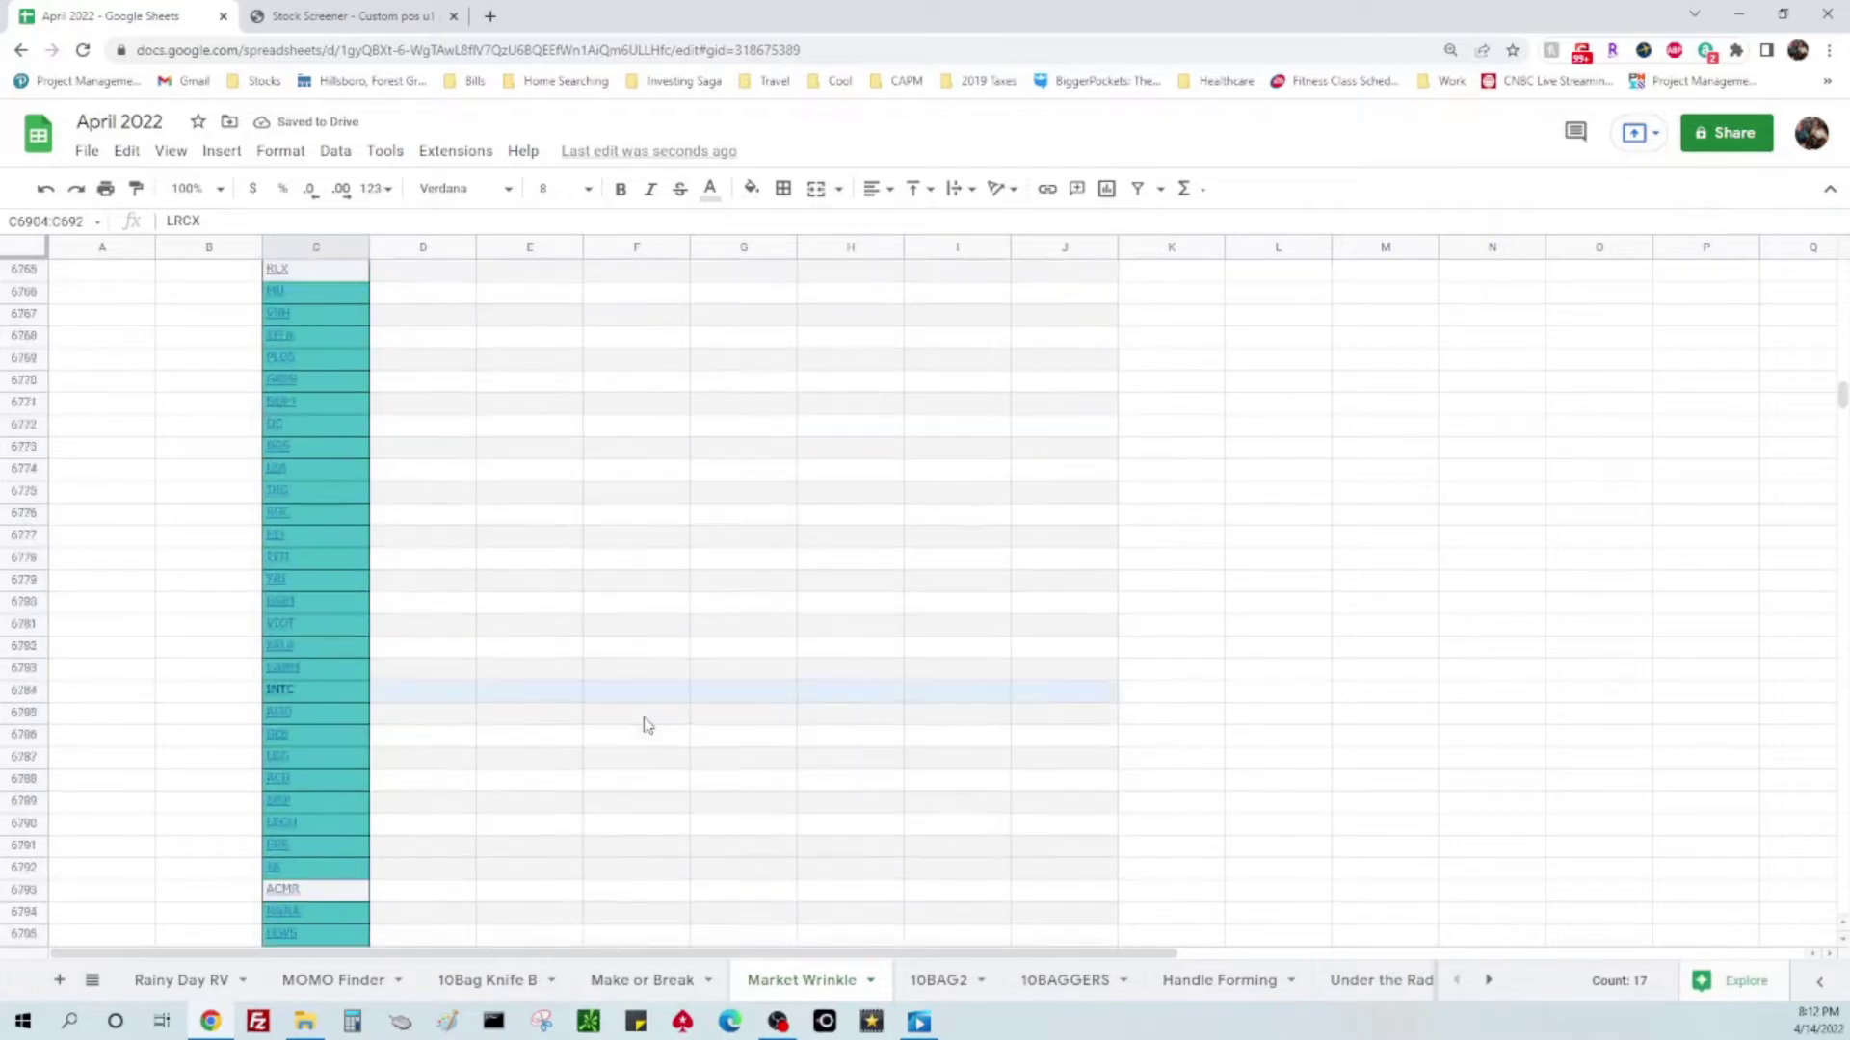
{"action": "scroll", "coordinate": [648, 724], "scroll_direction": "up", "scroll_amount": 18}
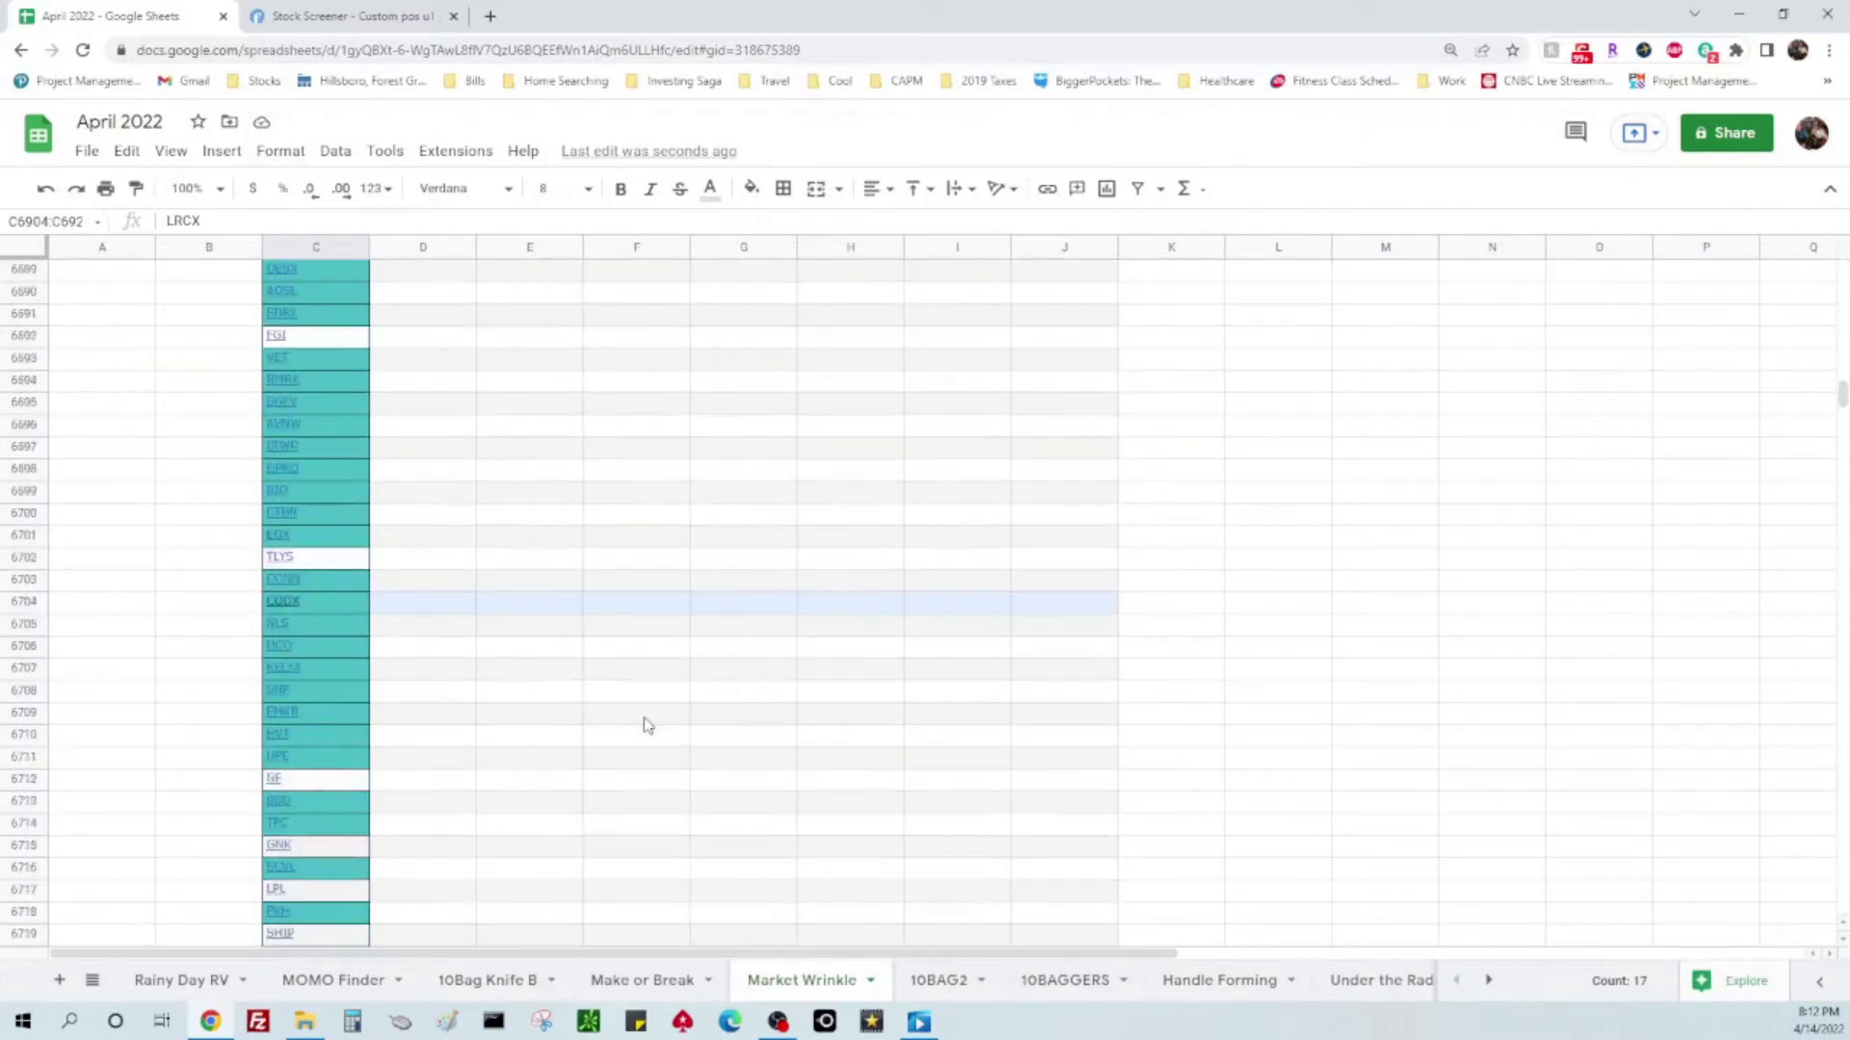
{"action": "scroll", "coordinate": [647, 724], "scroll_direction": "up", "scroll_amount": 18}
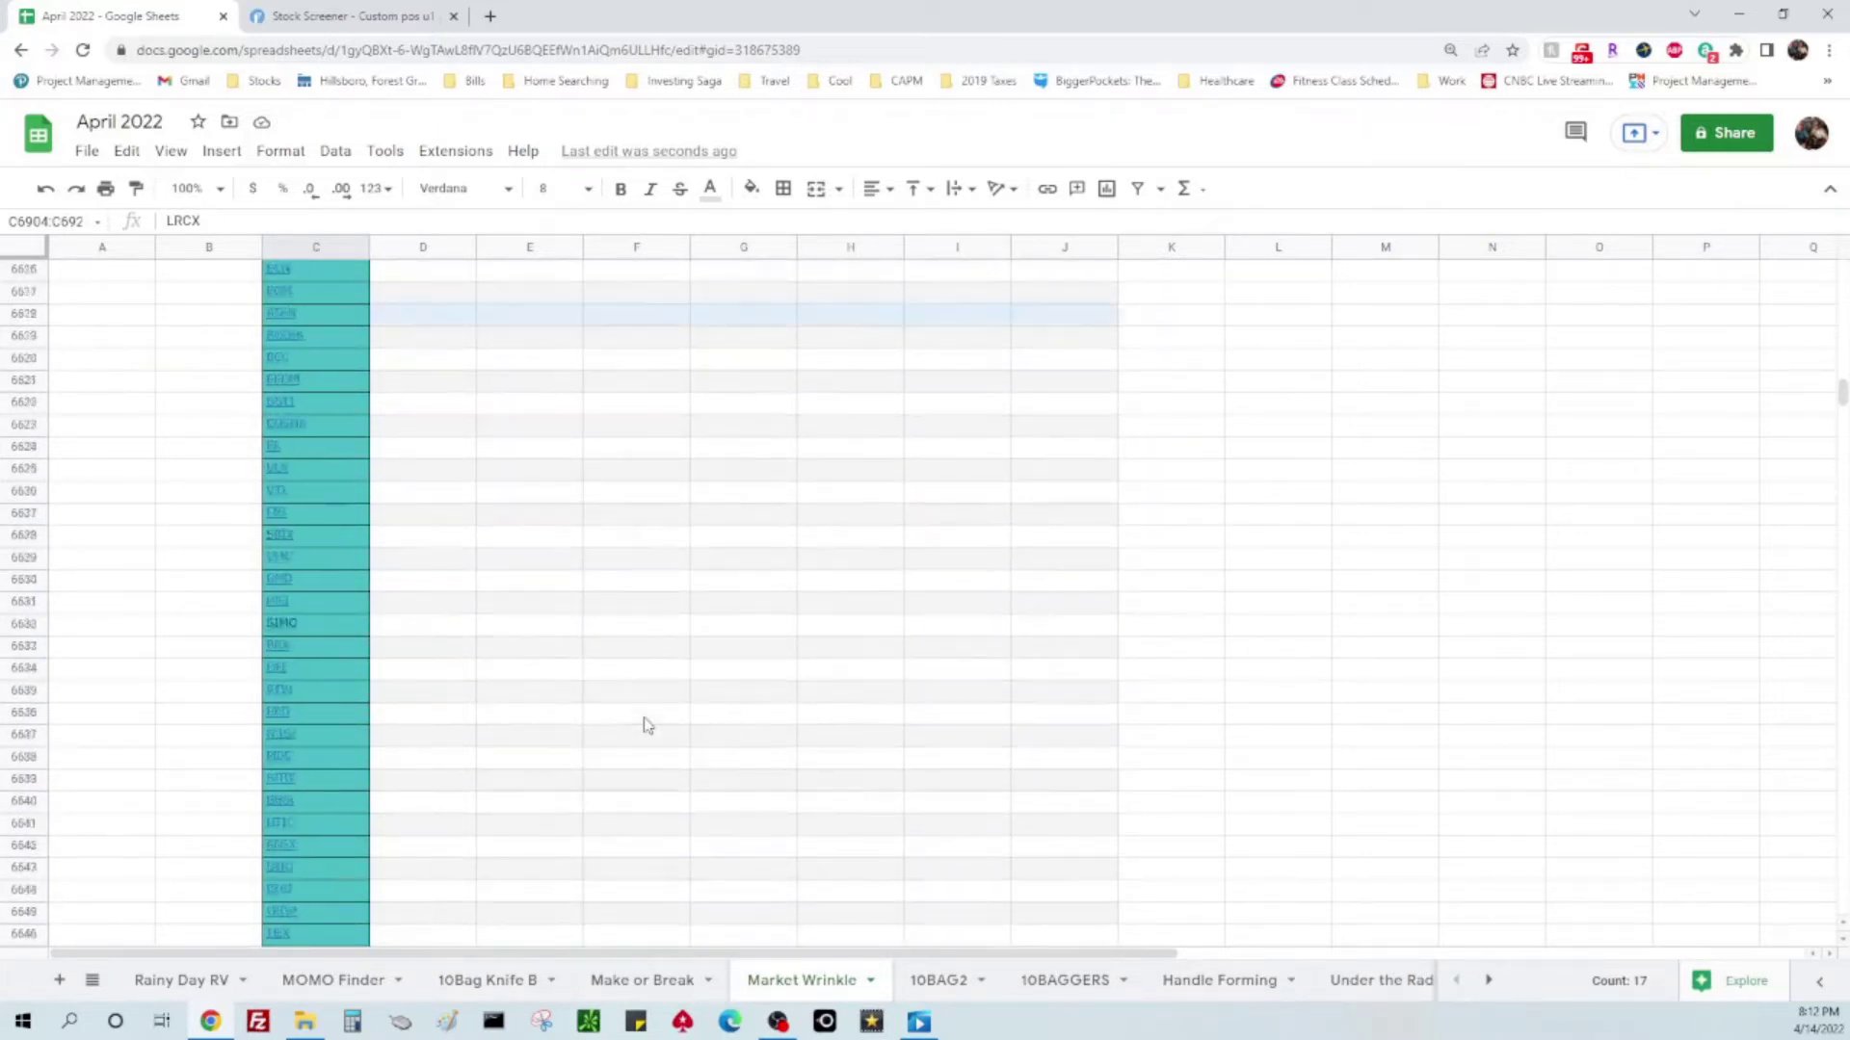
{"action": "scroll", "coordinate": [642, 734], "scroll_direction": "down", "scroll_amount": 3}
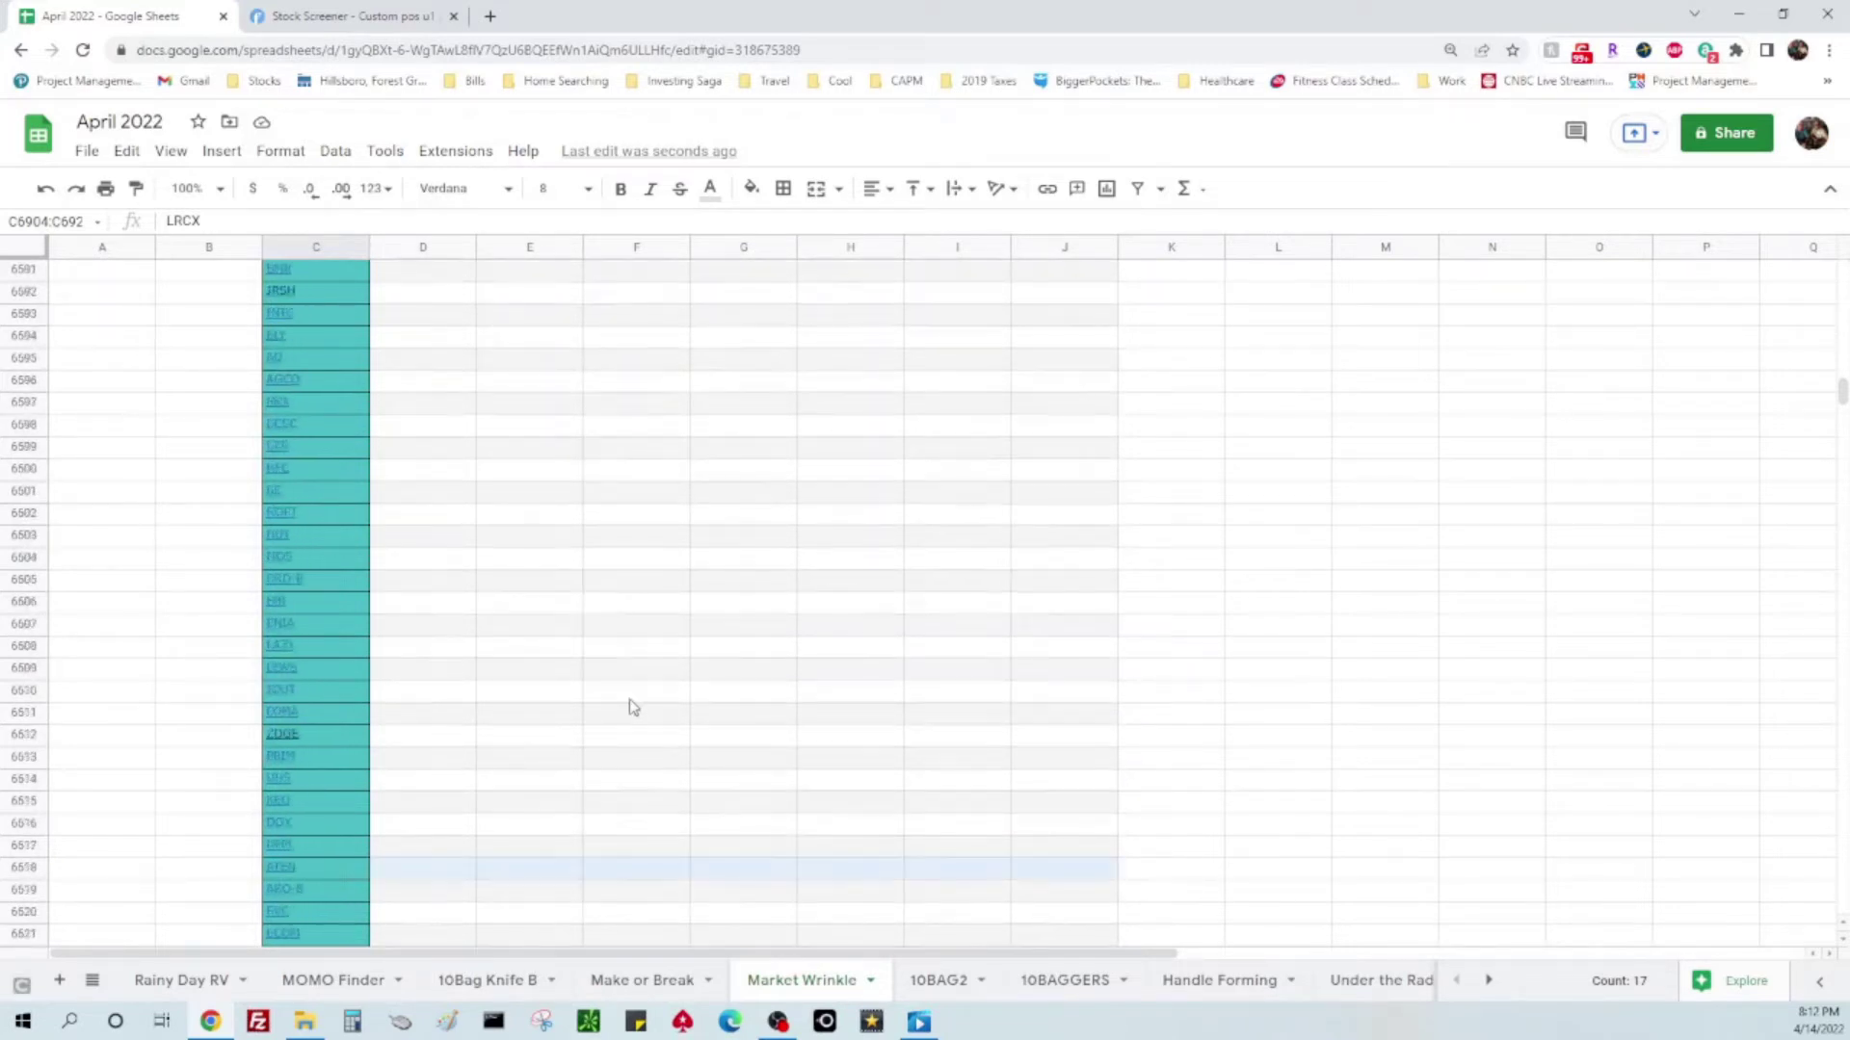
{"action": "scroll", "coordinate": [593, 654], "scroll_direction": "down", "scroll_amount": 4}
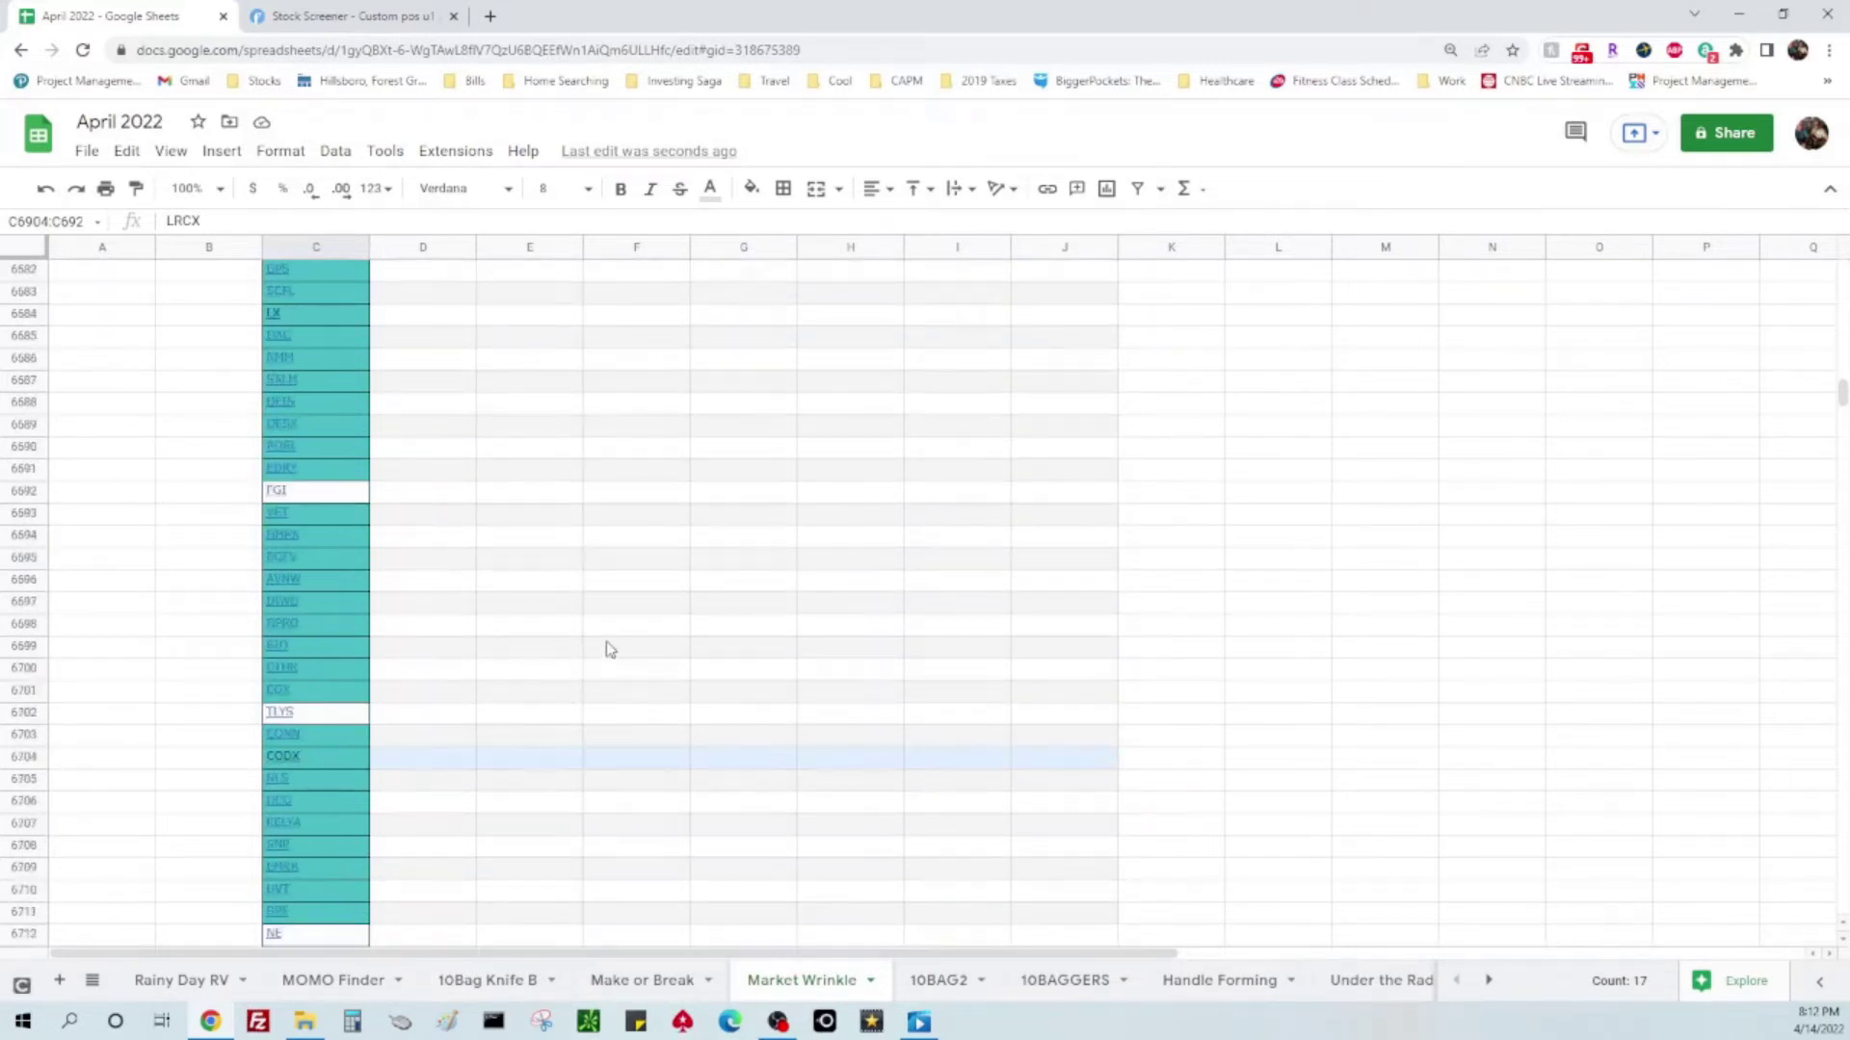
{"action": "left_click", "coordinate": [318, 501]}
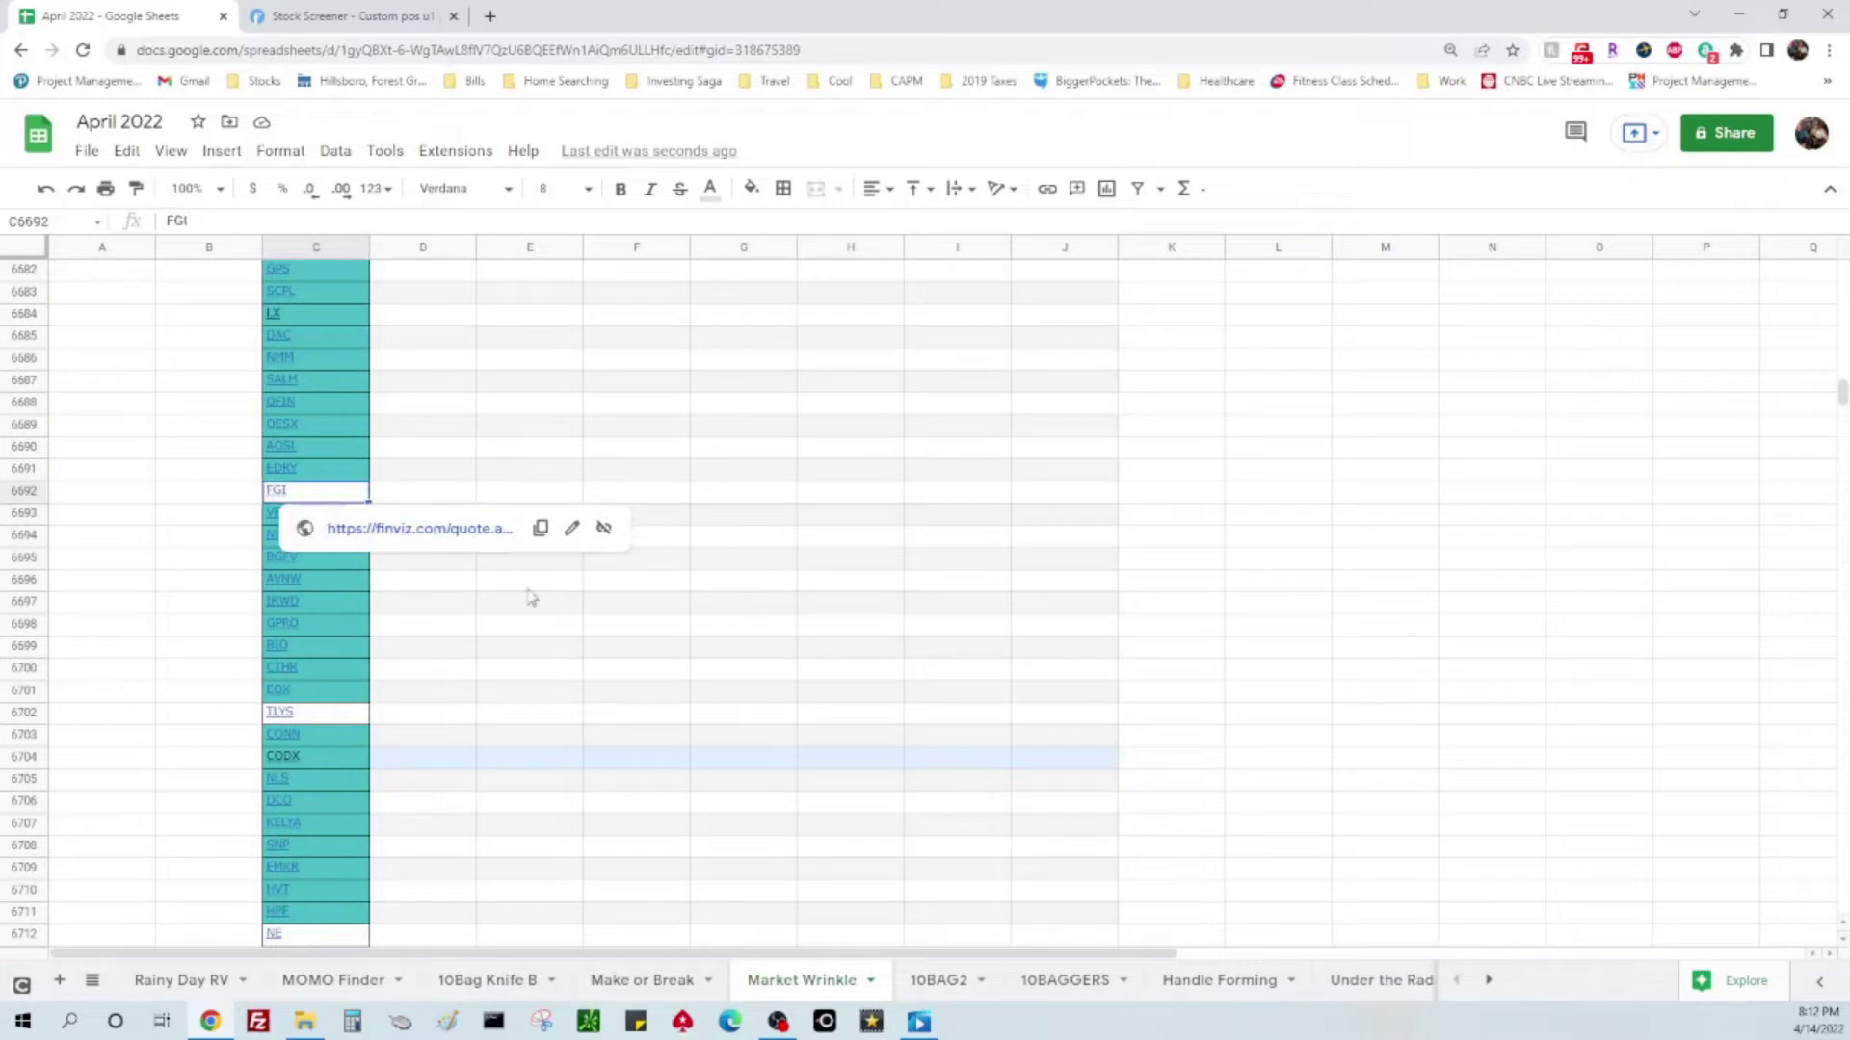
{"action": "left_click", "coordinate": [318, 712], "text": "ctrl"}
{"action": "scroll", "coordinate": [485, 587], "scroll_direction": "down", "scroll_amount": 5}
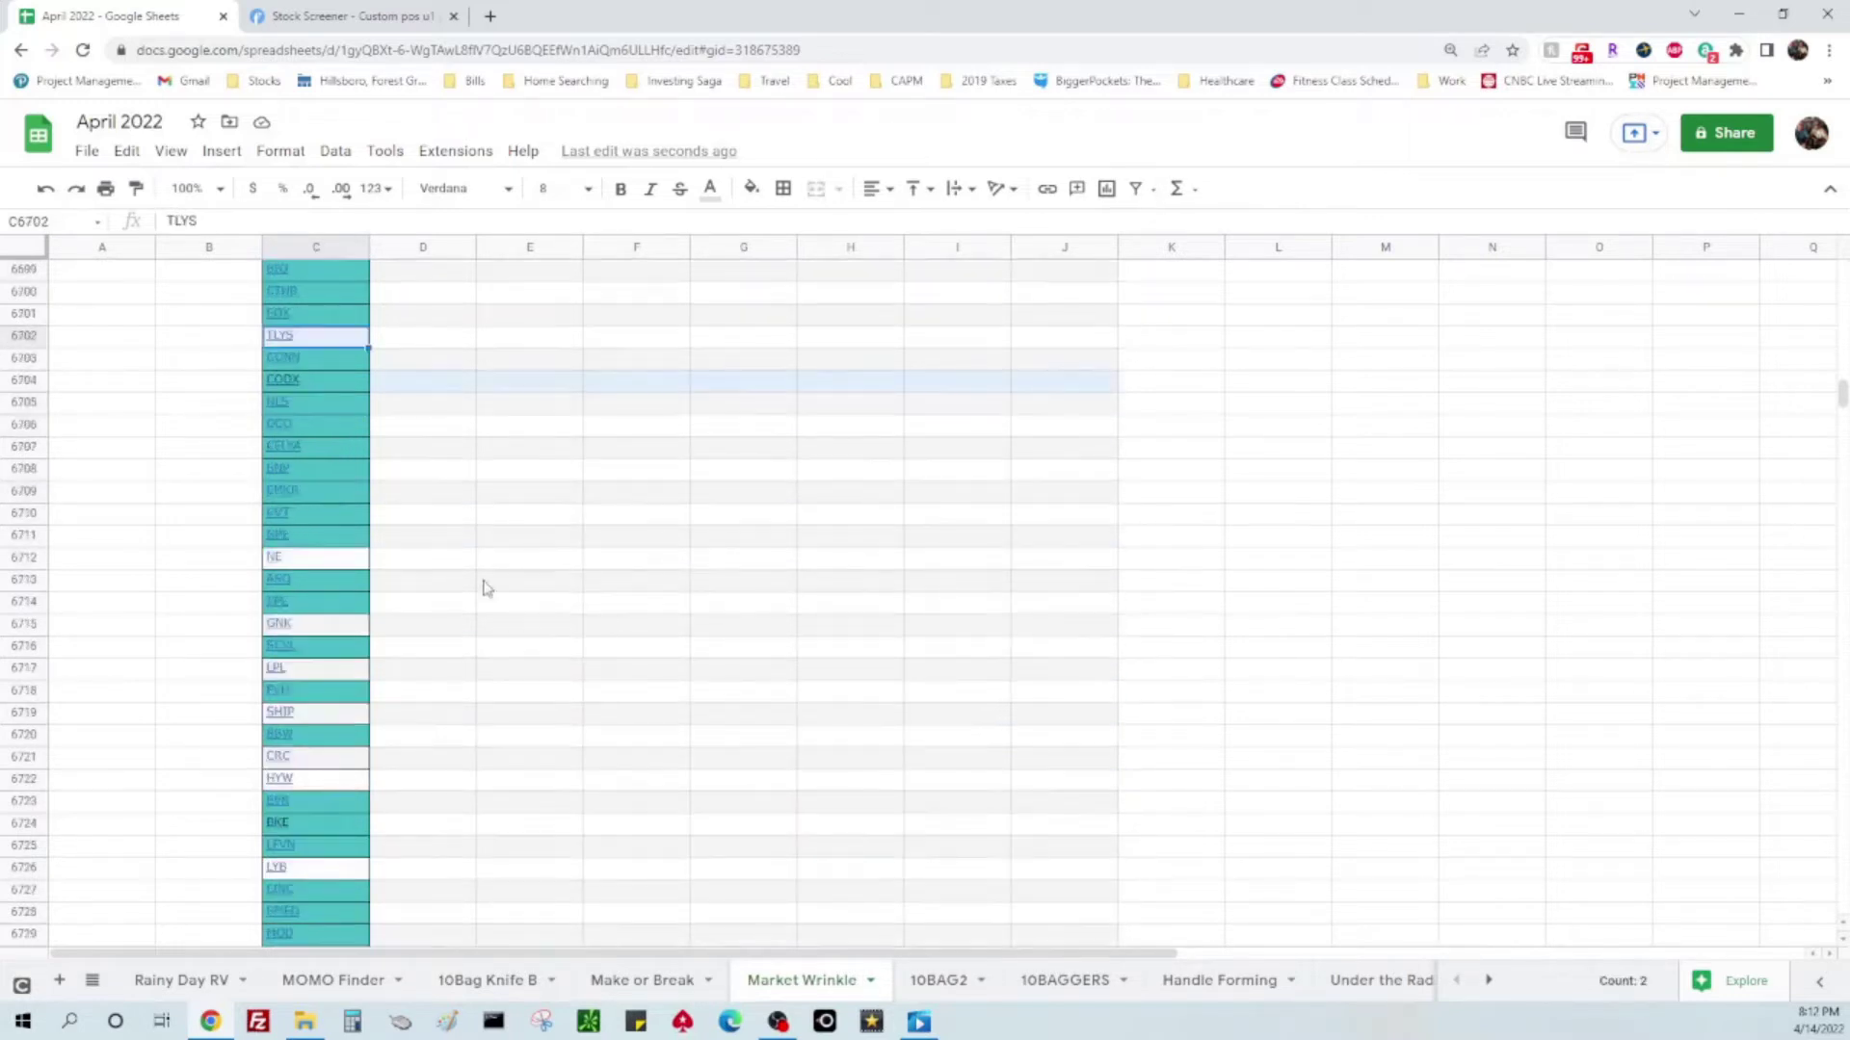
{"action": "left_click", "coordinate": [323, 556], "text": "ctrl"}
{"action": "left_click", "coordinate": [318, 625], "text": "ctrl"}
{"action": "left_click", "coordinate": [300, 669], "text": "ctrl"}
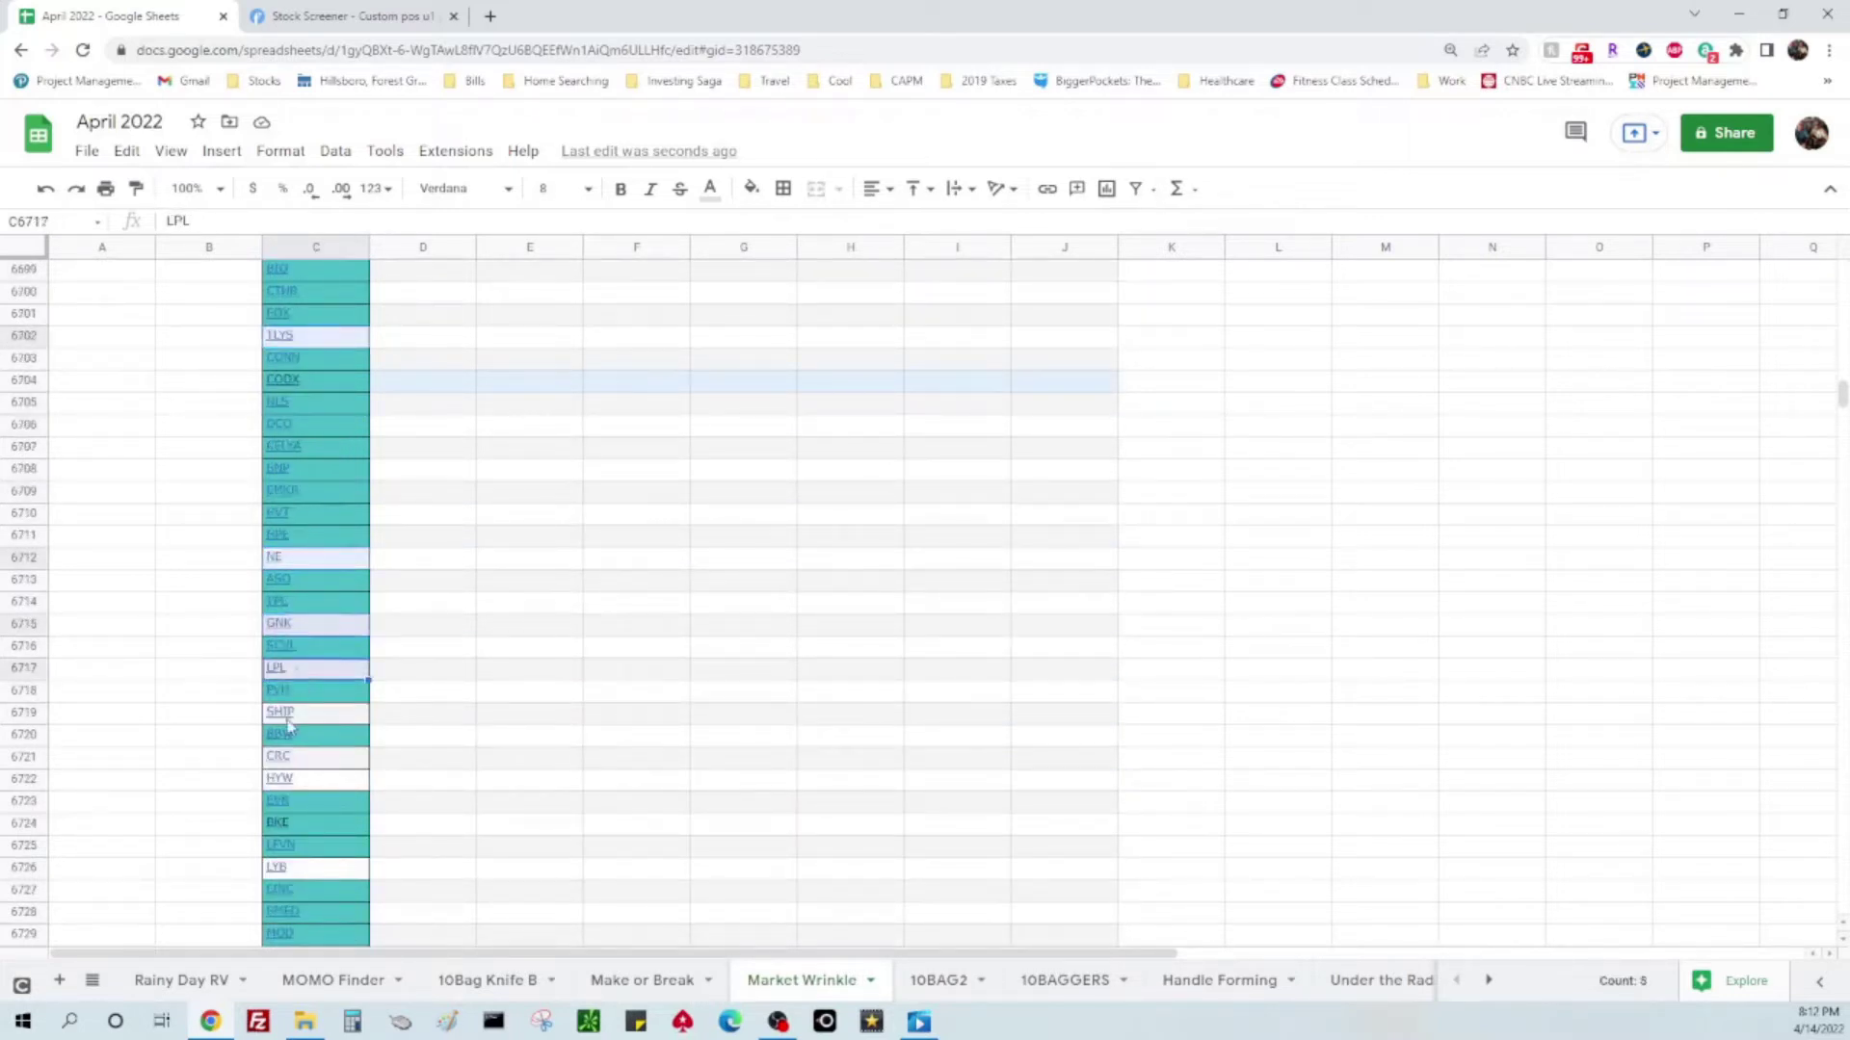
{"action": "left_click", "coordinate": [292, 714], "text": "ctrl"}
{"action": "left_click_drag", "start_coordinate": [304, 766], "coordinate": [307, 779]}
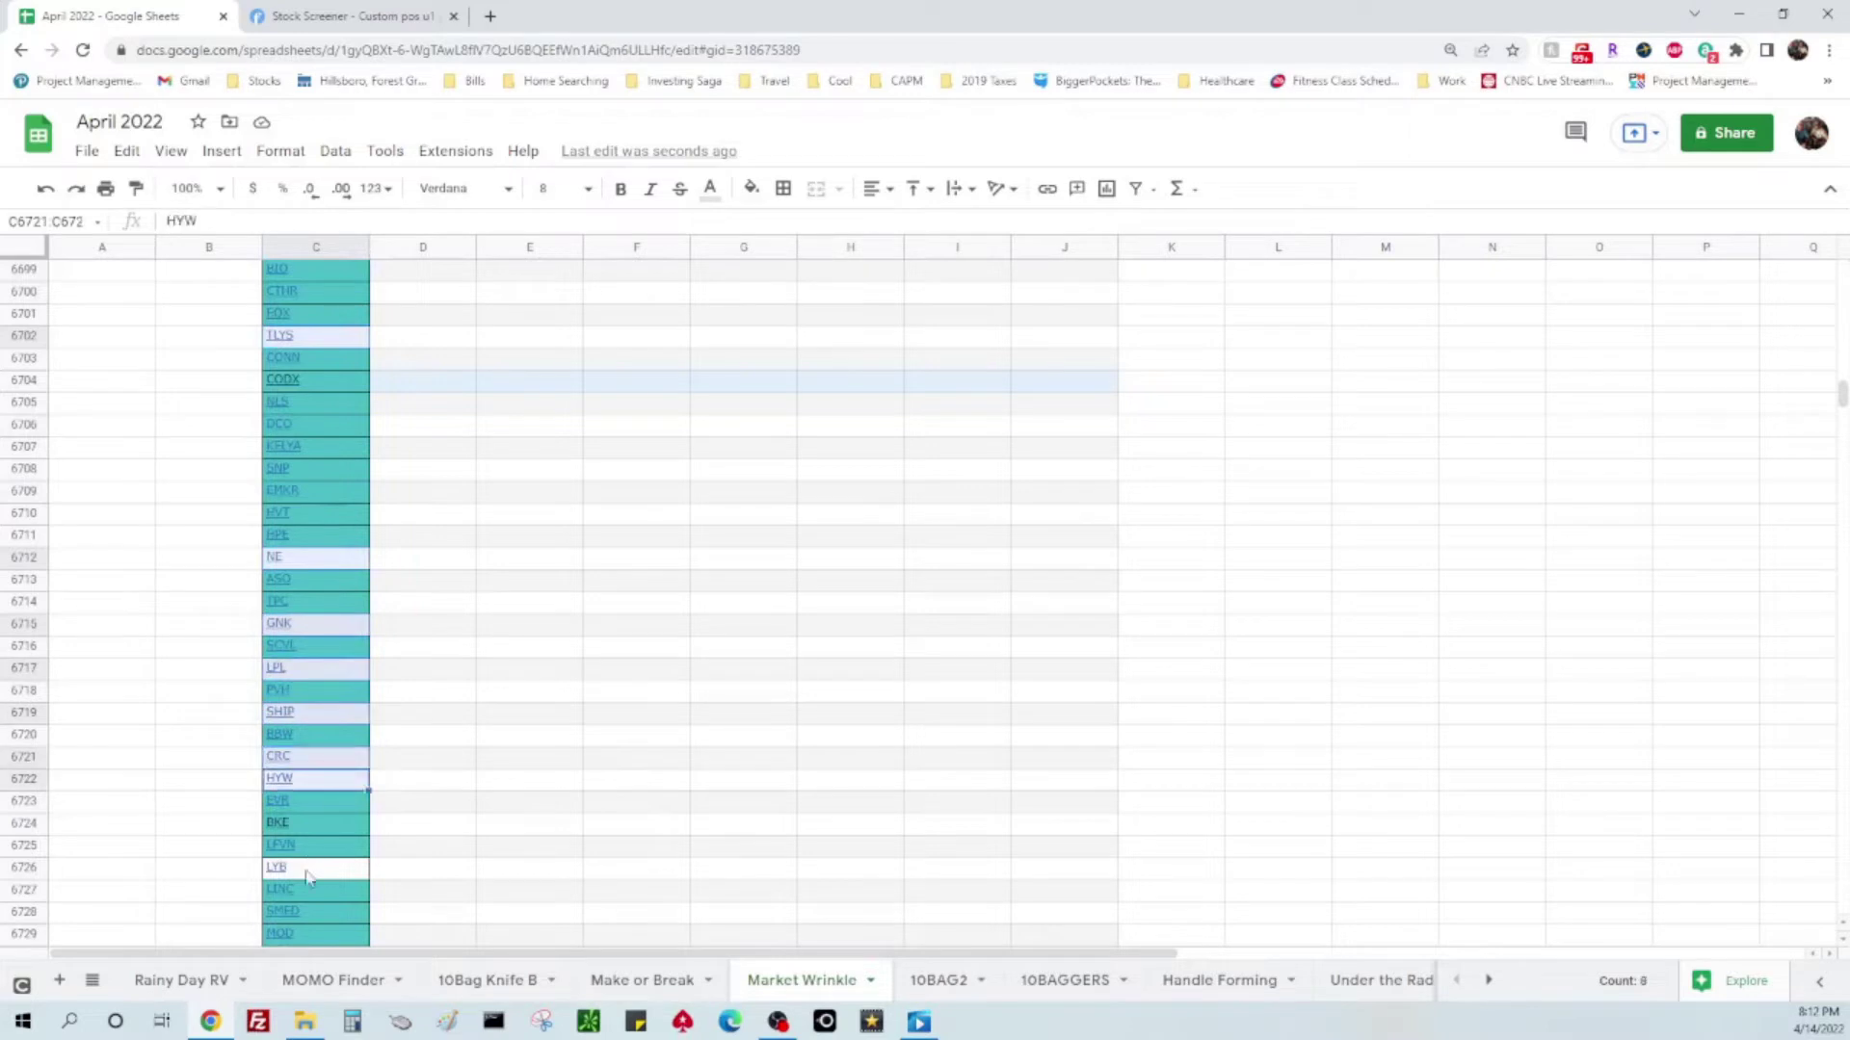
- Copy the tickers LYB, NOAH, HBB and WLL from column C into column B
{"action": "left_click", "coordinate": [308, 872]}
{"action": "scroll", "coordinate": [398, 481], "scroll_direction": "down", "scroll_amount": 7}
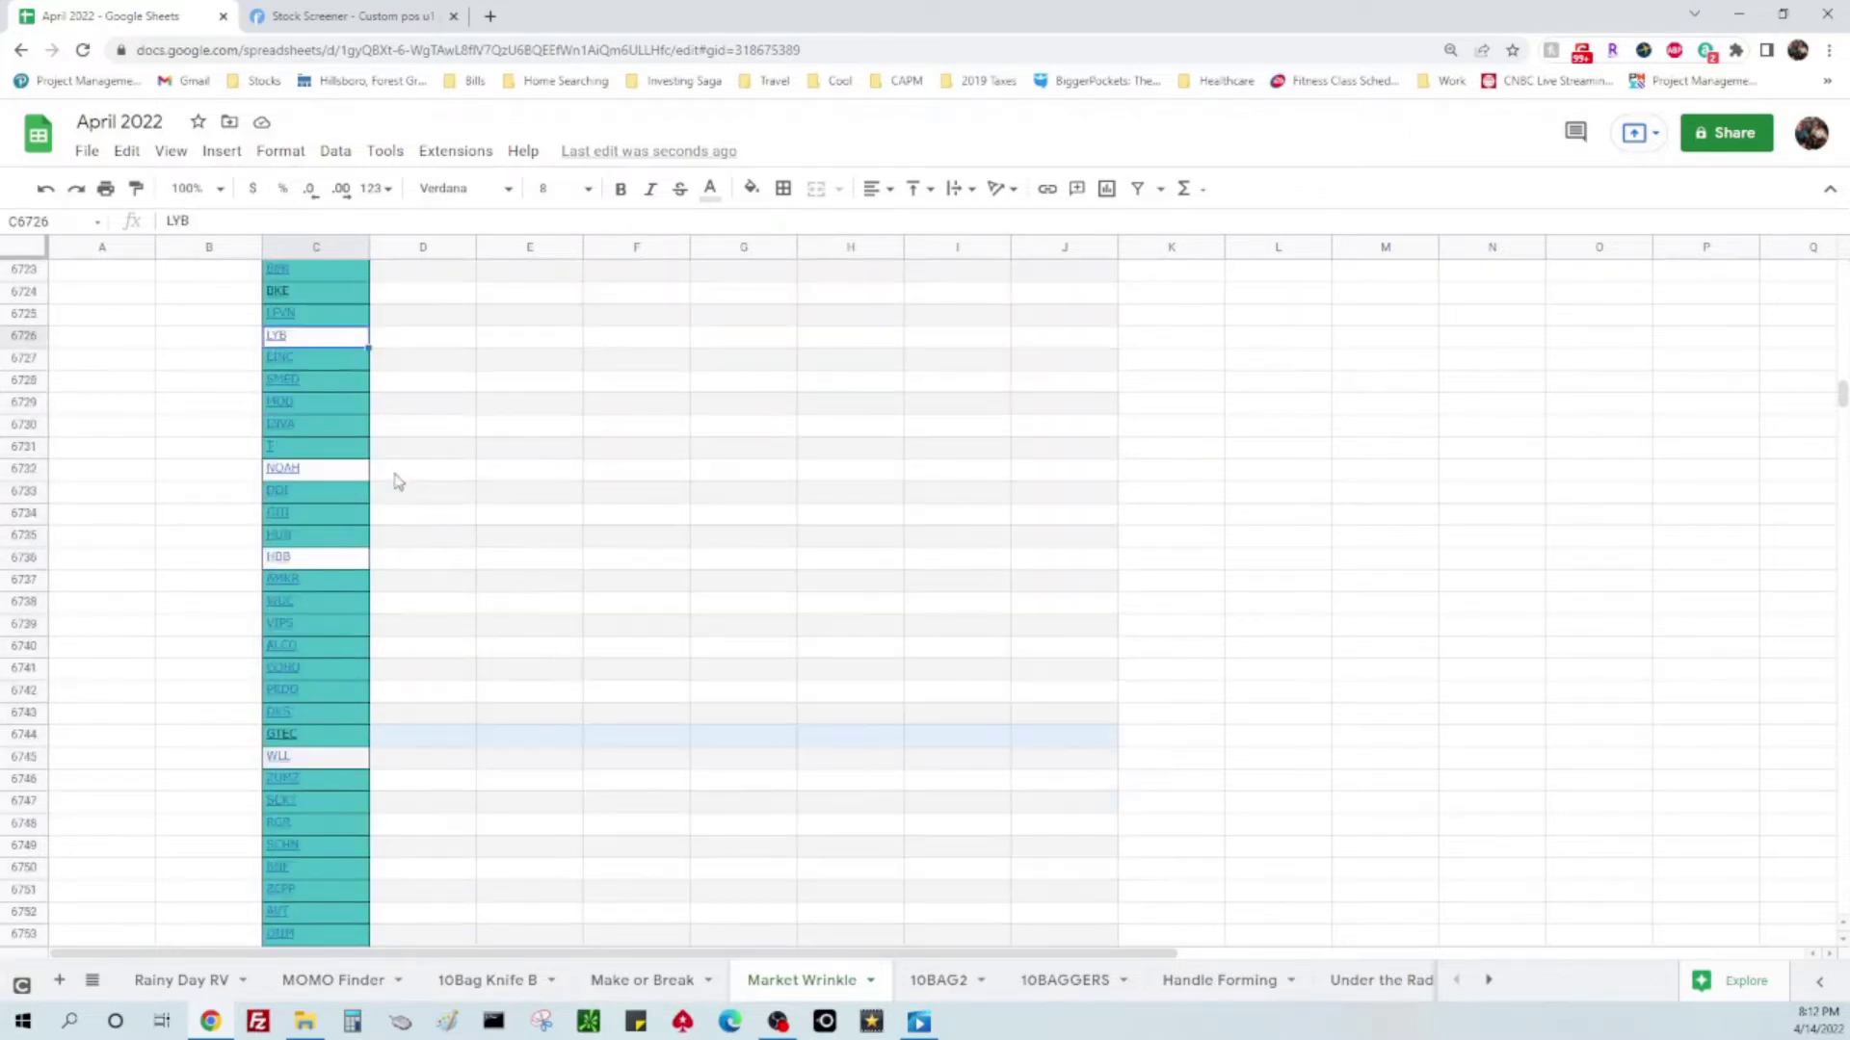
{"action": "left_click", "coordinate": [356, 472], "text": "ctrl"}
{"action": "left_click", "coordinate": [325, 565], "text": "ctrl"}
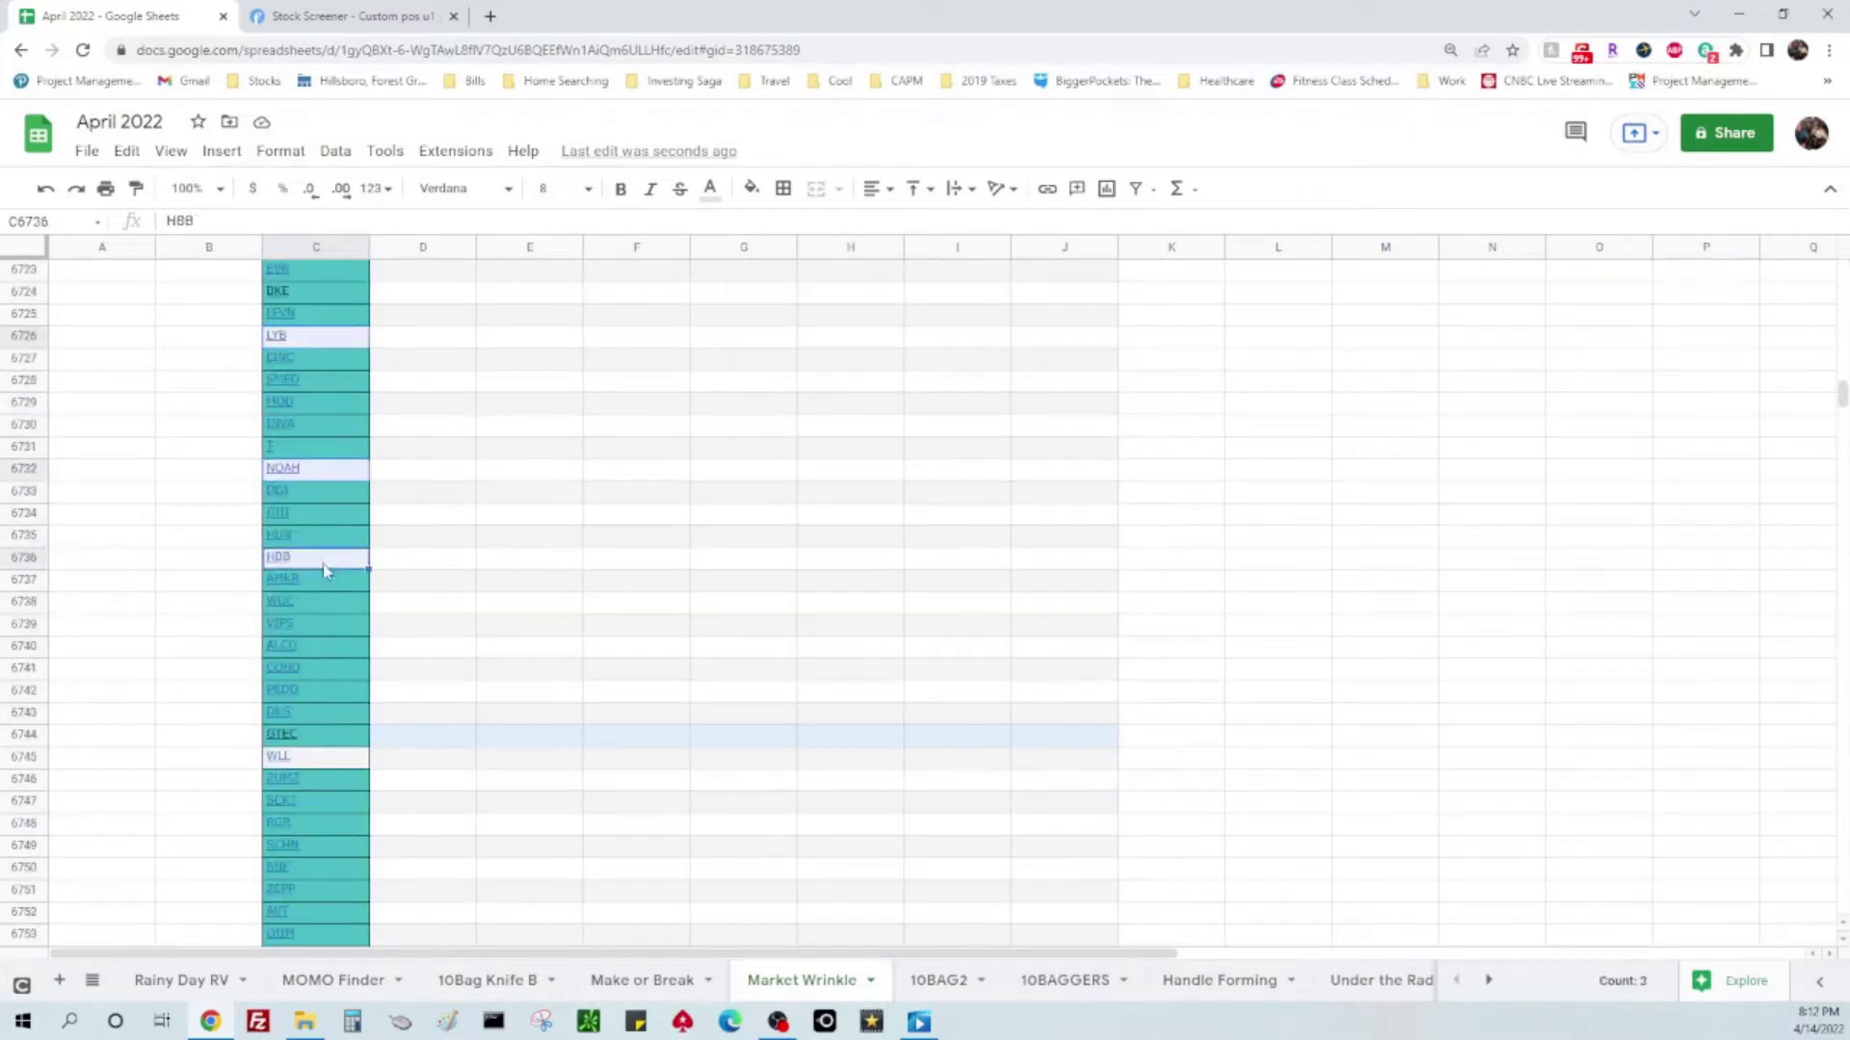
{"action": "left_click", "coordinate": [301, 758], "text": "ctrl"}
{"action": "key", "text": "ctrl+c"}
{"action": "left_click", "coordinate": [183, 449]}
{"action": "key", "text": "ctrl+v"}
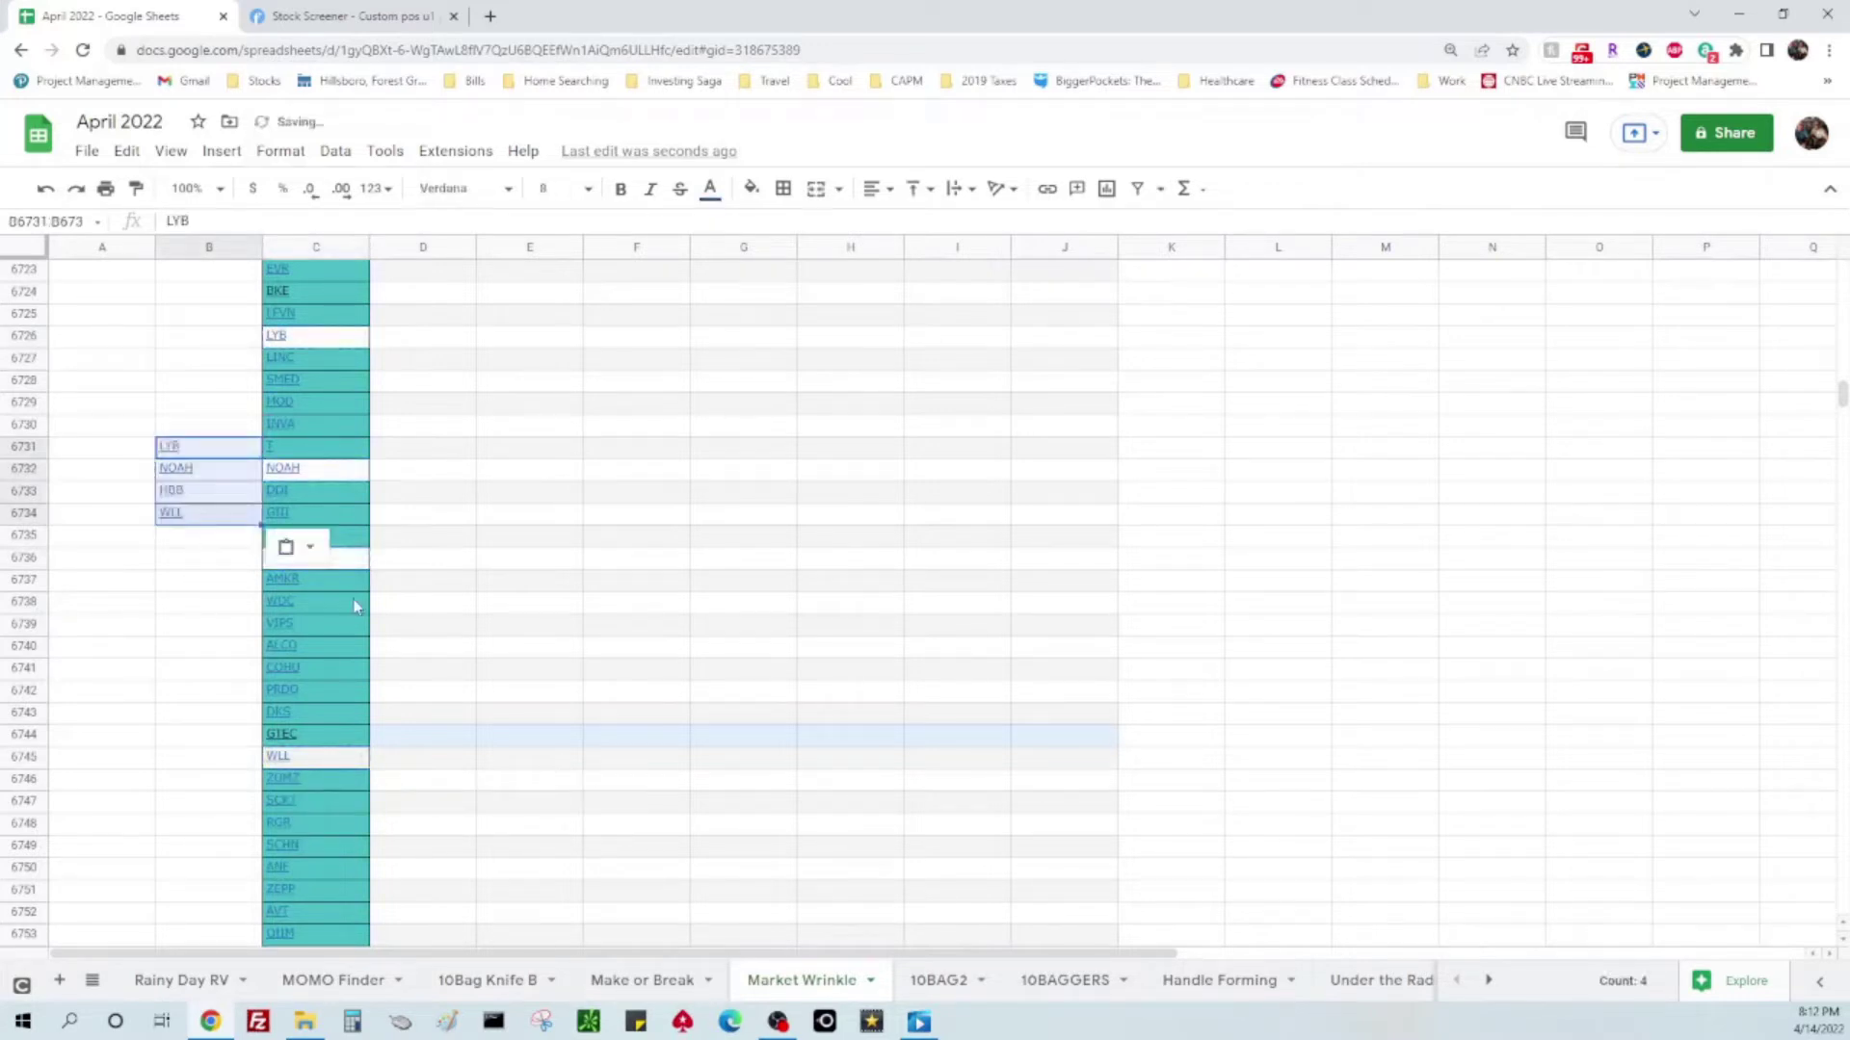
{"action": "left_click", "coordinate": [552, 538]}
- Paste FGI, TLYS, NE and GNK into column B at B6715
{"action": "scroll", "coordinate": [544, 617], "scroll_direction": "up", "scroll_amount": 6}
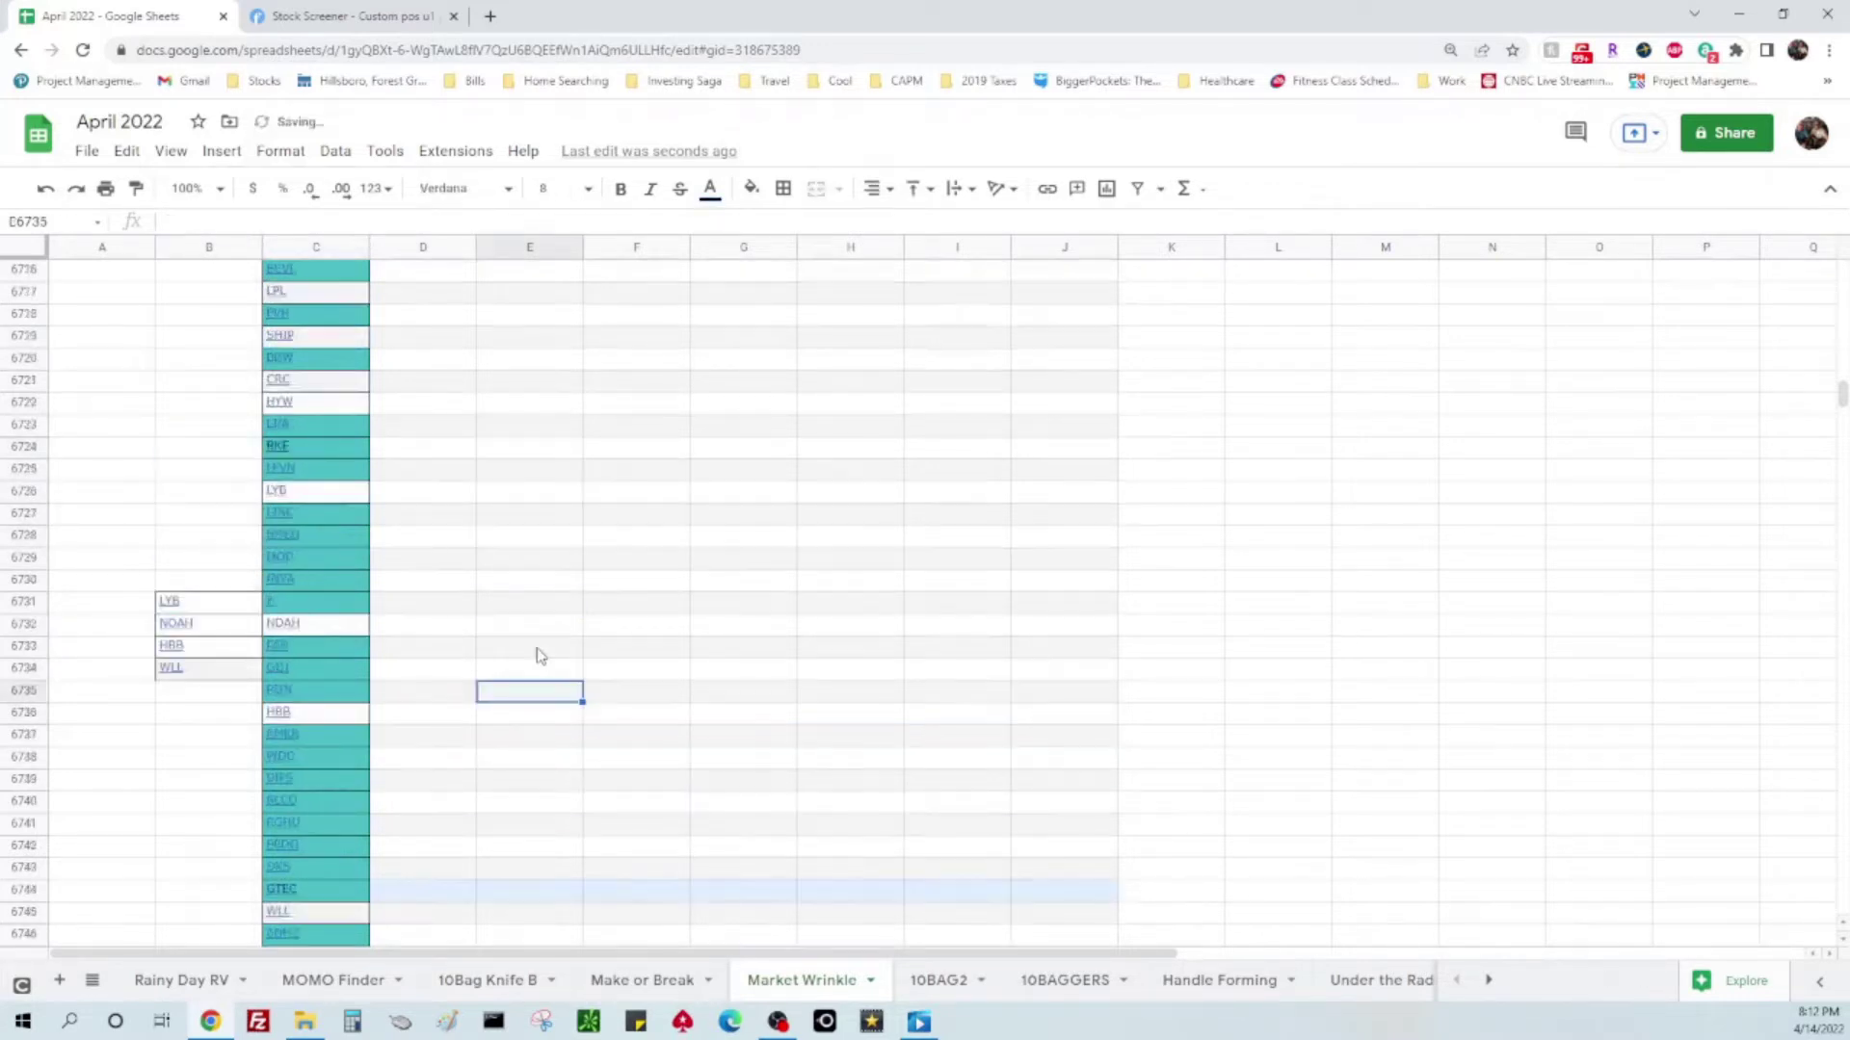
{"action": "scroll", "coordinate": [537, 652], "scroll_direction": "up", "scroll_amount": 3}
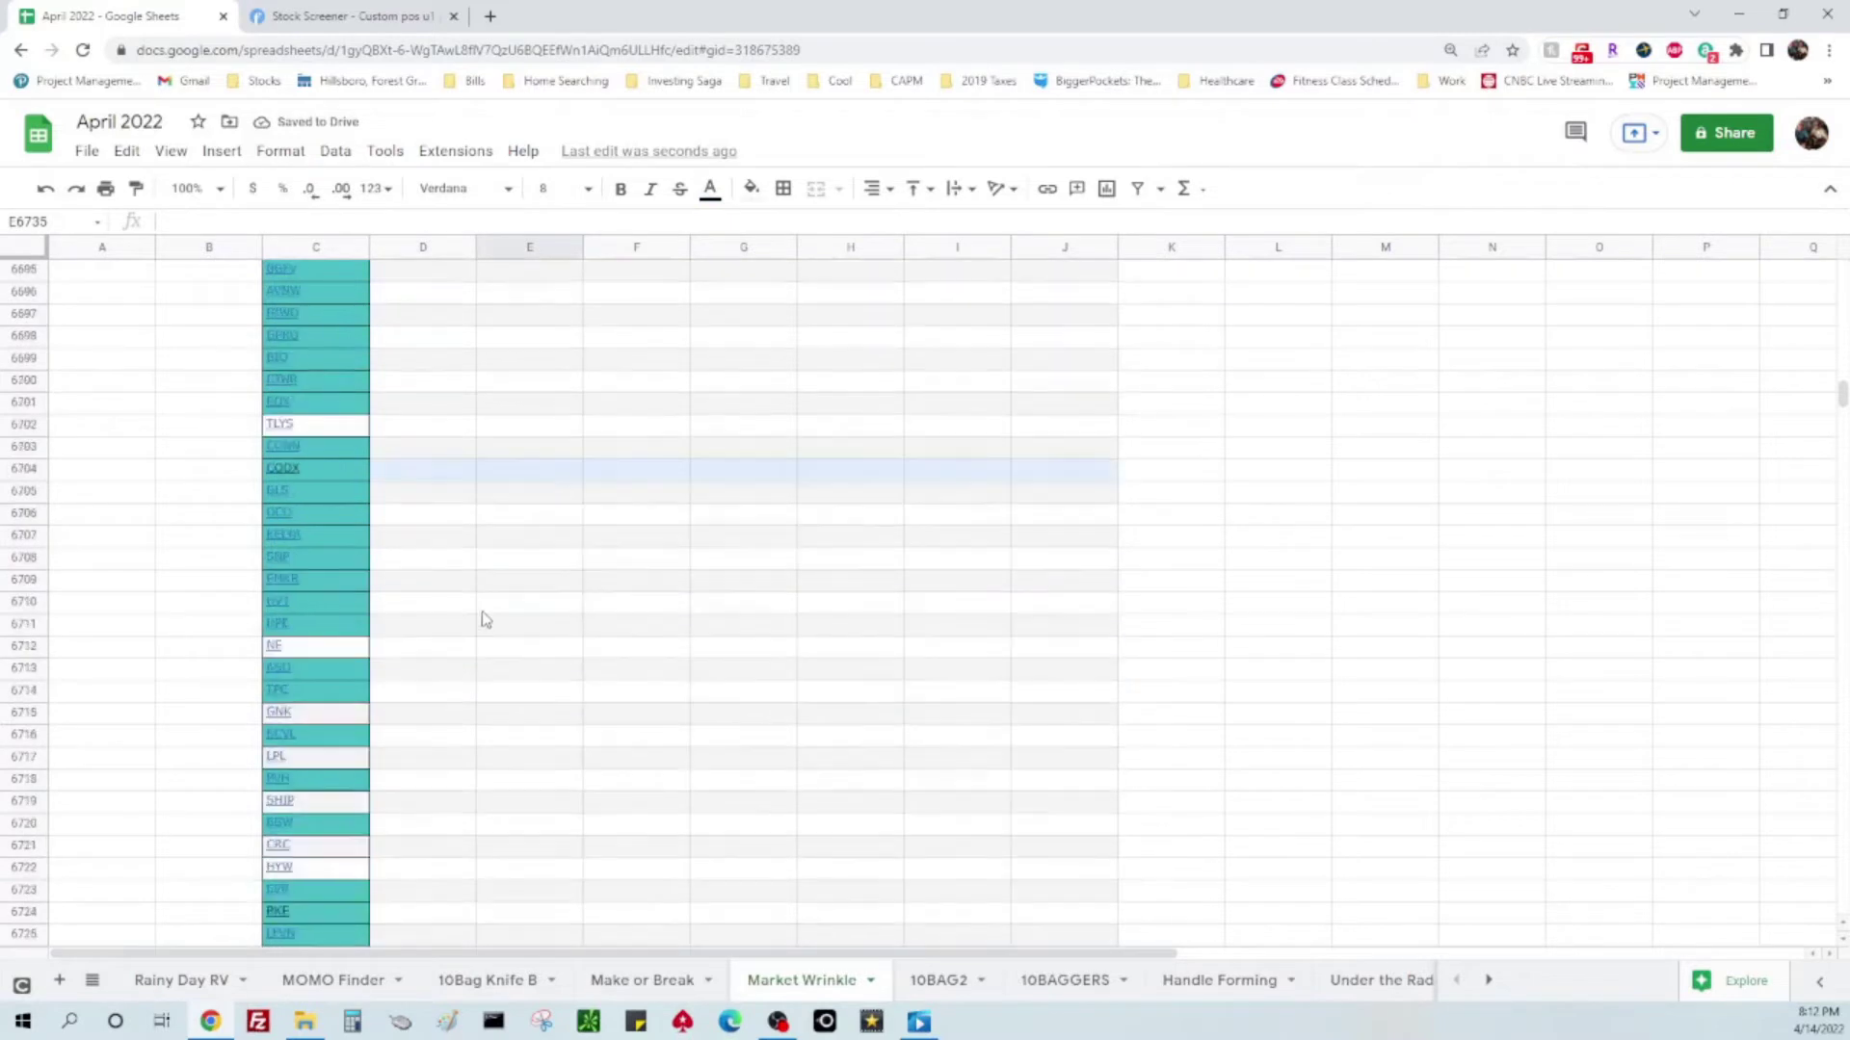
{"action": "left_click", "coordinate": [324, 645]}
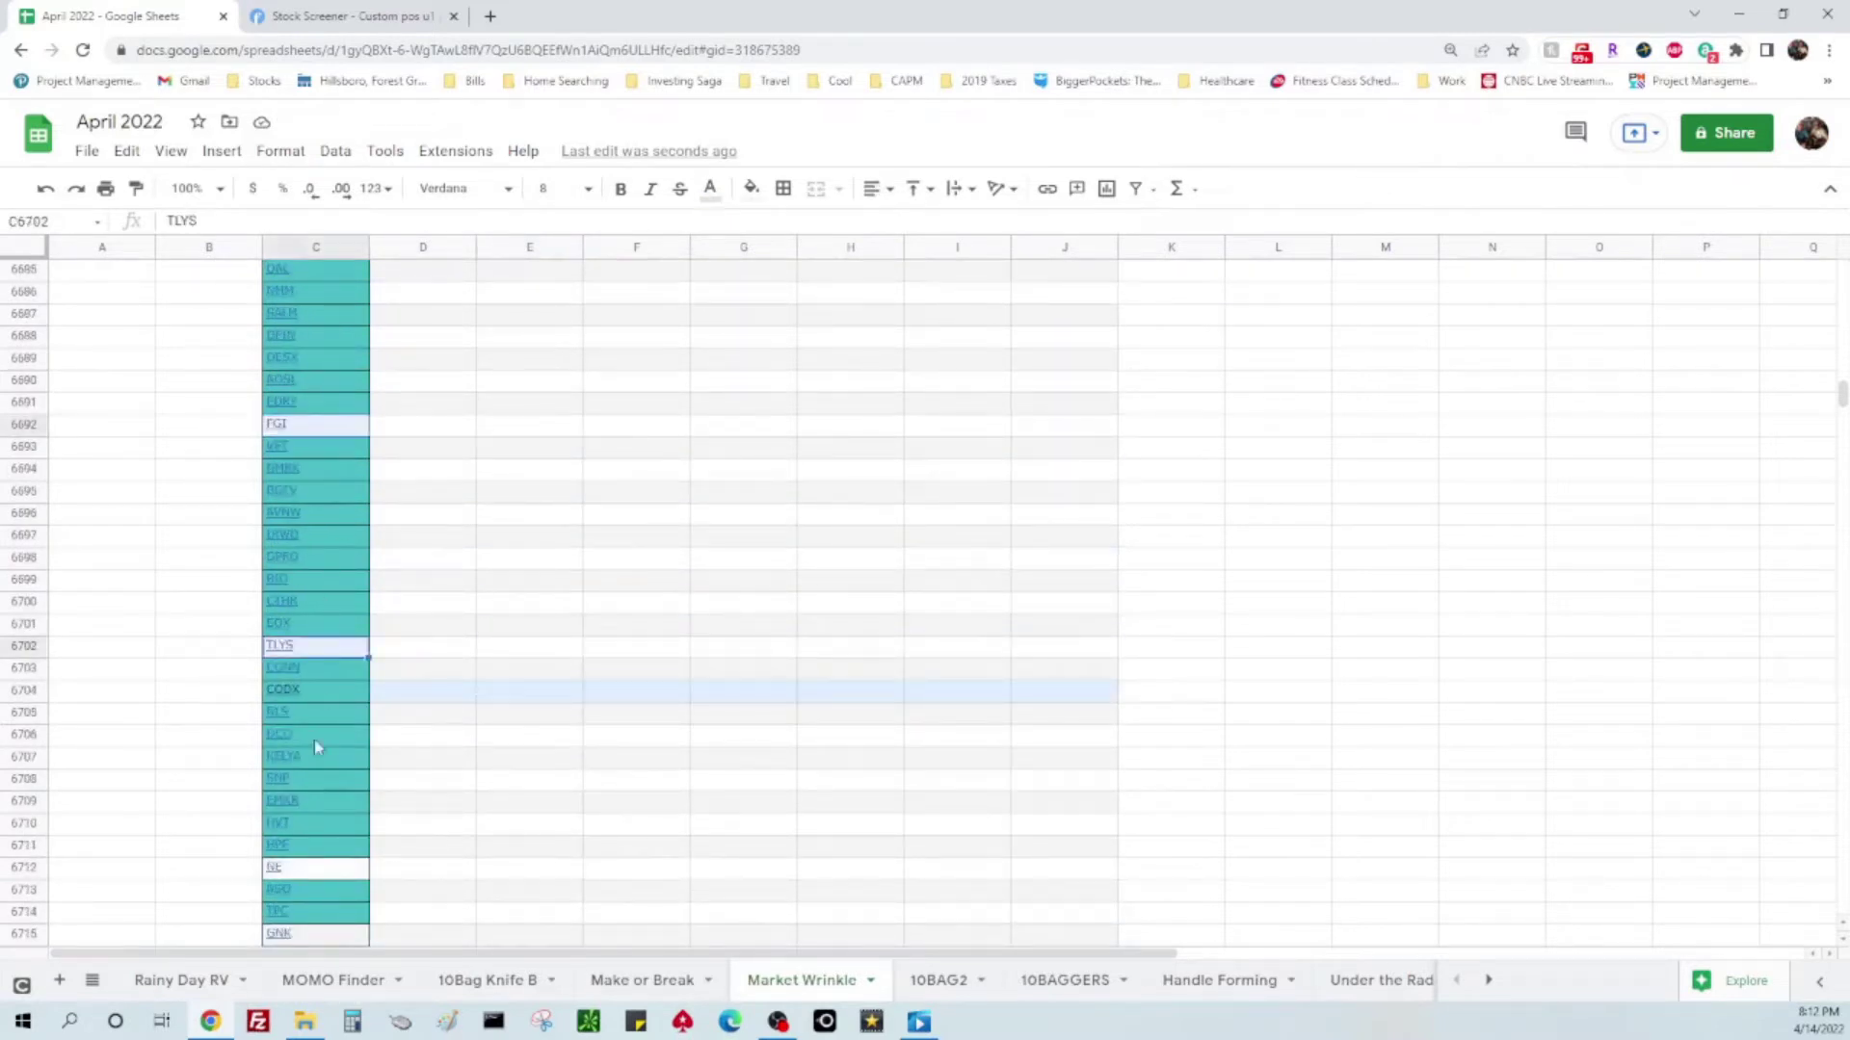
{"action": "left_click", "coordinate": [322, 870], "text": "ctrl"}
{"action": "left_click", "coordinate": [318, 934], "text": "ctrl"}
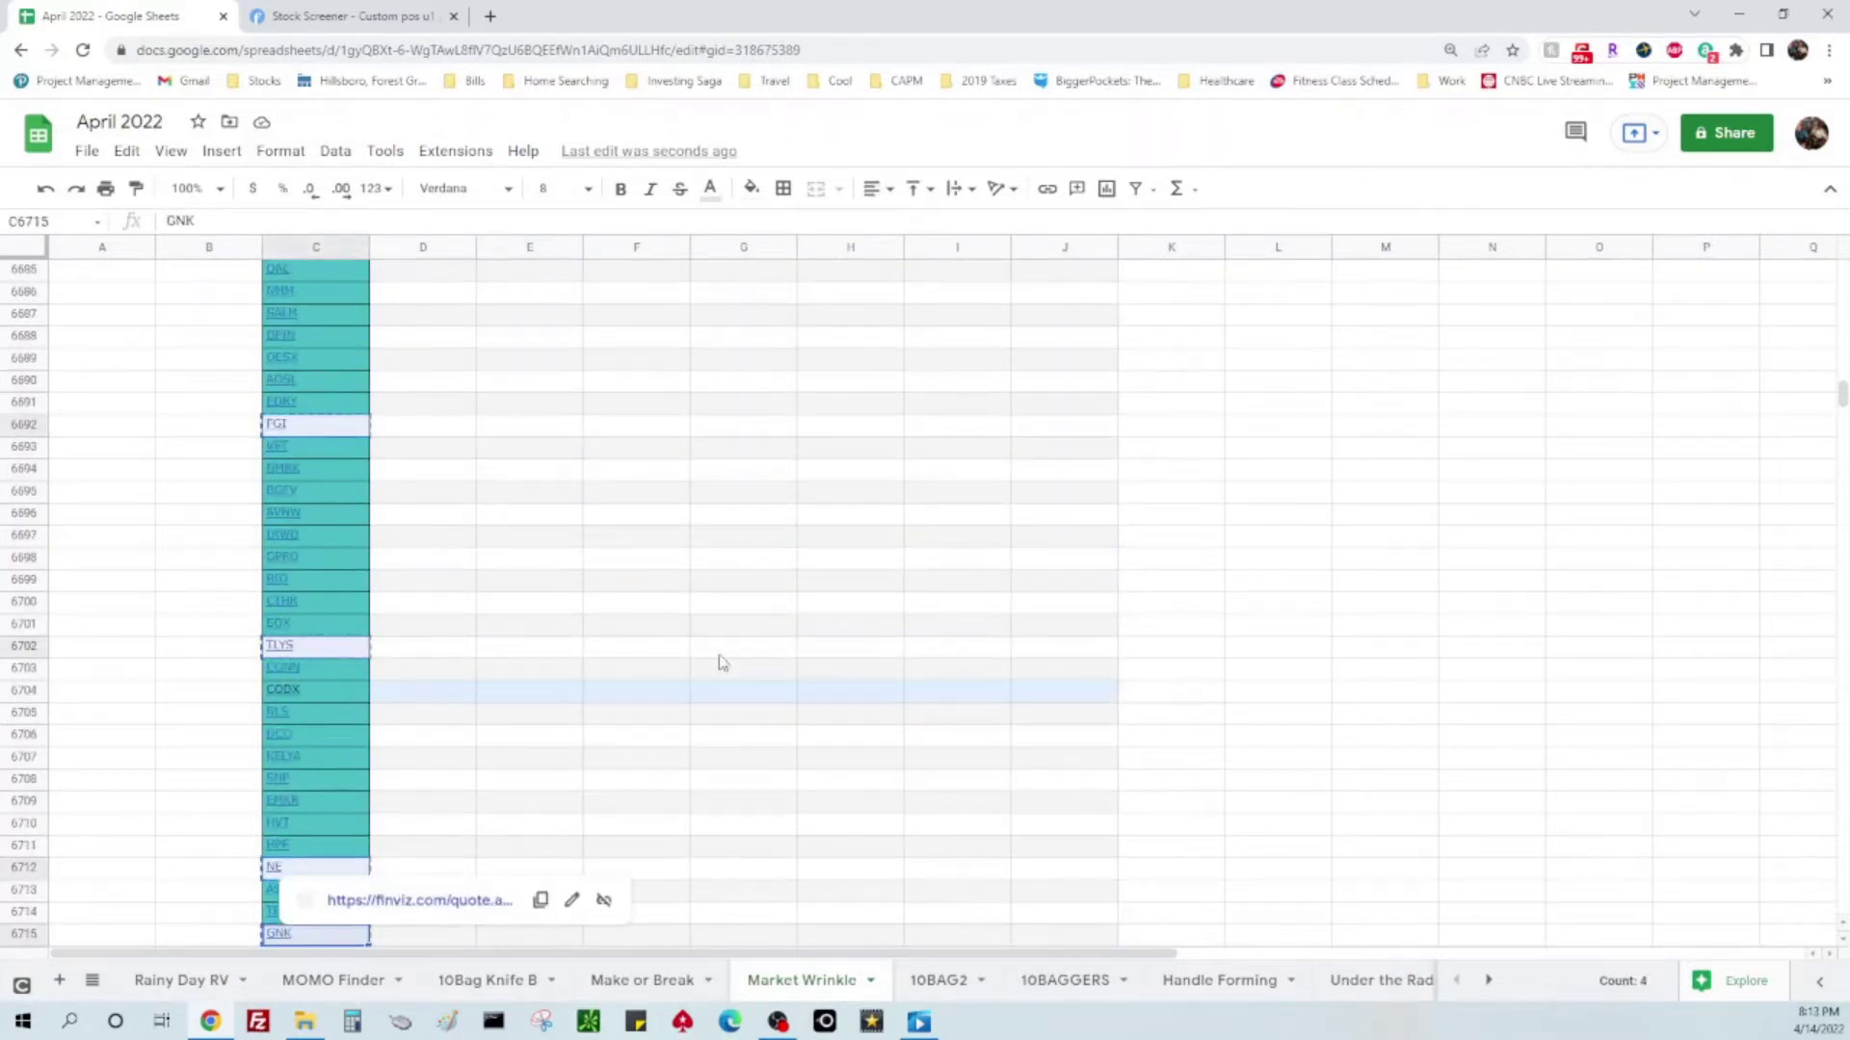
{"action": "scroll", "coordinate": [694, 617], "scroll_direction": "down", "scroll_amount": 4}
{"action": "left_click", "coordinate": [251, 566]}
{"action": "key", "text": "ctrl+v"}
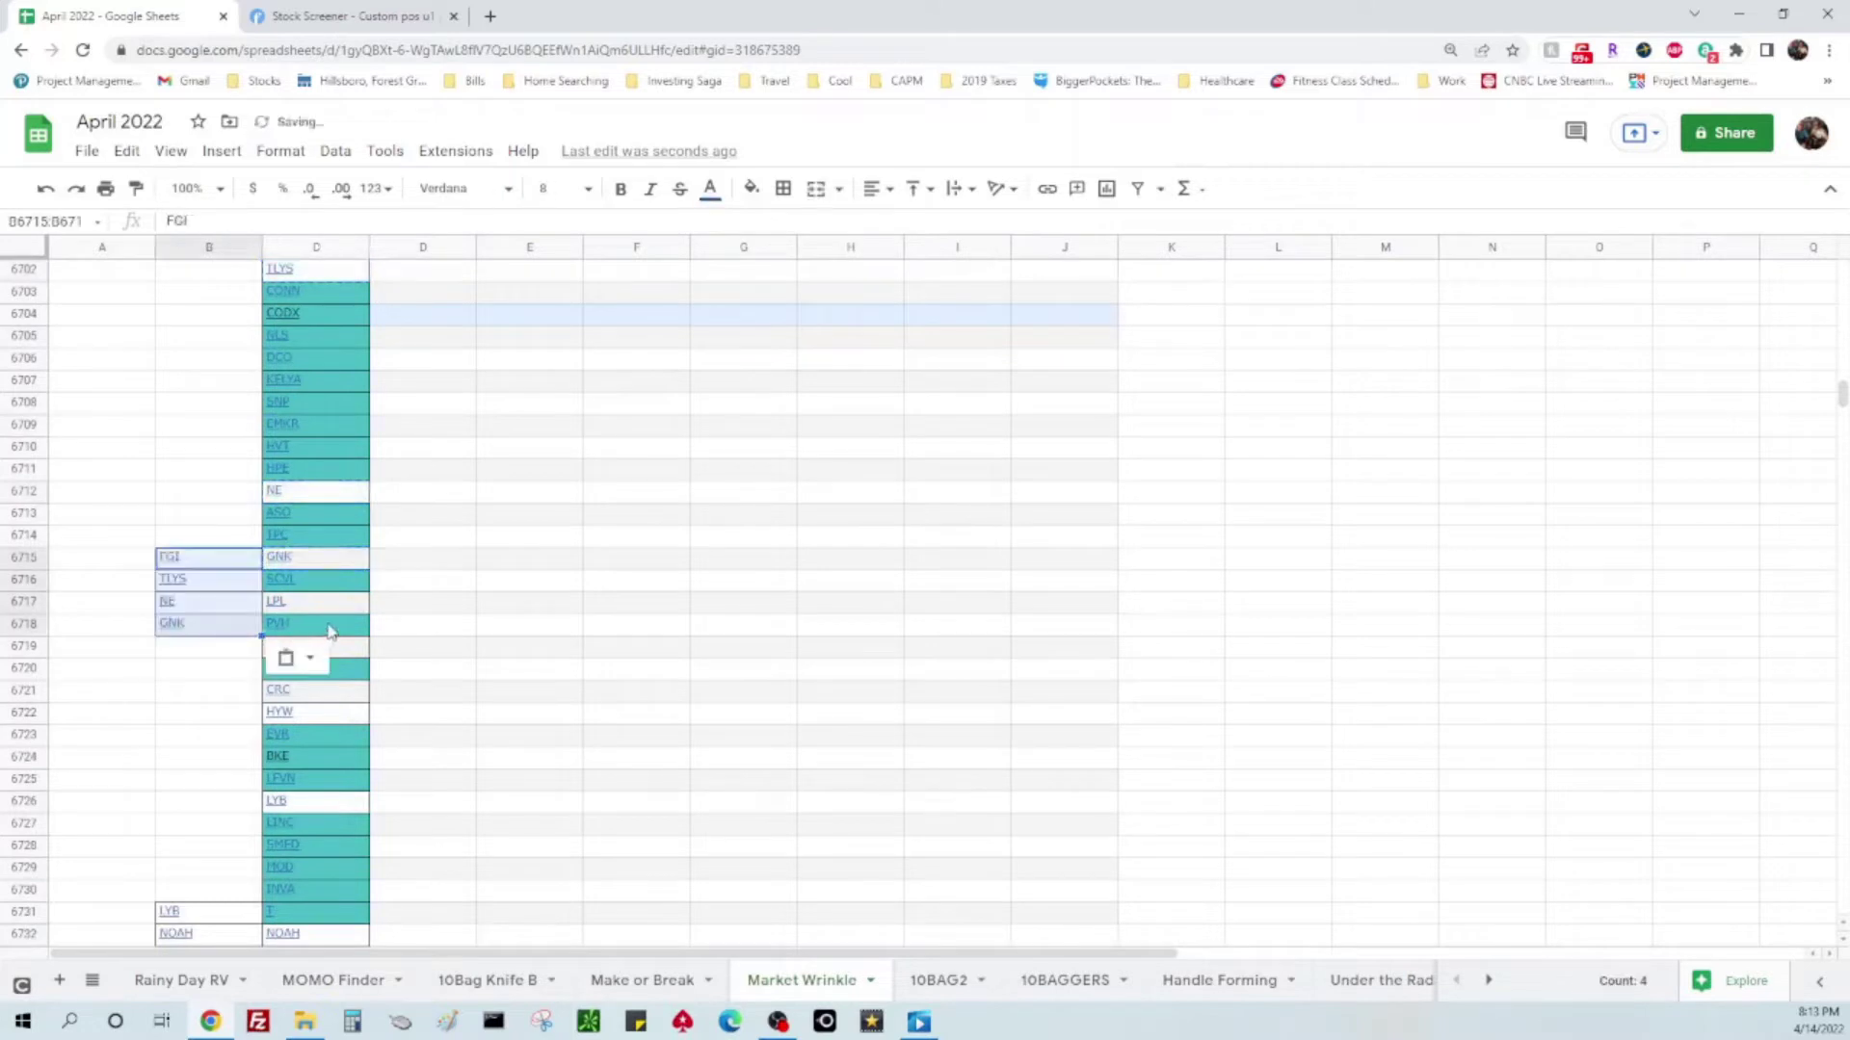
- Paste LPL, SHIP, CRC and HYW into column B at B6723
{"action": "left_click", "coordinate": [306, 601]}
{"action": "left_click", "coordinate": [273, 645], "text": "ctrl"}
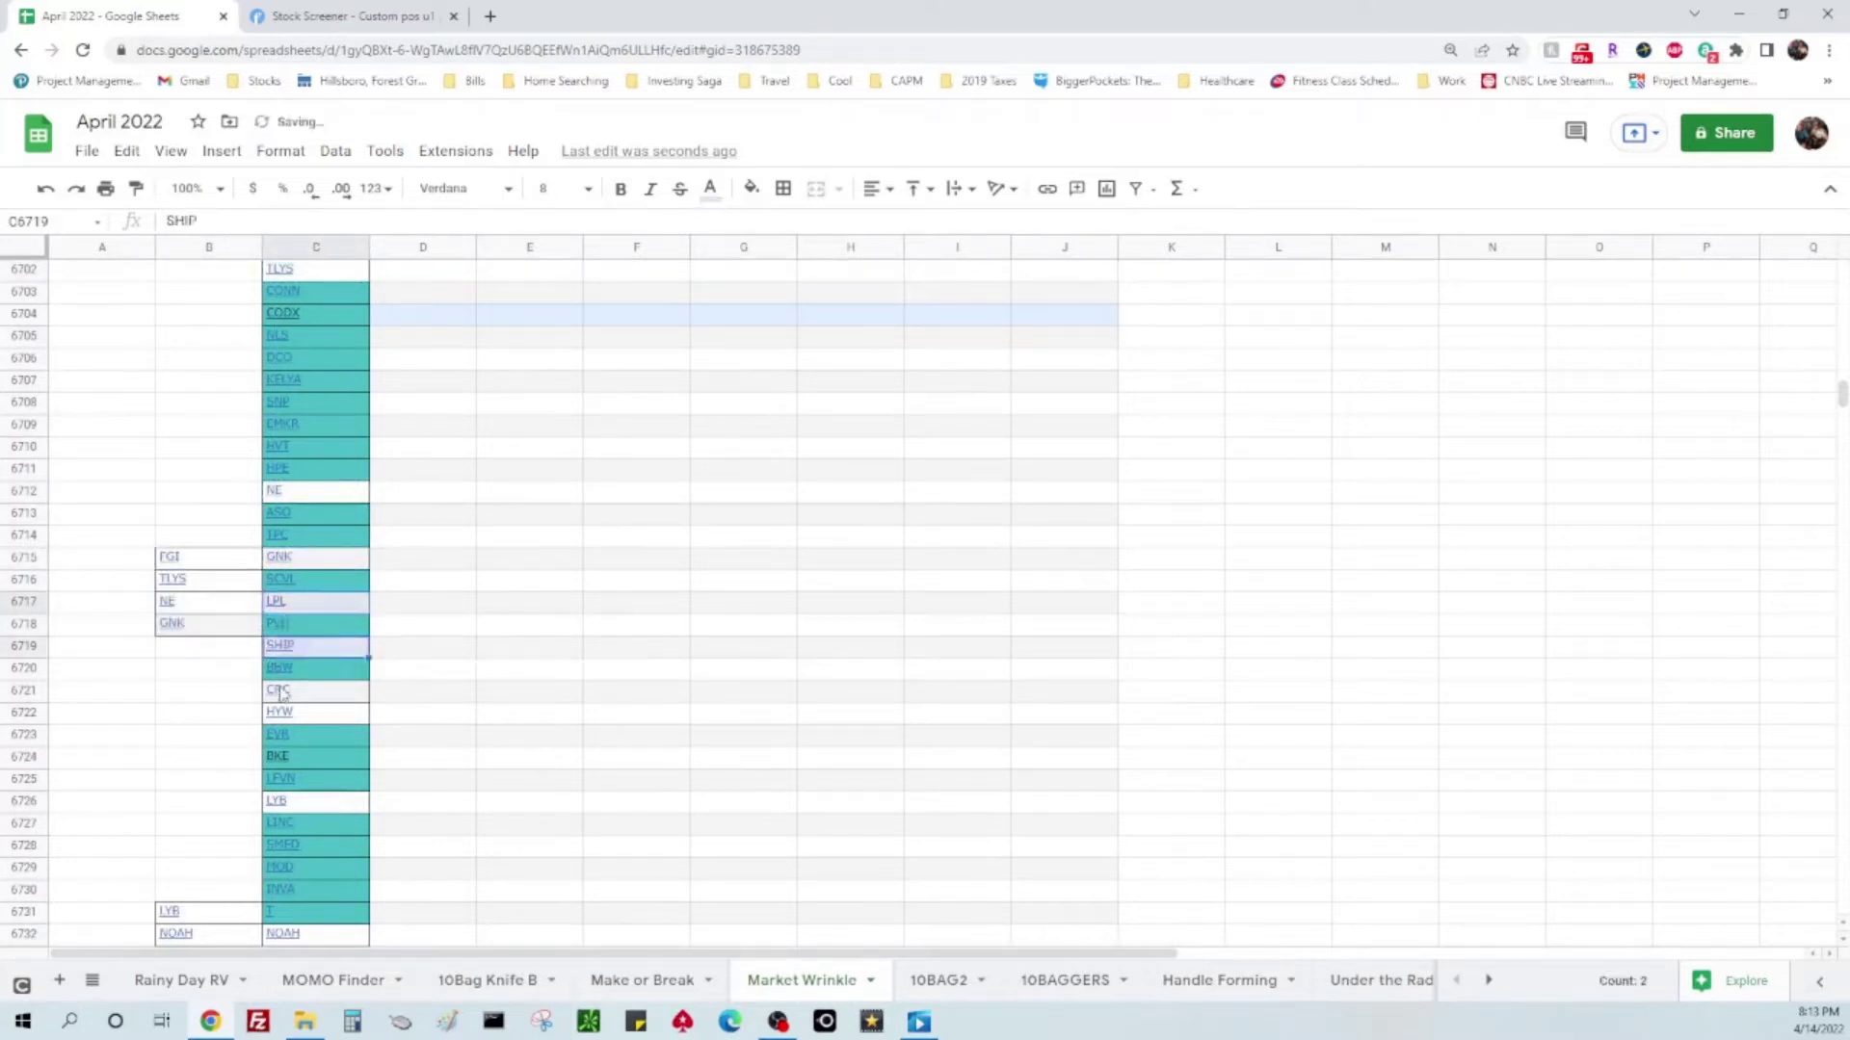
{"action": "left_click", "coordinate": [279, 669], "text": "ctrl"}
{"action": "left_click", "coordinate": [278, 690], "text": "ctrl"}
{"action": "left_click", "coordinate": [279, 712], "text": "ctrl"}
{"action": "left_click", "coordinate": [228, 736]}
{"action": "type", "text": "LPL SHIP CRC HYW"}
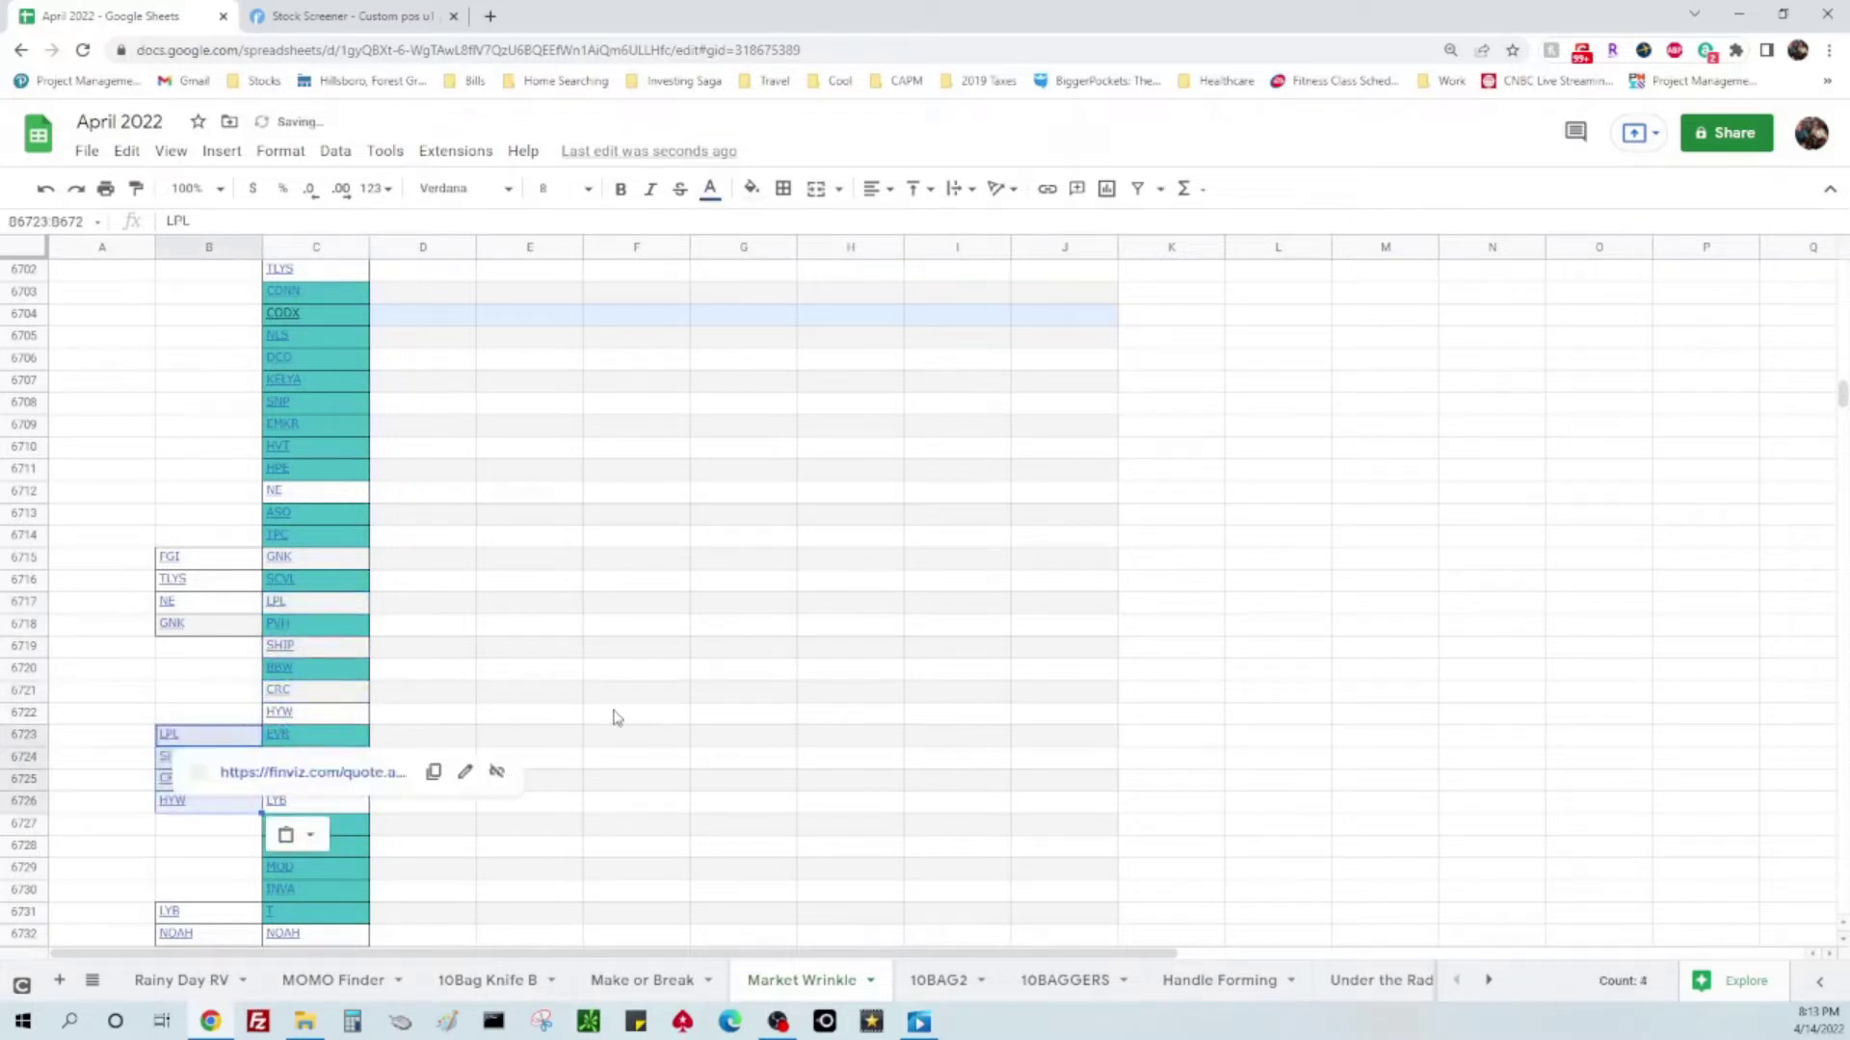
{"action": "left_click", "coordinate": [656, 705]}
- Copy ACMR and OVV into column B at B6797
{"action": "scroll", "coordinate": [656, 705], "scroll_direction": "down", "scroll_amount": 5}
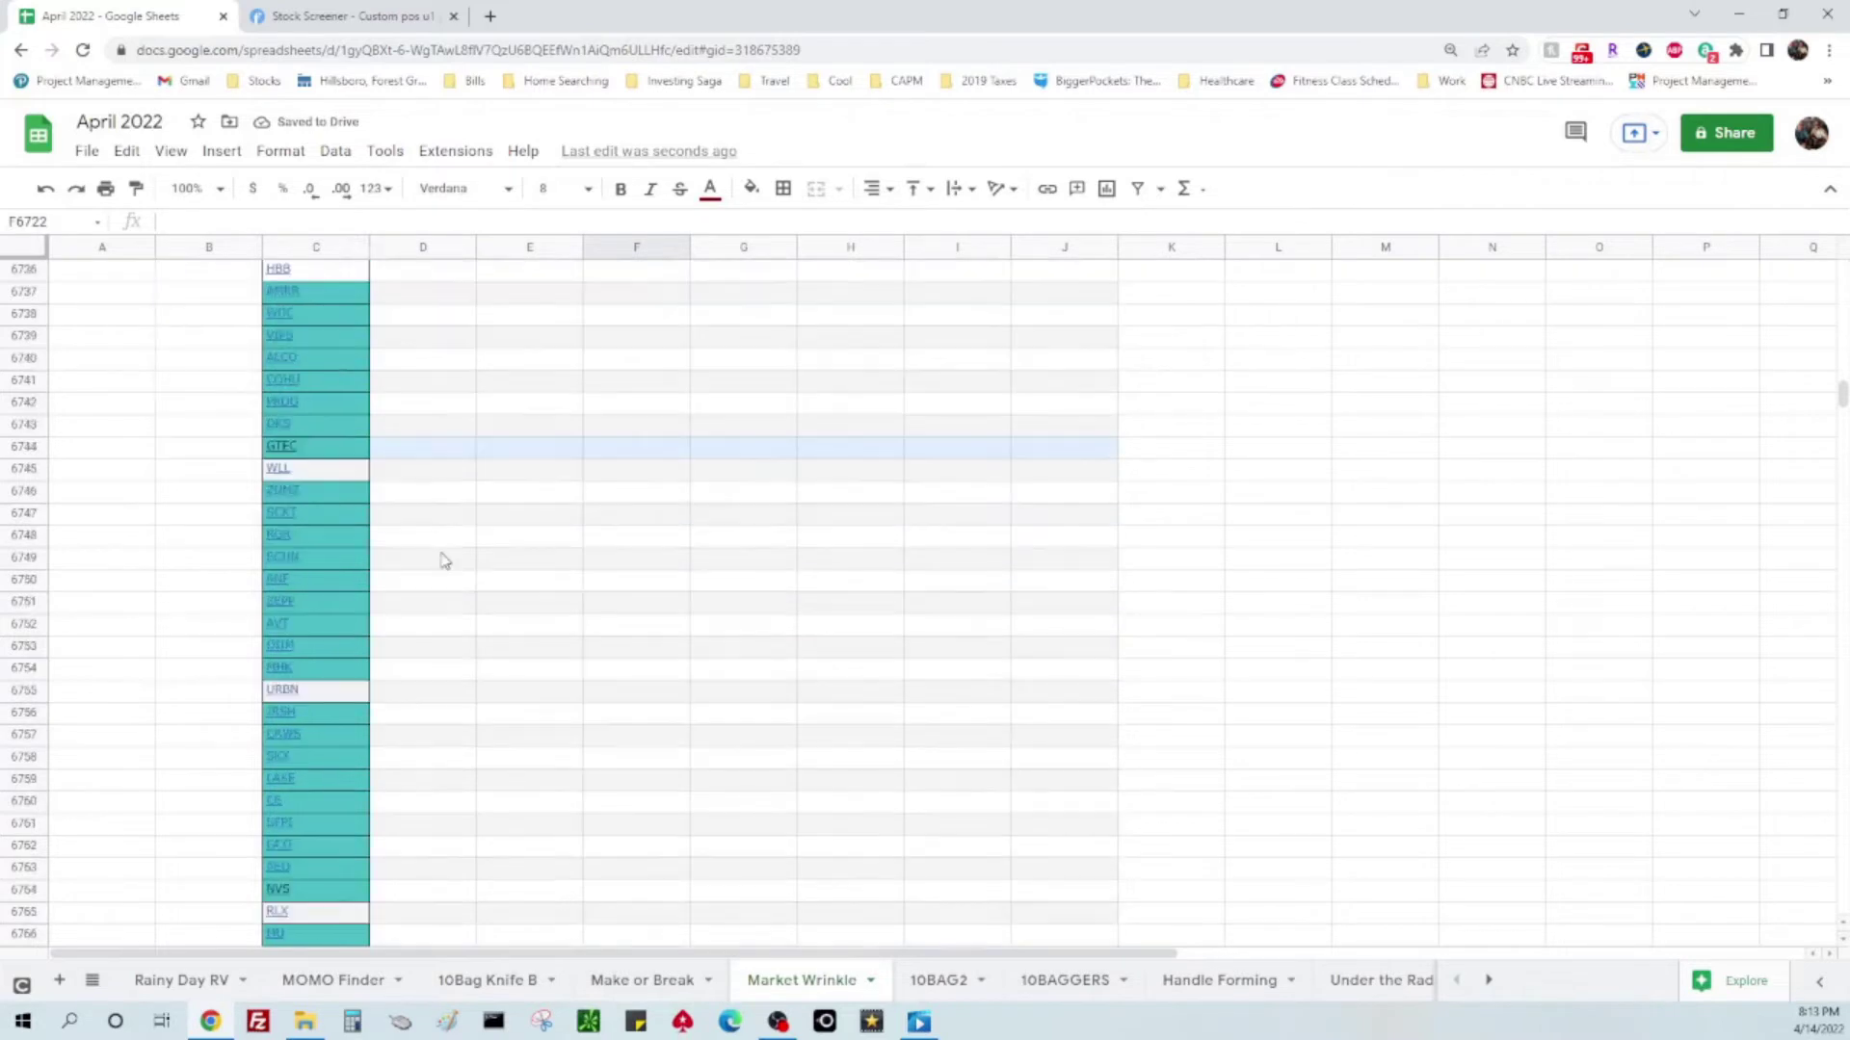
{"action": "scroll", "coordinate": [426, 552], "scroll_direction": "down", "scroll_amount": 5}
{"action": "left_click", "coordinate": [318, 383]}
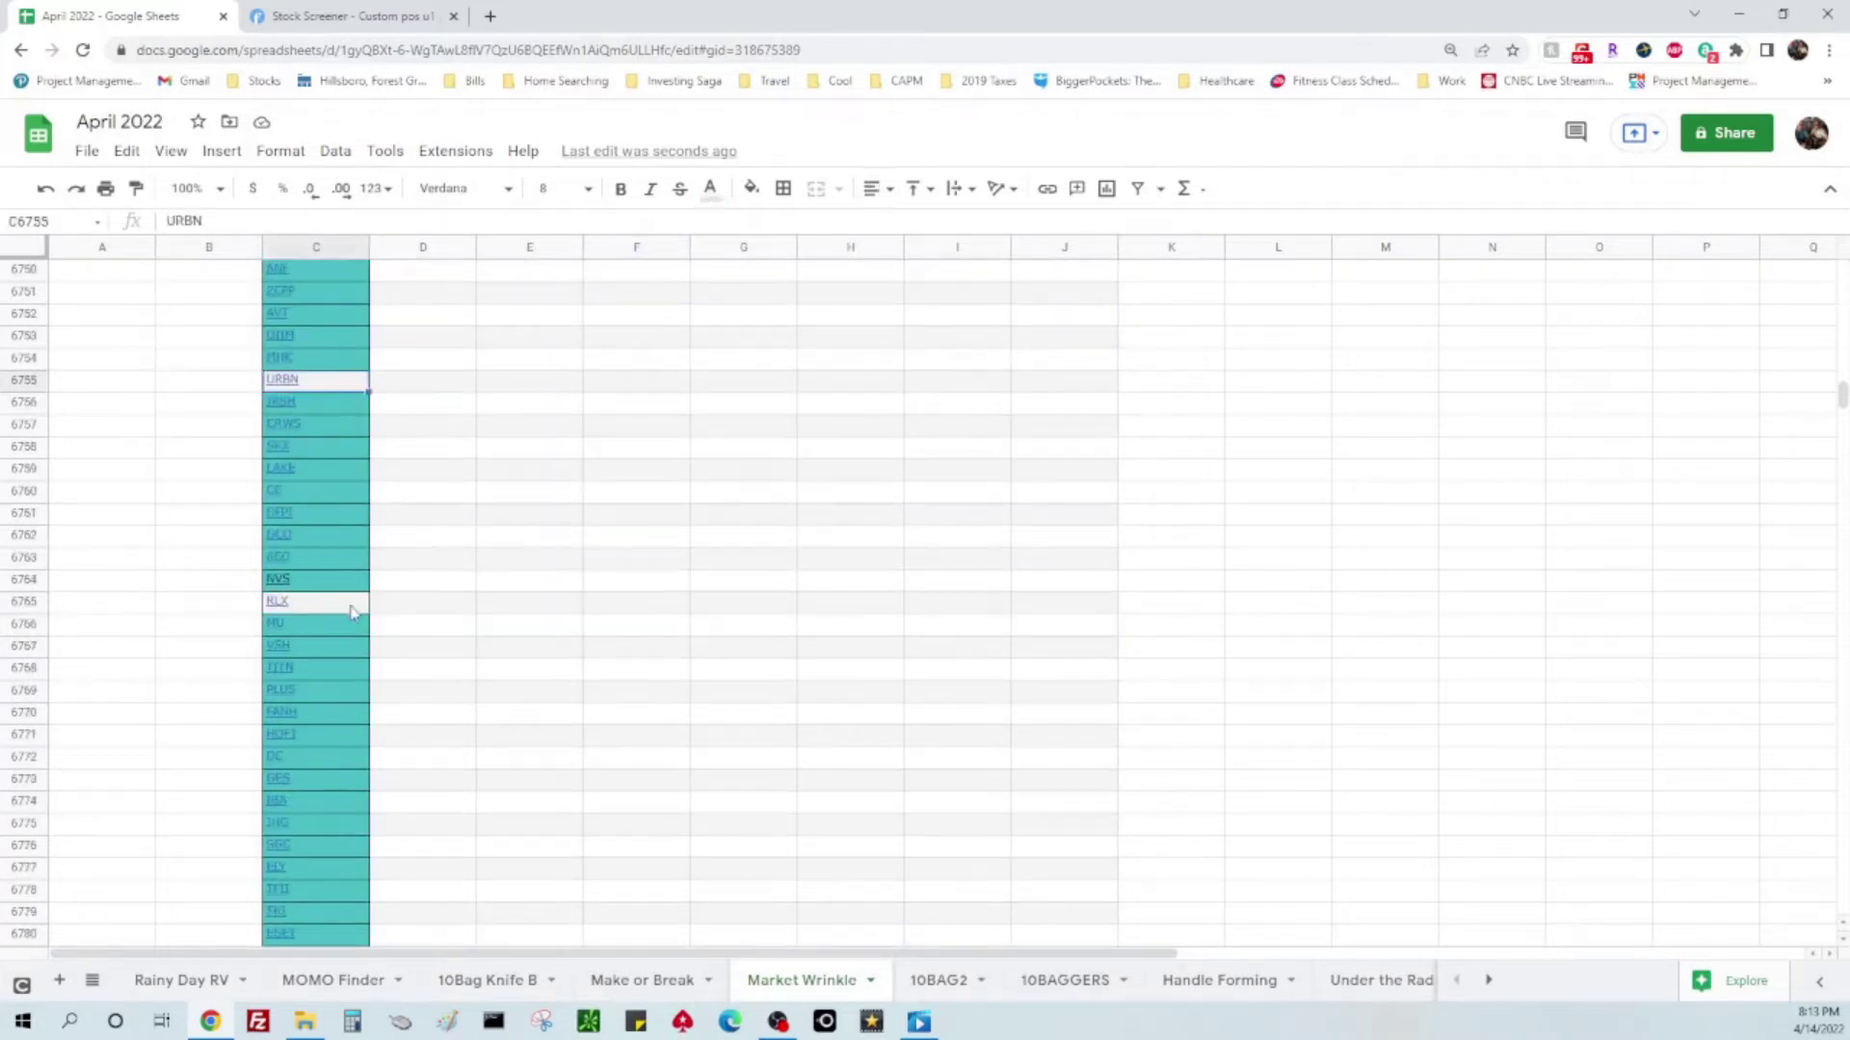
{"action": "left_click", "coordinate": [351, 603], "text": "ctrl"}
{"action": "scroll", "coordinate": [580, 469], "scroll_direction": "down", "scroll_amount": 8}
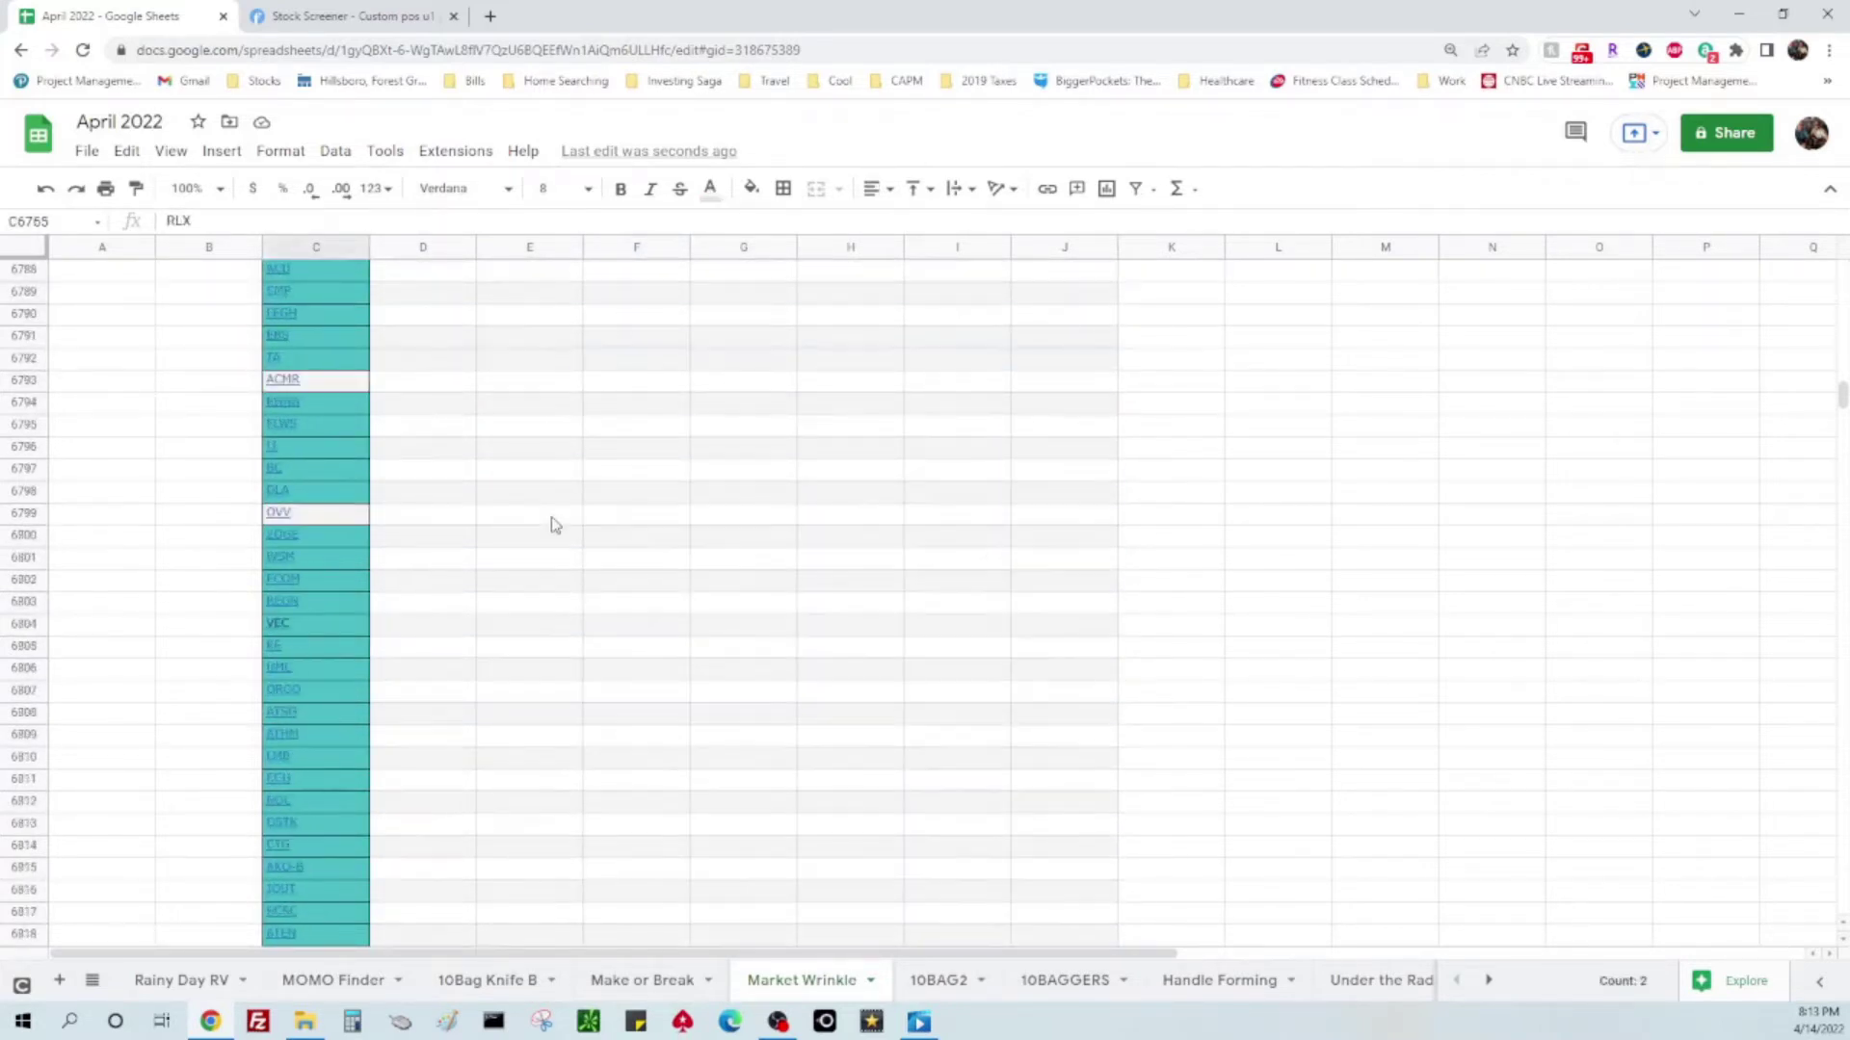
{"action": "left_click", "coordinate": [336, 385]}
{"action": "left_click", "coordinate": [302, 514], "text": "ctrl"}
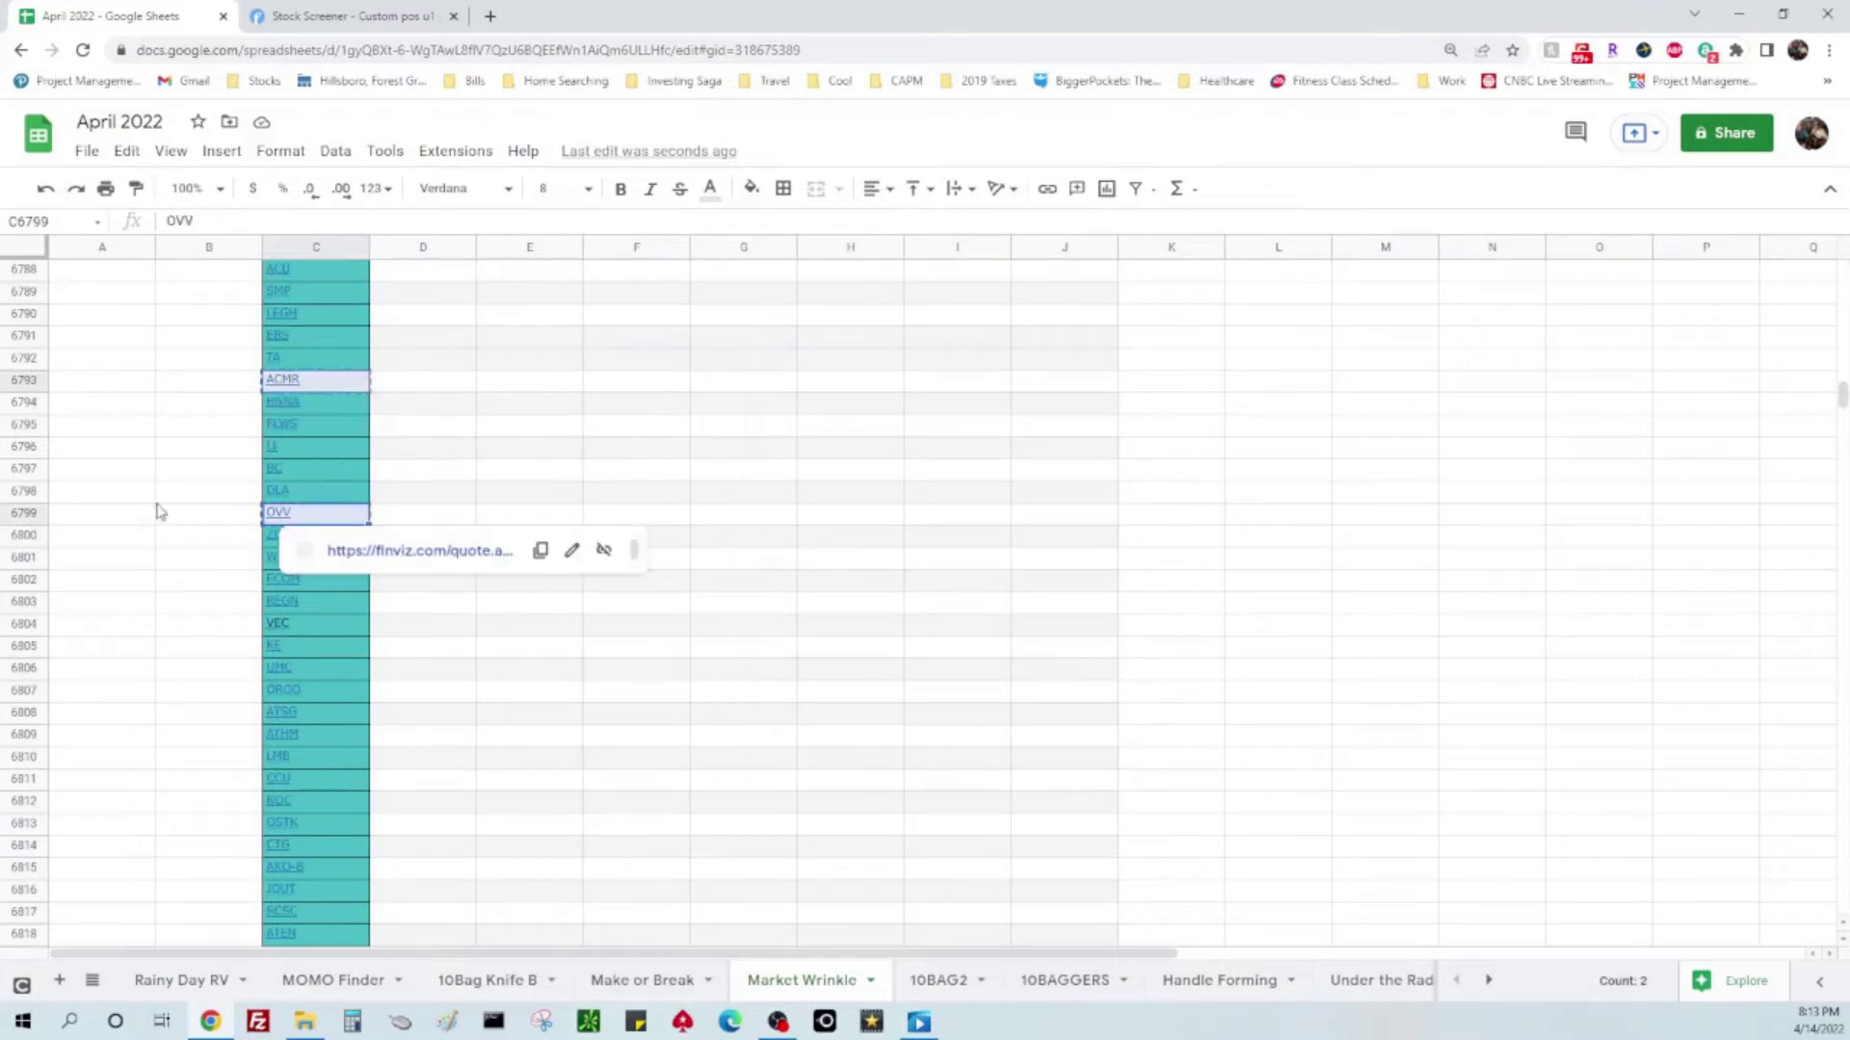
{"action": "key", "text": "ctrl+c"}
{"action": "left_click", "coordinate": [179, 476]}
{"action": "key", "text": "ctrl+v"}
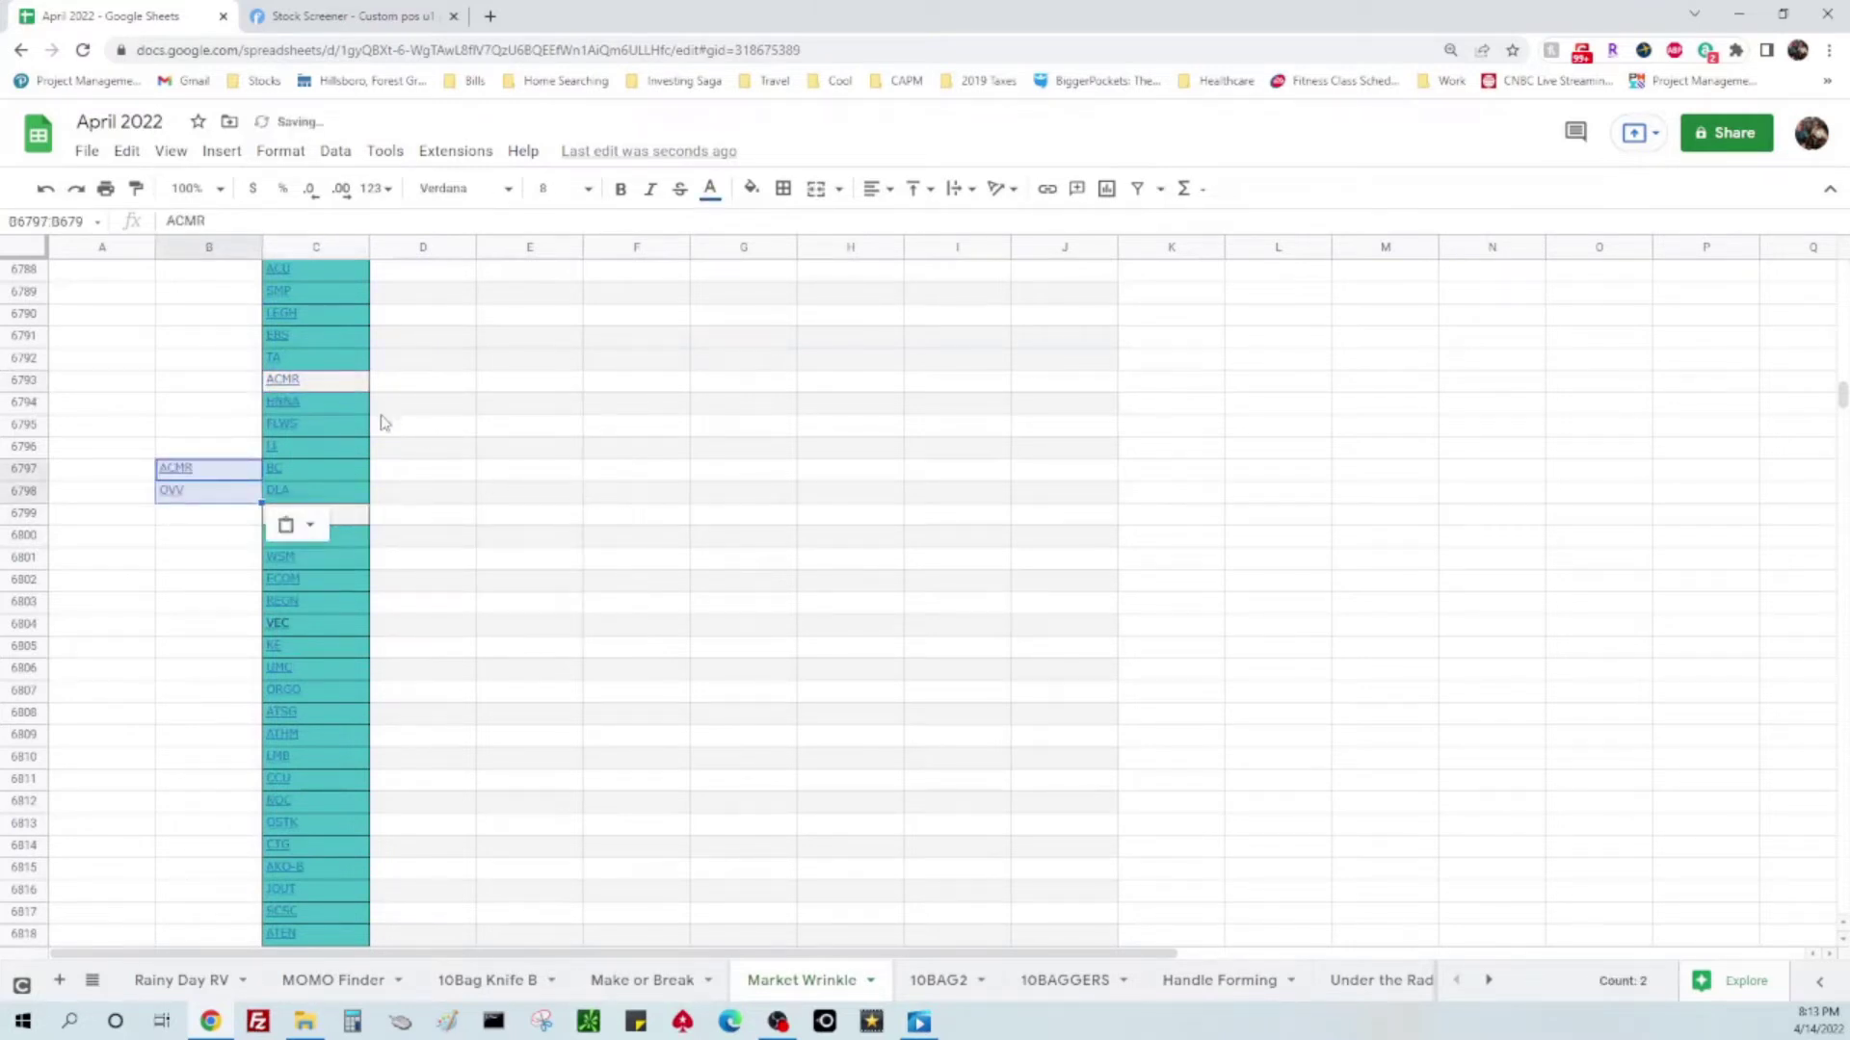
- Paste URBN and RLX into column B at B6795
{"action": "scroll", "coordinate": [396, 491], "scroll_direction": "up", "scroll_amount": 8}
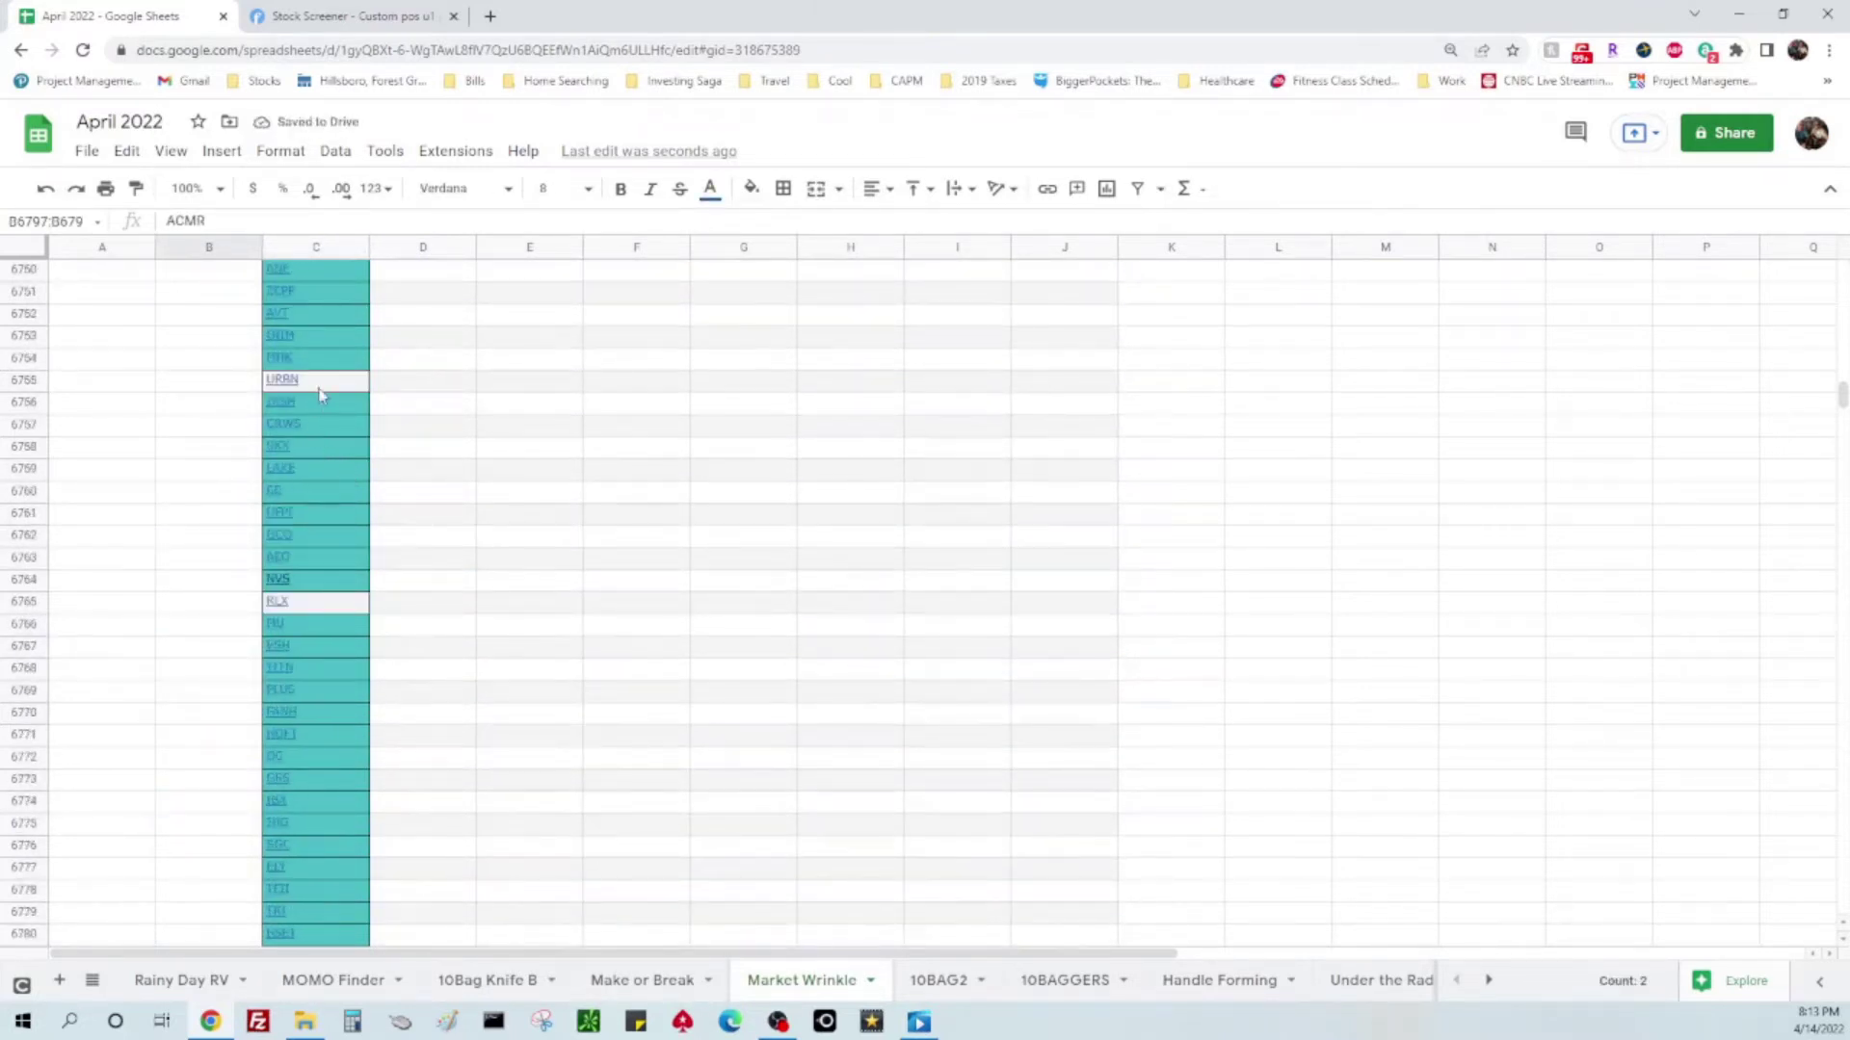
{"action": "left_click", "coordinate": [321, 385]}
{"action": "left_click", "coordinate": [323, 601]}
{"action": "scroll", "coordinate": [557, 605], "scroll_direction": "down", "scroll_amount": 4}
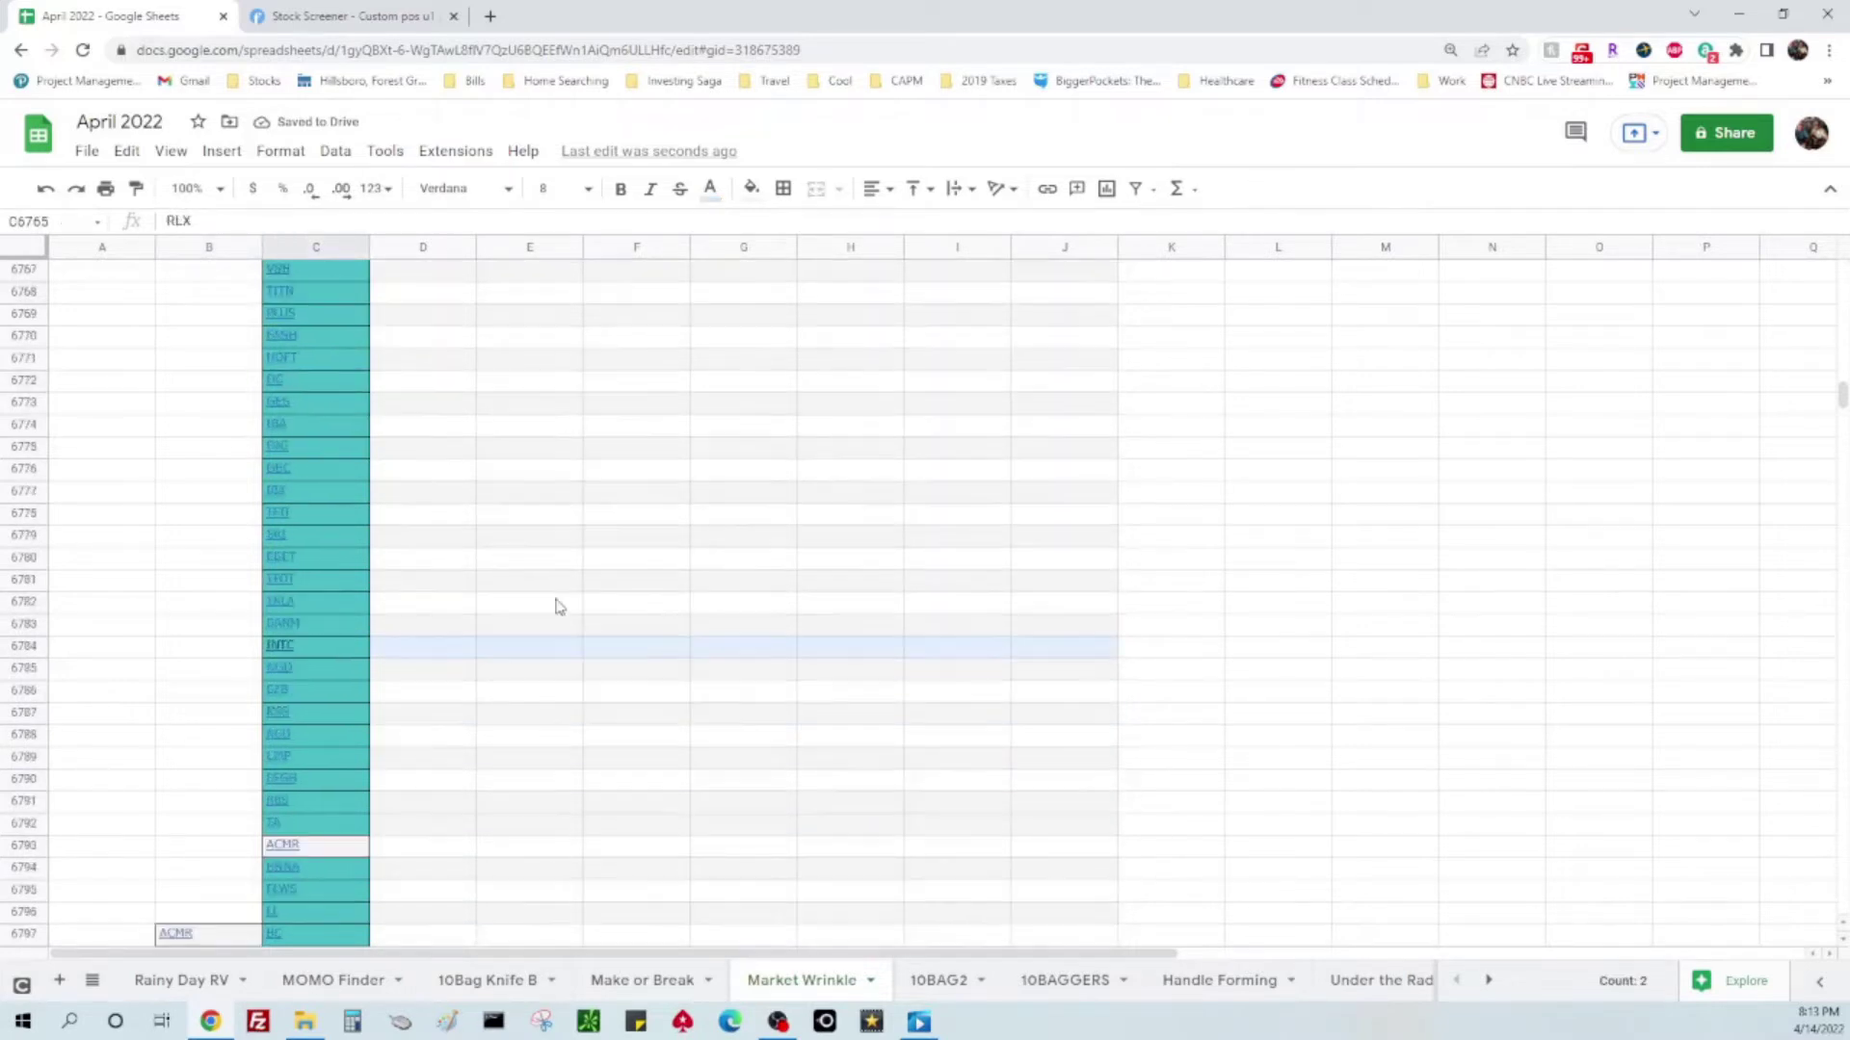
{"action": "scroll", "coordinate": [278, 714], "scroll_direction": "down", "scroll_amount": 2}
{"action": "left_click", "coordinate": [200, 746]}
{"action": "key", "text": "ctrl+v"}
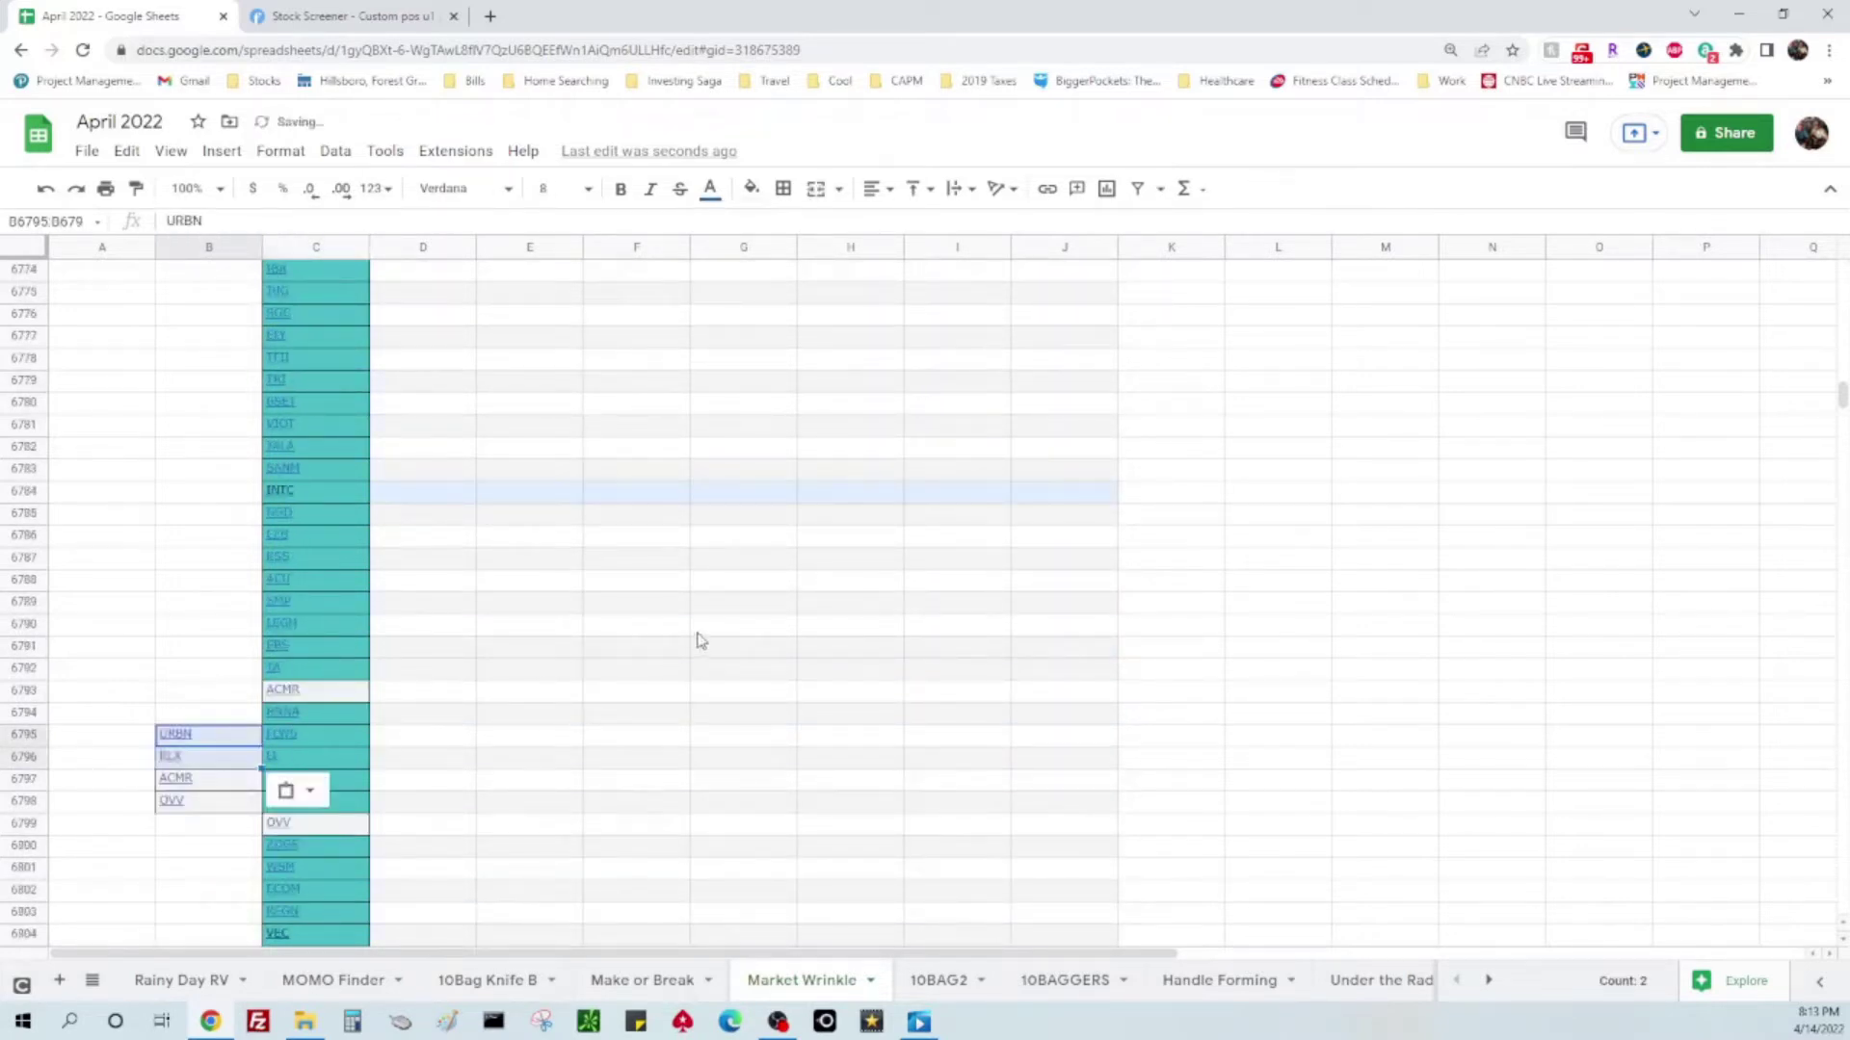
- Paste COIN, DINO, TRQ, REX, UNVR and GIL into column B at B6829
{"action": "scroll", "coordinate": [698, 639], "scroll_direction": "down", "scroll_amount": 8}
{"action": "scroll", "coordinate": [646, 626], "scroll_direction": "down", "scroll_amount": 3}
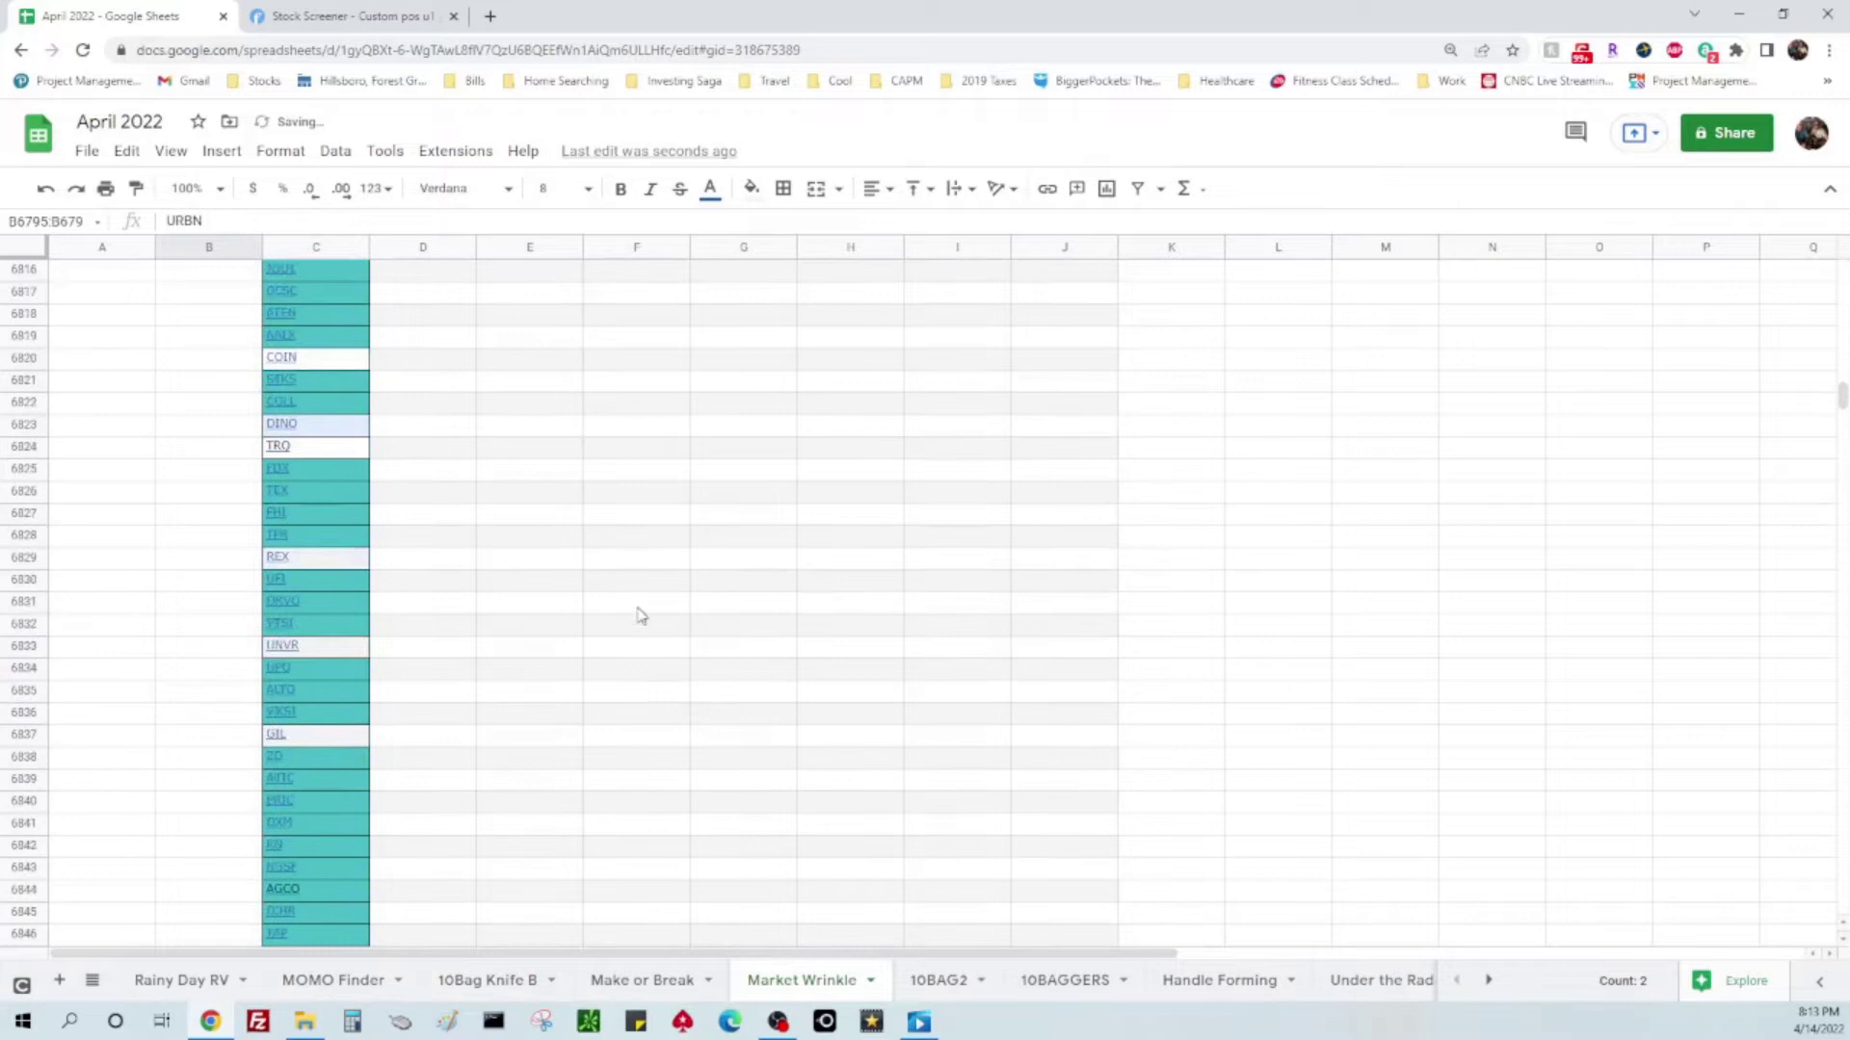
{"action": "left_click", "coordinate": [358, 378]}
{"action": "left_click", "coordinate": [310, 426]}
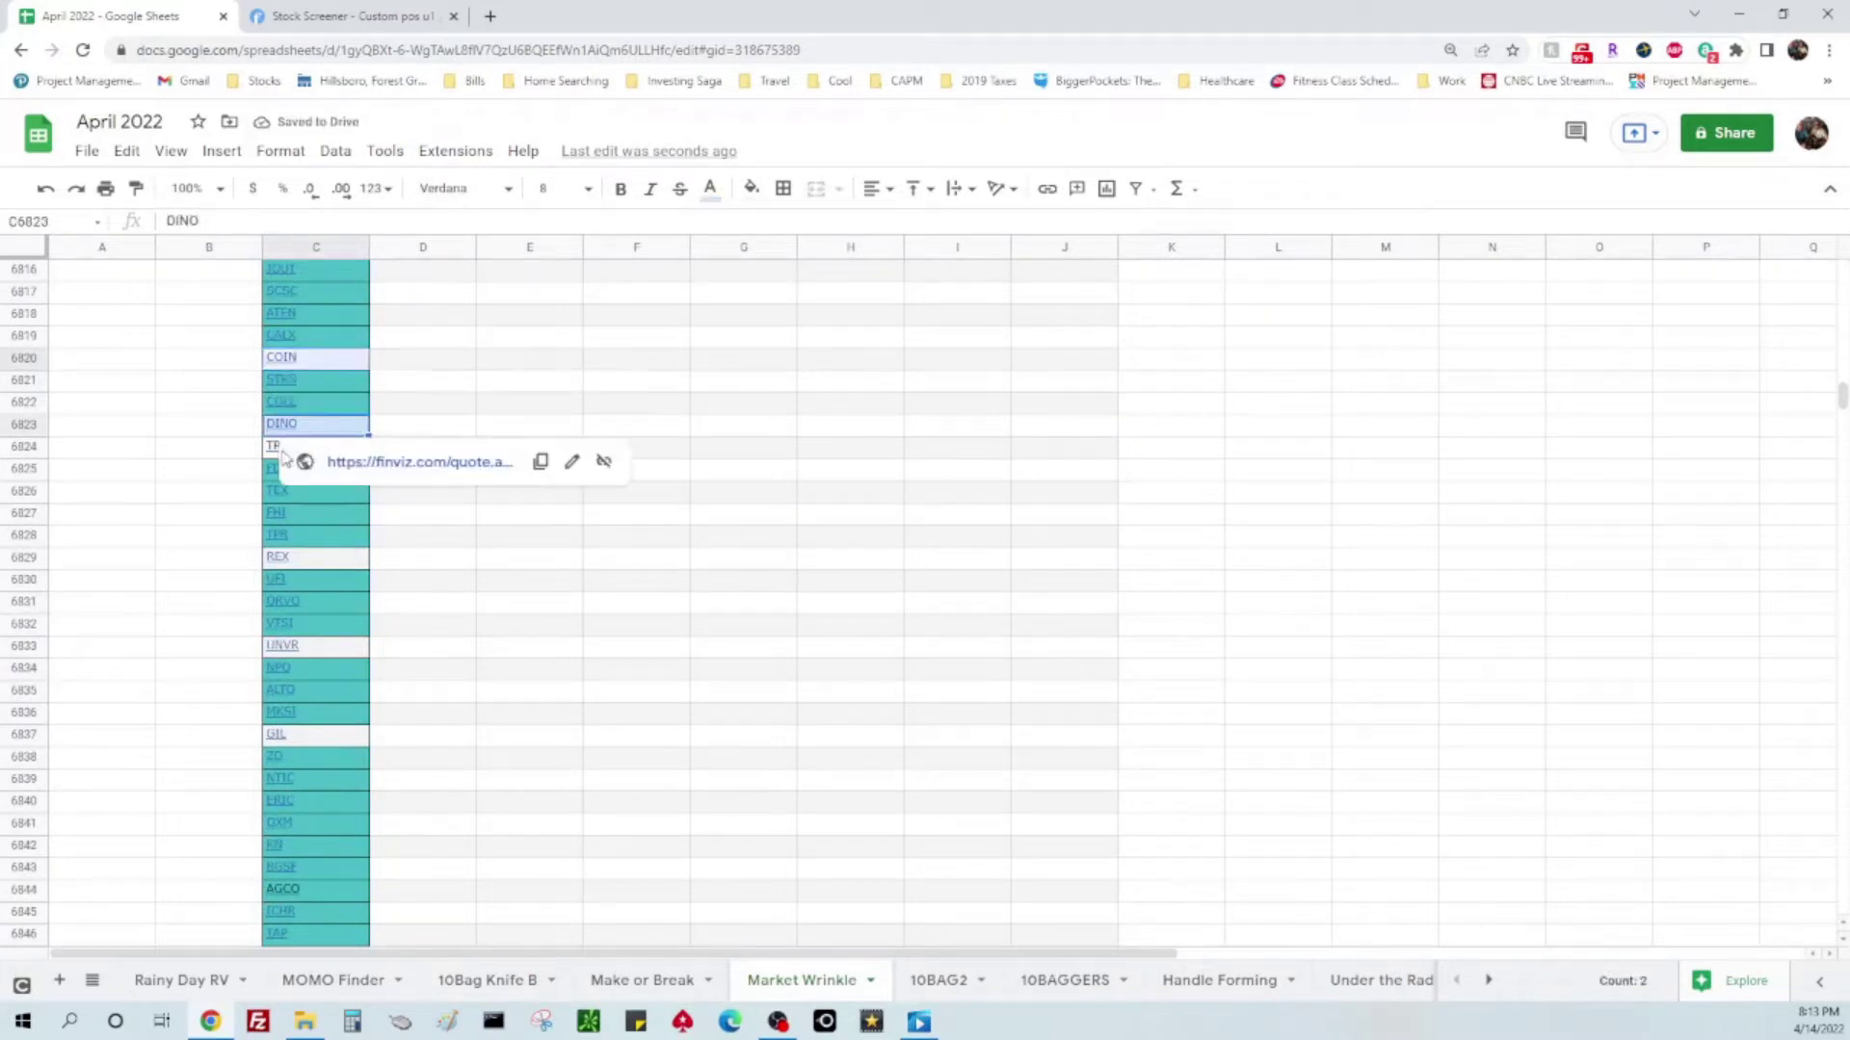
{"action": "left_click", "coordinate": [273, 449], "text": "shift"}
{"action": "left_click", "coordinate": [291, 563], "text": "ctrl"}
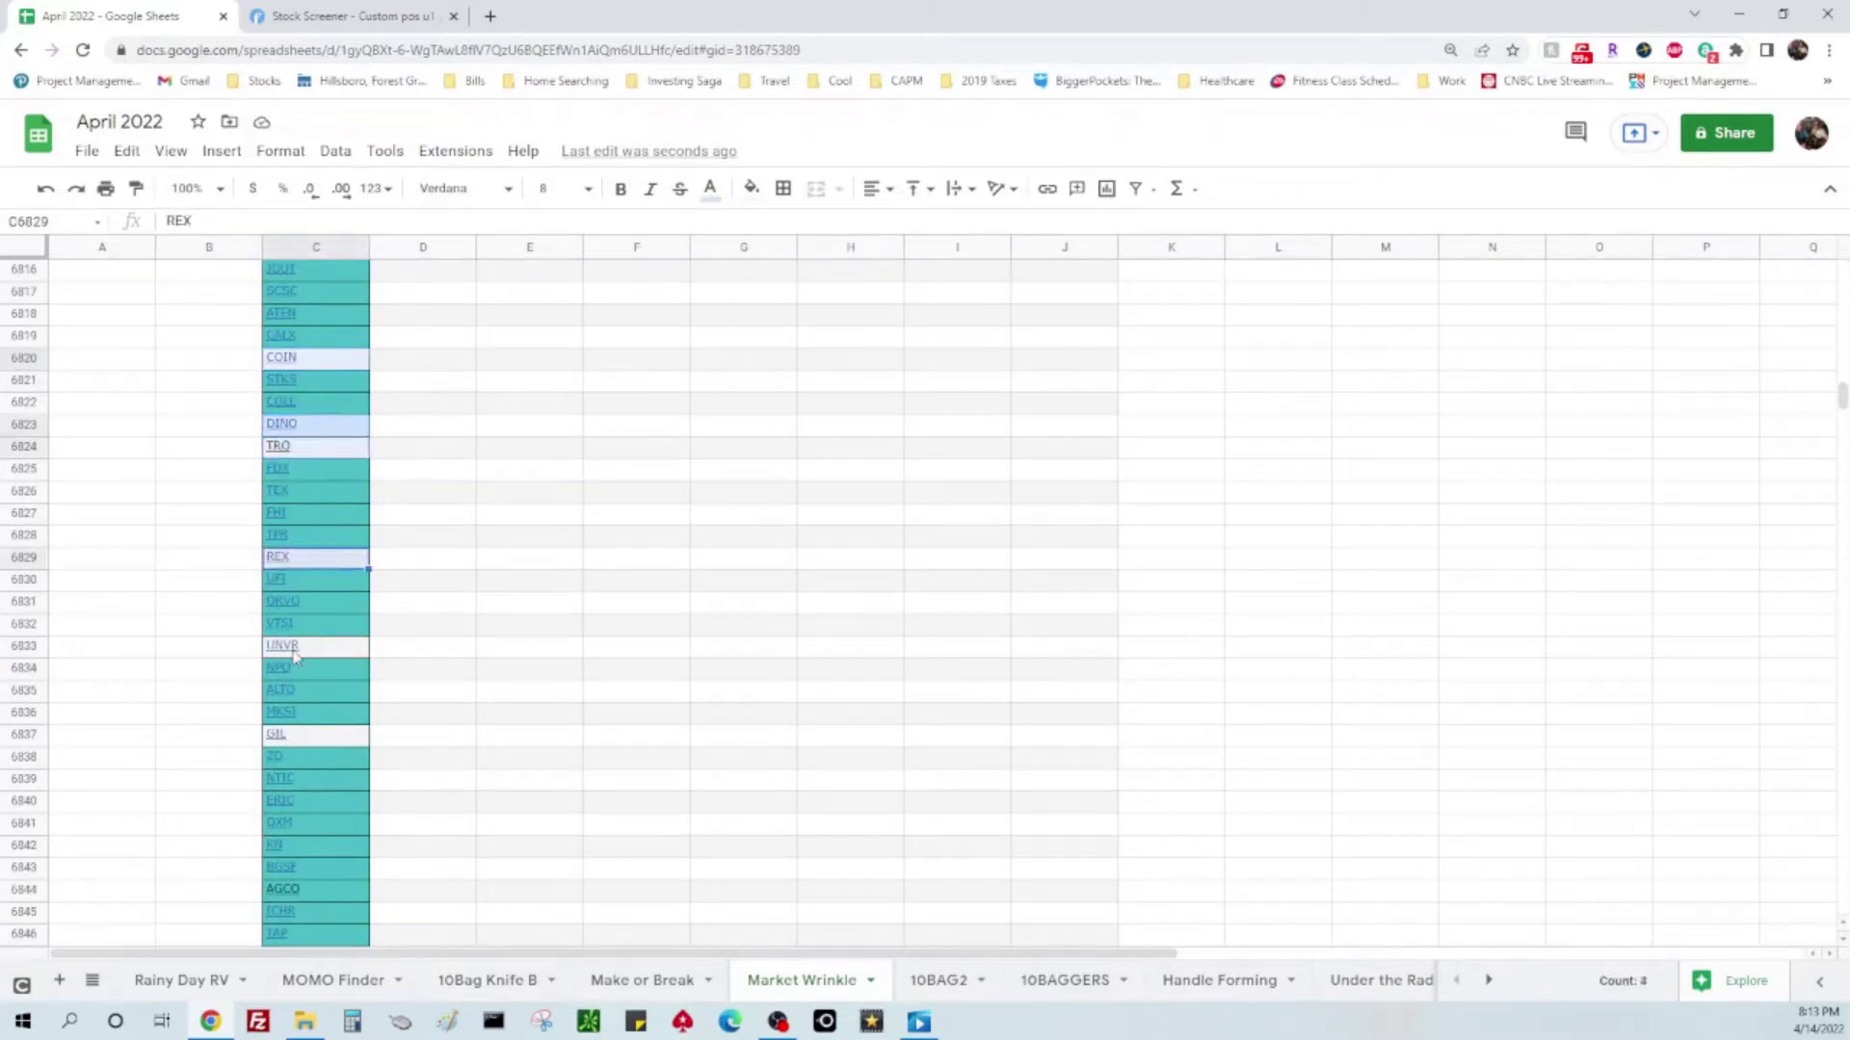
{"action": "left_click", "coordinate": [294, 650], "text": "ctrl"}
{"action": "left_click", "coordinate": [289, 737], "text": "ctrl"}
{"action": "left_click", "coordinate": [188, 567]}
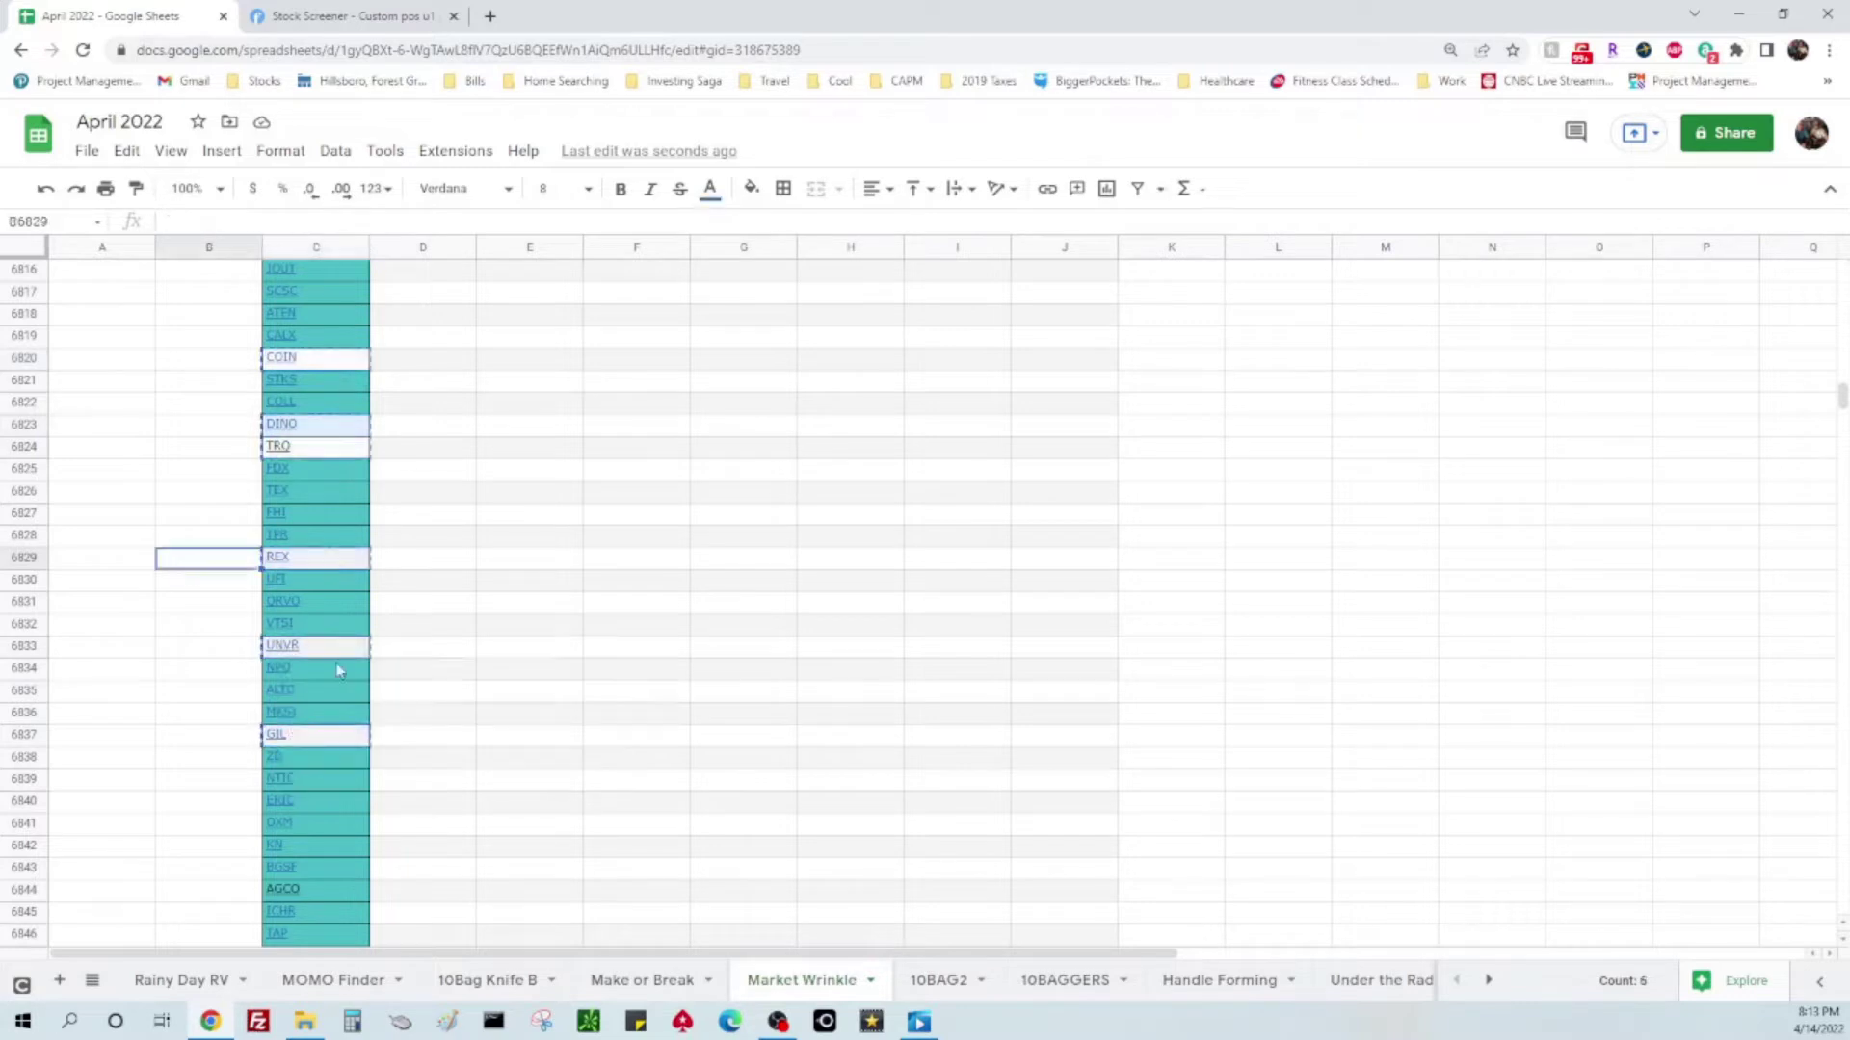
{"action": "type", "text": "COIN DINO TRQ REX UNVR GIL"}
- Copy the tickers JLL, WB through MAN, AFCG and LEVI into column B at B6866
{"action": "scroll", "coordinate": [558, 616], "scroll_direction": "down", "scroll_amount": 5}
{"action": "scroll", "coordinate": [568, 613], "scroll_direction": "down", "scroll_amount": 5}
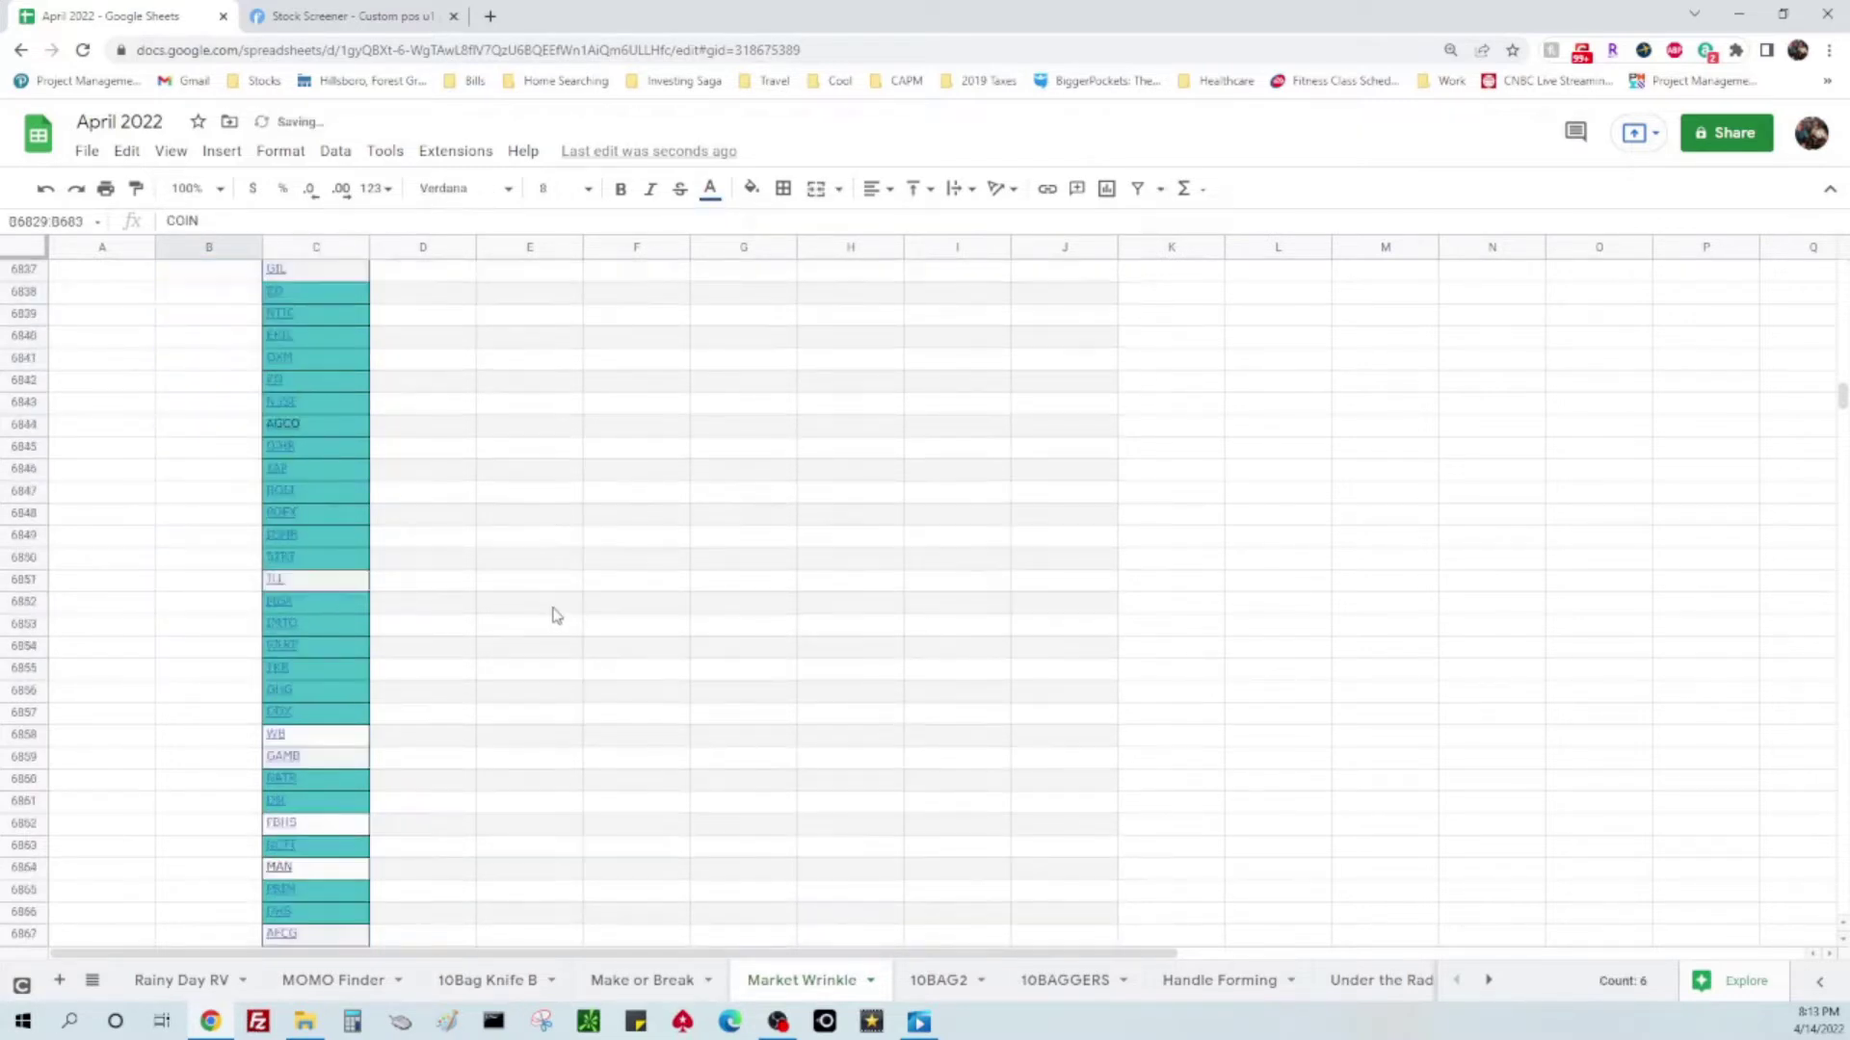
{"action": "left_click", "coordinate": [324, 430]}
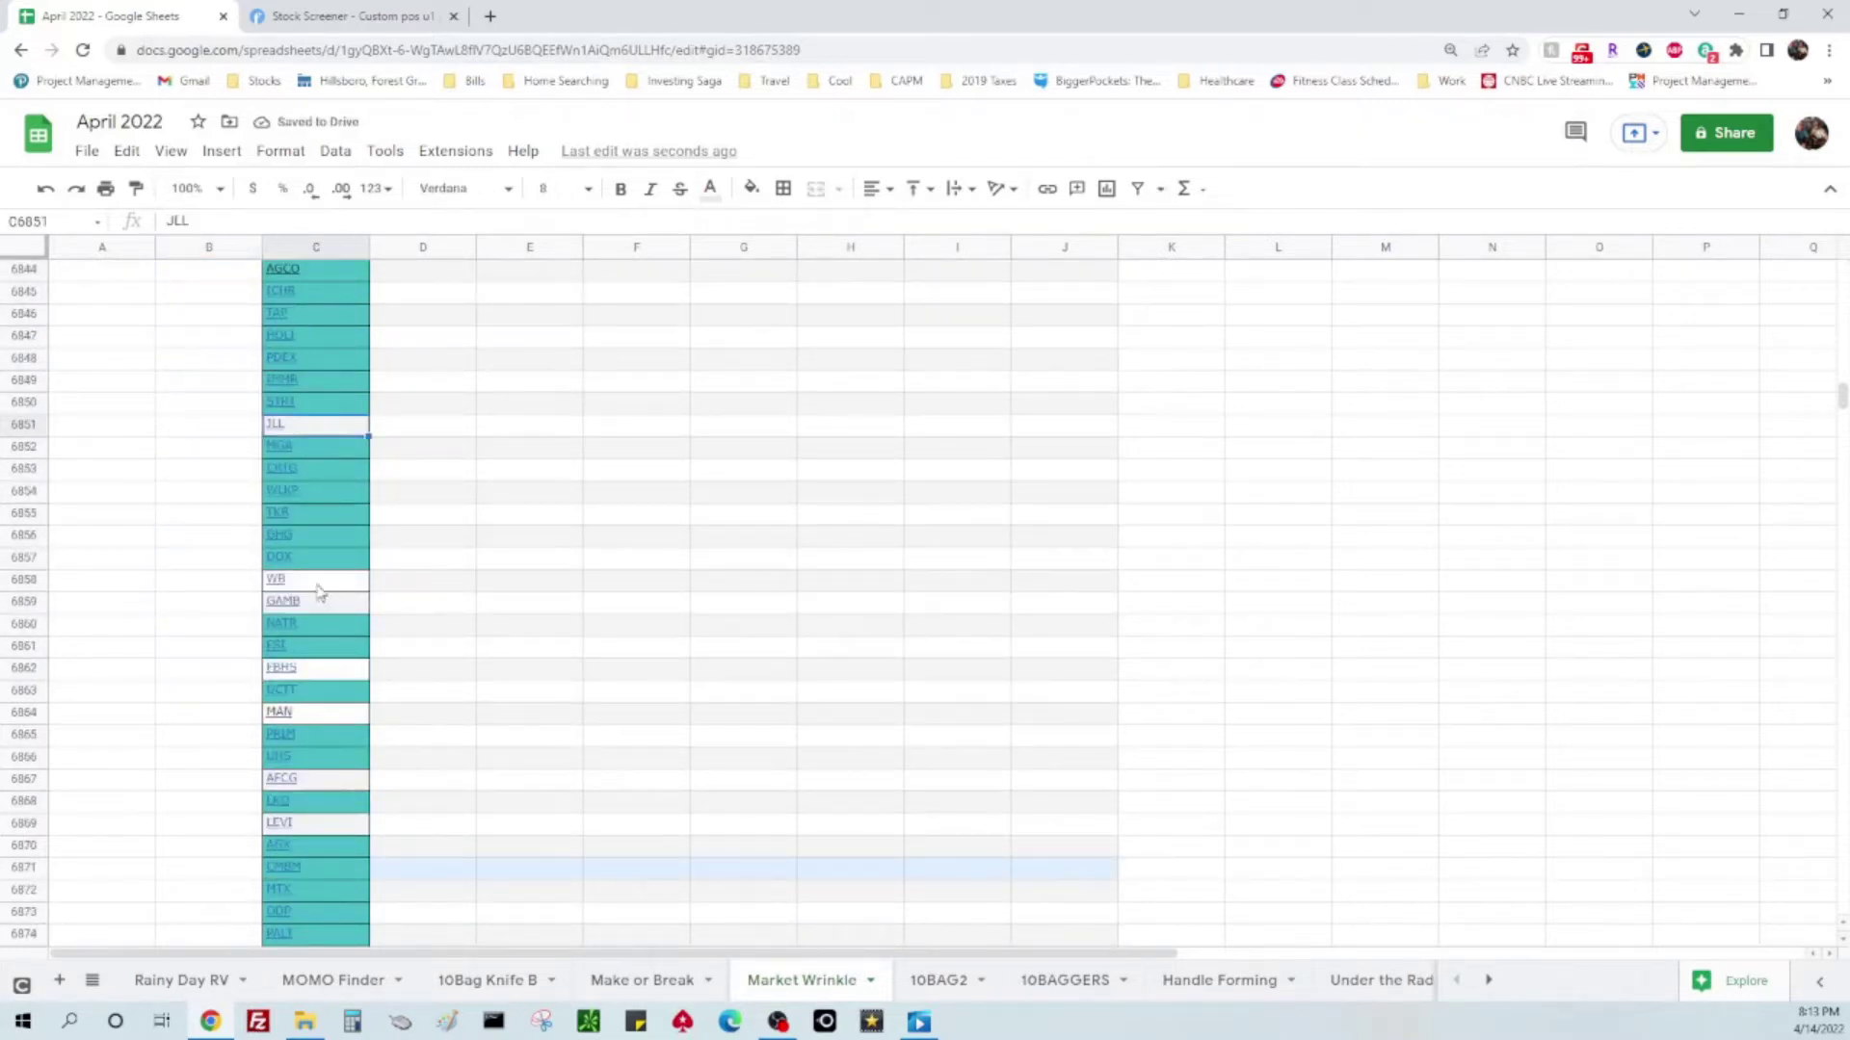
{"action": "left_click", "coordinate": [316, 584], "text": "ctrl"}
{"action": "left_click", "coordinate": [310, 601], "text": "ctrl"}
{"action": "left_click", "coordinate": [305, 668], "text": "ctrl"}
{"action": "left_click", "coordinate": [292, 714], "text": "ctrl"}
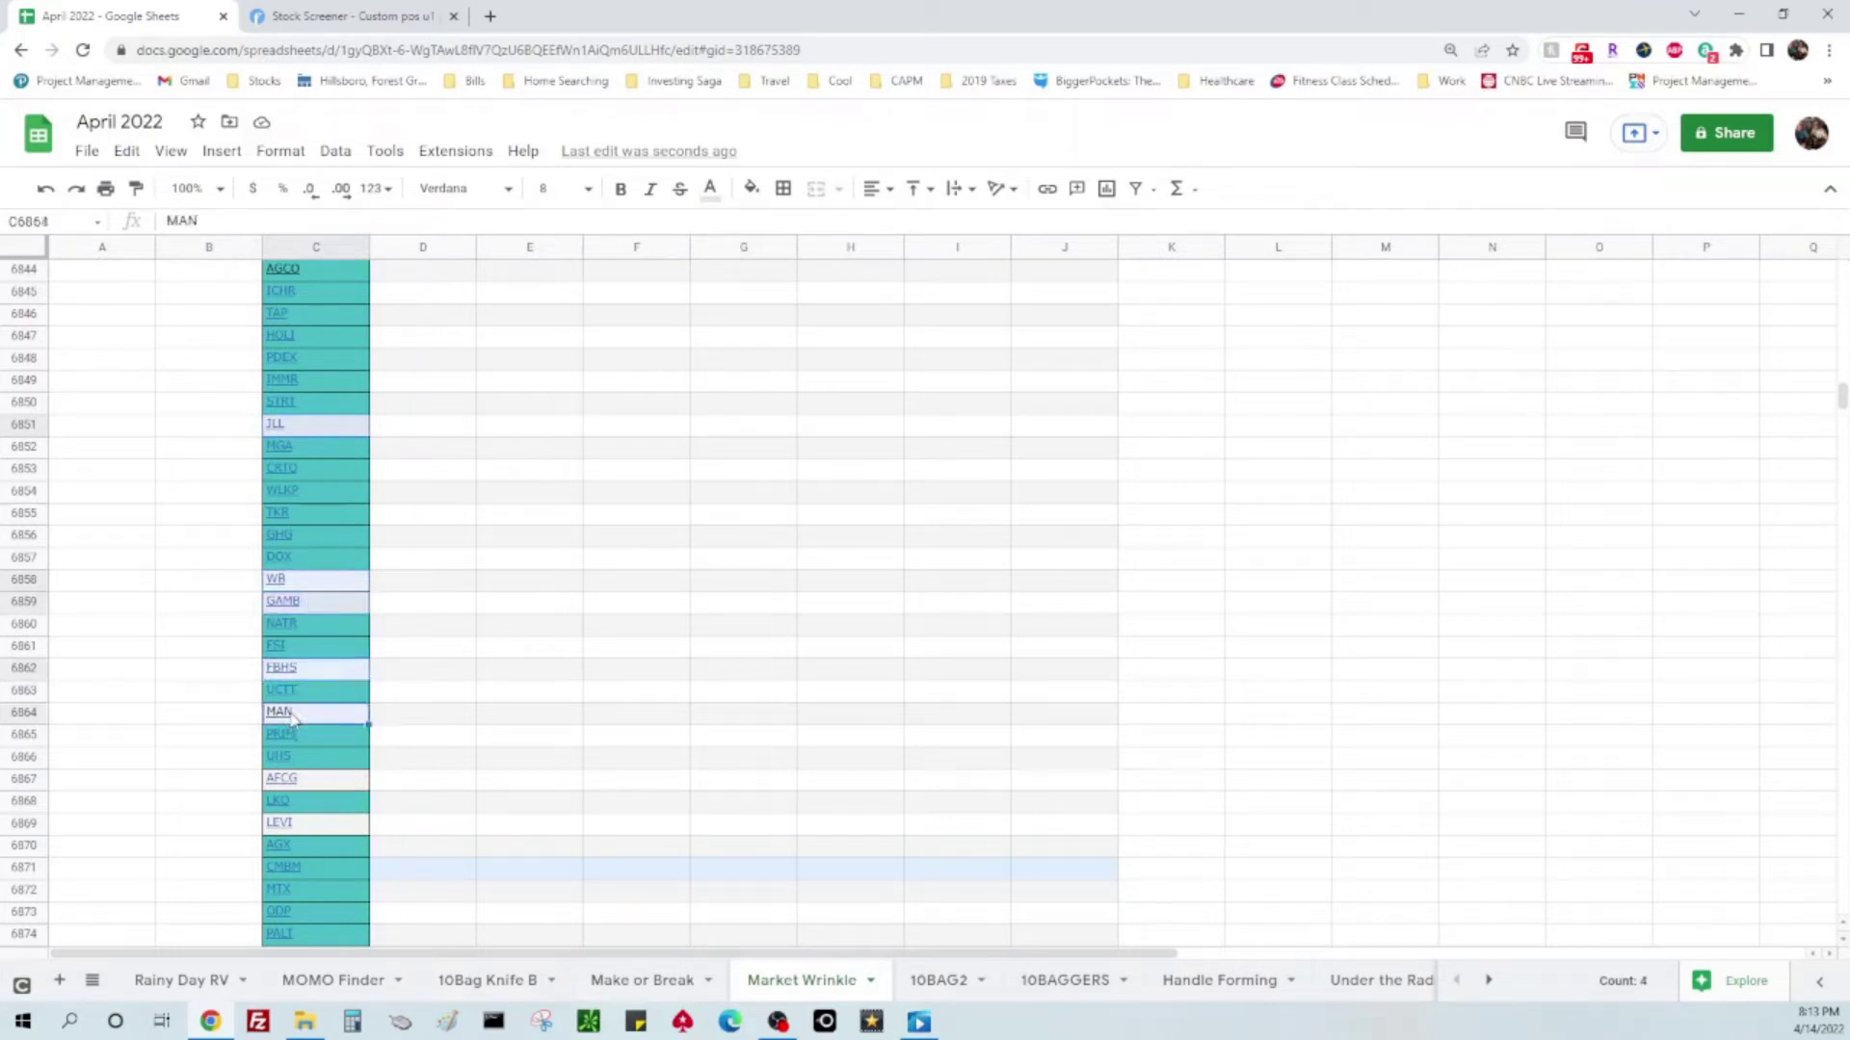
{"action": "left_click", "coordinate": [290, 781], "text": "ctrl"}
{"action": "left_click", "coordinate": [275, 830], "text": "ctrl"}
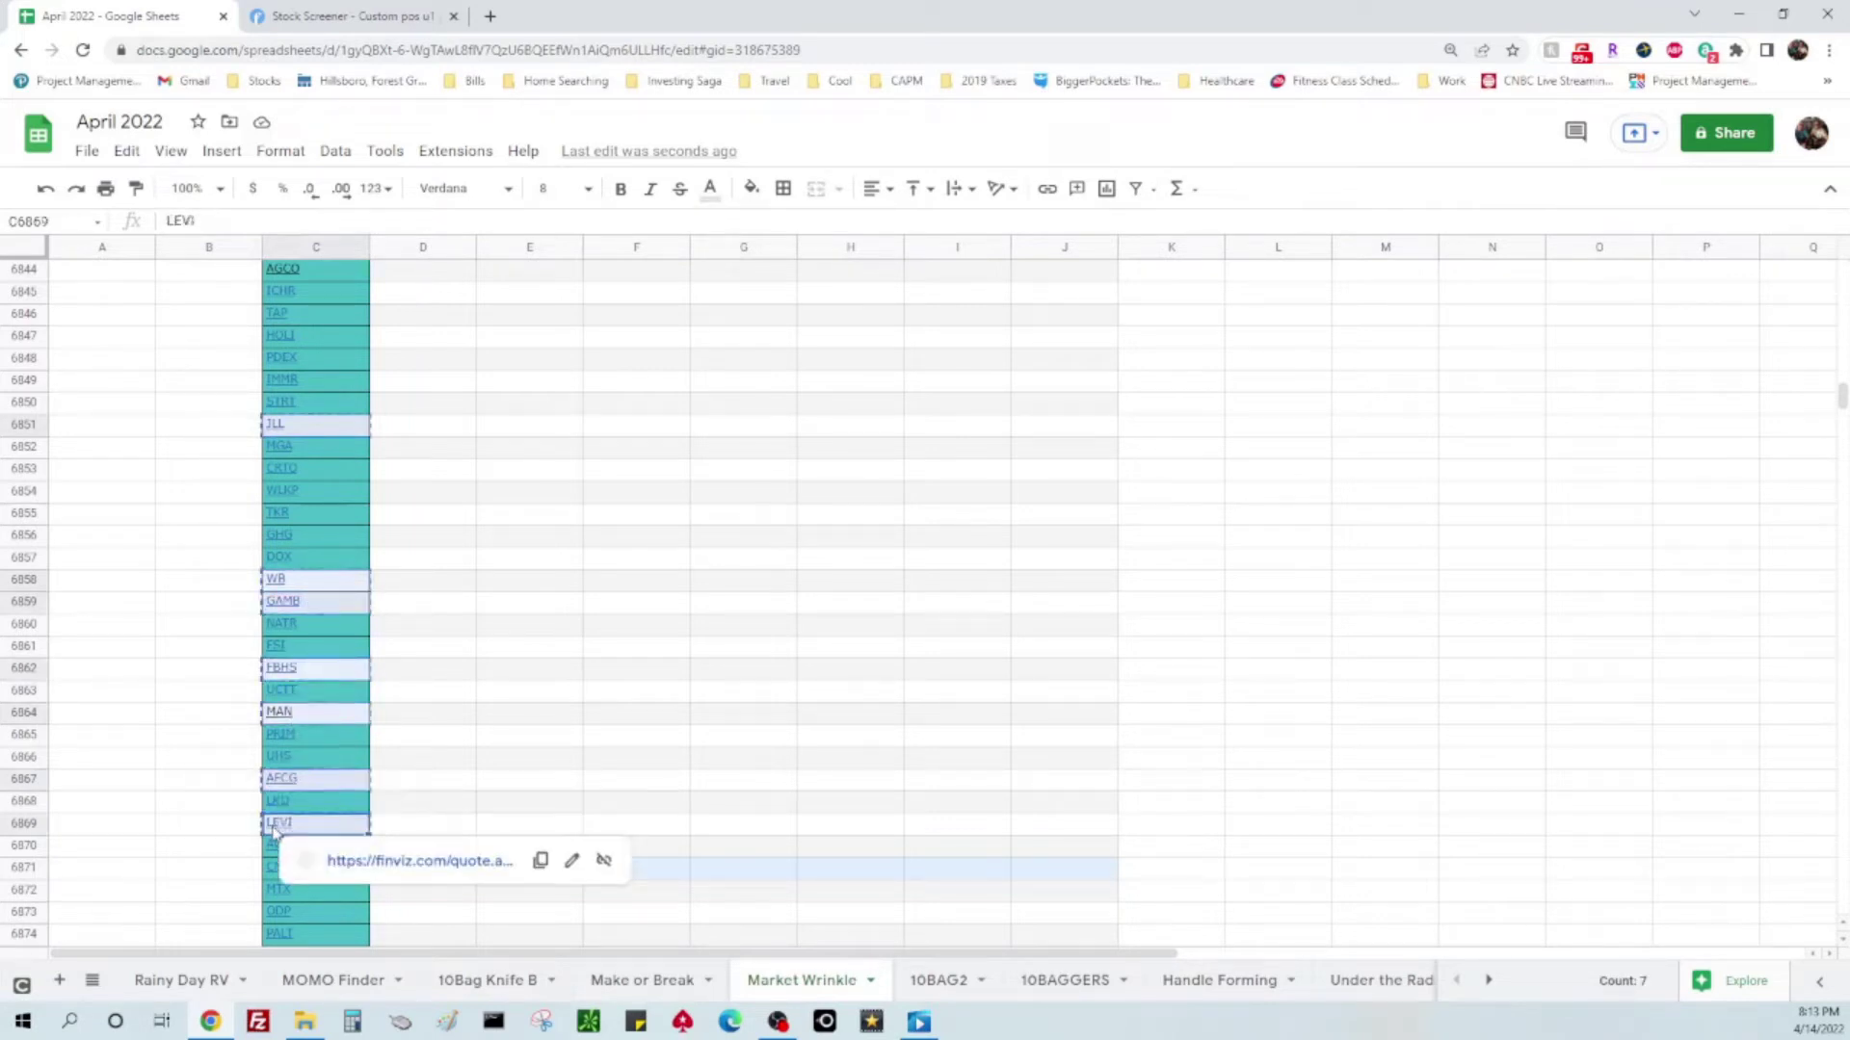
{"action": "key", "text": "ctrl+c"}
{"action": "left_click", "coordinate": [207, 756]}
{"action": "key", "text": "ctrl+v"}
- Paste AE, LPRO, DLTH and DIOD into column B at B6880
{"action": "scroll", "coordinate": [614, 641], "scroll_direction": "down", "scroll_amount": 3}
{"action": "scroll", "coordinate": [614, 642], "scroll_direction": "down", "scroll_amount": 5}
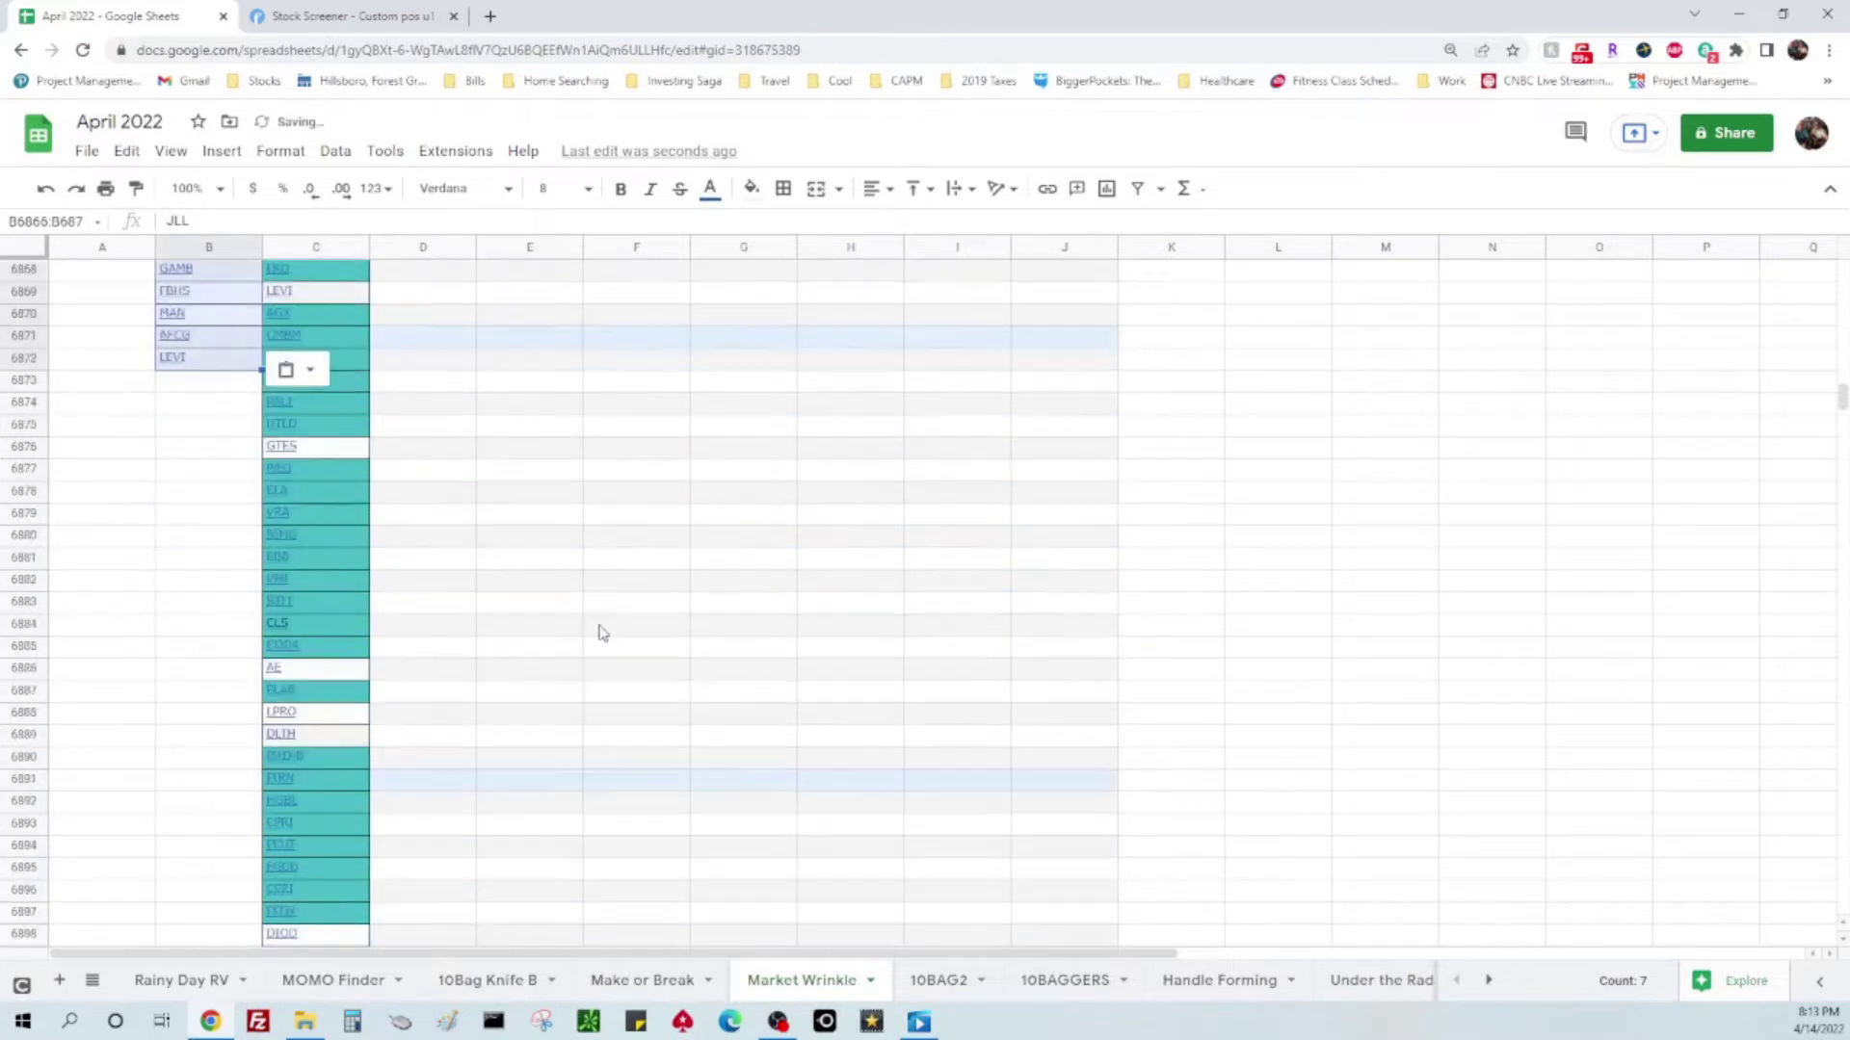
{"action": "left_click", "coordinate": [330, 449]}
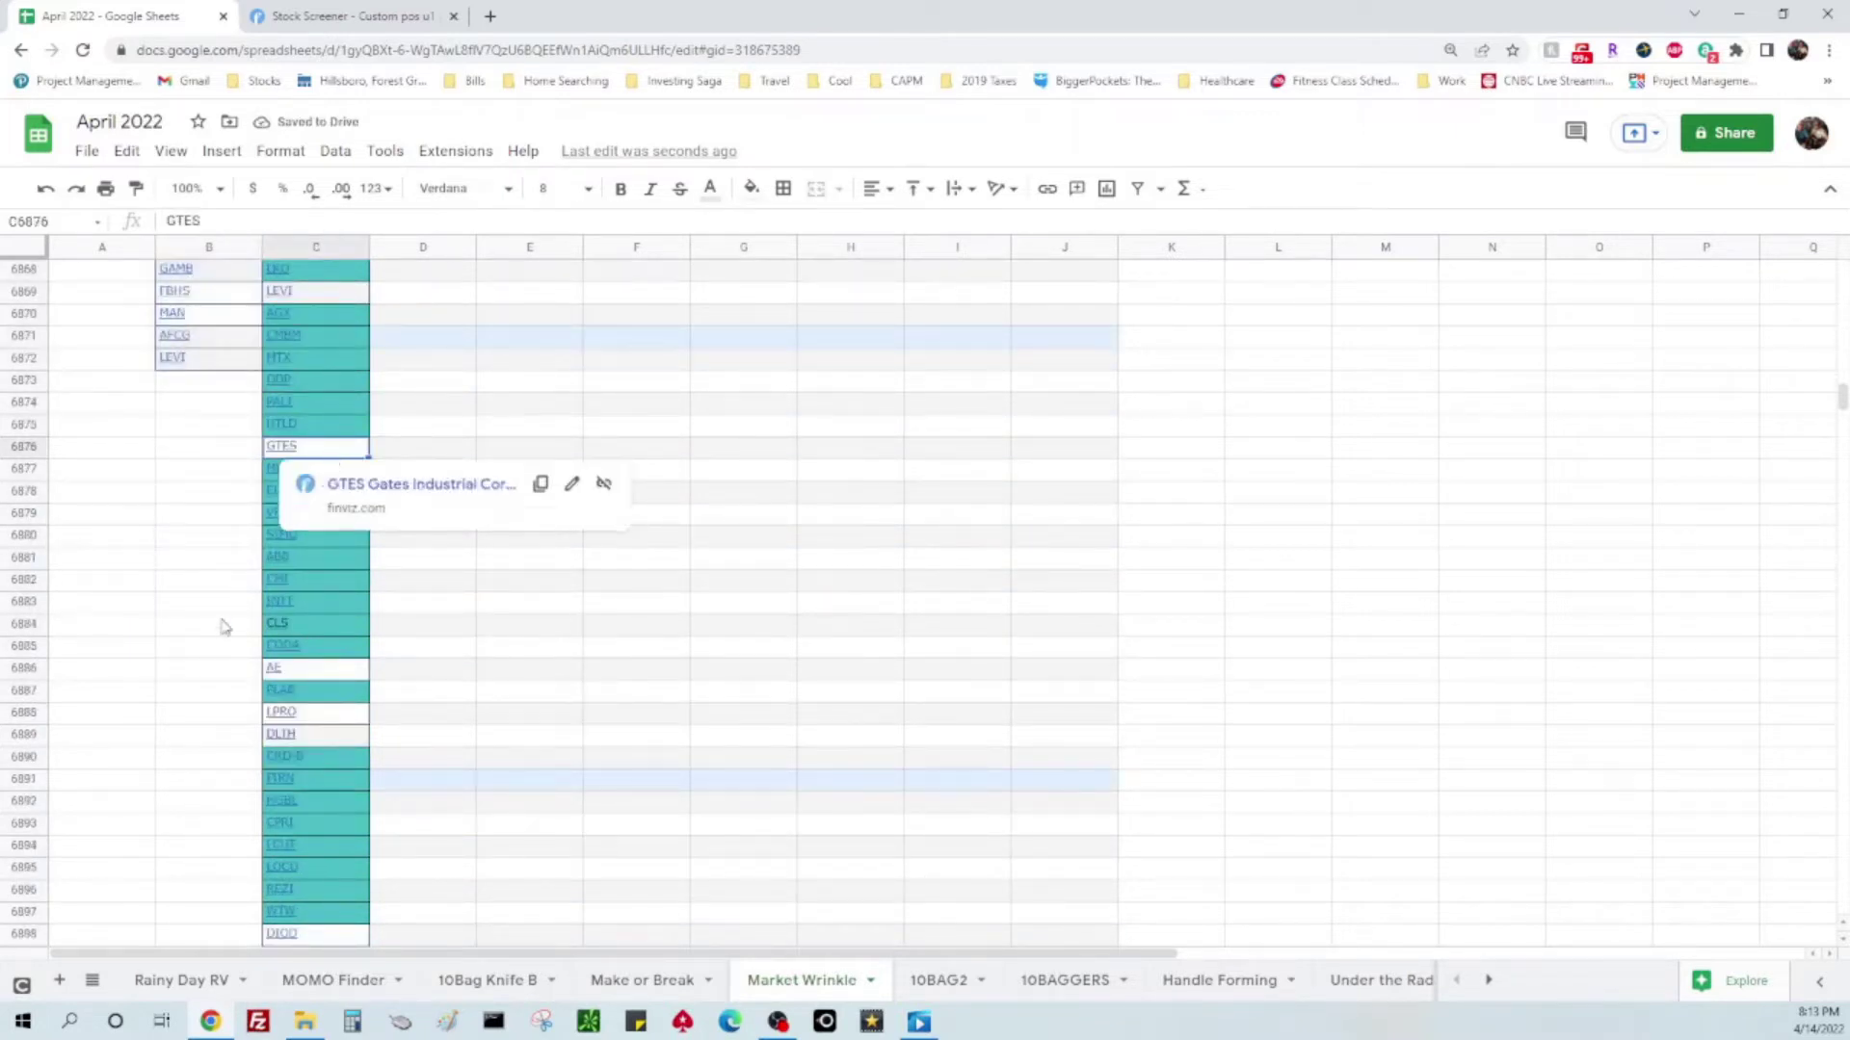
{"action": "left_click", "coordinate": [285, 673]}
{"action": "left_click", "coordinate": [289, 713], "text": "ctrl"}
{"action": "left_click", "coordinate": [289, 735], "text": "ctrl"}
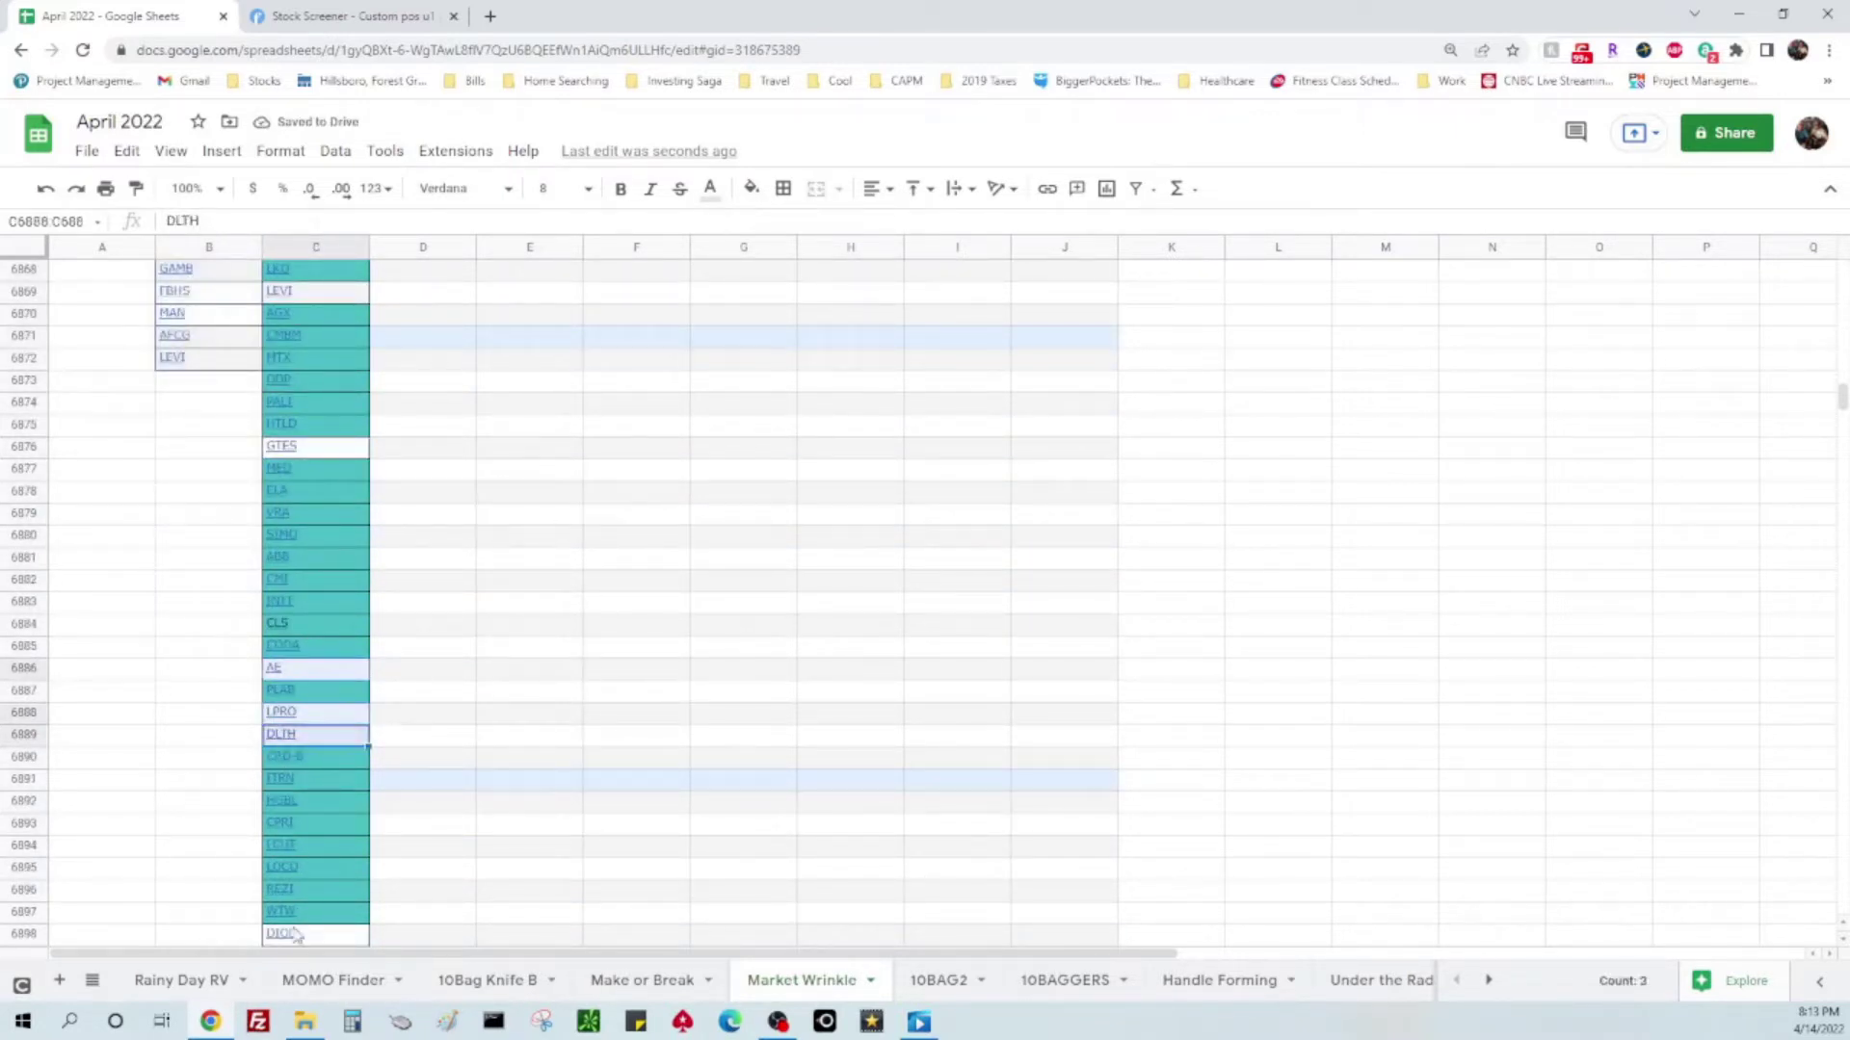
{"action": "left_click", "coordinate": [299, 936], "text": "ctrl"}
{"action": "left_click", "coordinate": [196, 547]}
{"action": "key", "text": "ctrl+v"}
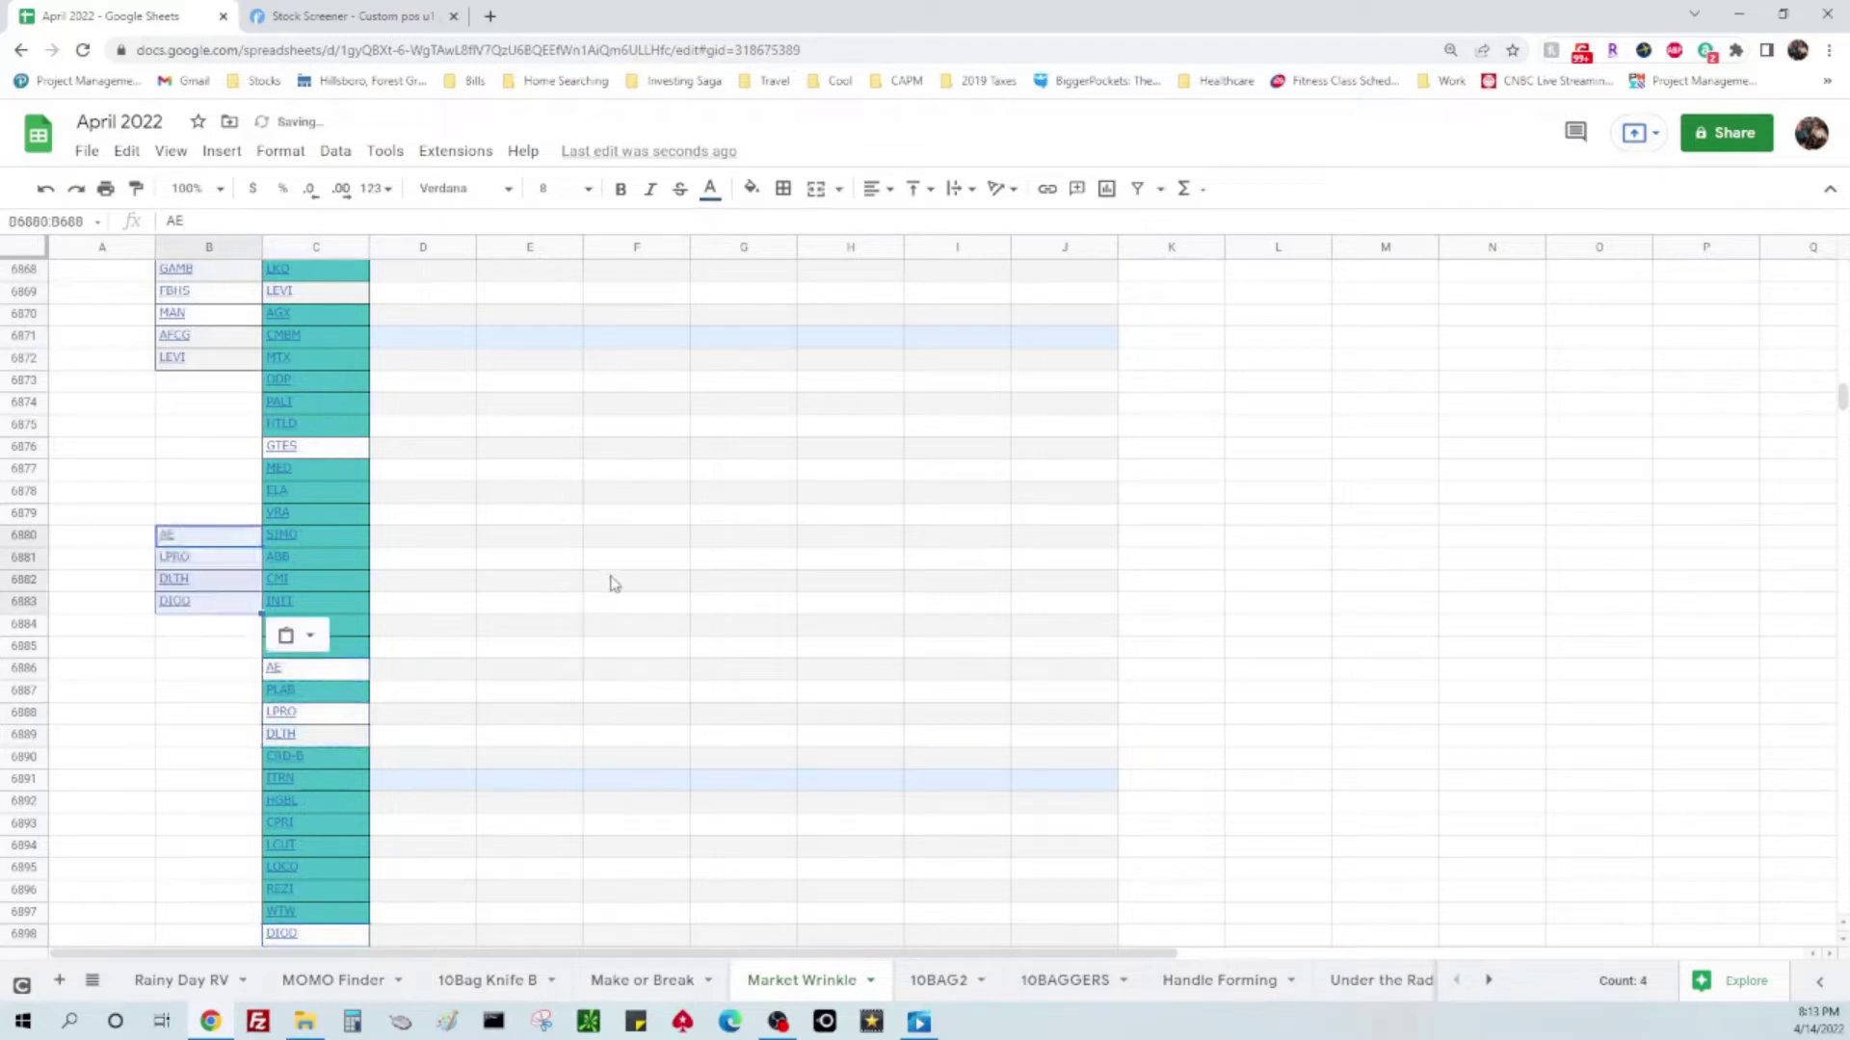
- Paste EXP, LRCX, USNA, ERF, FUTU and ALV into column B at B6909
{"action": "scroll", "coordinate": [578, 597], "scroll_direction": "down", "scroll_amount": 9}
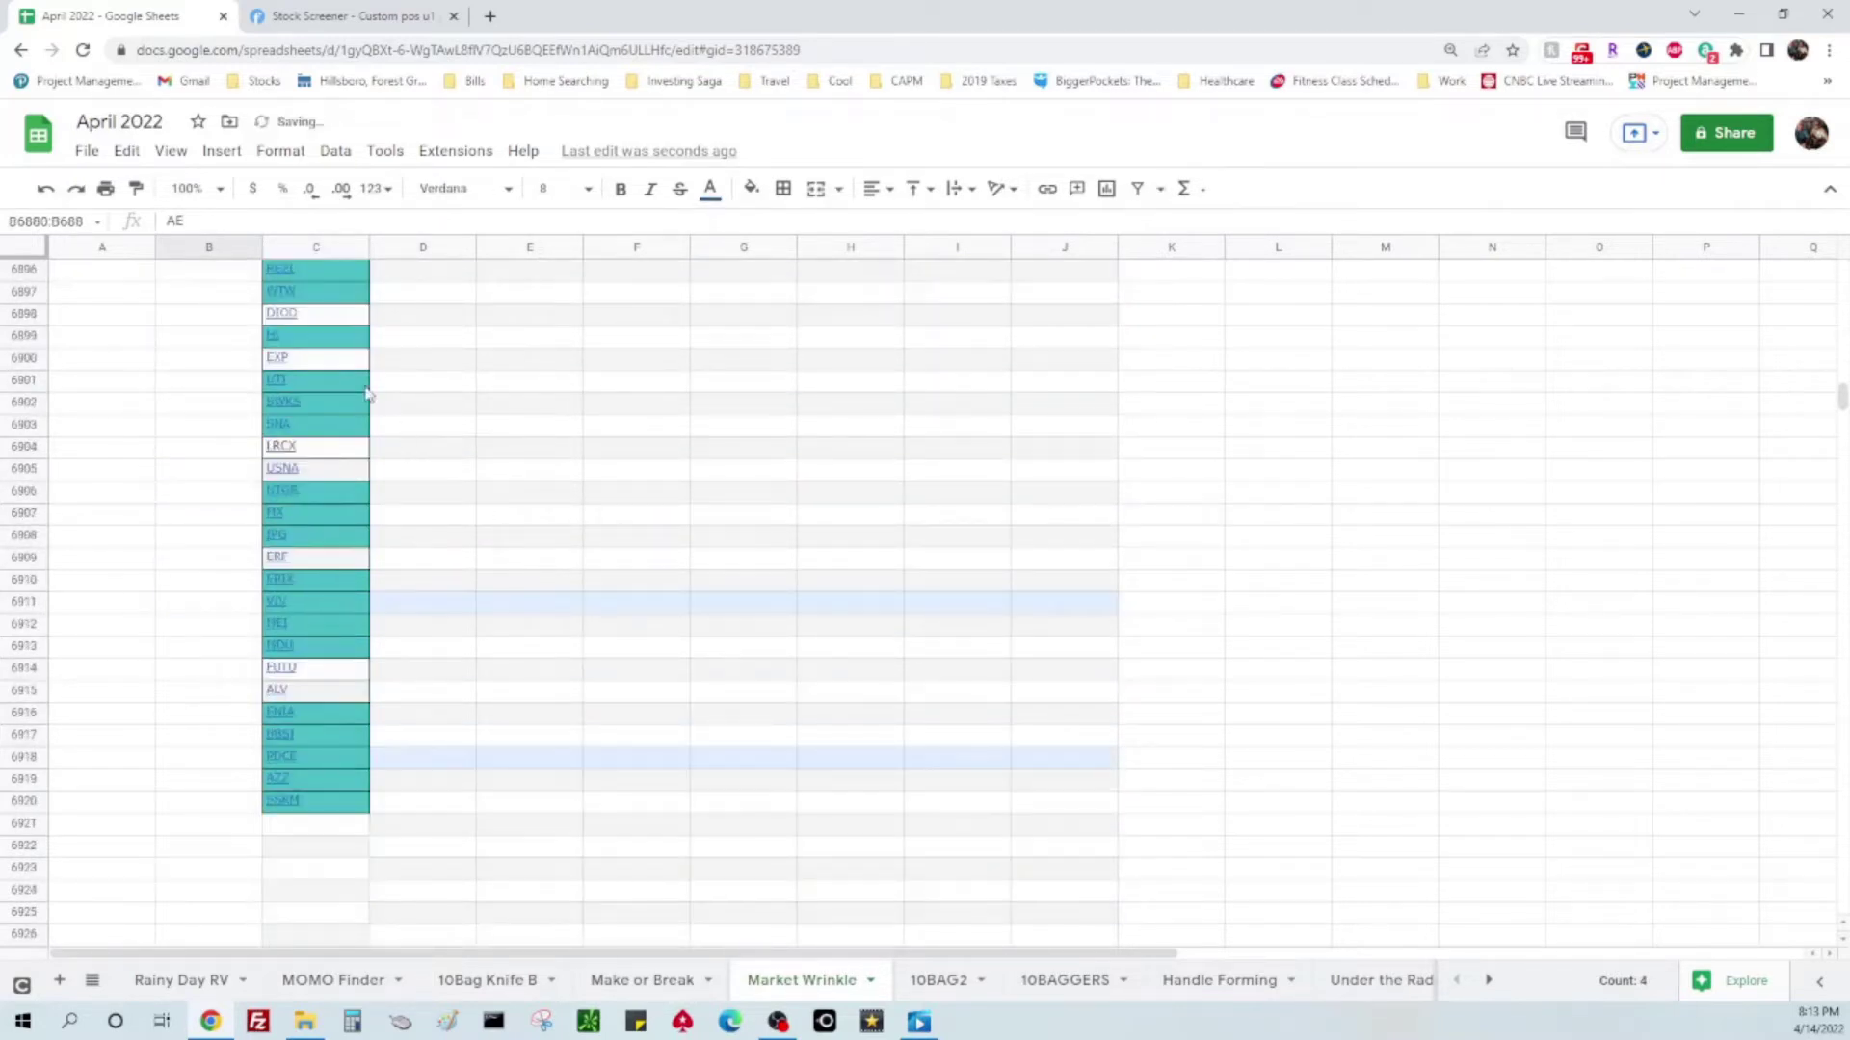
{"action": "left_click", "coordinate": [354, 360]}
{"action": "left_click", "coordinate": [284, 447], "text": "ctrl"}
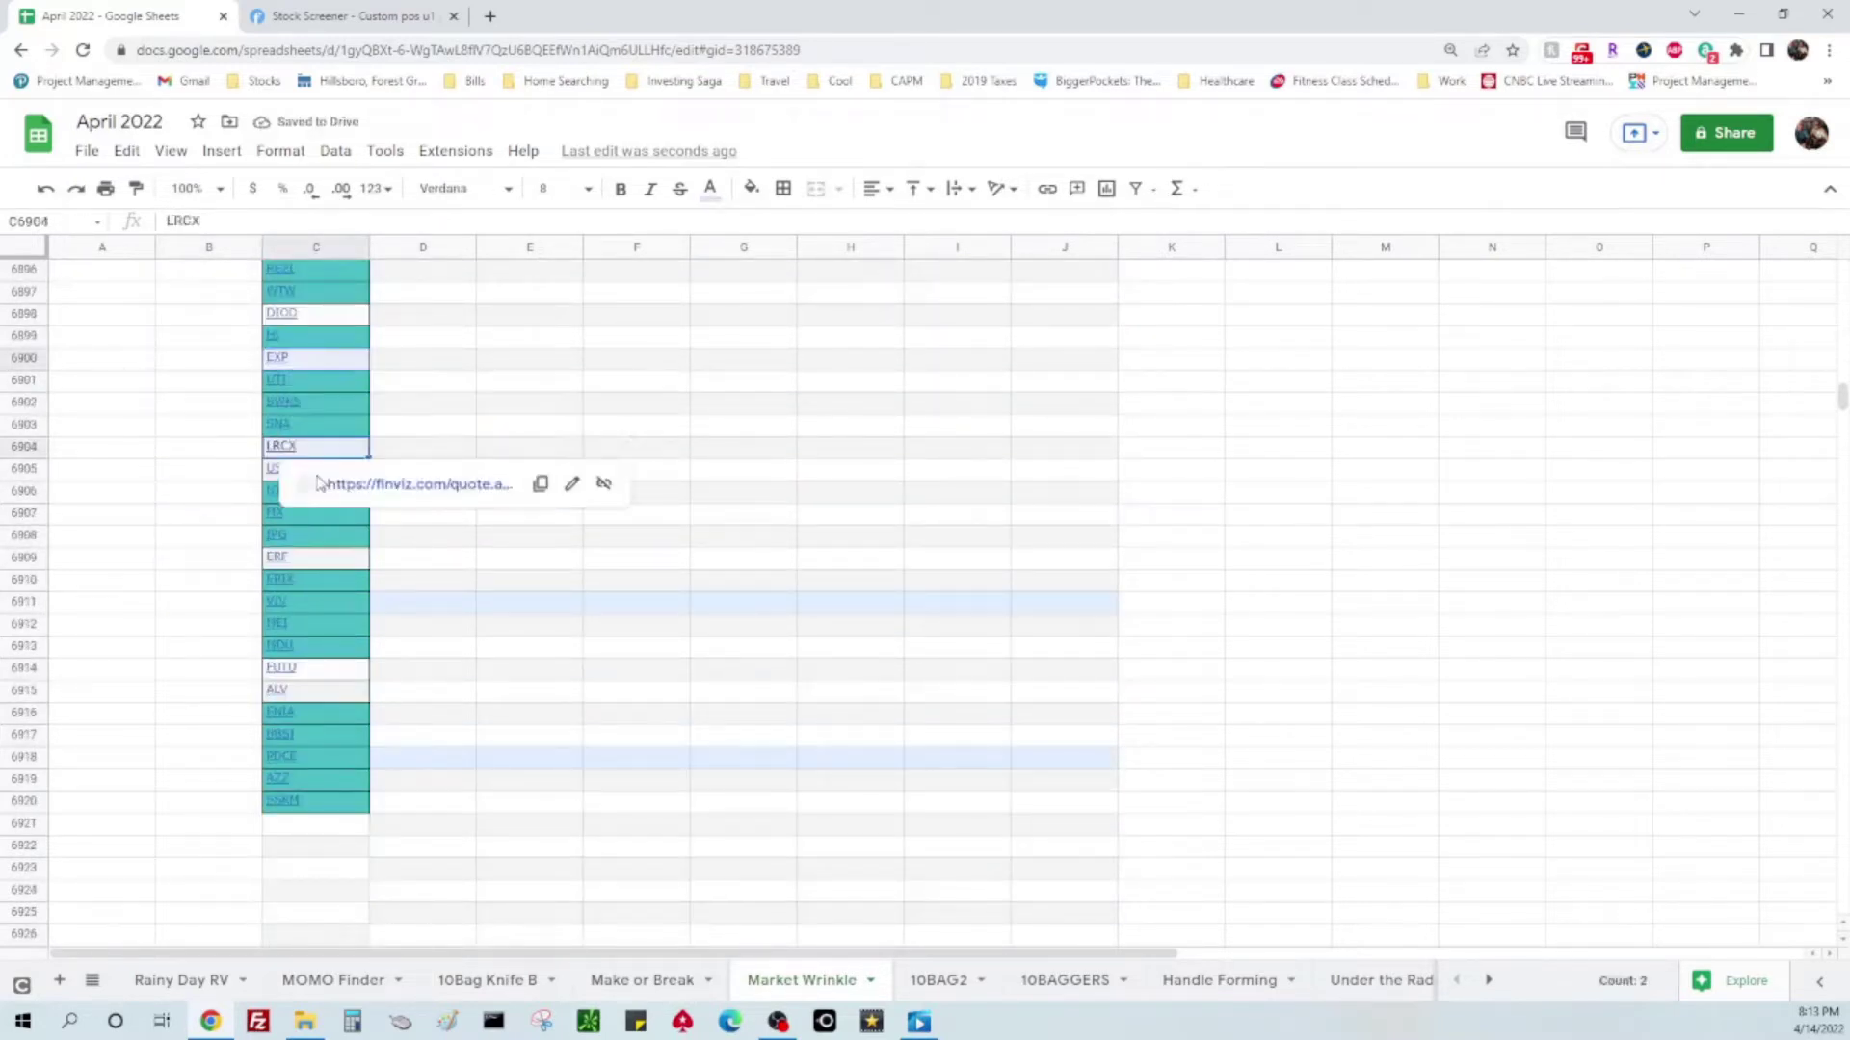
{"action": "left_click", "coordinate": [259, 471]}
{"action": "mouse_move", "coordinate": [289, 475]}
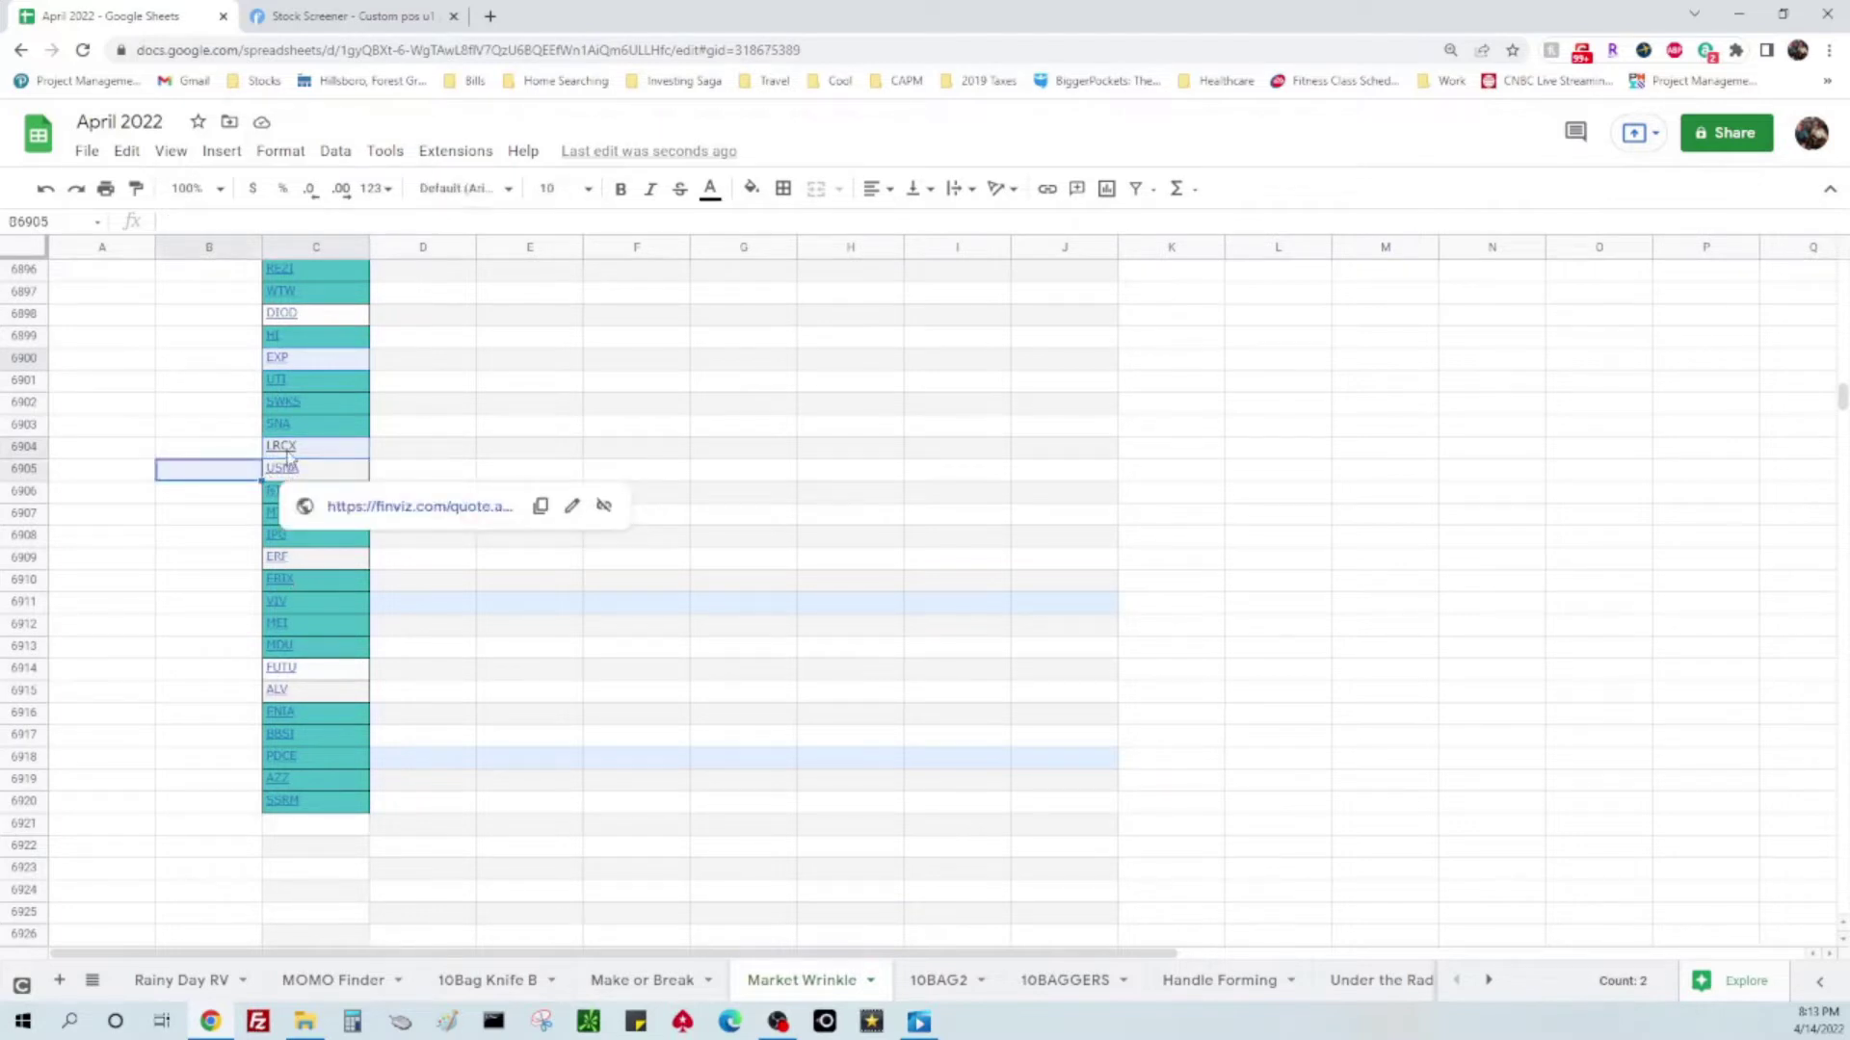
{"action": "left_click", "coordinate": [318, 446]}
{"action": "left_click", "coordinate": [313, 362], "text": "ctrl"}
{"action": "left_click", "coordinate": [289, 446], "text": "ctrl"}
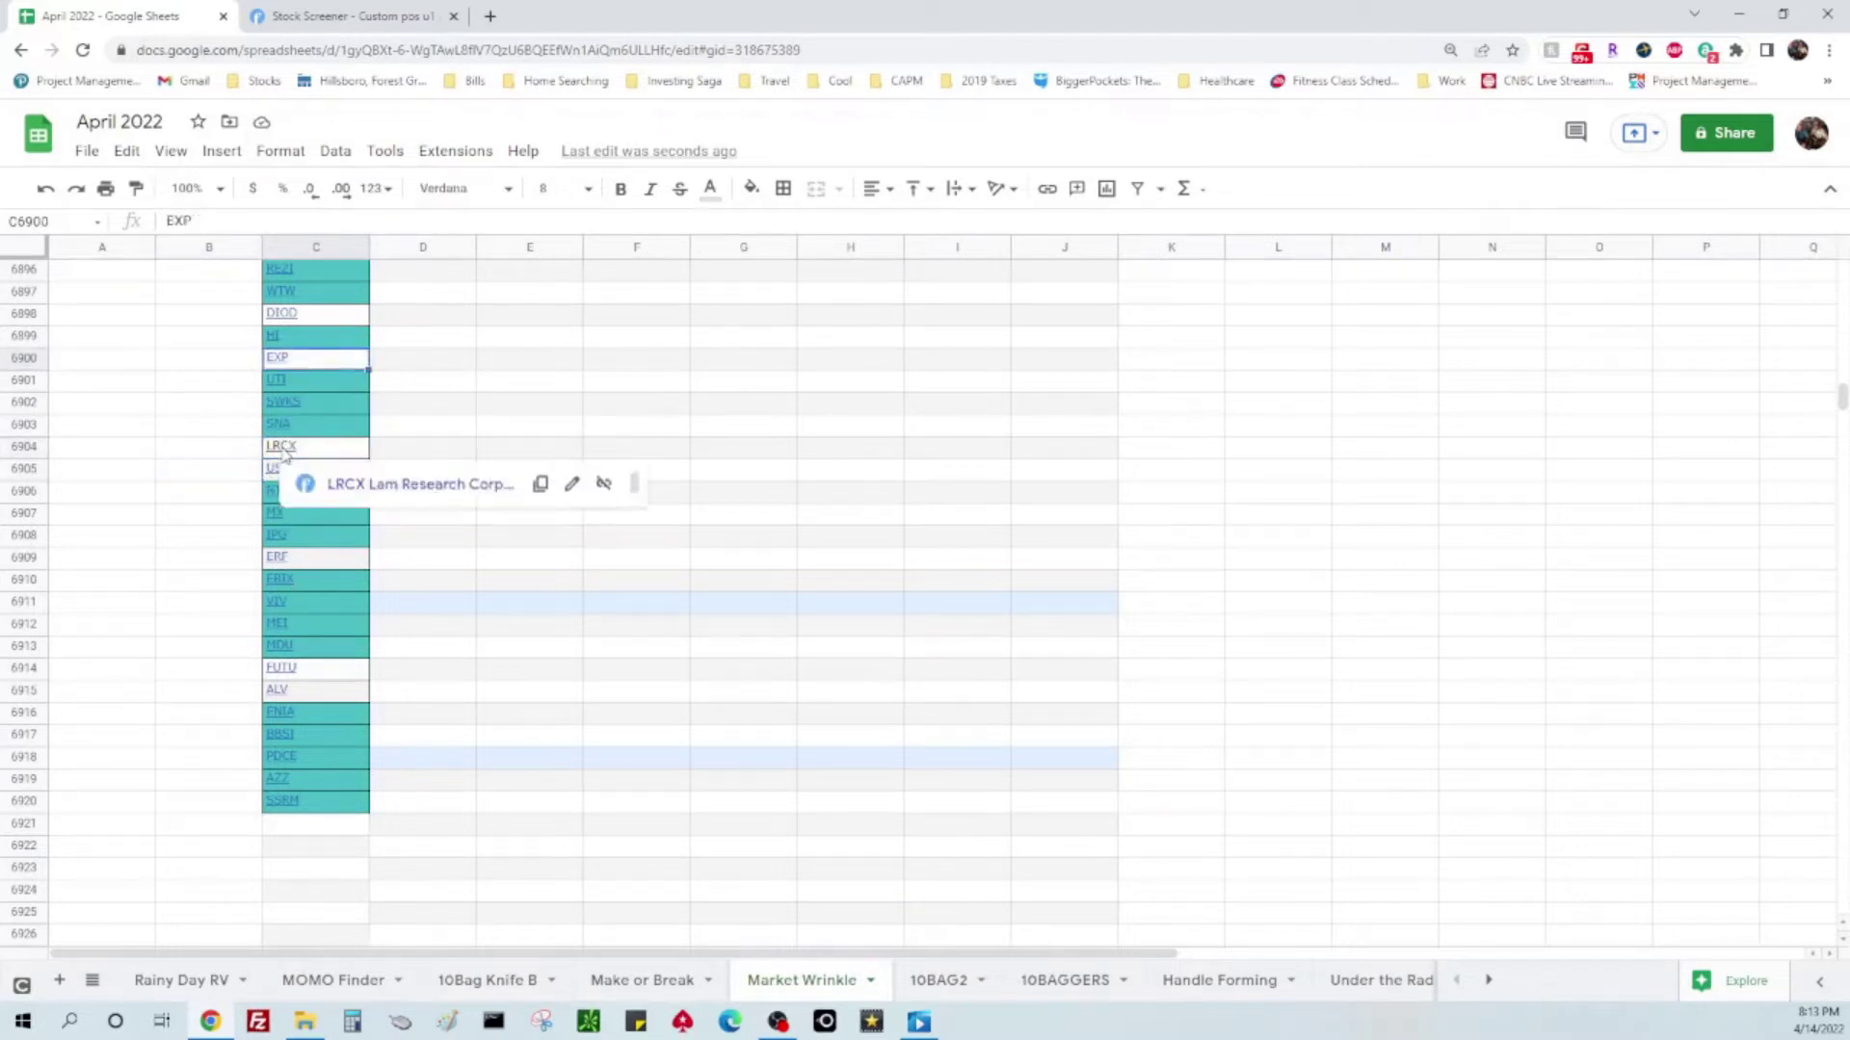
{"action": "left_click", "coordinate": [289, 469], "text": "ctrl+shift"}
{"action": "left_click", "coordinate": [293, 567], "text": "ctrl"}
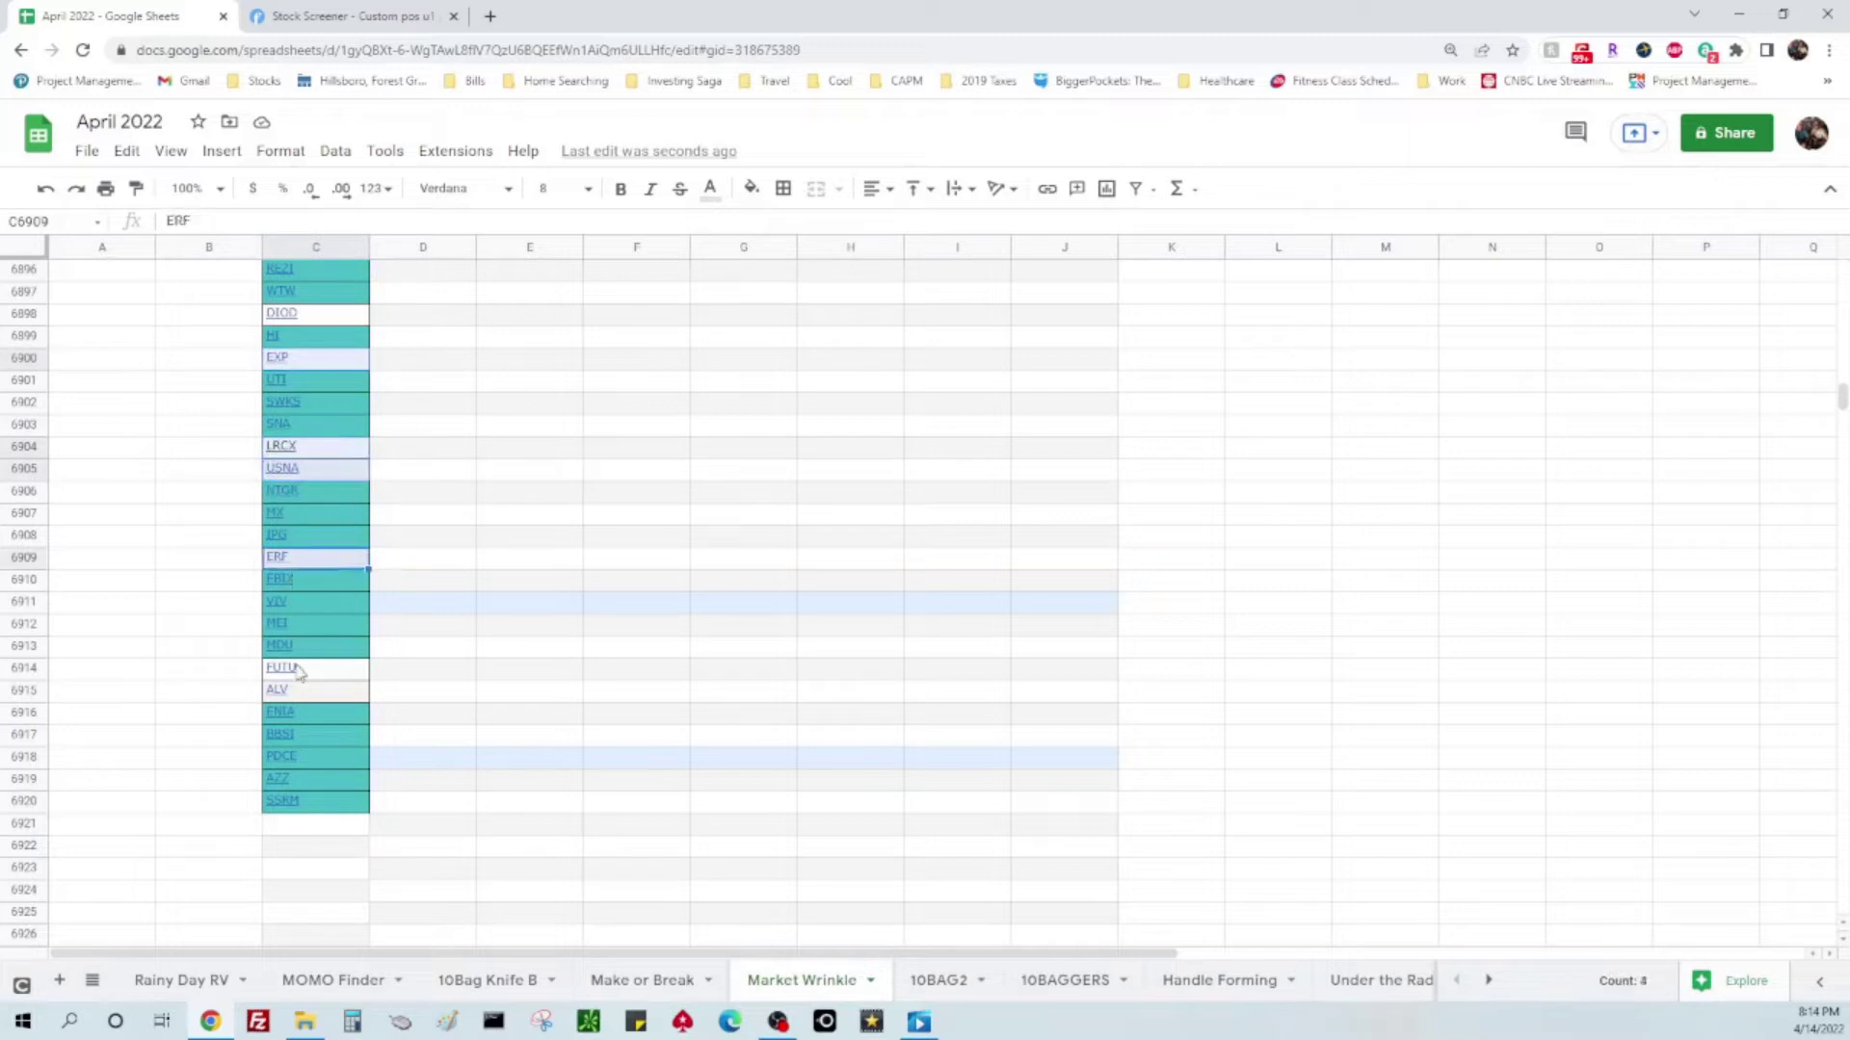
{"action": "left_click", "coordinate": [289, 669], "text": "ctrl"}
{"action": "left_click", "coordinate": [286, 694], "text": "ctrl+shift"}
{"action": "left_click", "coordinate": [195, 567]}
{"action": "type", "text": "EXP LRCX USNA ERF FUTU ALV"}
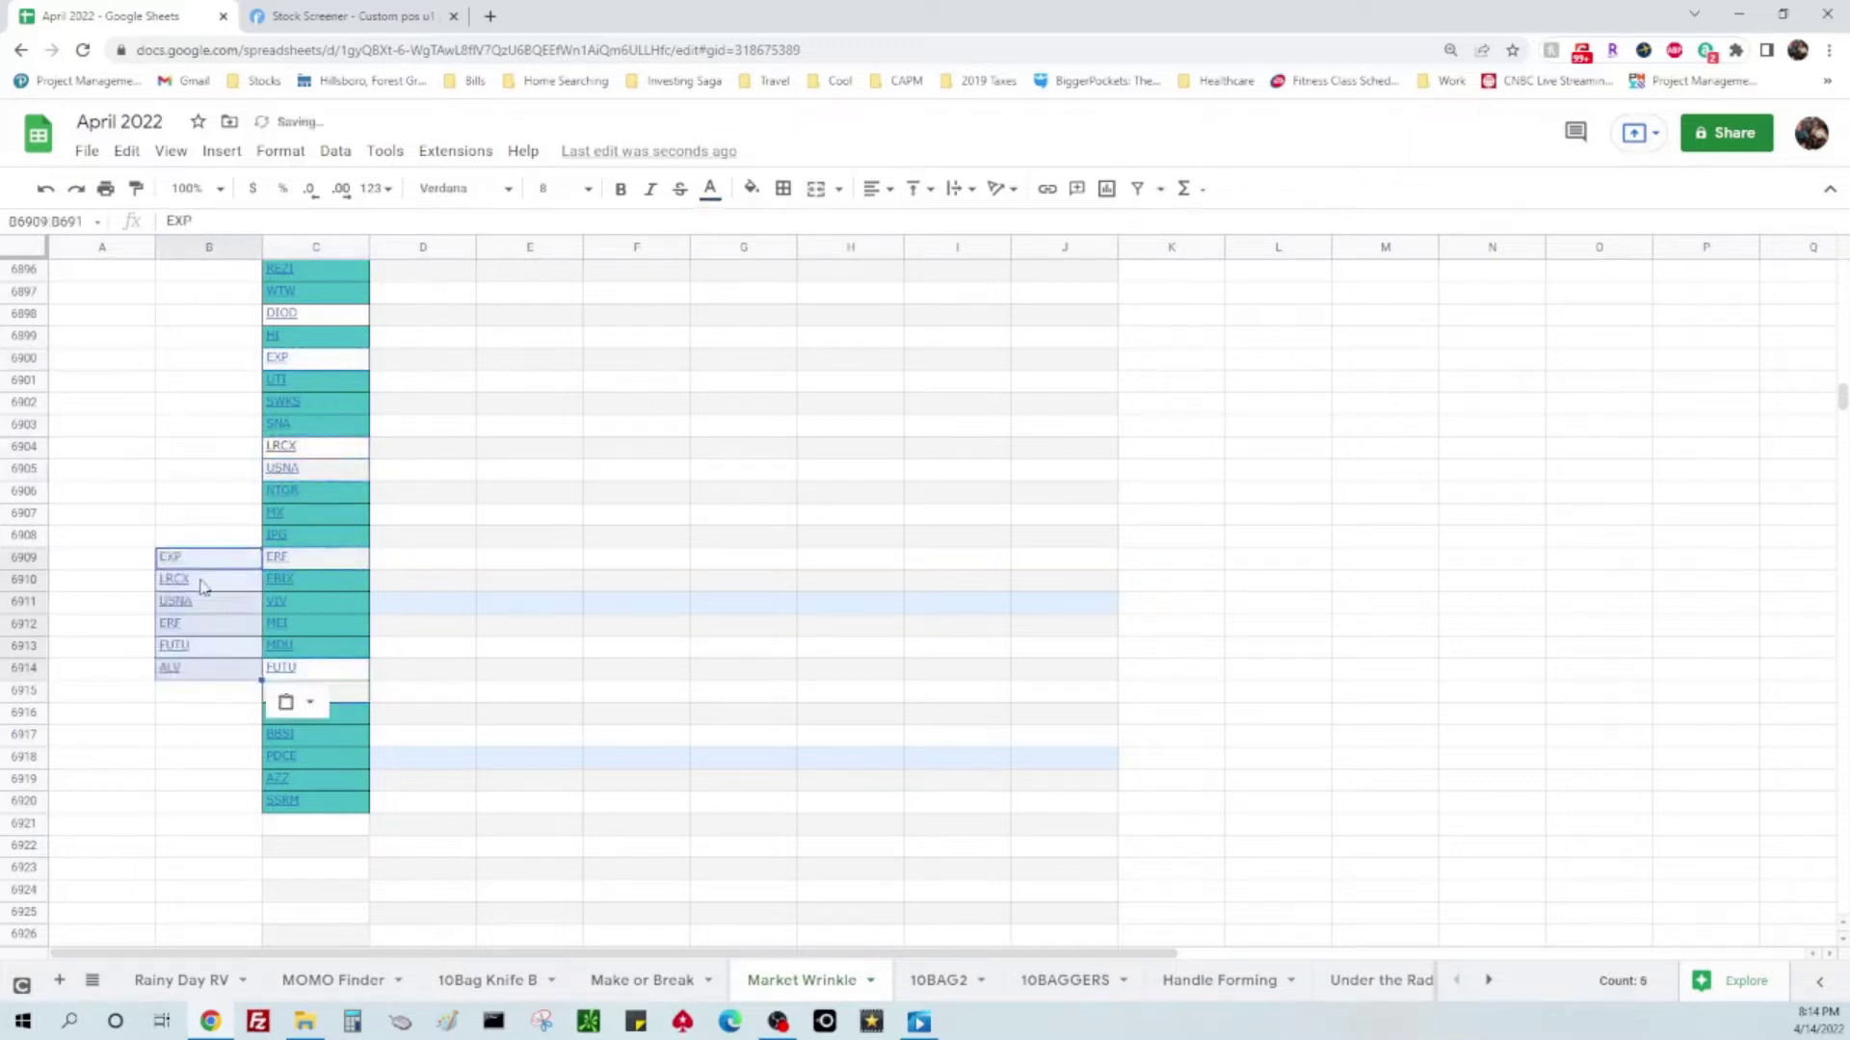
{"action": "left_click", "coordinate": [214, 495]}
- Filter column B, sort the Uniques tickers A to Z, then remove the filter
{"action": "key", "text": "ctrl+shift+Up"}
{"action": "key", "text": "ctrl+shift+Up"}
{"action": "key", "text": "ctrl+shift+Up"}
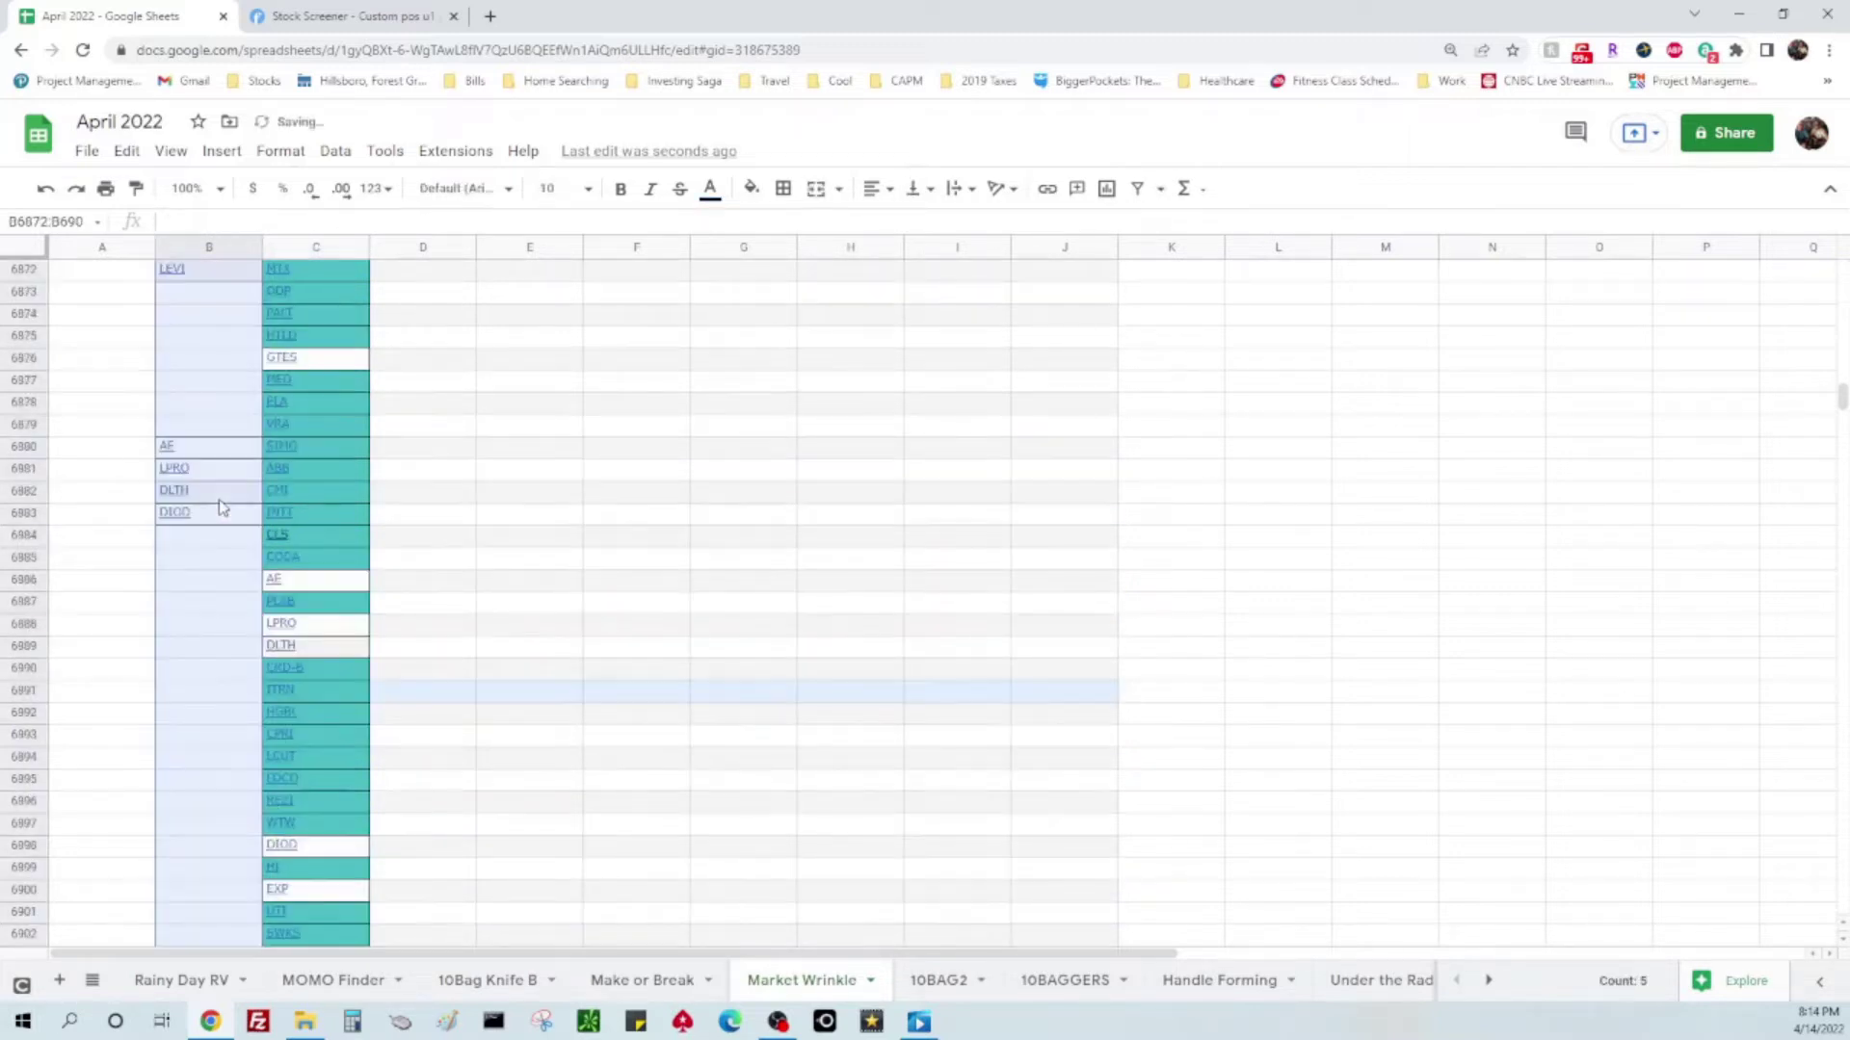
{"action": "key", "text": "ctrl+shift+Up"}
{"action": "key", "text": "ctrl+shift+Up"}
{"action": "key", "text": "ctrl+shift+Up"}
{"action": "key", "text": "ctrl+shift+Up"}
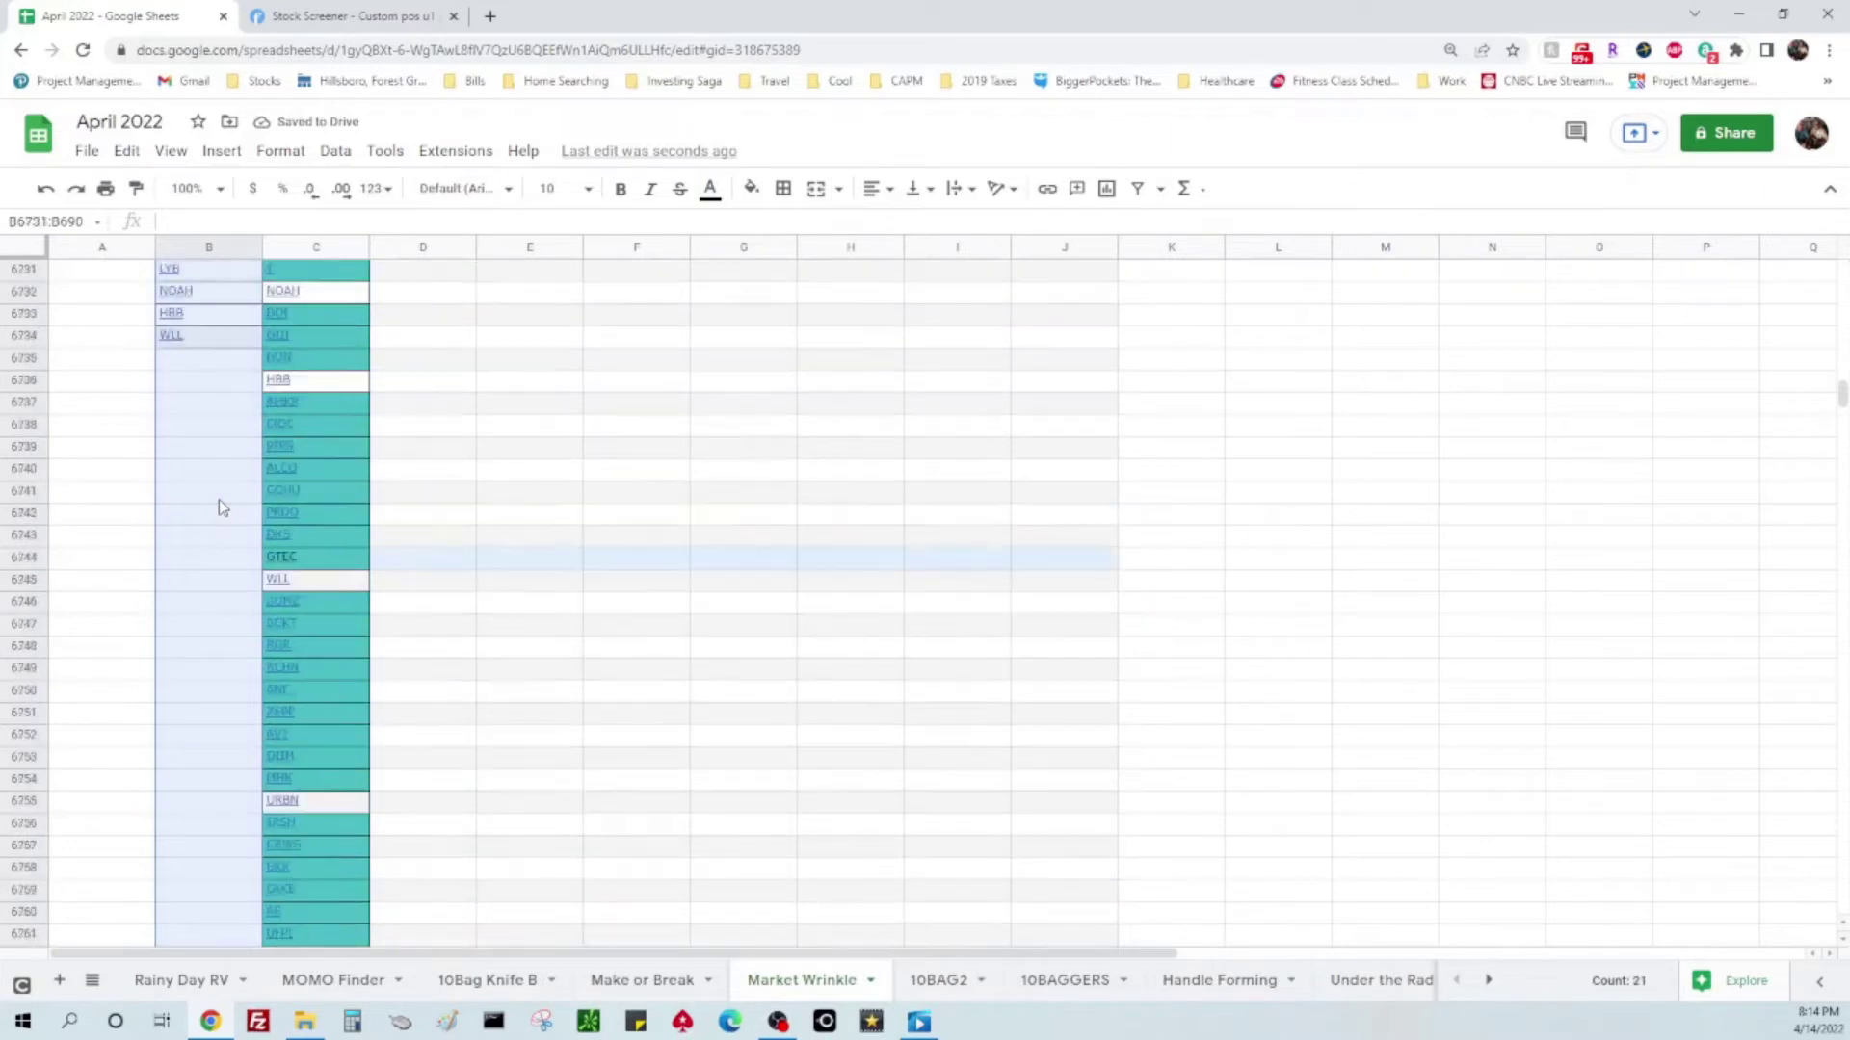
{"action": "left_click", "coordinate": [220, 248]}
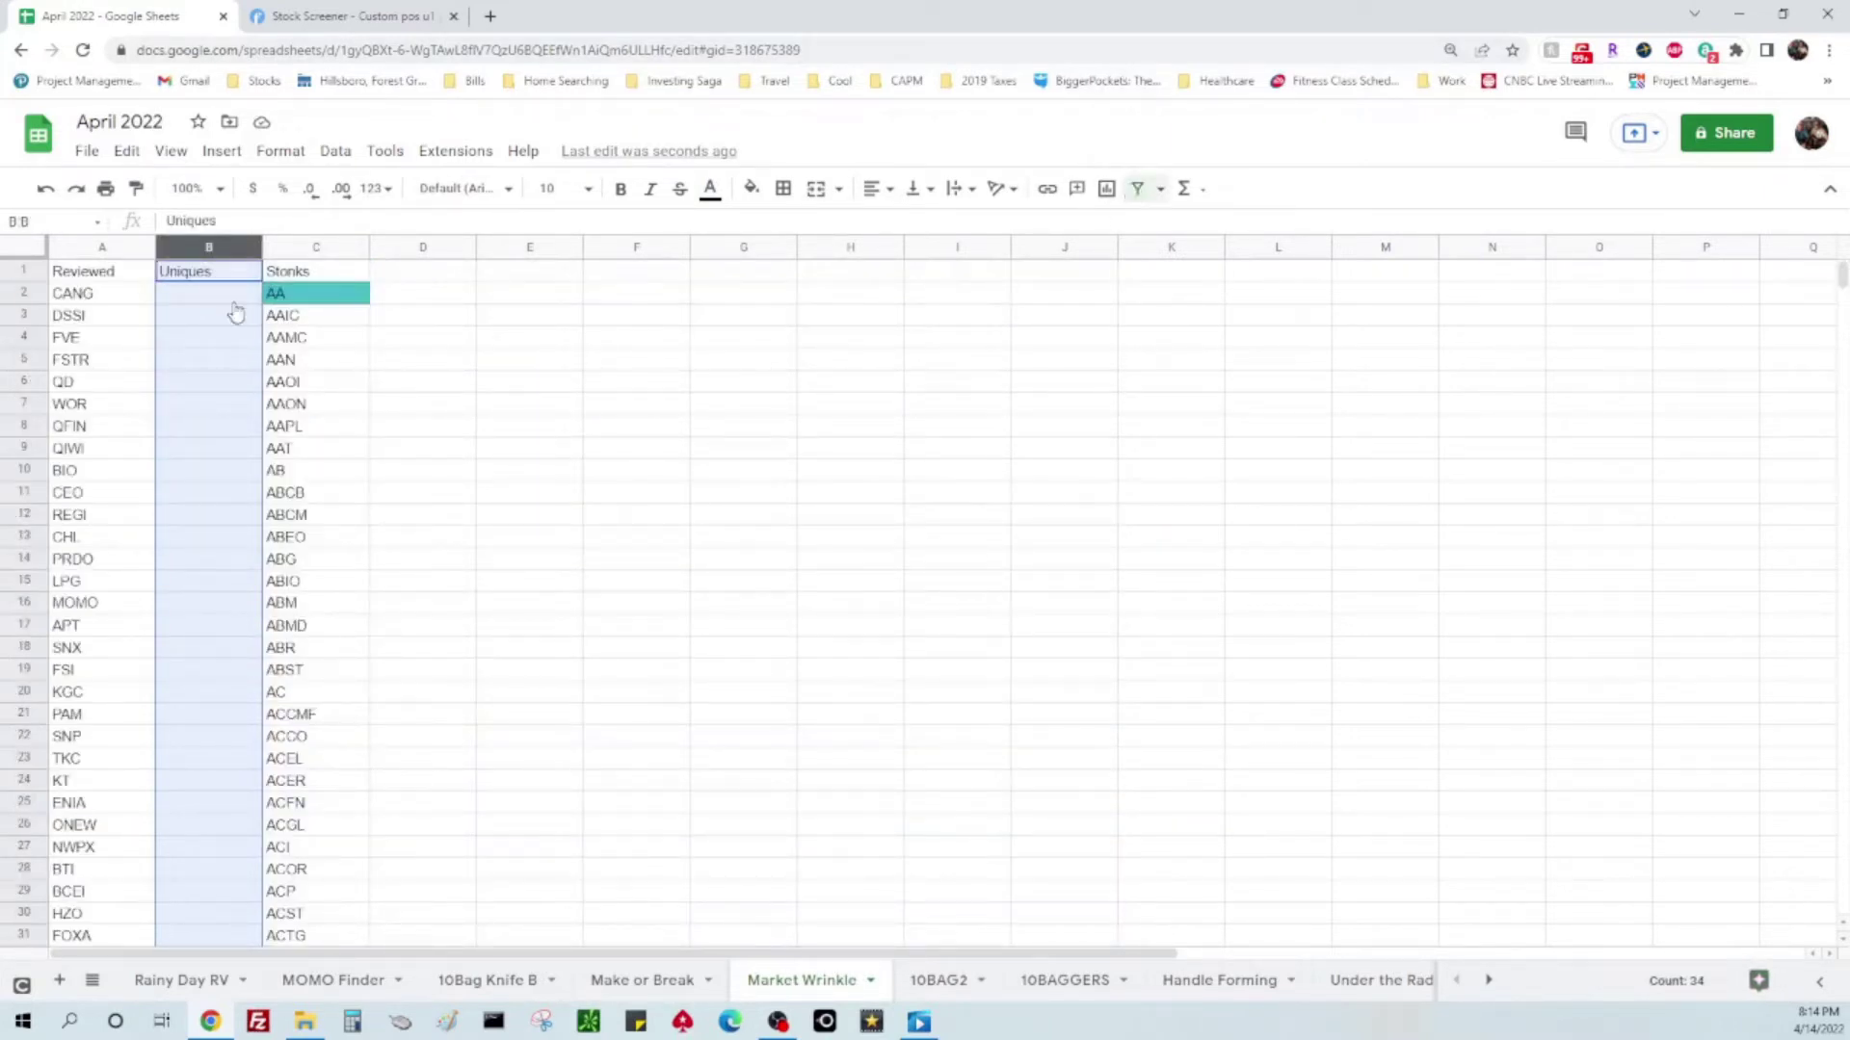
{"action": "left_click", "coordinate": [250, 271]}
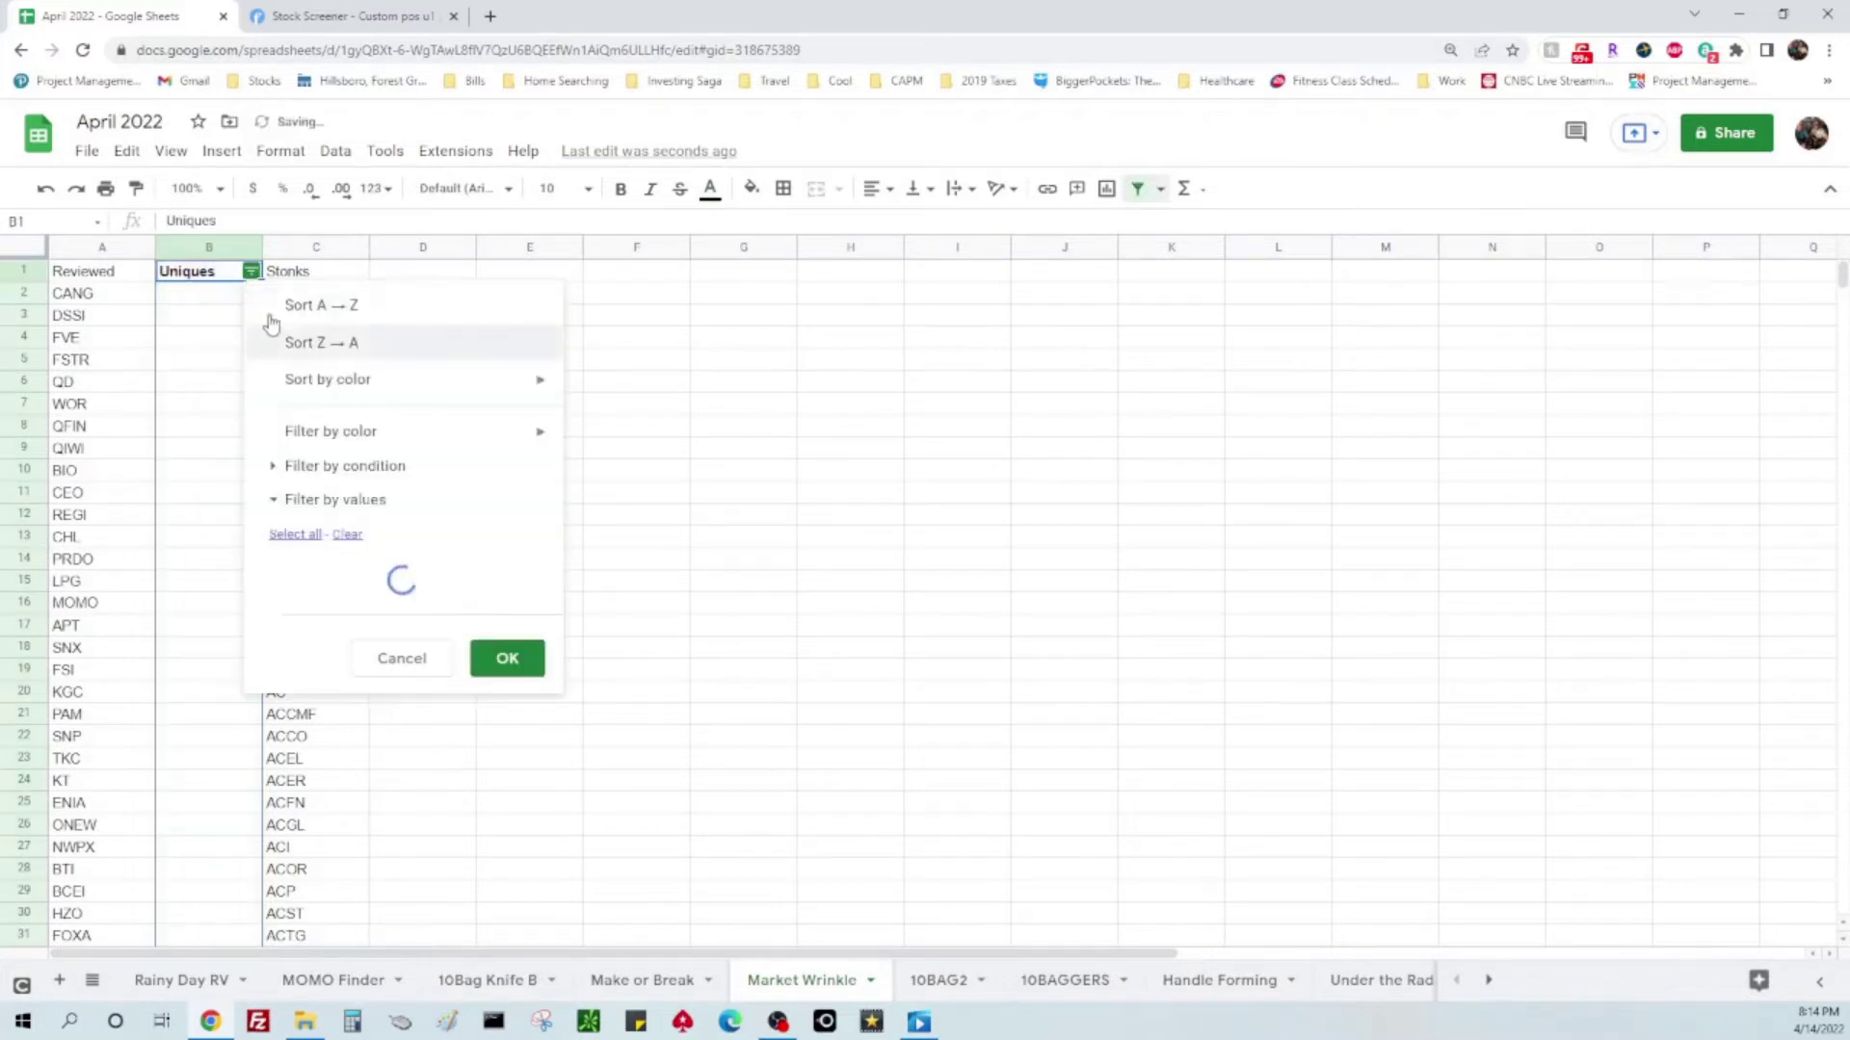
{"action": "left_click", "coordinate": [268, 316]}
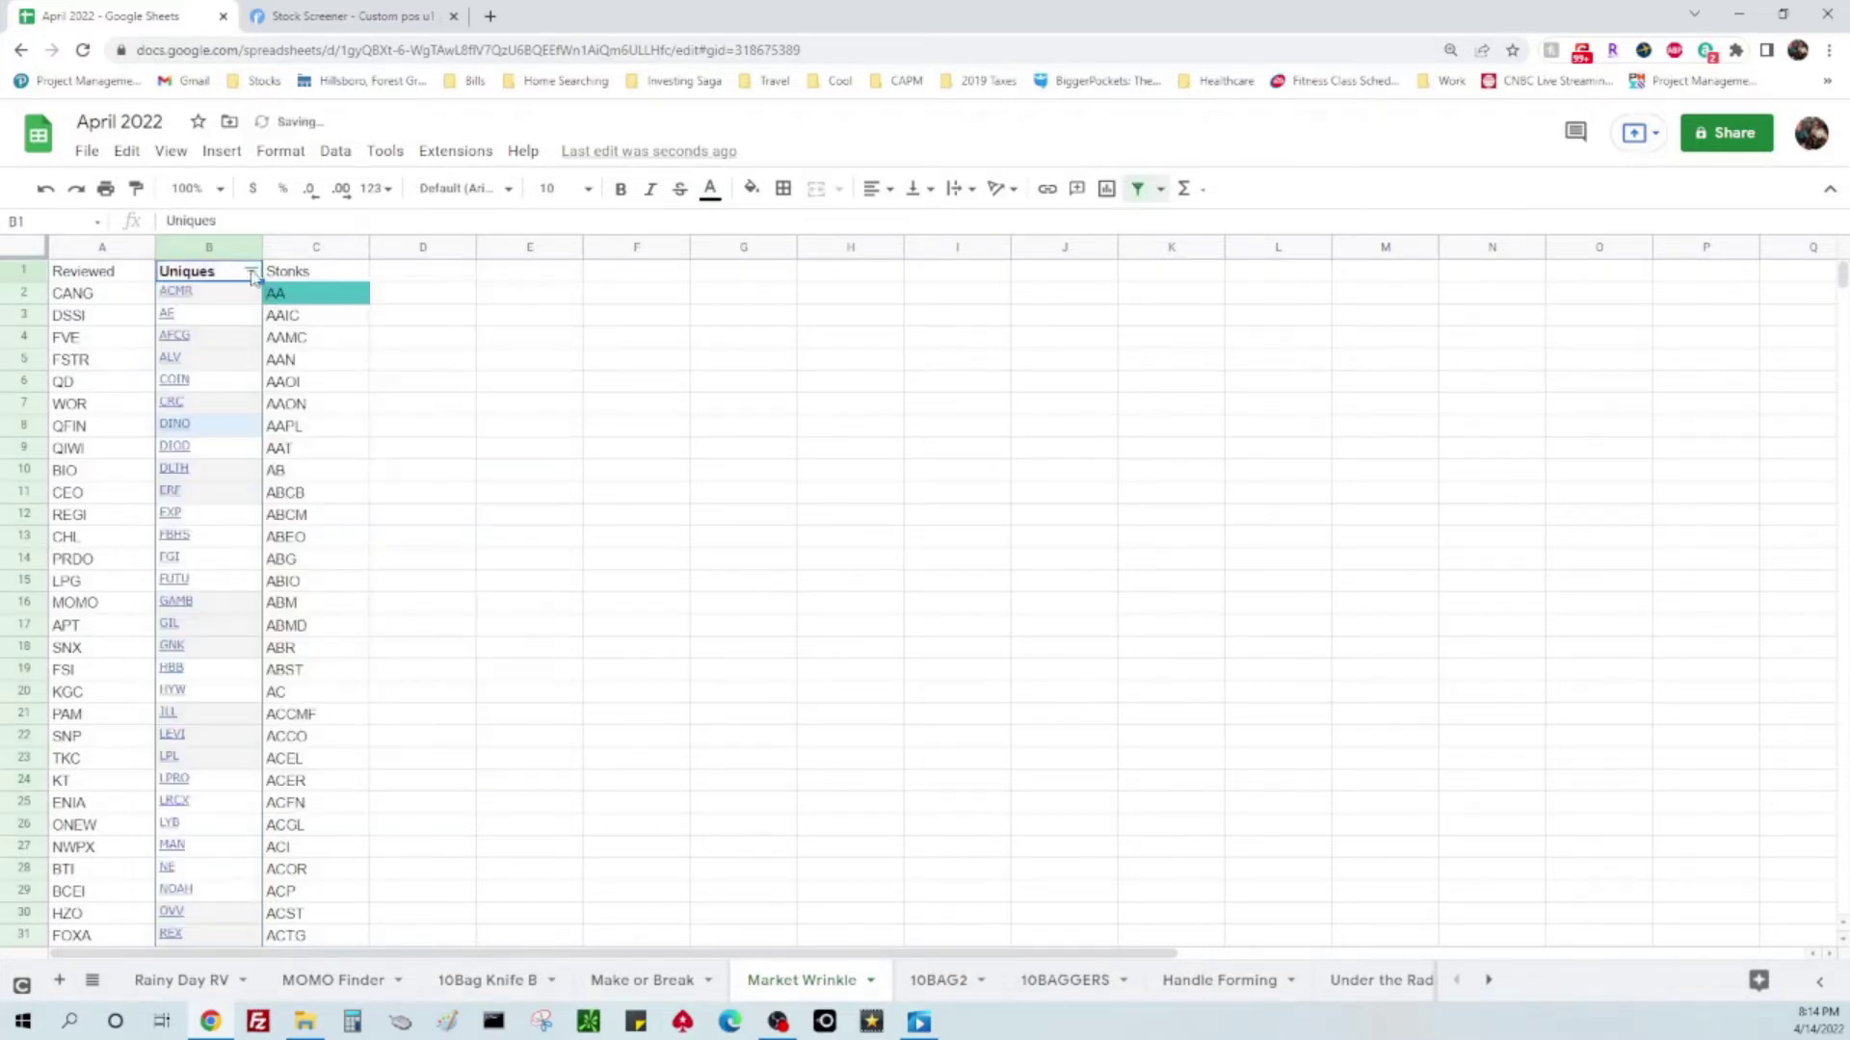
{"action": "left_click", "coordinate": [219, 251]}
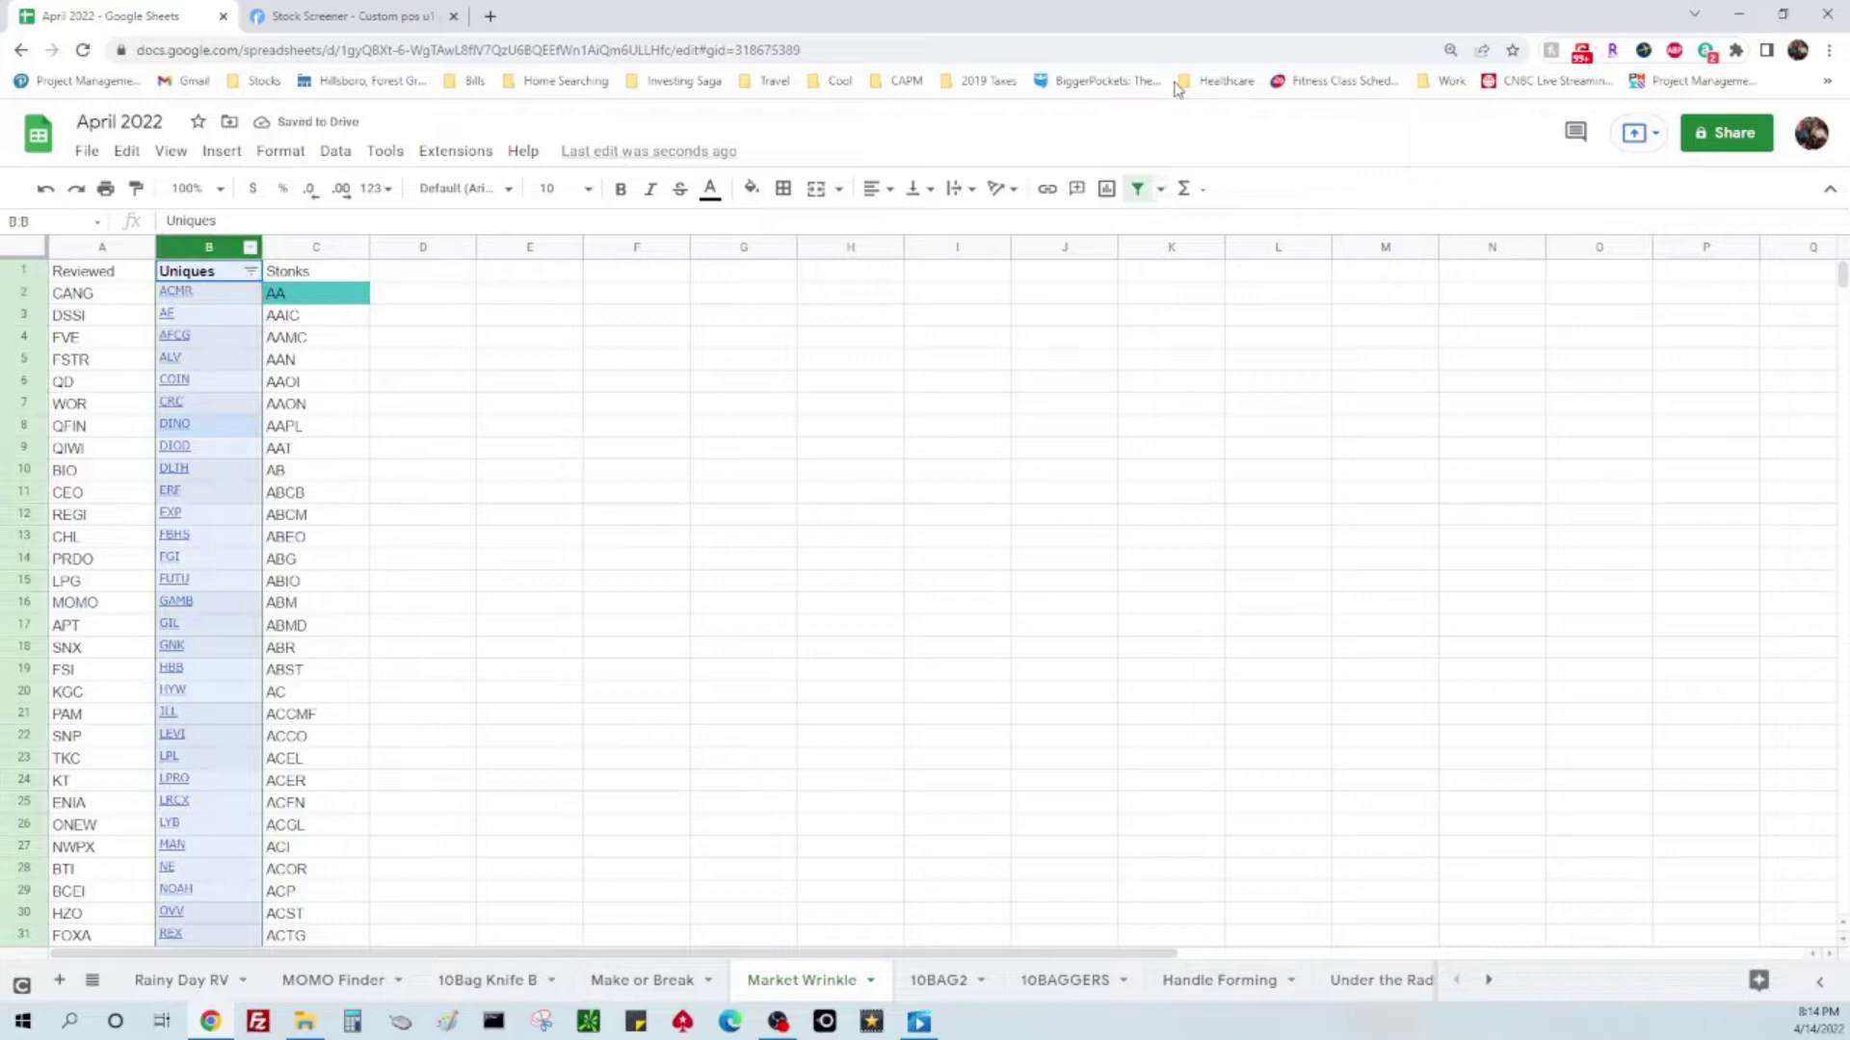
{"action": "left_click", "coordinate": [1136, 196]}
{"action": "left_click", "coordinate": [576, 370]}
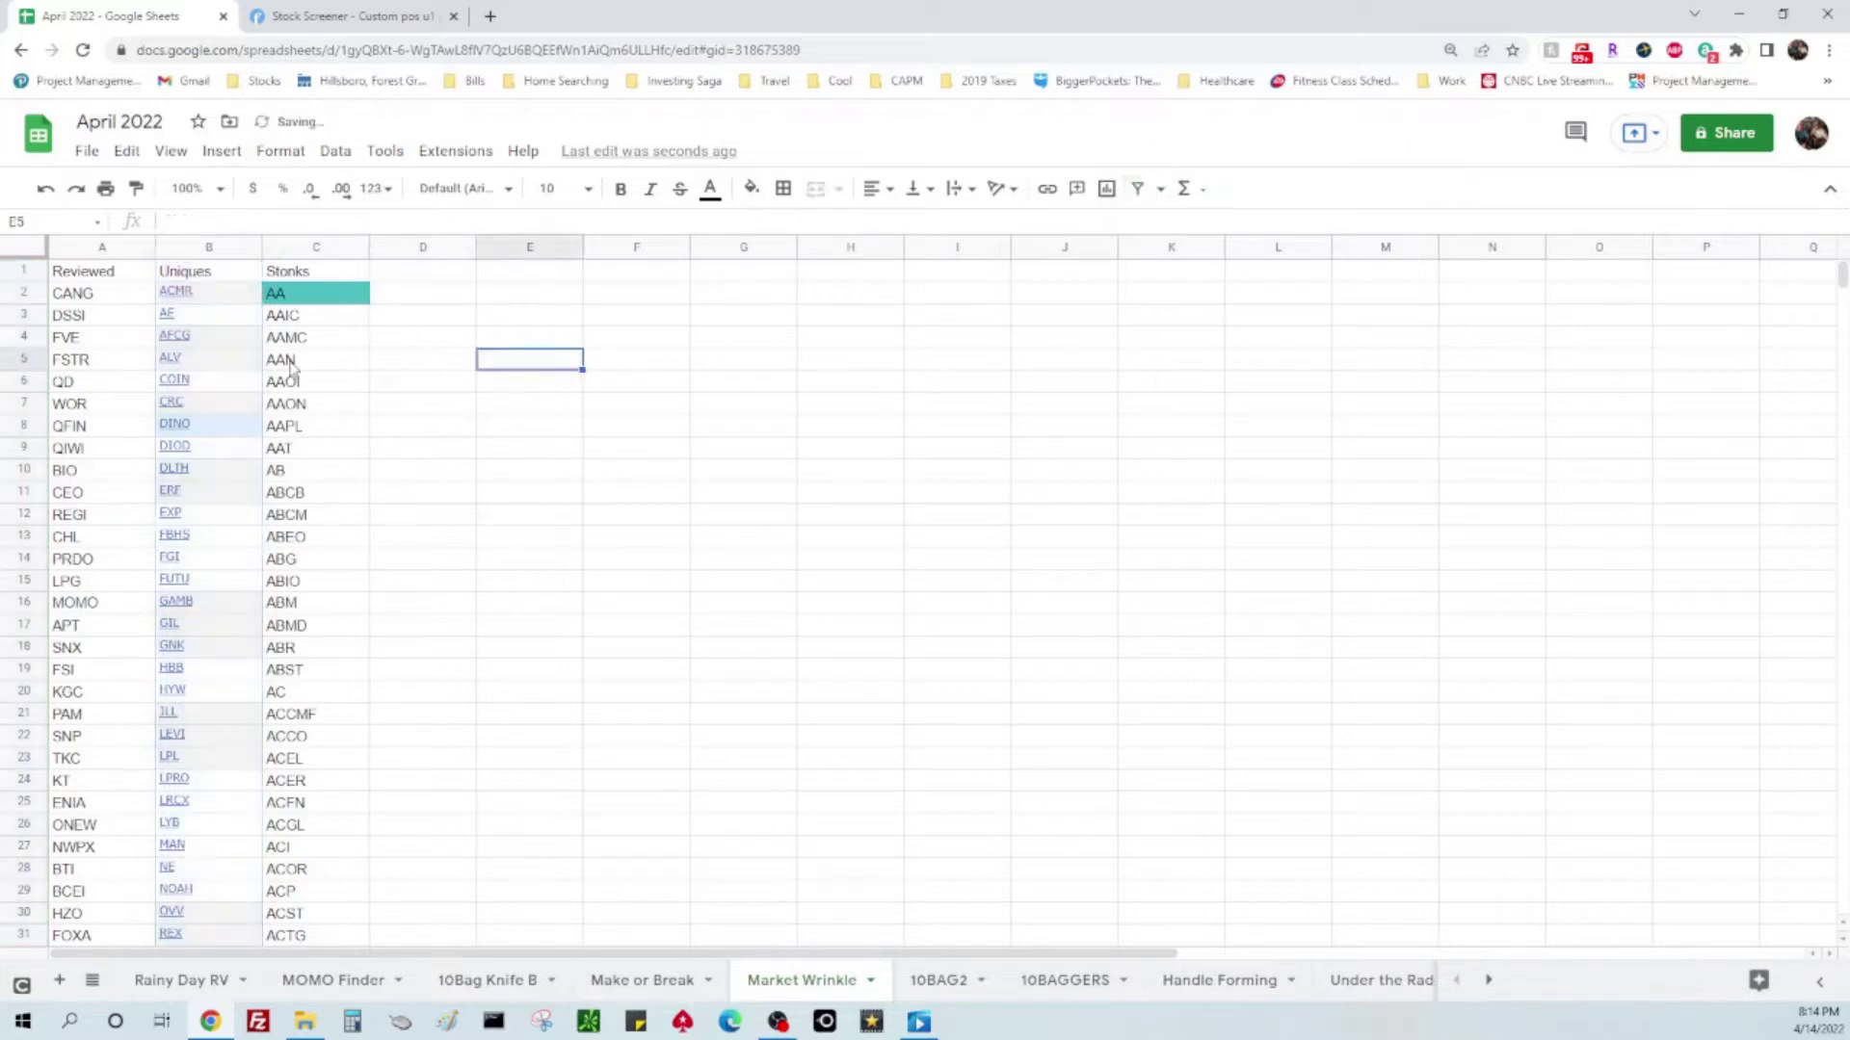
{"action": "left_click", "coordinate": [218, 251]}
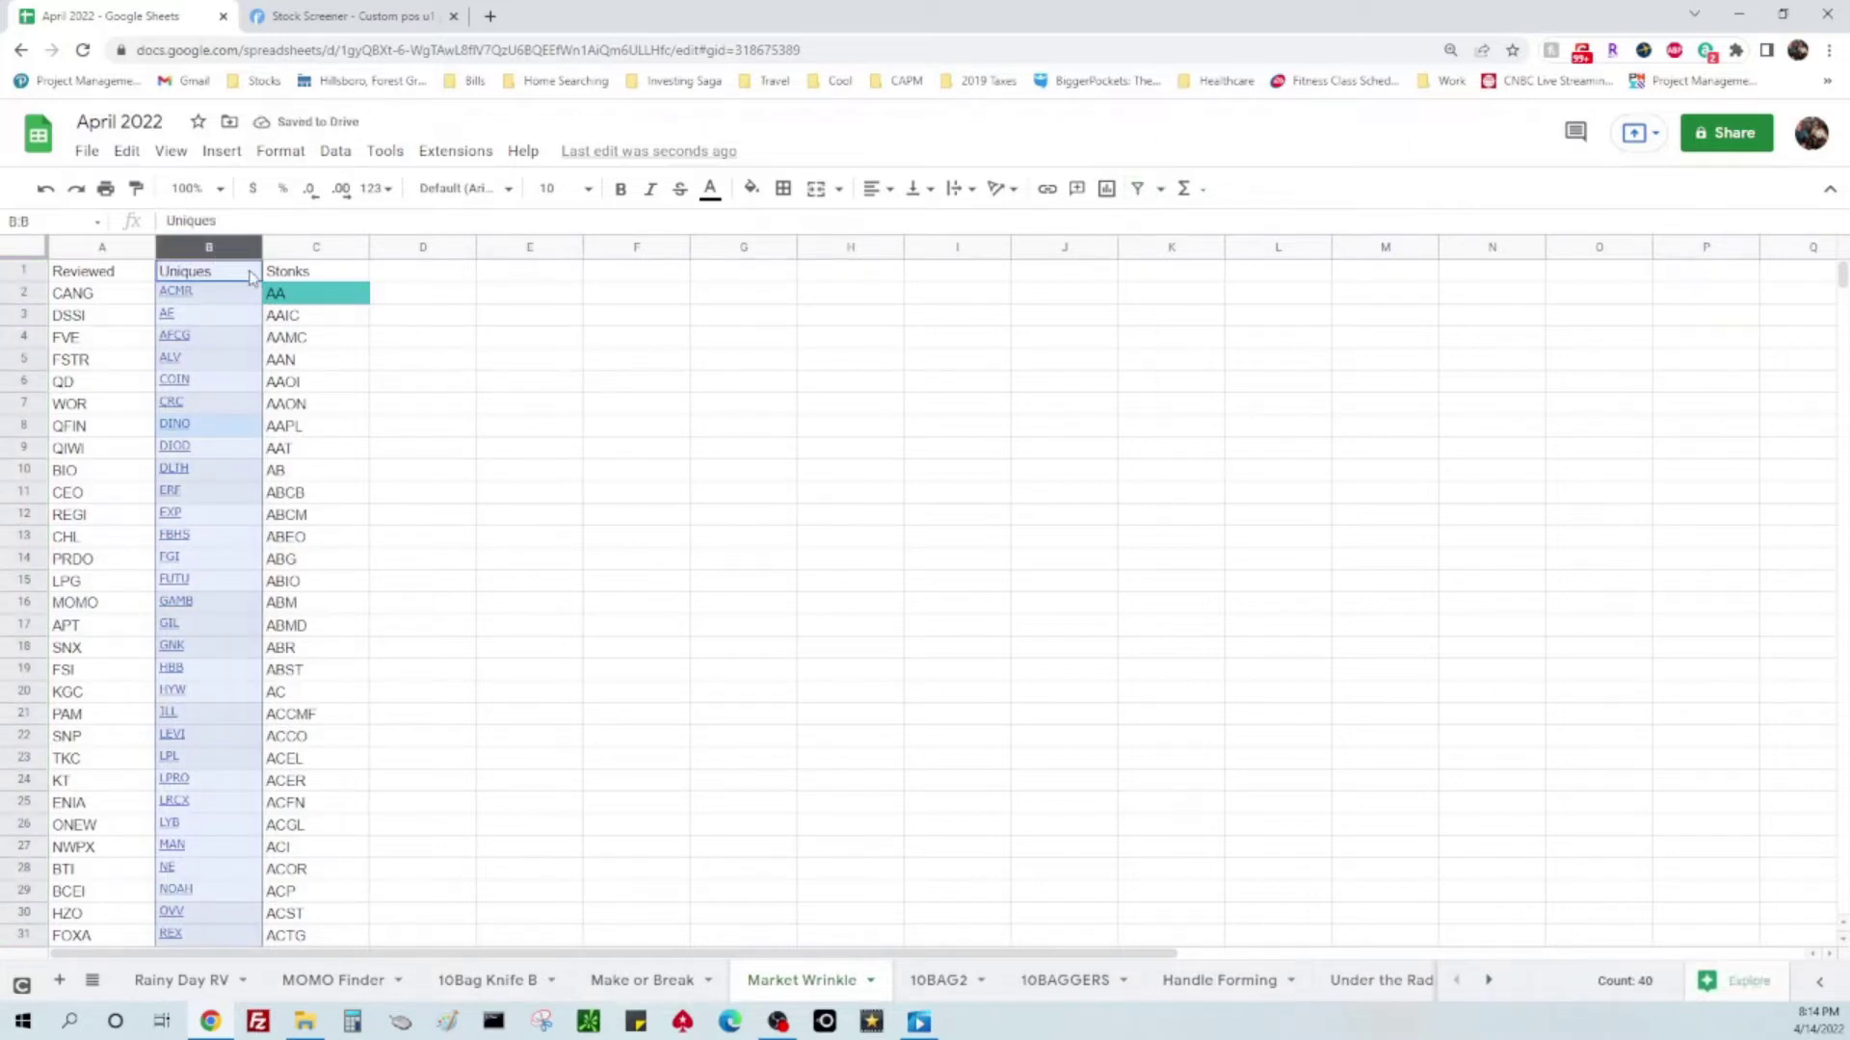
- Open the 10BAG2 sheet tab and load the saved 10BAG2 screen in Finviz
{"action": "left_click", "coordinate": [939, 997]}
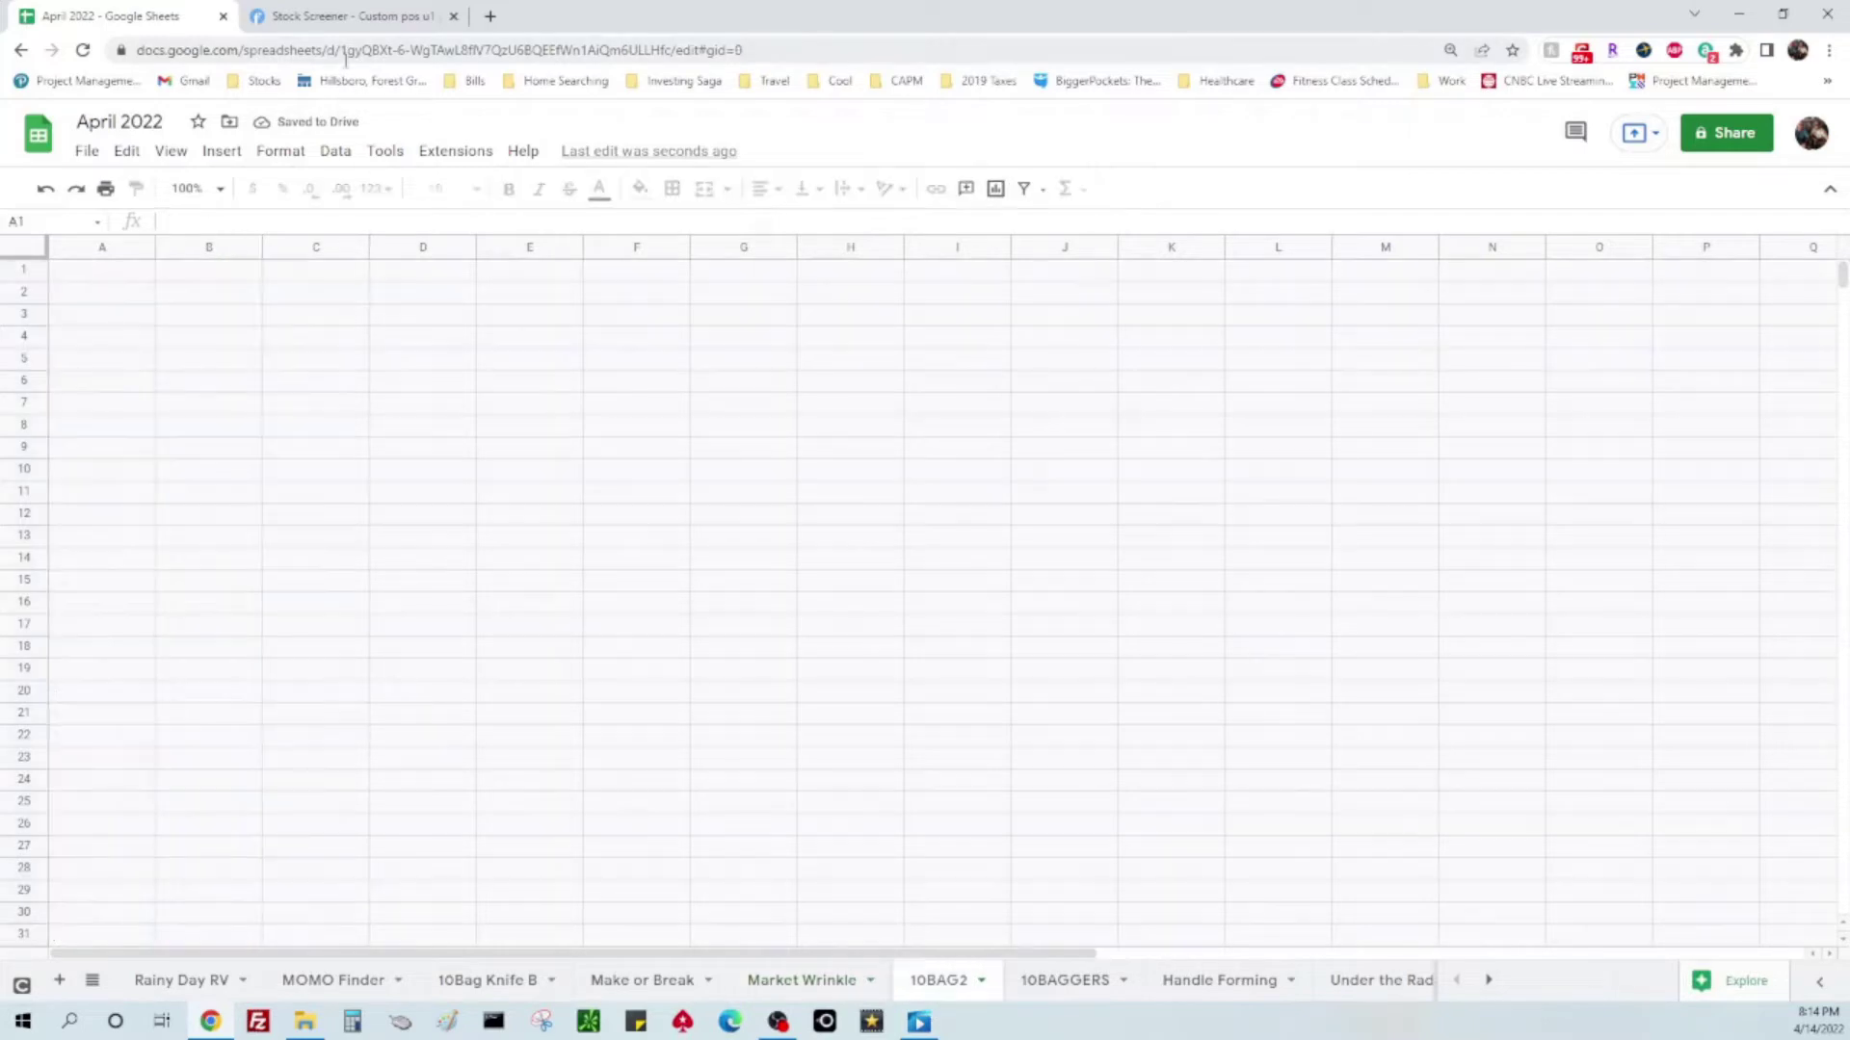
{"action": "left_click", "coordinate": [347, 16]}
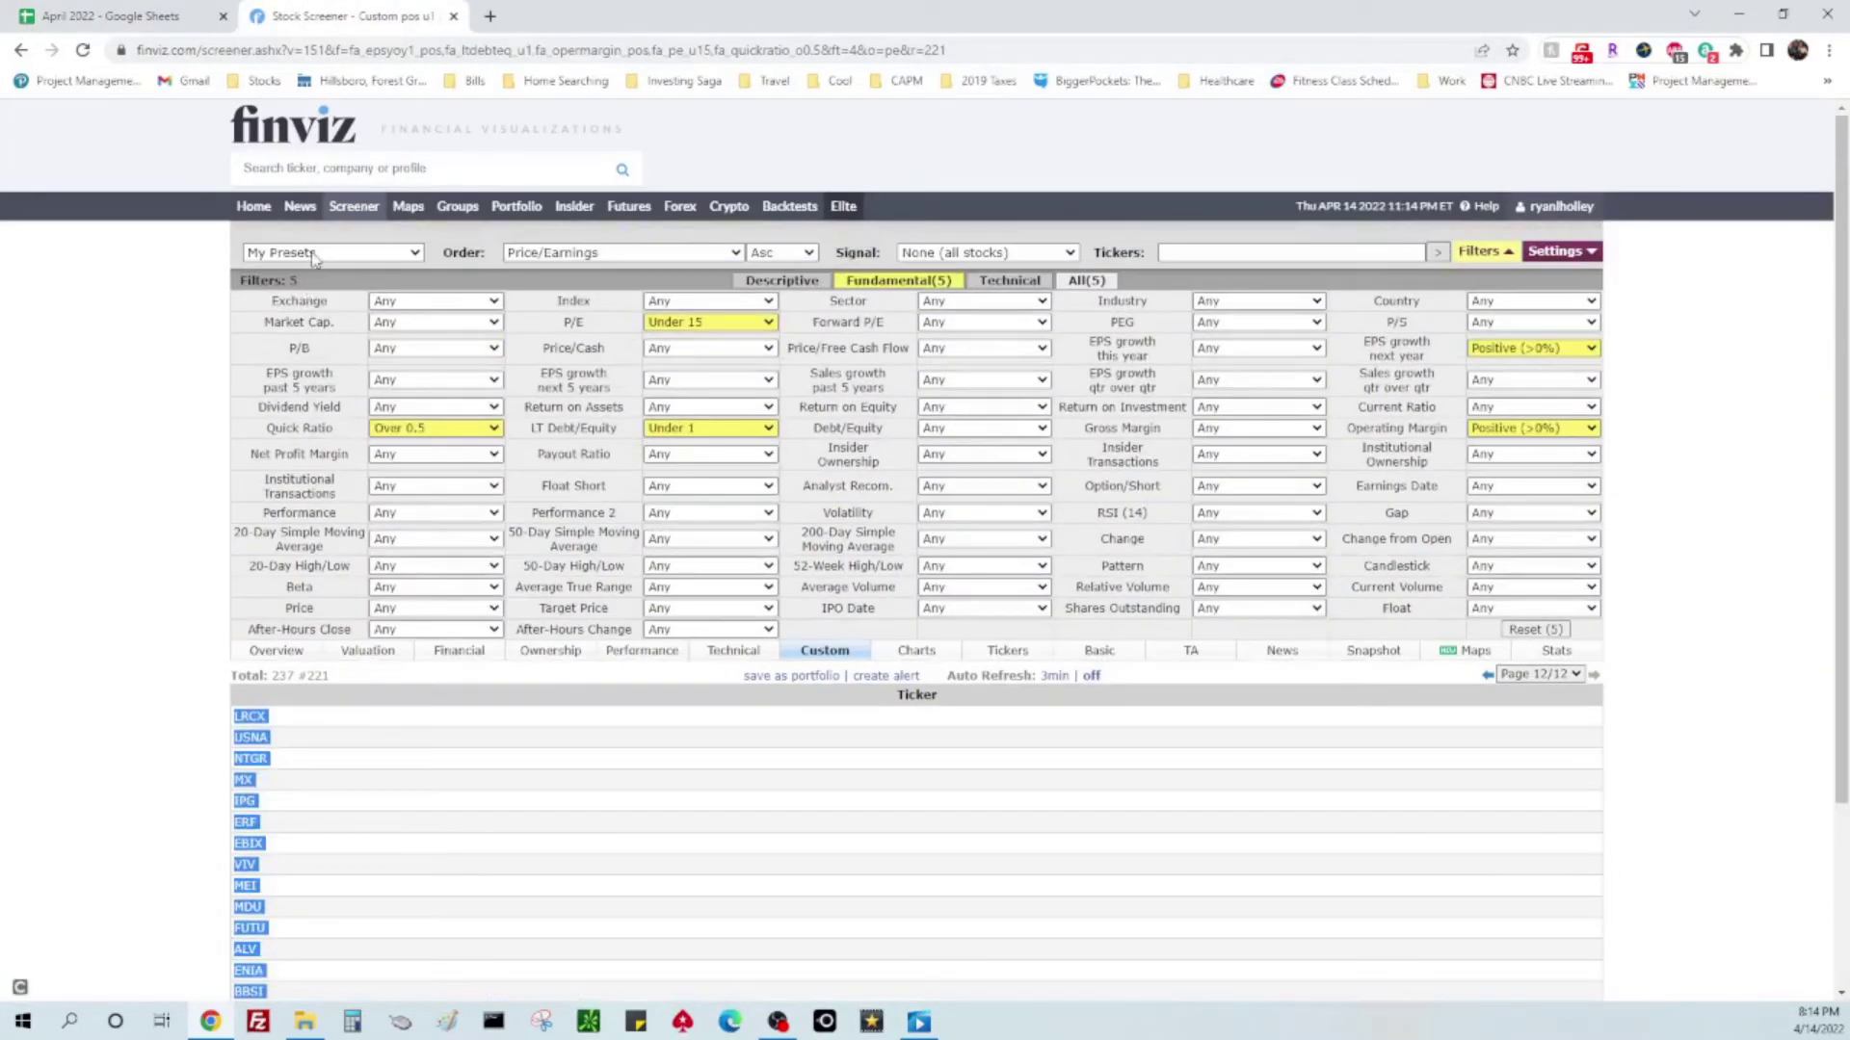
{"action": "left_click", "coordinate": [313, 255]}
{"action": "left_click", "coordinate": [336, 411]}
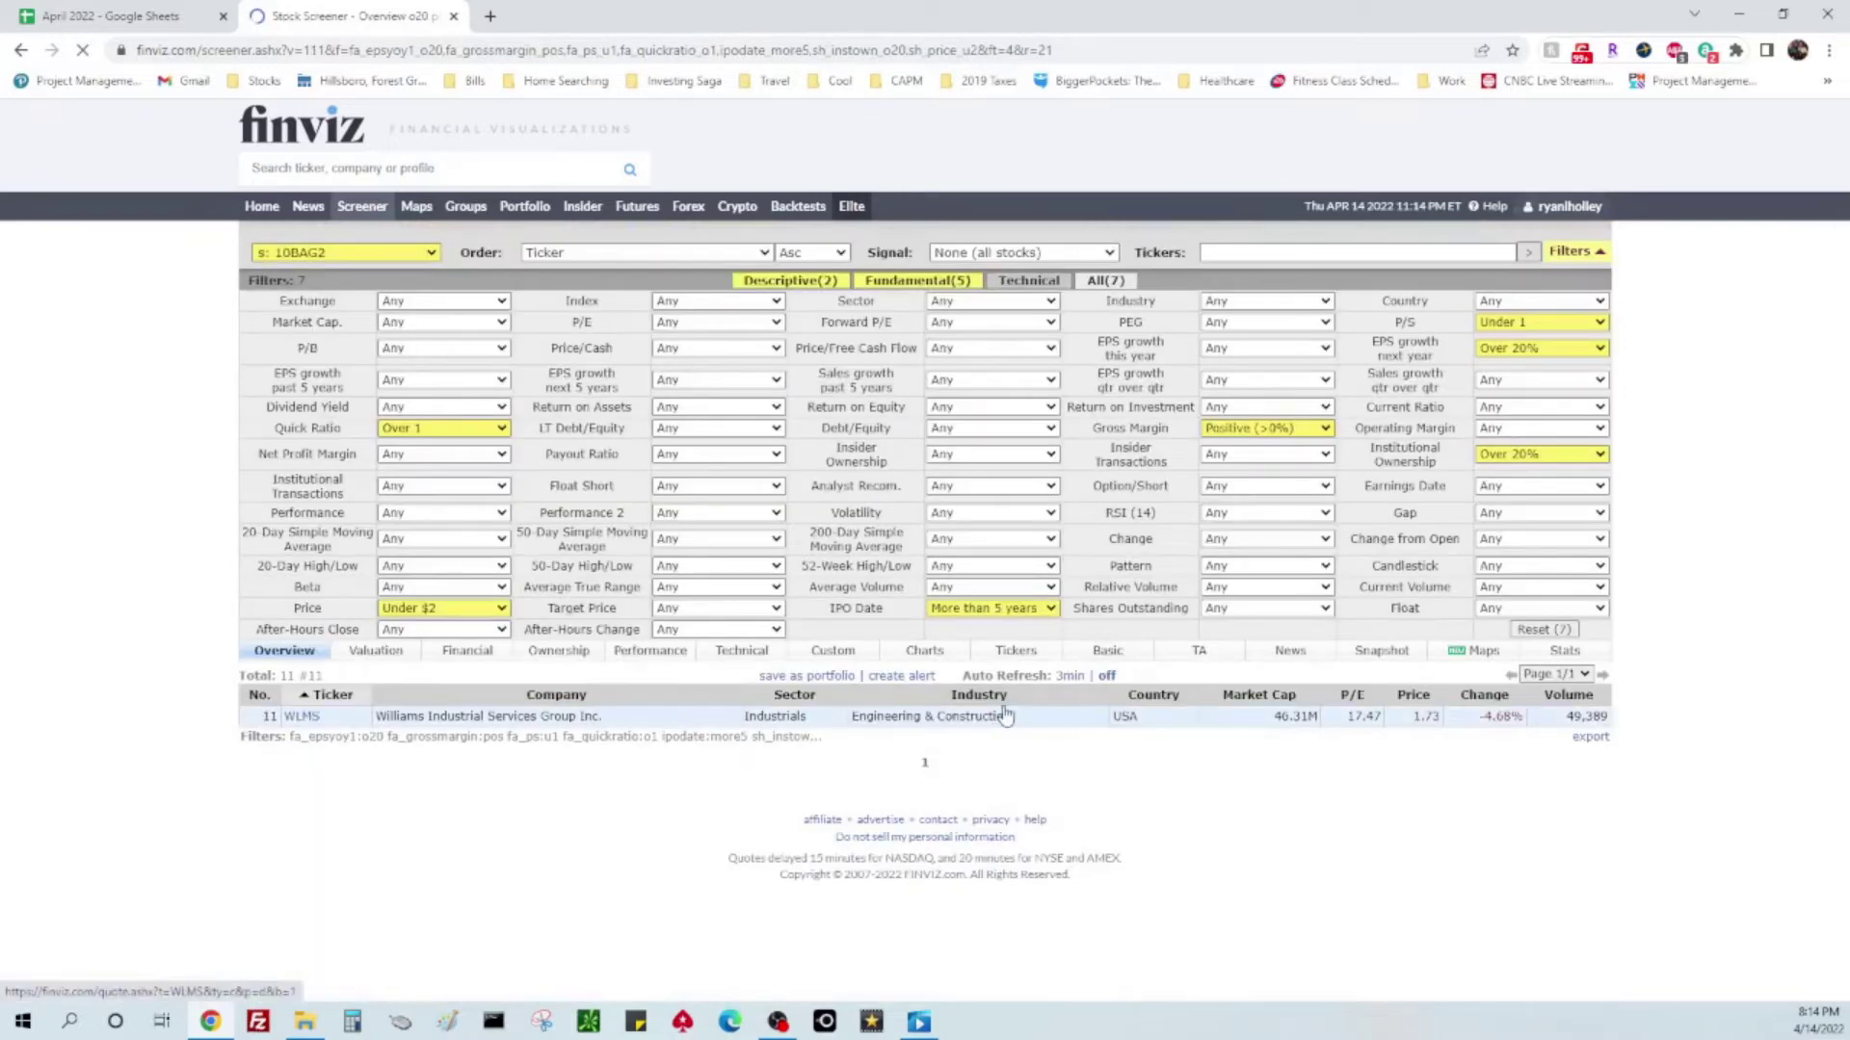
- List all 11 results as tickers only and select ASPU through WLMS
{"action": "left_click", "coordinate": [928, 773]}
{"action": "scroll", "coordinate": [1060, 635], "scroll_direction": "down", "scroll_amount": 1}
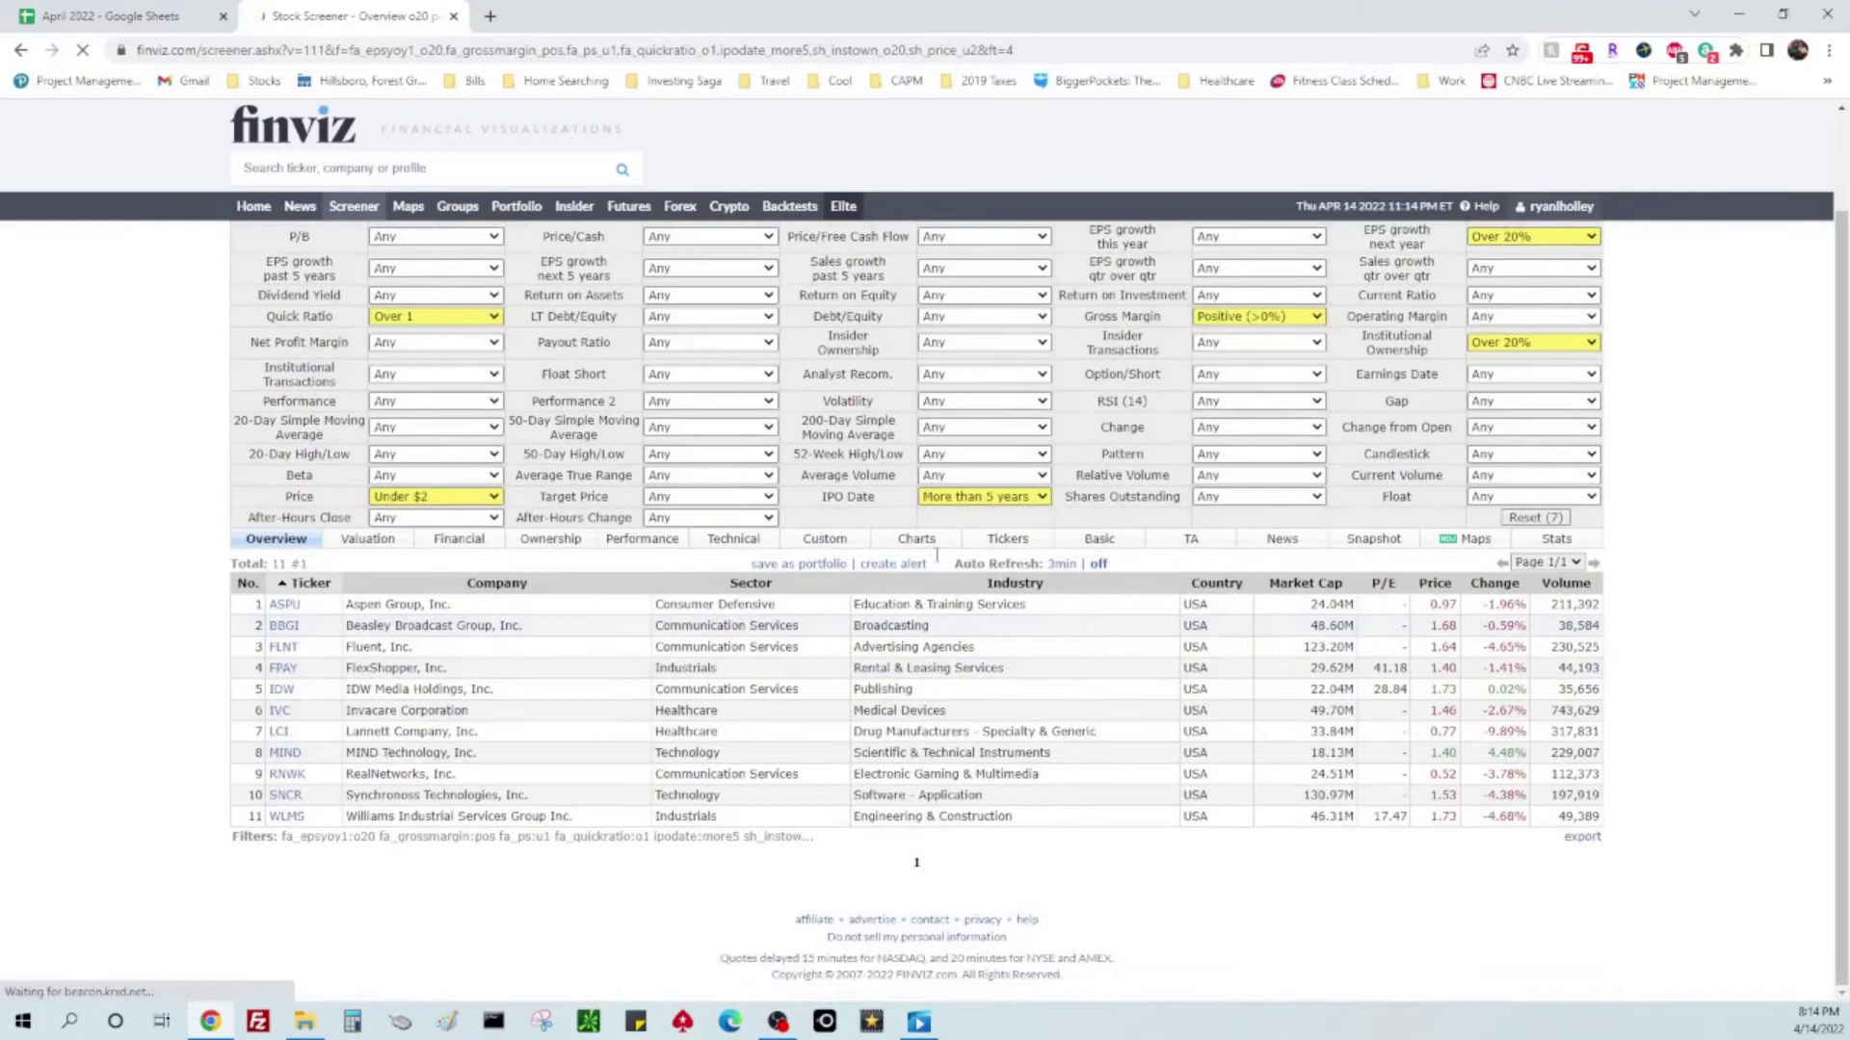
{"action": "left_click", "coordinate": [851, 547]}
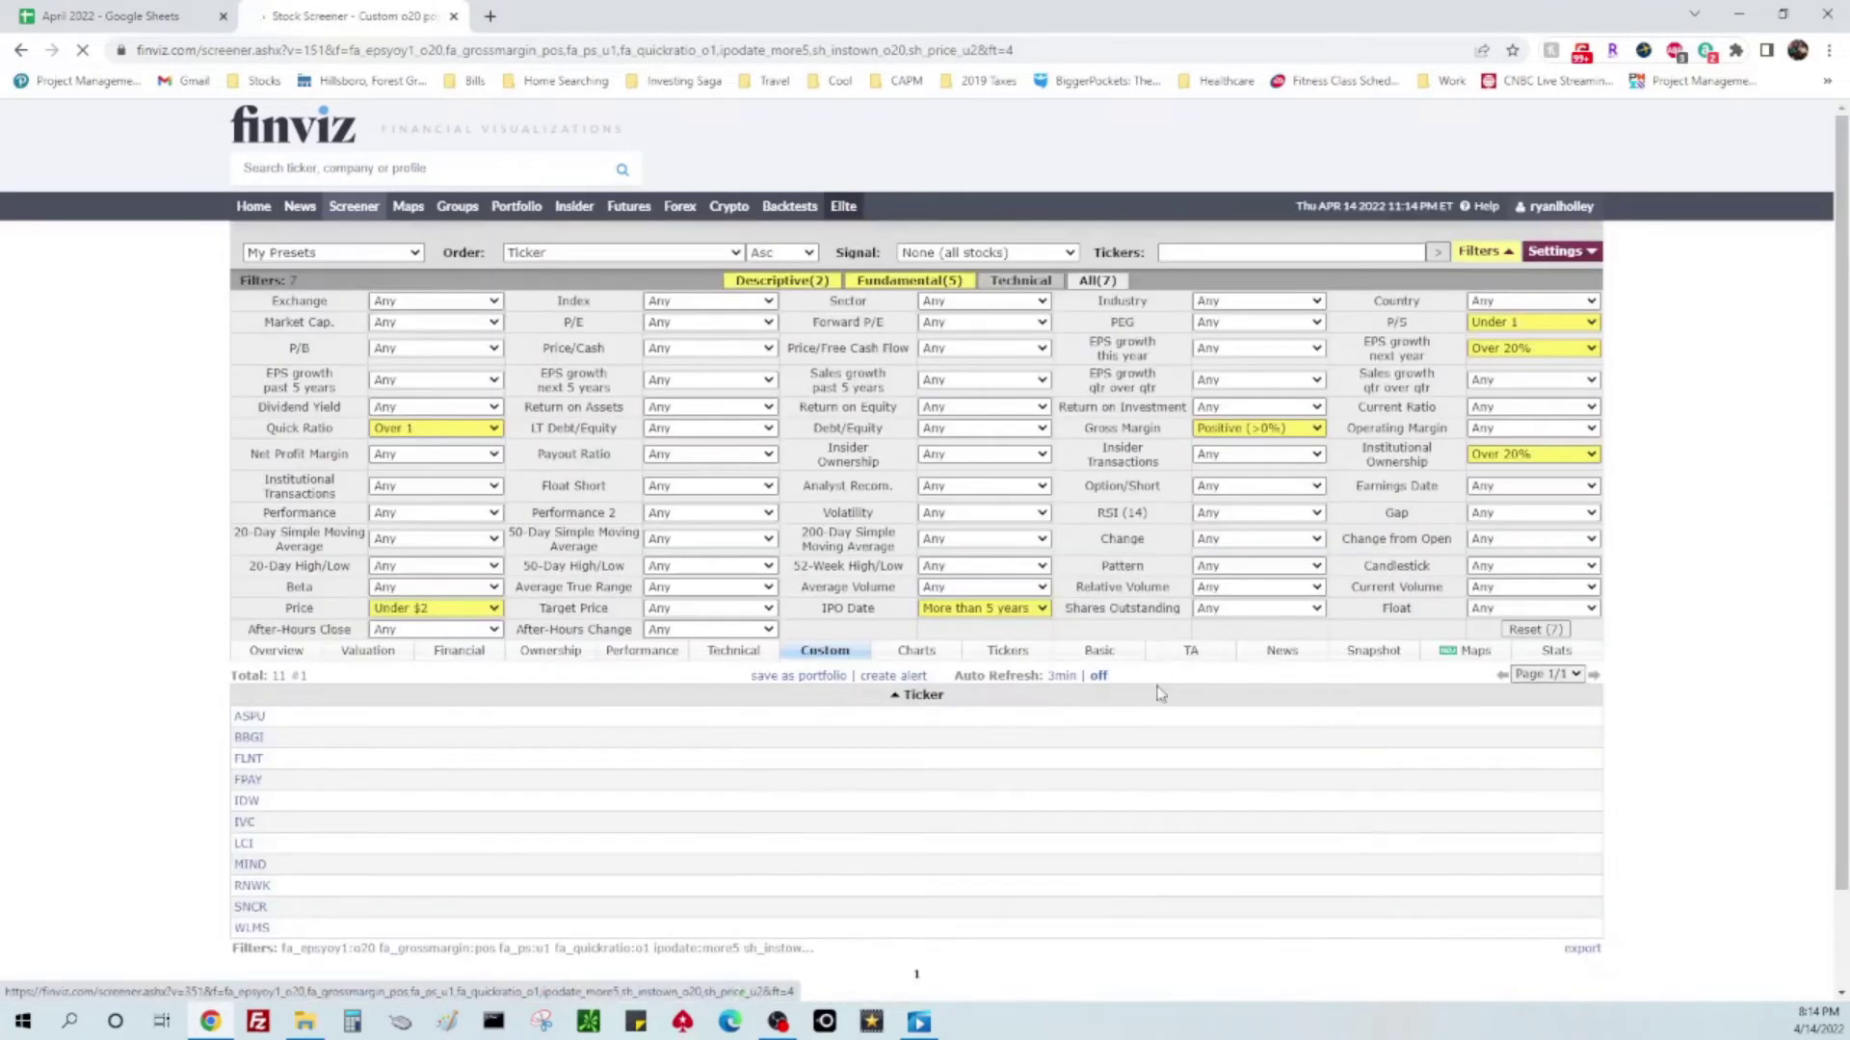
{"action": "left_click_drag", "start_coordinate": [1159, 705], "coordinate": [1156, 929]}
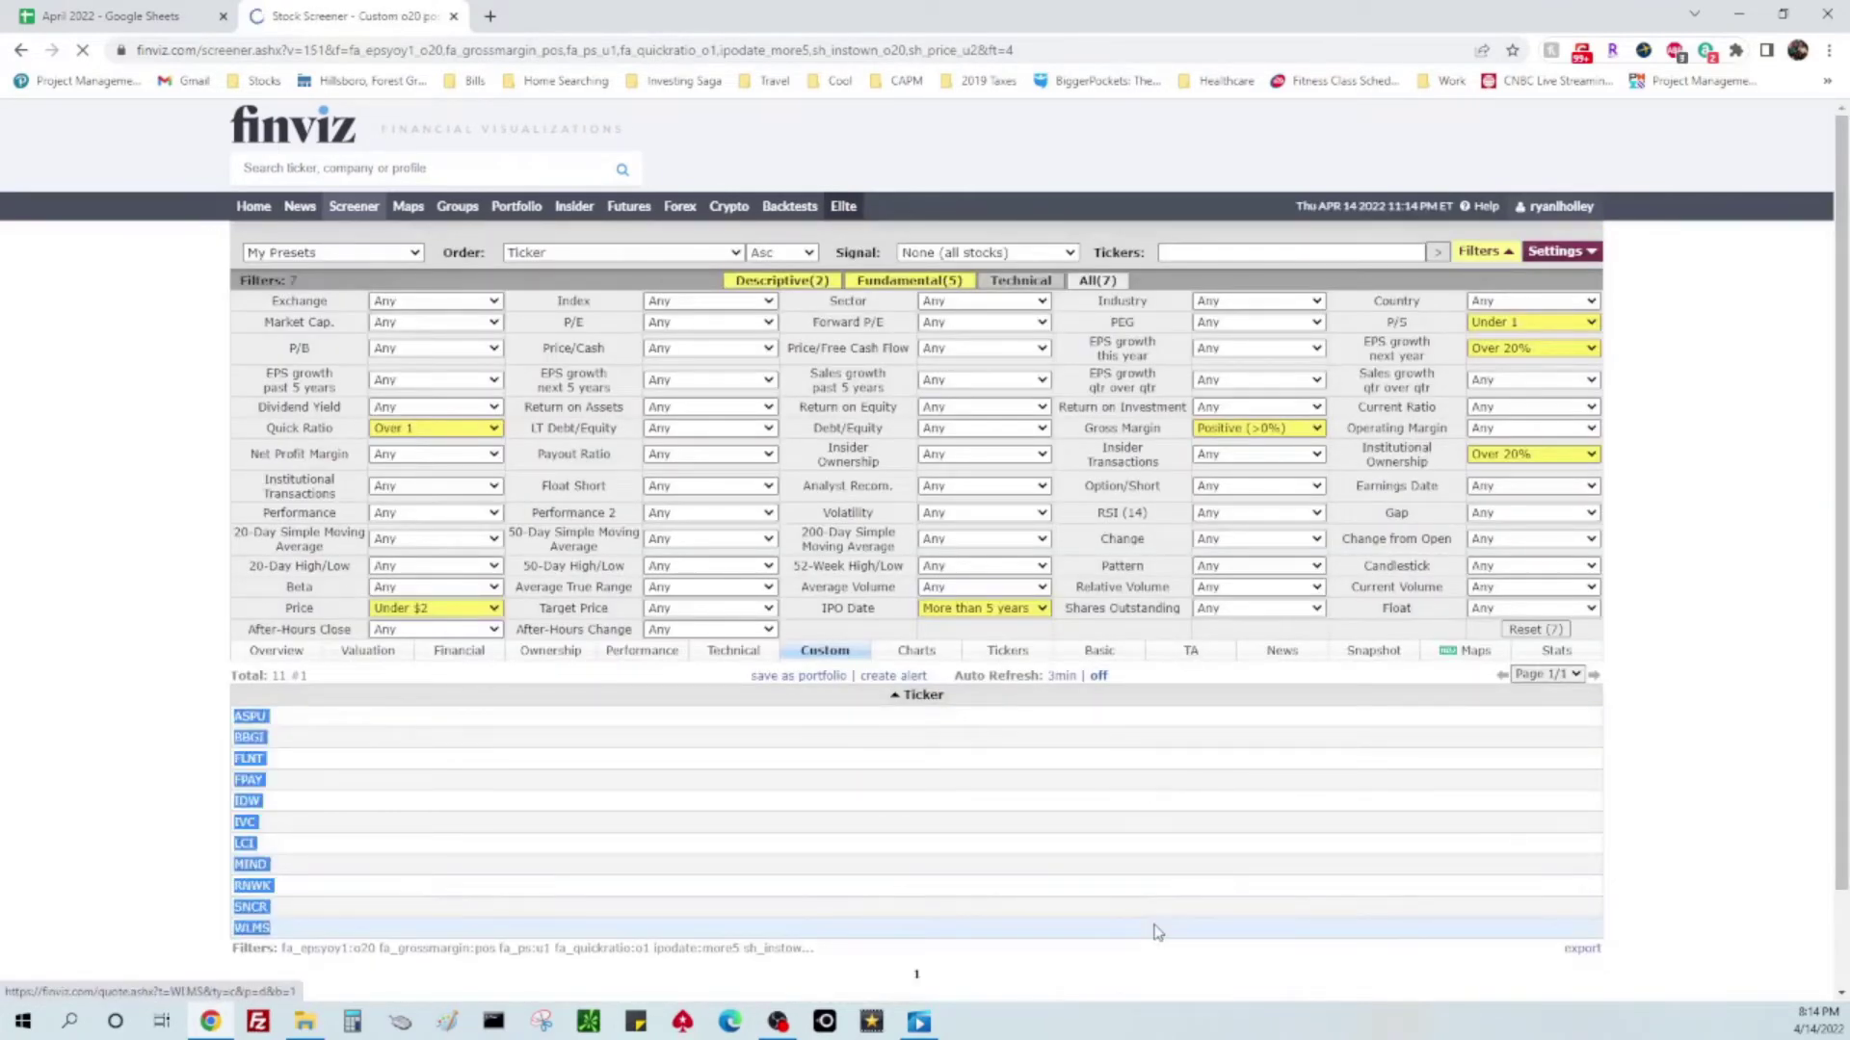
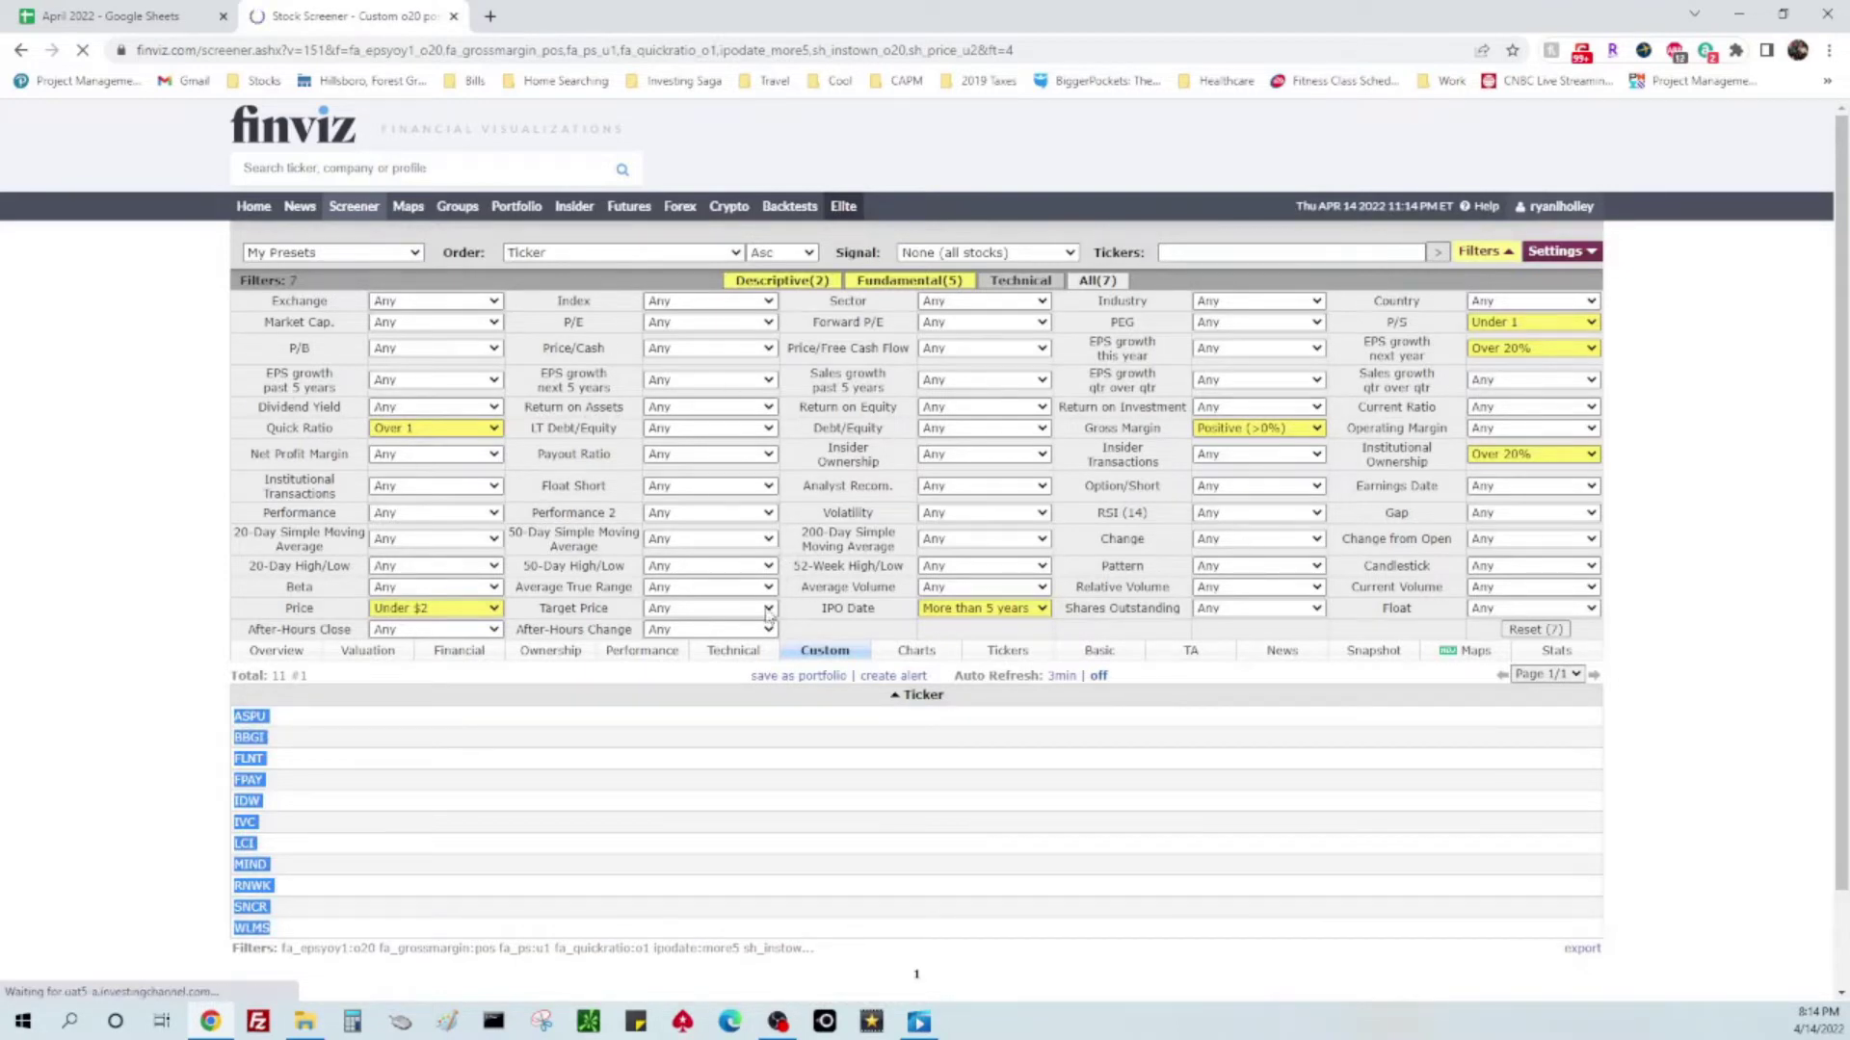
- Paste the 11 screener tickers ASPU through WLMS below the 10BAG2 Stonks list
{"action": "left_click", "coordinate": [135, 17]}
{"action": "left_click", "coordinate": [362, 472]}
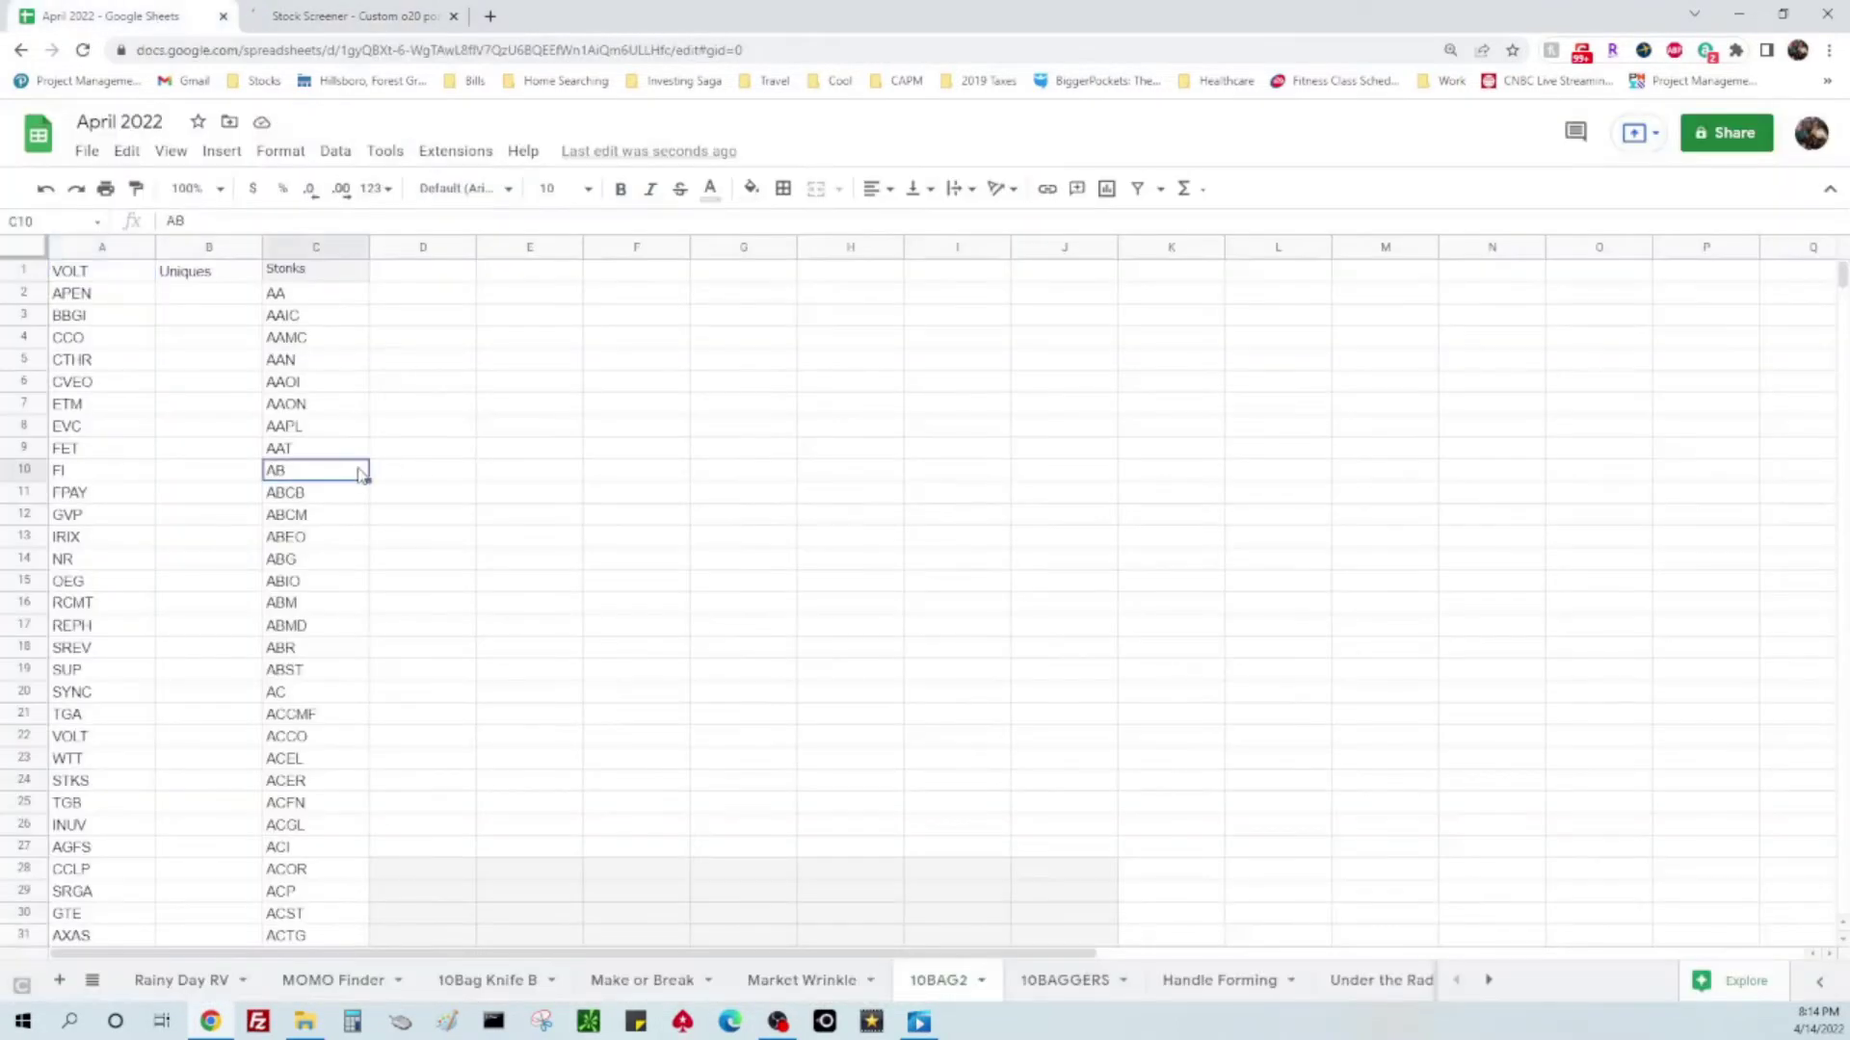
{"action": "key", "text": "ctrl+shift+Down"}
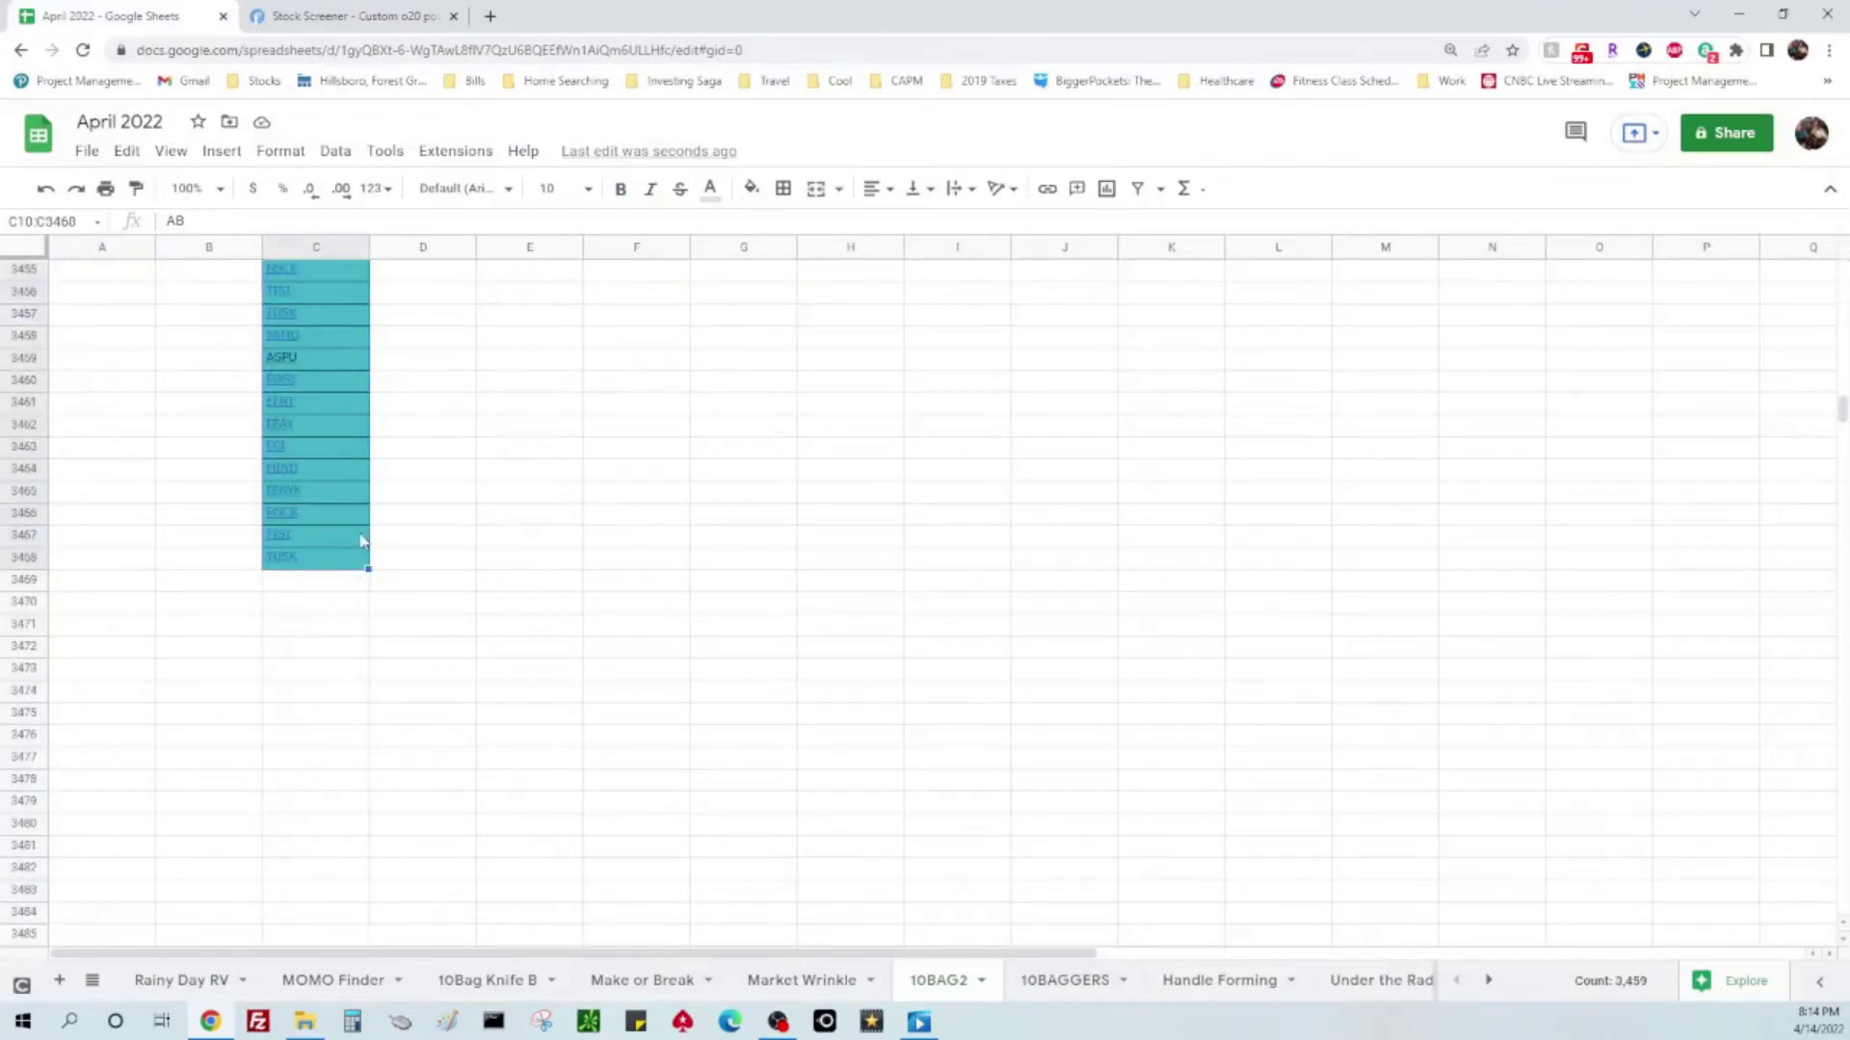
{"action": "left_click", "coordinate": [322, 584]}
{"action": "type", "text": "ASPU BBGI FLNT FPAY IDW IVC LCI MIND RNWK SNCR WLMS"}
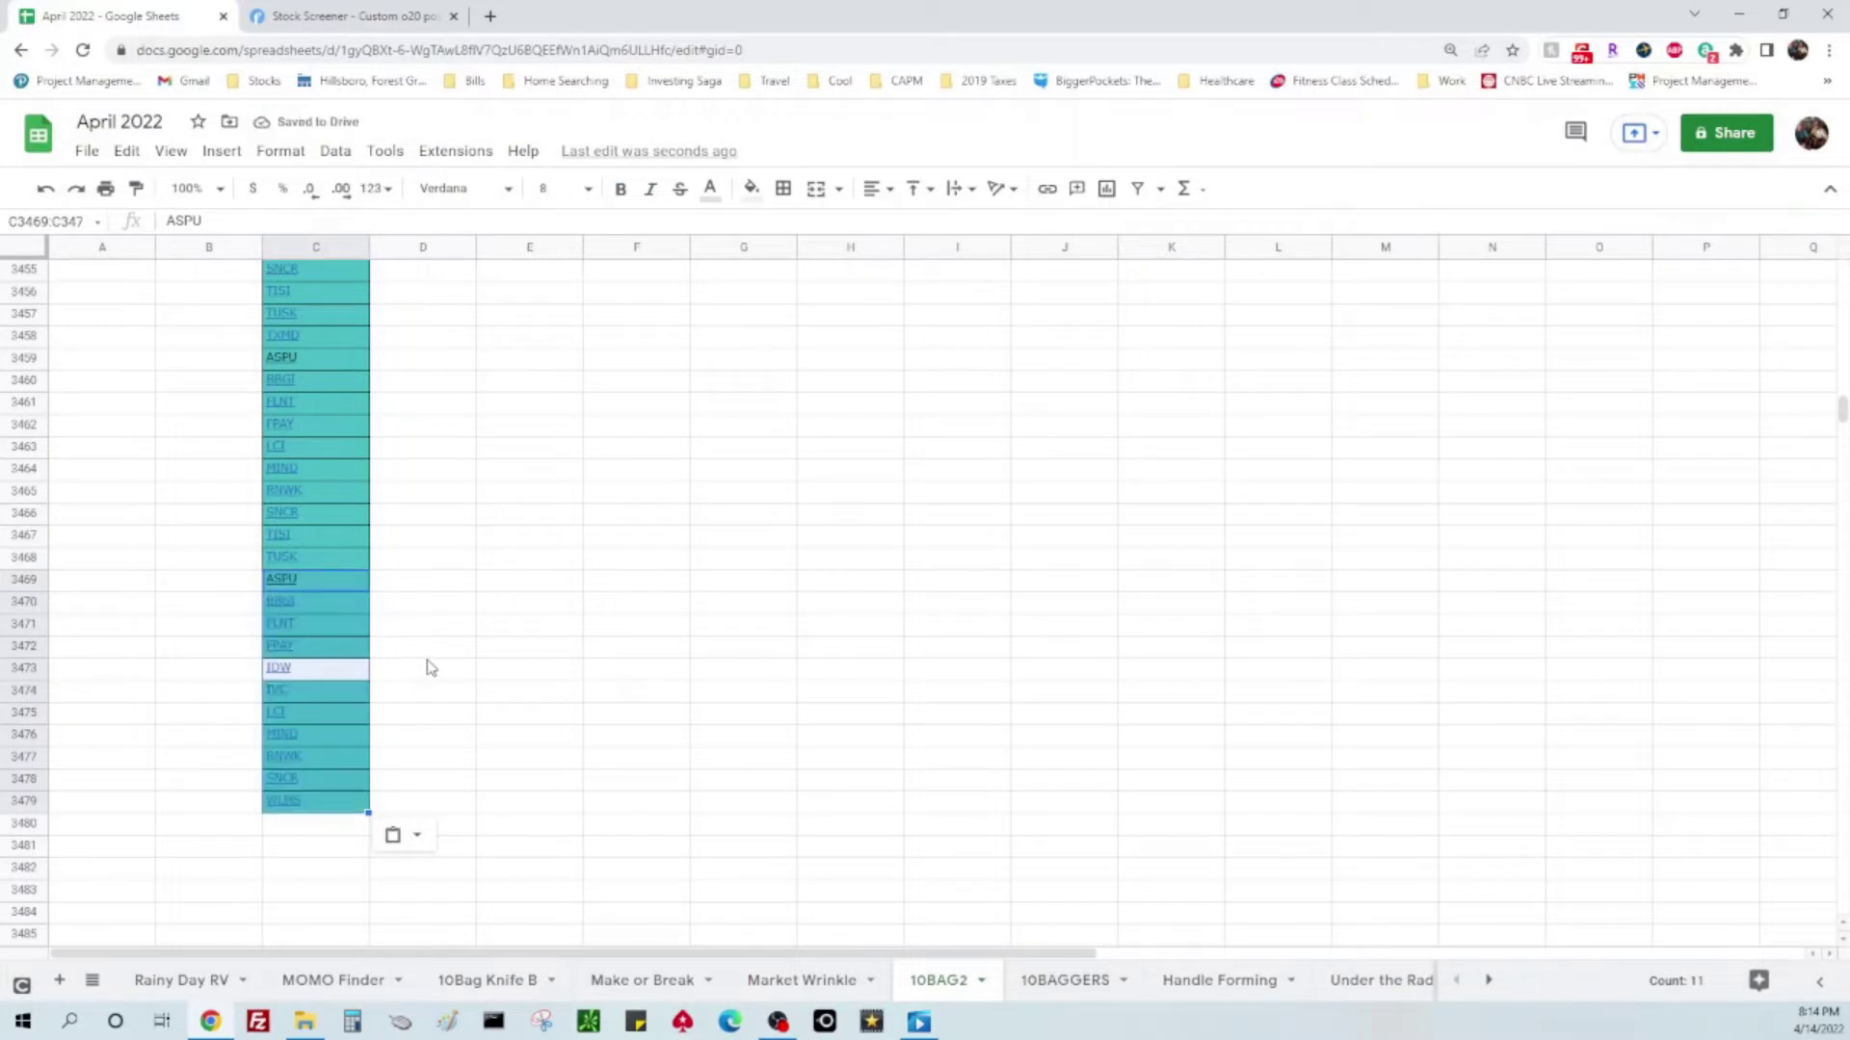
{"action": "left_click", "coordinate": [354, 676]}
- Return to Uniques cell B2, then go back to Finviz's saved screener presets
{"action": "left_click", "coordinate": [216, 682]}
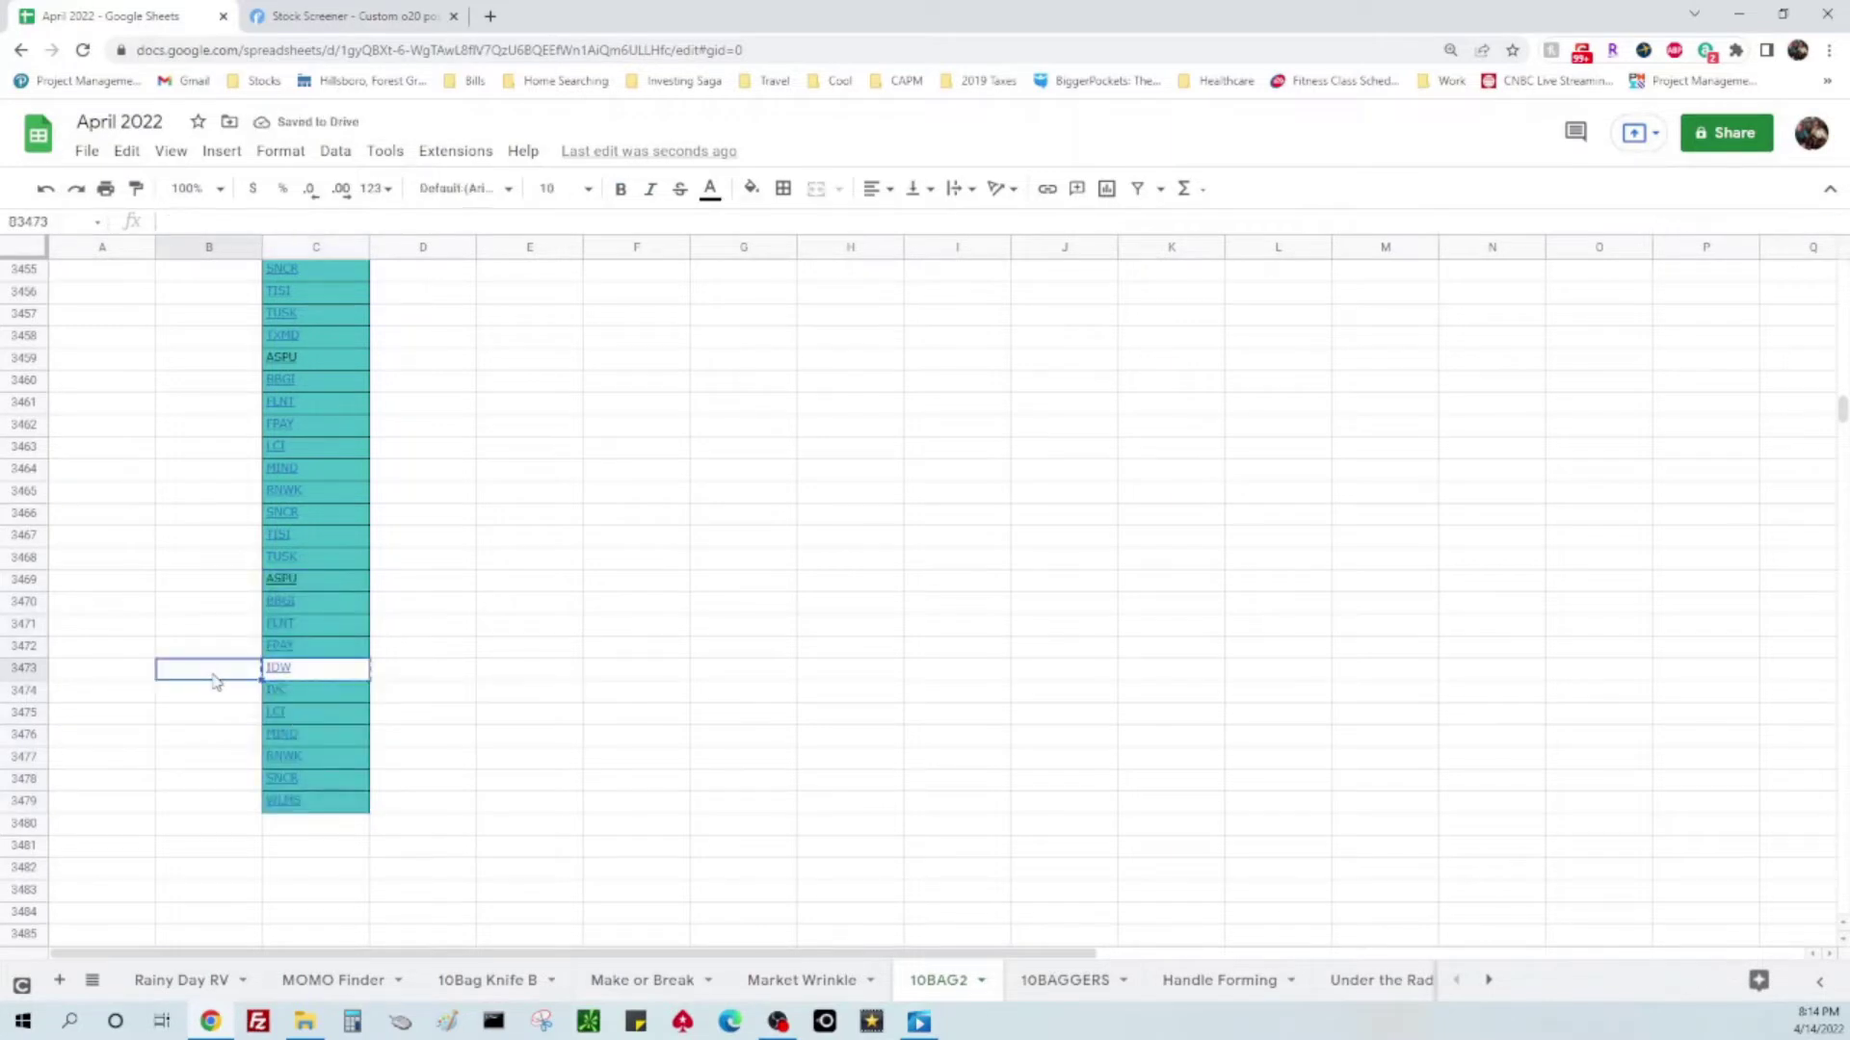
{"action": "key", "text": "ctrl+shift+Up"}
{"action": "left_click", "coordinate": [220, 302]}
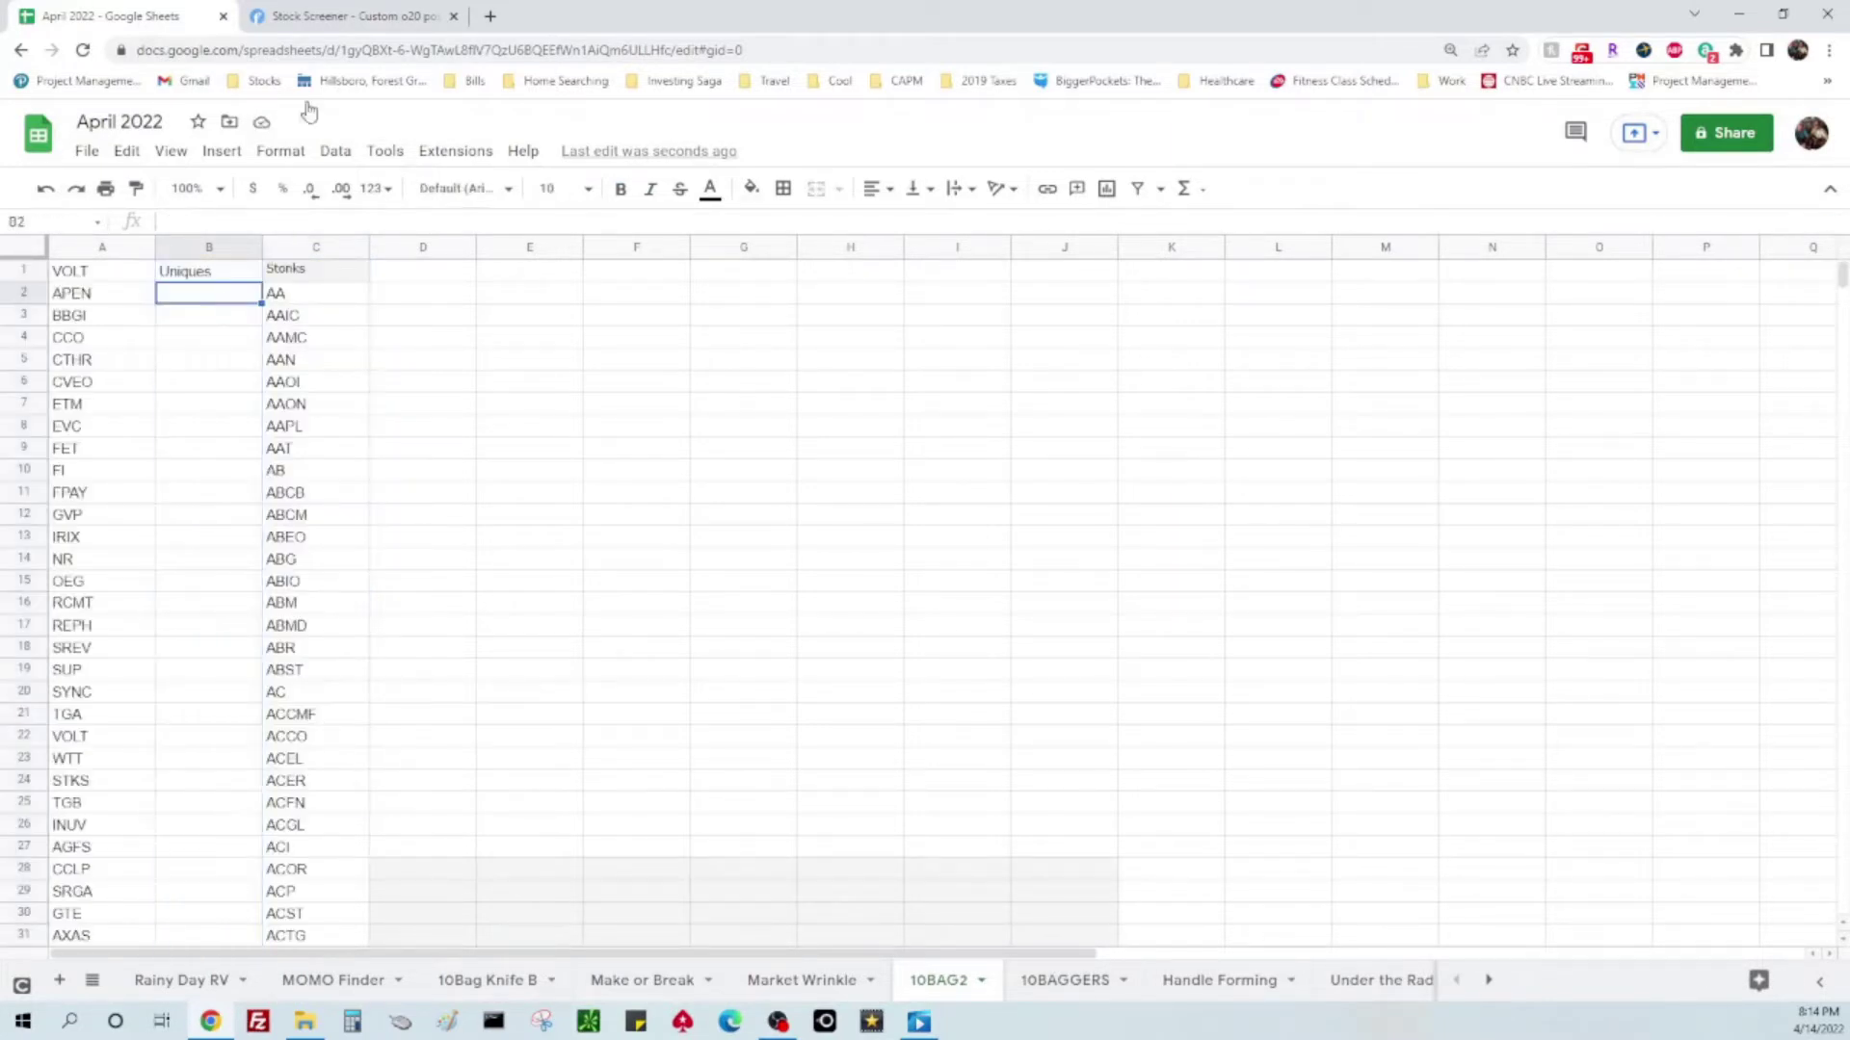
{"action": "left_click", "coordinate": [357, 17]}
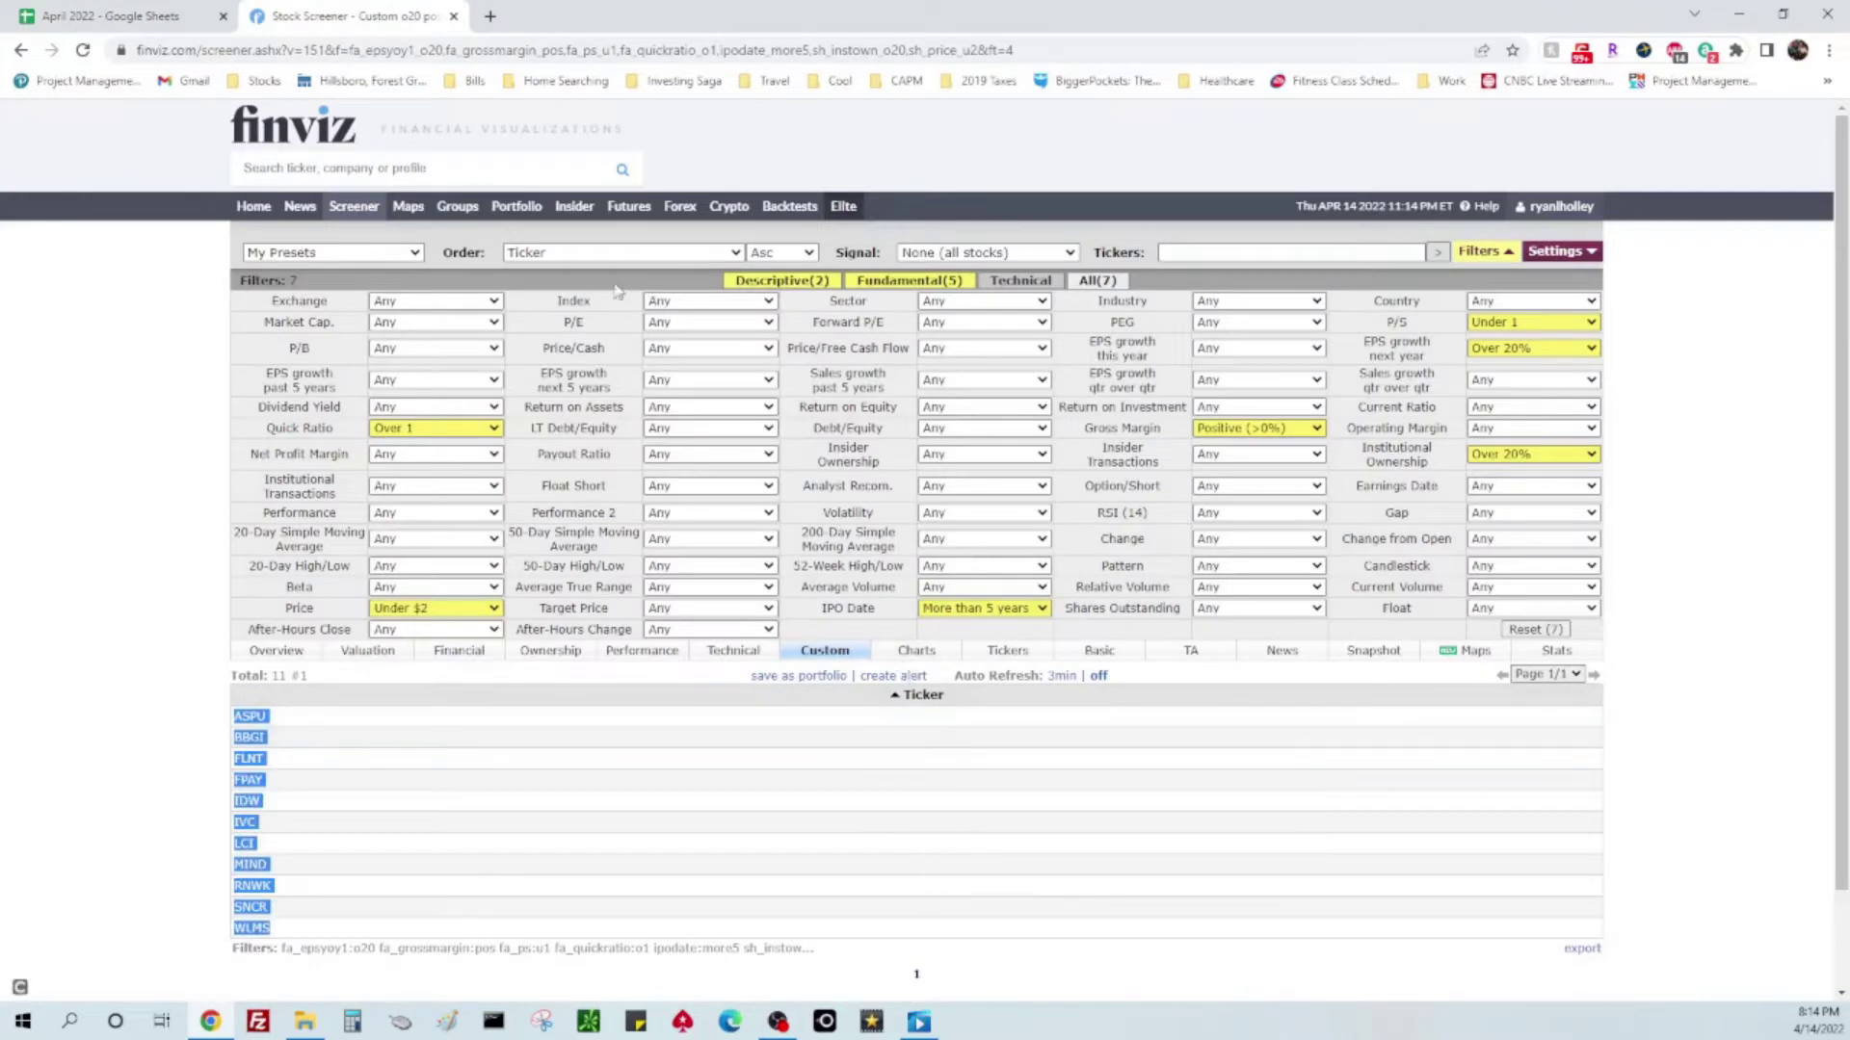
{"action": "left_click", "coordinate": [404, 253]}
- Load the 10BAGGERS preset in tickers-only view and select page-one tickers ADVM through HGBL
{"action": "left_click", "coordinate": [350, 427]}
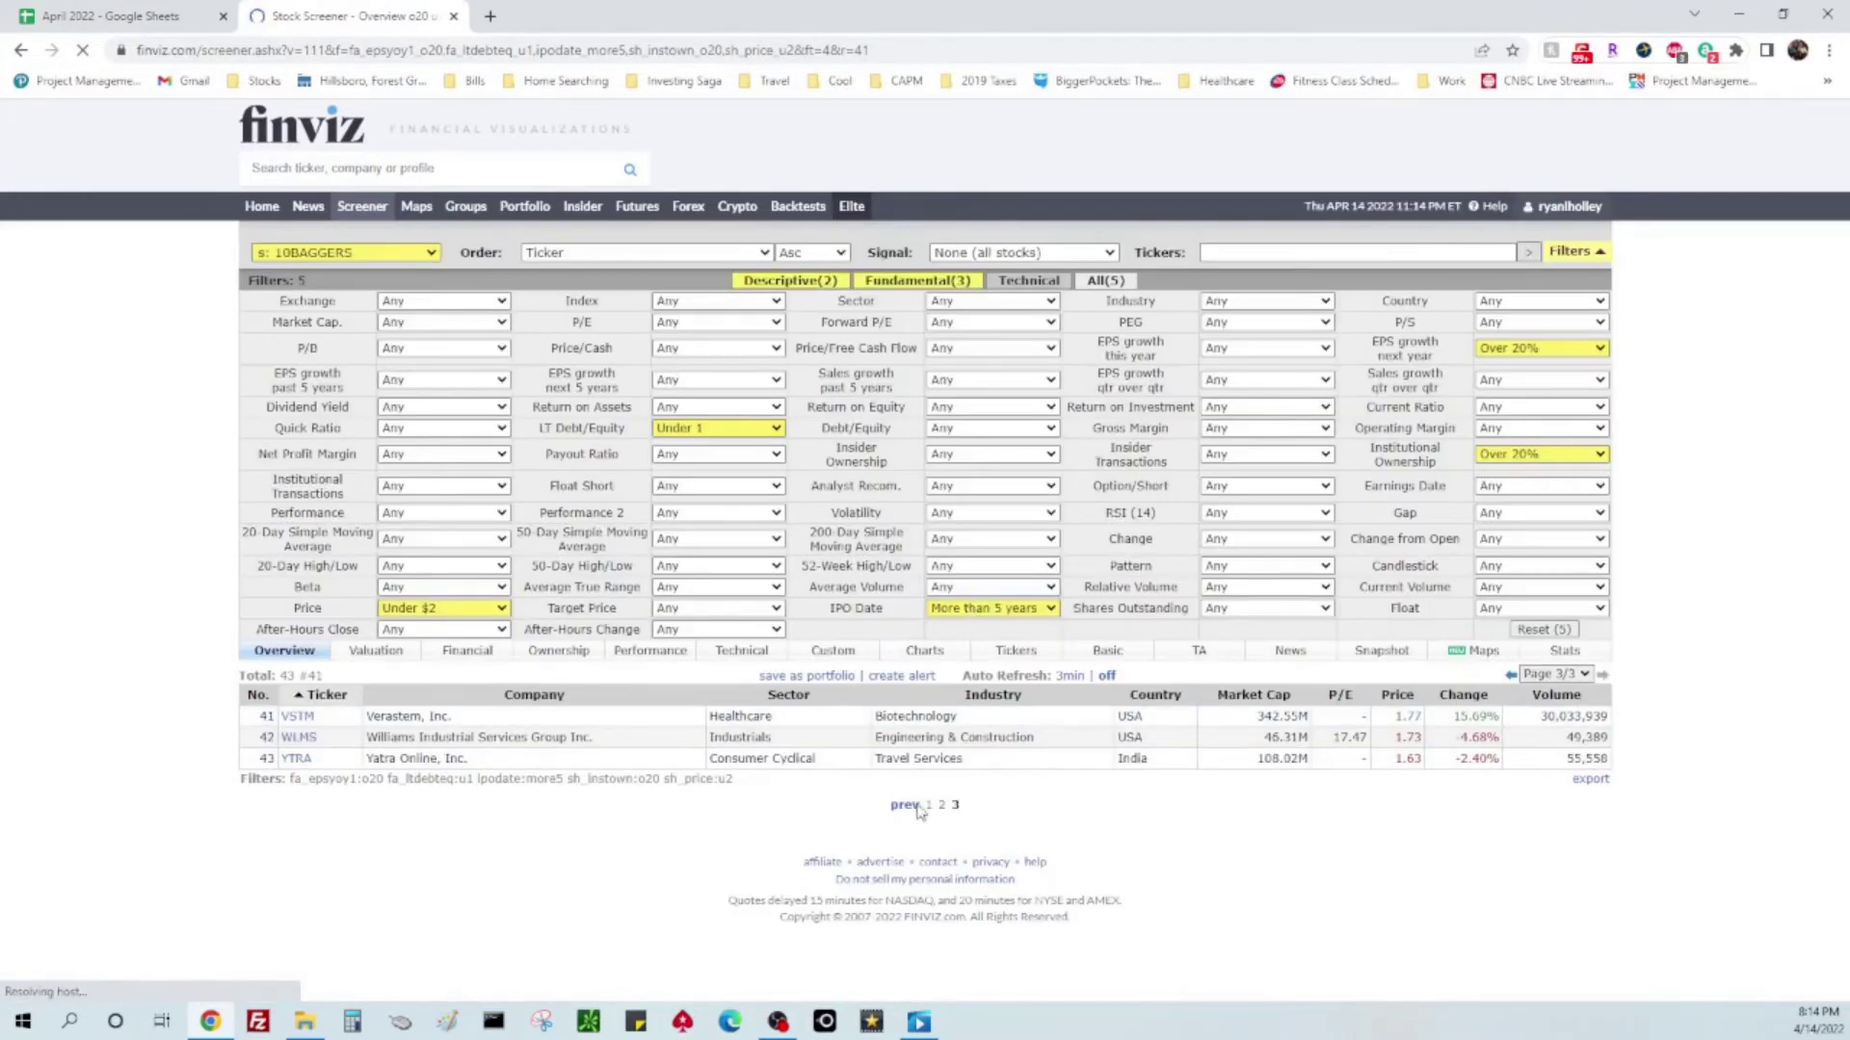
{"action": "left_click", "coordinate": [939, 804]}
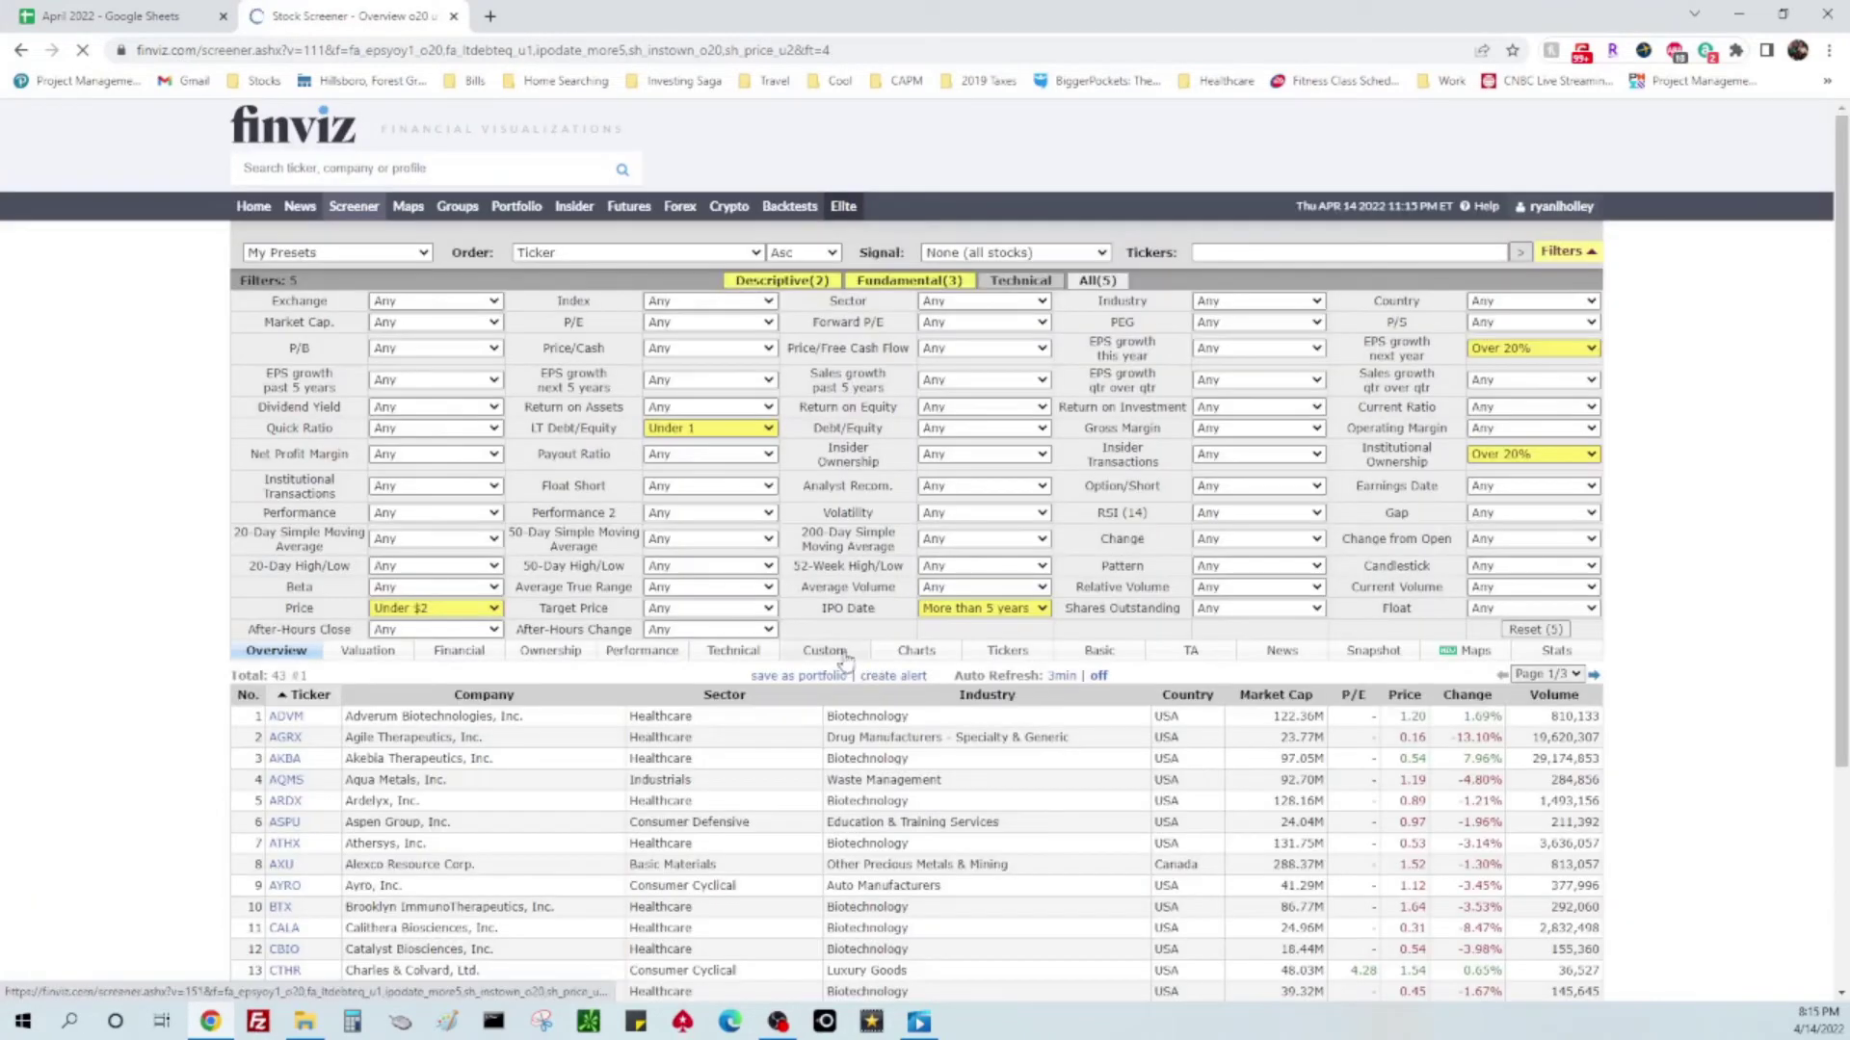
{"action": "left_click", "coordinate": [902, 655]}
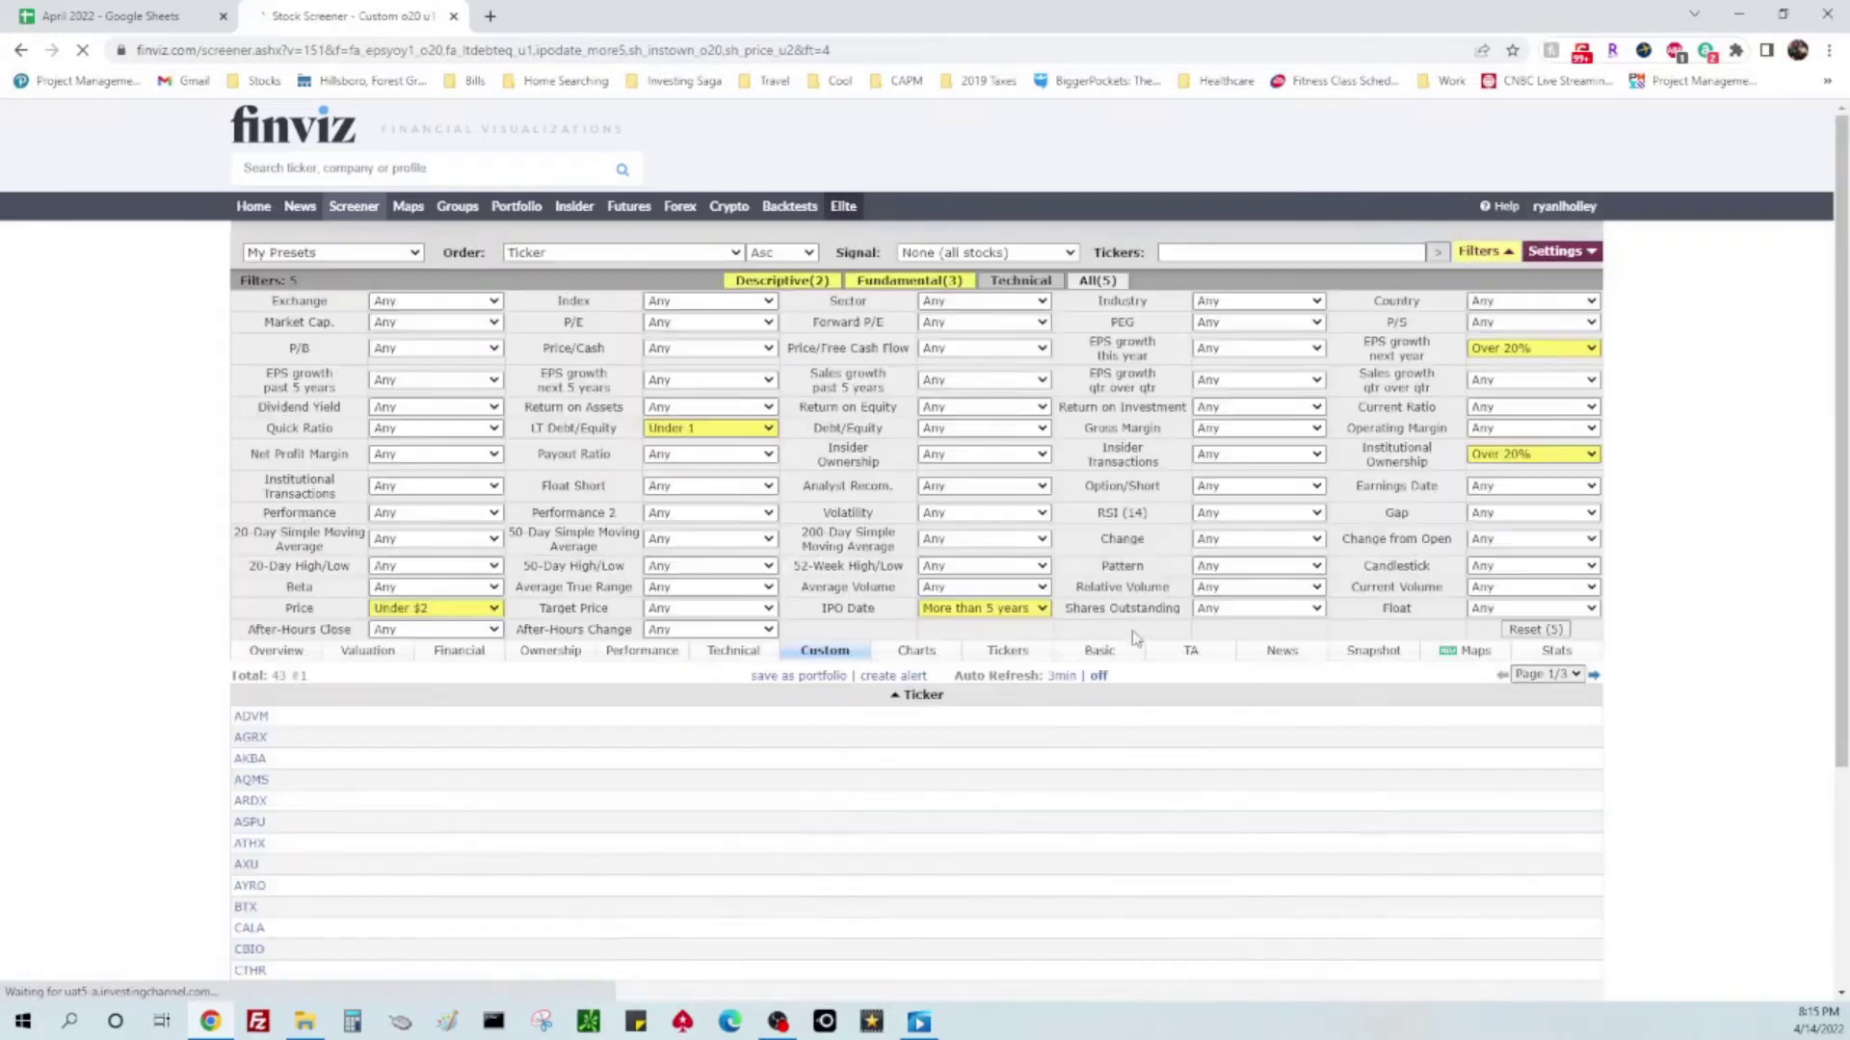
{"action": "scroll", "coordinate": [1123, 511], "scroll_direction": "down", "scroll_amount": 3}
{"action": "left_click_drag", "start_coordinate": [1141, 404], "coordinate": [1060, 819]}
- Paste the page-one tickers below the Stonks list on the 10BAGGERS sheet
{"action": "left_click", "coordinate": [176, 30]}
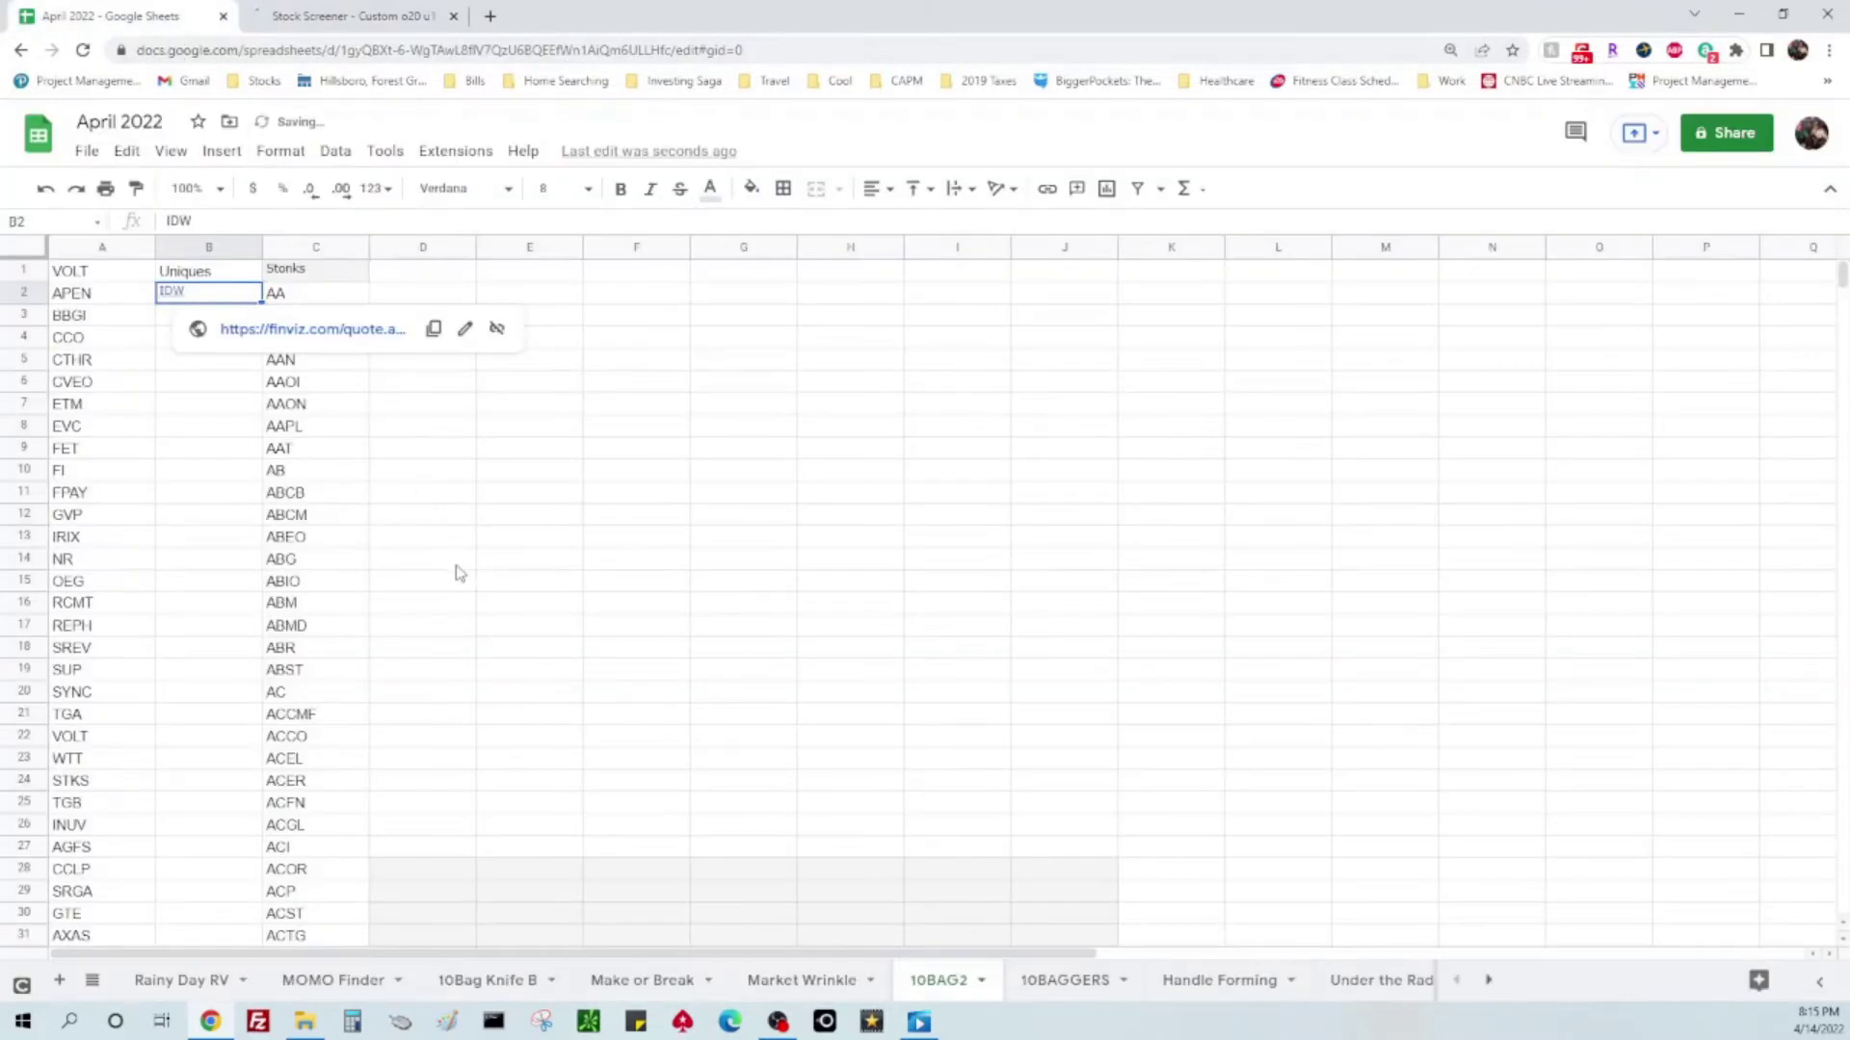
{"action": "left_click", "coordinate": [335, 564]}
{"action": "key", "text": "ctrl+shift+Down"}
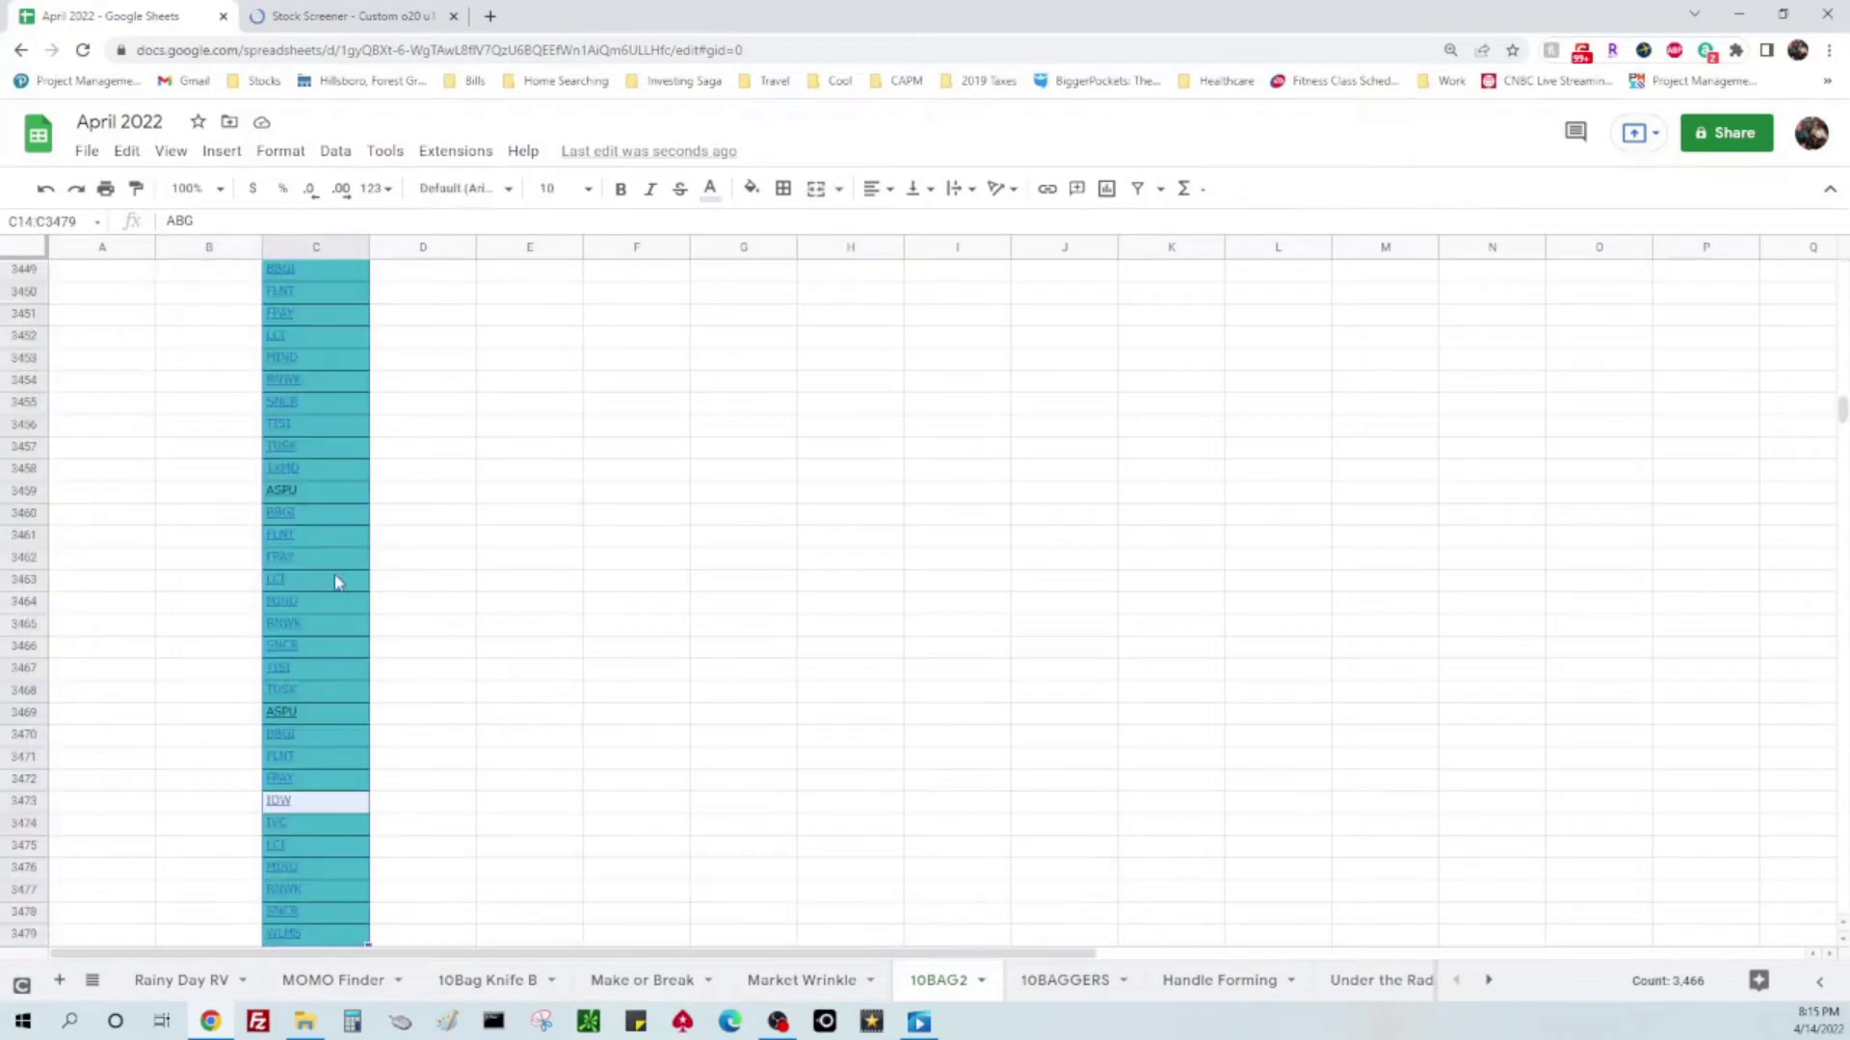
{"action": "left_click", "coordinate": [1043, 992]}
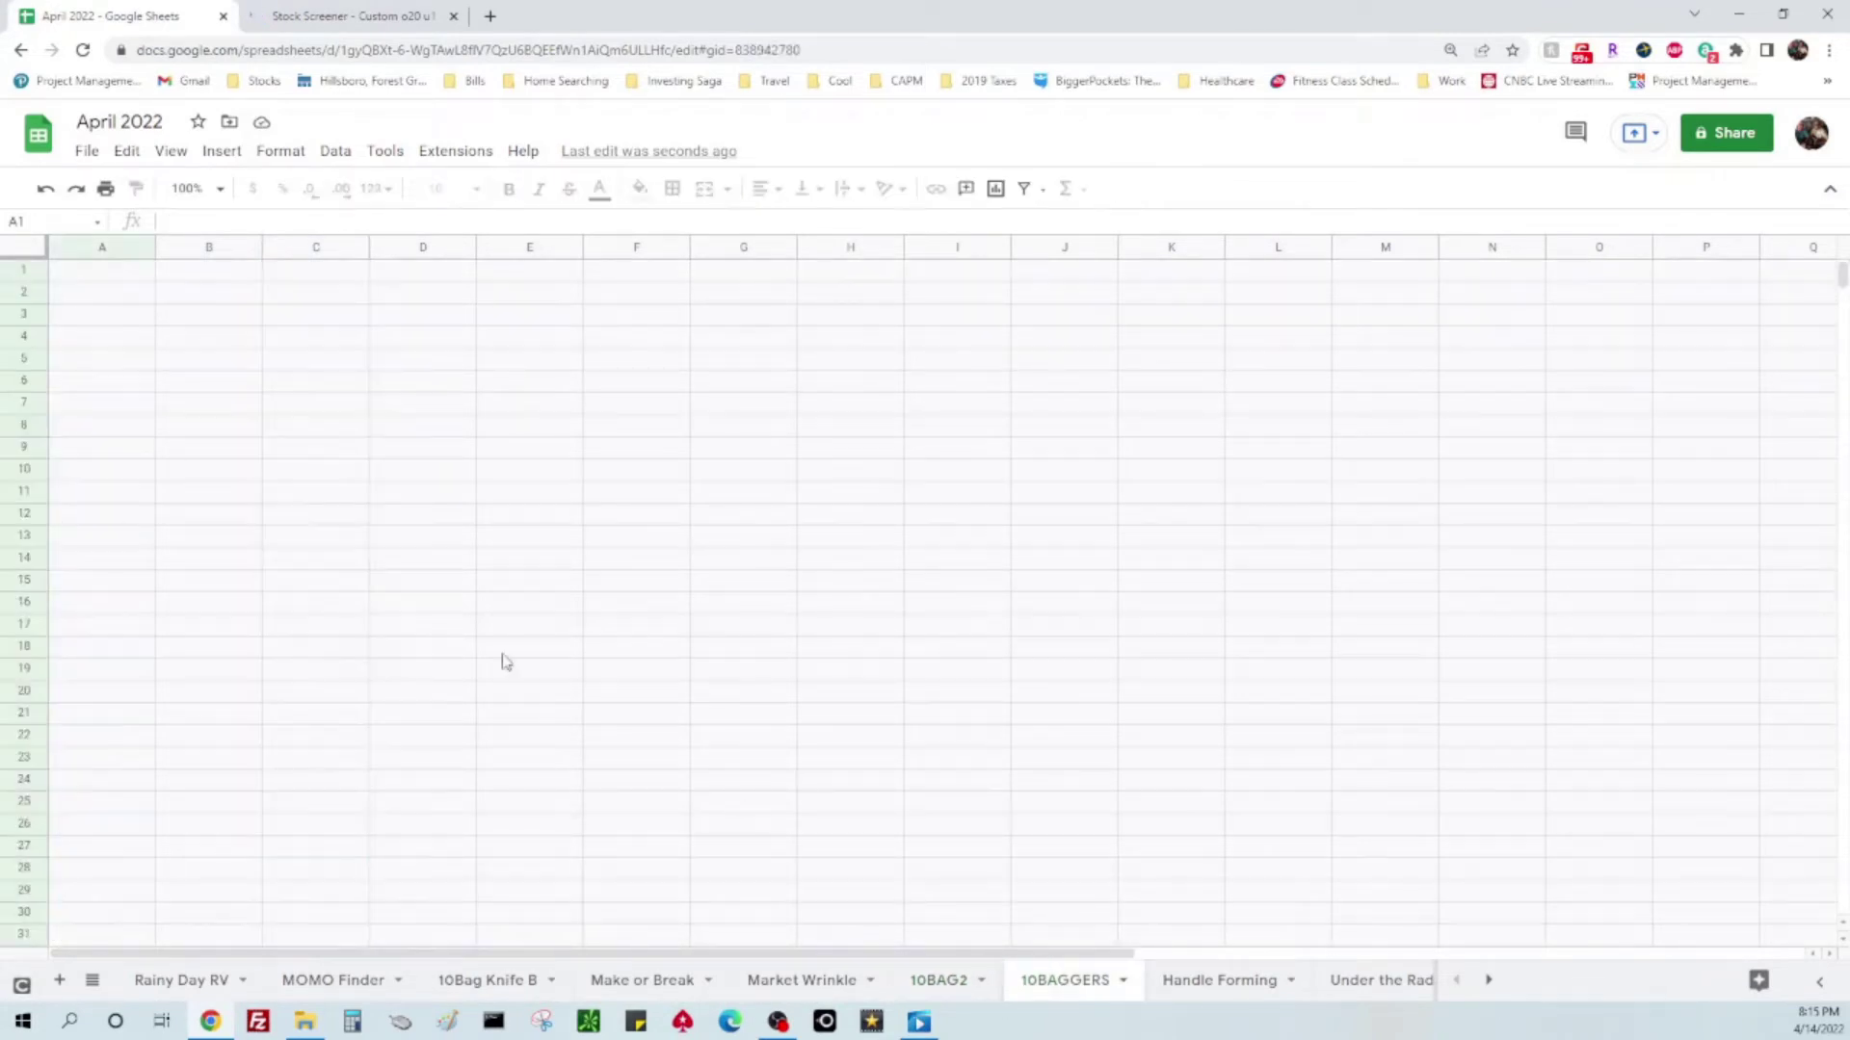
{"action": "left_click", "coordinate": [353, 498]}
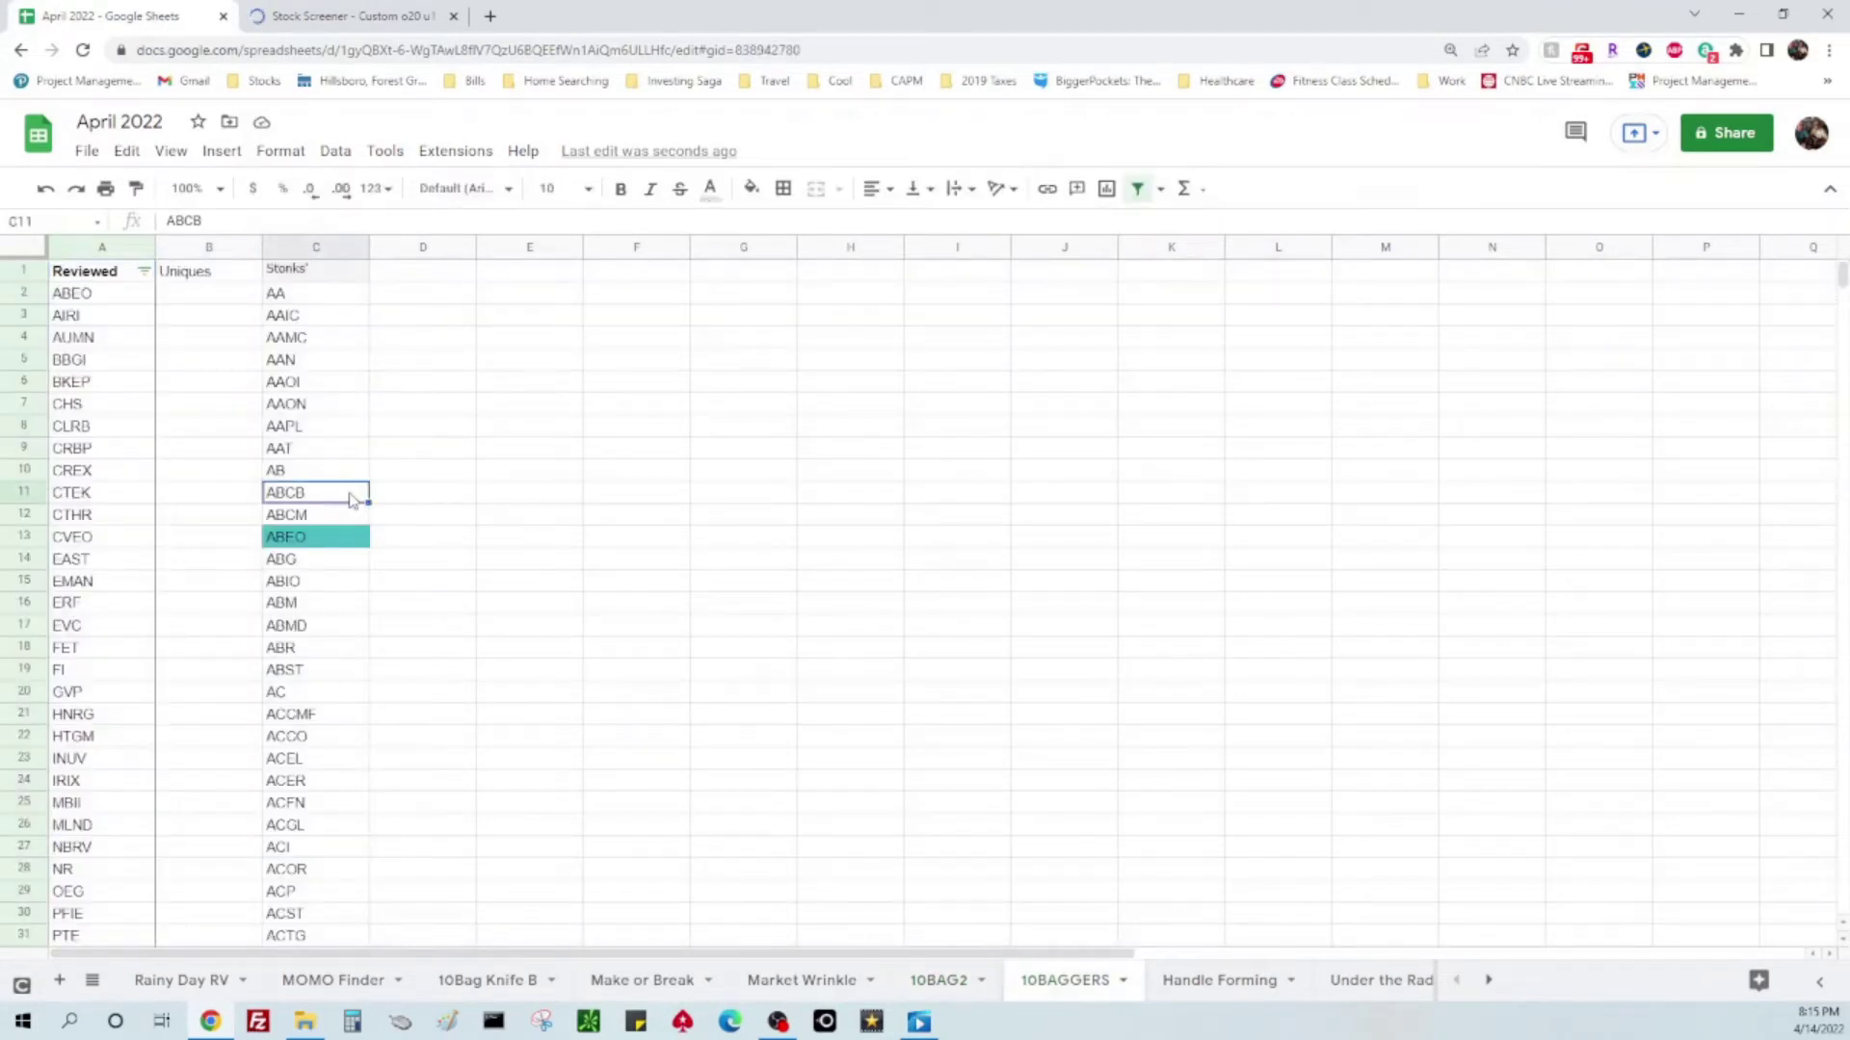
{"action": "key", "text": "ctrl+shift+Down"}
{"action": "scroll", "coordinate": [426, 539], "scroll_direction": "down", "scroll_amount": 5}
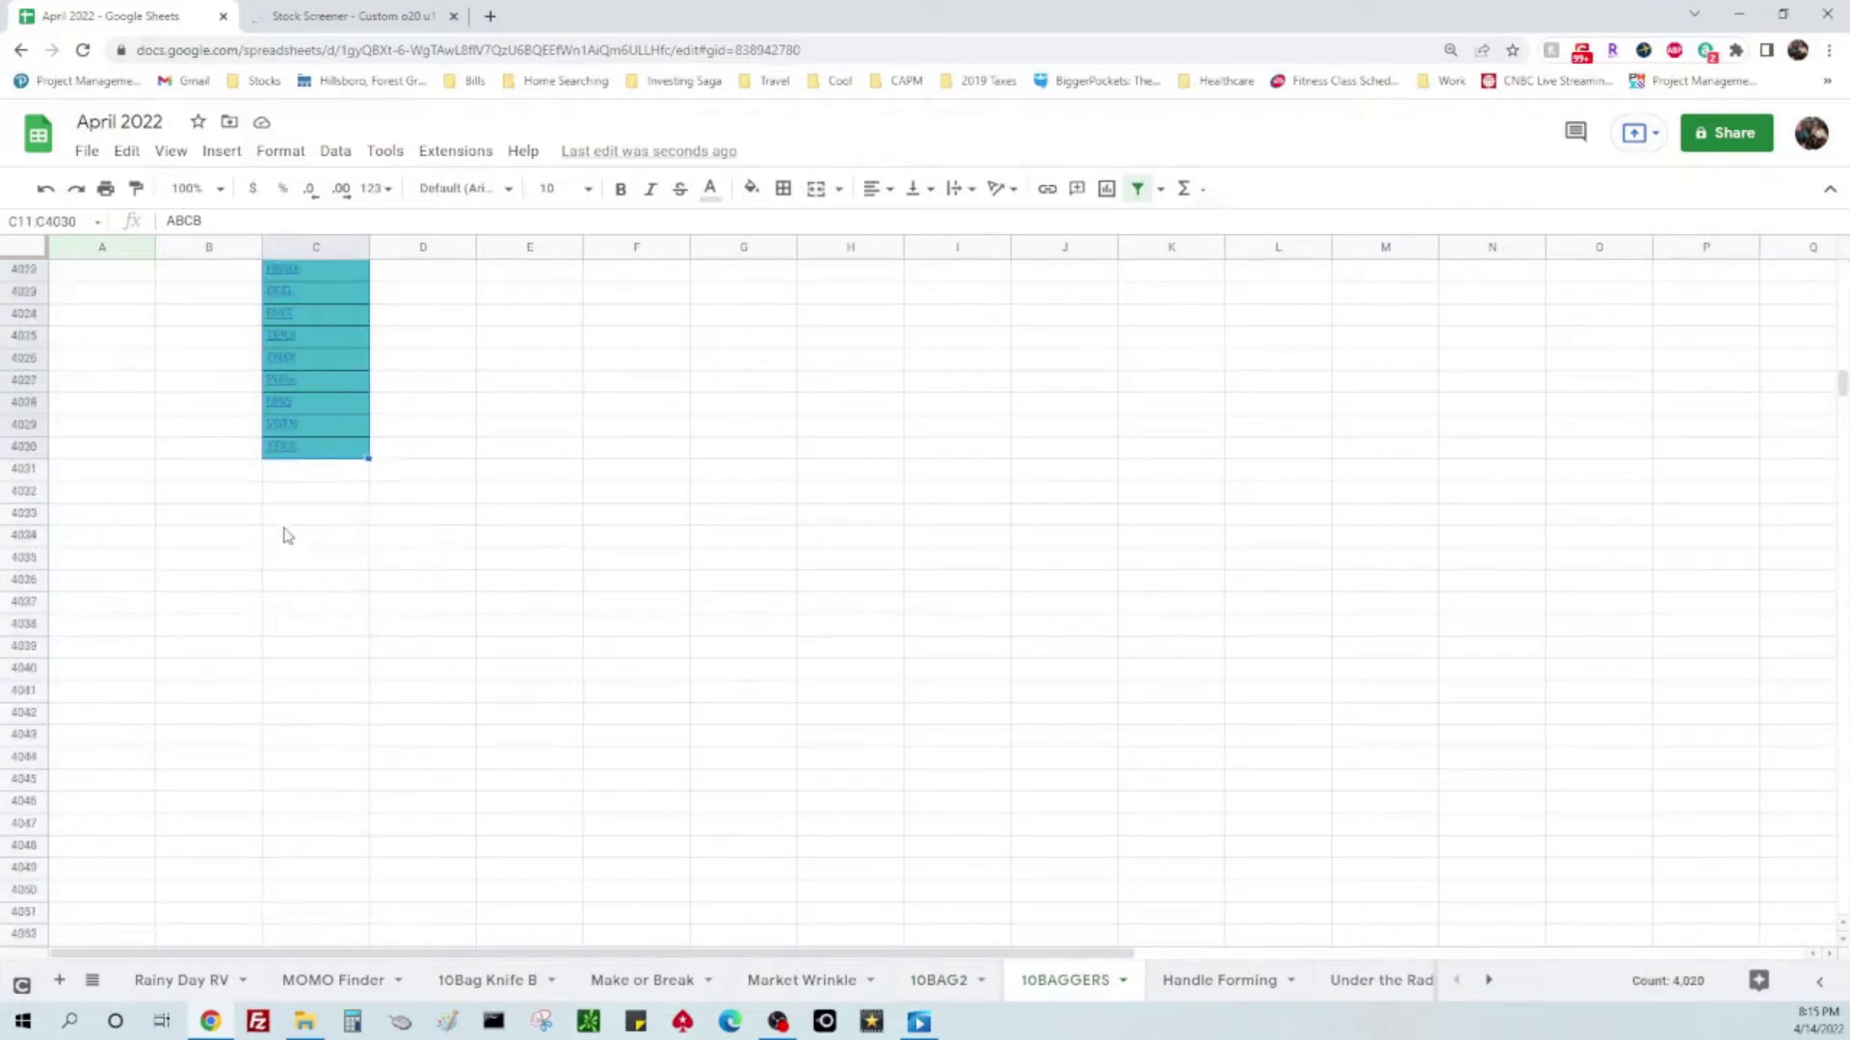
{"action": "left_click", "coordinate": [310, 480]}
{"action": "key", "text": "ctrl+v"}
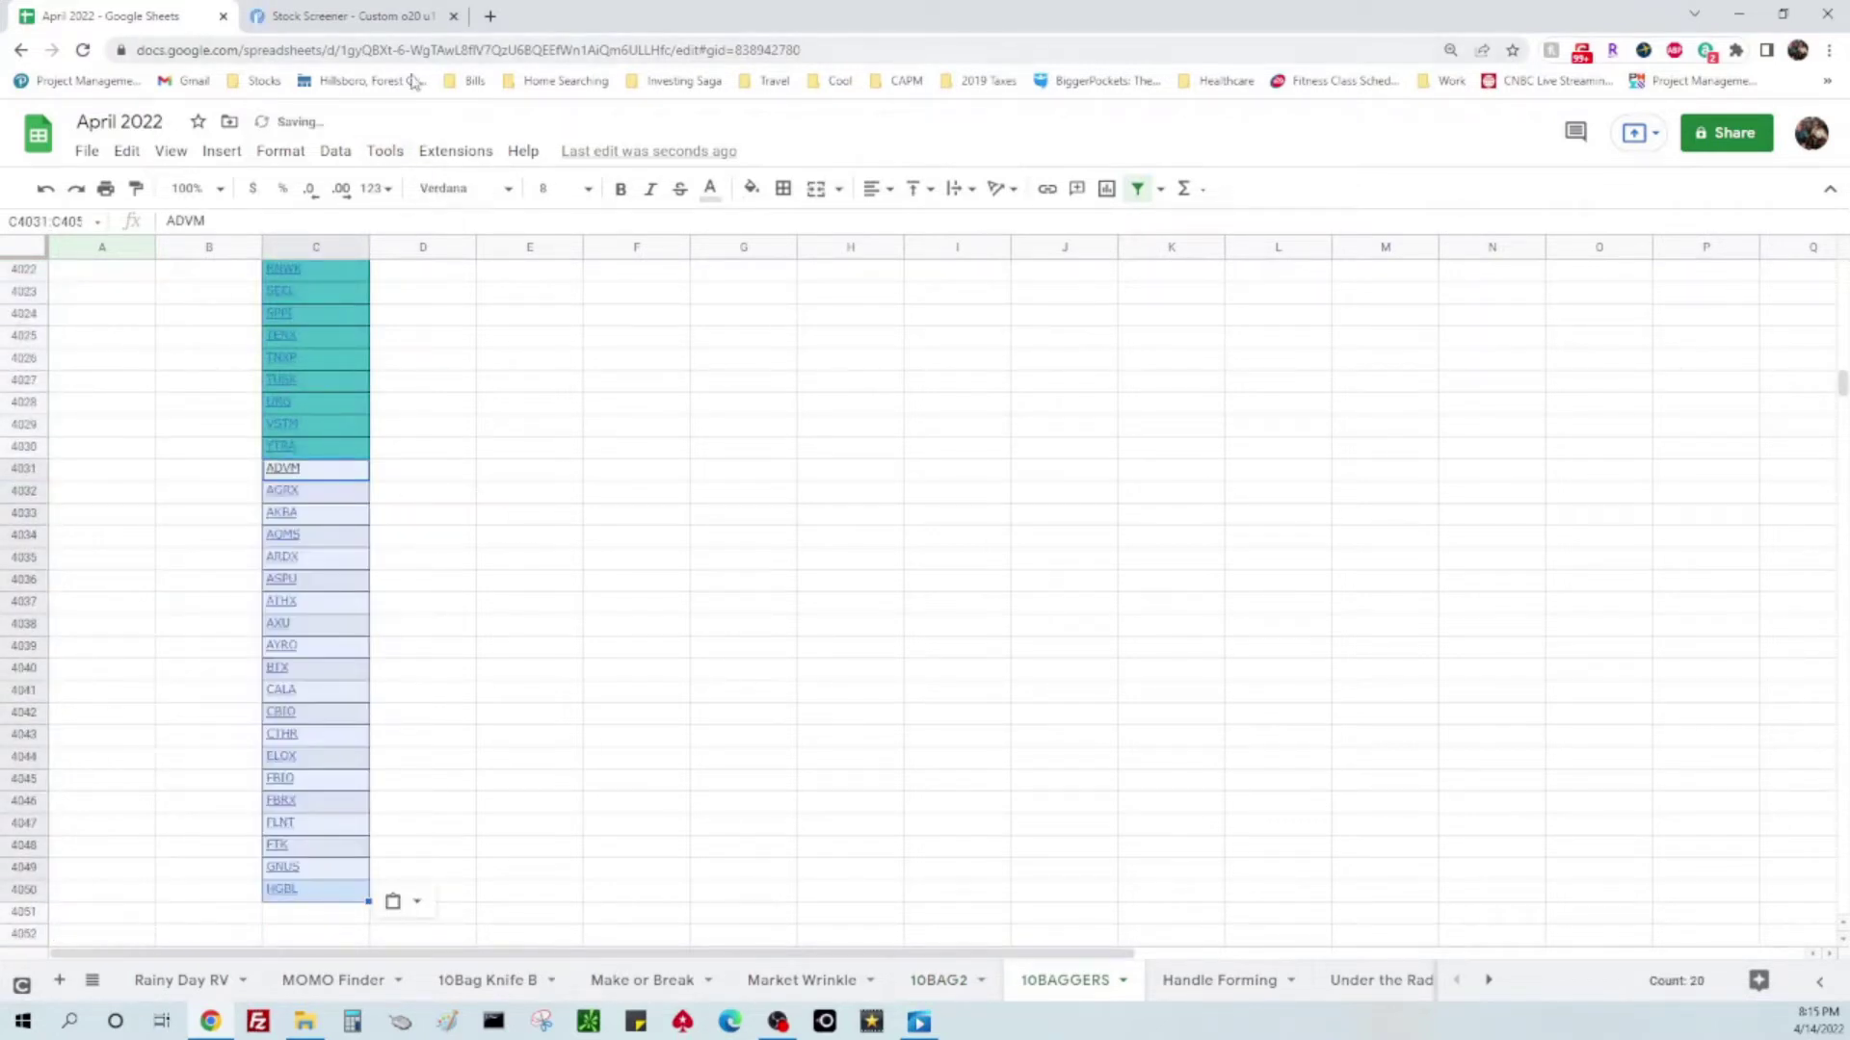
- Add page-two tickers IDW through URG at C4051 below the pasted list
{"action": "left_click", "coordinate": [383, 29]}
{"action": "left_click", "coordinate": [937, 863]}
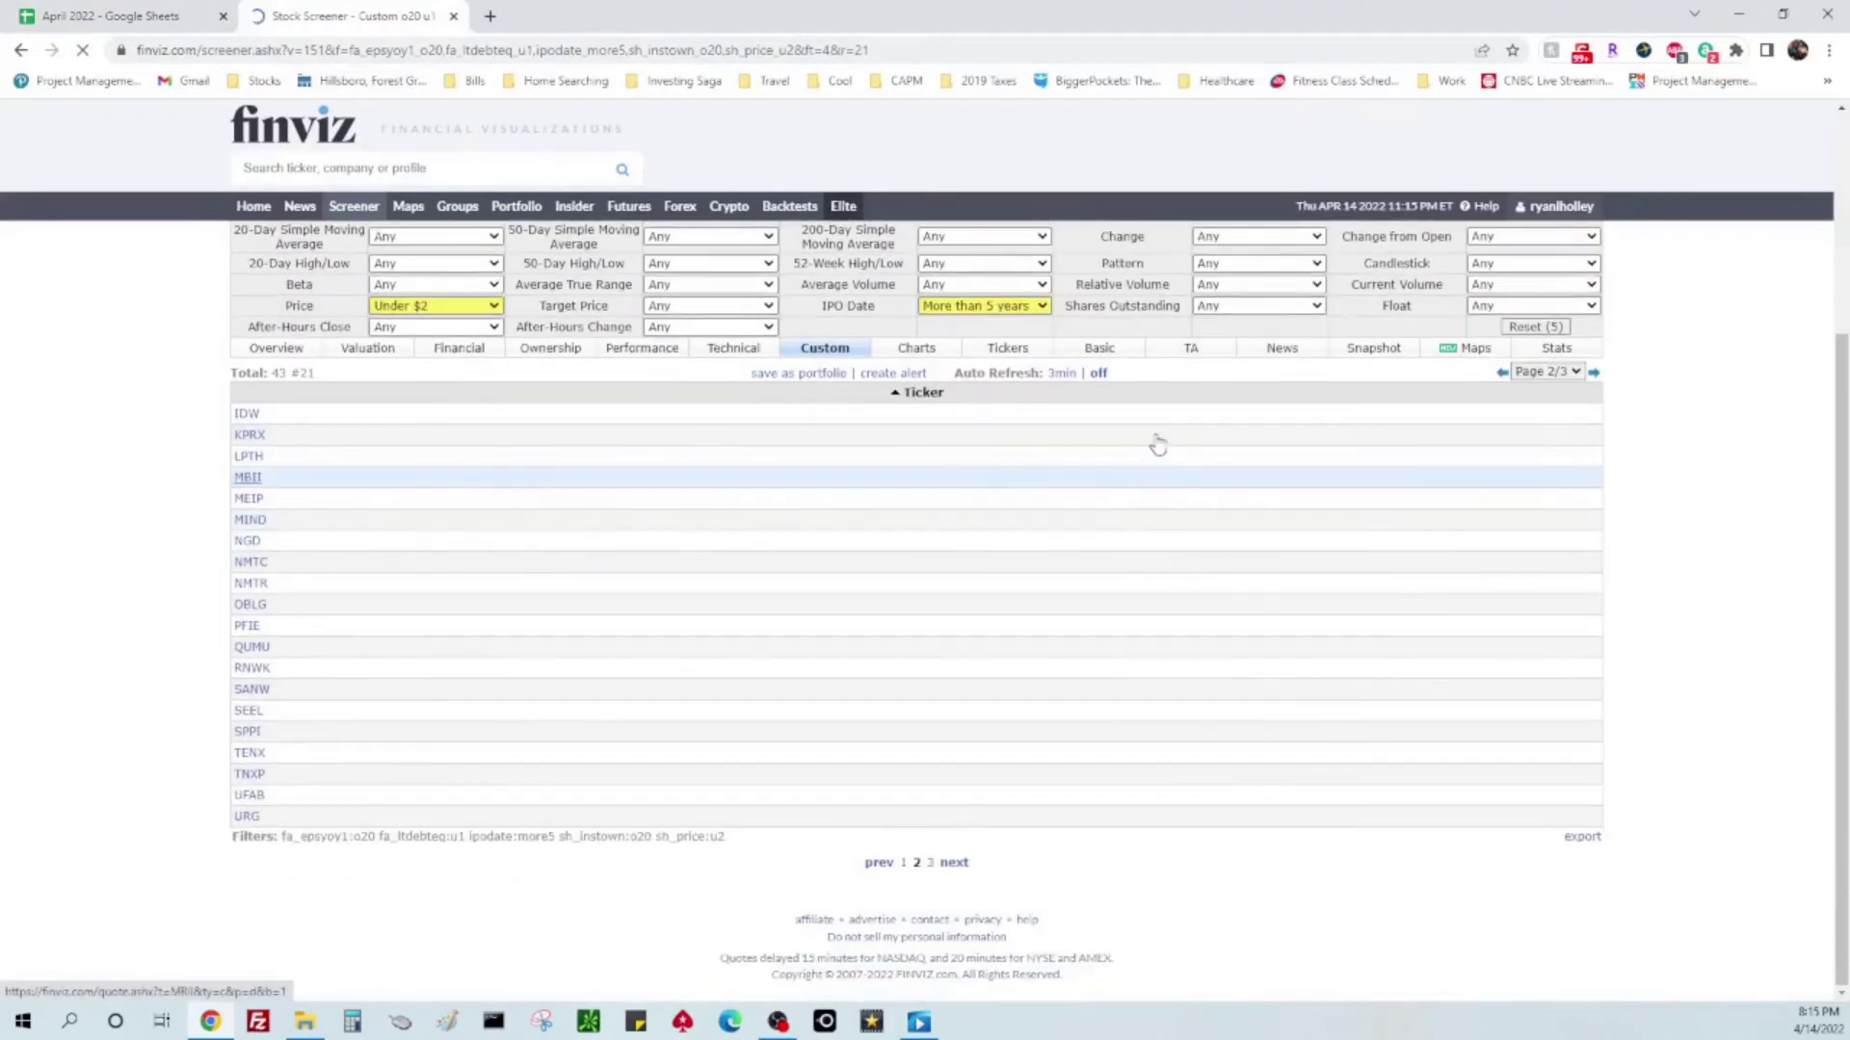
{"action": "left_click_drag", "start_coordinate": [1157, 398], "coordinate": [1107, 818]}
{"action": "key", "text": "ctrl+c"}
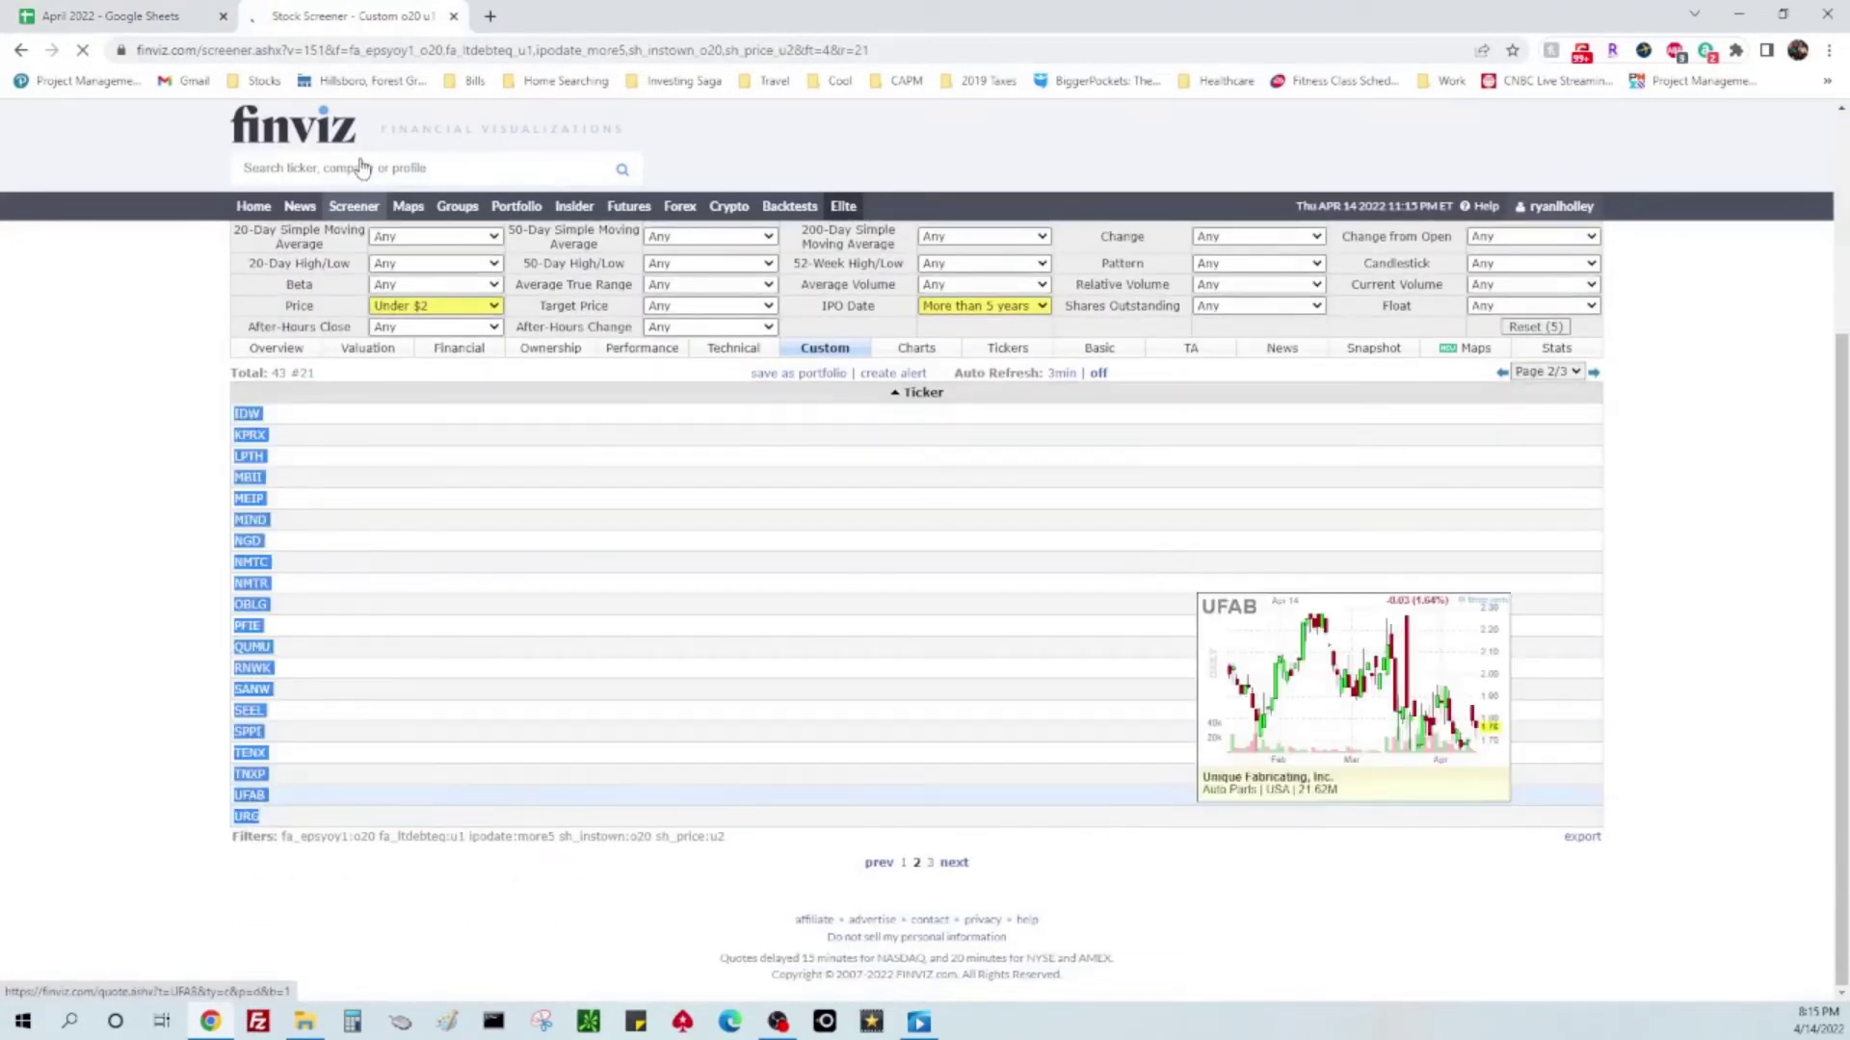
{"action": "left_click", "coordinate": [125, 17]}
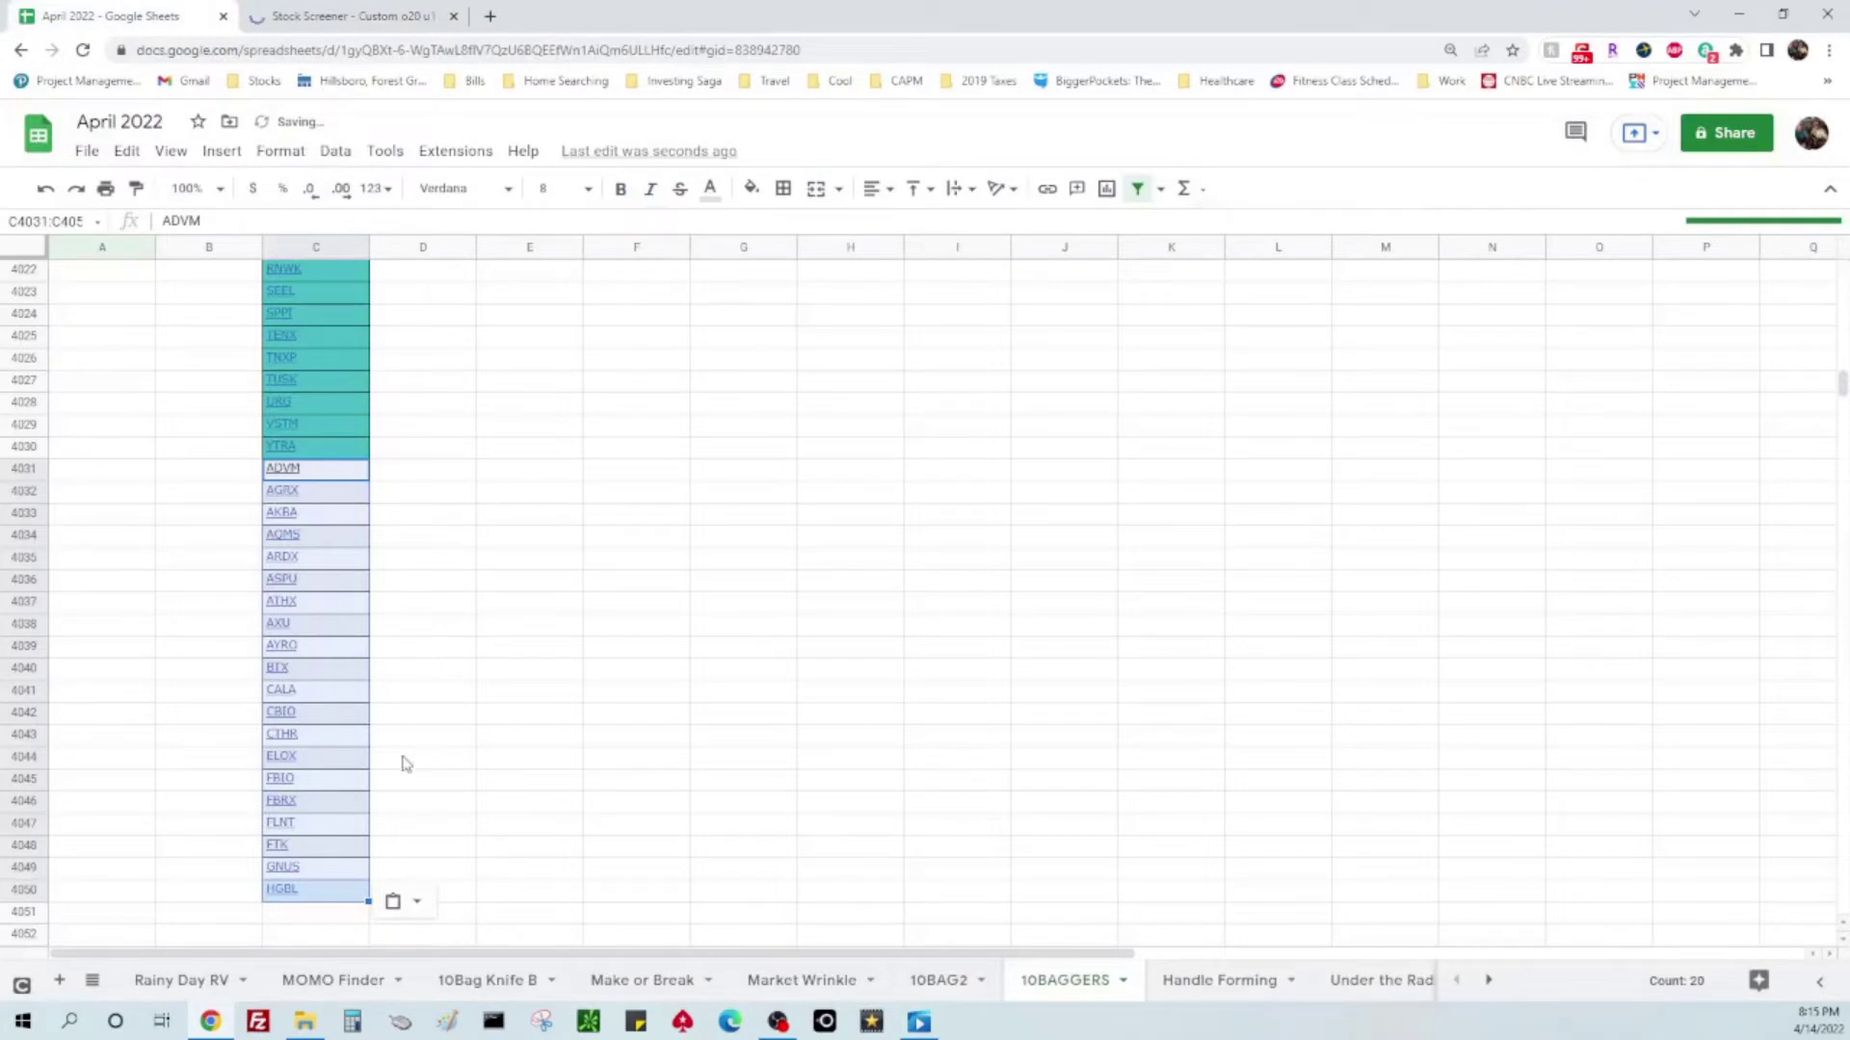
{"action": "scroll", "coordinate": [366, 775], "scroll_direction": "down", "scroll_amount": 2}
{"action": "left_click", "coordinate": [322, 787]}
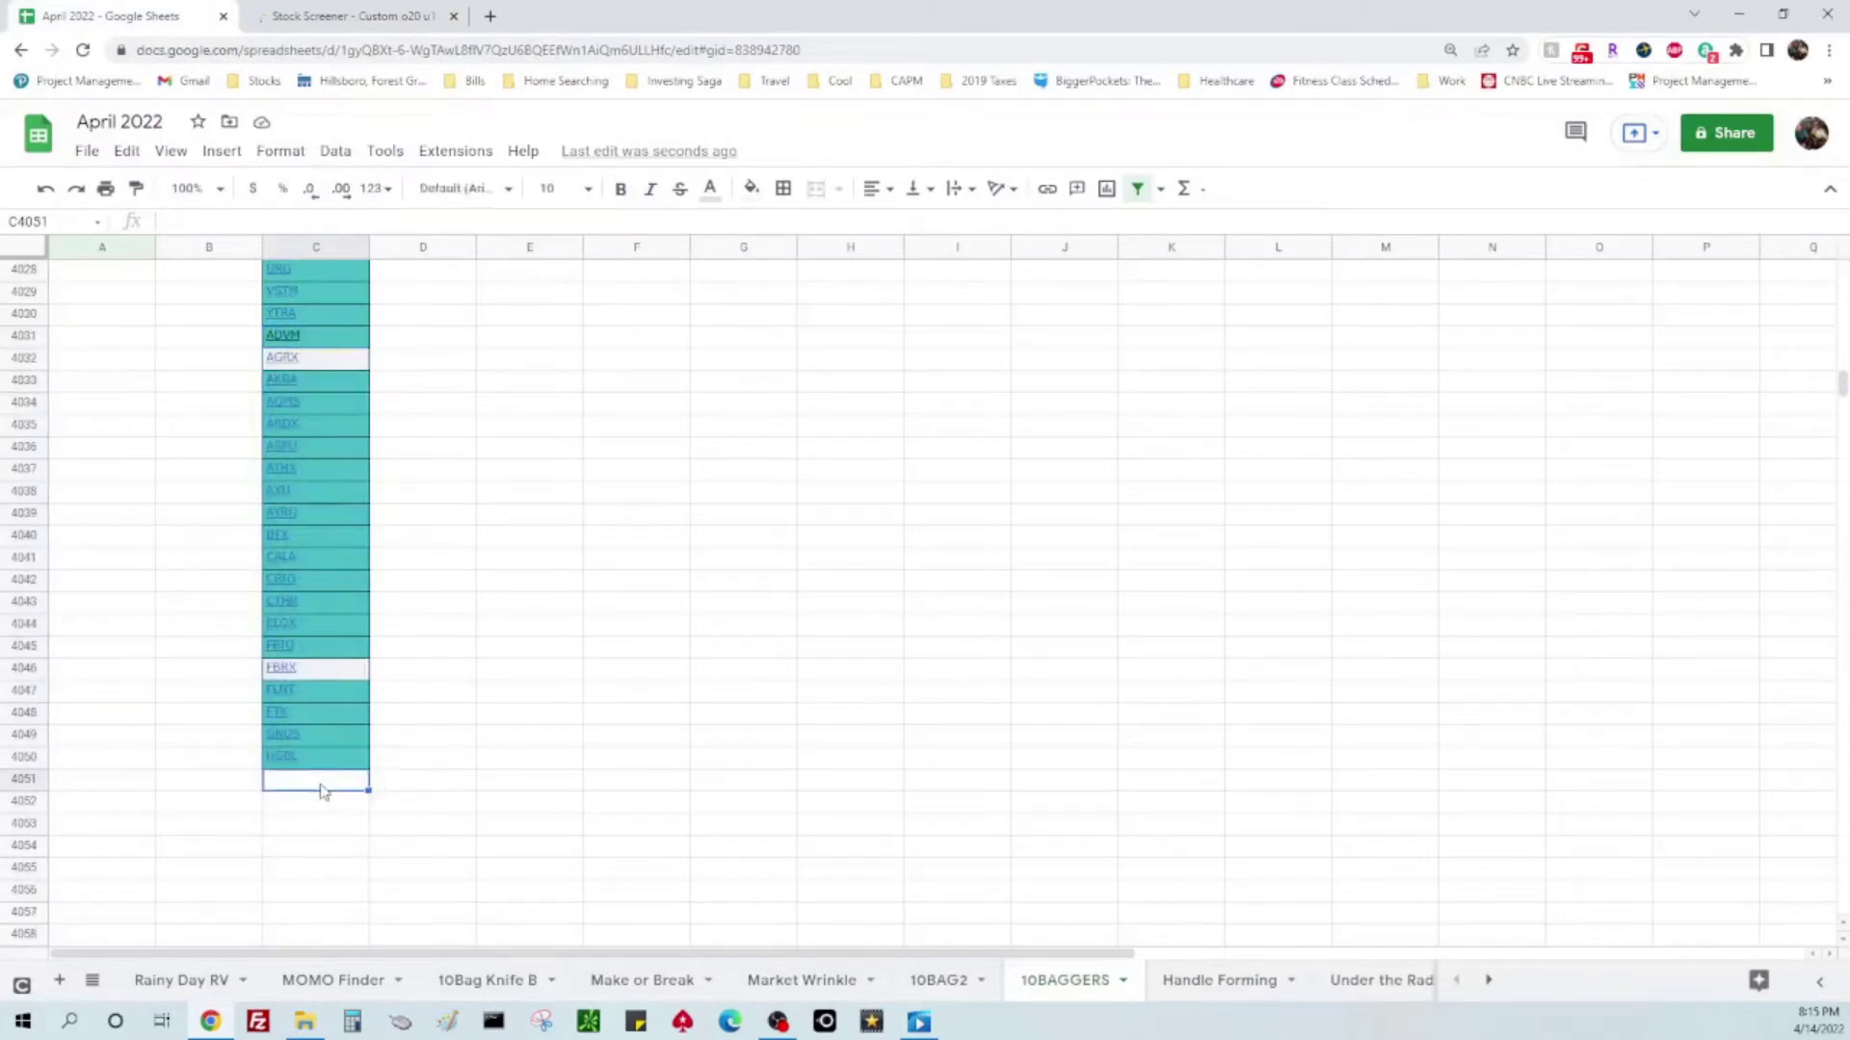
{"action": "key", "text": "ctrl+v"}
- Add the page-three tickers VSTM, WLMS and YTRA at C4071
{"action": "left_click", "coordinate": [347, 15]}
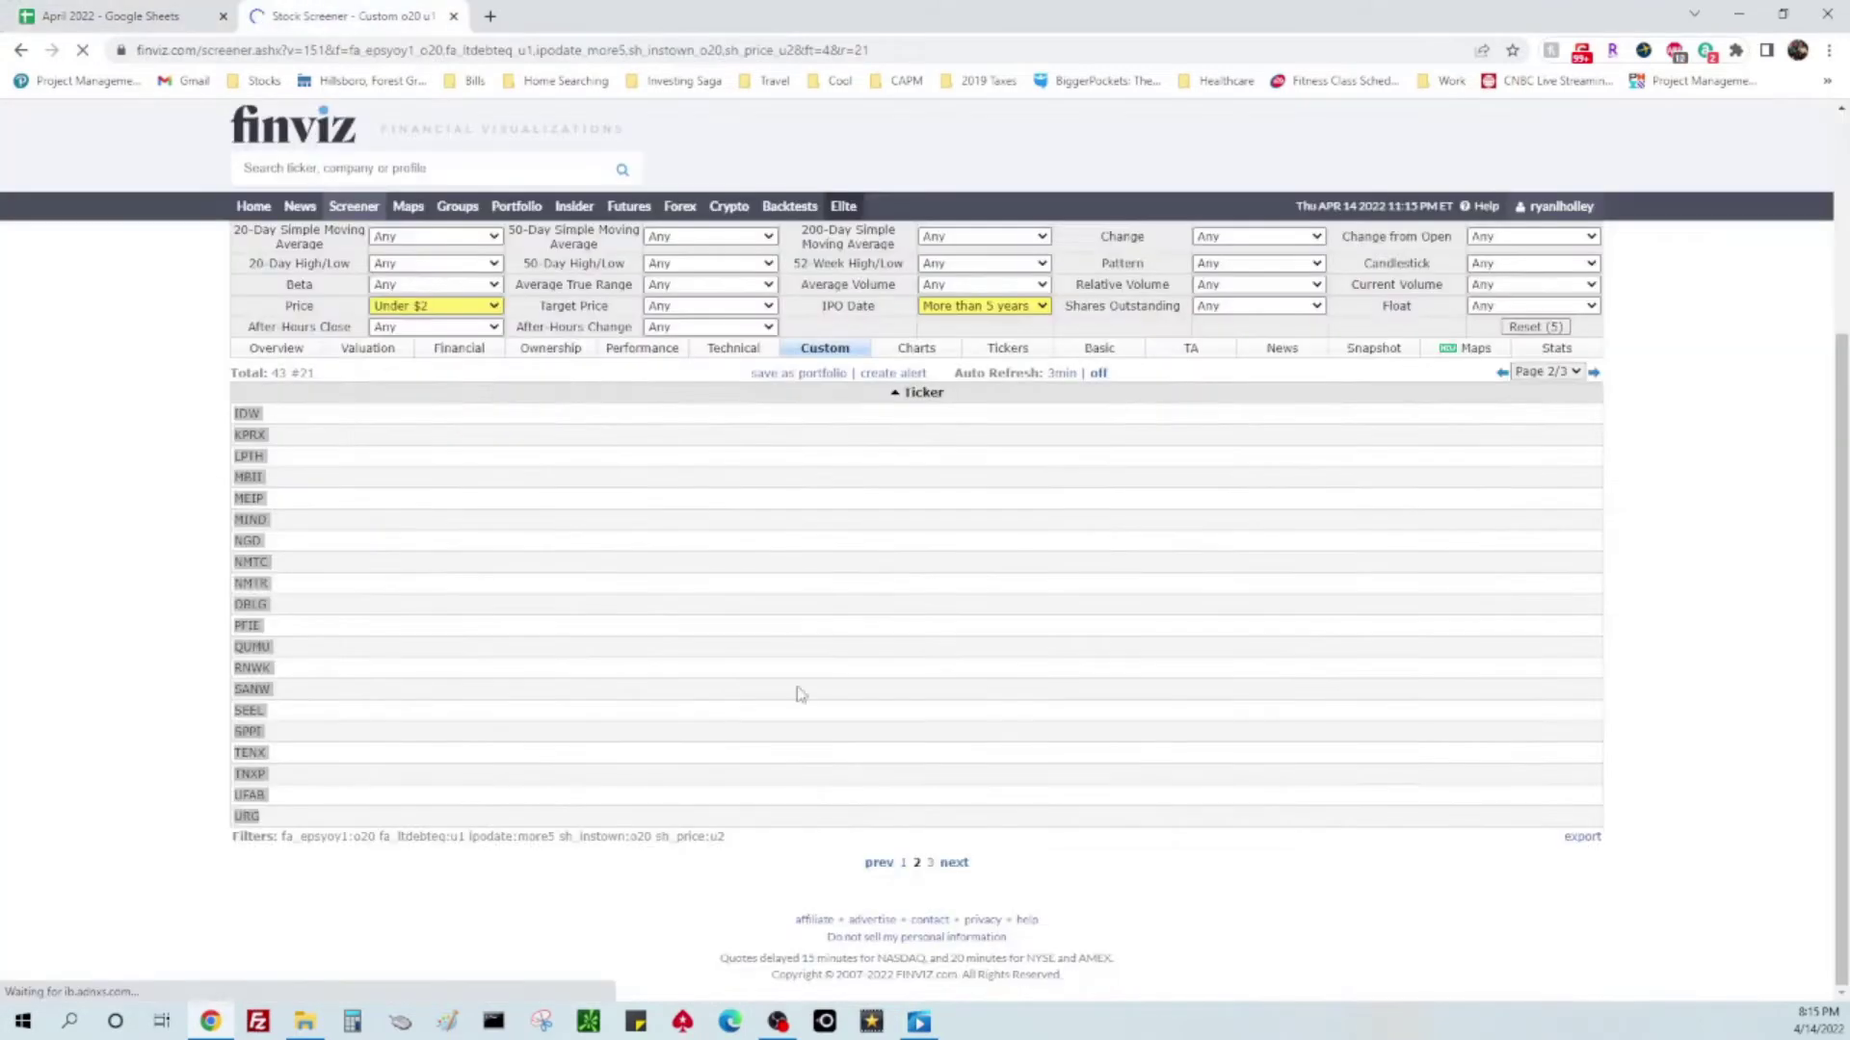
{"action": "left_click", "coordinate": [953, 864]}
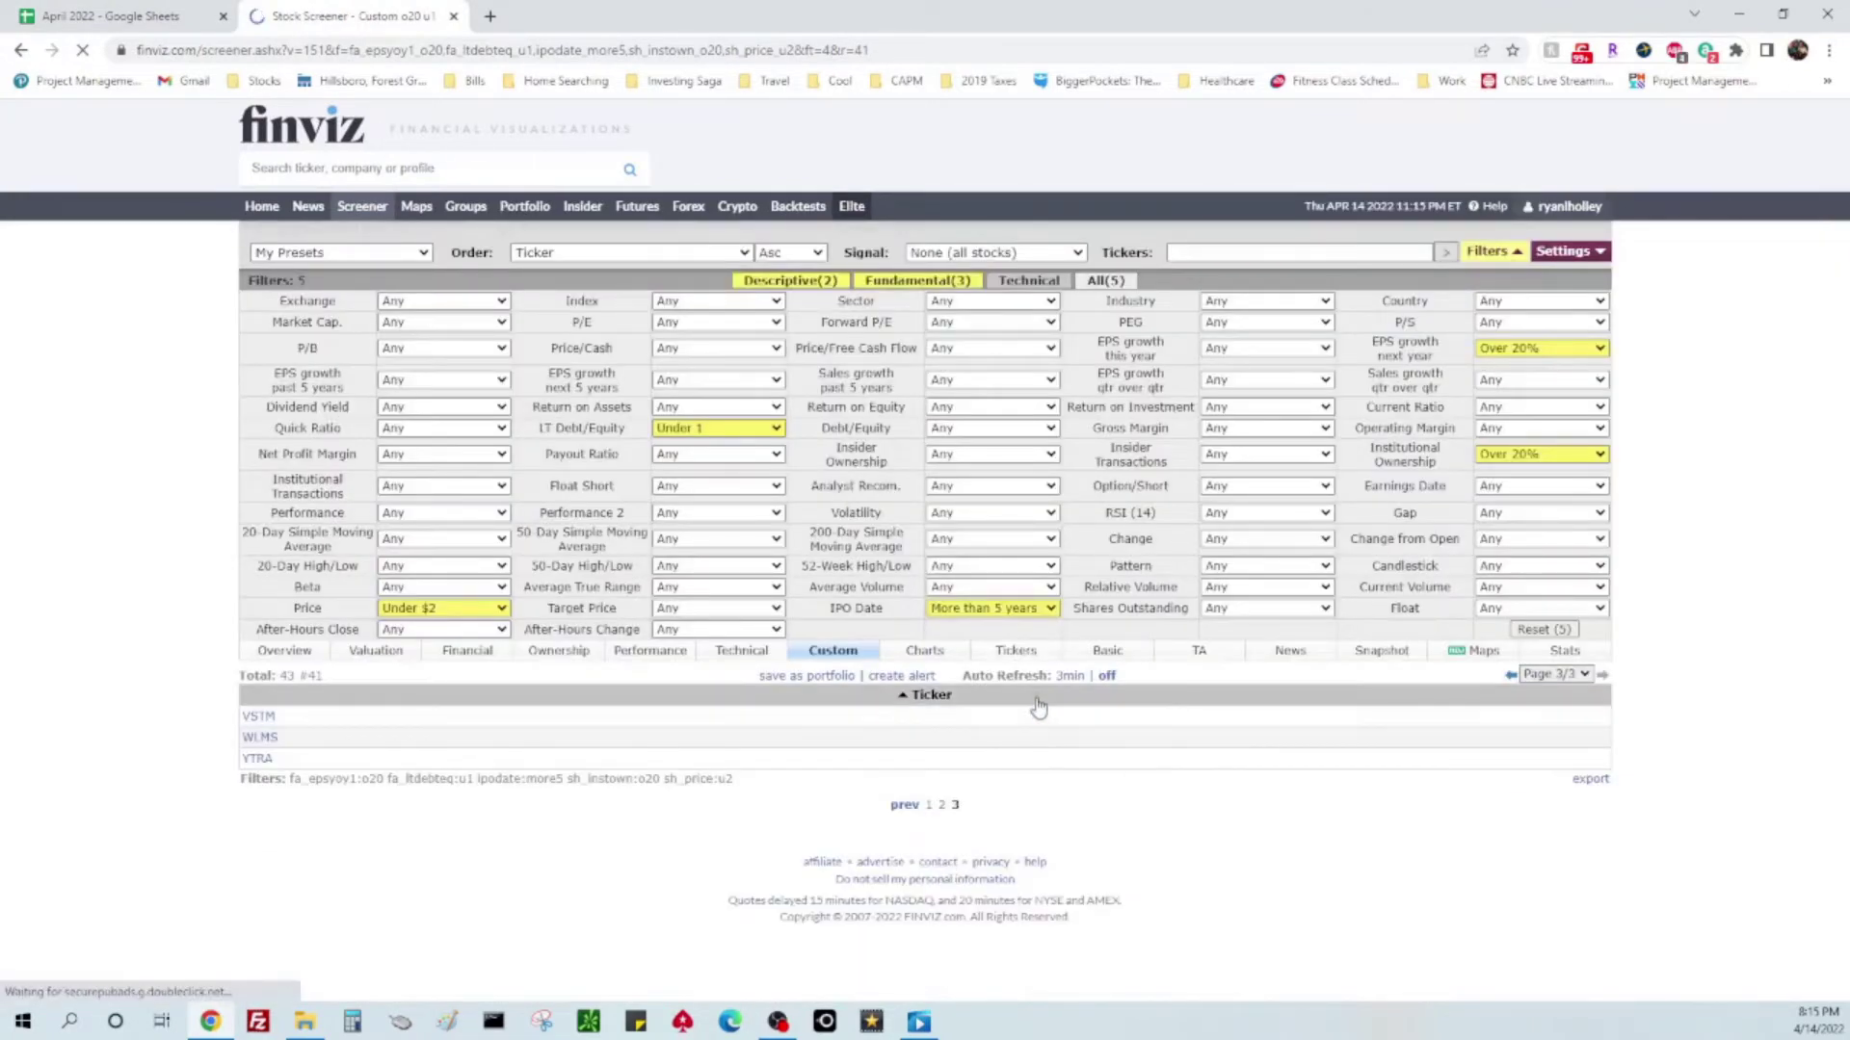
{"action": "left_click_drag", "start_coordinate": [1029, 726], "coordinate": [1016, 749]}
{"action": "key", "text": "ctrl+c"}
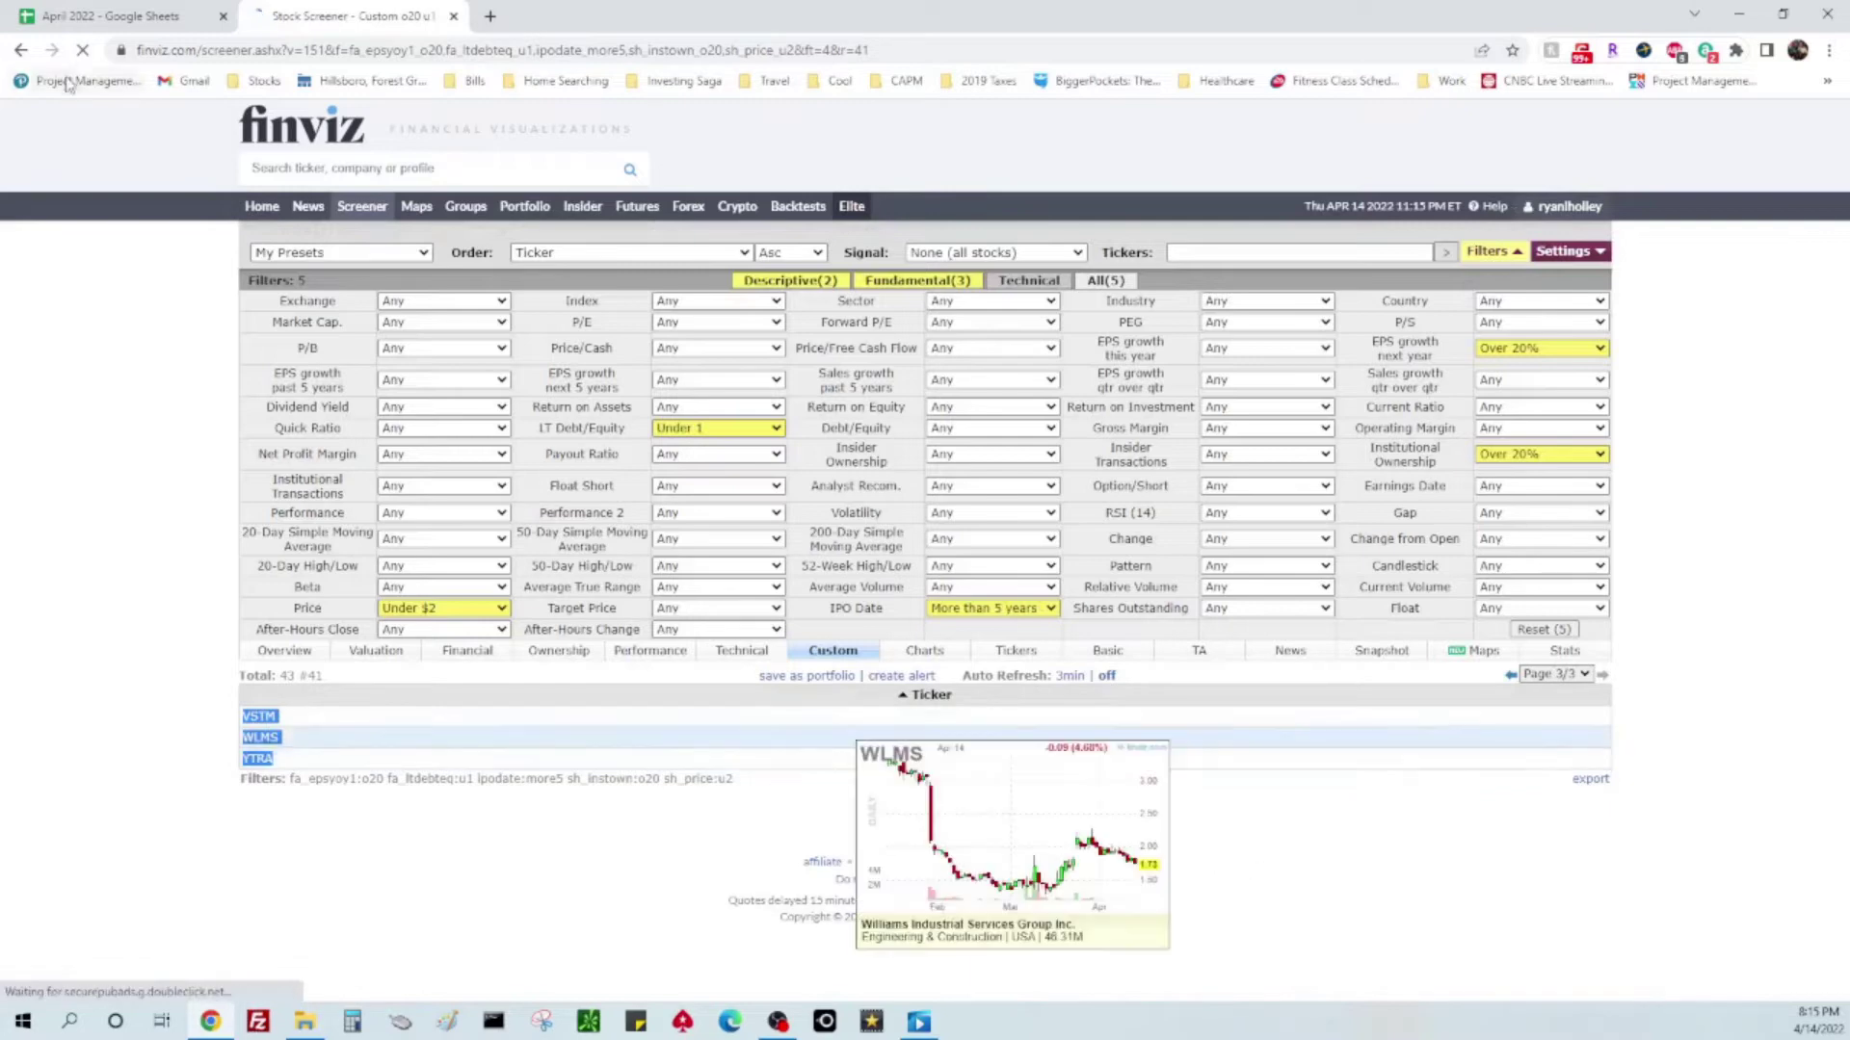
{"action": "left_click", "coordinate": [94, 29]}
{"action": "scroll", "coordinate": [710, 627], "scroll_direction": "down", "scroll_amount": 5}
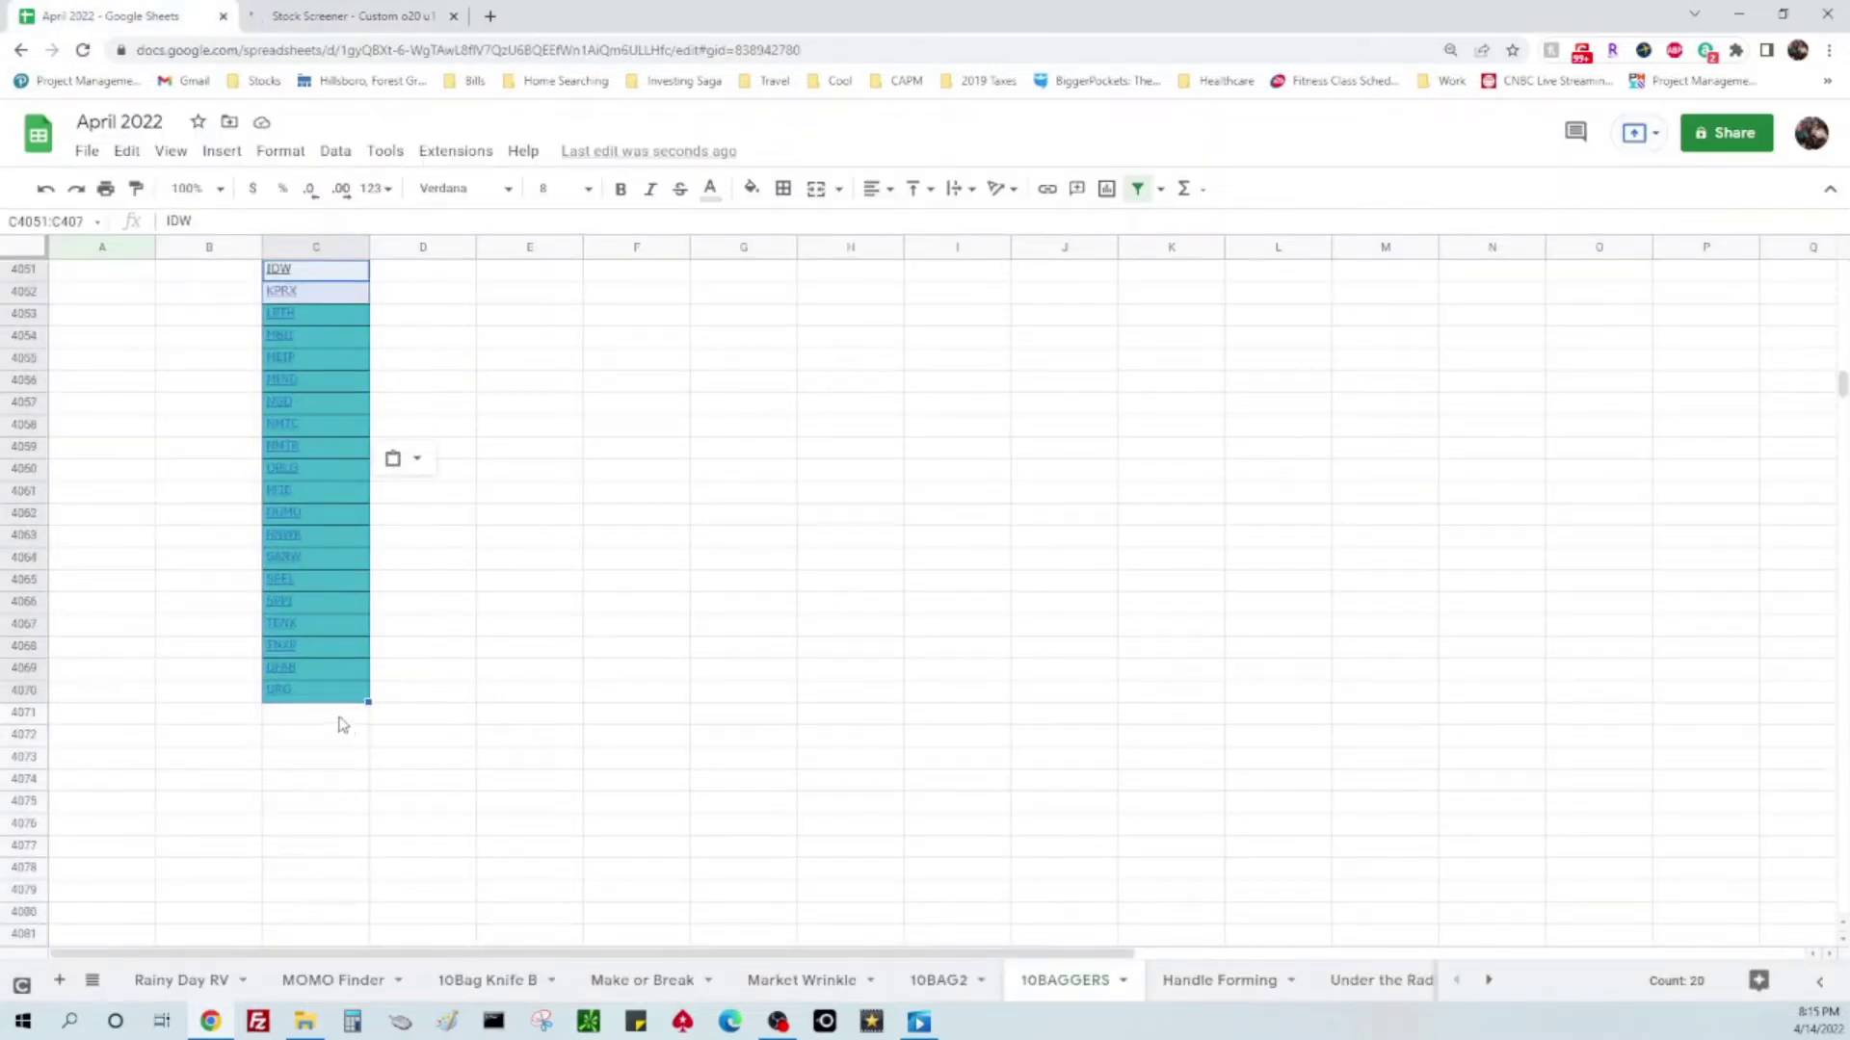
{"action": "left_click", "coordinate": [339, 718]}
{"action": "key", "text": "ctrl+v"}
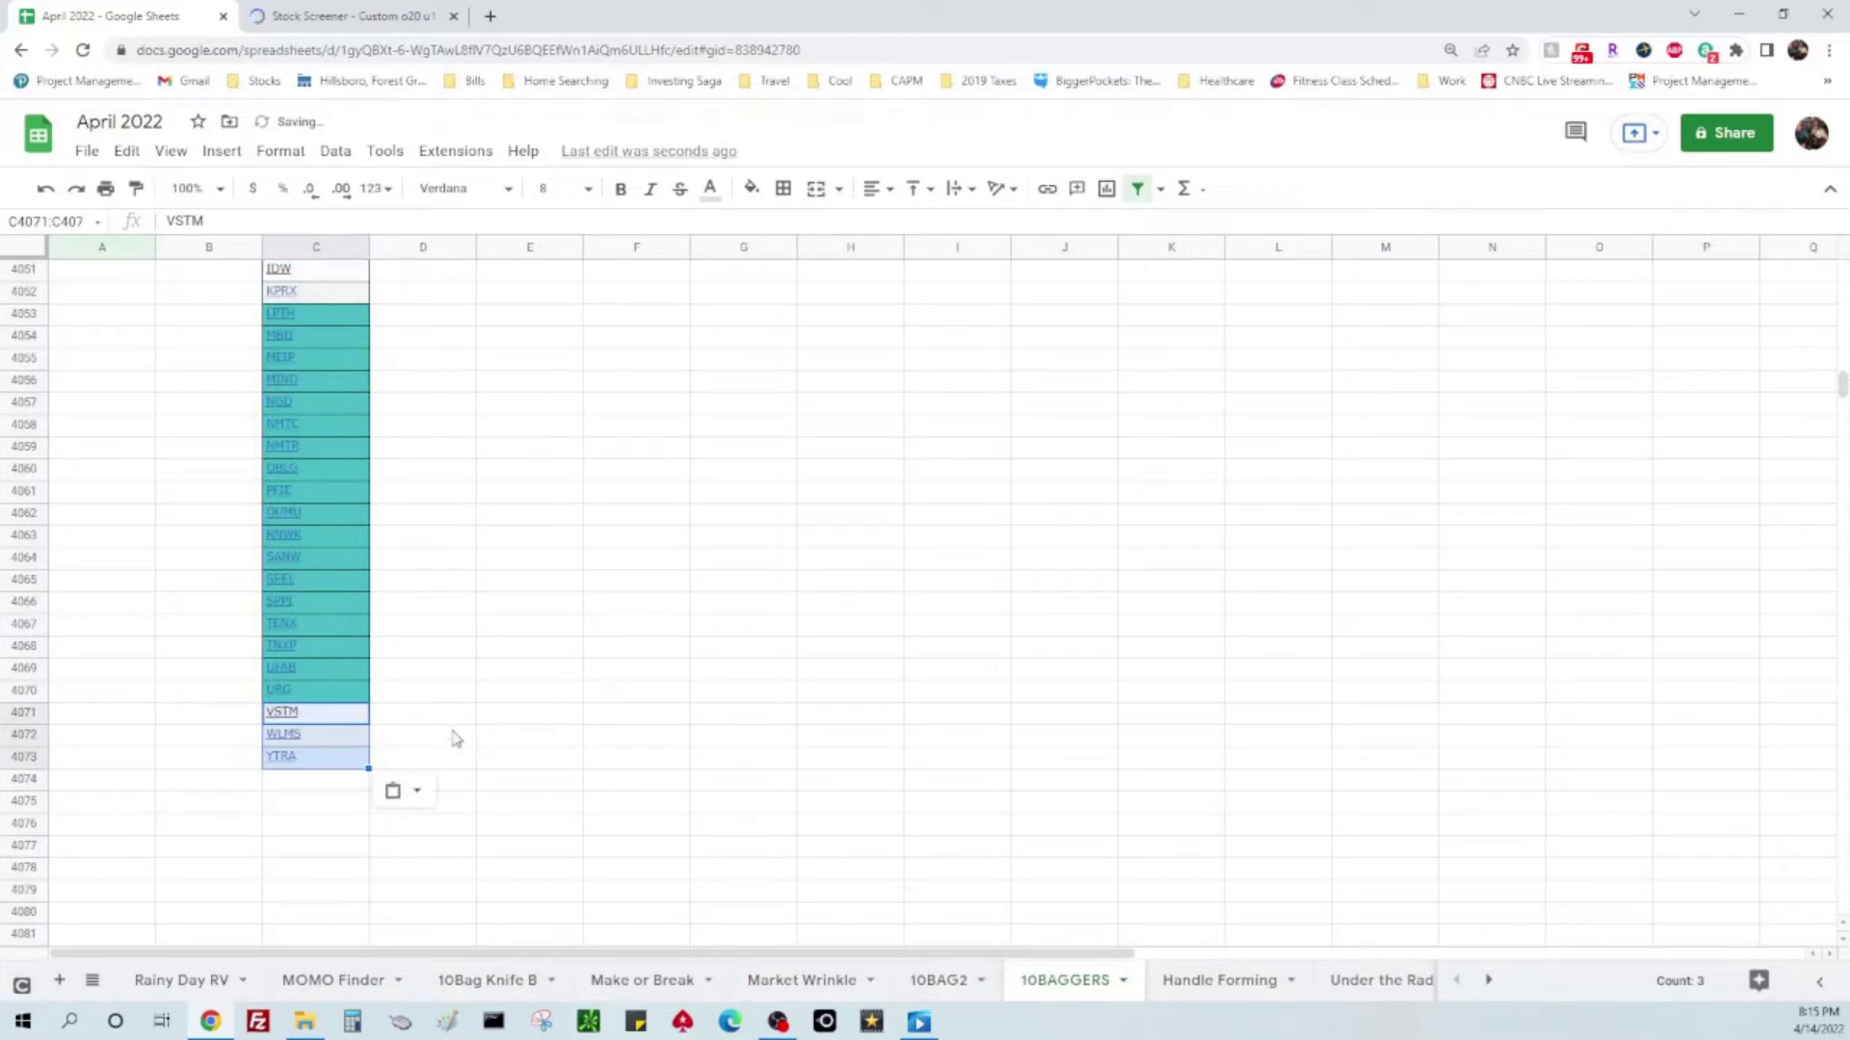
{"action": "left_click", "coordinate": [497, 626]}
- Copy the unhighlighted tickers IDW, FBRX, AGRX and KPRX into Uniques starting at B2
{"action": "scroll", "coordinate": [511, 674], "scroll_direction": "up", "scroll_amount": 5}
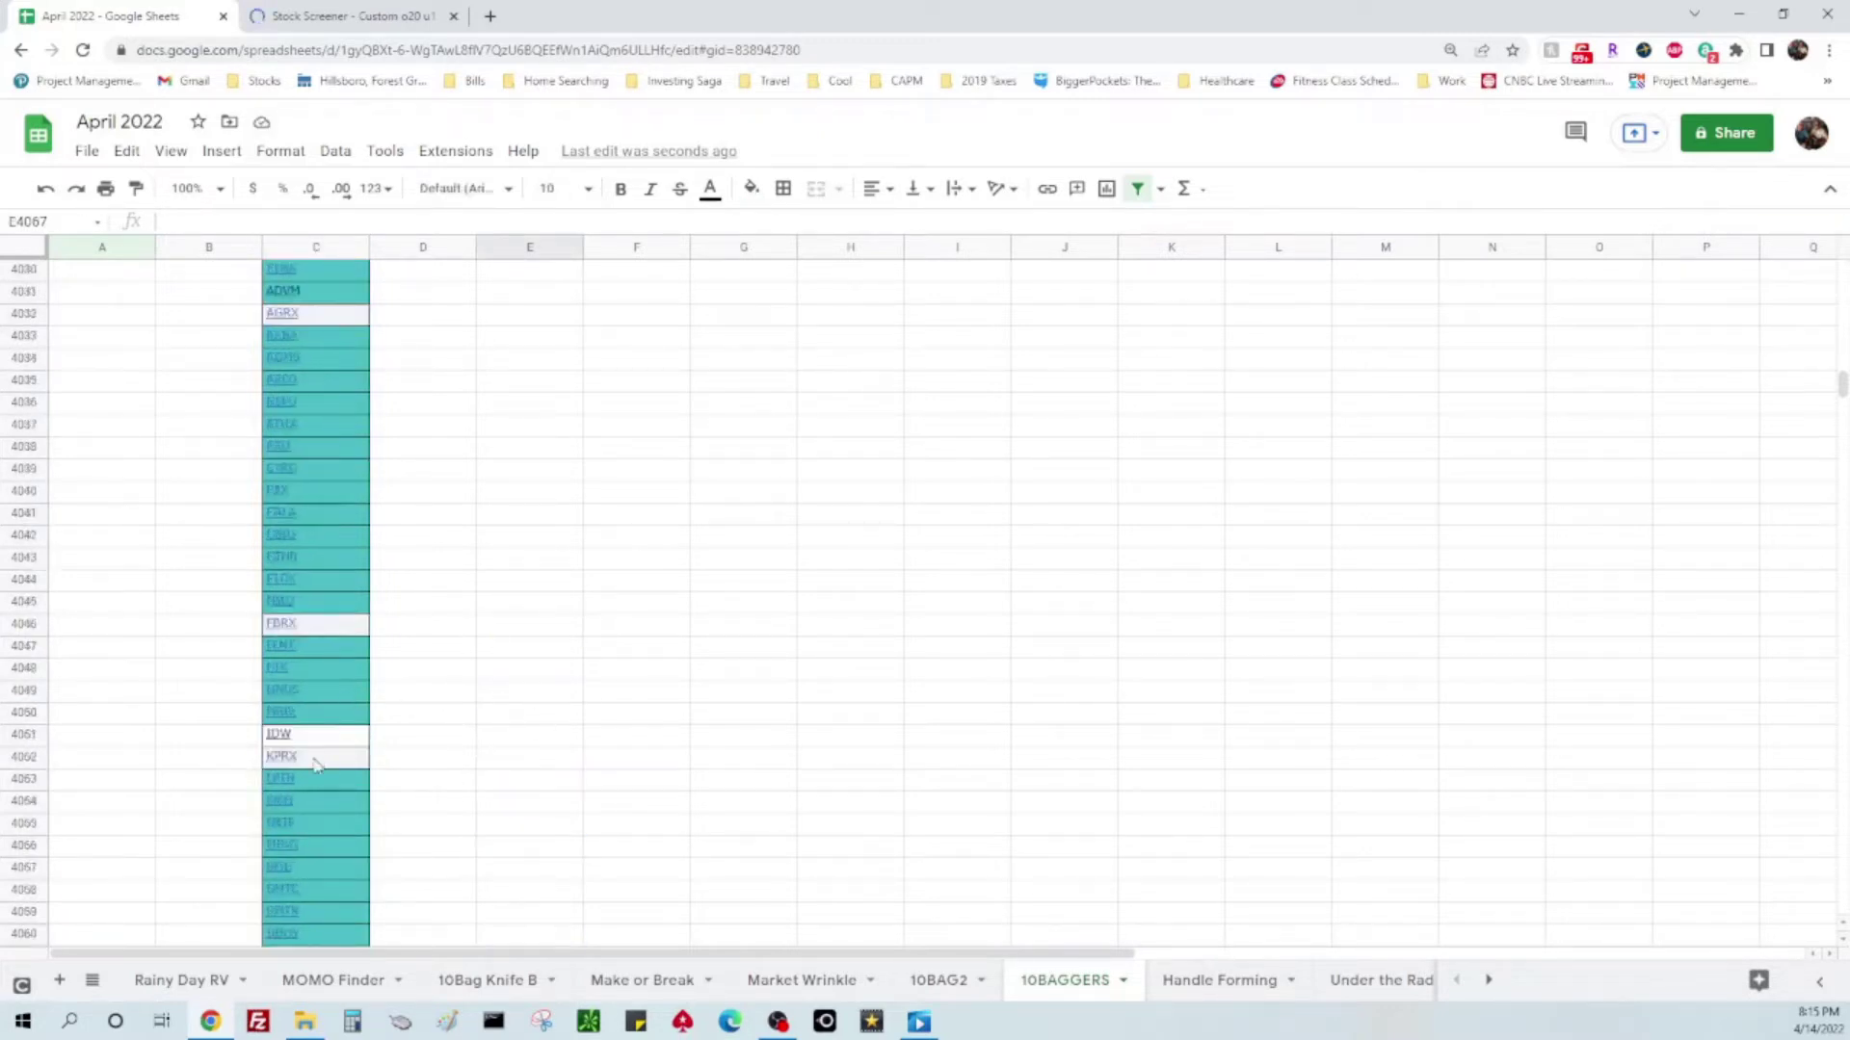
{"action": "left_click", "coordinate": [320, 737]}
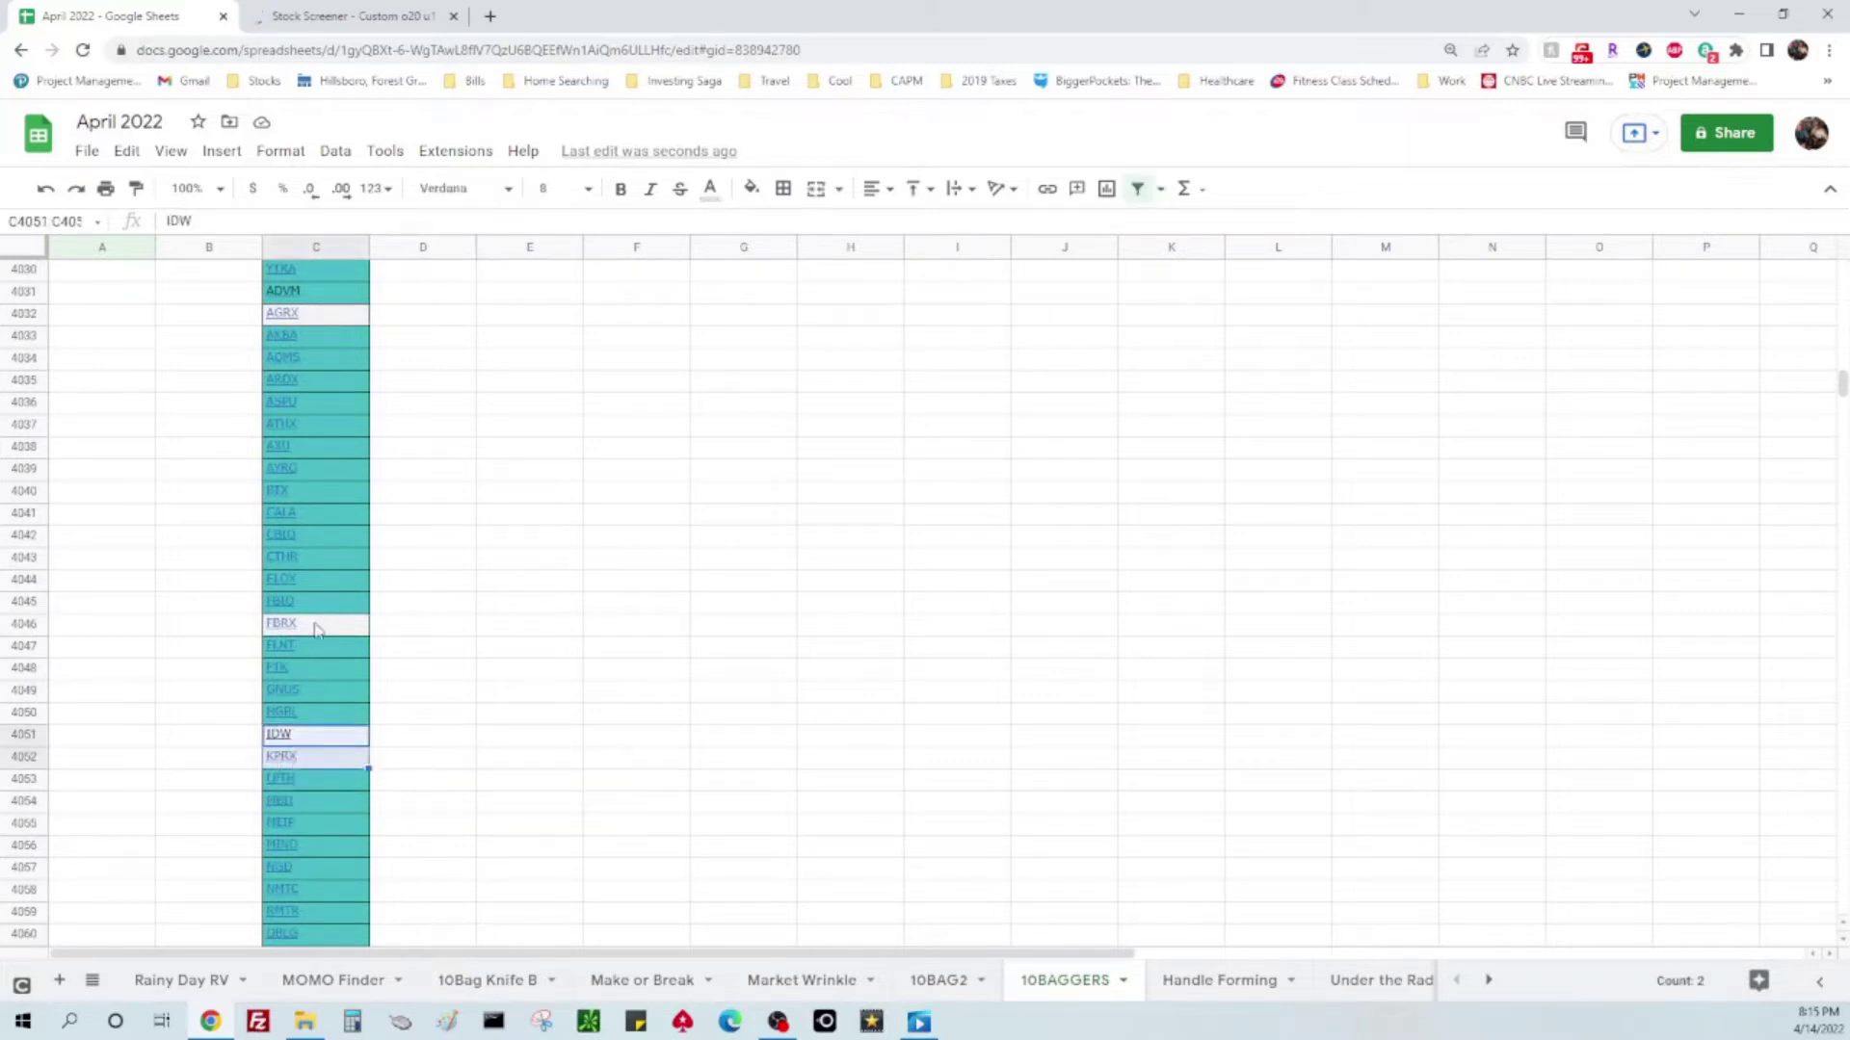
{"action": "left_click", "coordinate": [318, 626], "text": "ctrl"}
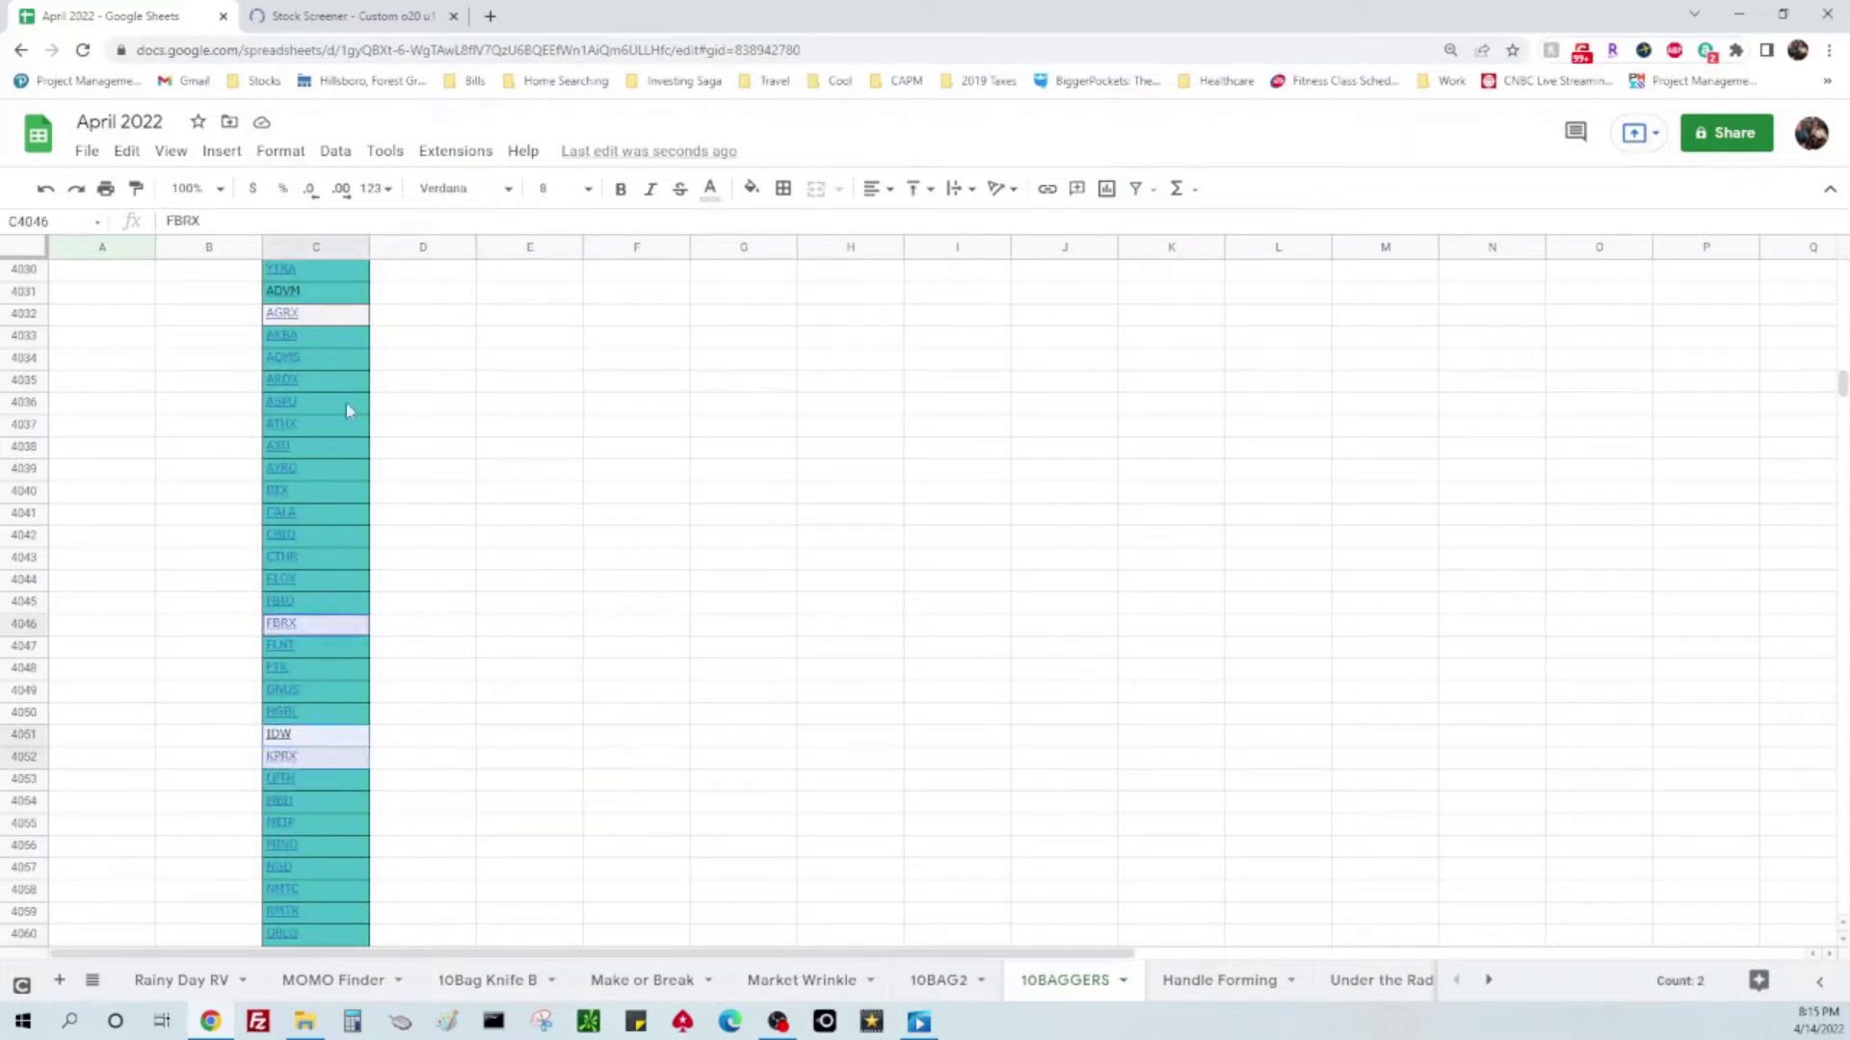
{"action": "left_click", "coordinate": [214, 402]}
{"action": "key", "text": "ctrl+shift+Up"}
{"action": "left_click", "coordinate": [210, 300]}
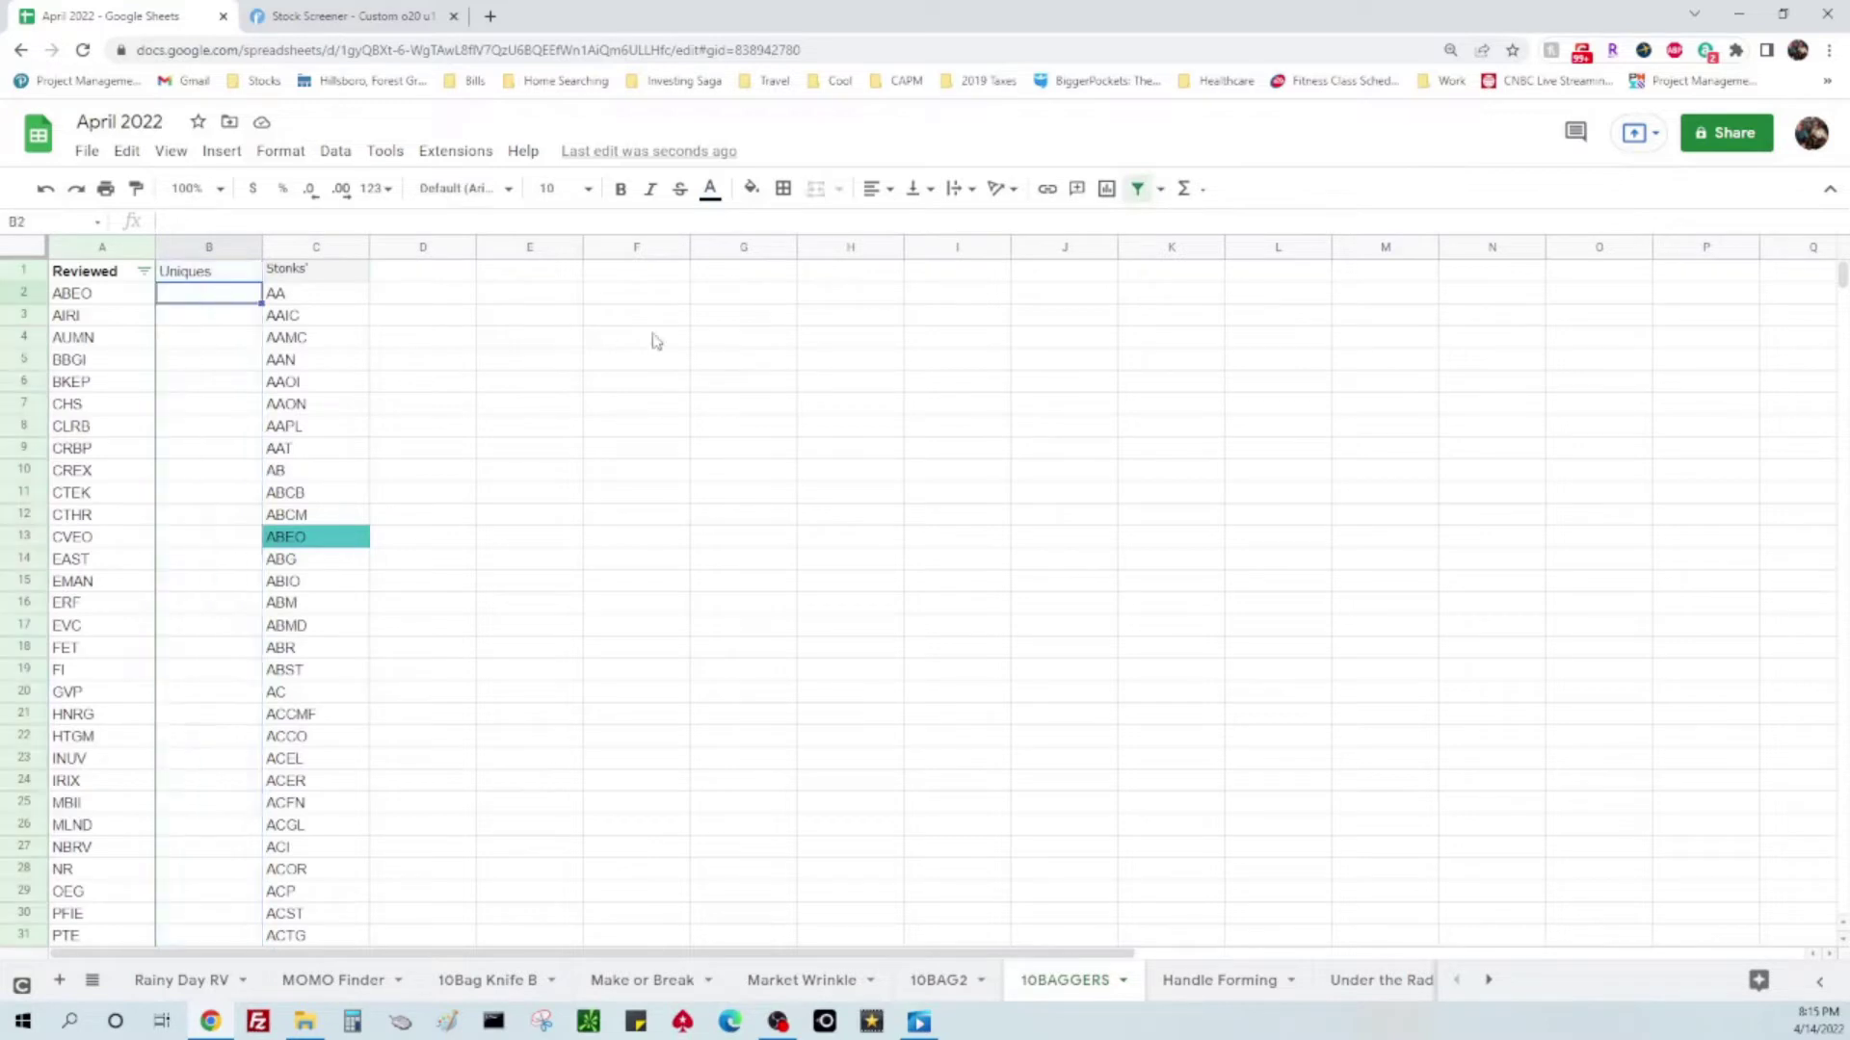
{"action": "type", "text": "AGRX FBRX IDW KPRX"}
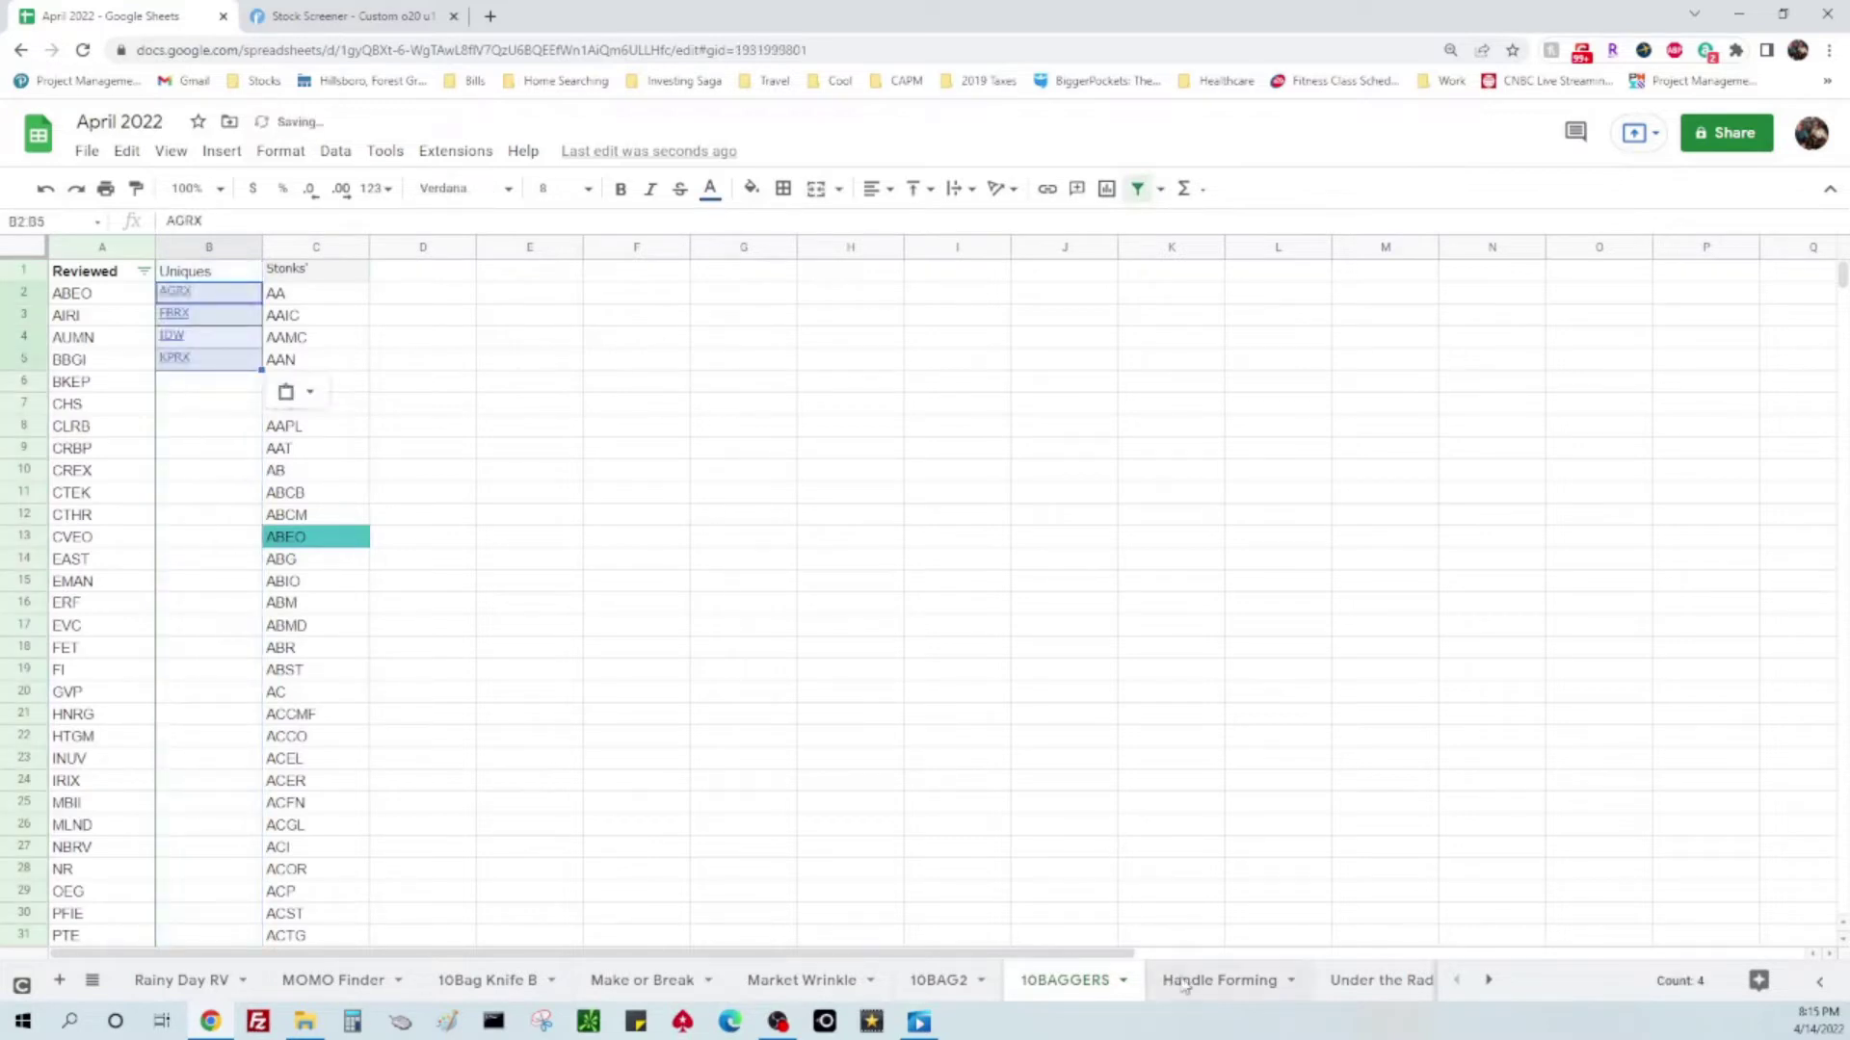
- Switch to the Handle Forming sheet
{"action": "left_click", "coordinate": [1185, 983]}
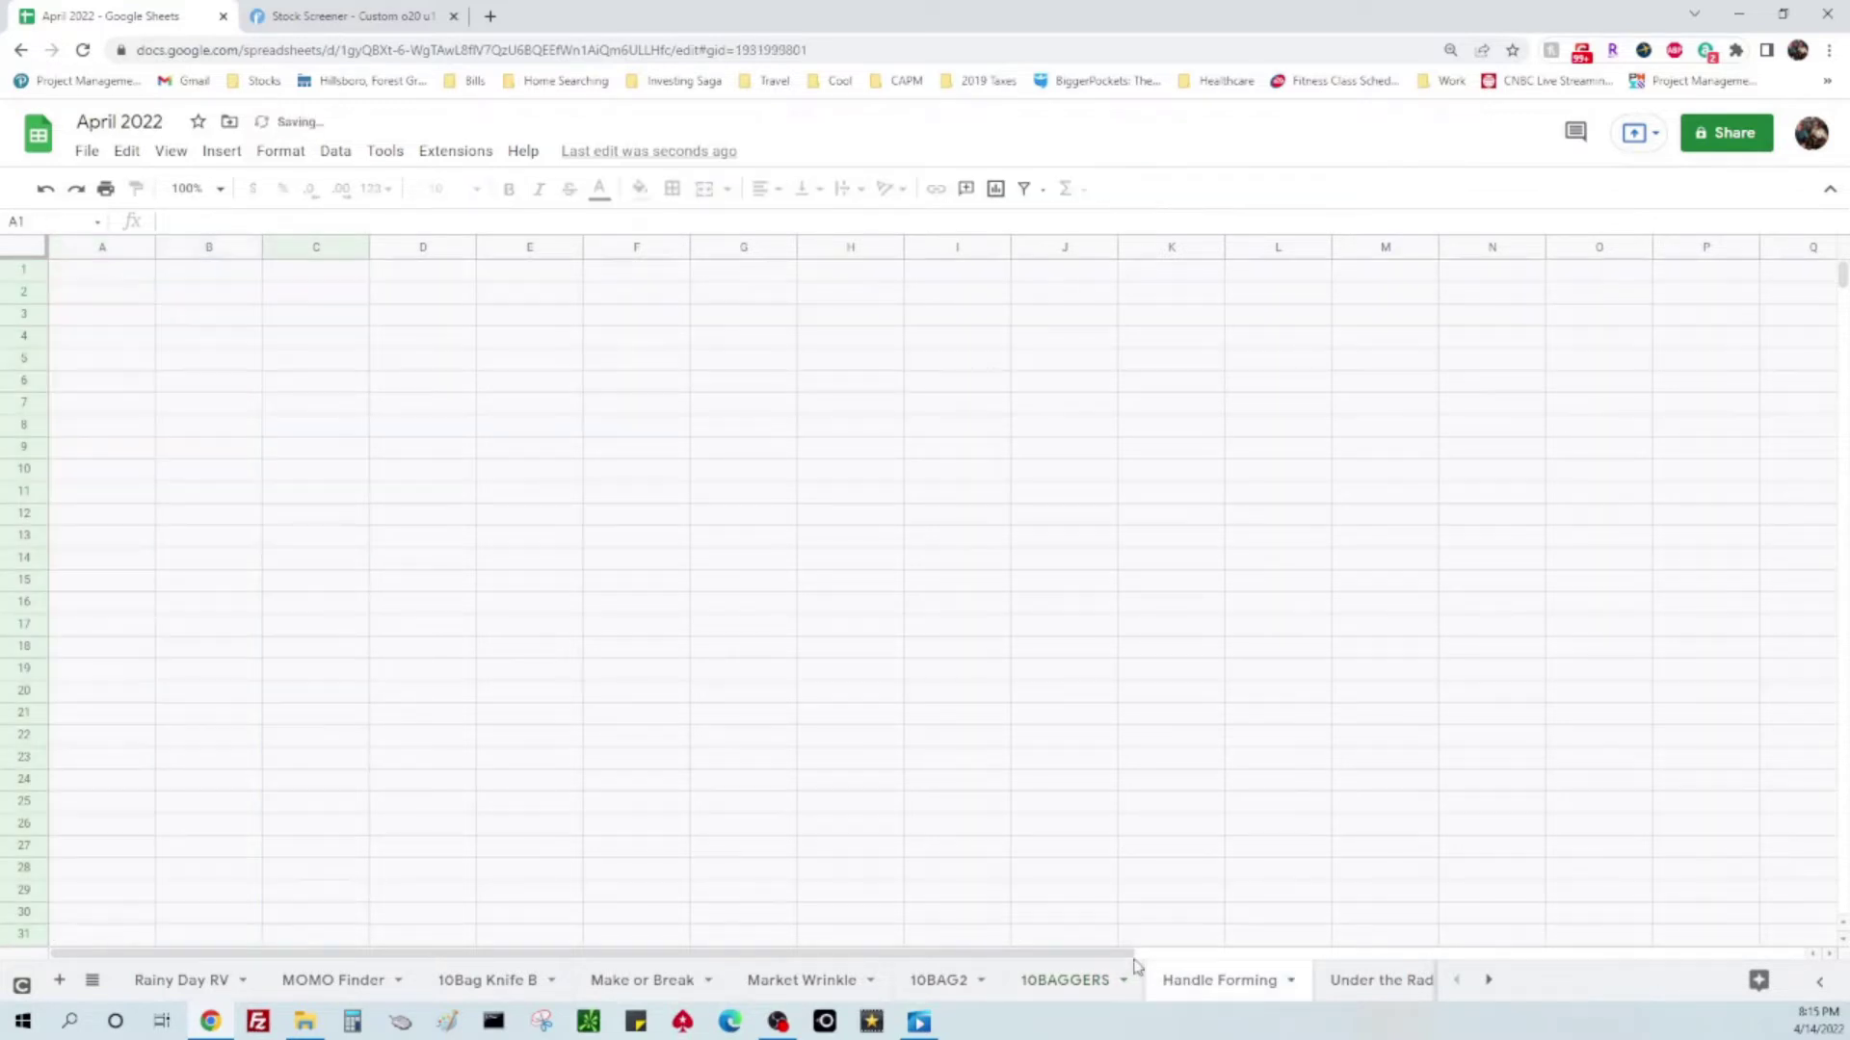
- Load the Handle forming preset in ticker view and select tickers BRKL through VET
{"action": "left_click", "coordinate": [287, 15]}
{"action": "left_click", "coordinate": [336, 252]}
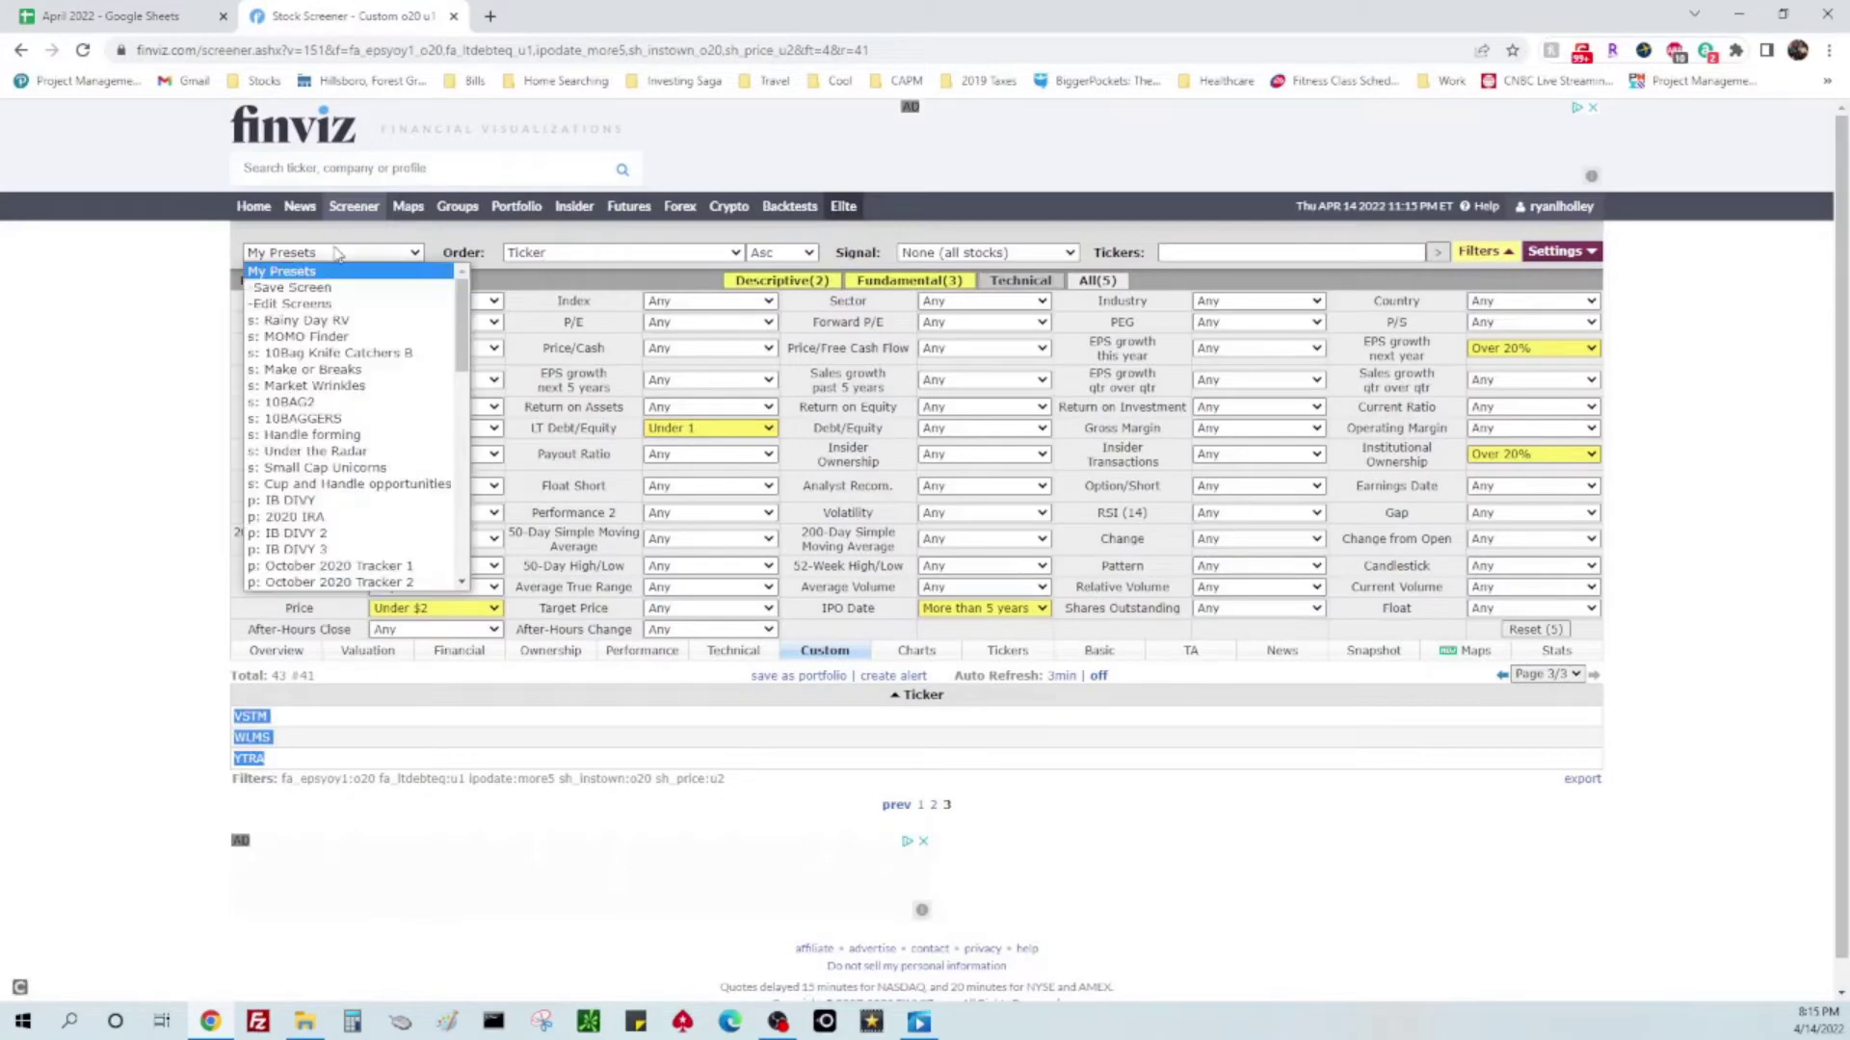
{"action": "left_click", "coordinate": [365, 438]}
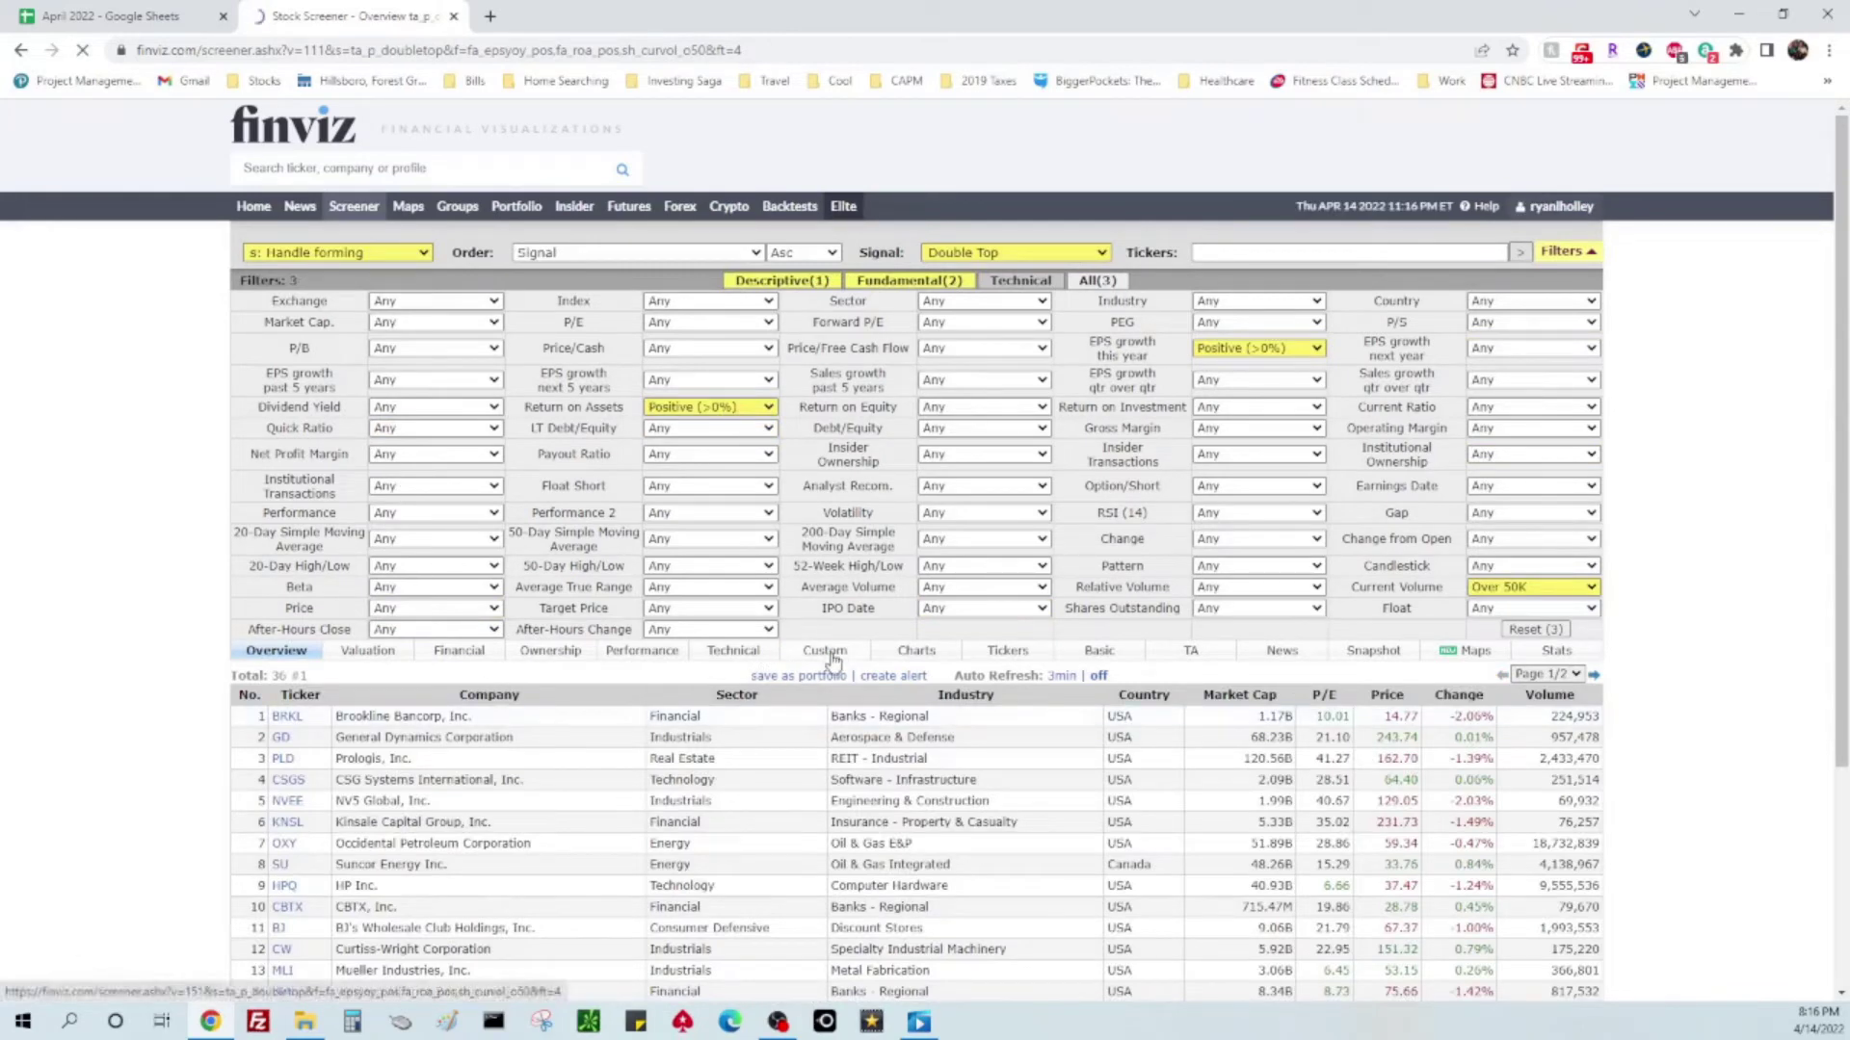
{"action": "left_click", "coordinate": [834, 660]}
{"action": "scroll", "coordinate": [1044, 682], "scroll_direction": "down", "scroll_amount": 3}
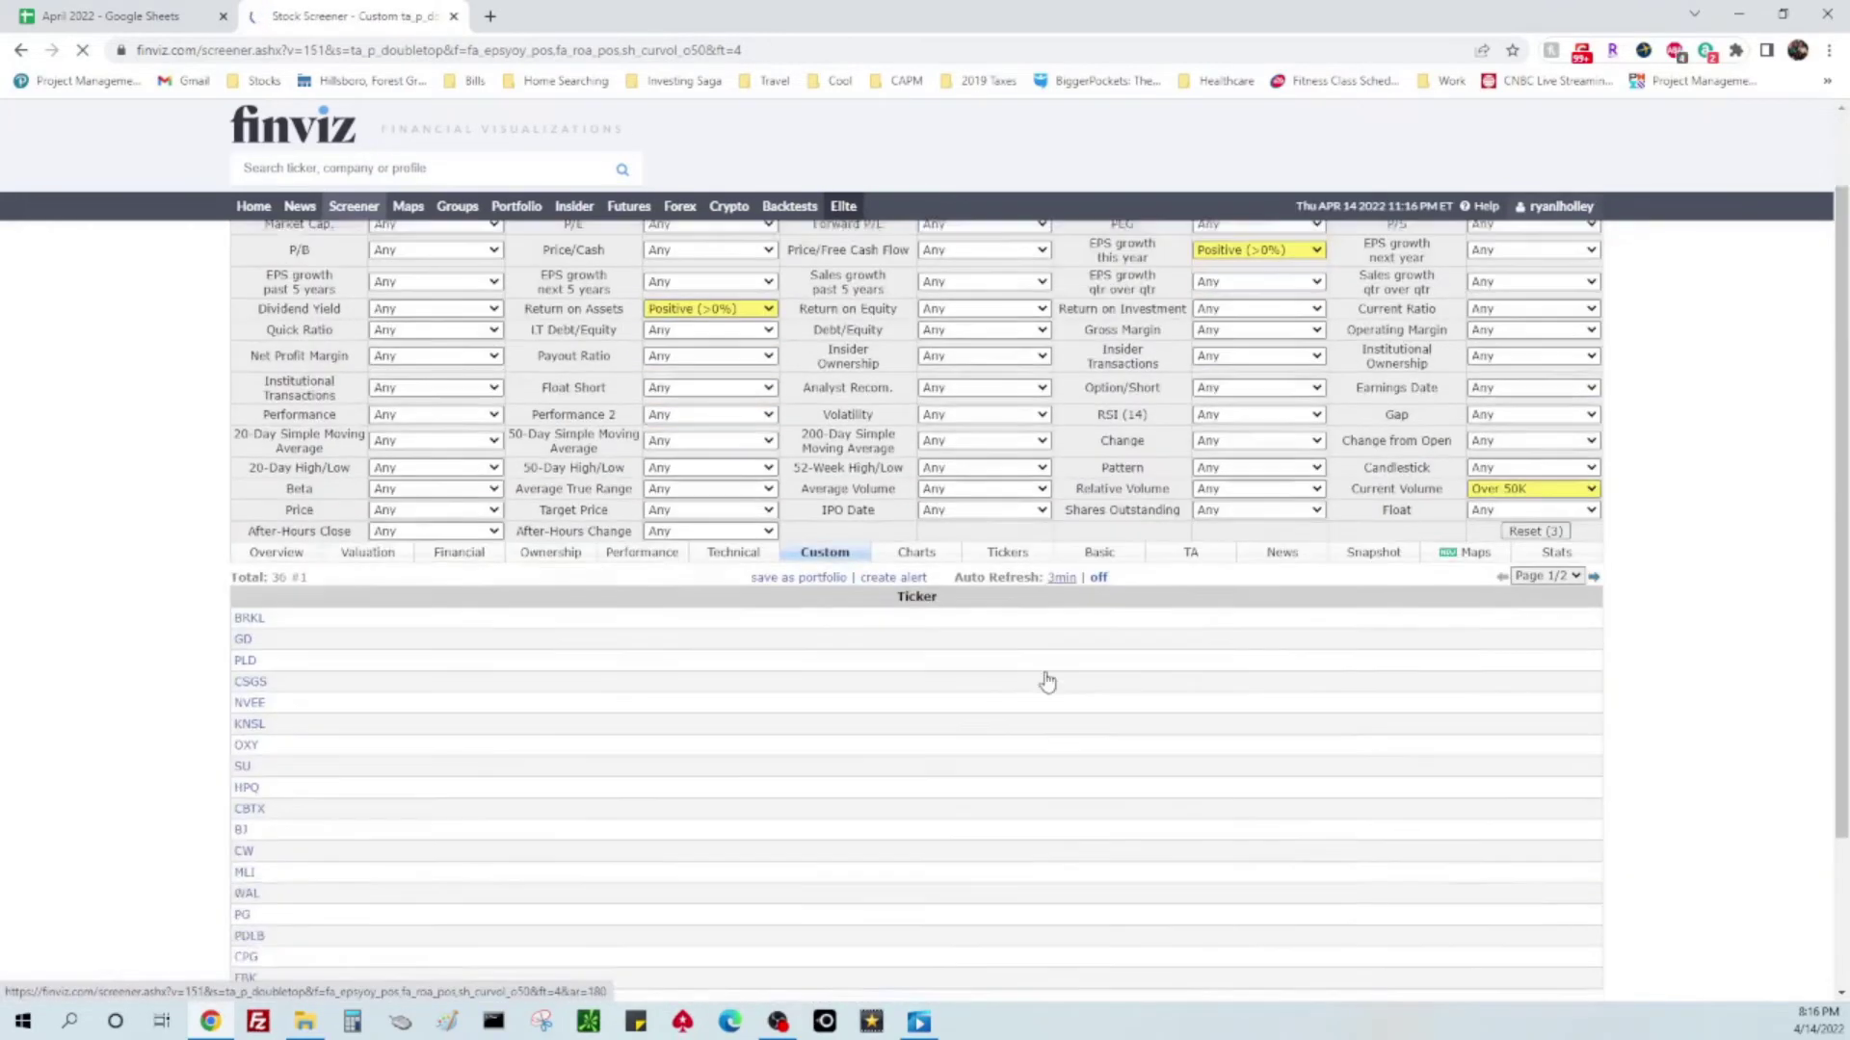
{"action": "left_click_drag", "start_coordinate": [1060, 658], "coordinate": [1124, 413]}
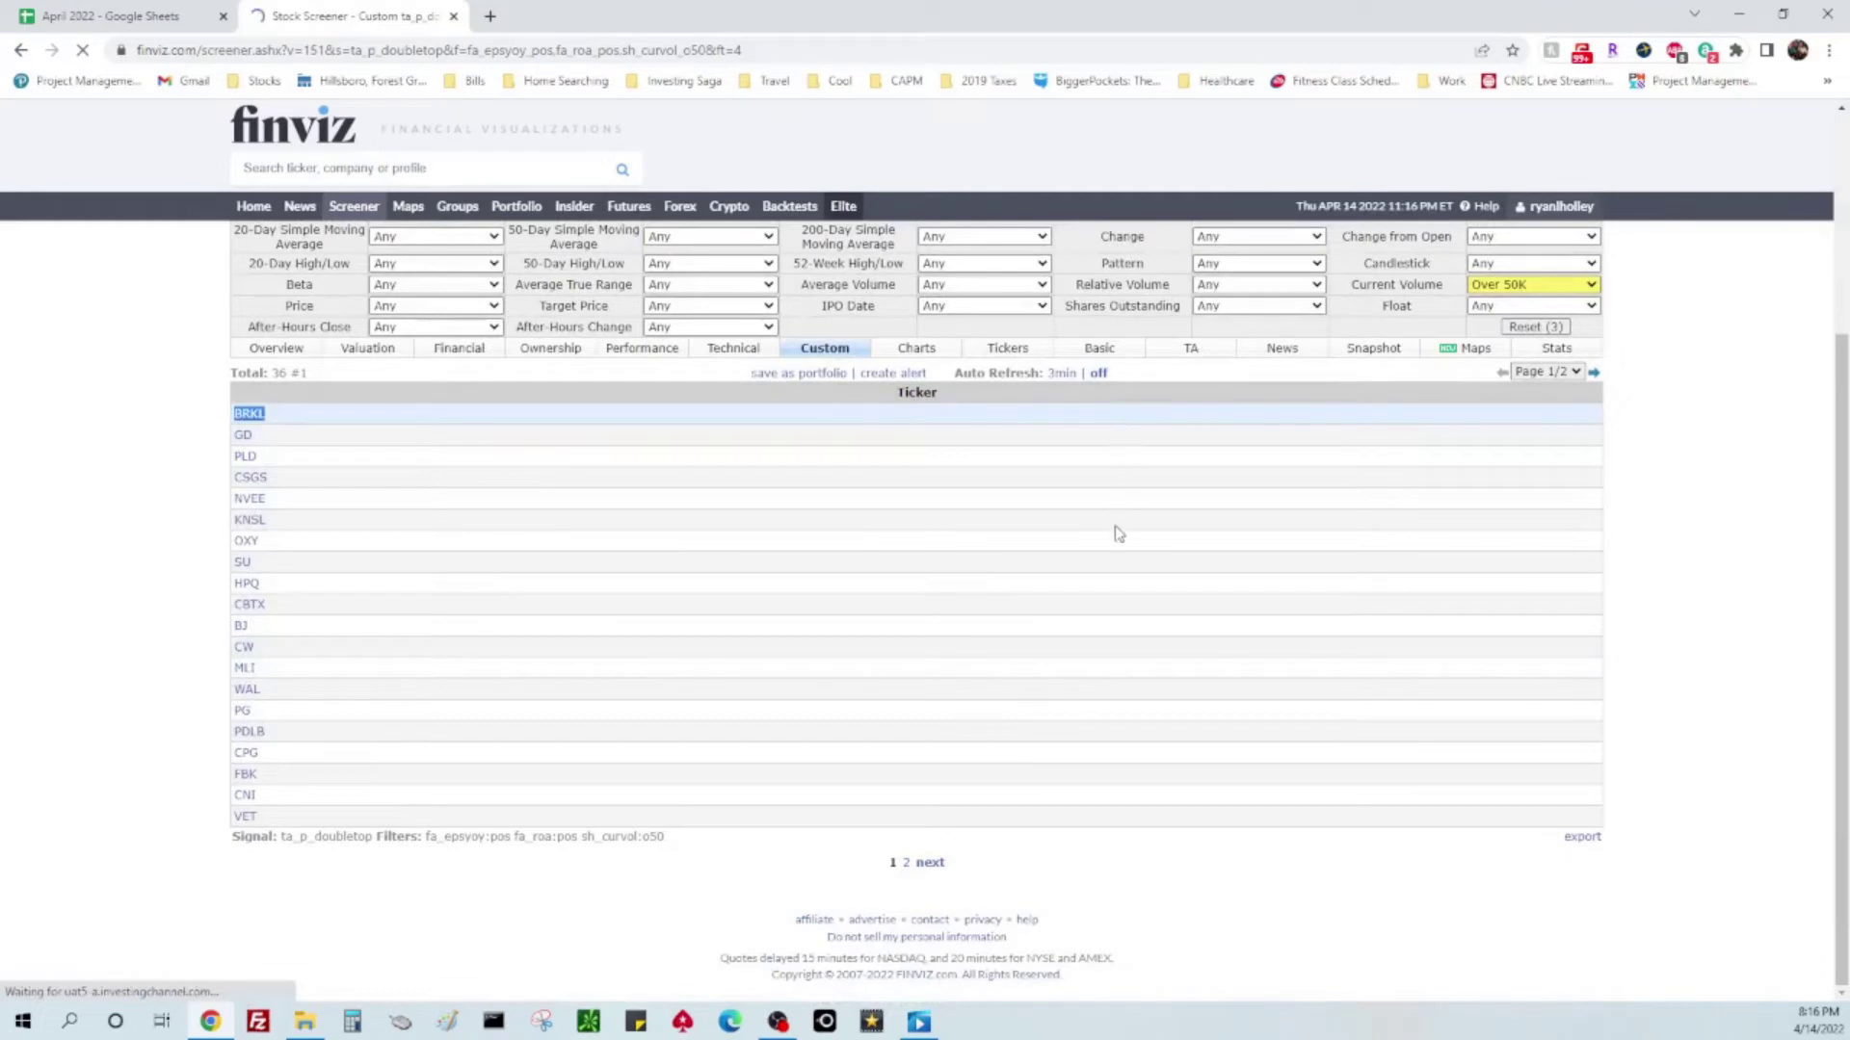
{"action": "left_click", "coordinate": [1100, 817], "text": "shift"}
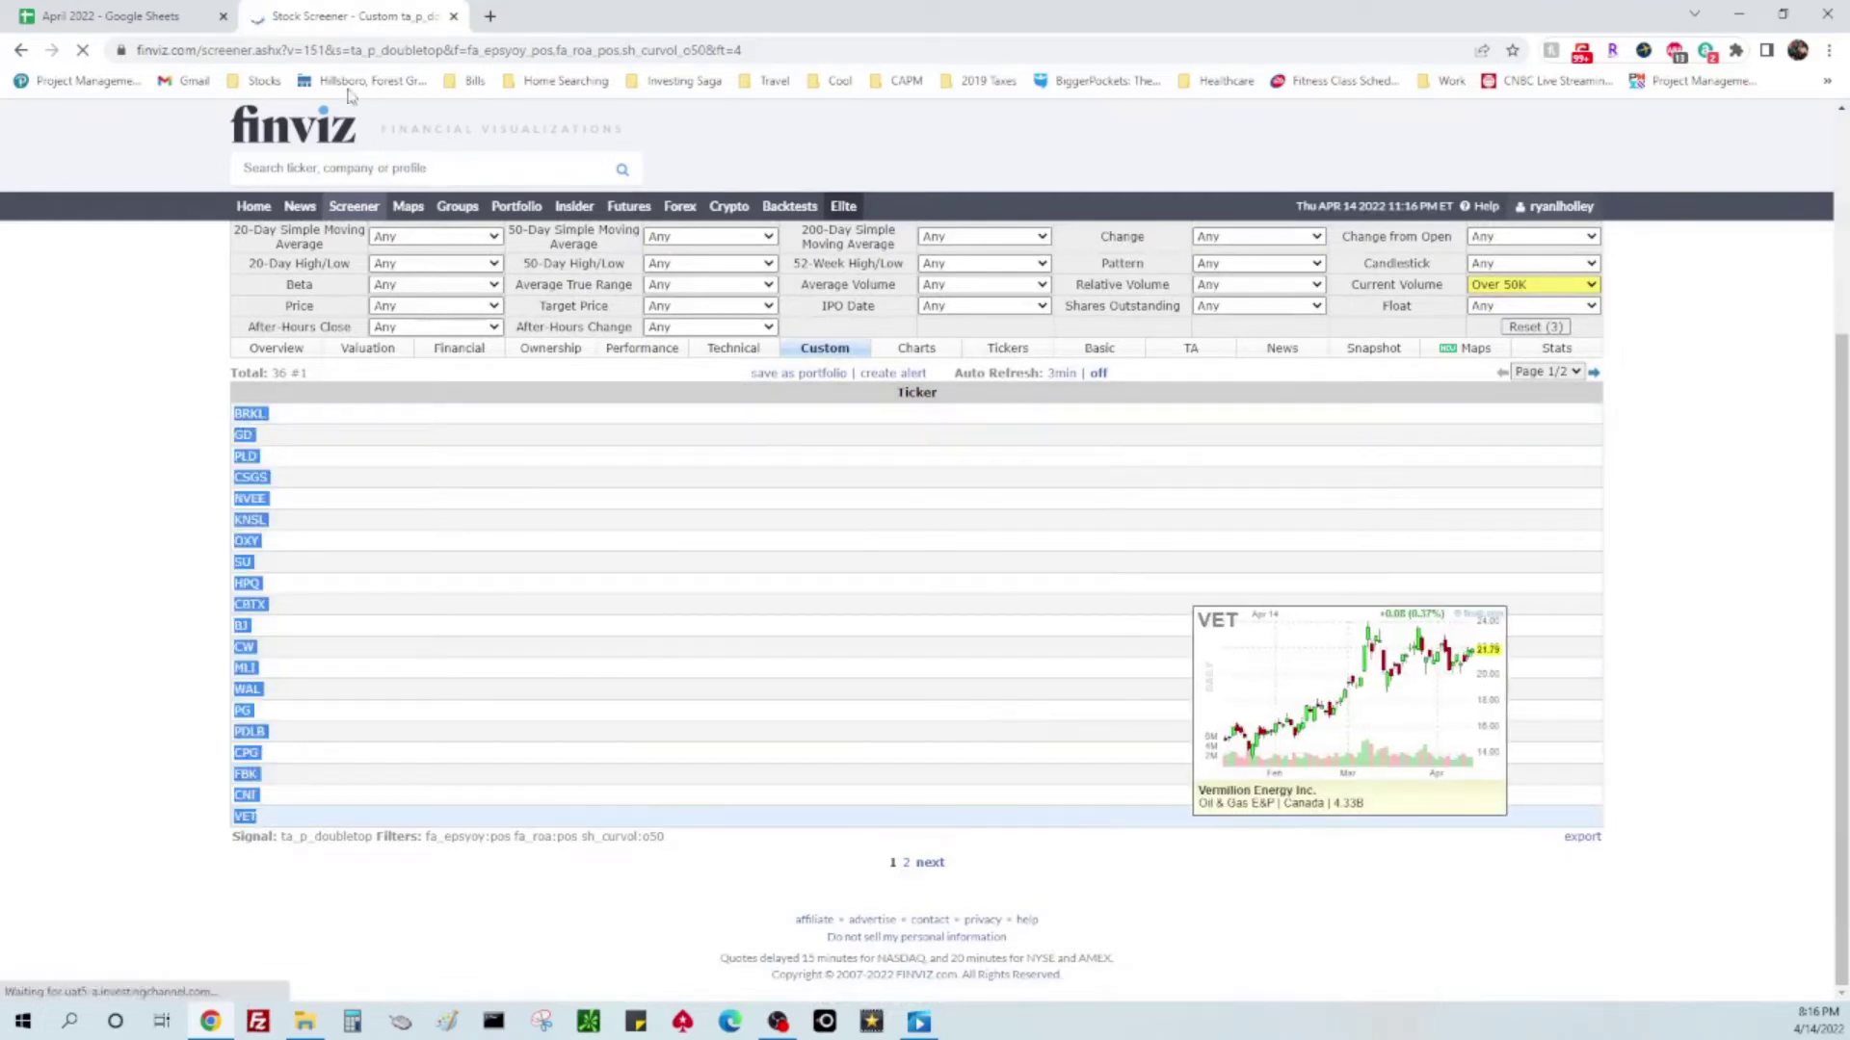
- Paste the page-one tickers below the Stonk list in the April 2022 sheet
{"action": "left_click", "coordinate": [128, 16]}
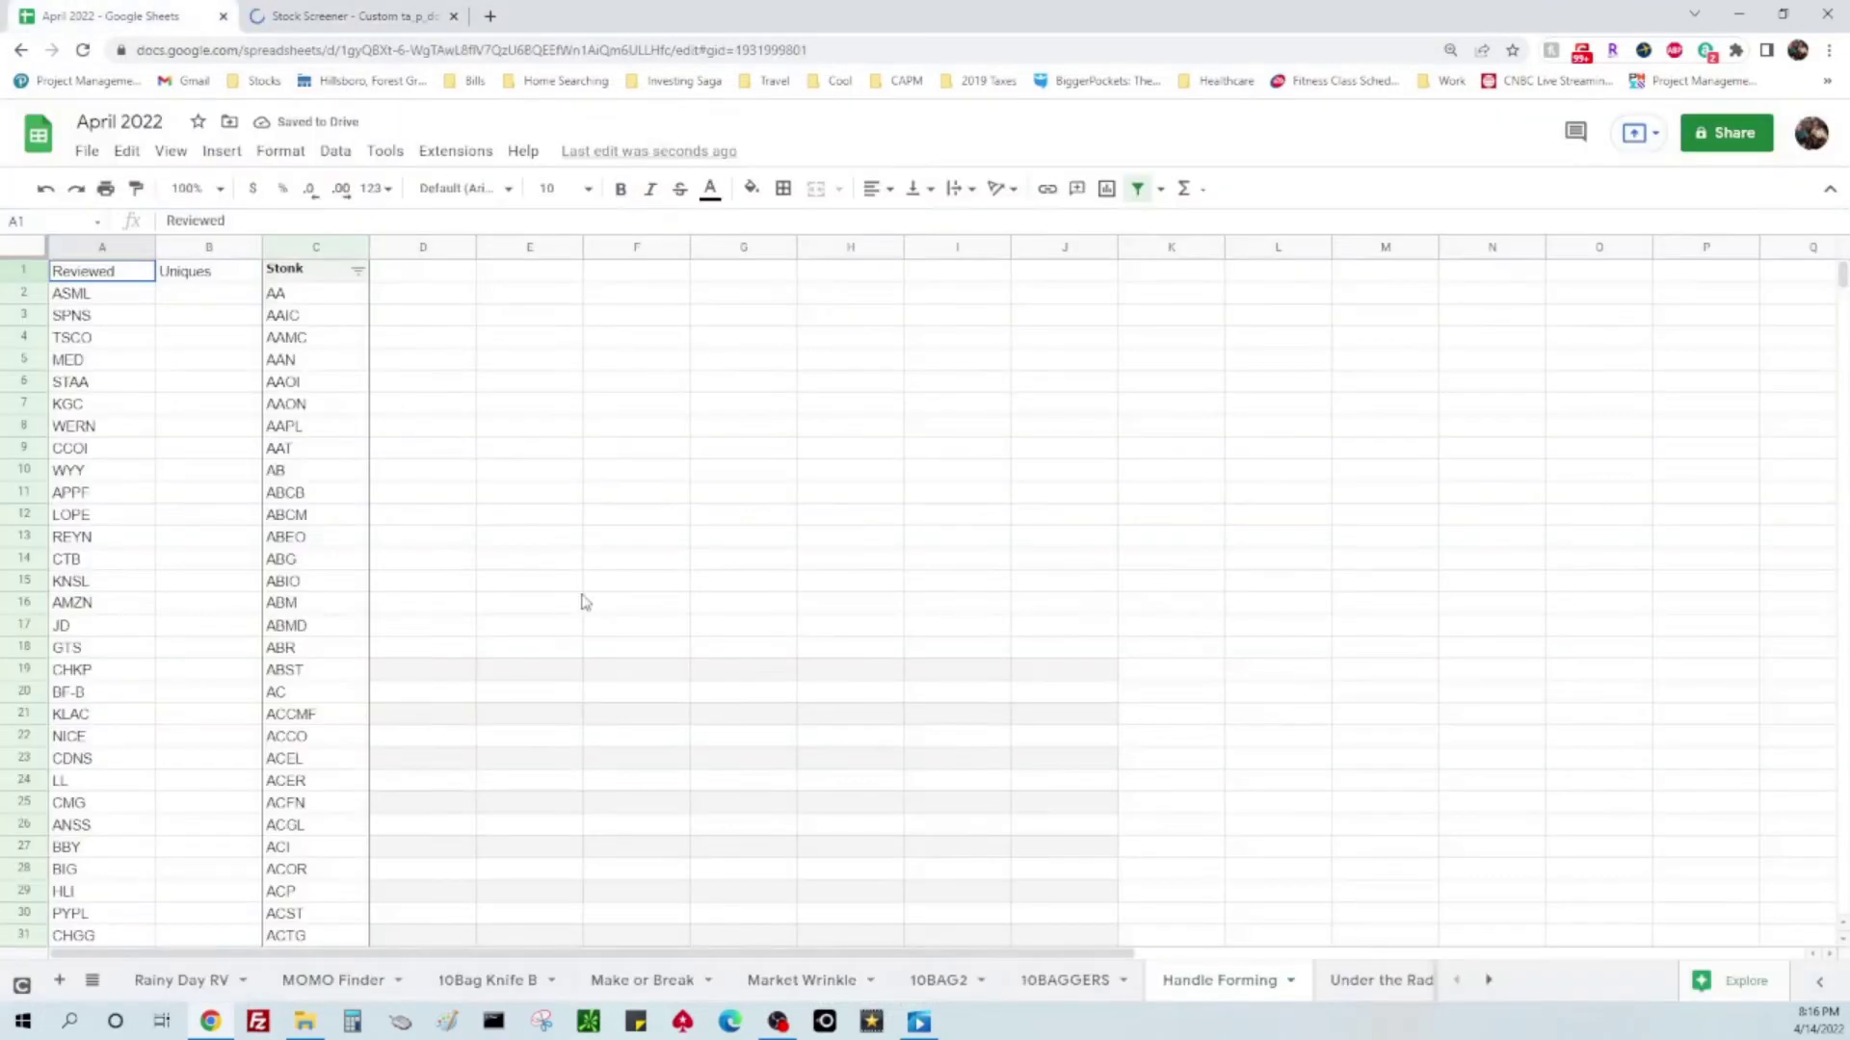
{"action": "left_click", "coordinate": [314, 536]}
{"action": "key", "text": "ctrl+shift+Down"}
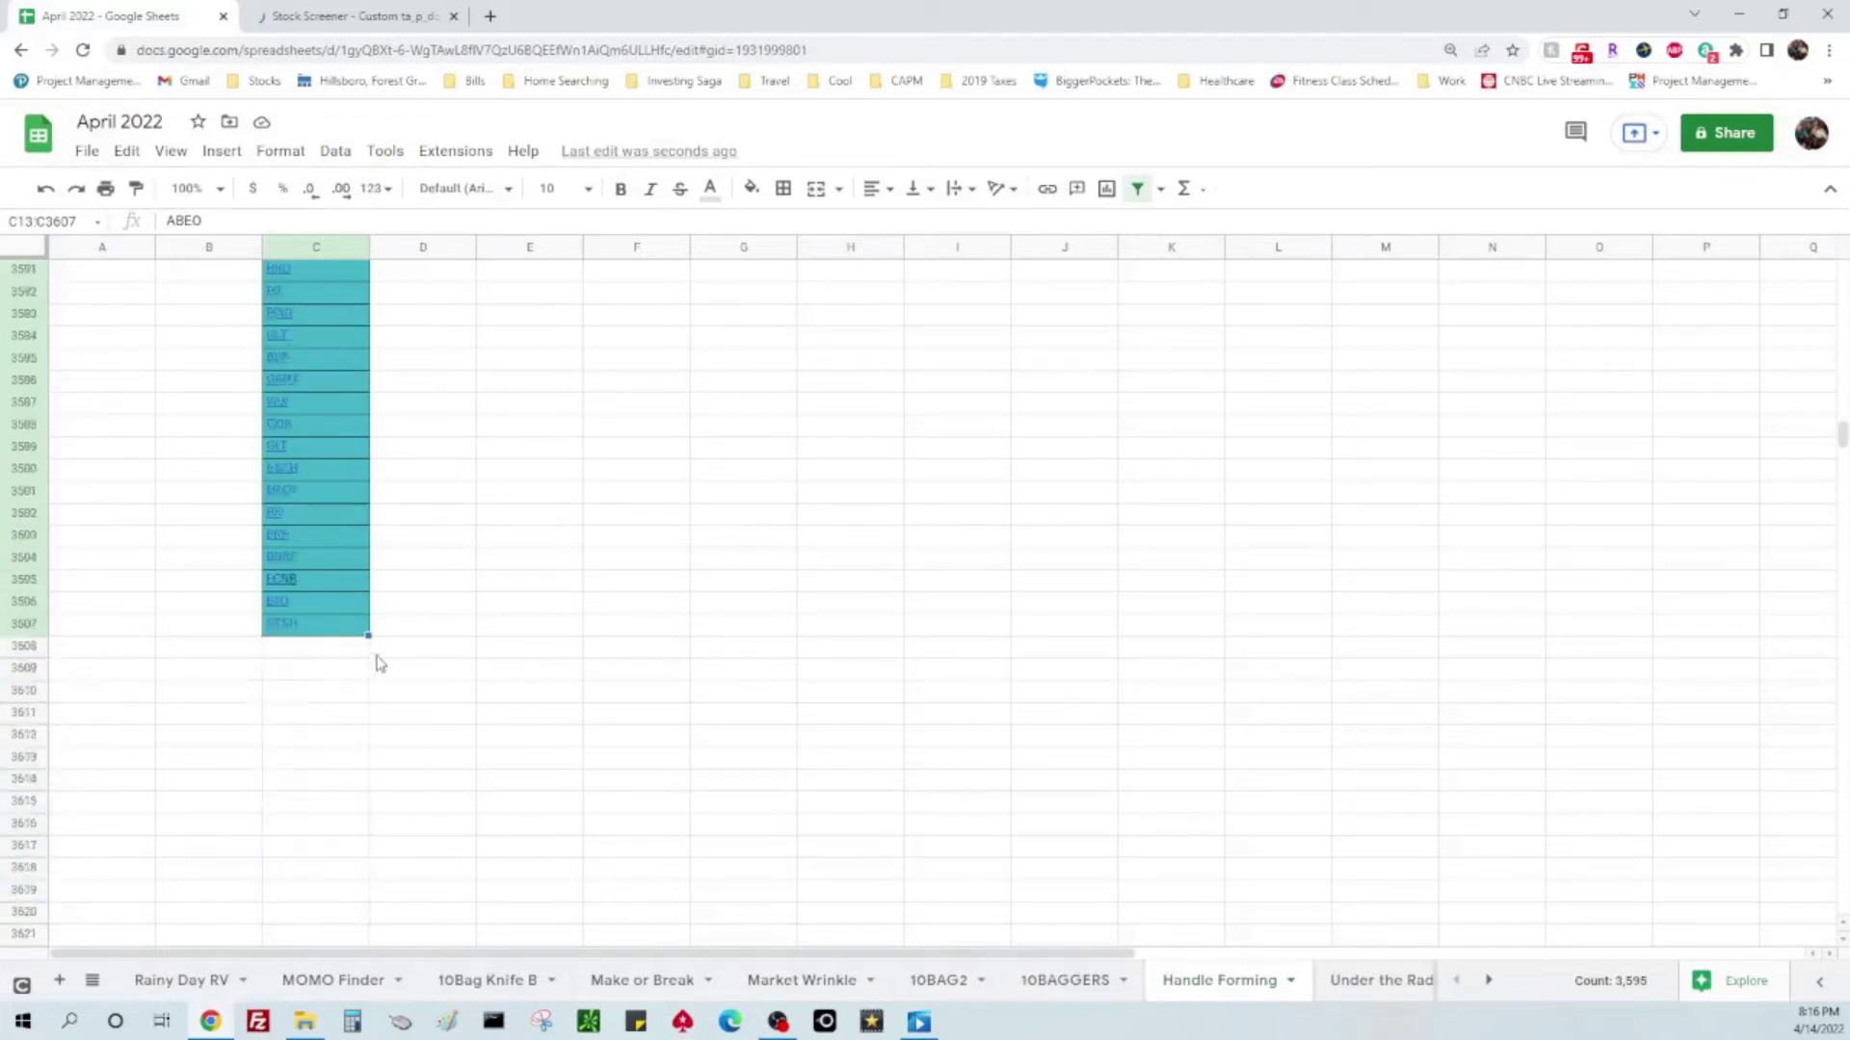
{"action": "left_click", "coordinate": [359, 647]}
{"action": "key", "text": "ctrl+v"}
- Copy page-two tickers PEP through EDAP and paste them below the pasted list
{"action": "left_click", "coordinate": [375, 19]}
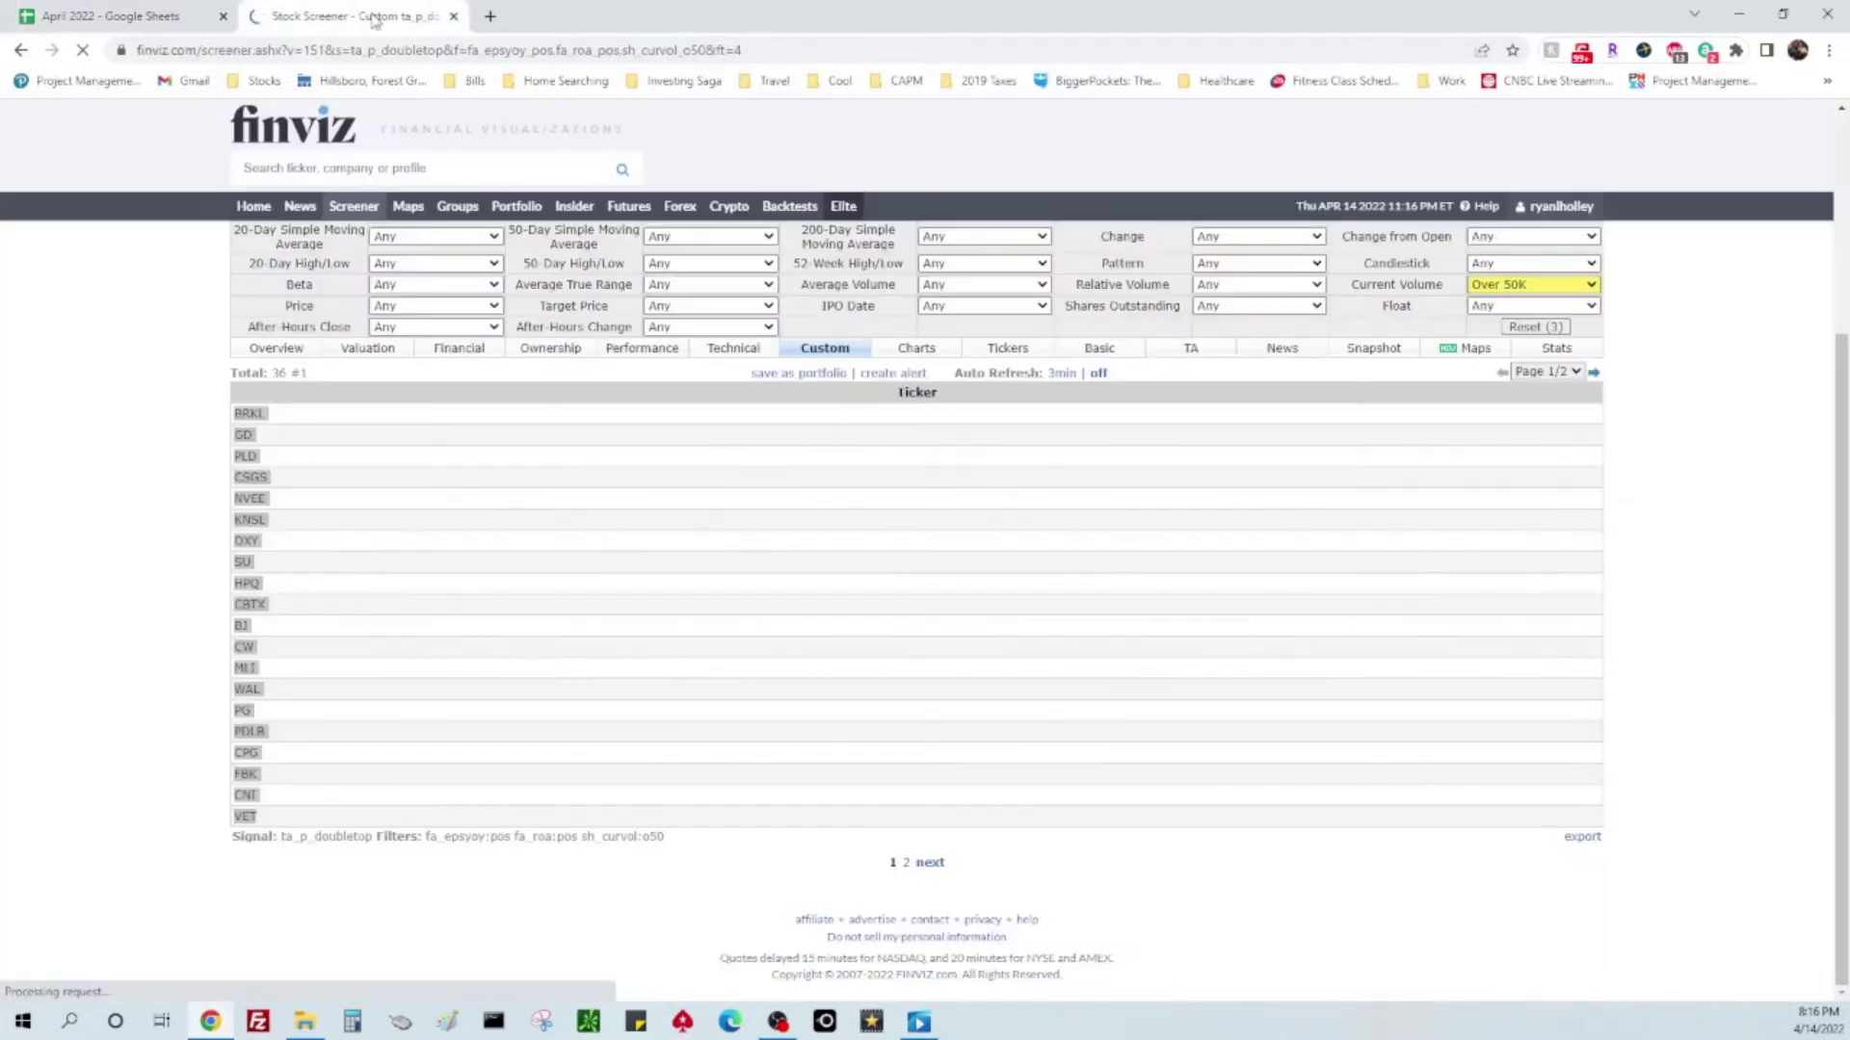
{"action": "left_click", "coordinate": [930, 862]}
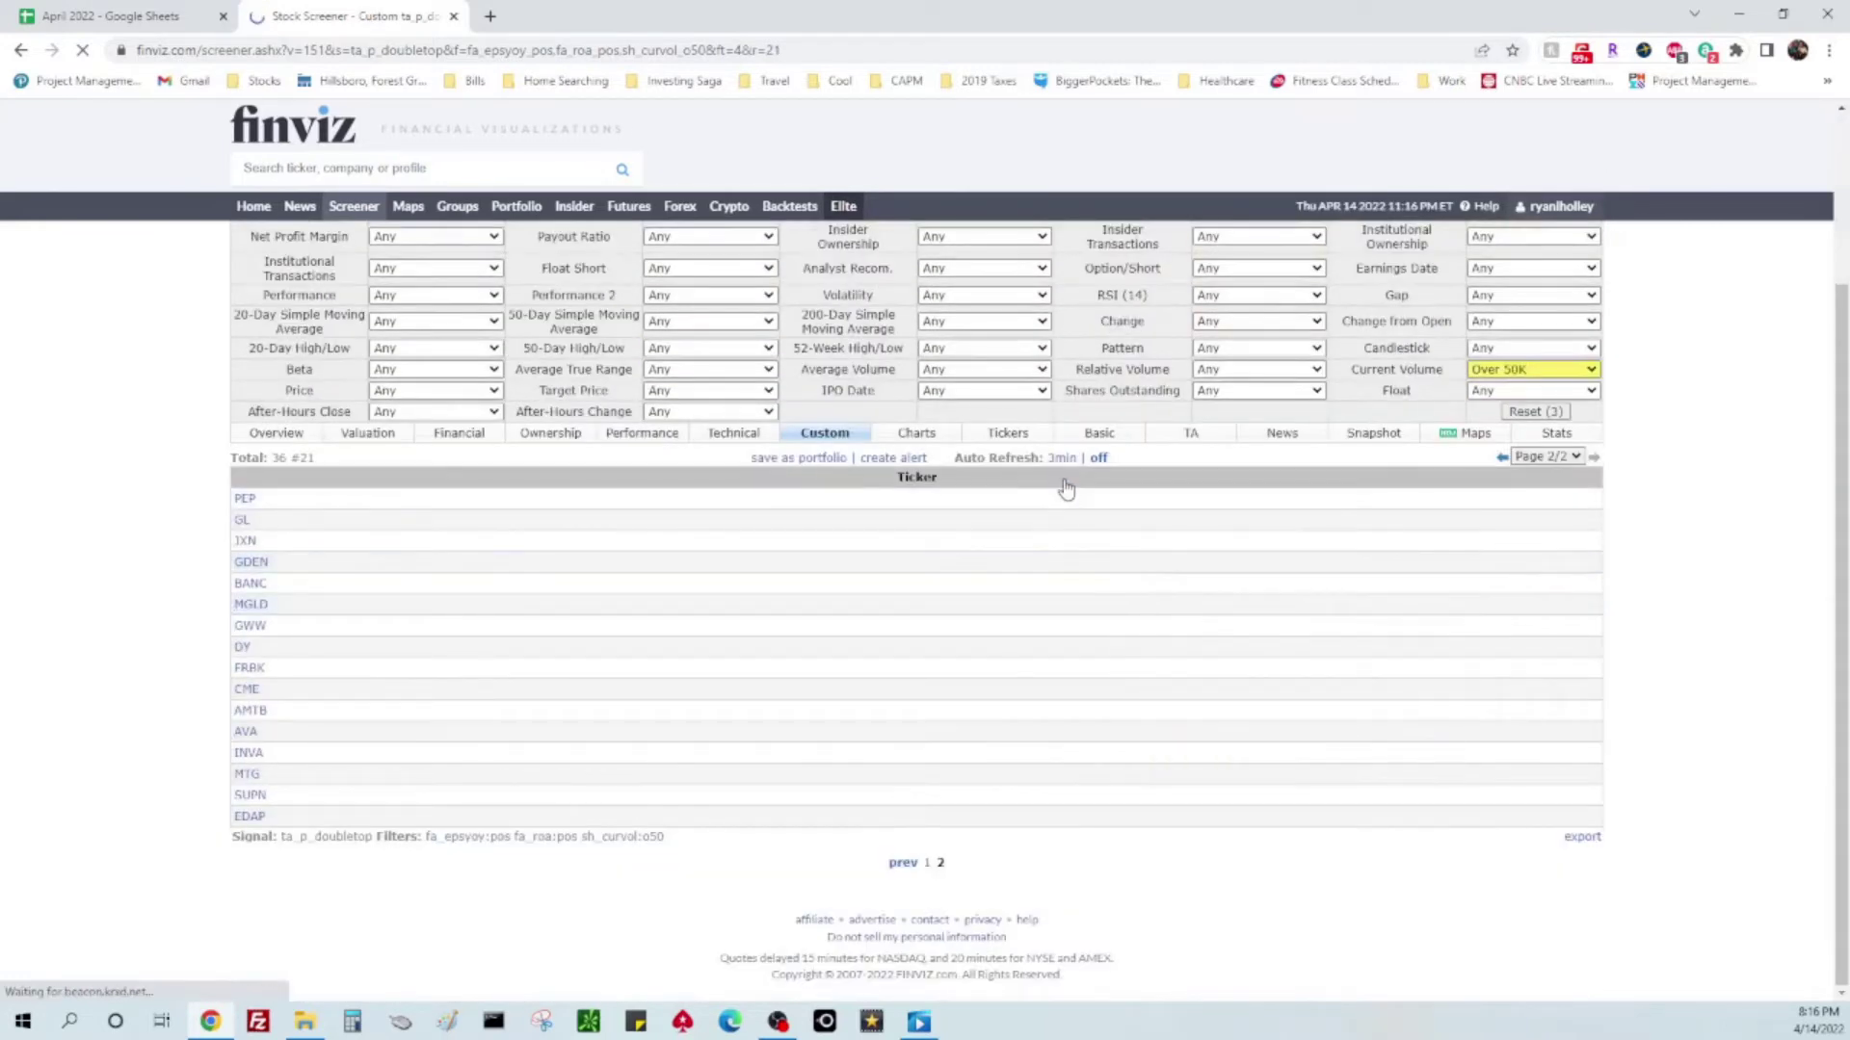
{"action": "left_click_drag", "start_coordinate": [1065, 487], "coordinate": [995, 814]}
{"action": "key", "text": "ctrl+c"}
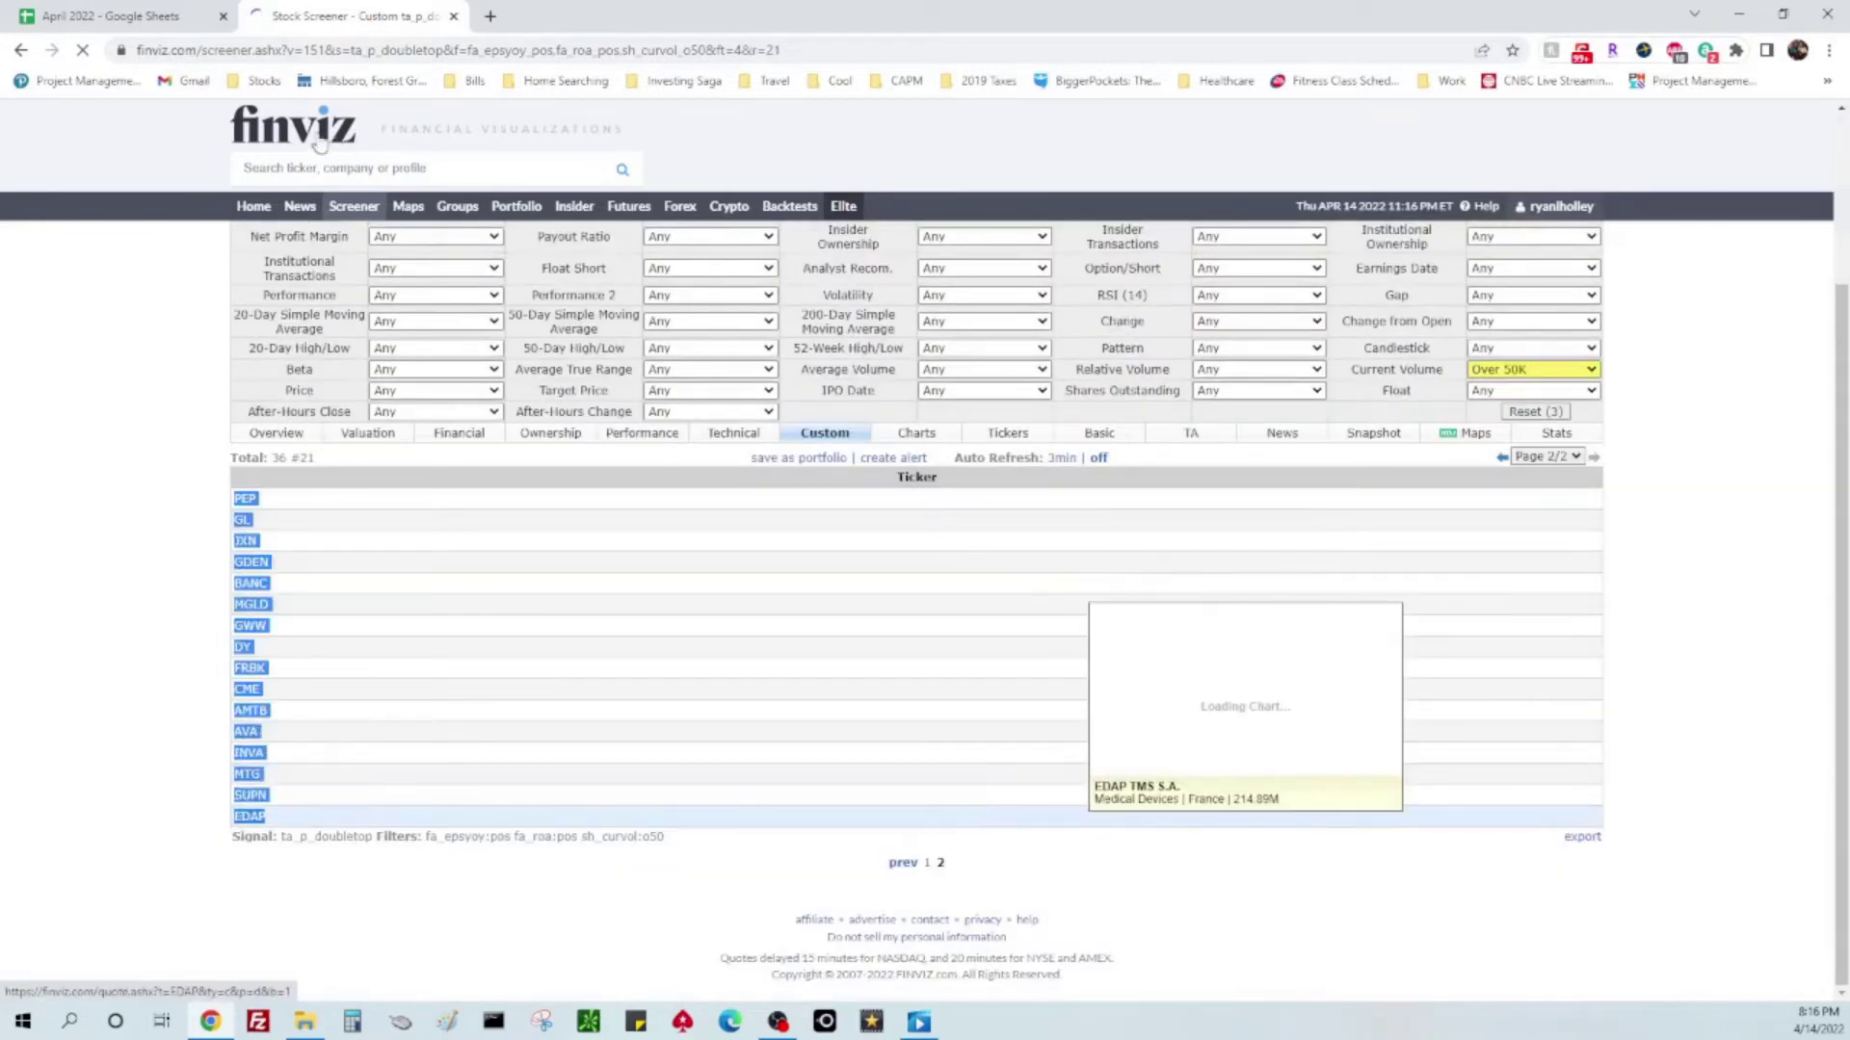
{"action": "left_click", "coordinate": [181, 27]}
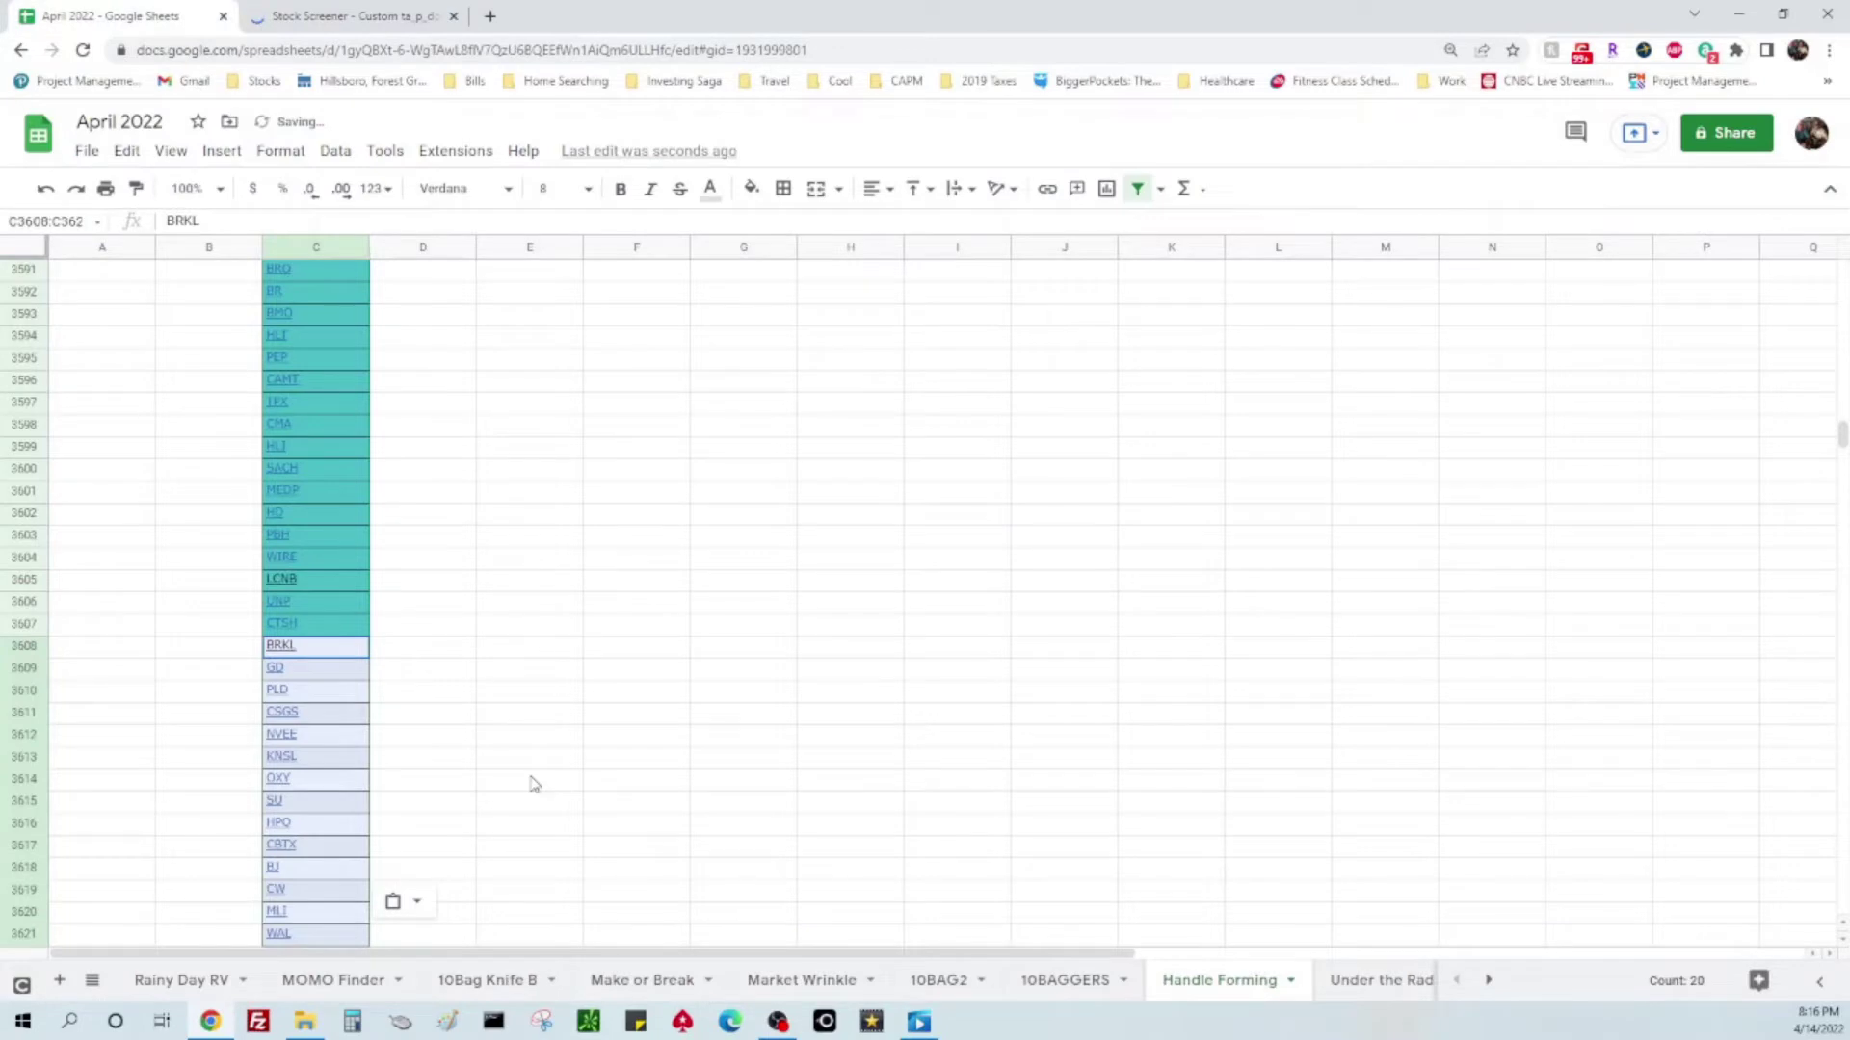
{"action": "scroll", "coordinate": [534, 783], "scroll_direction": "down", "scroll_amount": 5}
{"action": "left_click", "coordinate": [304, 628]}
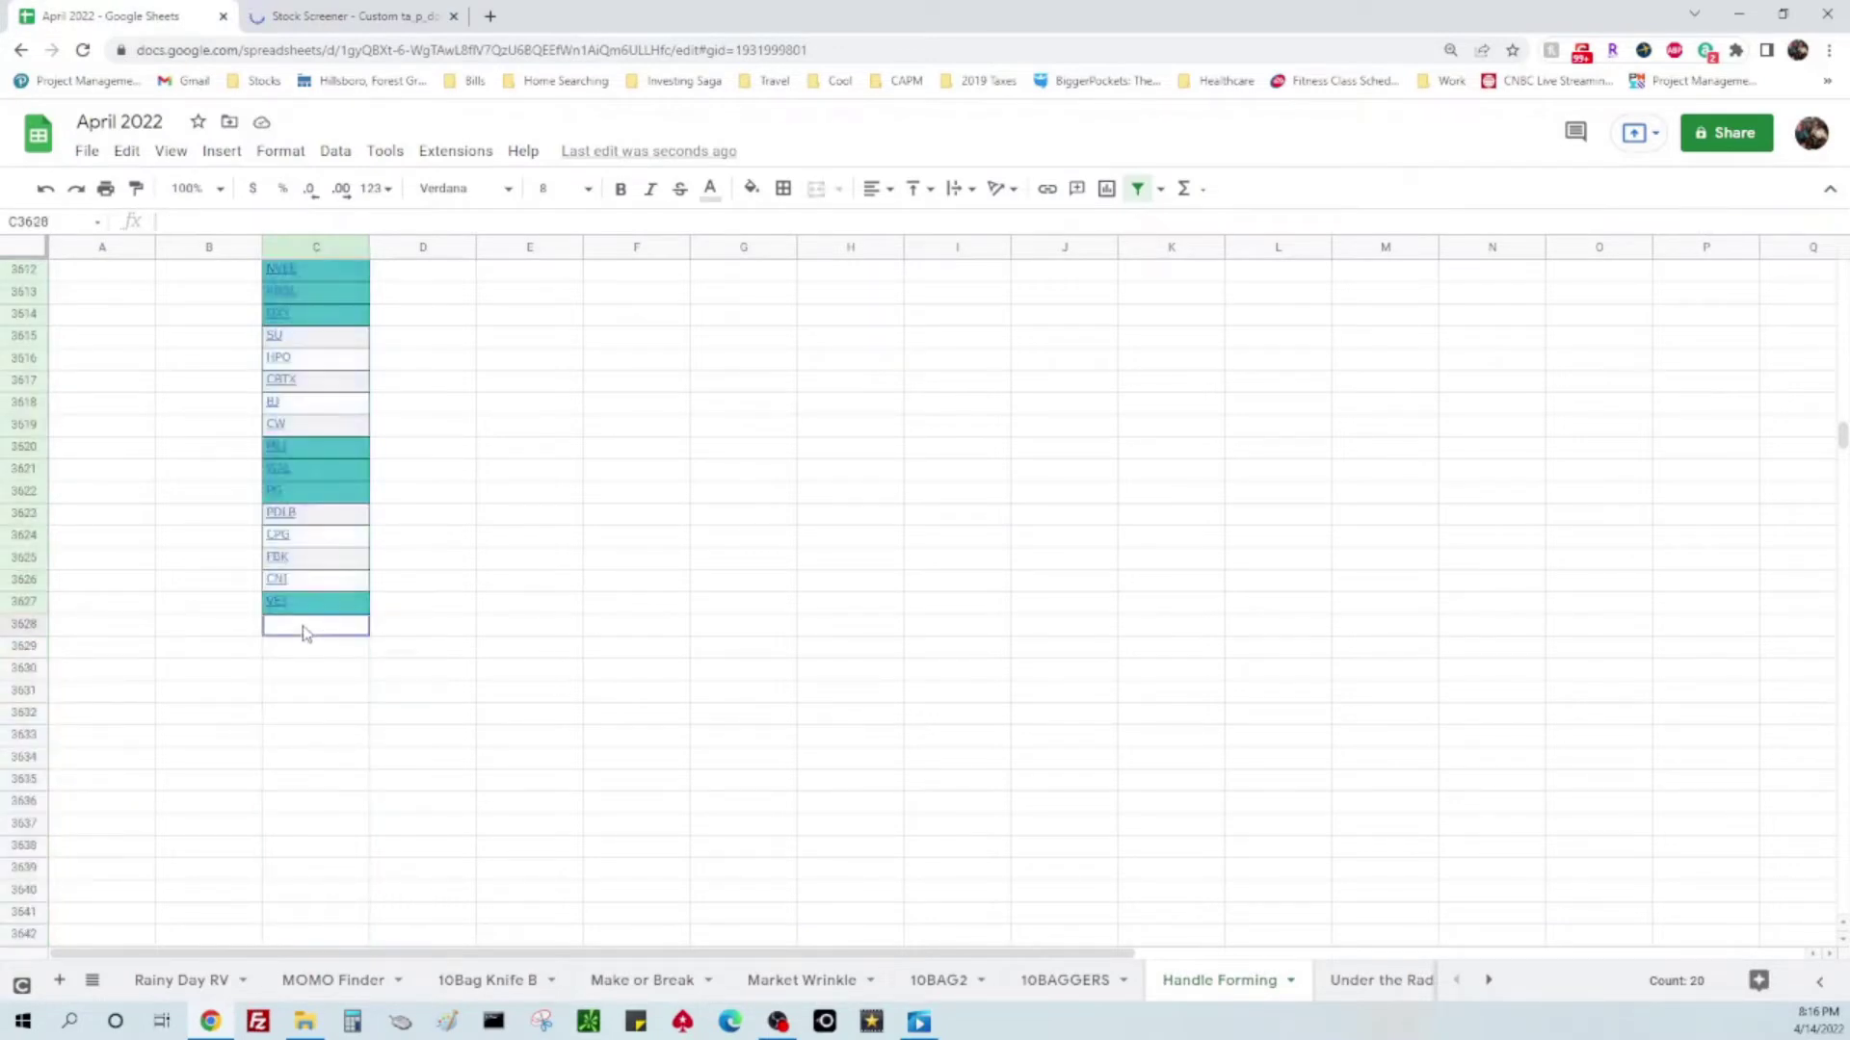
{"action": "key", "text": "ctrl+v"}
{"action": "scroll", "coordinate": [554, 664], "scroll_direction": "up", "scroll_amount": 4}
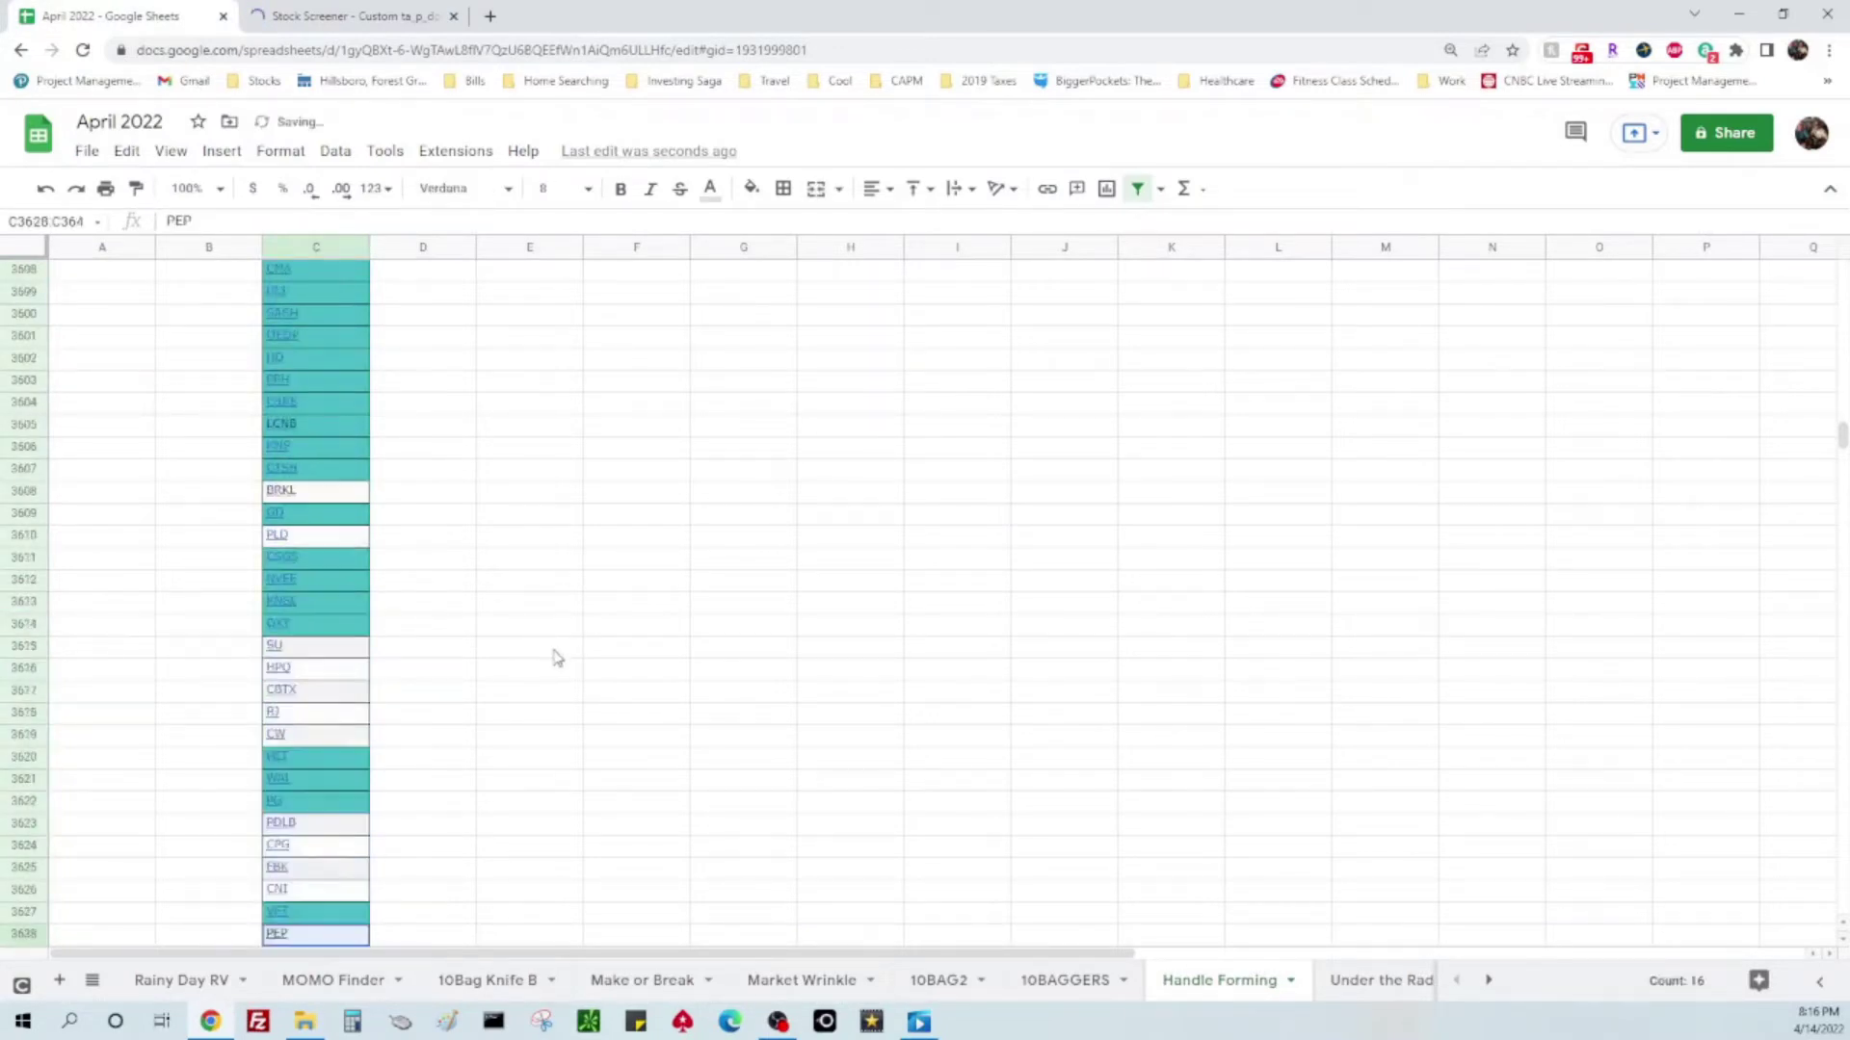
- Copy the first unhighlighted new tickers, through SU to CW, into column B at B3621
{"action": "scroll", "coordinate": [594, 553], "scroll_direction": "down", "scroll_amount": 7}
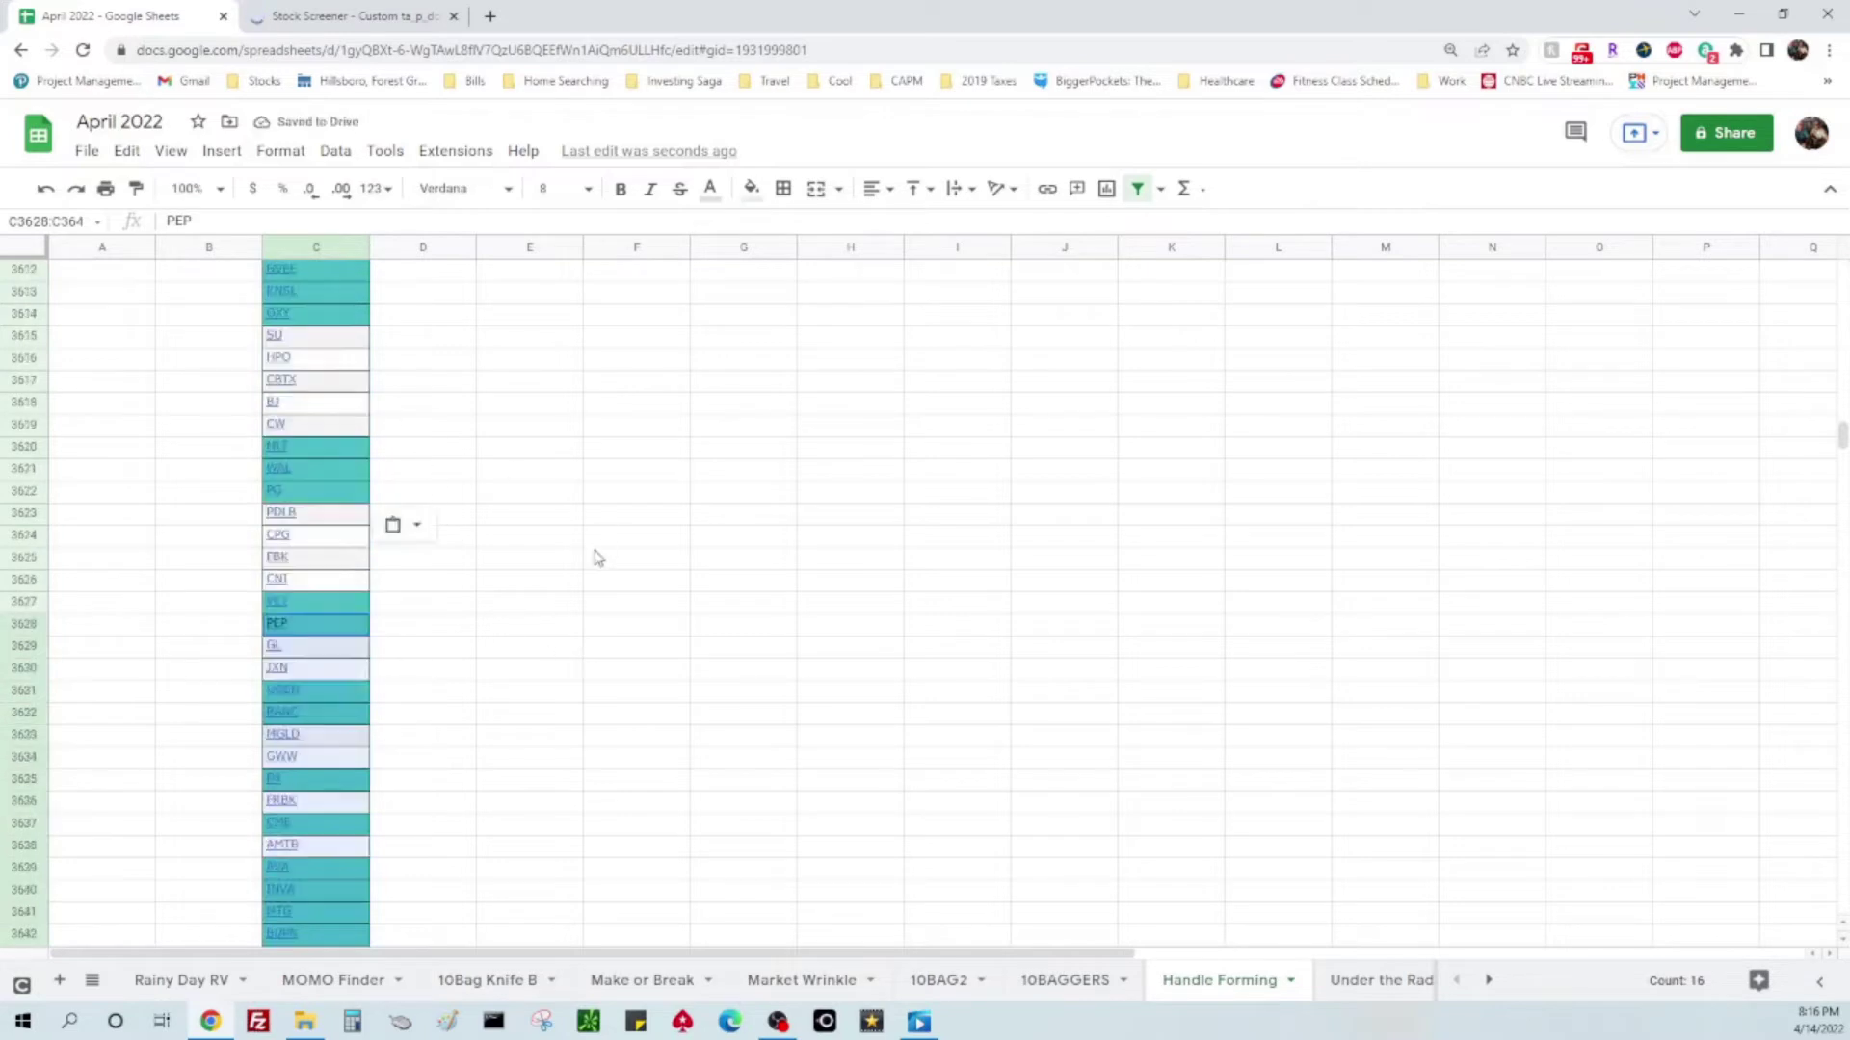
{"action": "scroll", "coordinate": [578, 593], "scroll_direction": "up", "scroll_amount": 5}
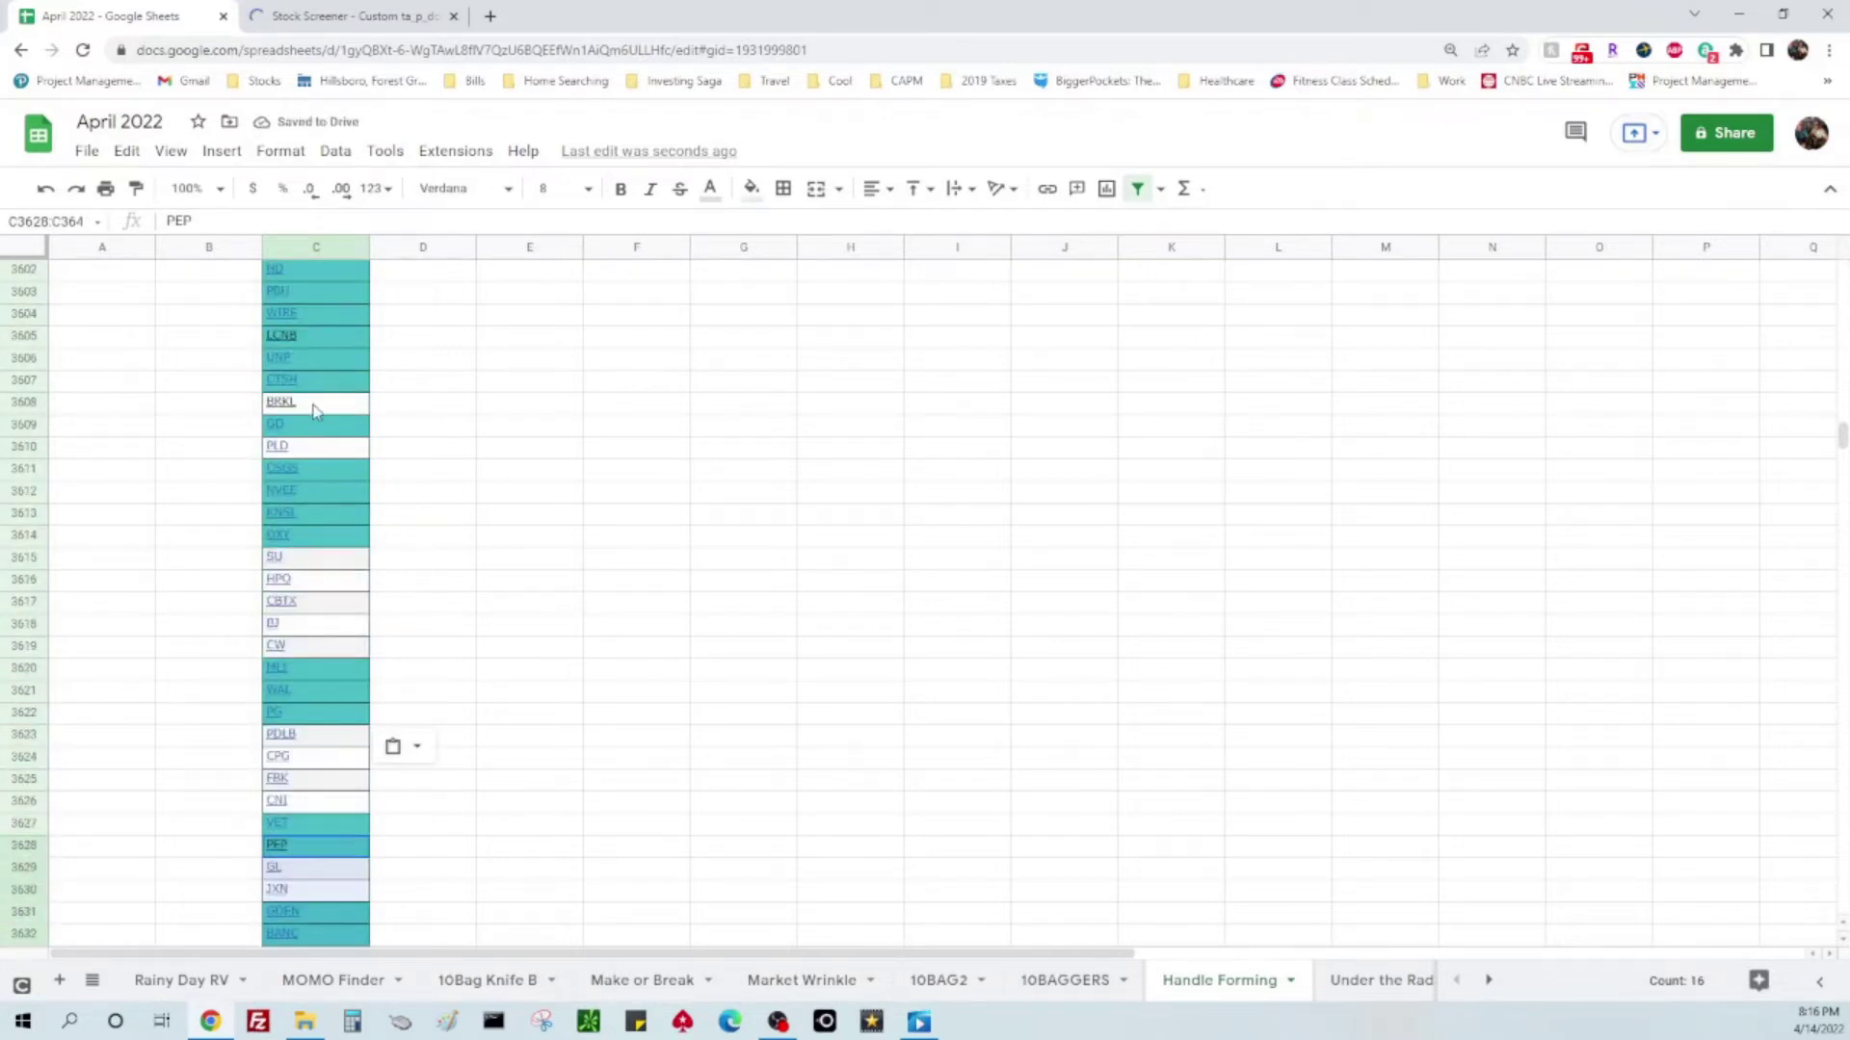
{"action": "left_click", "coordinate": [316, 446]}
{"action": "left_click_drag", "start_coordinate": [313, 567], "coordinate": [277, 892]}
{"action": "key", "text": "ctrl+c"}
{"action": "left_click", "coordinate": [214, 706]}
{"action": "key", "text": "ctrl+v"}
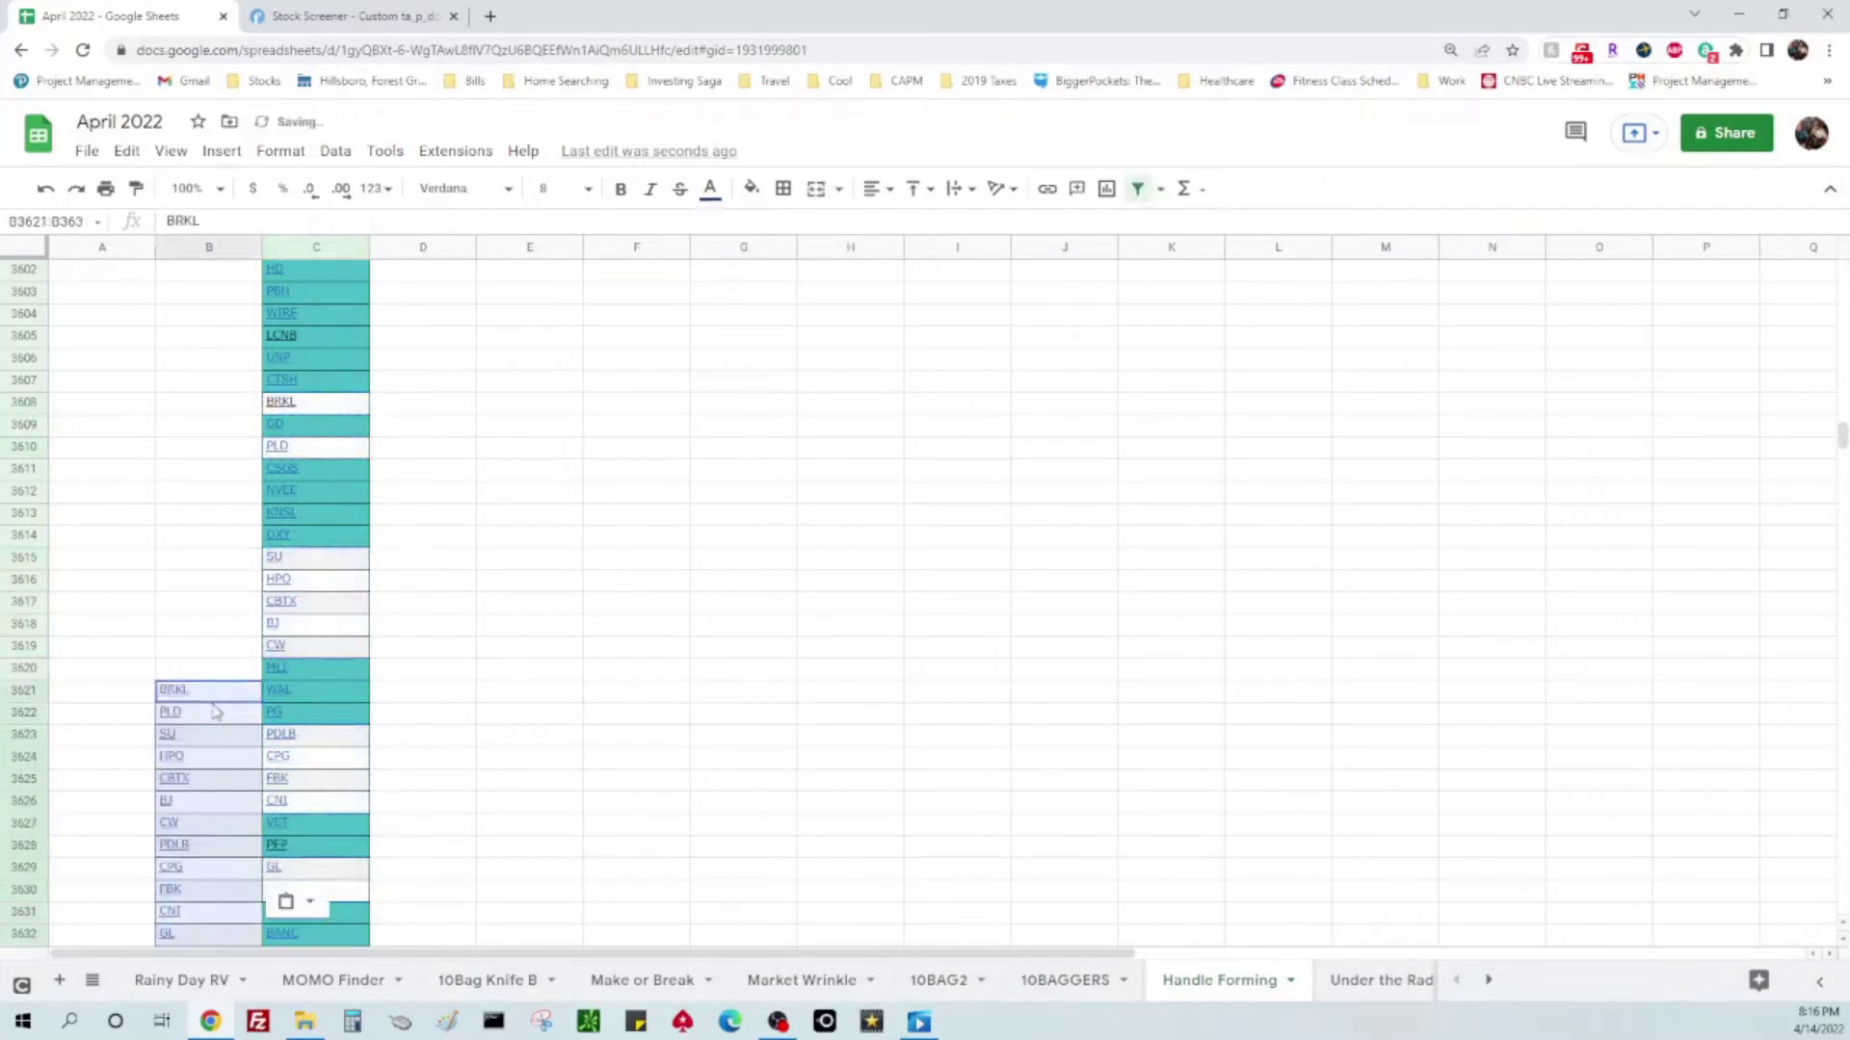
{"action": "scroll", "coordinate": [595, 613], "scroll_direction": "down", "scroll_amount": 2}
{"action": "left_click", "coordinate": [545, 627]}
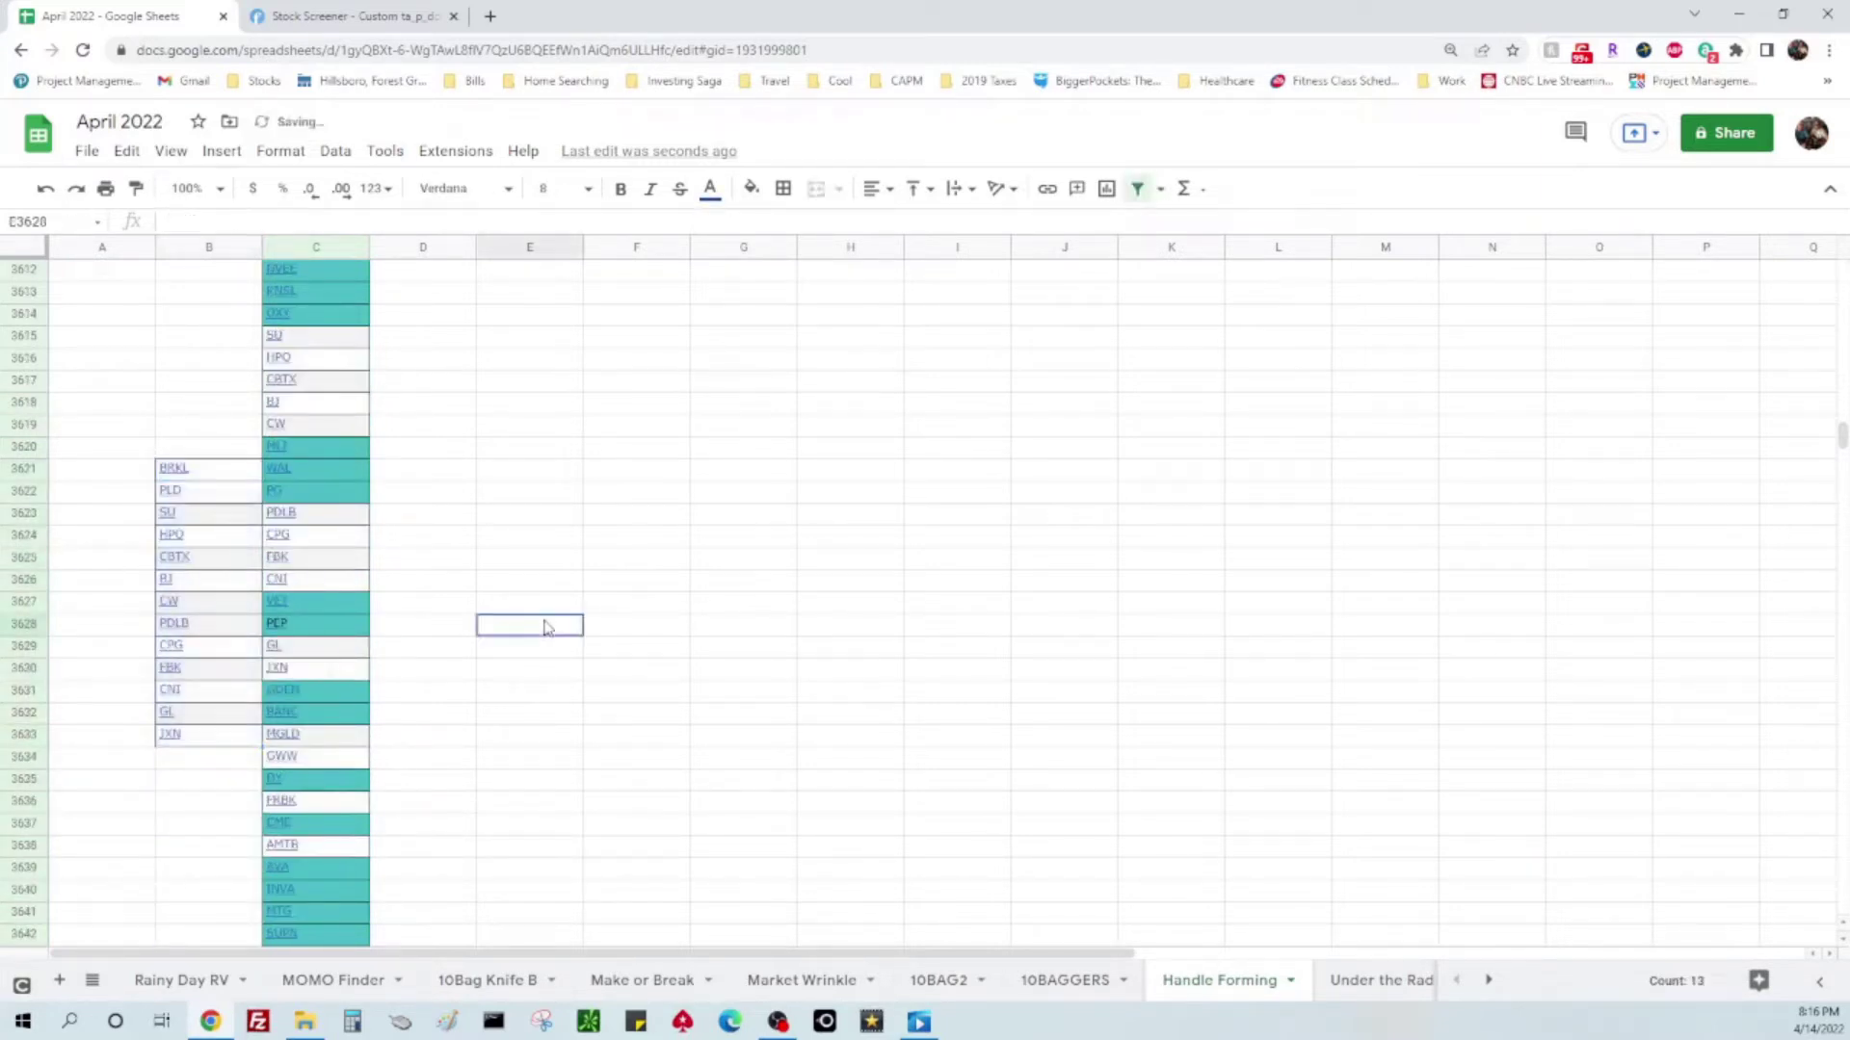
- Add unhighlighted tickers MGLD, GWW, FRRK and AMTB at B3634
{"action": "left_click", "coordinate": [330, 738]}
{"action": "scroll", "coordinate": [488, 662], "scroll_direction": "down", "scroll_amount": 2}
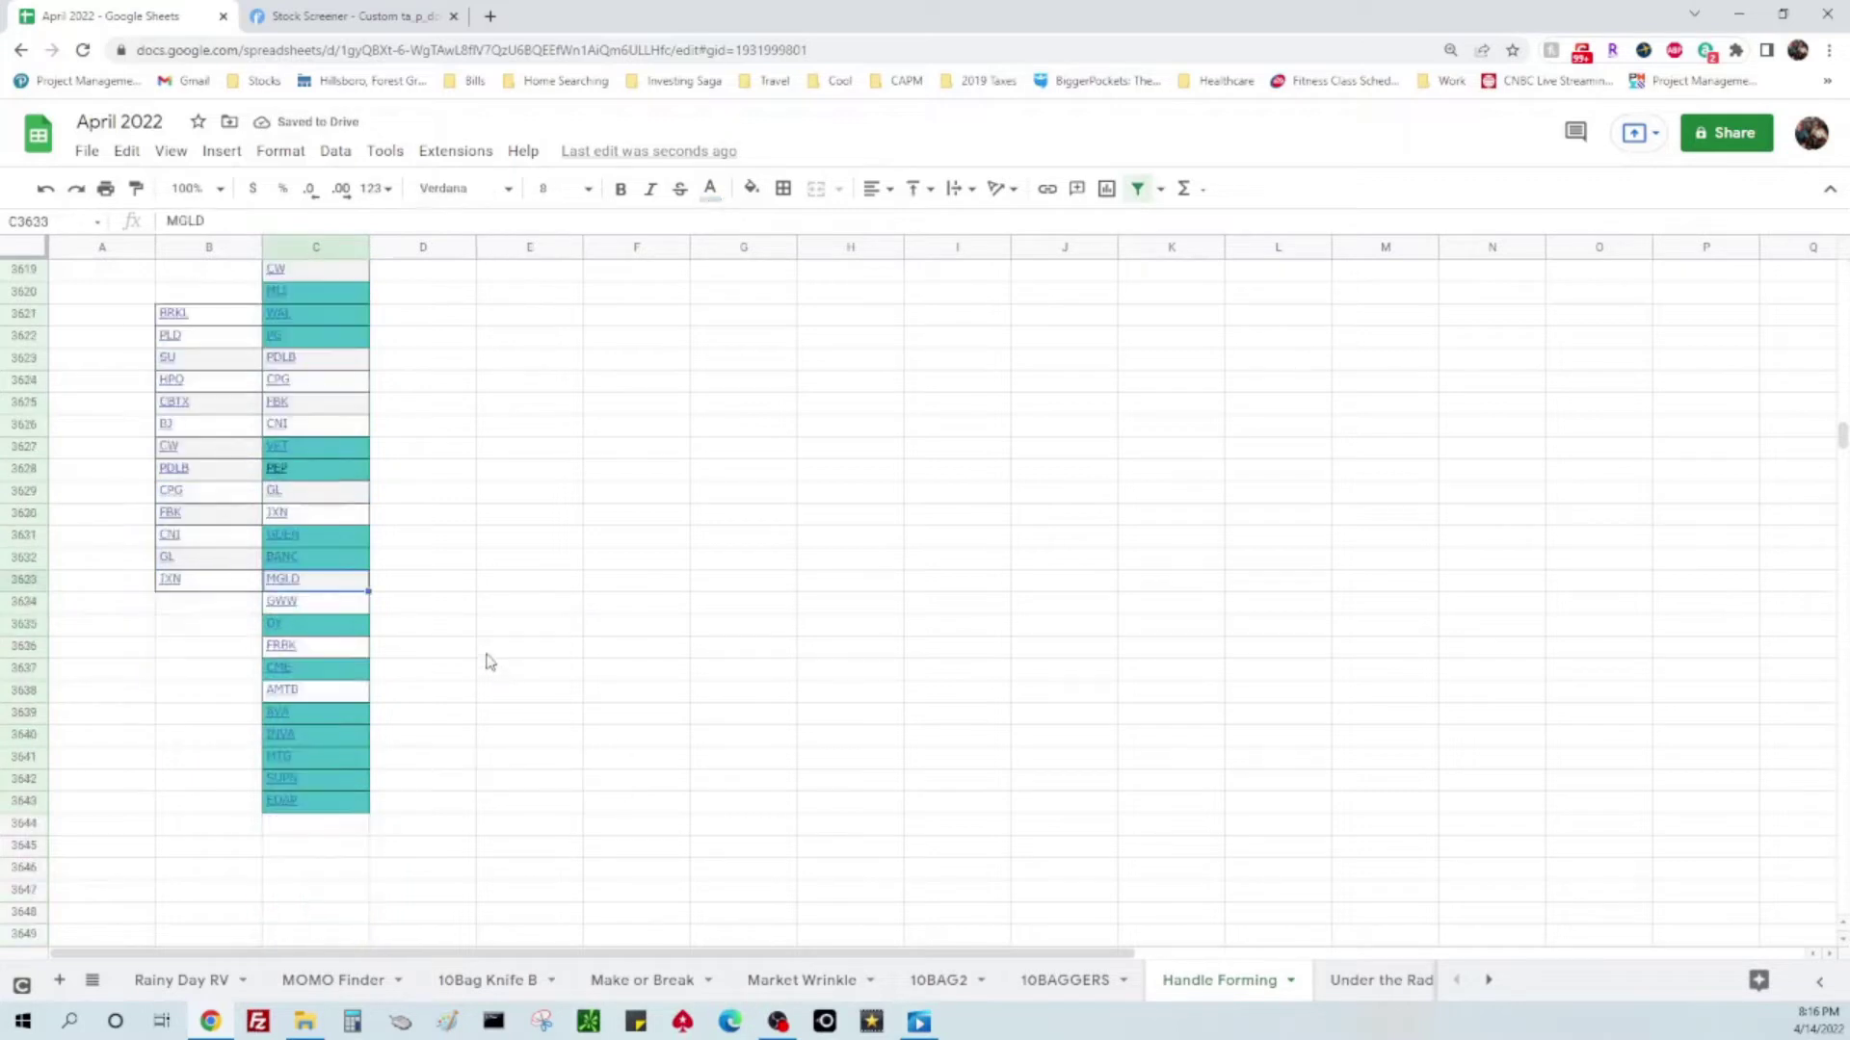
{"action": "left_click", "coordinate": [299, 607], "text": "ctrl"}
{"action": "left_click", "coordinate": [285, 647], "text": "ctrl"}
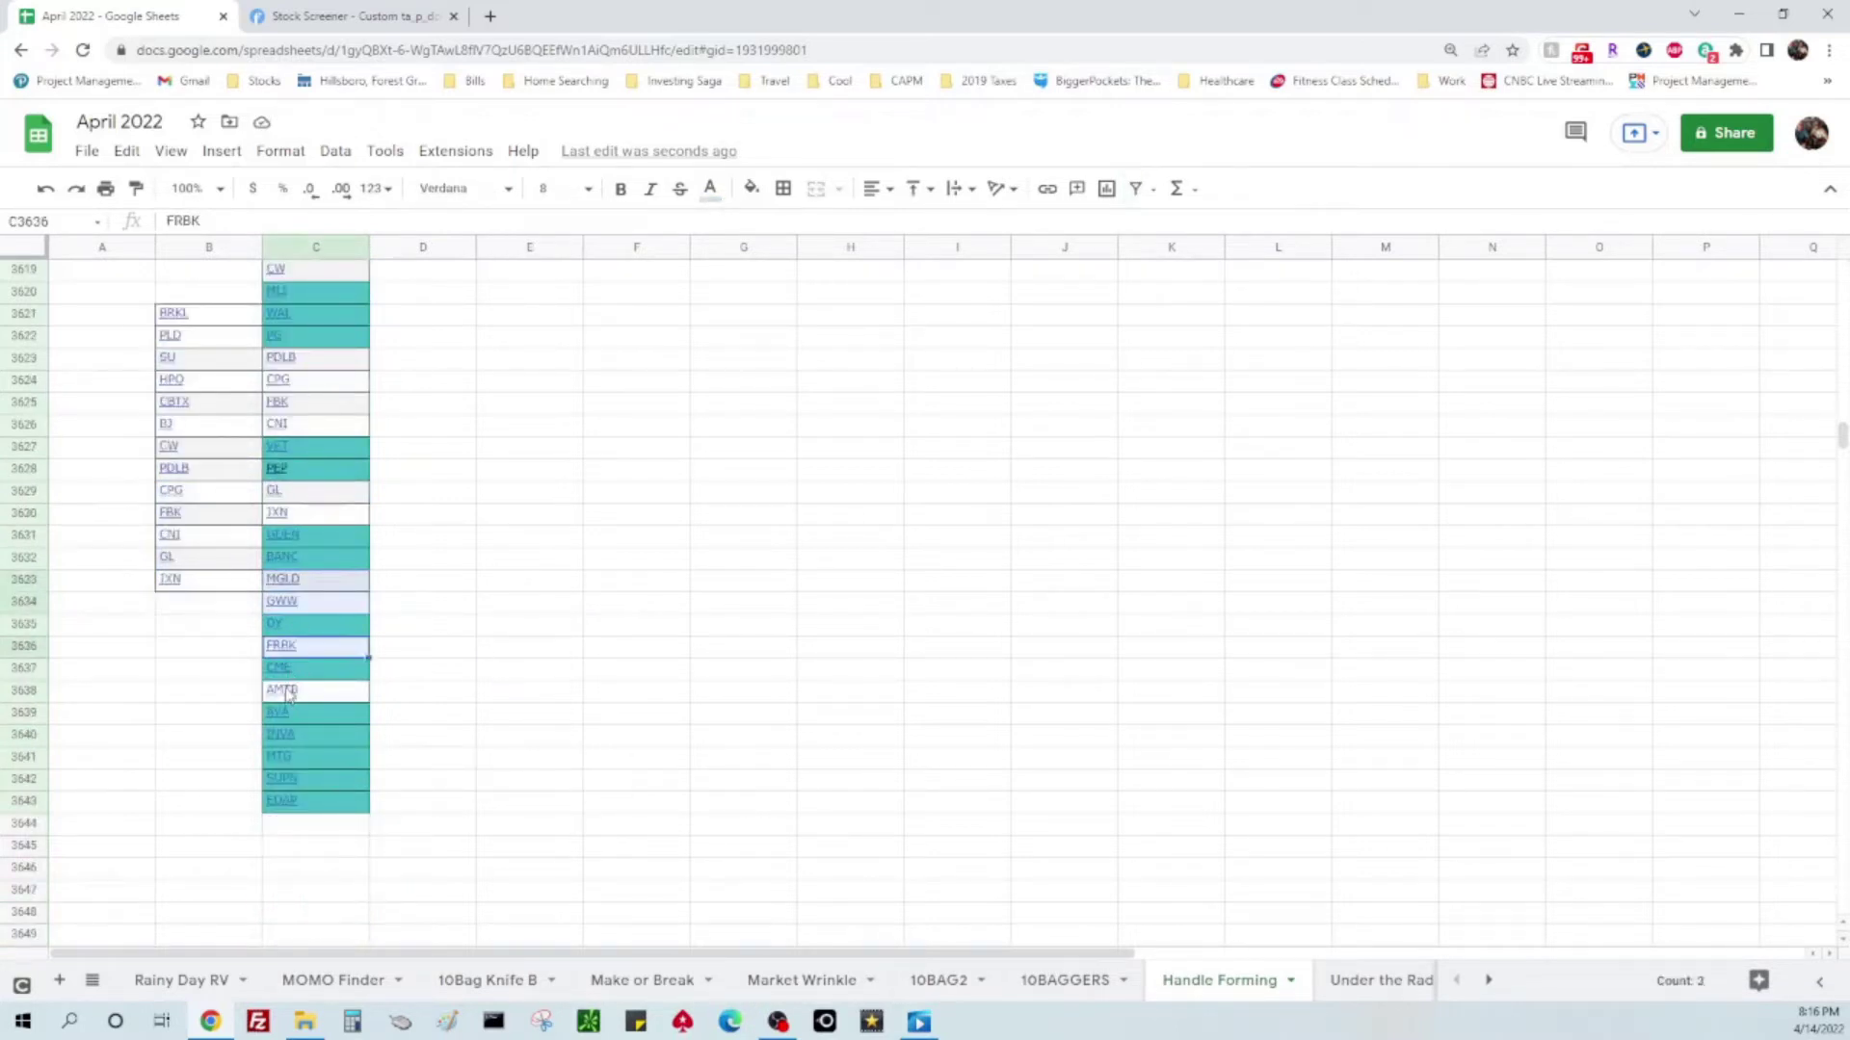
{"action": "left_click", "coordinate": [285, 690], "text": "ctrl"}
{"action": "left_click", "coordinate": [198, 605]}
{"action": "key", "text": "ctrl+v"}
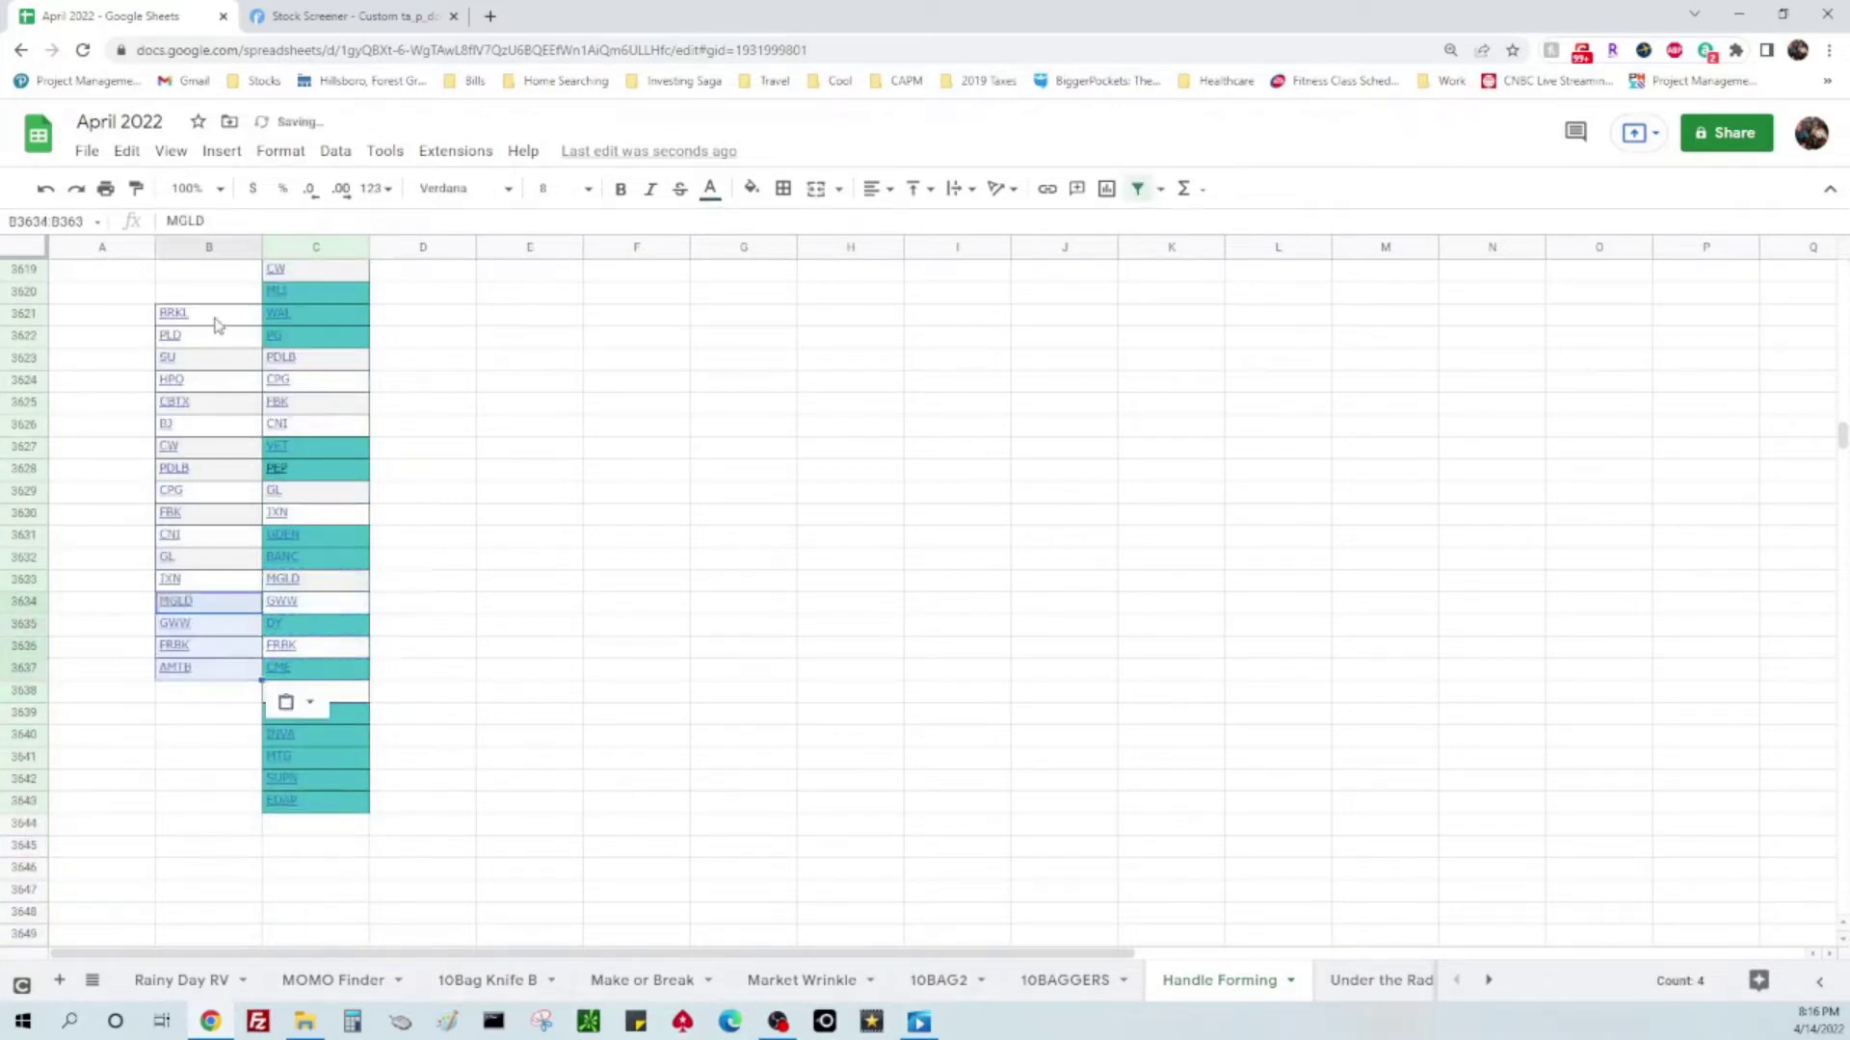
- Move all 17 collected unique tickers to B2 under the Uniques header
{"action": "left_click_drag", "start_coordinate": [214, 325], "coordinate": [188, 670]}
{"action": "key", "text": "ctrl+c"}
{"action": "scroll", "coordinate": [198, 686], "scroll_direction": "up", "scroll_amount": 2}
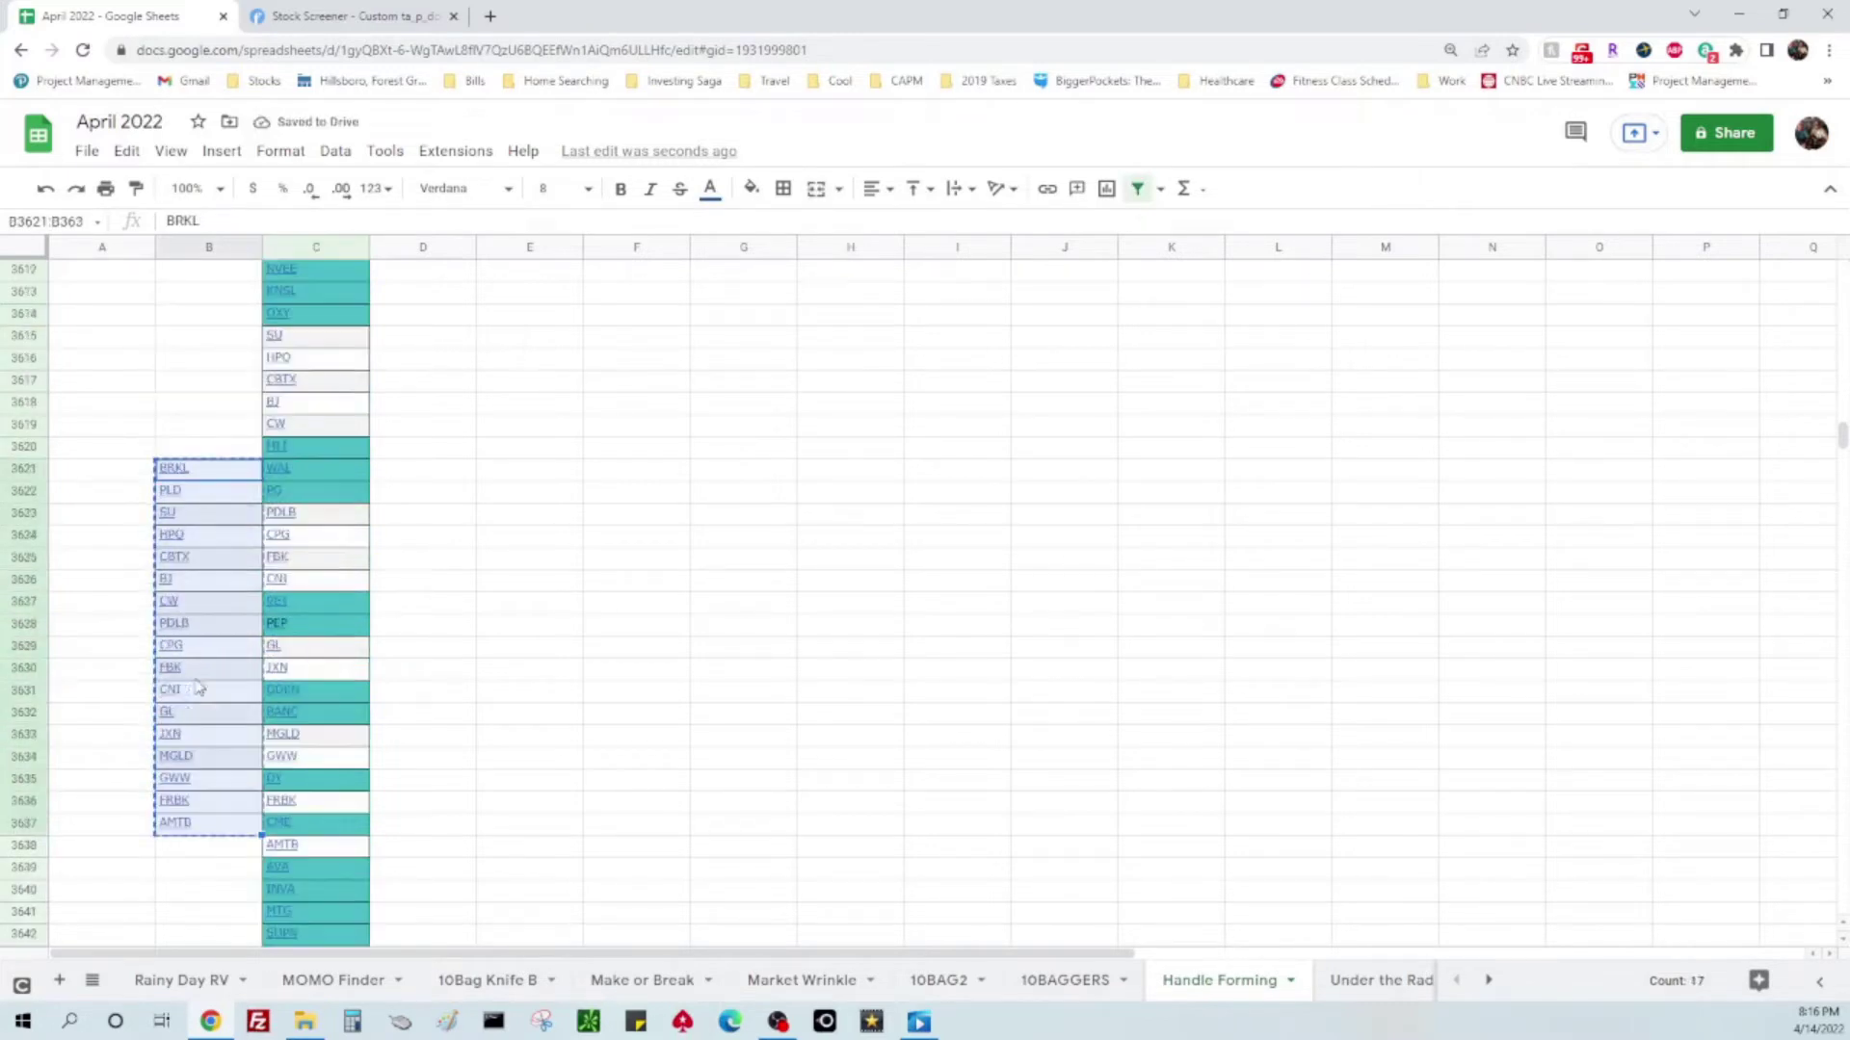
{"action": "left_click", "coordinate": [205, 385]}
{"action": "key", "text": "ctrl+shift+Up"}
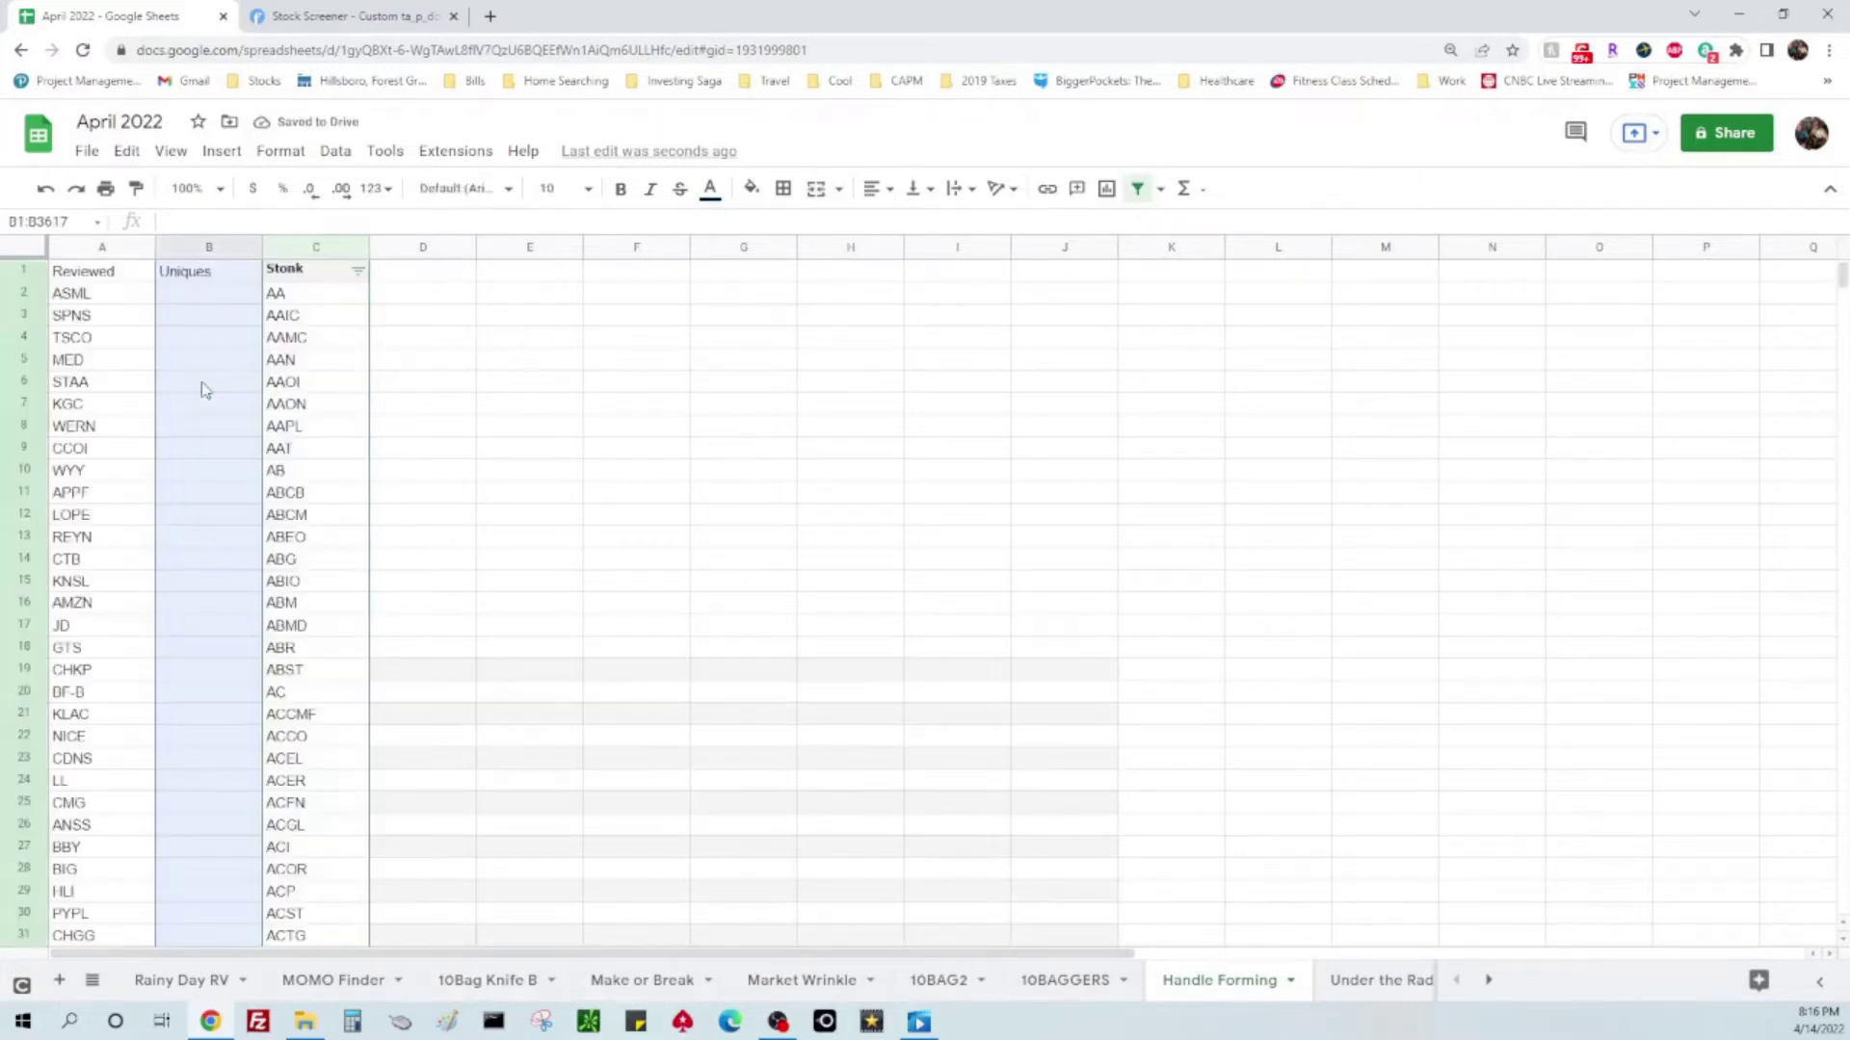
{"action": "left_click", "coordinate": [189, 295]}
{"action": "key", "text": "ctrl+v"}
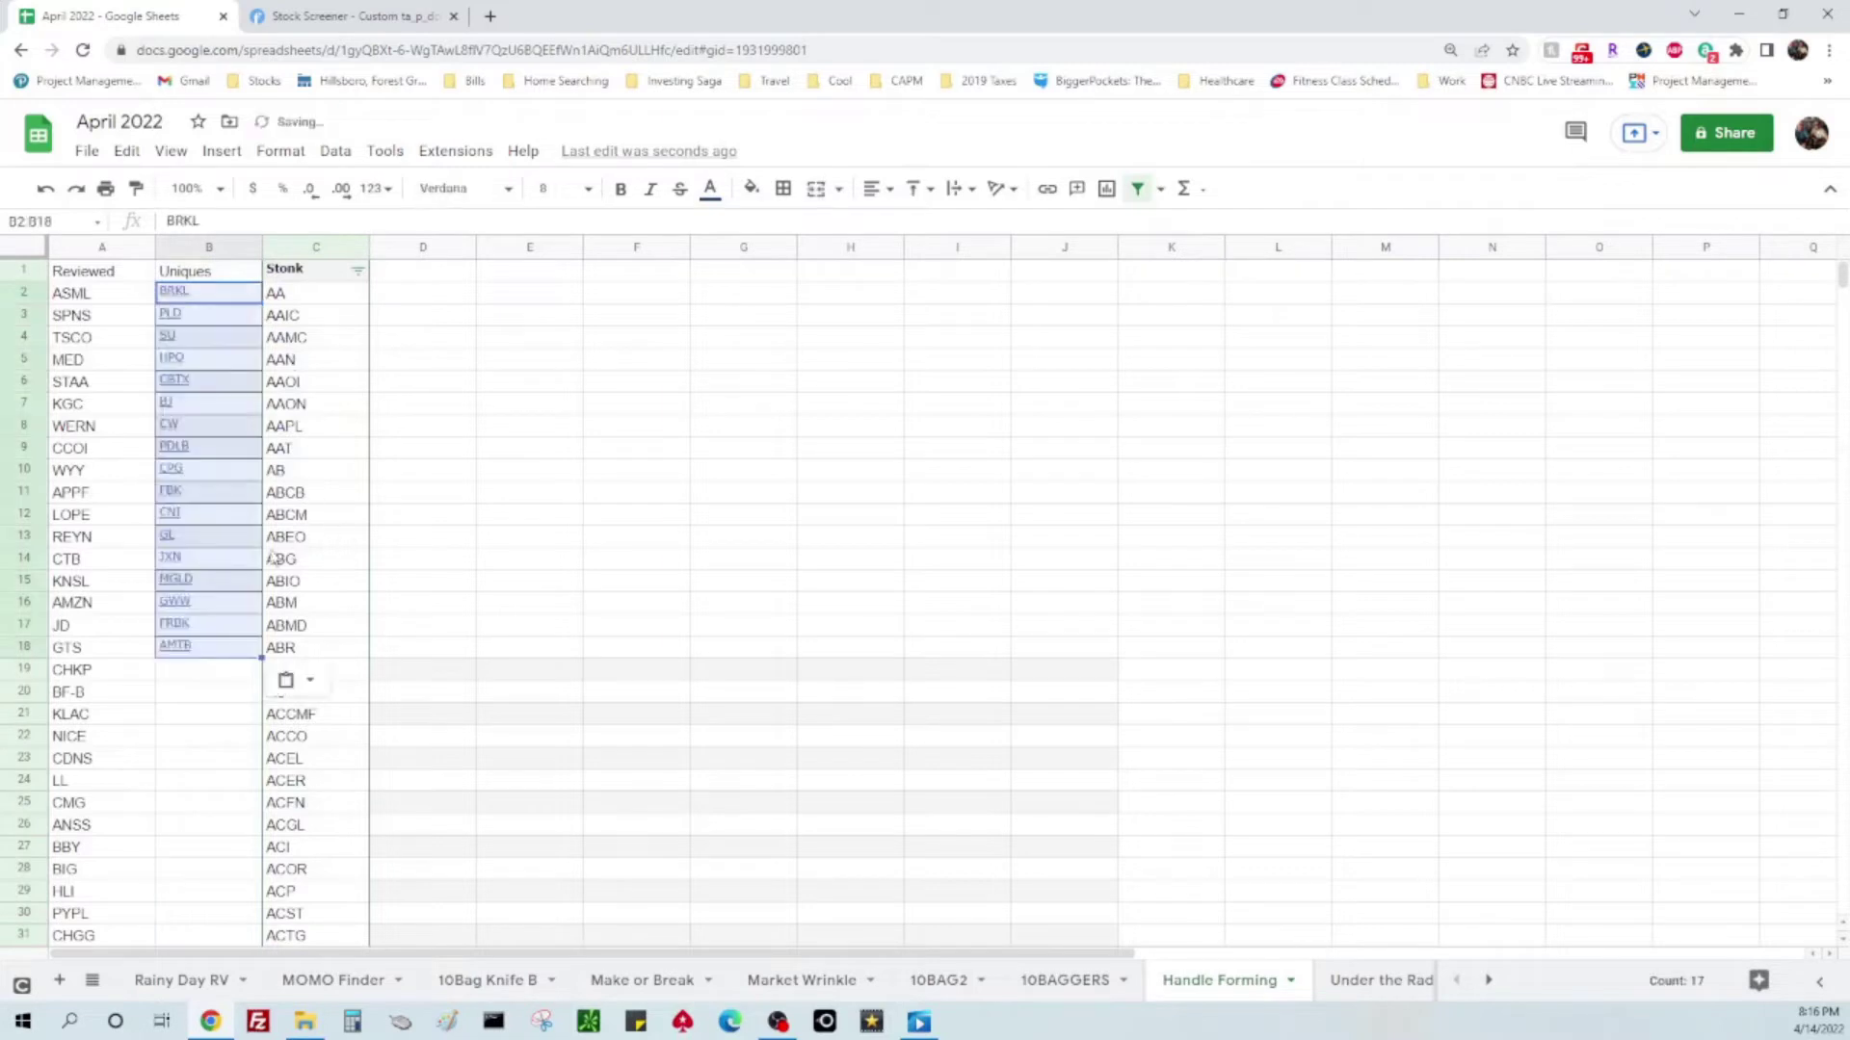
- Delete the leftover tickers in column B from B21 to the bottom
{"action": "left_click", "coordinate": [221, 717]}
{"action": "key", "text": "ctrl+shift+Down"}
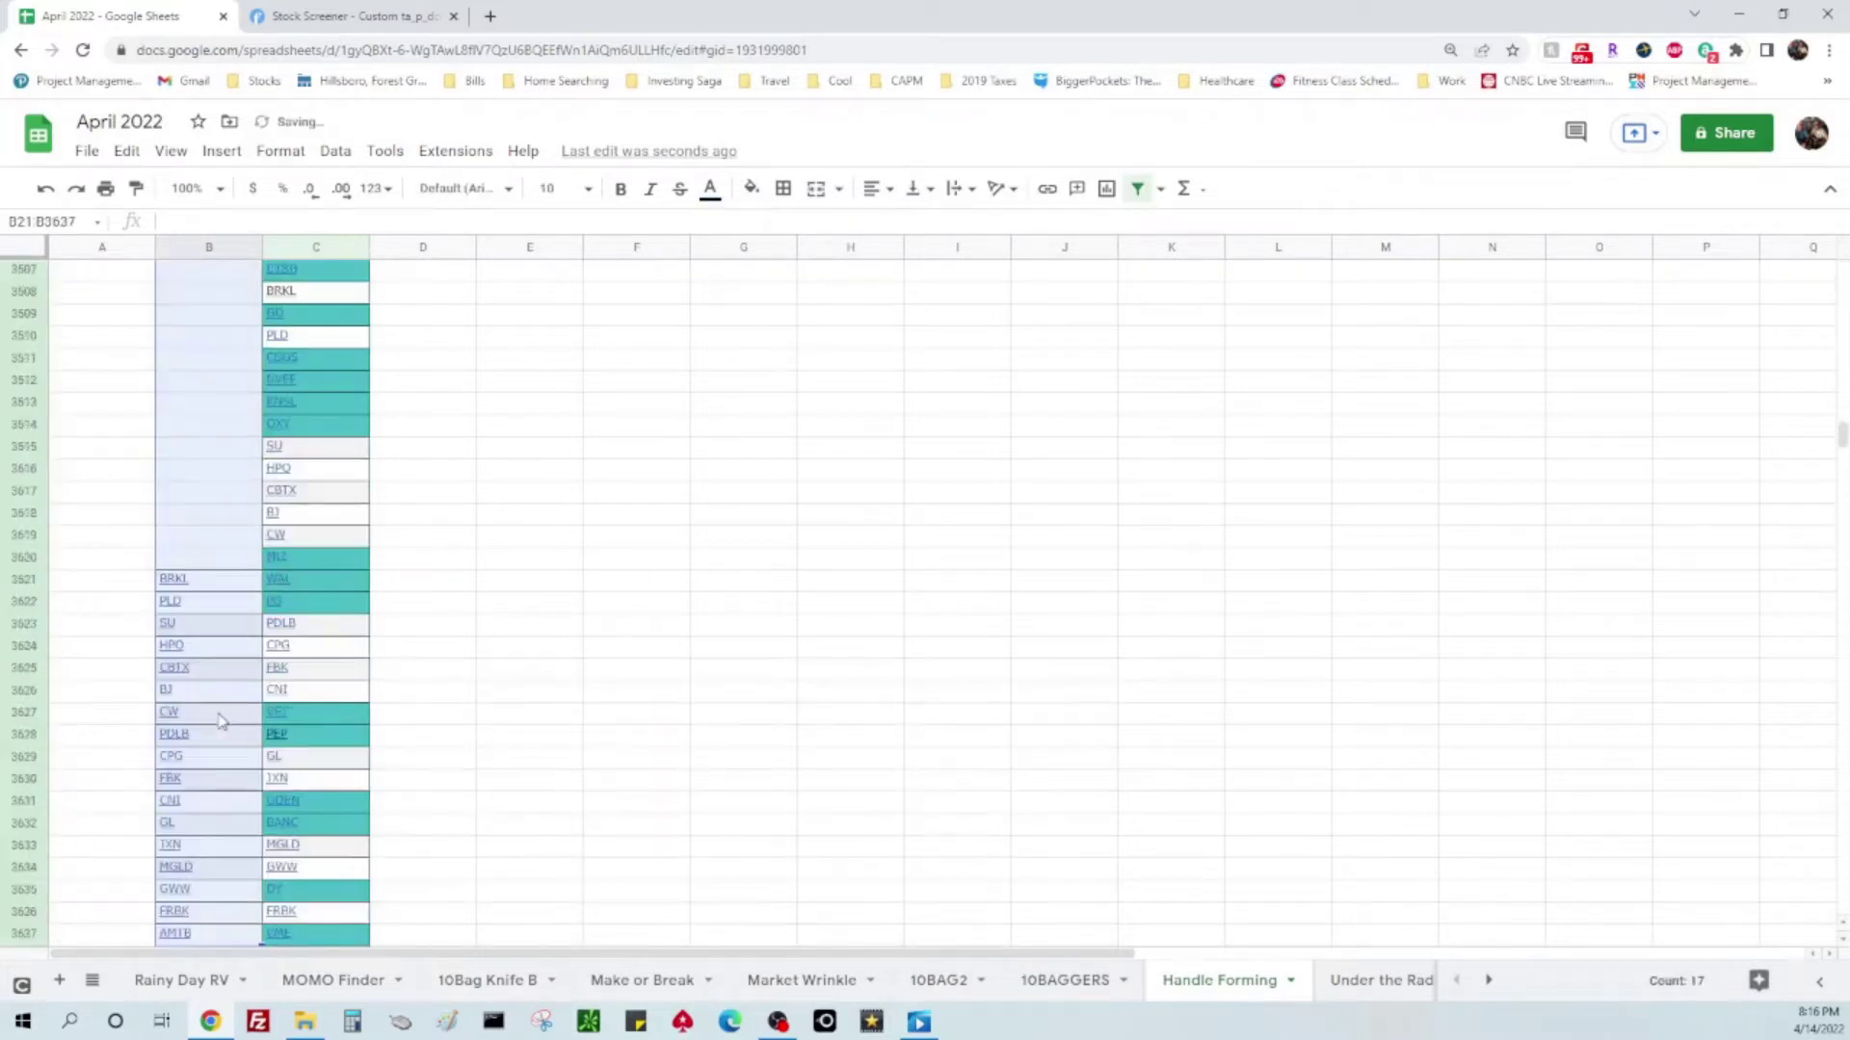
{"action": "key", "text": "ctrl+shift+Down"}
{"action": "key", "text": "Delete"}
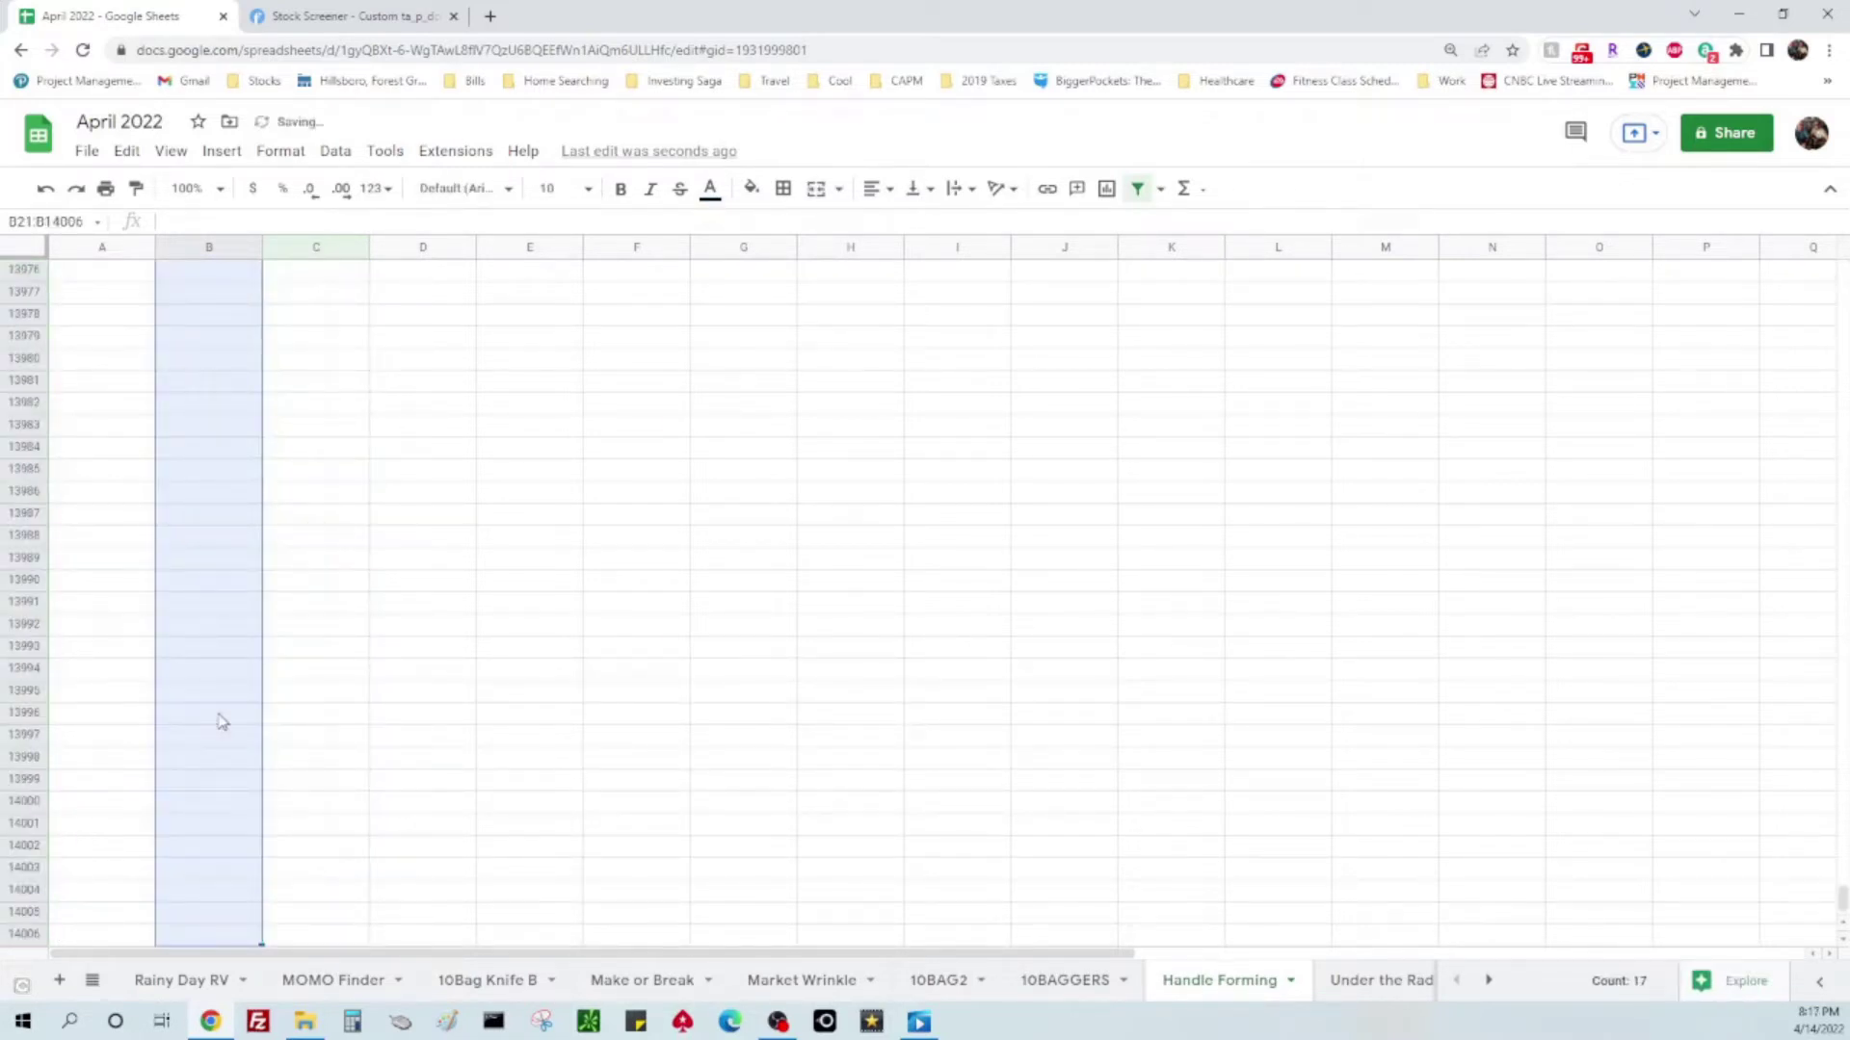
{"action": "left_click", "coordinate": [726, 719]}
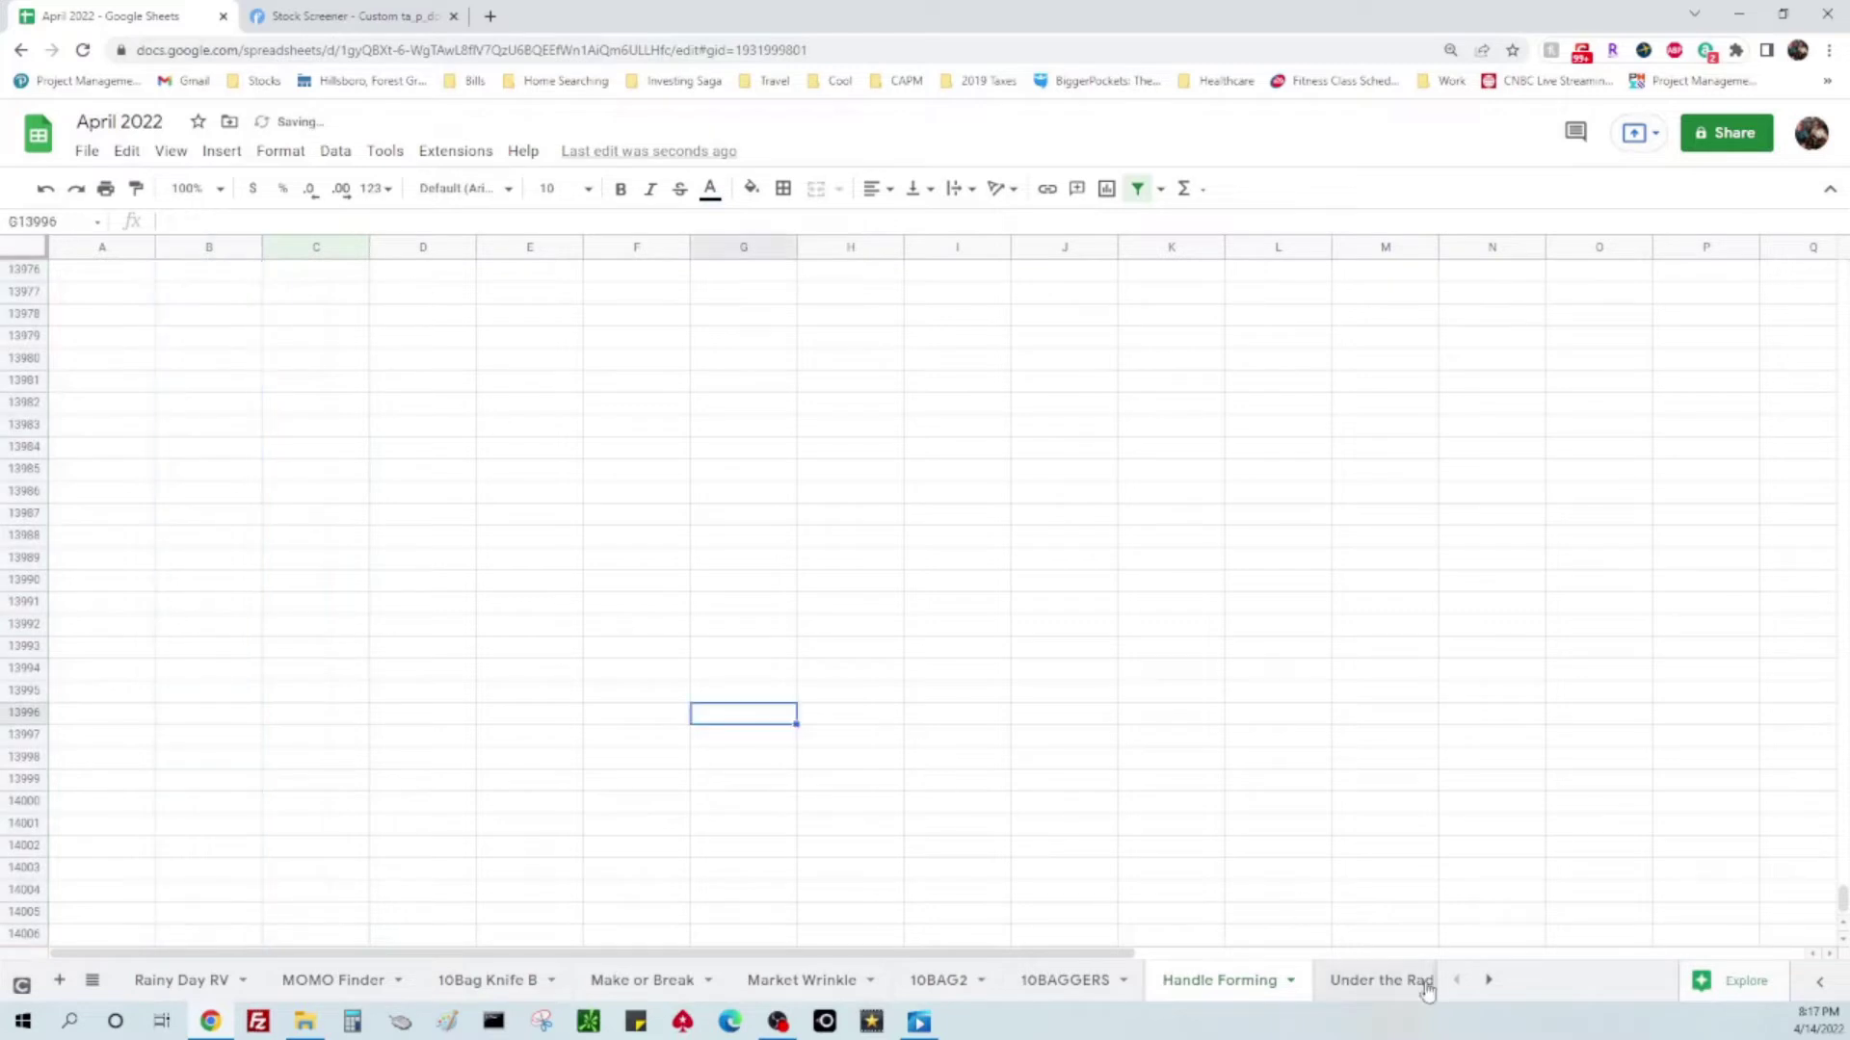
- Load the Under the Radar preset and select page-one tickers AEZS through REED
{"action": "left_click", "coordinate": [400, 16]}
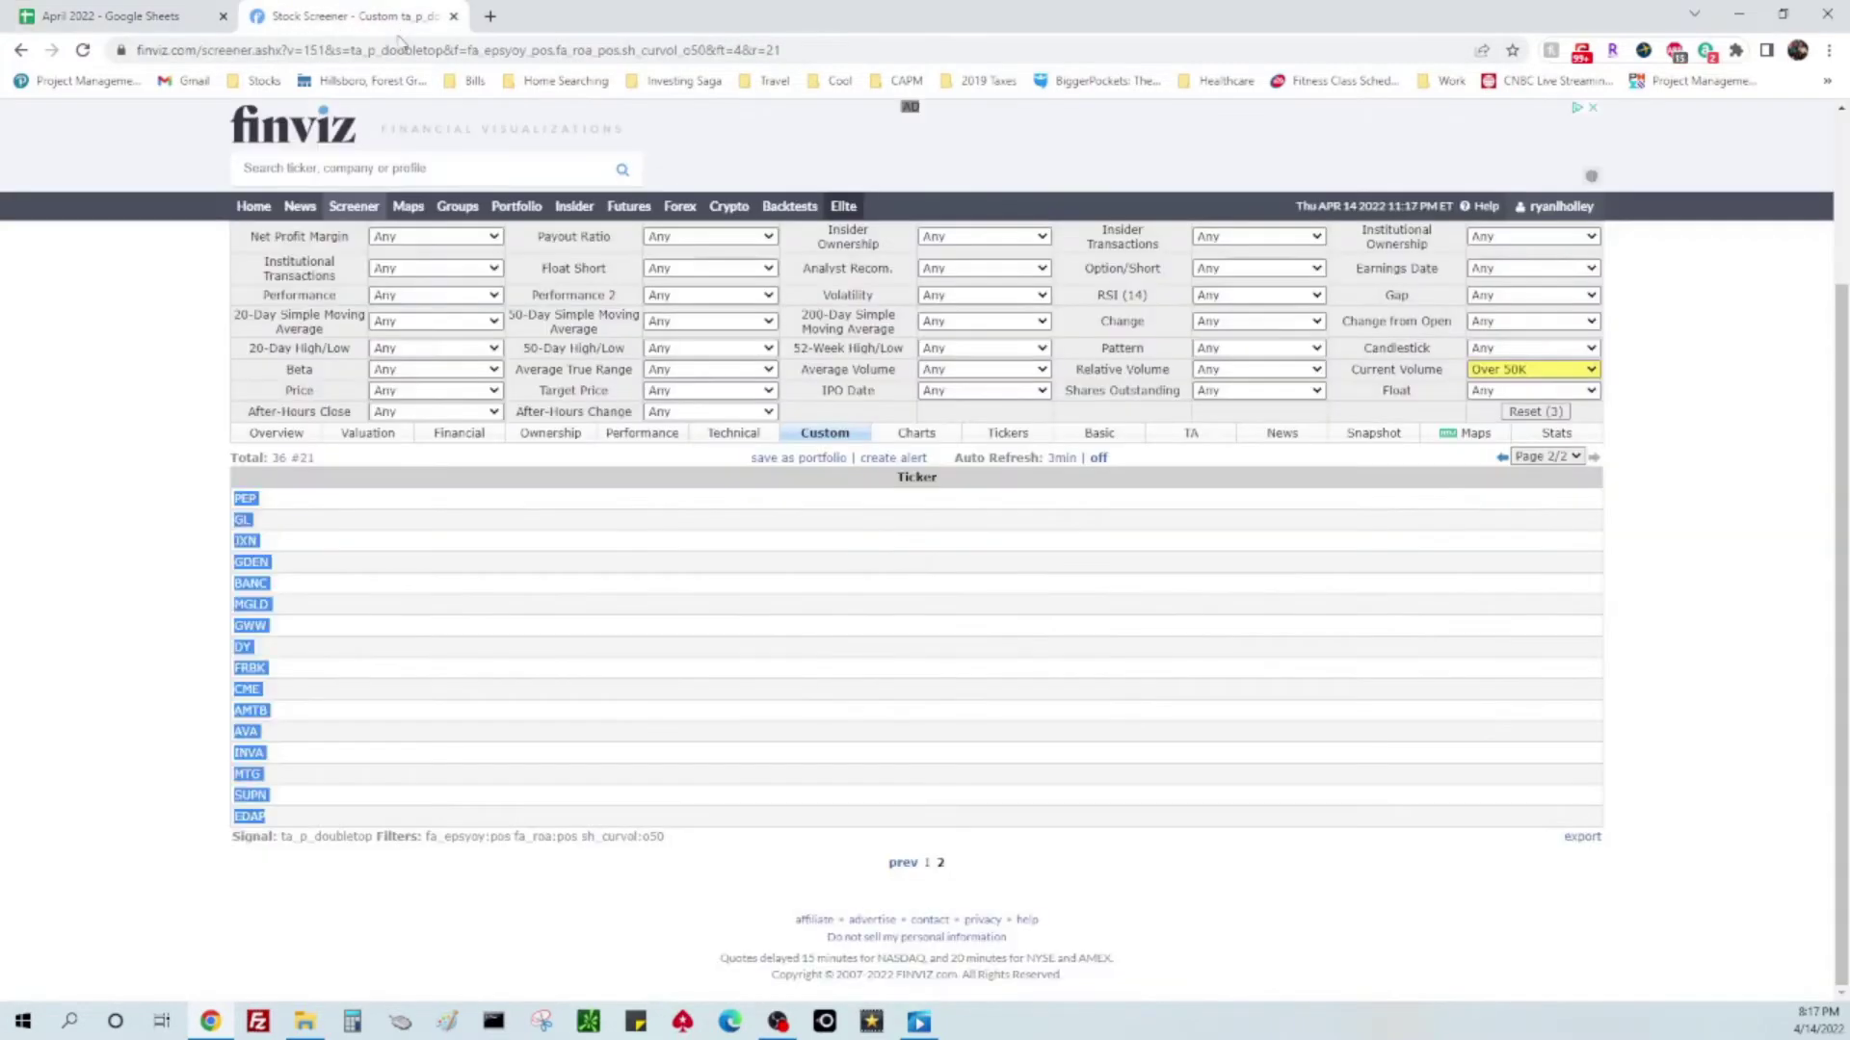
{"action": "left_click", "coordinate": [327, 252]}
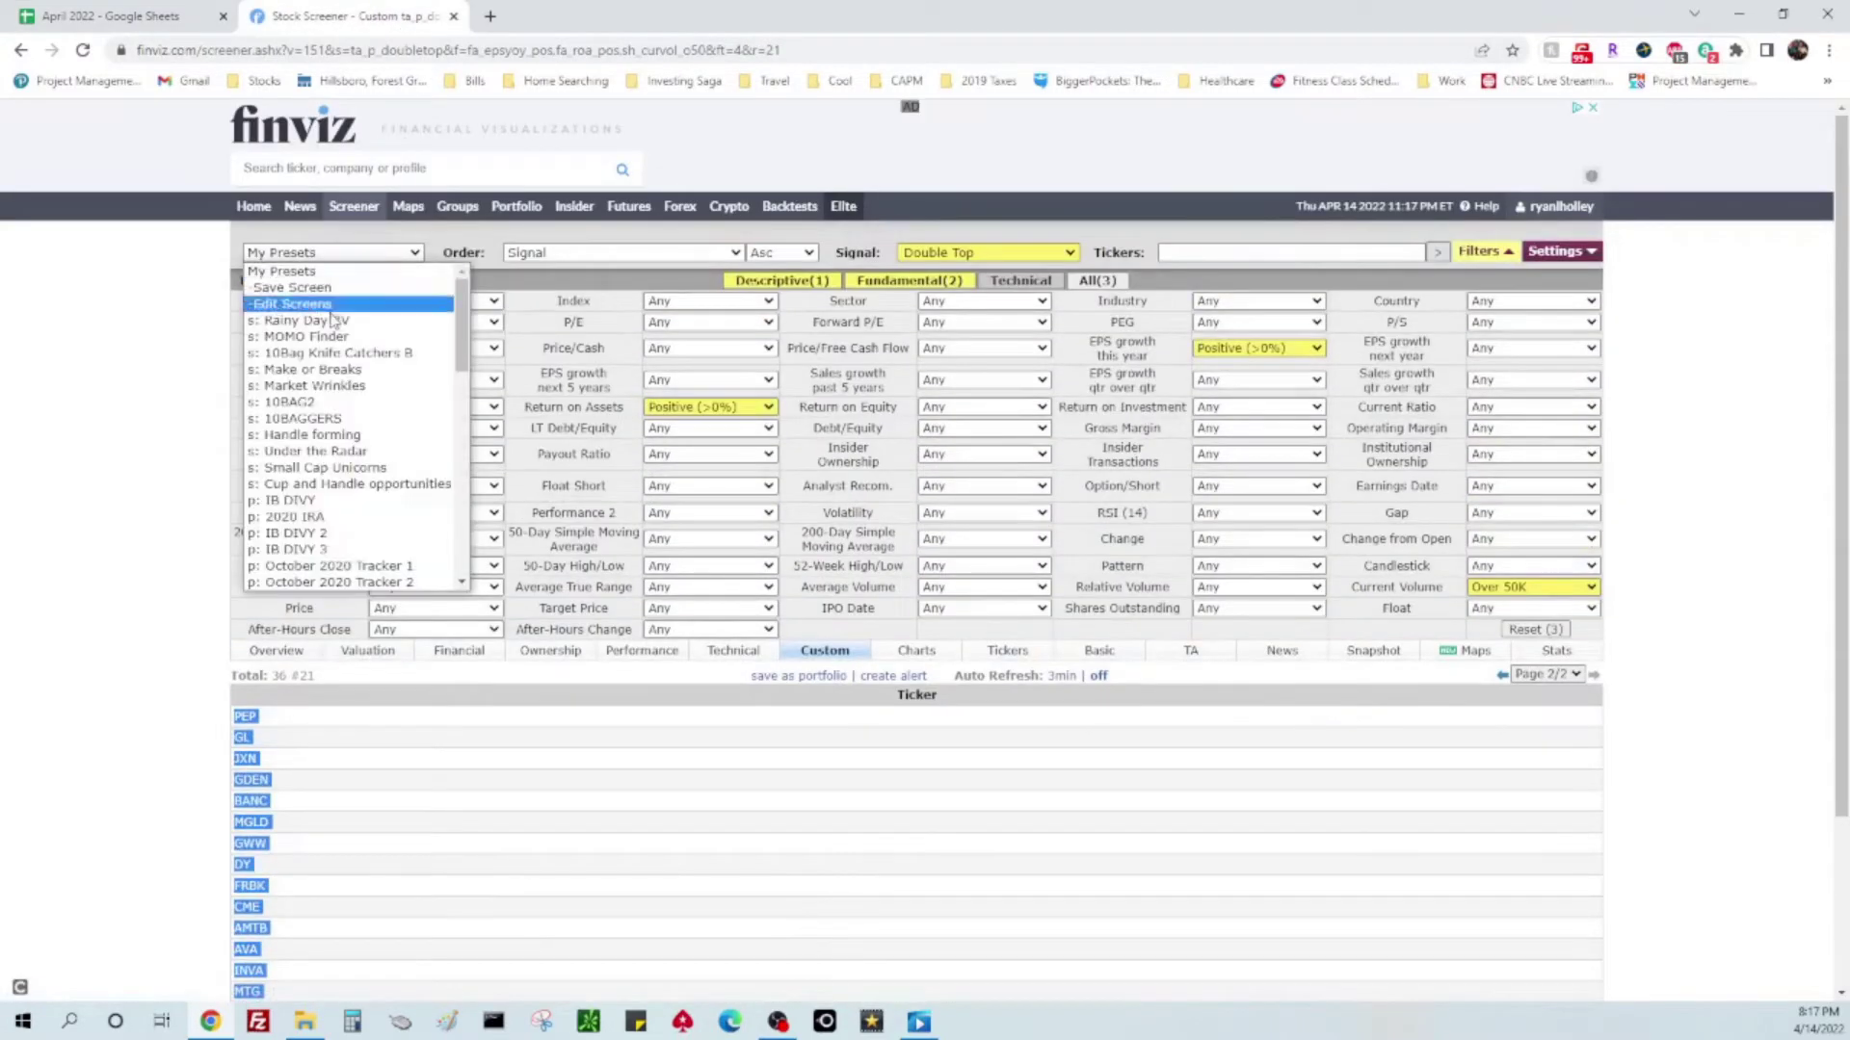
{"action": "left_click", "coordinate": [386, 451]}
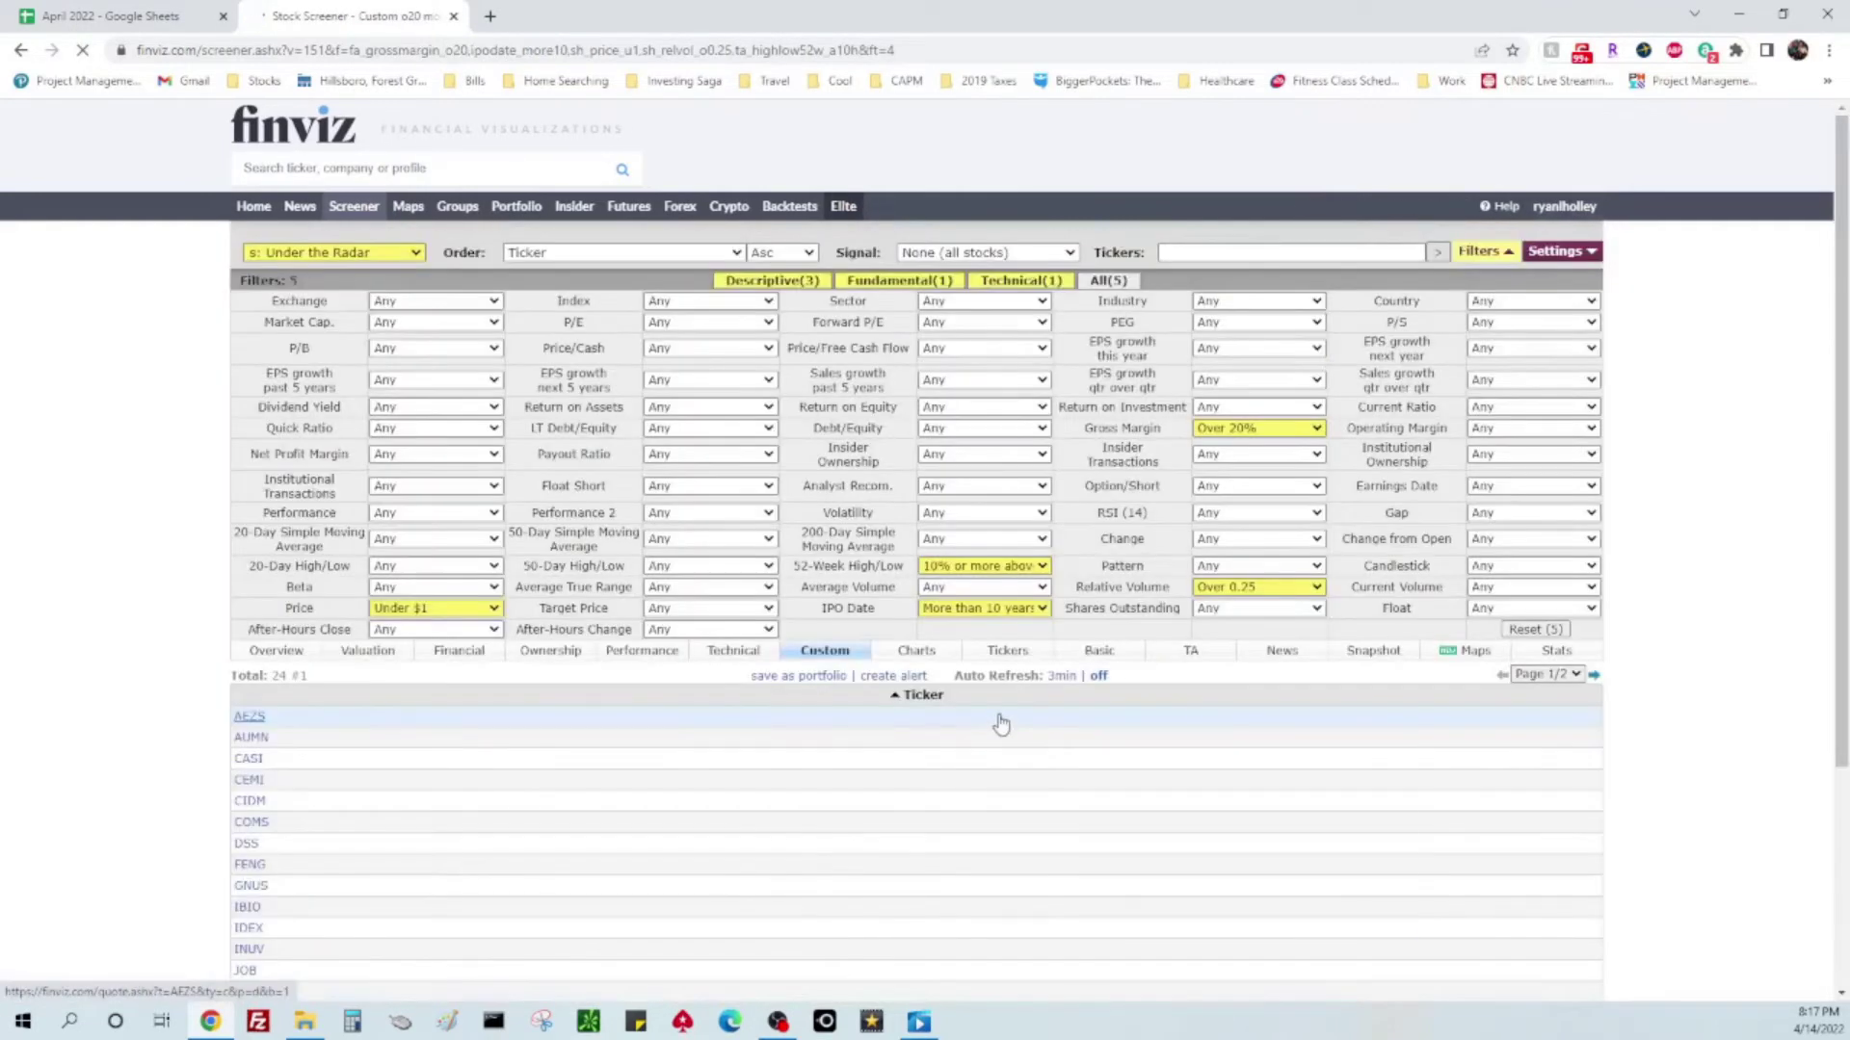
{"action": "scroll", "coordinate": [963, 694], "scroll_direction": "down", "scroll_amount": 2}
{"action": "scroll", "coordinate": [964, 588], "scroll_direction": "down", "scroll_amount": 1}
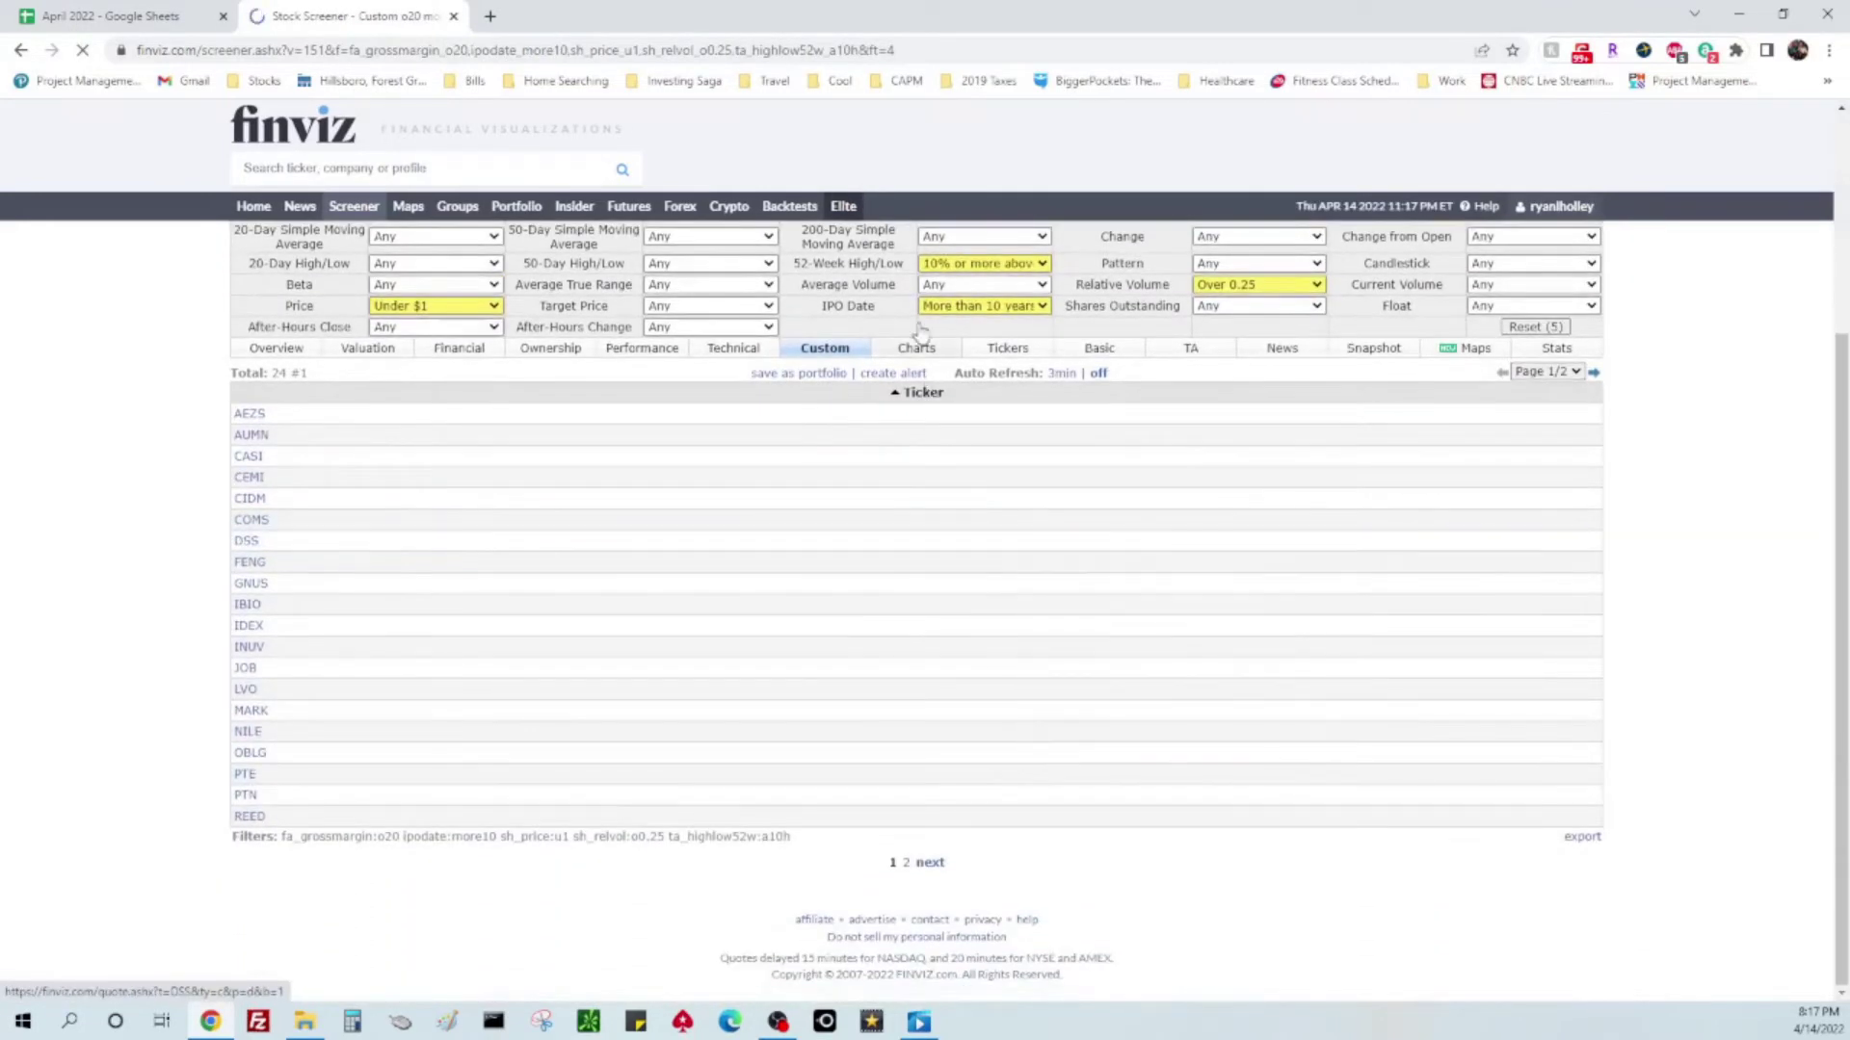
{"action": "left_click_drag", "start_coordinate": [1042, 401], "coordinate": [989, 812]}
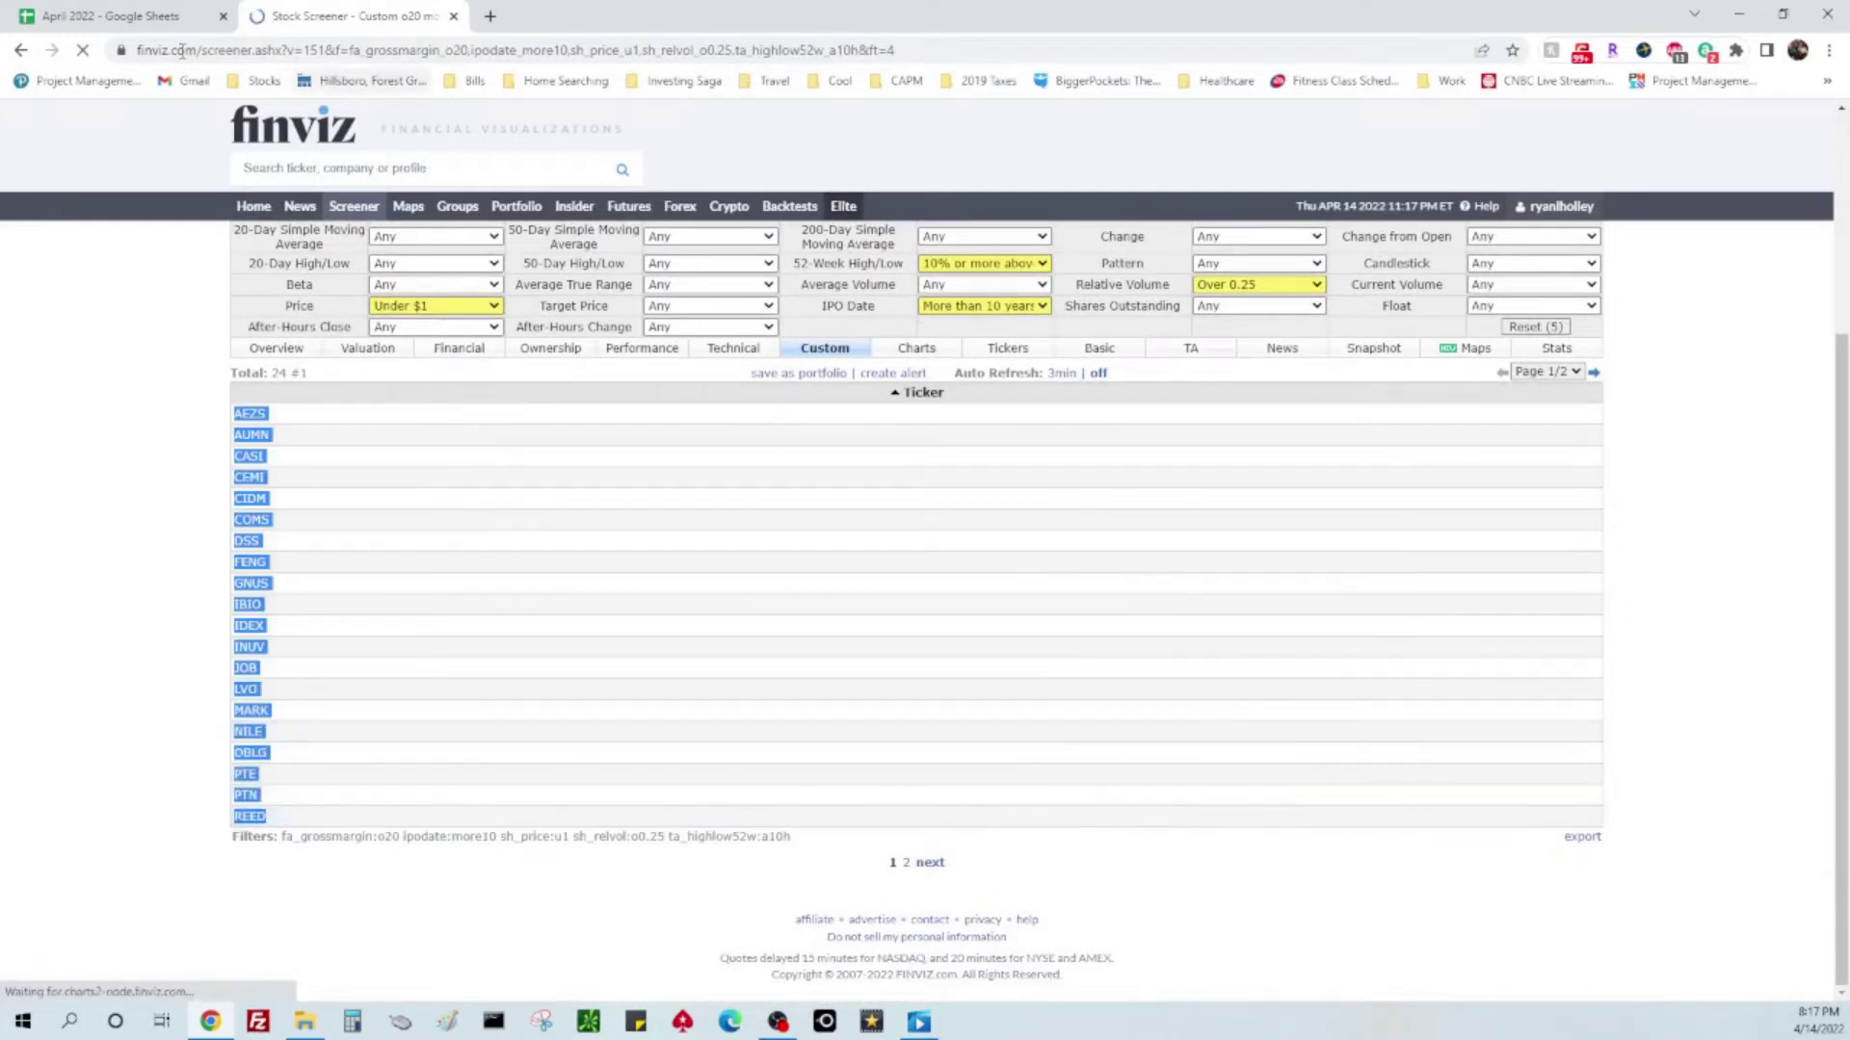
{"action": "left_click", "coordinate": [139, 17]}
- Find the end of the Stonks list and paste page-two tickers STAB through XTNT below REED
{"action": "left_click", "coordinate": [309, 518]}
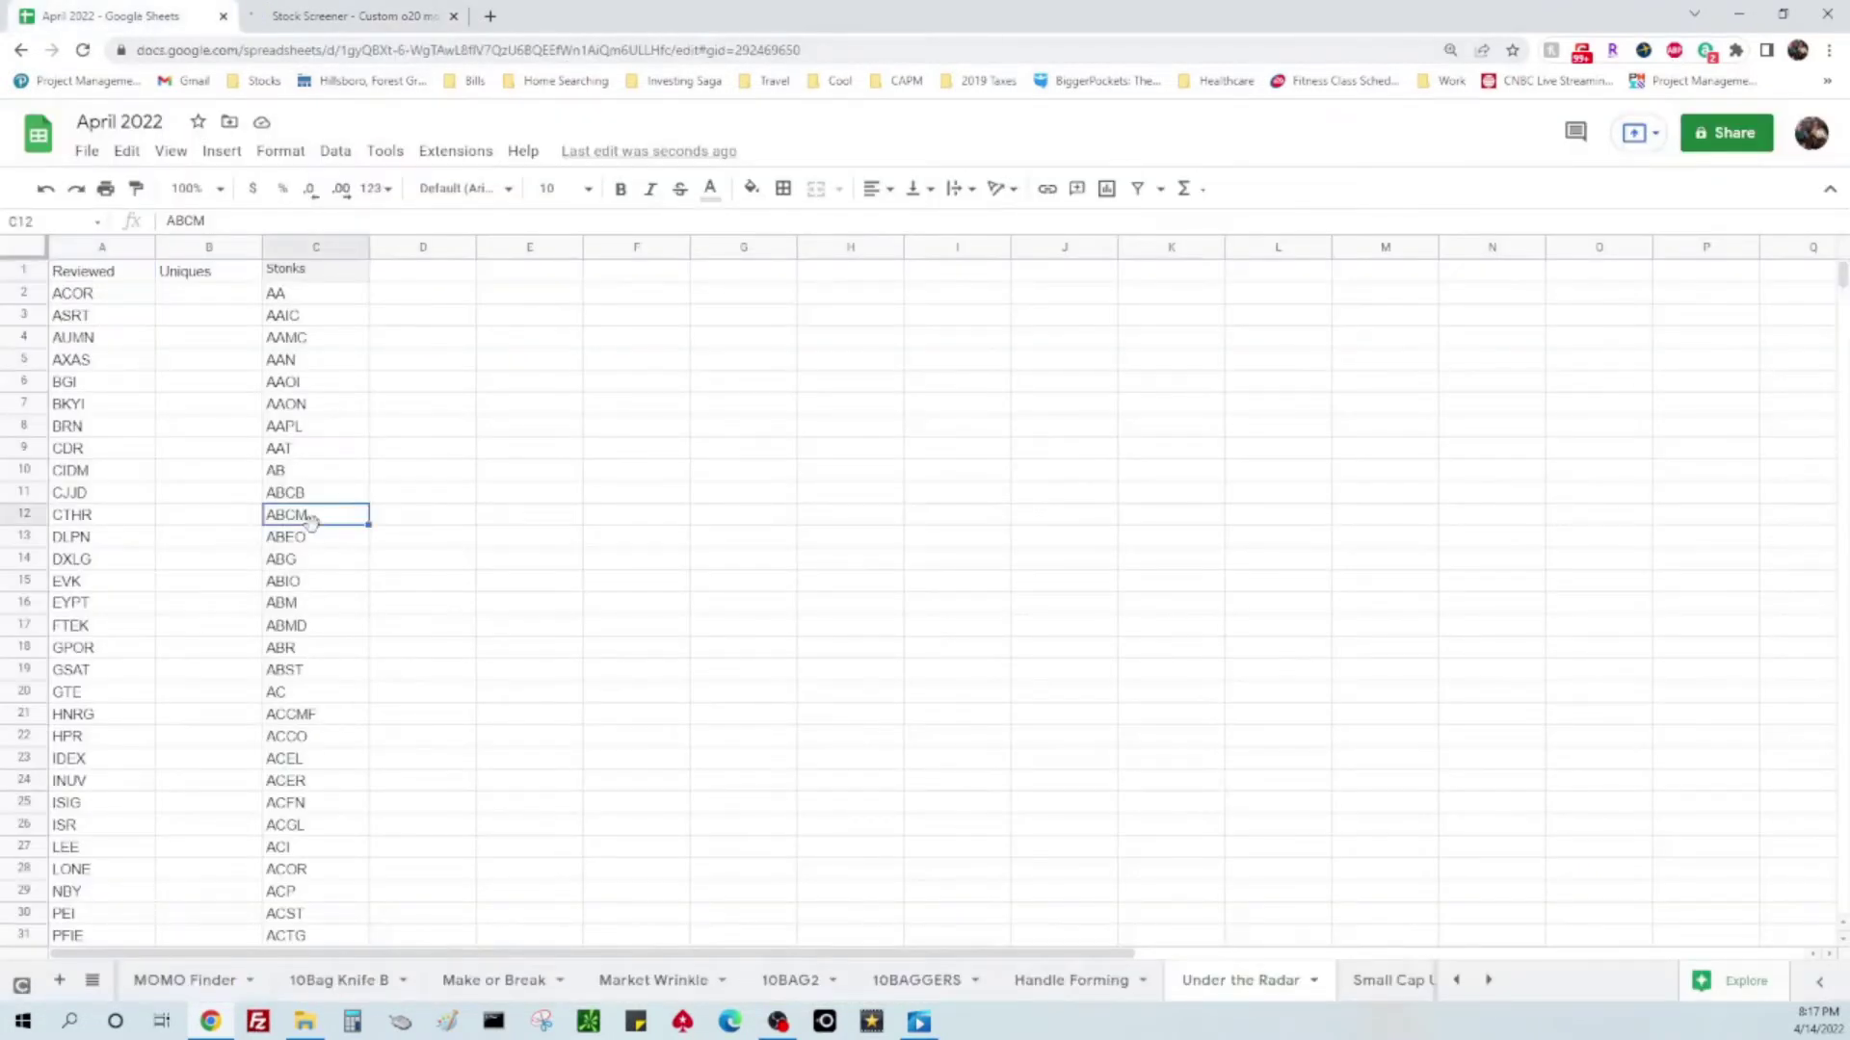
{"action": "key", "text": "ctrl+shift+Down"}
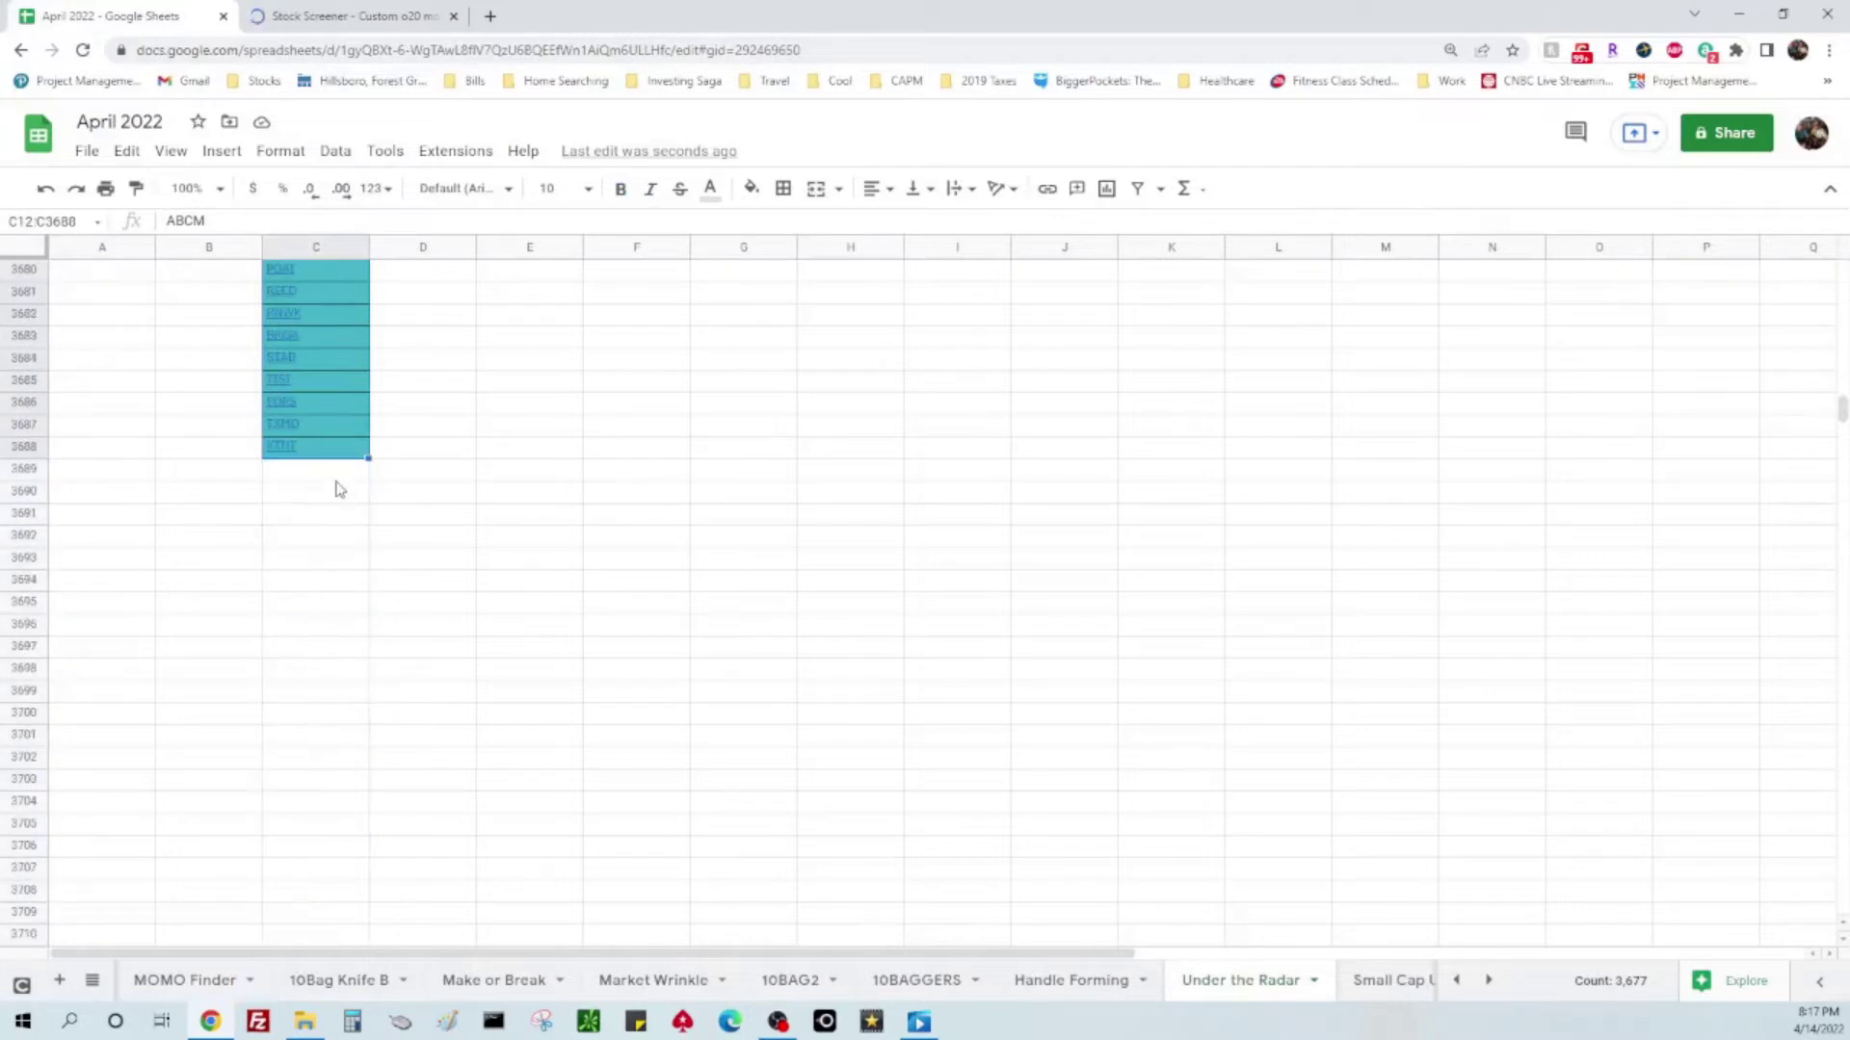
{"action": "left_click", "coordinate": [366, 17]}
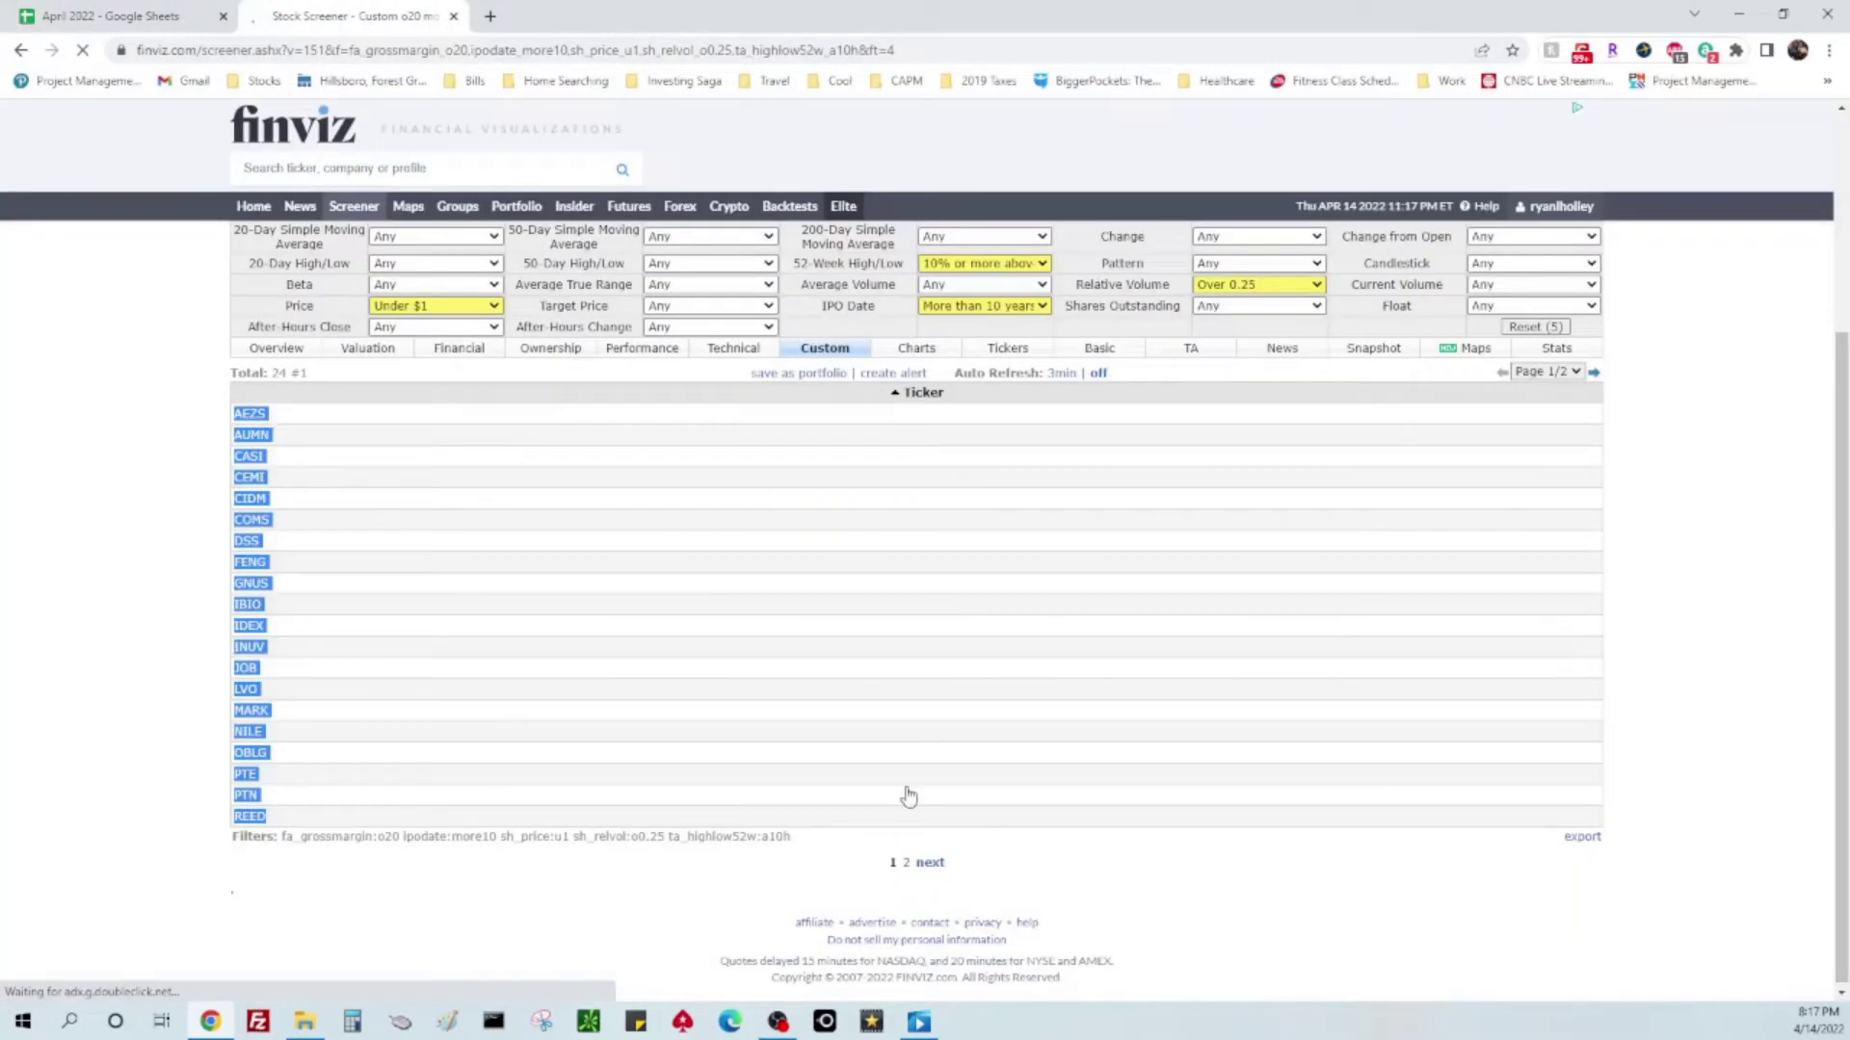
{"action": "left_click", "coordinate": [929, 863]}
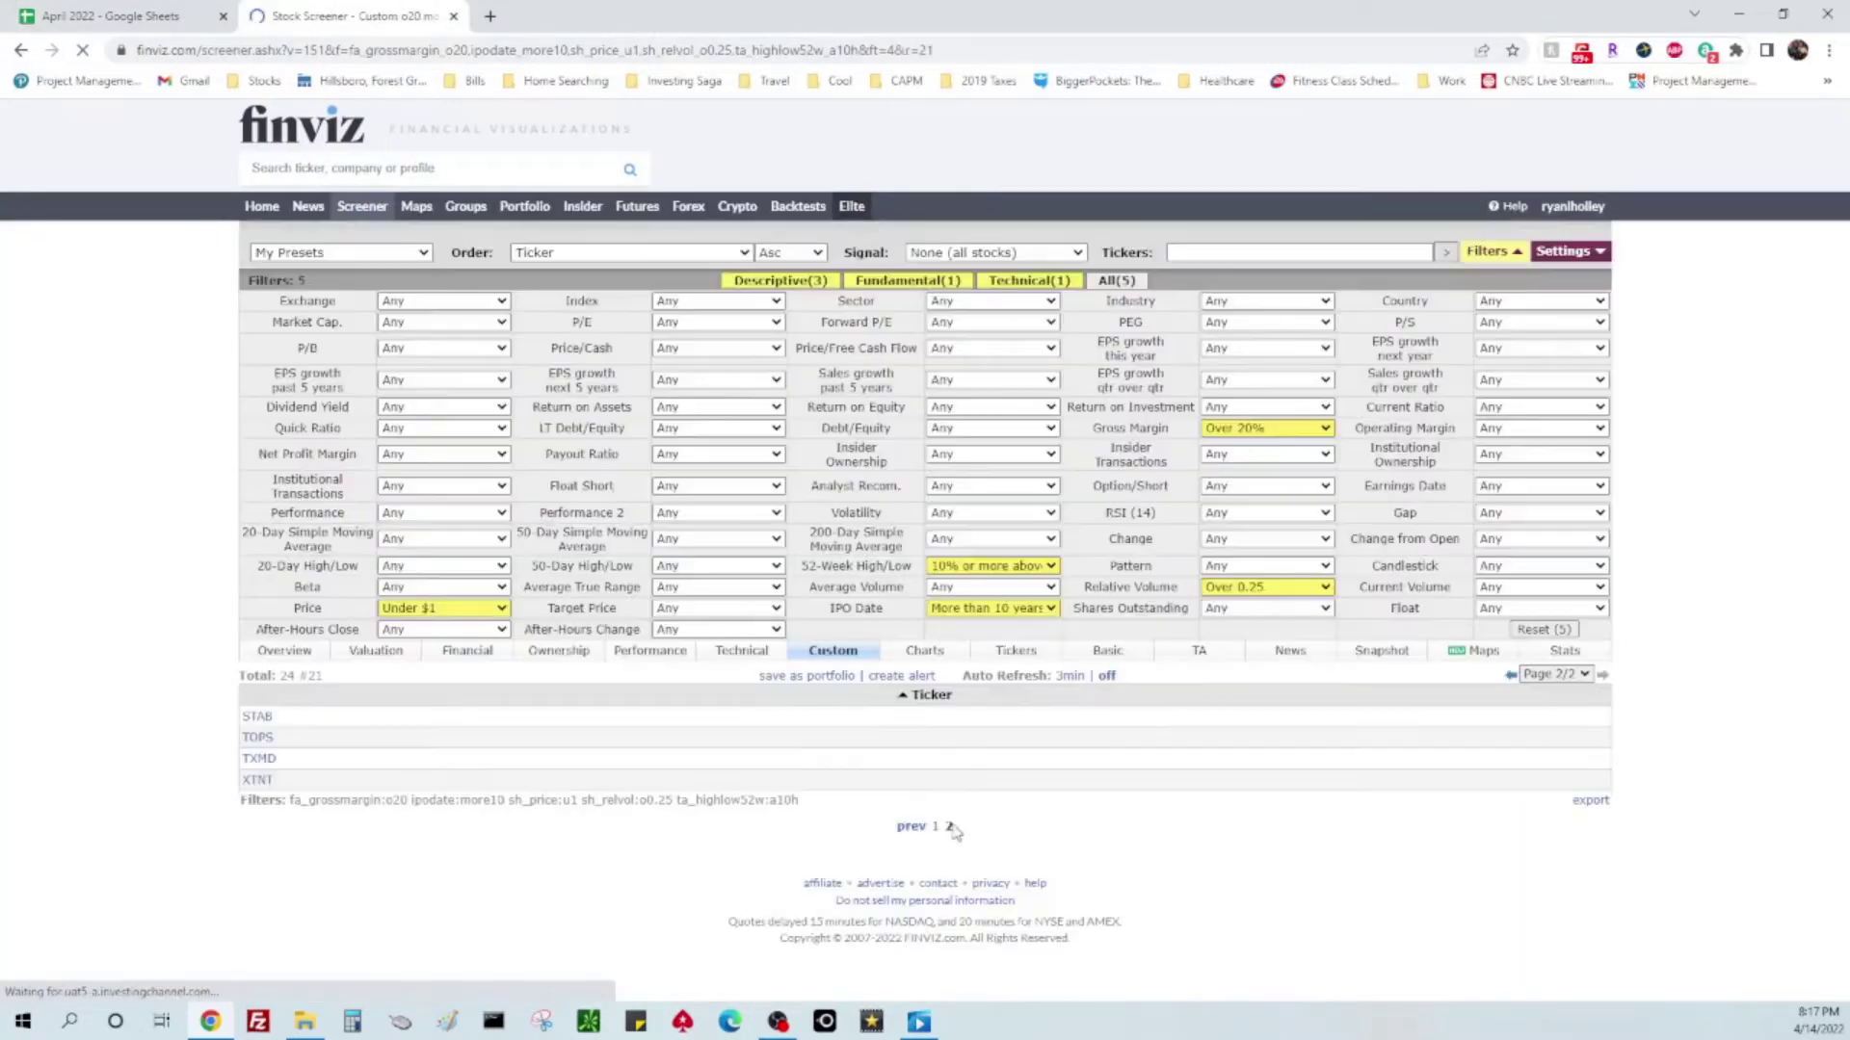
{"action": "left_click_drag", "start_coordinate": [1030, 708], "coordinate": [1032, 778]}
{"action": "key", "text": "ctrl+c"}
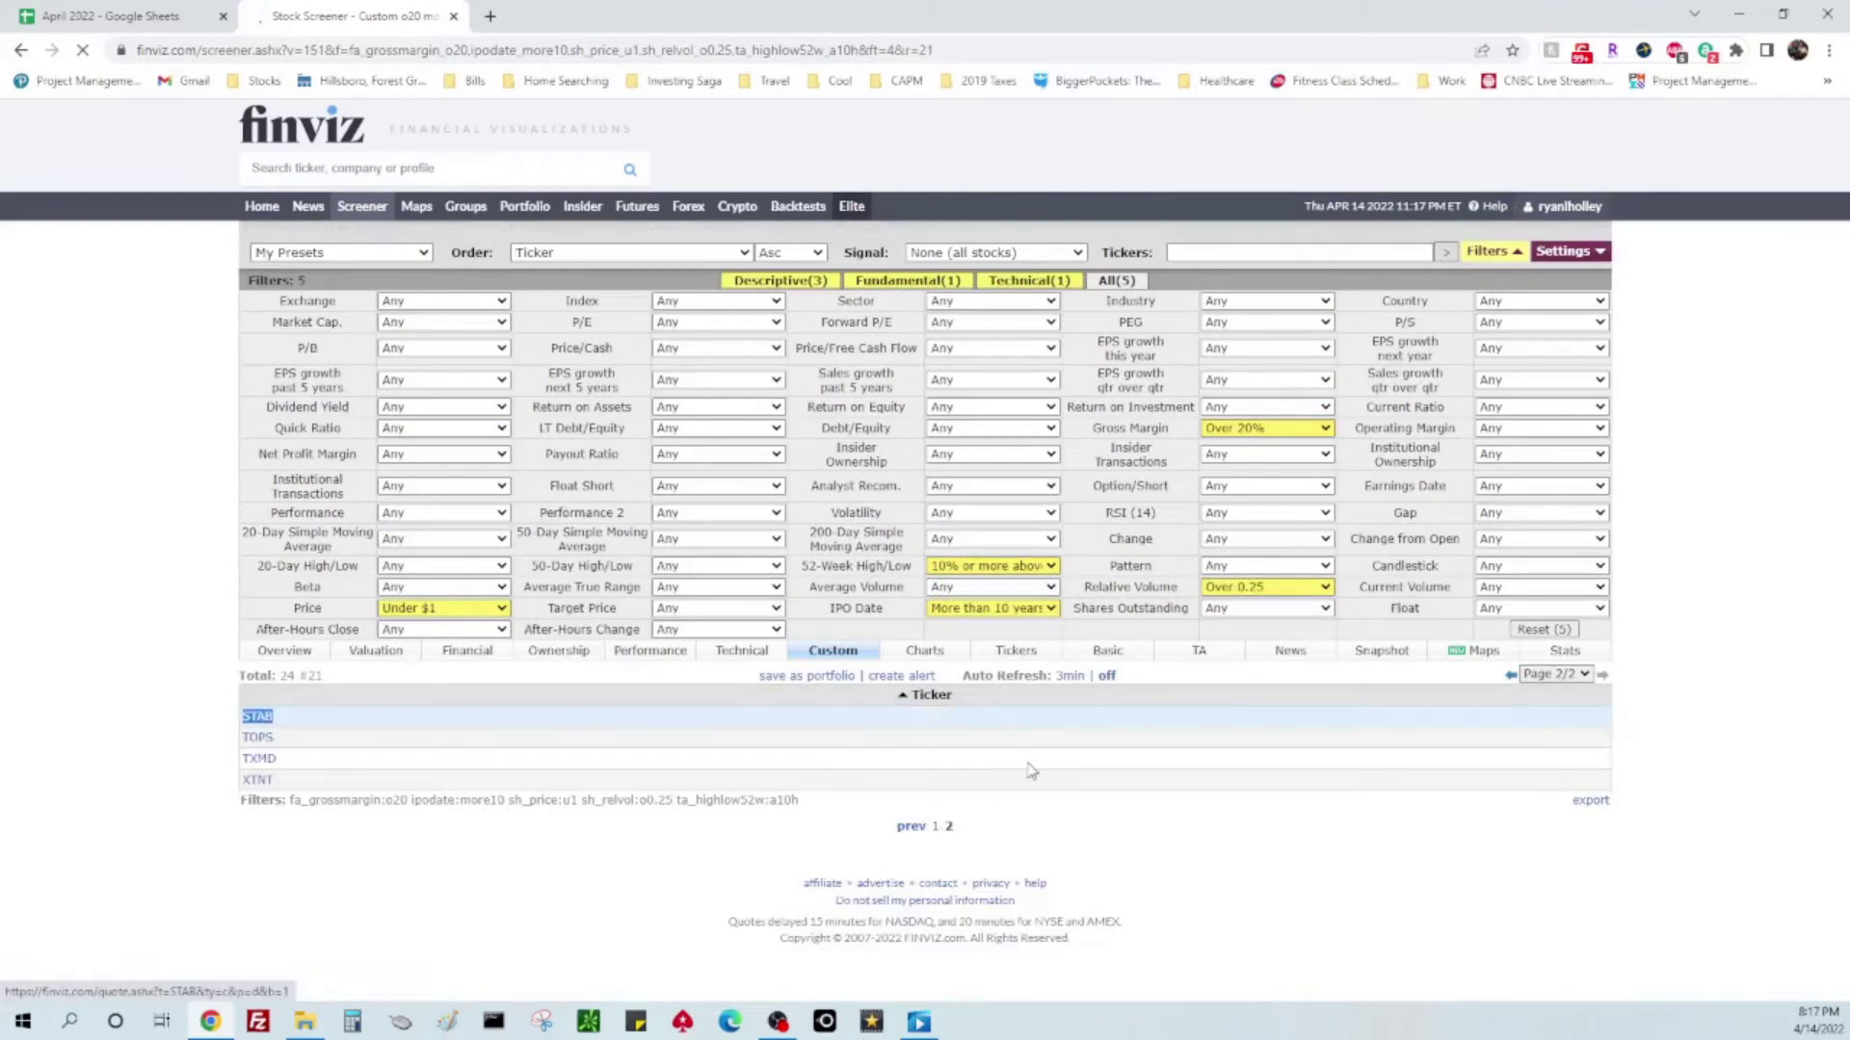
{"action": "left_click", "coordinate": [228, 16]}
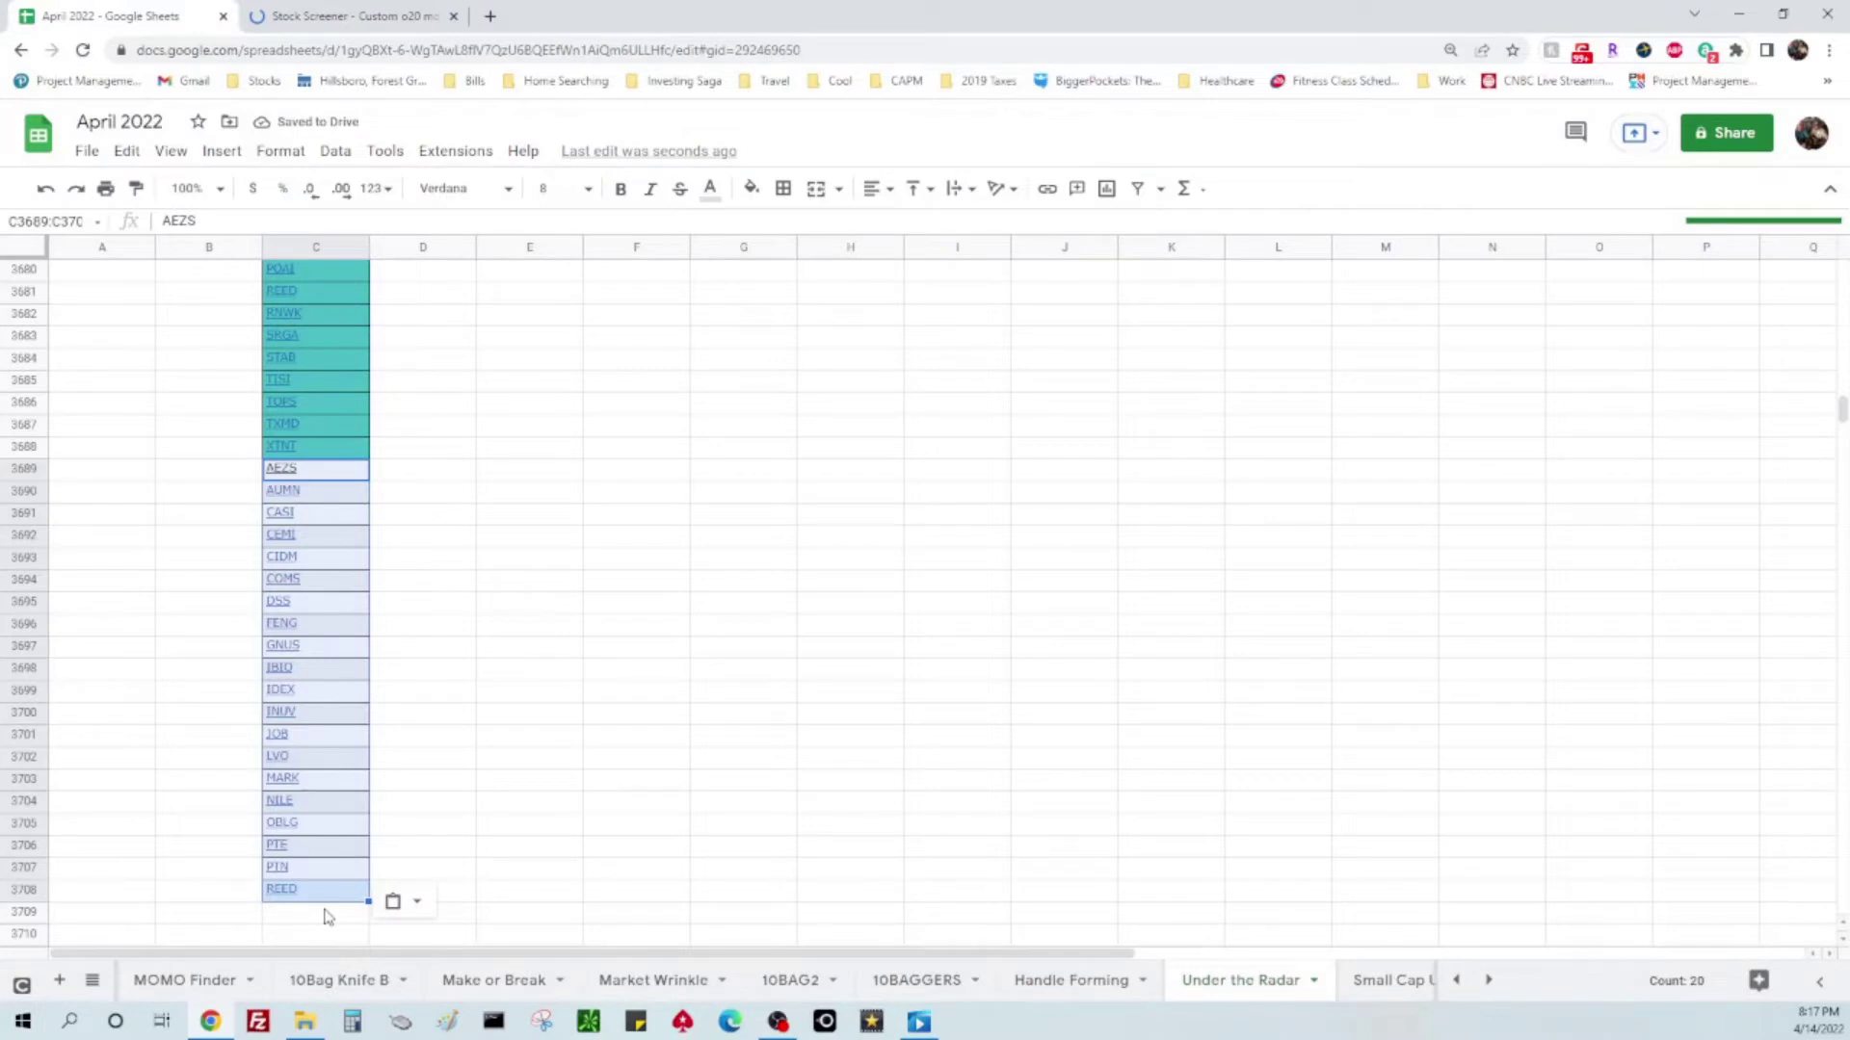
{"action": "left_click", "coordinate": [324, 915]}
{"action": "key", "text": "ctrl+v"}
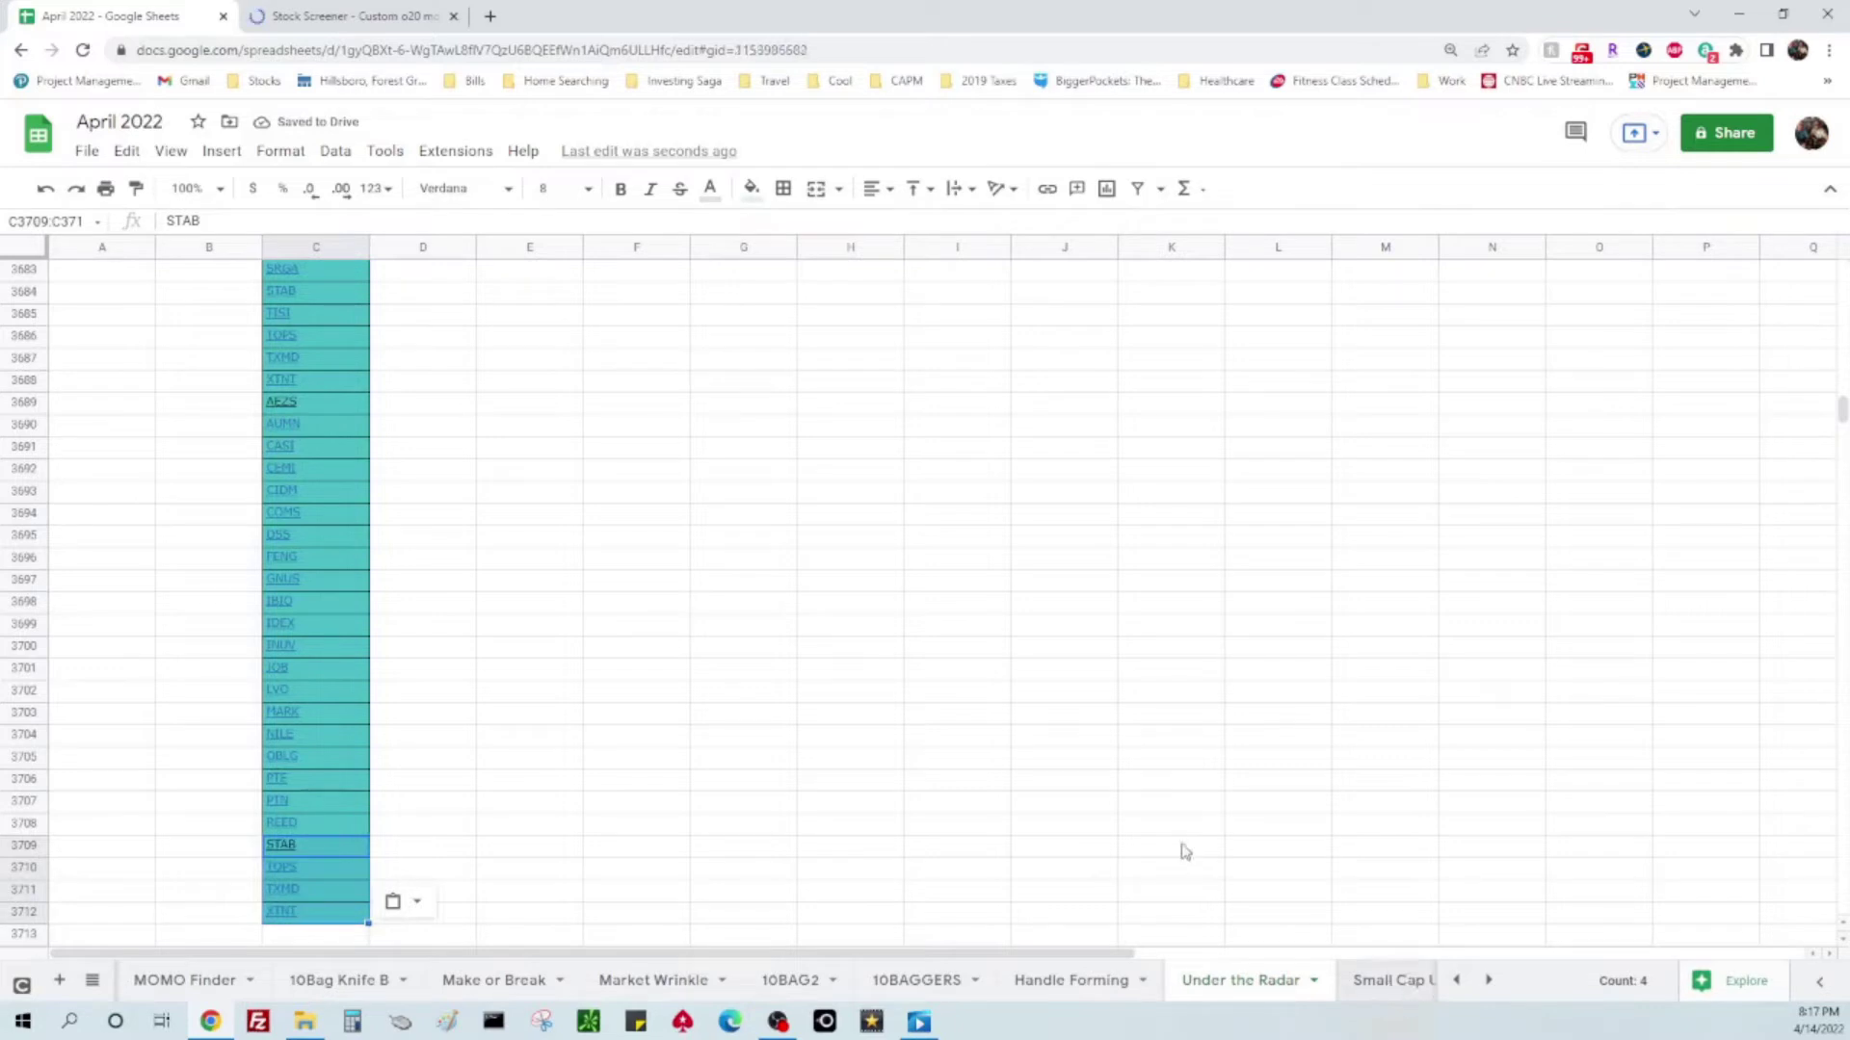
{"action": "left_click", "coordinate": [1392, 980]}
{"action": "left_click", "coordinate": [342, 19]}
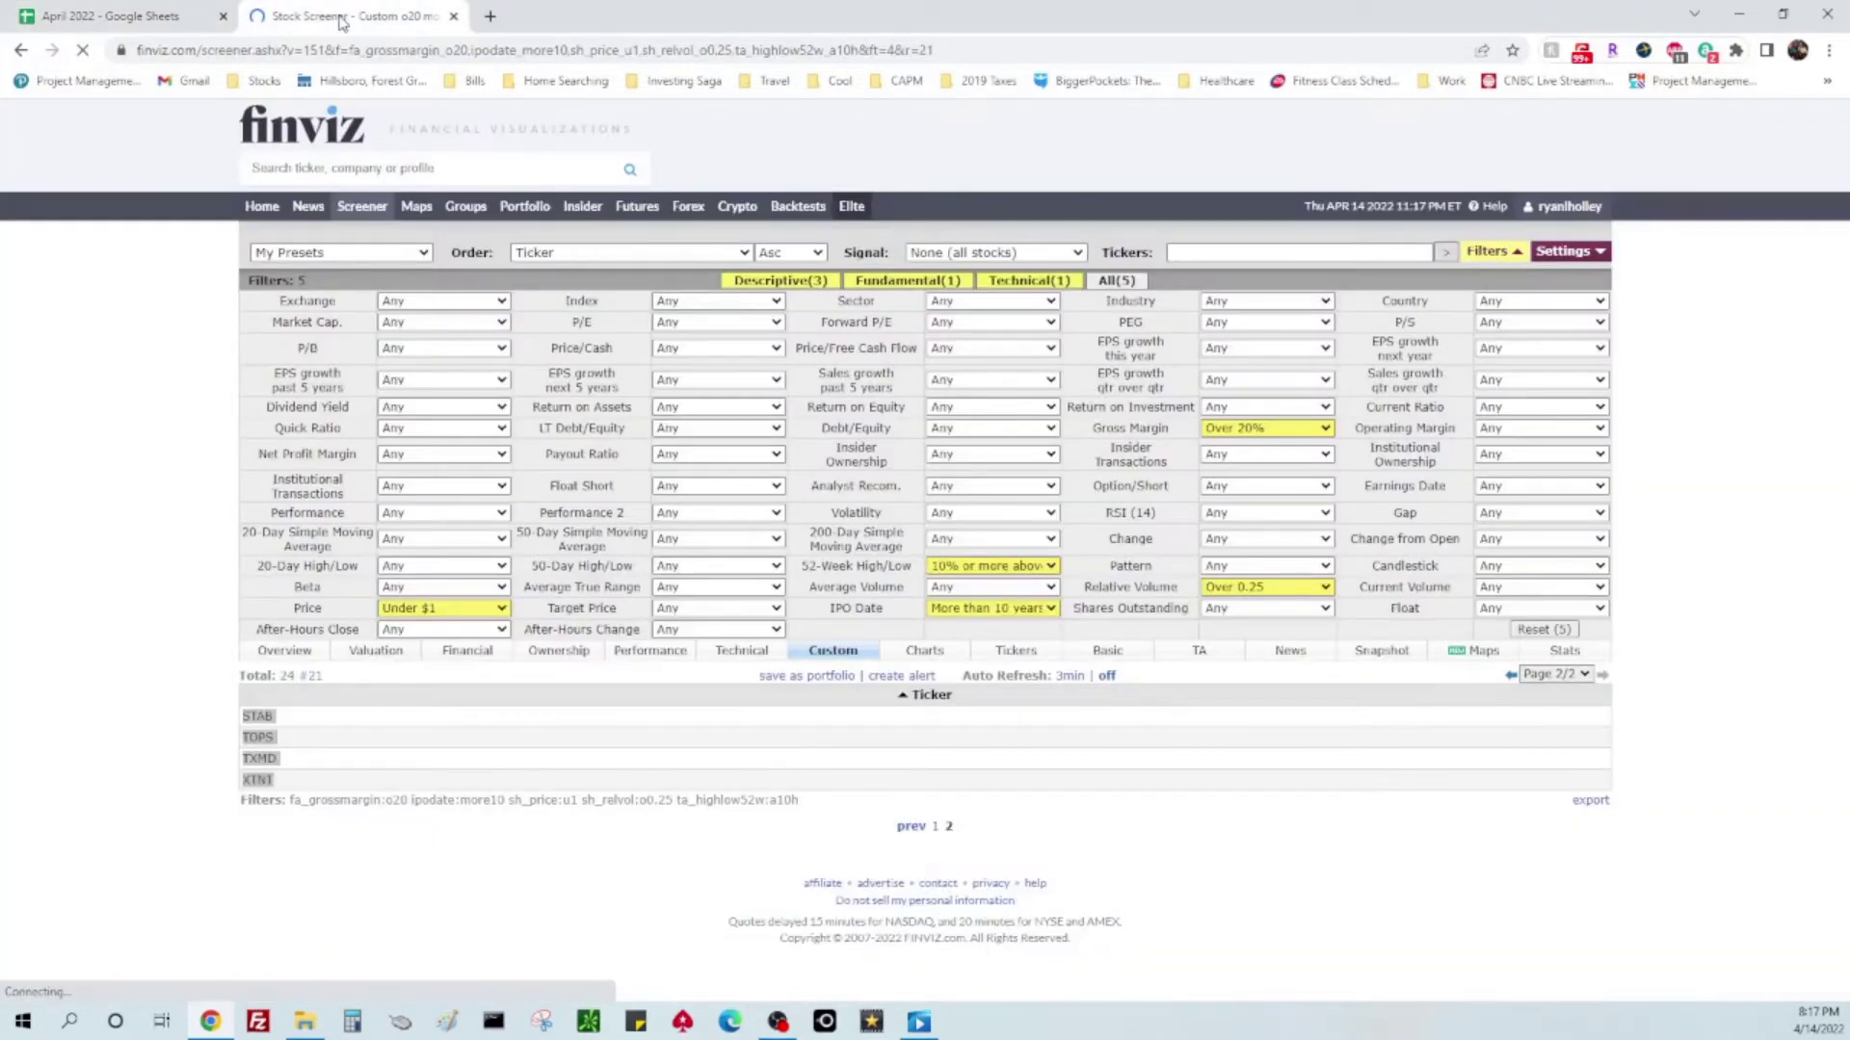
- Load the Small Cap Unicorns screen as a ticker list and locate the Stonks column's end
{"action": "left_click", "coordinate": [363, 258]}
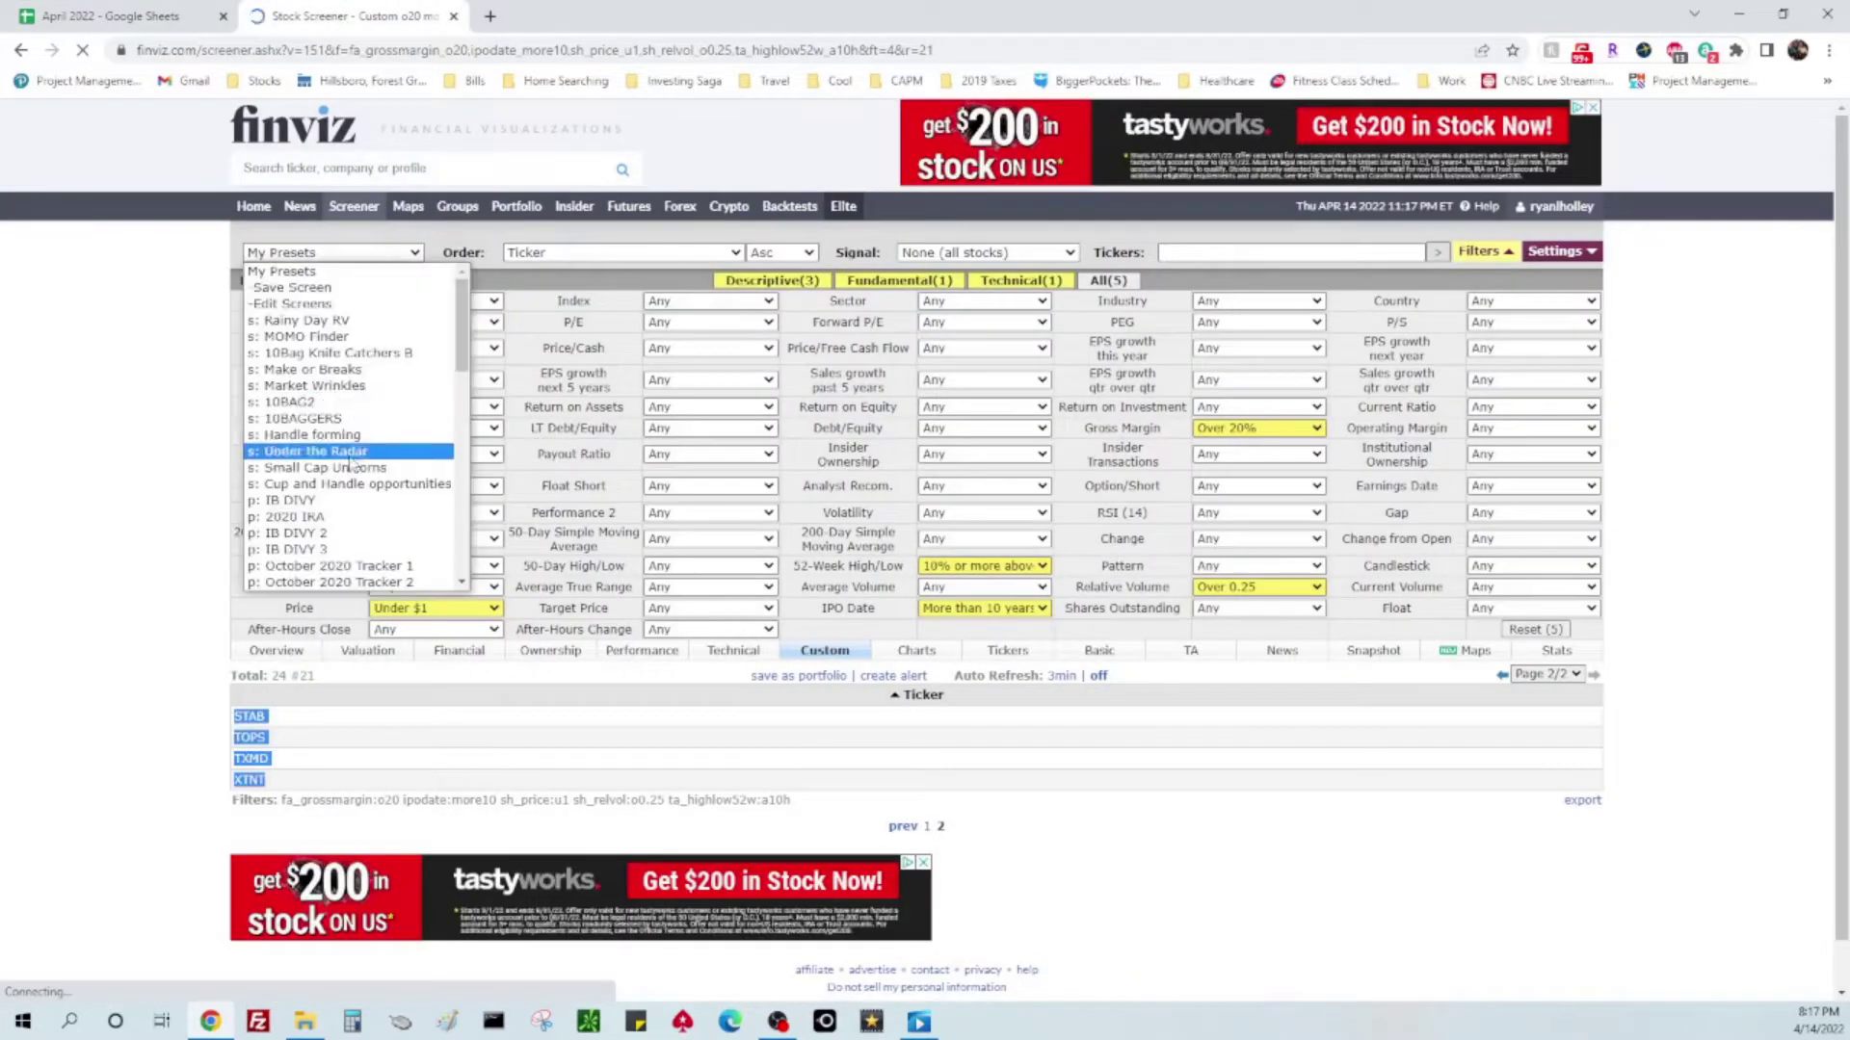
{"action": "left_click", "coordinate": [347, 474]}
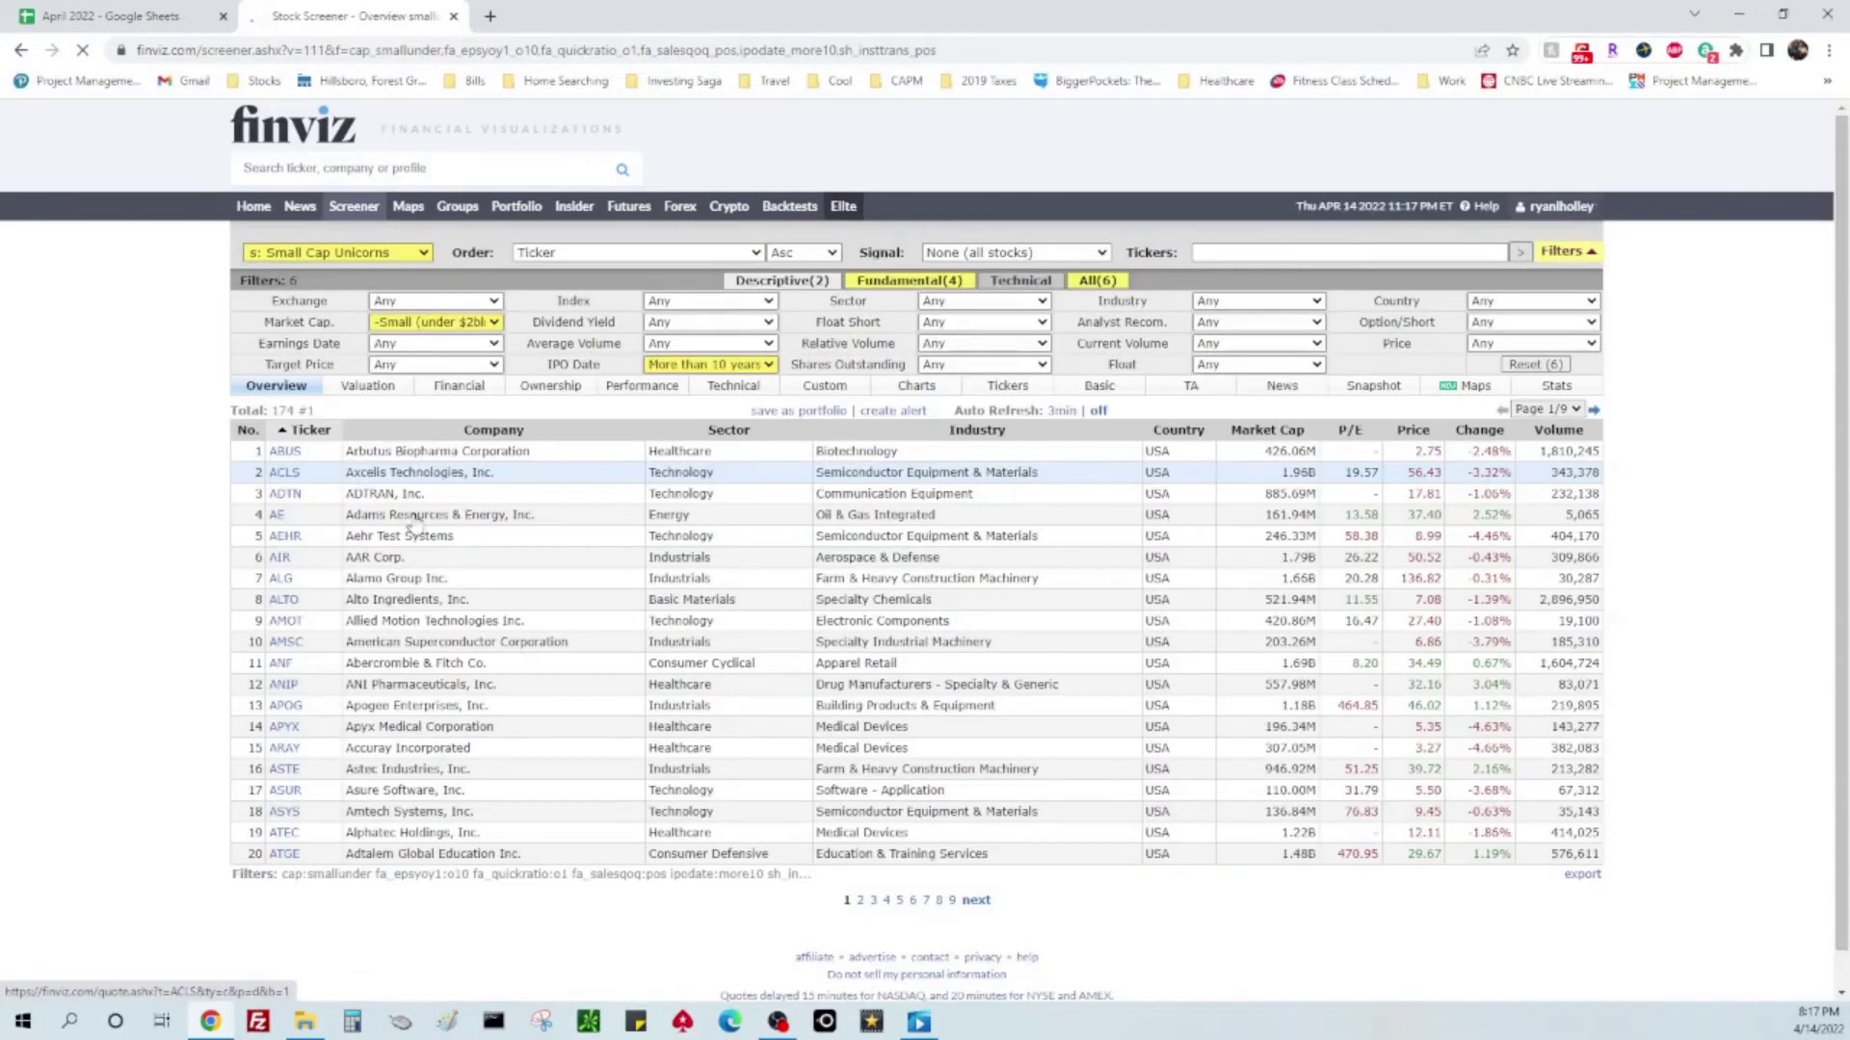
{"action": "left_click", "coordinate": [825, 388]}
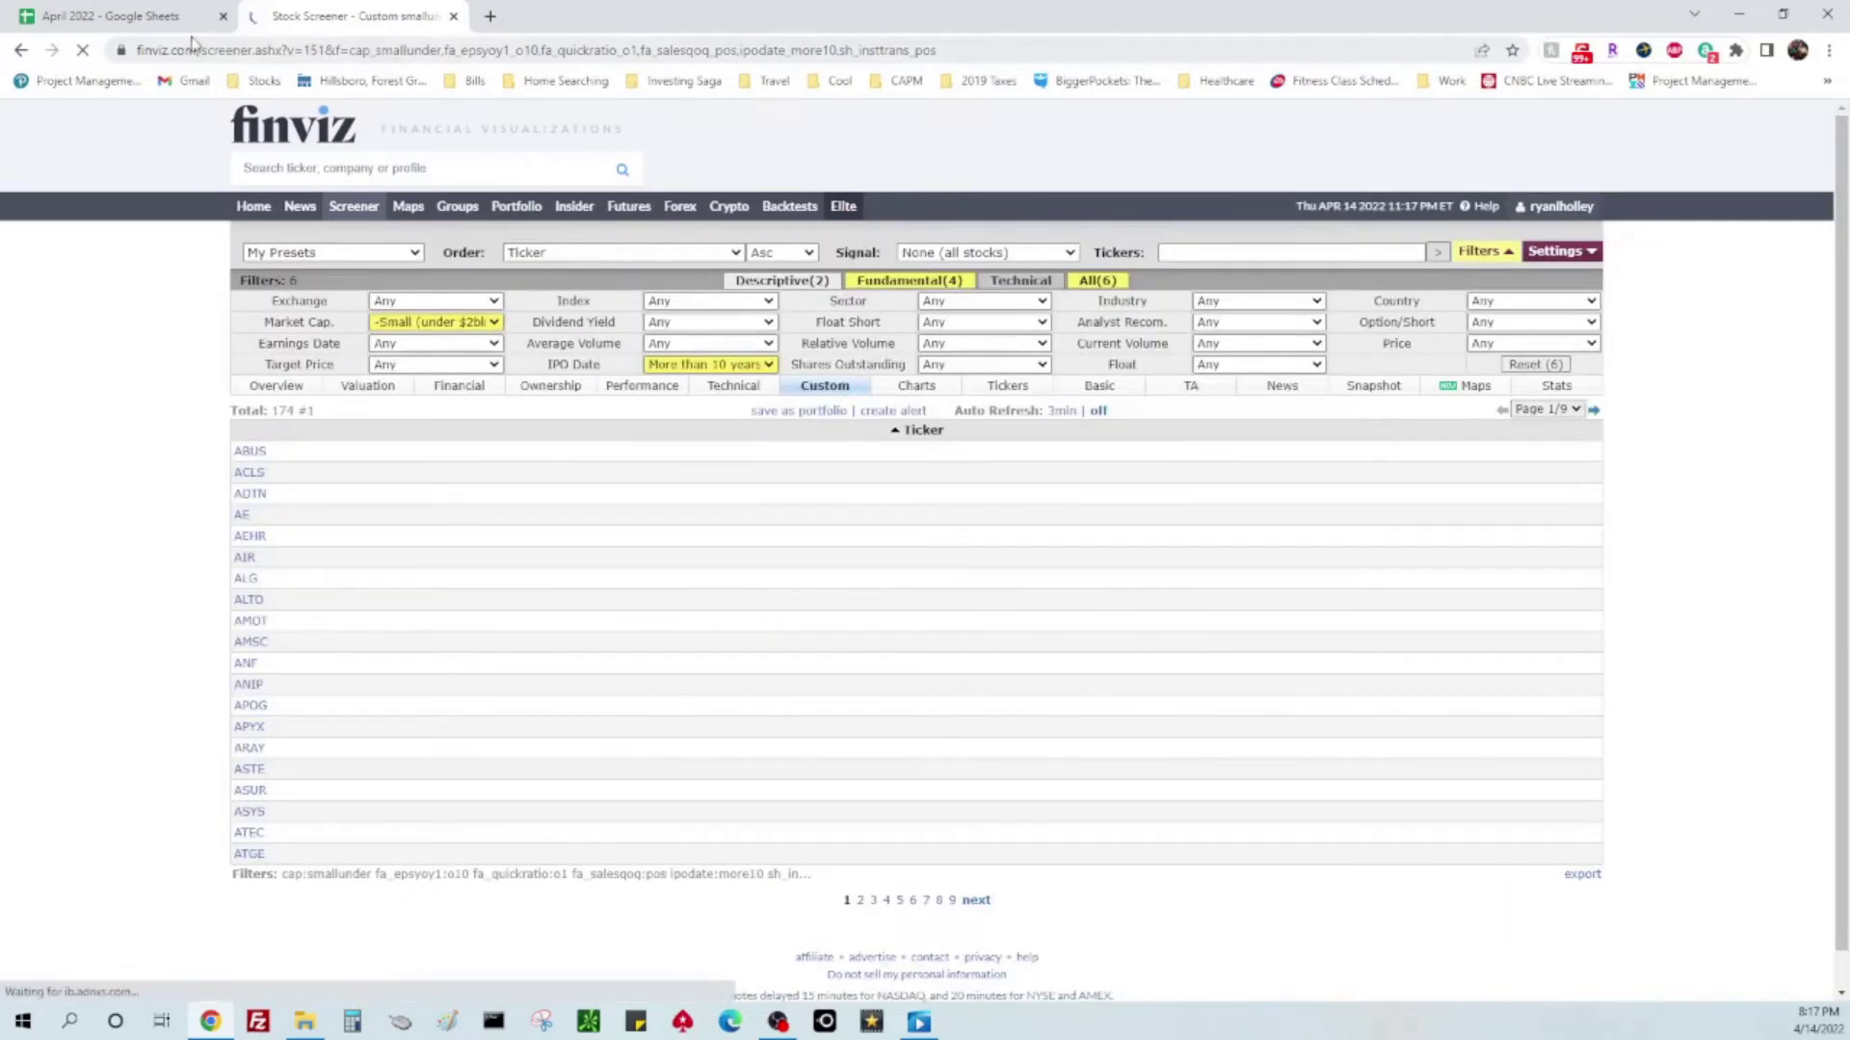
{"action": "left_click", "coordinate": [125, 18]}
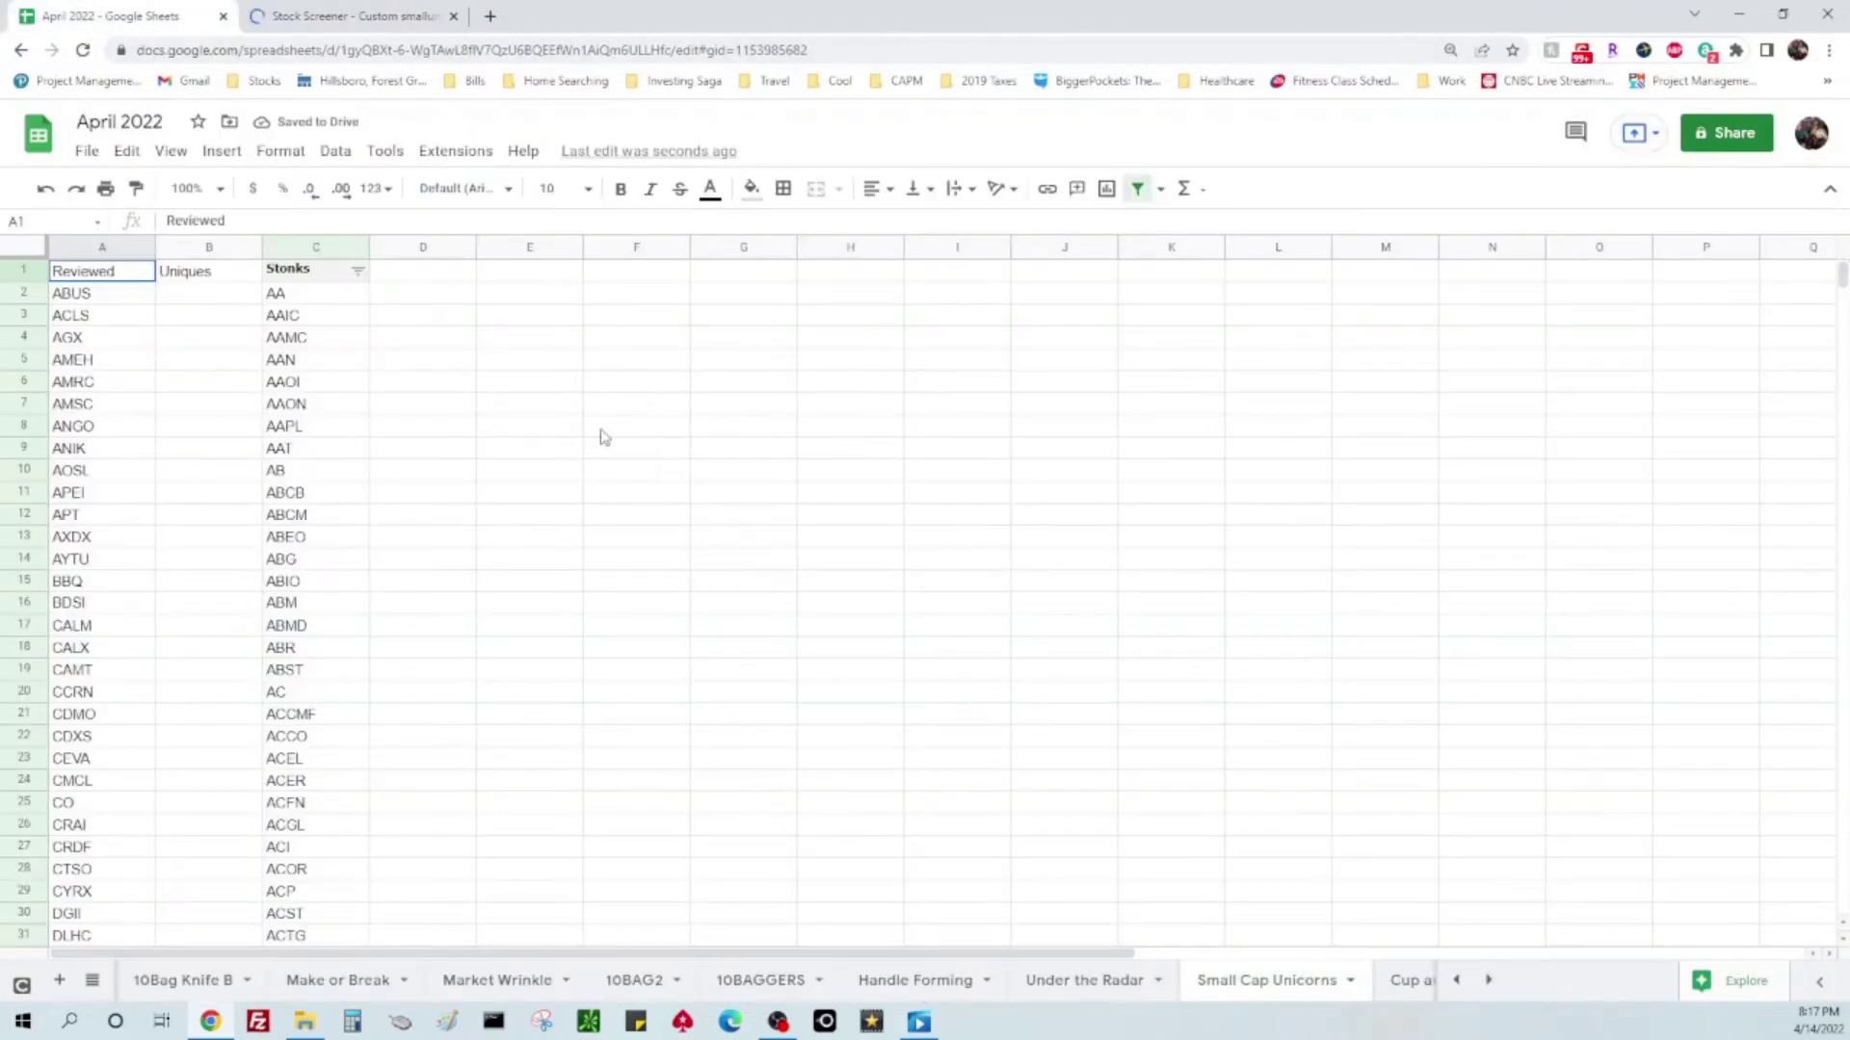
{"action": "left_click", "coordinate": [339, 476]}
{"action": "key", "text": "ctrl+shift+Down"}
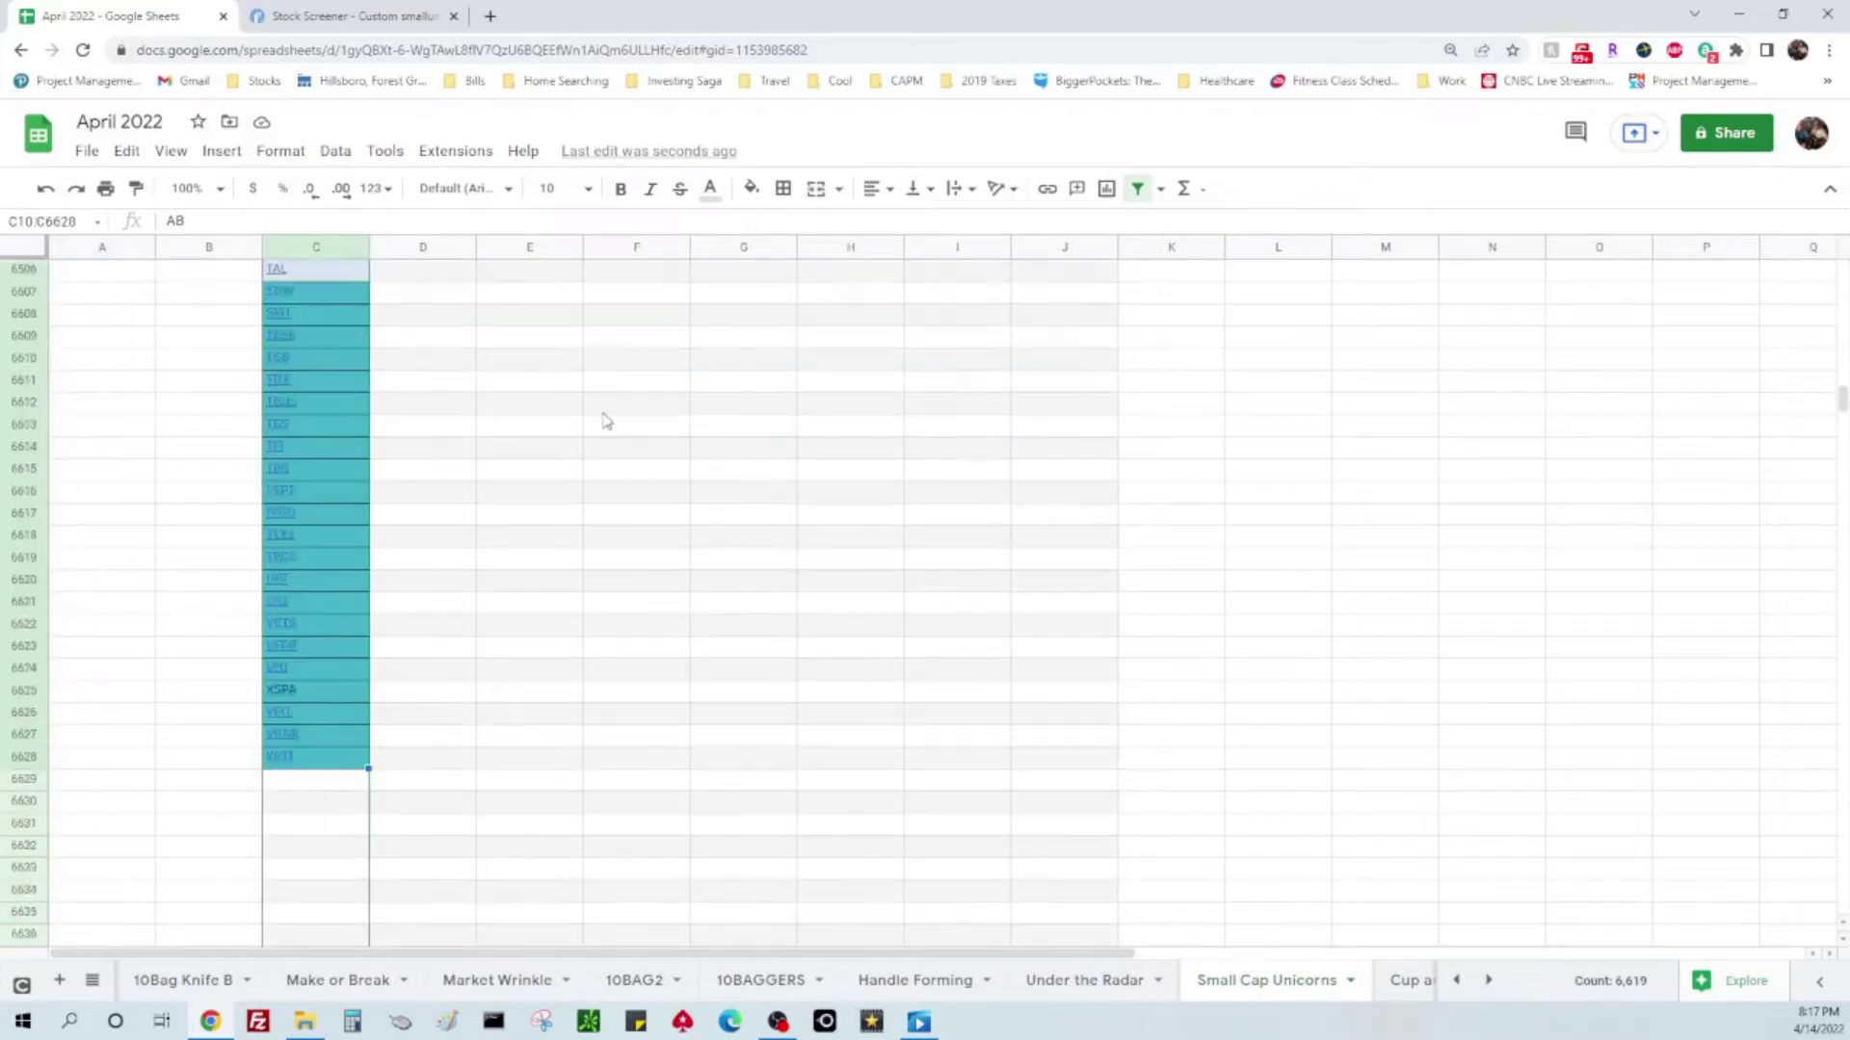
- Paste the first page of tickers, ABUS through ATGE, below the Stonks list
{"action": "left_click", "coordinate": [289, 27]}
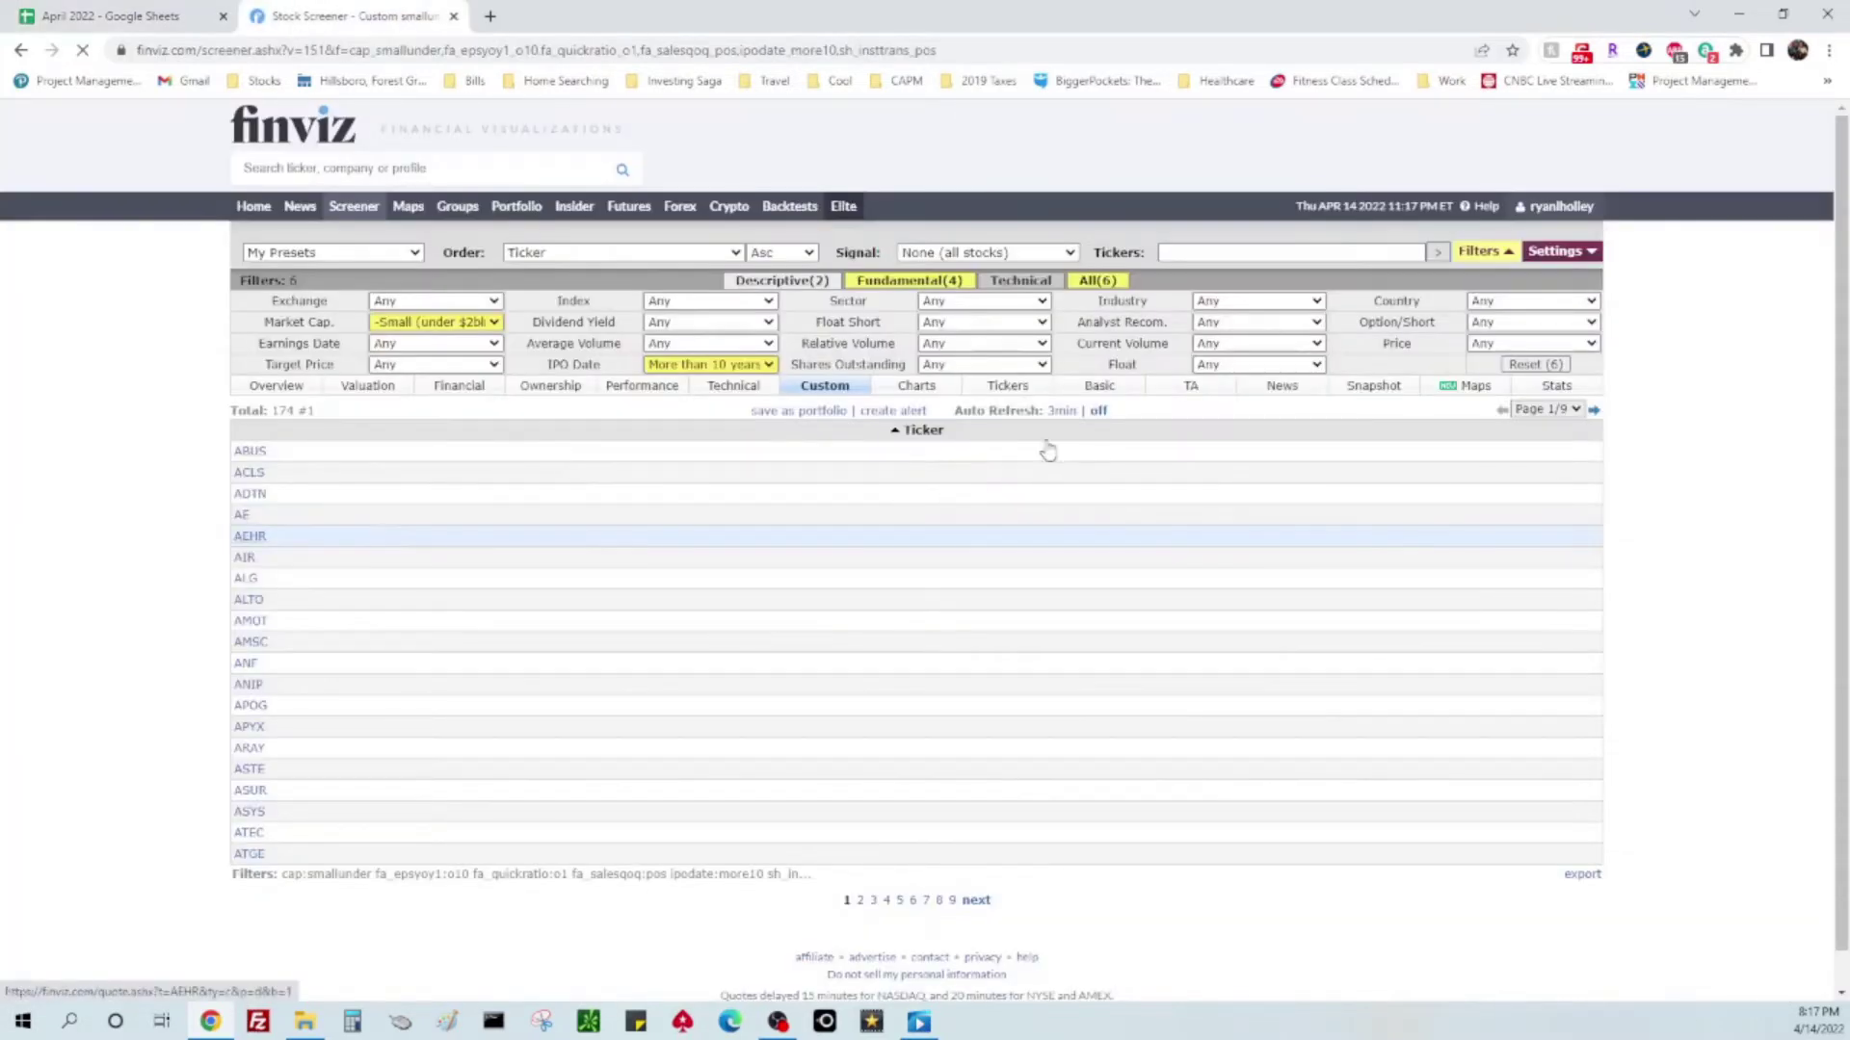
{"action": "left_click_drag", "start_coordinate": [976, 792], "coordinate": [974, 867]}
{"action": "key", "text": "ctrl+c"}
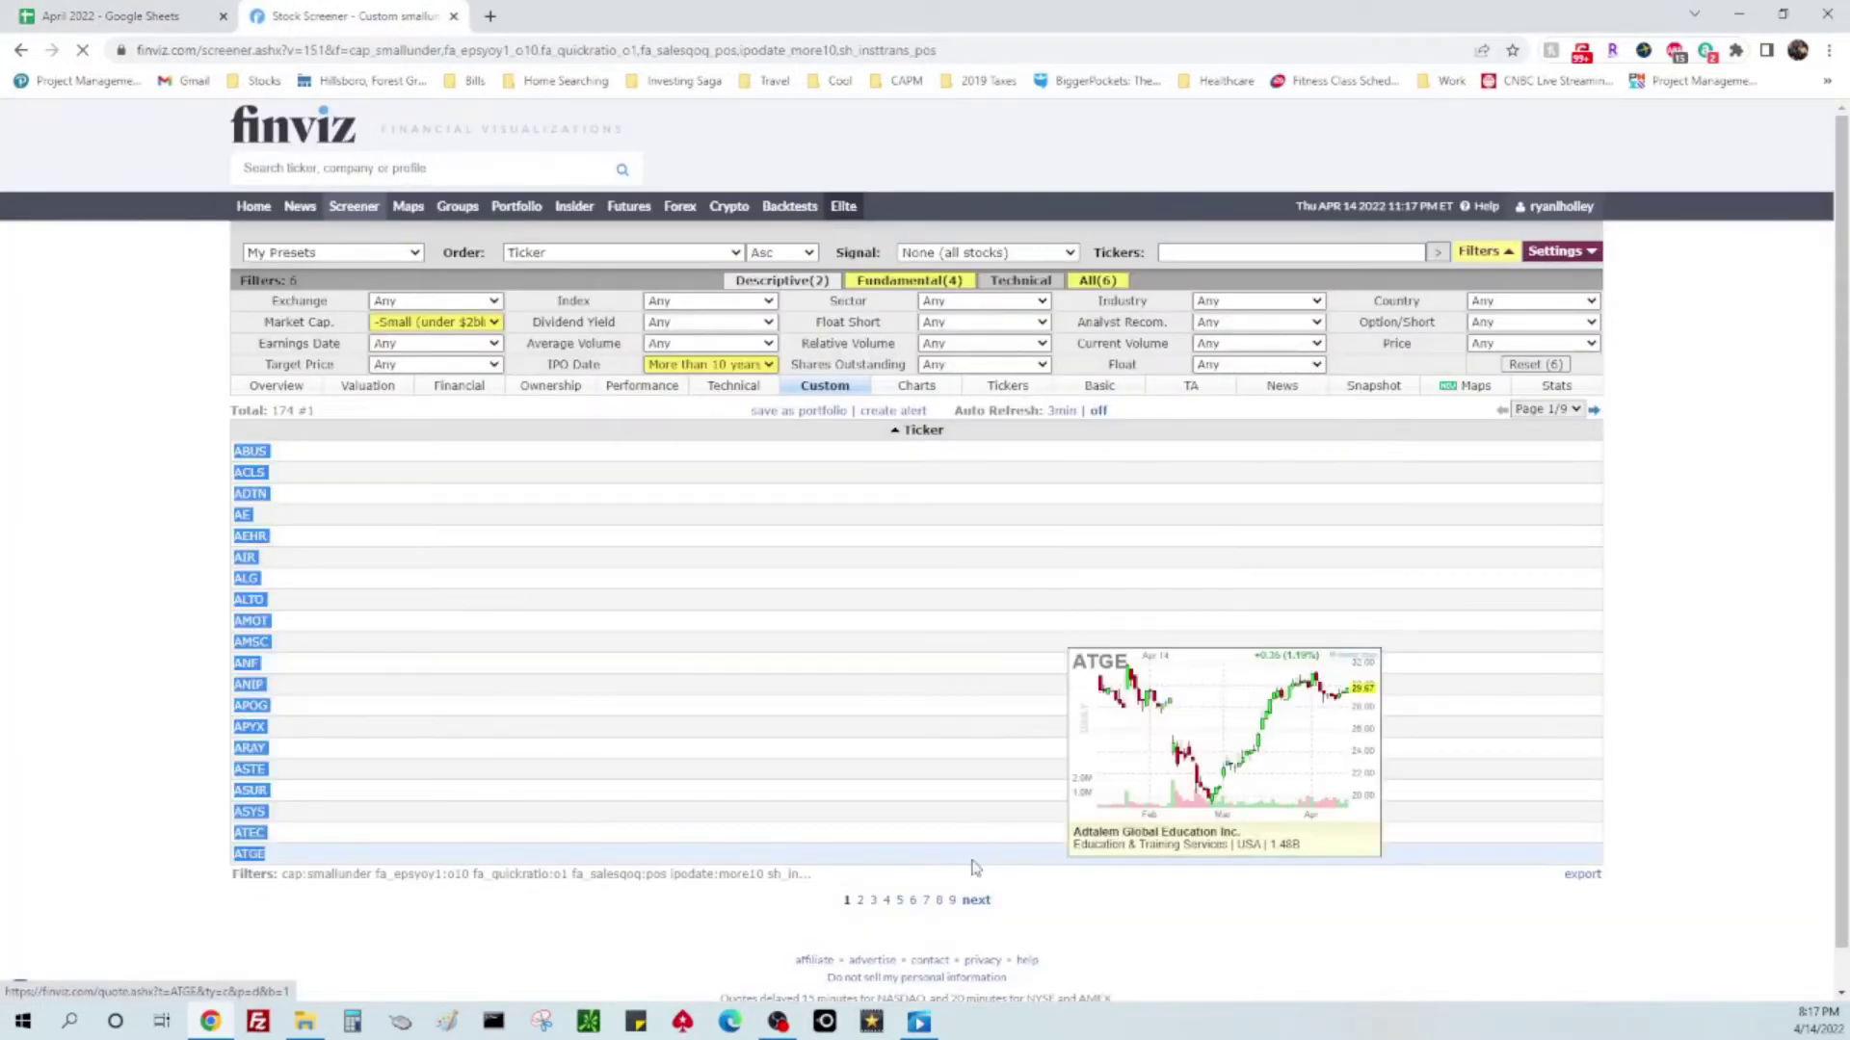
{"action": "left_click", "coordinate": [116, 16]}
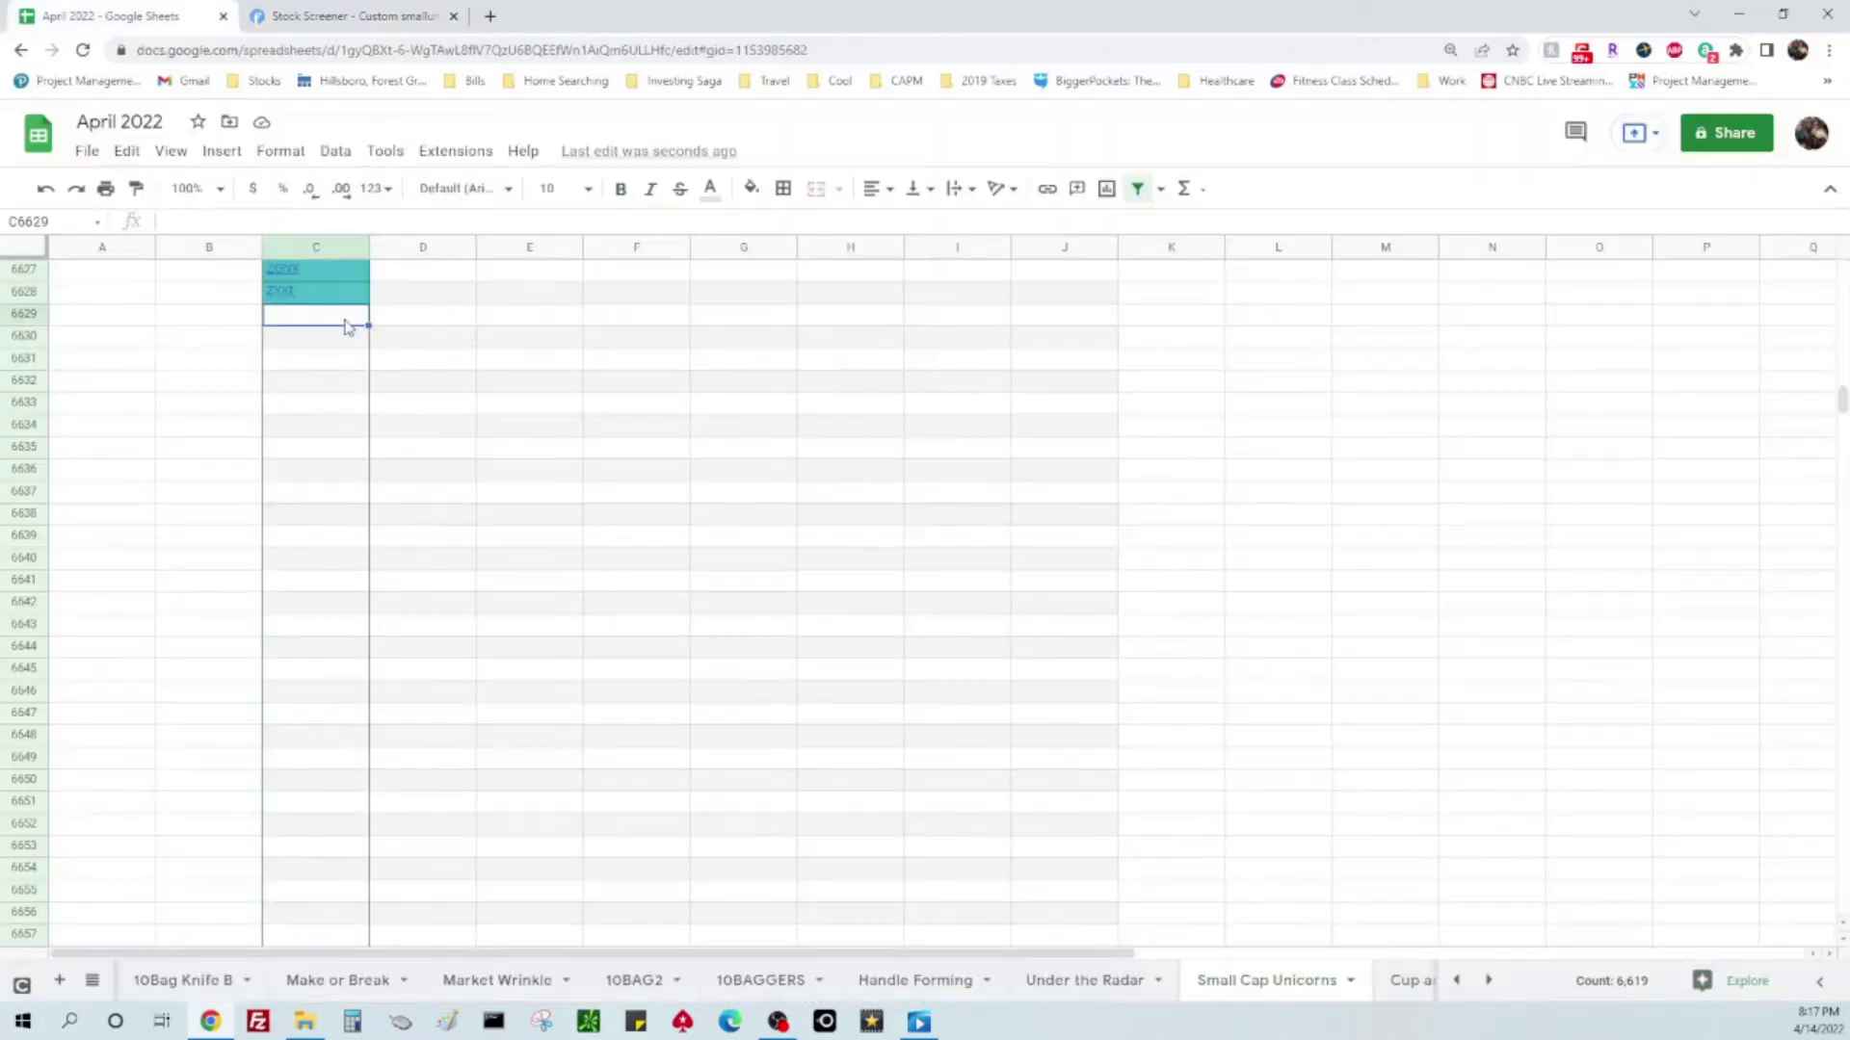
{"action": "key", "text": "ctrl+v"}
- Append the page 2 tickers, ATRO through CNTY, below ATGE
{"action": "left_click", "coordinate": [322, 19]}
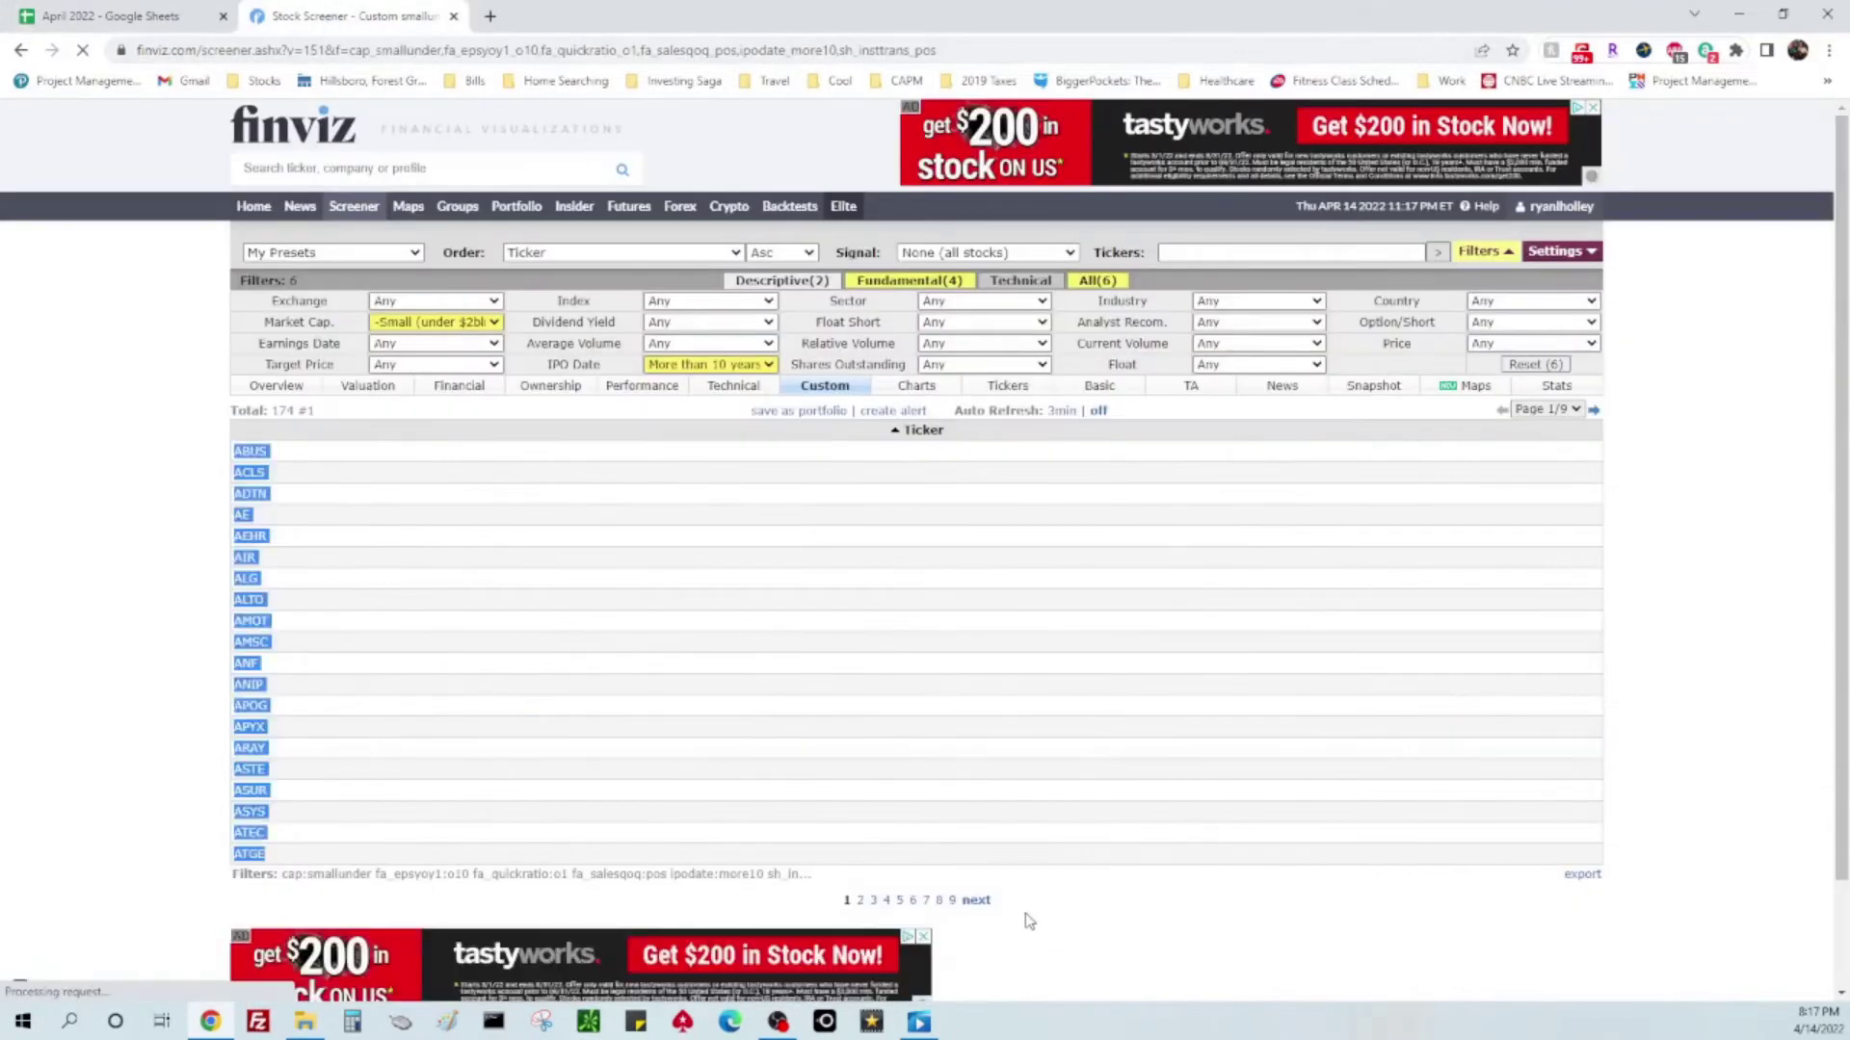
{"action": "left_click", "coordinate": [977, 901]}
{"action": "scroll", "coordinate": [1140, 830], "scroll_direction": "down", "scroll_amount": 1}
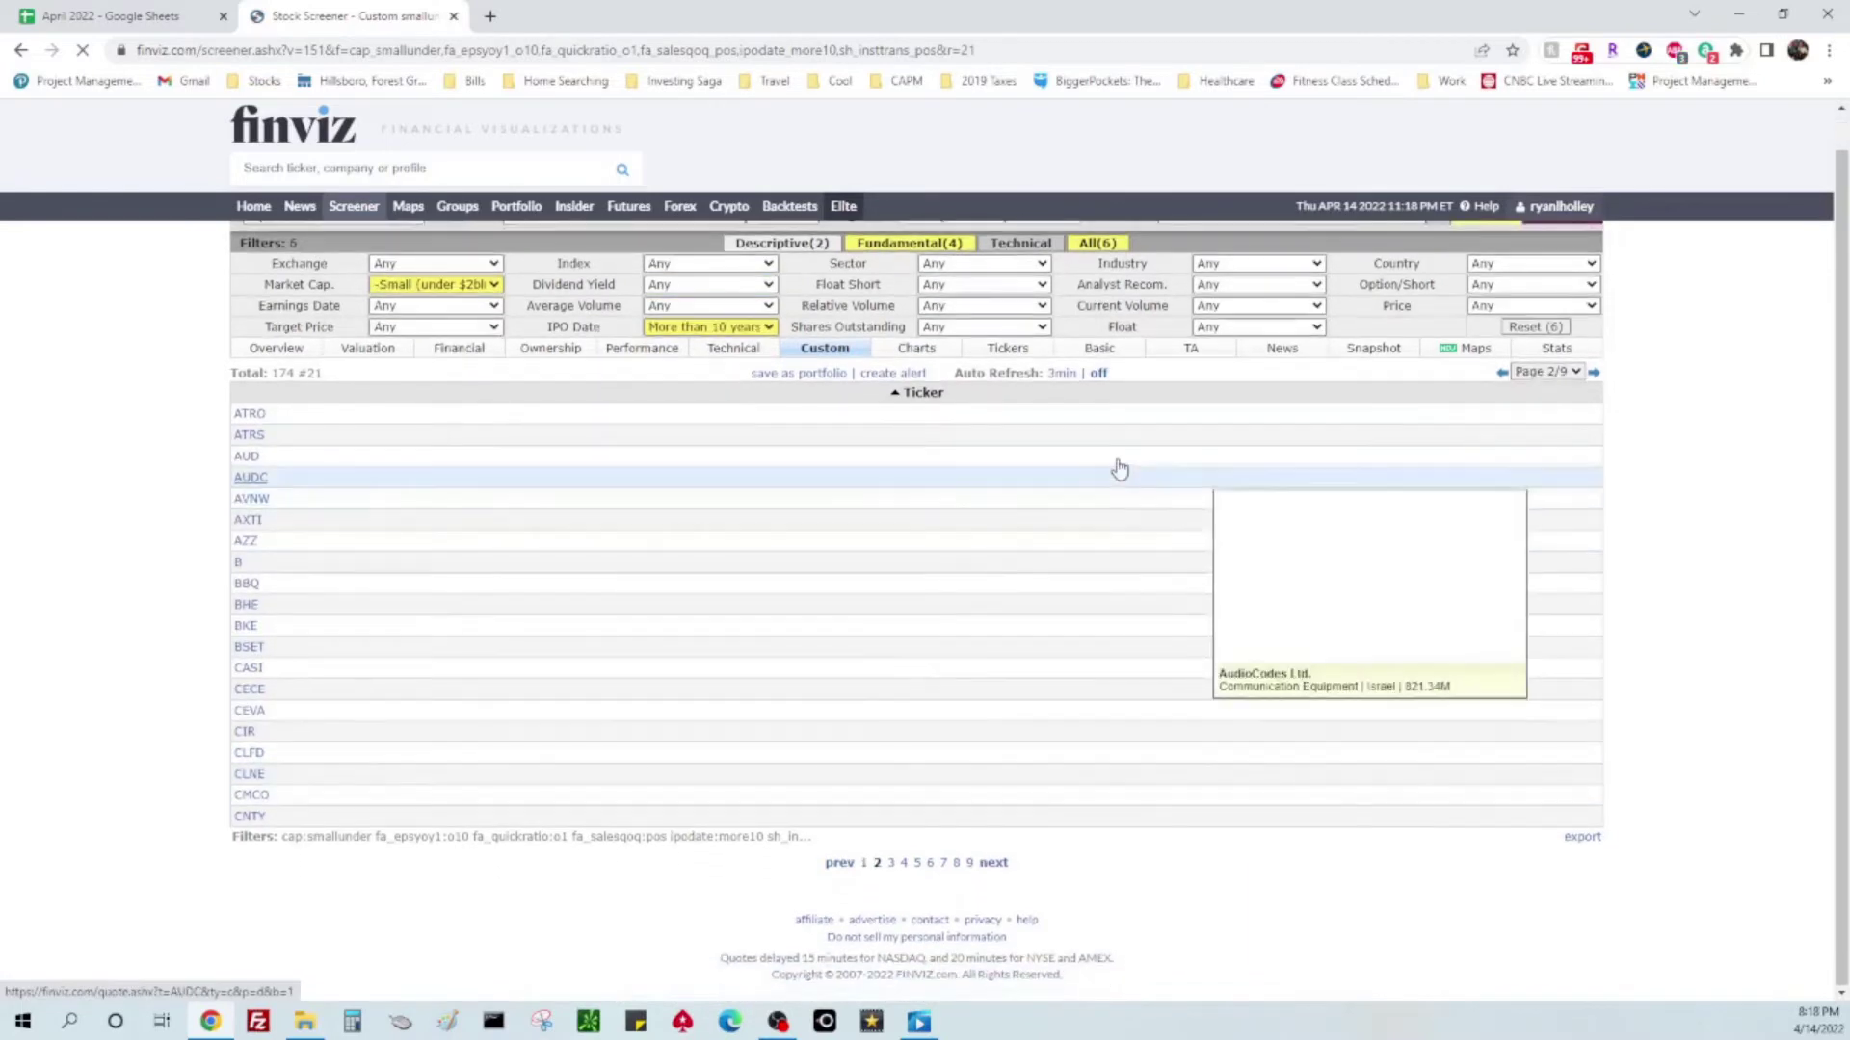
{"action": "left_click_drag", "start_coordinate": [1115, 401], "coordinate": [1045, 825]}
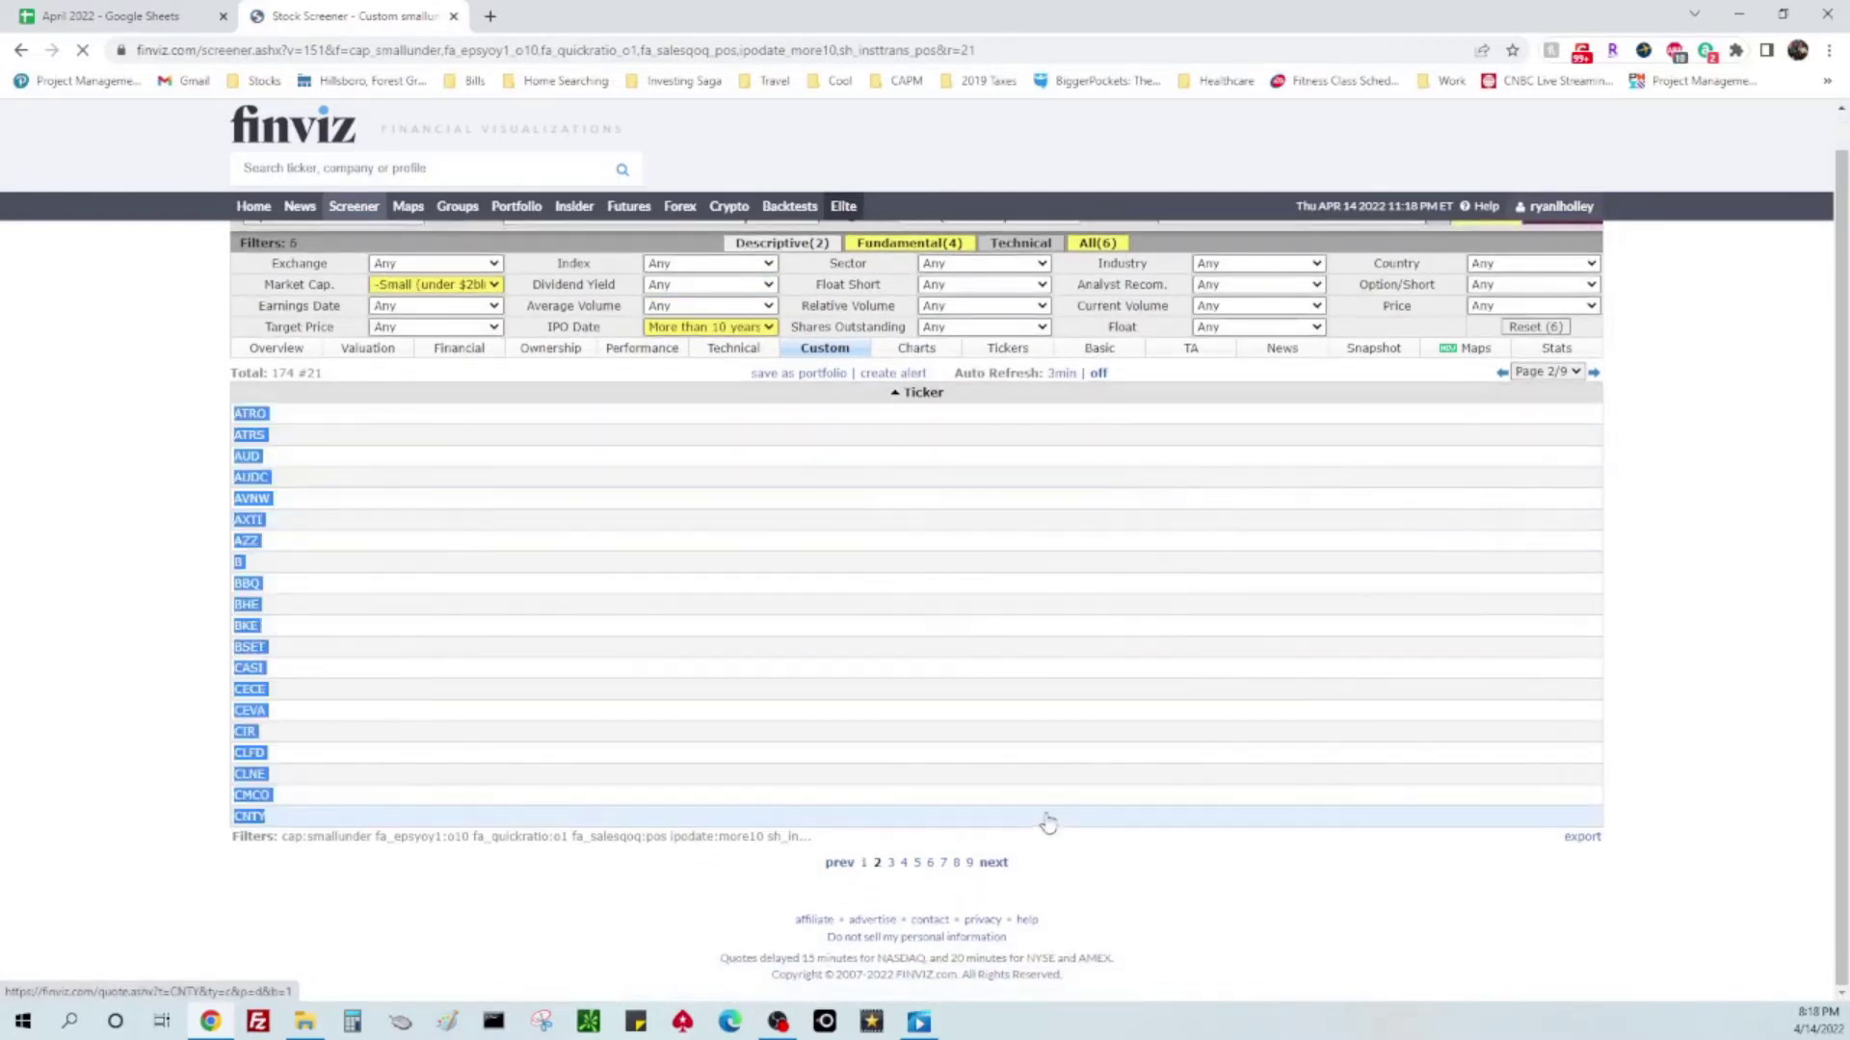
{"action": "left_click", "coordinate": [199, 16]}
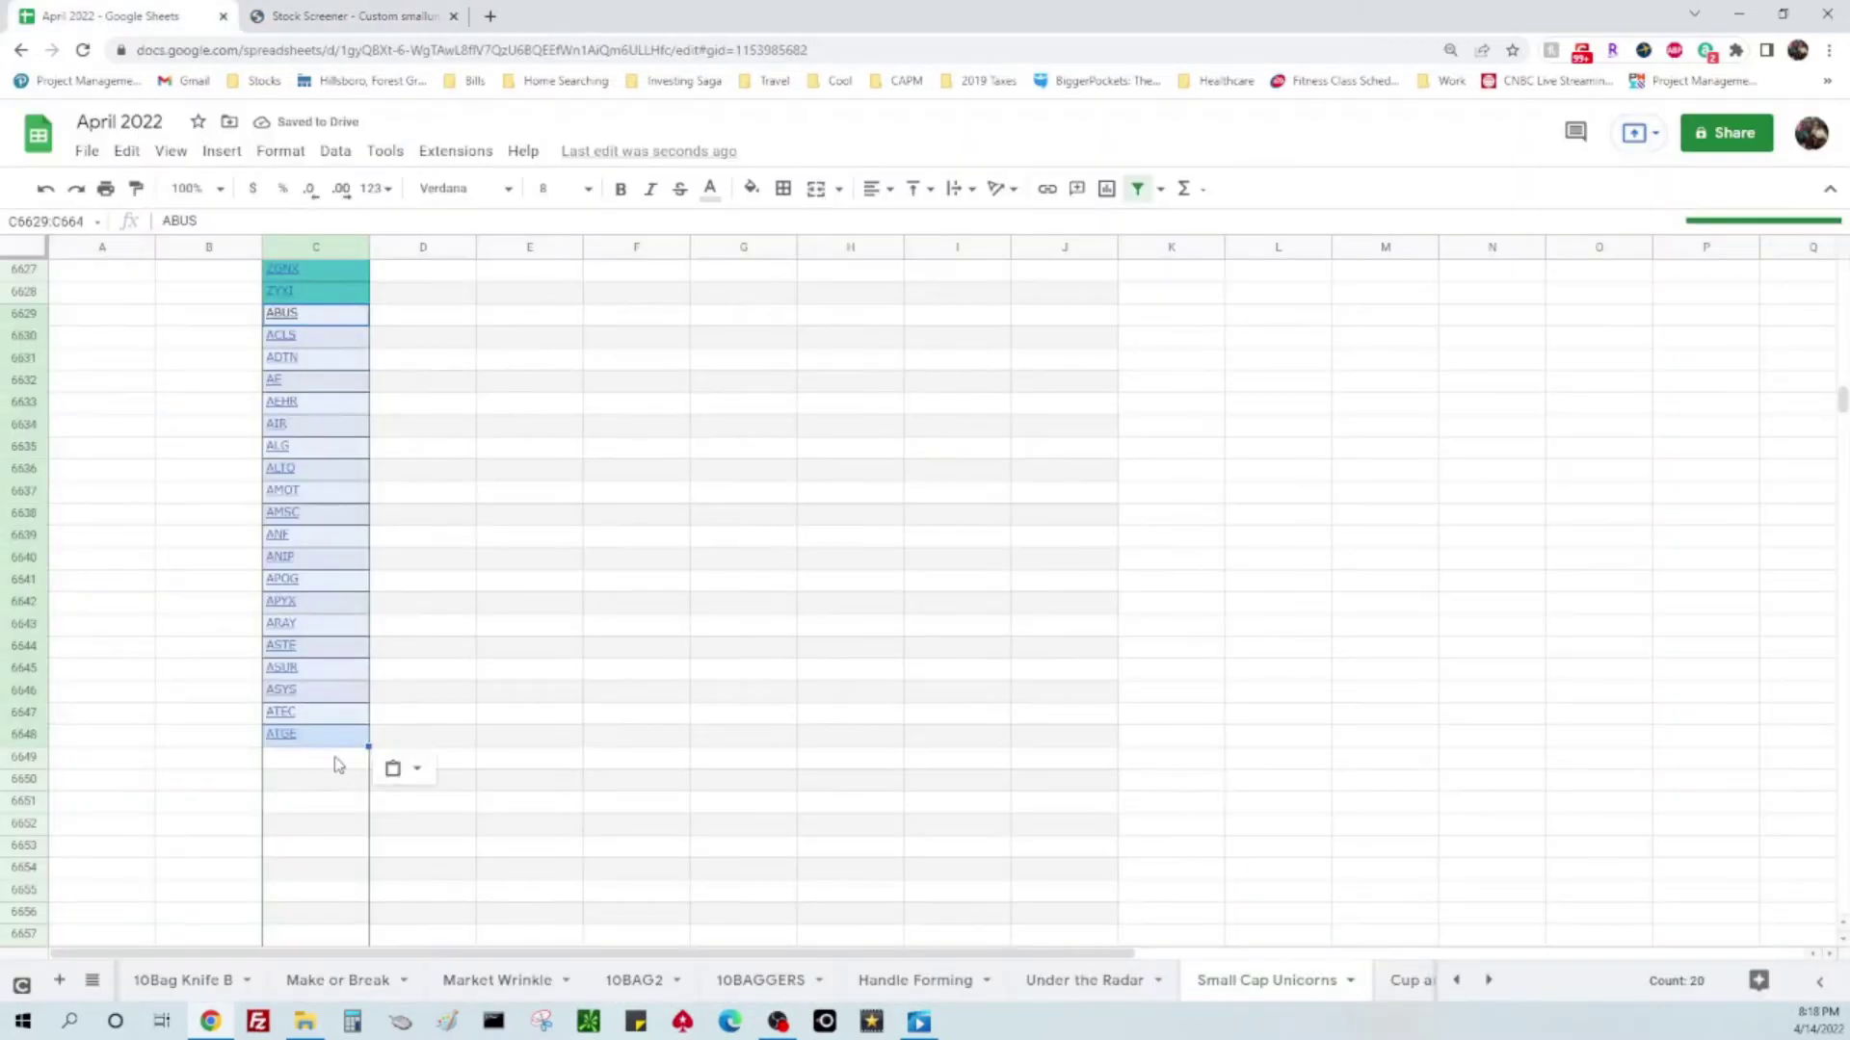
{"action": "left_click", "coordinate": [347, 16]}
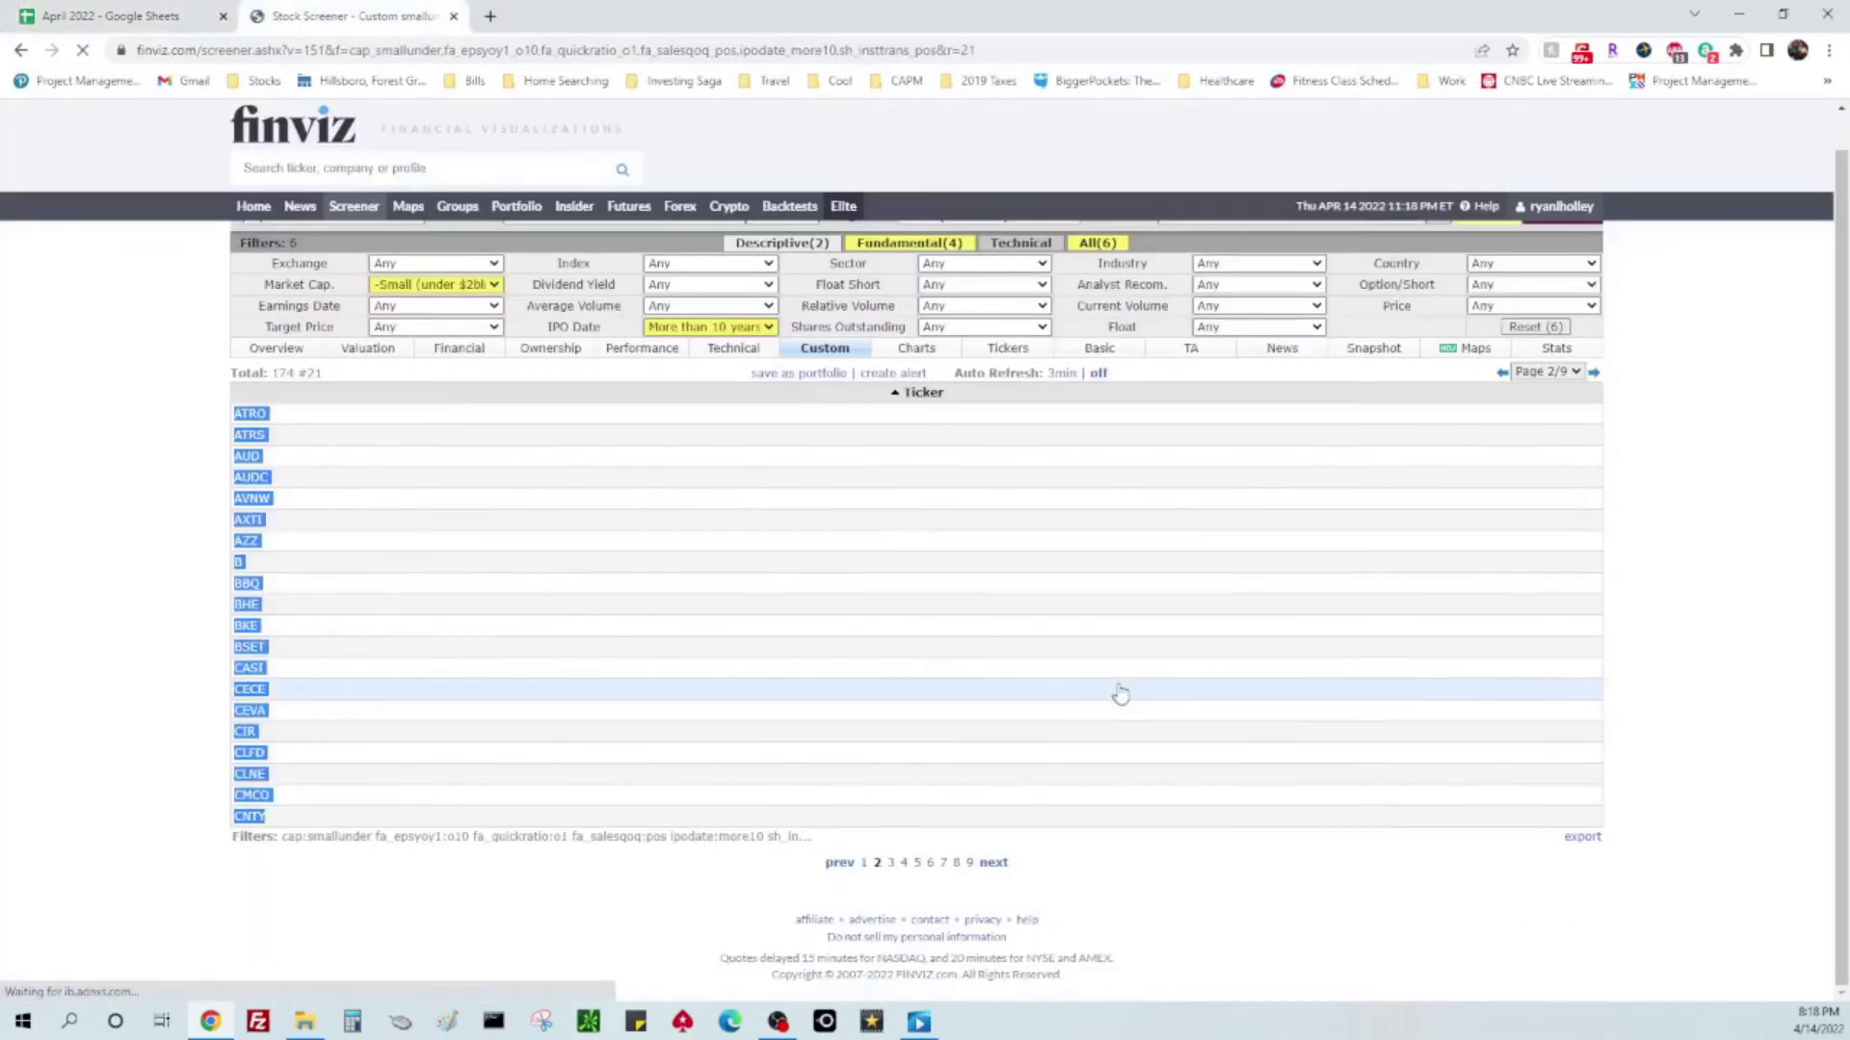
{"action": "left_click", "coordinate": [993, 864]}
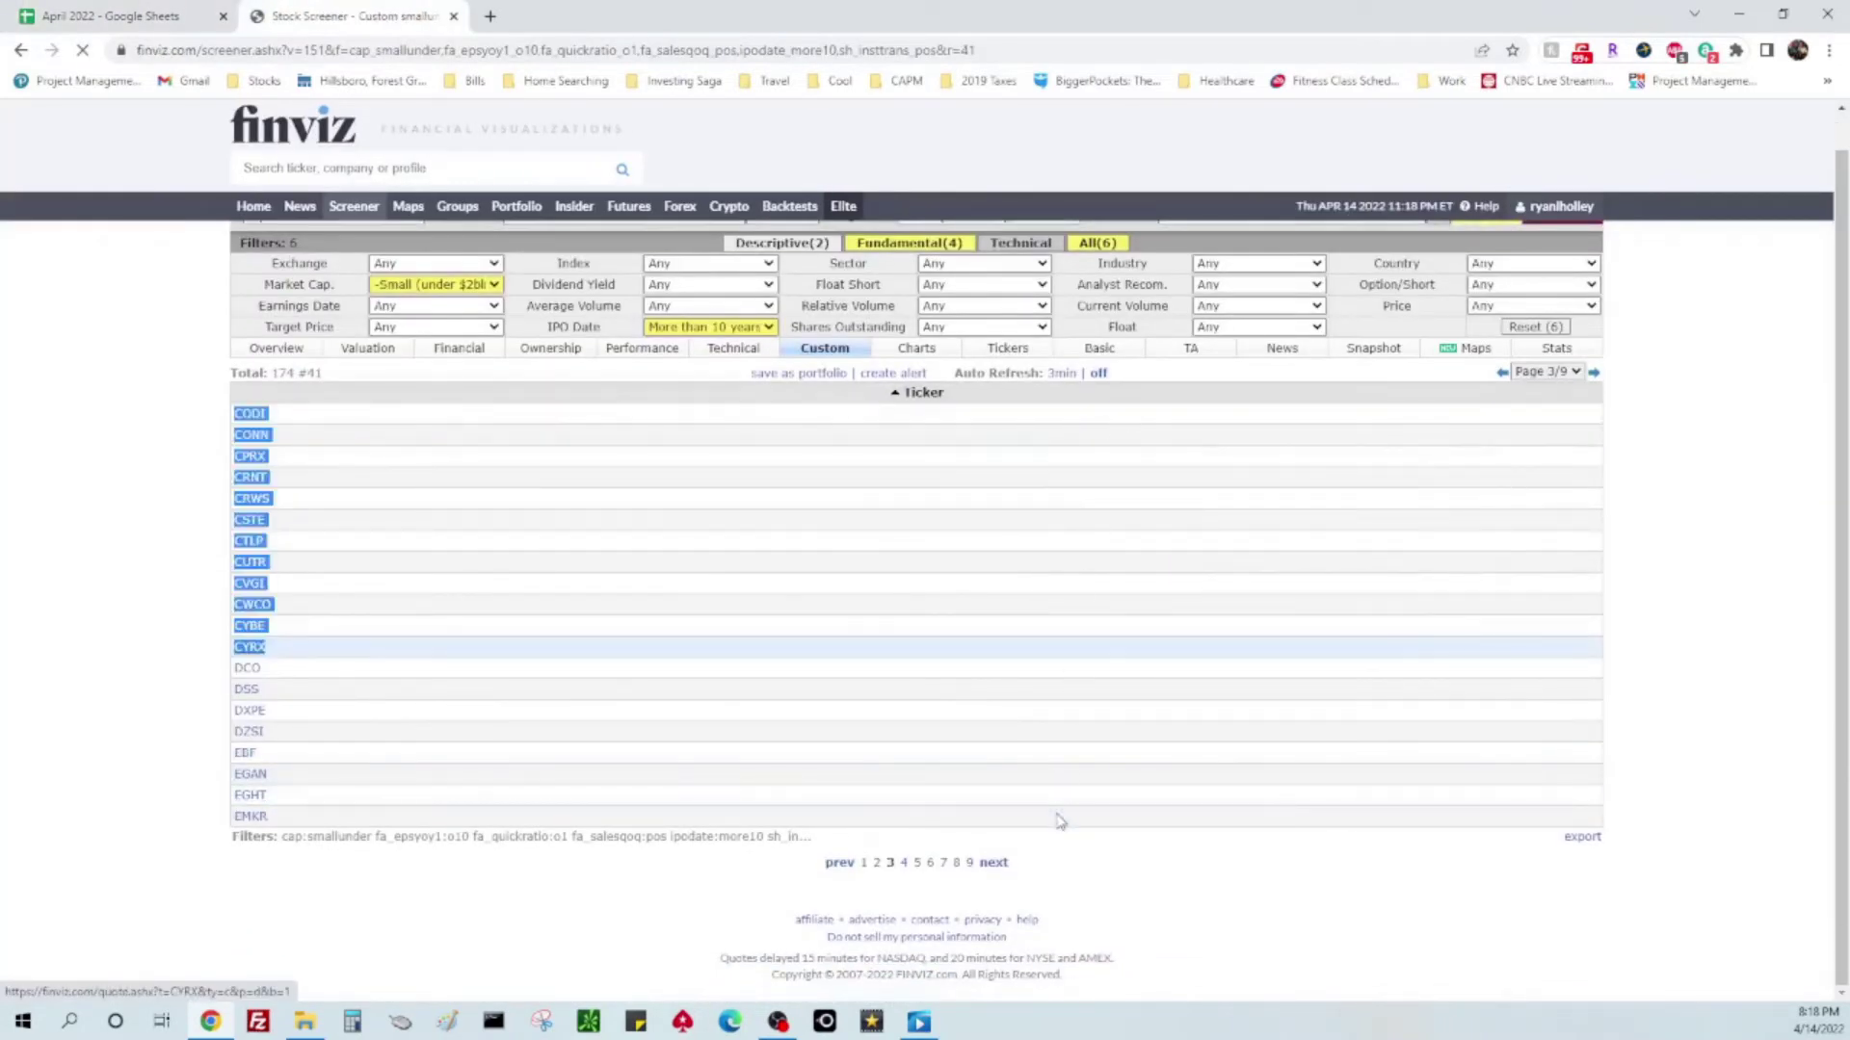
{"action": "left_click_drag", "start_coordinate": [1107, 814], "coordinate": [236, 79]}
{"action": "key", "text": "ctrl+c"}
{"action": "left_click", "coordinate": [111, 15]}
{"action": "key", "text": "ctrl+v"}
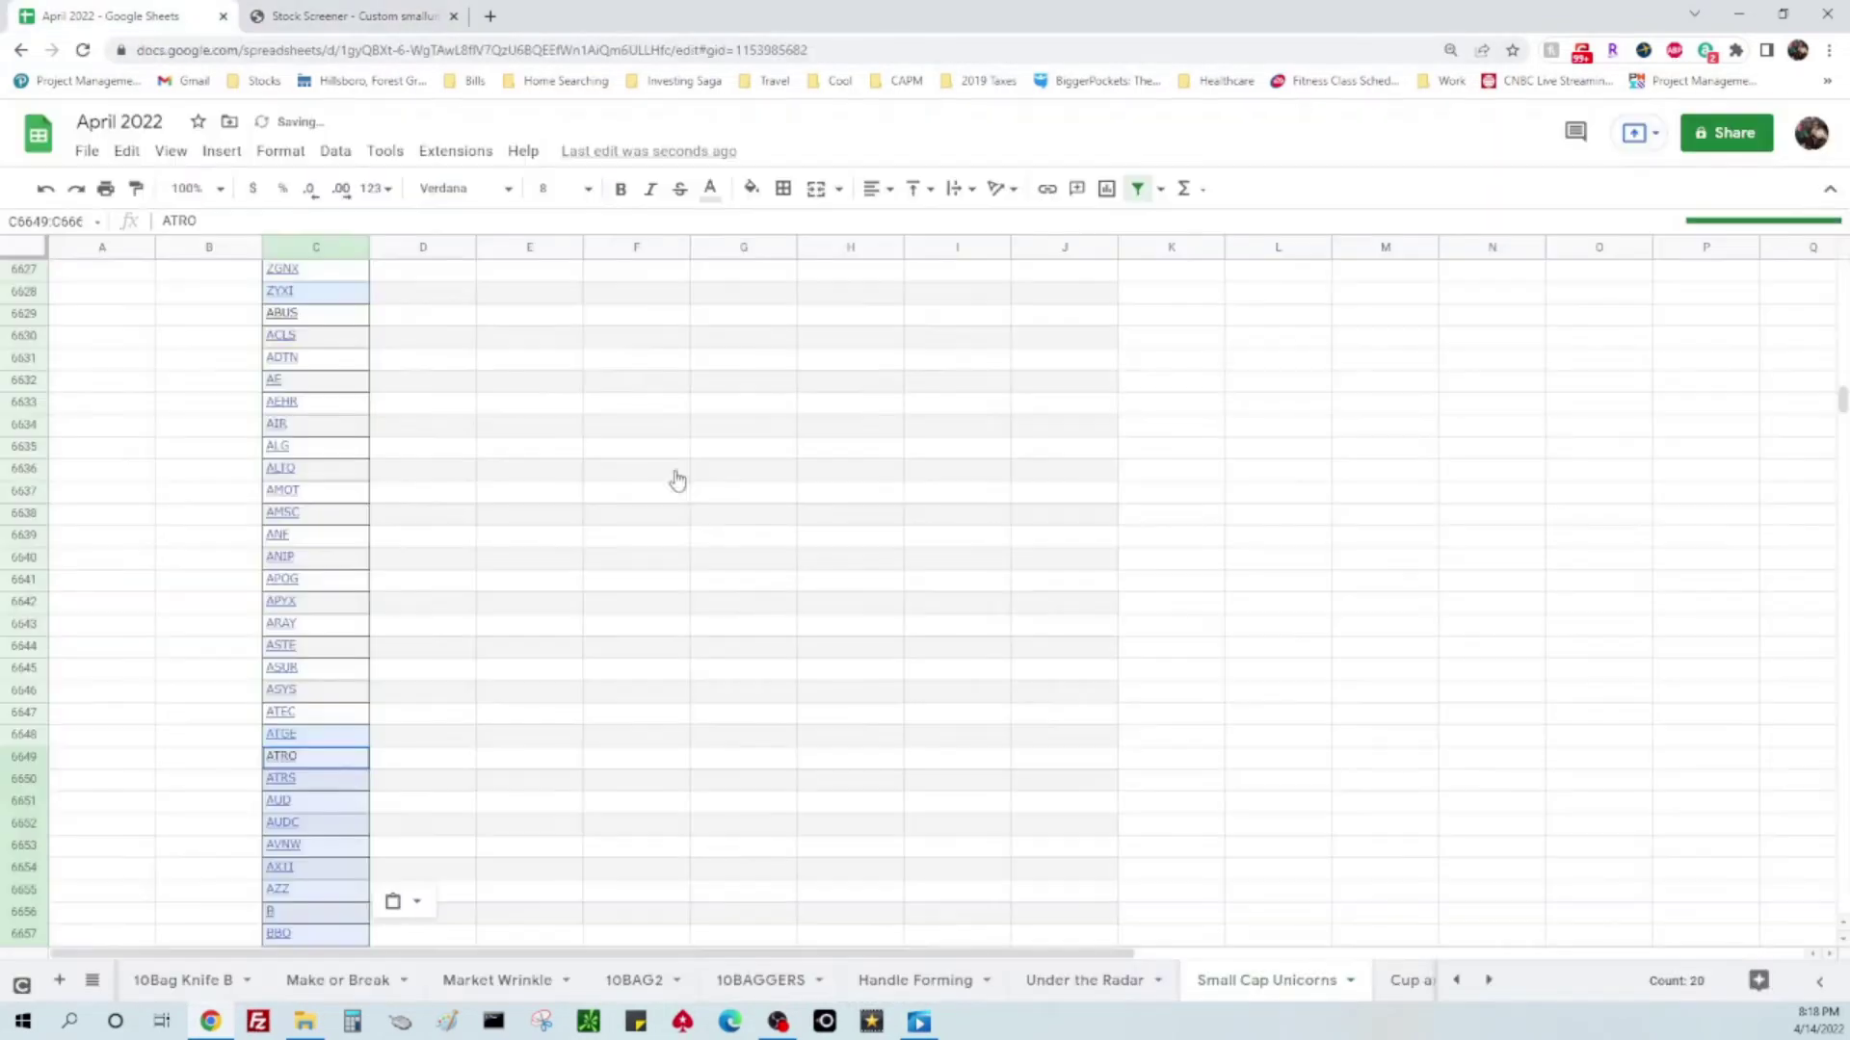
- Add the page 3 tickers CODI–EMKR below CNTY and the page 4 tickers from C6689
{"action": "scroll", "coordinate": [598, 687], "scroll_direction": "down", "scroll_amount": 5}
{"action": "left_click", "coordinate": [334, 718]}
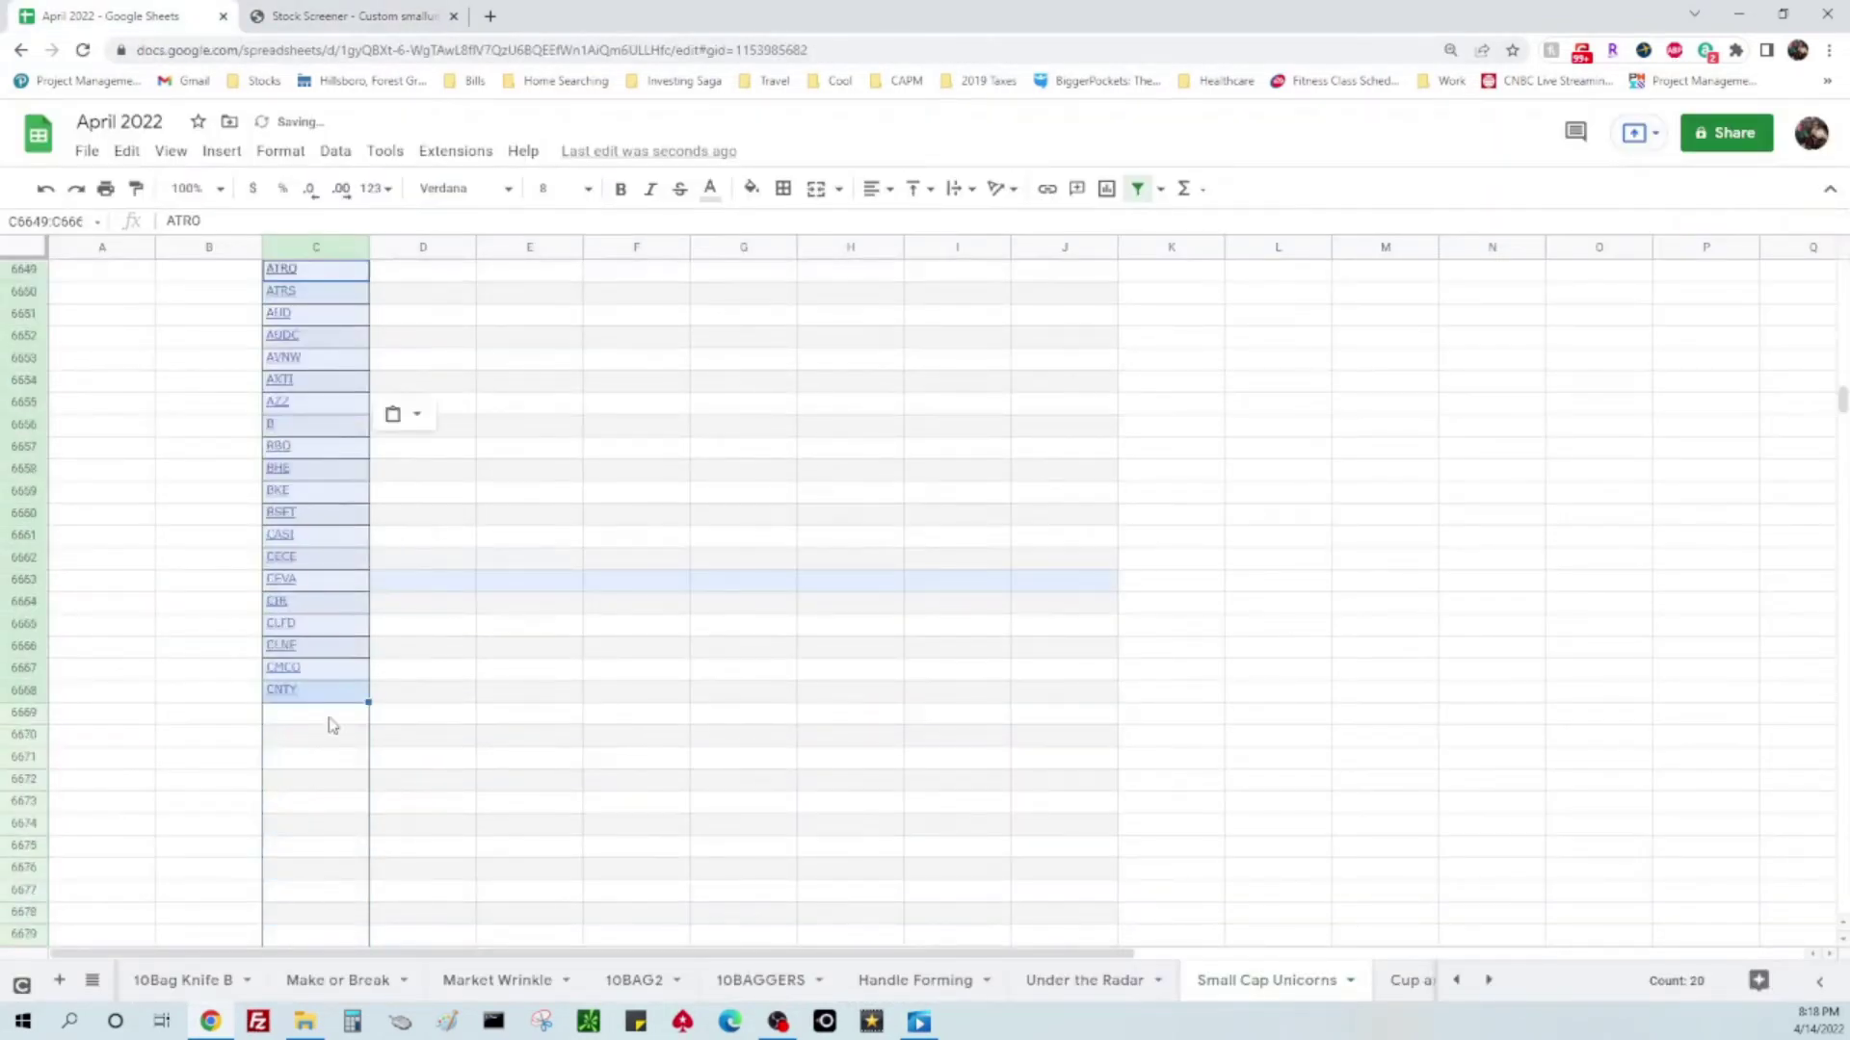
{"action": "key", "text": "ctrl+v"}
{"action": "left_click", "coordinate": [347, 15]}
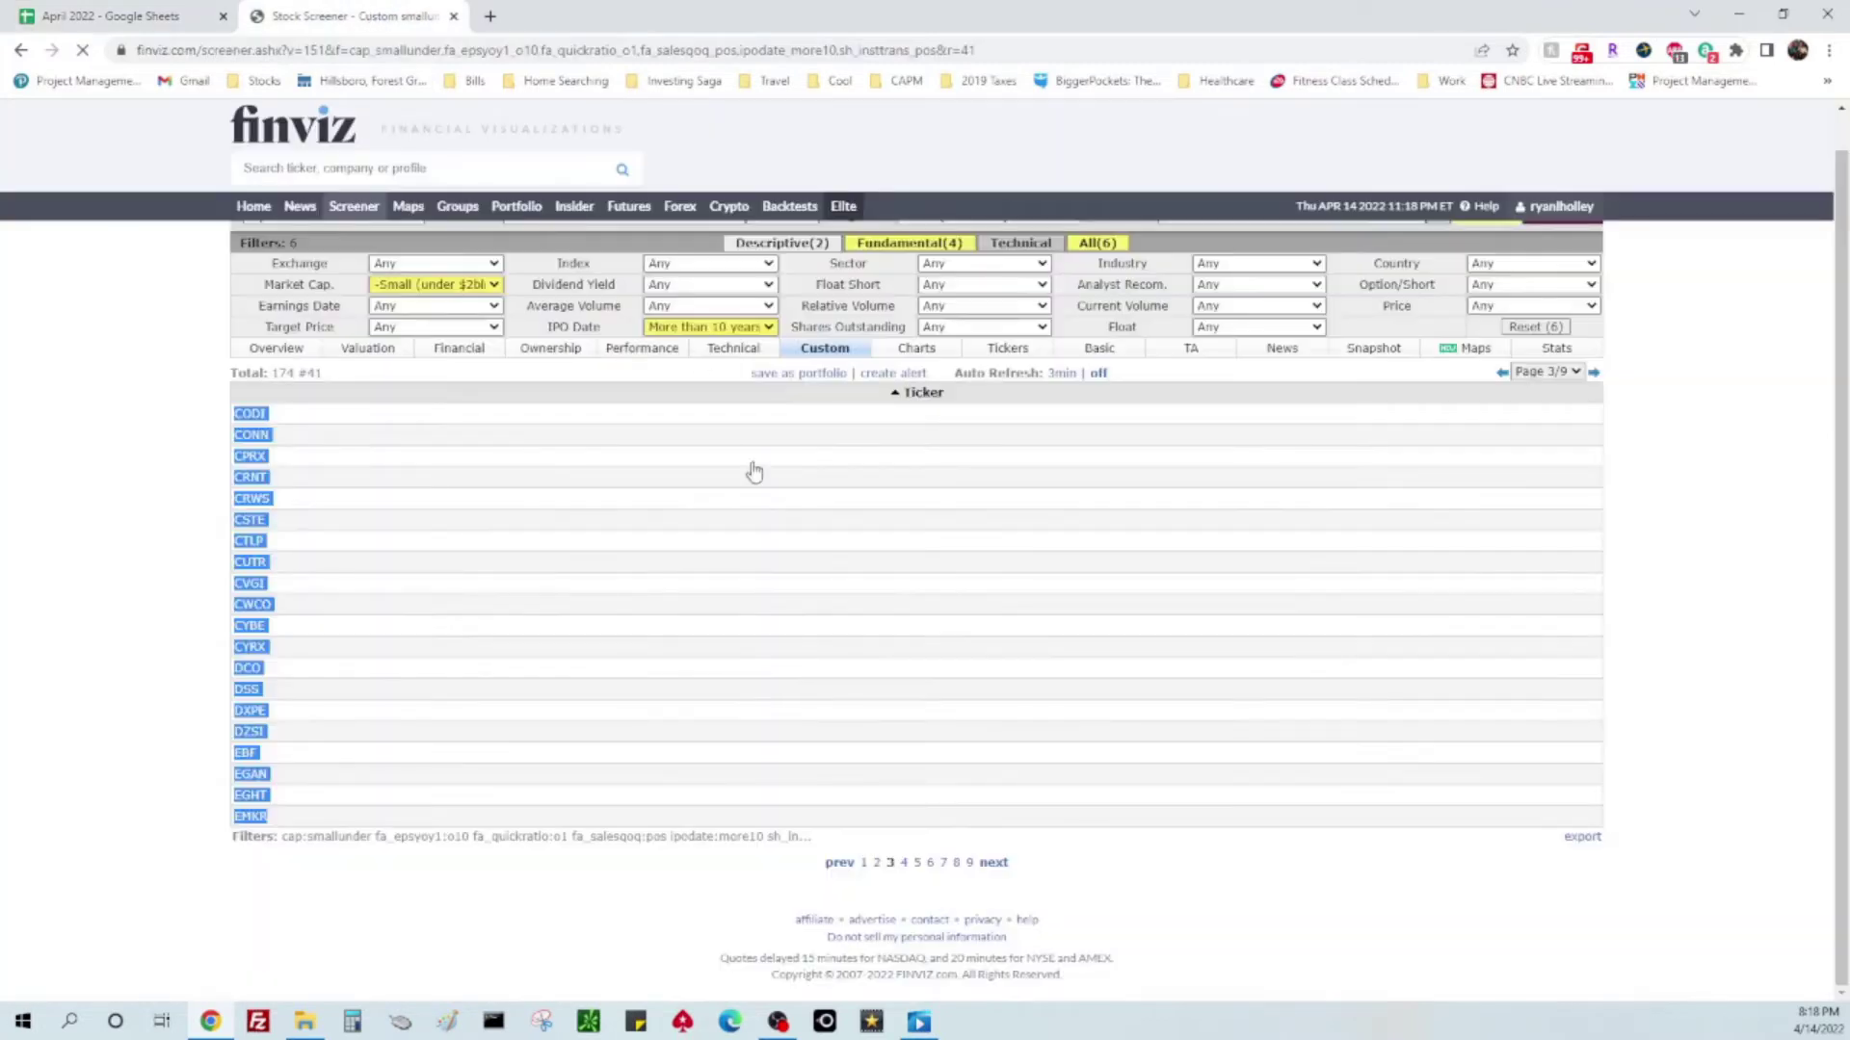
{"action": "left_click", "coordinate": [992, 863]}
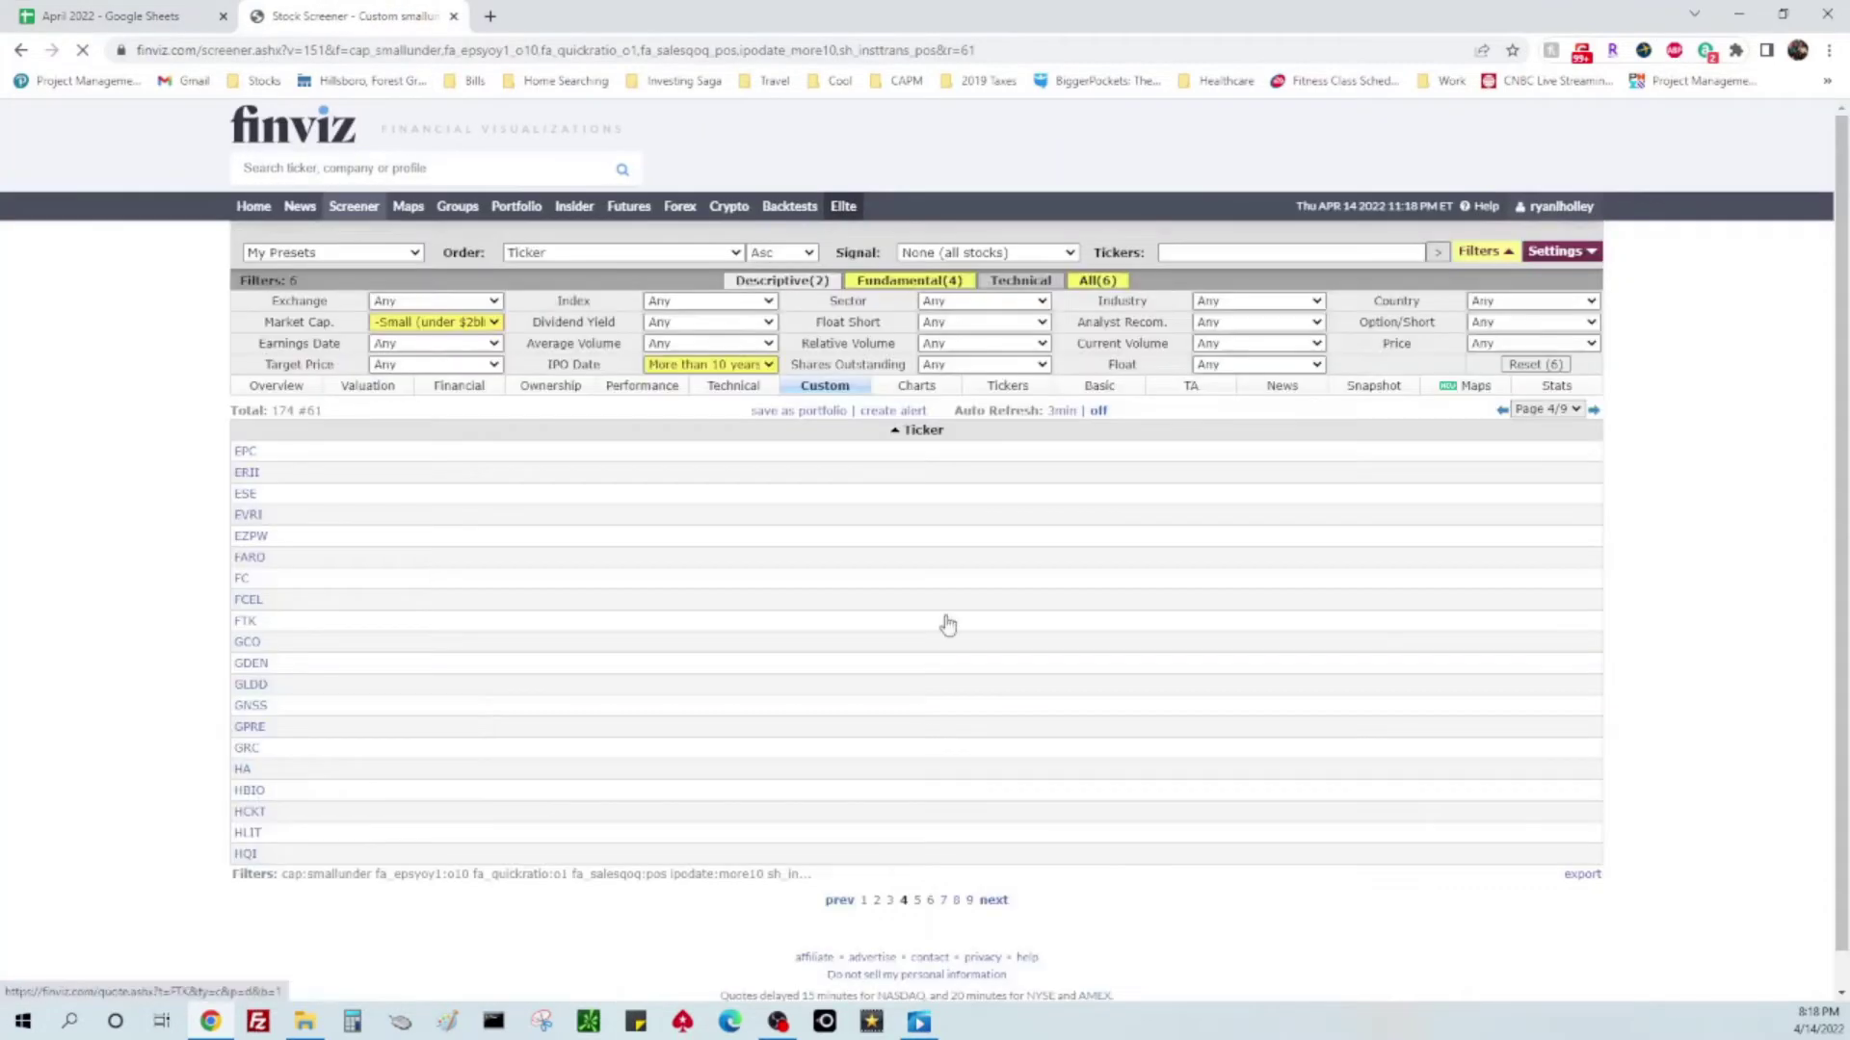
{"action": "scroll", "coordinate": [1060, 501], "scroll_direction": "down", "scroll_amount": 1}
{"action": "left_click_drag", "start_coordinate": [1131, 403], "coordinate": [1125, 820]}
{"action": "key", "text": "ctrl+c"}
{"action": "left_click", "coordinate": [111, 19]}
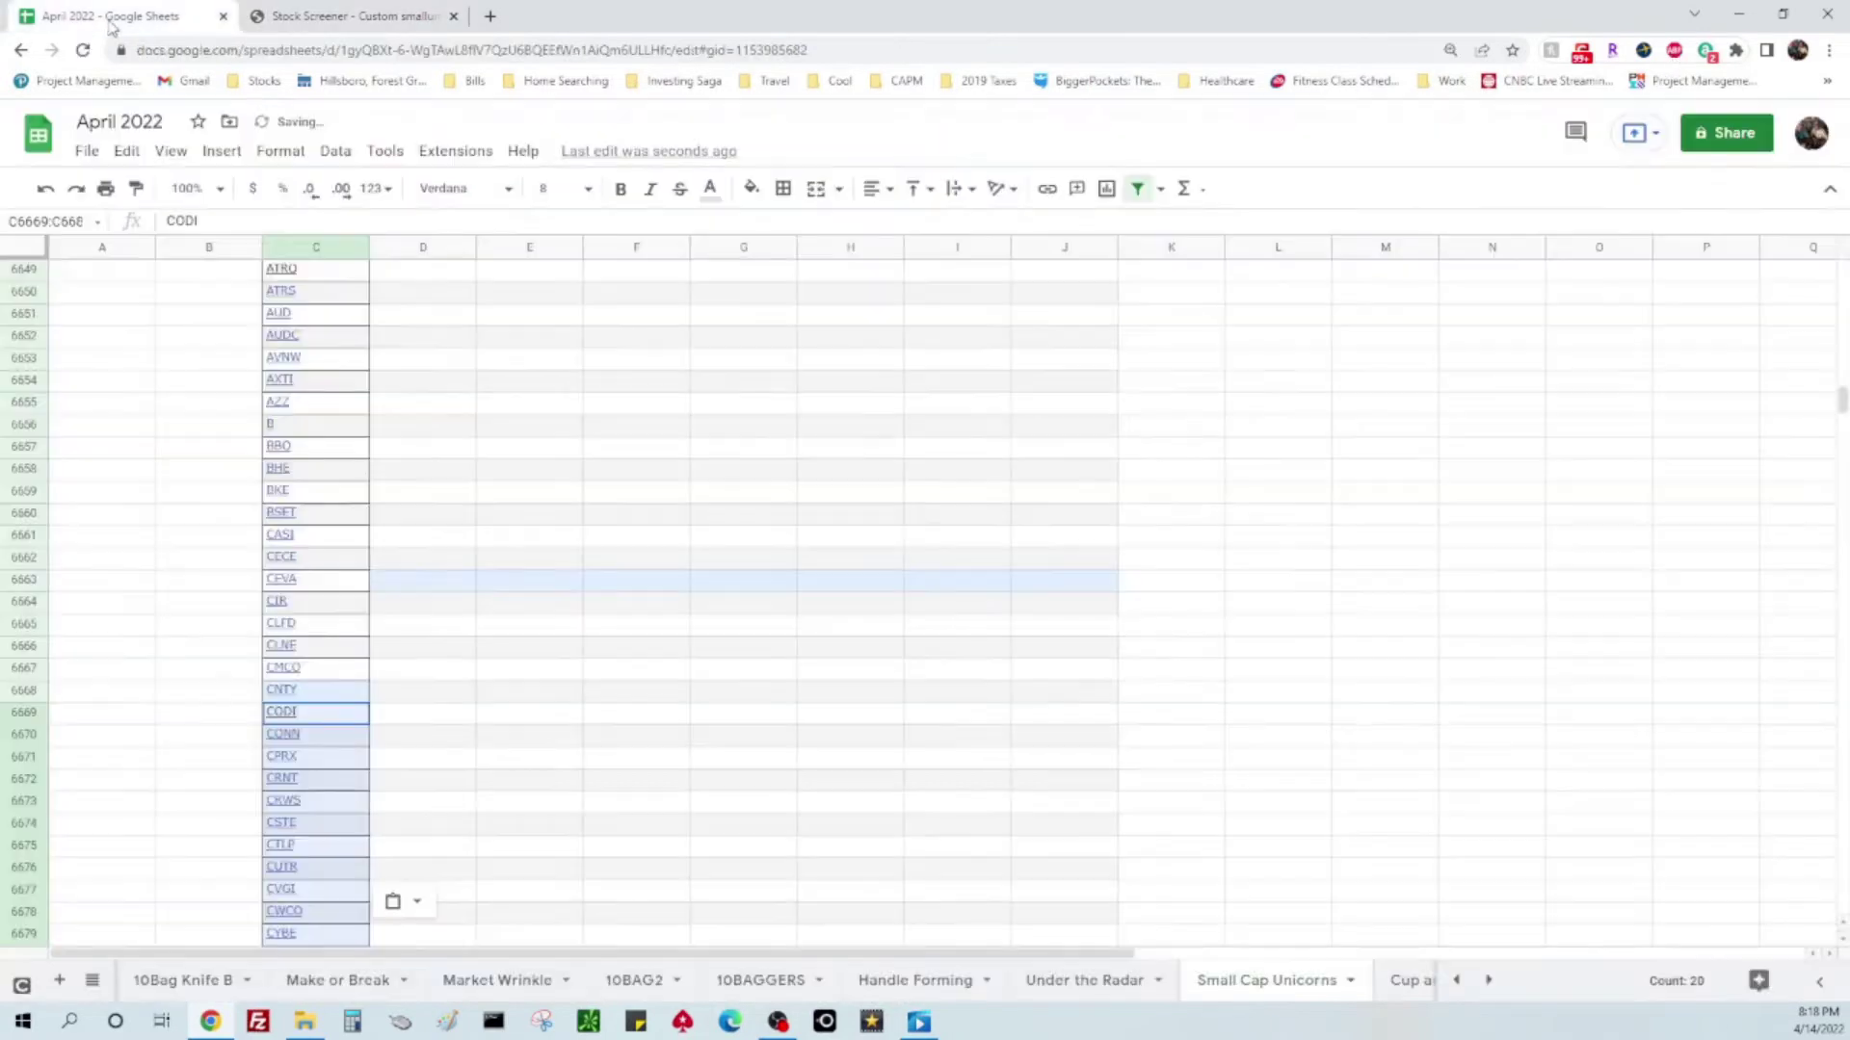
{"action": "scroll", "coordinate": [578, 703], "scroll_direction": "down", "scroll_amount": 5}
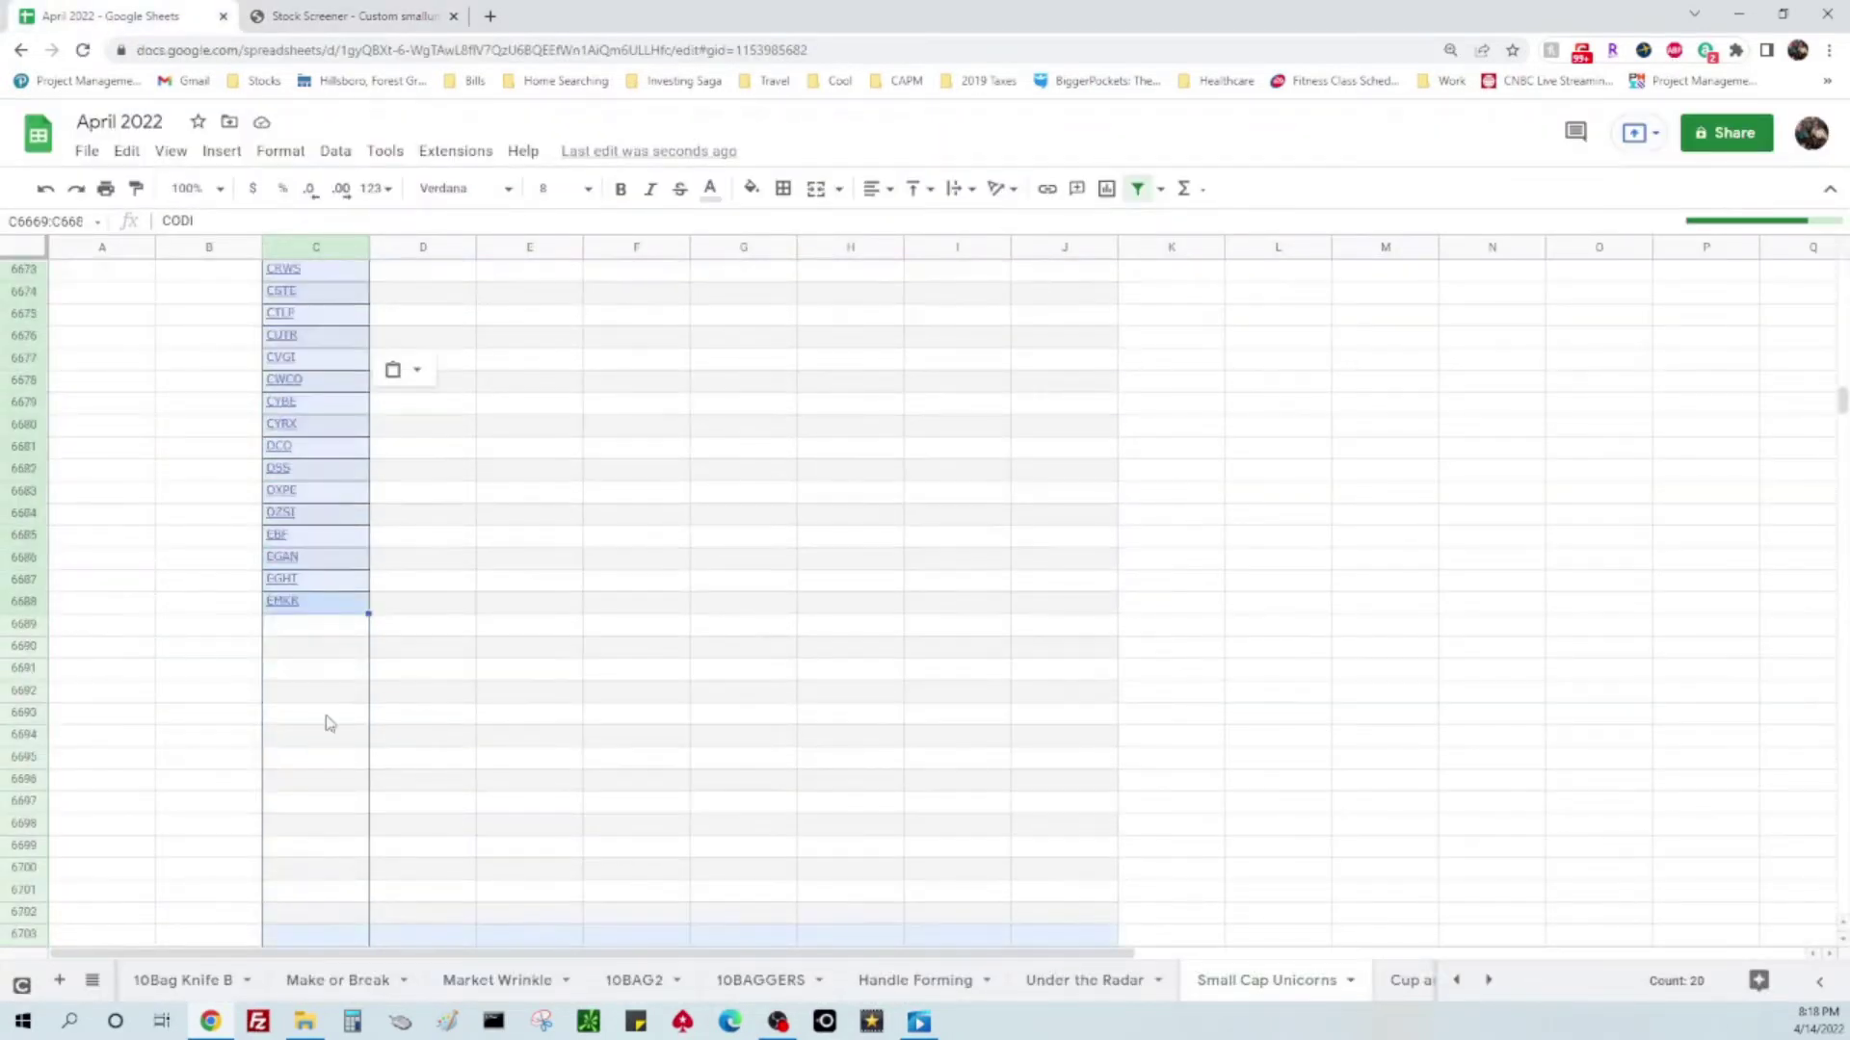
{"action": "left_click", "coordinate": [314, 626]}
{"action": "key", "text": "ctrl+v"}
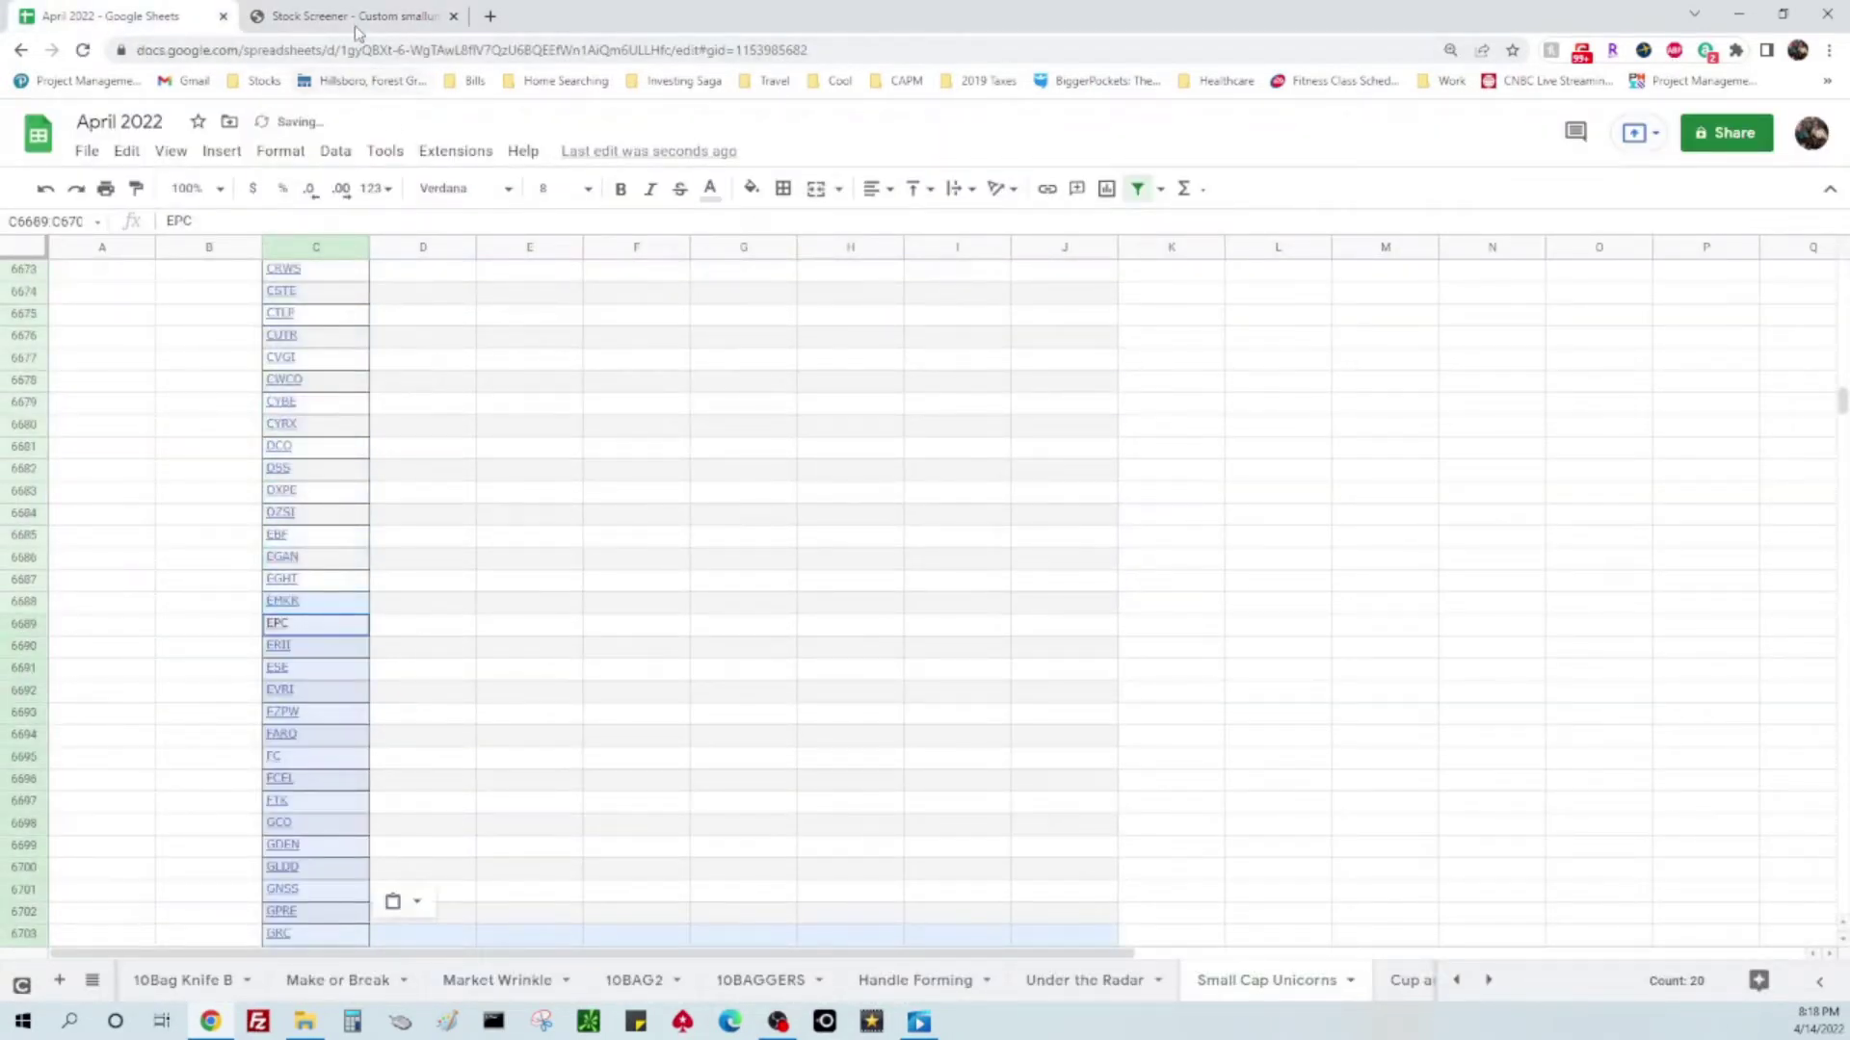
- Paste the page 5 tickers, HROW through MG, starting at C6709
{"action": "left_click", "coordinate": [354, 20]}
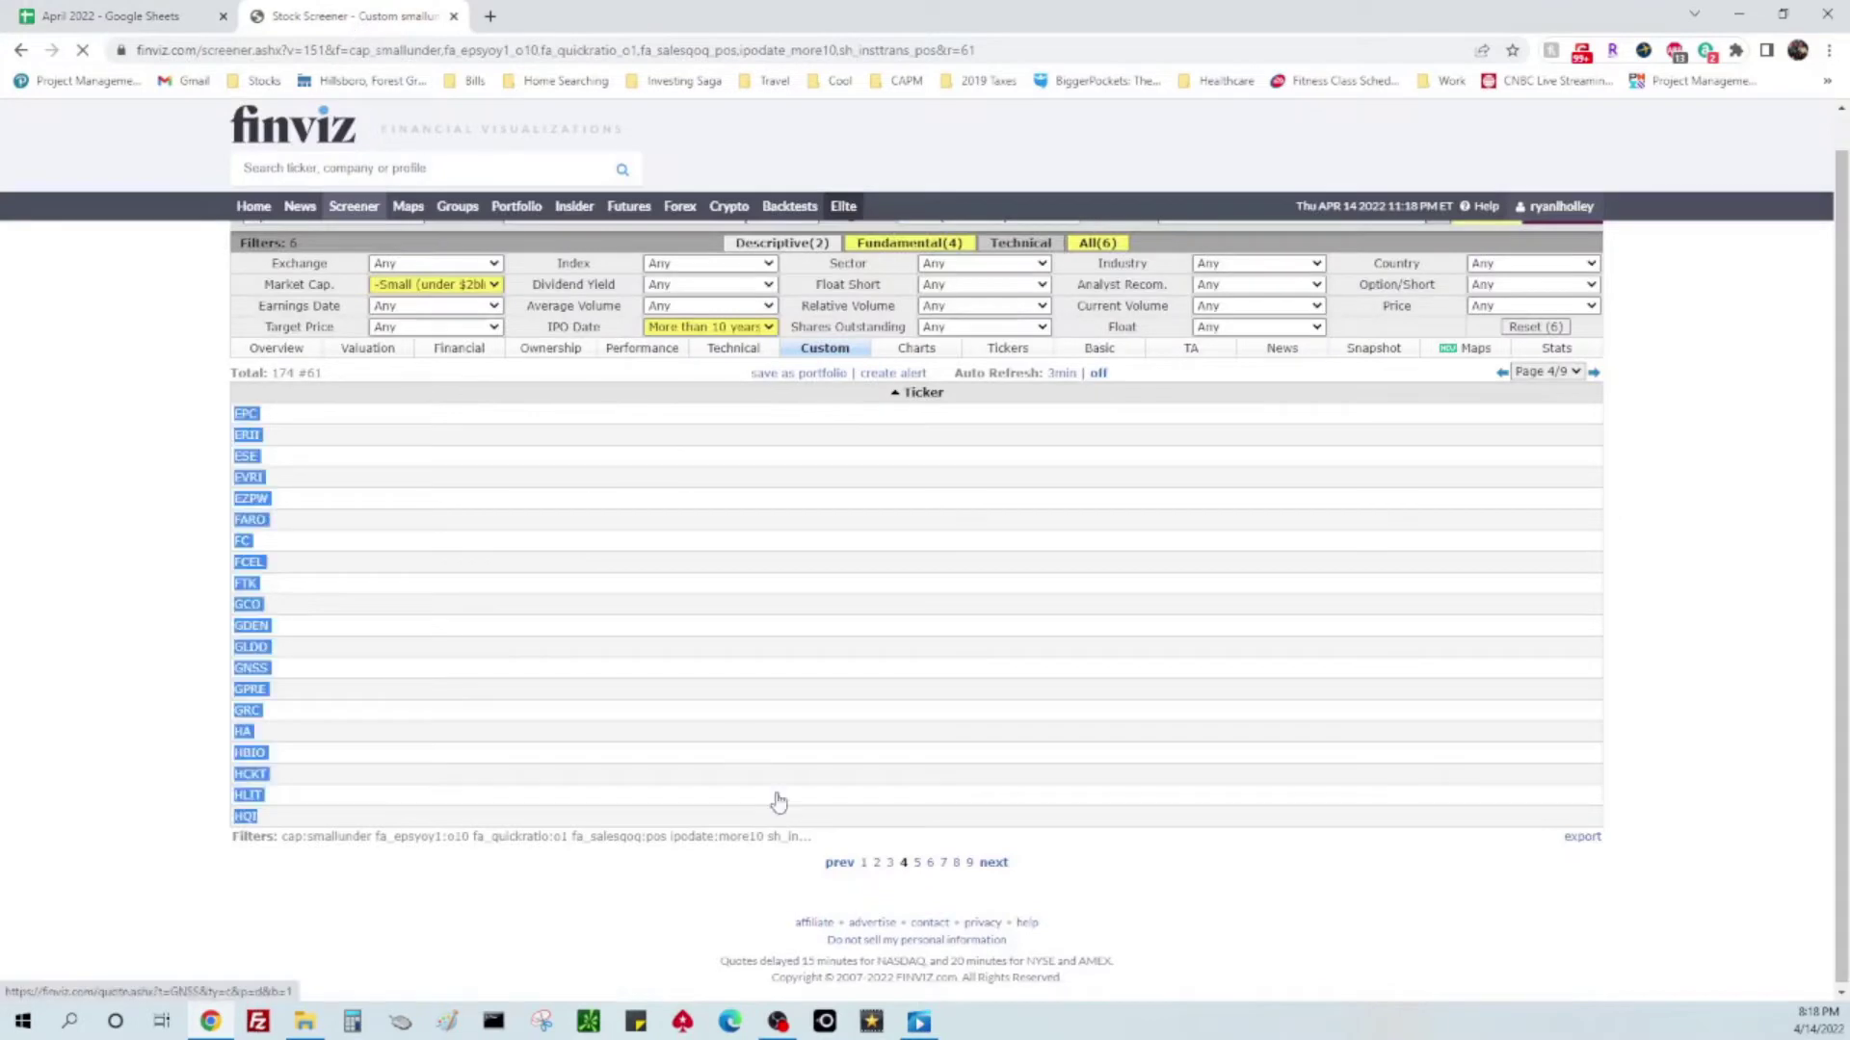
{"action": "left_click", "coordinate": [994, 863]}
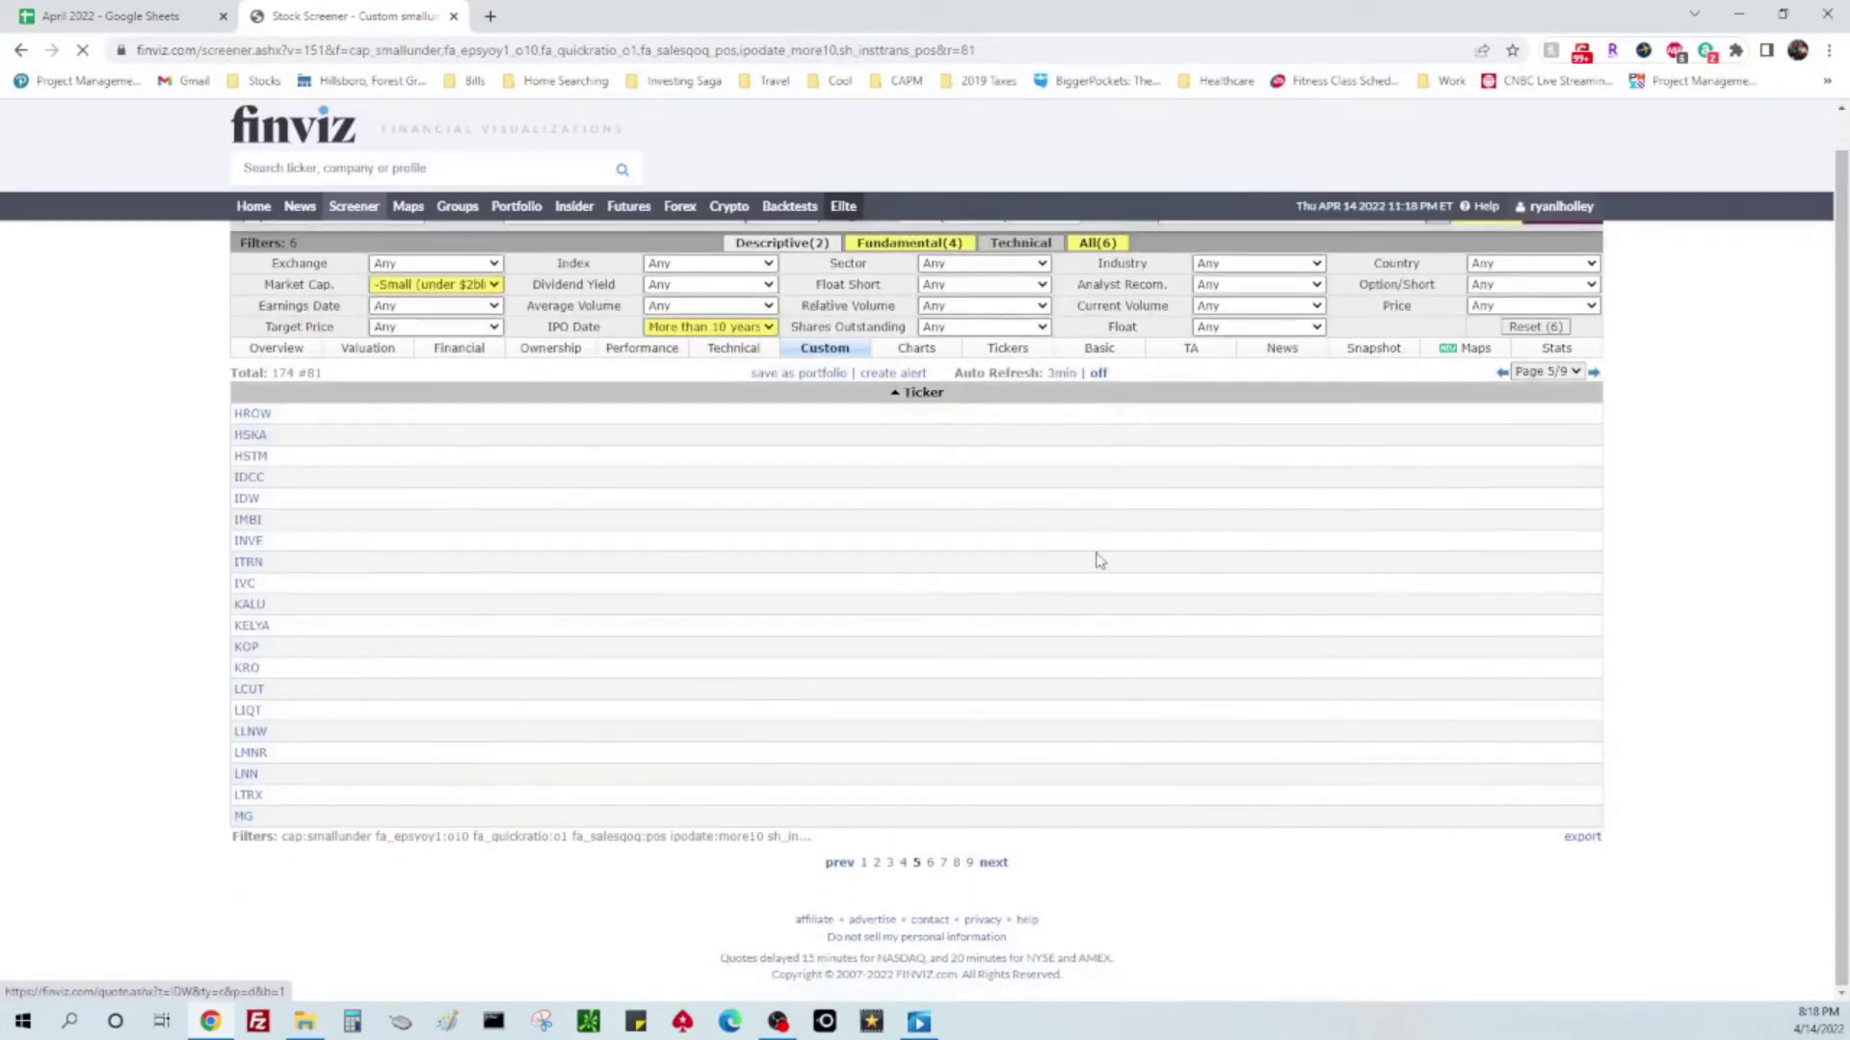
{"action": "left_click_drag", "start_coordinate": [1098, 397], "coordinate": [1094, 826]}
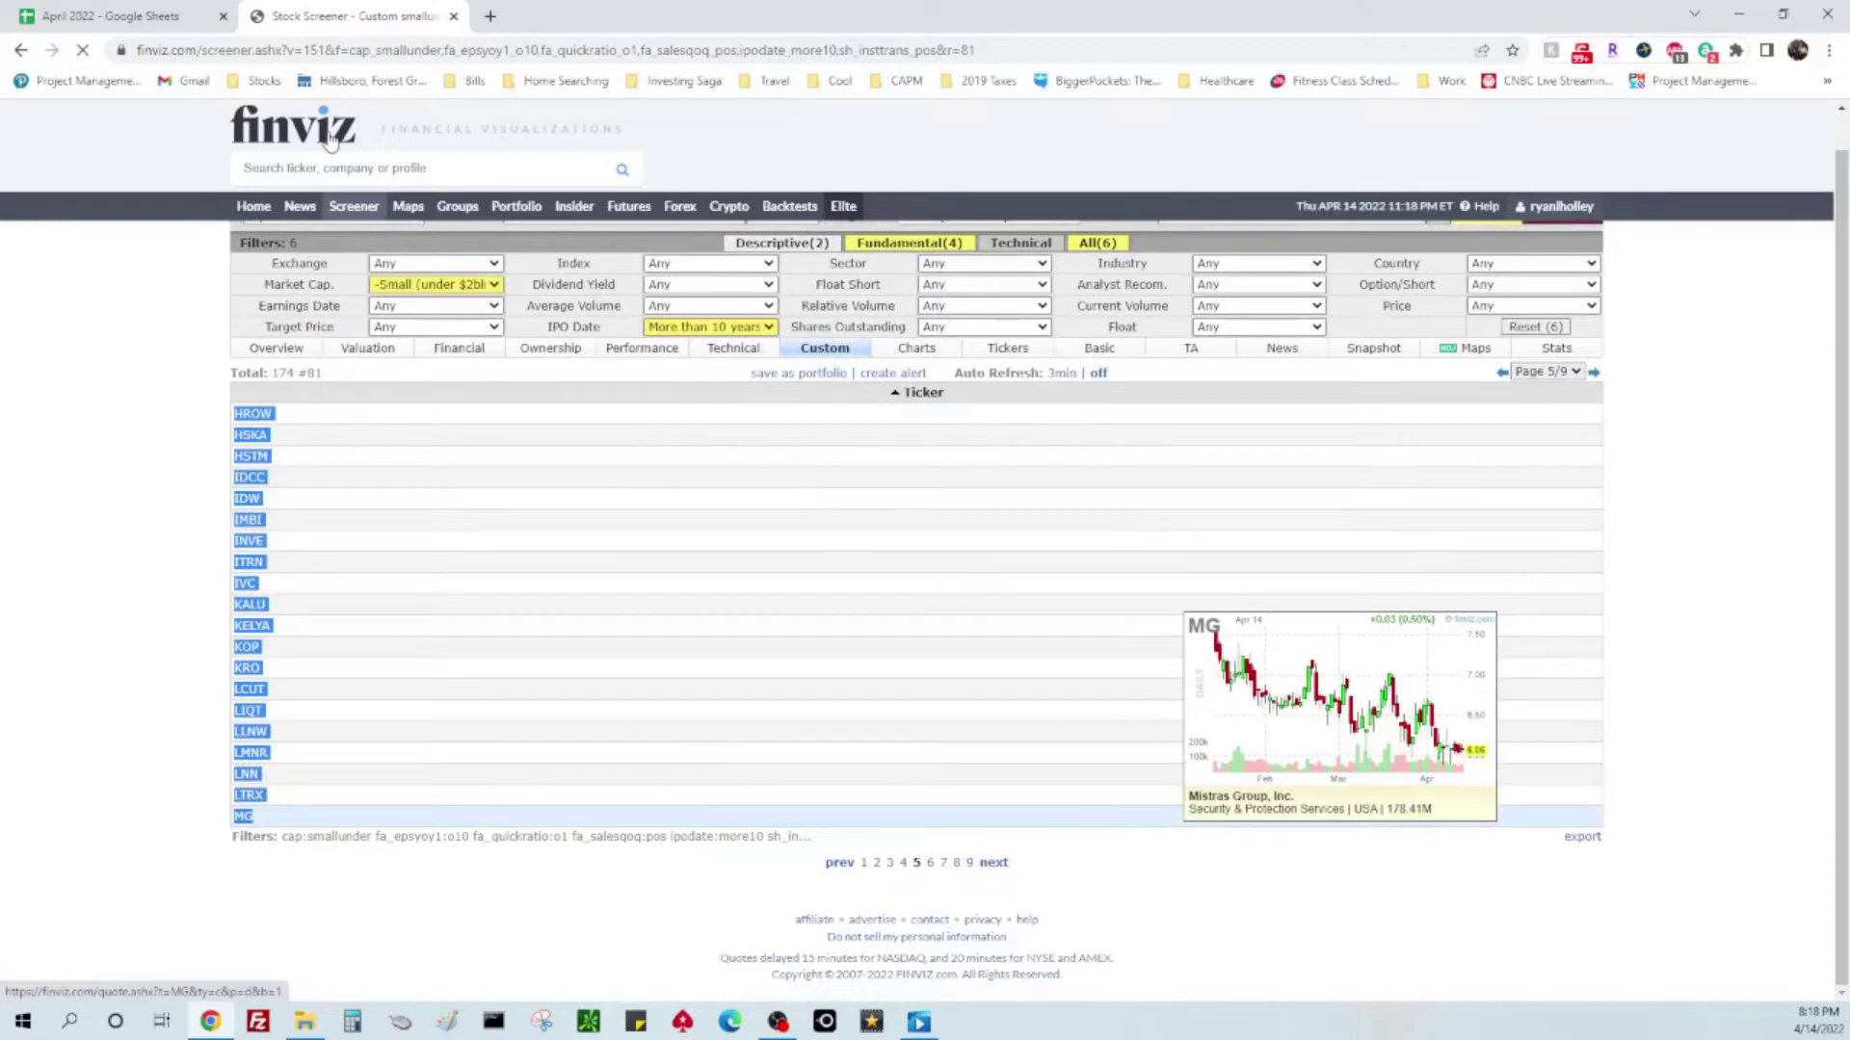
{"action": "key", "text": "ctrl+shift+Tab"}
{"action": "scroll", "coordinate": [541, 581], "scroll_direction": "down", "scroll_amount": 5}
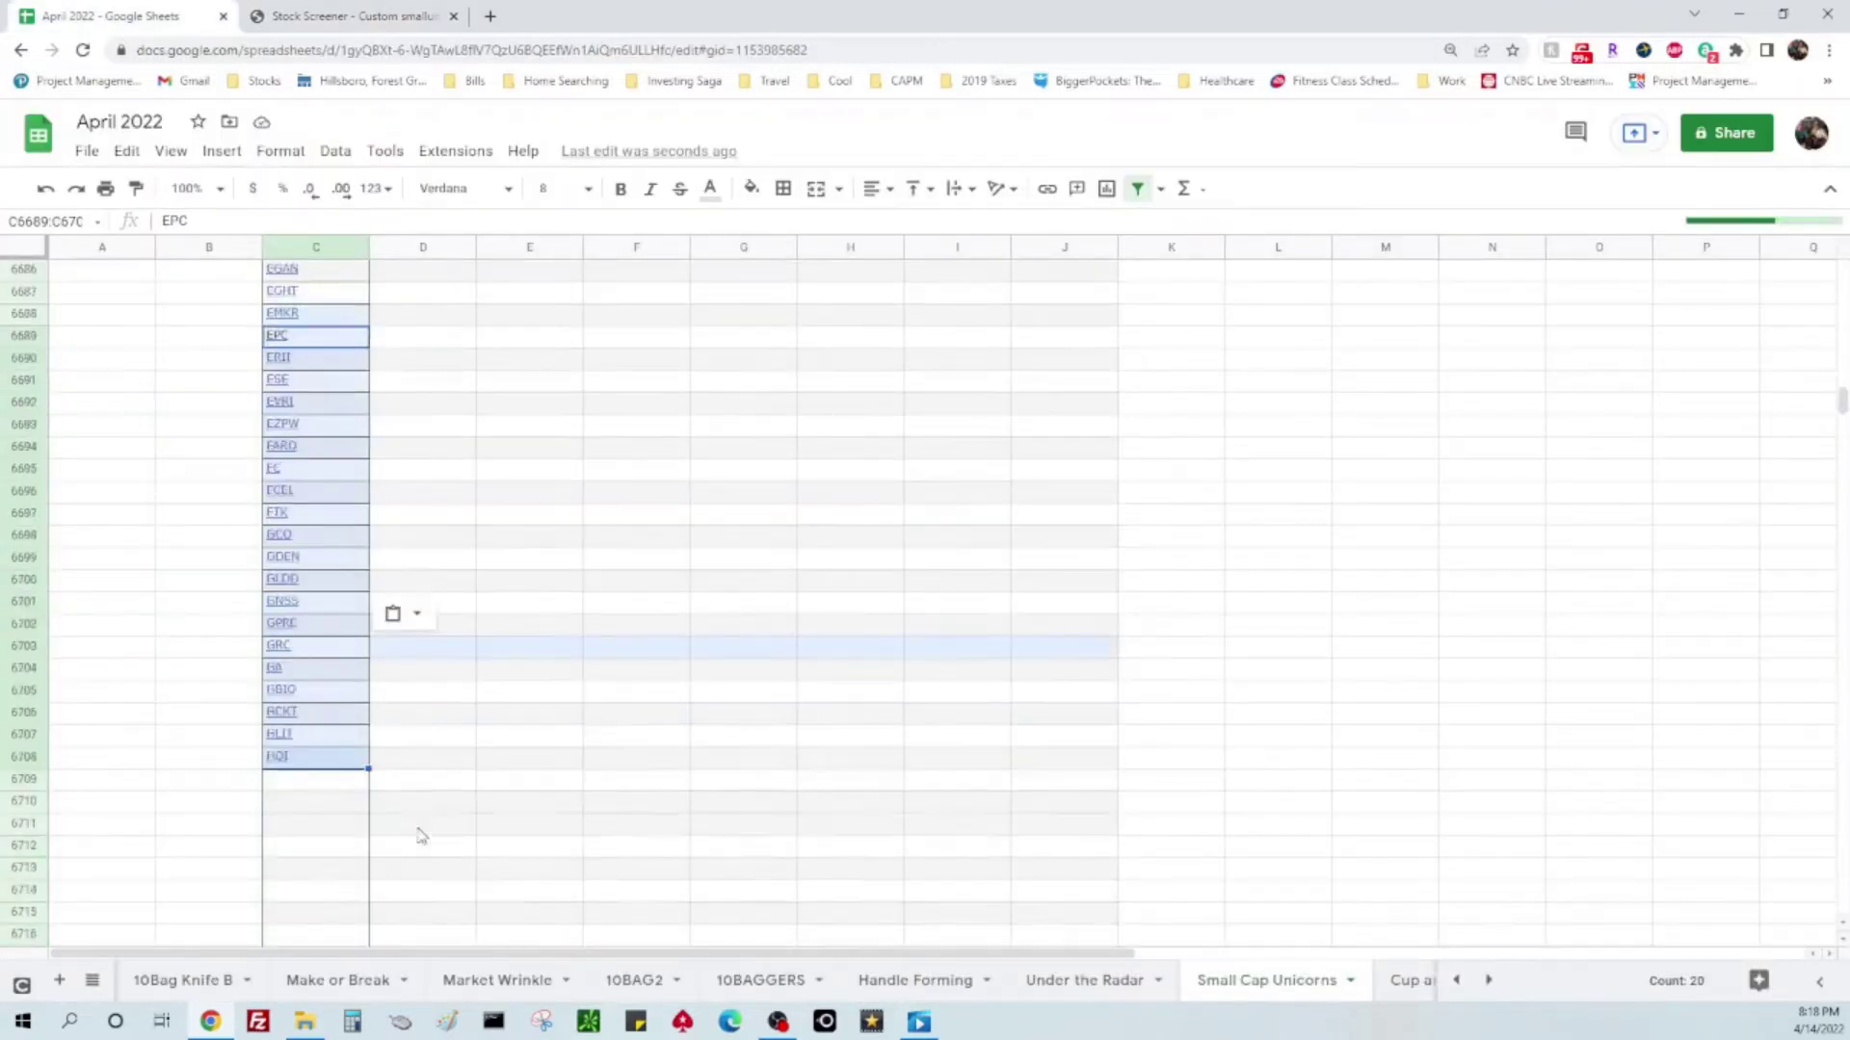
{"action": "left_click", "coordinate": [310, 626]}
{"action": "key", "text": "ctrl+v"}
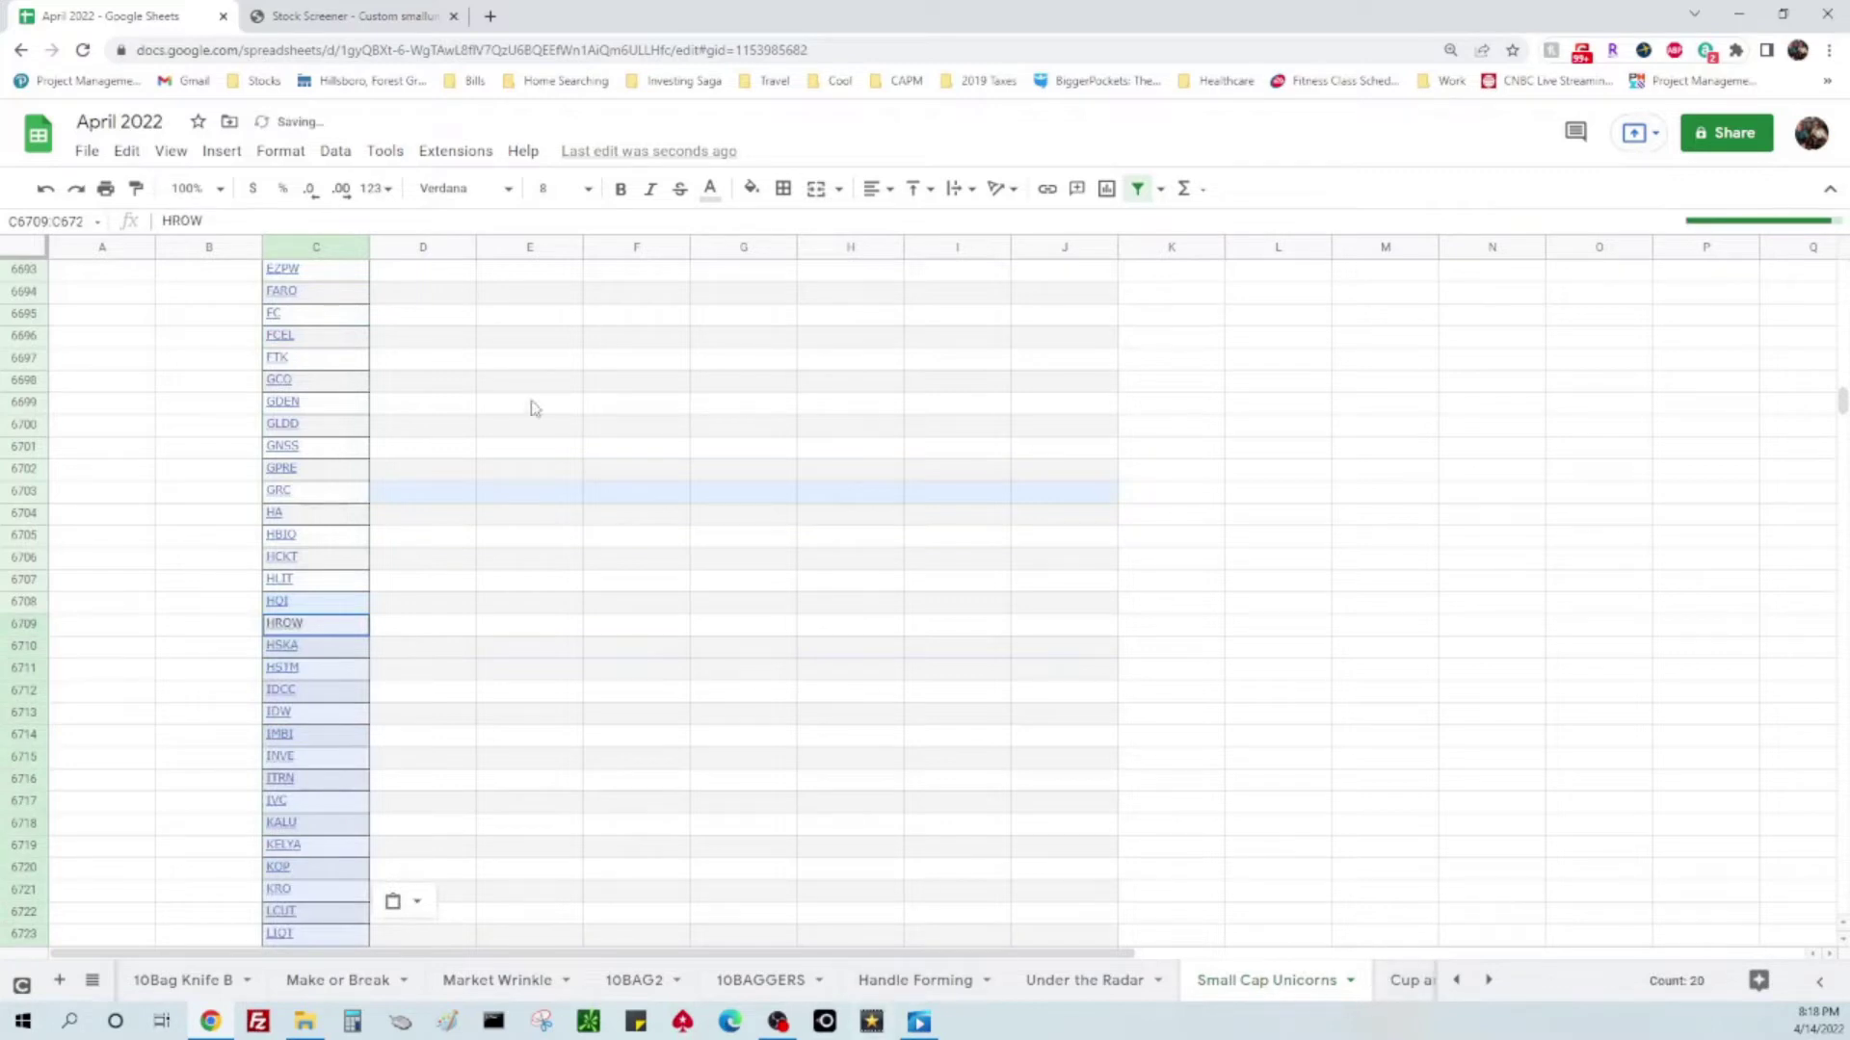
{"action": "scroll", "coordinate": [528, 404], "scroll_direction": "down", "scroll_amount": 4}
- Paste the page 6 tickers, MHH through OIS, starting at C6729
{"action": "left_click", "coordinate": [347, 16]}
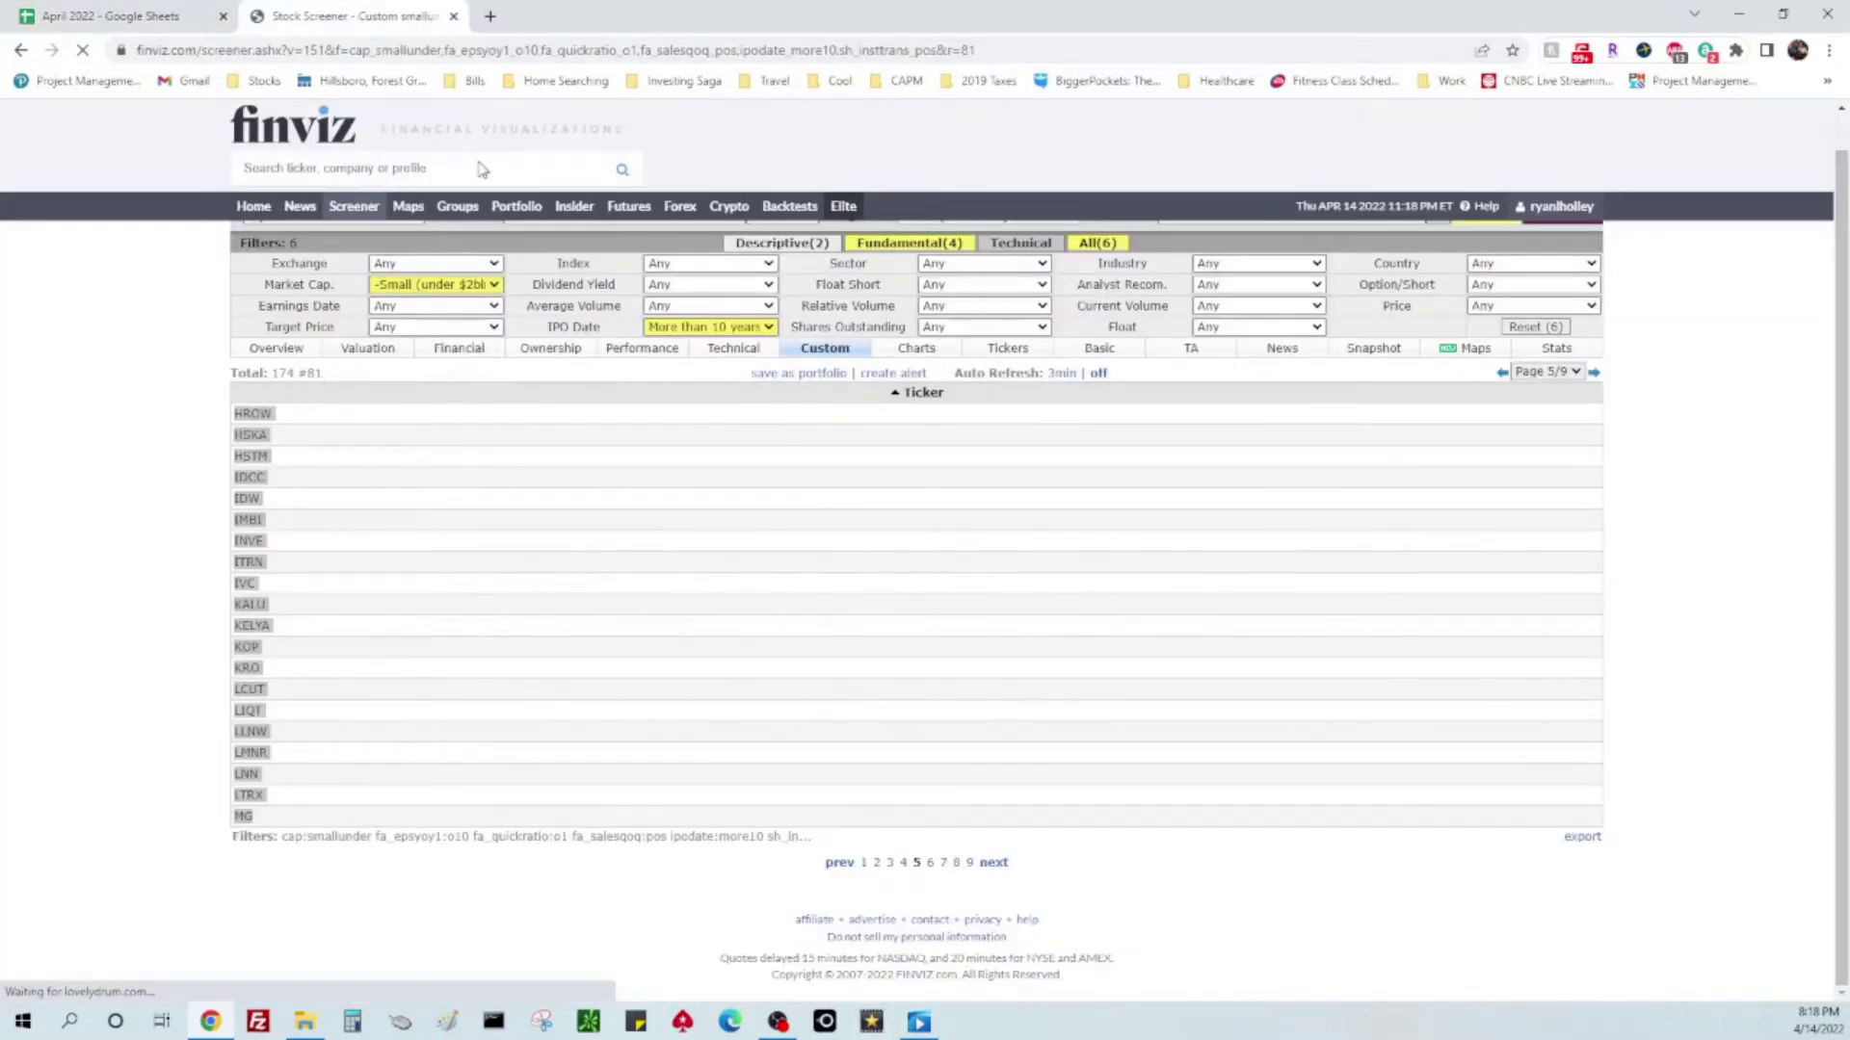
{"action": "left_click", "coordinate": [993, 862]}
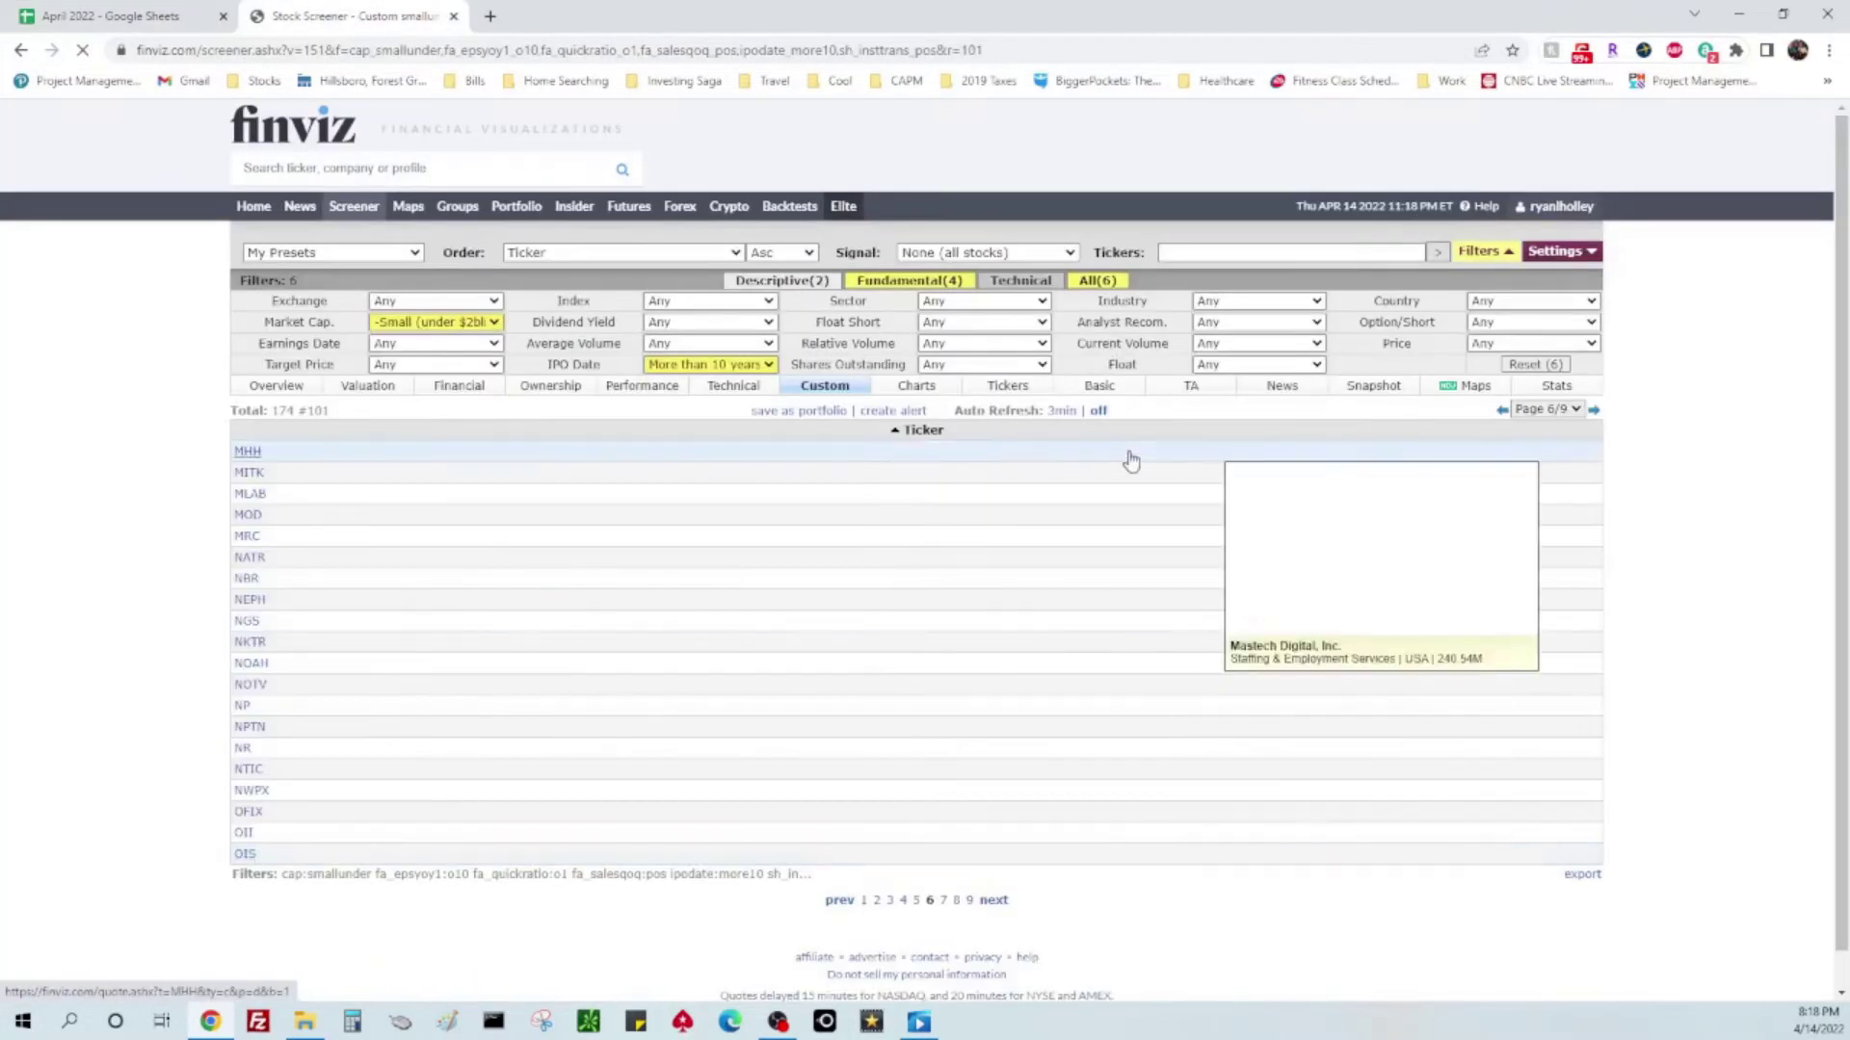
{"action": "left_click_drag", "start_coordinate": [1133, 433], "coordinate": [1095, 858]}
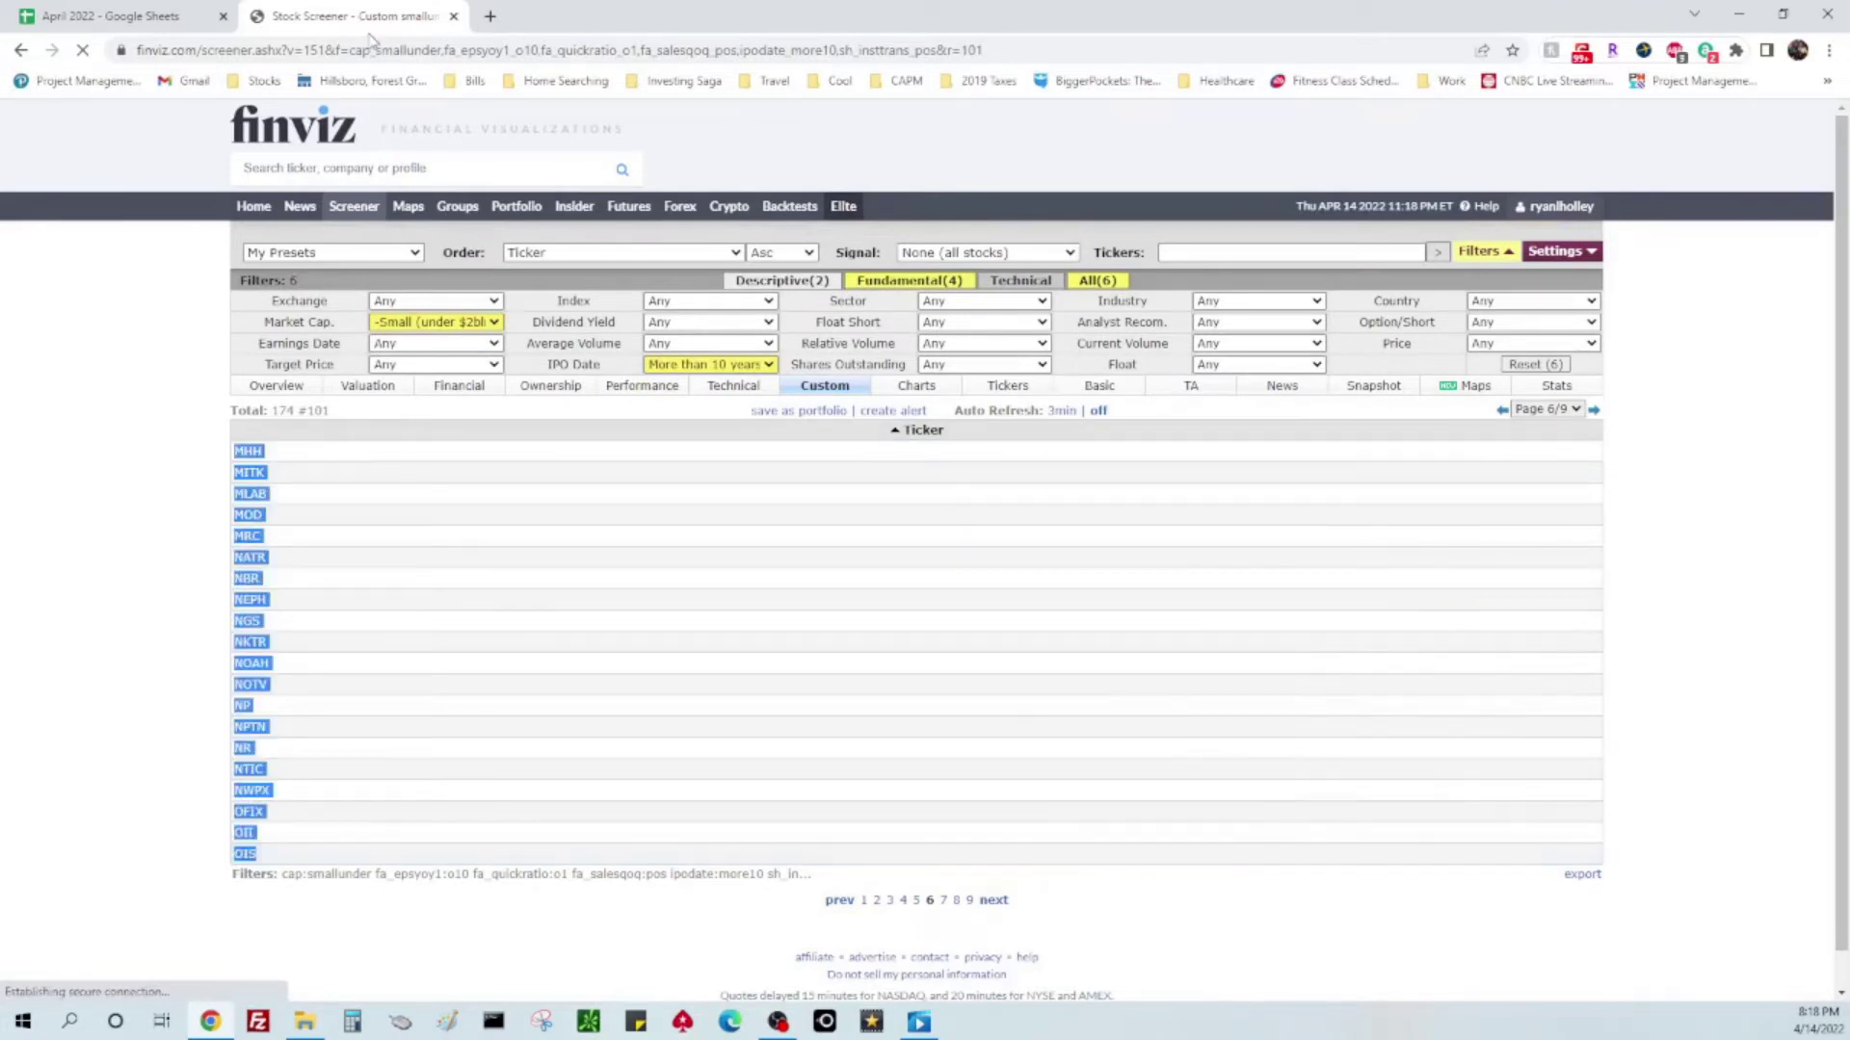
{"action": "left_click", "coordinate": [114, 19]}
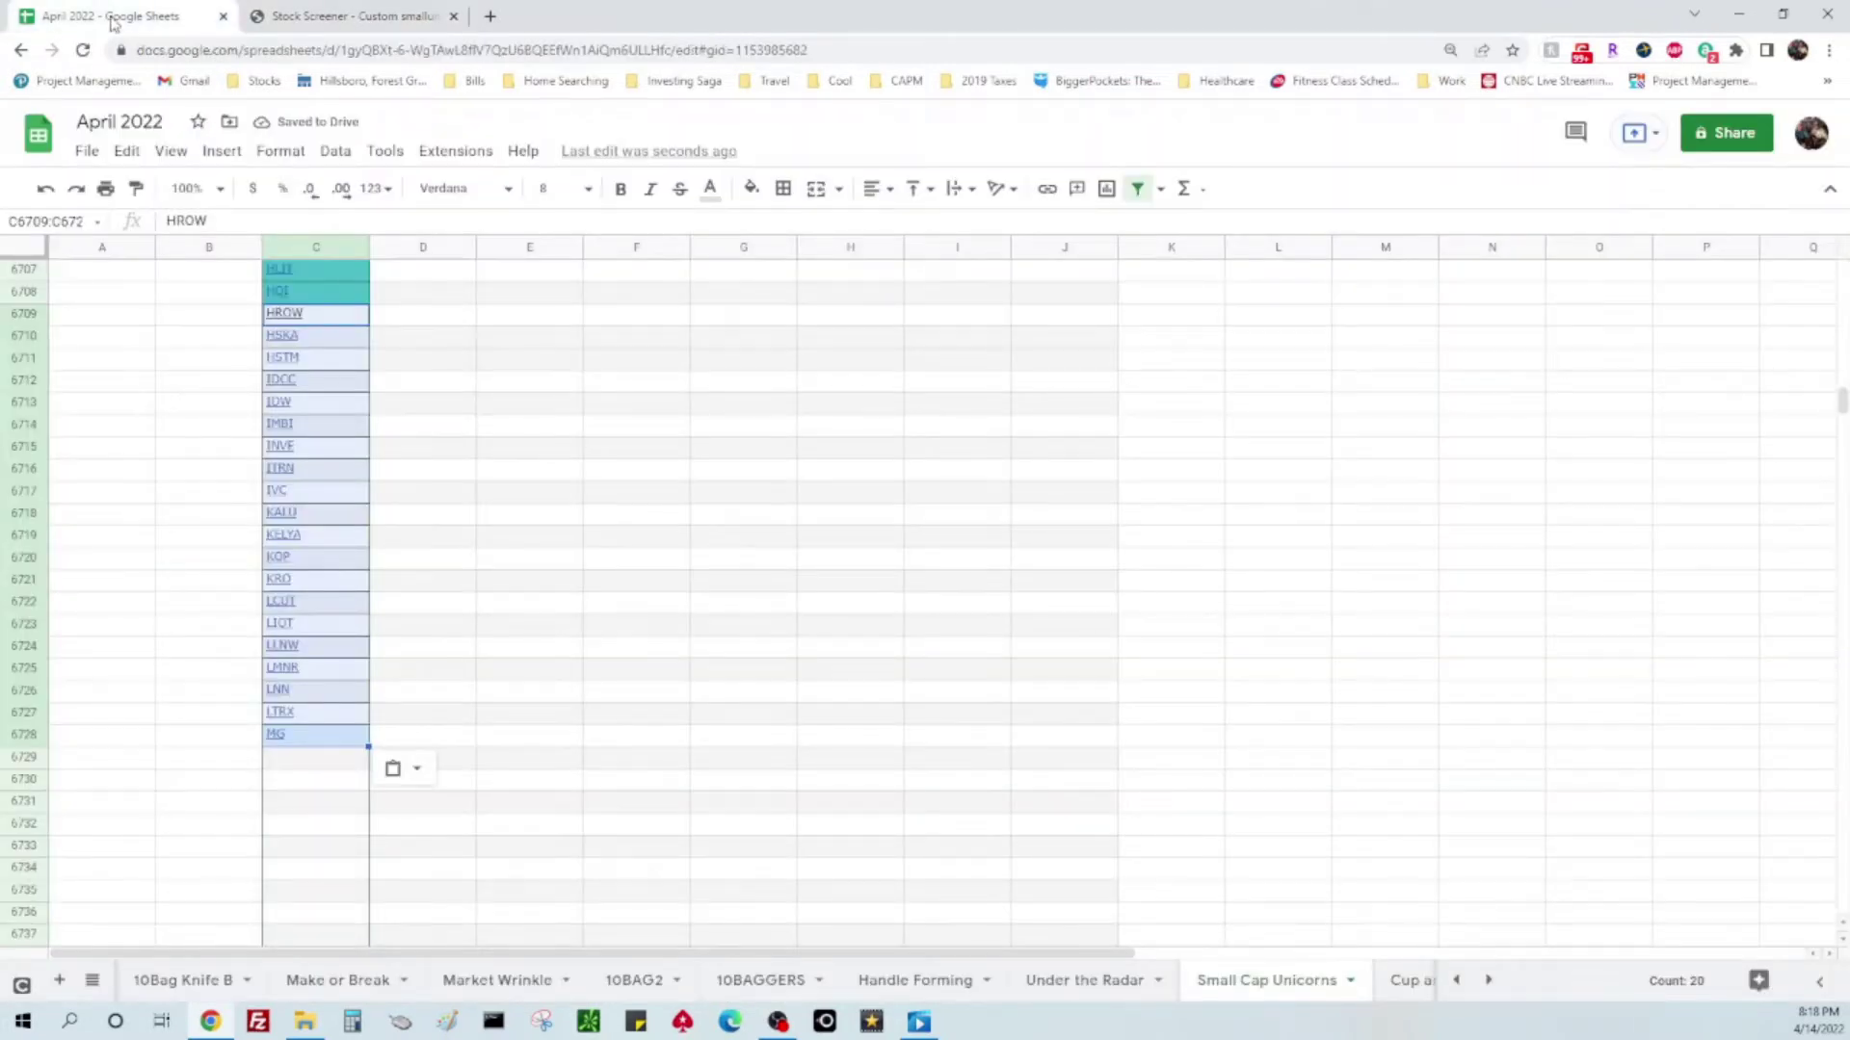
{"action": "left_click", "coordinate": [343, 761]}
{"action": "key", "text": "ctrl+v"}
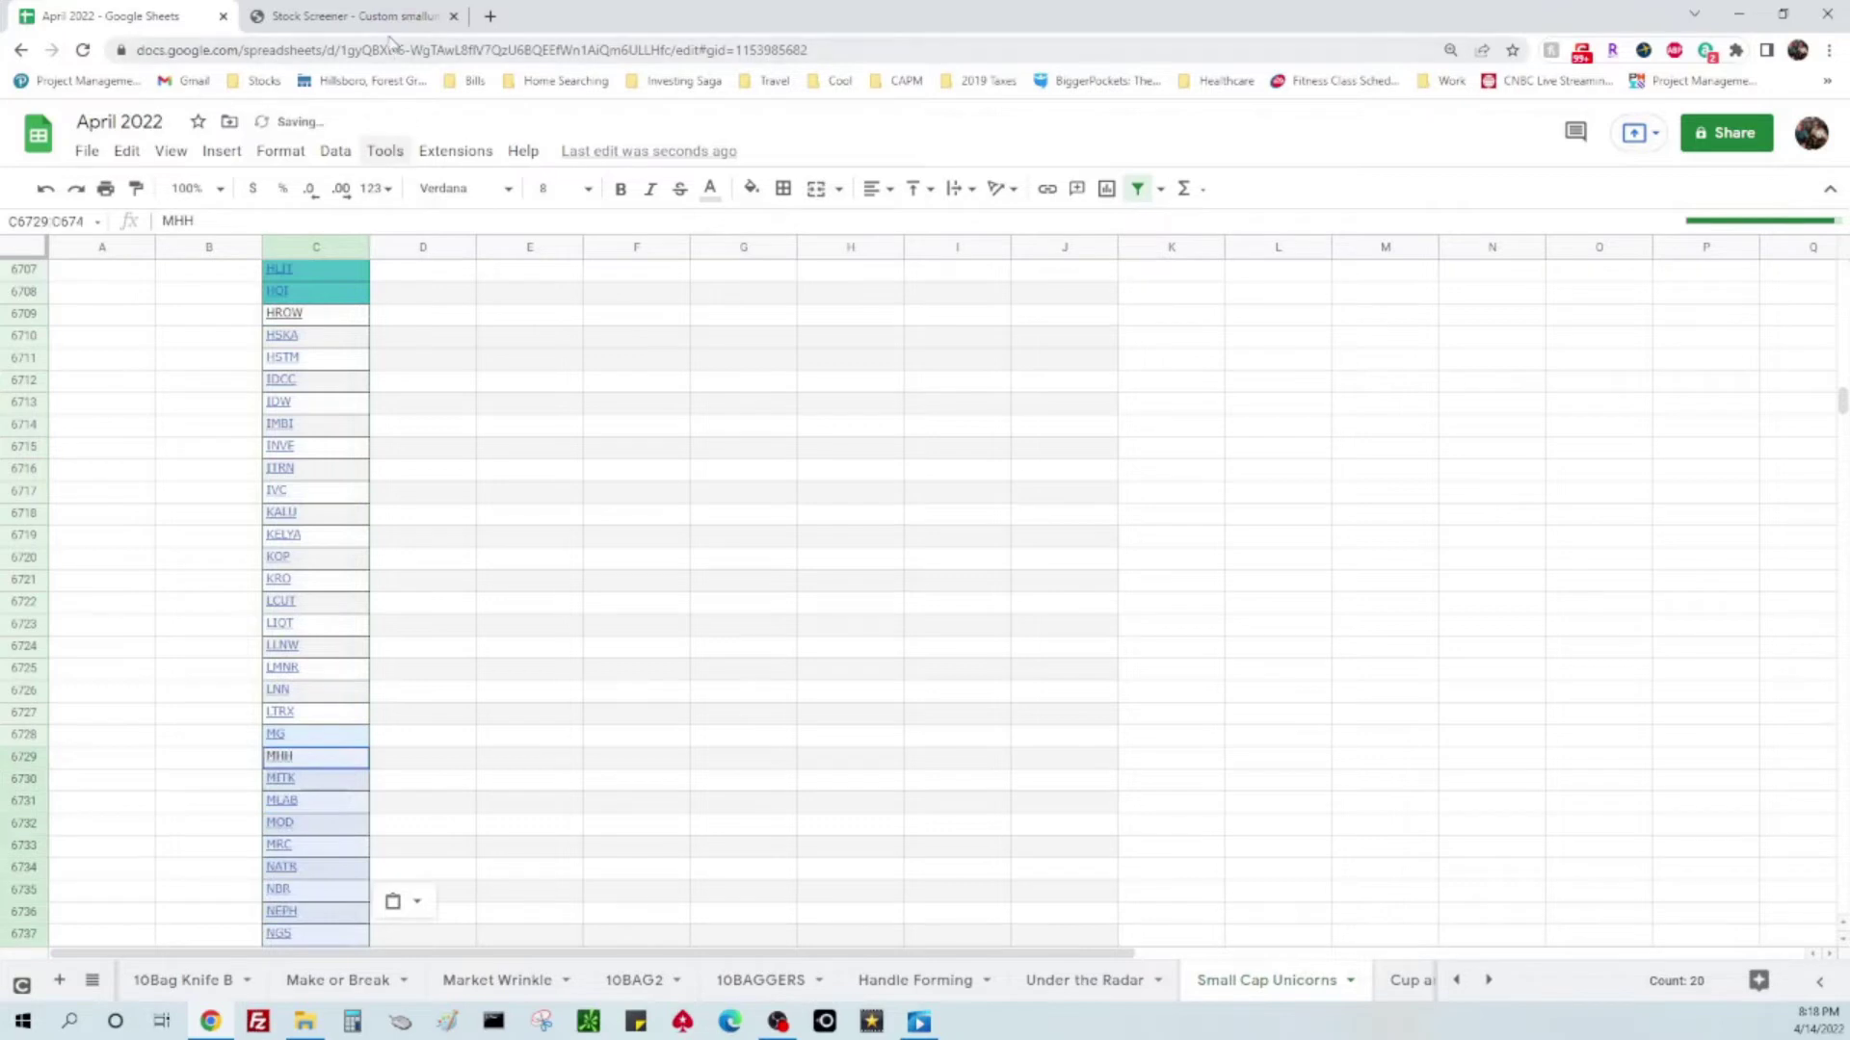
- Paste the page 7 tickers, OLB through SCVL, starting at C6749
{"action": "left_click", "coordinate": [356, 16]}
{"action": "left_click", "coordinate": [993, 902]}
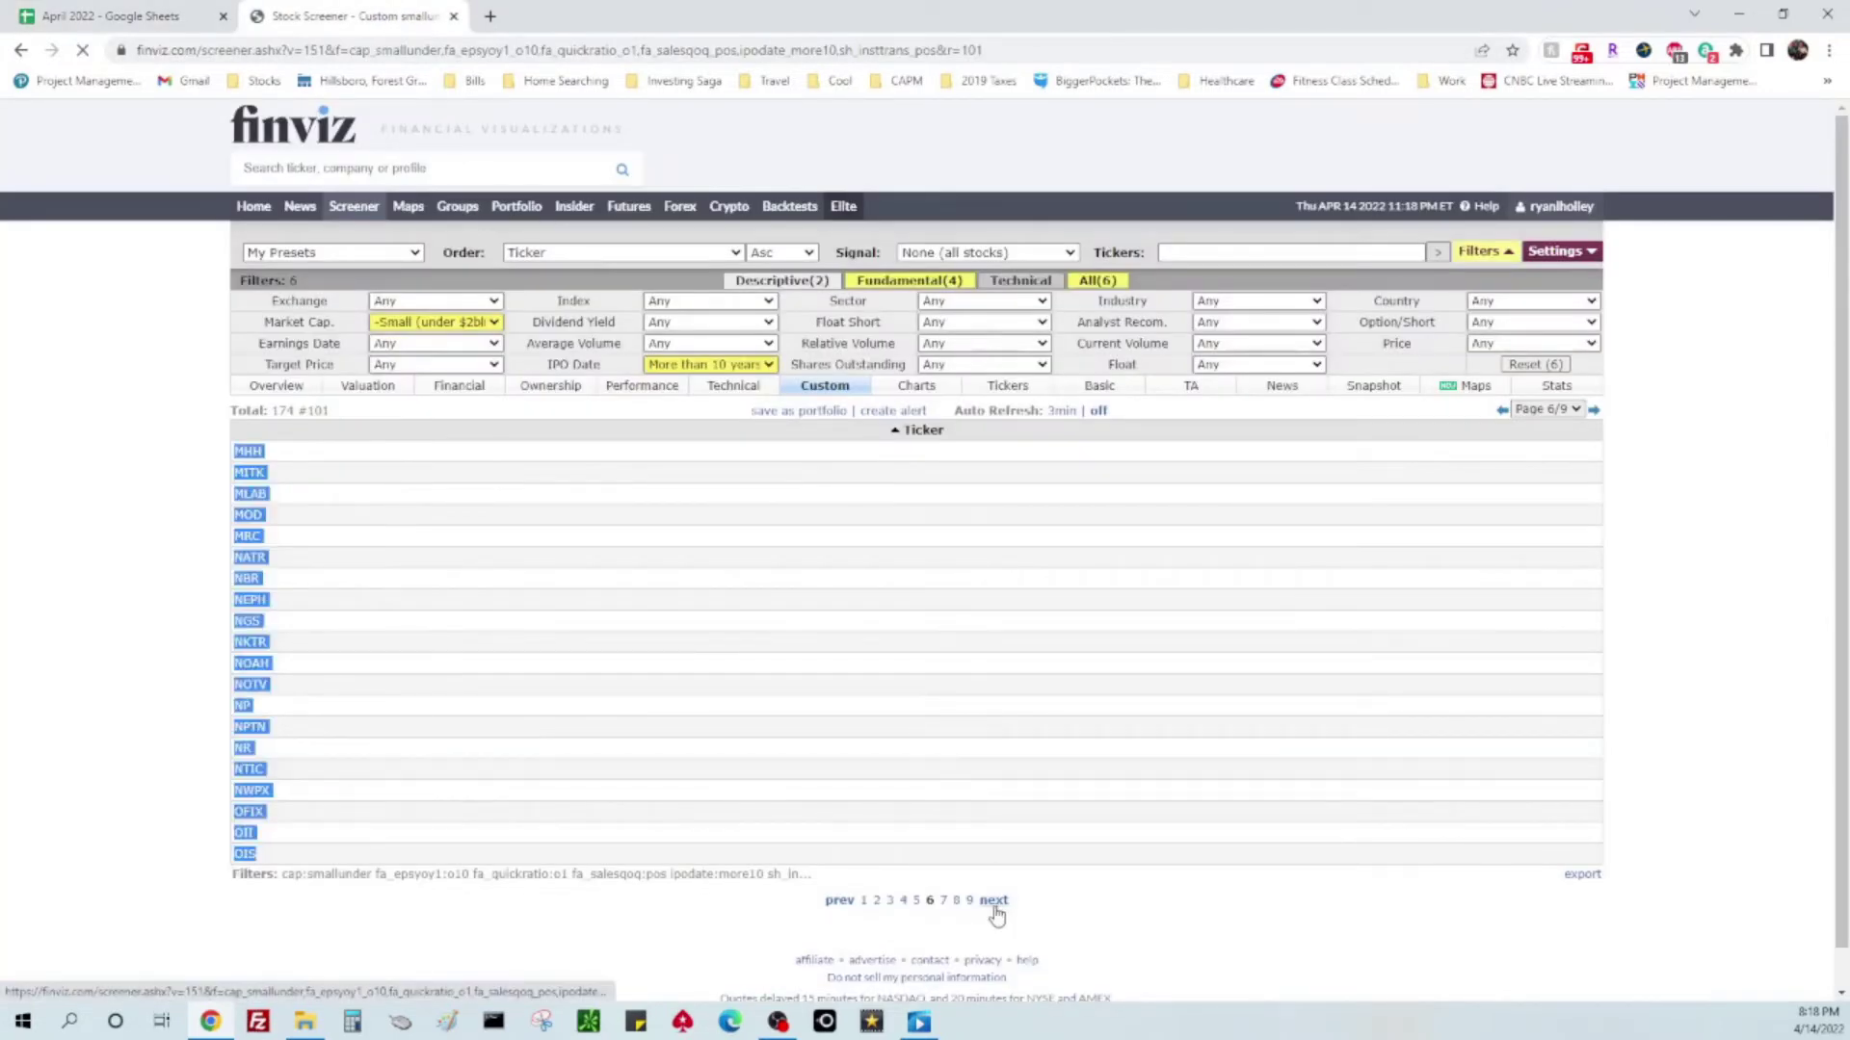
{"action": "left_click_drag", "start_coordinate": [1184, 450], "coordinate": [1106, 858]}
{"action": "key", "text": "ctrl+c"}
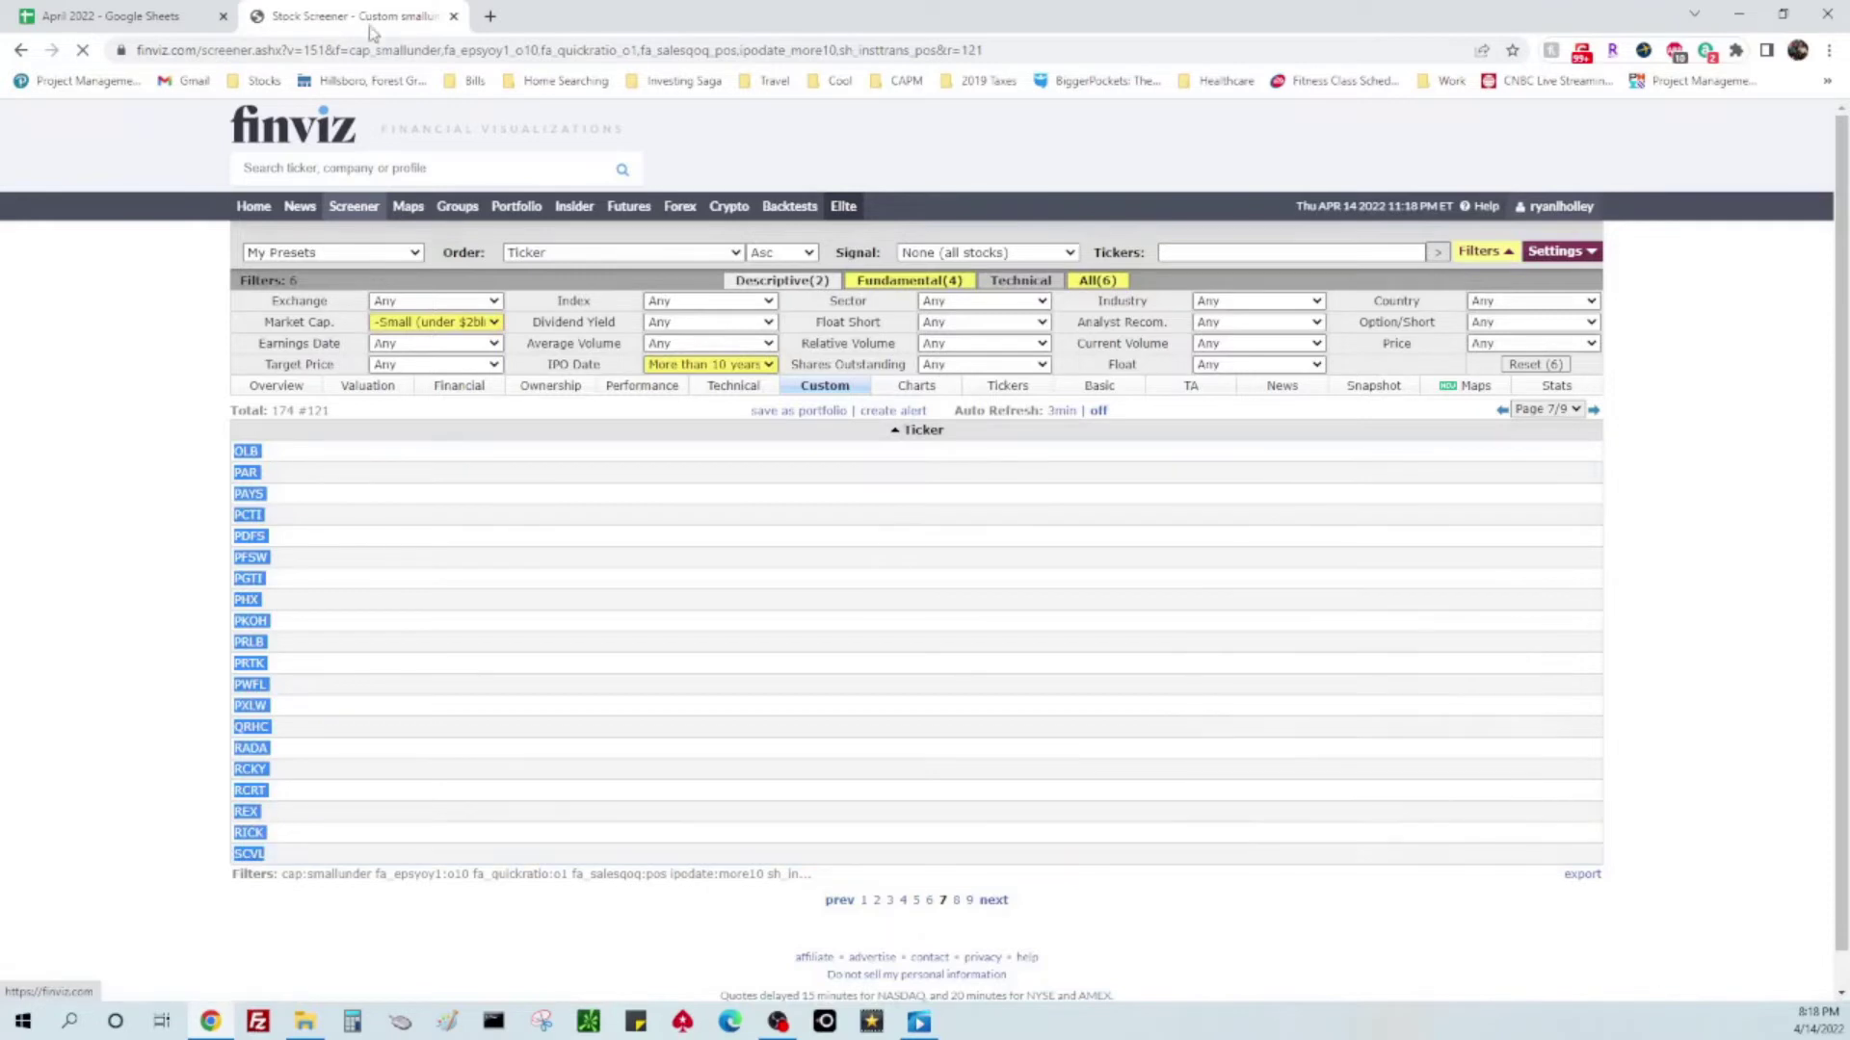
{"action": "left_click", "coordinate": [132, 16]}
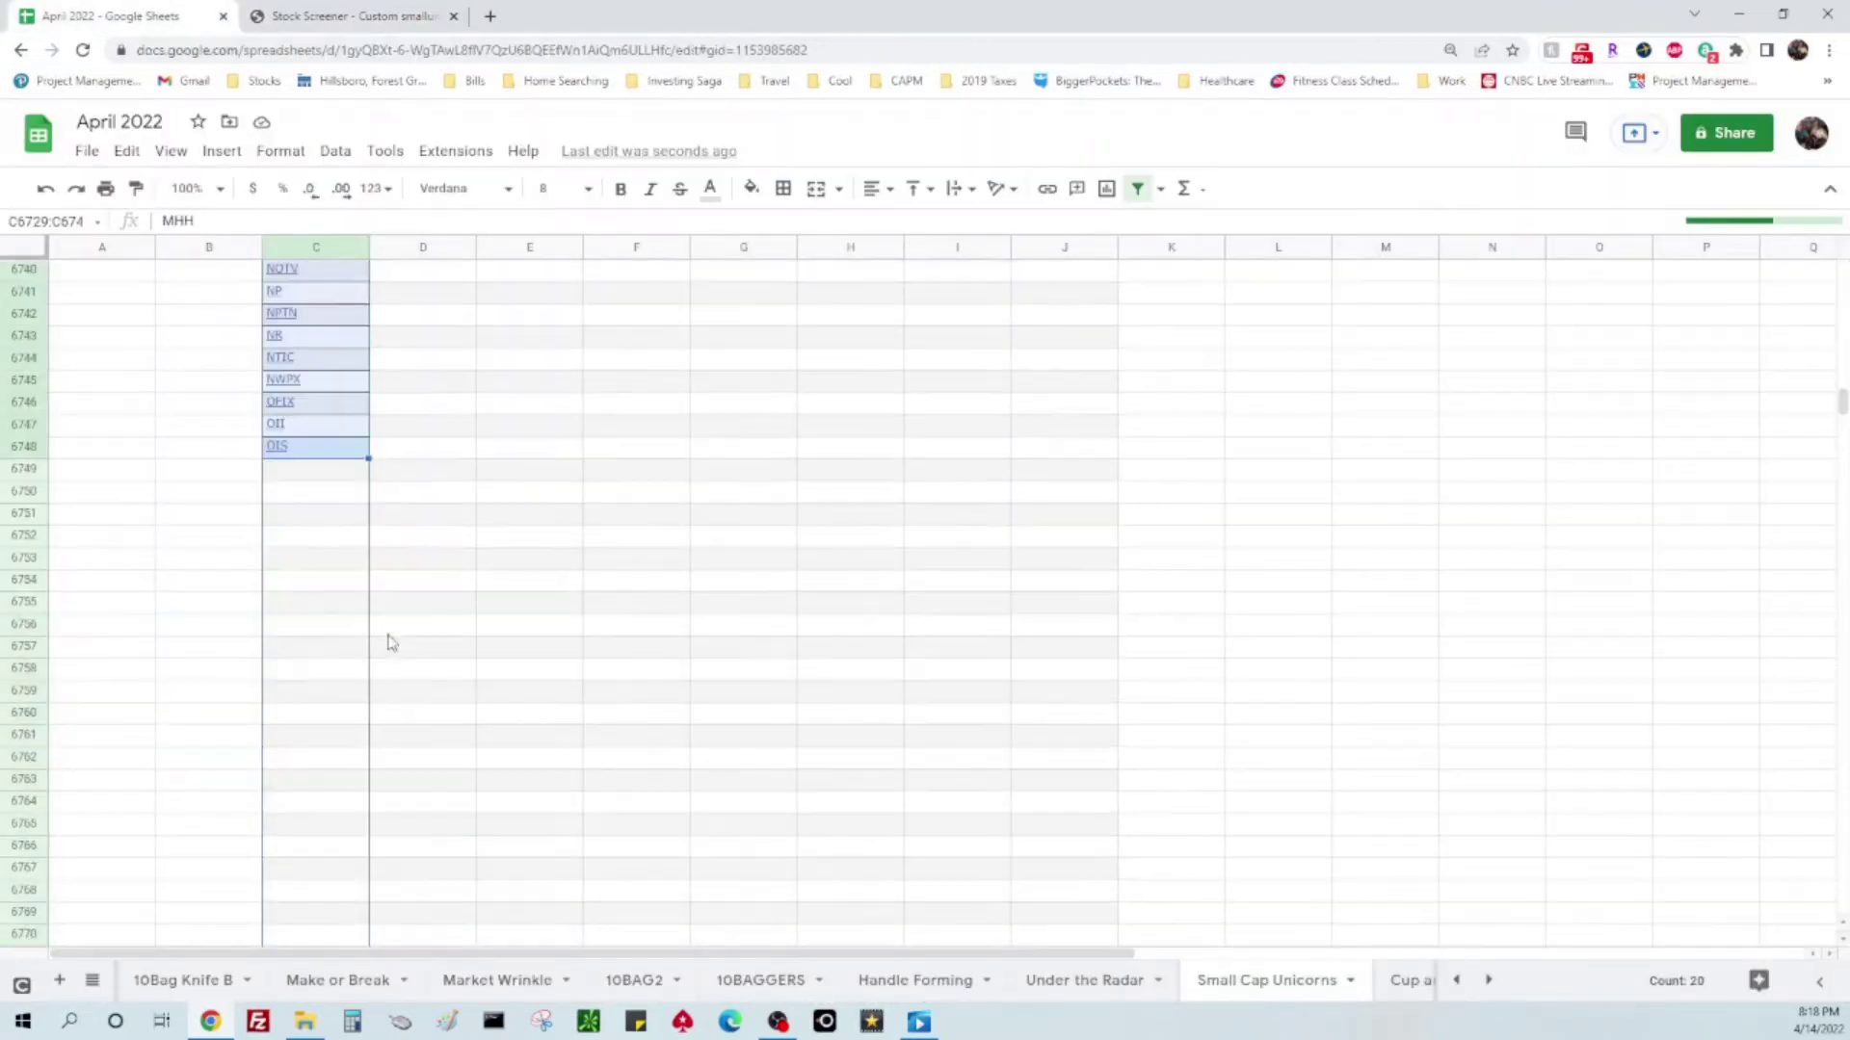
{"action": "left_click", "coordinate": [327, 479]}
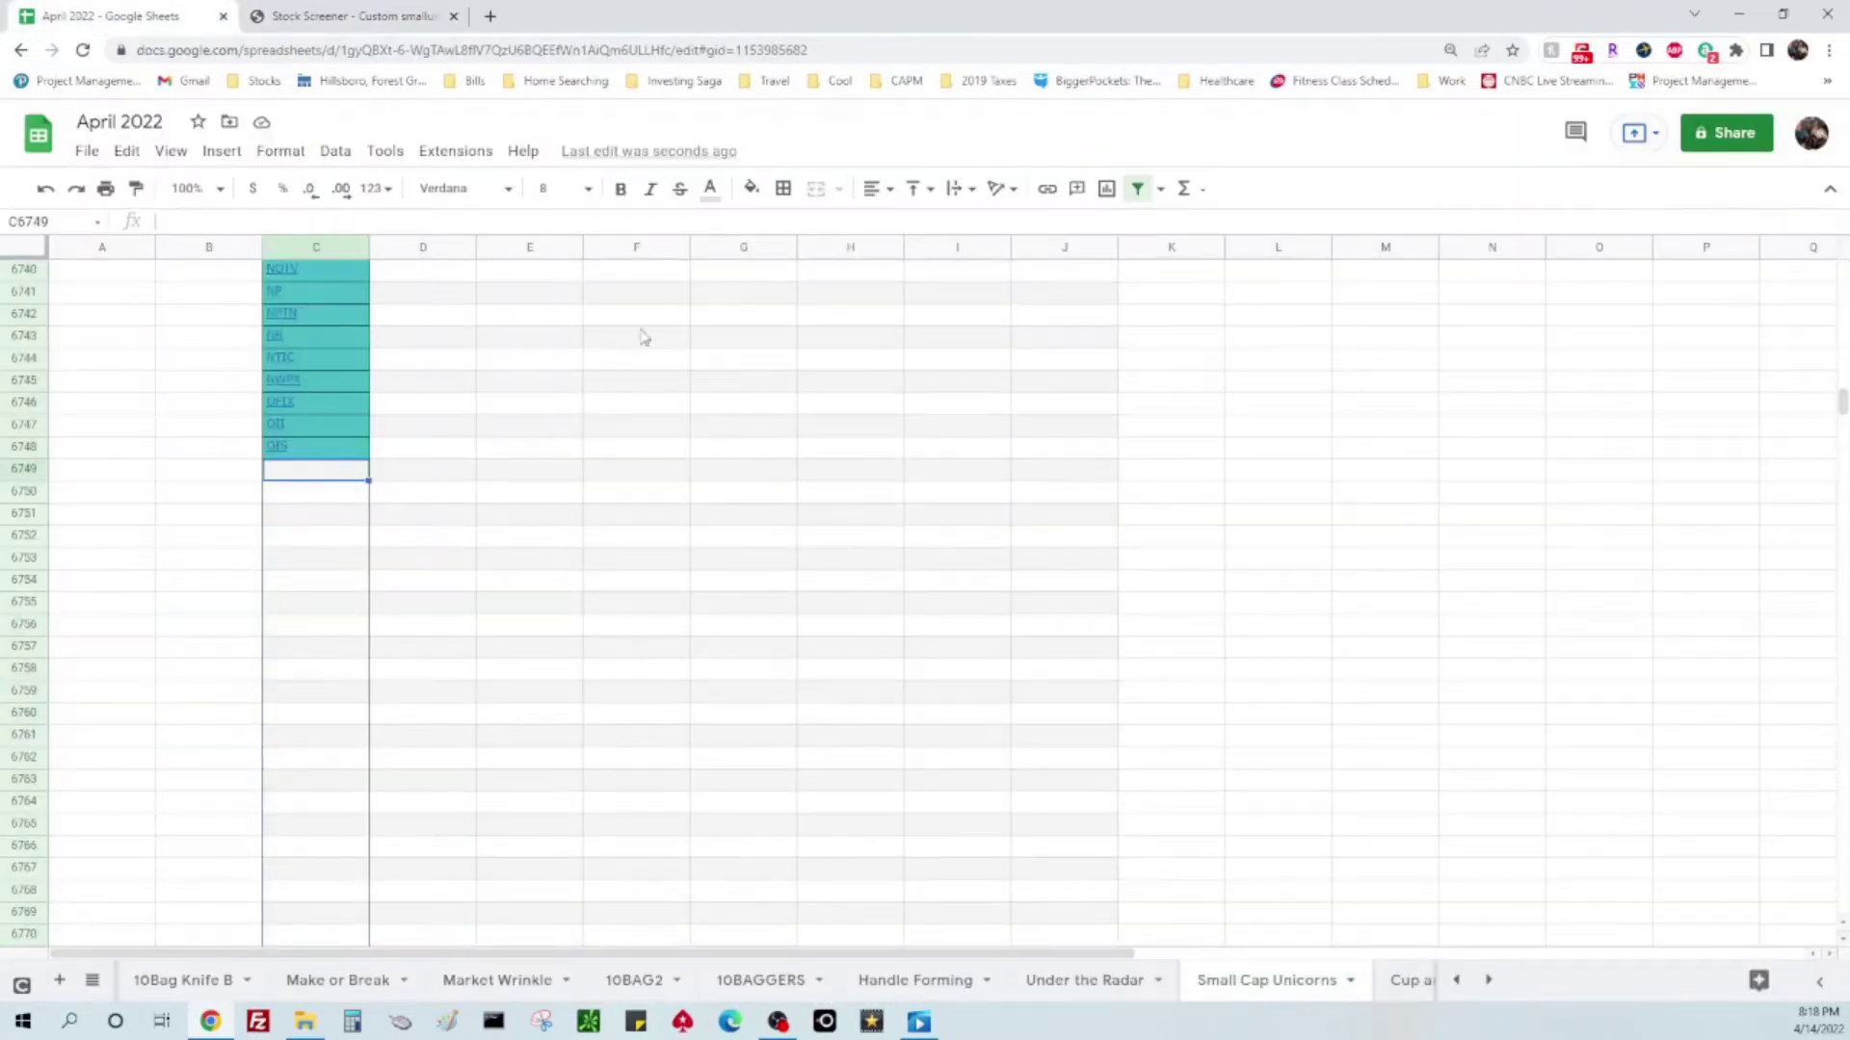
{"action": "key", "text": "ctrl+v"}
- Paste the page 8 tickers, SGLB through TRS, starting at C6769
{"action": "left_click", "coordinate": [333, 20]}
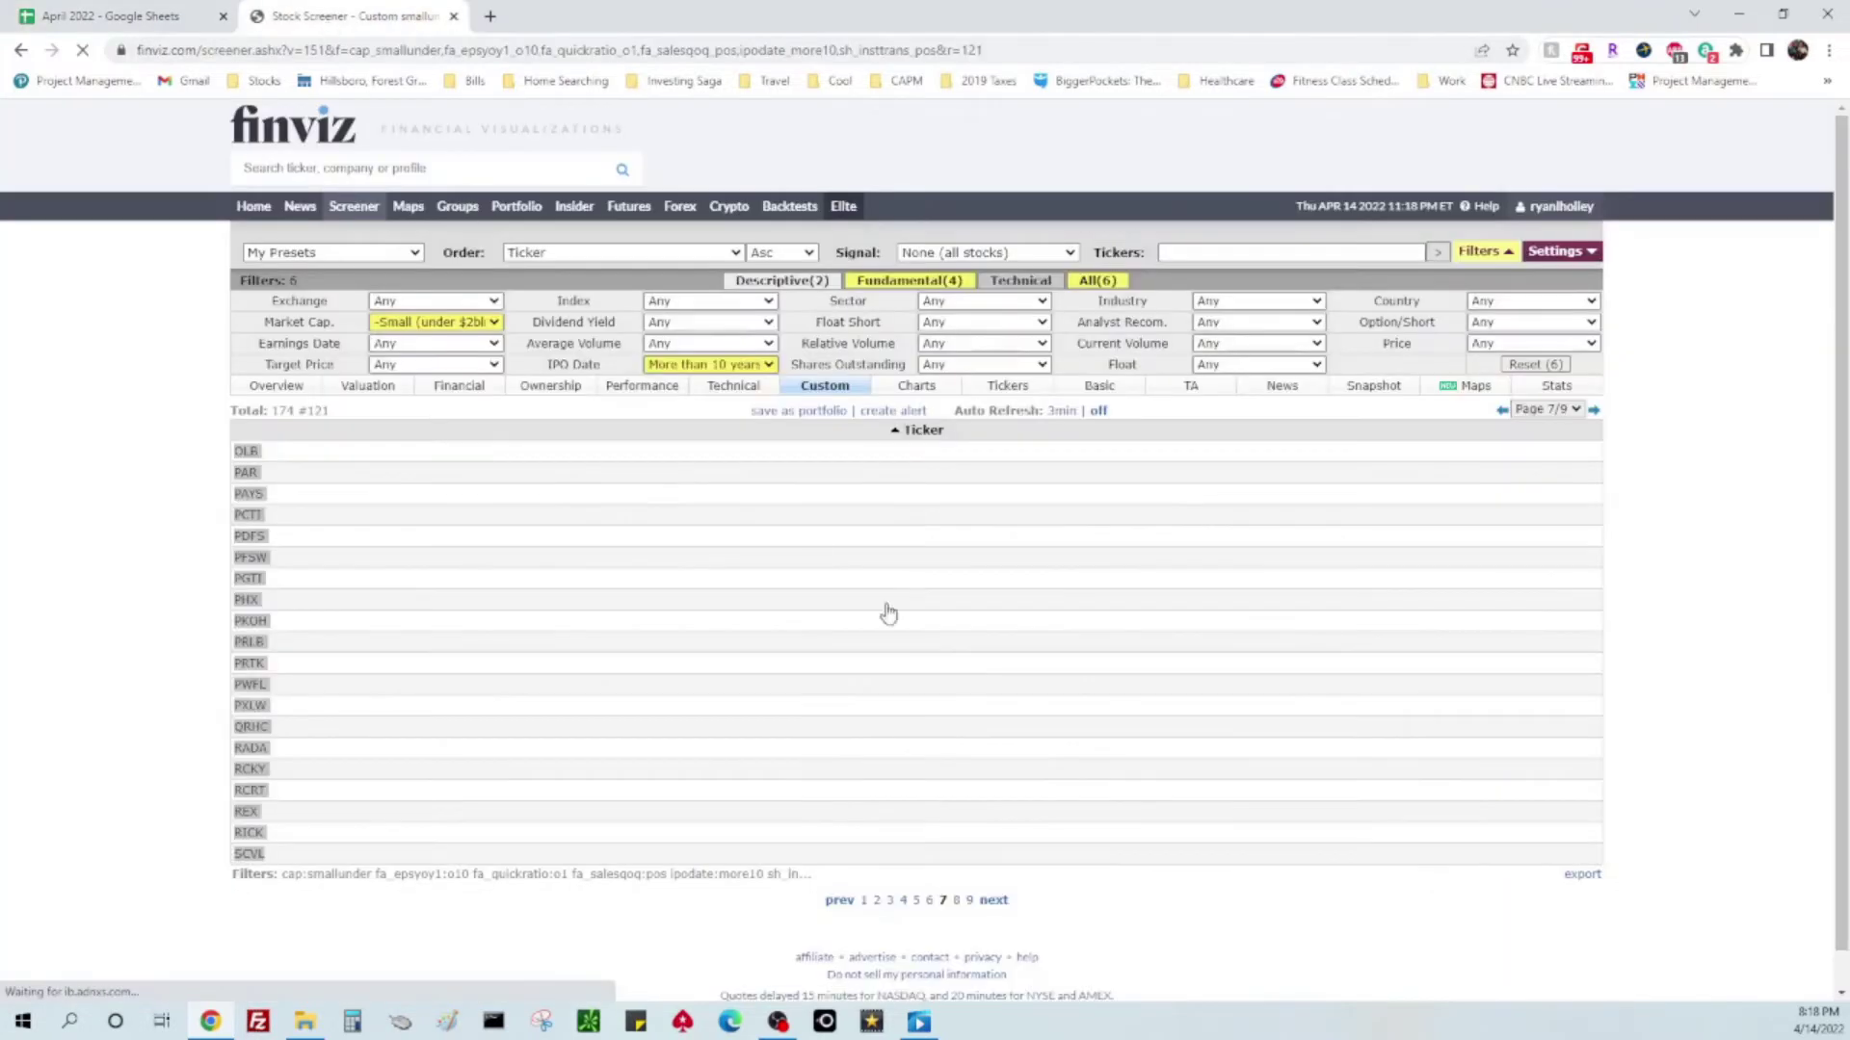
{"action": "left_click", "coordinate": [994, 900]}
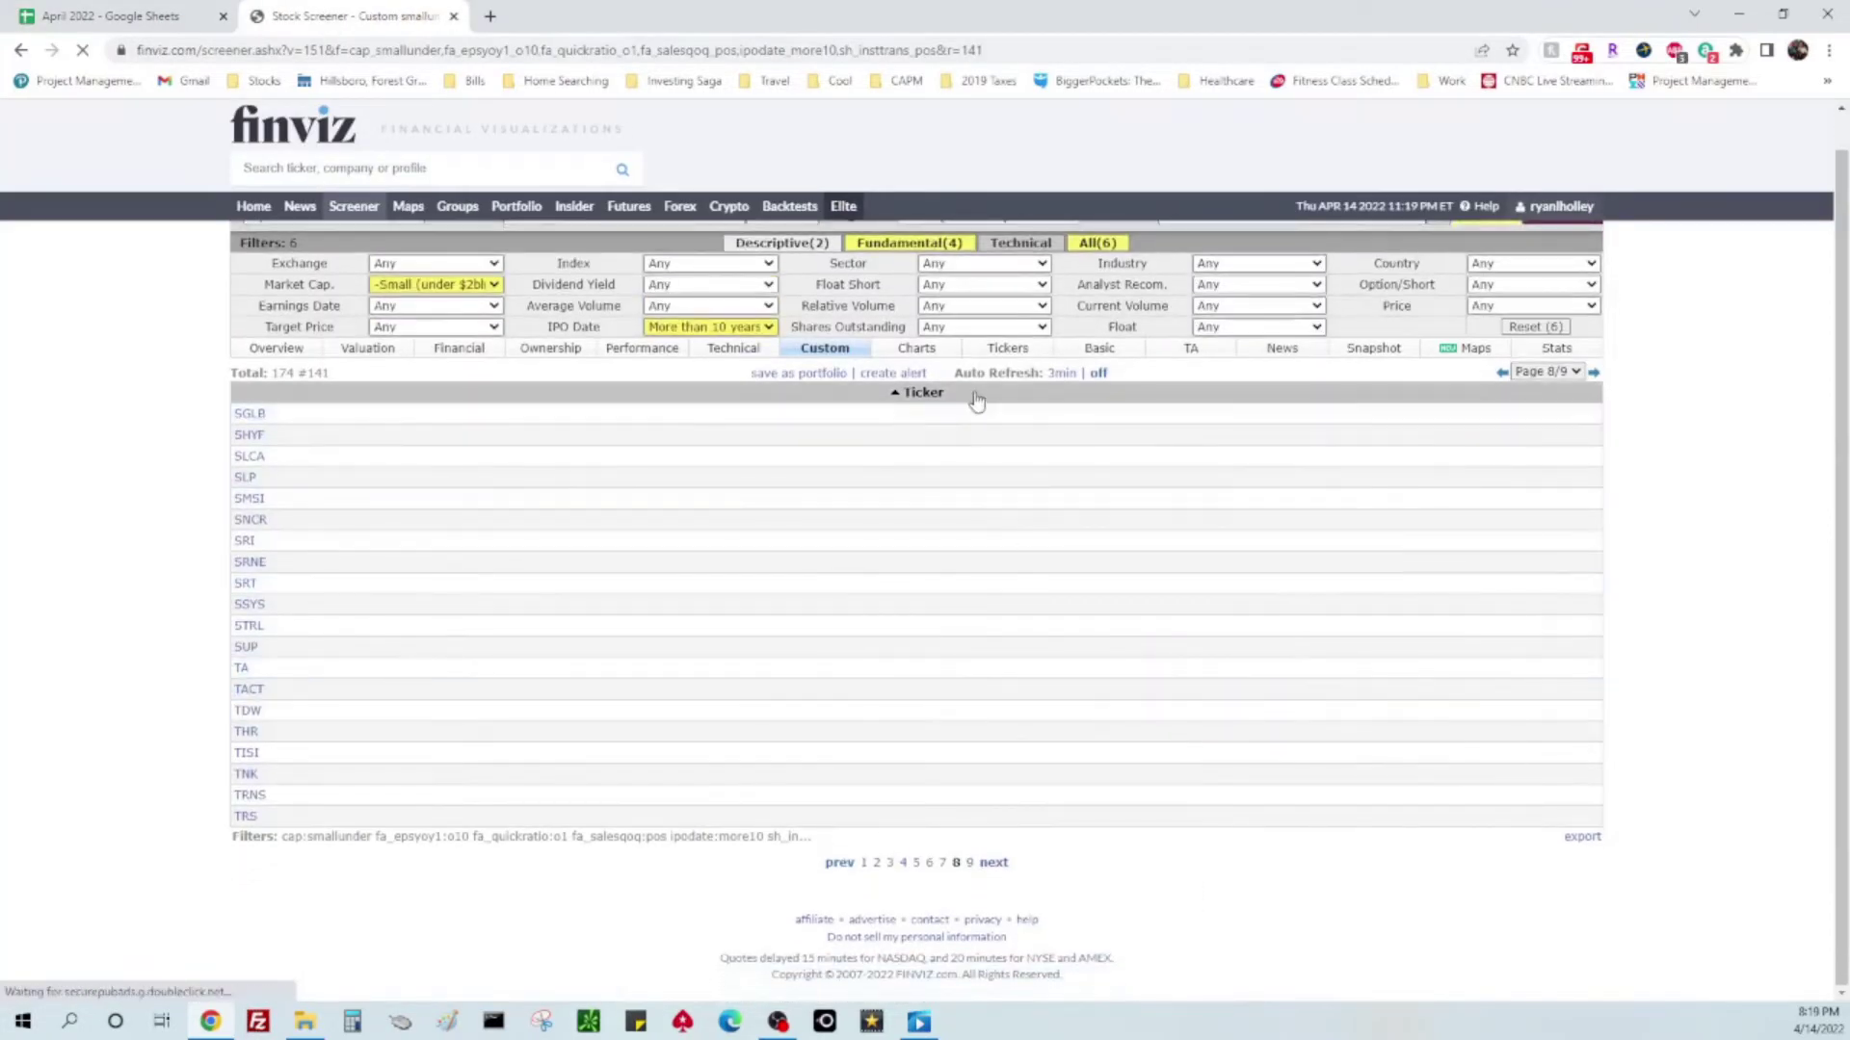
{"action": "left_click_drag", "start_coordinate": [975, 397], "coordinate": [988, 818]}
{"action": "key", "text": "ctrl+c"}
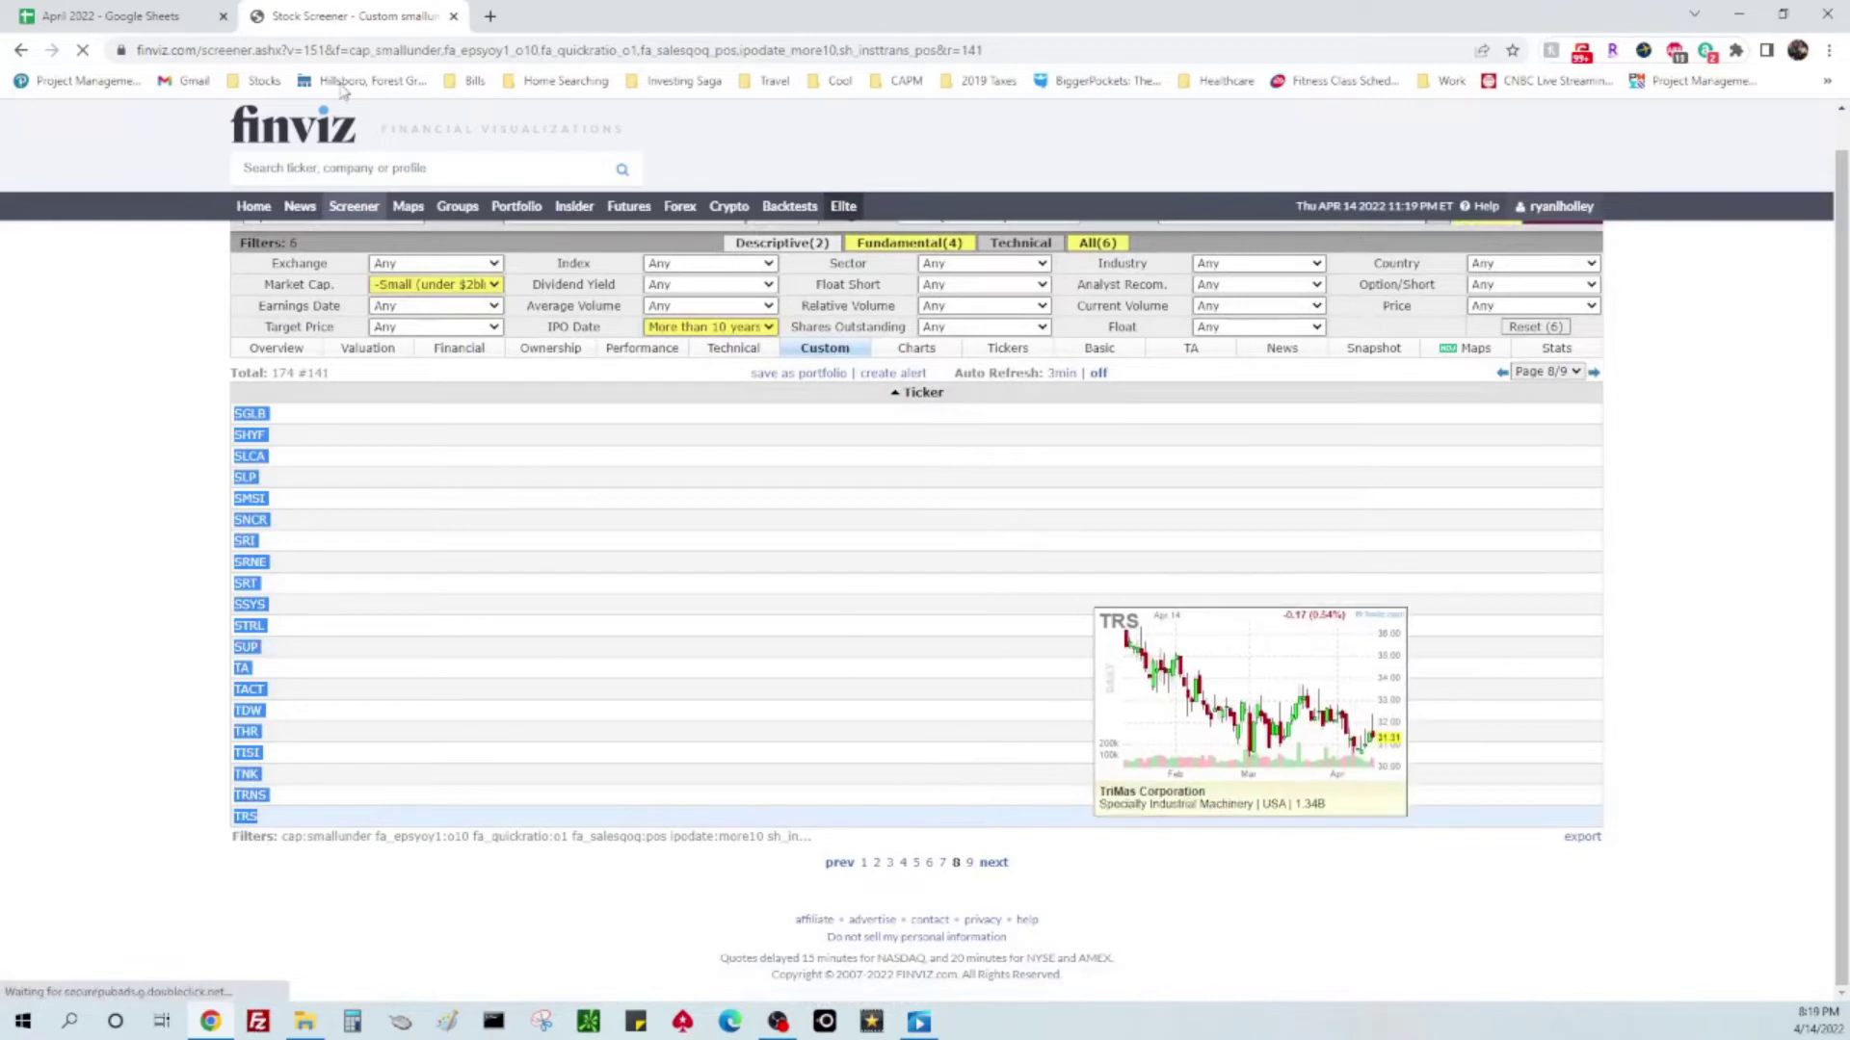
{"action": "left_click", "coordinate": [169, 19]}
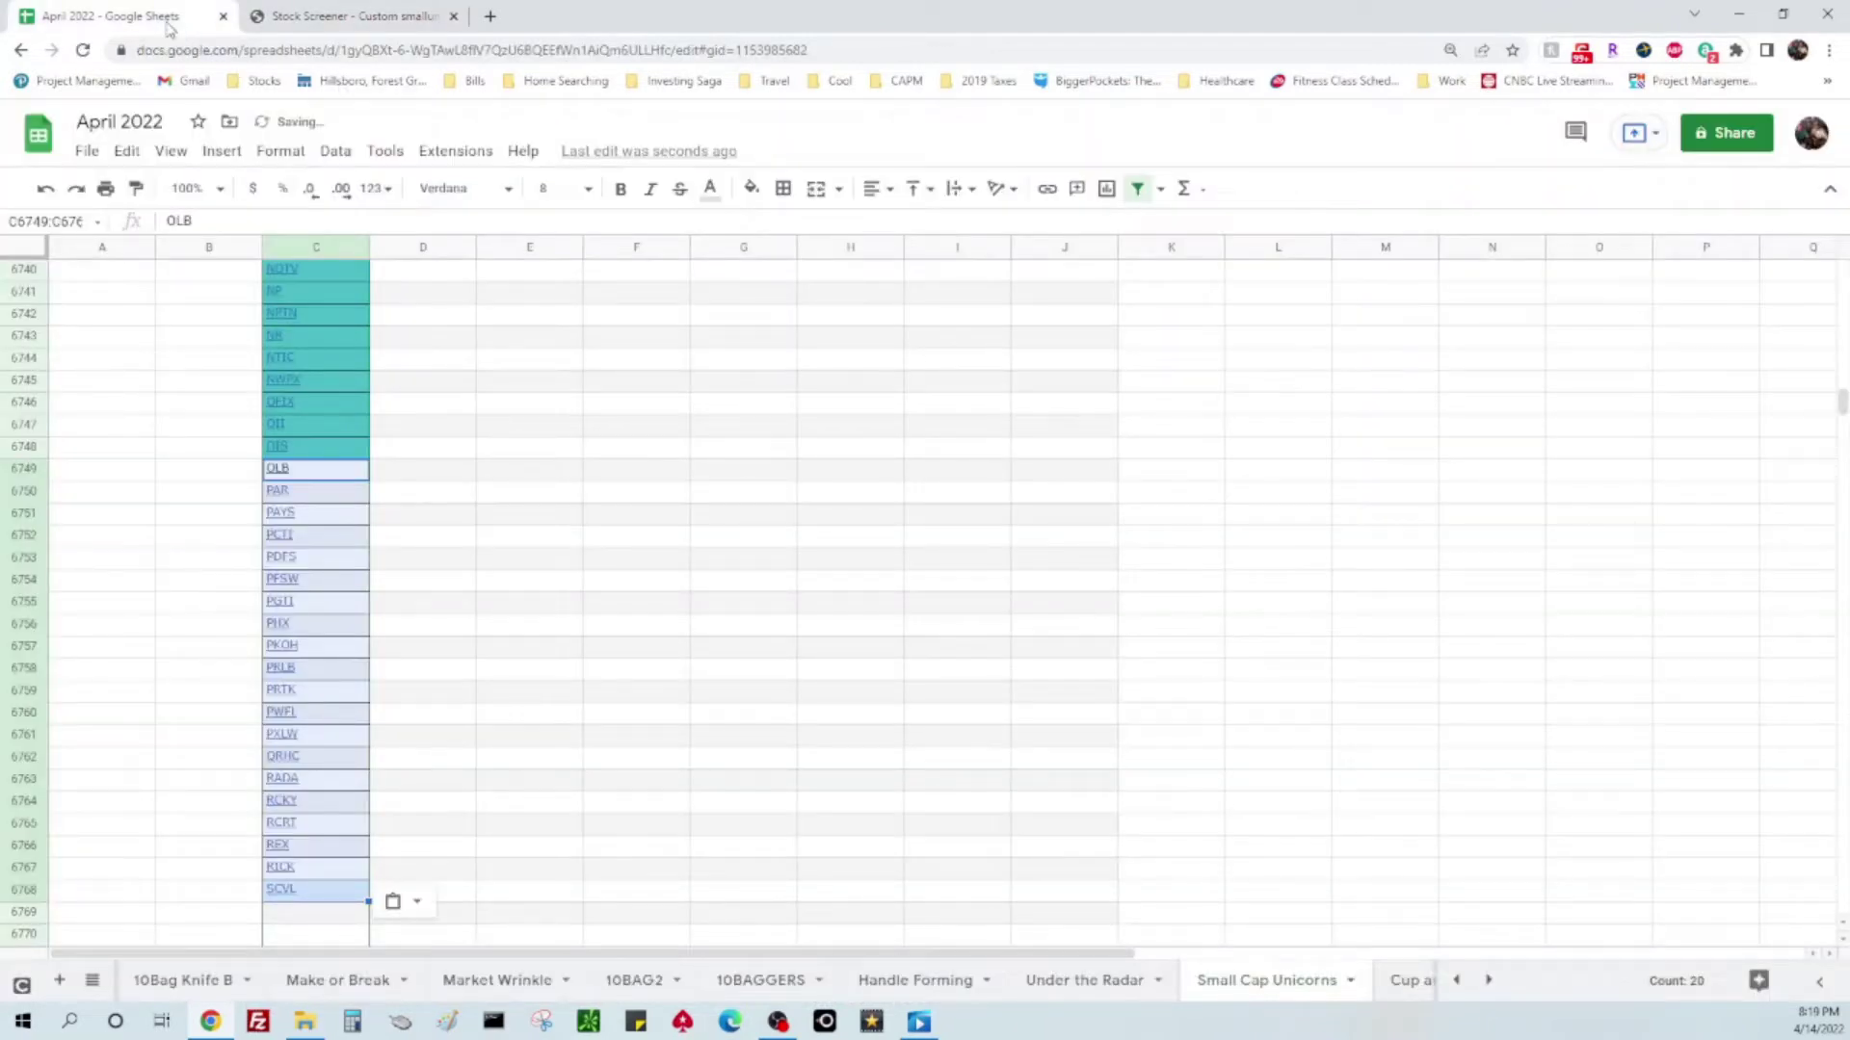
{"action": "scroll", "coordinate": [283, 775], "scroll_direction": "down", "scroll_amount": 3}
{"action": "left_click", "coordinate": [296, 698]}
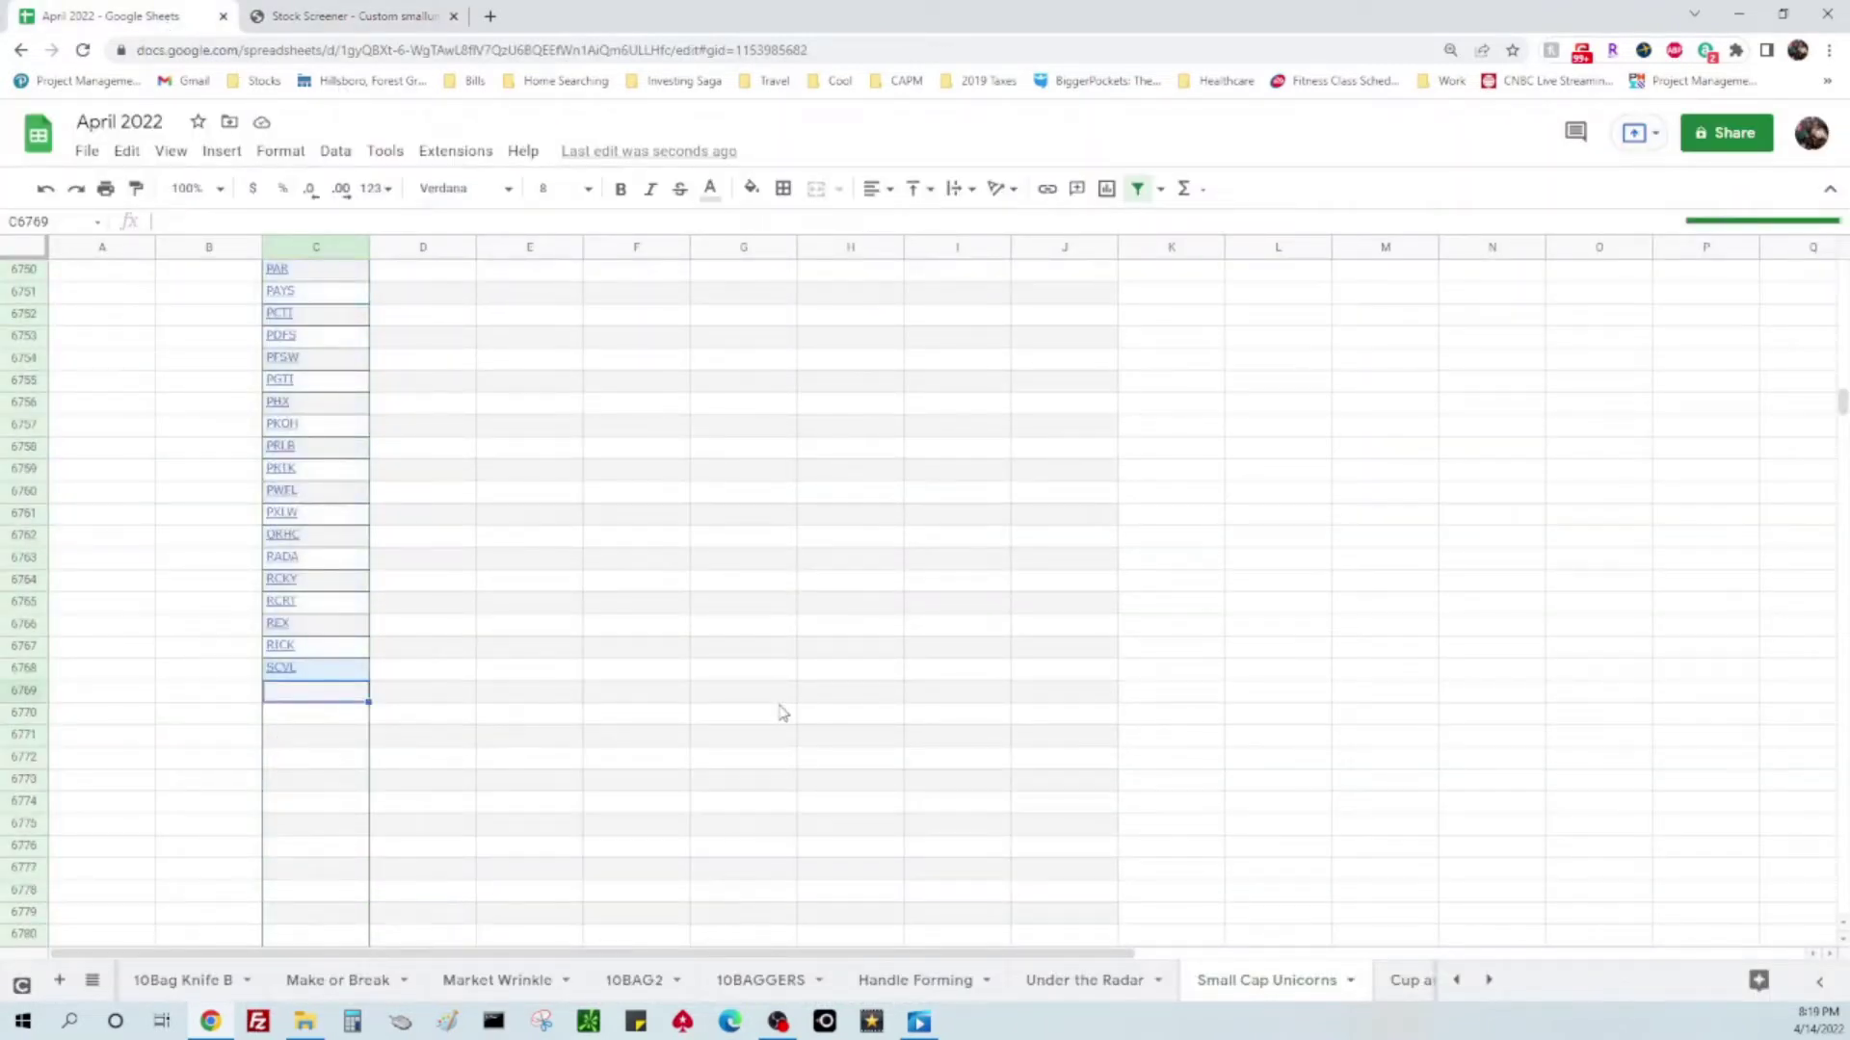
{"action": "key", "text": "ctrl+v"}
{"action": "scroll", "coordinate": [1107, 761], "scroll_direction": "down", "scroll_amount": 2}
{"action": "scroll", "coordinate": [785, 648], "scroll_direction": "down", "scroll_amount": 3}
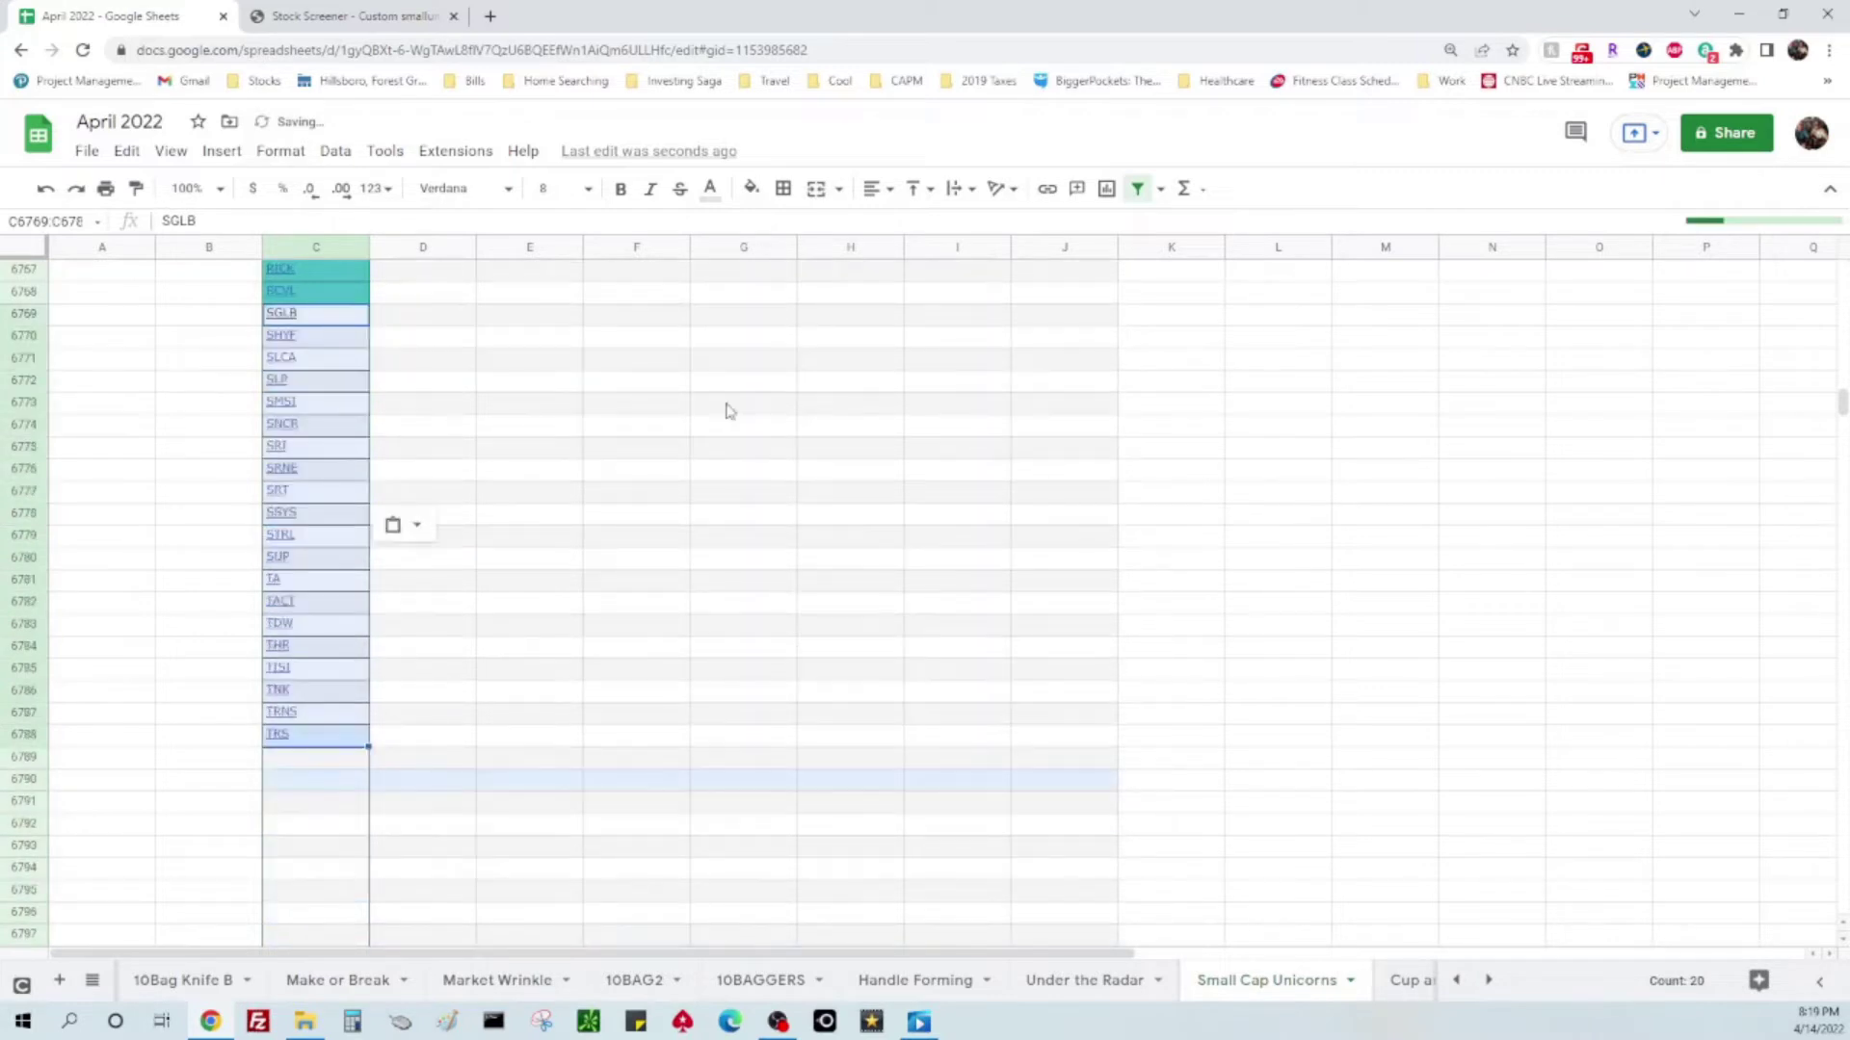
- Paste the last page's tickers, TTMI through ZUMZ, starting at C6789
{"action": "left_click", "coordinate": [348, 17]}
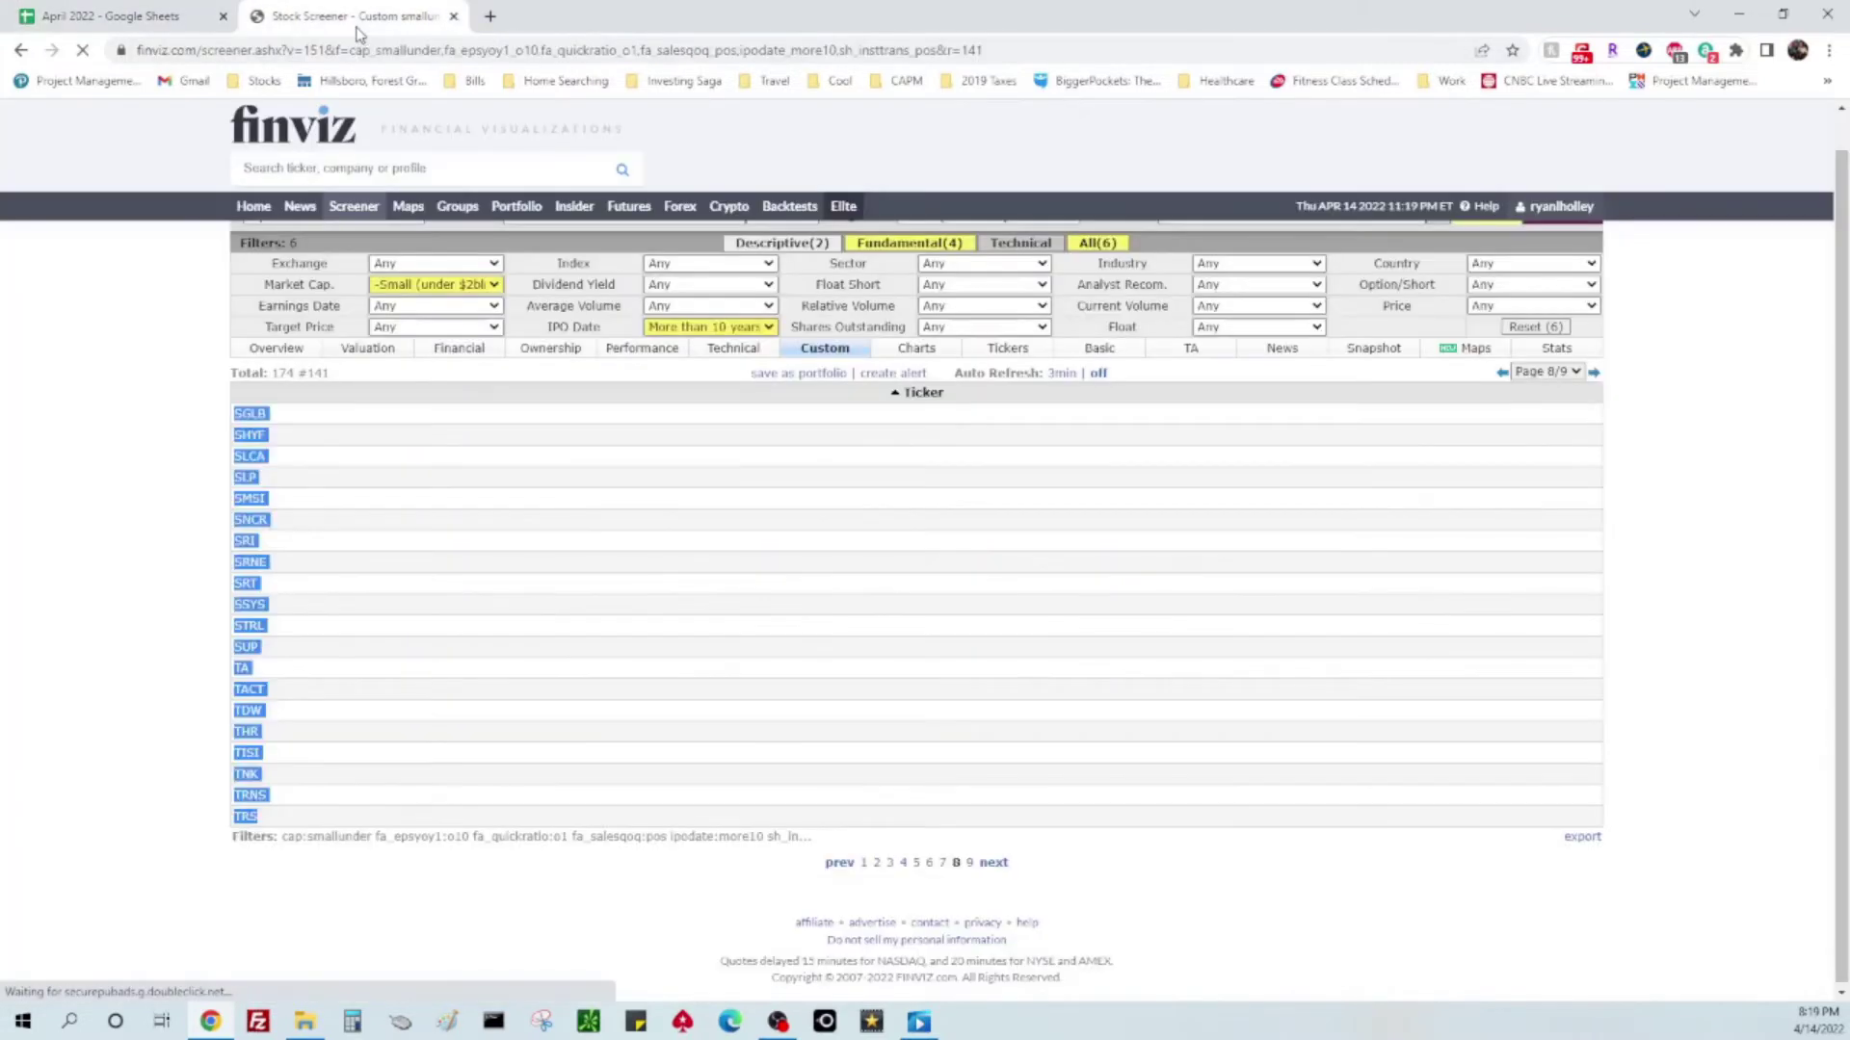
{"action": "left_click", "coordinate": [980, 865]}
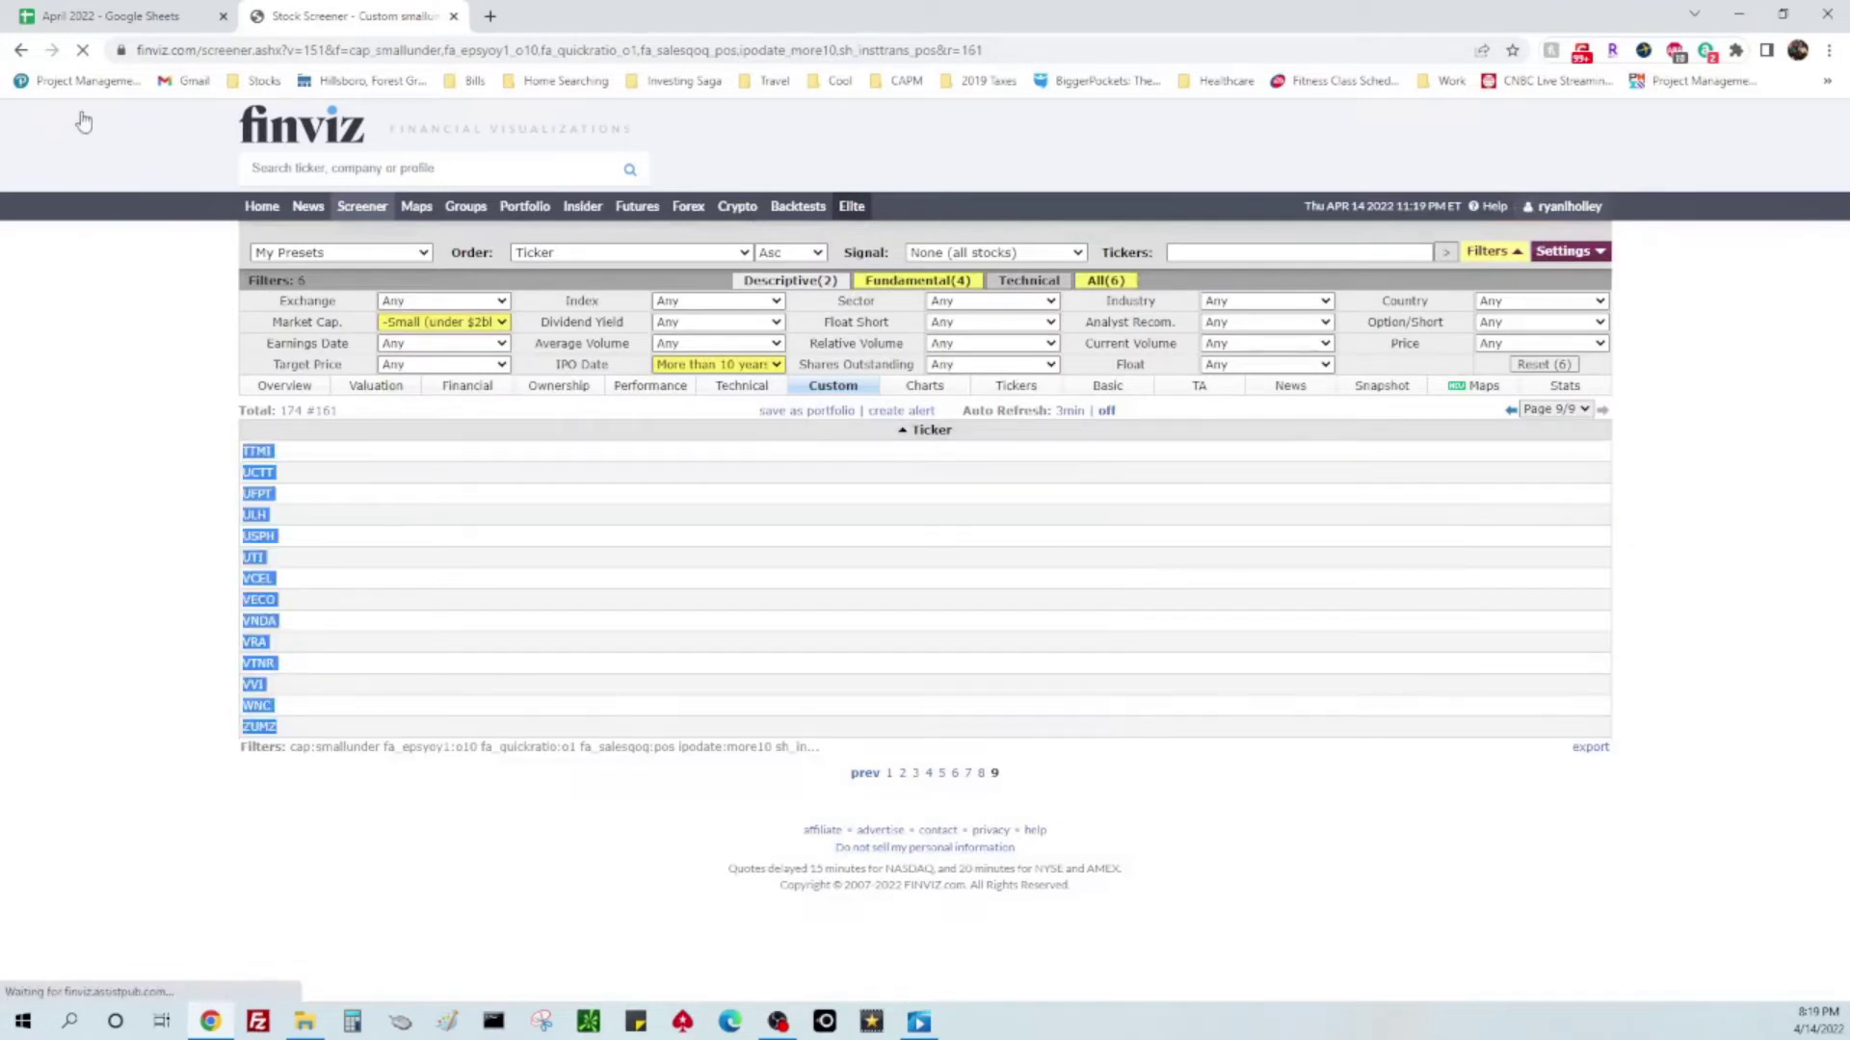
{"action": "left_click", "coordinate": [87, 17]}
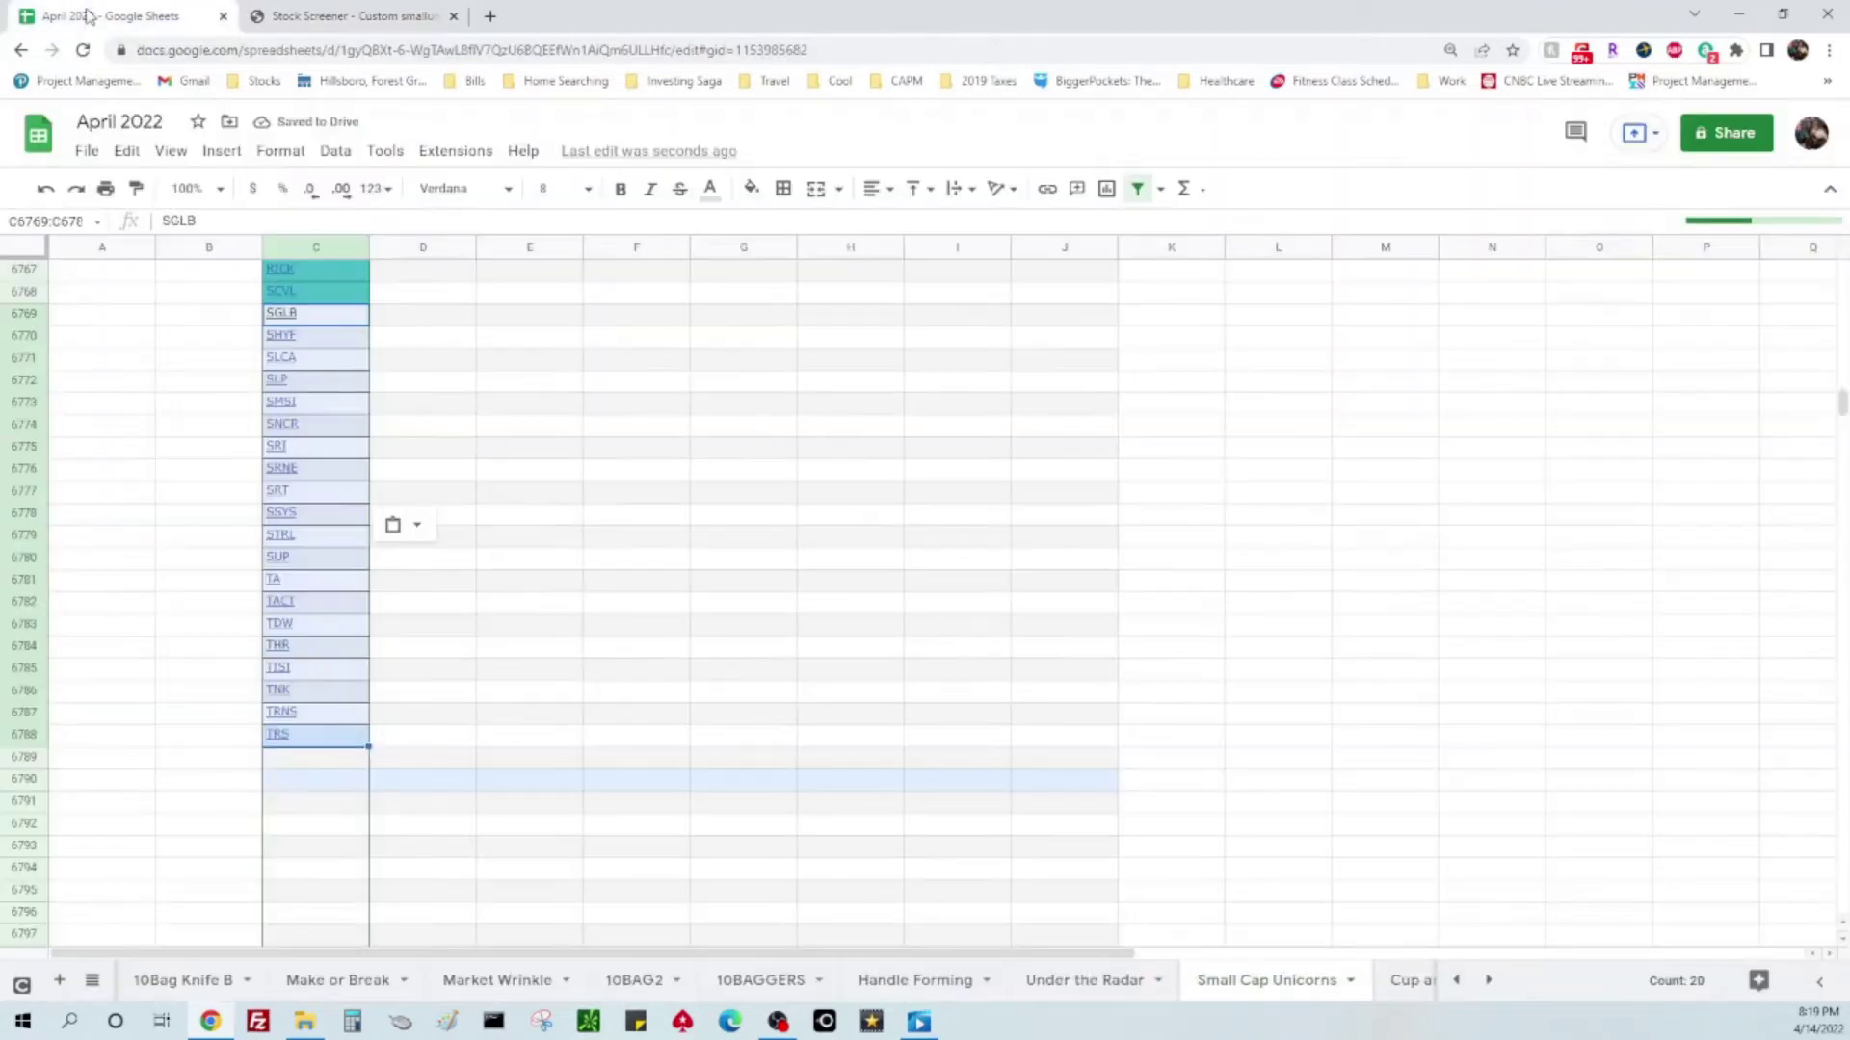
{"action": "left_click", "coordinate": [316, 759]}
{"action": "key", "text": "ctrl+v"}
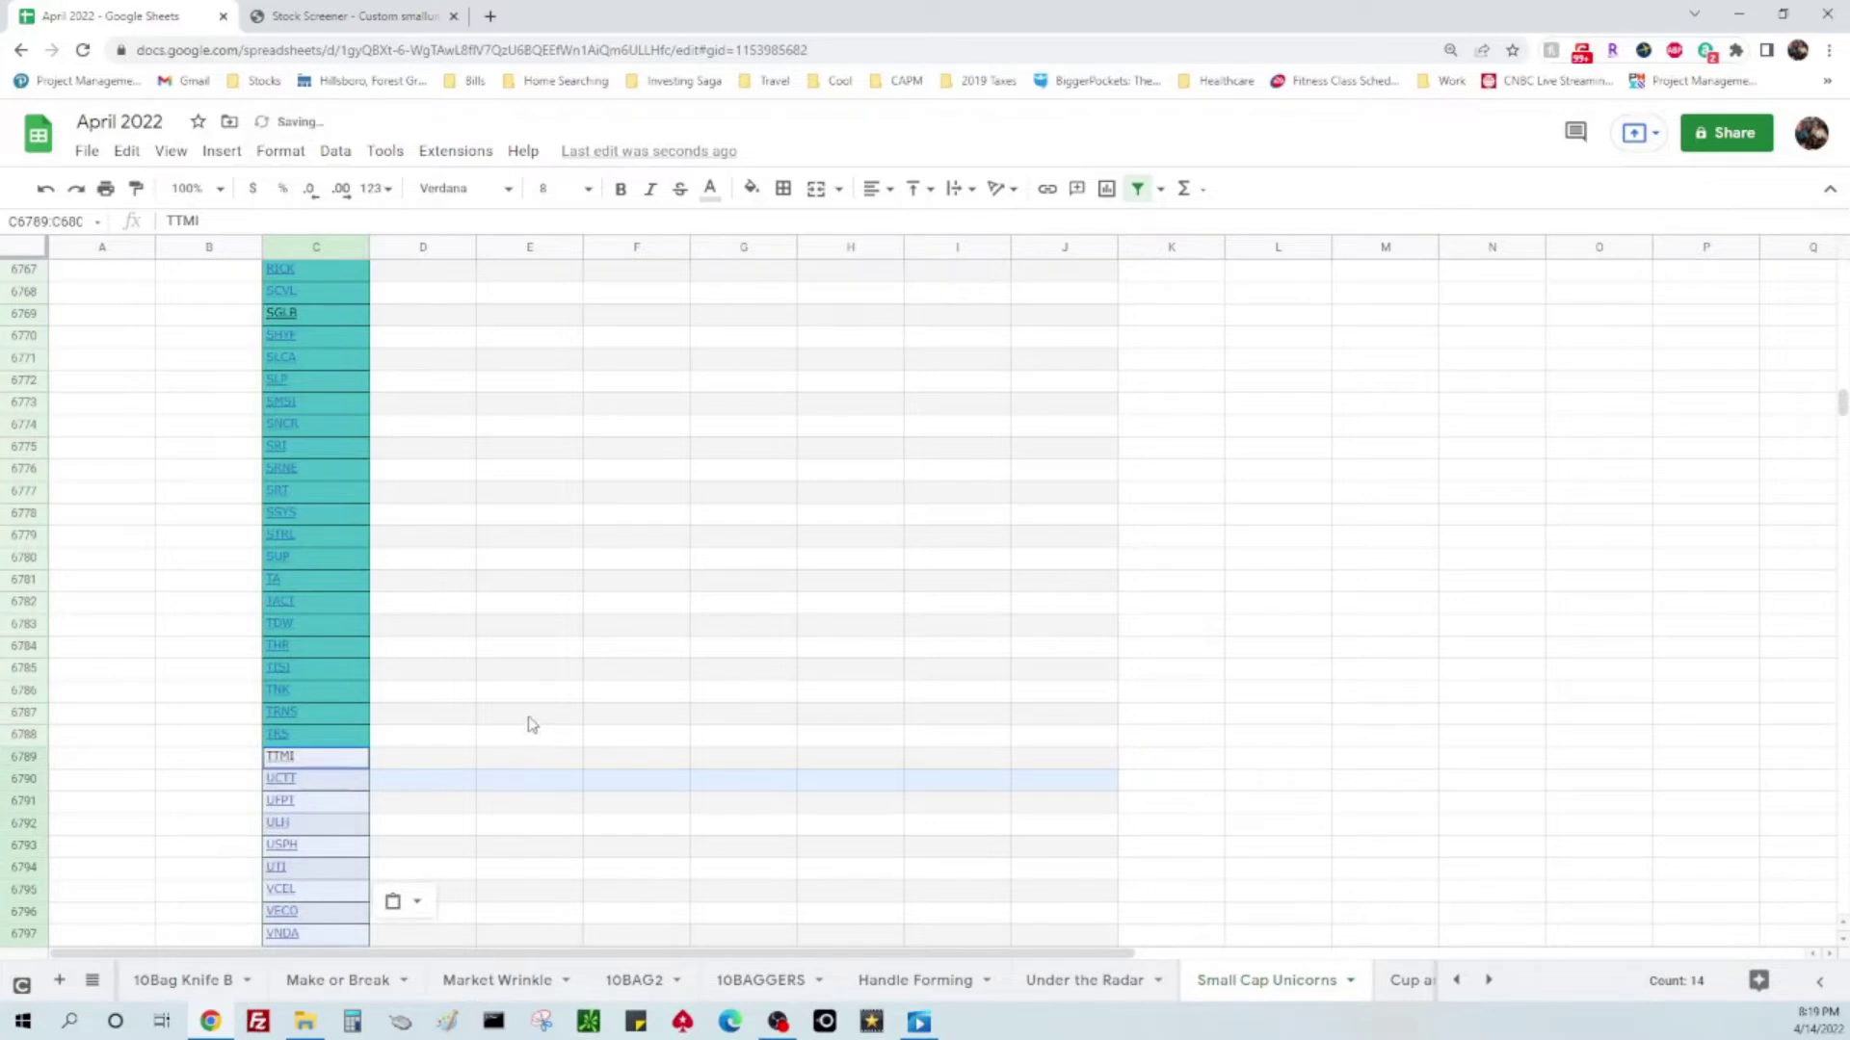
- Pick out unhighlighted NKTR, LCUT, IDCC, IDW and HCKT, pasting HCKT into Uniques
{"action": "scroll", "coordinate": [567, 731], "scroll_direction": "down", "scroll_amount": 3}
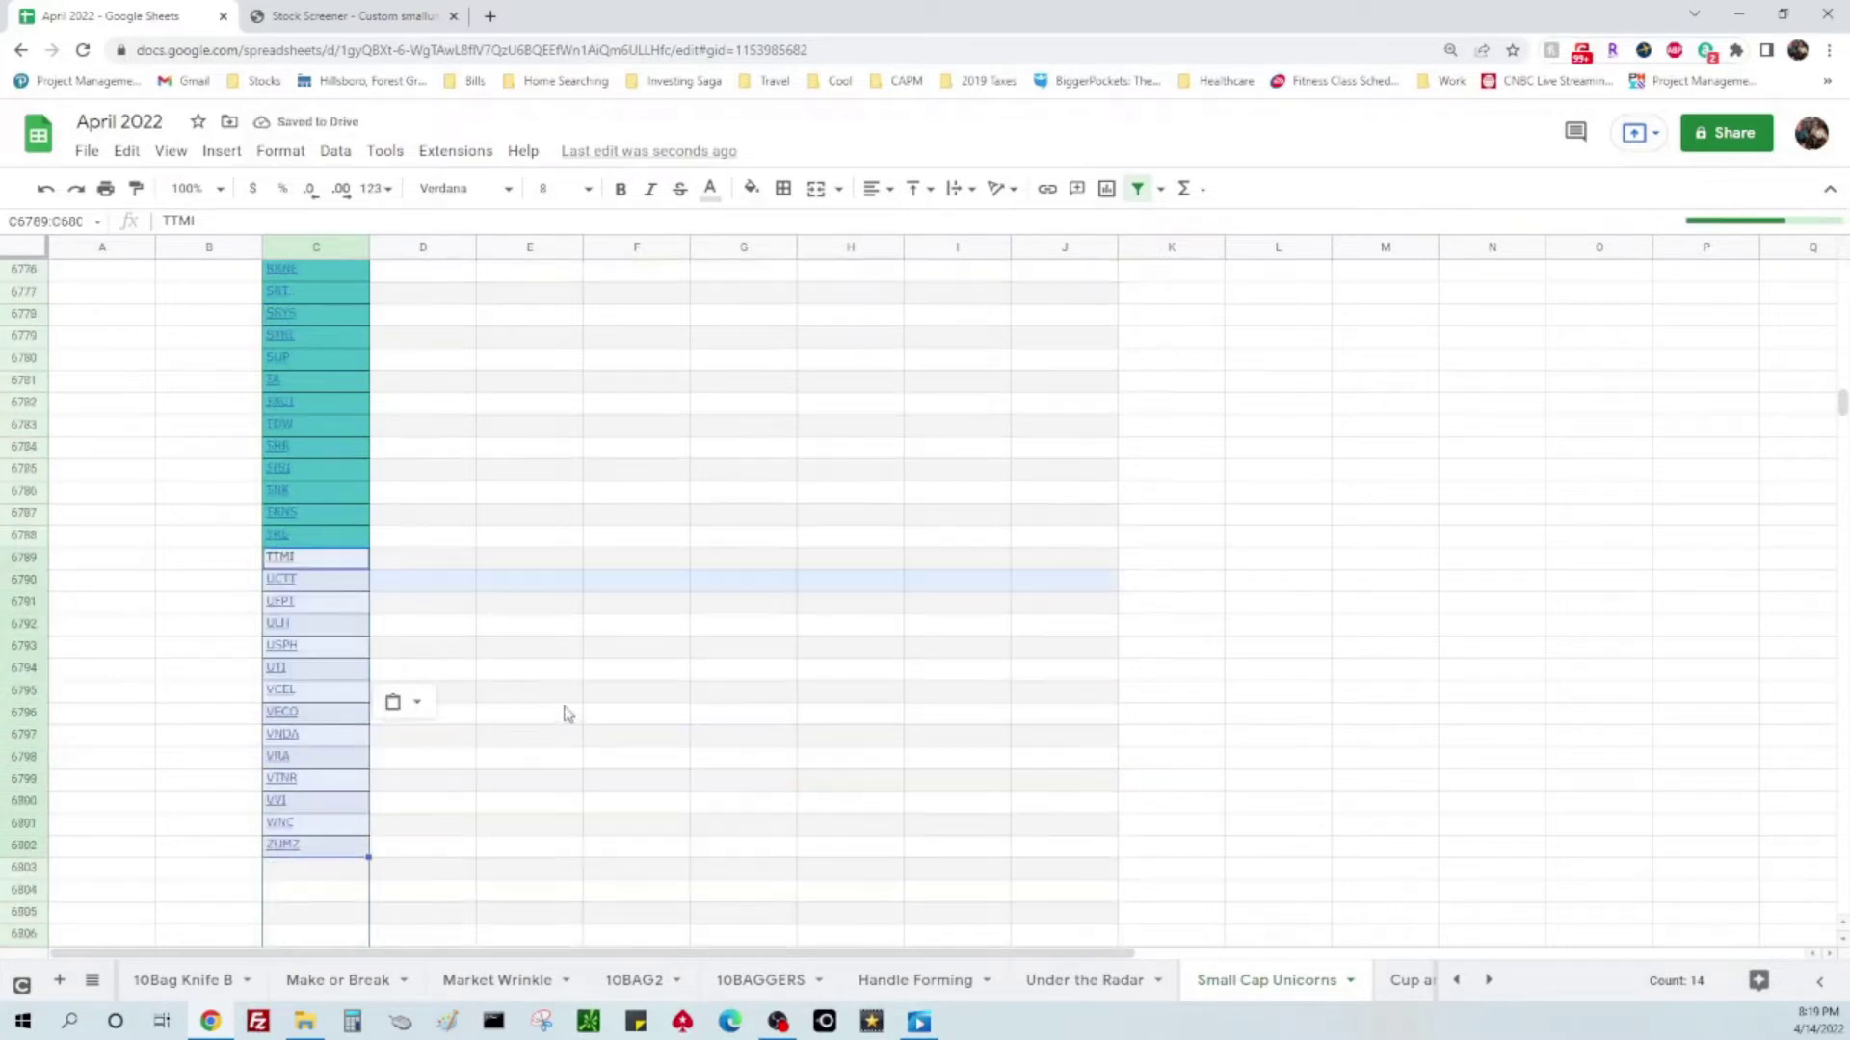
{"action": "scroll", "coordinate": [505, 596], "scroll_direction": "up", "scroll_amount": 15}
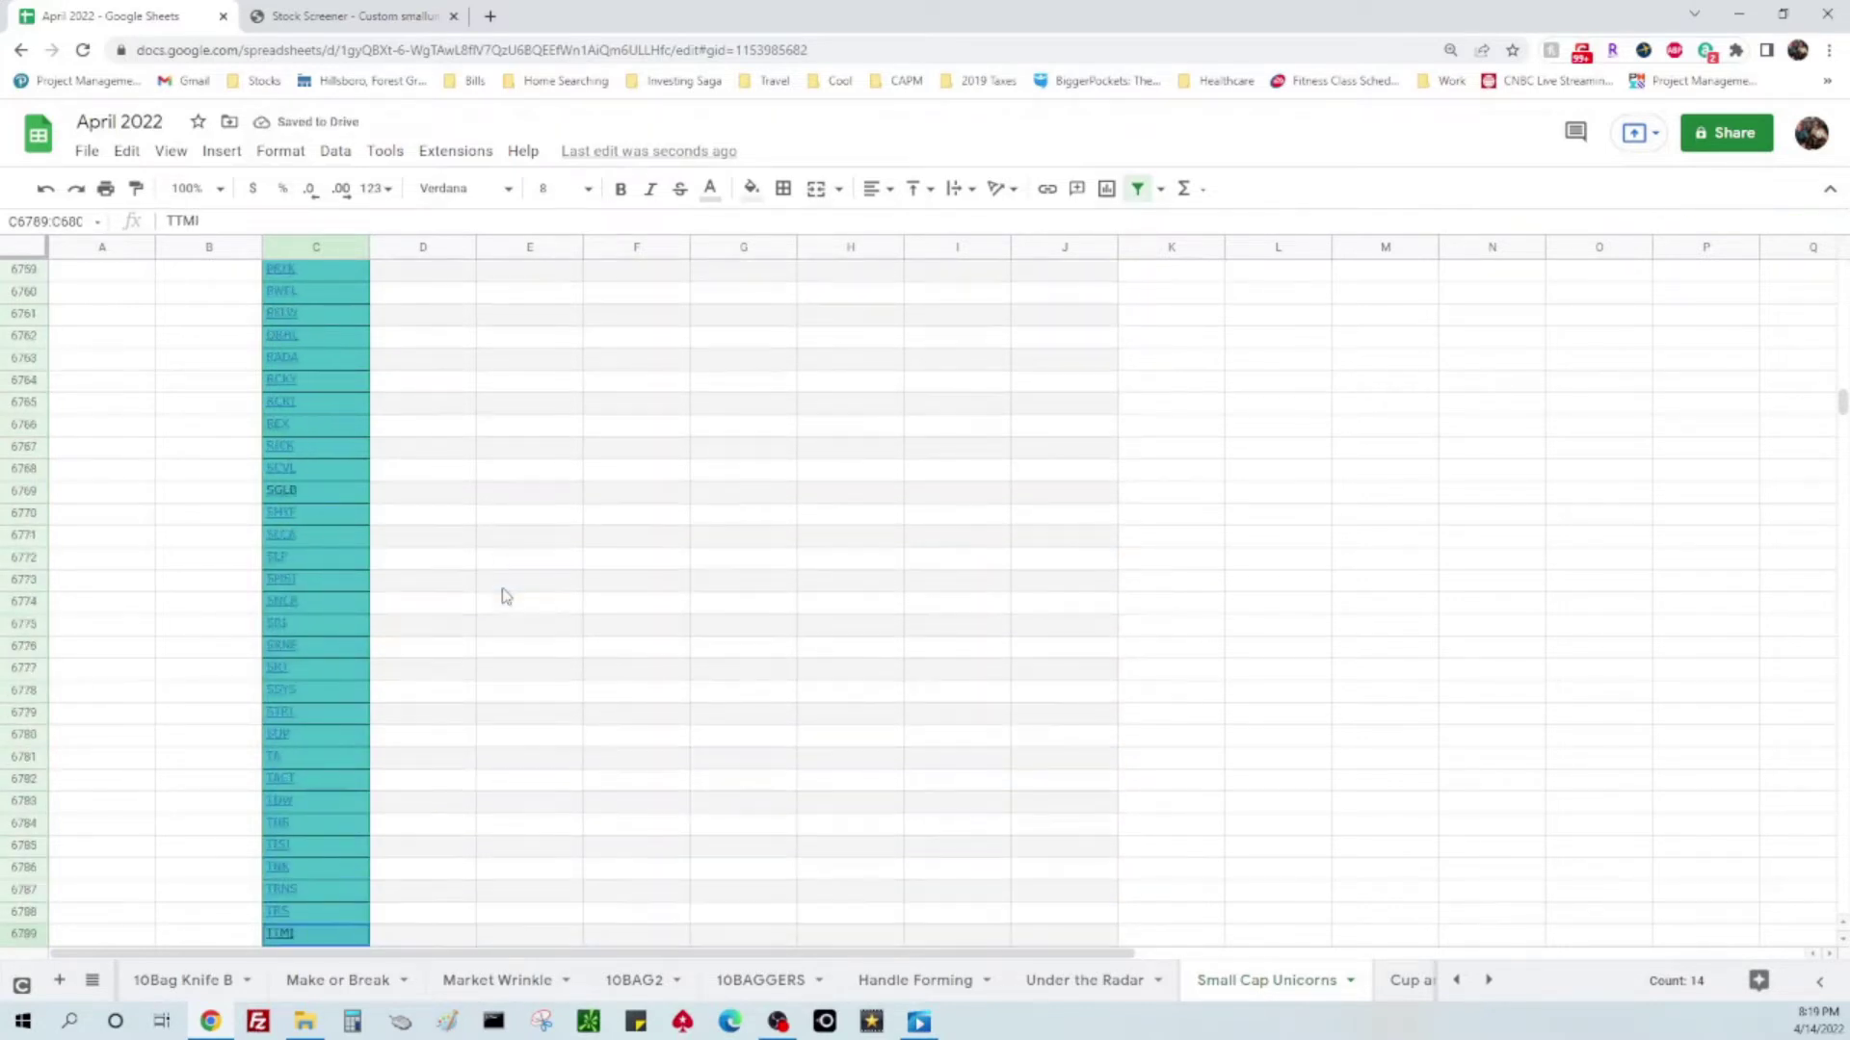
{"action": "left_click", "coordinate": [345, 559]}
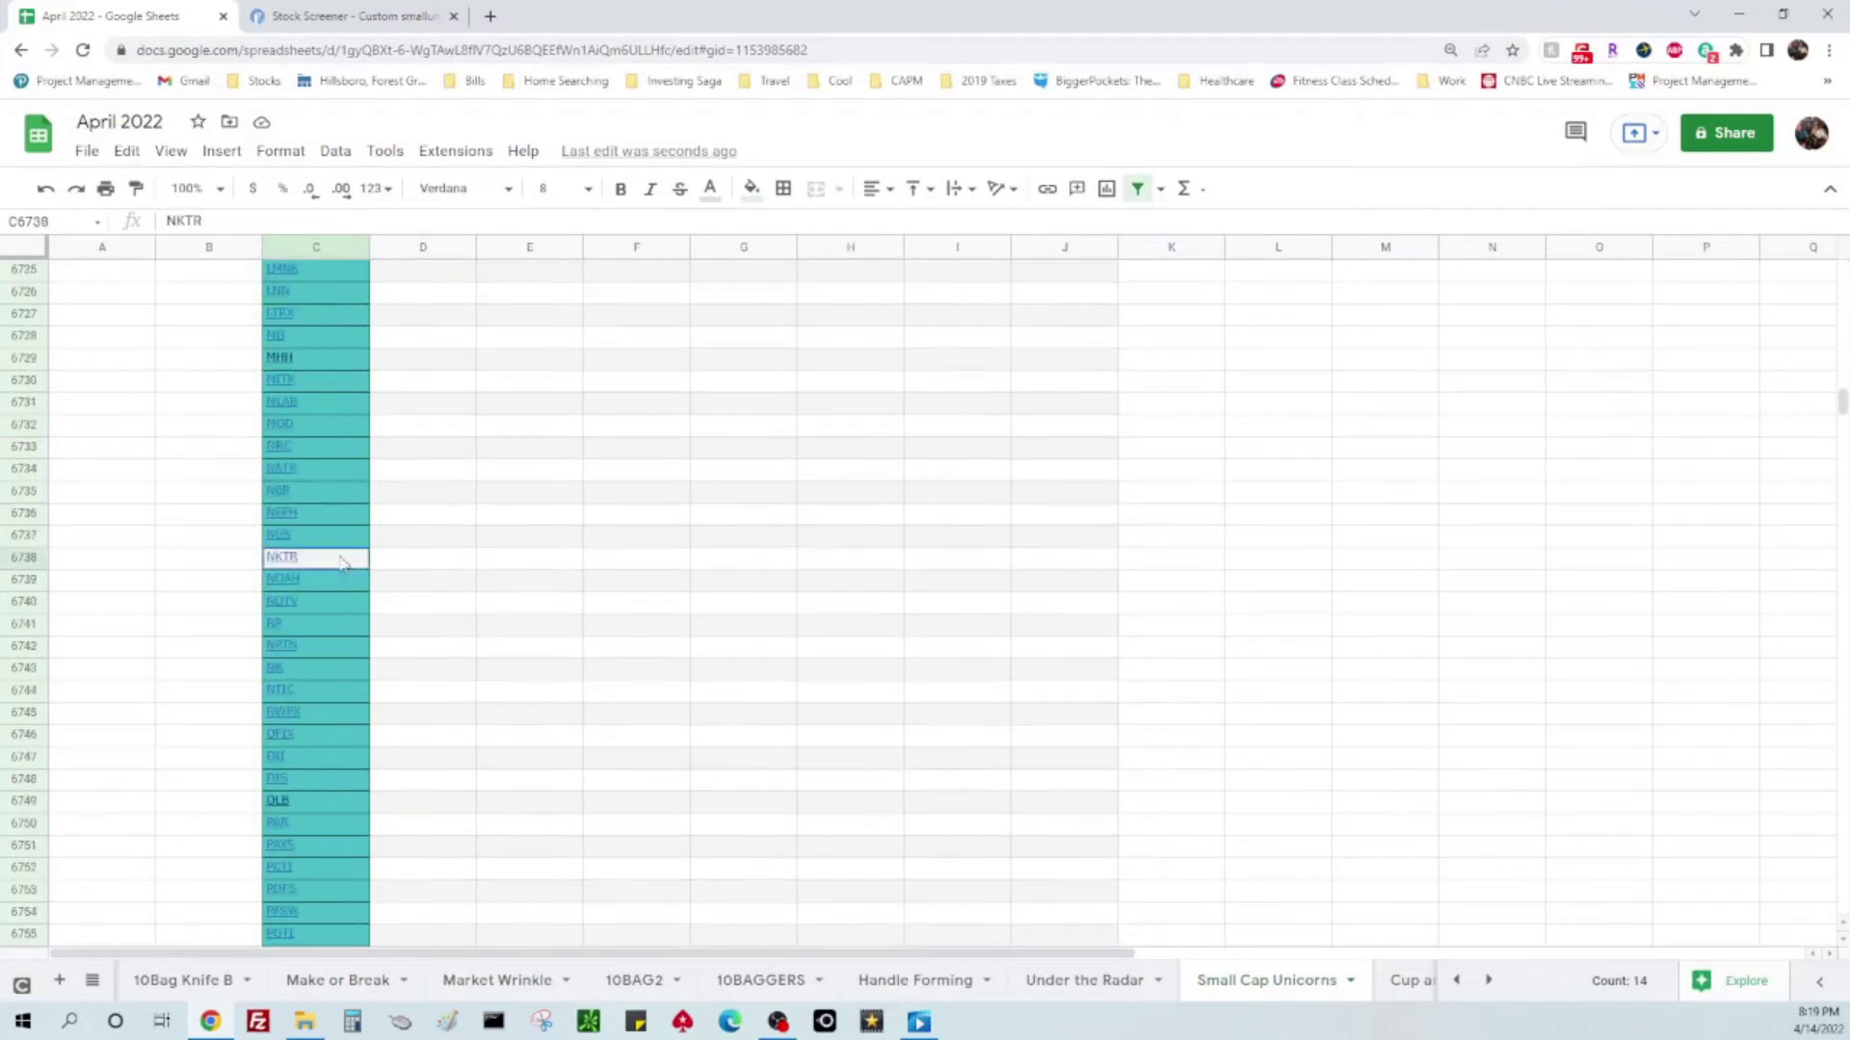
{"action": "scroll", "coordinate": [545, 621], "scroll_direction": "up", "scroll_amount": 5}
{"action": "left_click", "coordinate": [321, 586], "text": "ctrl"}
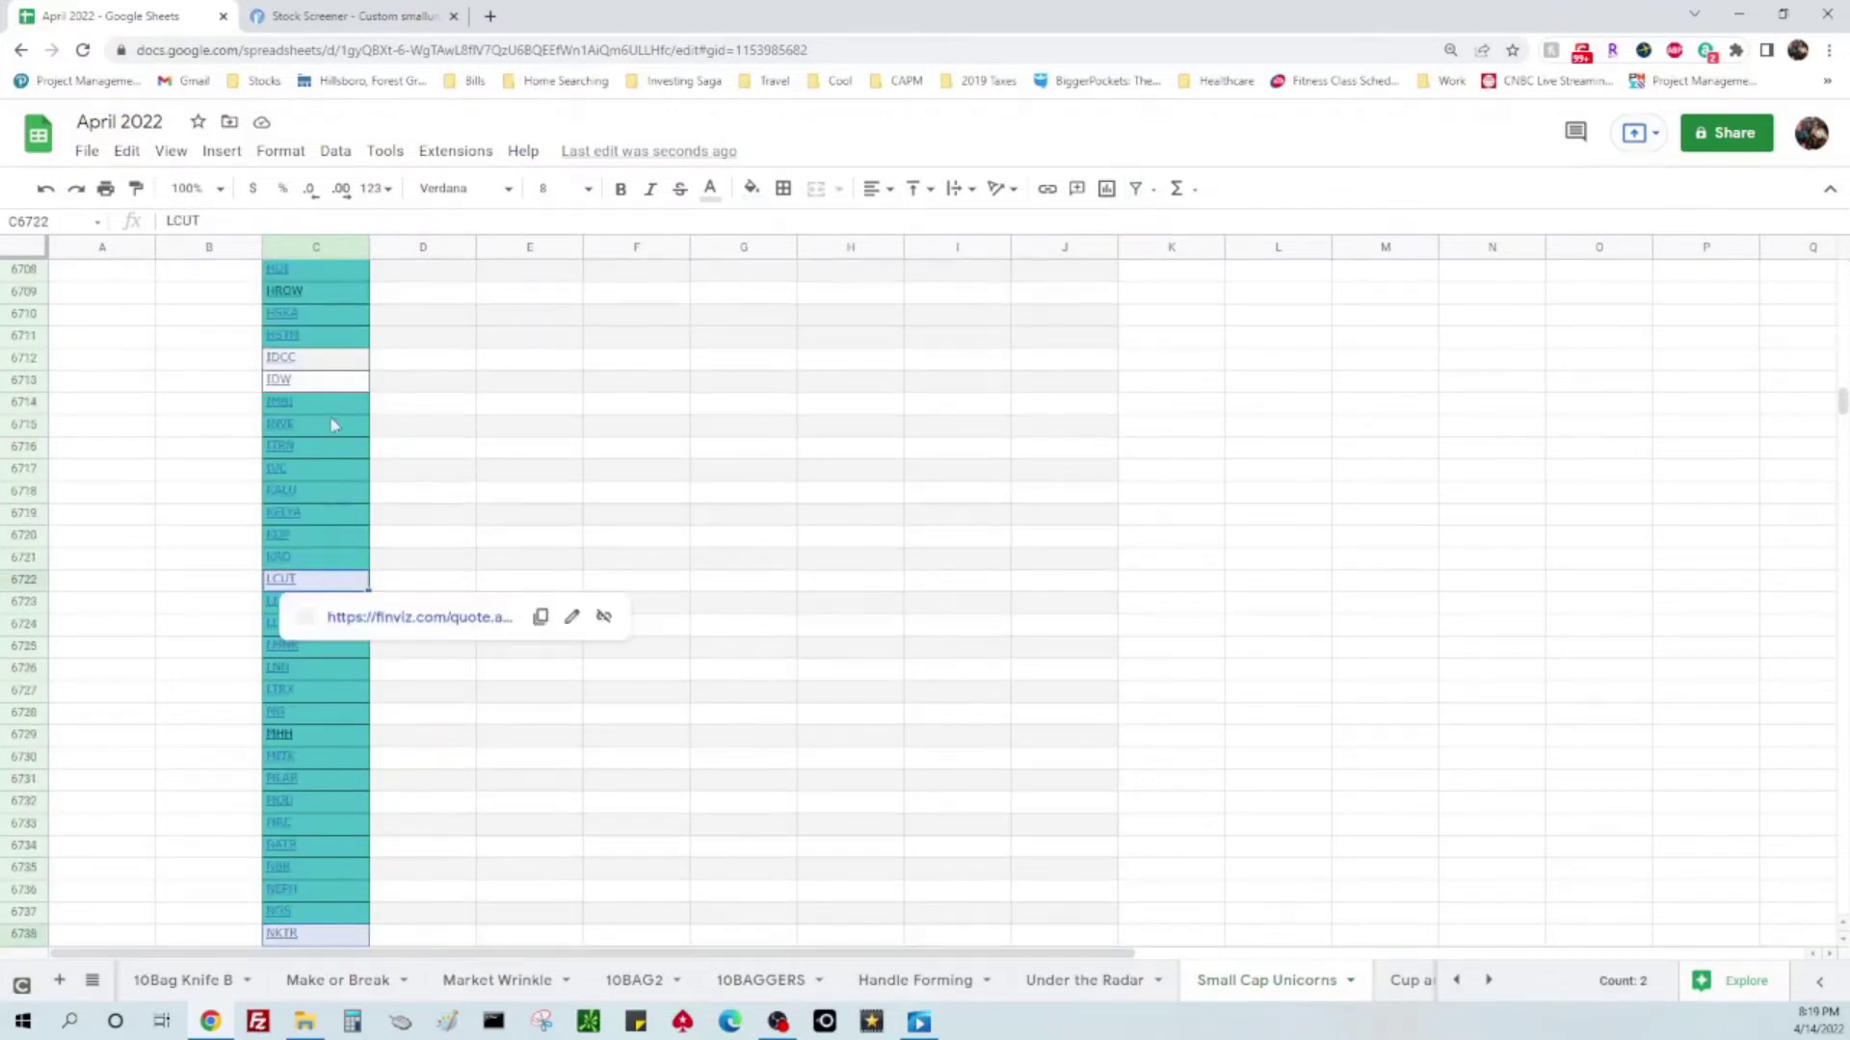
{"action": "left_click", "coordinate": [322, 362], "text": "ctrl"}
{"action": "left_click", "coordinate": [325, 382], "text": "shift"}
{"action": "scroll", "coordinate": [520, 528], "scroll_direction": "up", "scroll_amount": 5}
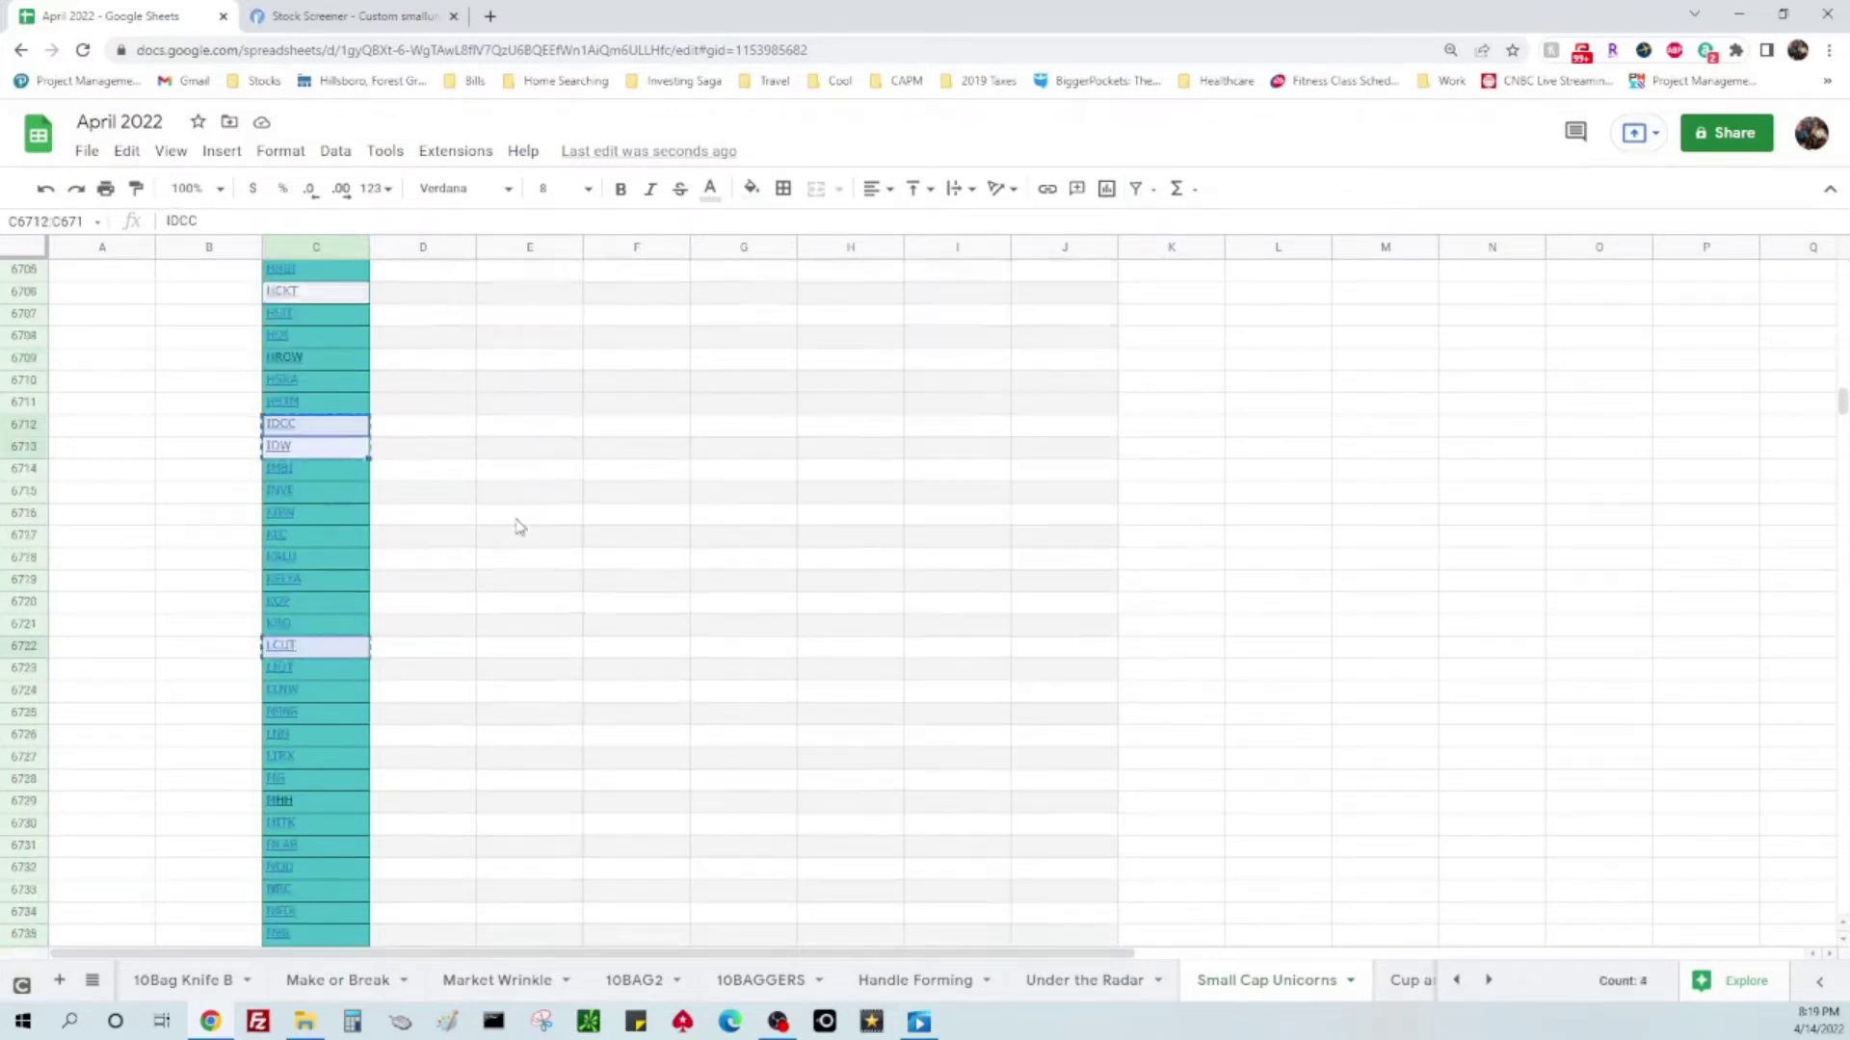
{"action": "left_click", "coordinate": [234, 586]}
{"action": "type", "text": "IDCC IDW LCUT NKTR"}
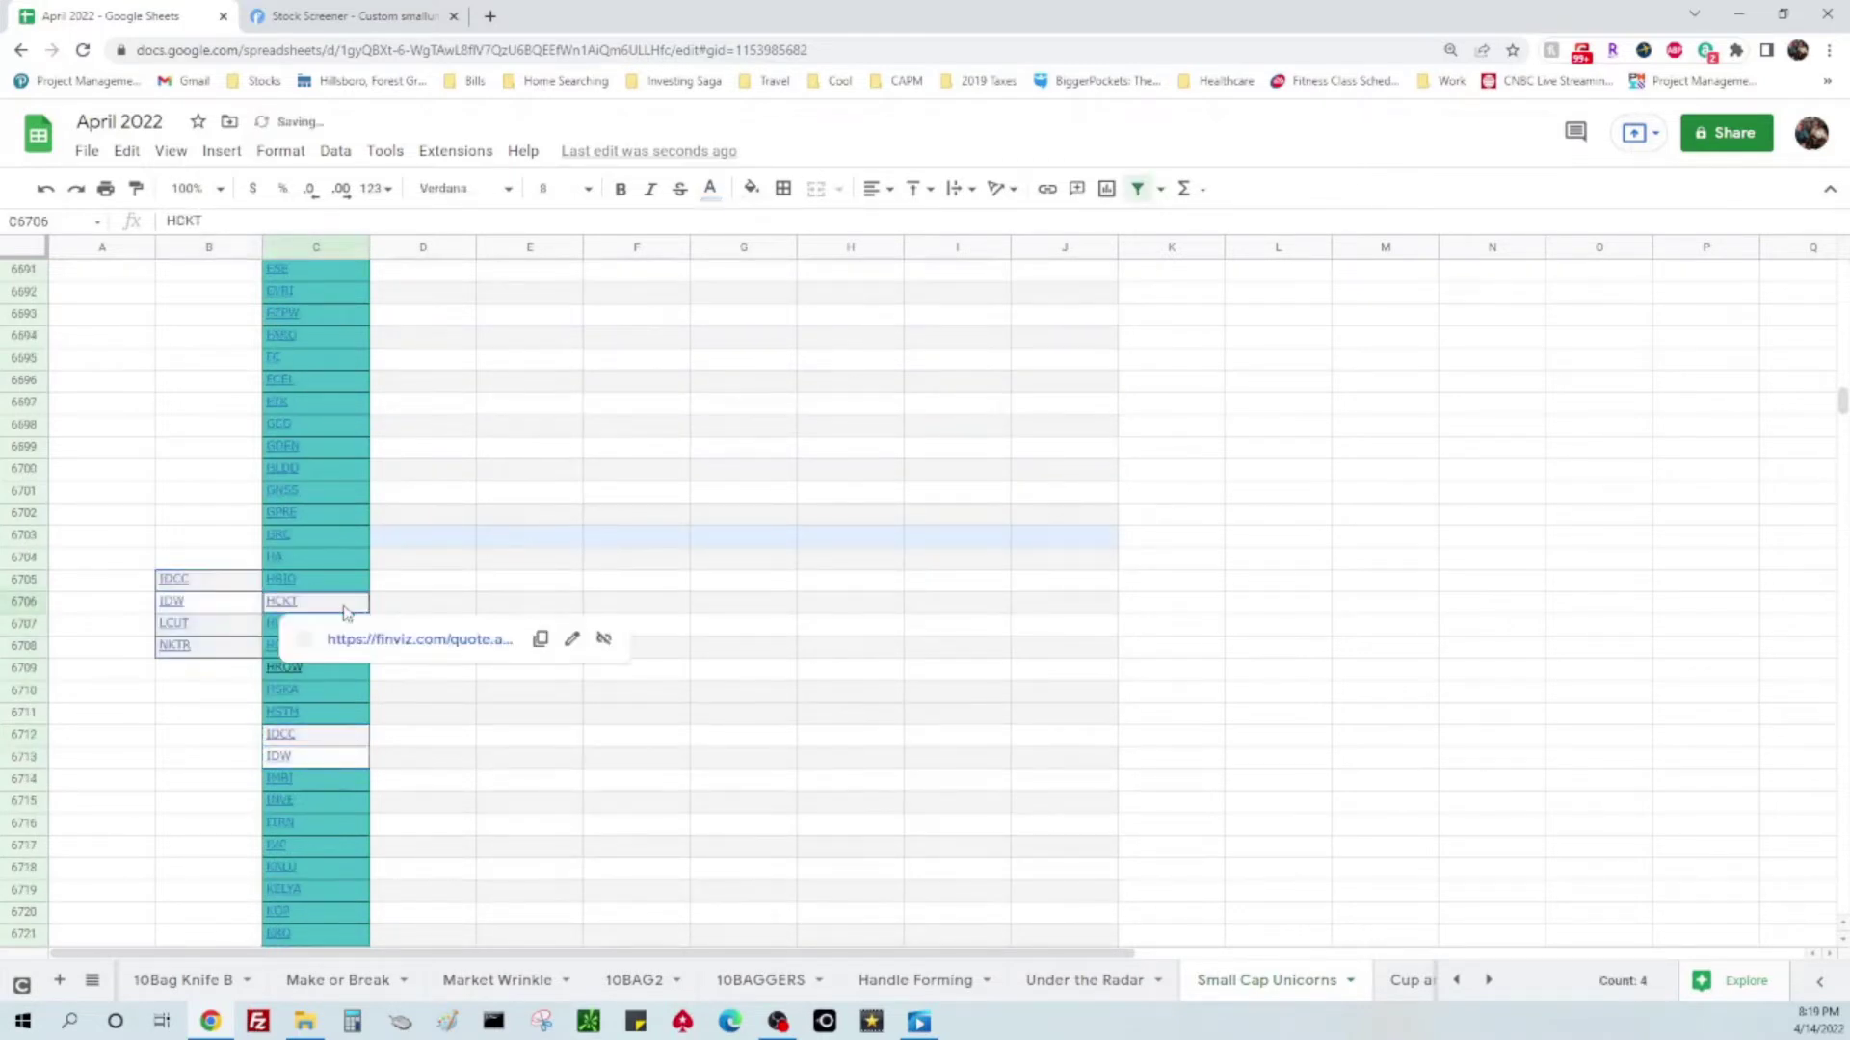
{"action": "left_click", "coordinate": [254, 553]}
{"action": "type", "text": "HCKT"}
- Copy the unhighlighted CSTE ticker into the Uniques cell beside it
{"action": "scroll", "coordinate": [636, 559], "scroll_direction": "up", "scroll_amount": 9}
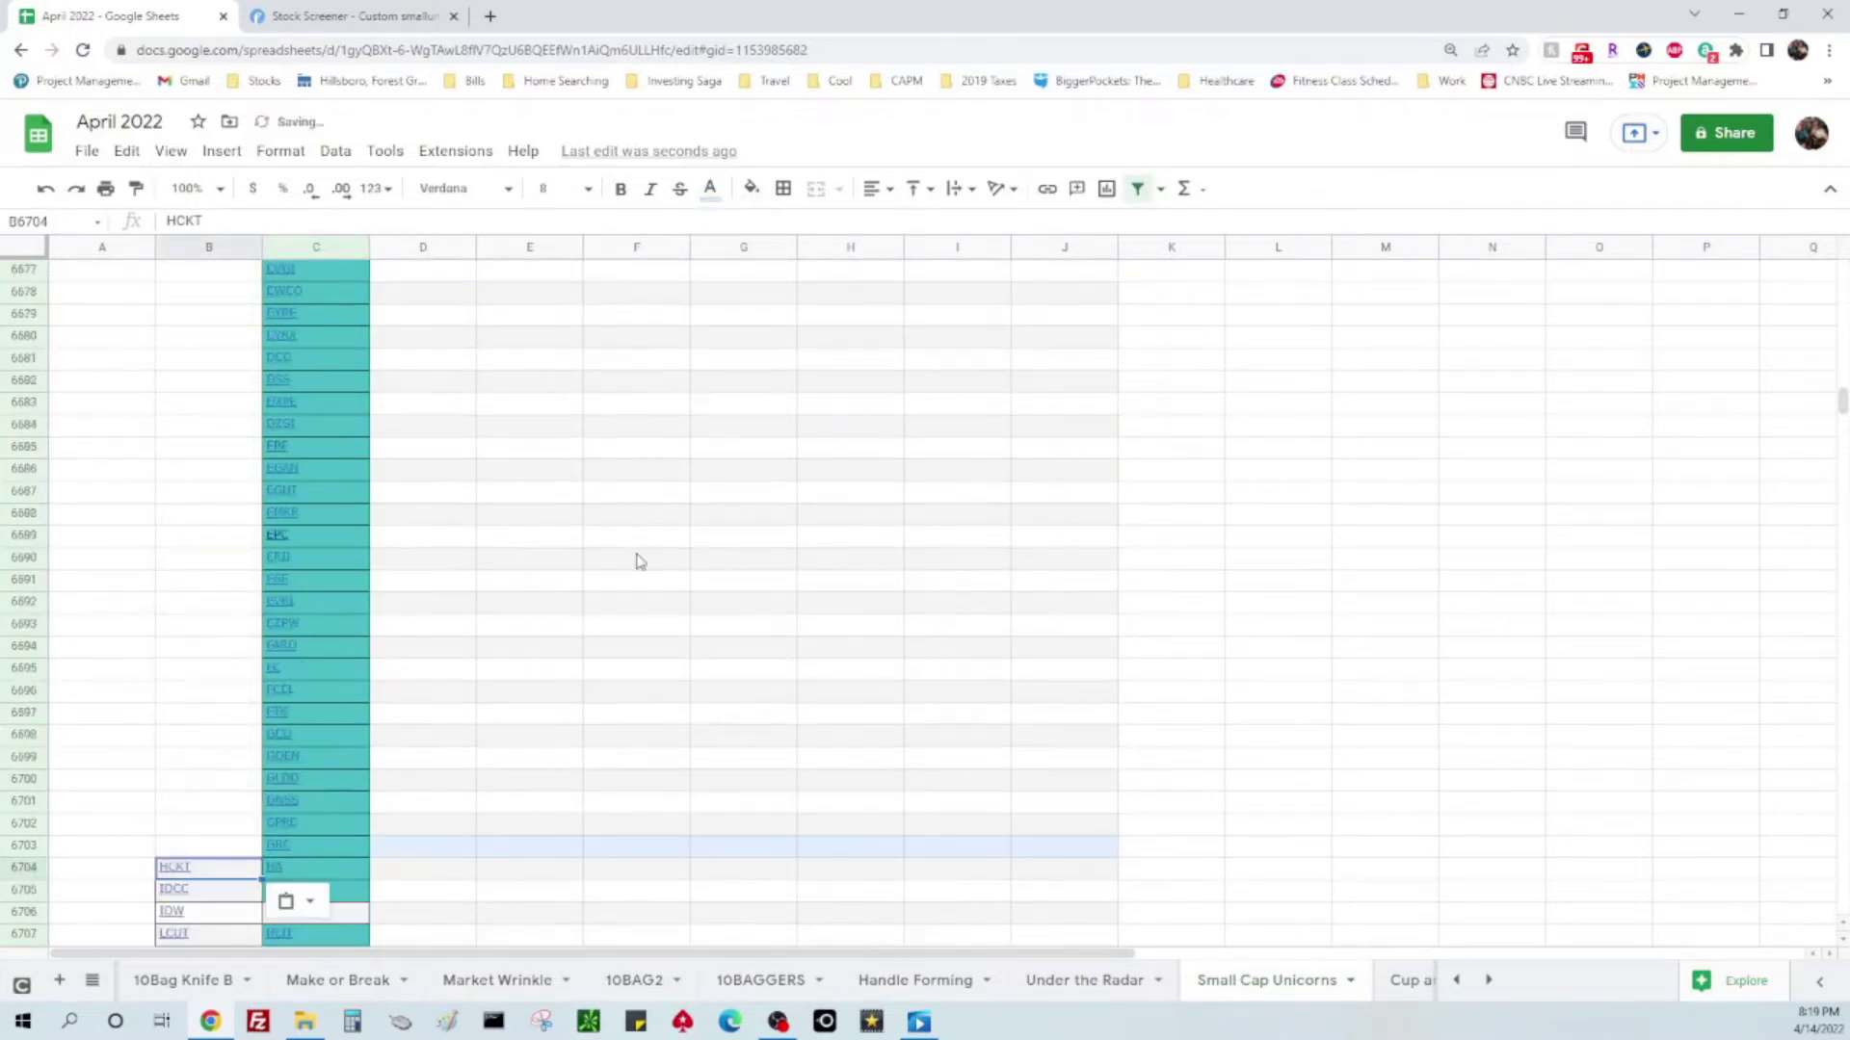
{"action": "left_click", "coordinate": [323, 584]}
{"action": "key", "text": "ctrl+c"}
{"action": "key", "text": "Left"}
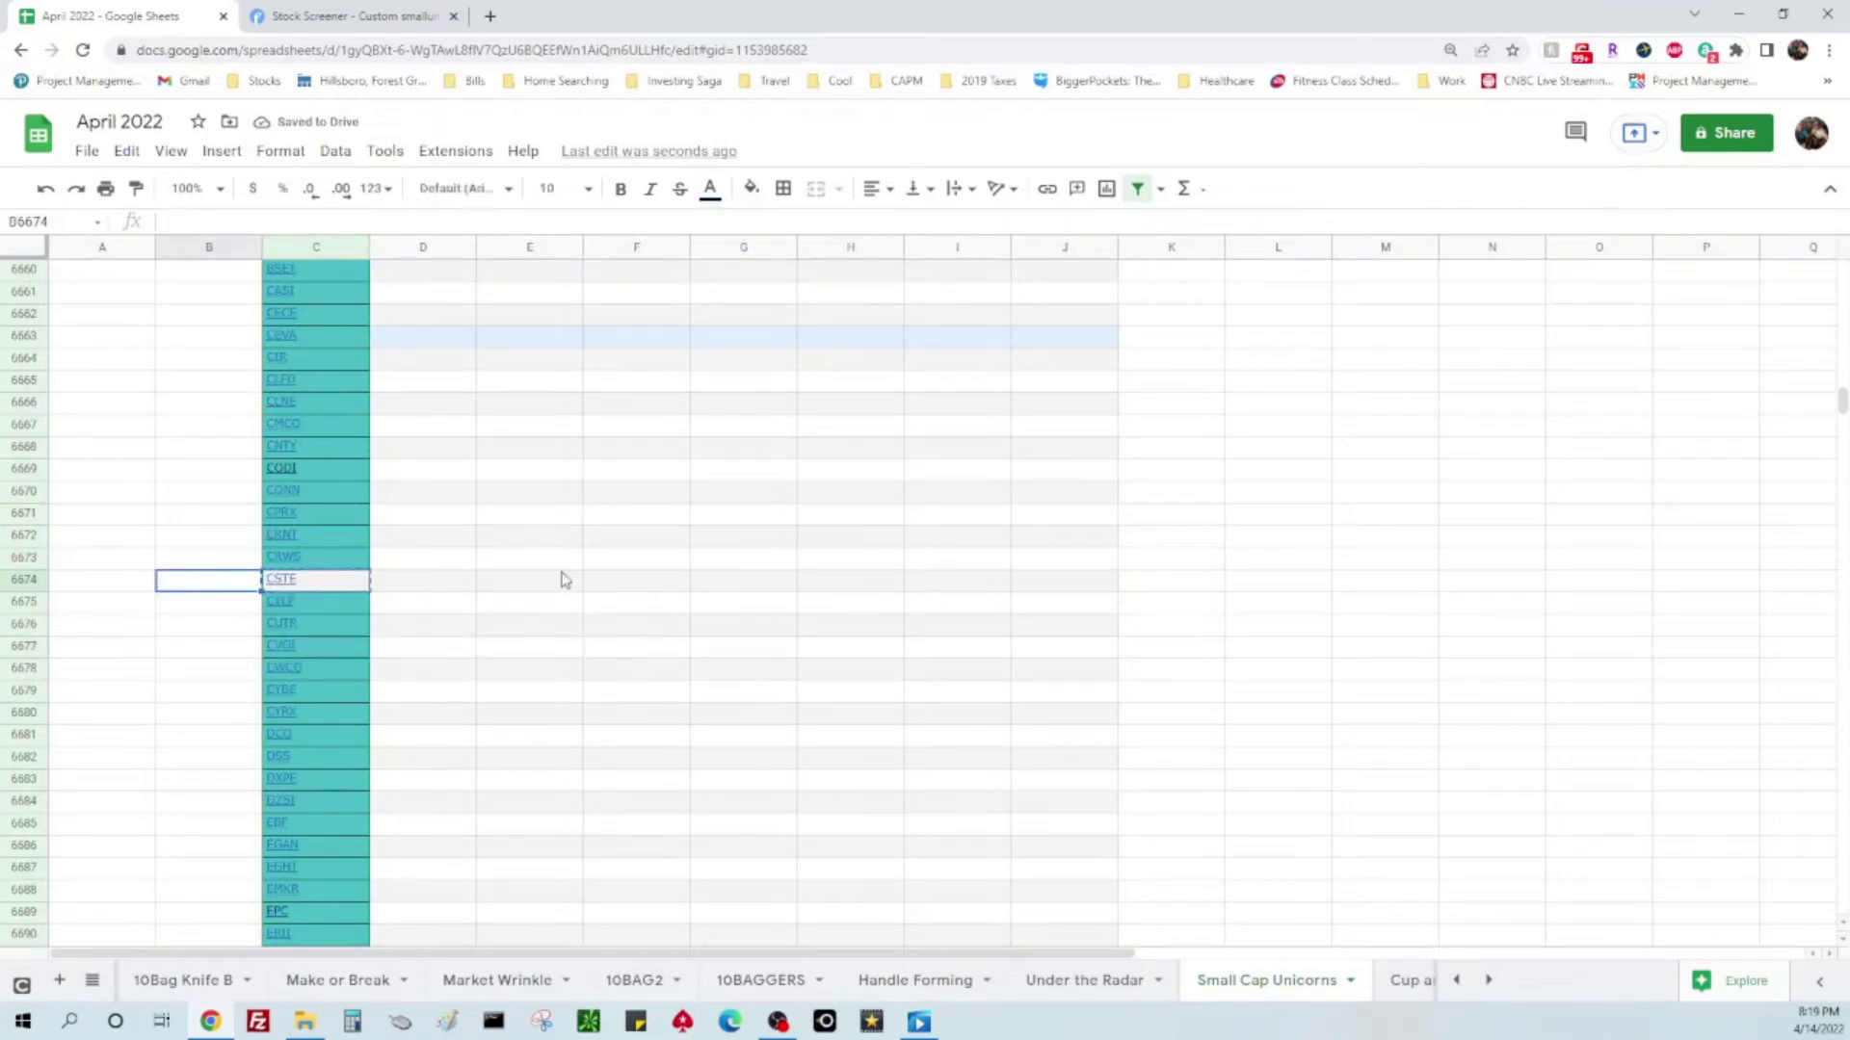
{"action": "key", "text": "ctrl+v"}
- Copy the unhighlighted ACLS and AE tickers into the Uniques column
{"action": "scroll", "coordinate": [597, 621], "scroll_direction": "up", "scroll_amount": 7}
{"action": "scroll", "coordinate": [591, 622], "scroll_direction": "up", "scroll_amount": 6}
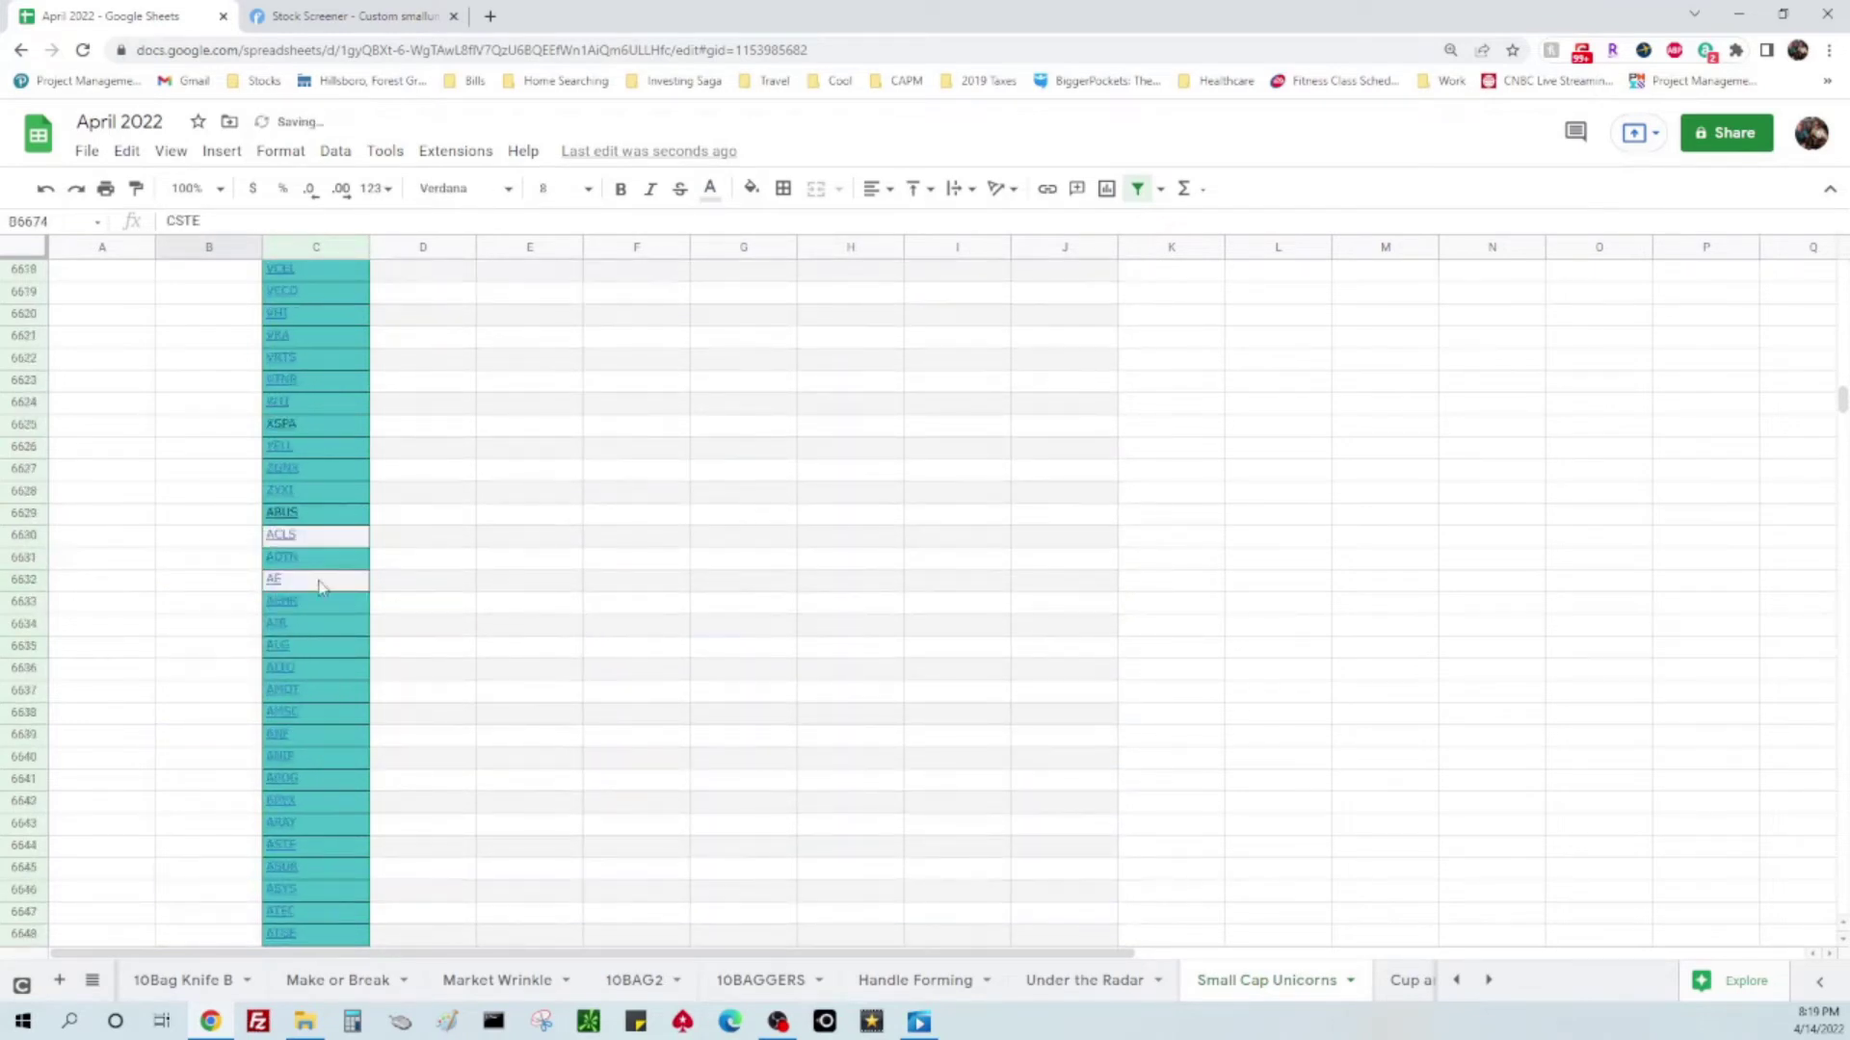
{"action": "left_click", "coordinate": [321, 586]}
{"action": "left_click", "coordinate": [311, 538], "text": "ctrl"}
{"action": "key", "text": "ctrl+c"}
{"action": "left_click", "coordinate": [203, 538]}
{"action": "key", "text": "ctrl+v"}
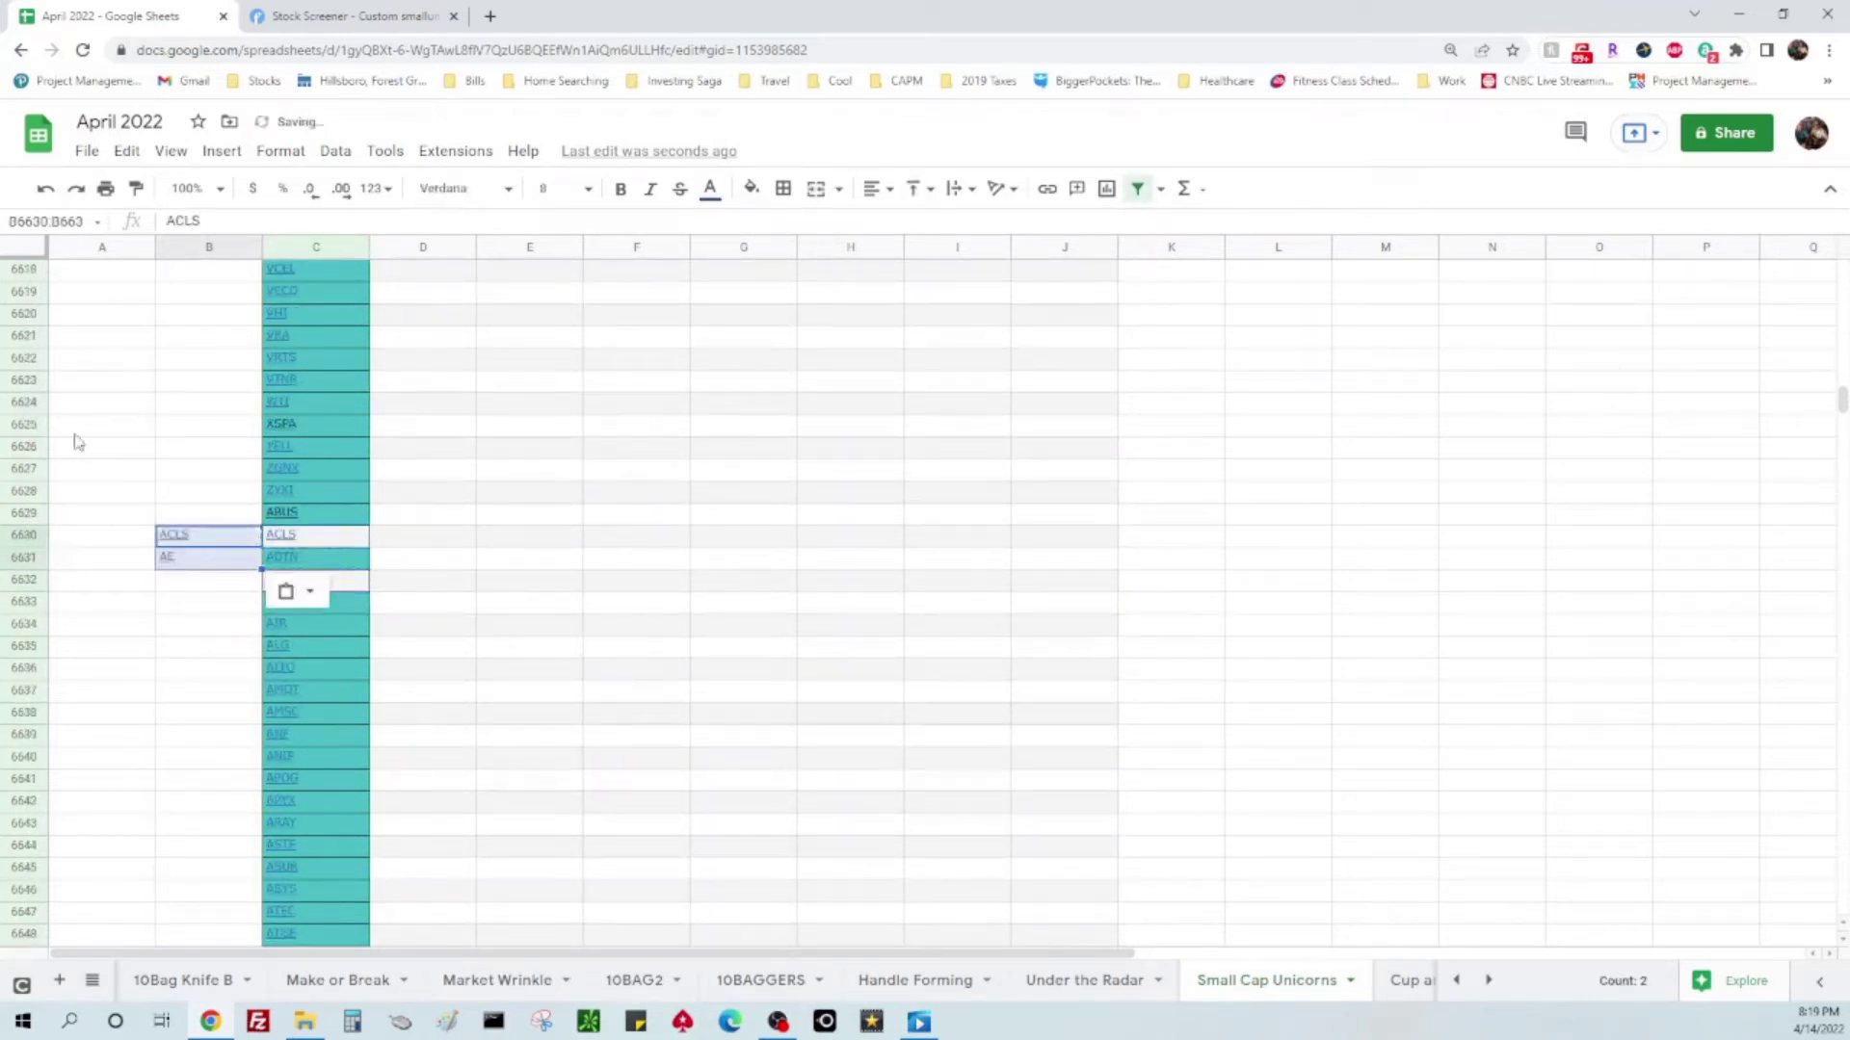
{"action": "left_click", "coordinate": [173, 434]}
- Remove the filter from the Stonks column
{"action": "key", "text": "ctrl+shift+Up"}
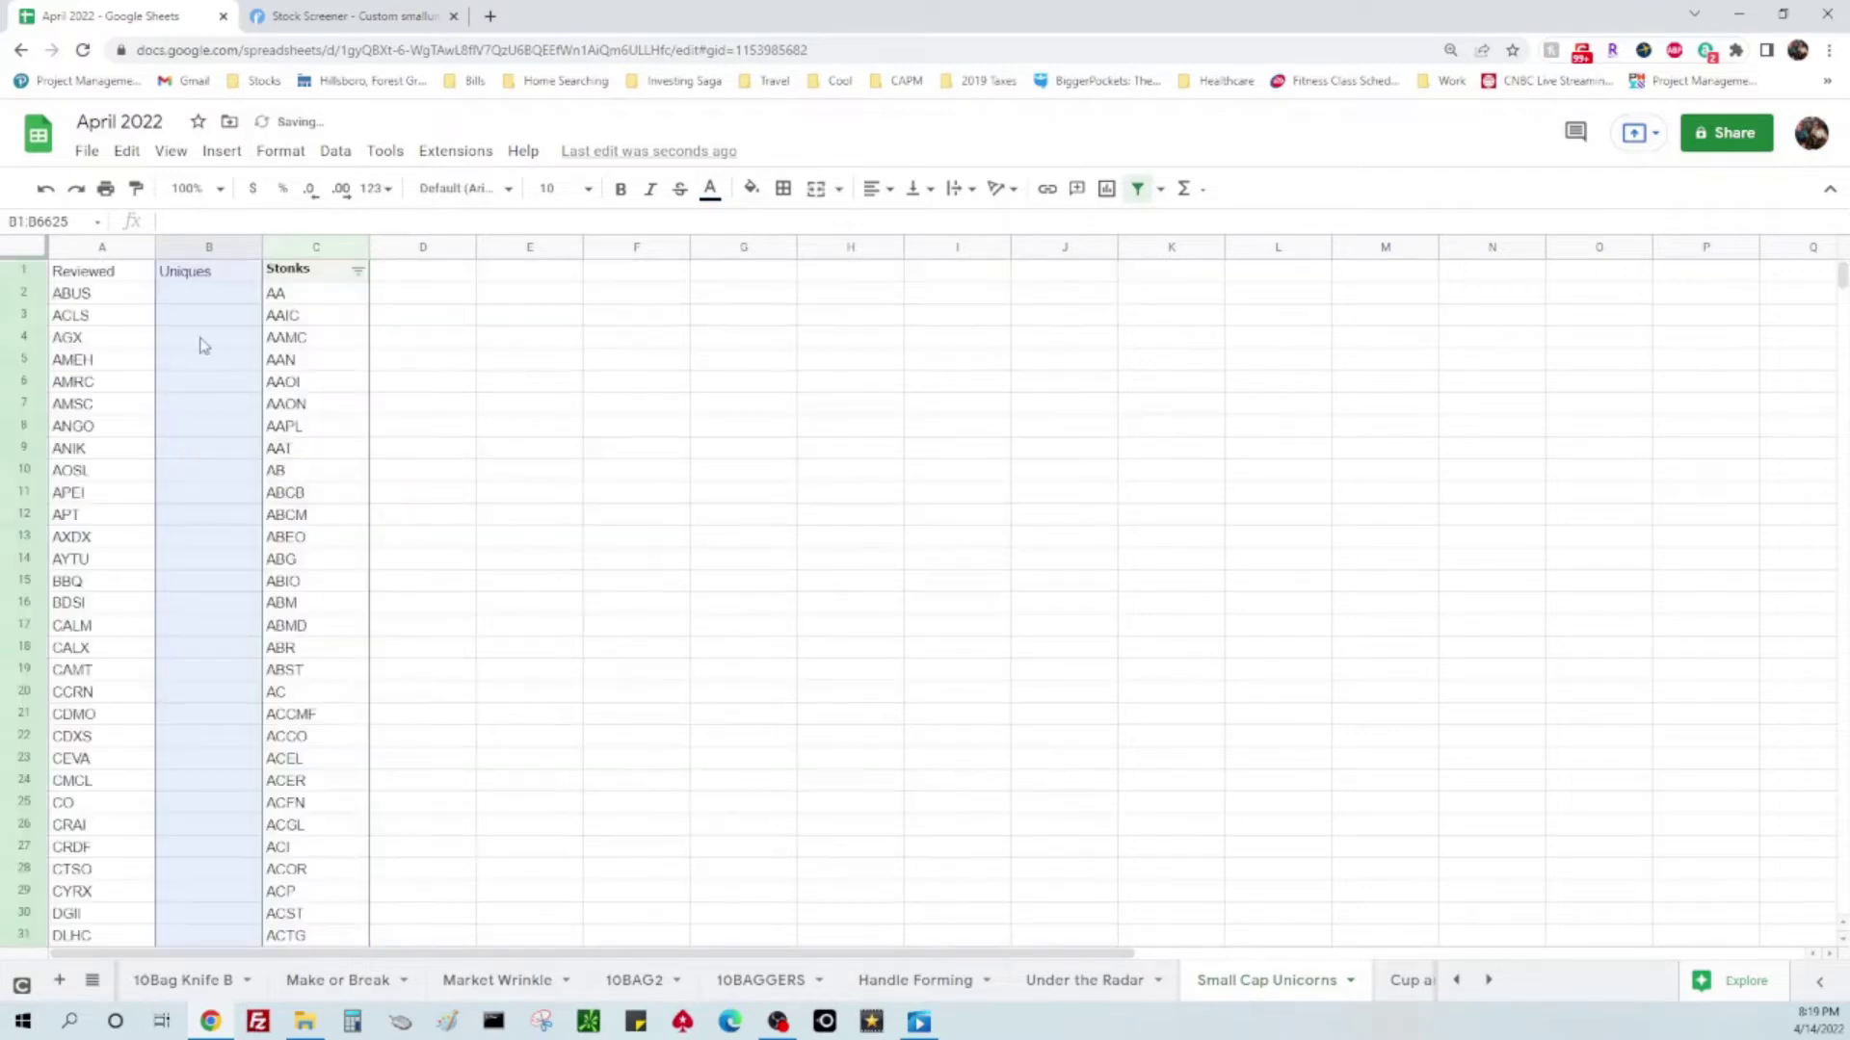
{"action": "left_click", "coordinate": [204, 247]}
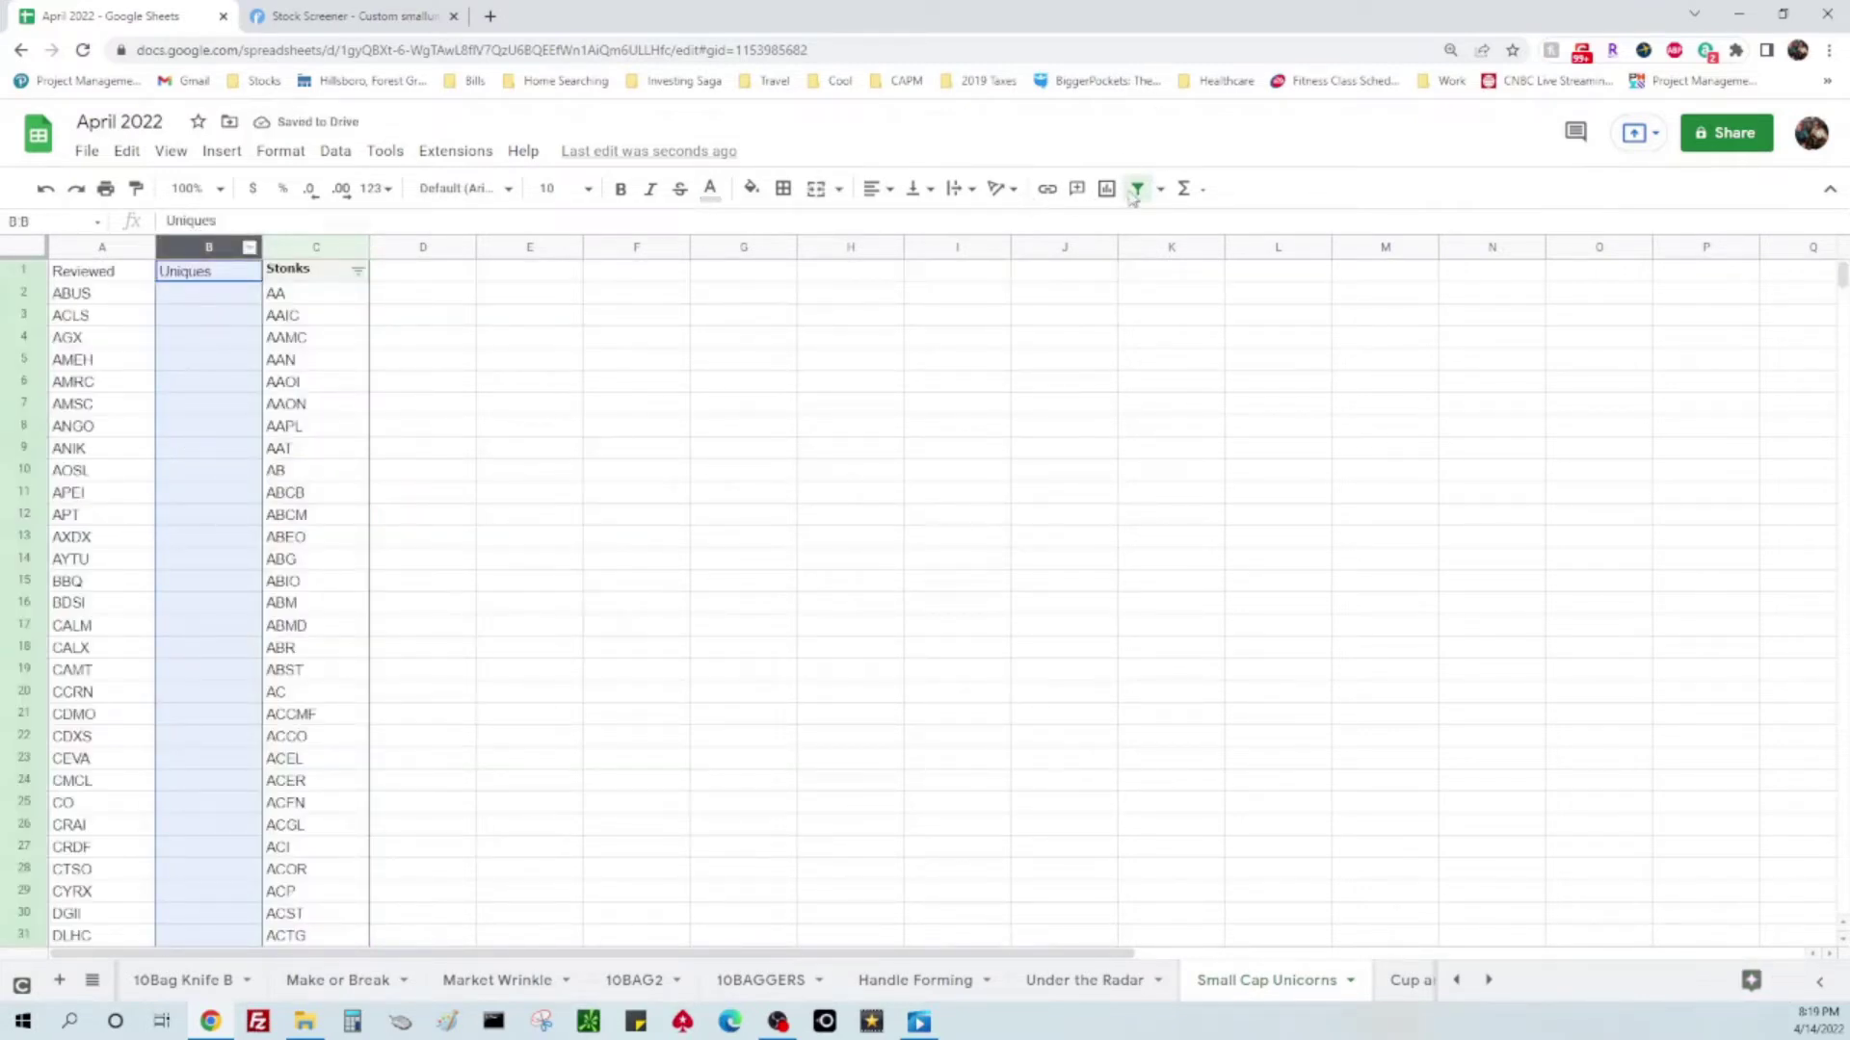
{"action": "key", "text": "ctrl+alt+r"}
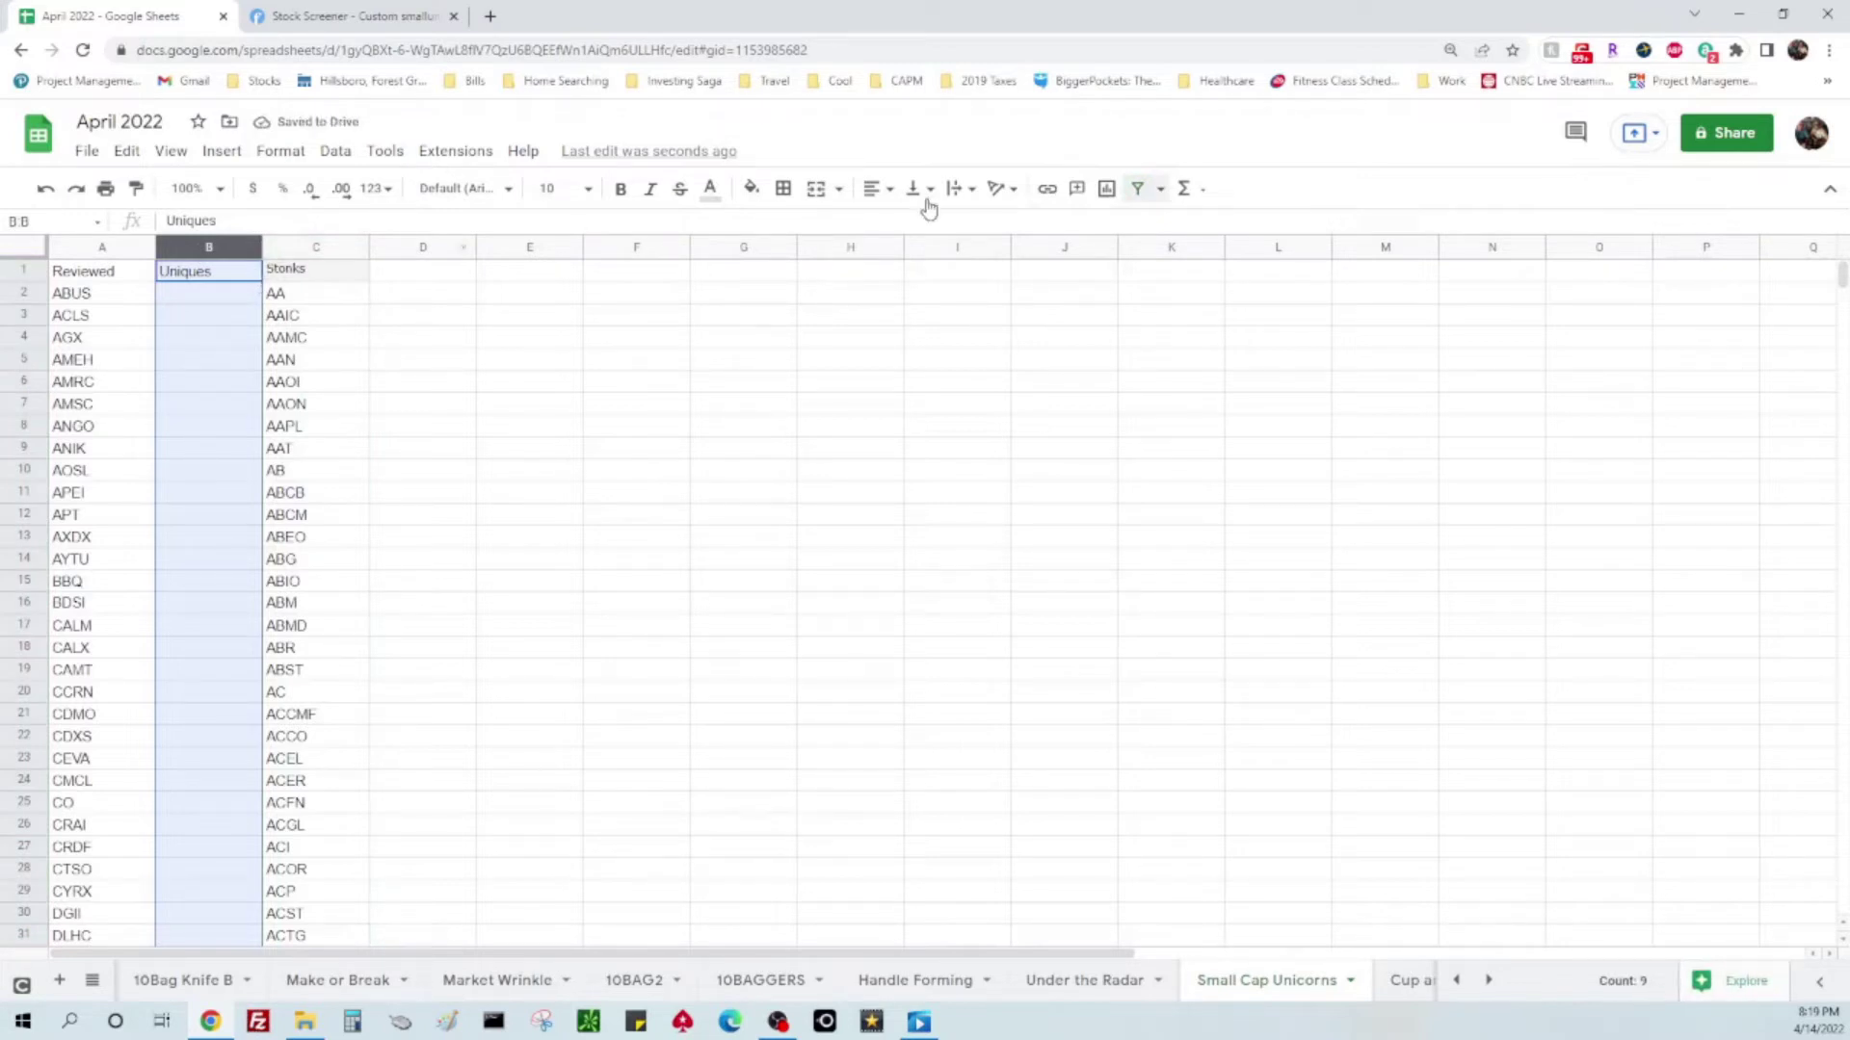
- Sort the Uniques tickers A to Z with a temporary filter, then open Cup and Handle Opportunities
{"action": "left_click", "coordinate": [1148, 191]}
{"action": "left_click", "coordinate": [250, 271]}
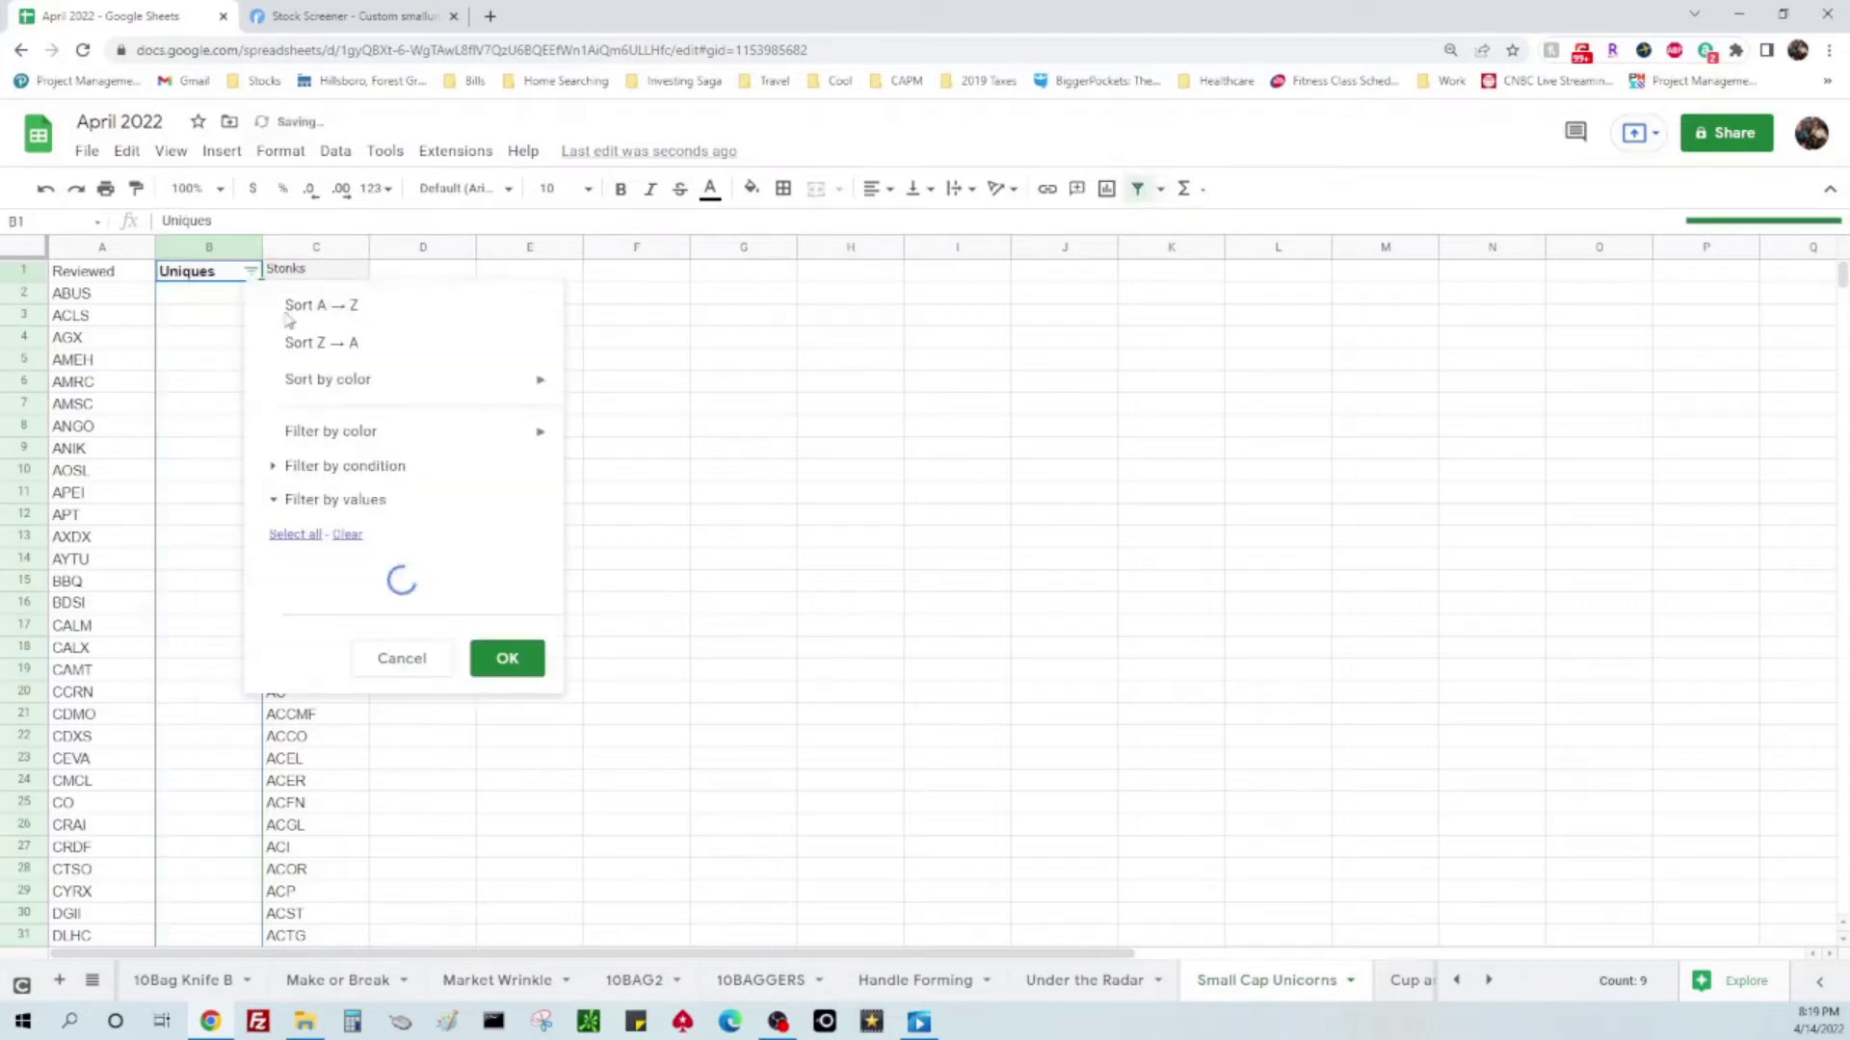
{"action": "left_click", "coordinate": [303, 307]}
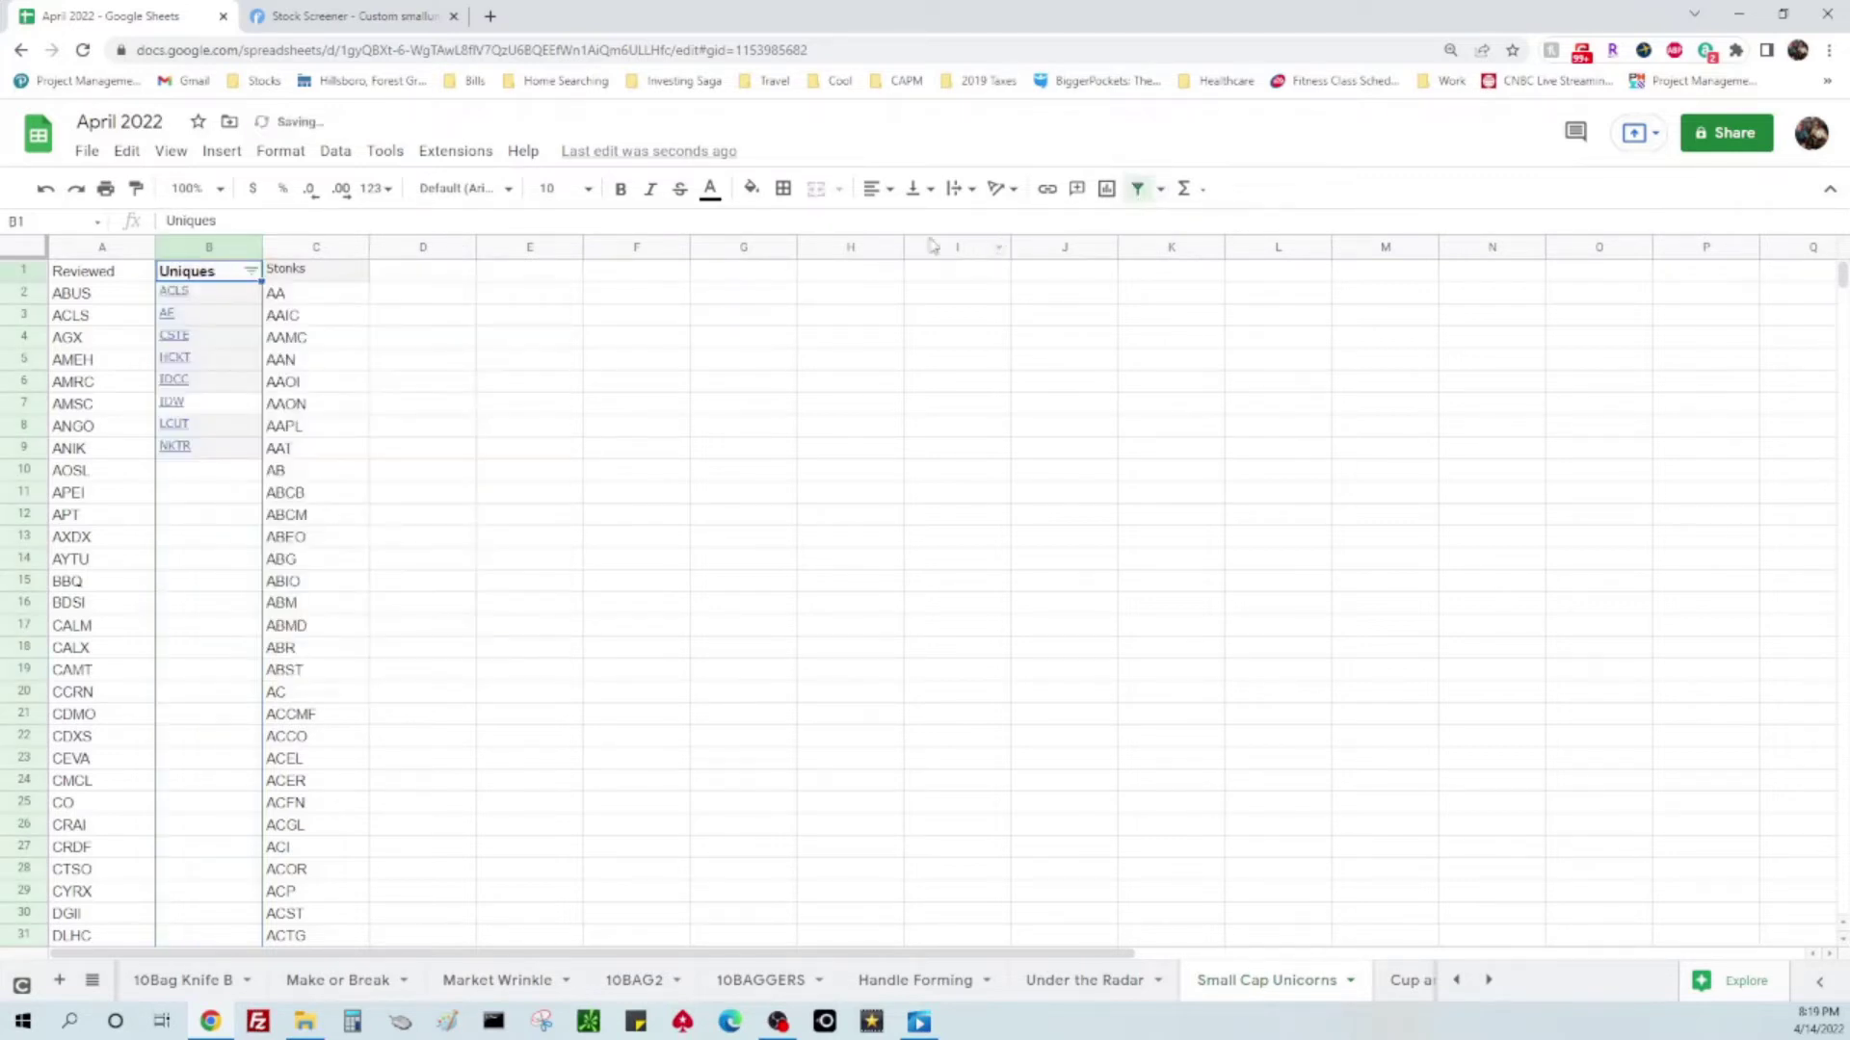
{"action": "left_click", "coordinate": [209, 247]}
{"action": "left_click", "coordinate": [1140, 189]}
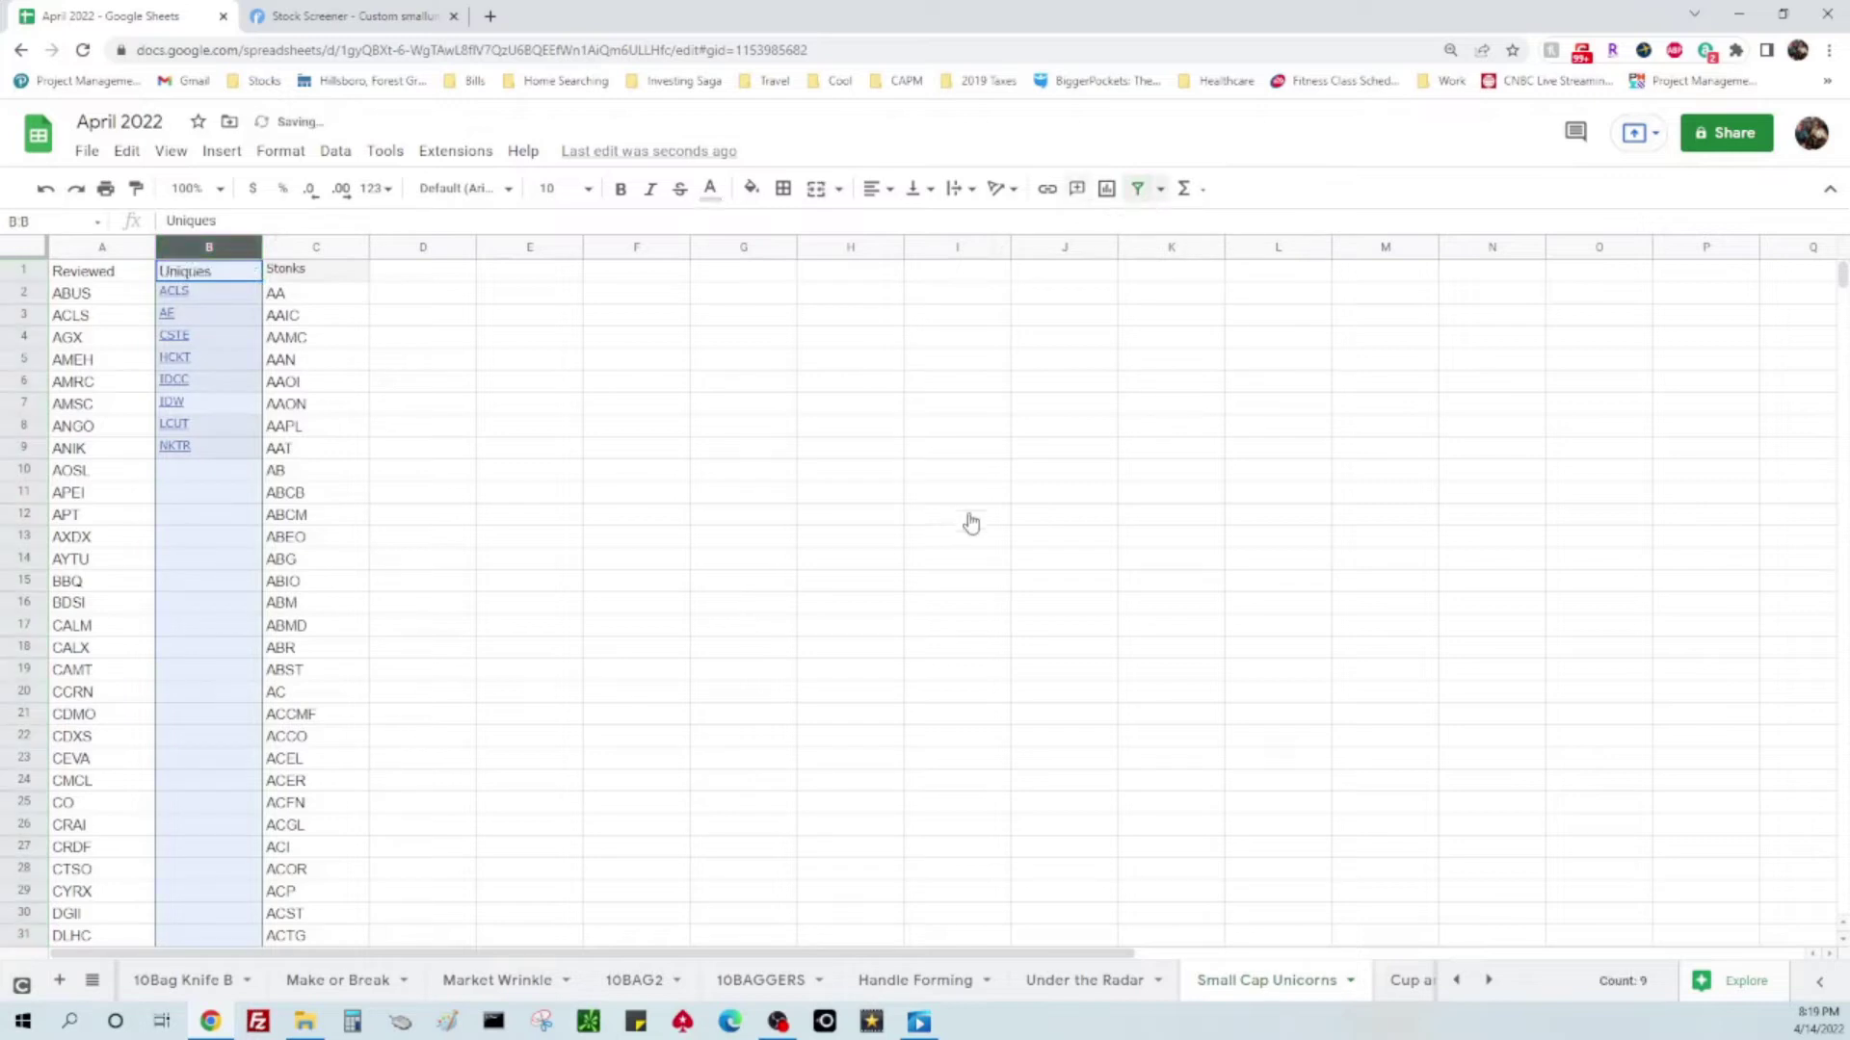
{"action": "left_click", "coordinate": [1404, 987]}
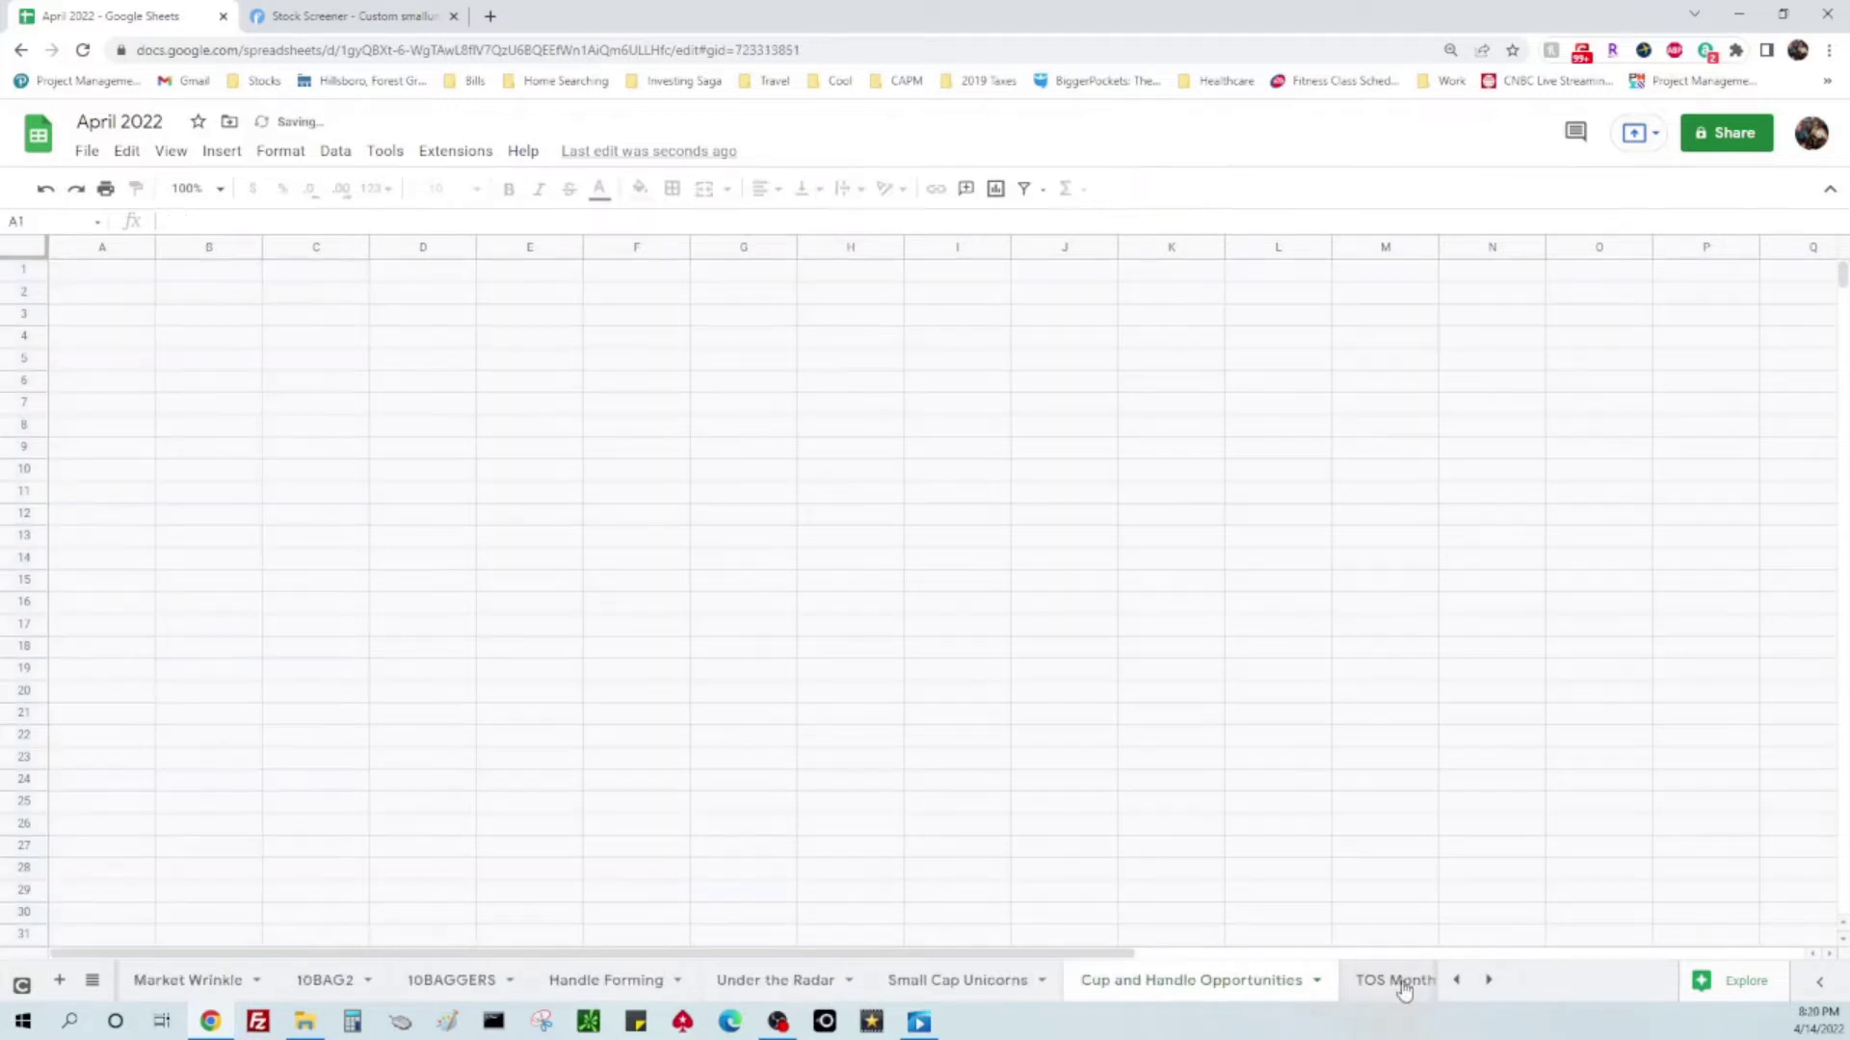
{"action": "left_click", "coordinate": [287, 13]}
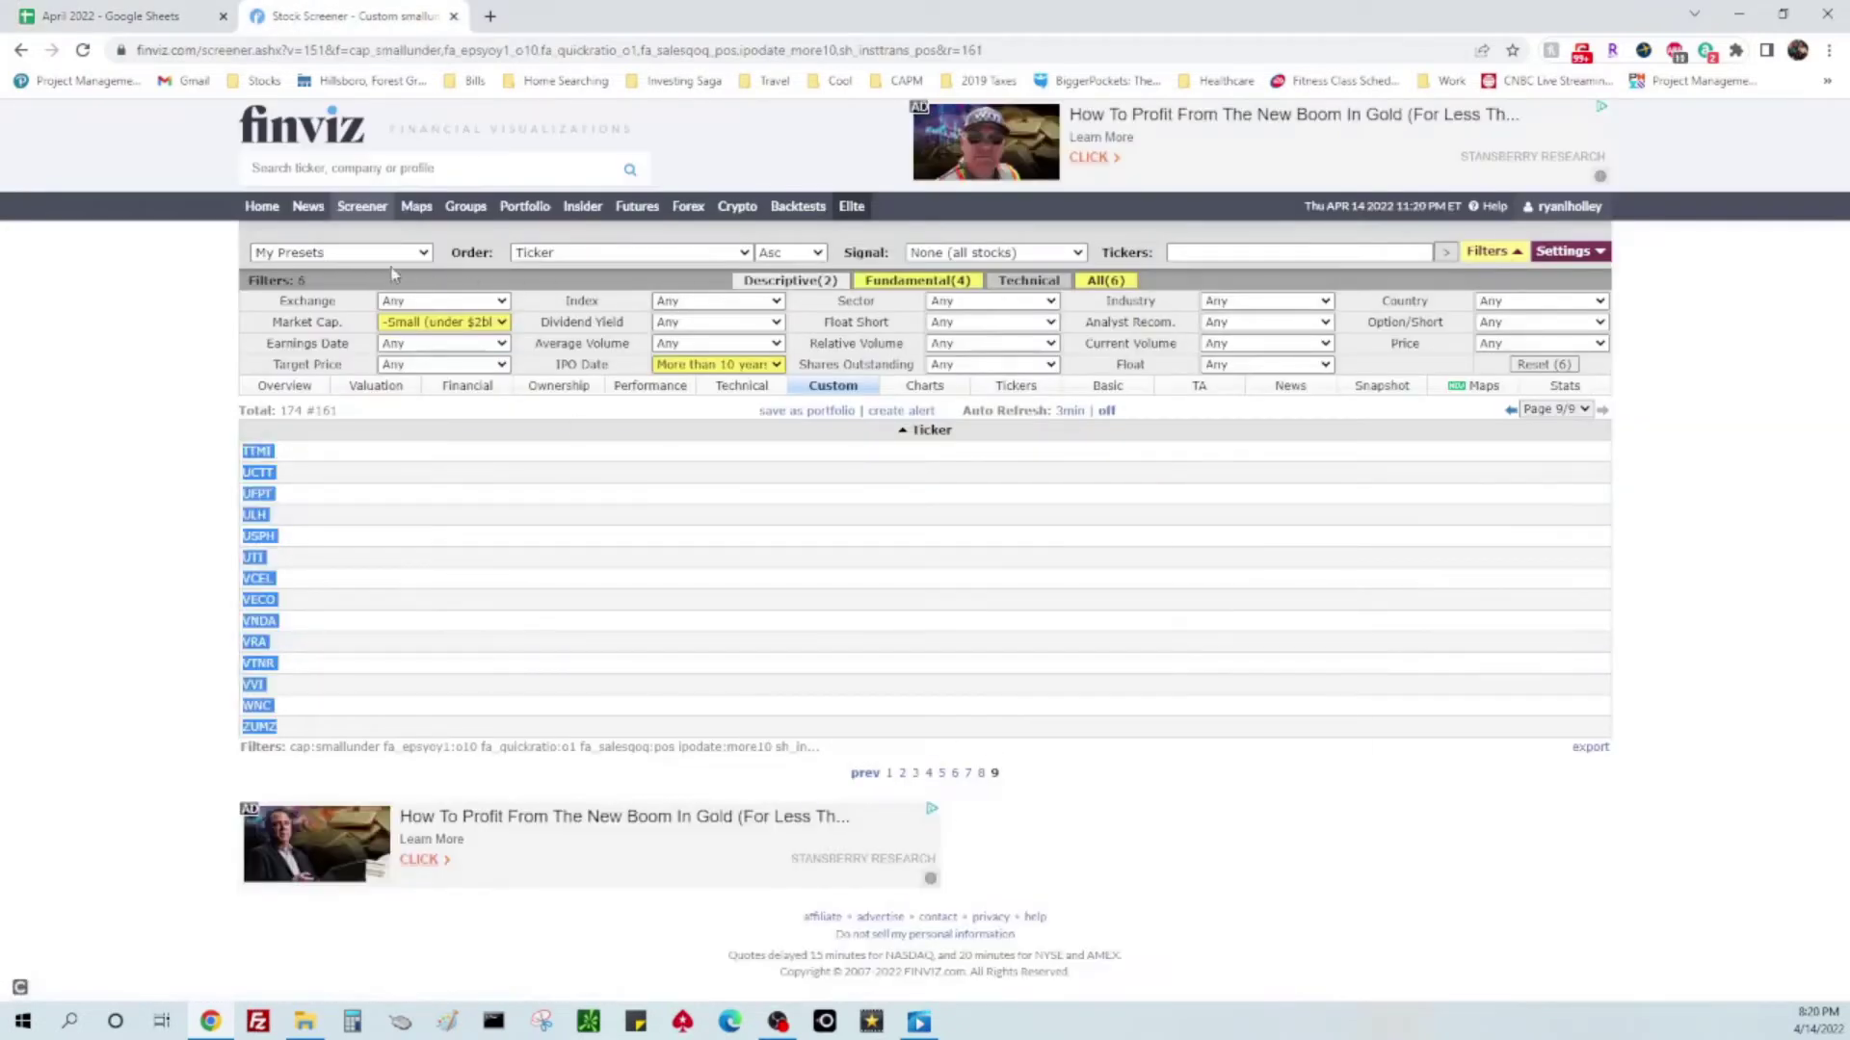
- Load the 's: Cup and Handle opportunities' preset and show its 318 results as tickers
{"action": "left_click", "coordinate": [390, 253]}
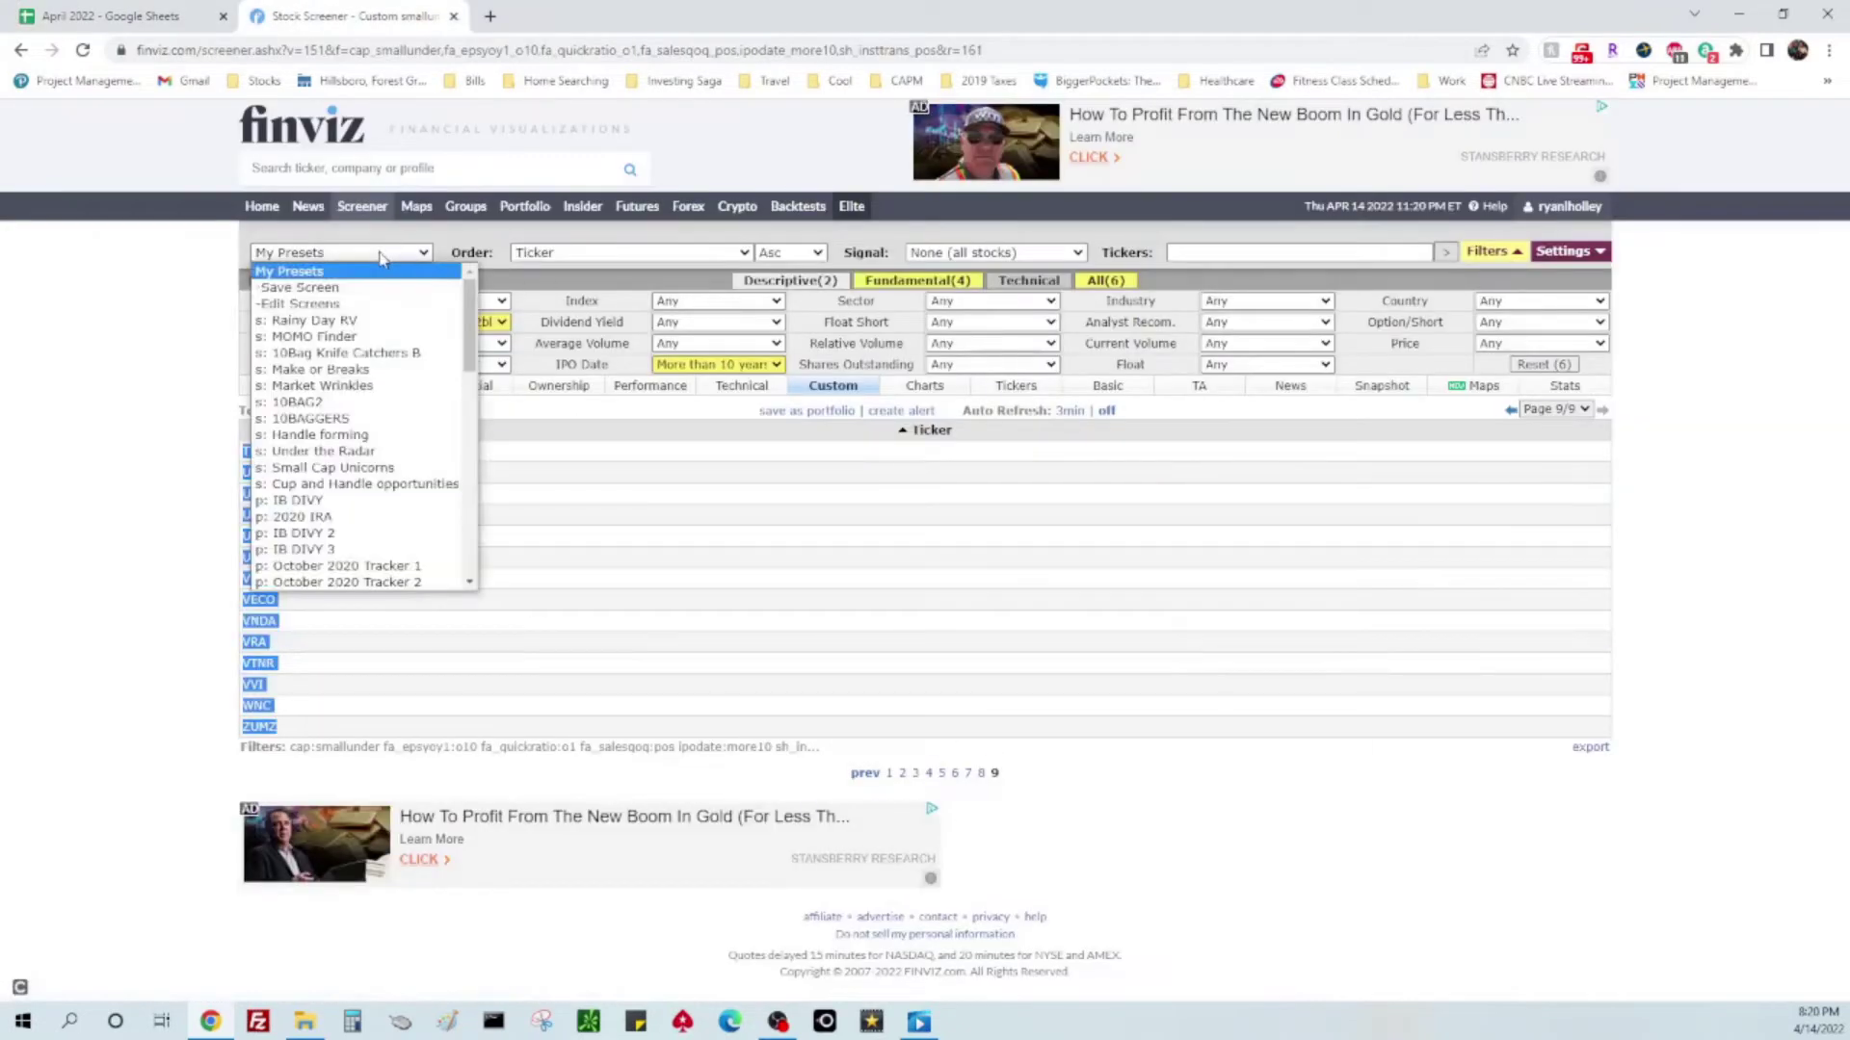
{"action": "left_click", "coordinate": [360, 485]}
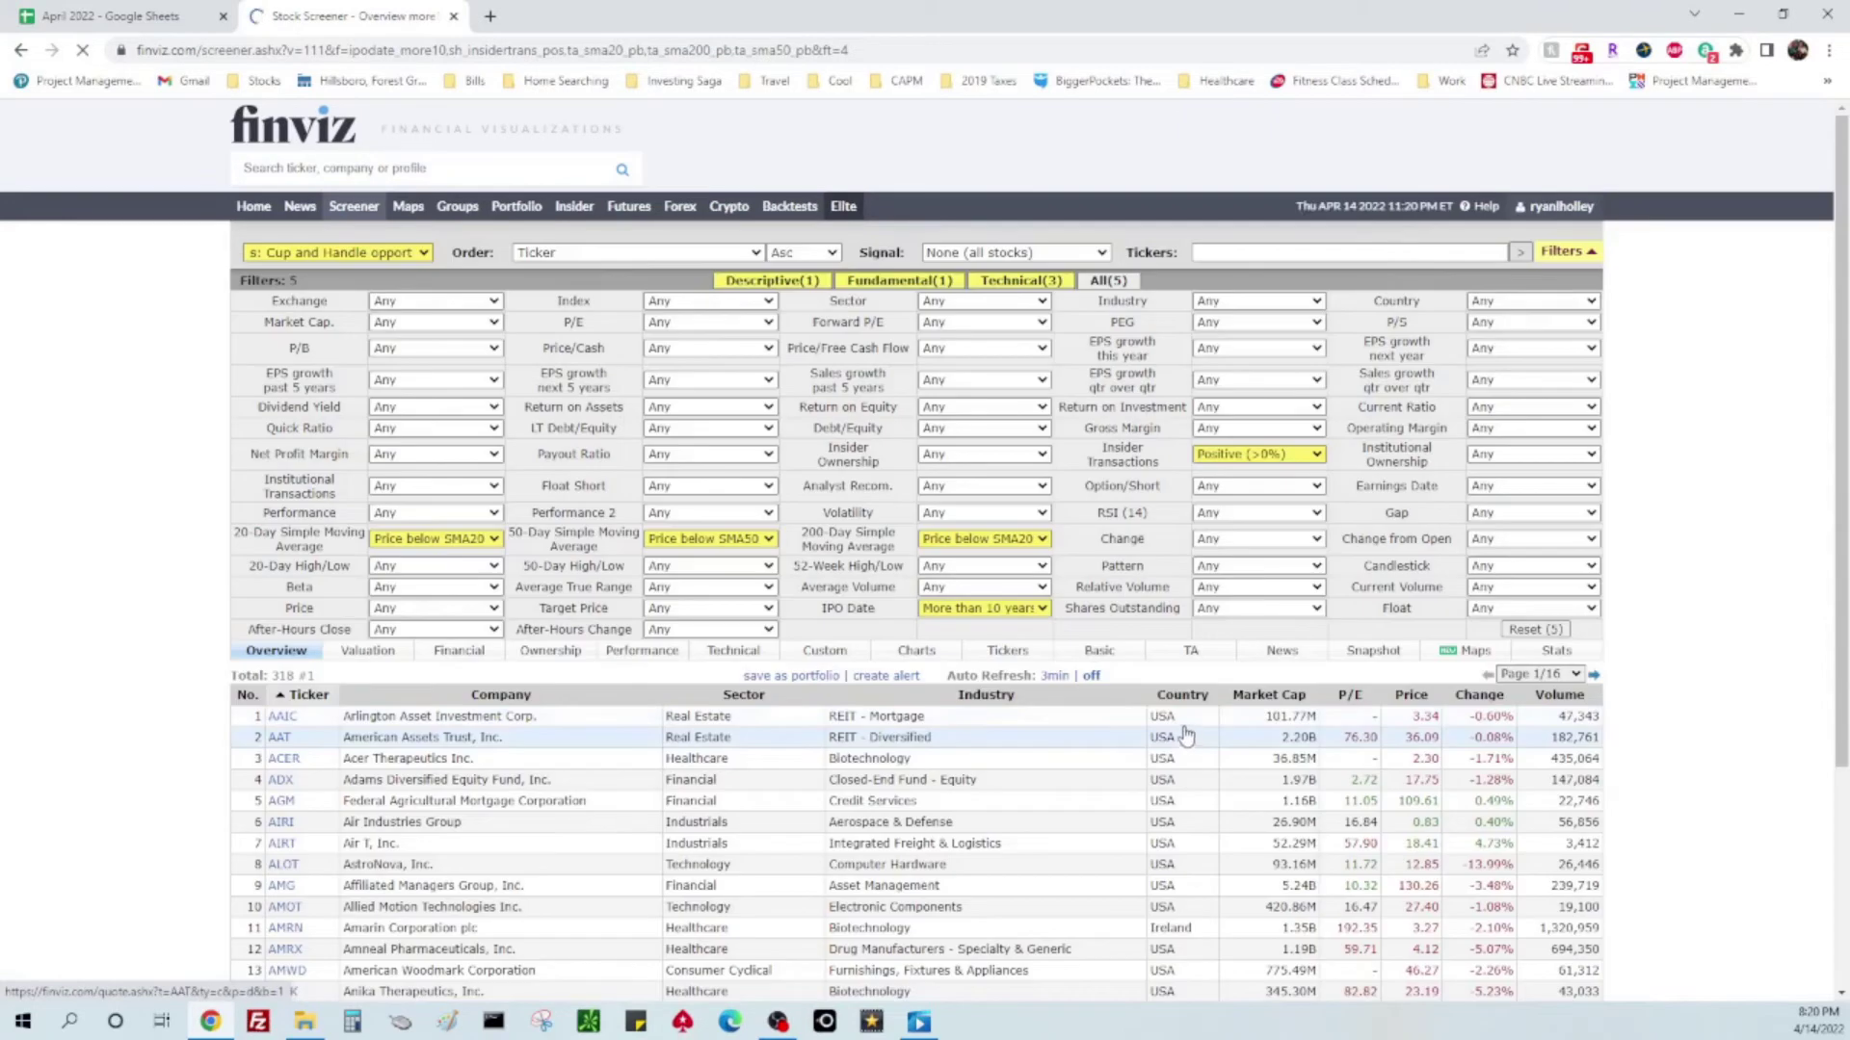
{"action": "scroll", "coordinate": [1187, 736], "scroll_direction": "down", "scroll_amount": 3}
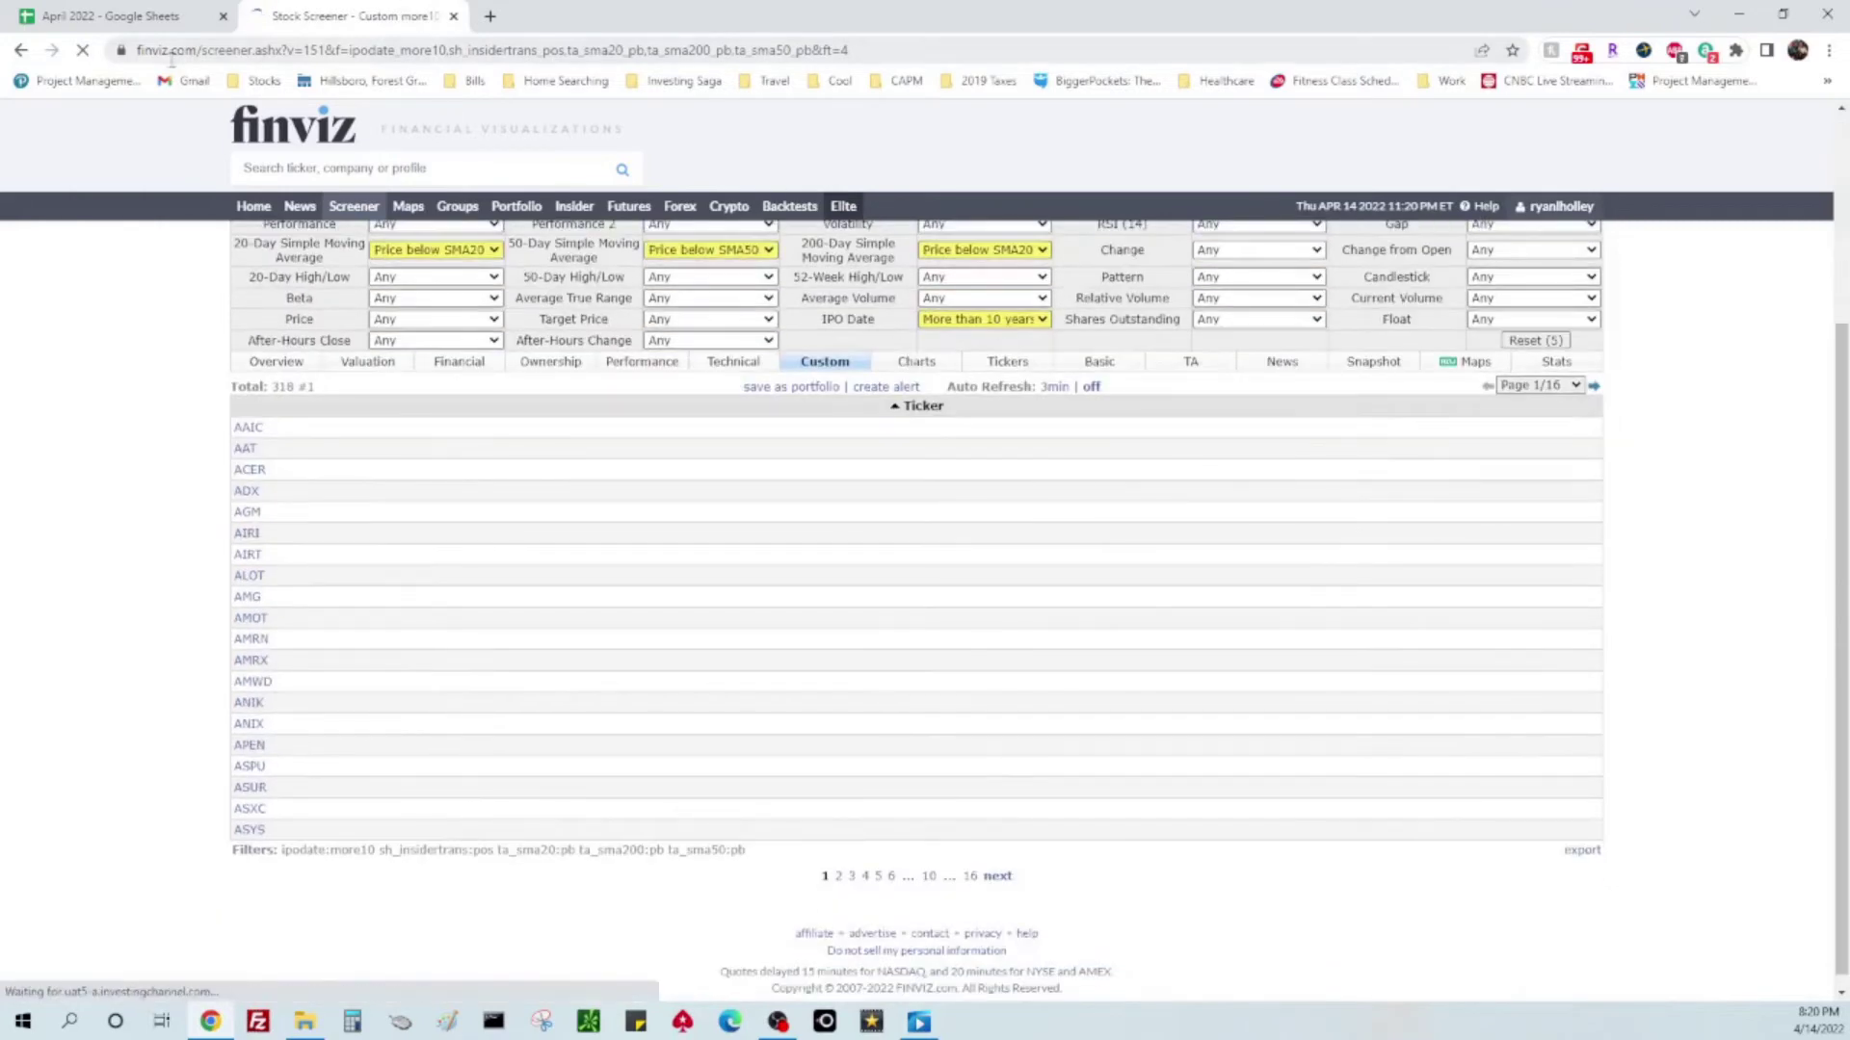
{"action": "left_click", "coordinate": [125, 32]}
- Select the first empty cell below the Stonks list
{"action": "left_click", "coordinate": [331, 389]}
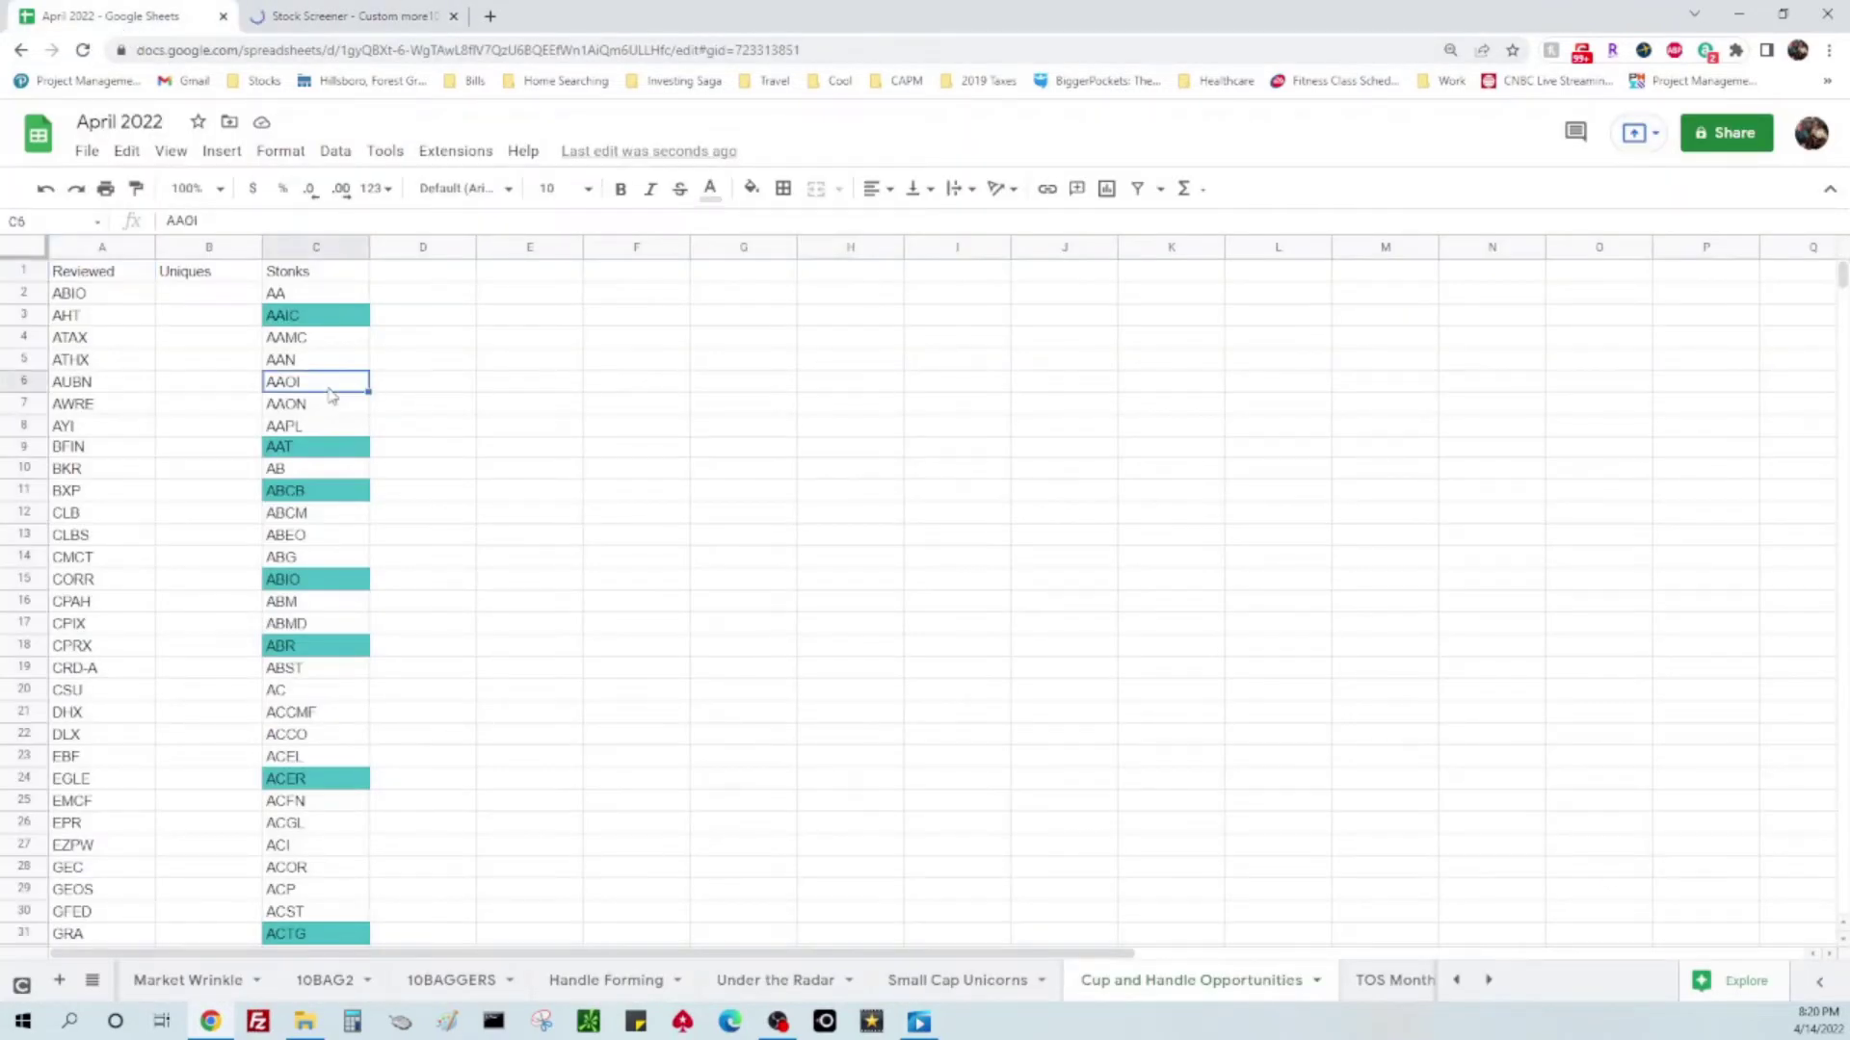
{"action": "scroll", "coordinate": [636, 467], "scroll_direction": "down", "scroll_amount": 15}
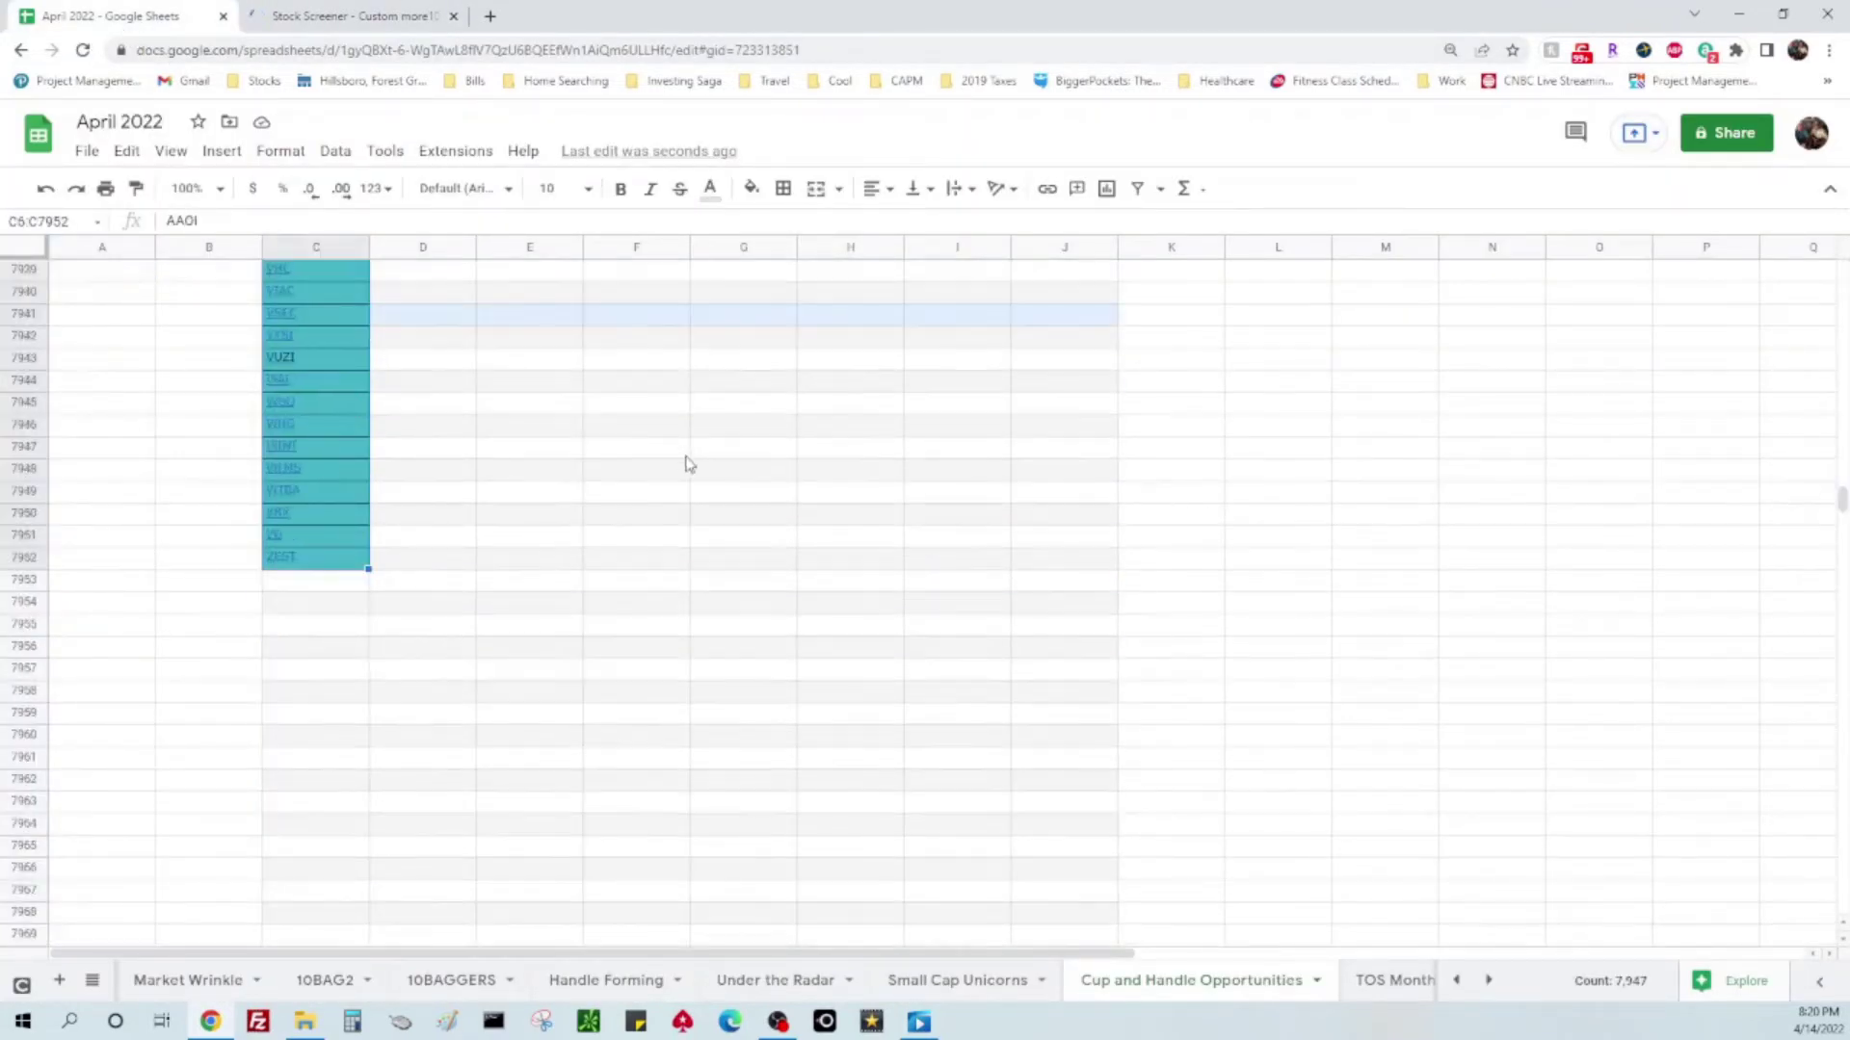
{"action": "key", "text": "ctrl+Tab"}
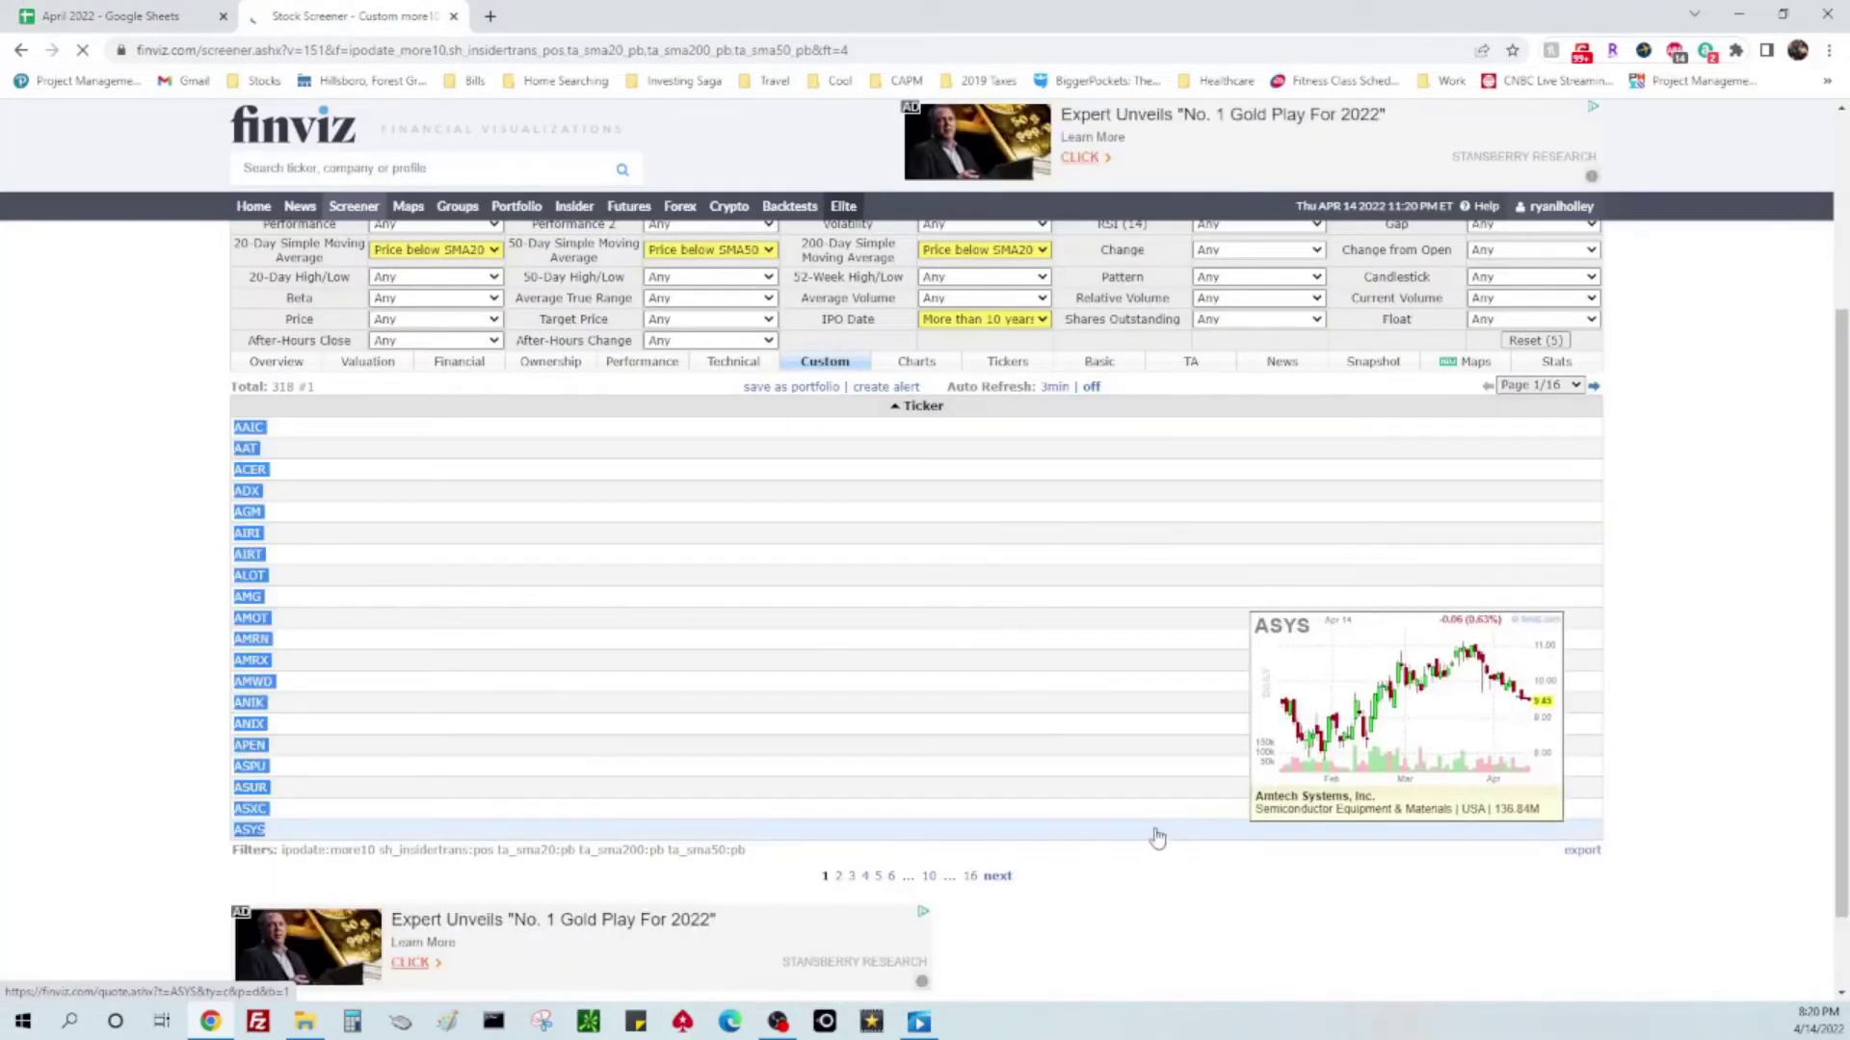
{"action": "left_click", "coordinate": [168, 25]}
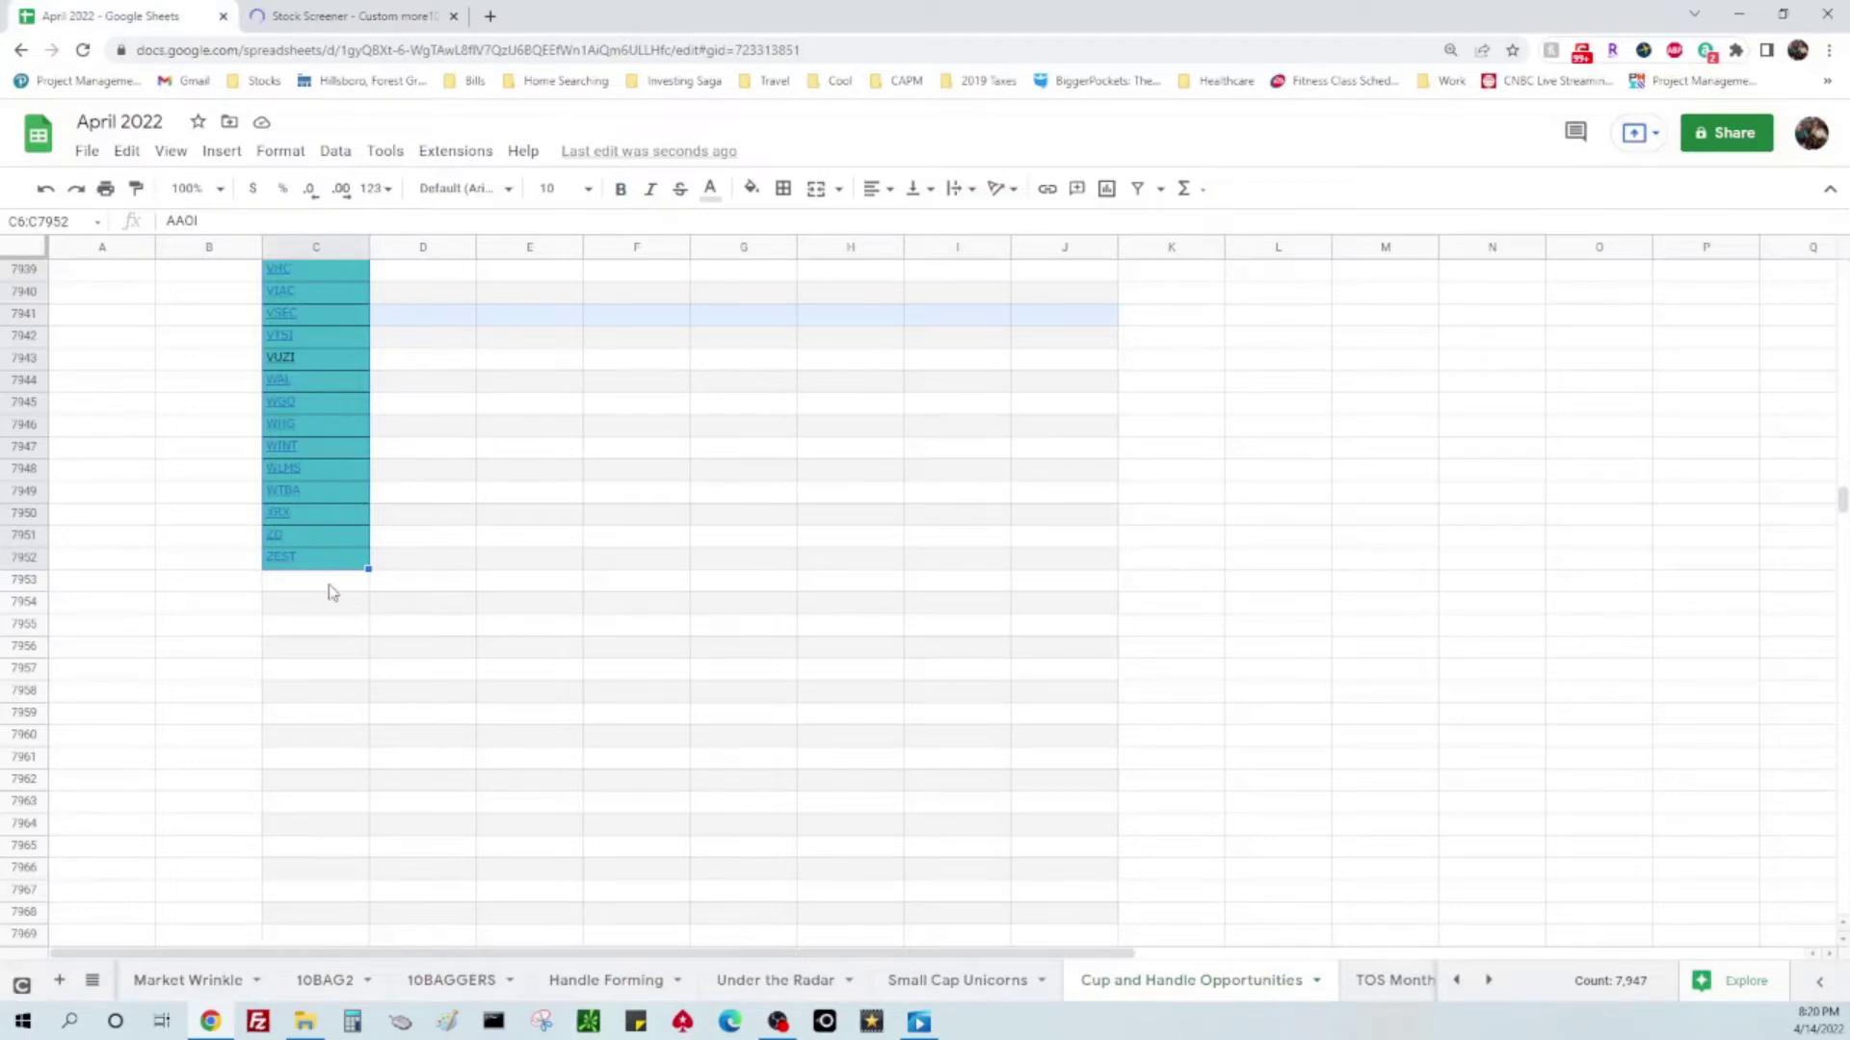
{"action": "left_click", "coordinate": [331, 582]}
- Paste the page 2 tickers, ATAX through BKYI, below ASYS
{"action": "left_click", "coordinate": [354, 16]}
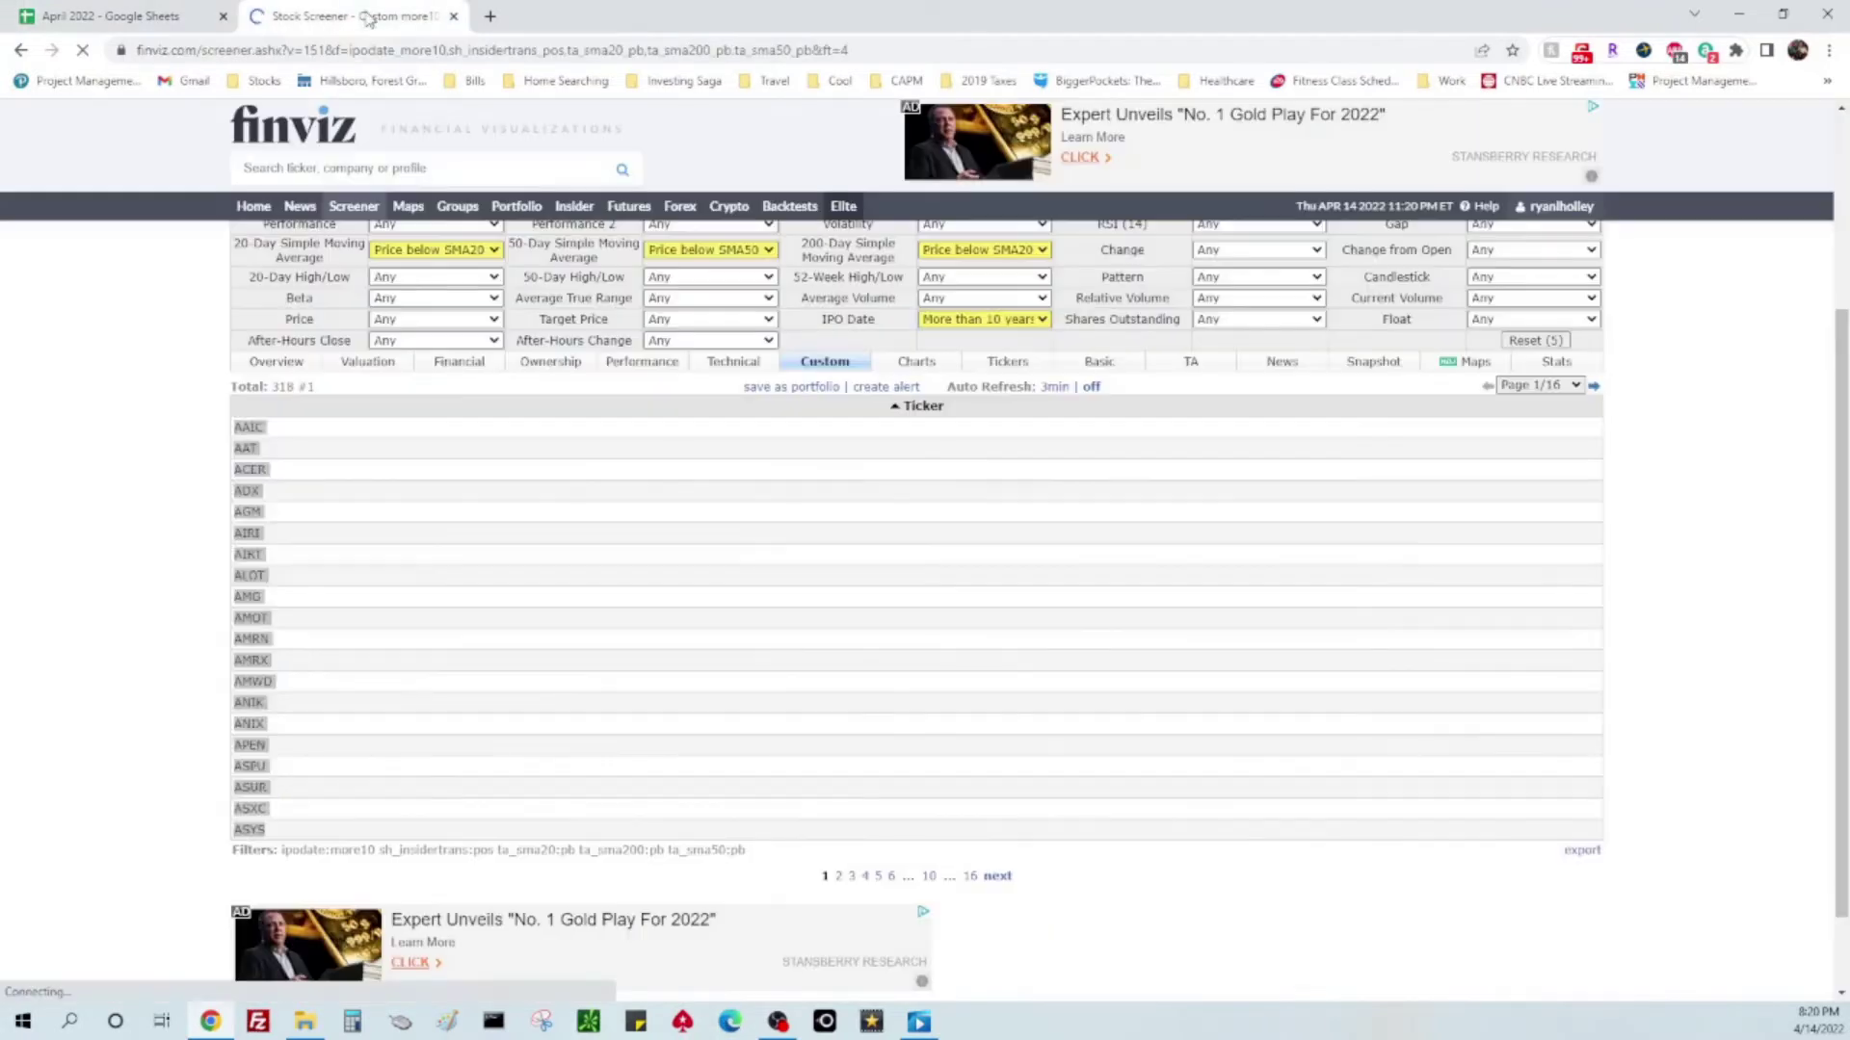
{"action": "left_click", "coordinate": [998, 877]}
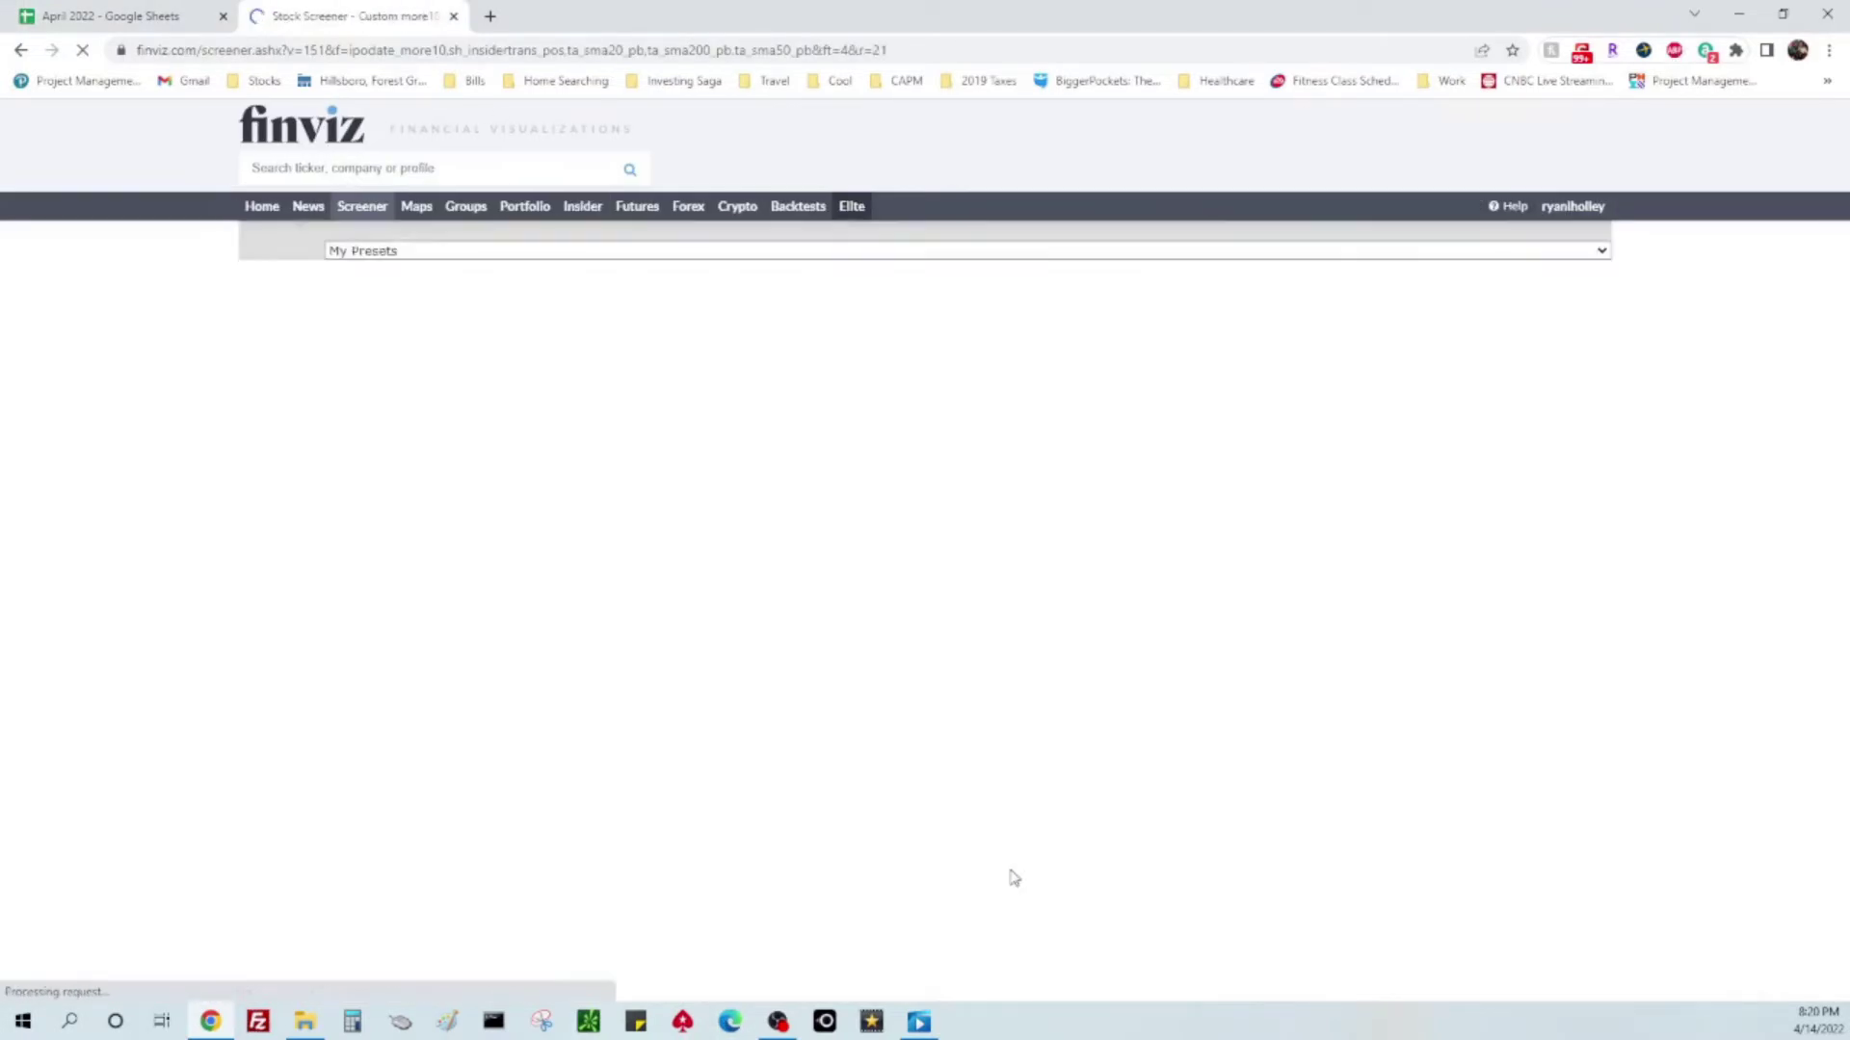
{"action": "scroll", "coordinate": [1190, 633], "scroll_direction": "down", "scroll_amount": 3}
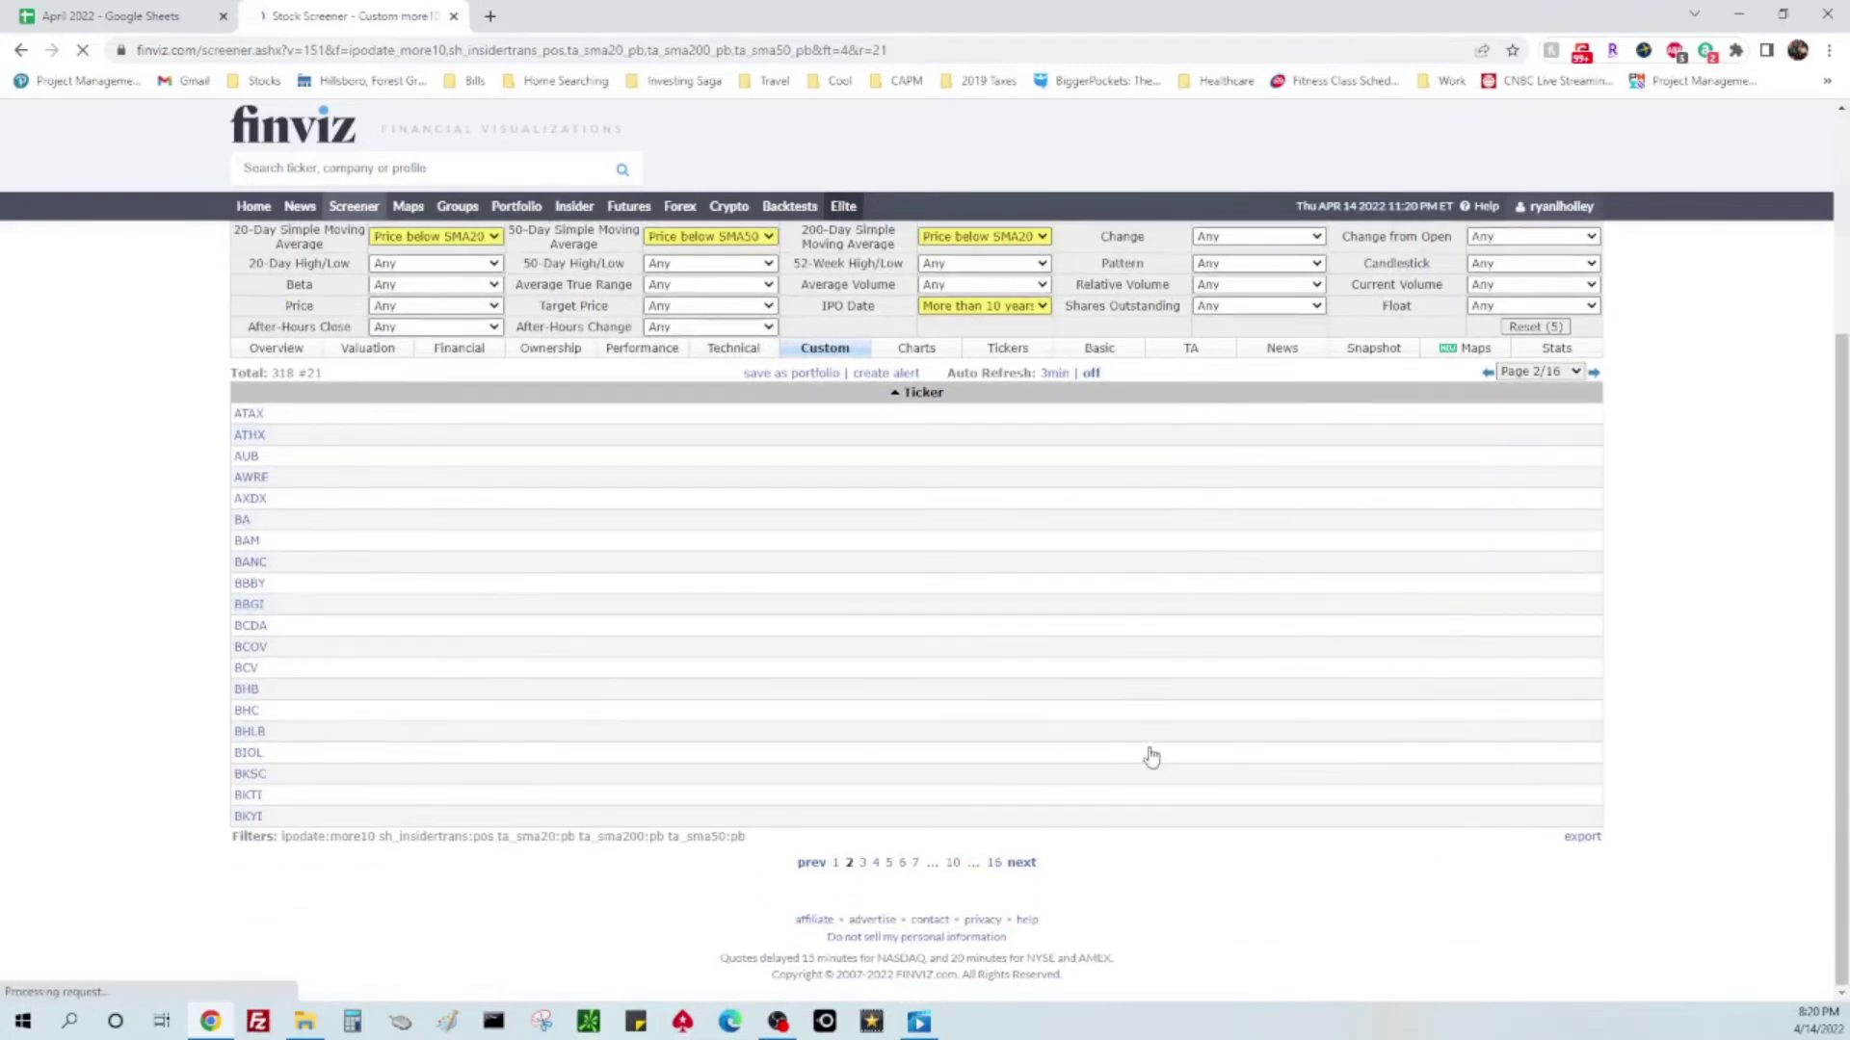
{"action": "left_click_drag", "start_coordinate": [1152, 757], "coordinate": [1140, 827]}
{"action": "left_click", "coordinate": [94, 19]}
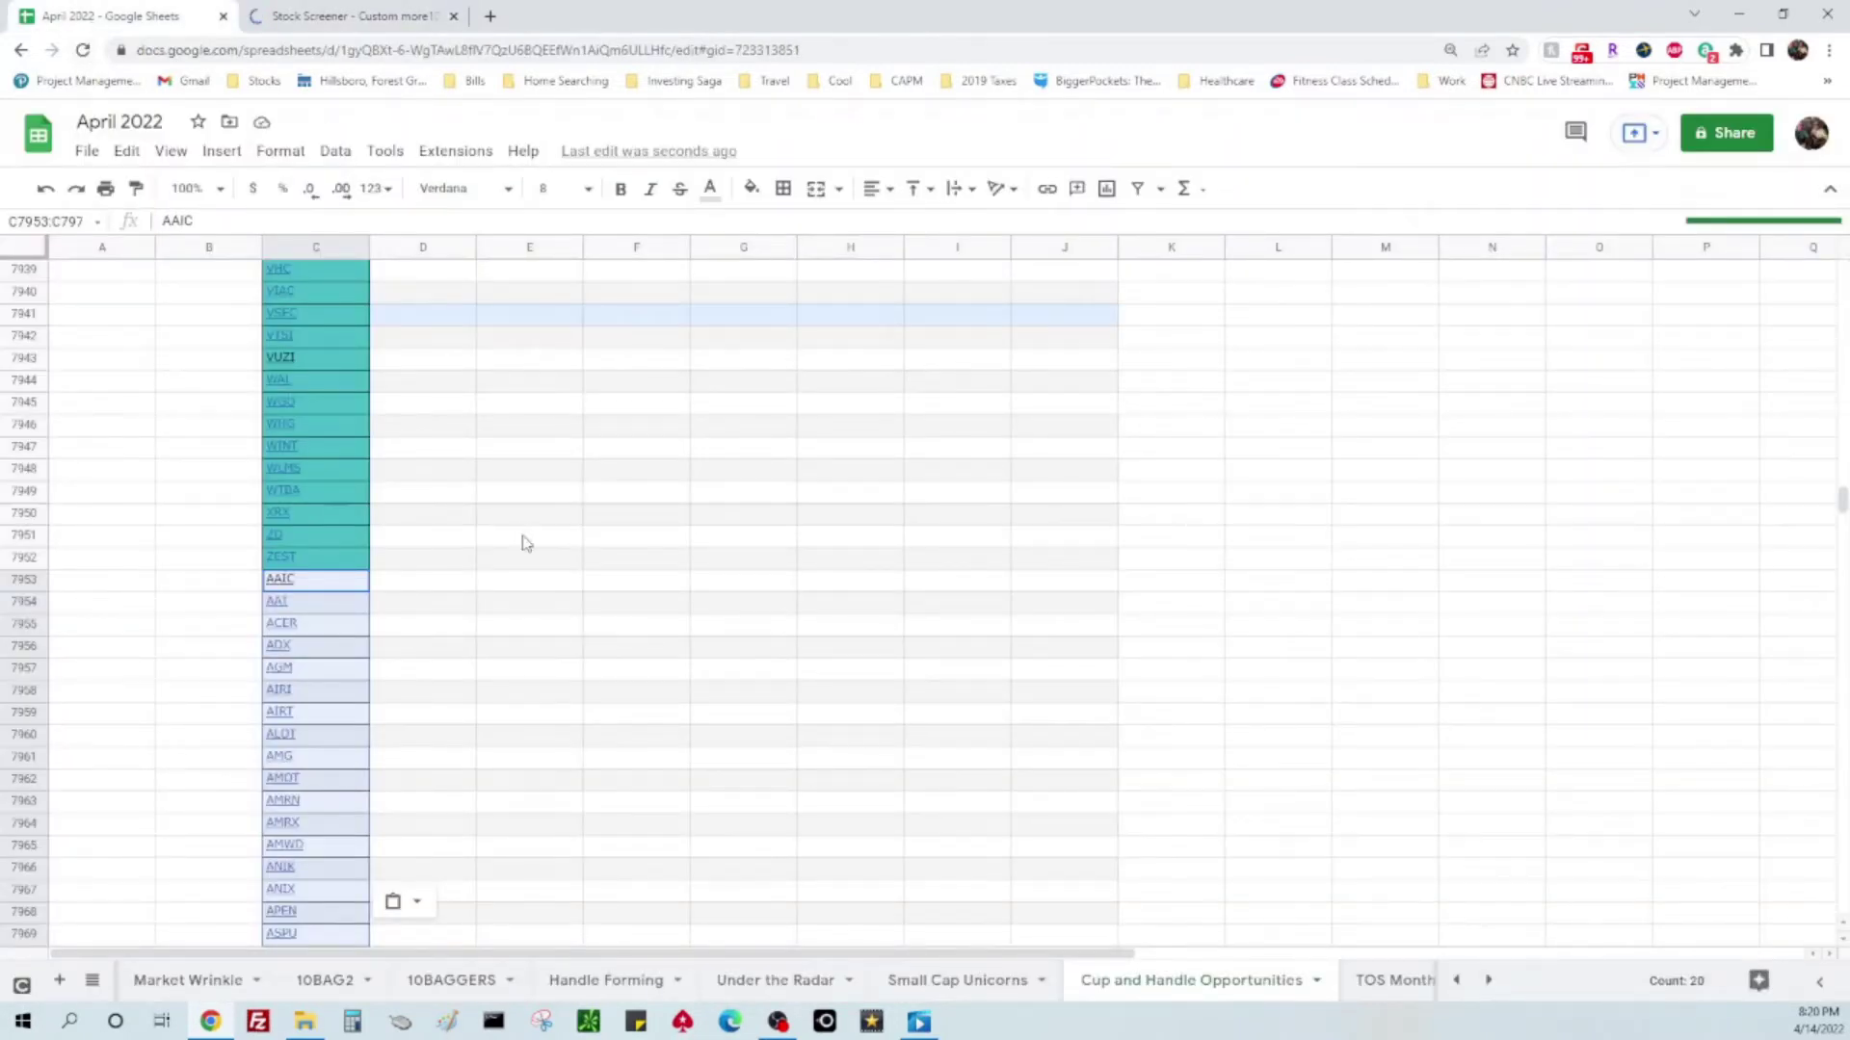
{"action": "scroll", "coordinate": [526, 543], "scroll_direction": "down", "scroll_amount": 7}
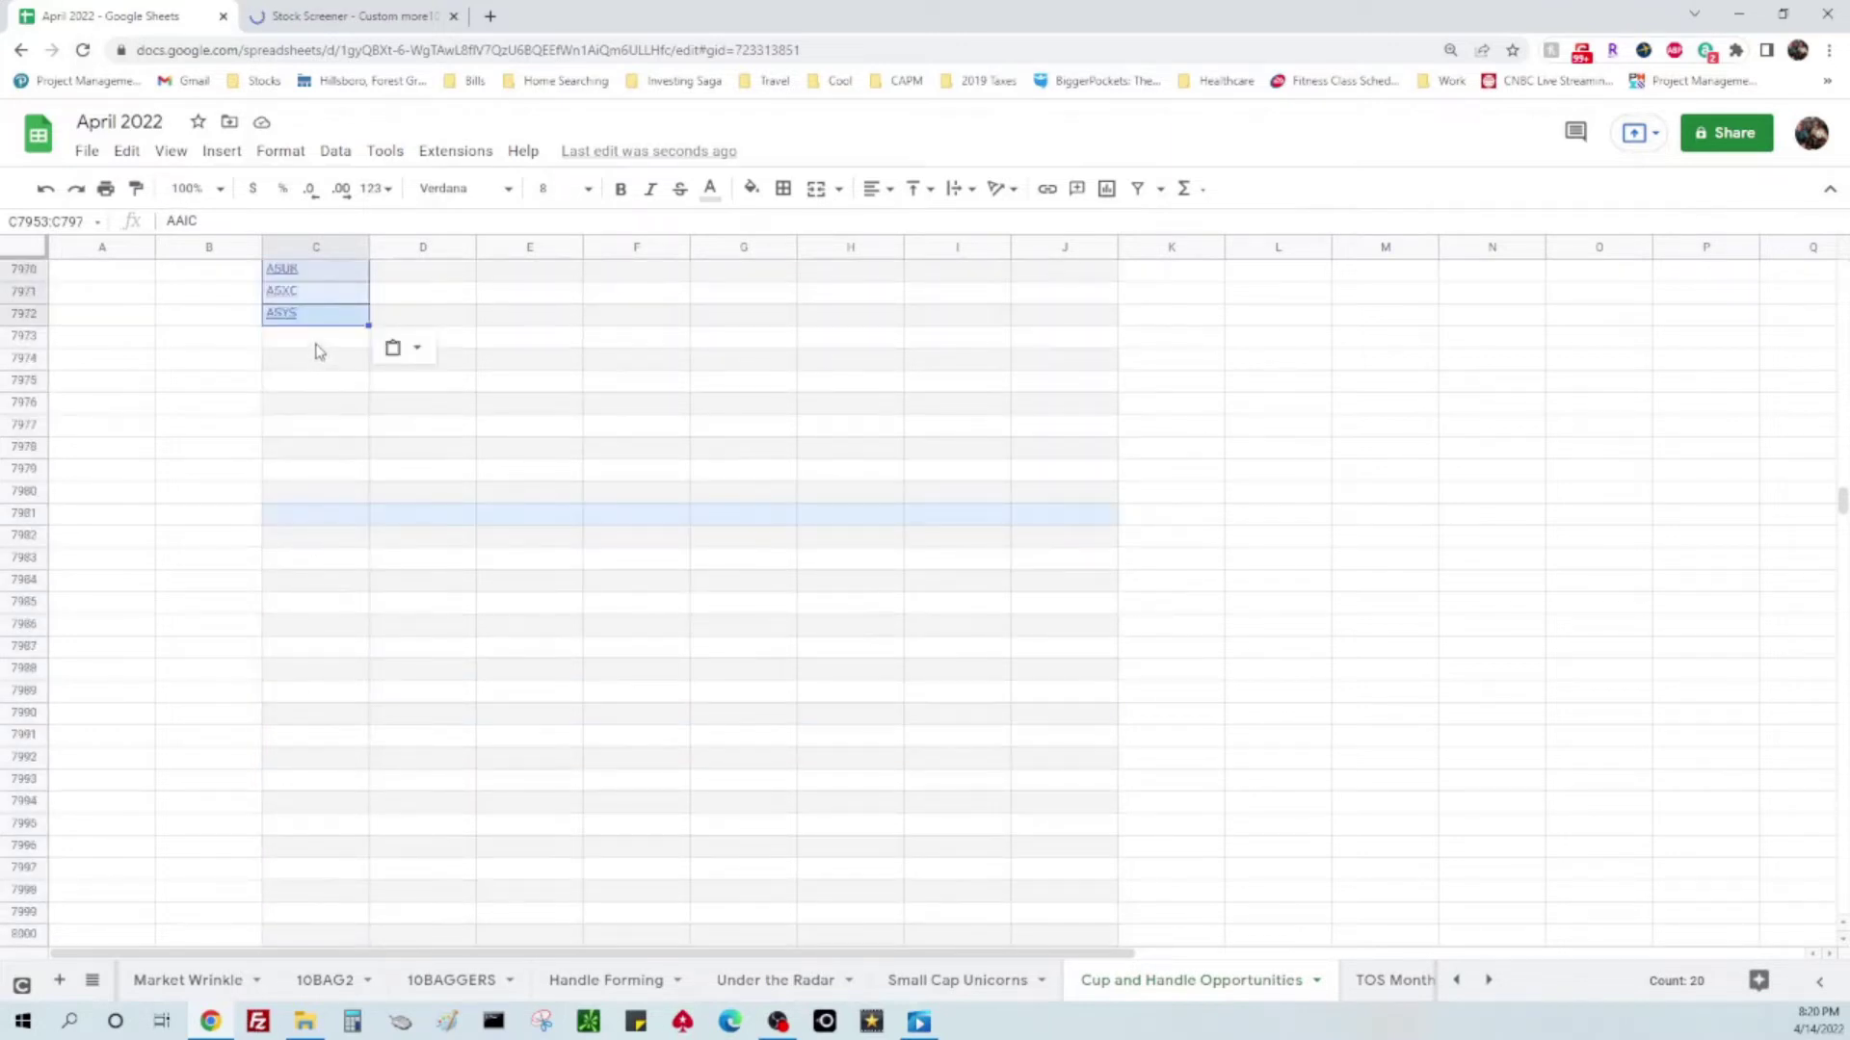
{"action": "left_click", "coordinate": [316, 343]}
{"action": "key", "text": "ctrl+v"}
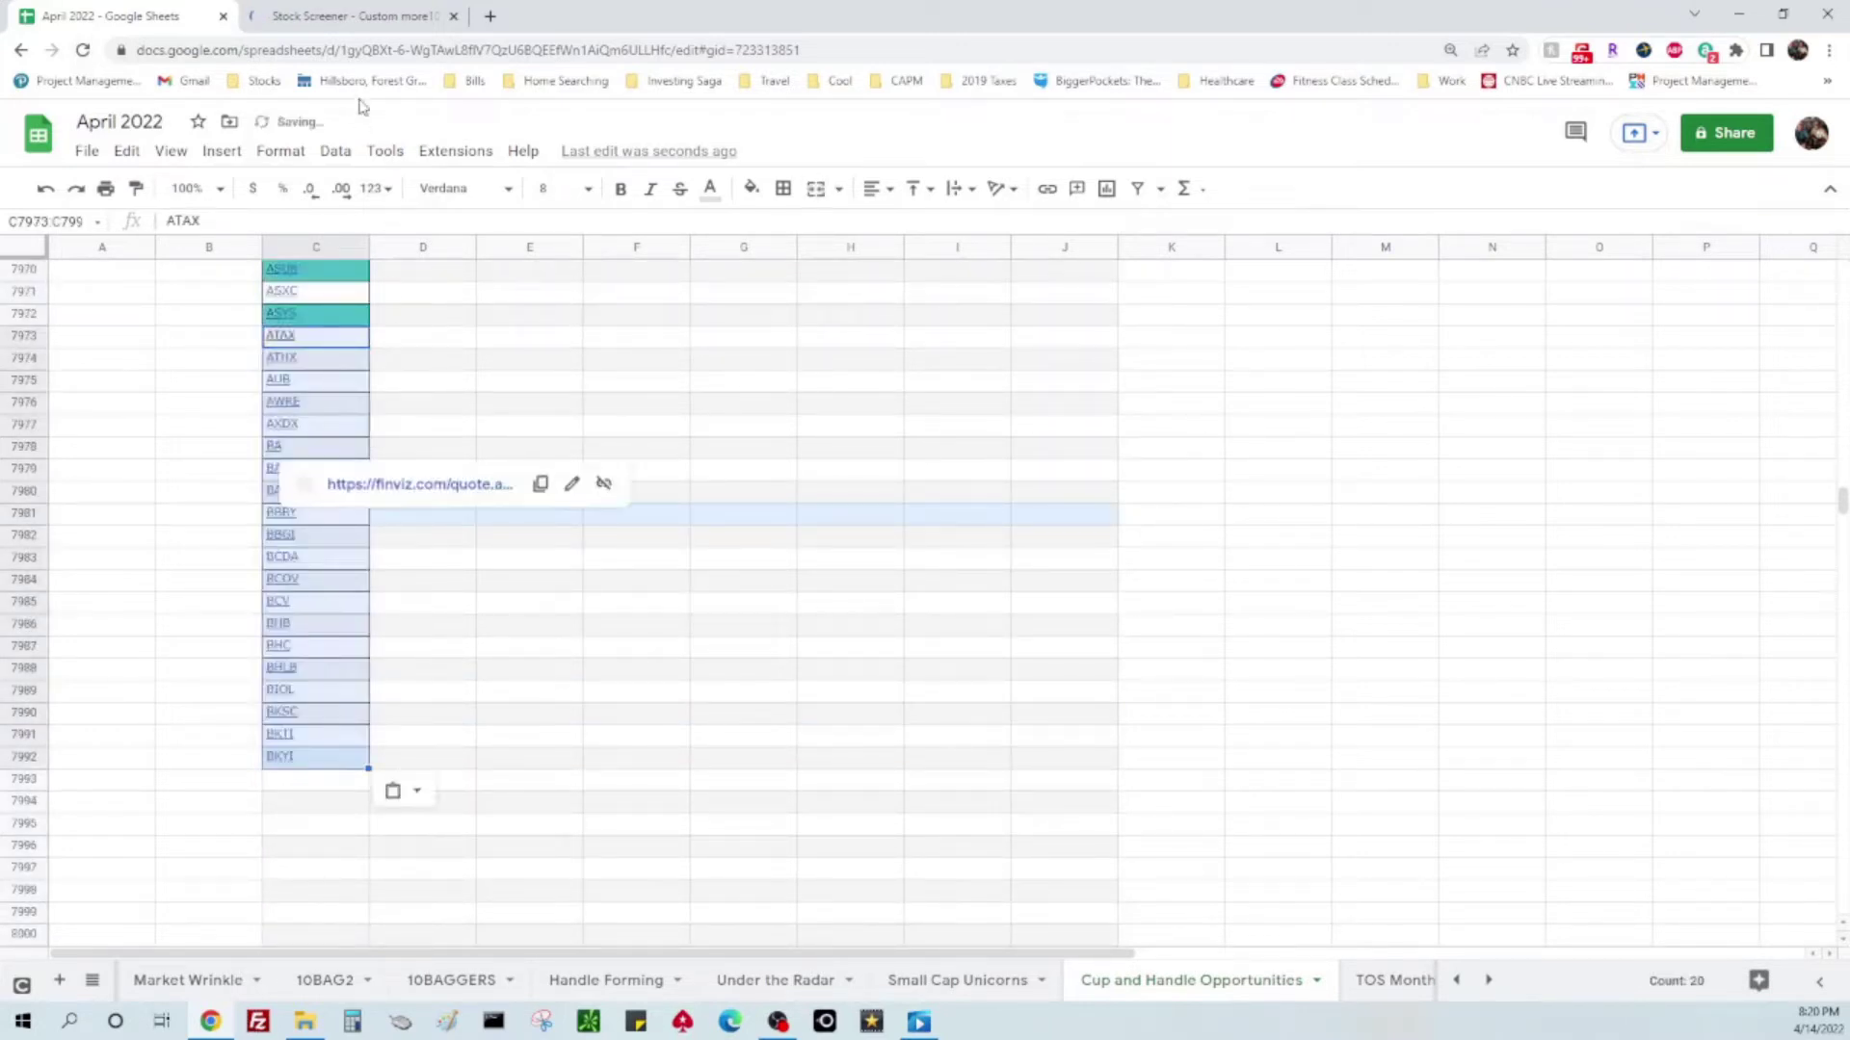
- Paste the page 3 tickers, BLL through CGRN, below BKYI
{"action": "left_click", "coordinate": [352, 15]}
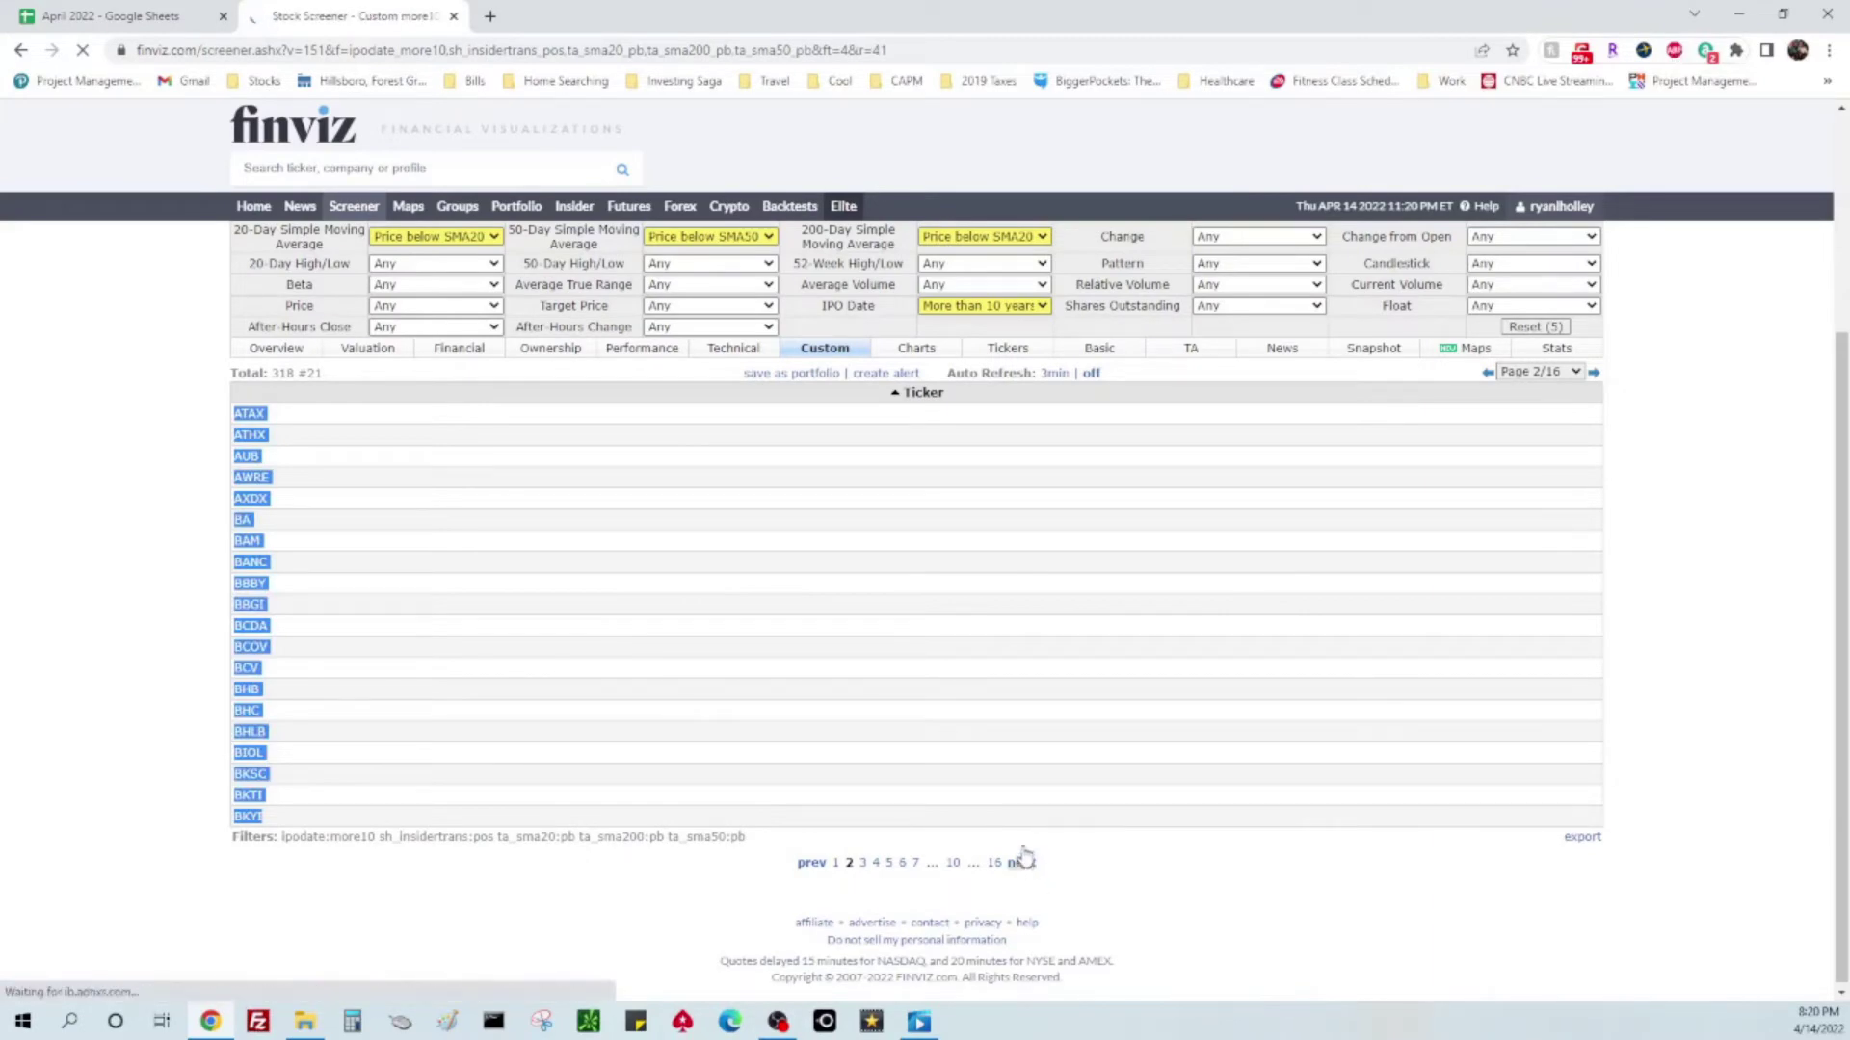
{"action": "left_click", "coordinate": [1021, 862]}
{"action": "scroll", "coordinate": [1079, 587], "scroll_direction": "down", "scroll_amount": 1}
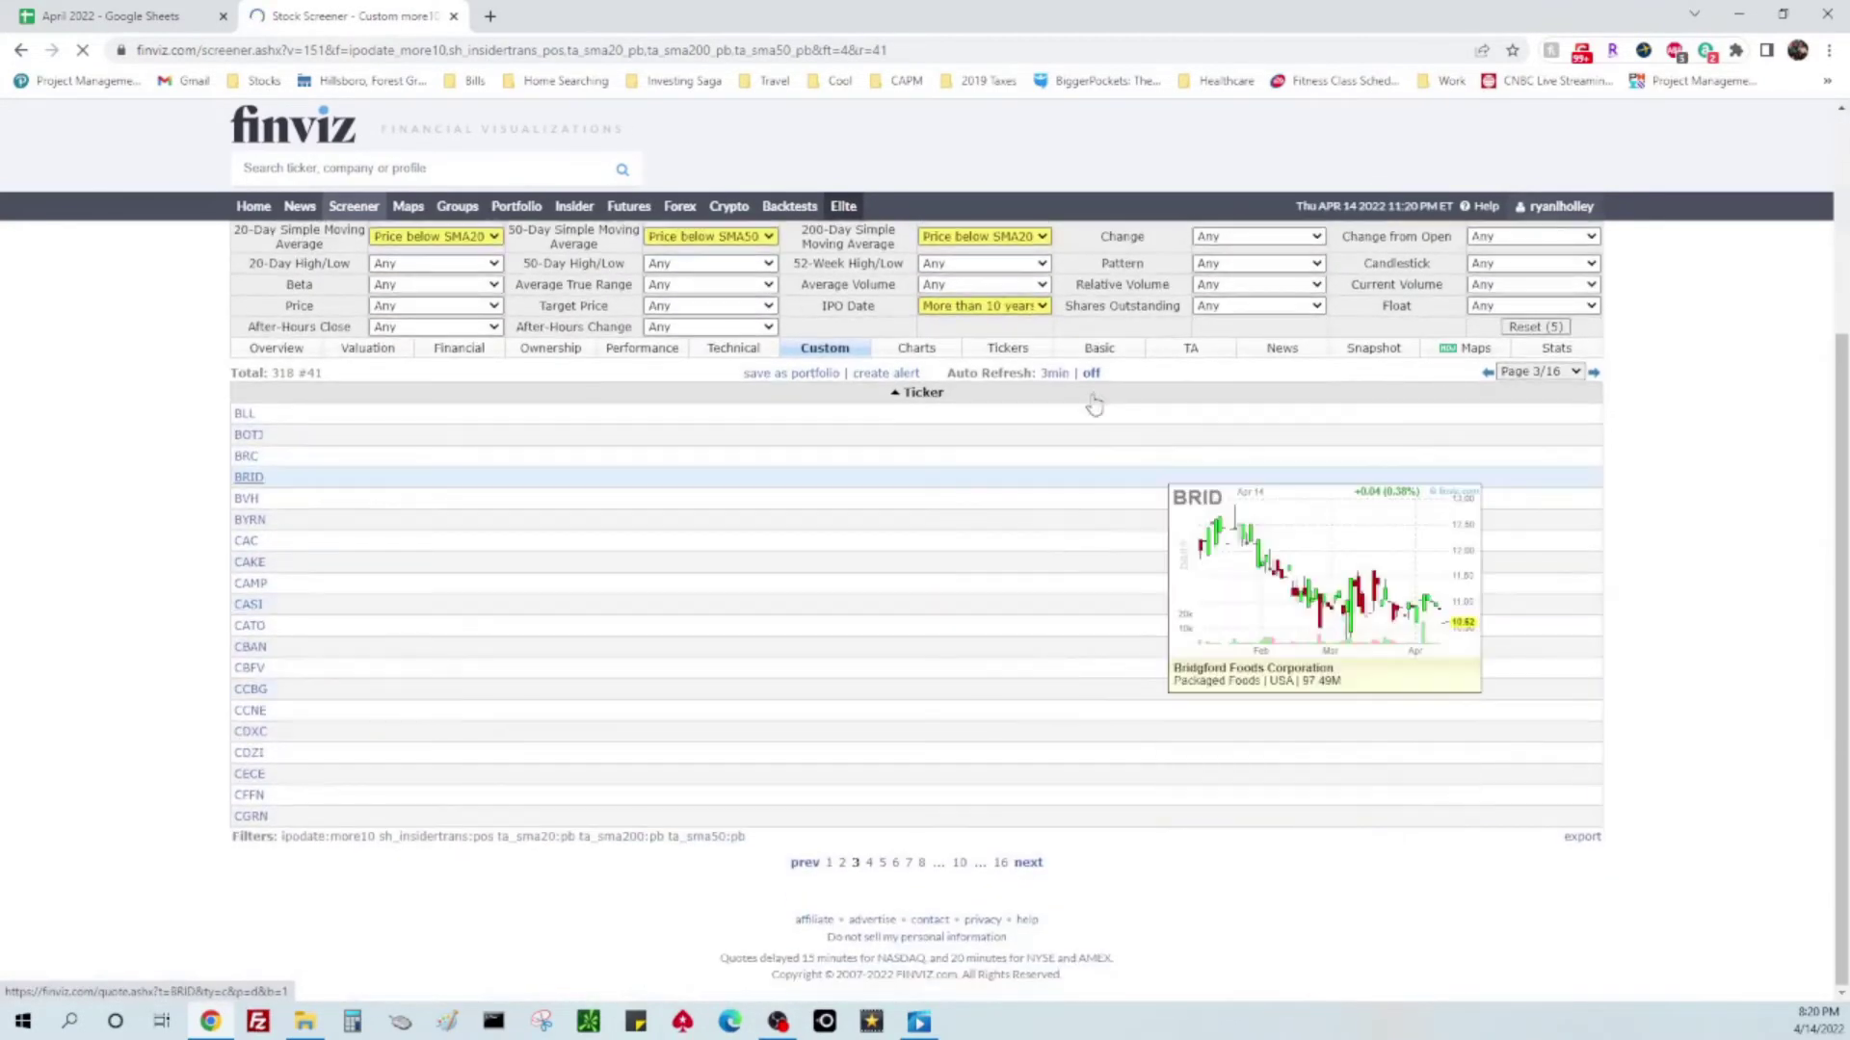
{"action": "left_click_drag", "start_coordinate": [1098, 419], "coordinate": [1053, 811]}
{"action": "key", "text": "ctrl+c"}
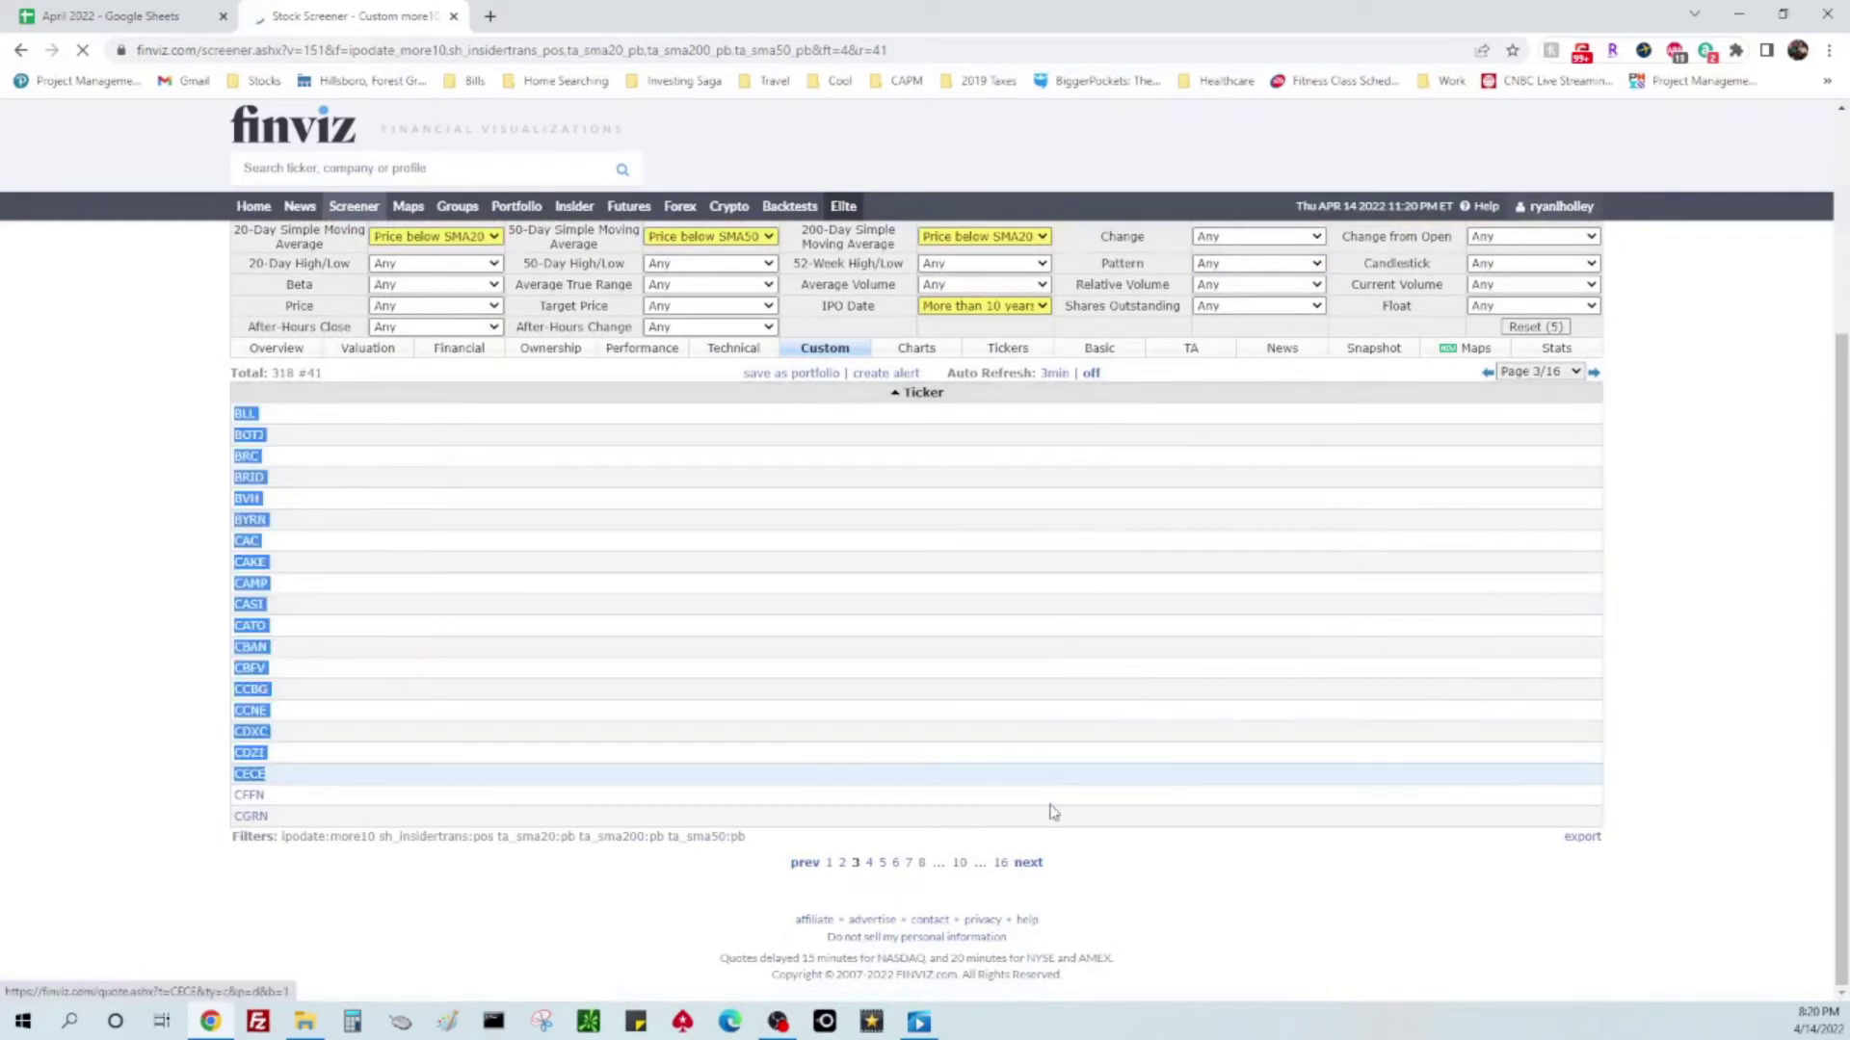
{"action": "key", "text": "ctrl+shift+Tab"}
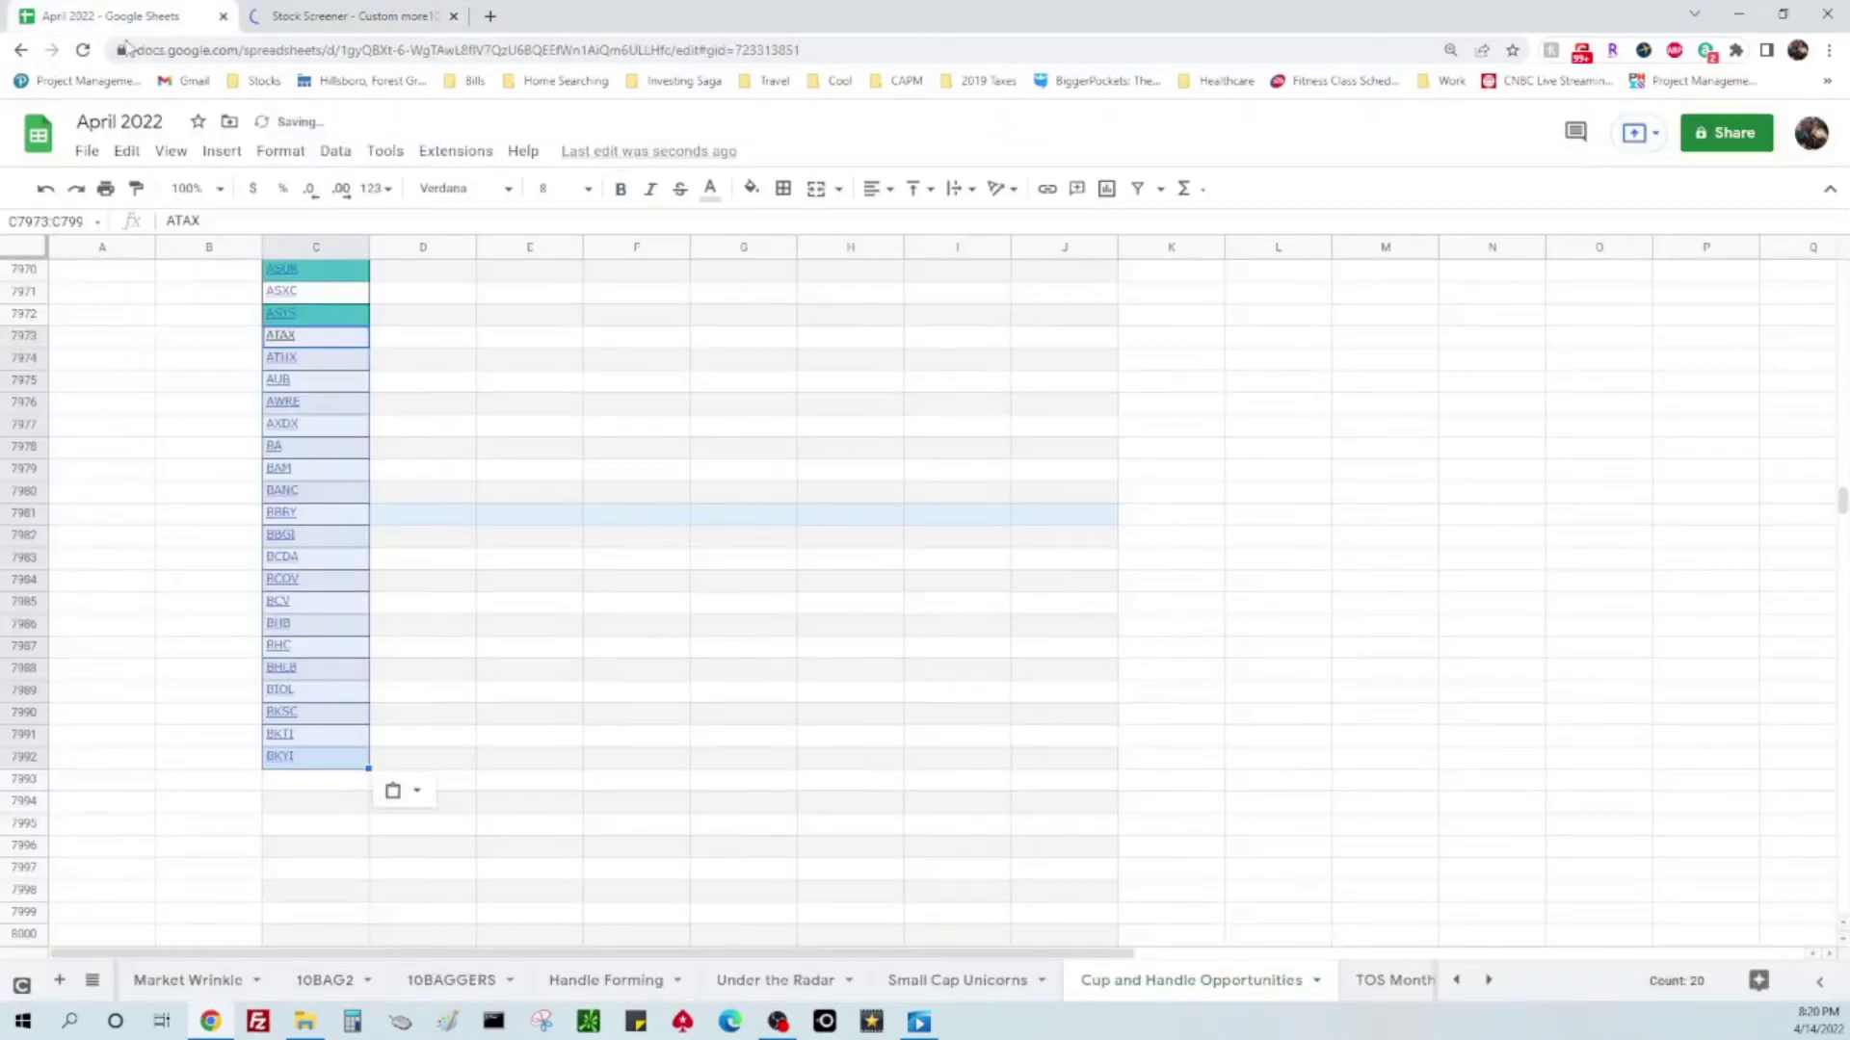
{"action": "left_click", "coordinate": [289, 787]}
{"action": "key", "text": "ctrl+v"}
{"action": "key", "text": "ctrl+Tab"}
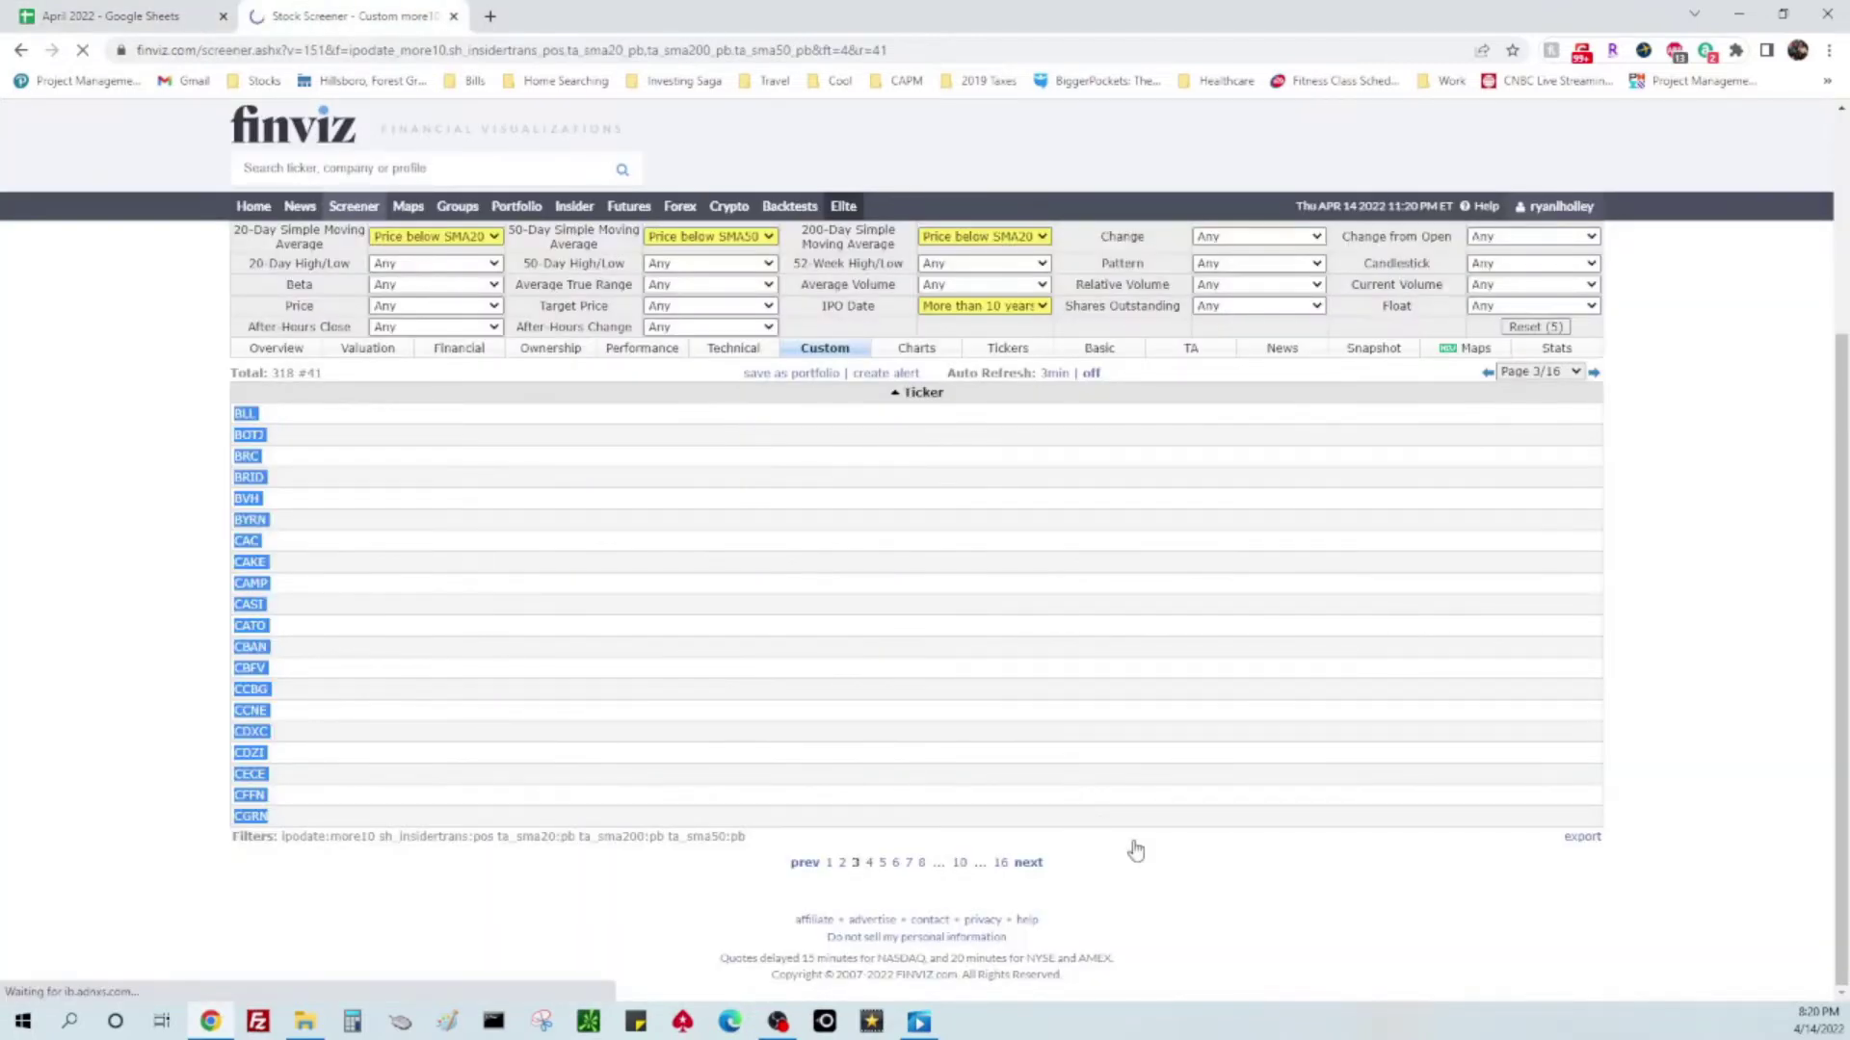
- Paste the page-4 Finviz tickers CHCO–CXDO into column C starting at C8013
{"action": "left_click", "coordinate": [1027, 862]}
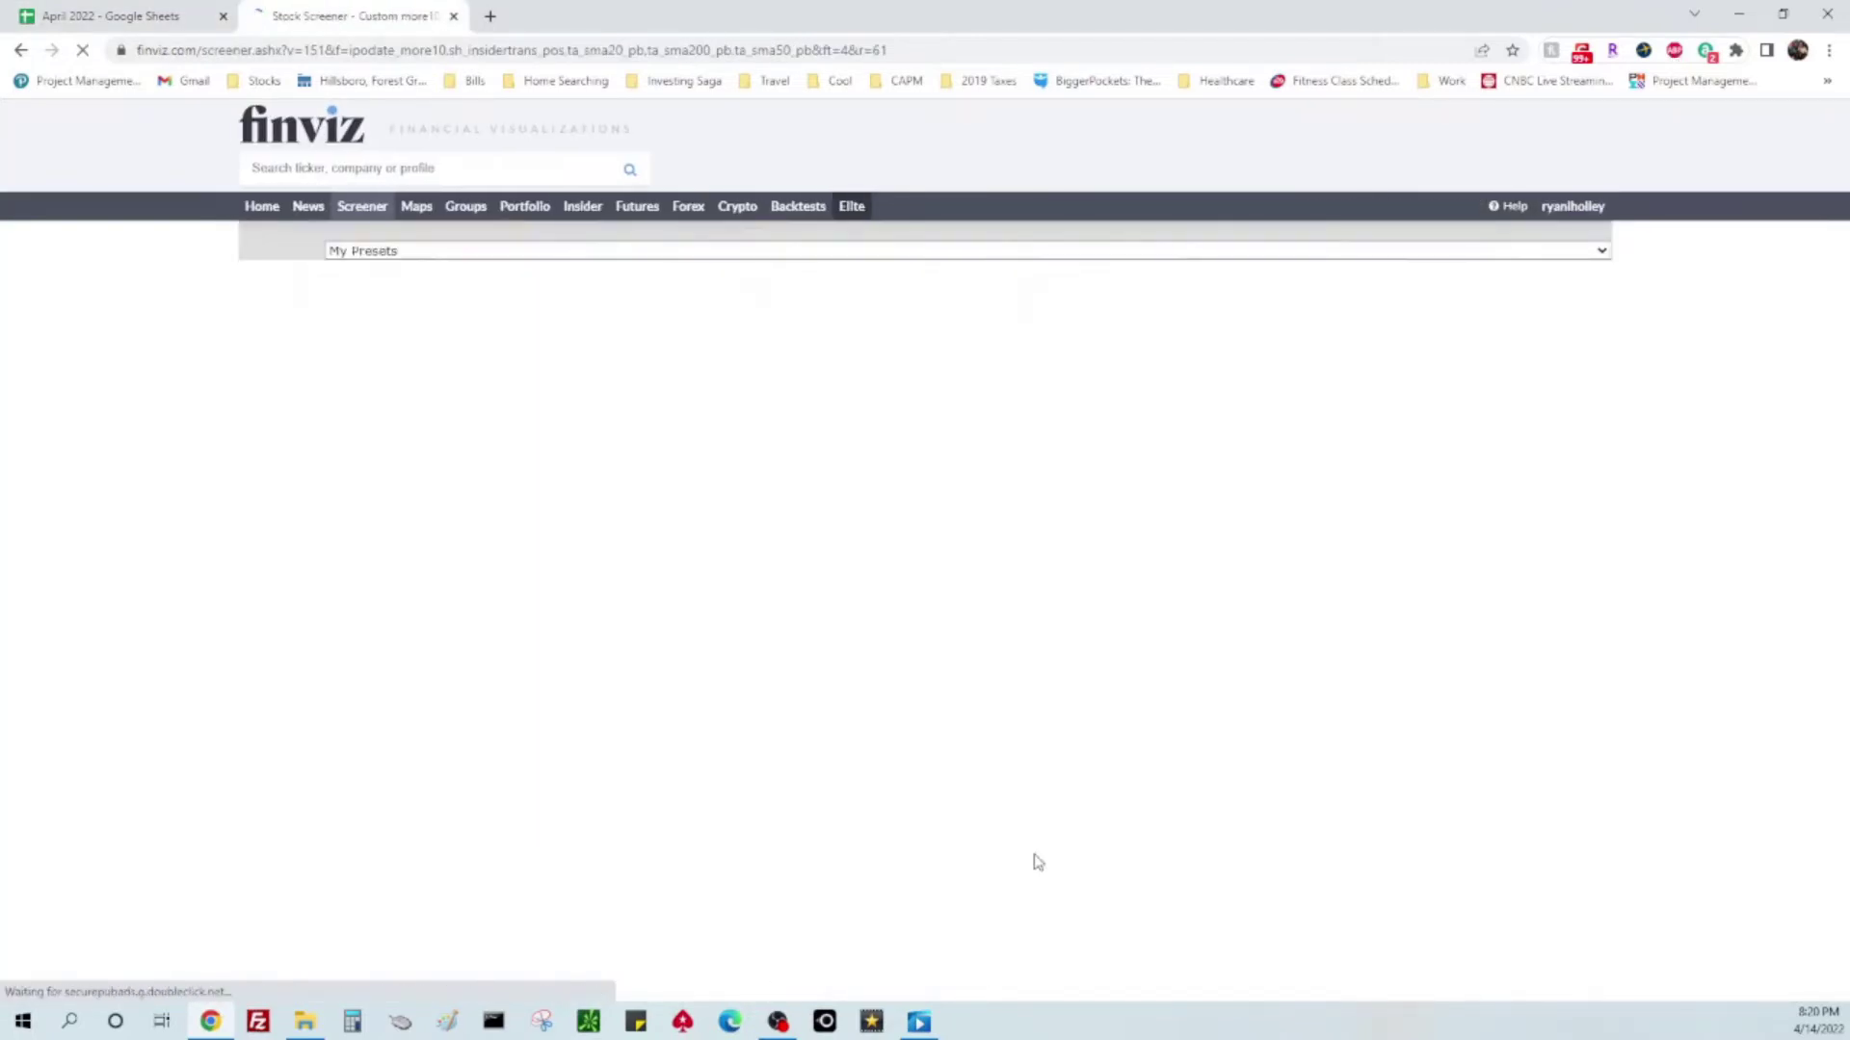
{"action": "scroll", "coordinate": [1162, 715], "scroll_direction": "down", "scroll_amount": 3}
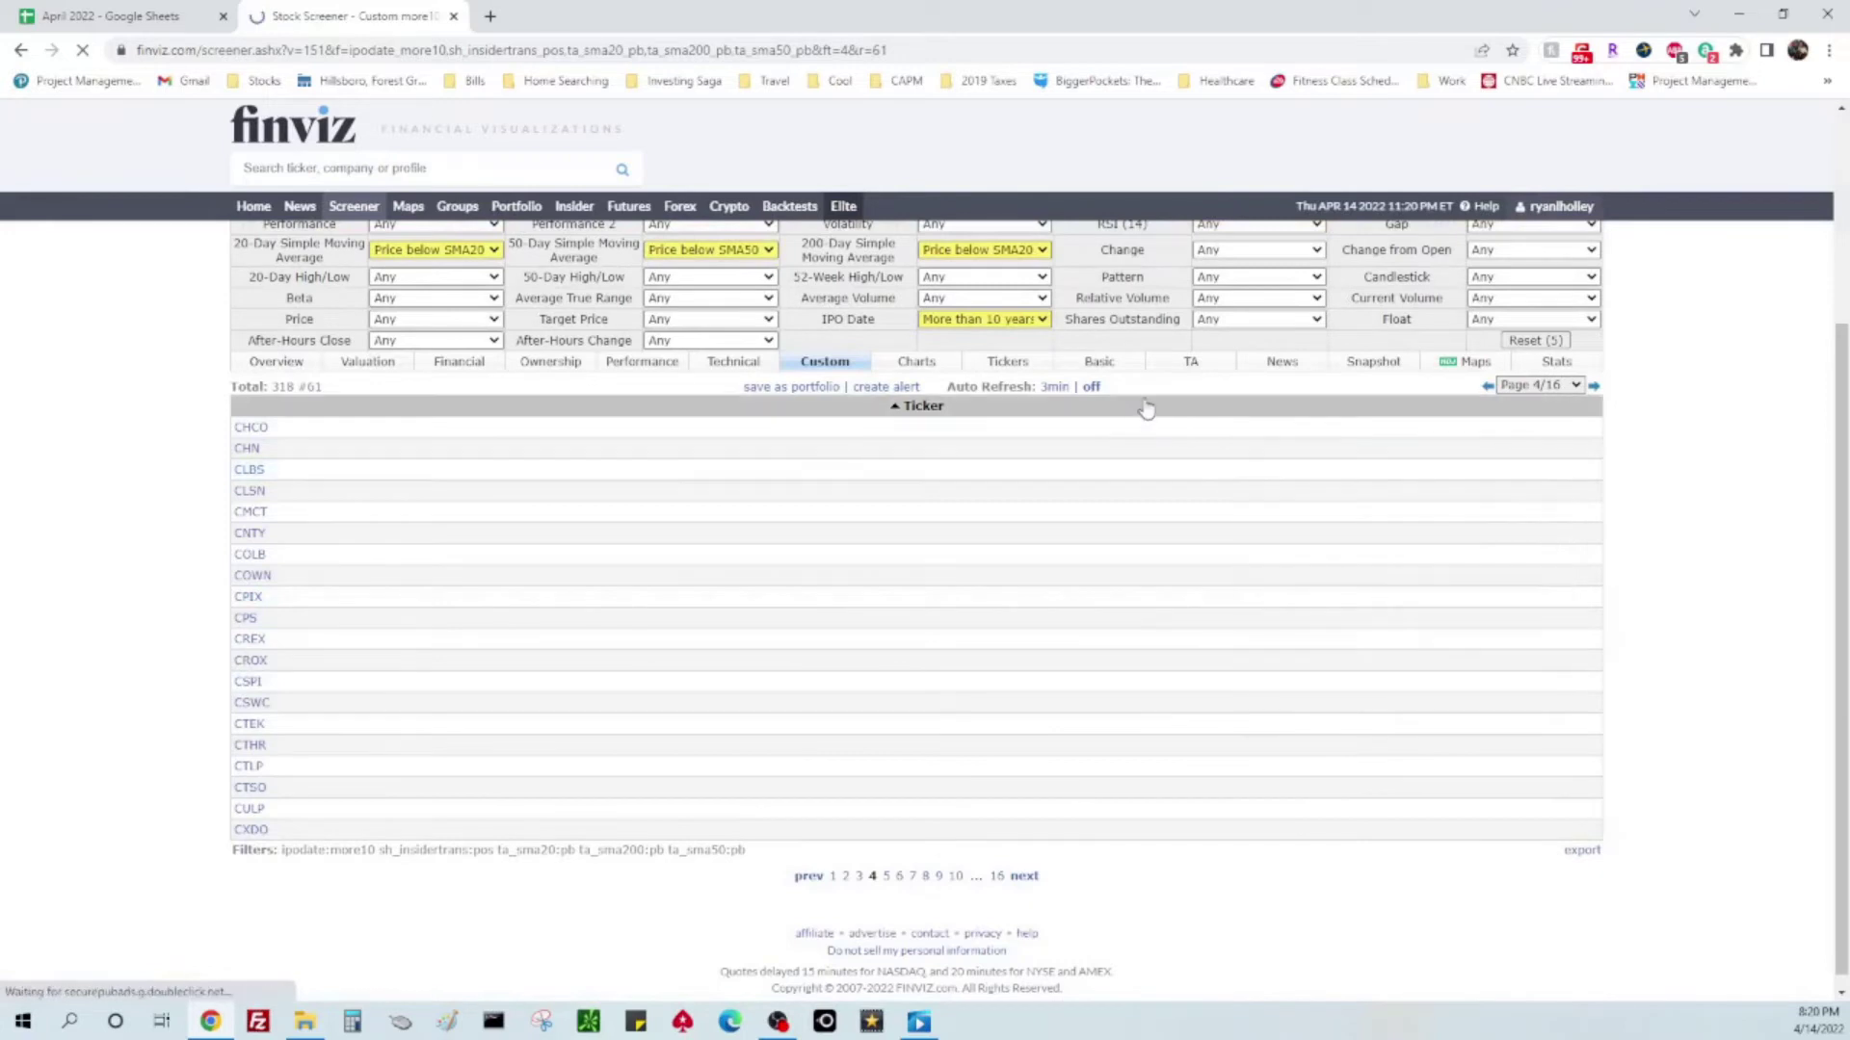
{"action": "left_click_drag", "start_coordinate": [1147, 410], "coordinate": [1060, 834]}
{"action": "key", "text": "ctrl+c"}
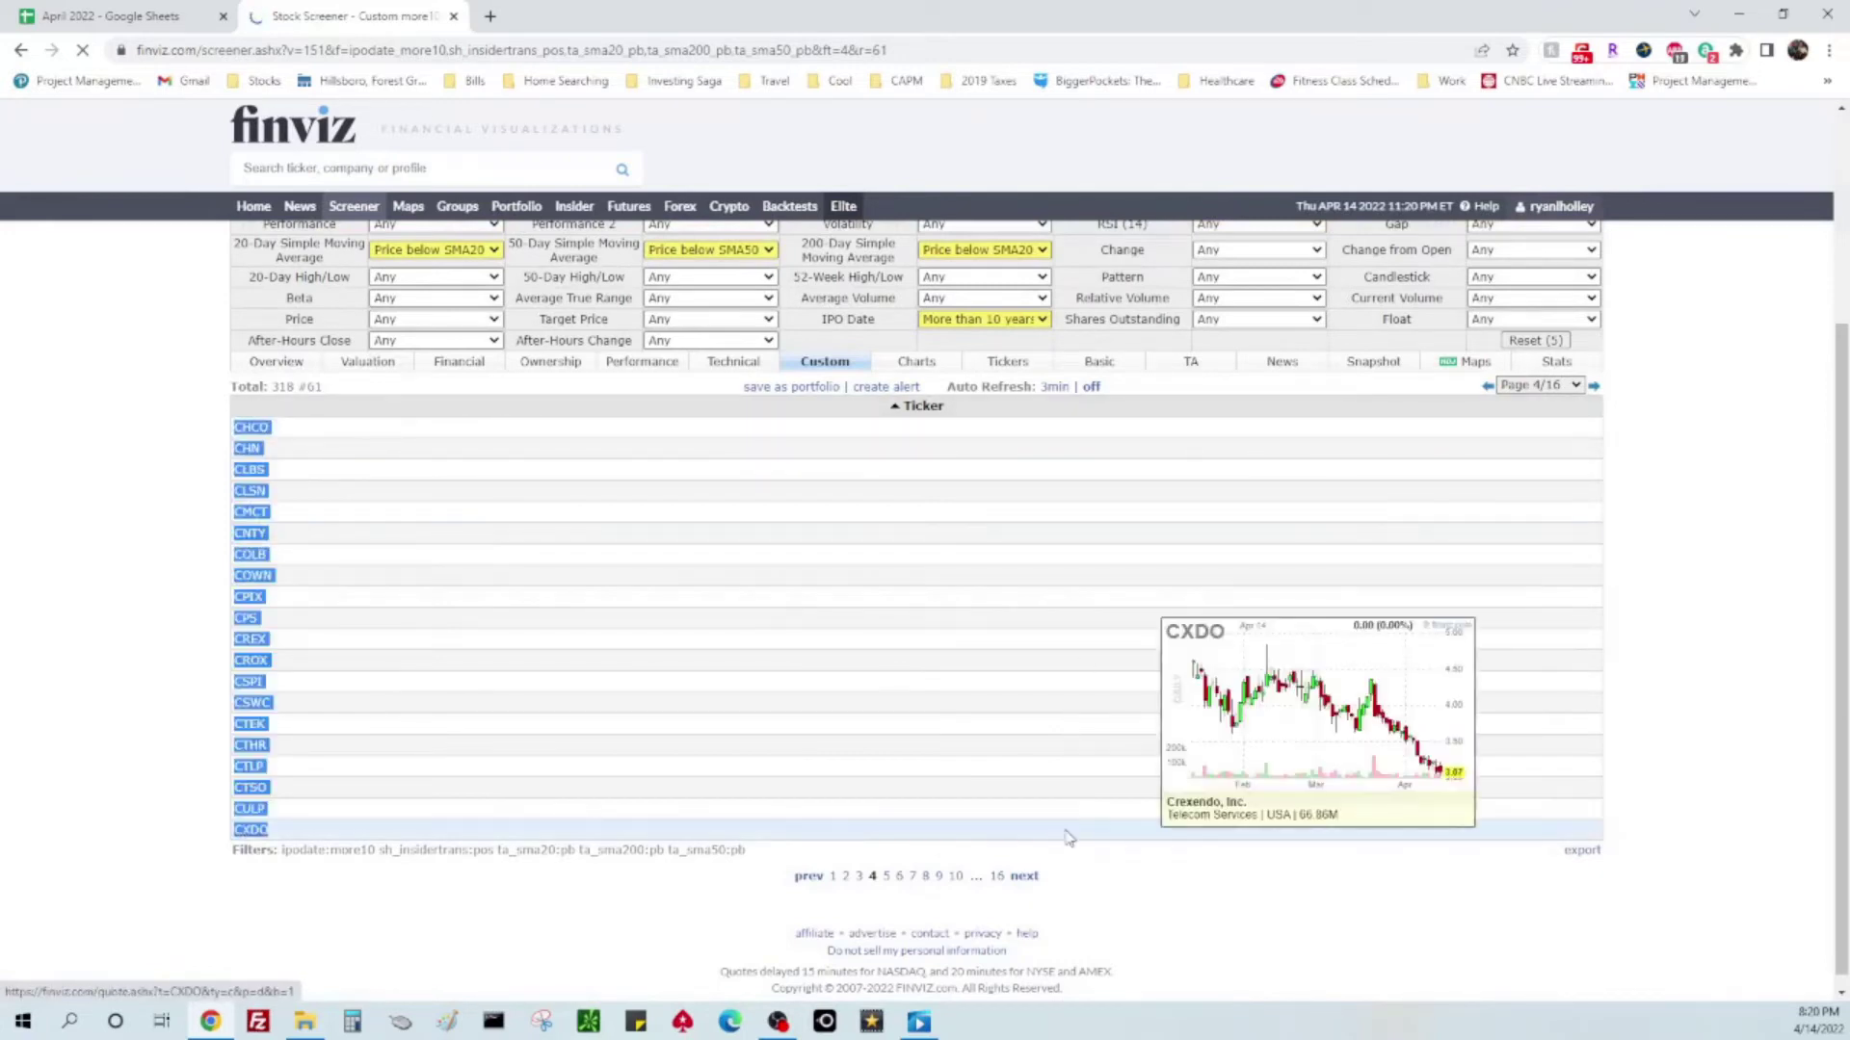
{"action": "left_click", "coordinate": [146, 21]}
{"action": "scroll", "coordinate": [553, 661], "scroll_direction": "down", "scroll_amount": 6}
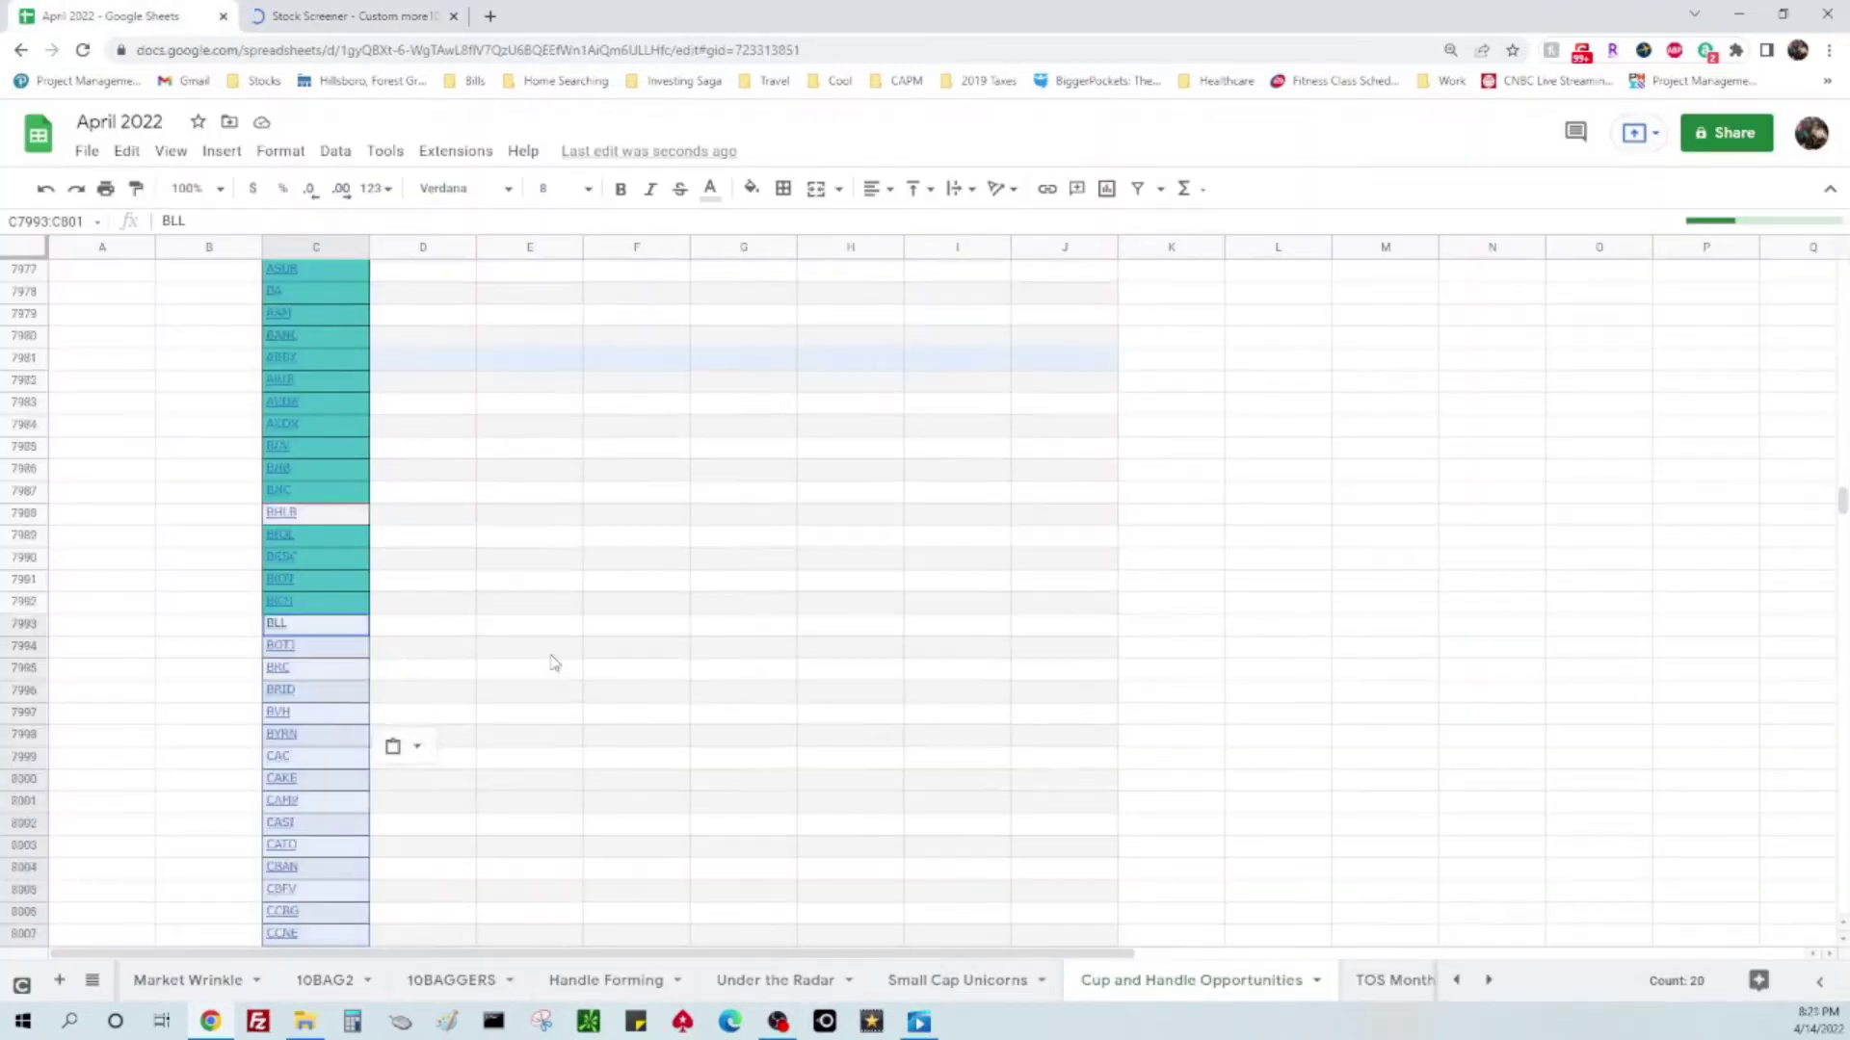
{"action": "left_click", "coordinate": [327, 590]}
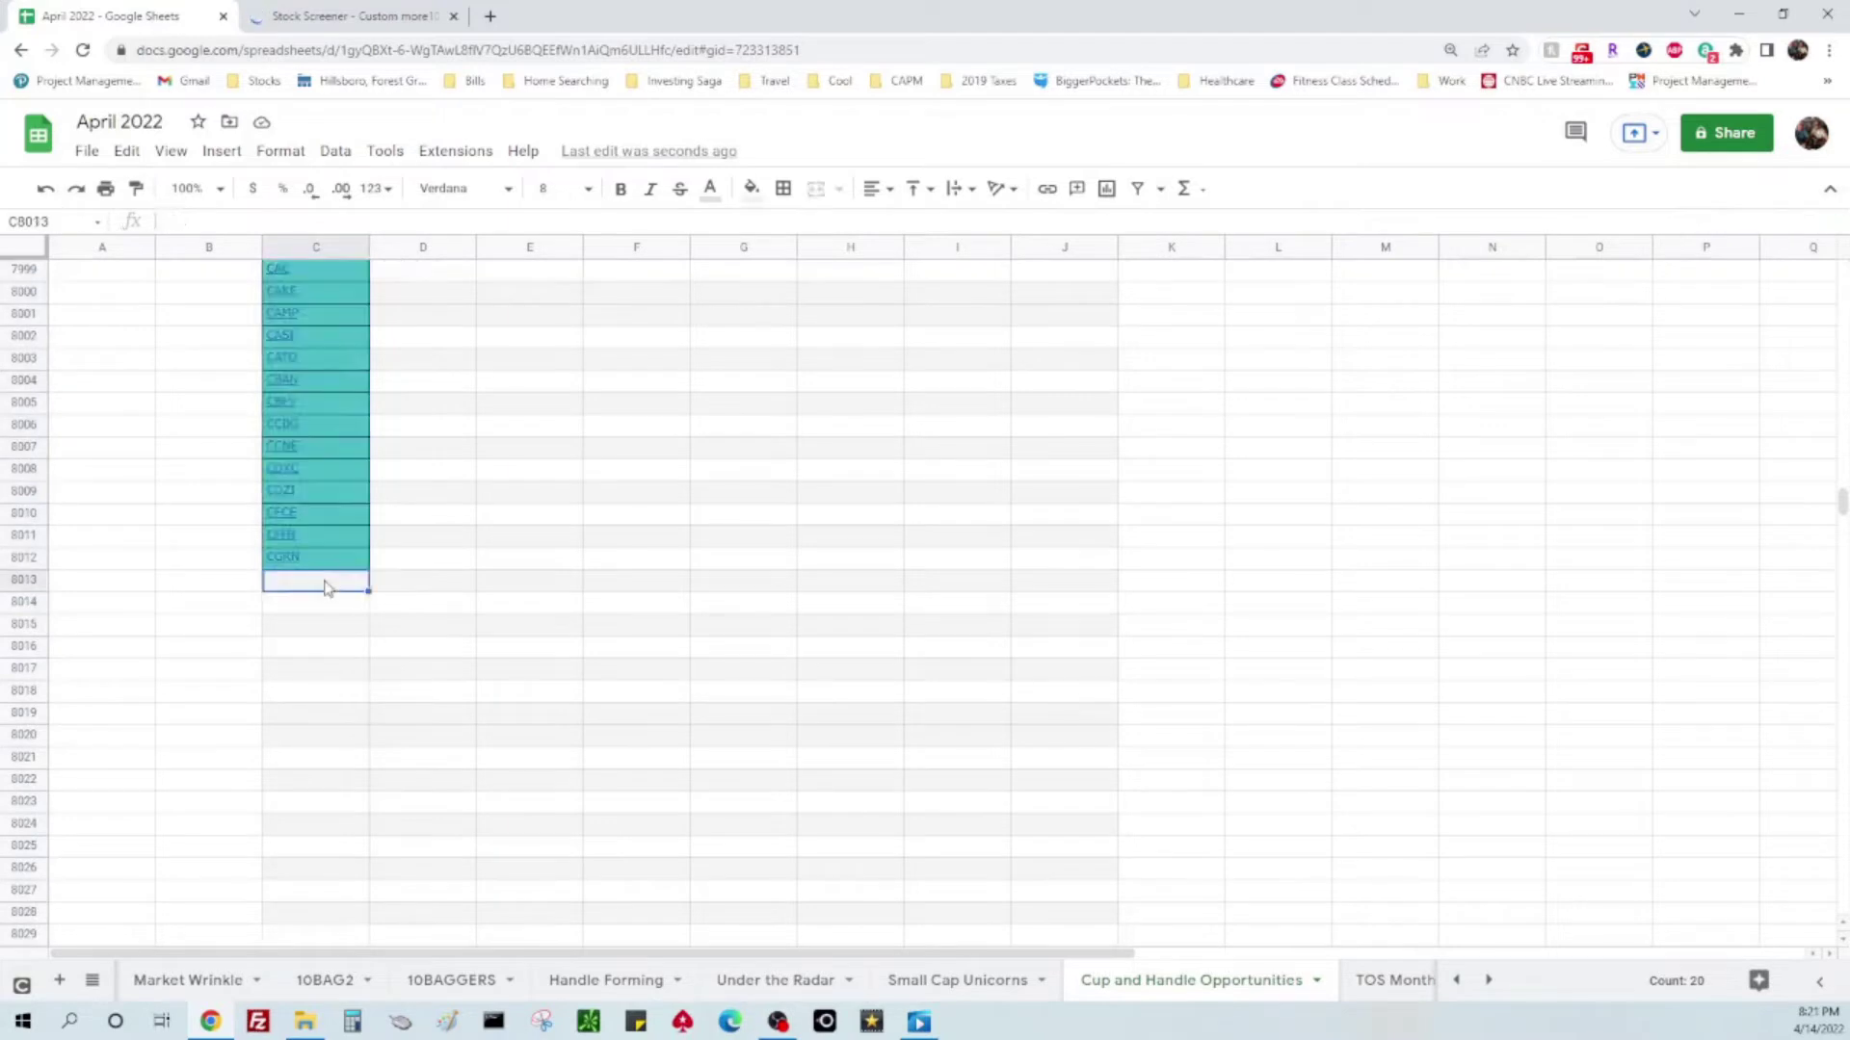
{"action": "key", "text": "ctrl+v"}
- Paste the page-5 tickers CYCC–ELYS into column C starting at C8033
{"action": "key", "text": "ctrl+Tab"}
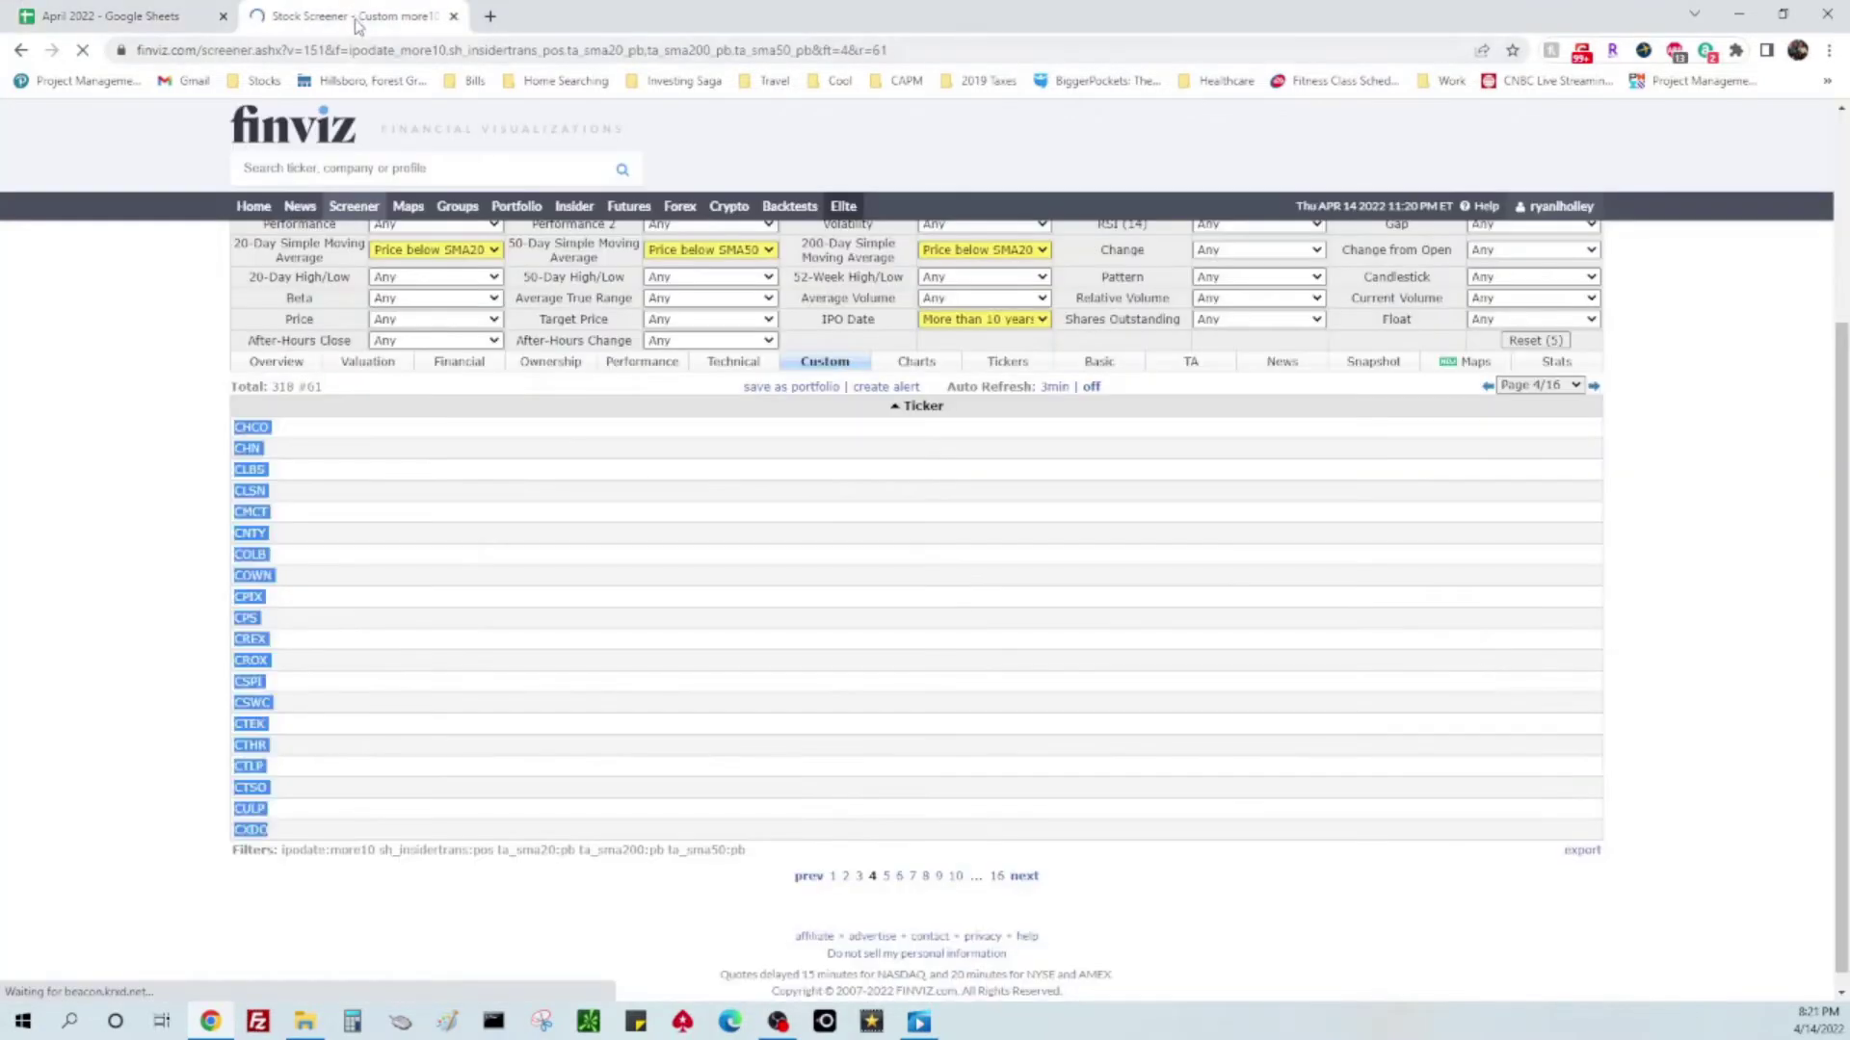
{"action": "left_click", "coordinate": [1024, 879]}
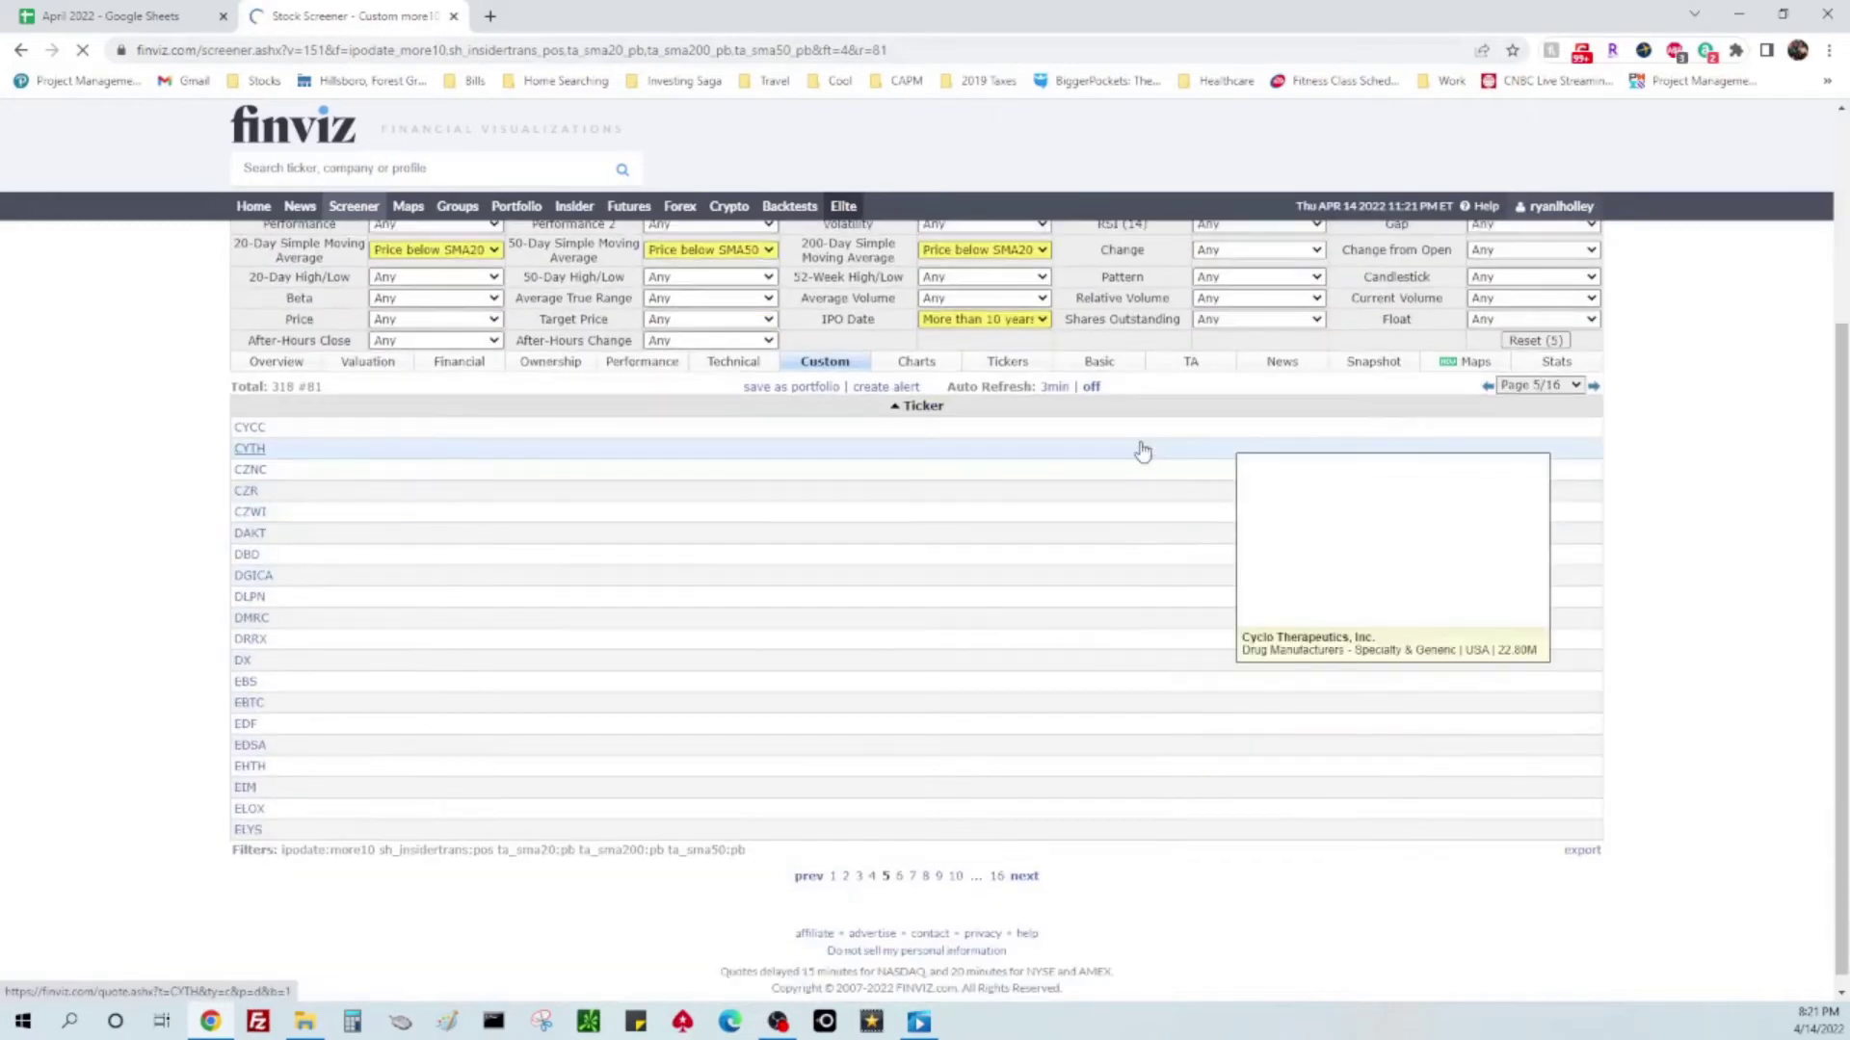
{"action": "left_click_drag", "start_coordinate": [1138, 740], "coordinate": [1122, 841]}
{"action": "key", "text": "ctrl+c"}
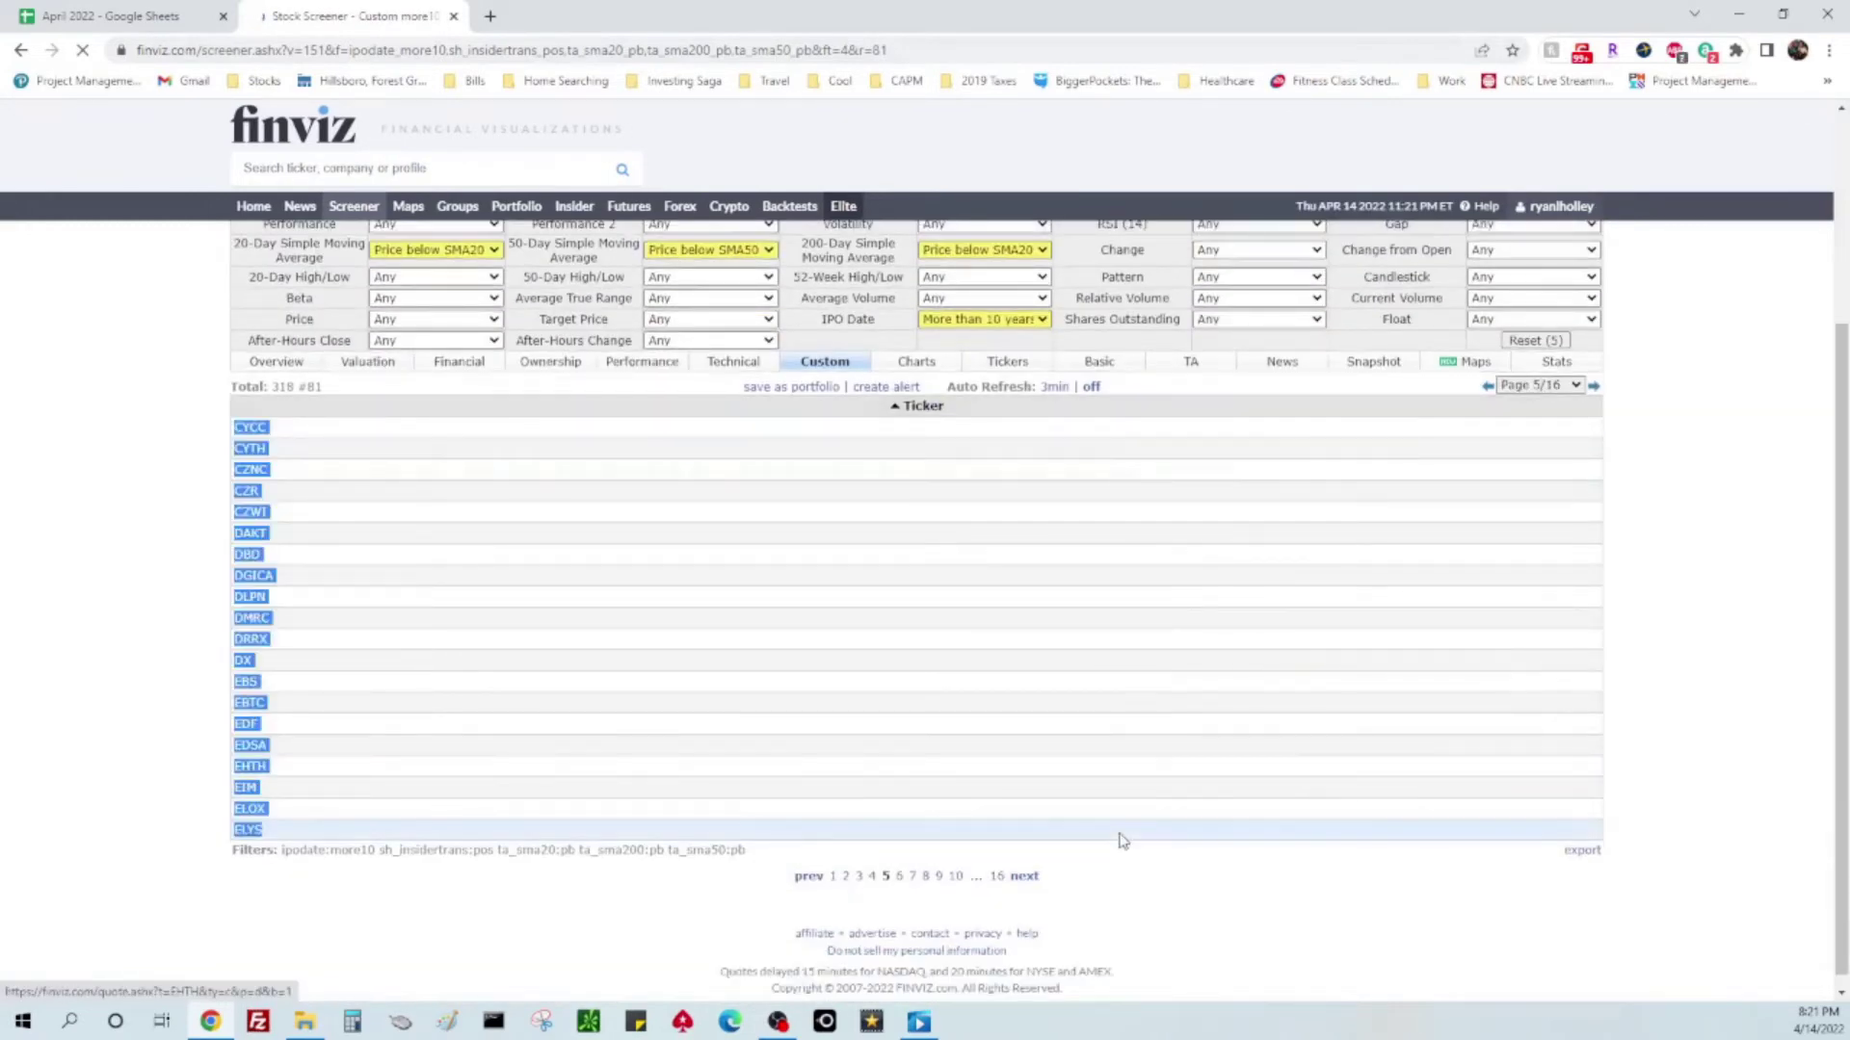
{"action": "left_click", "coordinate": [167, 23]}
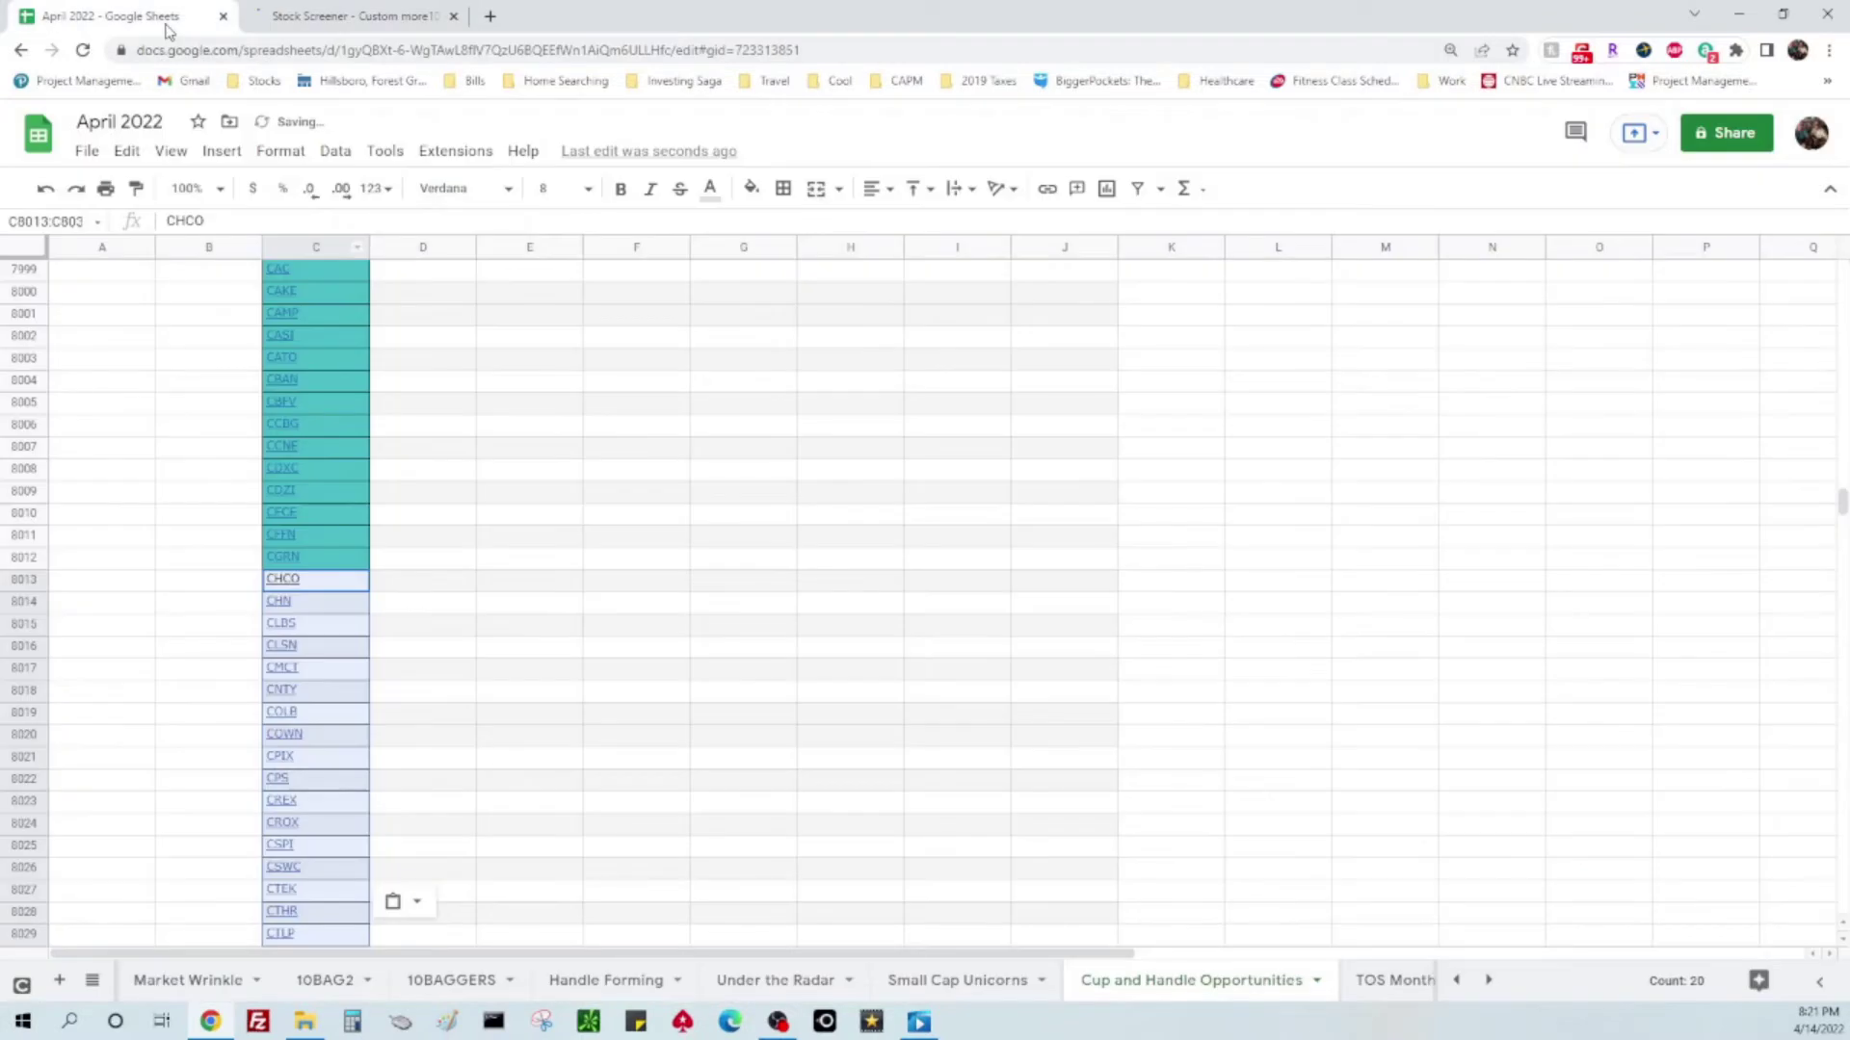
{"action": "scroll", "coordinate": [385, 643], "scroll_direction": "down", "scroll_amount": 7}
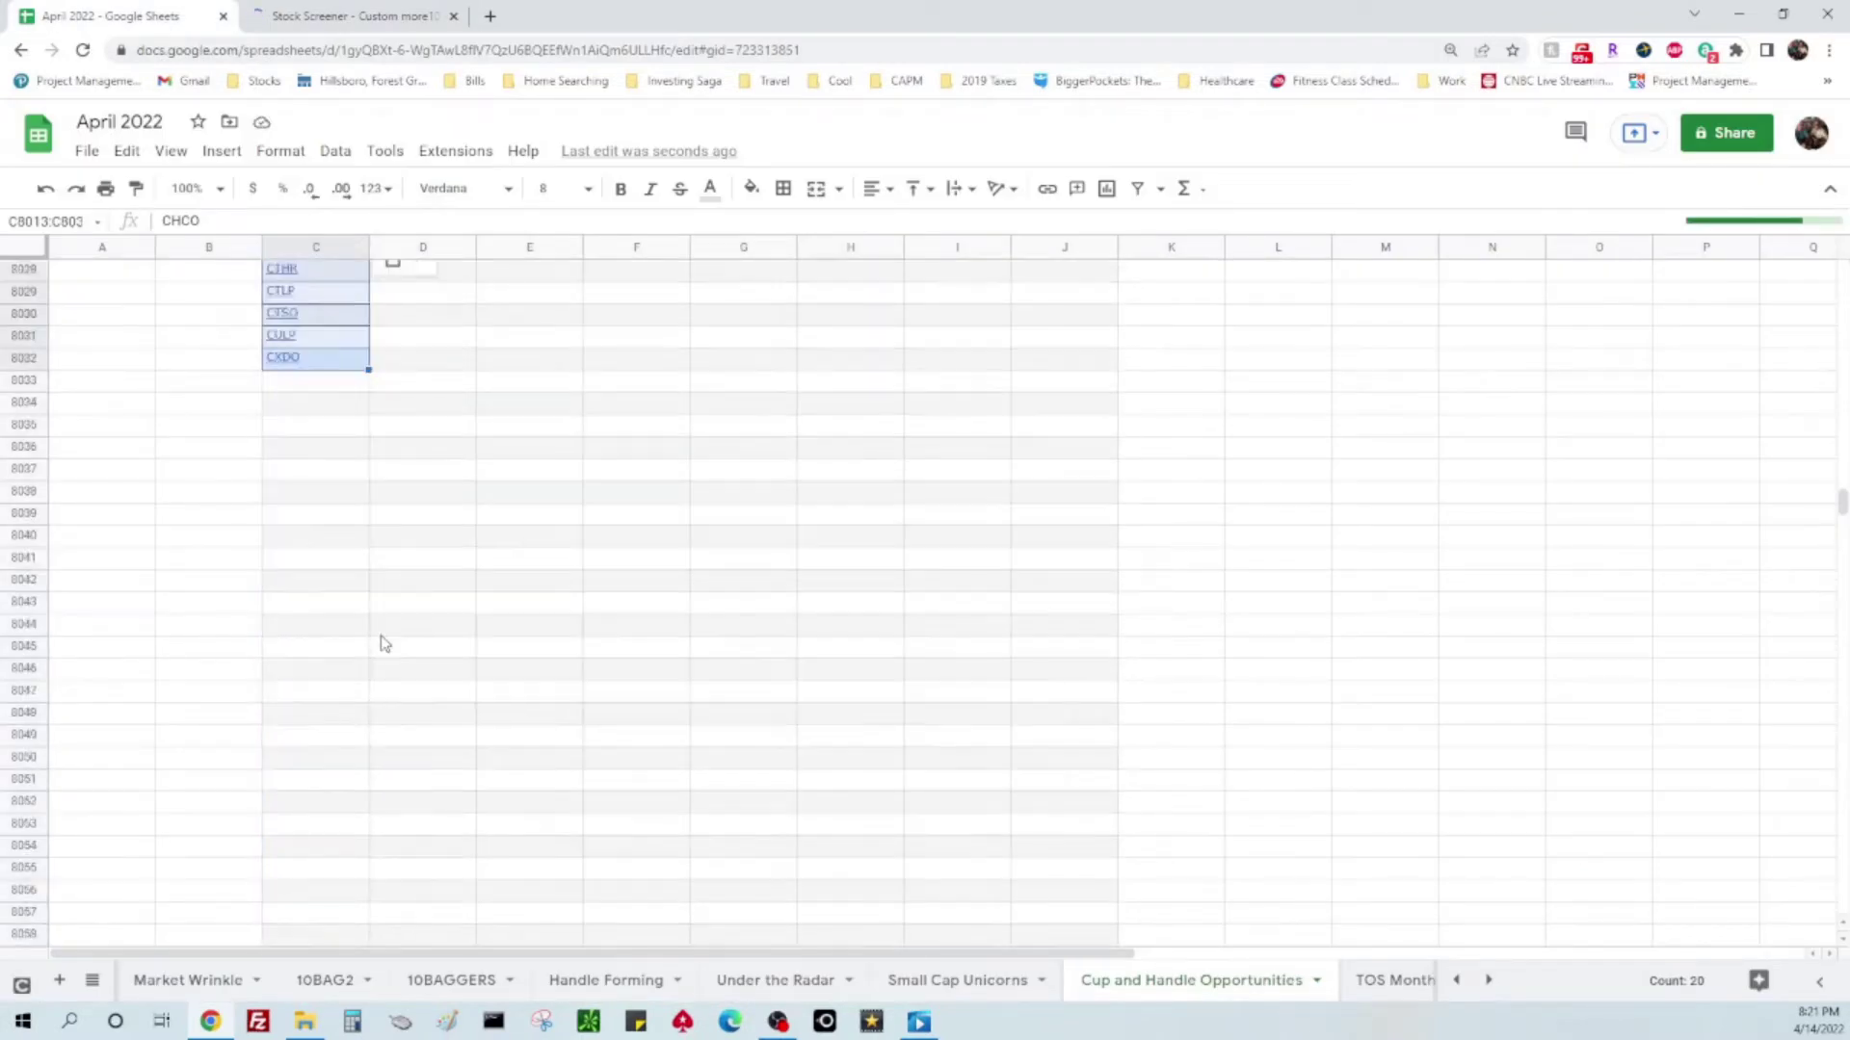
{"action": "left_click", "coordinate": [322, 384]}
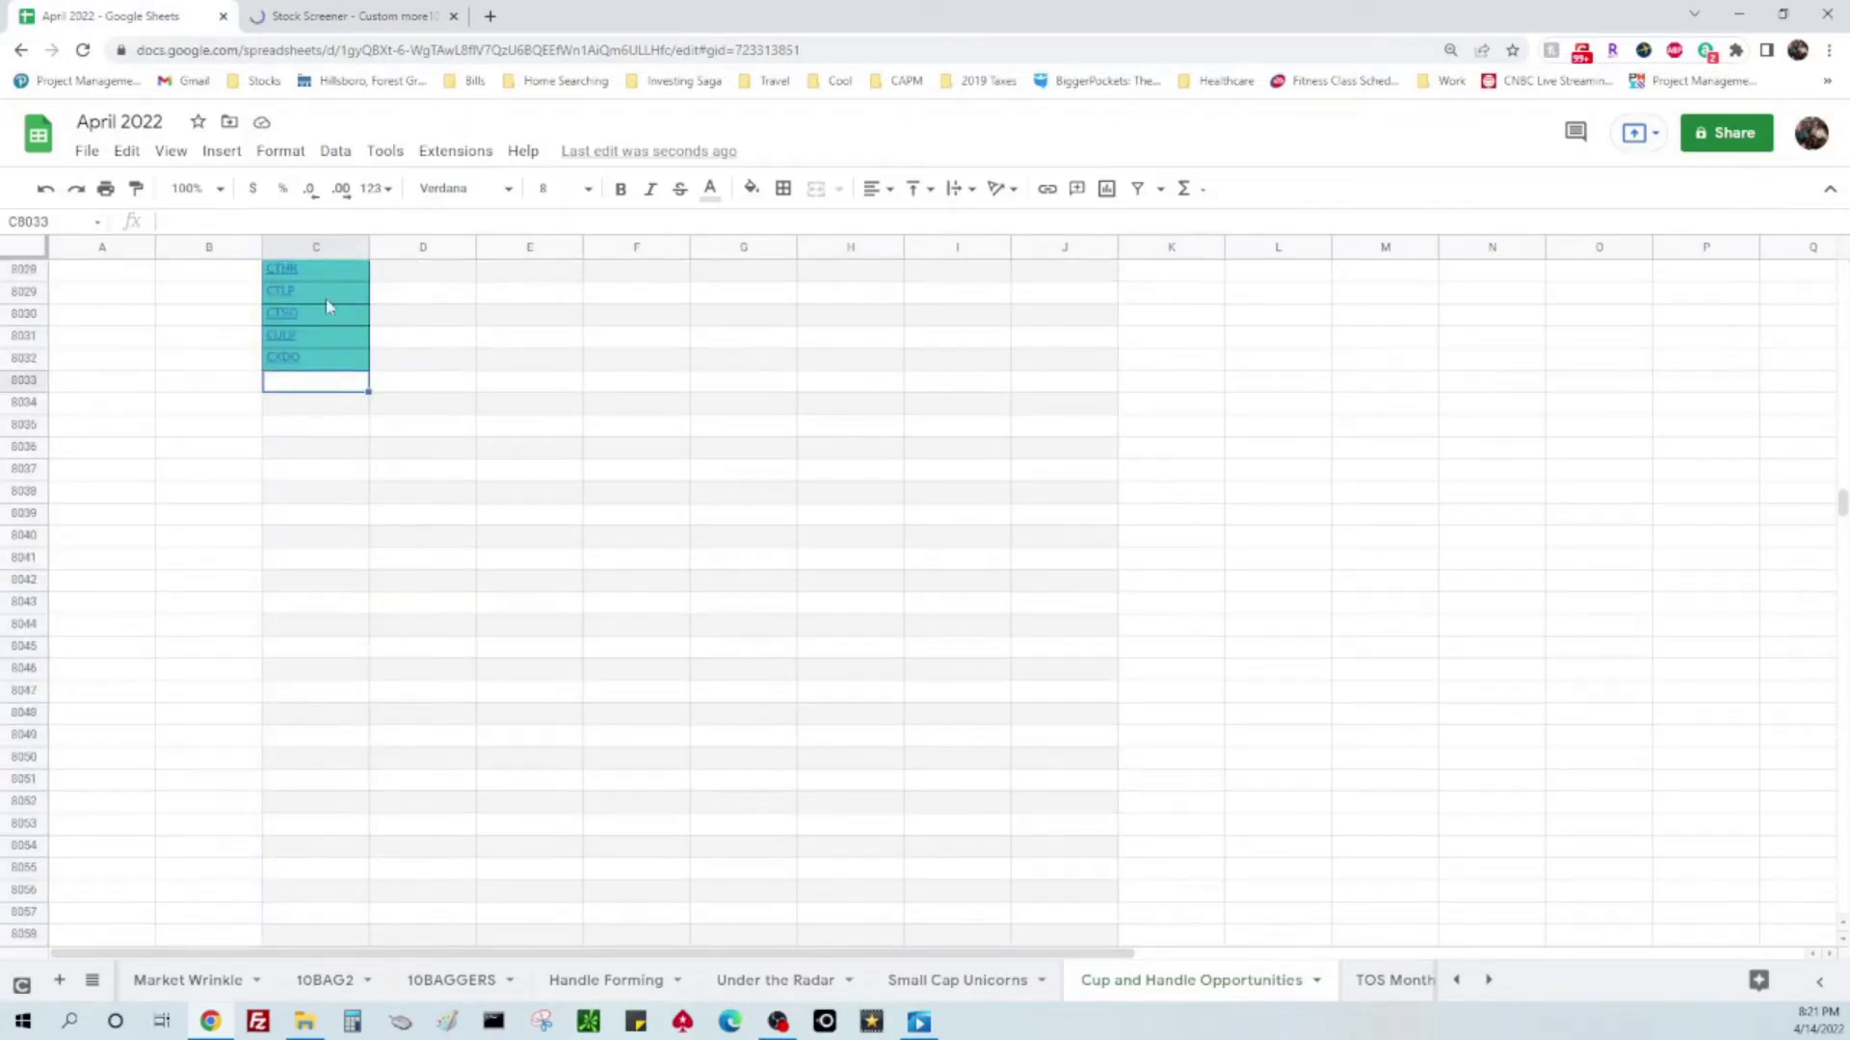
{"action": "key", "text": "ctrl+v"}
{"action": "left_click", "coordinate": [336, 13]}
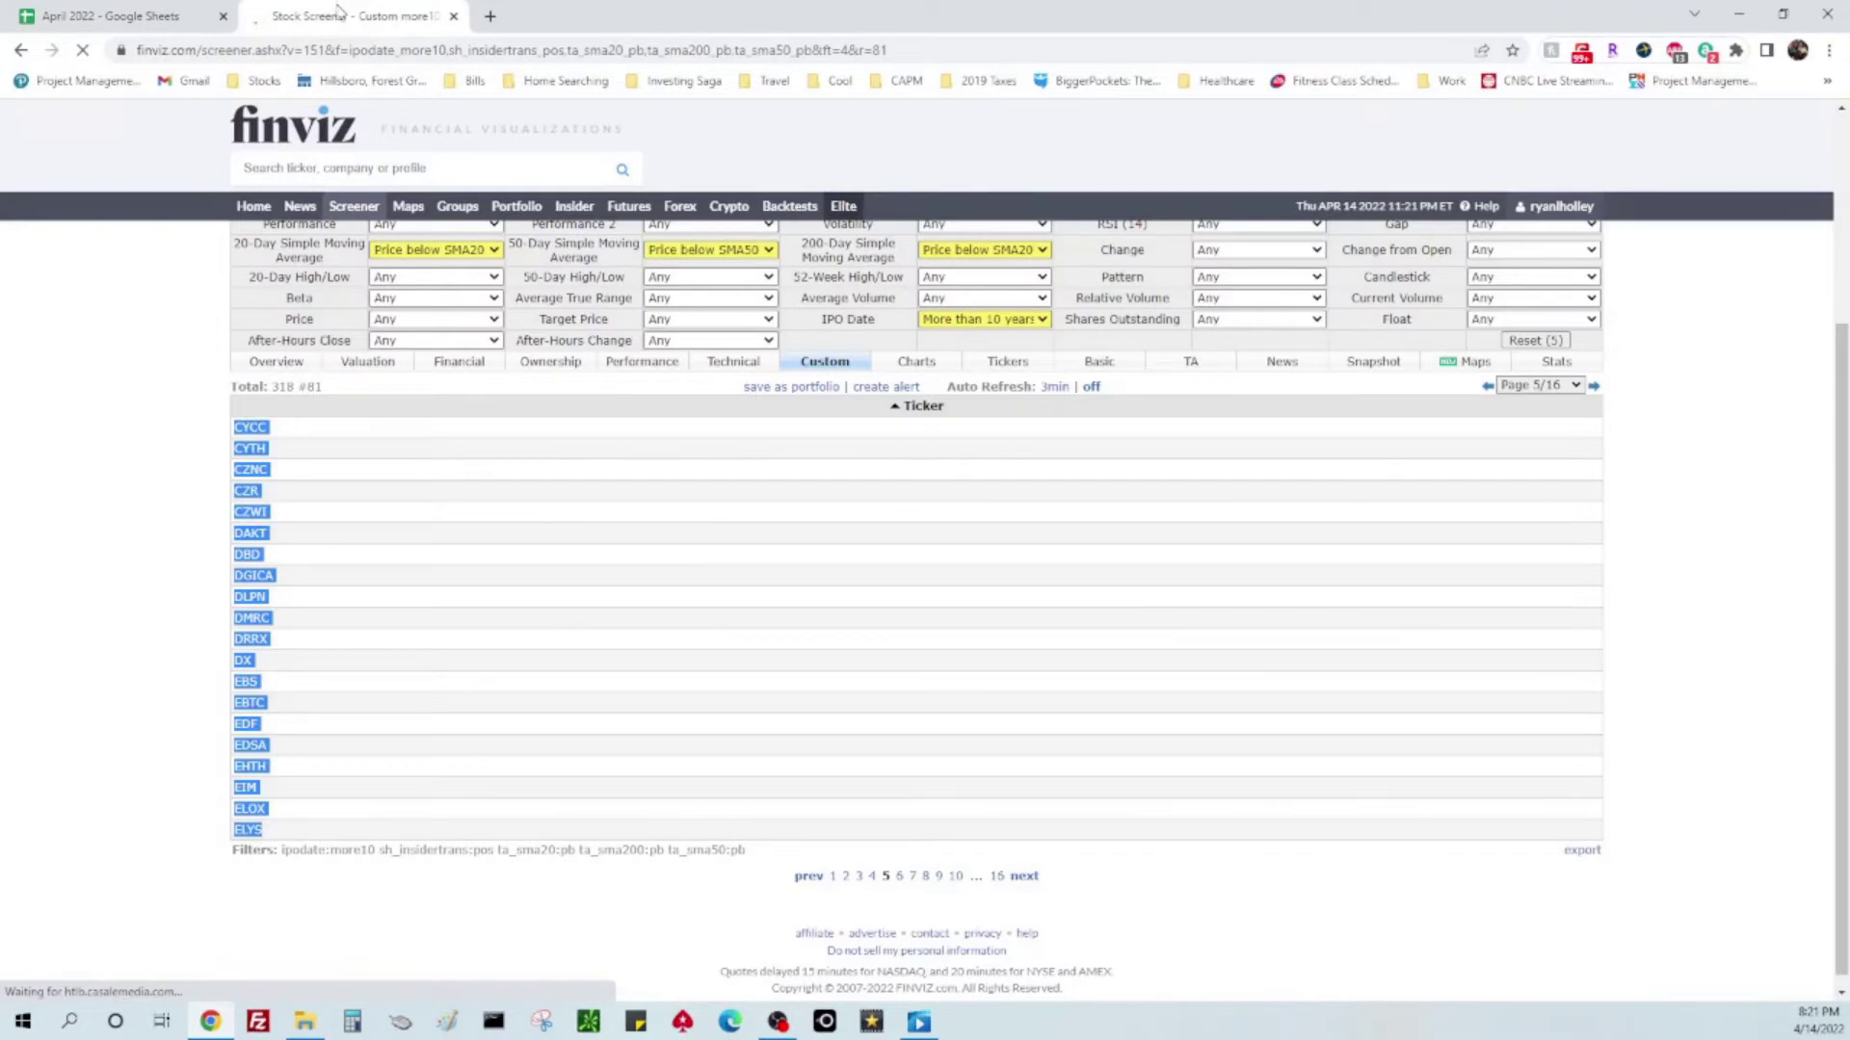
{"action": "left_click", "coordinate": [1025, 879]}
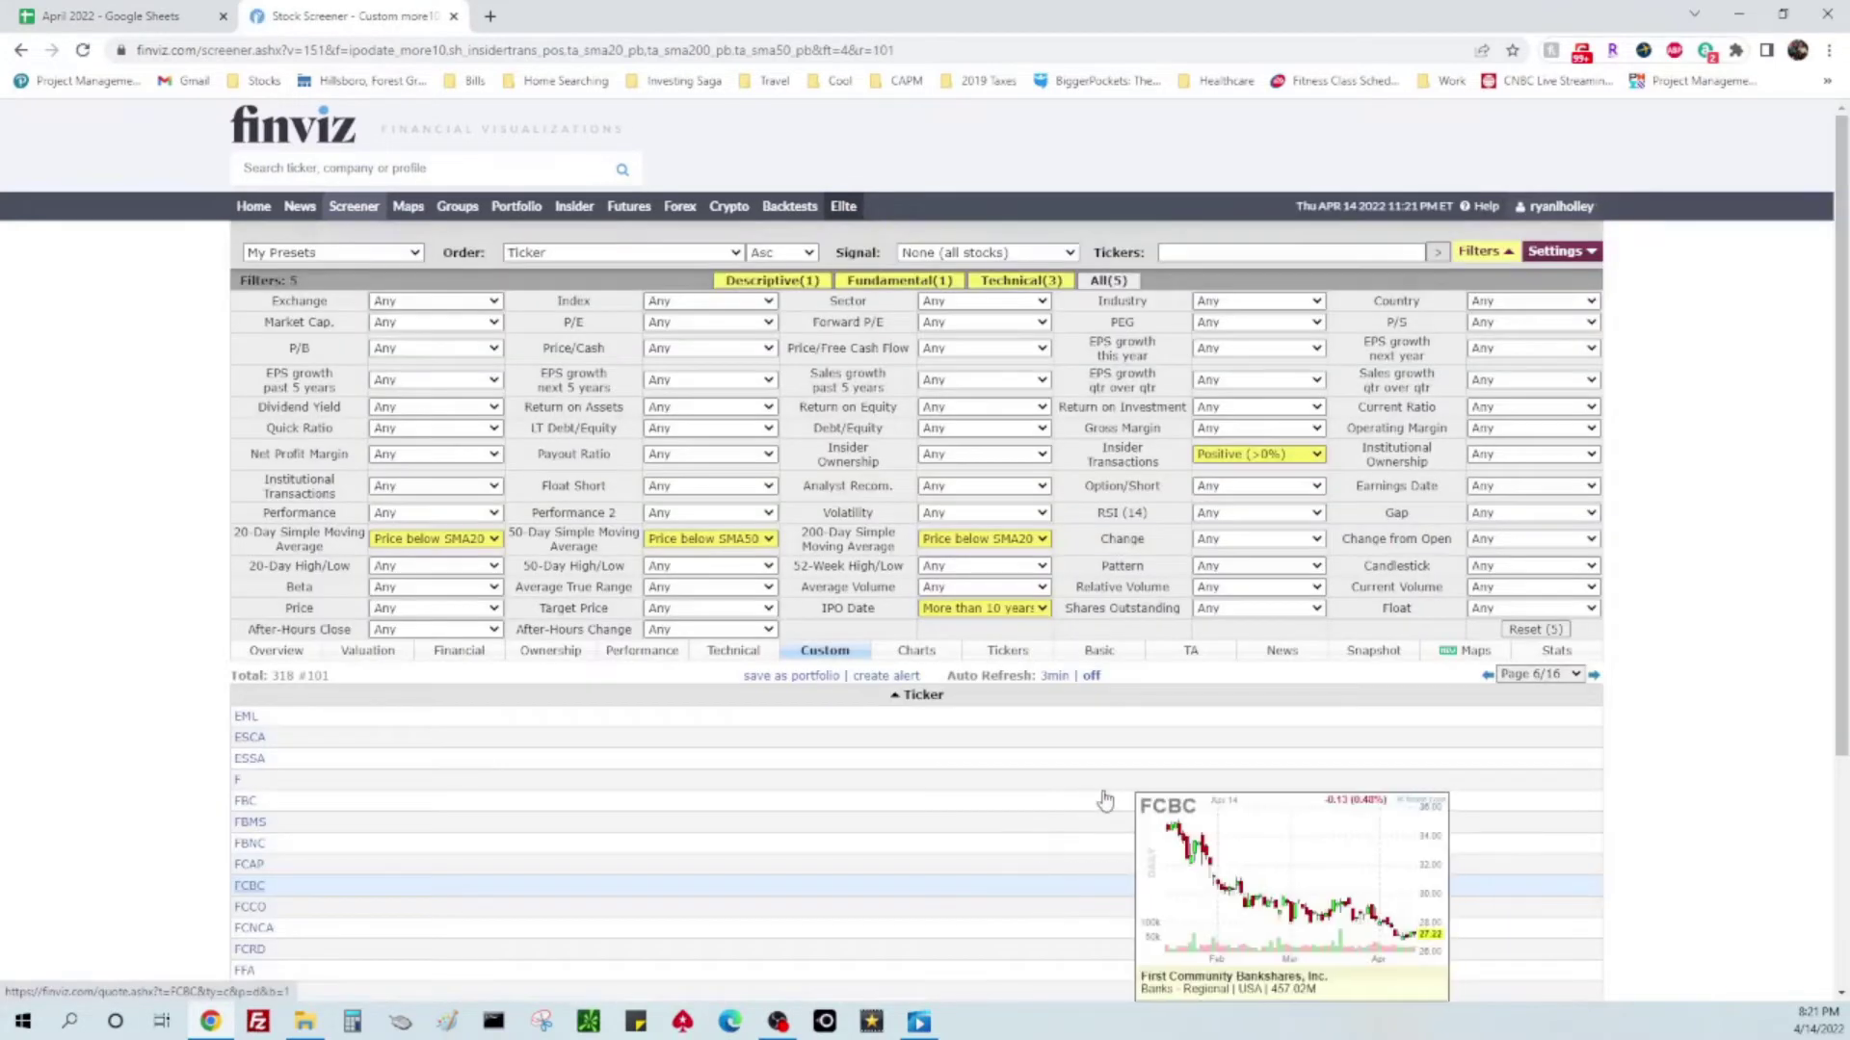
- Copy the page-6 Finviz tickers EML through FNLC for the spreadsheet
{"action": "scroll", "coordinate": [1156, 578], "scroll_direction": "down", "scroll_amount": 3}
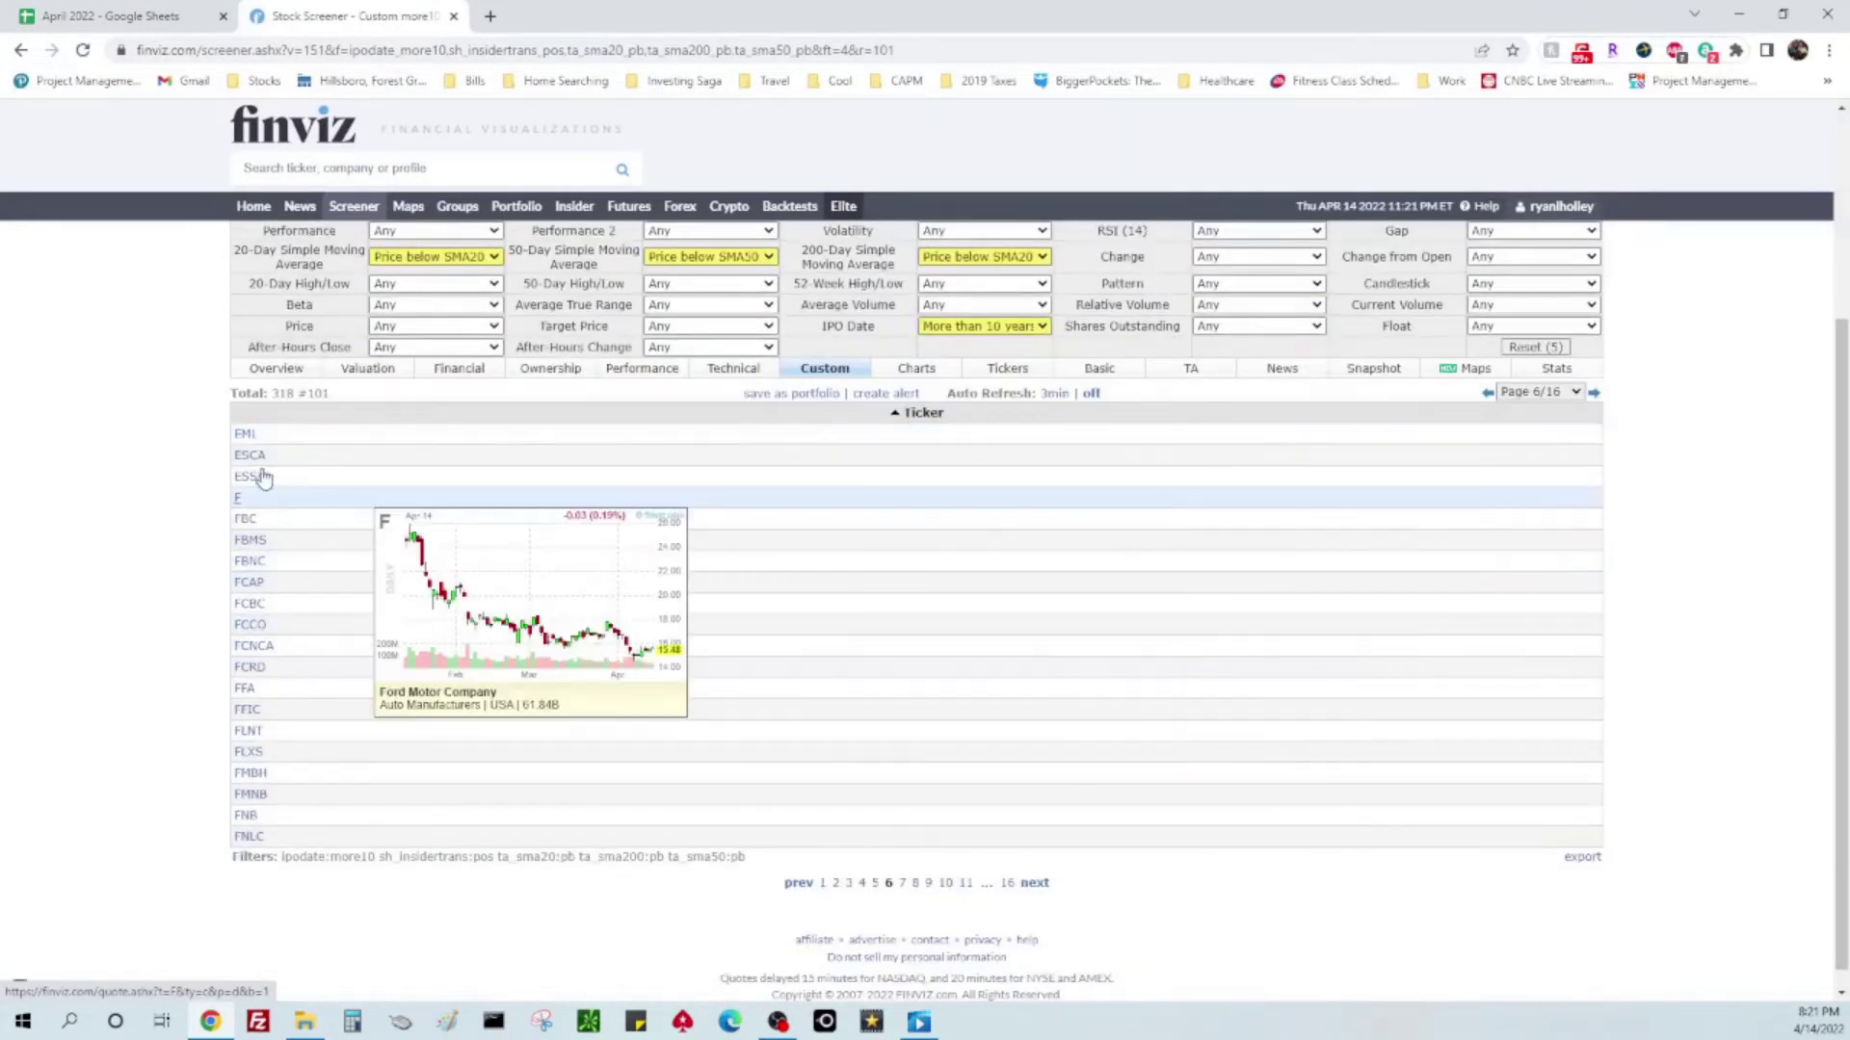
{"action": "mouse_move", "coordinate": [252, 479]}
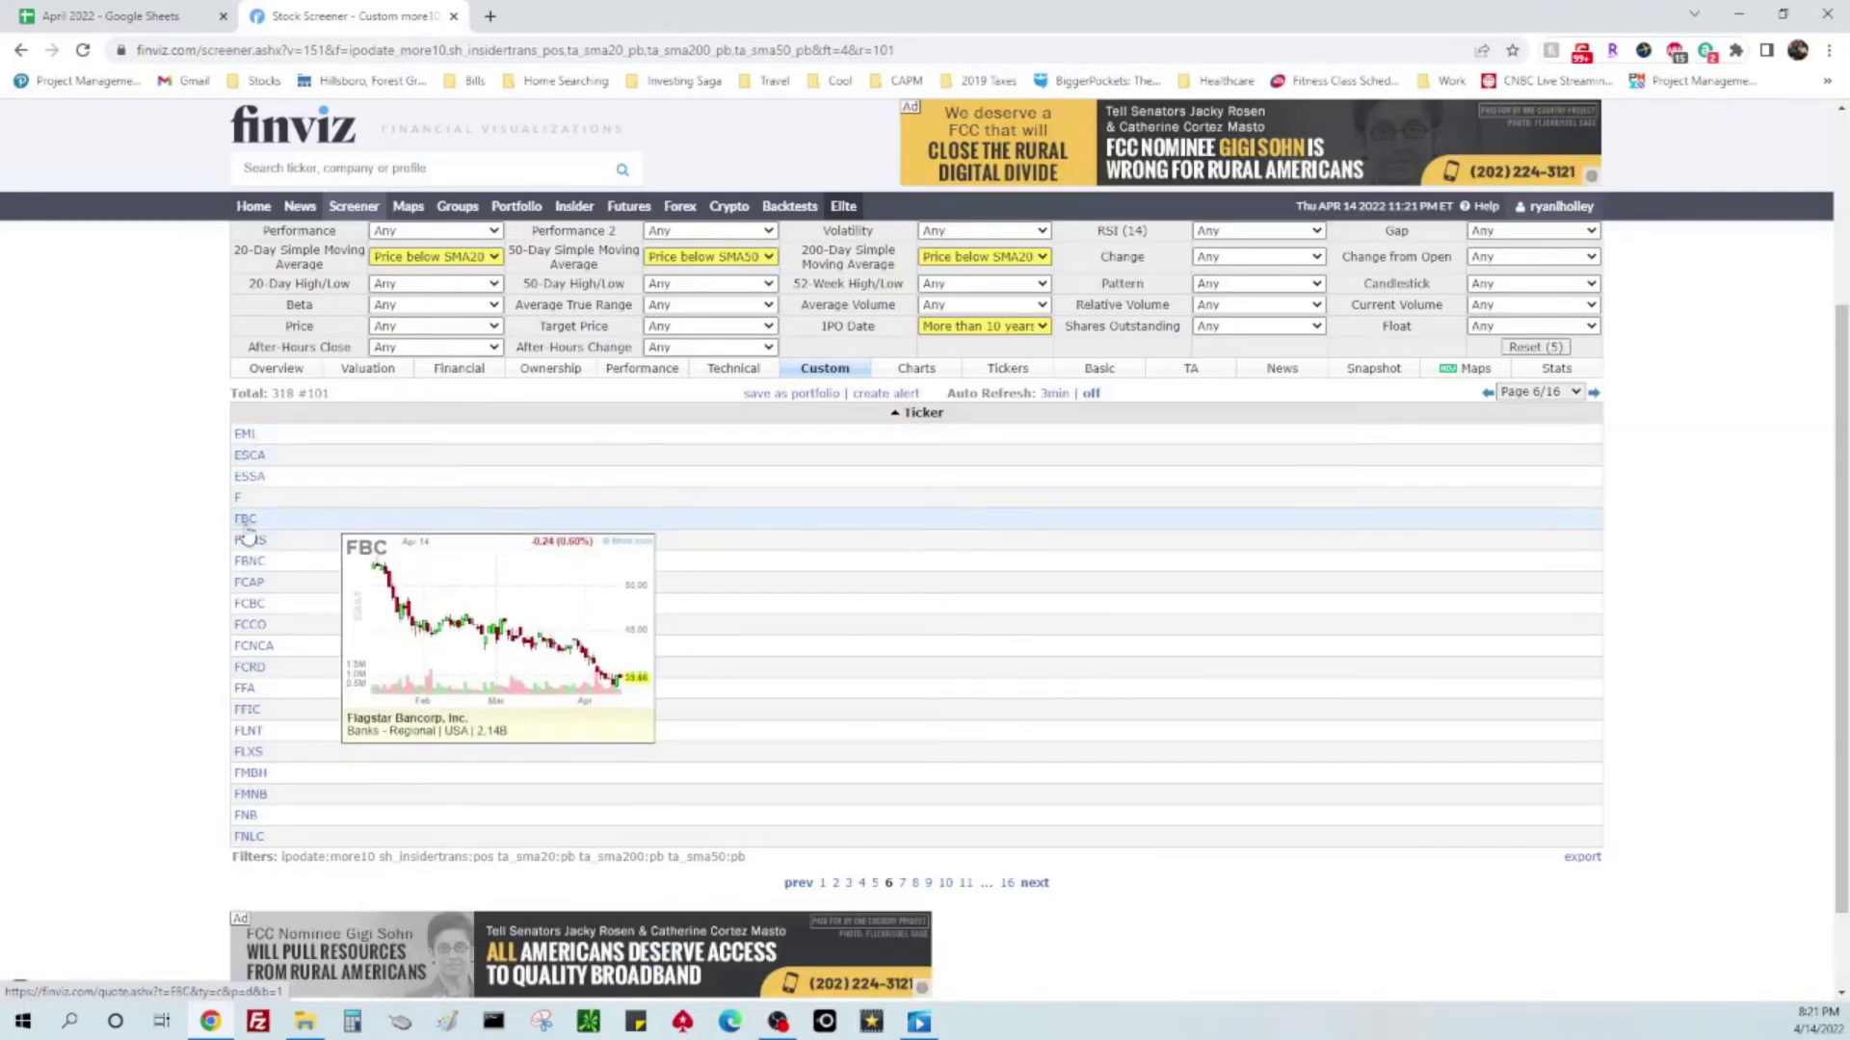
{"action": "mouse_move", "coordinate": [248, 564]}
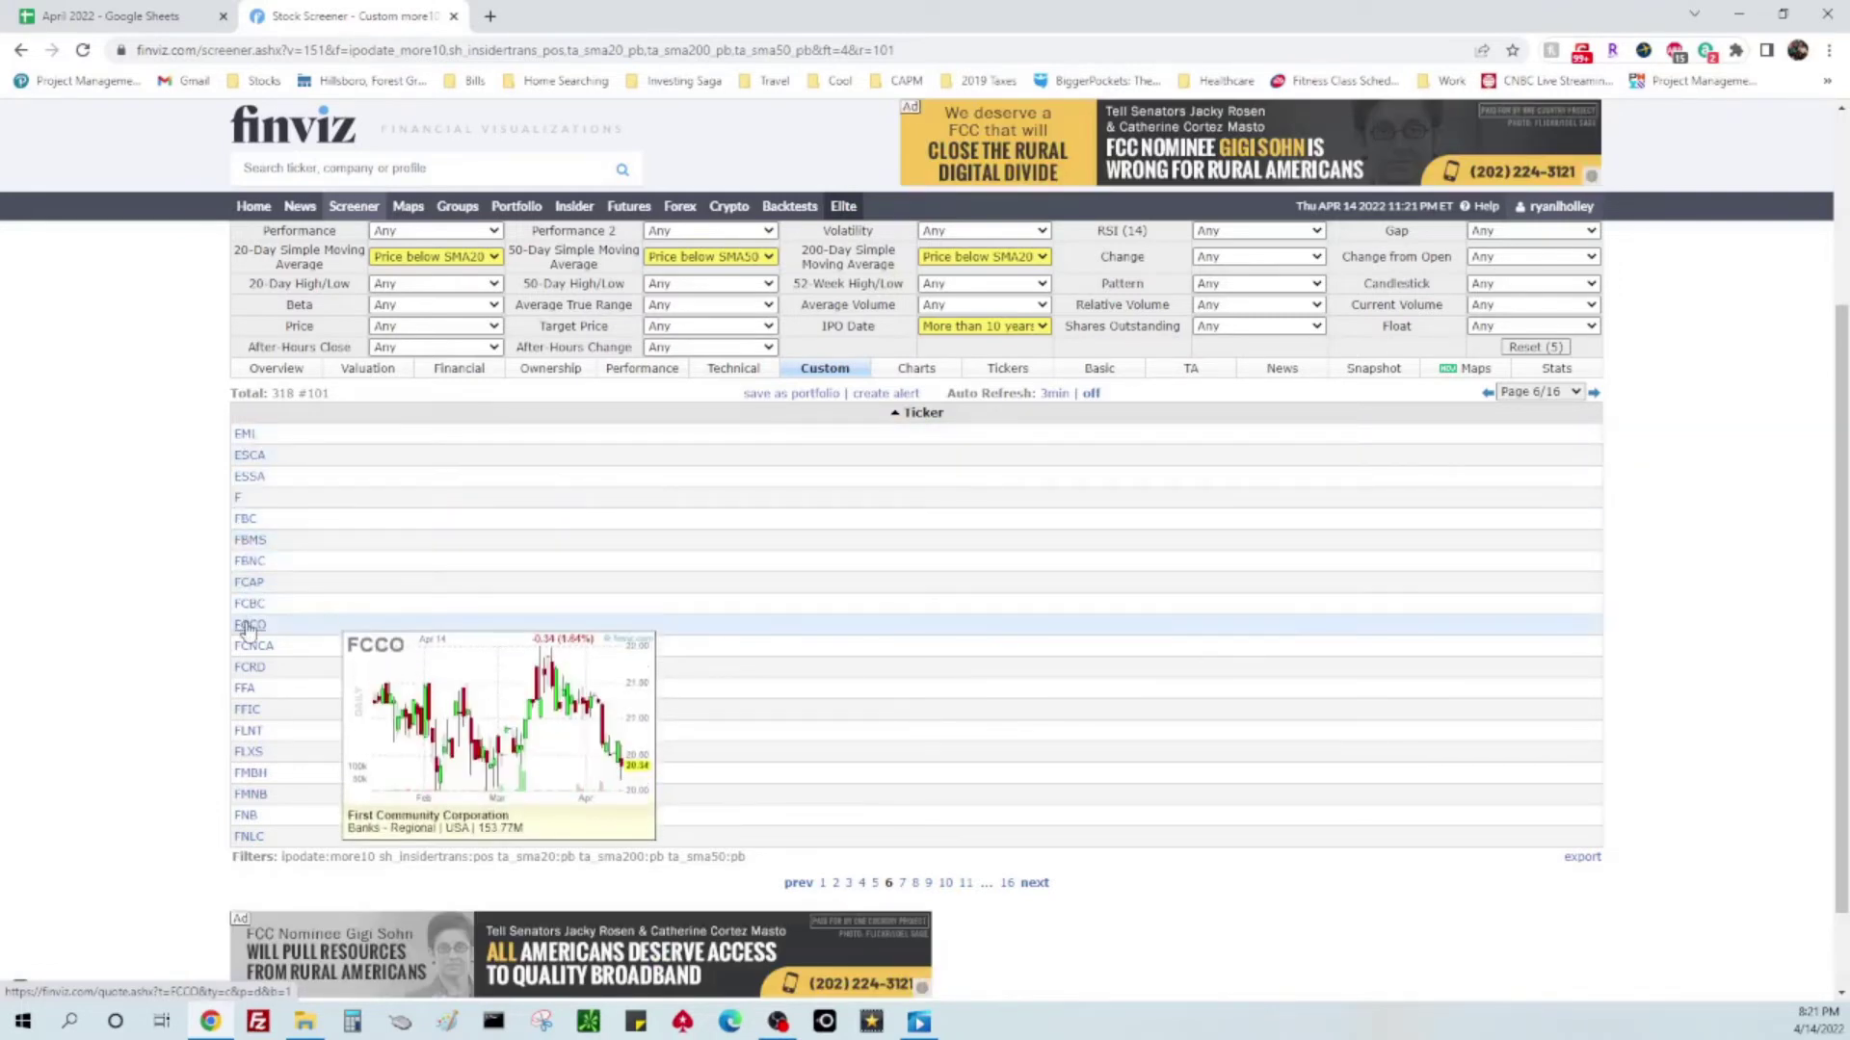
{"action": "mouse_move", "coordinate": [249, 608]}
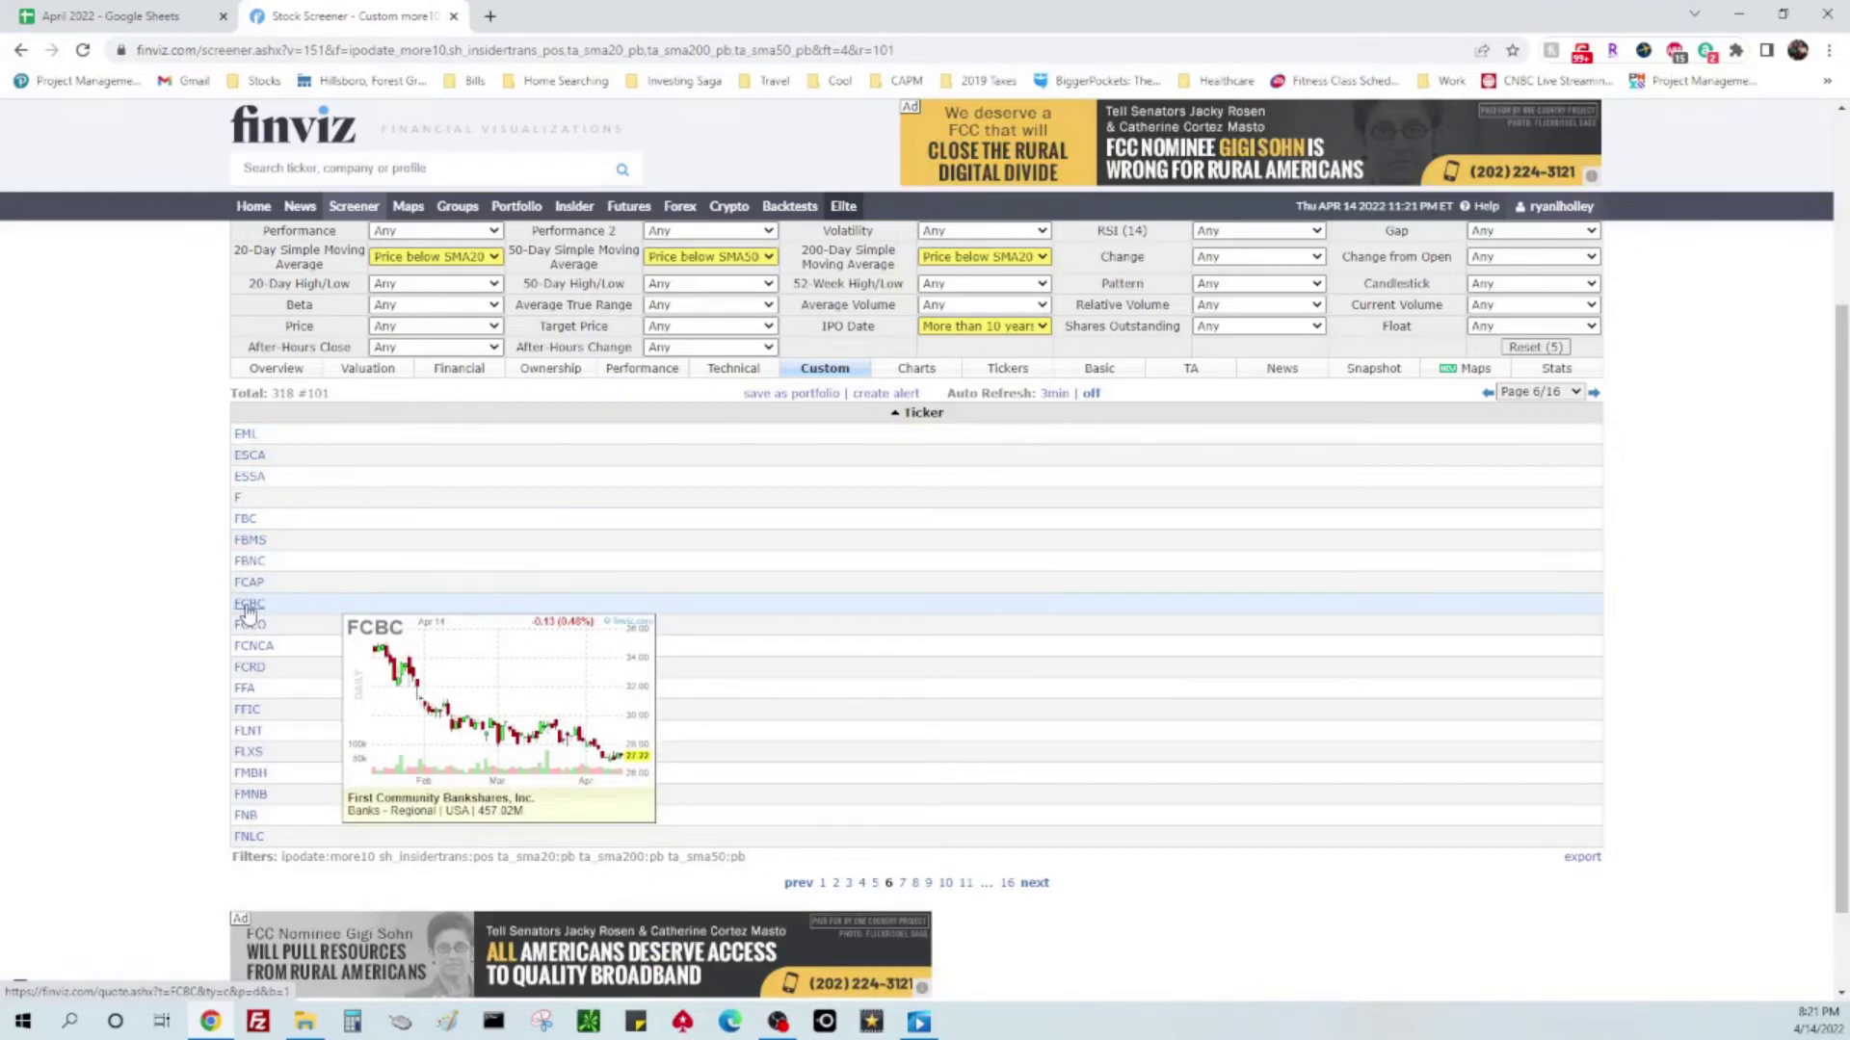
{"action": "left_click", "coordinate": [164, 29]}
{"action": "left_click", "coordinate": [332, 16]}
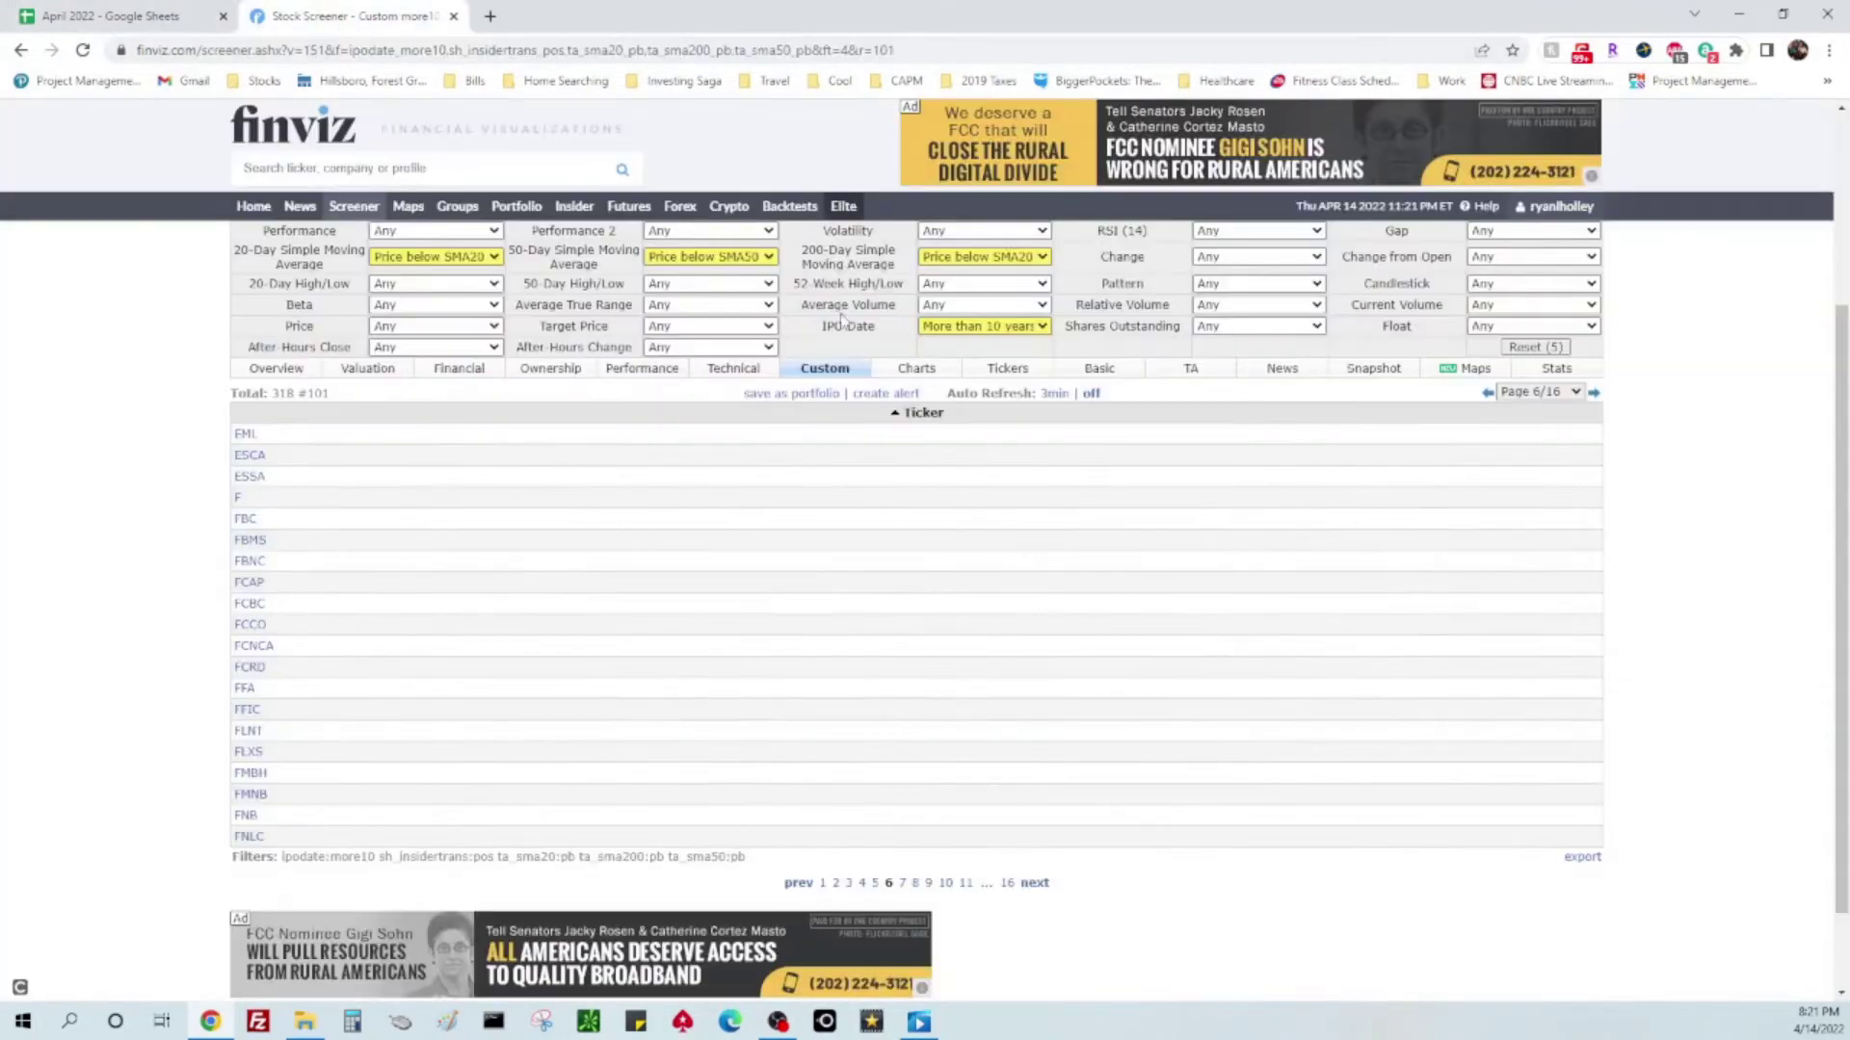
{"action": "left_click_drag", "start_coordinate": [1057, 425], "coordinate": [1045, 840]}
{"action": "key", "text": "ctrl+c"}
{"action": "left_click", "coordinate": [157, 21]}
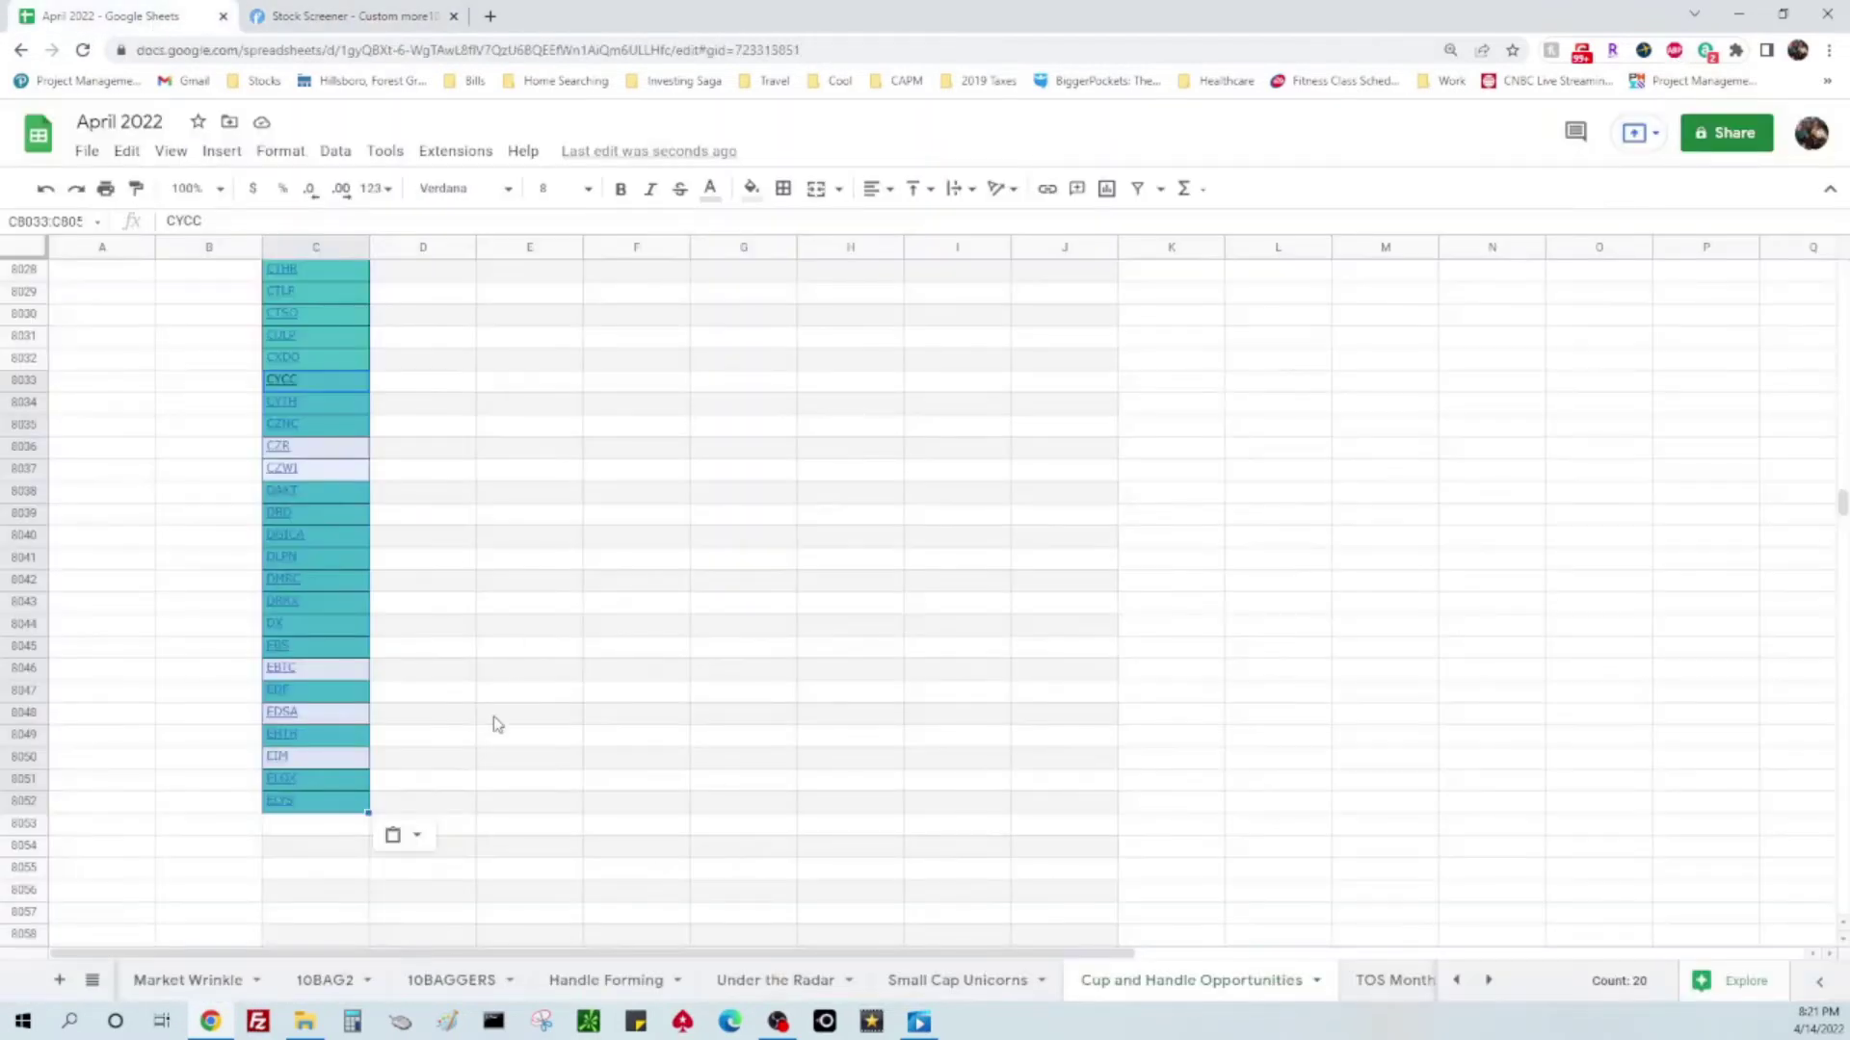
- Paste EML–FNLC at C8053, then the page-7 tickers FORA–HIL at C8073
{"action": "left_click", "coordinate": [342, 827]}
{"action": "key", "text": "ctrl+v"}
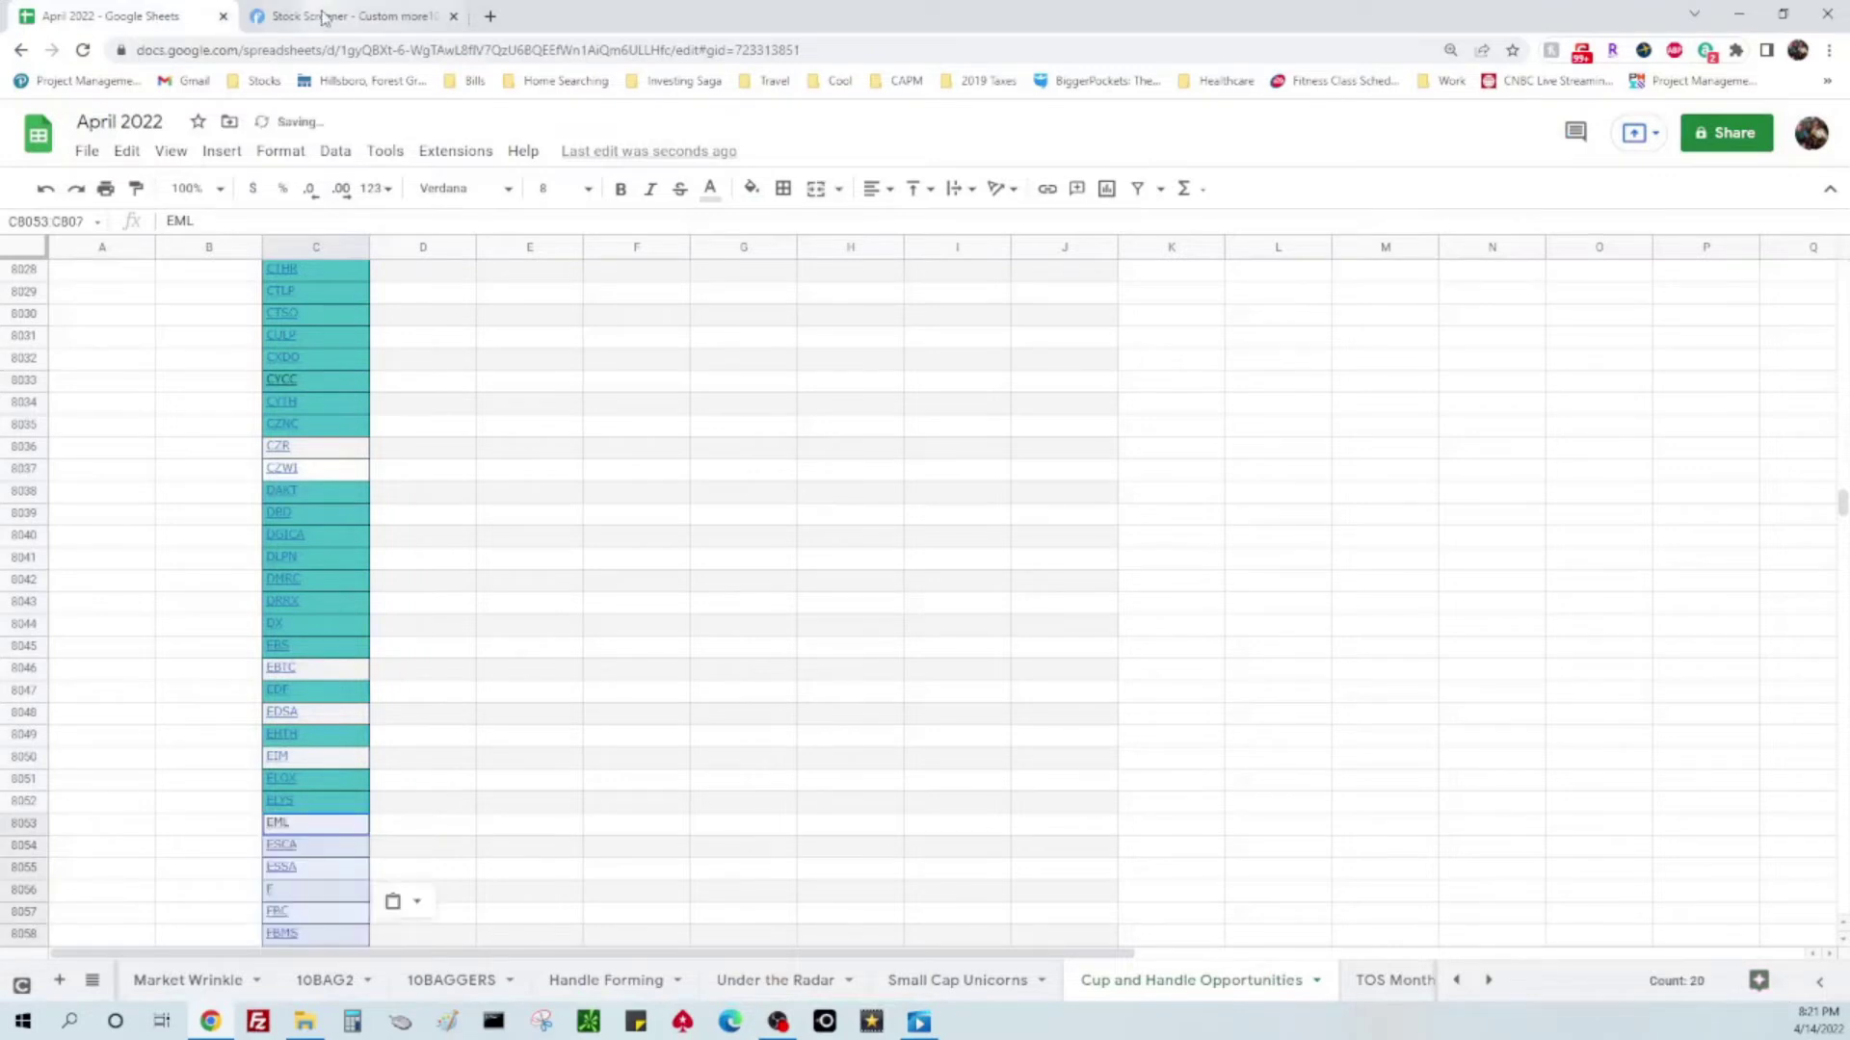
{"action": "left_click", "coordinate": [327, 16]}
{"action": "left_click", "coordinate": [1034, 884]}
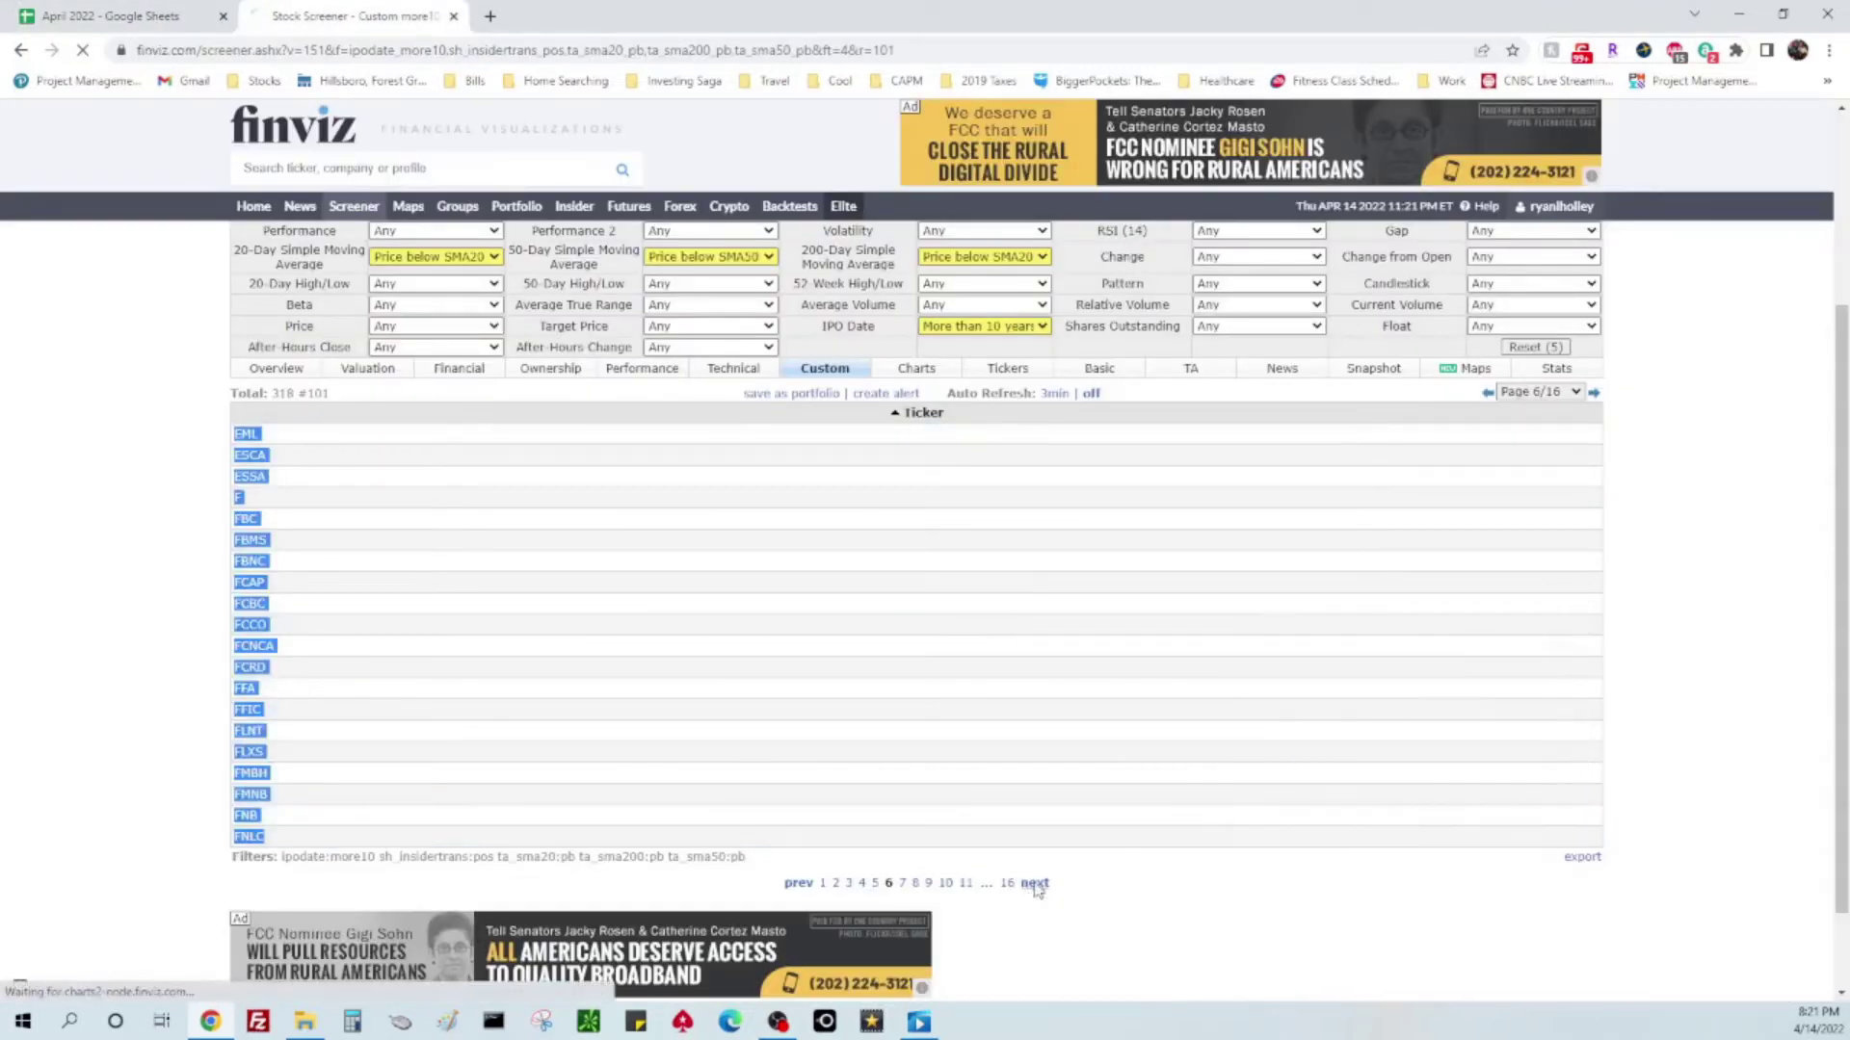
{"action": "scroll", "coordinate": [1161, 463], "scroll_direction": "down", "scroll_amount": 3}
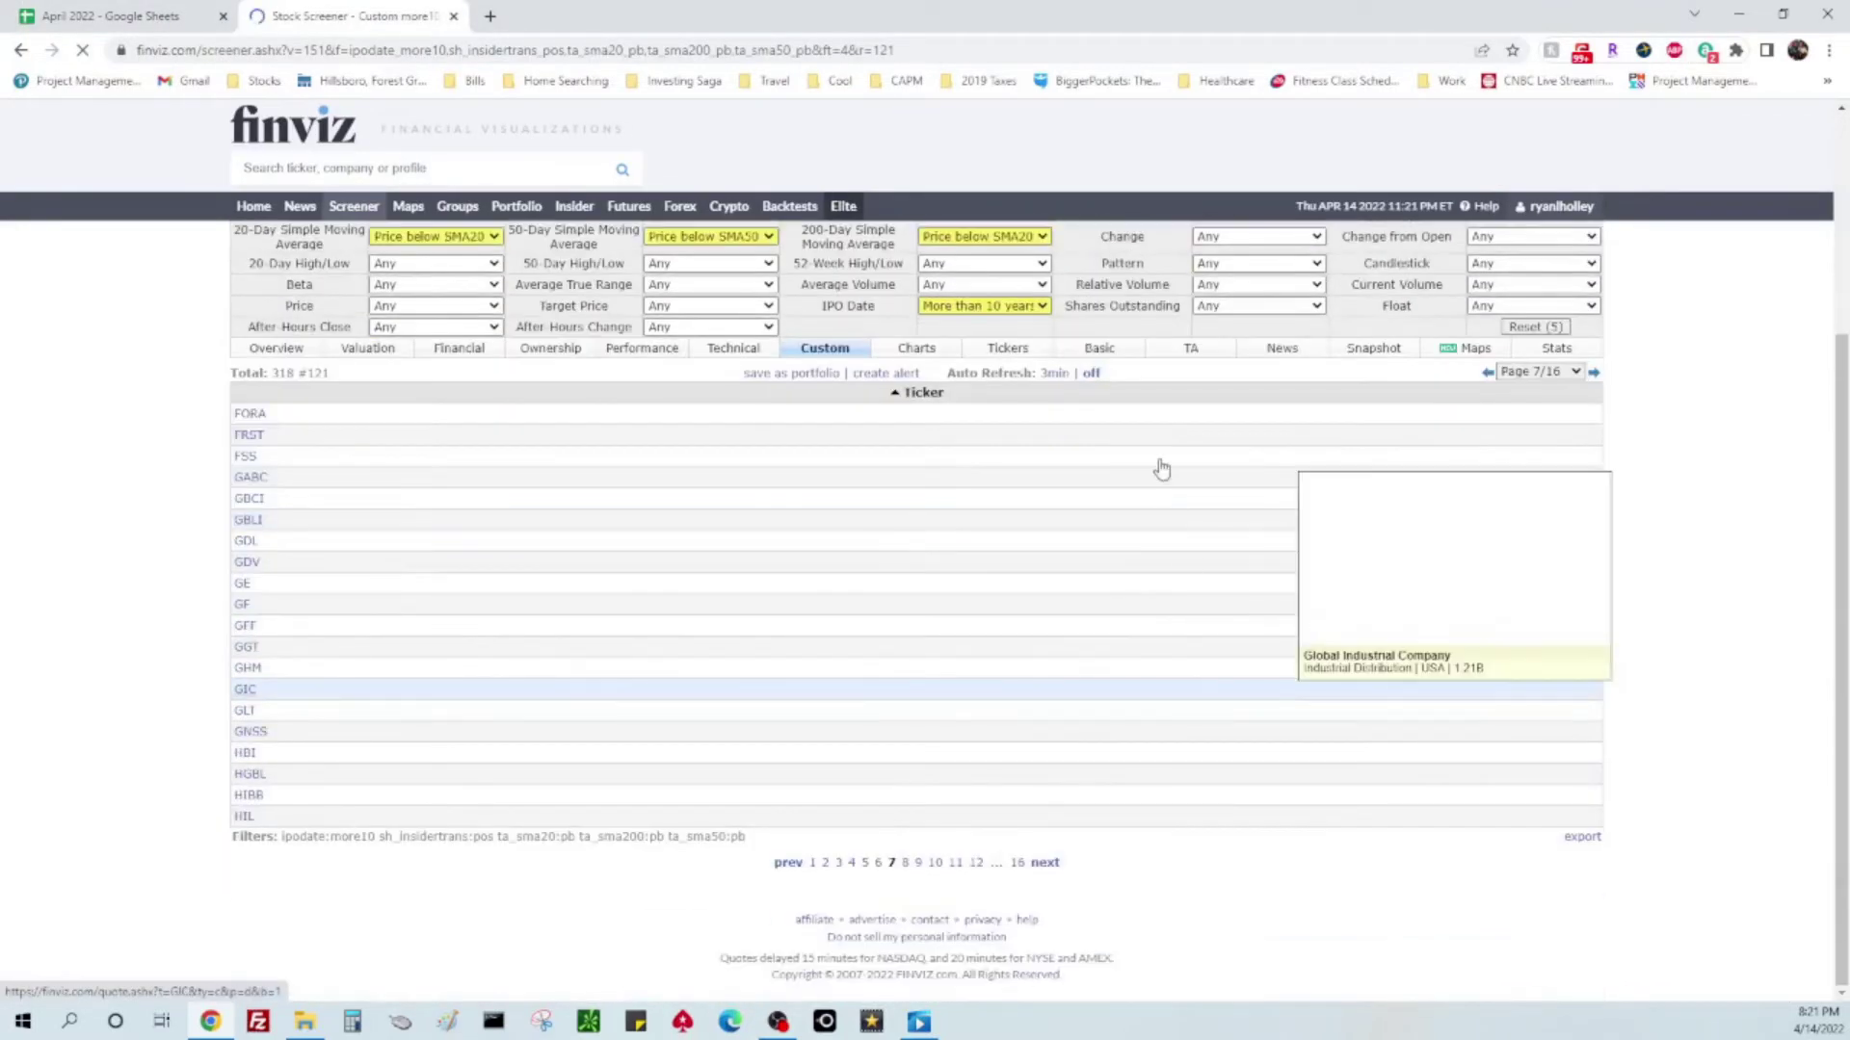
{"action": "left_click_drag", "start_coordinate": [1175, 400], "coordinate": [1108, 817]}
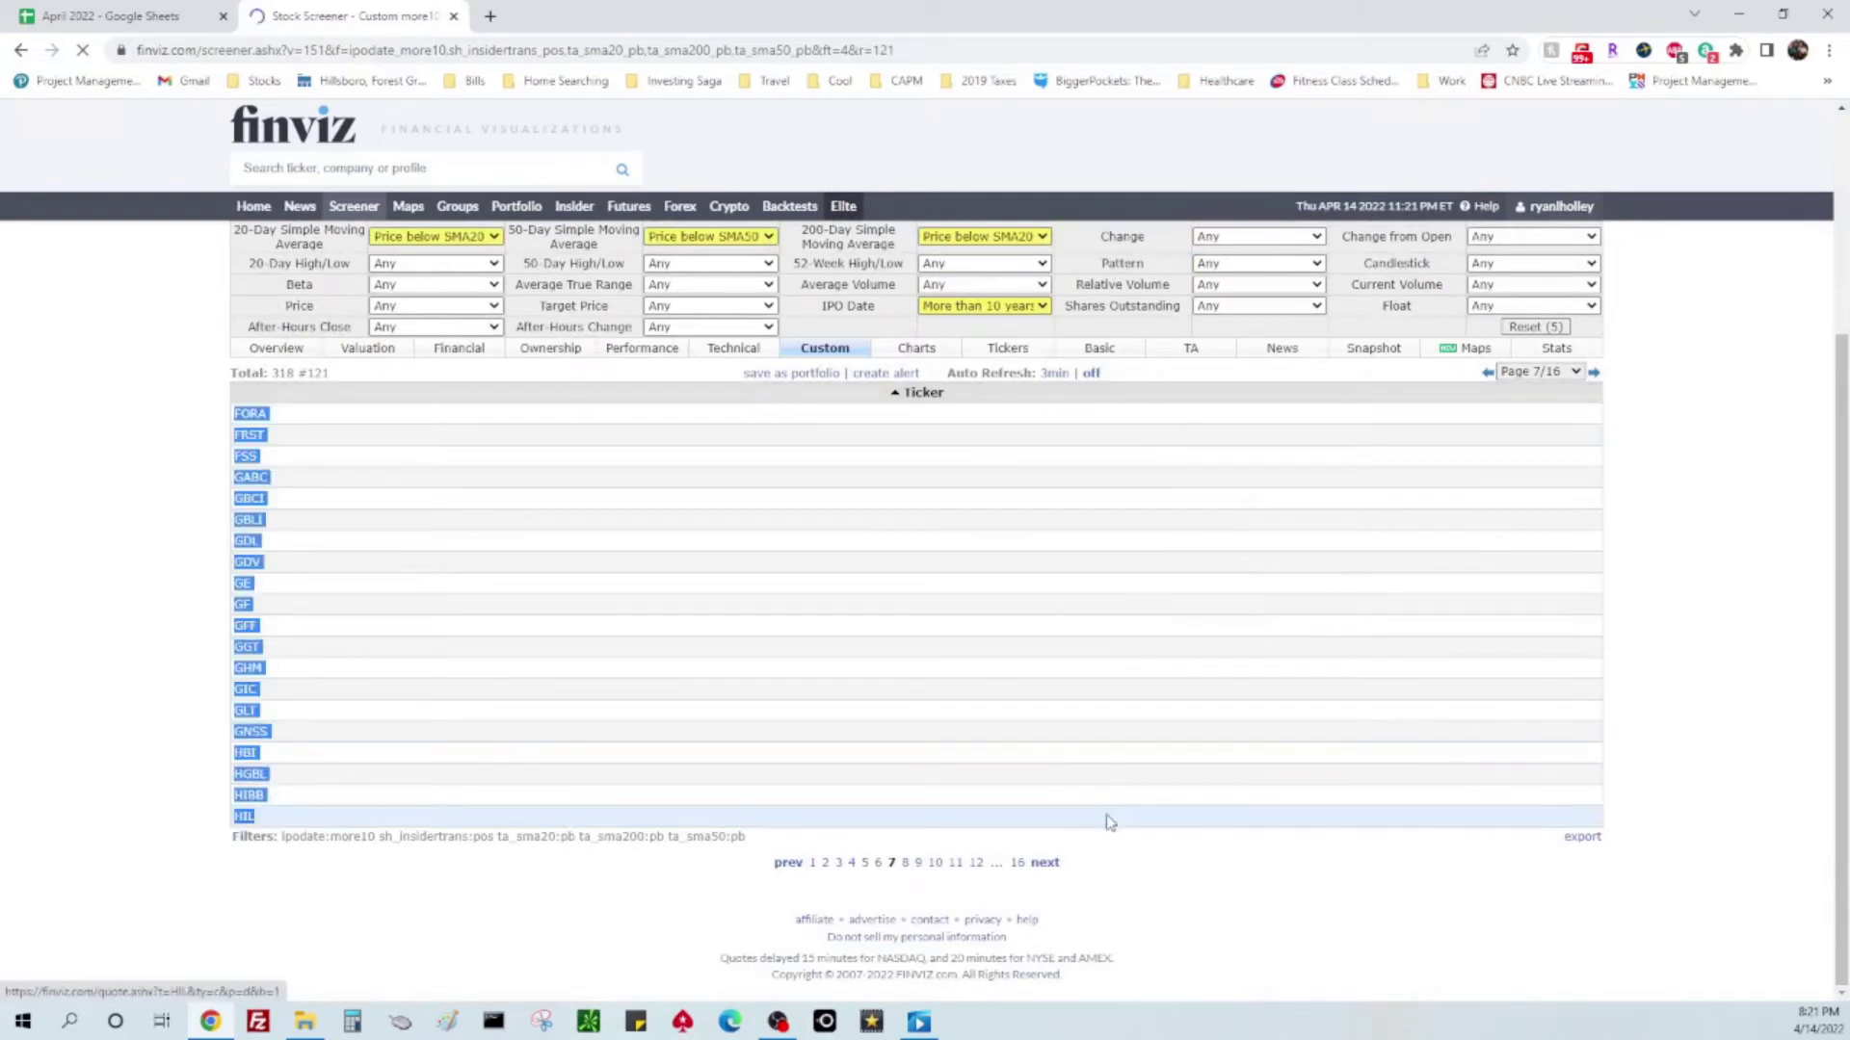
{"action": "left_click", "coordinate": [106, 18]}
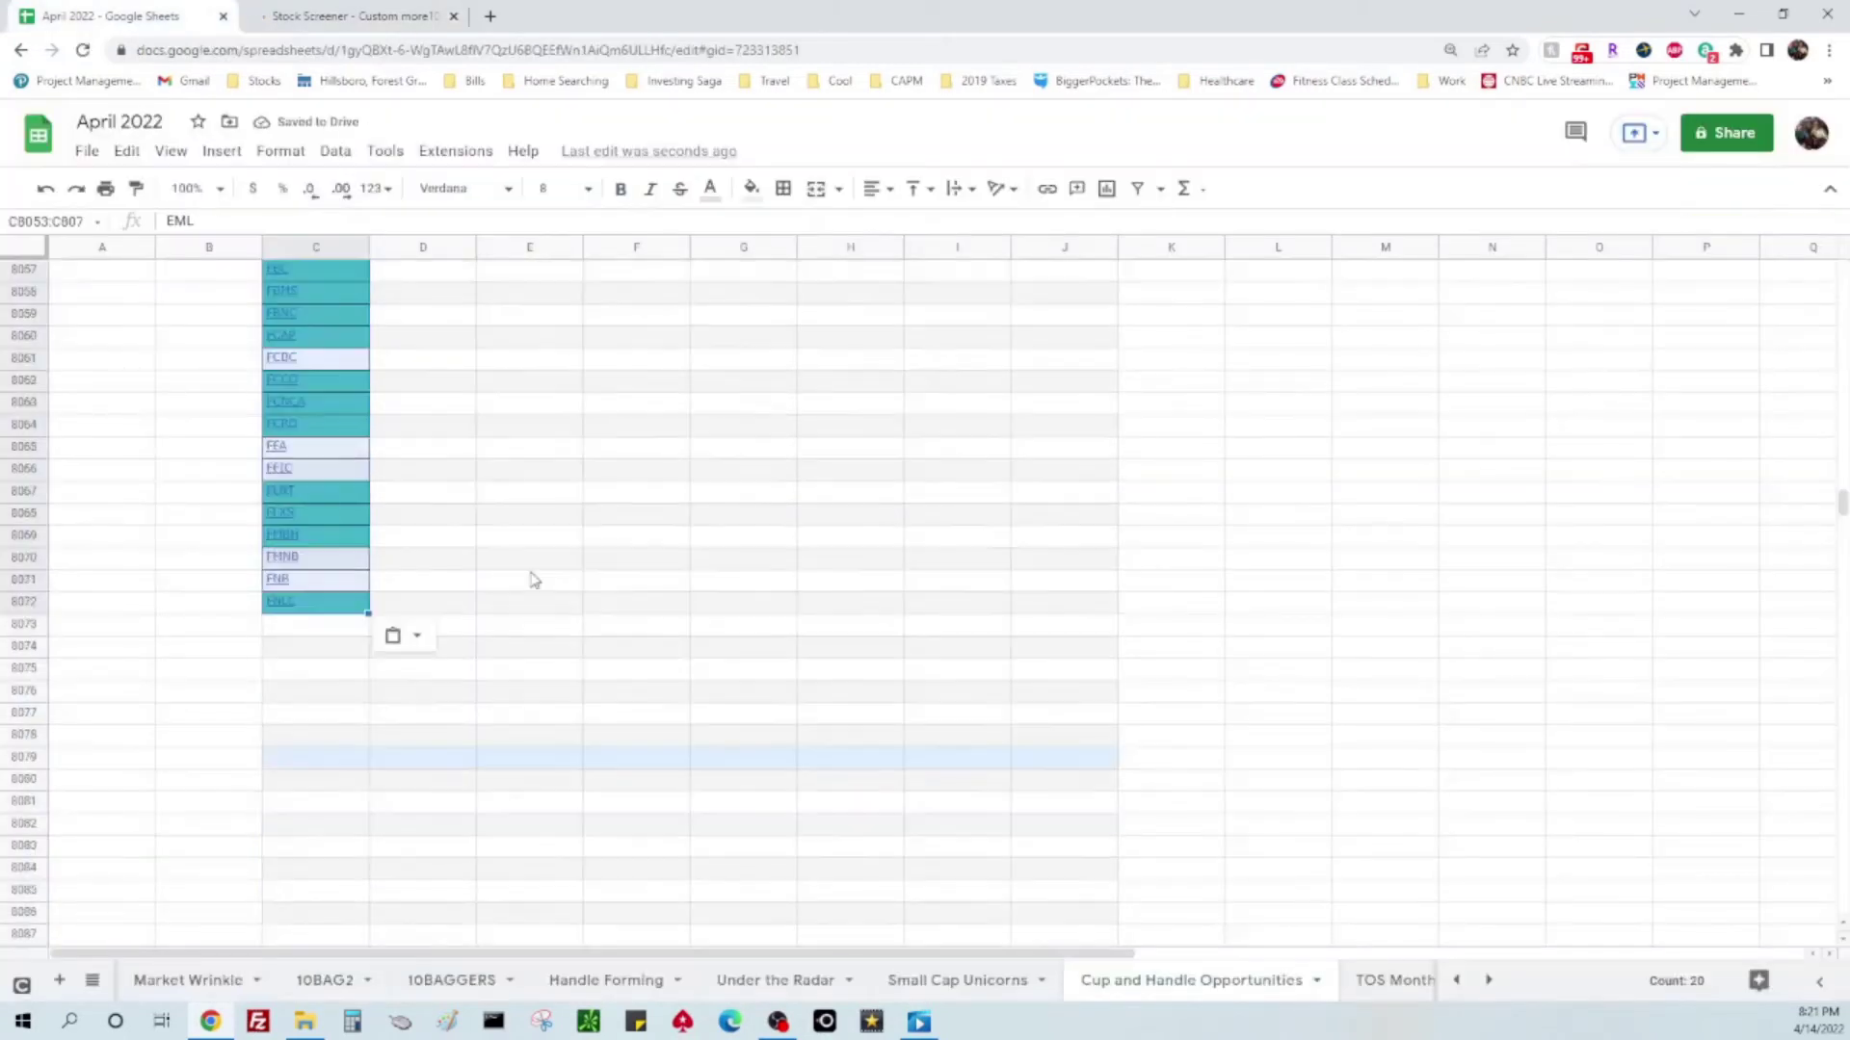
{"action": "left_click", "coordinate": [320, 474]}
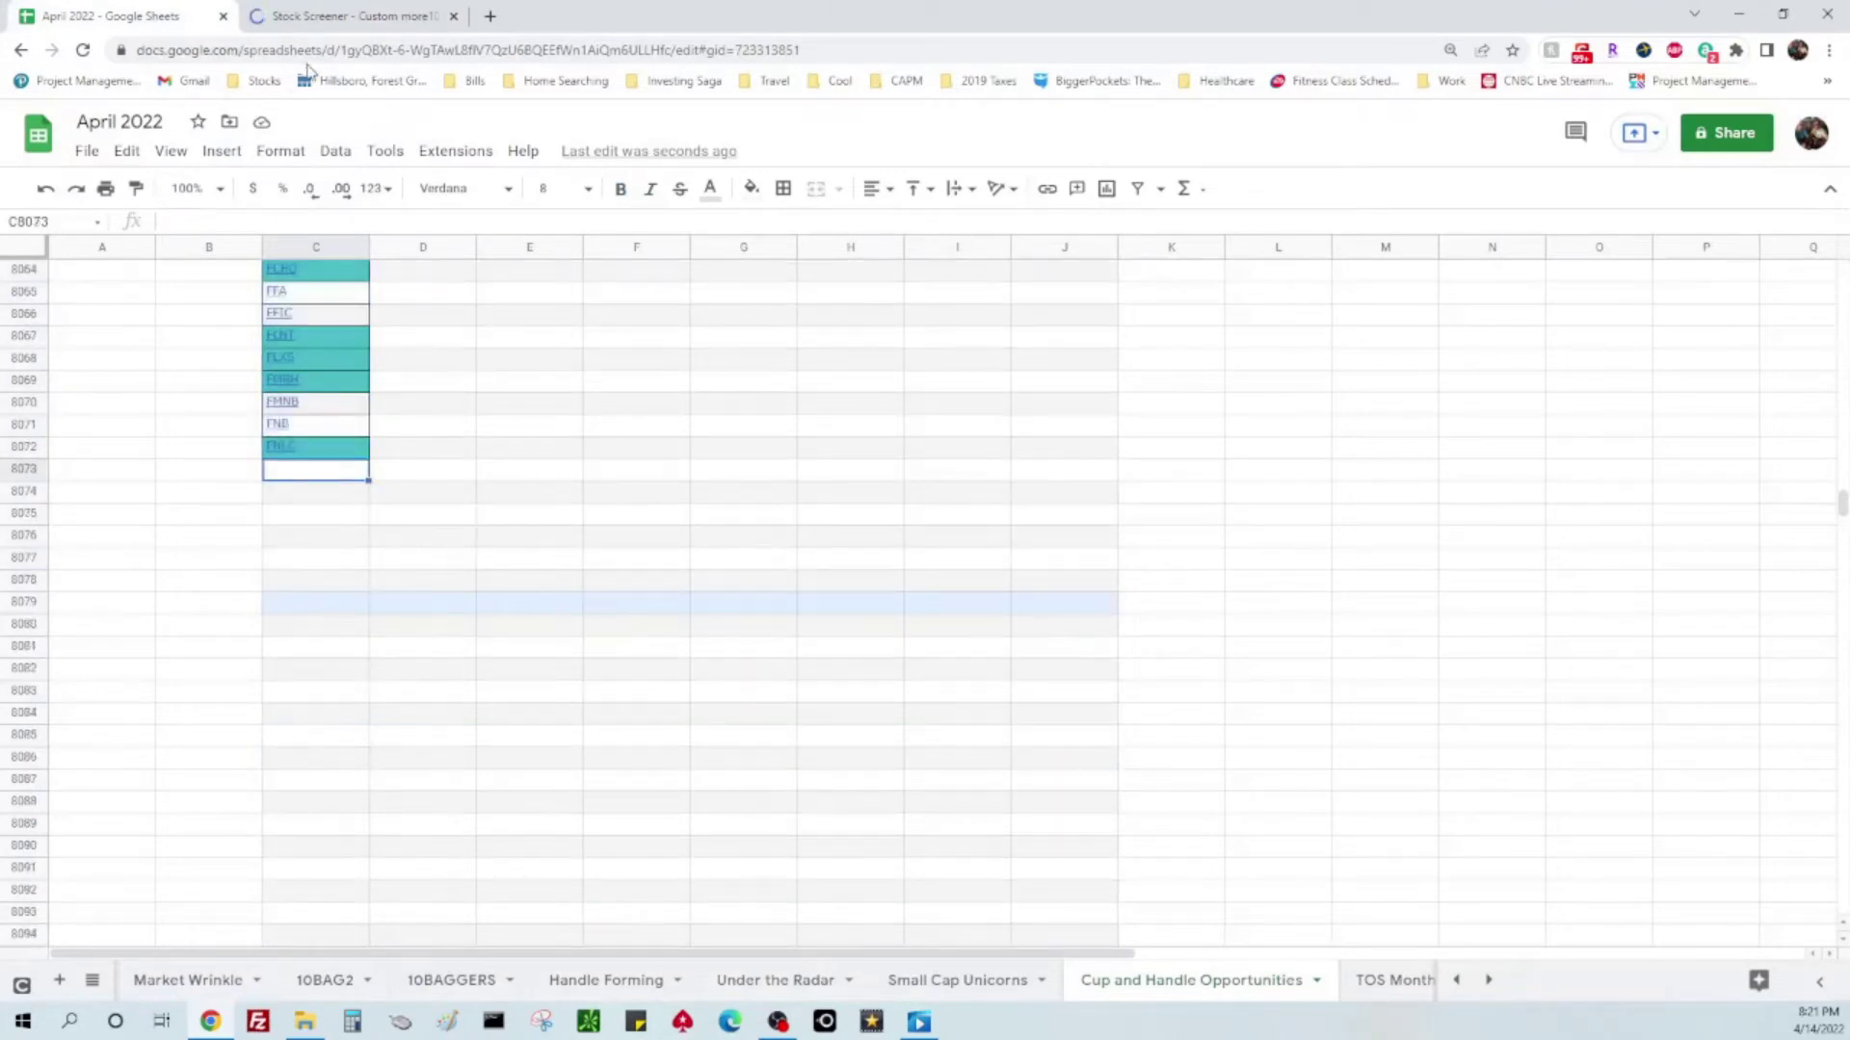
{"action": "key", "text": "ctrl+v"}
- Paste the page-8 tickers HOMB–JLS into column C starting at C8093
{"action": "left_click", "coordinate": [318, 17]}
{"action": "left_click", "coordinate": [1046, 863]}
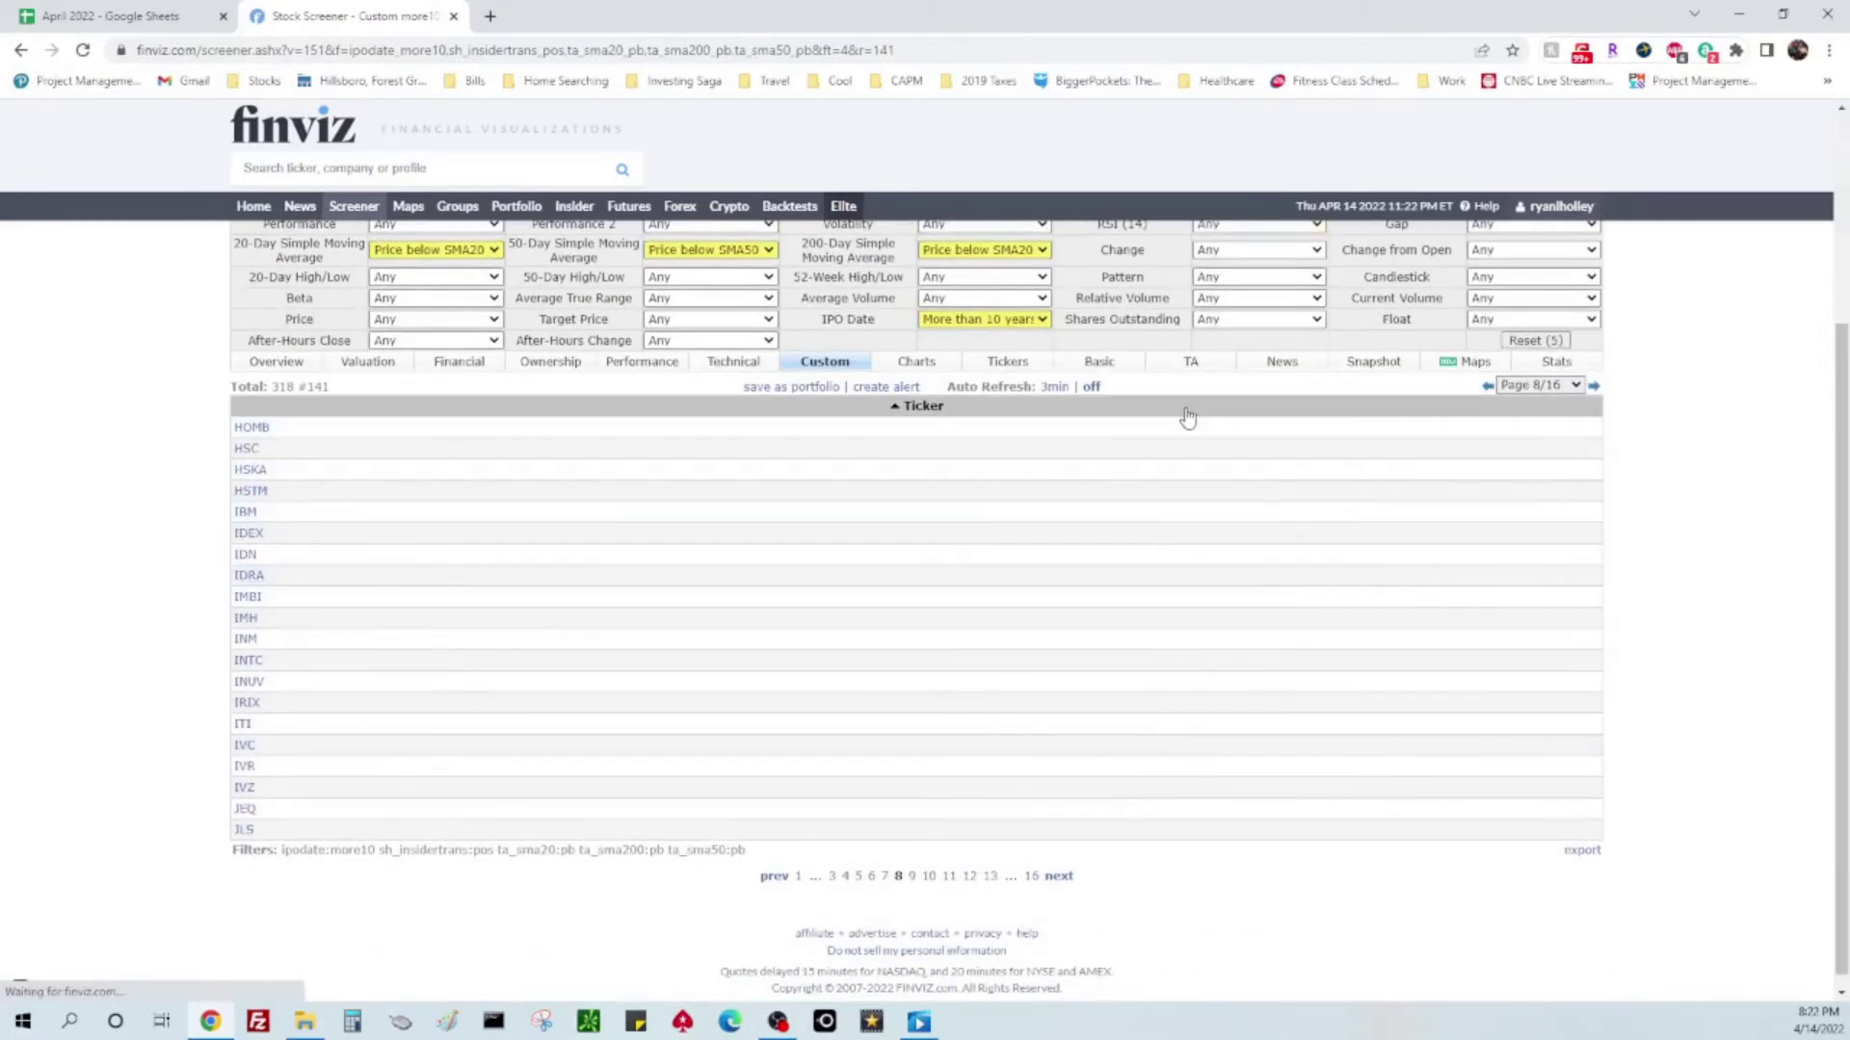
{"action": "left_click_drag", "start_coordinate": [1187, 417], "coordinate": [1160, 838]}
{"action": "key", "text": "ctrl+c"}
{"action": "left_click", "coordinate": [135, 18]}
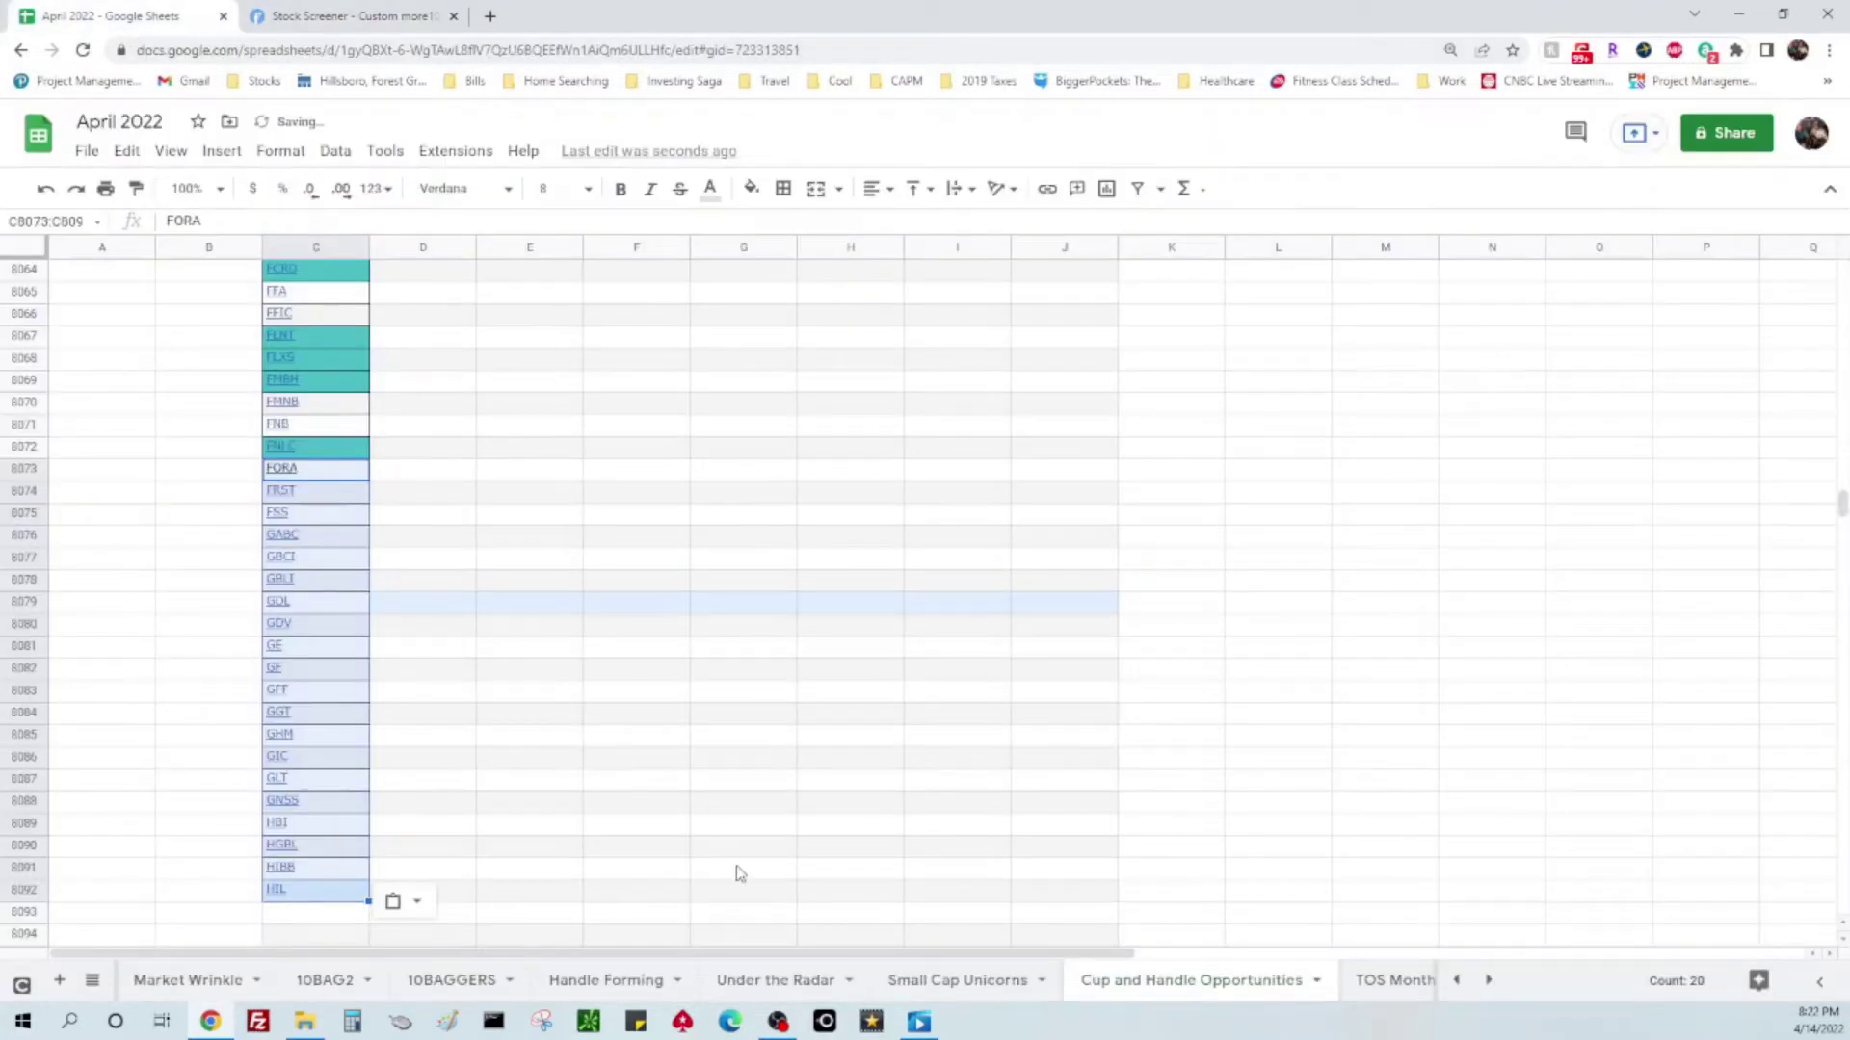
{"action": "scroll", "coordinate": [330, 751], "scroll_direction": "down", "scroll_amount": 5}
{"action": "left_click", "coordinate": [345, 584]}
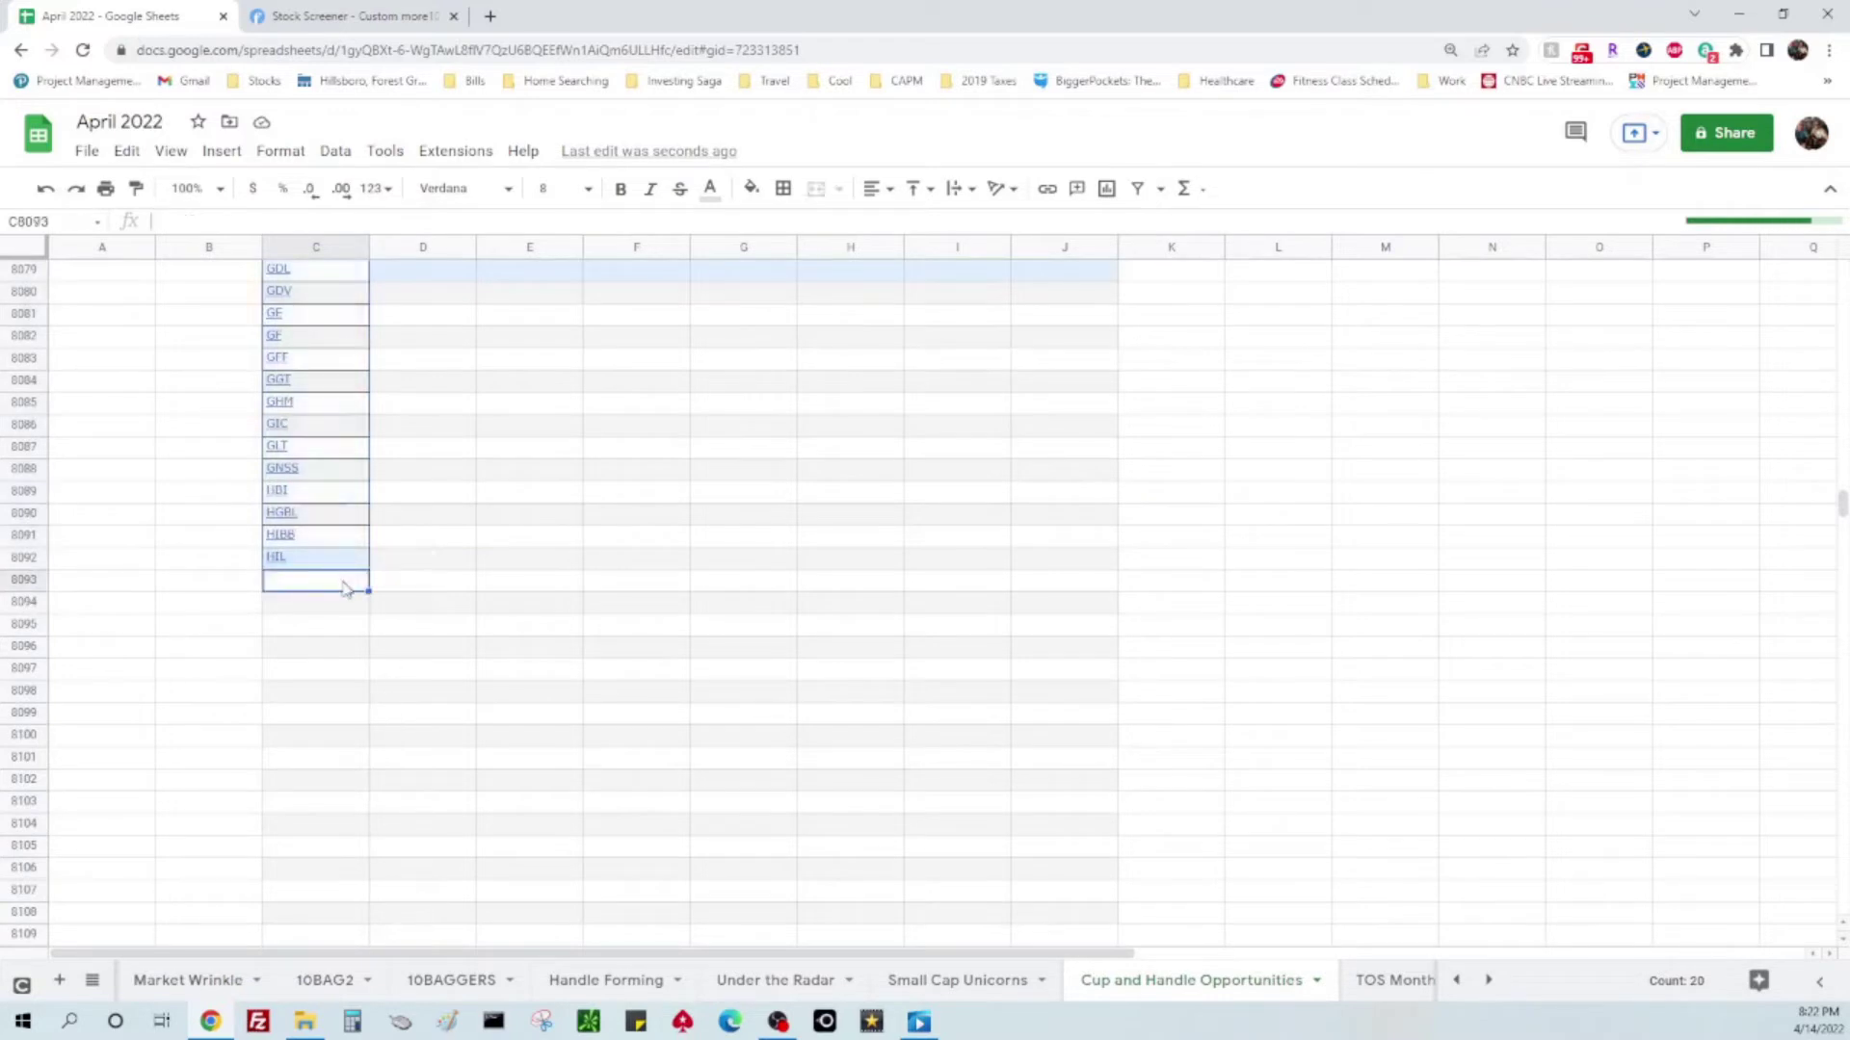
{"action": "key", "text": "ctrl+v"}
- Paste the page-9 tickers KBAL–MCY into column C starting at C8113
{"action": "left_click", "coordinate": [347, 17]}
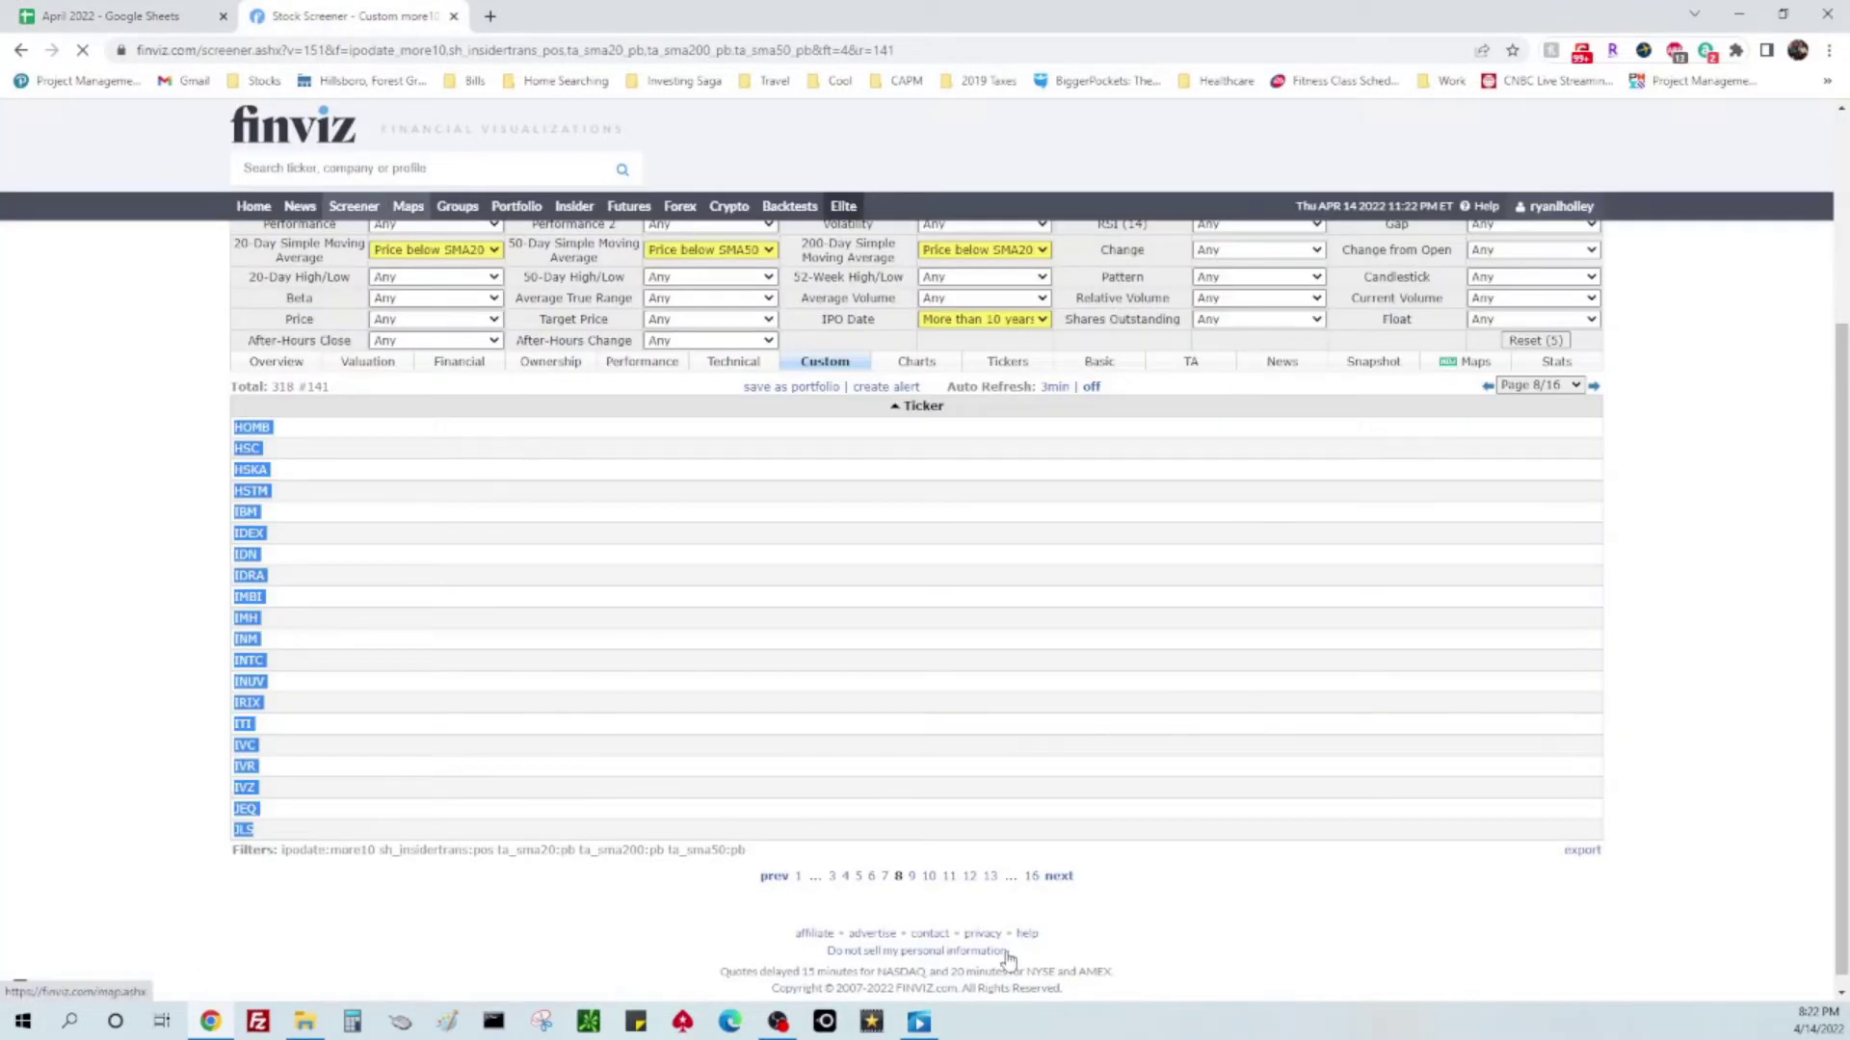
{"action": "left_click", "coordinate": [1057, 877]}
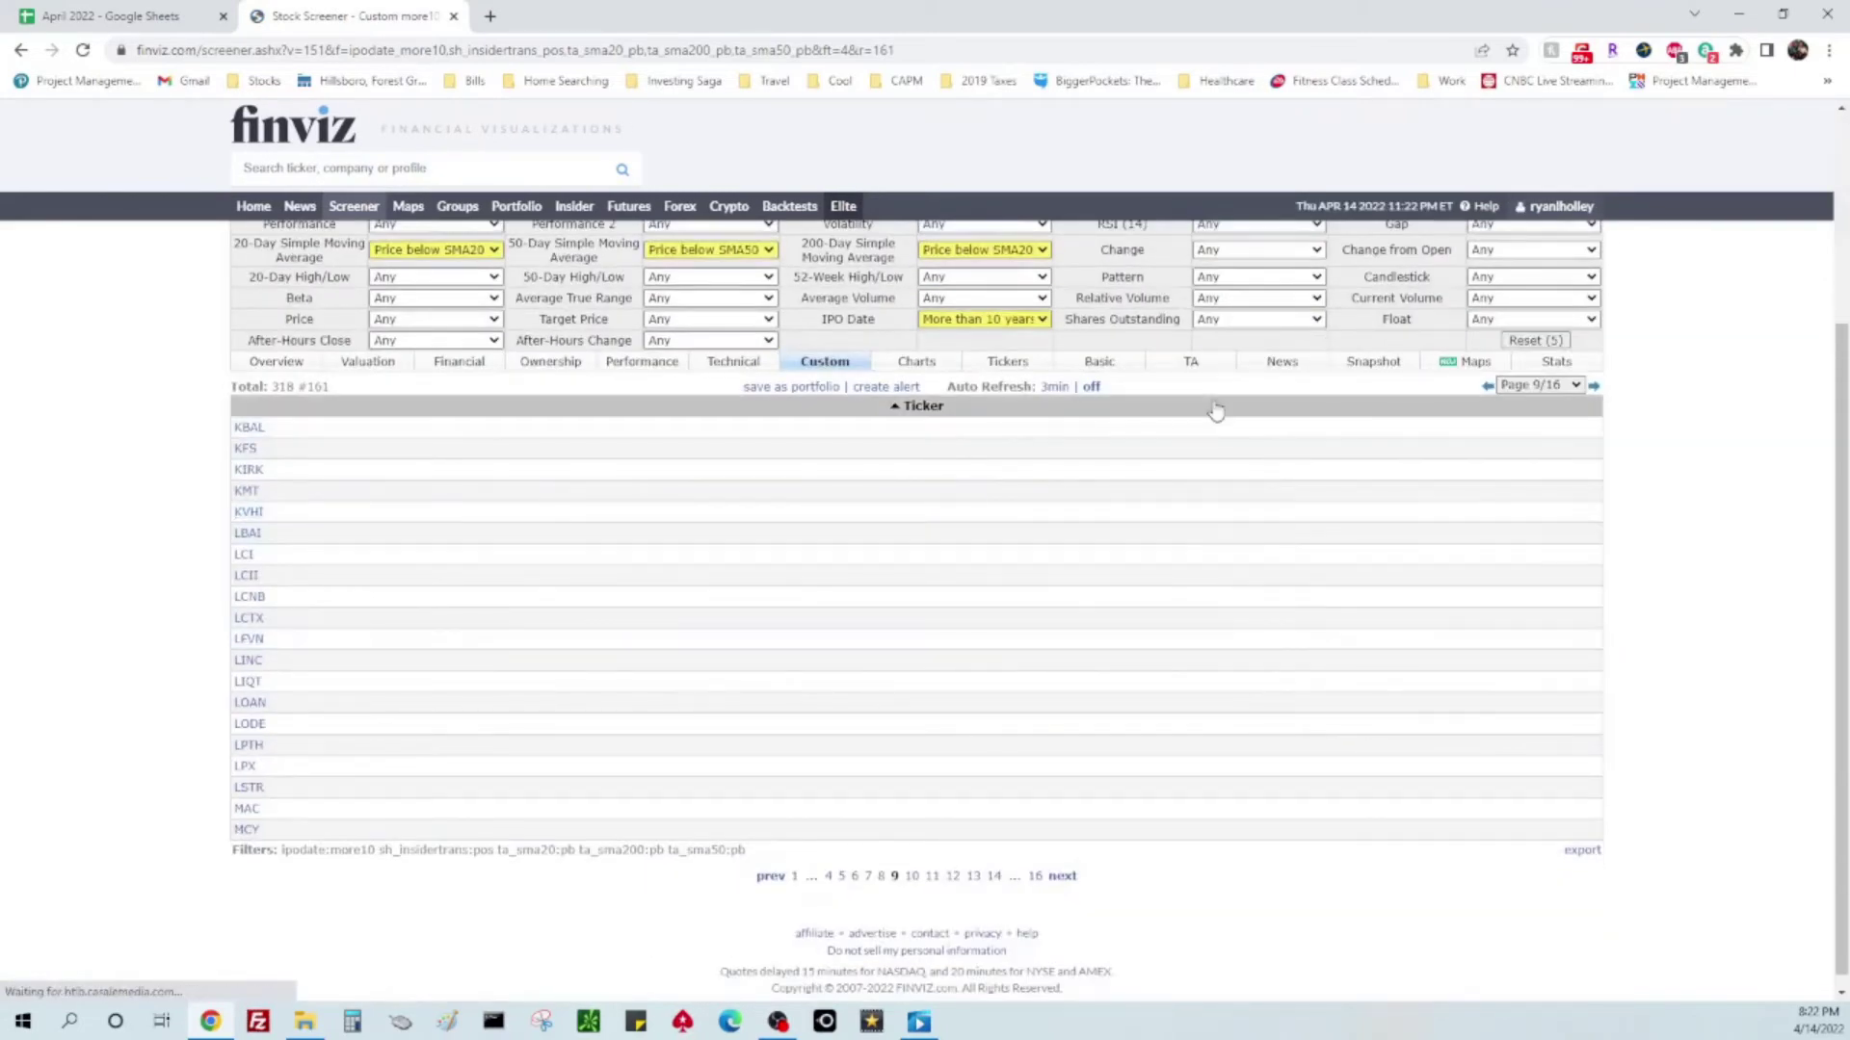
{"action": "left_click_drag", "start_coordinate": [1204, 555], "coordinate": [1161, 834]}
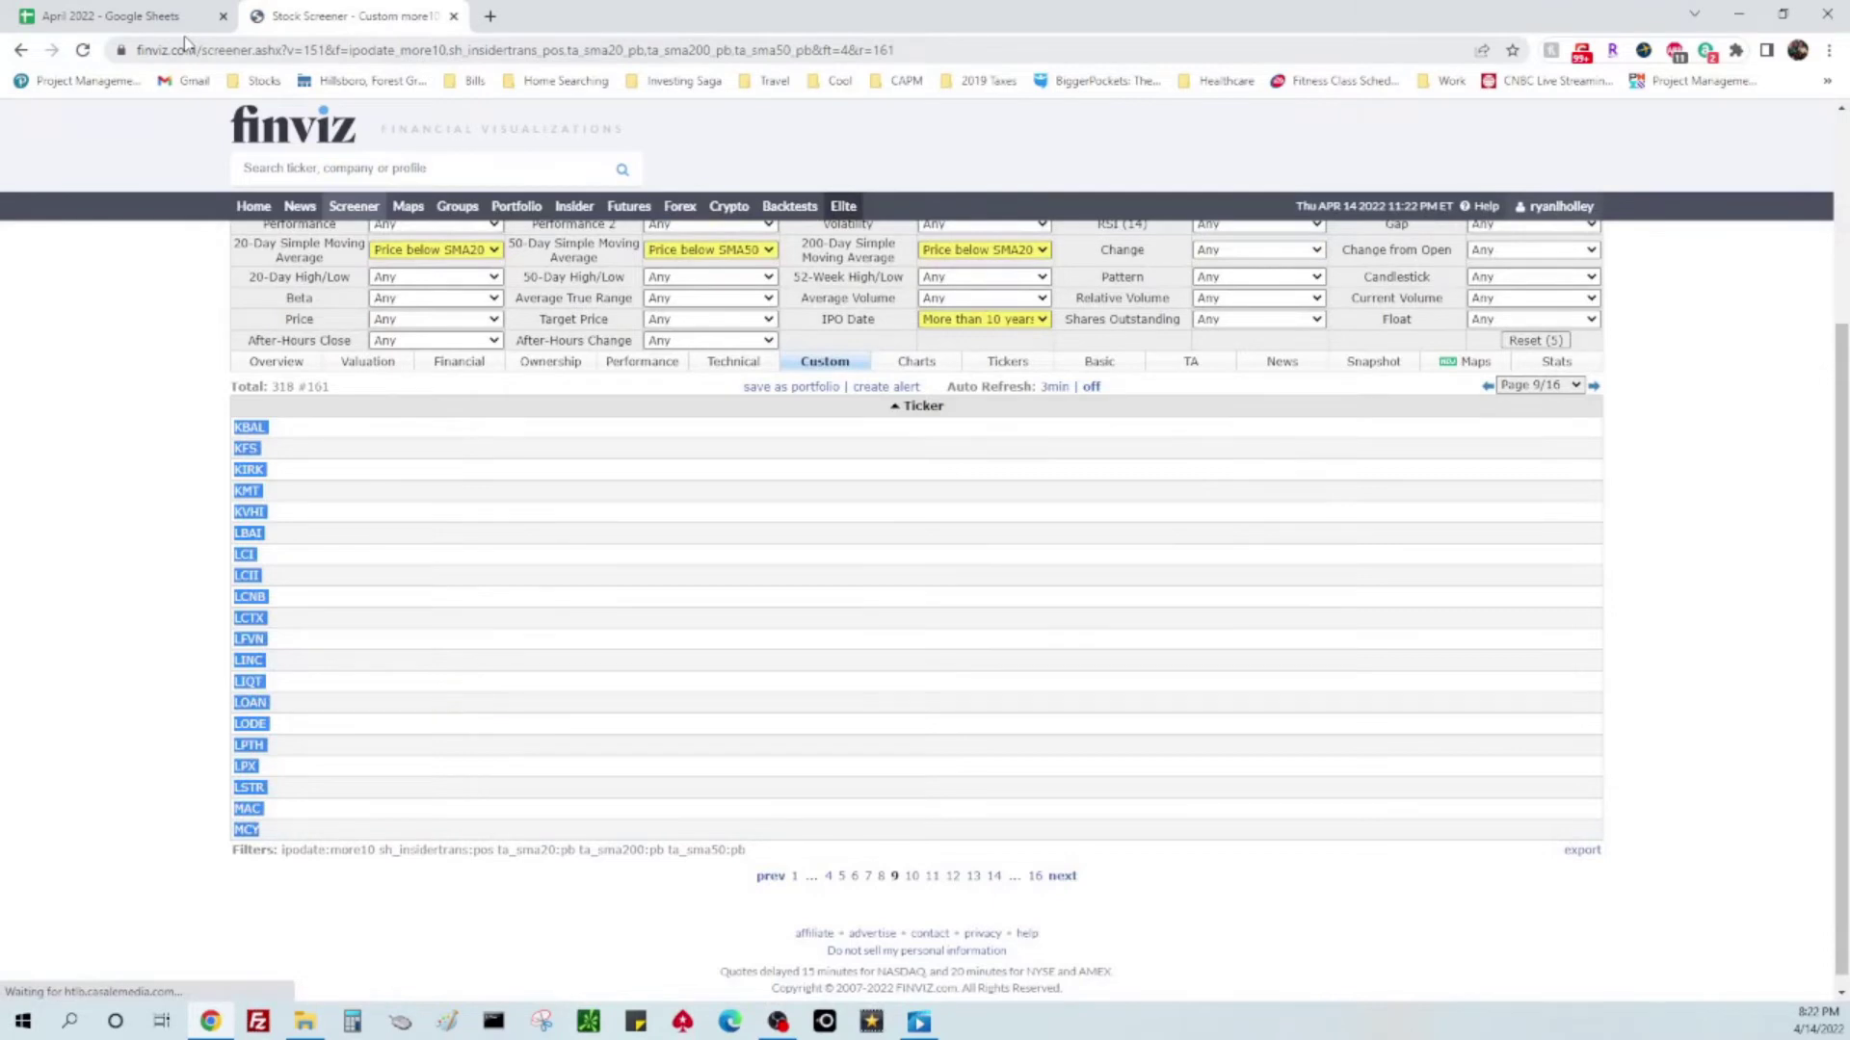
{"action": "left_click", "coordinate": [116, 15]}
{"action": "scroll", "coordinate": [289, 497], "scroll_direction": "down", "scroll_amount": 5}
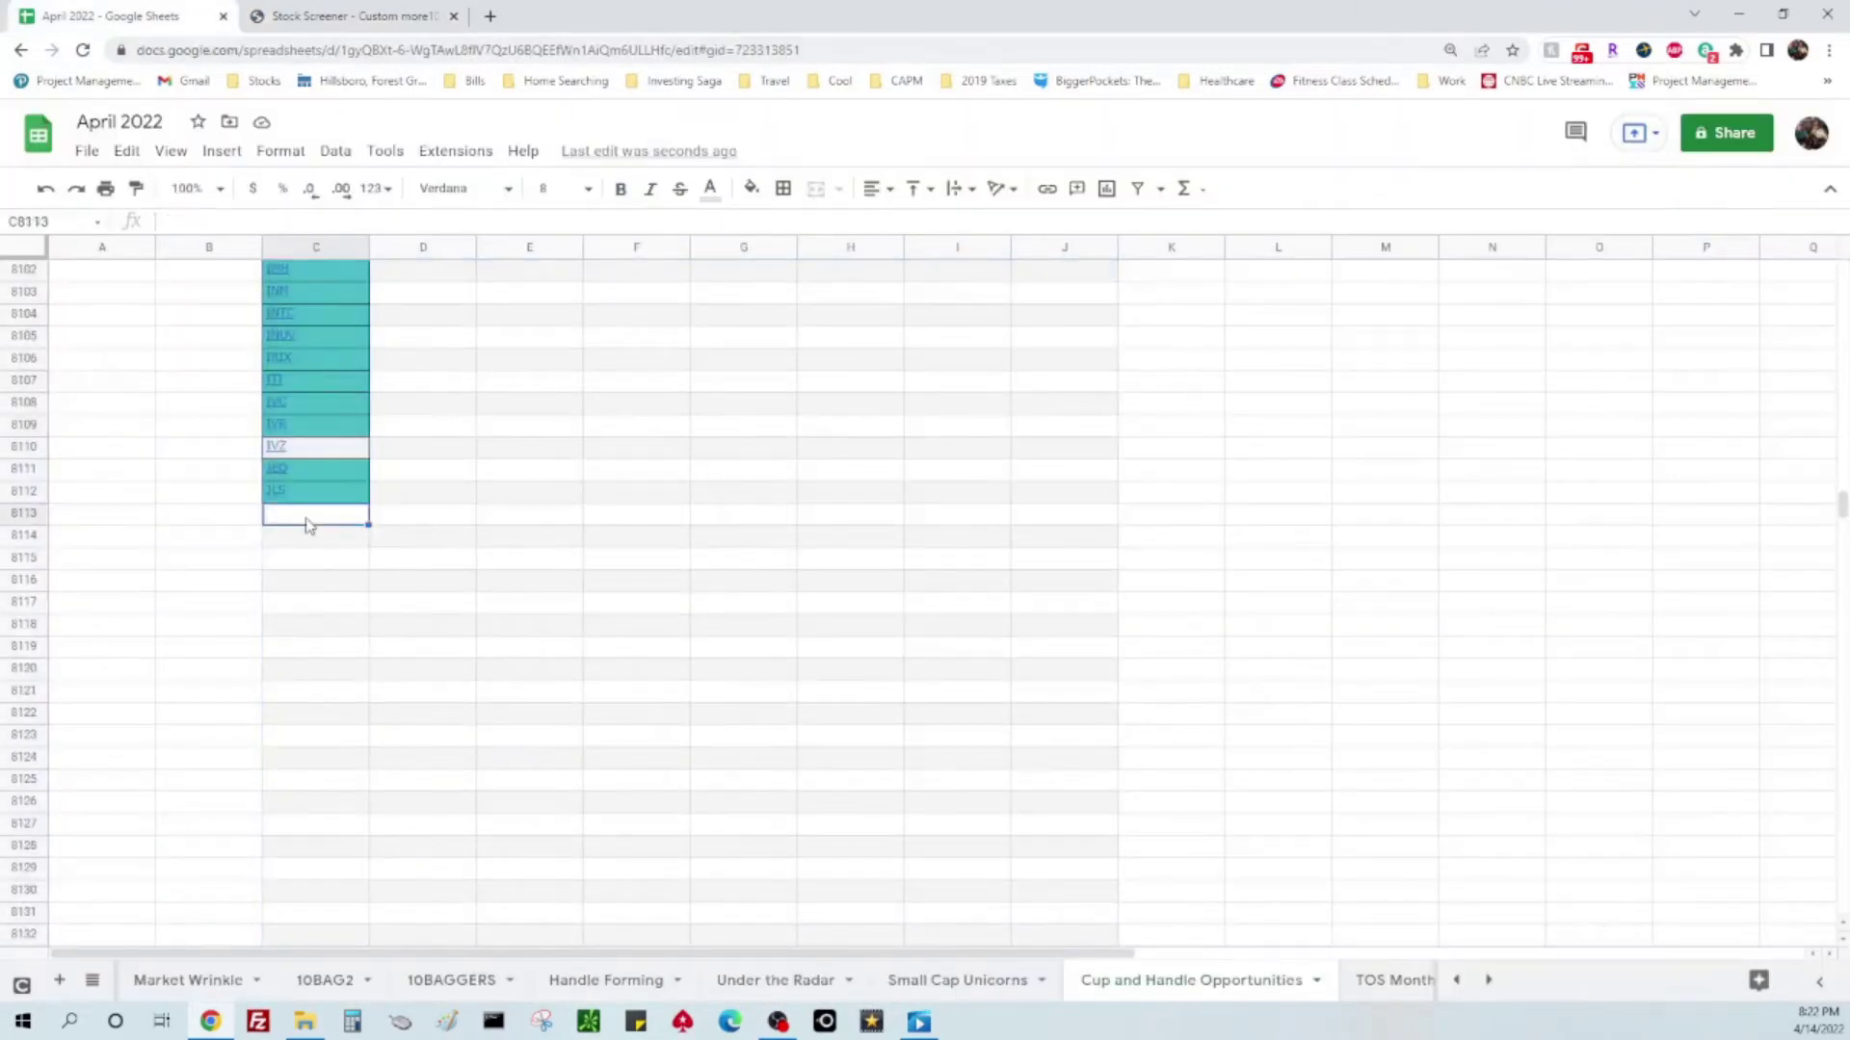
{"action": "type", "text": "KBAL KFS KIRK KMT KVHI LBAI LCI LCII LCNB LCTX LFVN LINC LIOT LOAN LODE LPTH LPX LSTR MAC MCY"}
- Copy the page-10 Finviz tickers MELI through NICK
{"action": "left_click", "coordinate": [347, 16]}
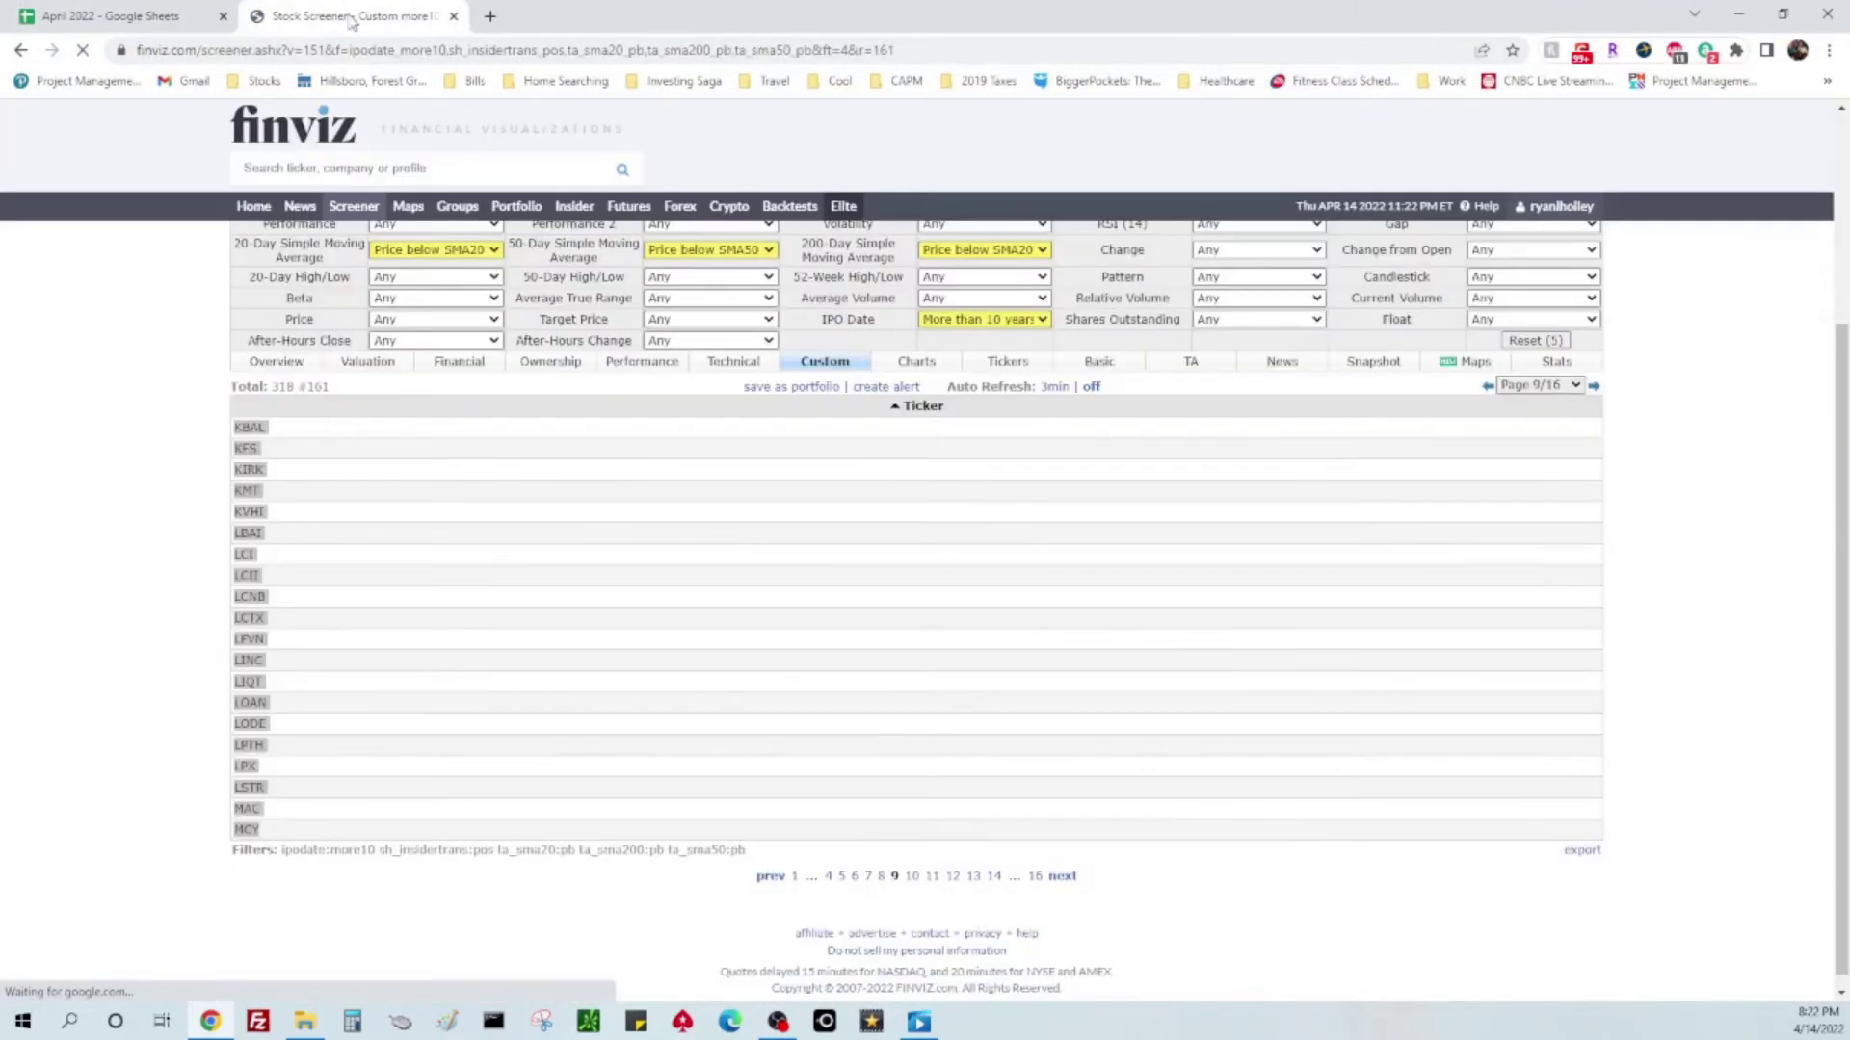
{"action": "left_click", "coordinate": [1061, 876]}
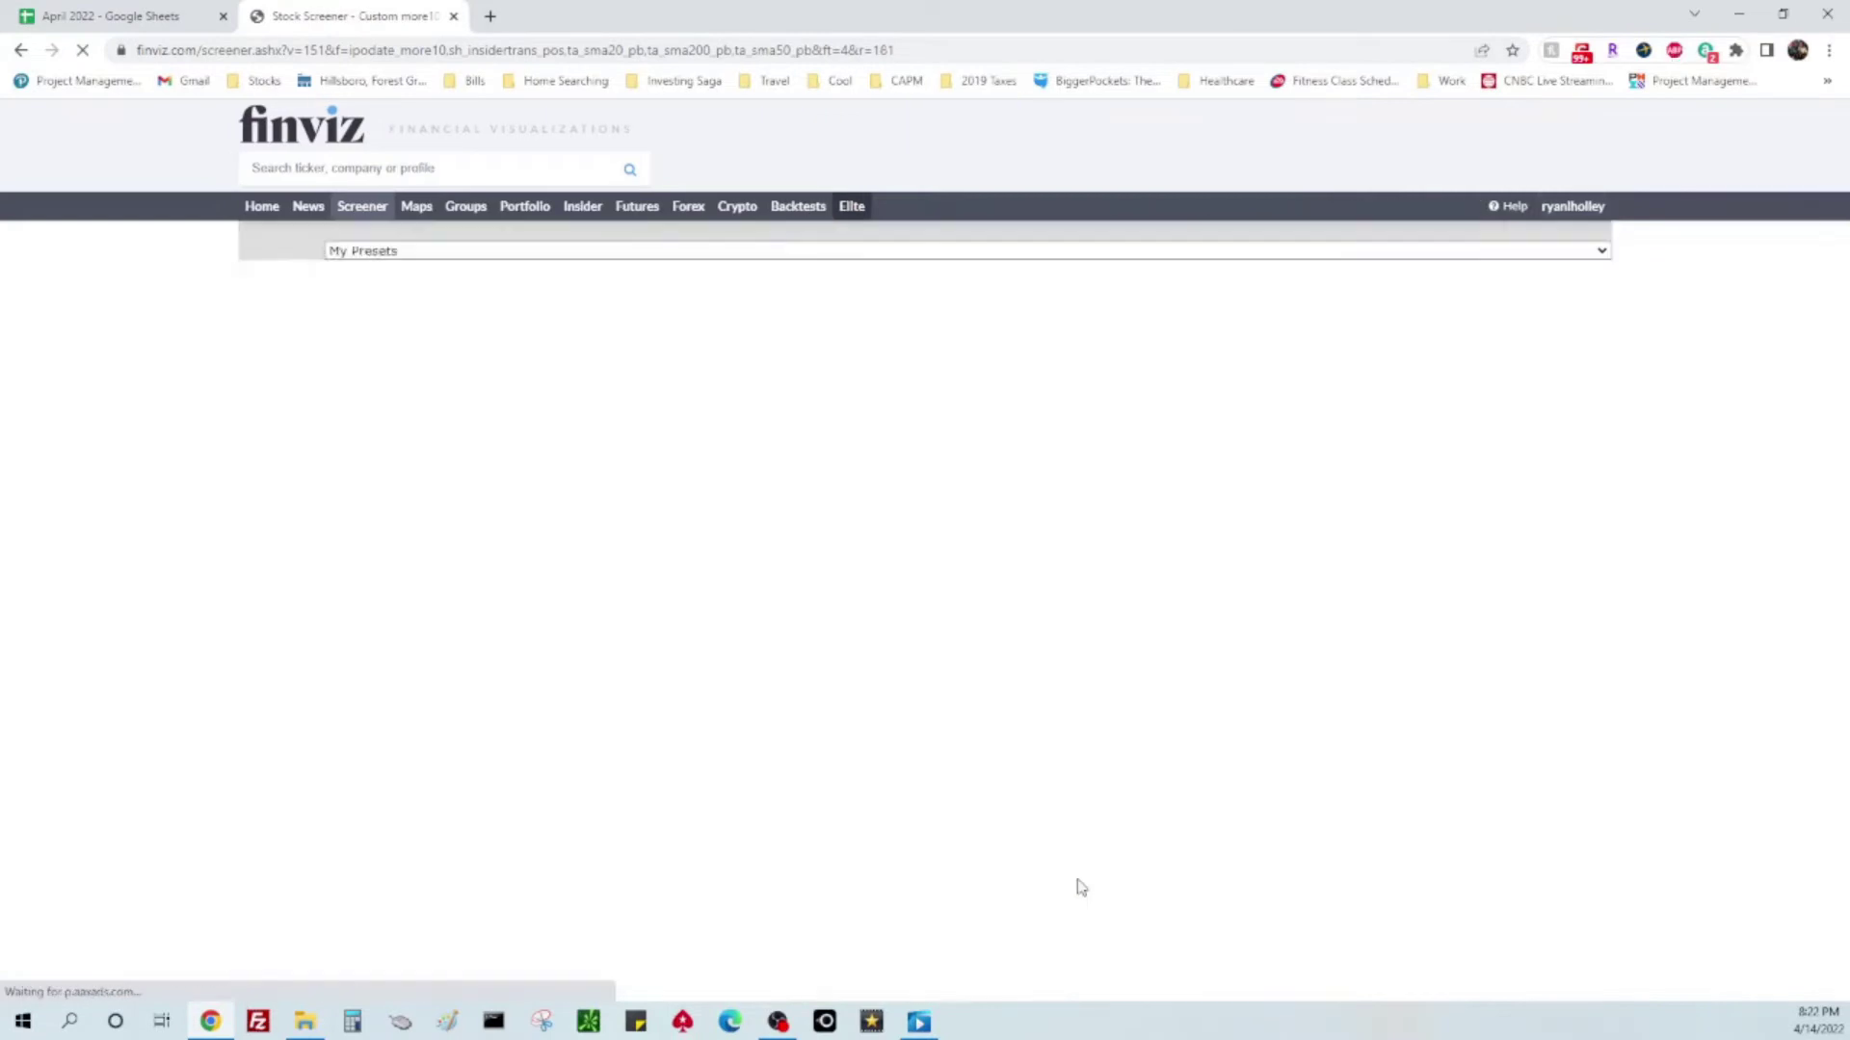
{"action": "scroll", "coordinate": [1339, 655], "scroll_direction": "down", "scroll_amount": 3}
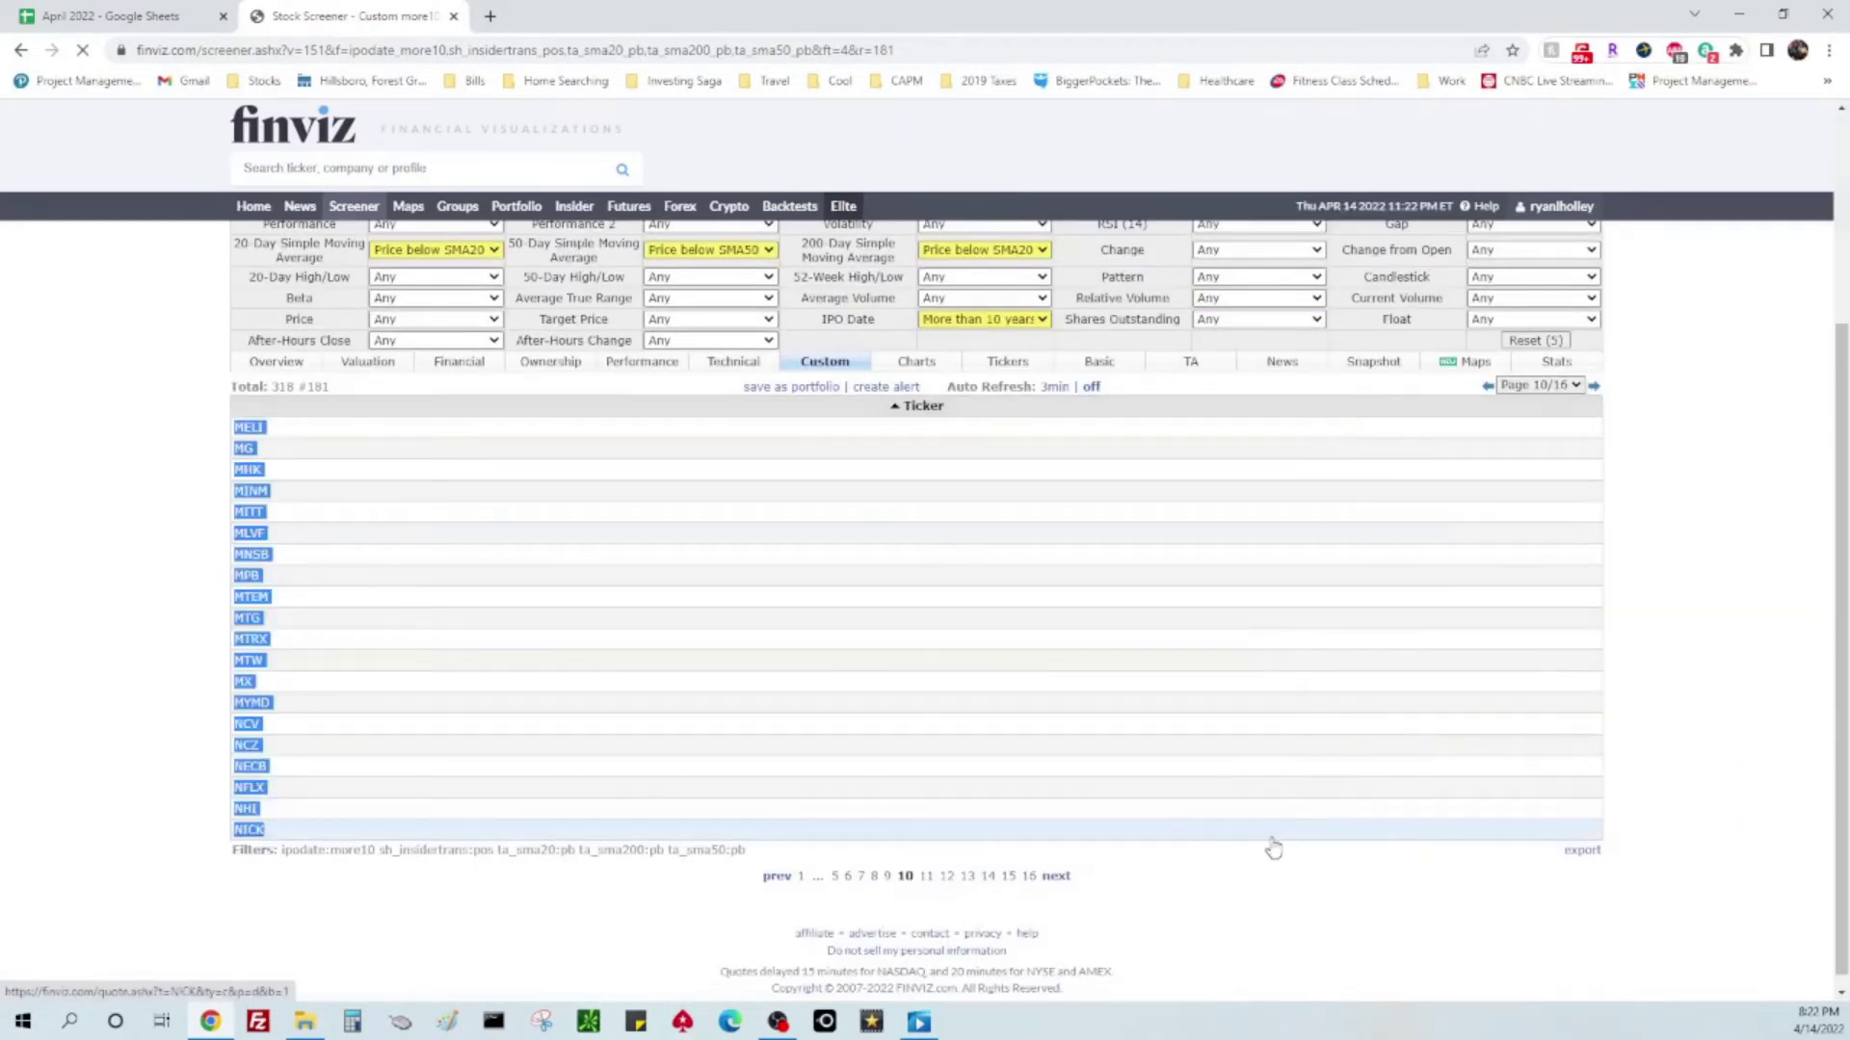
{"action": "left_click_drag", "start_coordinate": [1275, 847], "coordinate": [1108, 424]}
{"action": "key", "text": "ctrl+Tab"}
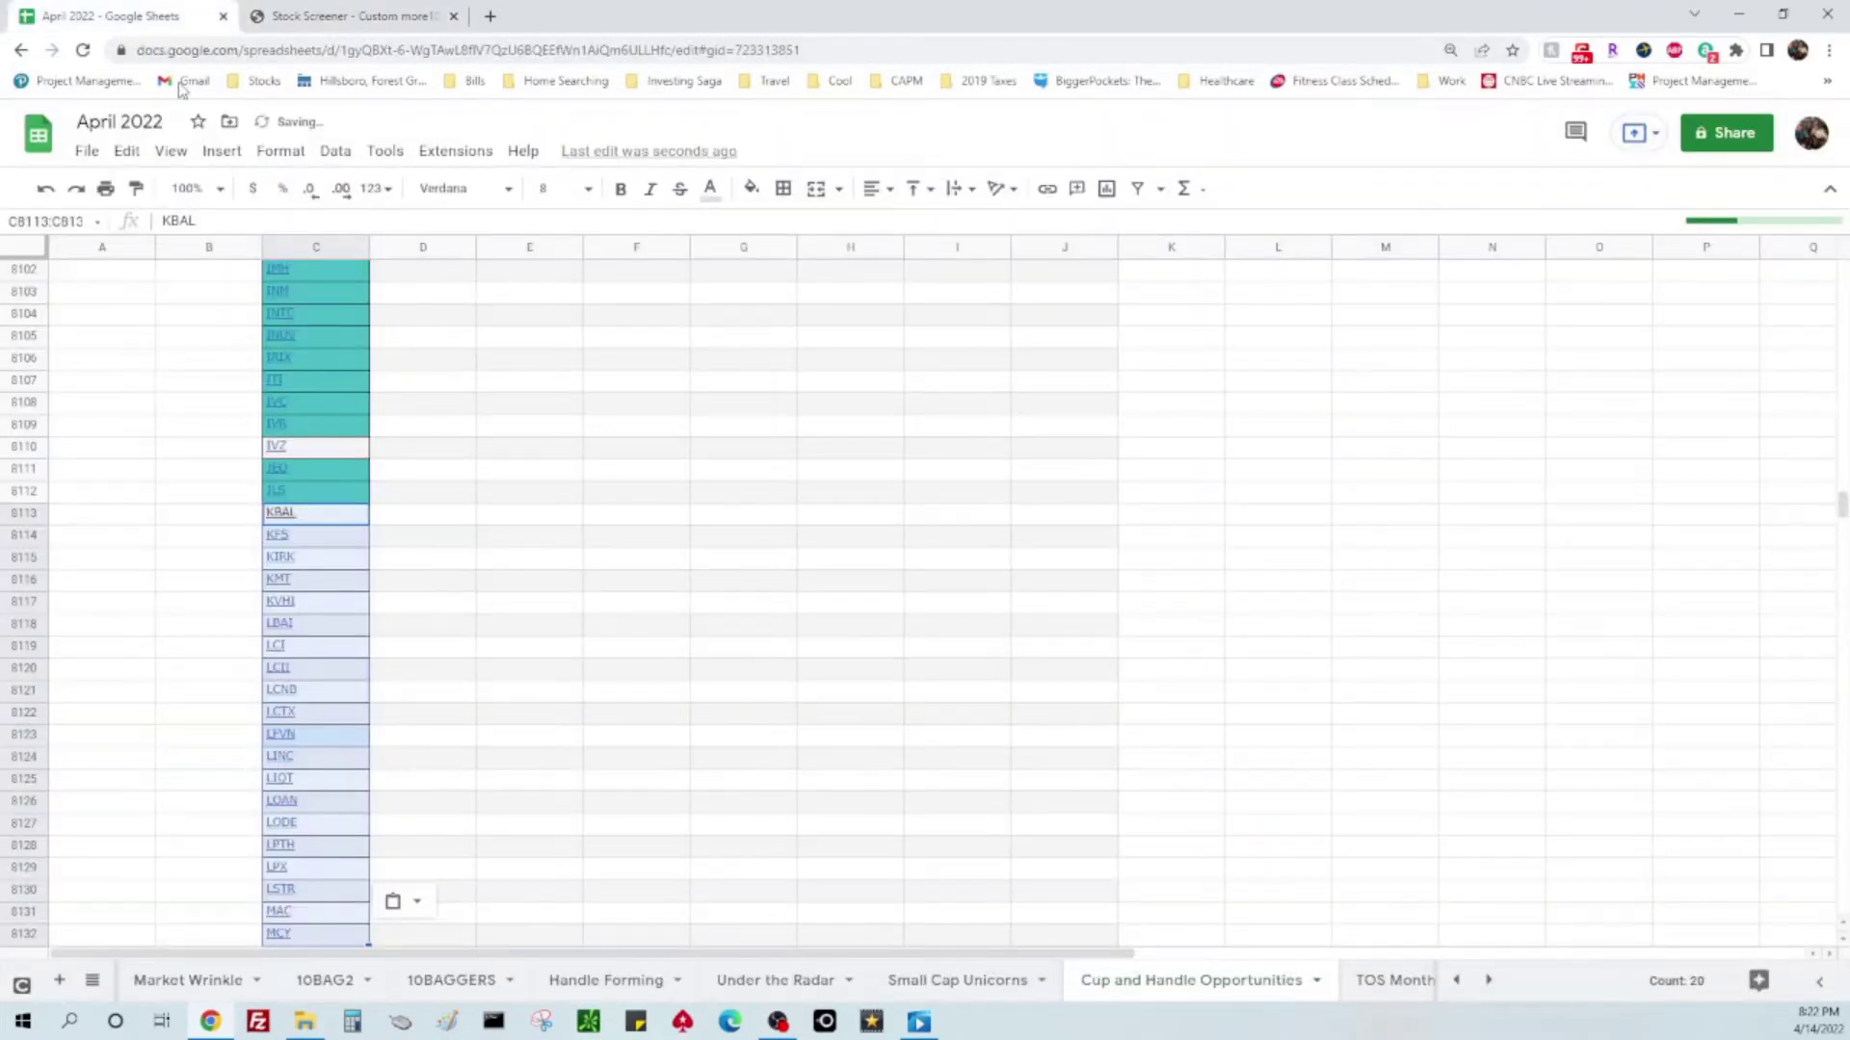
- Paste the MELI–NICK tickers into column C starting at C8133
{"action": "scroll", "coordinate": [421, 681], "scroll_direction": "down", "scroll_amount": 5}
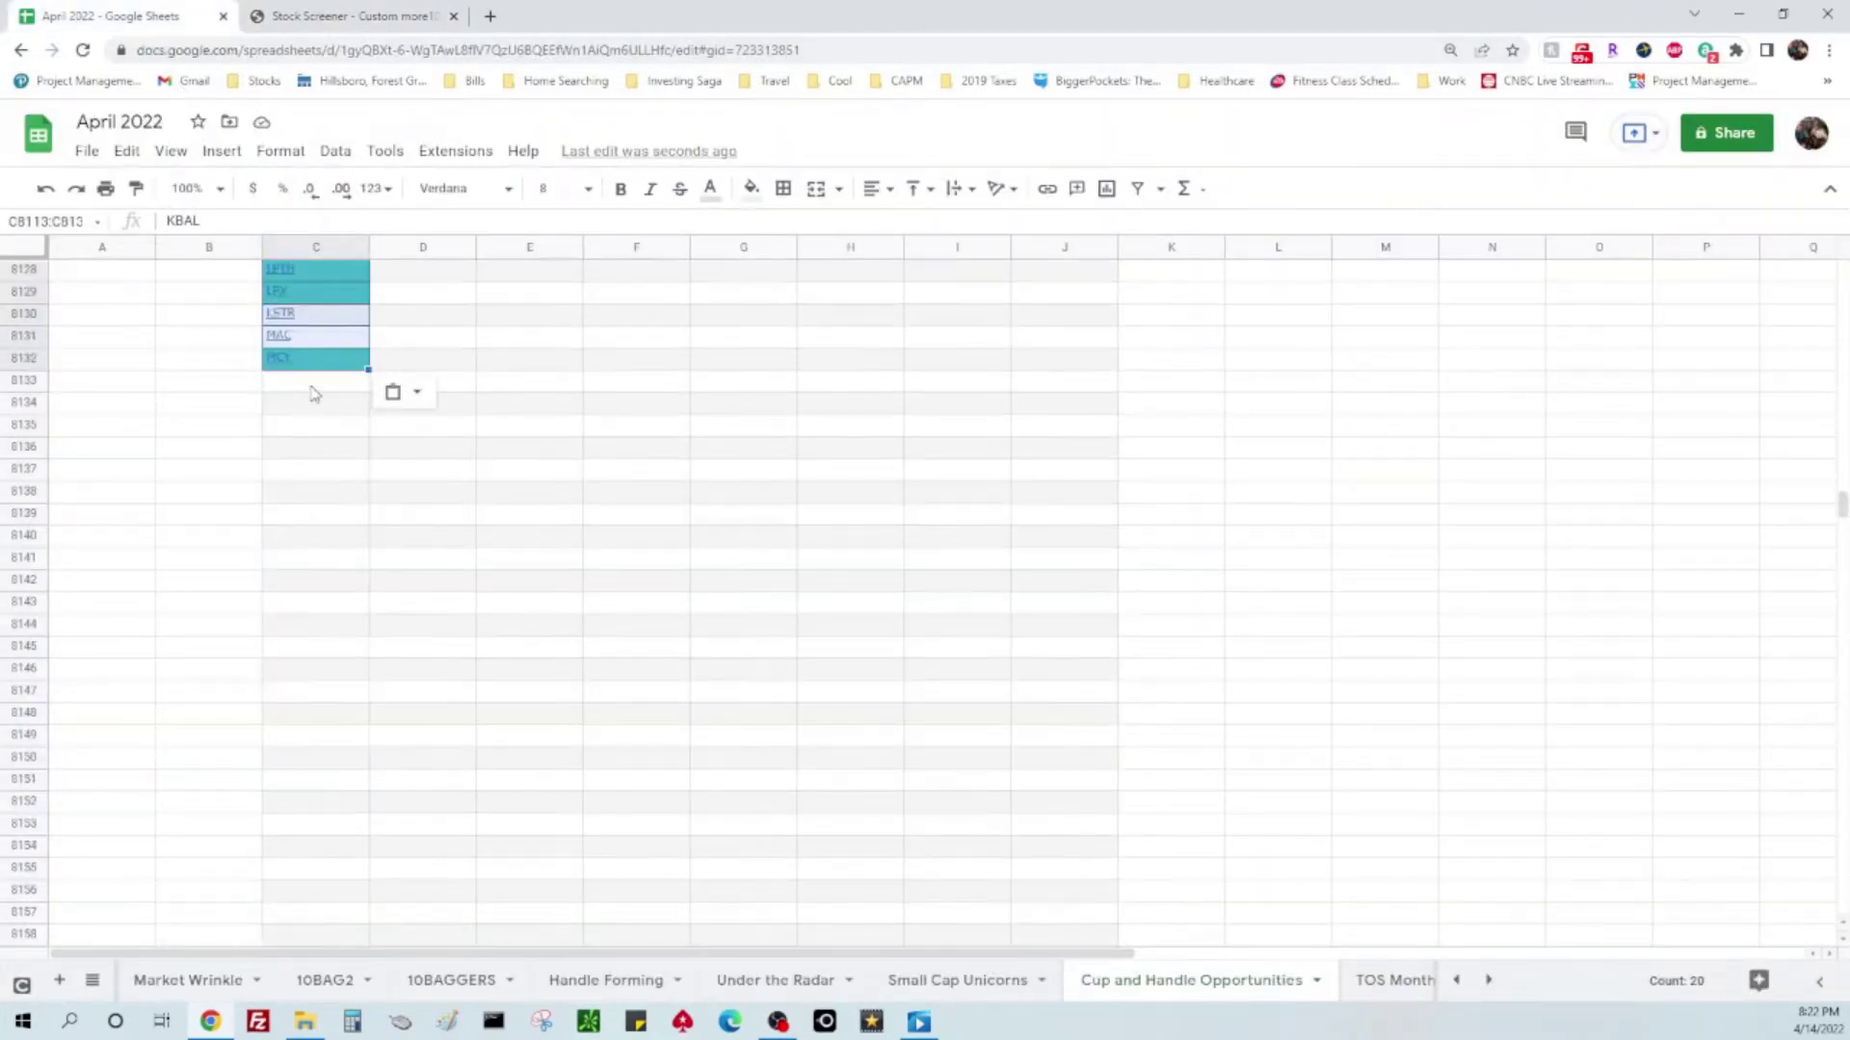
{"action": "left_click", "coordinate": [313, 383]}
{"action": "key", "text": "ctrl+v"}
- Paste the page-11 tickers NKSH–PCB into column C starting at C8153
{"action": "key", "text": "ctrl+Tab"}
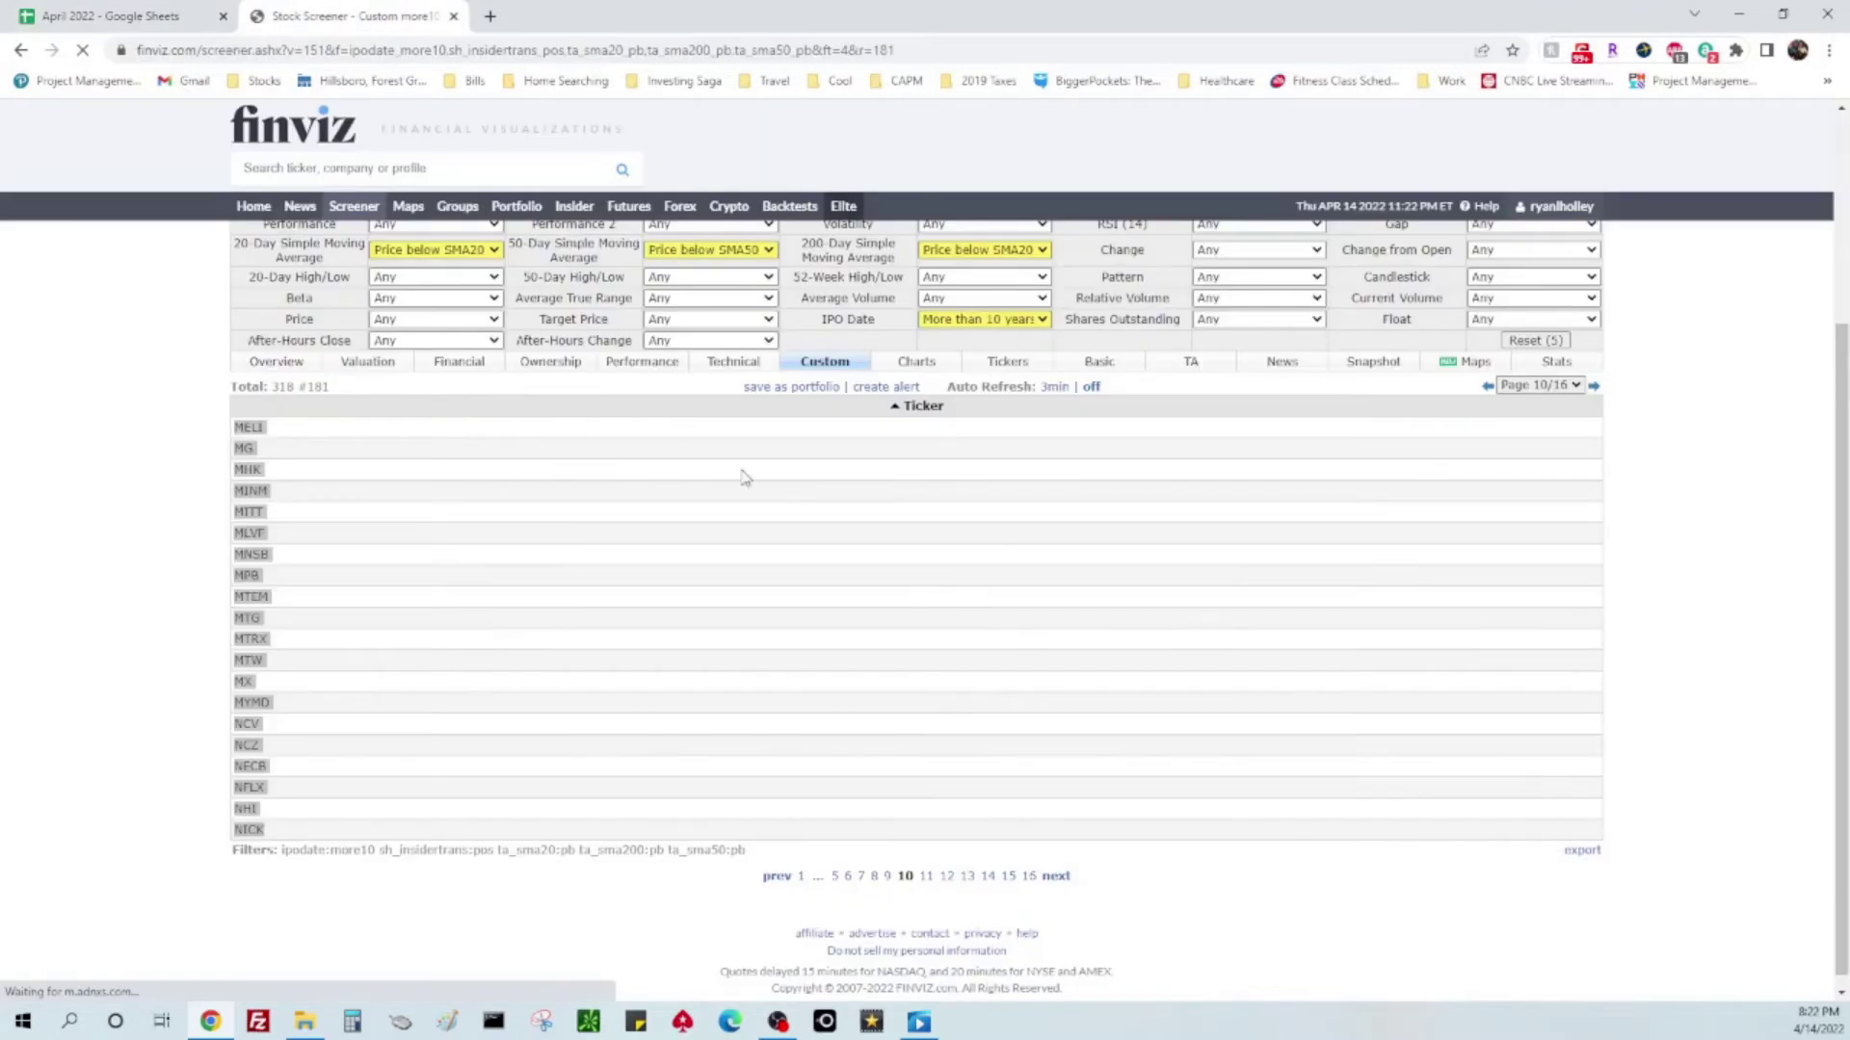
{"action": "left_click", "coordinate": [1057, 871]}
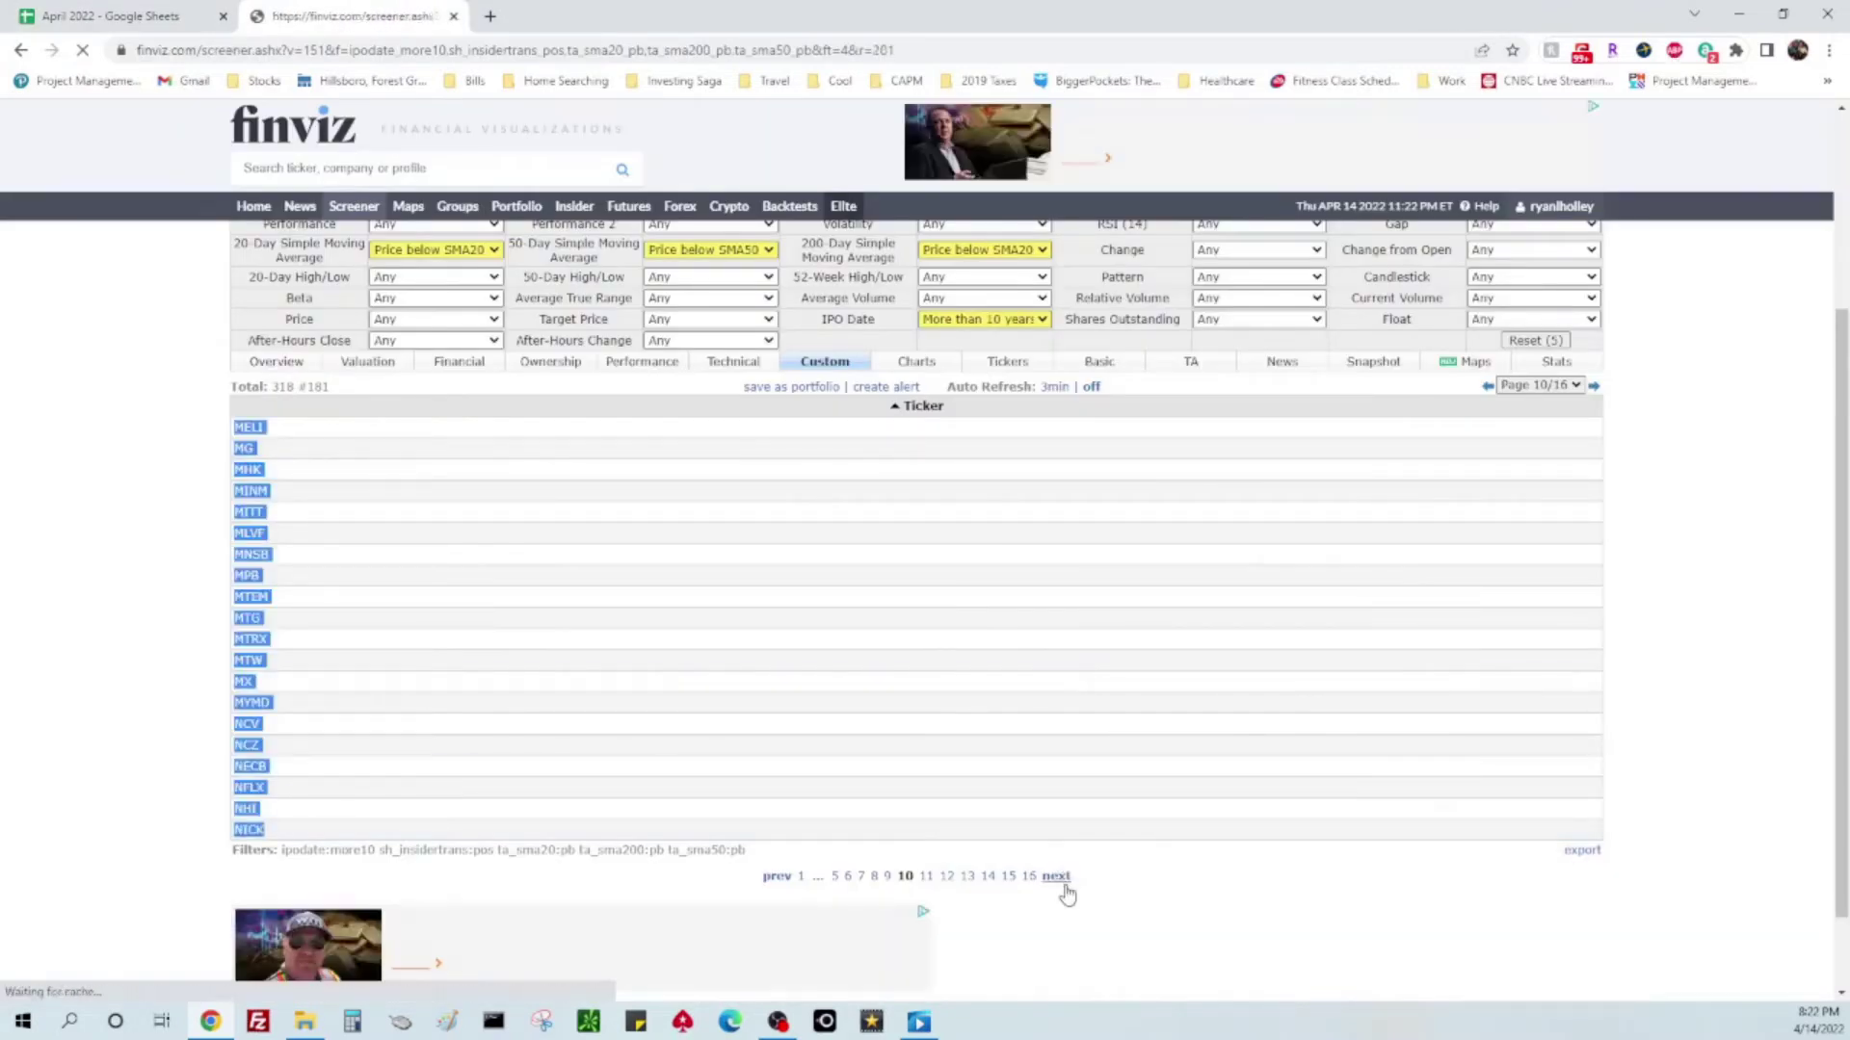
{"action": "scroll", "coordinate": [1199, 754], "scroll_direction": "down", "scroll_amount": 3}
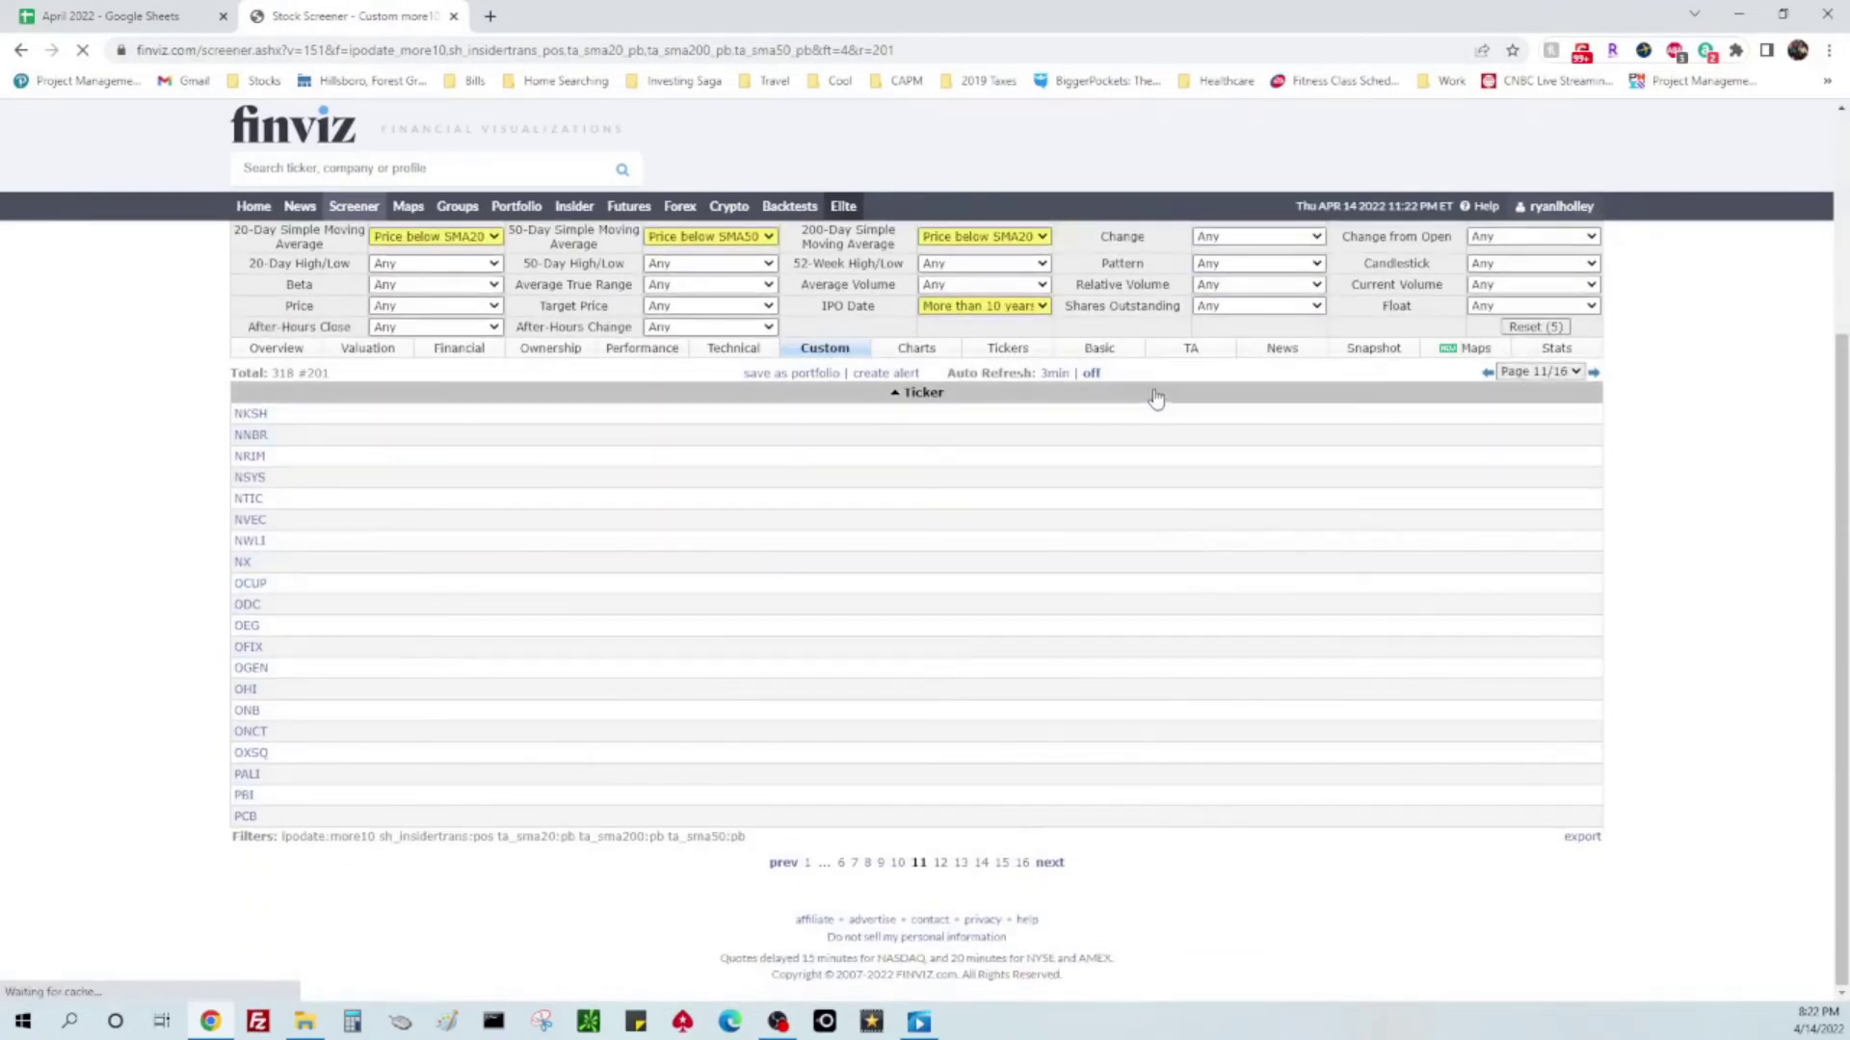
{"action": "left_click_drag", "start_coordinate": [1156, 398], "coordinate": [1102, 815]}
{"action": "key", "text": "ctrl+c"}
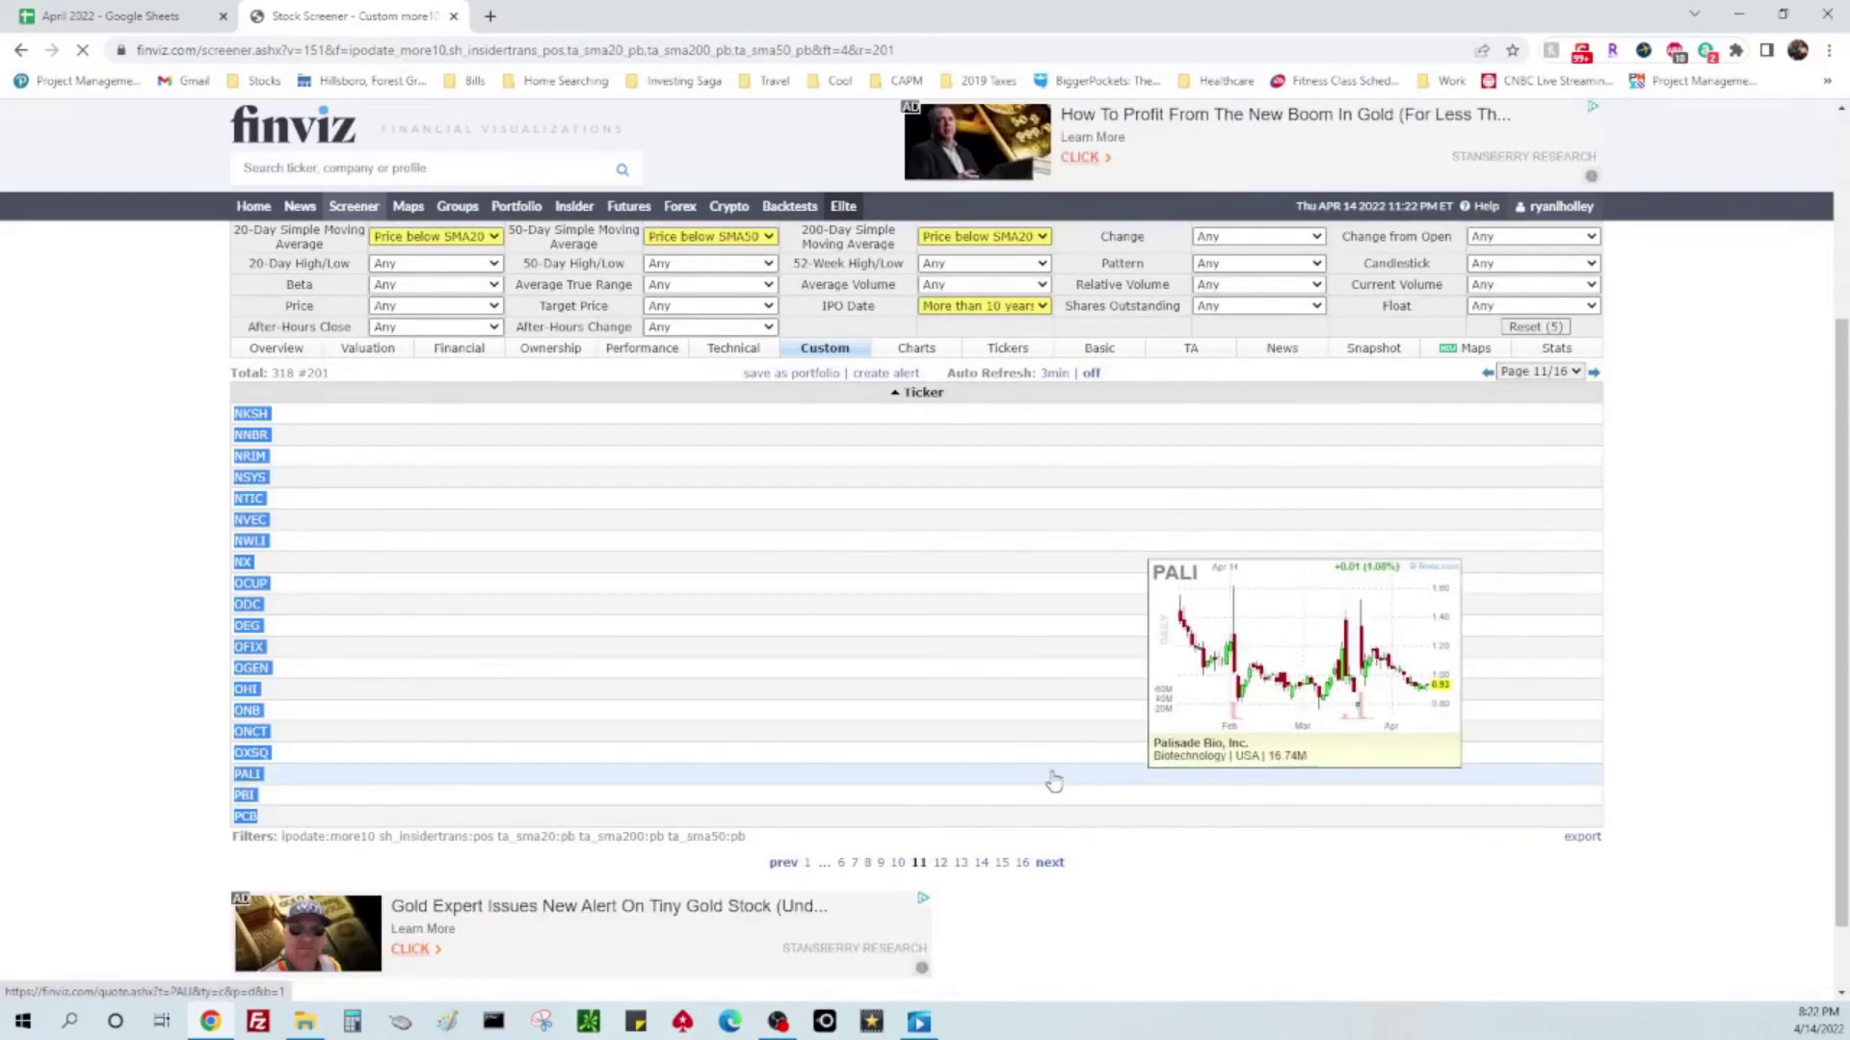
{"action": "left_click", "coordinate": [158, 27]}
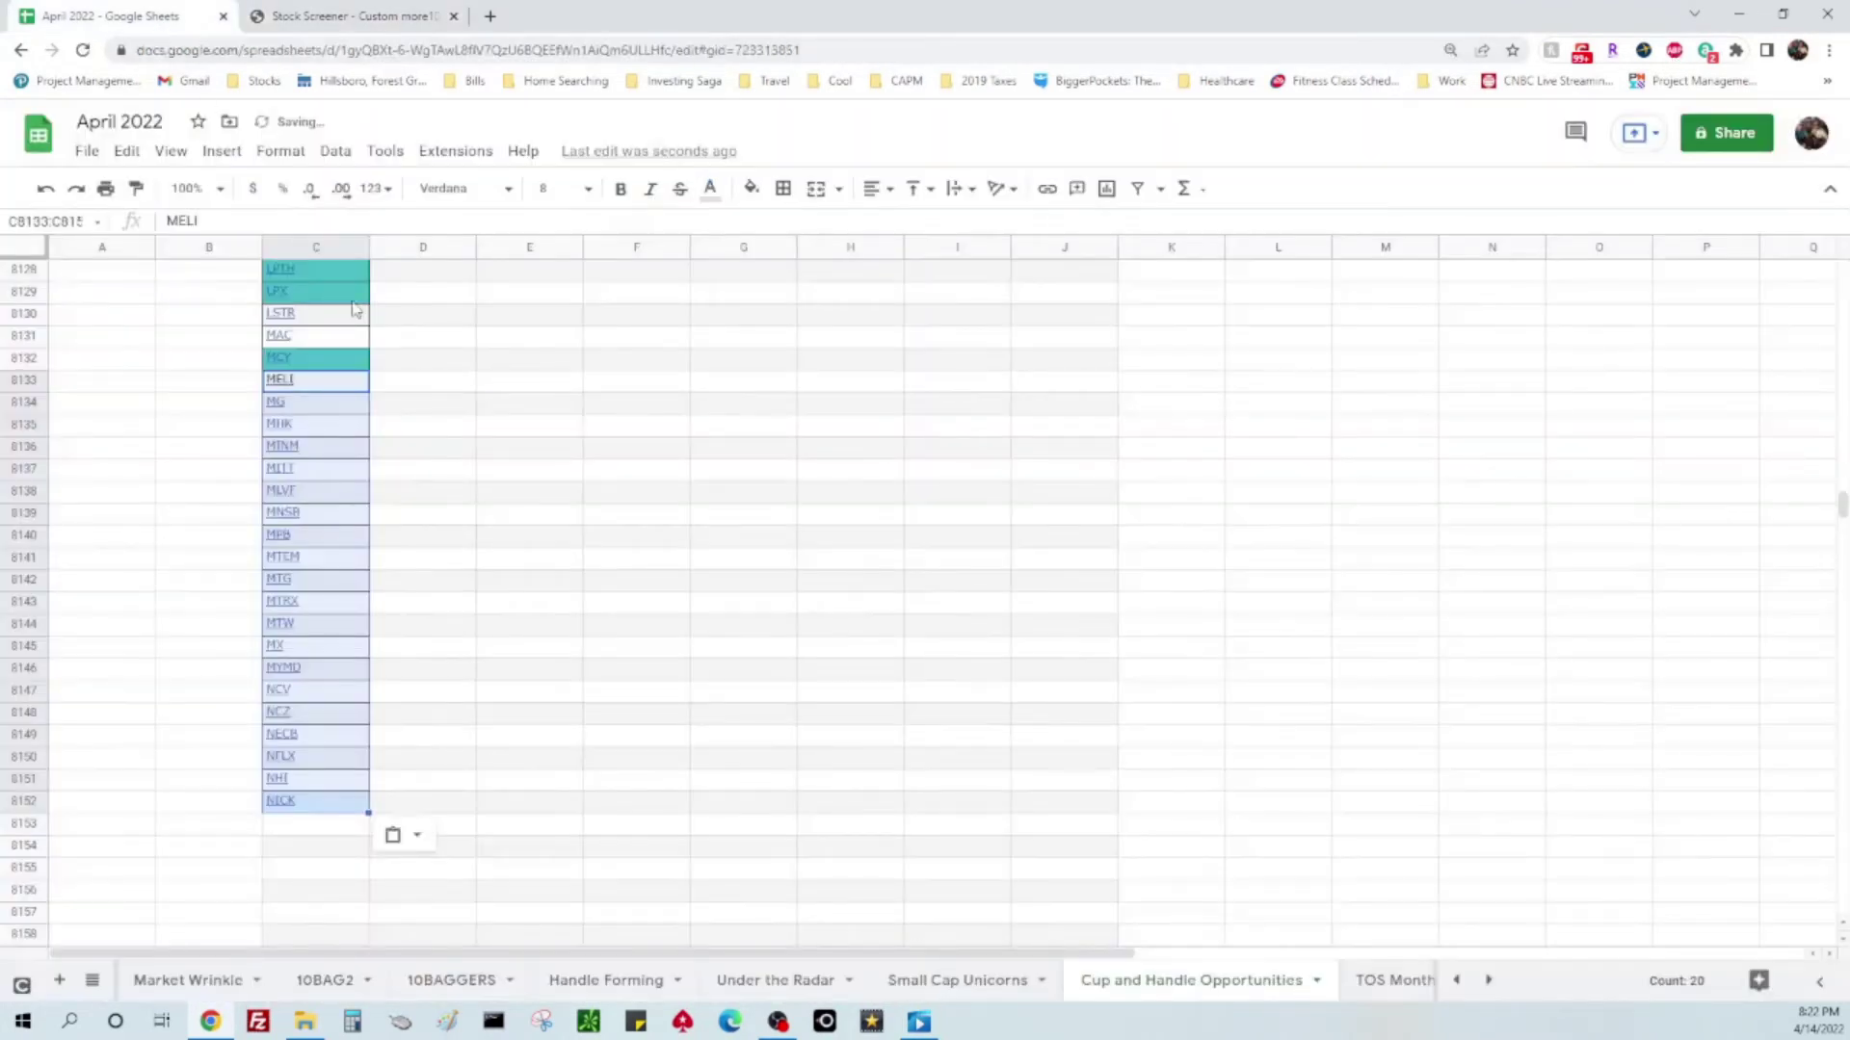
{"action": "left_click", "coordinate": [330, 825]}
{"action": "key", "text": "ctrl+v"}
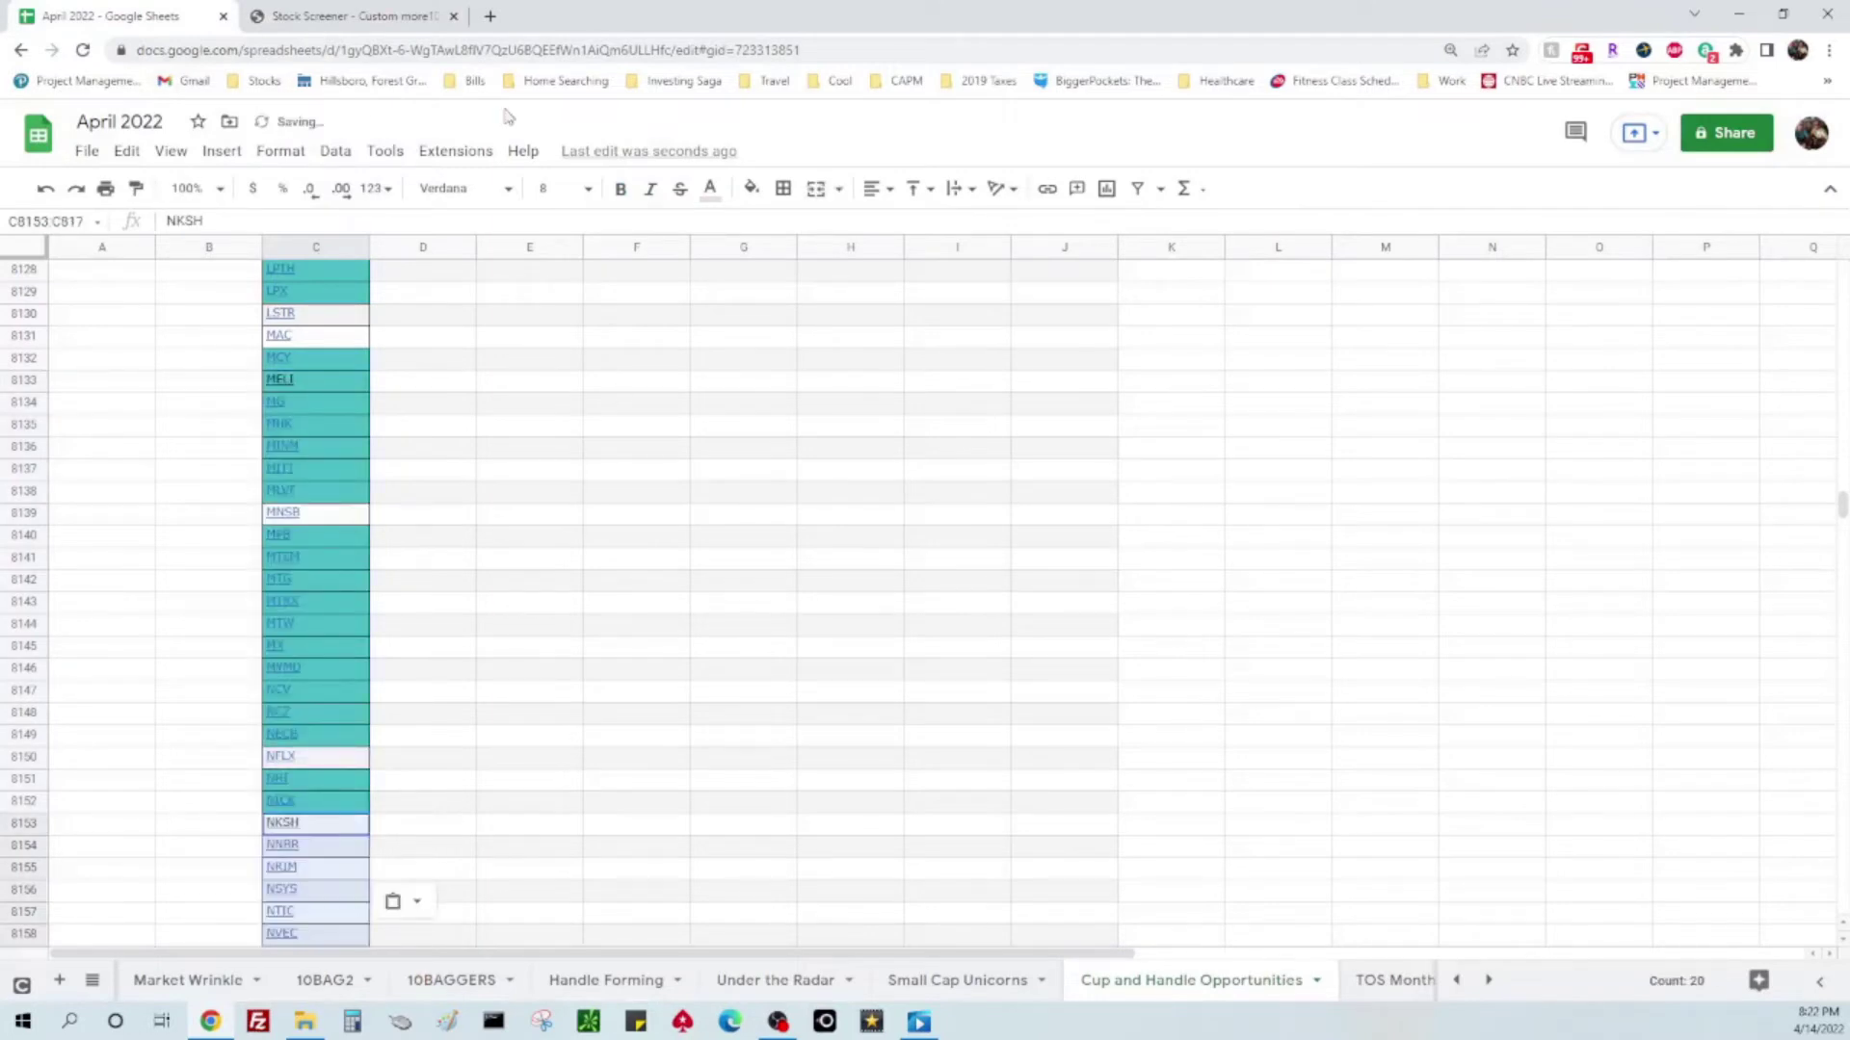
- Select the page-12 tickers PCTI–QRHC and pick C8173 as the paste spot
{"action": "left_click", "coordinate": [367, 17]}
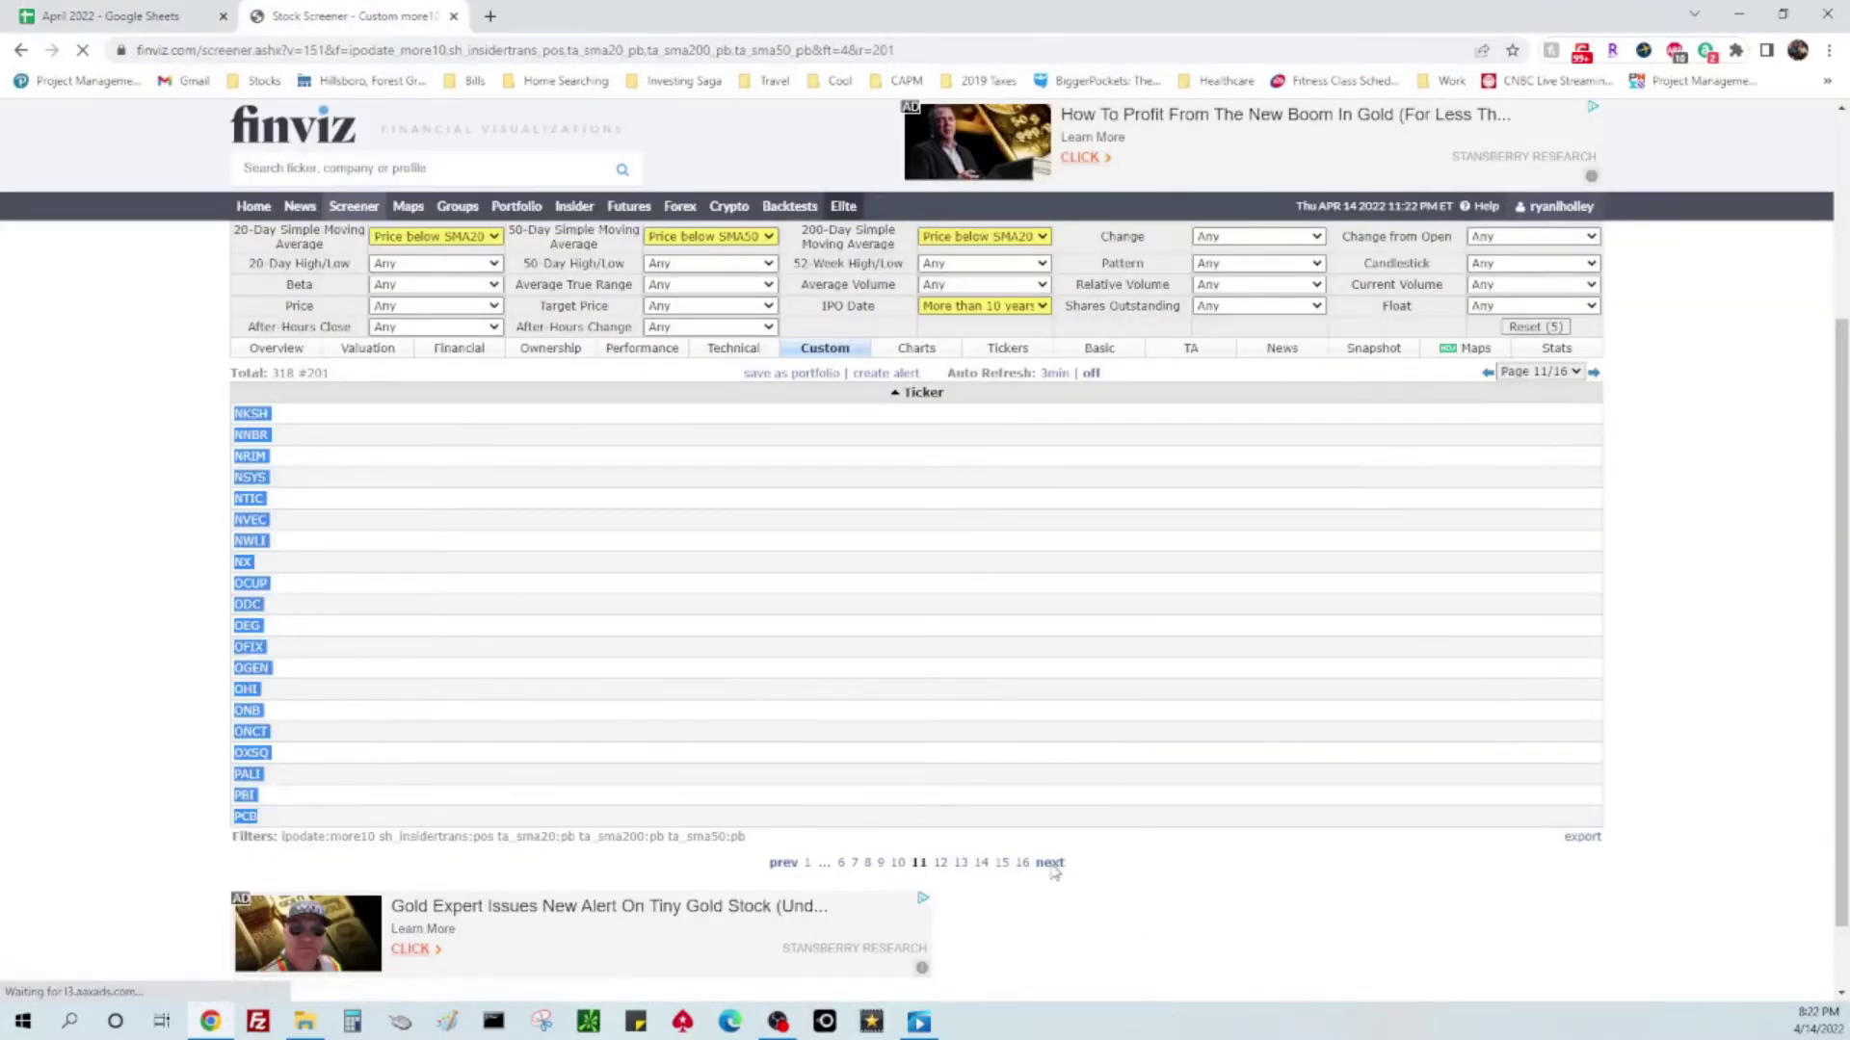
{"action": "left_click", "coordinate": [1049, 863]}
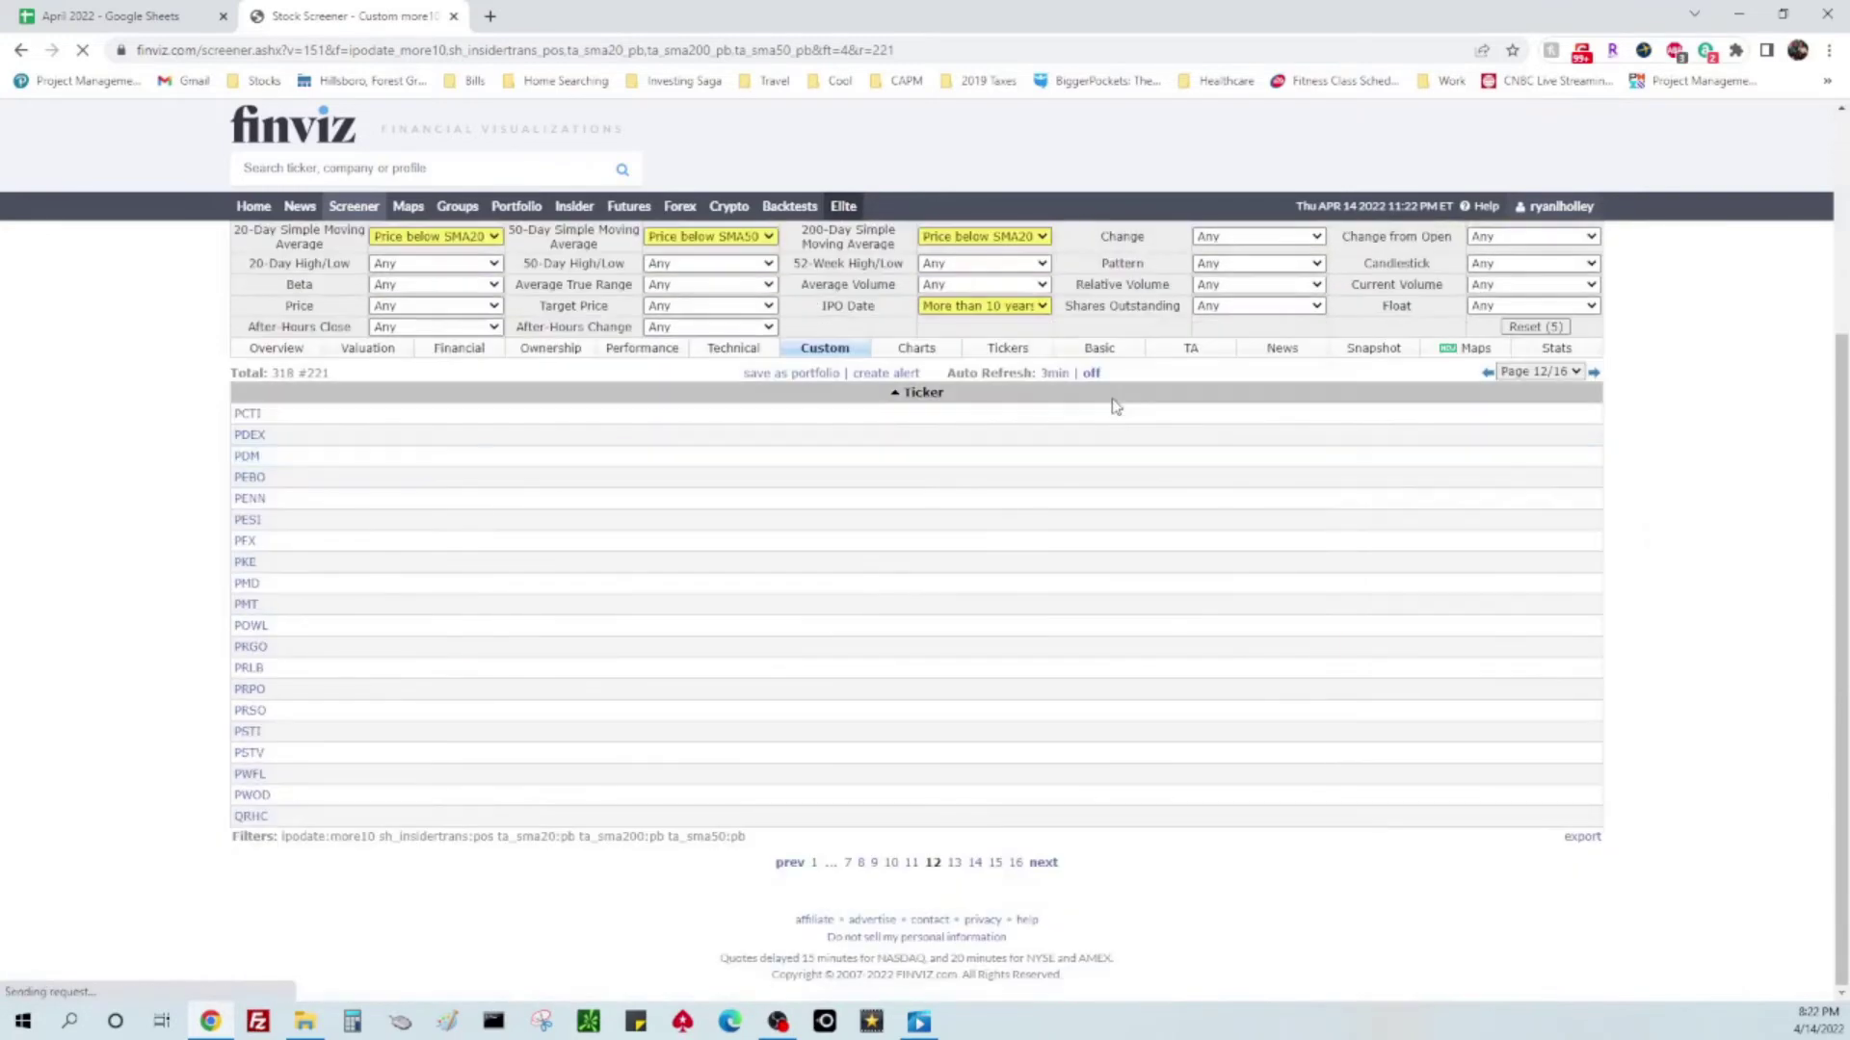
{"action": "left_click_drag", "start_coordinate": [1116, 414], "coordinate": [1090, 821]}
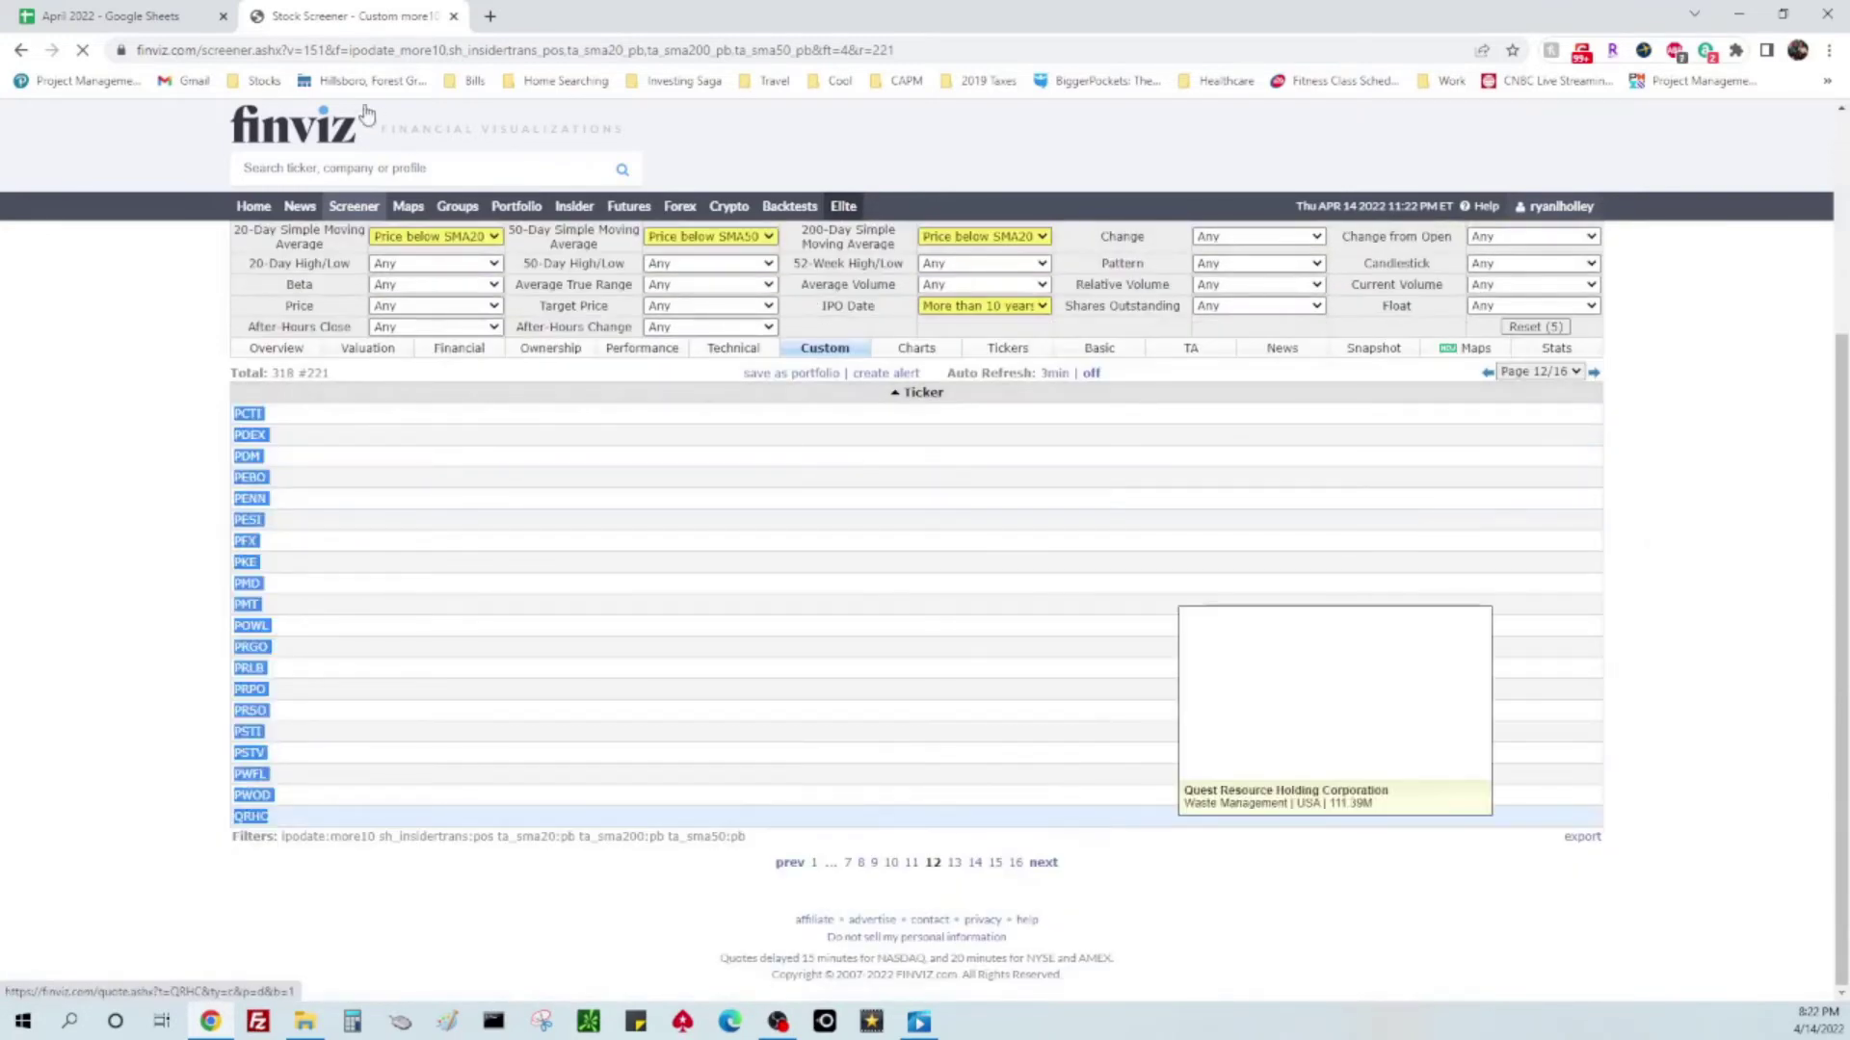
{"action": "left_click", "coordinate": [174, 33]}
{"action": "scroll", "coordinate": [541, 661], "scroll_direction": "down", "scroll_amount": 5}
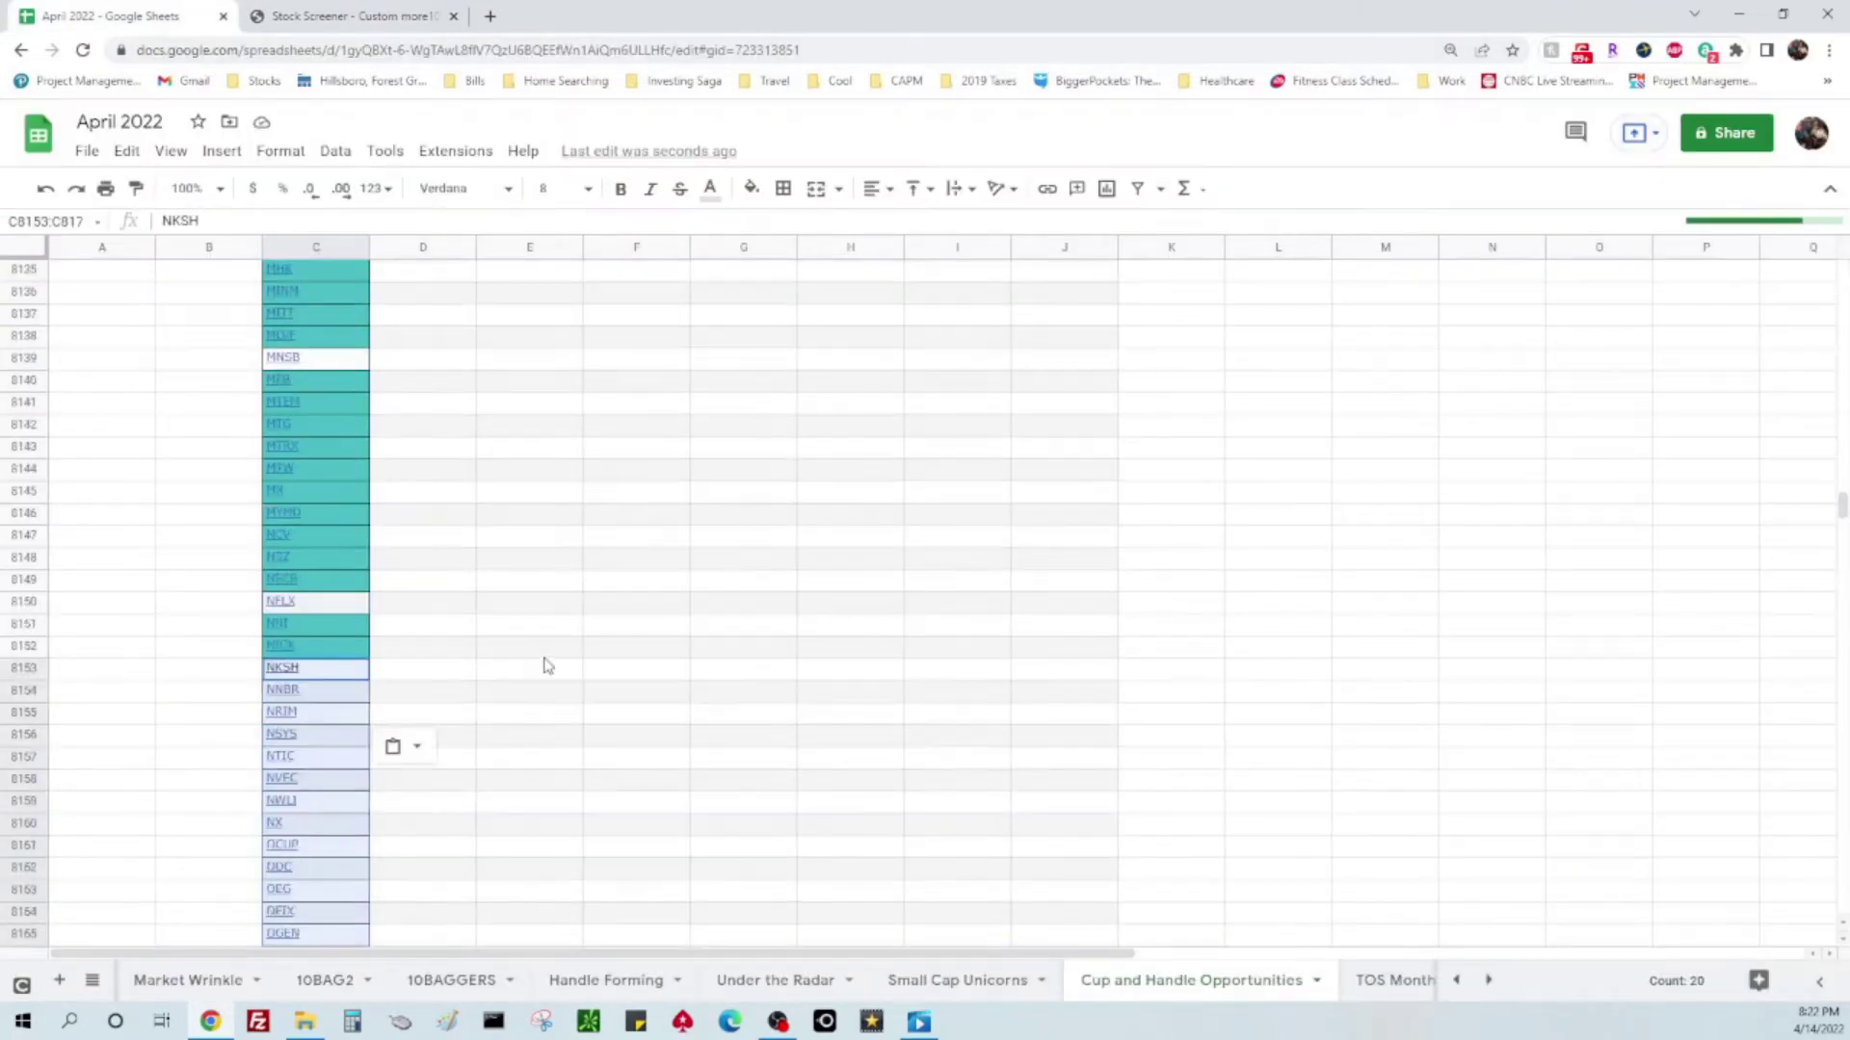
{"action": "left_click", "coordinate": [303, 759]}
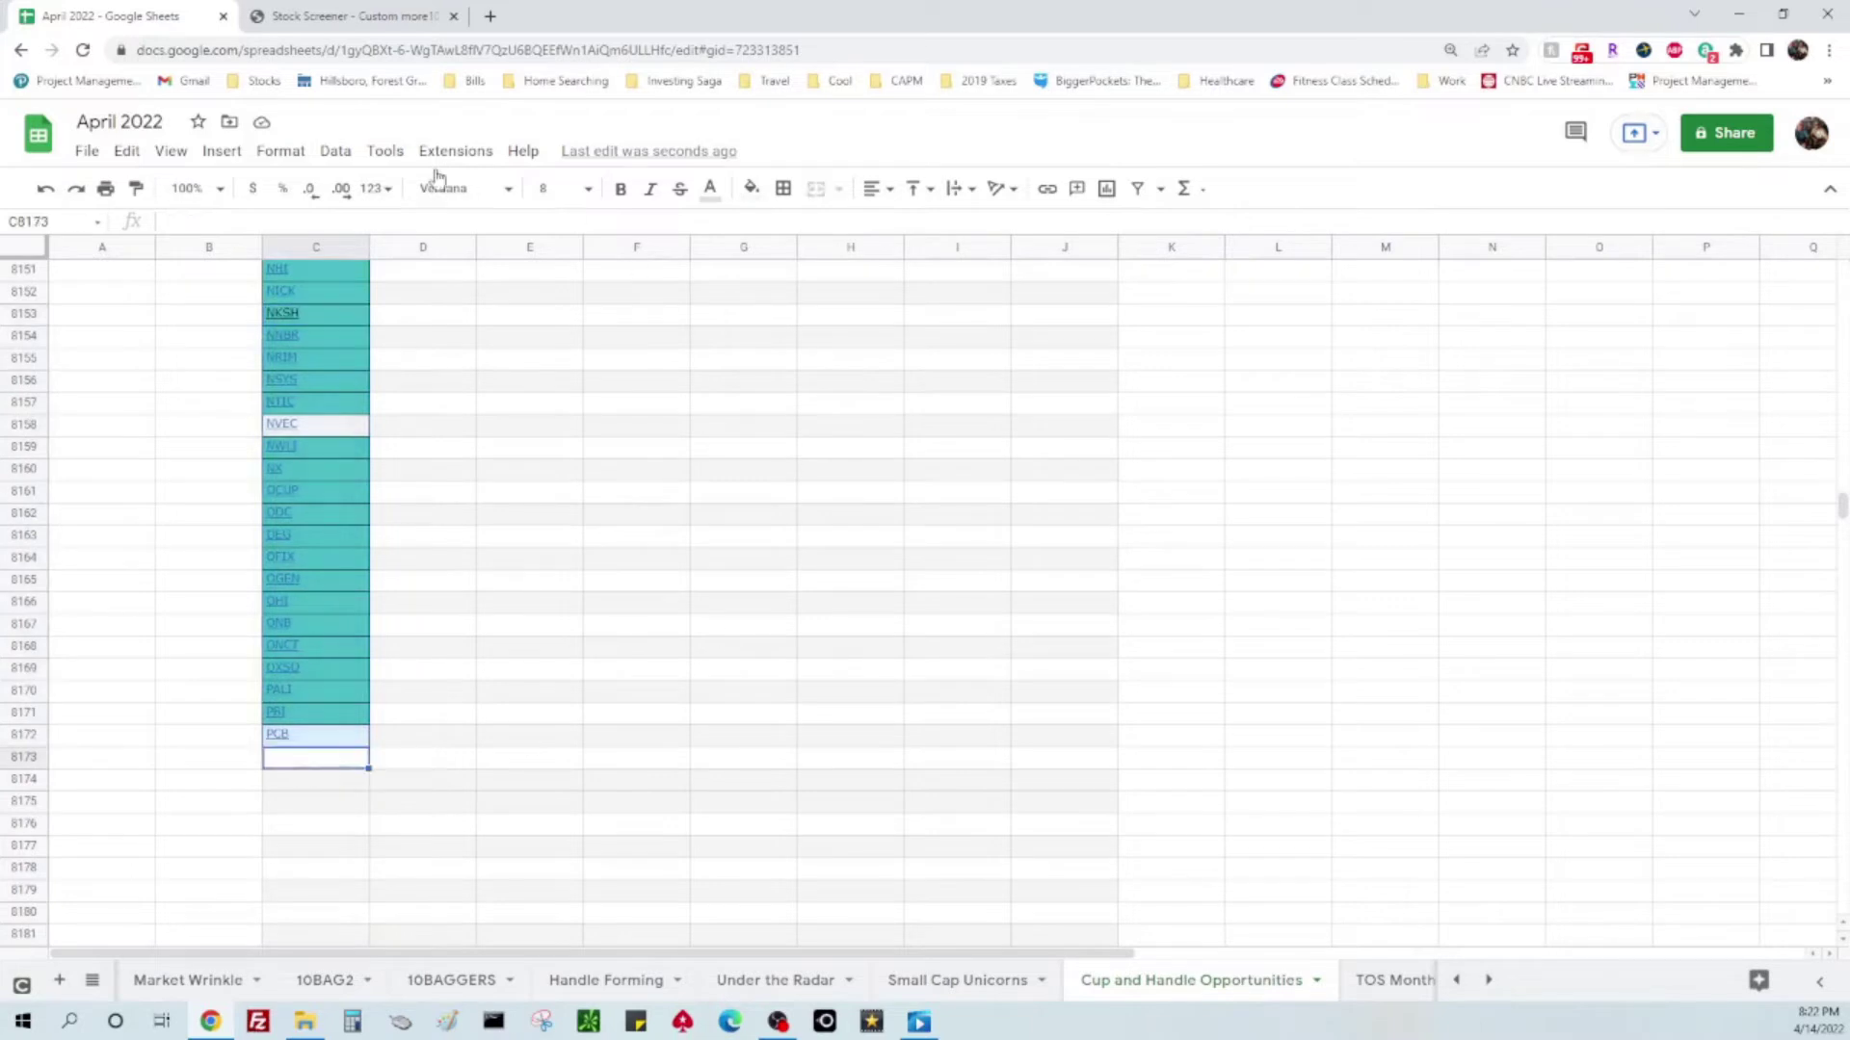
- Select the page-13 Finviz tickers QUMU through SMG
{"action": "left_click", "coordinate": [332, 19]}
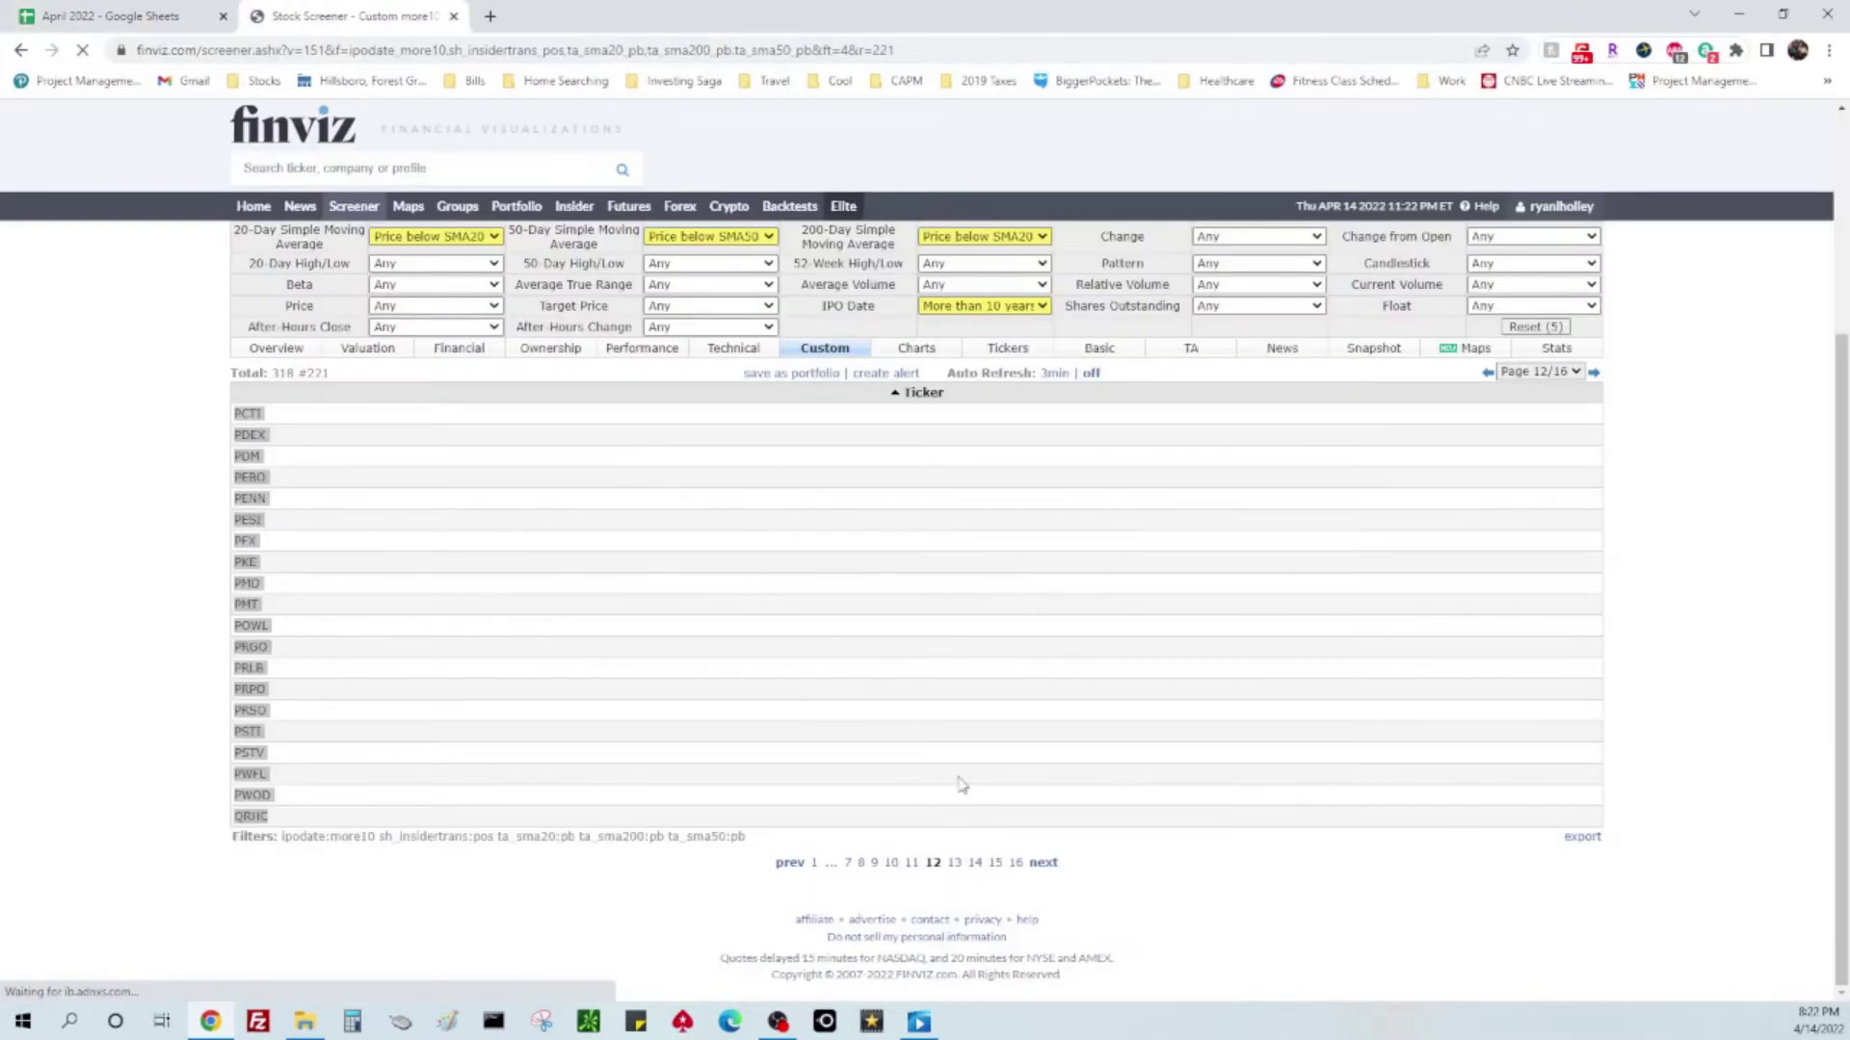
{"action": "left_click", "coordinate": [1045, 864]}
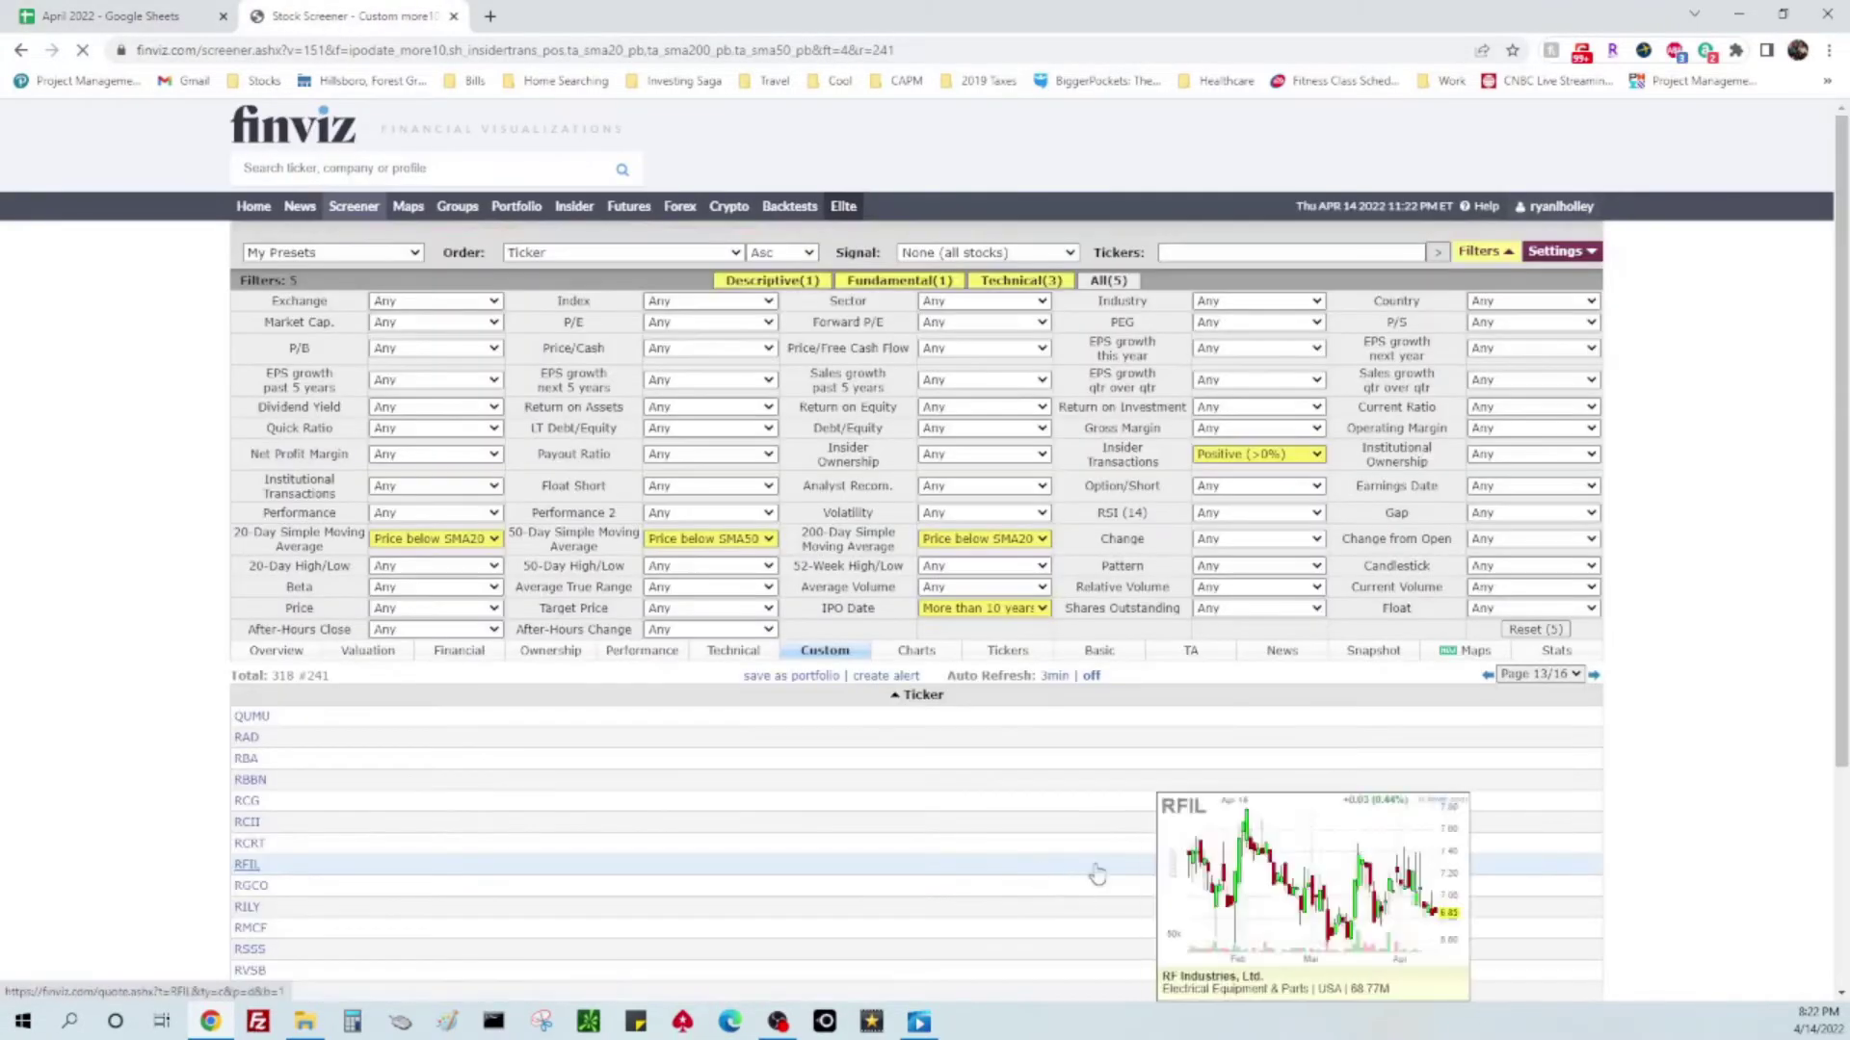
{"action": "scroll", "coordinate": [1094, 871], "scroll_direction": "down", "scroll_amount": 3}
{"action": "left_click_drag", "start_coordinate": [1195, 405], "coordinate": [1160, 813]}
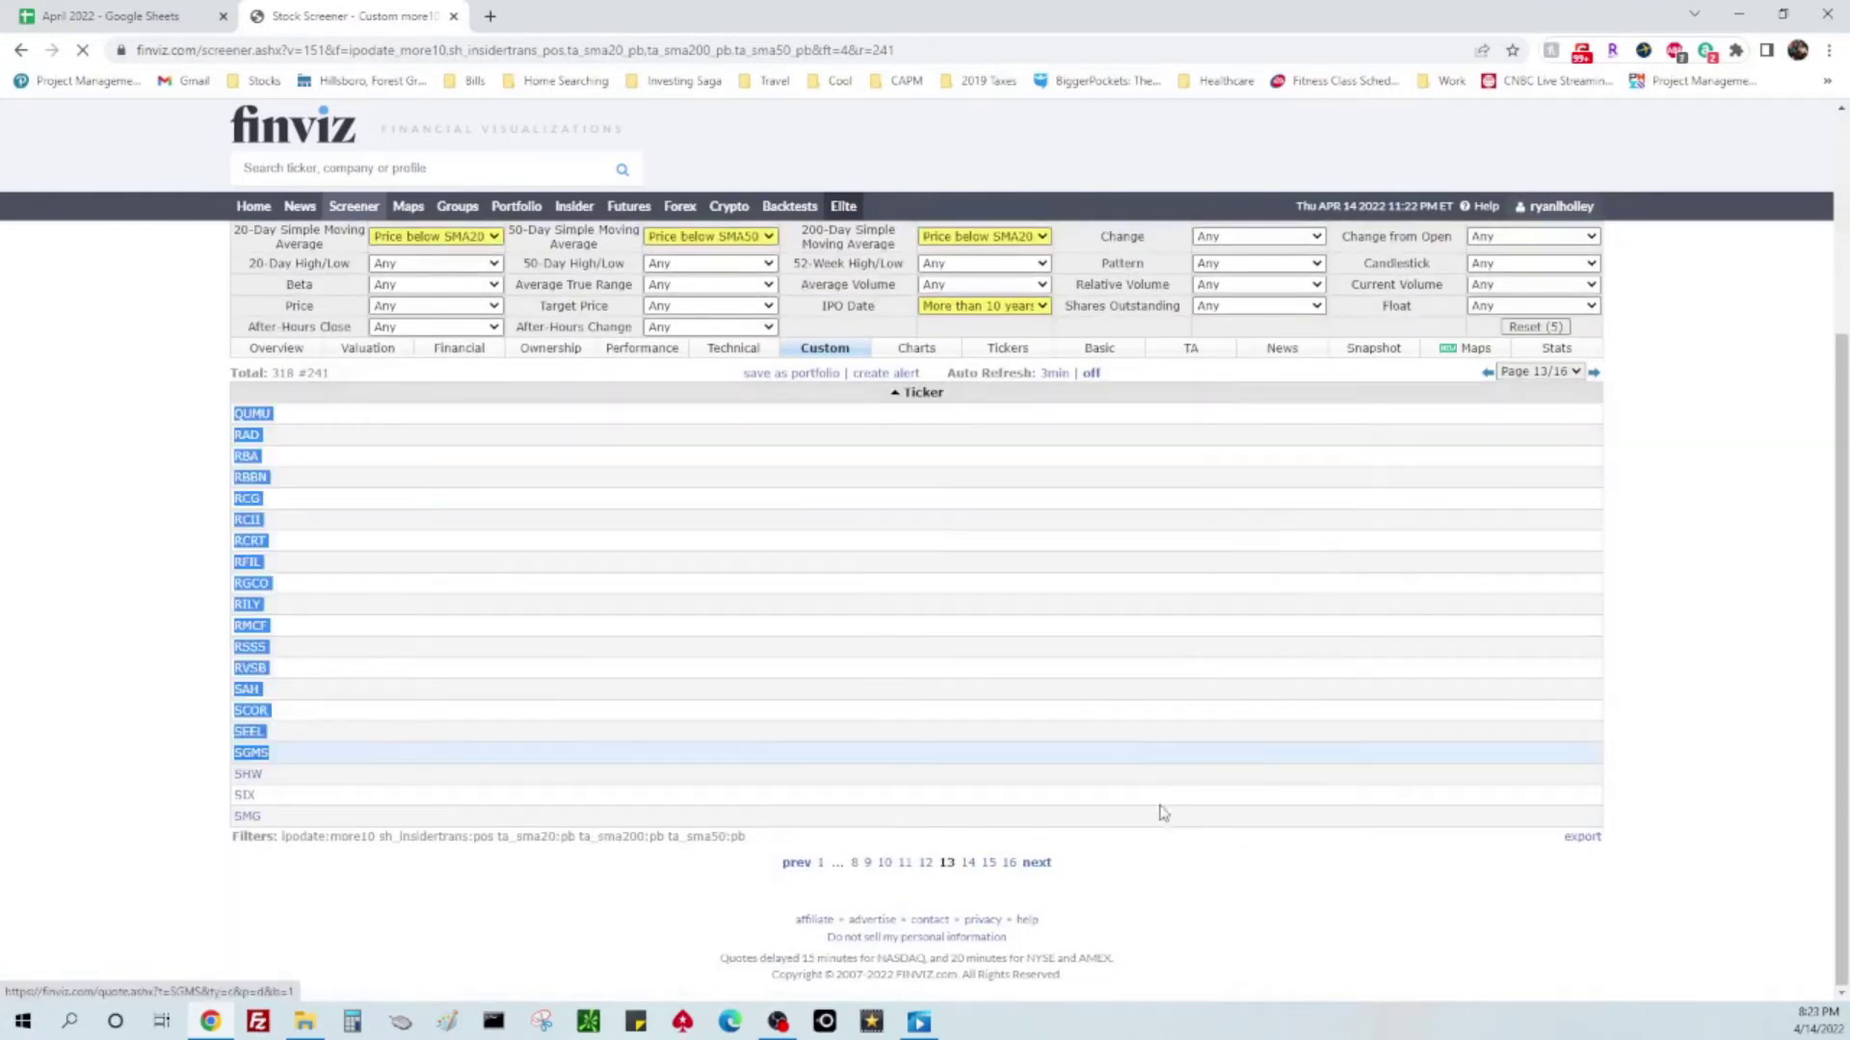
- Paste the QUMU–SMG tickers into C8193:C8212
{"action": "left_click", "coordinate": [160, 27]}
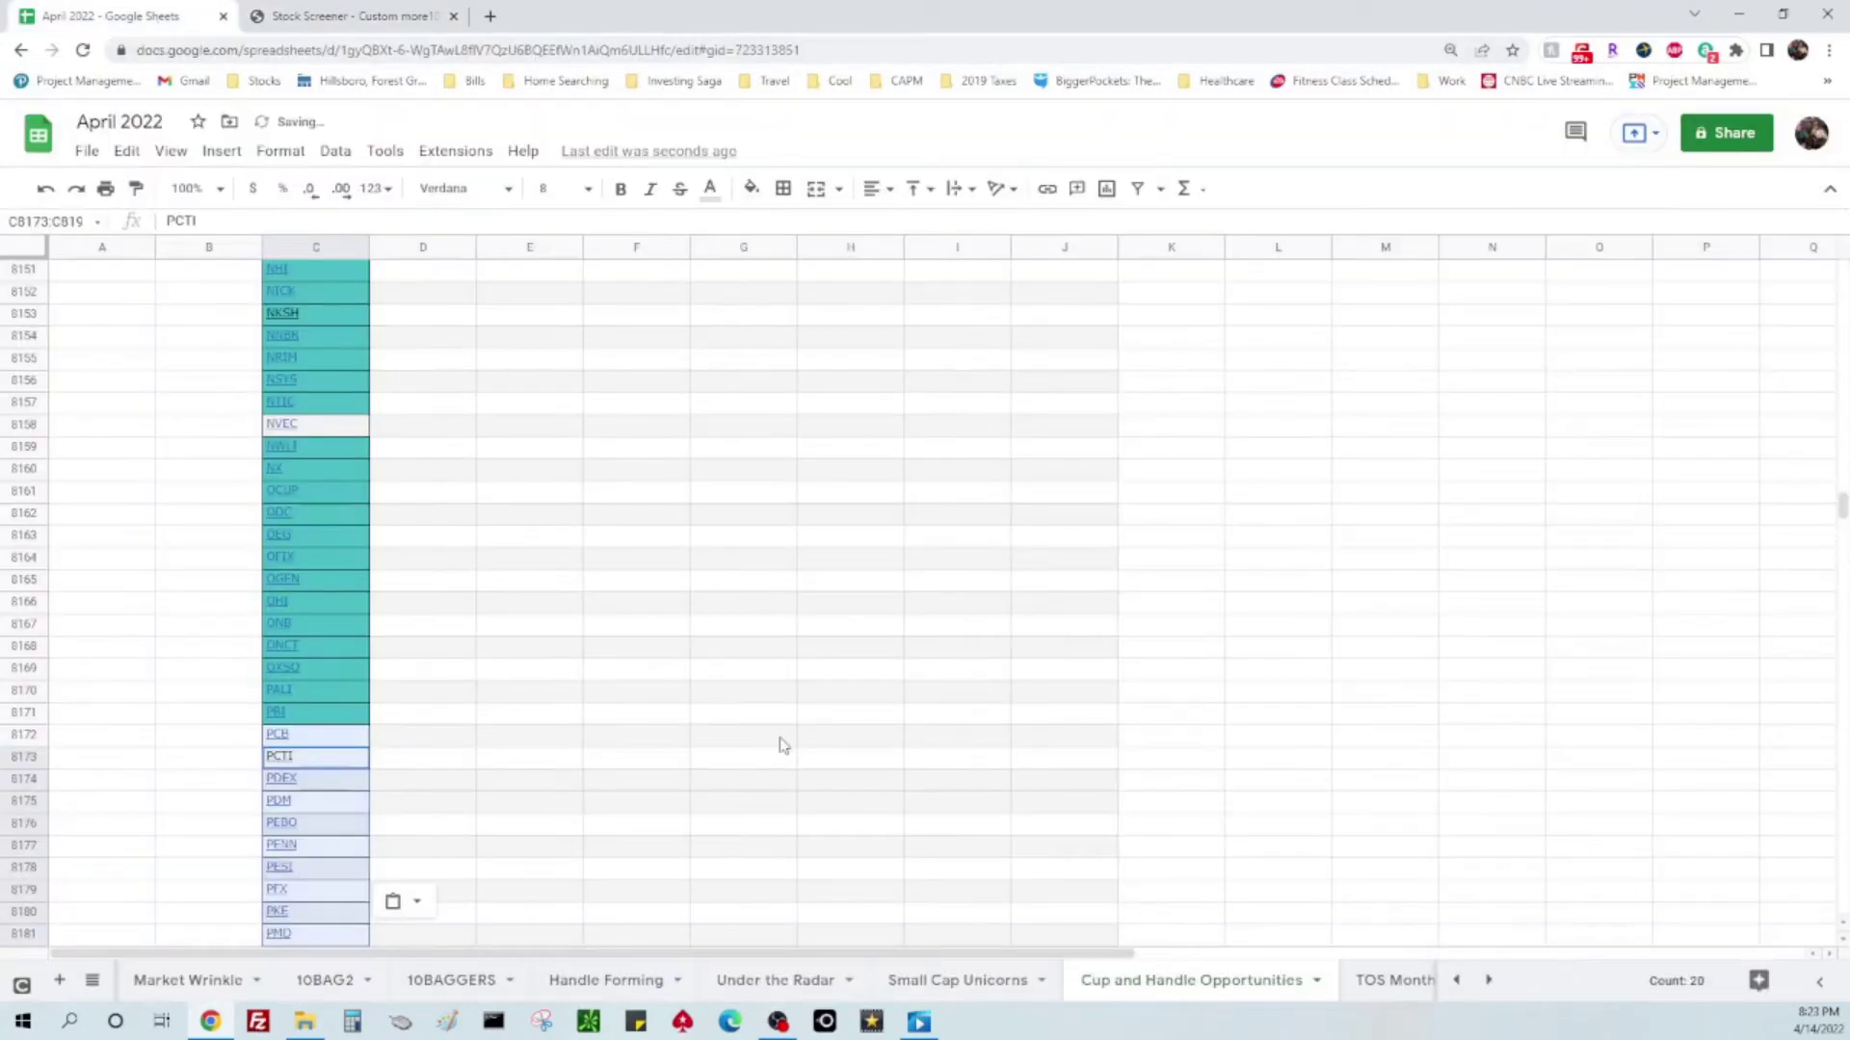
{"action": "scroll", "coordinate": [643, 725], "scroll_direction": "down", "scroll_amount": 8}
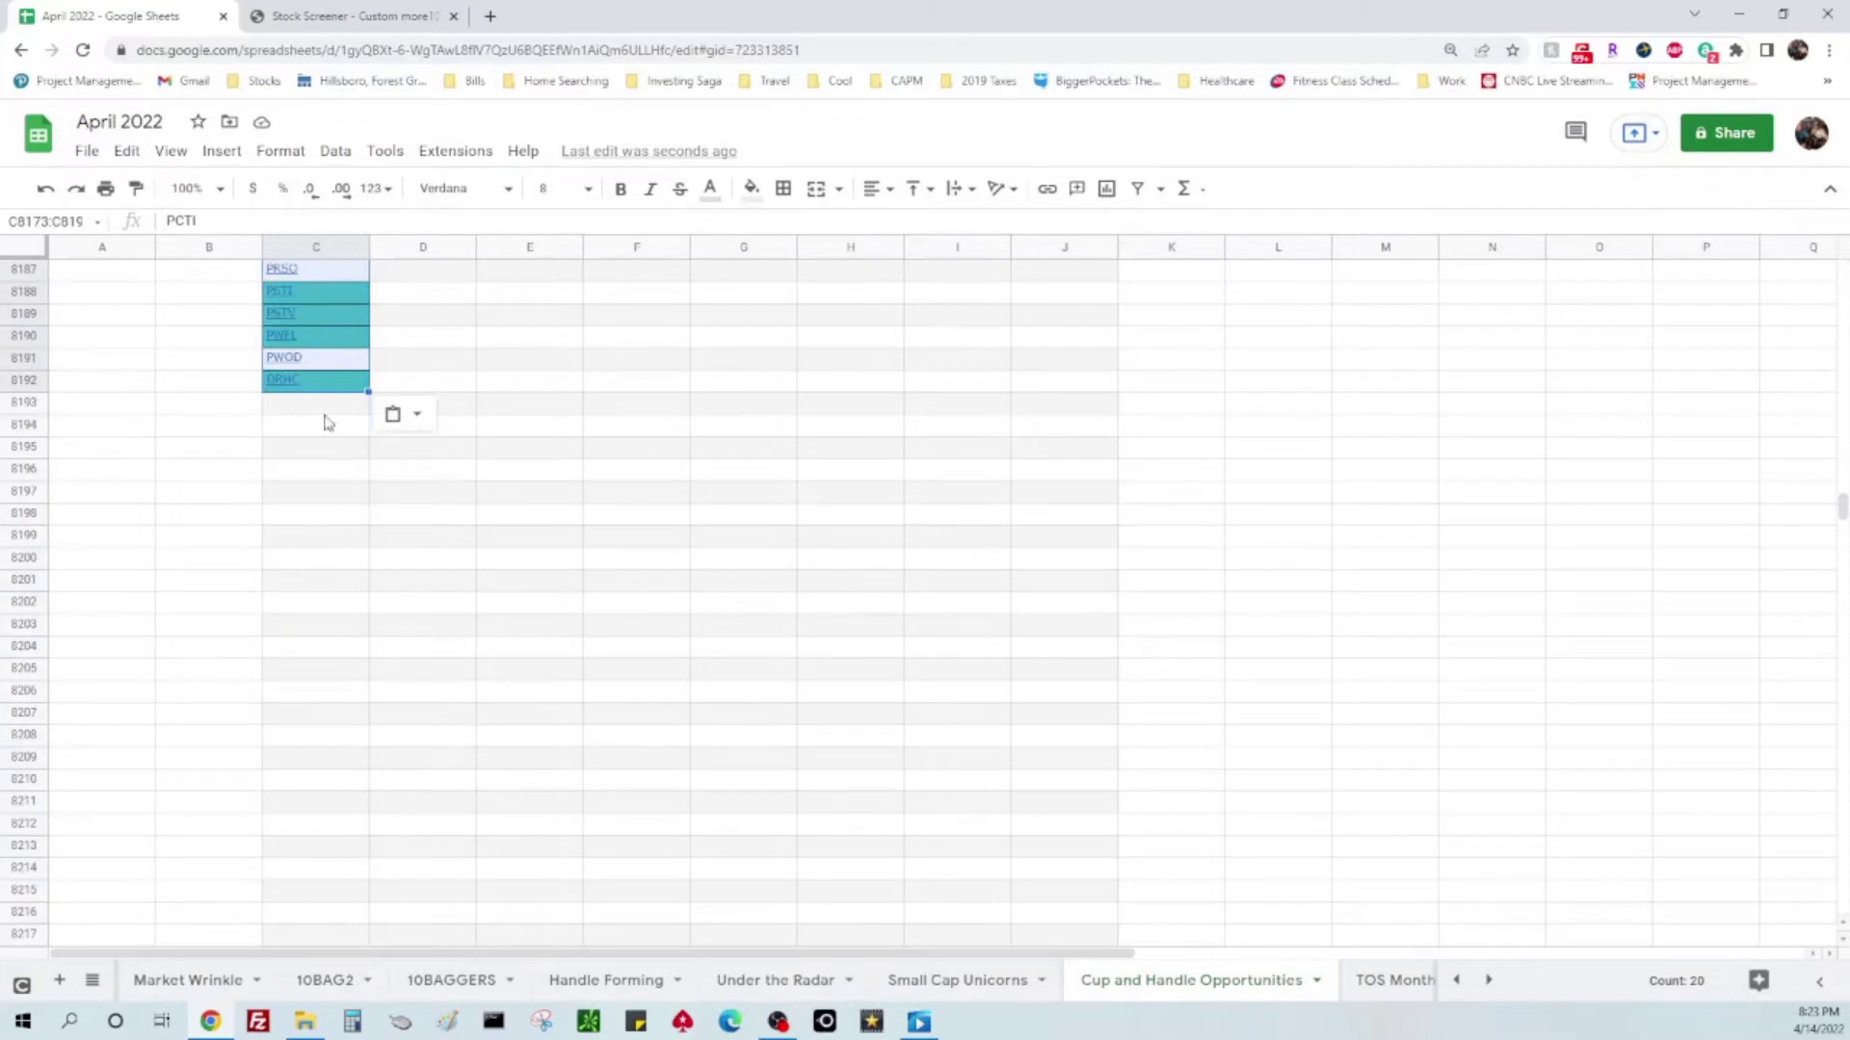
{"action": "left_click", "coordinate": [325, 407]}
{"action": "type", "text": "QUMU RAD RBA RBBN RCG RCII RCKT RFIL RGCO RILY RMCF RSSS RVSB SAH SCOR SEEL SGMS SHW SIX SMG"}
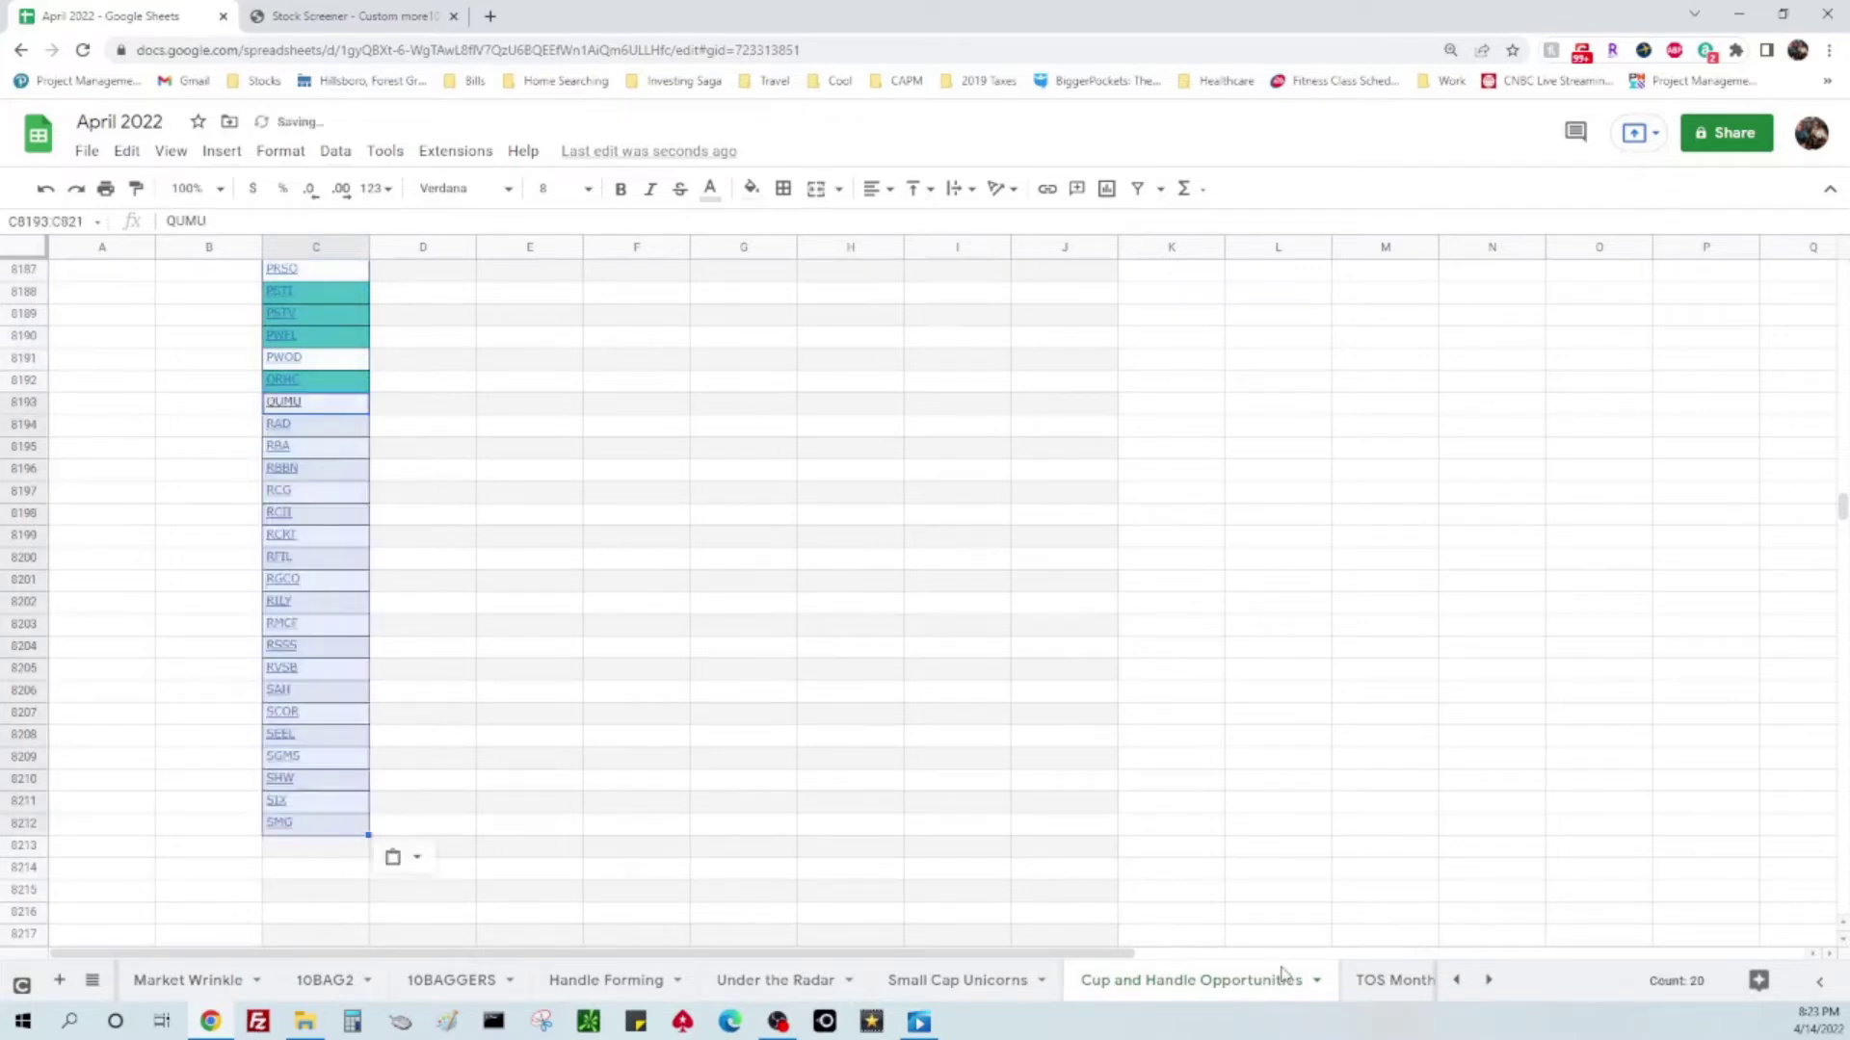
- Paste the page-14 tickers SMMF–TIPT into column C starting at C8213
{"action": "left_click", "coordinate": [385, 17]}
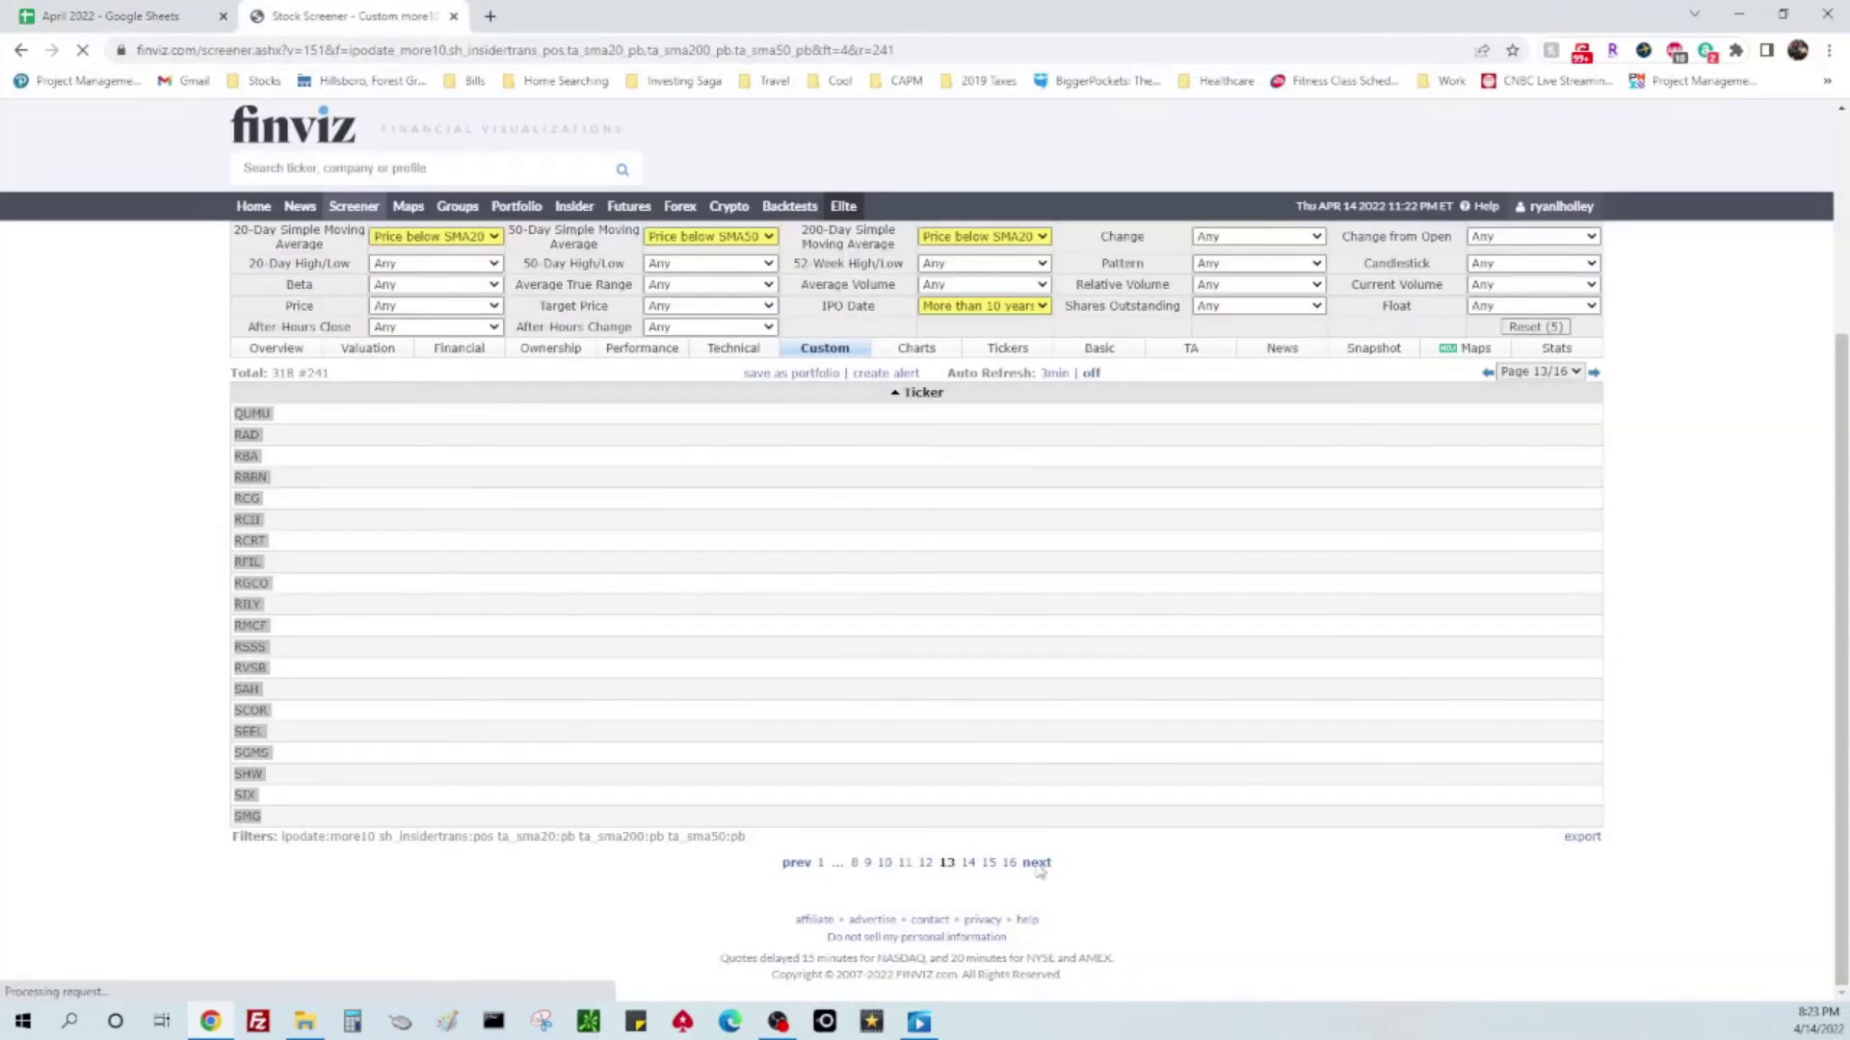
{"action": "scroll", "coordinate": [1229, 643], "scroll_direction": "down", "scroll_amount": 1}
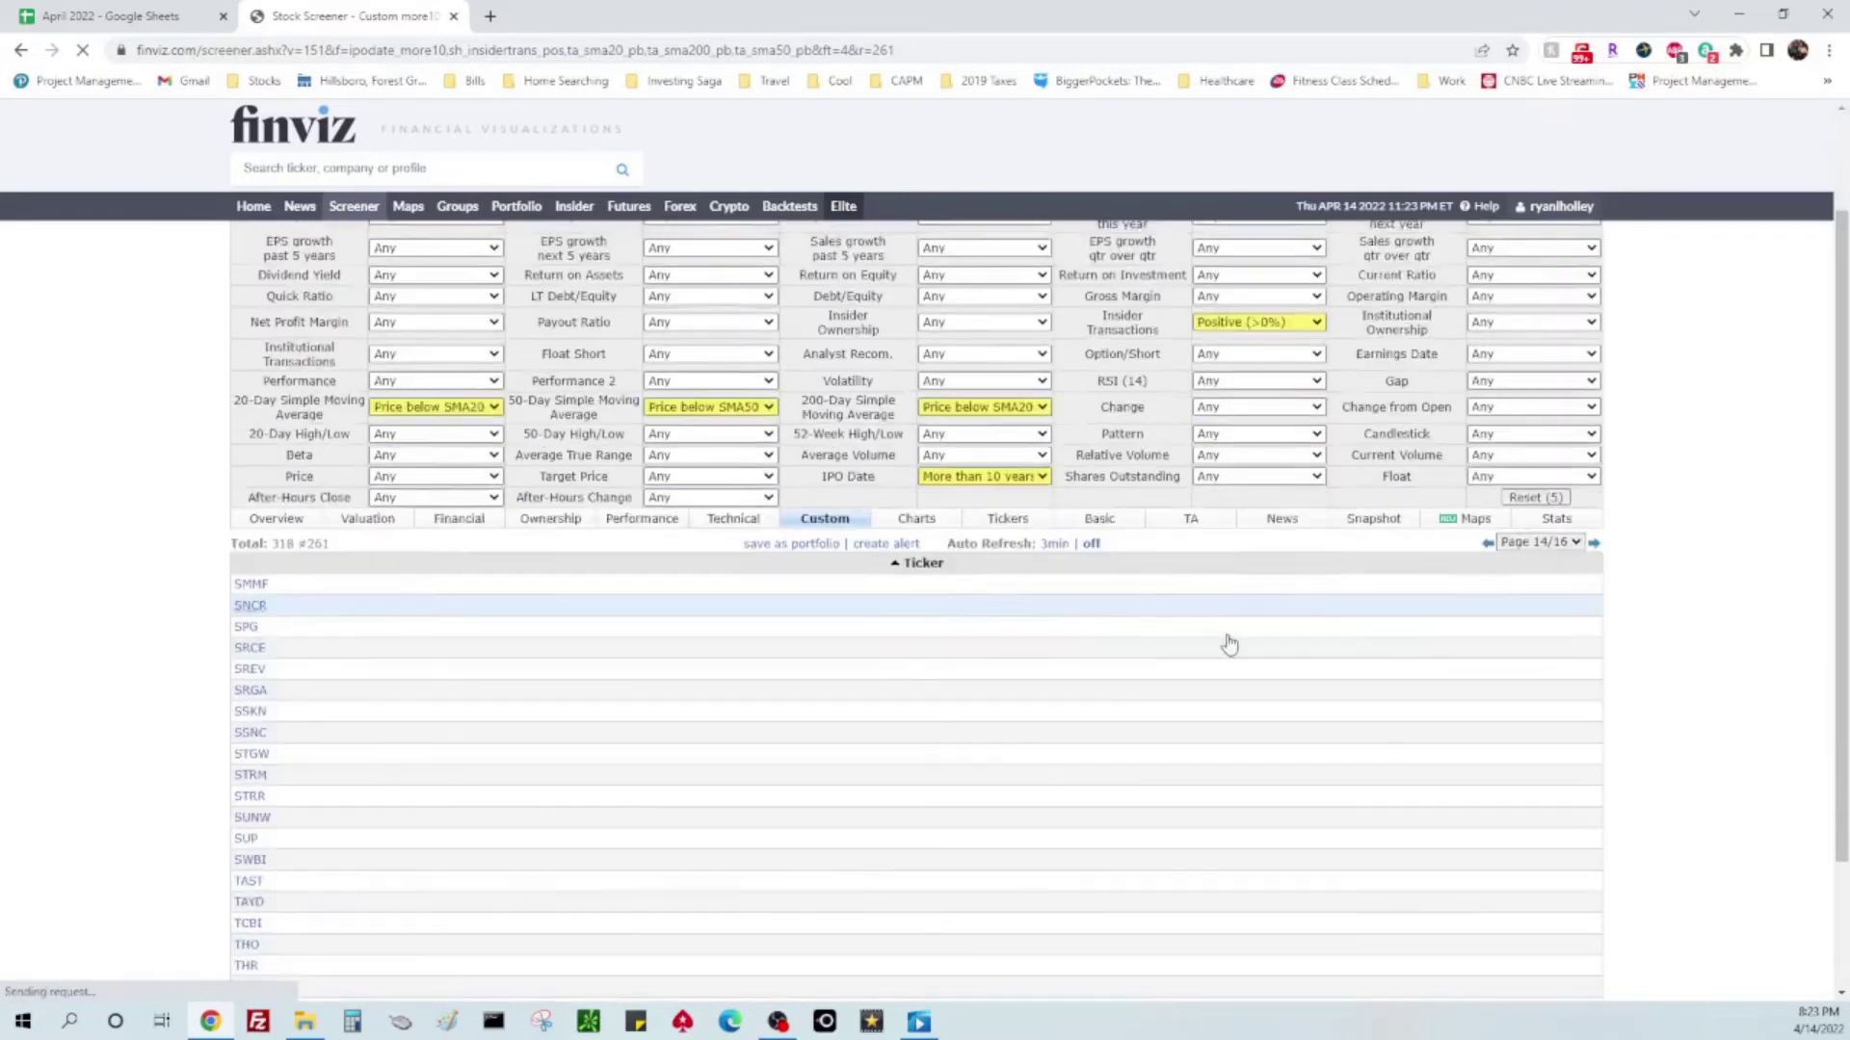
{"action": "scroll", "coordinate": [1229, 644], "scroll_direction": "down", "scroll_amount": 2}
{"action": "left_click_drag", "start_coordinate": [1210, 405], "coordinate": [1153, 830]}
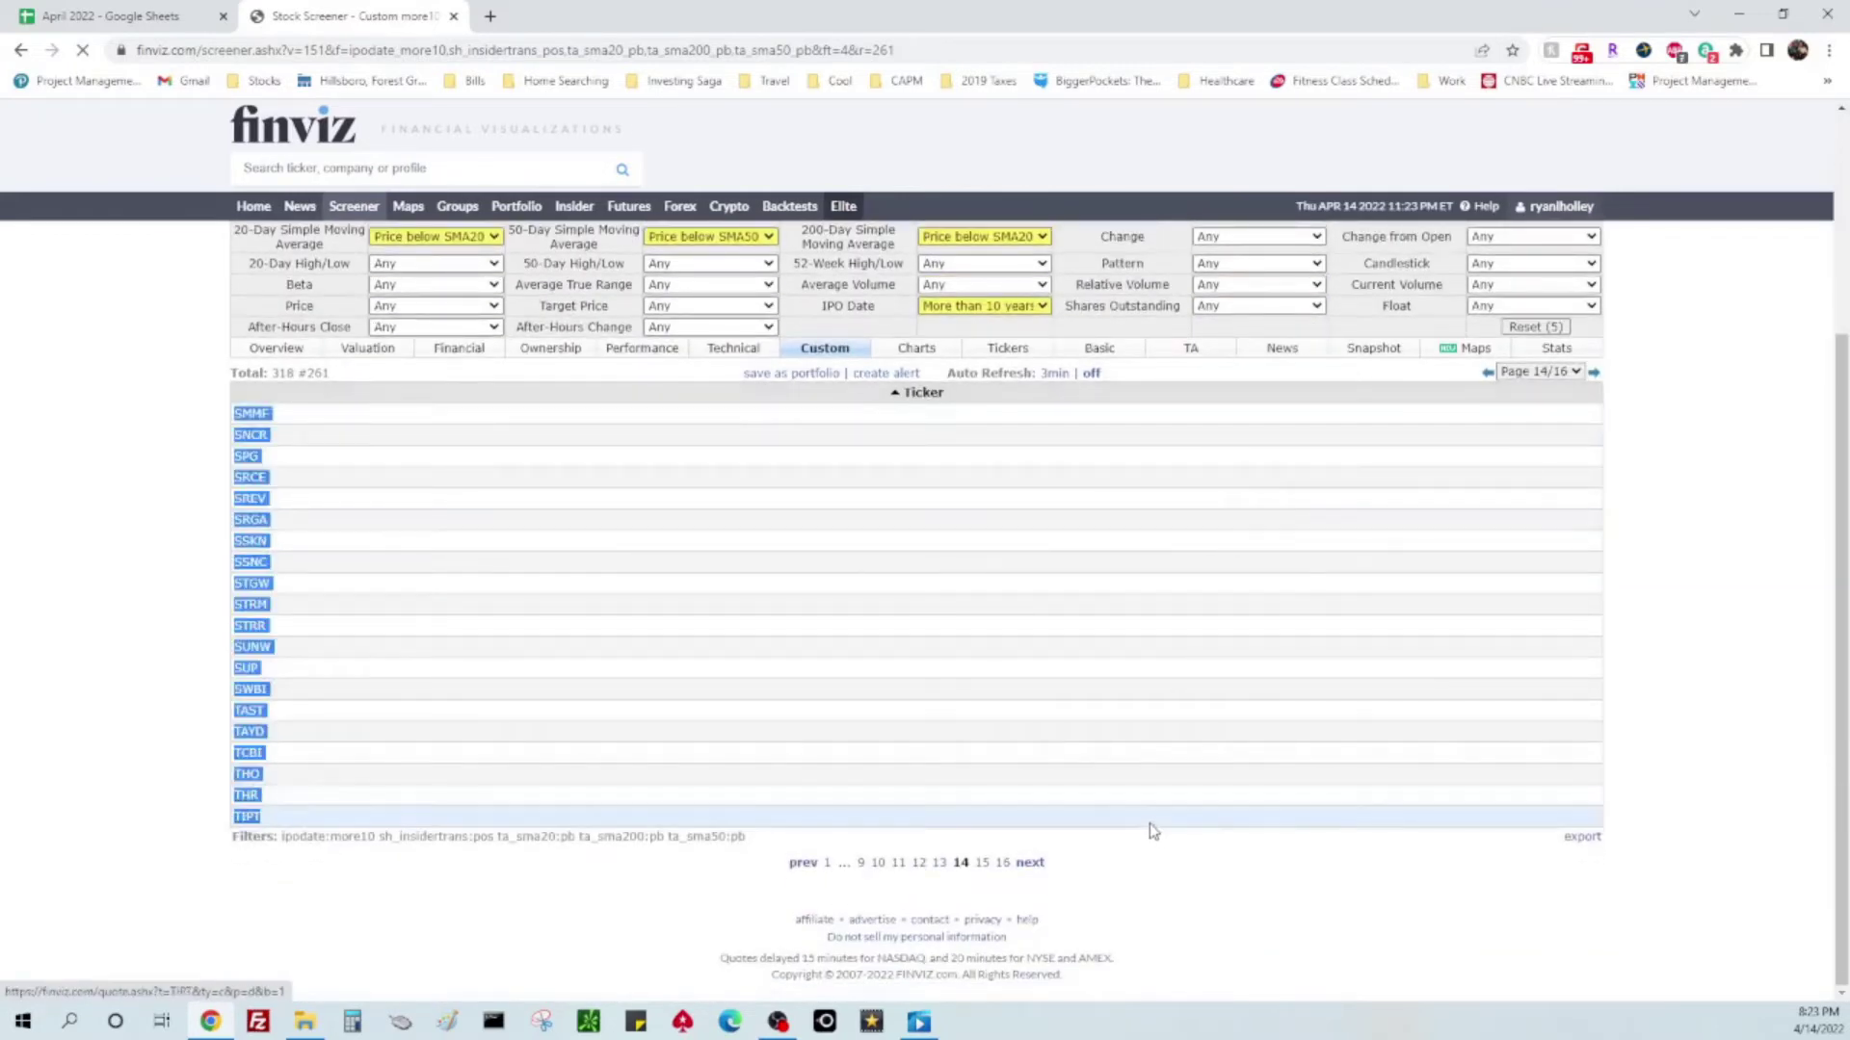
{"action": "left_click", "coordinate": [111, 27]}
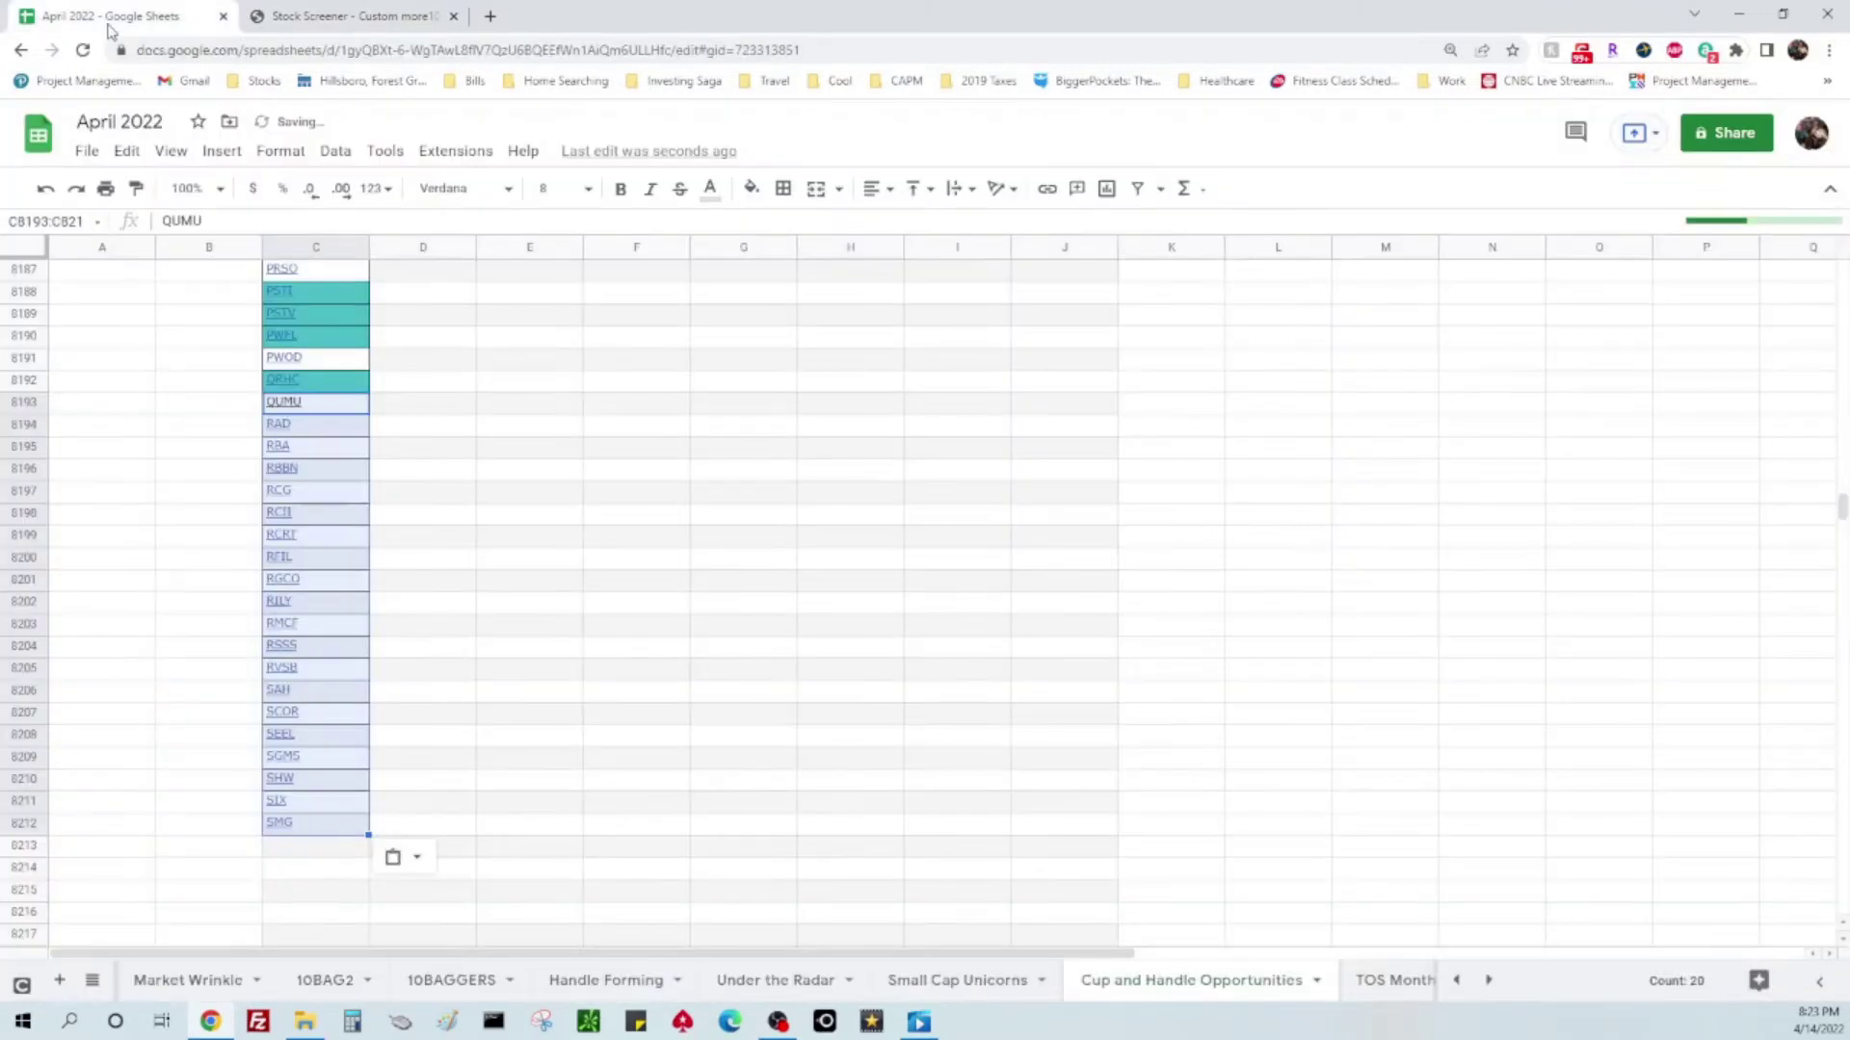
{"action": "scroll", "coordinate": [339, 726], "scroll_direction": "down", "scroll_amount": 3}
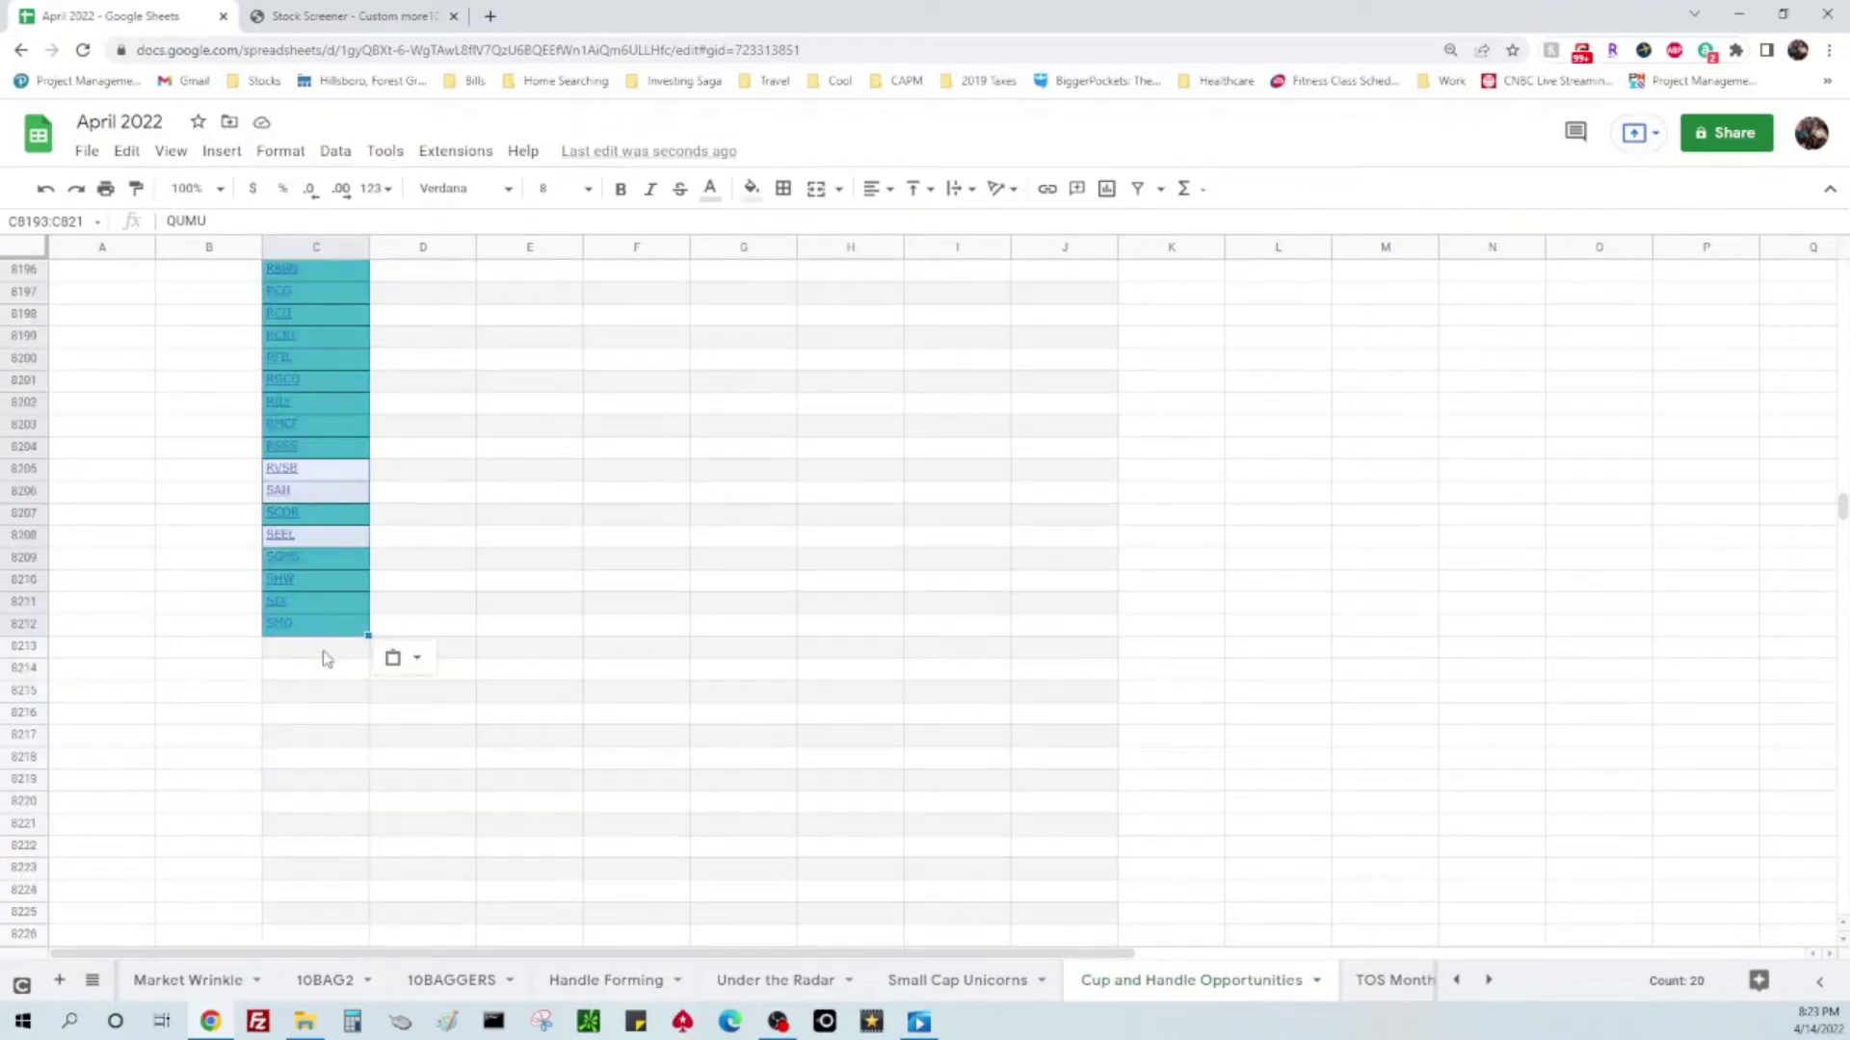
{"action": "left_click", "coordinate": [324, 651]}
{"action": "key", "text": "ctrl+v"}
- Select the page-15 tickers starting at TNXP and pick C8233 as the paste spot
{"action": "key", "text": "ctrl+Tab"}
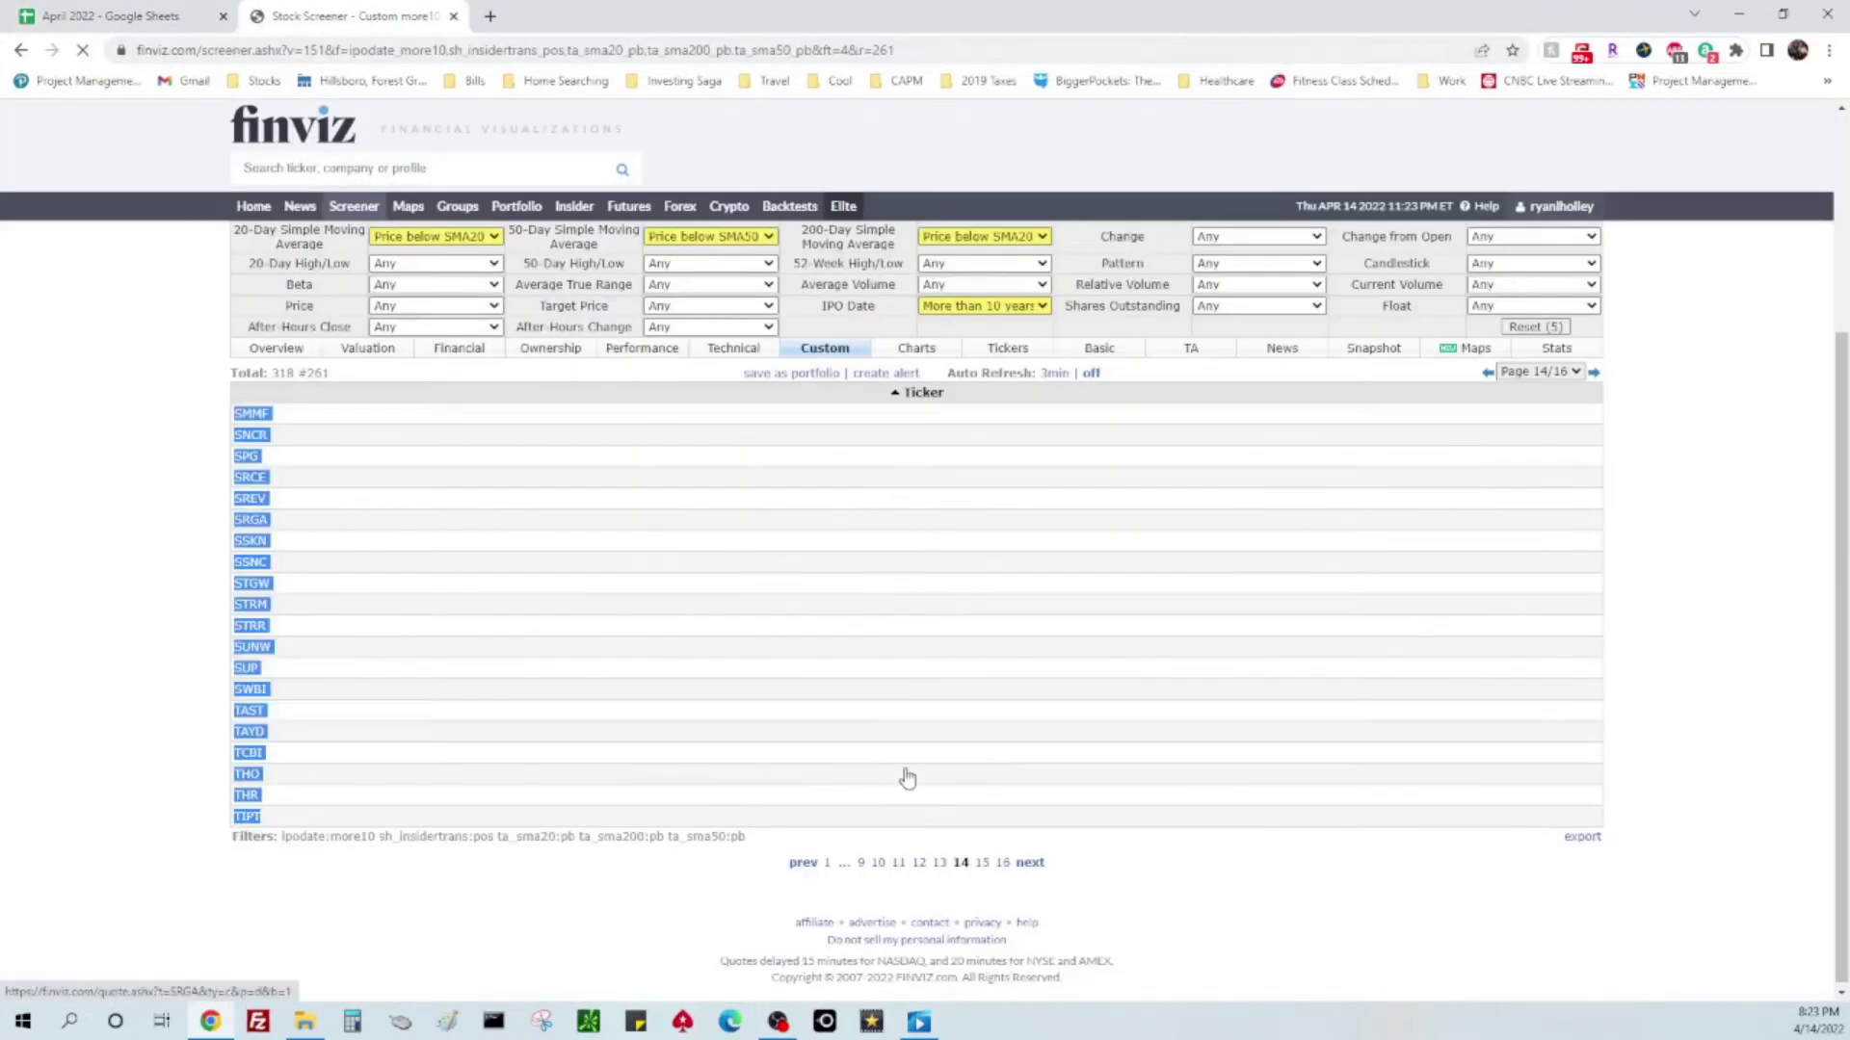
{"action": "left_click", "coordinate": [1030, 862]}
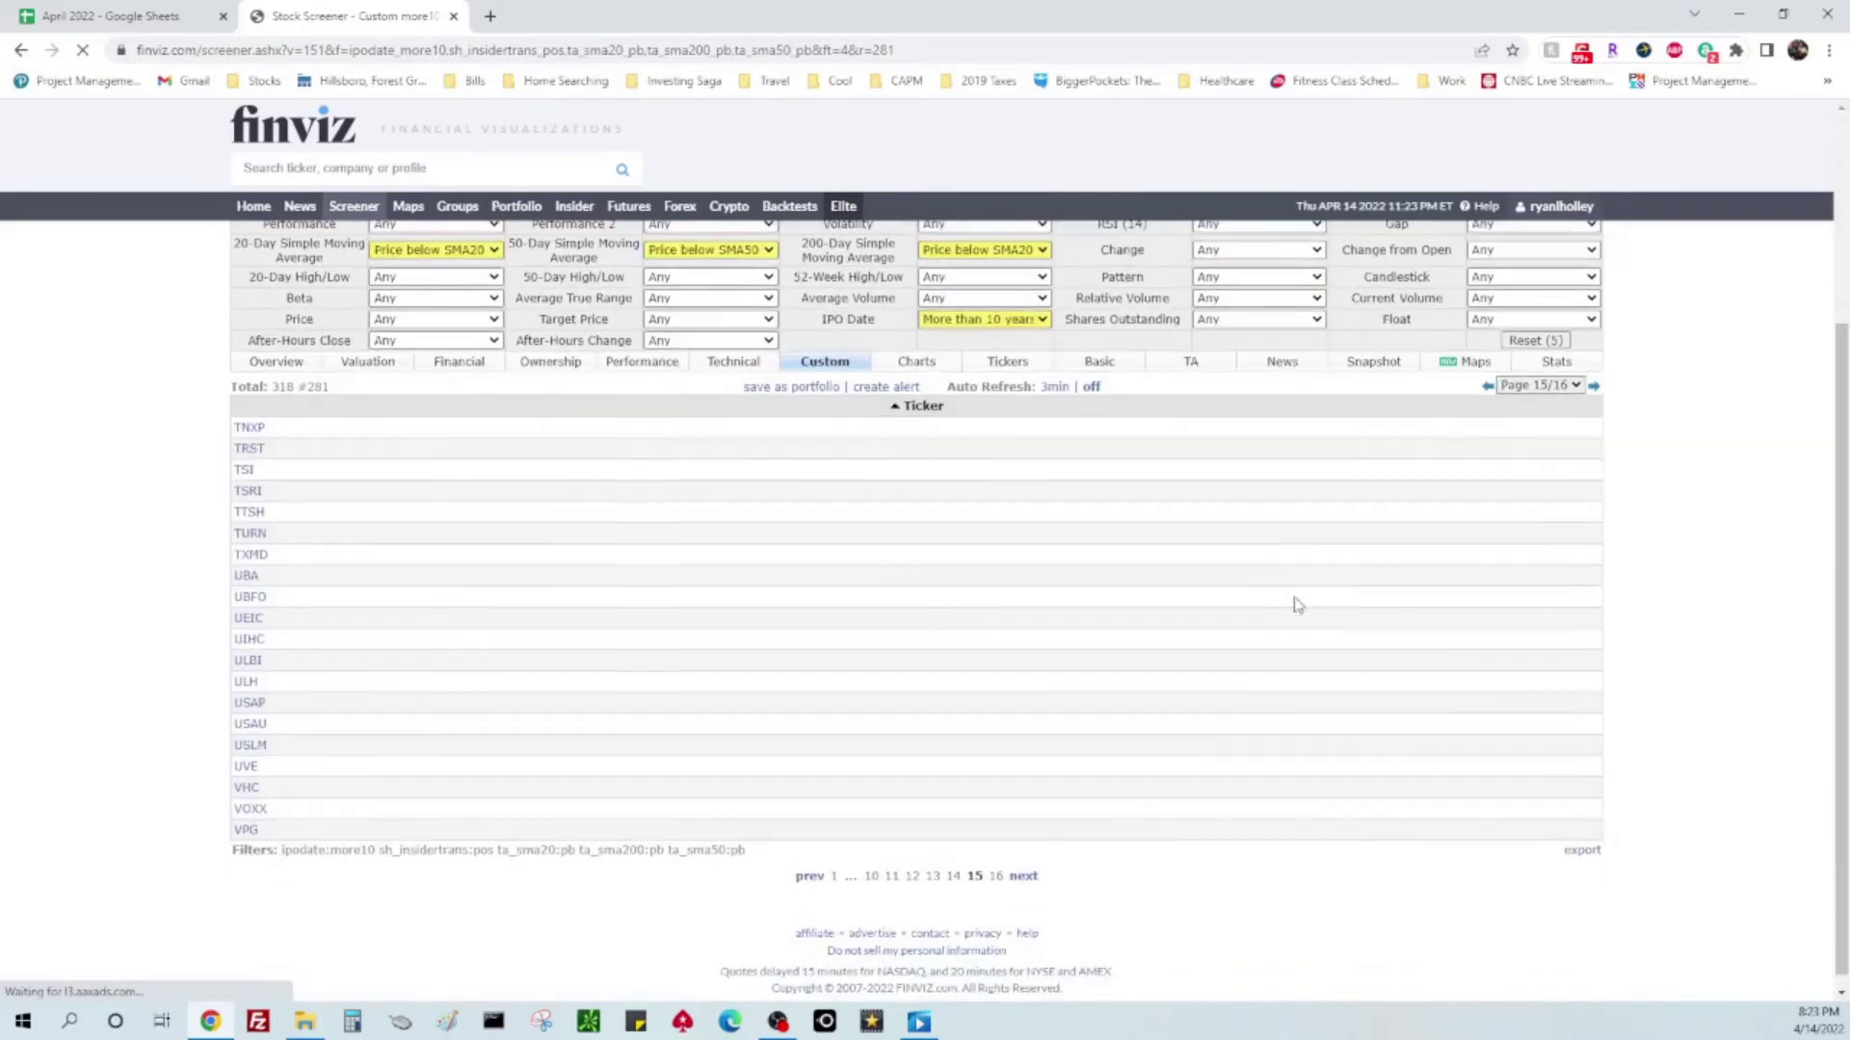
{"action": "left_click_drag", "start_coordinate": [1265, 427], "coordinate": [1214, 840]}
{"action": "left_click", "coordinate": [142, 17]}
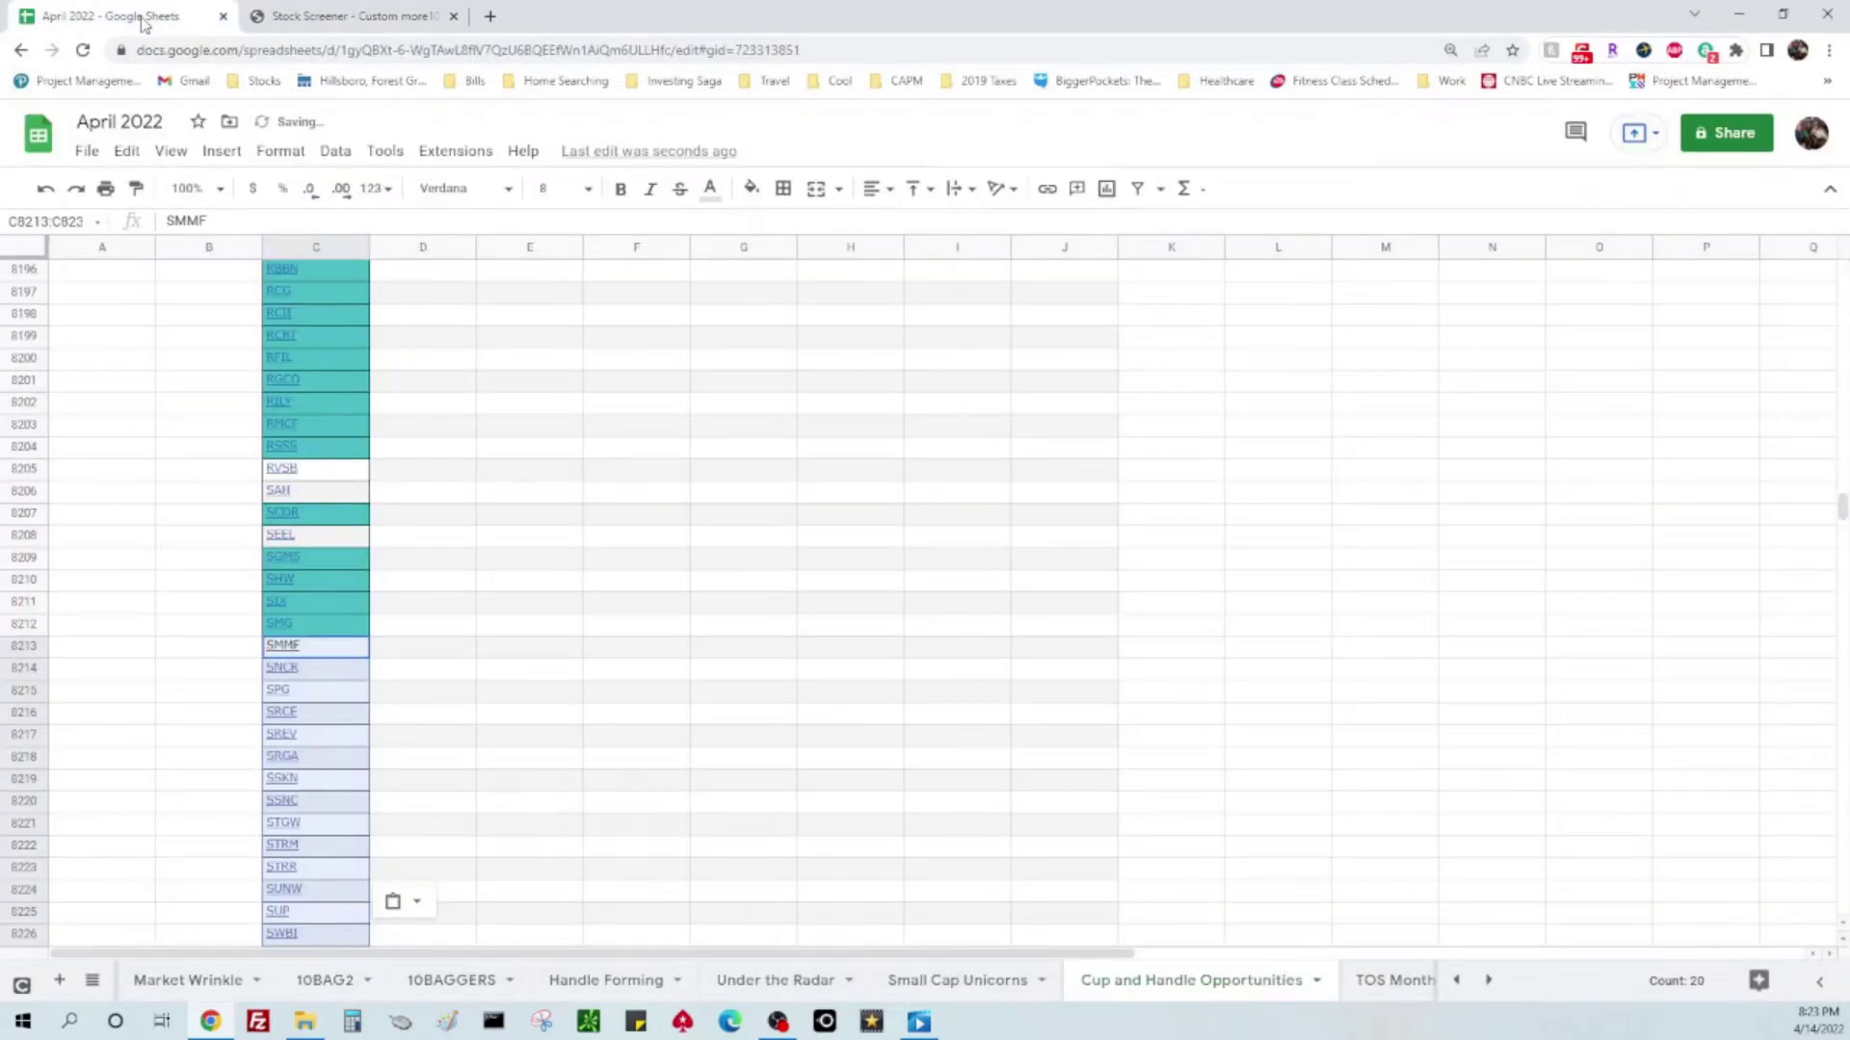
{"action": "scroll", "coordinate": [550, 690], "scroll_direction": "down", "scroll_amount": 8}
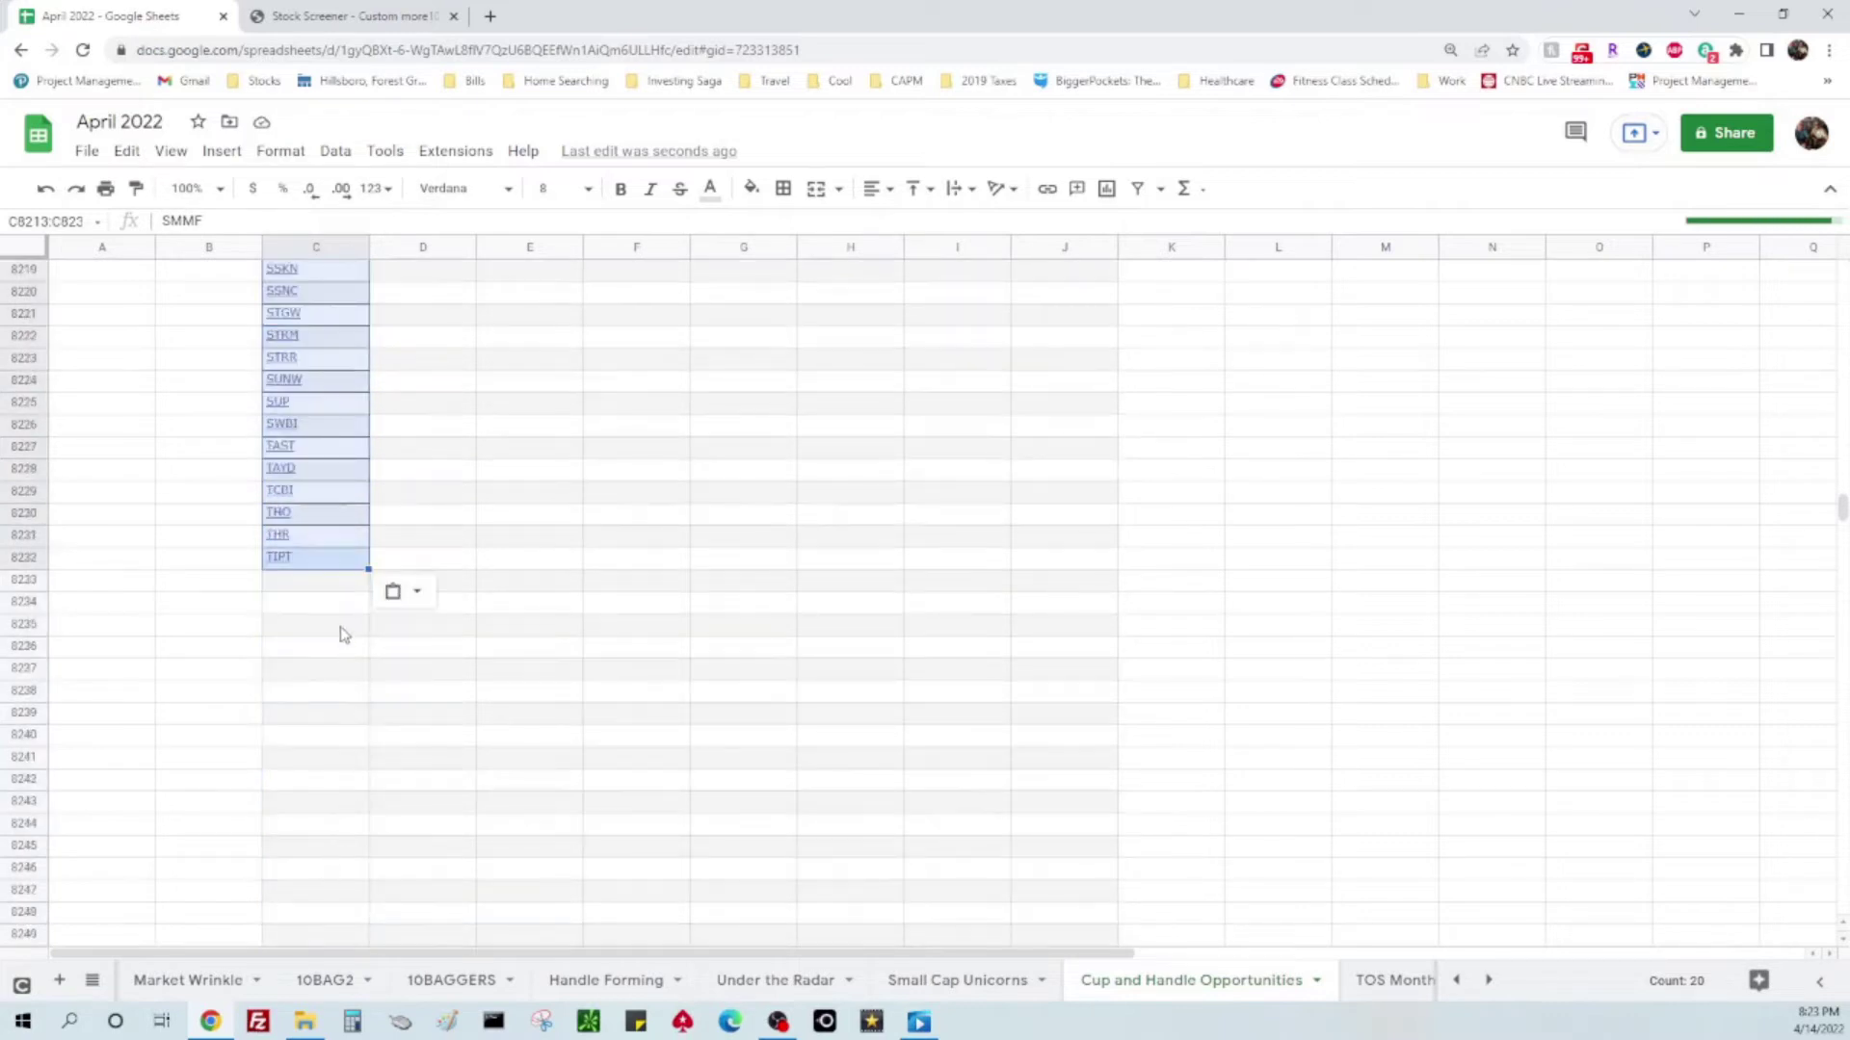
{"action": "left_click", "coordinate": [319, 590]}
- Paste the final page-16 tickers VSEC–ZIVO into column C starting at C8253
{"action": "left_click", "coordinate": [366, 16]}
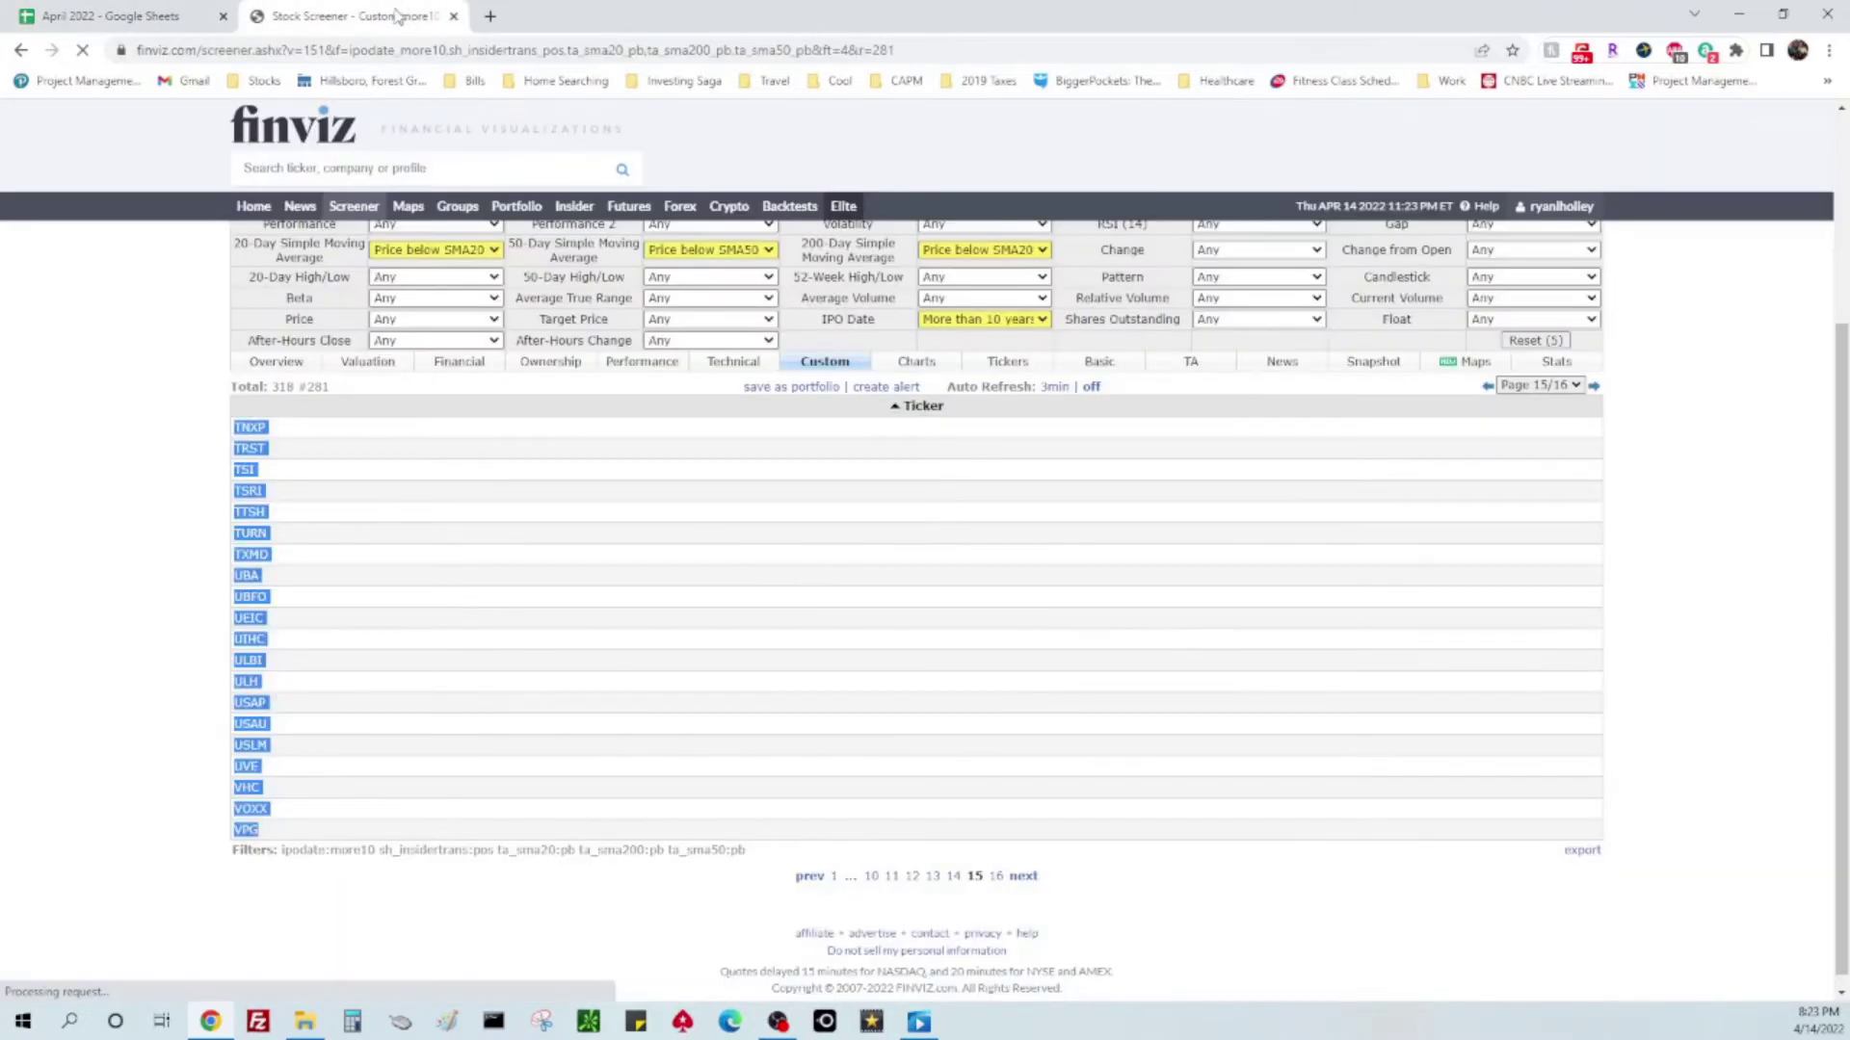
{"action": "left_click", "coordinate": [1025, 877]}
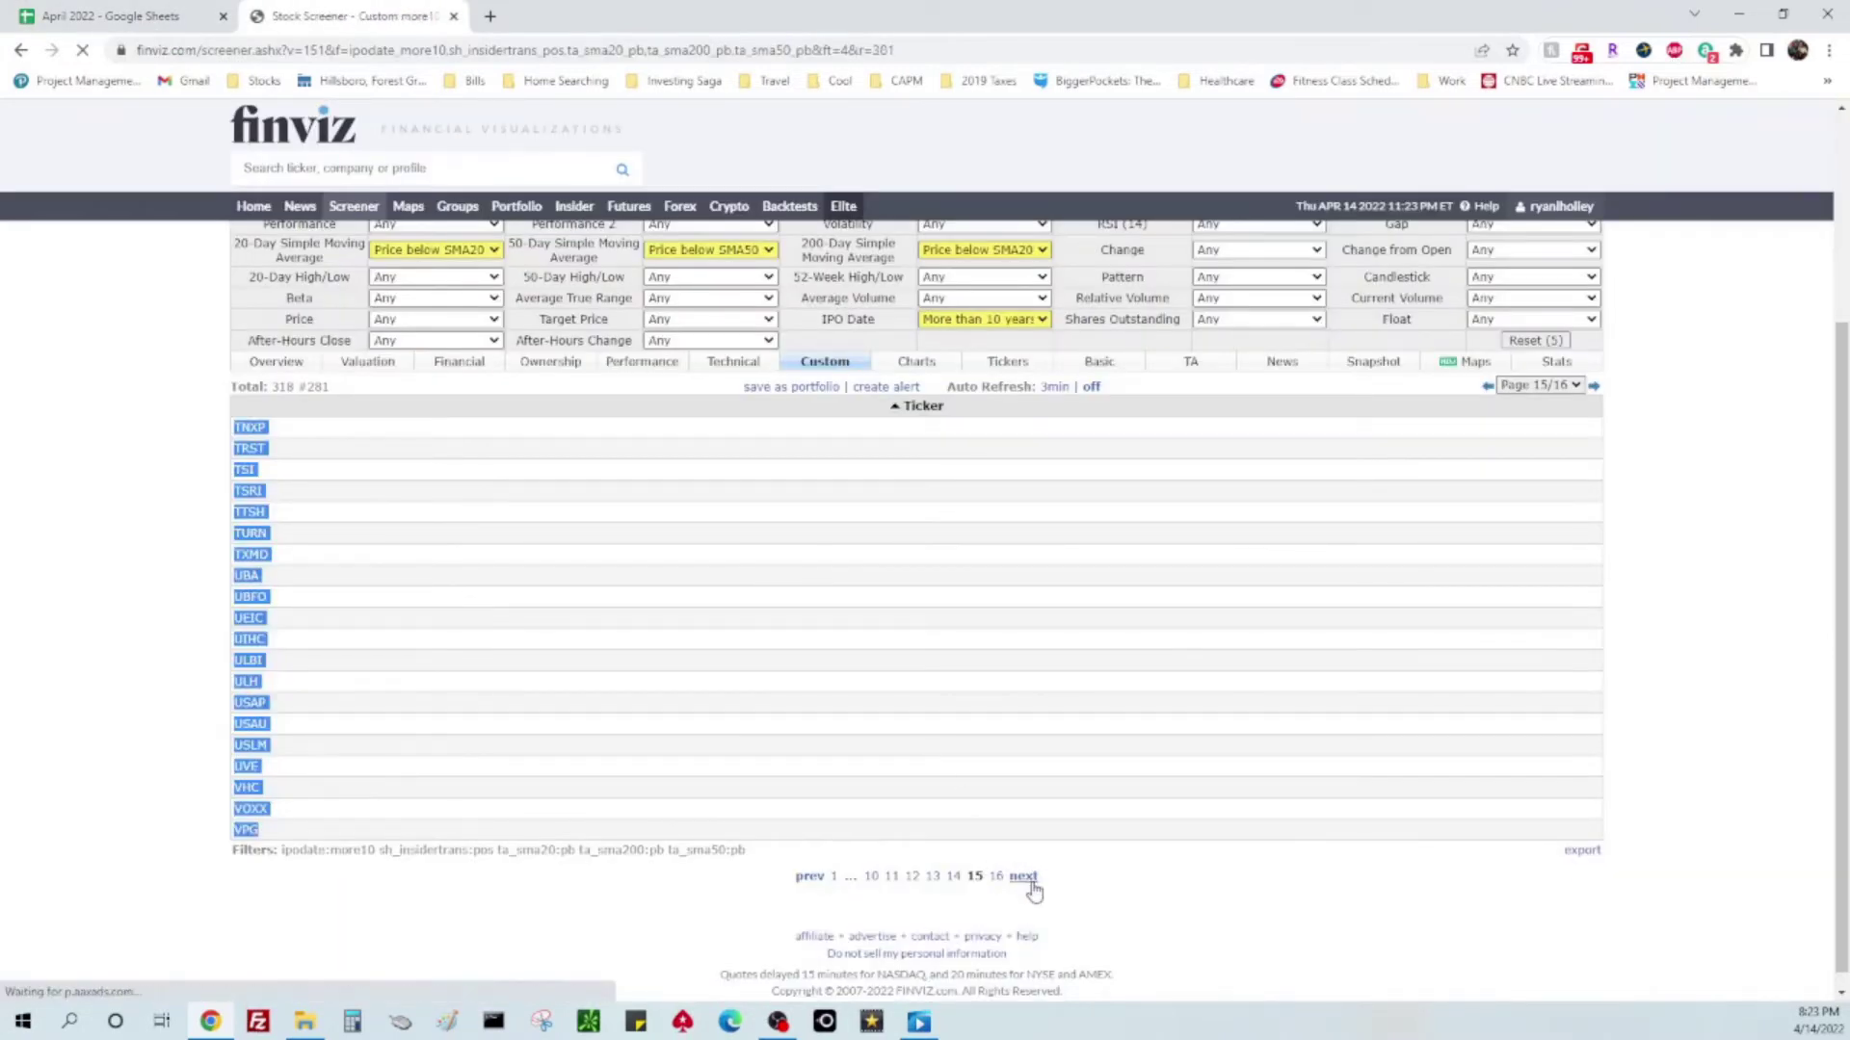
{"action": "scroll", "coordinate": [1173, 724], "scroll_direction": "down", "scroll_amount": 3}
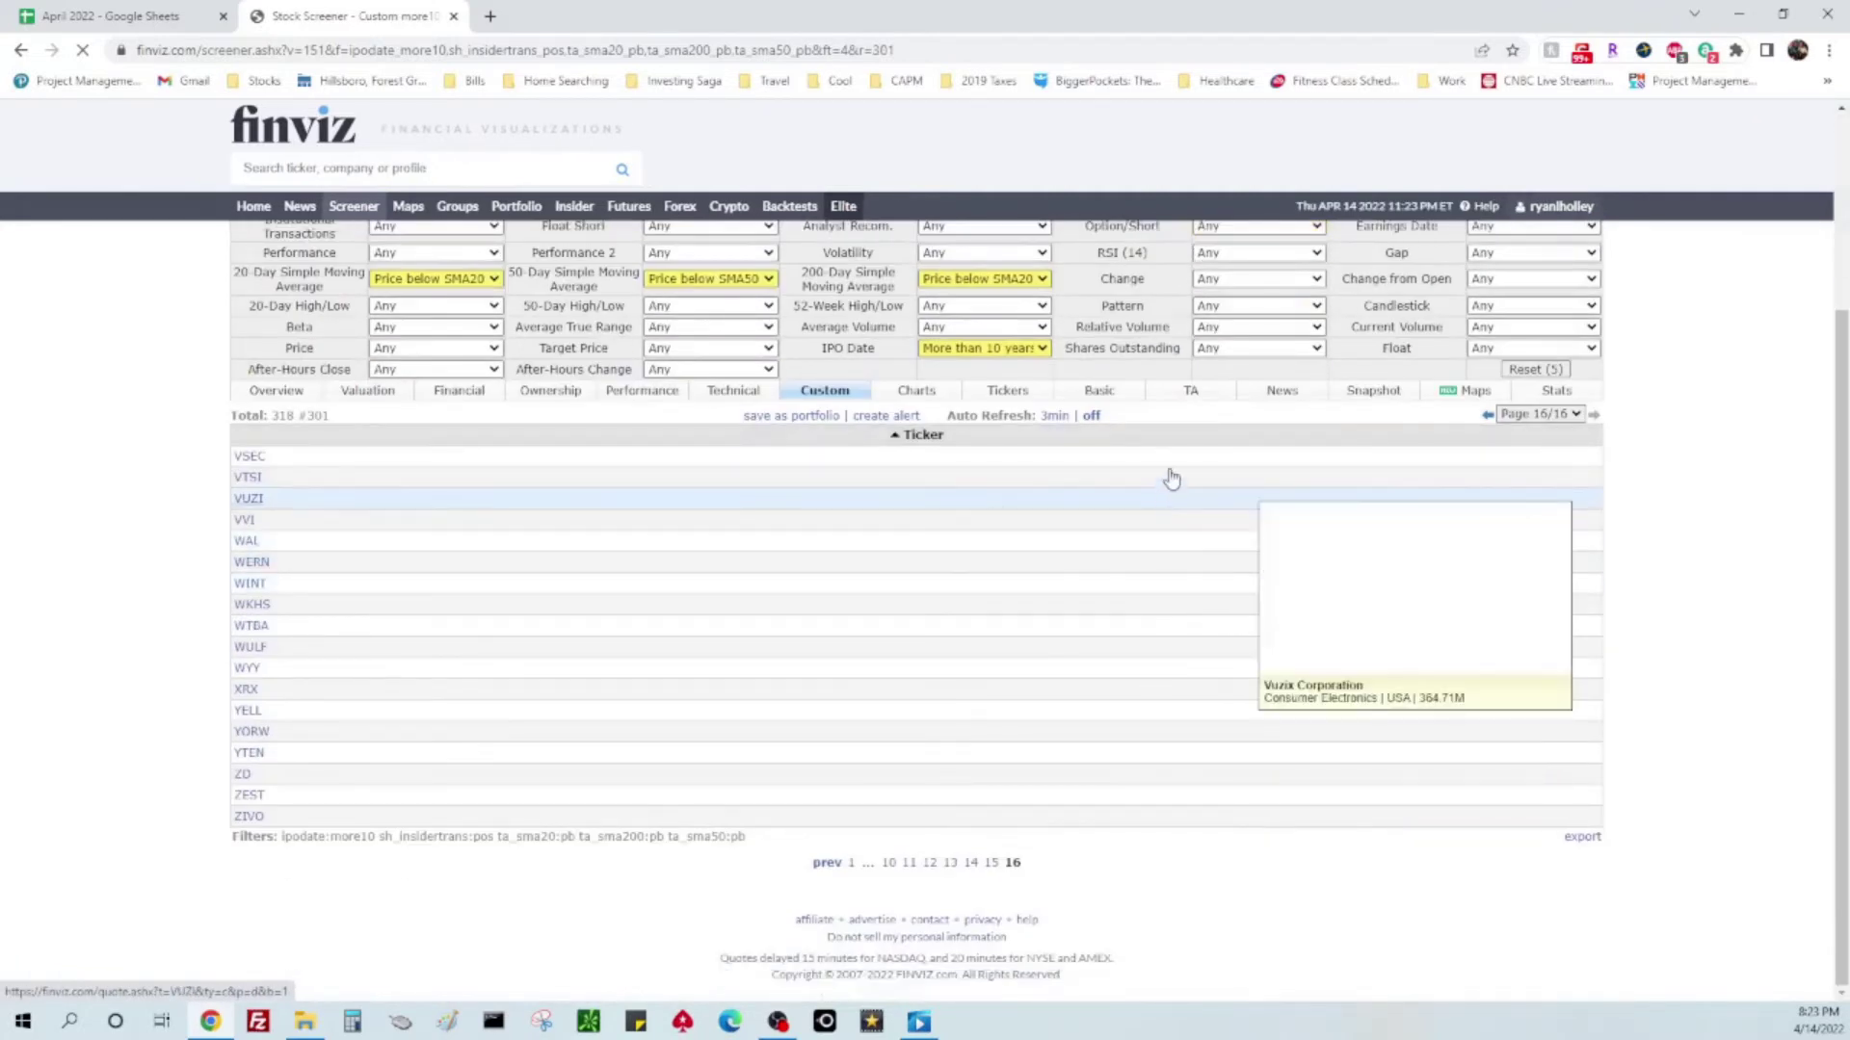
{"action": "left_click_drag", "start_coordinate": [1160, 442], "coordinate": [1162, 699]}
{"action": "left_click_drag", "start_coordinate": [1140, 835], "coordinate": [1137, 838]}
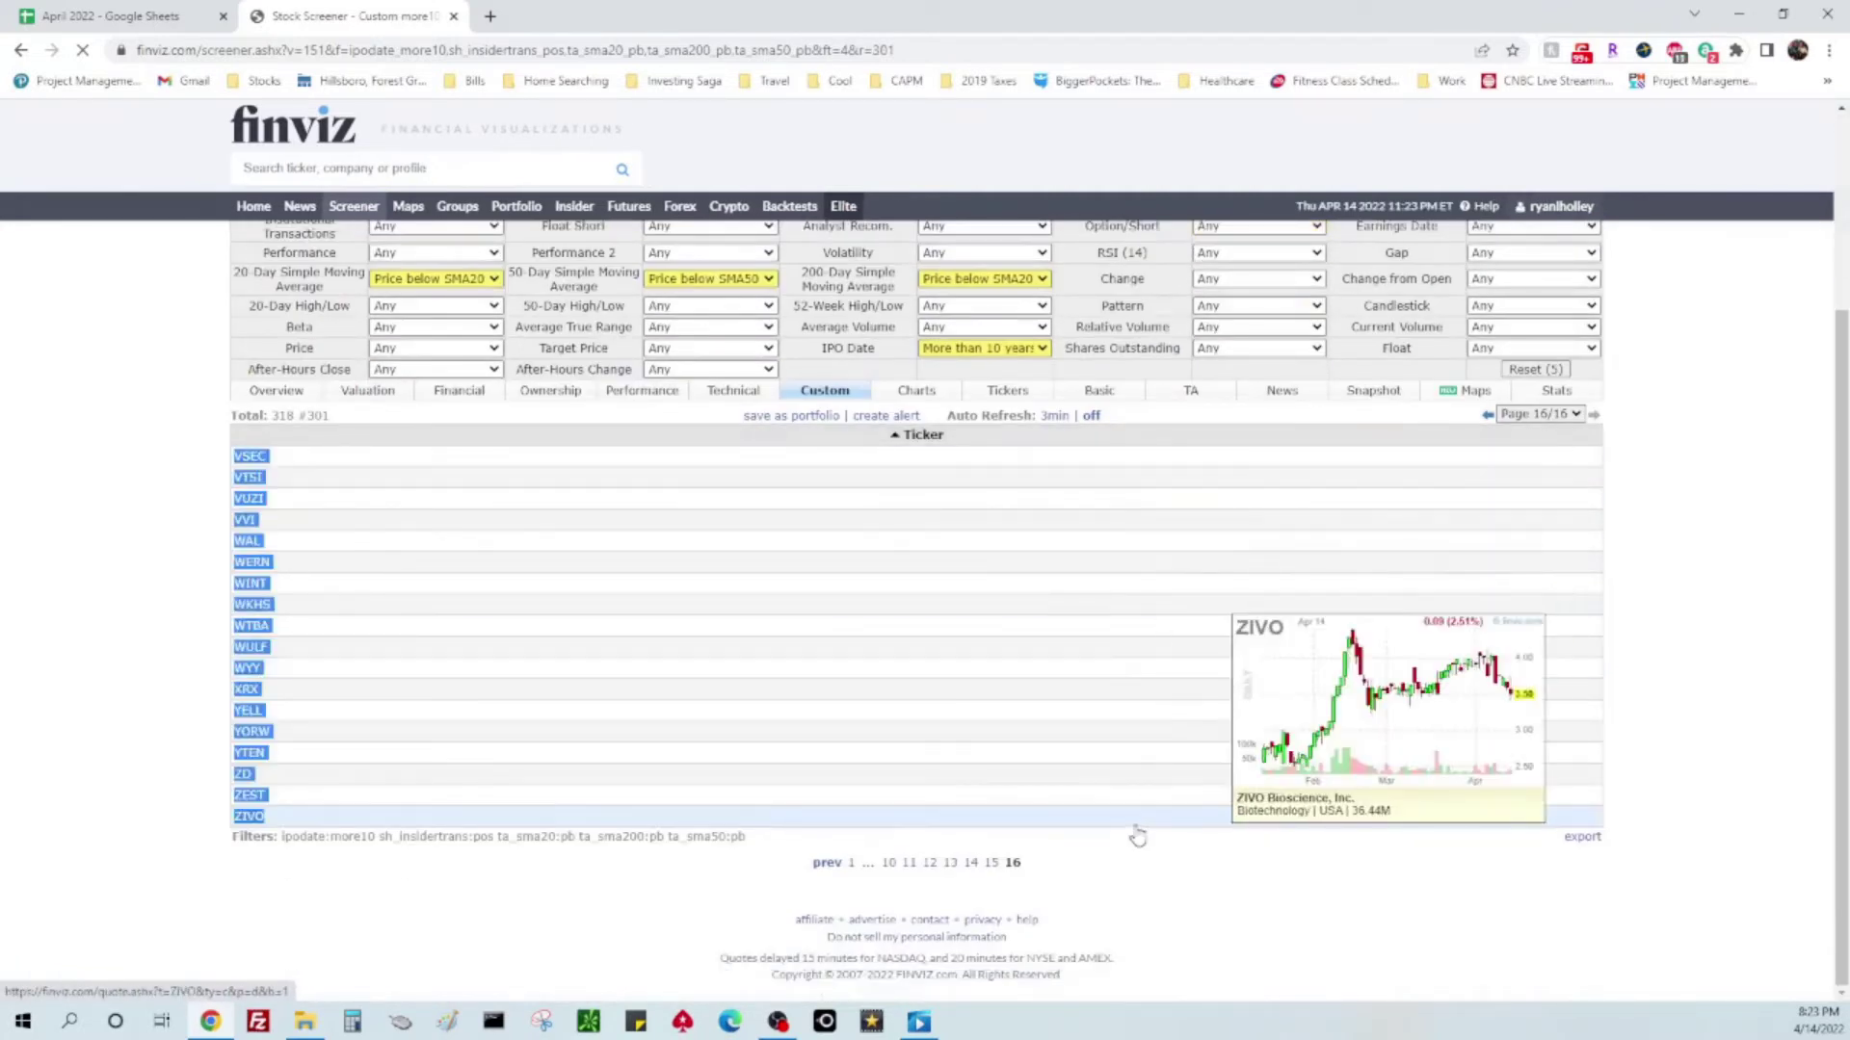
{"action": "left_click", "coordinate": [135, 16]}
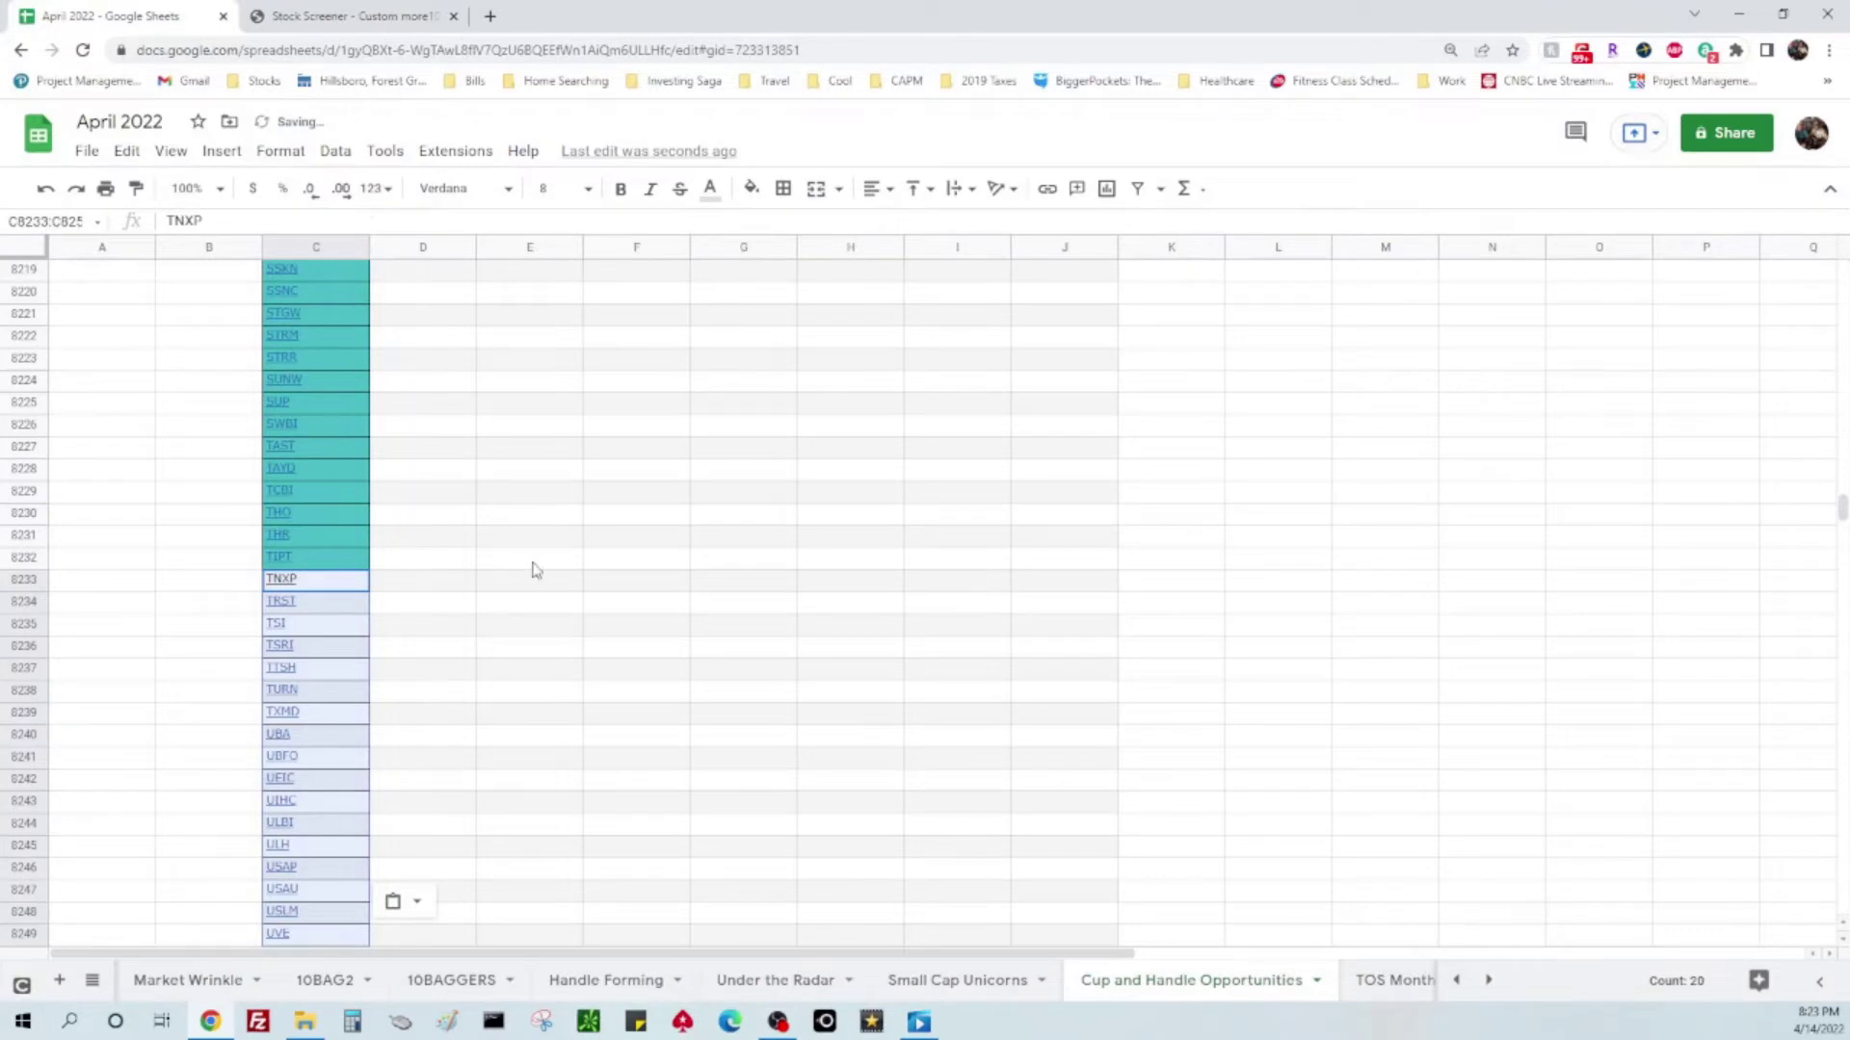
{"action": "scroll", "coordinate": [496, 582], "scroll_direction": "down", "scroll_amount": 5}
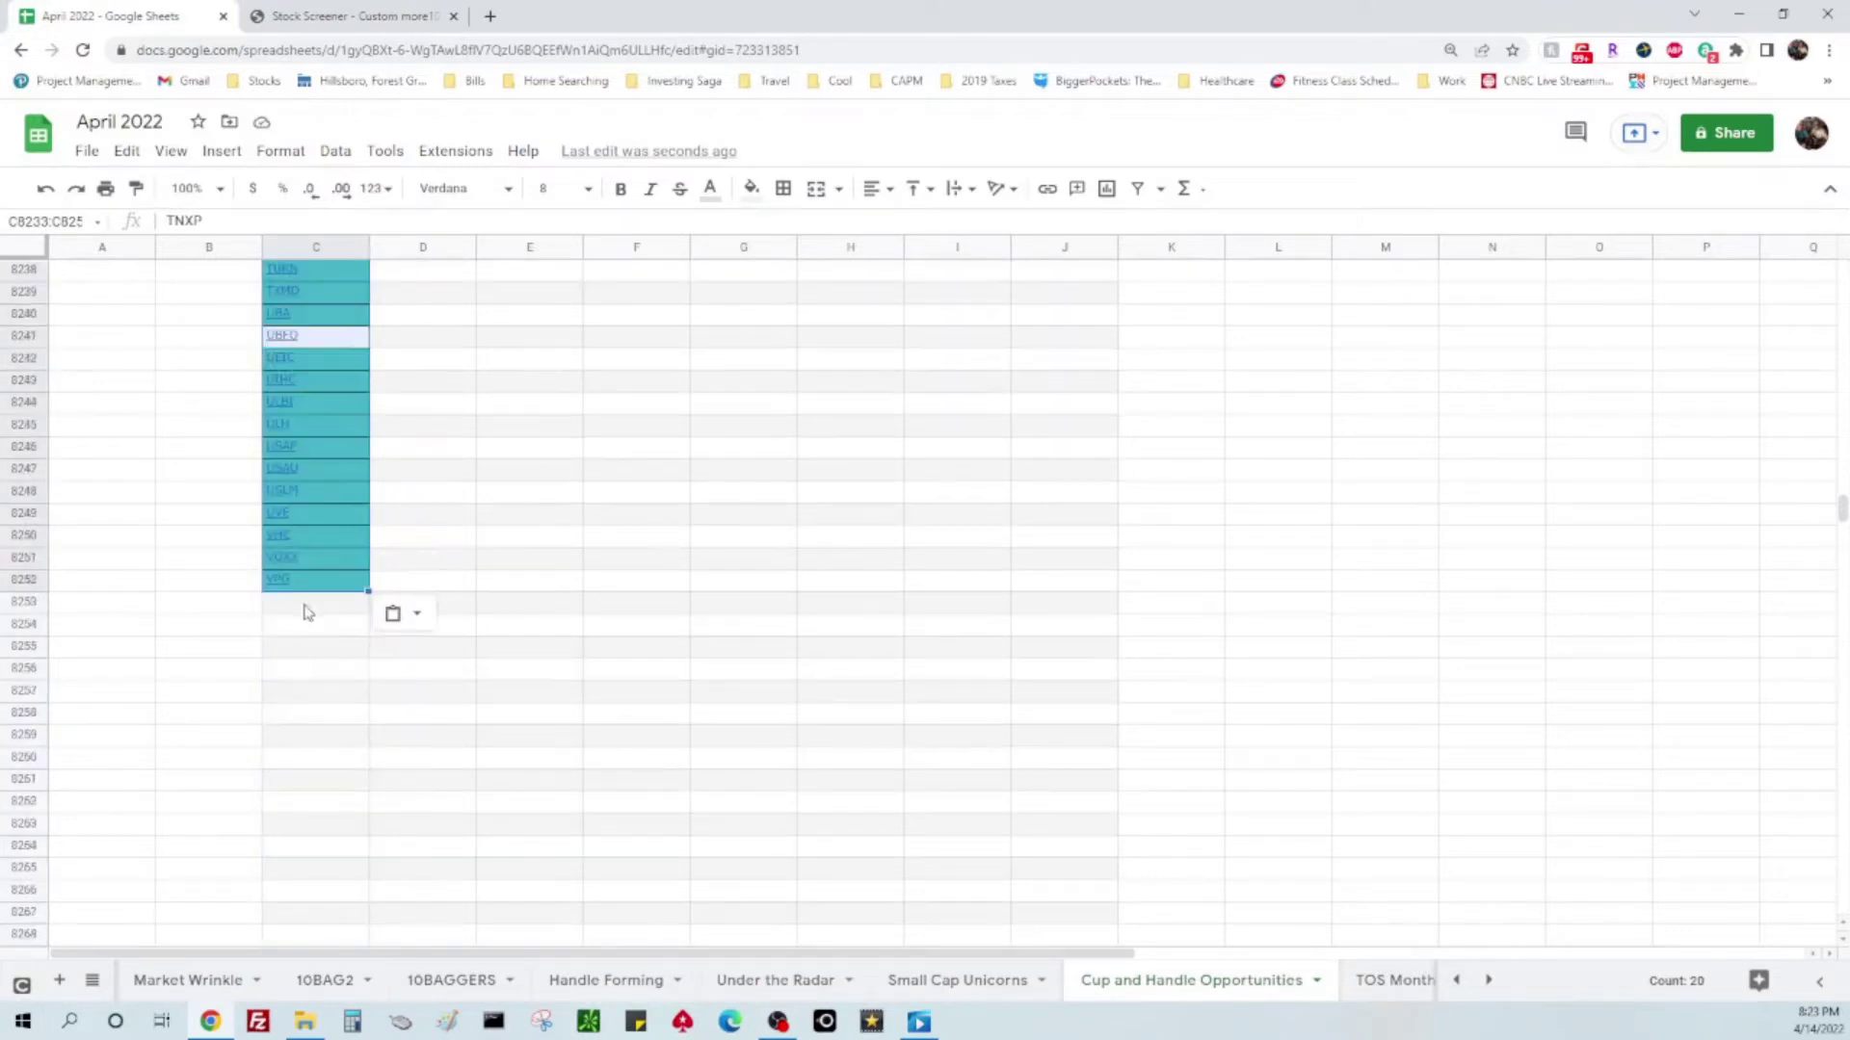
{"action": "left_click", "coordinate": [307, 609]}
{"action": "key", "text": "ctrl+v"}
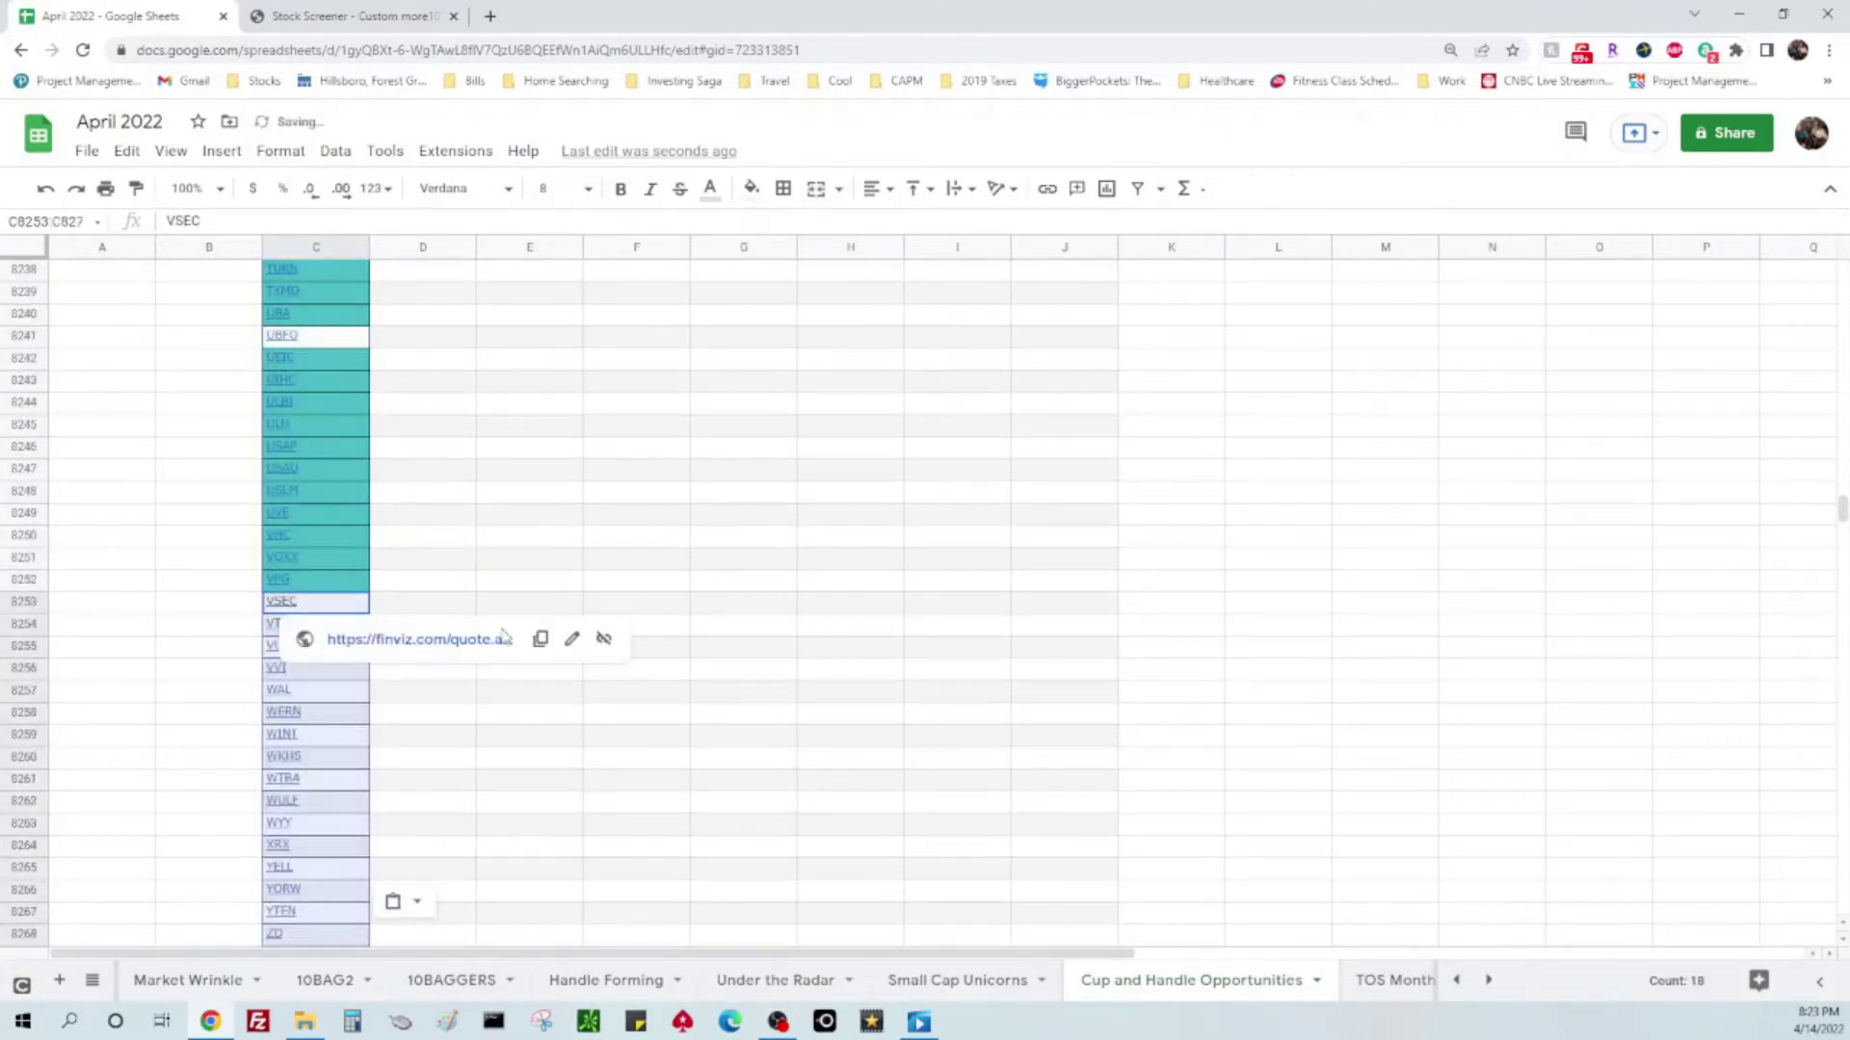
{"action": "scroll", "coordinate": [567, 767], "scroll_direction": "down", "scroll_amount": 1}
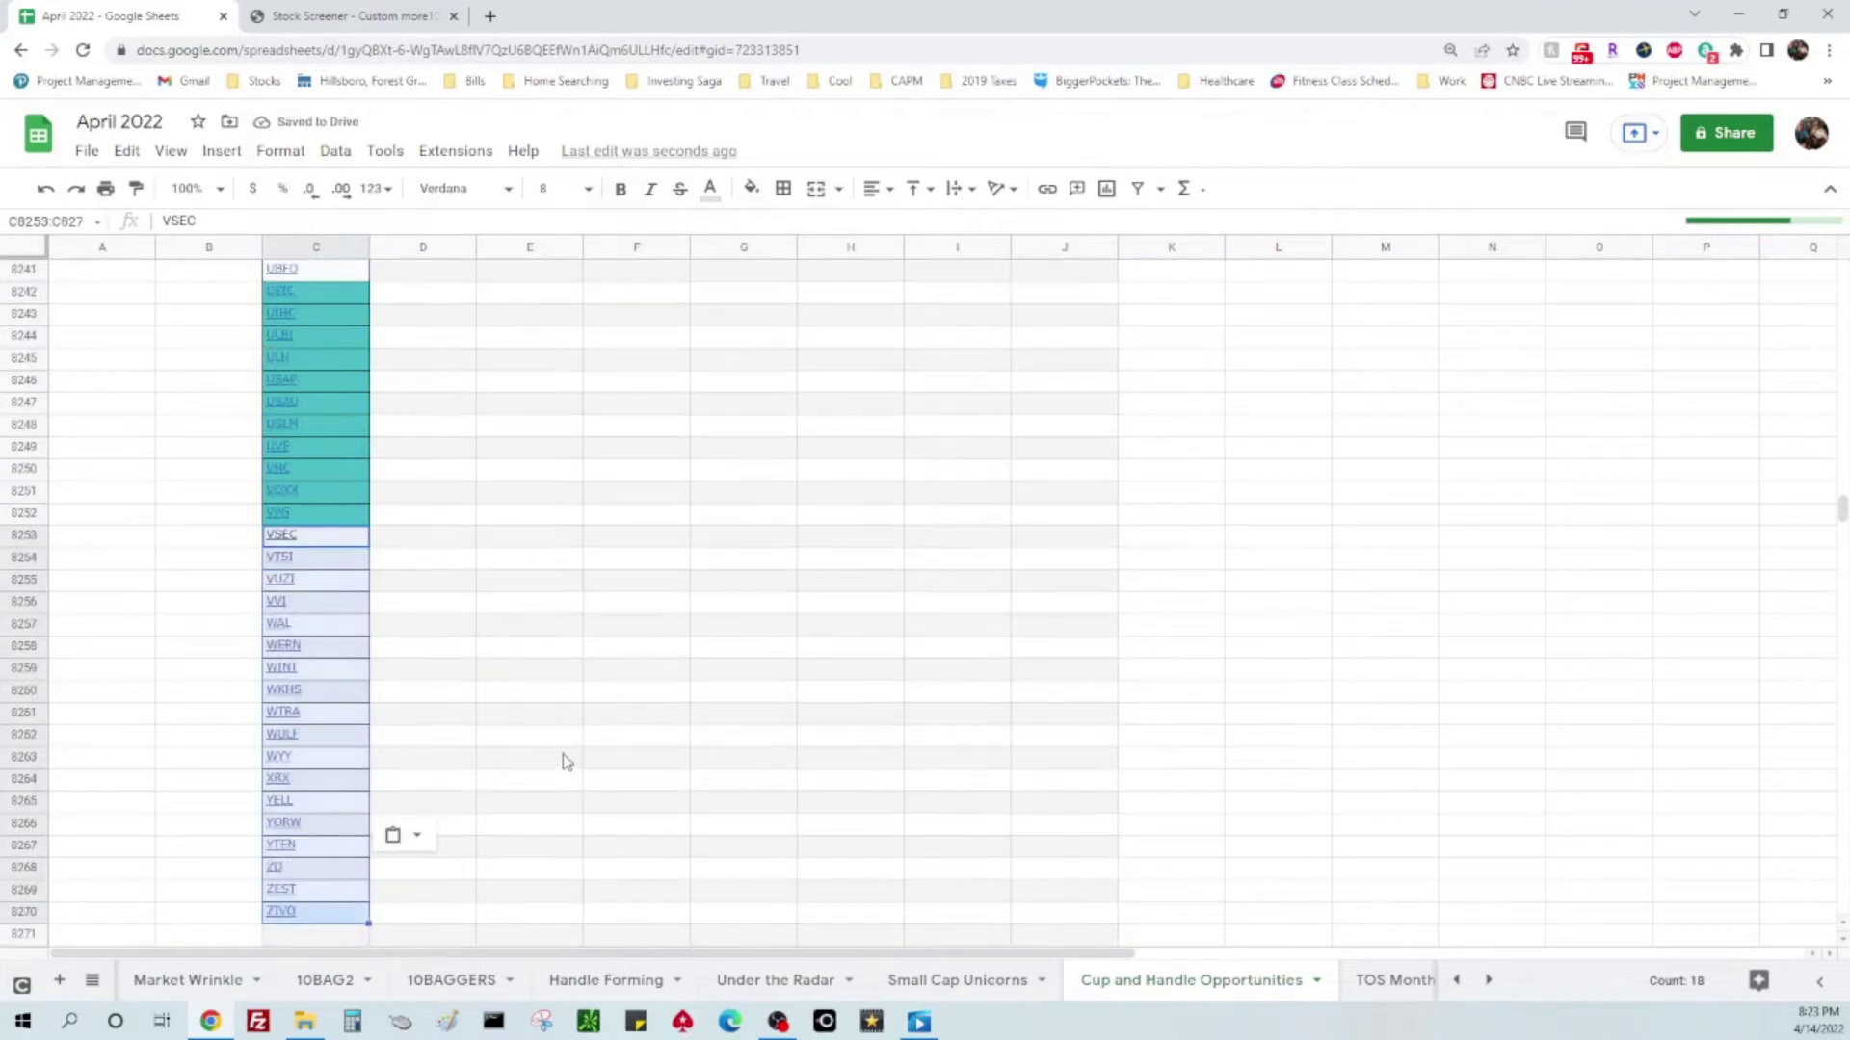
- Copy the unhighlighted tickers AGM and ASXC into column B at B7968
{"action": "scroll", "coordinate": [564, 713], "scroll_direction": "up", "scroll_amount": 20}
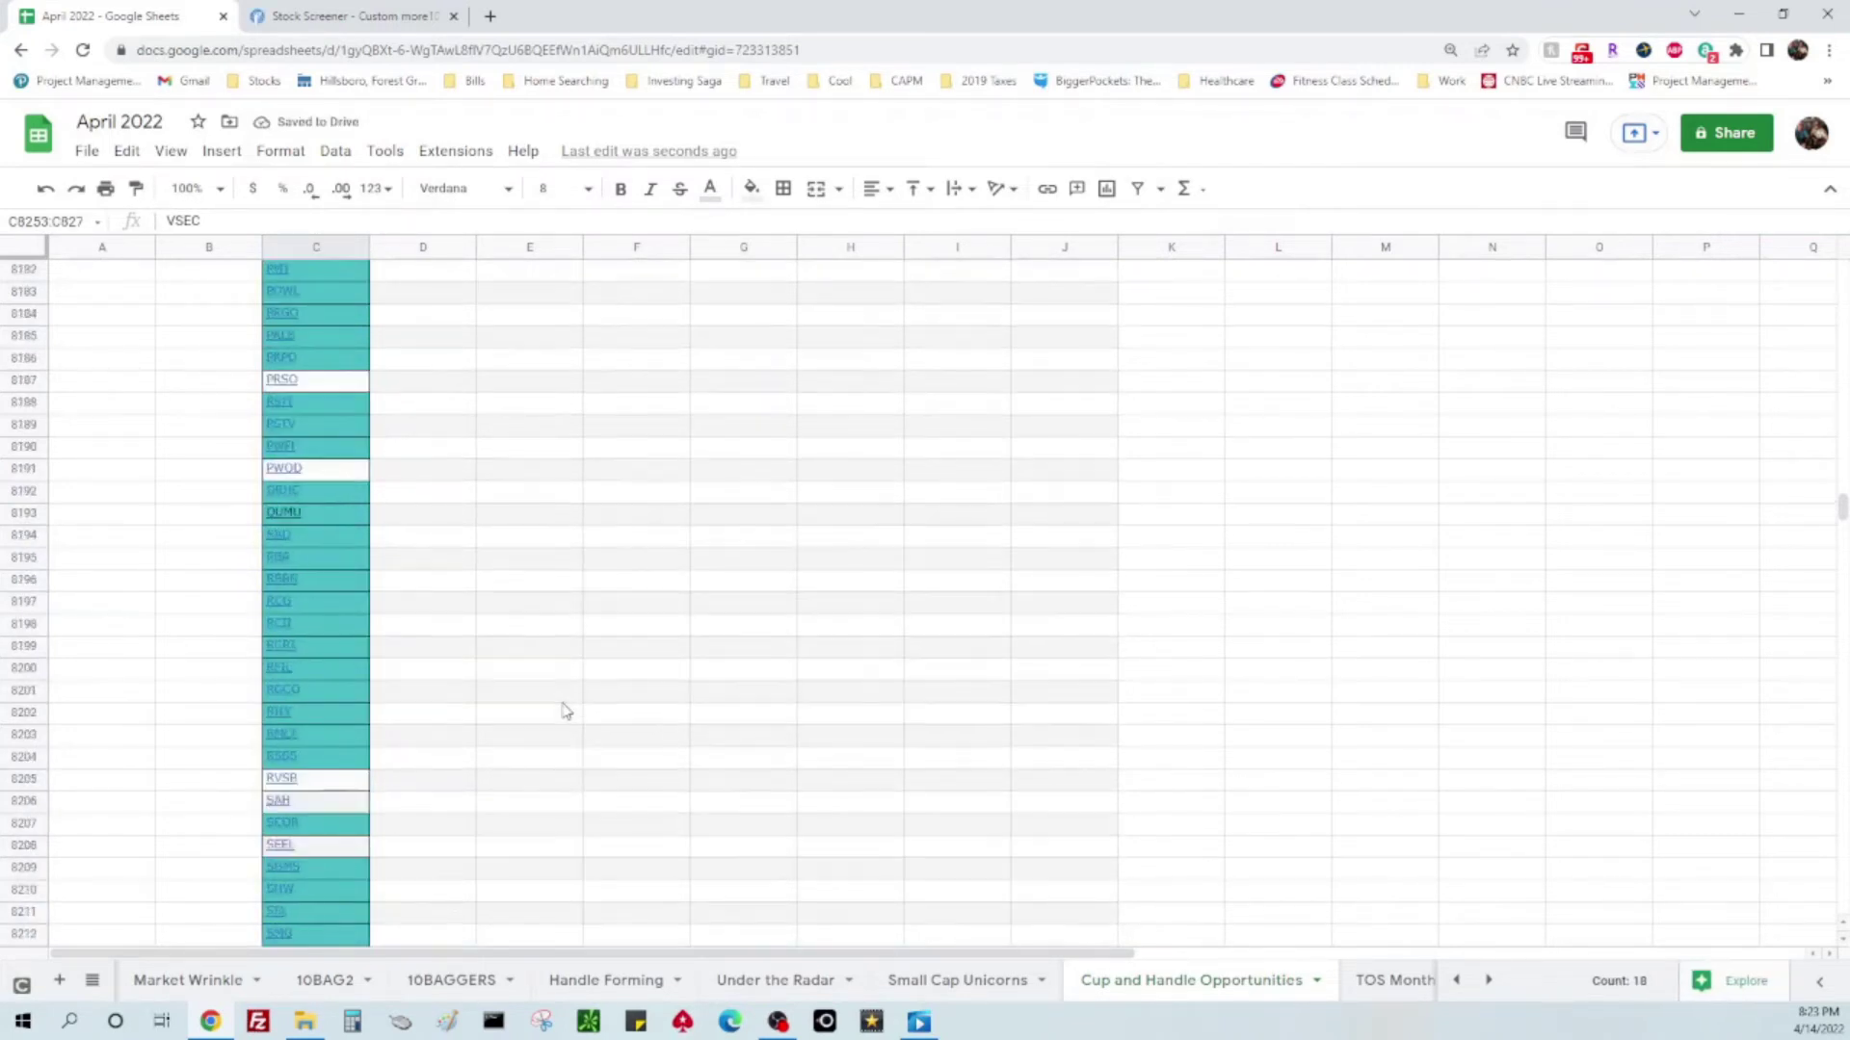
{"action": "scroll", "coordinate": [566, 711], "scroll_direction": "up", "scroll_amount": 20}
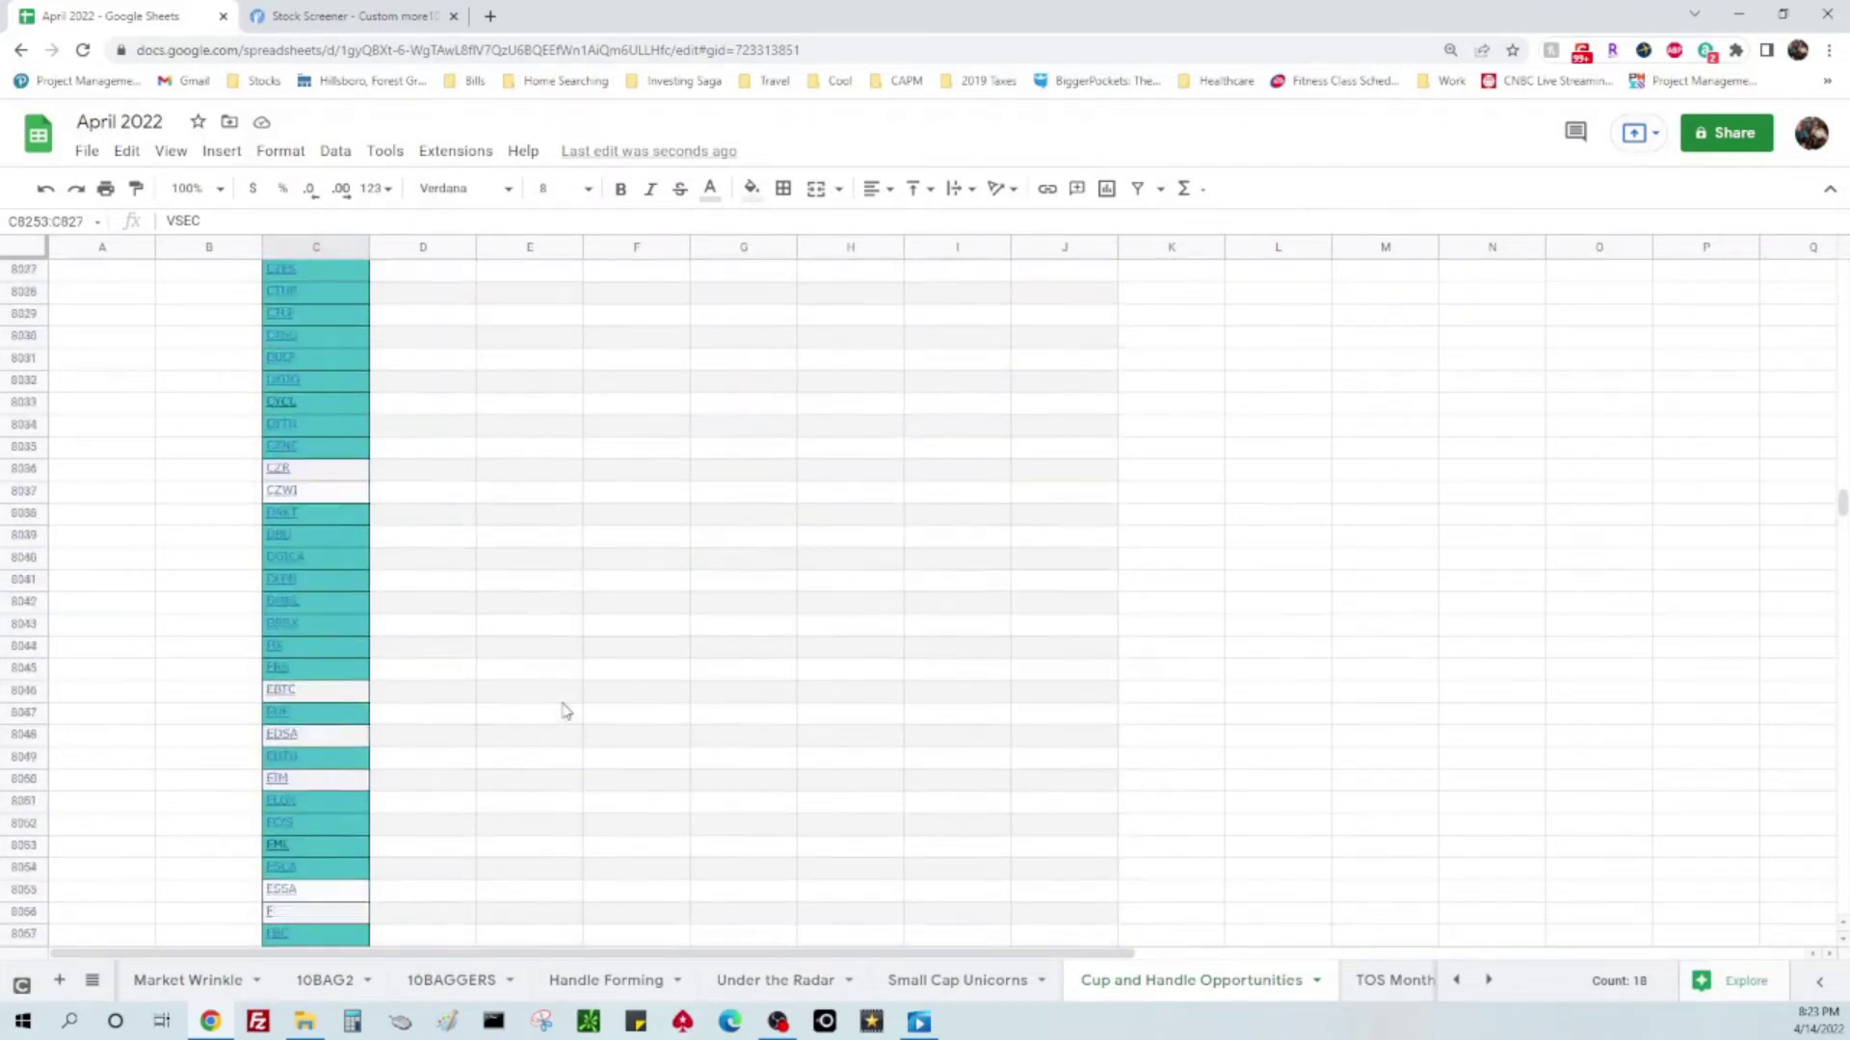
{"action": "scroll", "coordinate": [566, 711], "scroll_direction": "up", "scroll_amount": 13}
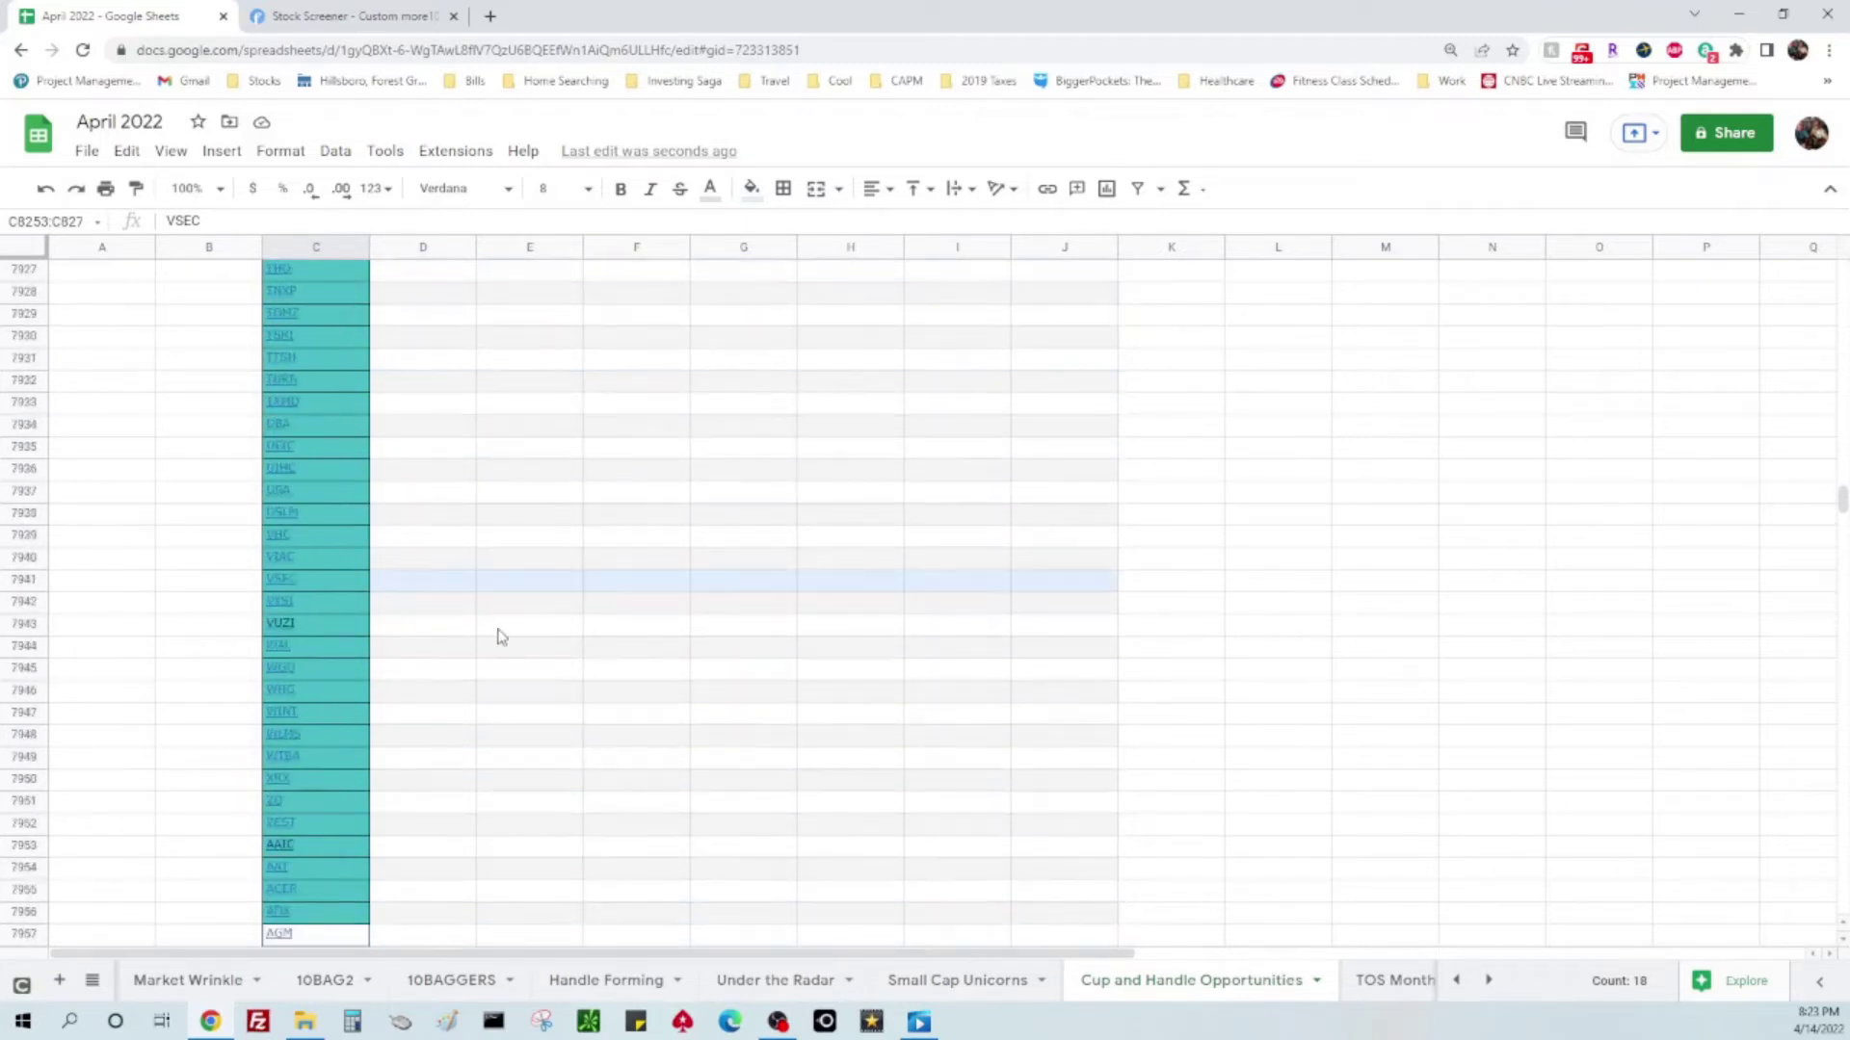
{"action": "left_click", "coordinate": [320, 632]}
{"action": "scroll", "coordinate": [642, 520], "scroll_direction": "down", "scroll_amount": 5}
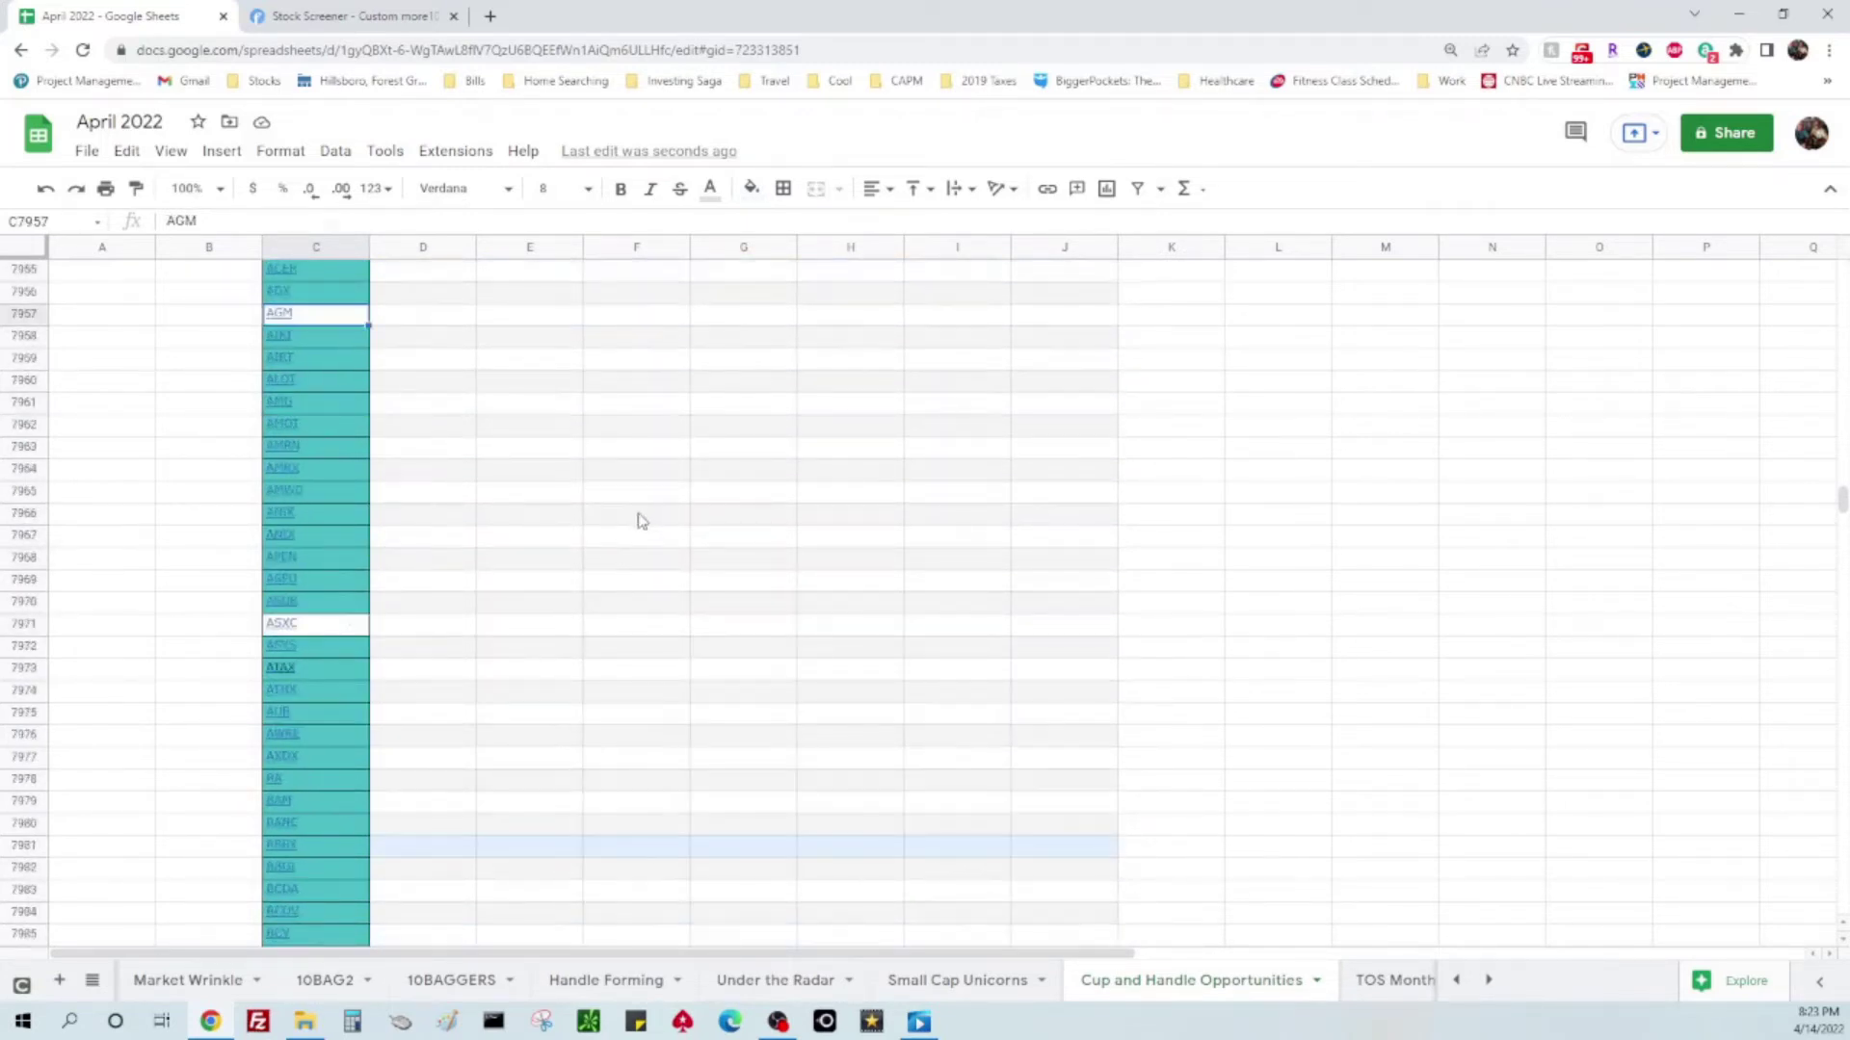
{"action": "left_click", "coordinate": [331, 632]}
{"action": "key", "text": "ctrl+c"}
{"action": "left_click", "coordinate": [227, 559]}
{"action": "key", "text": "ctrl+v"}
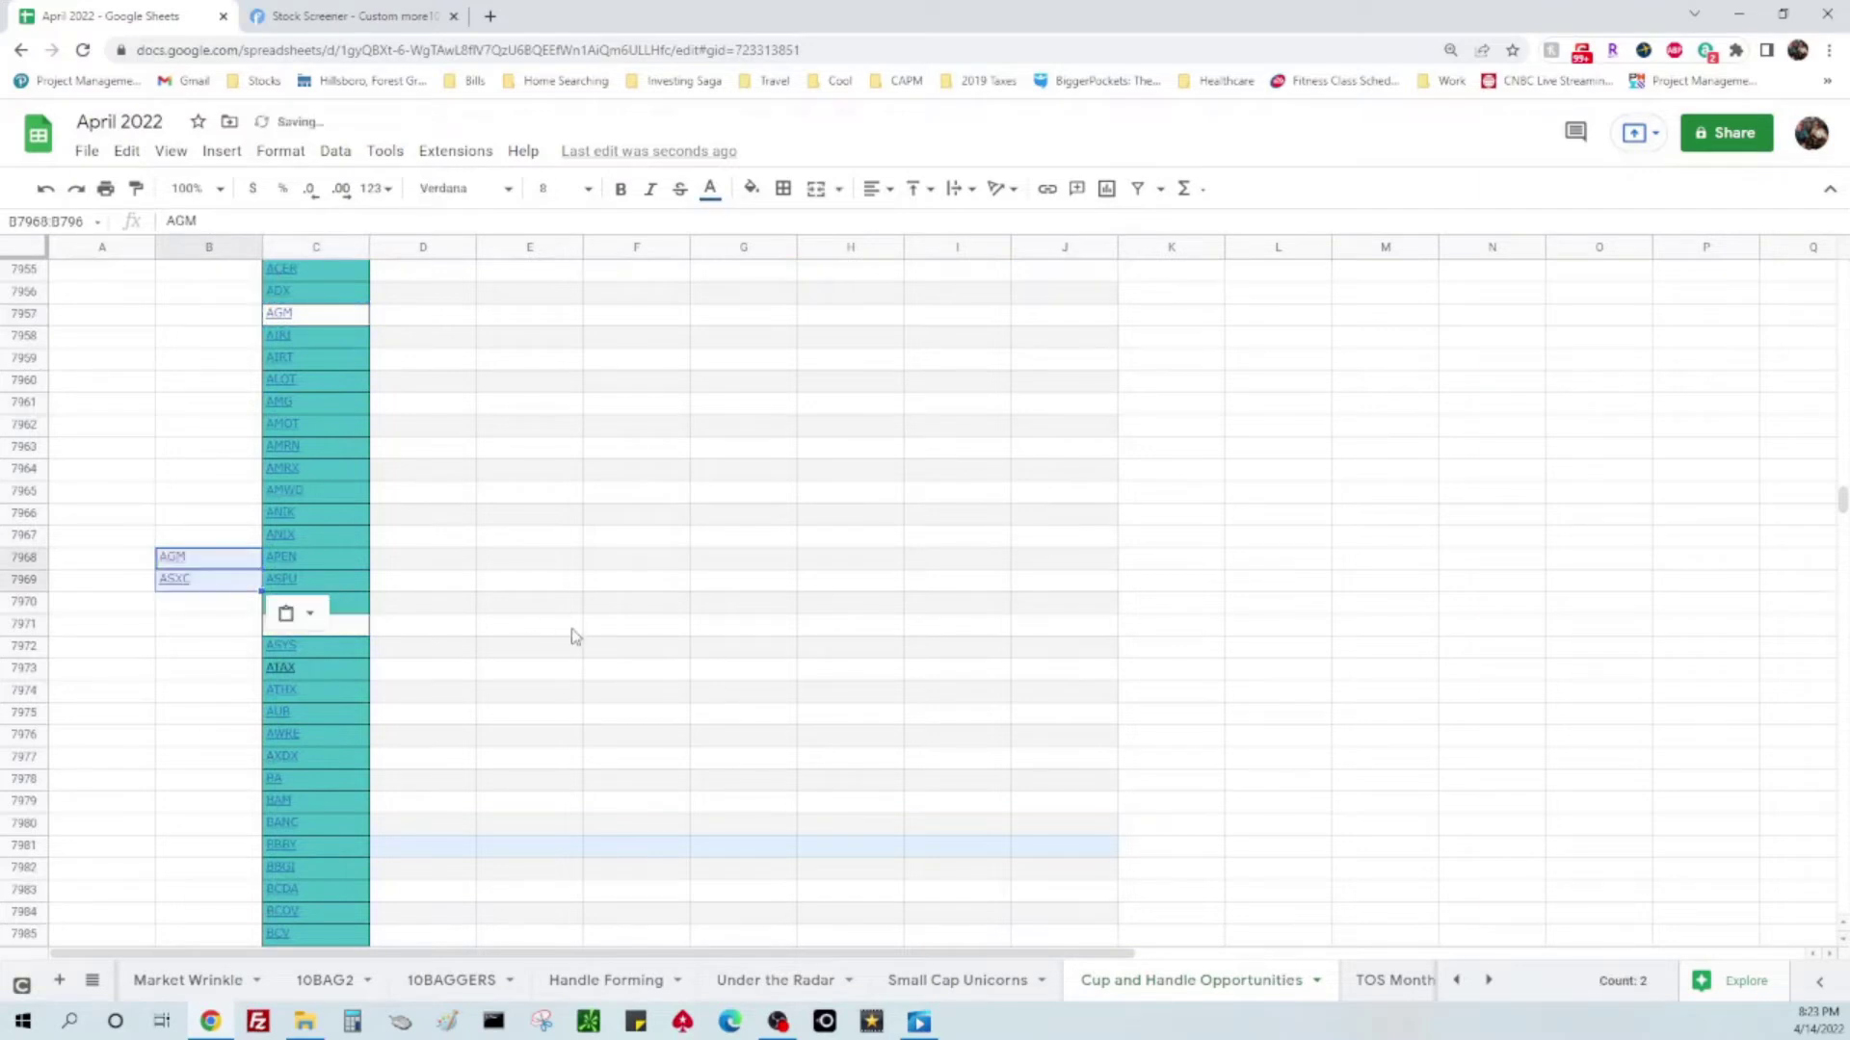
- Copy the unhighlighted tickers BHLB and BVH into column B at B7988
{"action": "scroll", "coordinate": [540, 627], "scroll_direction": "down", "scroll_amount": 5}
{"action": "scroll", "coordinate": [352, 604], "scroll_direction": "down", "scroll_amount": 1}
{"action": "left_click", "coordinate": [344, 630]}
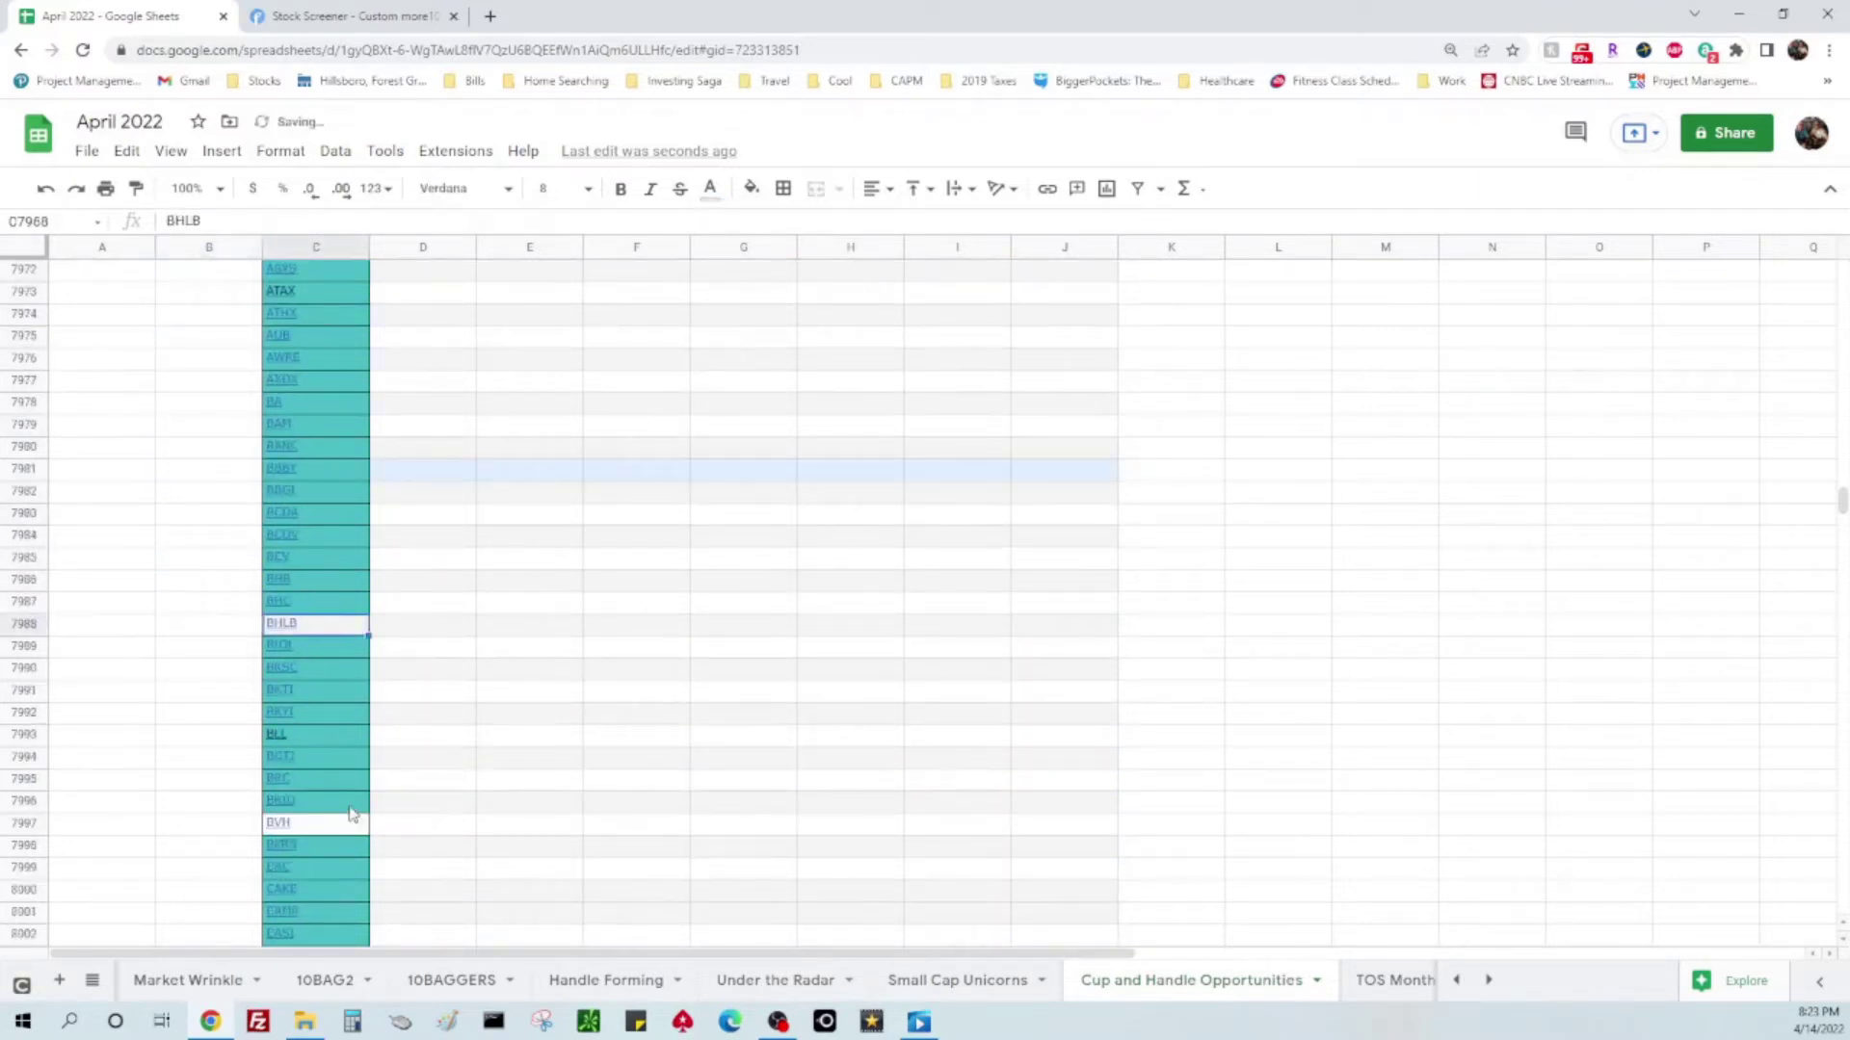
{"action": "key", "text": "ctrl+c"}
{"action": "left_click", "coordinate": [149, 626]}
{"action": "left_click", "coordinate": [206, 629]}
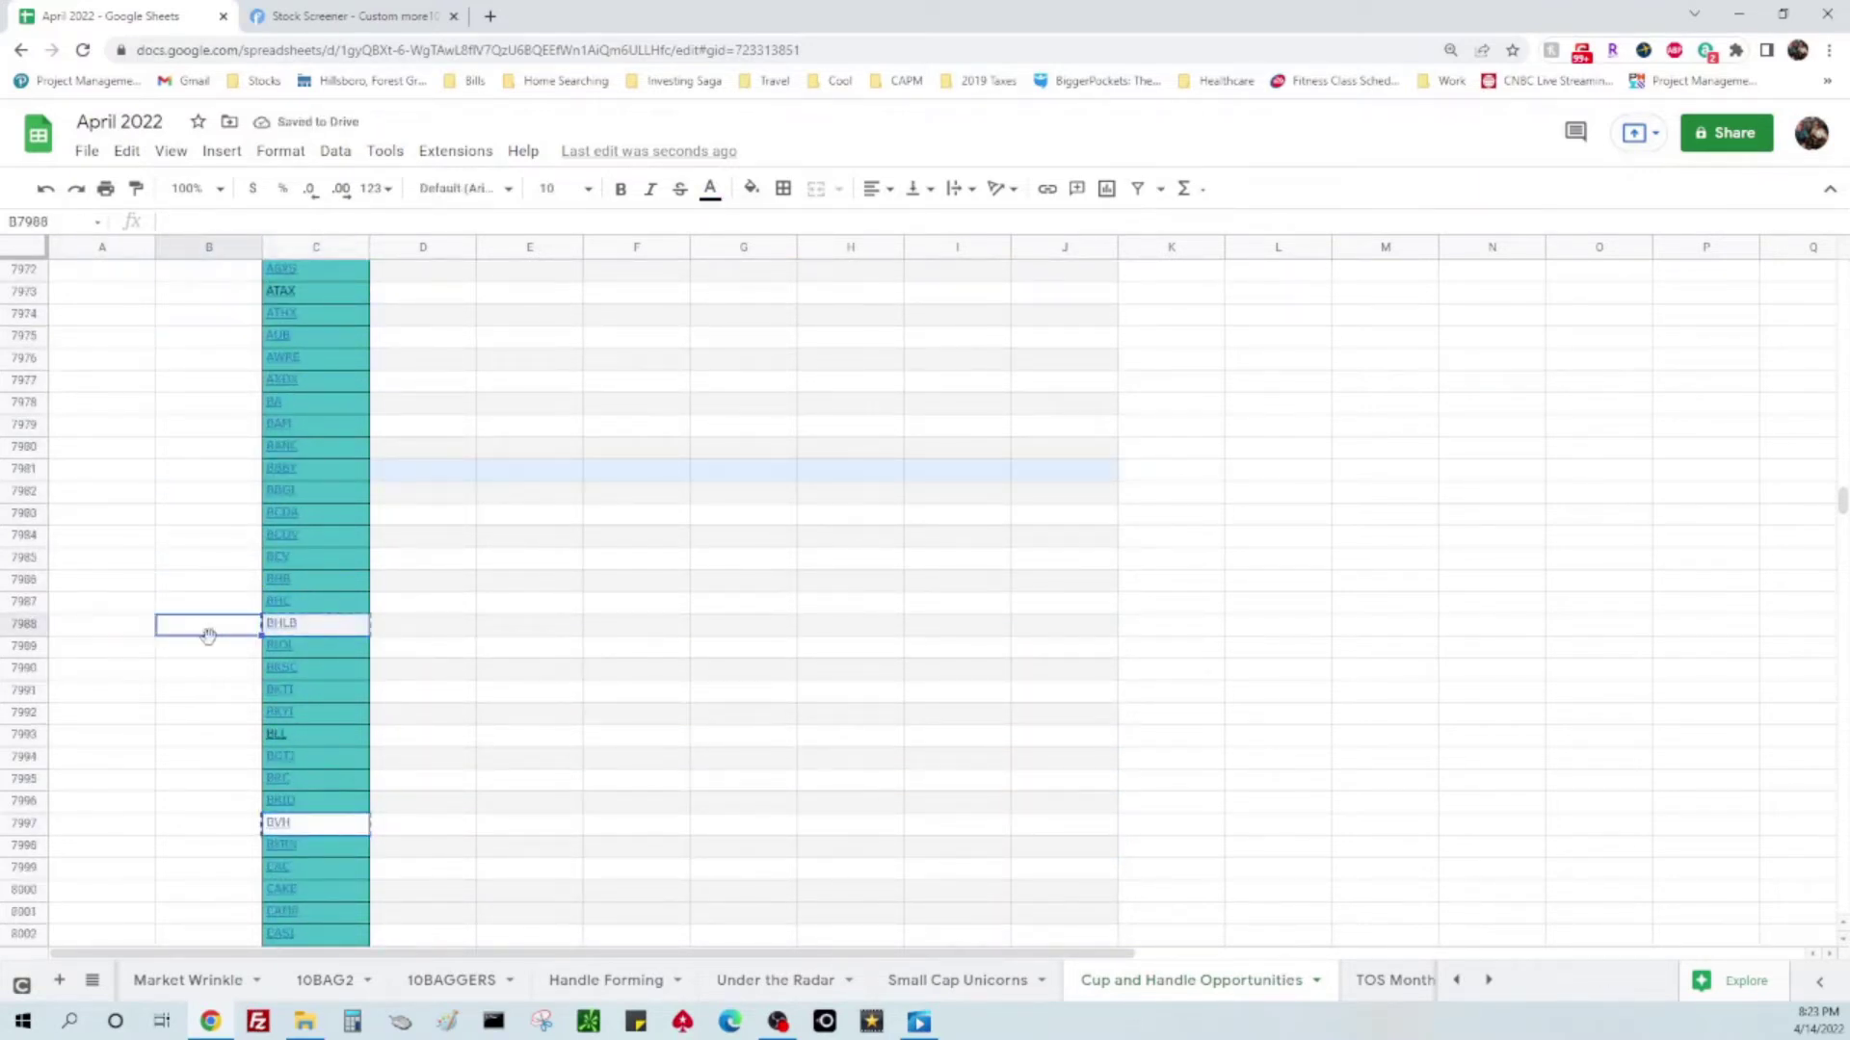
{"action": "key", "text": "ctrl+v"}
- Copy unhighlighted CZR, CZWI, EBTC, EDSA and EIM into column B at B8035
{"action": "scroll", "coordinate": [504, 646], "scroll_direction": "down", "scroll_amount": 8}
{"action": "scroll", "coordinate": [477, 619], "scroll_direction": "up", "scroll_amount": 3}
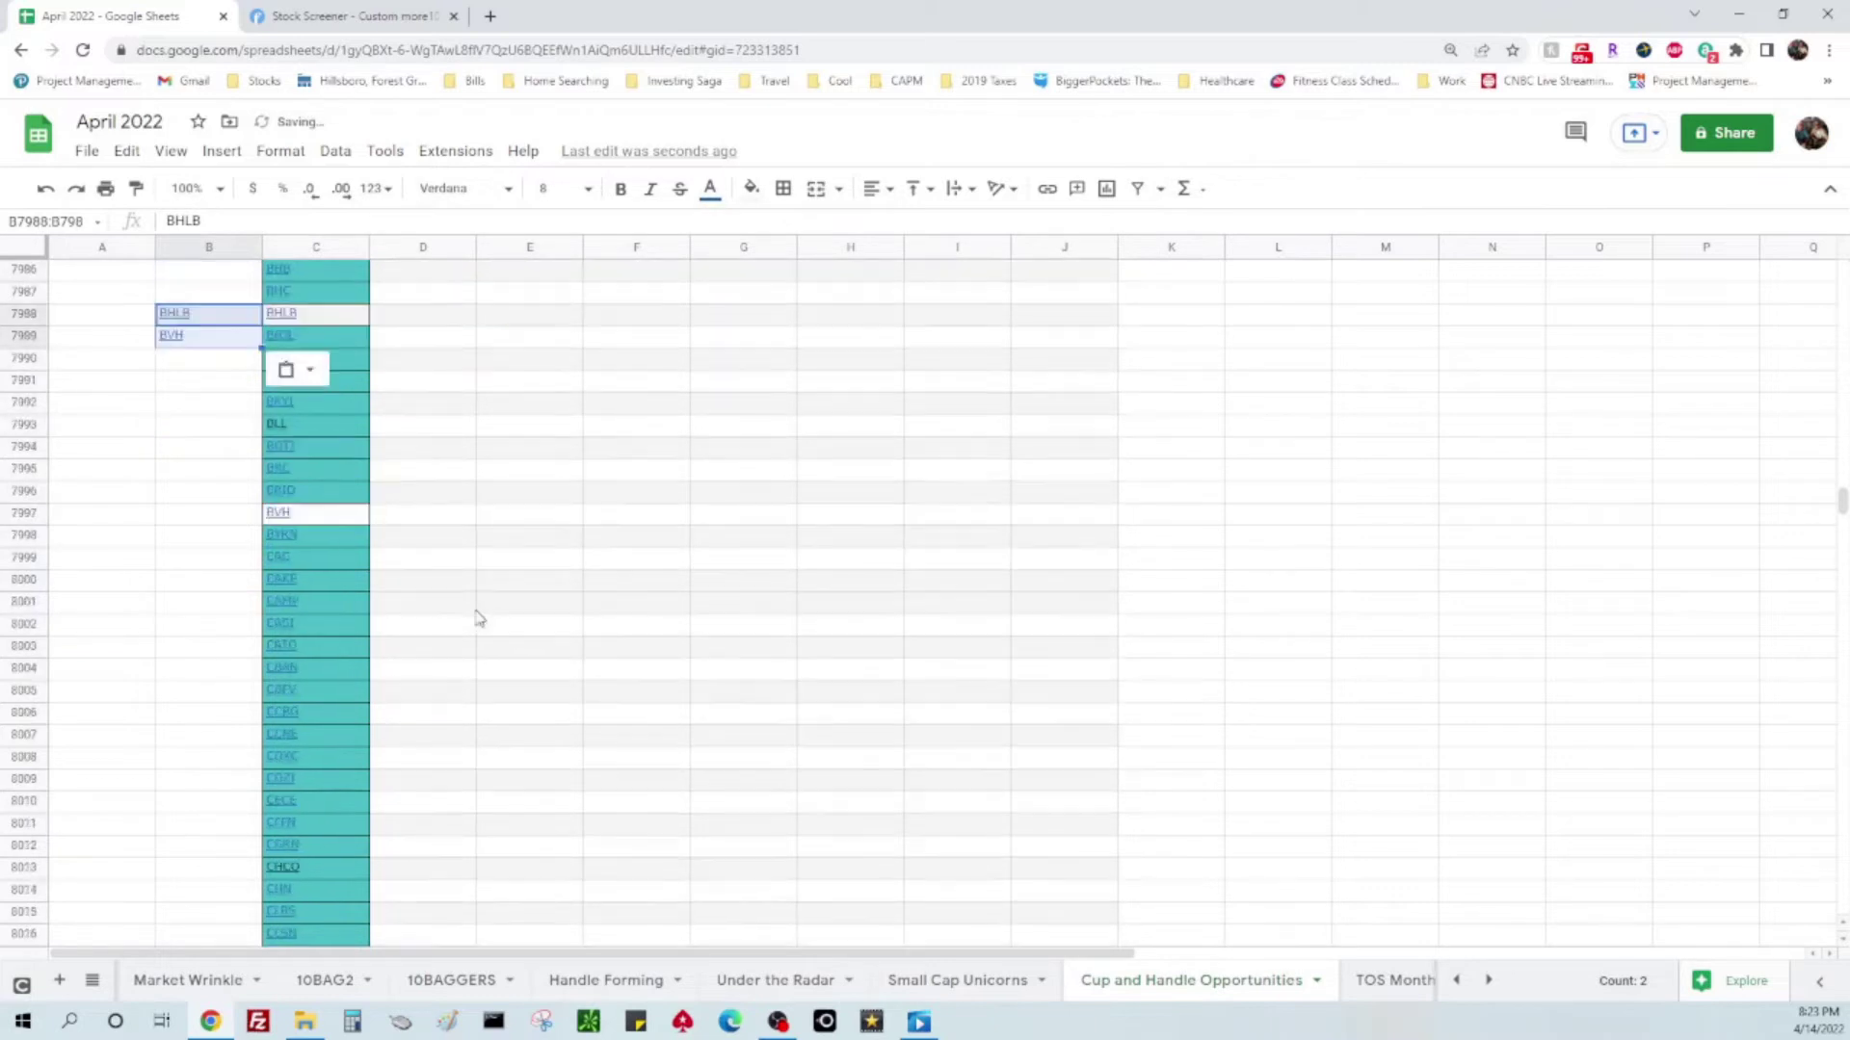
{"action": "scroll", "coordinate": [484, 621], "scroll_direction": "down", "scroll_amount": 1}
{"action": "scroll", "coordinate": [473, 578], "scroll_direction": "down", "scroll_amount": 12}
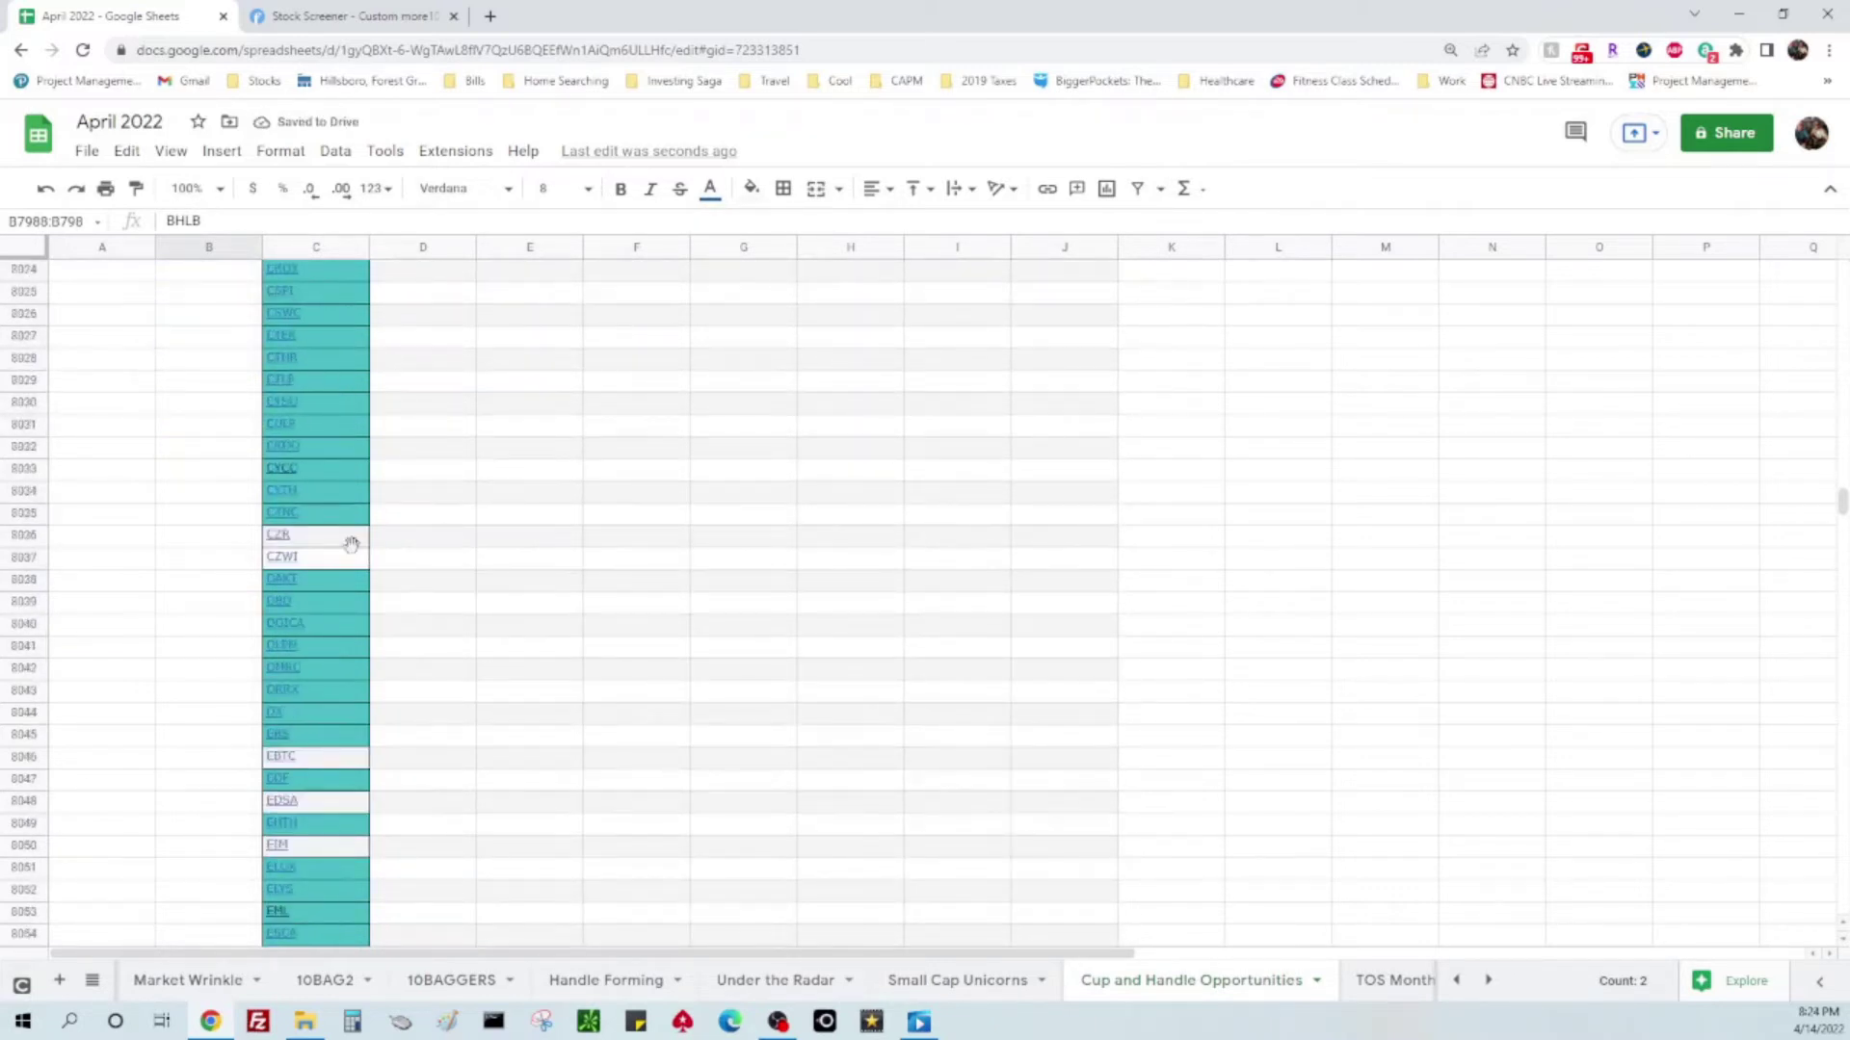
{"action": "left_click", "coordinate": [351, 542]}
{"action": "left_click", "coordinate": [276, 562], "text": "shift"}
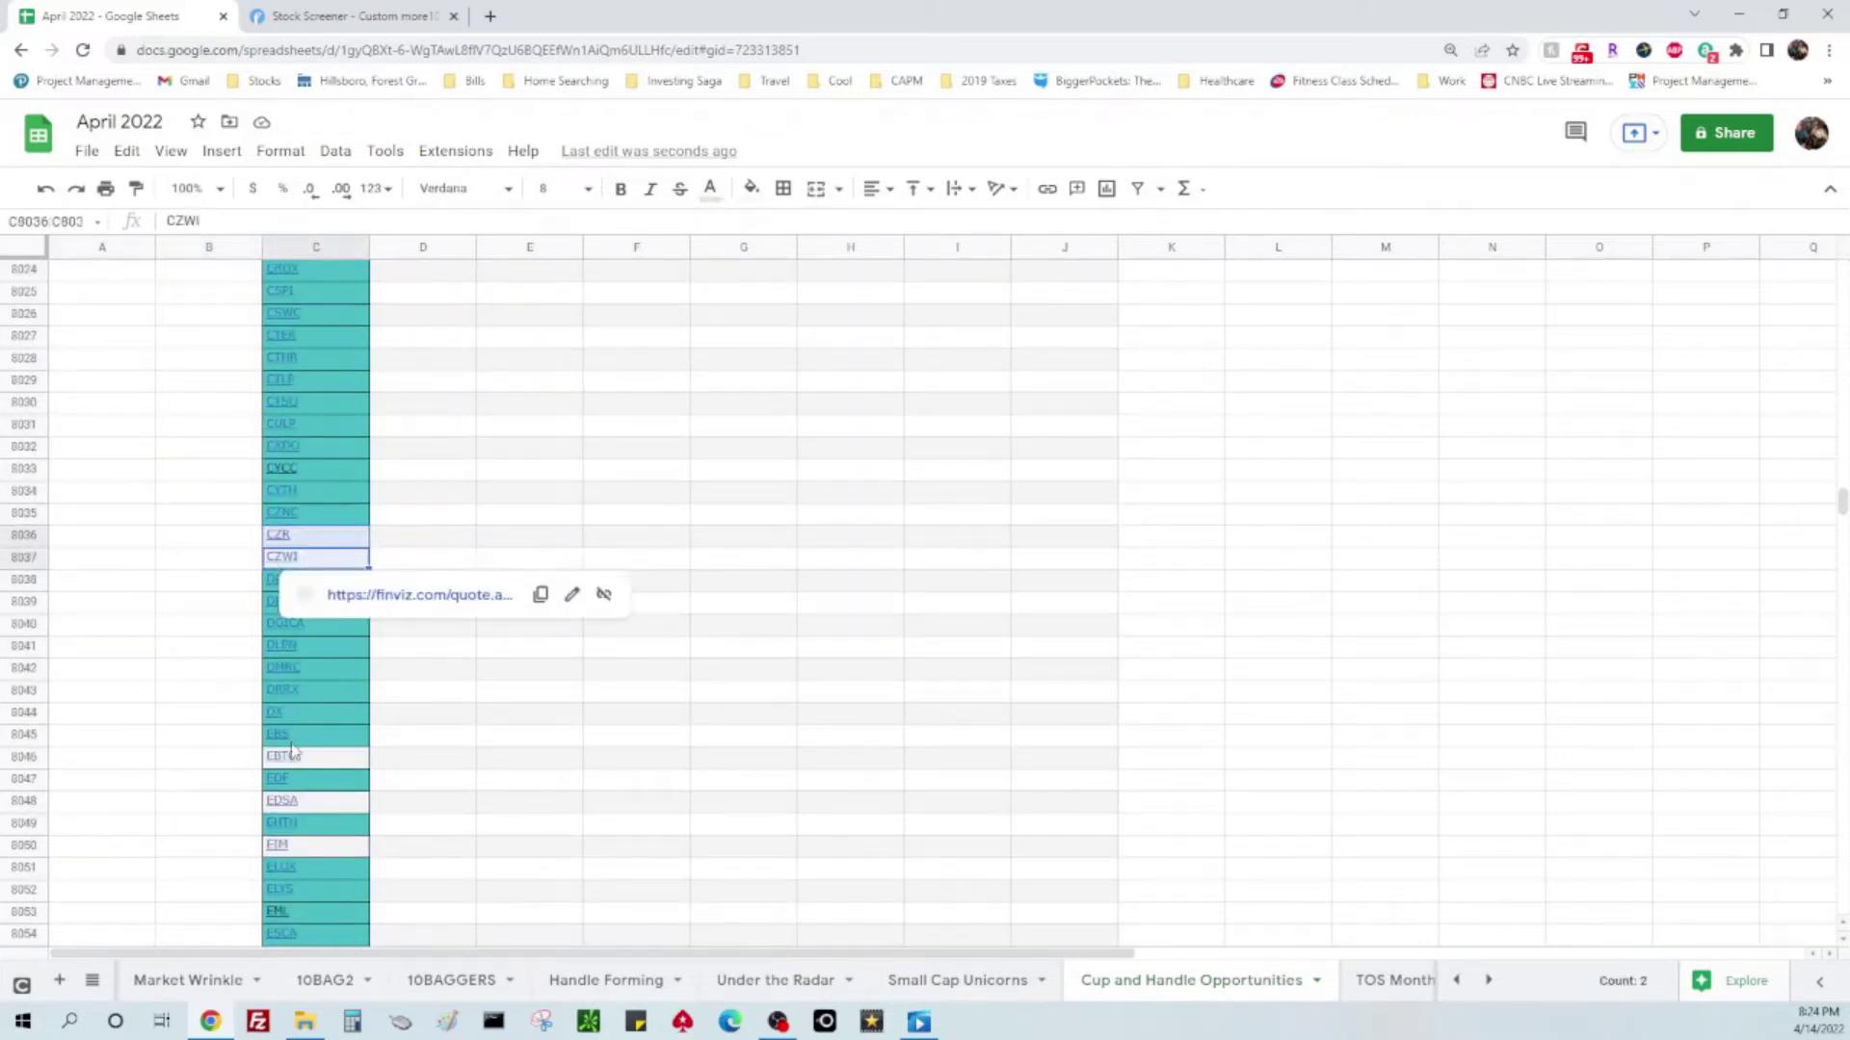
{"action": "left_click", "coordinate": [292, 756], "text": "ctrl"}
{"action": "left_click", "coordinate": [286, 803], "text": "ctrl"}
{"action": "left_click", "coordinate": [293, 848], "text": "ctrl"}
{"action": "key", "text": "ctrl+c"}
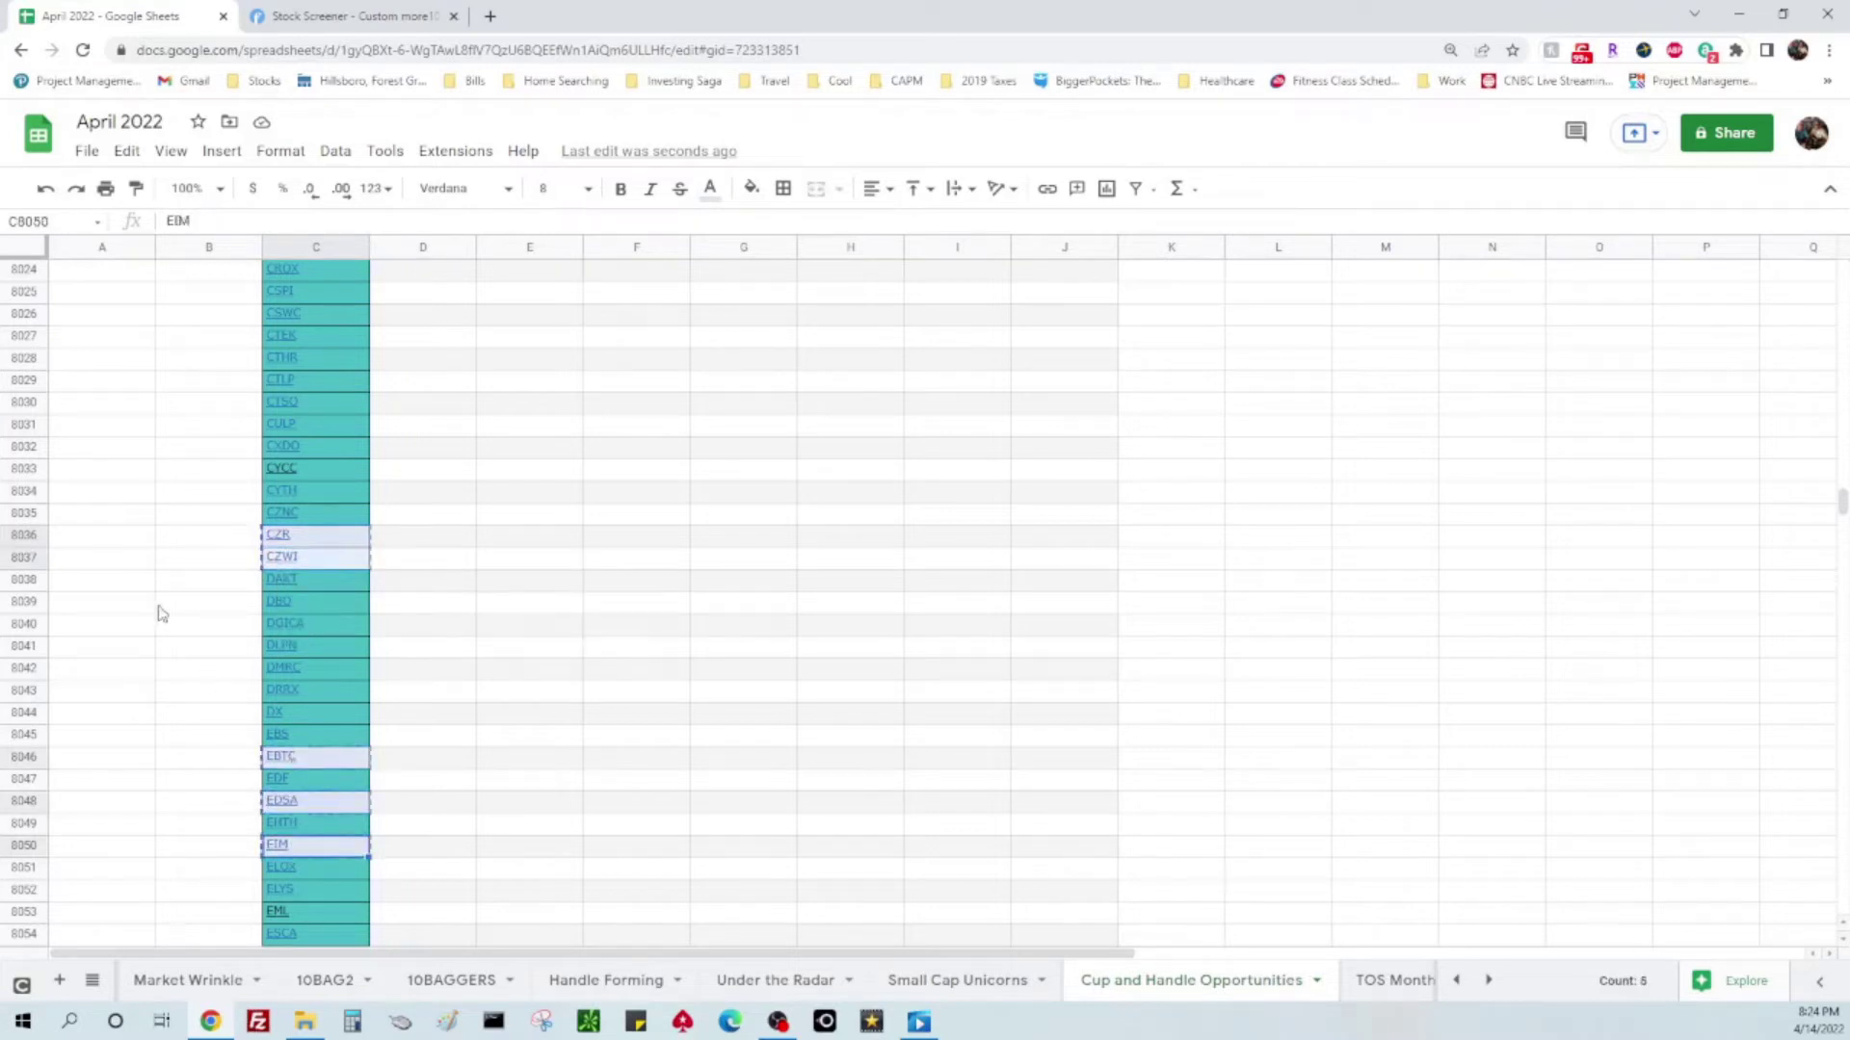
{"action": "left_click", "coordinate": [193, 516]}
{"action": "key", "text": "ctrl+v"}
- Copy unhighlighted ESSA, F, FCBC, FFA, FFIC, FMNB, FNB and GDL into B8056 onward
{"action": "scroll", "coordinate": [452, 539], "scroll_direction": "down", "scroll_amount": 3}
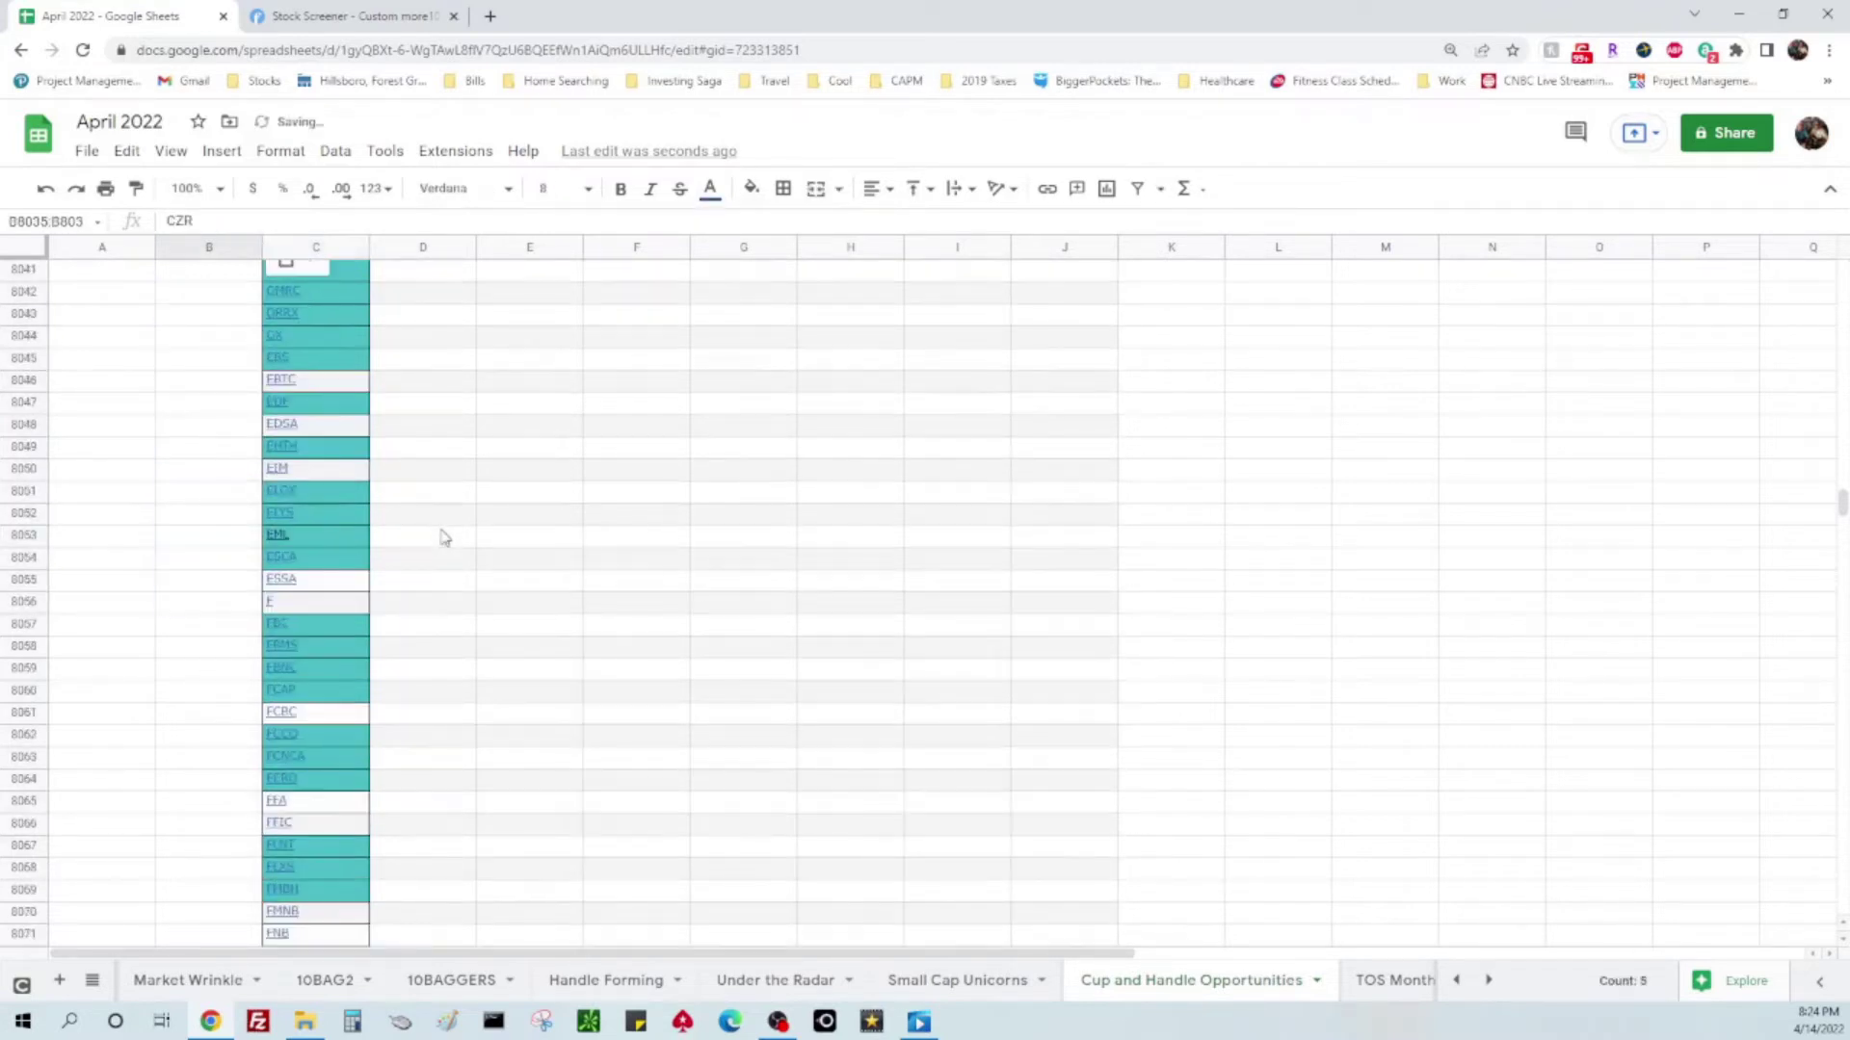
{"action": "scroll", "coordinate": [453, 540], "scroll_direction": "down", "scroll_amount": 5}
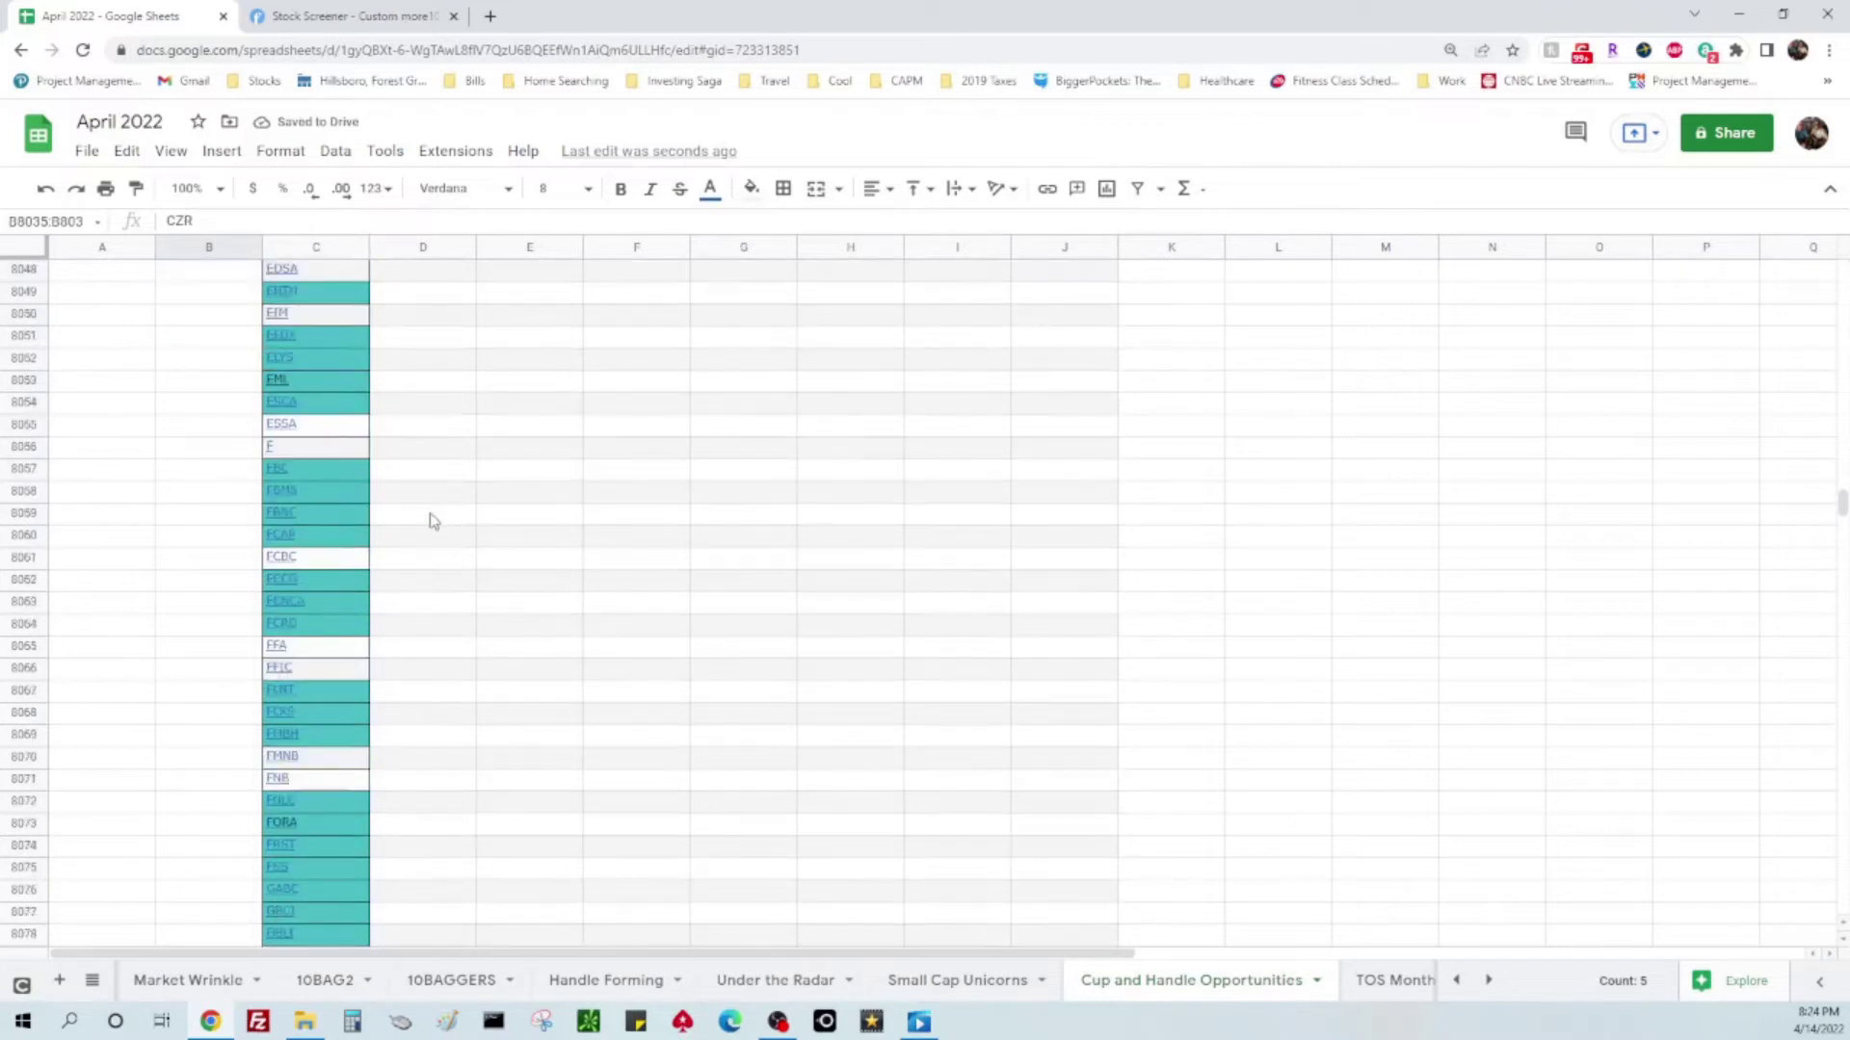
{"action": "scroll", "coordinate": [428, 519], "scroll_direction": "down", "scroll_amount": 1}
{"action": "left_click", "coordinate": [318, 379]}
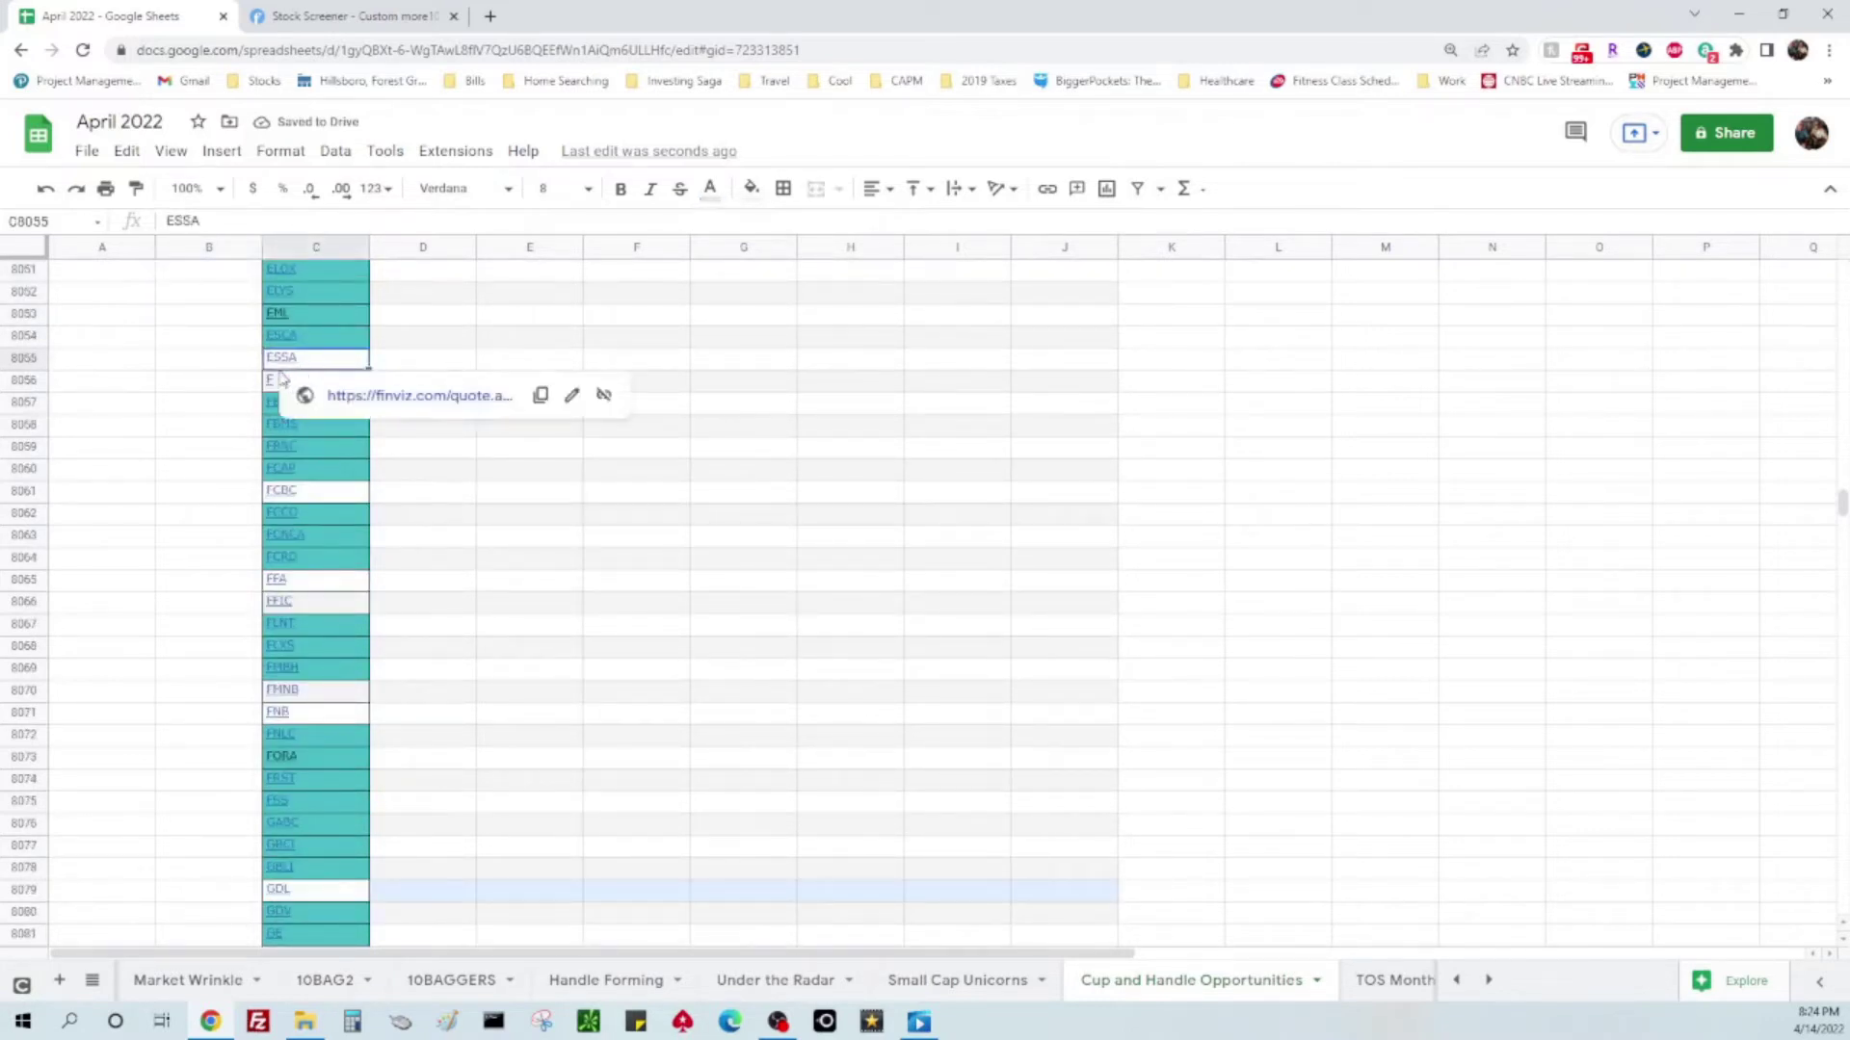
{"action": "left_click", "coordinate": [289, 491], "text": "ctrl"}
{"action": "left_click", "coordinate": [288, 580], "text": "ctrl"}
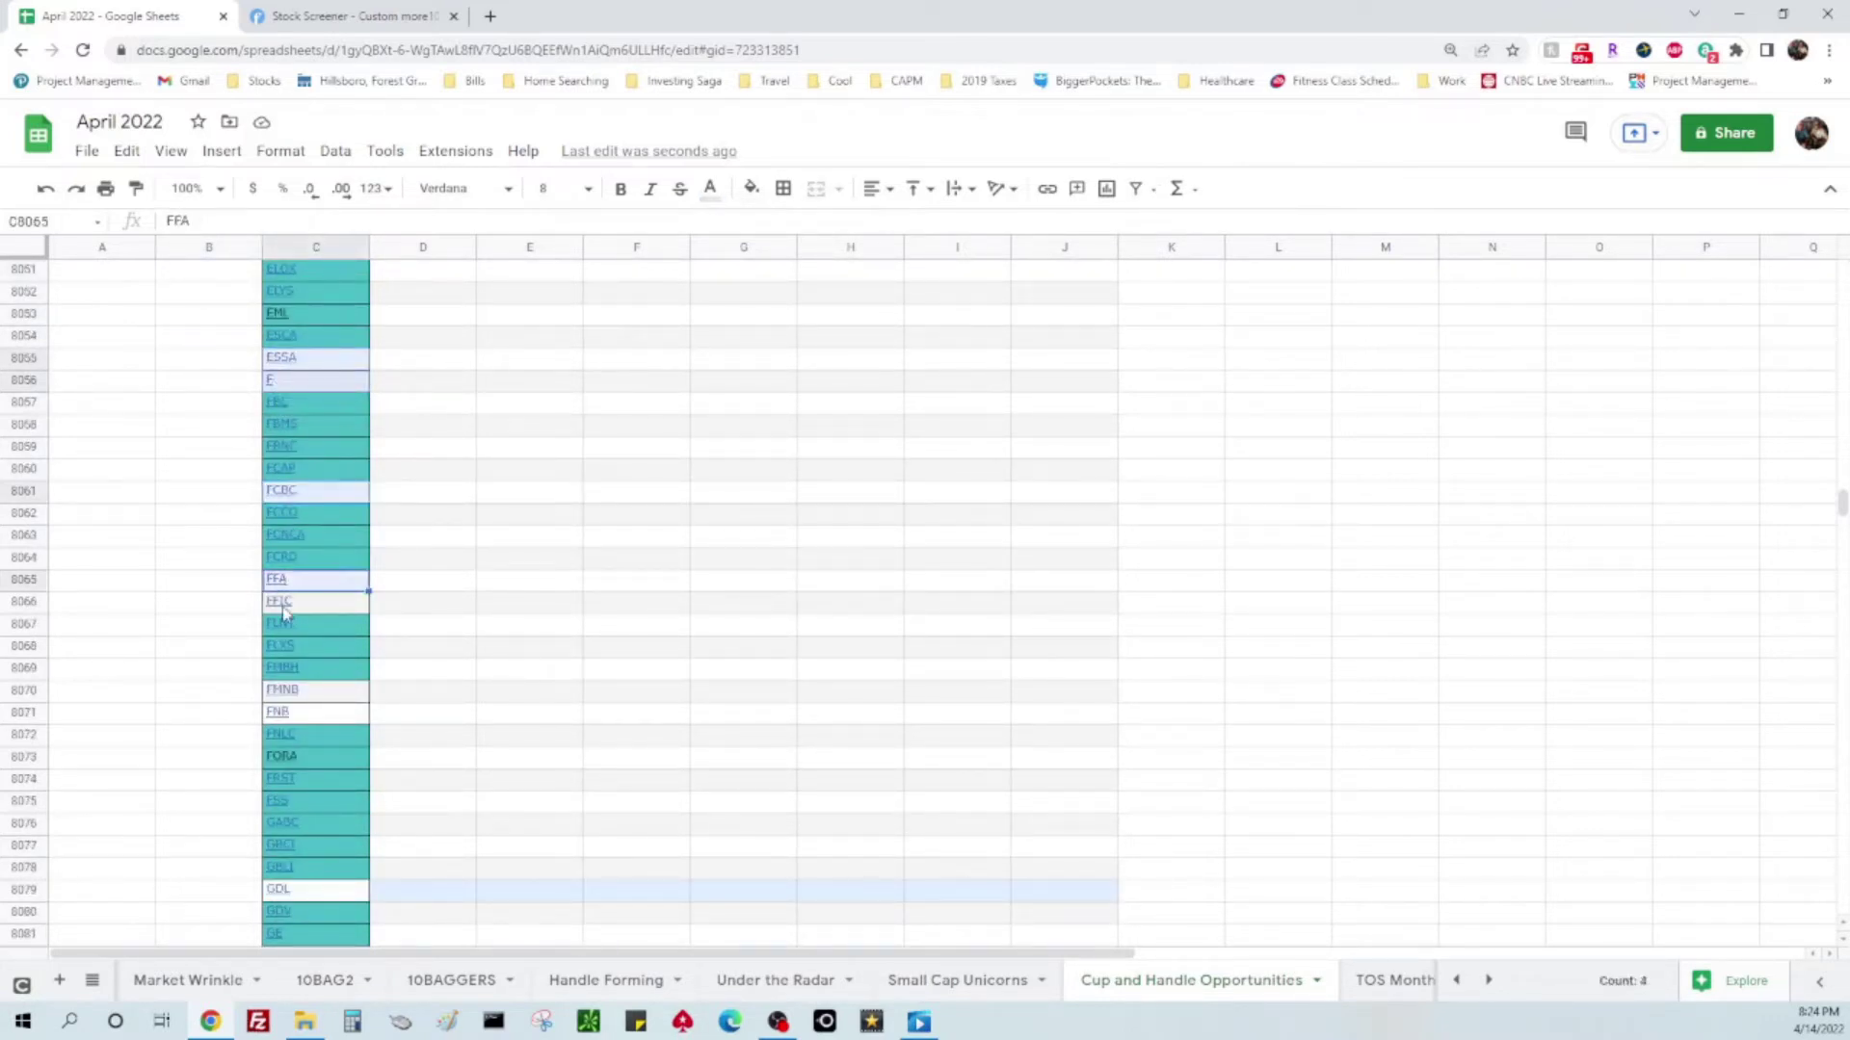
{"action": "left_click", "coordinate": [288, 602], "text": "ctrl"}
{"action": "left_click", "coordinate": [290, 691], "text": "ctrl"}
{"action": "left_click", "coordinate": [279, 715], "text": "shift"}
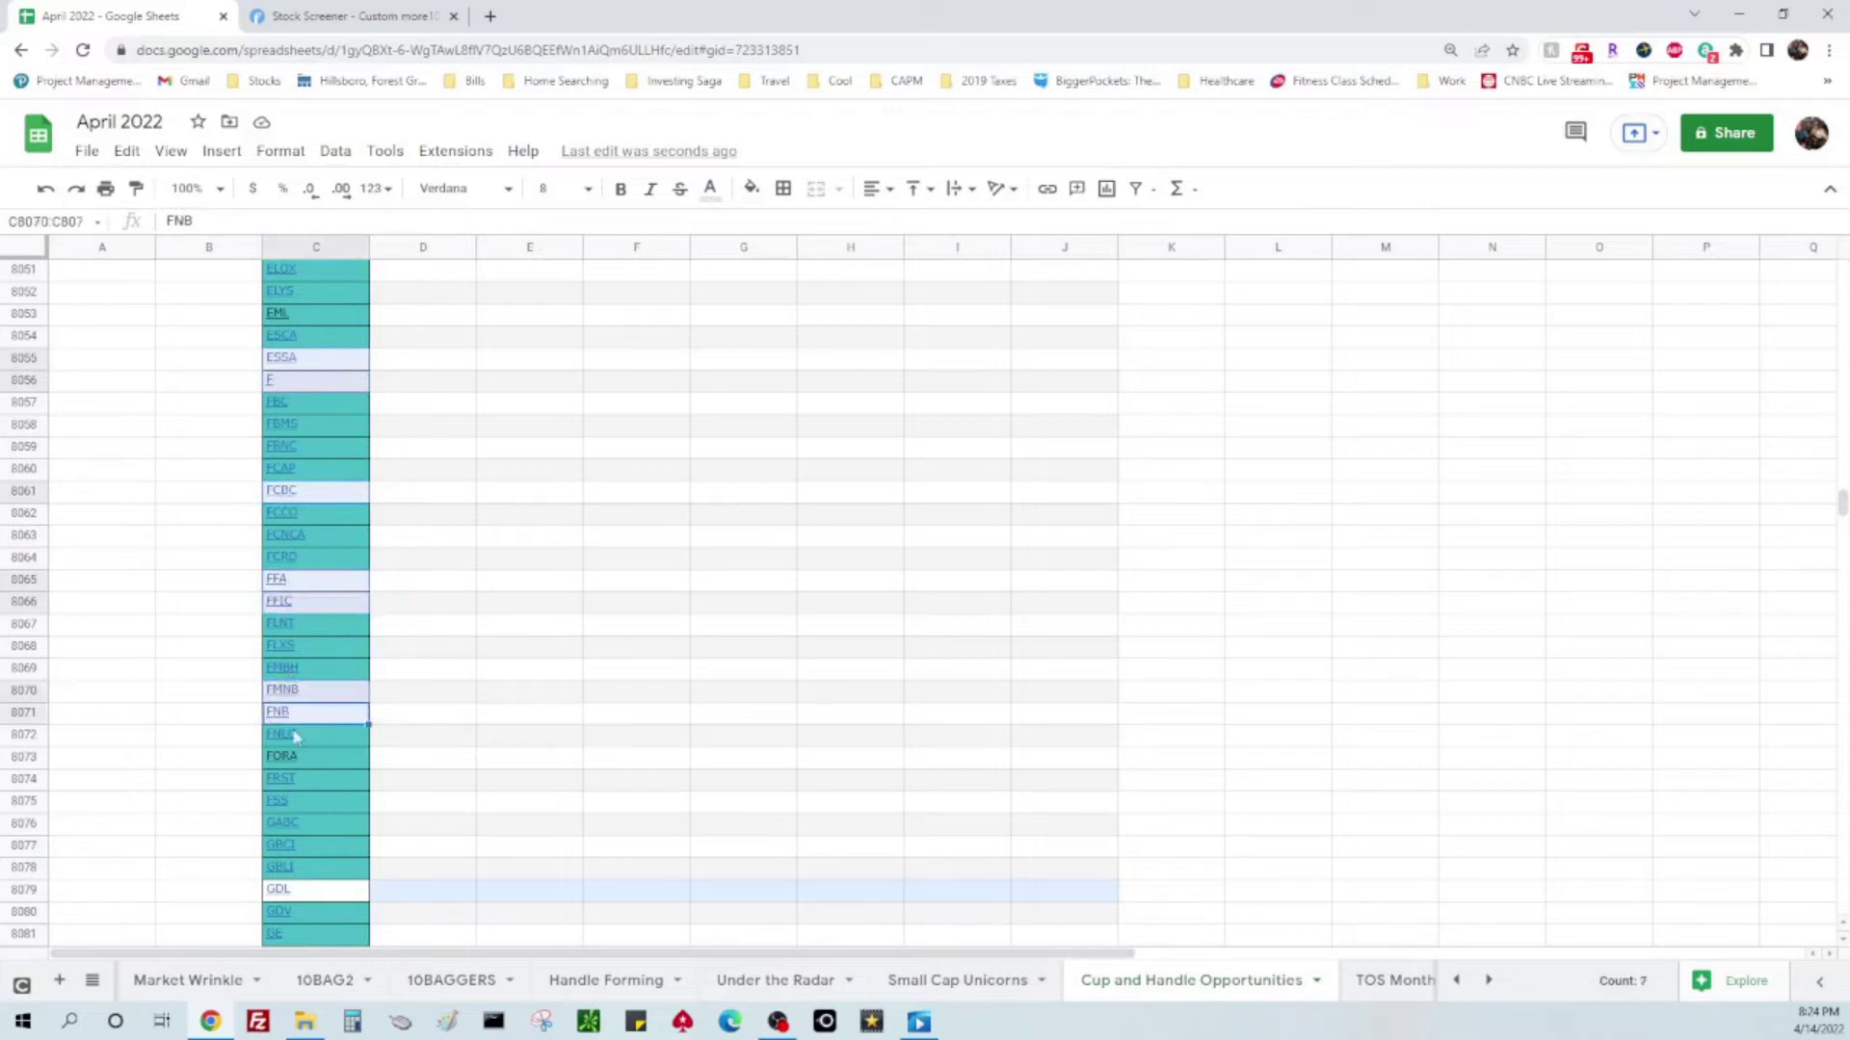
{"action": "left_click", "coordinate": [301, 898], "text": "ctrl"}
{"action": "key", "text": "ctrl+c"}
{"action": "left_click", "coordinate": [208, 382]}
{"action": "key", "text": "ctrl+v"}
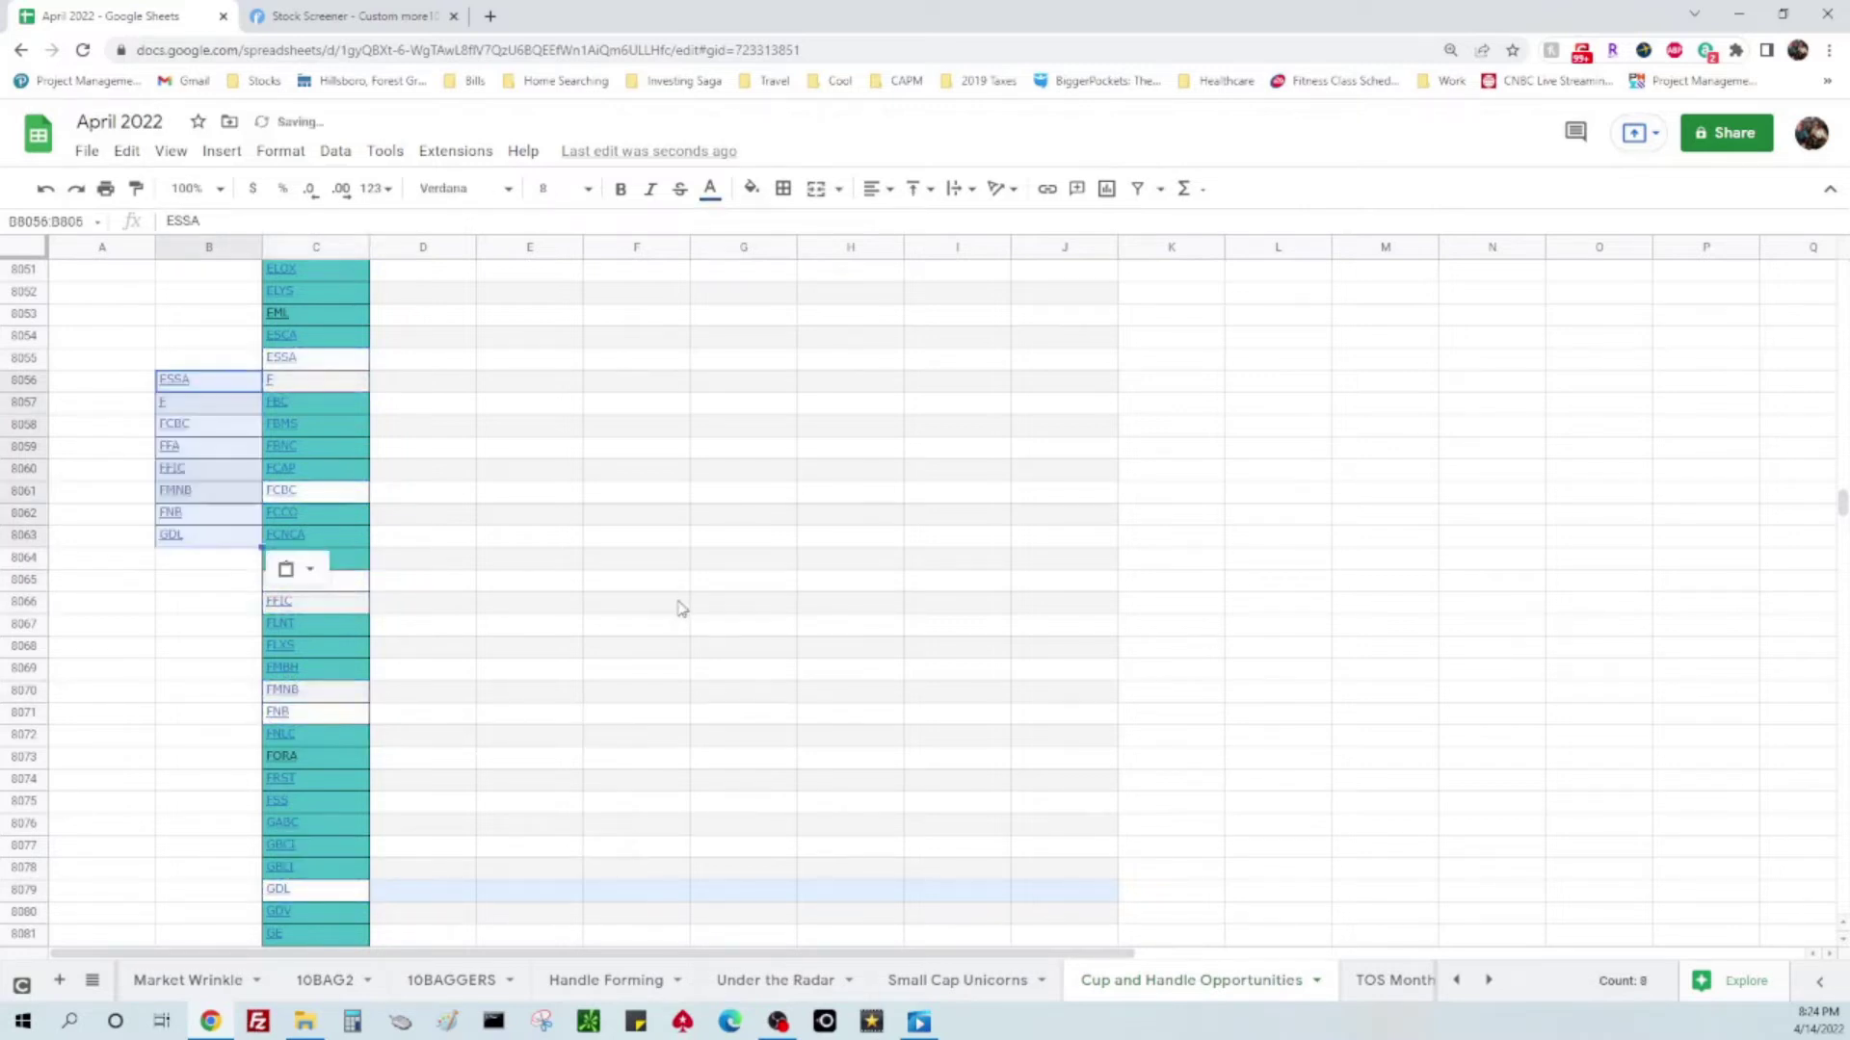
{"action": "scroll", "coordinate": [604, 615], "scroll_direction": "down", "scroll_amount": 10}
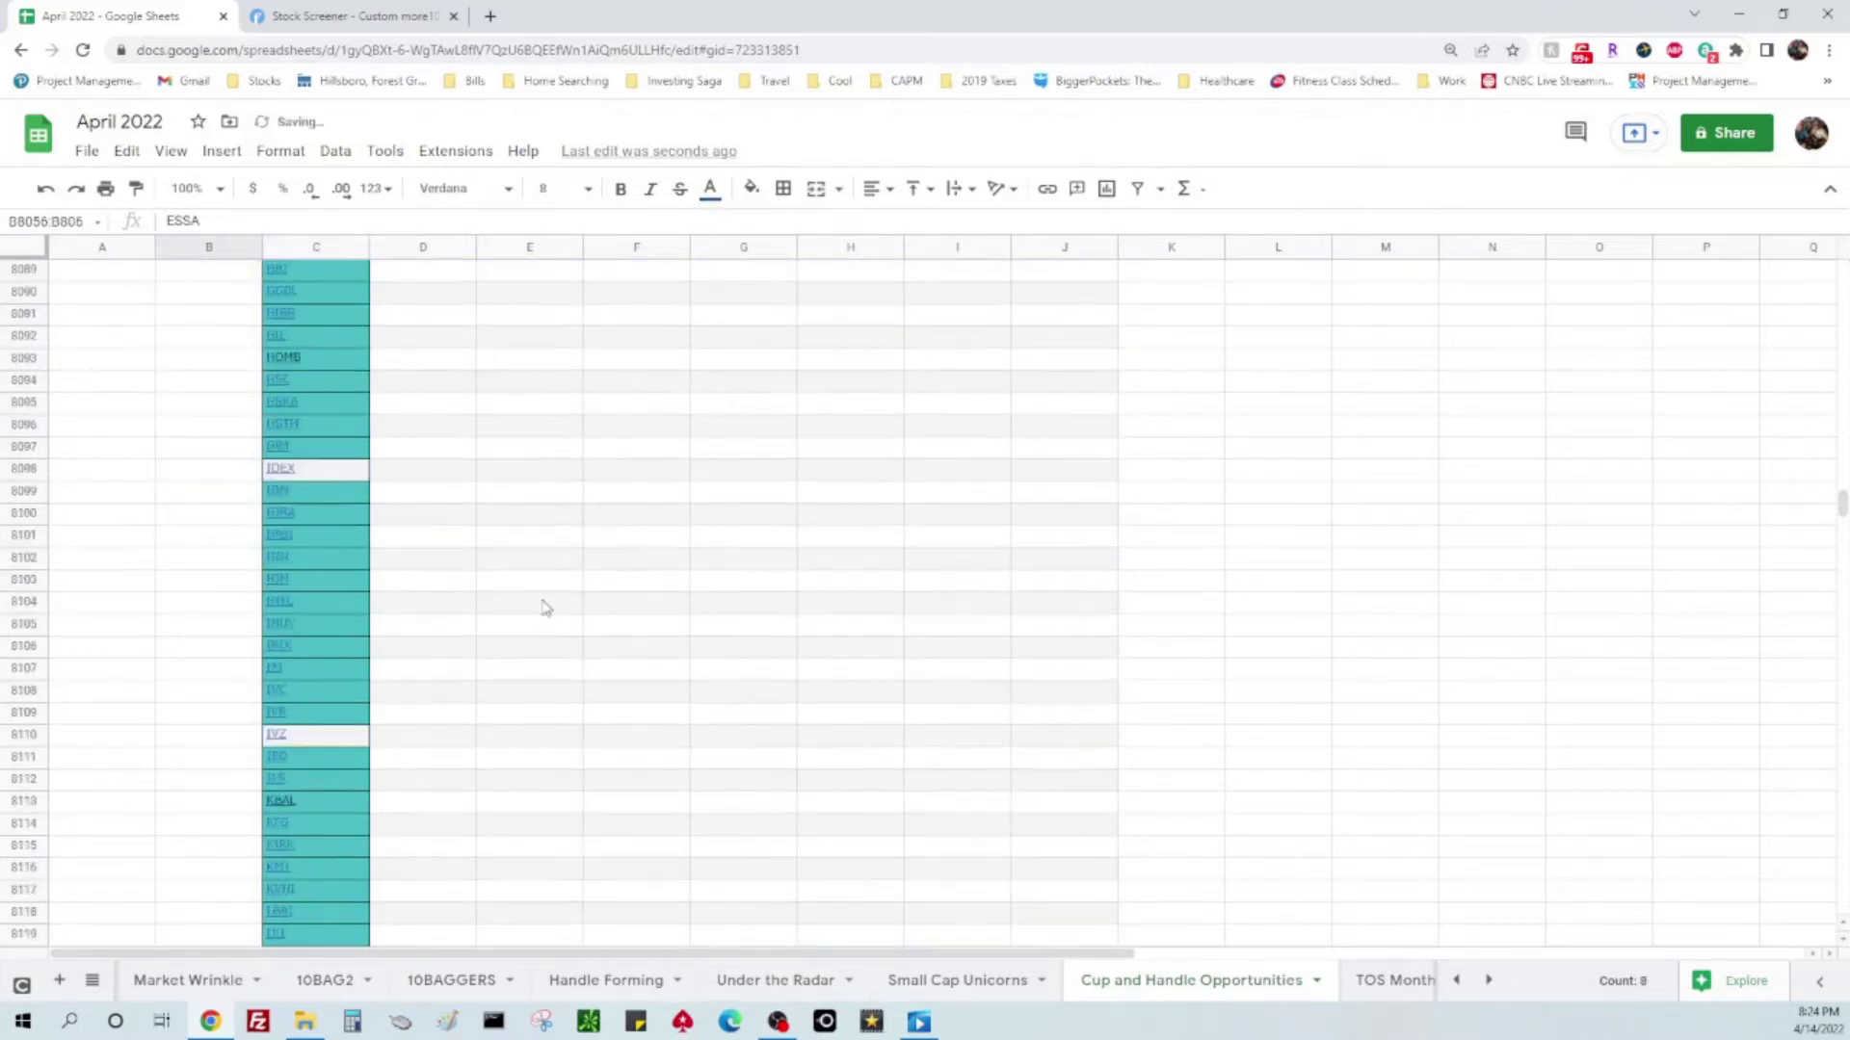
- Copy unhighlighted IDEX, IVZ, LCNB and LCTX into the Uniques column
{"action": "left_click", "coordinate": [362, 387]}
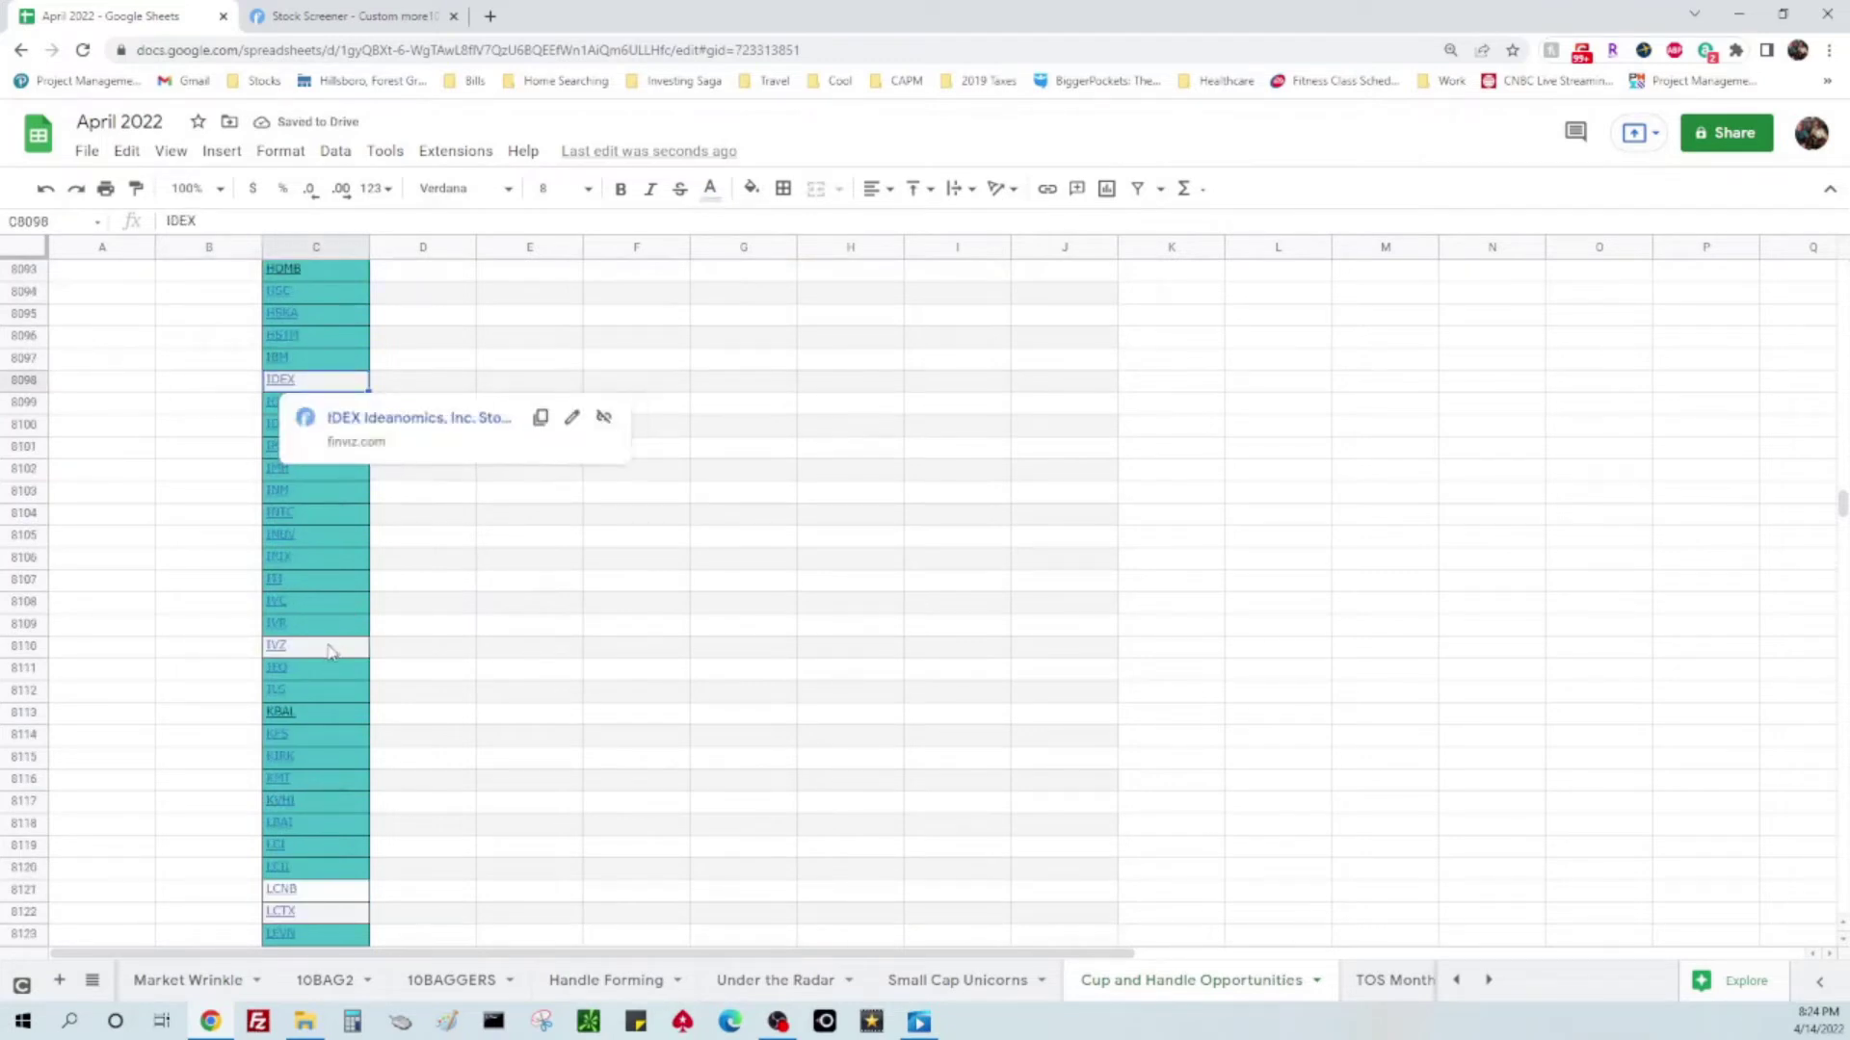
{"action": "left_click", "coordinate": [328, 646], "text": "ctrl"}
{"action": "left_click", "coordinate": [301, 898], "text": "ctrl"}
{"action": "left_click", "coordinate": [289, 911], "text": "ctrl"}
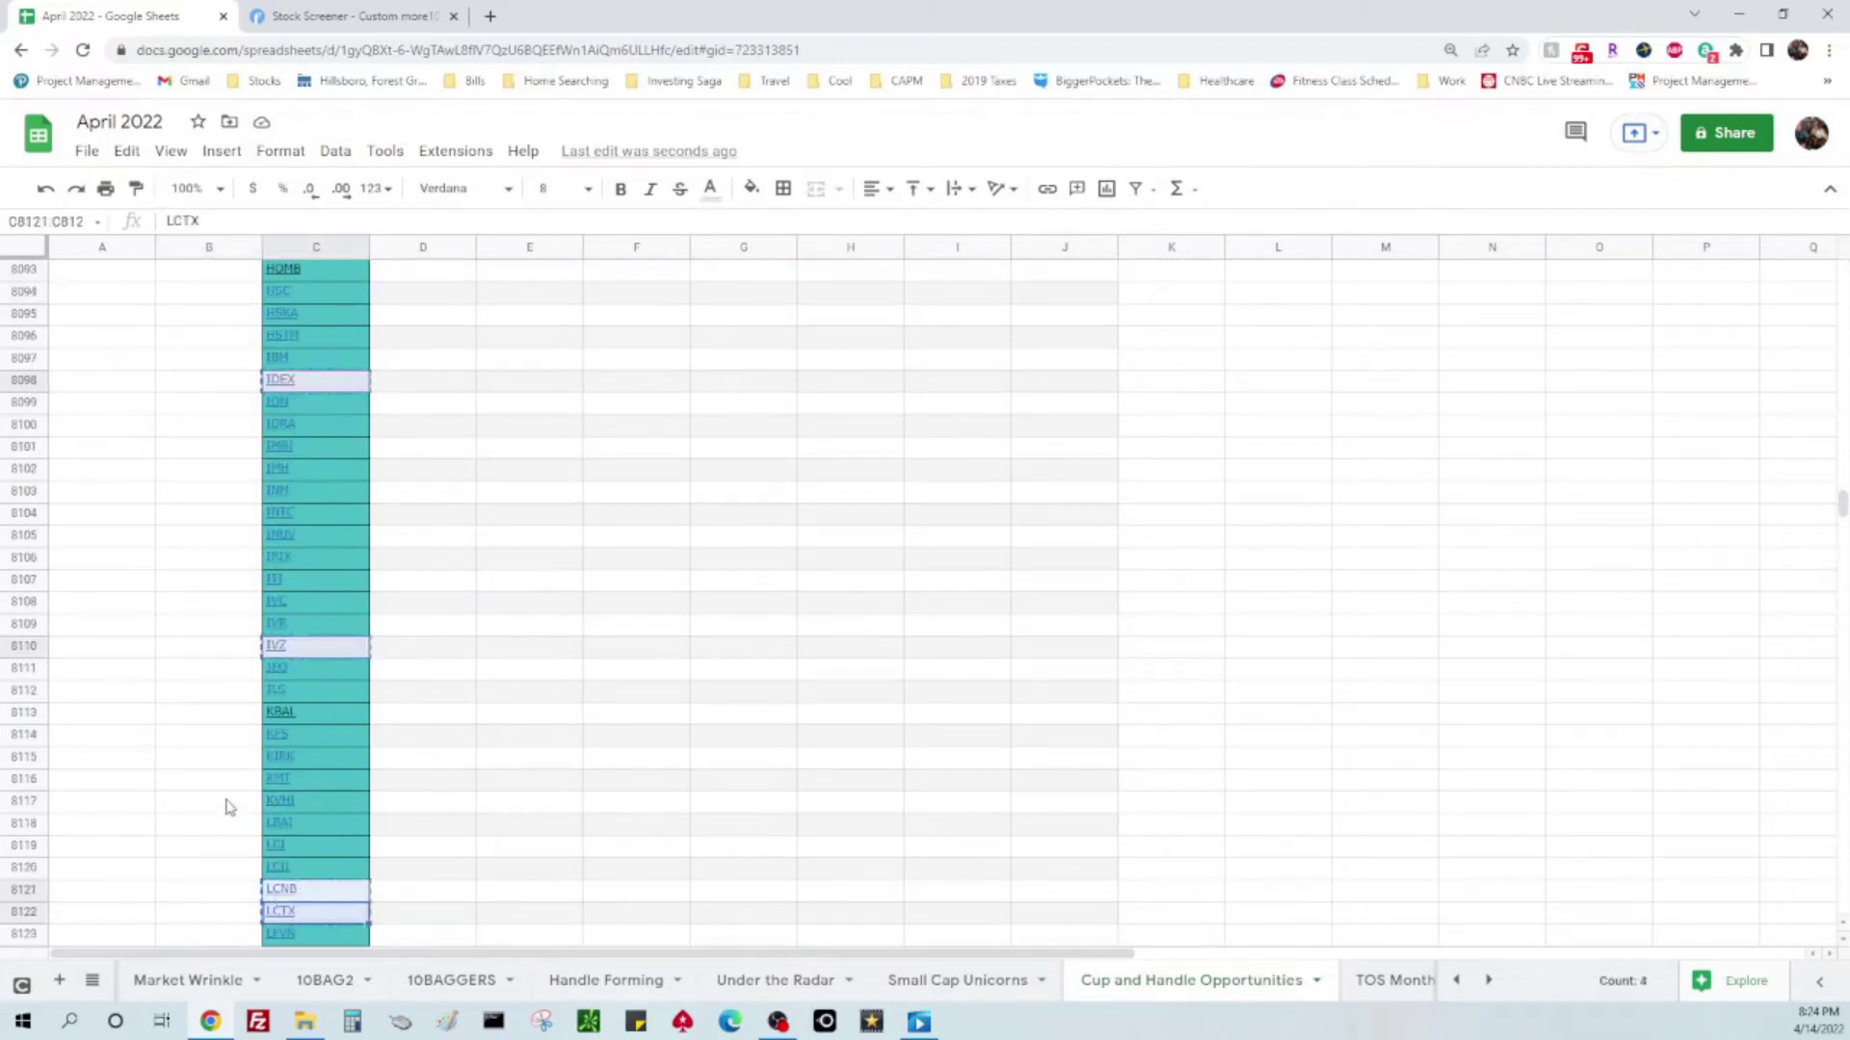
{"action": "key", "text": "ctrl+c"}
{"action": "left_click", "coordinate": [231, 803]}
{"action": "key", "text": "ctrl+v"}
- Paste unhighlighted LSTR, MAC, MNSB, NFLX and NVEC into Uniques at B8141
{"action": "scroll", "coordinate": [590, 663], "scroll_direction": "down", "scroll_amount": 3}
{"action": "scroll", "coordinate": [591, 663], "scroll_direction": "down", "scroll_amount": 7}
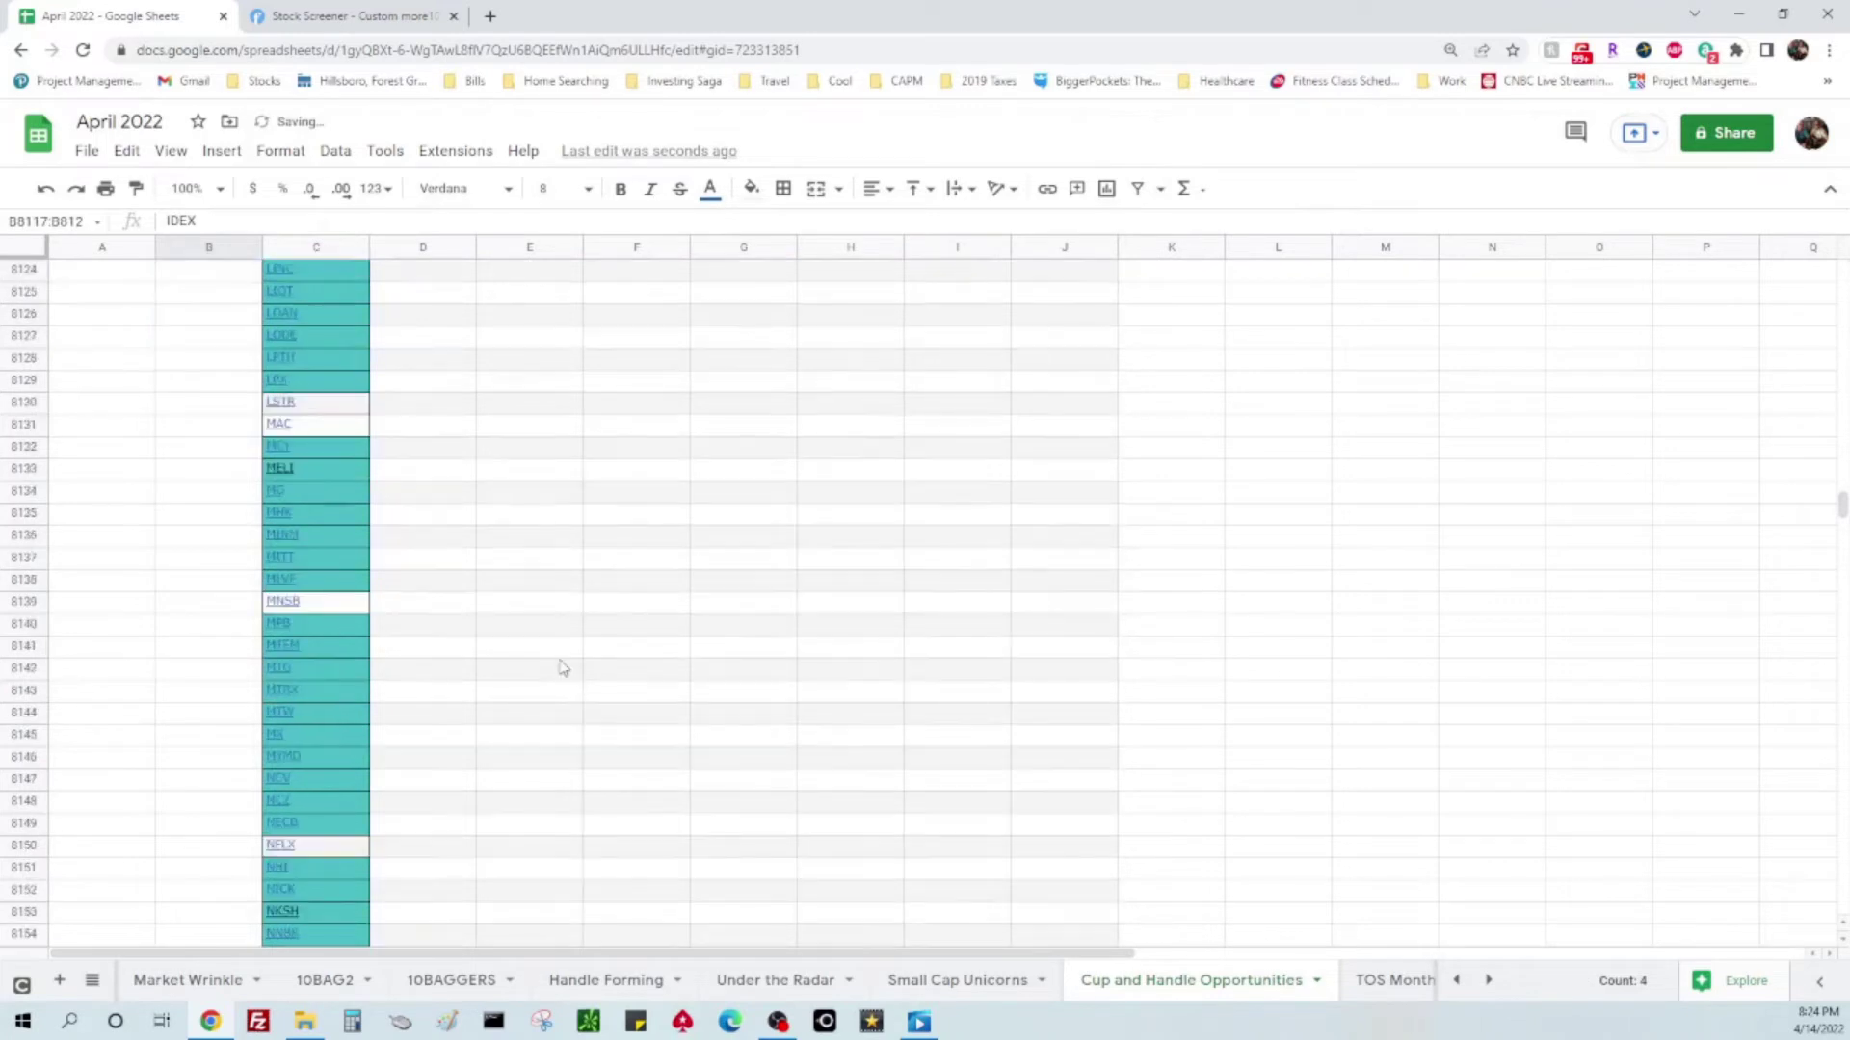
{"action": "left_click", "coordinate": [337, 322]}
{"action": "left_click", "coordinate": [323, 336], "text": "ctrl"}
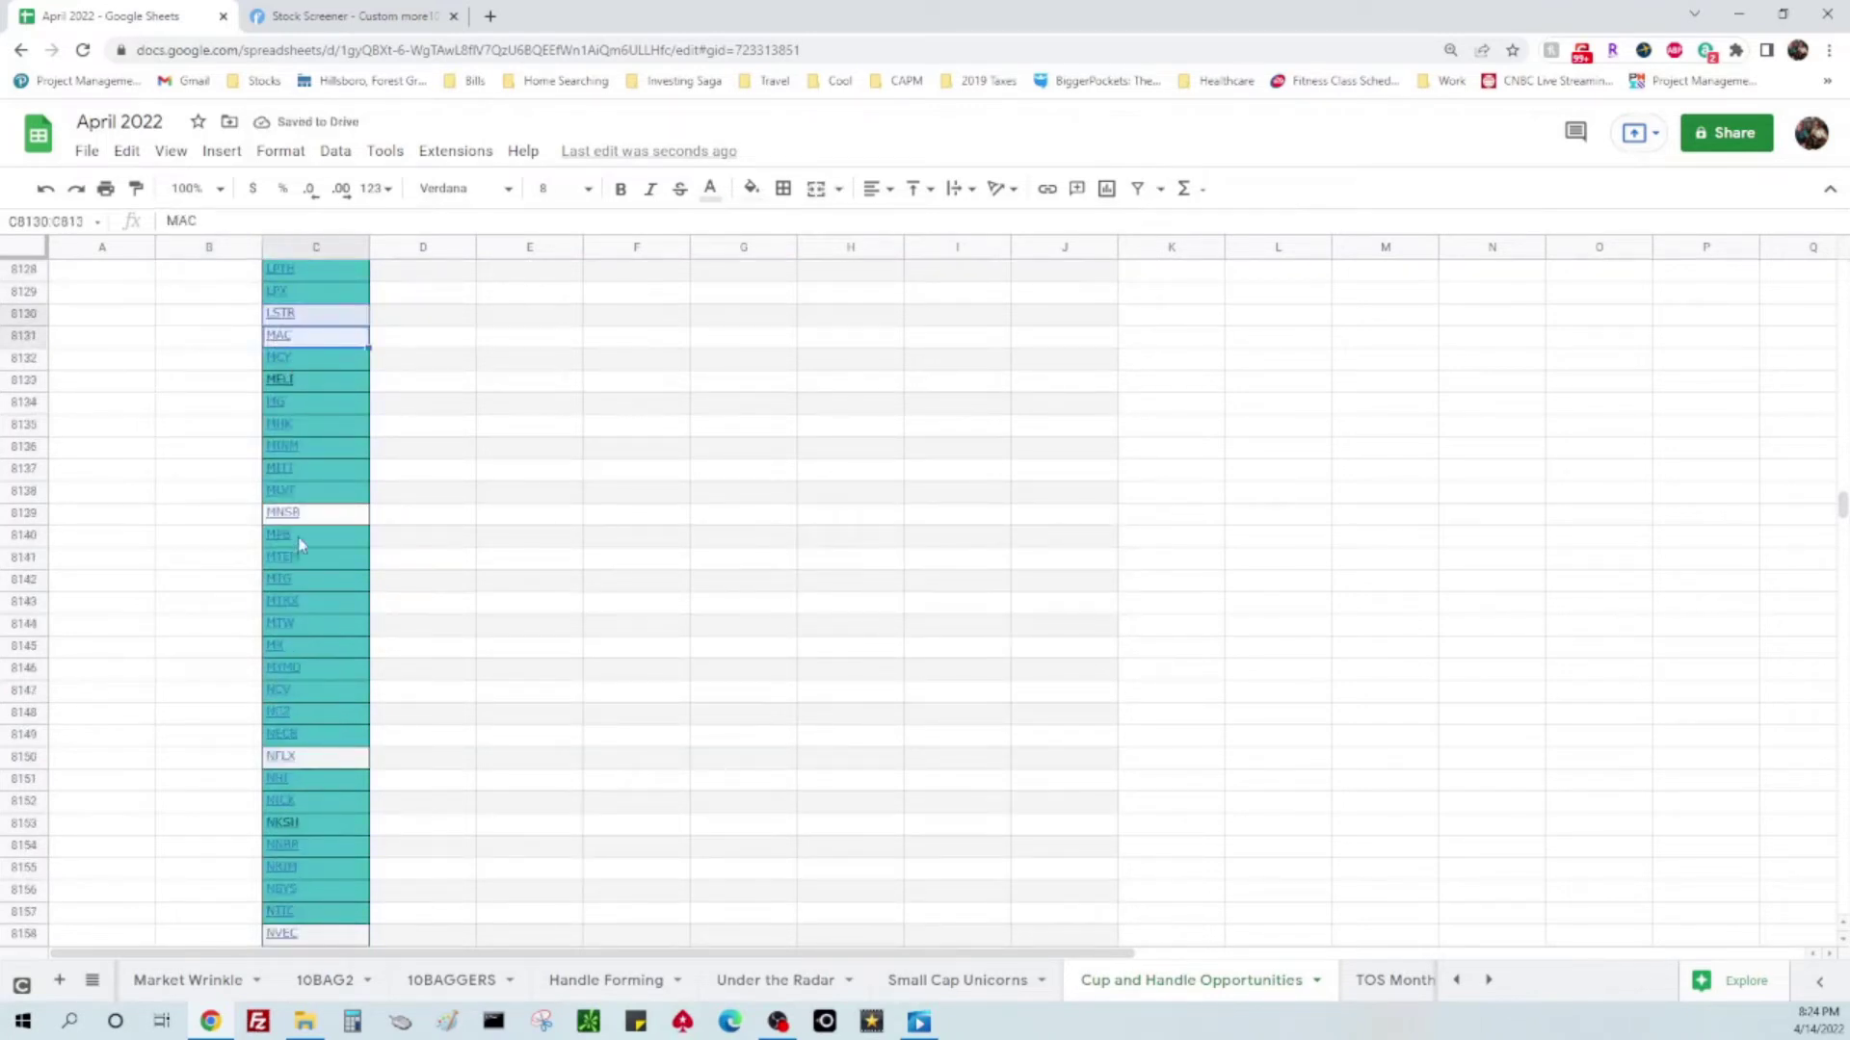
{"action": "left_click", "coordinate": [299, 520], "text": "ctrl"}
{"action": "left_click", "coordinate": [309, 758], "text": "ctrl"}
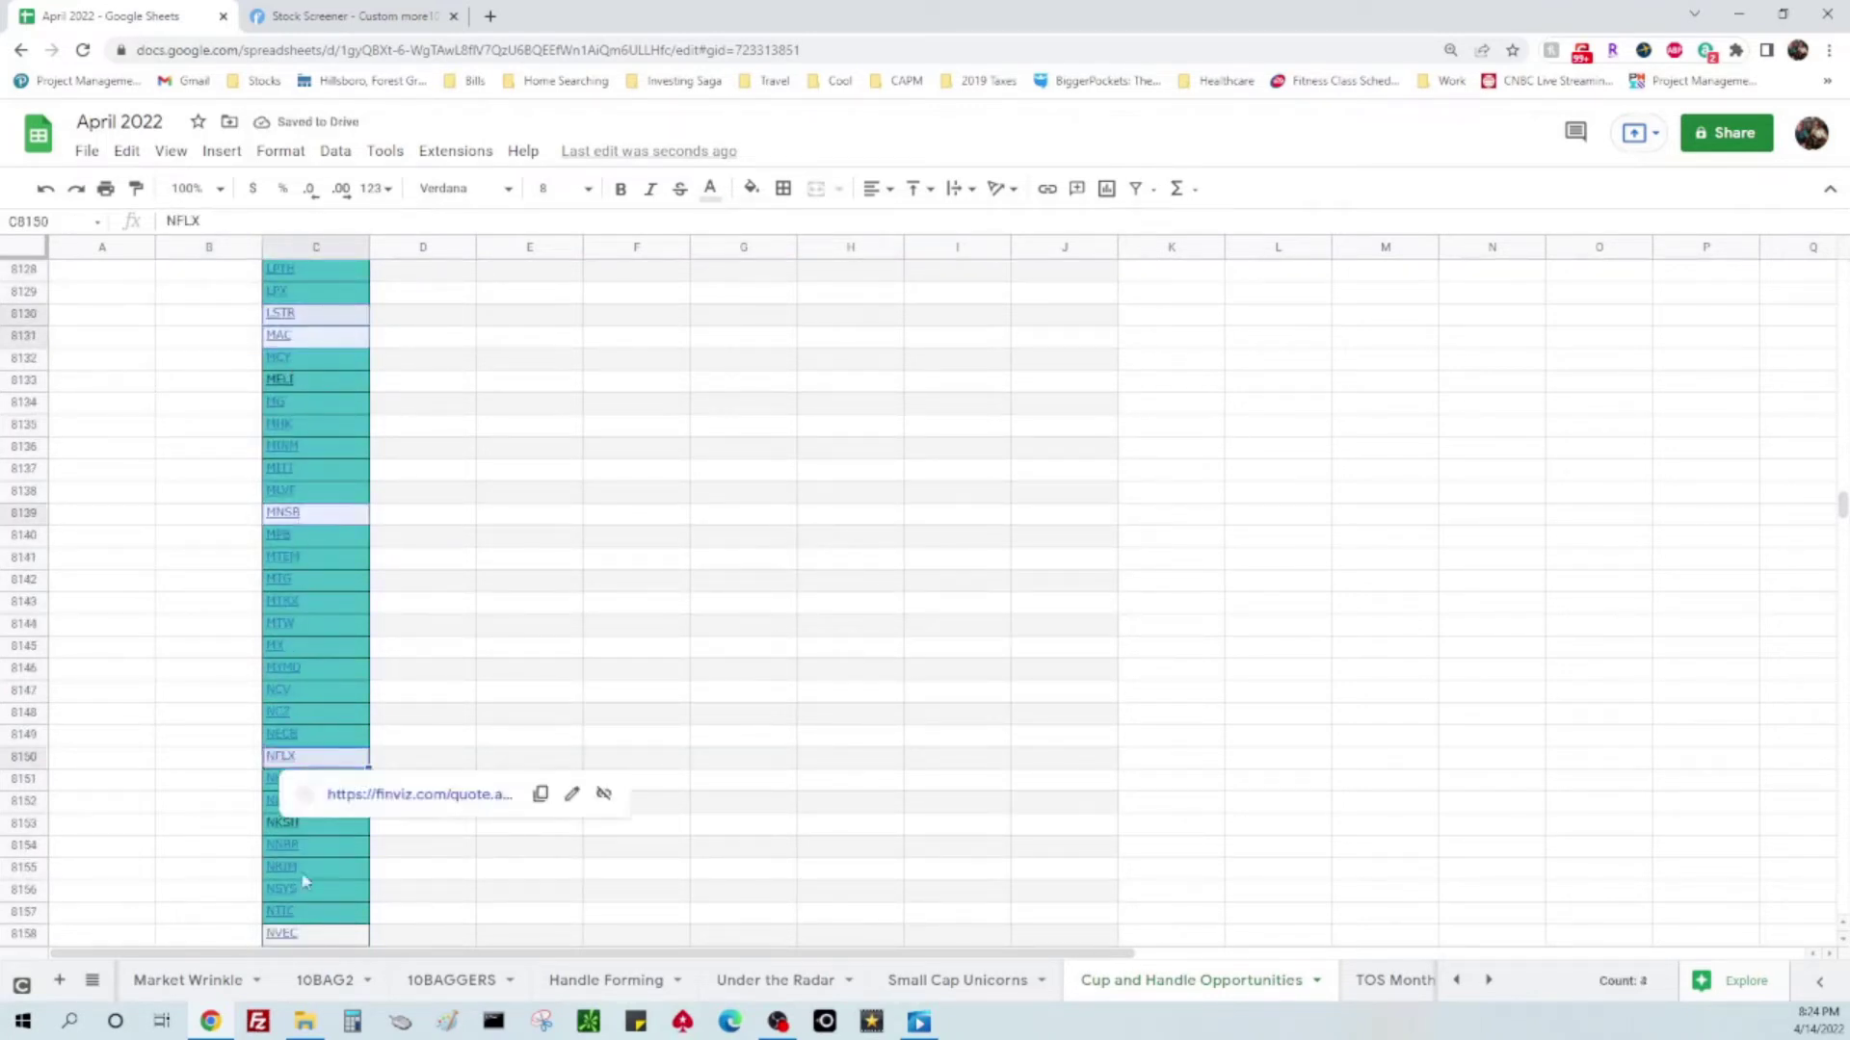
{"action": "left_click", "coordinate": [301, 934], "text": "ctrl"}
{"action": "left_click", "coordinate": [214, 561]}
{"action": "key", "text": "ctrl+v"}
- Gather unhighlighted PCB, PENN, PRSO and PWOD and target Uniques cell B8194
{"action": "scroll", "coordinate": [645, 536], "scroll_direction": "down", "scroll_amount": 3}
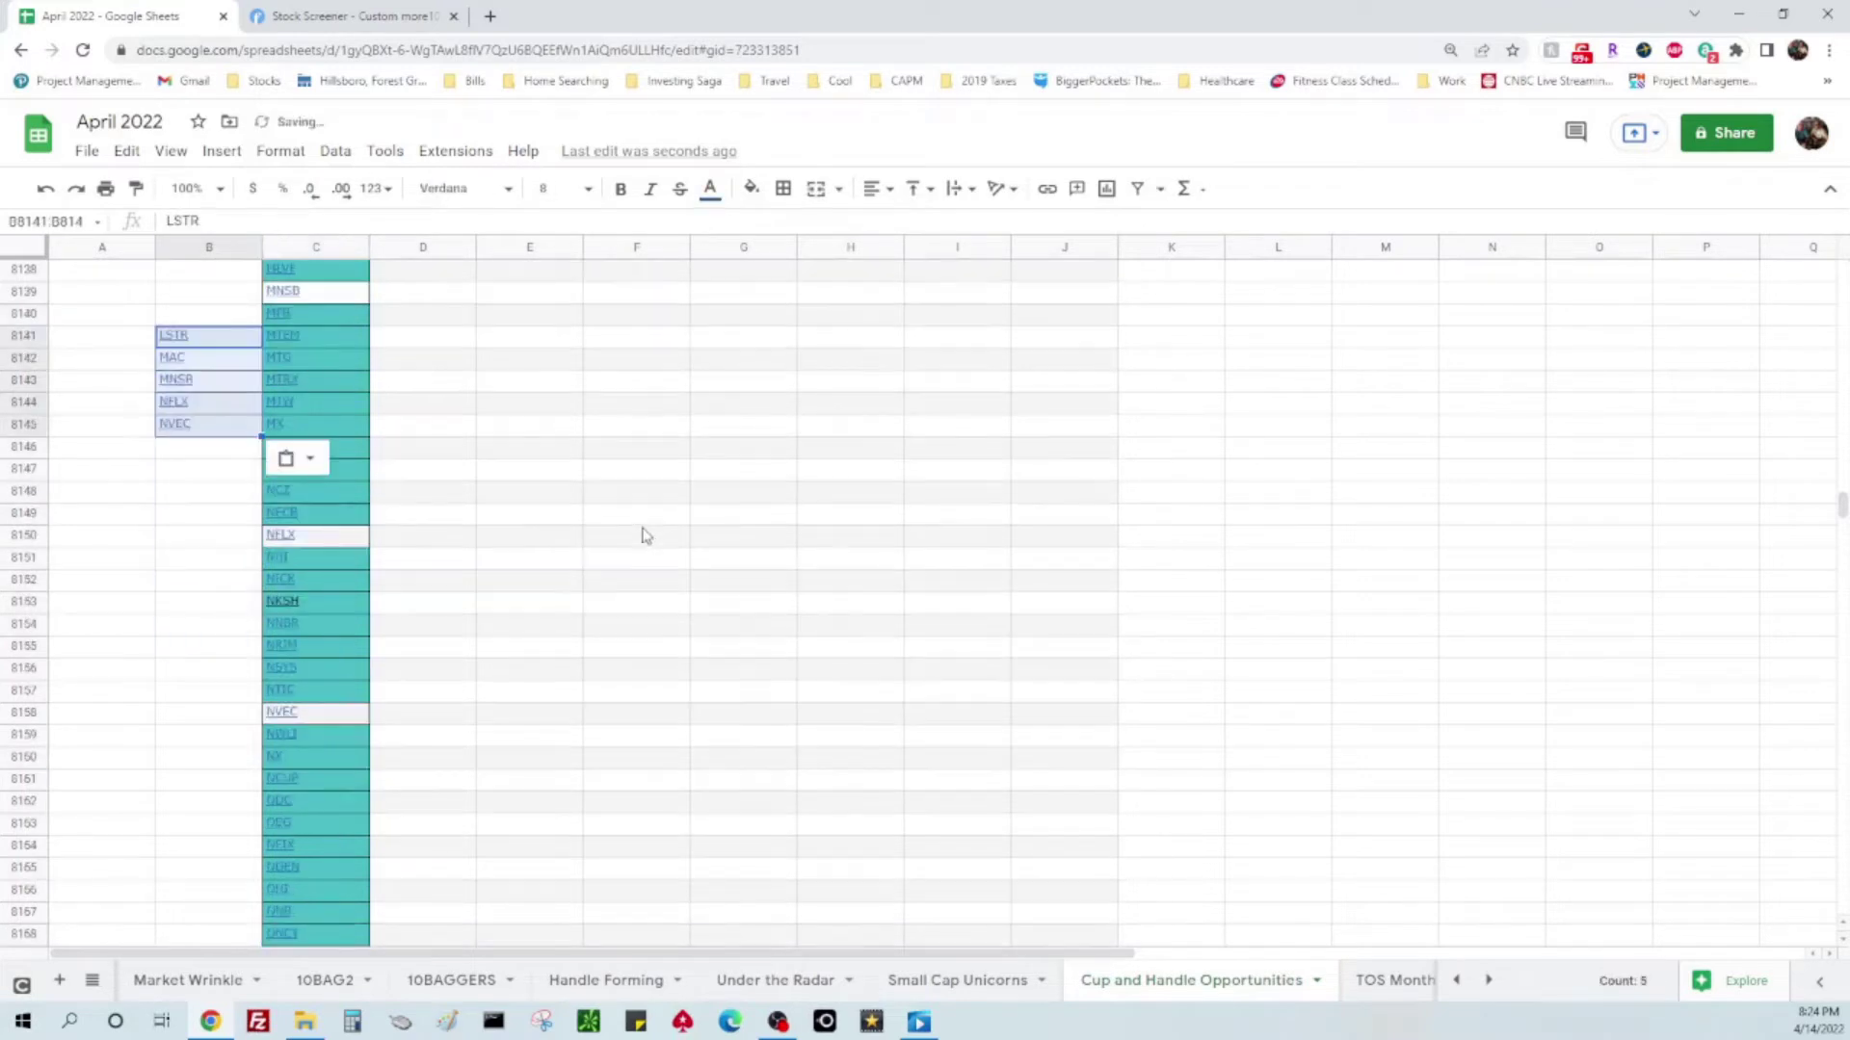
{"action": "scroll", "coordinate": [655, 539], "scroll_direction": "down", "scroll_amount": 9}
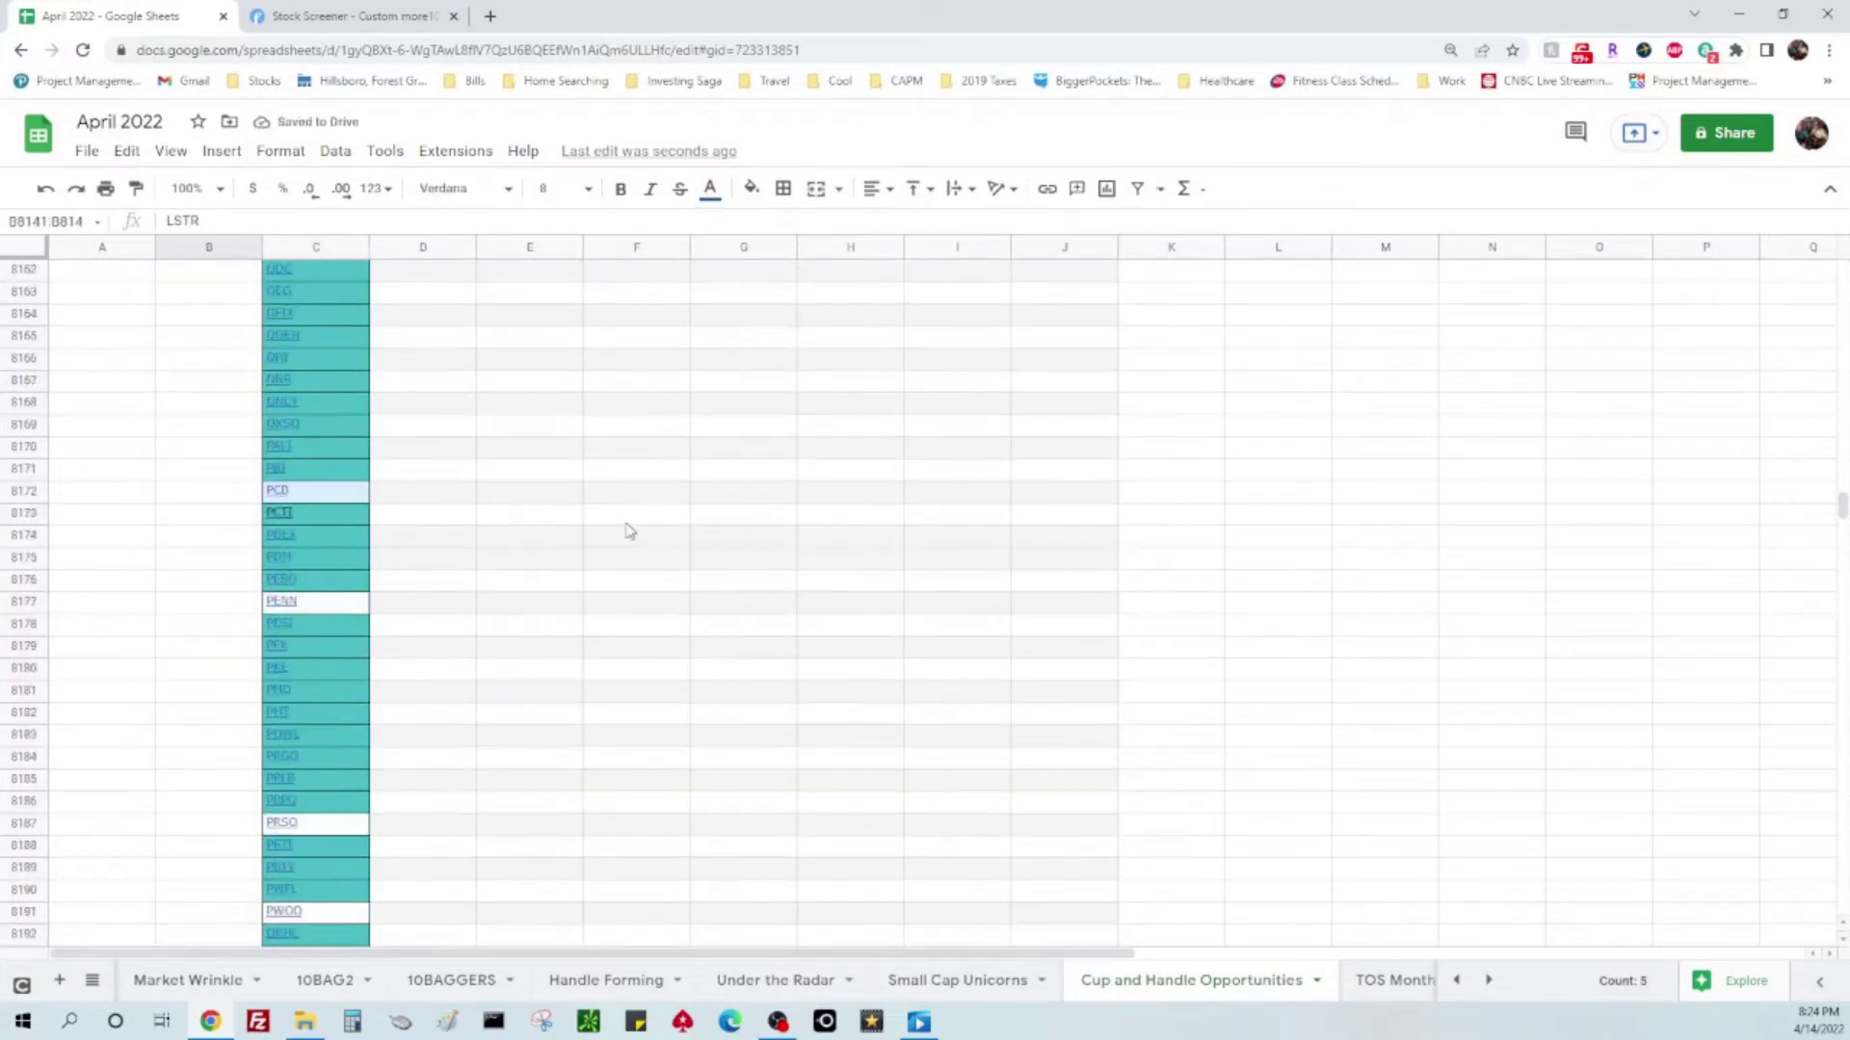
{"action": "left_click", "coordinate": [345, 427]}
{"action": "left_click", "coordinate": [317, 537], "text": "ctrl"}
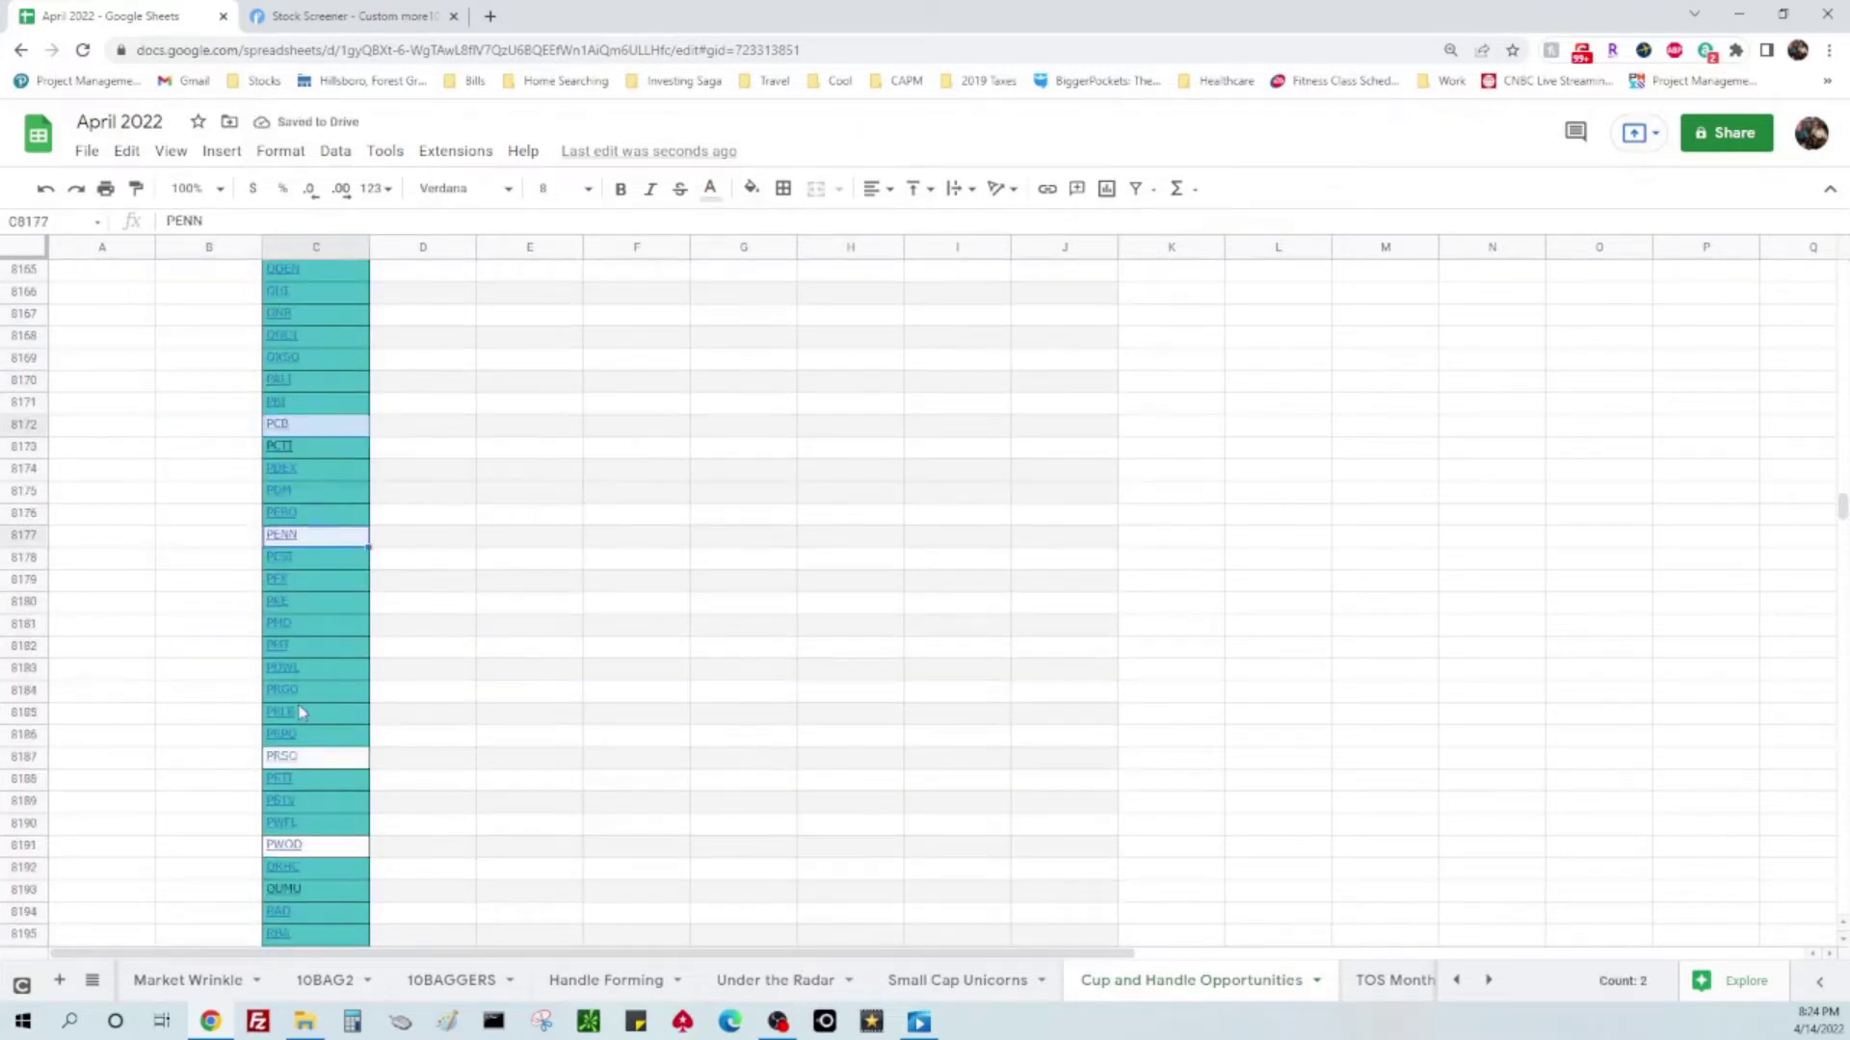
{"action": "left_click", "coordinate": [298, 762], "text": "ctrl"}
{"action": "left_click", "coordinate": [289, 847], "text": "ctrl"}
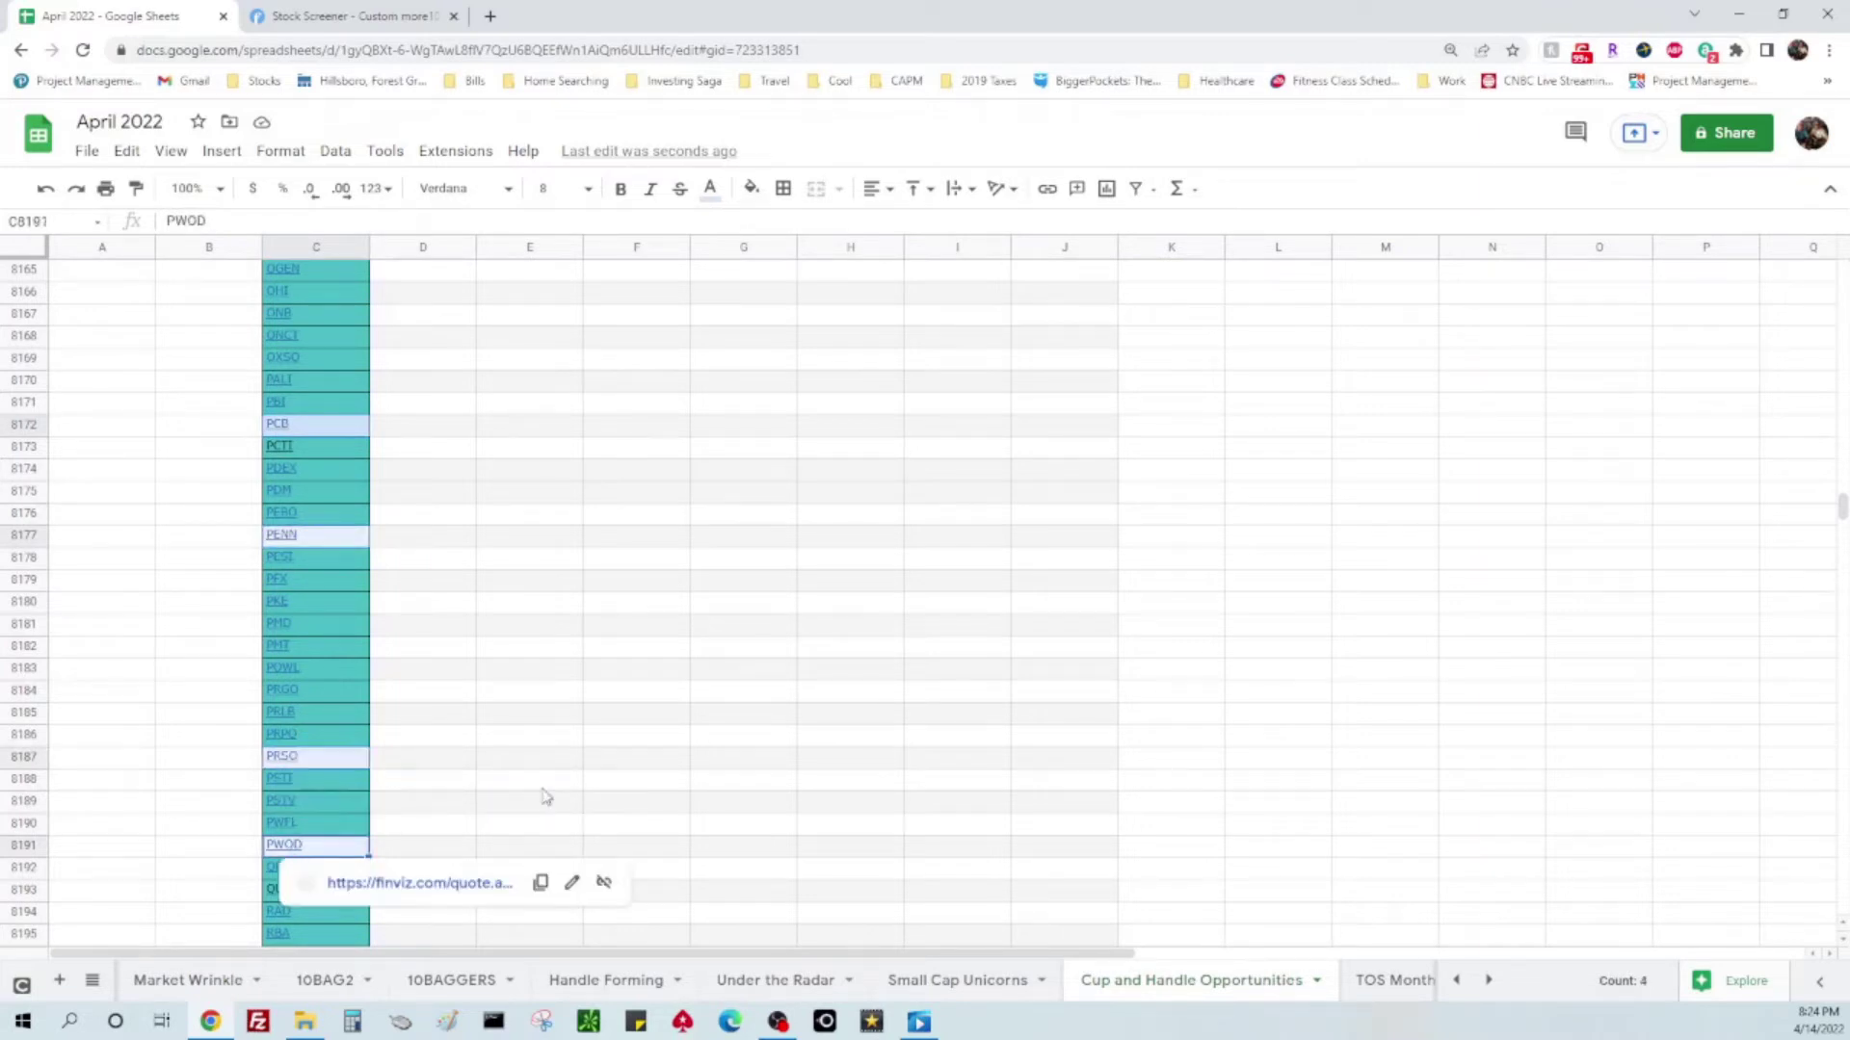
{"action": "scroll", "coordinate": [756, 601], "scroll_direction": "down", "scroll_amount": 3}
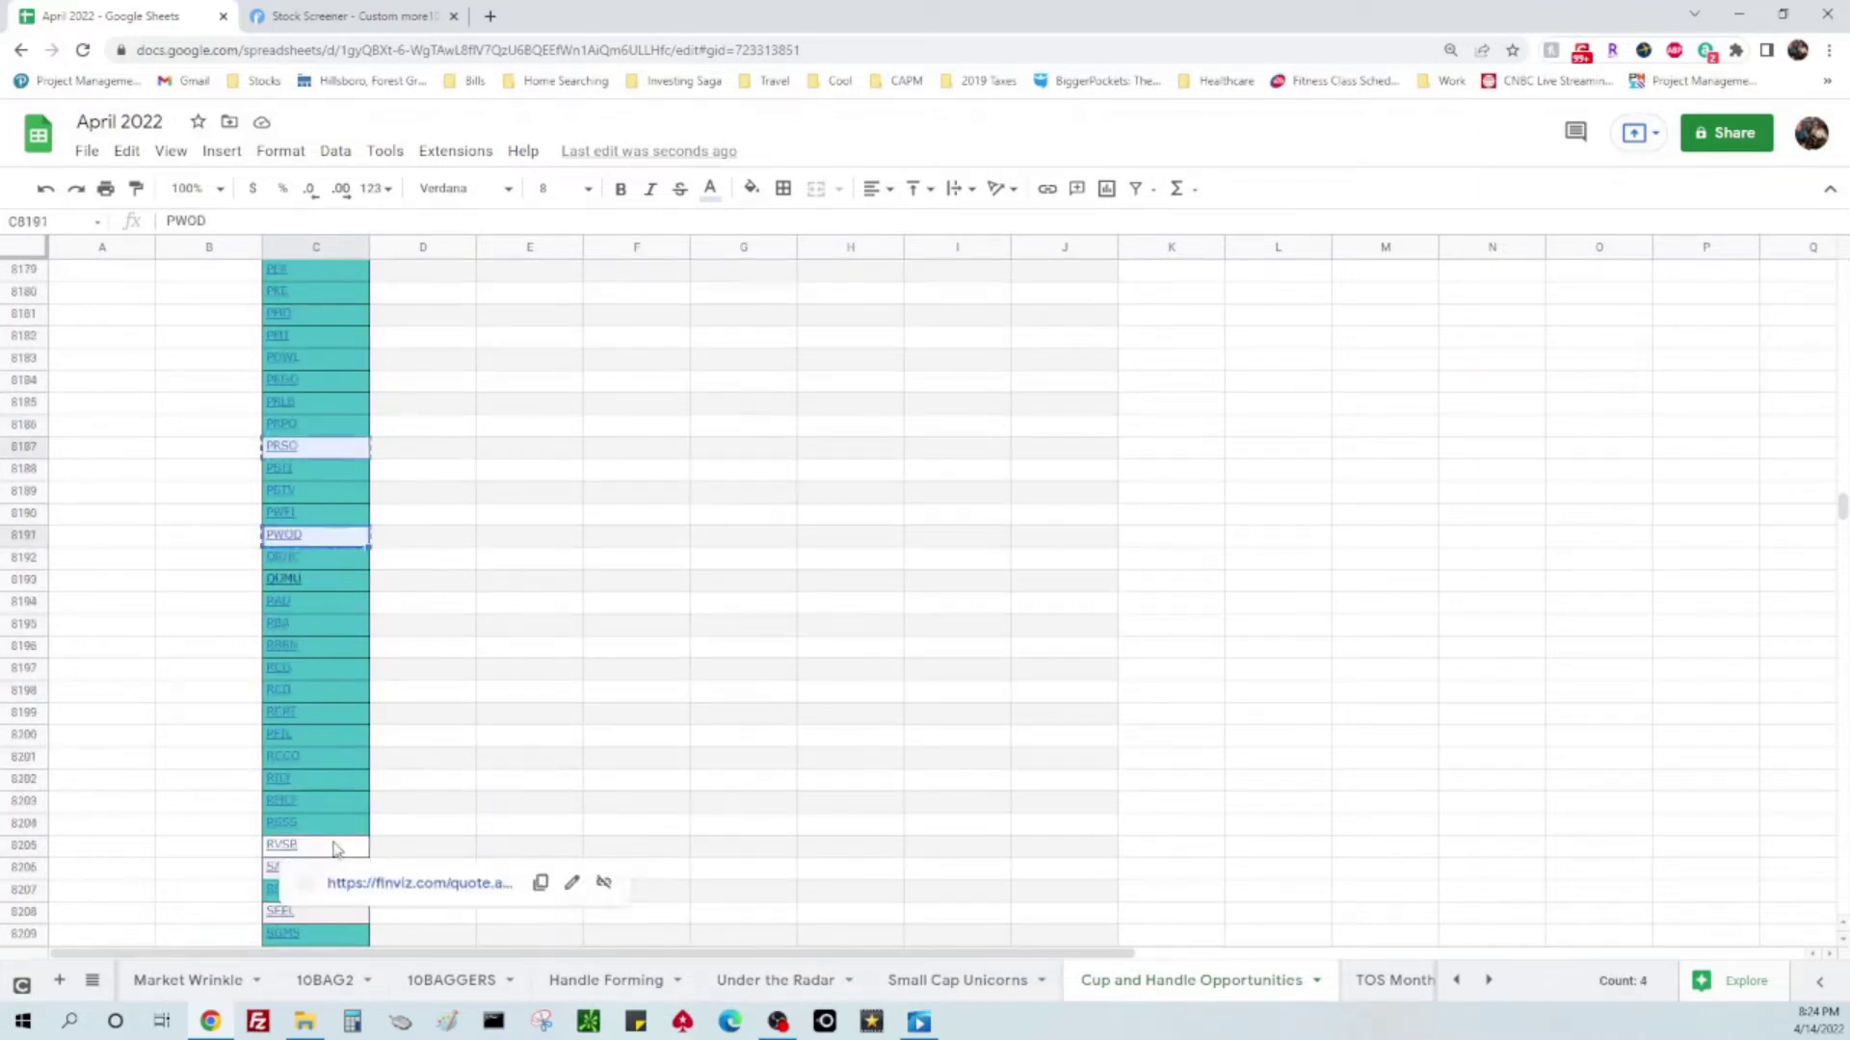
{"action": "left_click", "coordinate": [246, 605], "text": "ctrl"}
- Copy unhighlighted RVSB, SAH and SEEL into Uniques at B8209
{"action": "scroll", "coordinate": [642, 583], "scroll_direction": "down", "scroll_amount": 3}
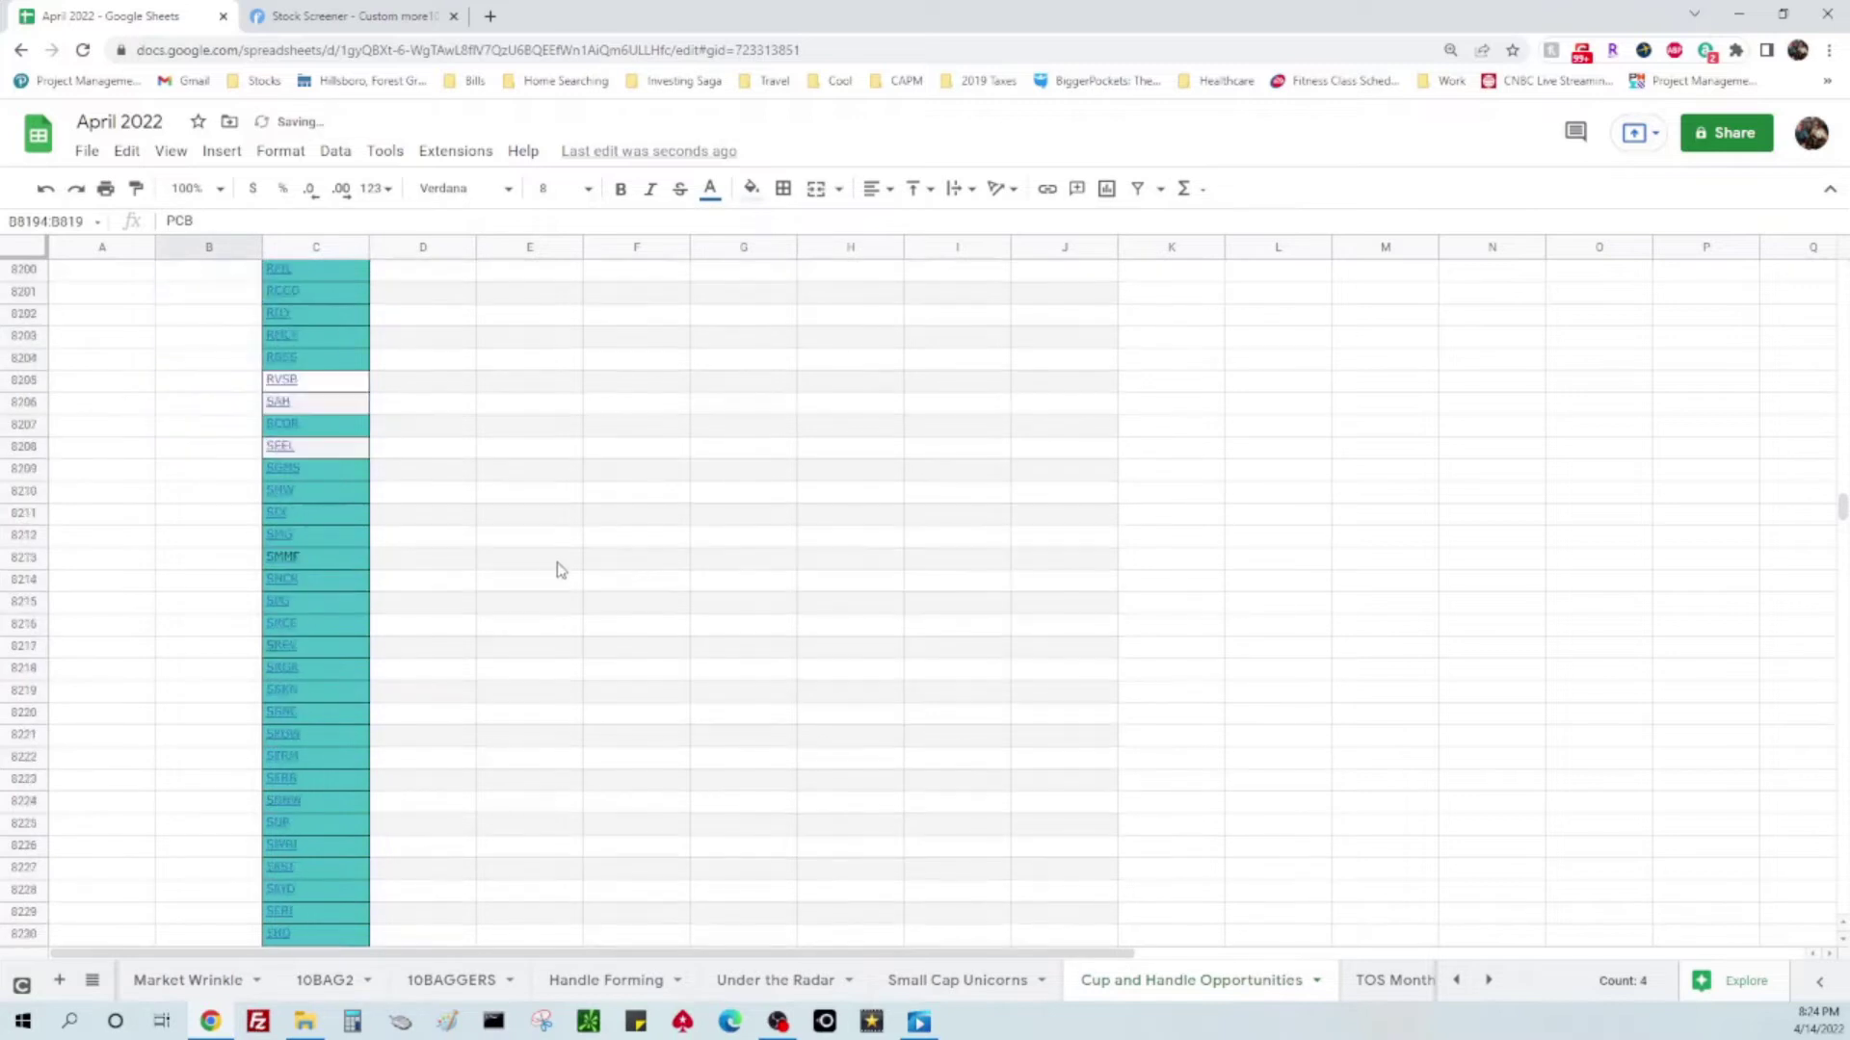
{"action": "left_click", "coordinate": [332, 314]}
{"action": "left_click", "coordinate": [277, 337], "text": "ctrl"}
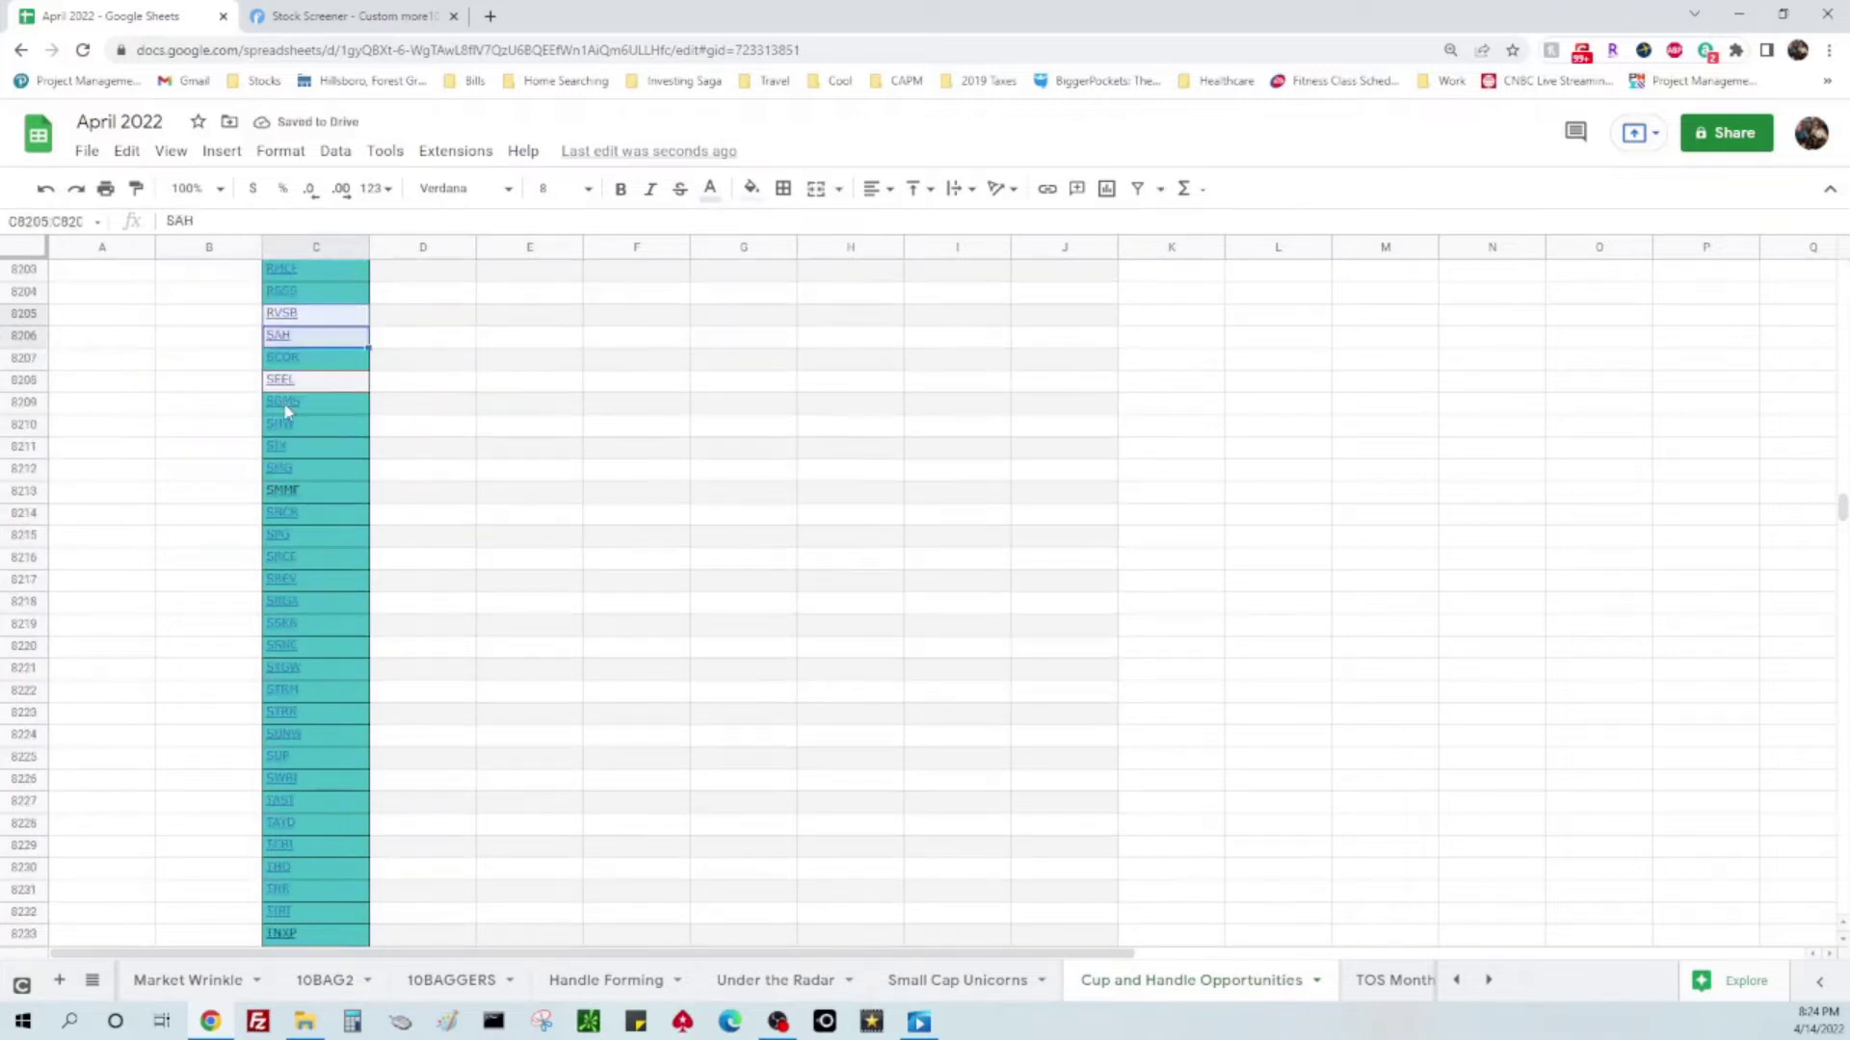
{"action": "left_click", "coordinate": [285, 381], "text": "ctrl"}
{"action": "key", "text": "ctrl+c"}
{"action": "left_click", "coordinate": [244, 412]}
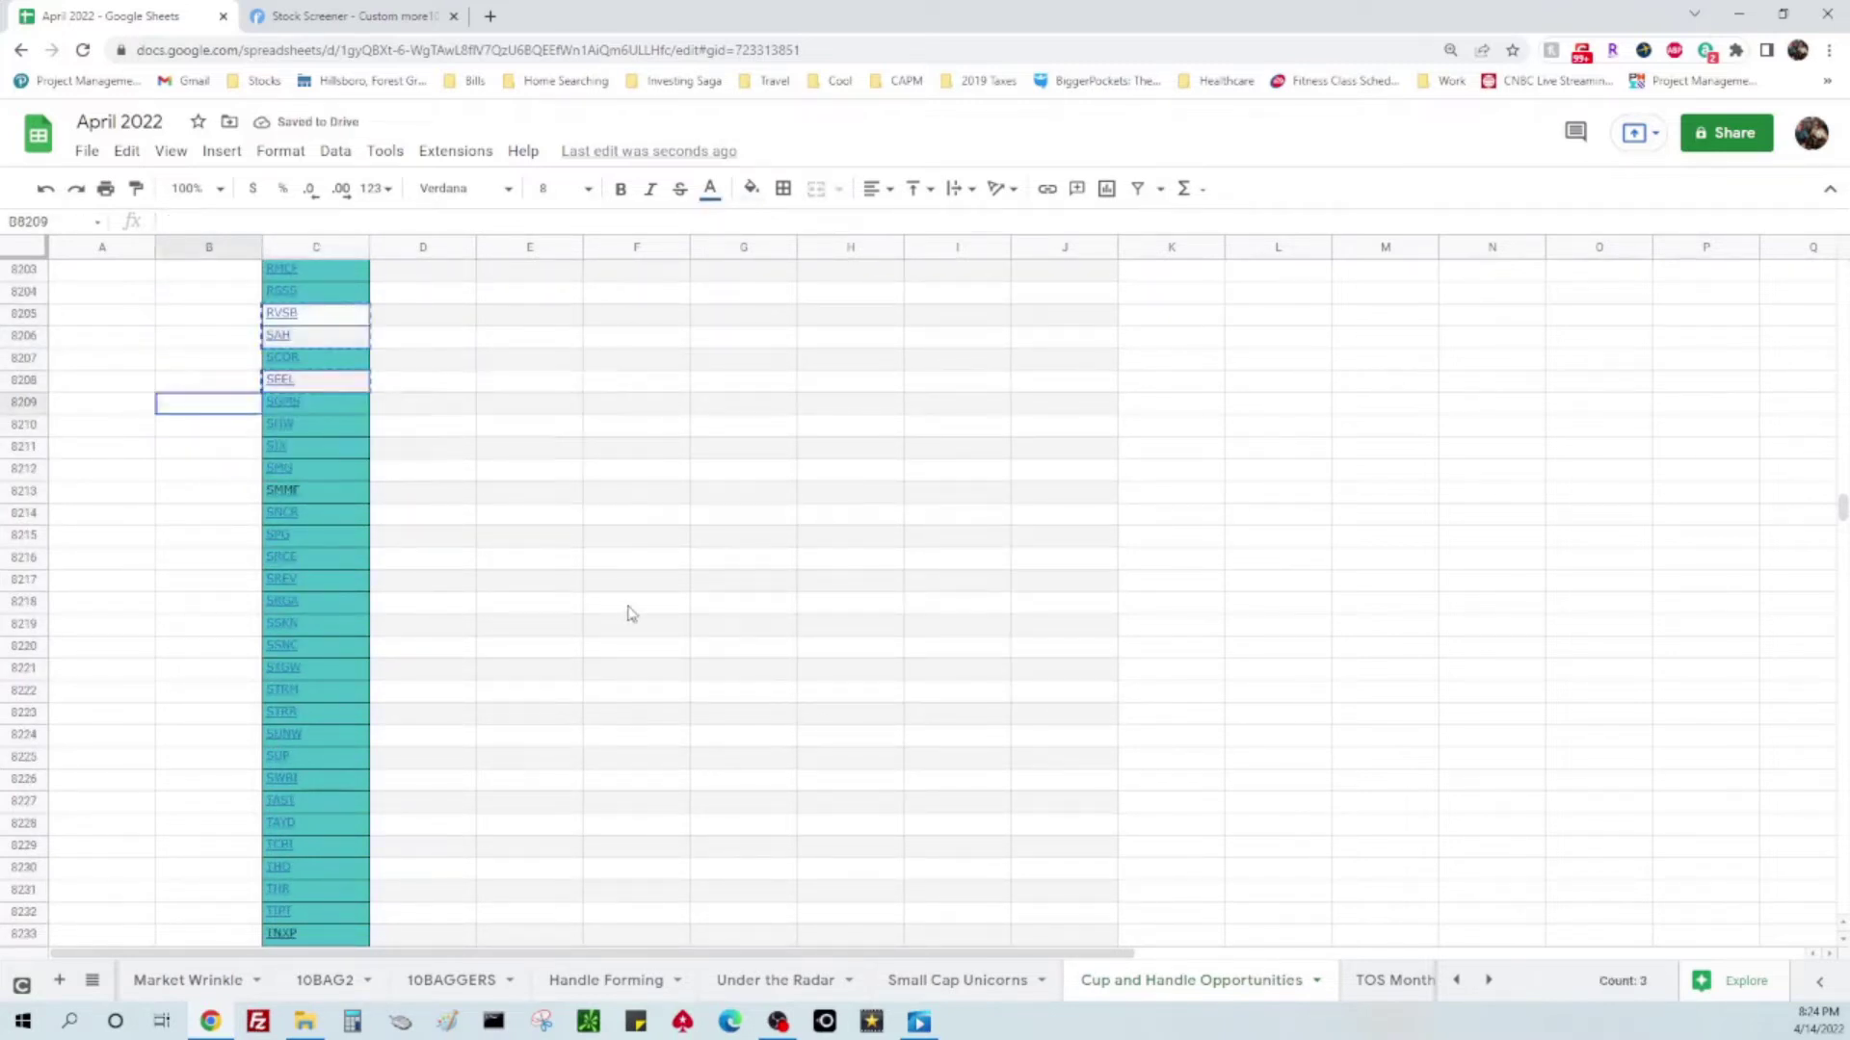
{"action": "key", "text": "ctrl+v"}
- Paste unhighlighted UBFO and WULF into Uniques at B8257
{"action": "scroll", "coordinate": [599, 611], "scroll_direction": "down", "scroll_amount": 5}
{"action": "scroll", "coordinate": [591, 617], "scroll_direction": "down", "scroll_amount": 3}
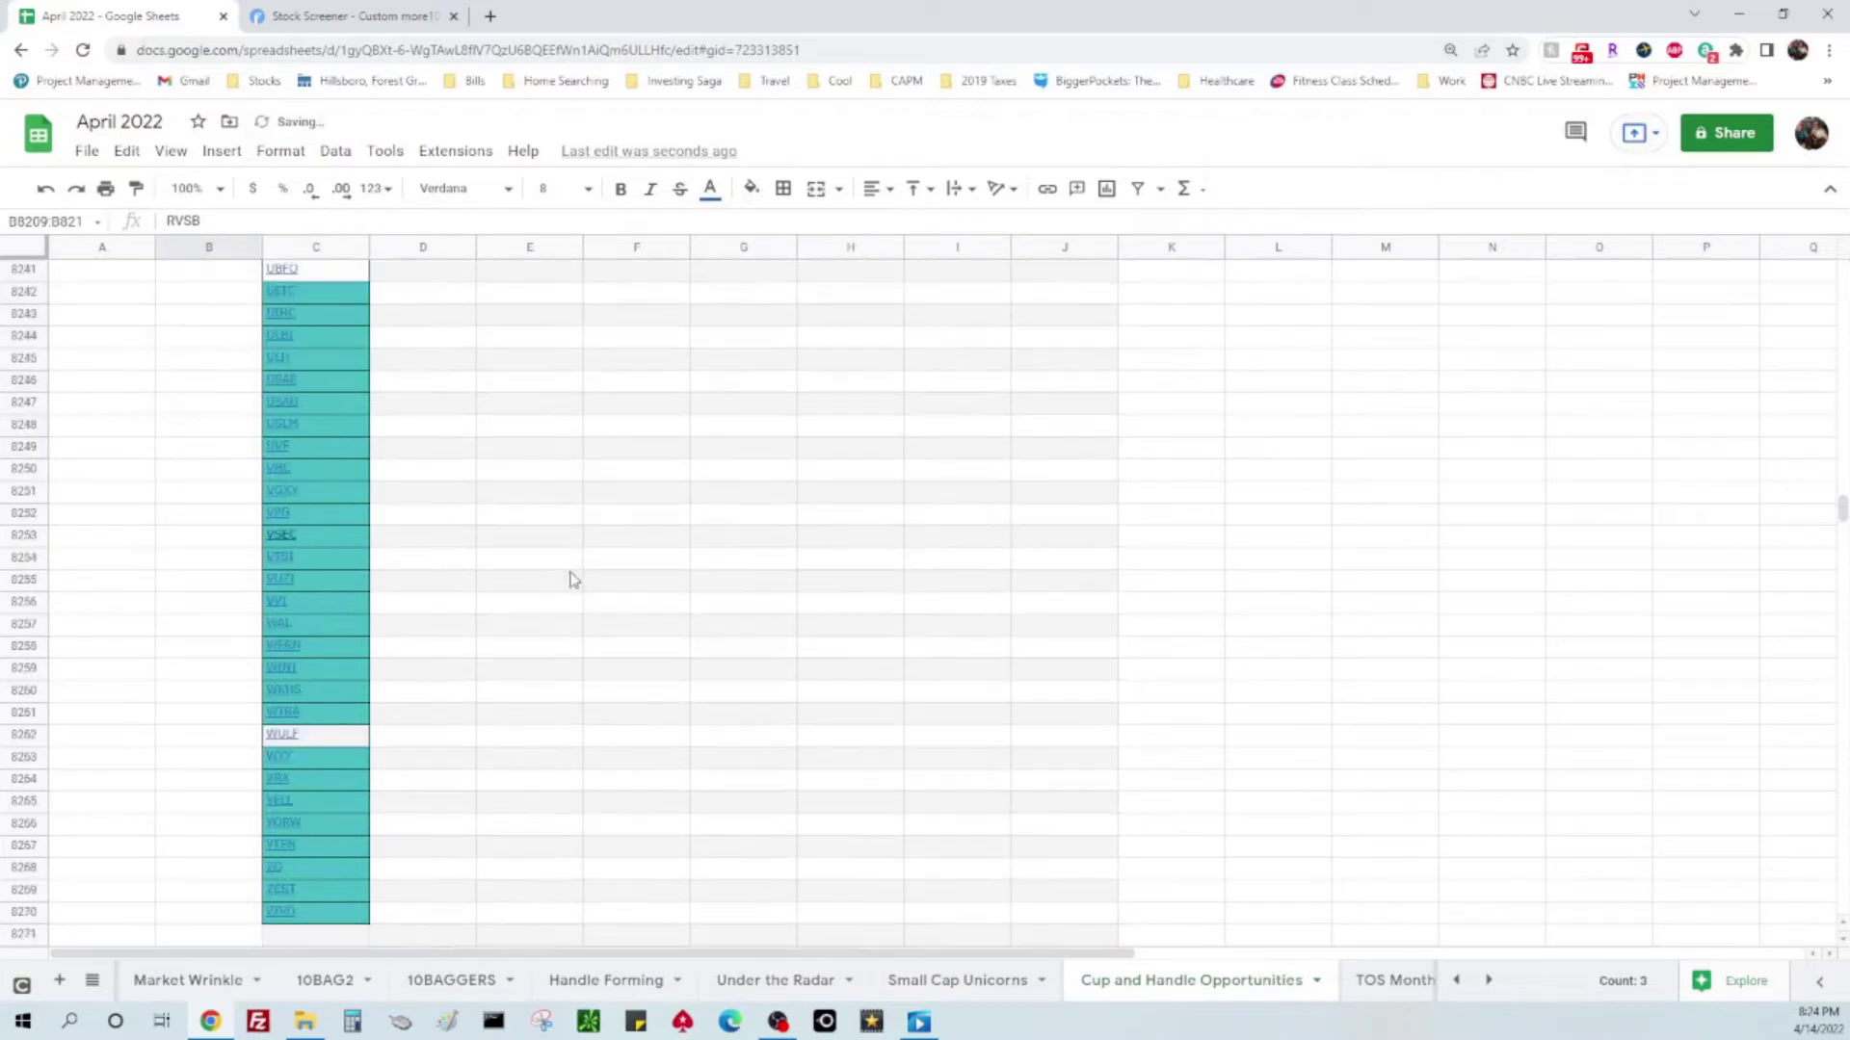
{"action": "left_click", "coordinate": [334, 274]}
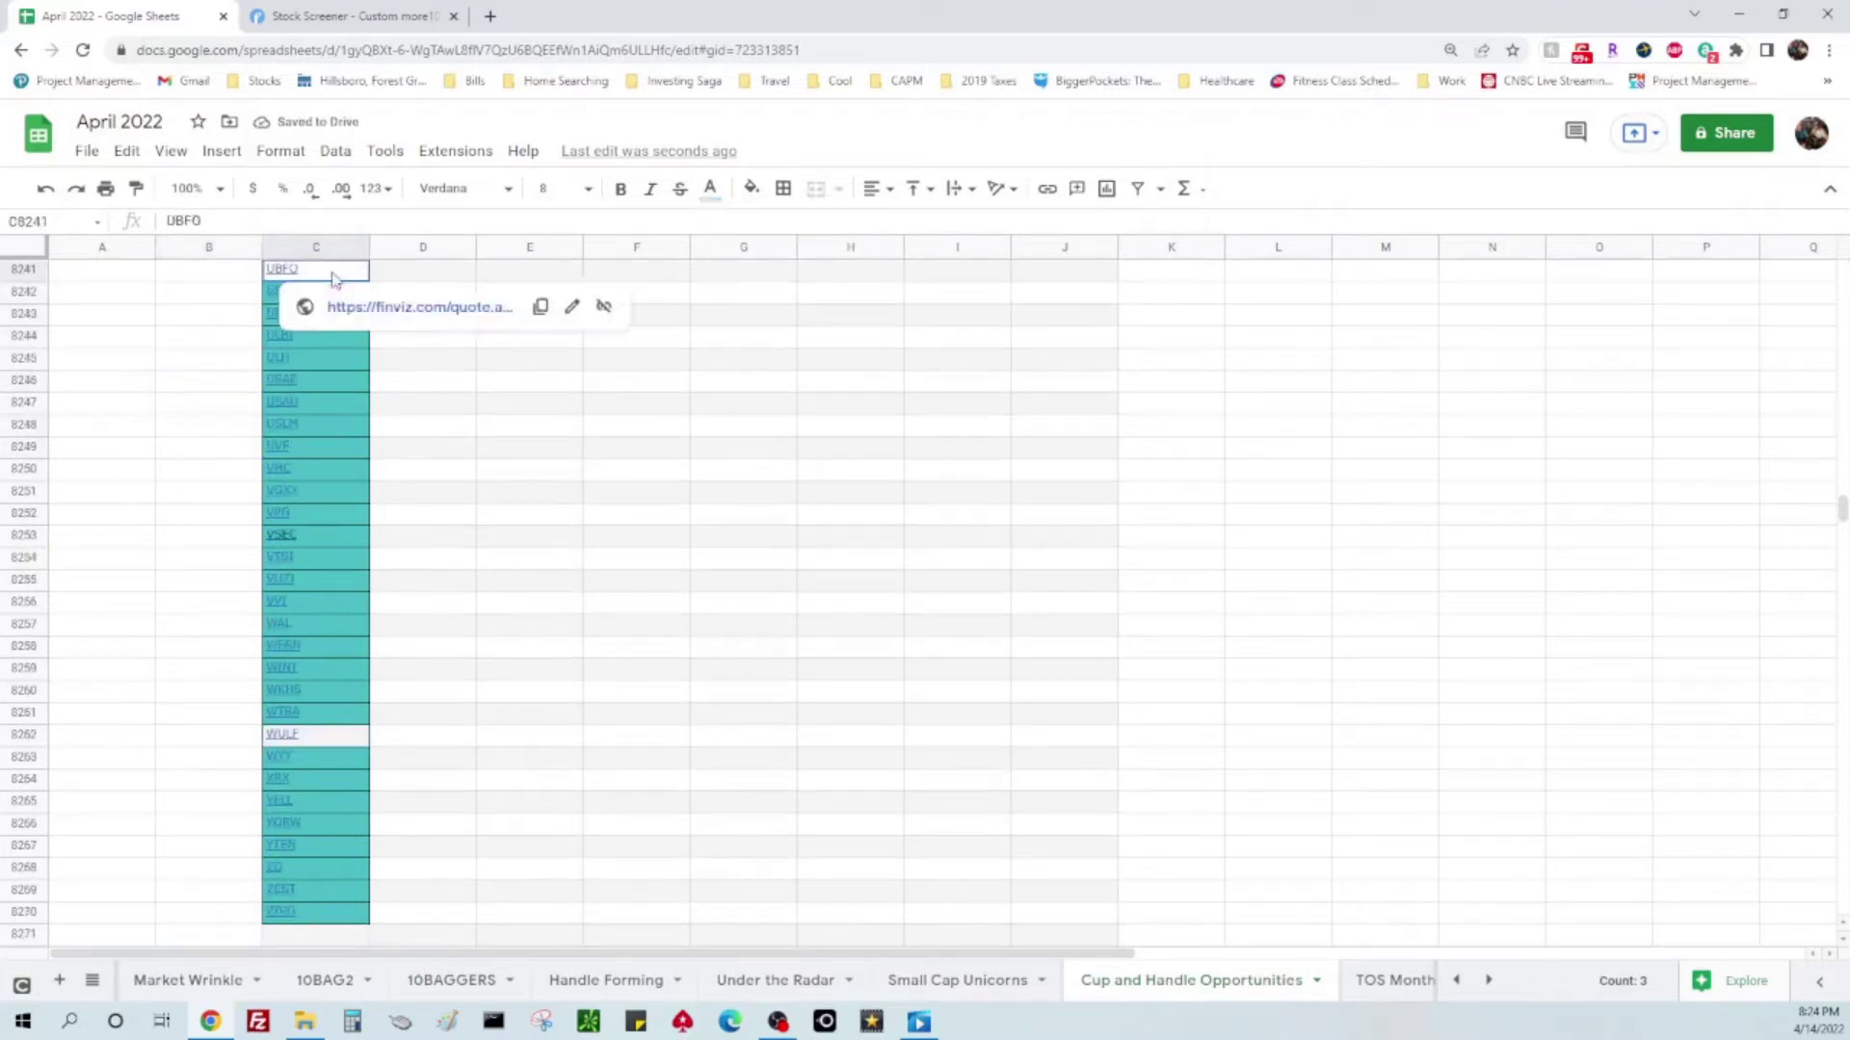
{"action": "left_click", "coordinate": [289, 735]}
{"action": "left_click", "coordinate": [193, 625]}
{"action": "scroll", "coordinate": [202, 641], "scroll_direction": "down", "scroll_amount": 1}
{"action": "key", "text": "ctrl+v"}
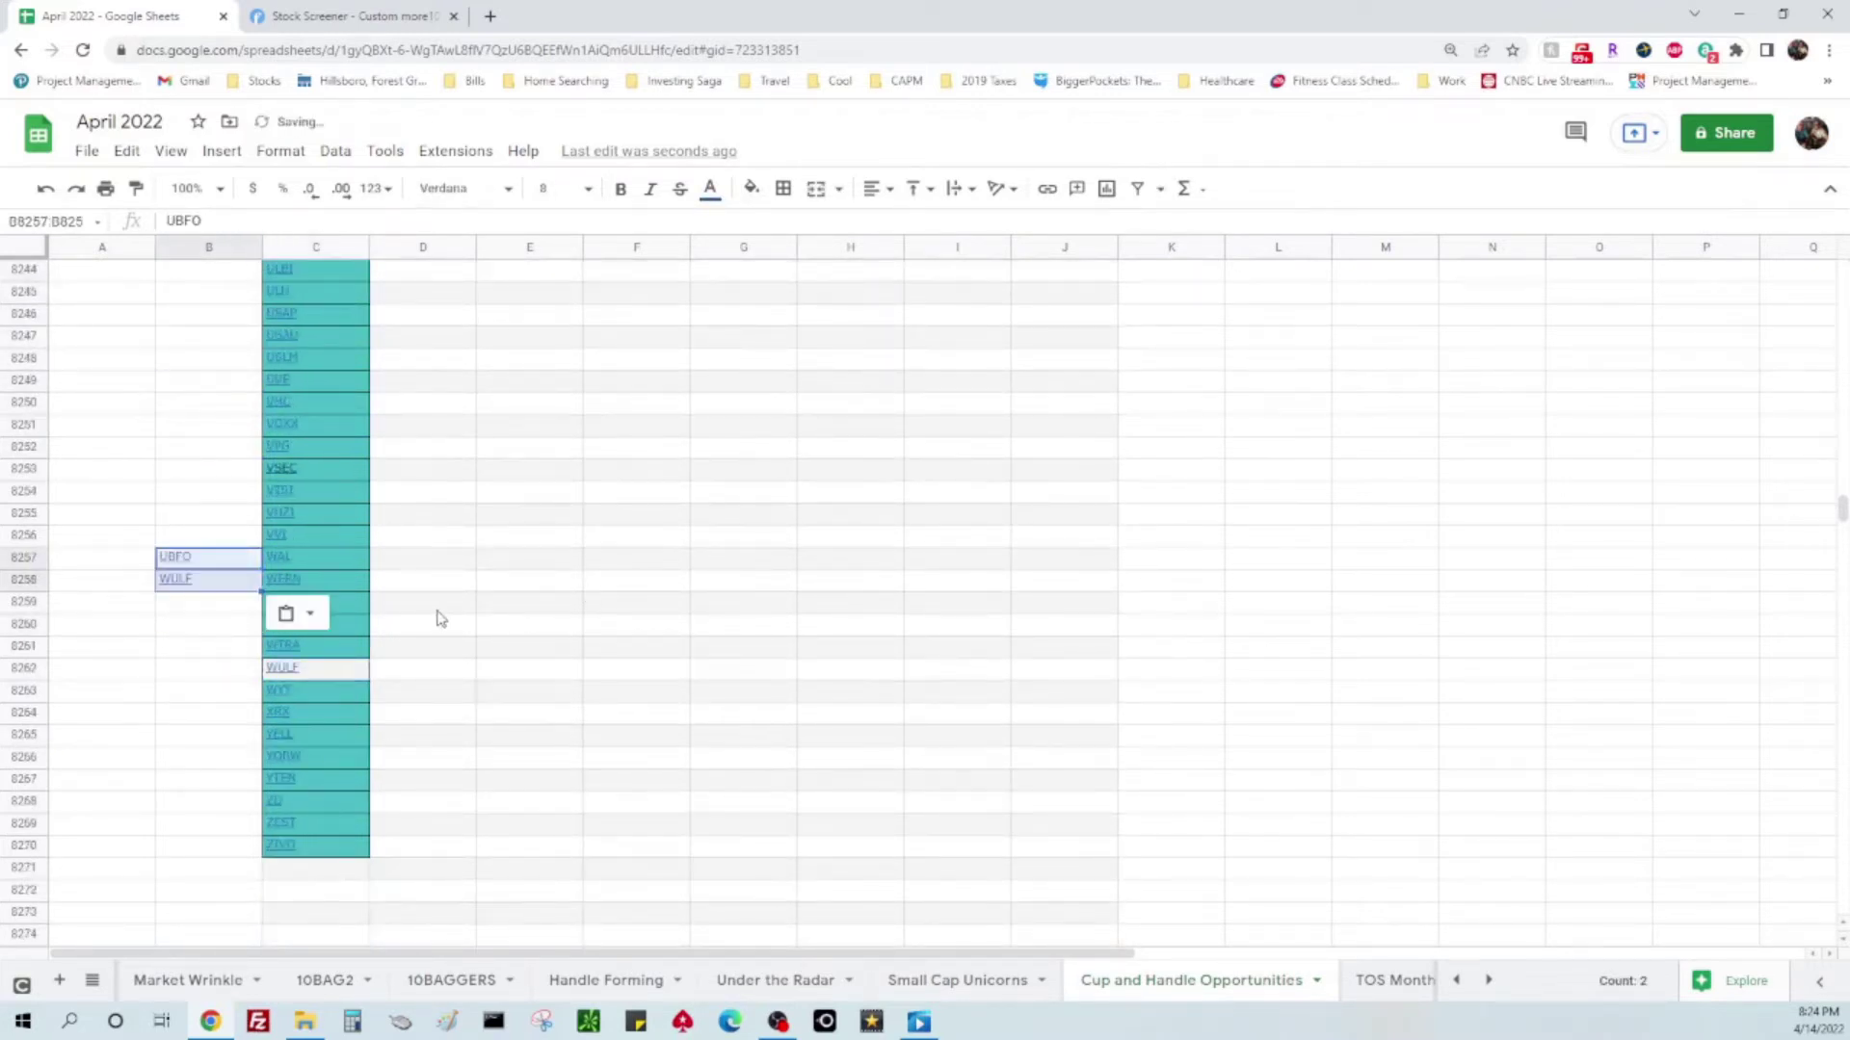
- Select the Uniques column upward from its last ticker
{"action": "scroll", "coordinate": [433, 615], "scroll_direction": "up", "scroll_amount": 3}
{"action": "left_click", "coordinate": [240, 476]}
{"action": "key", "text": "ctrl+shift+Up"}
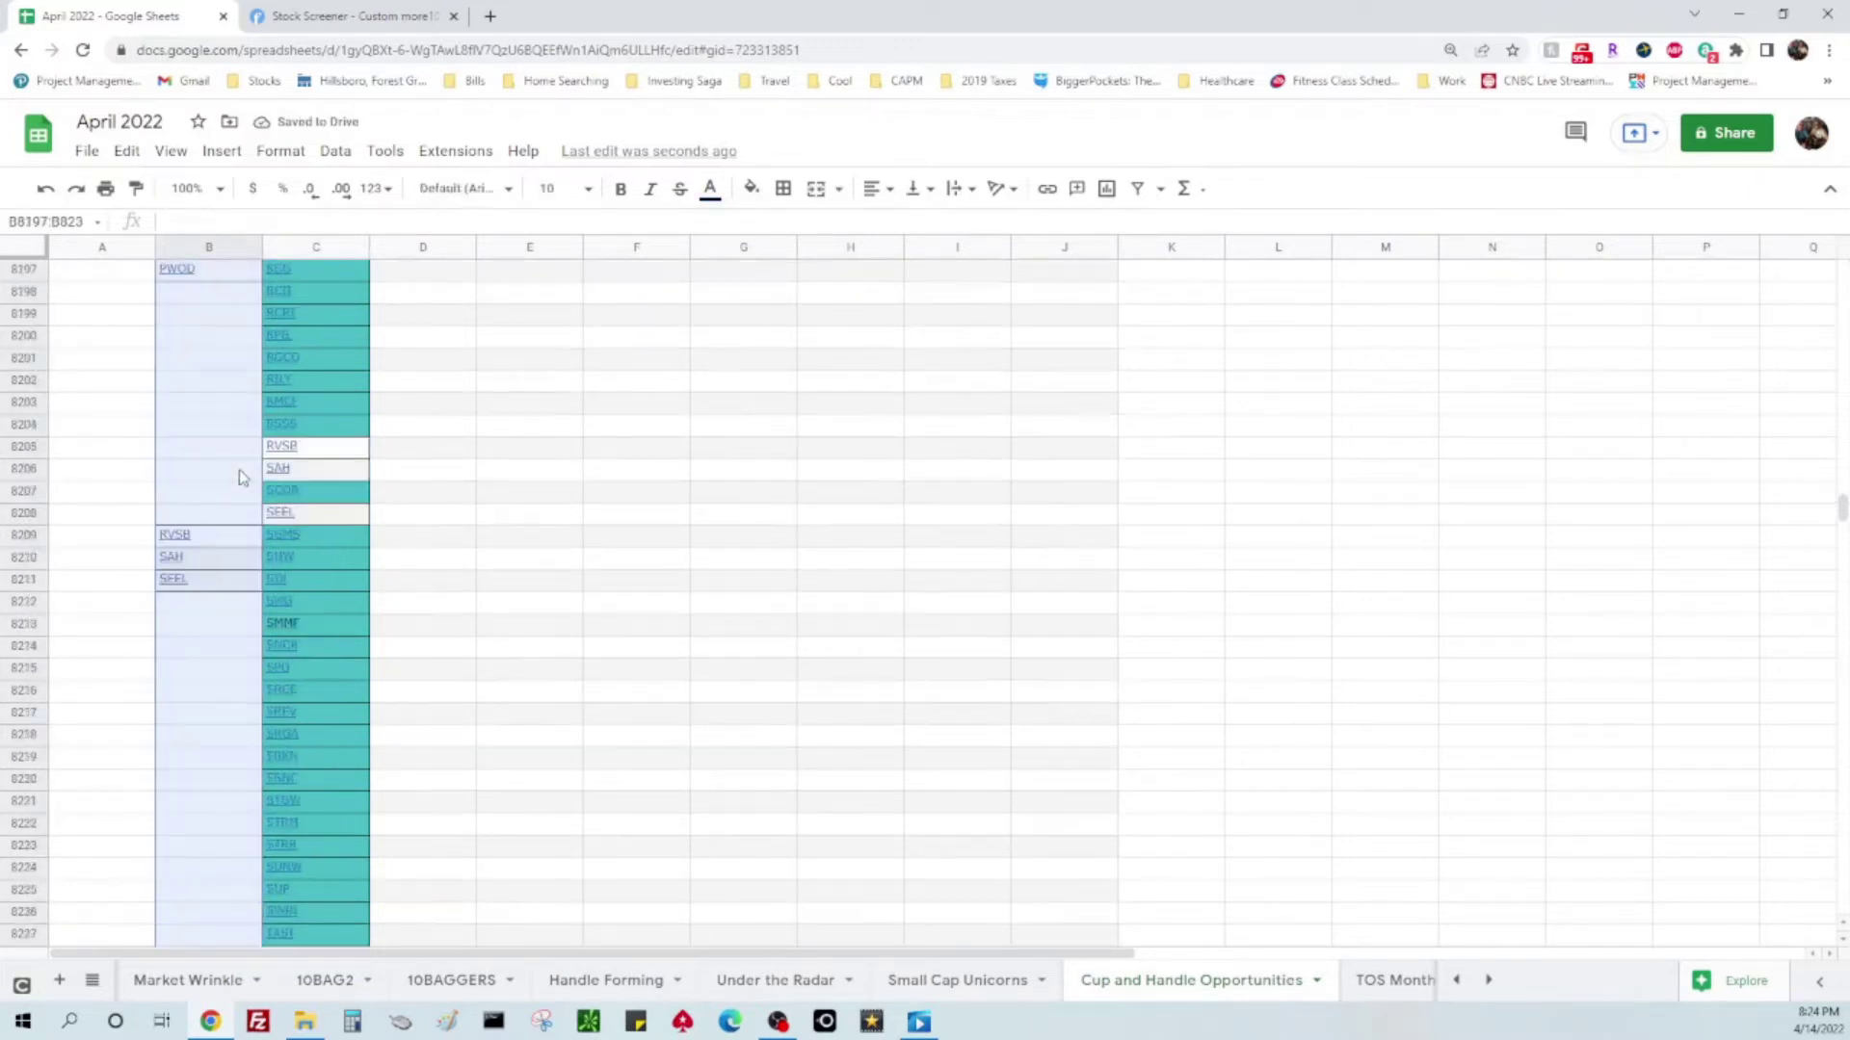
- Filter column B, sort the Uniques tickers A→Z, then remove the filter
{"action": "key", "text": "ctrl+shift+Up"}
{"action": "key", "text": "ctrl+shift+Up"}
{"action": "key", "text": "ctrl+shift+Up"}
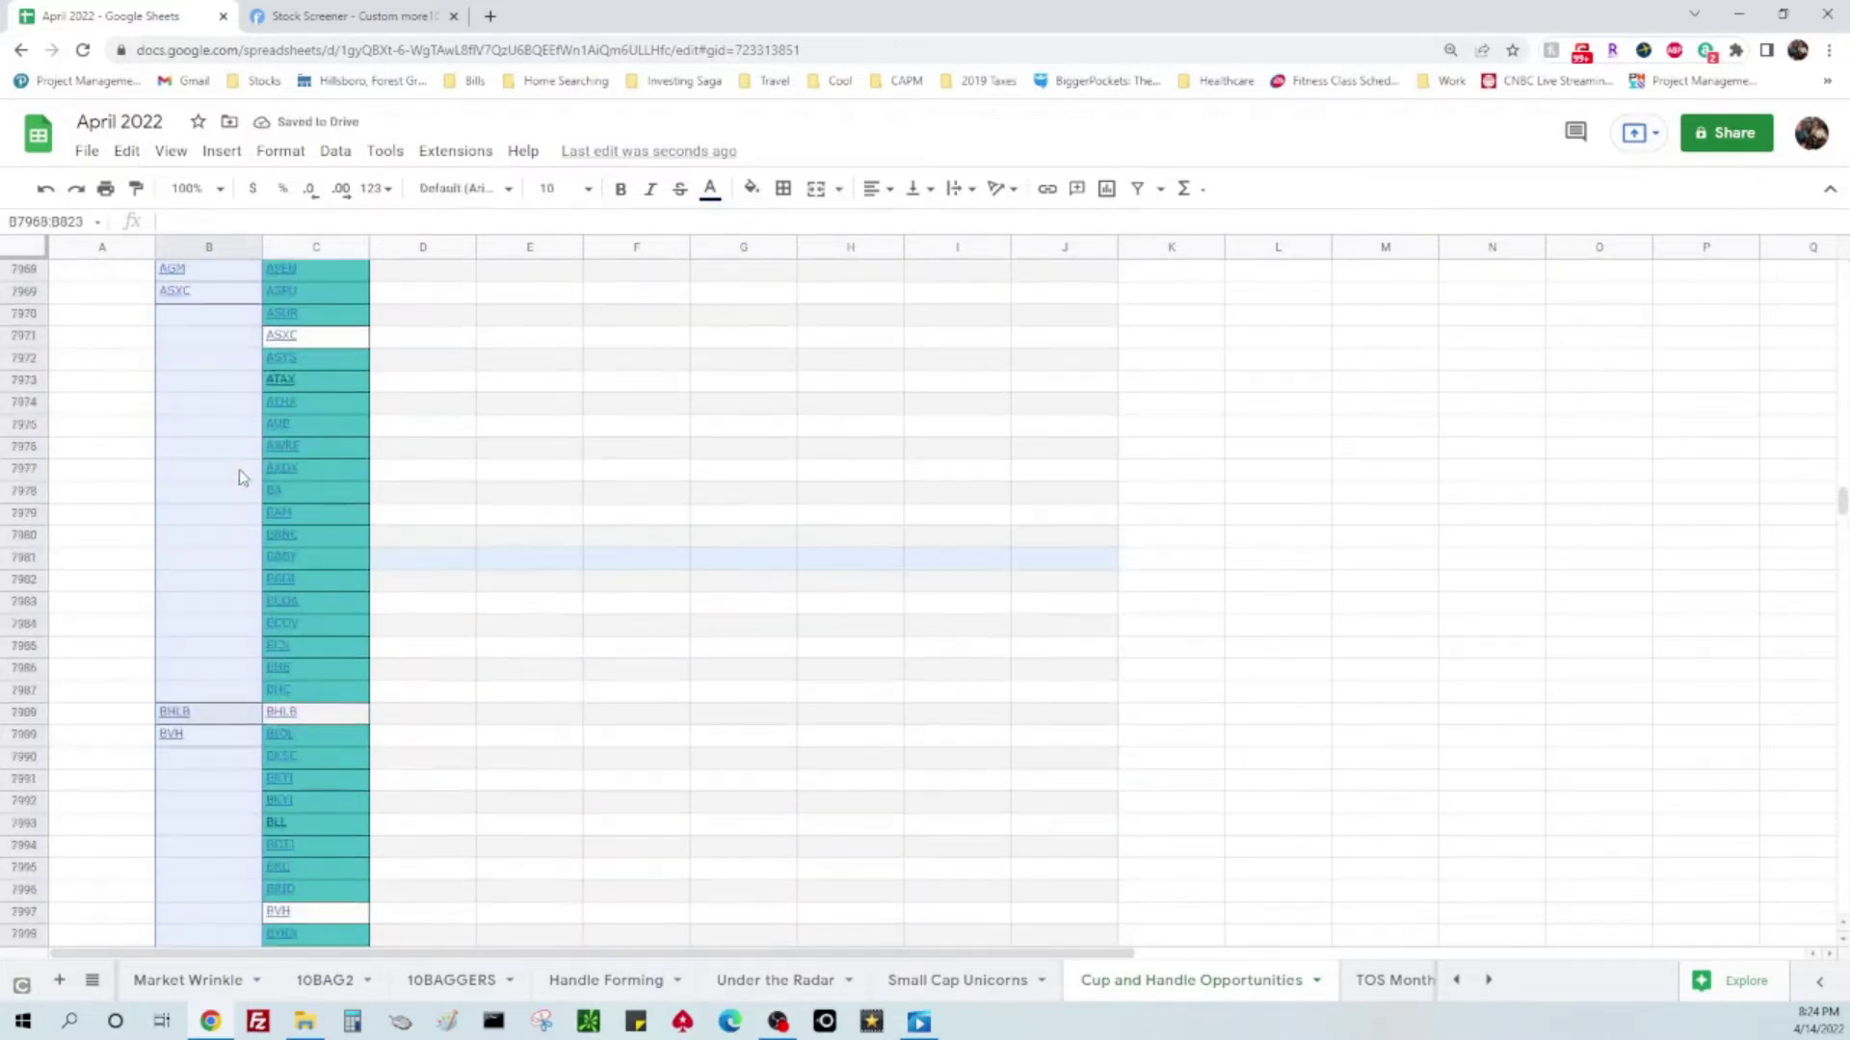
{"action": "left_click", "coordinate": [229, 247]}
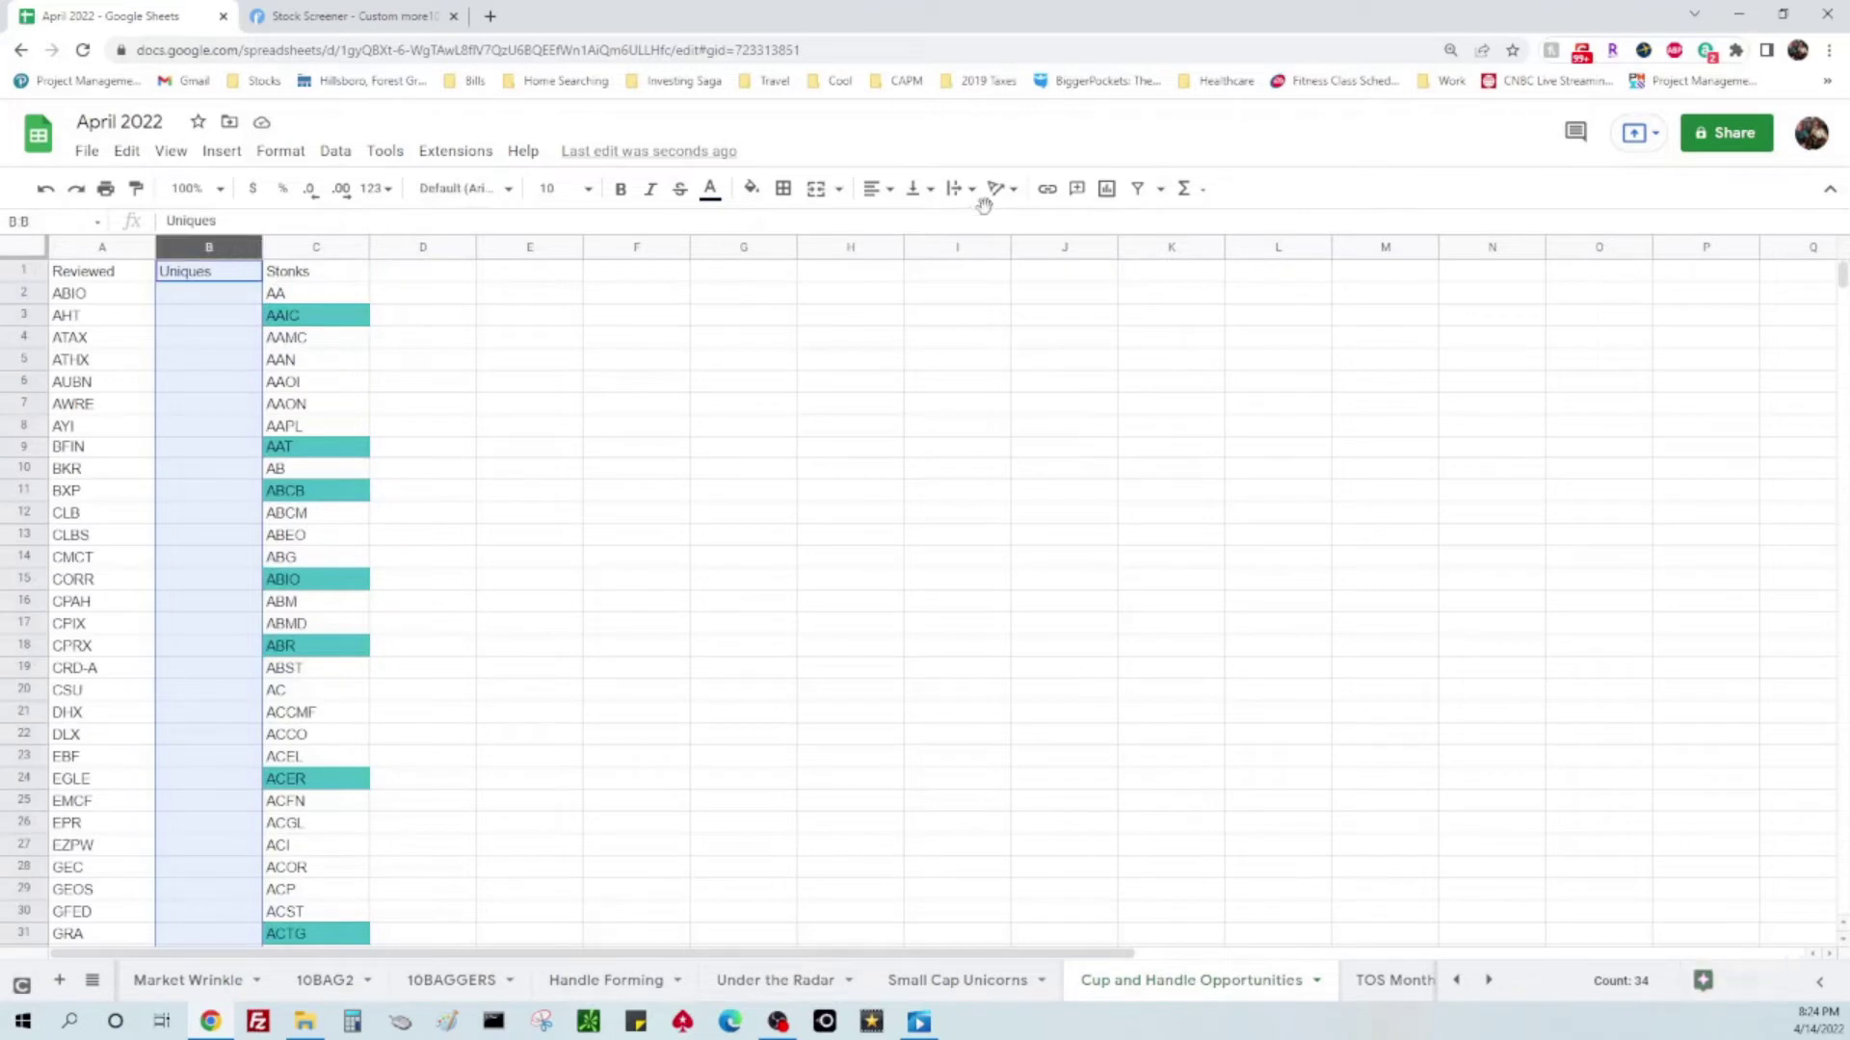
{"action": "left_click", "coordinate": [1137, 193]}
{"action": "left_click", "coordinate": [251, 273]}
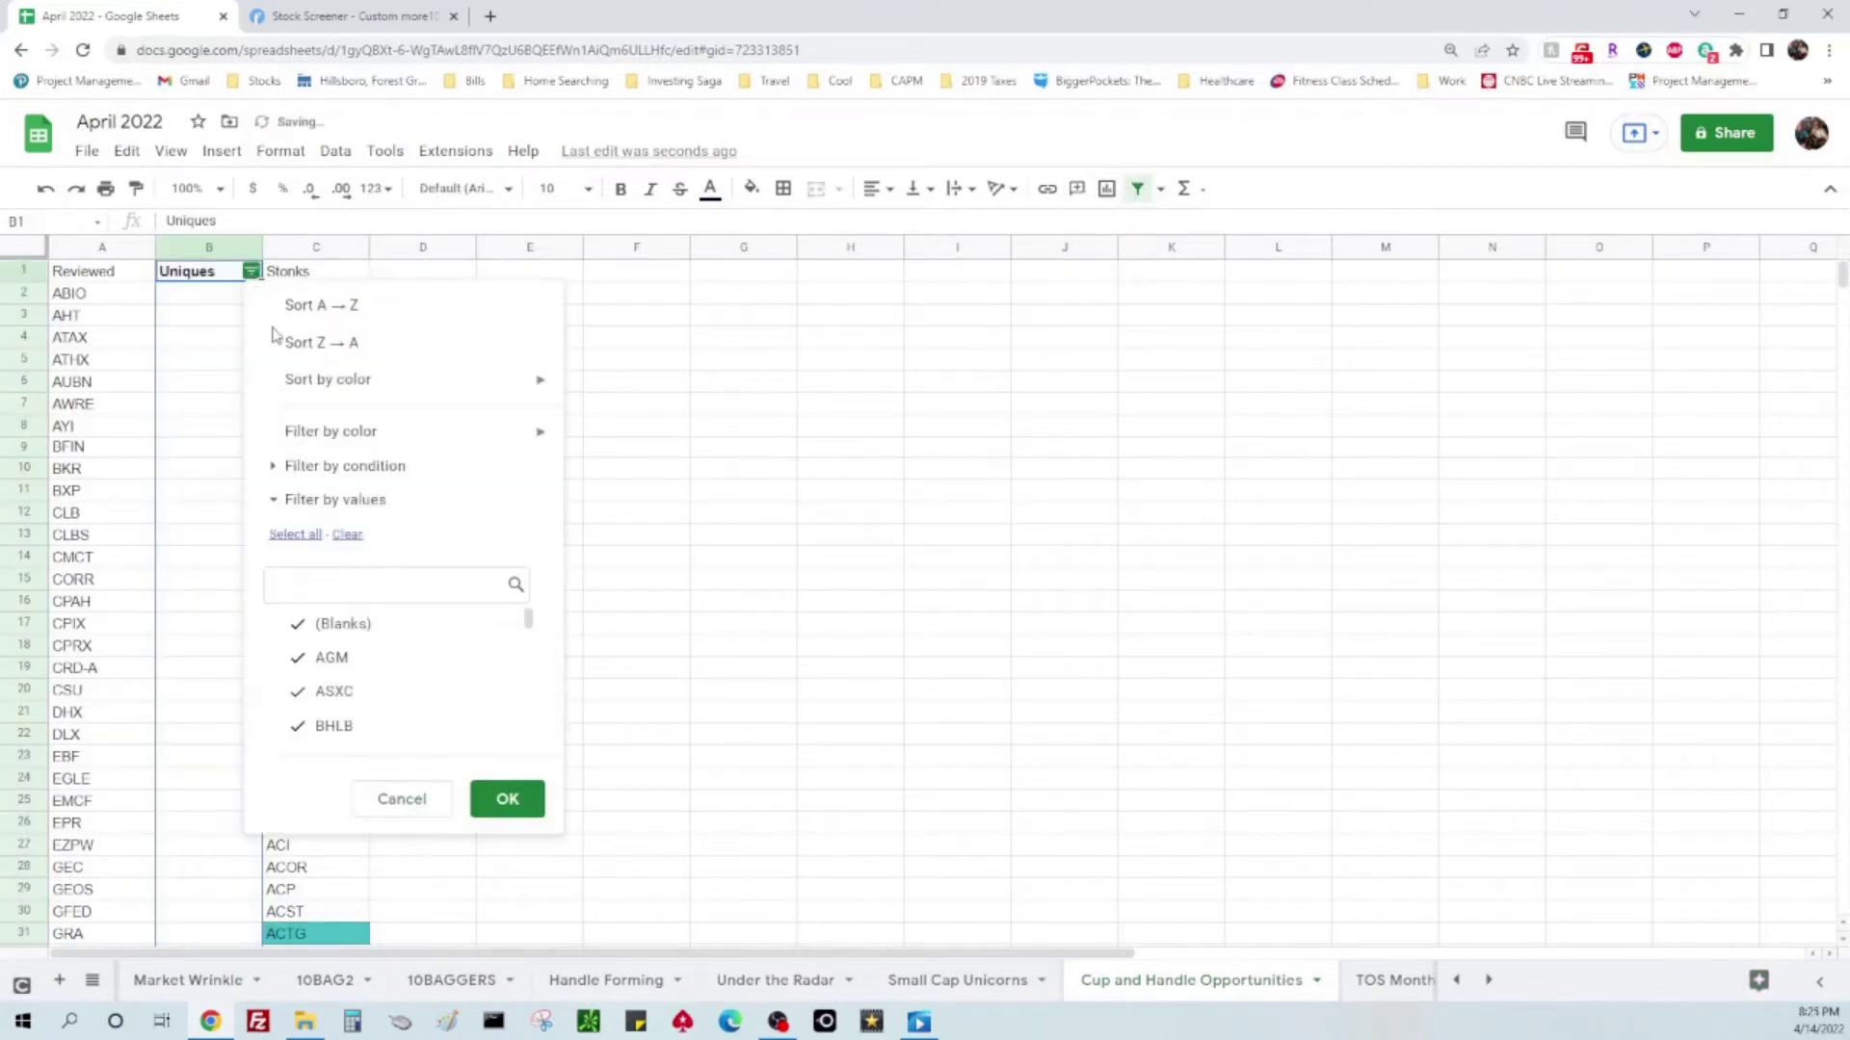
{"action": "left_click", "coordinate": [297, 312]}
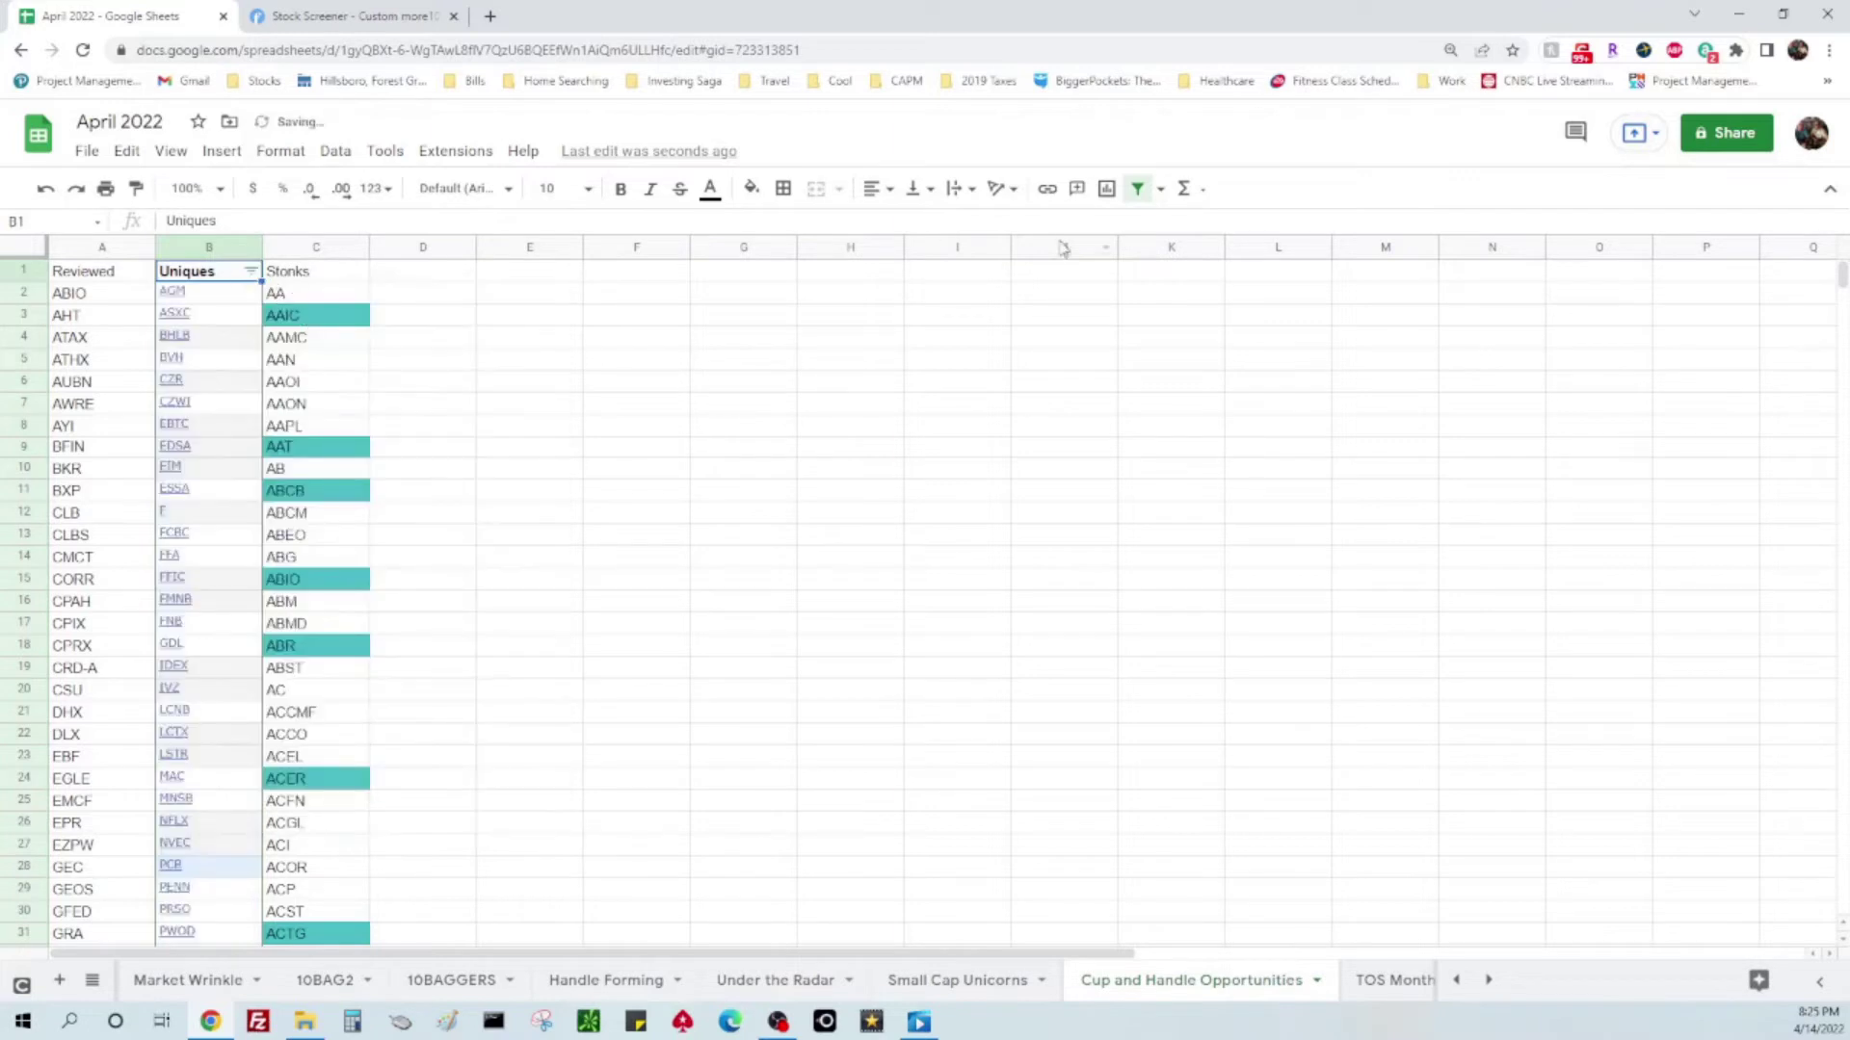
{"action": "left_click", "coordinate": [195, 243]}
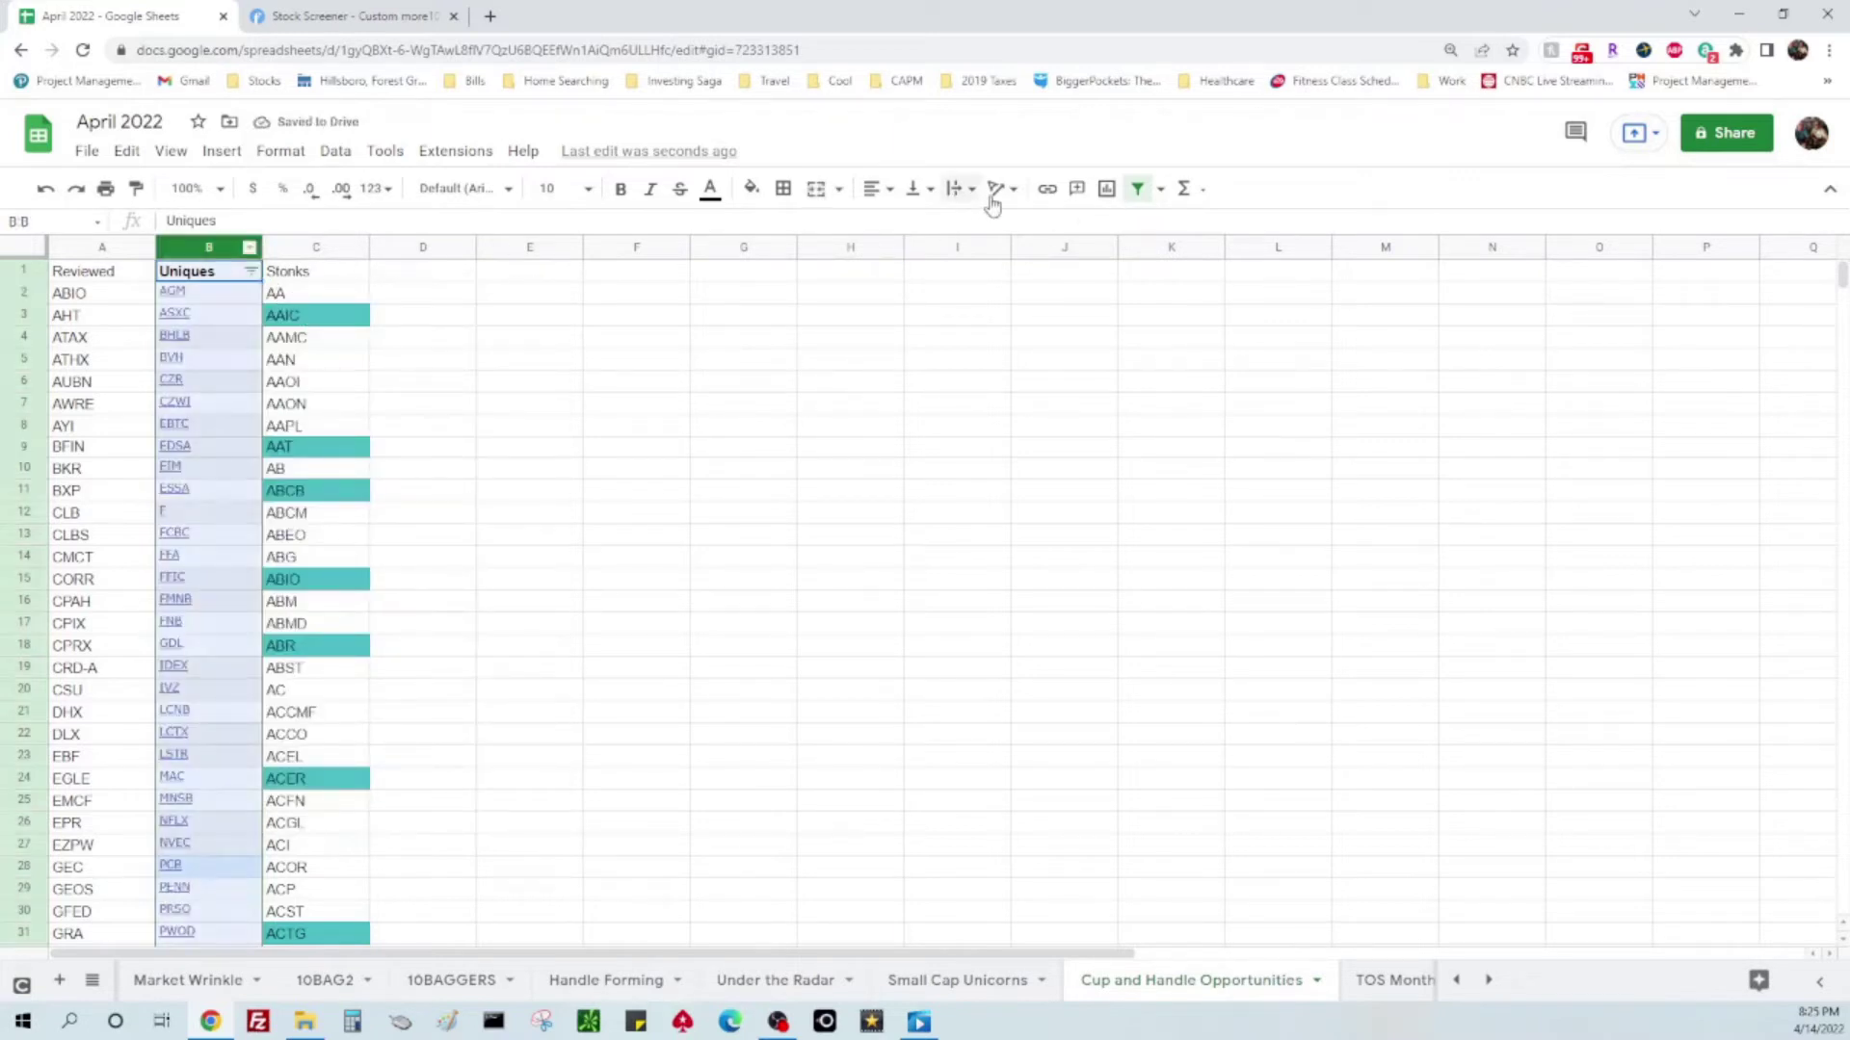
{"action": "left_click", "coordinate": [1137, 191]}
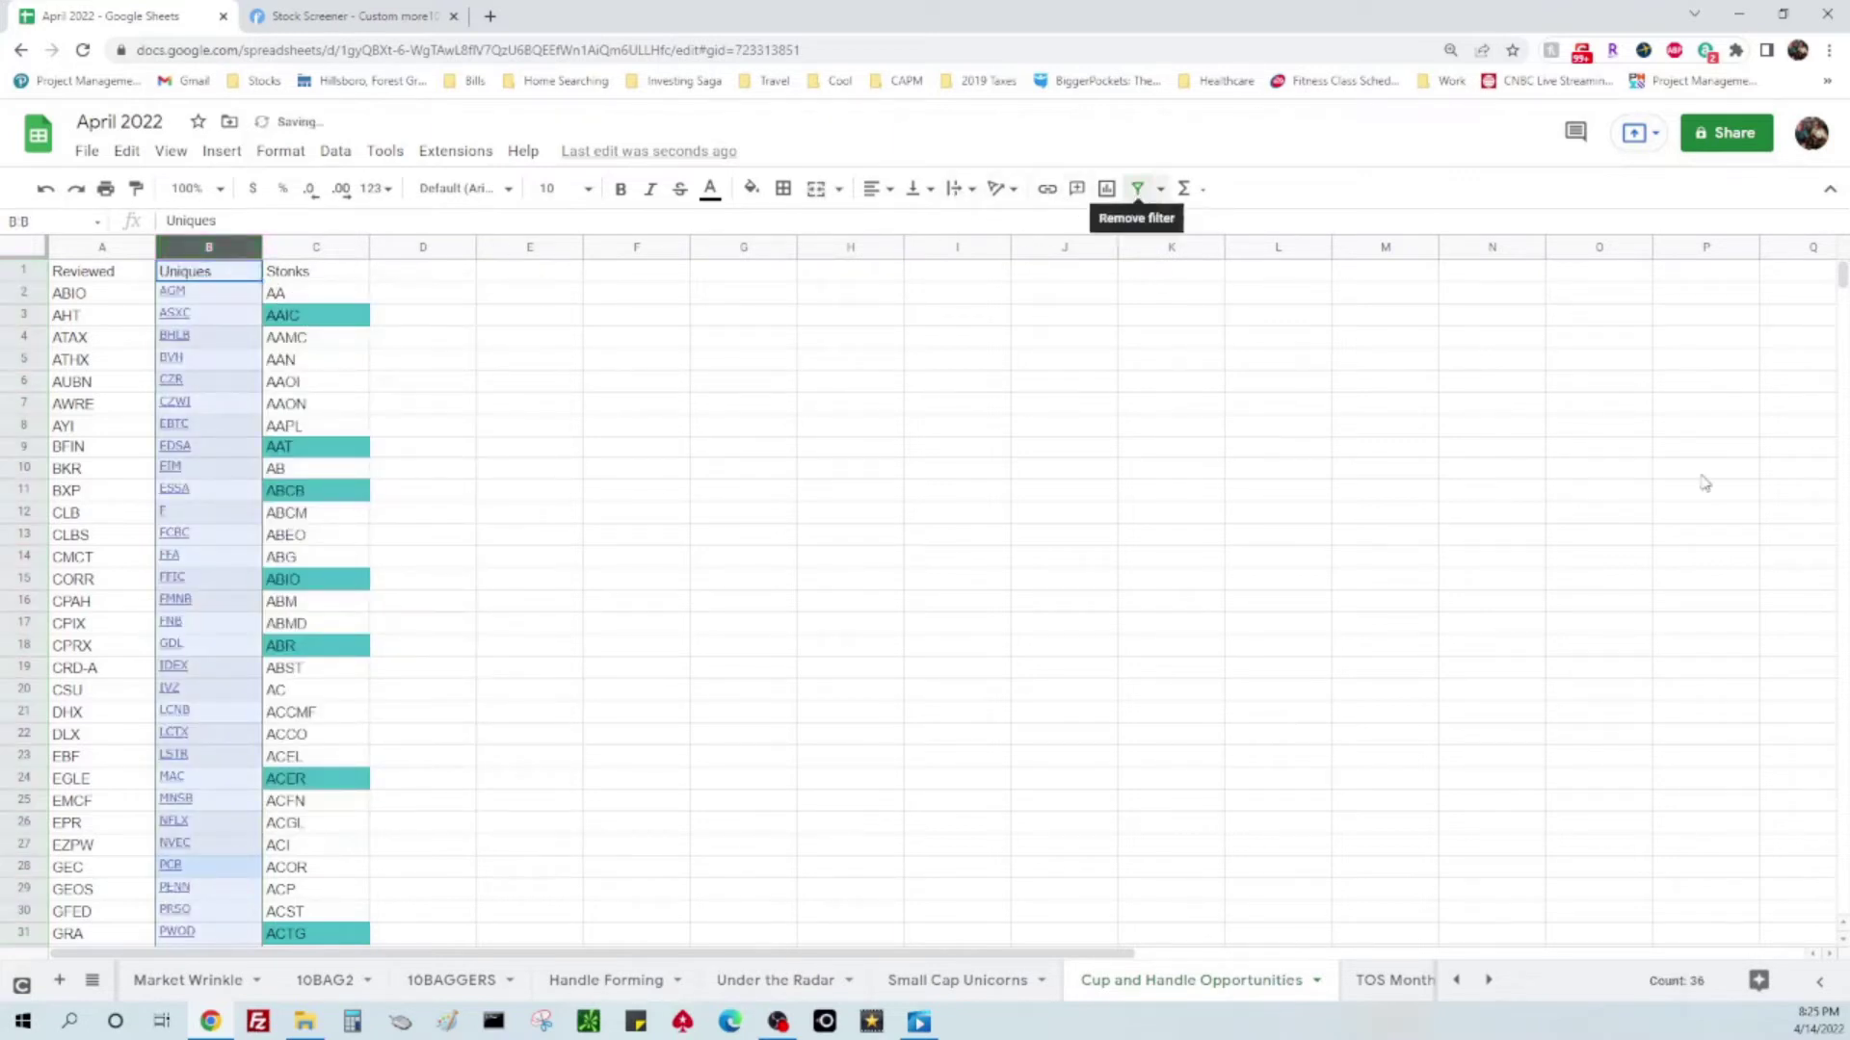
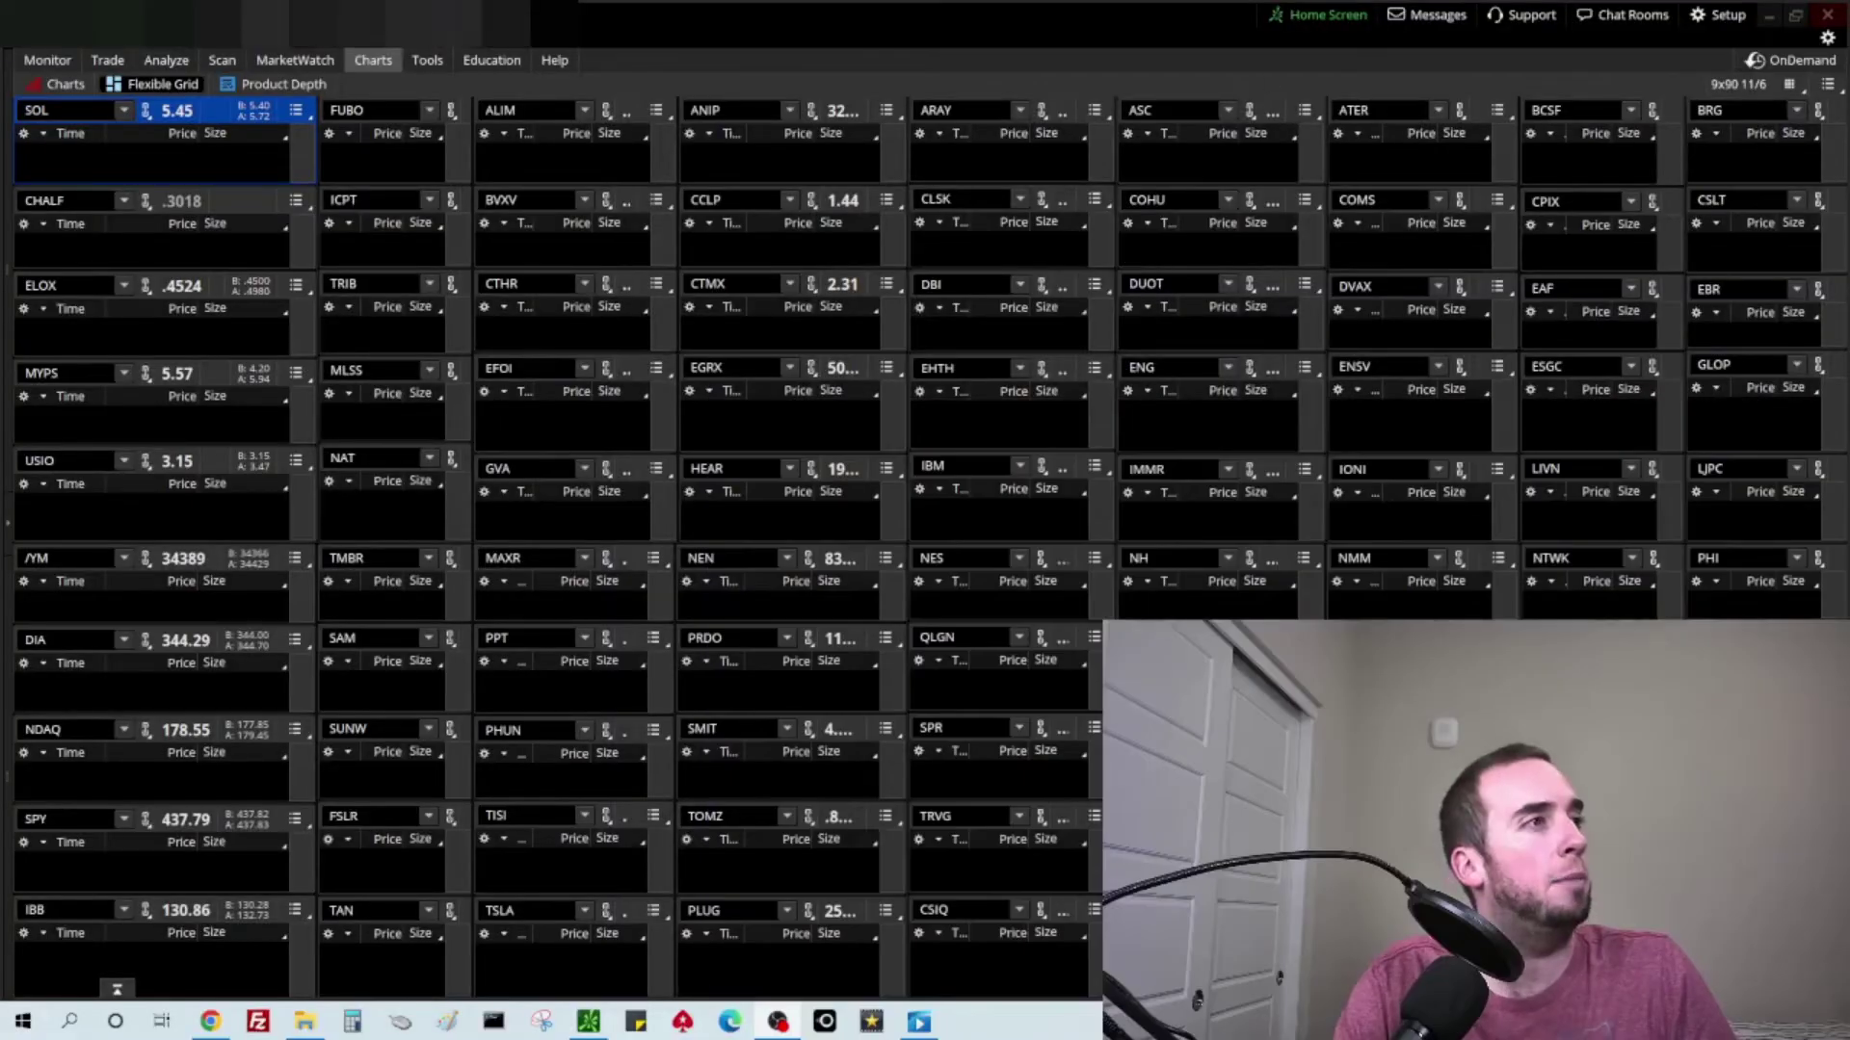
- Load the personal _MAC_D SCAN 2020 scan in Stock Hacker and run it, returning 187 stocks
{"action": "left_click", "coordinate": [222, 61]}
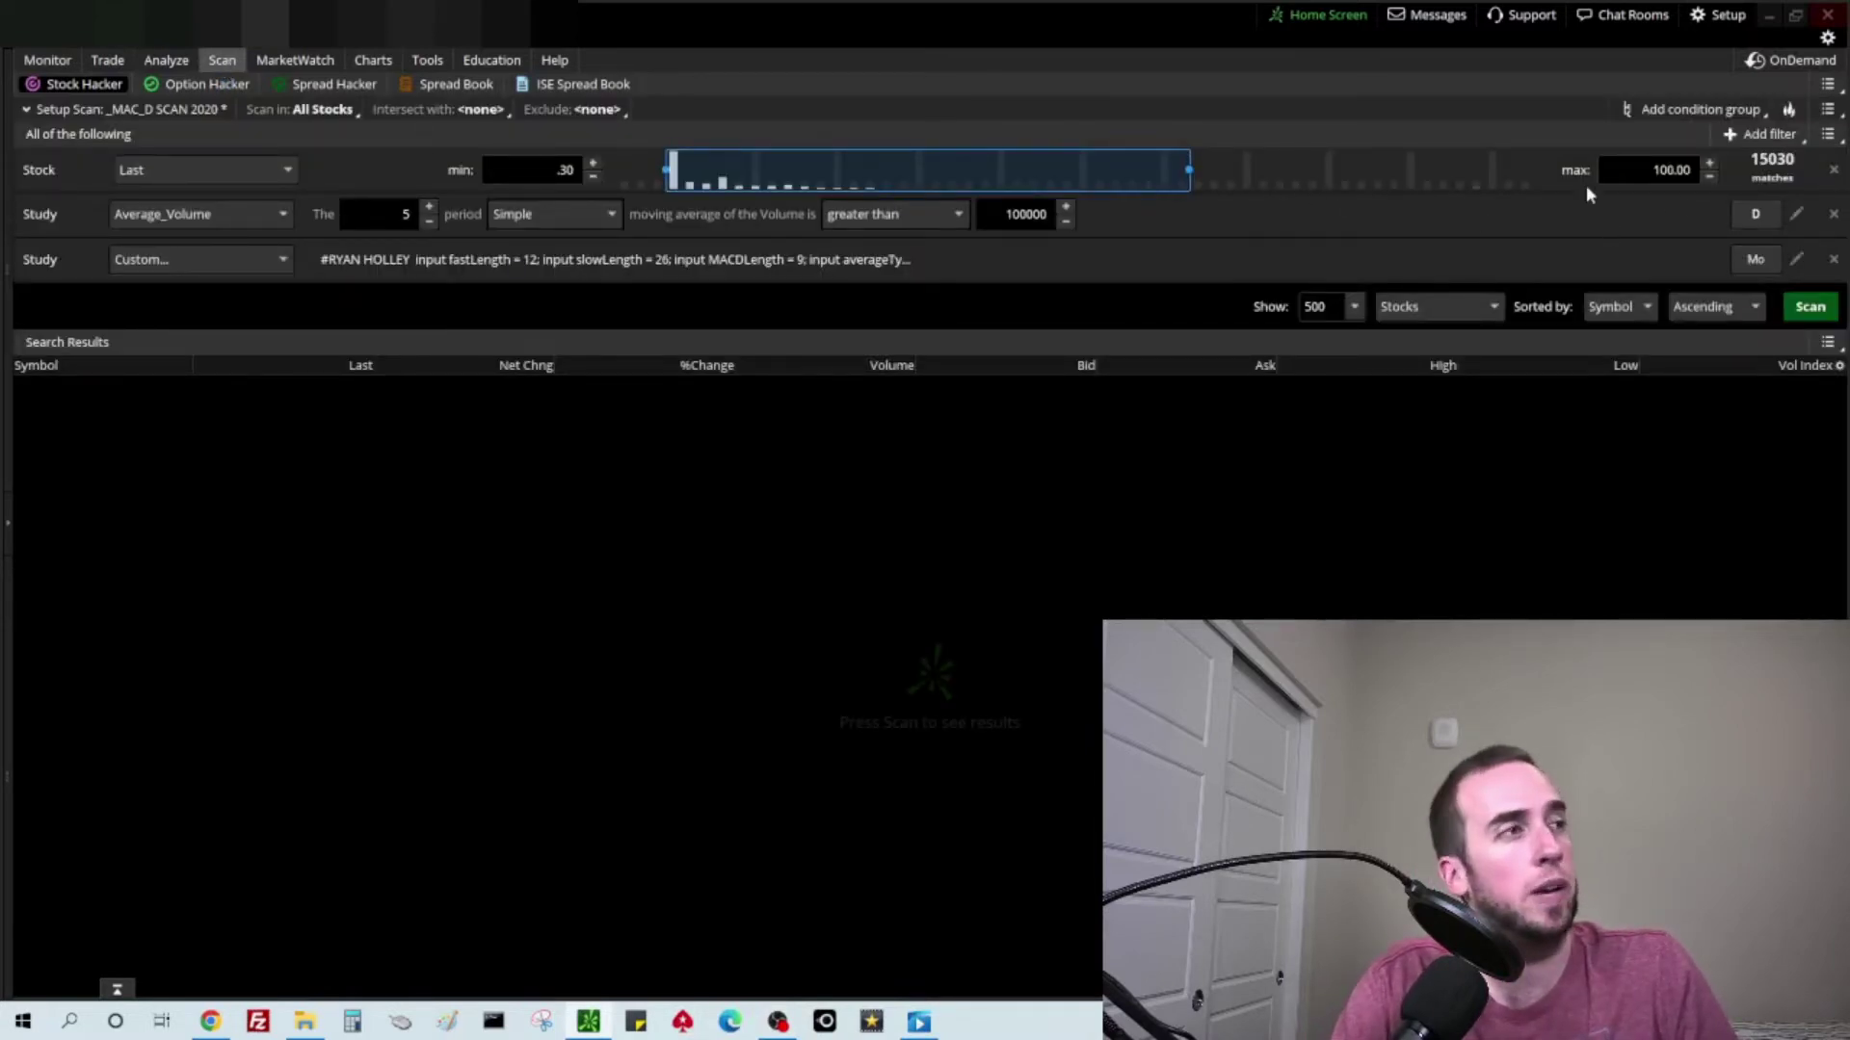
{"action": "left_click", "coordinate": [1827, 110]}
{"action": "mouse_move", "coordinate": [1769, 176]}
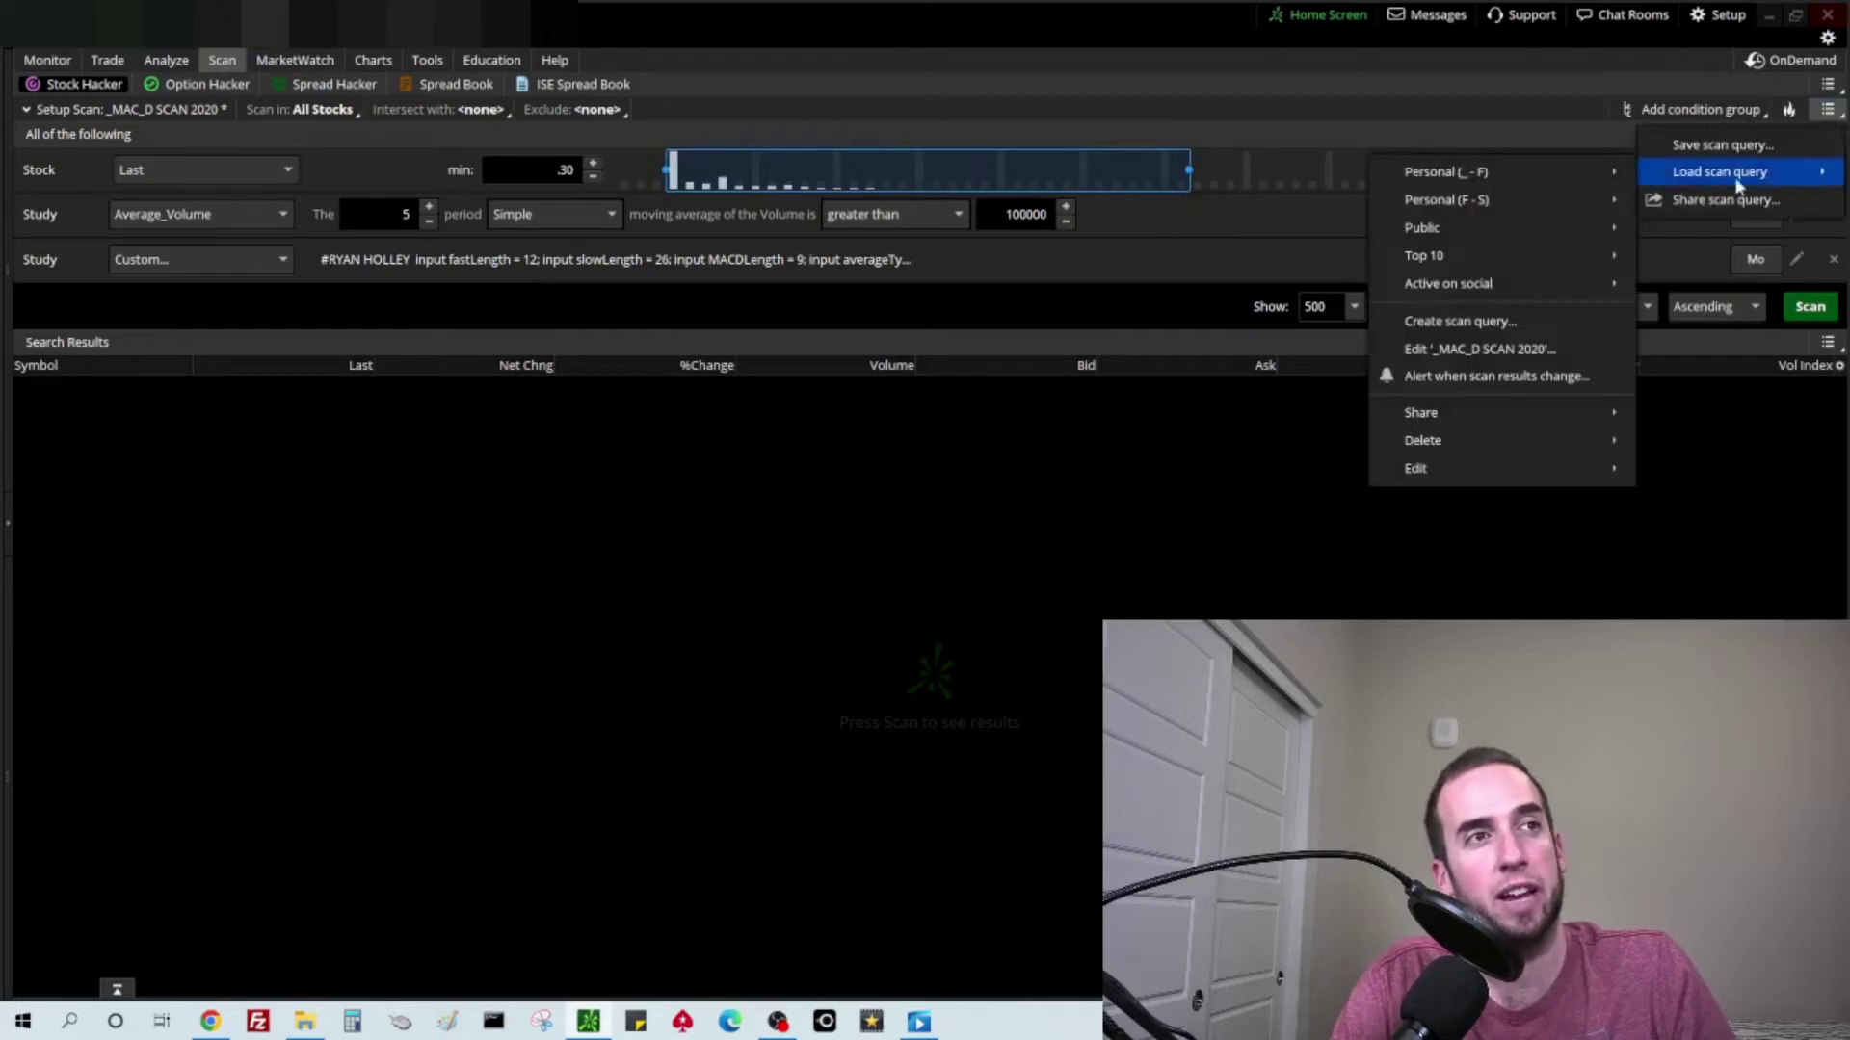
{"action": "mouse_move", "coordinate": [1517, 198]}
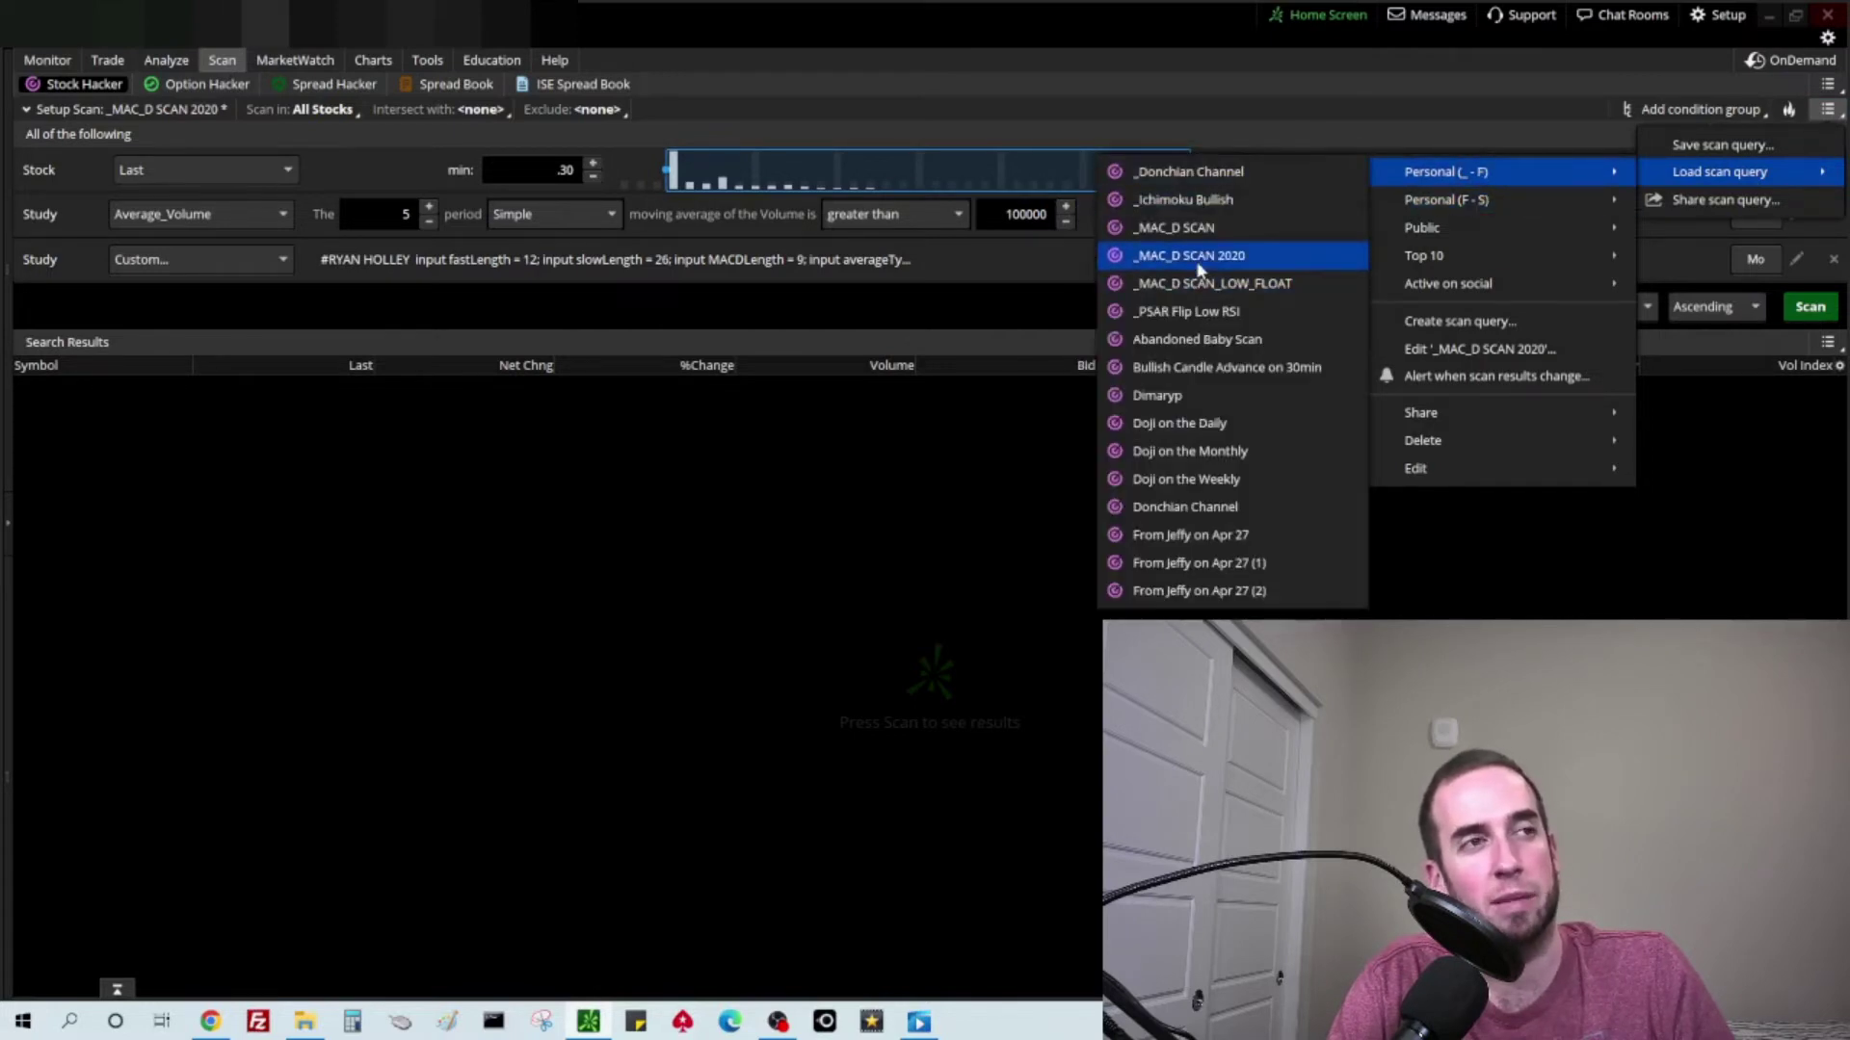
{"action": "left_click", "coordinate": [1200, 269]}
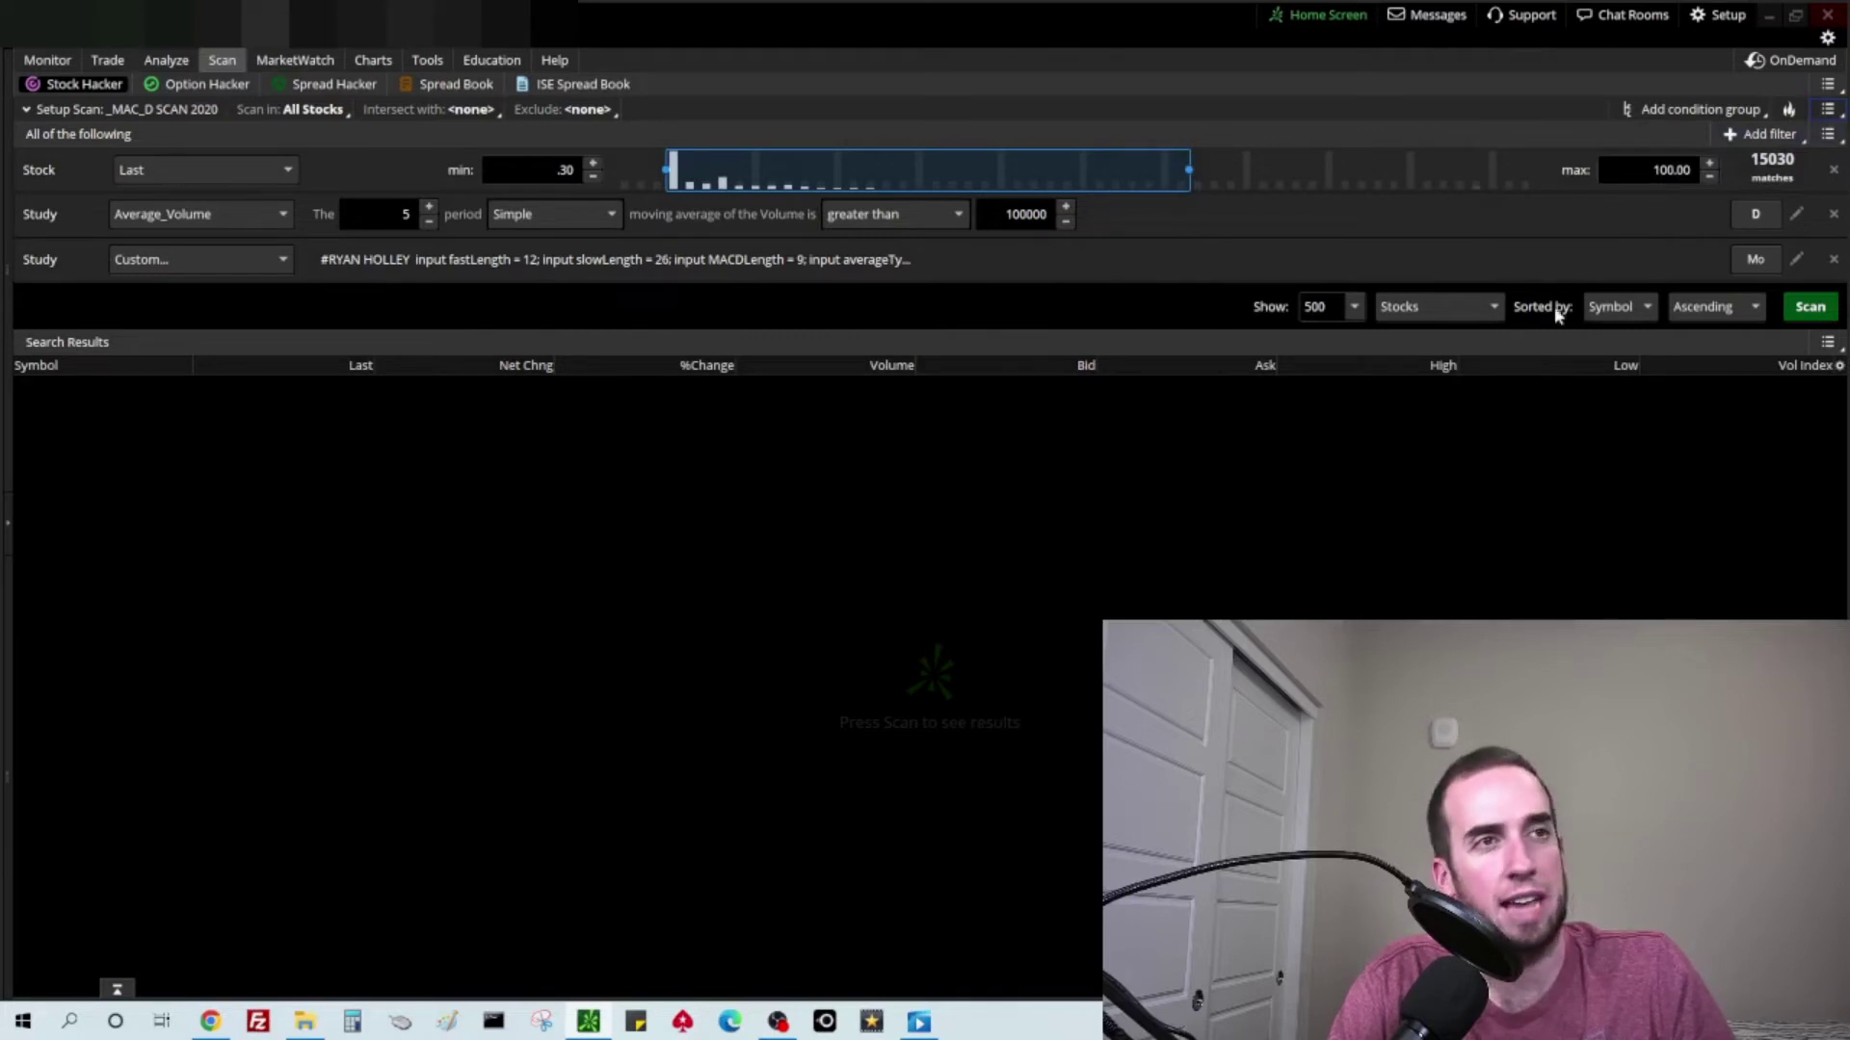
{"action": "left_click", "coordinate": [1804, 313]}
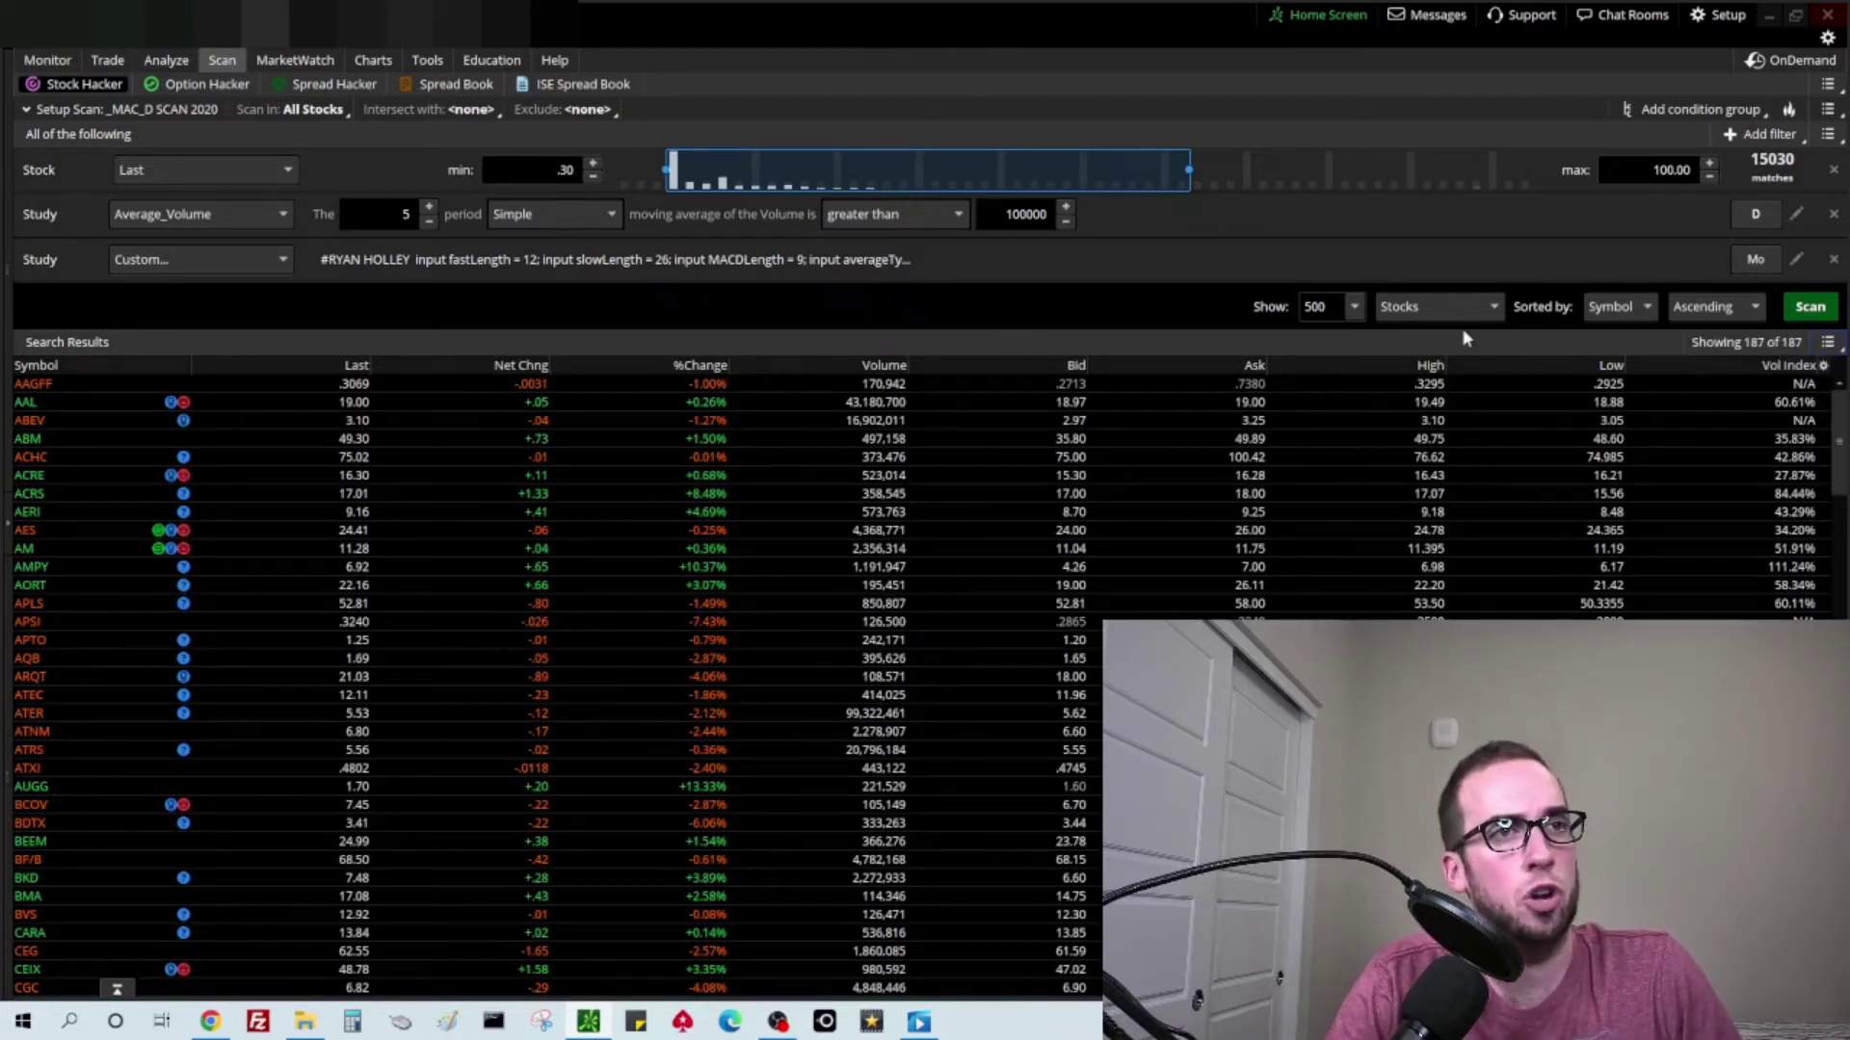
- Save the 187 Stock Hacker results as a new watchlist named '4-14'
{"action": "left_click", "coordinate": [1829, 343]}
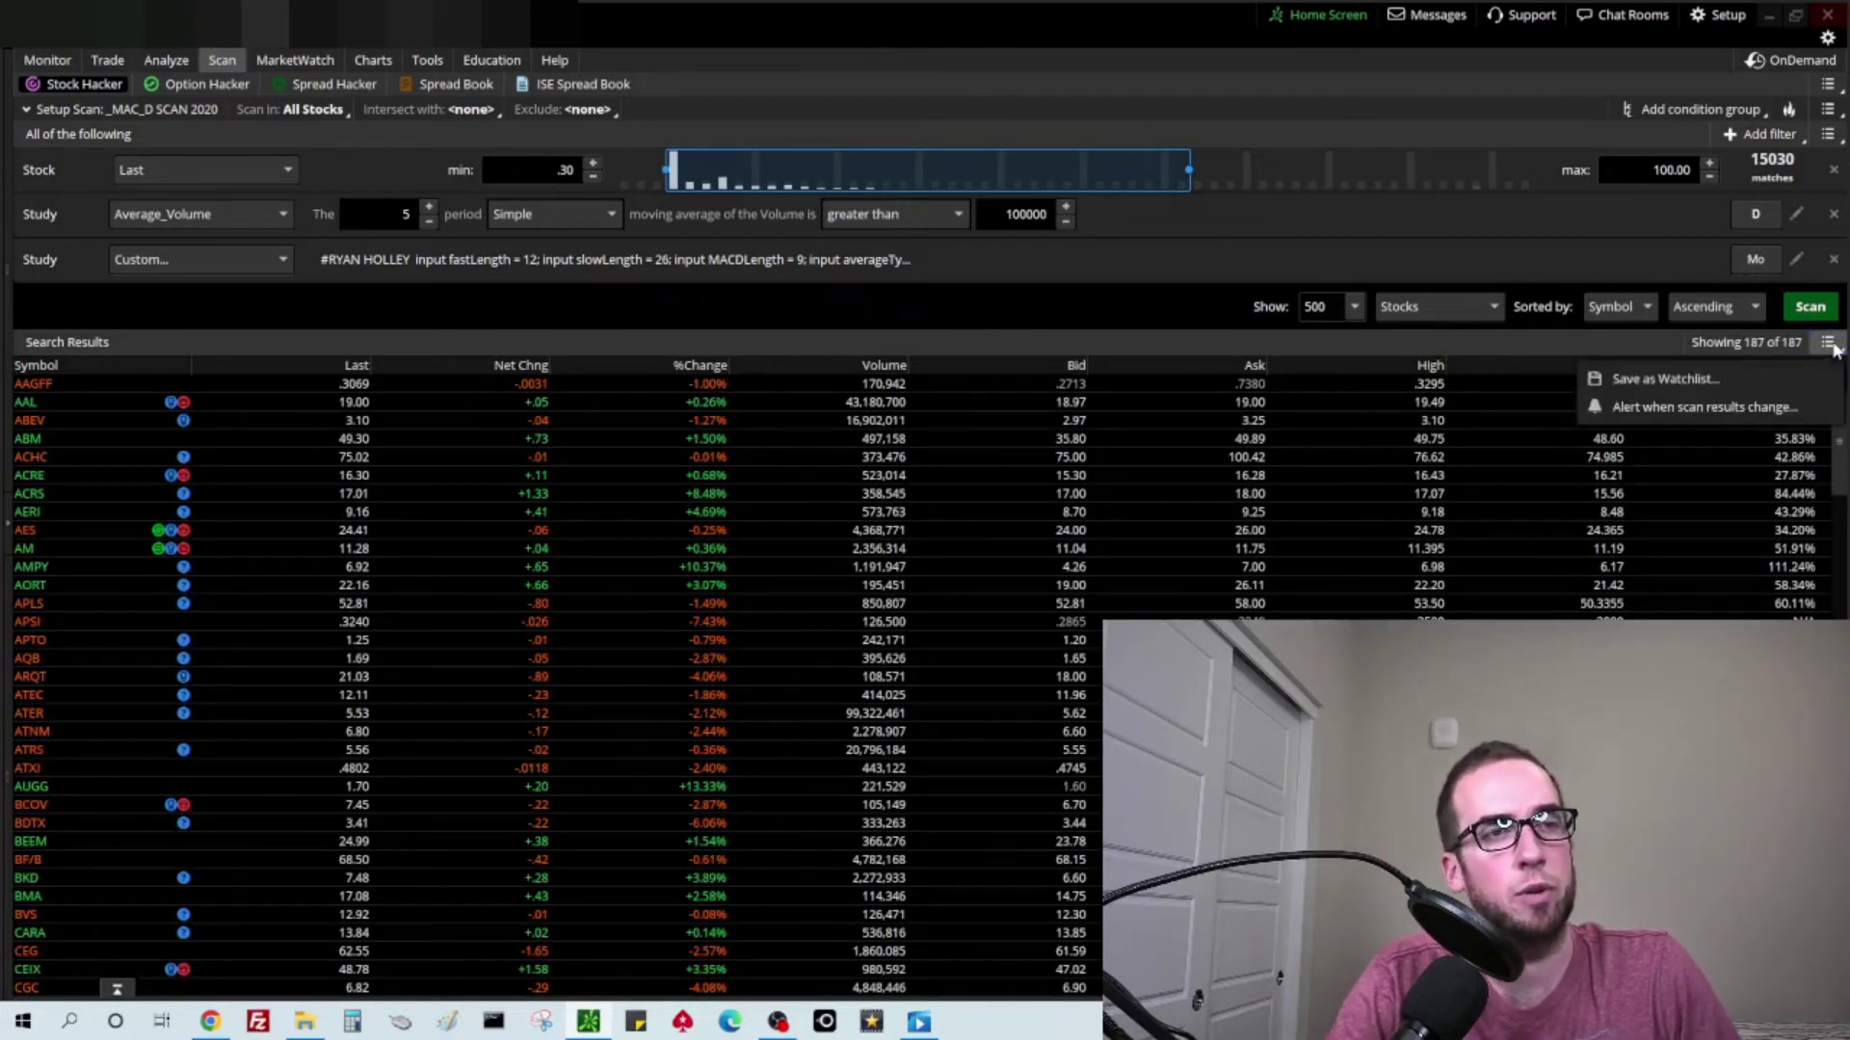
{"action": "left_click", "coordinate": [1677, 384]}
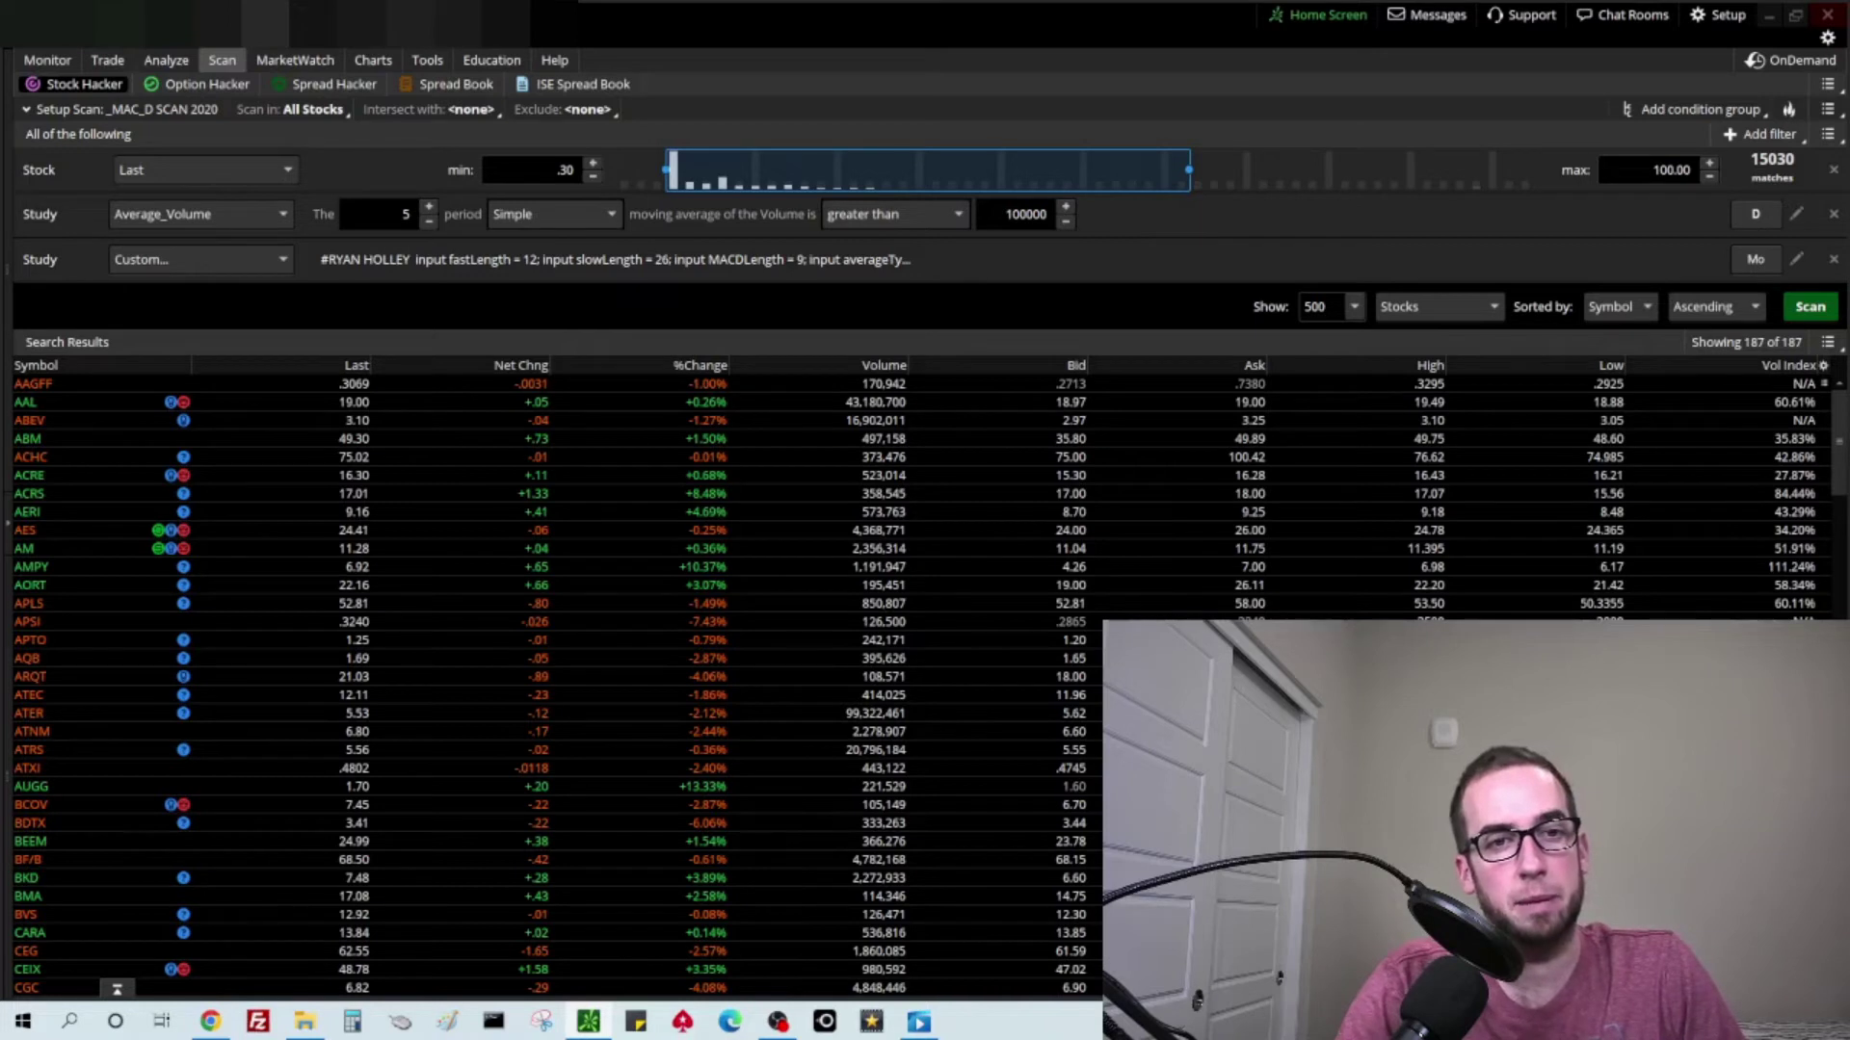
{"action": "left_click", "coordinate": [1828, 343]}
{"action": "left_click", "coordinate": [1782, 438]}
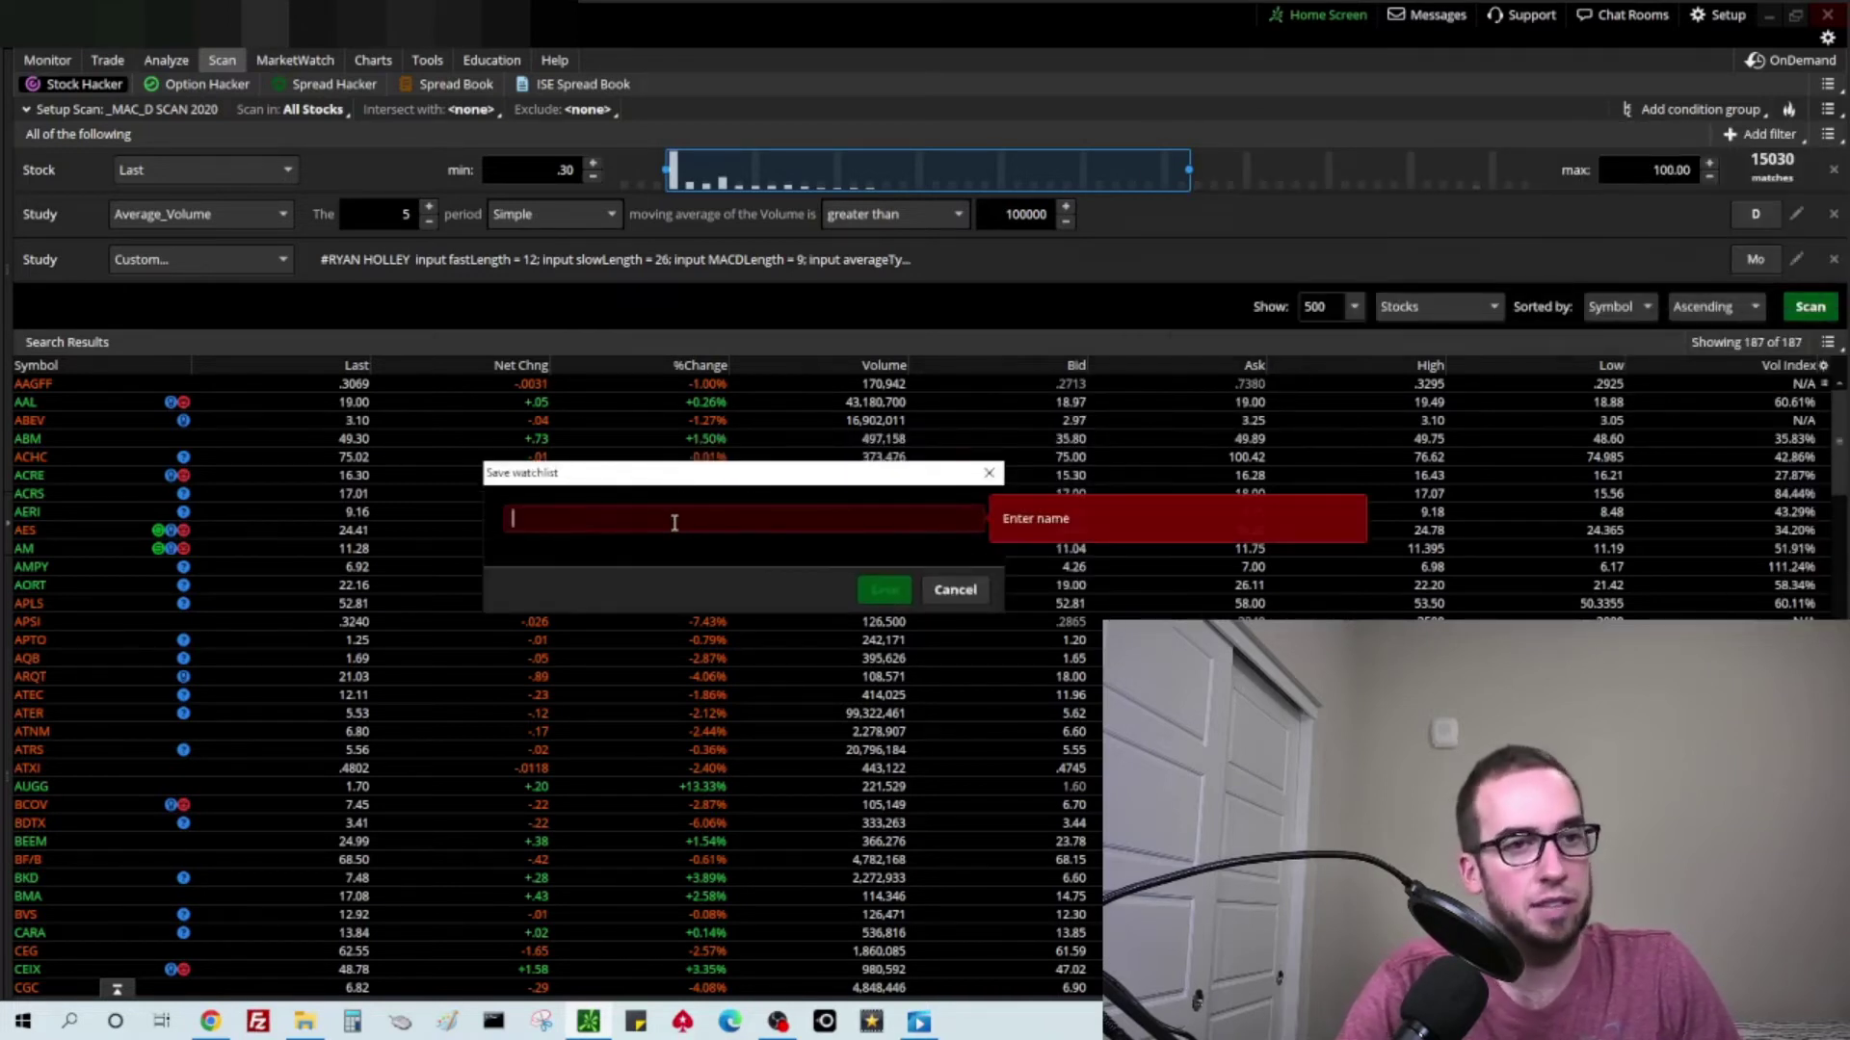
{"action": "type", "text": "4-14"}
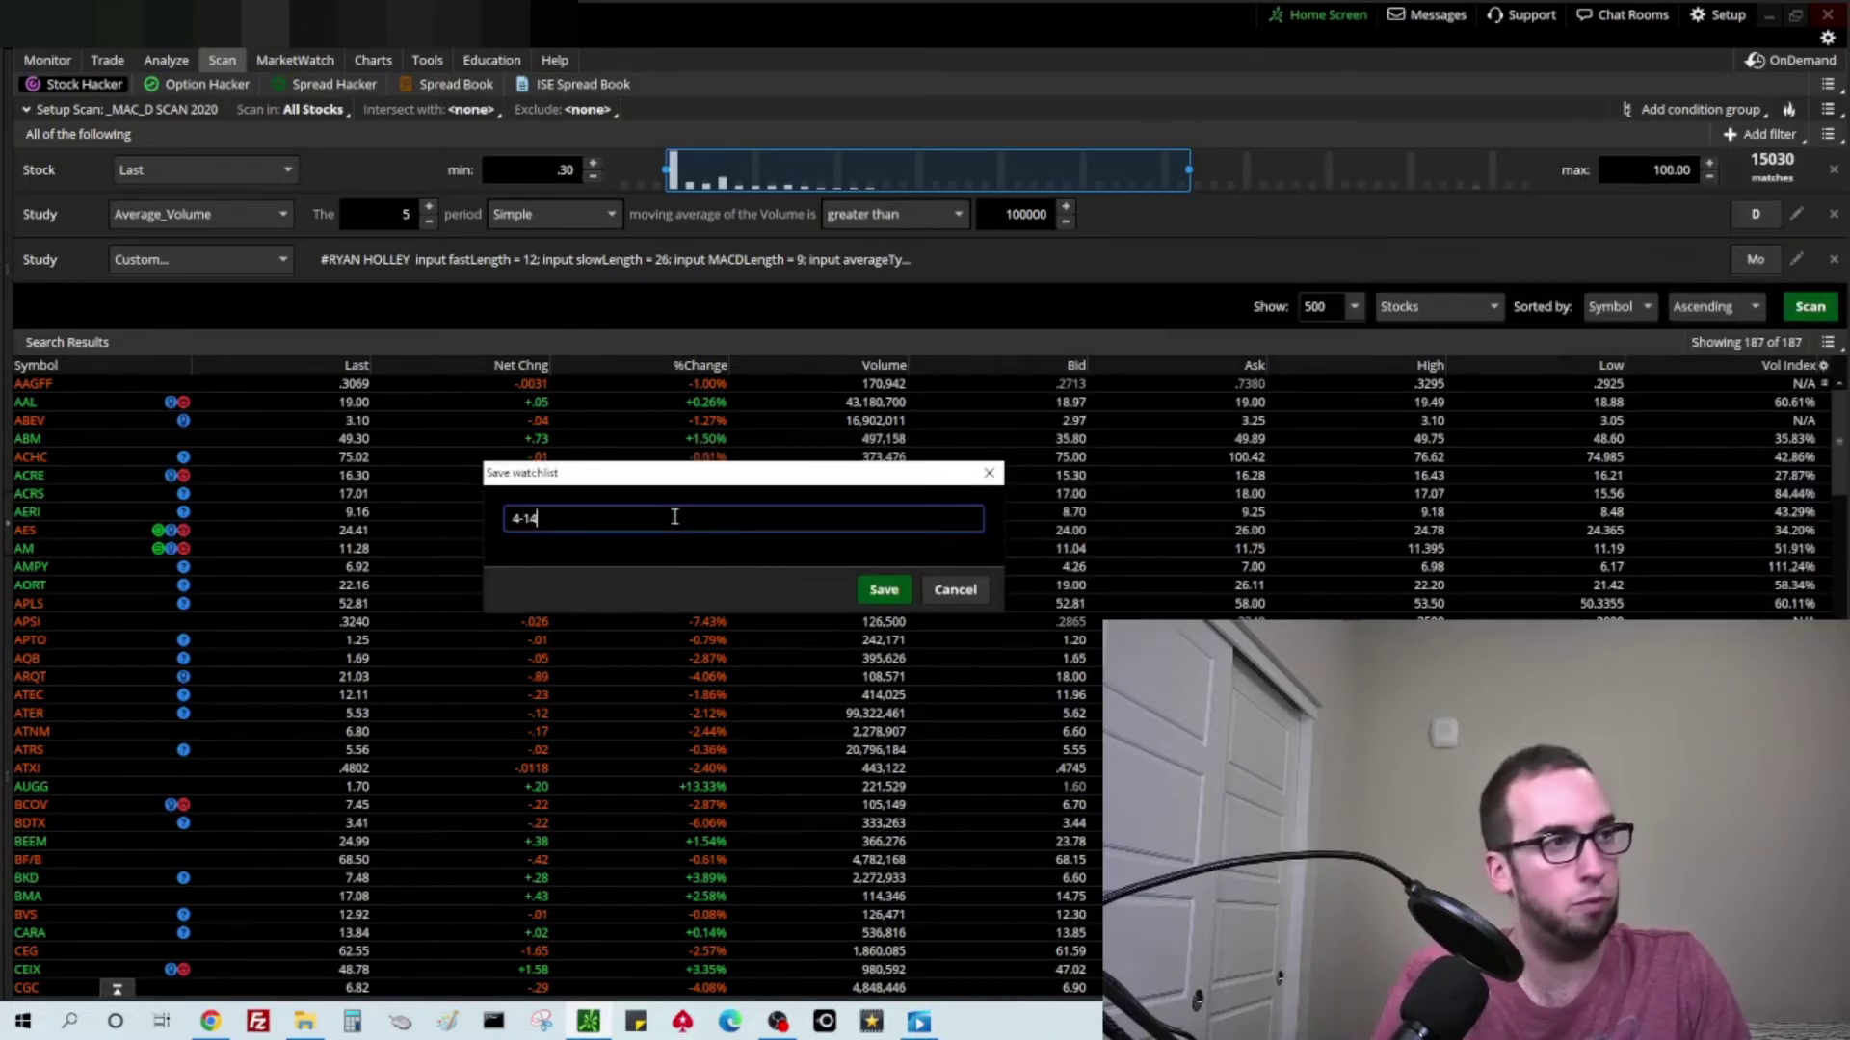
{"action": "left_click", "coordinate": [883, 588]}
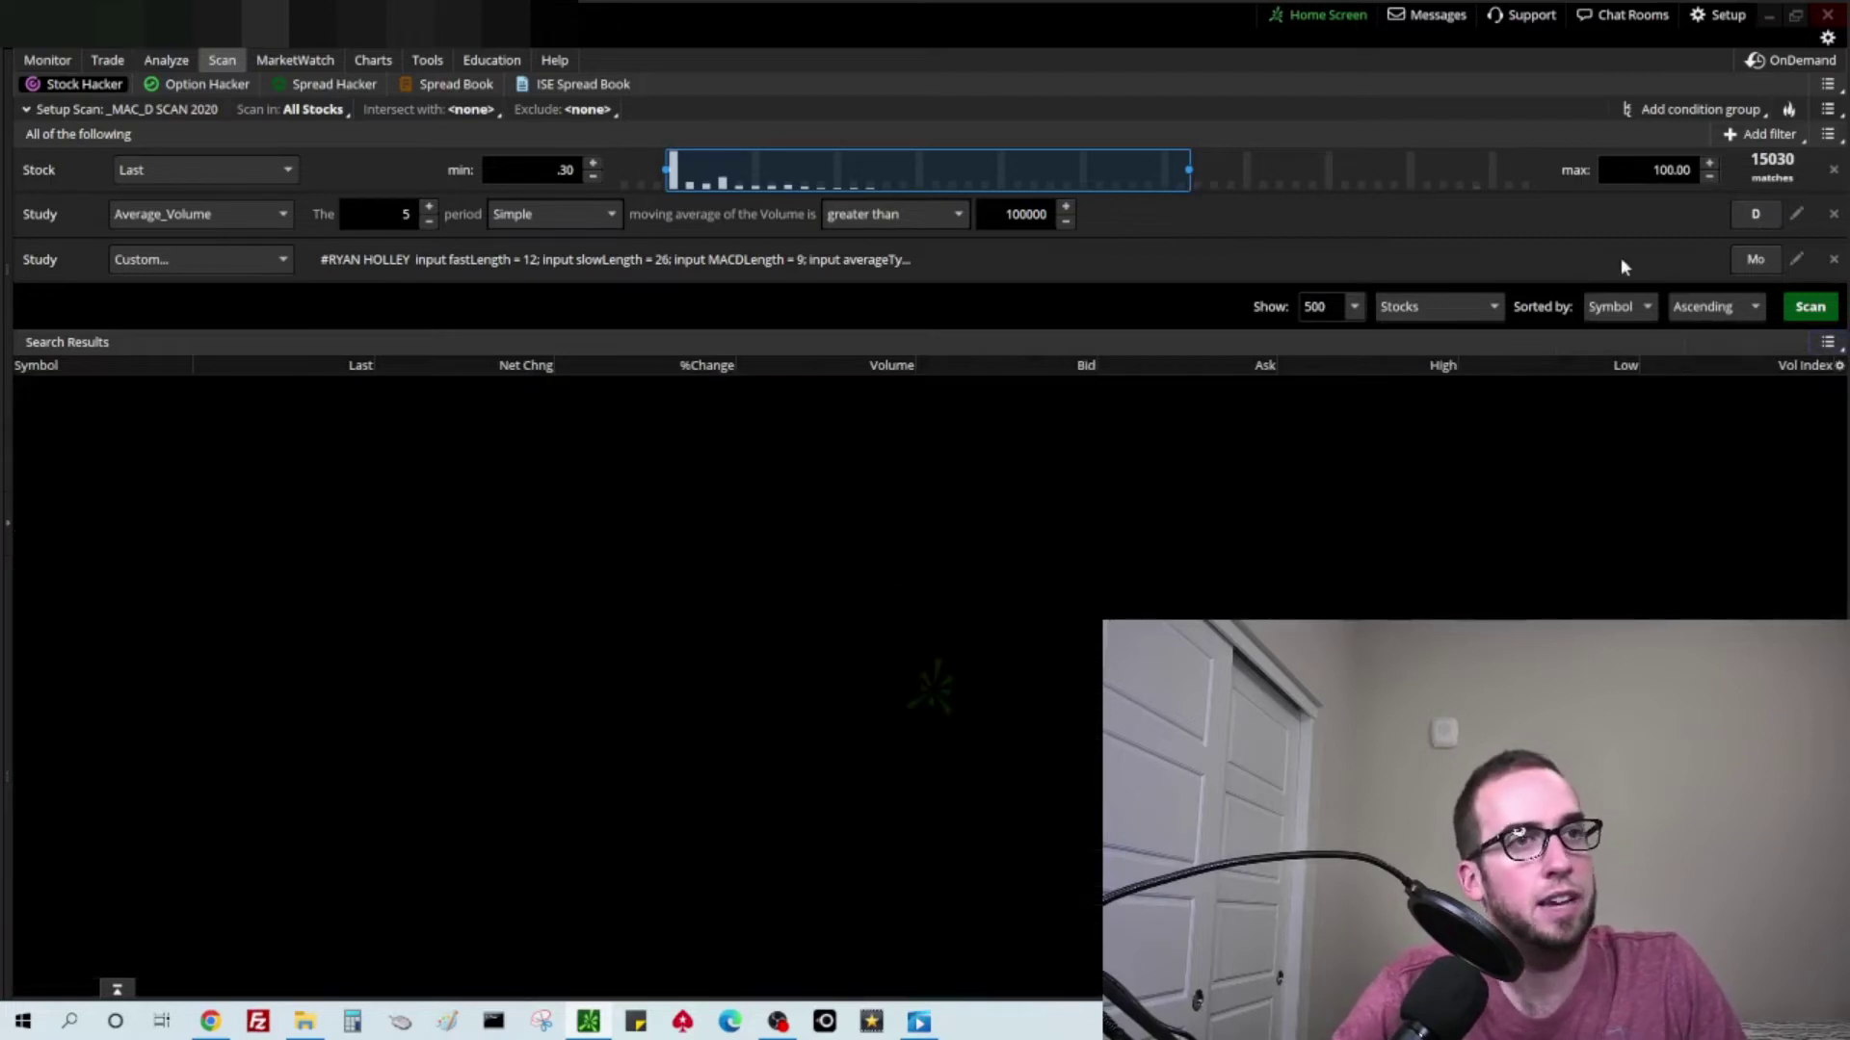
- Load the personal OTC scan and run it, returning 18 symbols
{"action": "left_click", "coordinate": [1828, 109]}
{"action": "mouse_move", "coordinate": [1725, 172]}
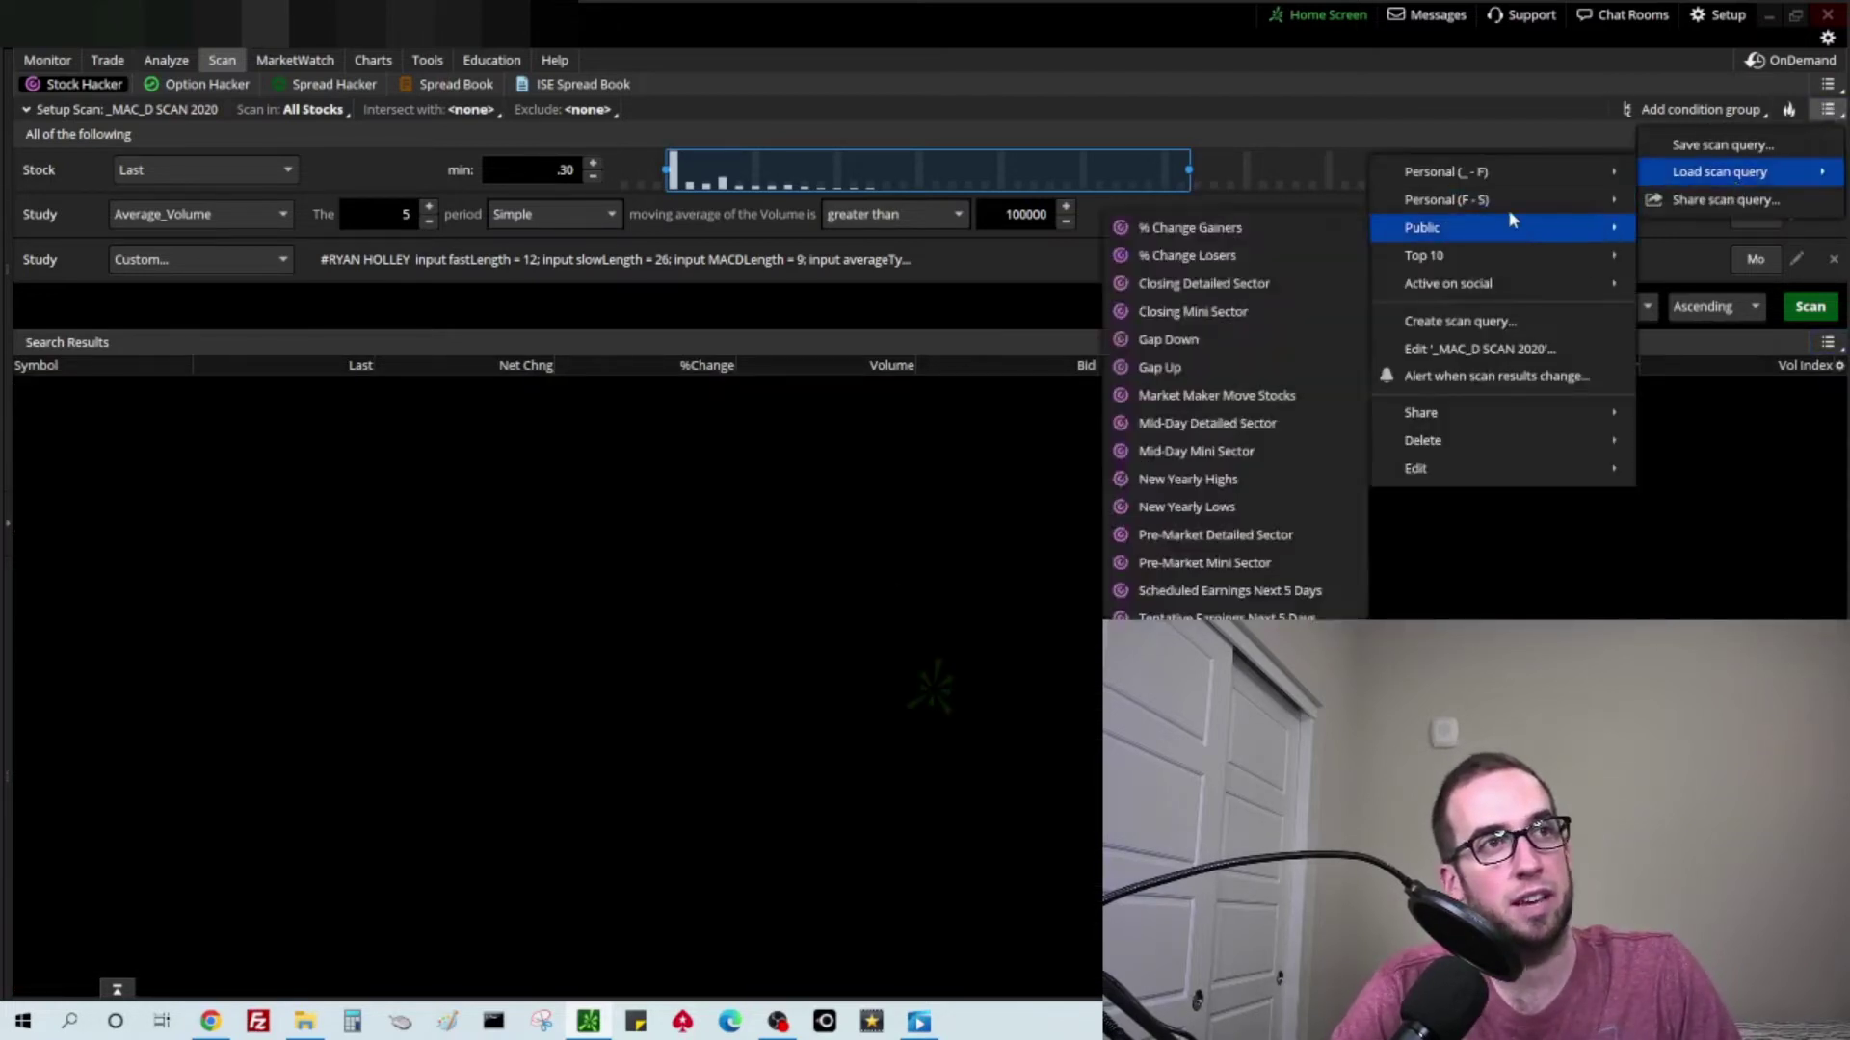
{"action": "mouse_move", "coordinate": [1505, 204]}
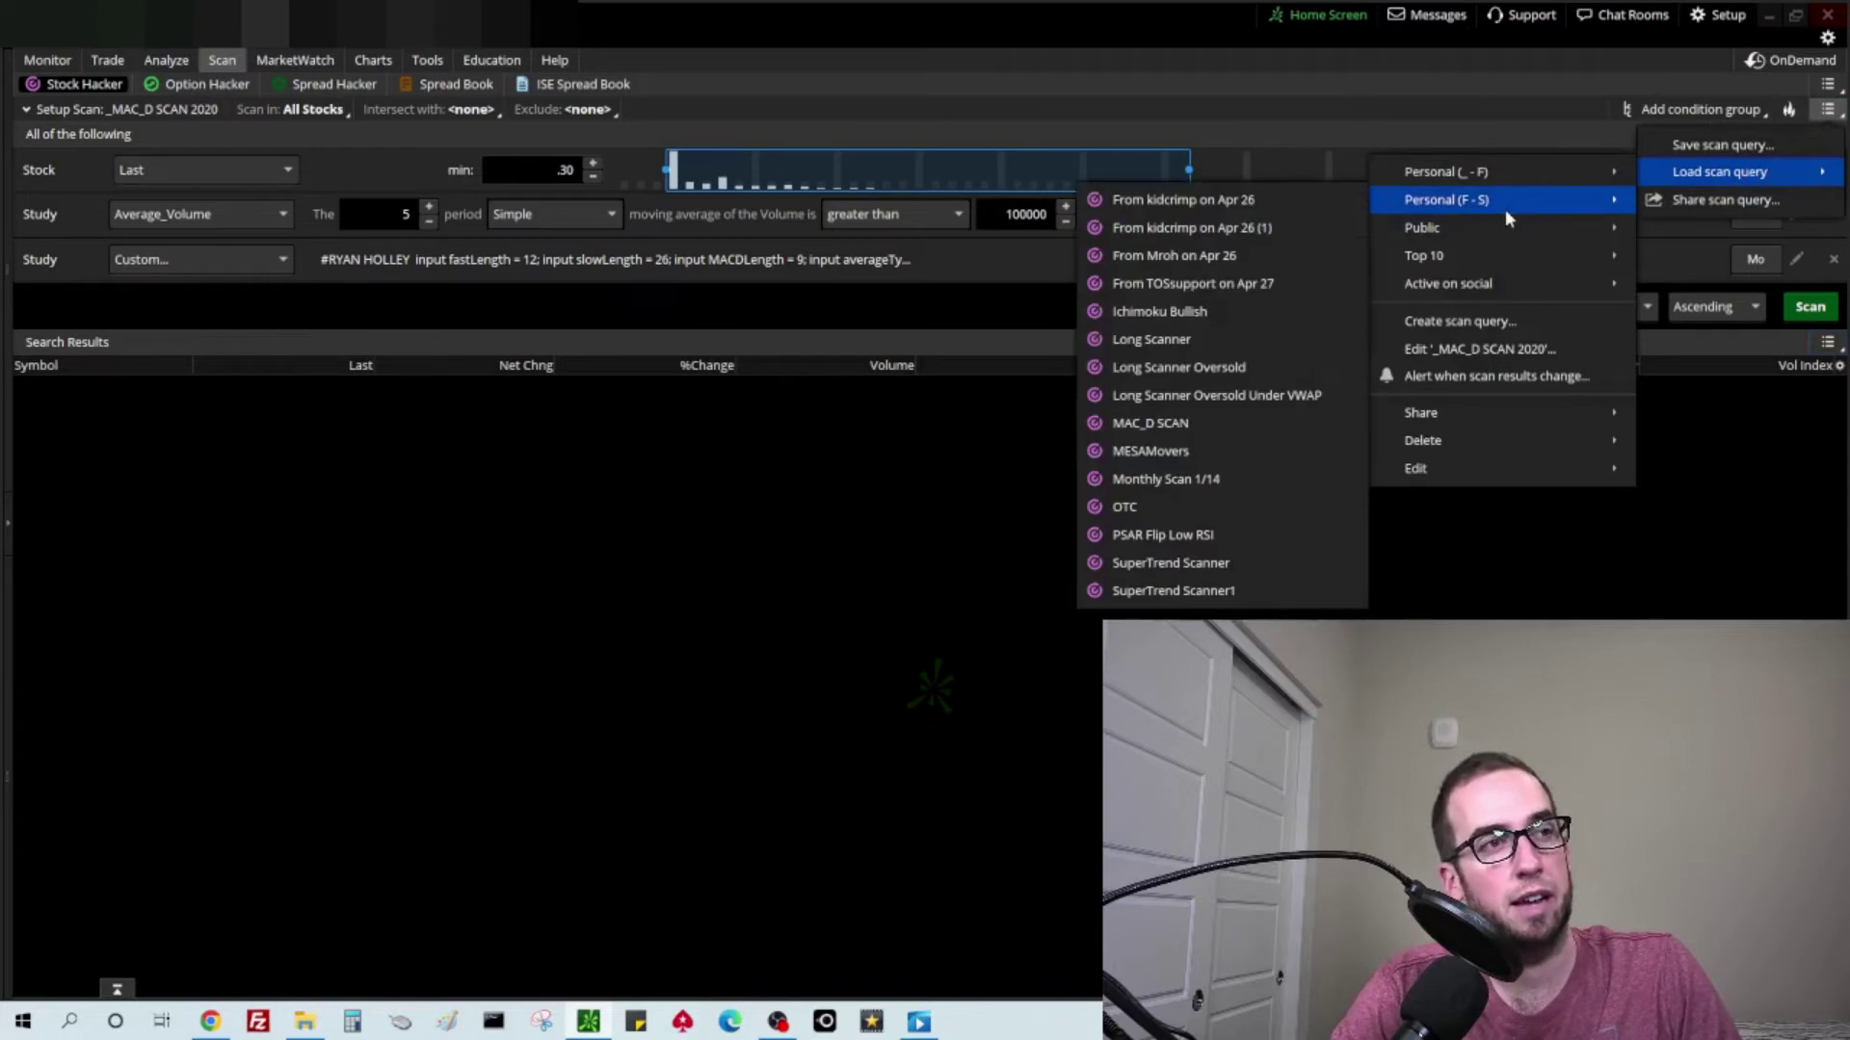
{"action": "left_click", "coordinate": [1153, 516]}
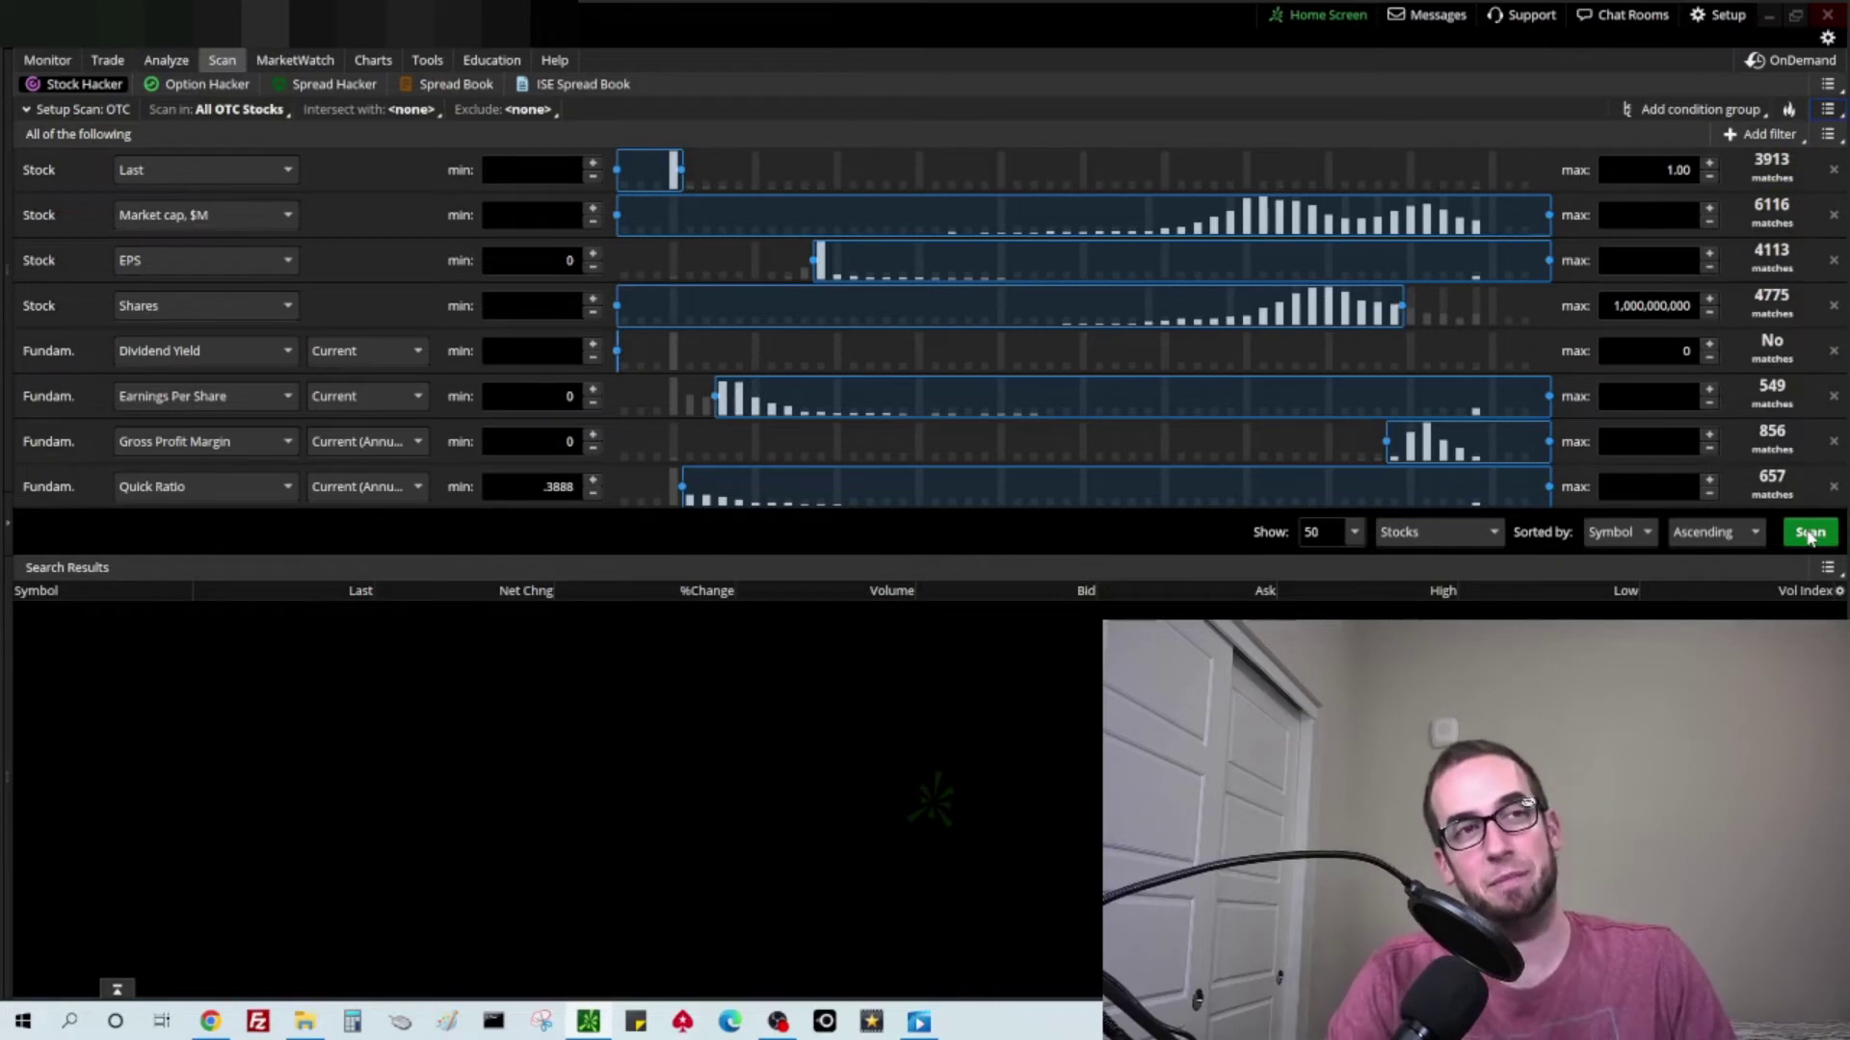
{"action": "left_click", "coordinate": [1807, 535]}
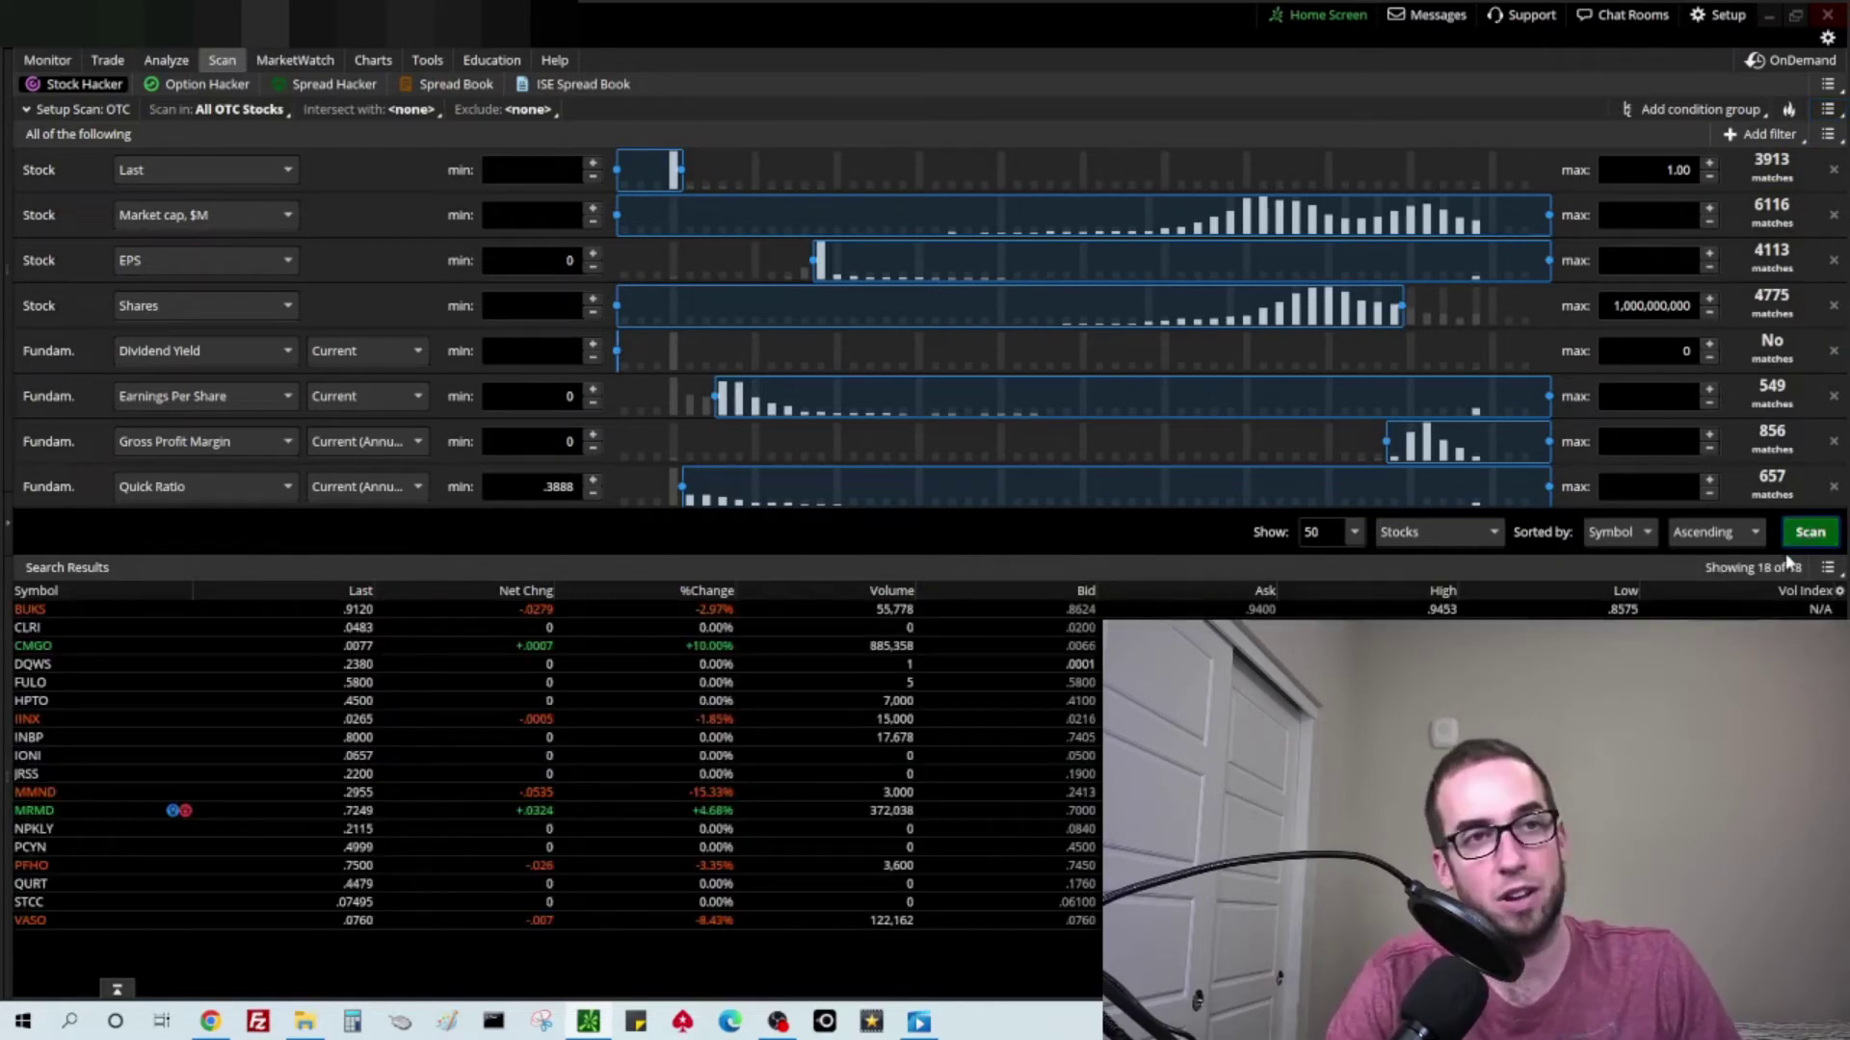
- Save the 18 OTC results as a watchlist named '4-144'
{"action": "left_click", "coordinate": [1827, 571]}
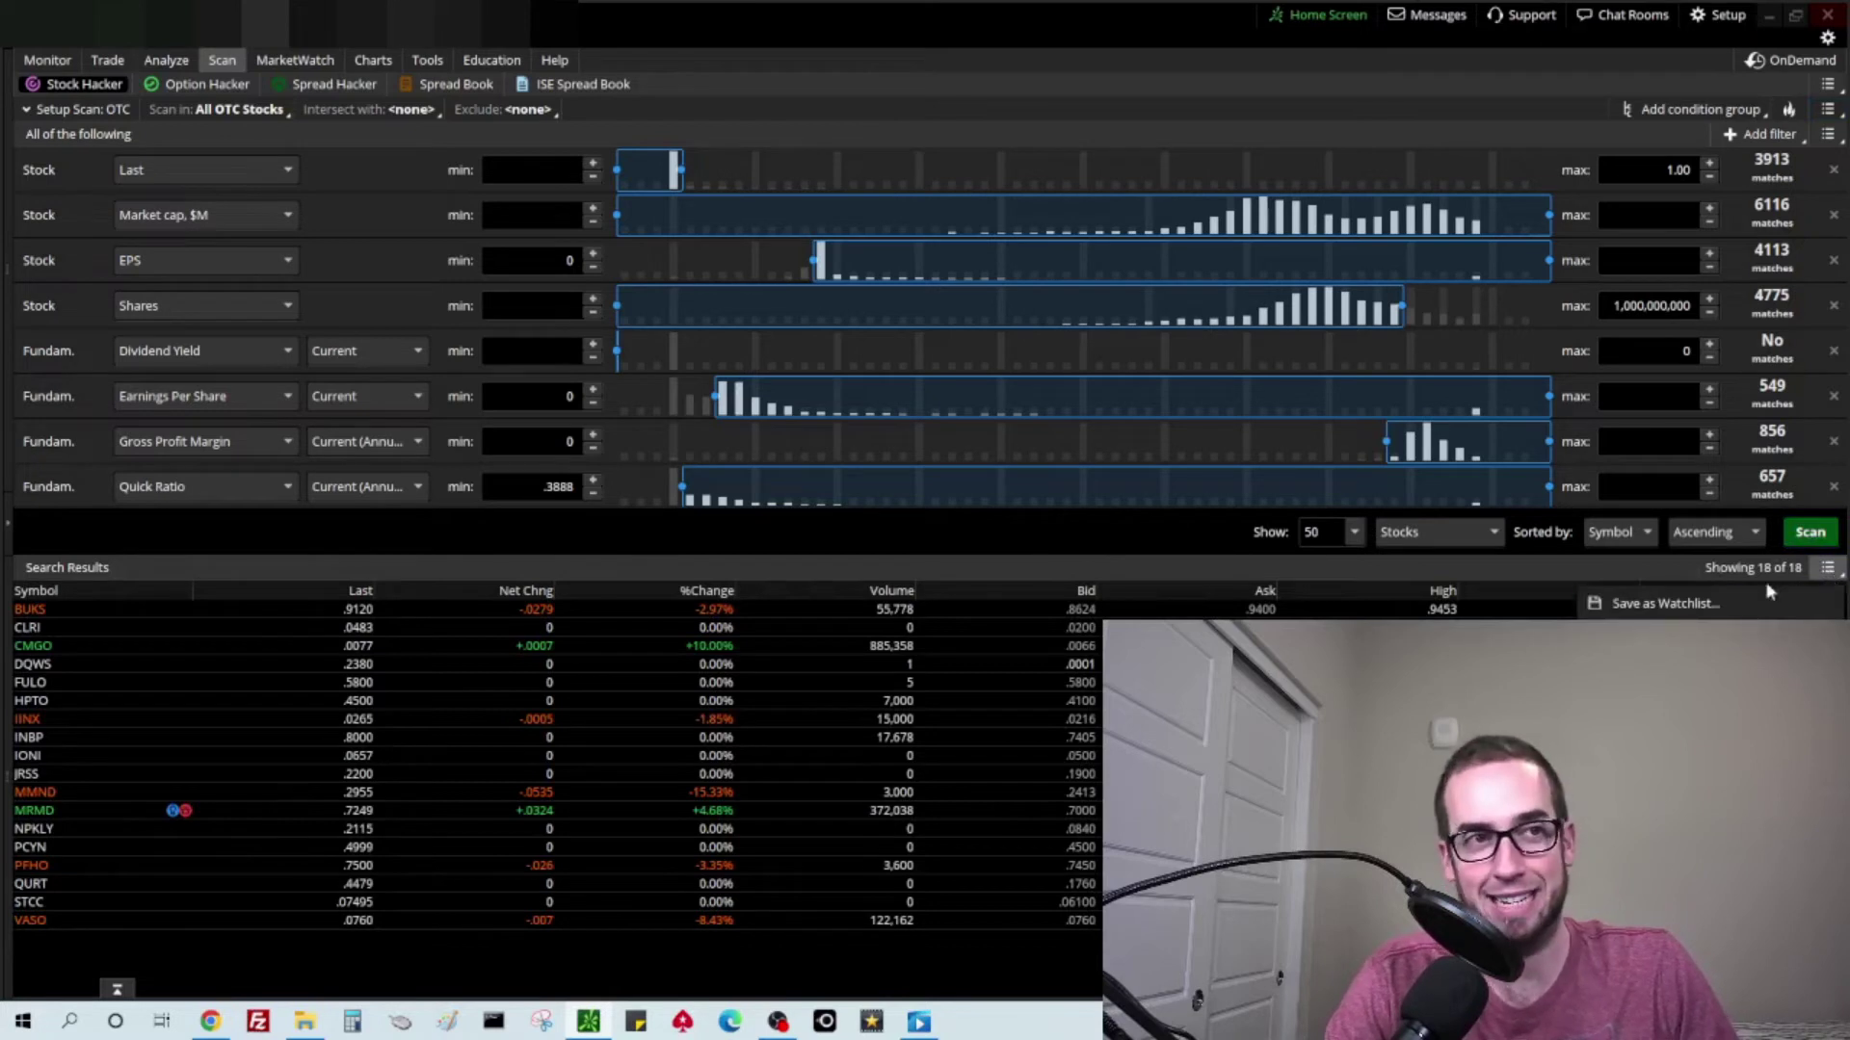
{"action": "left_click", "coordinate": [1703, 604]}
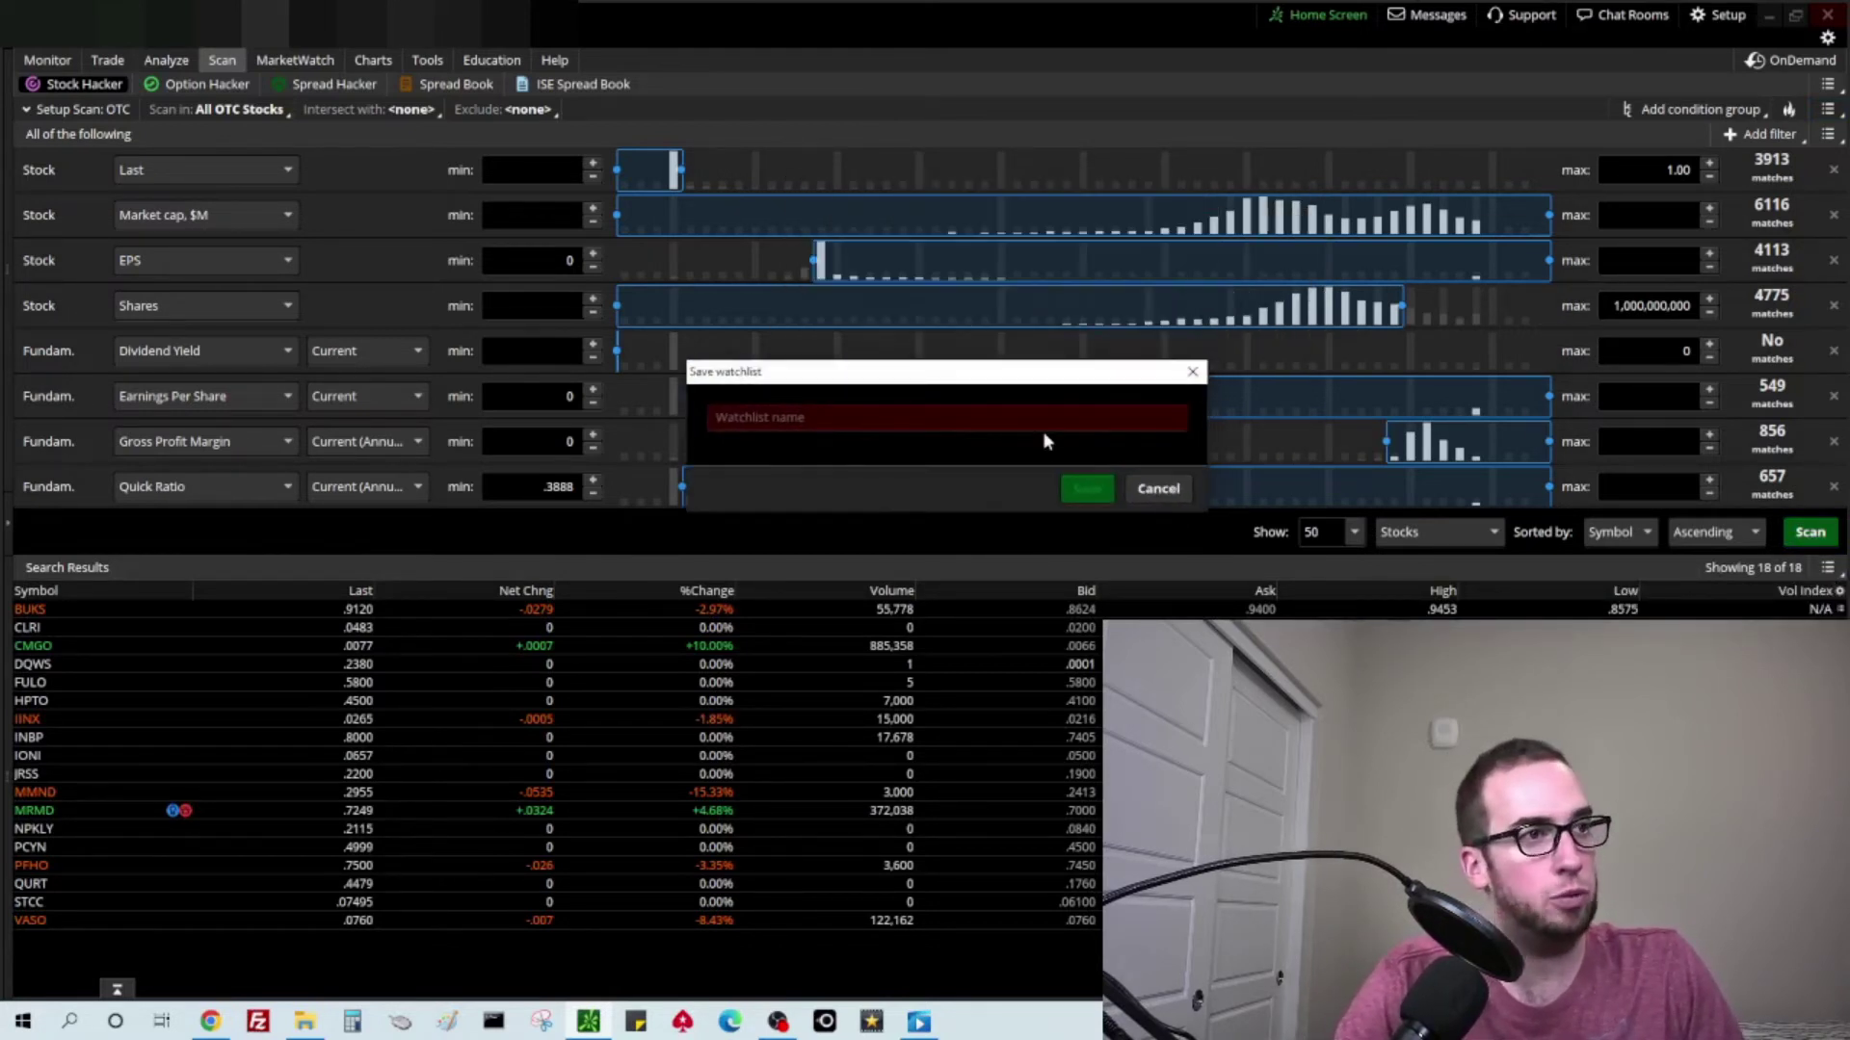
{"action": "type", "text": "4"}
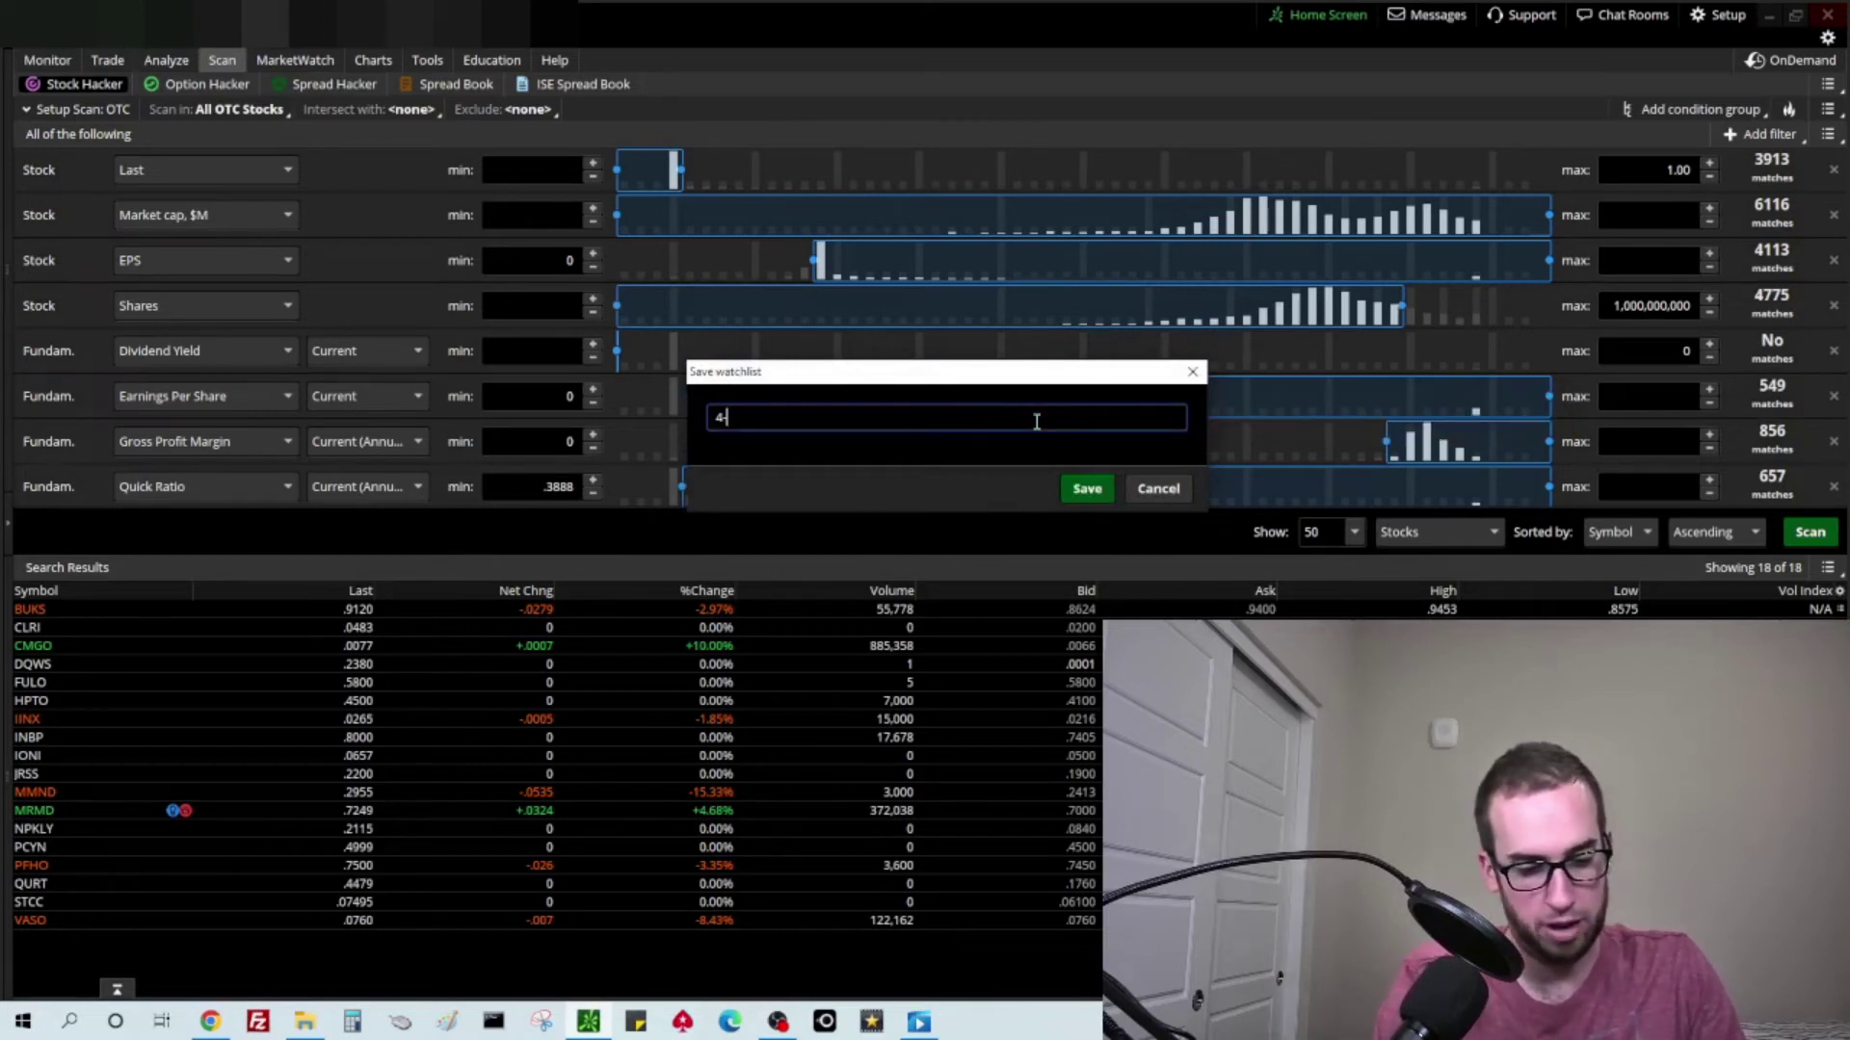
{"action": "type", "text": "-144"}
{"action": "left_click", "coordinate": [1087, 488]}
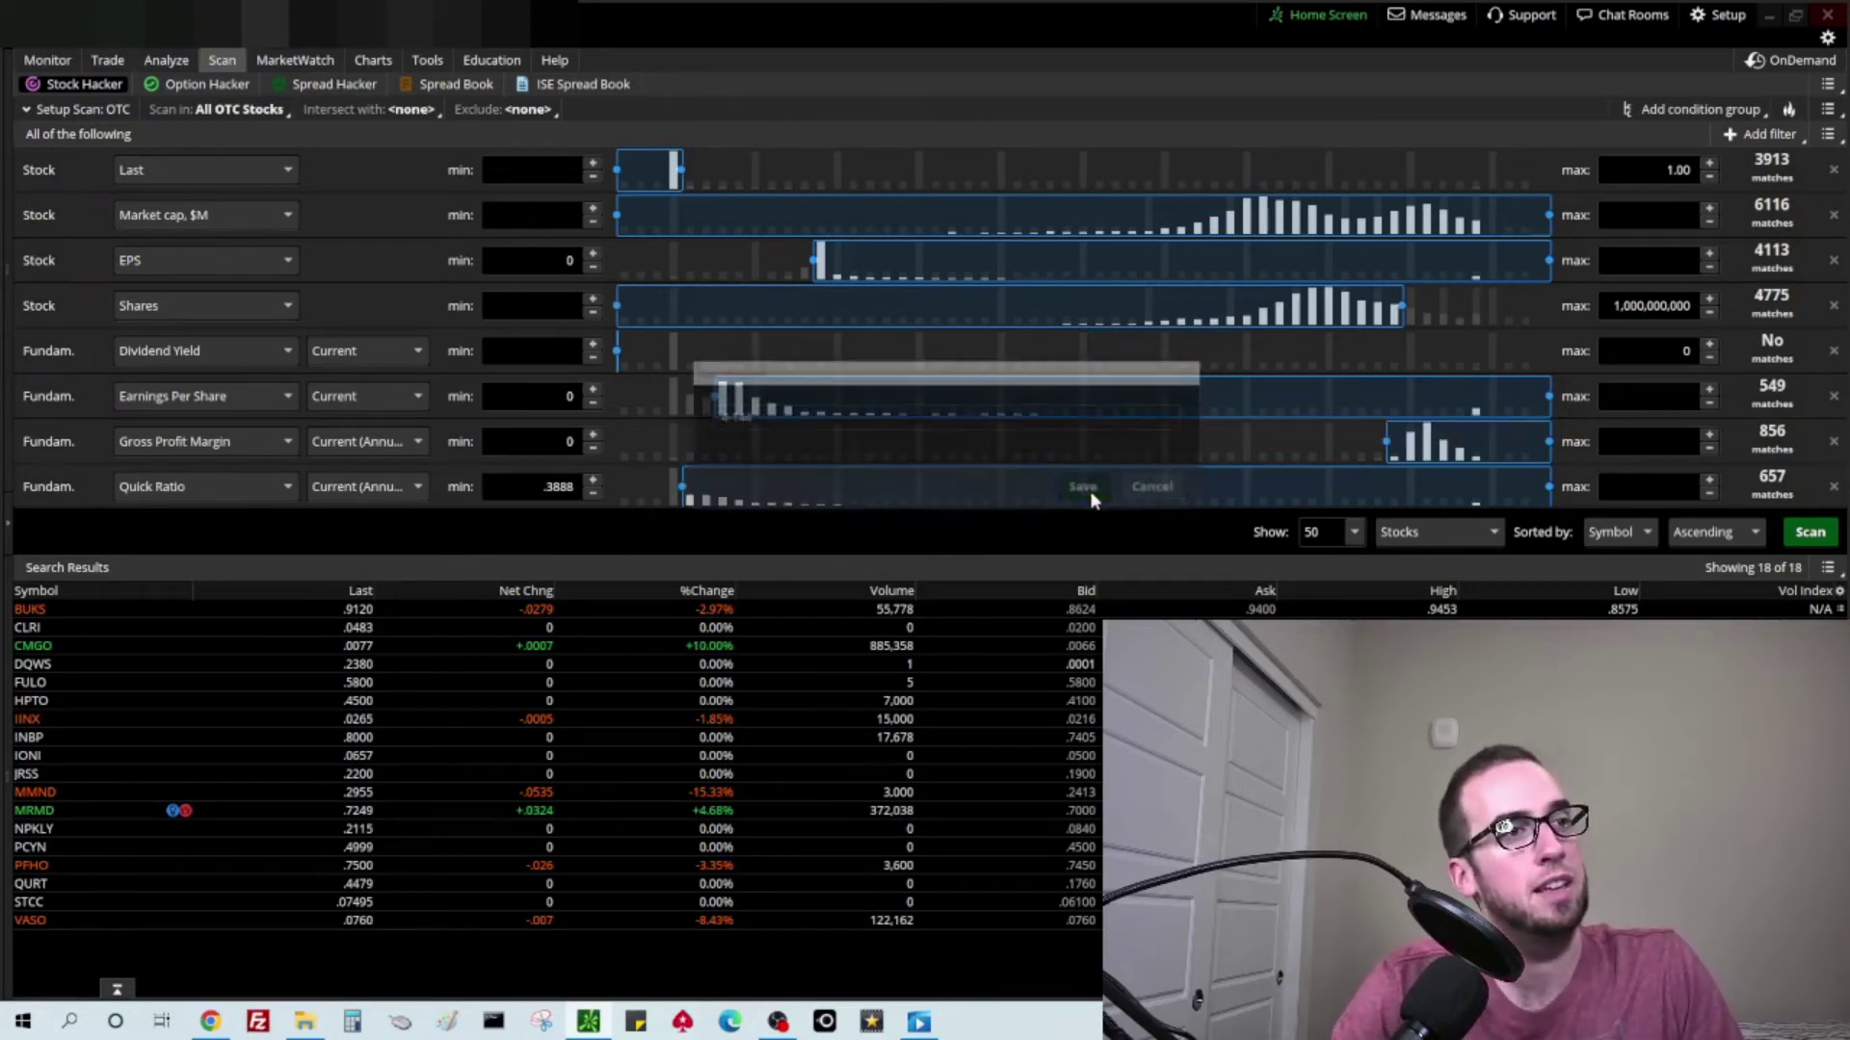
- Expand the left sidebar and turn on Privacy in Buying Power to mask account values
{"action": "left_click", "coordinate": [7, 531]}
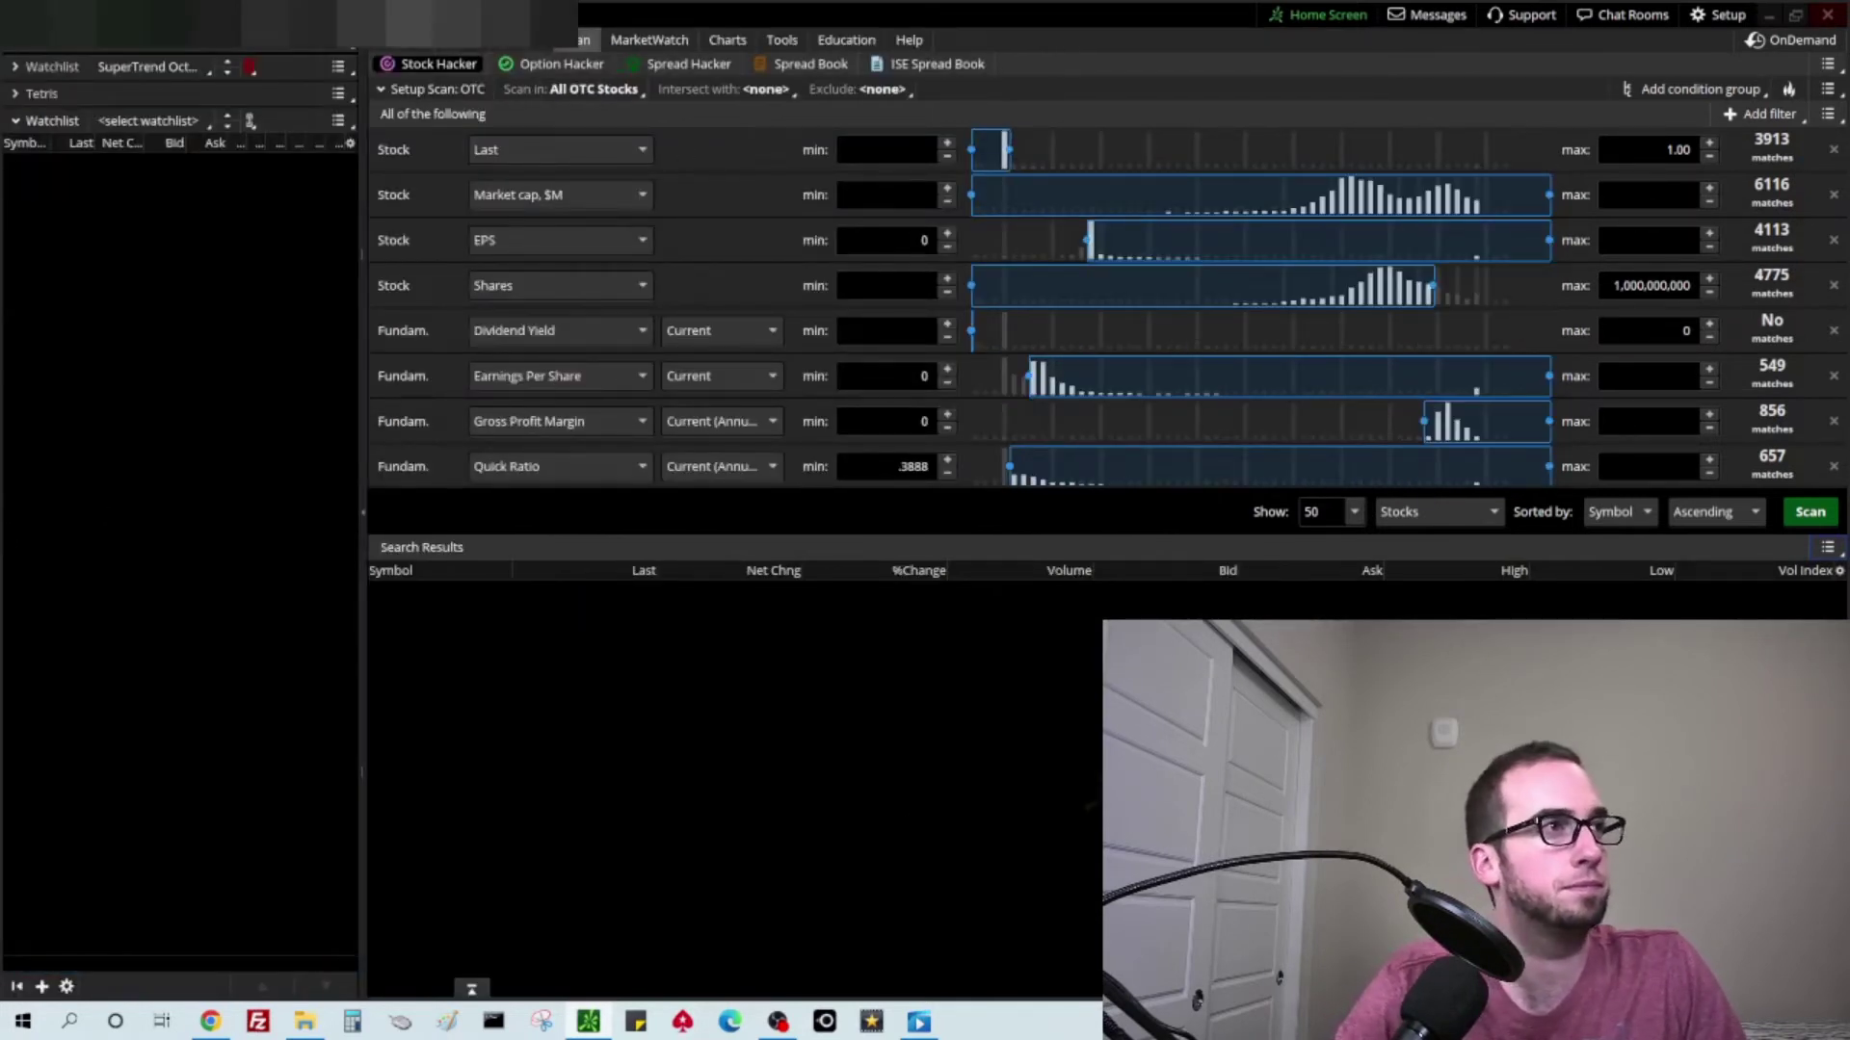
{"action": "left_click", "coordinate": [31, 49]}
{"action": "left_click", "coordinate": [123, 63]}
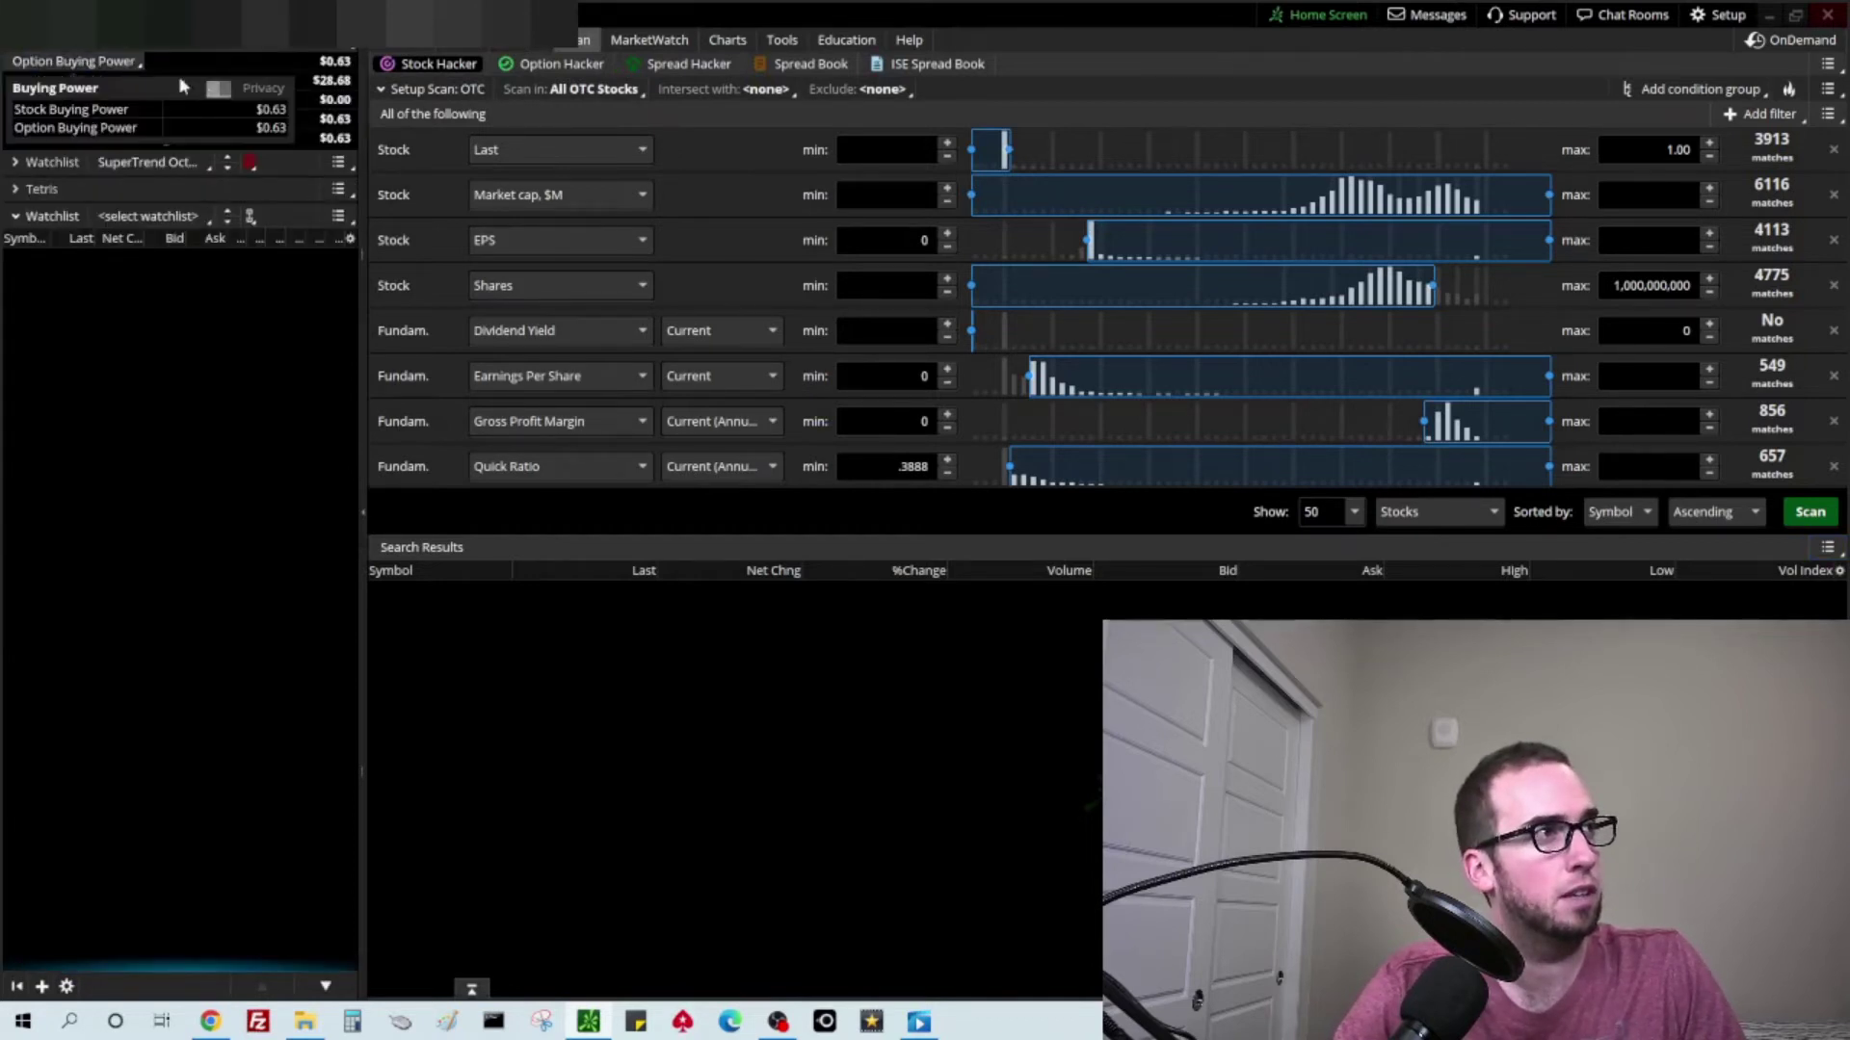
{"action": "left_click", "coordinate": [226, 91]}
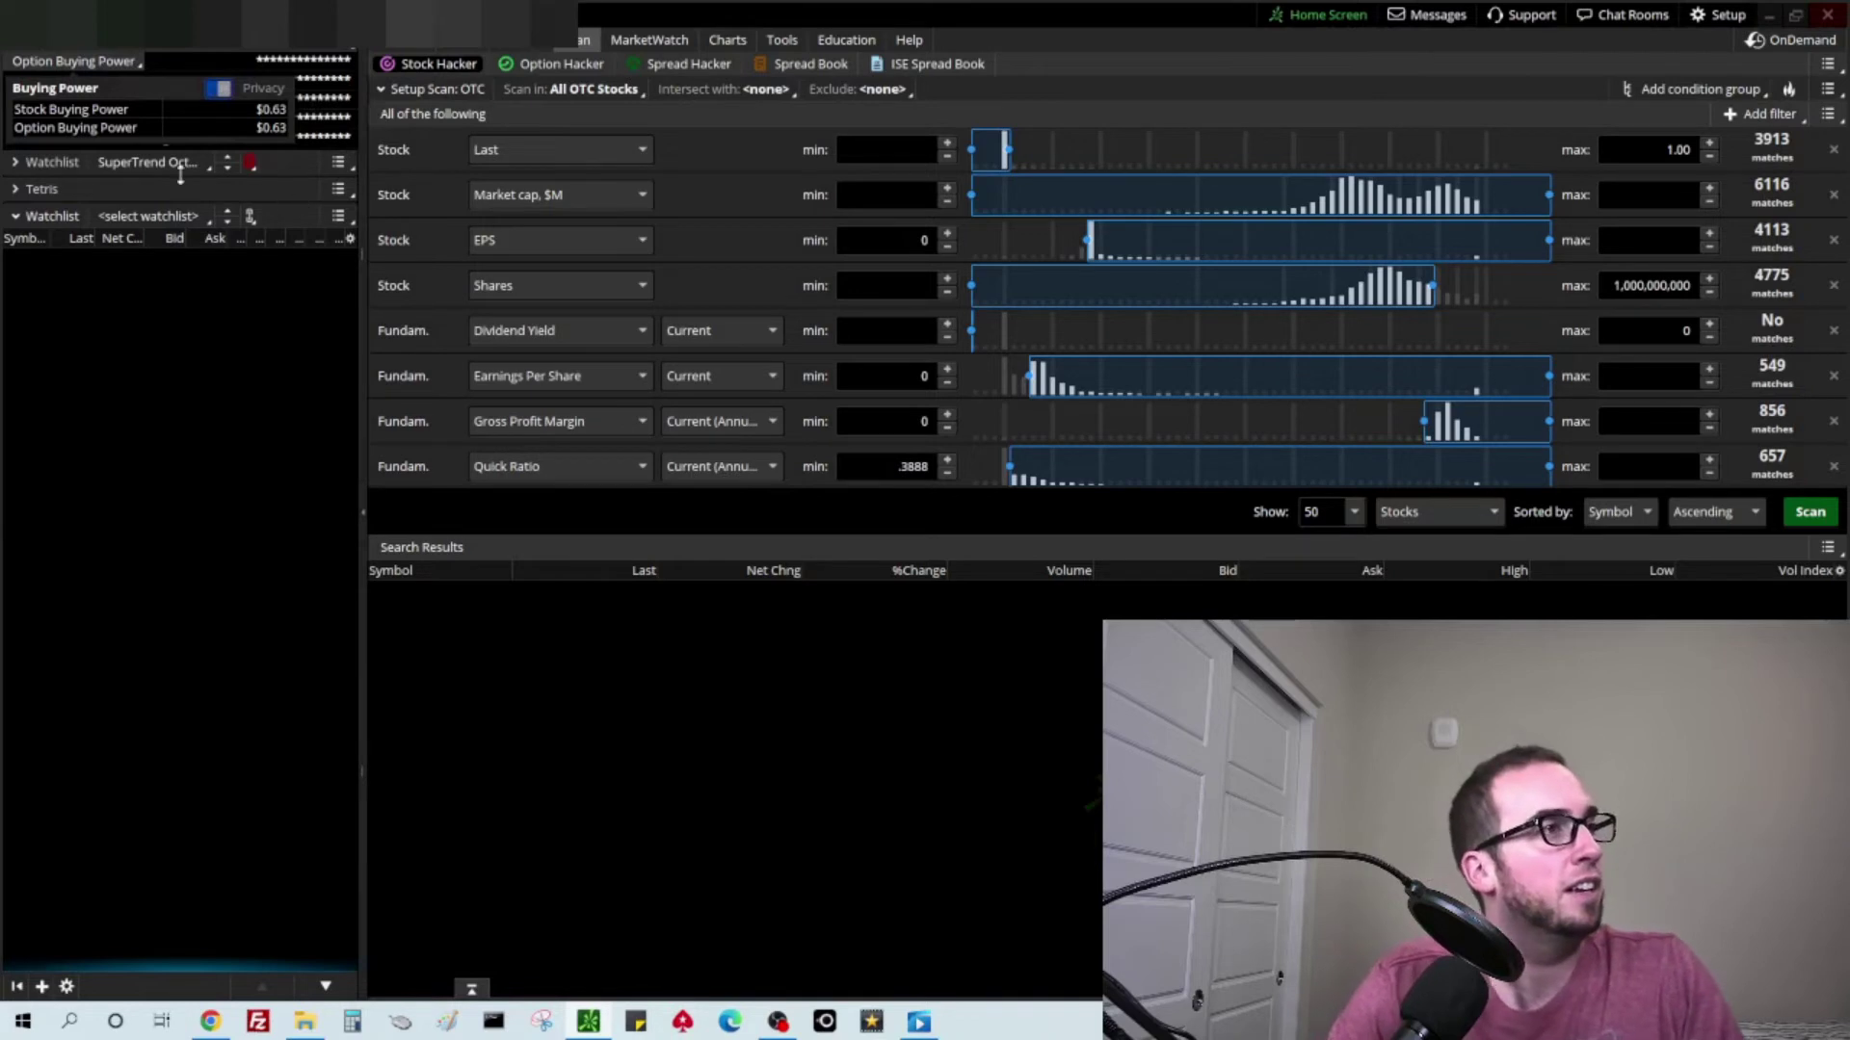
- Show the 4-14 watchlist and export it to file as 2022-04-14-watchlist CSV
{"action": "left_click", "coordinate": [144, 162]}
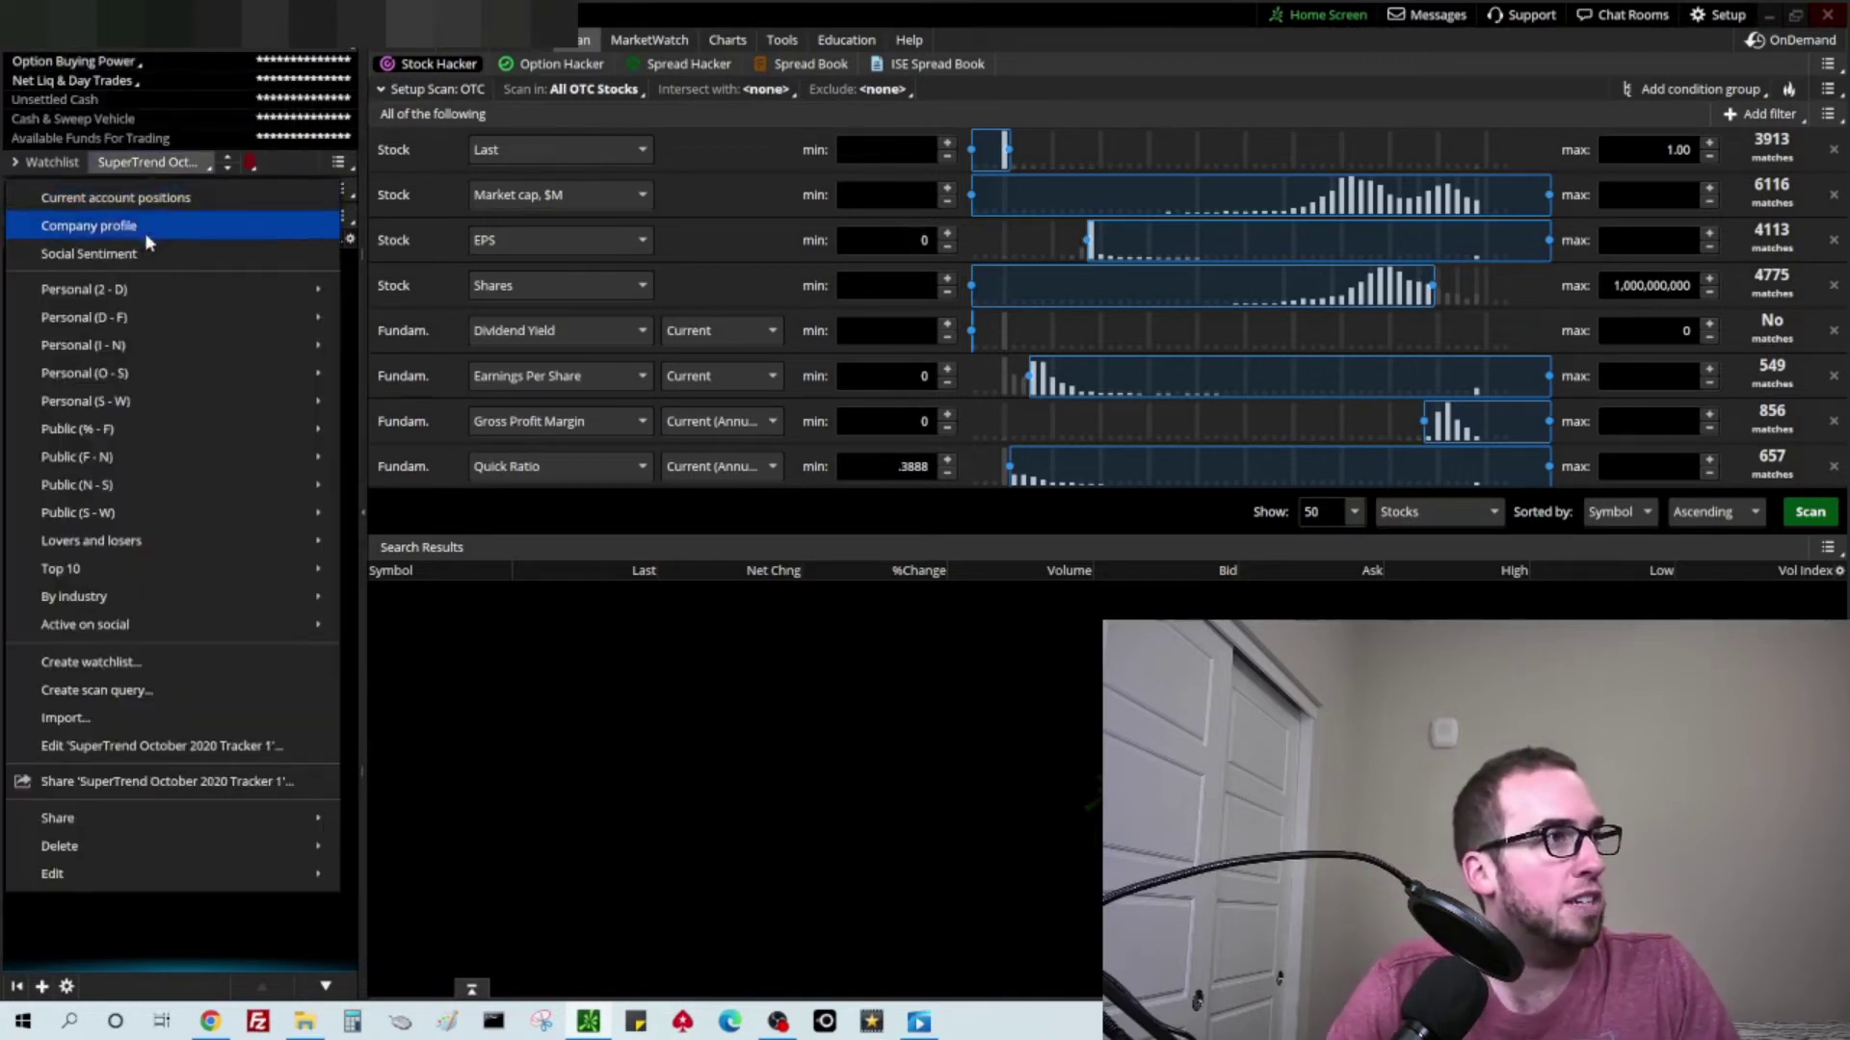
{"action": "mouse_move", "coordinate": [120, 292]}
{"action": "left_click", "coordinate": [388, 345]}
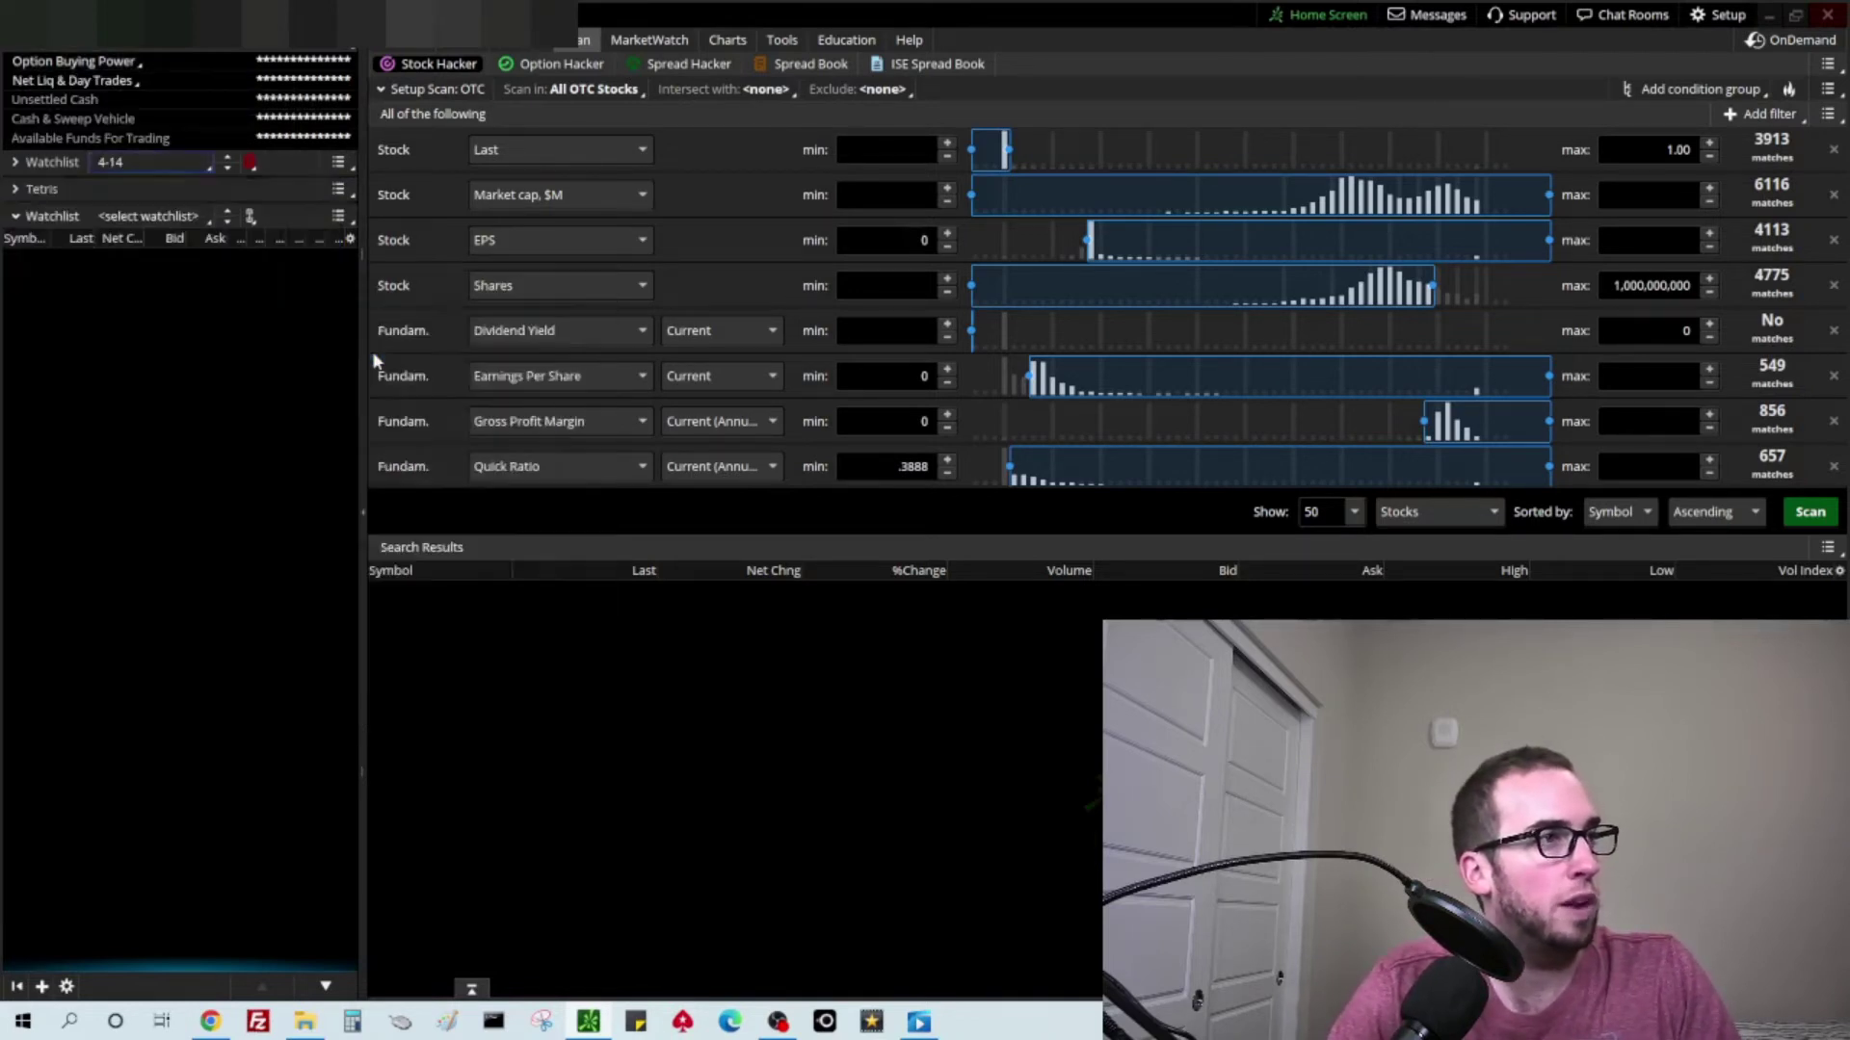
{"action": "left_click", "coordinate": [42, 163]}
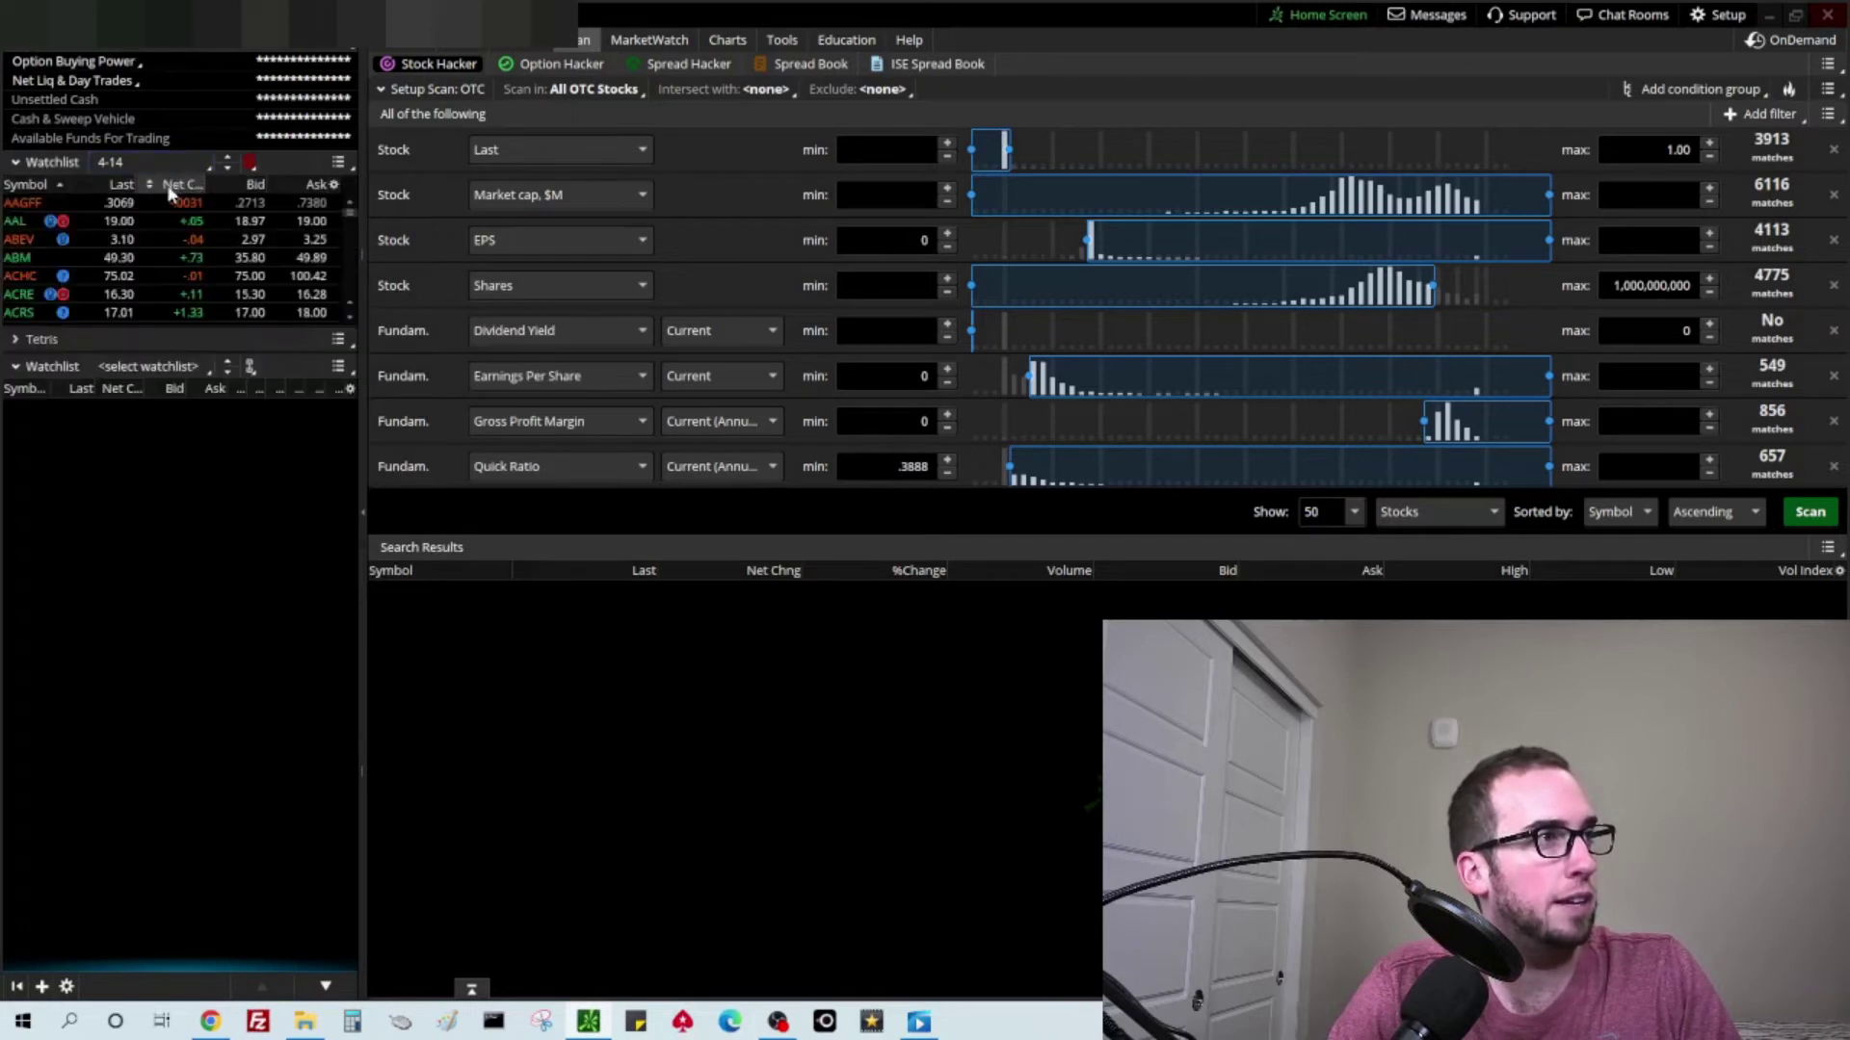
{"action": "left_click", "coordinate": [338, 164]}
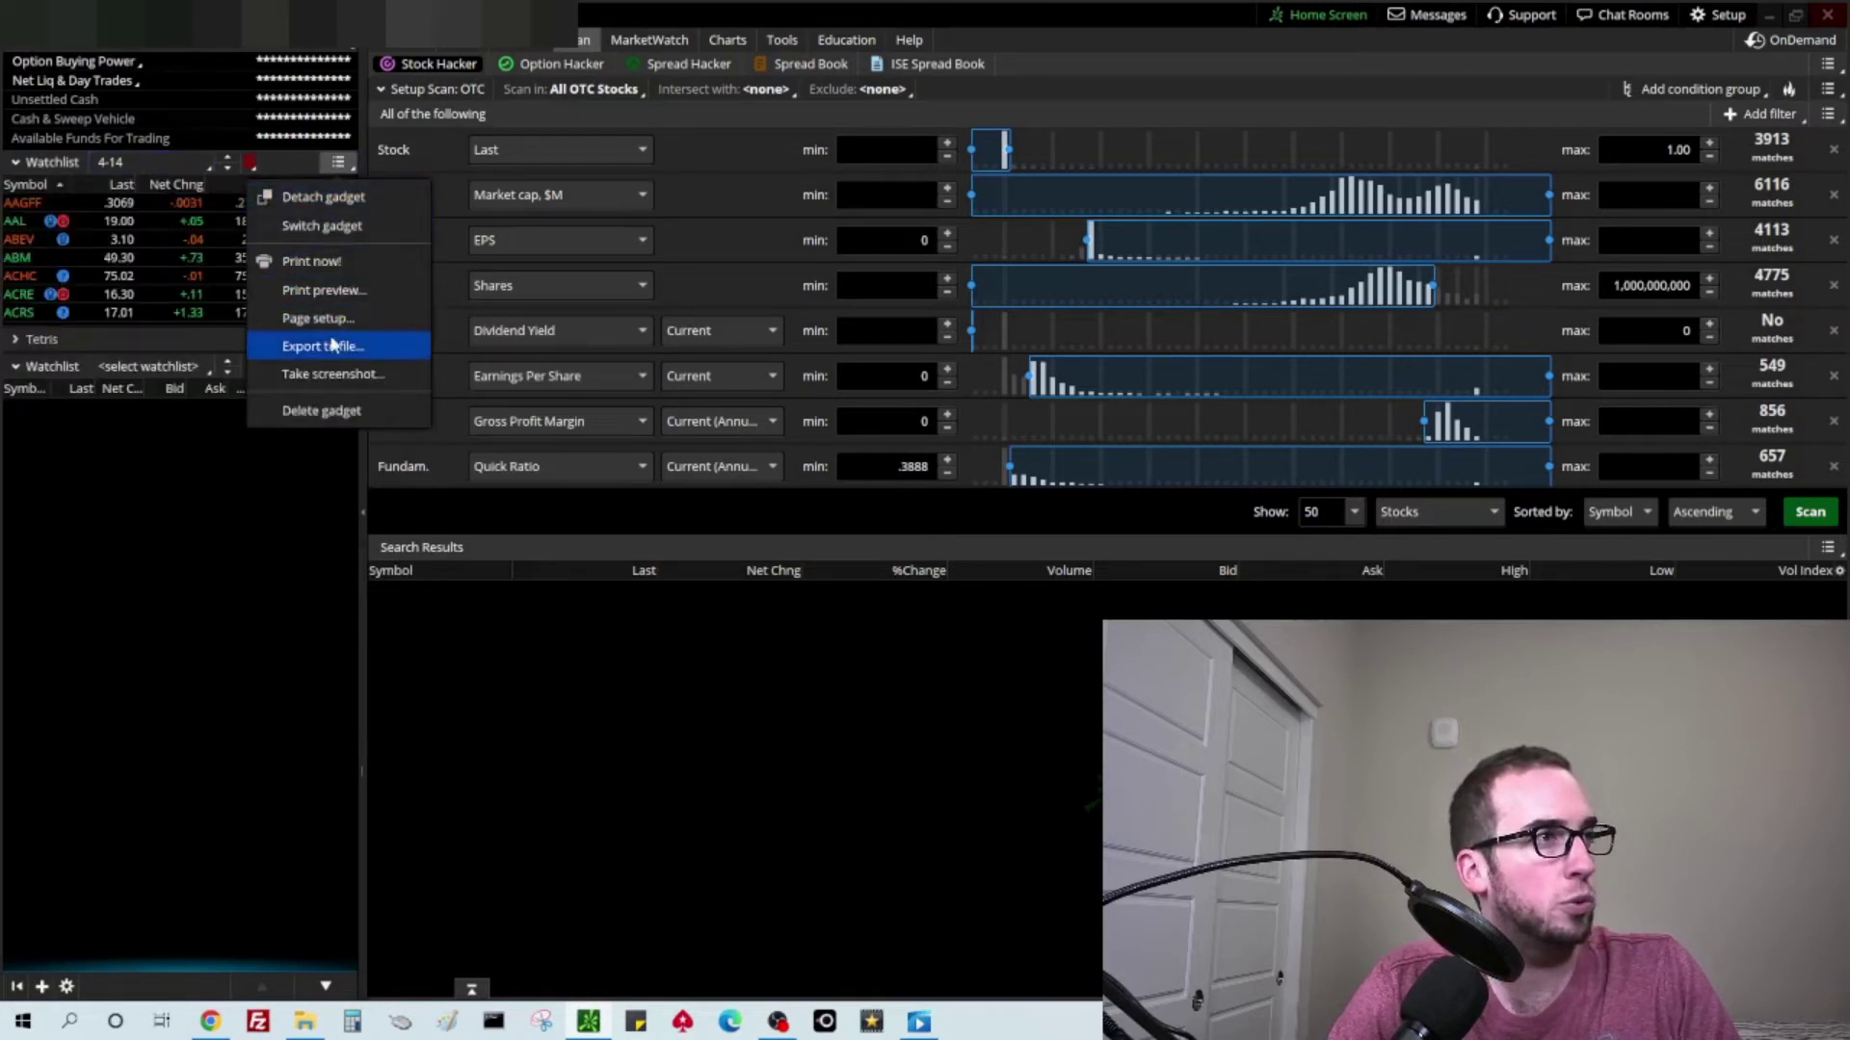
{"action": "left_click", "coordinate": [337, 362]}
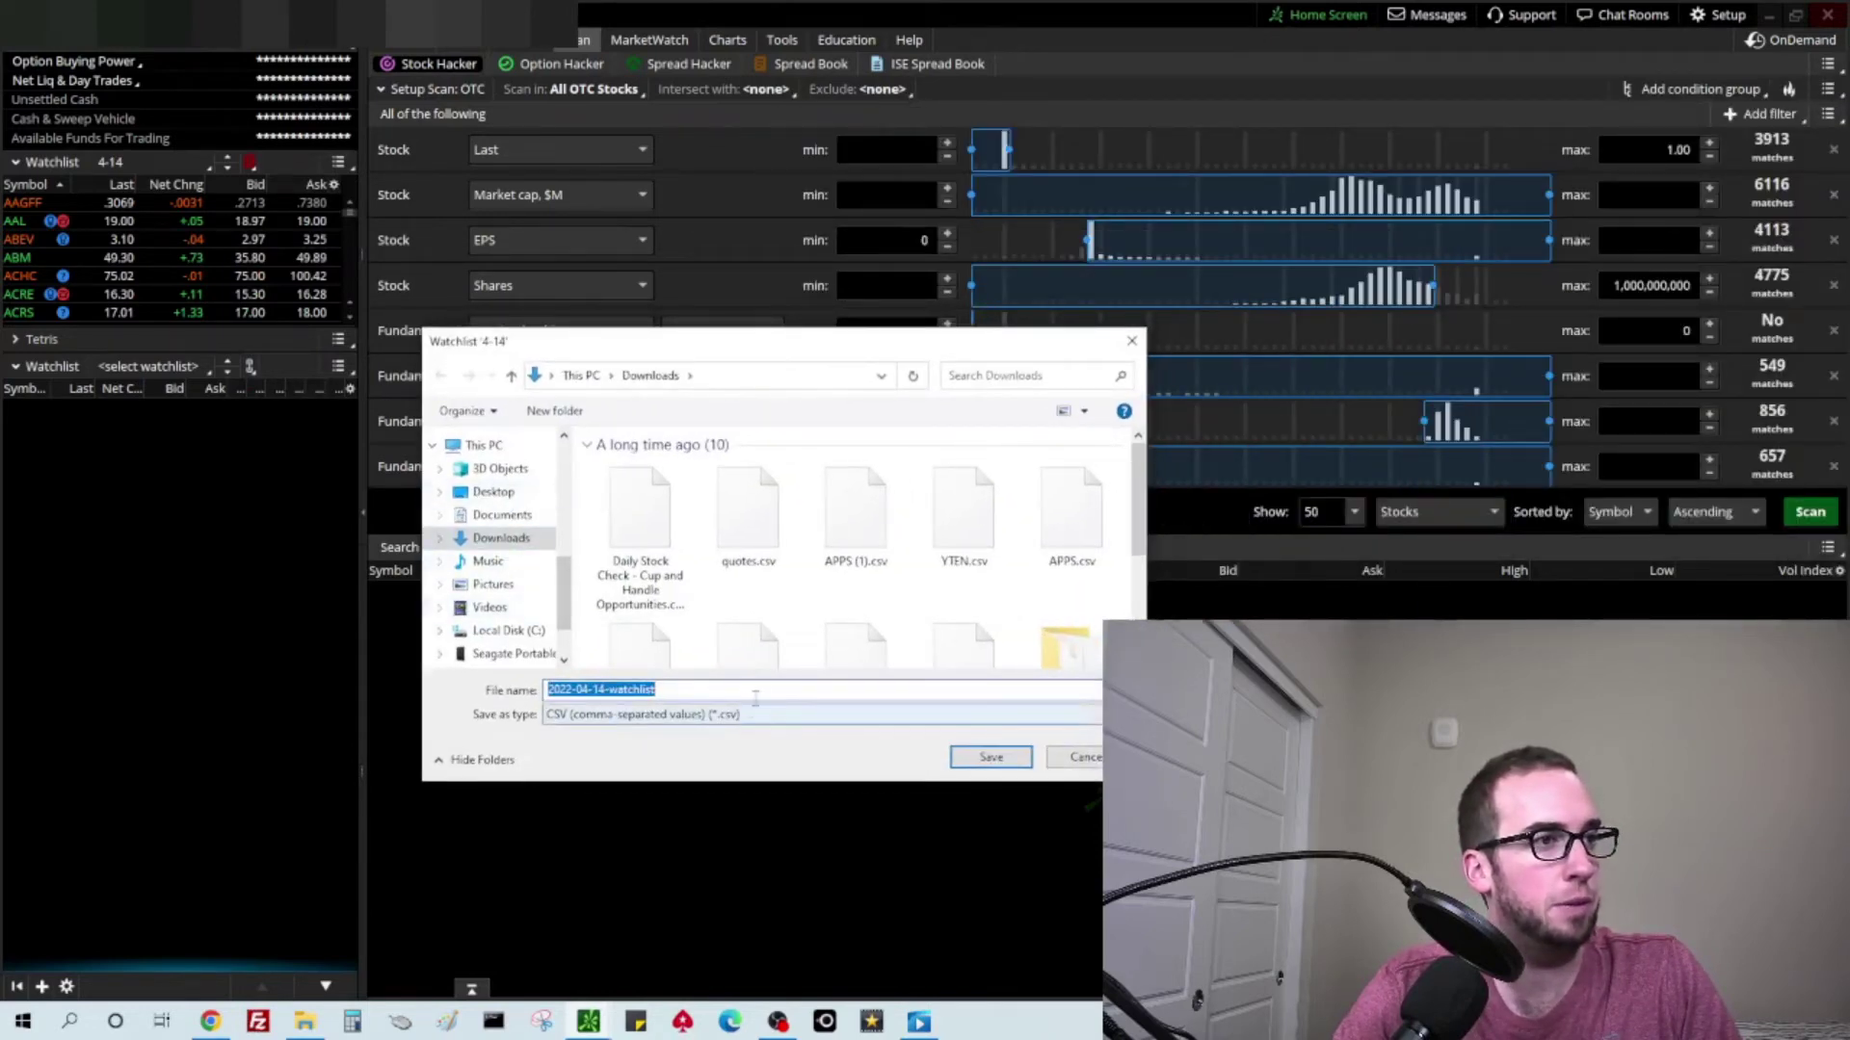
{"action": "left_click", "coordinate": [979, 759]}
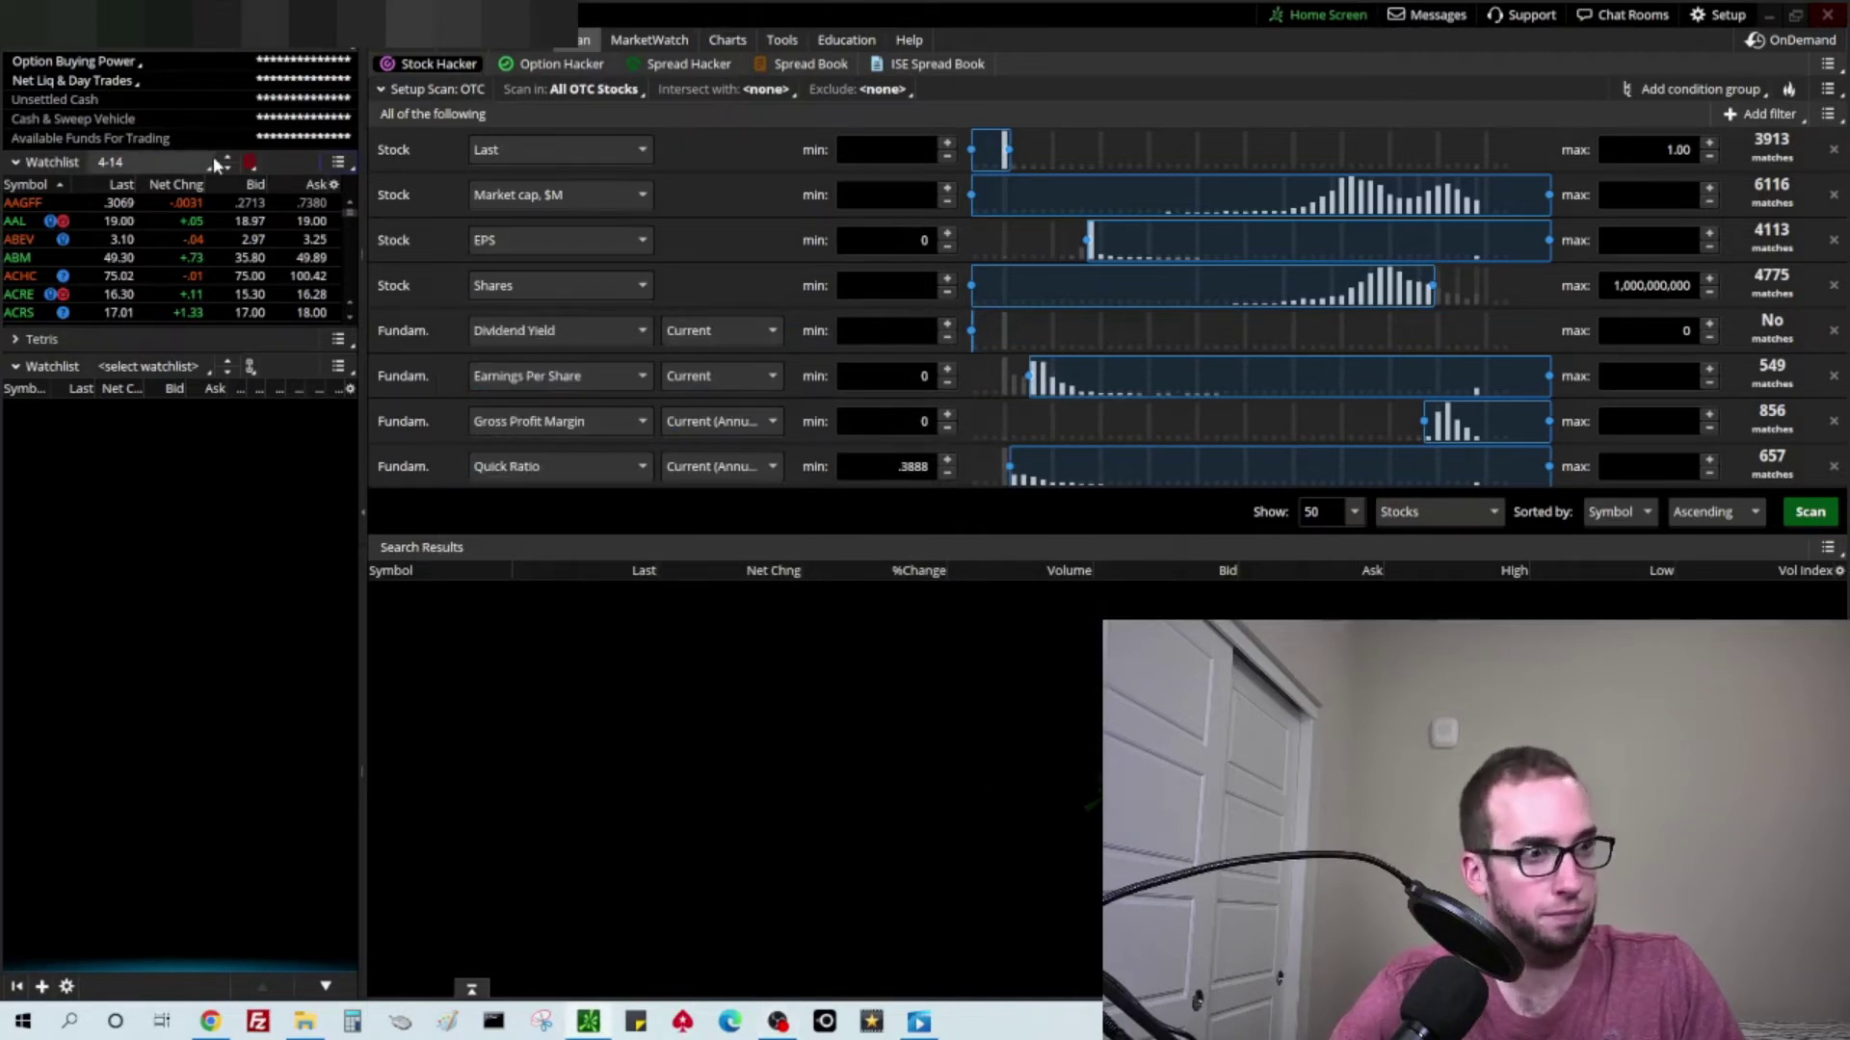
- Show the 4-144 watchlist and export it as 2022-04-14-watchlists.csv in Downloads
{"action": "left_click", "coordinate": [136, 162]}
{"action": "mouse_move", "coordinate": [190, 292]}
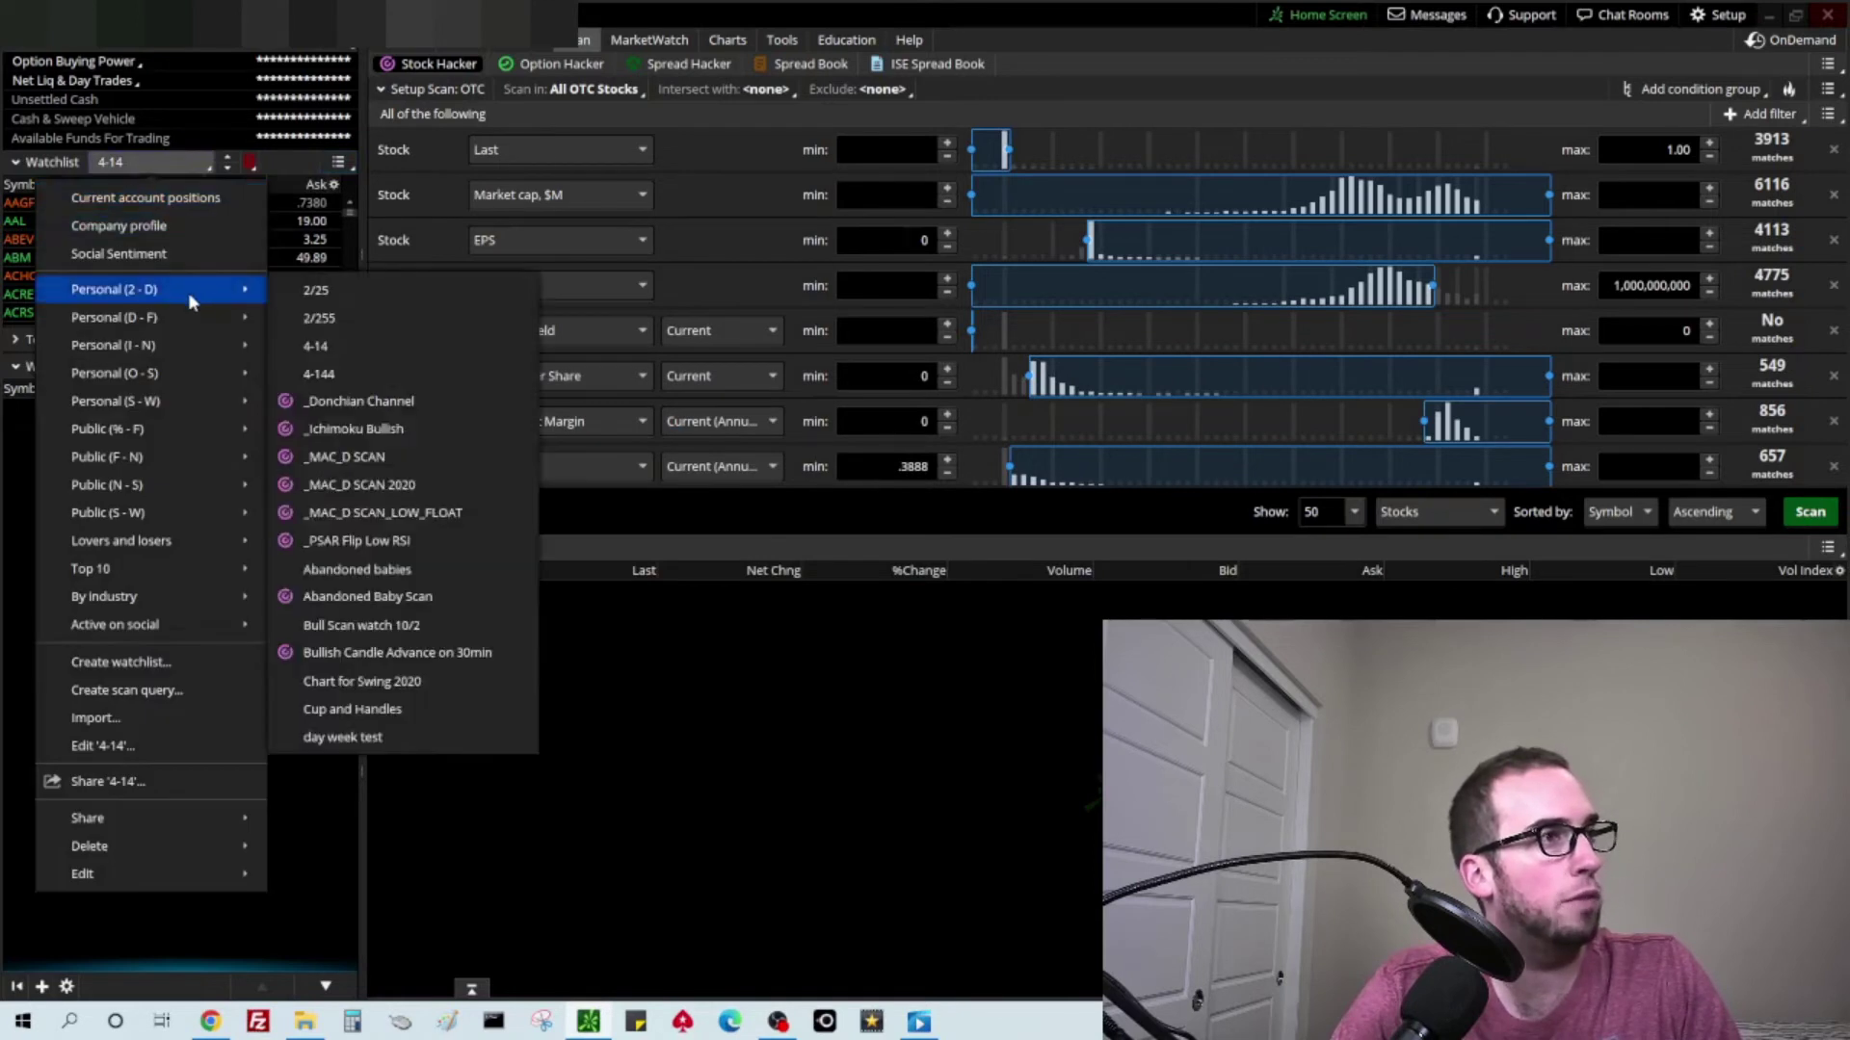
{"action": "left_click", "coordinate": [339, 377]}
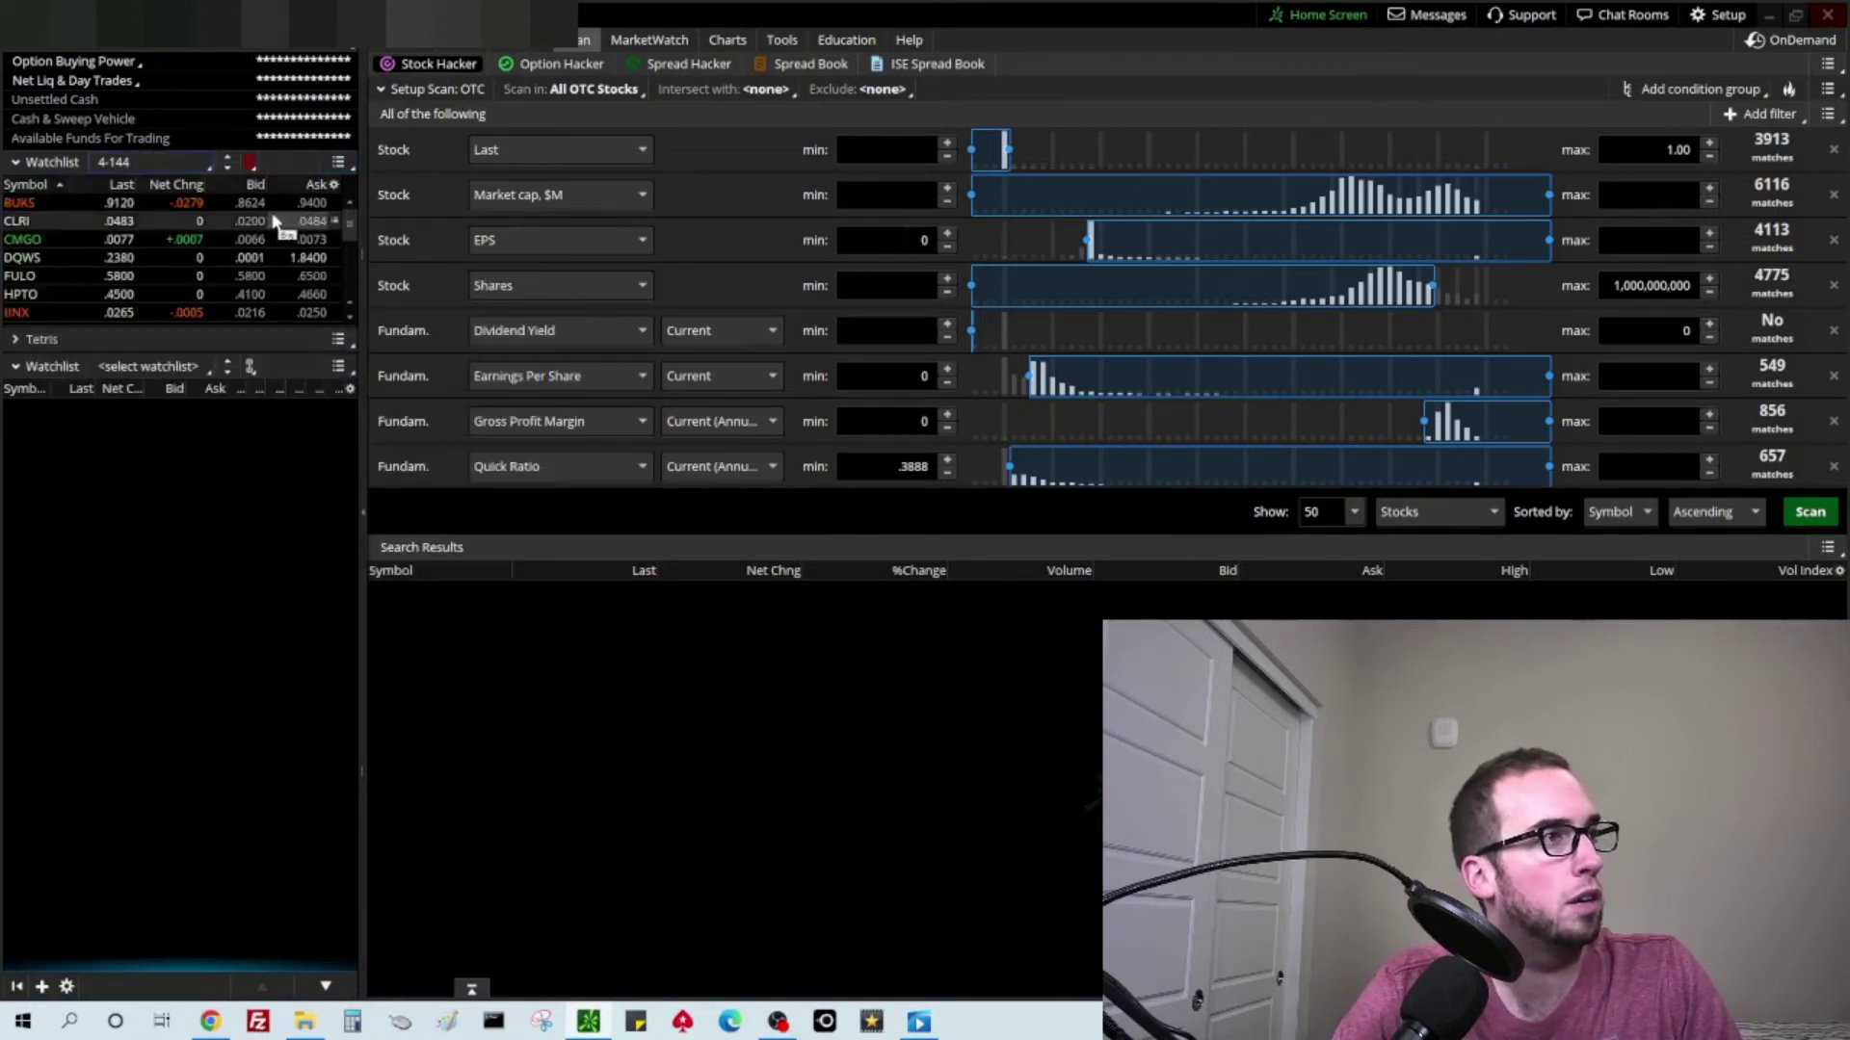
{"action": "left_click", "coordinate": [339, 164]}
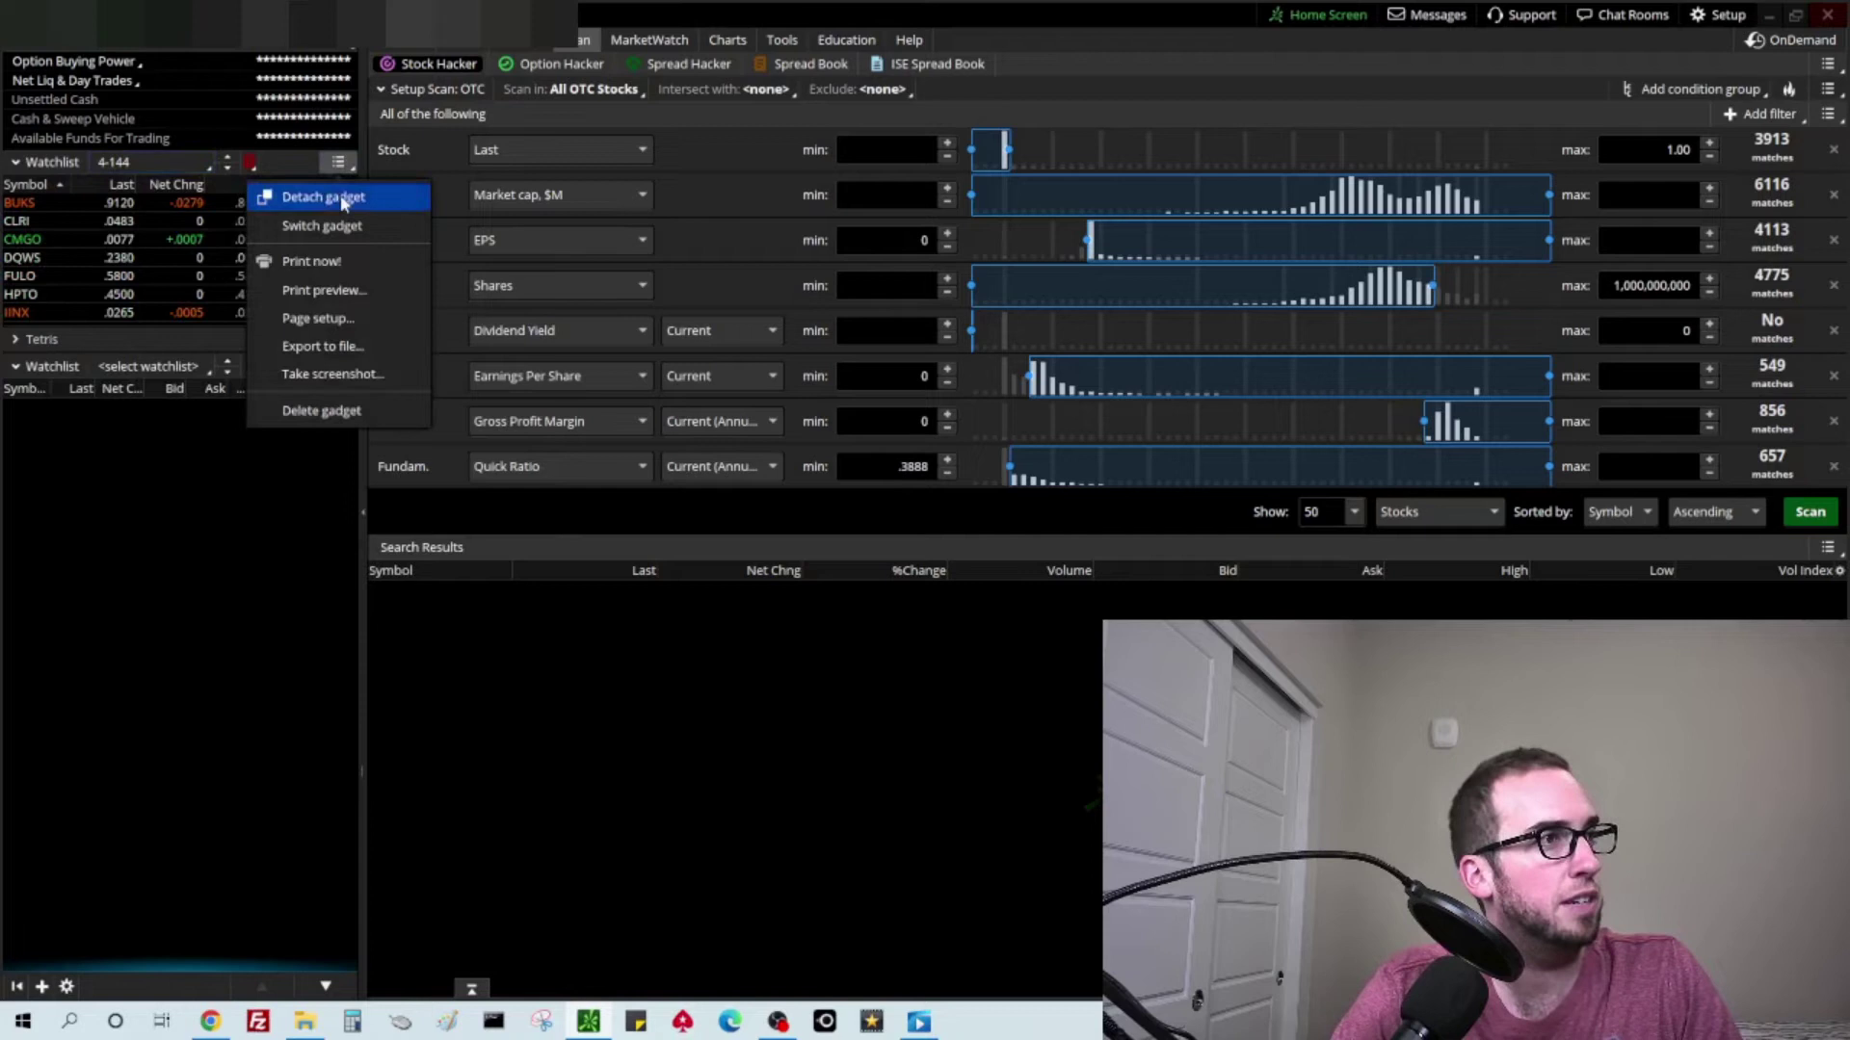
{"action": "left_click", "coordinate": [333, 355]}
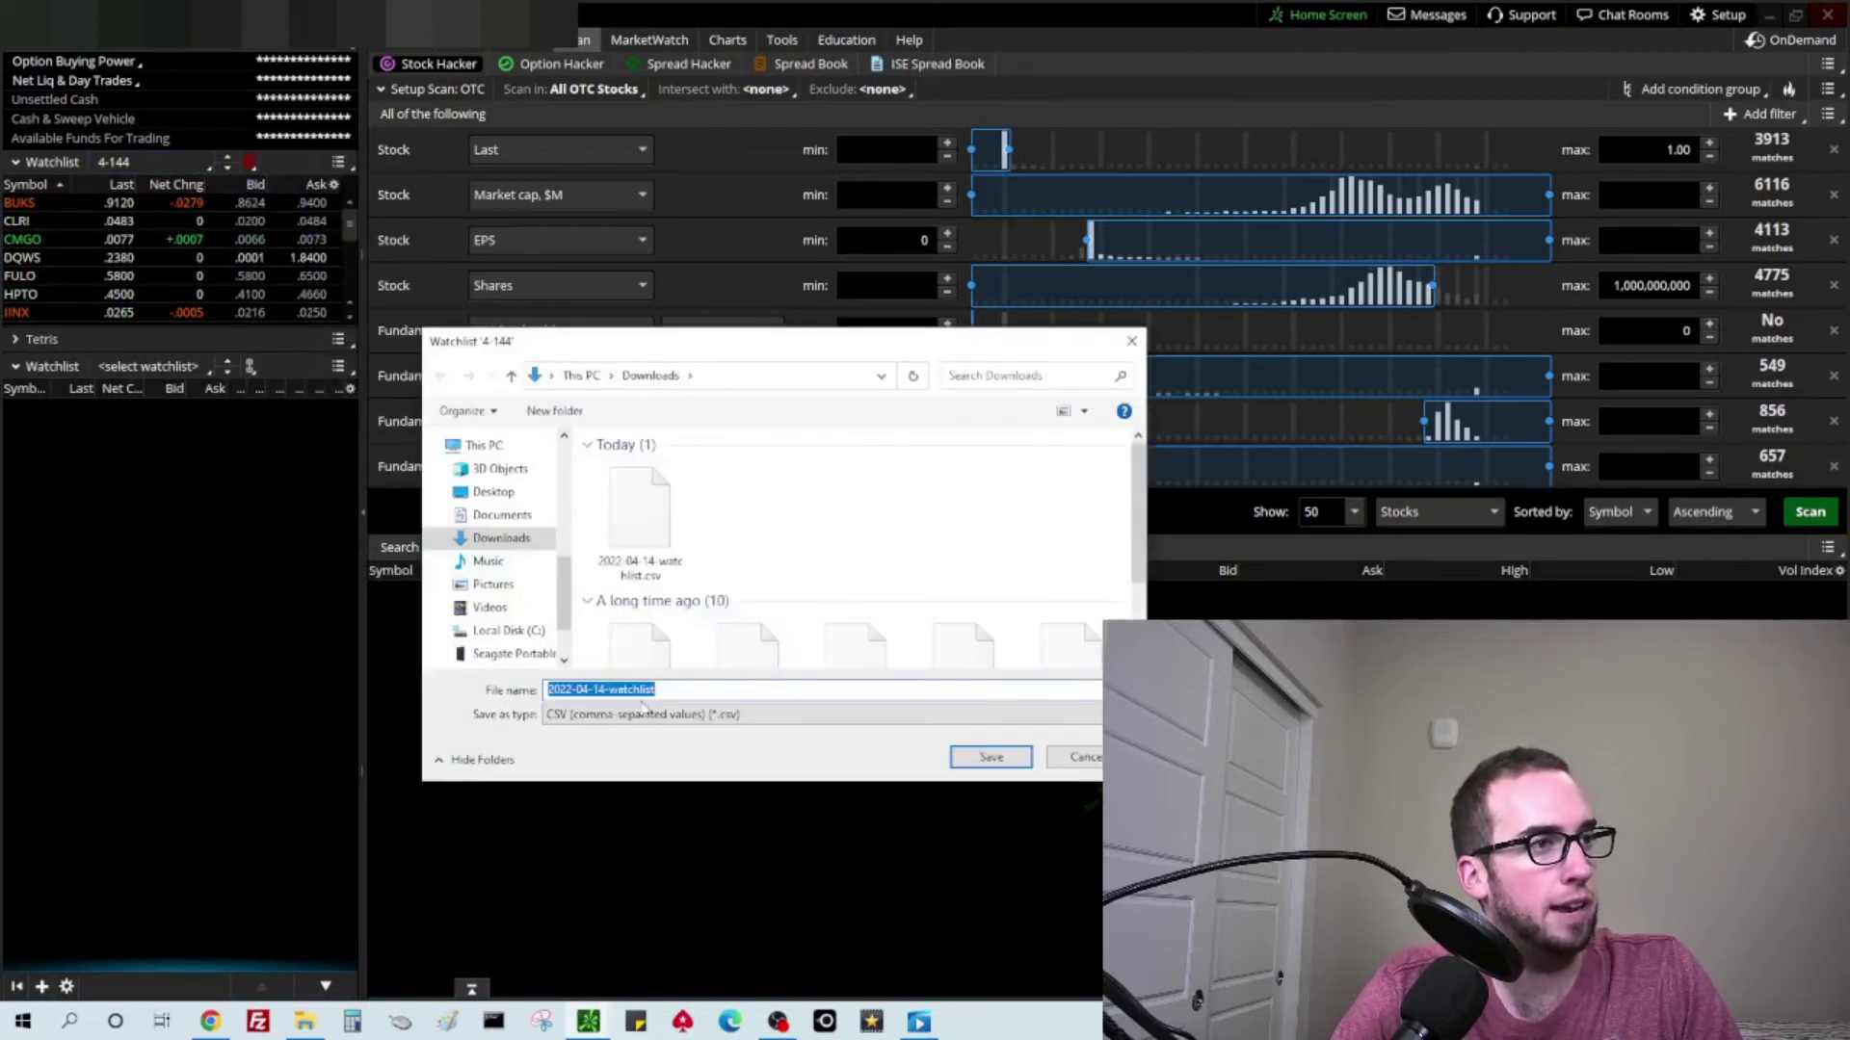
{"action": "left_click", "coordinate": [678, 693]}
{"action": "type", "text": "s"}
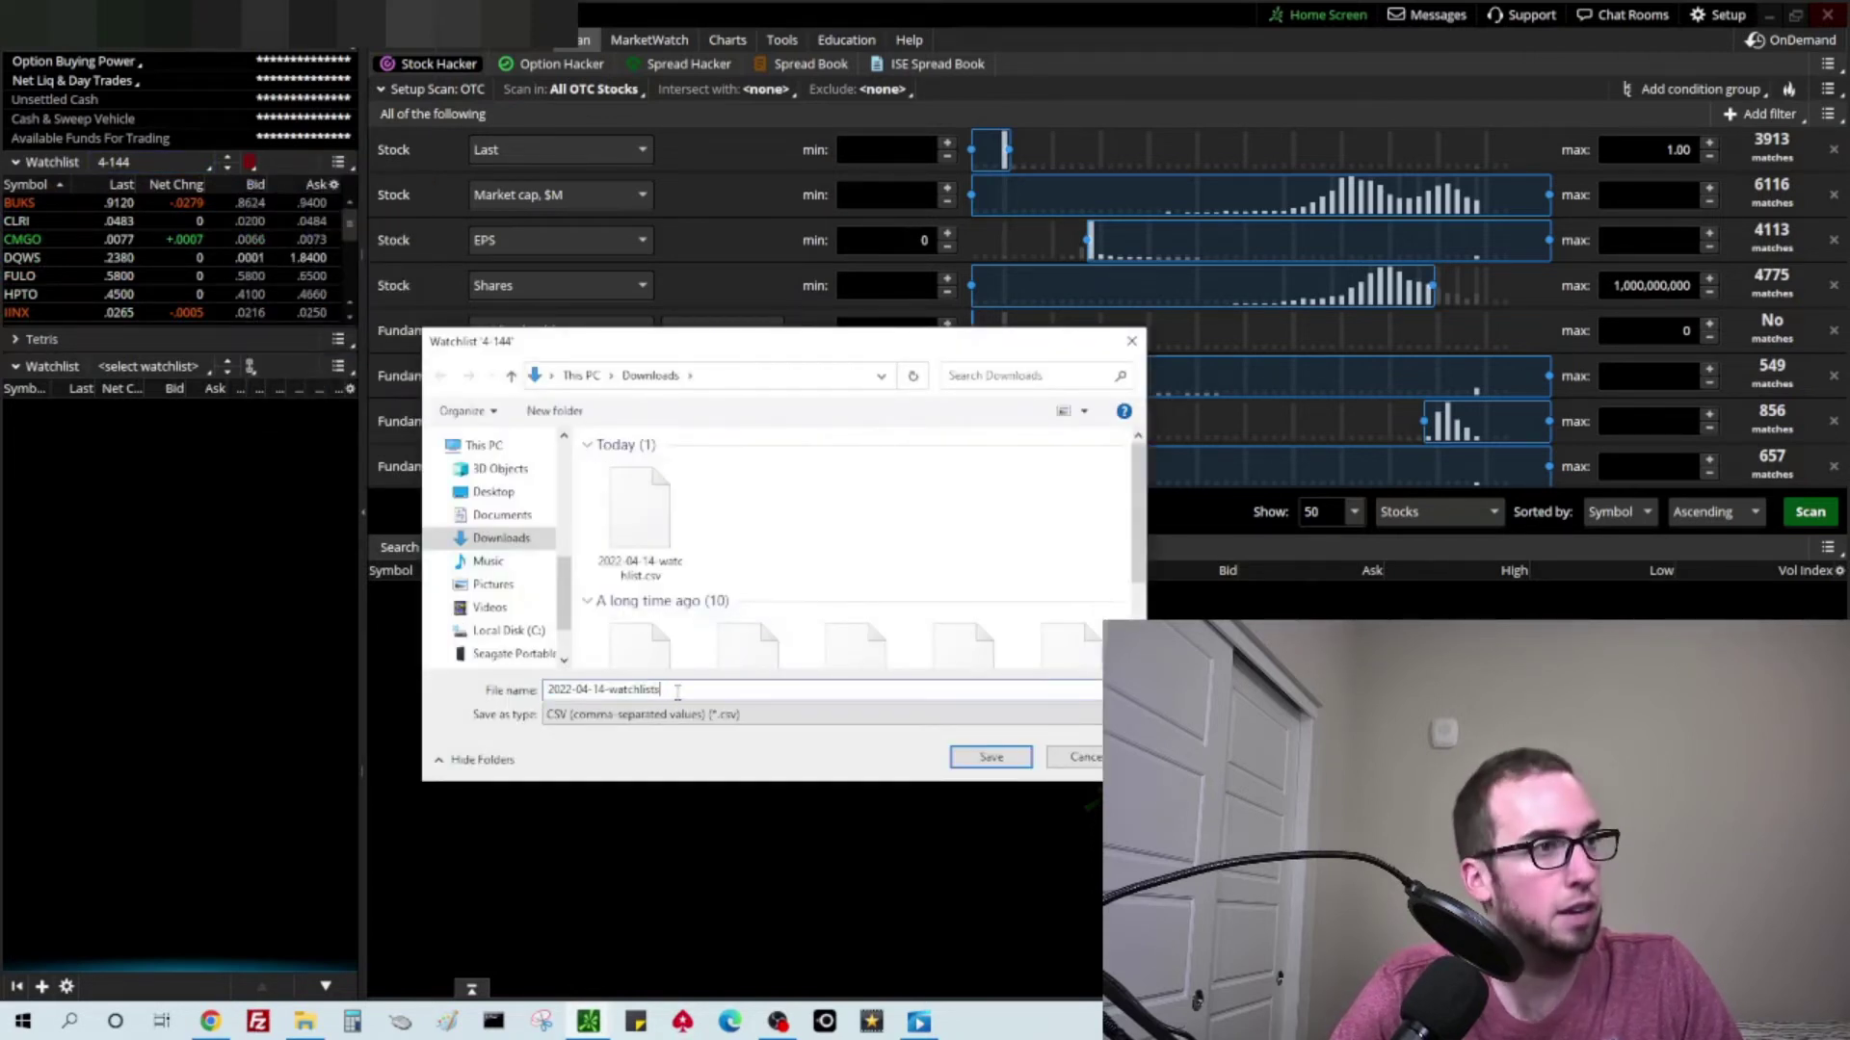
{"action": "left_click", "coordinate": [987, 759]}
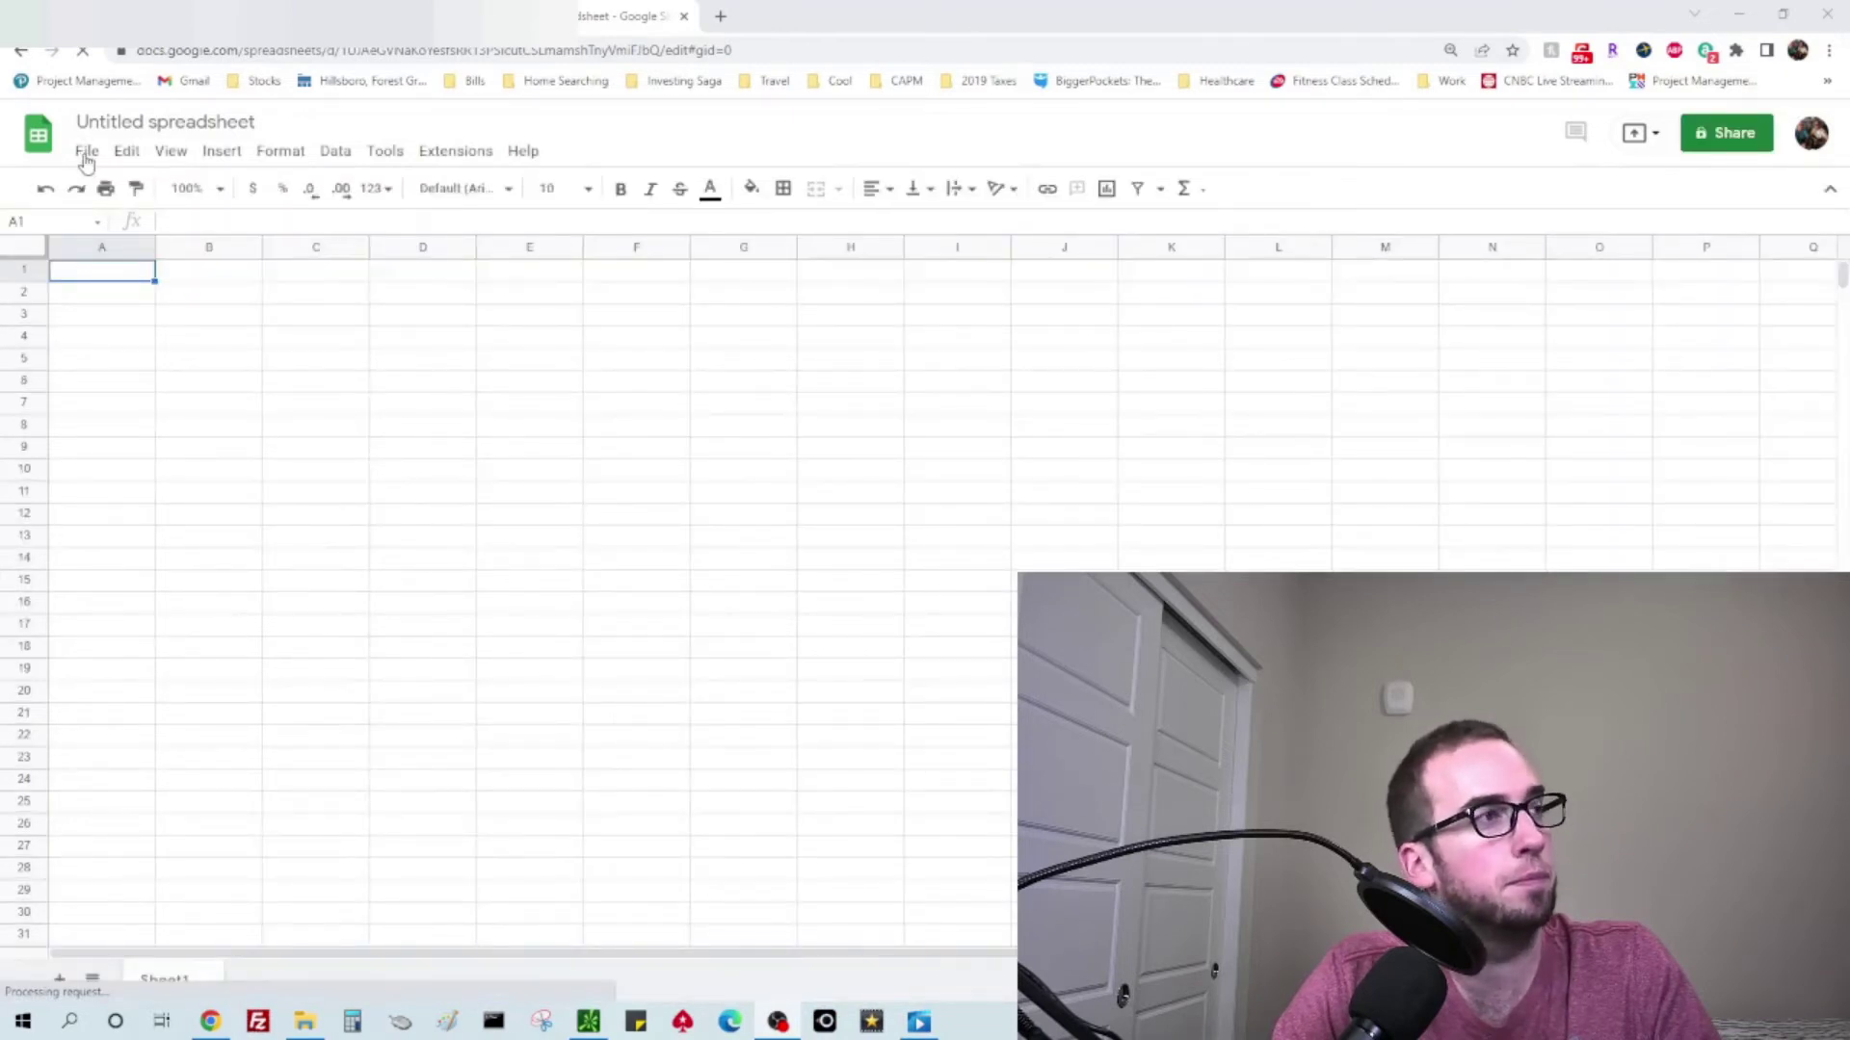
- Drop 2022-04-14-watchlists.csv from File Explorer into the Upload tab of the Sheets import dialog
{"action": "left_click", "coordinate": [87, 154]}
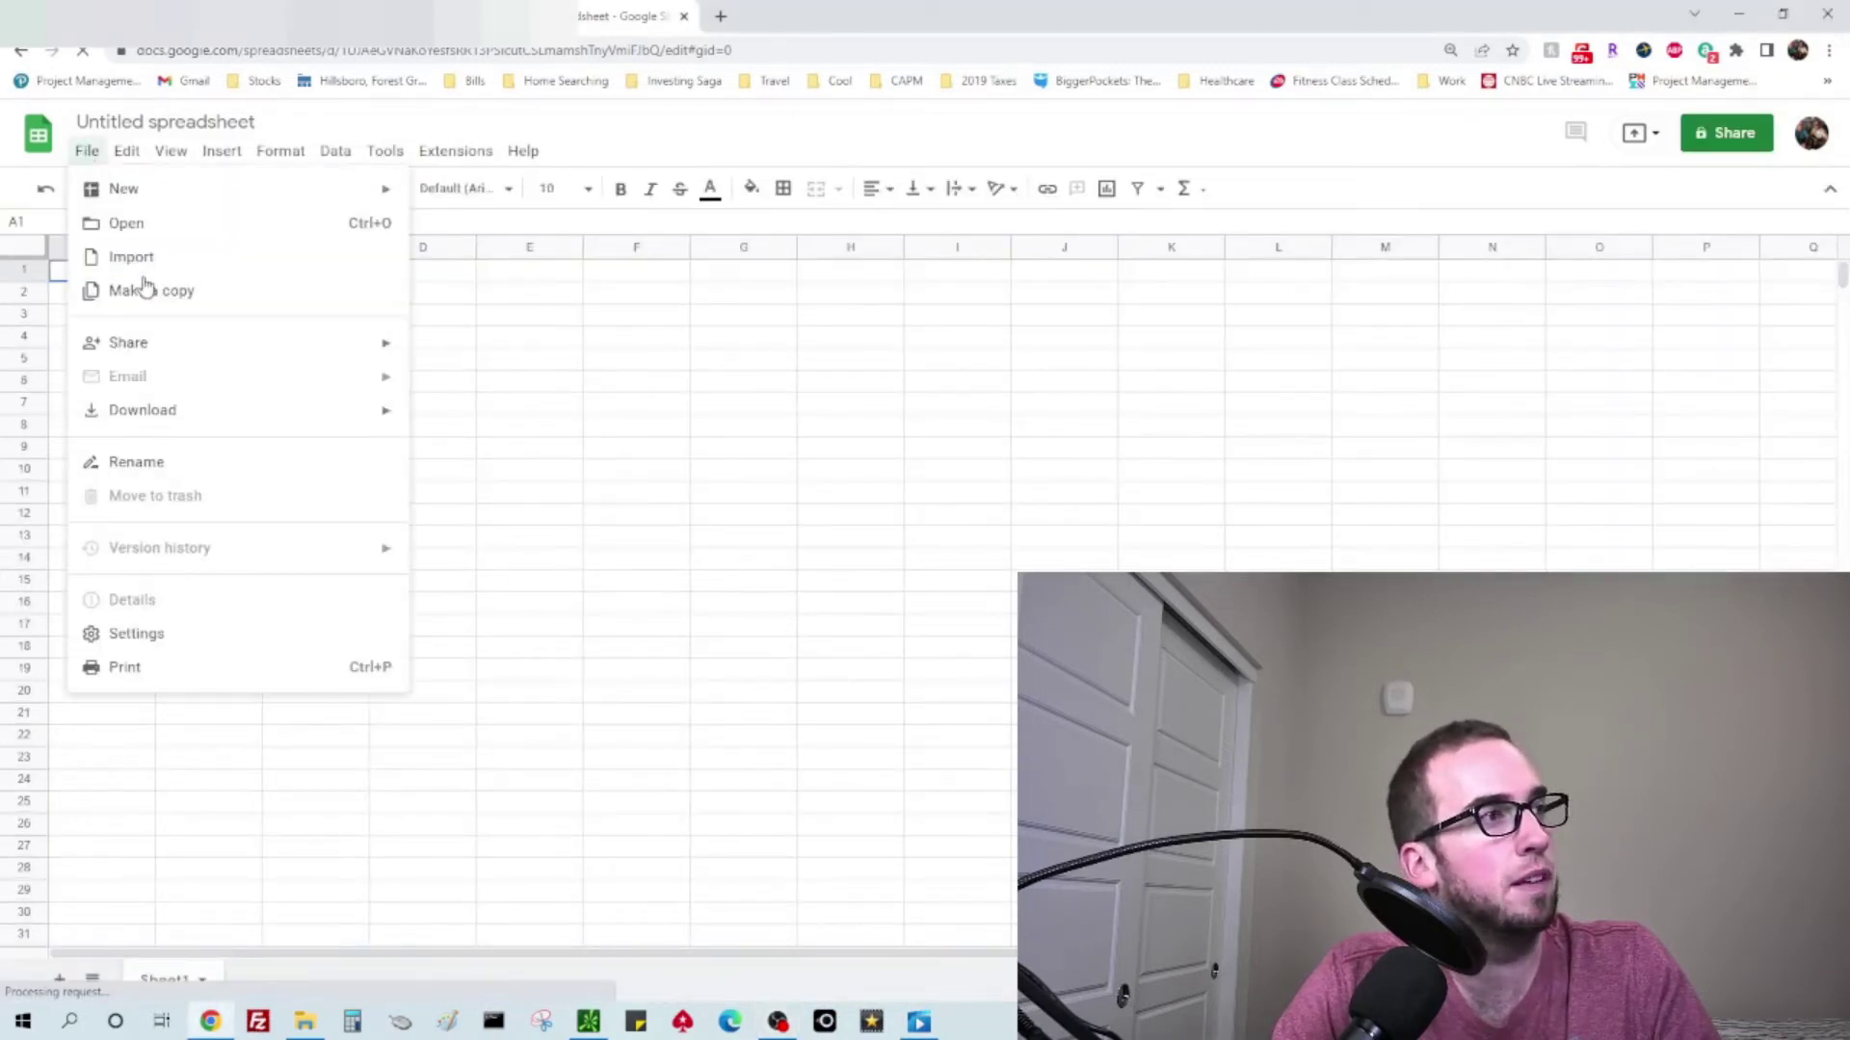
{"action": "key", "text": "Escape"}
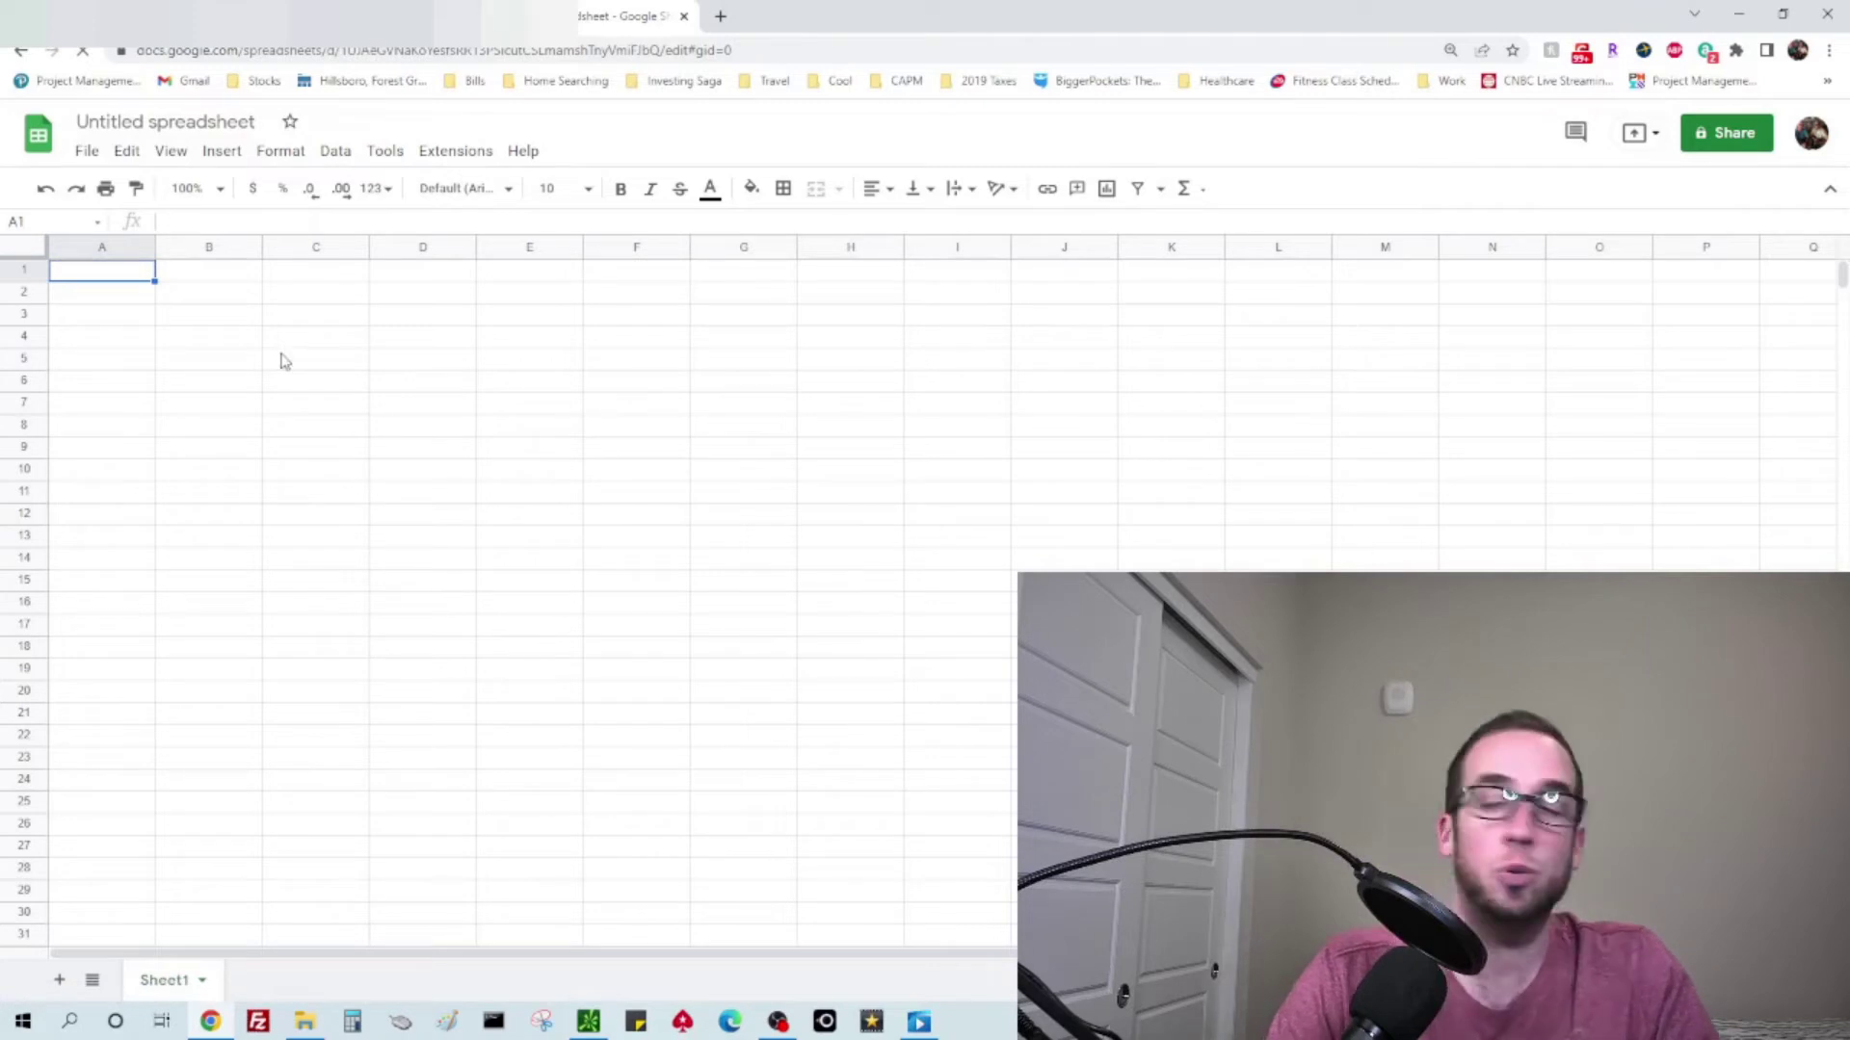
{"action": "key", "text": "ctrl+o"}
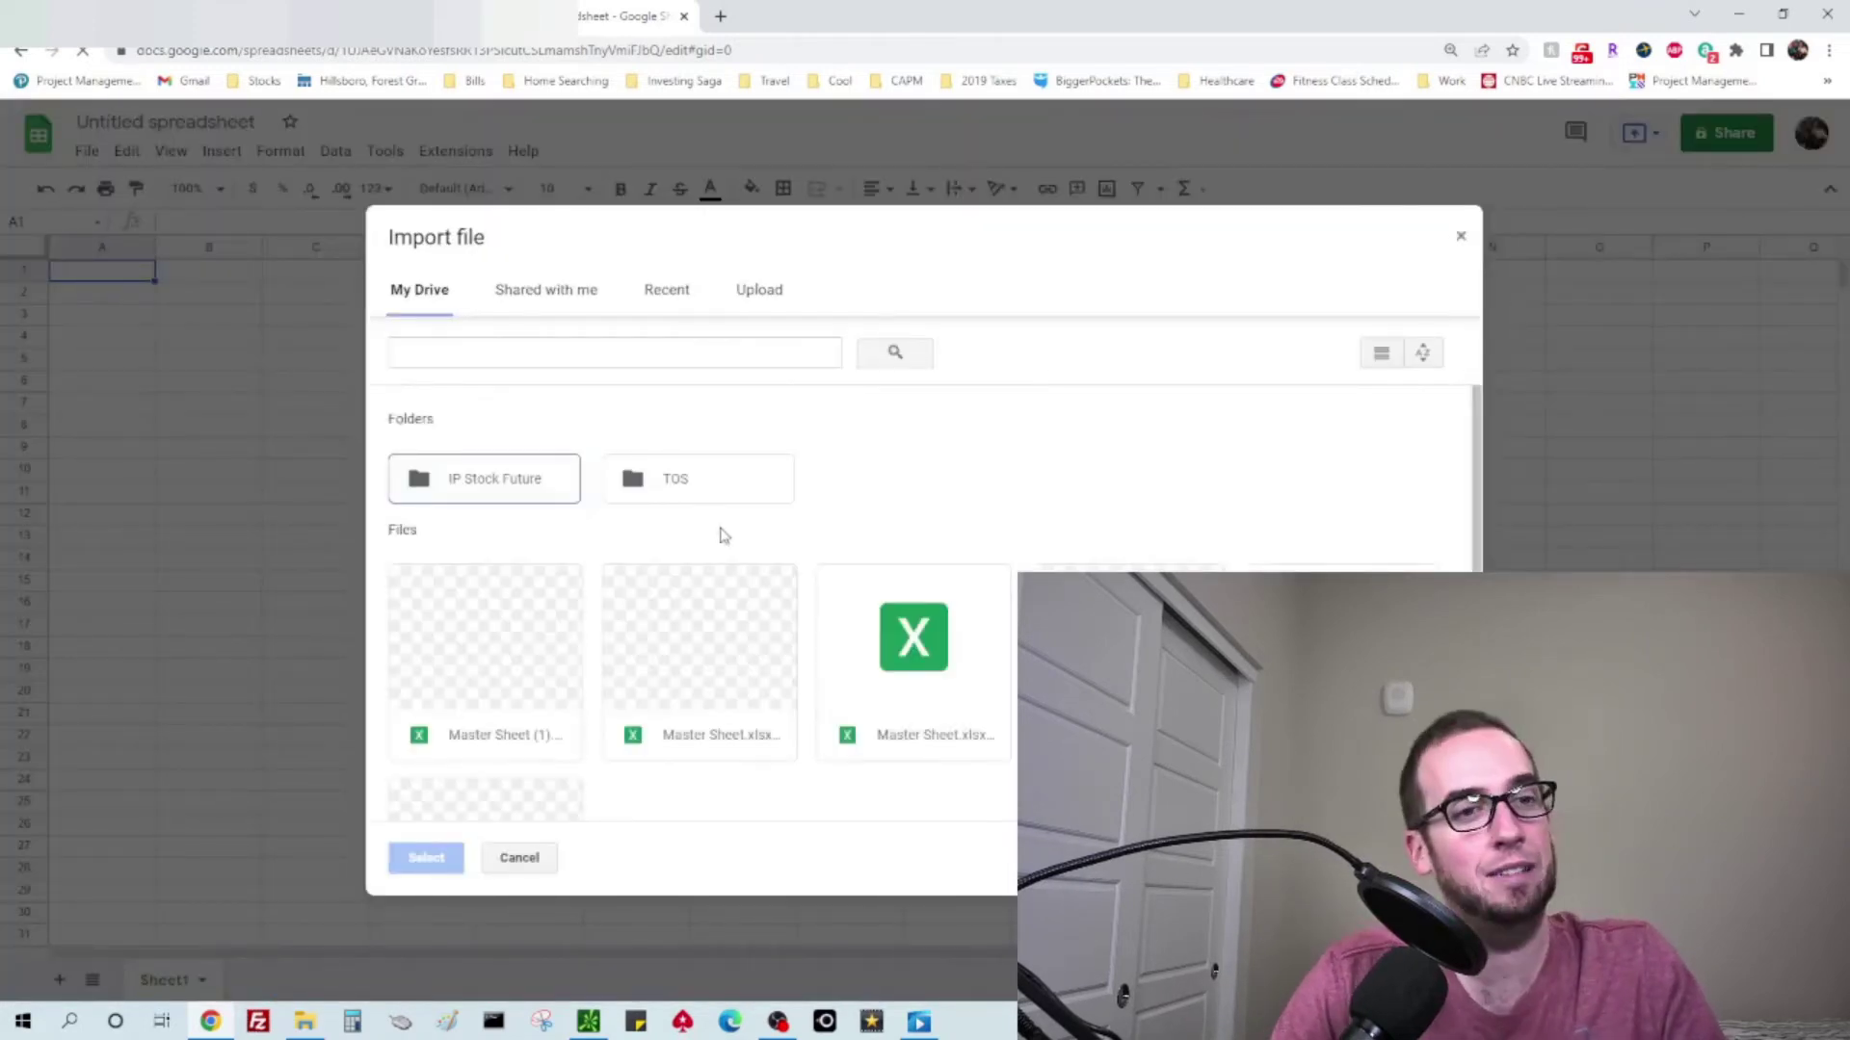
{"action": "left_click", "coordinate": [771, 294]}
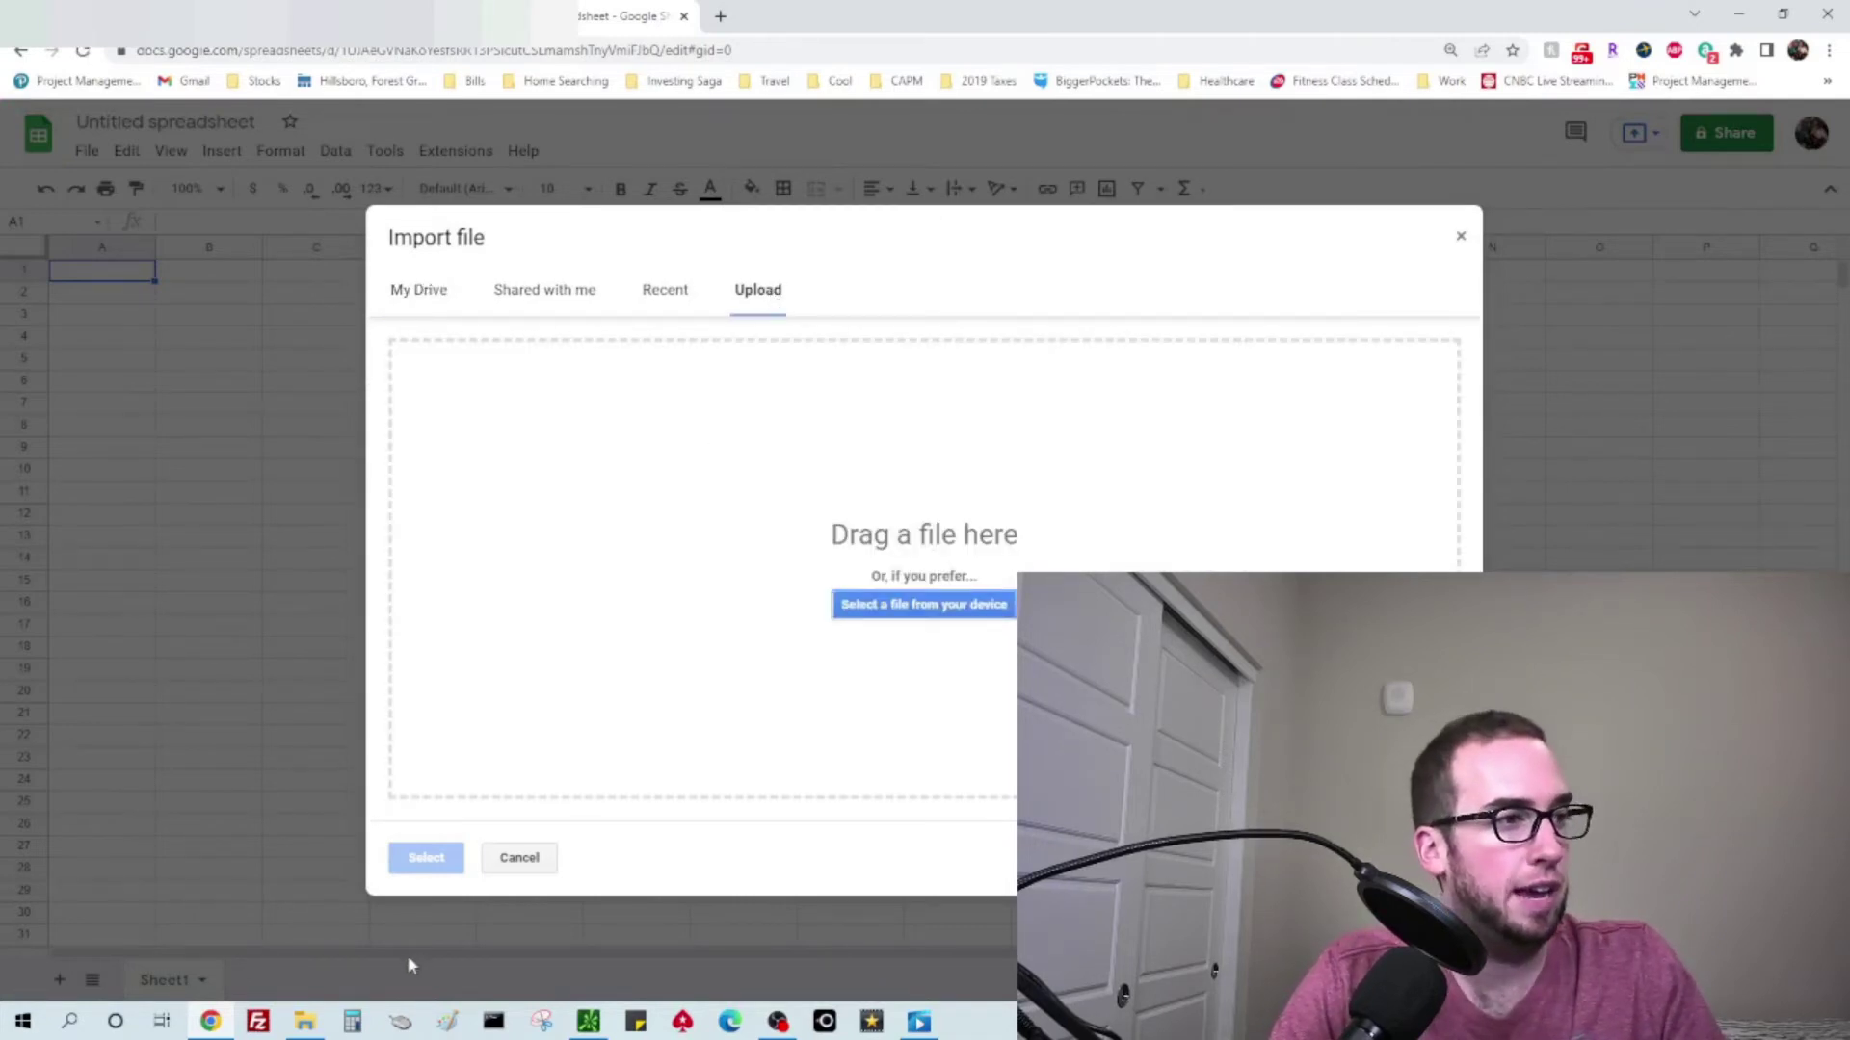
{"action": "mouse_move", "coordinate": [304, 1021]}
{"action": "mouse_move", "coordinate": [327, 930]}
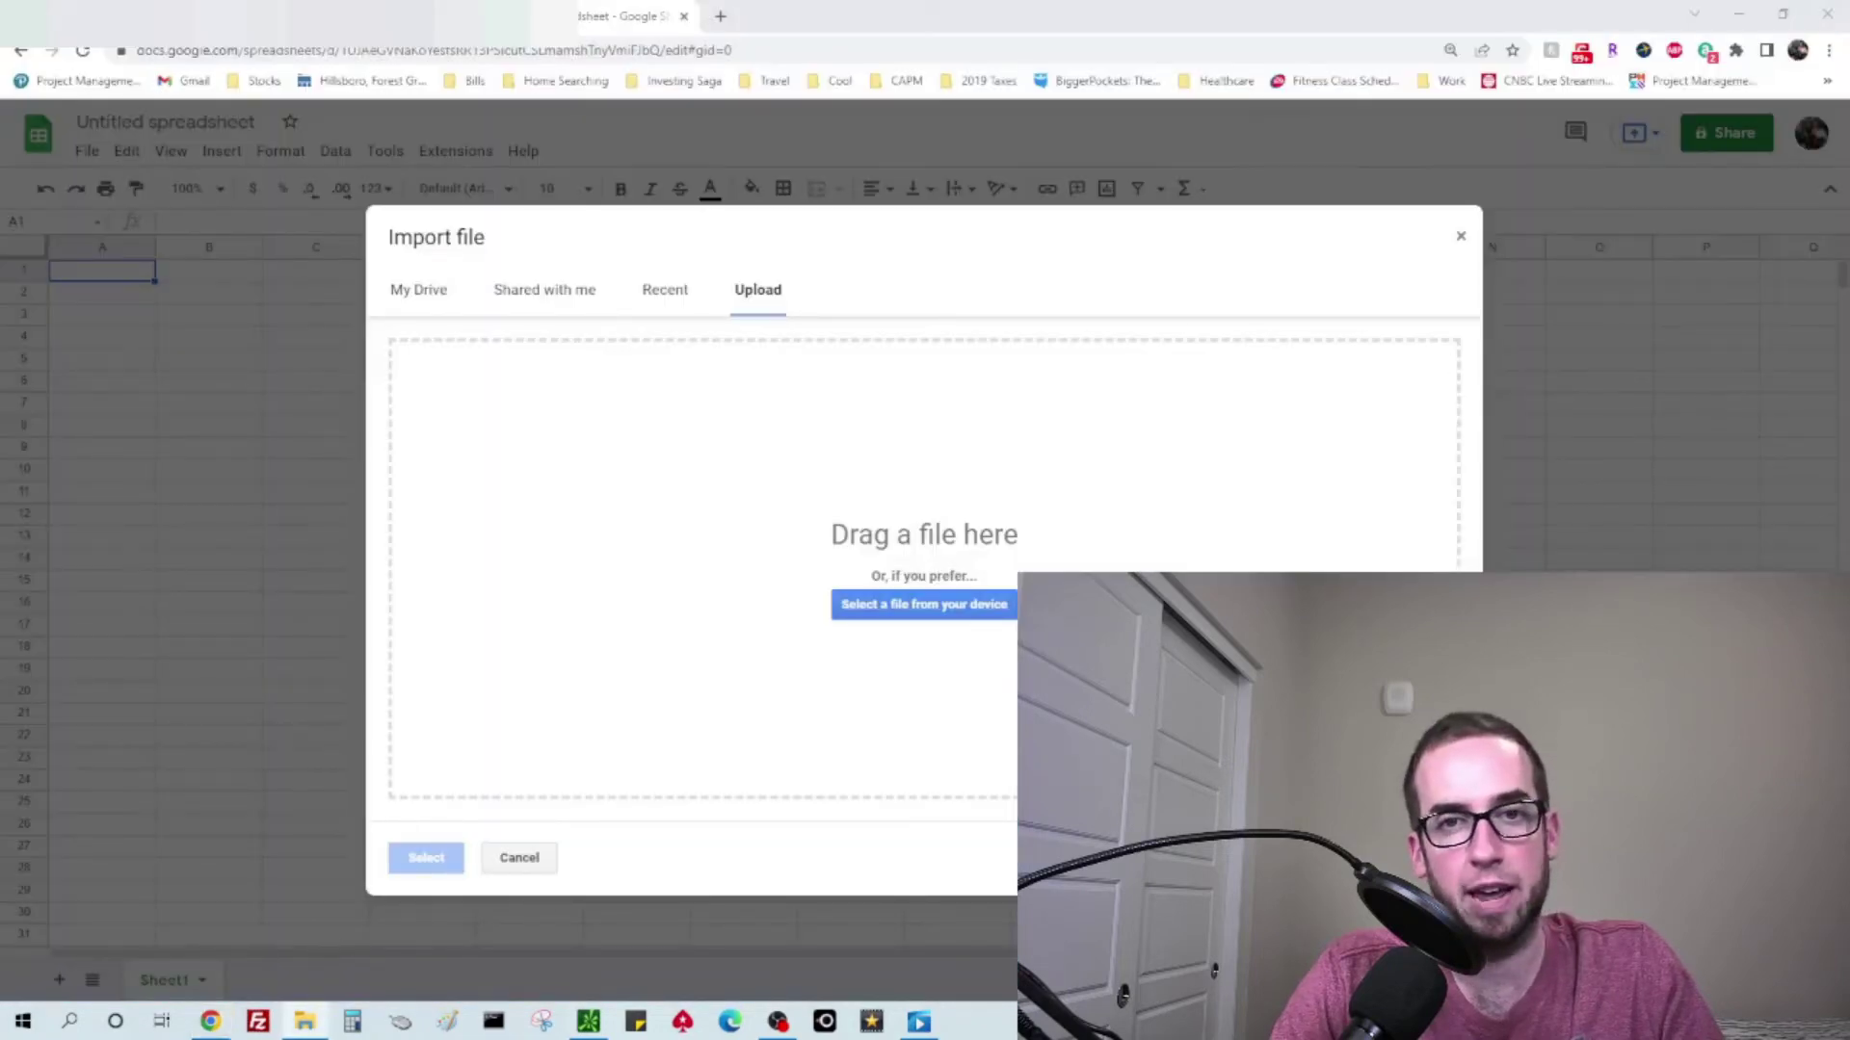
{"action": "left_click_drag", "start_coordinate": [1344, 988], "coordinate": [984, 592]}
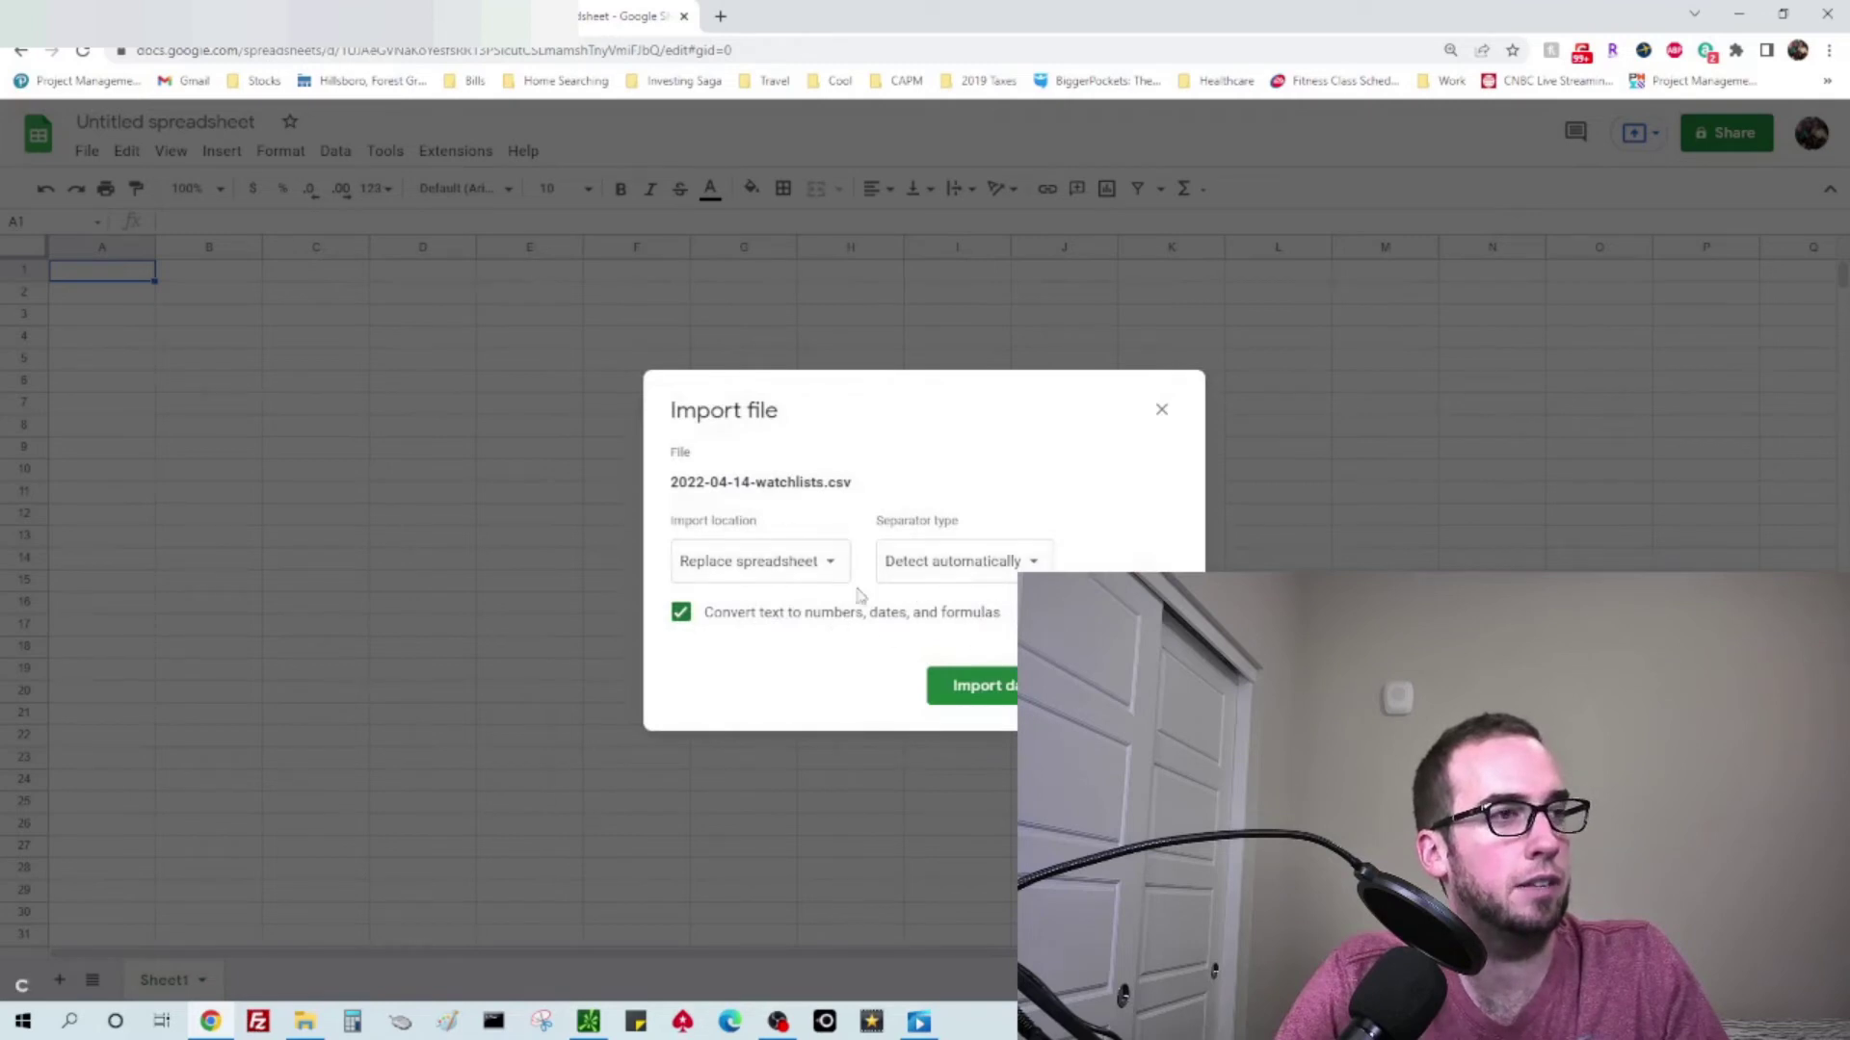
- Import the watchlist data and copy tickers BUKS through VASO
{"action": "left_click", "coordinate": [996, 696]}
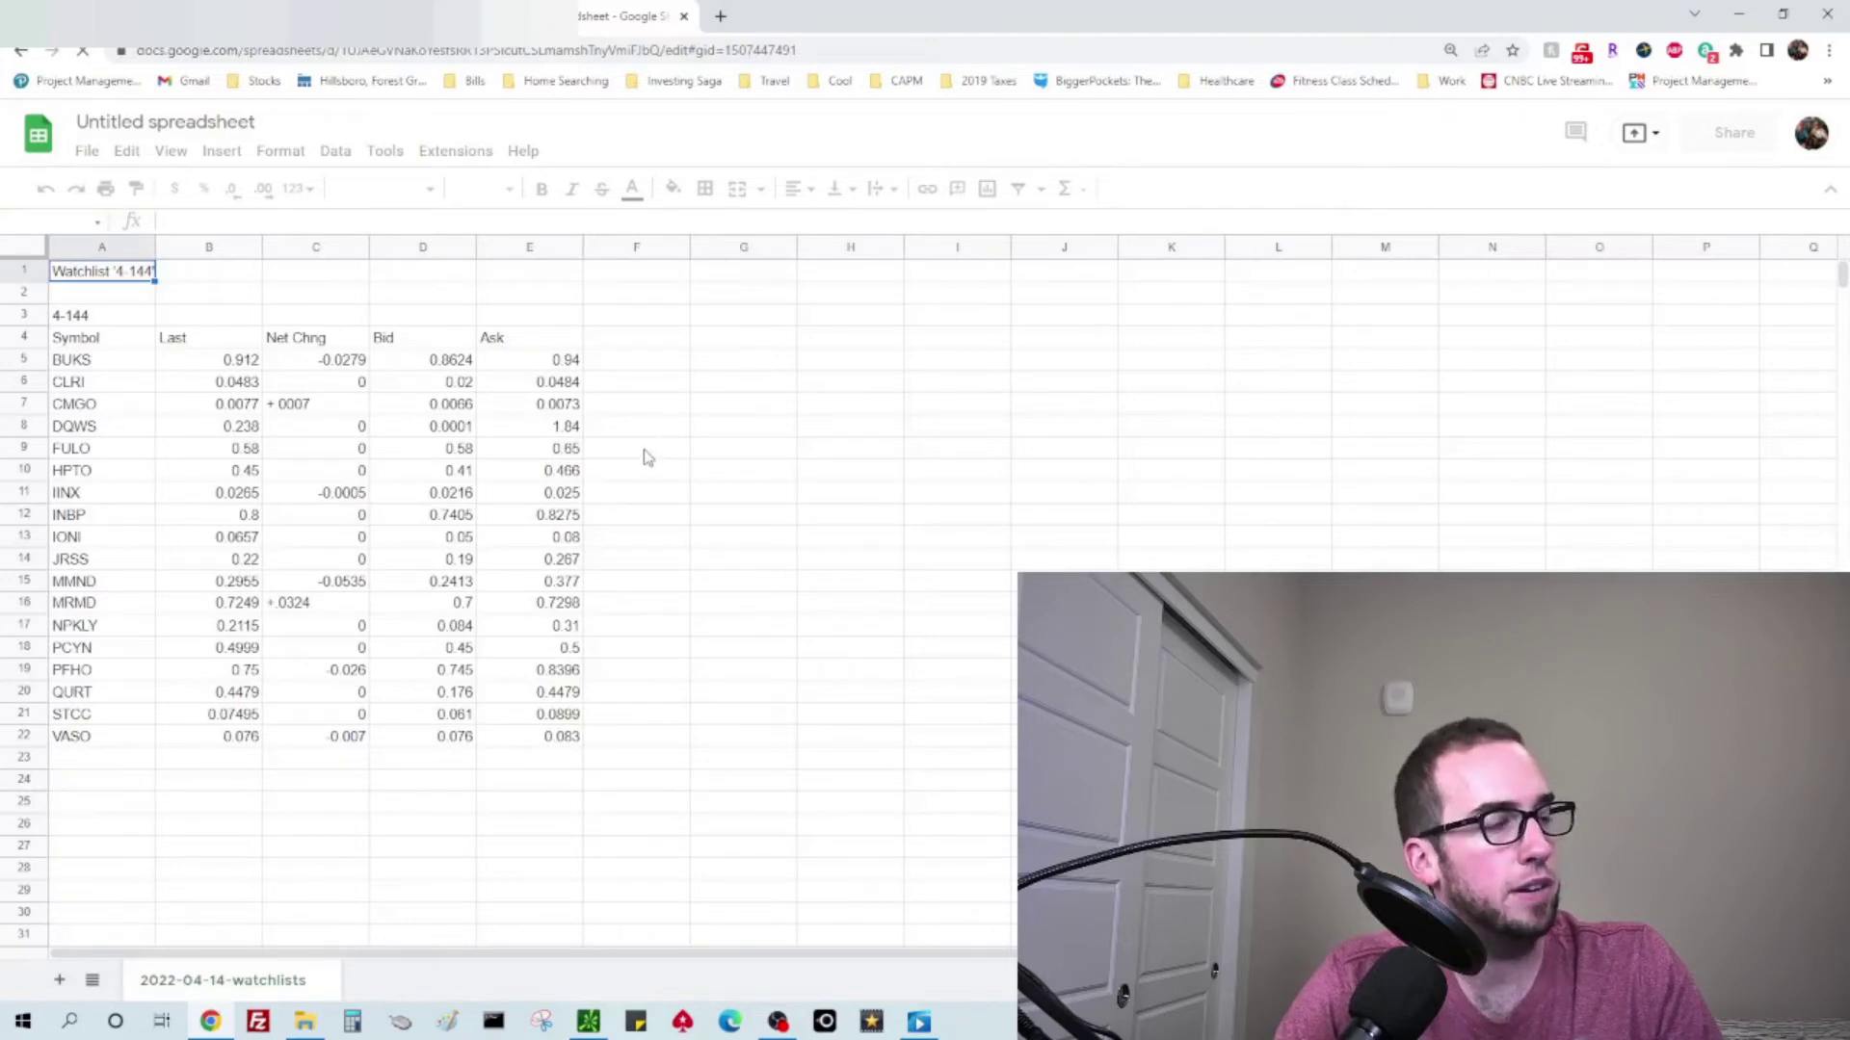
{"action": "left_click", "coordinate": [122, 361]}
{"action": "left_click_drag", "start_coordinate": [111, 497], "coordinate": [148, 743]}
{"action": "key", "text": "ctrl+c"}
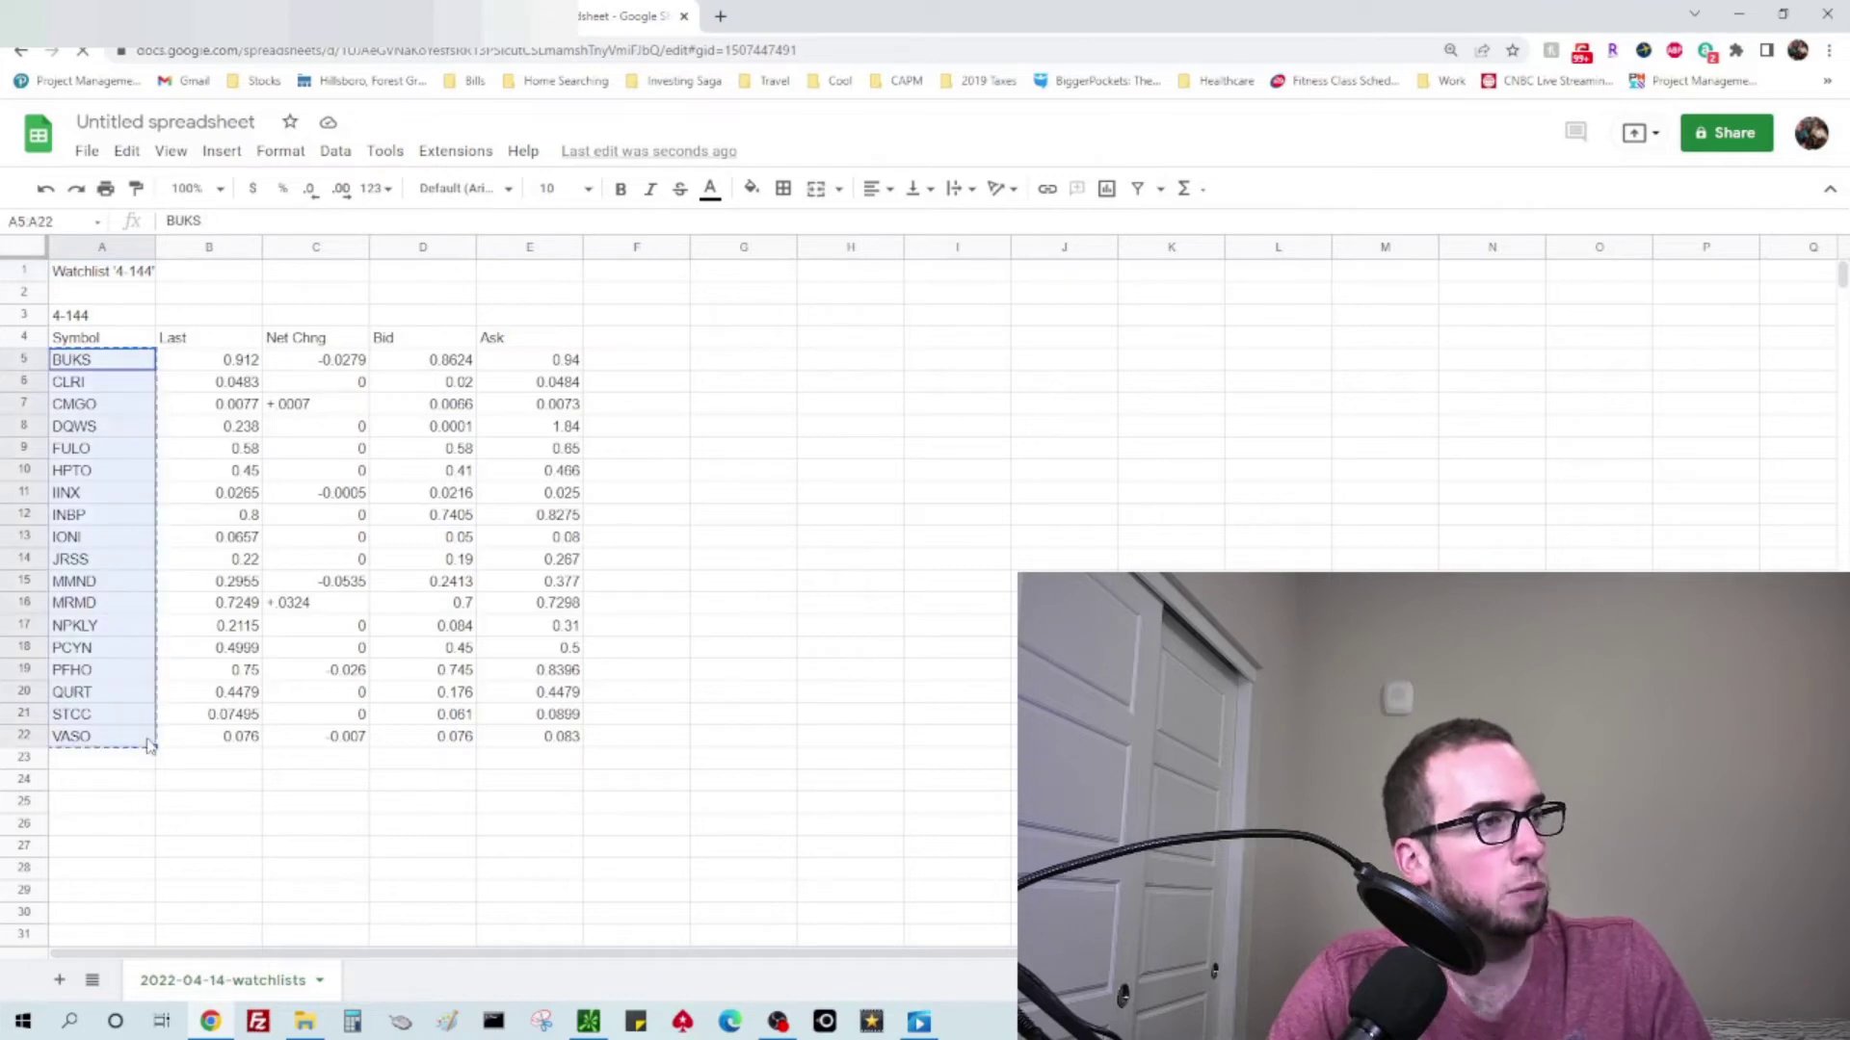
- Paste the copied tickers below the existing Stonks list in the April 2022 spreadsheet
{"action": "left_click", "coordinate": [174, 17]}
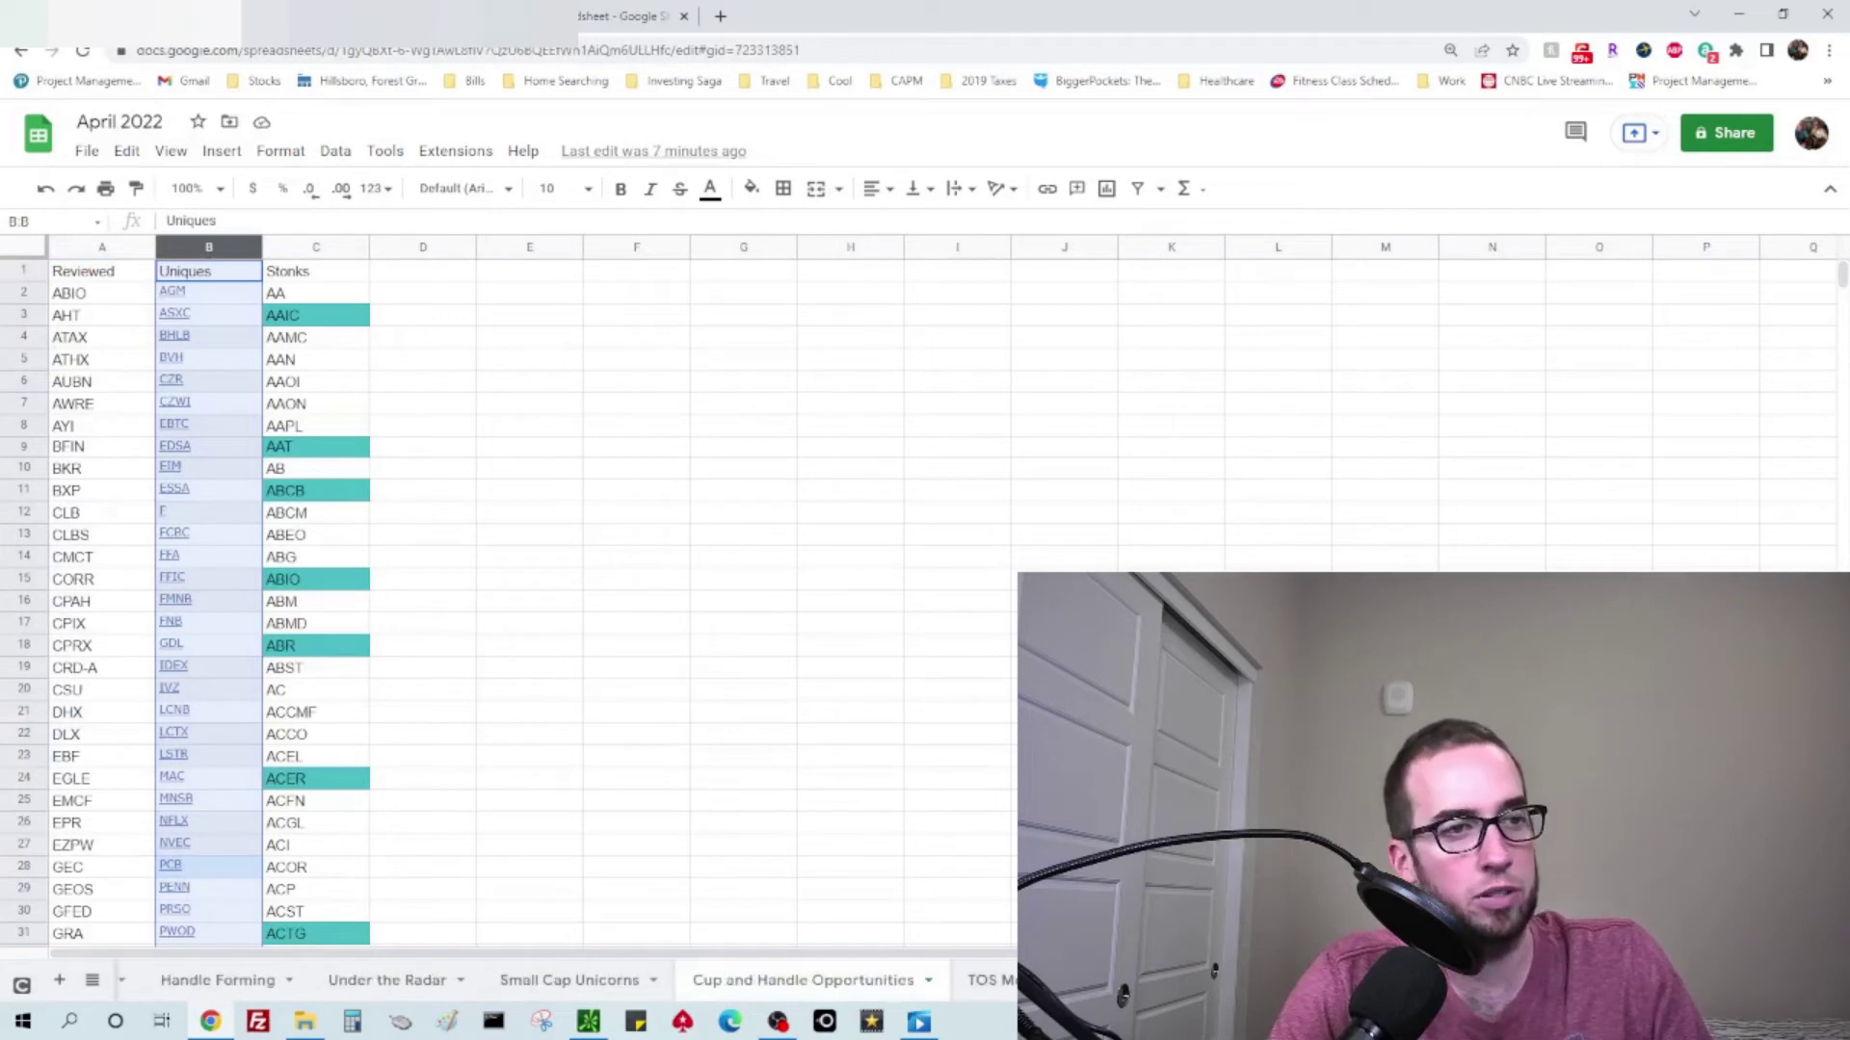
{"action": "key", "text": "ctrl+shift+Page_Down"}
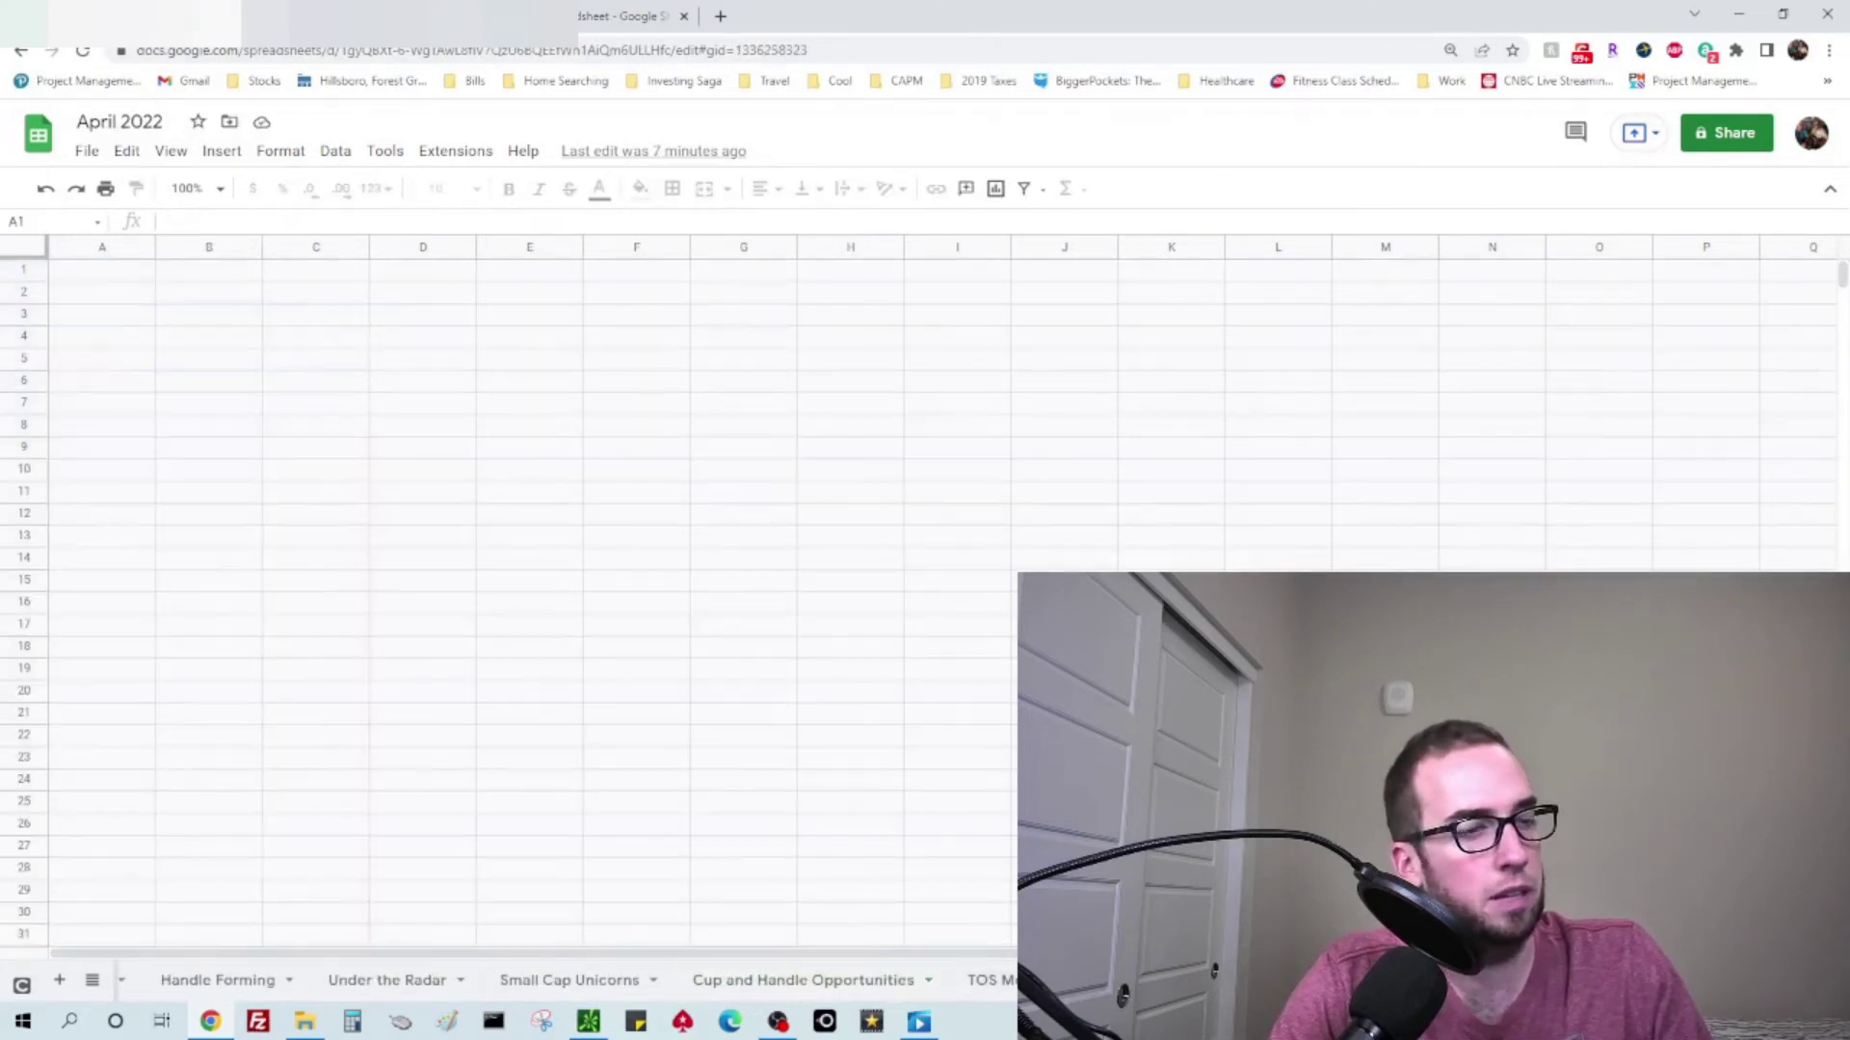
{"action": "left_click", "coordinate": [357, 532]}
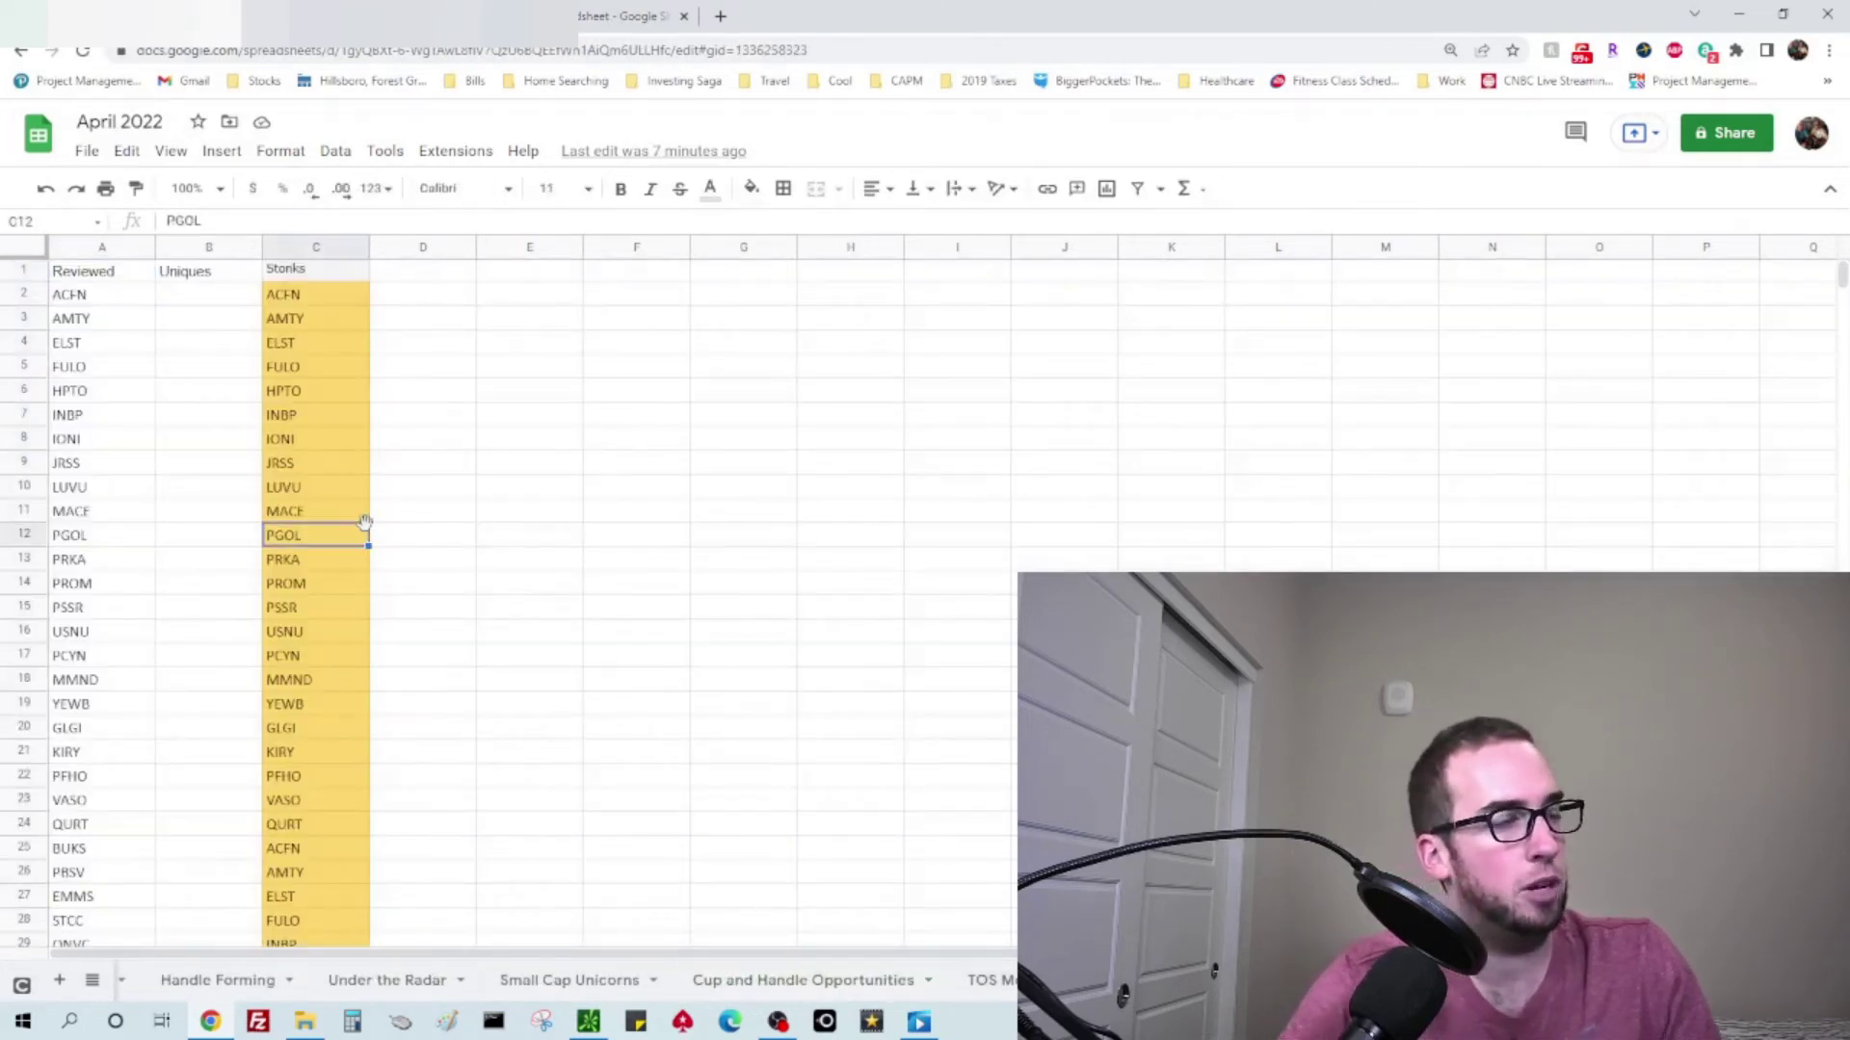
{"action": "key", "text": "ctrl+shift+Down"}
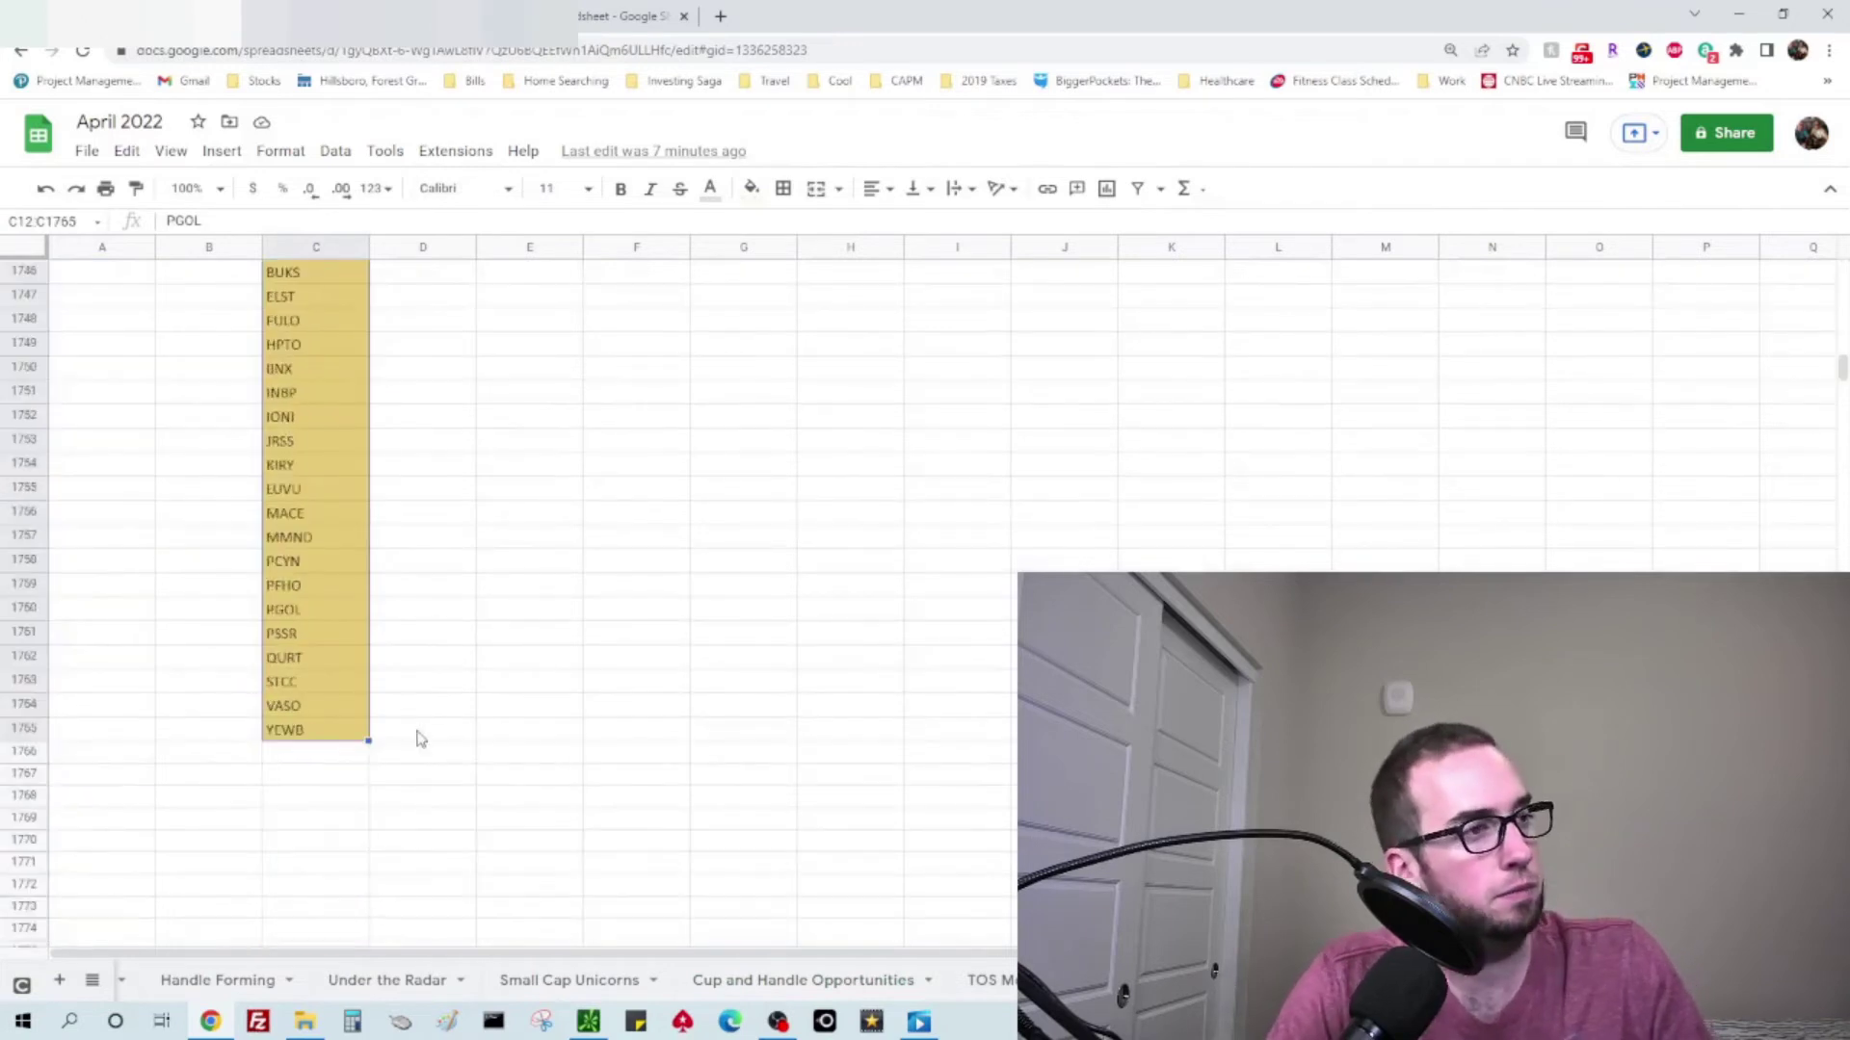
{"action": "left_click", "coordinate": [295, 750]}
{"action": "key", "text": "ctrl+v"}
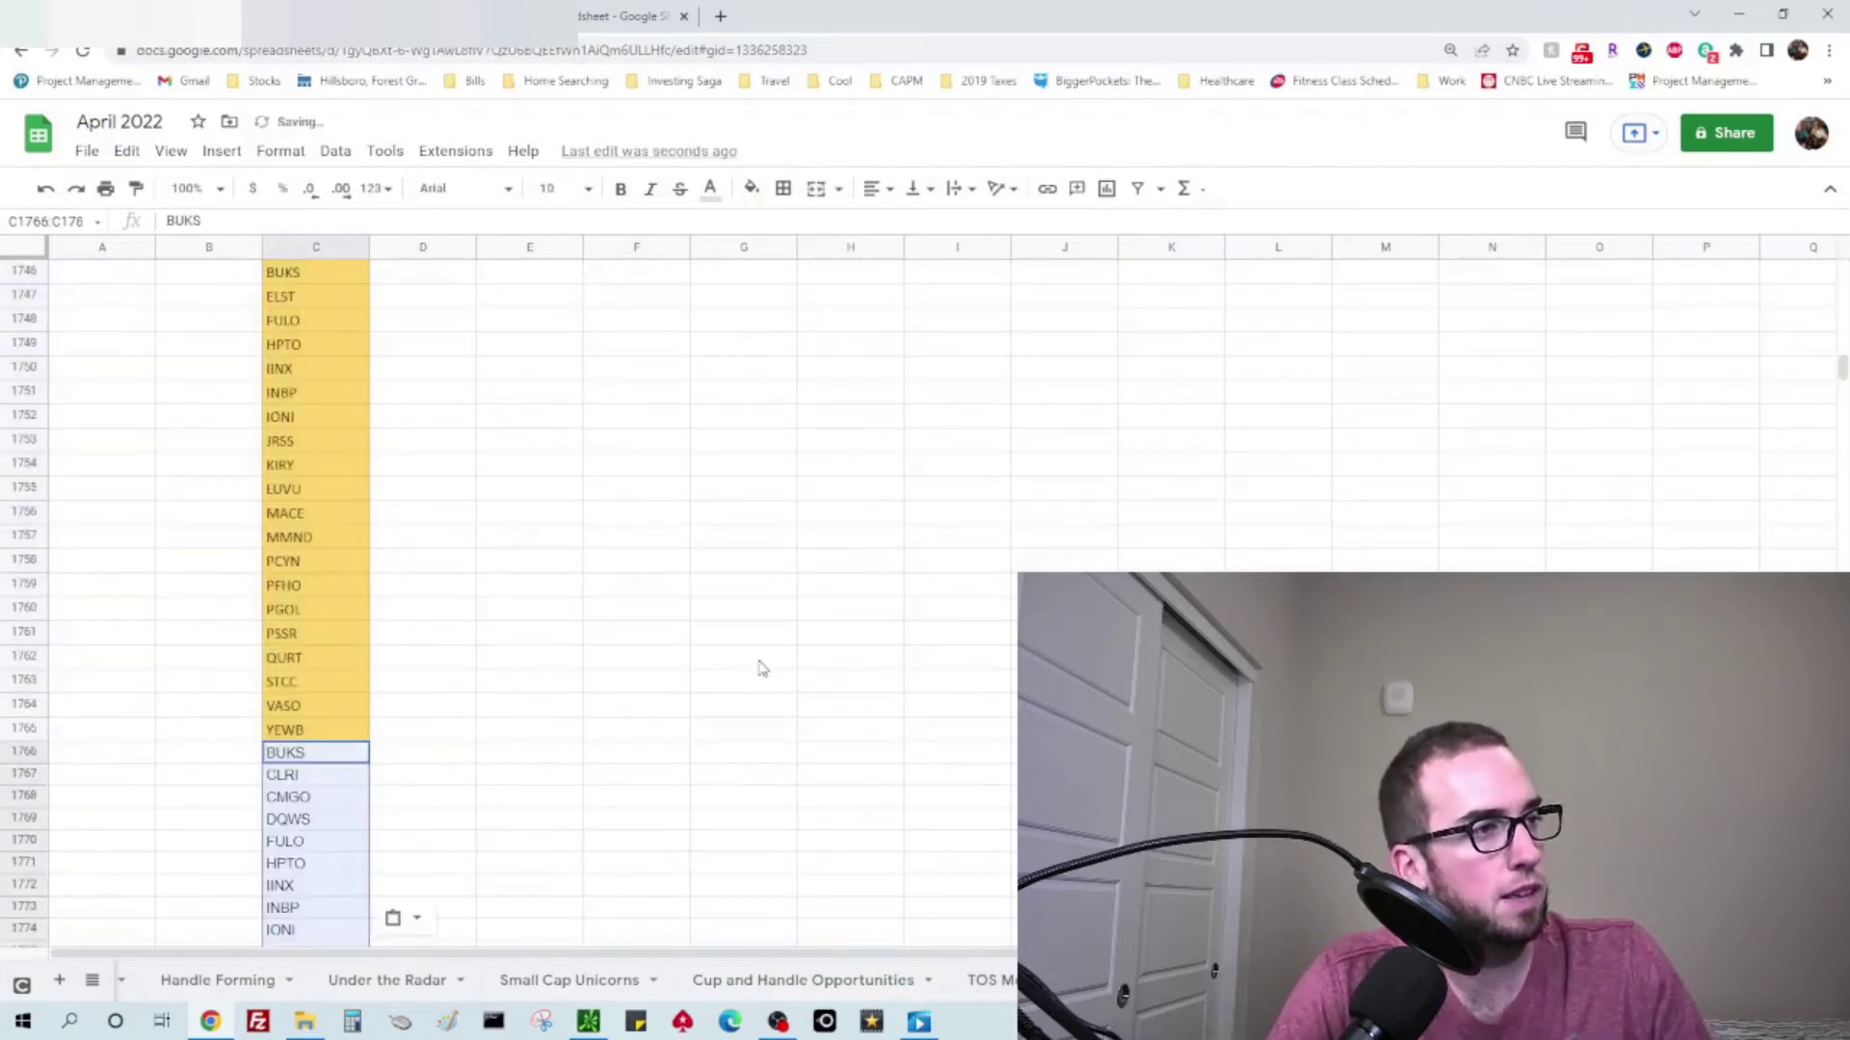
{"action": "scroll", "coordinate": [756, 671], "scroll_direction": "down", "scroll_amount": 4}
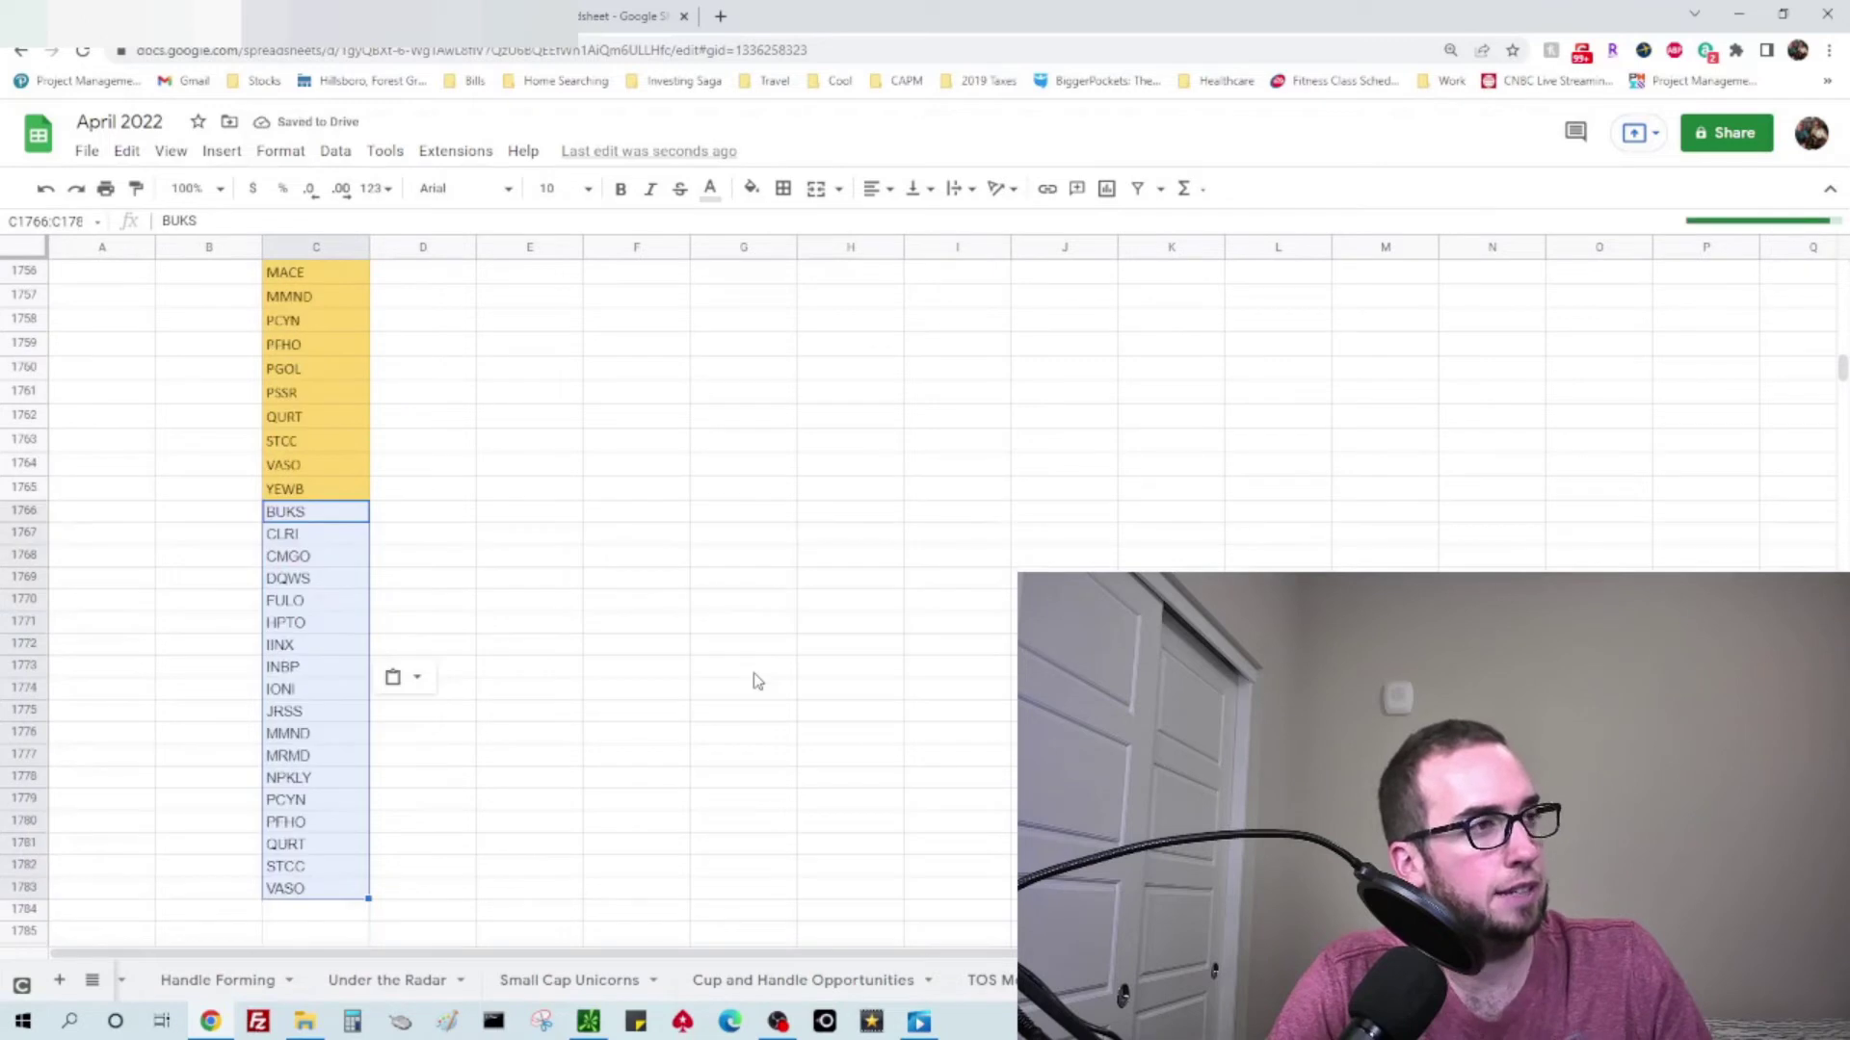
- Copy the unhighlighted tickers CMGO, DQWS and MRMD into B2:B4 under Uniques
{"action": "left_click", "coordinate": [355, 565]}
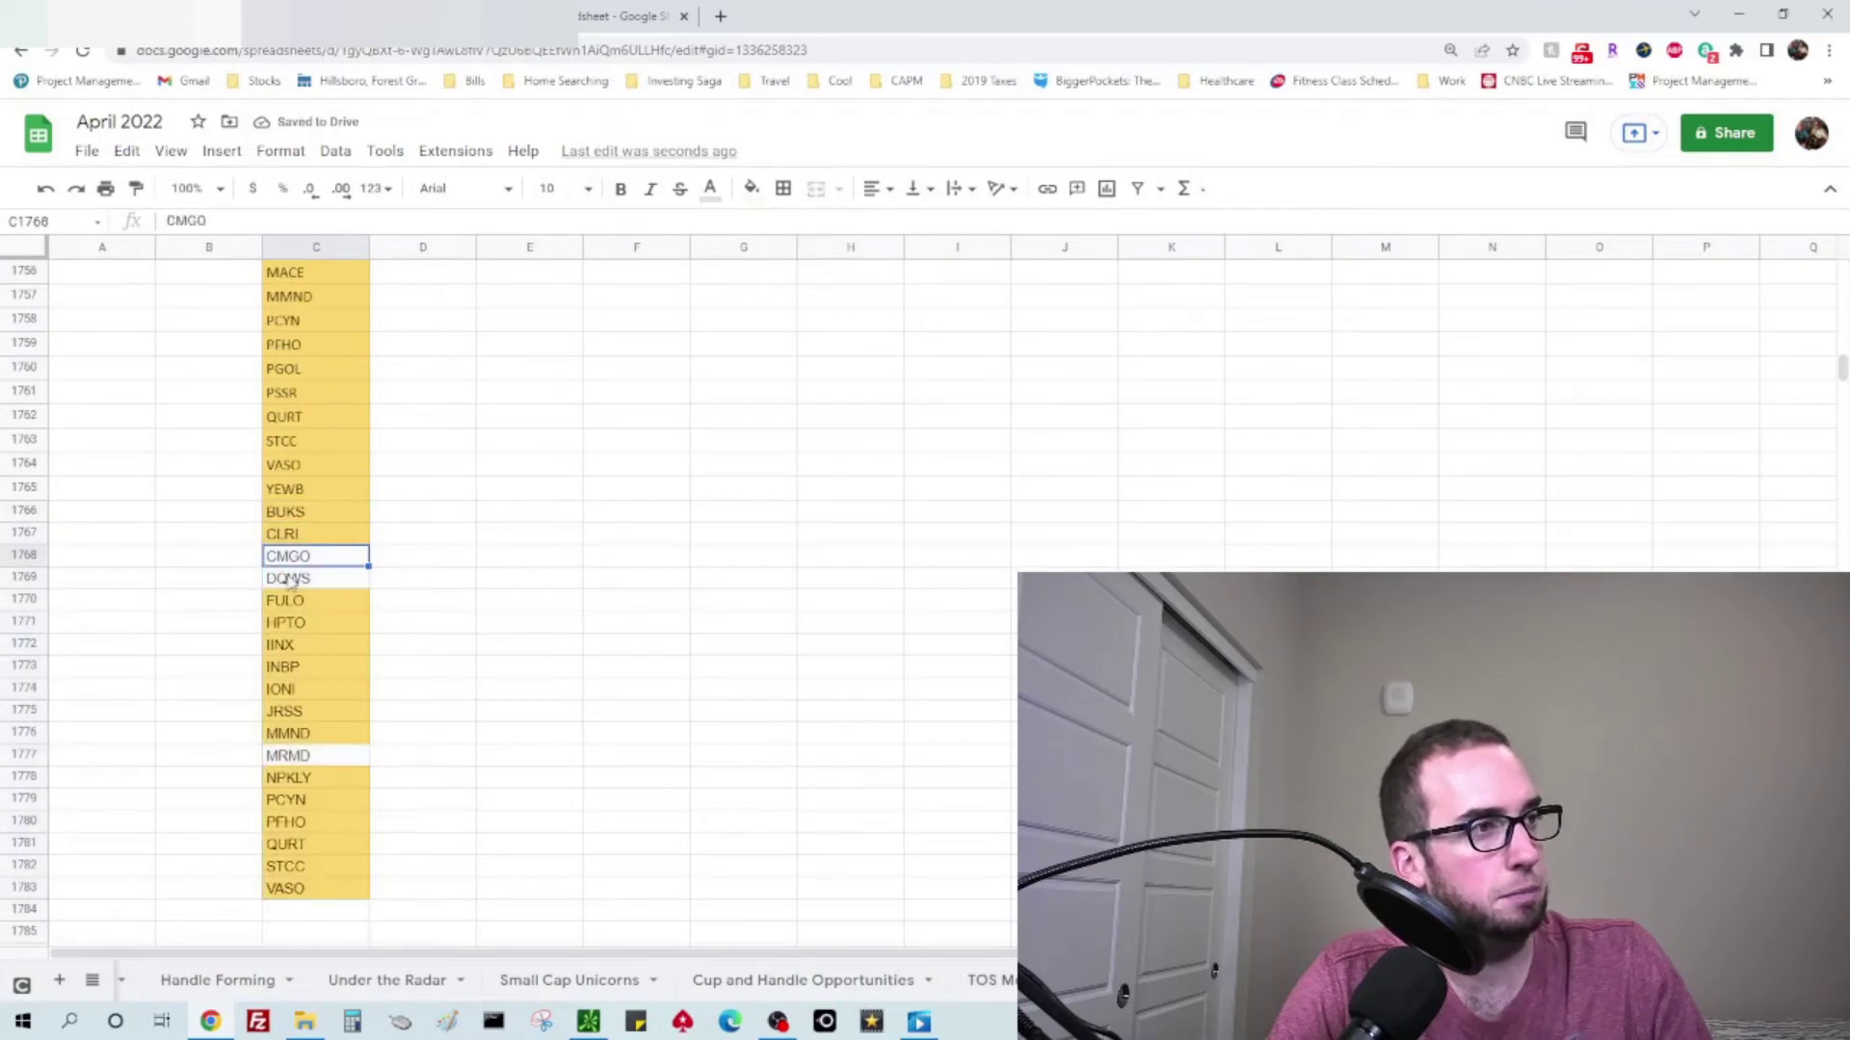
{"action": "key", "text": "shift+Down"}
{"action": "left_click", "coordinate": [305, 750], "text": "ctrl"}
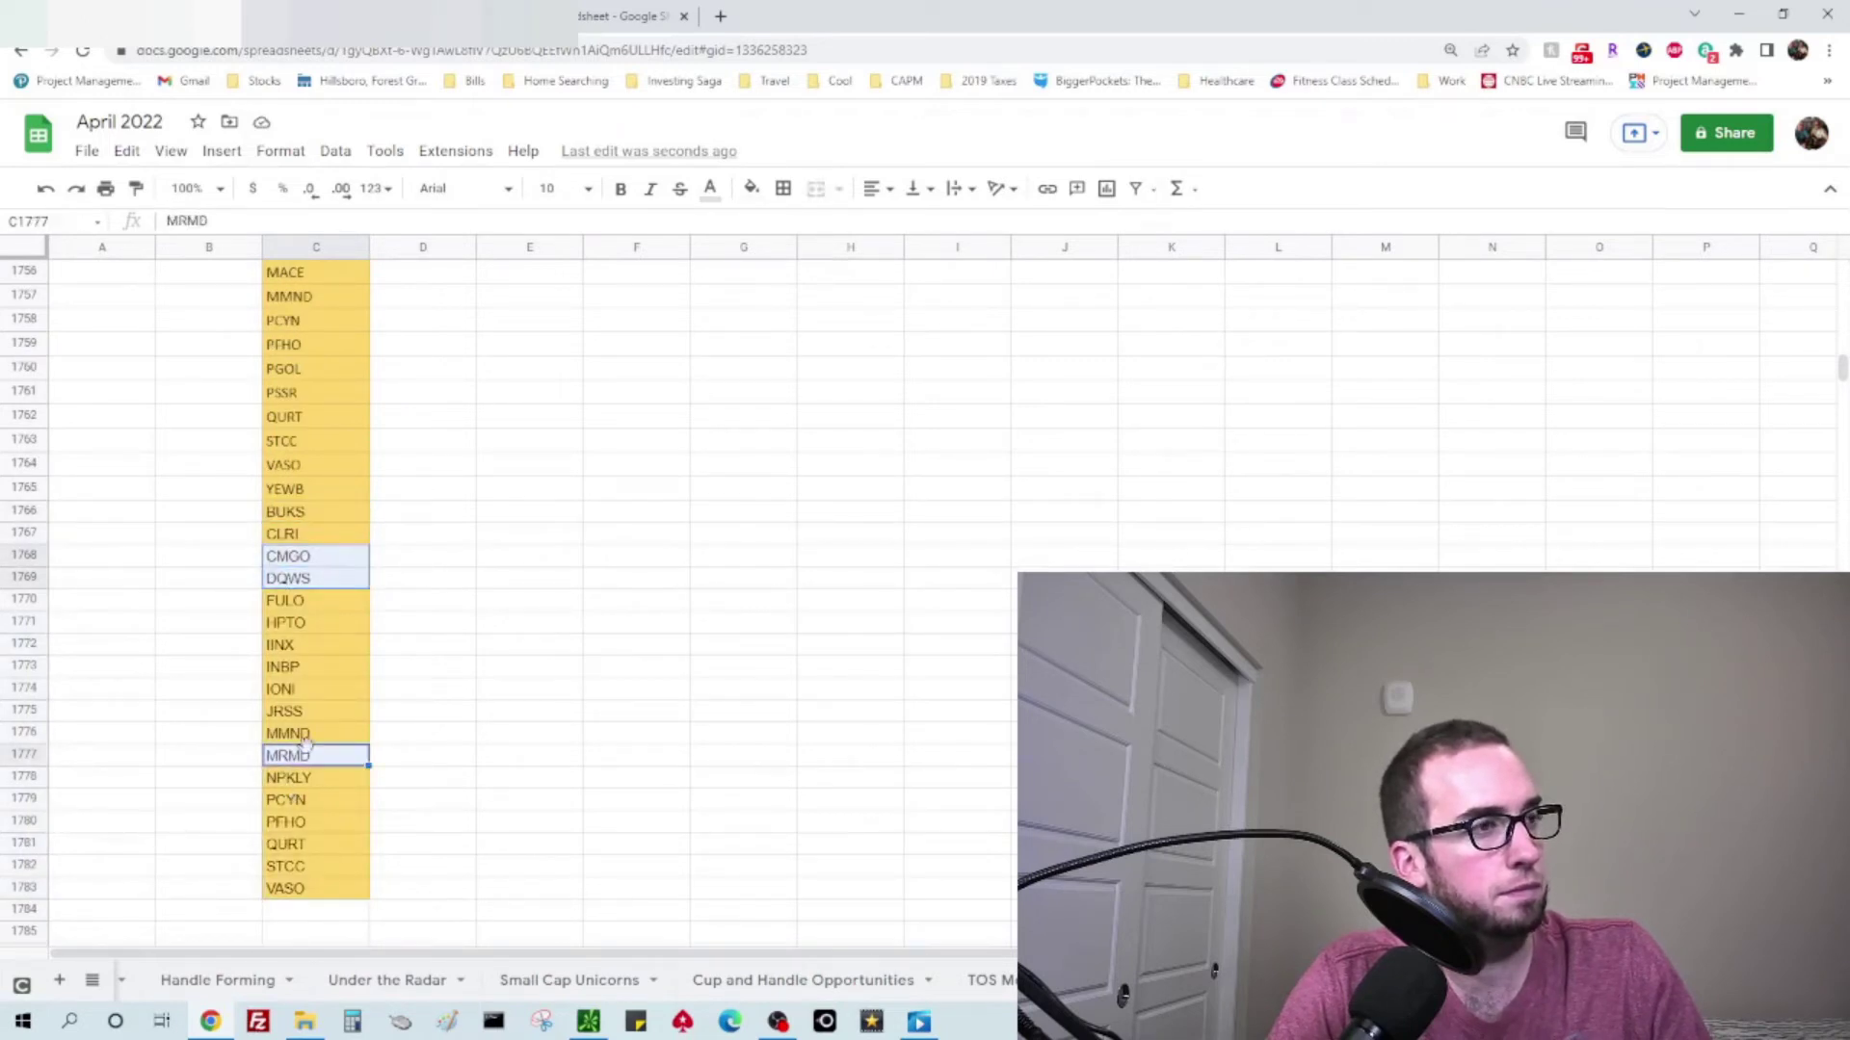
{"action": "key", "text": "ctrl+c"}
{"action": "left_click", "coordinate": [214, 715]}
{"action": "key", "text": "ctrl+shift+Up"}
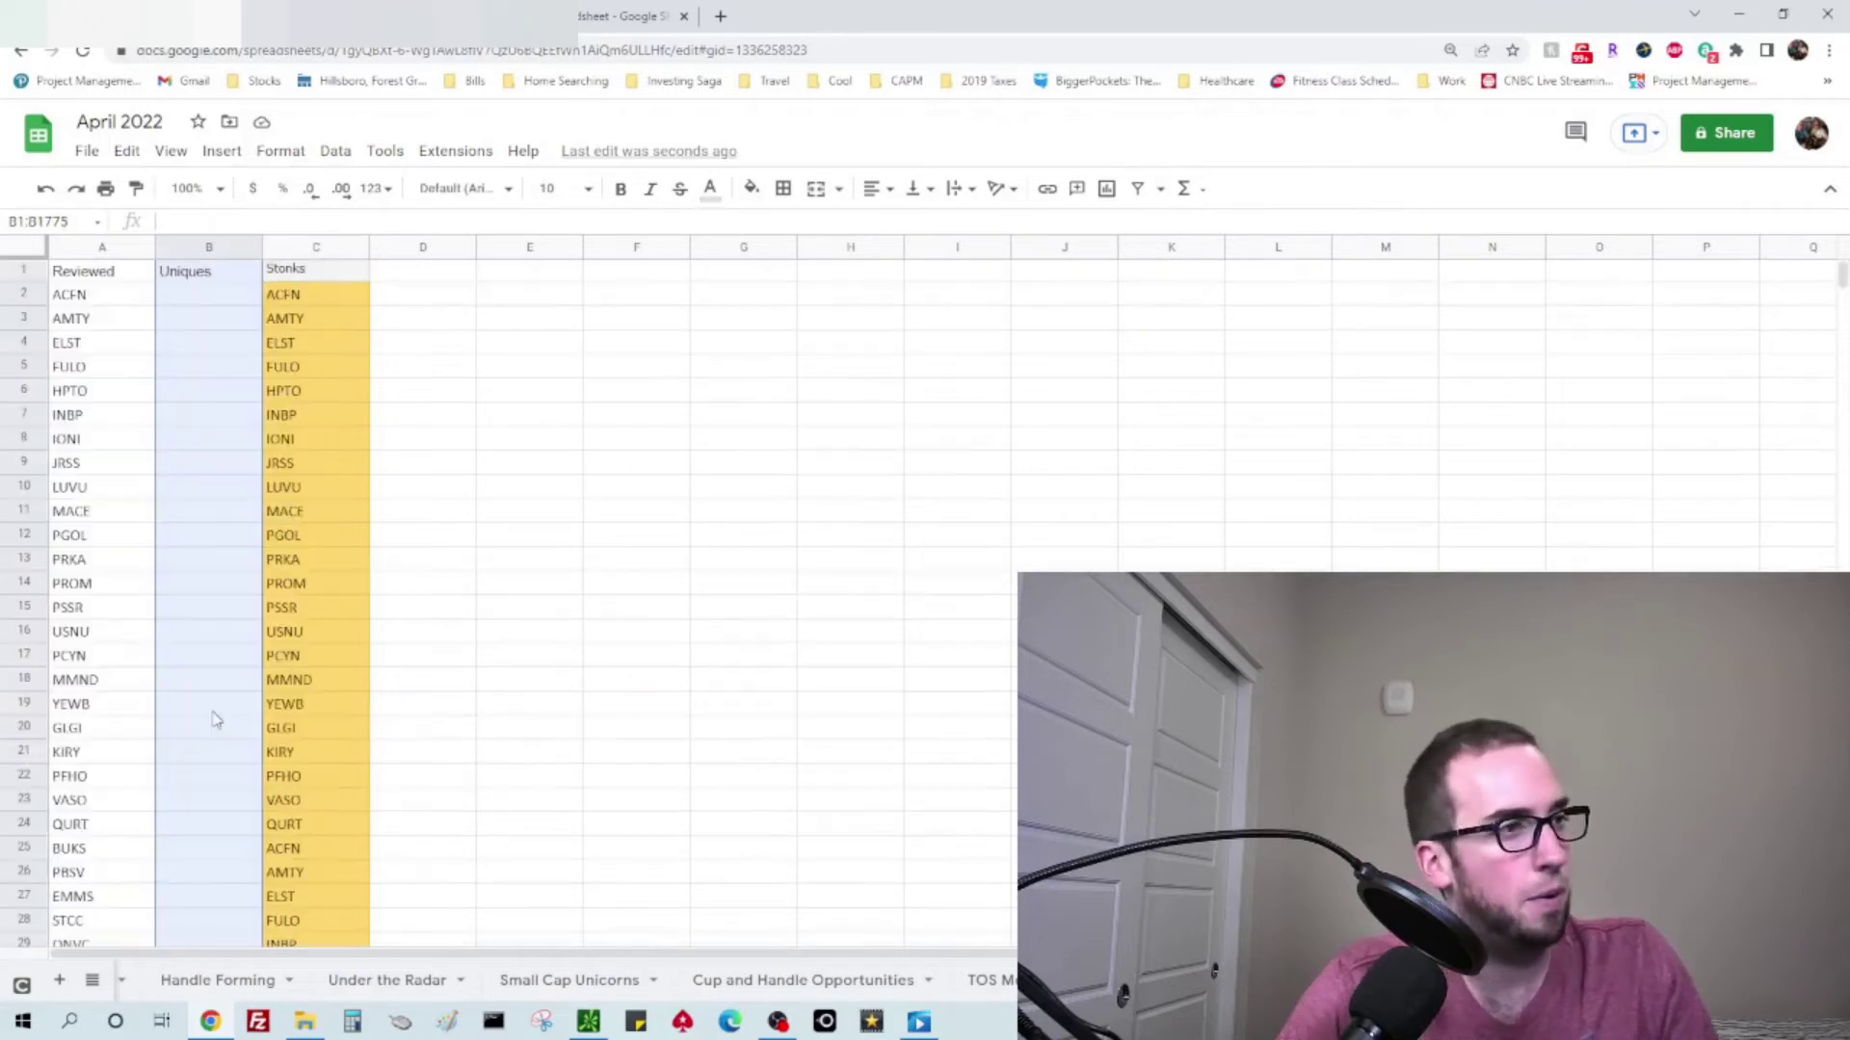
{"action": "left_click", "coordinate": [207, 296]}
{"action": "key", "text": "ctrl+v"}
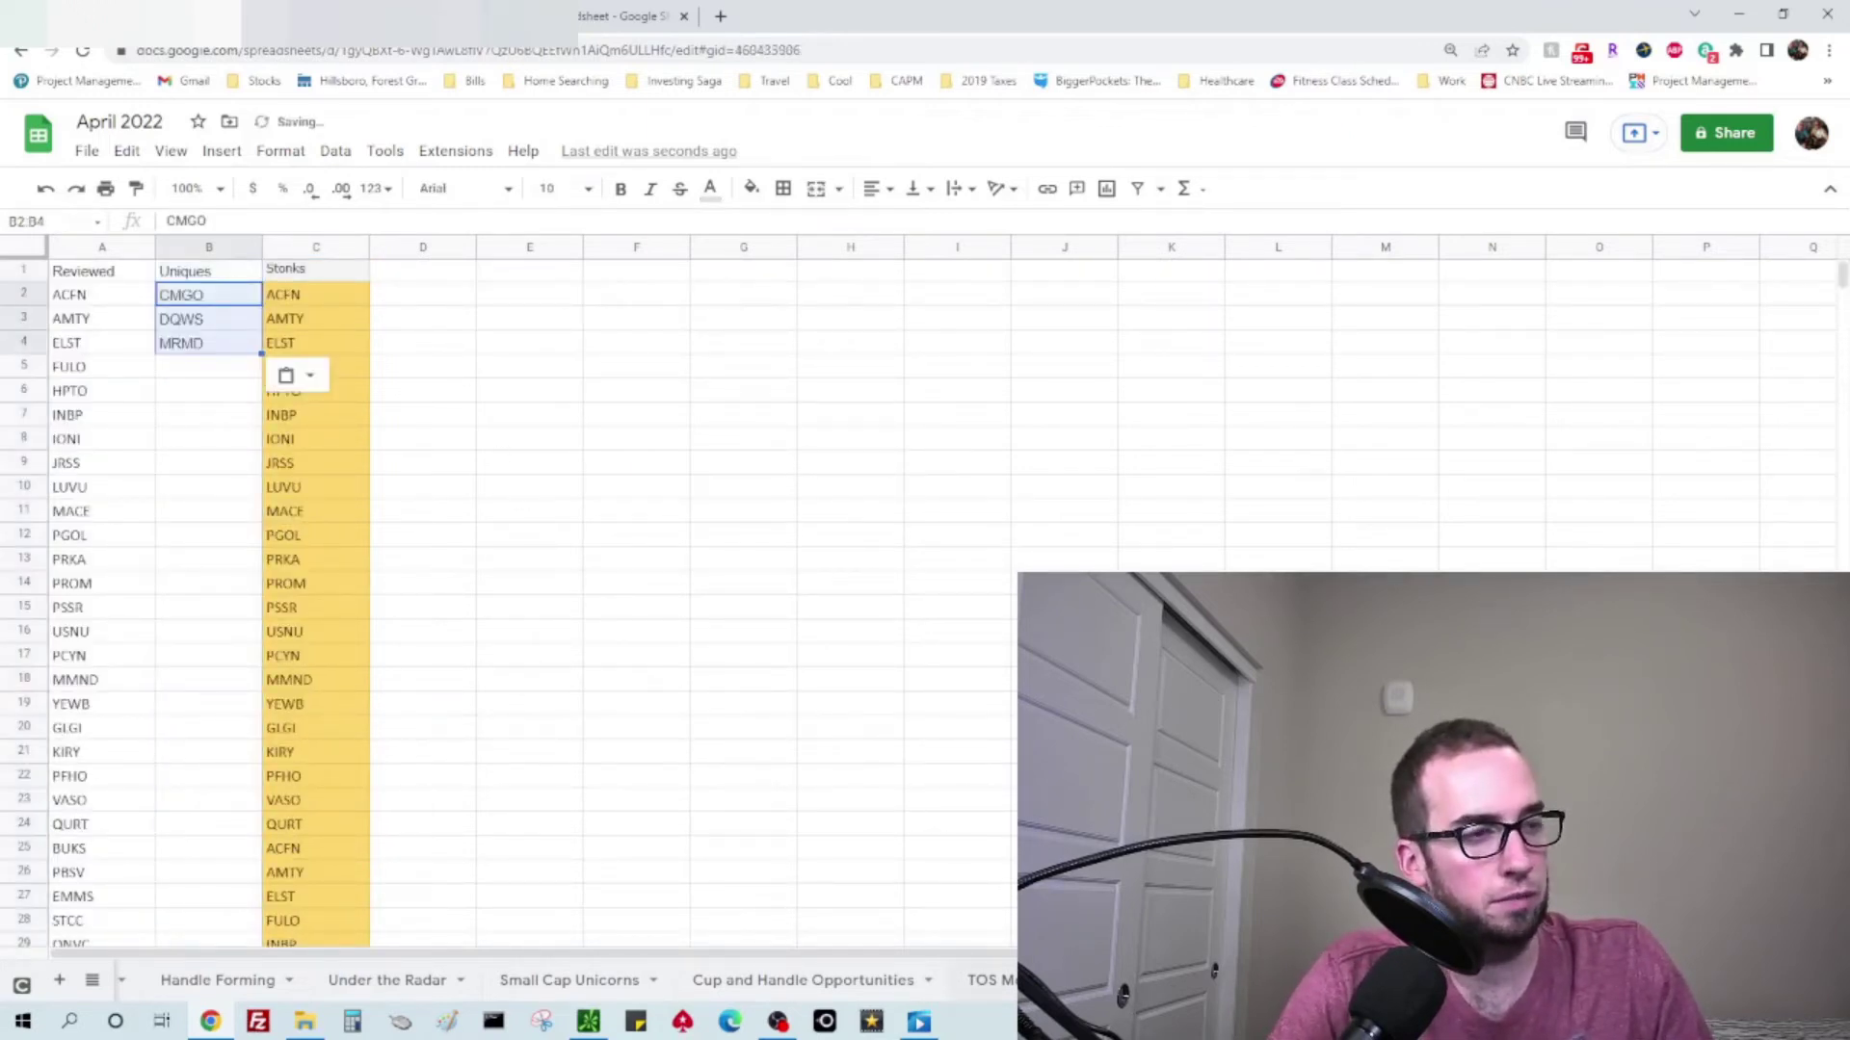
{"action": "key", "text": "ctrl+shift+Page_Down"}
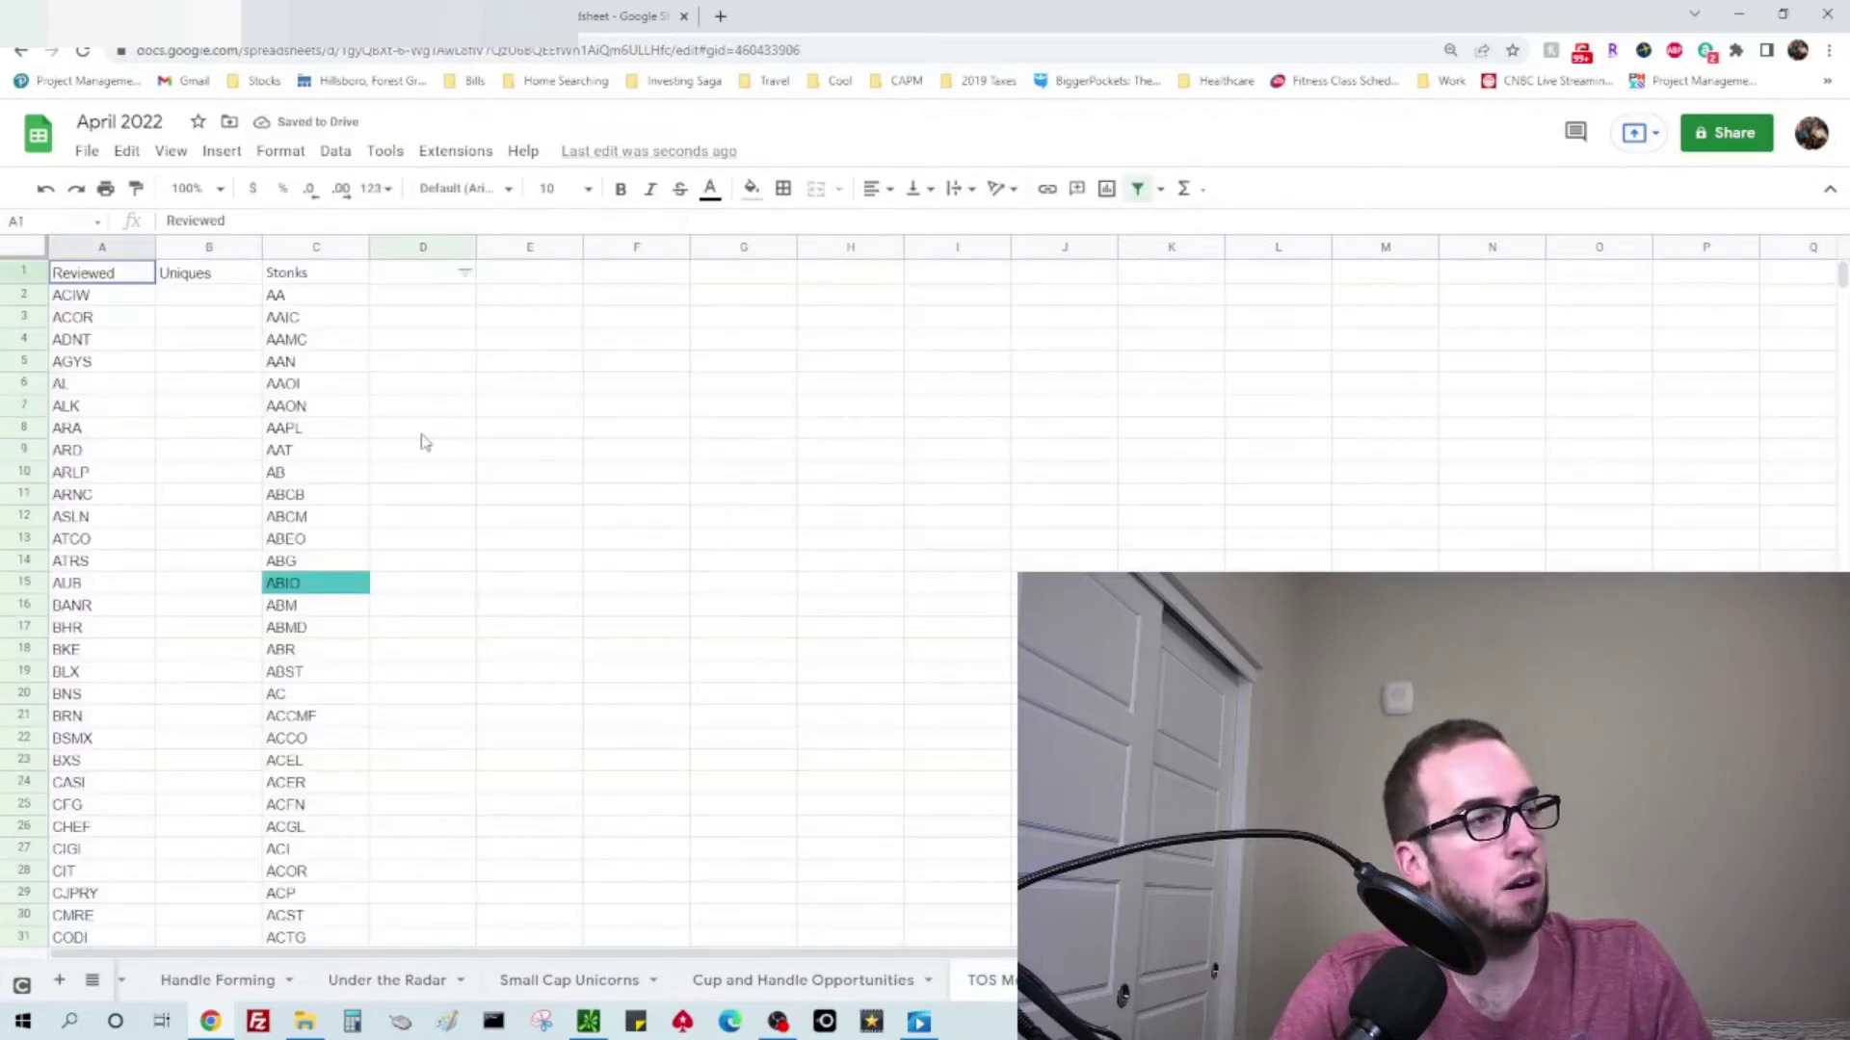
- Upload 2022-04-14-watchlist.csv, import it as a new spreadsheet, and open it
{"action": "left_click", "coordinate": [353, 497]}
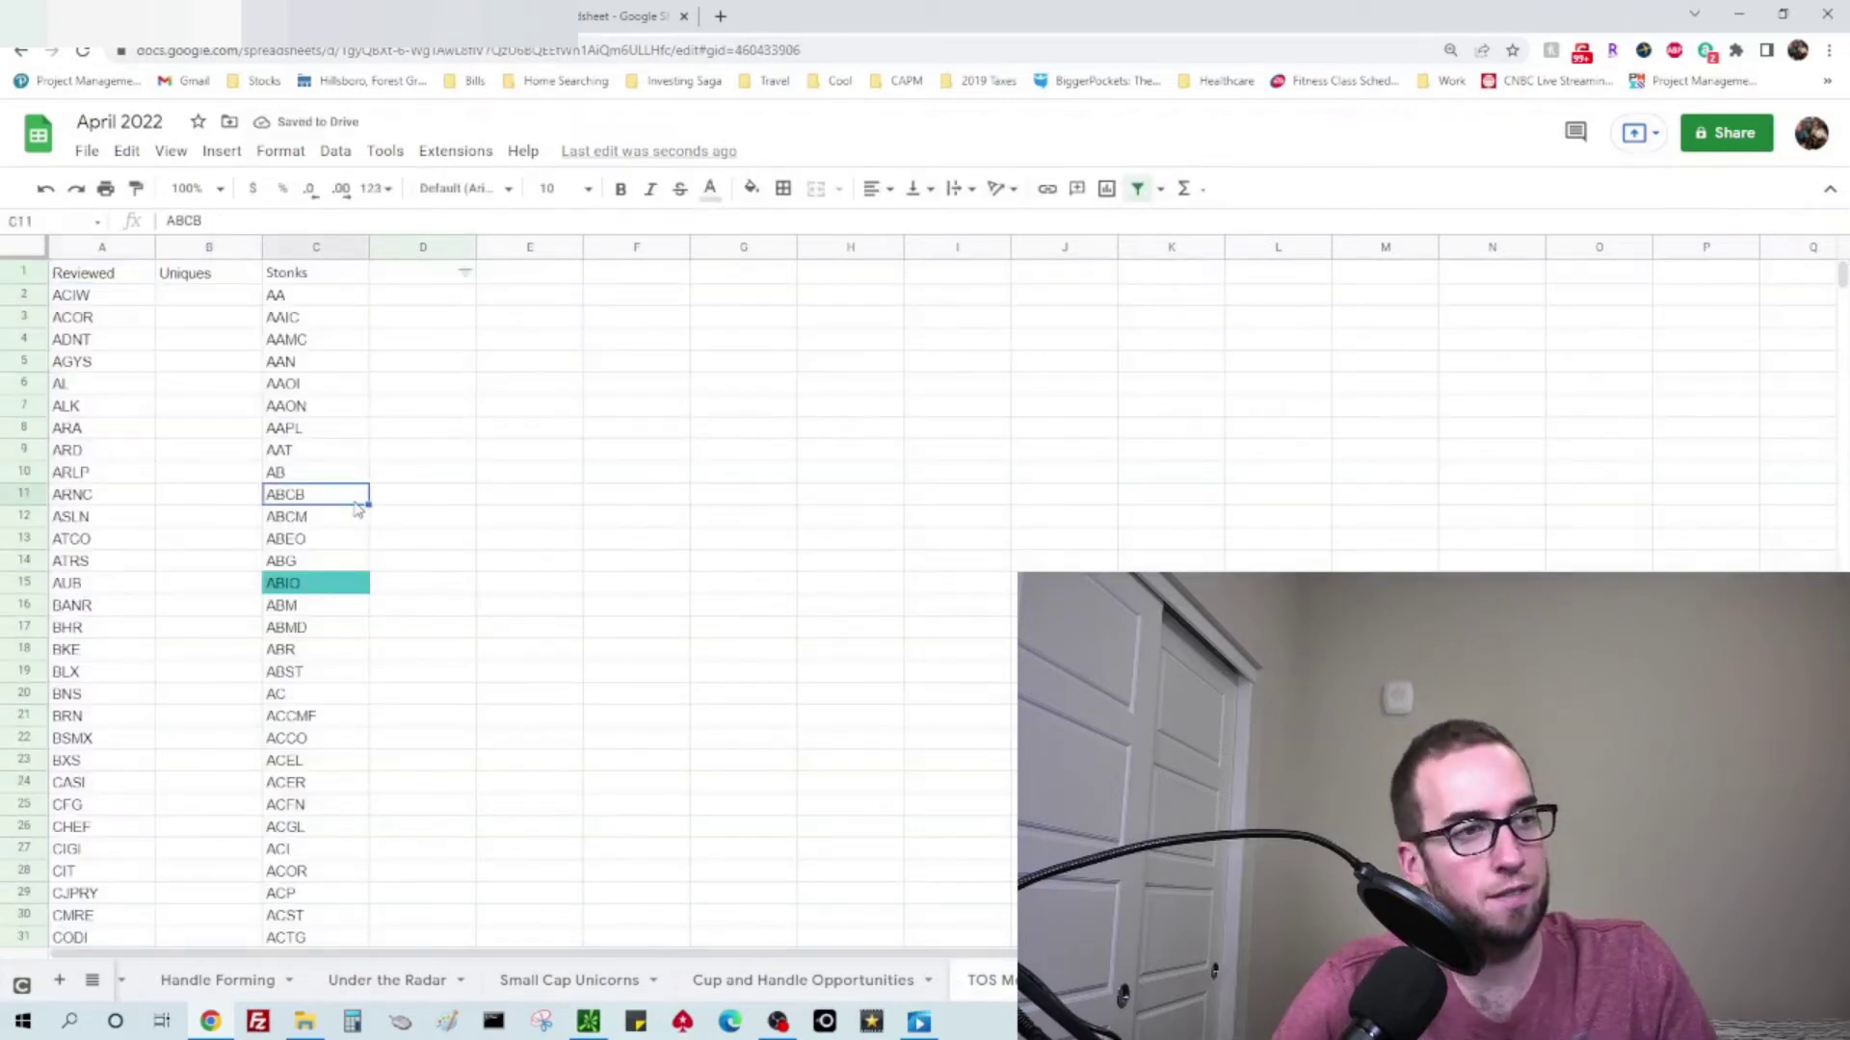
{"action": "key", "text": "ctrl+shift+Down"}
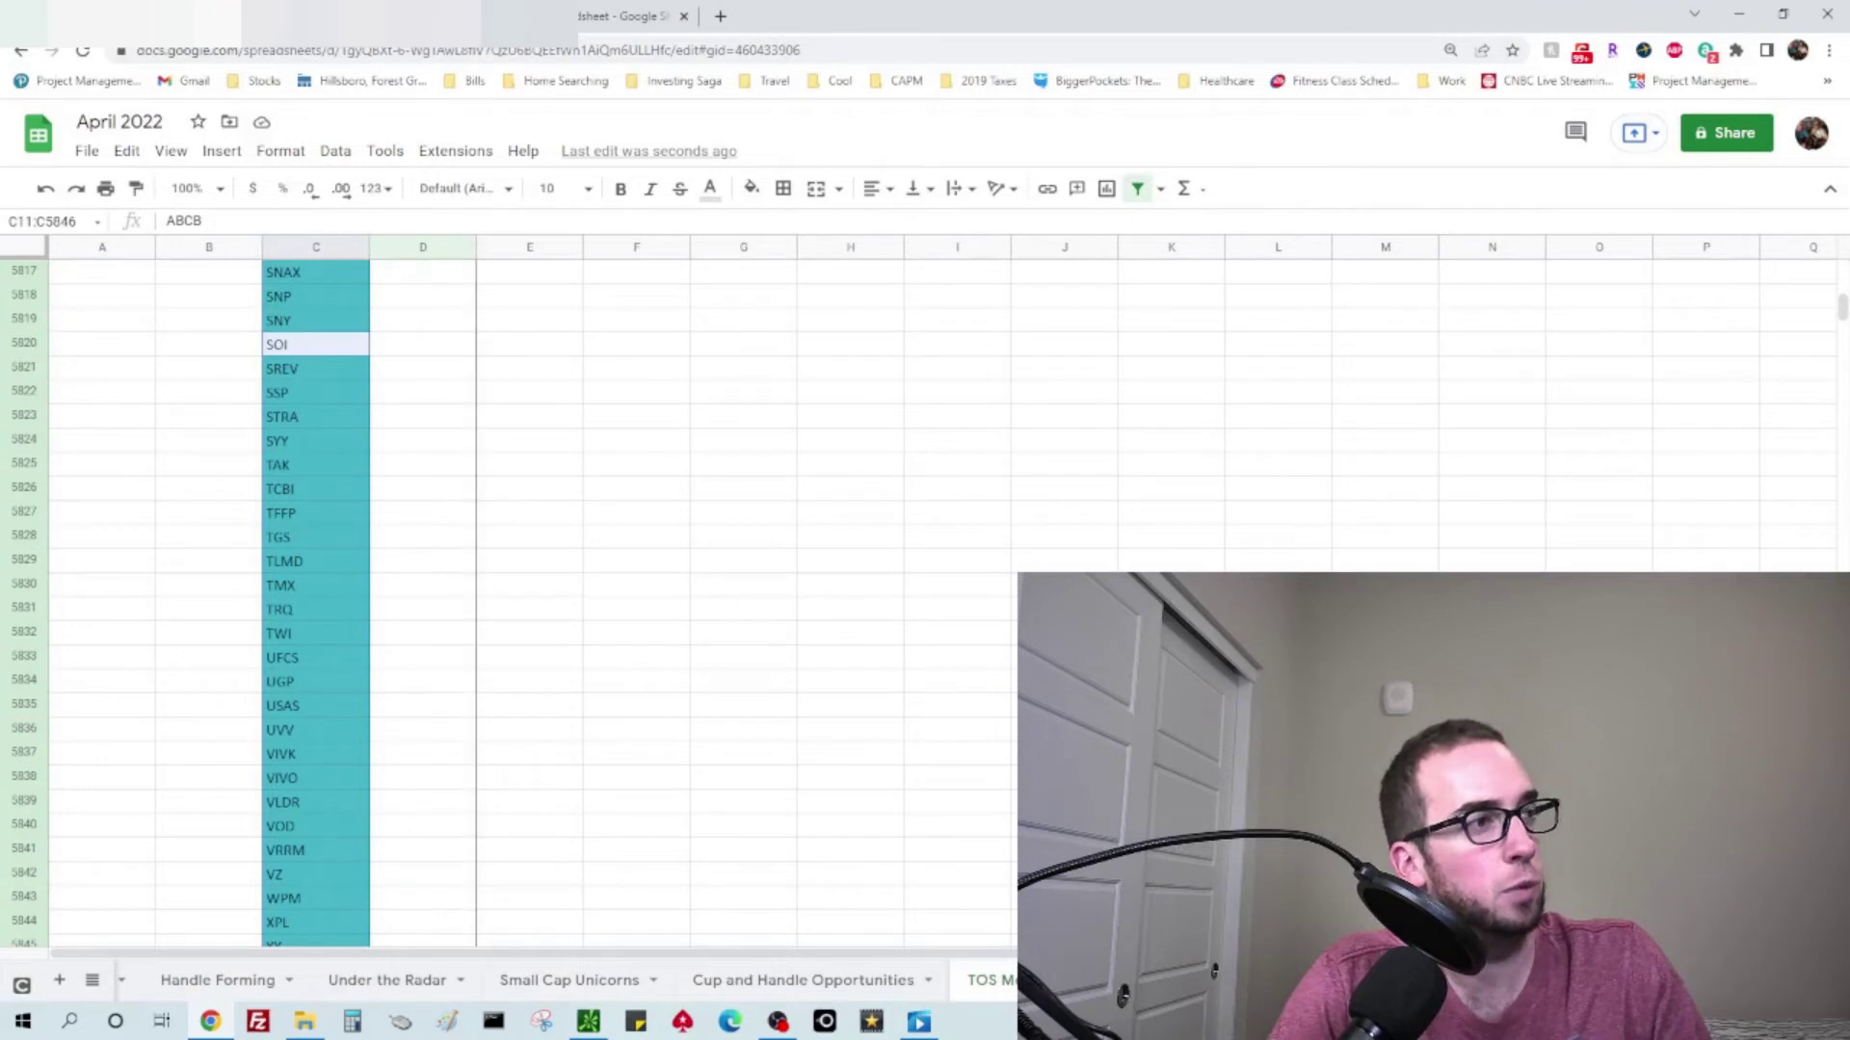
{"action": "left_click", "coordinate": [361, 16]}
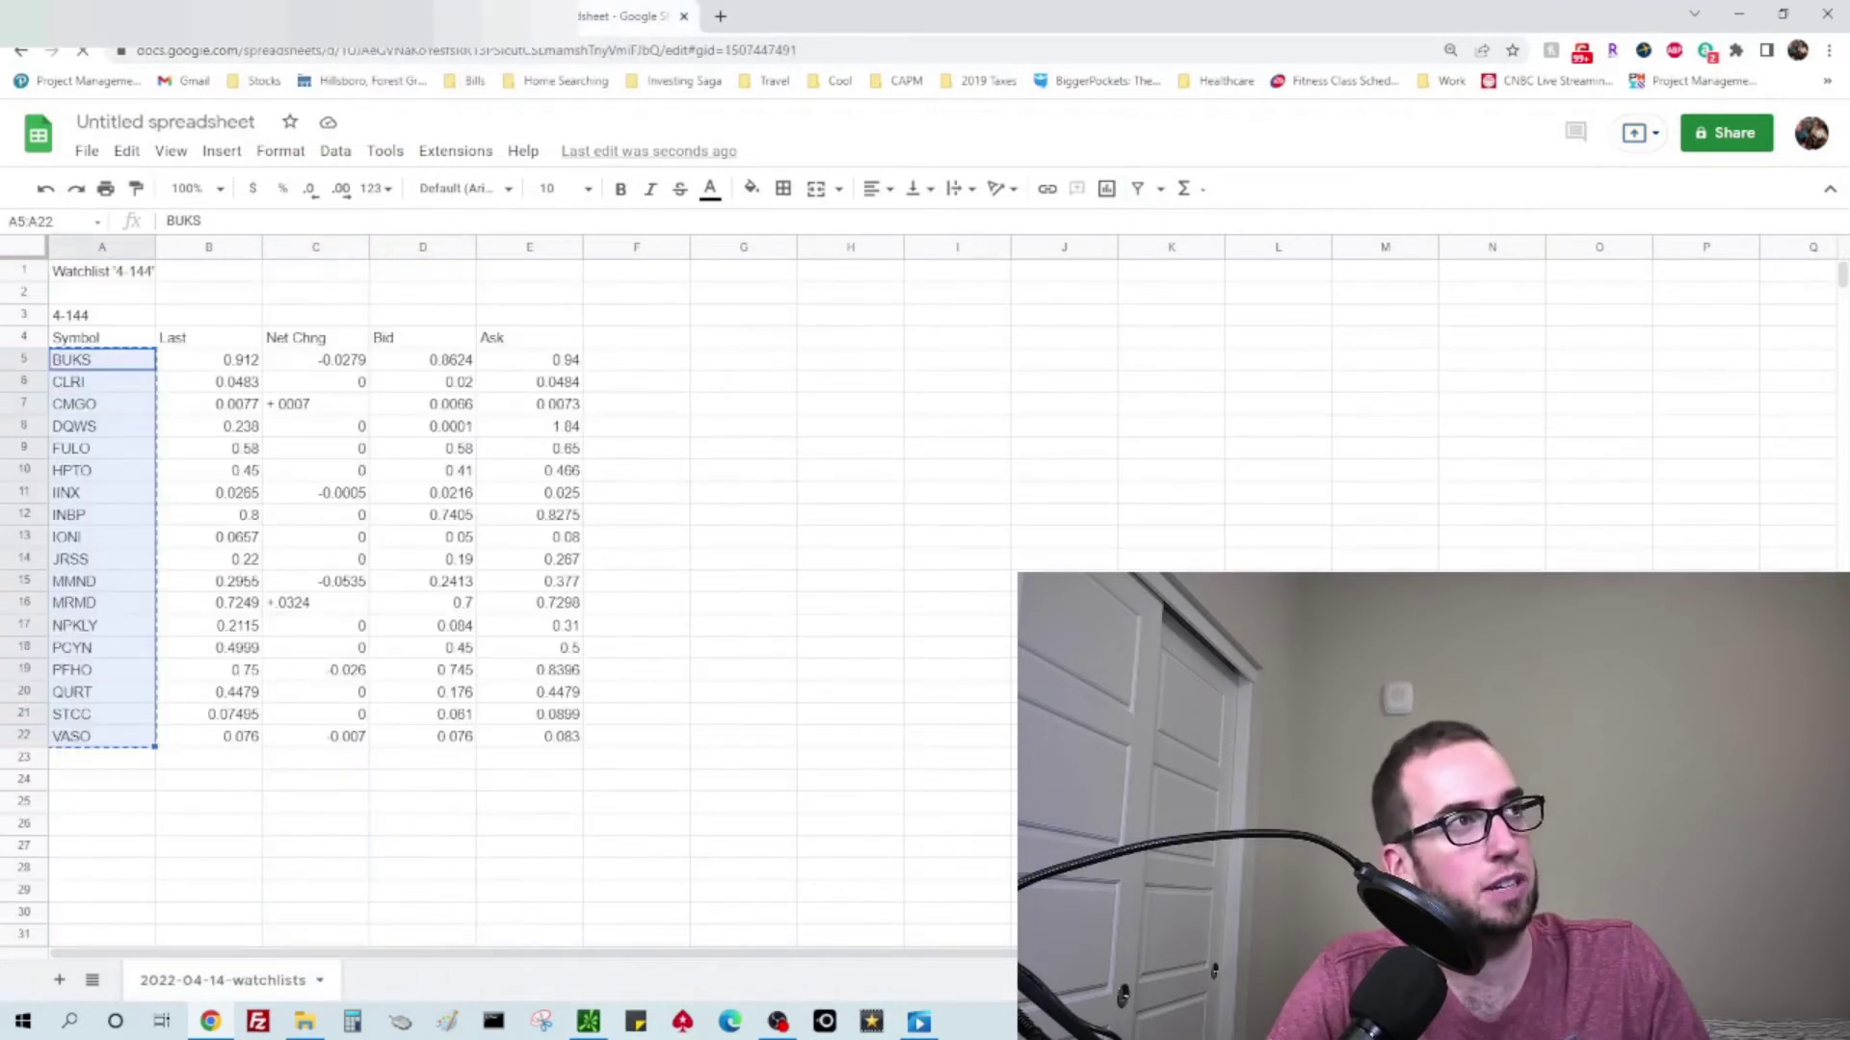
{"action": "left_click", "coordinate": [83, 155]}
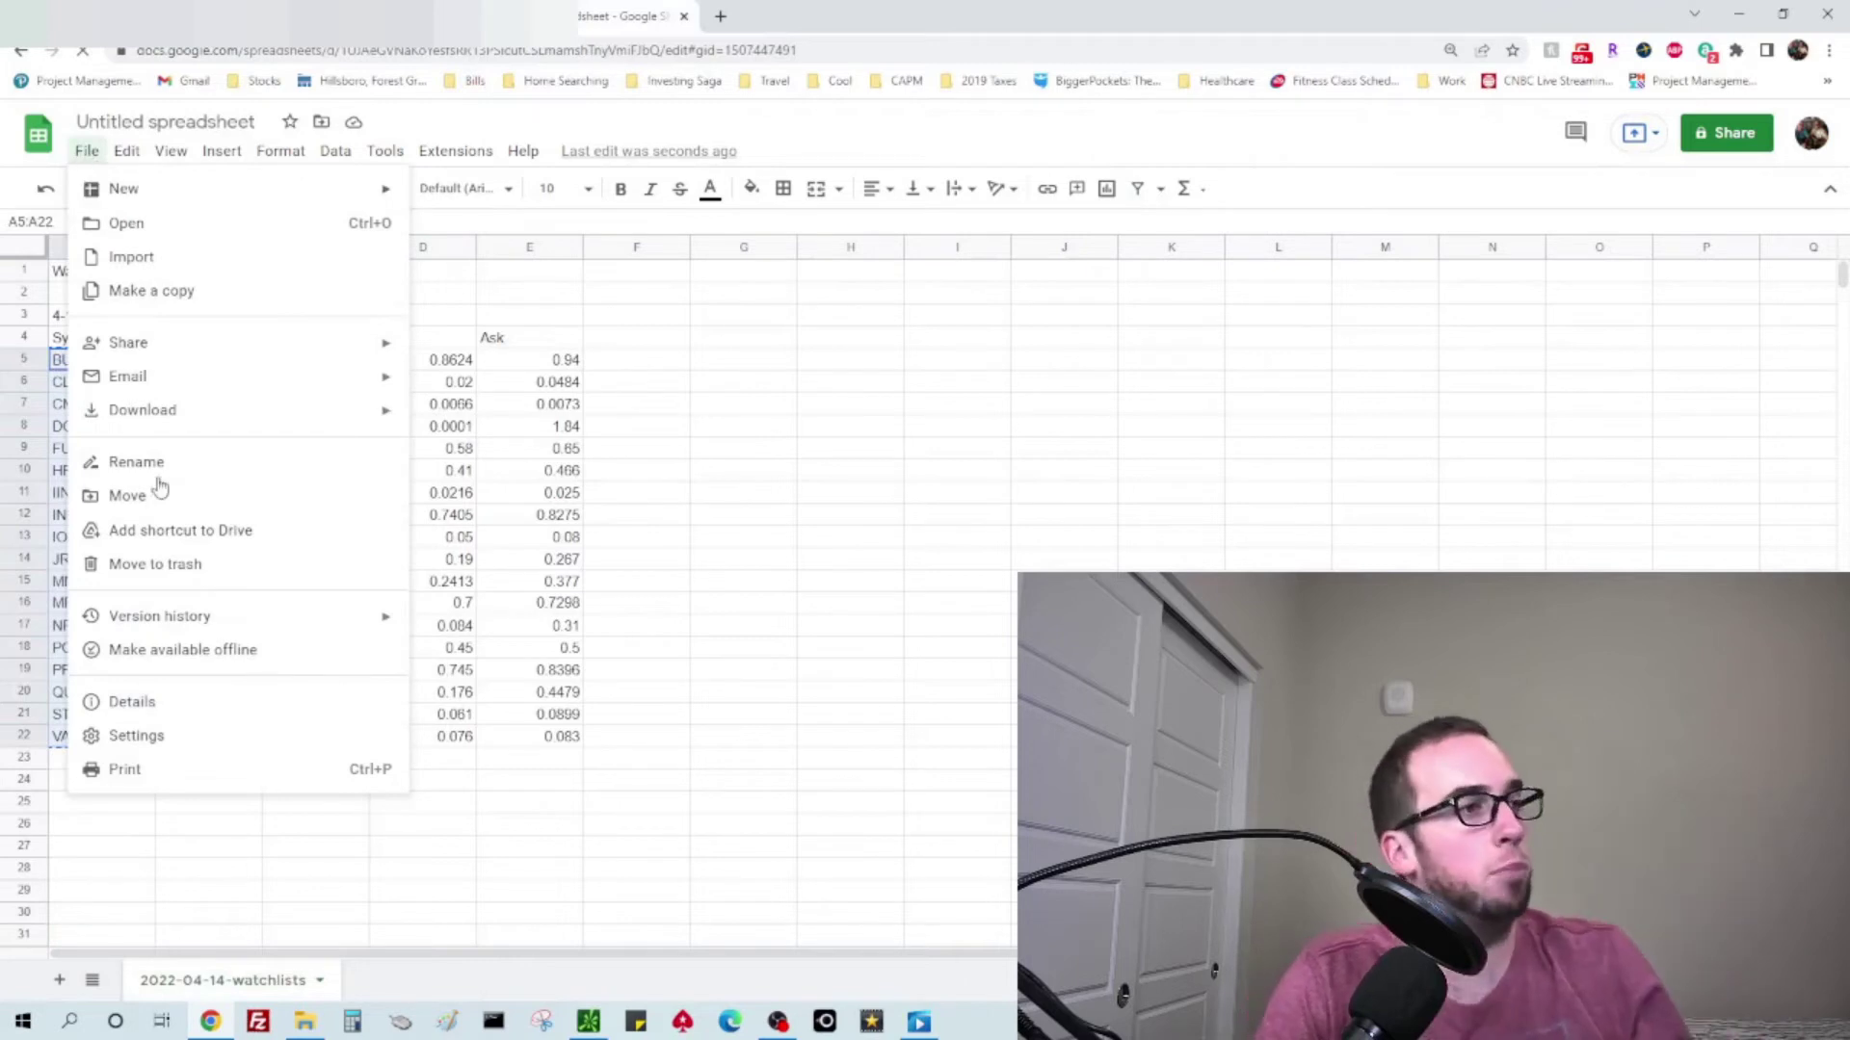
{"action": "left_click", "coordinate": [309, 260]}
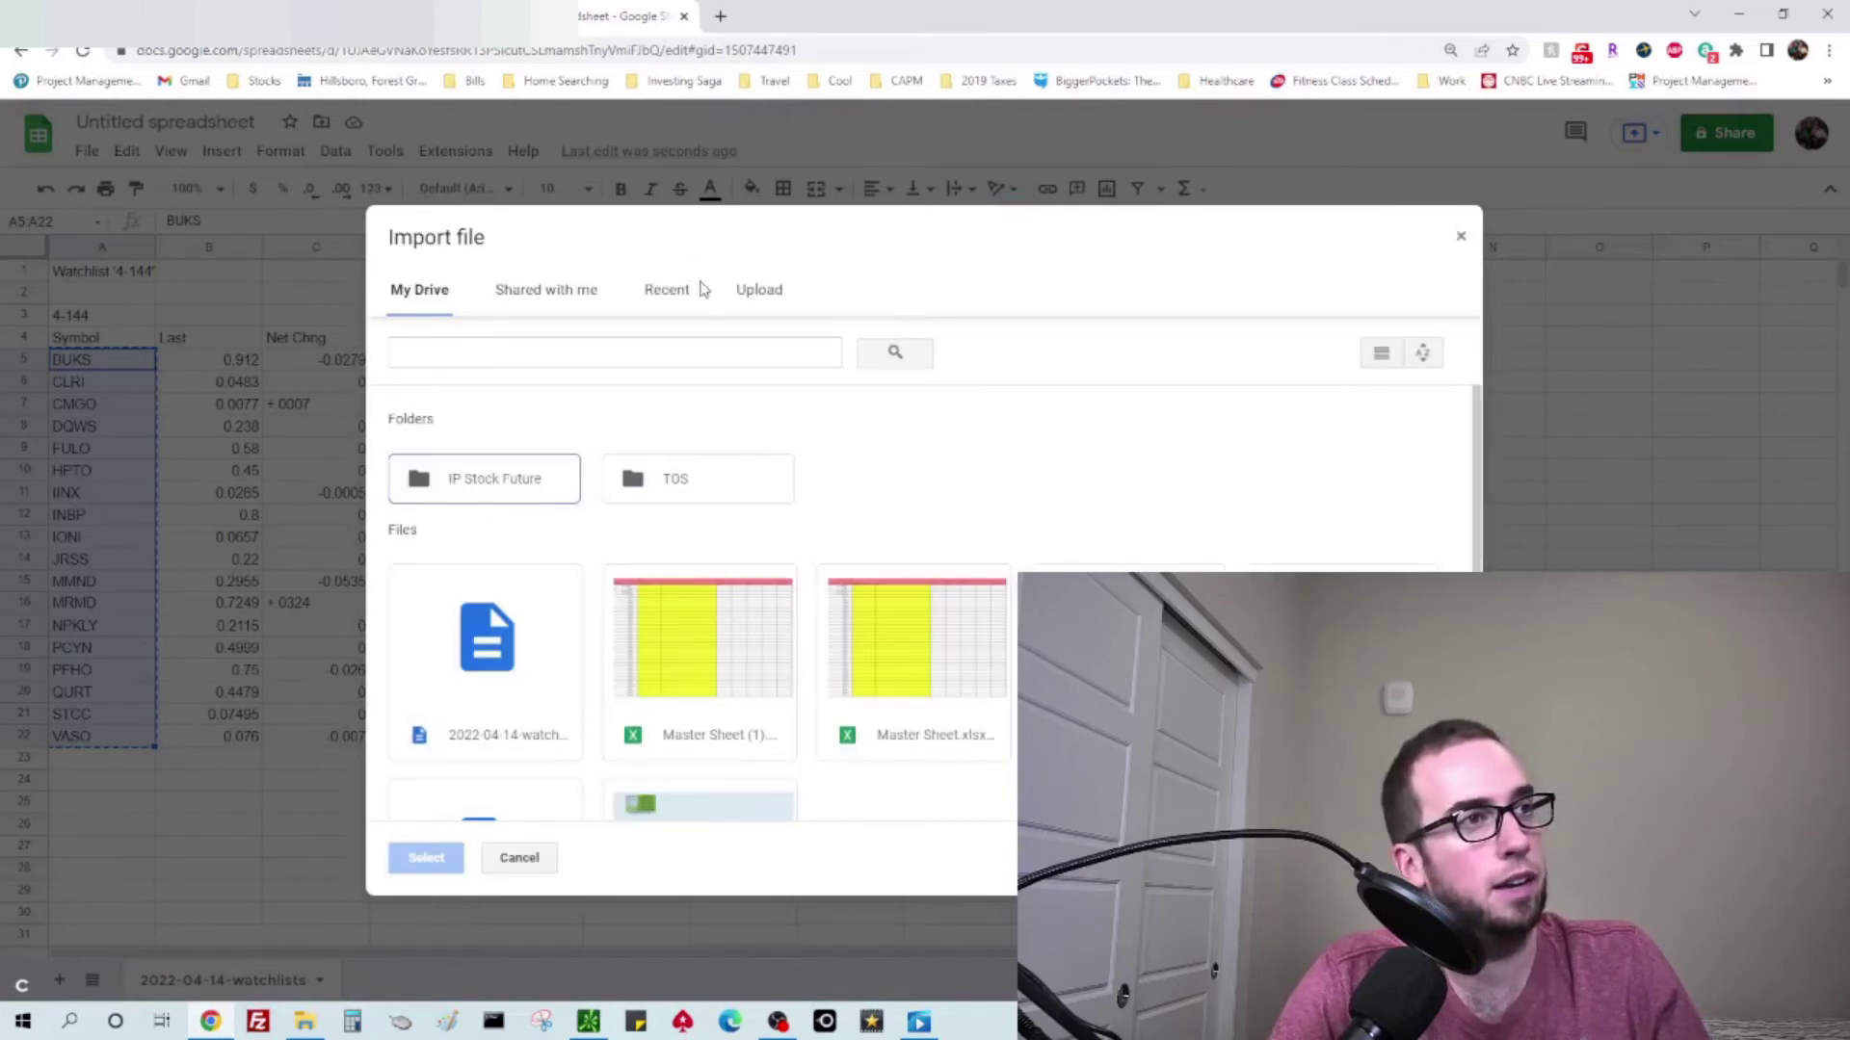
{"action": "left_click", "coordinate": [769, 289]}
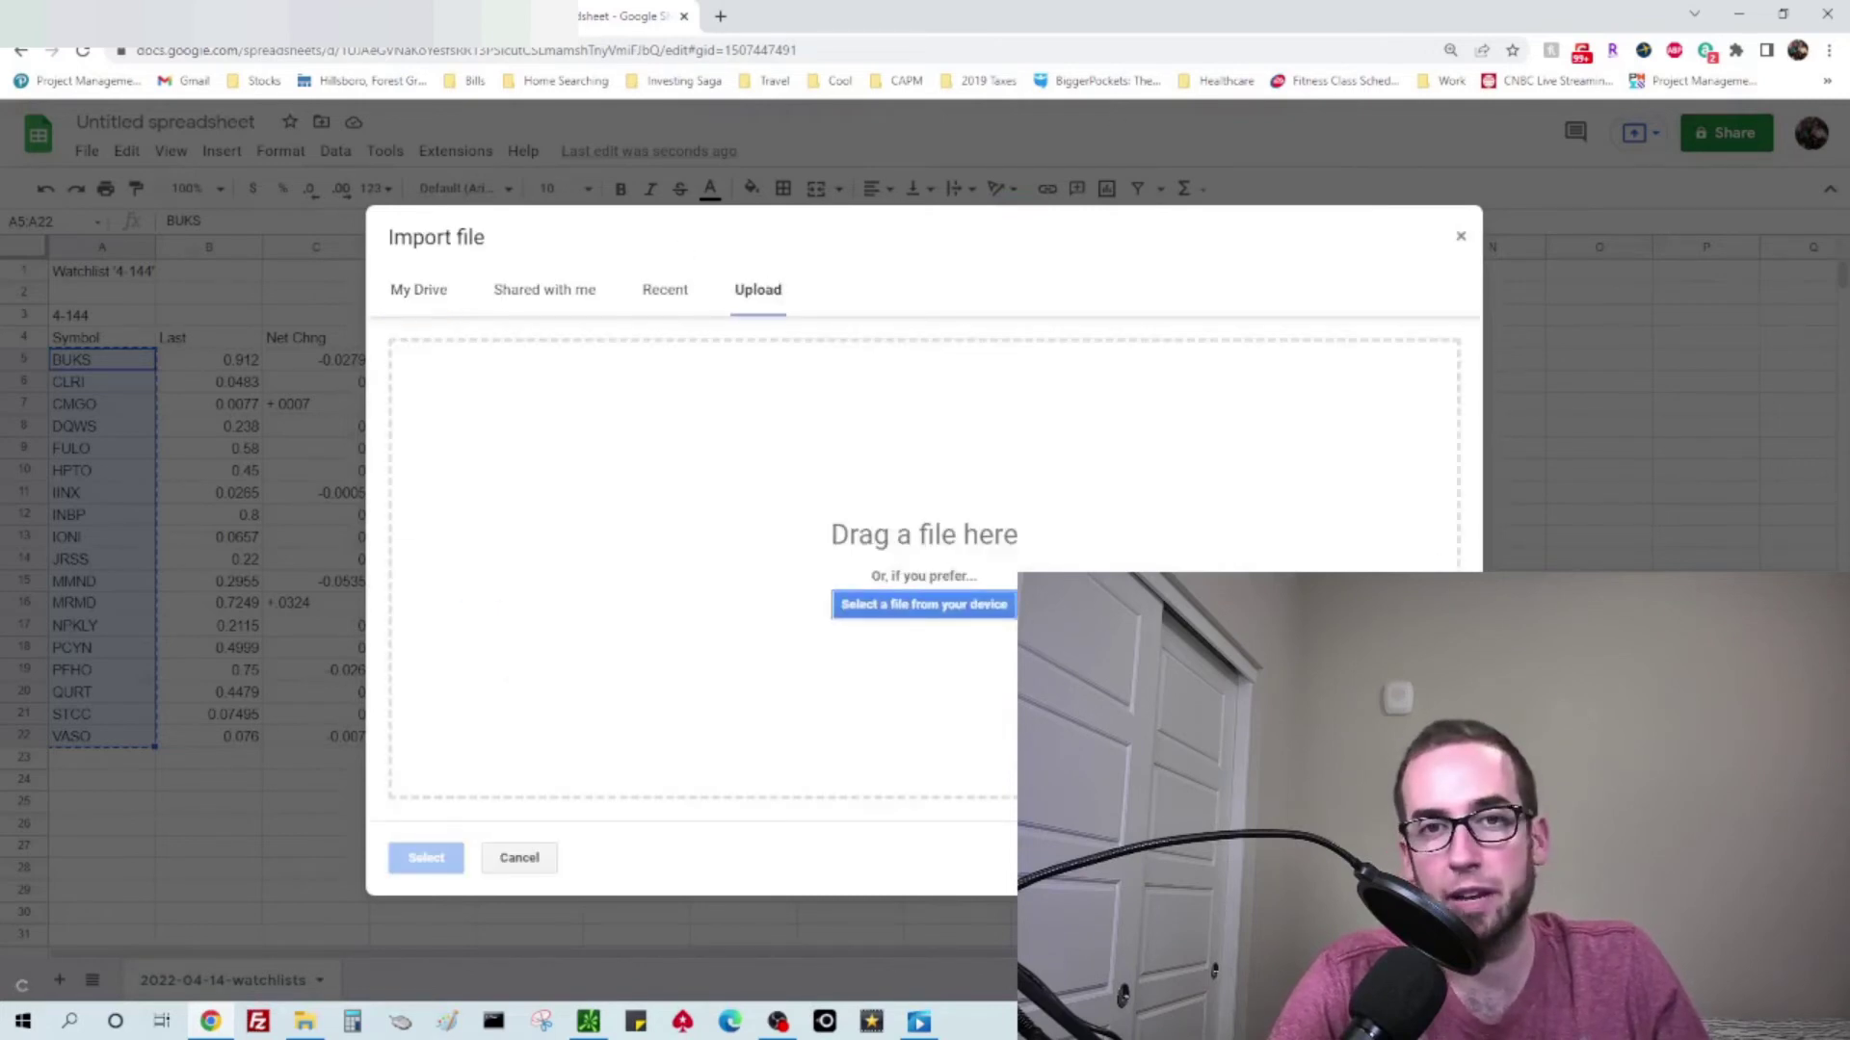
{"action": "left_click", "coordinate": [923, 604]}
{"action": "left_click_drag", "start_coordinate": [1849, 539], "coordinate": [963, 534]}
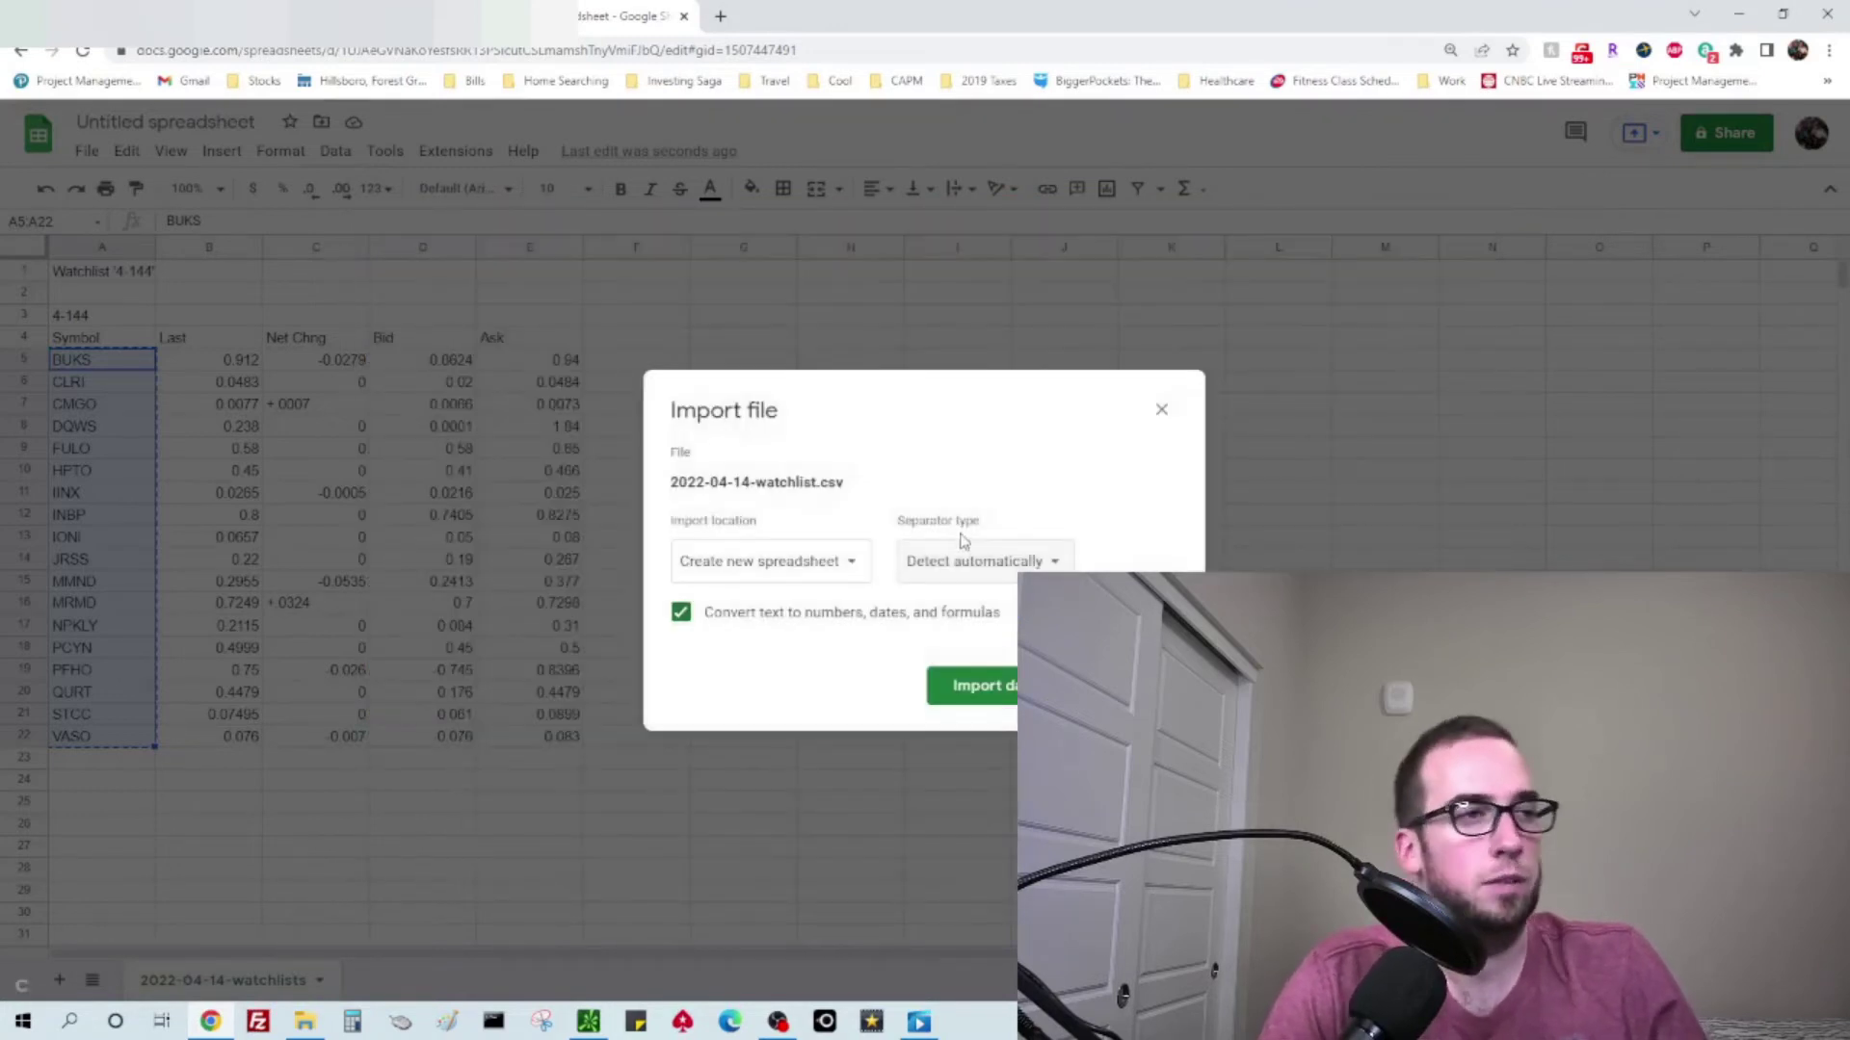
{"action": "left_click", "coordinate": [1007, 687]}
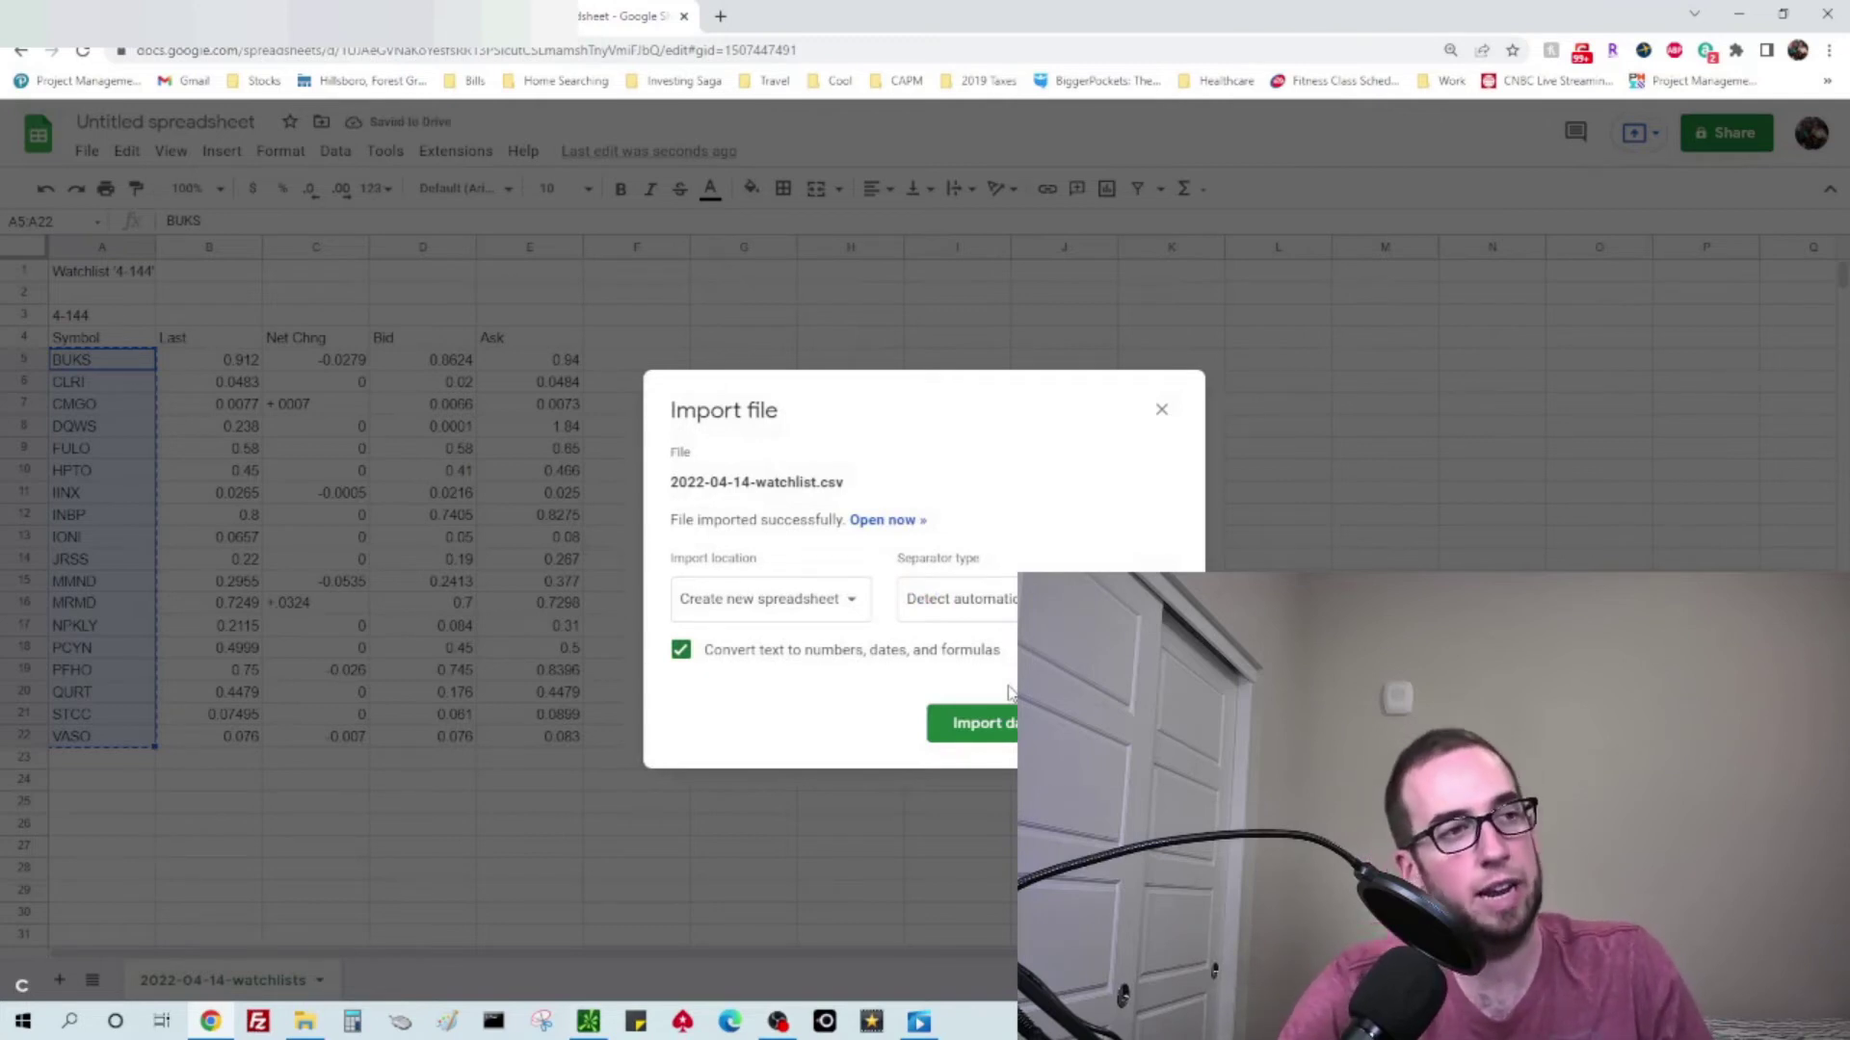
{"action": "left_click", "coordinate": [995, 732]}
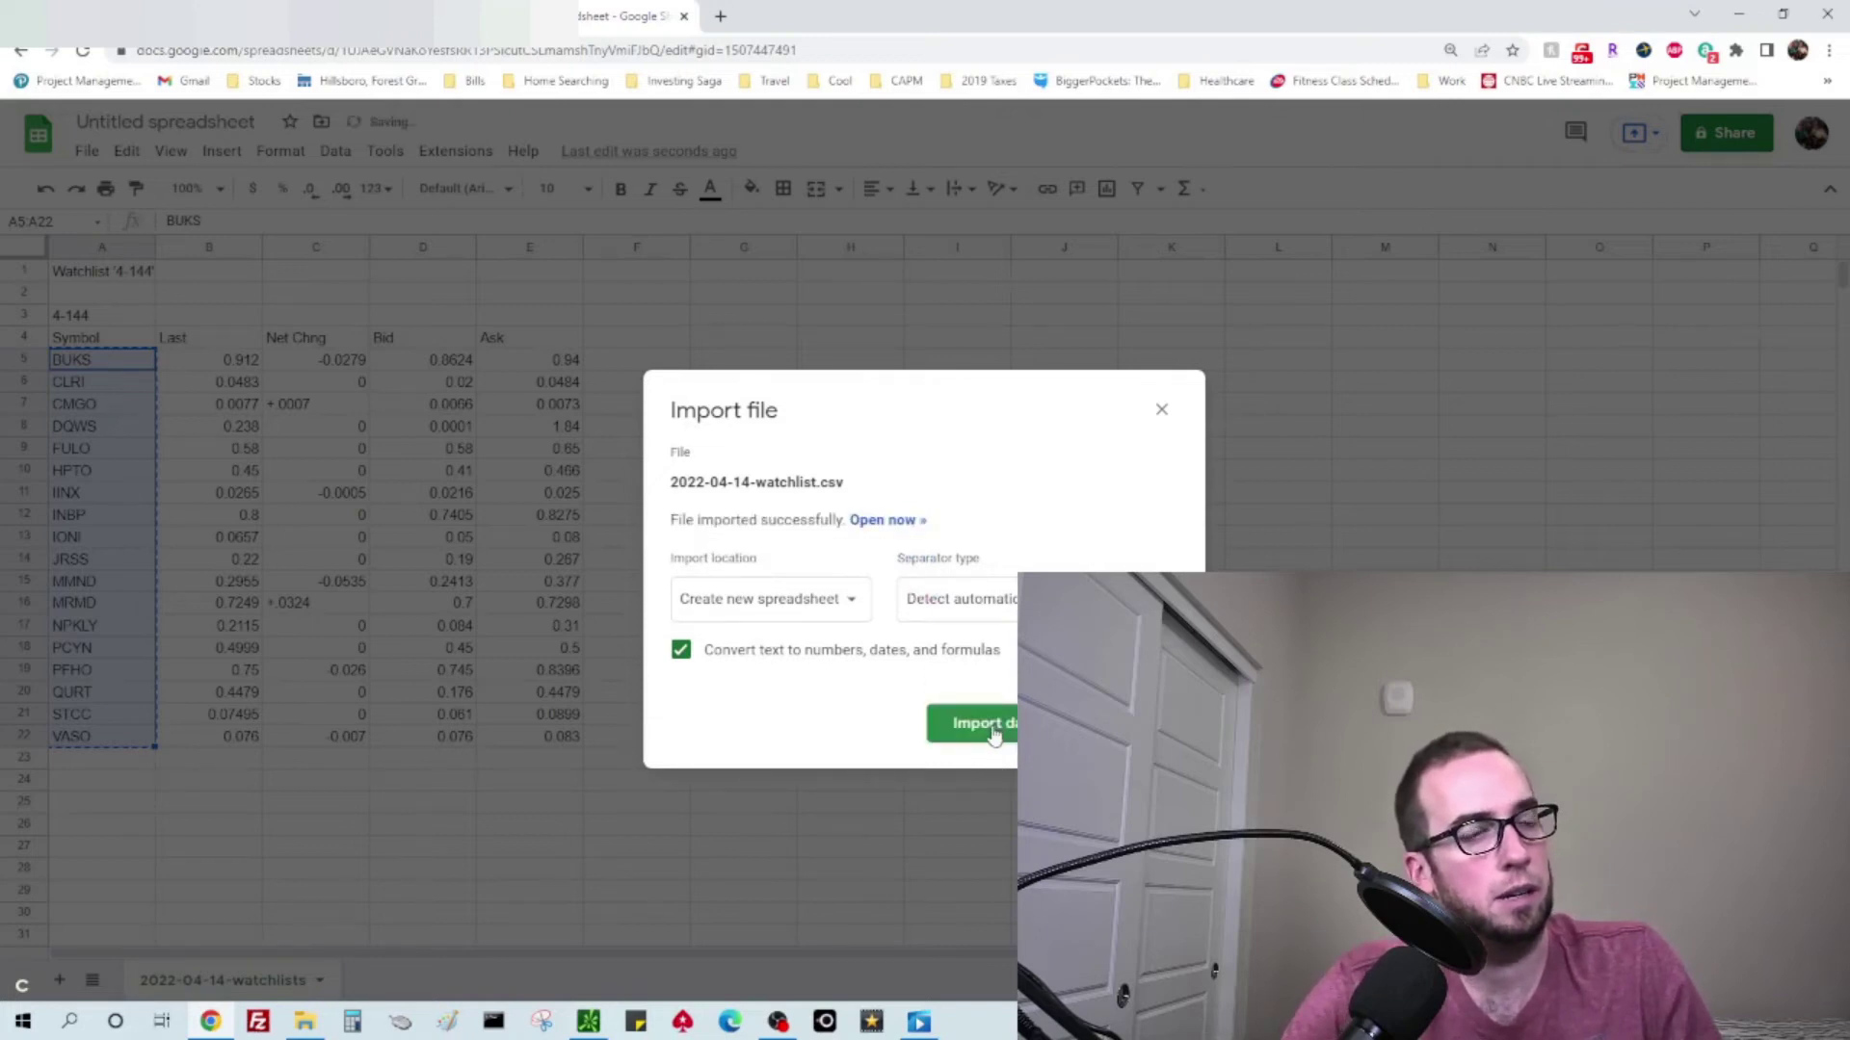
{"action": "left_click", "coordinate": [901, 522]}
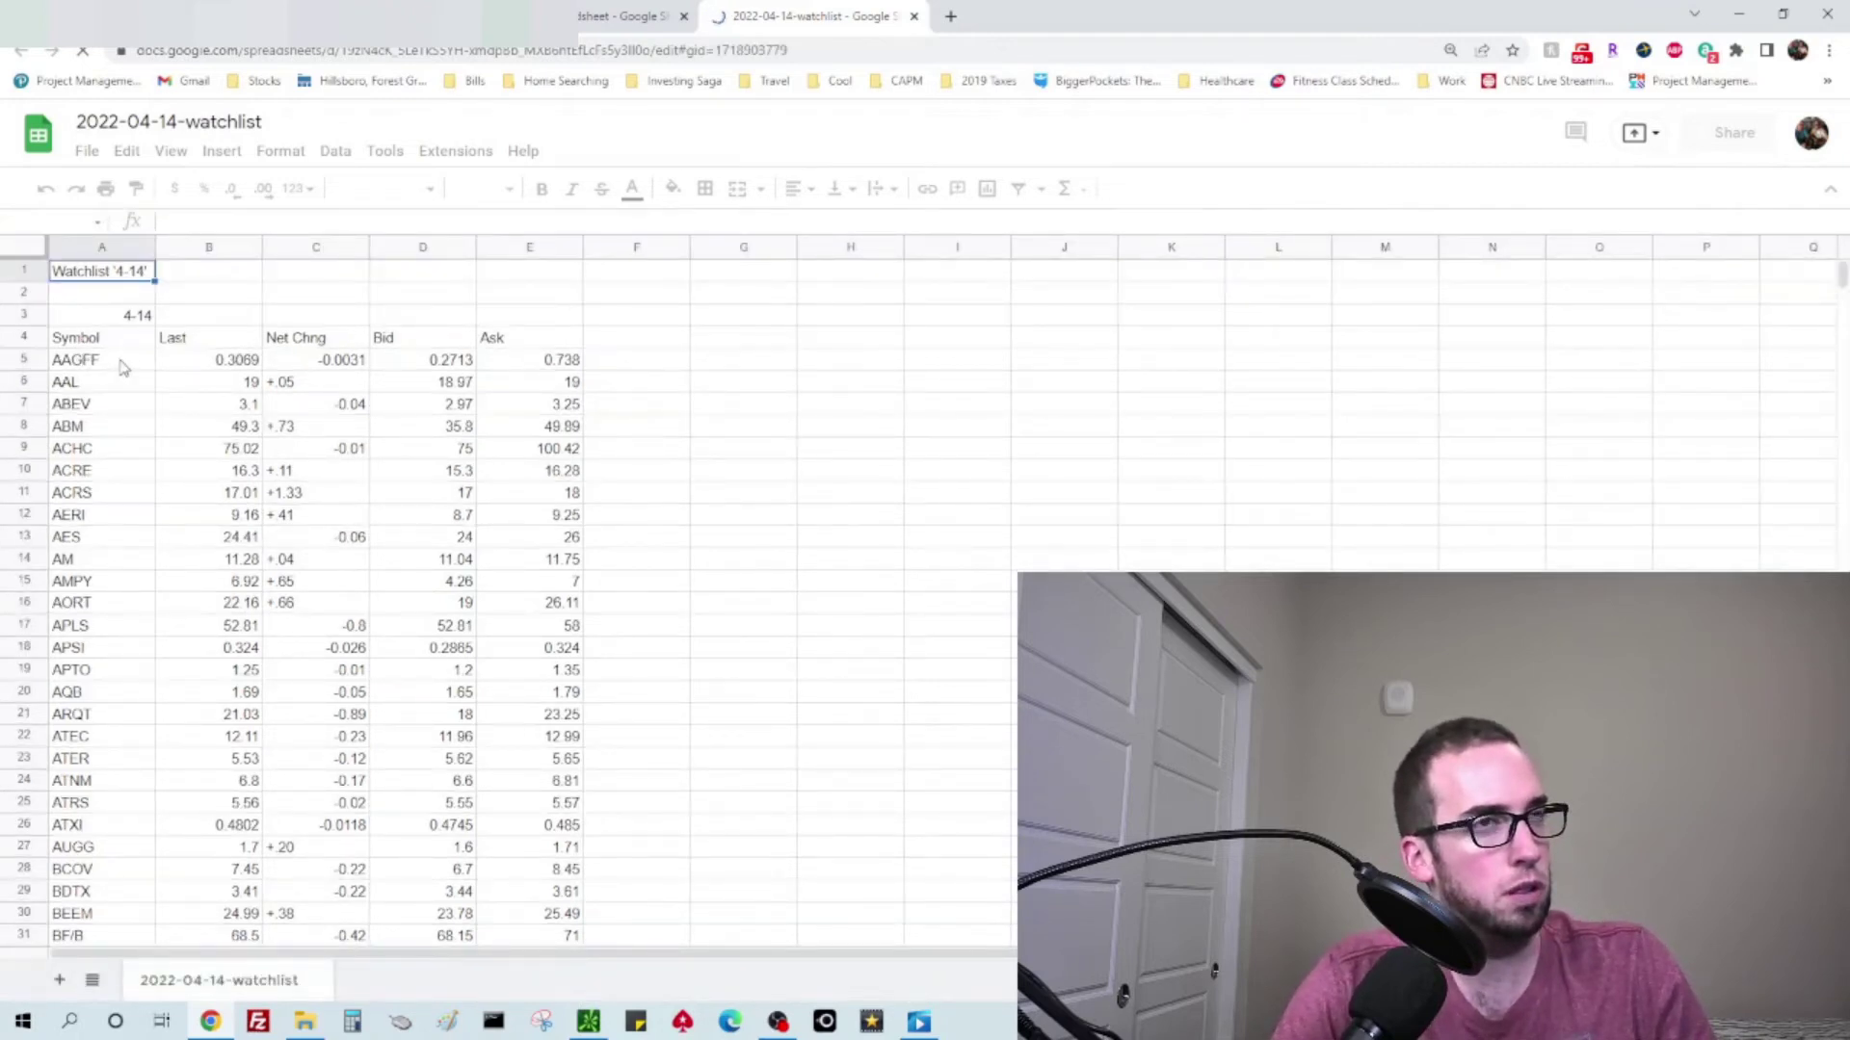
- Copy tickers AAGFF through ZSAN and paste them at C5847, below ZNGA, in April 2022
{"action": "left_click", "coordinate": [121, 364]}
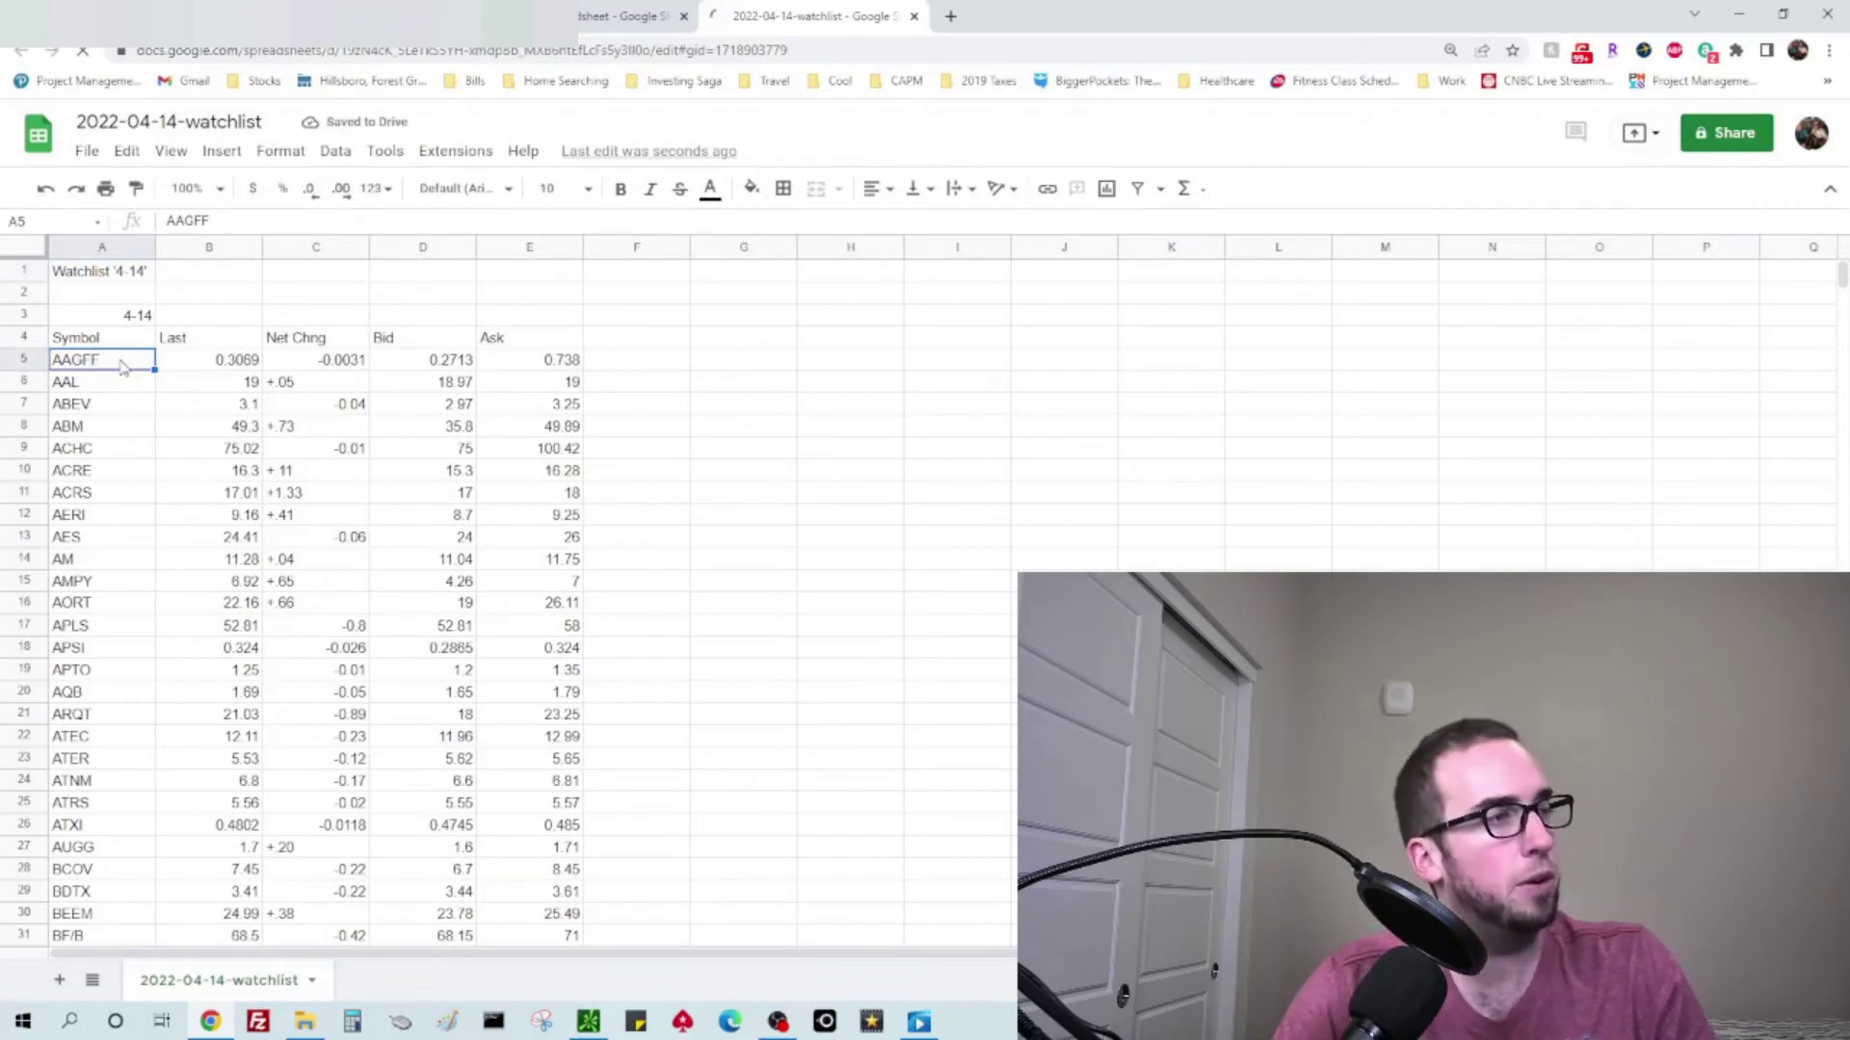
{"action": "key", "text": "ctrl+shift+Down"}
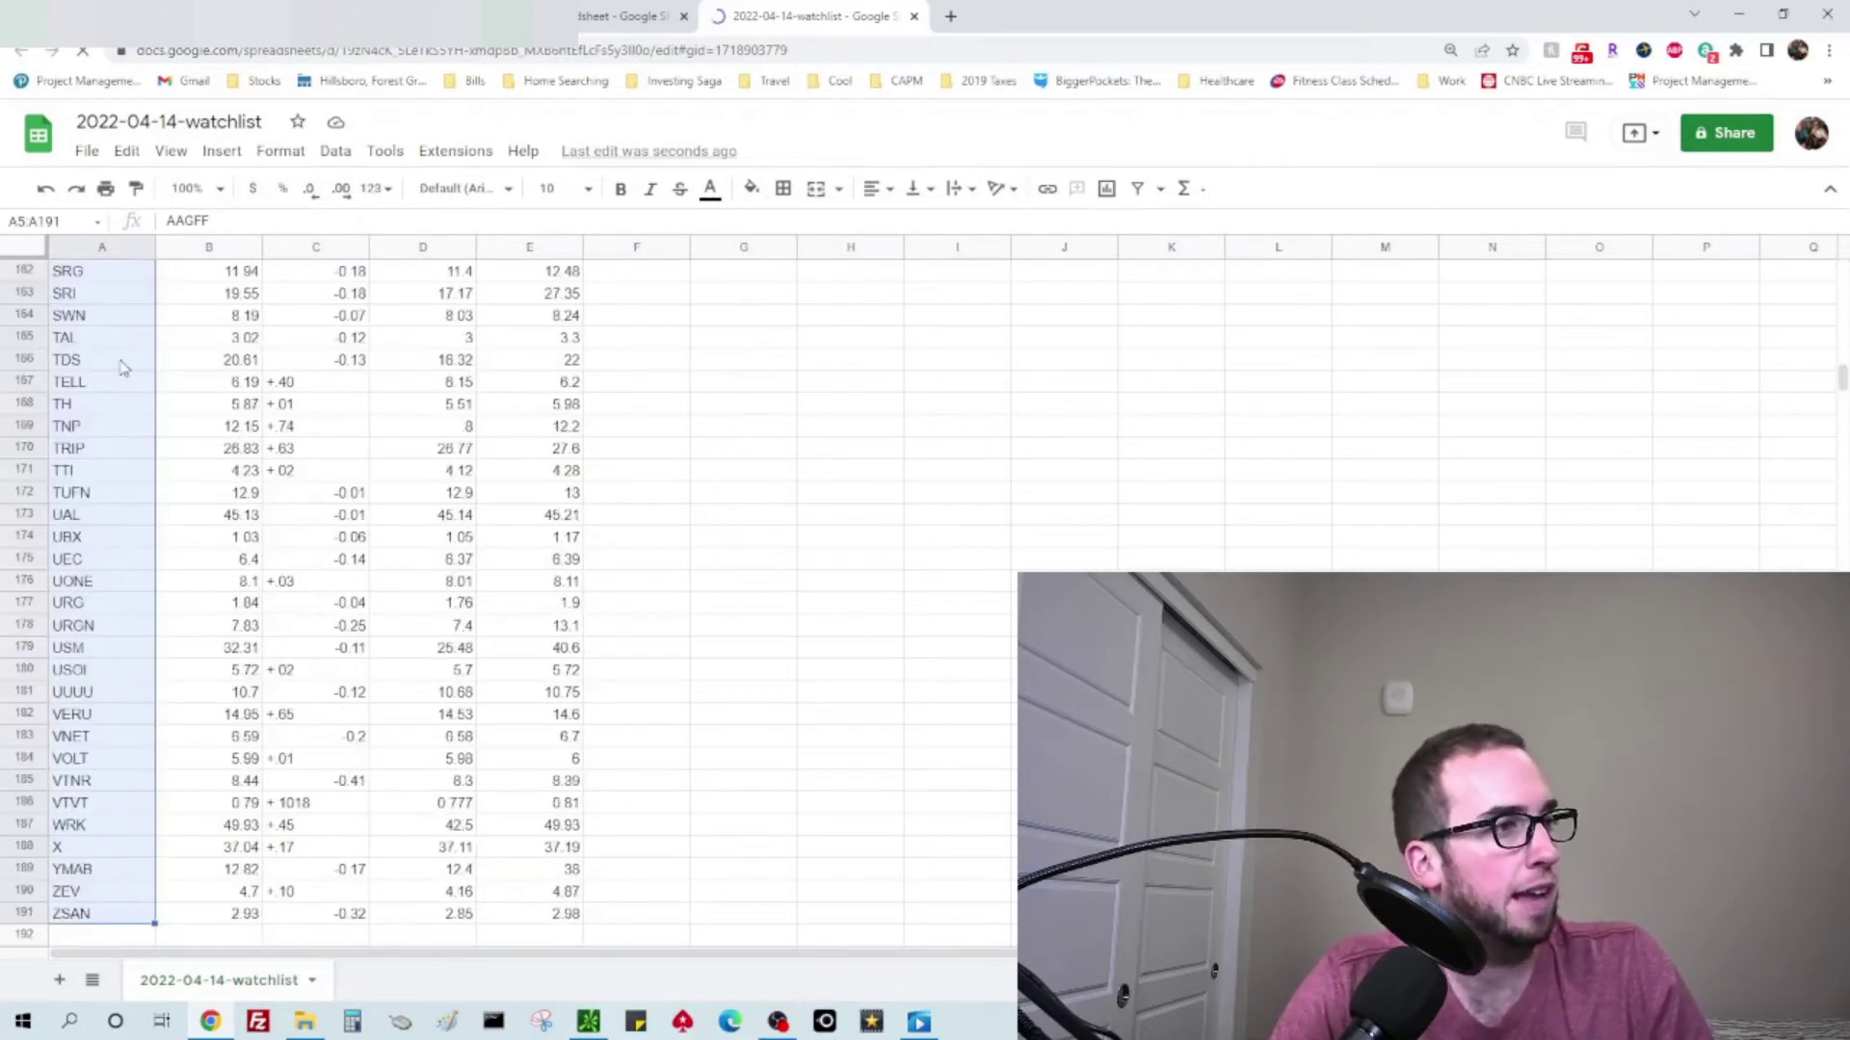
{"action": "key", "text": "ctrl+c"}
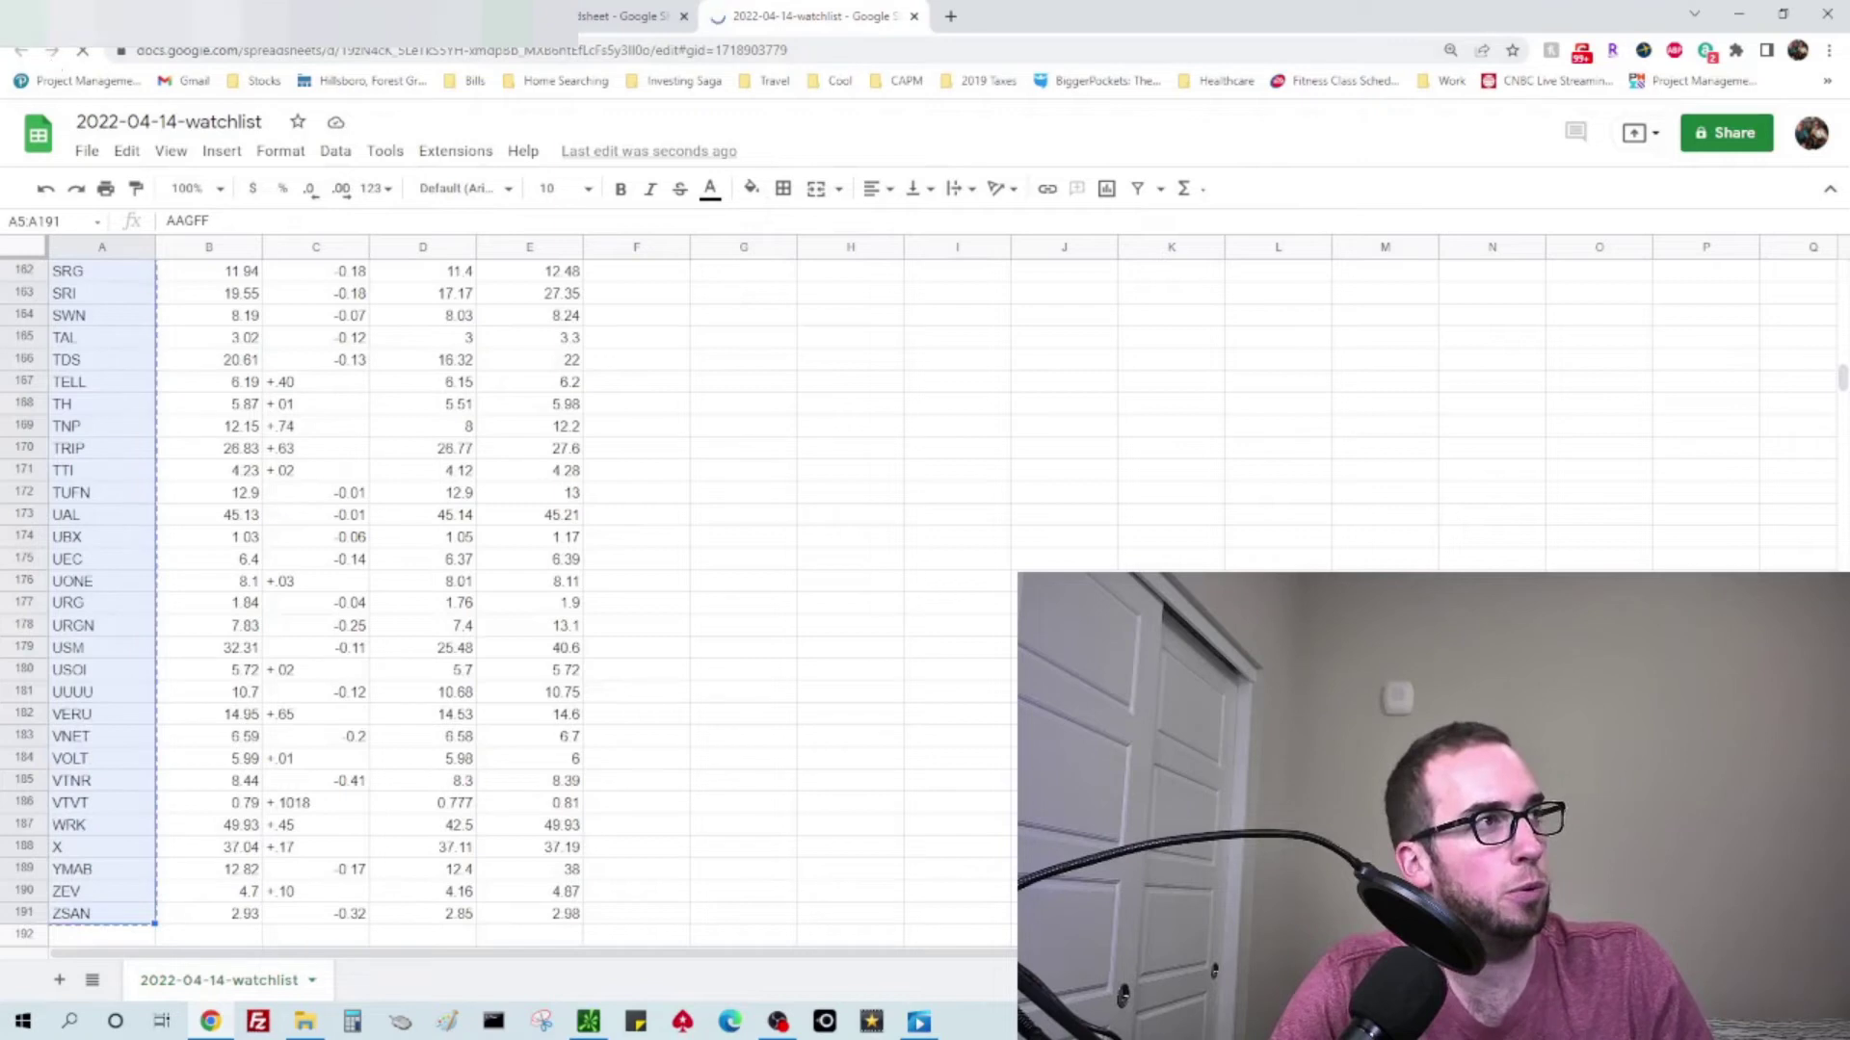
{"action": "key", "text": "ctrl+shift+Tab"}
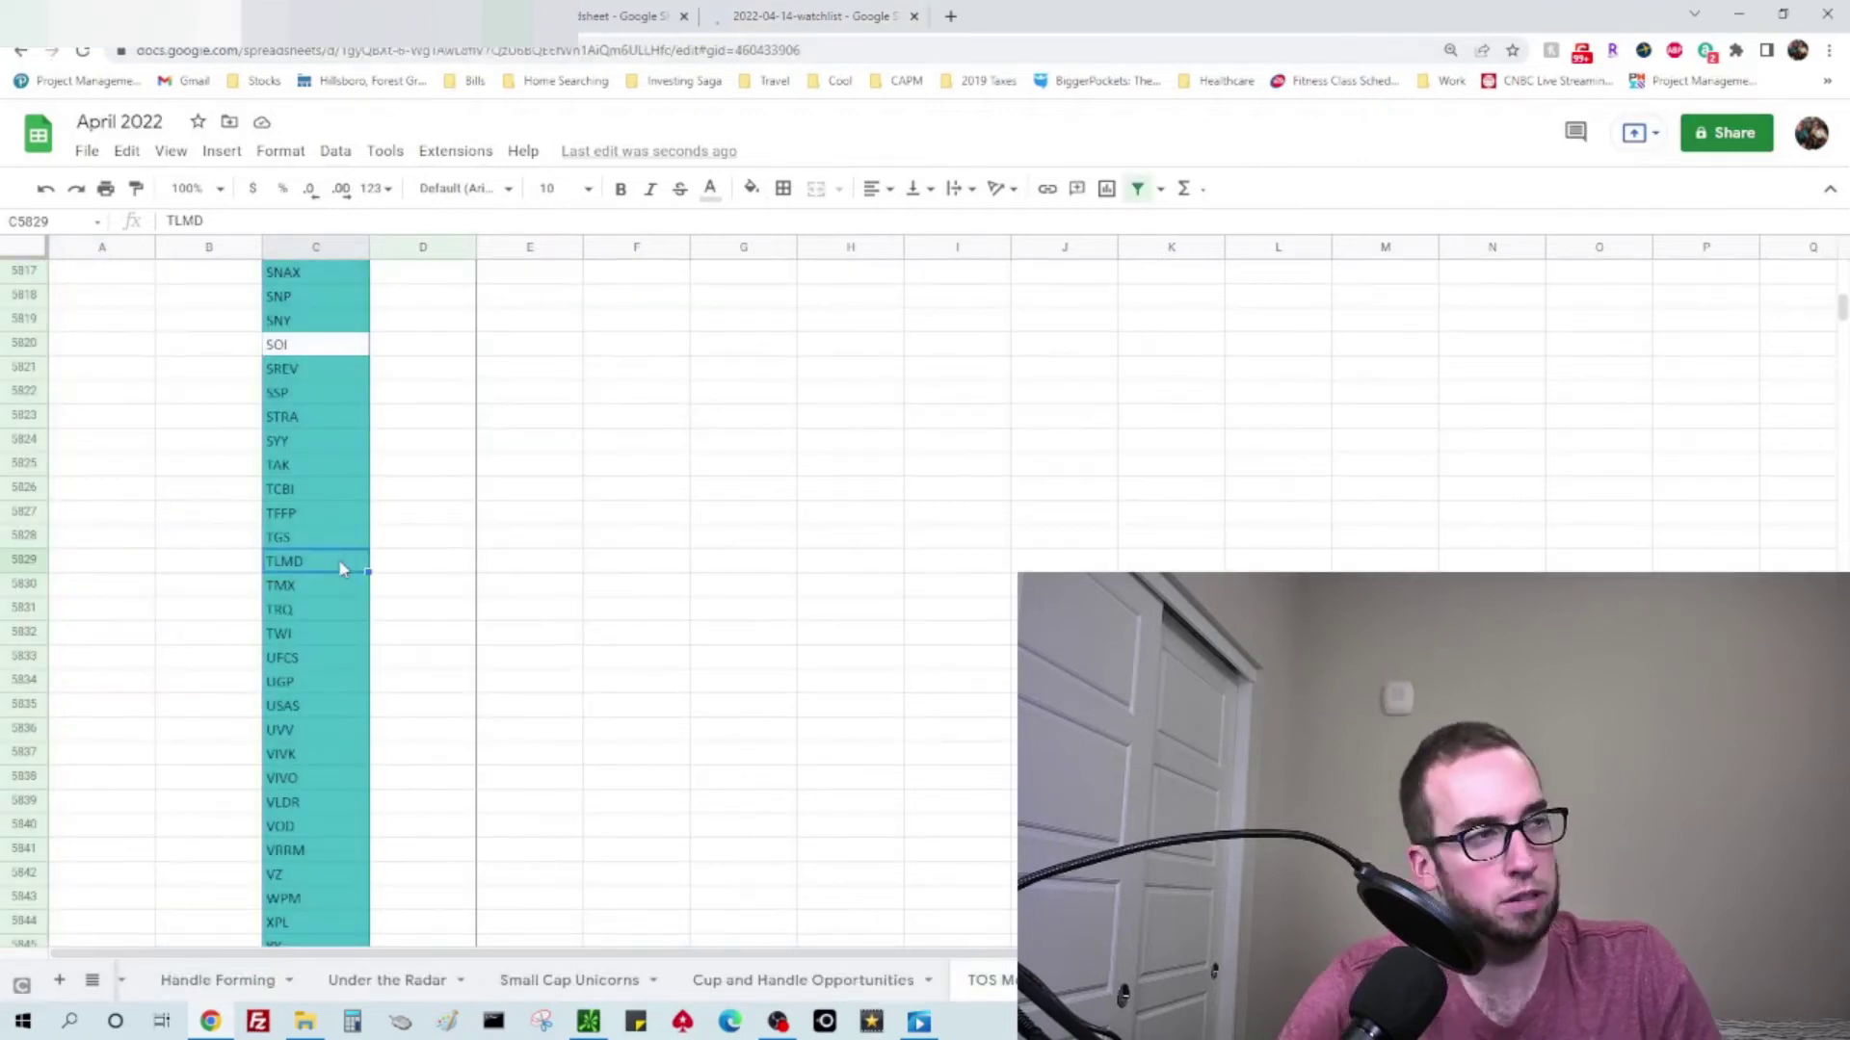
{"action": "scroll", "coordinate": [338, 559], "scroll_direction": "down", "scroll_amount": 1}
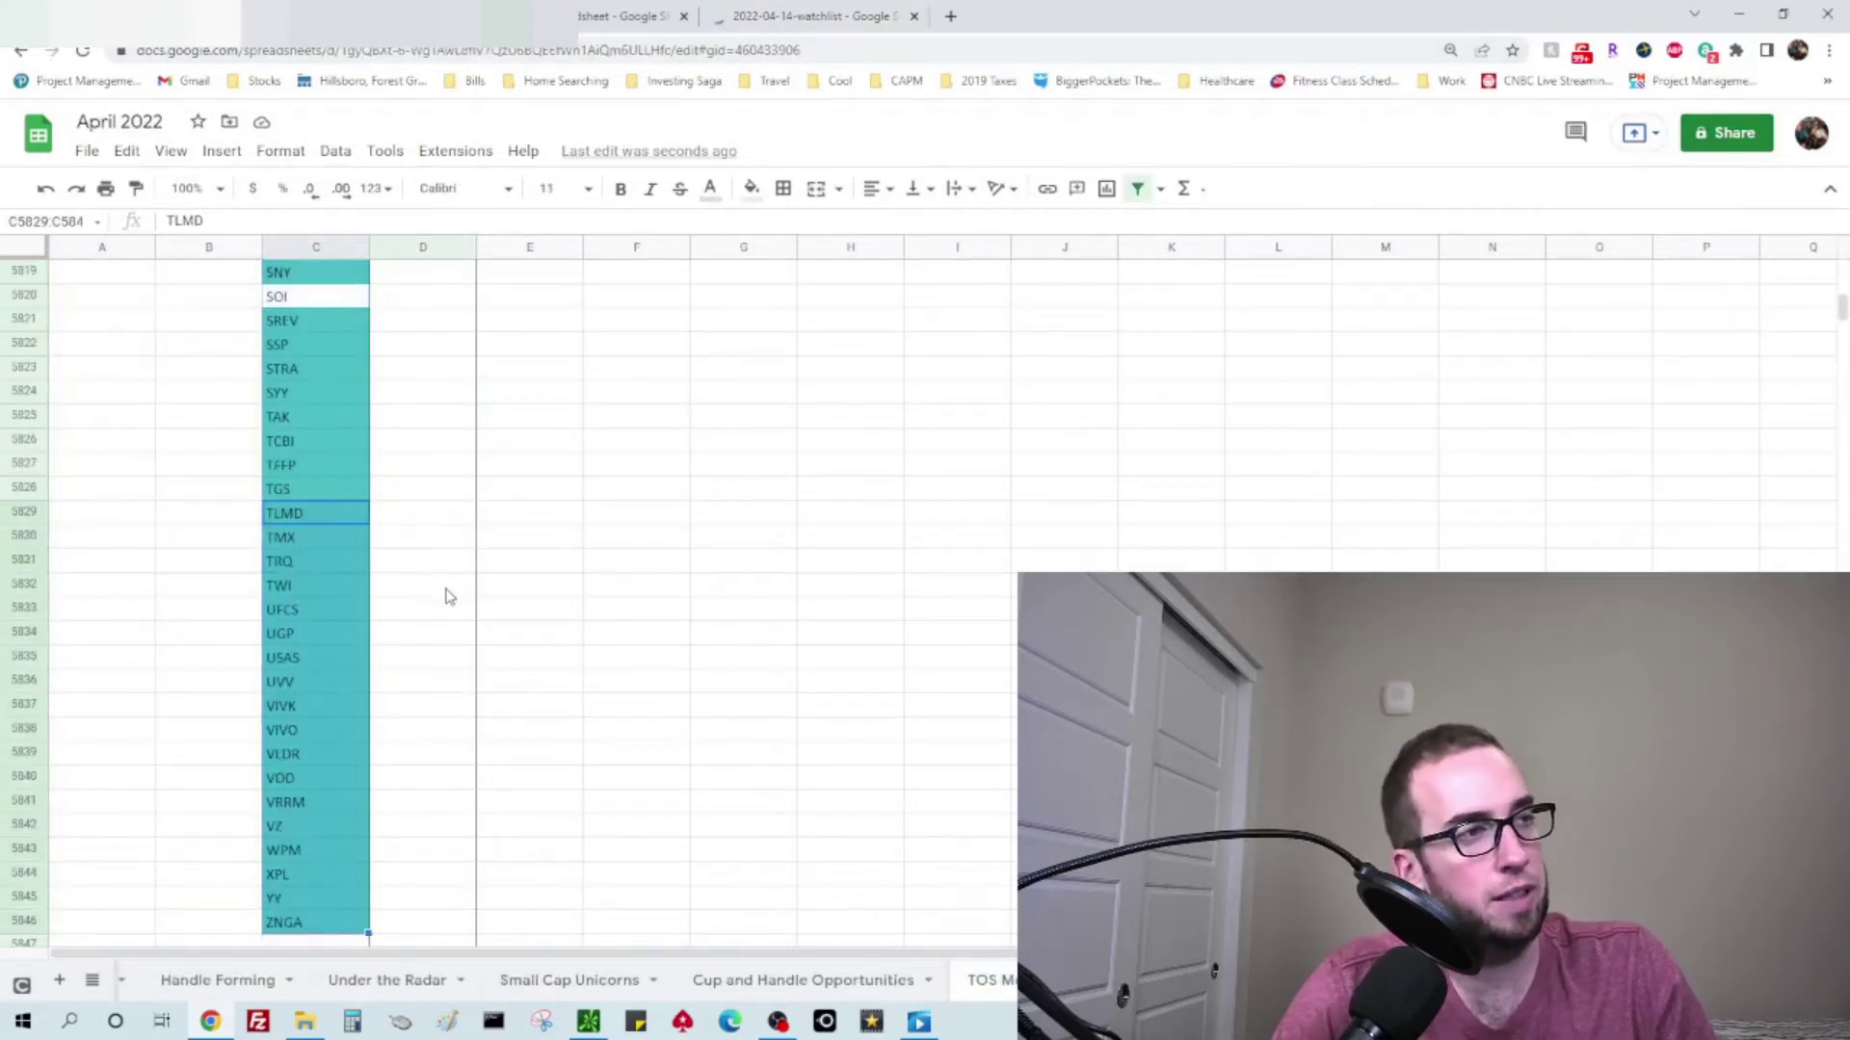
{"action": "scroll", "coordinate": [435, 650], "scroll_direction": "down", "scroll_amount": 3}
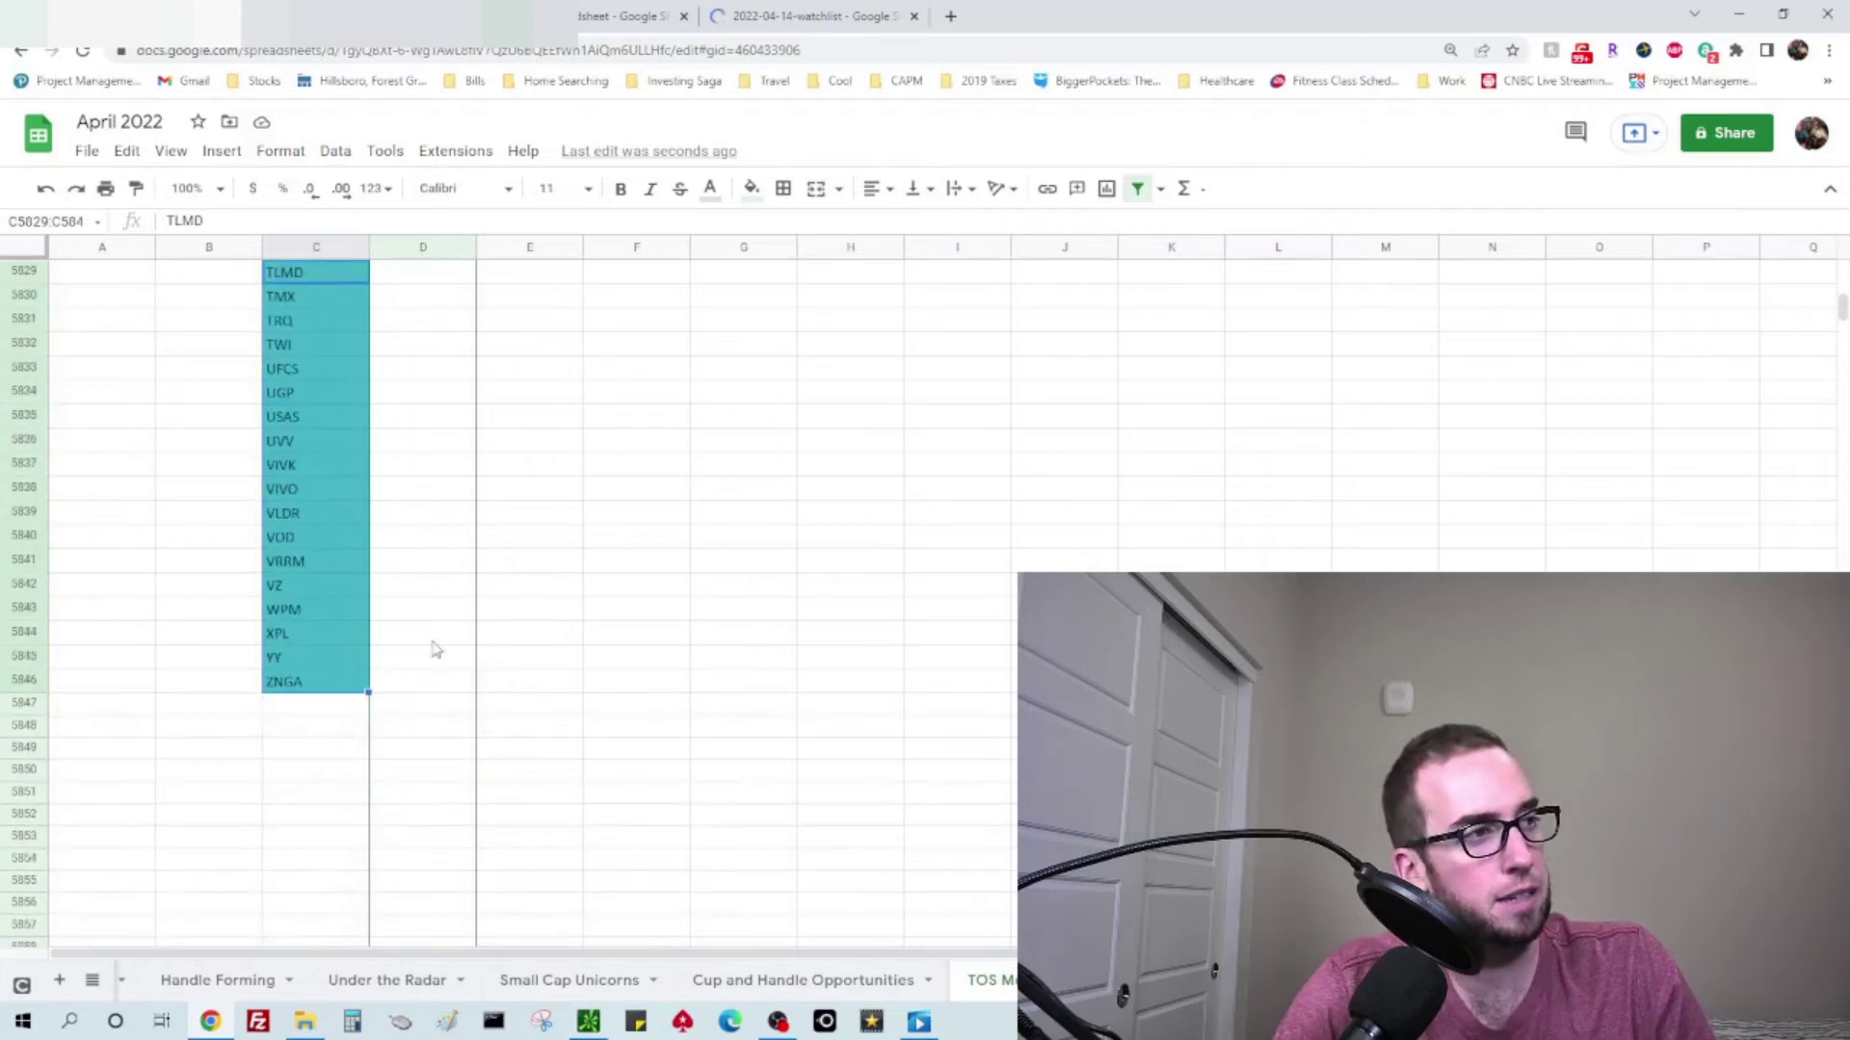
{"action": "left_click", "coordinate": [298, 711]}
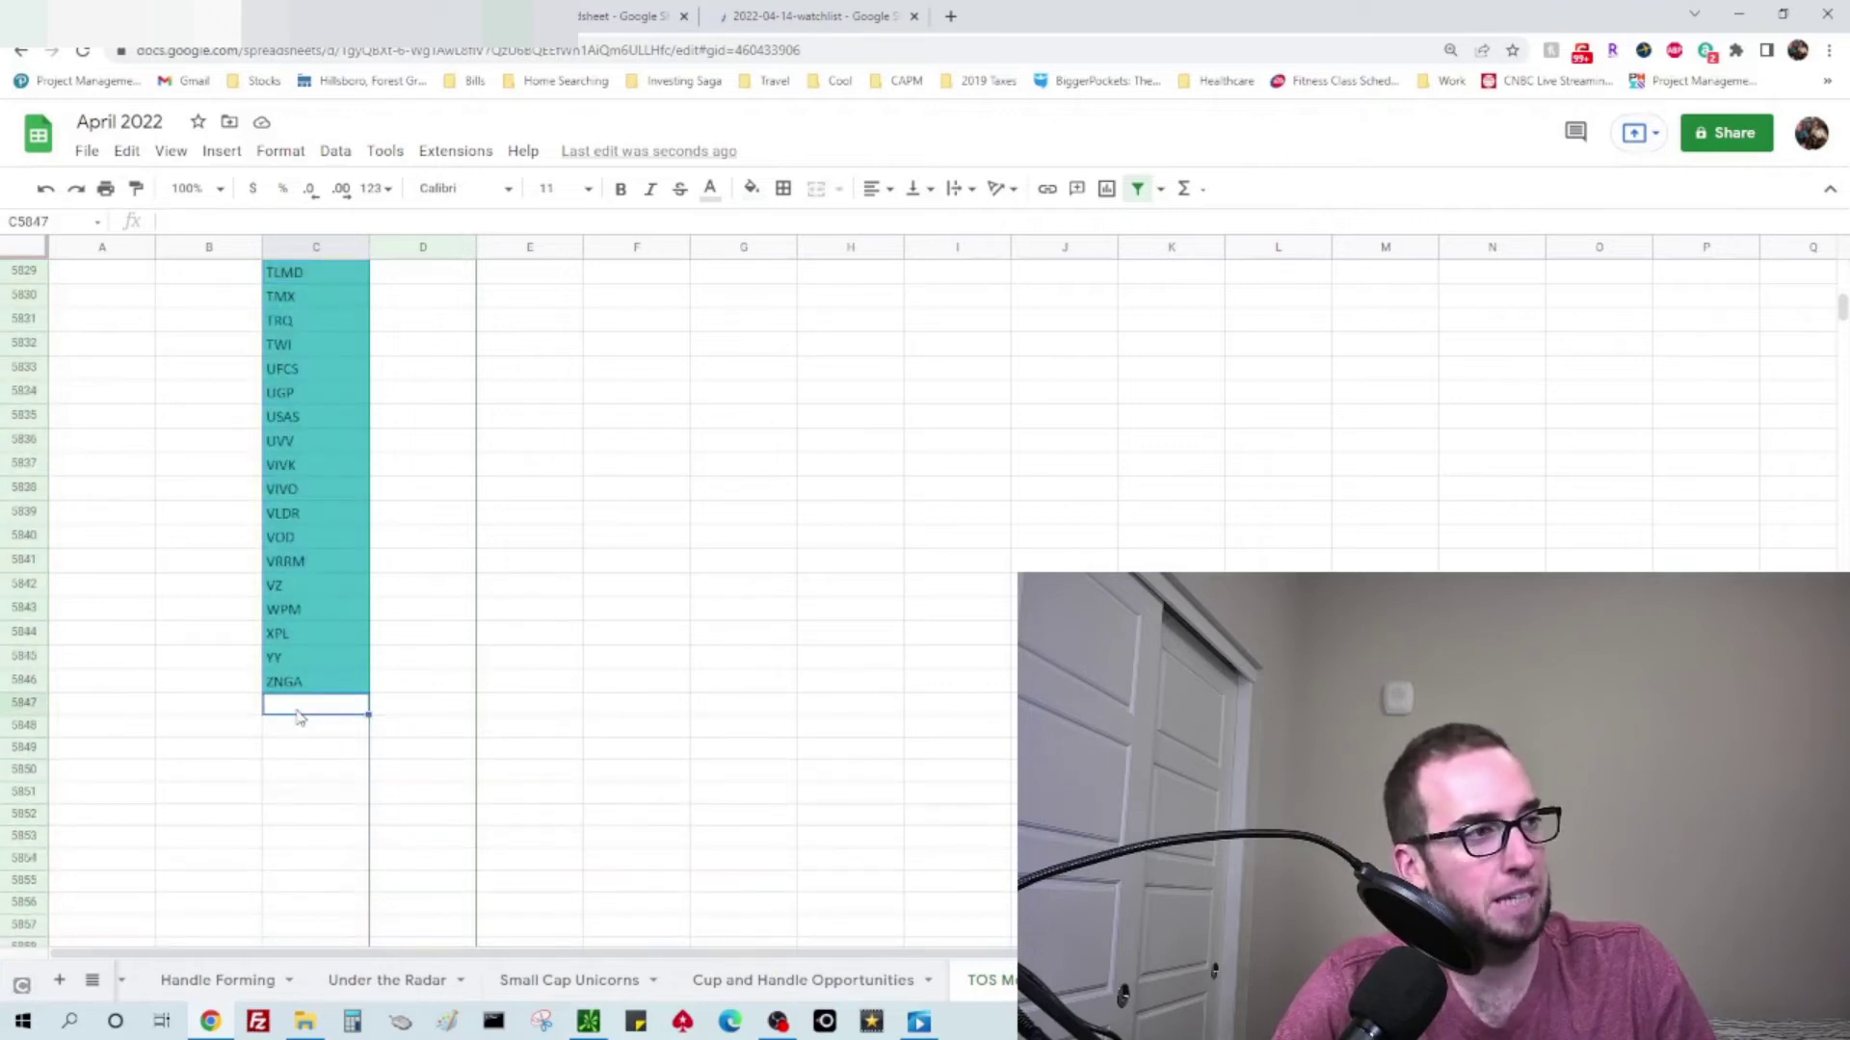
{"action": "key", "text": "ctrl+v"}
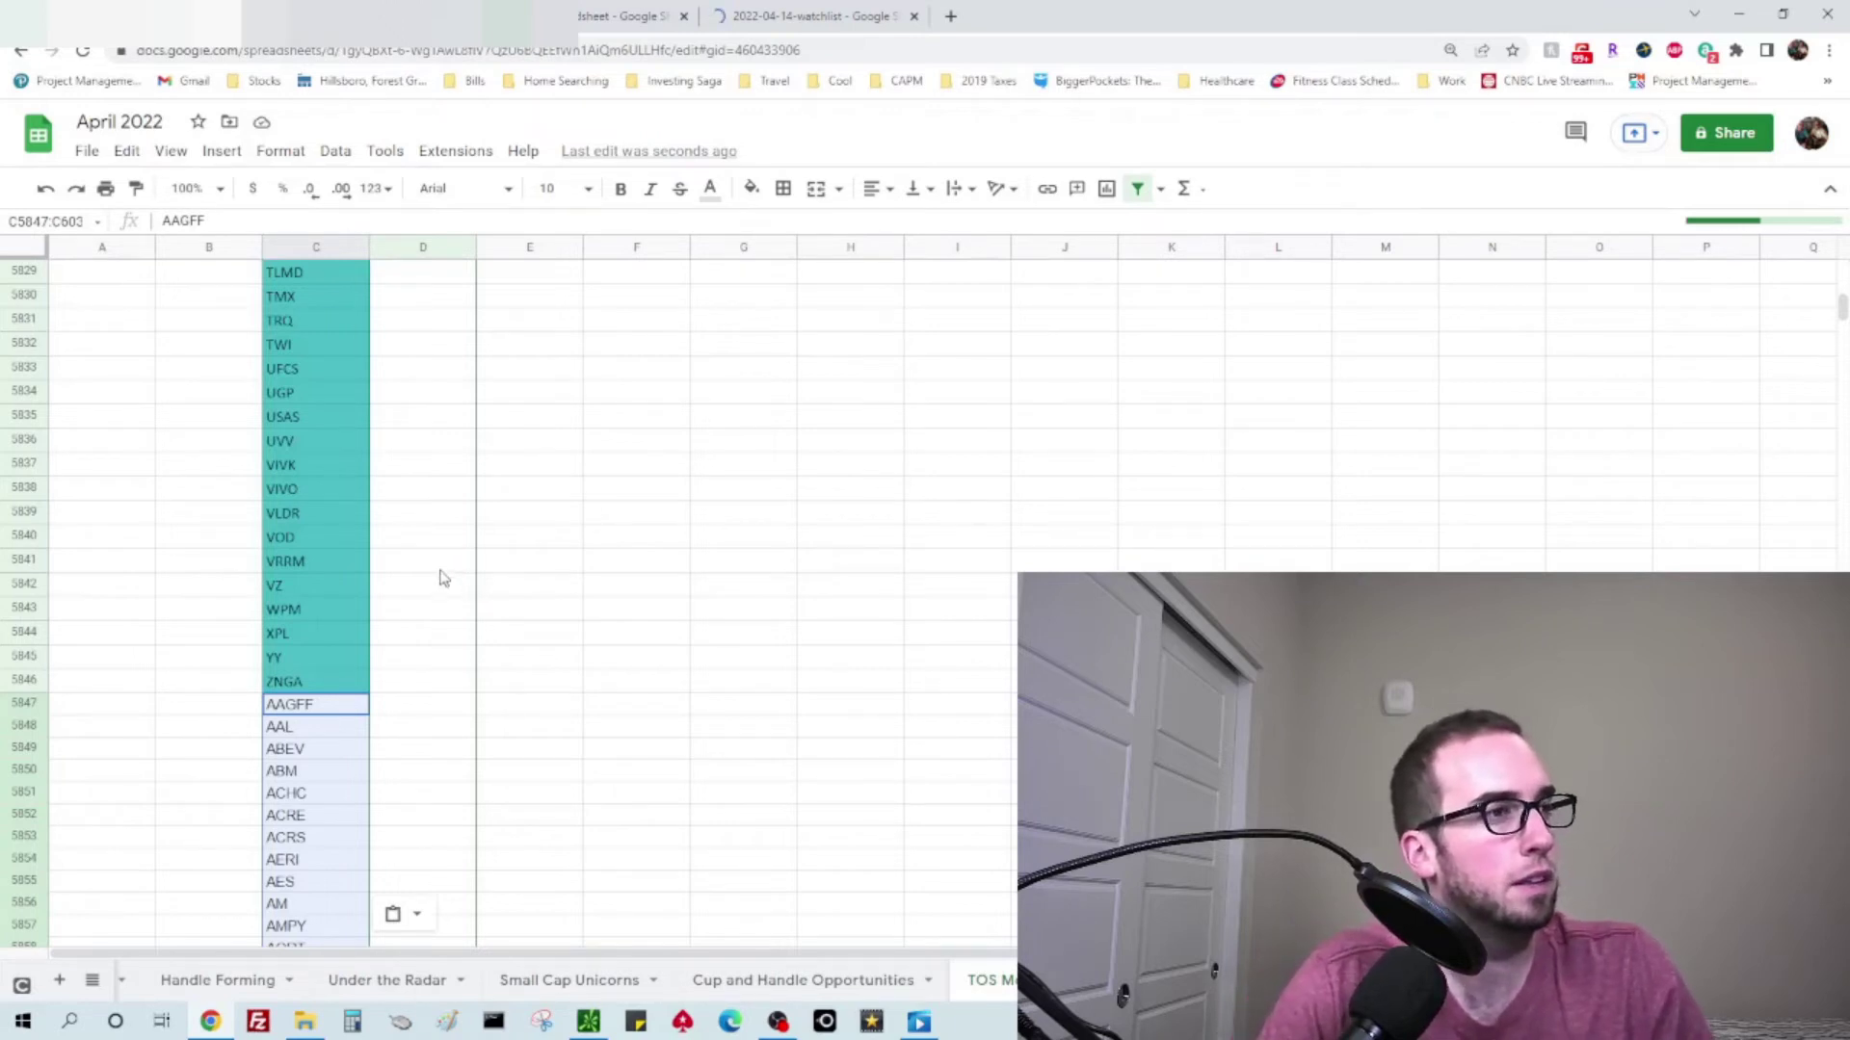
- Copy the unhighlighted tickers AAL through ARQT into column B starting at B5856
{"action": "left_click", "coordinate": [440, 566]}
{"action": "scroll", "coordinate": [446, 578], "scroll_direction": "down", "scroll_amount": 3}
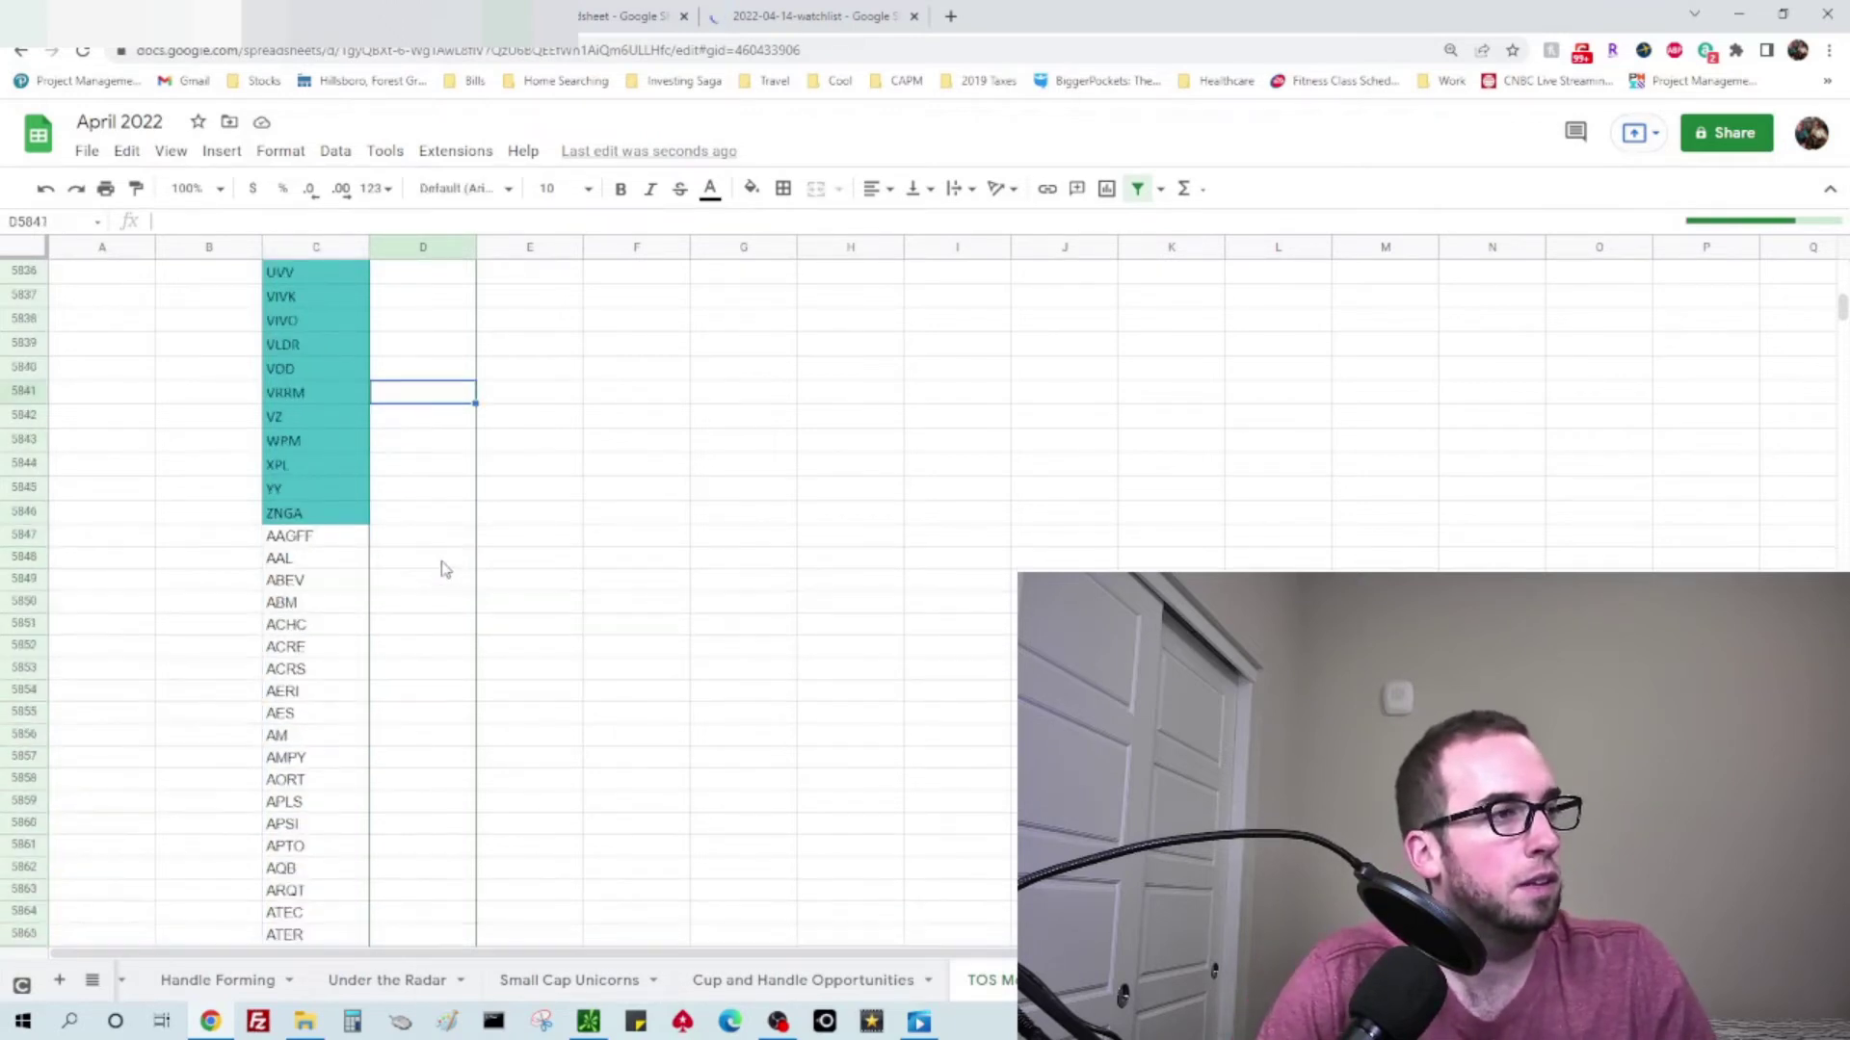
{"action": "scroll", "coordinate": [450, 565], "scroll_direction": "down", "scroll_amount": 1}
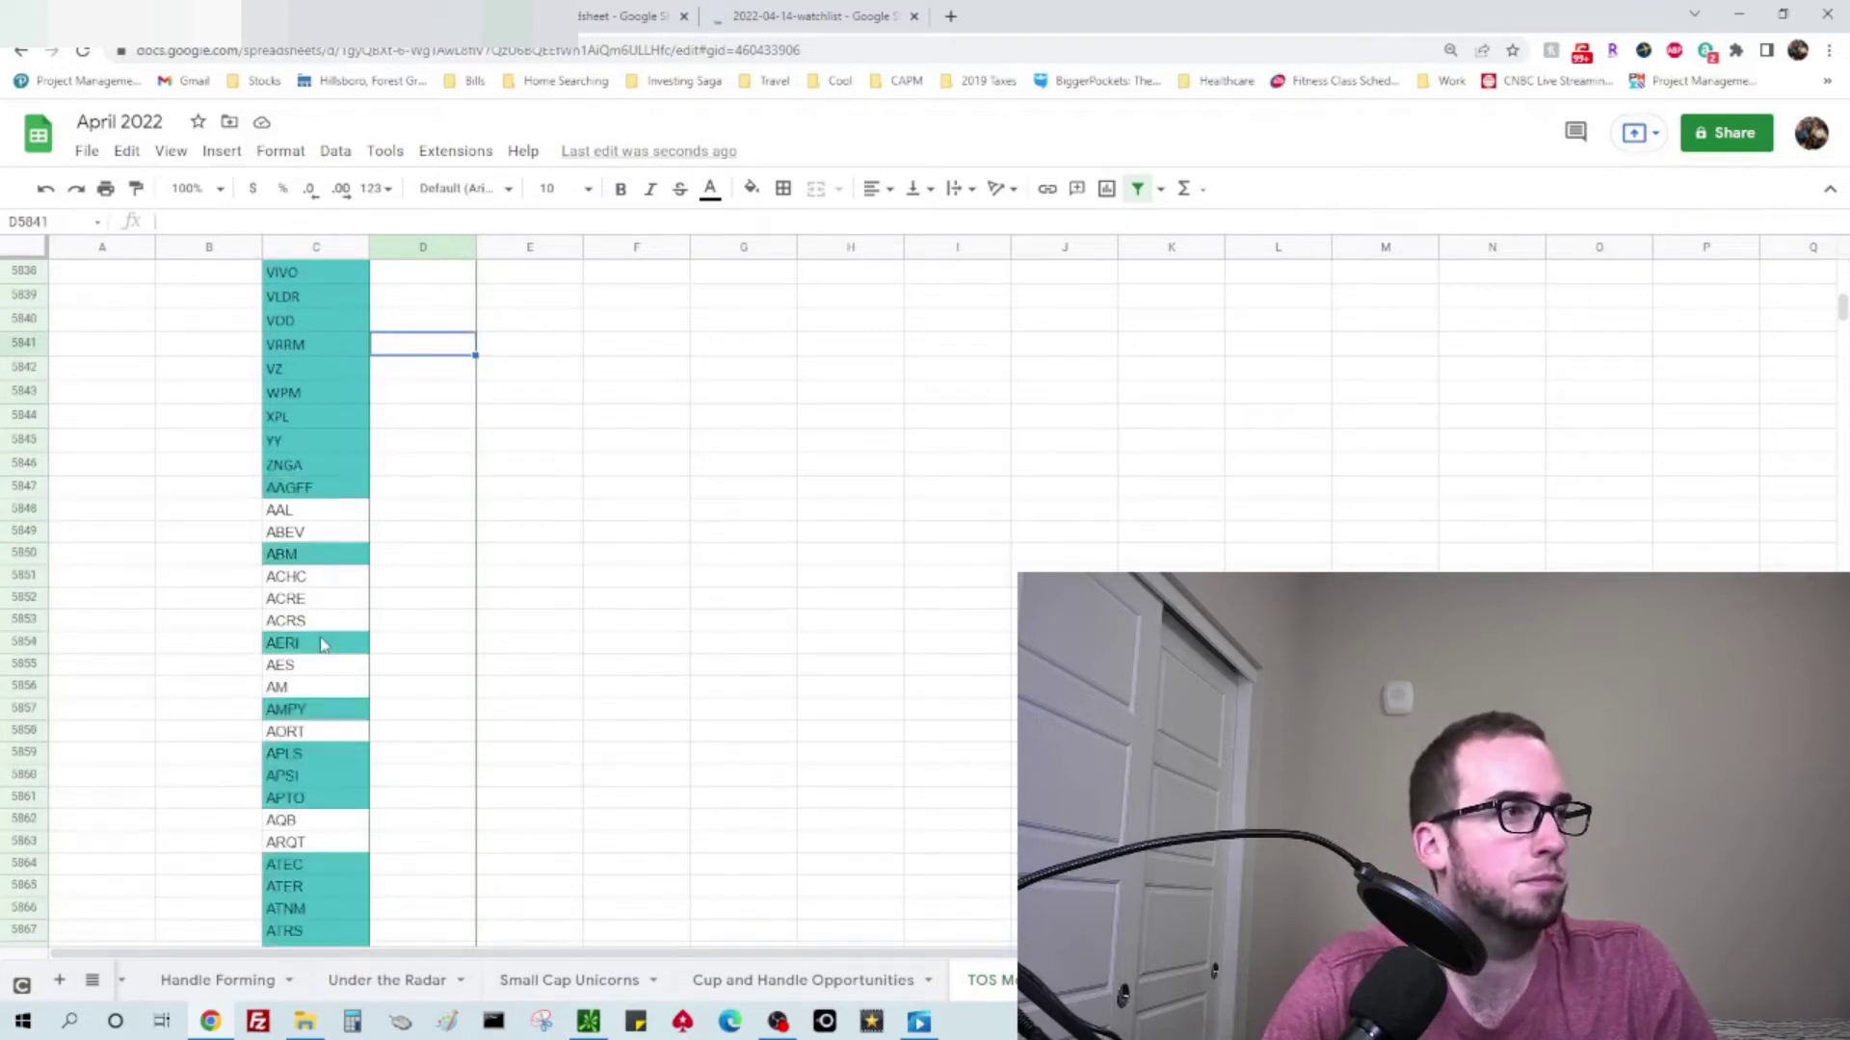
{"action": "left_click", "coordinate": [350, 517]}
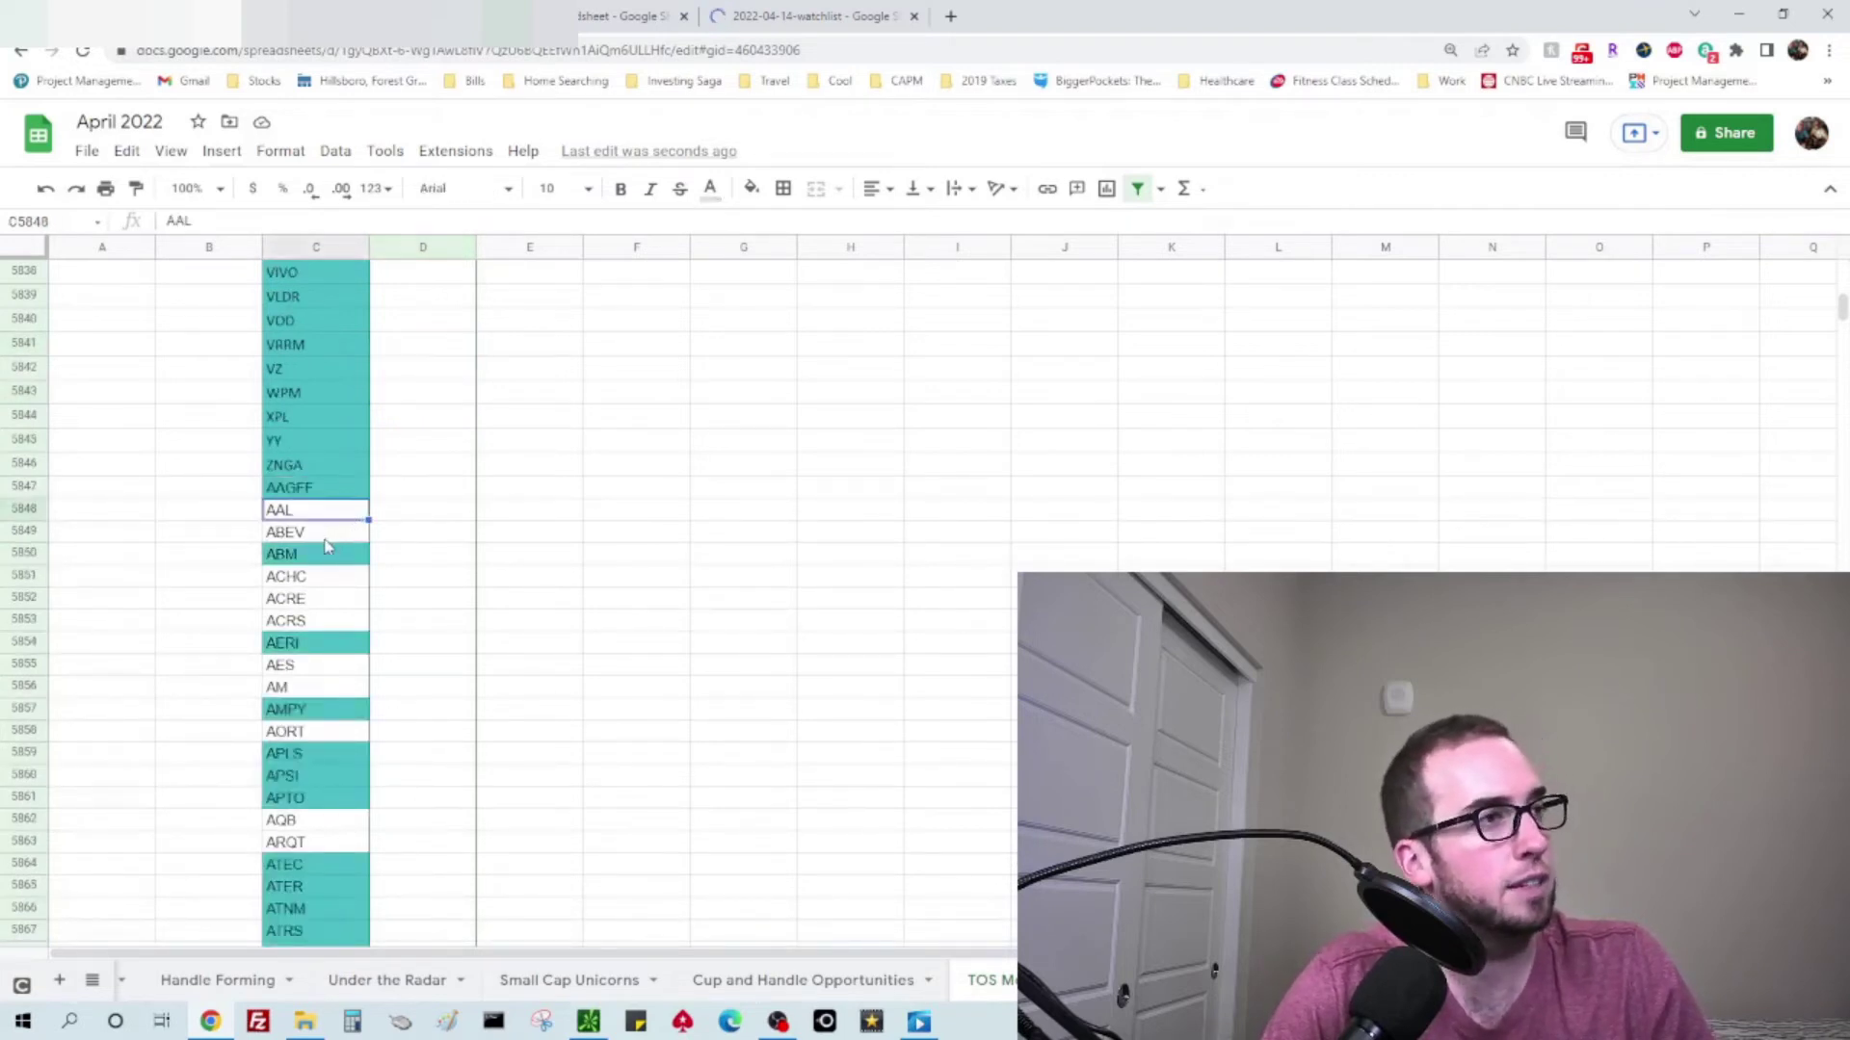
{"action": "left_click", "coordinate": [329, 540], "text": "shift"}
{"action": "left_click_drag", "start_coordinate": [306, 578], "coordinate": [308, 687], "text": "ctrl"}
{"action": "left_click", "coordinate": [318, 735], "text": "ctrl"}
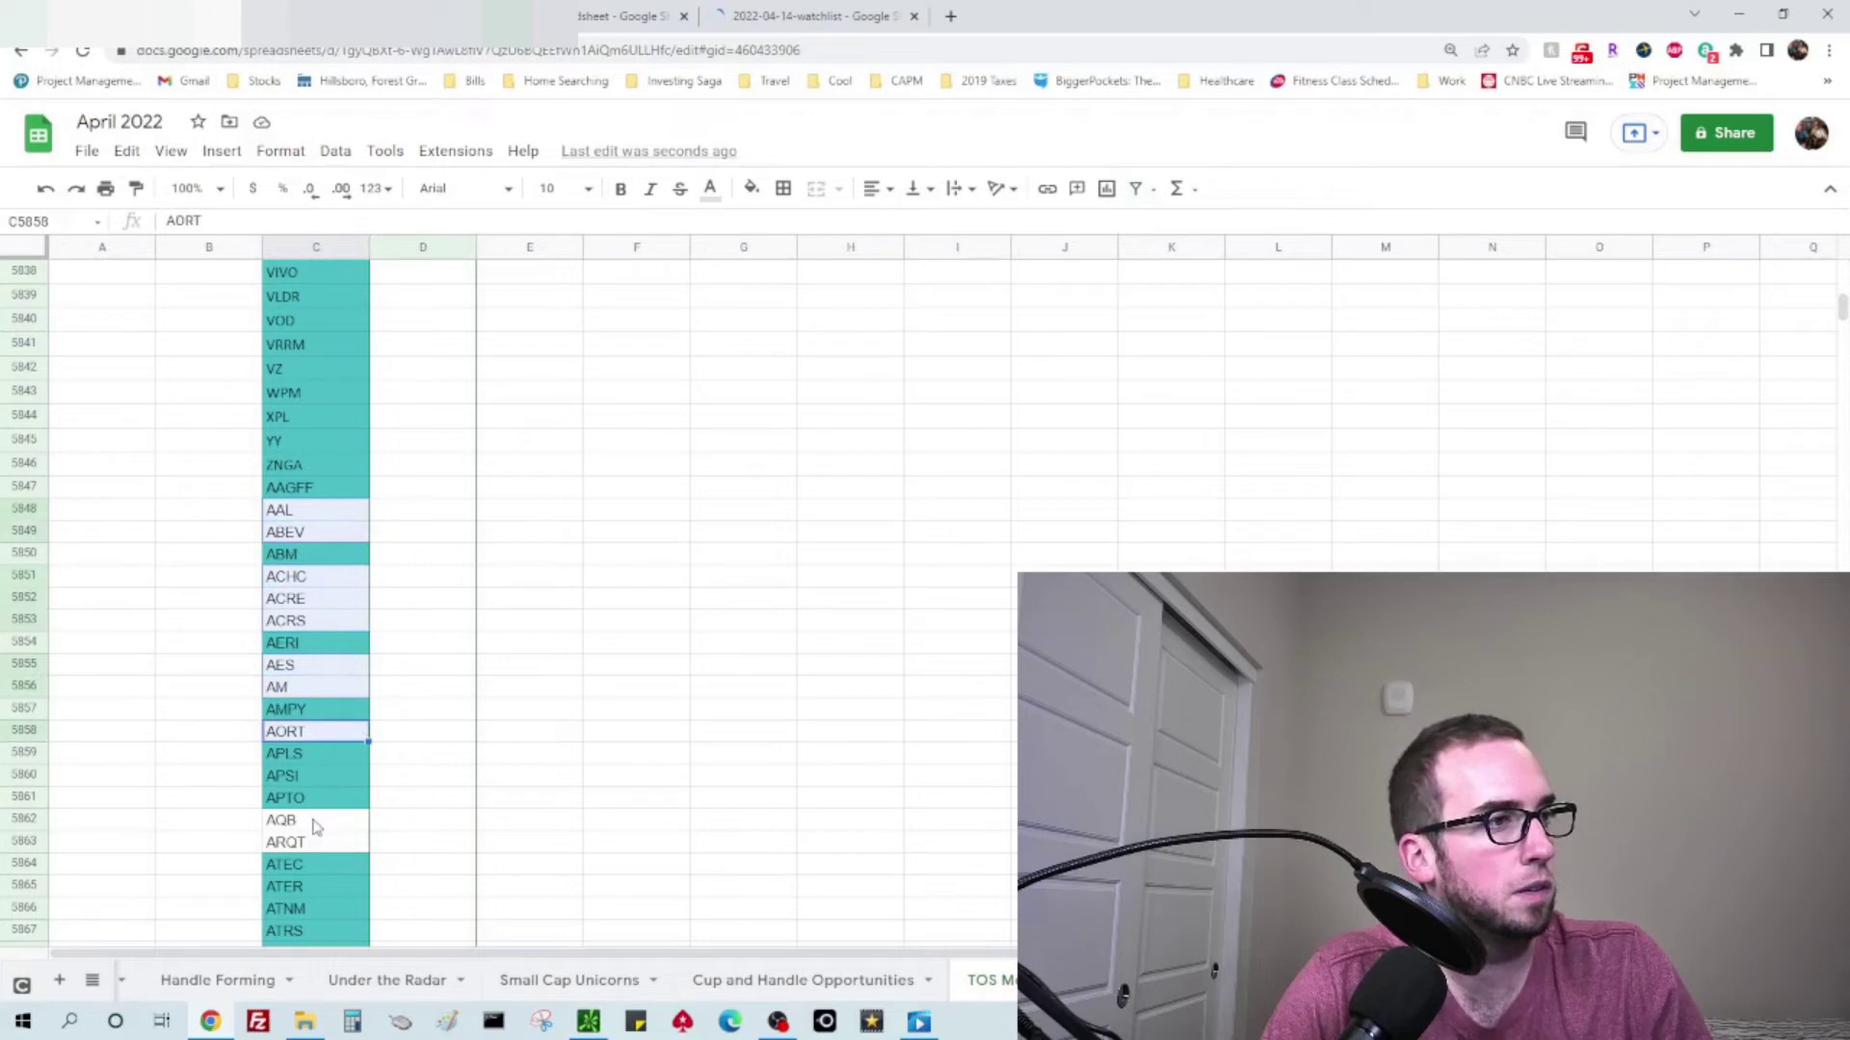
{"action": "left_click_drag", "start_coordinate": [314, 821], "coordinate": [314, 844], "text": "ctrl"}
{"action": "key", "text": "ctrl+c"}
{"action": "left_click", "coordinate": [217, 687]}
{"action": "key", "text": "ctrl+v"}
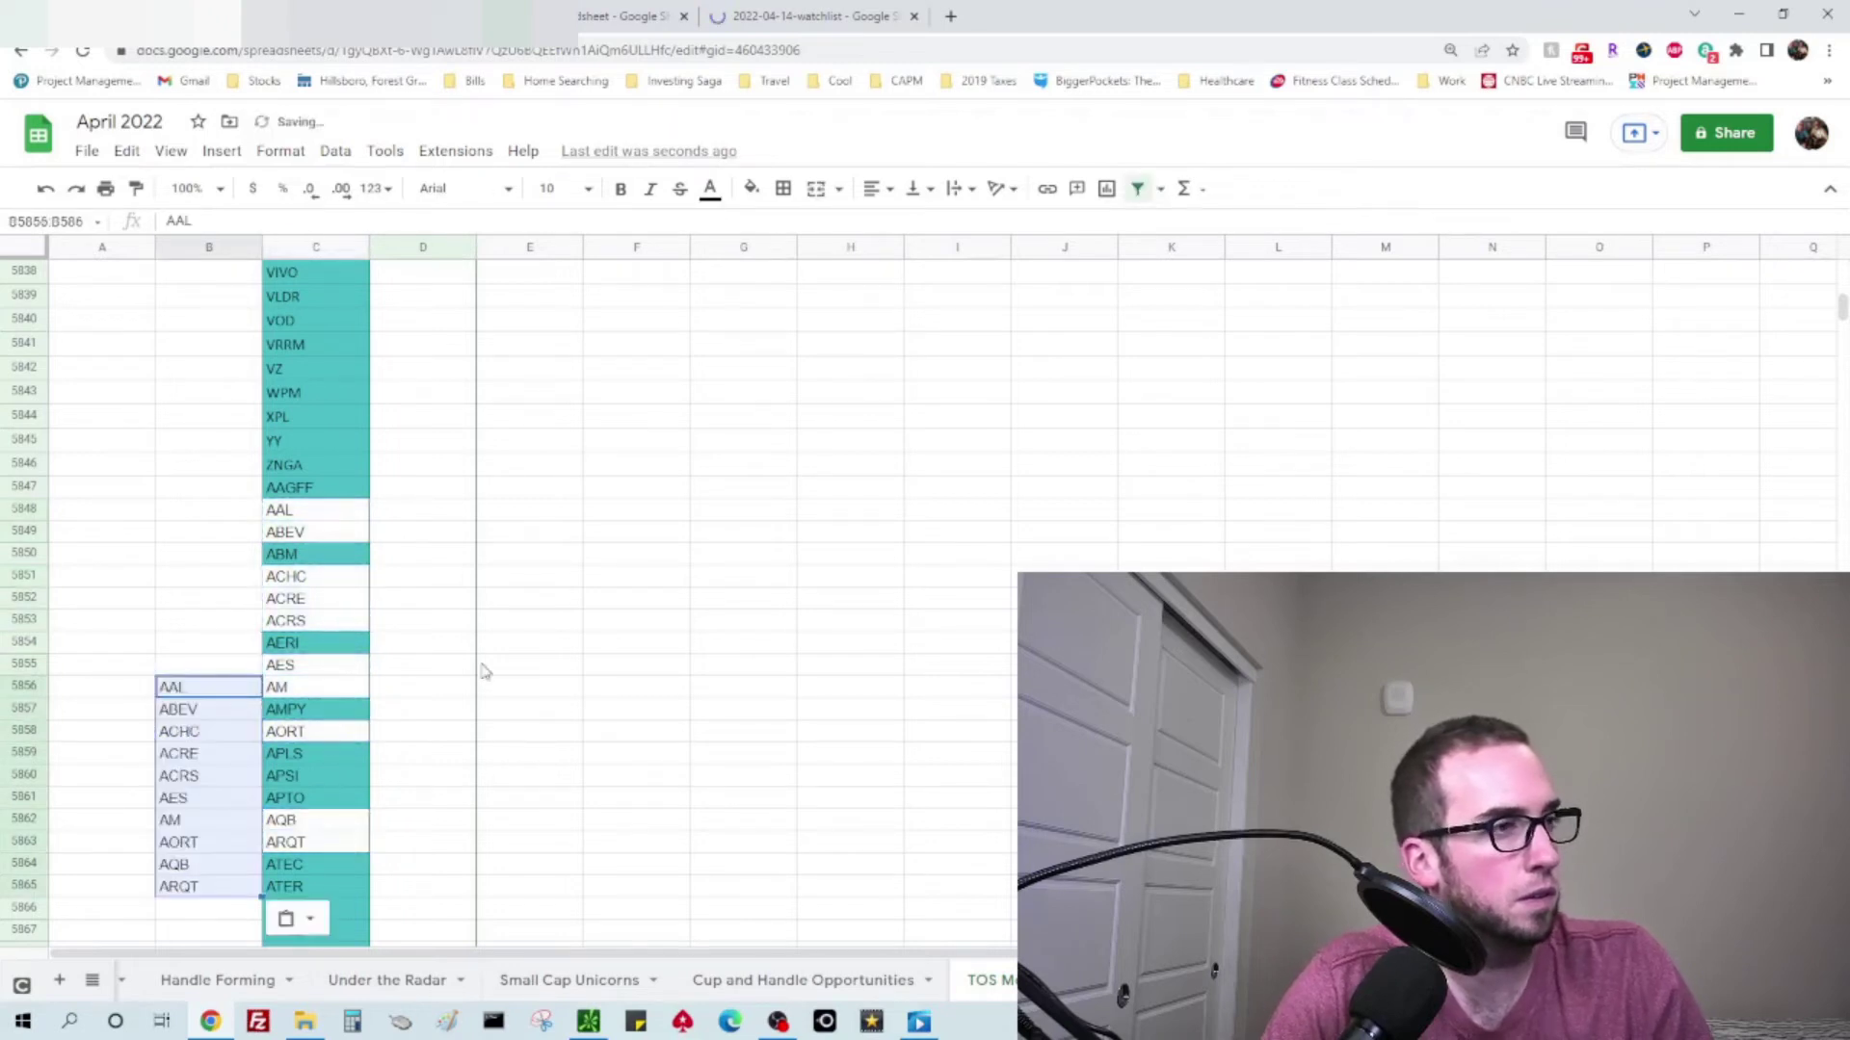
- Copy the unhighlighted tickers AUGG through CRK into column B starting at B5880
{"action": "scroll", "coordinate": [483, 672], "scroll_direction": "down", "scroll_amount": 6}
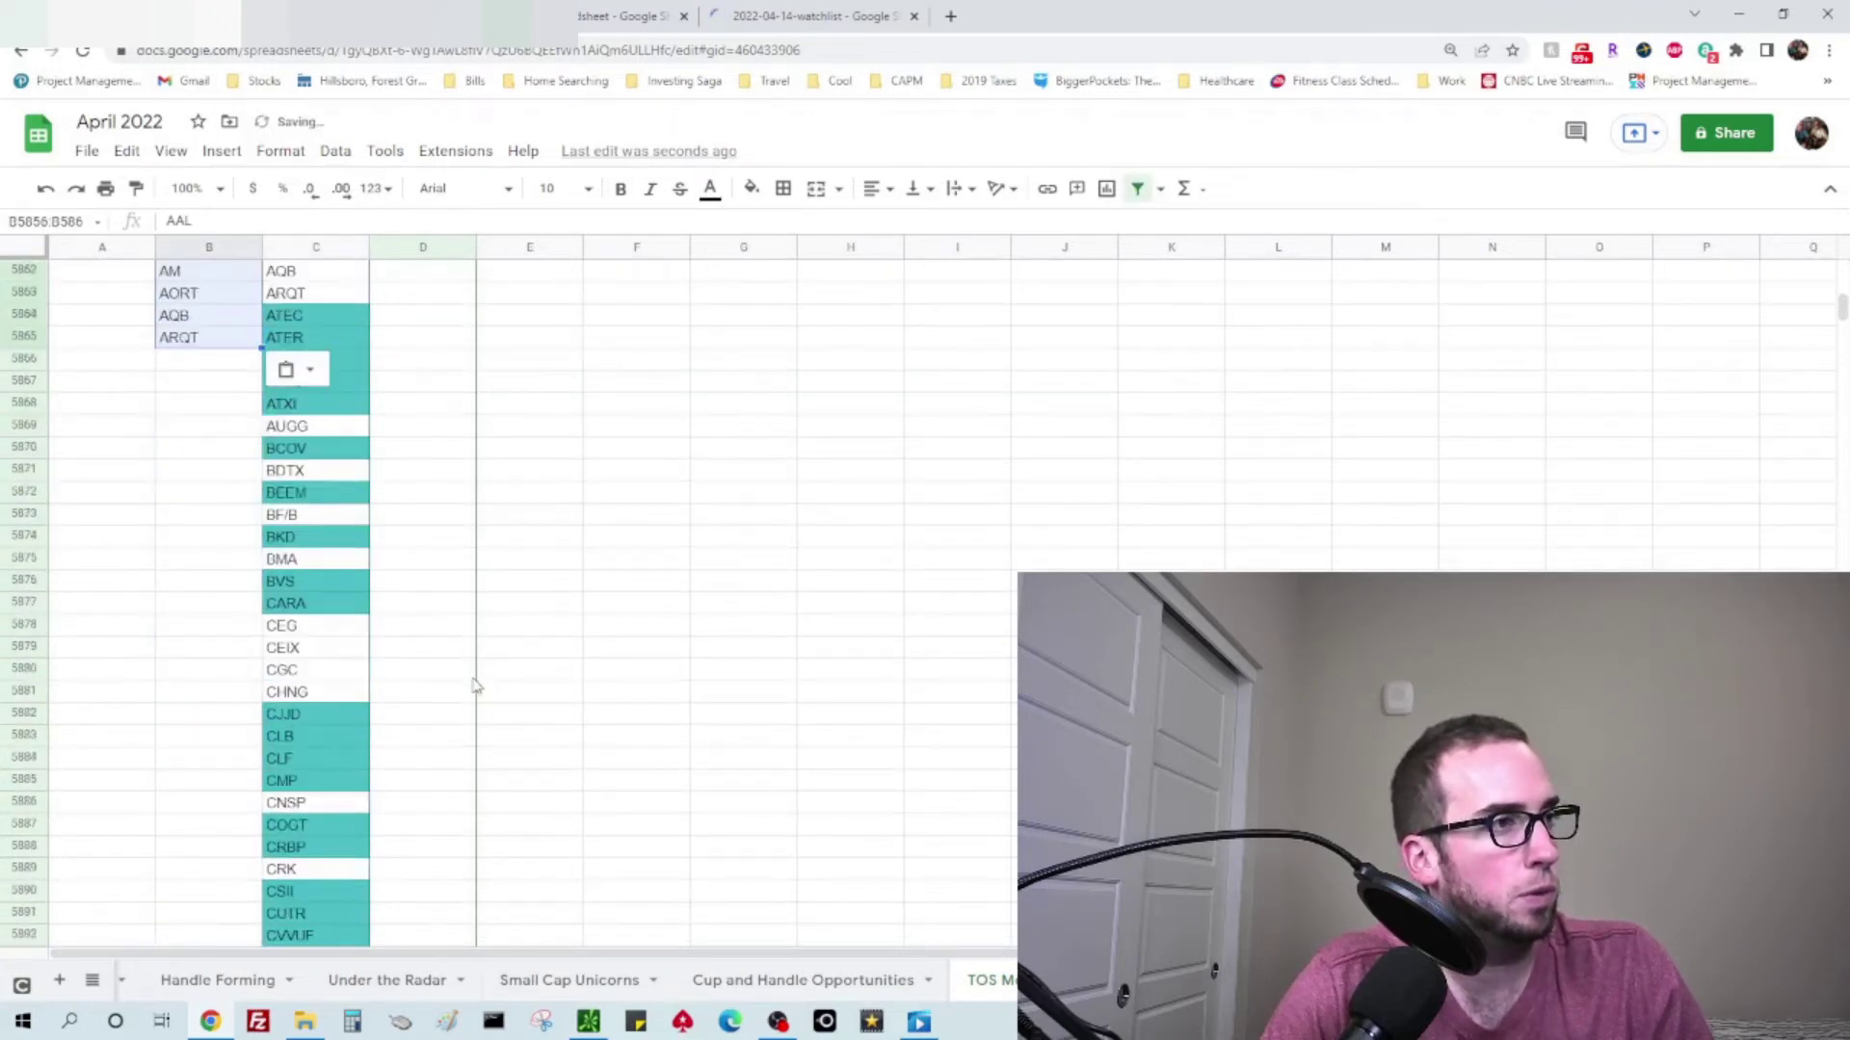
{"action": "left_click", "coordinate": [339, 430]}
{"action": "left_click", "coordinate": [321, 472], "text": "ctrl"}
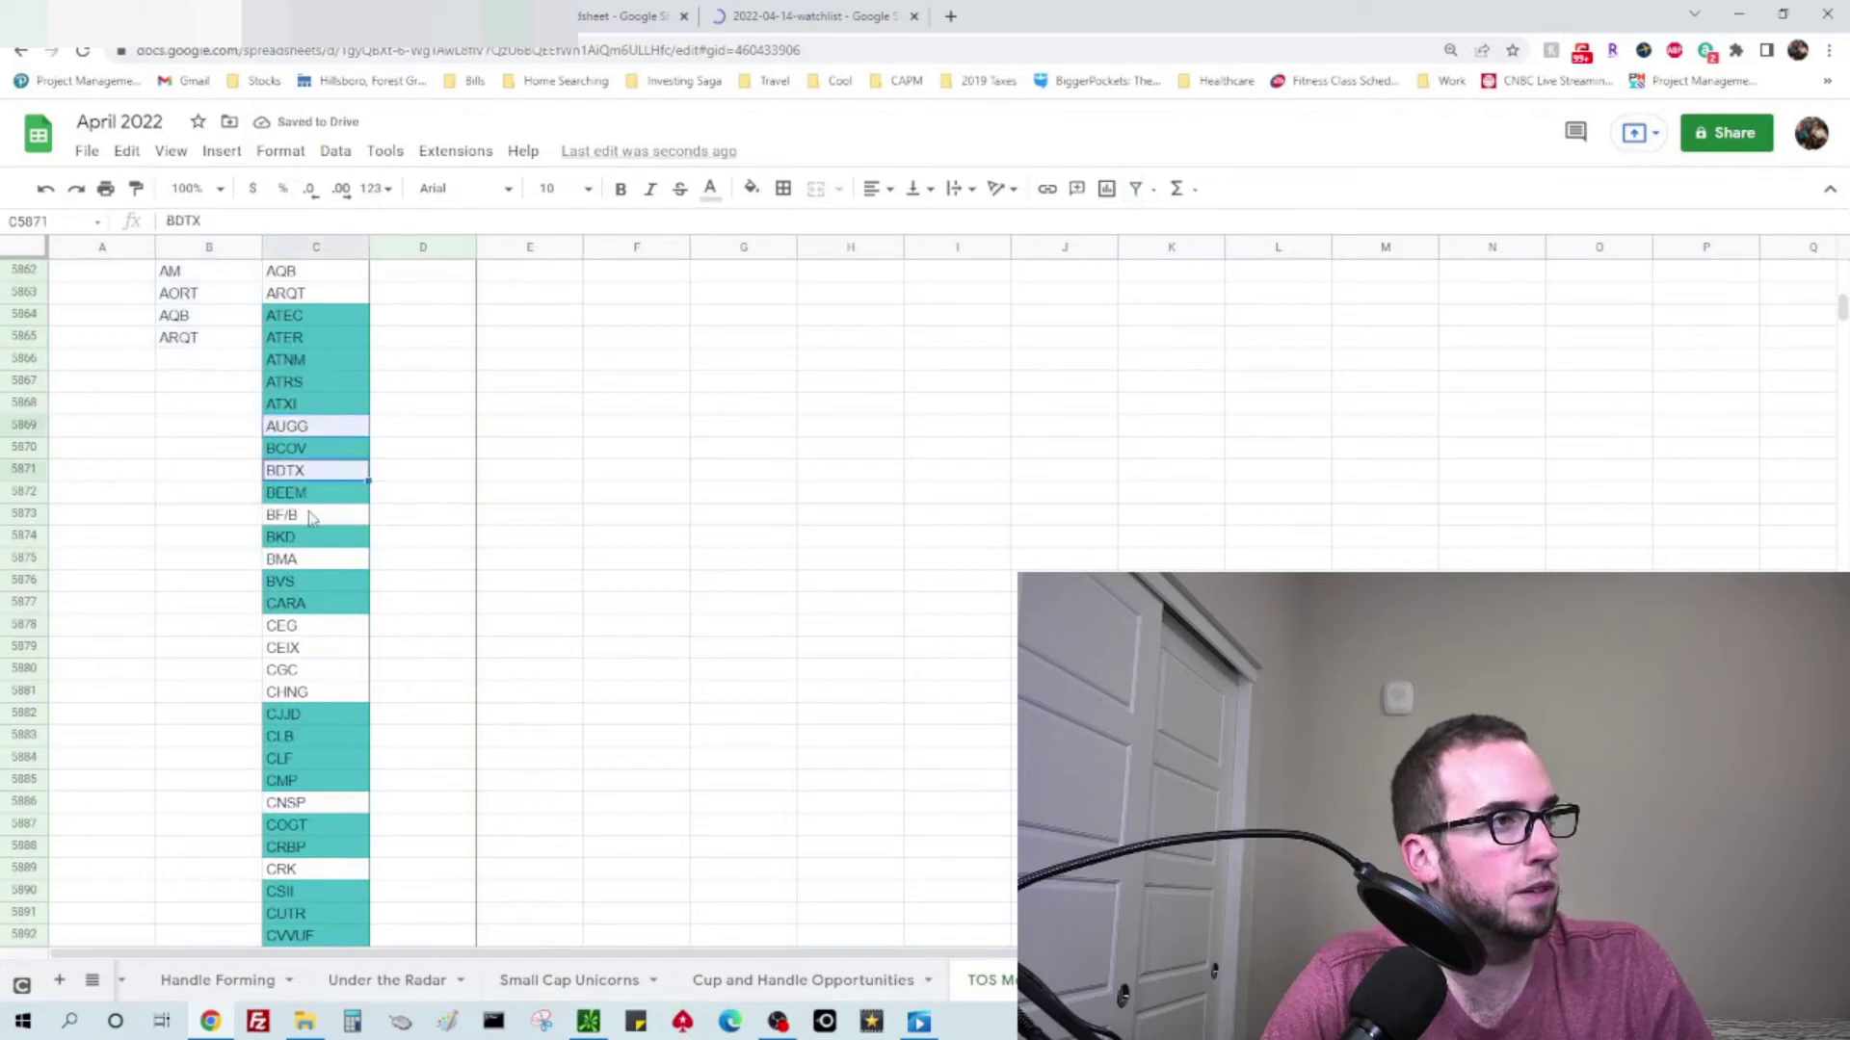
{"action": "left_click", "coordinate": [299, 517], "text": "ctrl"}
{"action": "left_click", "coordinate": [301, 560], "text": "ctrl"}
{"action": "left_click", "coordinate": [295, 627], "text": "ctrl"}
{"action": "left_click_drag", "start_coordinate": [294, 649], "coordinate": [295, 693]}
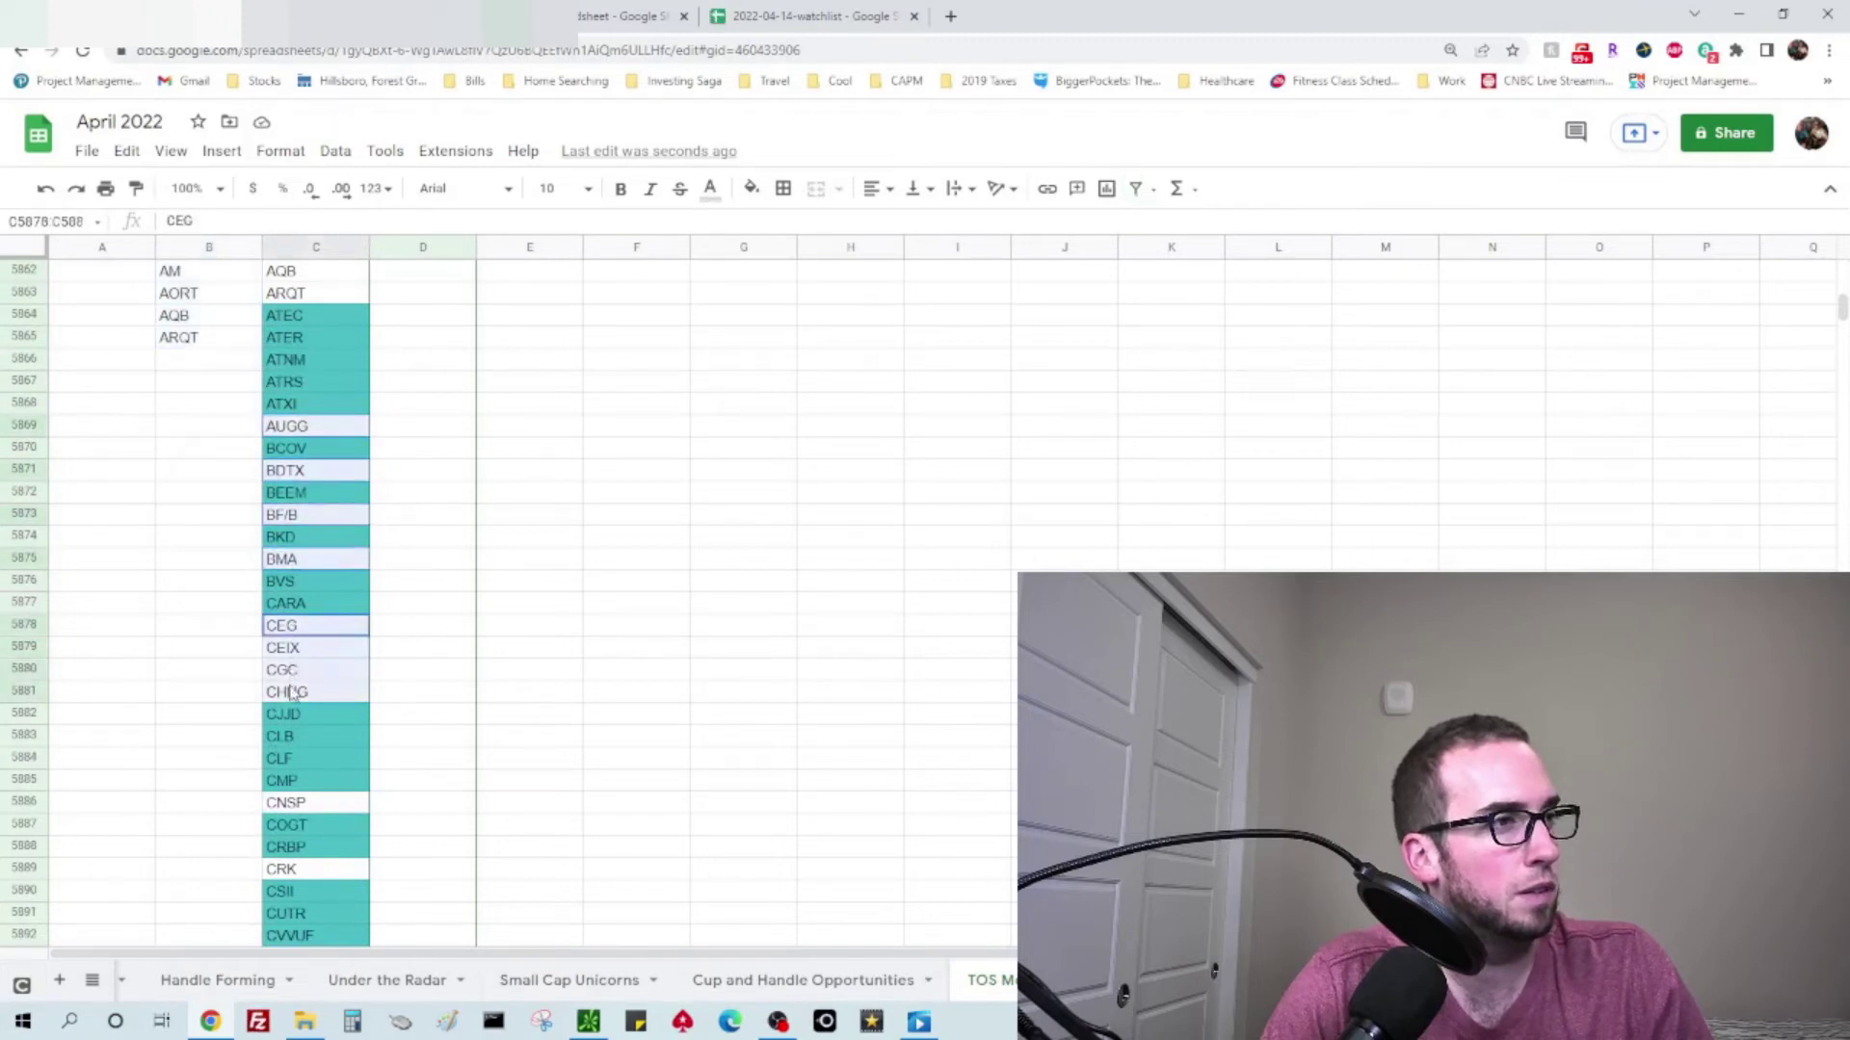
{"action": "left_click", "coordinate": [302, 804], "text": "ctrl"}
{"action": "left_click", "coordinate": [305, 871], "text": "ctrl"}
{"action": "key", "text": "ctrl+c"}
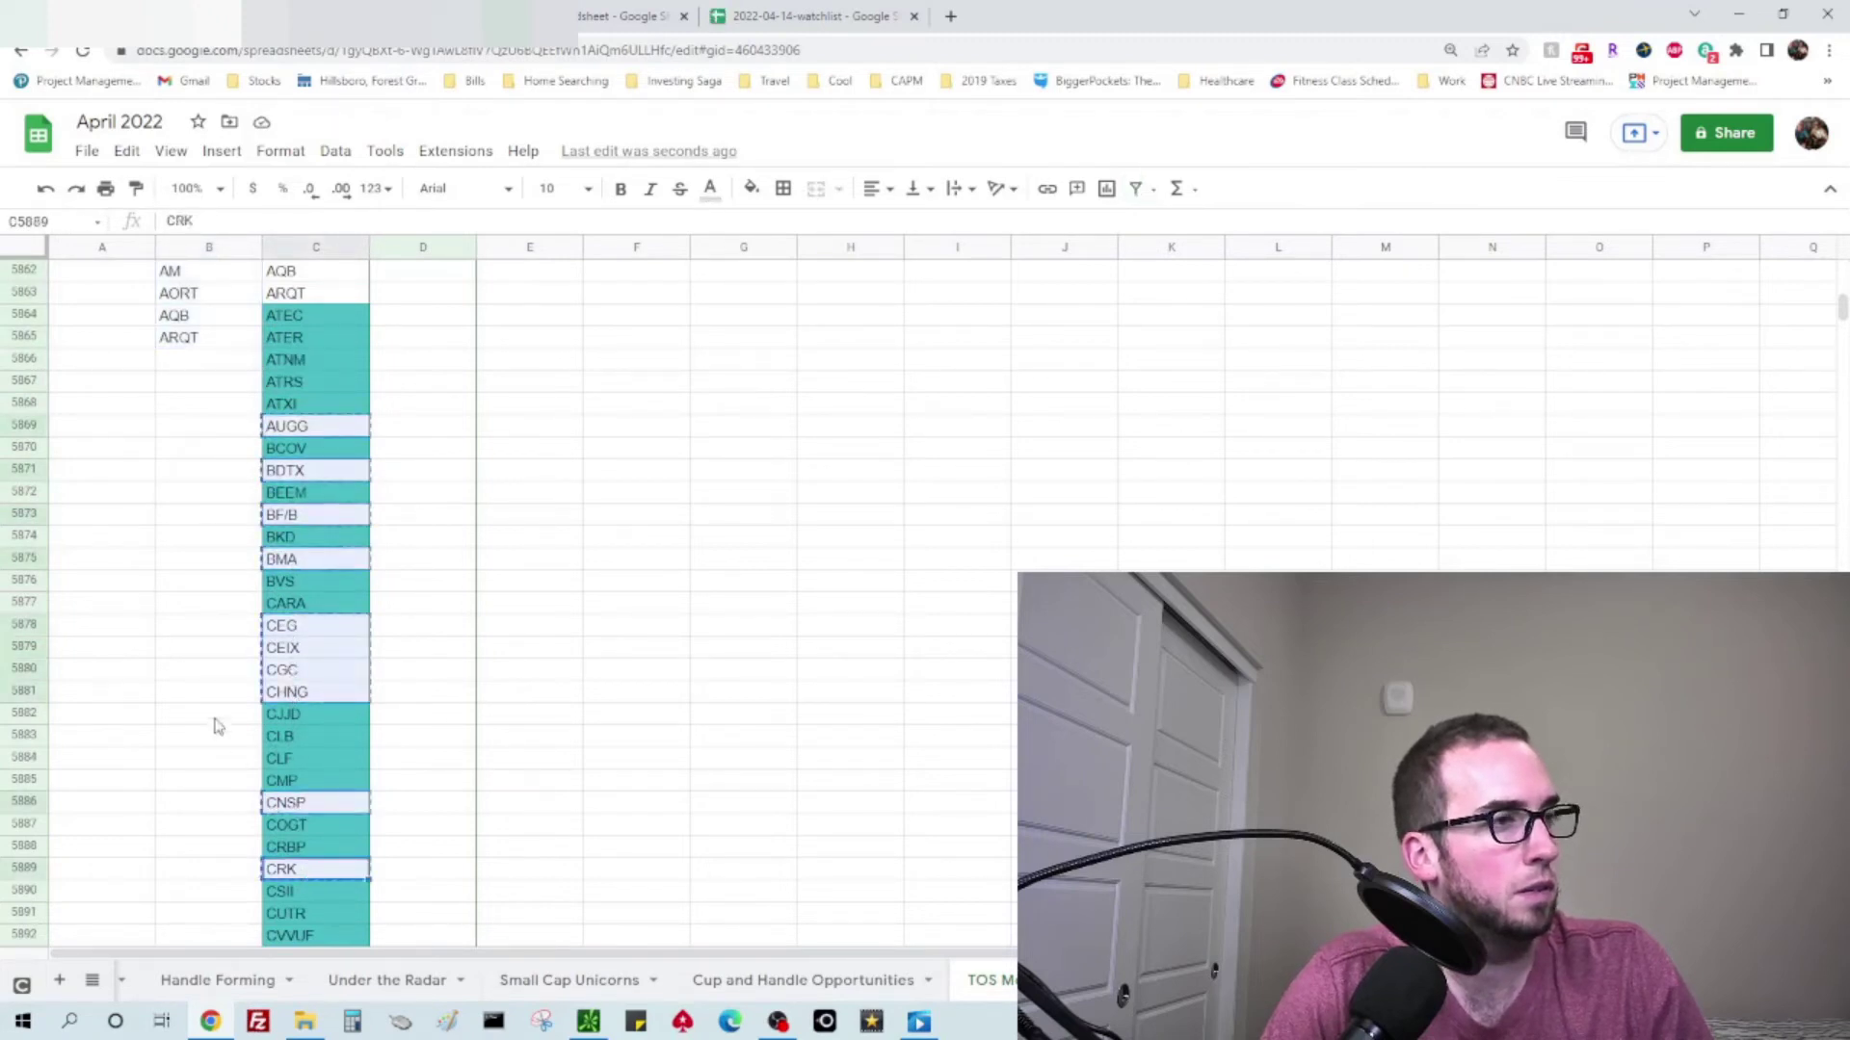
{"action": "left_click", "coordinate": [217, 669]}
{"action": "key", "text": "ctrl+v"}
- Copy the unhighlighted tickers from DYLLF and EMX through FCT into column B at B5890
{"action": "scroll", "coordinate": [549, 532], "scroll_direction": "down", "scroll_amount": 2}
{"action": "scroll", "coordinate": [550, 533], "scroll_direction": "down", "scroll_amount": 3}
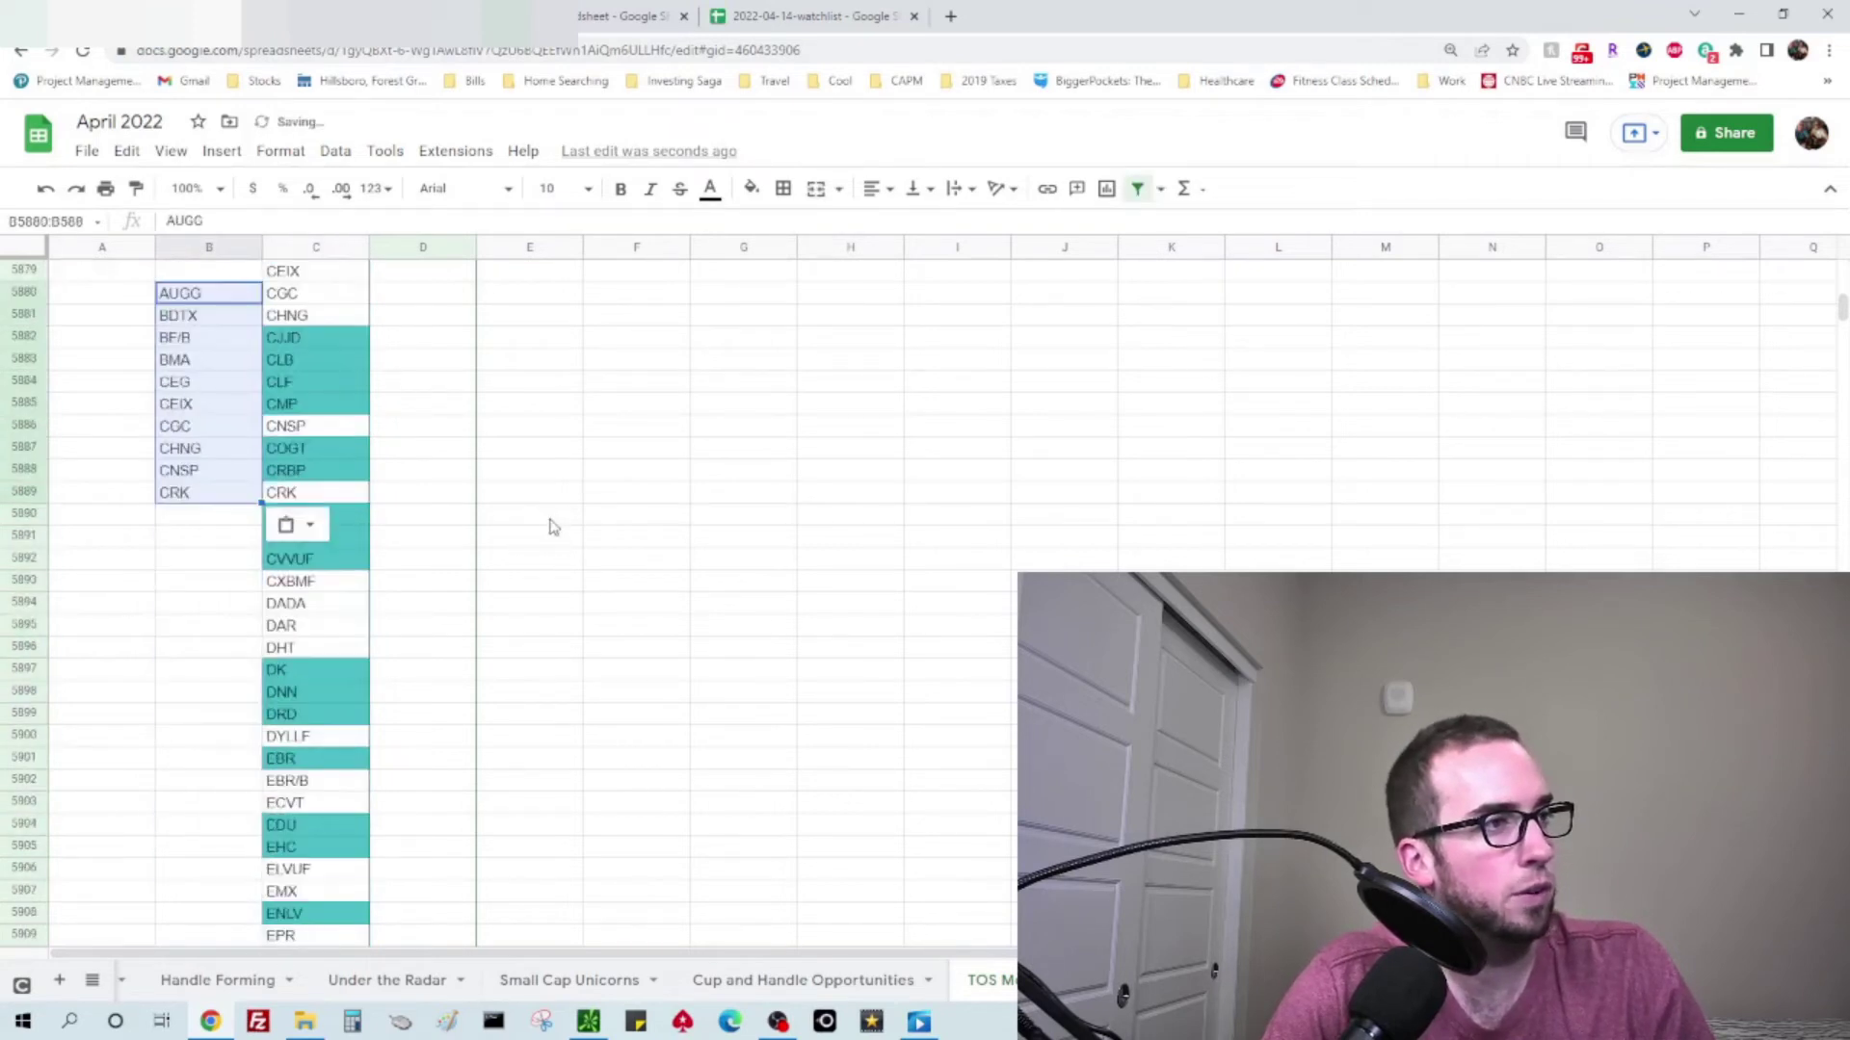
{"action": "scroll", "coordinate": [508, 454], "scroll_direction": "down", "scroll_amount": 3}
{"action": "left_click_drag", "start_coordinate": [331, 364], "coordinate": [313, 427]}
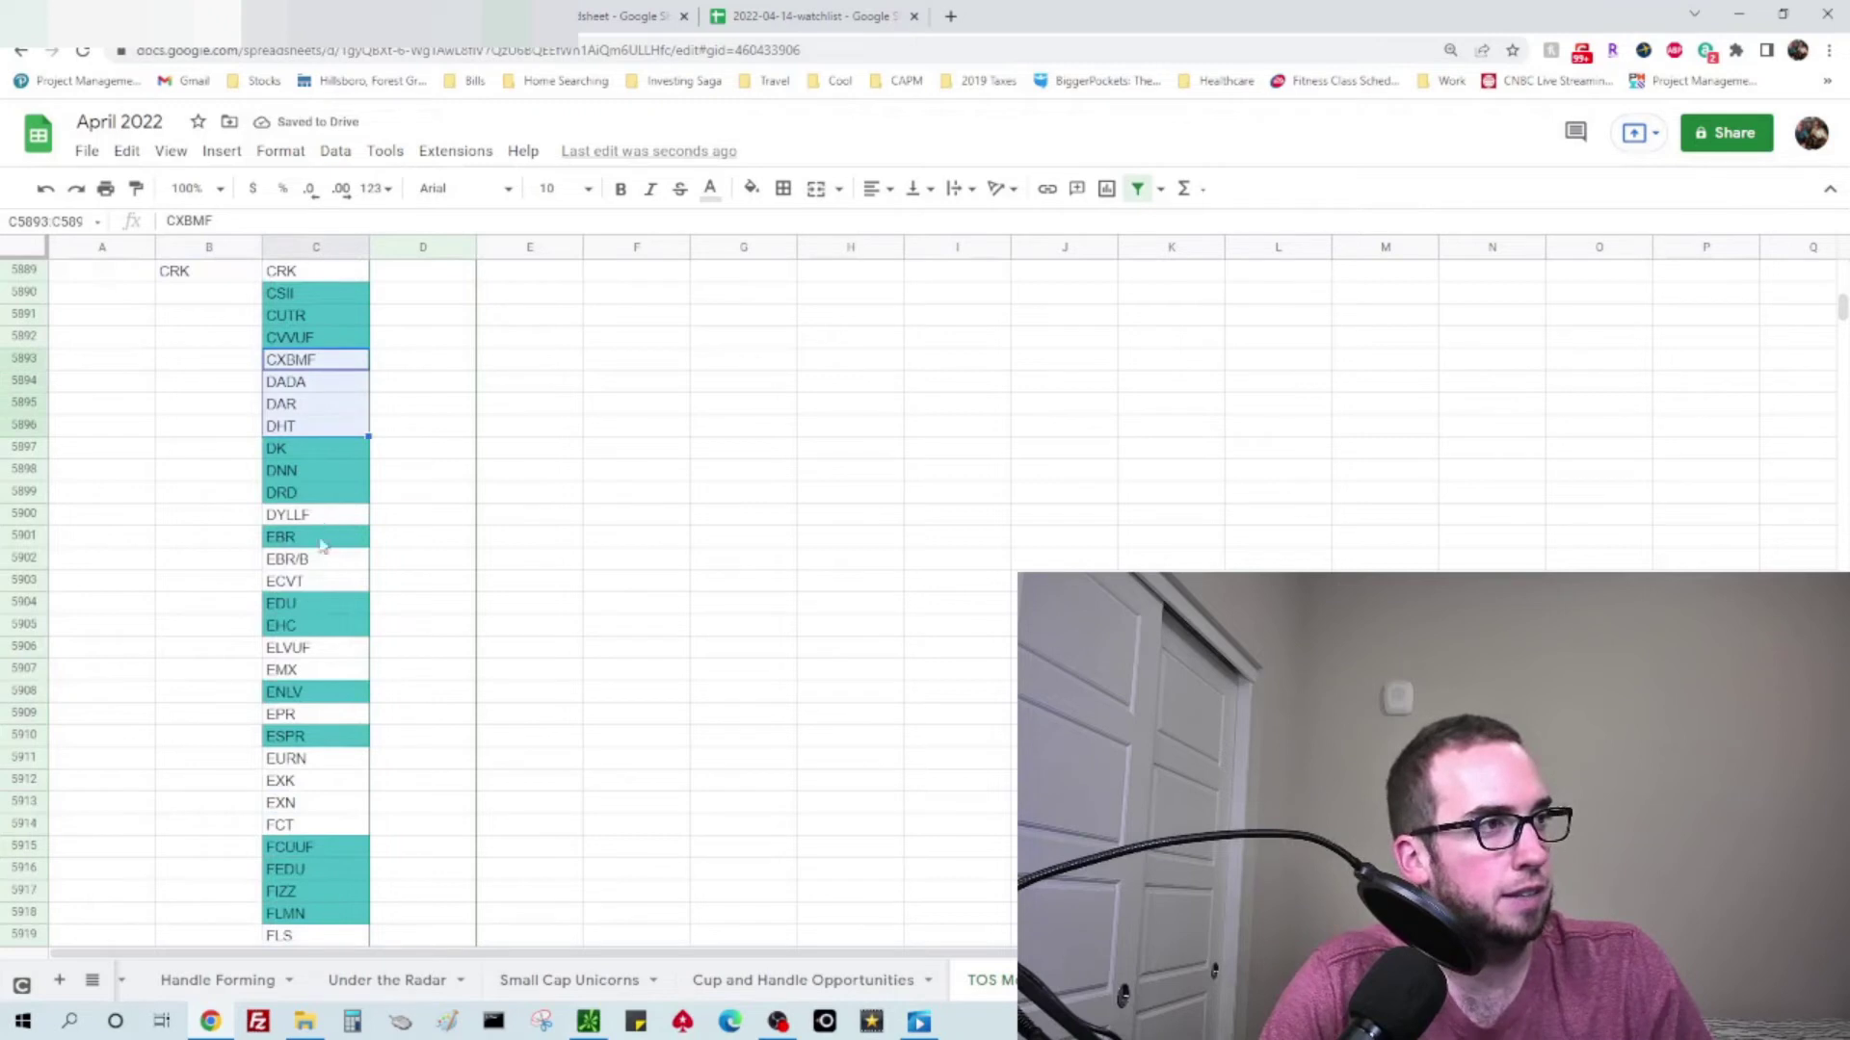
{"action": "left_click", "coordinate": [318, 514], "text": "ctrl"}
{"action": "left_click_drag", "start_coordinate": [298, 559], "coordinate": [299, 581], "text": "ctrl"}
{"action": "left_click", "coordinate": [291, 647], "text": "ctrl"}
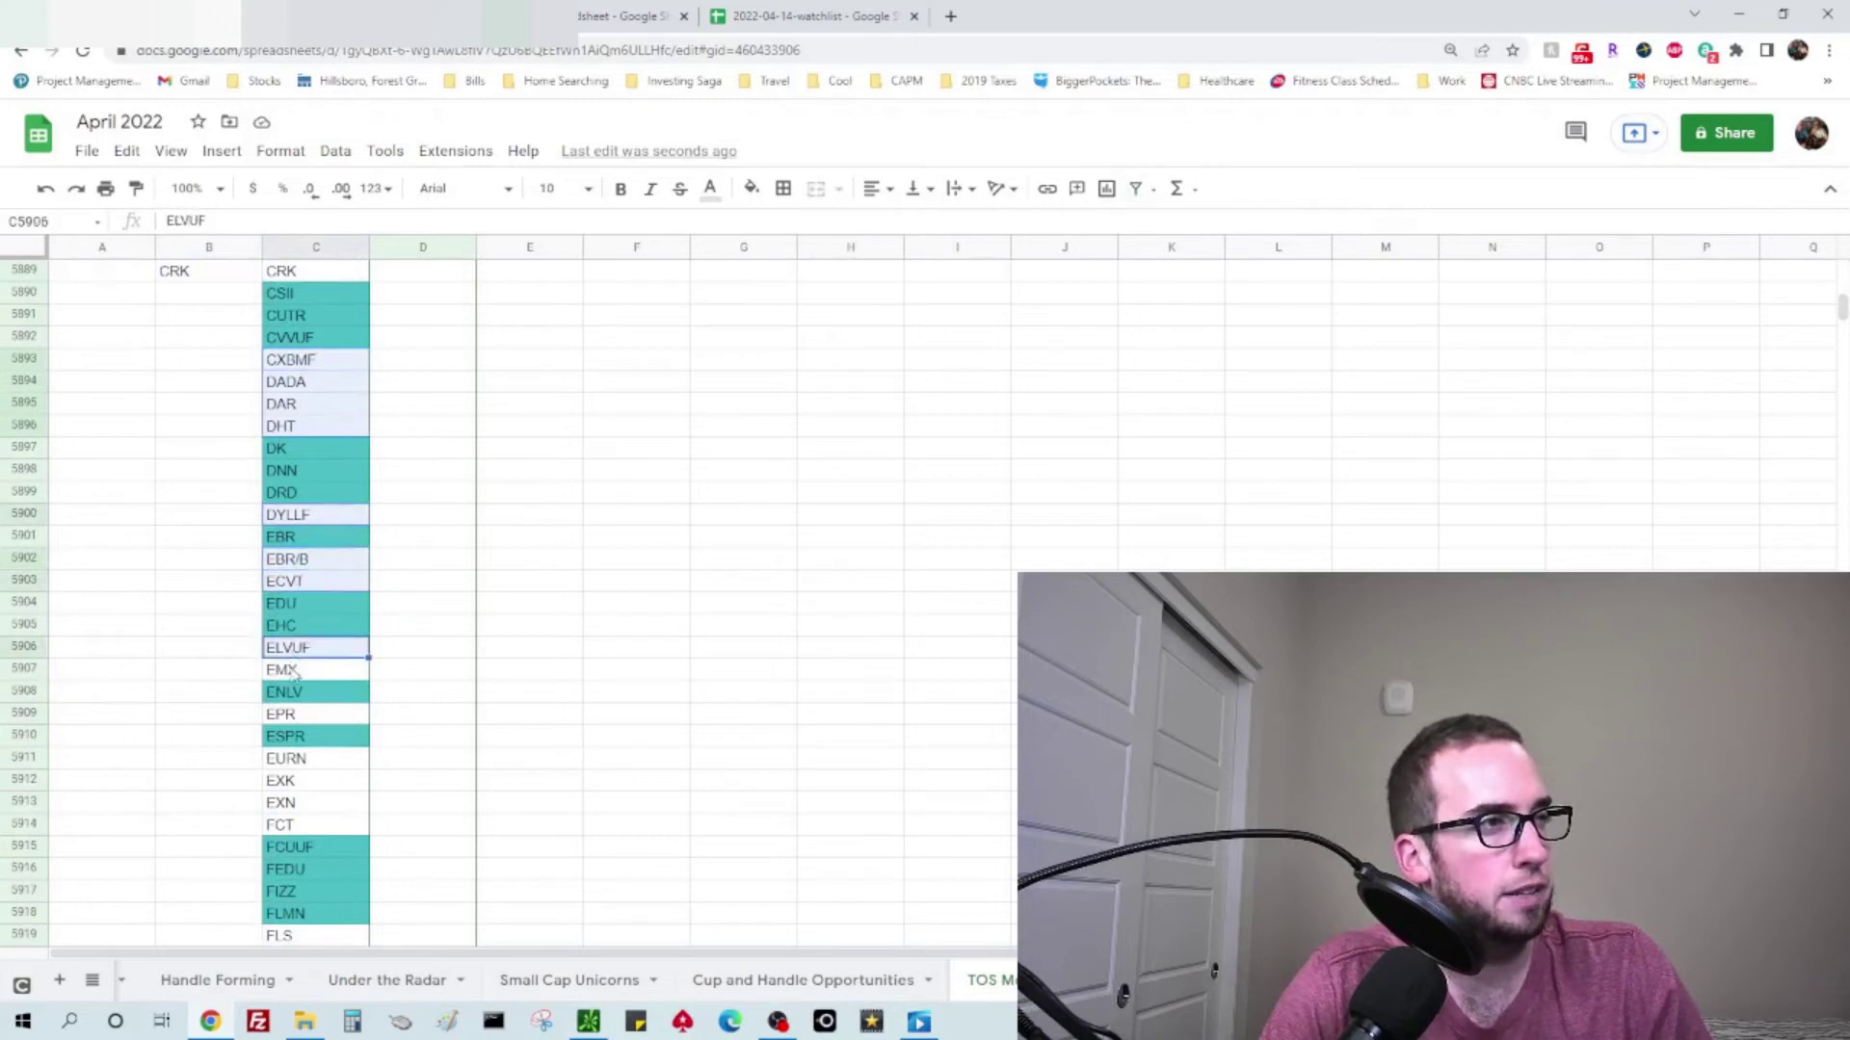
{"action": "left_click", "coordinate": [294, 671]}
{"action": "left_click", "coordinate": [294, 714], "text": "ctrl"}
{"action": "left_click_drag", "start_coordinate": [289, 759], "coordinate": [294, 825]}
{"action": "key", "text": "ctrl+c"}
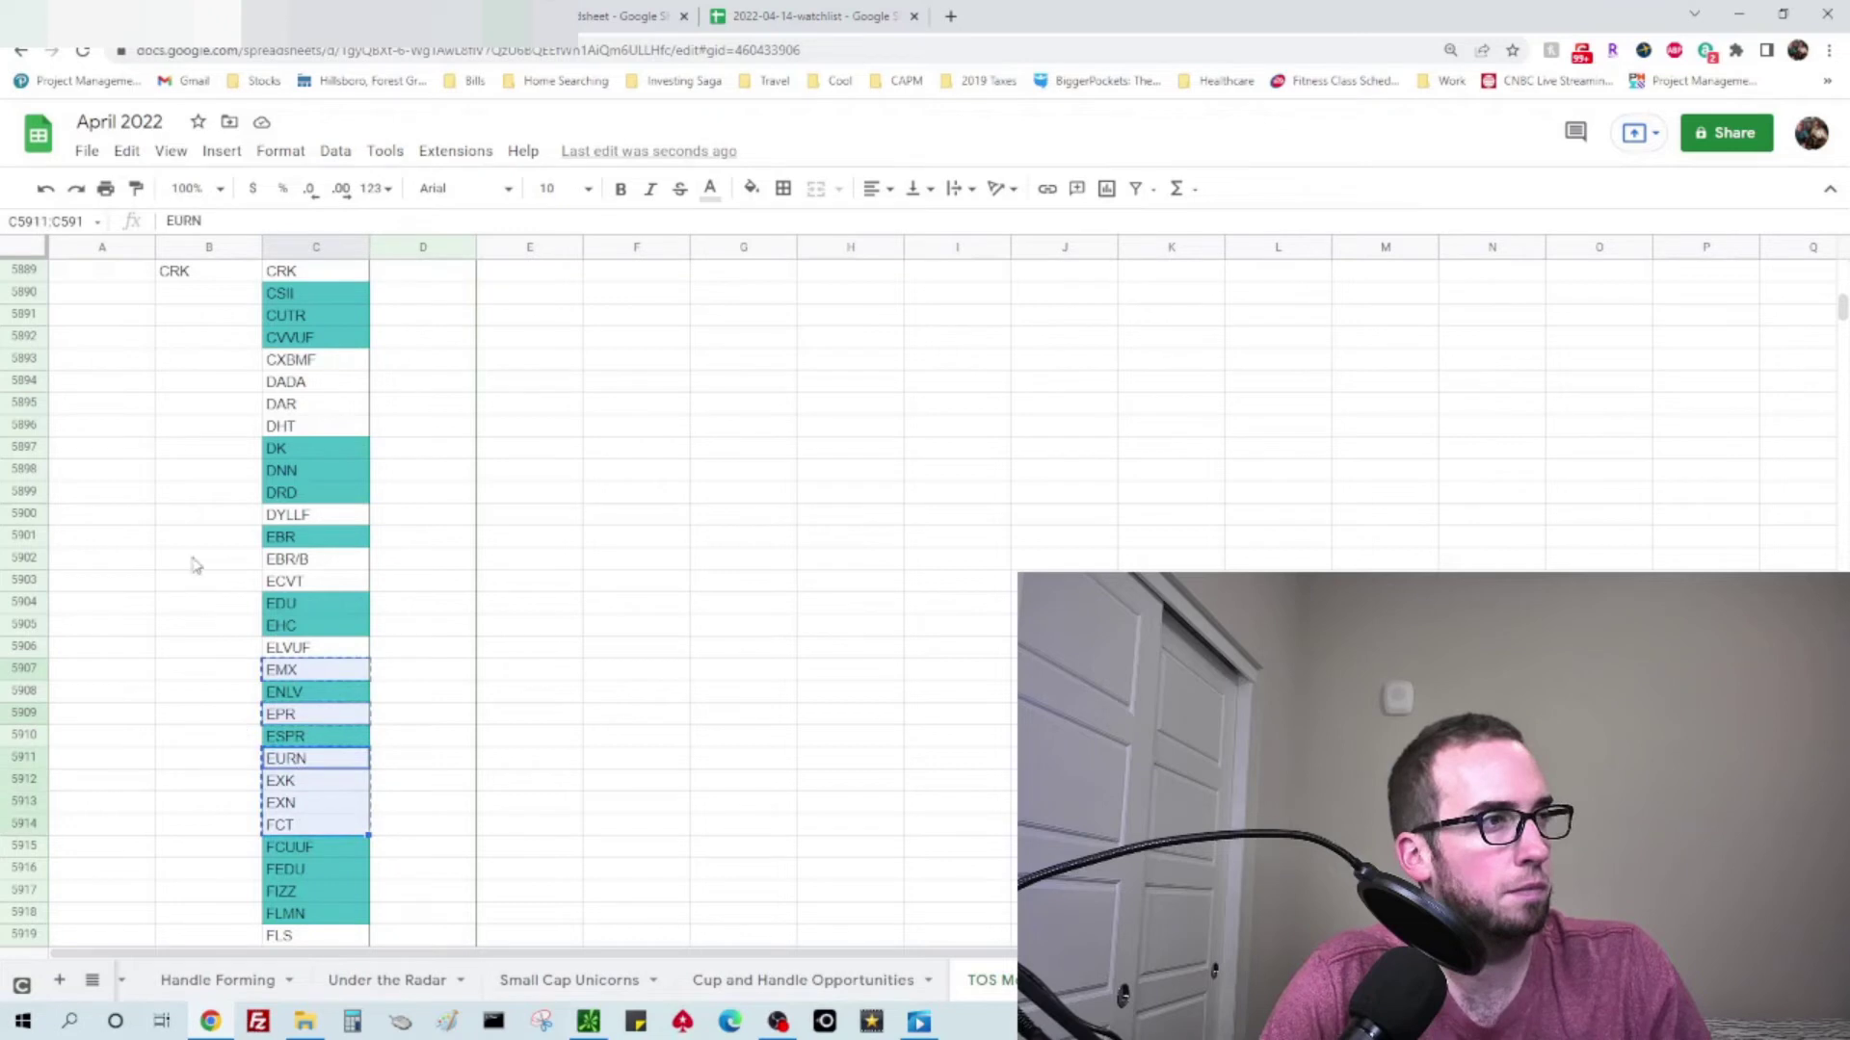
{"action": "left_click", "coordinate": [176, 305]}
{"action": "key", "text": "ctrl+v"}
- Copy the unhighlighted tickers FLS through JTKWY into column B starting at B5922
{"action": "scroll", "coordinate": [819, 629], "scroll_direction": "down", "scroll_amount": 4}
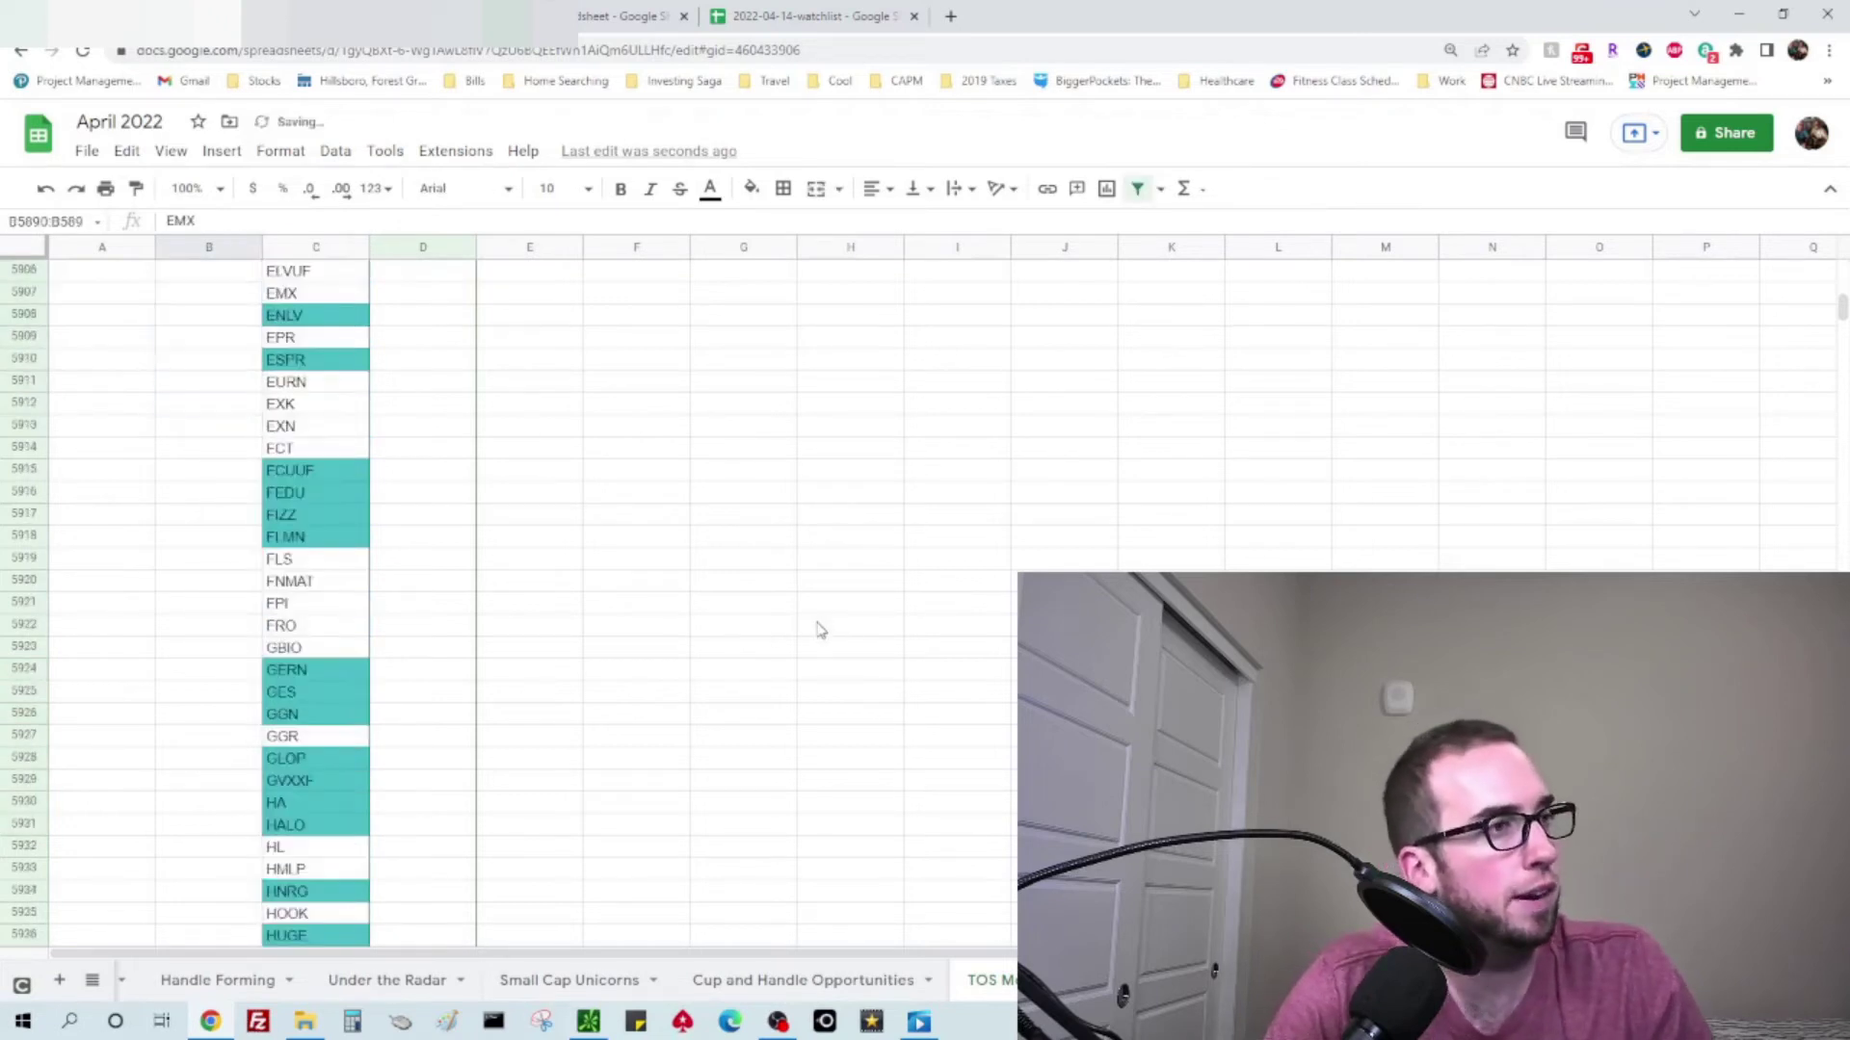
{"action": "scroll", "coordinate": [682, 558], "scroll_direction": "up", "scroll_amount": 5}
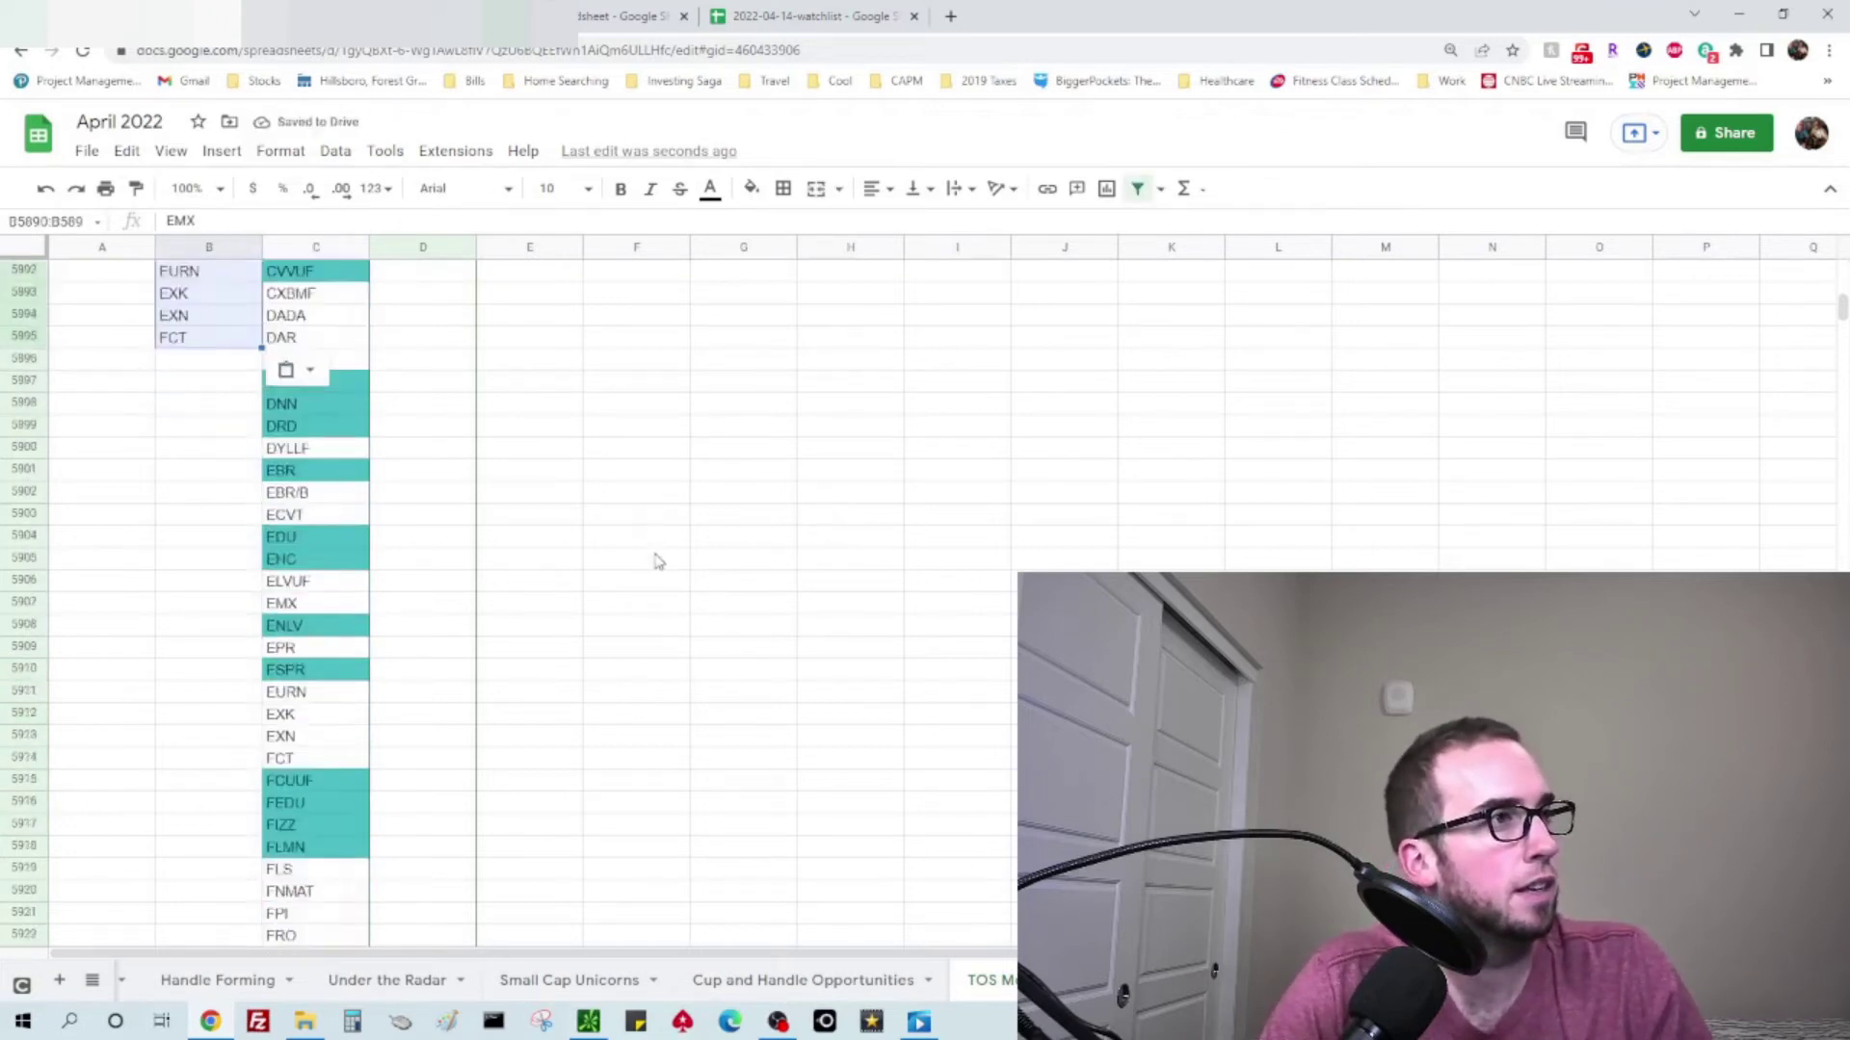
{"action": "scroll", "coordinate": [658, 562], "scroll_direction": "down", "scroll_amount": 6}
{"action": "scroll", "coordinate": [661, 551], "scroll_direction": "down", "scroll_amount": 2}
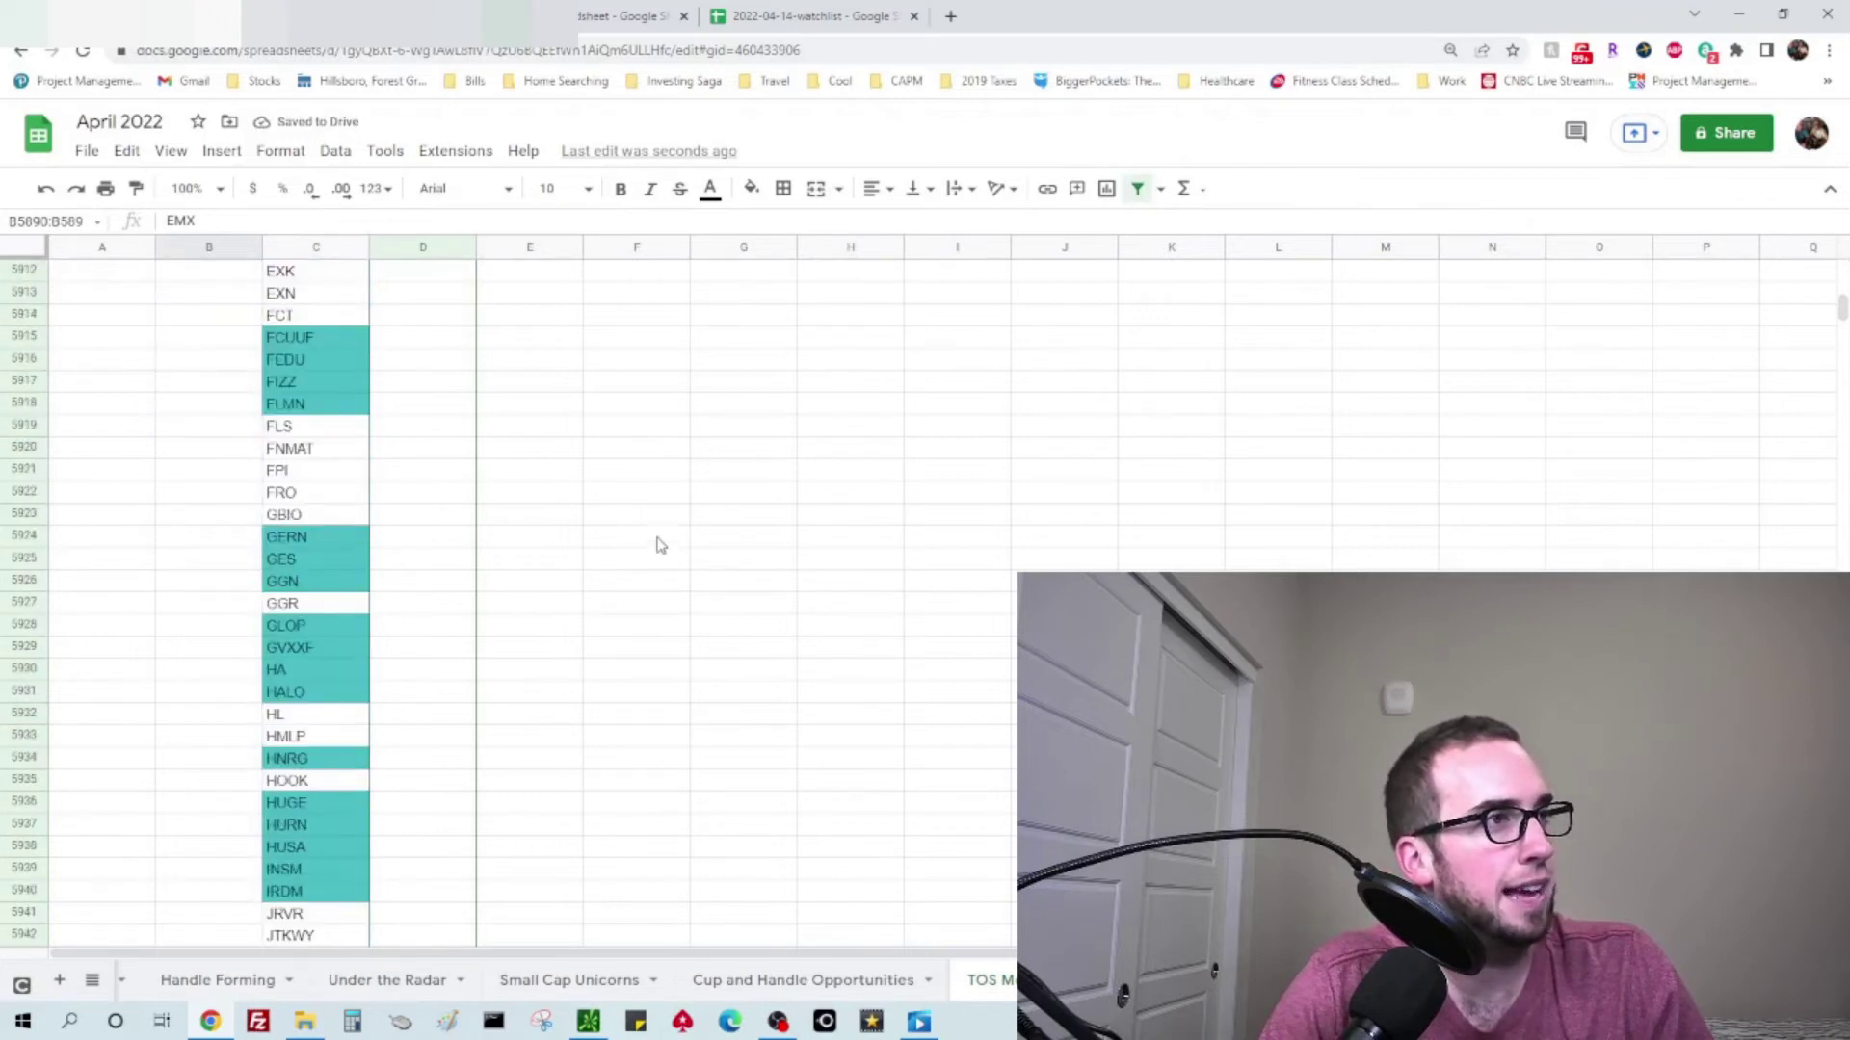
{"action": "left_click_drag", "start_coordinate": [314, 363], "coordinate": [309, 451]}
{"action": "left_click", "coordinate": [304, 541], "text": "ctrl"}
{"action": "left_click_drag", "start_coordinate": [308, 654], "coordinate": [306, 671]}
{"action": "left_click", "coordinate": [304, 717], "text": "ctrl"}
{"action": "left_click_drag", "start_coordinate": [300, 852], "coordinate": [308, 874]}
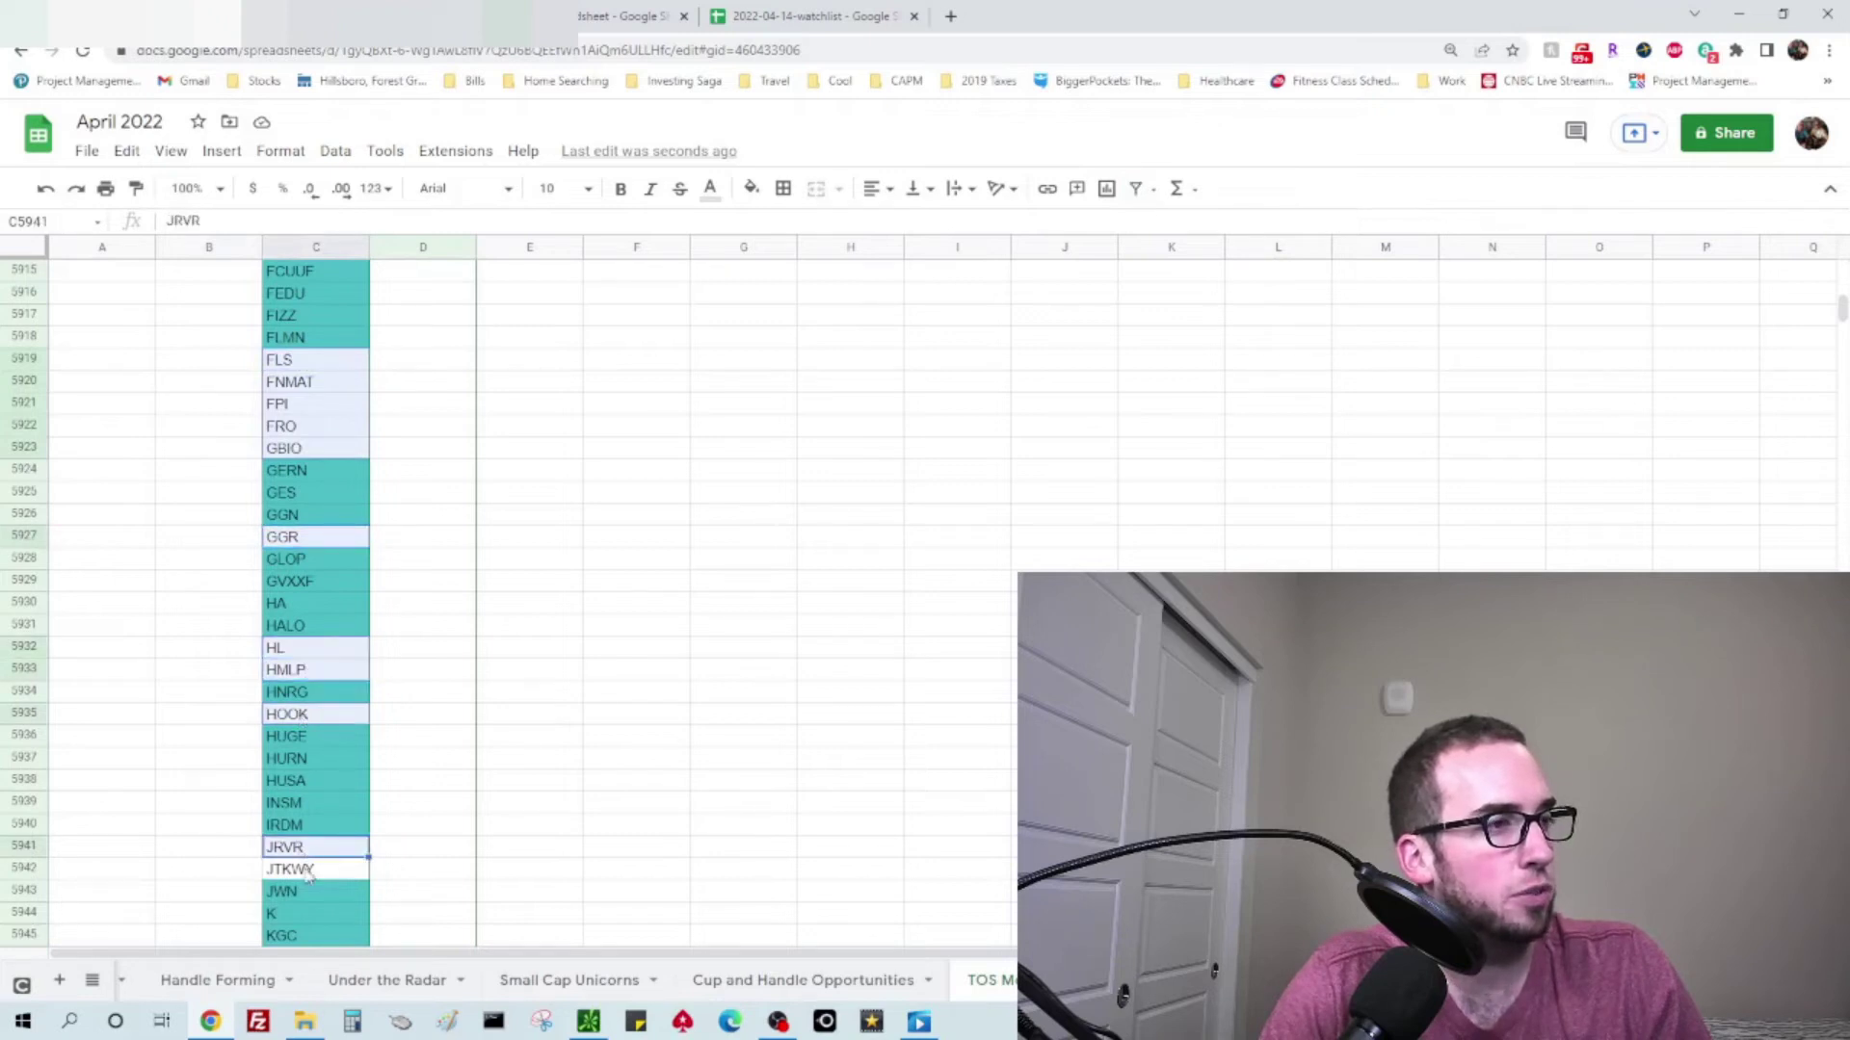
{"action": "key", "text": "ctrl+c"}
{"action": "left_click", "coordinate": [176, 426]}
{"action": "key", "text": "ctrl+v"}
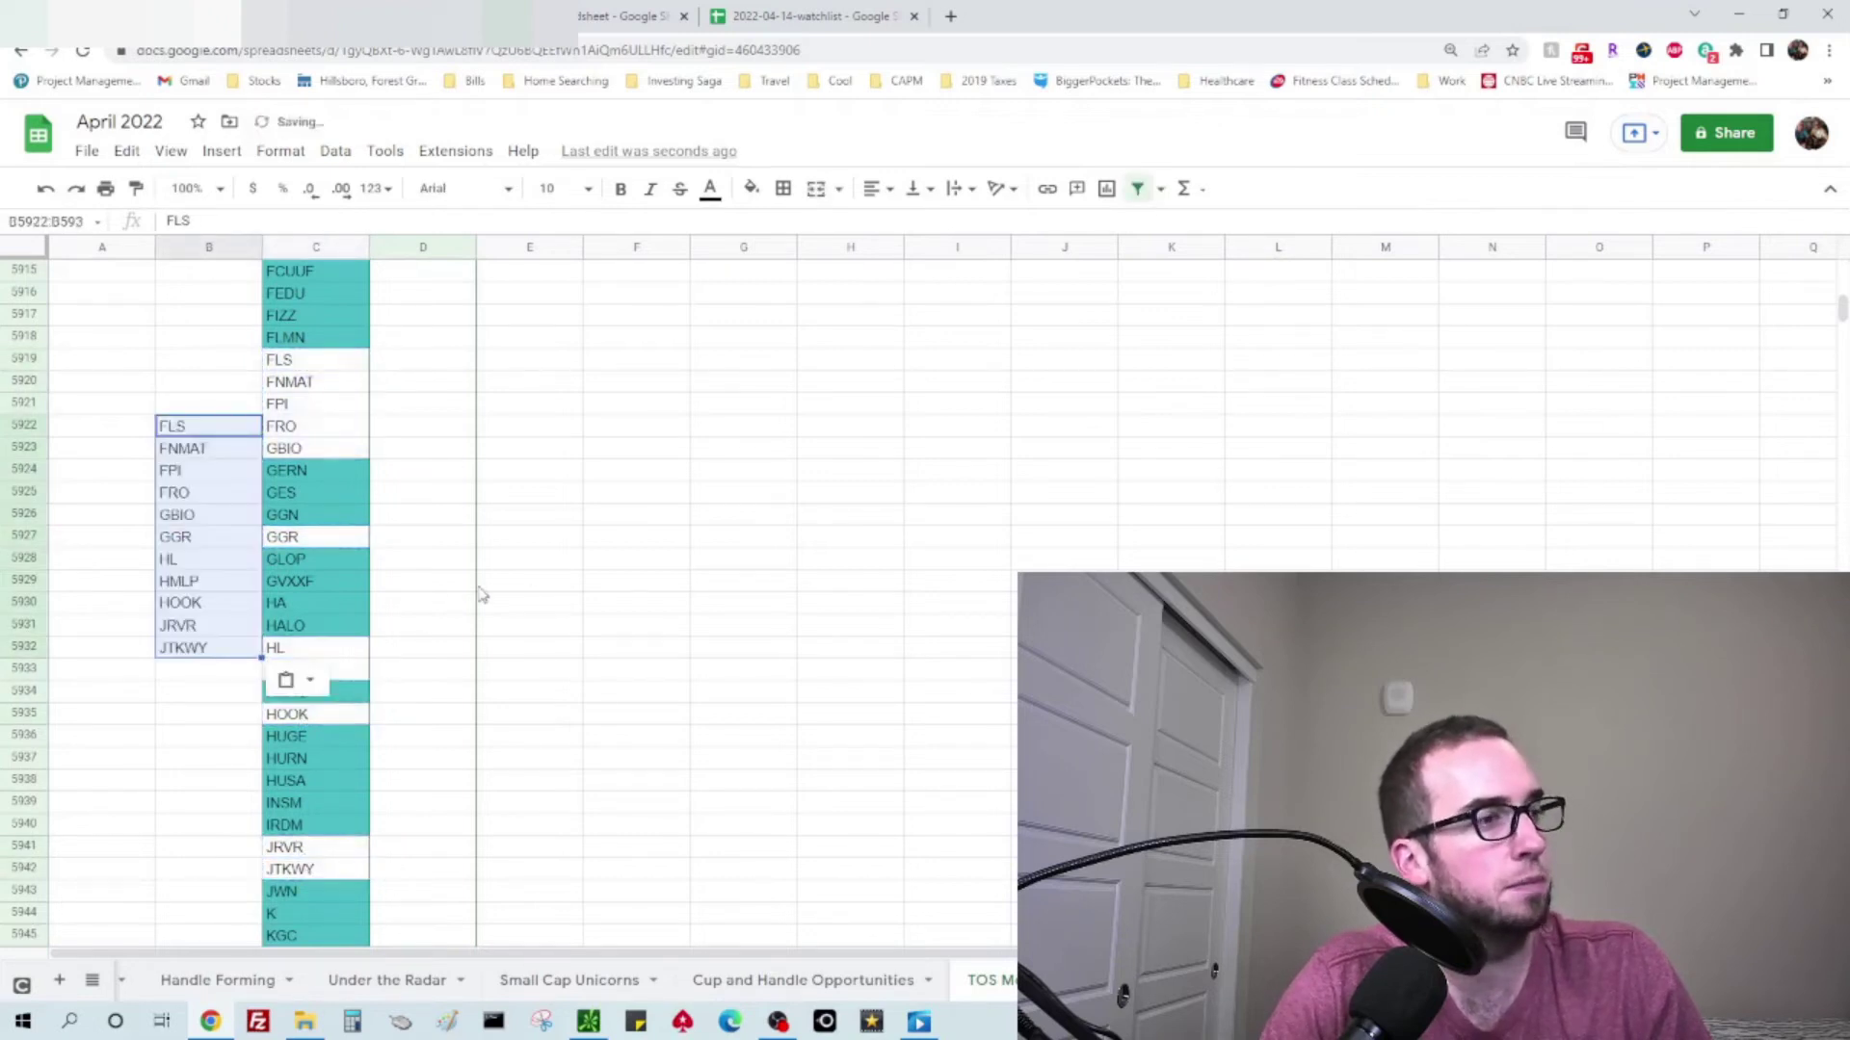
- Copy the unhighlighted tickers LUV through NRGD into column B starting at B5951
{"action": "scroll", "coordinate": [536, 588], "scroll_direction": "down", "scroll_amount": 3}
{"action": "scroll", "coordinate": [520, 586], "scroll_direction": "down", "scroll_amount": 6}
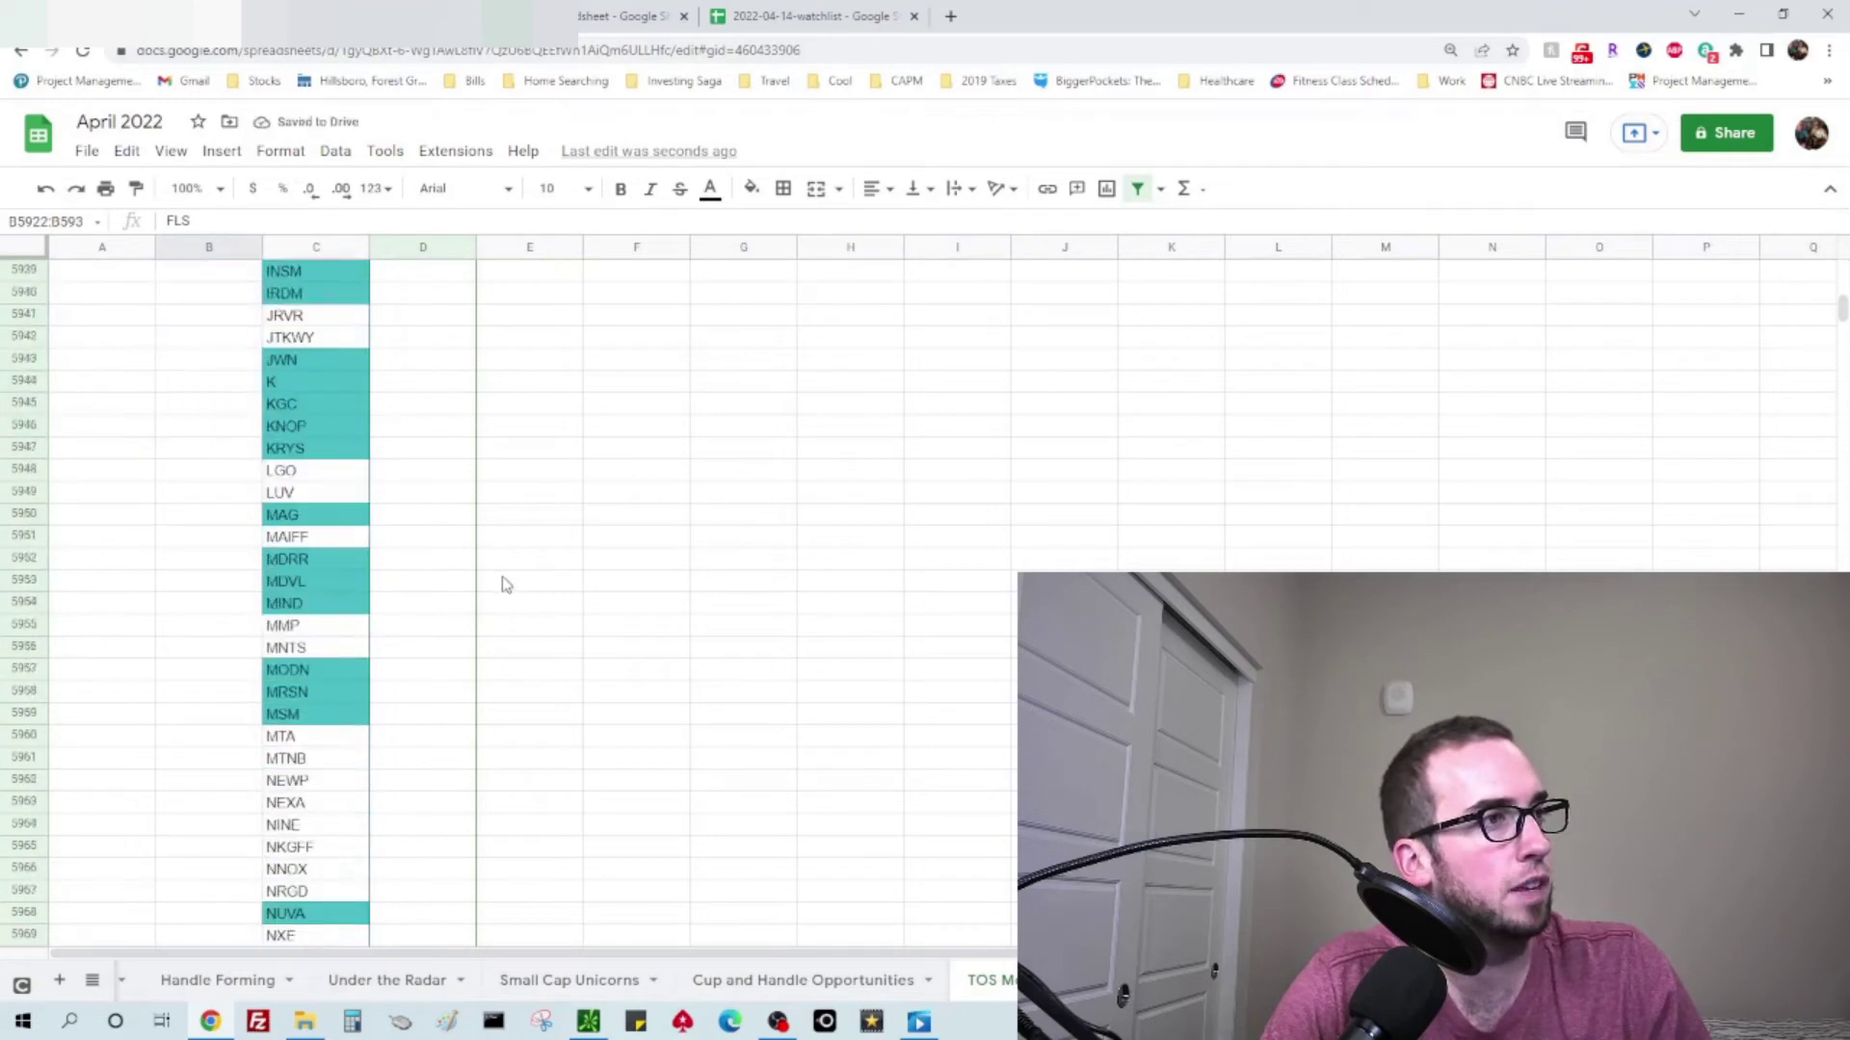
{"action": "left_click", "coordinate": [317, 357], "text": "ctrl"}
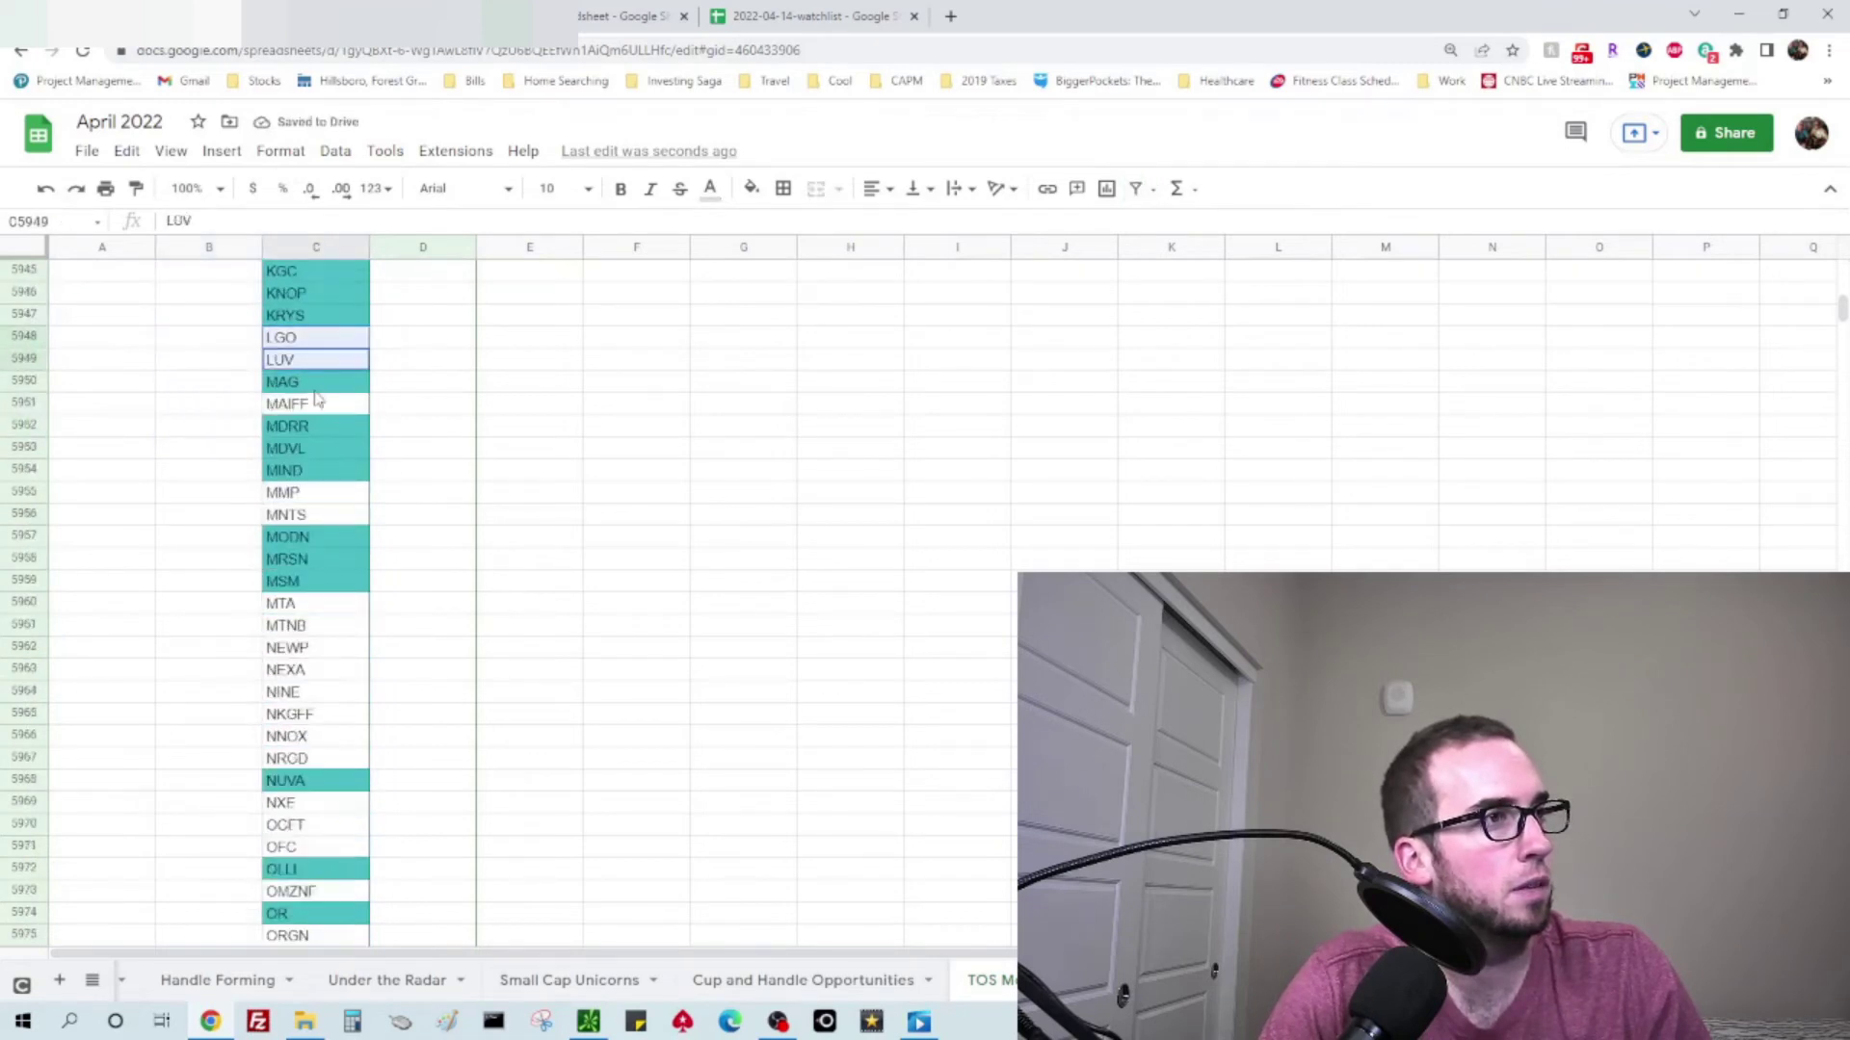
{"action": "left_click", "coordinate": [318, 405], "text": "ctrl"}
{"action": "left_click", "coordinate": [308, 494], "text": "ctrl"}
{"action": "left_click", "coordinate": [300, 517], "text": "ctrl"}
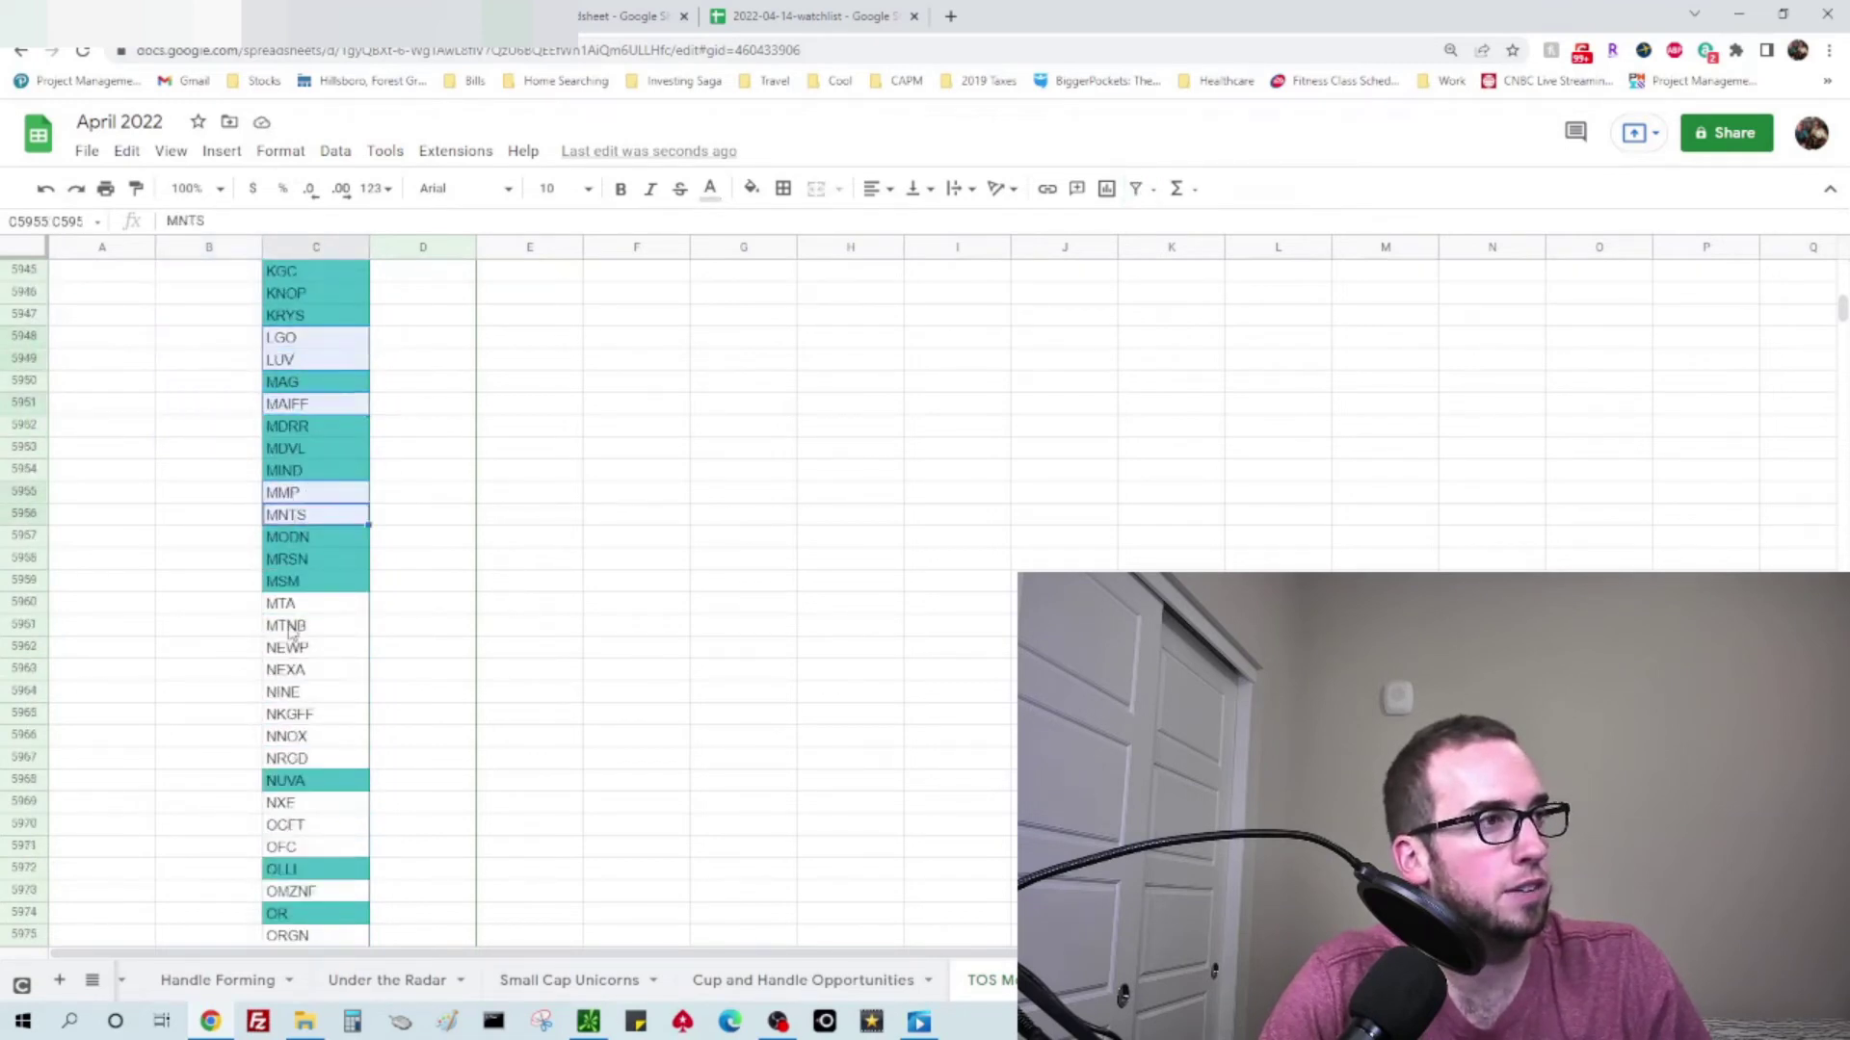
{"action": "left_click_drag", "start_coordinate": [289, 620], "coordinate": [321, 939]}
{"action": "key", "text": "ctrl+c"}
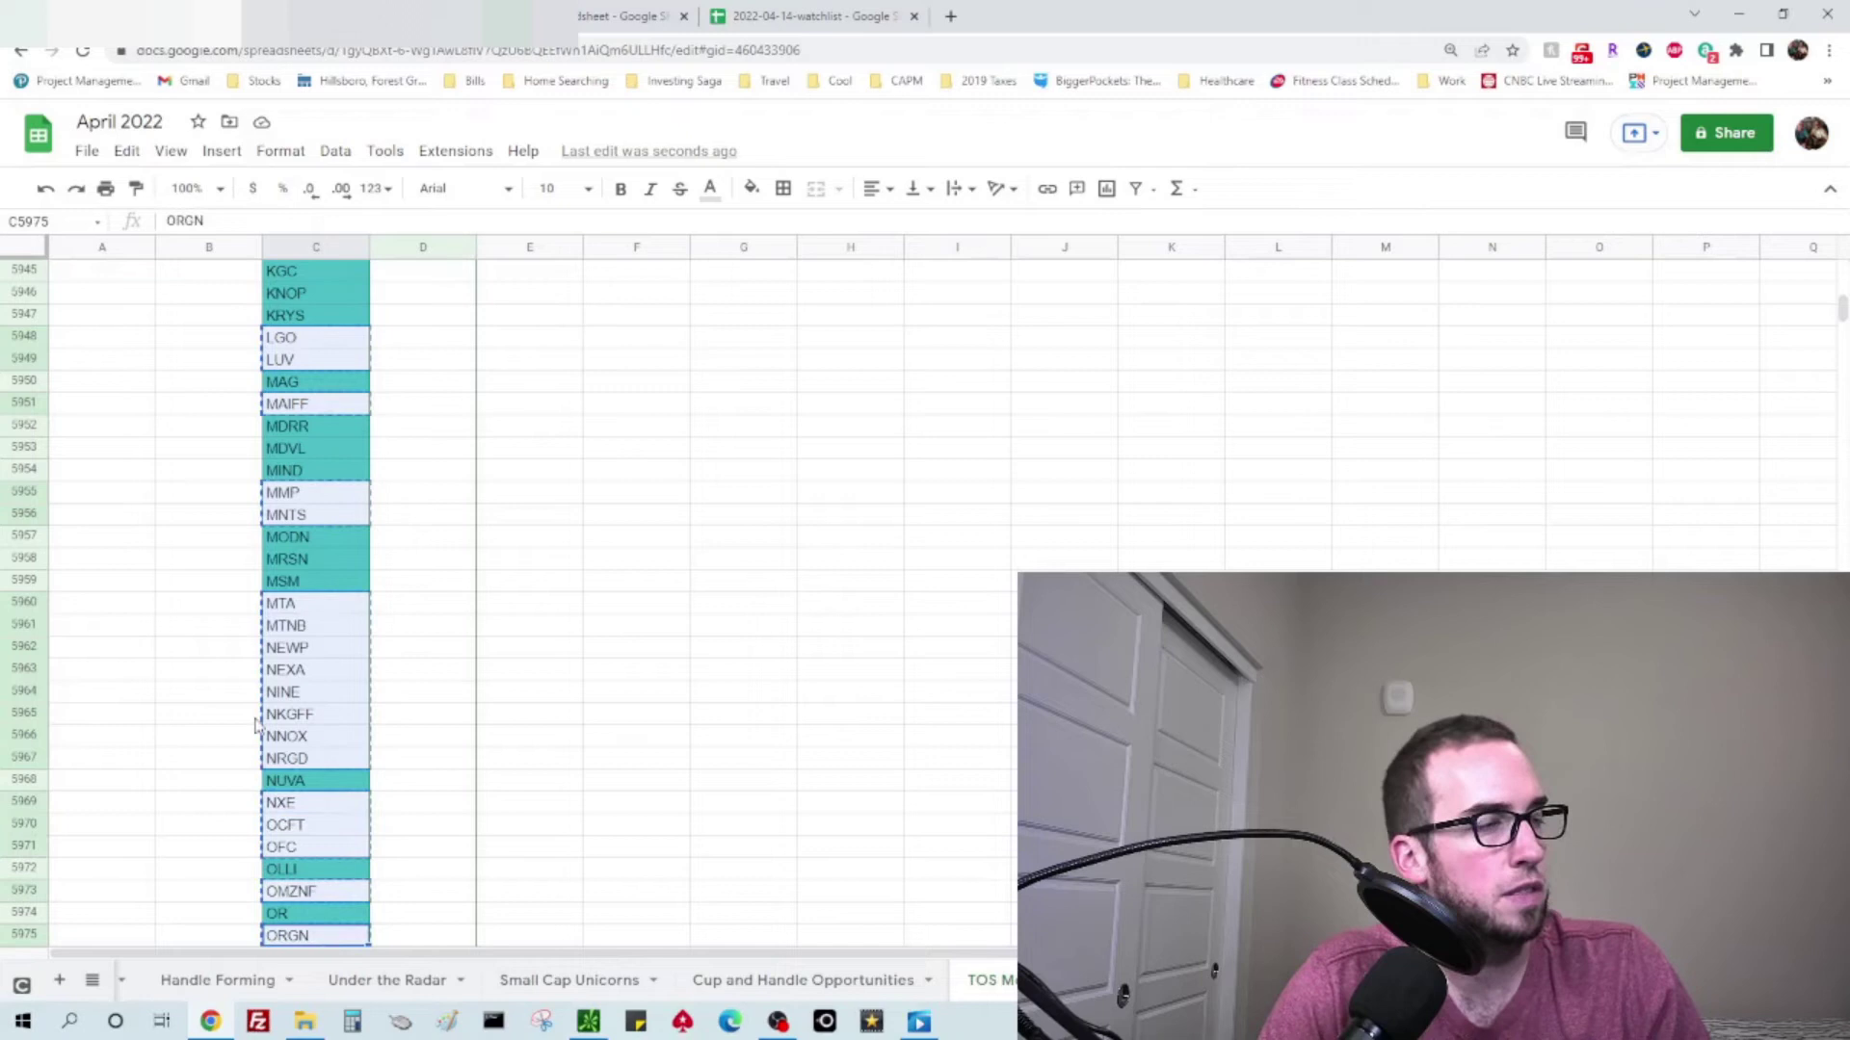
{"action": "left_click", "coordinate": [198, 413]}
{"action": "key", "text": "ctrl+v"}
- Copy the six unhighlighted tickers PETQ through SPPI into B5981:B5986
{"action": "scroll", "coordinate": [652, 525], "scroll_direction": "down", "scroll_amount": 2}
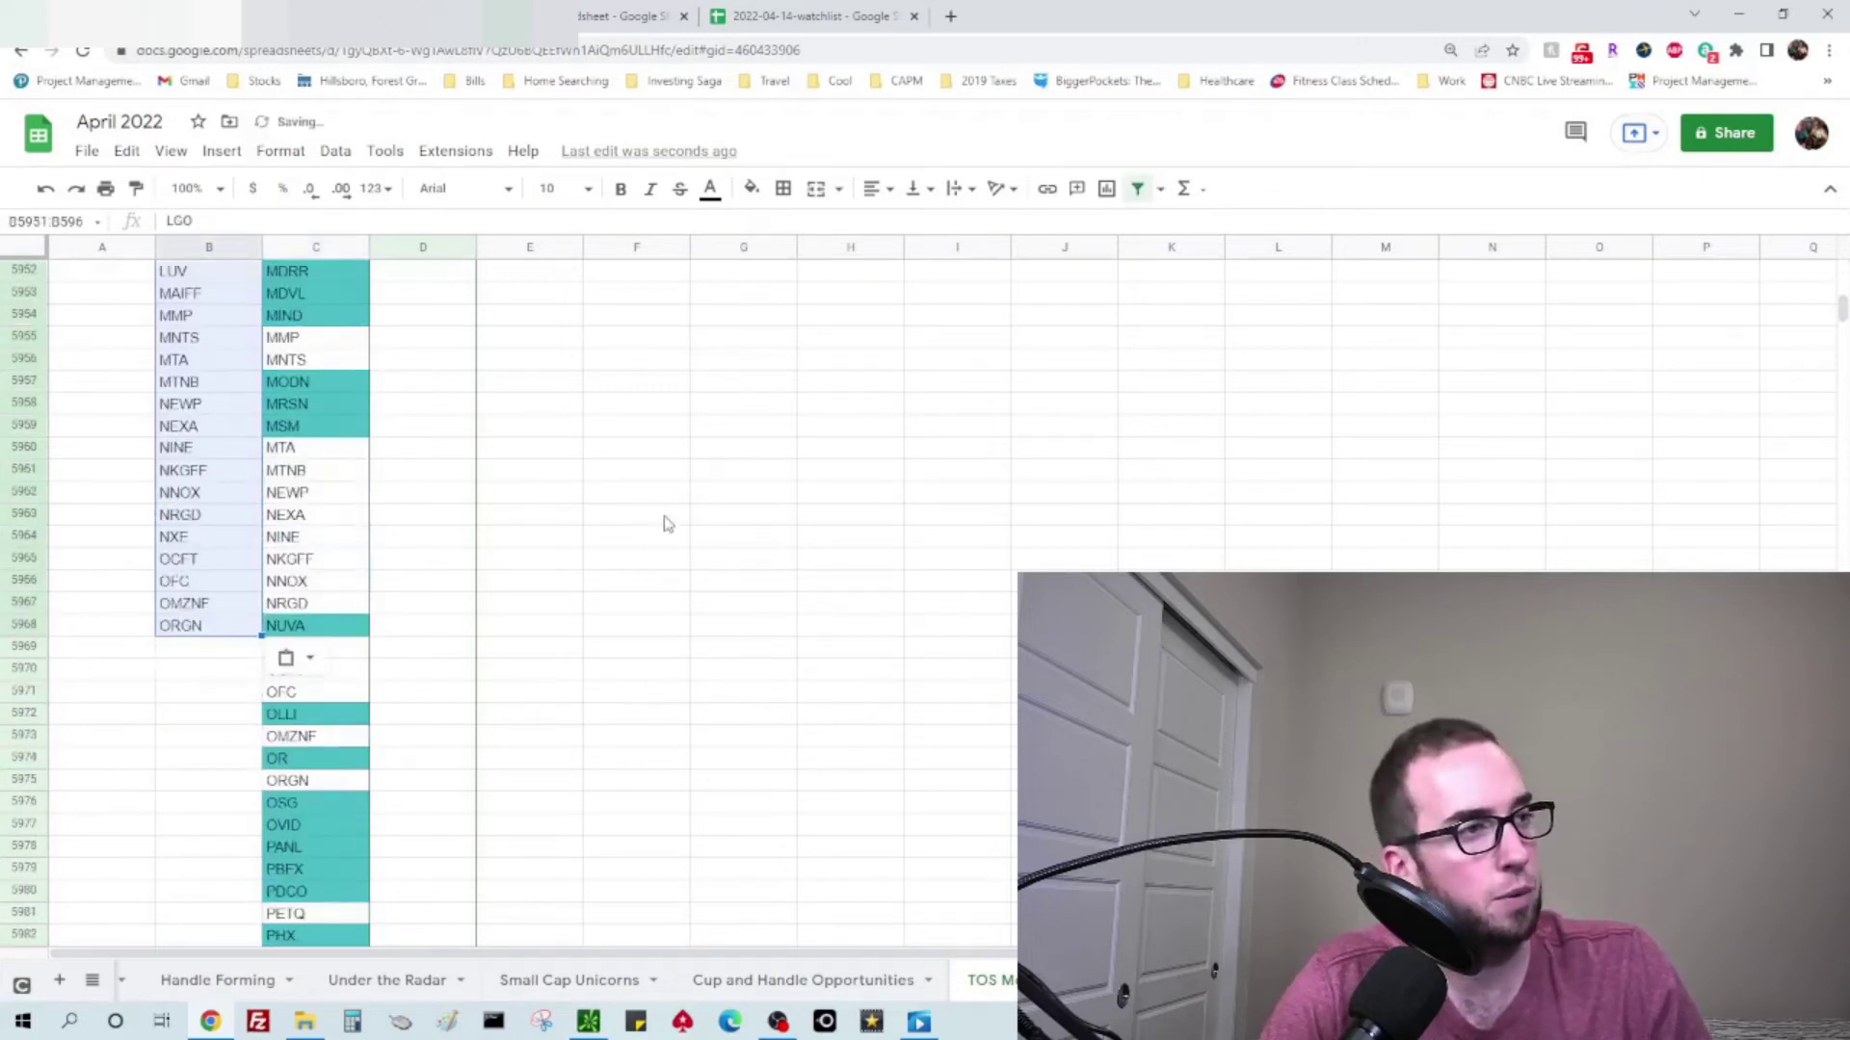
{"action": "scroll", "coordinate": [665, 531], "scroll_direction": "down", "scroll_amount": 5}
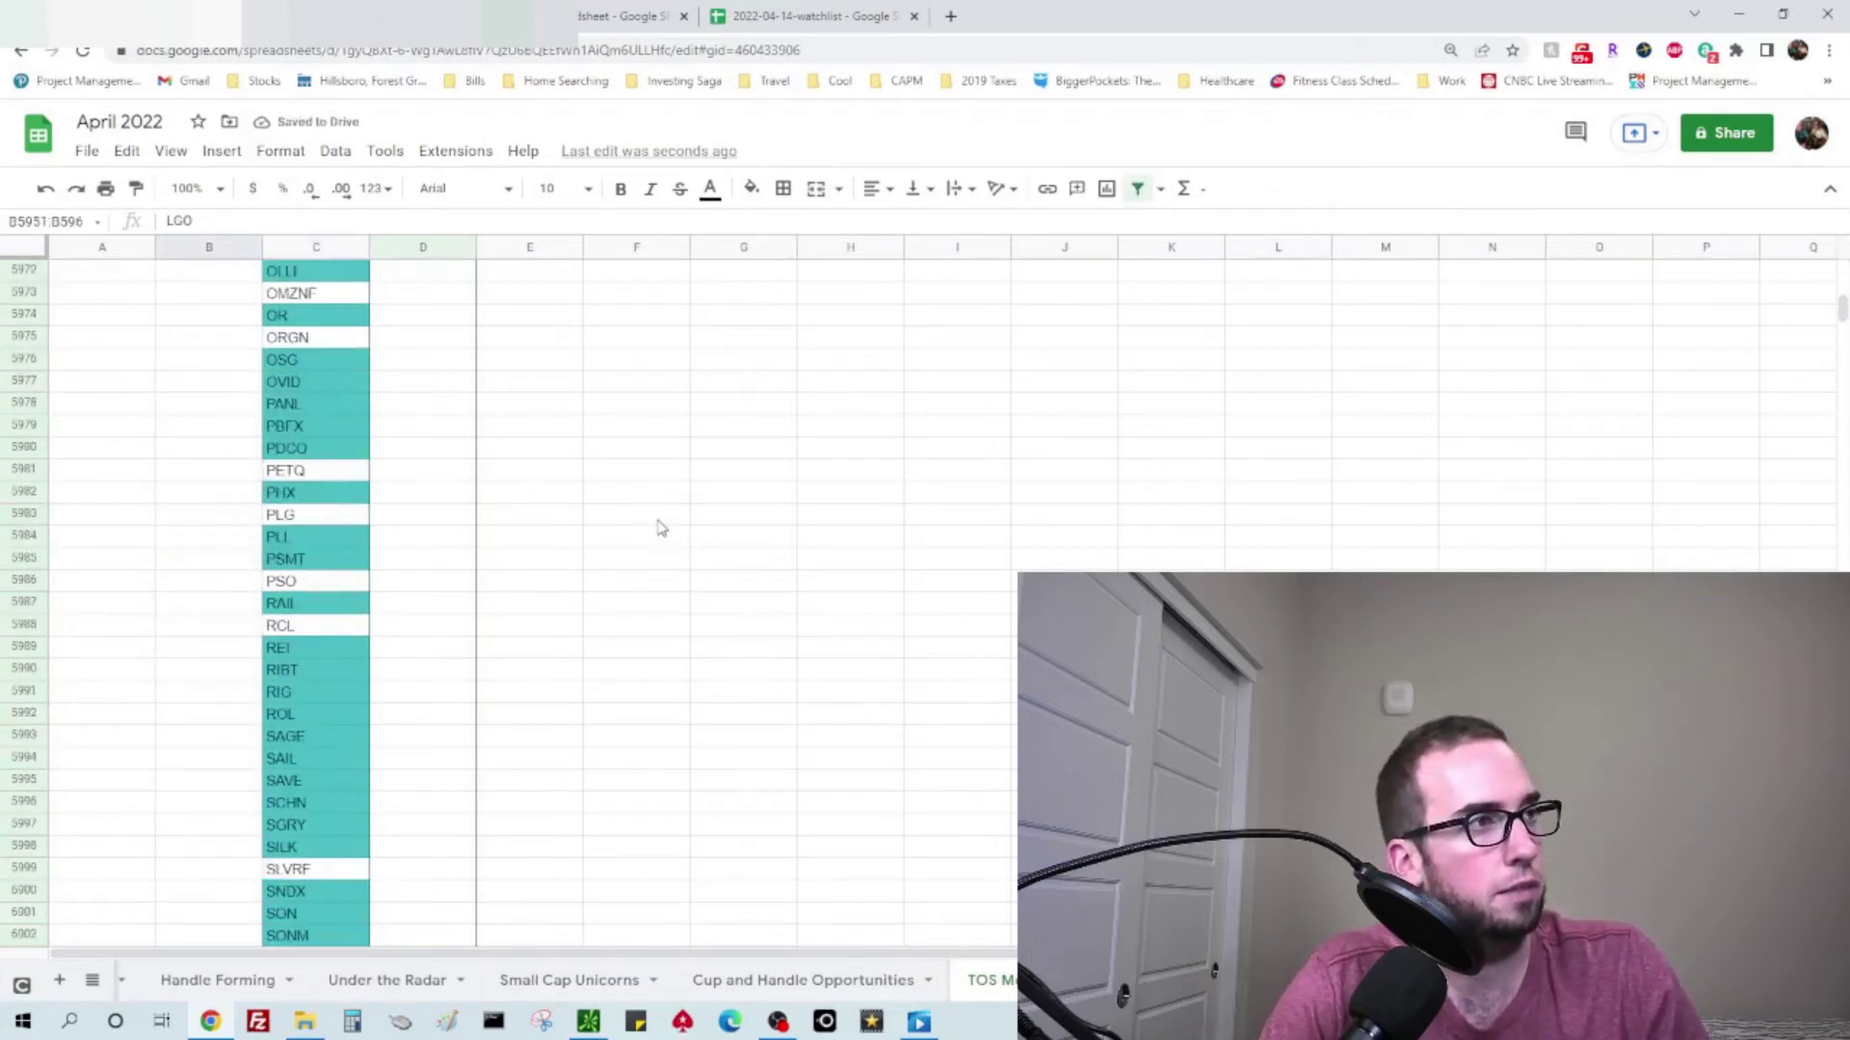
{"action": "scroll", "coordinate": [660, 528], "scroll_direction": "down", "scroll_amount": 1}
{"action": "left_click", "coordinate": [318, 407]}
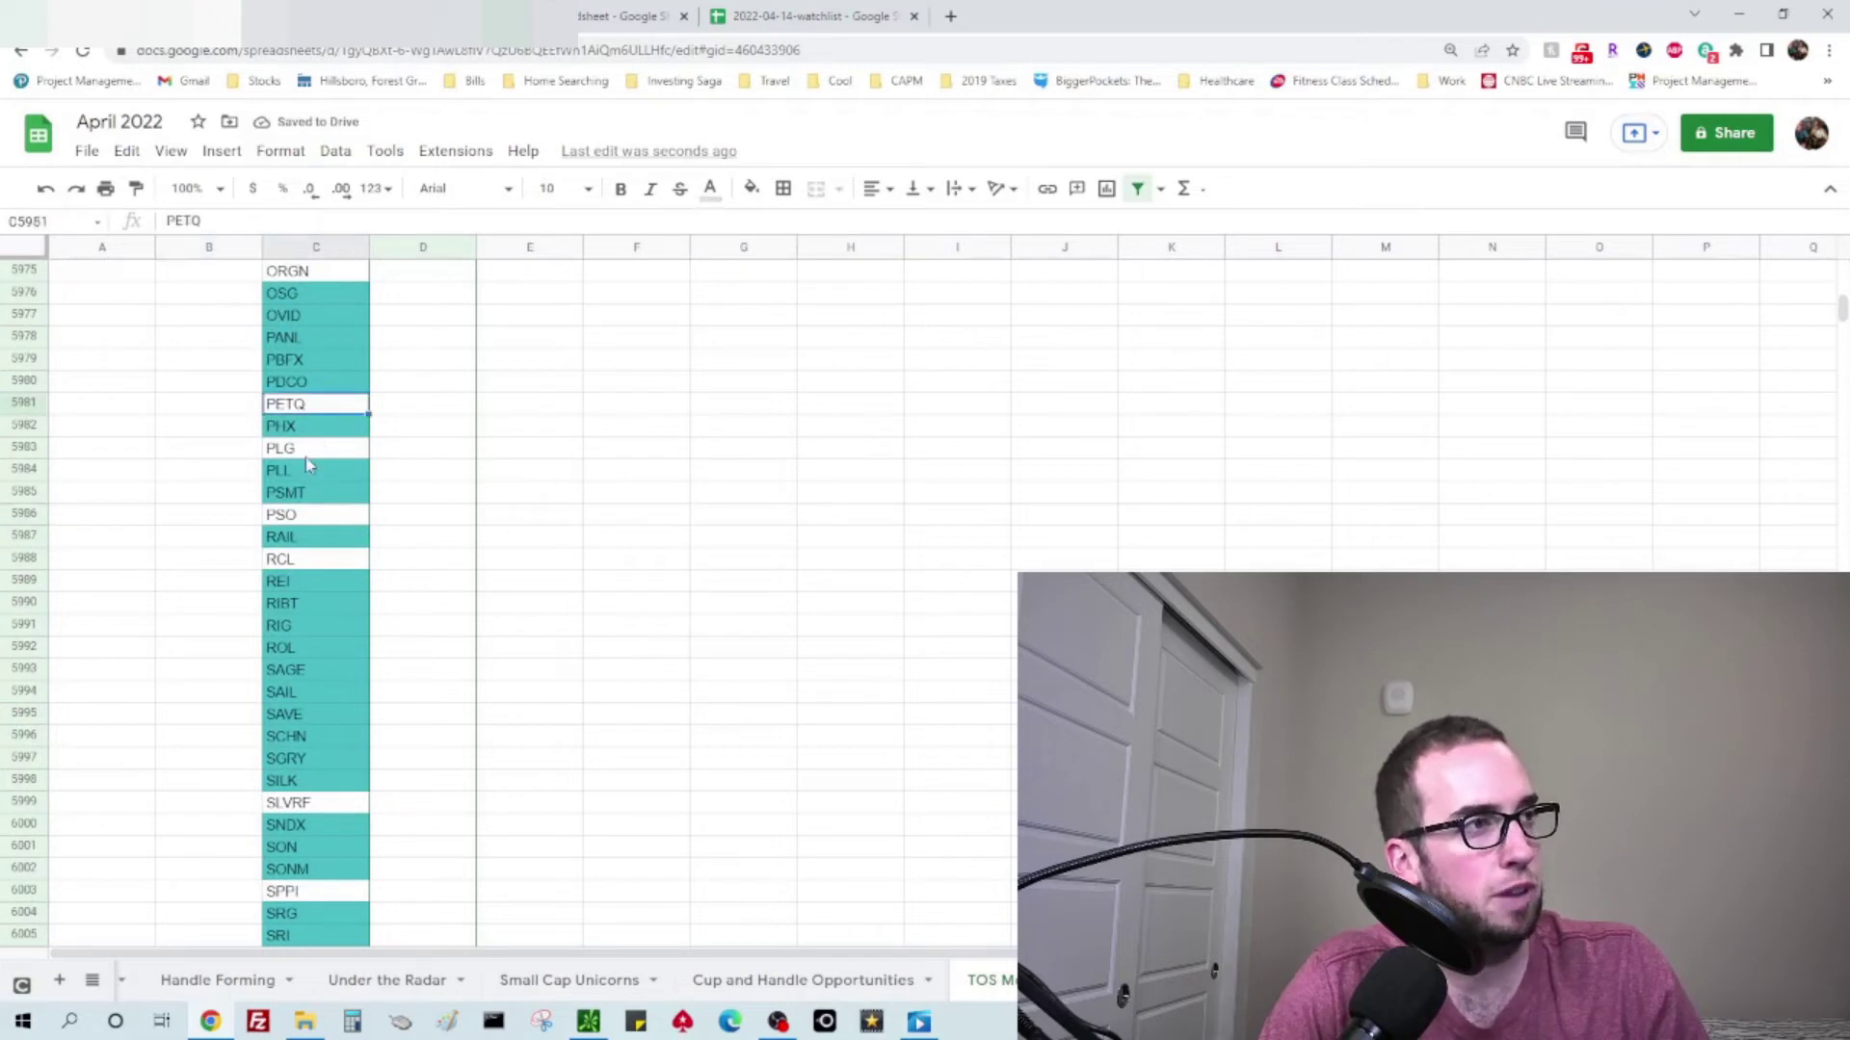
{"action": "left_click", "coordinate": [308, 450], "text": "ctrl"}
{"action": "left_click", "coordinate": [312, 518], "text": "ctrl"}
{"action": "left_click", "coordinate": [330, 562], "text": "ctrl"}
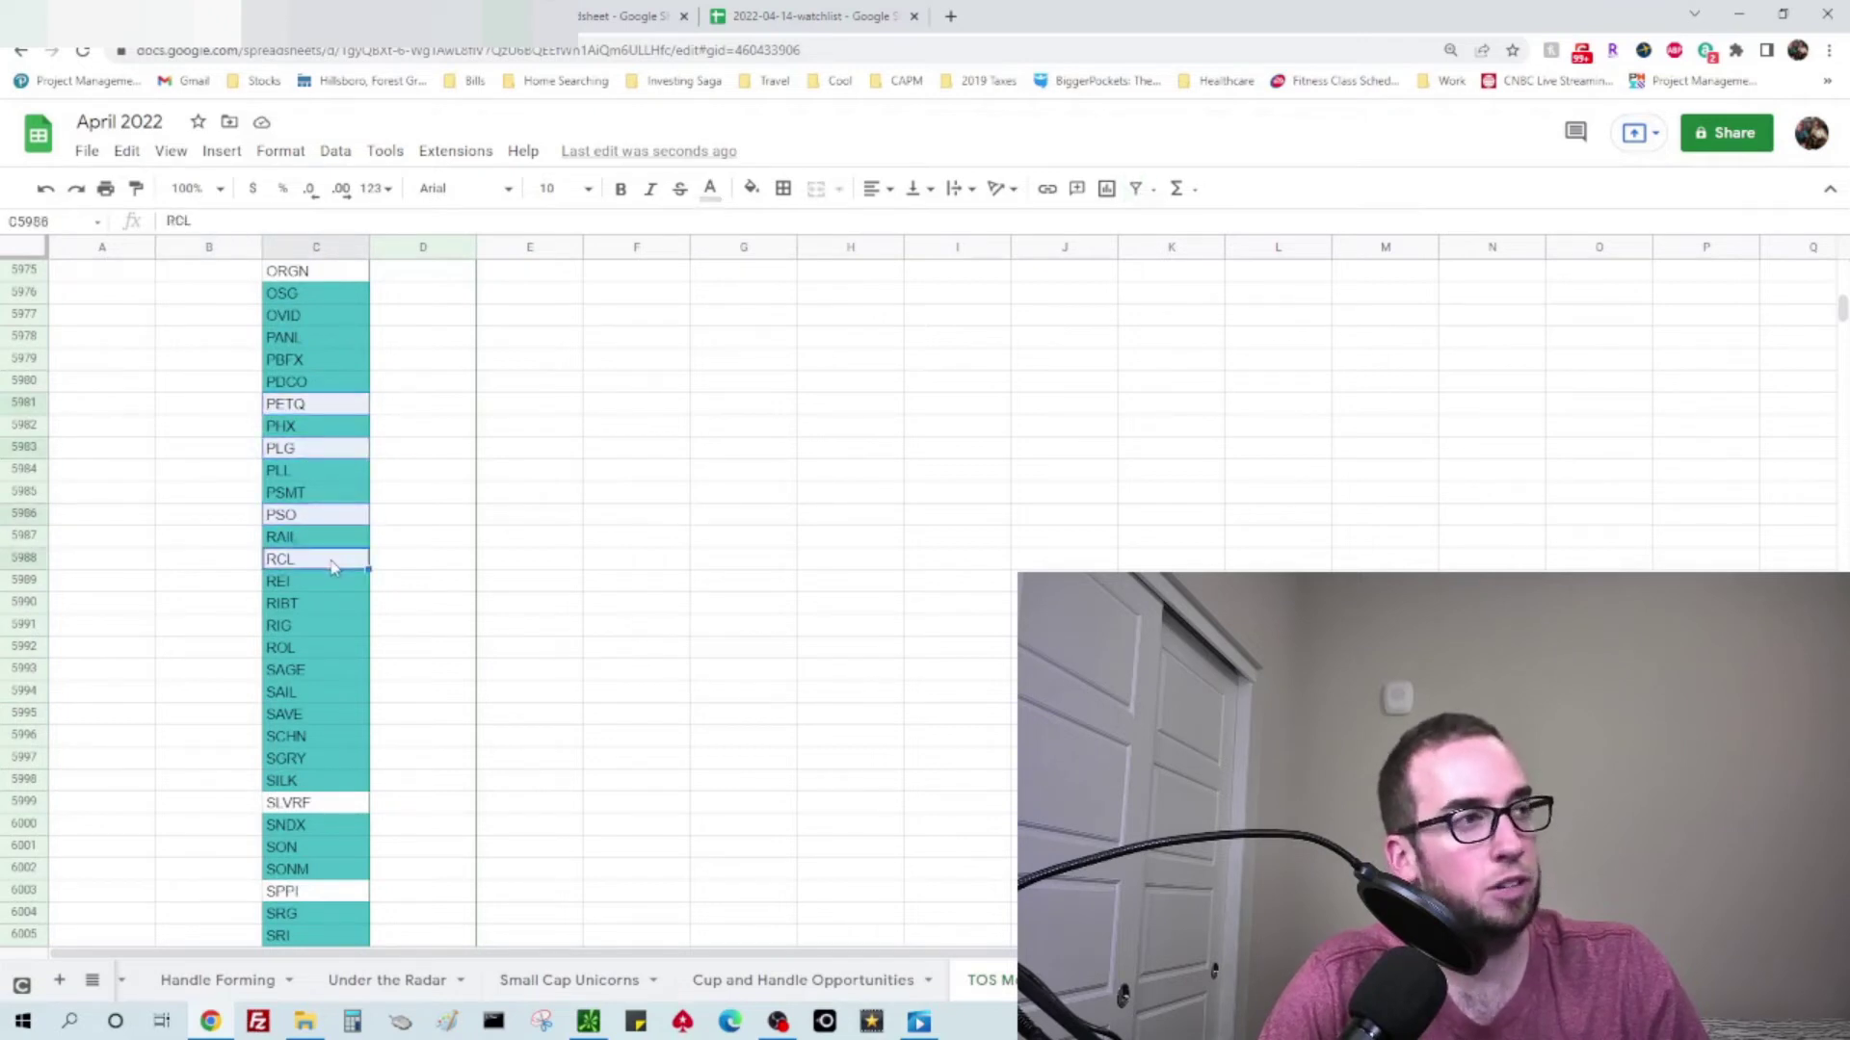
{"action": "left_click", "coordinate": [358, 808], "text": "ctrl"}
{"action": "left_click", "coordinate": [334, 898], "text": "ctrl"}
{"action": "key", "text": "ctrl+c"}
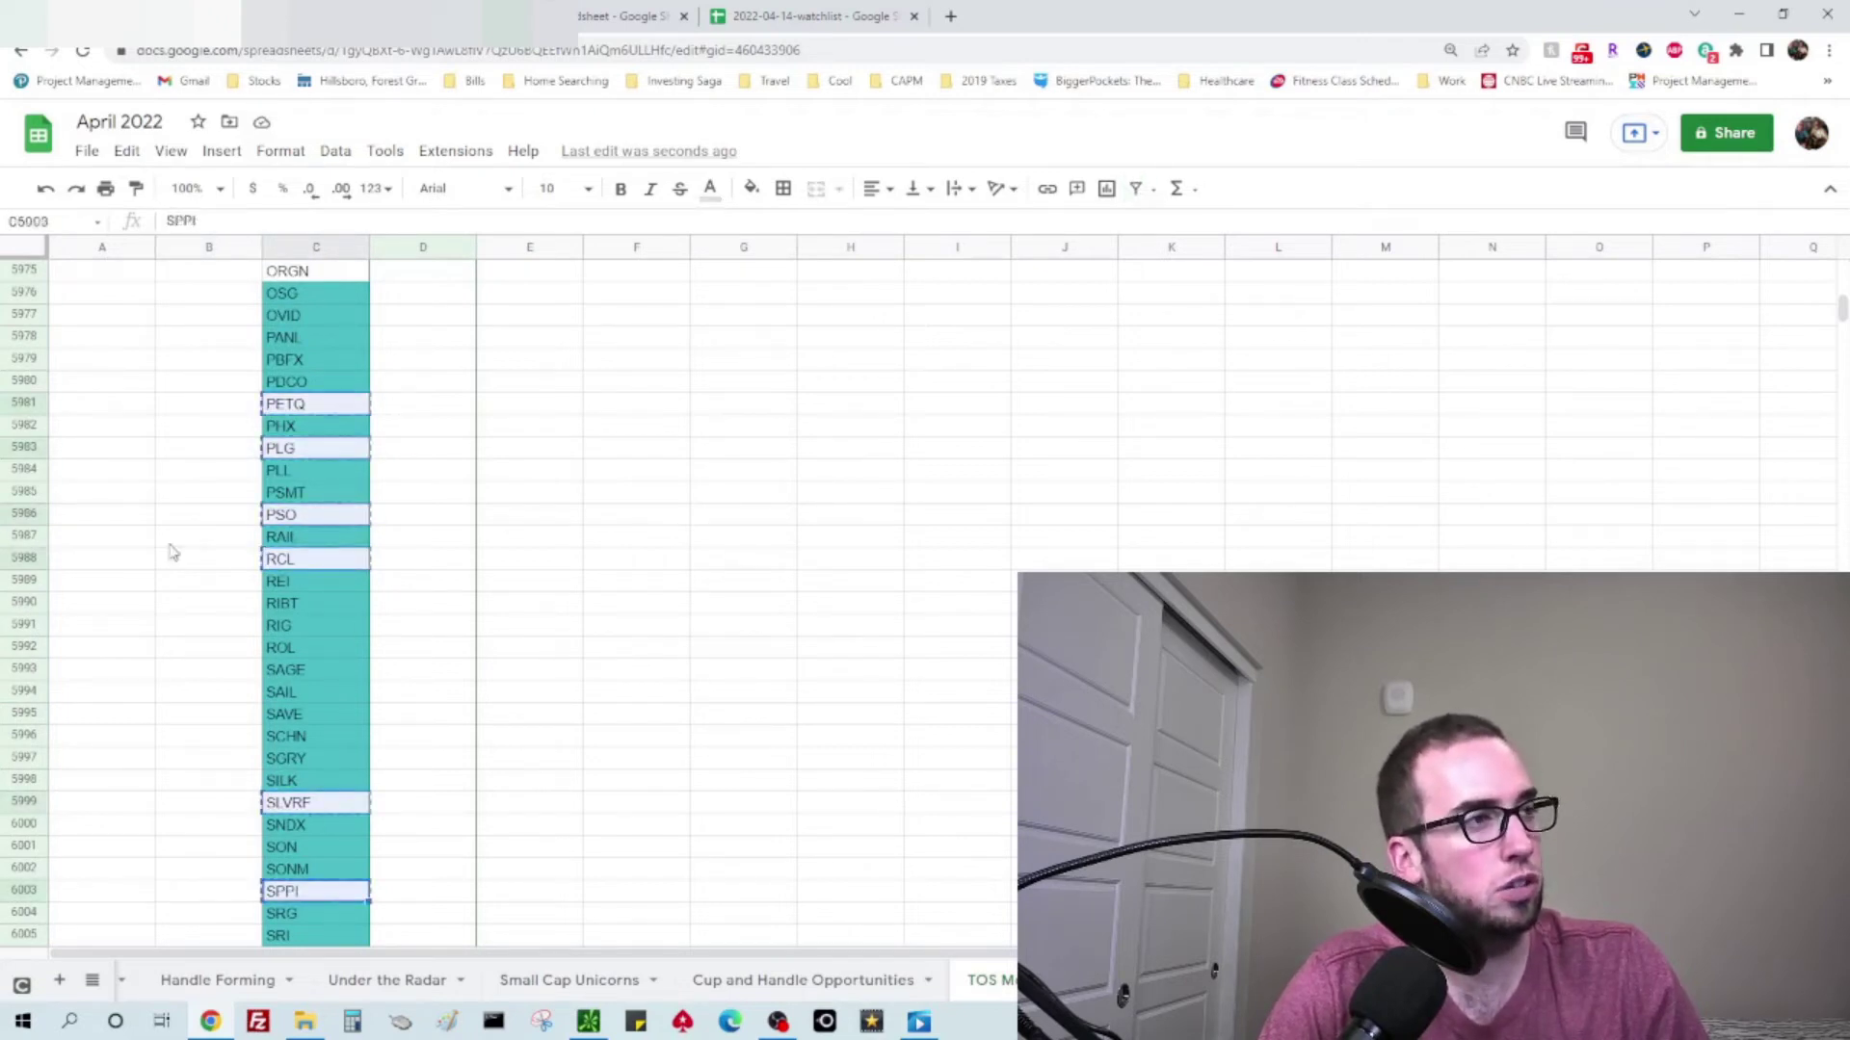
{"action": "left_click", "coordinate": [198, 409]}
{"action": "key", "text": "ctrl+v"}
- Copy the unhighlighted tickers SWN through ZEV into B6011:B6023
{"action": "scroll", "coordinate": [669, 450], "scroll_direction": "down", "scroll_amount": 6}
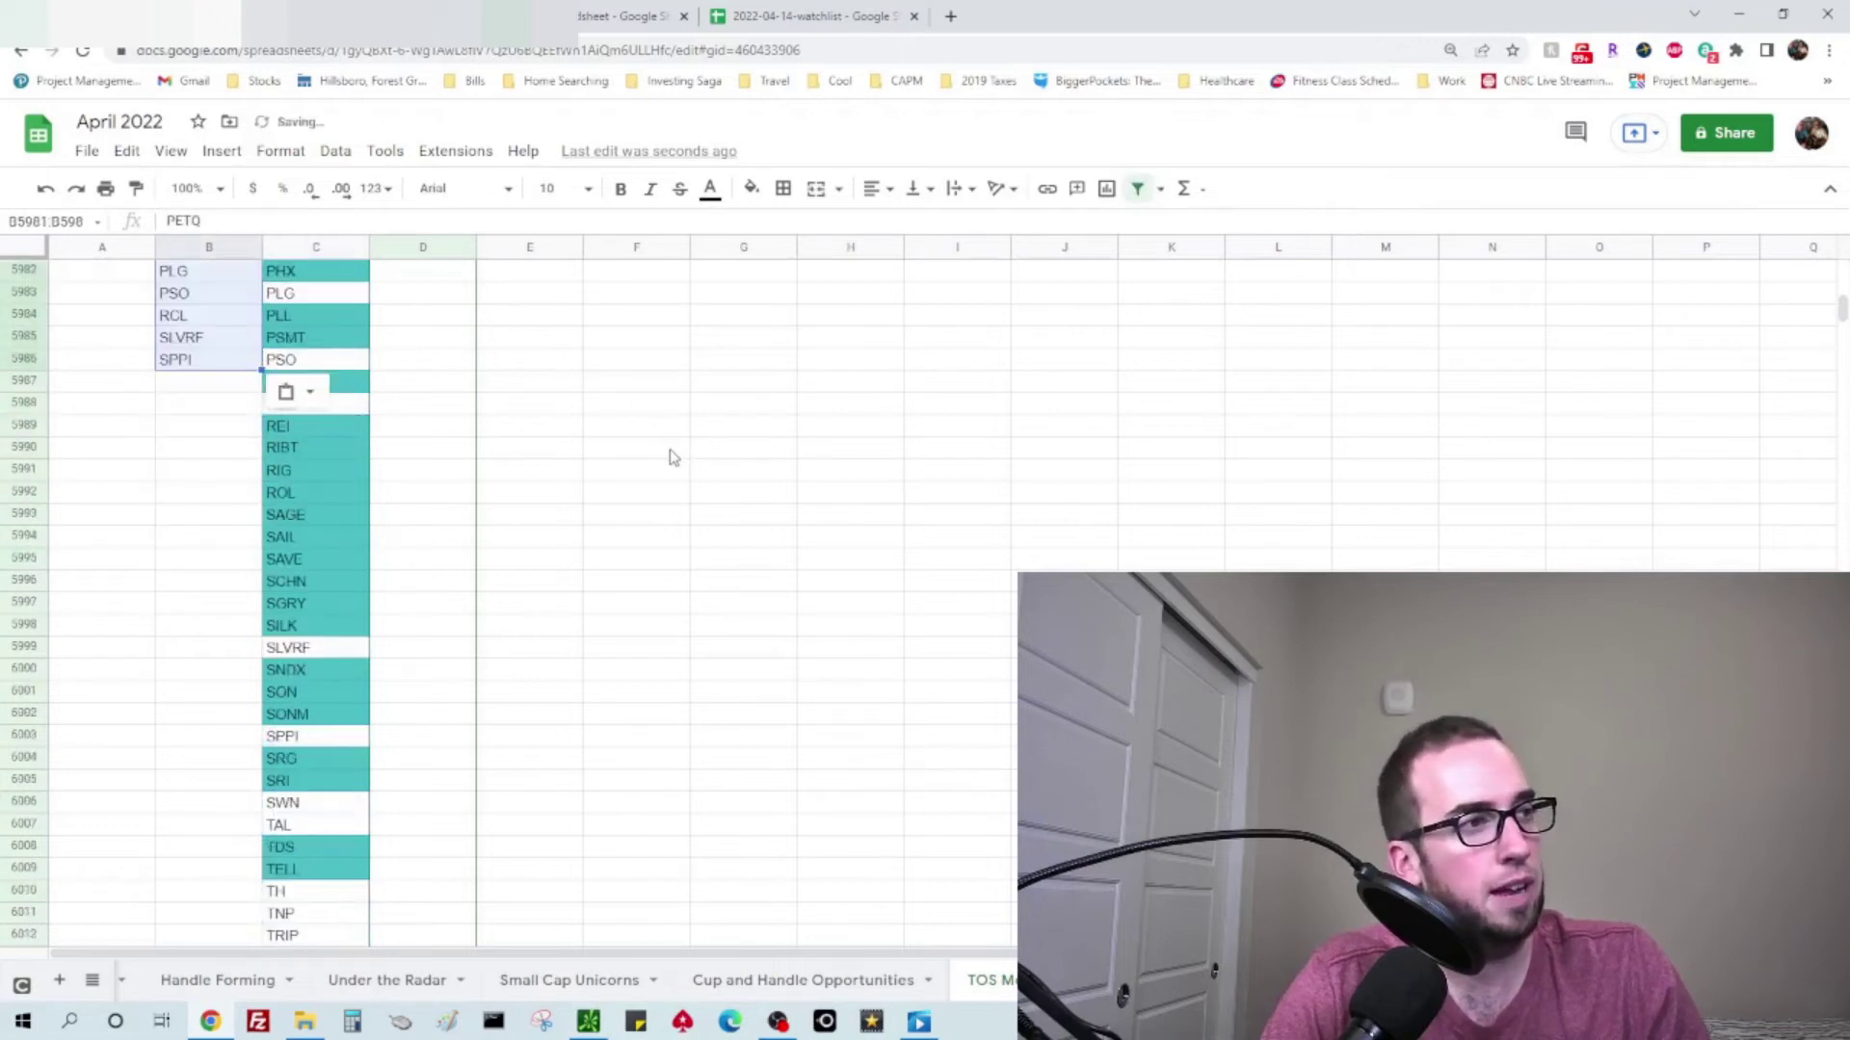
{"action": "scroll", "coordinate": [681, 467], "scroll_direction": "up", "scroll_amount": 3}
{"action": "scroll", "coordinate": [500, 525], "scroll_direction": "down", "scroll_amount": 5}
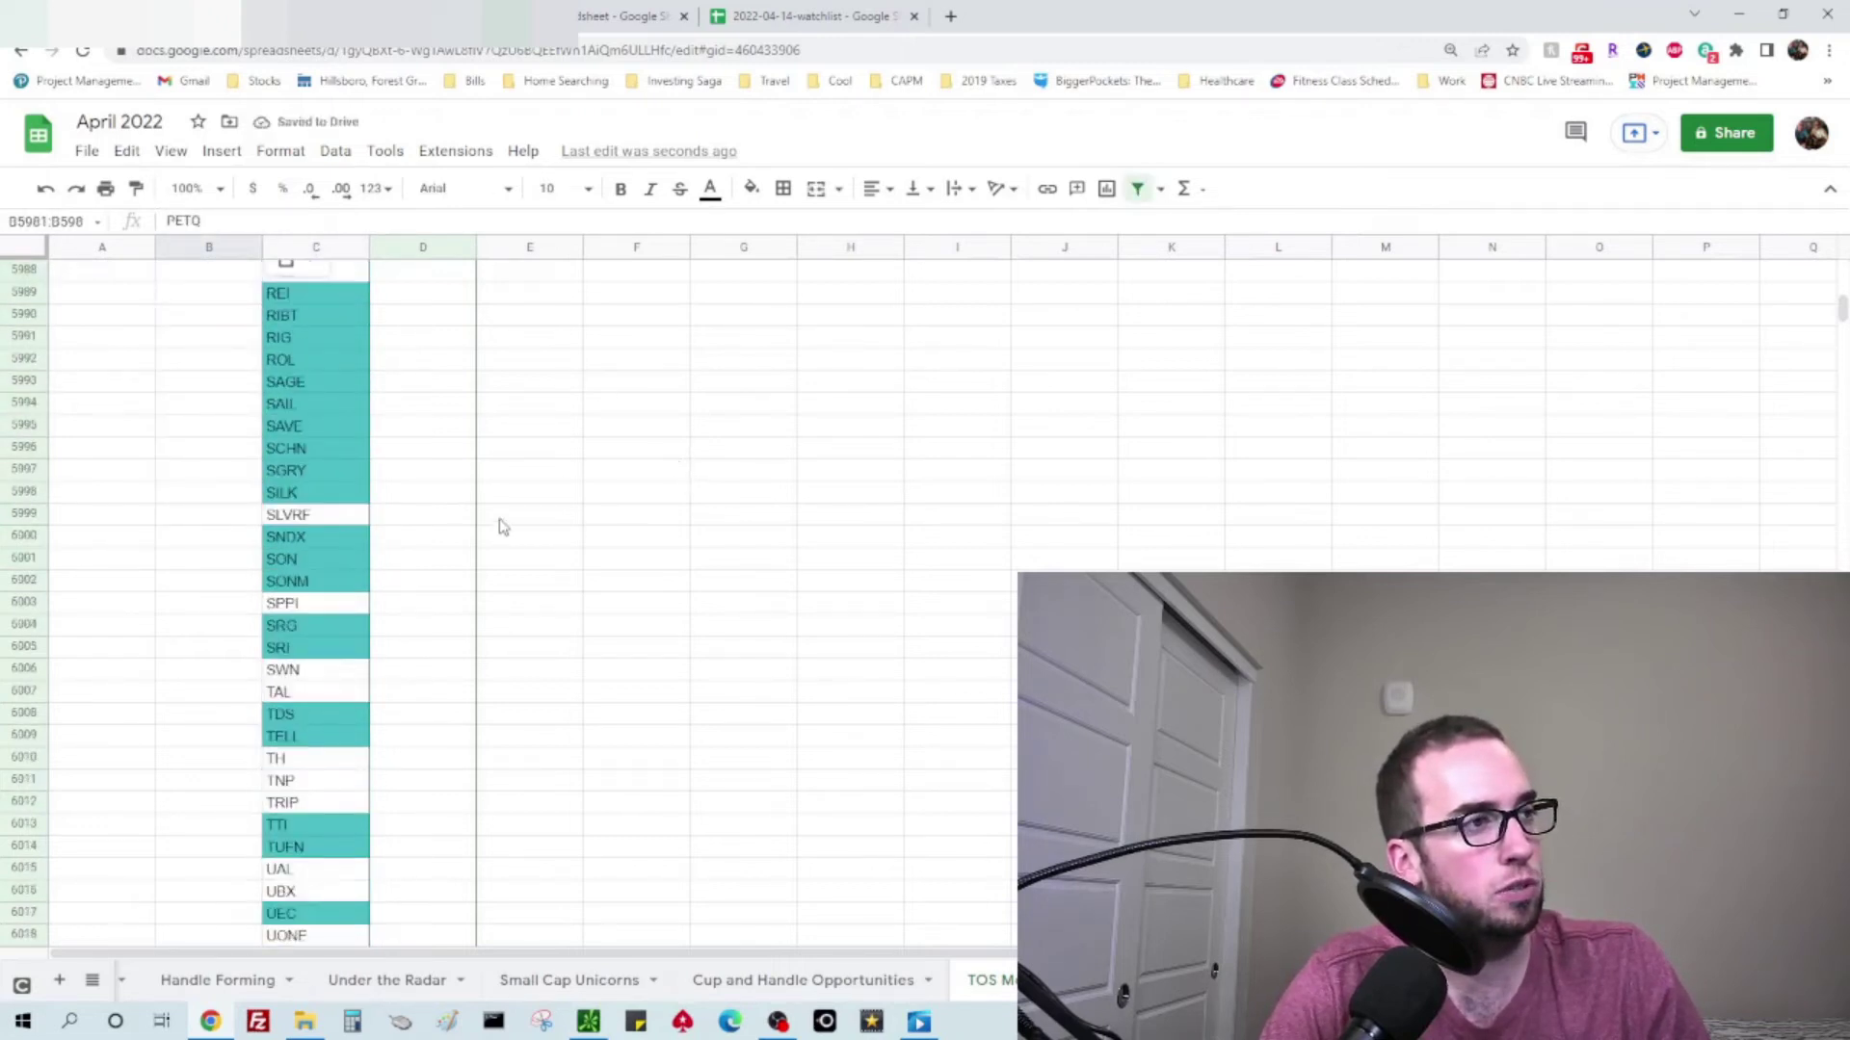
{"action": "scroll", "coordinate": [482, 516], "scroll_direction": "down", "scroll_amount": 1}
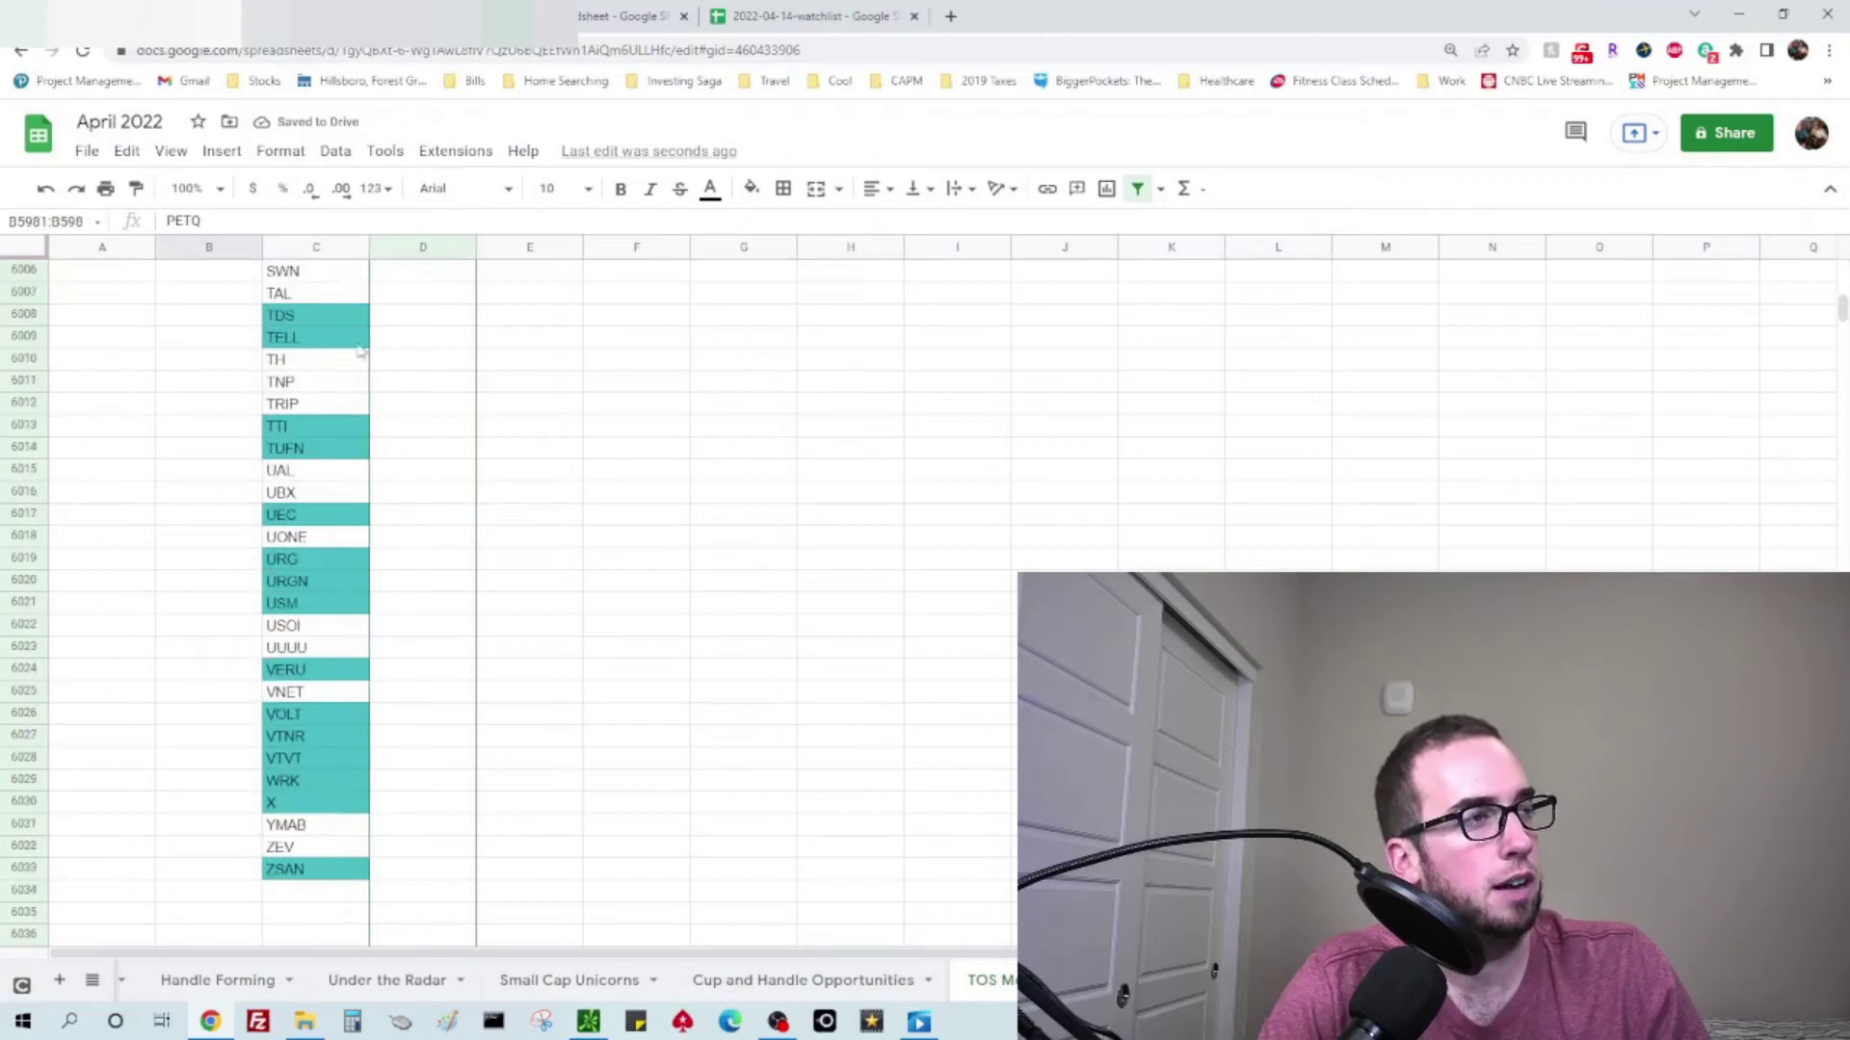
{"action": "left_click_drag", "start_coordinate": [304, 346], "coordinate": [306, 371]}
{"action": "left_click_drag", "start_coordinate": [311, 436], "coordinate": [300, 472]}
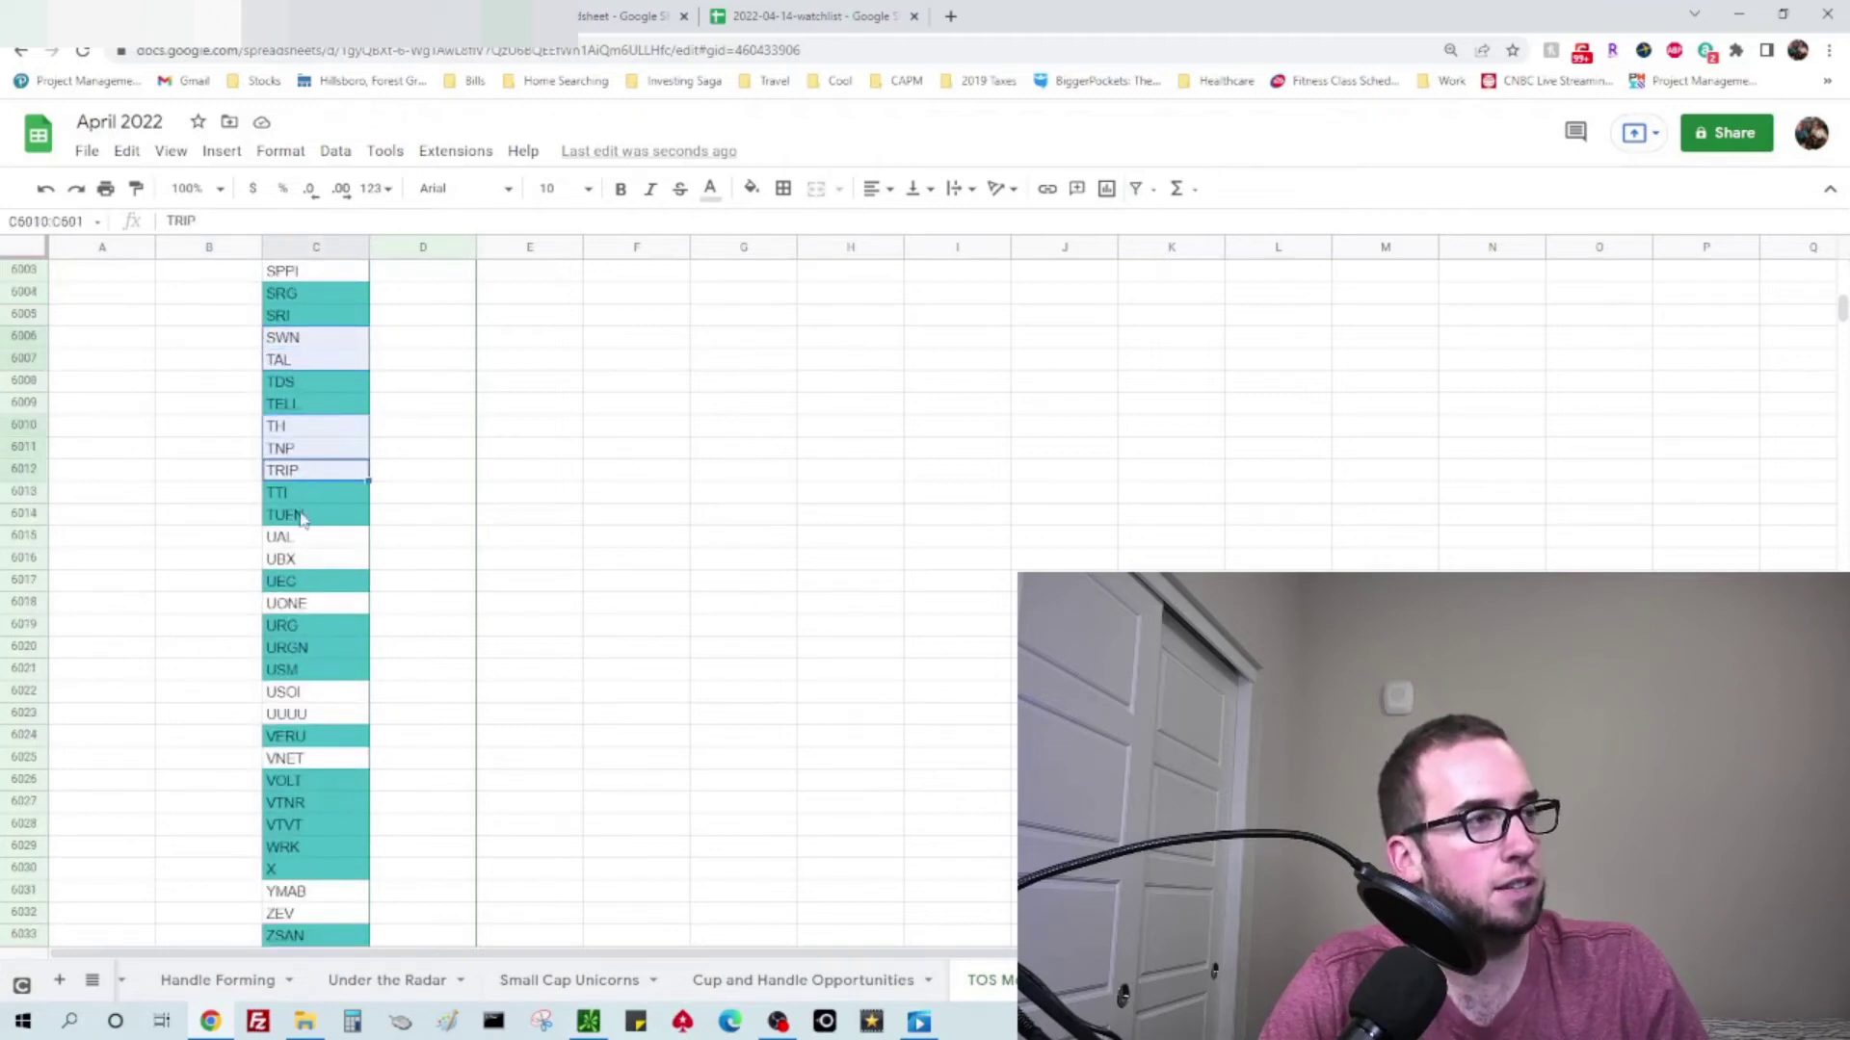
{"action": "left_click_drag", "start_coordinate": [305, 546], "coordinate": [307, 566]}
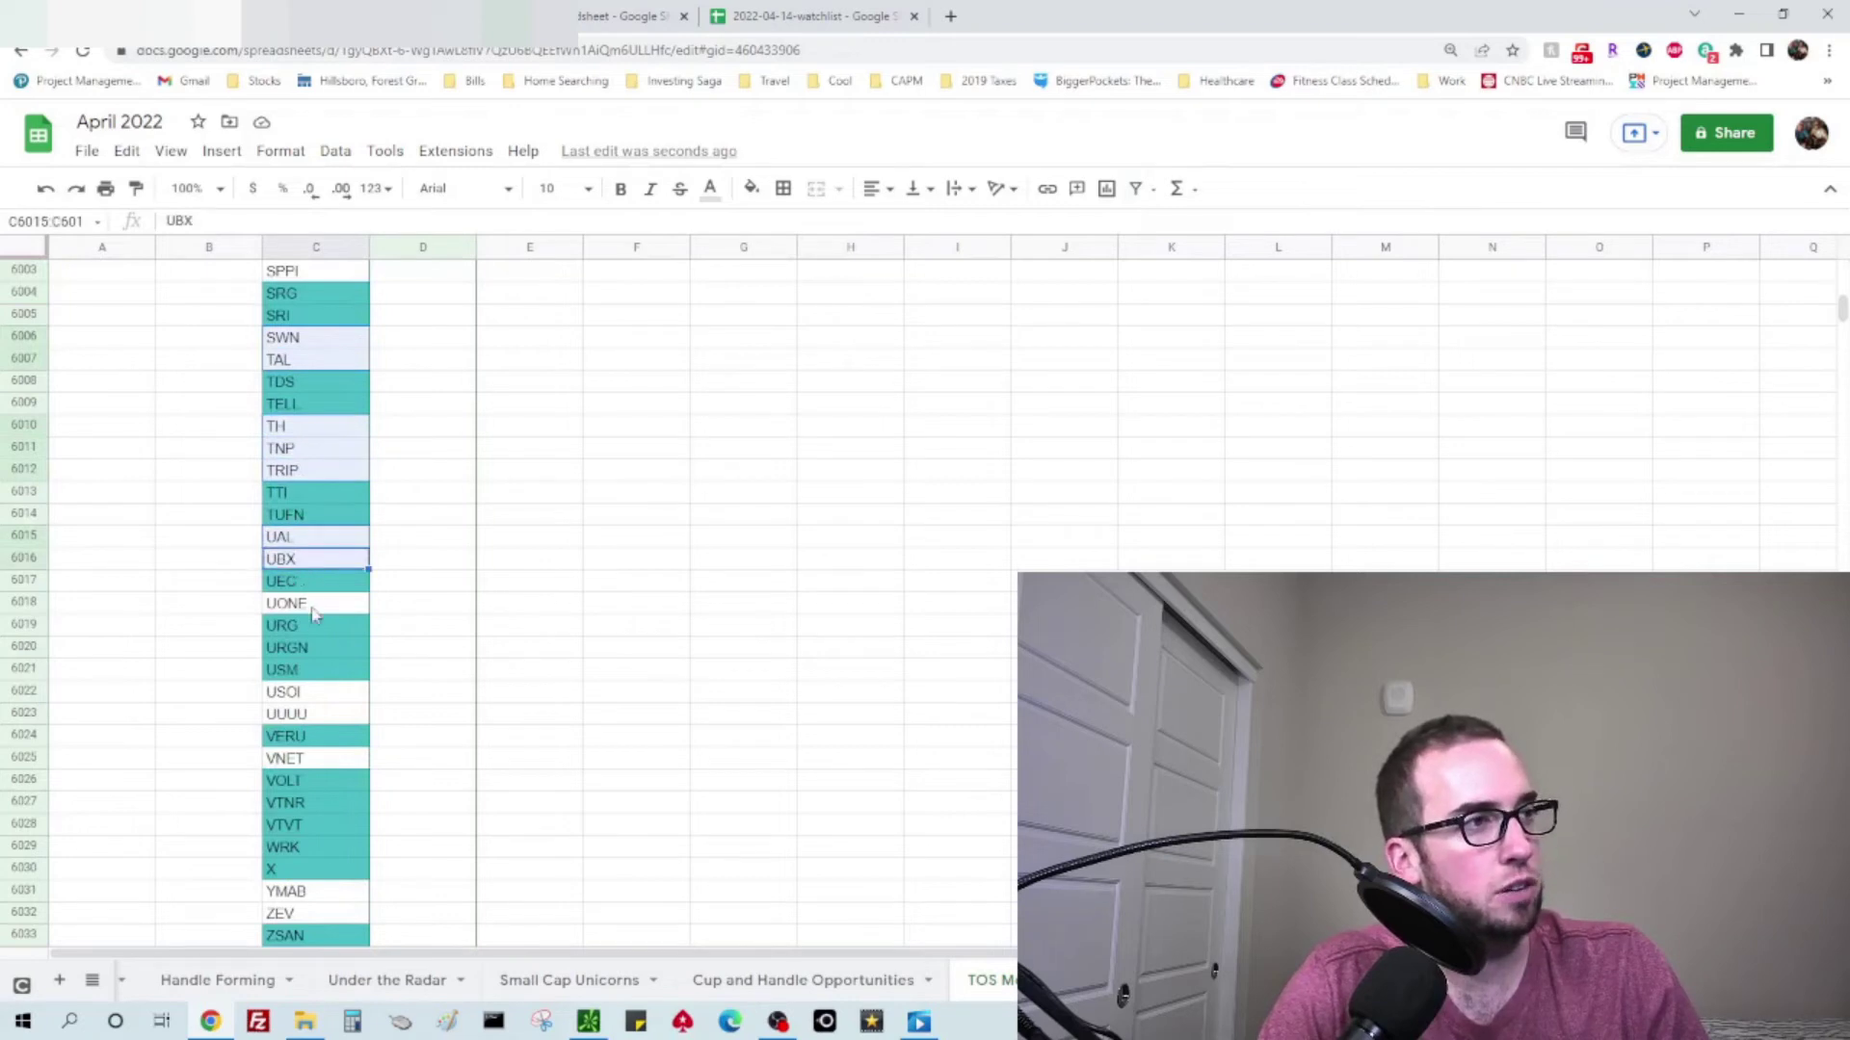
{"action": "left_click", "coordinate": [312, 607], "text": "ctrl"}
{"action": "left_click_drag", "start_coordinate": [309, 693], "coordinate": [304, 717]}
{"action": "left_click", "coordinate": [301, 760], "text": "ctrl"}
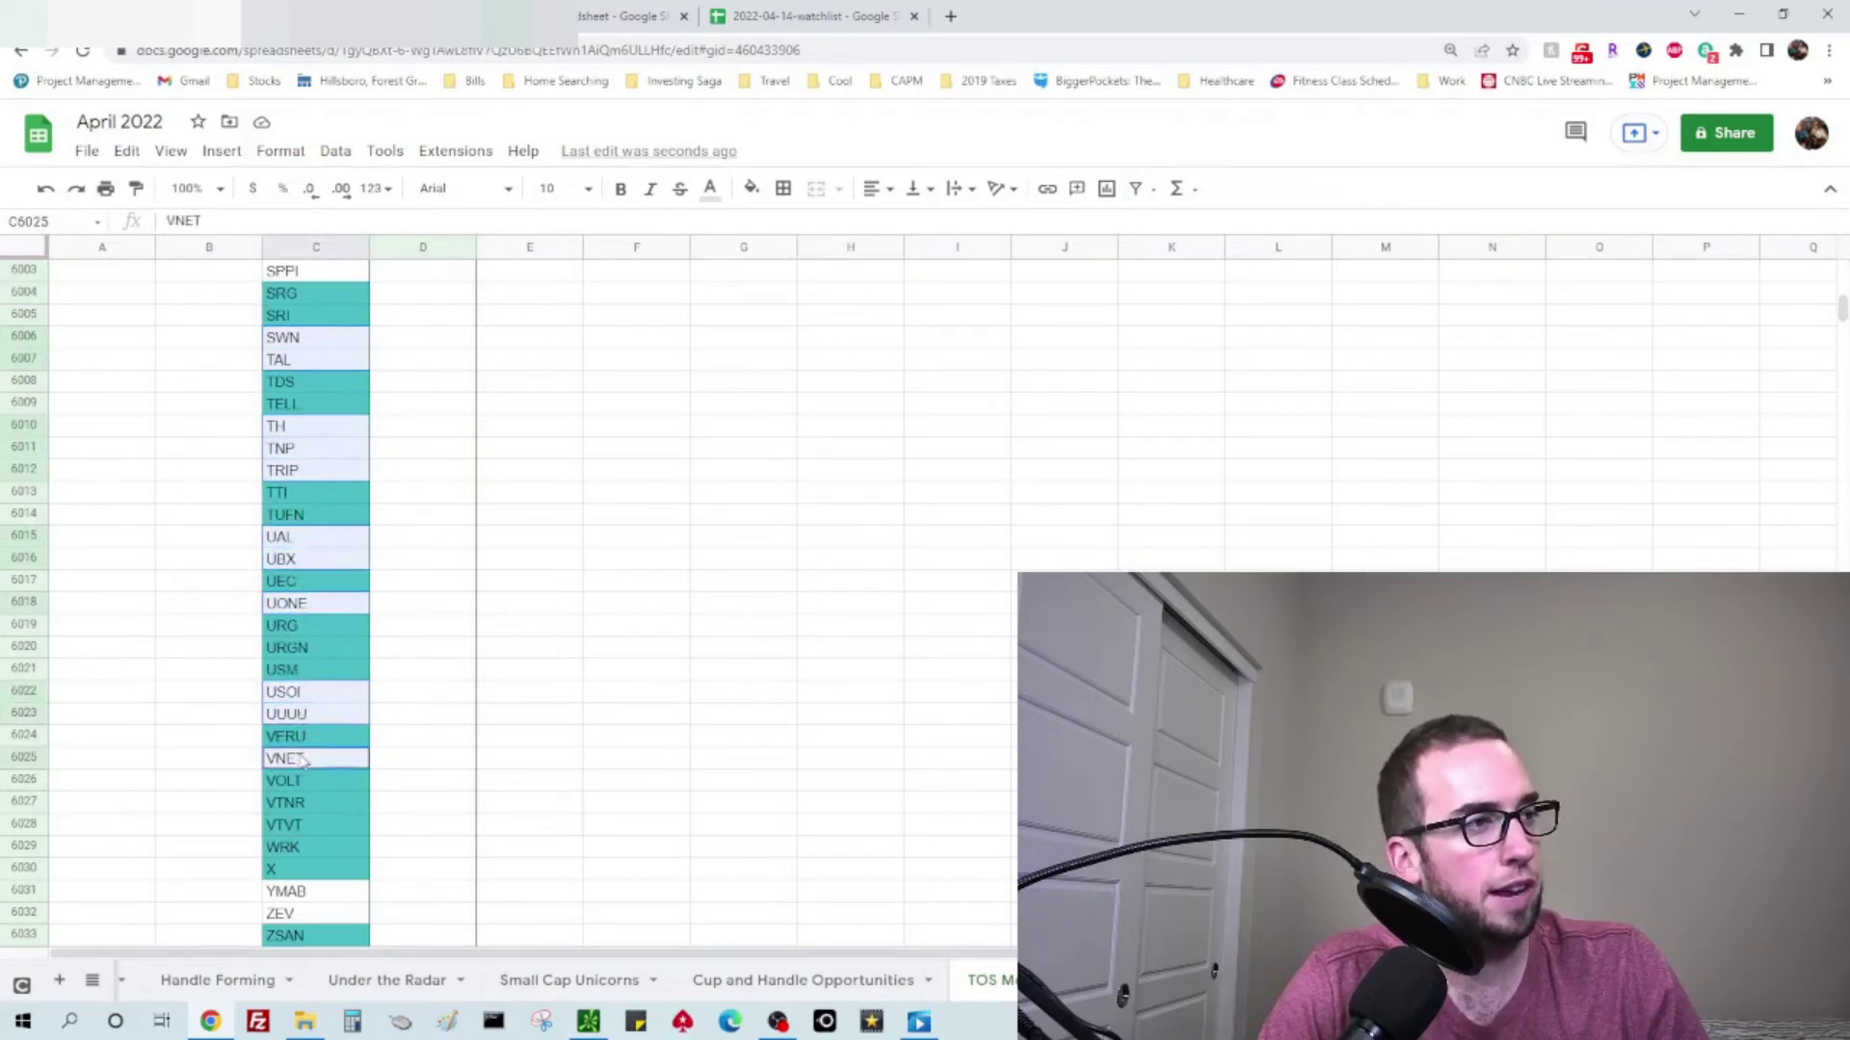
{"action": "left_click_drag", "start_coordinate": [314, 888], "coordinate": [303, 919]}
{"action": "key", "text": "ctrl+c"}
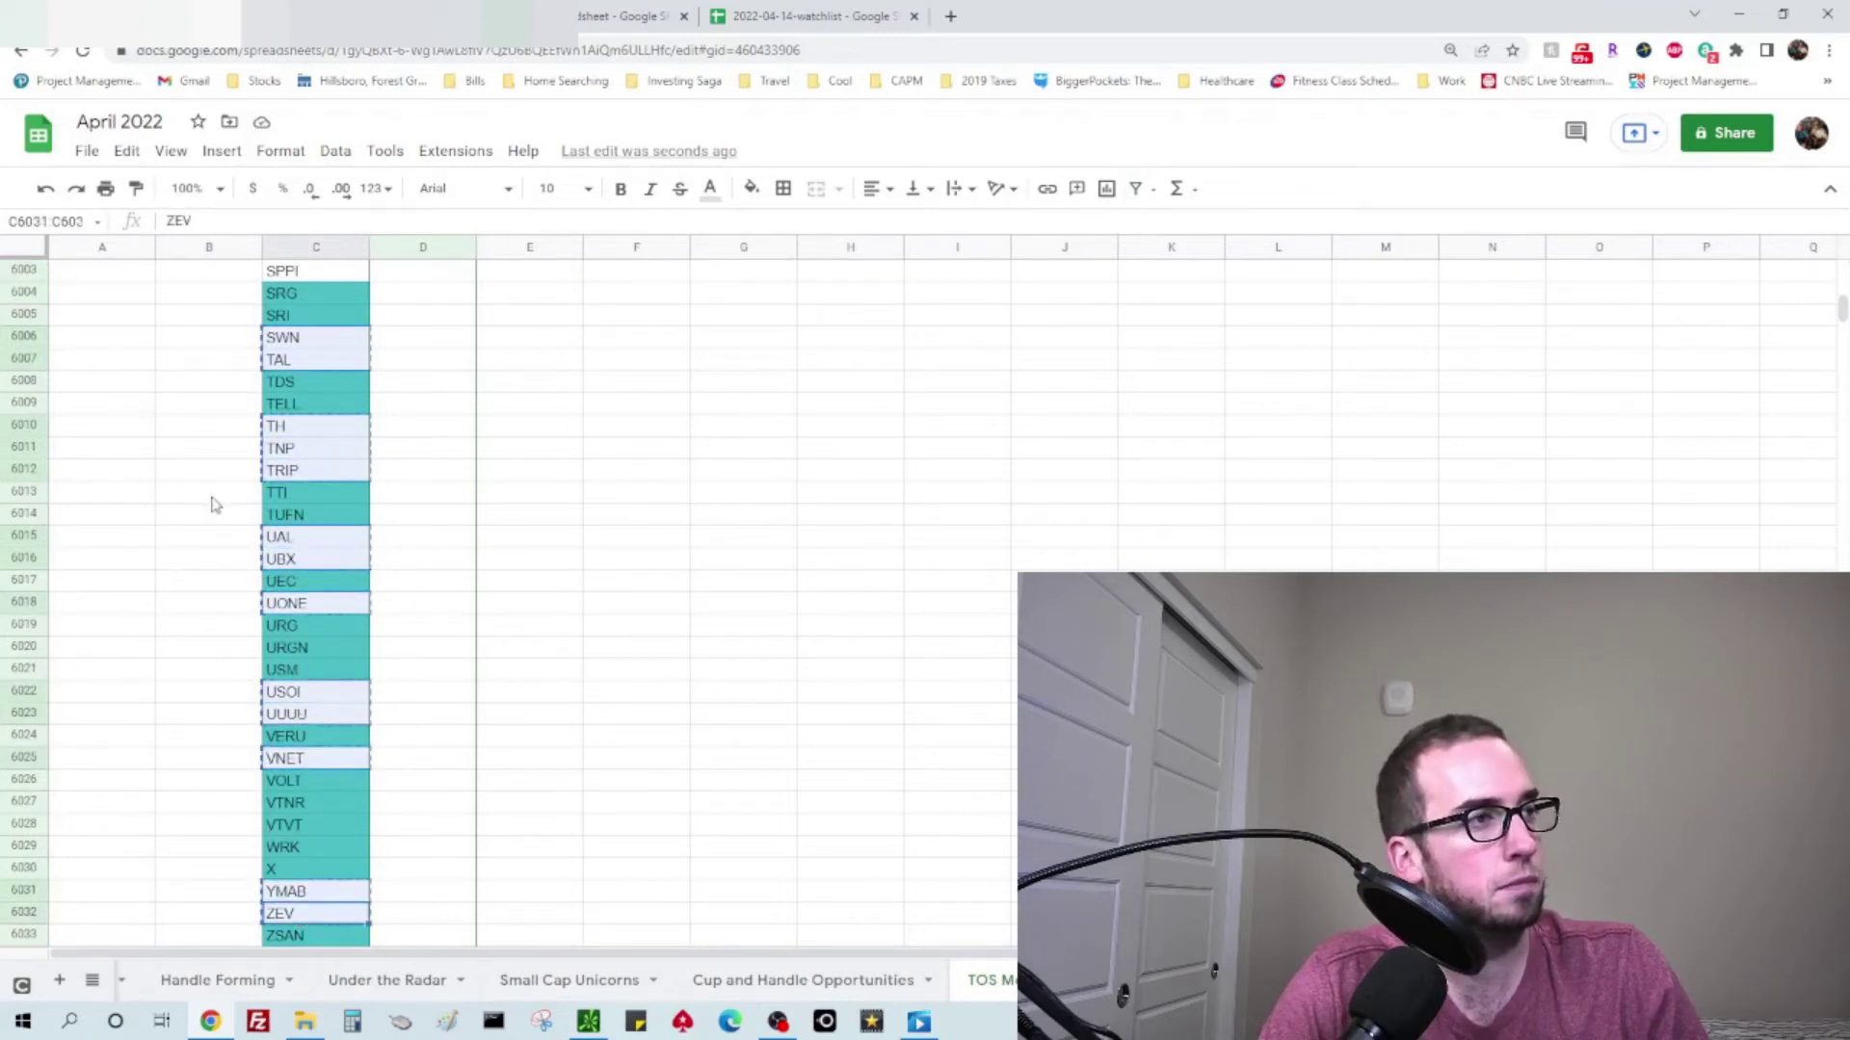
{"action": "left_click", "coordinate": [203, 445]}
{"action": "key", "text": "ctrl+v"}
- Select cell B5978 in the Uniques column
{"action": "scroll", "coordinate": [473, 525], "scroll_direction": "down", "scroll_amount": 2}
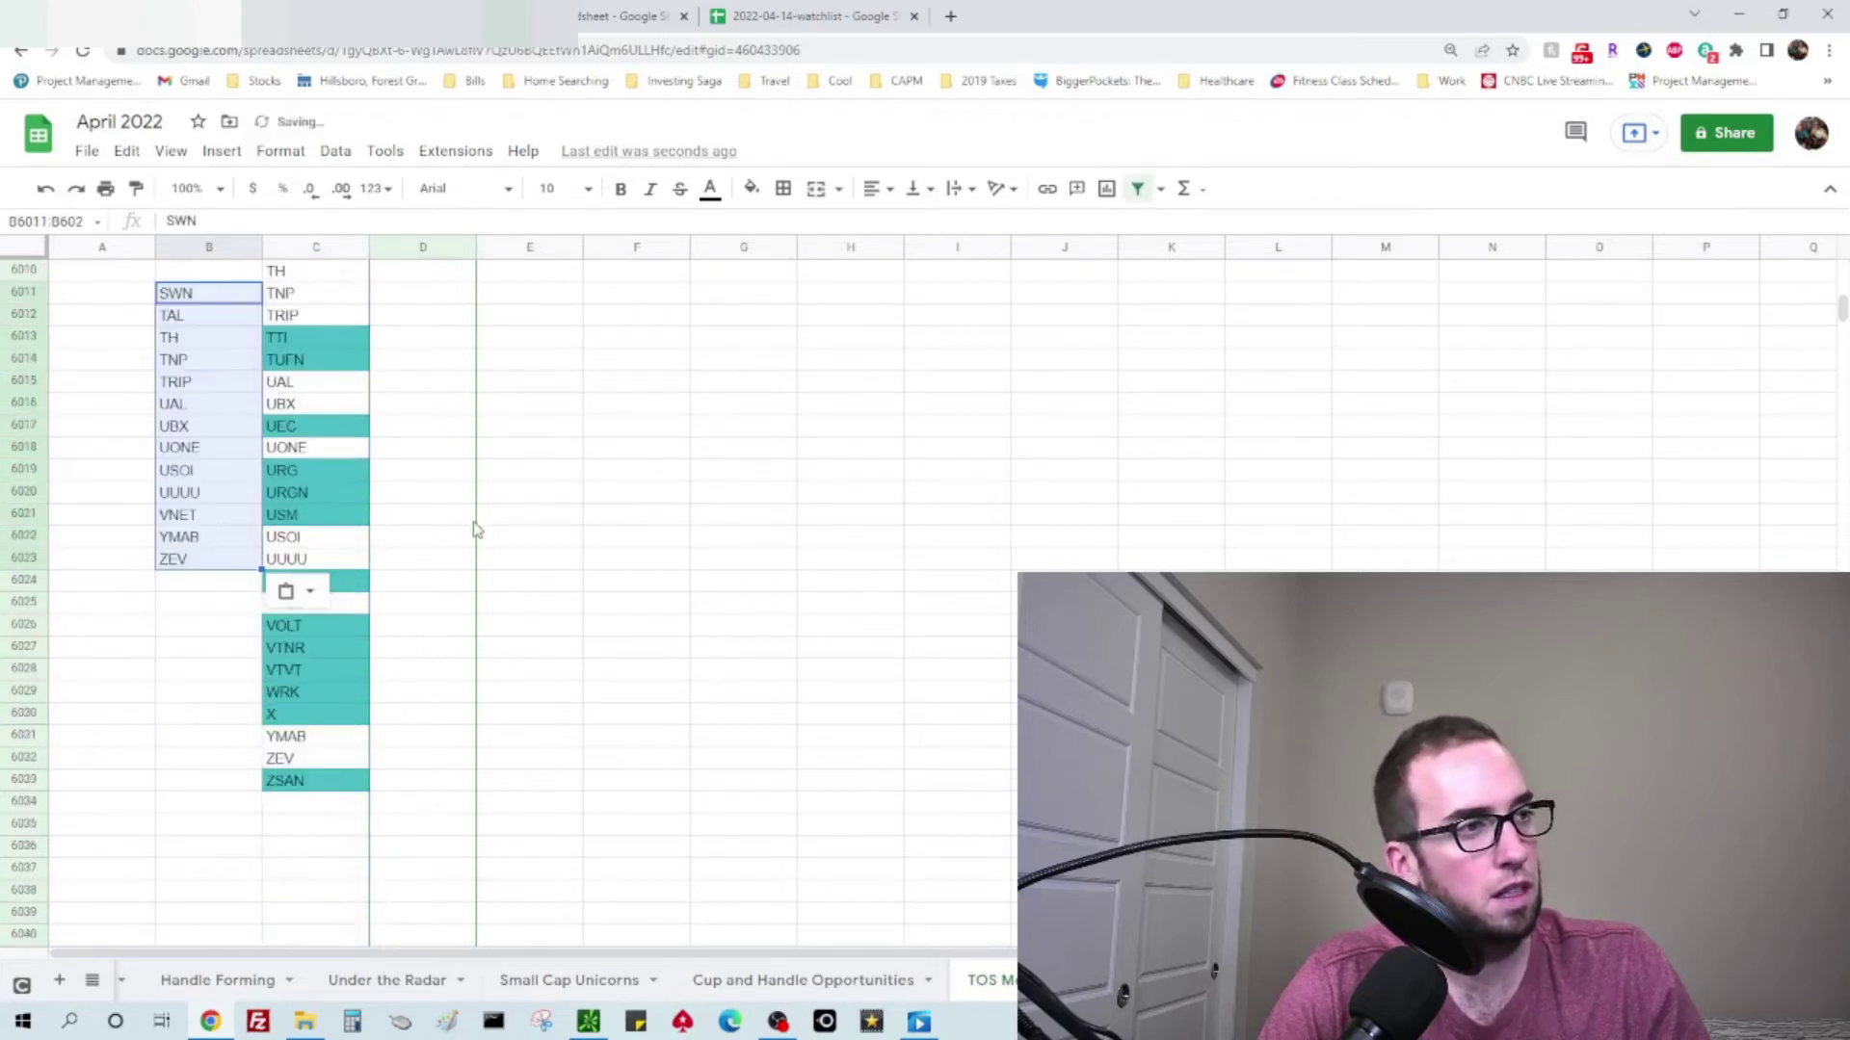
{"action": "scroll", "coordinate": [473, 529], "scroll_direction": "down", "scroll_amount": 1}
{"action": "scroll", "coordinate": [463, 661], "scroll_direction": "up", "scroll_amount": 13}
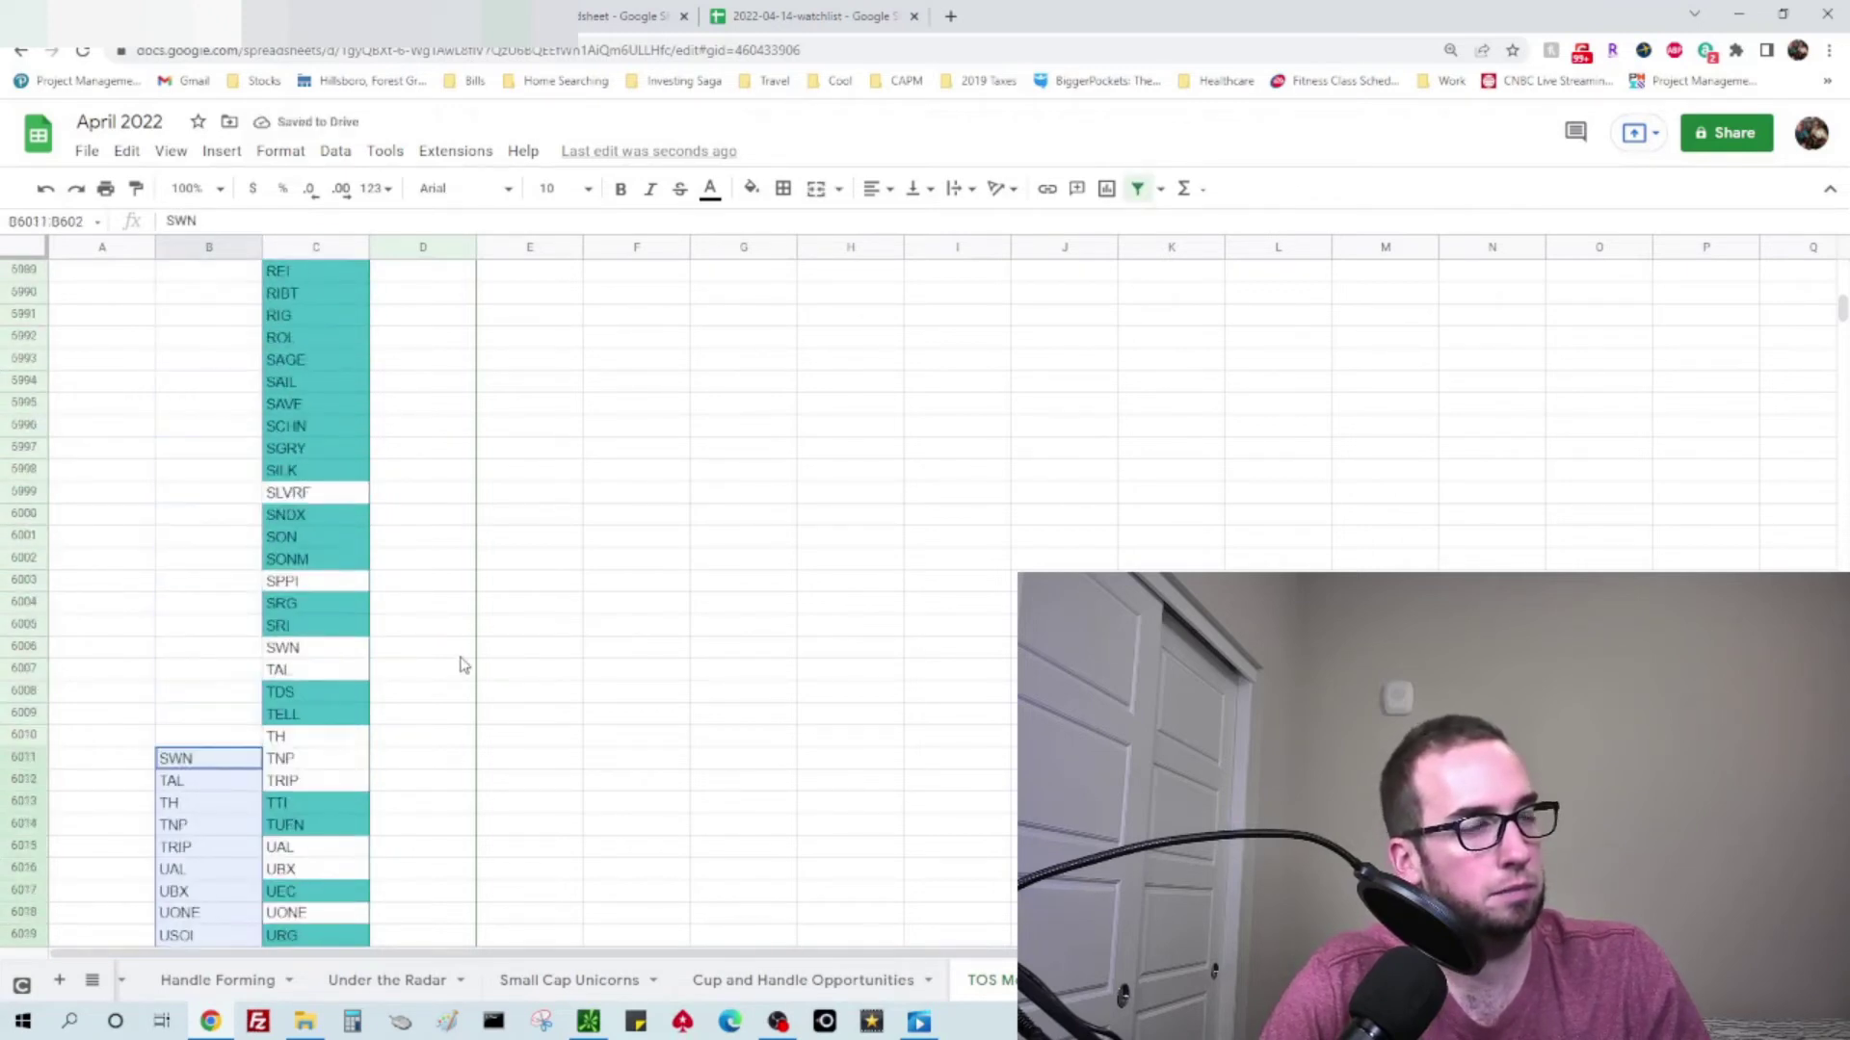
{"action": "left_click", "coordinate": [198, 481]}
- Select the whole Uniques column B, recreate its filter, and sort it A→Z
{"action": "key", "text": "ctrl+shift+Up"}
{"action": "key", "text": "ctrl+shift+Up"}
{"action": "key", "text": "ctrl+shift+Up"}
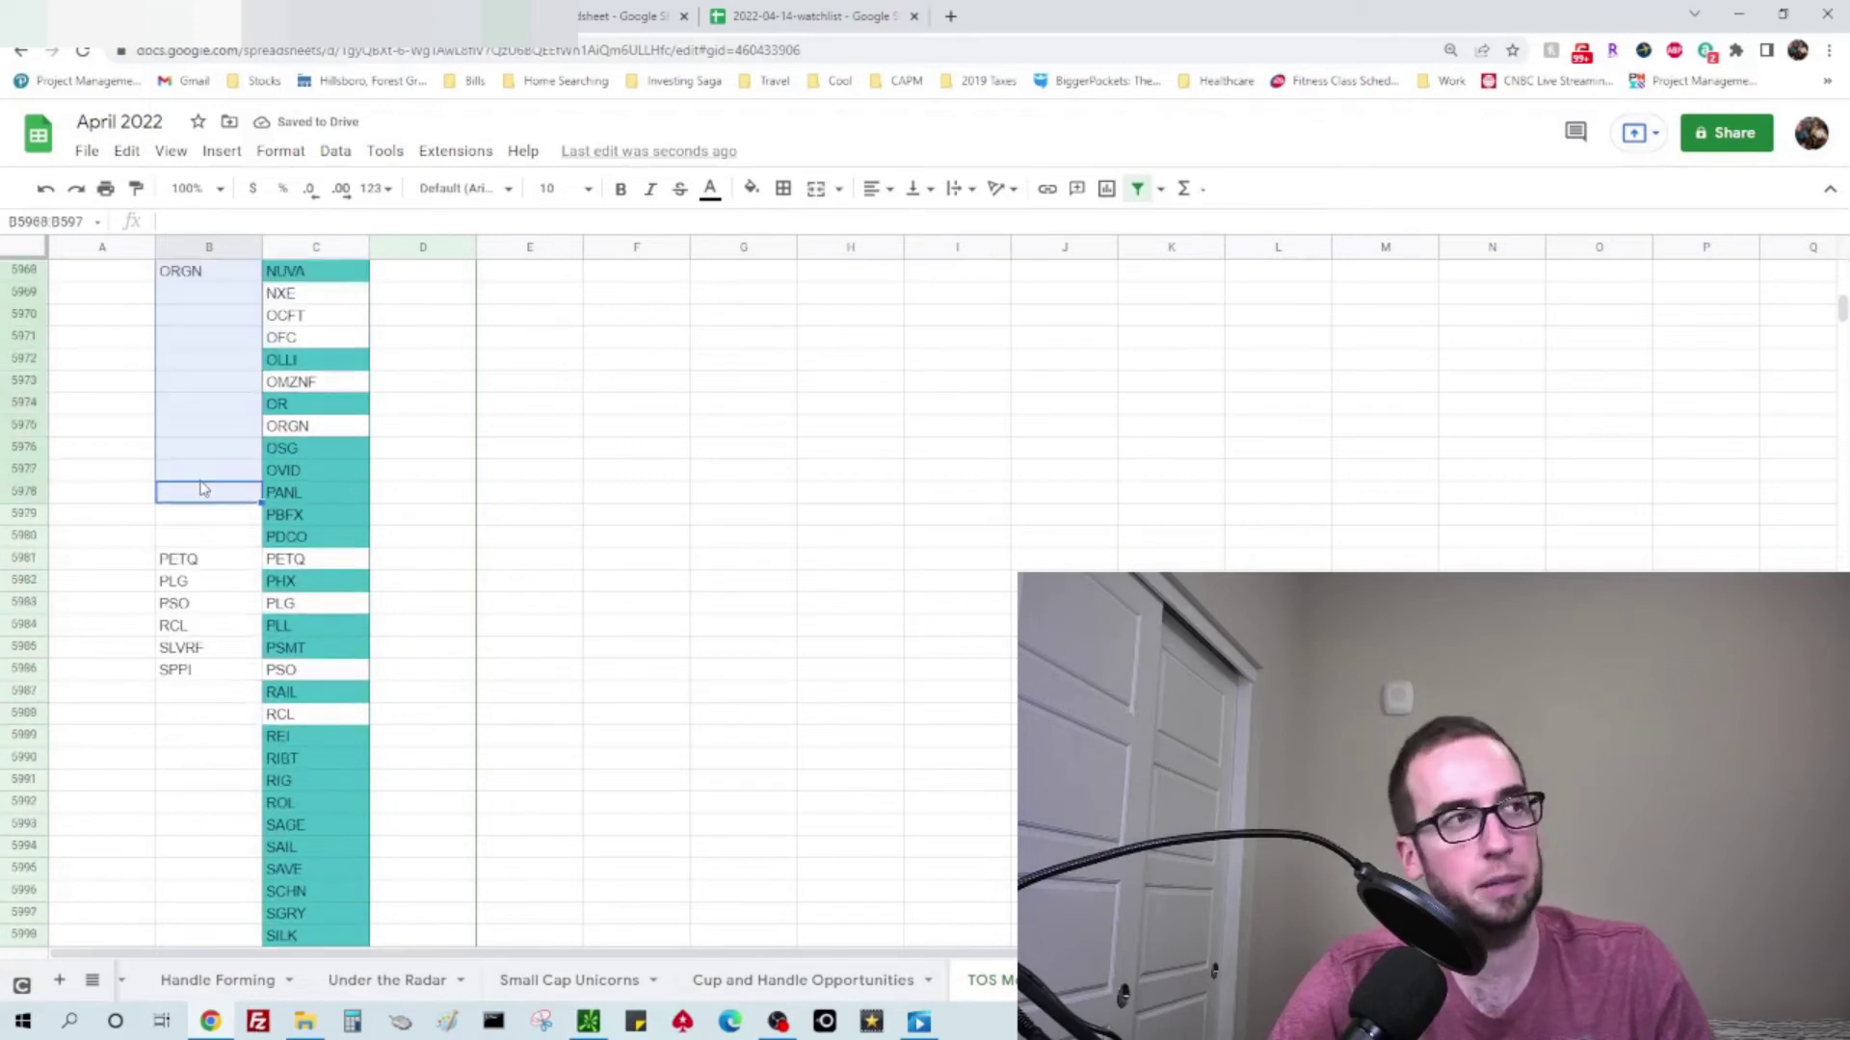
{"action": "key", "text": "ctrl+shift+Up"}
{"action": "key", "text": "ctrl+shift+Up"}
{"action": "key", "text": "ctrl+shift+Up"}
{"action": "key", "text": "ctrl+shift+Up"}
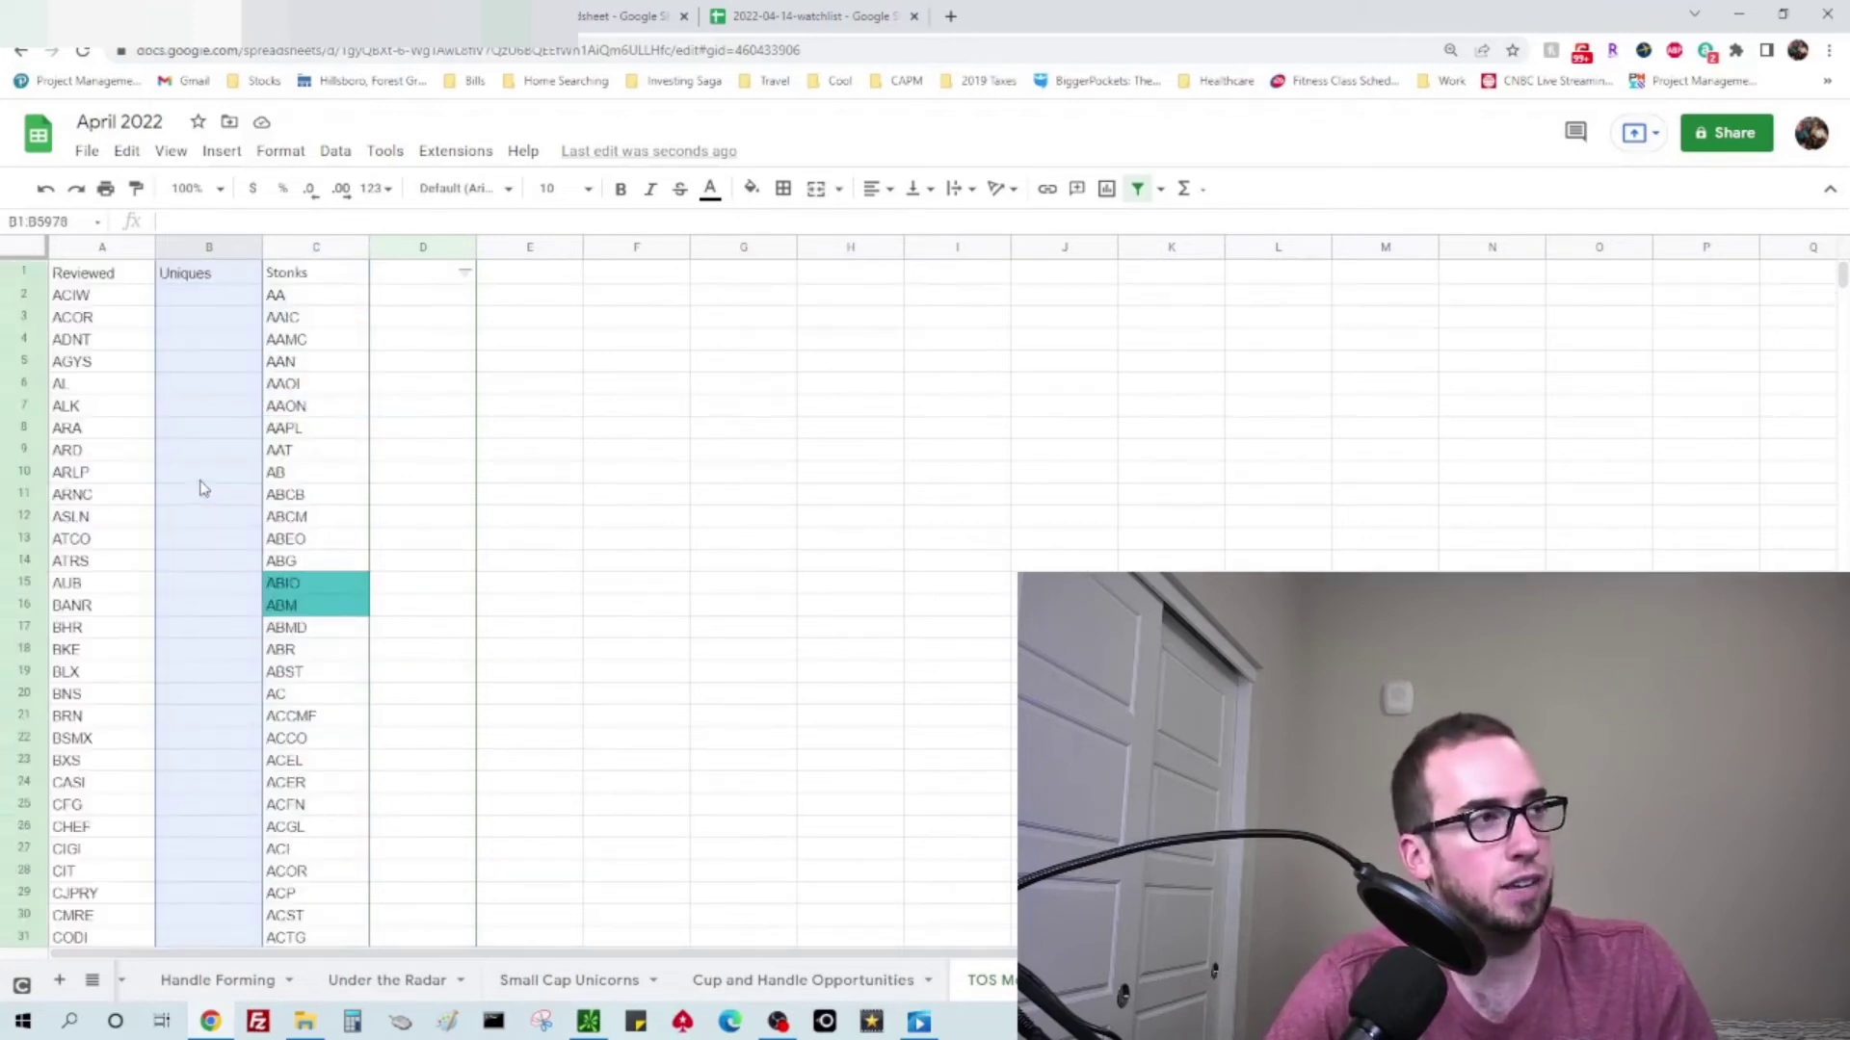
{"action": "left_click", "coordinate": [229, 247]}
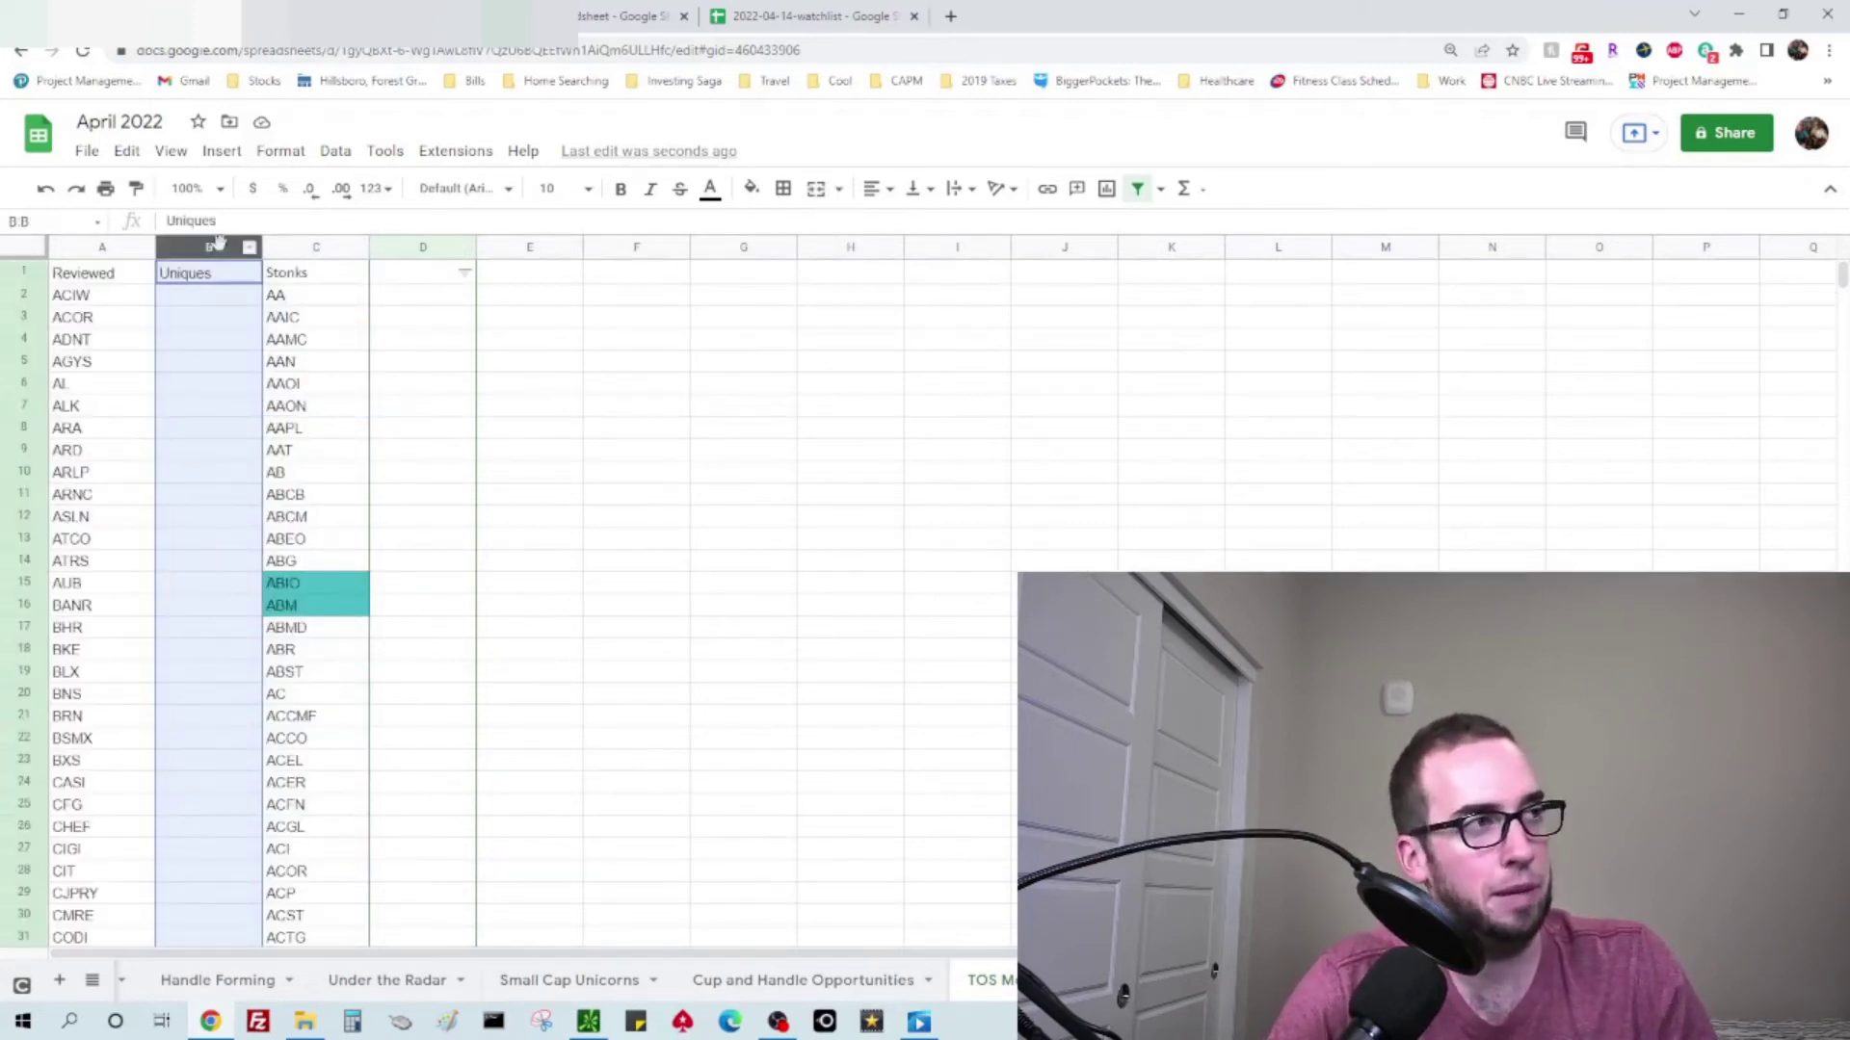
{"action": "left_click", "coordinate": [1135, 193]}
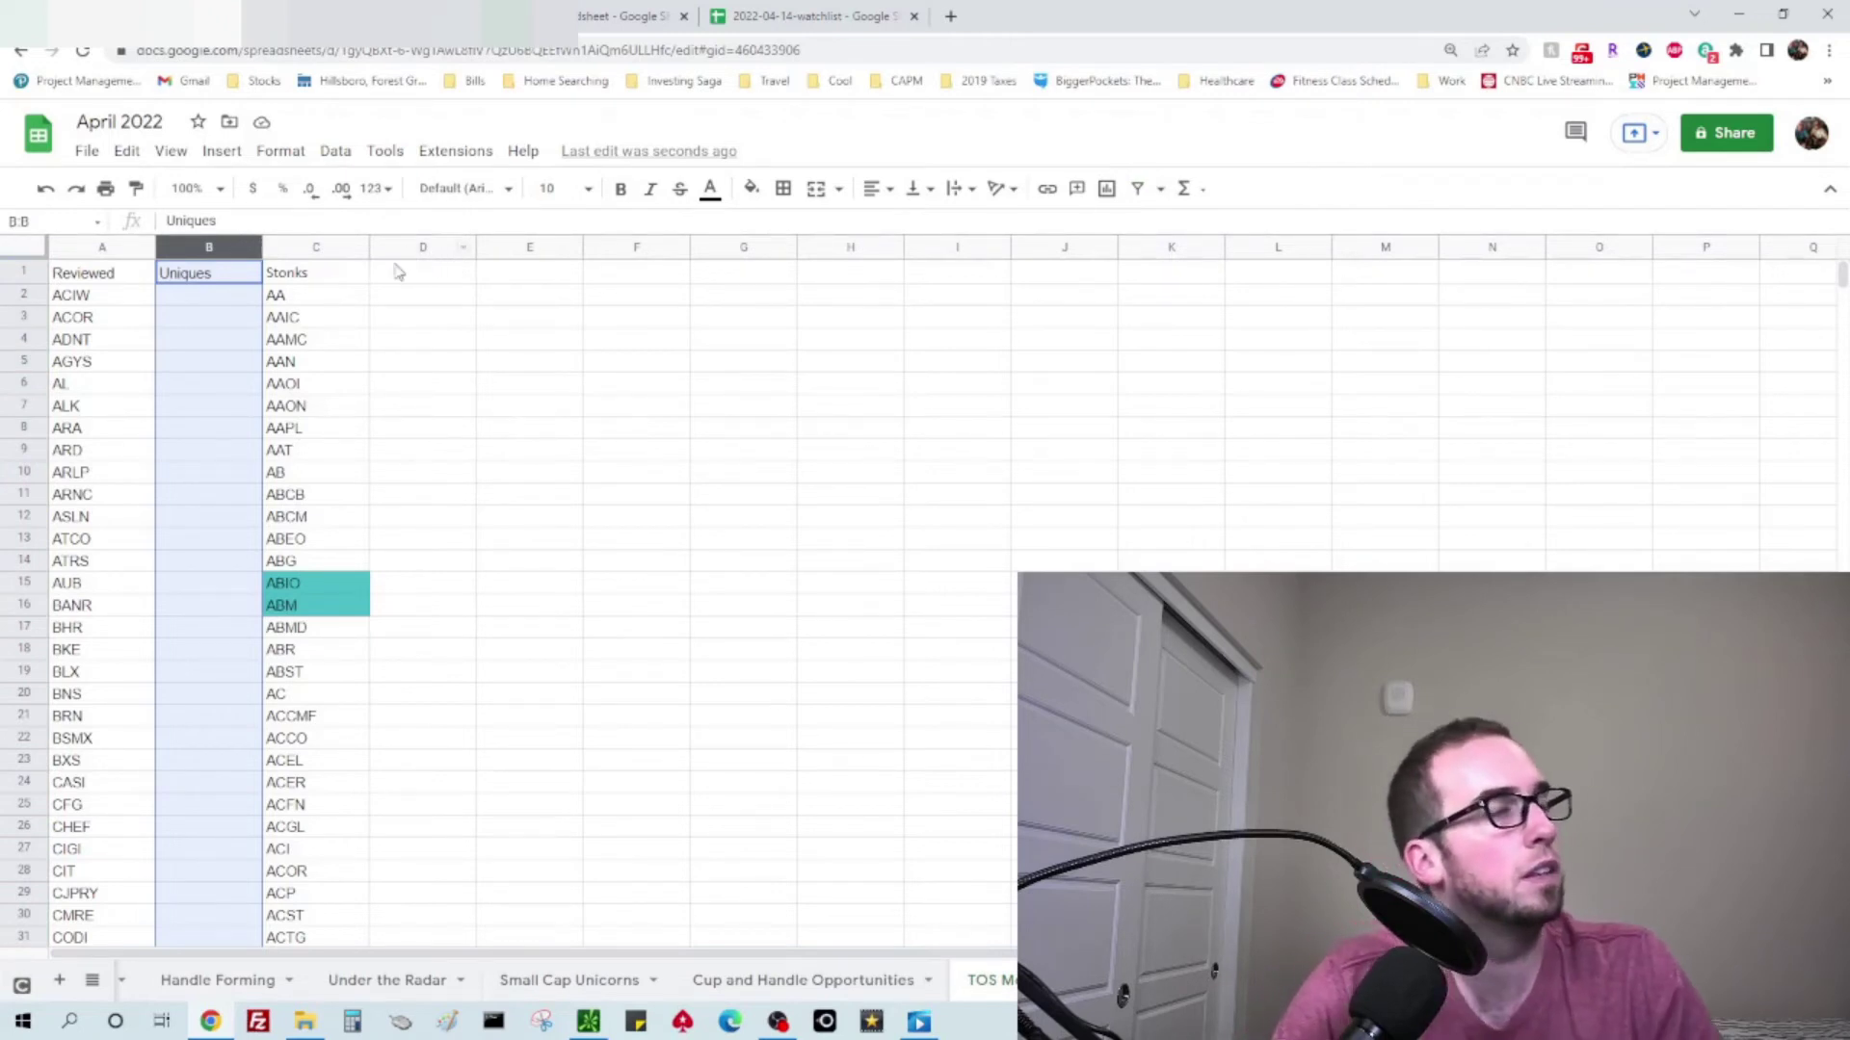
{"action": "left_click", "coordinate": [1138, 190]}
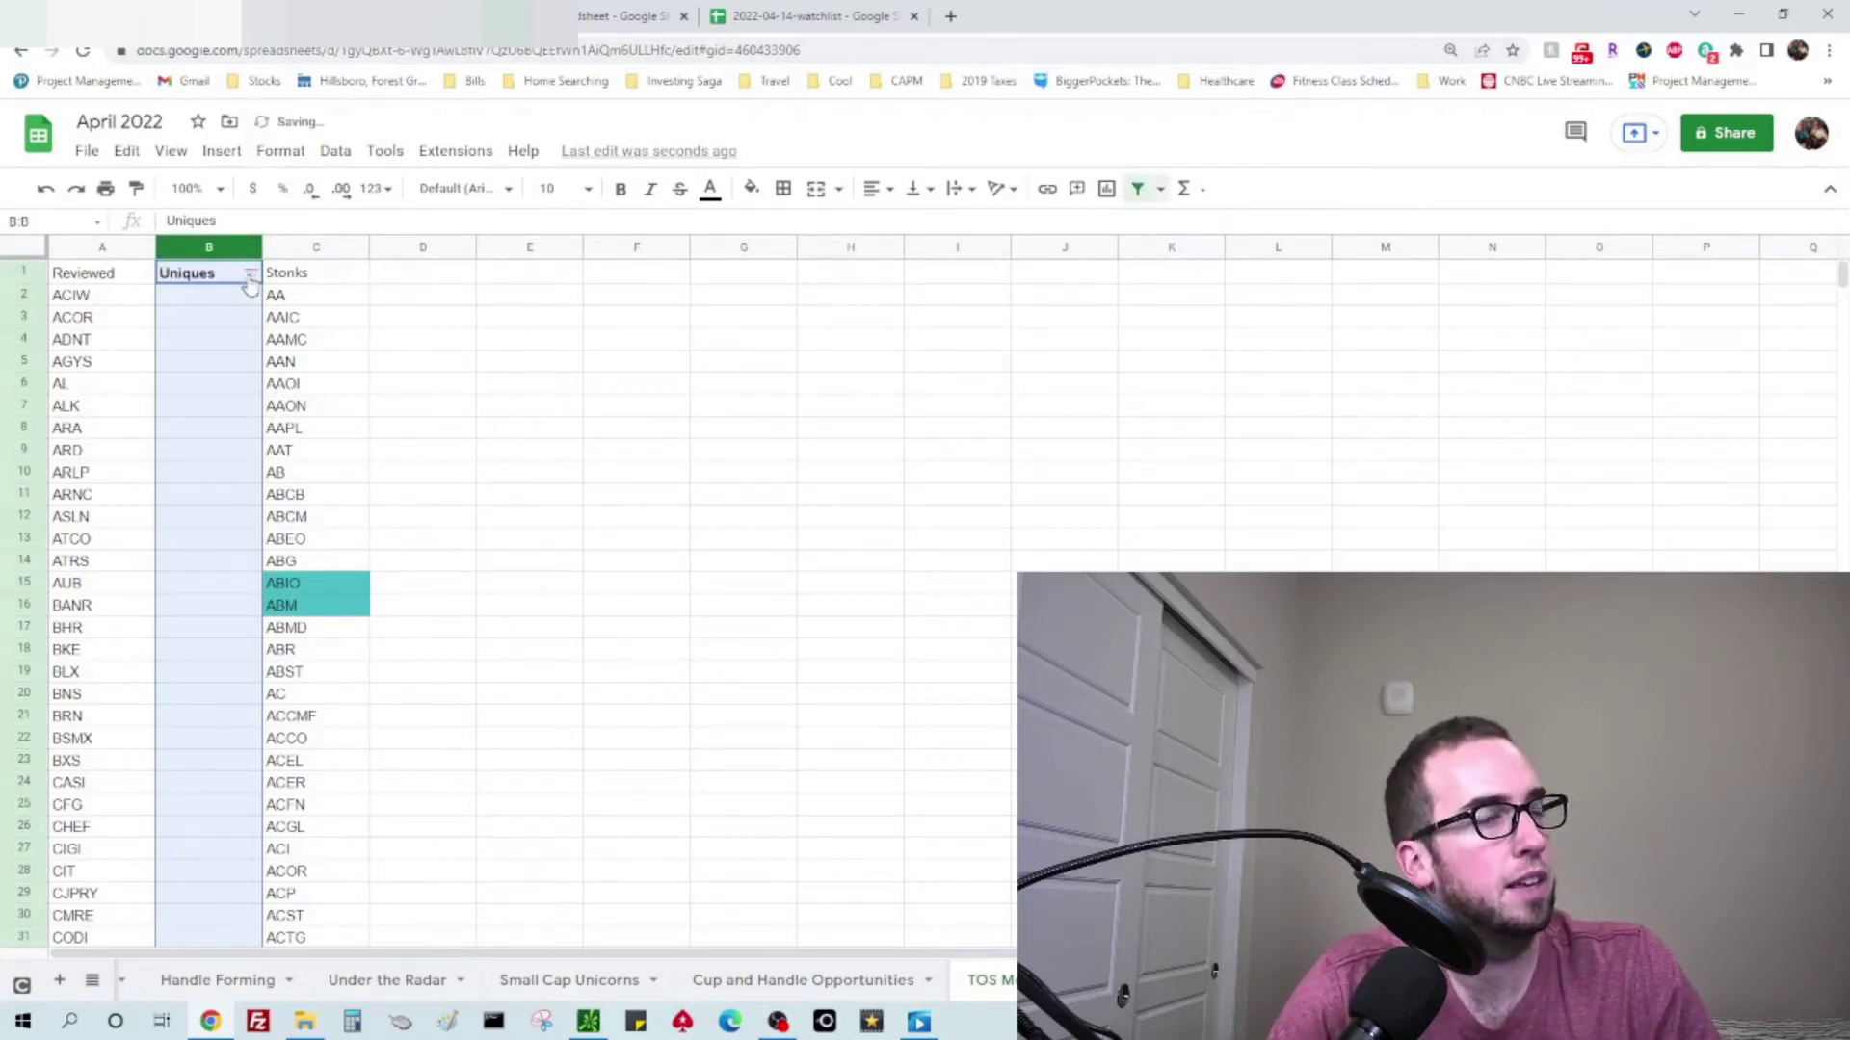
{"action": "left_click", "coordinate": [251, 274]}
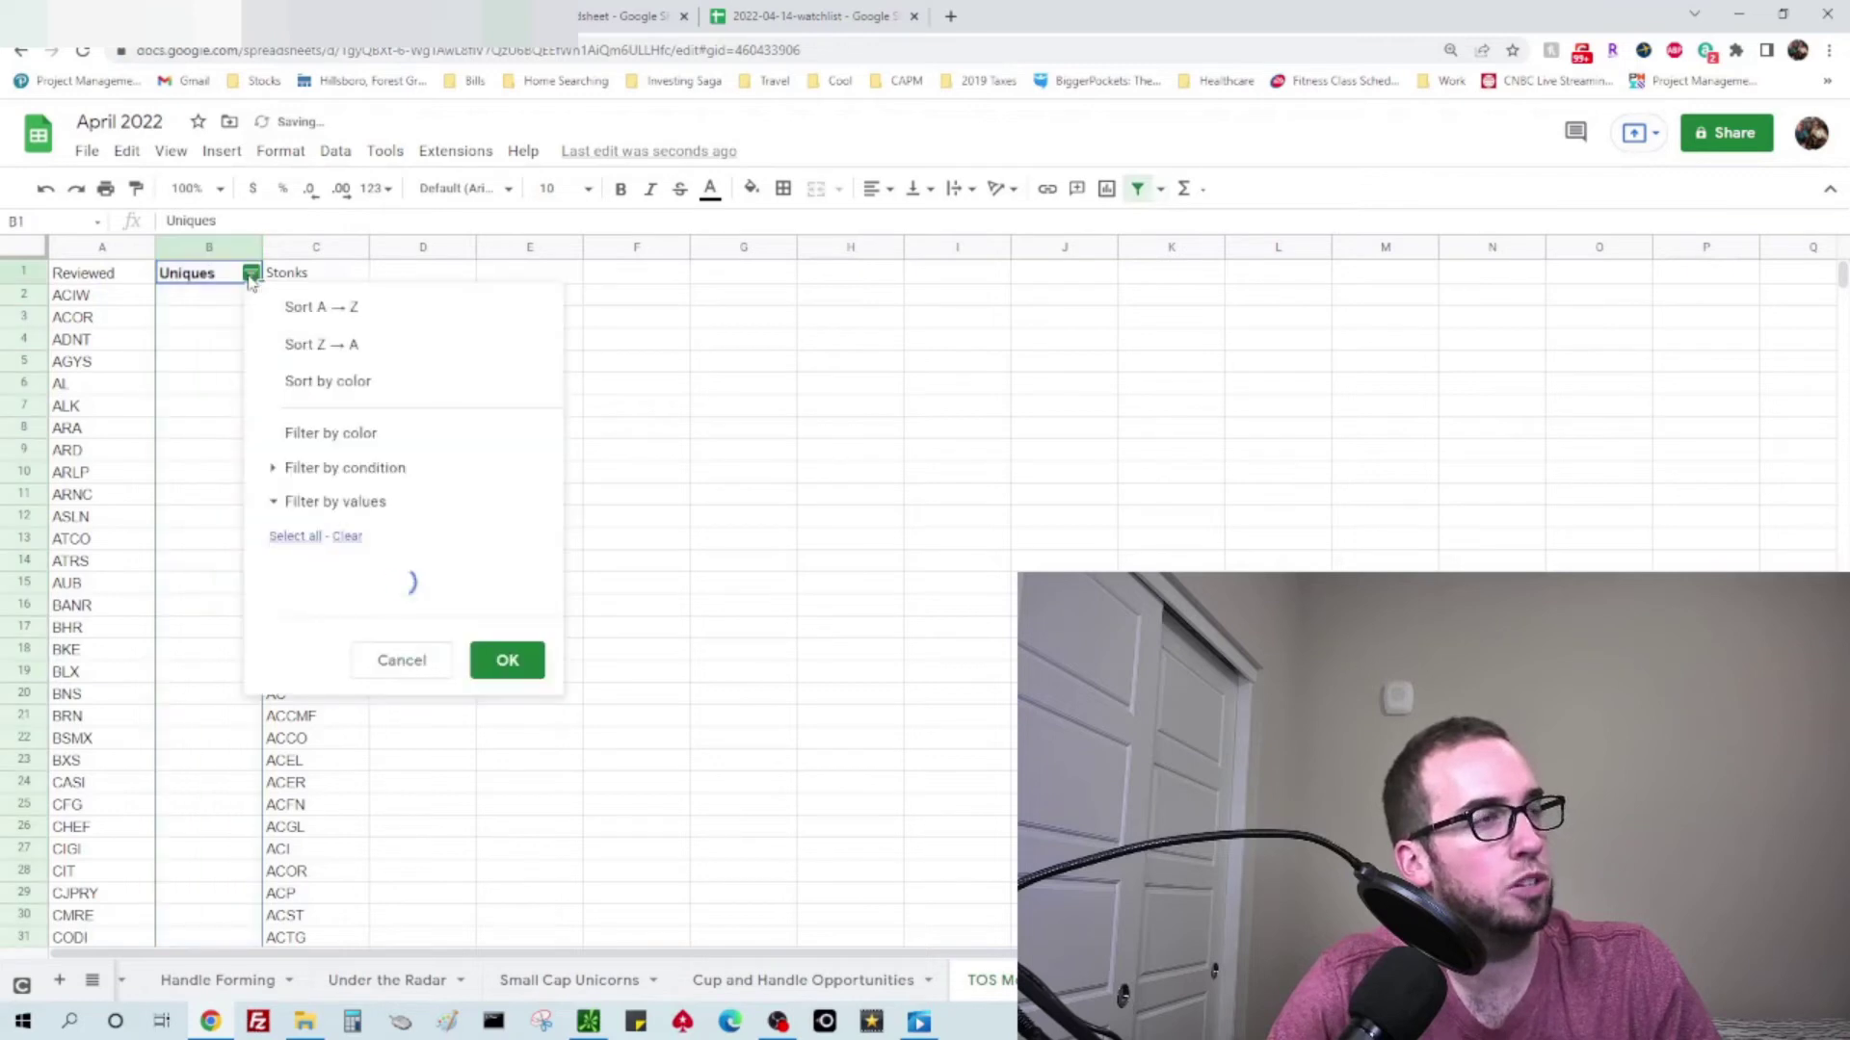
{"action": "left_click", "coordinate": [309, 323]}
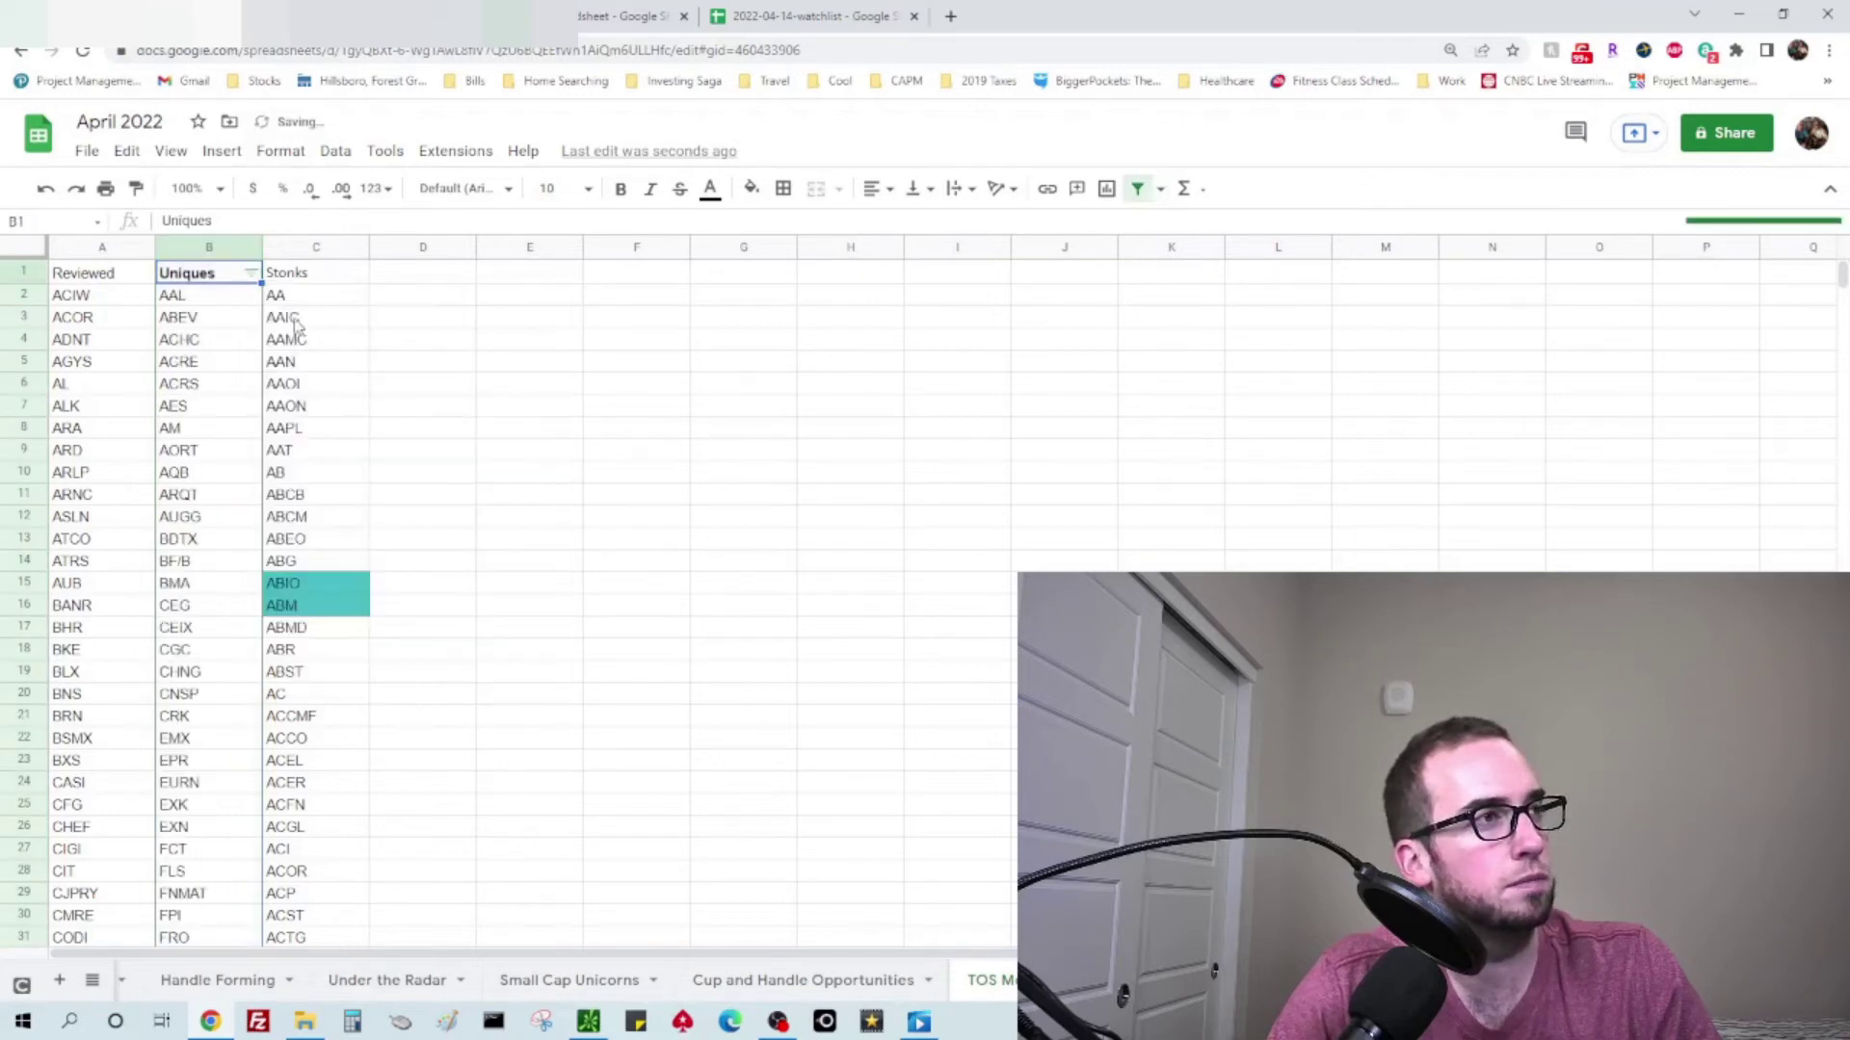
{"action": "left_click", "coordinate": [222, 321]}
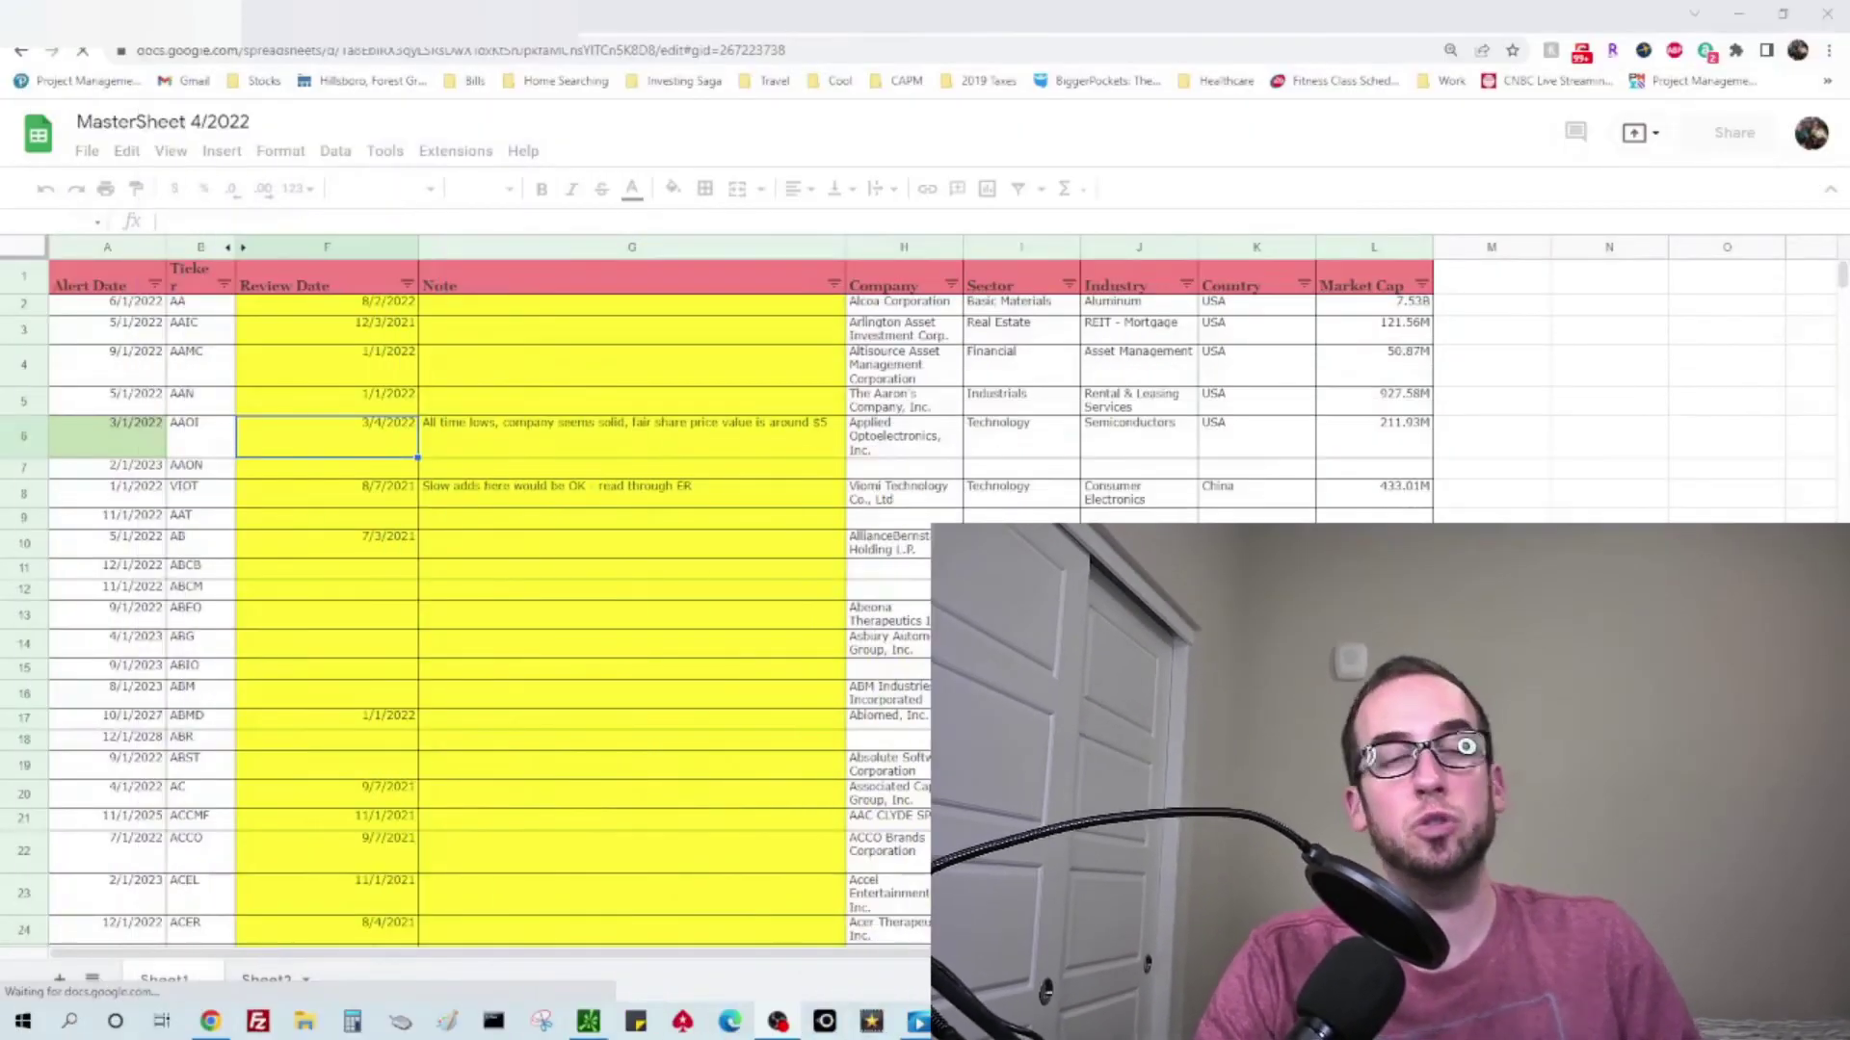
- Filter the MasterSheet to blank Alert Dates and select RECAF's ticker cell B3204
{"action": "left_click", "coordinate": [392, 332]}
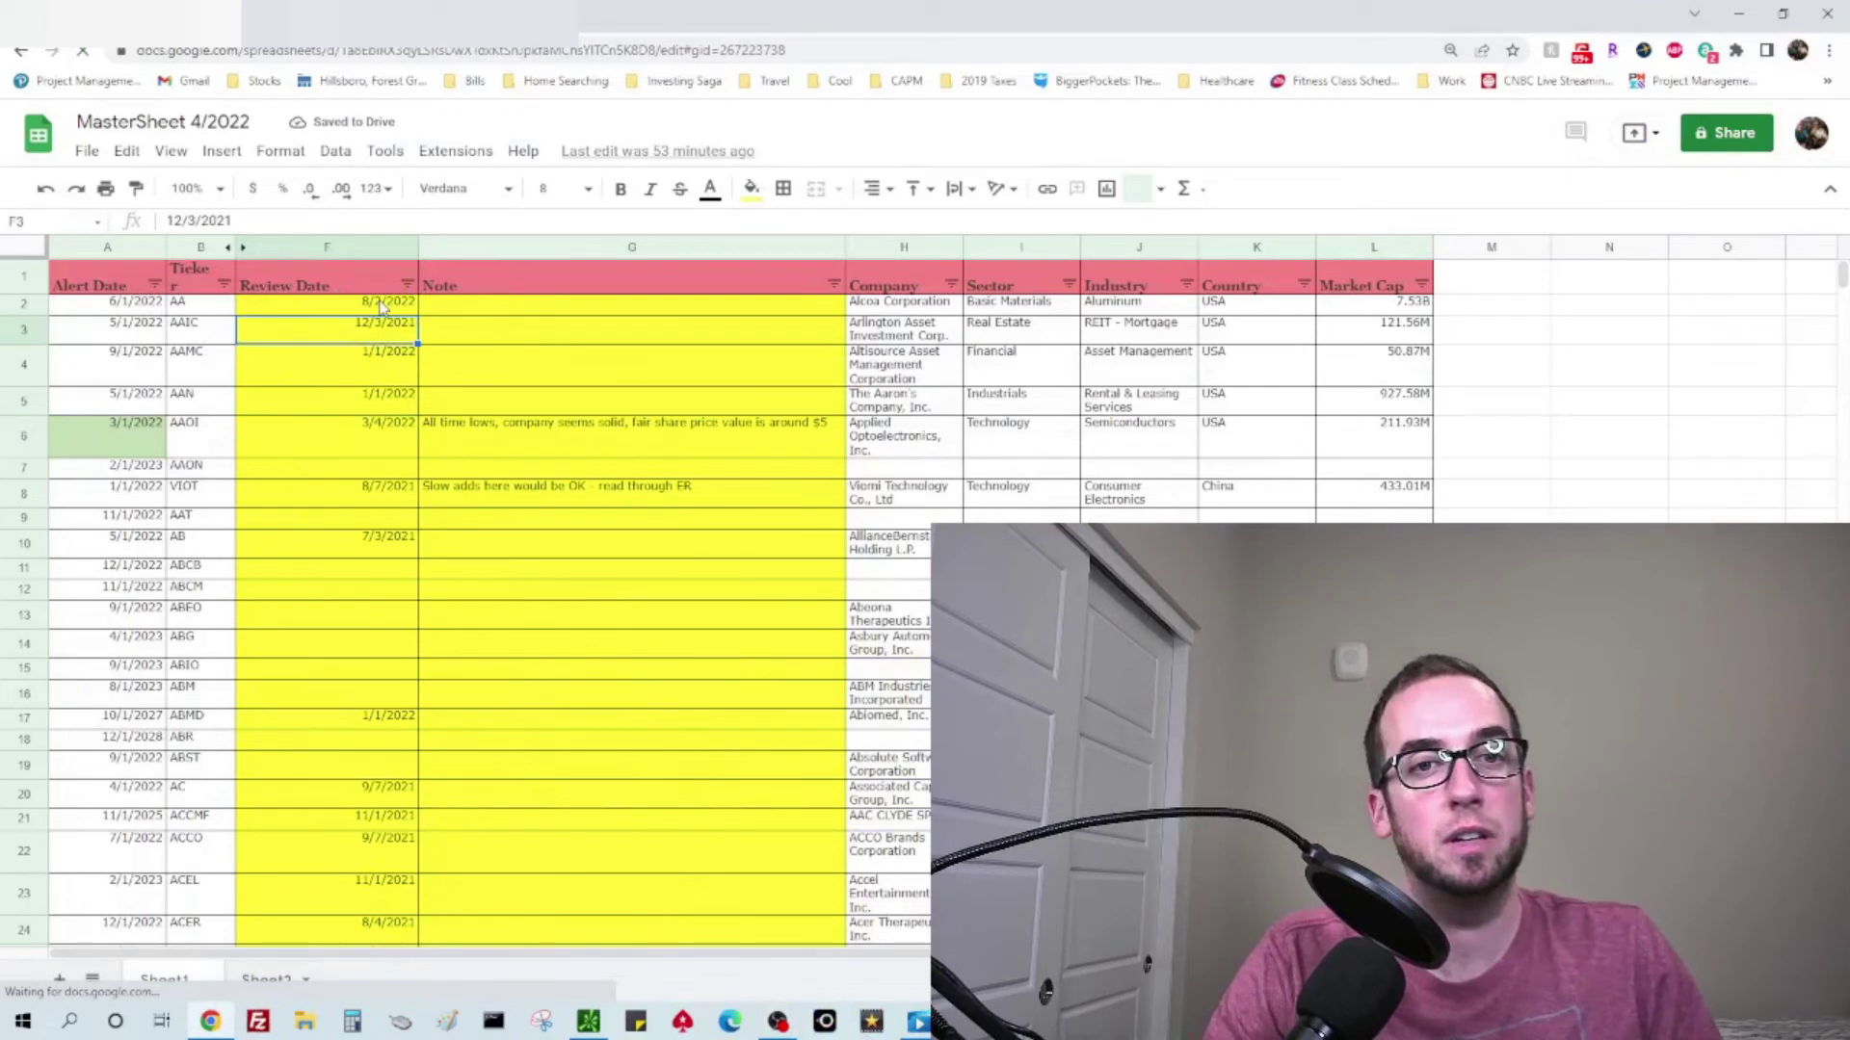
{"action": "left_click", "coordinate": [155, 286]}
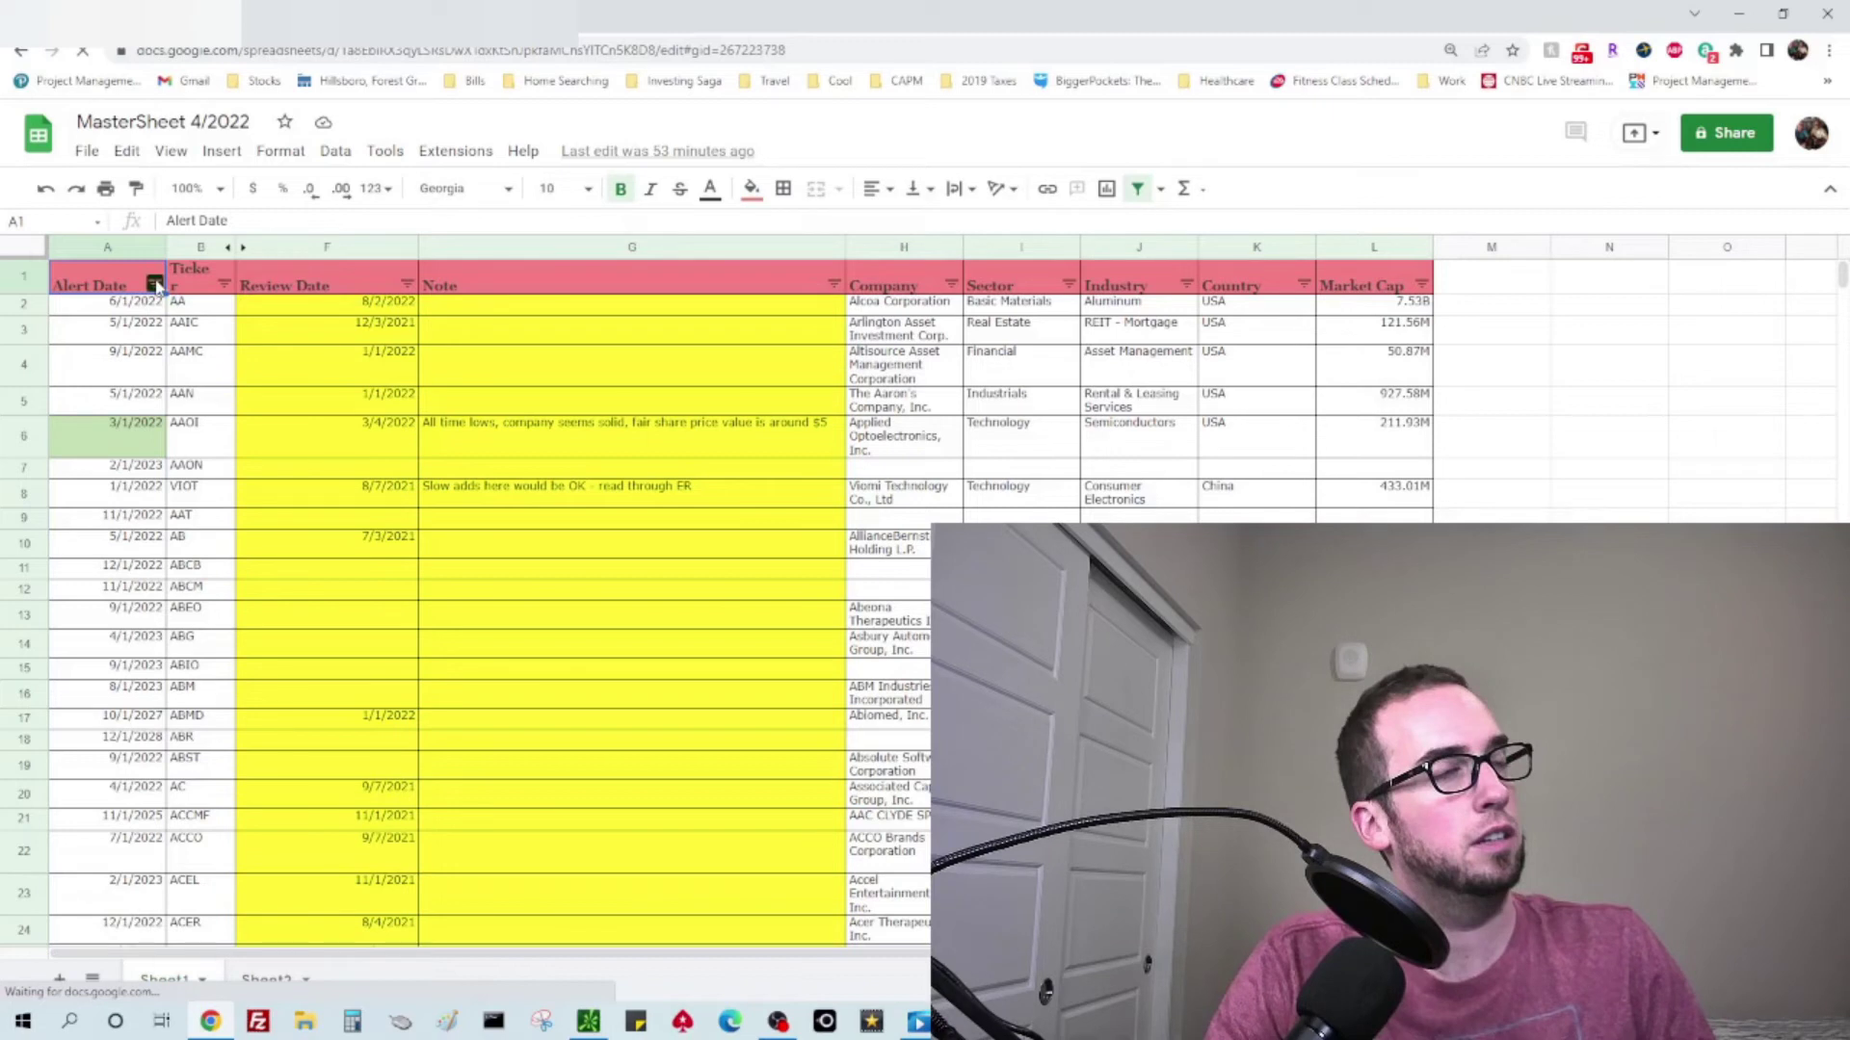
{"action": "left_click", "coordinate": [154, 283]}
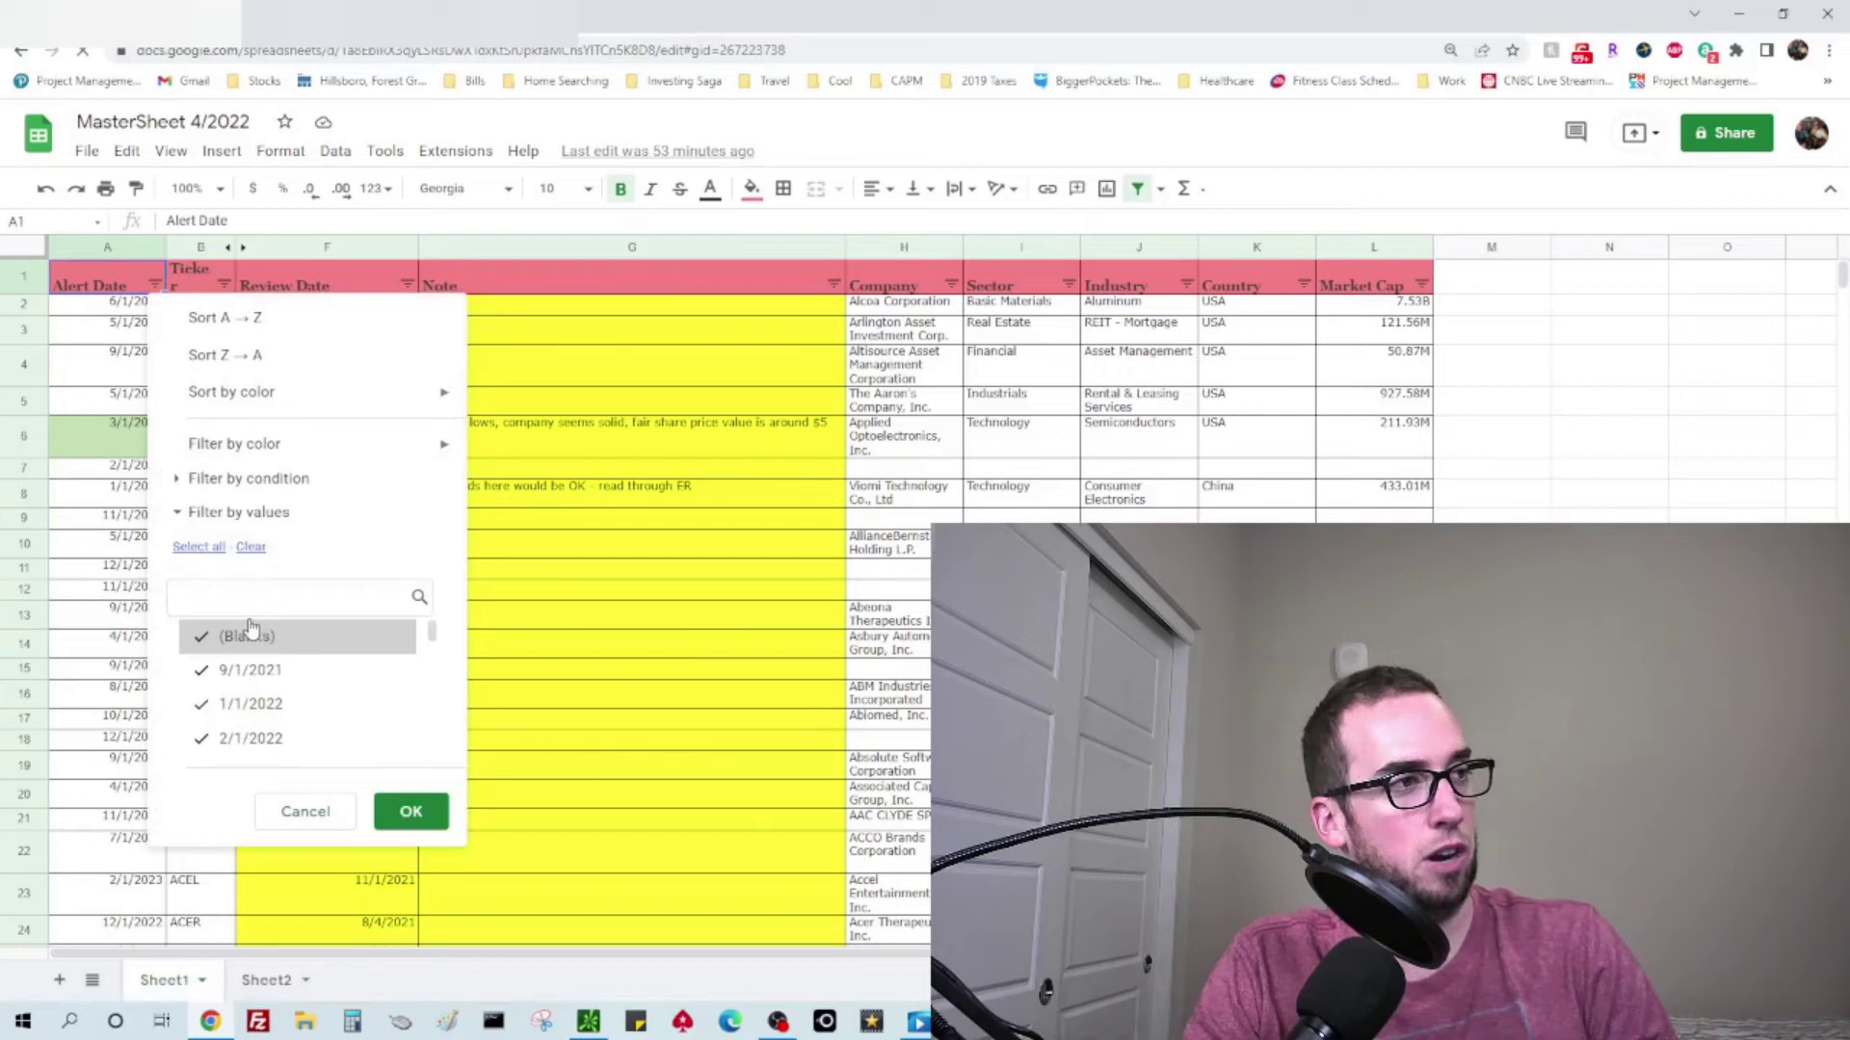
{"action": "left_click", "coordinate": [251, 546]}
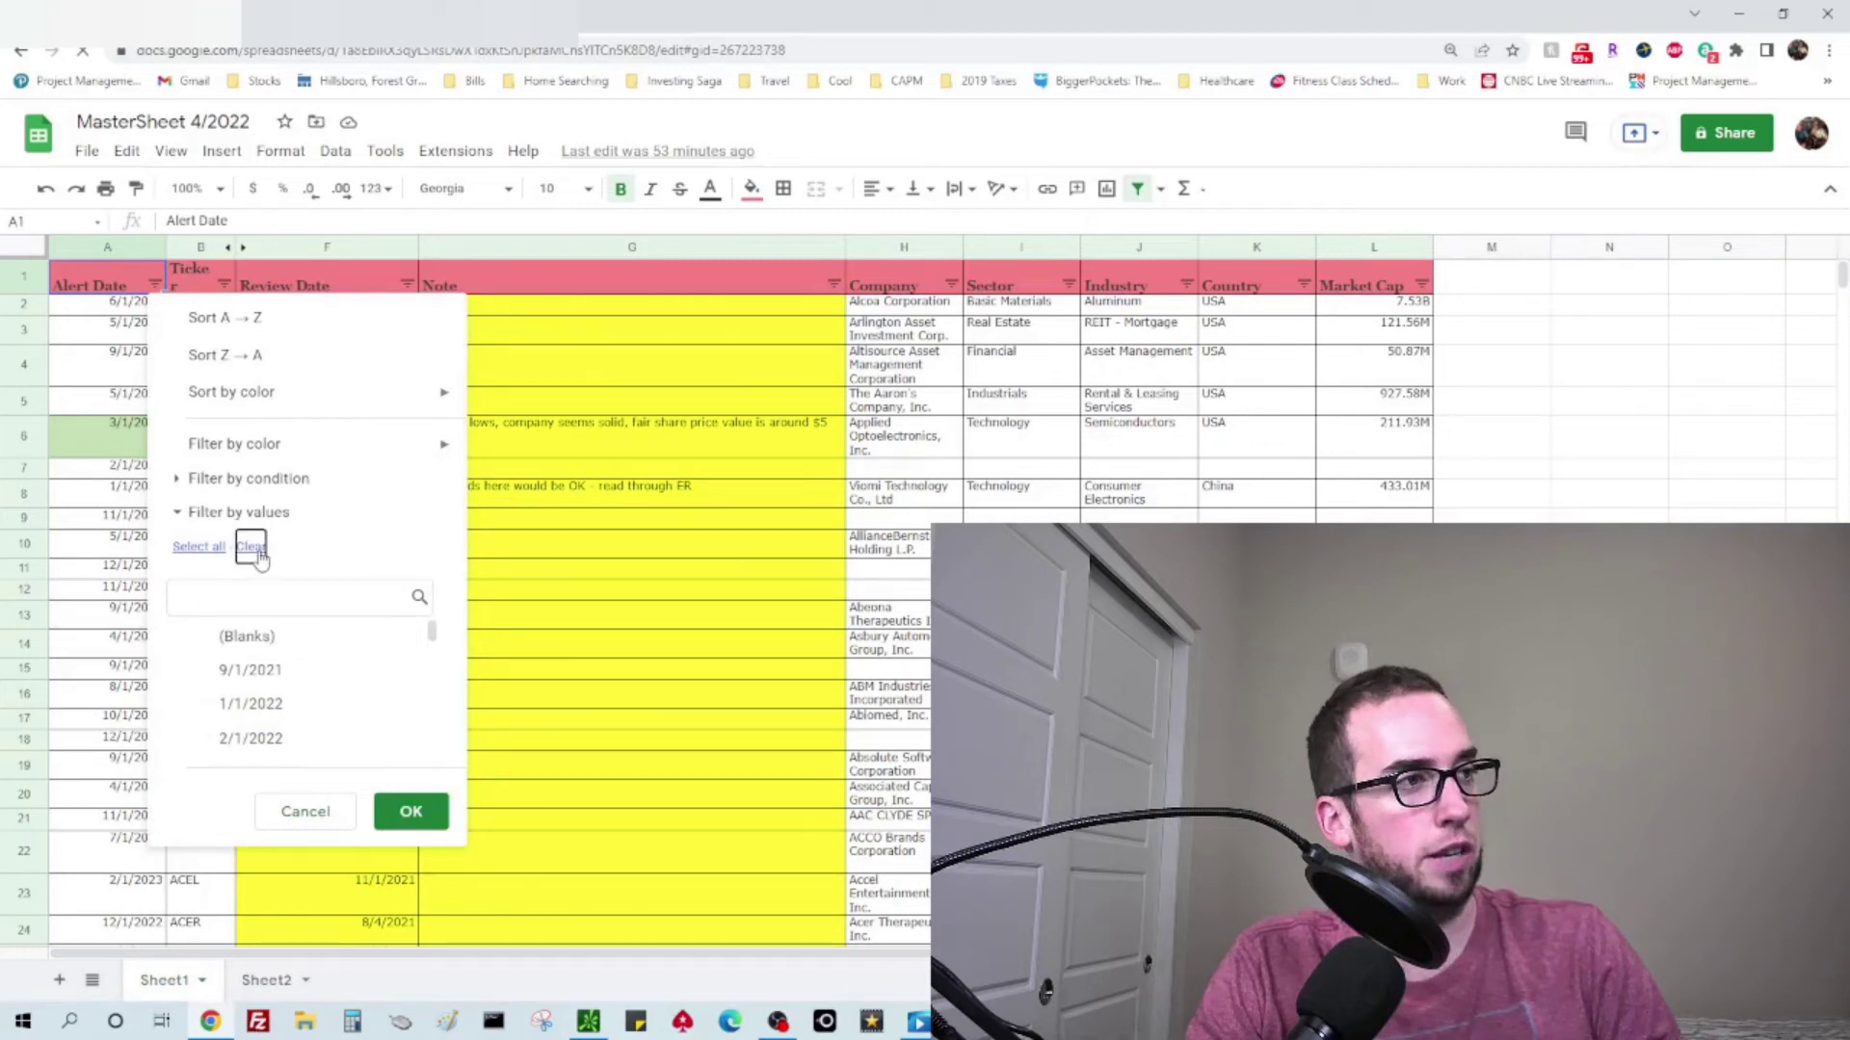
{"action": "left_click", "coordinate": [255, 635]}
{"action": "left_click", "coordinate": [411, 811]}
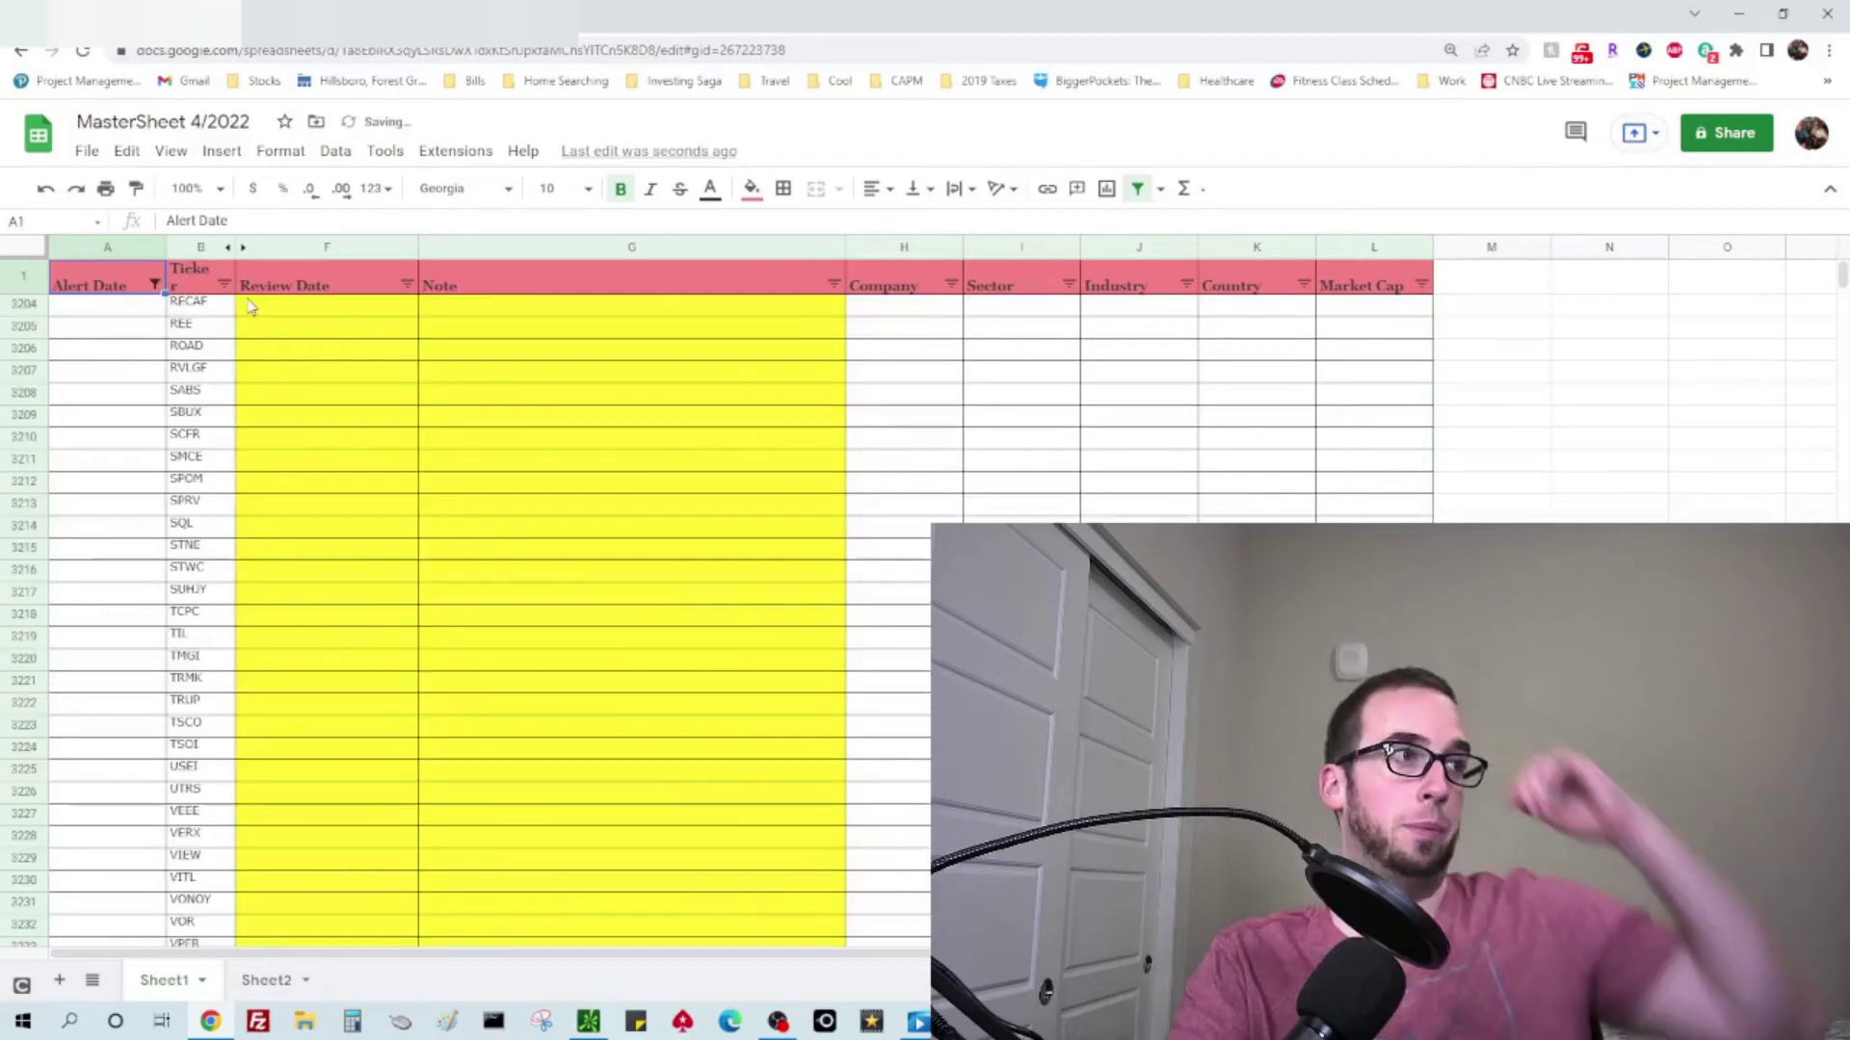
{"action": "left_click", "coordinate": [201, 248]}
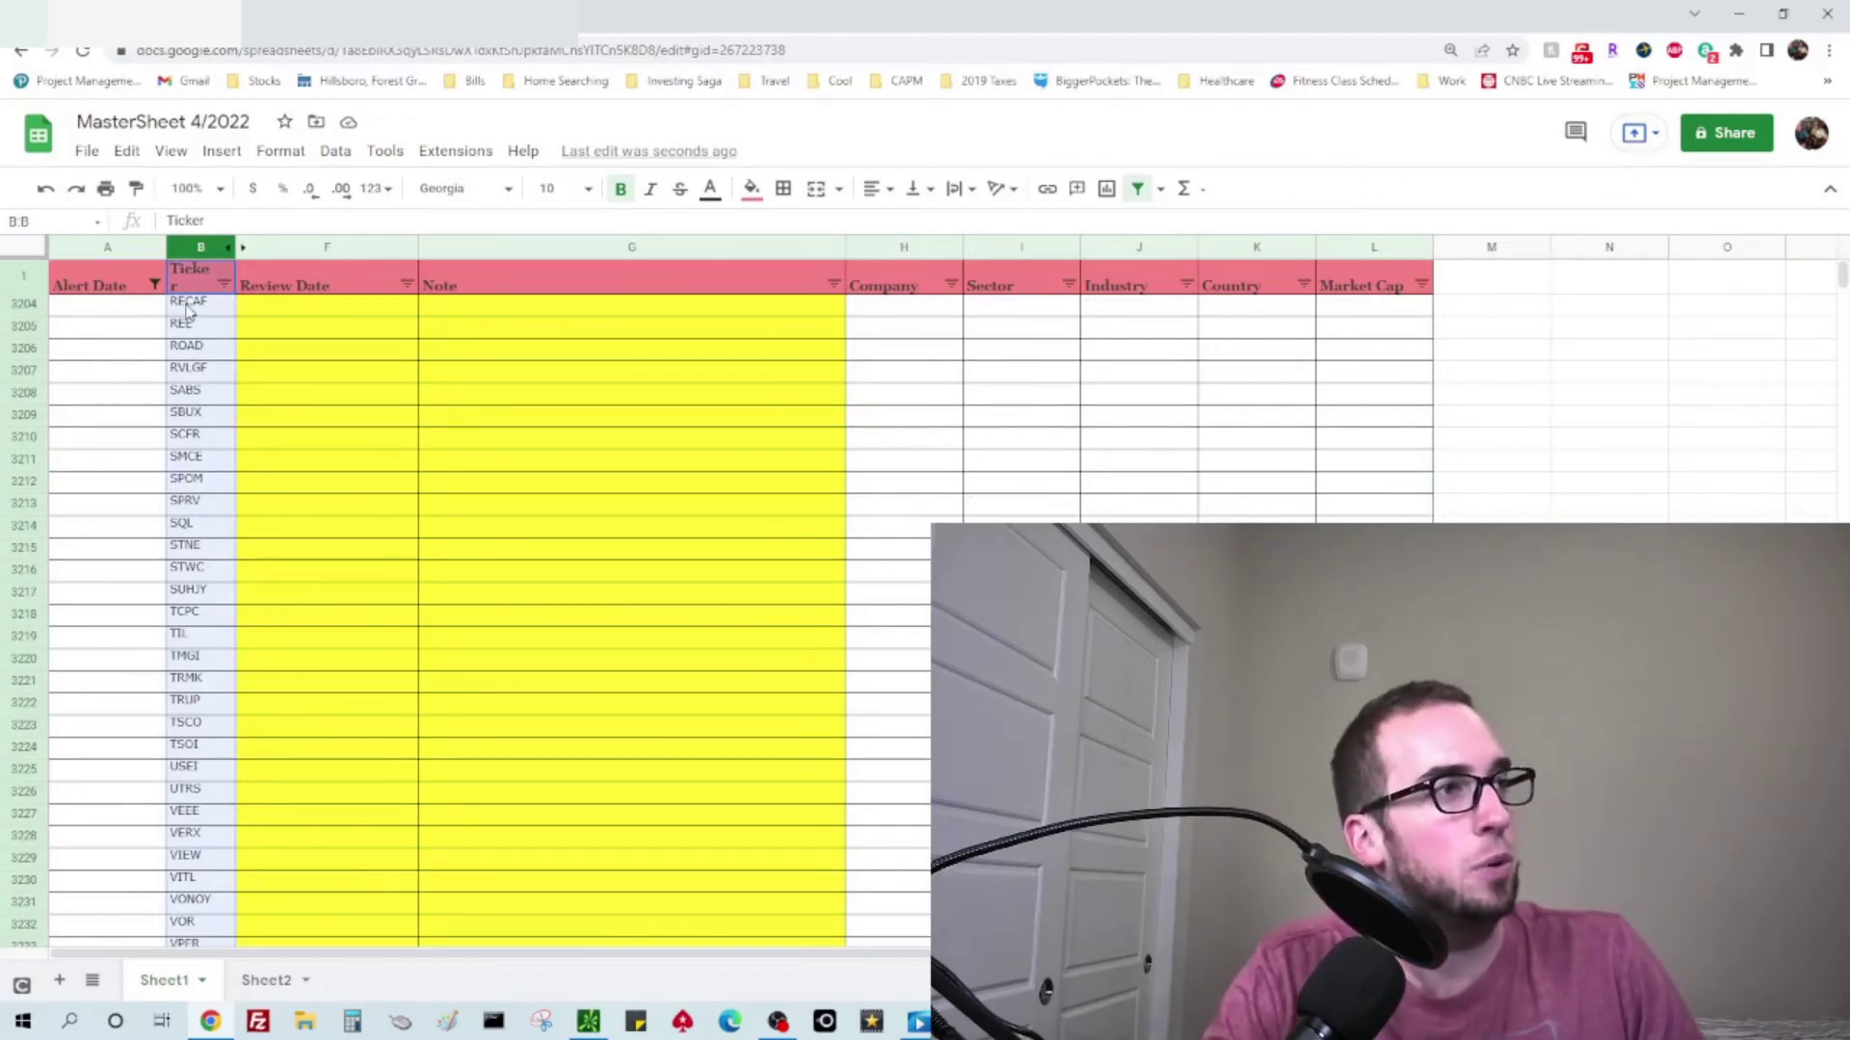
{"action": "key", "text": "Down"}
{"action": "left_click", "coordinate": [605, 1026]}
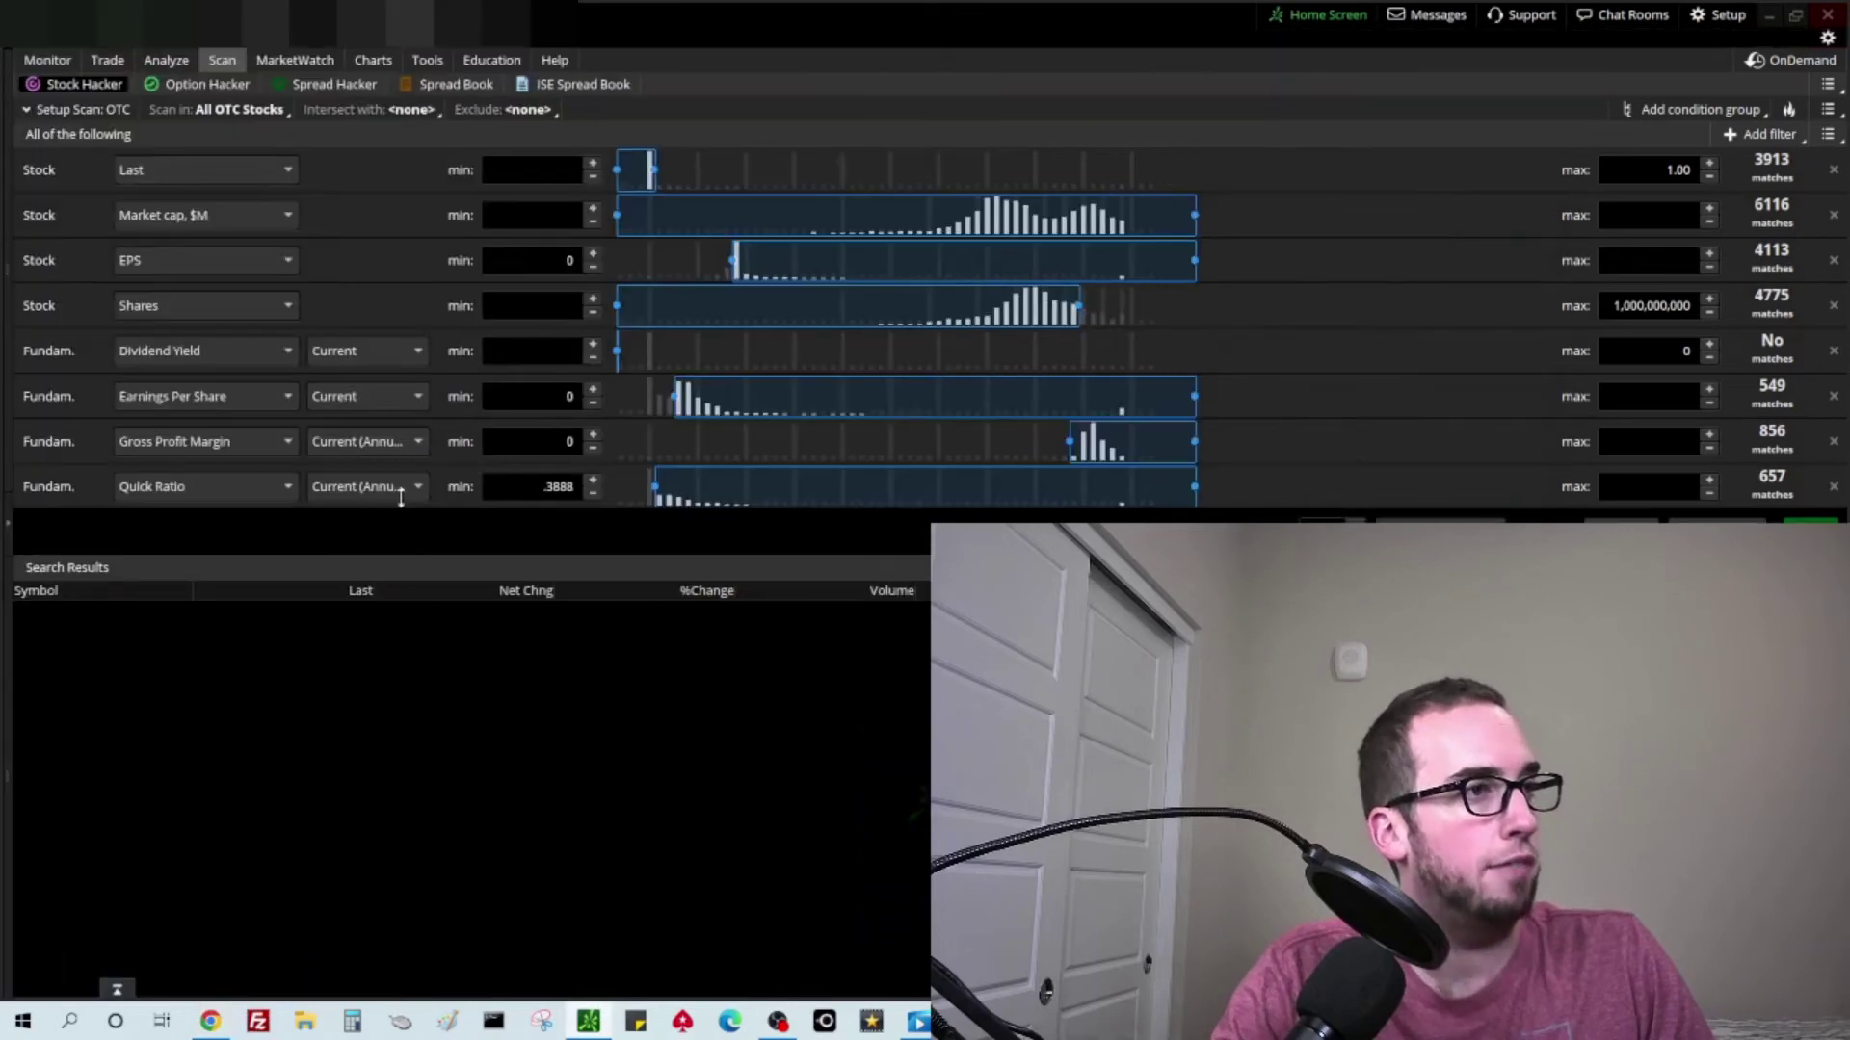
- Switch Charts to a single large chart and remove all studies
{"action": "left_click", "coordinate": [372, 62]}
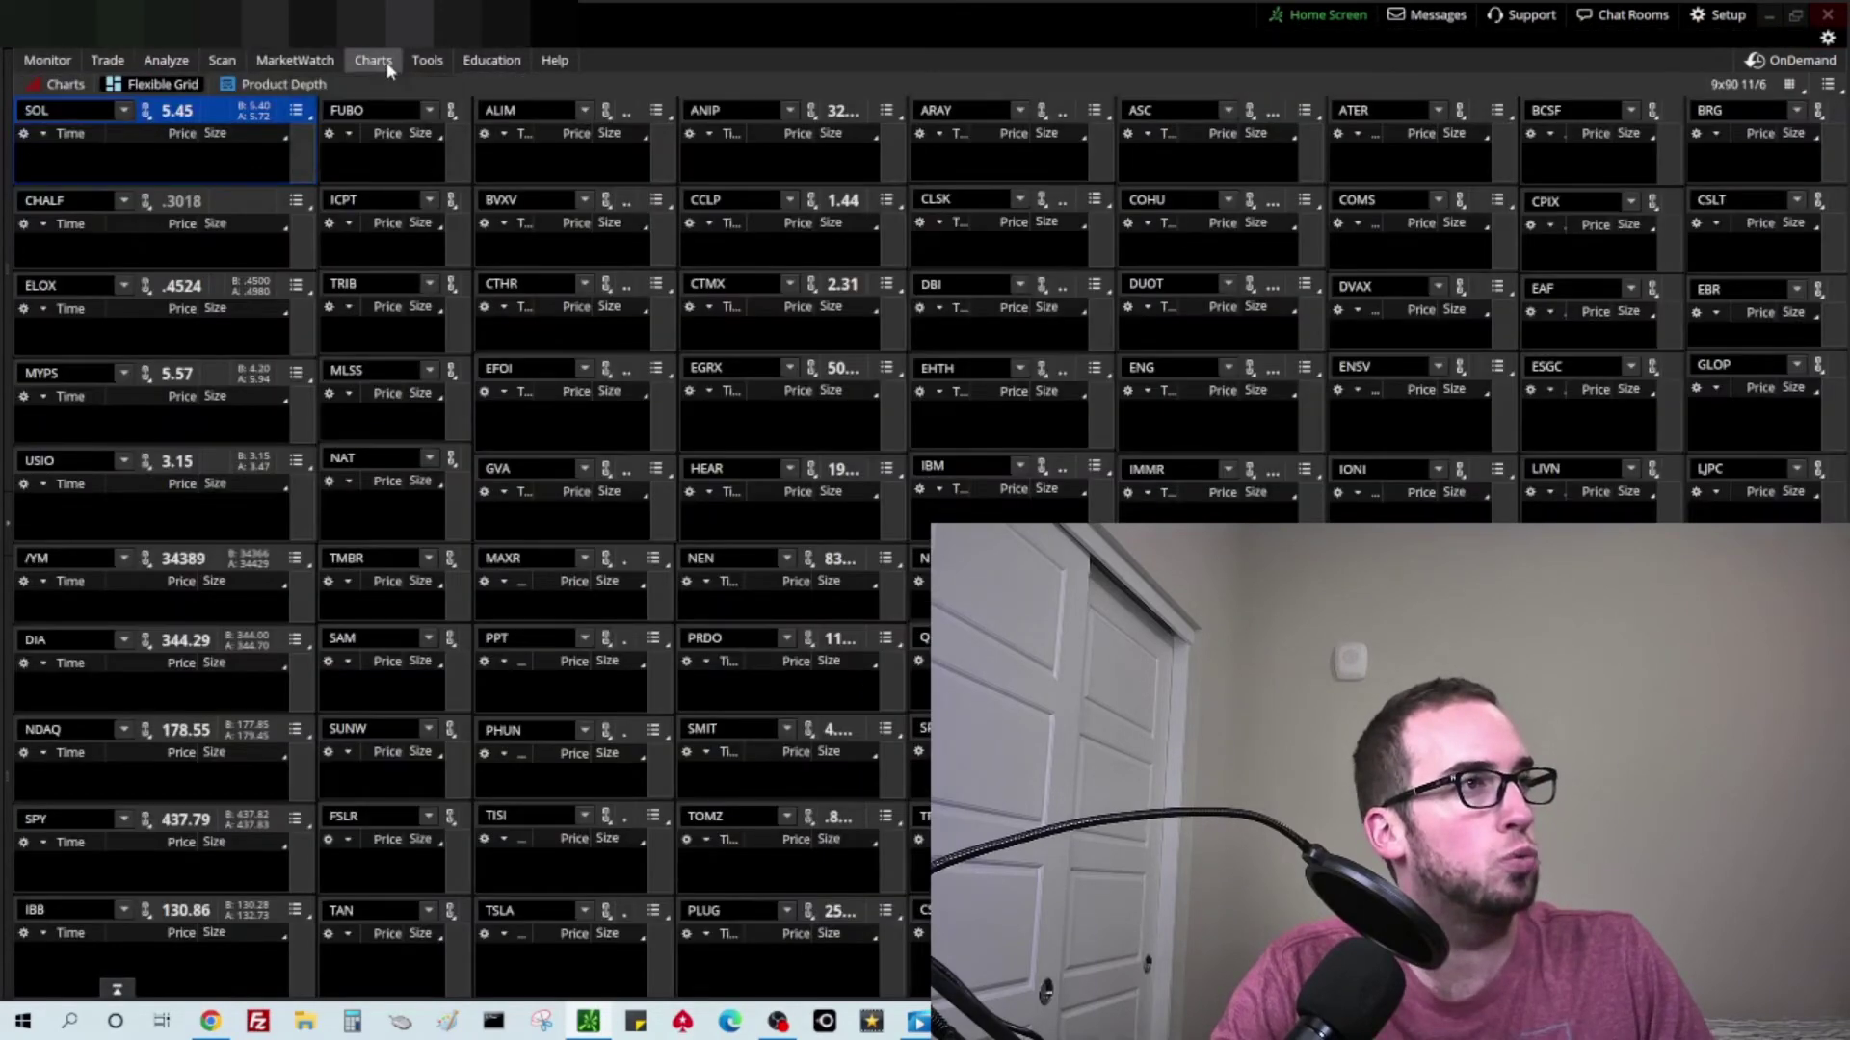
{"action": "left_click", "coordinate": [68, 87]}
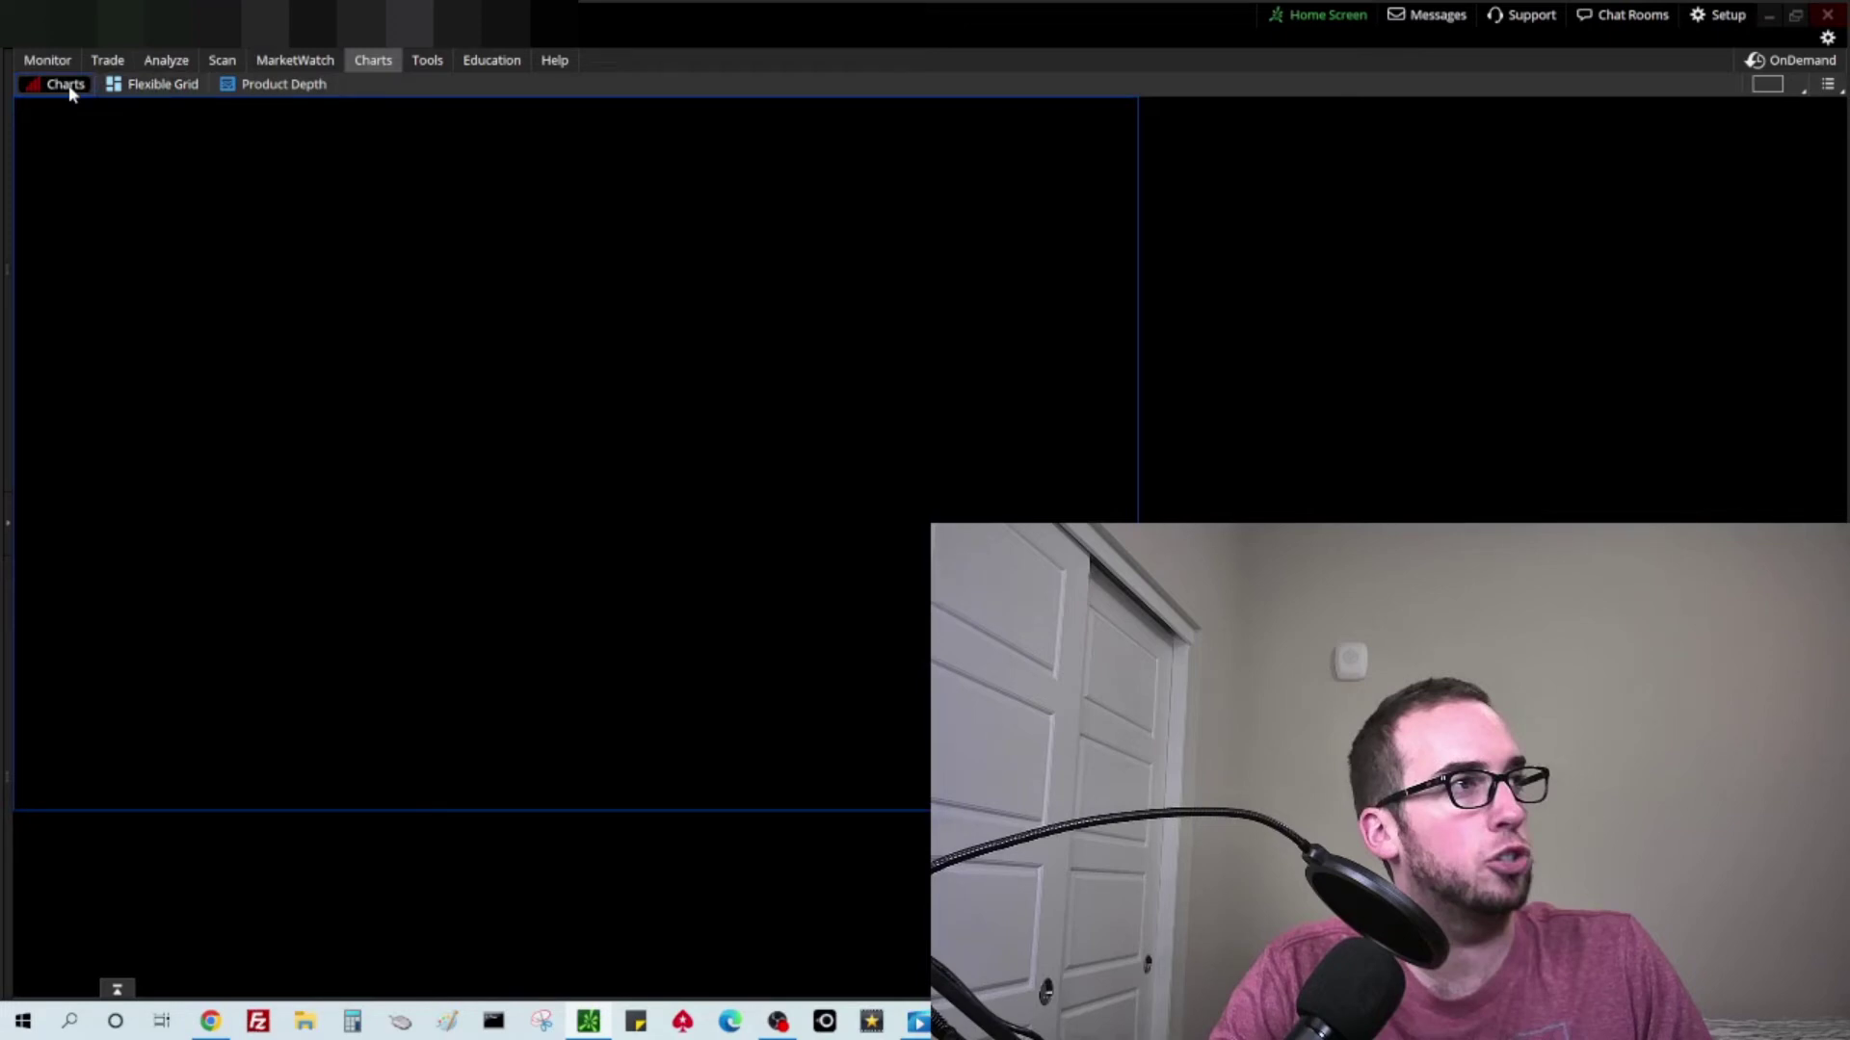
{"action": "left_click", "coordinate": [69, 87]}
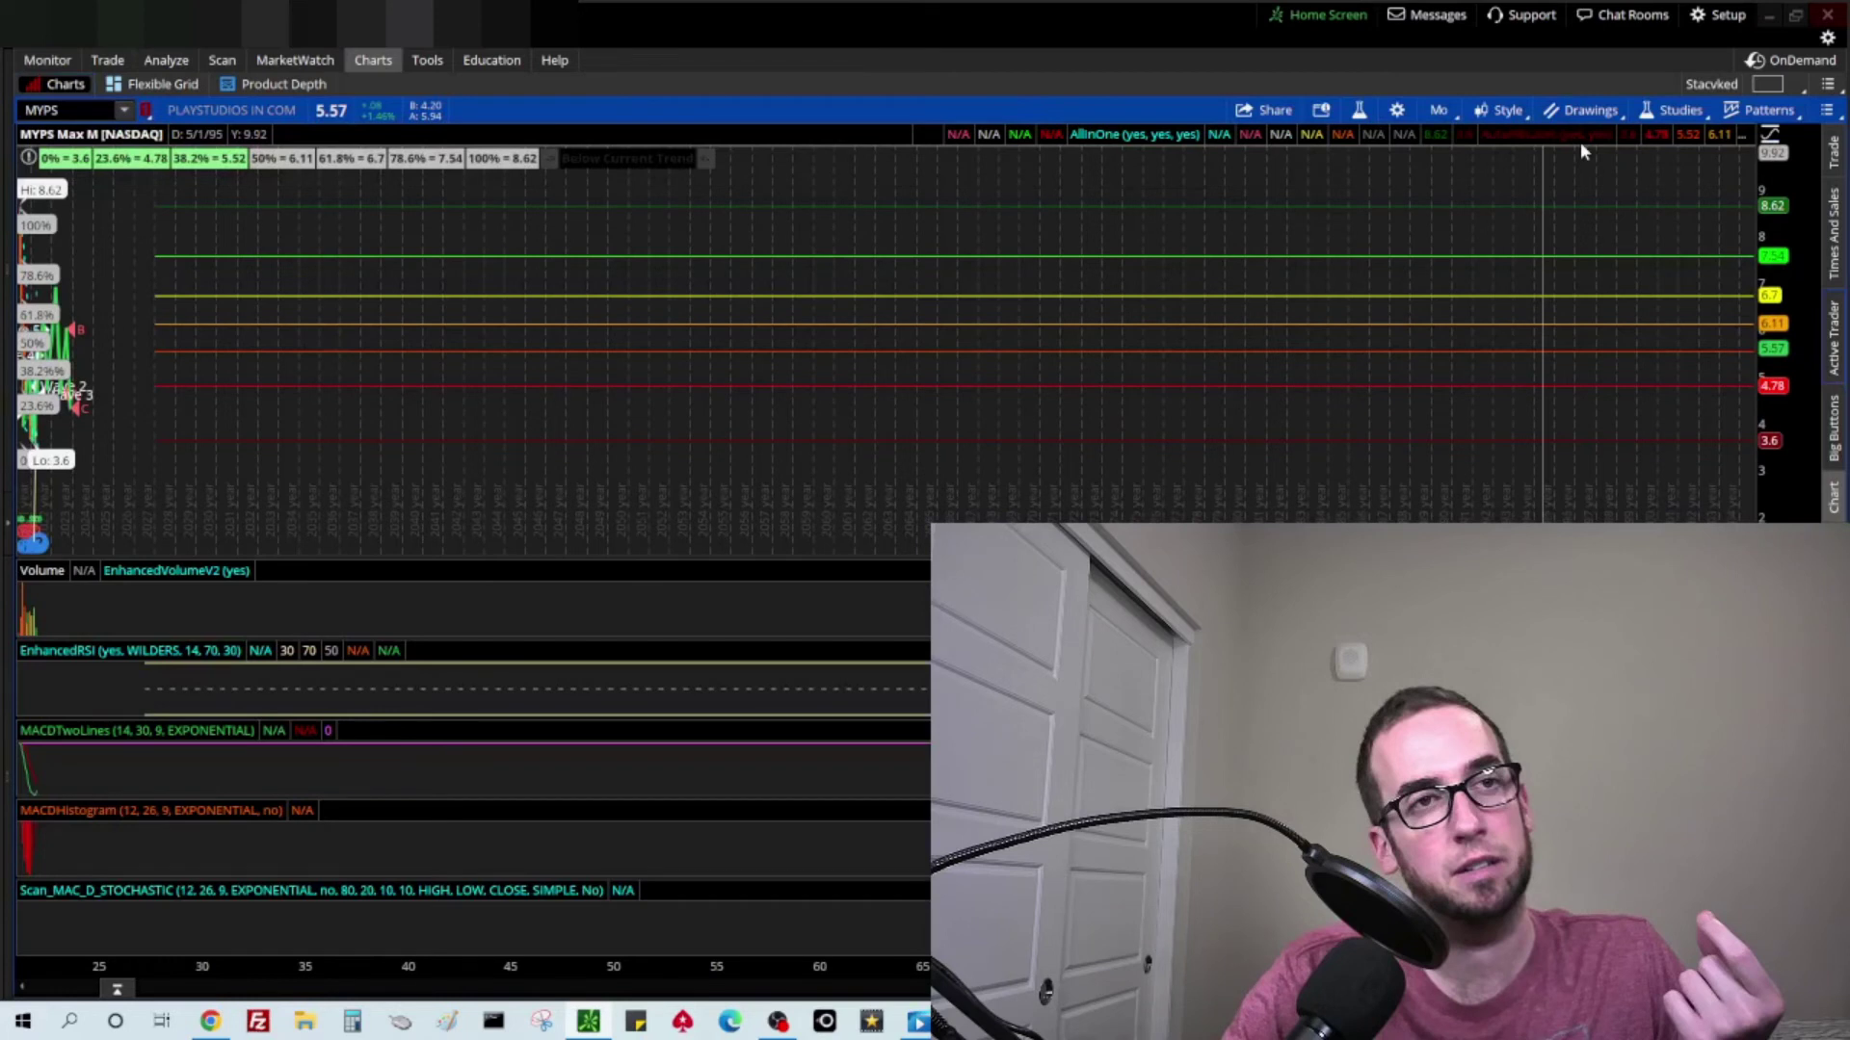
{"action": "left_click", "coordinate": [1673, 110]}
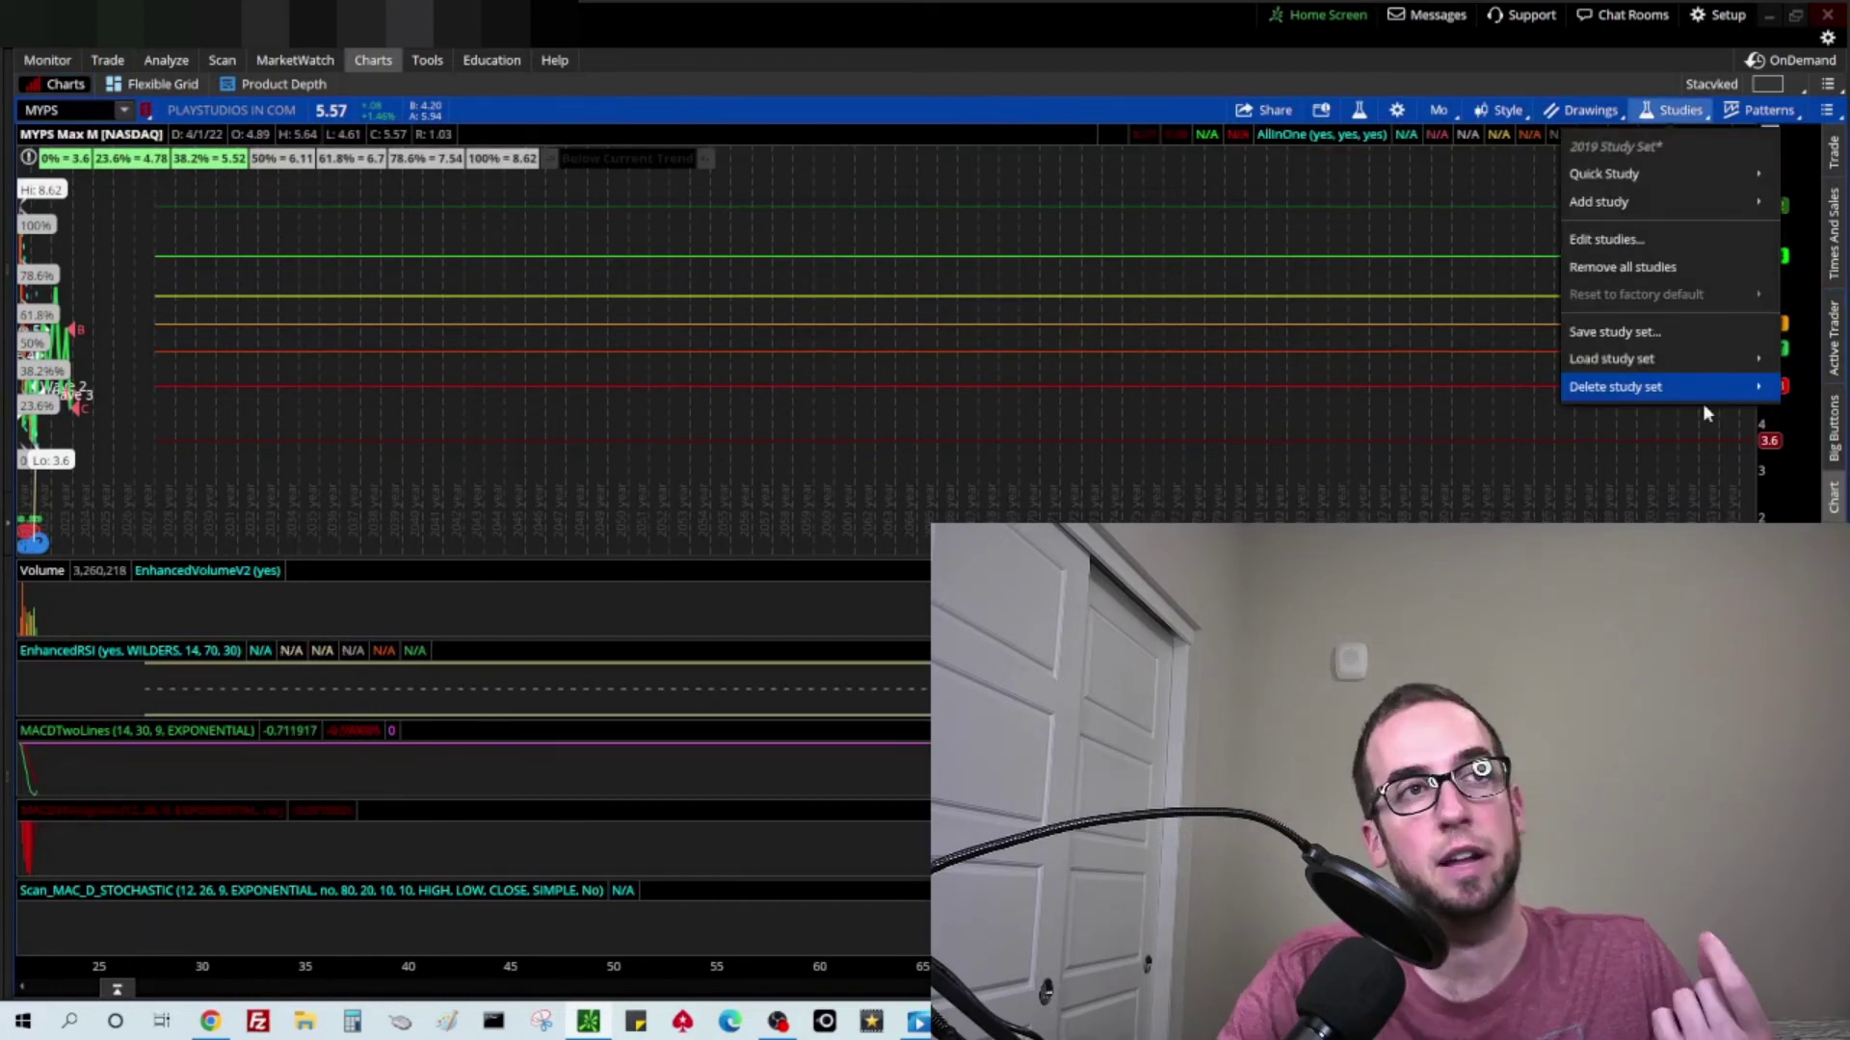
{"action": "mouse_move", "coordinate": [1673, 360]}
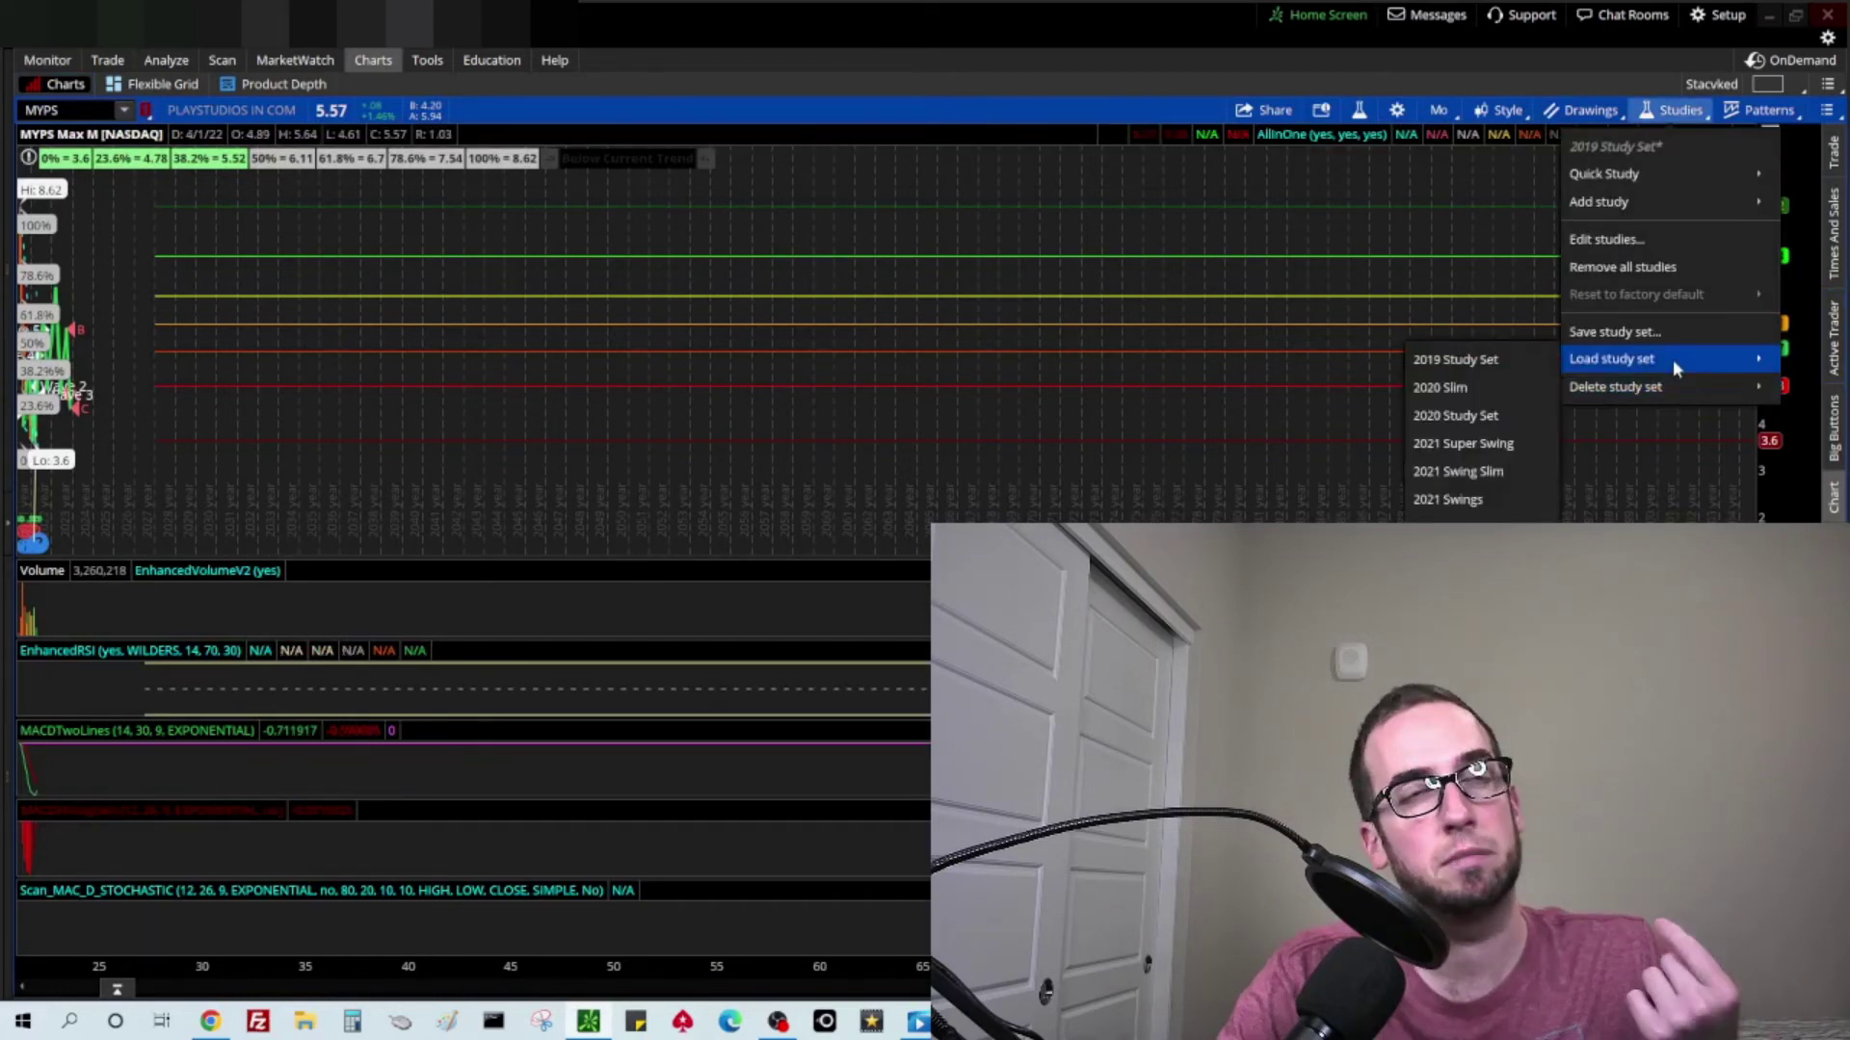
{"action": "left_click", "coordinate": [1645, 267]}
{"action": "left_click", "coordinate": [996, 116]}
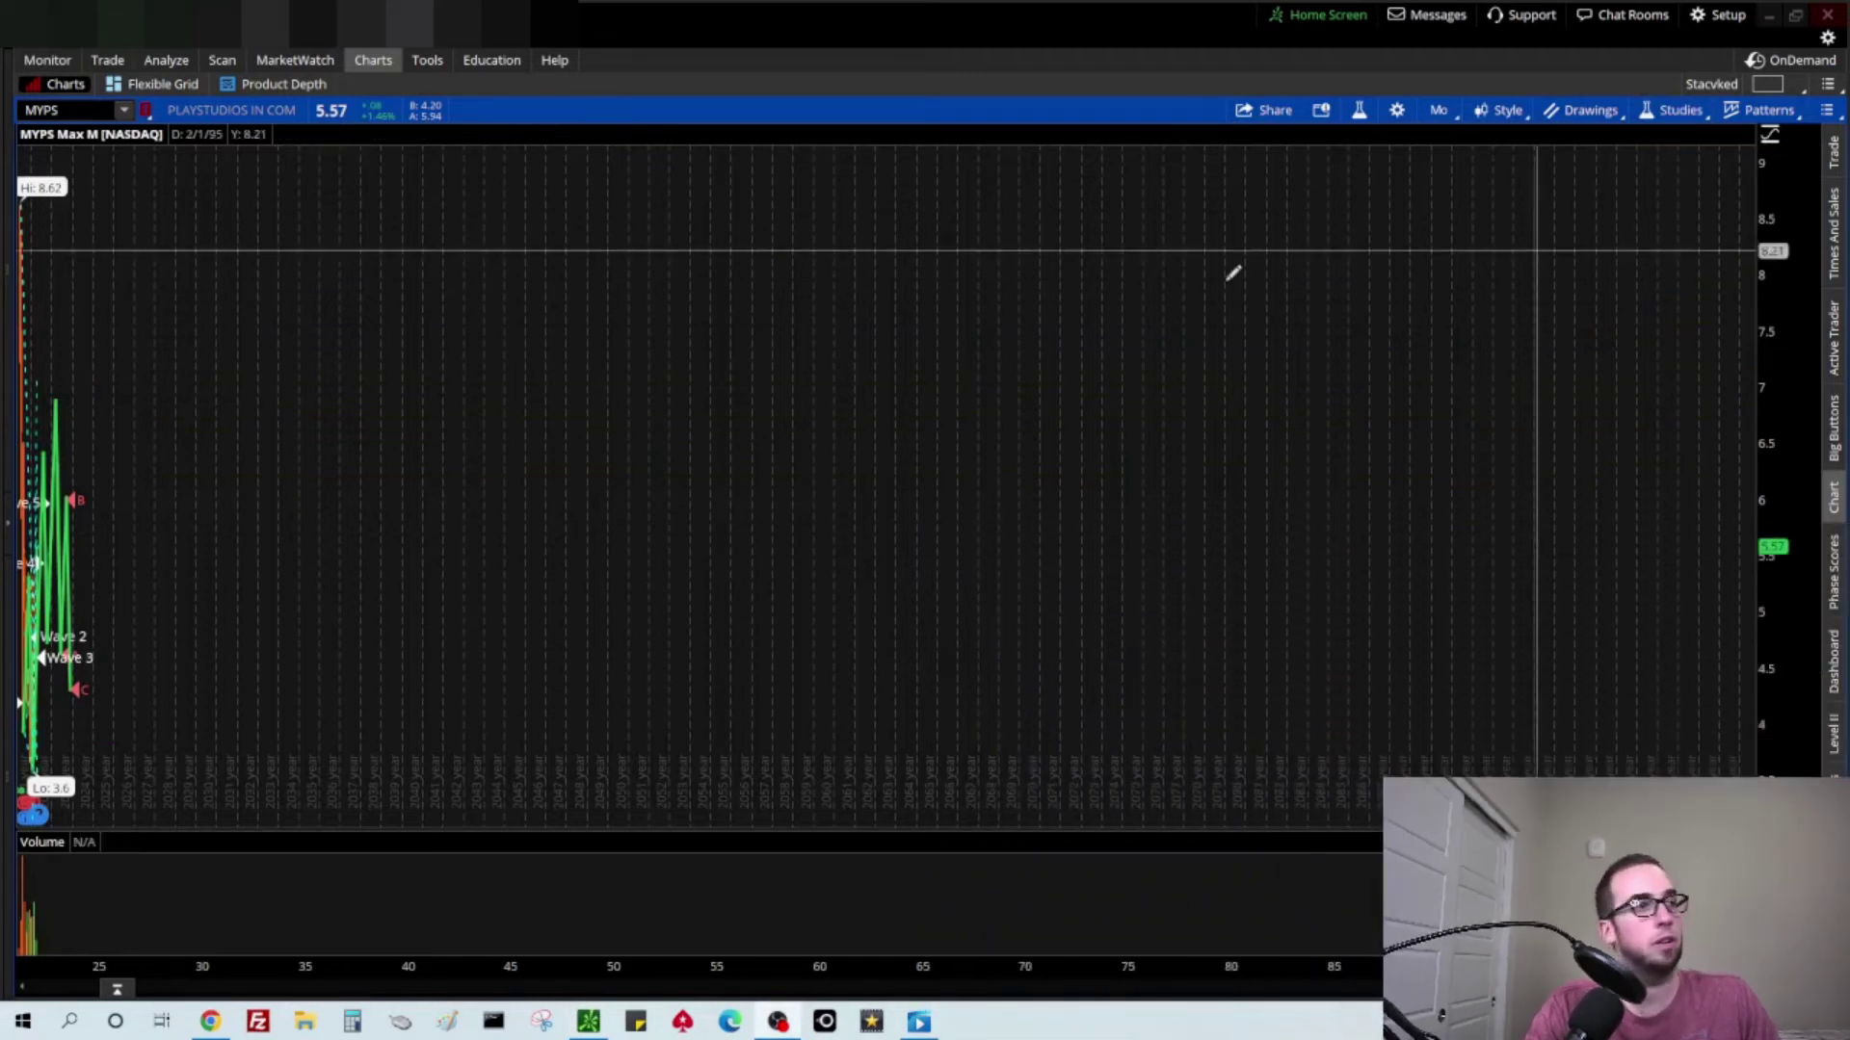
- Load RECAF in the chart
{"action": "left_click", "coordinate": [88, 115]}
{"action": "type", "text": "RECAF"}
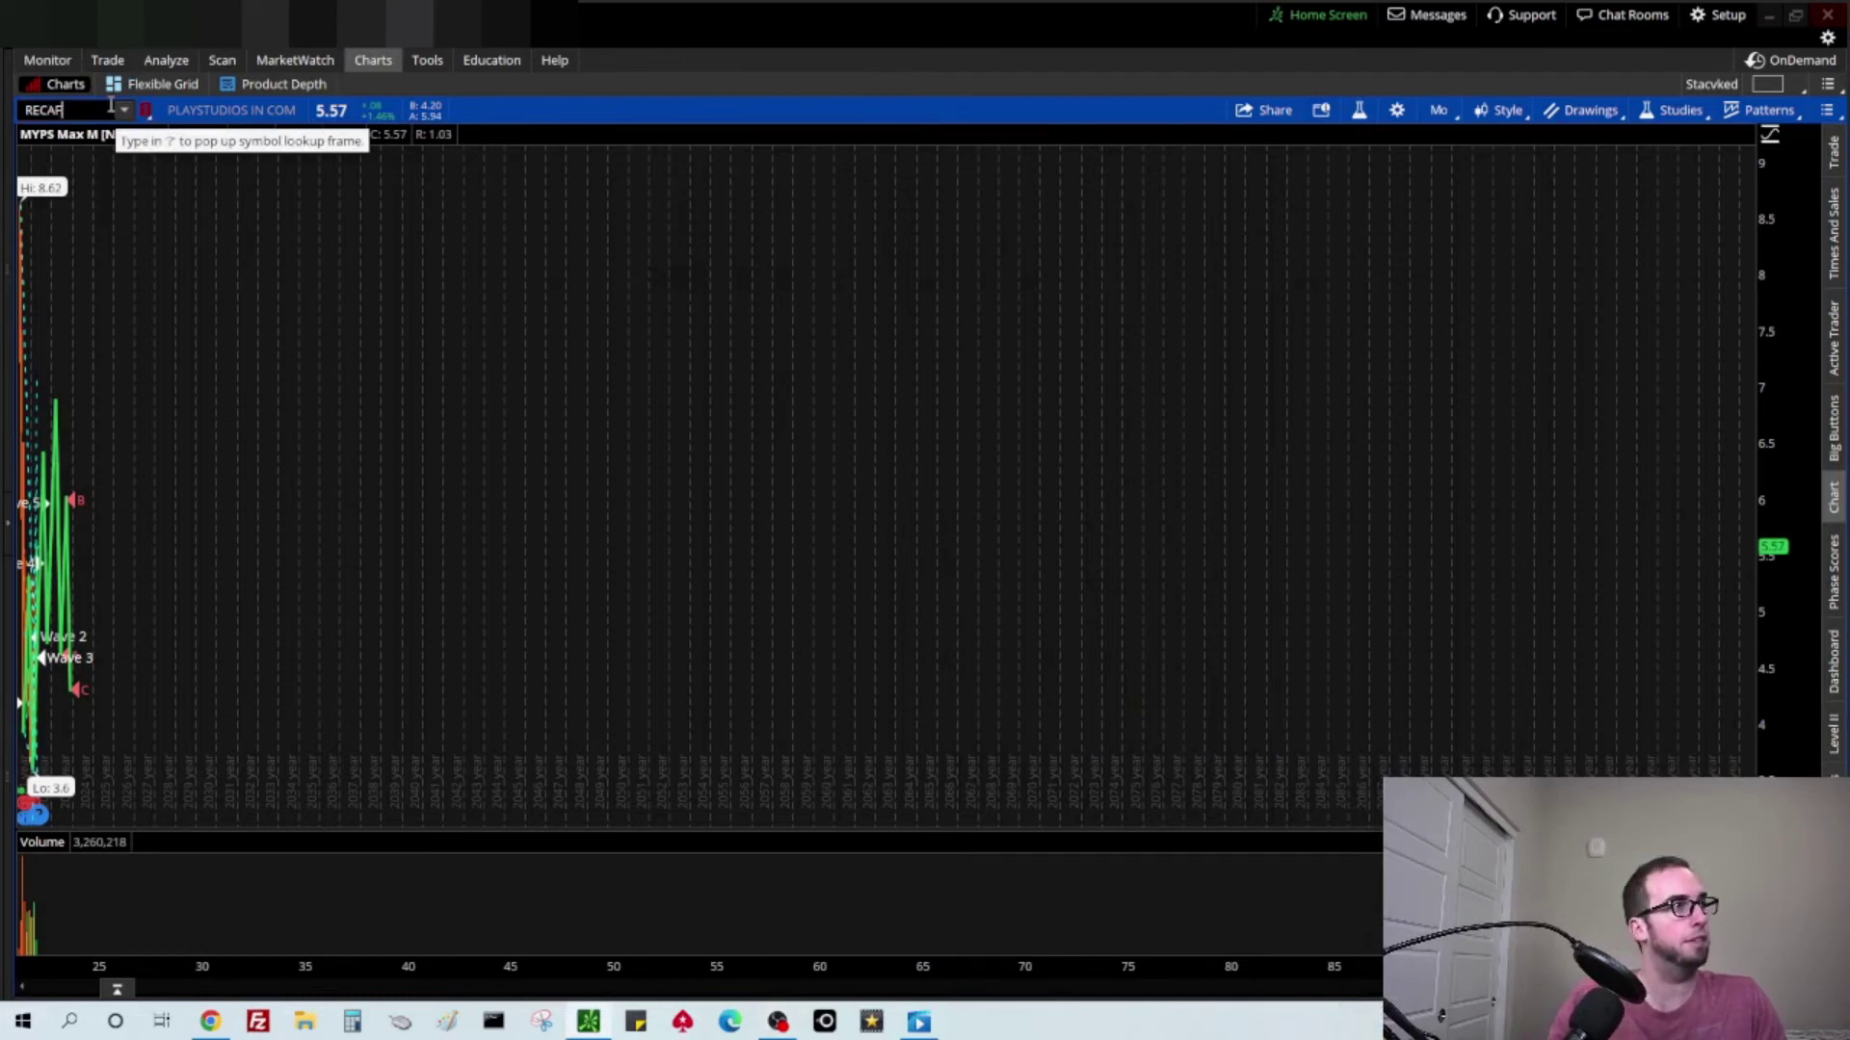
{"action": "key", "text": "Return"}
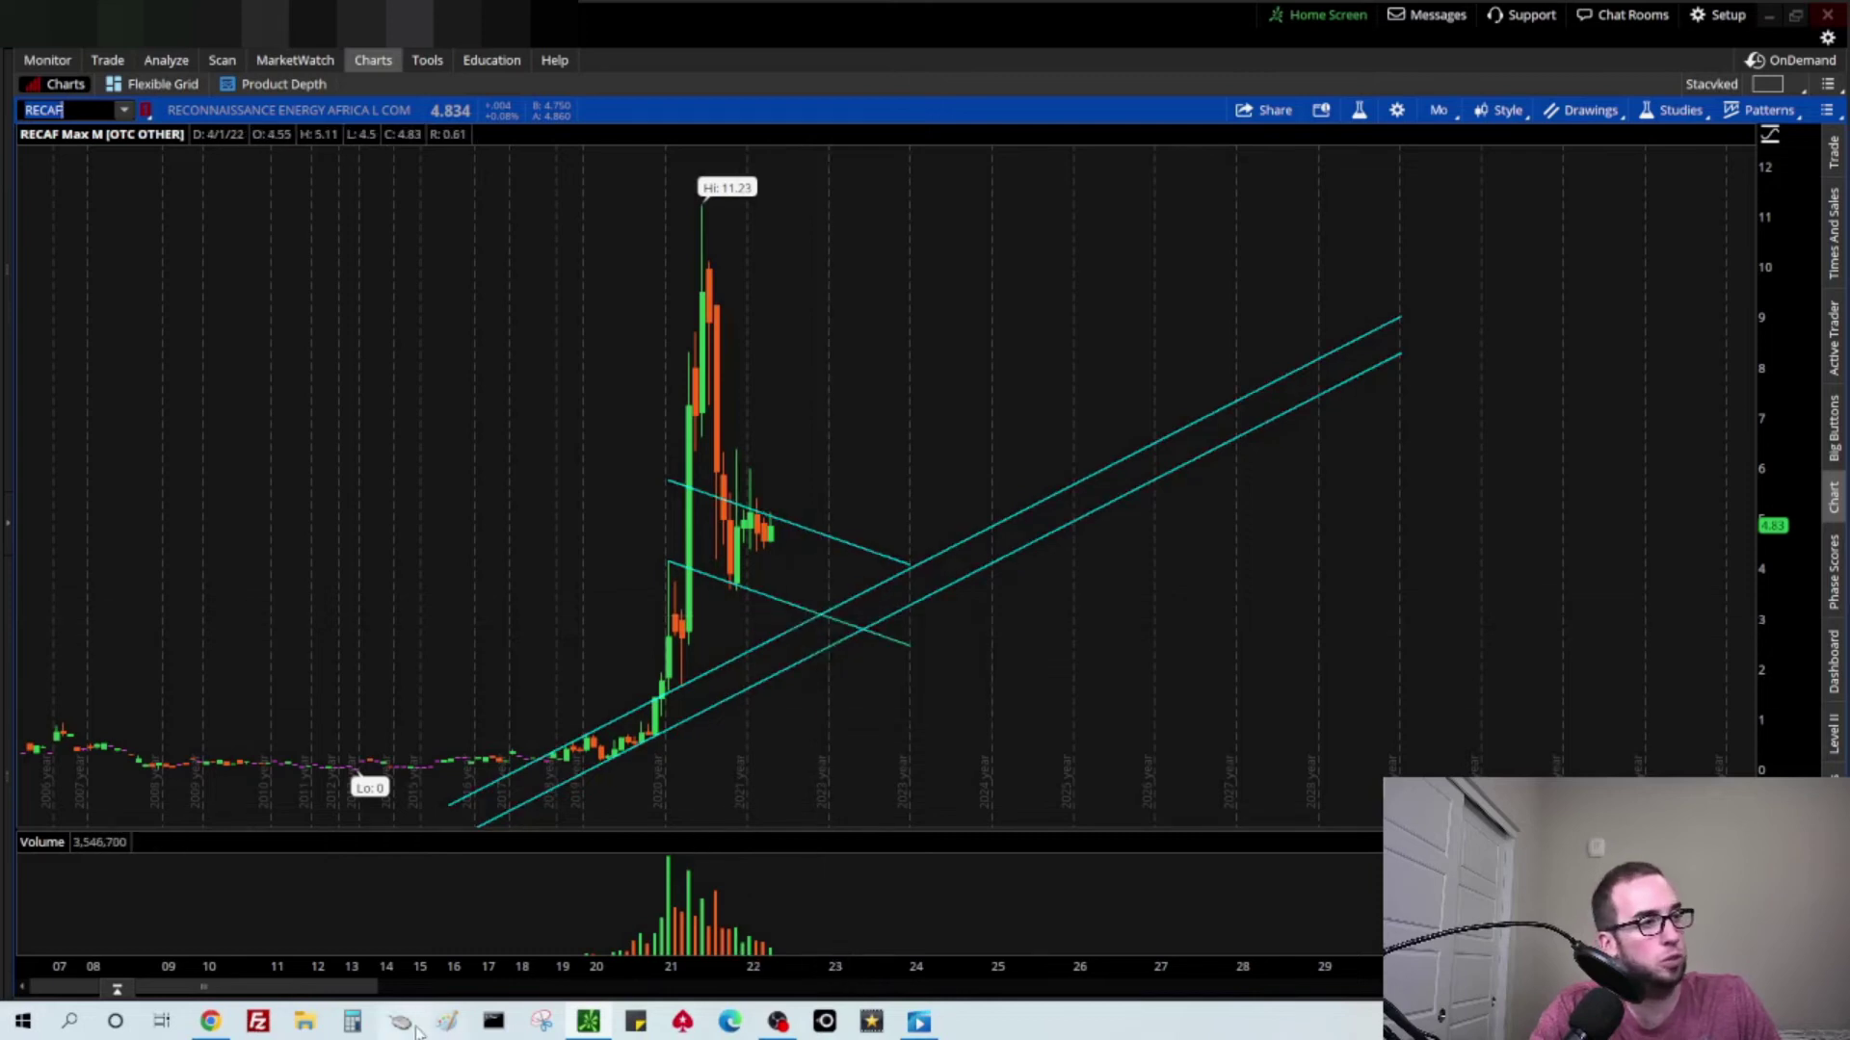
- Log 11/1/2022 as RECAF's alert date in cell A3204, then return to the chart's symbol box
{"action": "left_click", "coordinate": [219, 1026]}
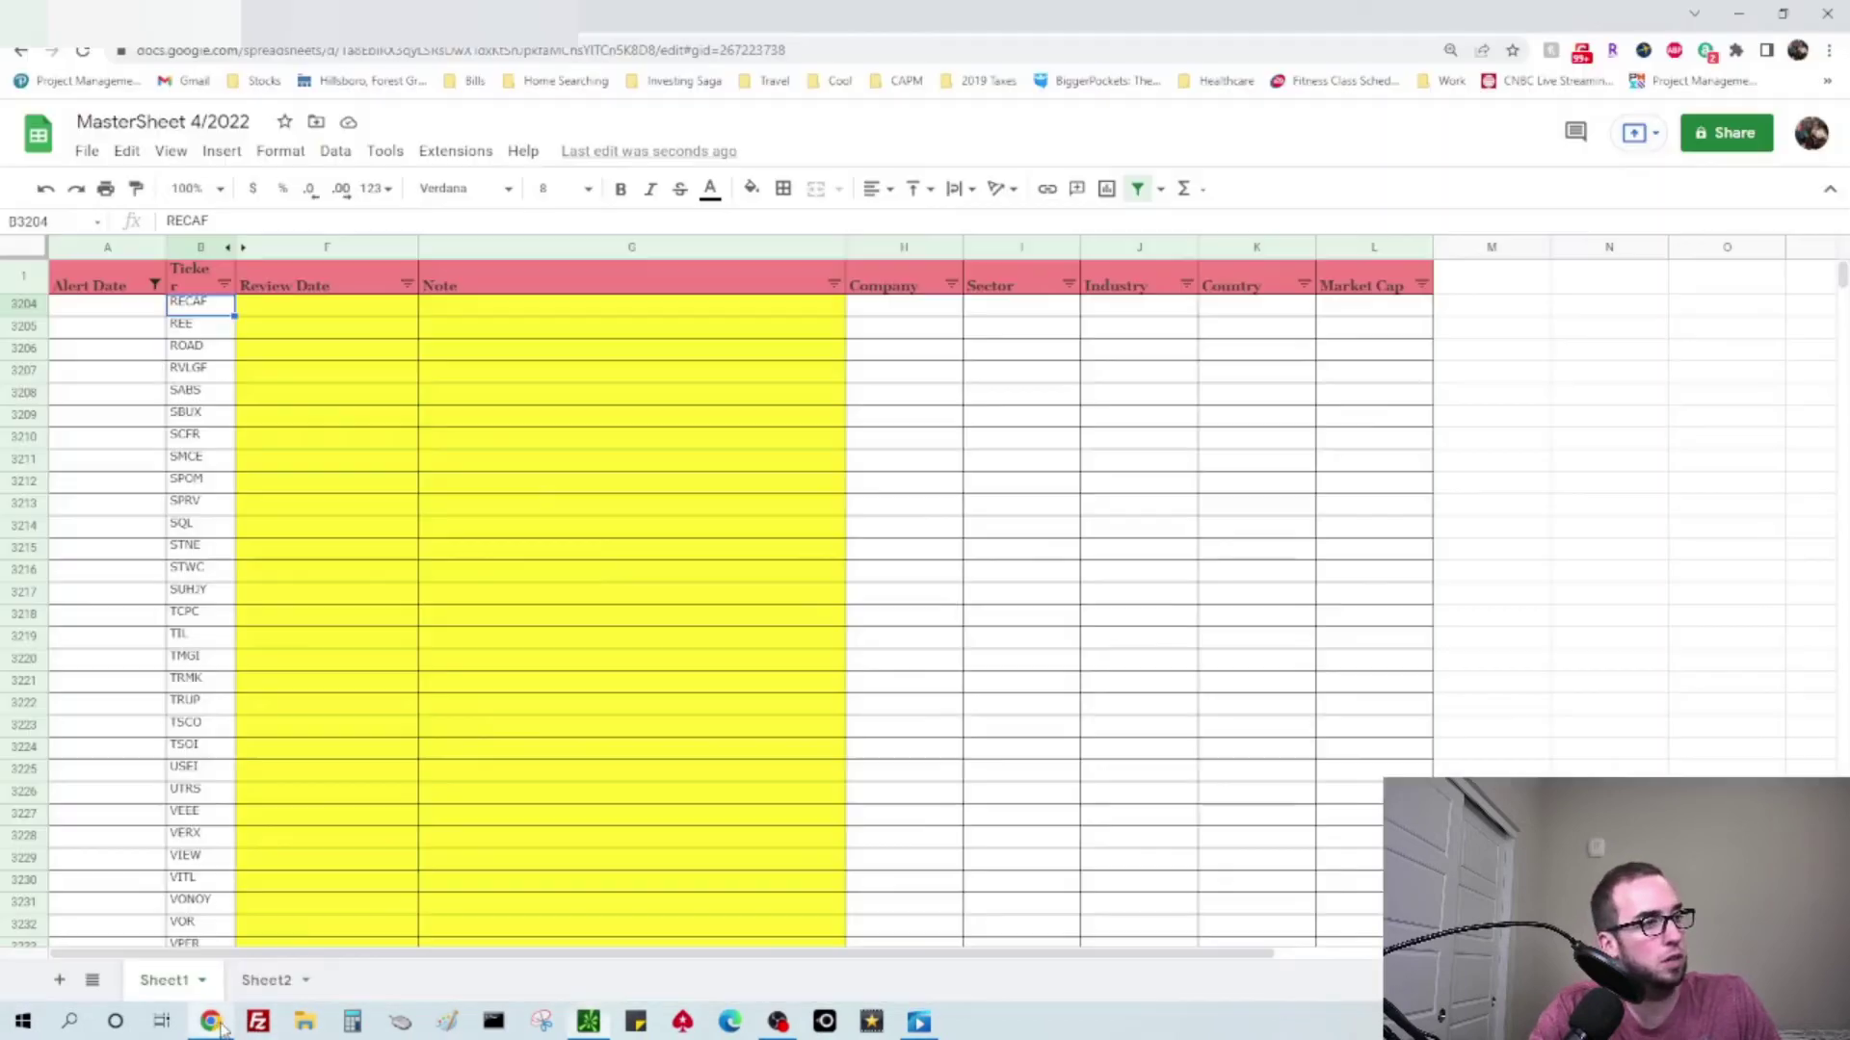
{"action": "left_click", "coordinate": [143, 306]}
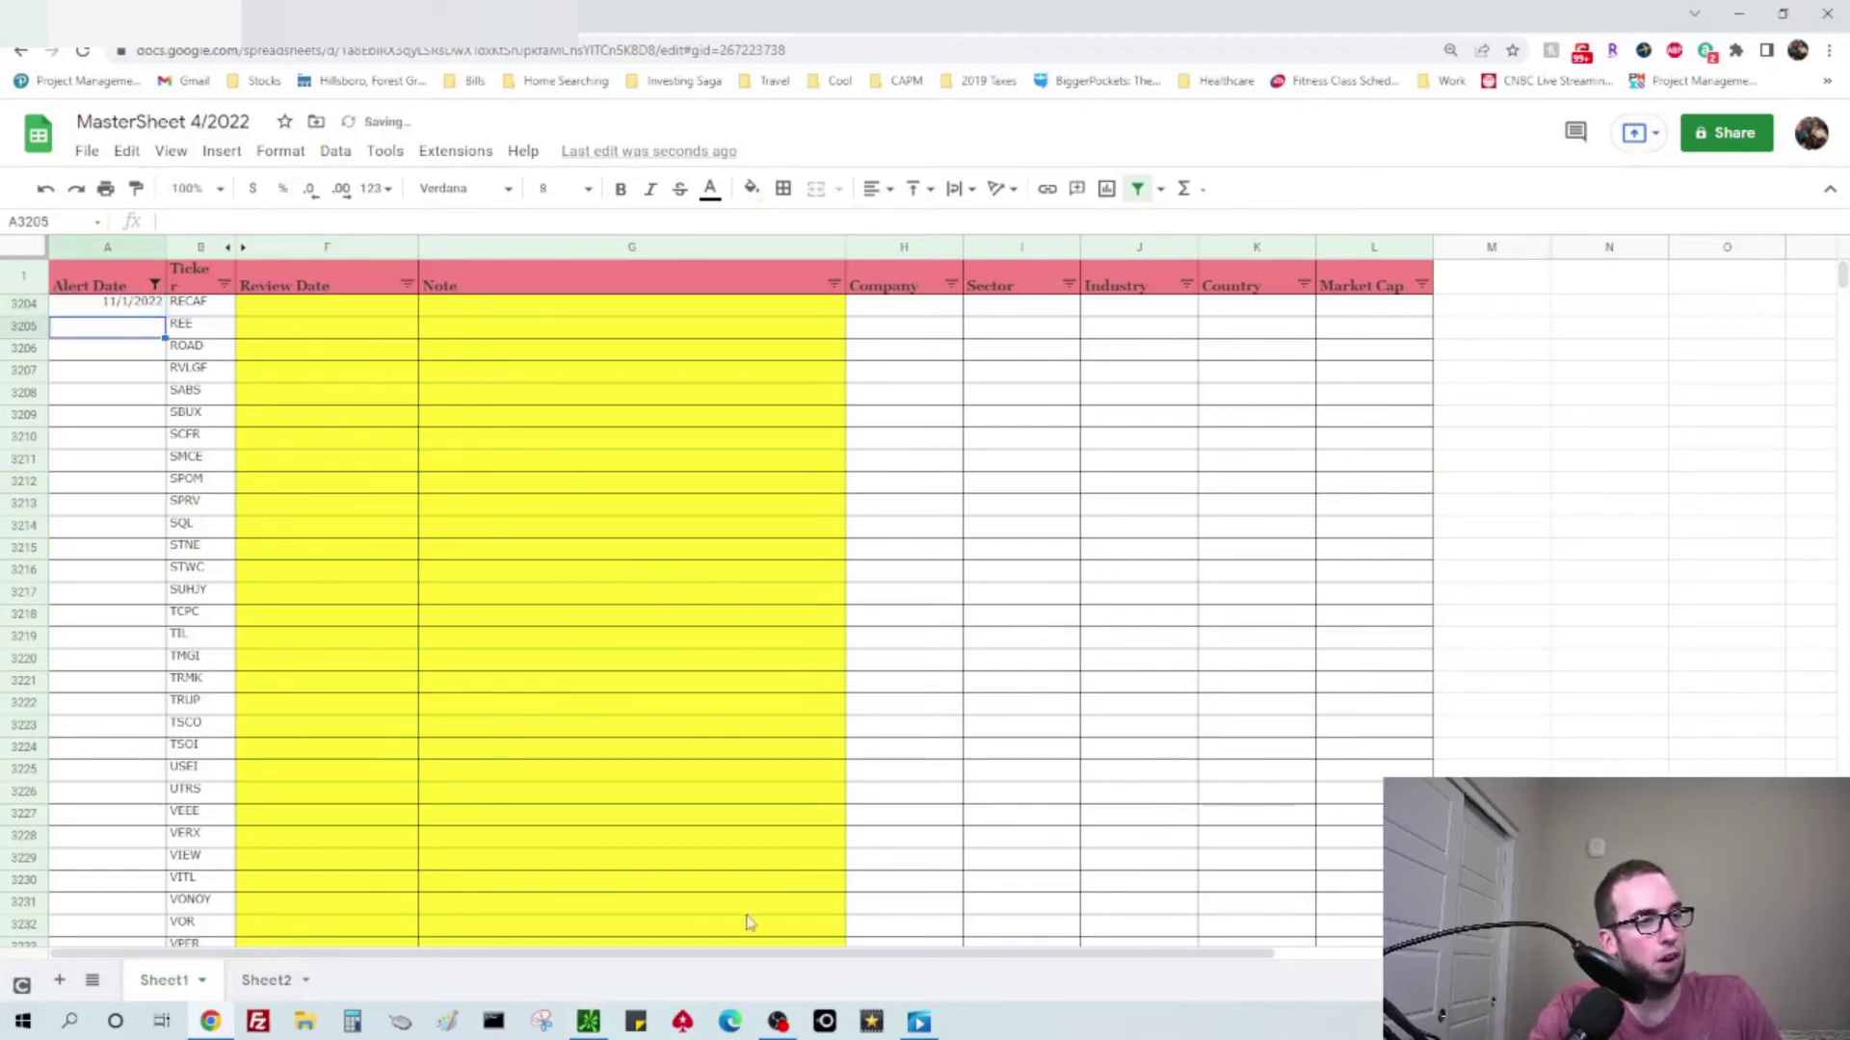
{"action": "left_click", "coordinate": [590, 1022]}
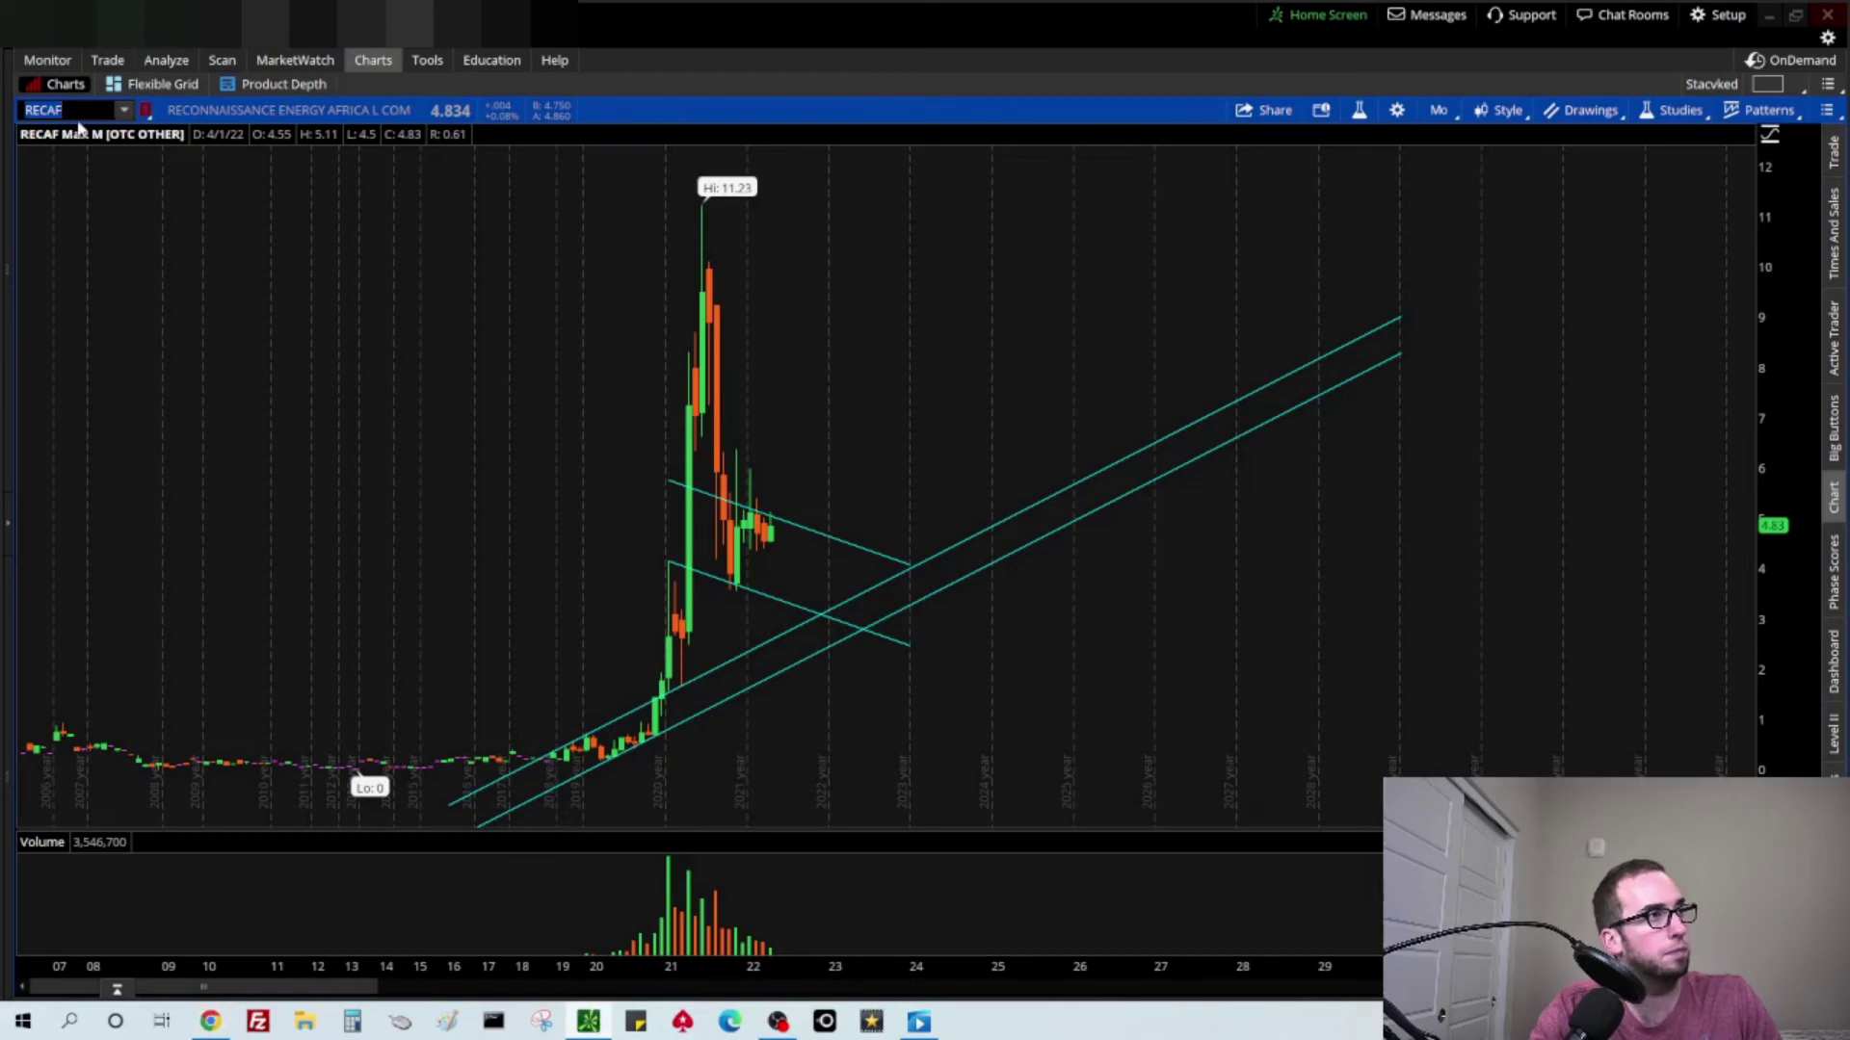
{"action": "left_click", "coordinate": [78, 114]}
- Load REE and draw a falling trendline from its high plus cycle brackets from Feb 2021 to the March 2022 low
{"action": "key", "text": "Return"}
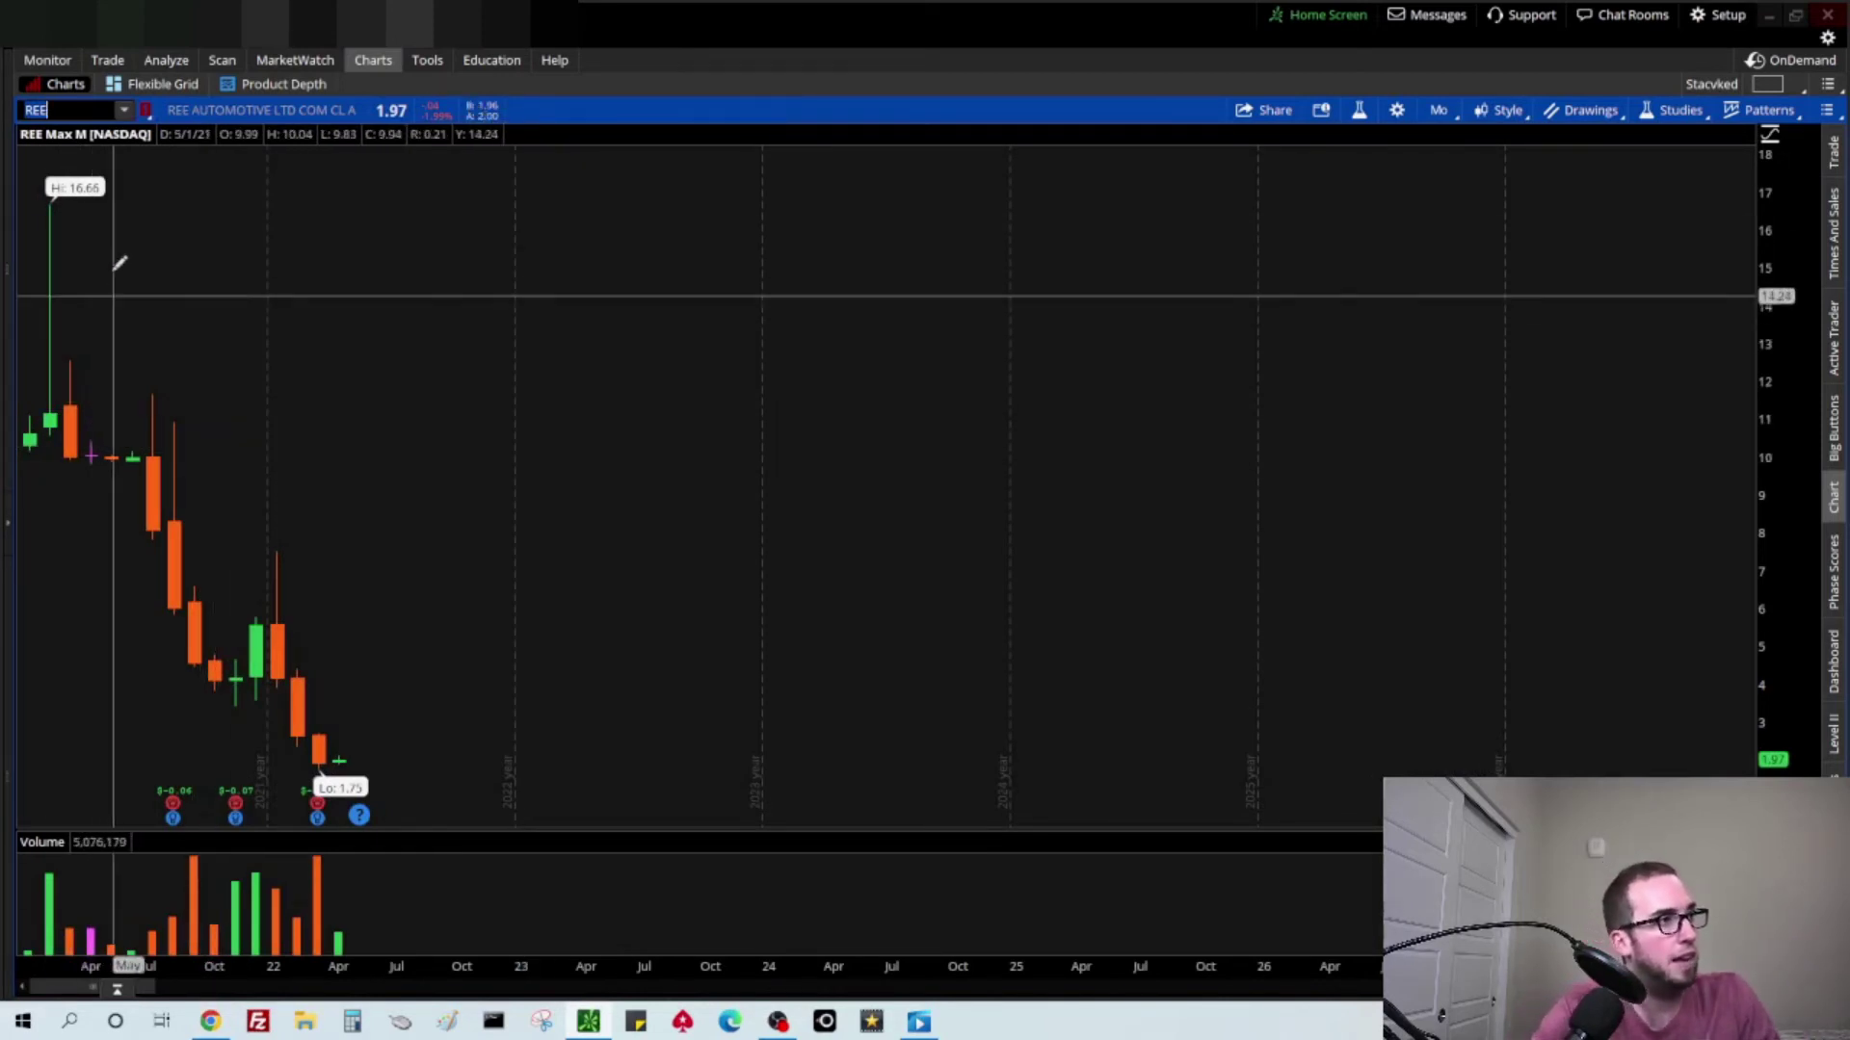
{"action": "left_click", "coordinate": [69, 360]}
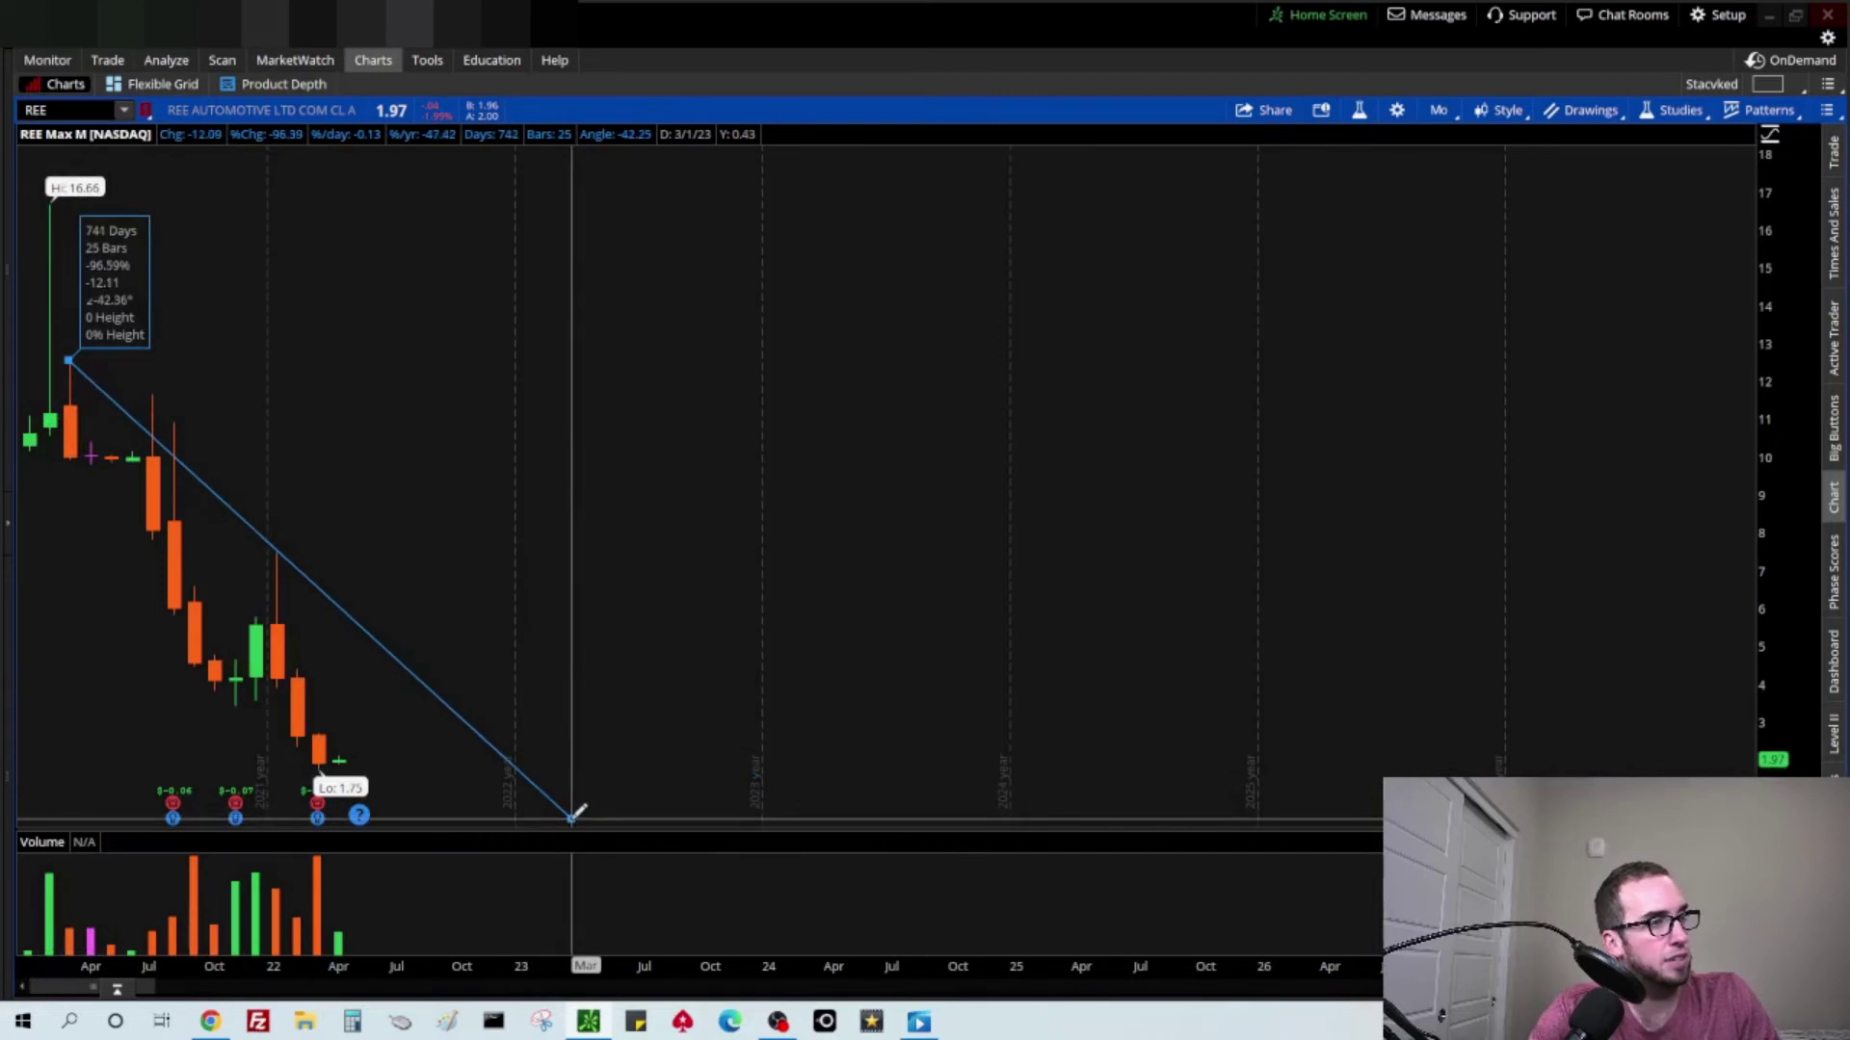
{"action": "left_click", "coordinate": [572, 818]}
{"action": "middle_click", "coordinate": [522, 413]}
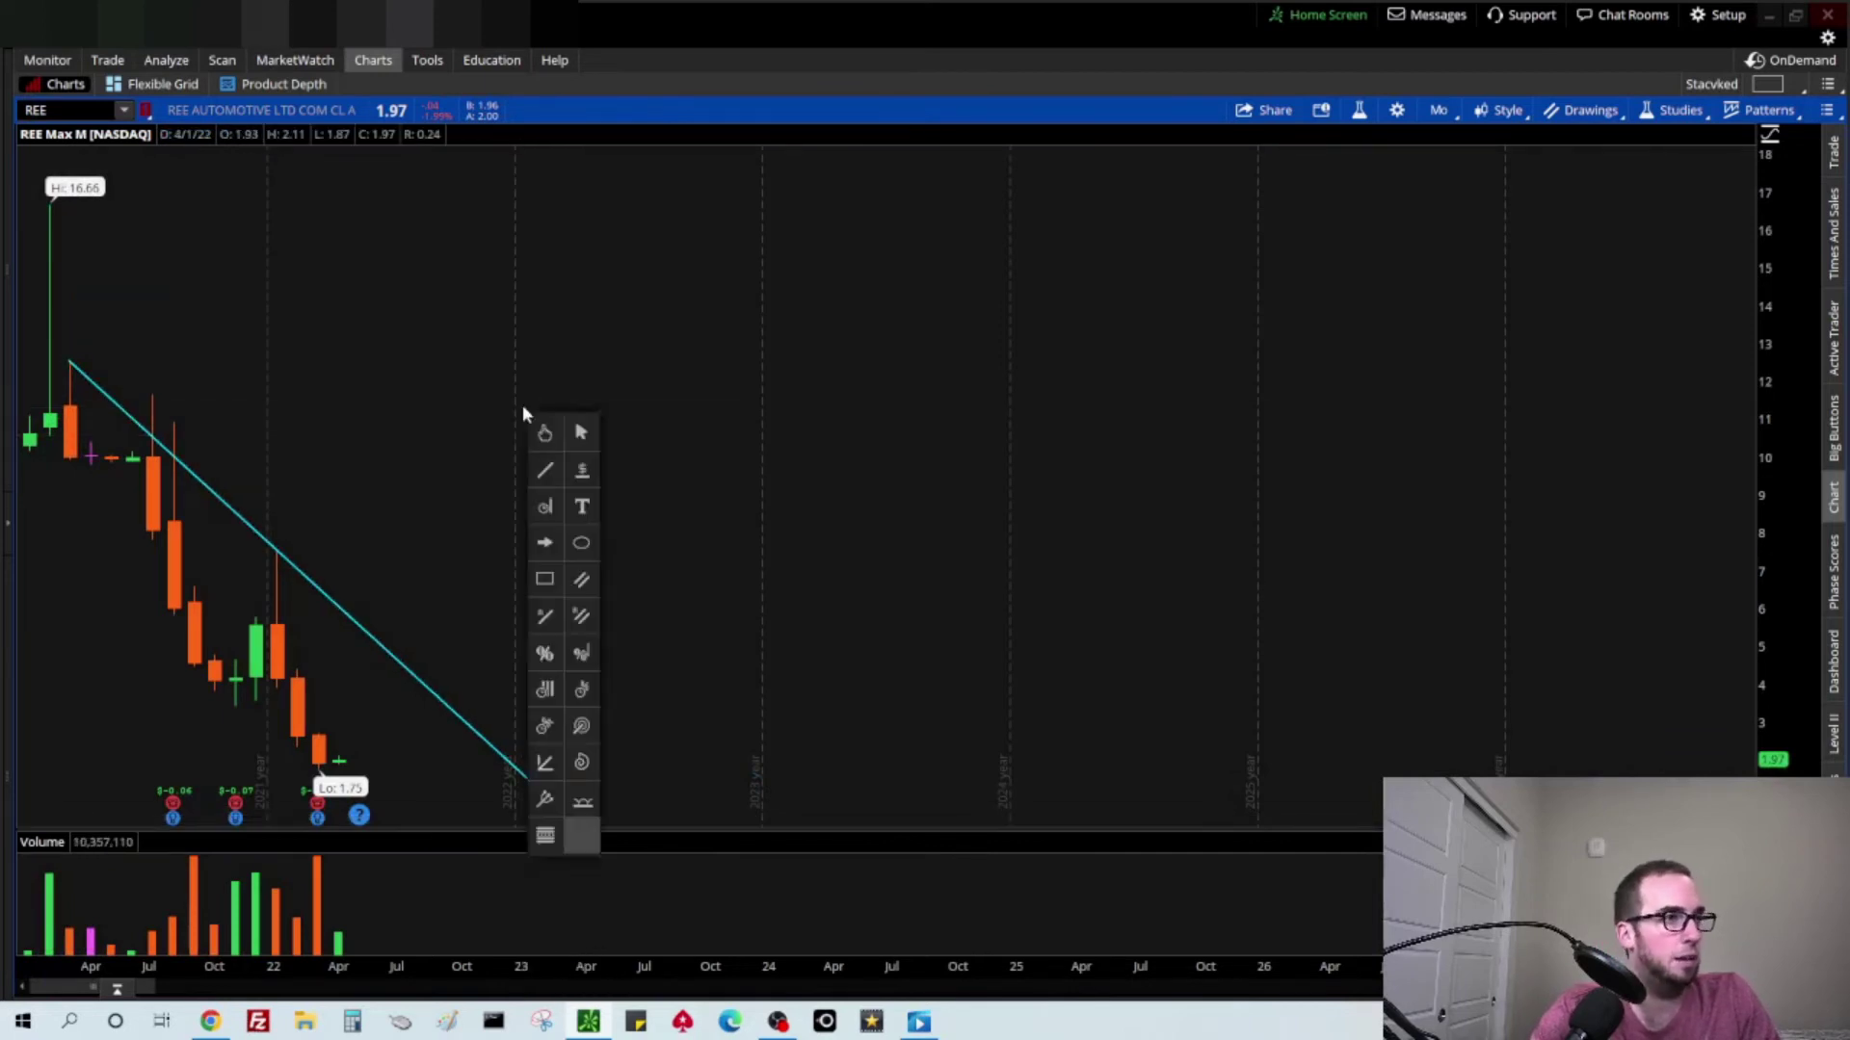
{"action": "left_click", "coordinate": [591, 837]}
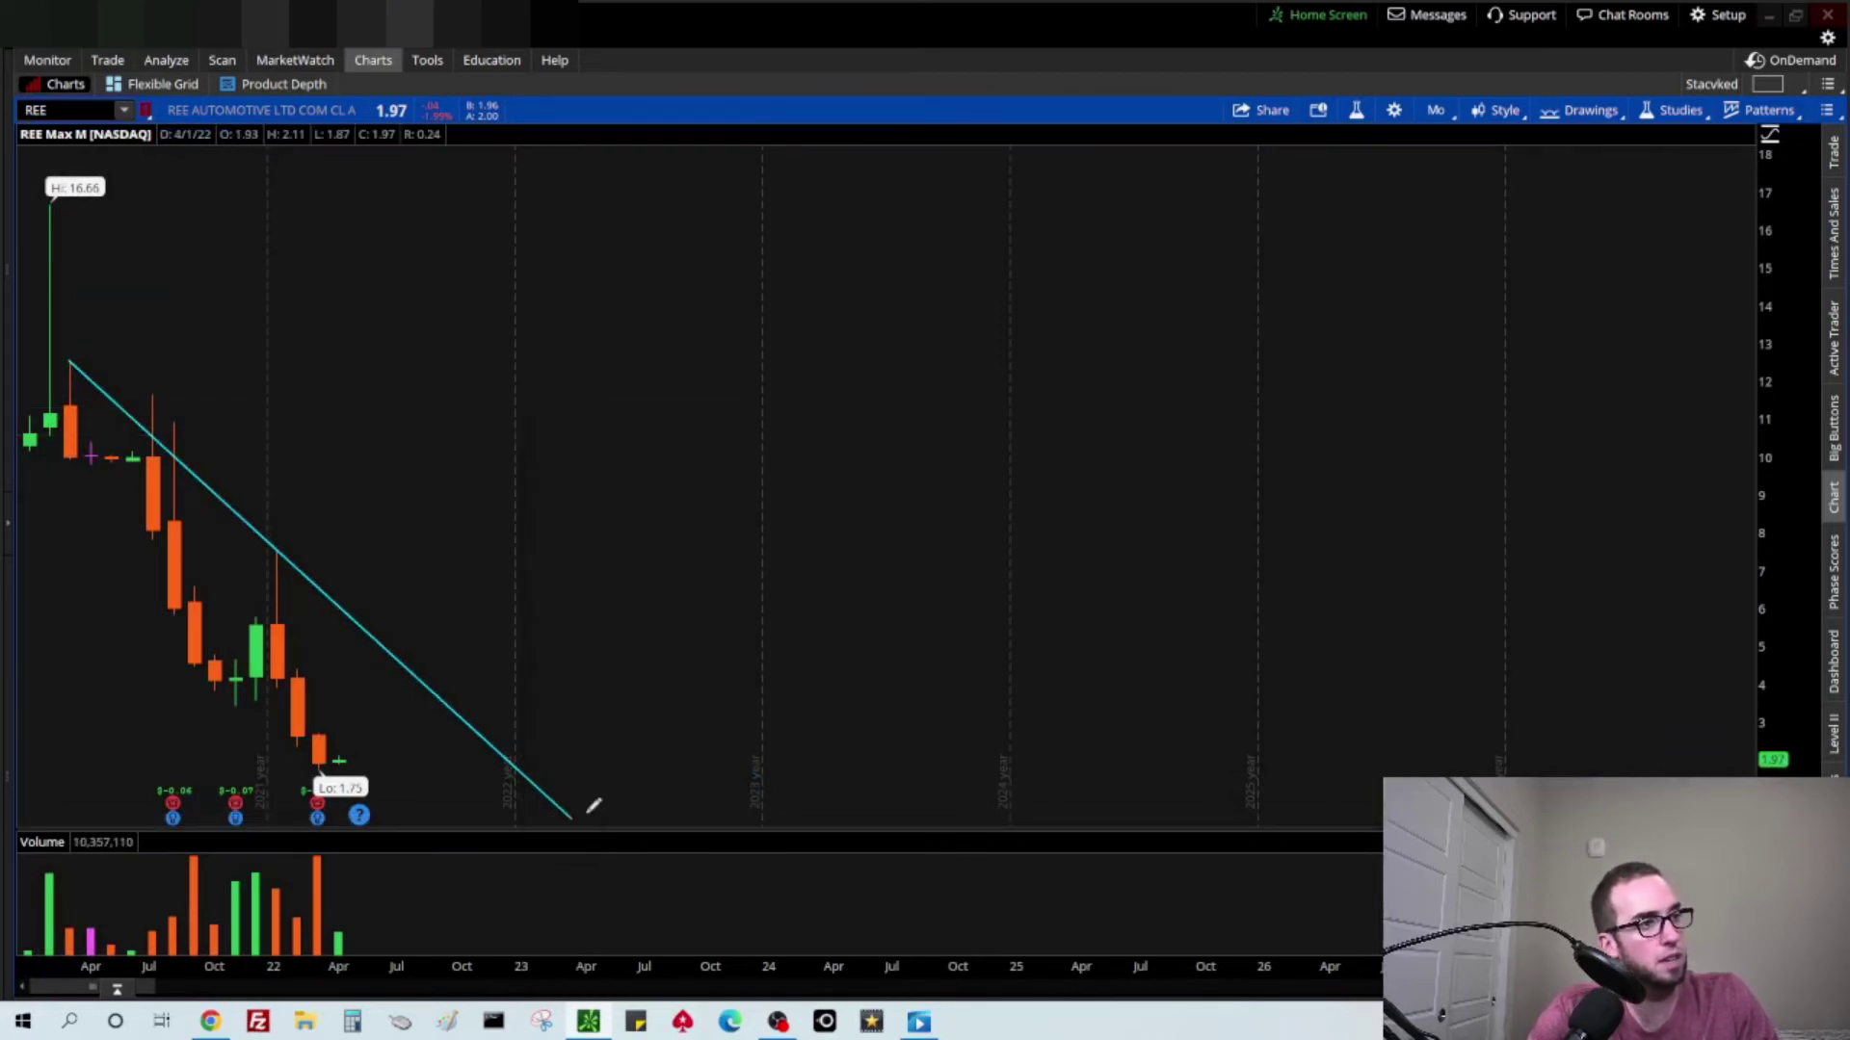
{"action": "left_click", "coordinate": [53, 228]}
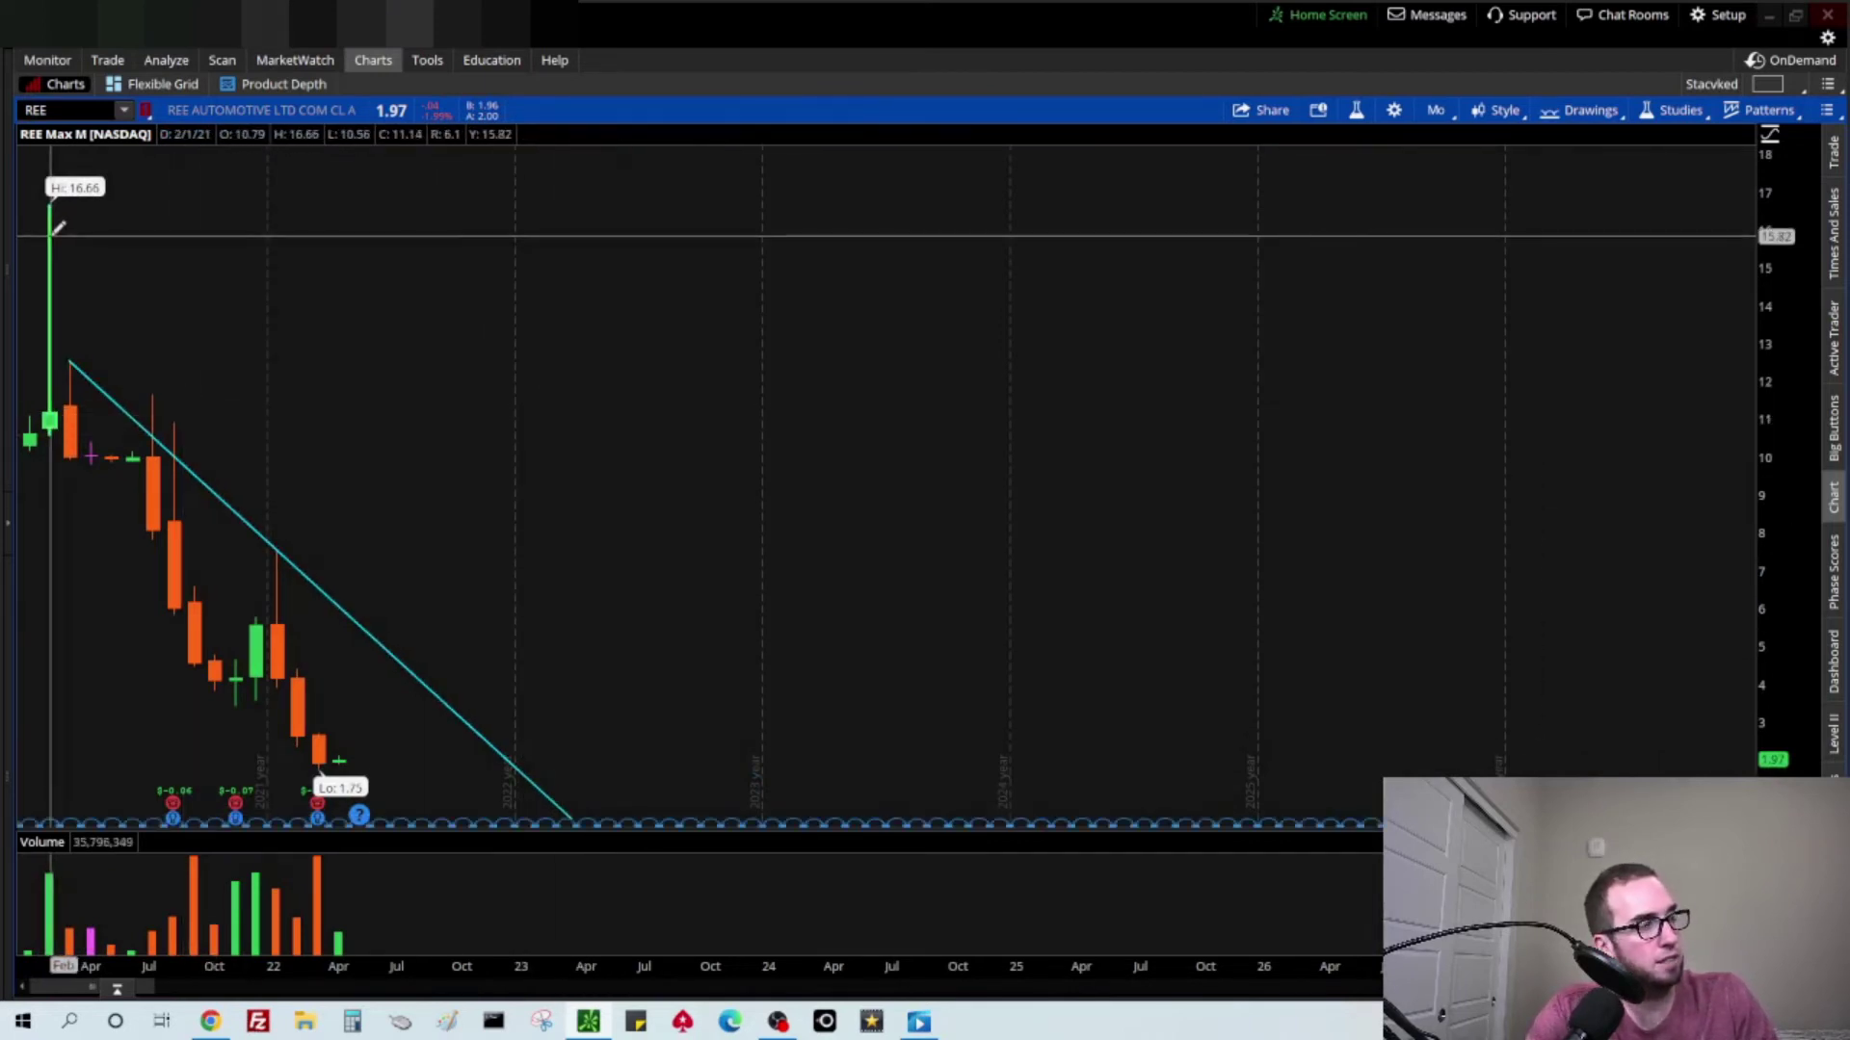
{"action": "left_click", "coordinate": [331, 758]}
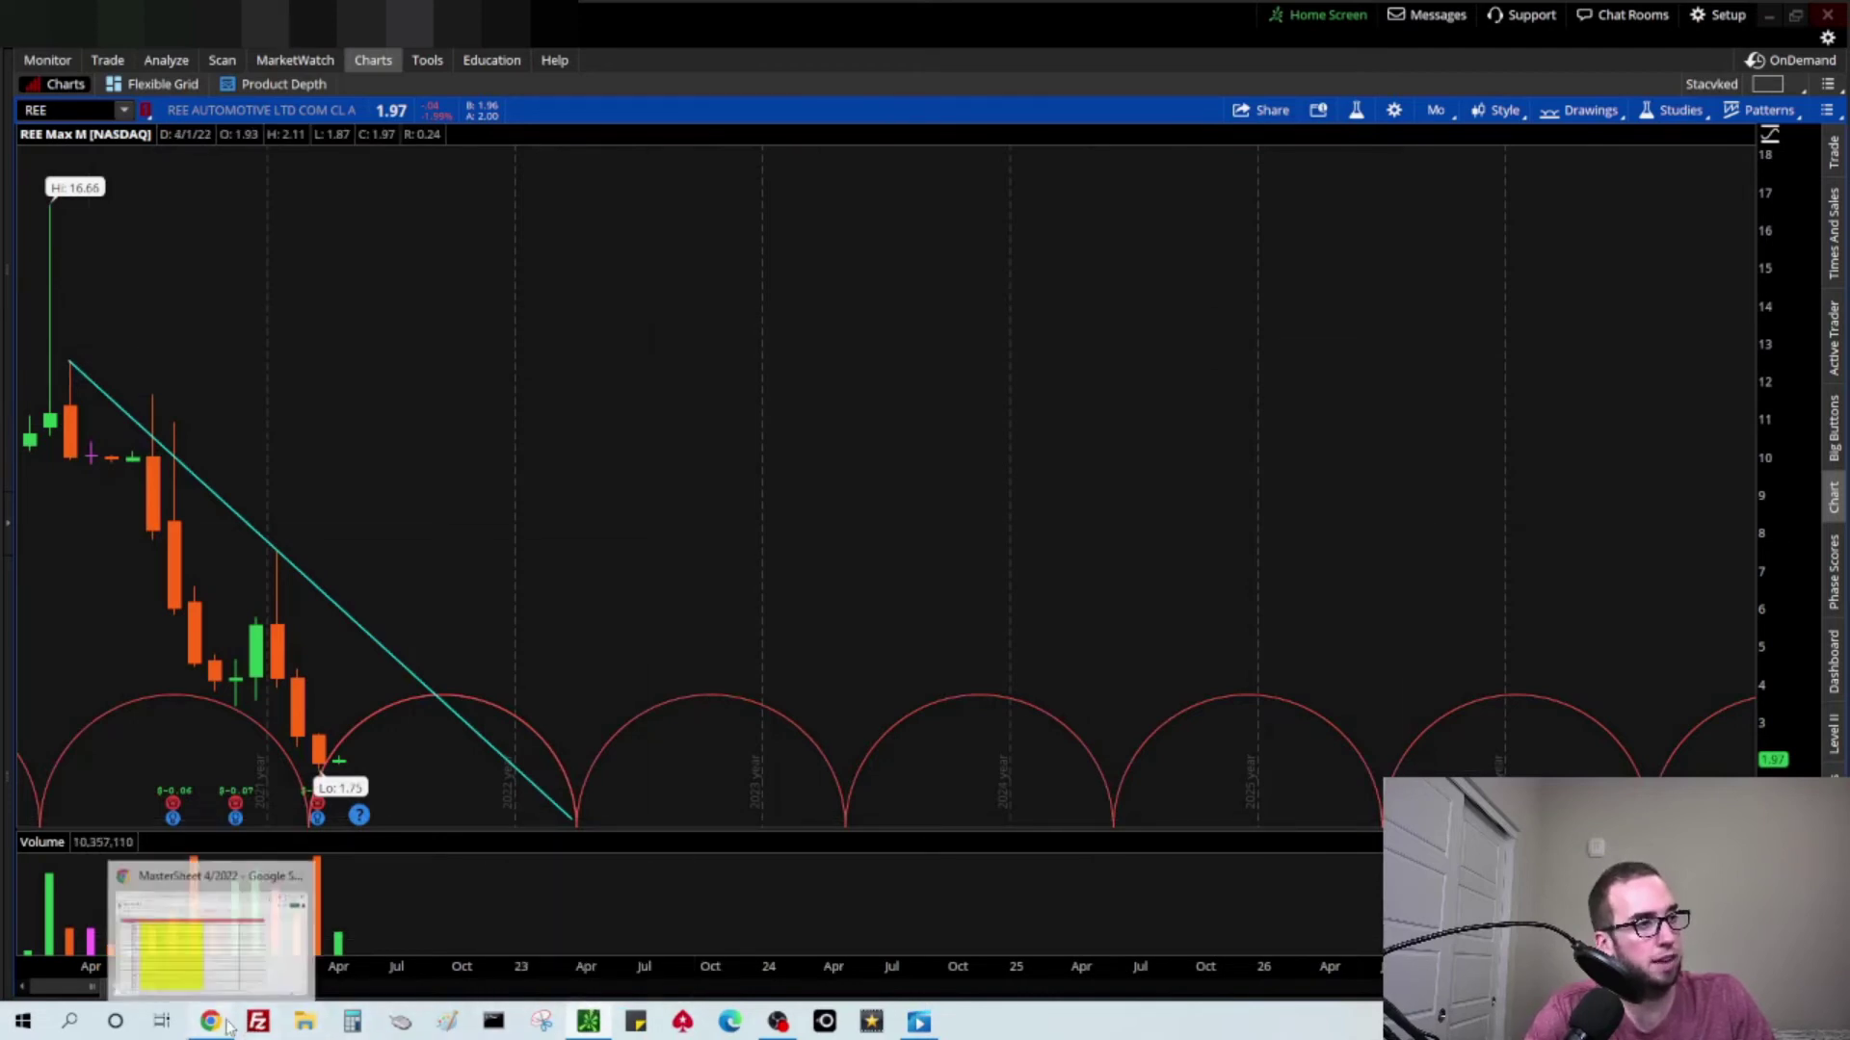
- Enter 6/1/2026 as REE's alert date in the MasterSheet
{"action": "left_click", "coordinate": [214, 916]}
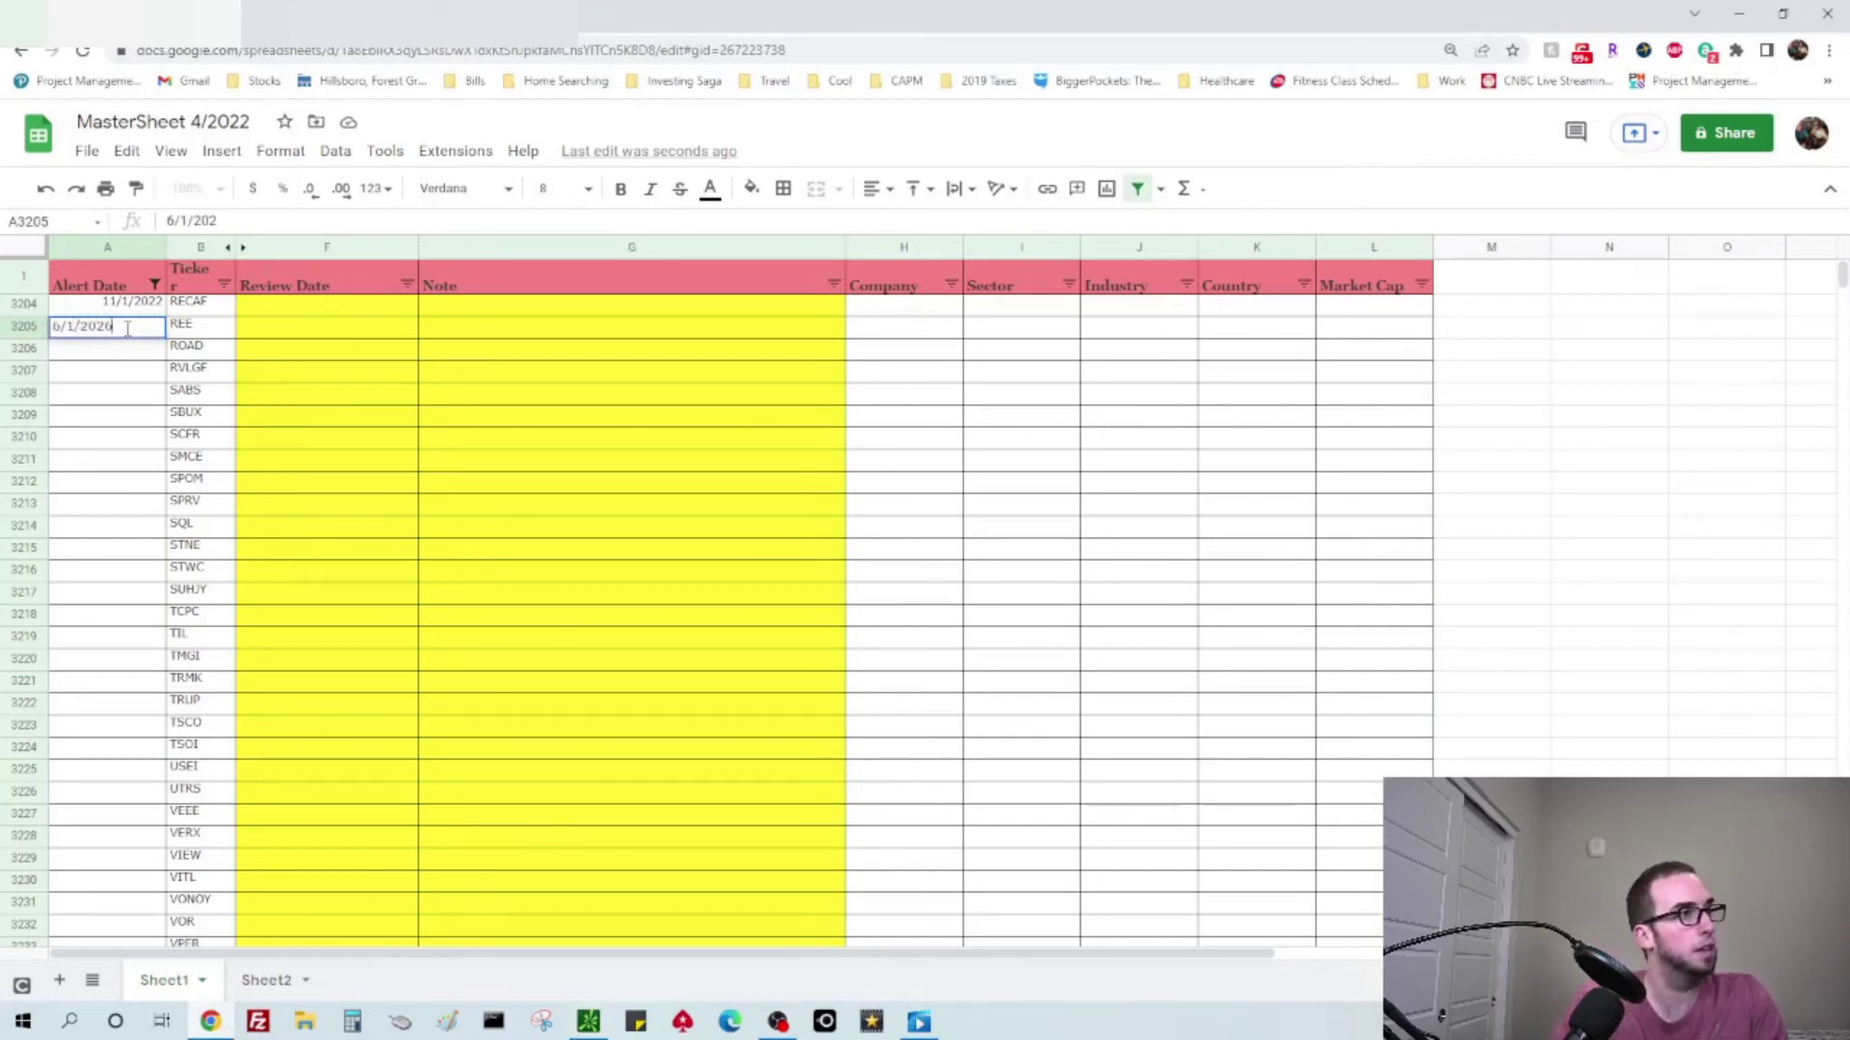
{"action": "key", "text": "Return"}
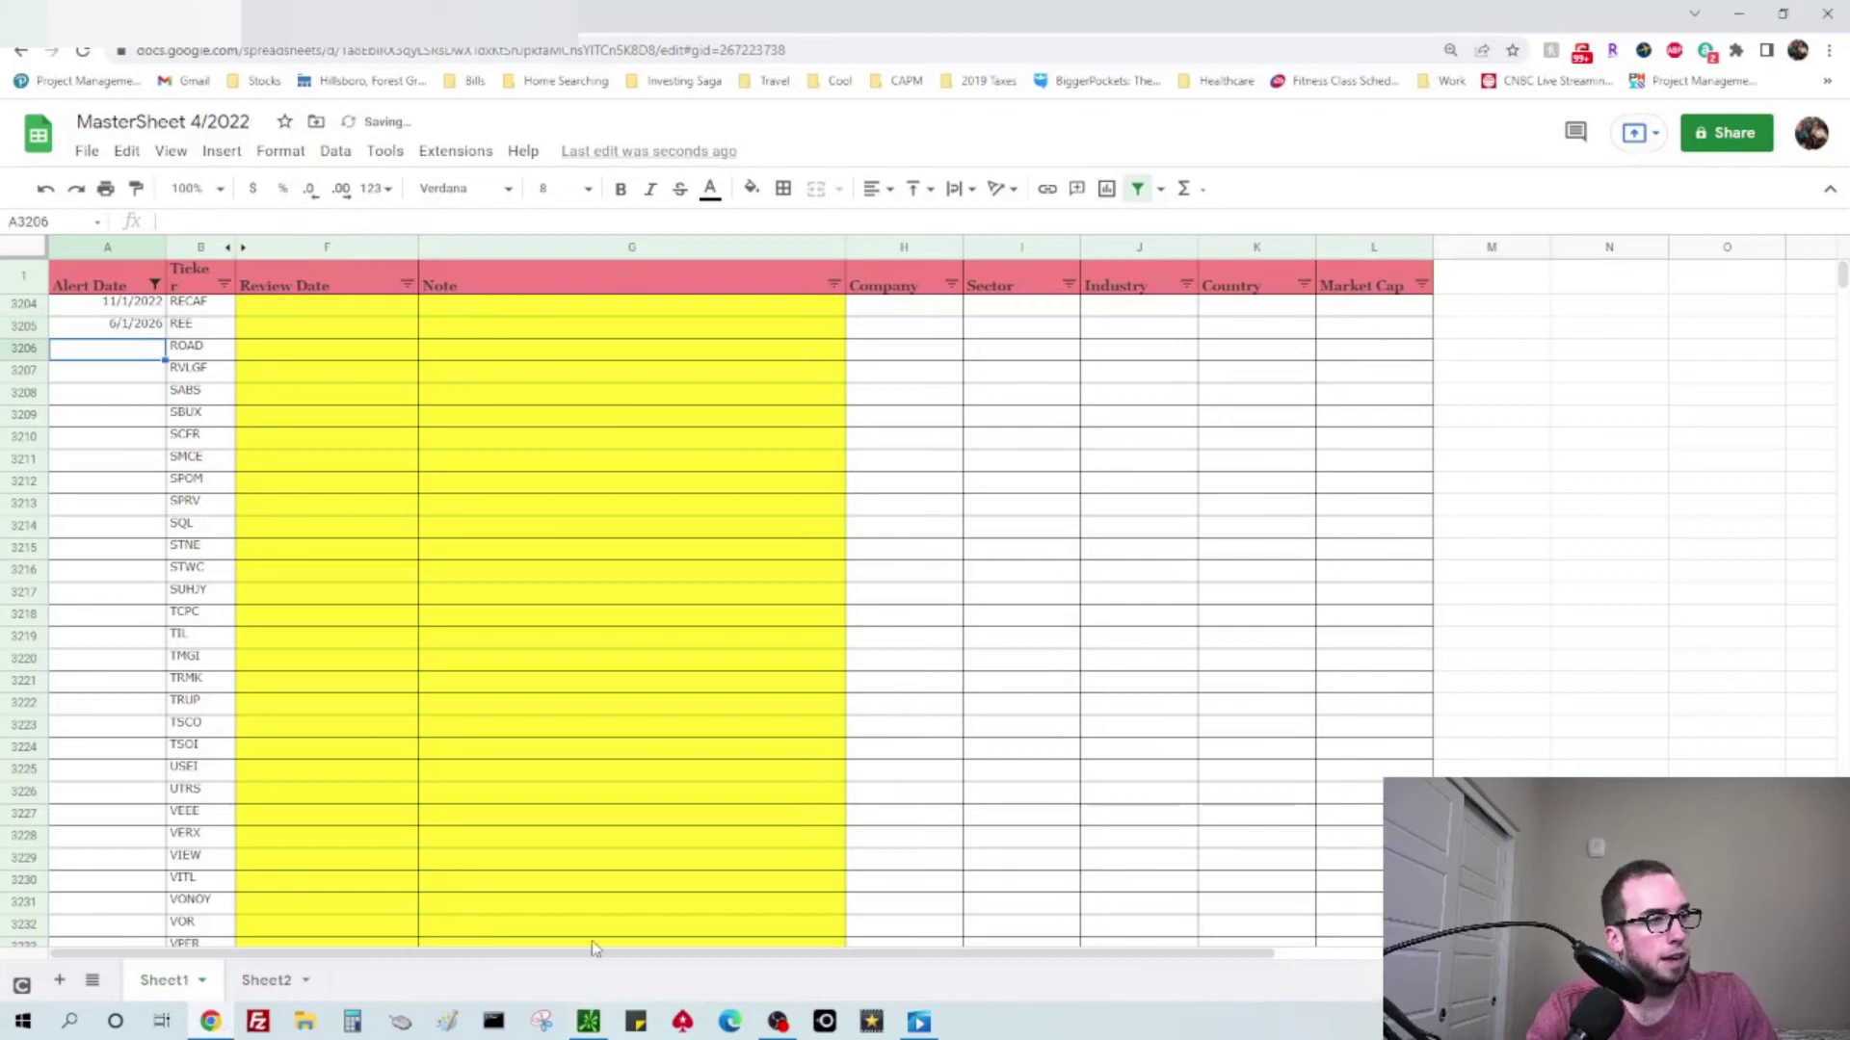
{"action": "left_click", "coordinate": [589, 1023]}
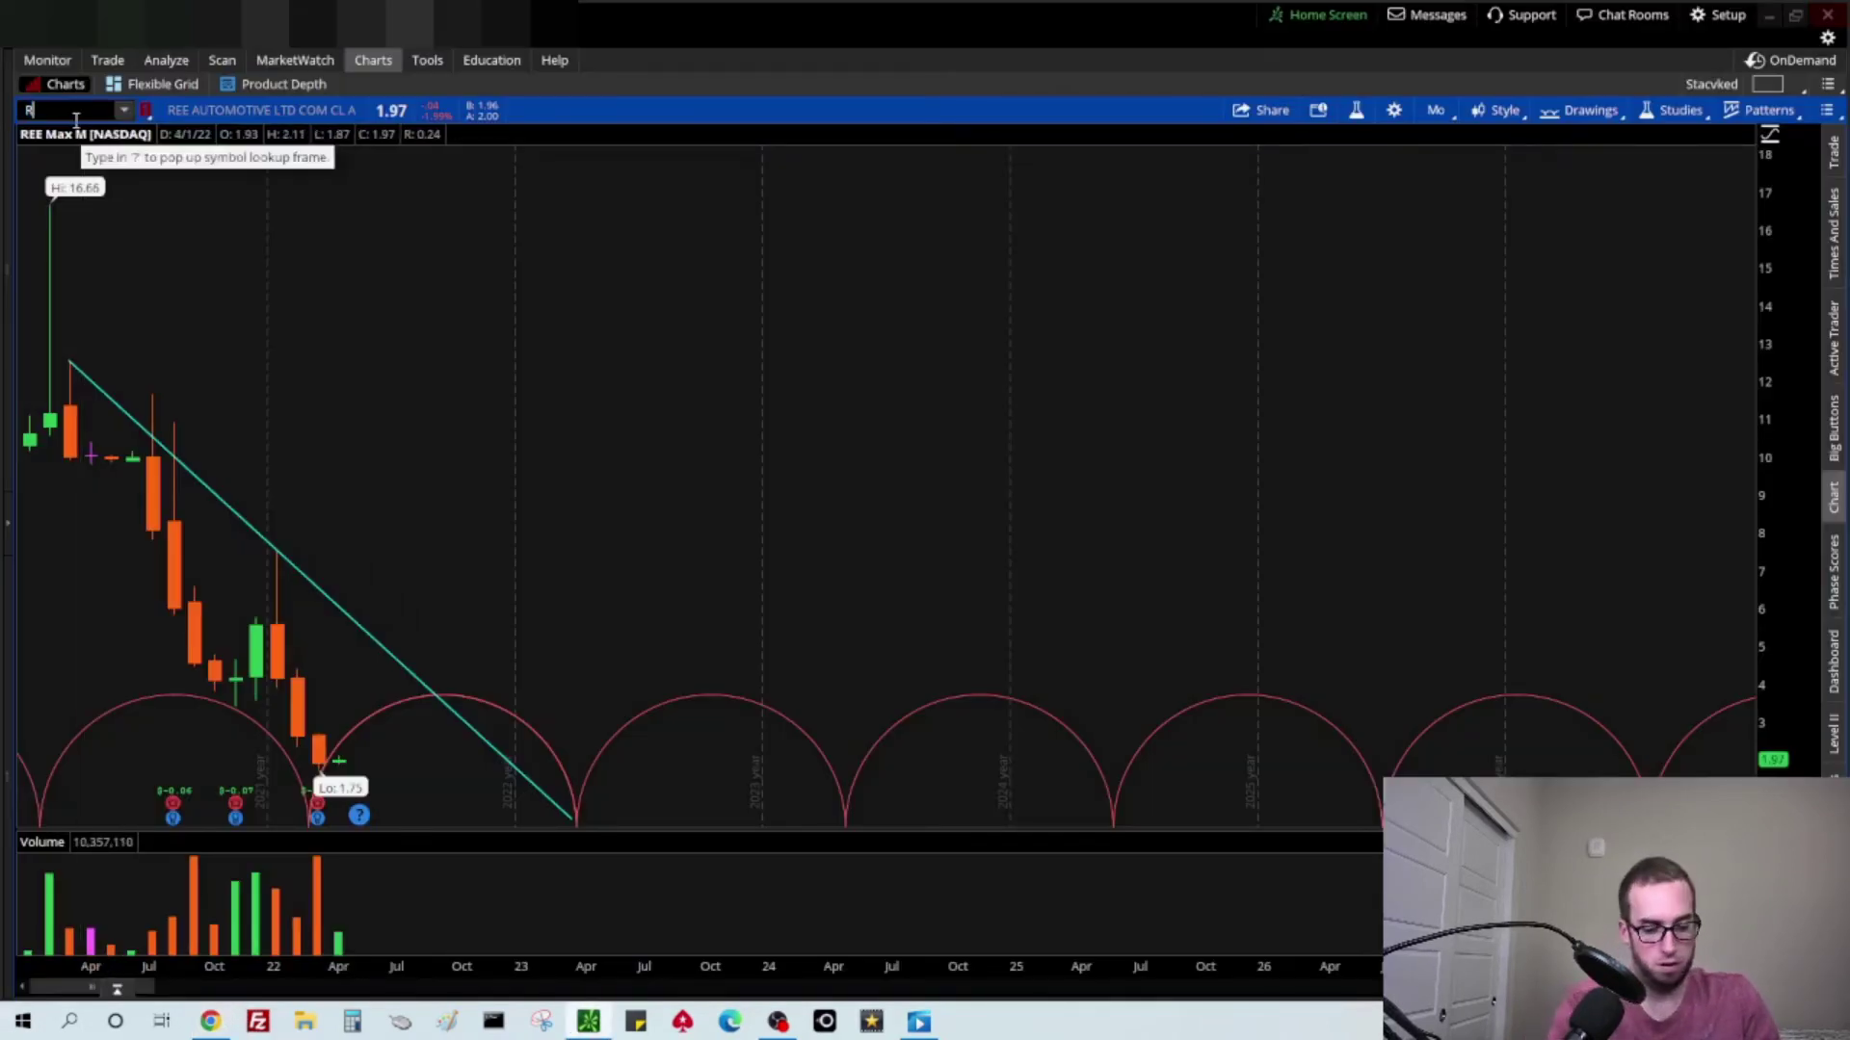
- Load ROAD and draw a parallel channel from its 2019 low to about 43.4 in late 2025
{"action": "type", "text": "ROAD"}
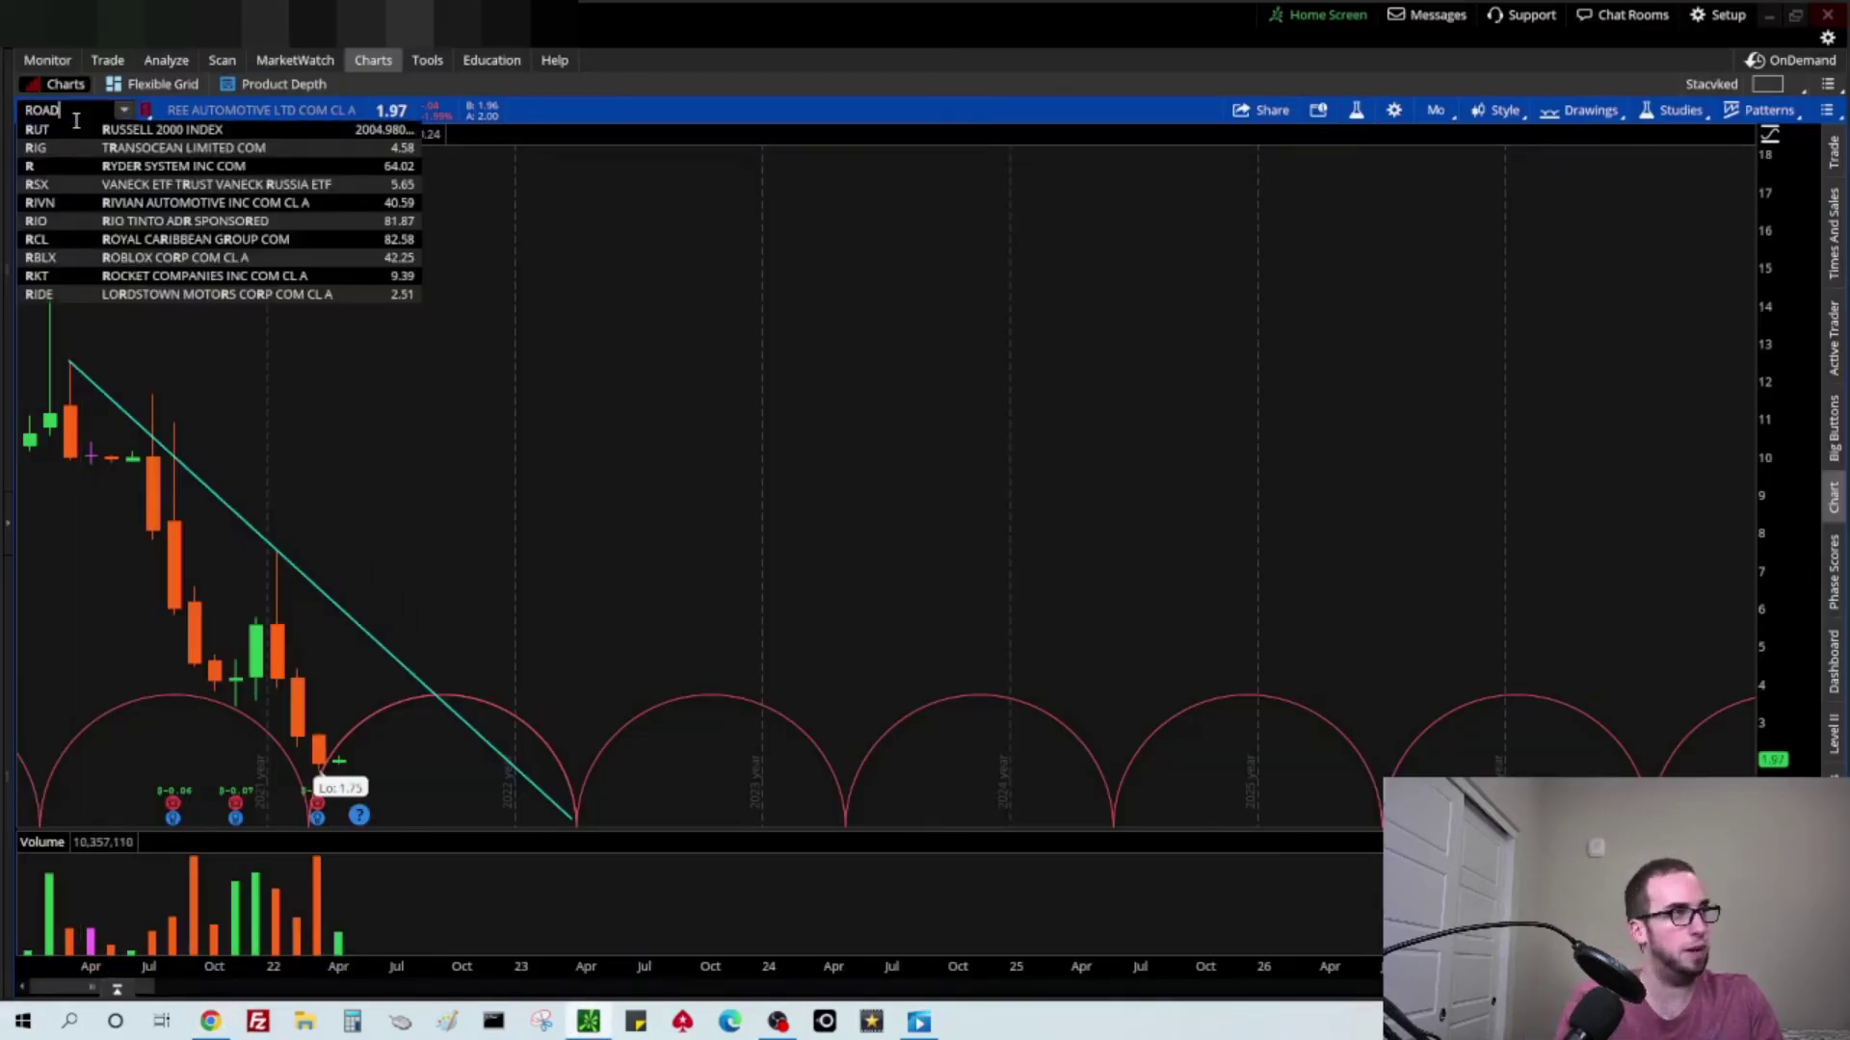
{"action": "key", "text": "Return"}
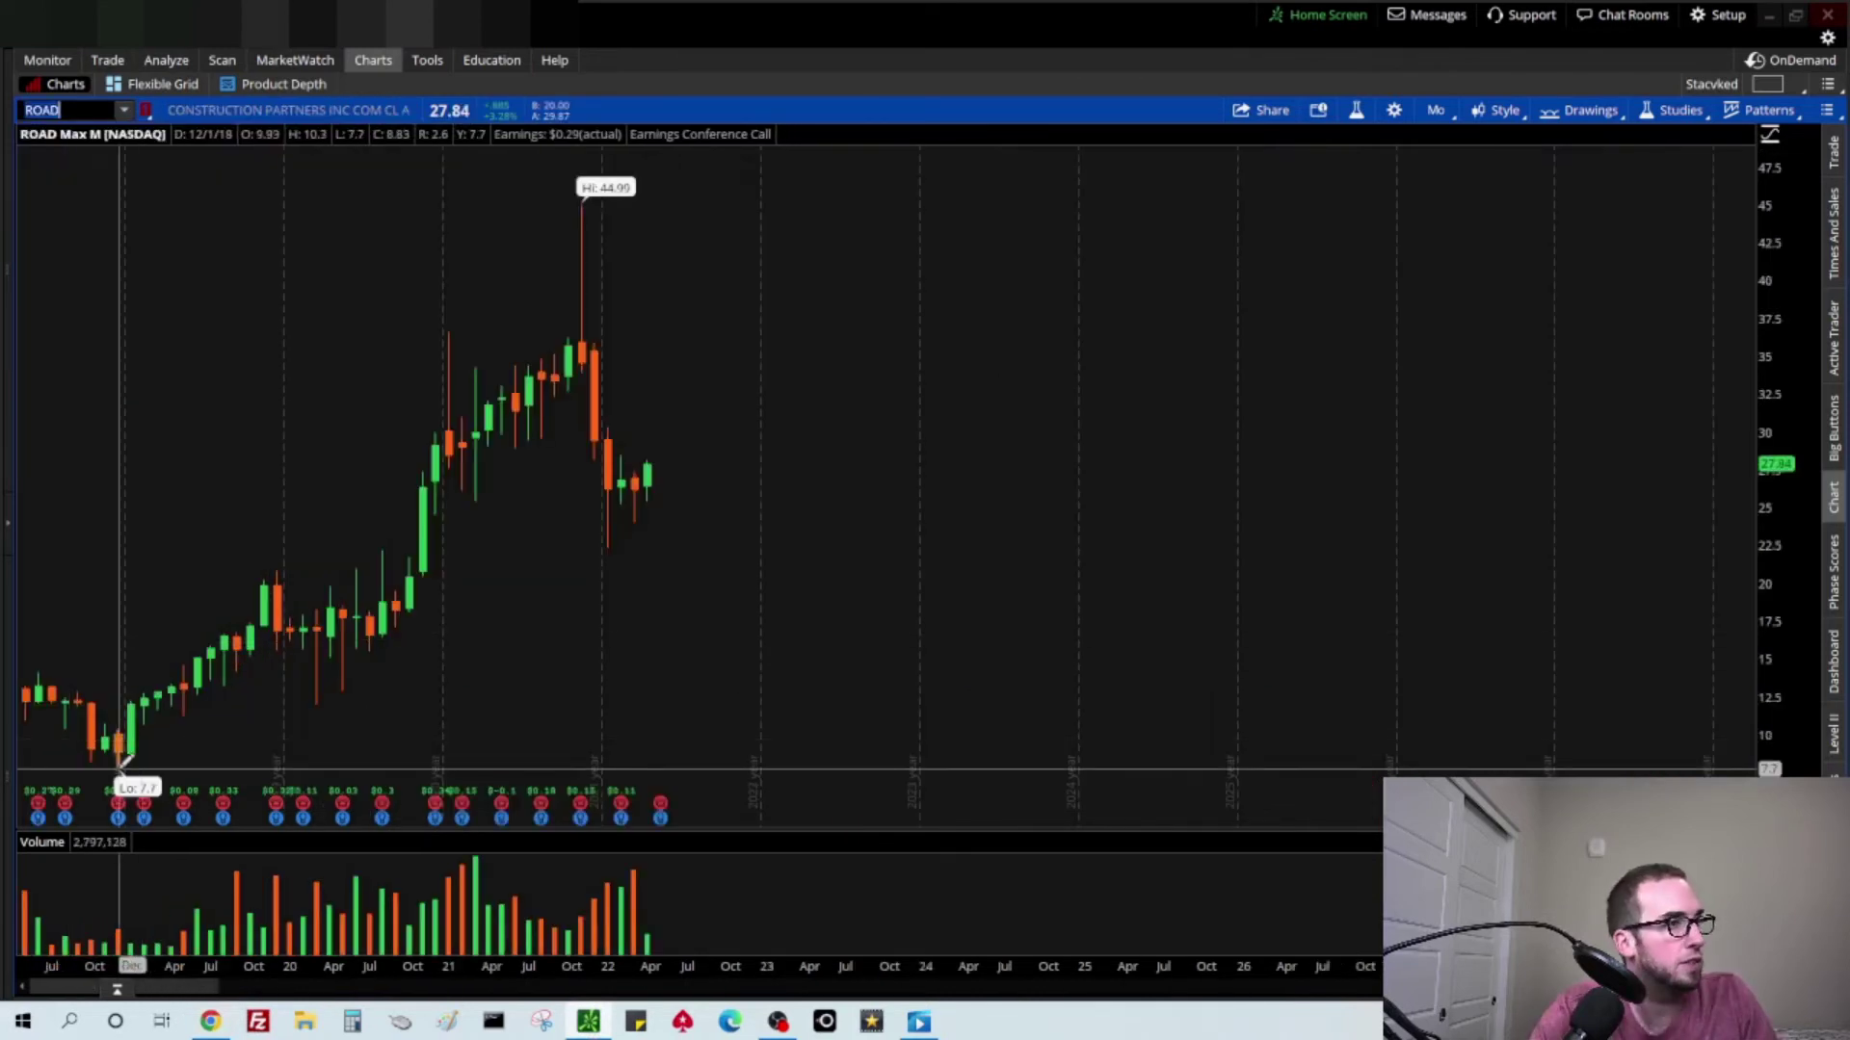
{"action": "right_click", "coordinate": [891, 368]}
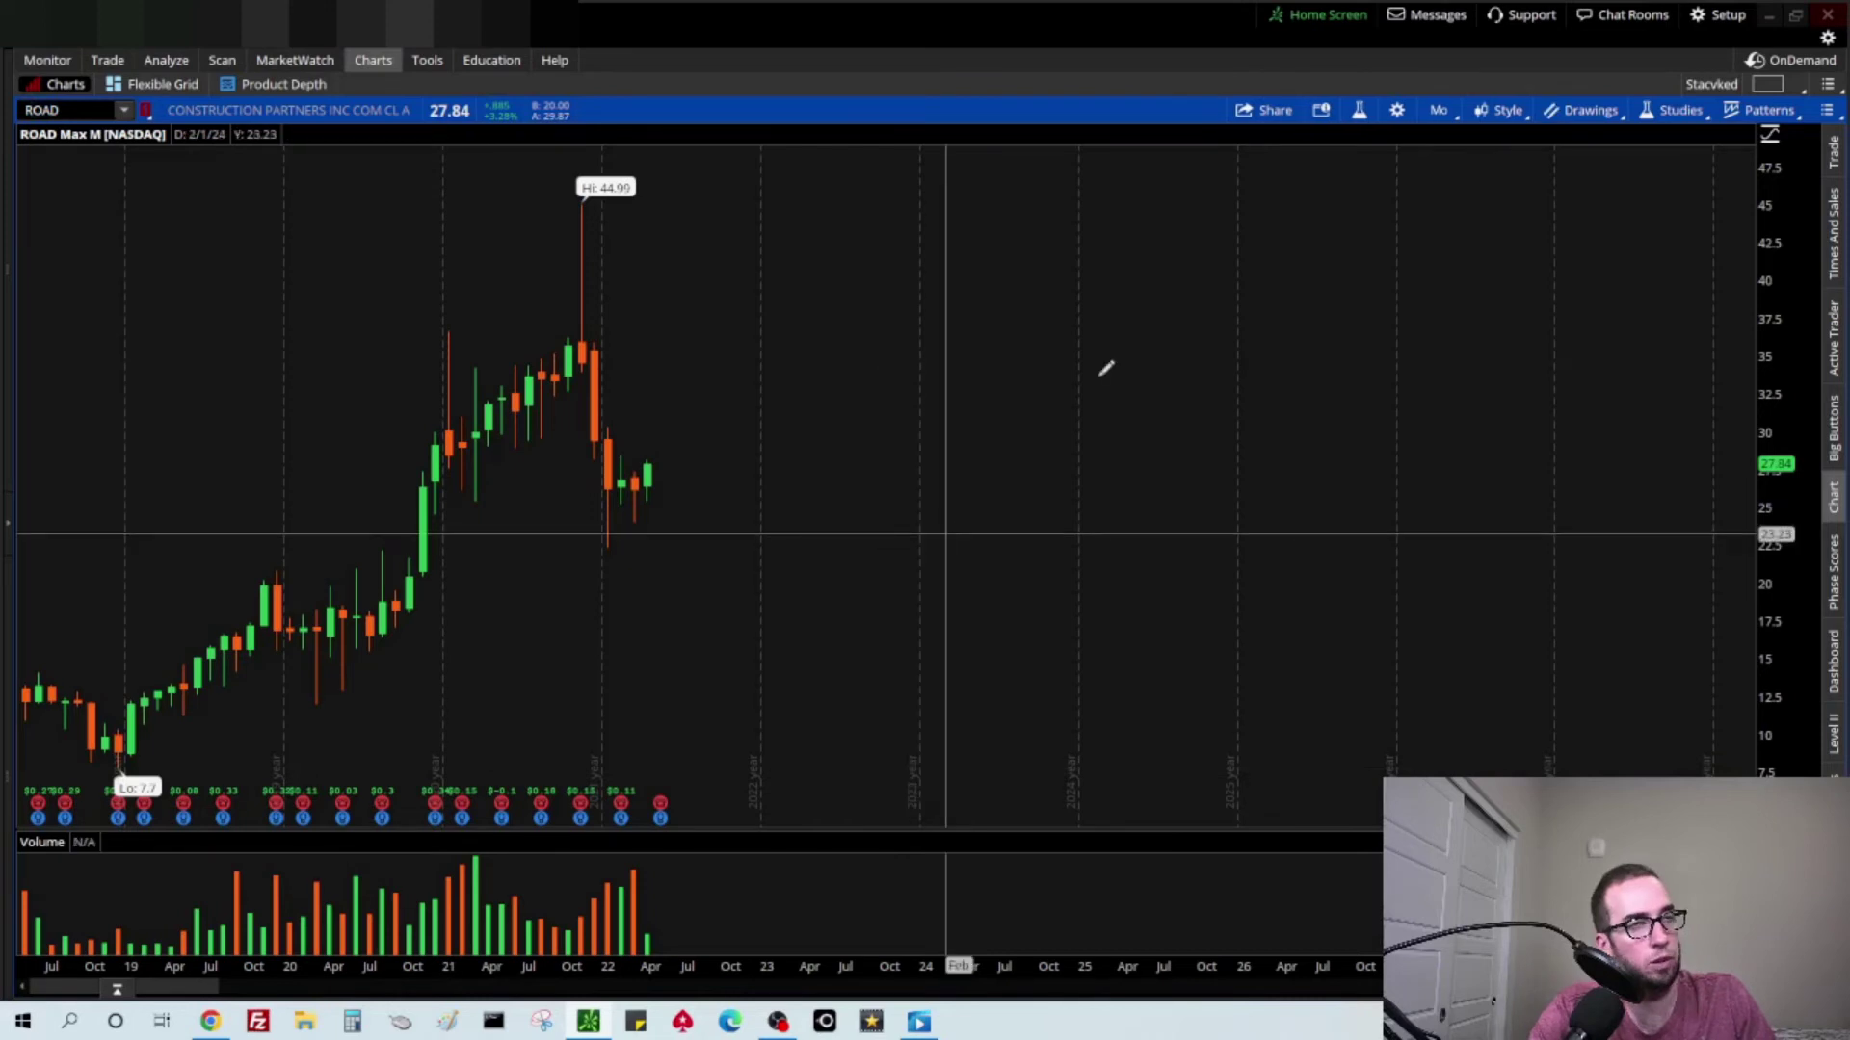
{"action": "left_click", "coordinate": [1585, 112]}
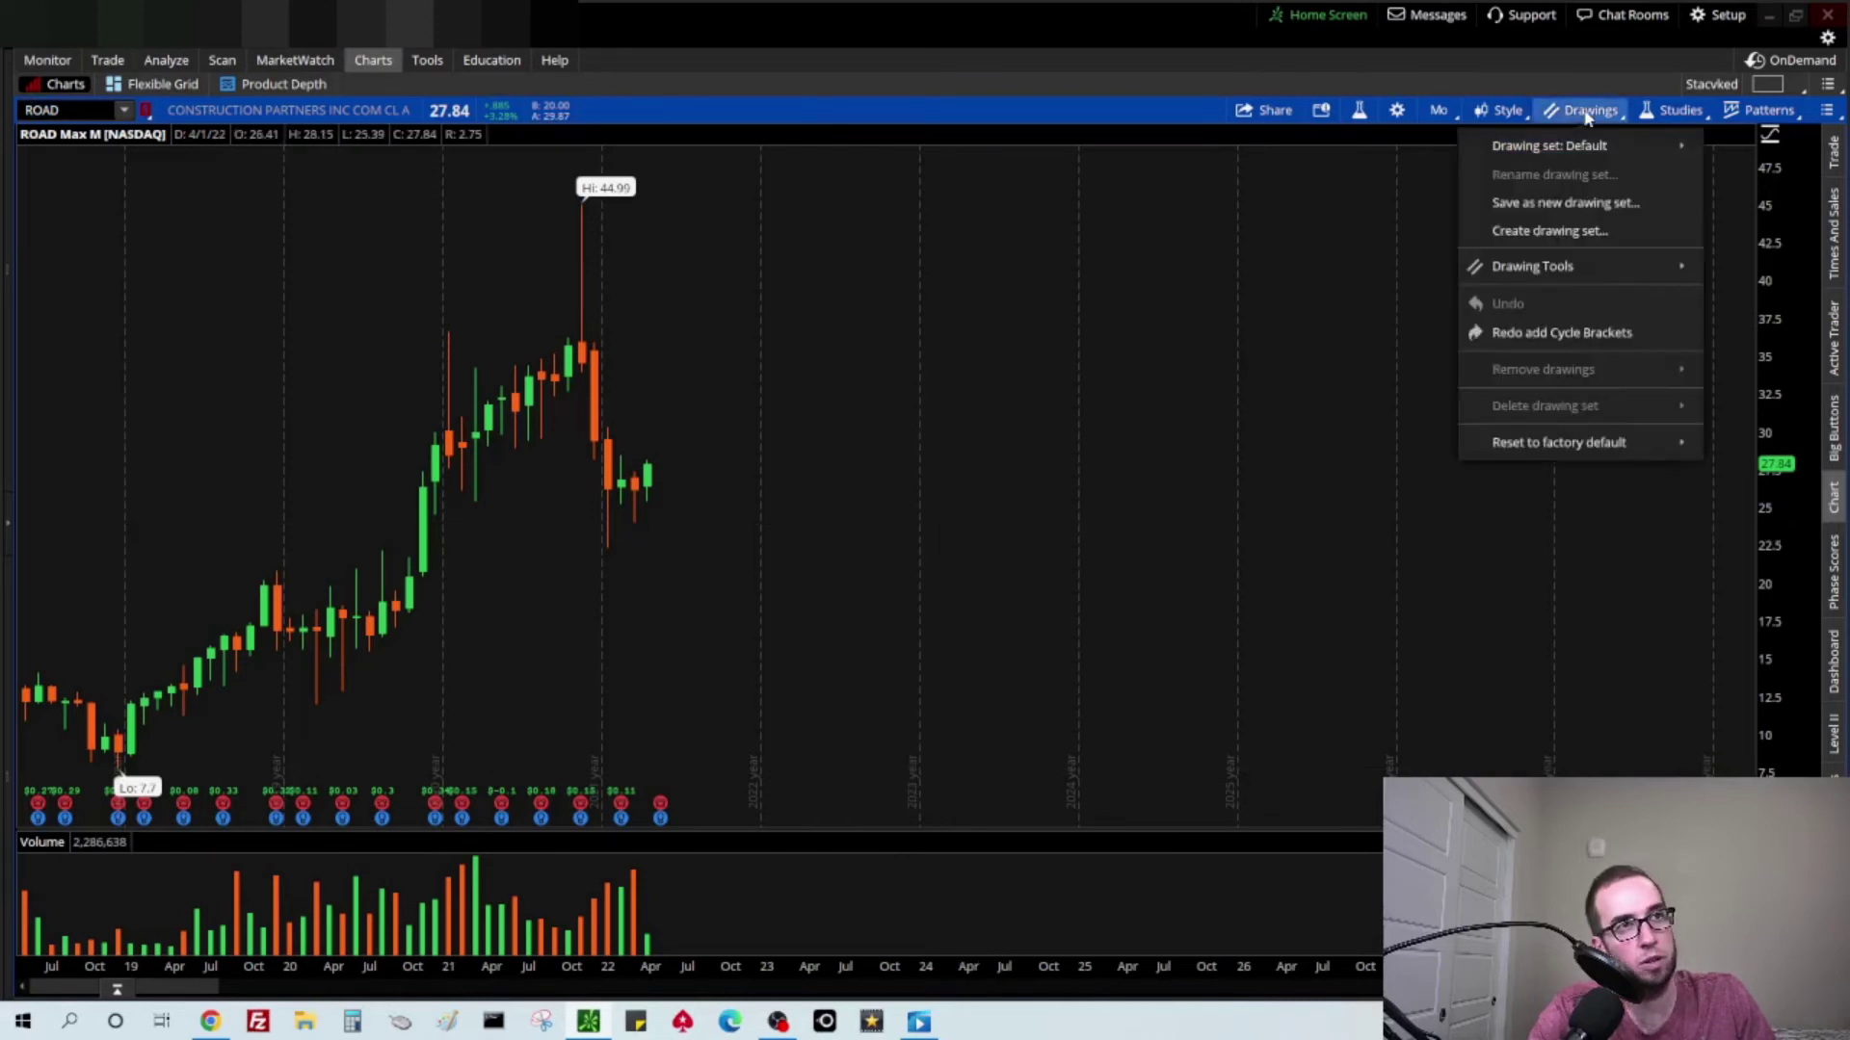
{"action": "mouse_move", "coordinate": [1552, 270]}
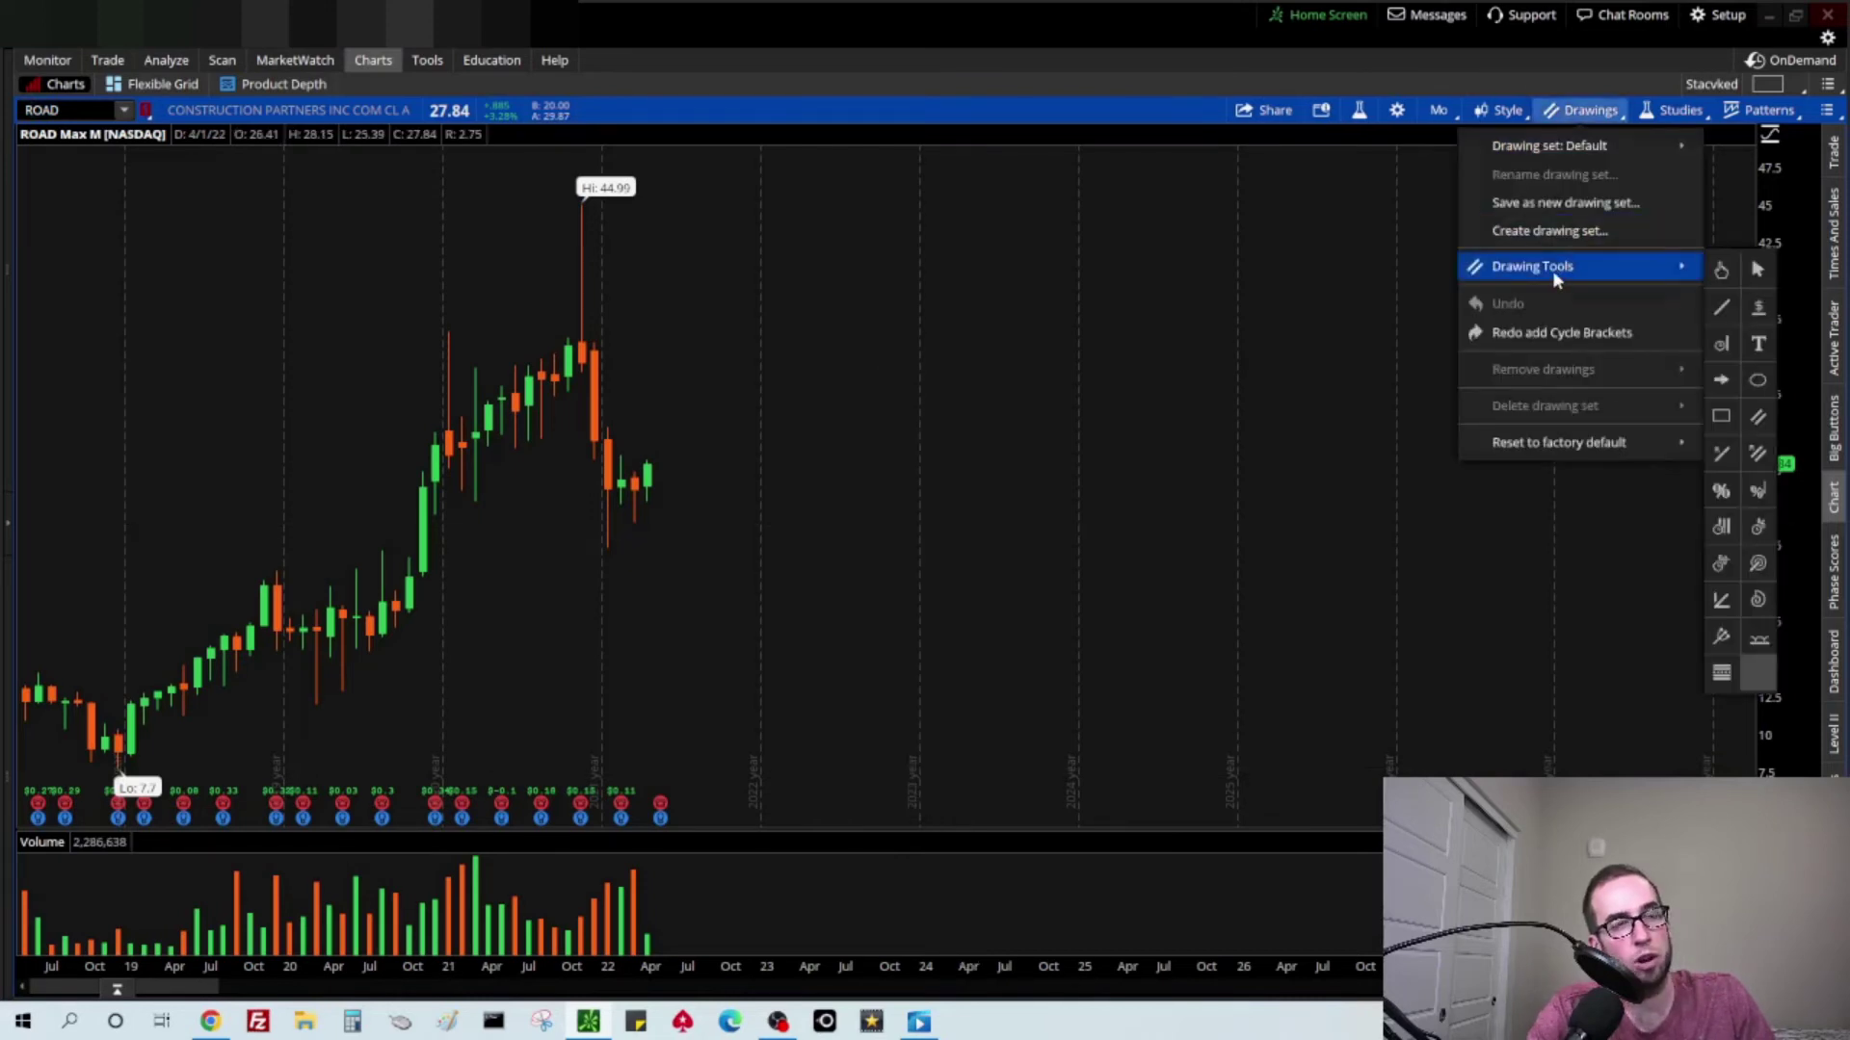
{"action": "left_click", "coordinate": [1759, 418]}
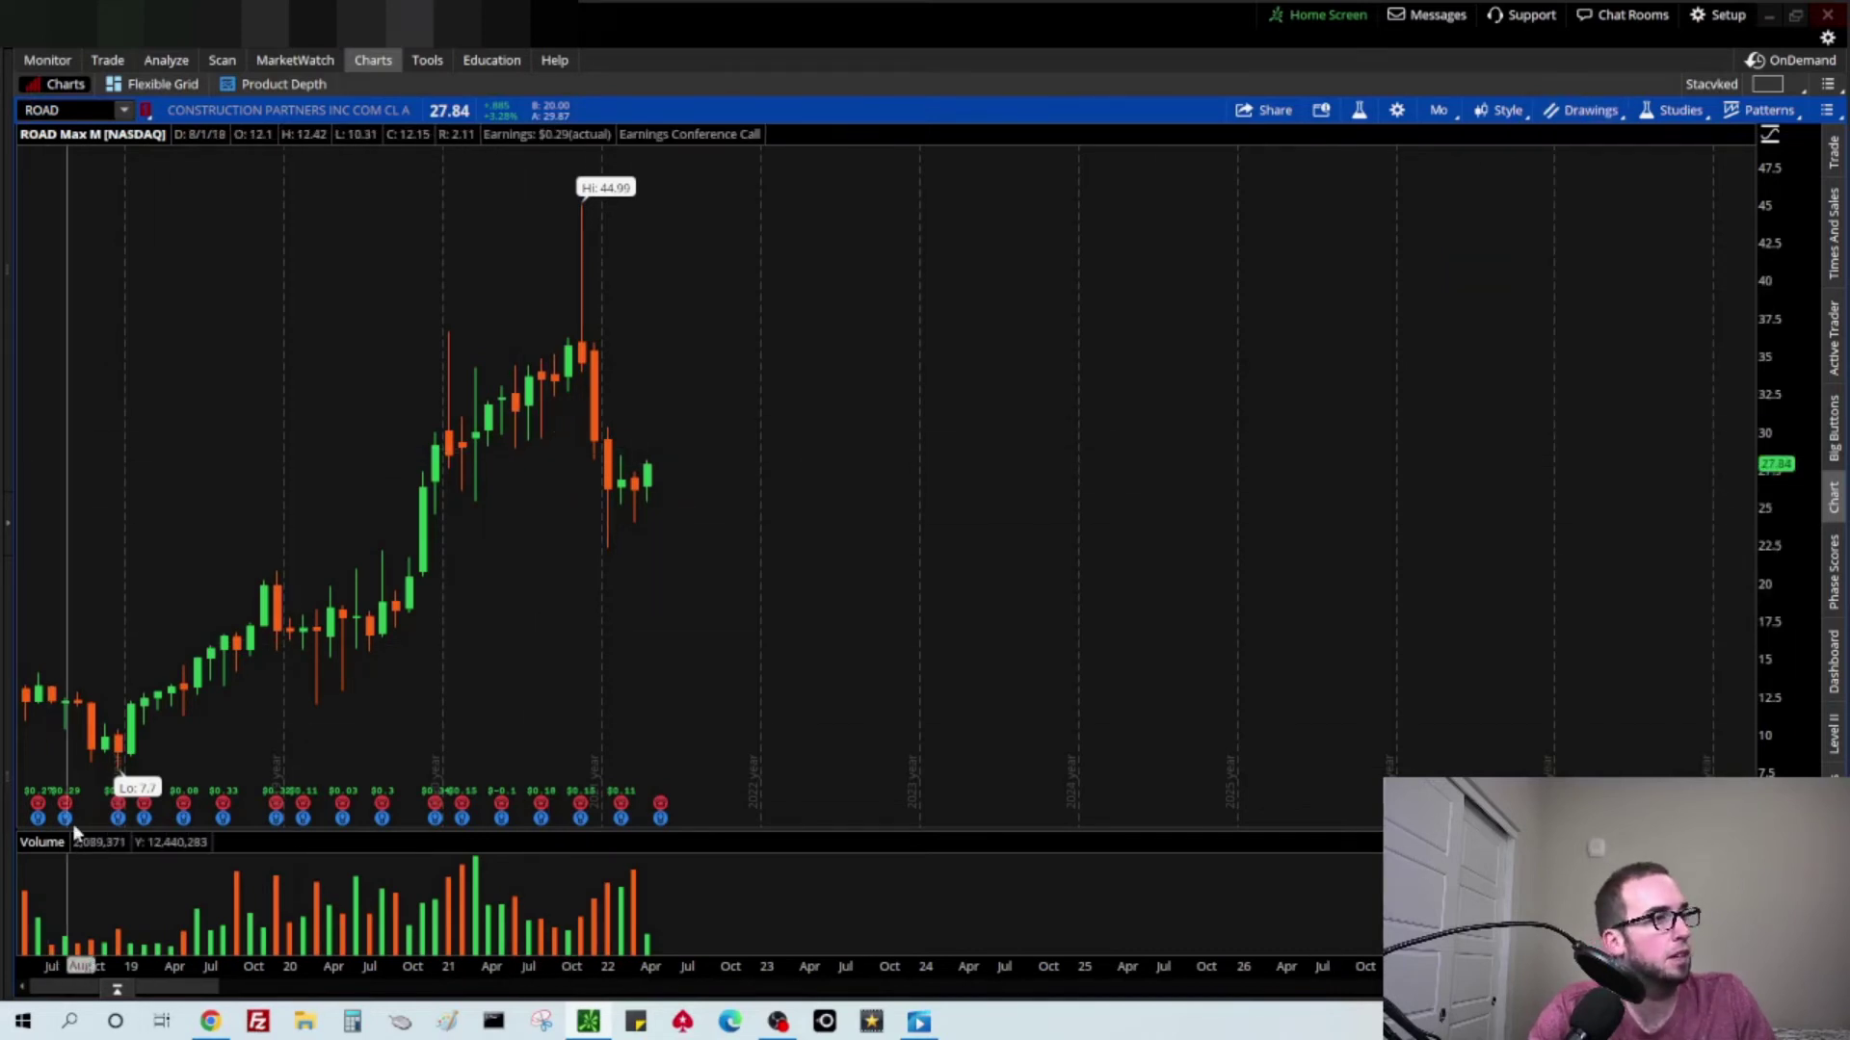
{"action": "left_click", "coordinate": [133, 753]}
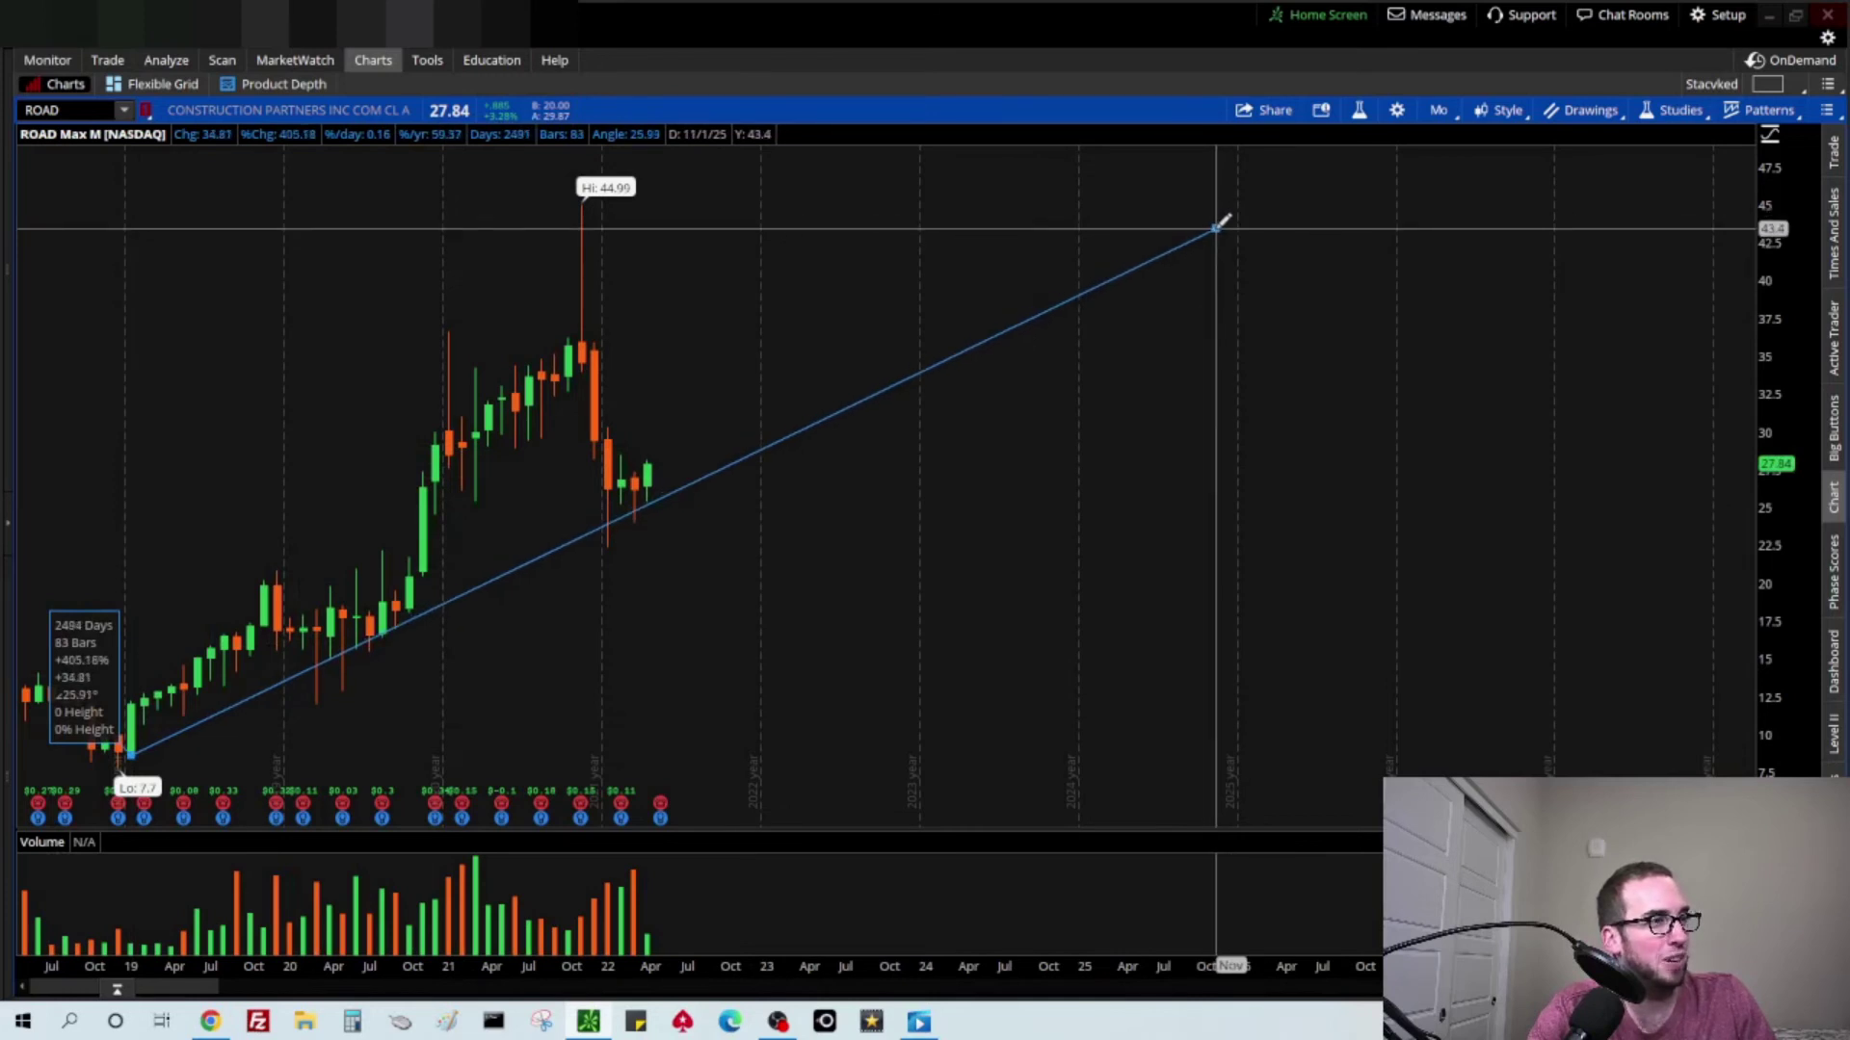
{"action": "left_click", "coordinate": [1217, 228]}
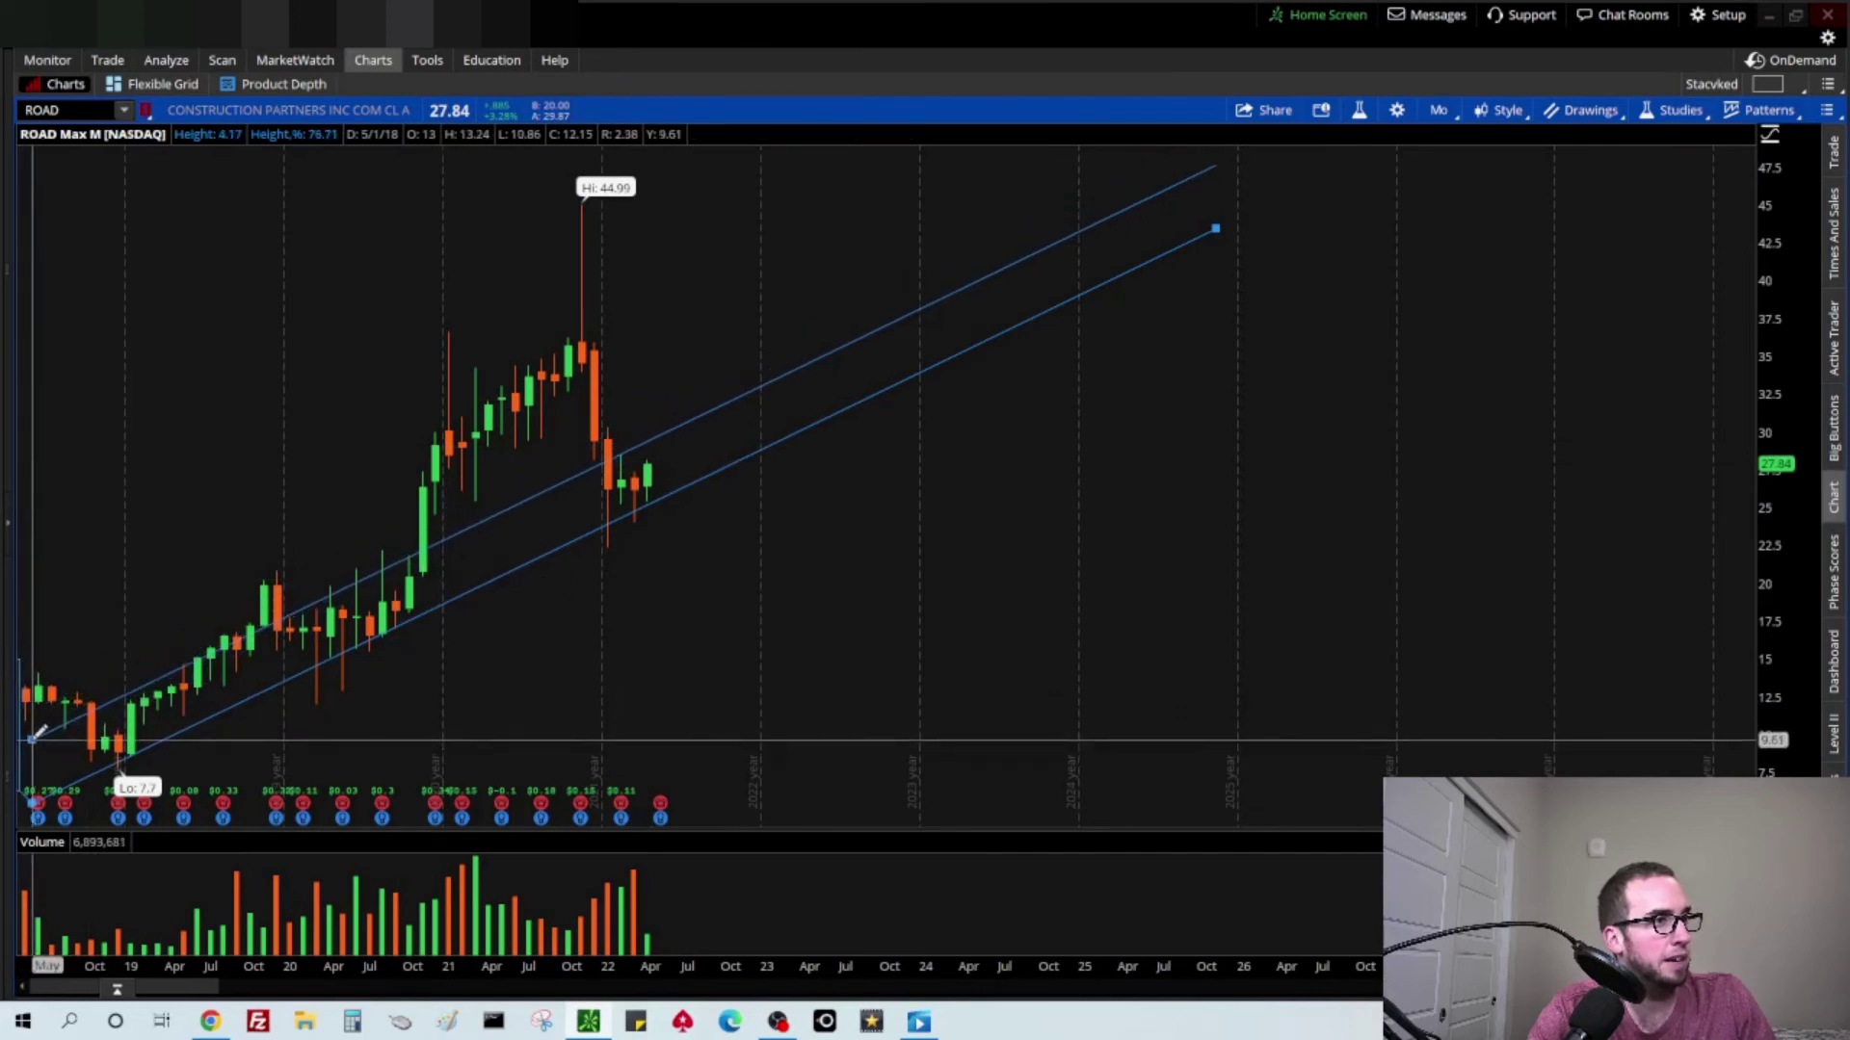
{"action": "left_click", "coordinate": [38, 732]}
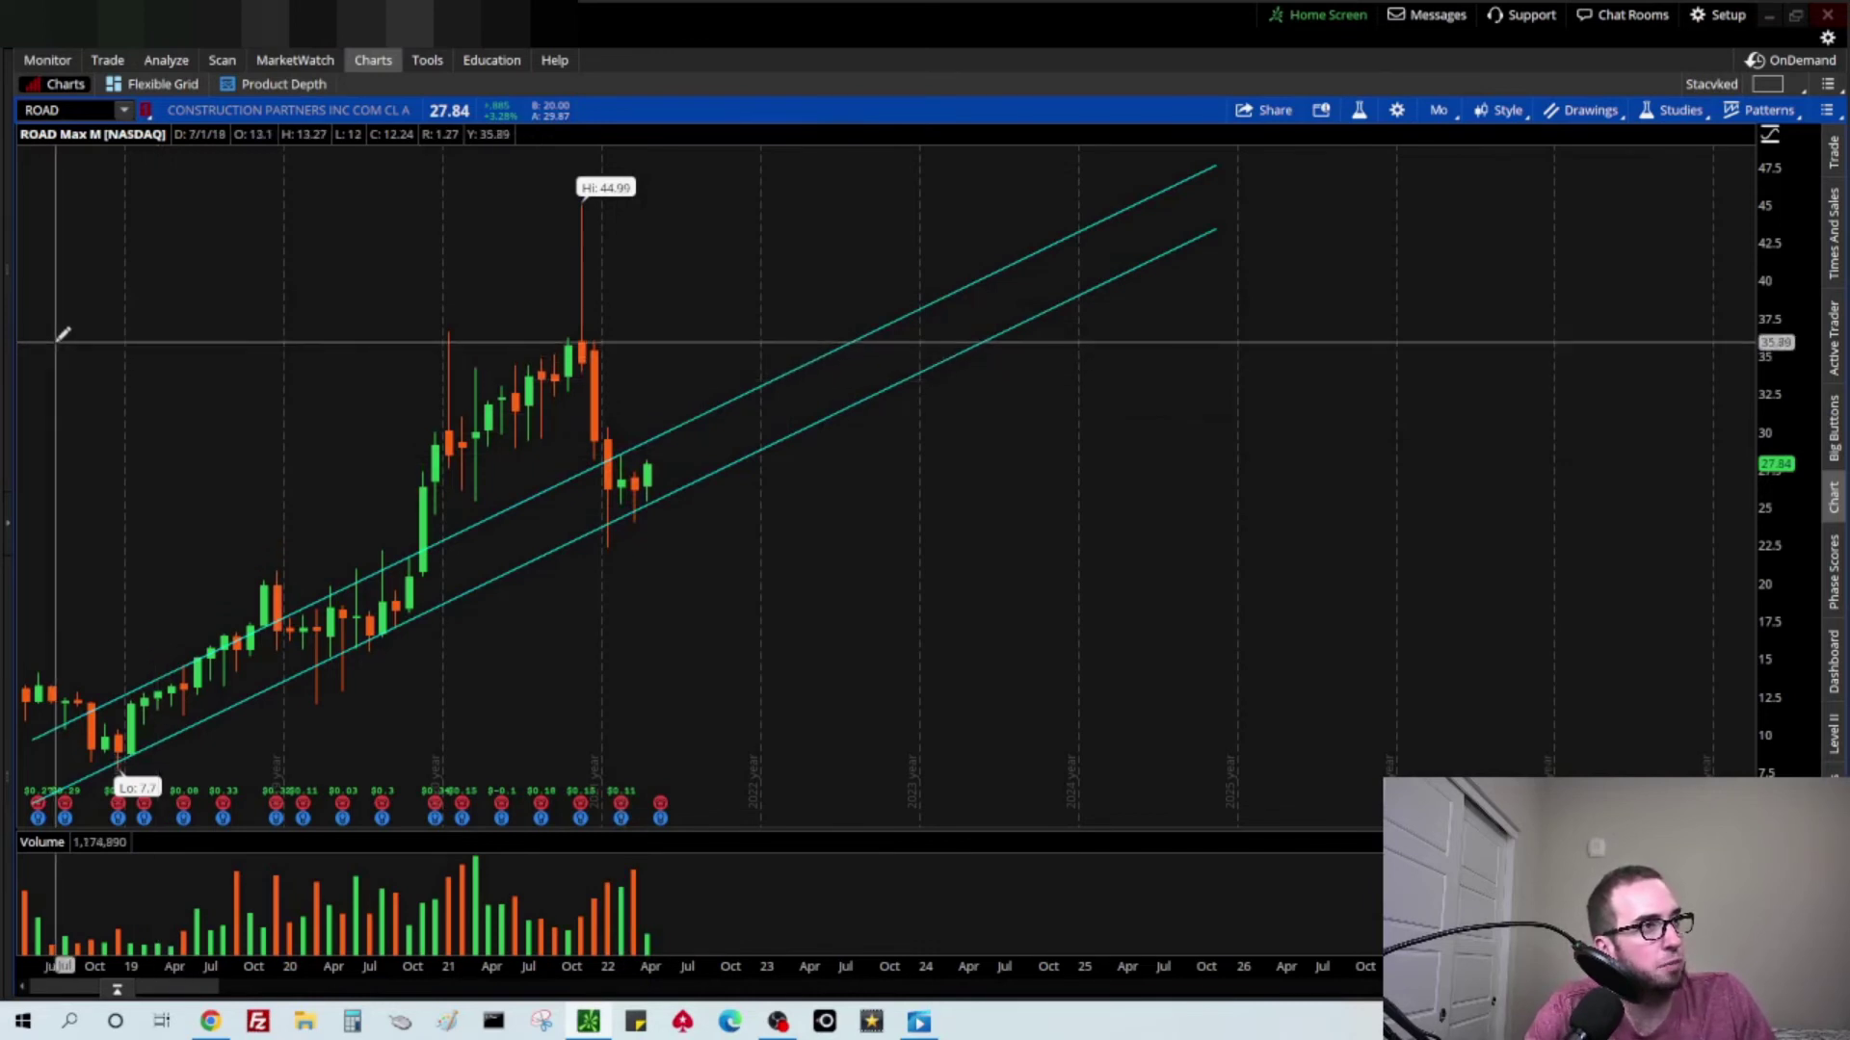
- Draw a horizontal line at about 36 across the ROAD chart with a parallel line at 26.3
{"action": "left_click", "coordinate": [56, 341]}
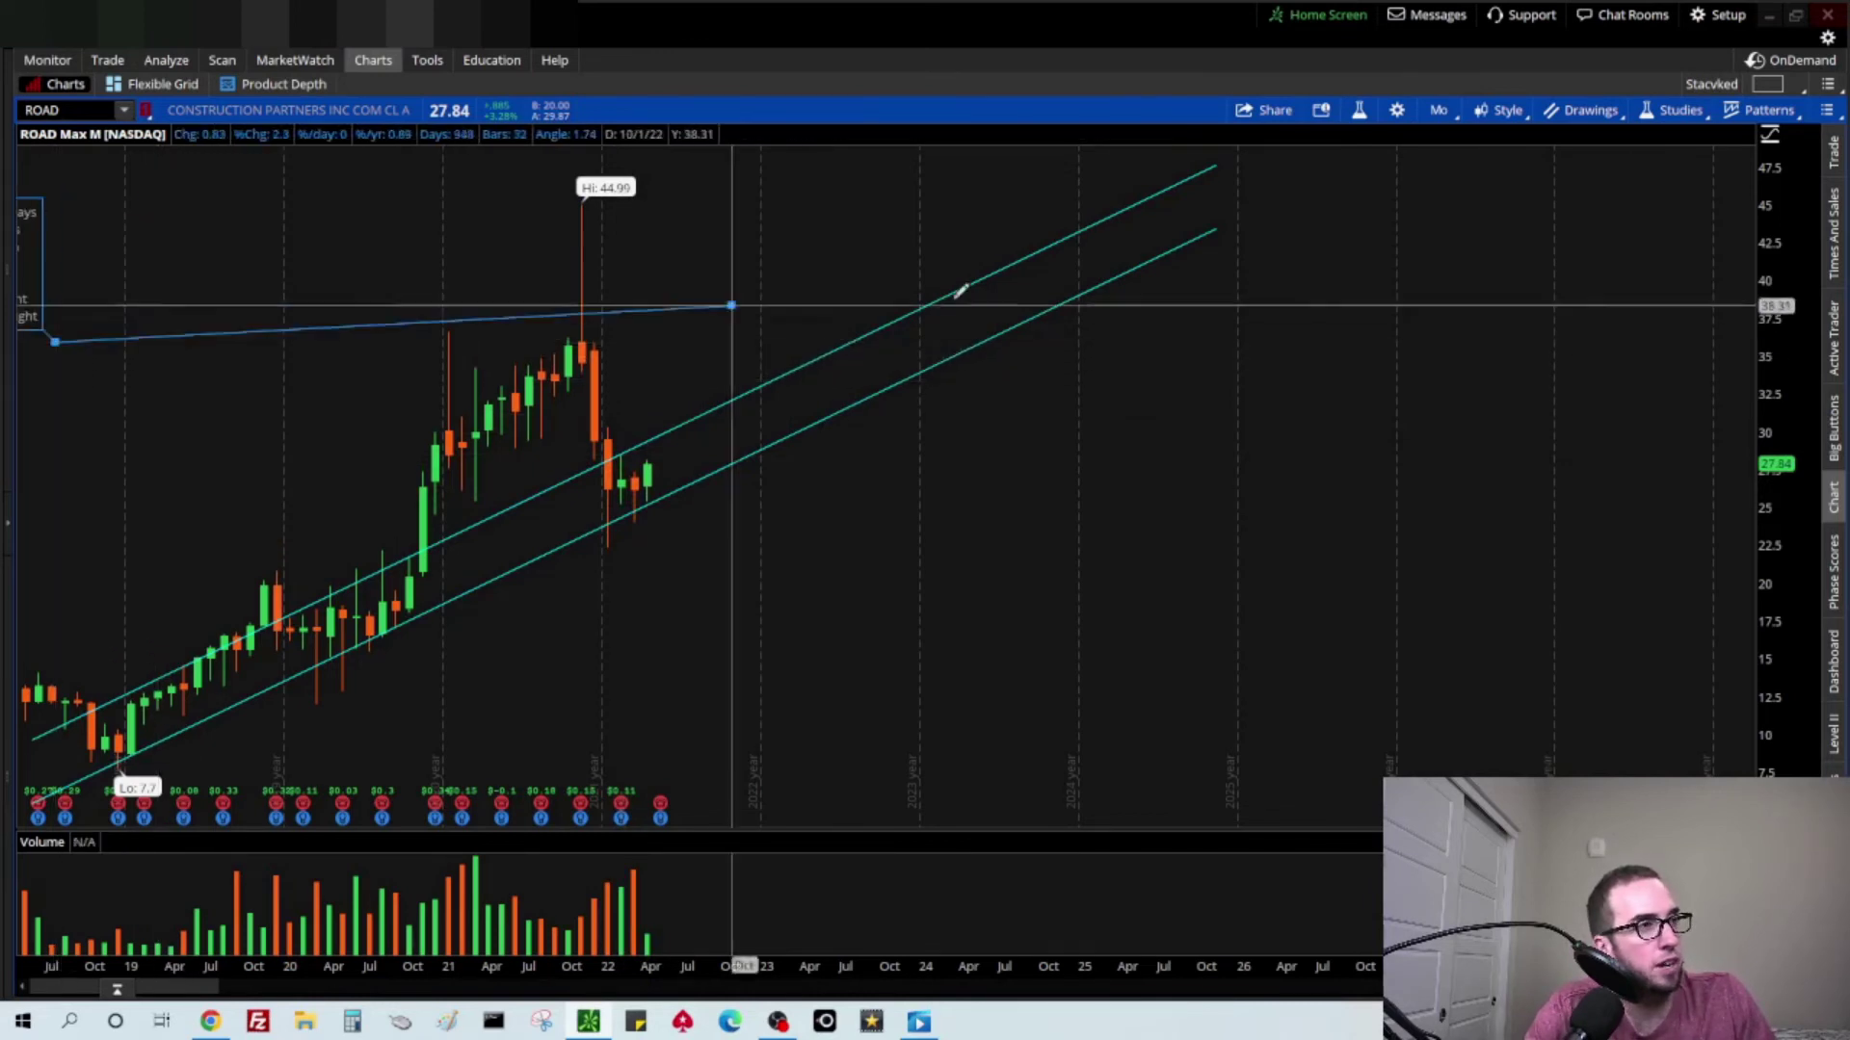
{"action": "left_click", "coordinate": [1428, 342]}
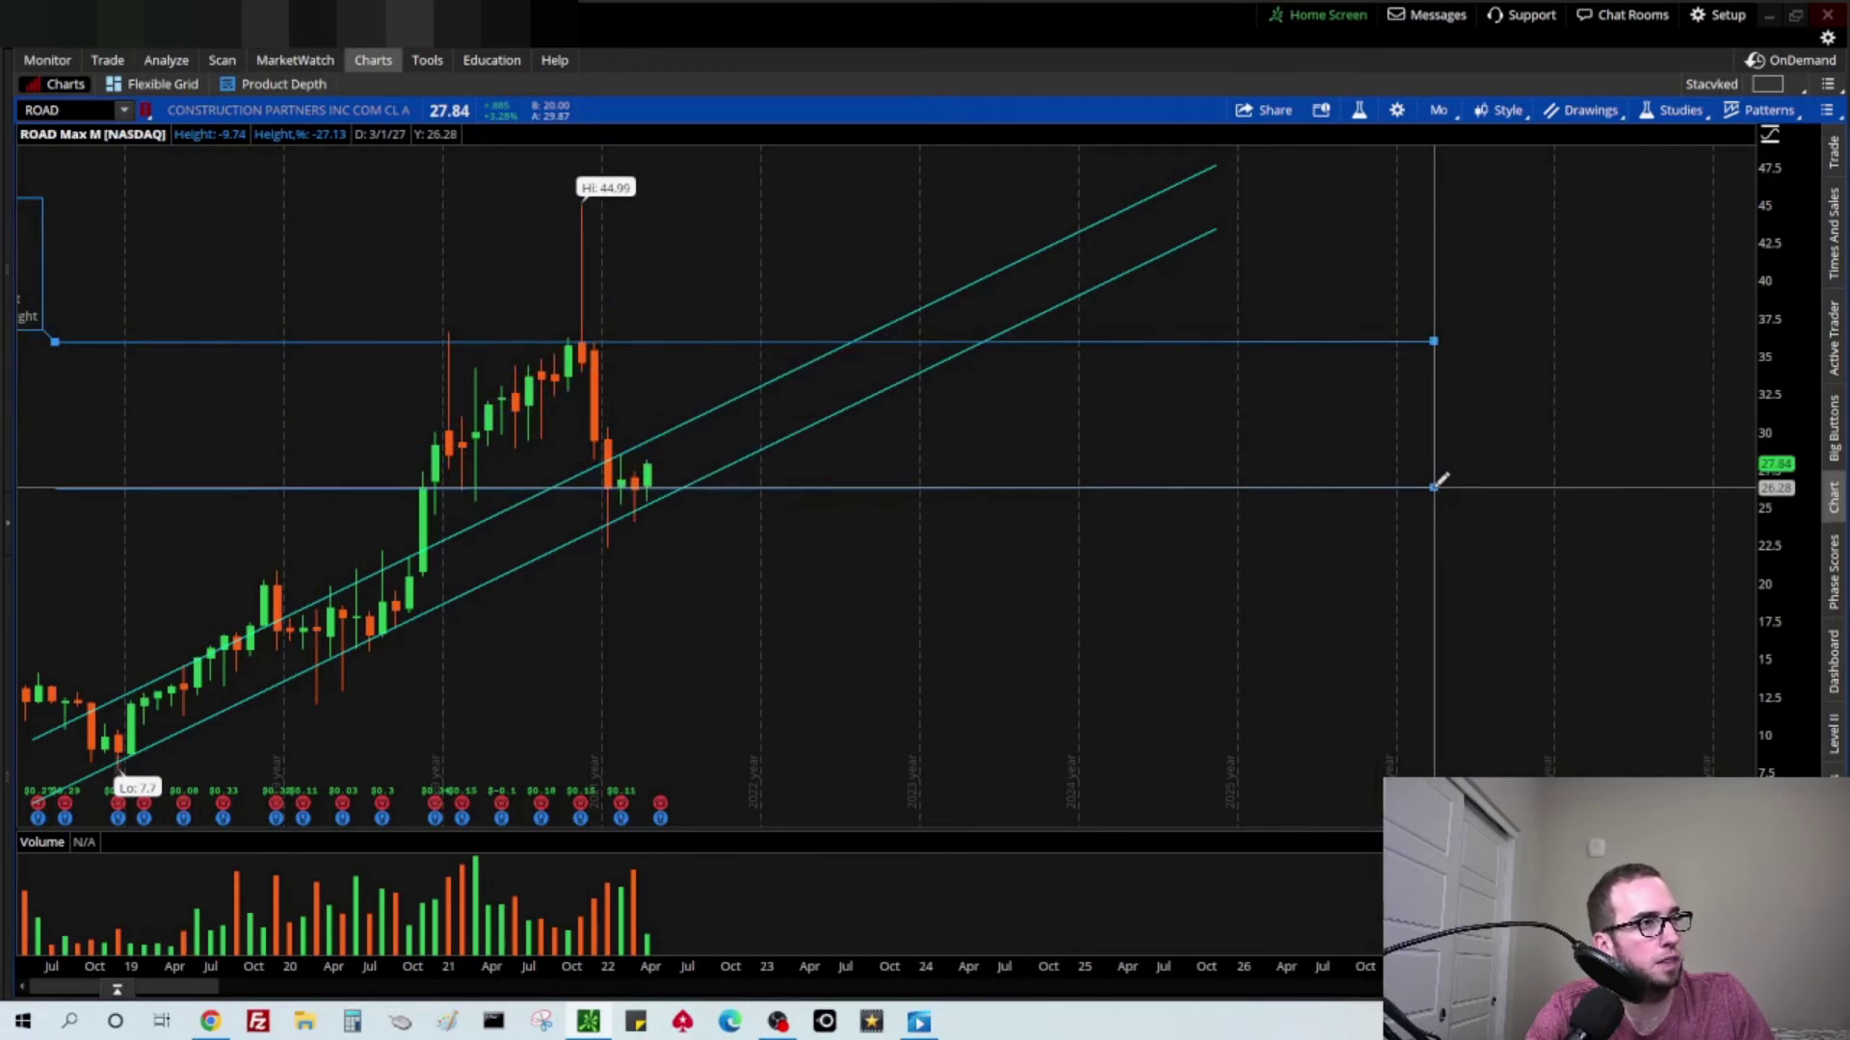
{"action": "left_click", "coordinate": [1435, 487]}
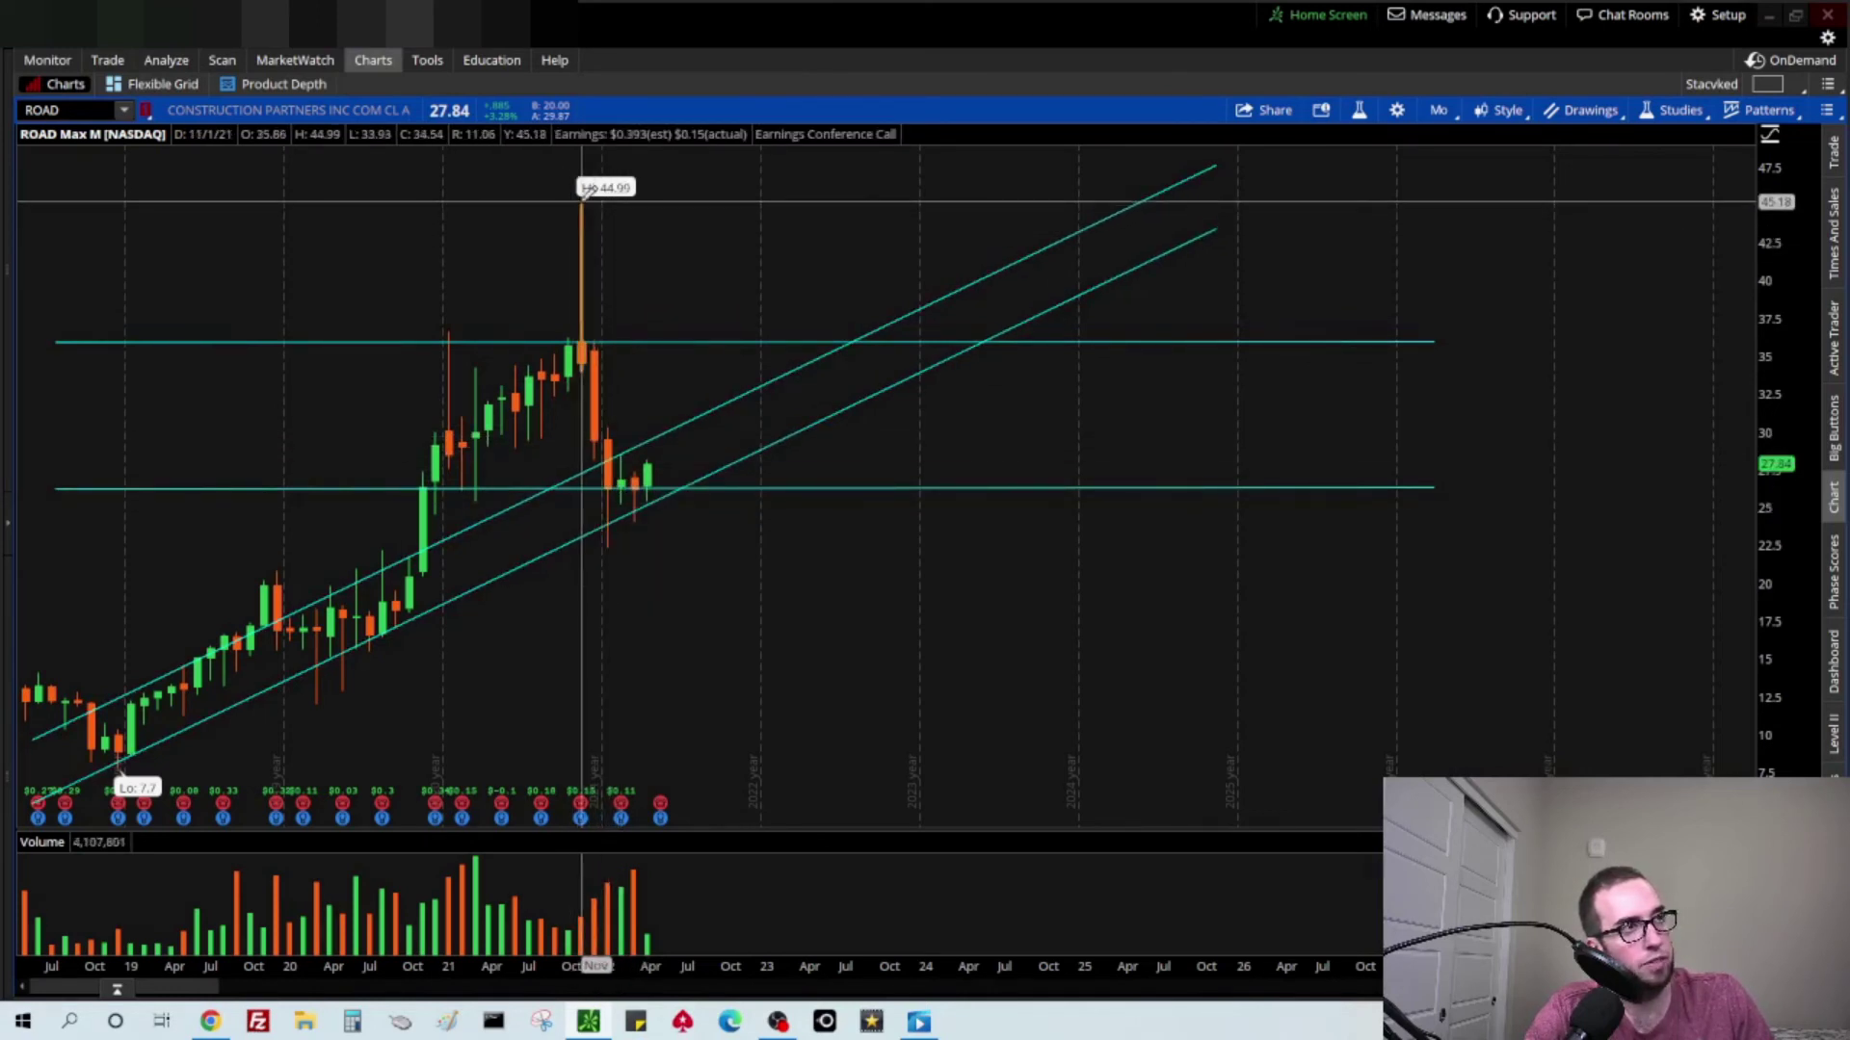
- Draw a trendline from ROAD's 44.99 high down to the low, styled magenta with width 3
{"action": "left_click_drag", "start_coordinate": [585, 190], "coordinate": [609, 539]}
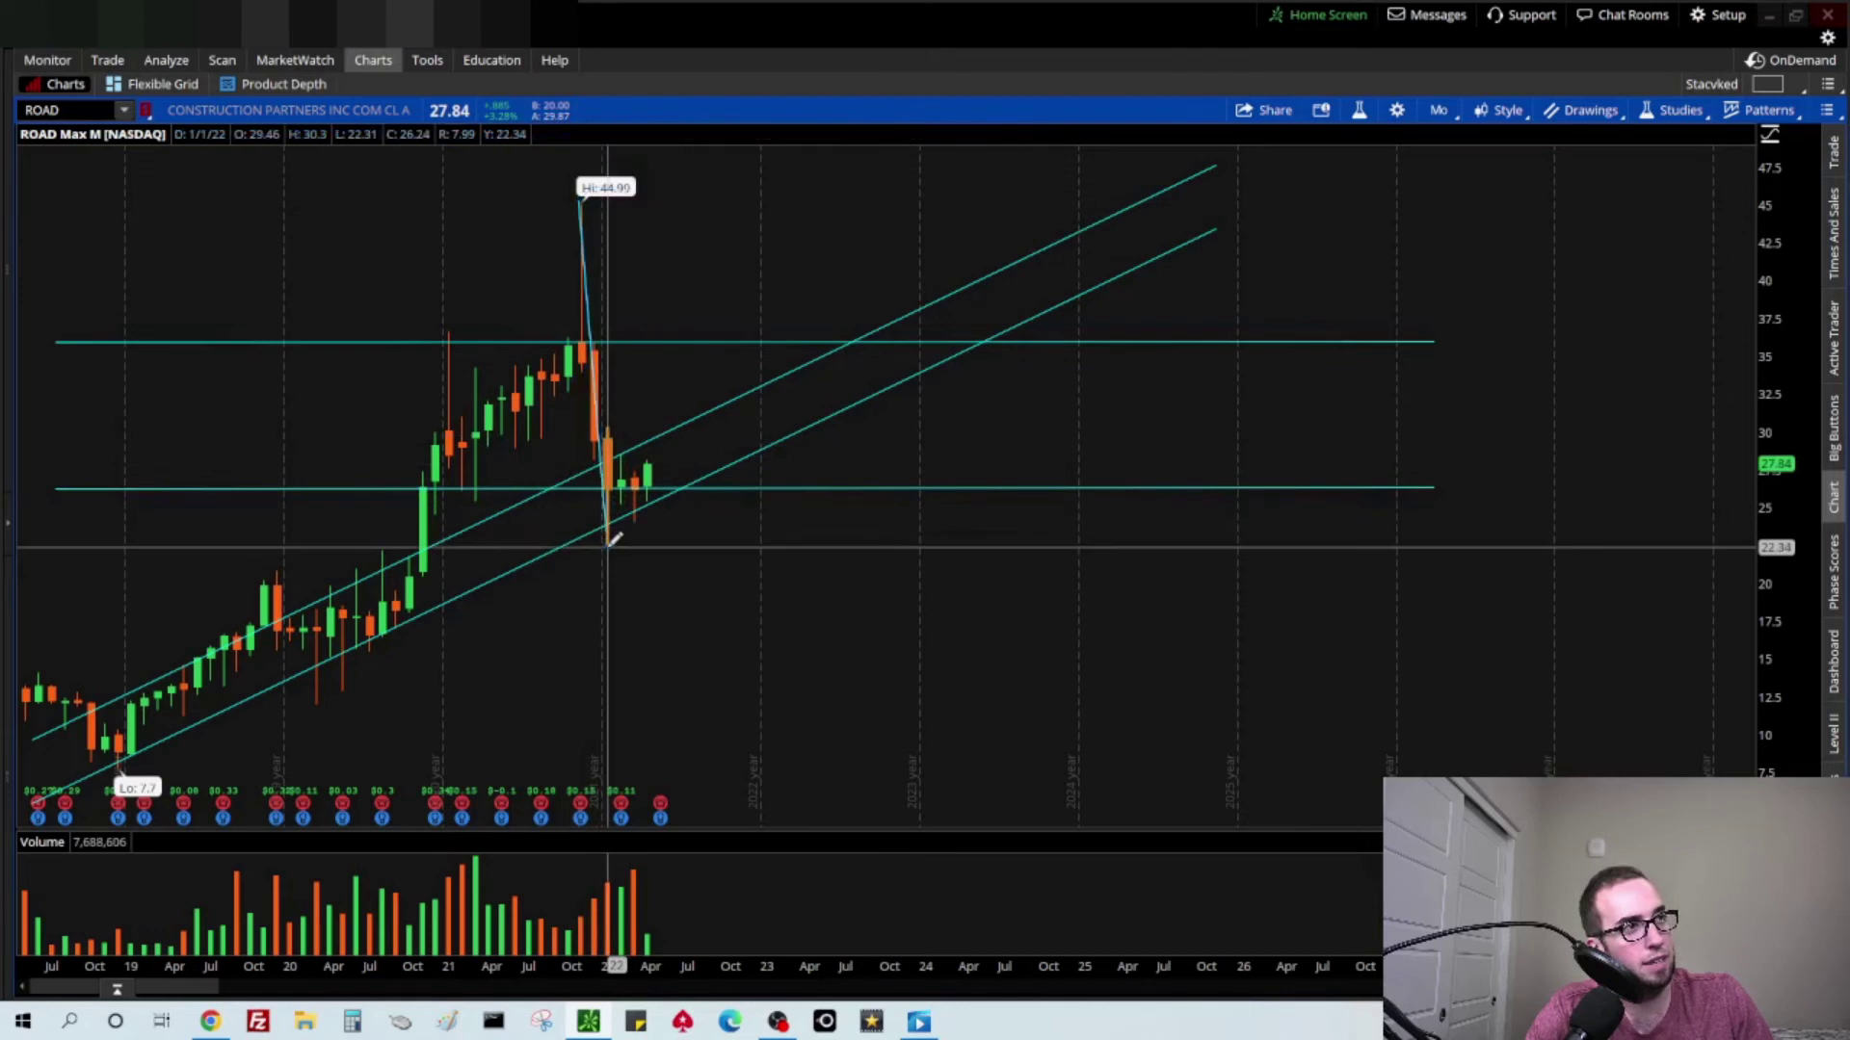
{"action": "right_click", "coordinate": [591, 313]}
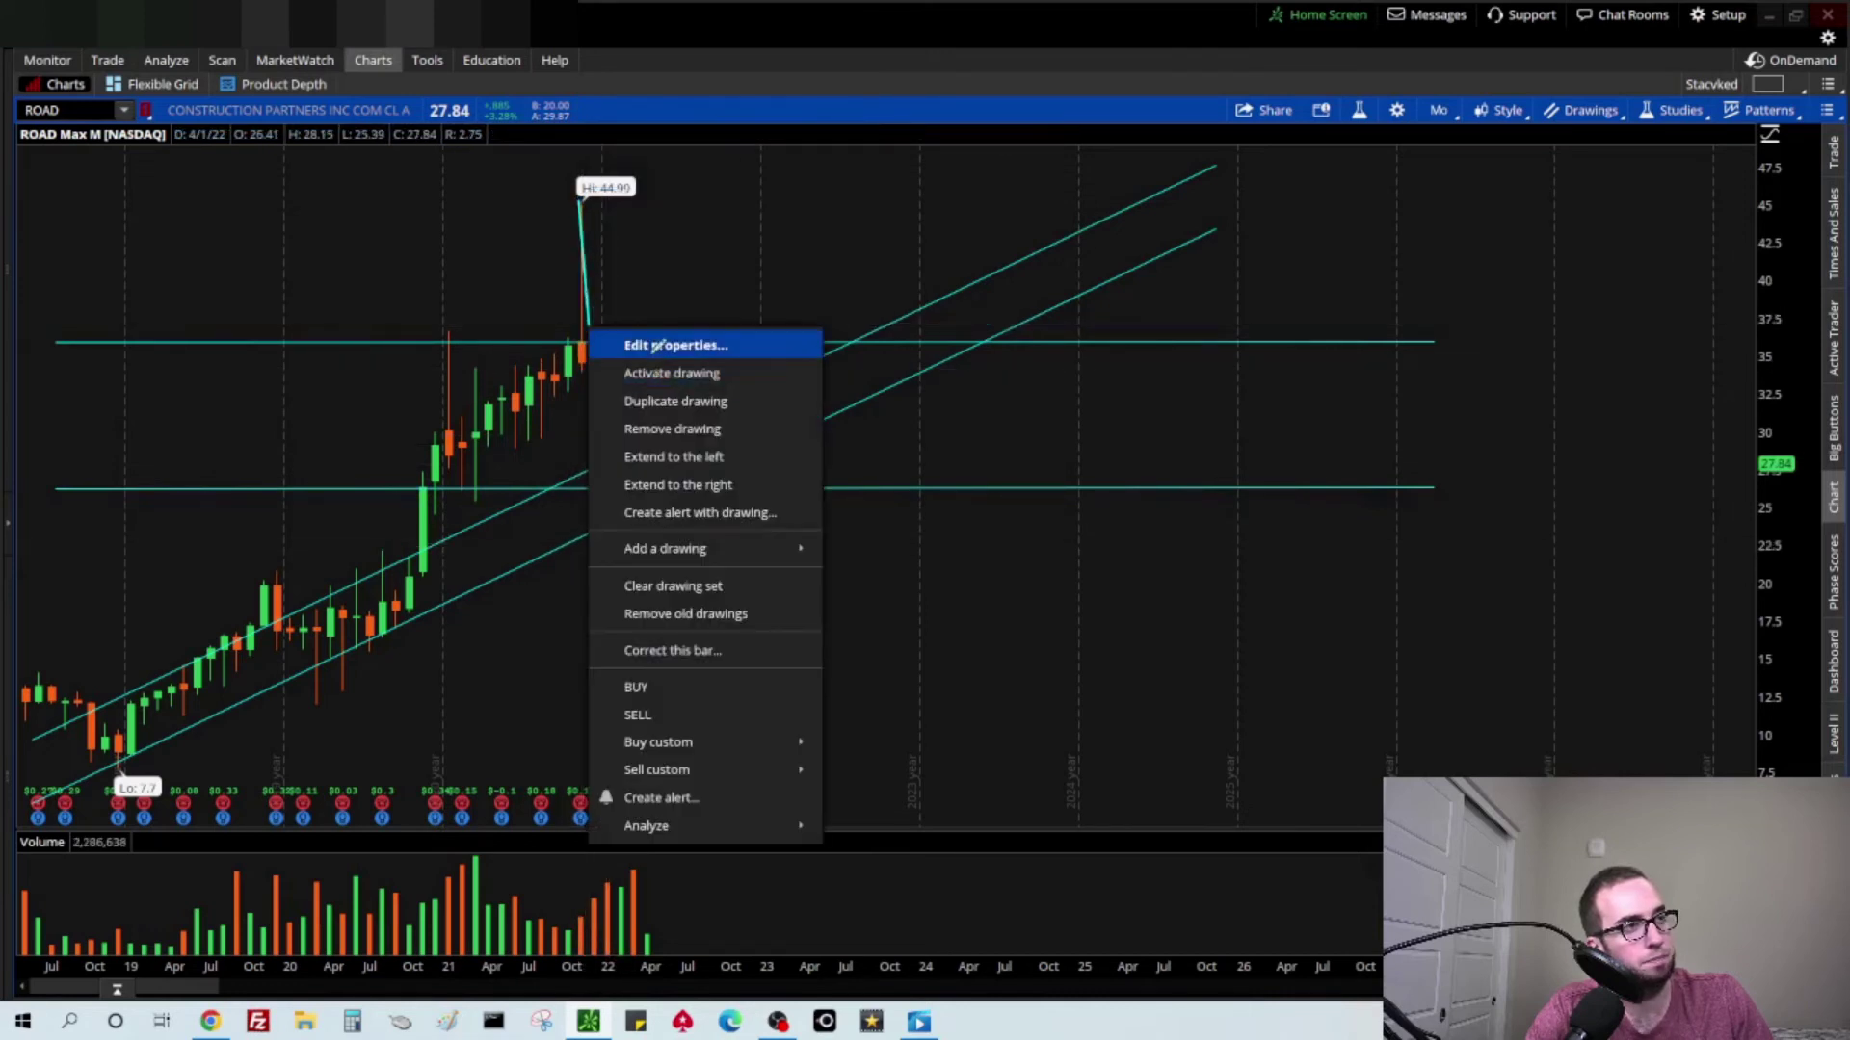
{"action": "left_click", "coordinate": [661, 345]}
{"action": "left_click", "coordinate": [706, 628]}
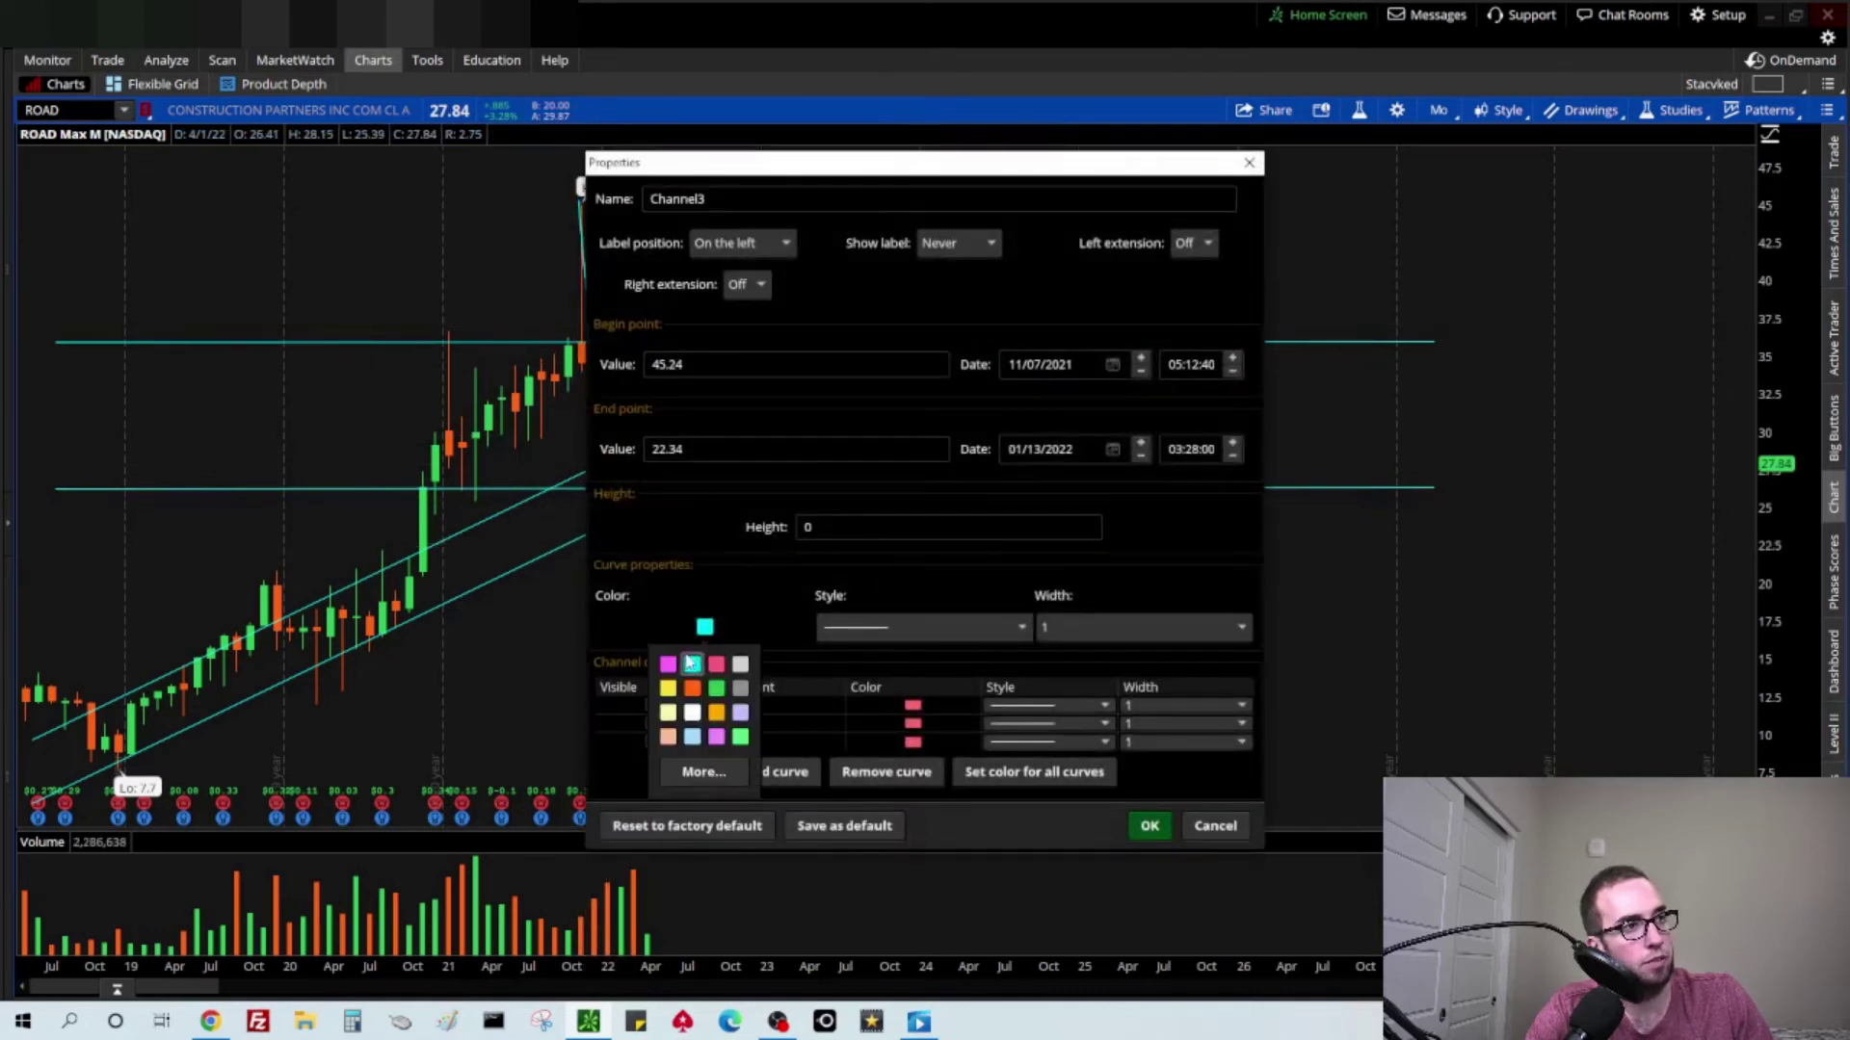
{"action": "left_click", "coordinate": [678, 667]}
{"action": "left_click", "coordinate": [1127, 627]}
{"action": "left_click", "coordinate": [1087, 724]}
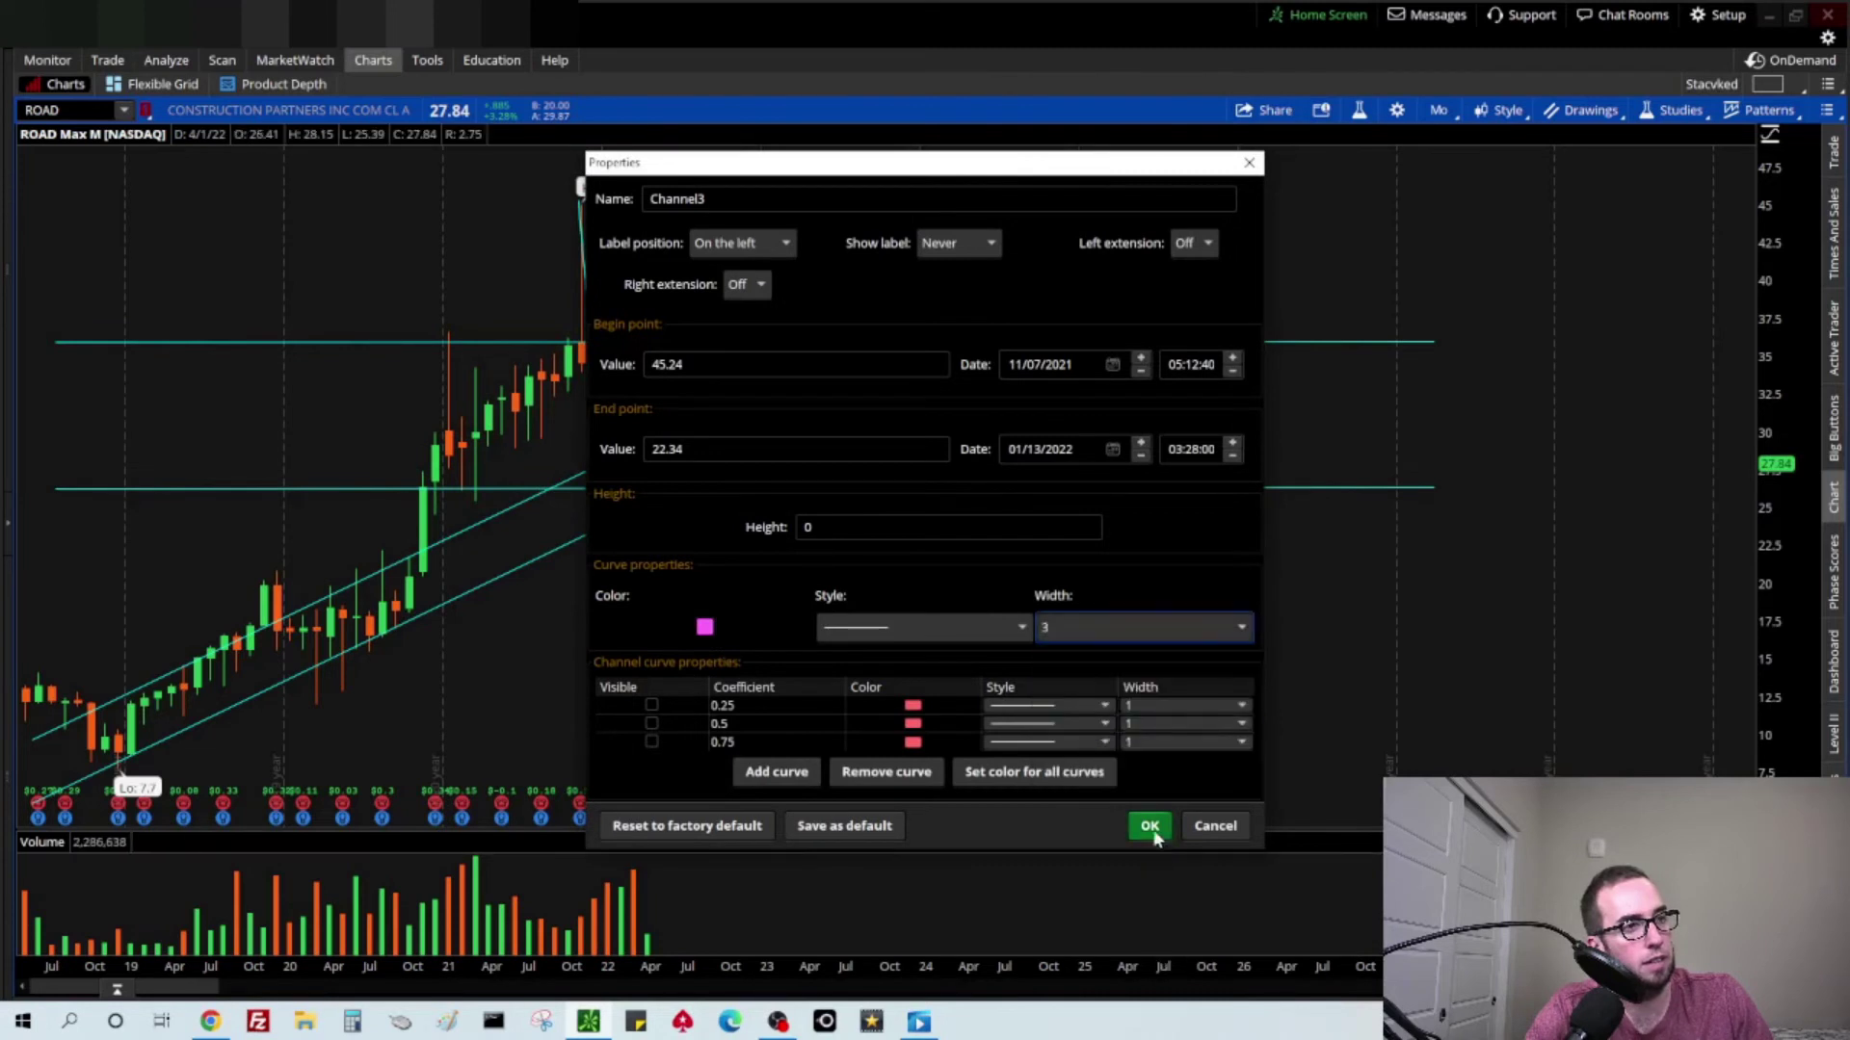
{"action": "left_click", "coordinate": [1150, 825]}
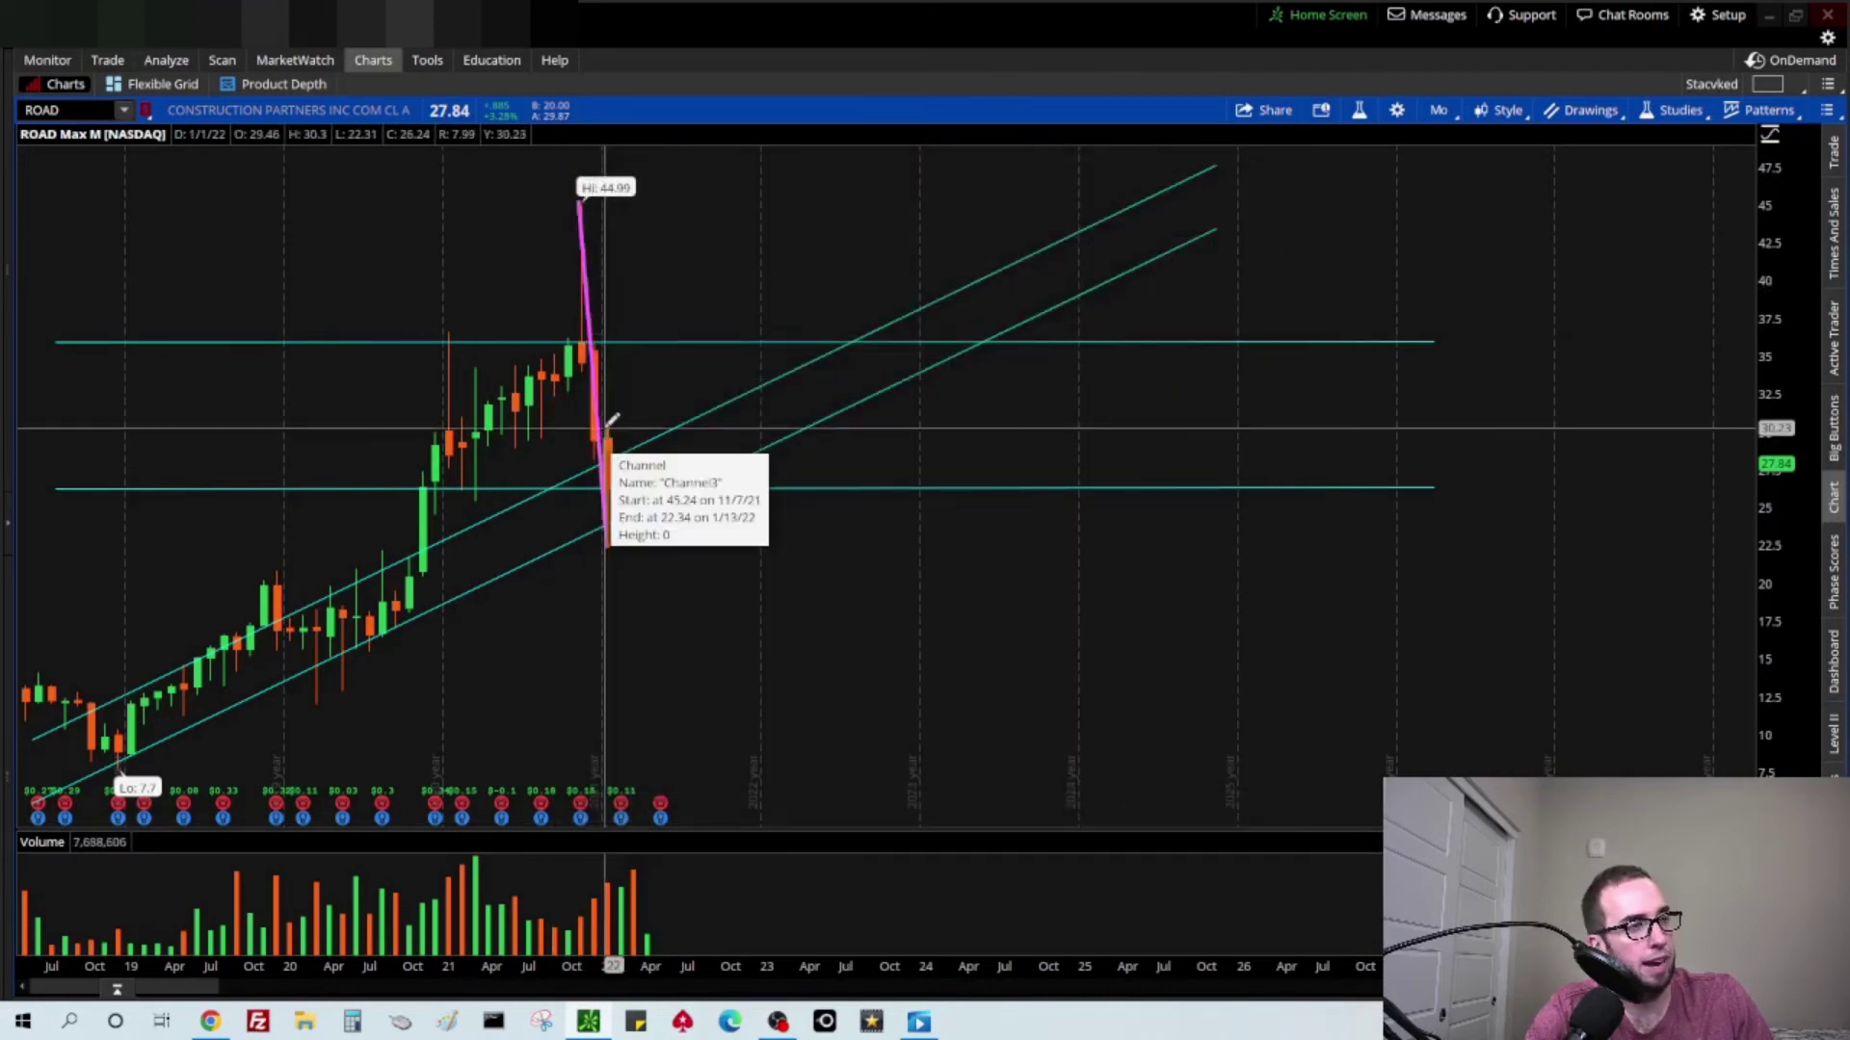
- Add a converging line toward the current price and a rising line from the 22.34 low
{"action": "mouse_move", "coordinate": [603, 427]}
{"action": "left_mouse_down"}
{"action": "mouse_move", "coordinate": [700, 488]}
{"action": "mouse_move", "coordinate": [665, 506]}
{"action": "mouse_move", "coordinate": [710, 479]}
{"action": "left_mouse_up"}
{"action": "key", "text": "alt"}
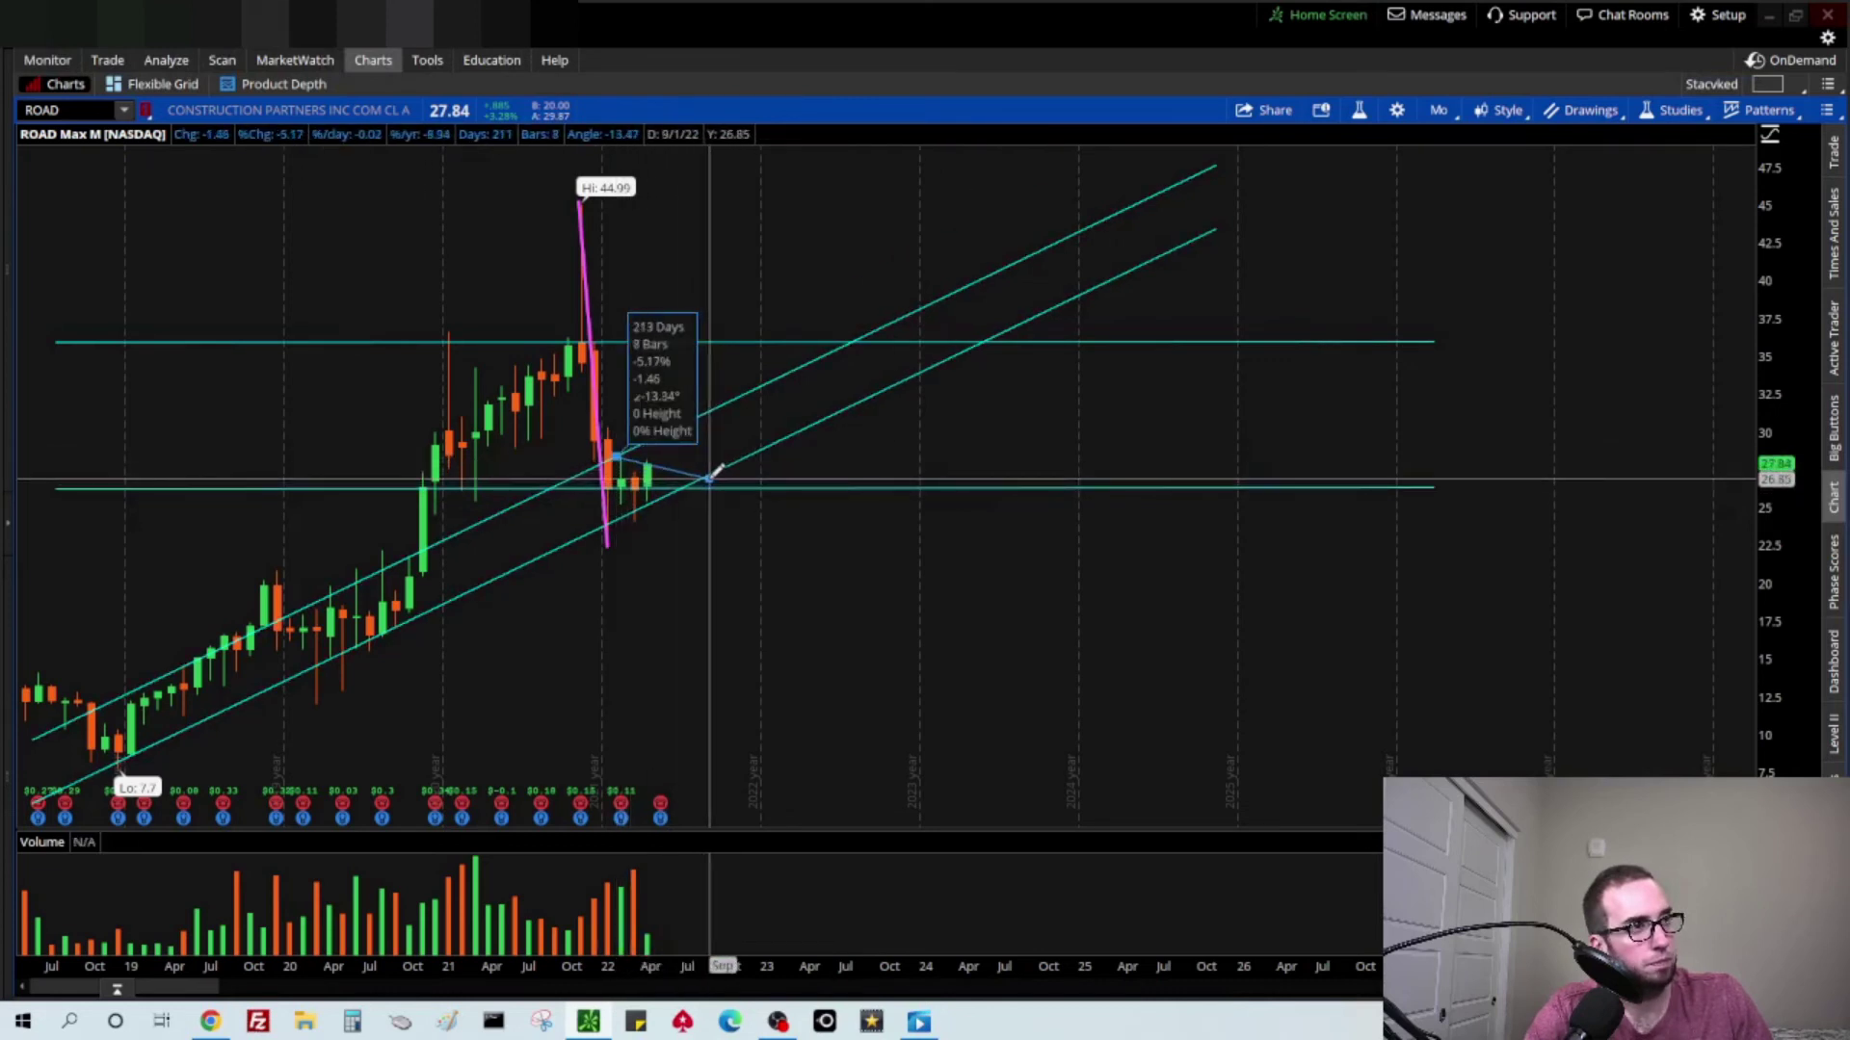
{"action": "left_click_drag", "start_coordinate": [608, 547], "coordinate": [687, 480]}
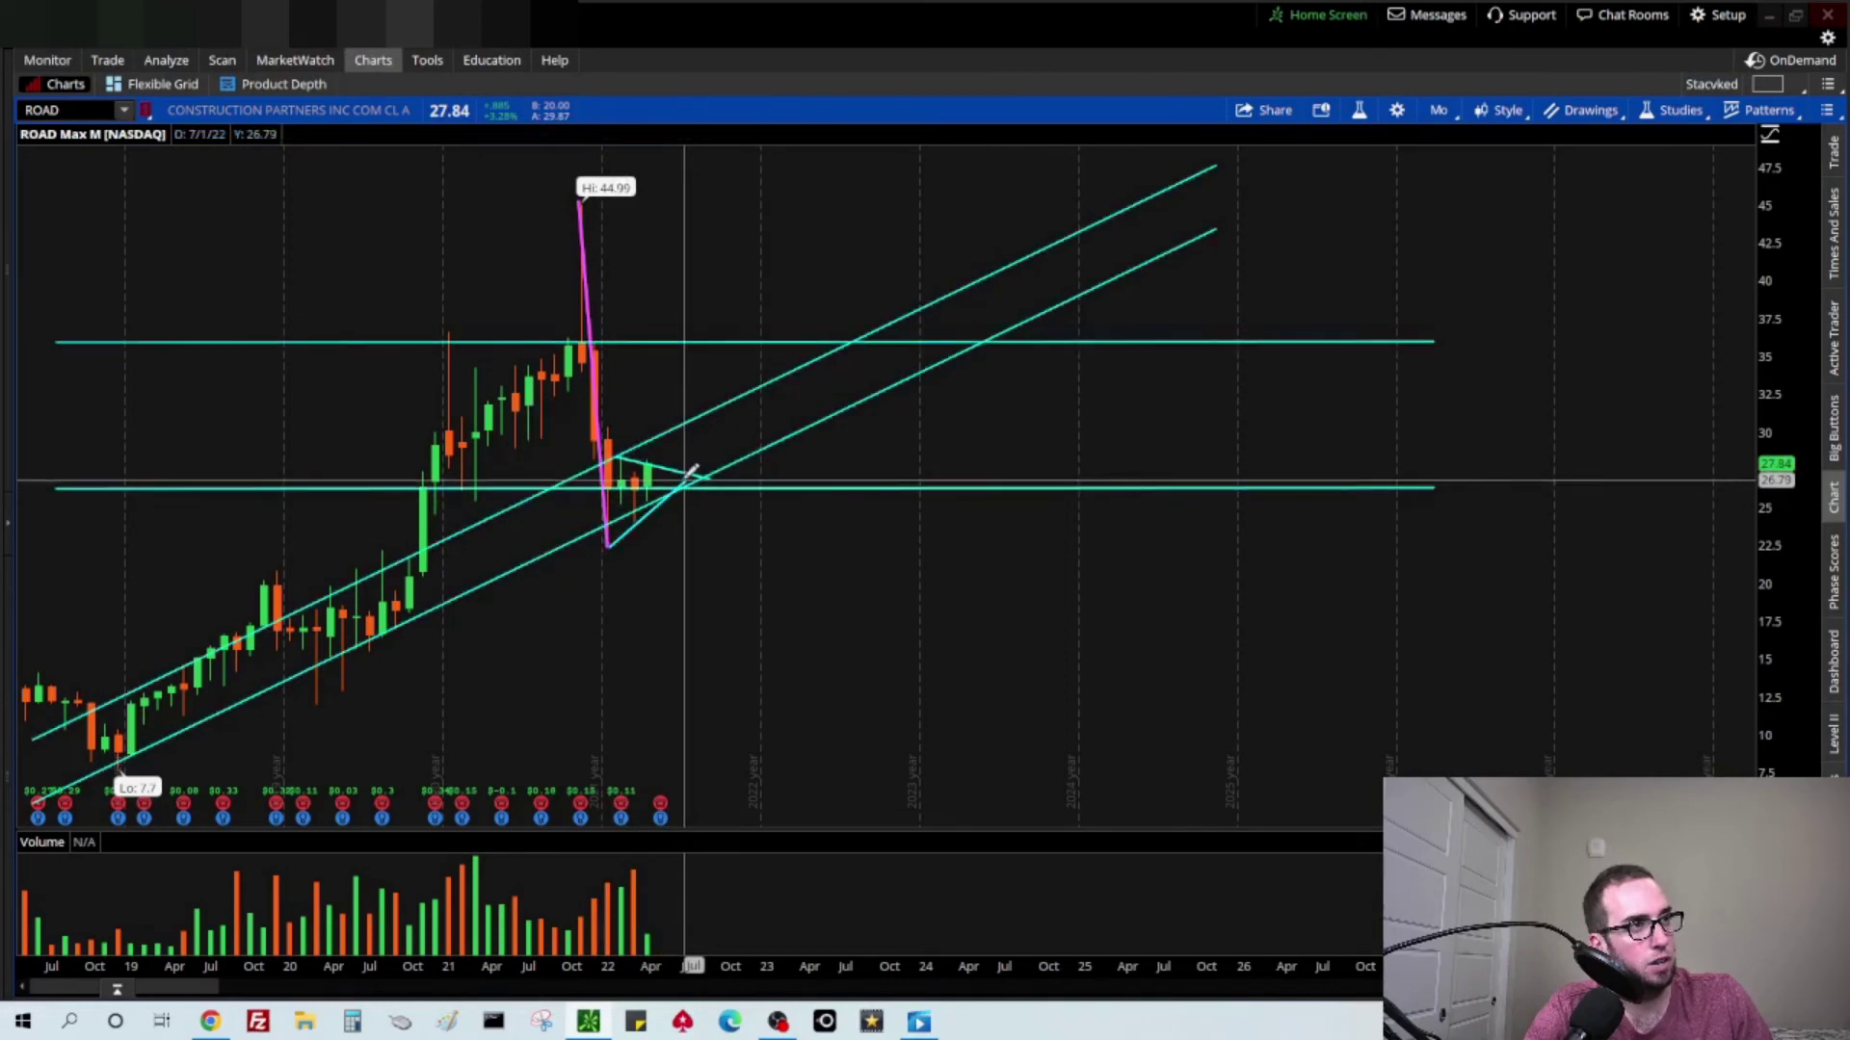
{"action": "right_click", "coordinate": [691, 482]}
{"action": "left_click", "coordinate": [988, 527]}
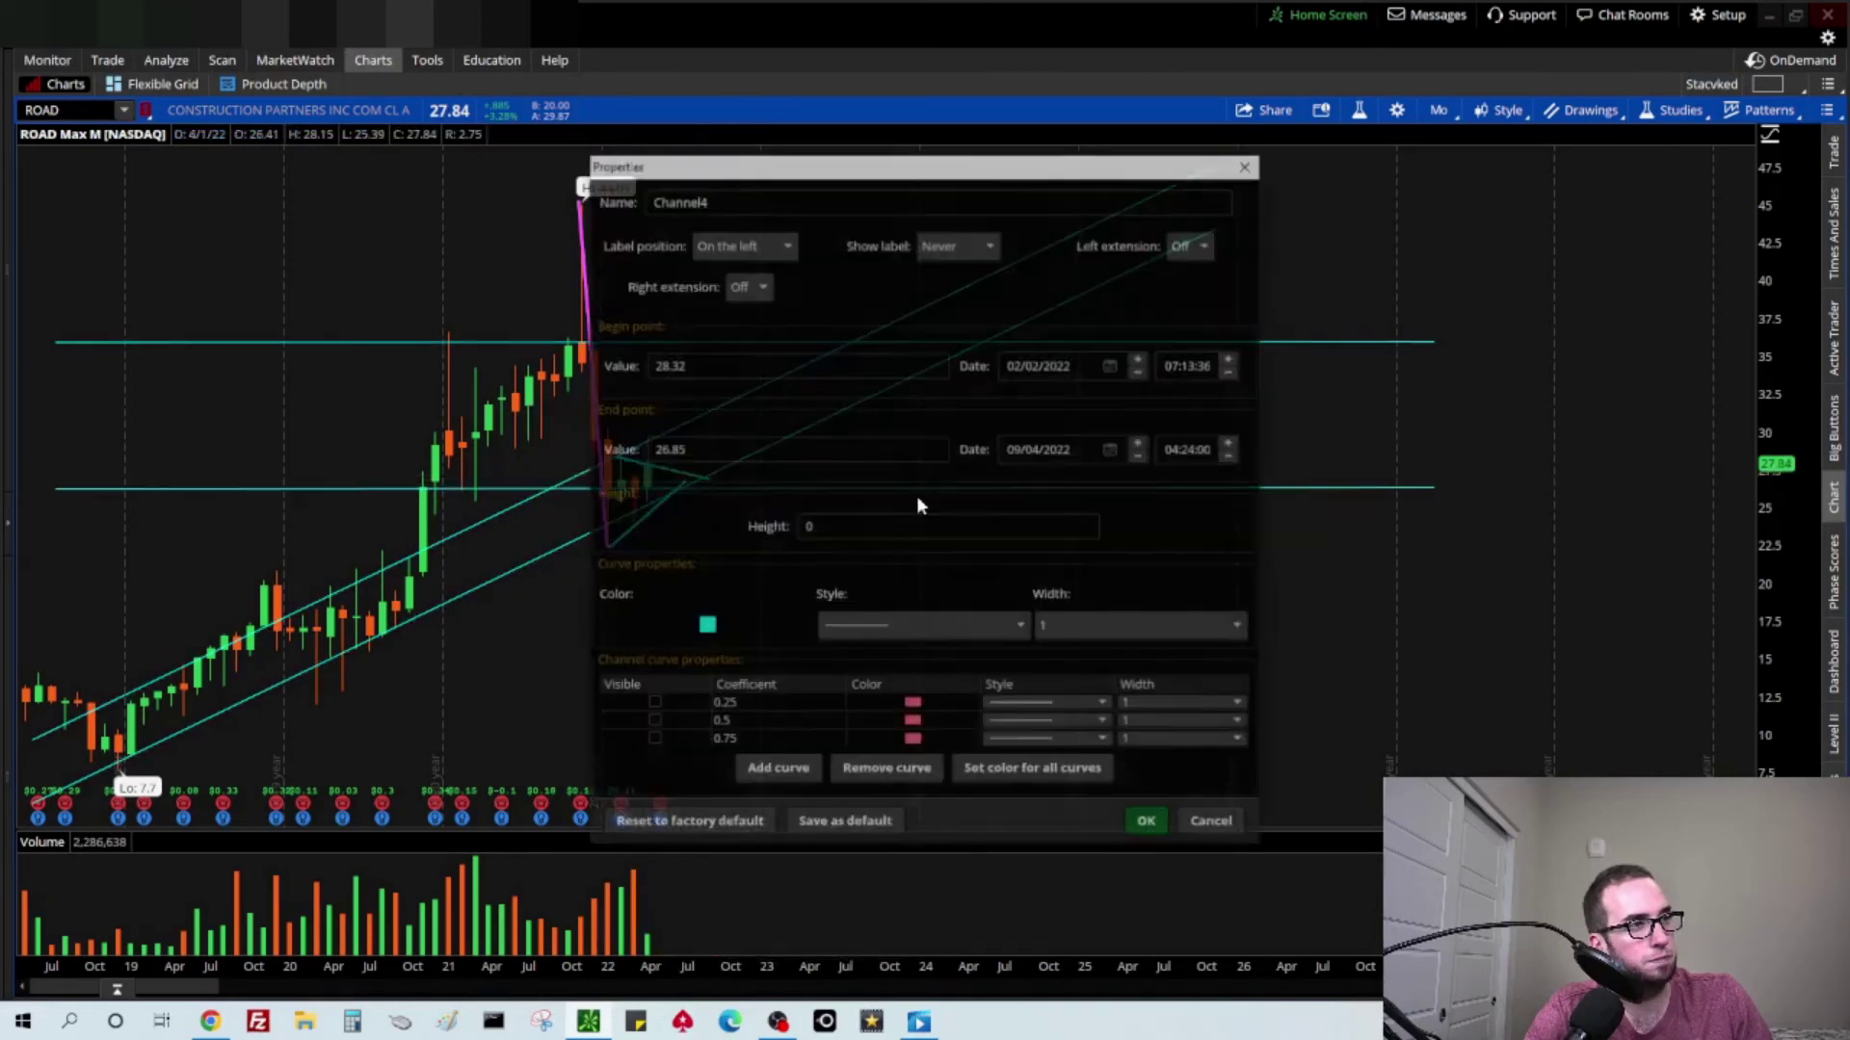
{"action": "left_click", "coordinate": [1224, 830]}
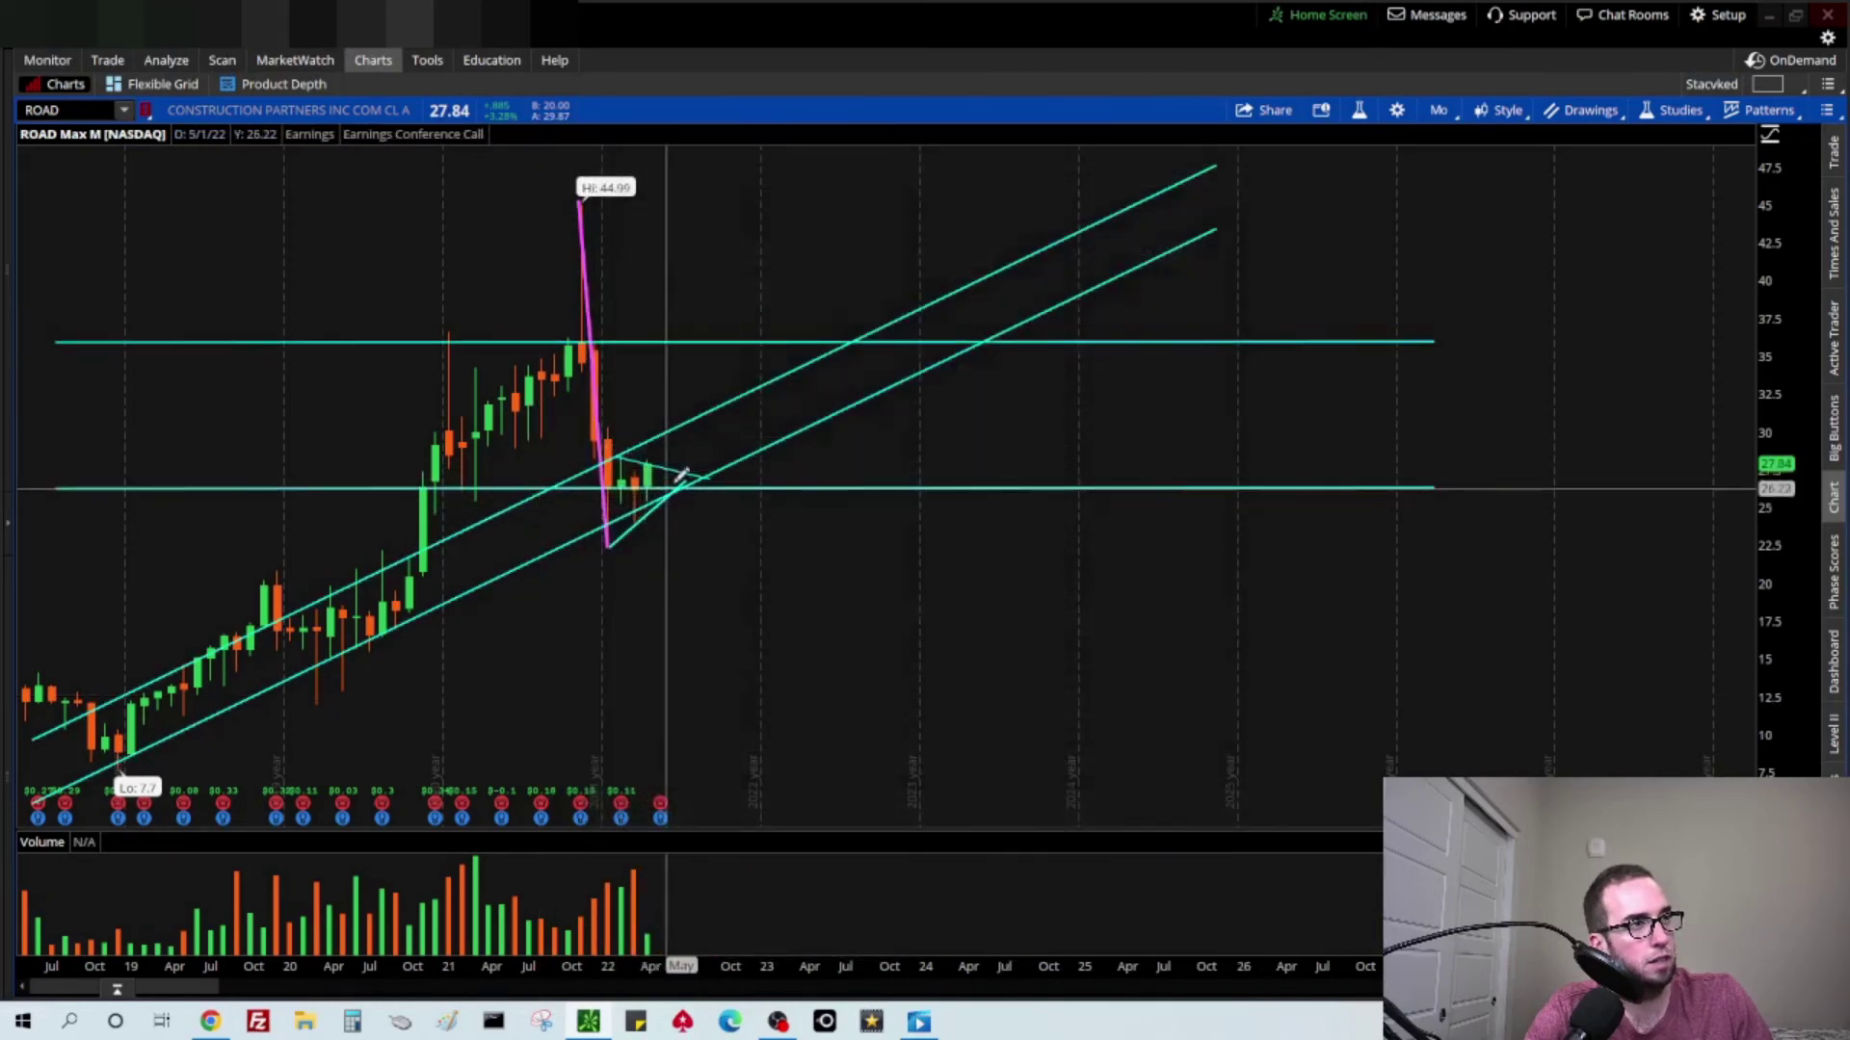
- Make the Channel4 converging line magenta with a thicker width
{"action": "right_click", "coordinate": [682, 479]}
{"action": "left_click", "coordinate": [744, 494]}
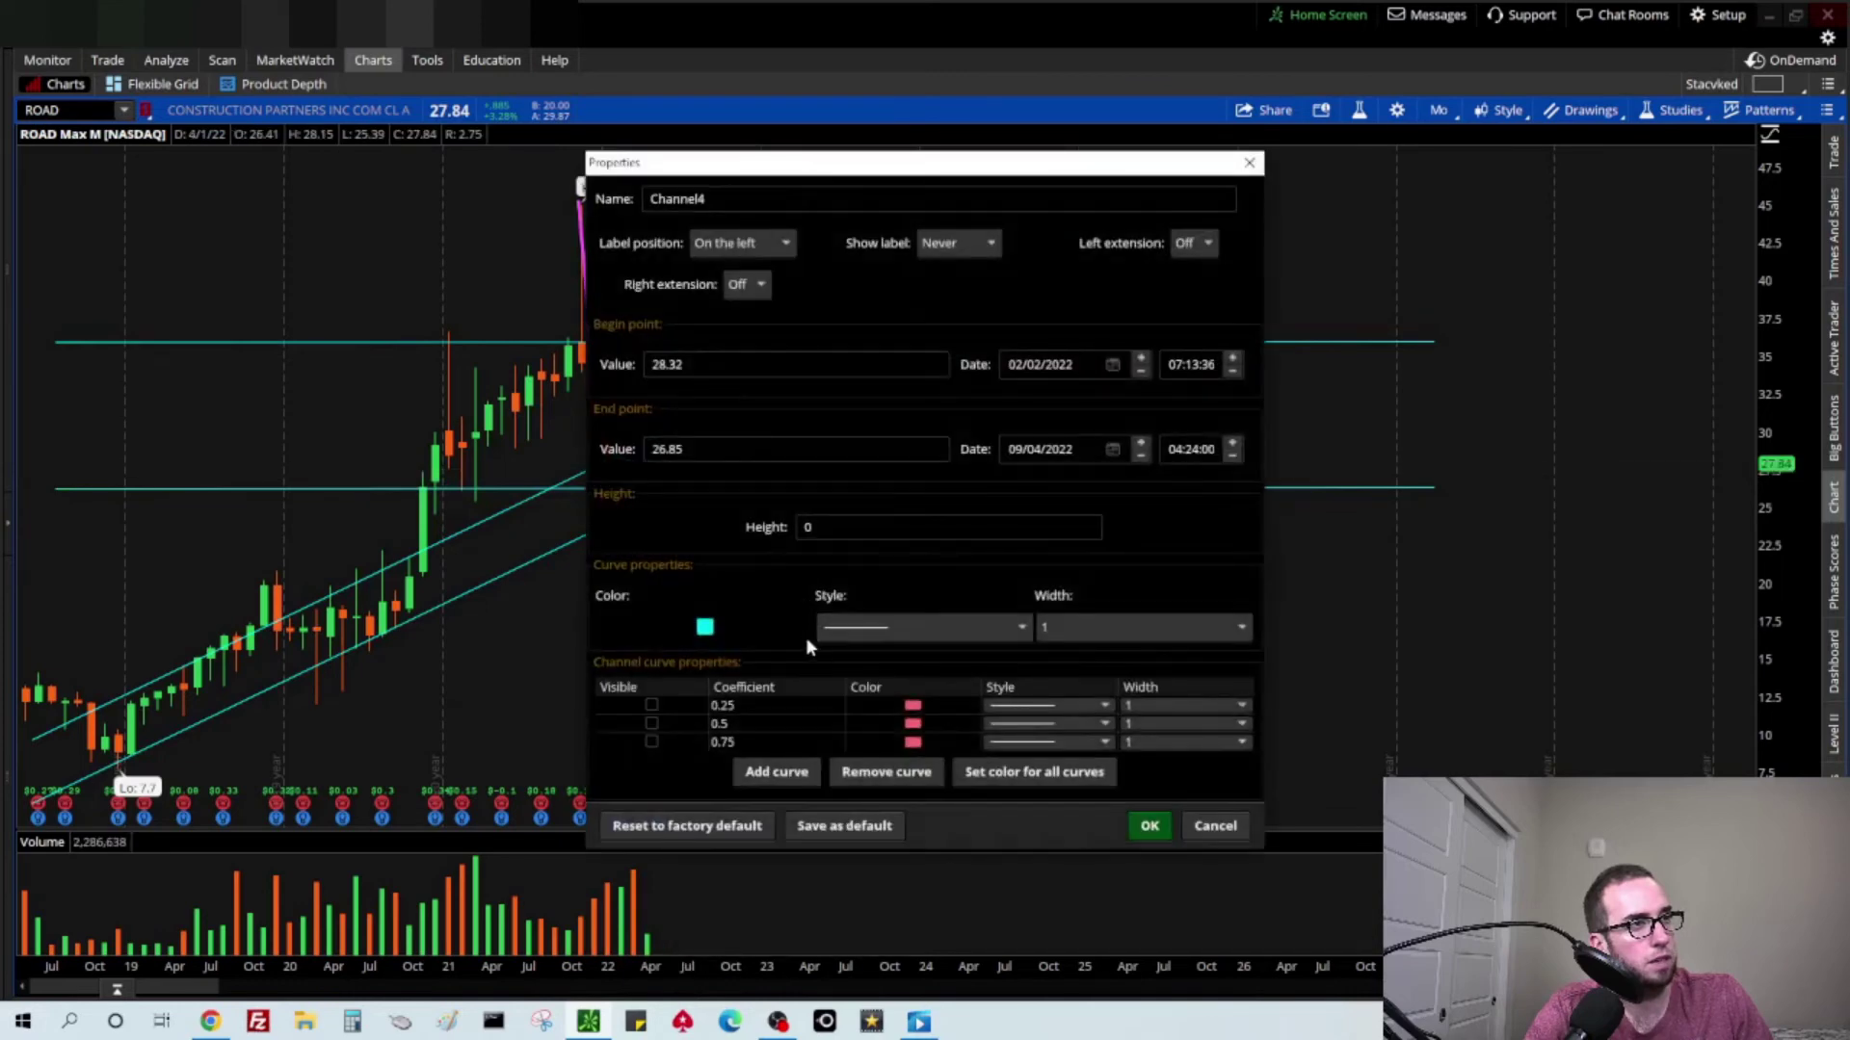
{"action": "left_click", "coordinate": [705, 628]}
{"action": "left_click", "coordinate": [668, 664]}
{"action": "left_click", "coordinate": [1073, 627]}
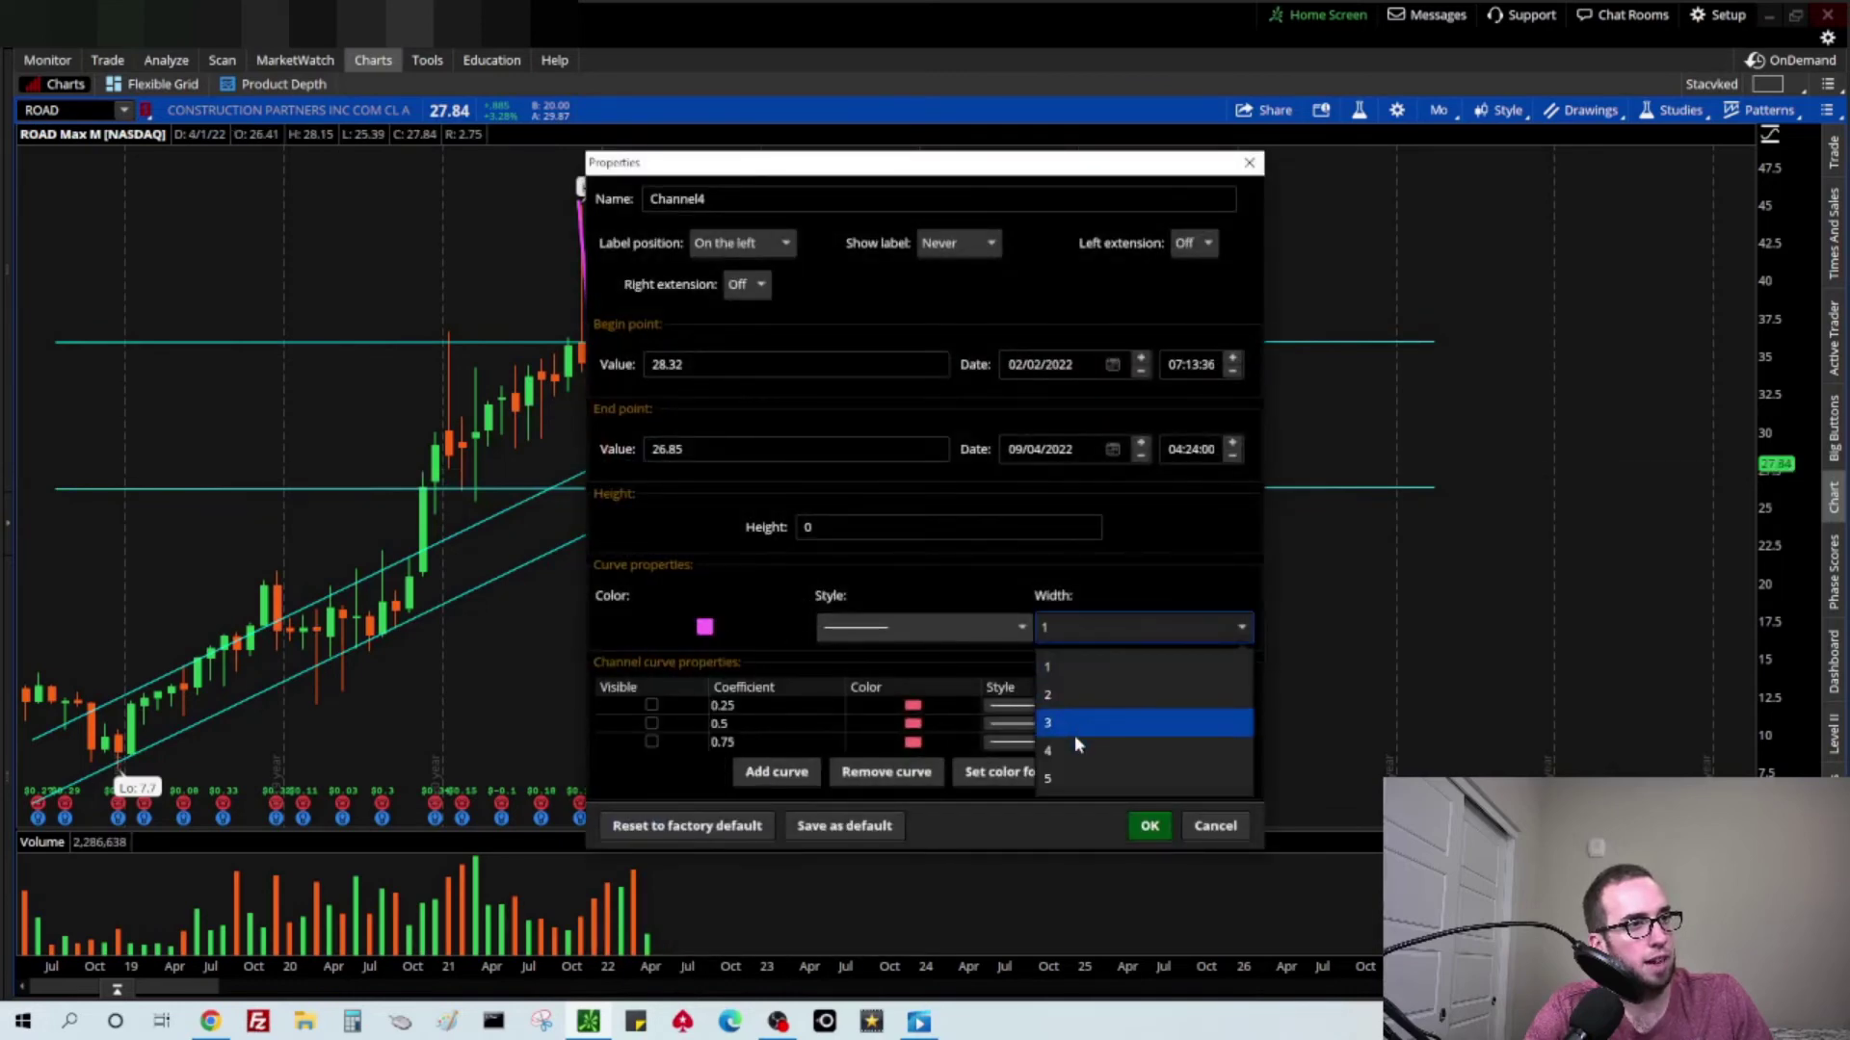
{"action": "left_click", "coordinate": [1074, 736]}
{"action": "left_click", "coordinate": [1149, 826]}
- Make the Channel5 rising line magenta with width 3
{"action": "right_click", "coordinate": [642, 526]}
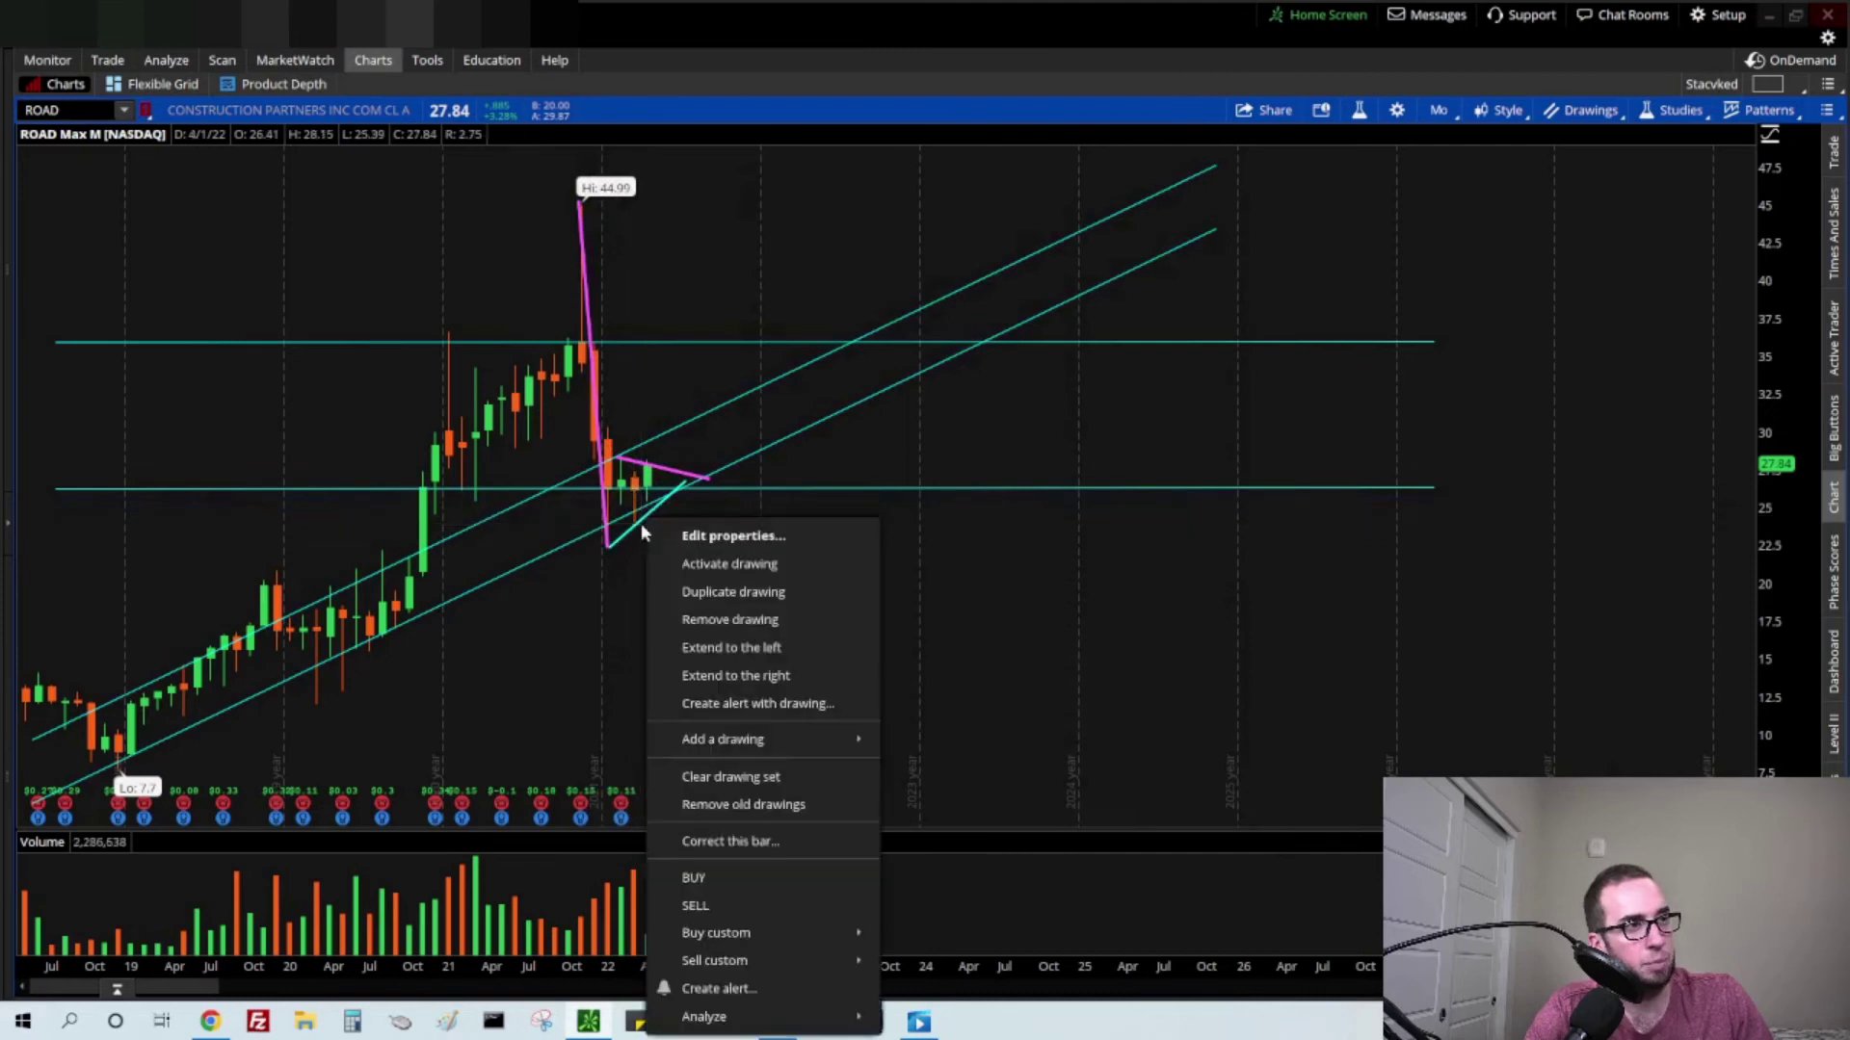
{"action": "left_click", "coordinate": [700, 541]}
{"action": "left_click", "coordinate": [1045, 628]}
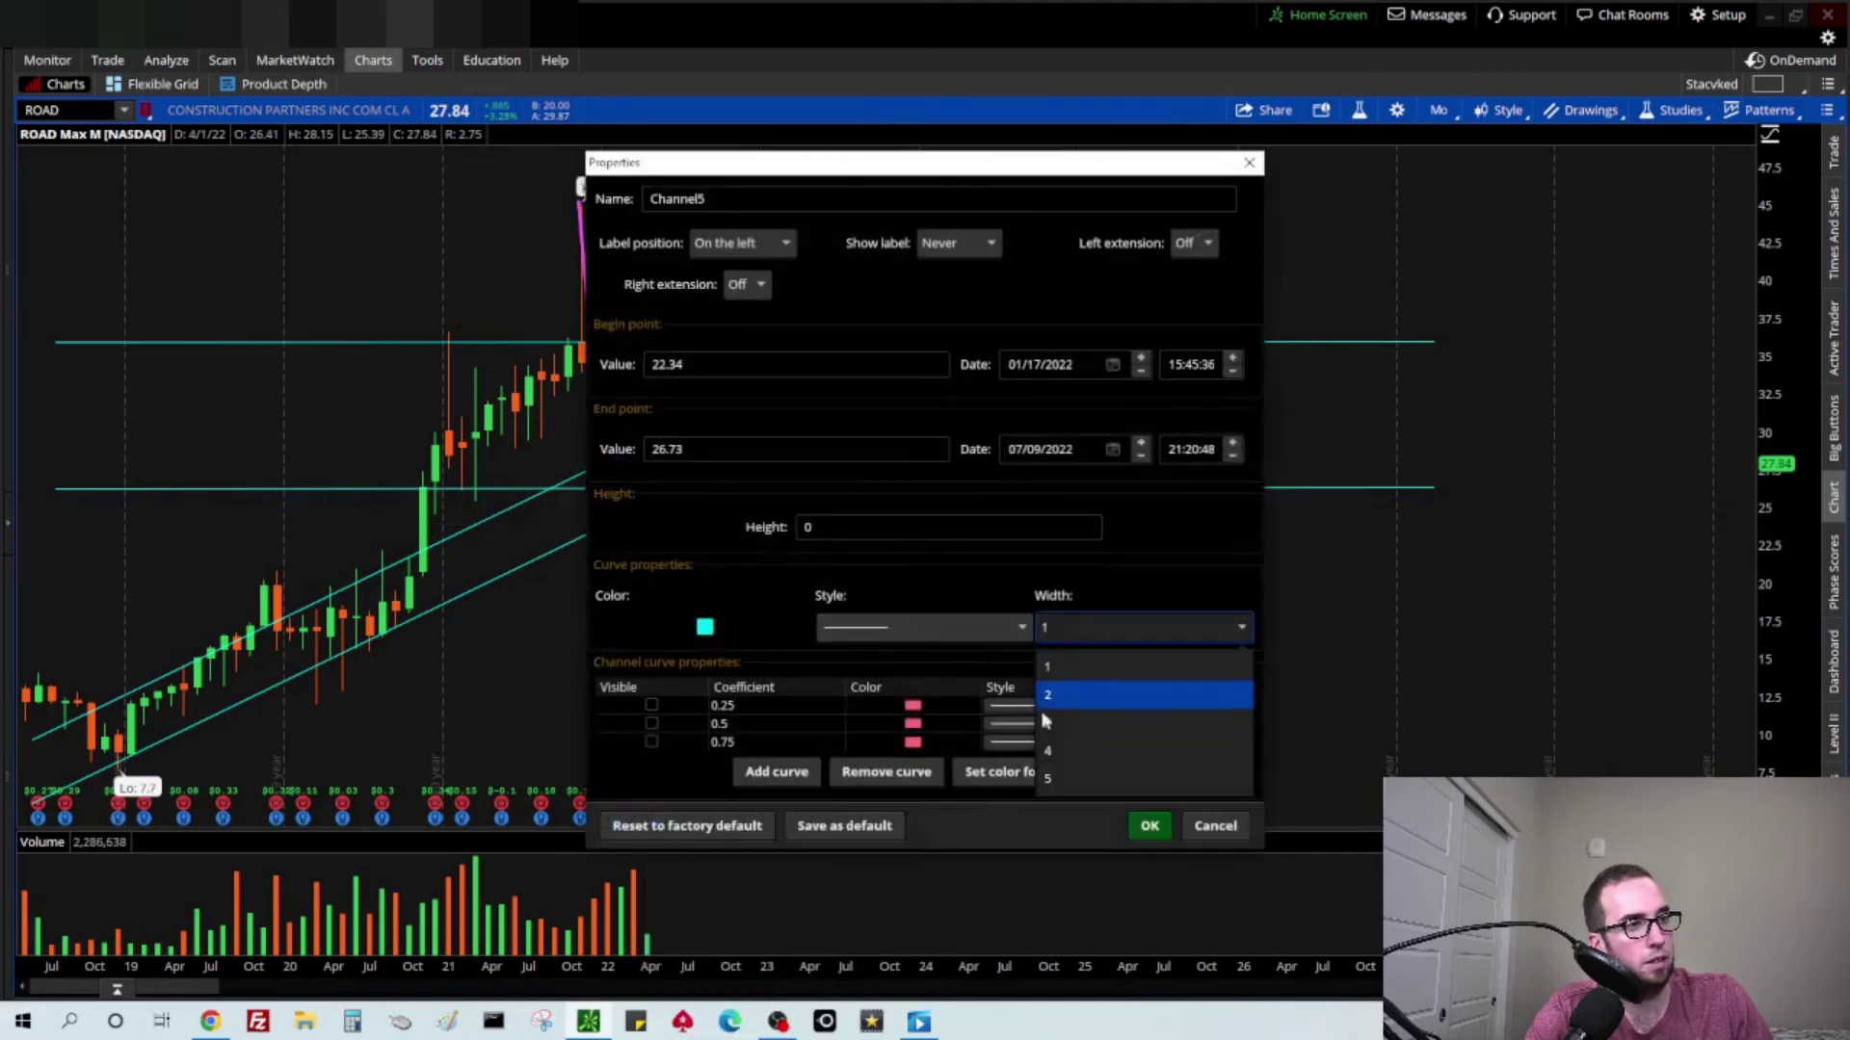
{"action": "left_click", "coordinate": [1042, 724]}
{"action": "left_click", "coordinate": [705, 628]}
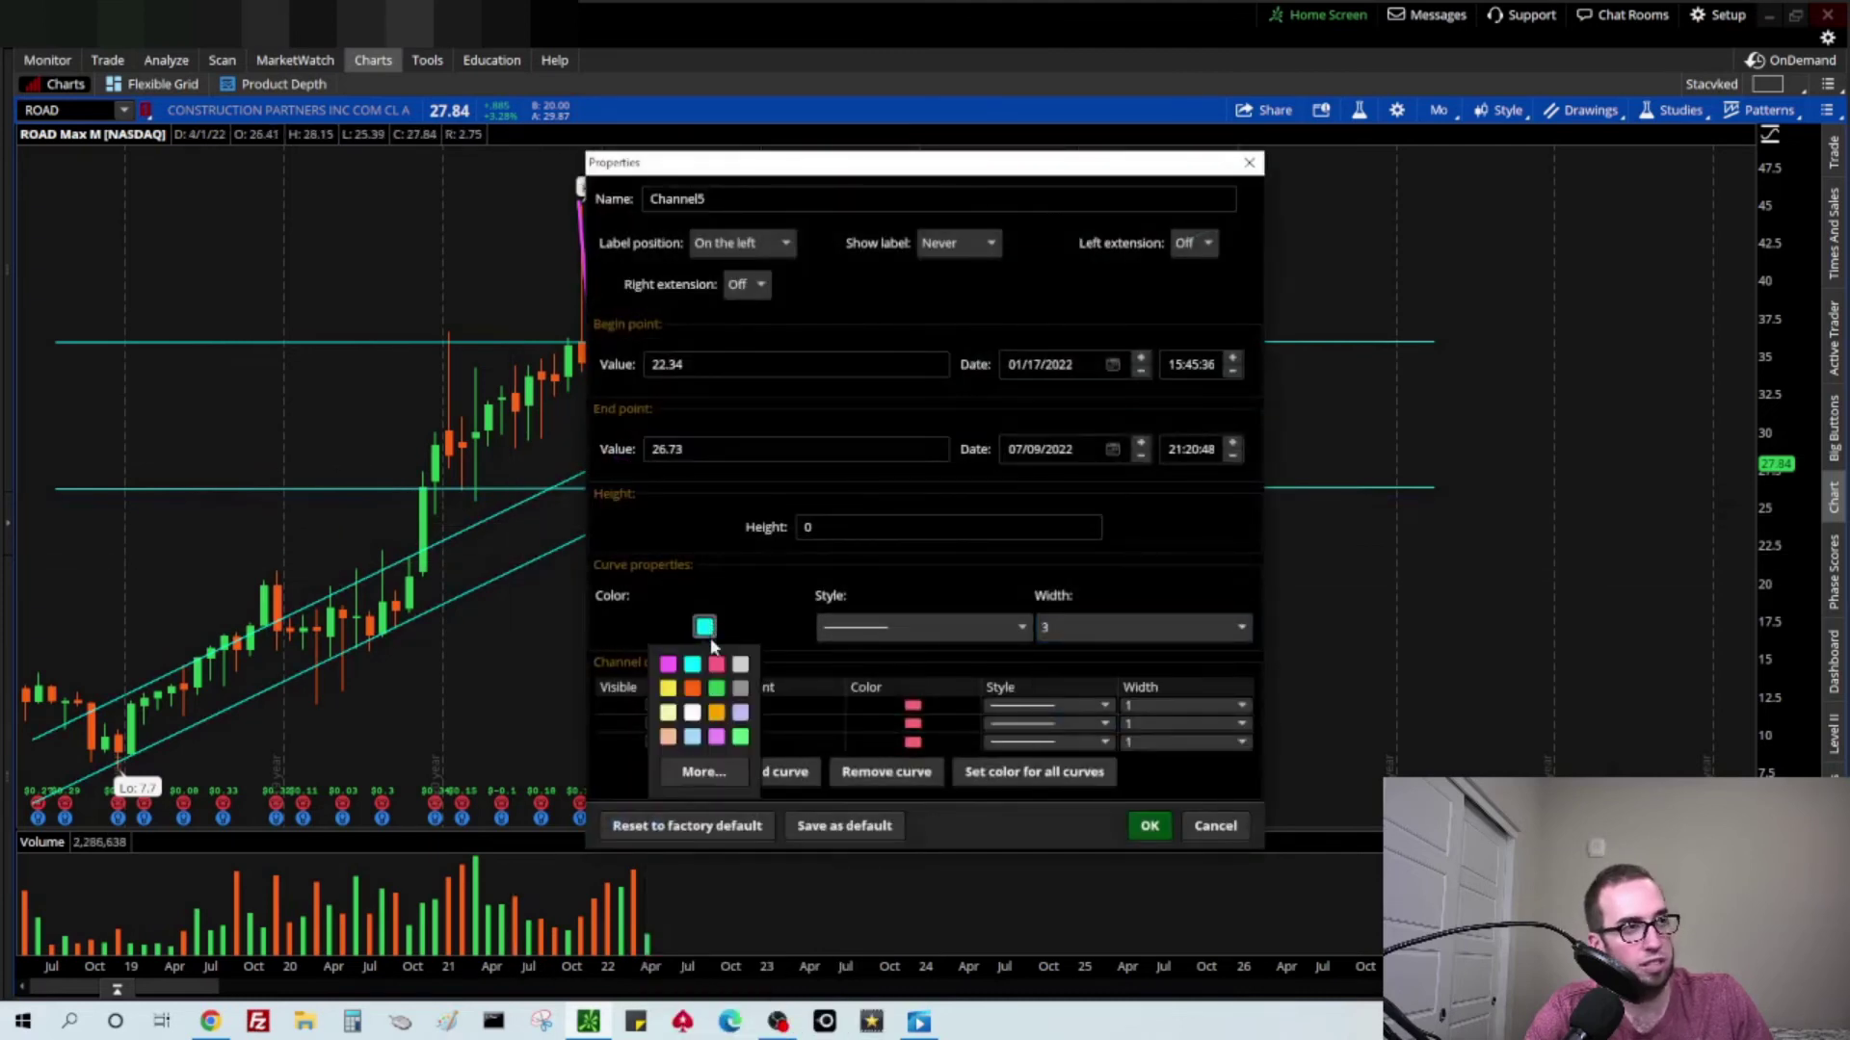
{"action": "left_click", "coordinate": [668, 665]}
{"action": "left_click", "coordinate": [1150, 826]}
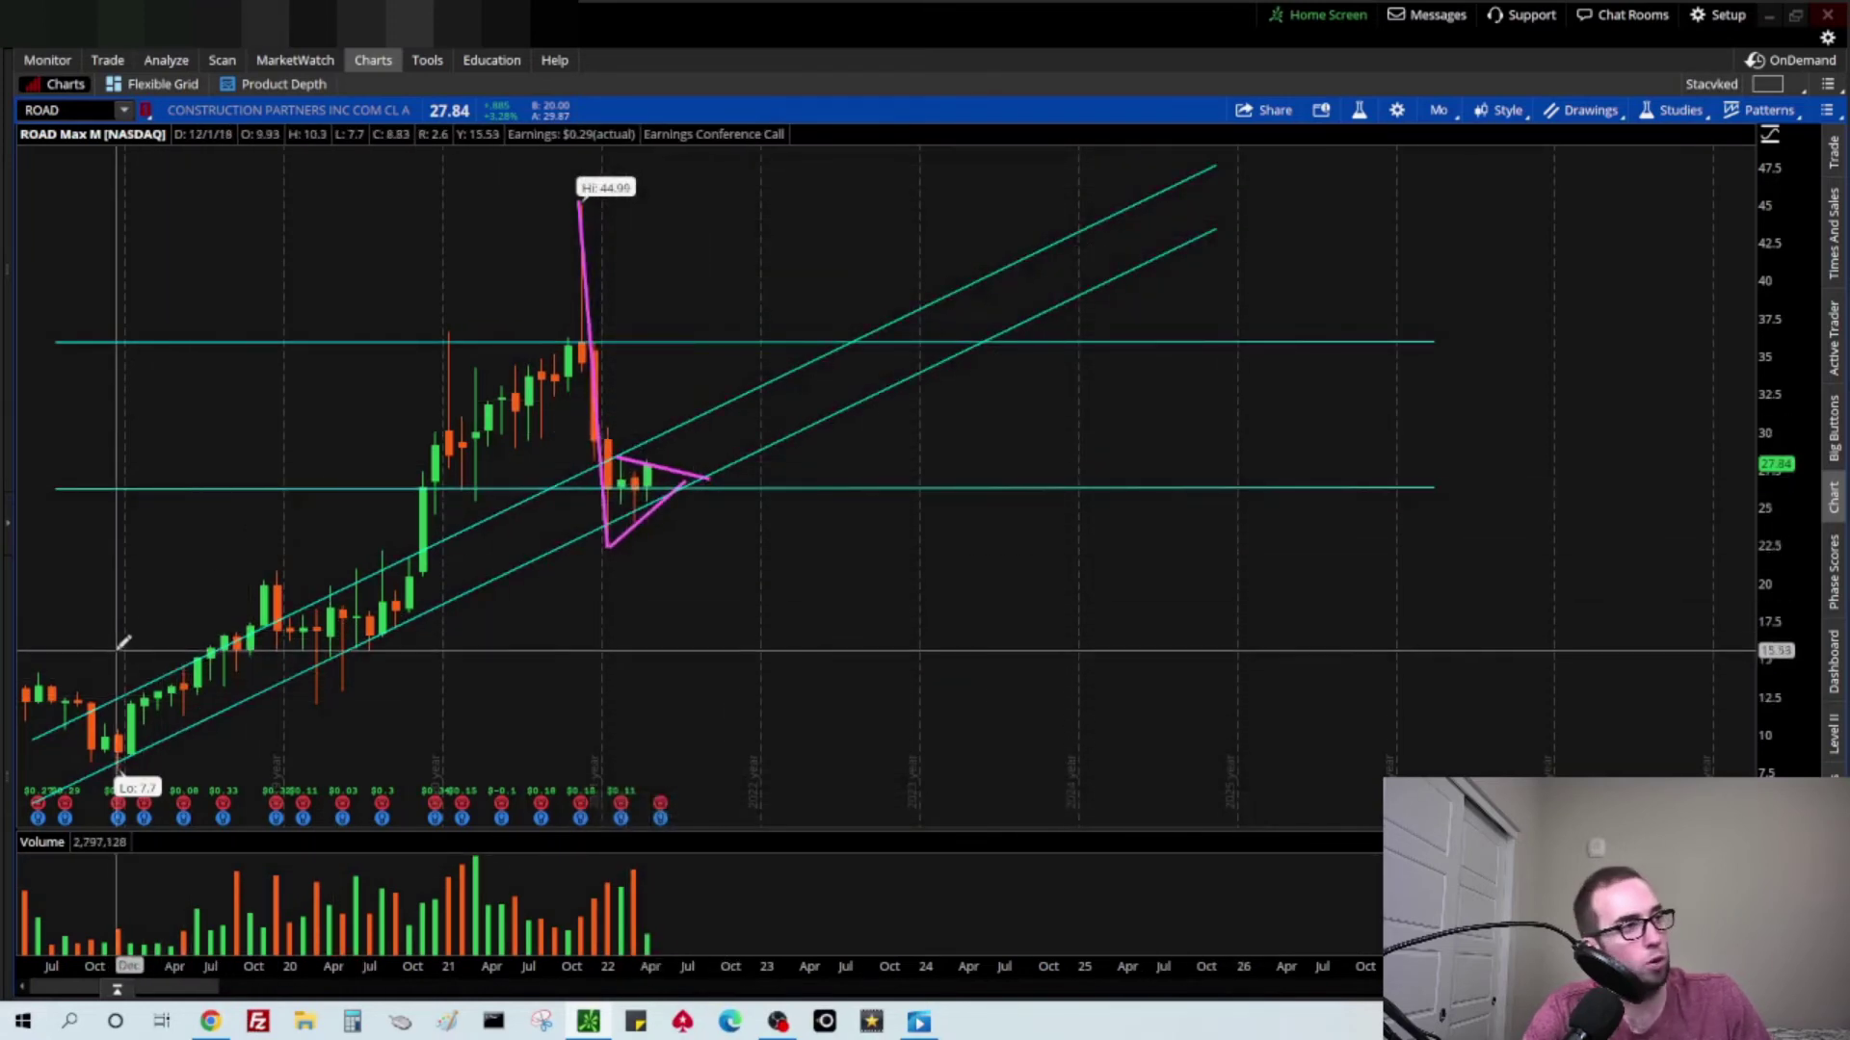
- Draw a horizontal line near 16 across the ROAD chart, then switch to the MasterSheet
{"action": "mouse_move", "coordinate": [118, 647]}
{"action": "left_mouse_down"}
{"action": "mouse_move", "coordinate": [605, 662]}
{"action": "mouse_move", "coordinate": [1424, 649]}
{"action": "mouse_move", "coordinate": [1457, 584]}
{"action": "left_mouse_up"}
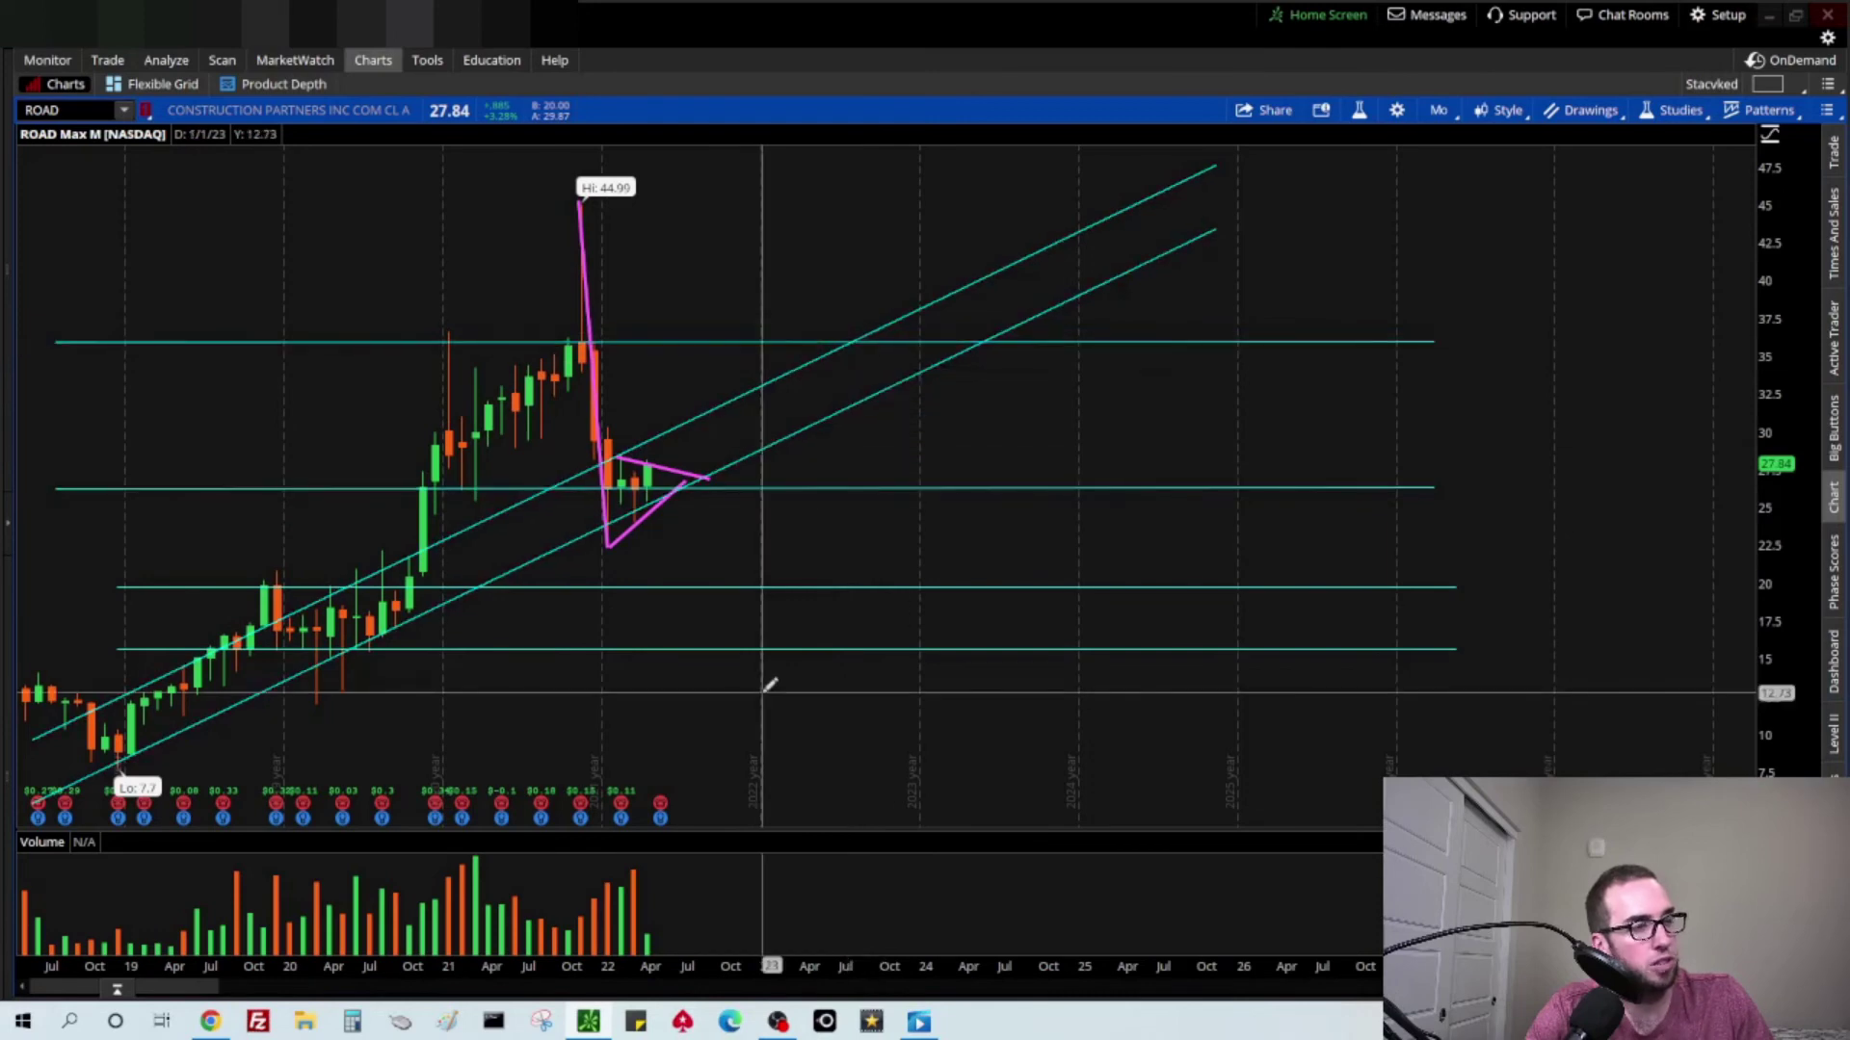
{"action": "left_click", "coordinate": [220, 1023]}
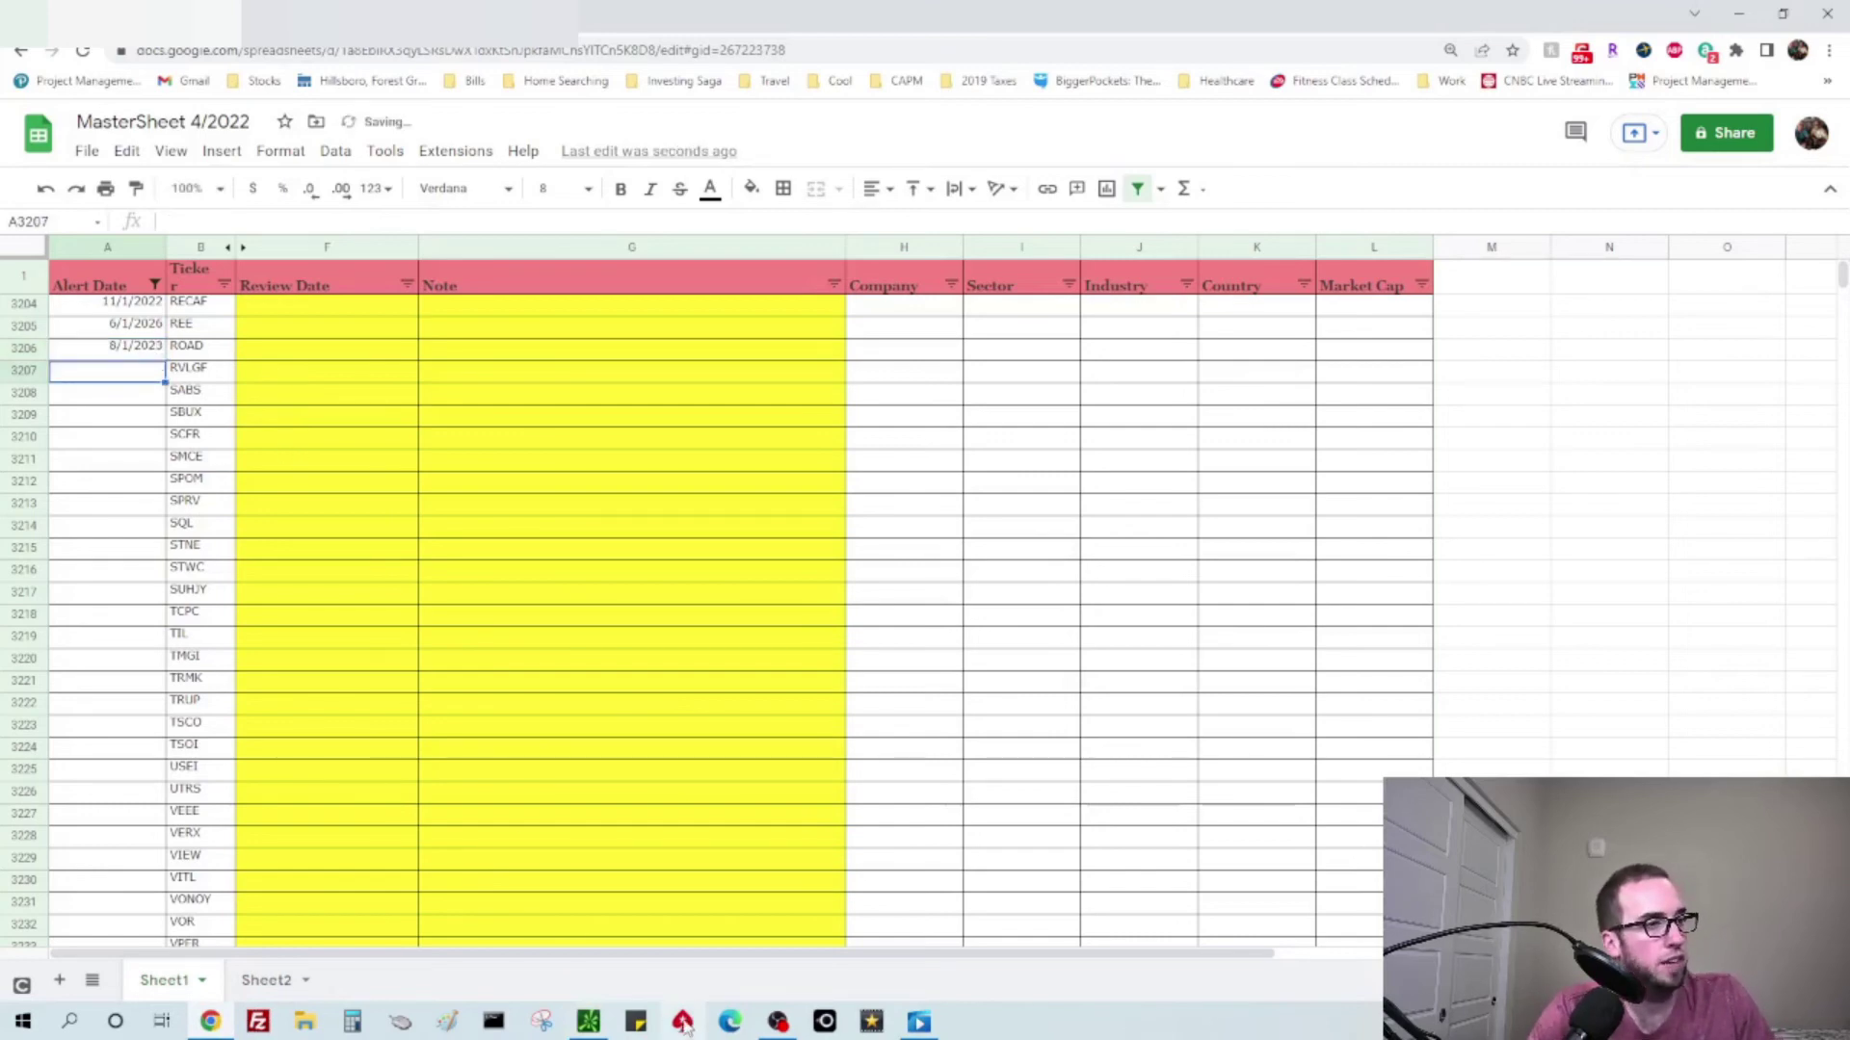
- Return to thinkorswim and load the RVLGF chart
{"action": "left_click", "coordinate": [605, 1027]}
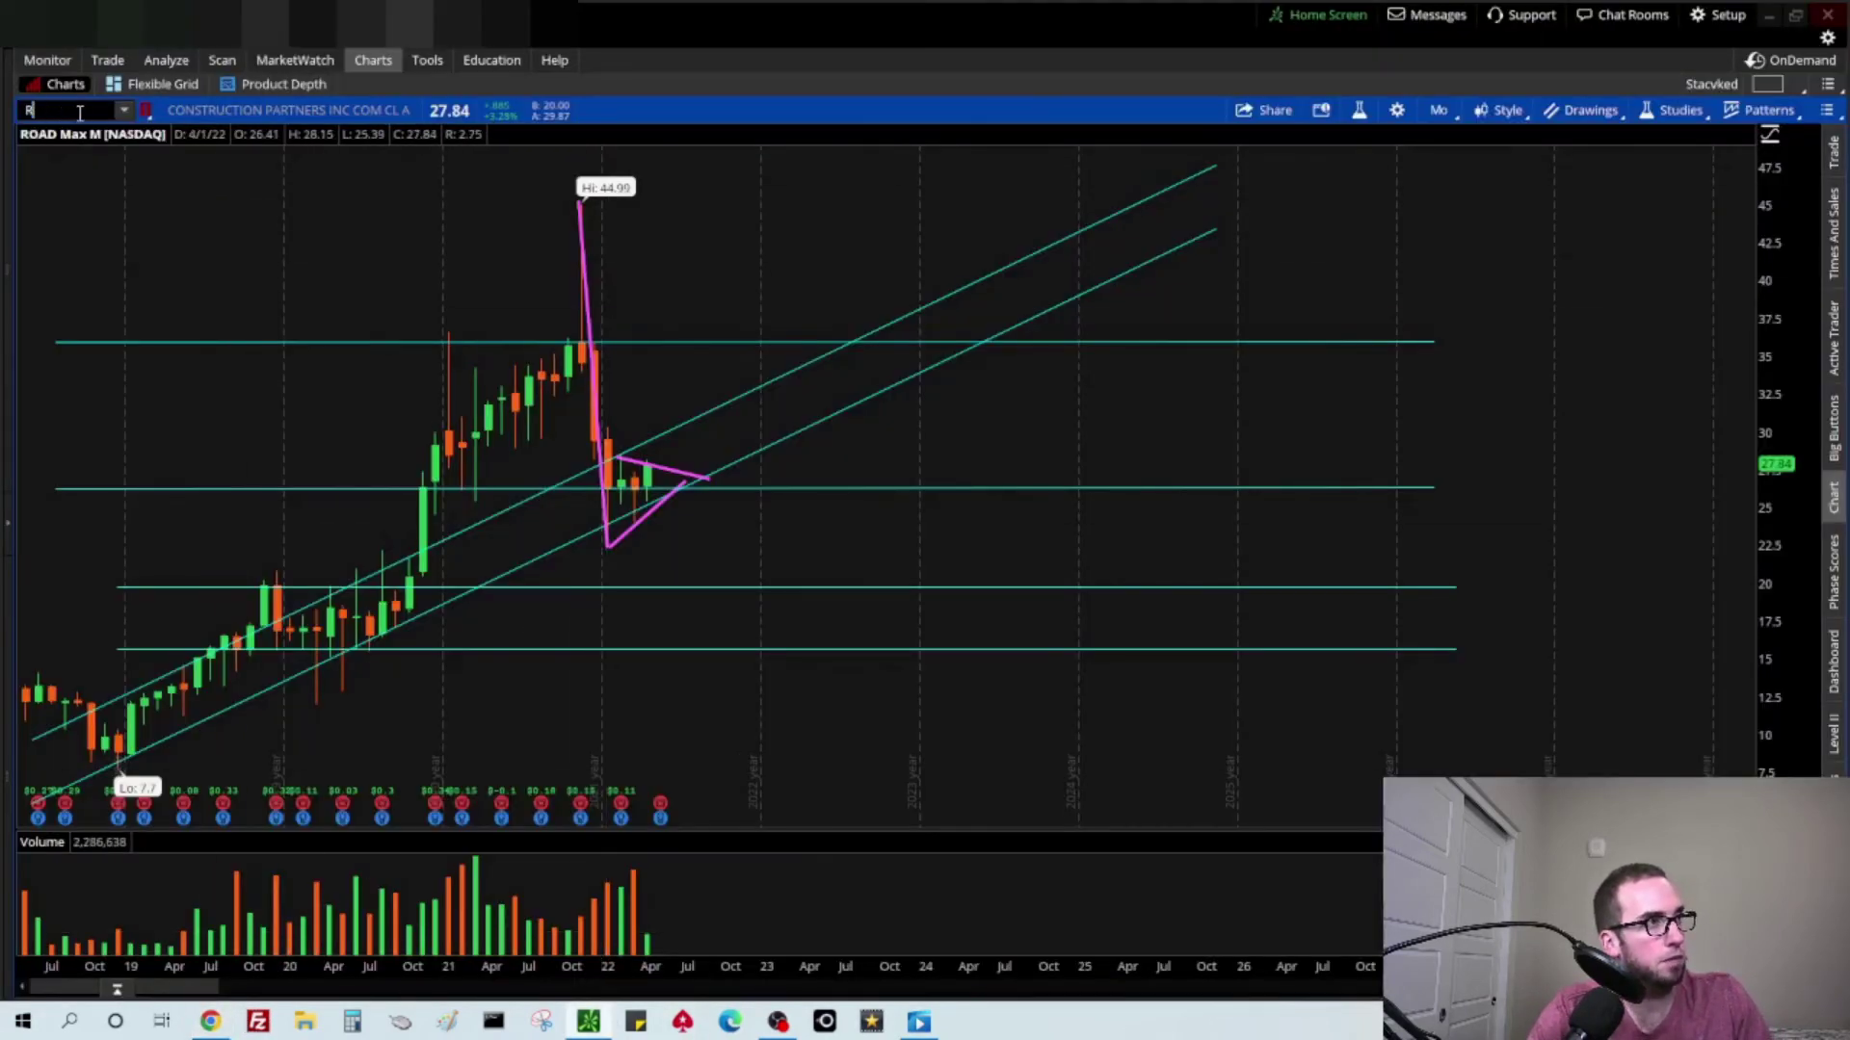
{"action": "left_click", "coordinate": [80, 113]}
{"action": "type", "text": "RVLGF"}
{"action": "key", "text": "Return"}
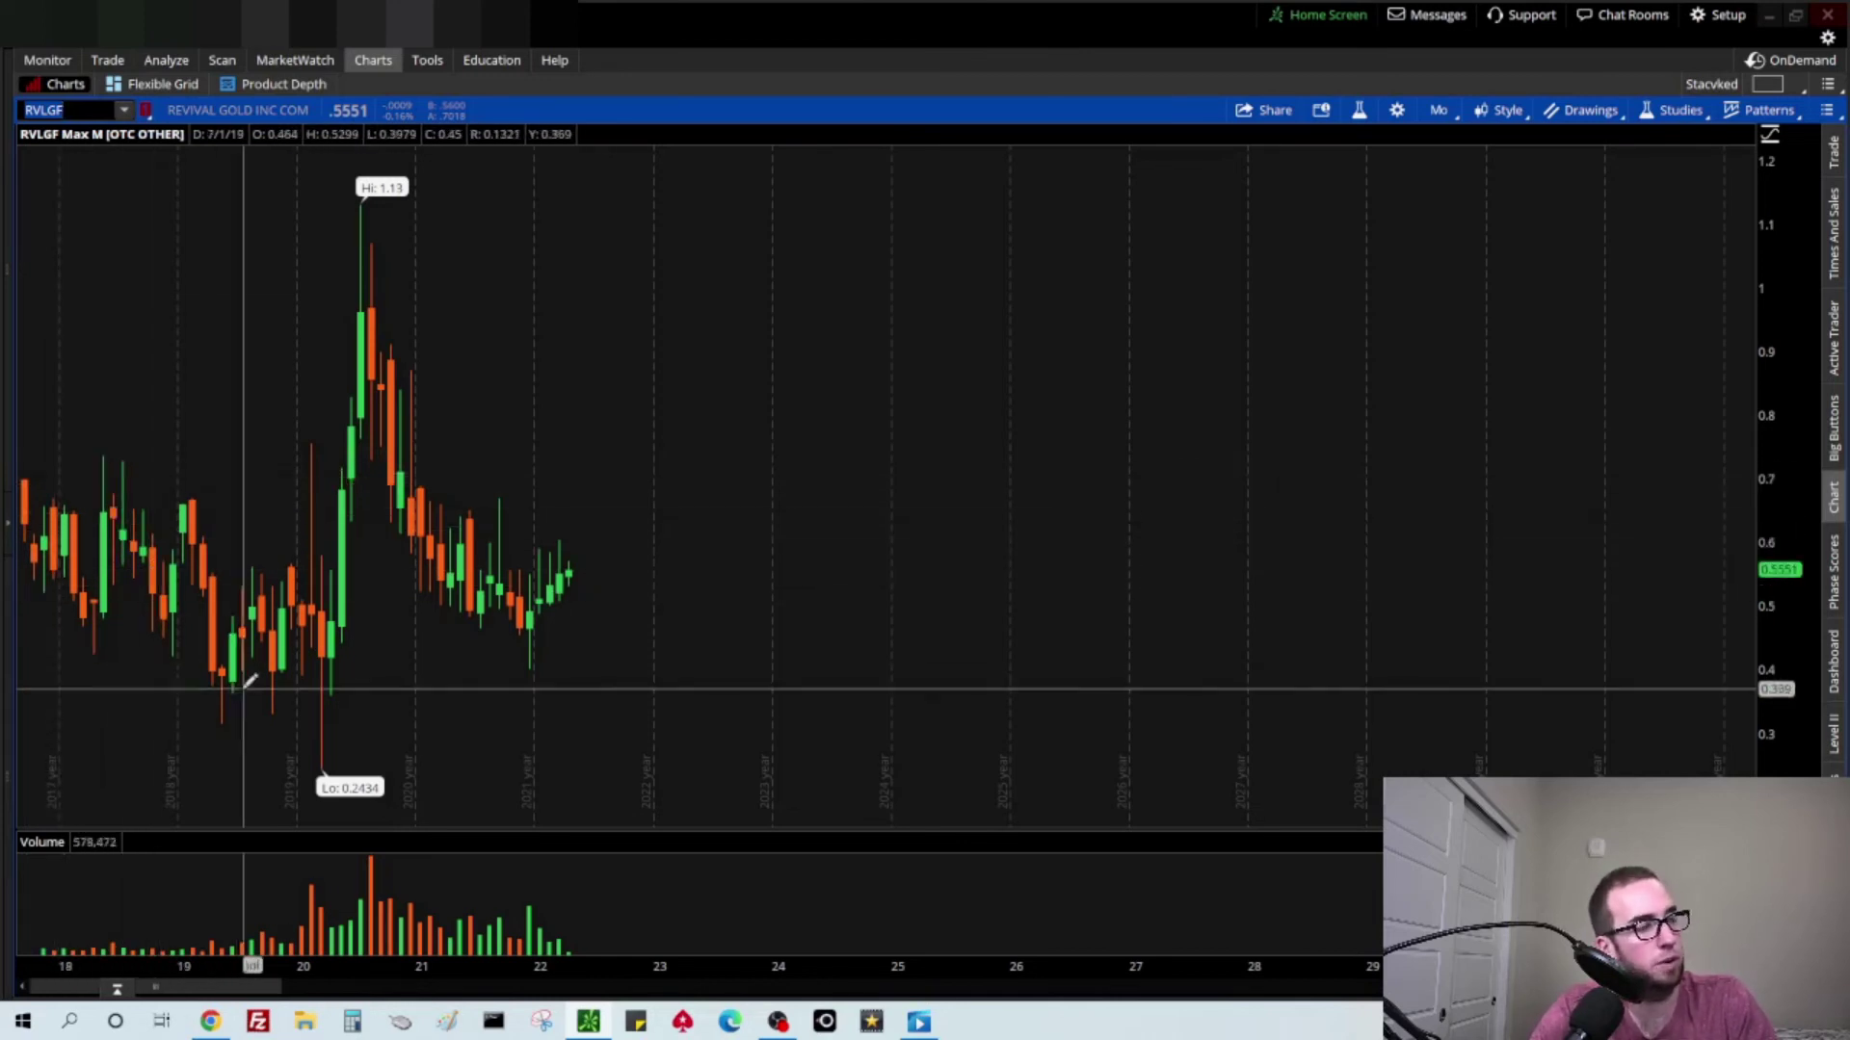
- Draw a horizontal channel on RVLGF with lines at about 0.40 and 0.49
{"action": "left_click", "coordinate": [49, 666]}
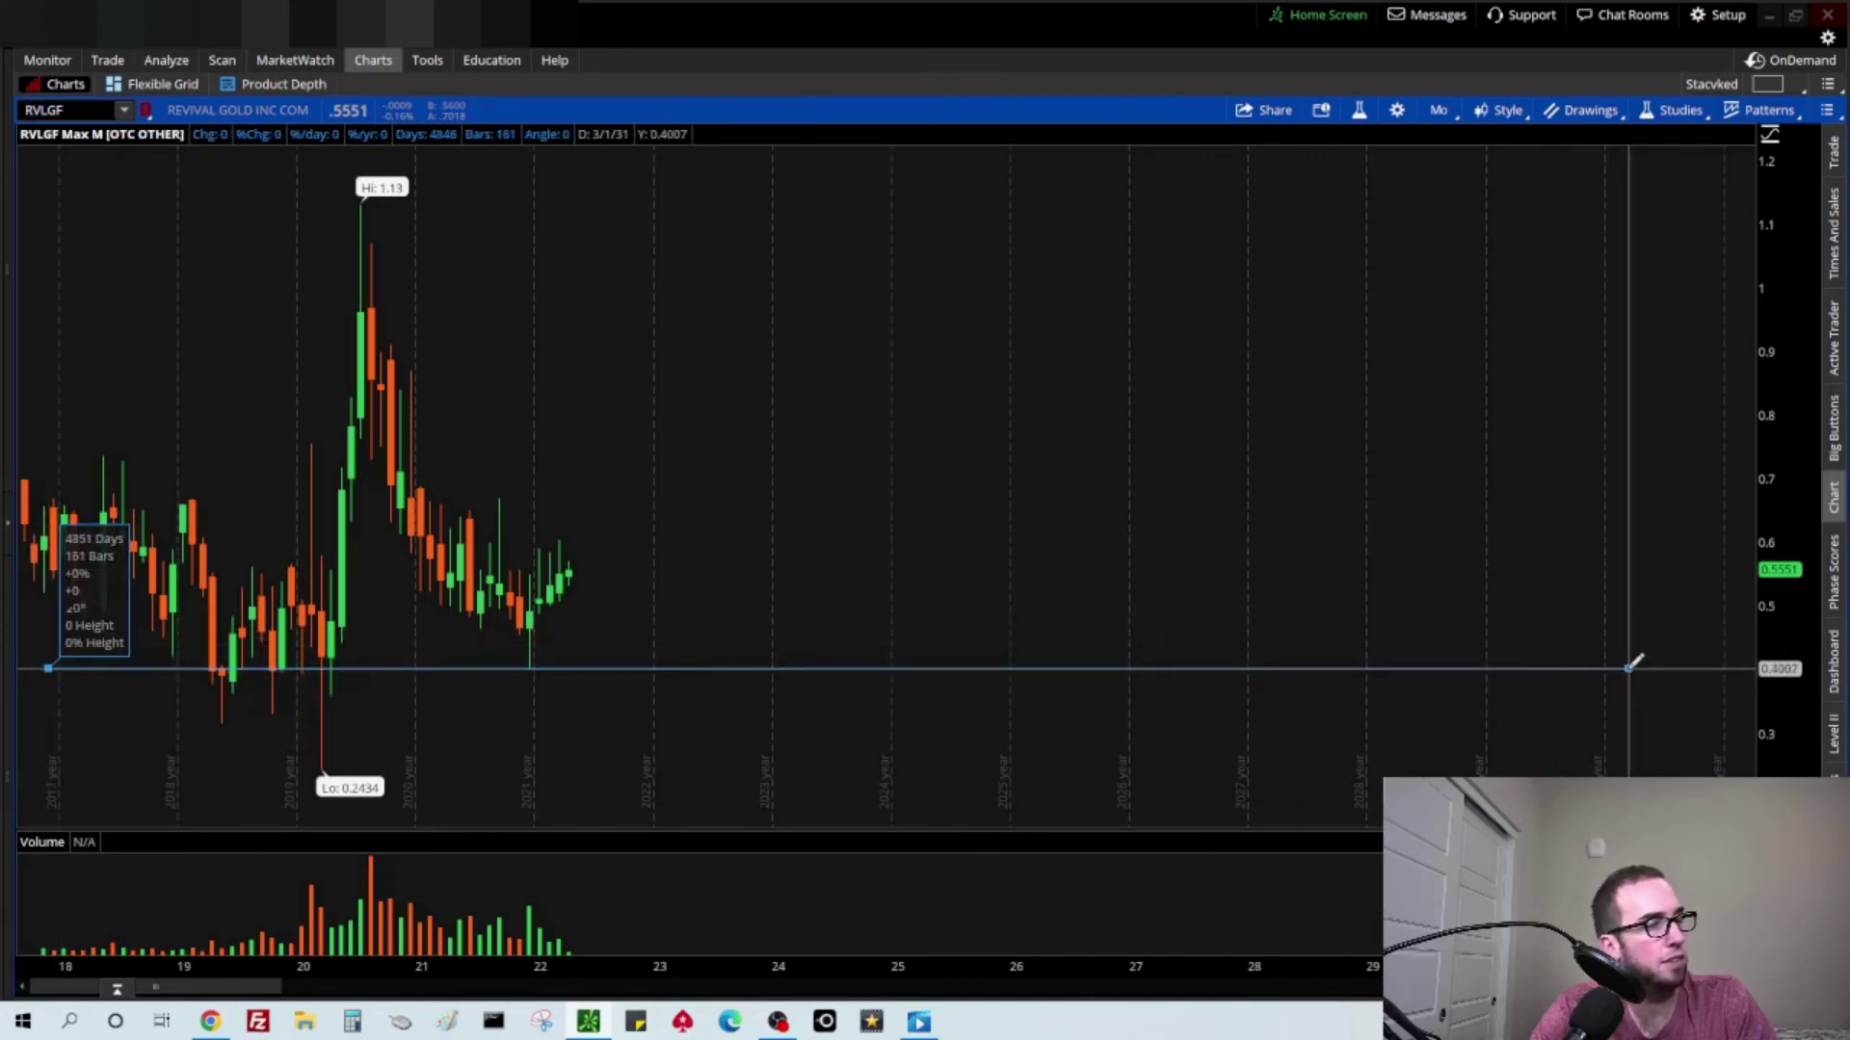
{"action": "left_click", "coordinate": [1638, 668]}
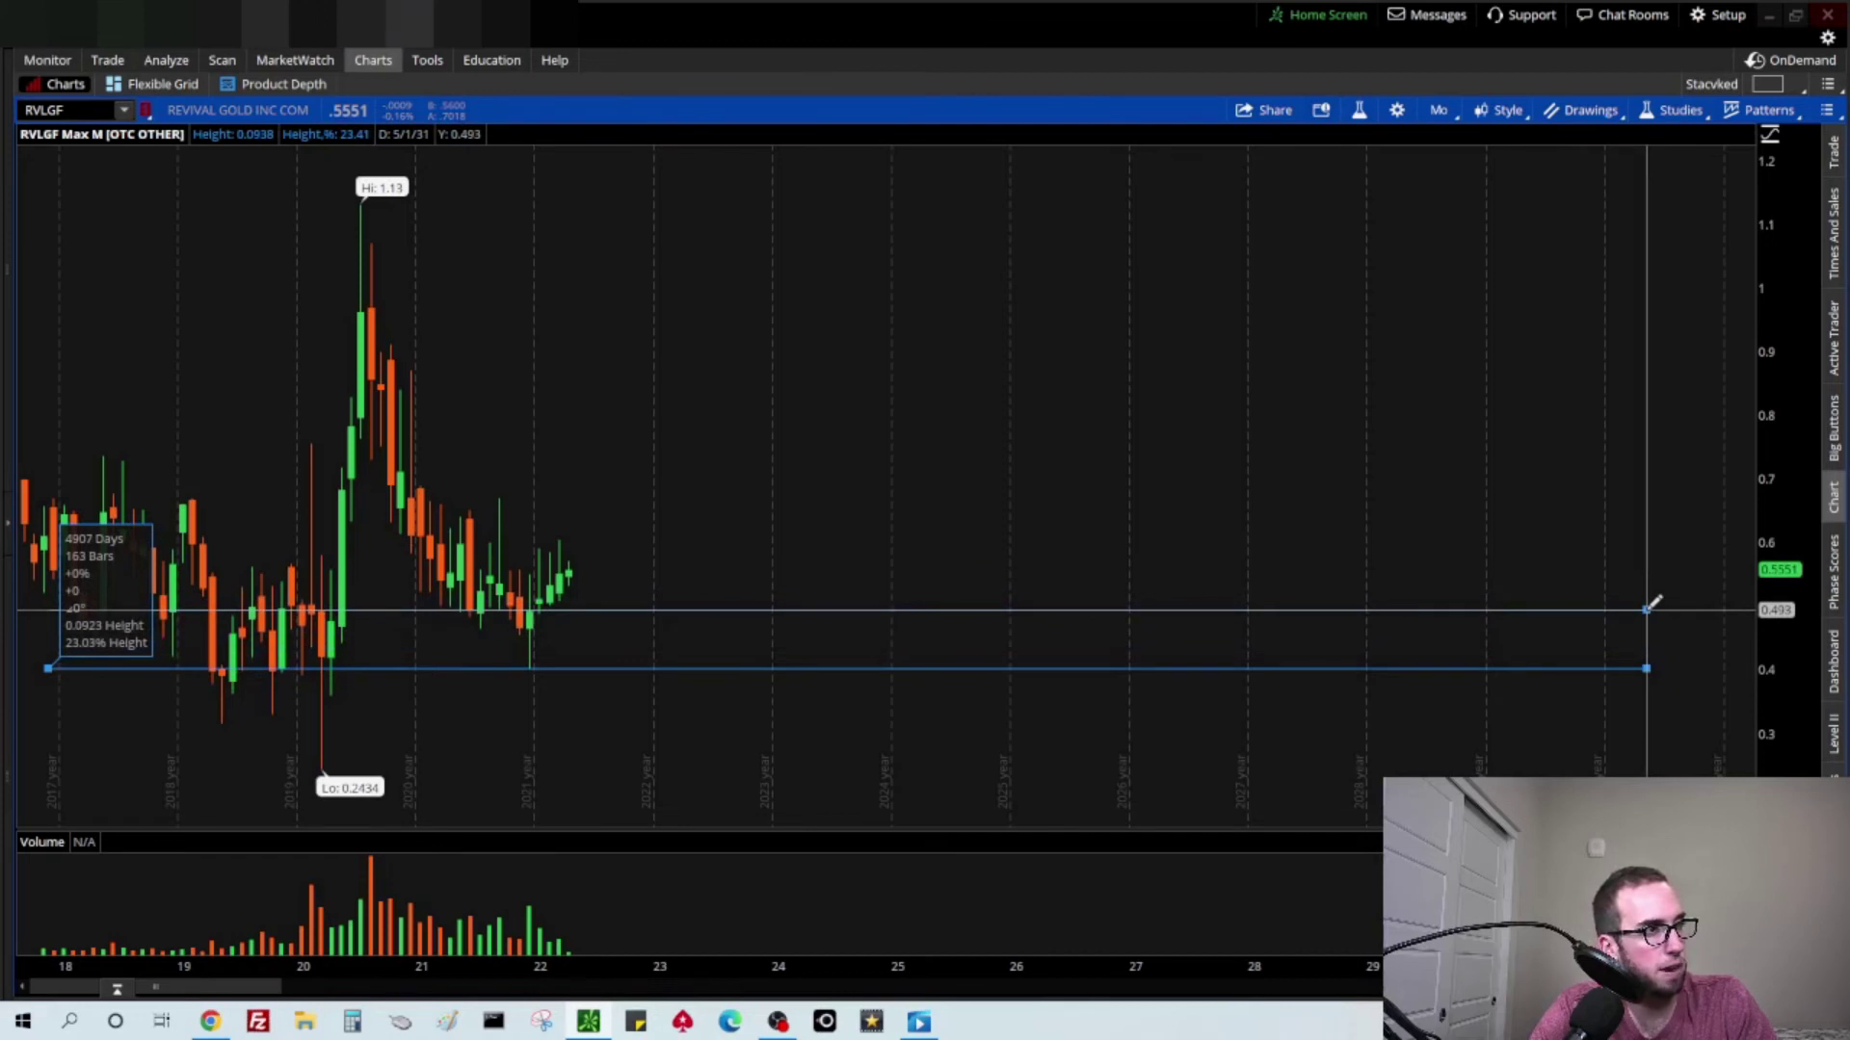
{"action": "left_click", "coordinate": [1648, 612]}
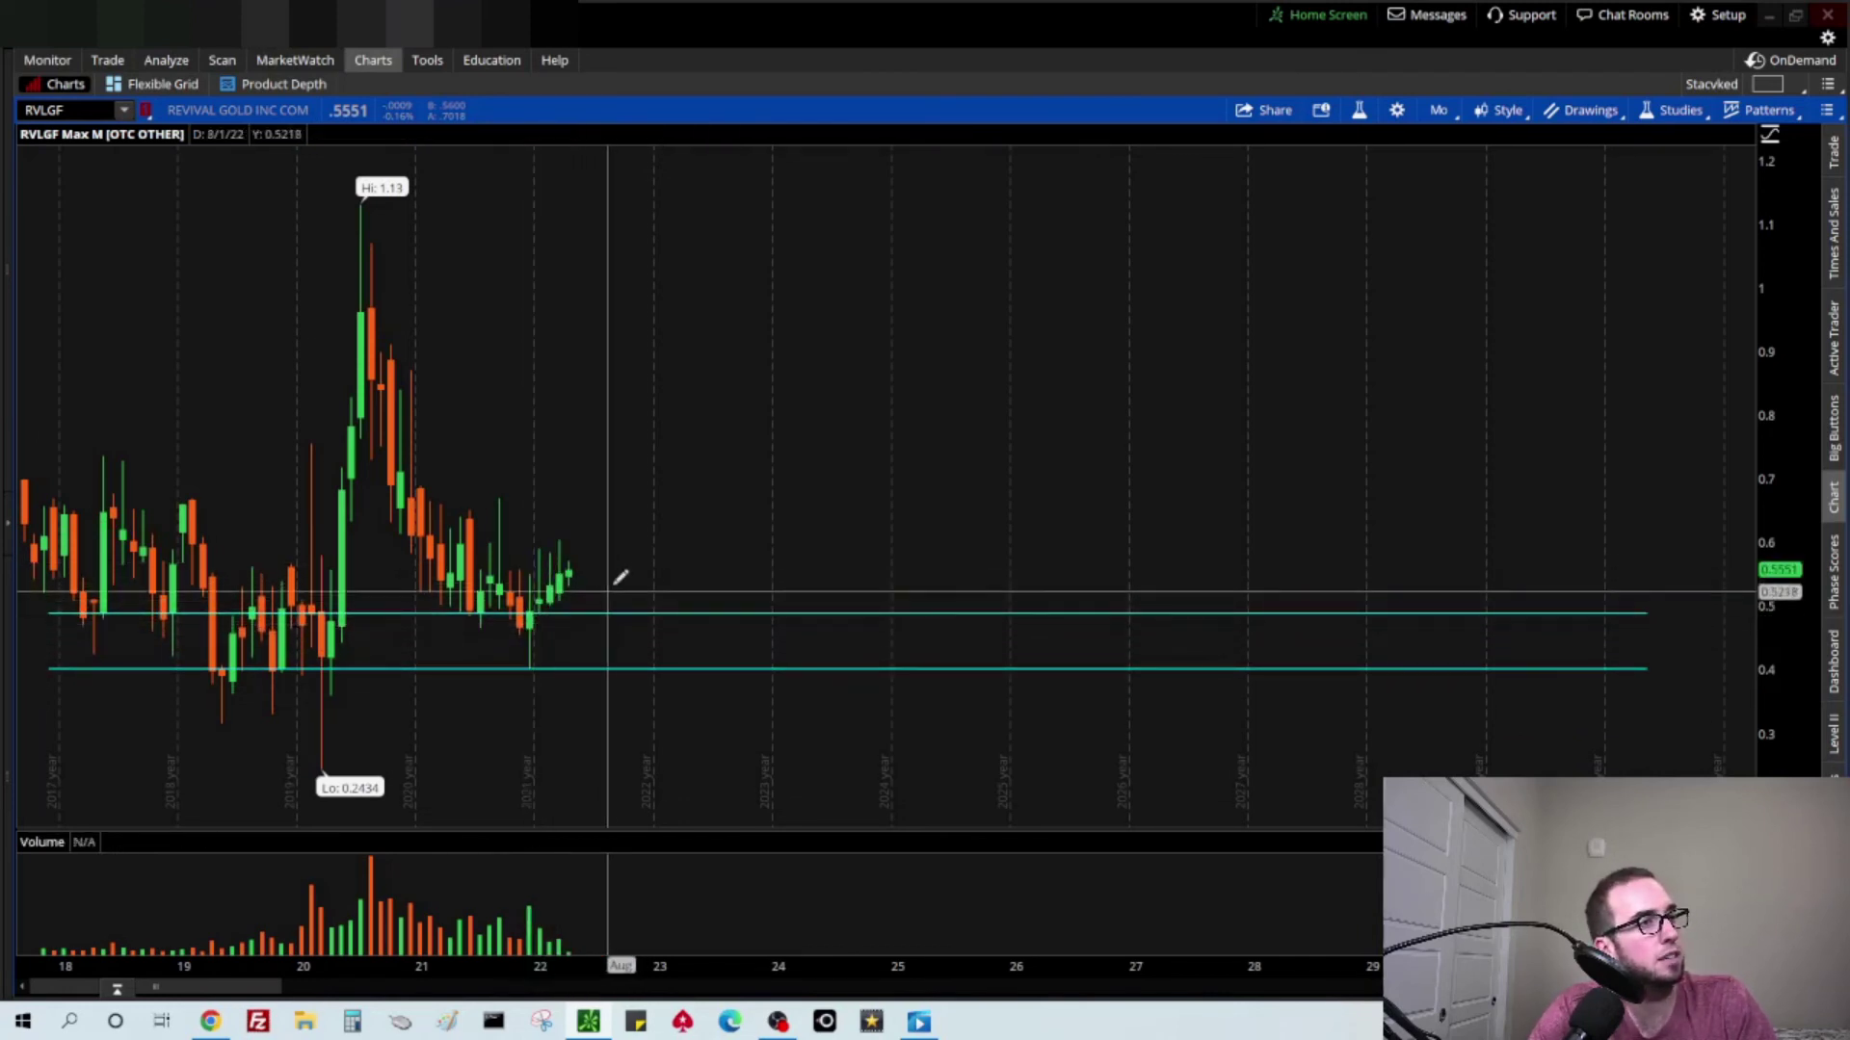
- Draw a rising line from the recent low and descending lines from the 1.13 high and recent bar top
{"action": "left_click_drag", "start_coordinate": [529, 622], "coordinate": [611, 544]}
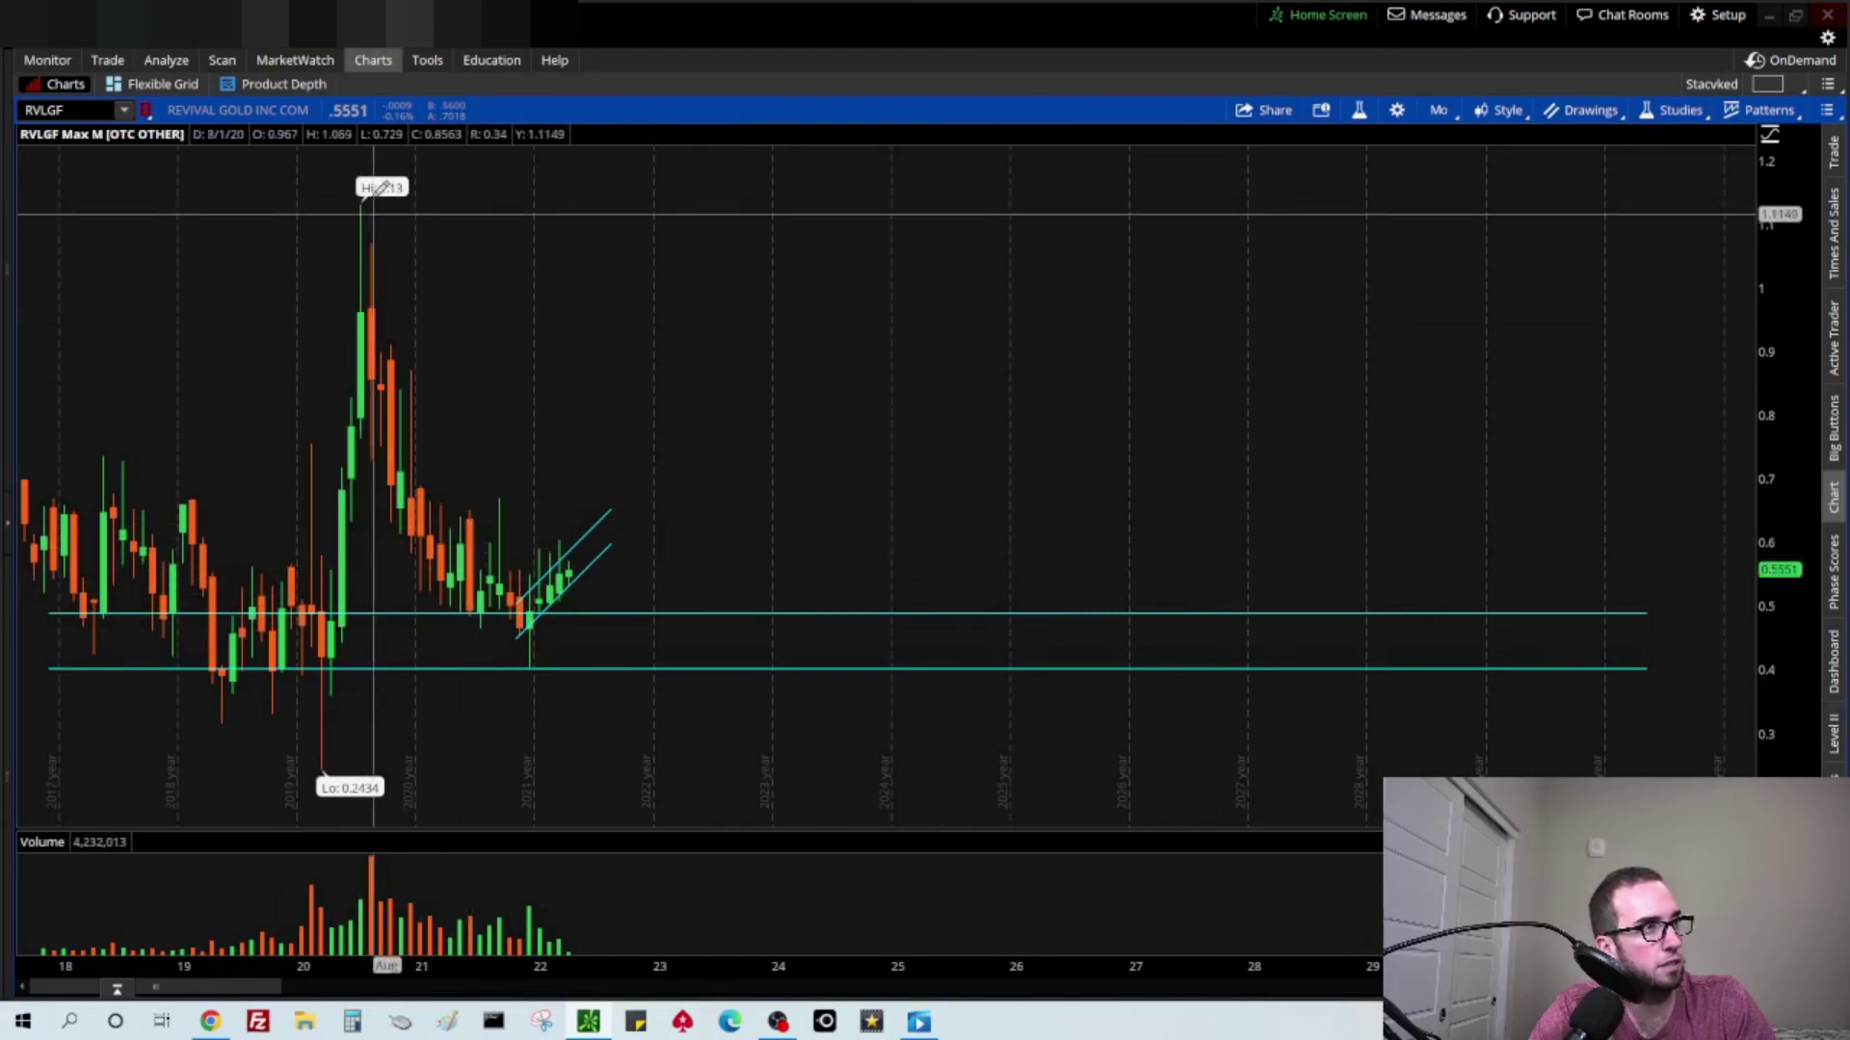
{"action": "mouse_move", "coordinate": [367, 189]}
{"action": "left_mouse_down"}
{"action": "mouse_move", "coordinate": [511, 641]}
{"action": "mouse_move", "coordinate": [557, 630]}
{"action": "mouse_move", "coordinate": [541, 617]}
{"action": "mouse_move", "coordinate": [526, 637]}
{"action": "left_mouse_up"}
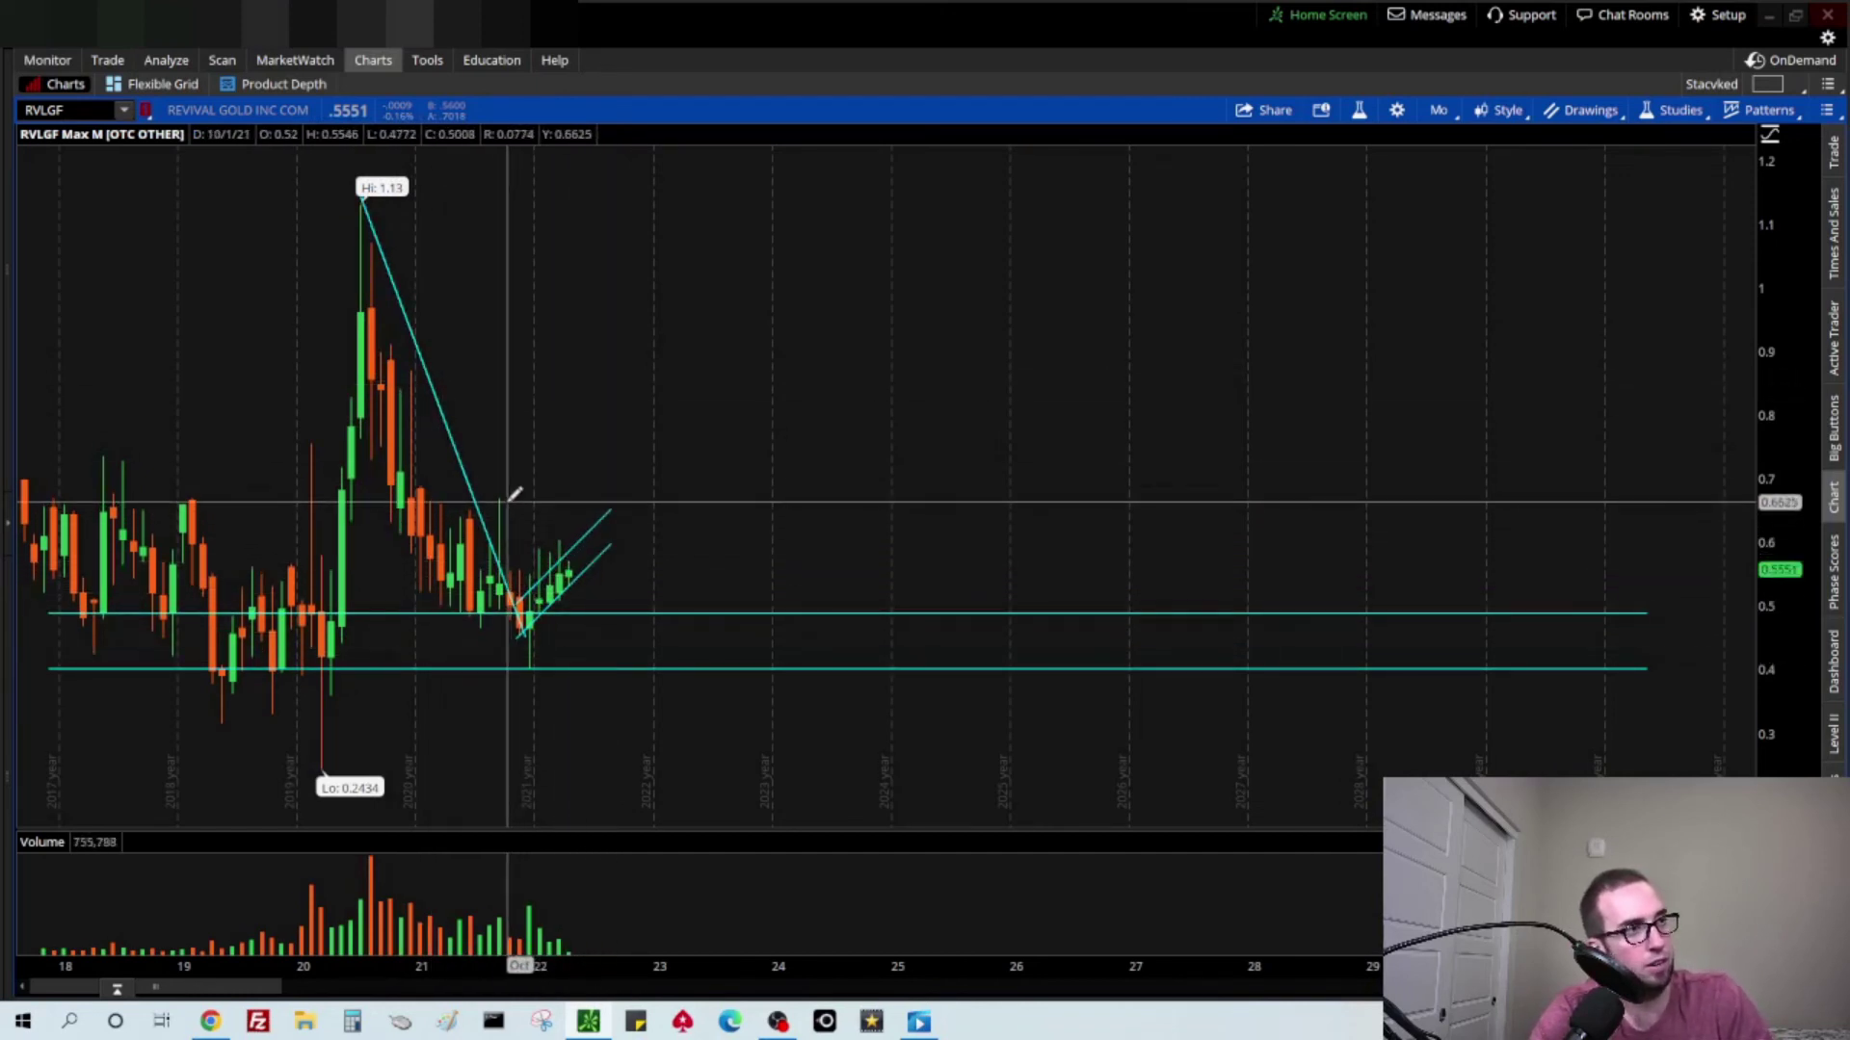
{"action": "mouse_move", "coordinate": [500, 498]}
{"action": "left_mouse_down"}
{"action": "mouse_move", "coordinate": [640, 630]}
{"action": "mouse_move", "coordinate": [780, 672]}
{"action": "mouse_move", "coordinate": [763, 664]}
{"action": "left_mouse_up"}
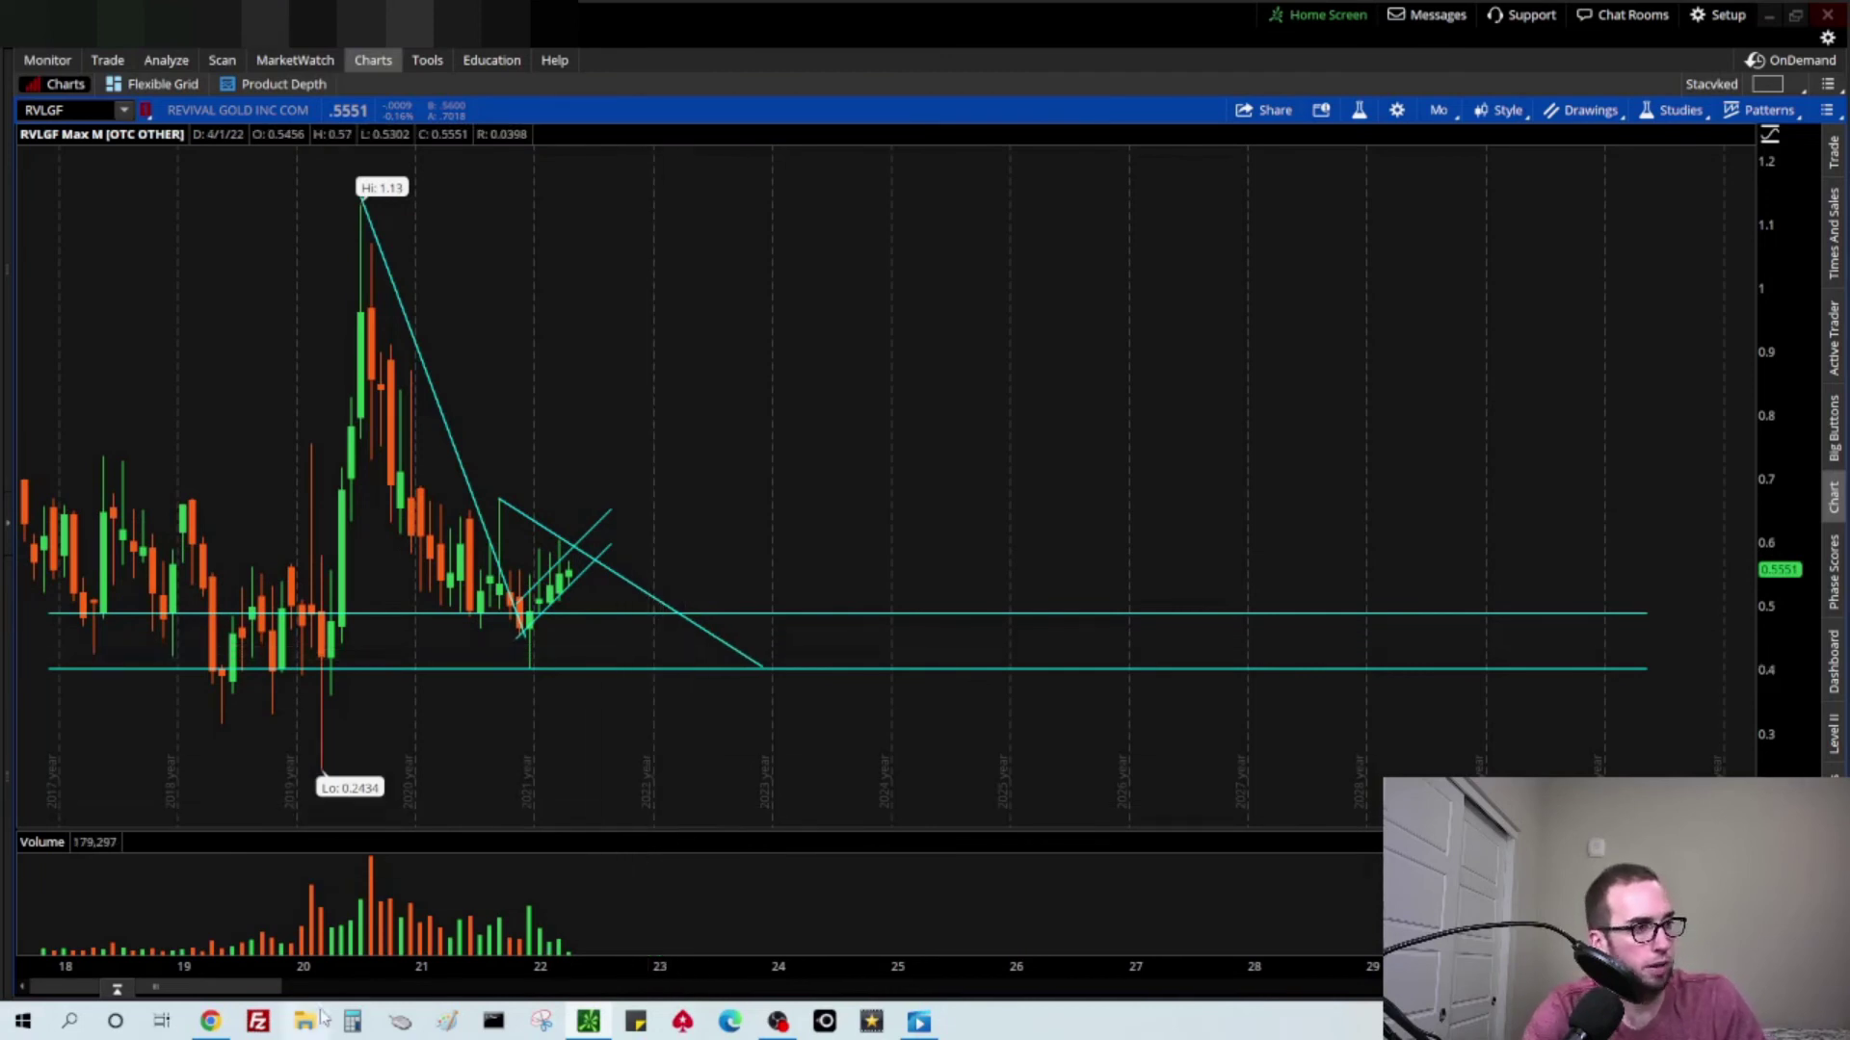
{"action": "left_click", "coordinate": [212, 1021]}
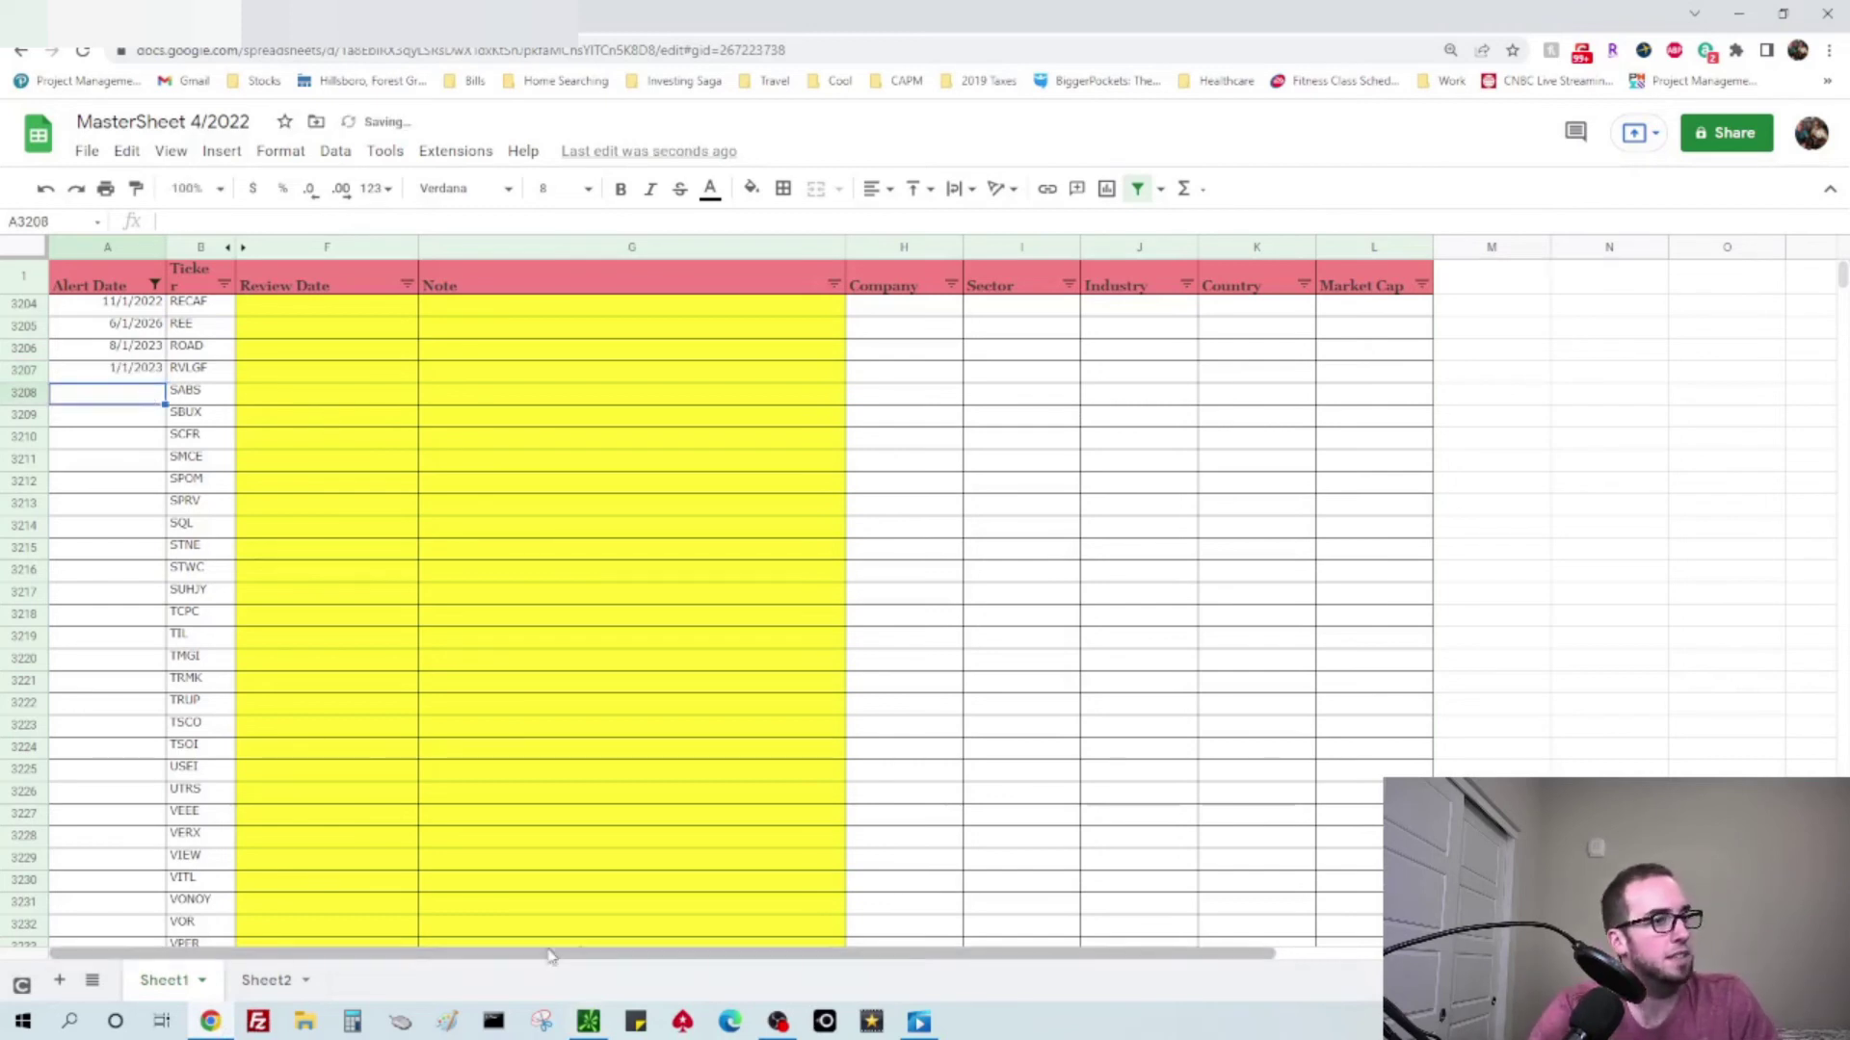
- Load the SABS chart in thinkorswim
{"action": "left_click", "coordinate": [589, 1023]}
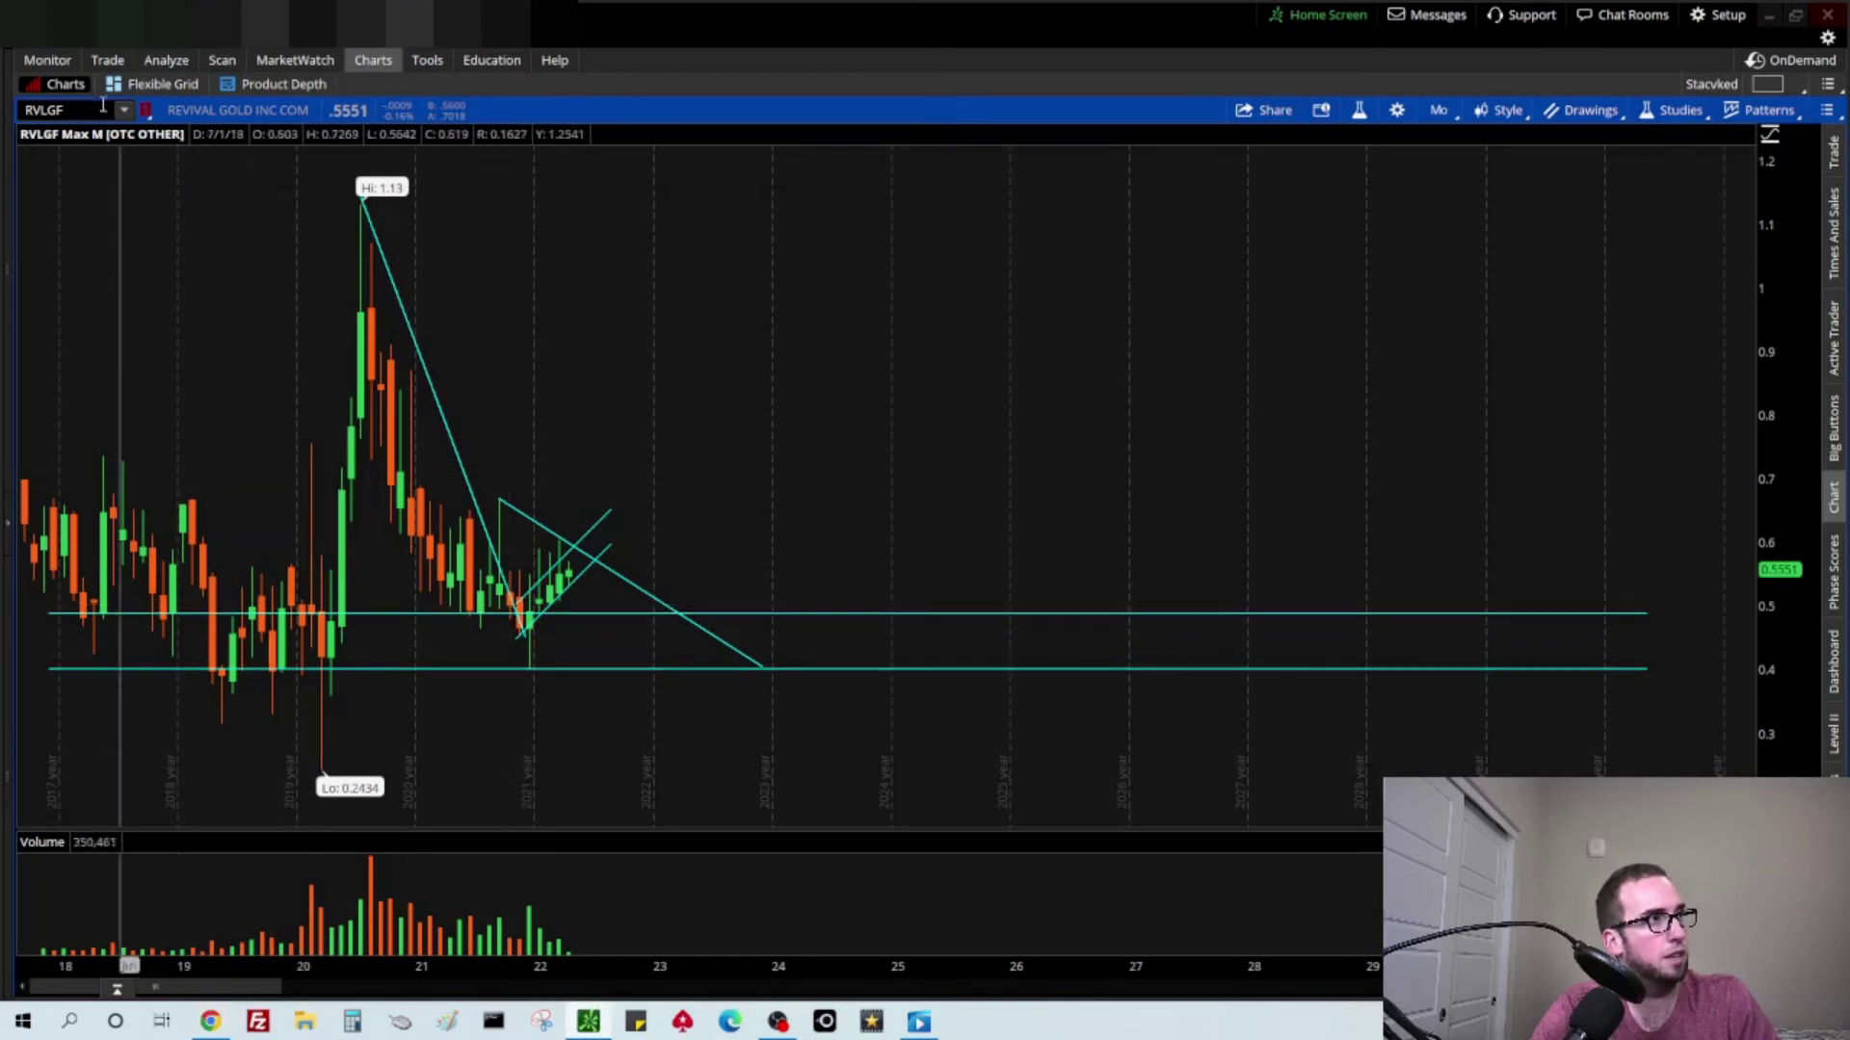
{"action": "left_click", "coordinate": [93, 109]}
{"action": "type", "text": "SABS"}
{"action": "key", "text": "Return"}
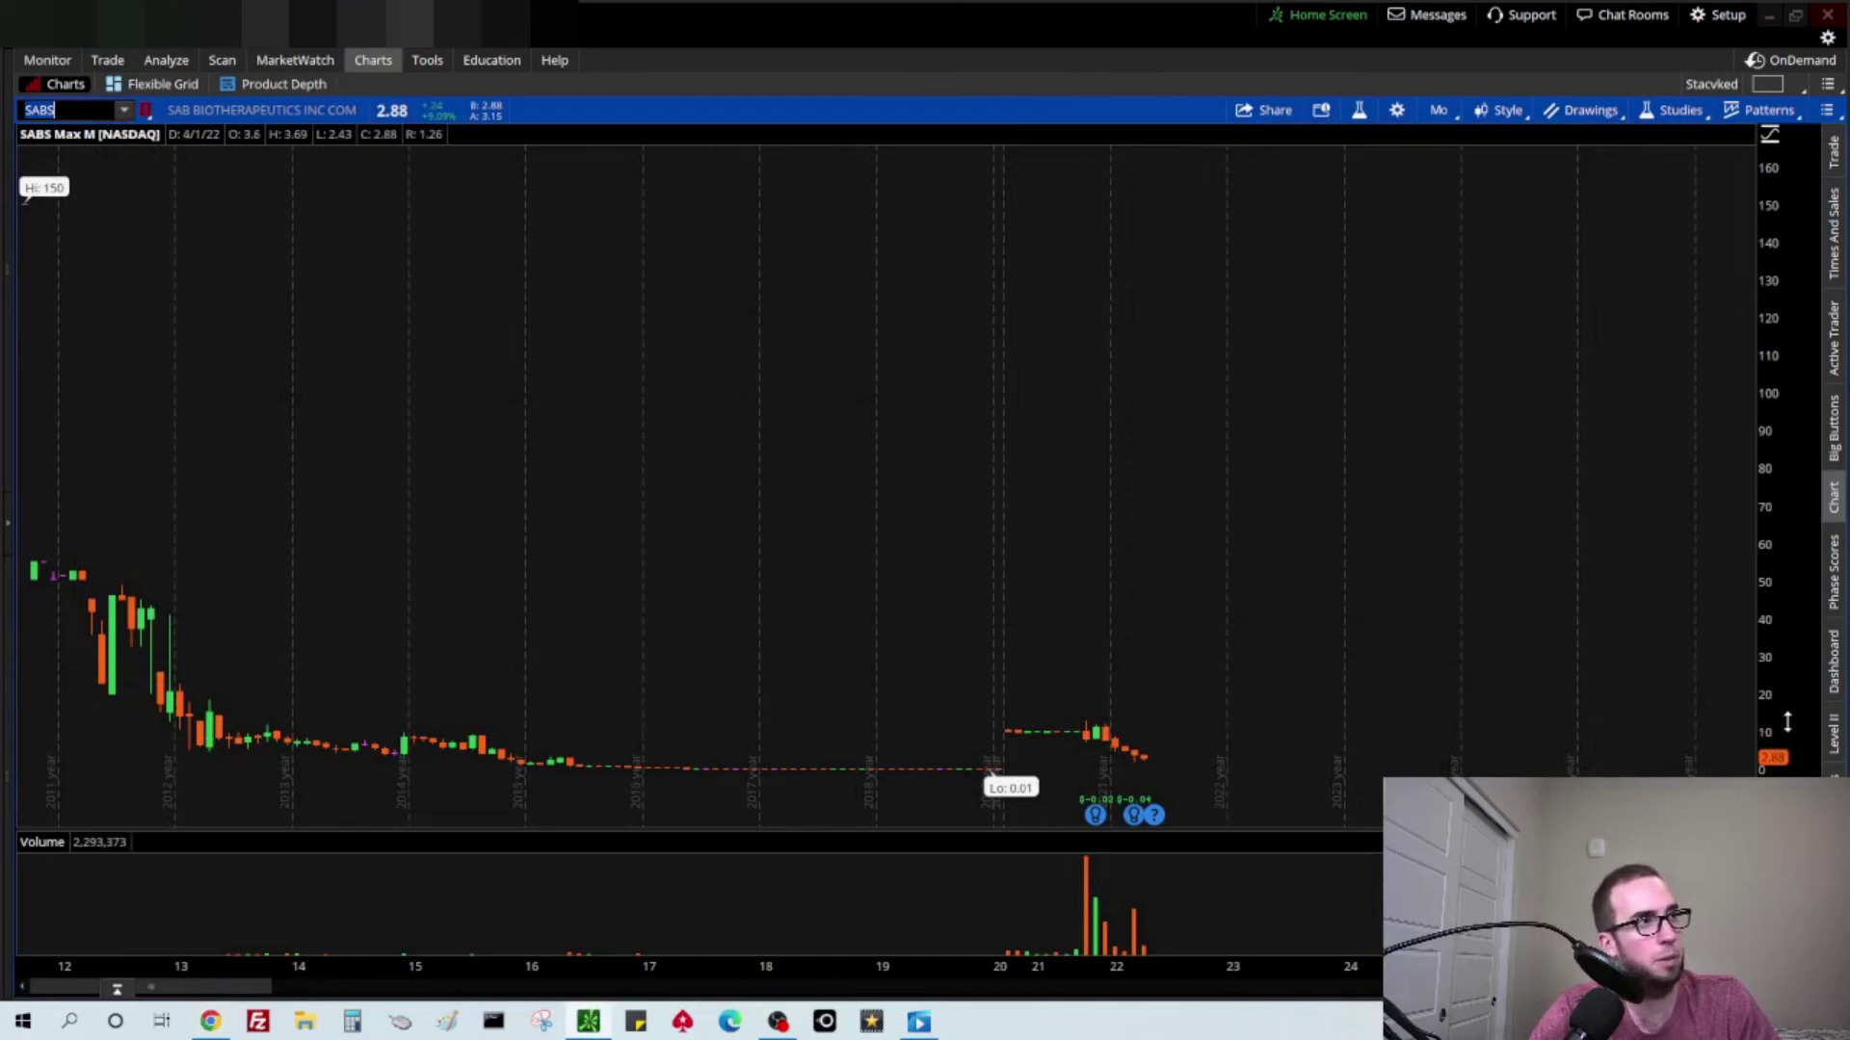
- Rescale the SABS price axis to about 0–20 so the candles fill the chart
{"action": "left_click_drag", "start_coordinate": [1787, 722], "coordinate": [1801, 761]}
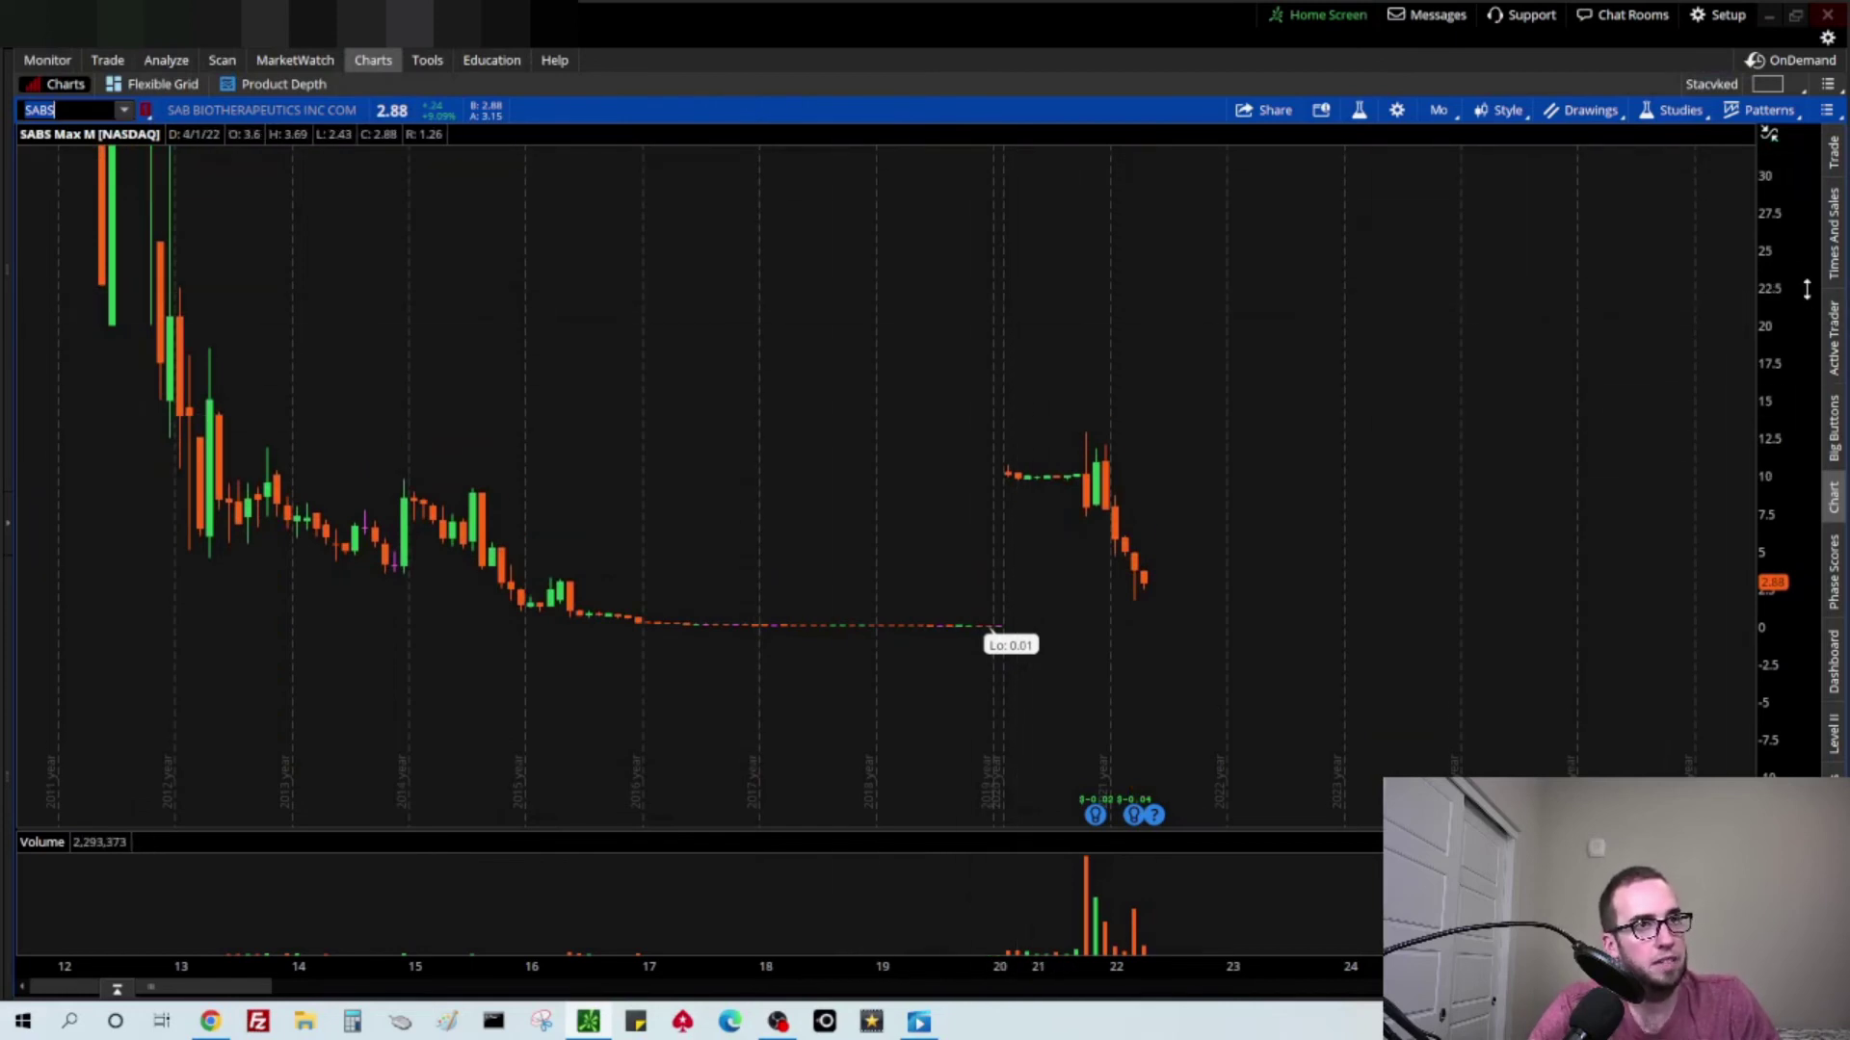
{"action": "left_click_drag", "start_coordinate": [1806, 289], "coordinate": [1769, 453]}
{"action": "left_click_drag", "start_coordinate": [1778, 655], "coordinate": [1779, 540]}
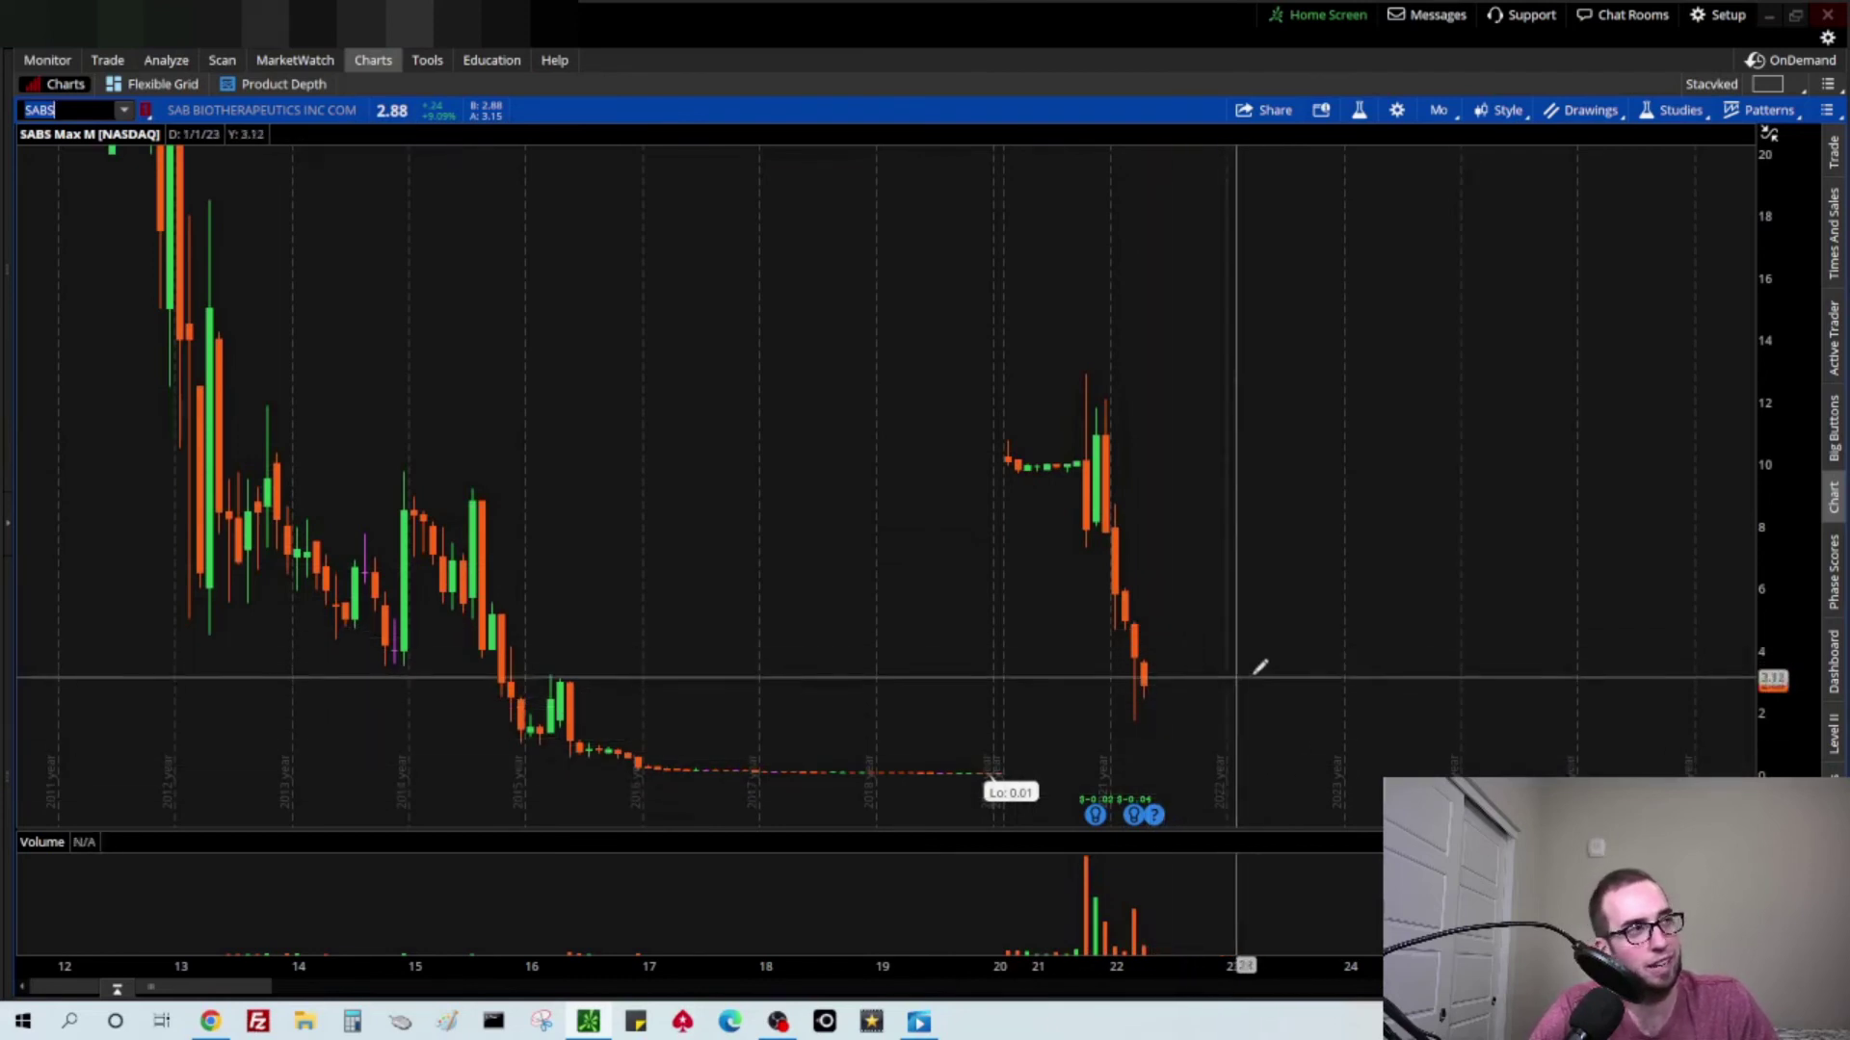
{"action": "scroll", "coordinate": [1268, 660], "scroll_direction": "down", "scroll_amount": 3}
{"action": "scroll", "coordinate": [1252, 674], "scroll_direction": "down", "scroll_amount": 2}
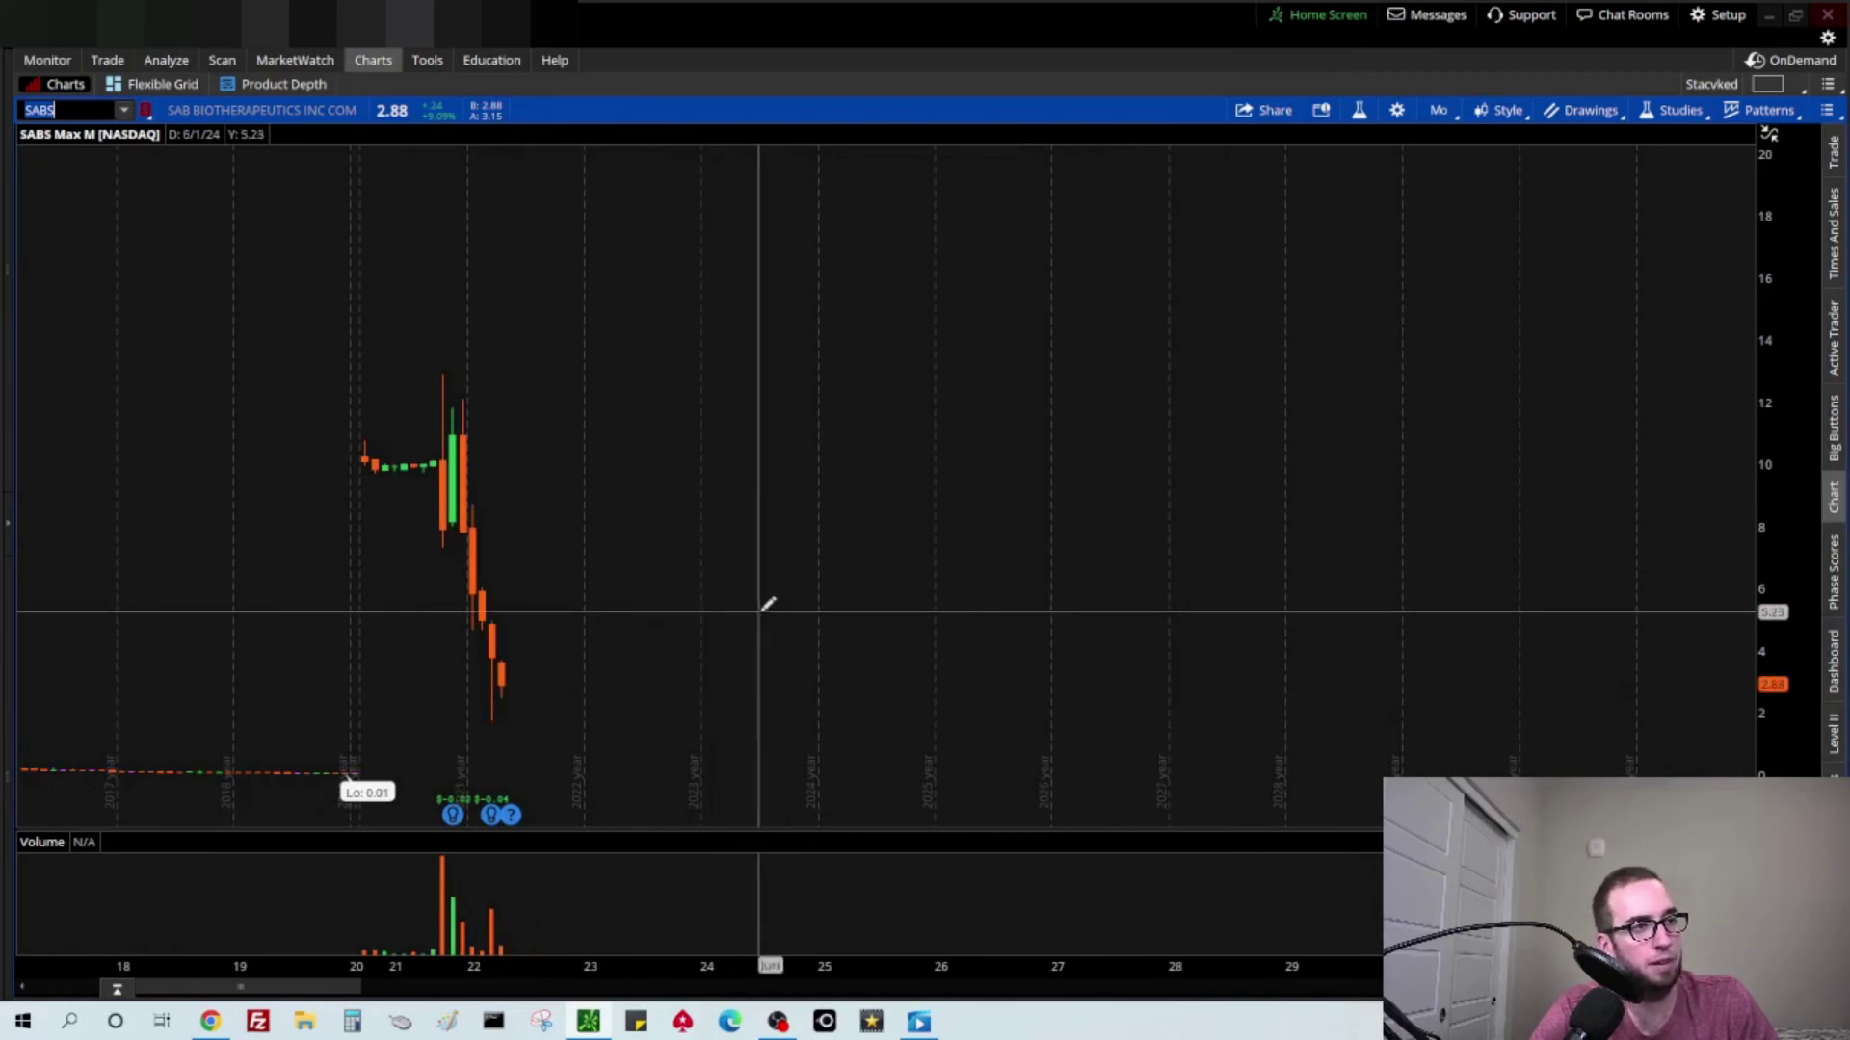
{"action": "scroll", "coordinate": [343, 524], "scroll_direction": "up", "scroll_amount": 5}
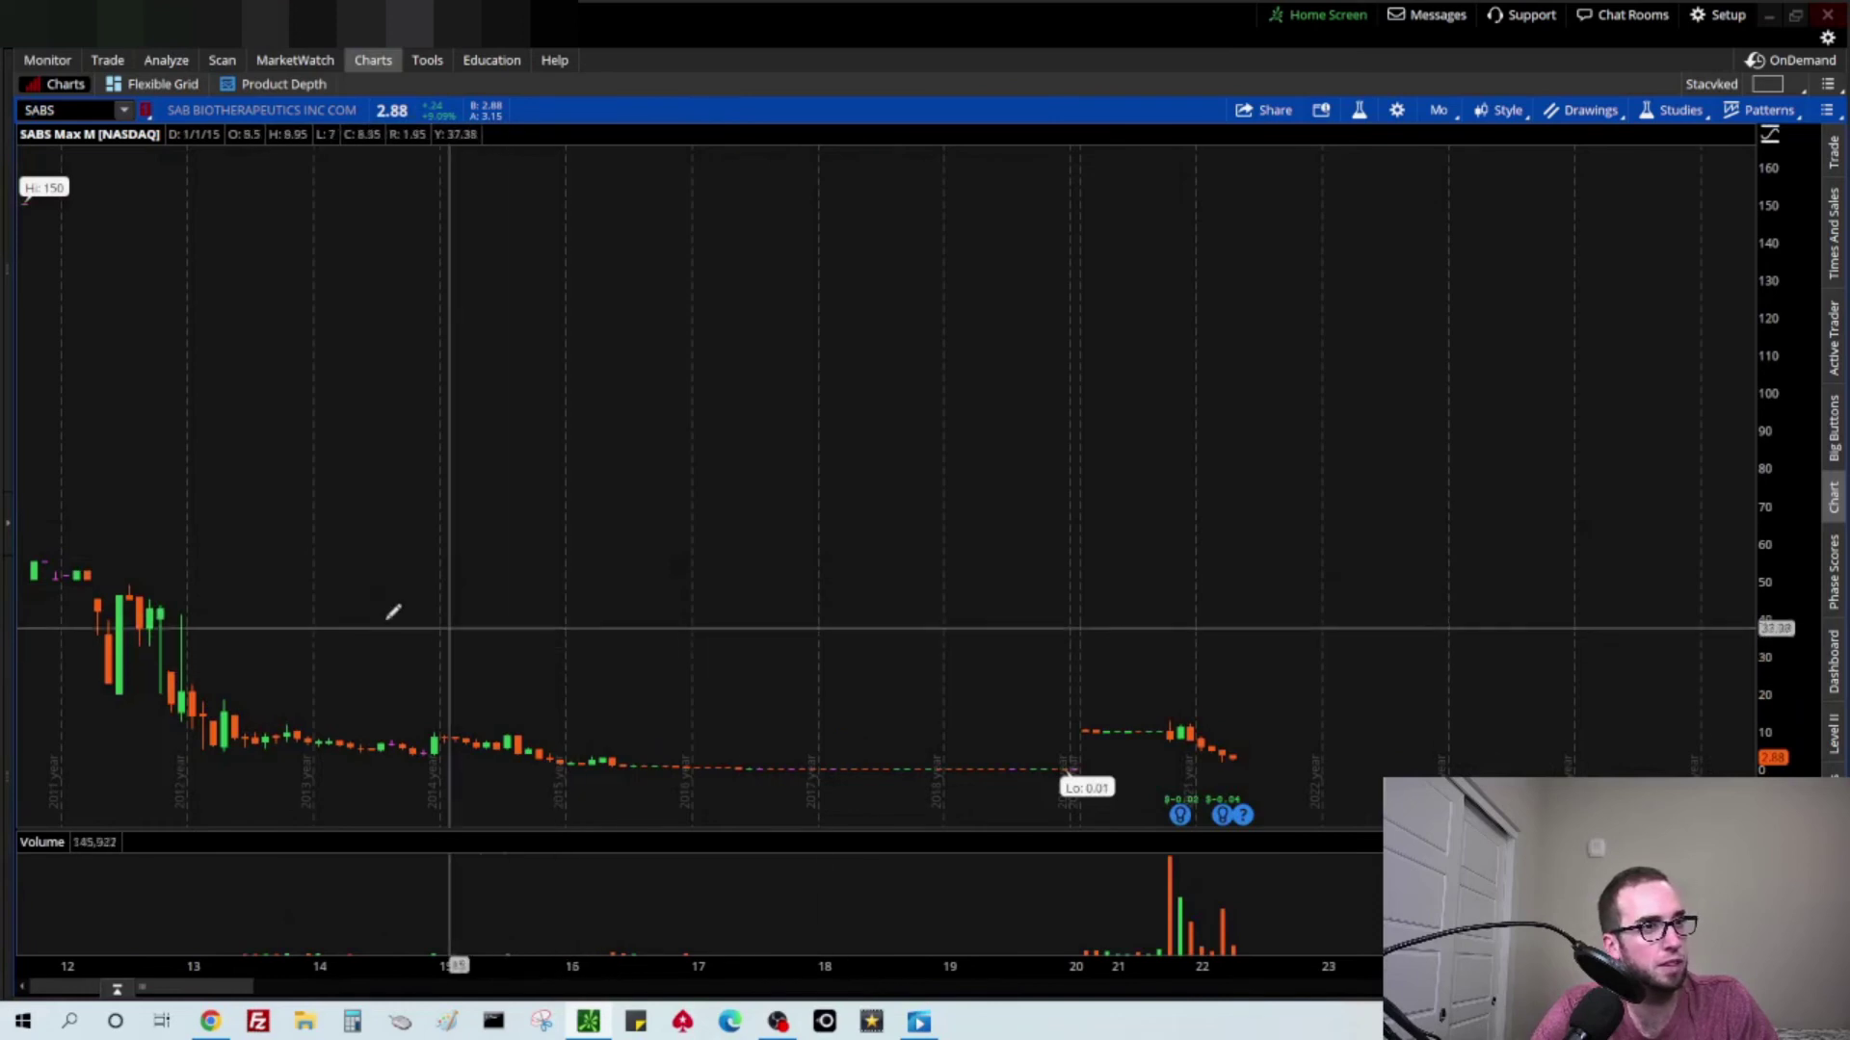
- Draw a falling channel from the 2013 peak past the 2022 candles, then switch to the MasterSheet
{"action": "left_click", "coordinate": [181, 614]}
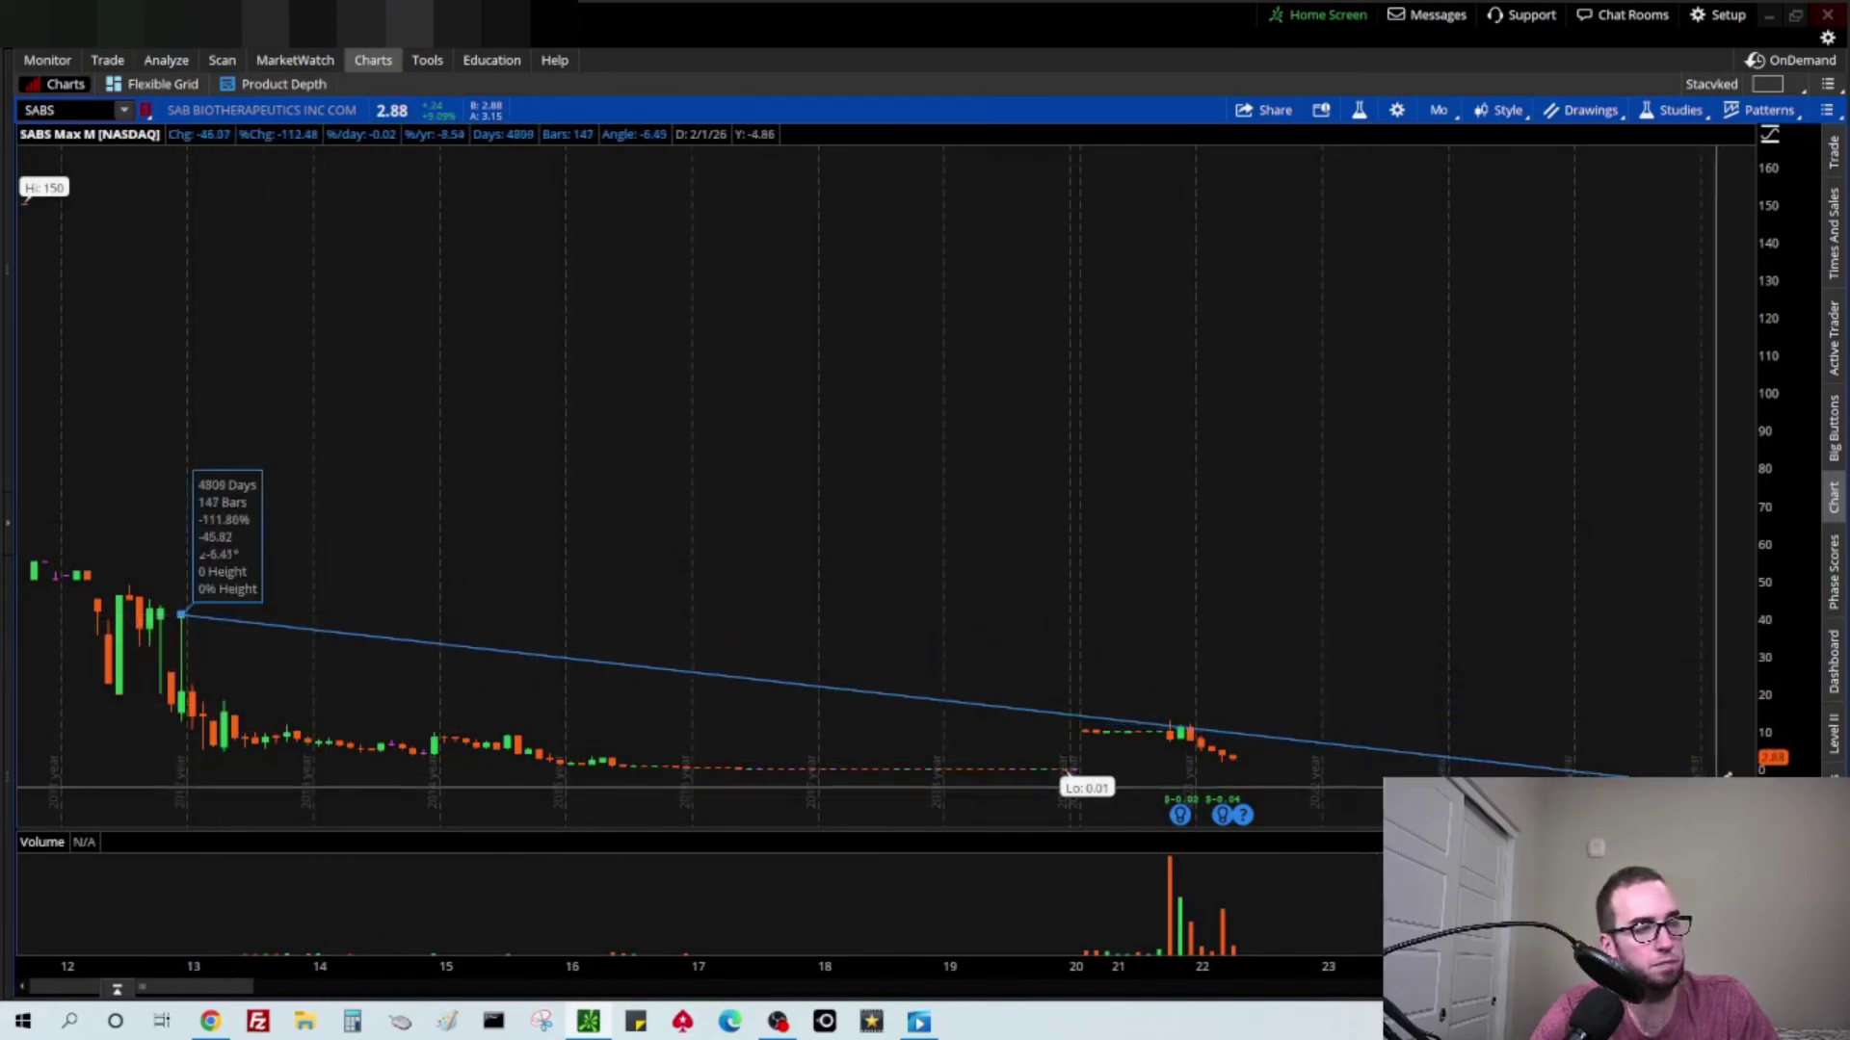
{"action": "left_click", "coordinate": [1726, 777]}
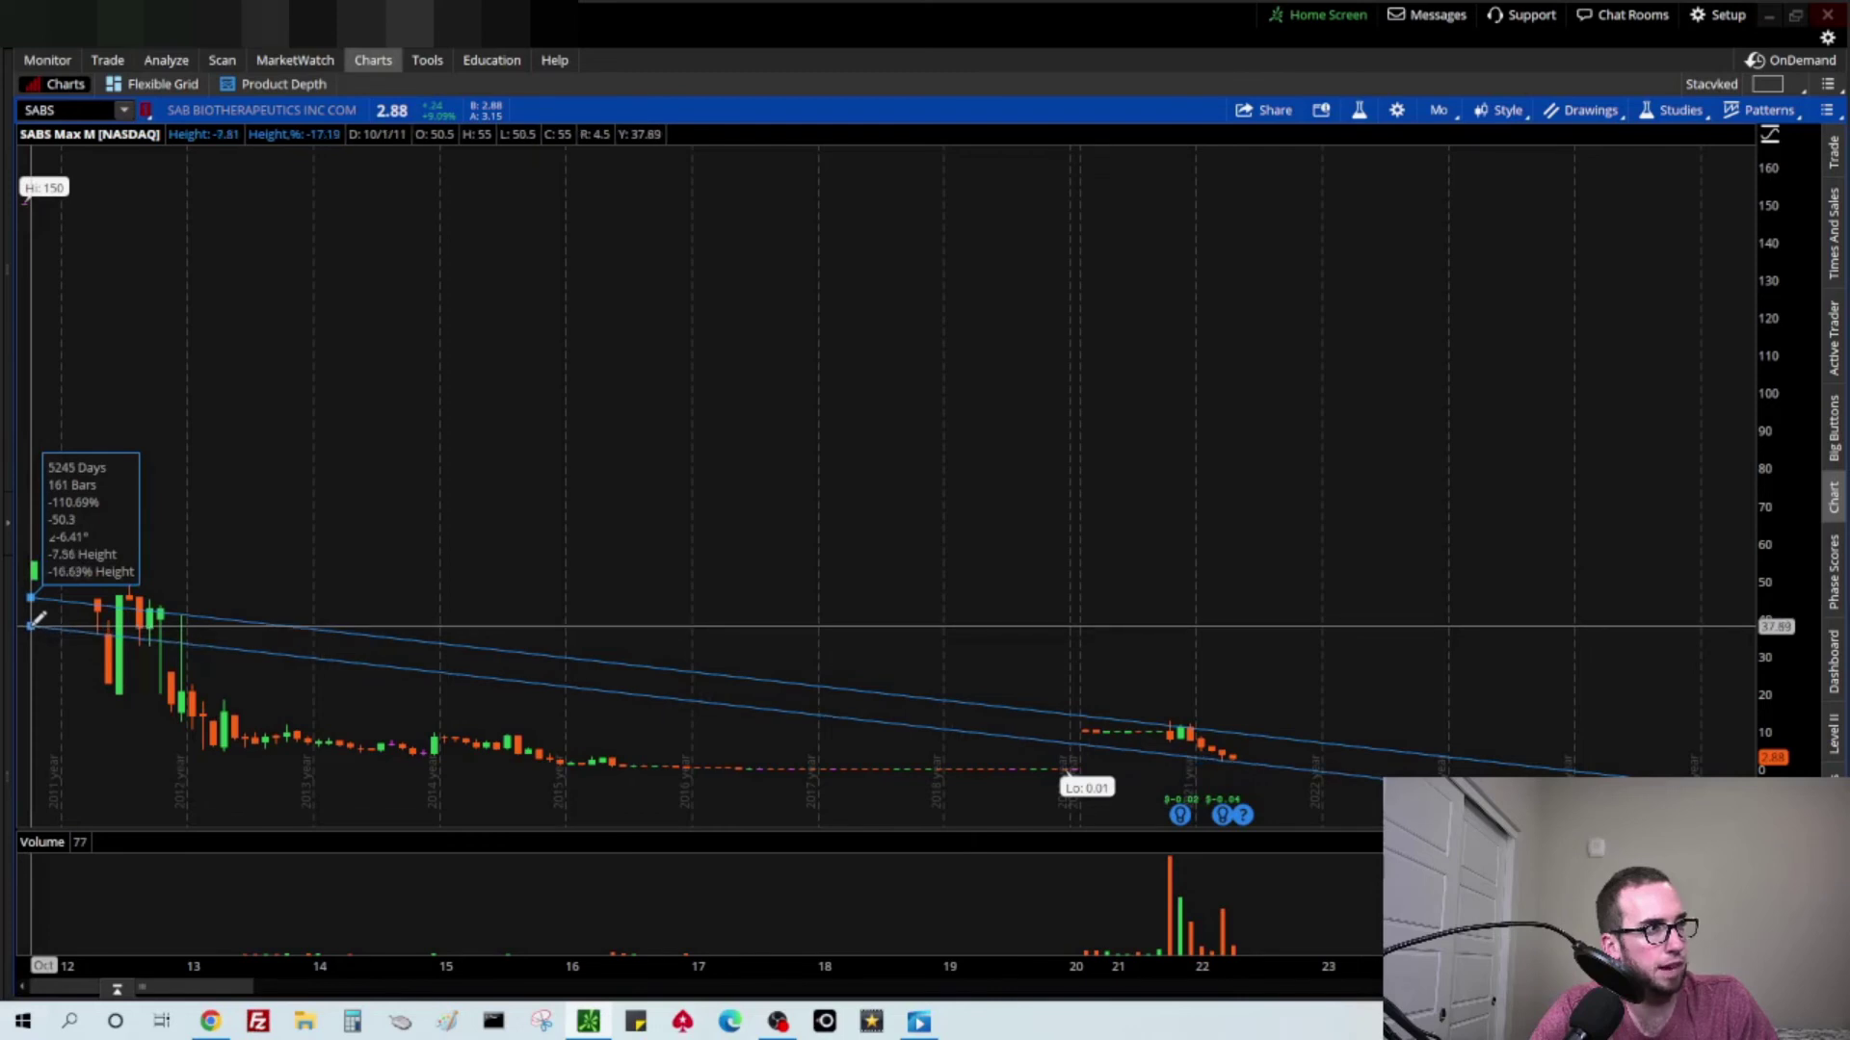
{"action": "left_click", "coordinate": [34, 625]}
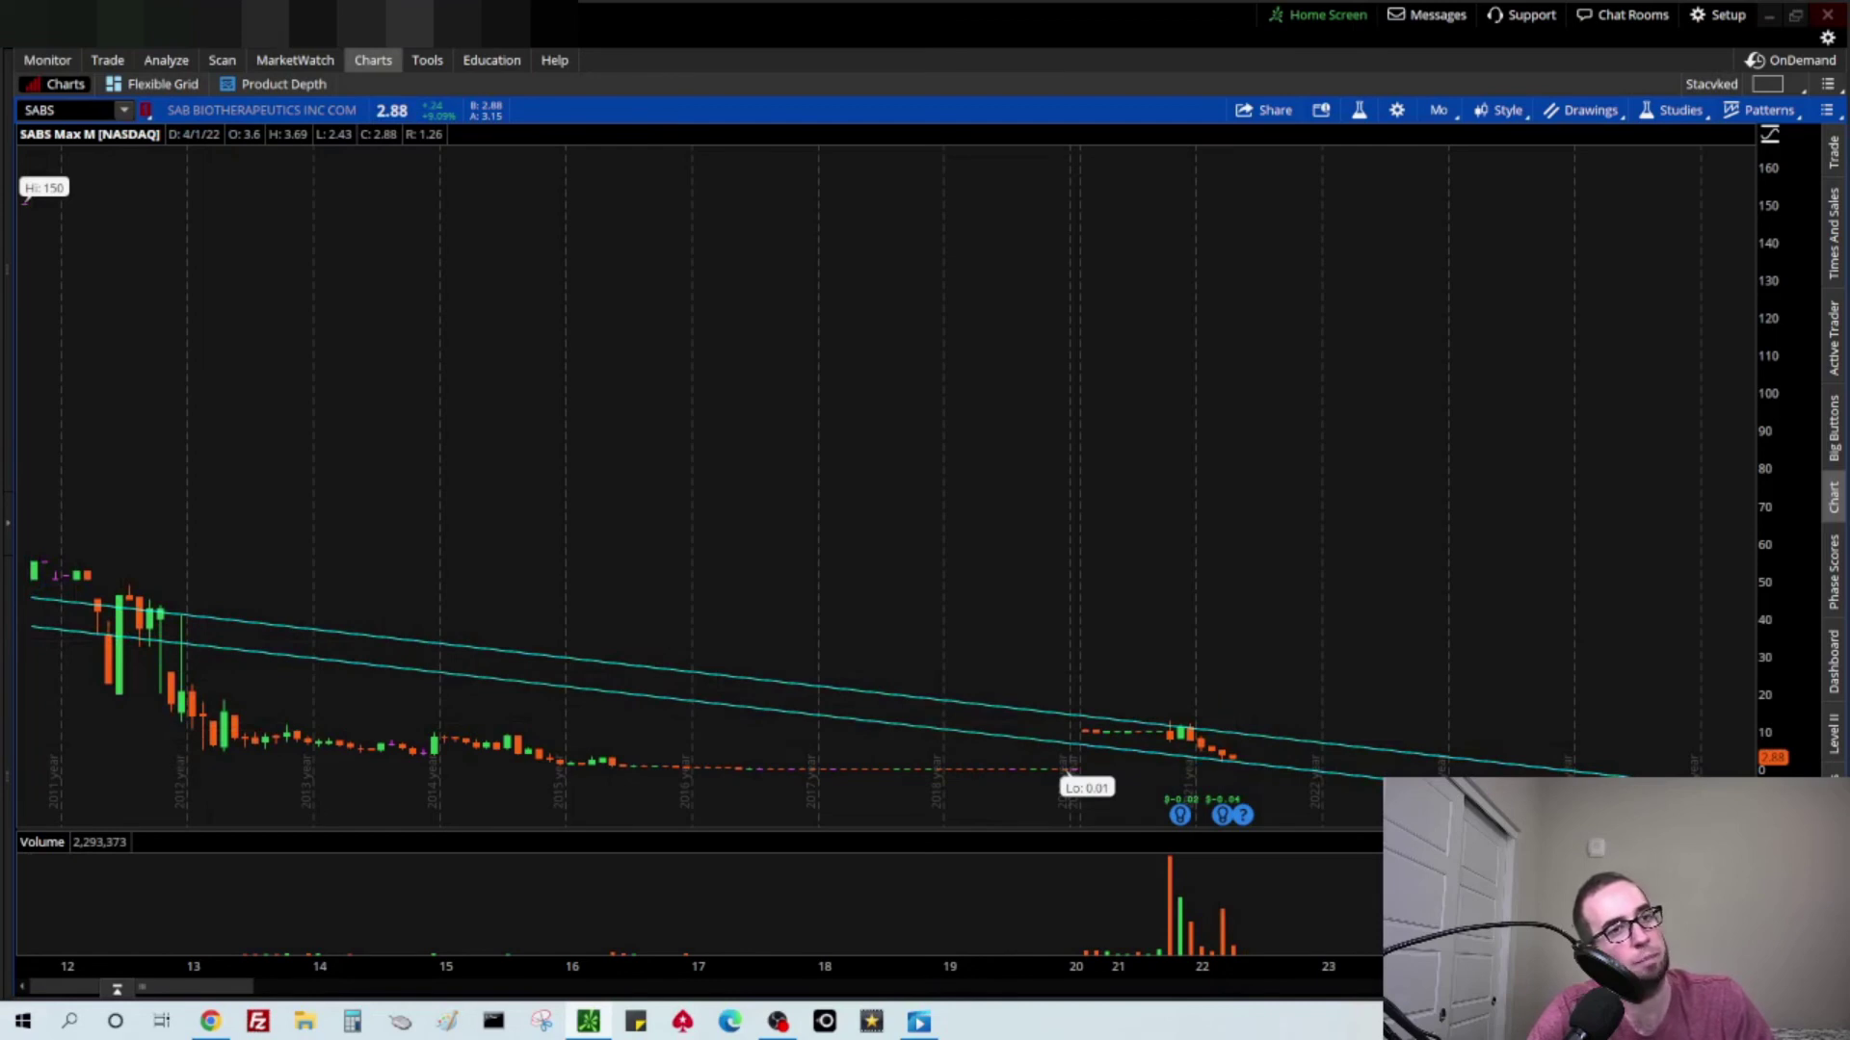
{"action": "mouse_move", "coordinate": [1730, 289]}
{"action": "left_mouse_down"}
{"action": "mouse_move", "coordinate": [1731, 397]}
{"action": "mouse_move", "coordinate": [1705, 281]}
{"action": "left_mouse_up"}
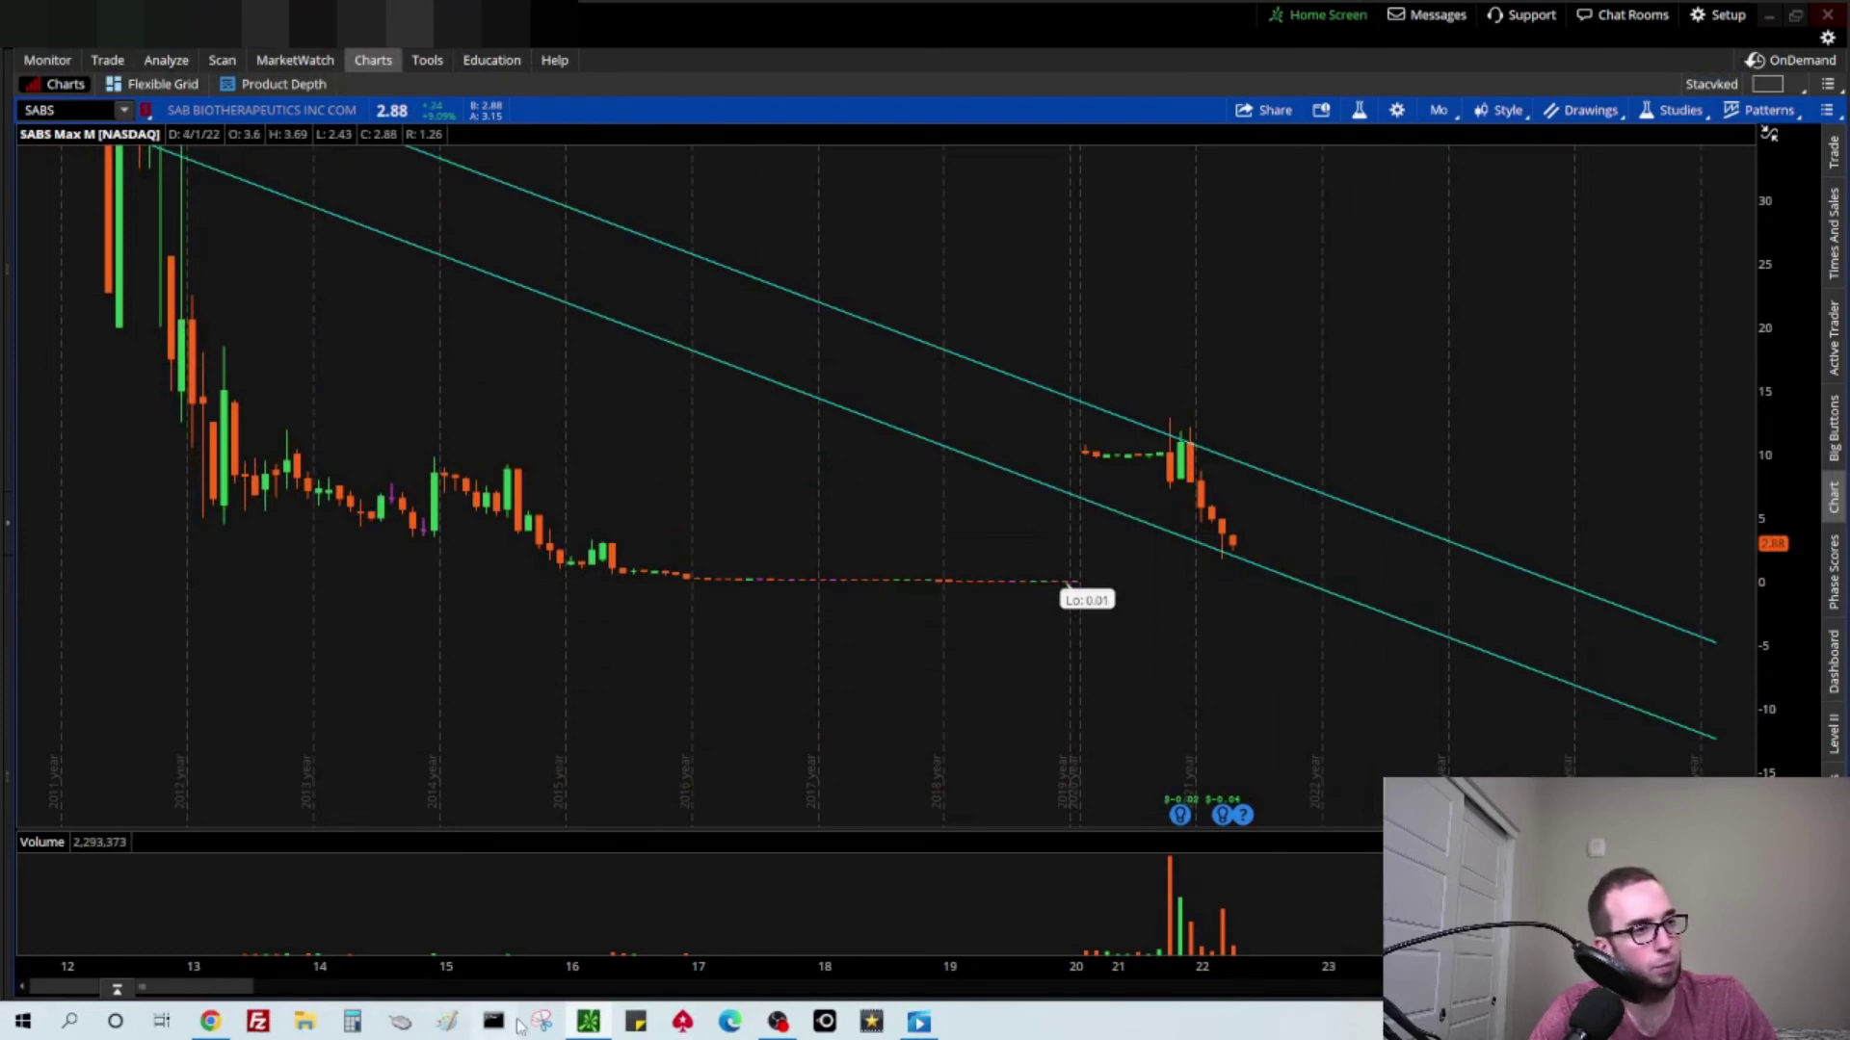
{"action": "left_click", "coordinate": [212, 1021]}
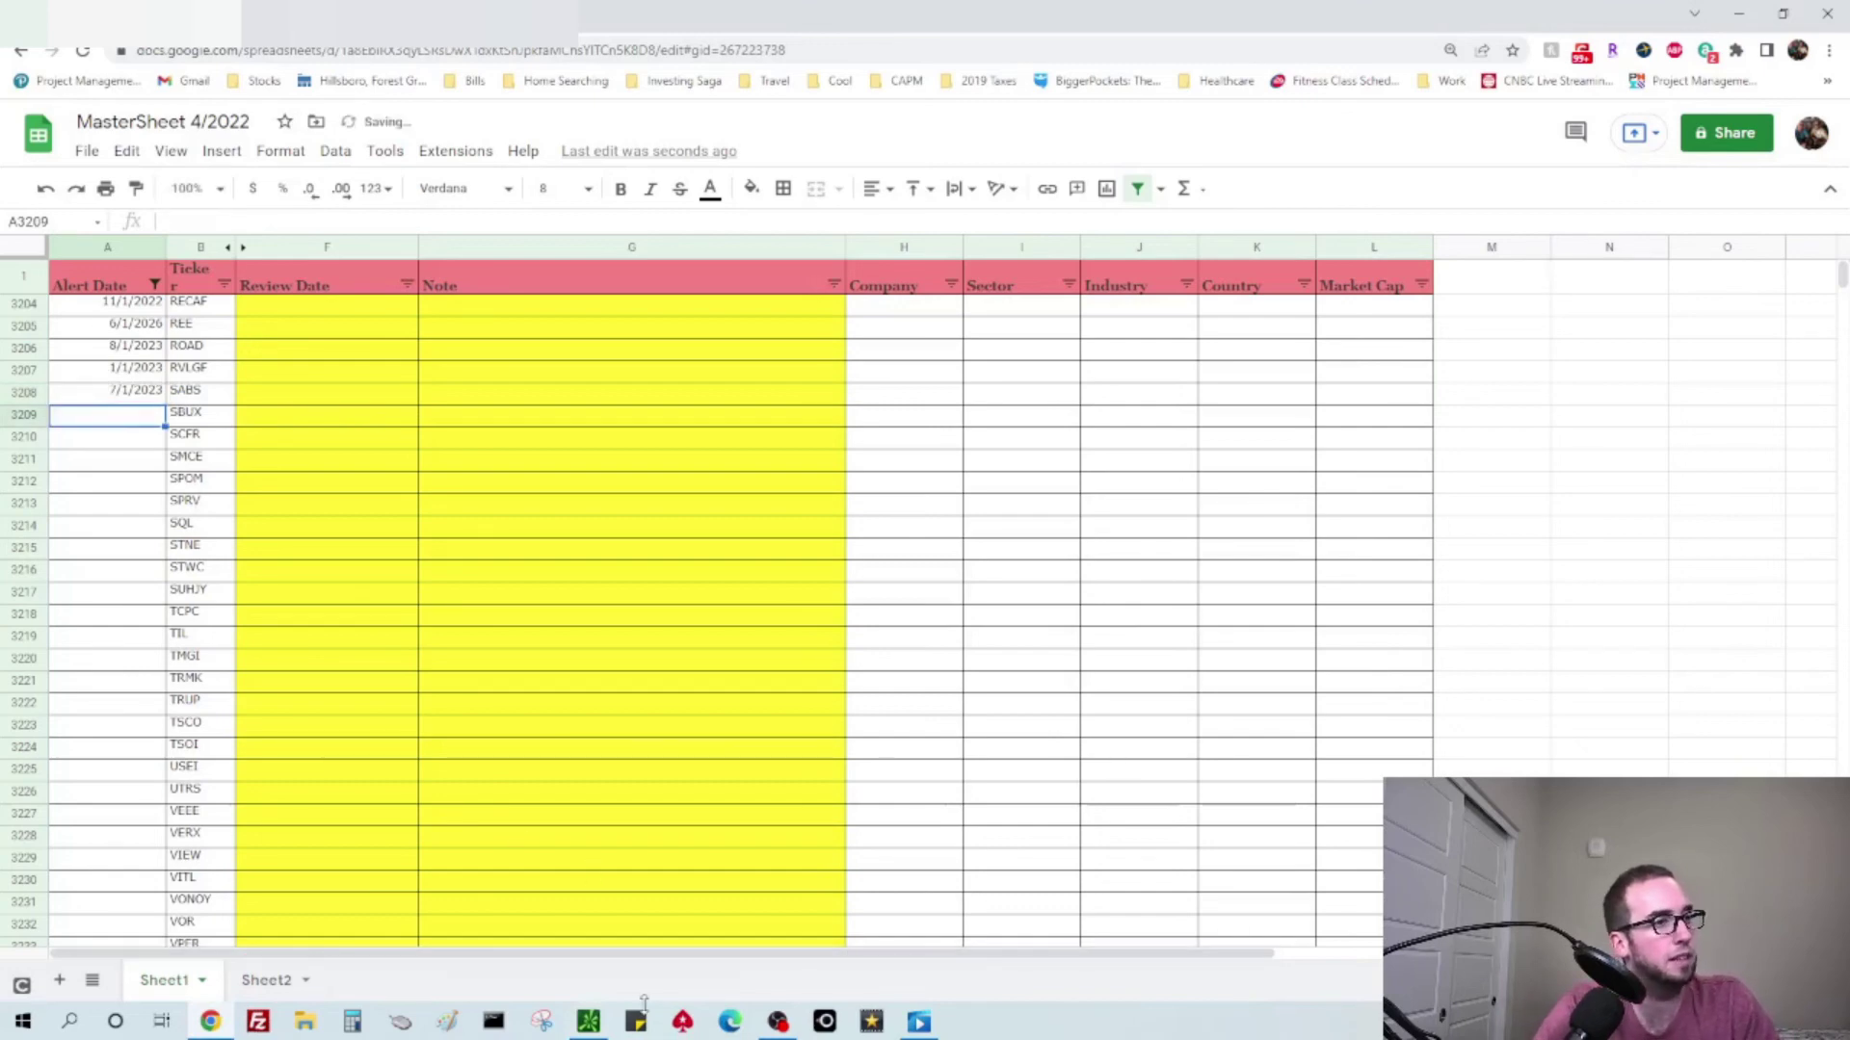
- Return to thinkorswim and load the SBUX chart
{"action": "left_click", "coordinate": [588, 1021]}
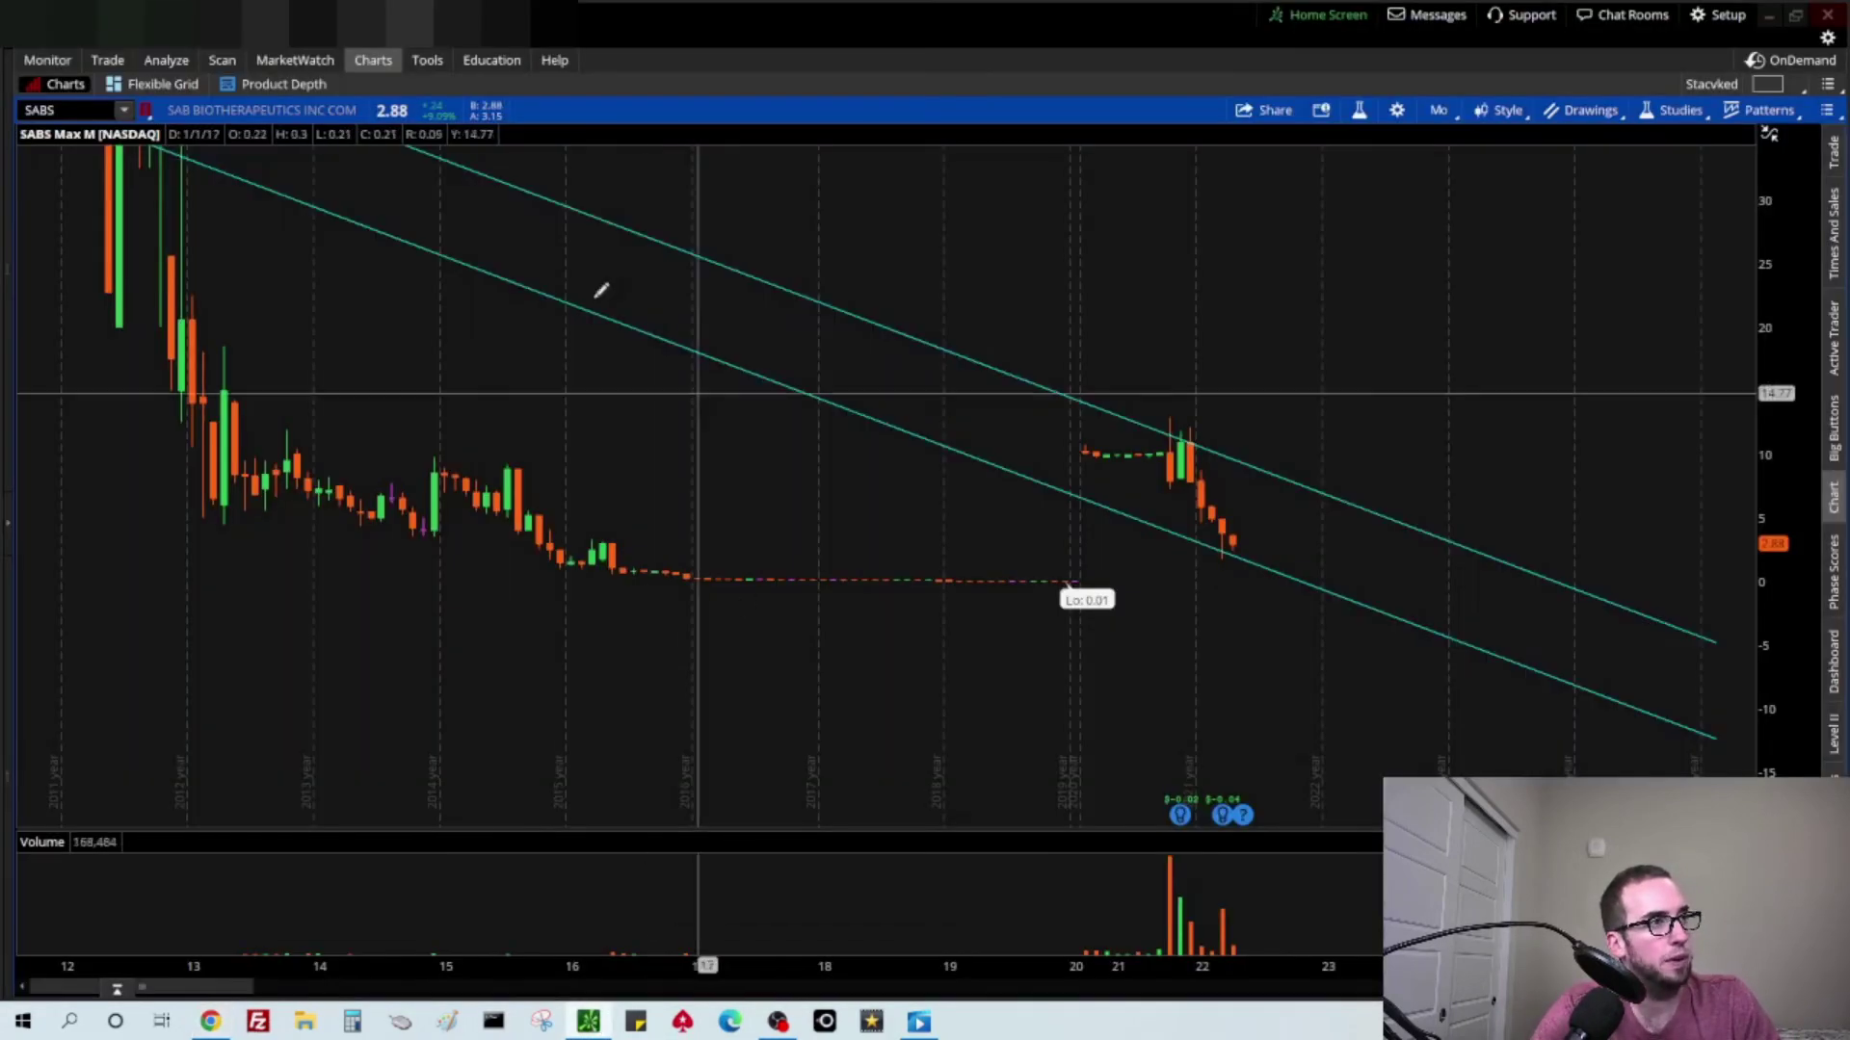
{"action": "left_click", "coordinate": [118, 115]}
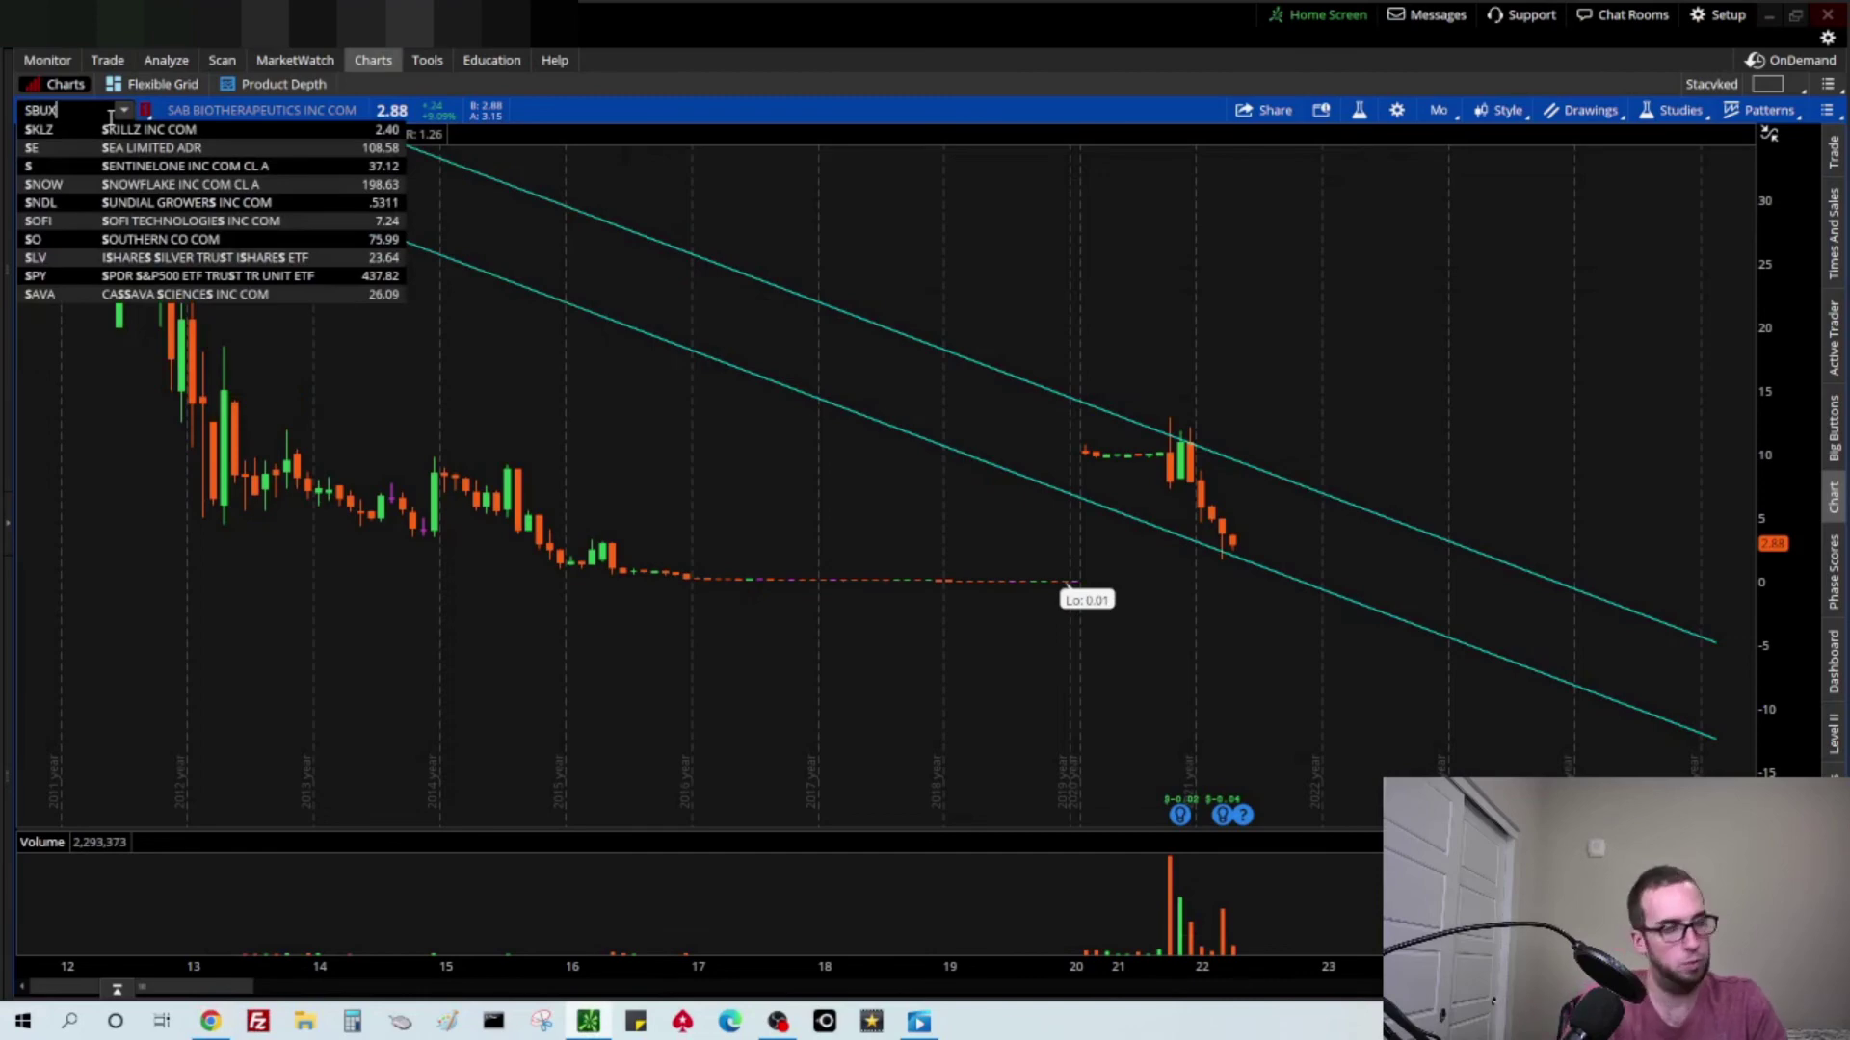
{"action": "key", "text": "Return"}
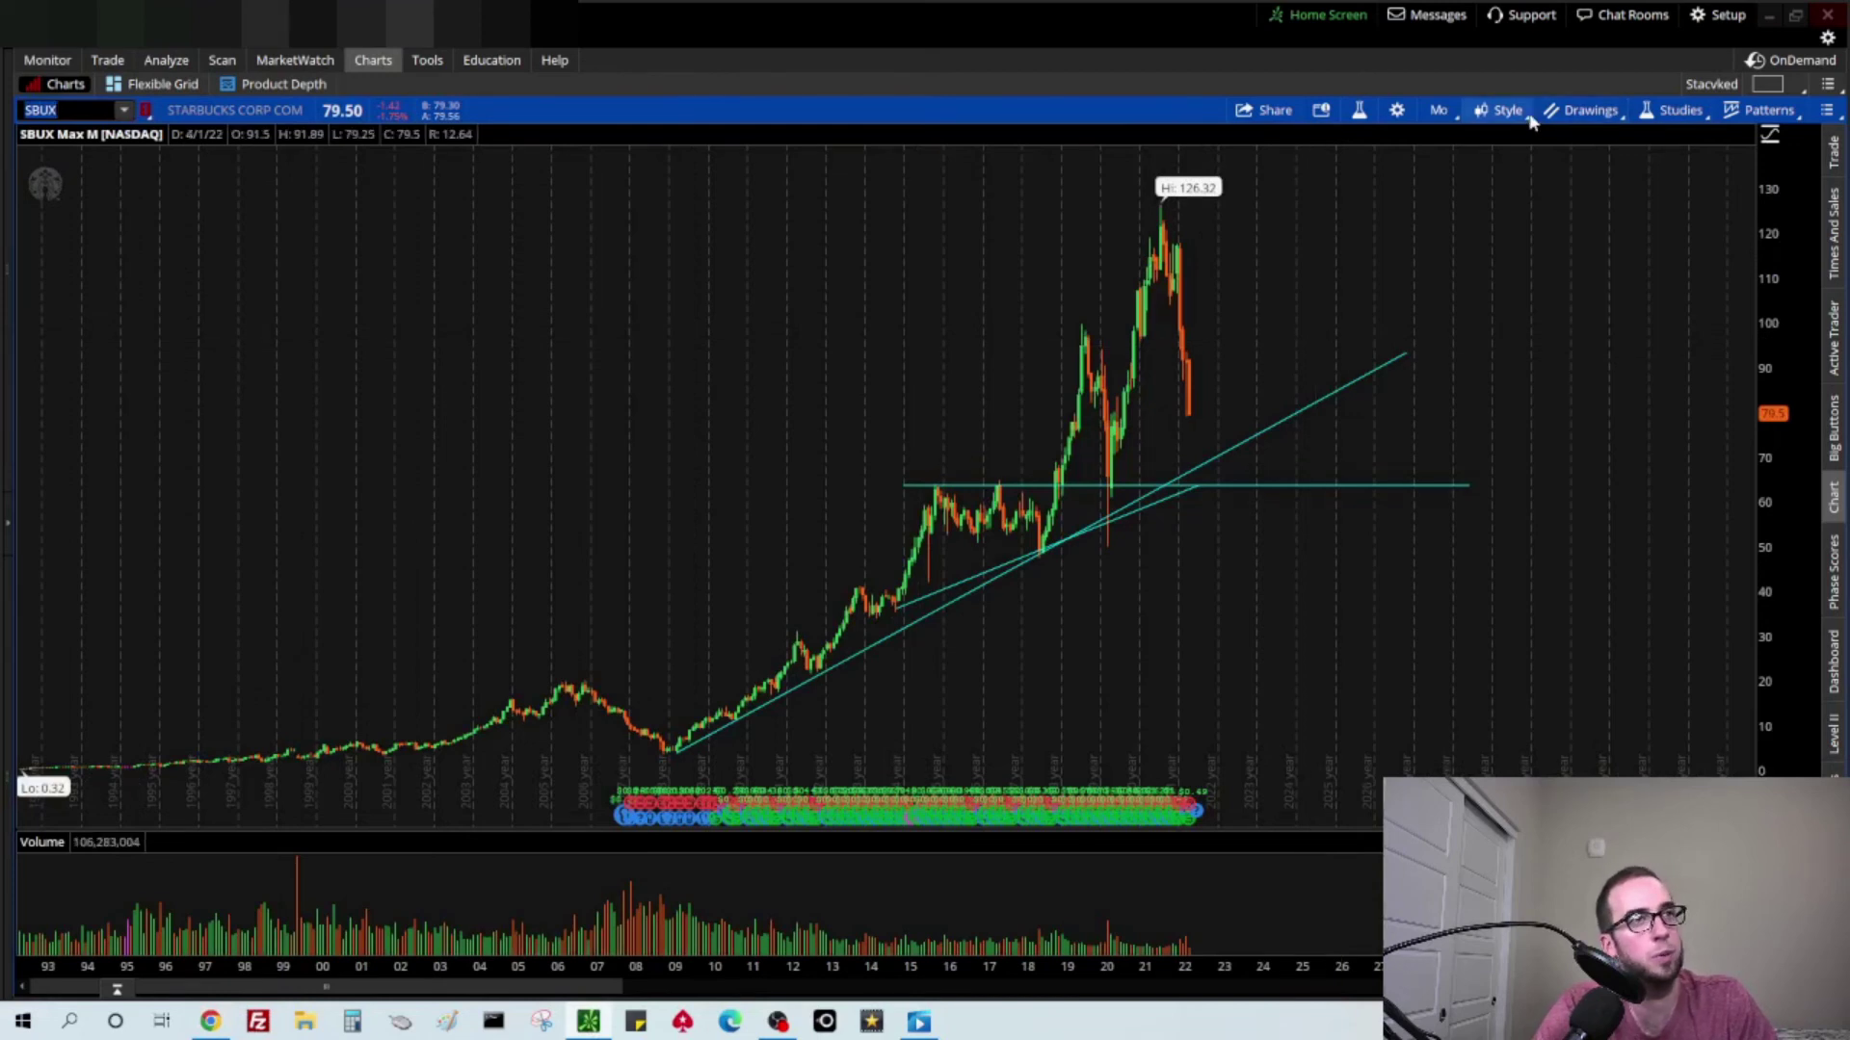
- Create a new empty drawing set named 2022
{"action": "left_click", "coordinate": [1589, 114]}
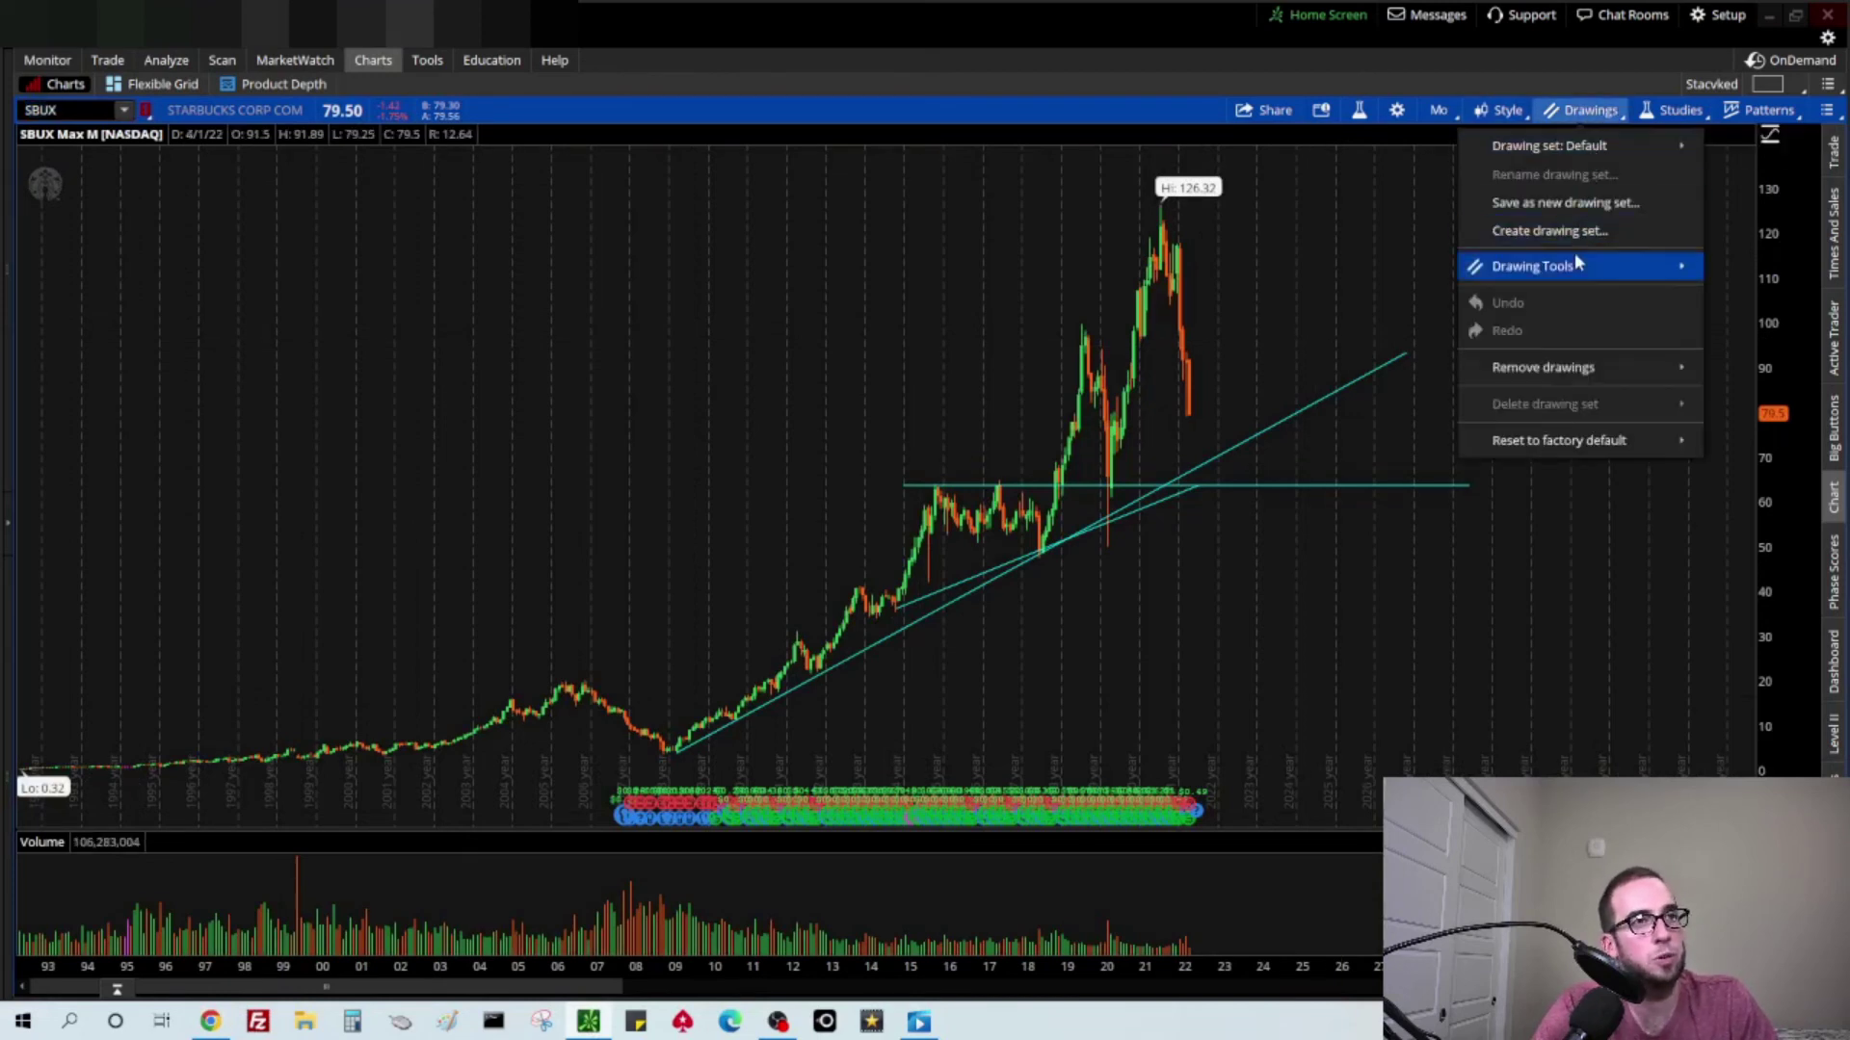
{"action": "left_click", "coordinate": [1563, 231]}
{"action": "type", "text": "20"}
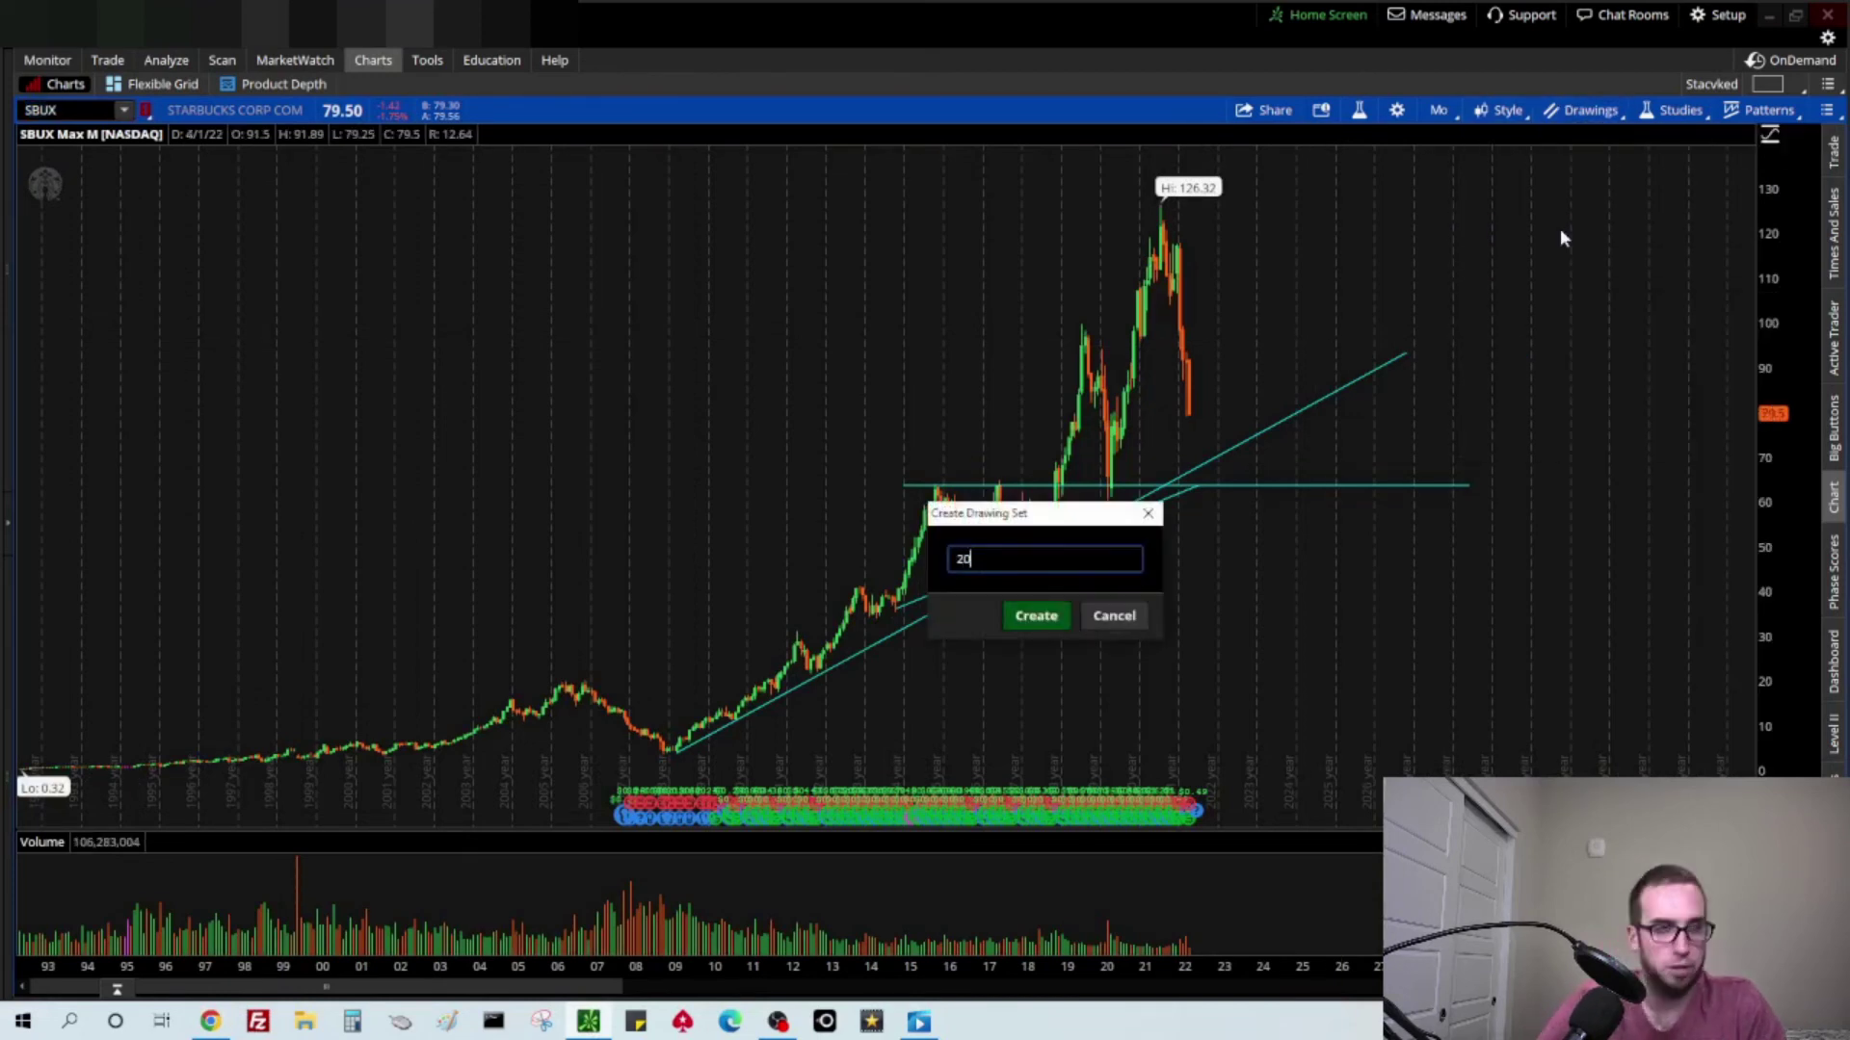
{"action": "type", "text": "22"}
{"action": "key", "text": "Return"}
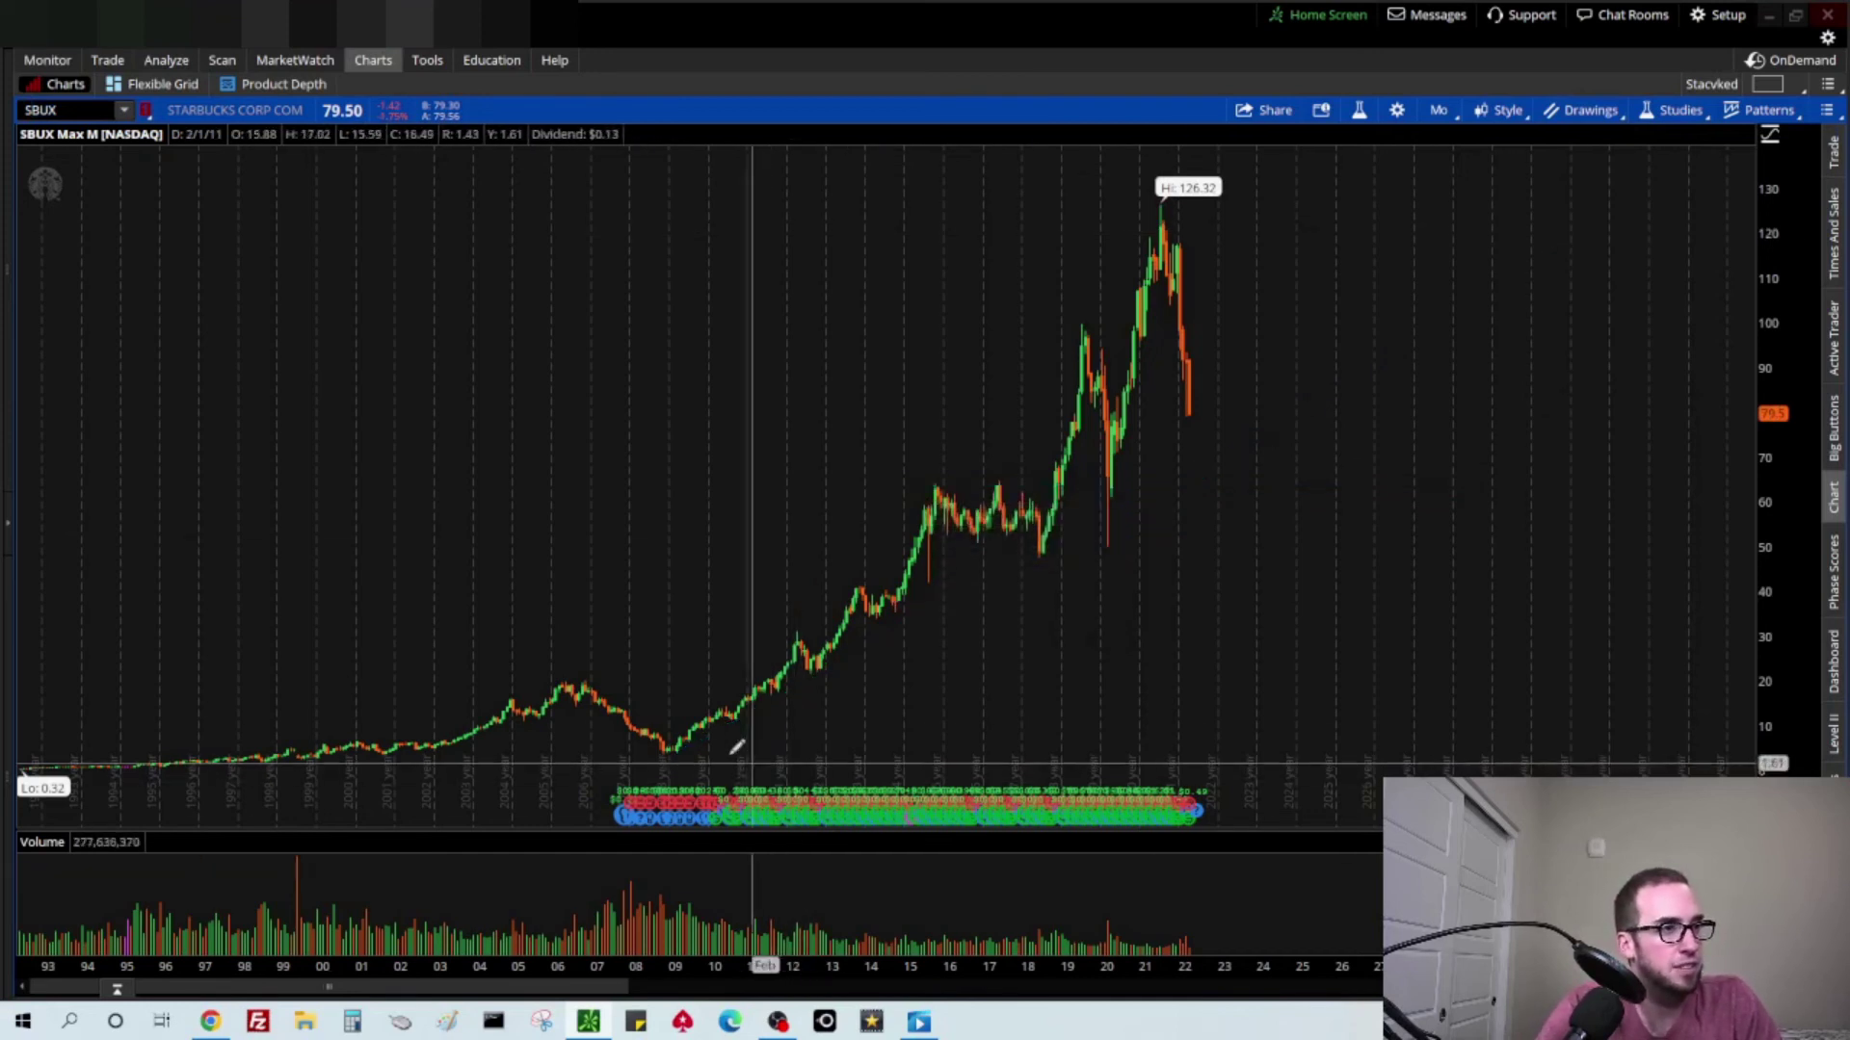
- Draw a steep rising channel from the 2009 low toward 2032, with its parallel through 2004
{"action": "left_click", "coordinate": [677, 750]}
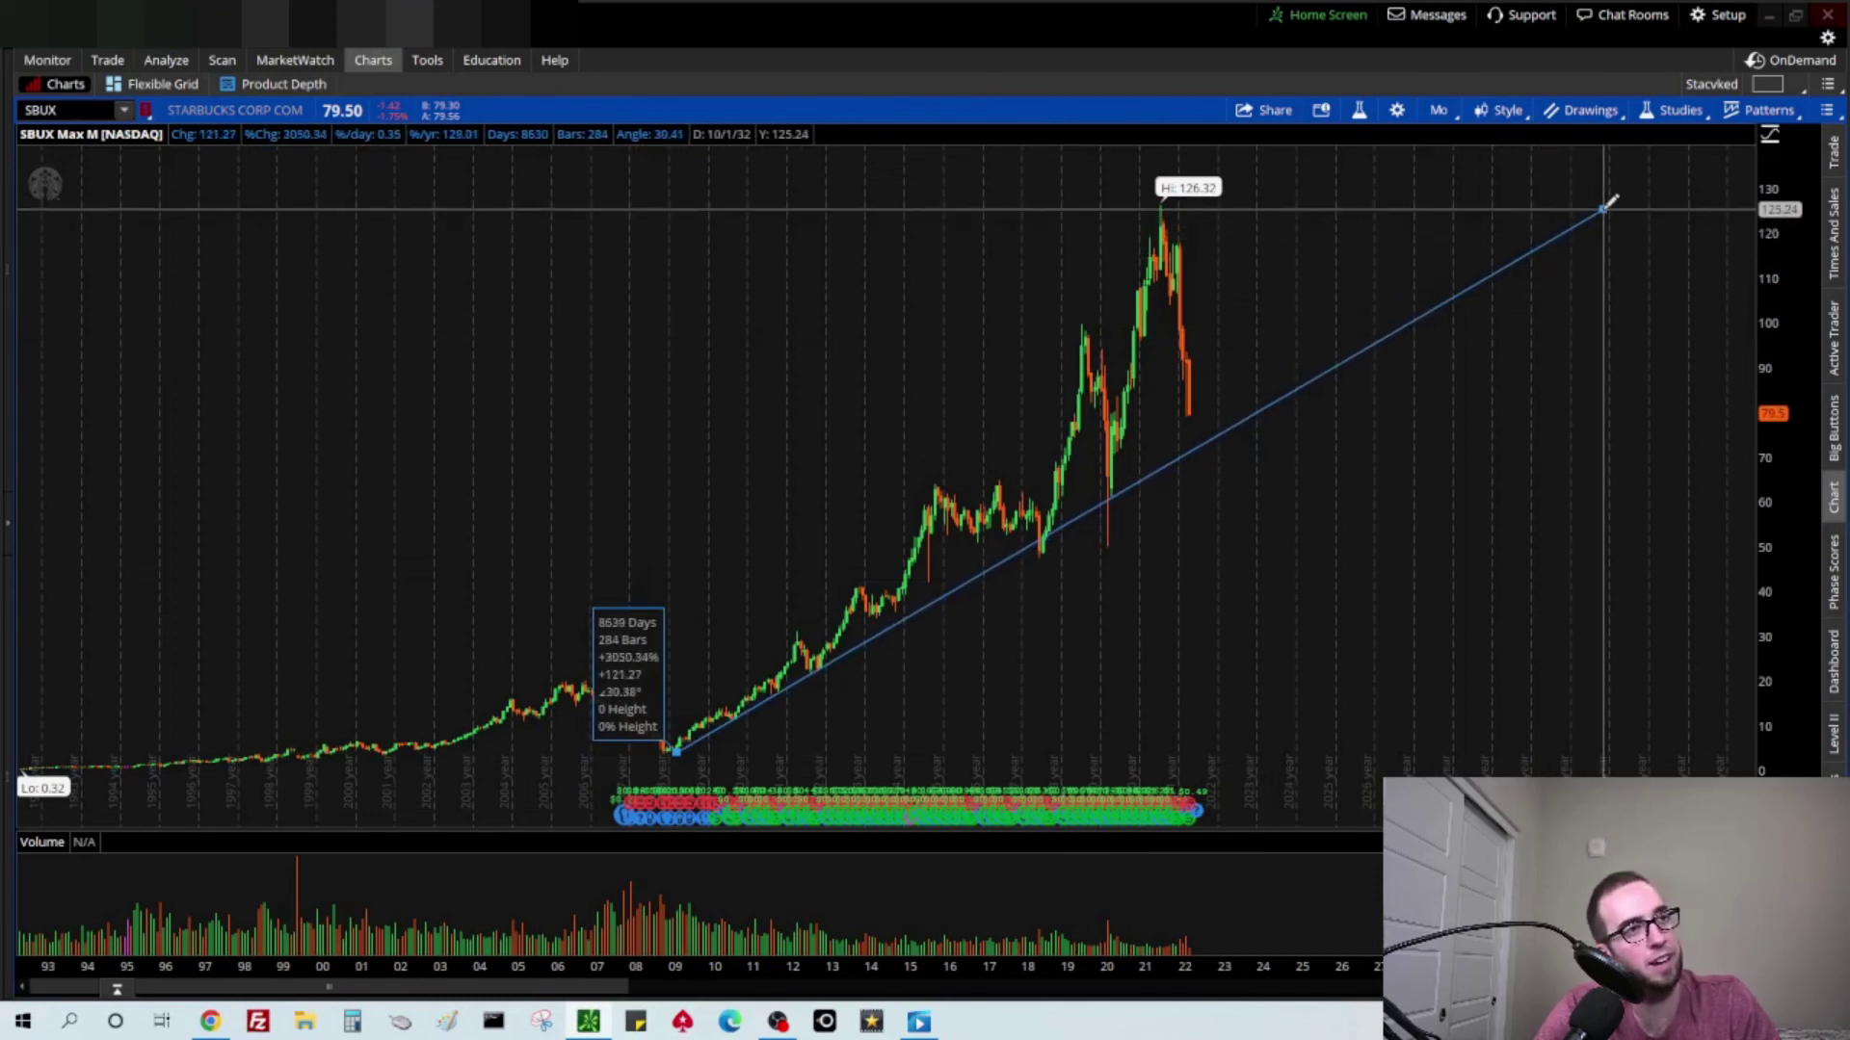
{"action": "left_click", "coordinate": [1604, 207]}
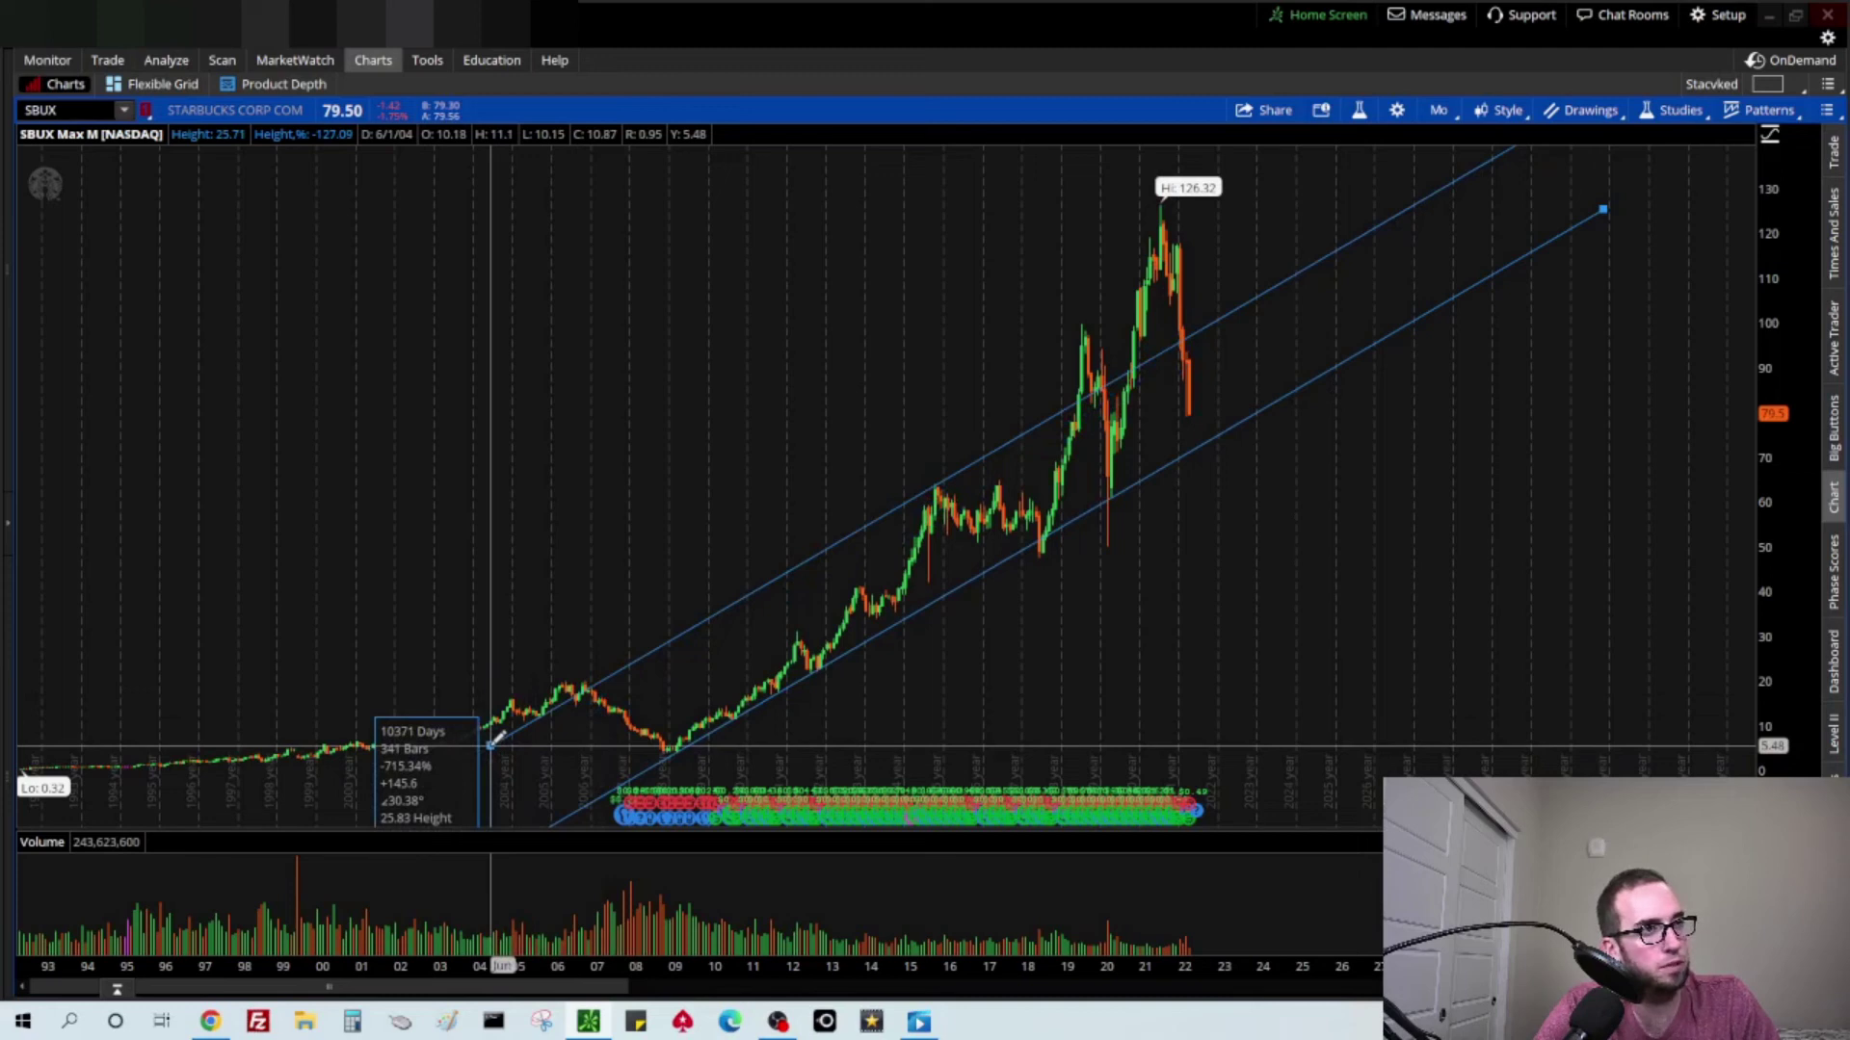
{"action": "left_click", "coordinate": [491, 742]}
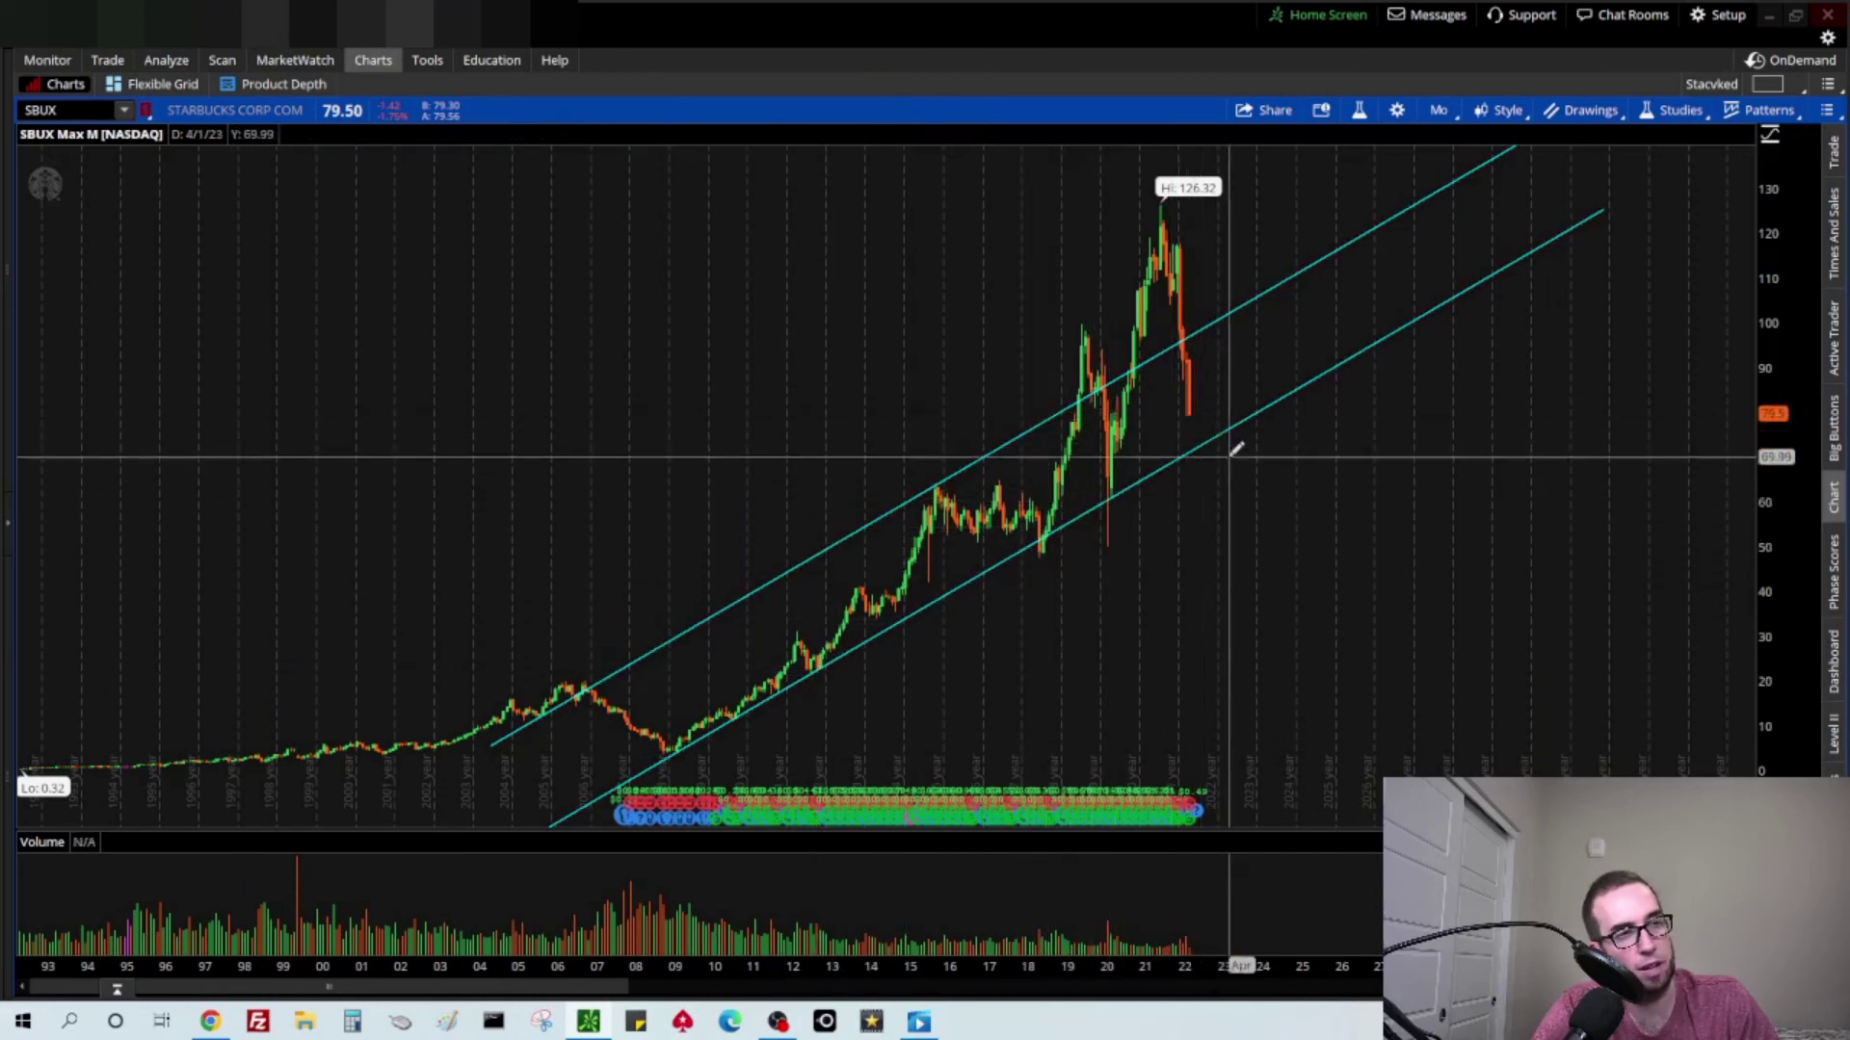
- Draw a shallower rising channel from the 2015 low to about 80.74
{"action": "left_click", "coordinate": [928, 580]}
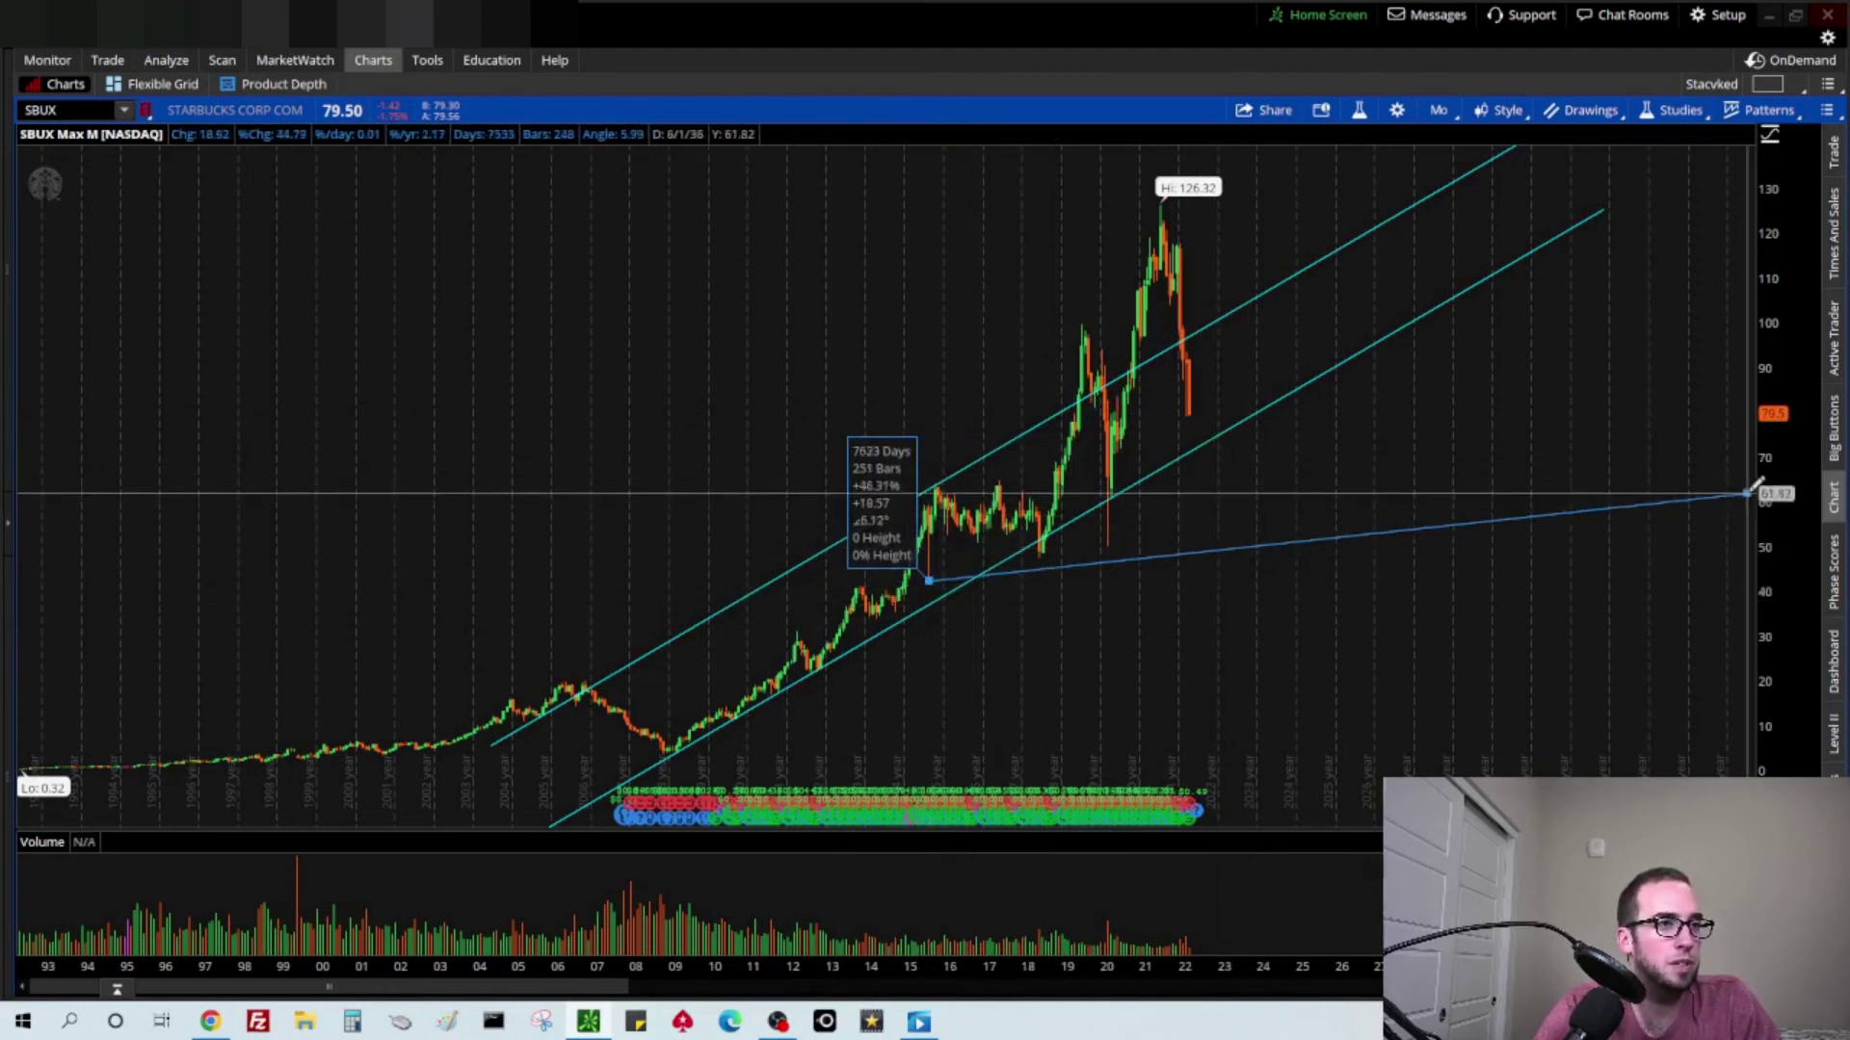
{"action": "left_click", "coordinate": [1743, 409]}
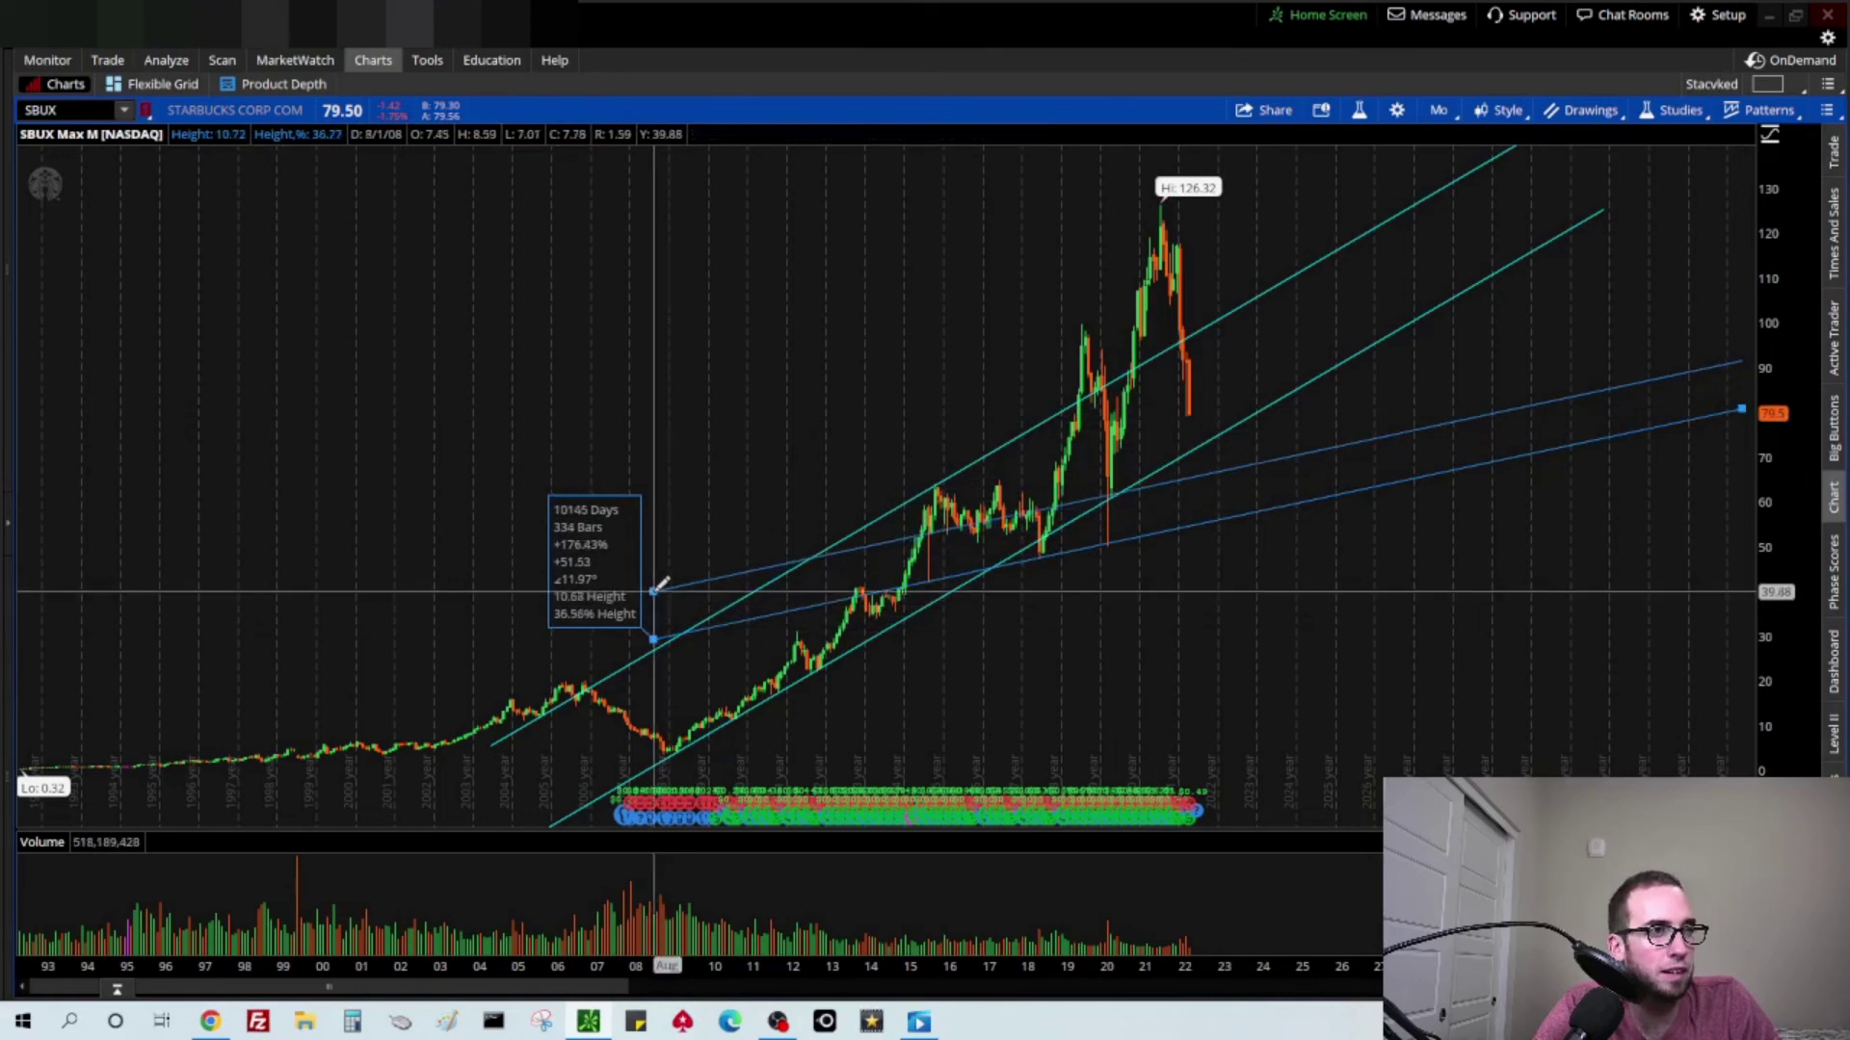
{"action": "left_click", "coordinate": [657, 588]}
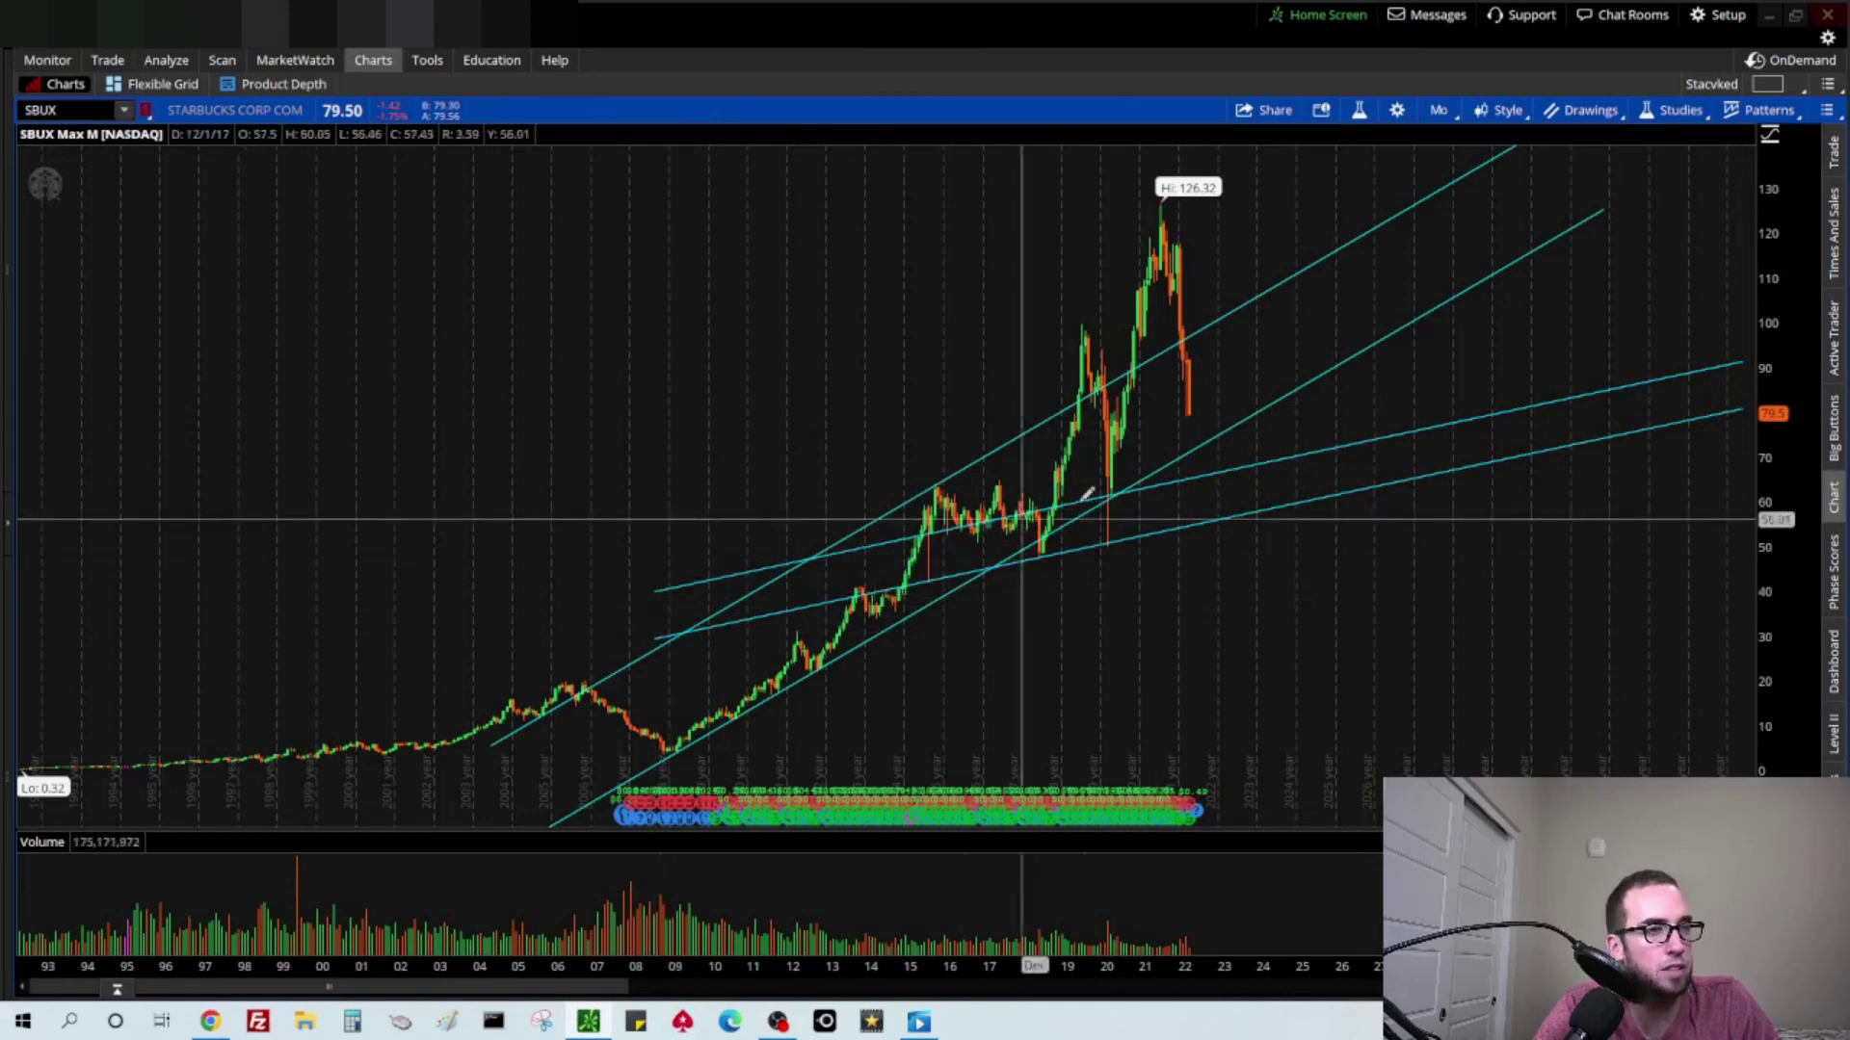
- Change the shallower SBUX channel's curve style to dashed
{"action": "right_click", "coordinate": [1204, 521]}
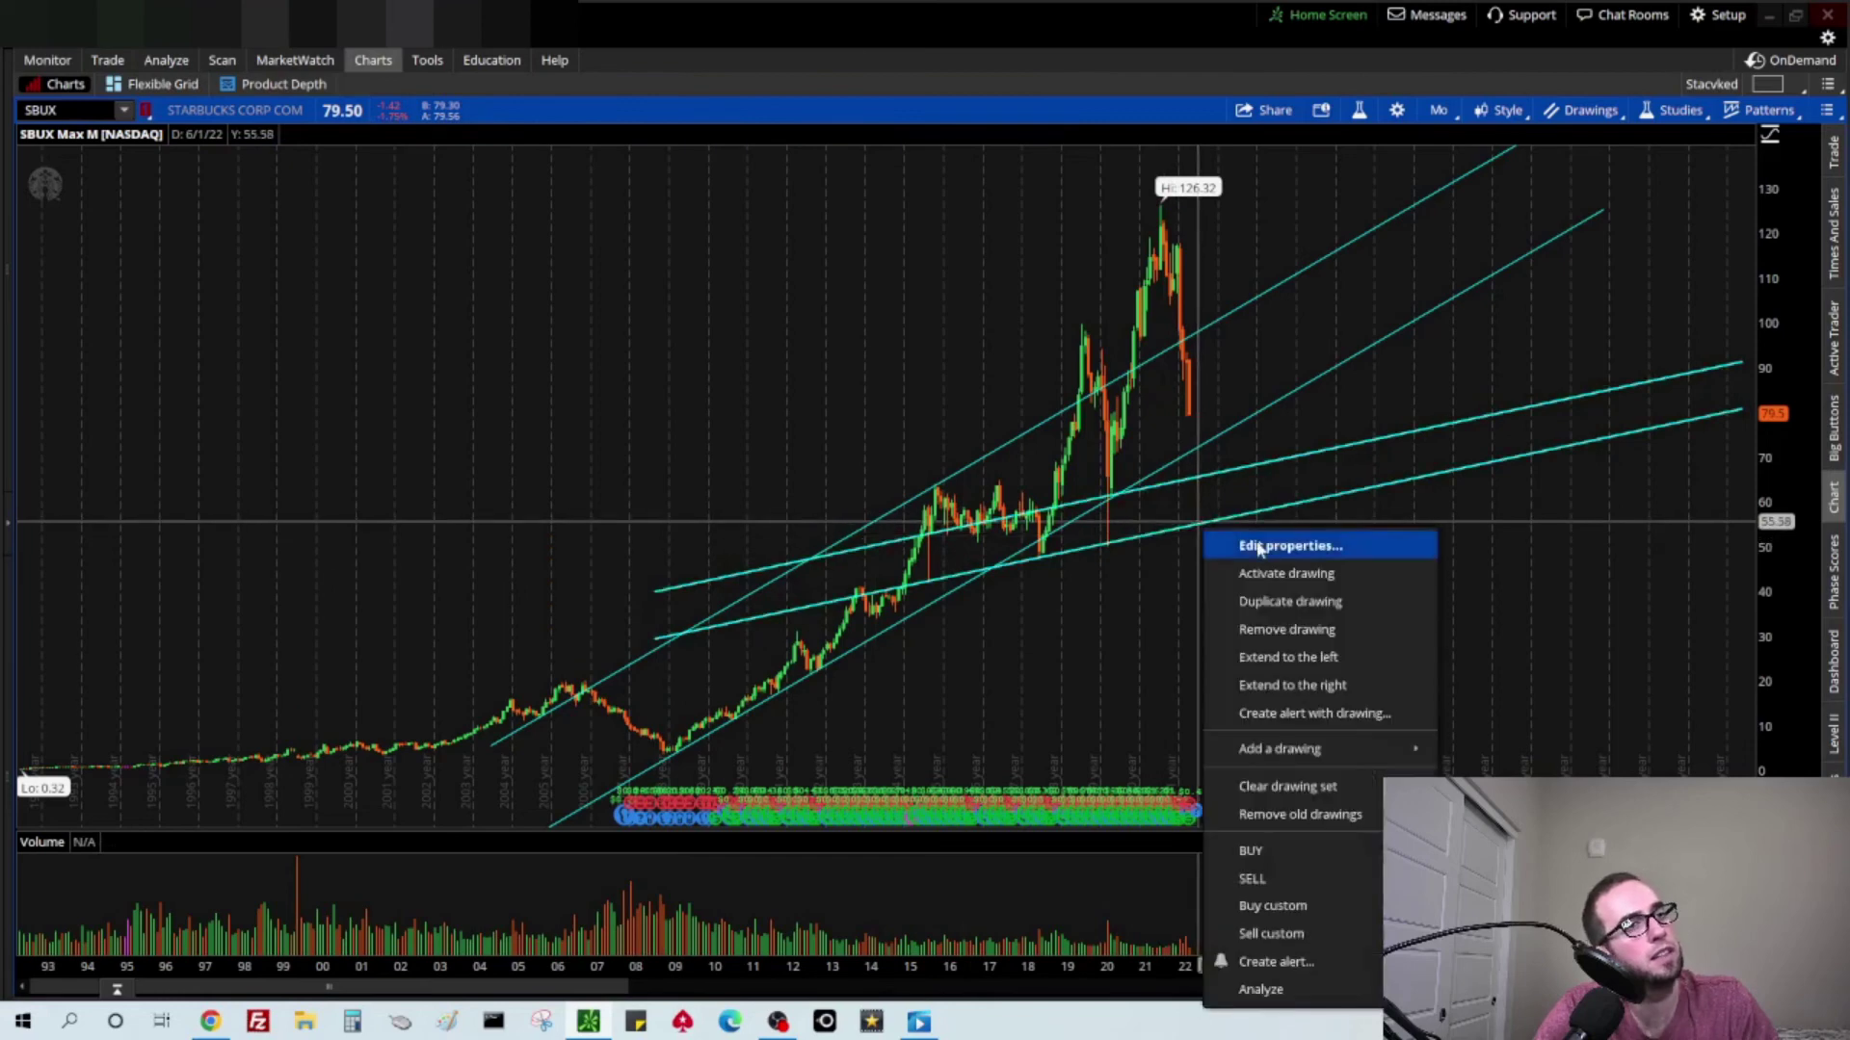
{"action": "left_click", "coordinate": [1218, 541]}
{"action": "left_click", "coordinate": [886, 628]}
{"action": "left_click", "coordinate": [915, 693]}
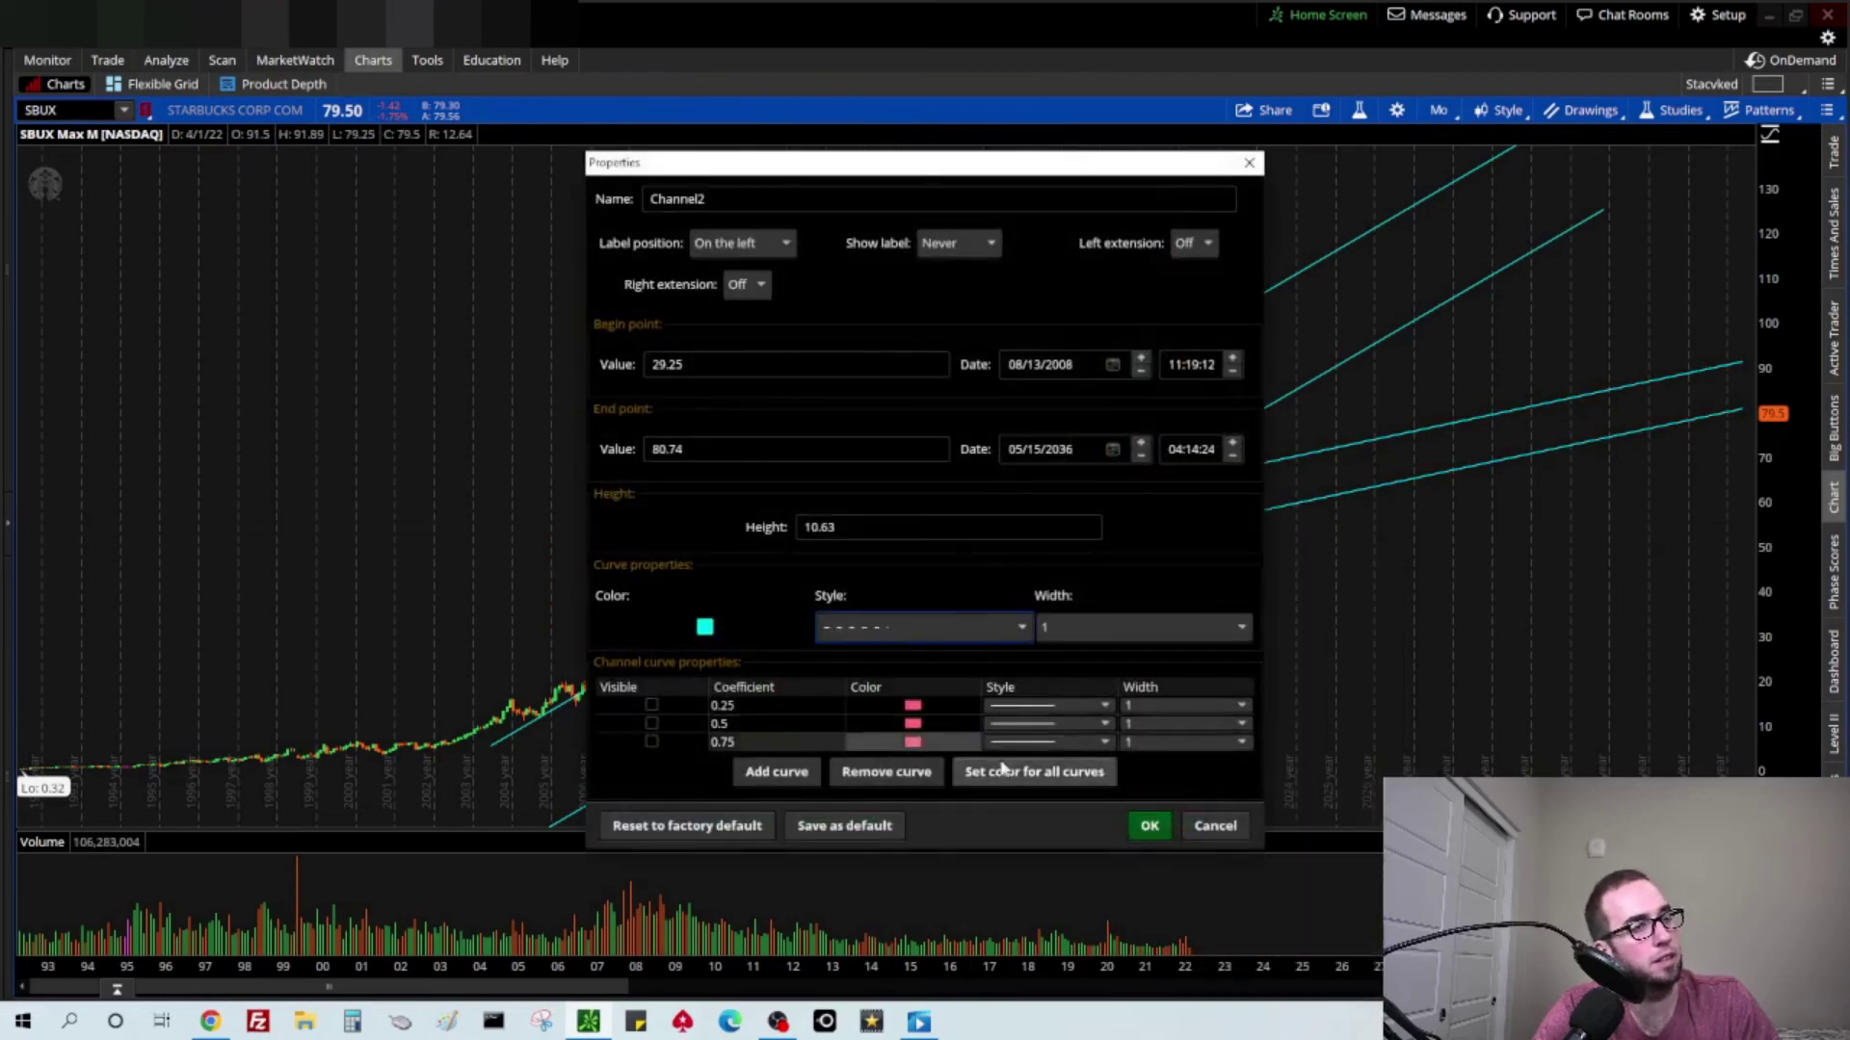
{"action": "left_click", "coordinate": [1149, 825]}
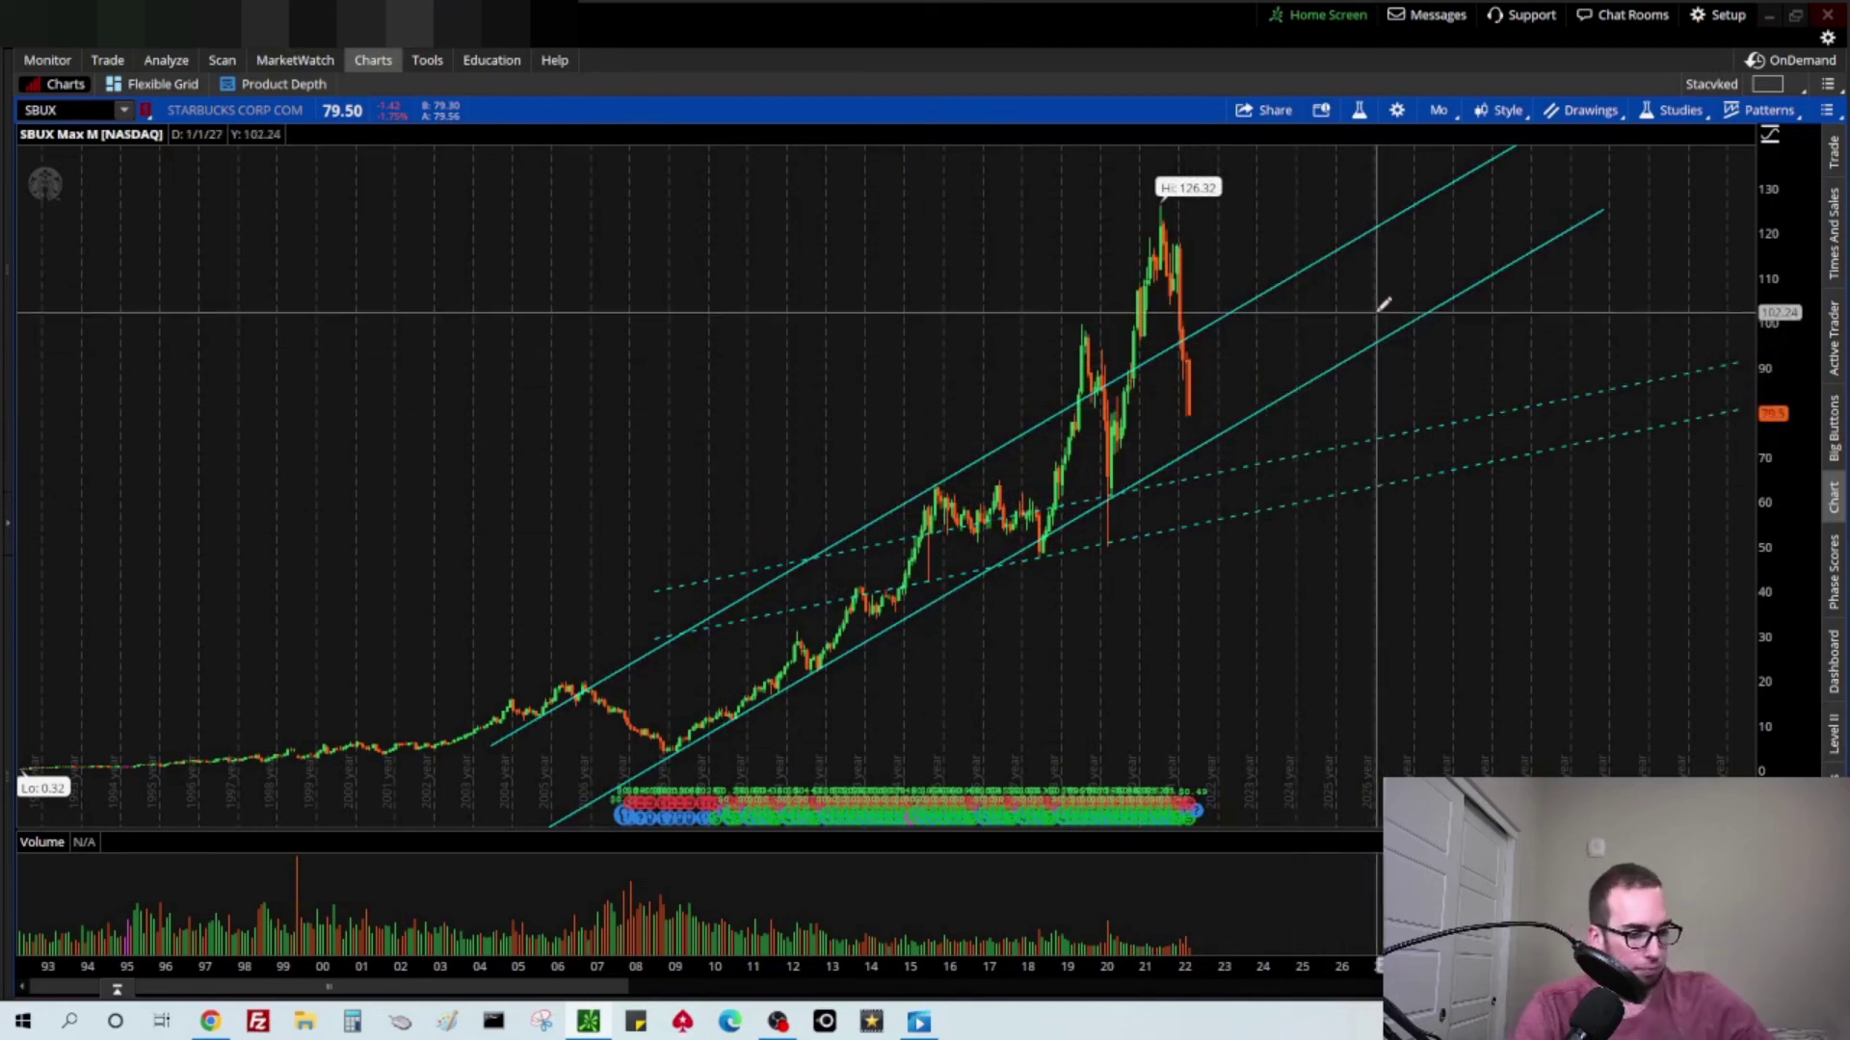
- Zoom to recent years and draw a falling channel from the 126.32 high to about 59.21 in 2024
{"action": "left_click_drag", "start_coordinate": [1406, 262], "coordinate": [610, 445]}
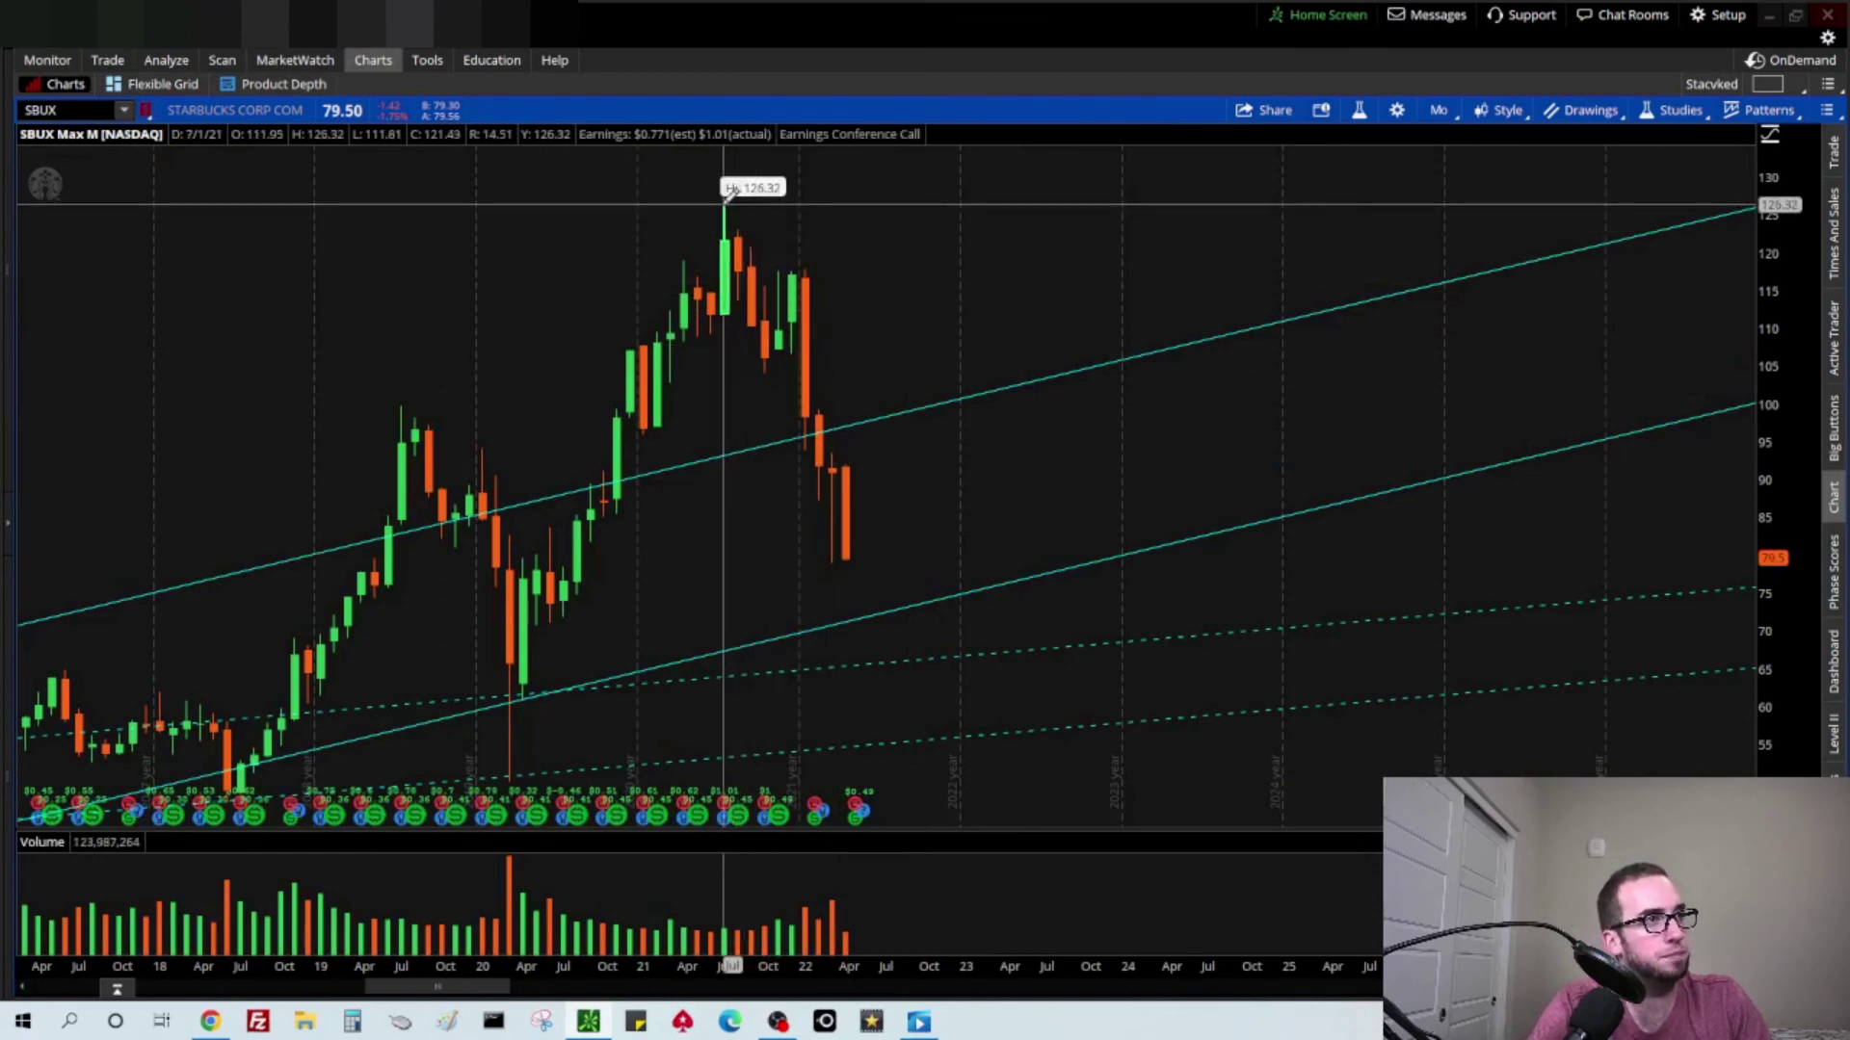
{"action": "left_click", "coordinate": [729, 192]}
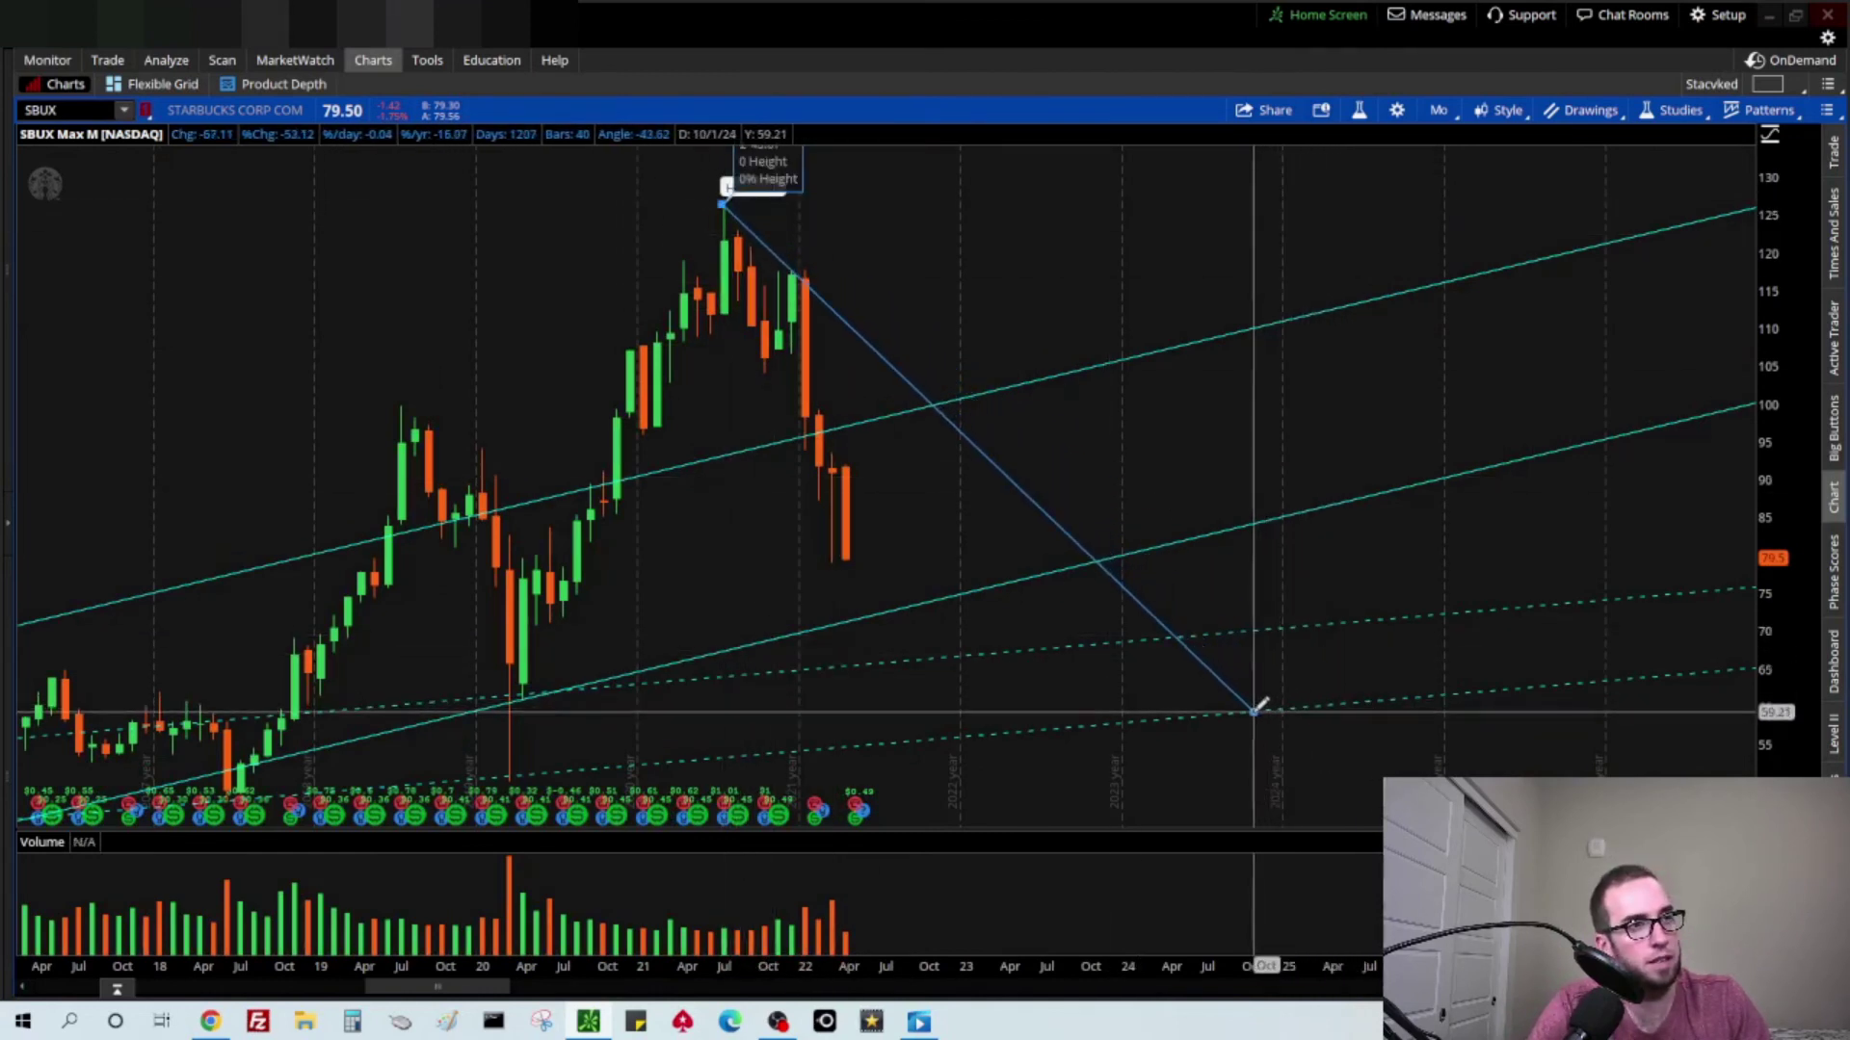
{"action": "left_click", "coordinate": [1254, 709]}
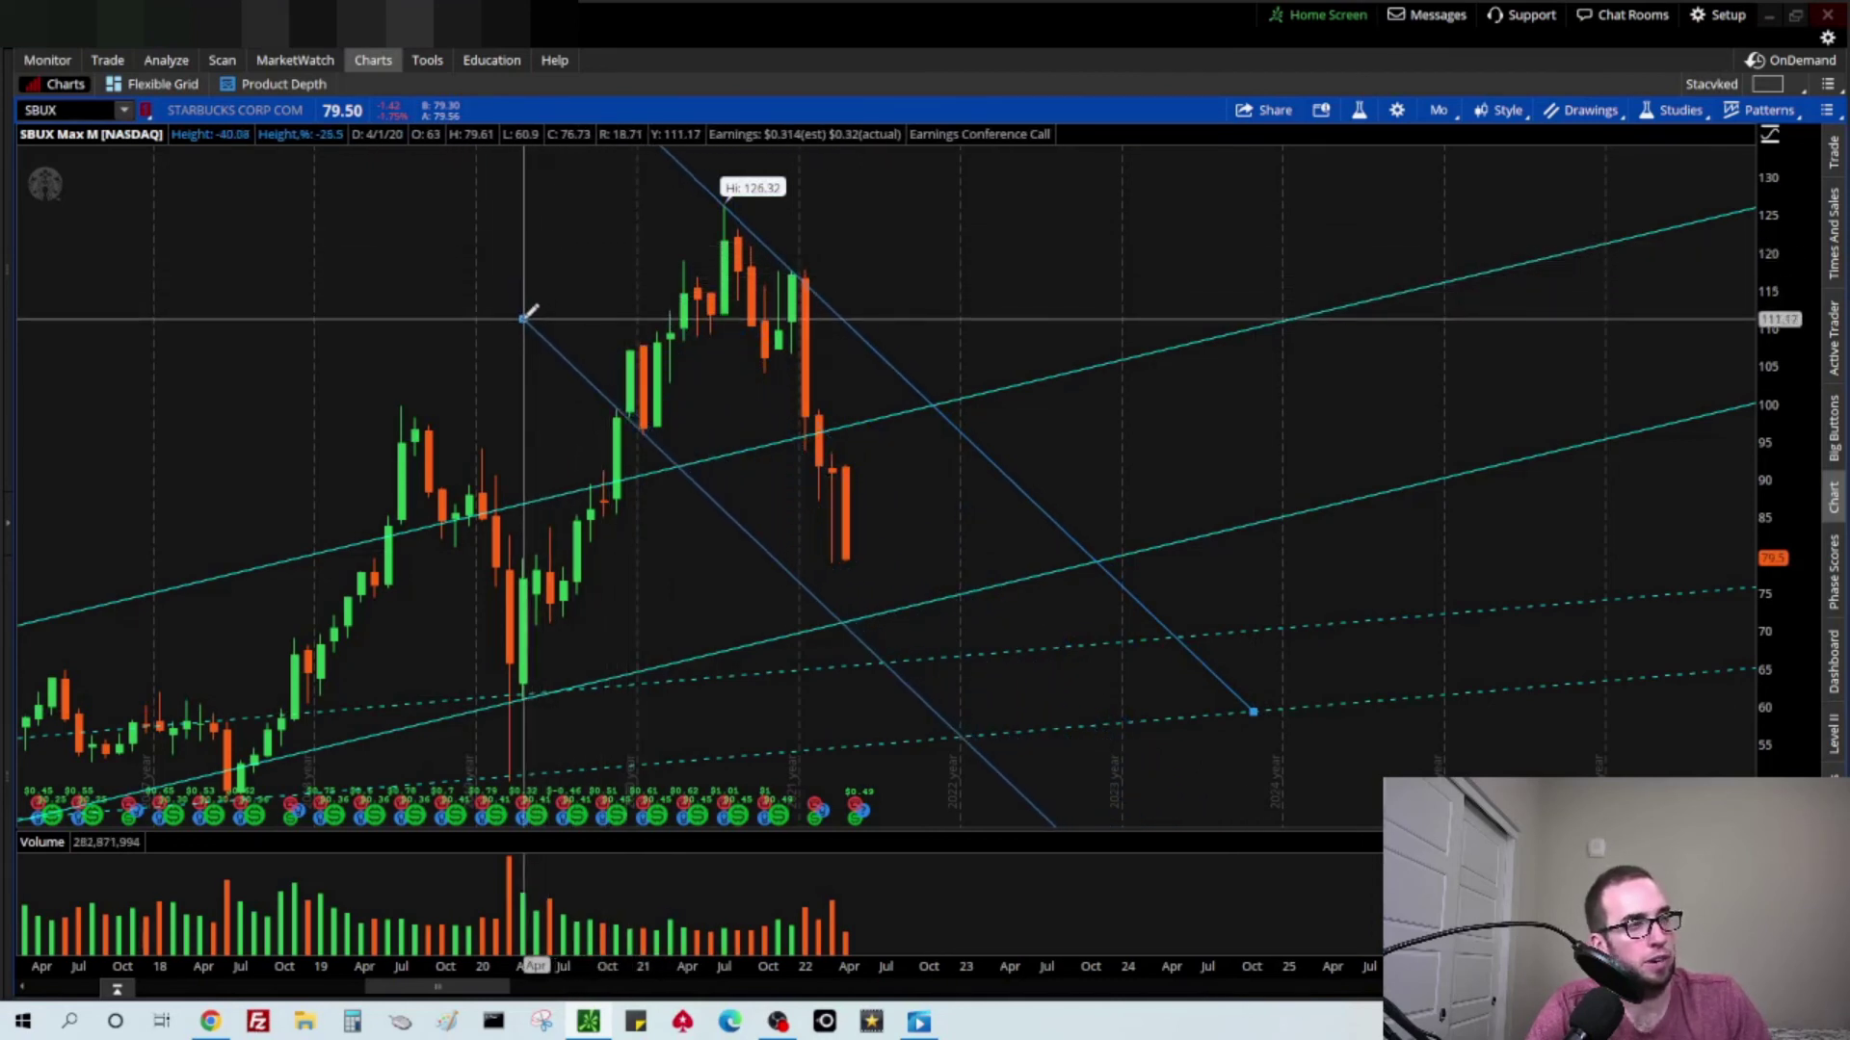
{"action": "left_click", "coordinate": [523, 318]}
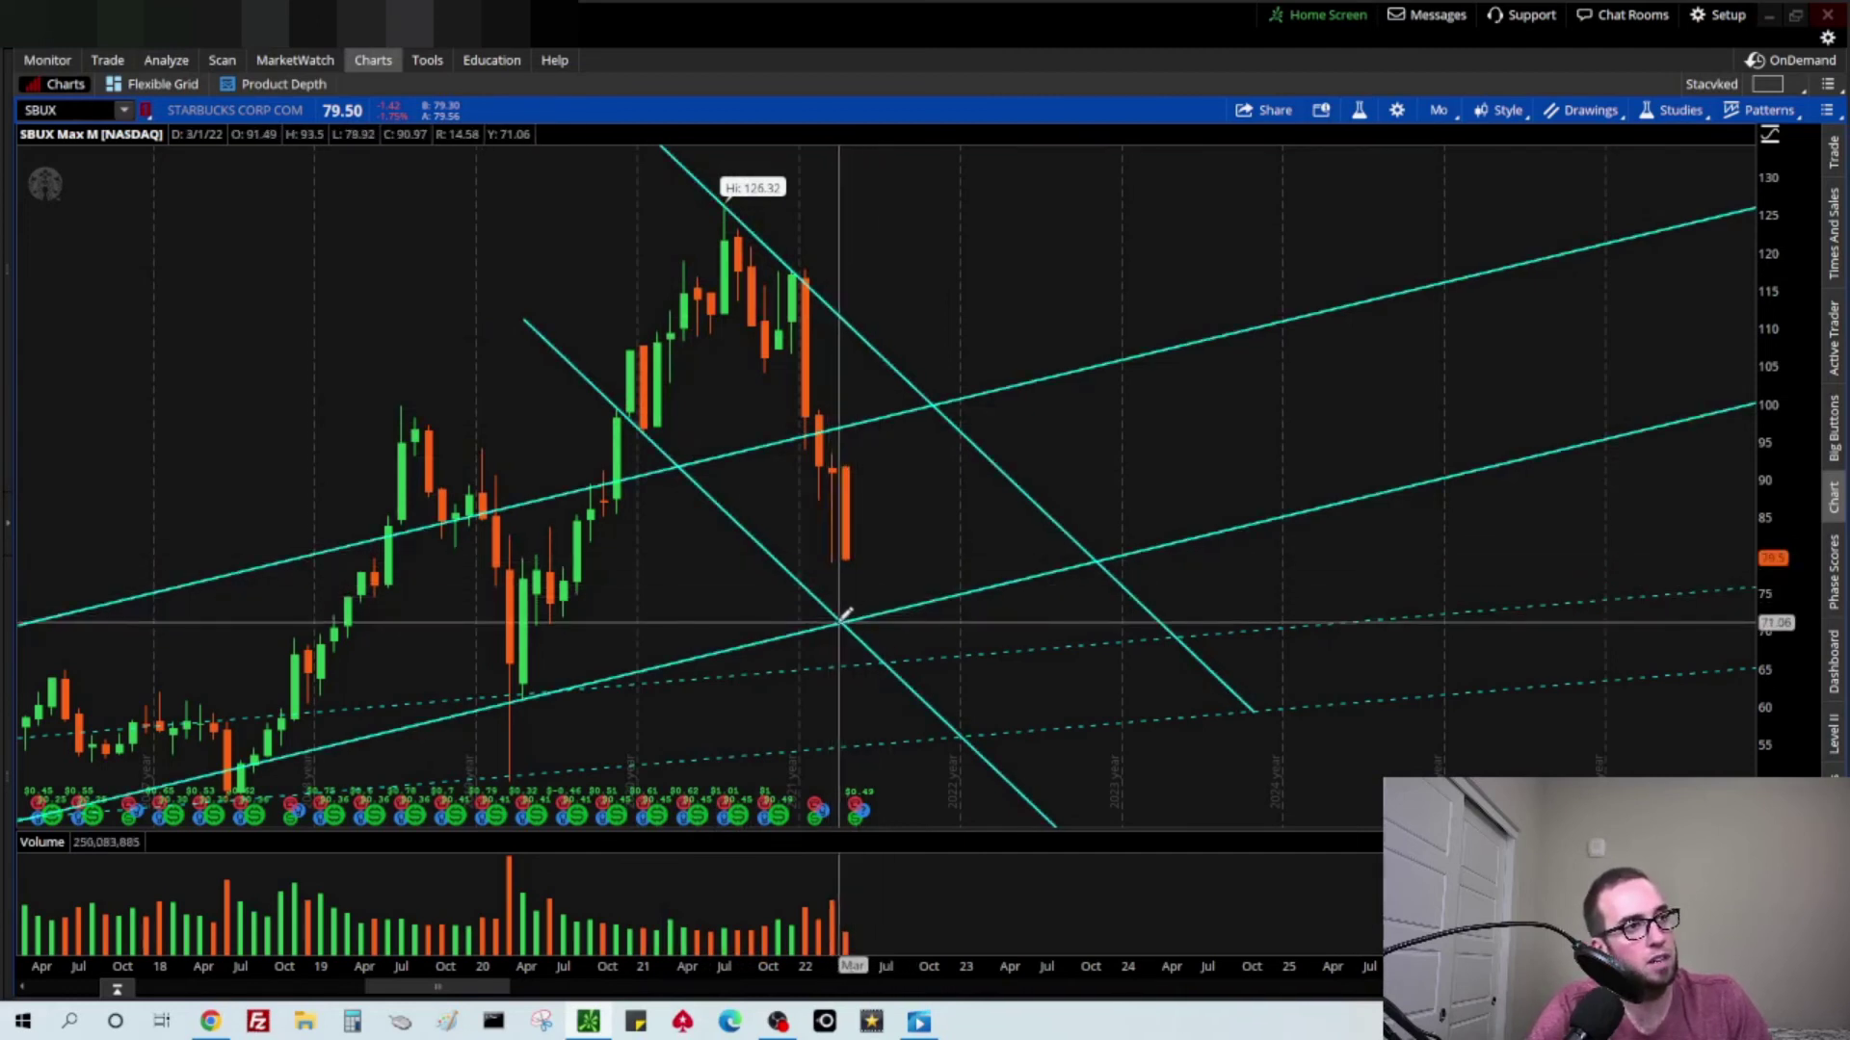
{"action": "mouse_move", "coordinate": [855, 622]}
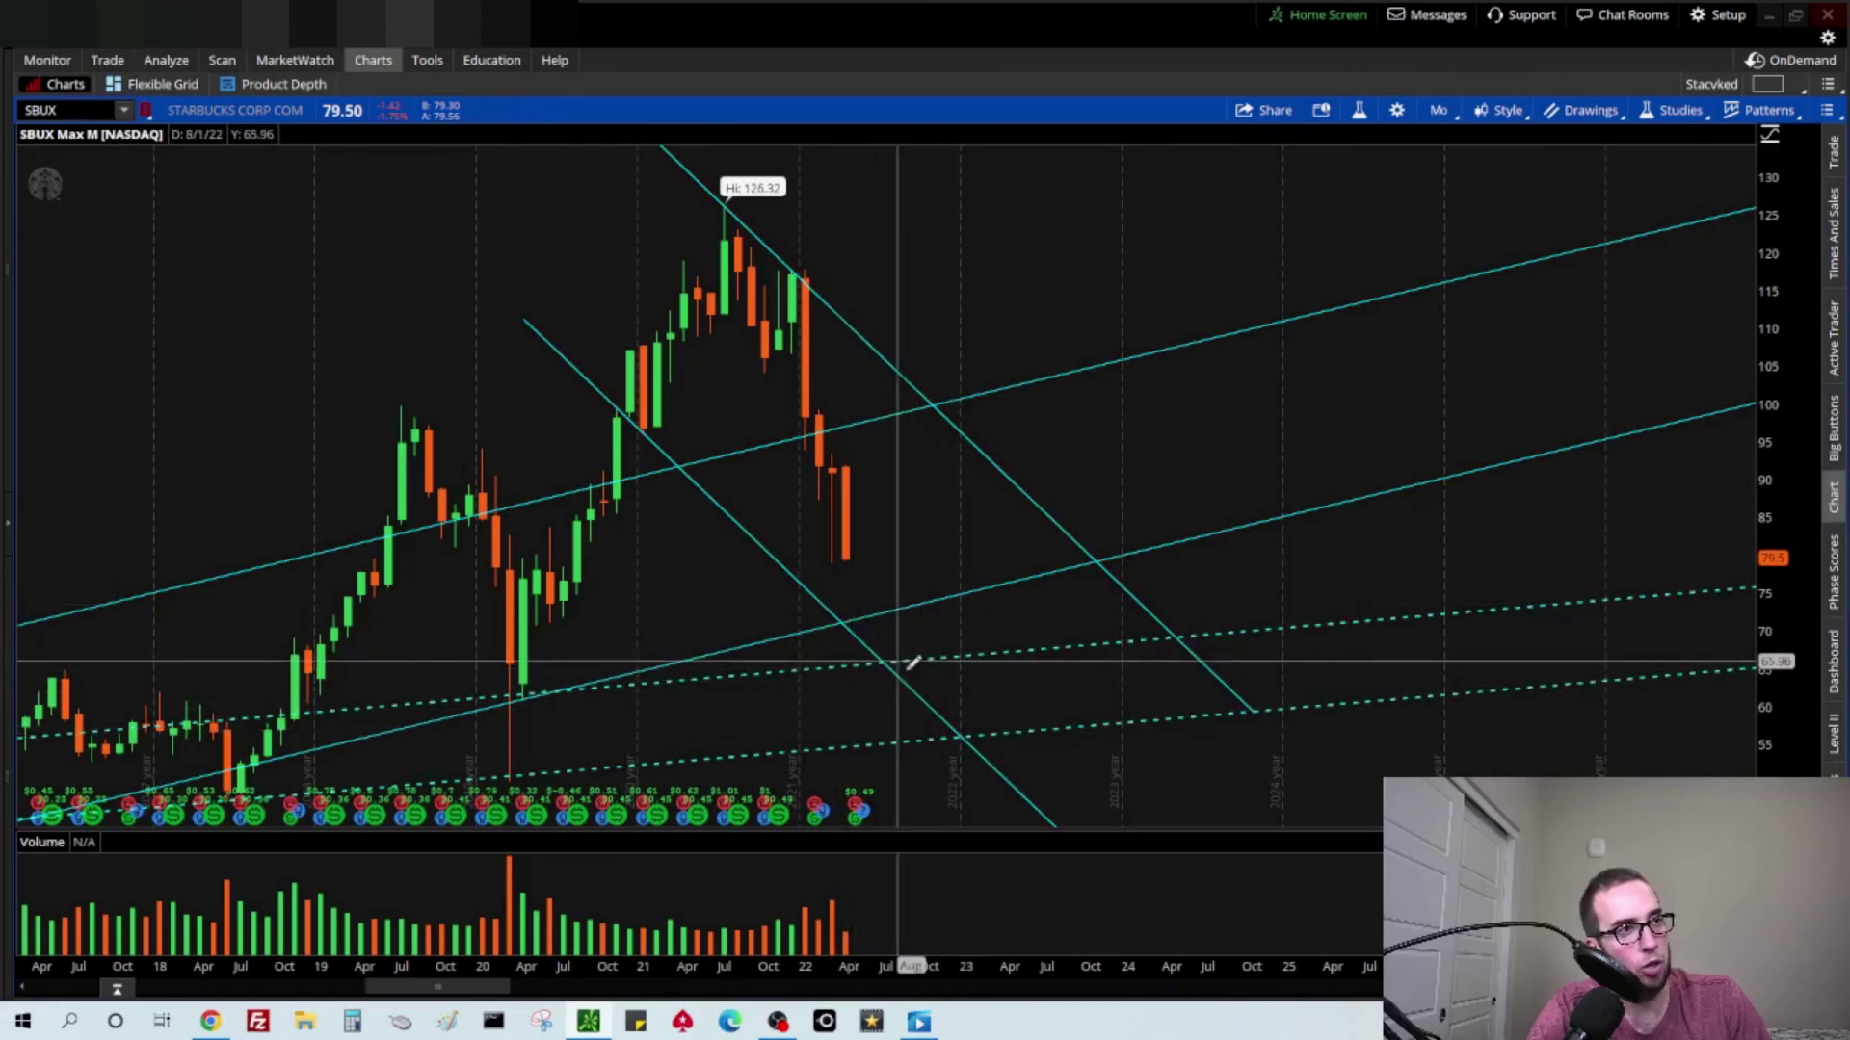
{"action": "mouse_move", "coordinate": [922, 680]}
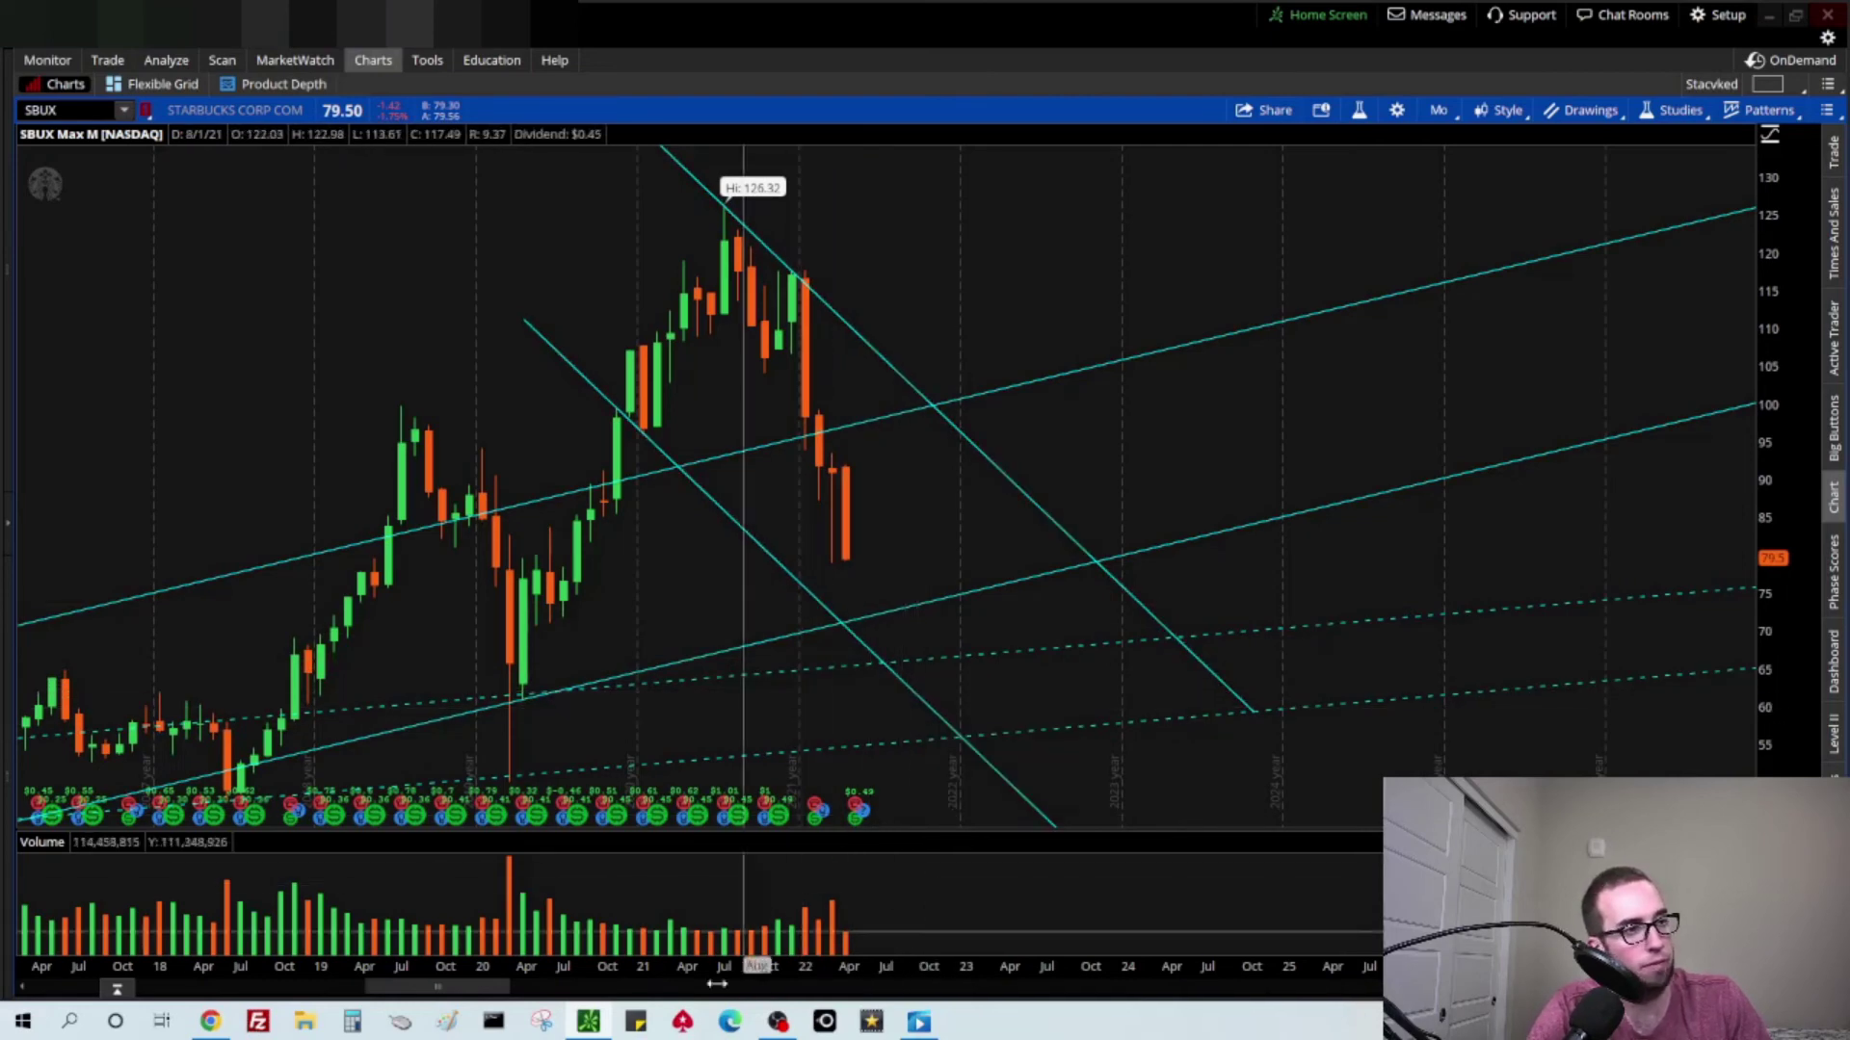
- Log 9/1/2022 as SBUX's alert date in MasterSheet, then return to the thinkorswim chart
{"action": "left_click", "coordinate": [210, 1020]}
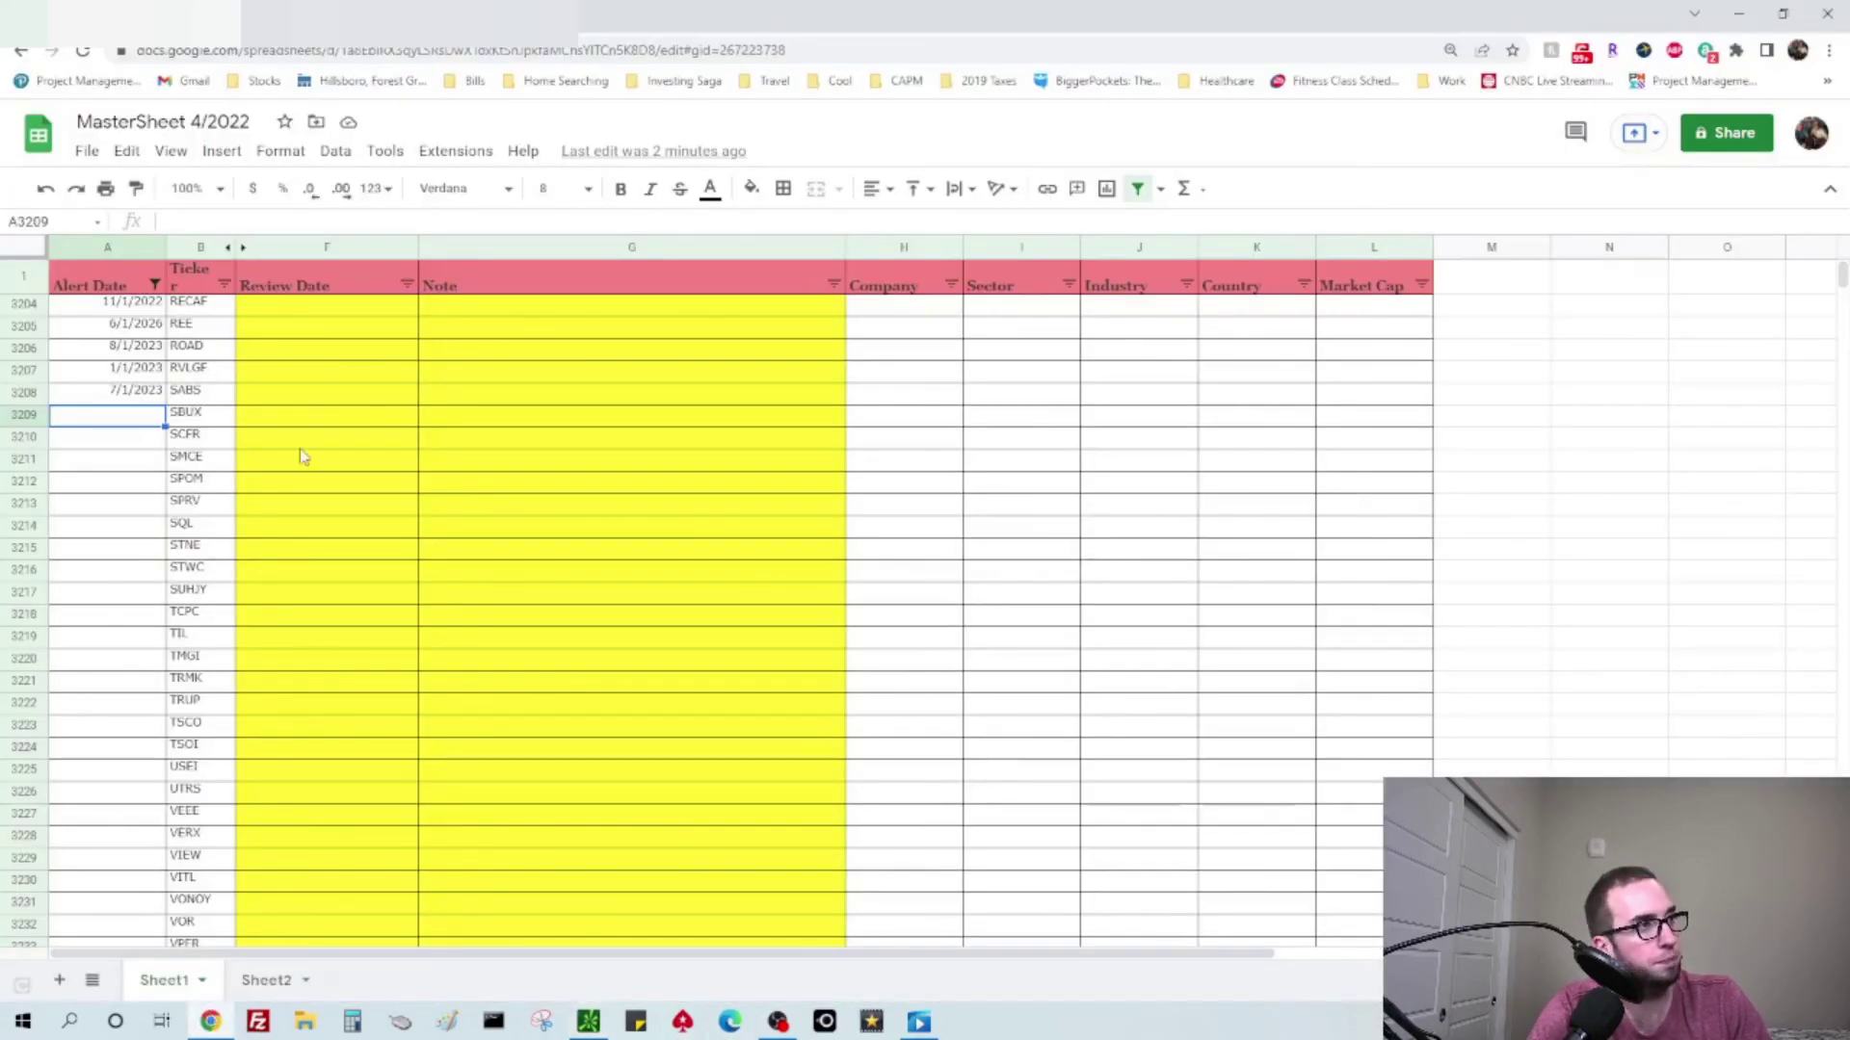
{"action": "type", "text": "9/1/2022"}
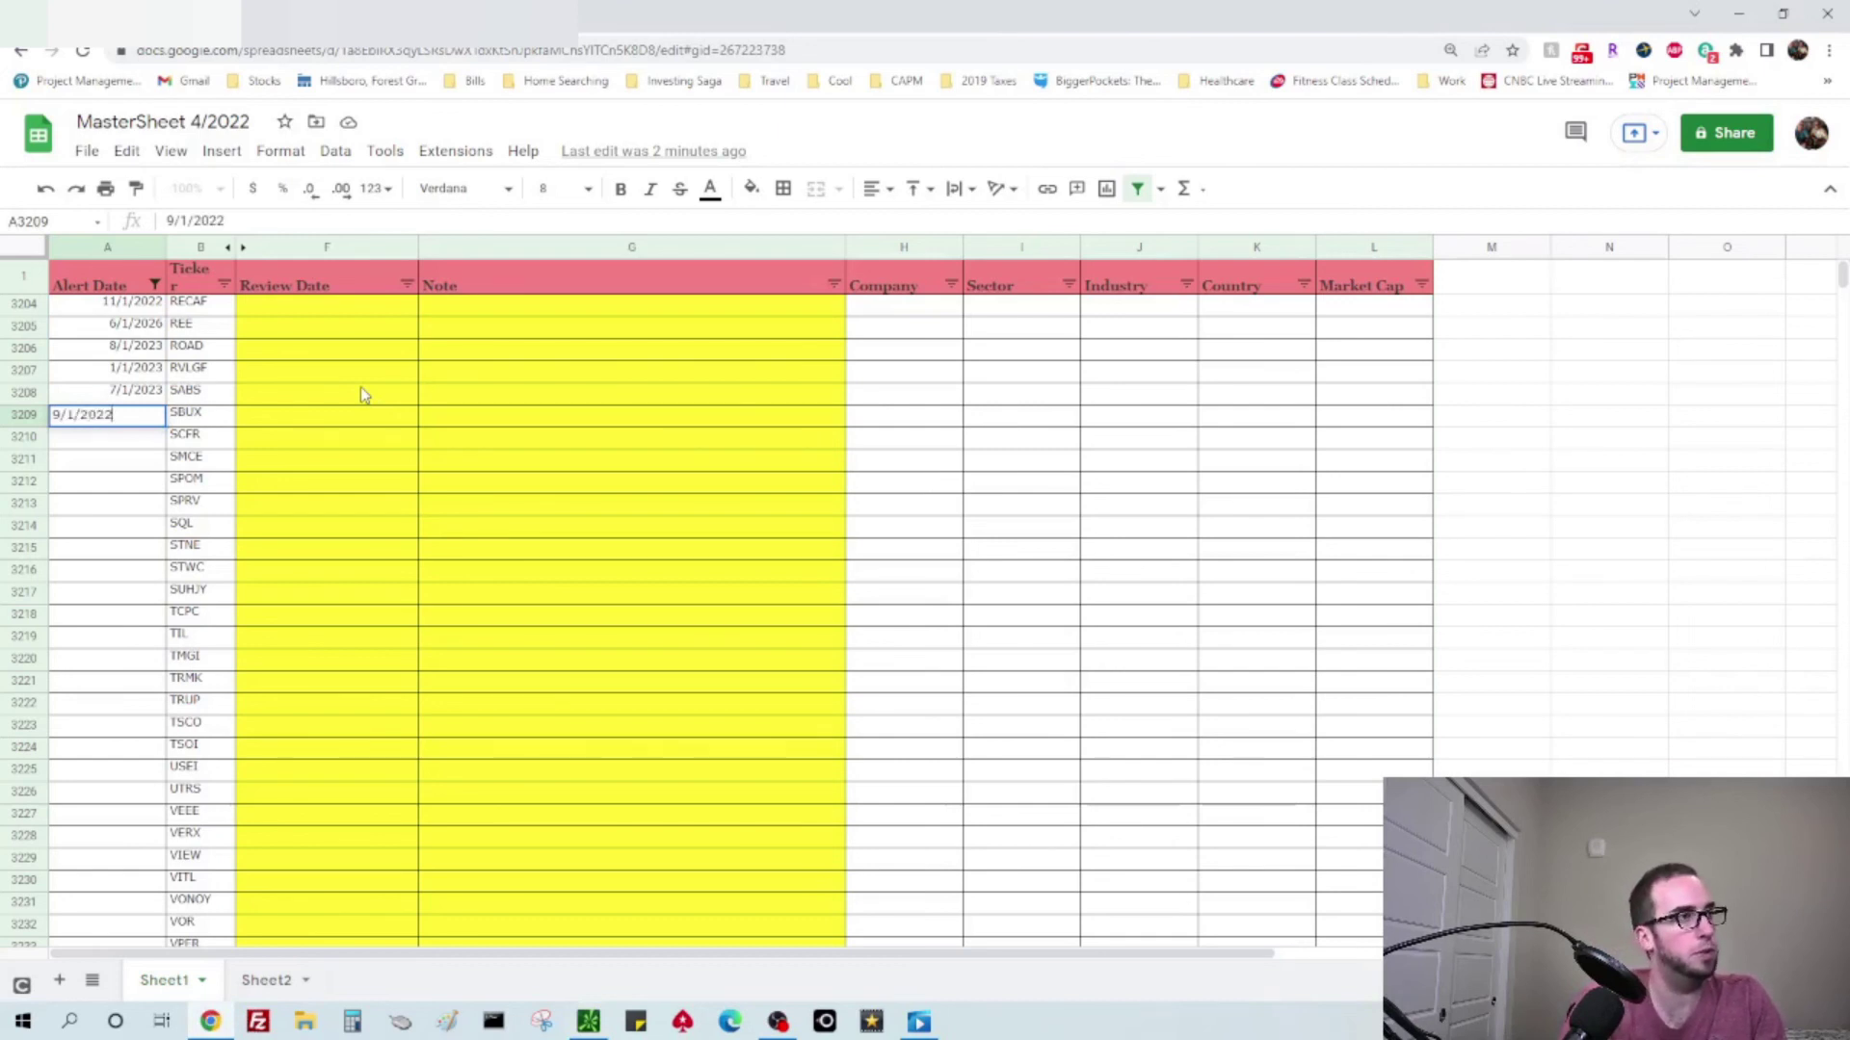
{"action": "key", "text": "Return"}
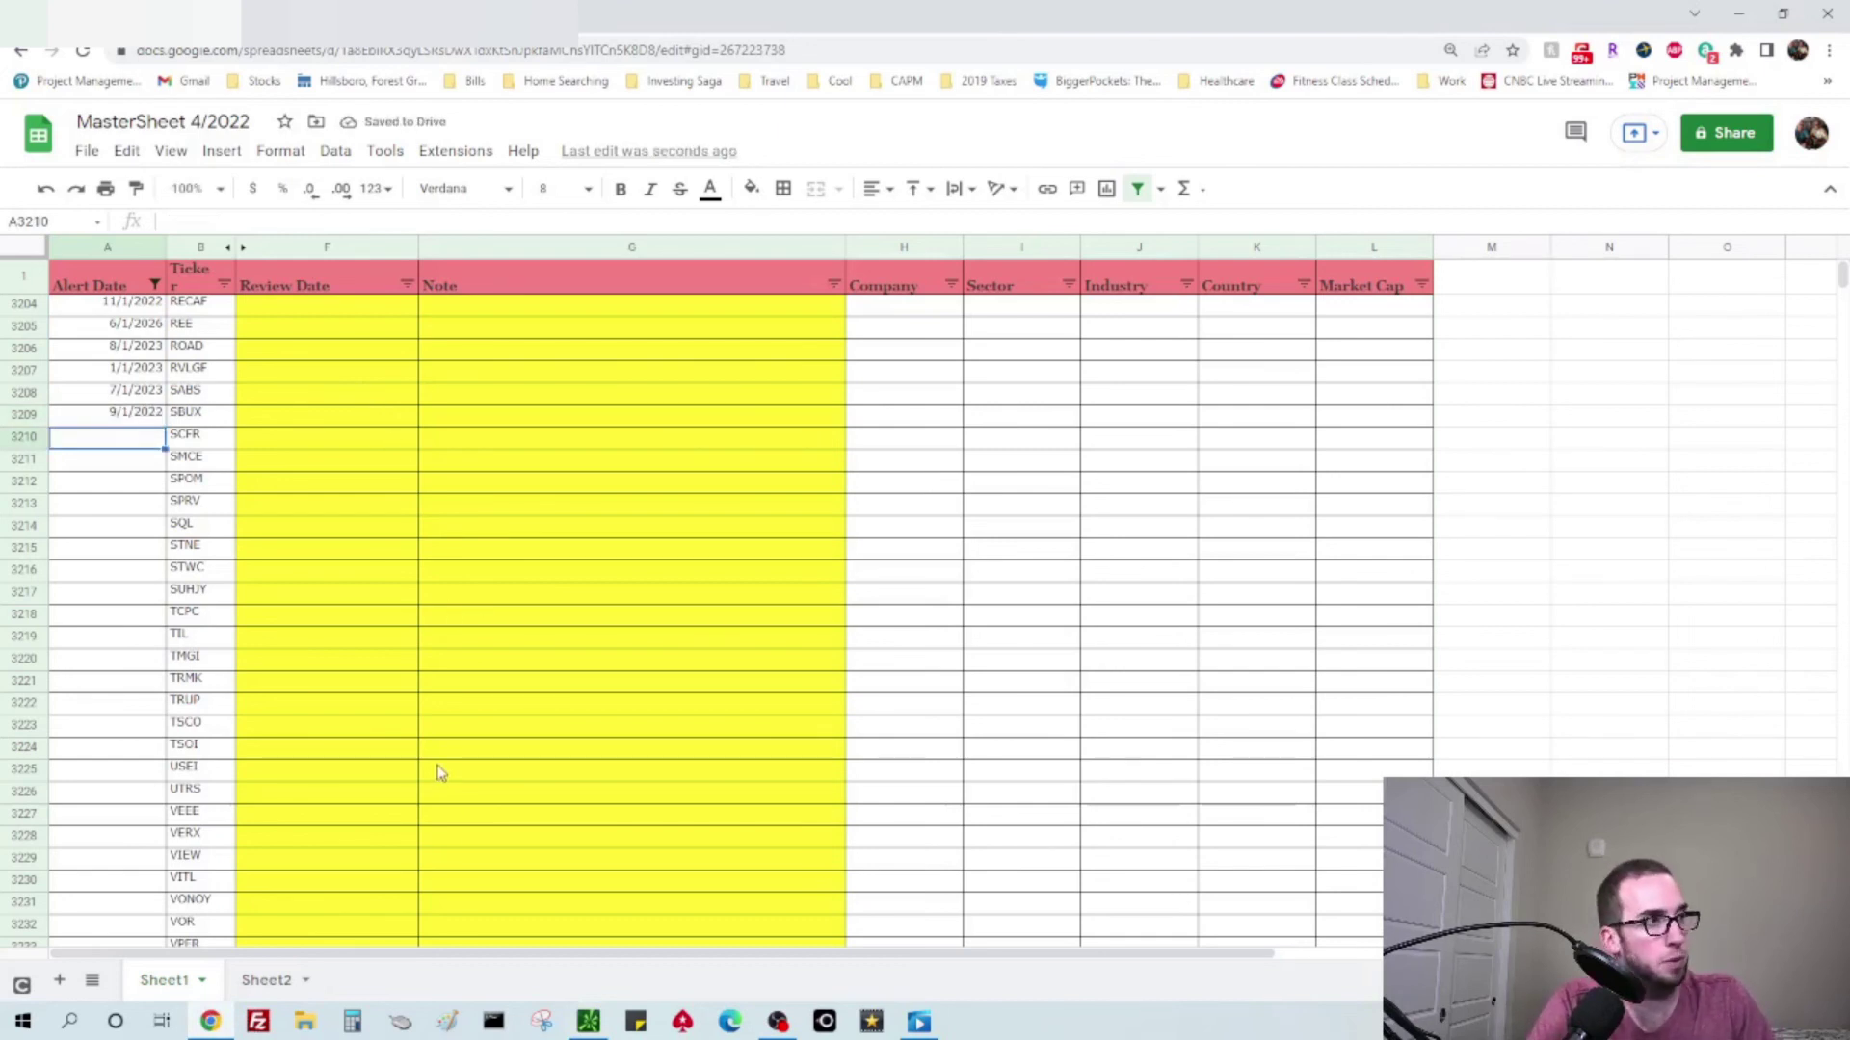
{"action": "left_click", "coordinate": [603, 1019]}
- Load the SCFR chart and stretch its price axis to enlarge the recent candles
{"action": "left_click", "coordinate": [76, 114]}
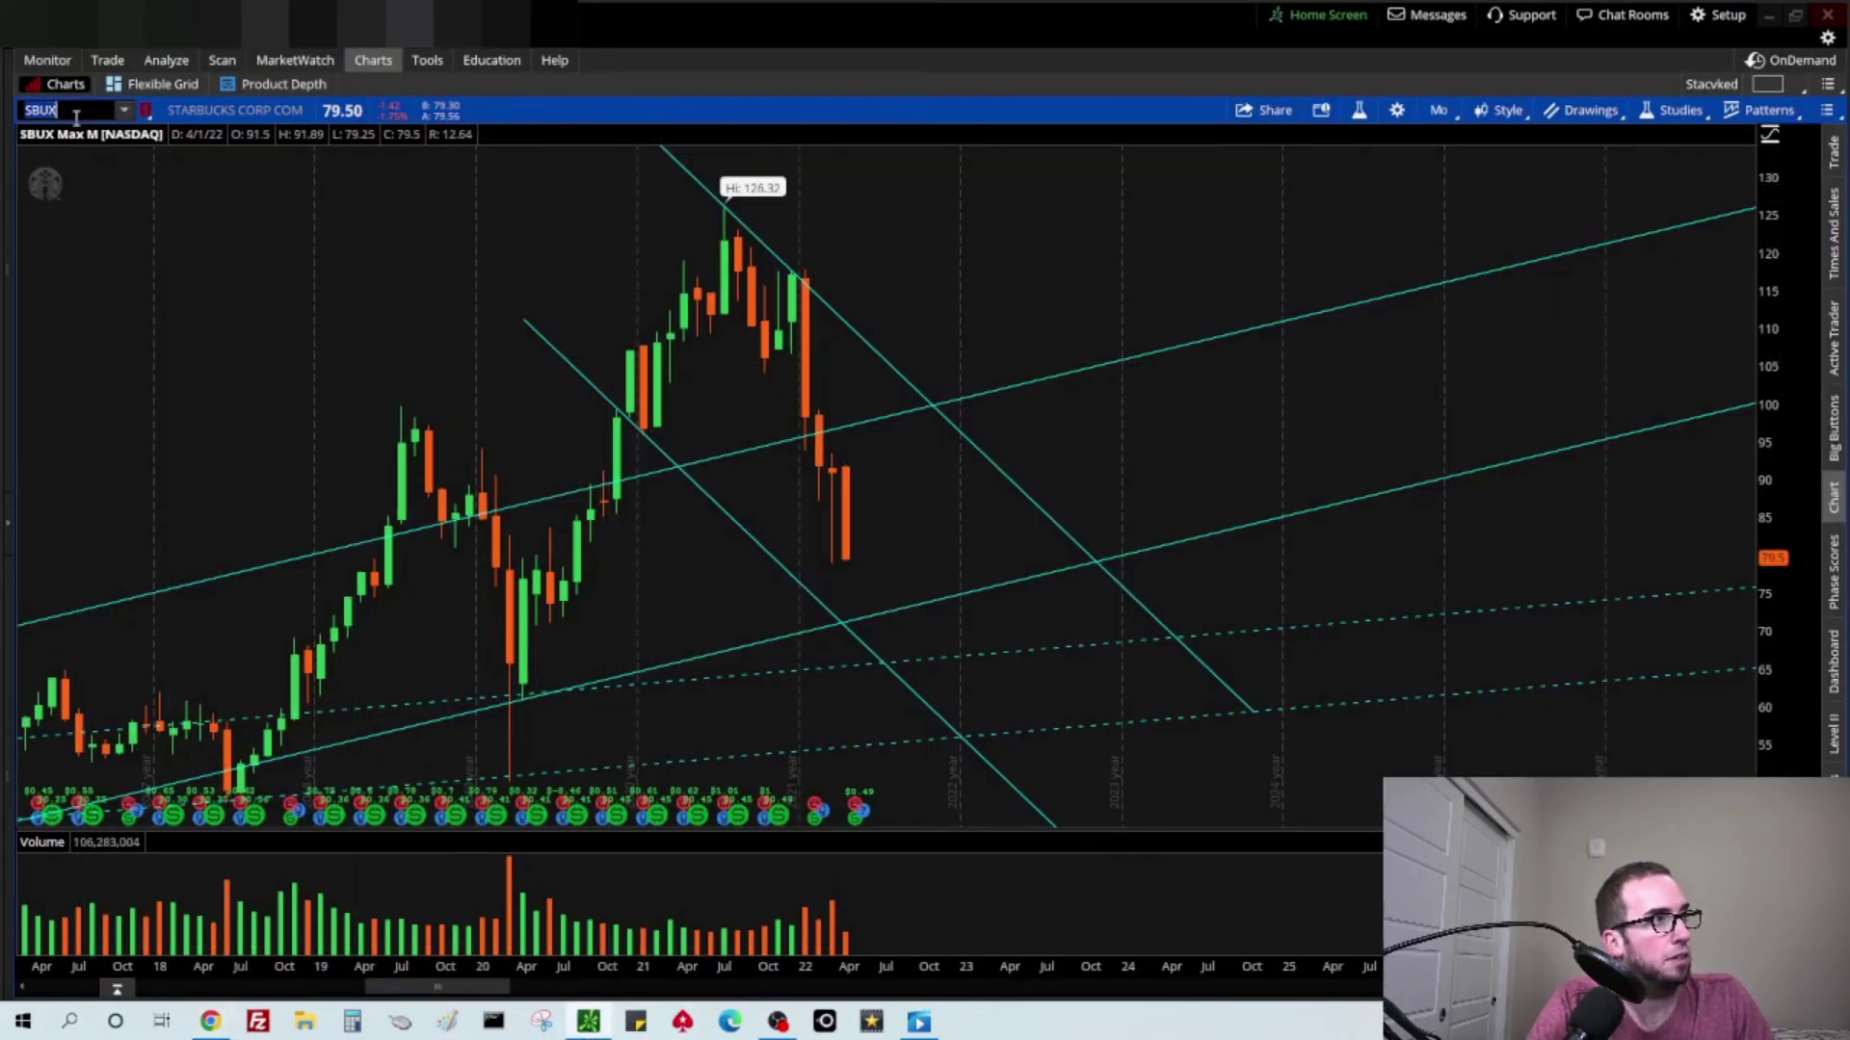
{"action": "key", "text": "Return"}
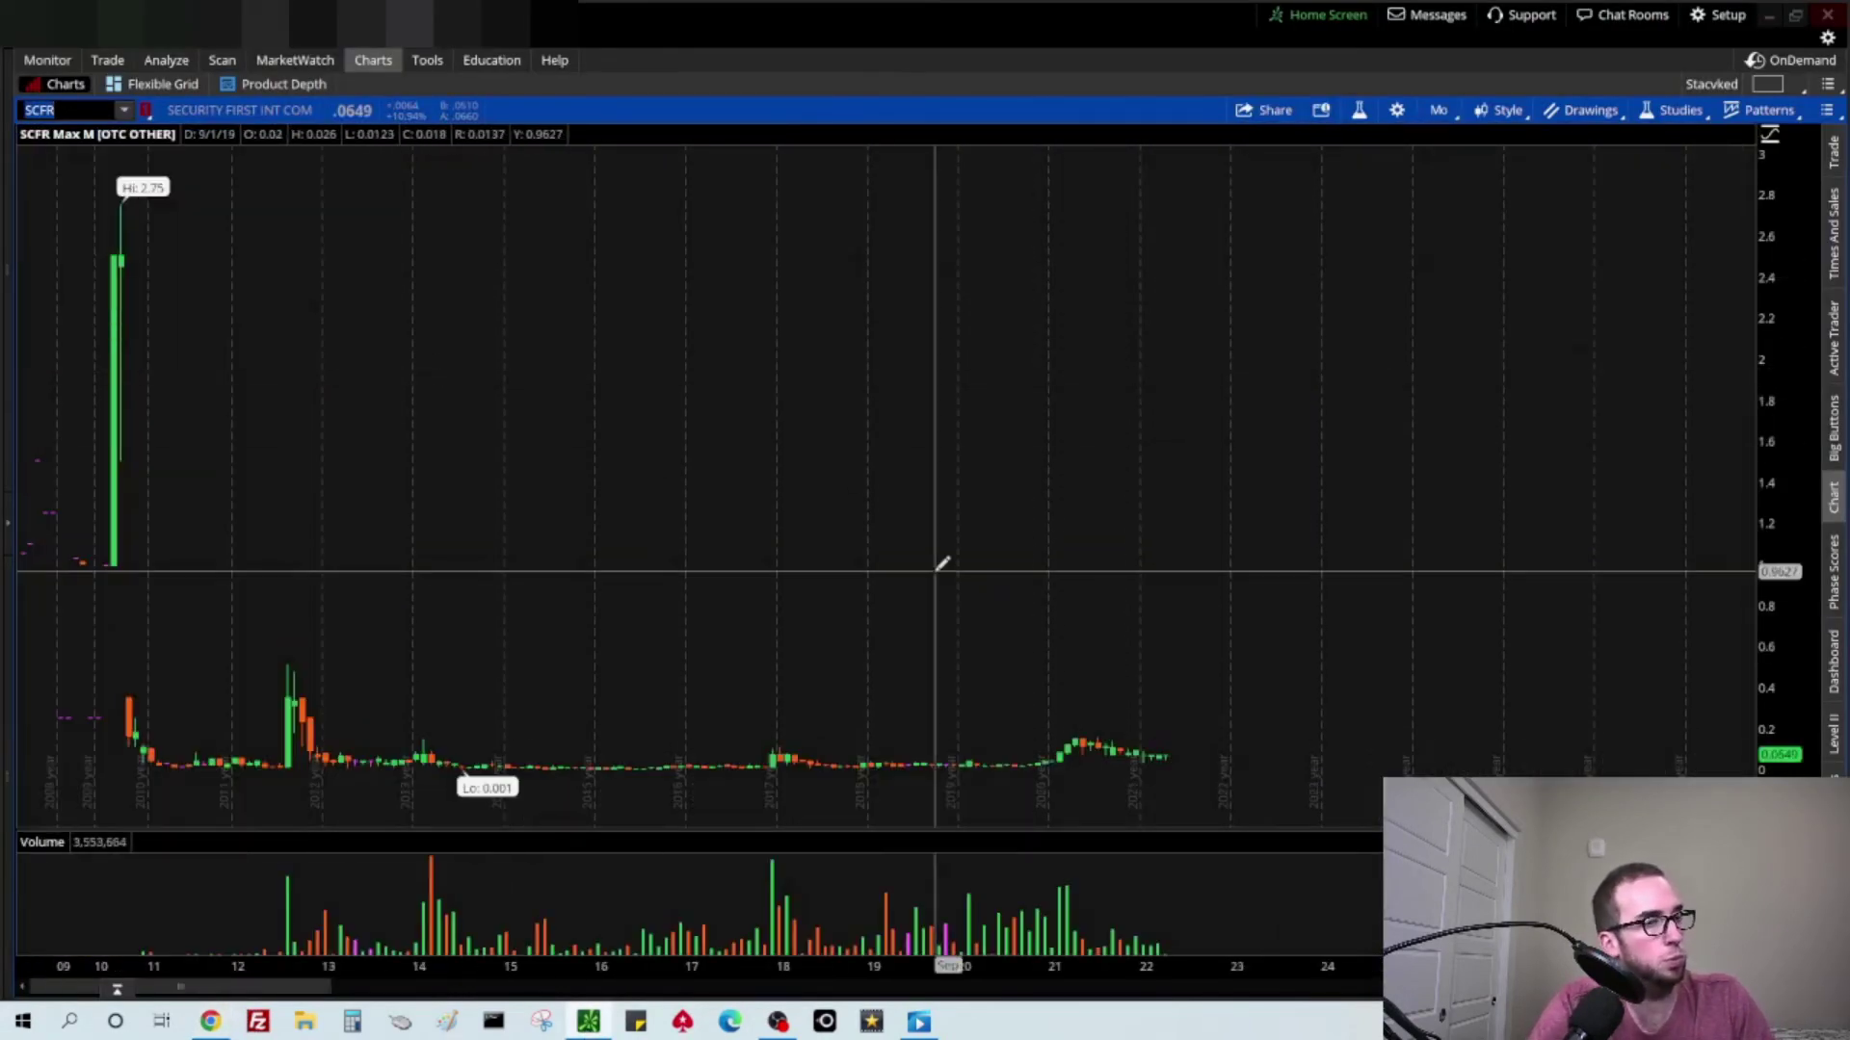
{"action": "key", "text": "alt"}
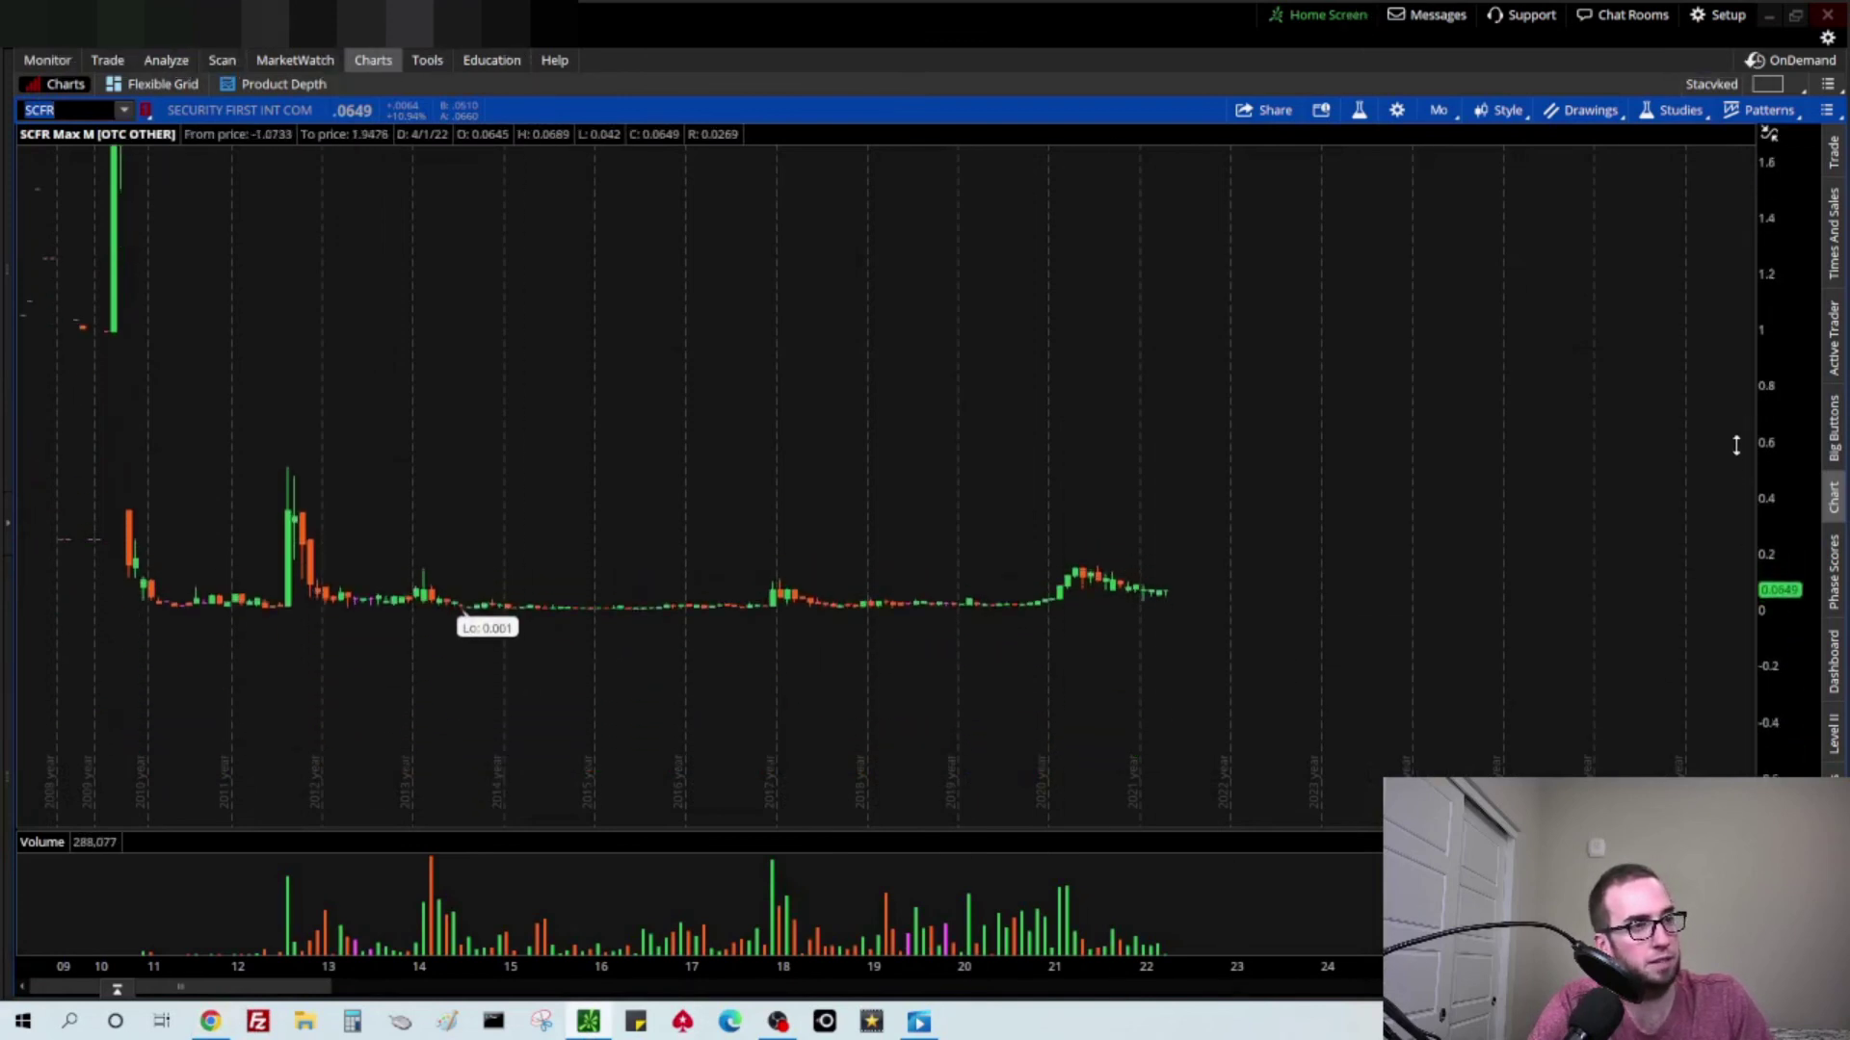
{"action": "key", "text": "Escape"}
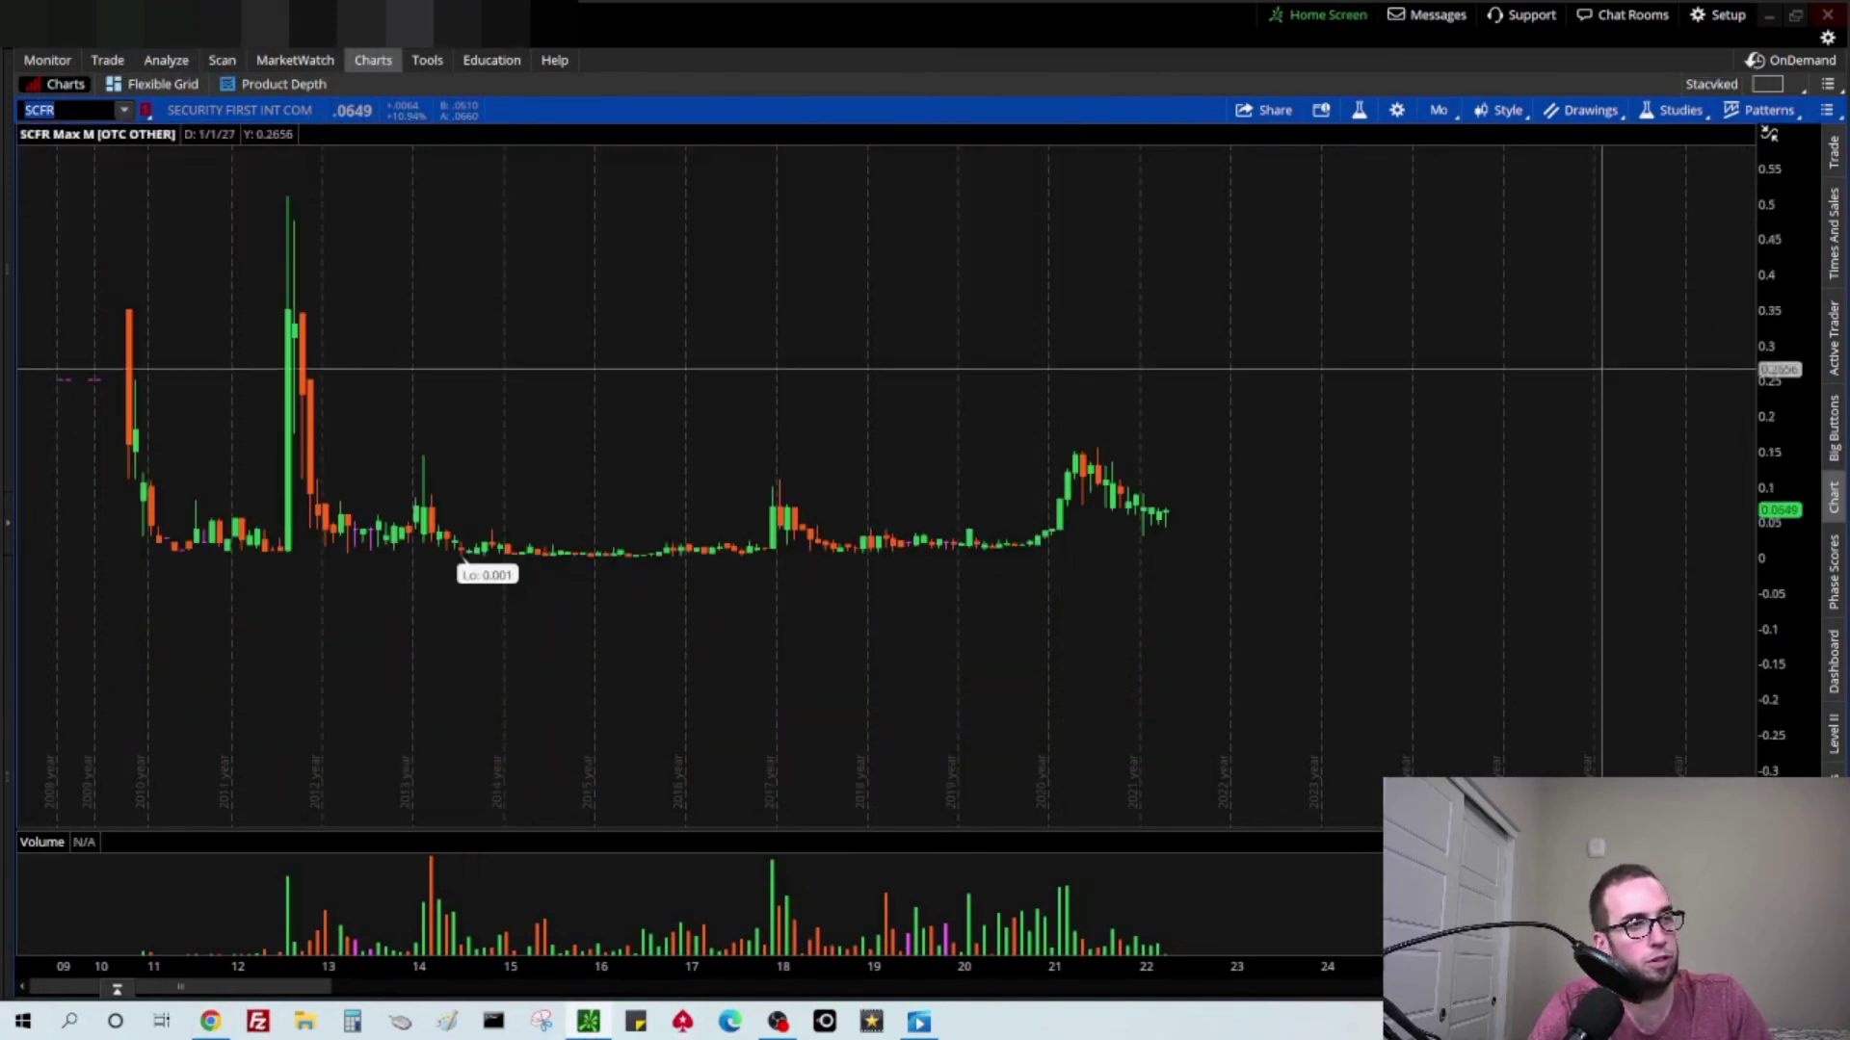
{"action": "left_click_drag", "start_coordinate": [1768, 605], "coordinate": [1768, 713]}
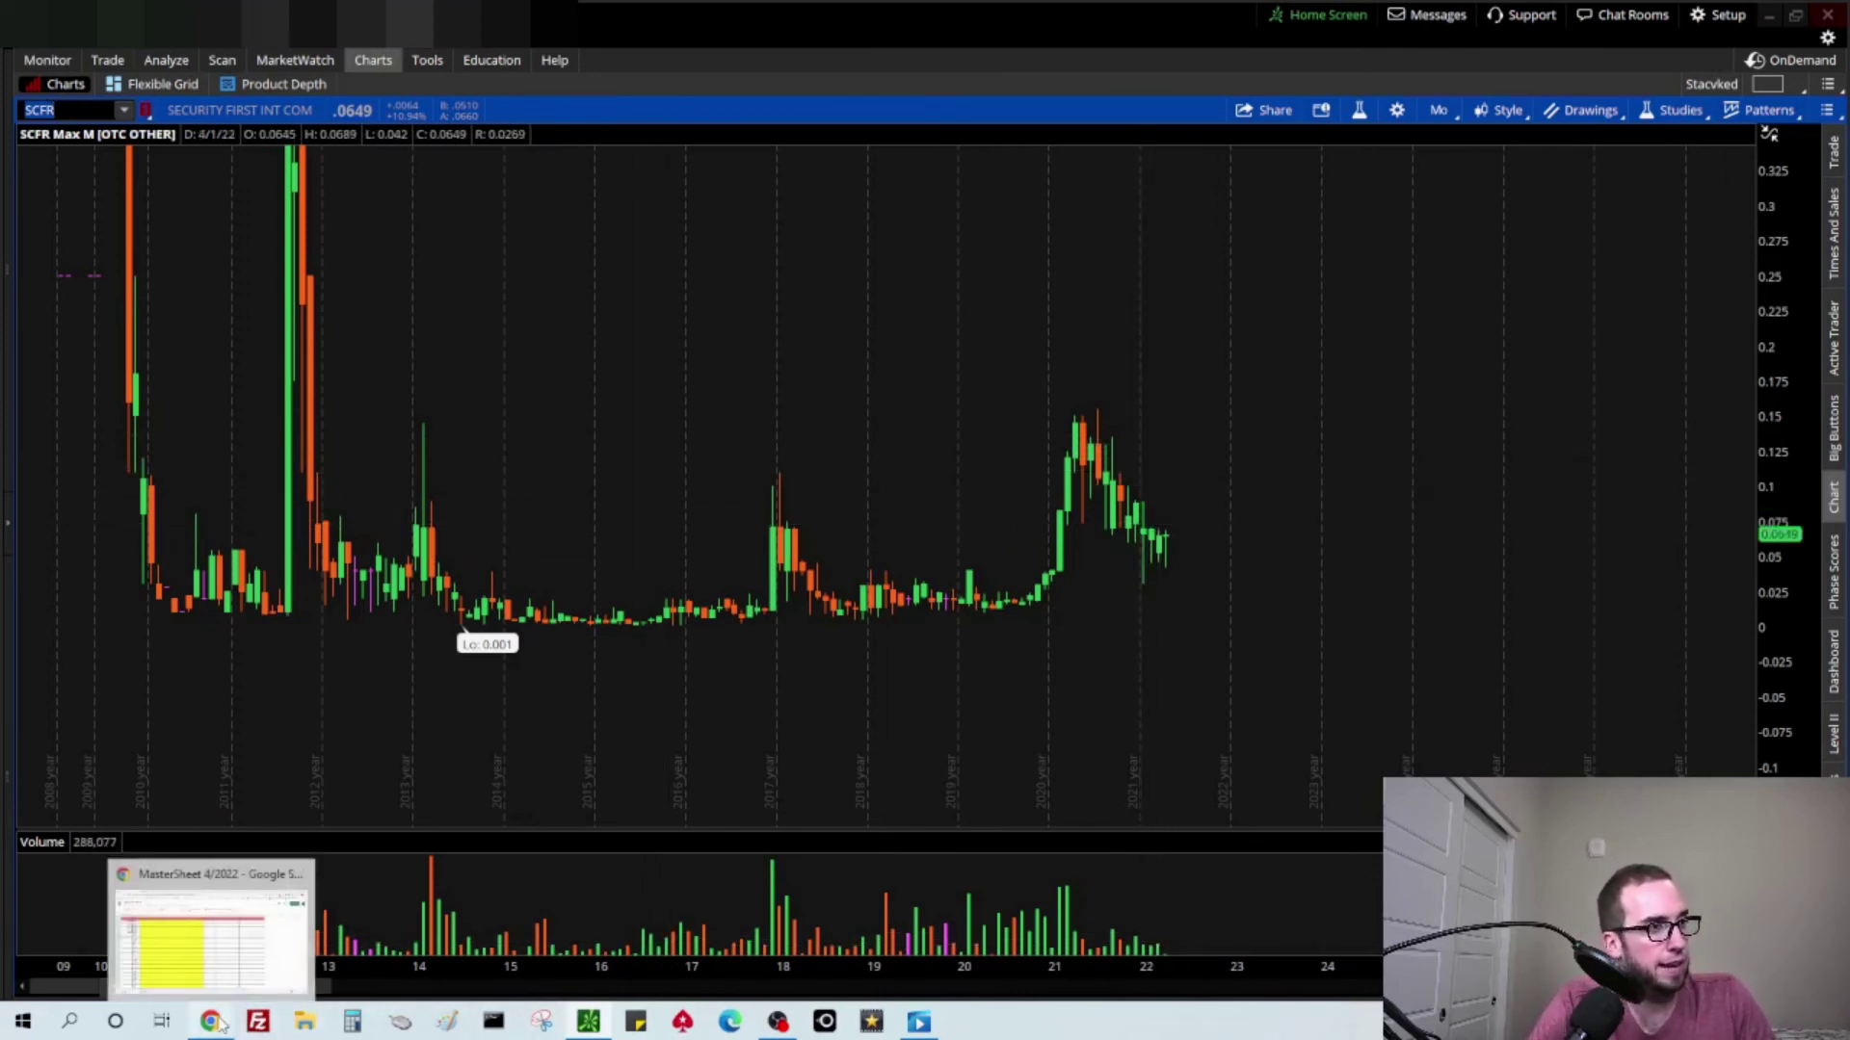
- Open otcmarkets.com in a new Chrome tab
{"action": "left_click", "coordinate": [226, 960]}
{"action": "key", "text": "ctrl+t"}
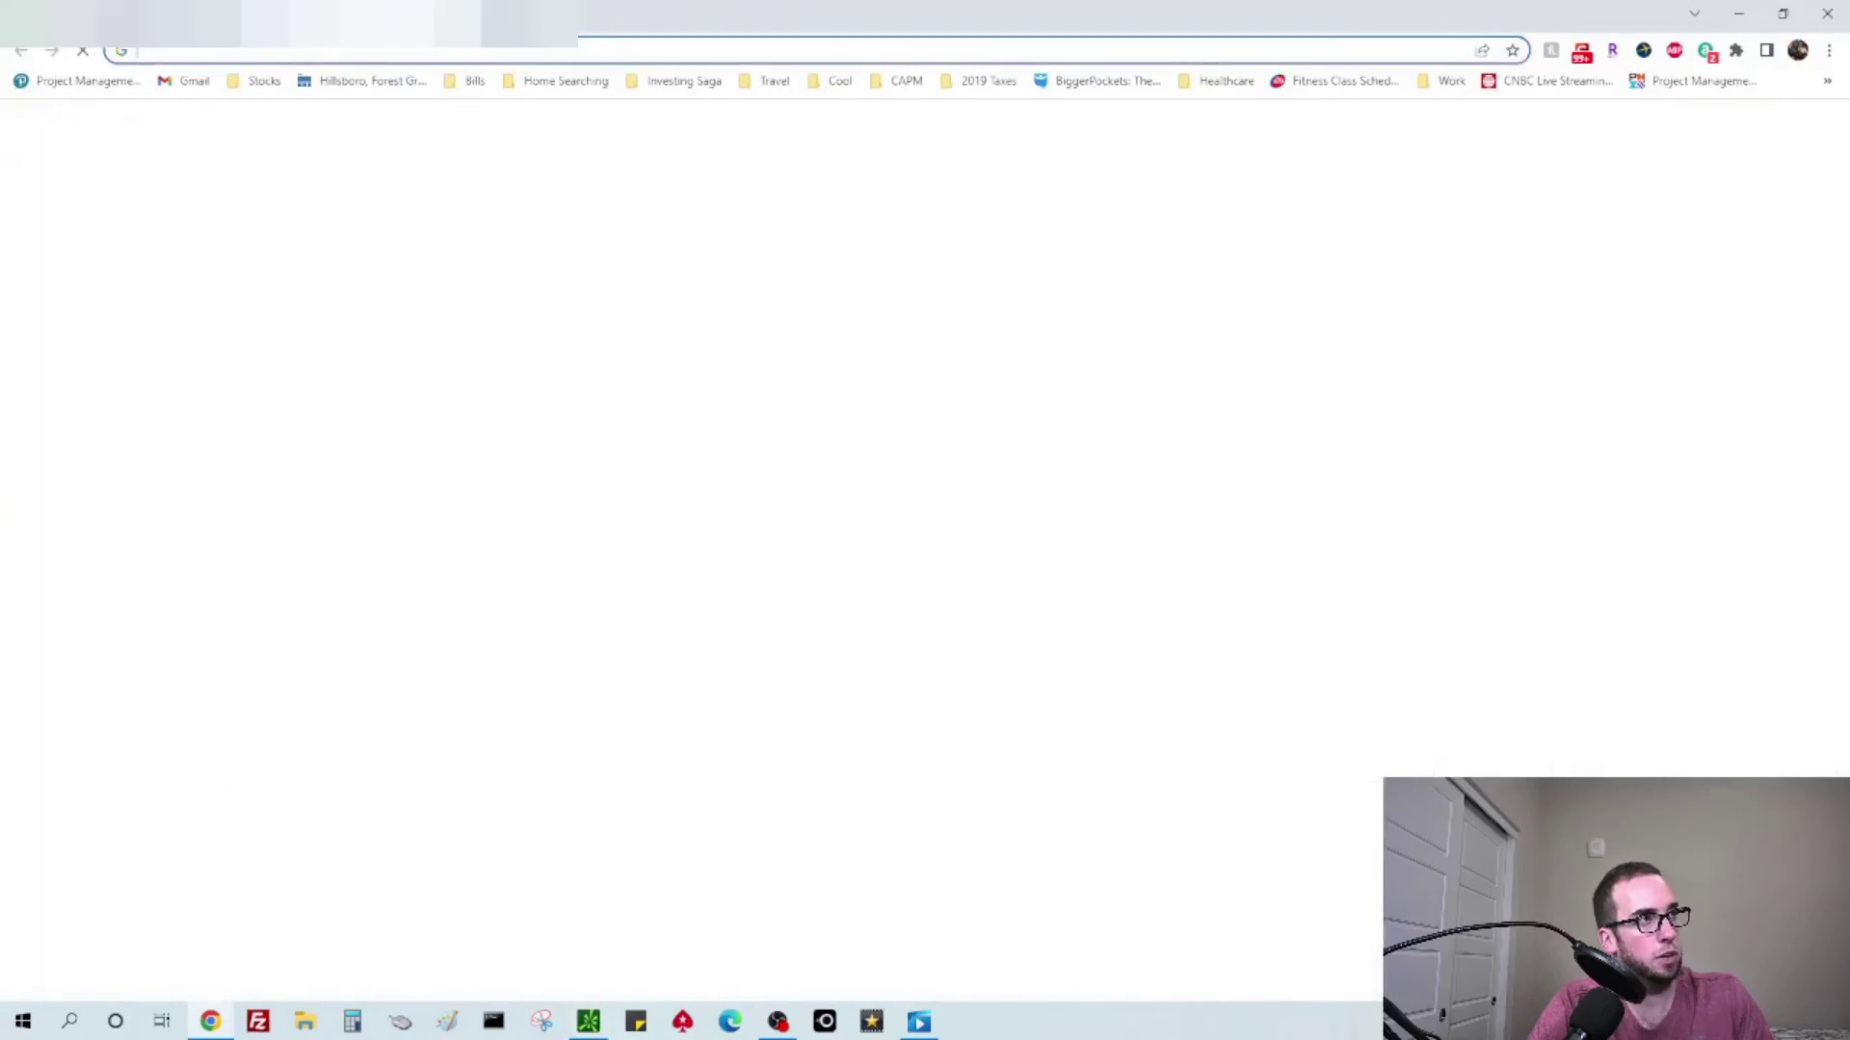
{"action": "type", "text": "otcmarket"}
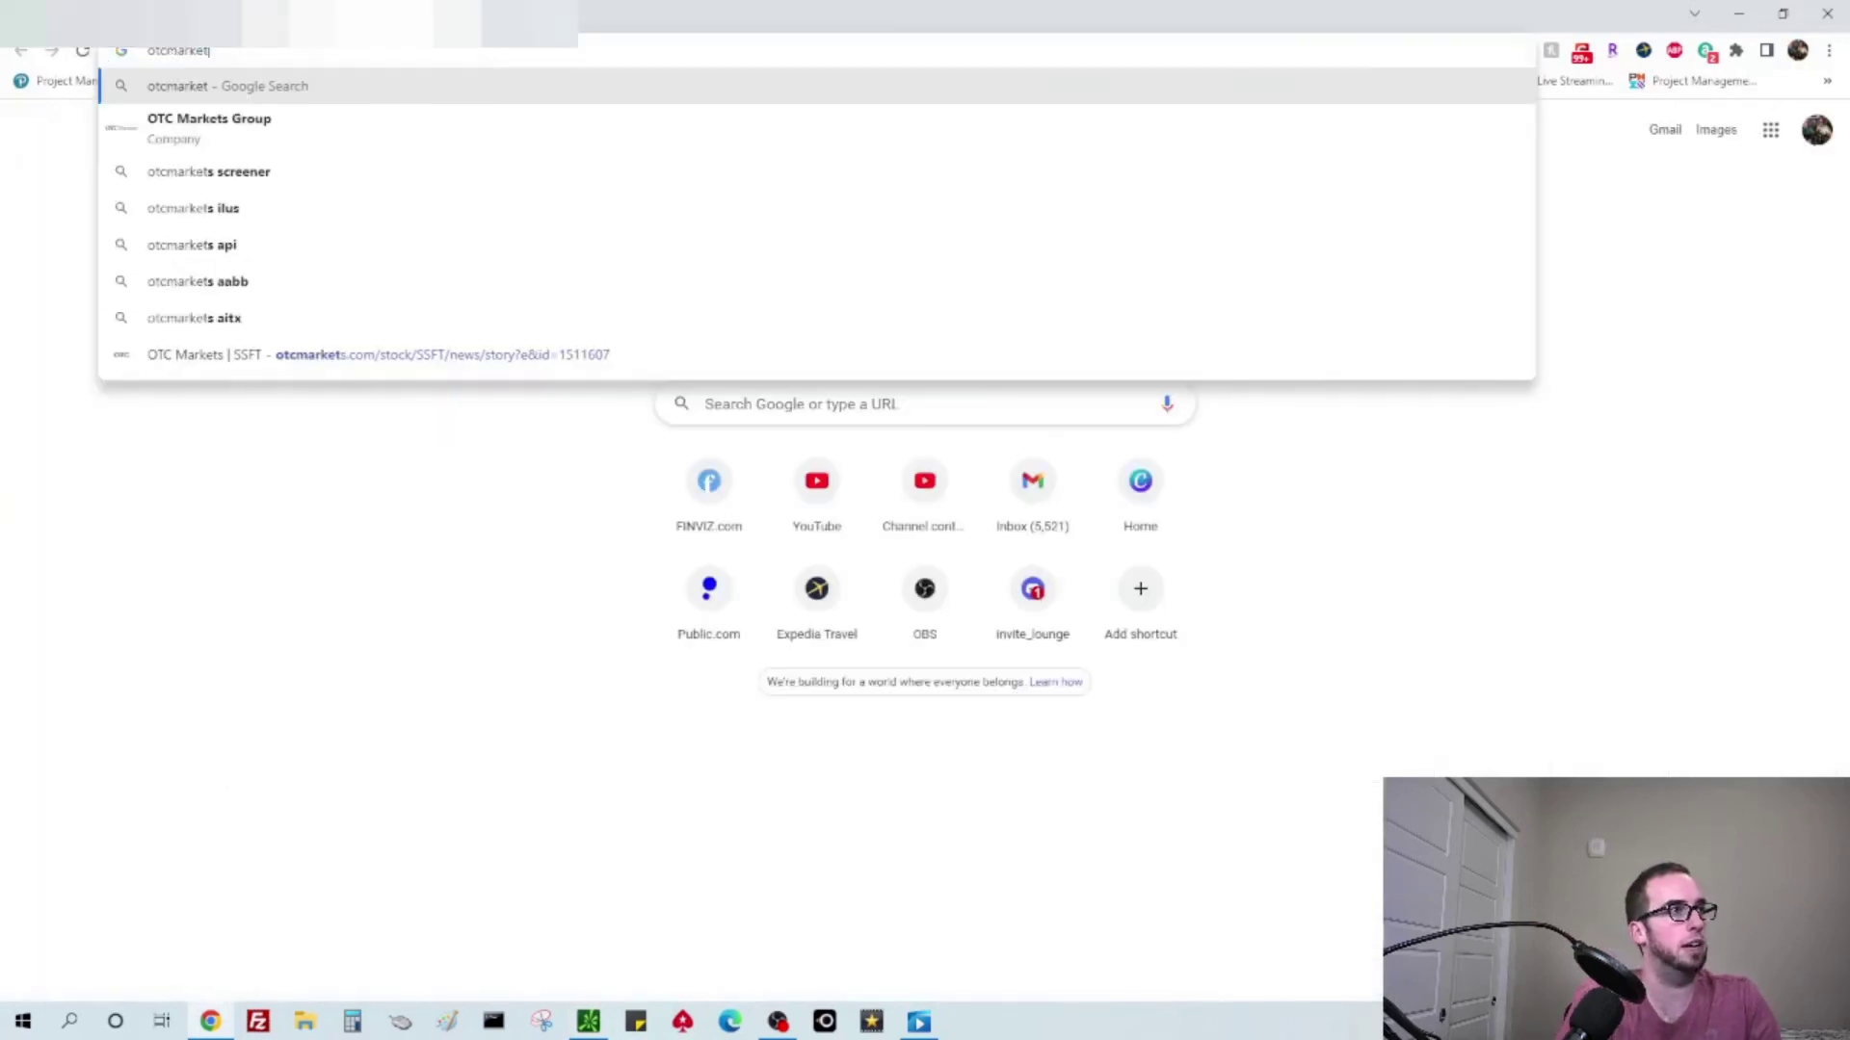
{"action": "key", "text": "Return"}
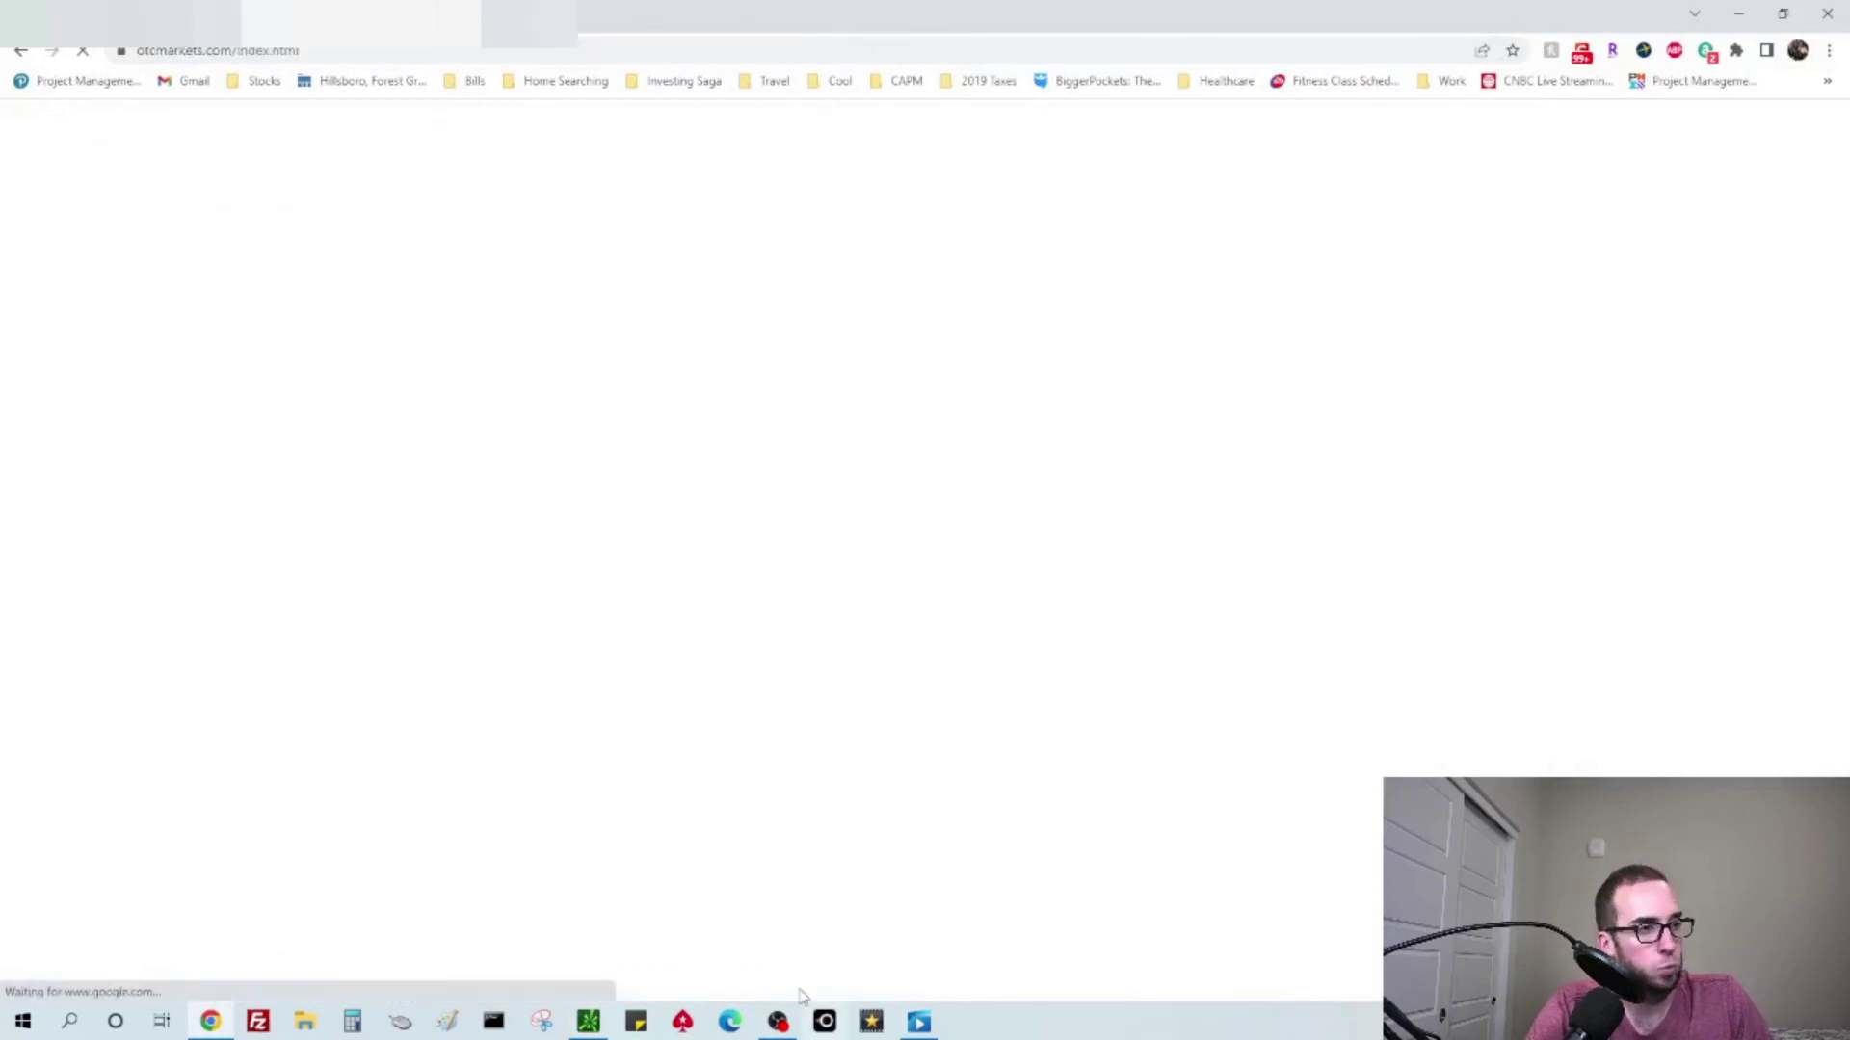
{"action": "left_click", "coordinate": [592, 1026]}
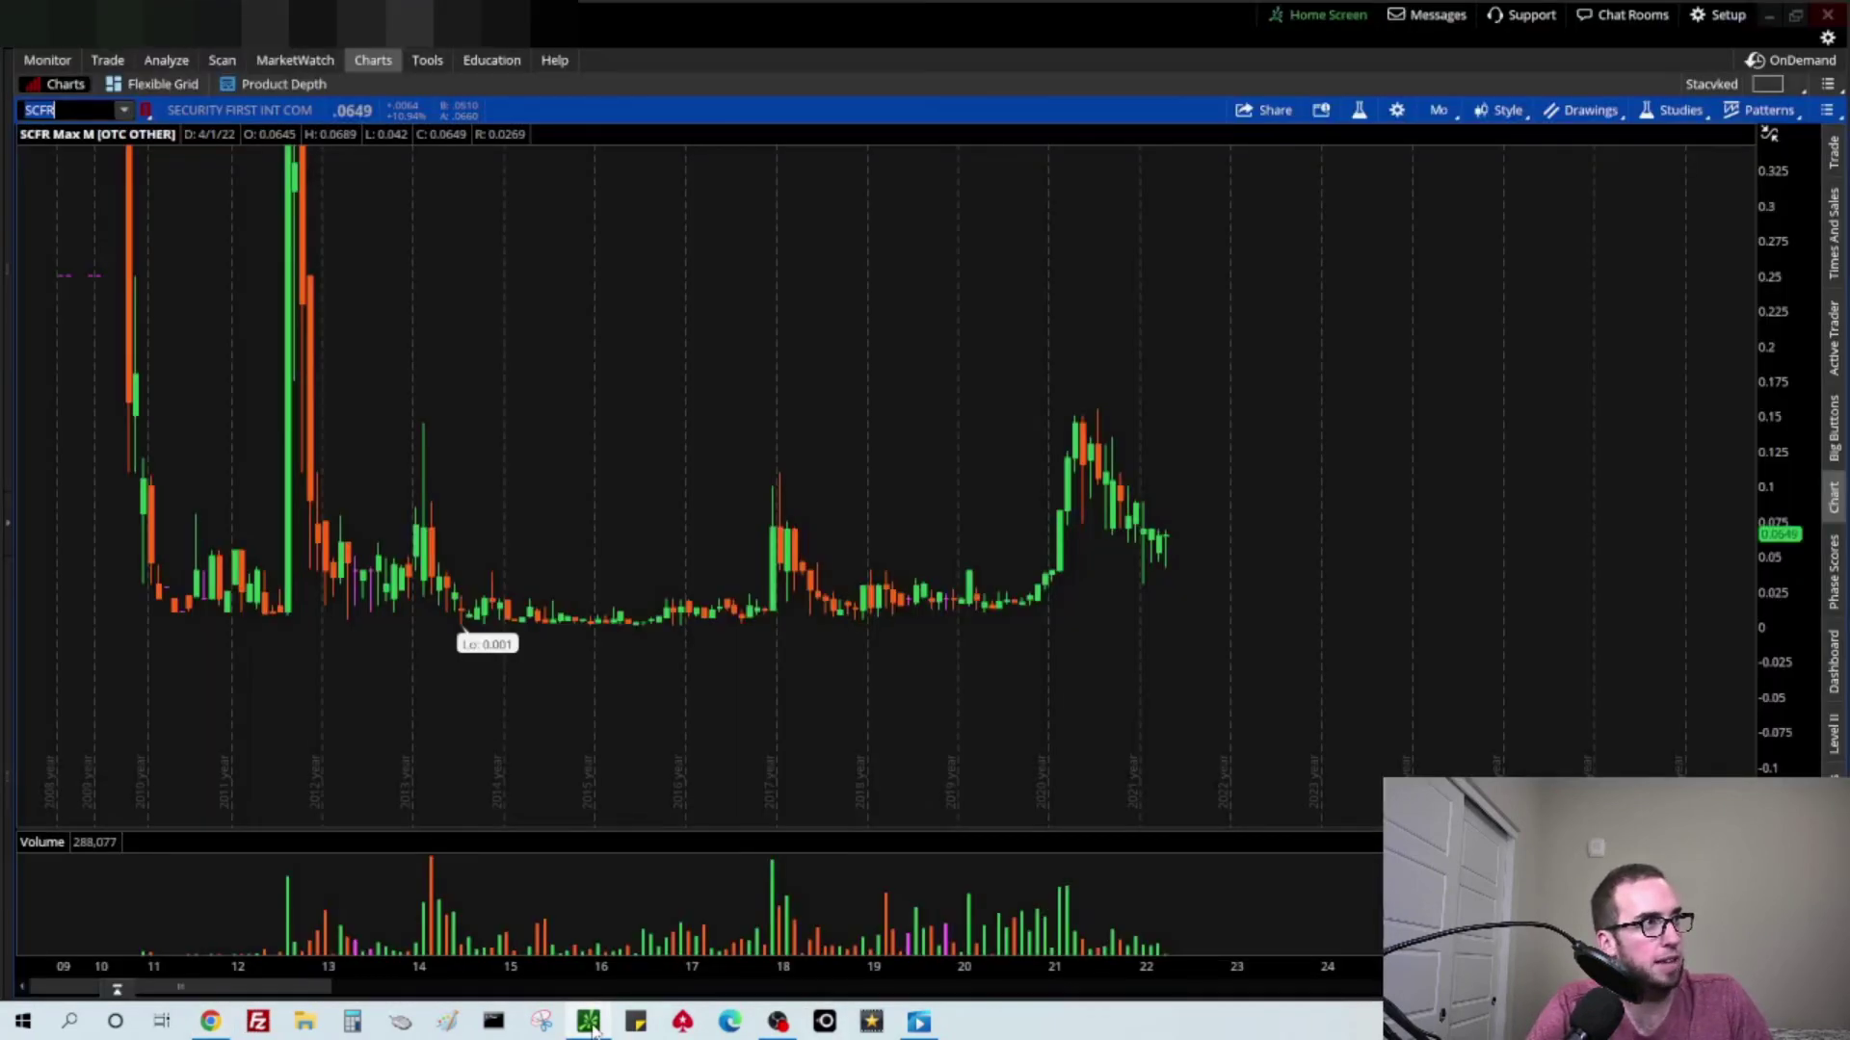
{"action": "left_click", "coordinate": [591, 1027]}
- Look up the SCFR quote on OTC Markets and skim its overview page
{"action": "left_click", "coordinate": [458, 318]}
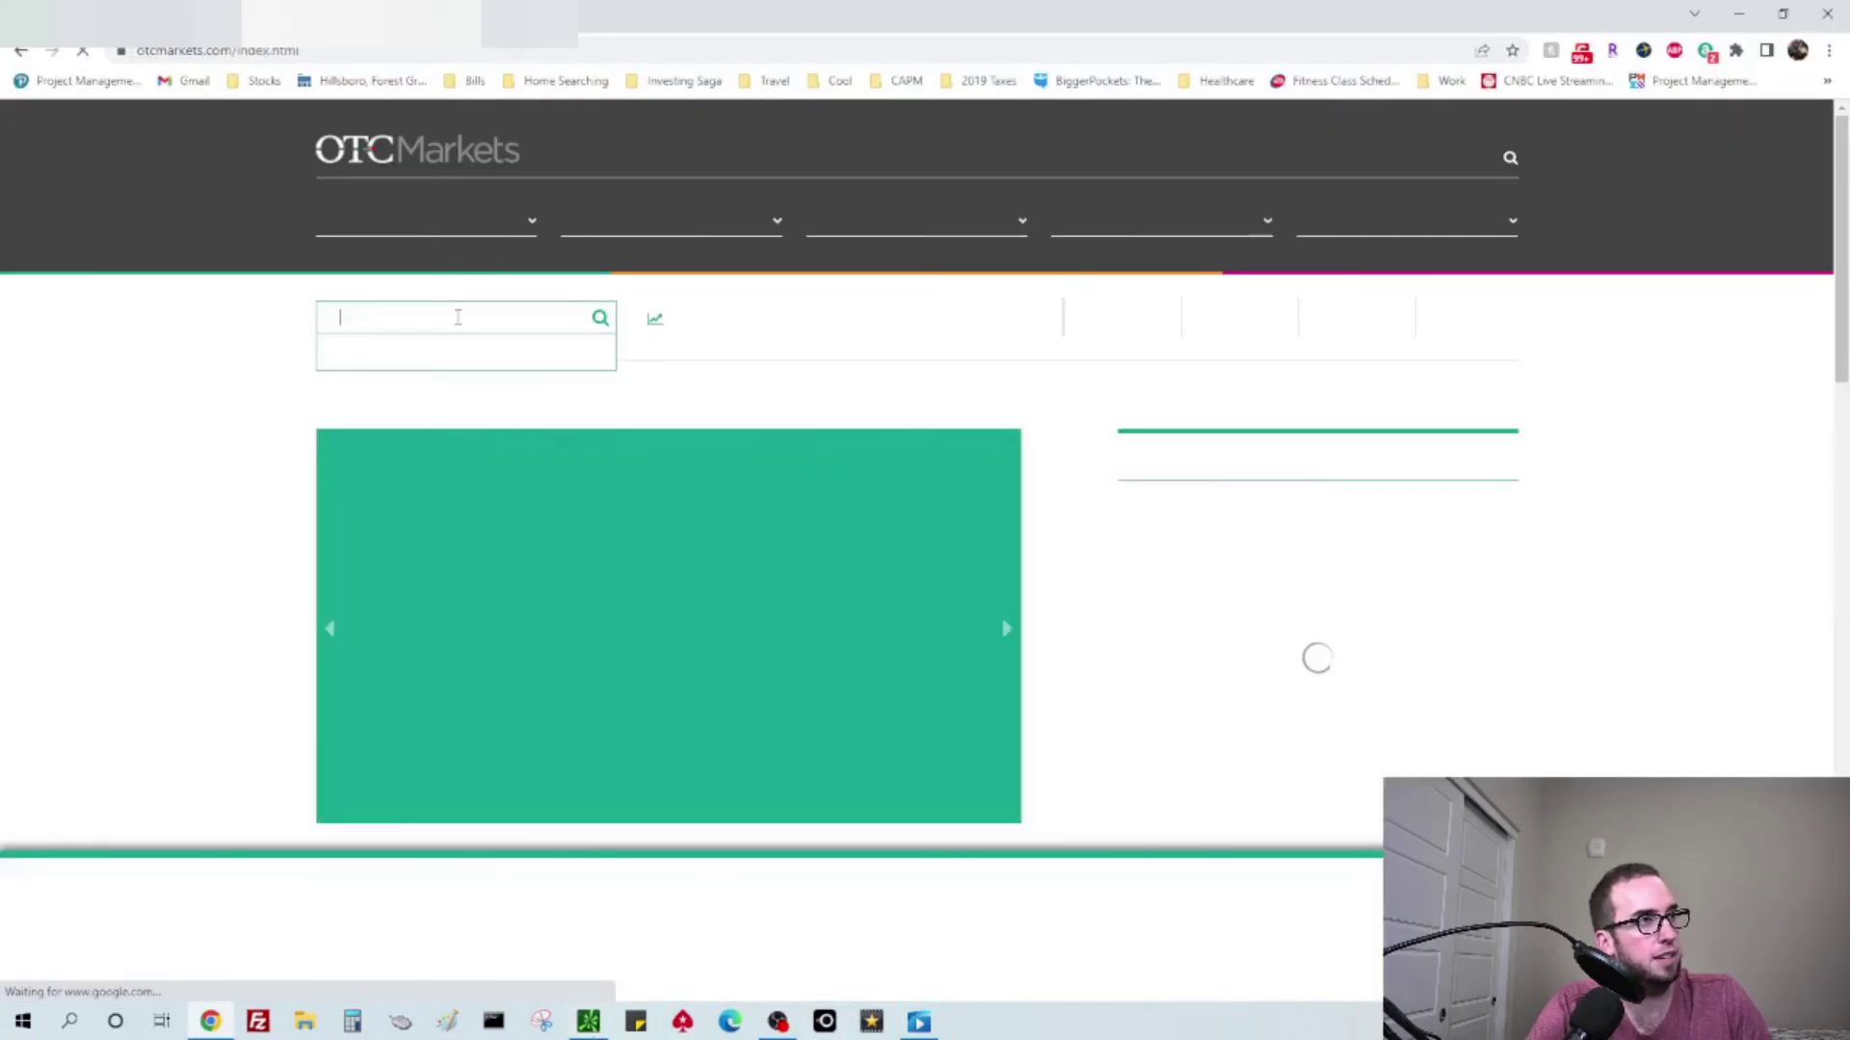
{"action": "type", "text": "scfr"}
{"action": "key", "text": "Return"}
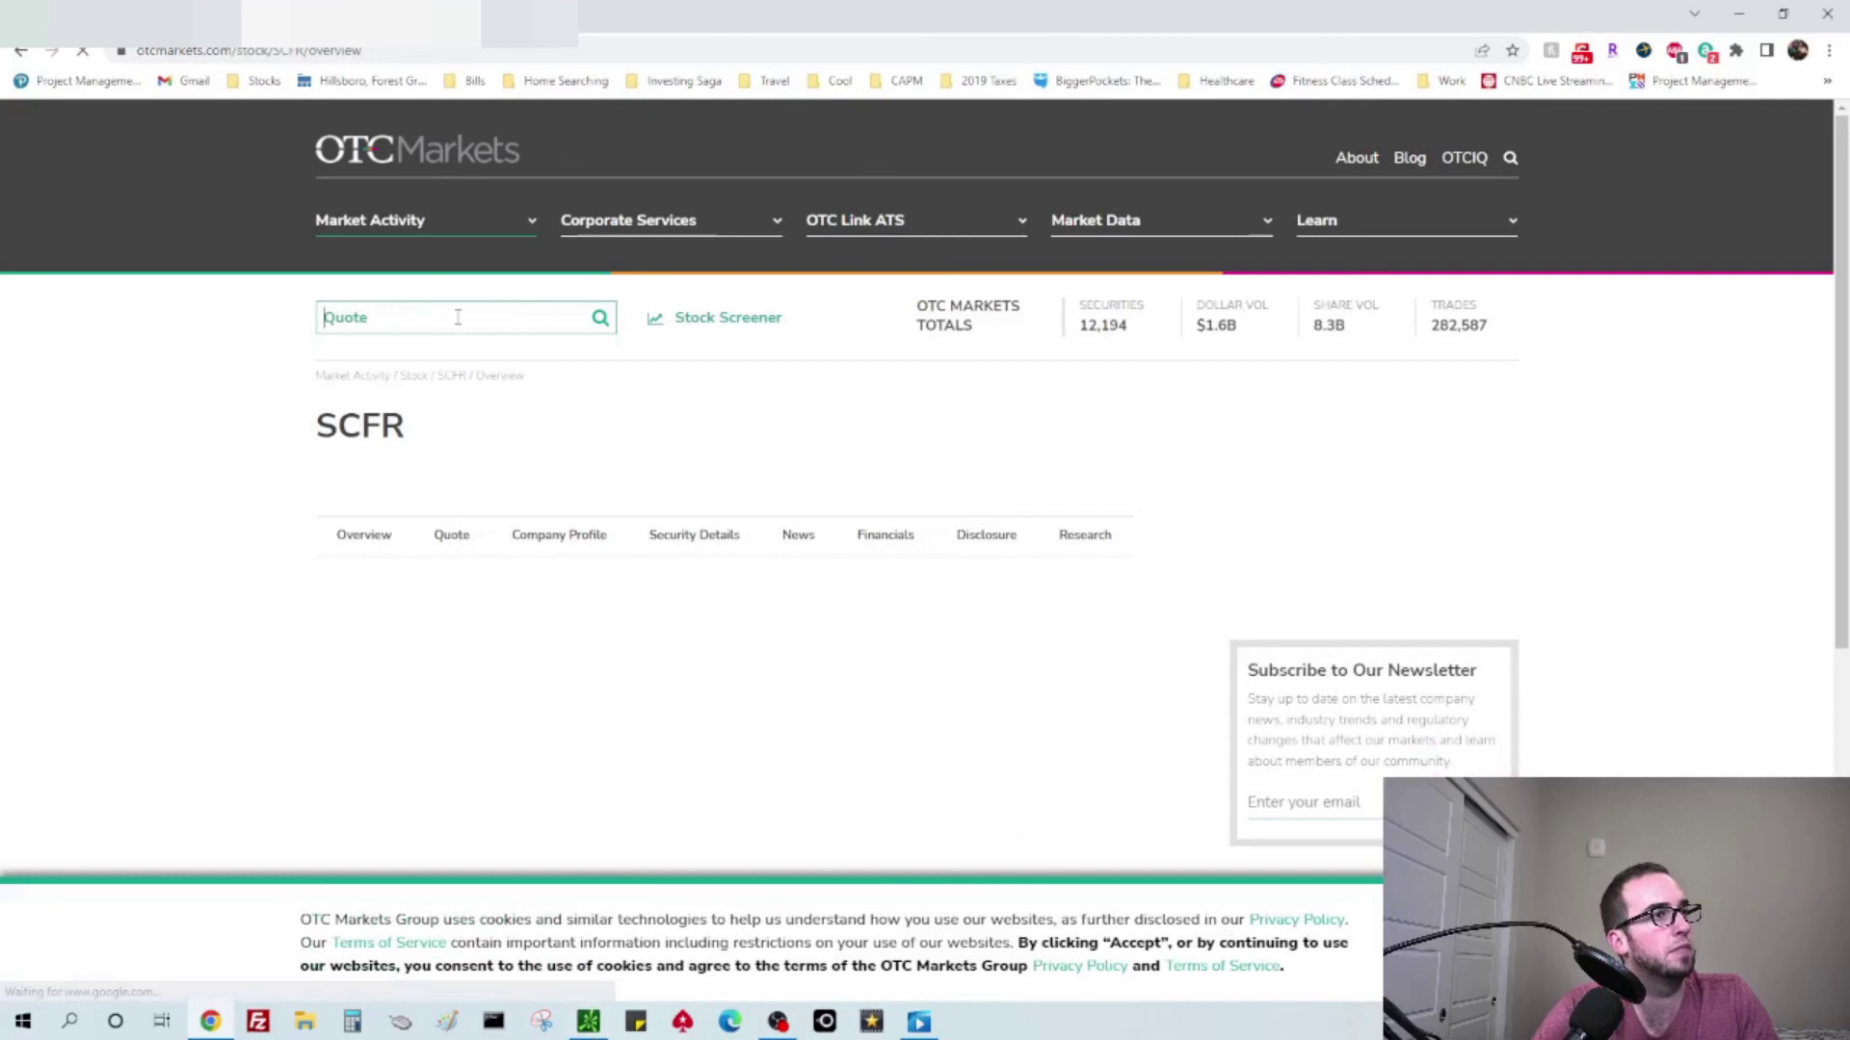
{"action": "mouse_move", "coordinate": [1491, 480]}
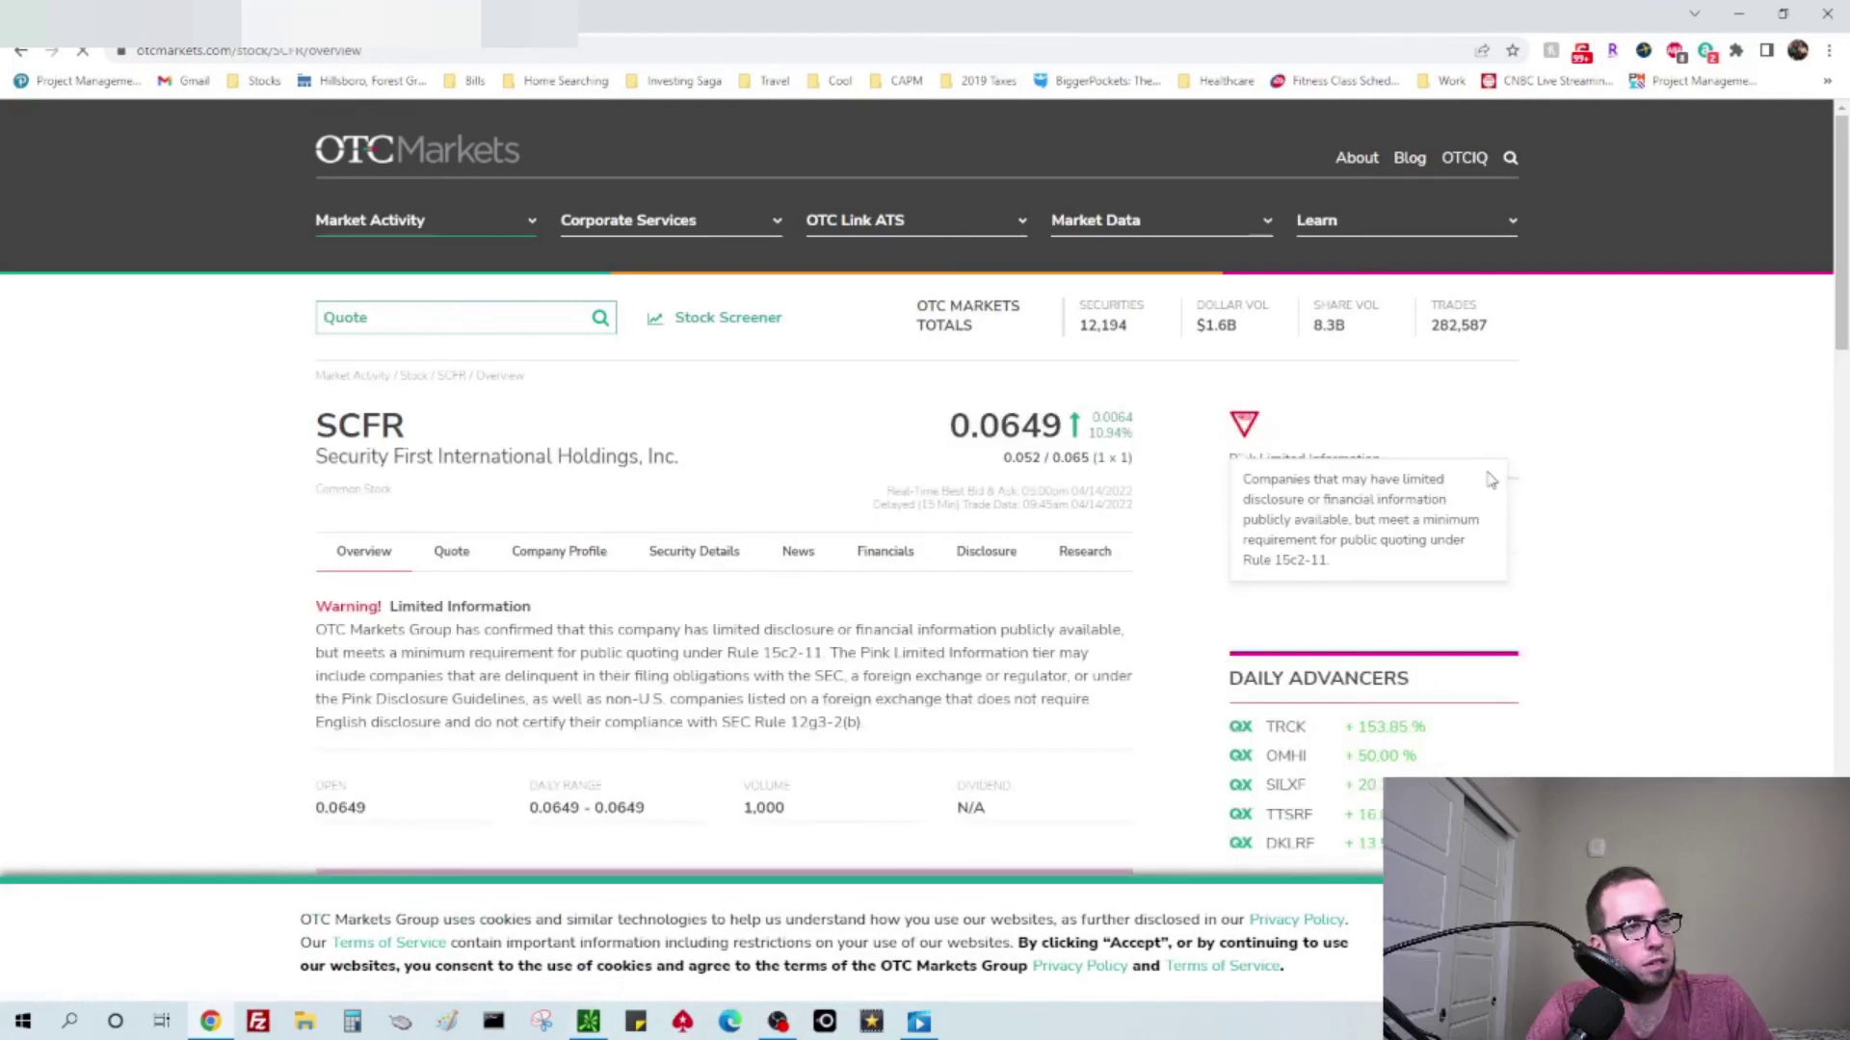
{"action": "scroll", "coordinate": [1531, 491], "scroll_direction": "down", "scroll_amount": 5}
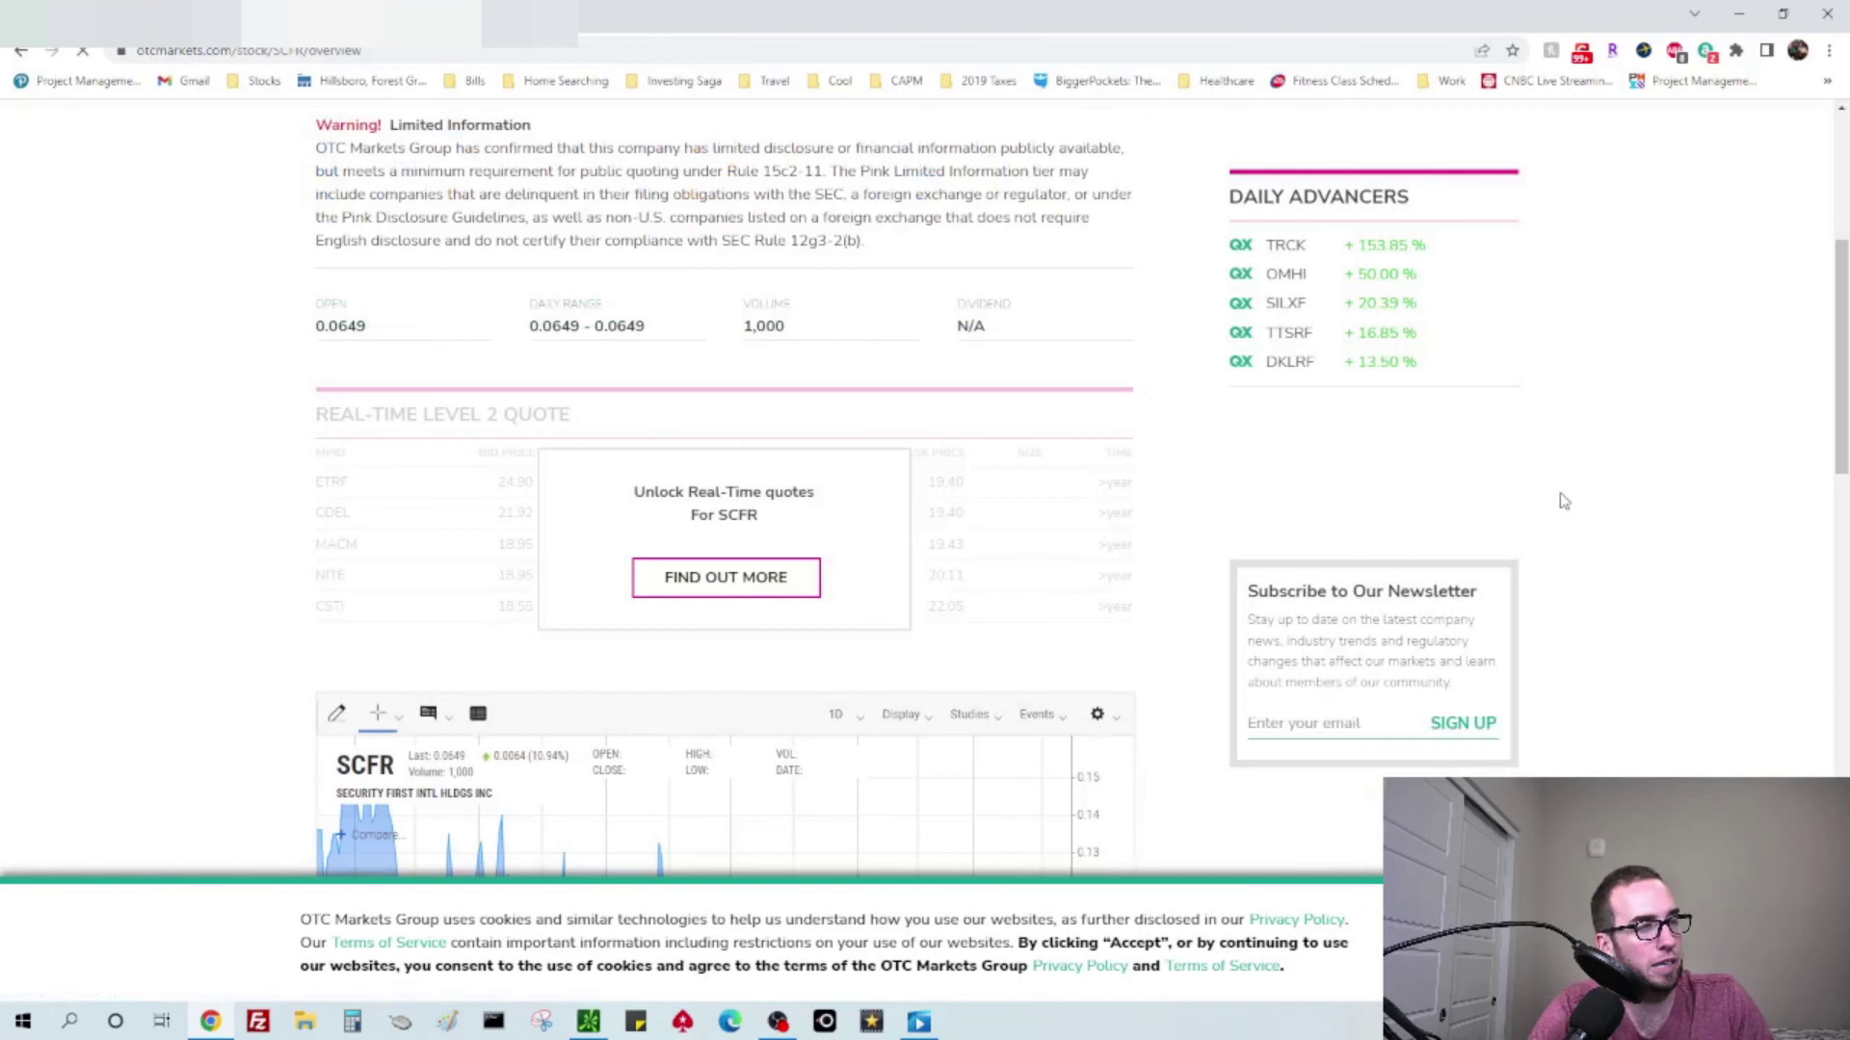
{"action": "scroll", "coordinate": [1562, 501], "scroll_direction": "up", "scroll_amount": 3}
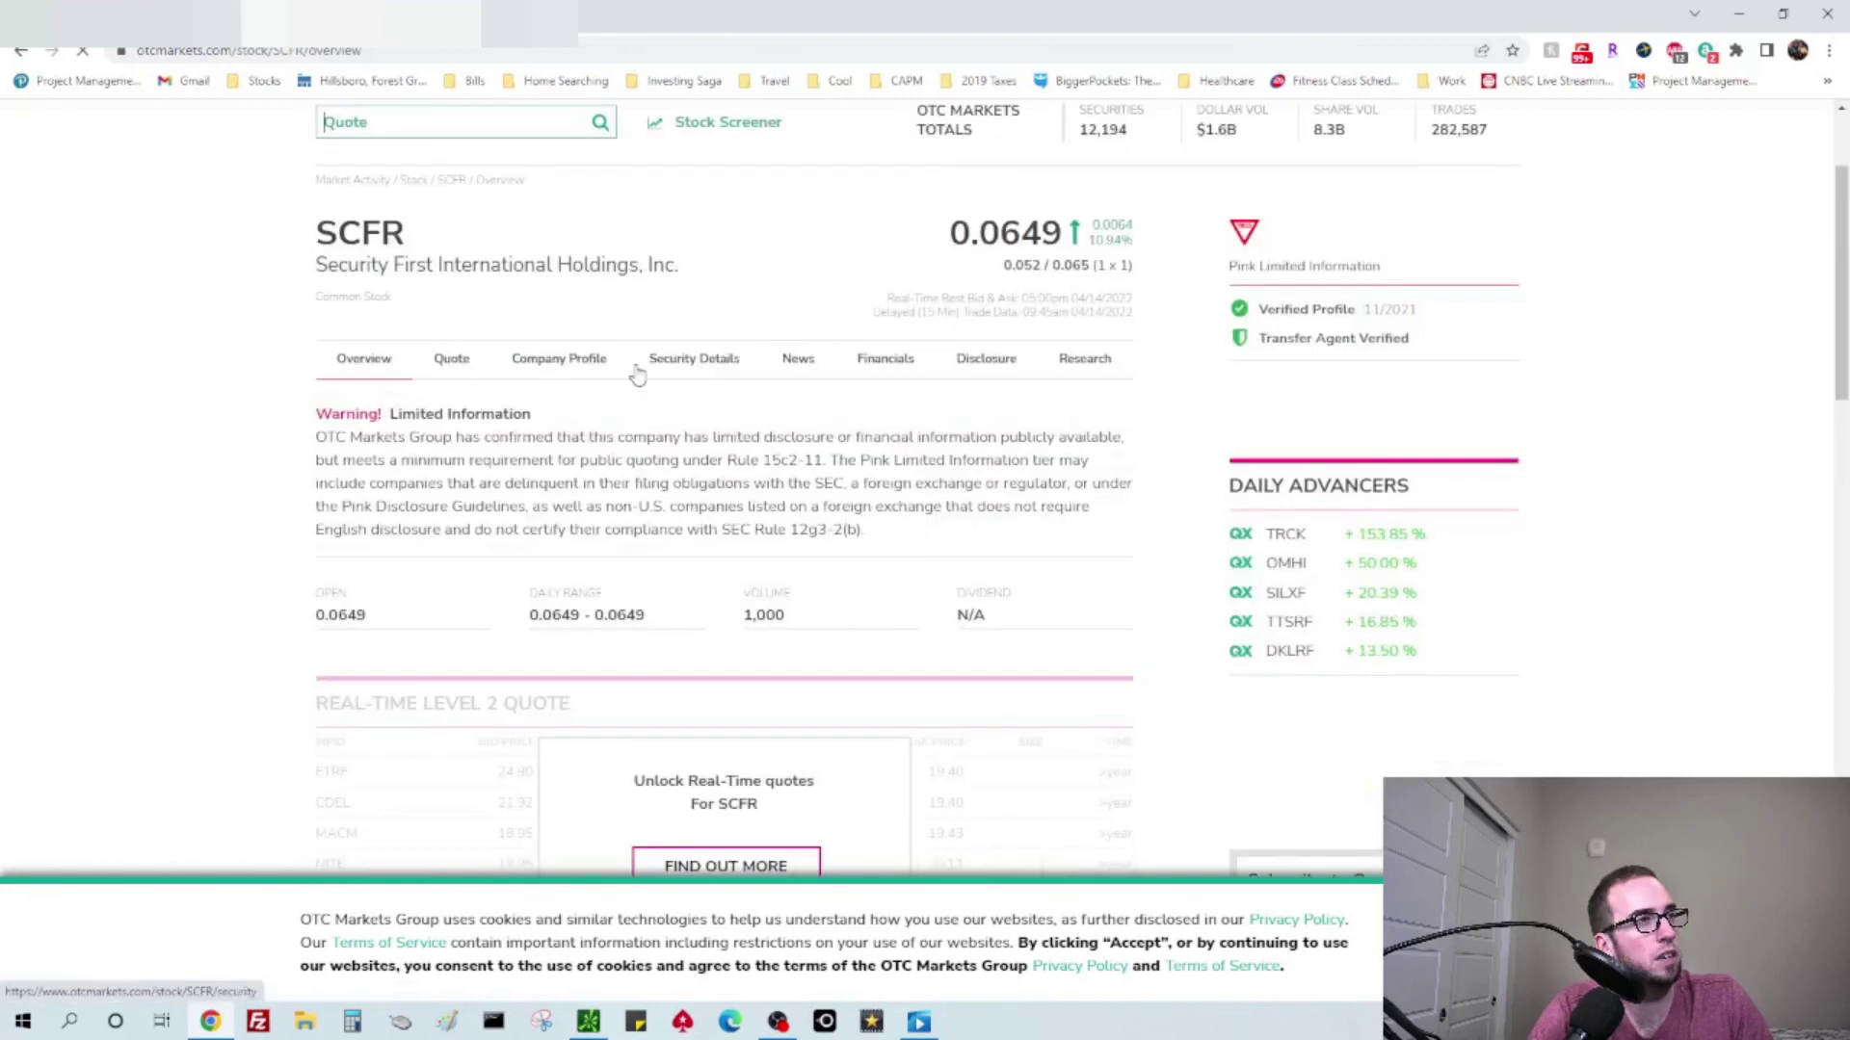
- Check SCFR's company profile and its company website, then bring up its Financials page
{"action": "left_click", "coordinate": [523, 366]}
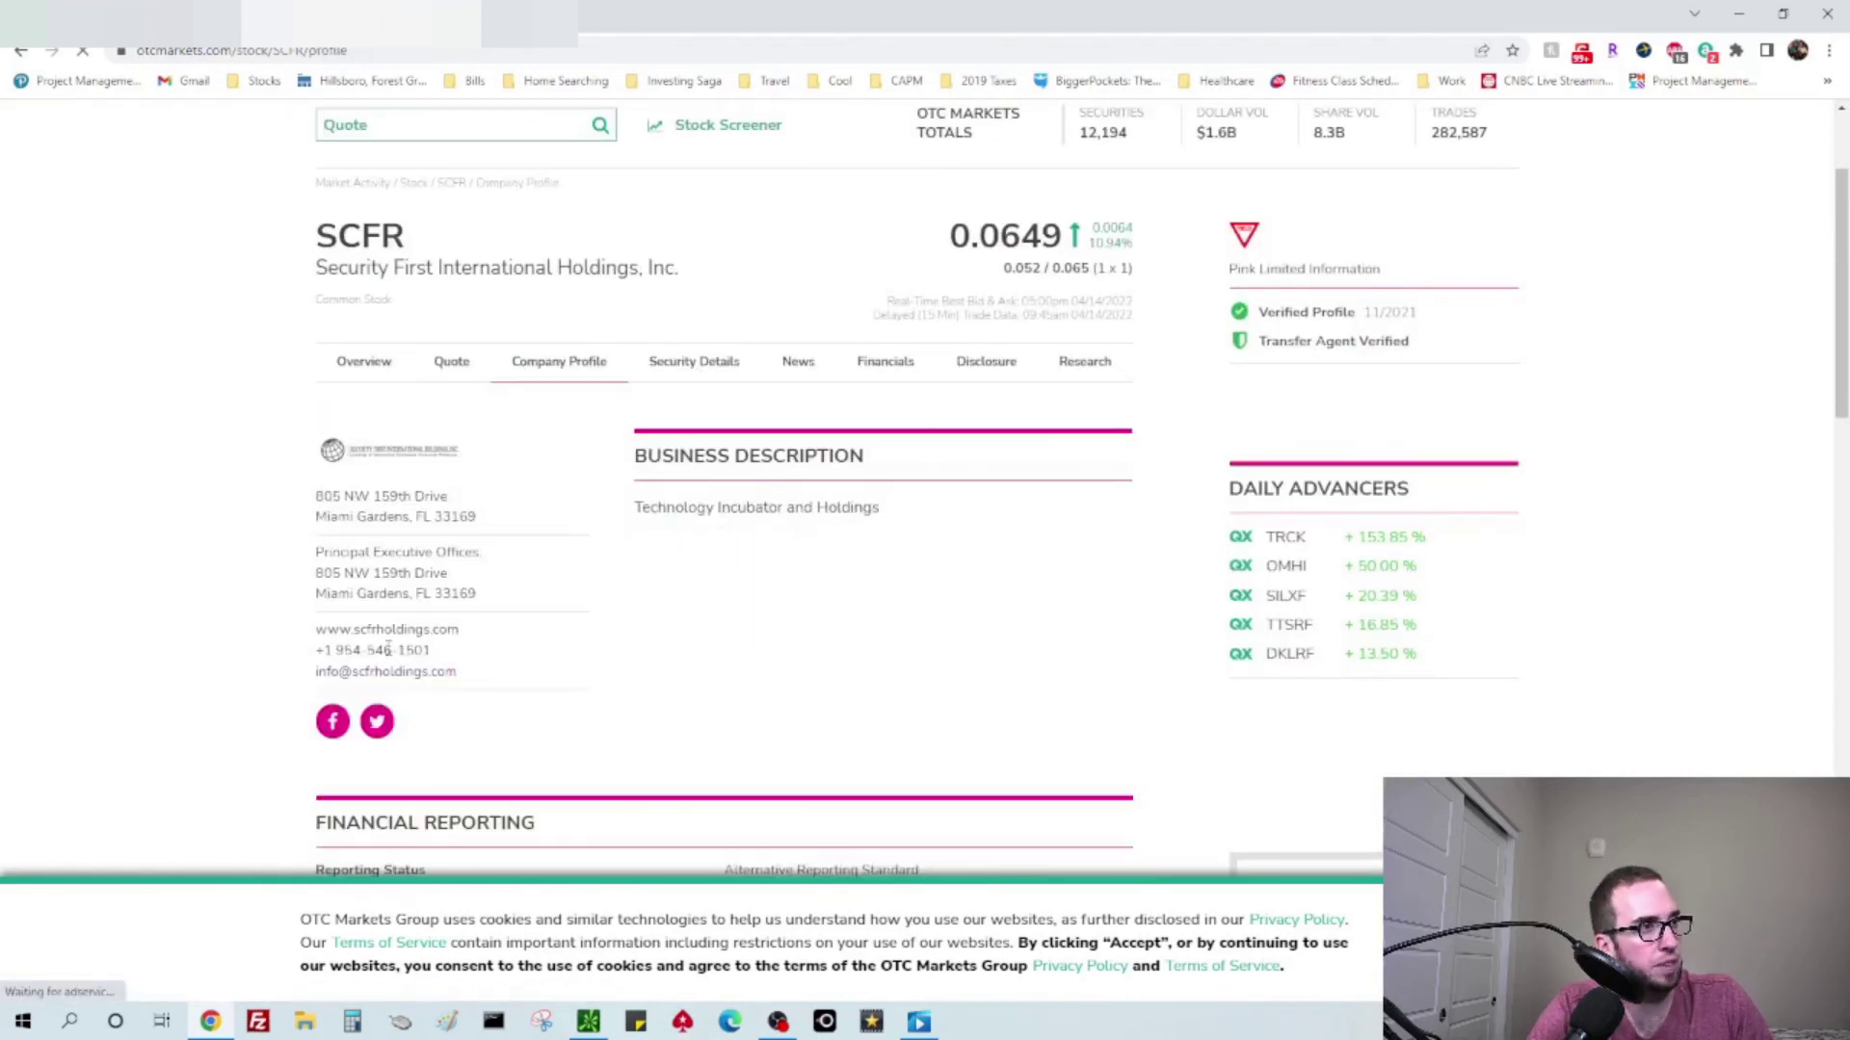
{"action": "right_click", "coordinate": [392, 637]}
{"action": "left_click", "coordinate": [424, 646]}
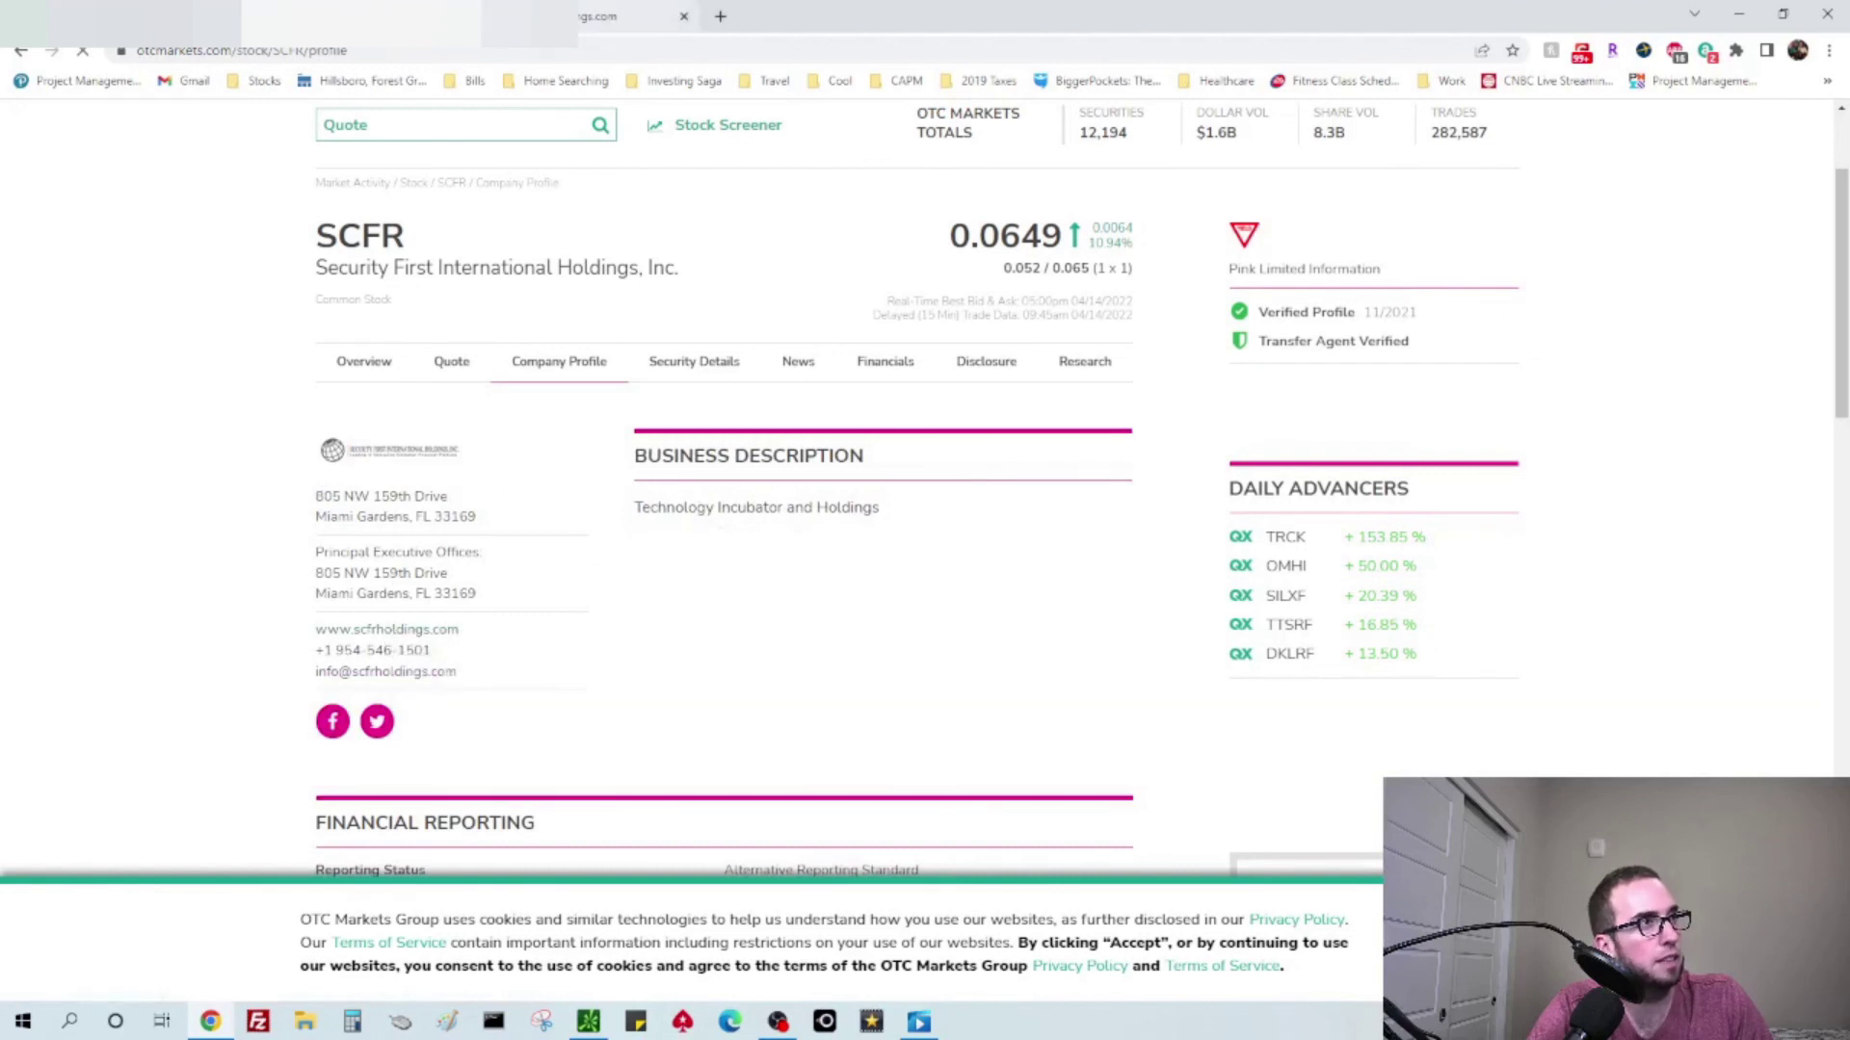
{"action": "left_click", "coordinate": [626, 16]}
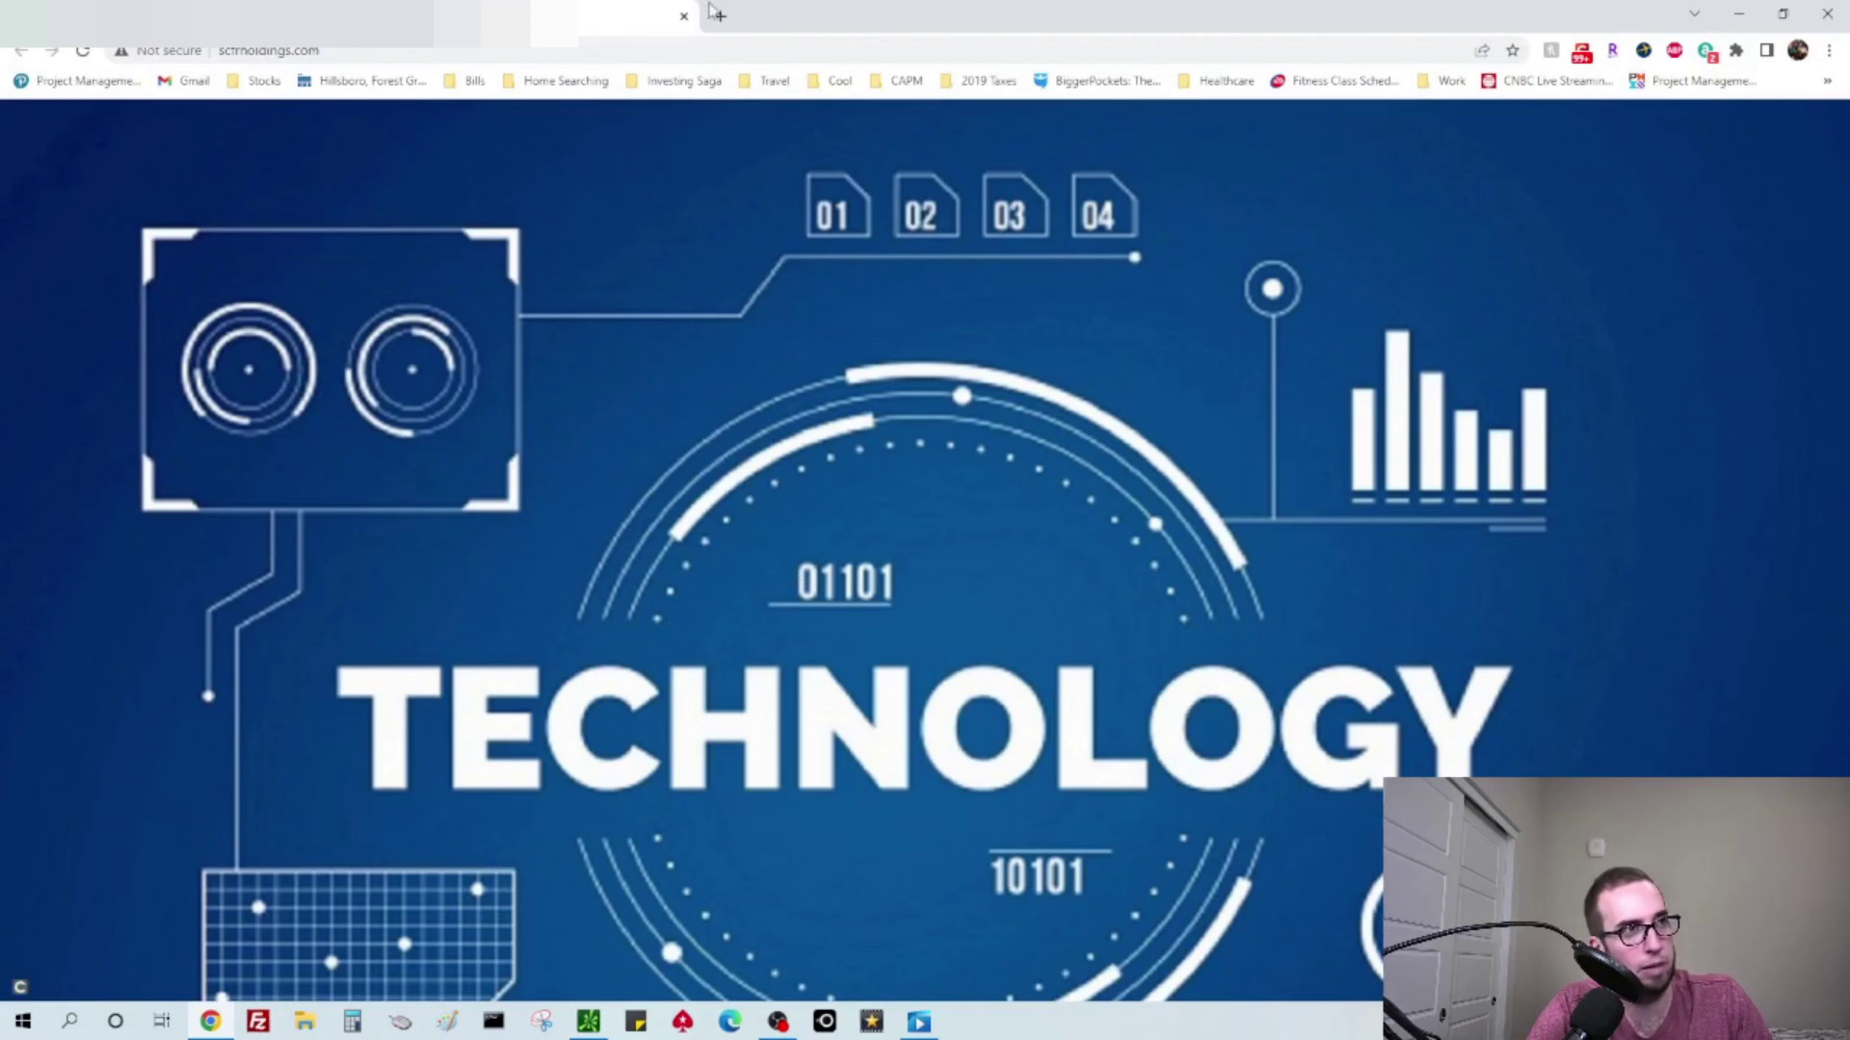
{"action": "left_click", "coordinate": [681, 17]}
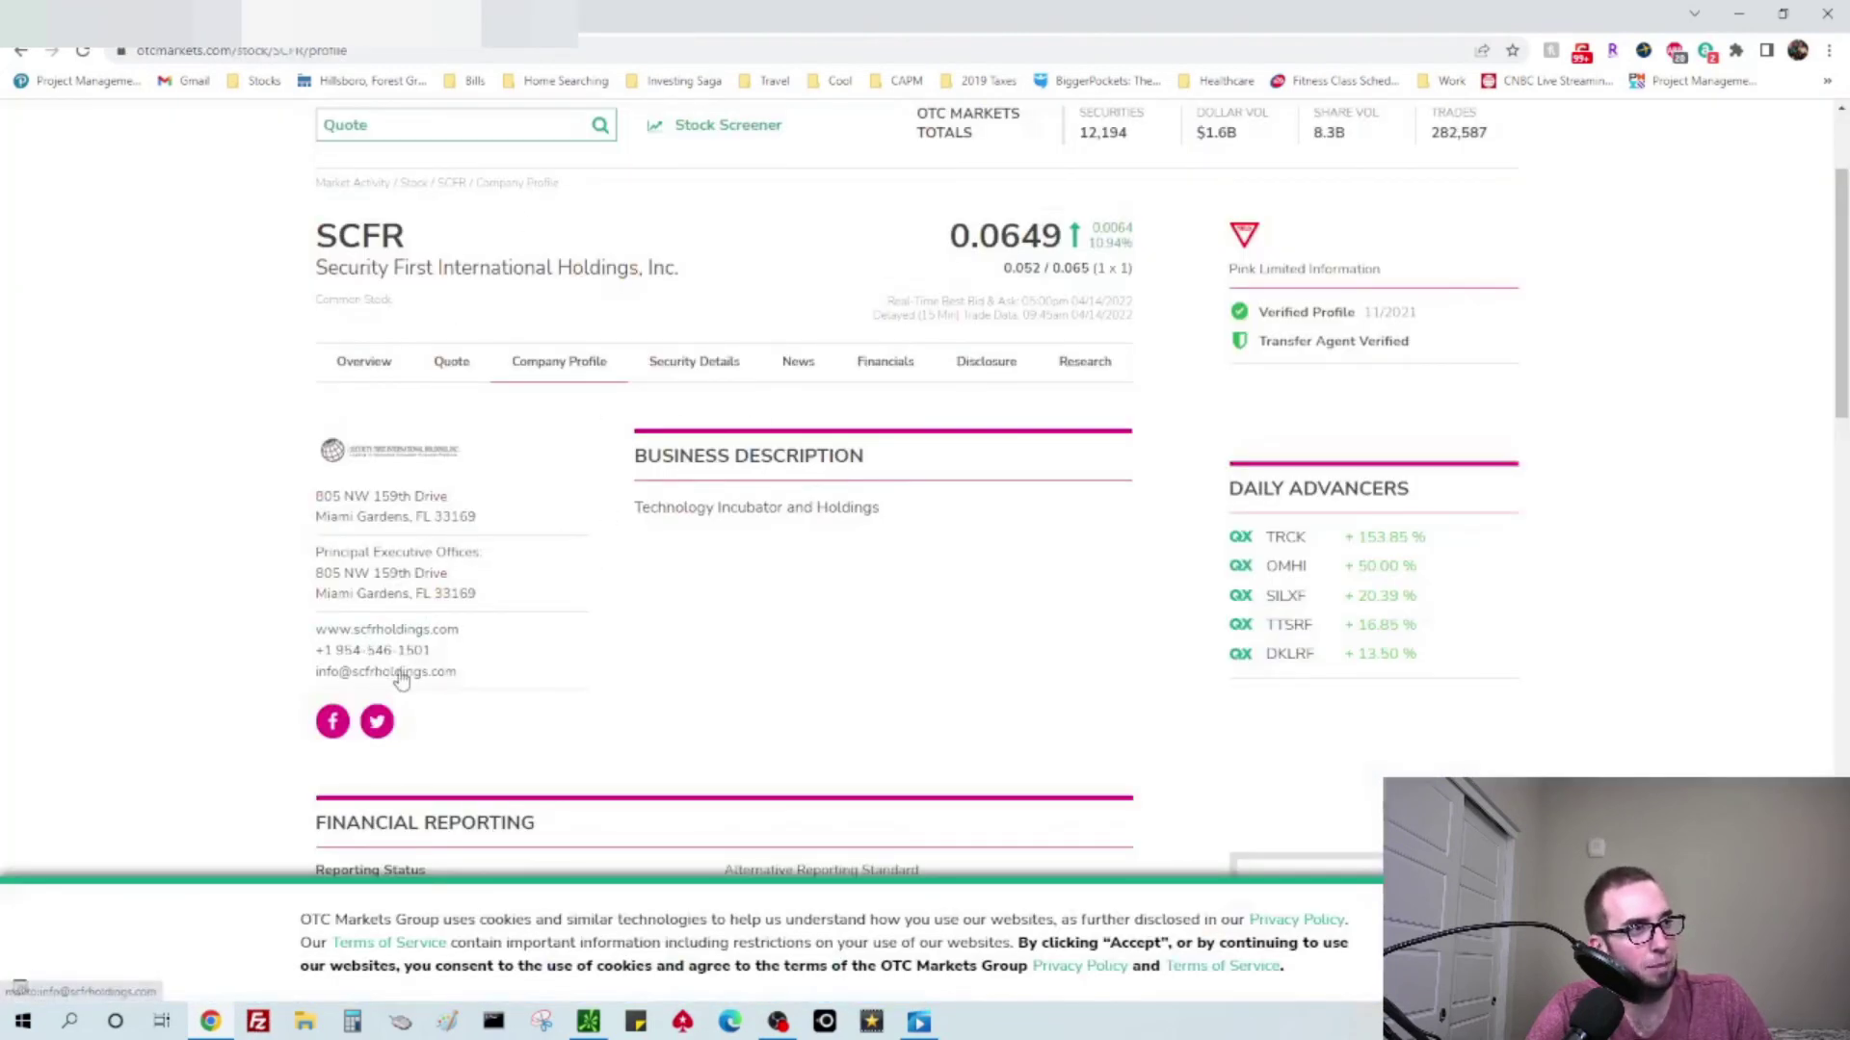
{"action": "left_click", "coordinate": [881, 370]}
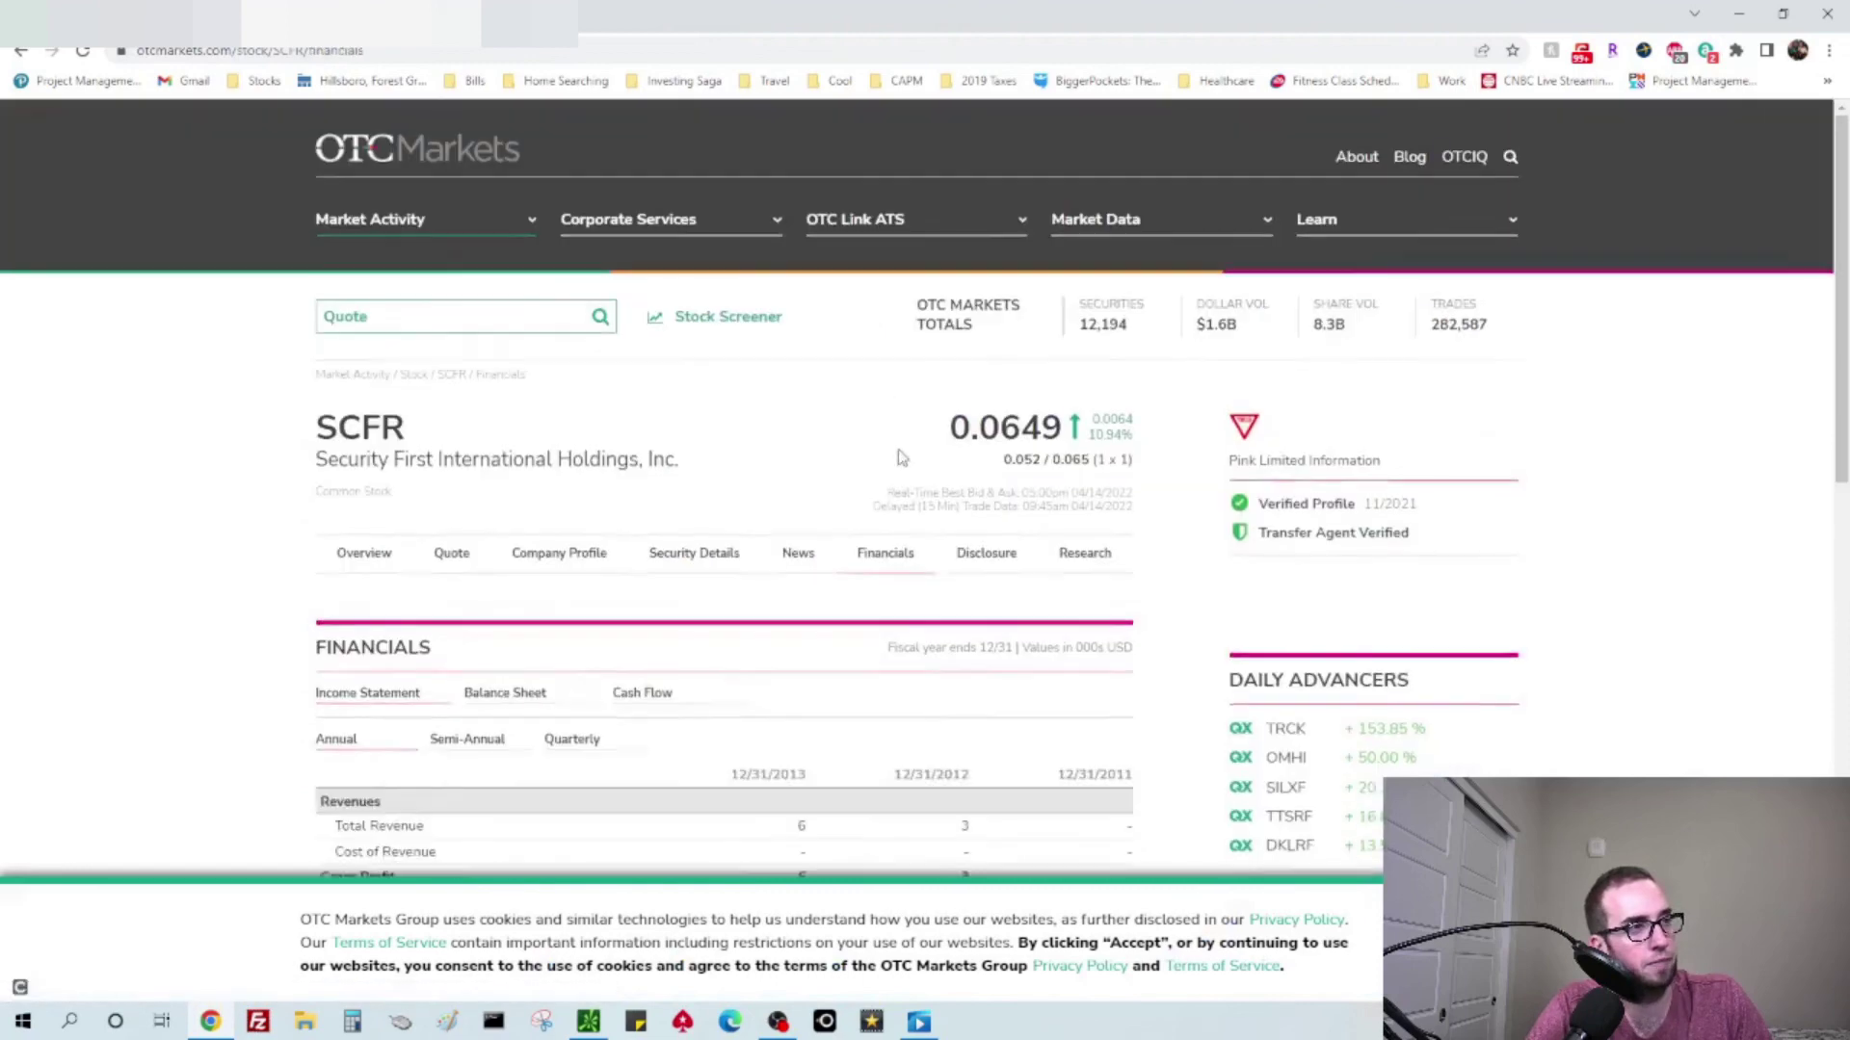
- Skim the financials, then review SCFR's security details showing 2,010,000,000 outstanding shares
{"action": "scroll", "coordinate": [879, 414], "scroll_direction": "down", "scroll_amount": 6}
{"action": "scroll", "coordinate": [771, 496], "scroll_direction": "down", "scroll_amount": 4}
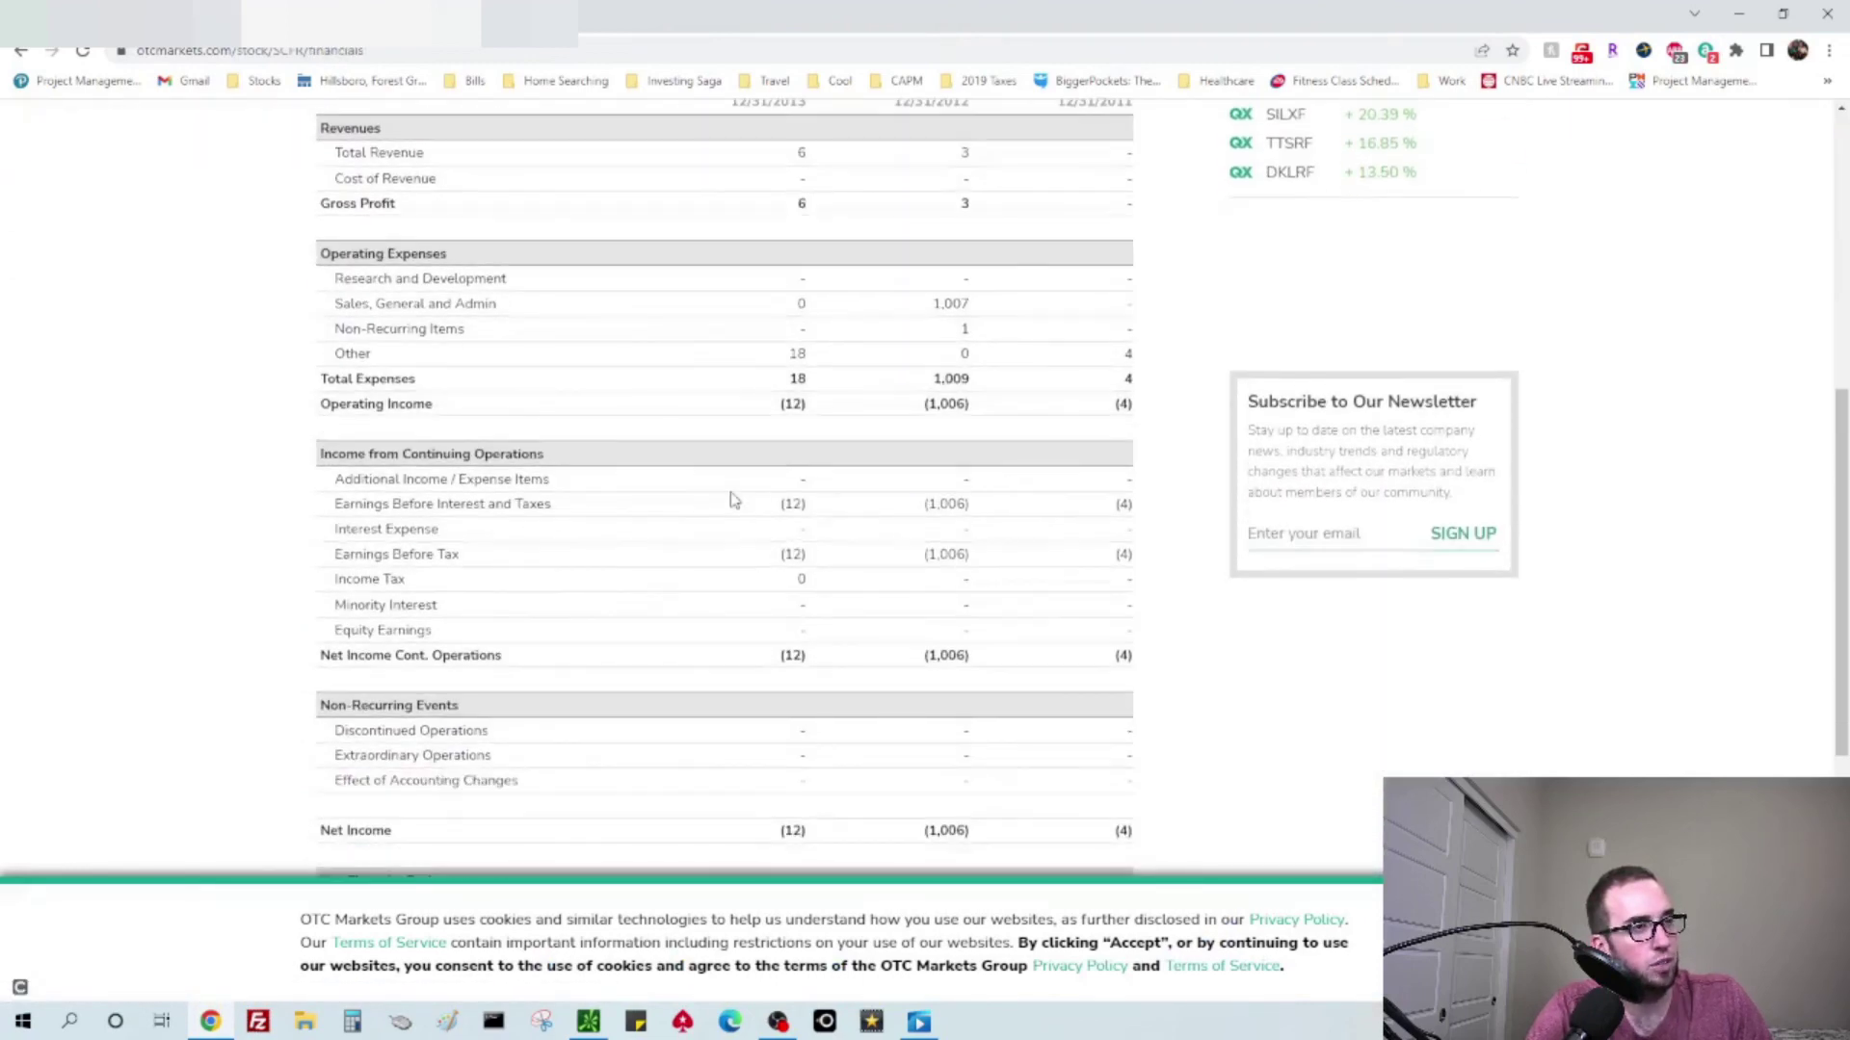
{"action": "scroll", "coordinate": [737, 490], "scroll_direction": "up", "scroll_amount": 9}
{"action": "scroll", "coordinate": [748, 541], "scroll_direction": "up", "scroll_amount": 1}
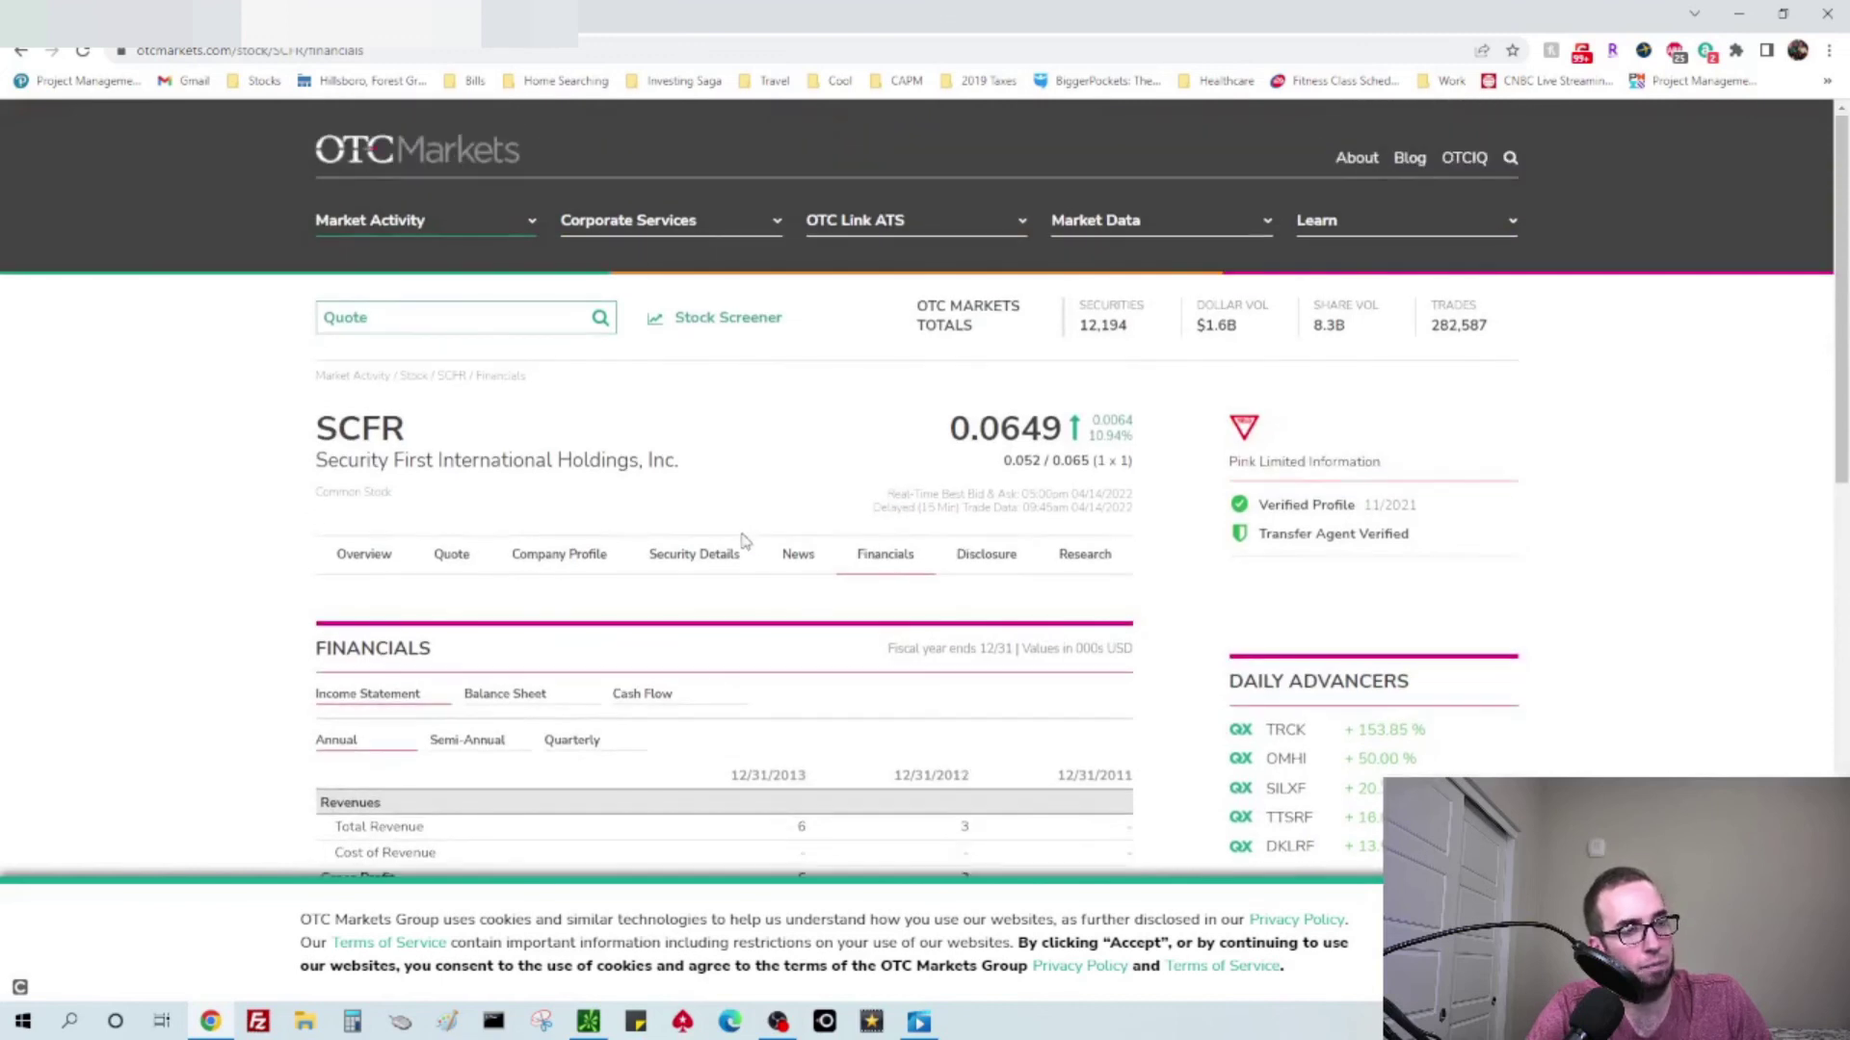
{"action": "left_click", "coordinate": [713, 561]}
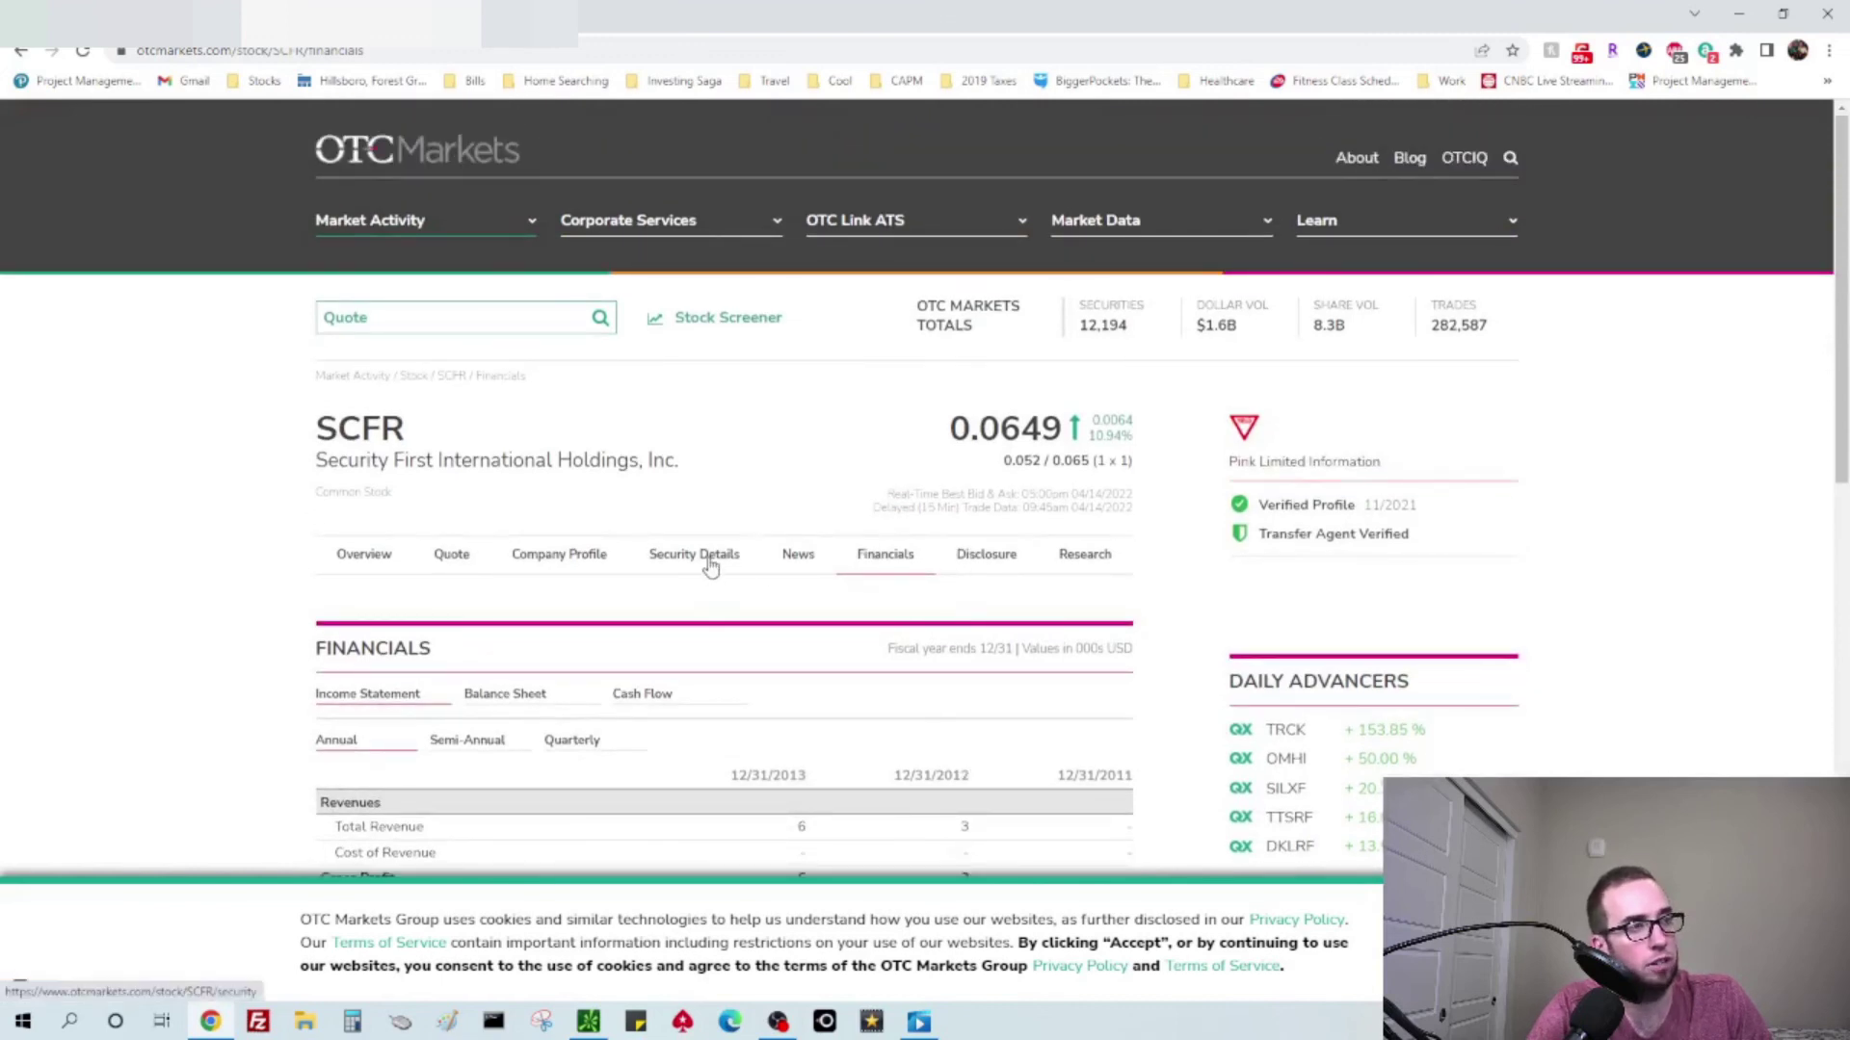
{"action": "scroll", "coordinate": [819, 605], "scroll_direction": "down", "scroll_amount": 3}
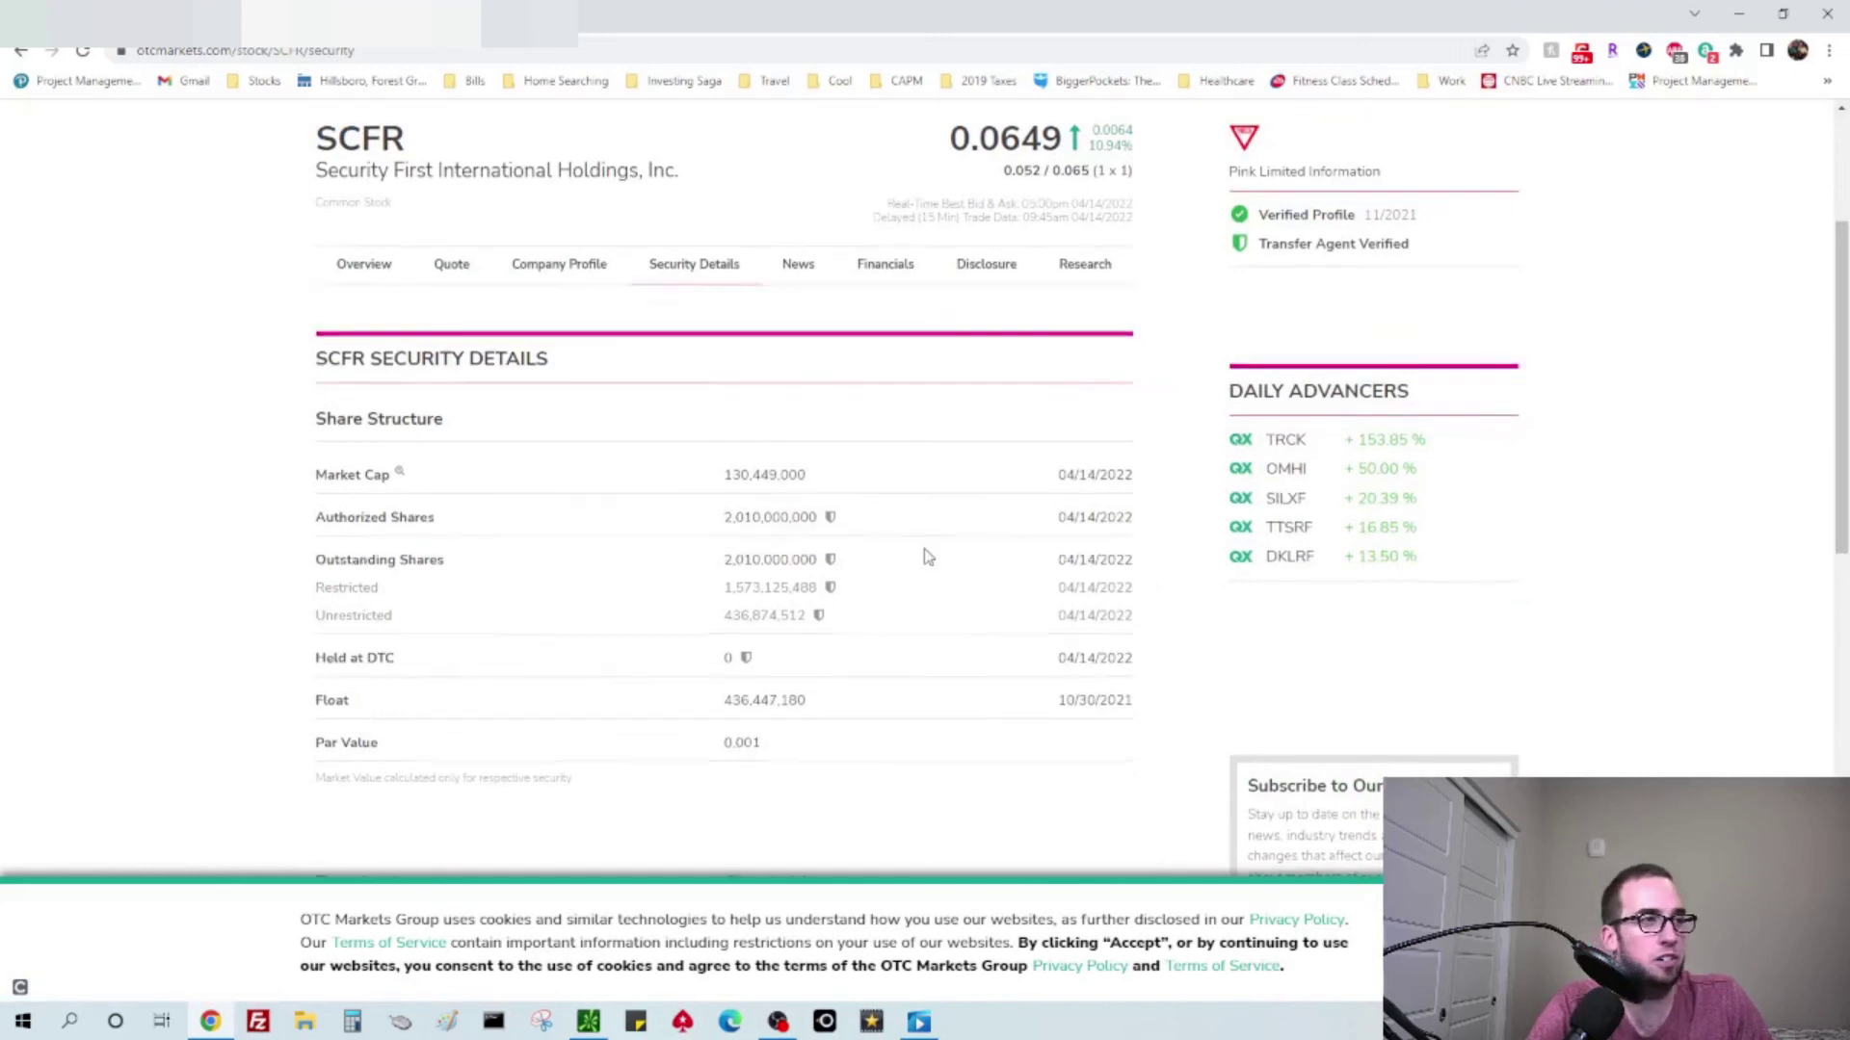
{"action": "scroll", "coordinate": [925, 555], "scroll_direction": "down", "scroll_amount": 4}
{"action": "scroll", "coordinate": [883, 554], "scroll_direction": "down", "scroll_amount": 2}
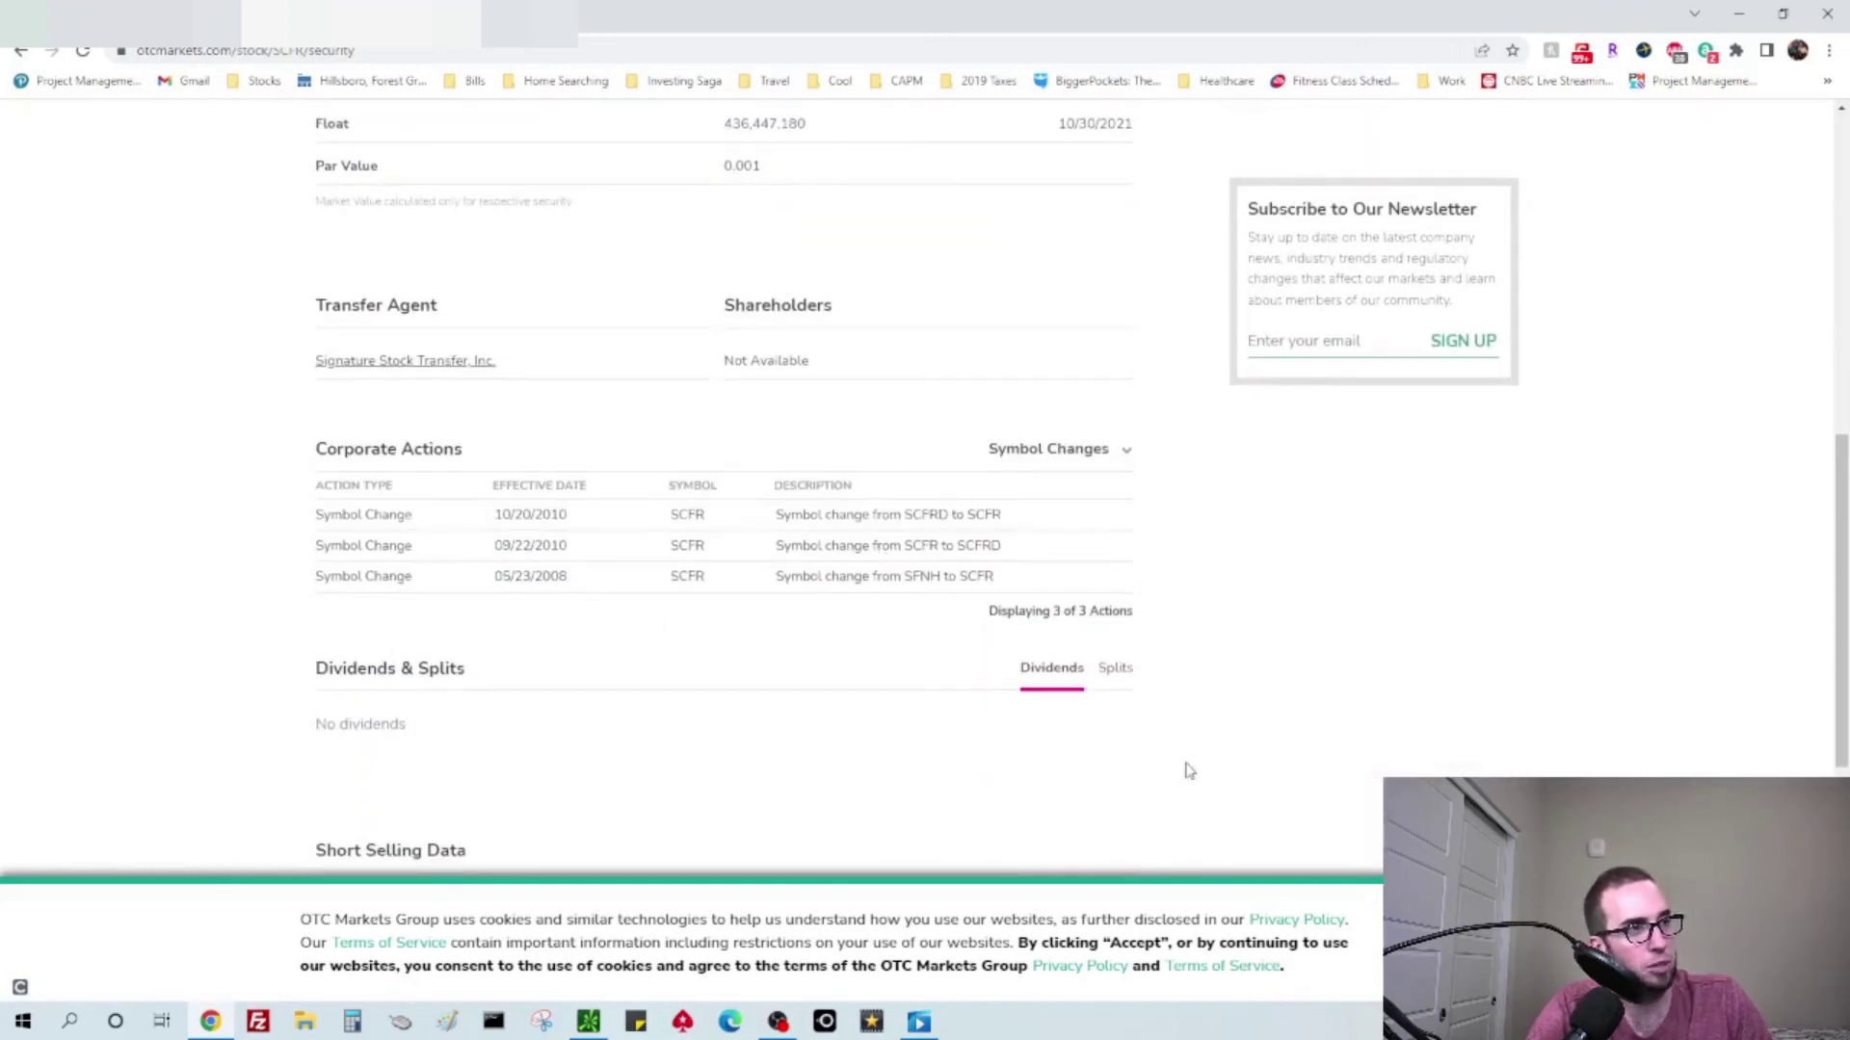
- Check SCFR's three stock splits, then return to its thinkorswim chart
{"action": "left_click", "coordinate": [1113, 671]}
{"action": "scroll", "coordinate": [1156, 674], "scroll_direction": "down", "scroll_amount": 1}
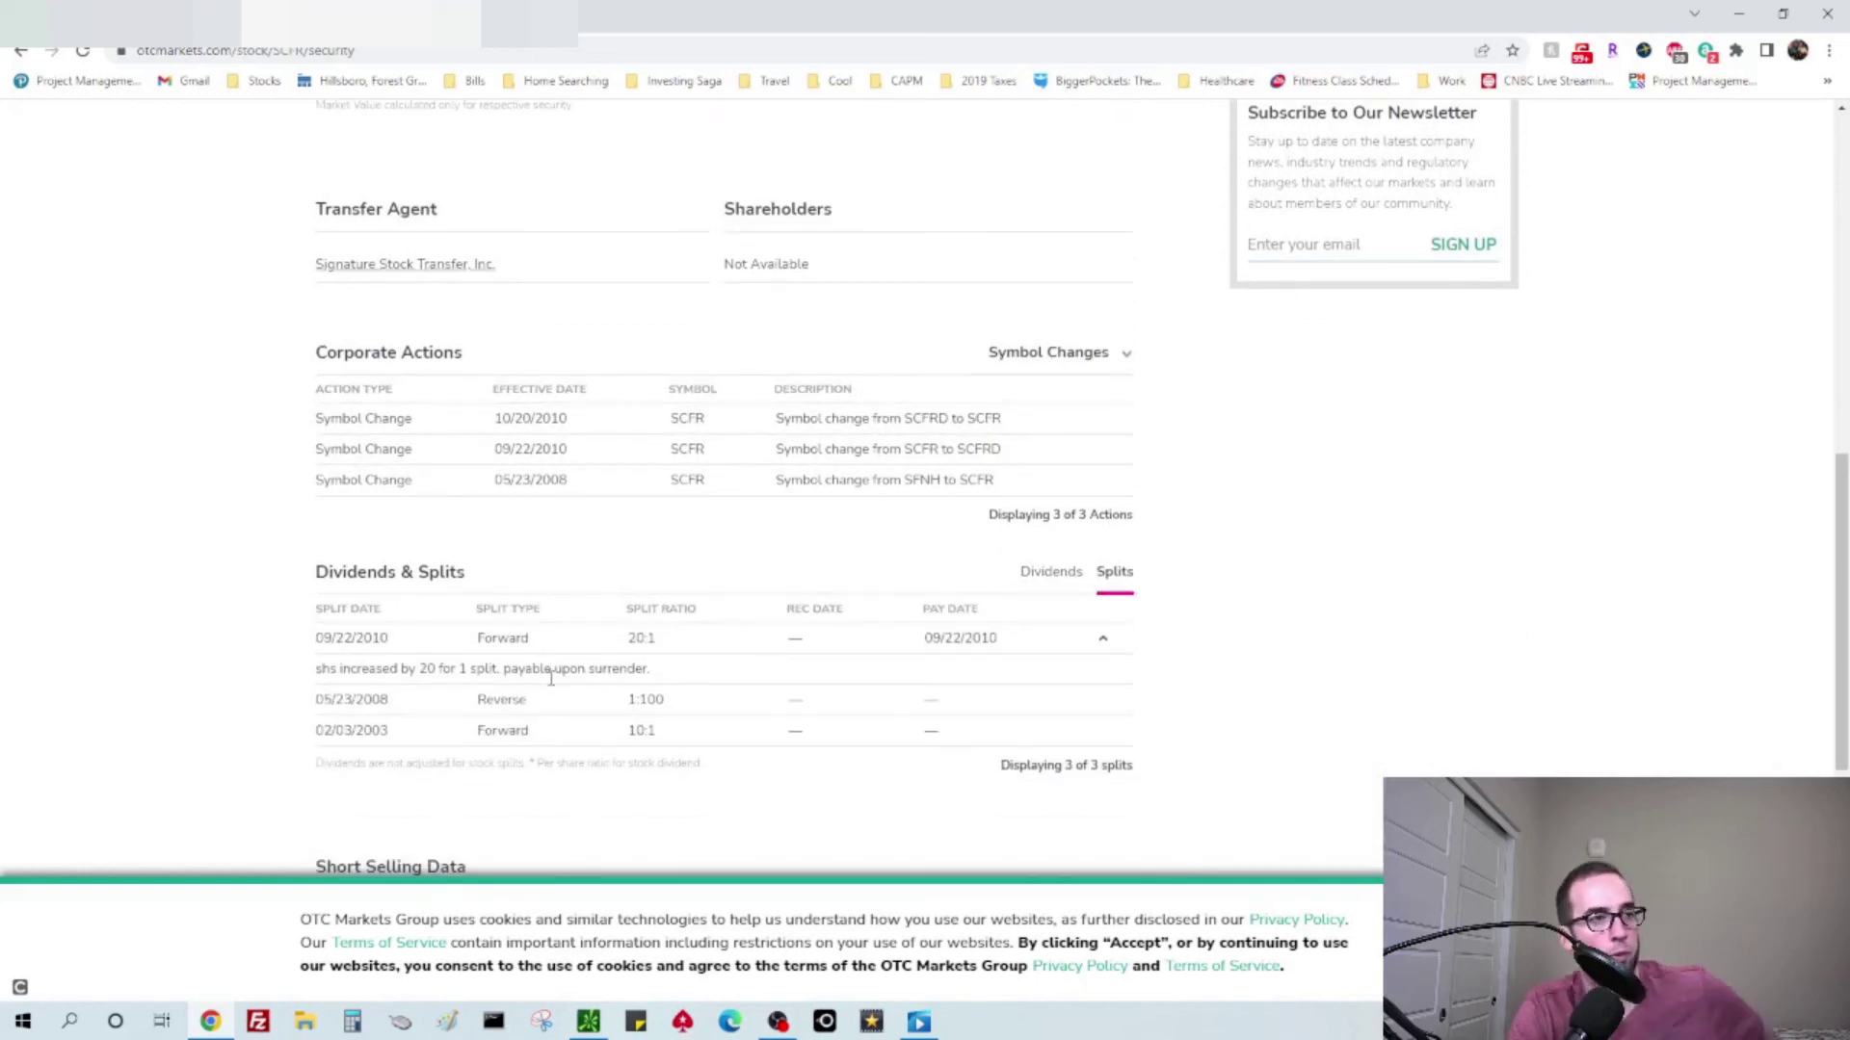
{"action": "scroll", "coordinate": [809, 578], "scroll_direction": "up", "scroll_amount": 4}
{"action": "scroll", "coordinate": [809, 599], "scroll_direction": "up", "scroll_amount": 2}
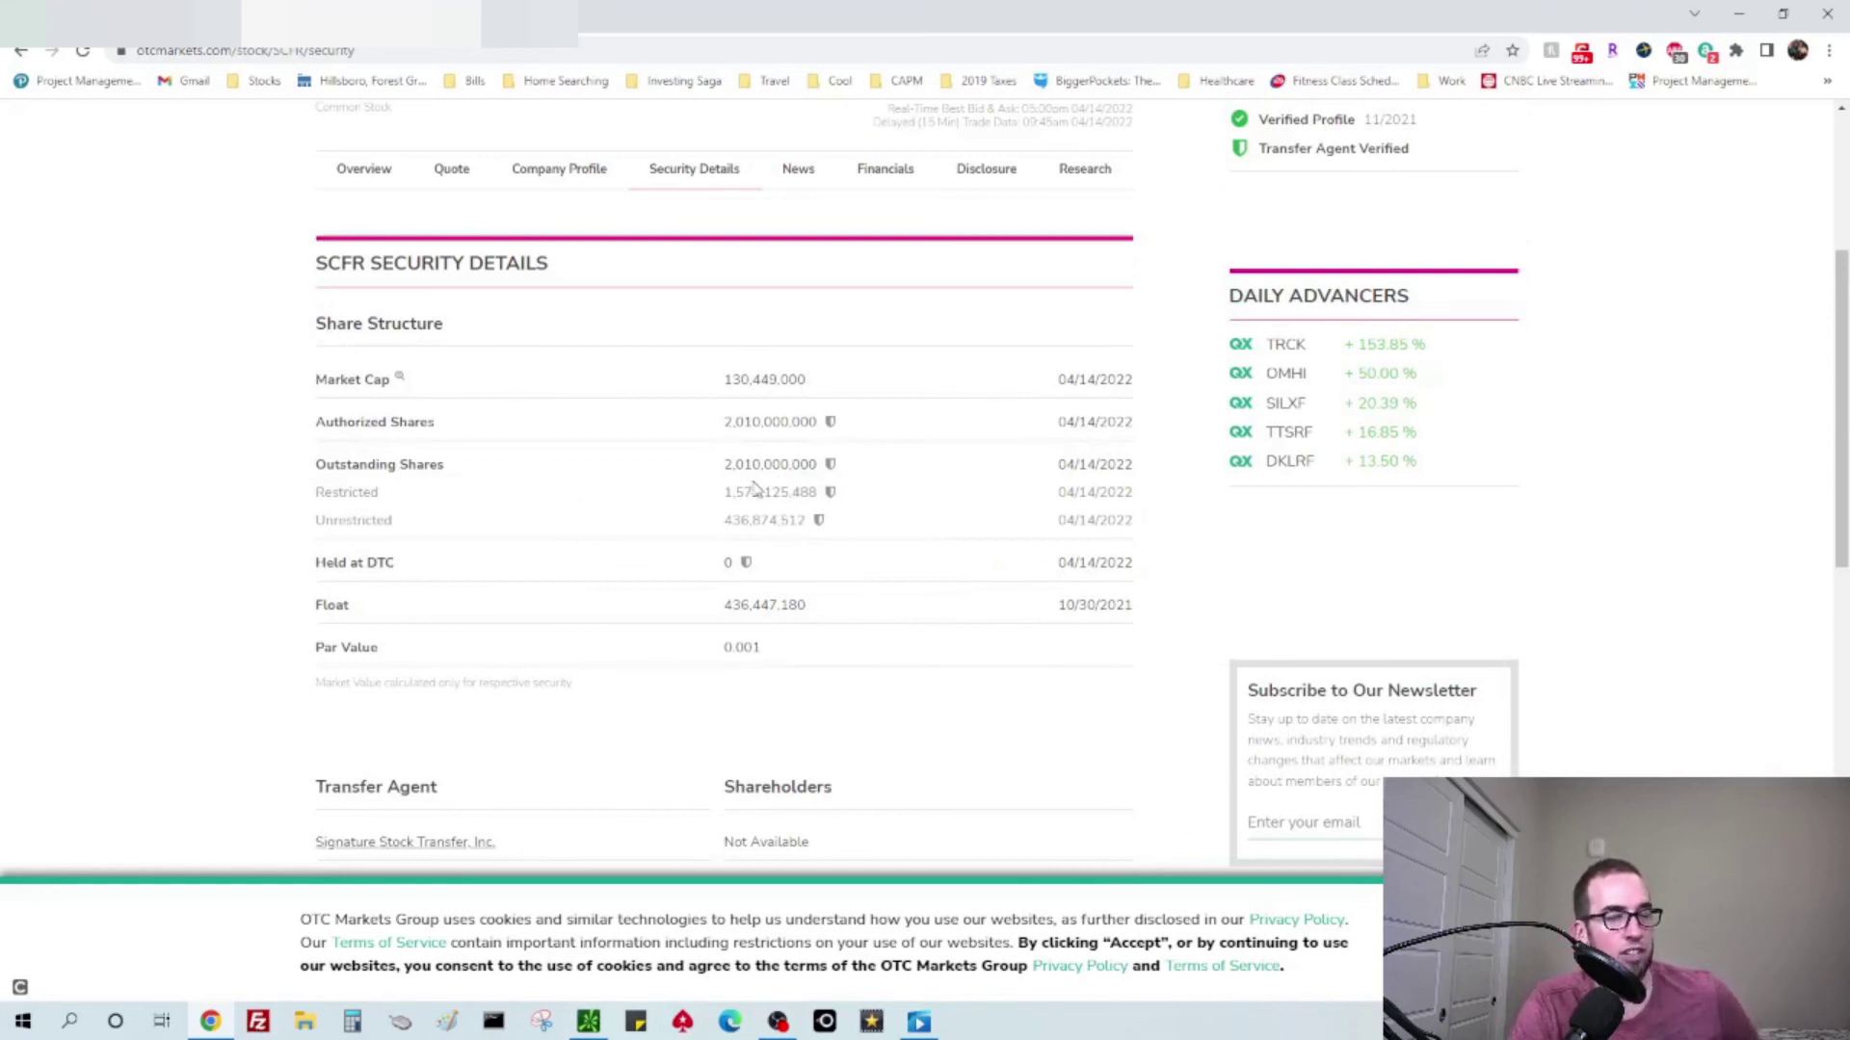
{"action": "left_click", "coordinate": [590, 1022]}
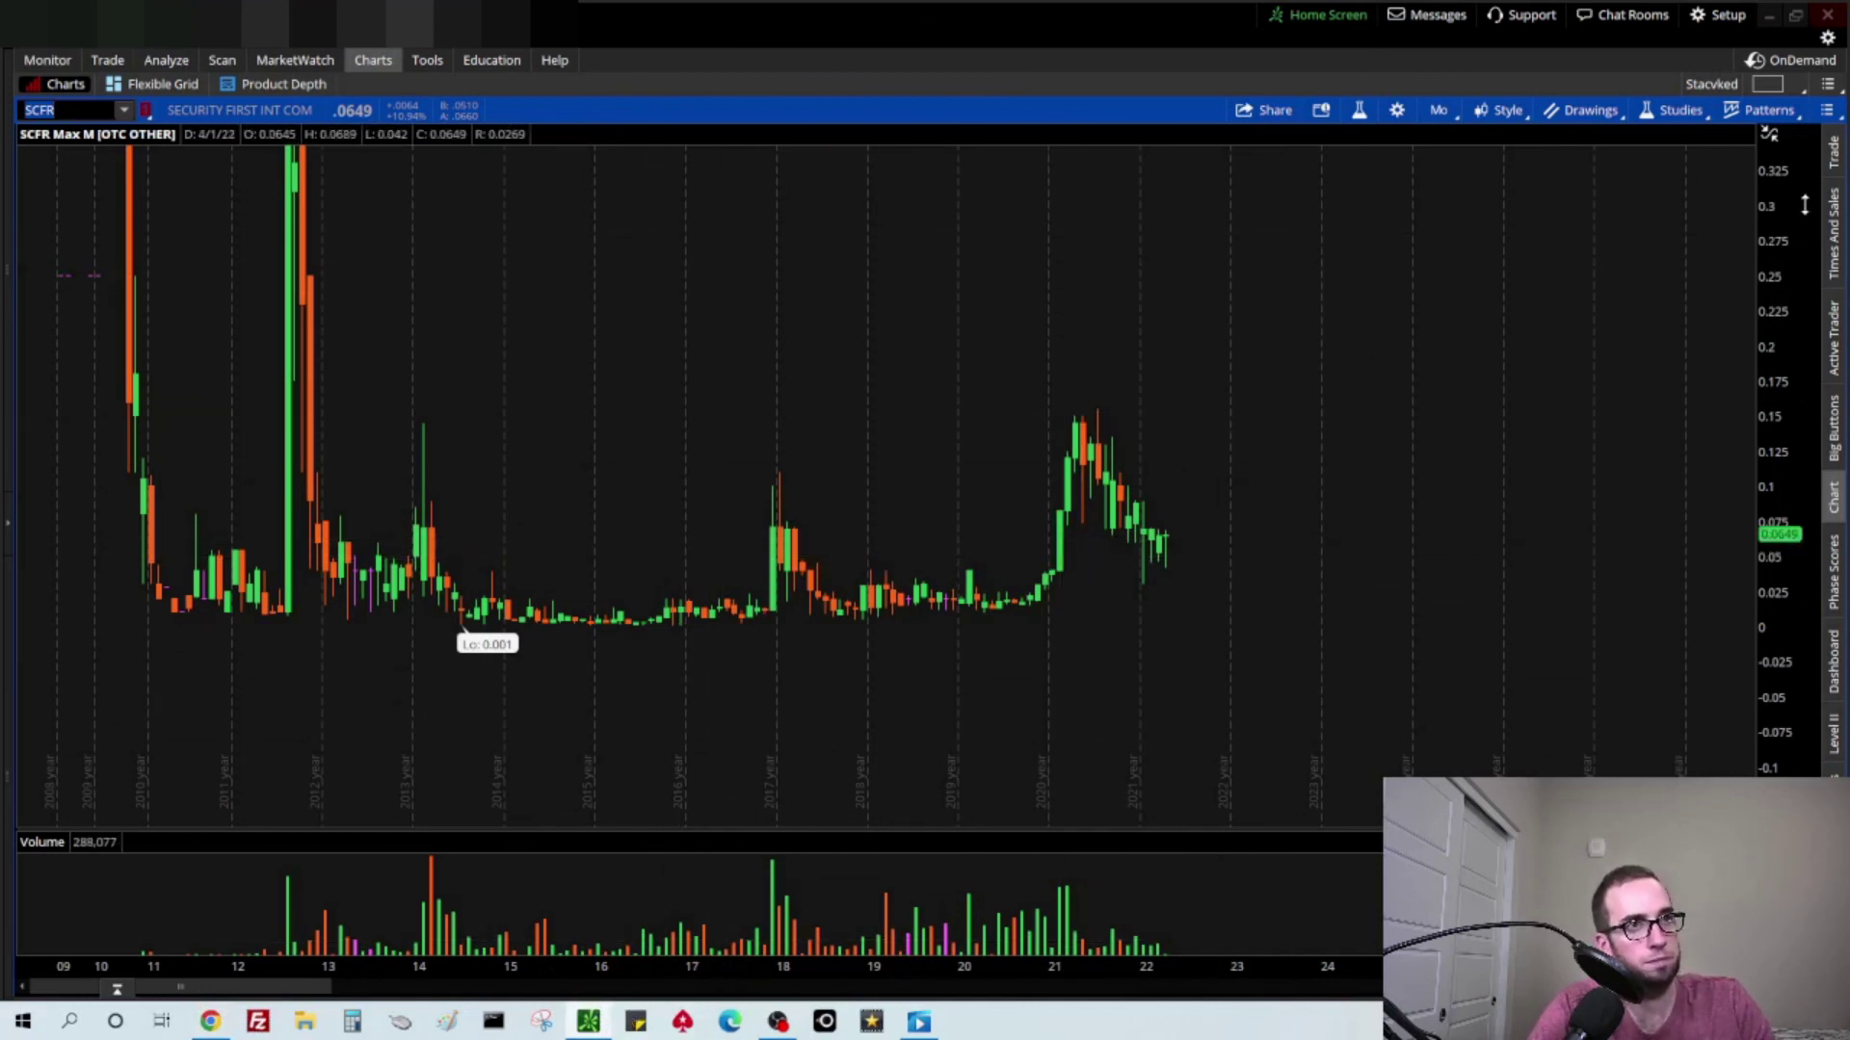
- Rescale and zoom into SCFR's long-term chart, then return to its security details page
{"action": "left_click_drag", "start_coordinate": [1804, 204], "coordinate": [1780, 381]}
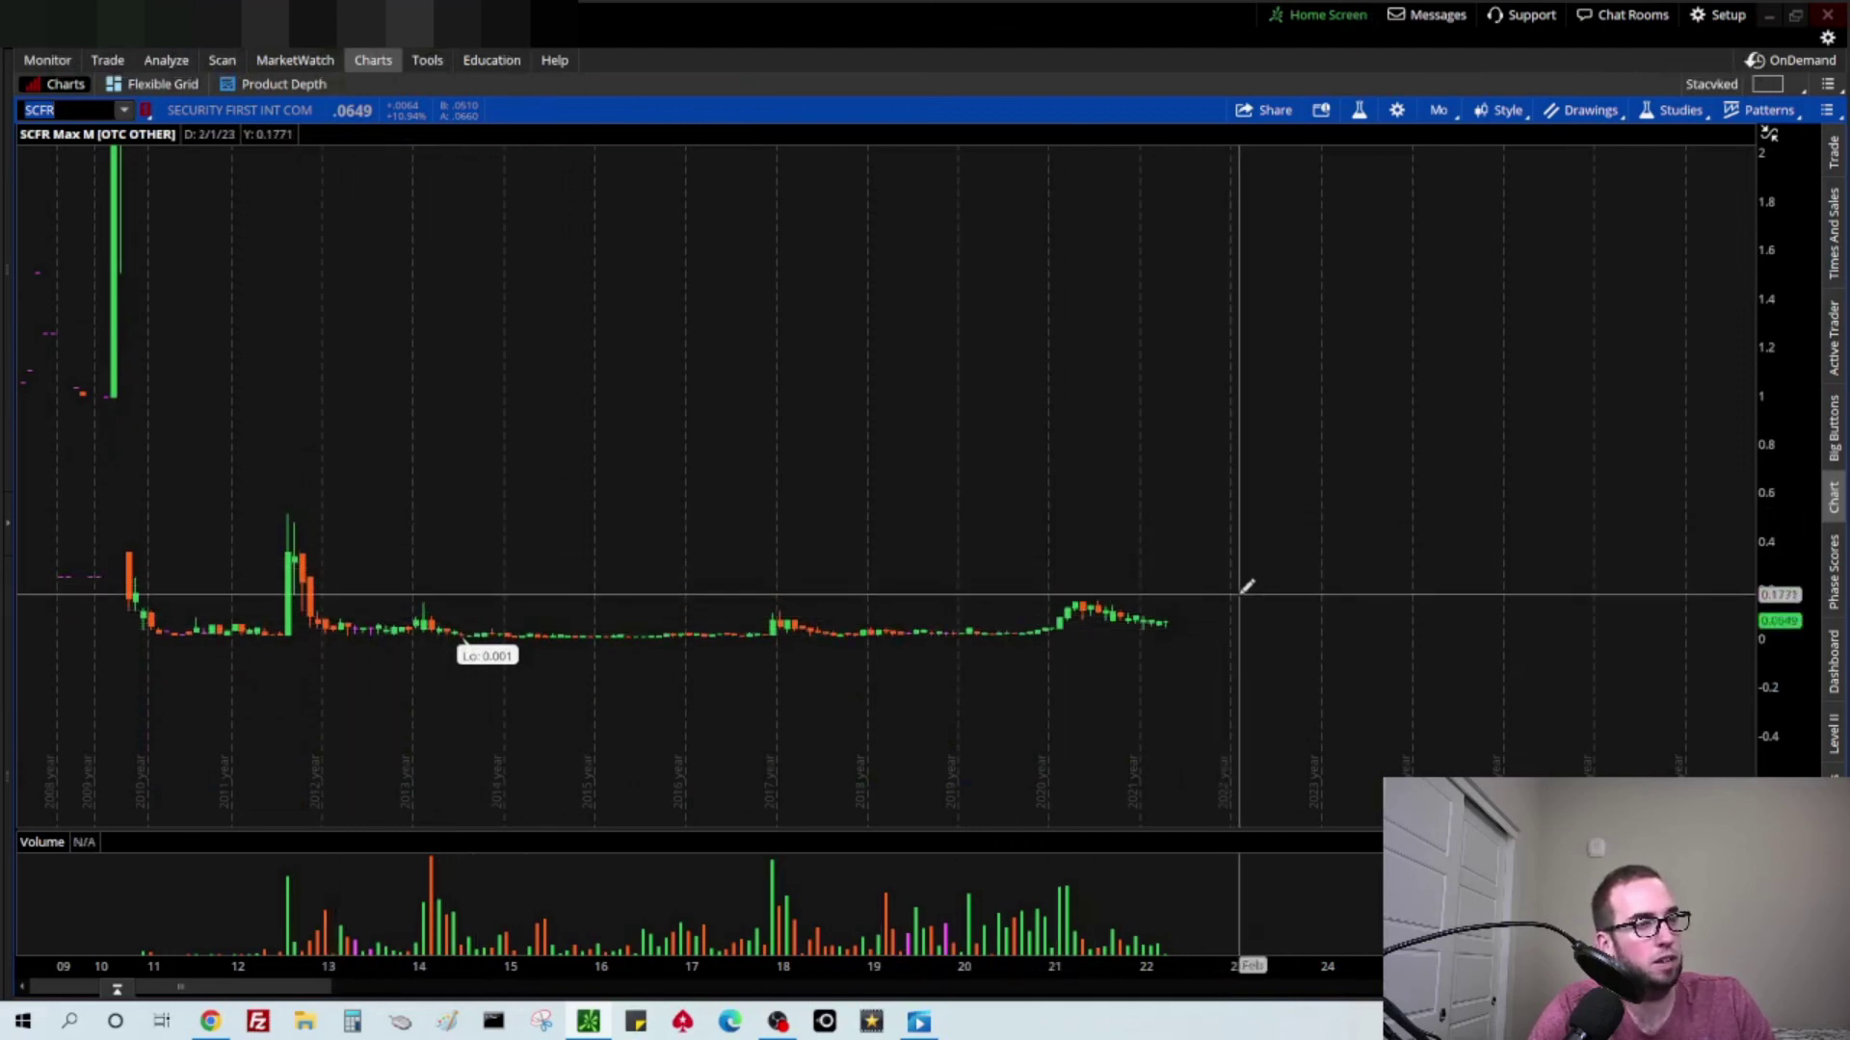
{"action": "left_click_drag", "start_coordinate": [1281, 494], "coordinate": [23, 710]}
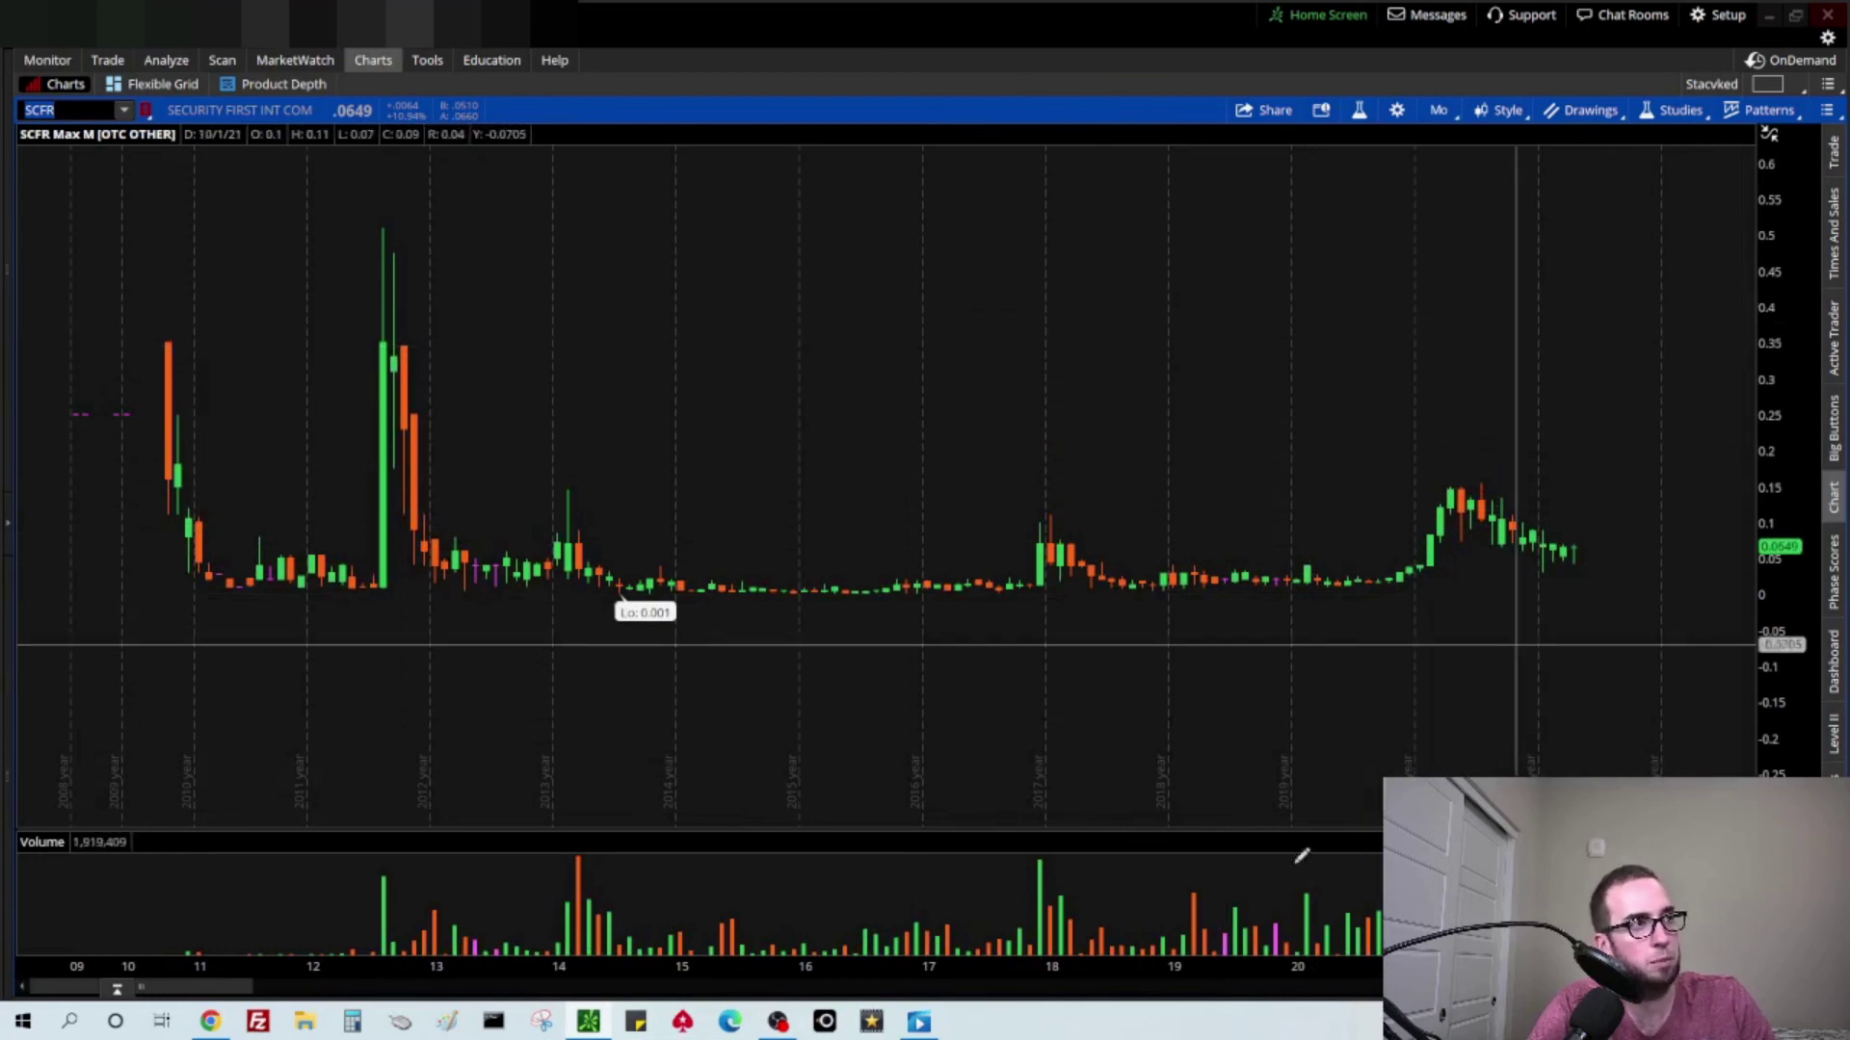
{"action": "scroll", "coordinate": [1532, 607], "scroll_direction": "down", "scroll_amount": 5}
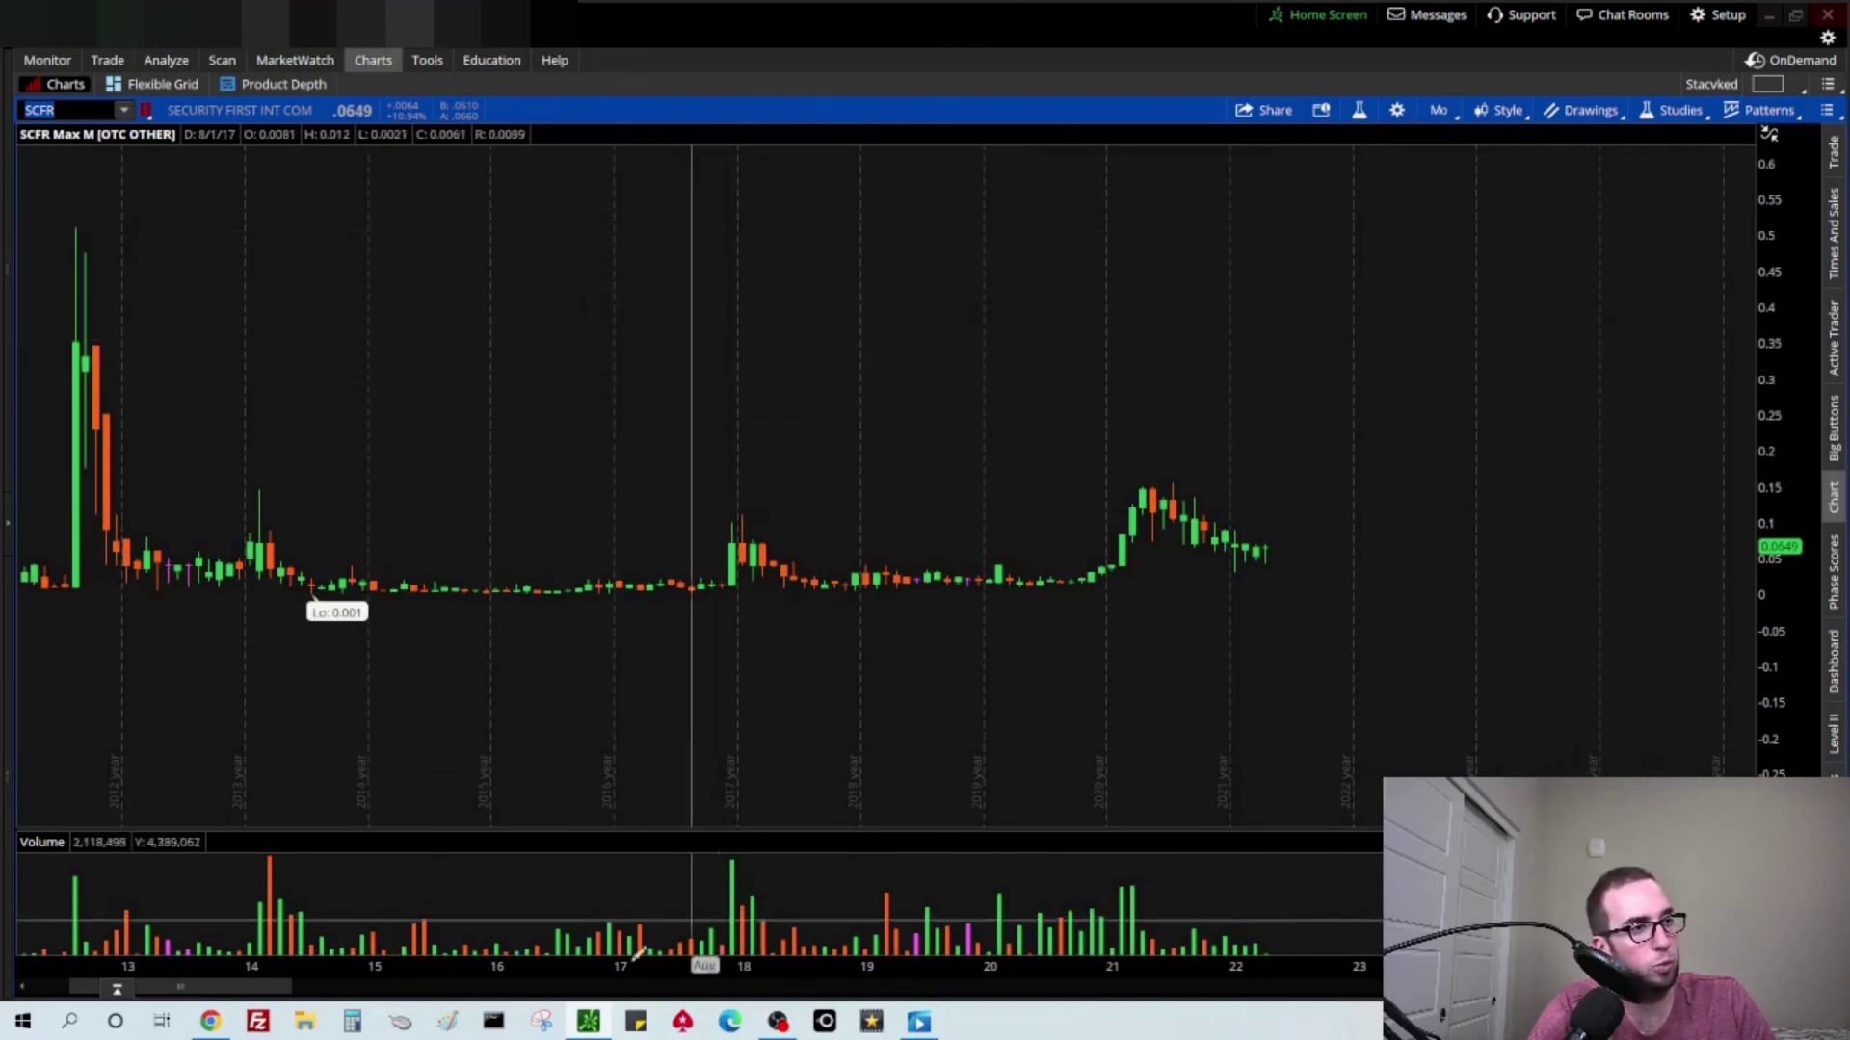
{"action": "left_click", "coordinate": [204, 1021]}
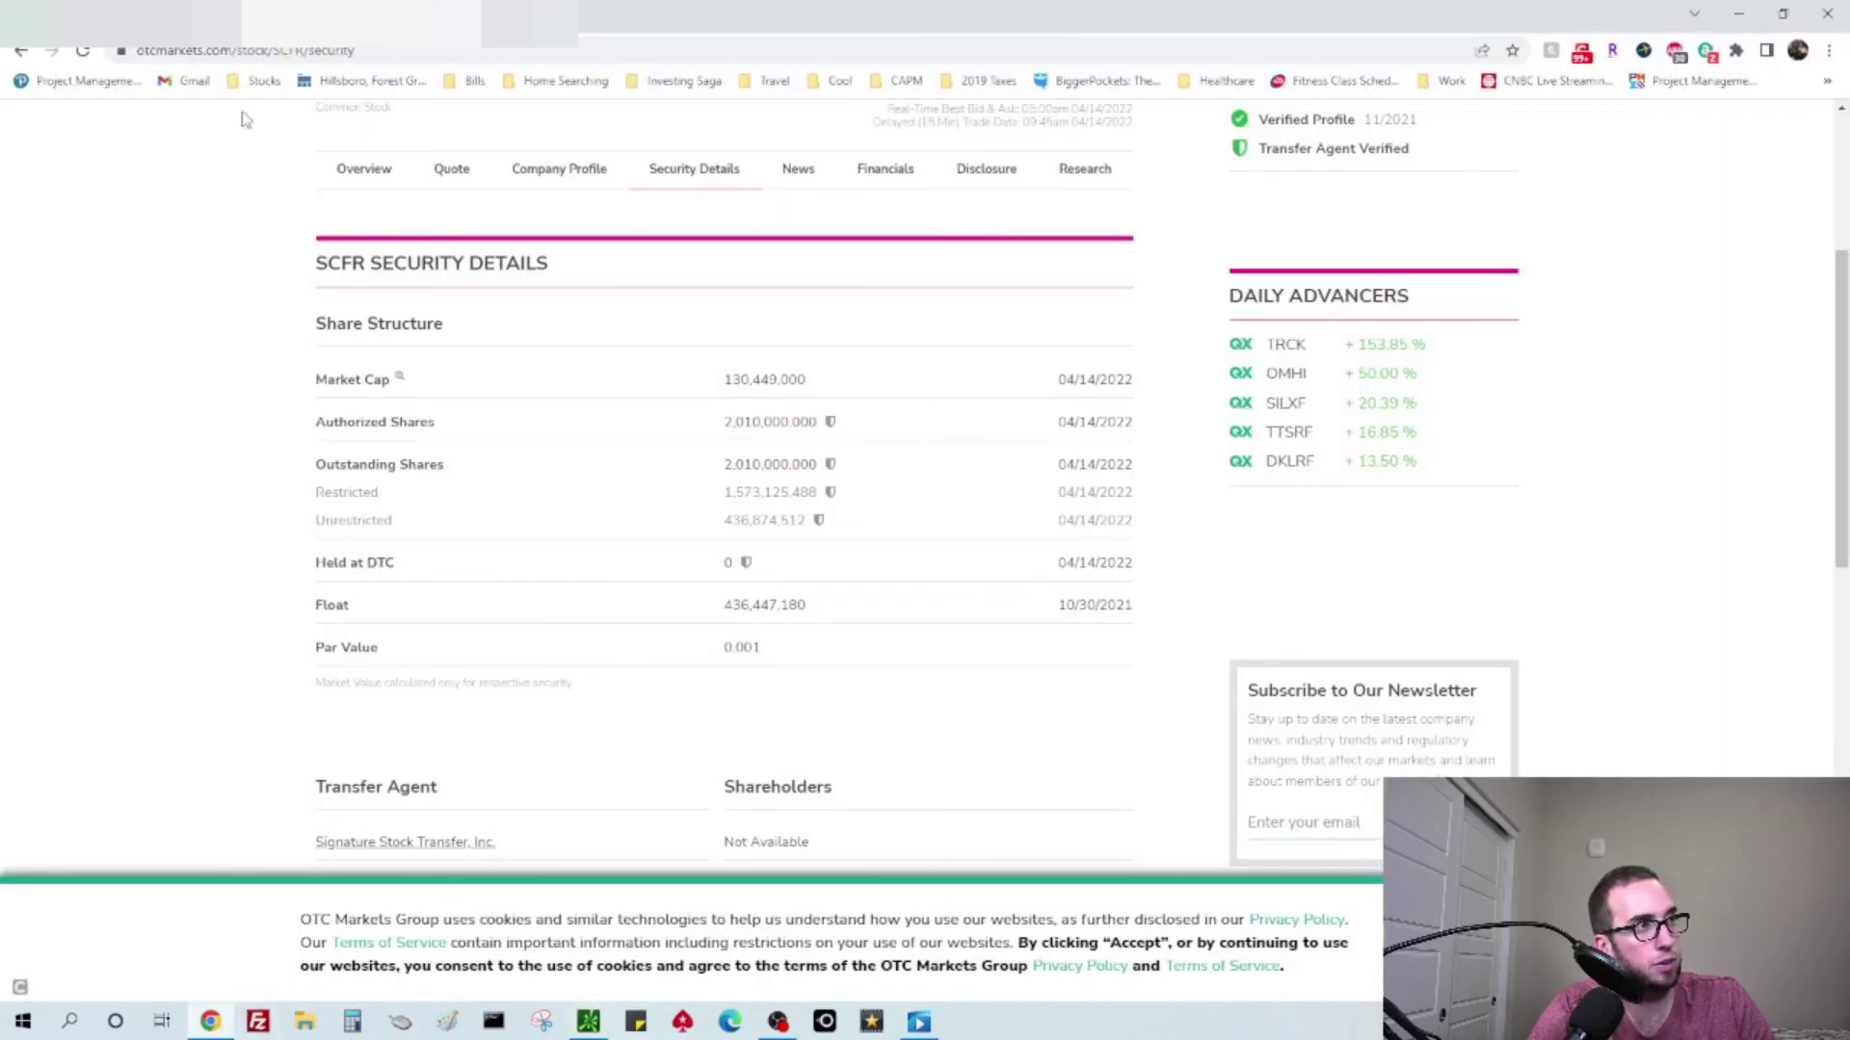
- Log 5/1/2025 as SCFR's alert date in cell A3210, then return to thinkorswim
{"action": "left_click", "coordinate": [217, 19]}
{"action": "type", "text": "5"}
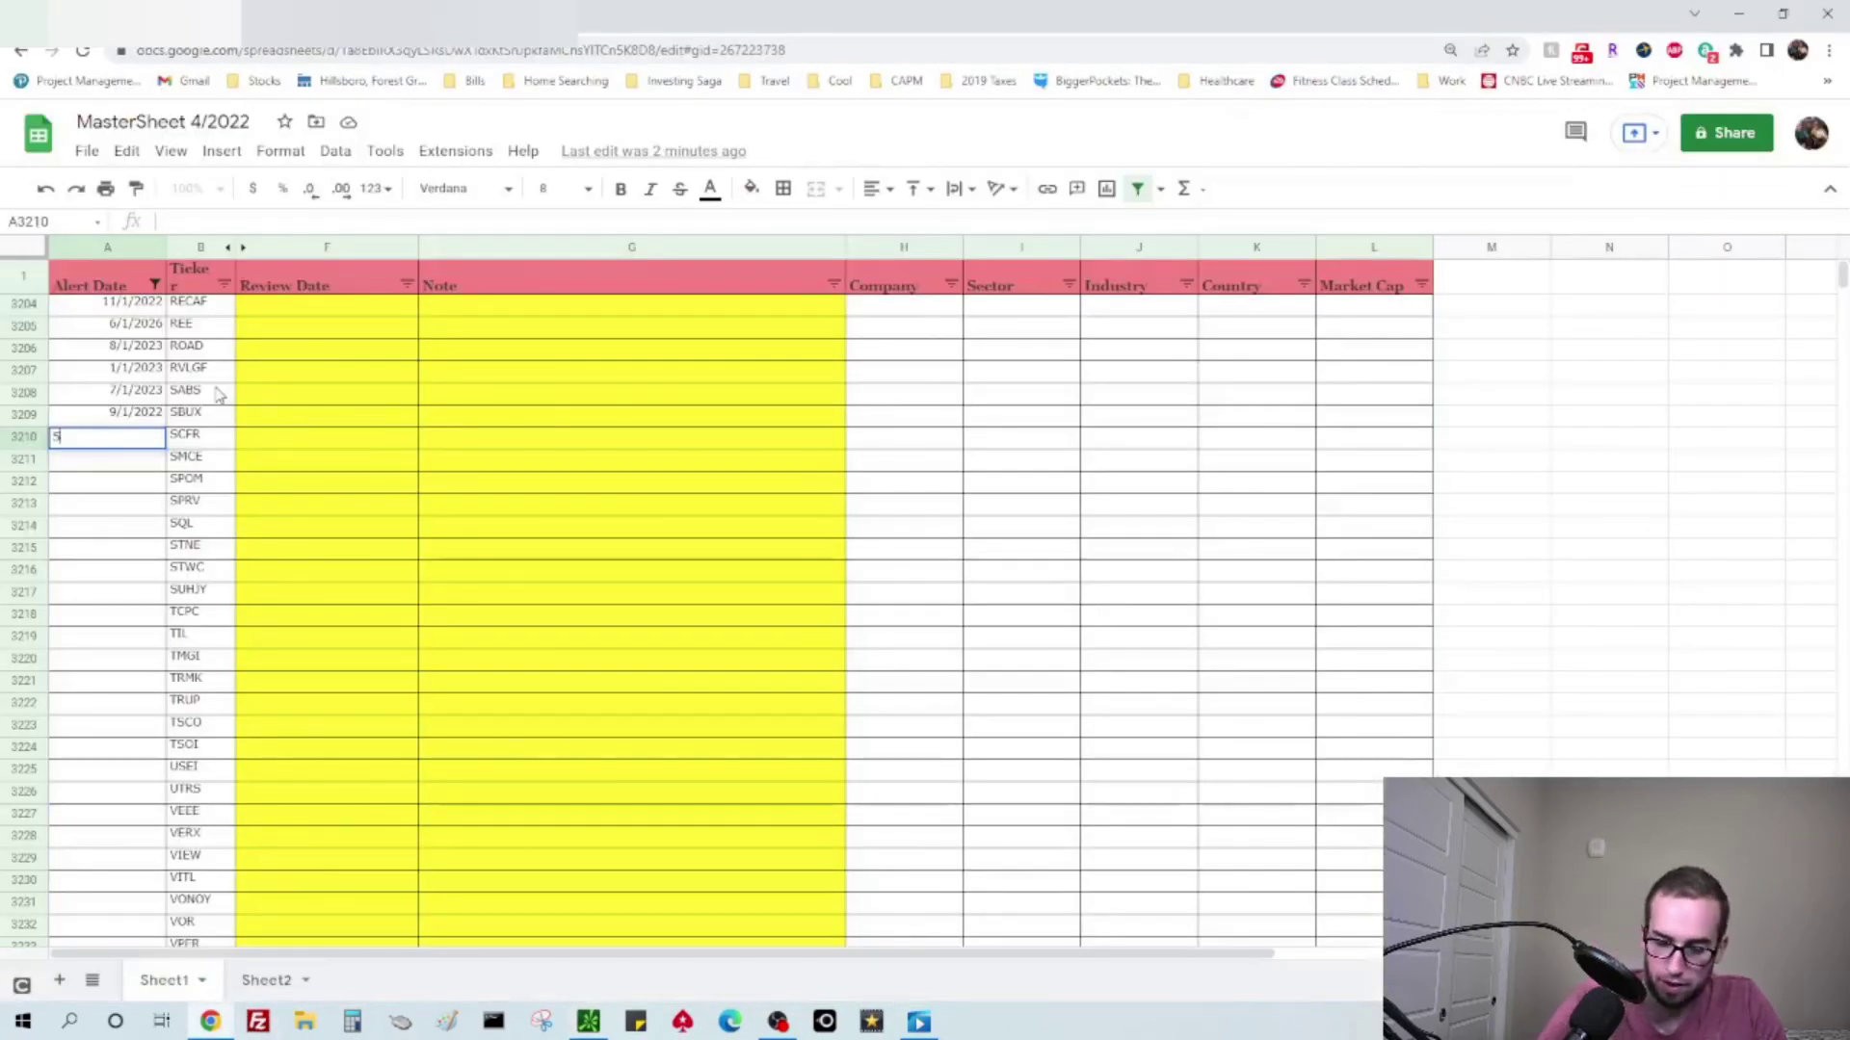
{"action": "type", "text": "/1/2025"}
{"action": "key", "text": "Return"}
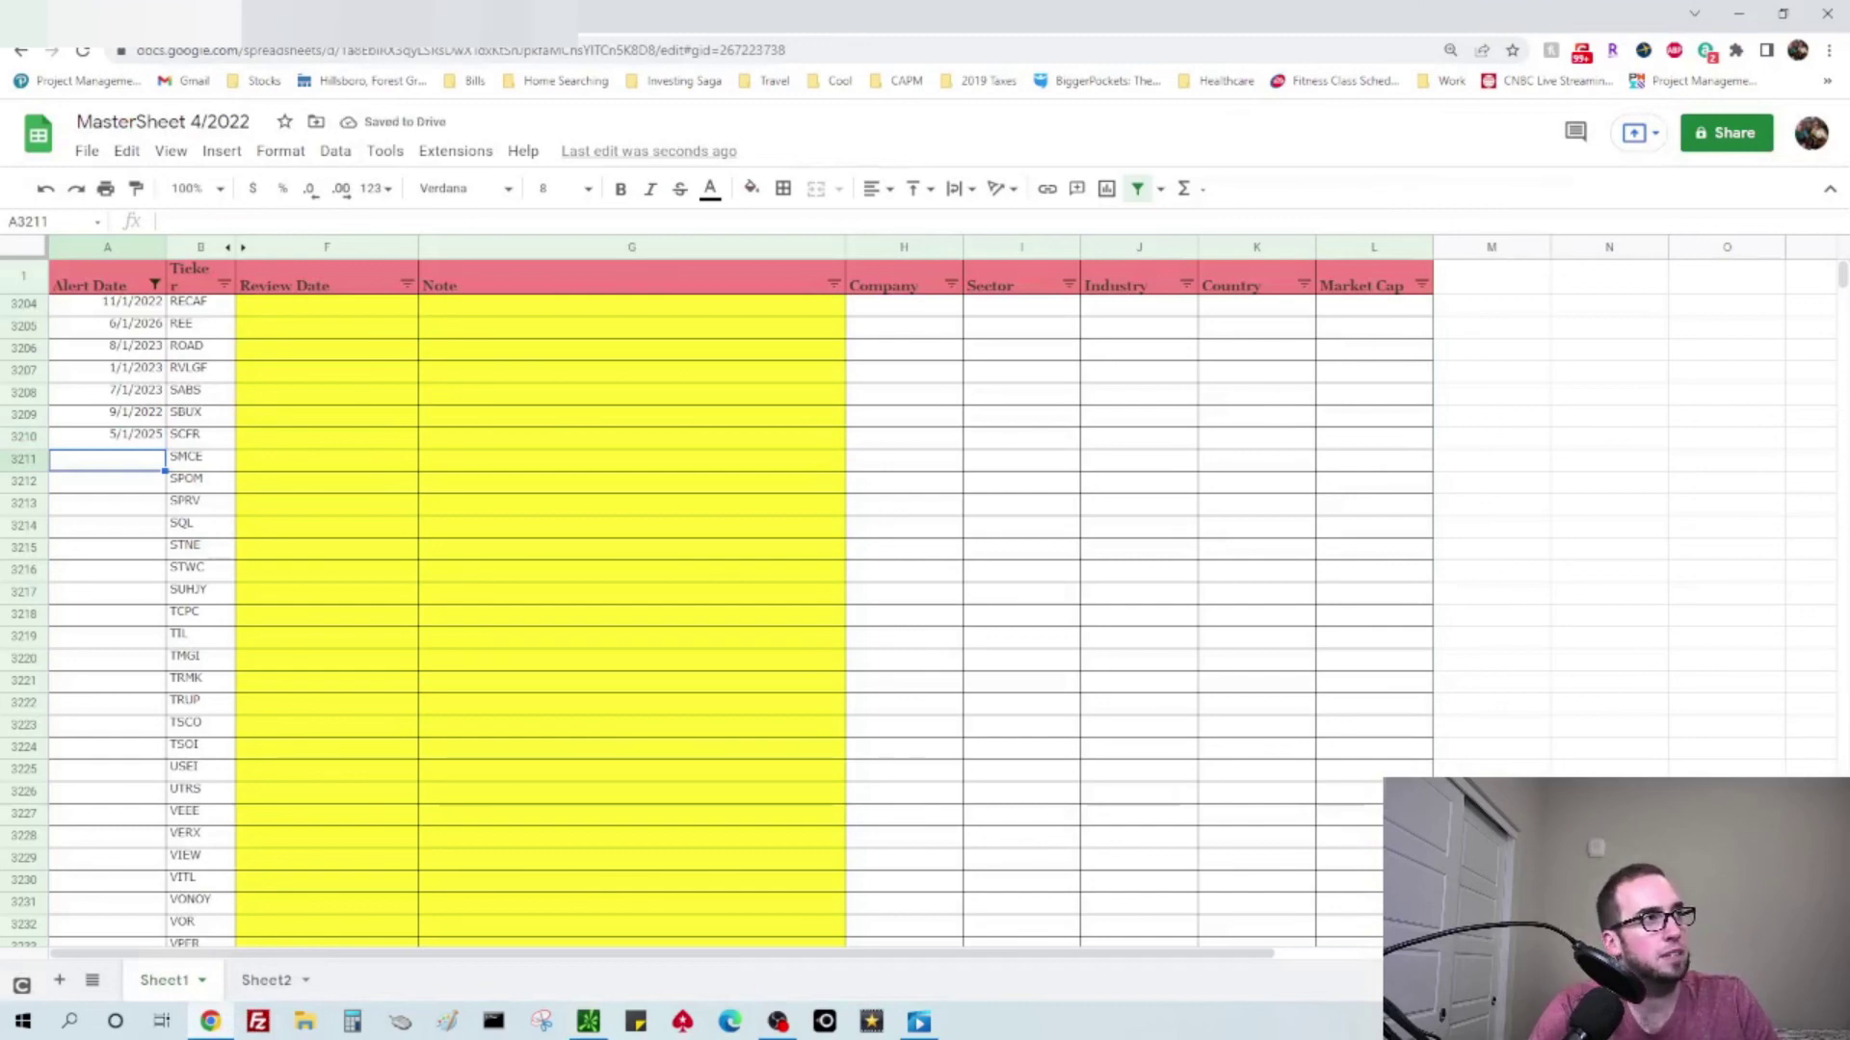
{"action": "key", "text": "ctrl+Tab"}
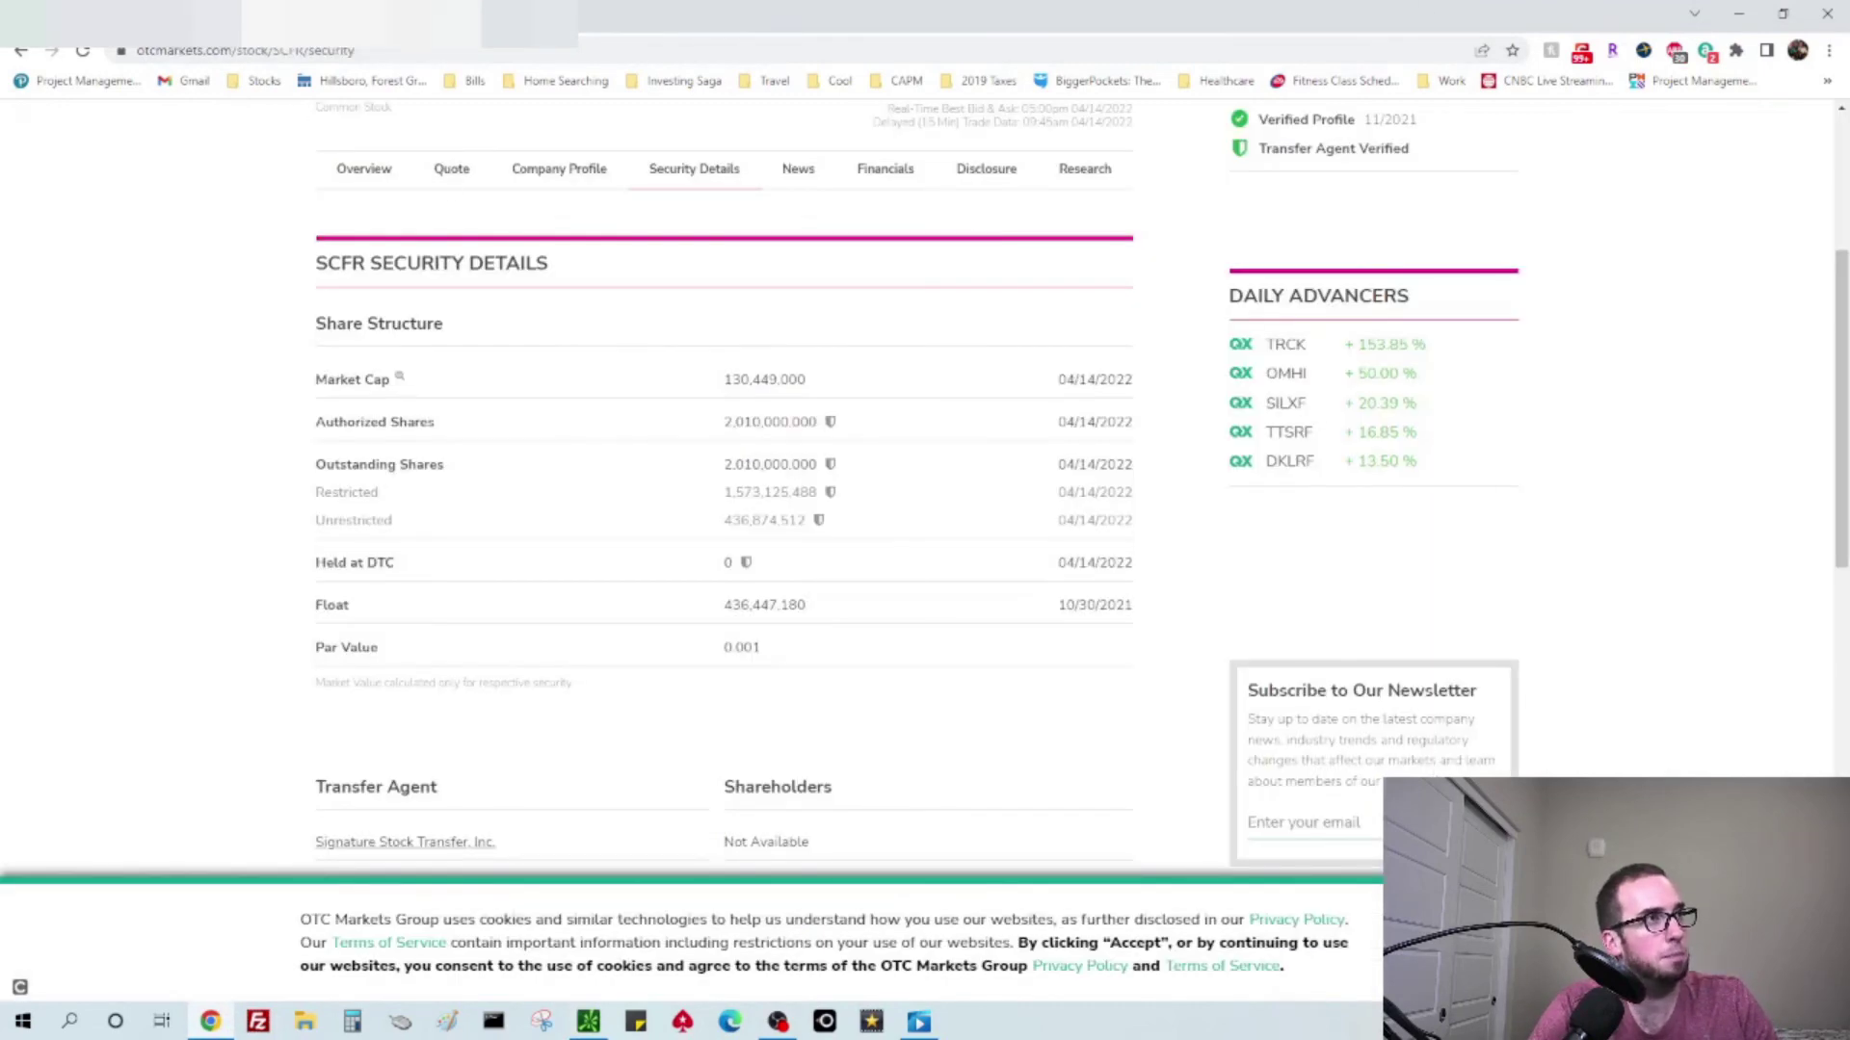
{"action": "key", "text": "ctrl+shift+Tab"}
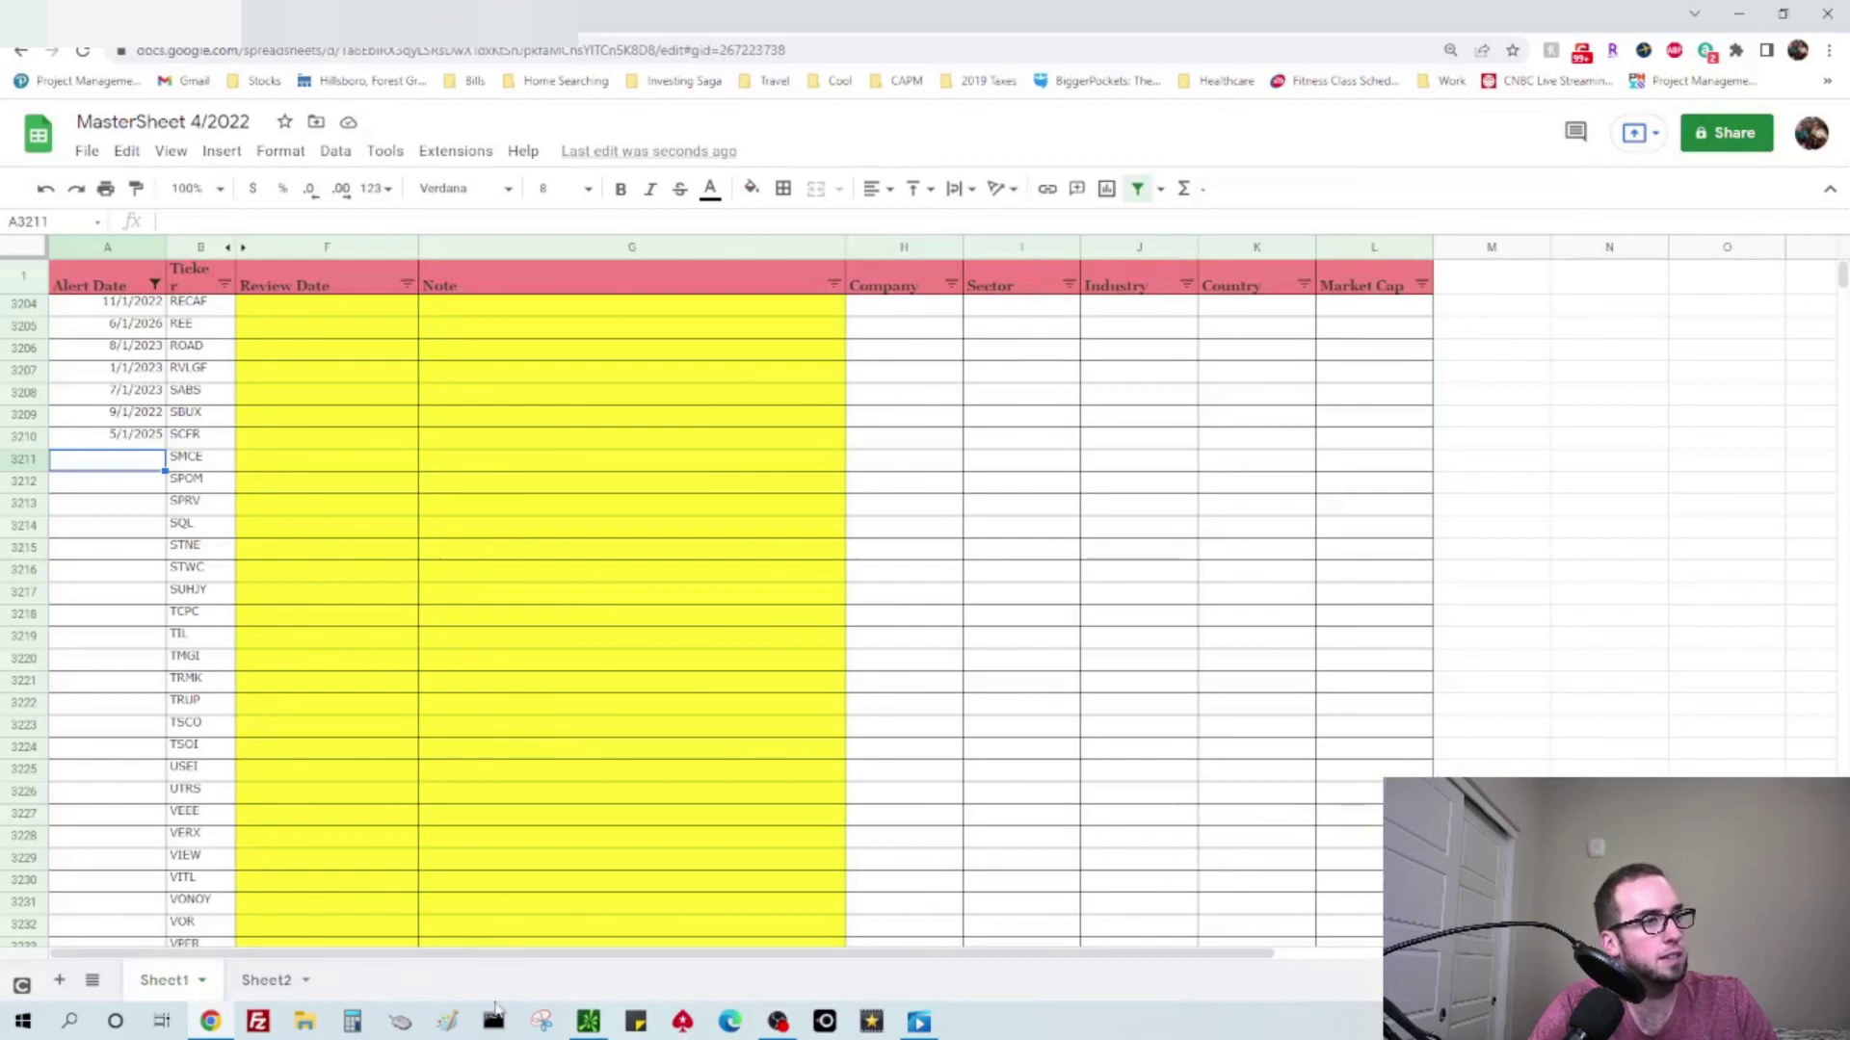
{"action": "left_click", "coordinate": [589, 1022]}
- Chart SMCE and draw a falling trendline from its 2.7 high
{"action": "left_click", "coordinate": [99, 106]}
{"action": "type", "text": "S"}
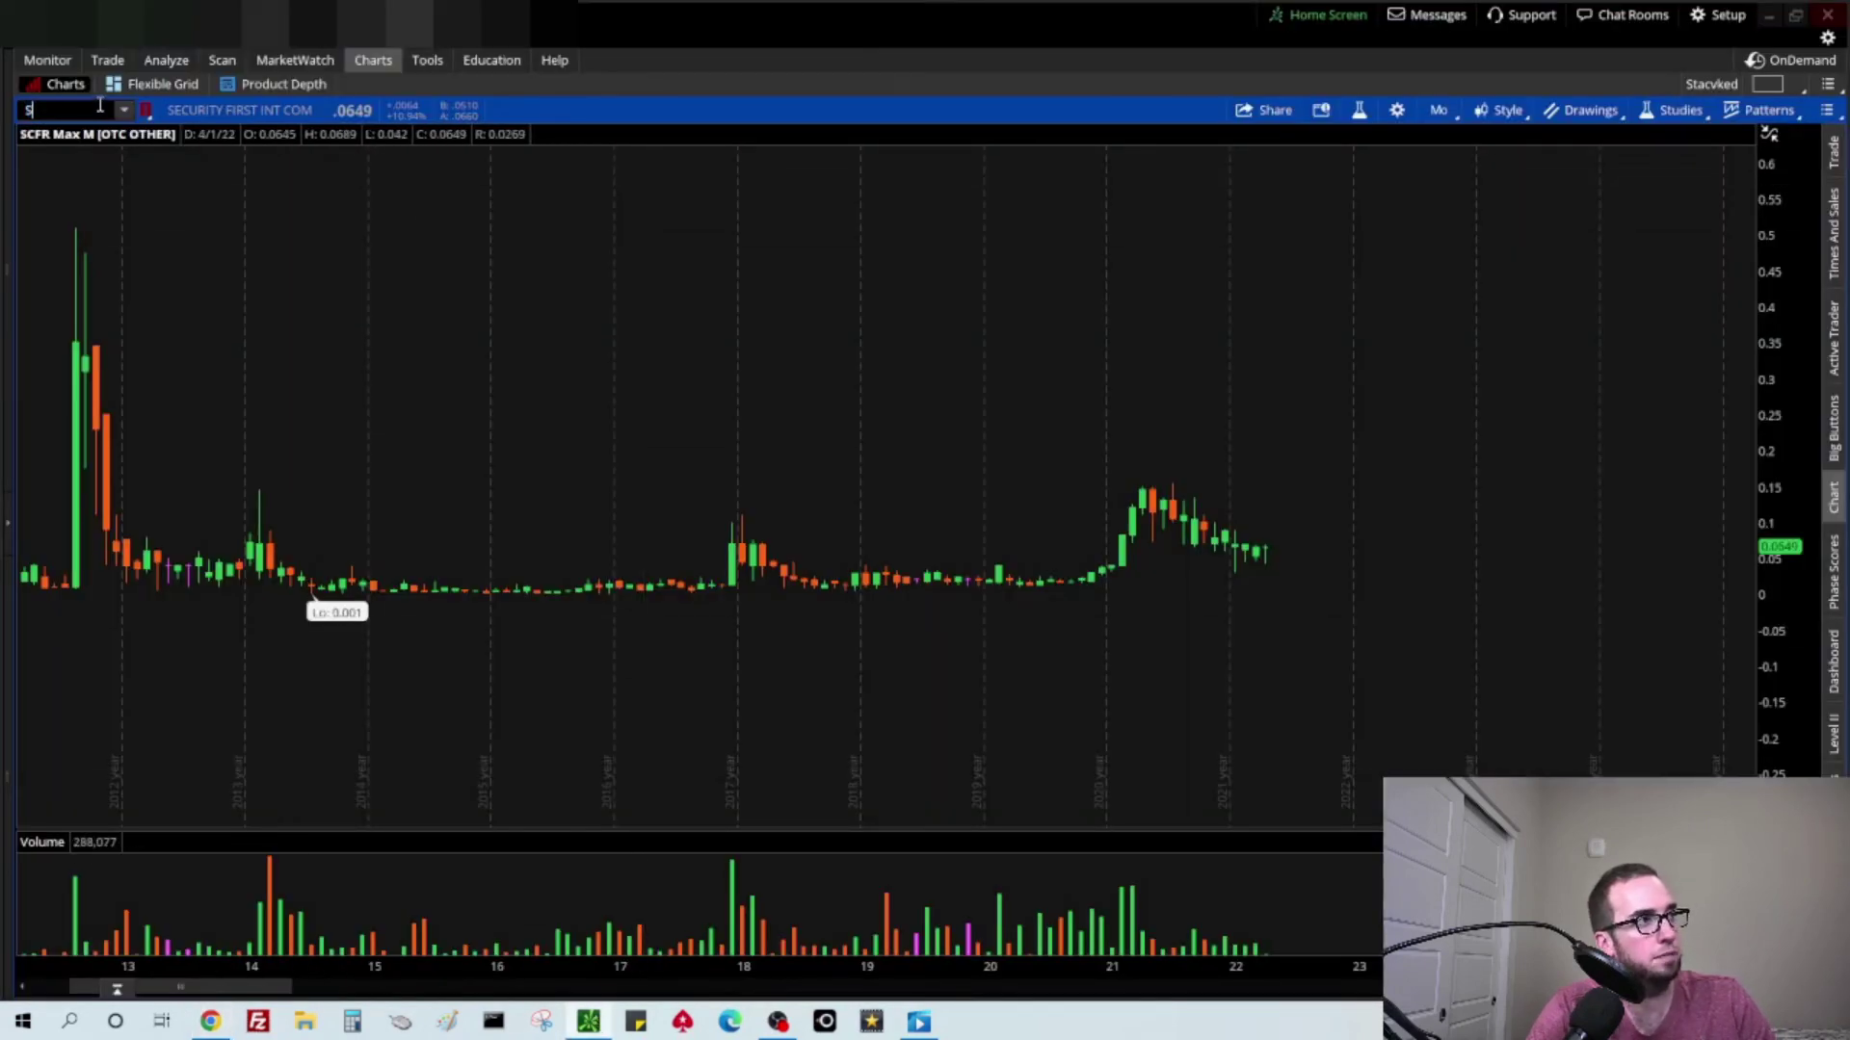
{"action": "type", "text": "MCE"}
{"action": "key", "text": "Return"}
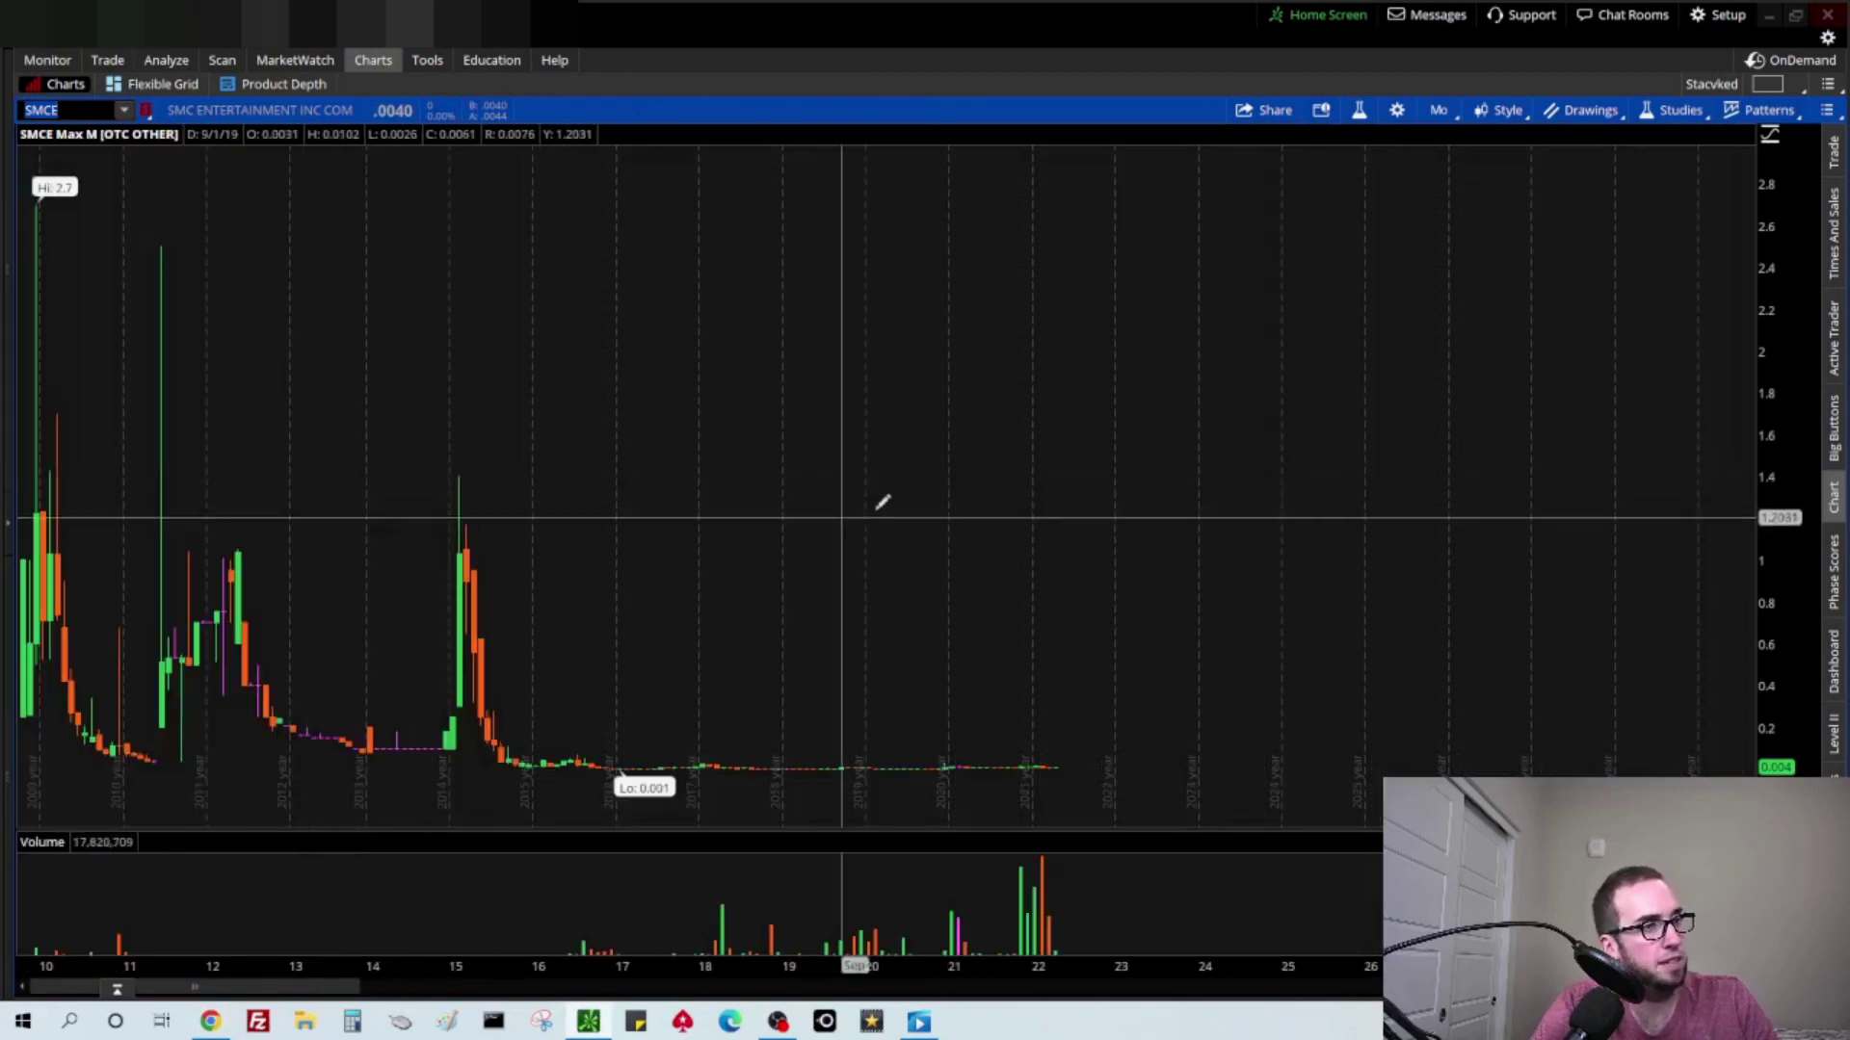
{"action": "scroll", "coordinate": [756, 541], "scroll_direction": "down", "scroll_amount": 3}
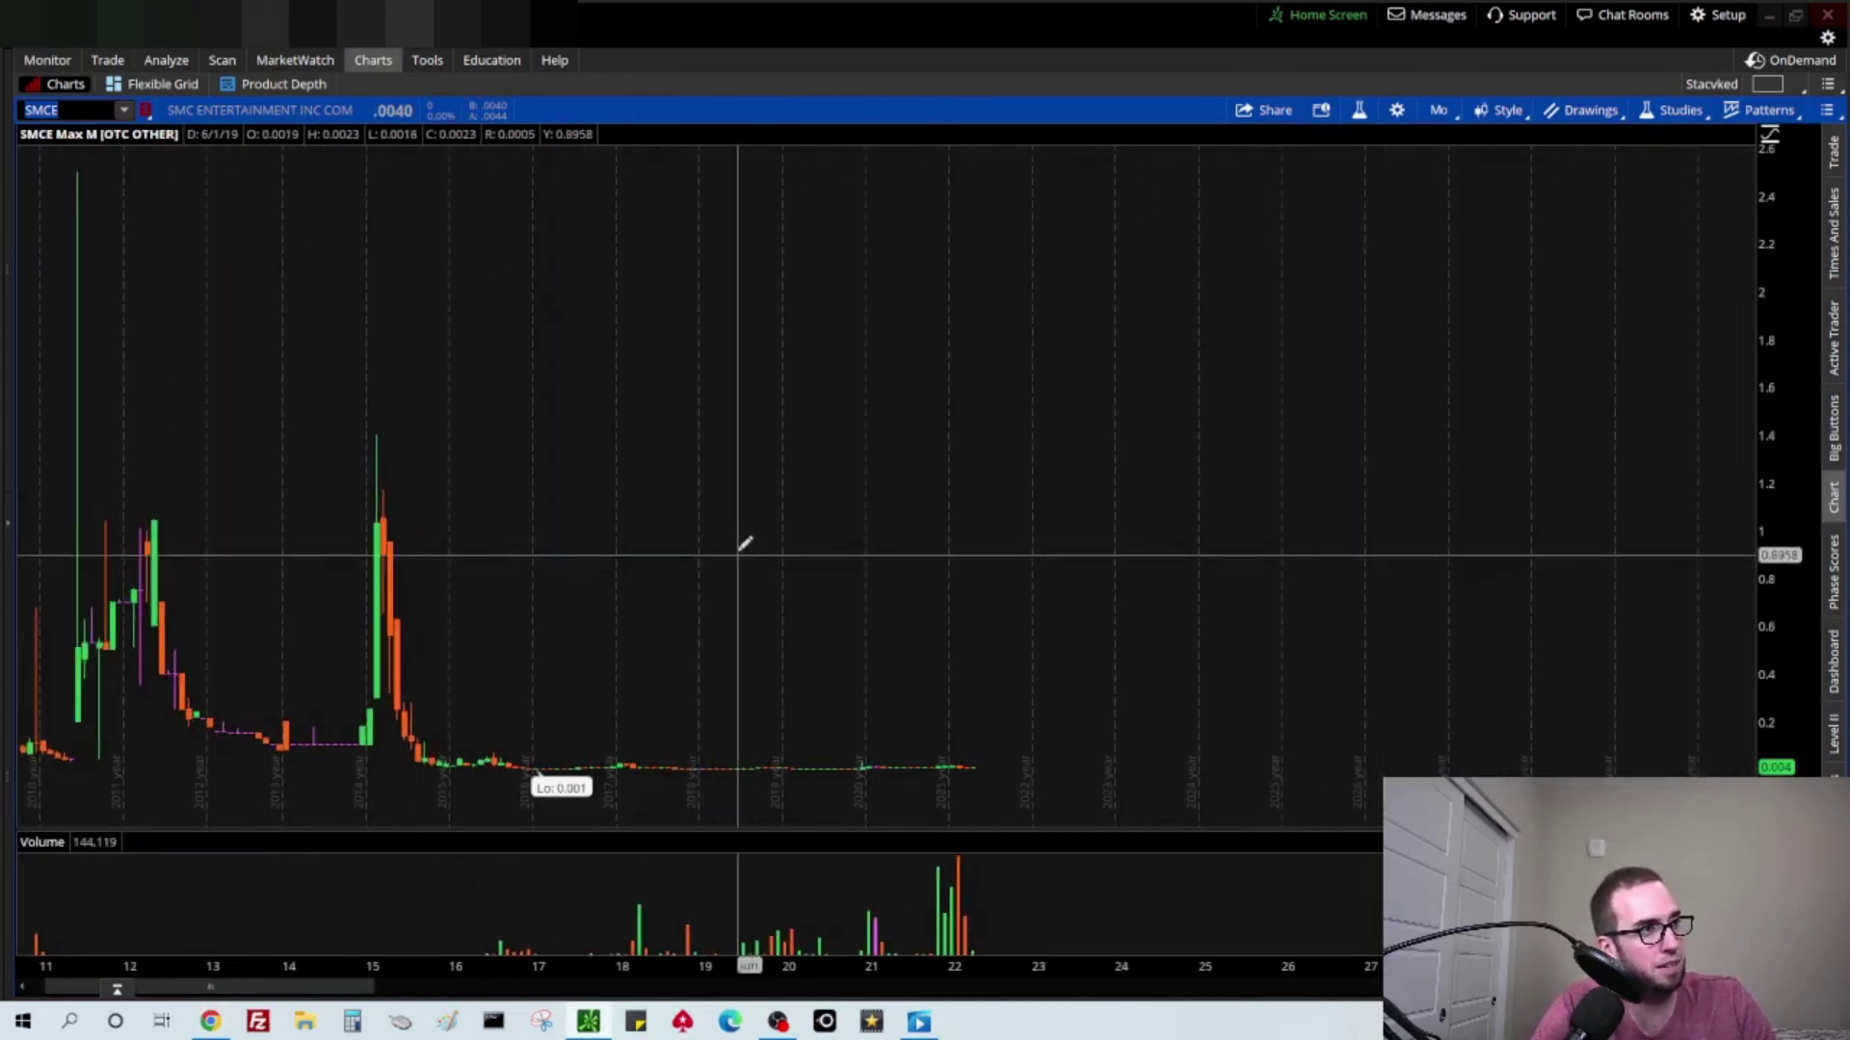
{"action": "scroll", "coordinate": [744, 543], "scroll_direction": "up", "scroll_amount": 3}
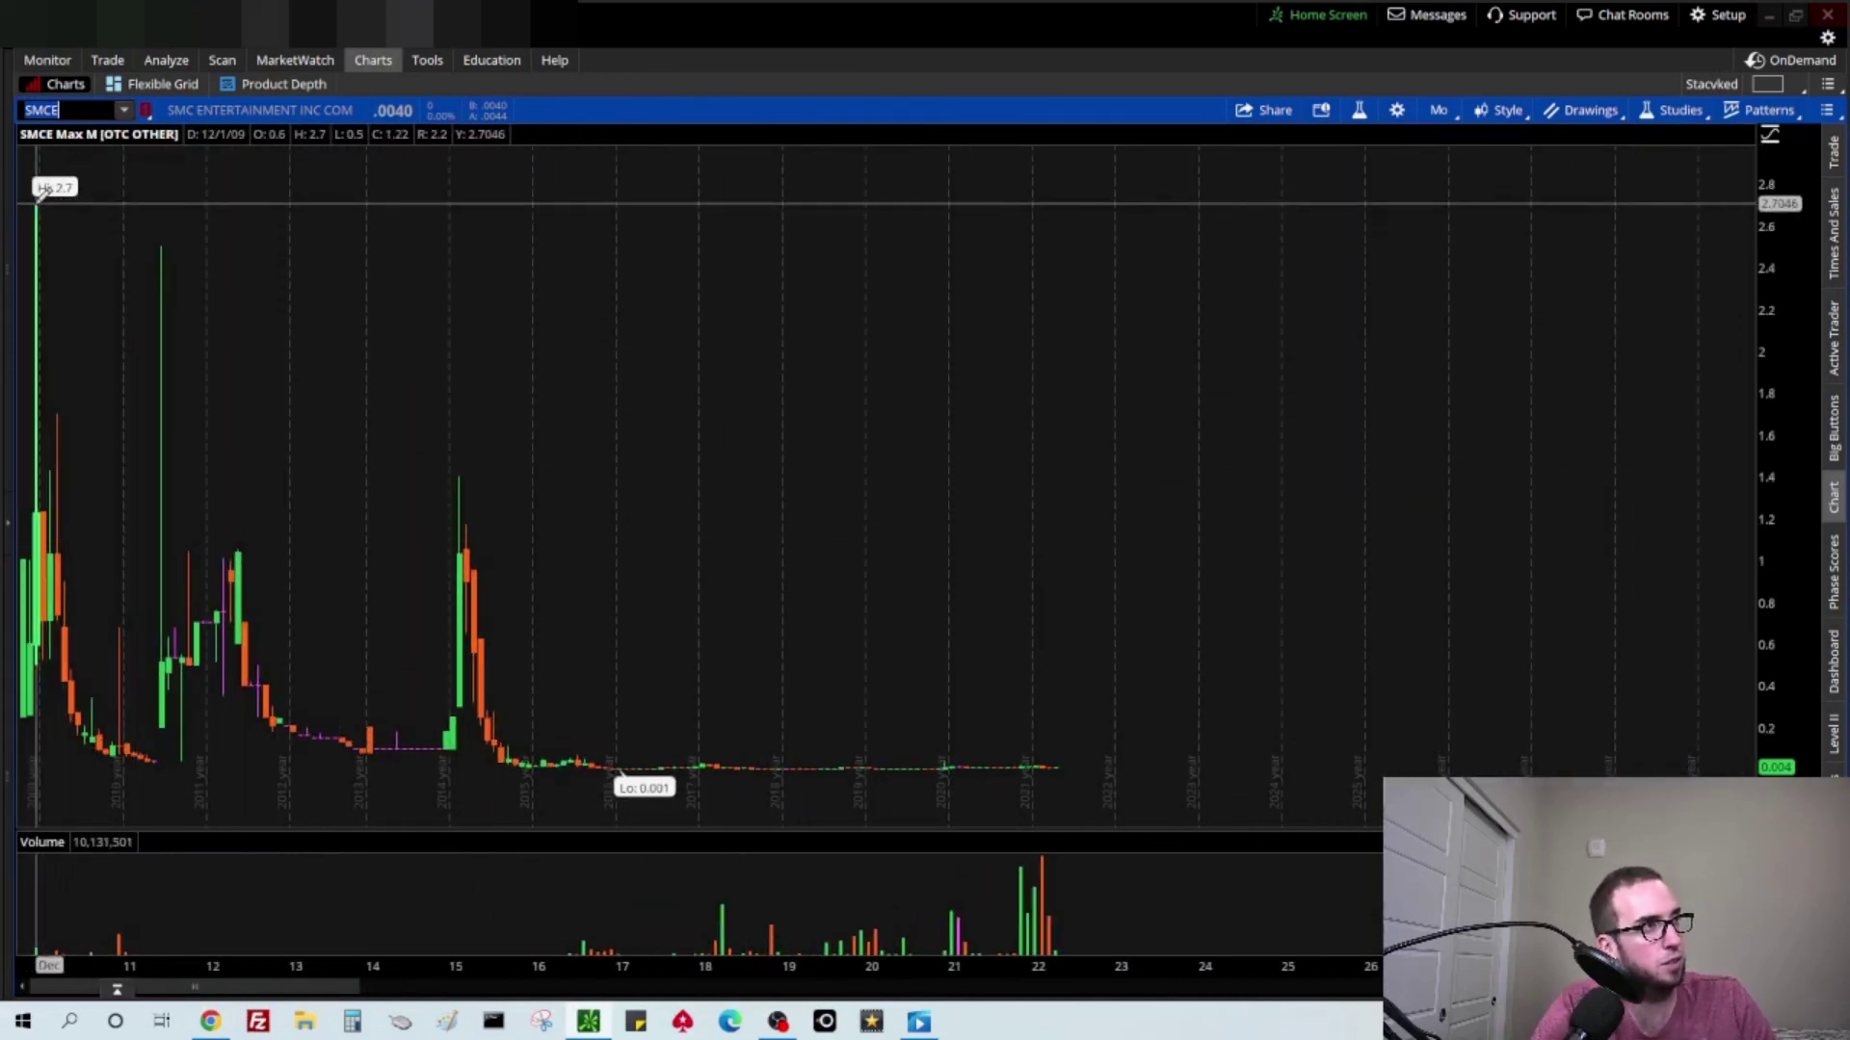
{"action": "mouse_move", "coordinate": [36, 200]}
{"action": "left_mouse_down"}
{"action": "mouse_move", "coordinate": [1387, 710]}
{"action": "mouse_move", "coordinate": [1552, 760]}
{"action": "mouse_move", "coordinate": [1719, 771]}
{"action": "left_mouse_up"}
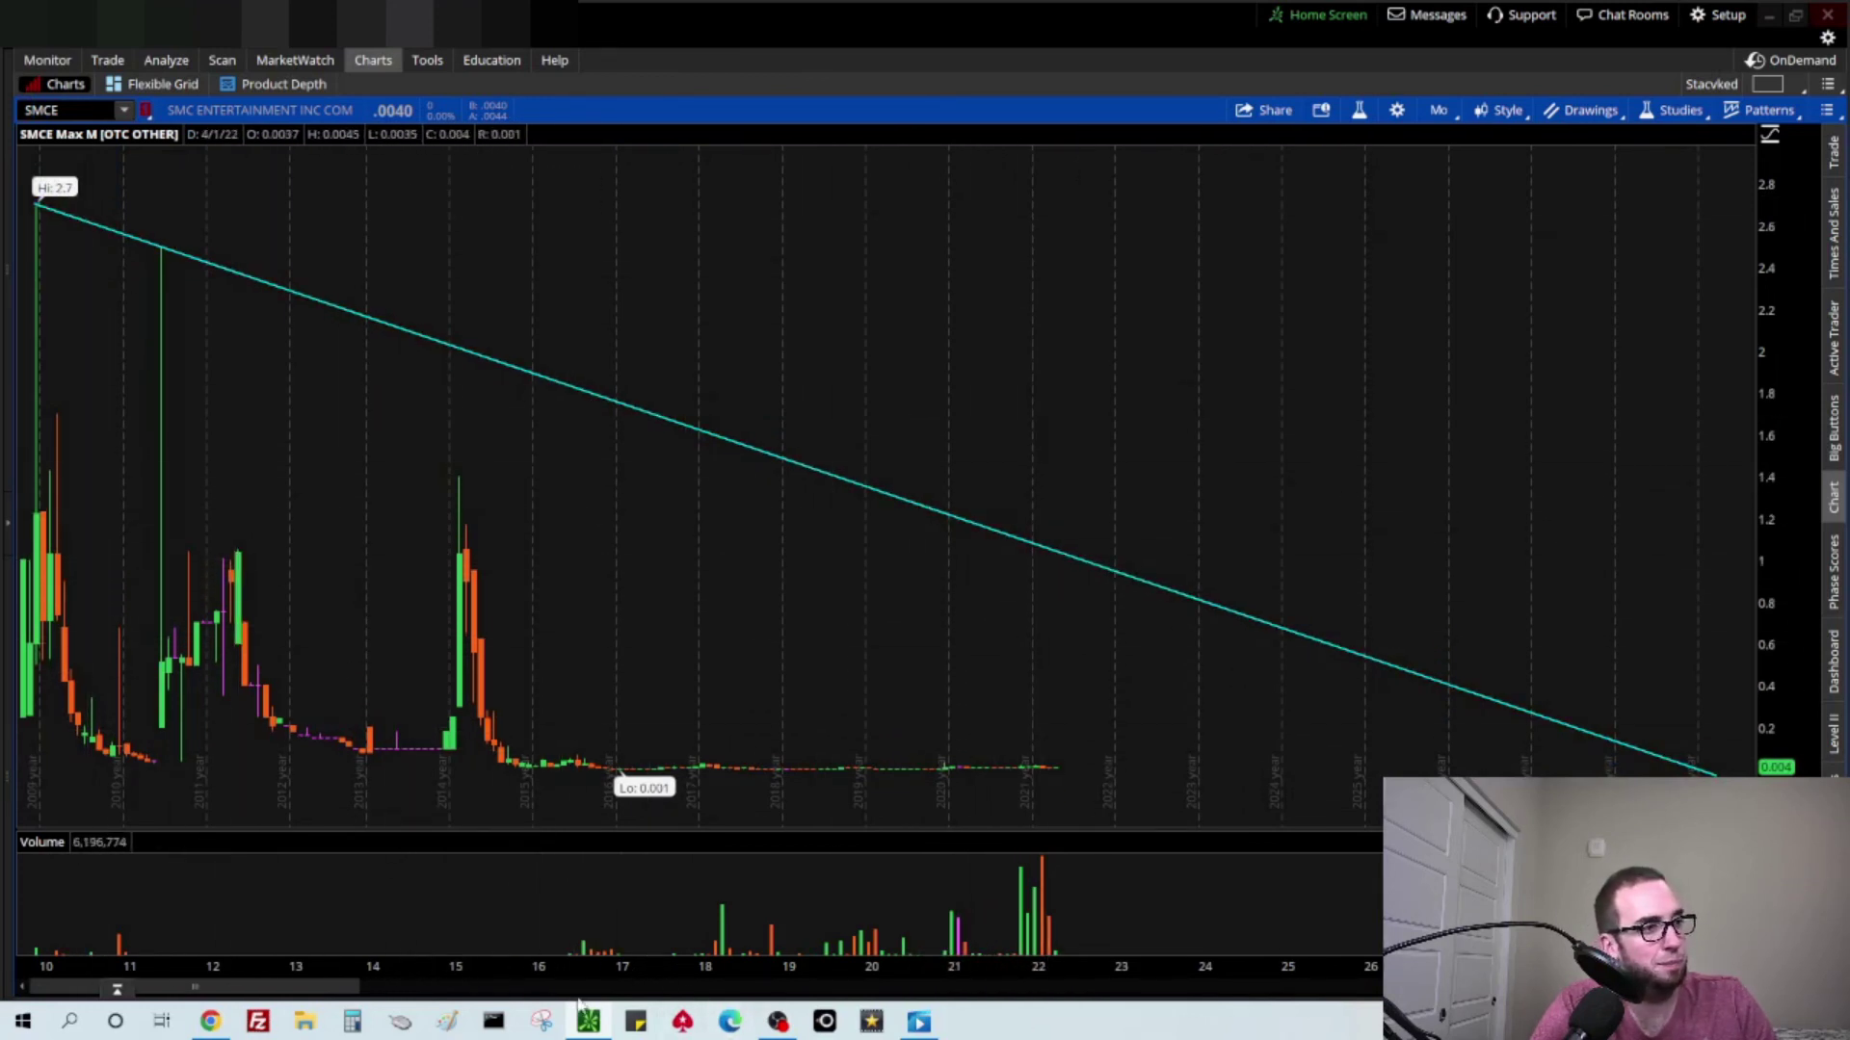
- Search Google for otcmarket in a new browser tab and focus the site search field
{"action": "left_click", "coordinate": [210, 1021]}
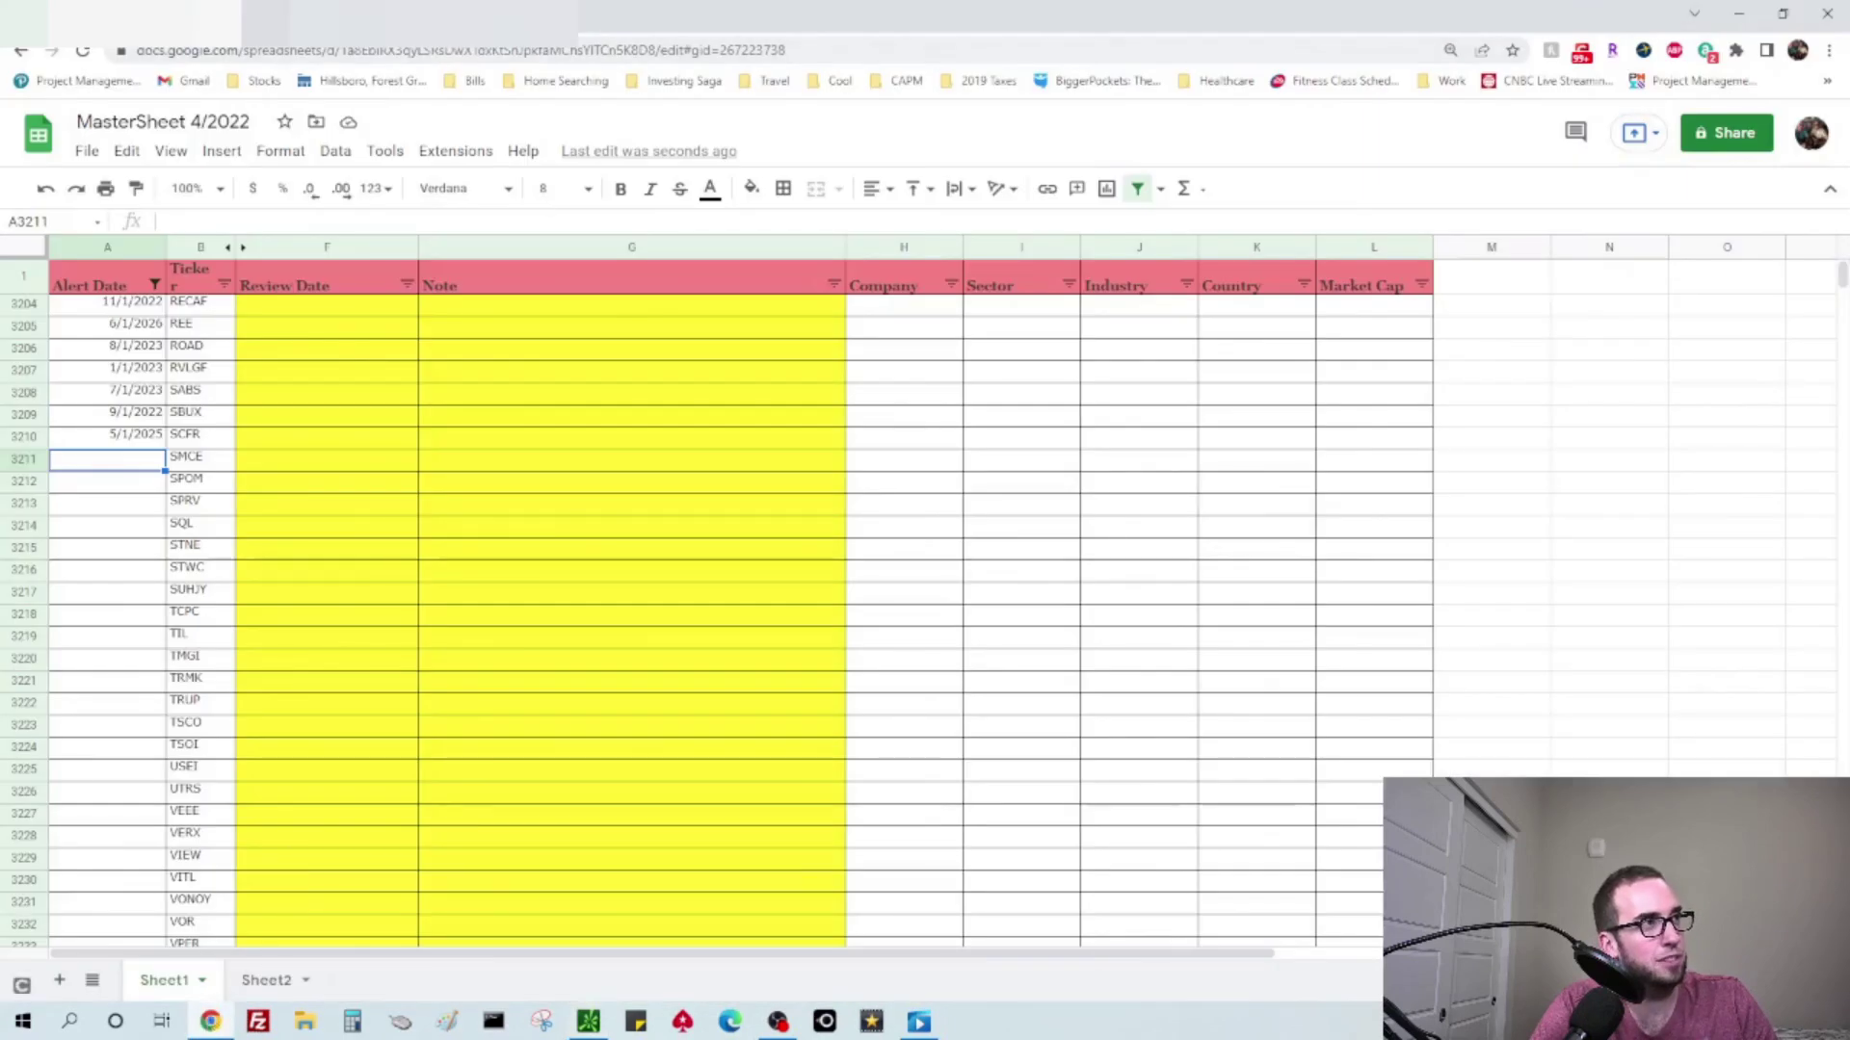
{"action": "key", "text": "ctrl+t"}
{"action": "type", "text": "otc"}
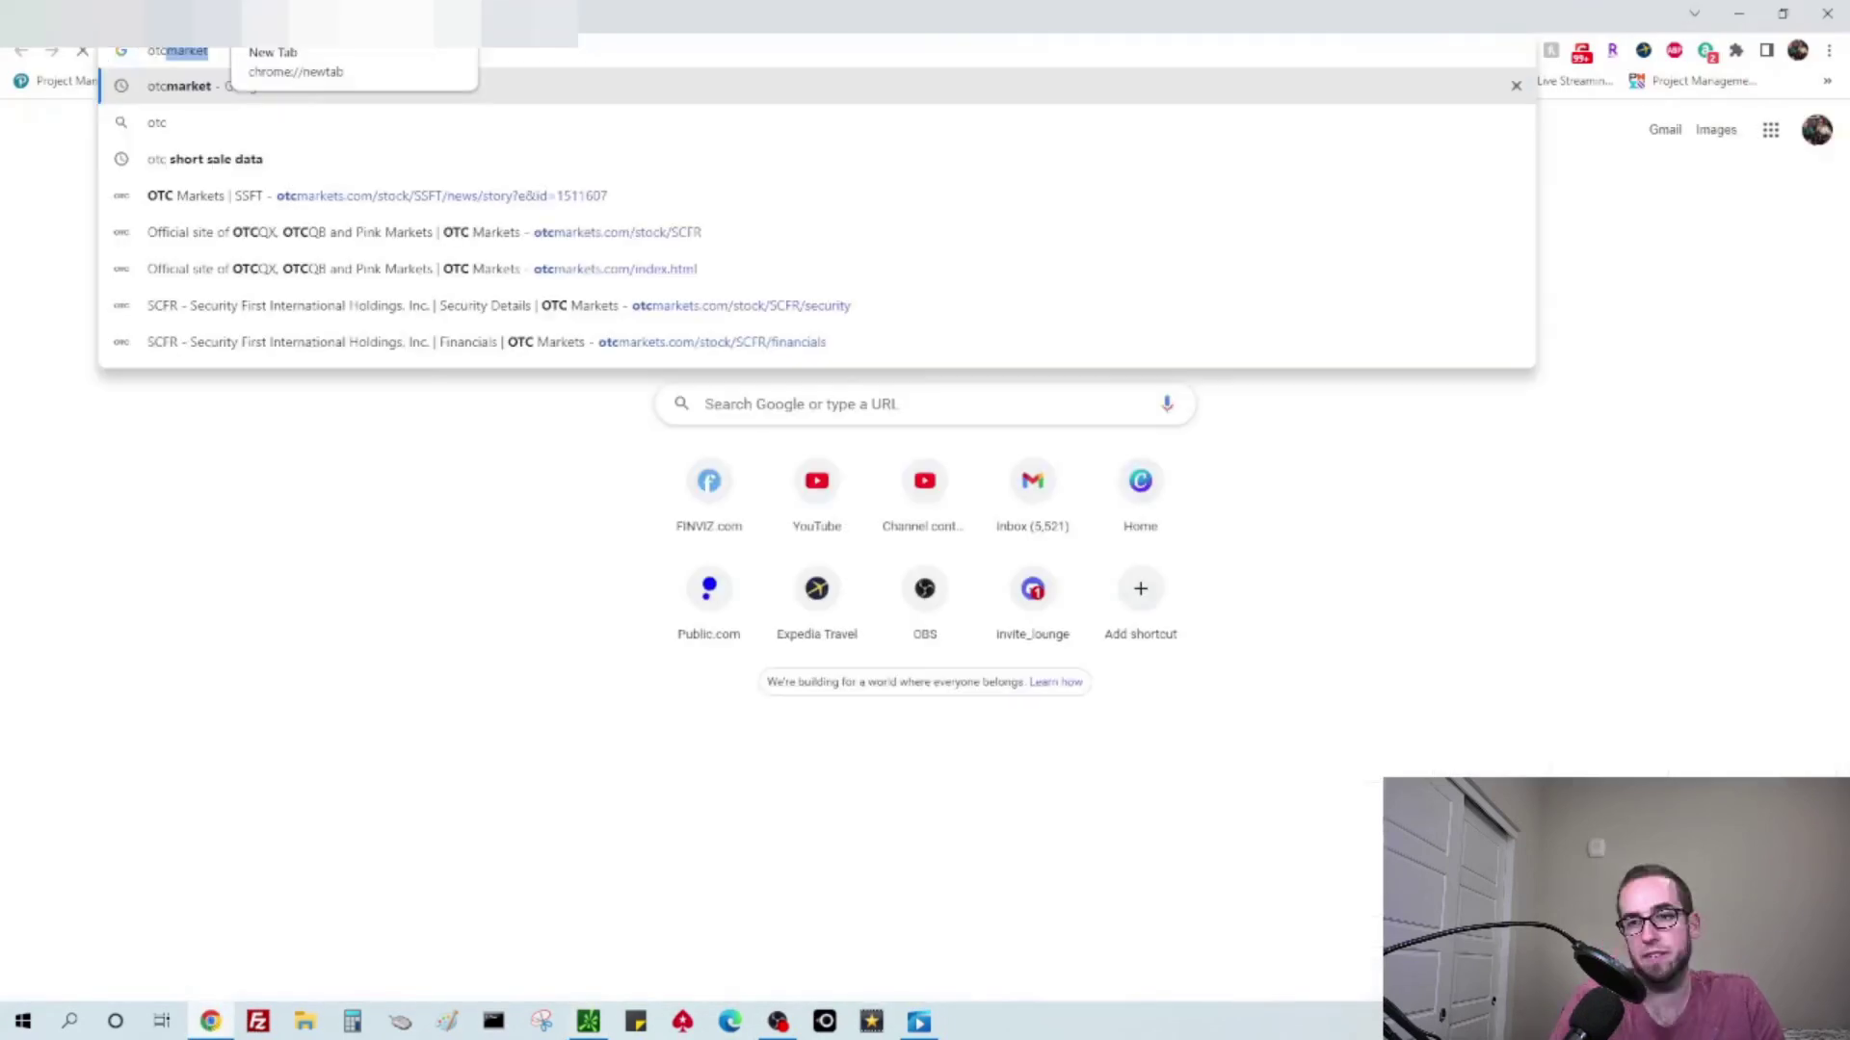
{"action": "key", "text": "Return"}
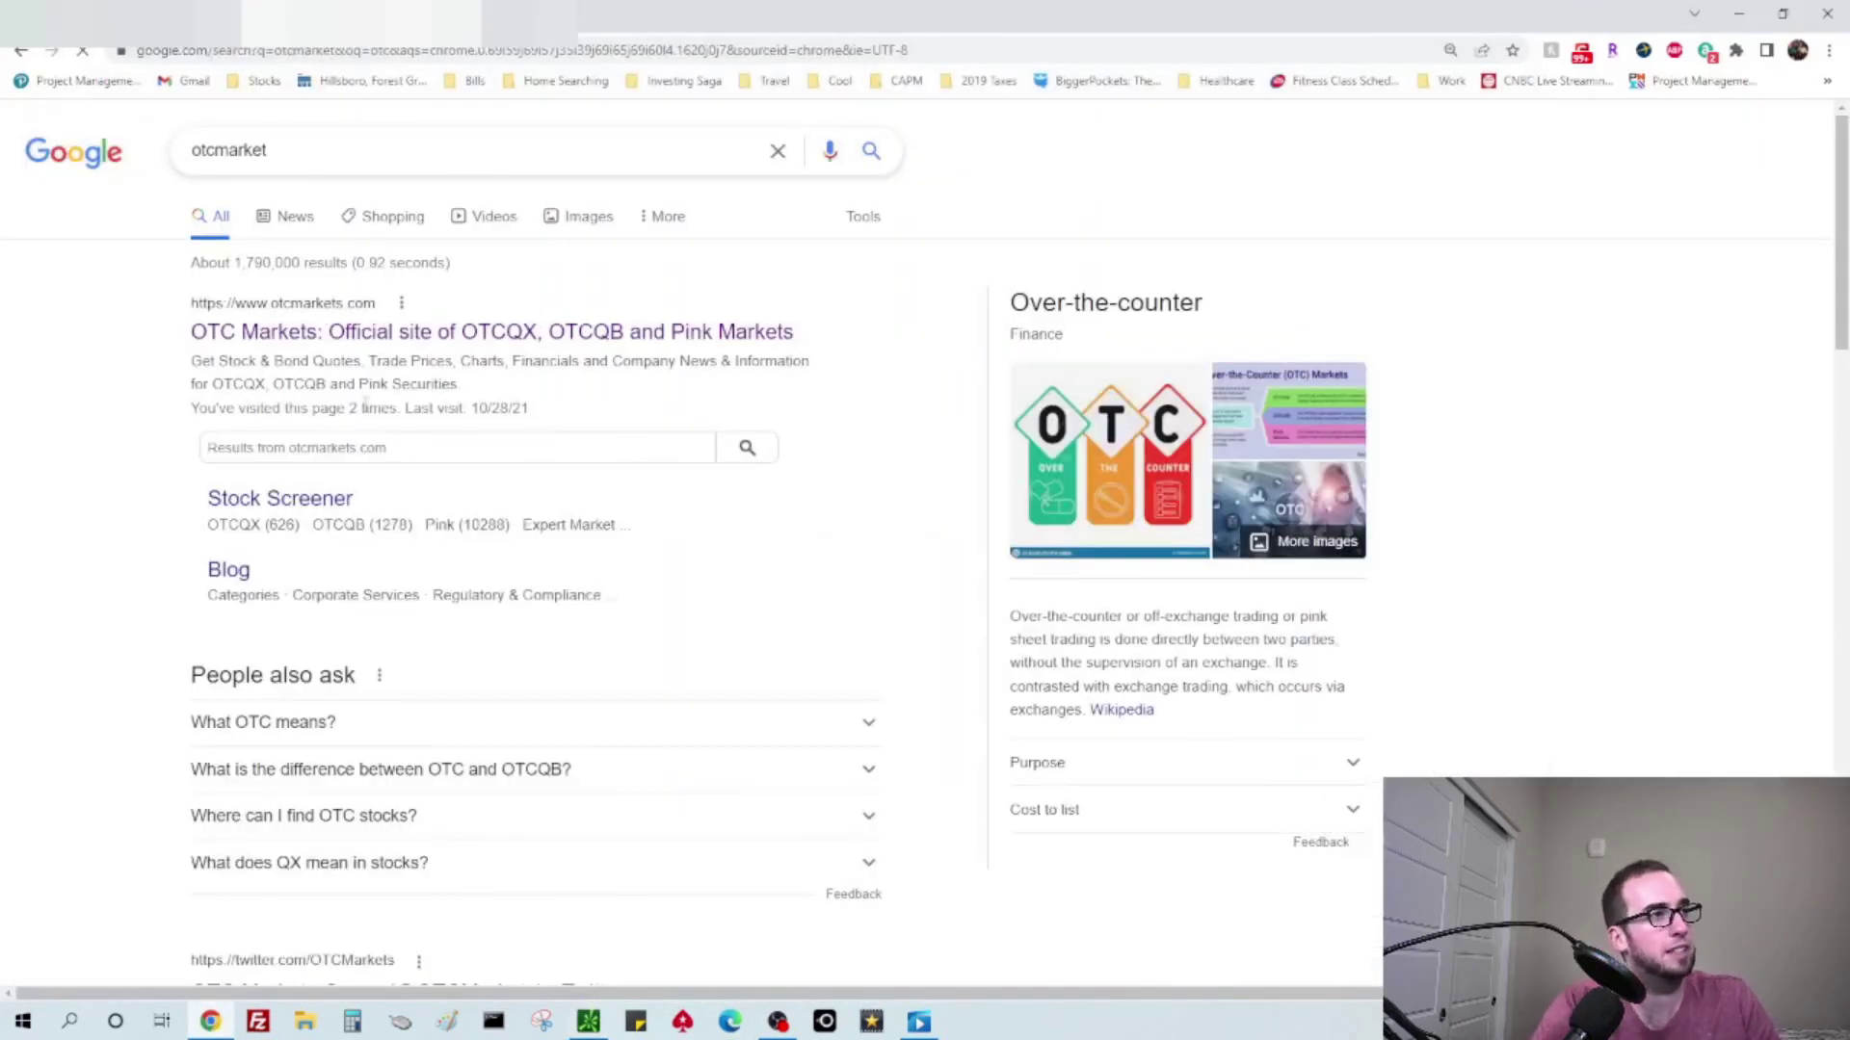
{"action": "left_click", "coordinate": [376, 448]}
- Search otcmarkets.com for smce and read SMC Entertainment's Nevada corporation filing
{"action": "type", "text": "smce"}
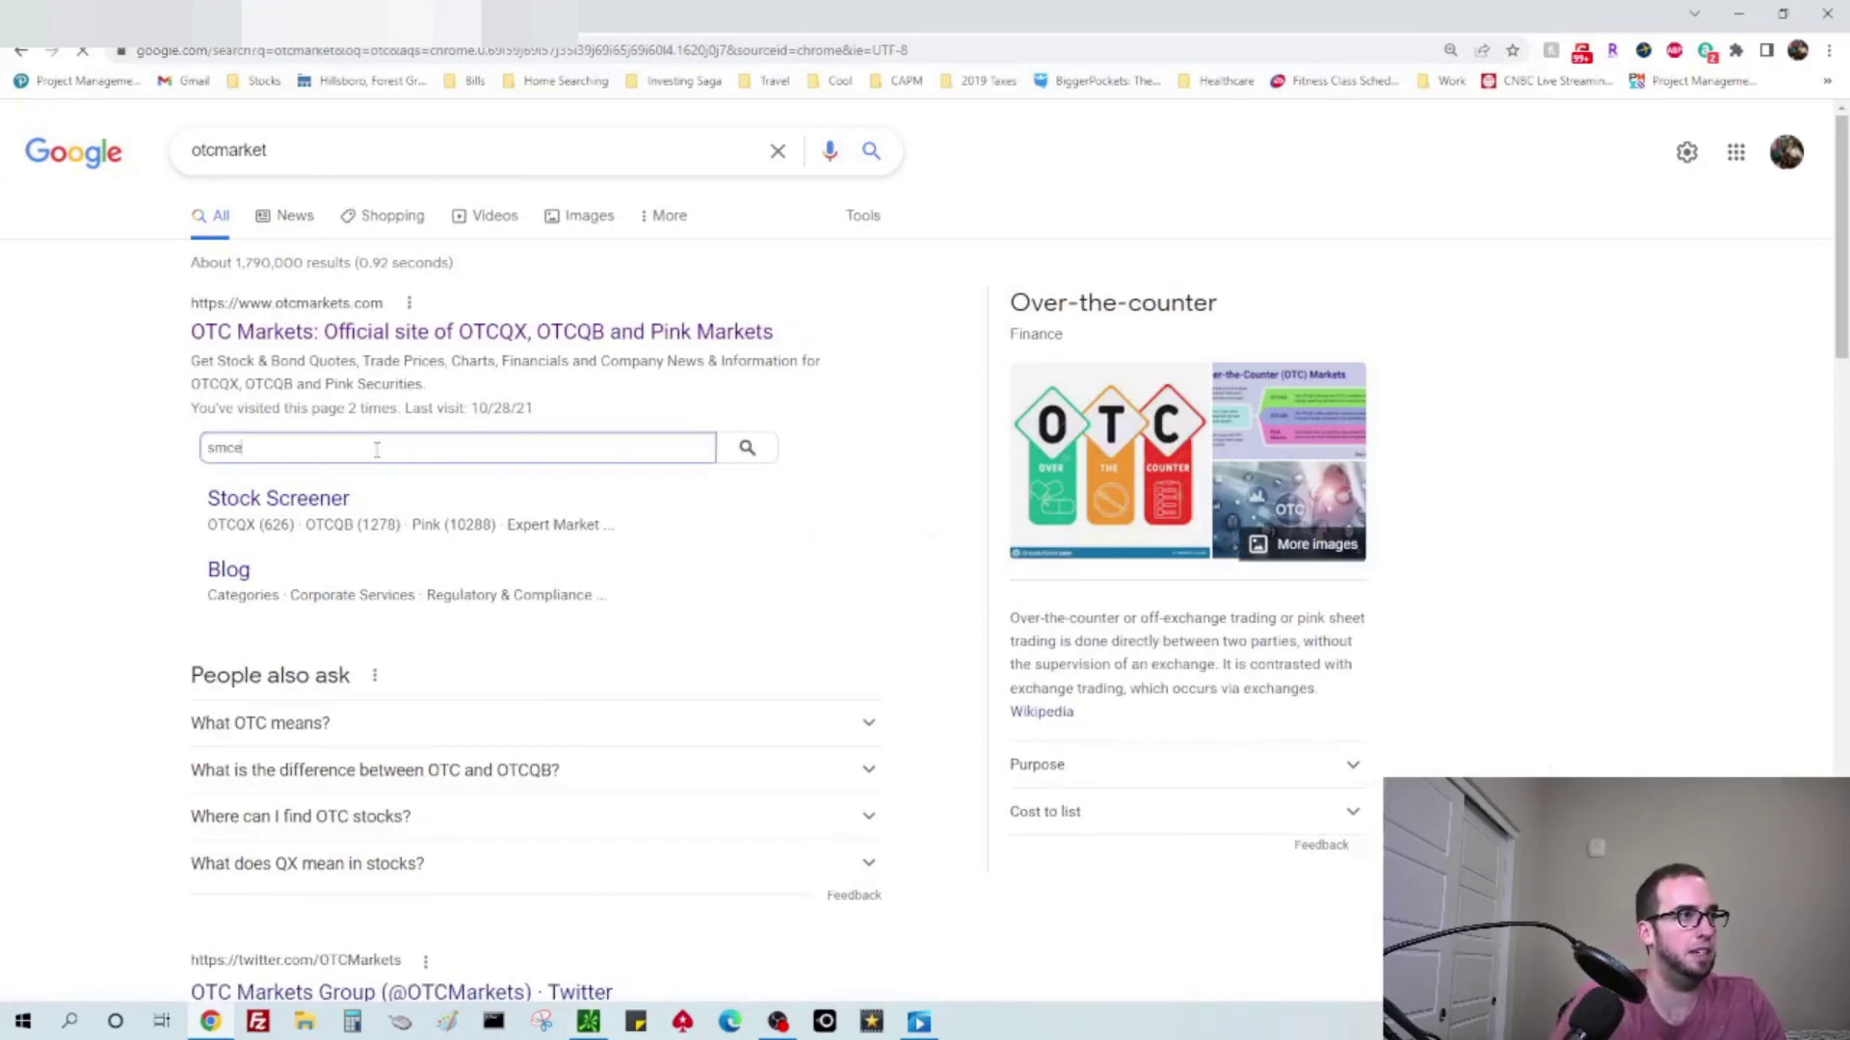
{"action": "left_click", "coordinate": [748, 449]}
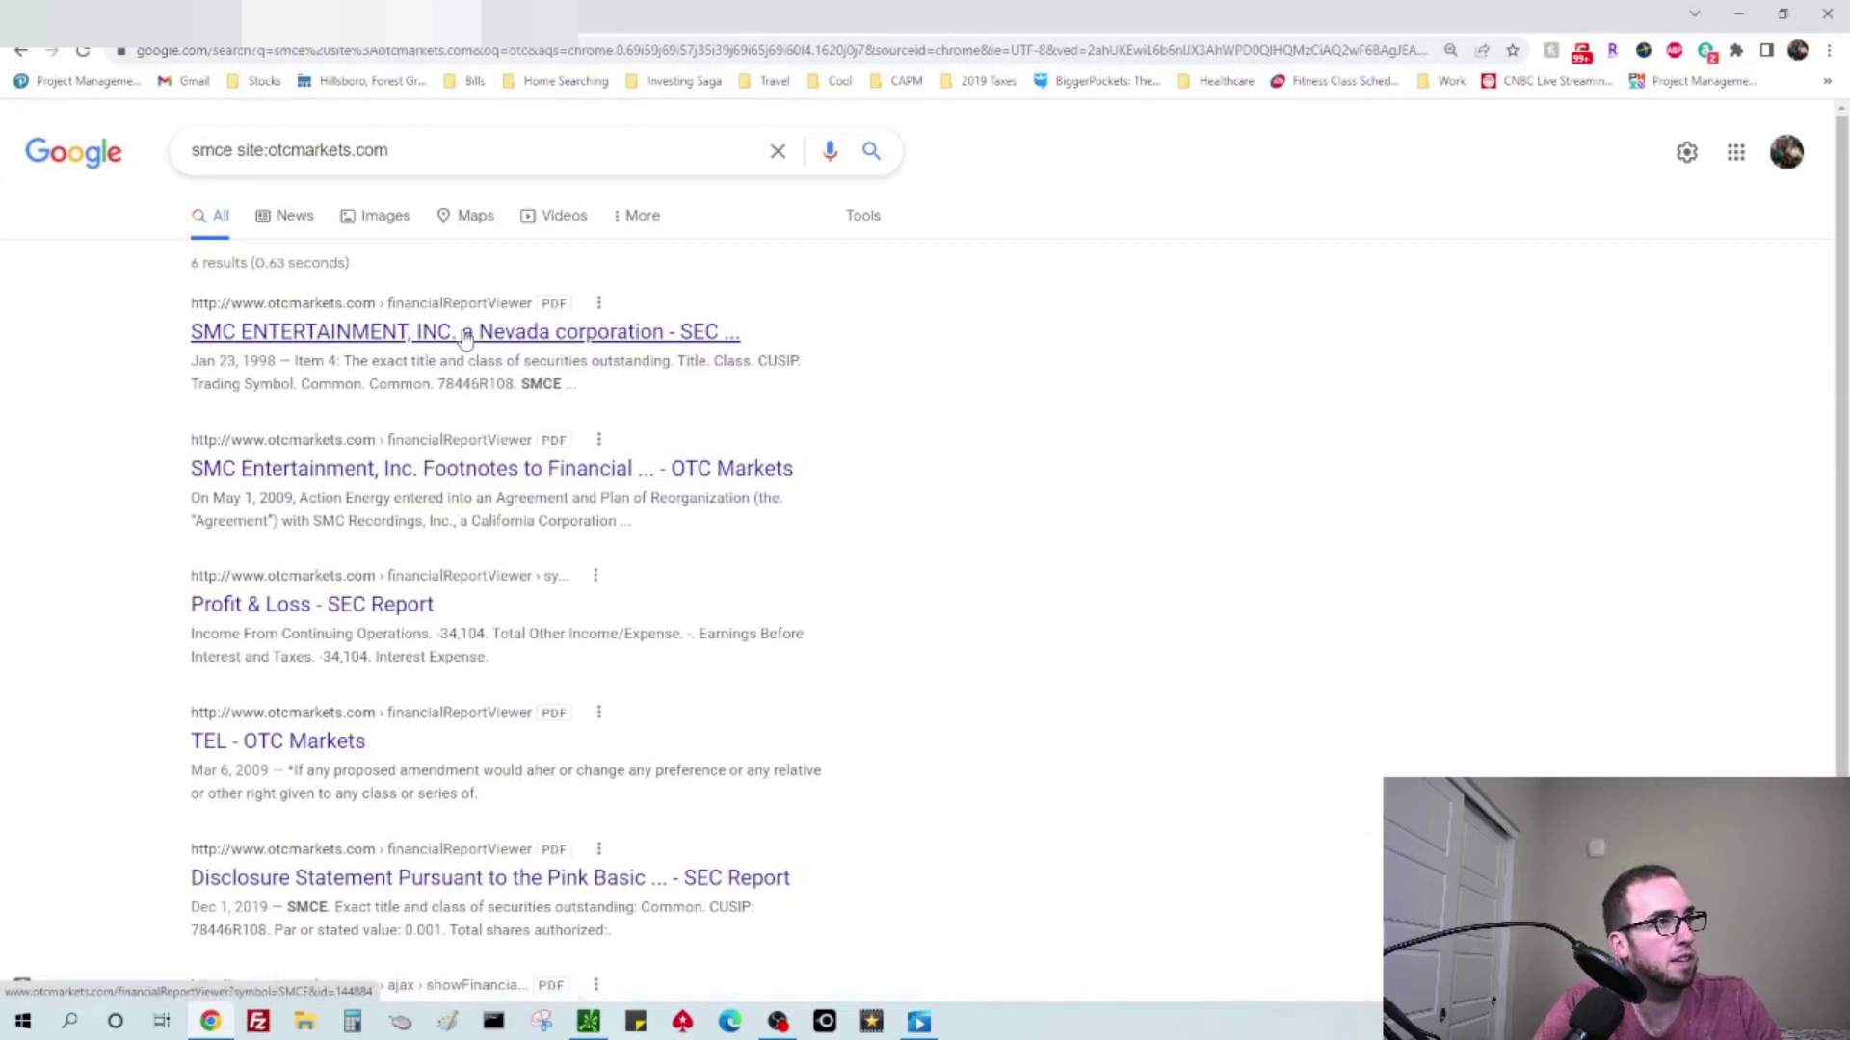
{"action": "left_click", "coordinate": [465, 333]}
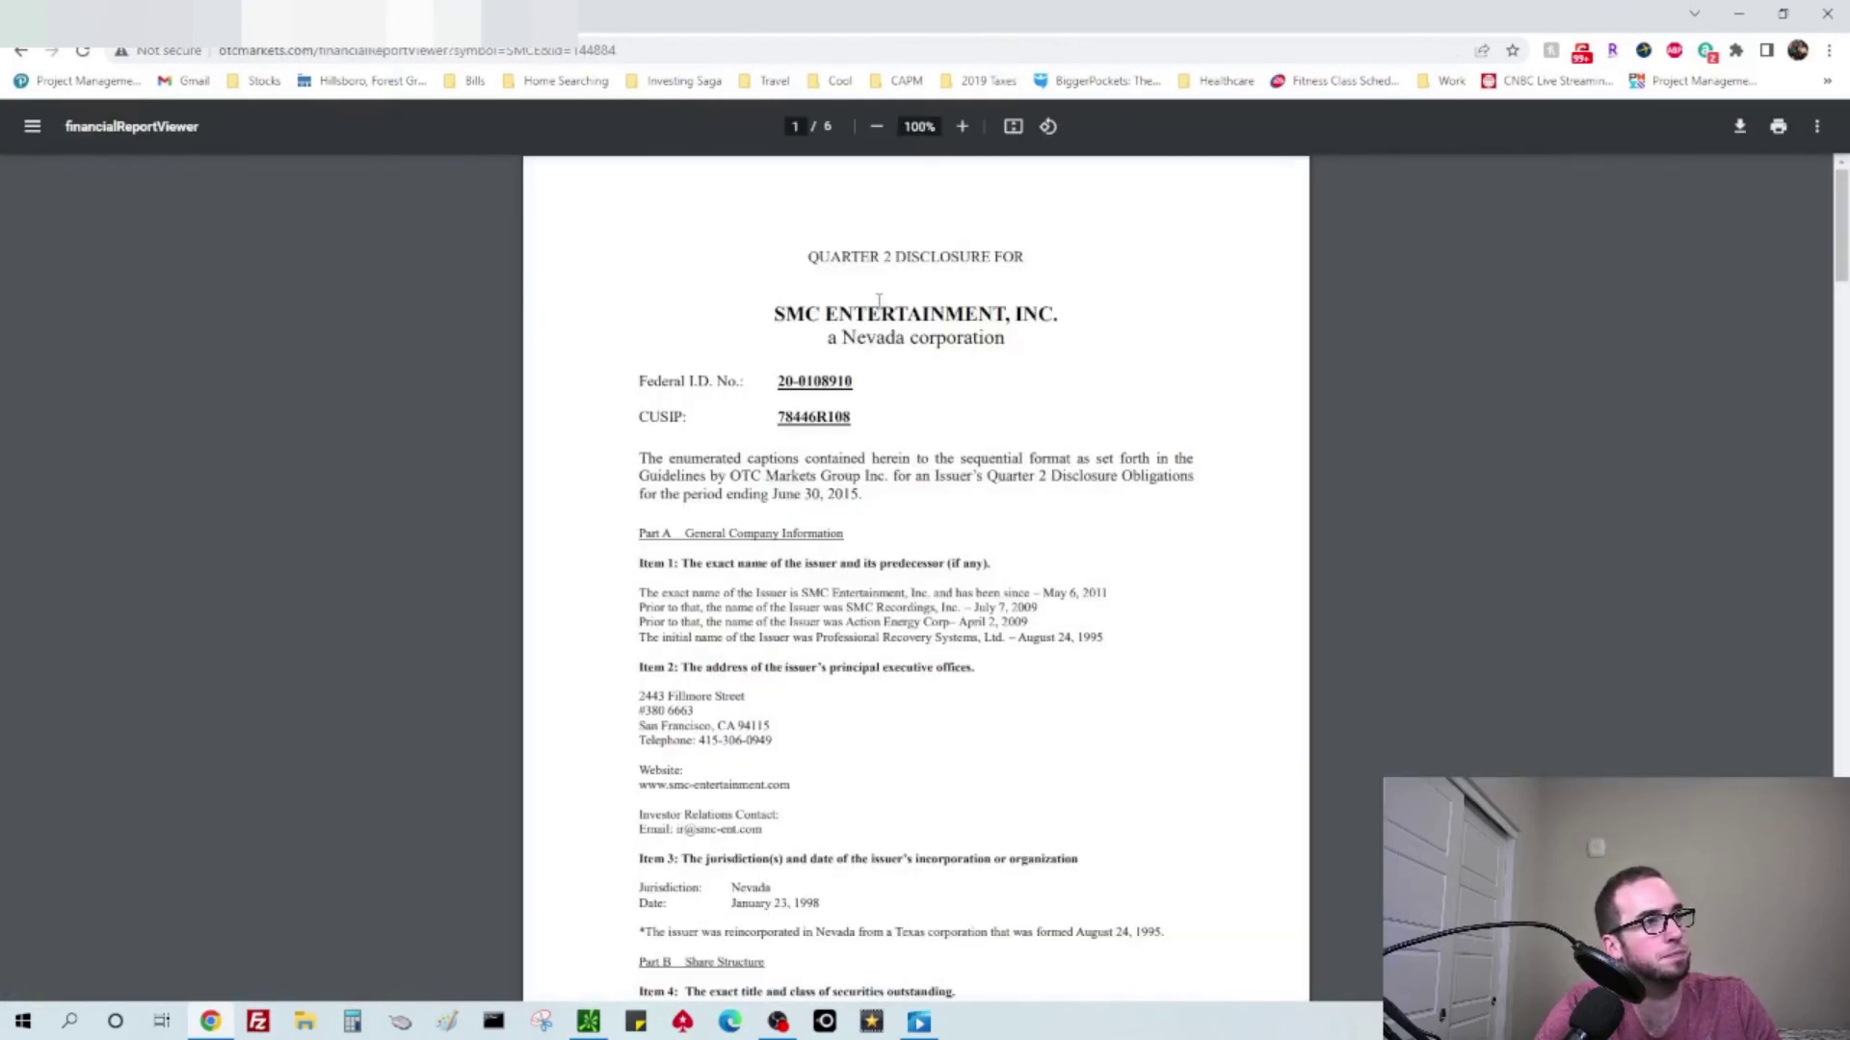
{"action": "scroll", "coordinate": [1036, 489], "scroll_direction": "down", "scroll_amount": 7}
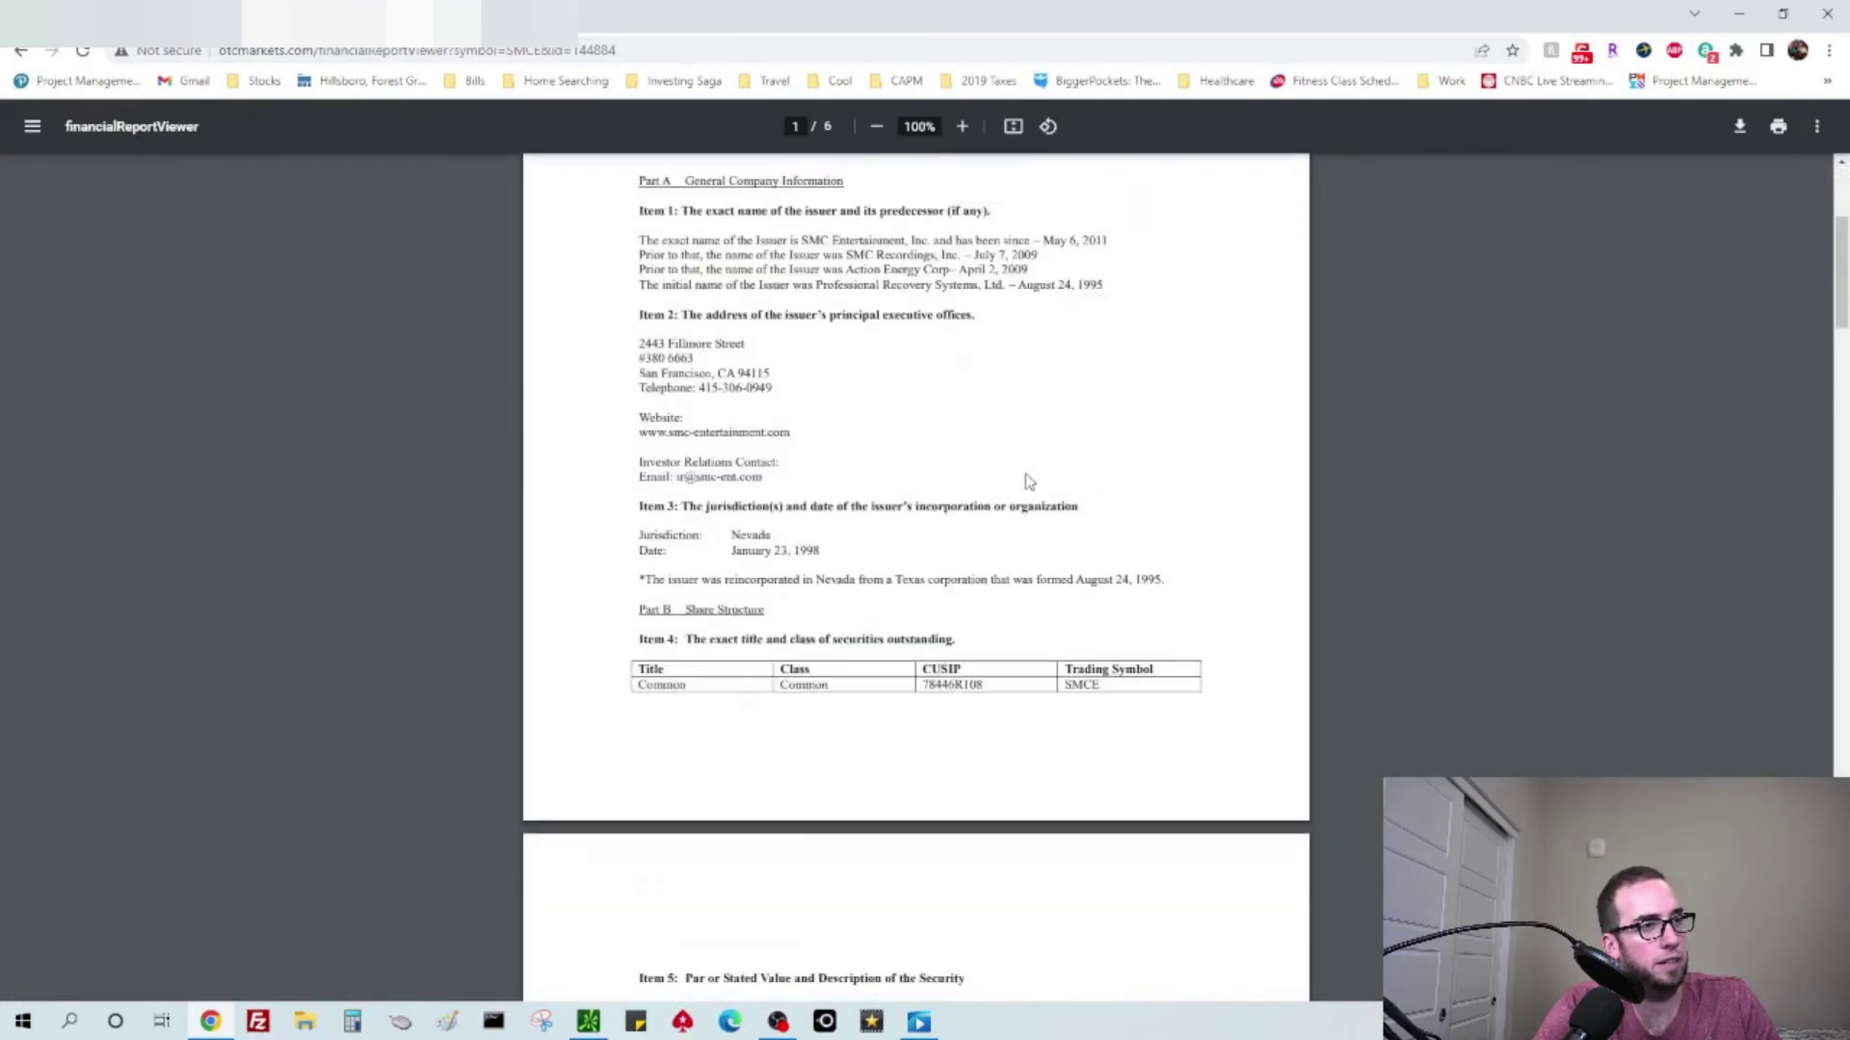
{"action": "scroll", "coordinate": [1032, 566], "scroll_direction": "up", "scroll_amount": 7}
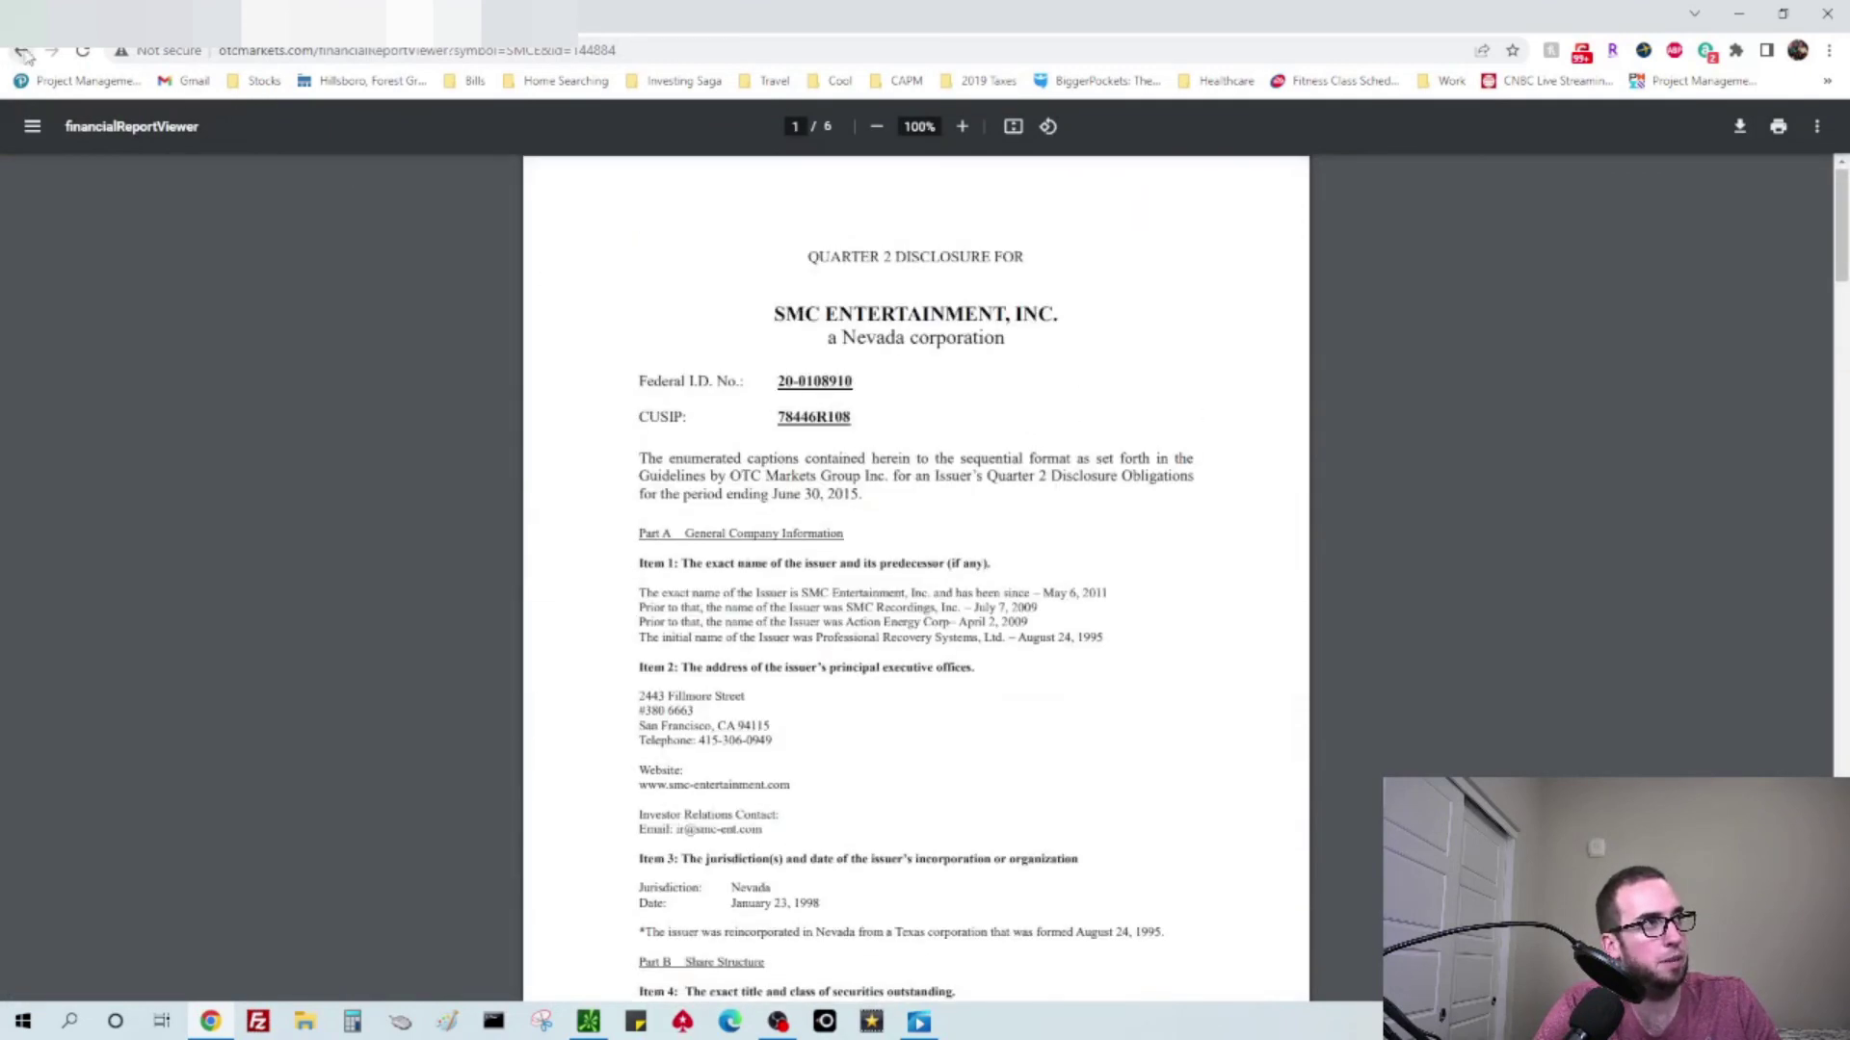
- Glance at the SMC Entertainment financial footnotes result, then open a blank tab
{"action": "left_click", "coordinate": [20, 50]}
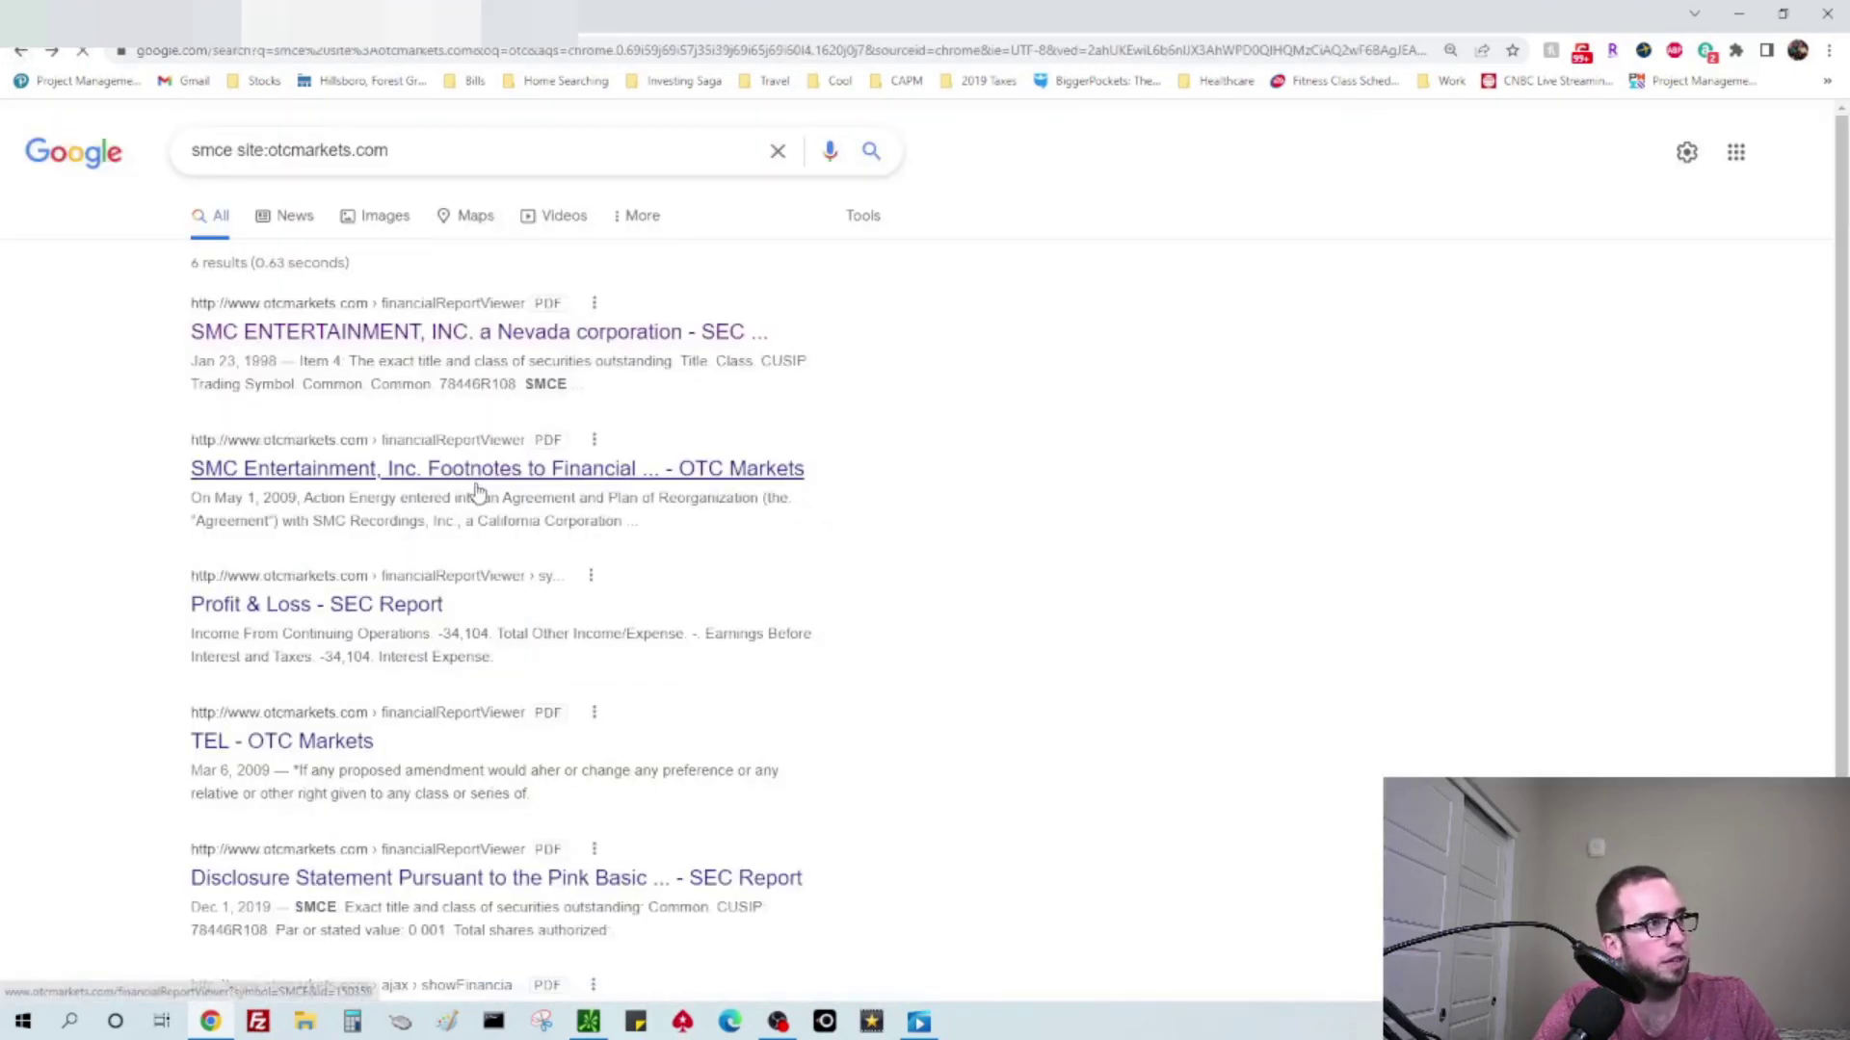
{"action": "left_click", "coordinate": [476, 472]}
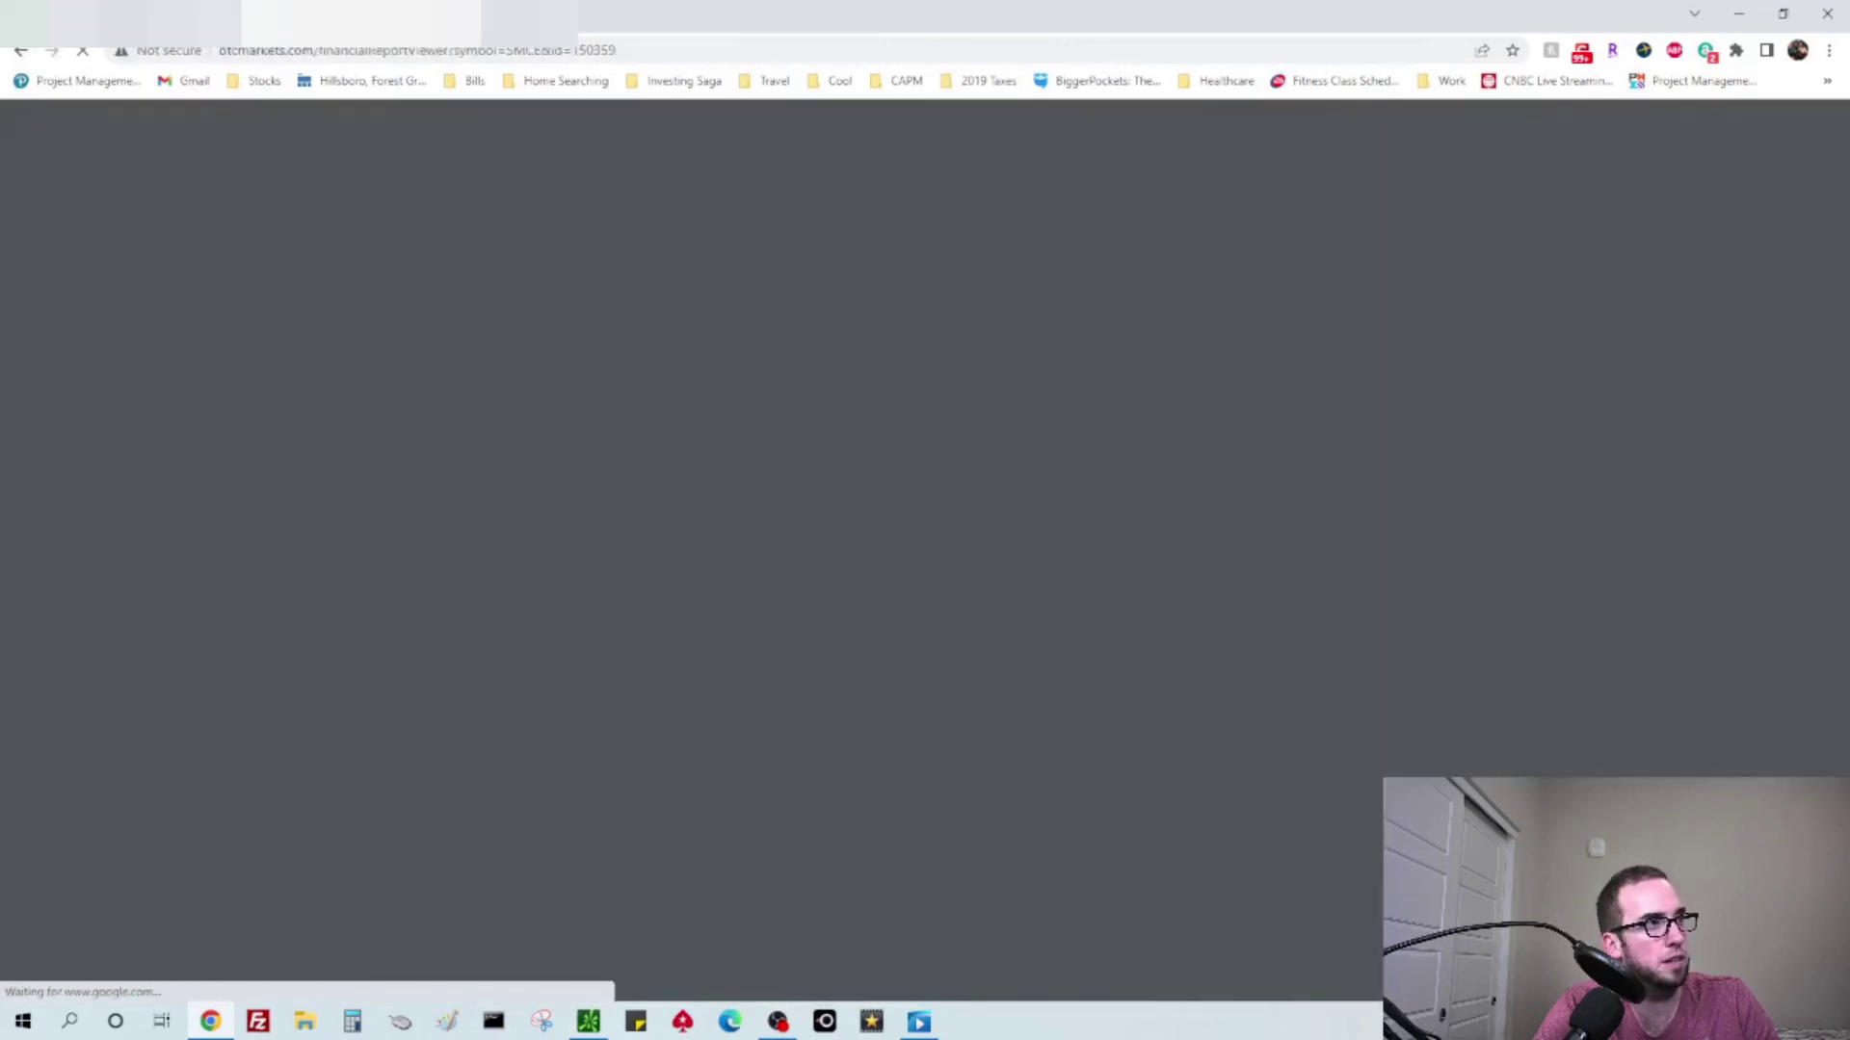
{"action": "left_click", "coordinate": [27, 52]}
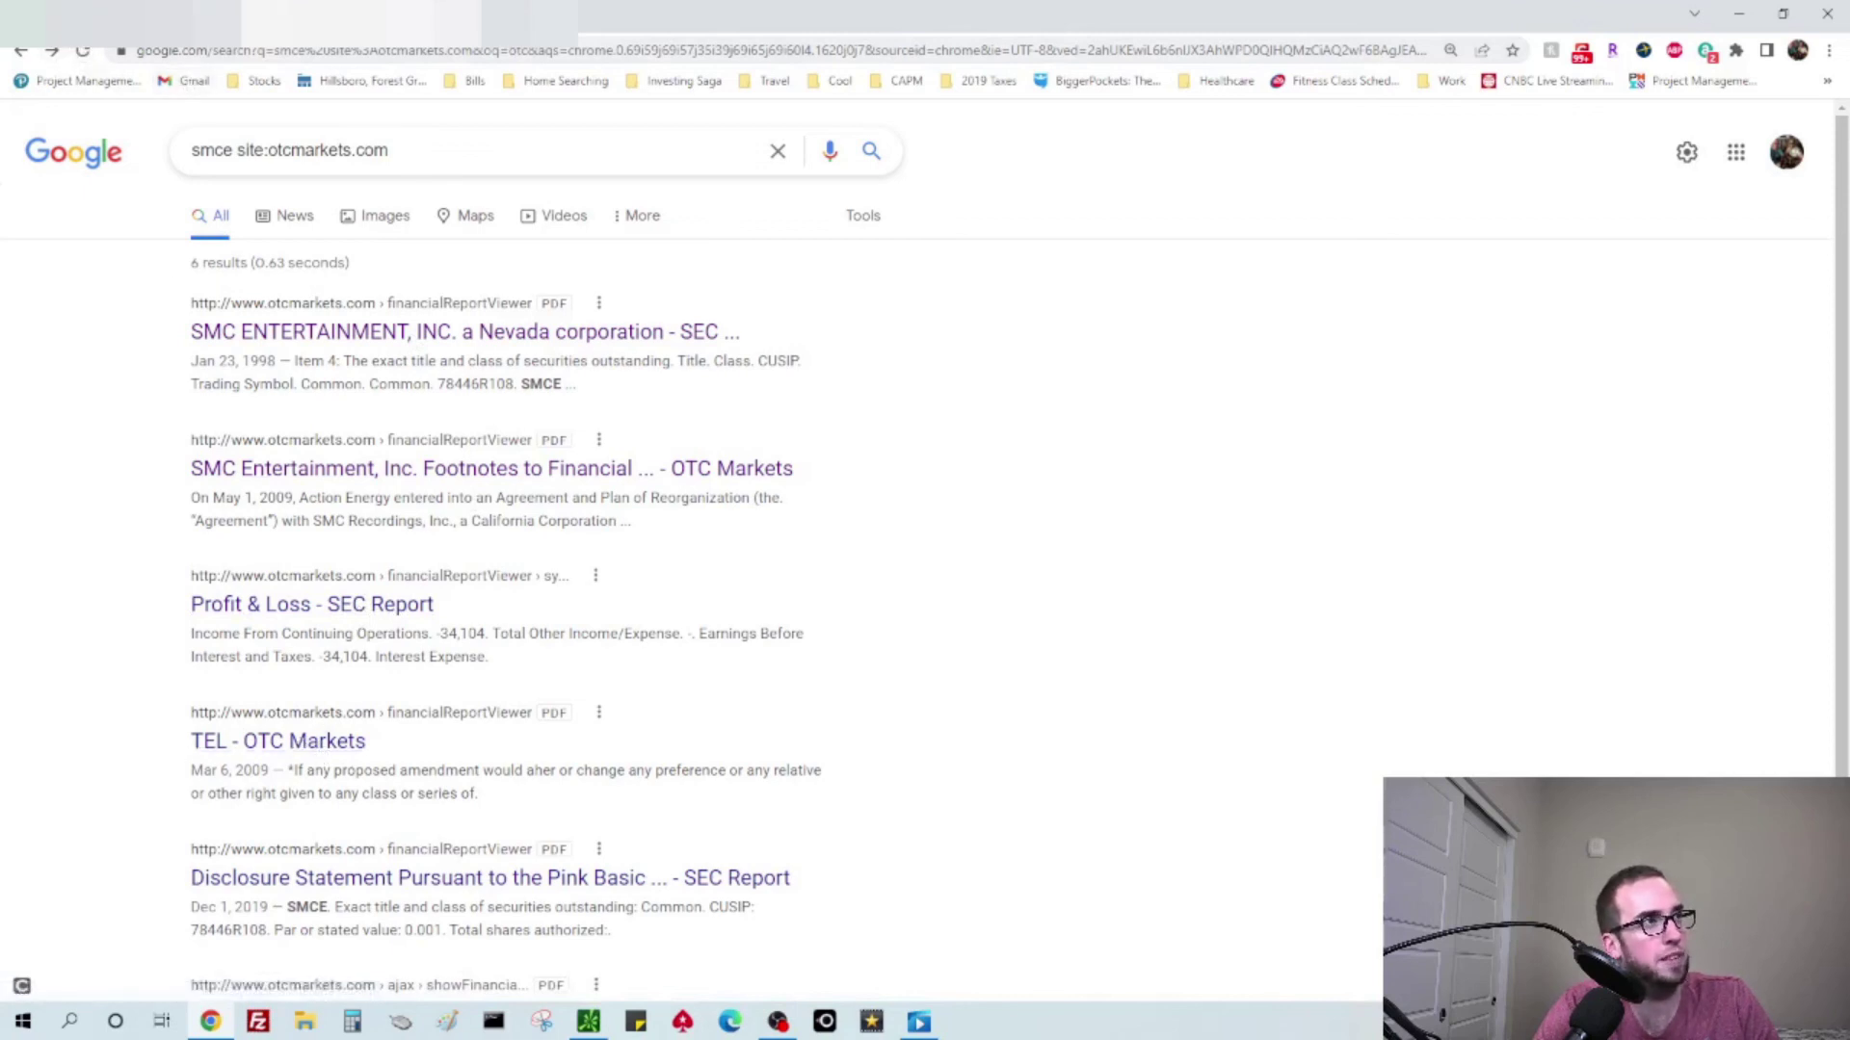
{"action": "key", "text": "ctrl+t"}
- Search for otcmarket, open the OTC Markets site, and look up the SMCE quote
{"action": "type", "text": "o"}
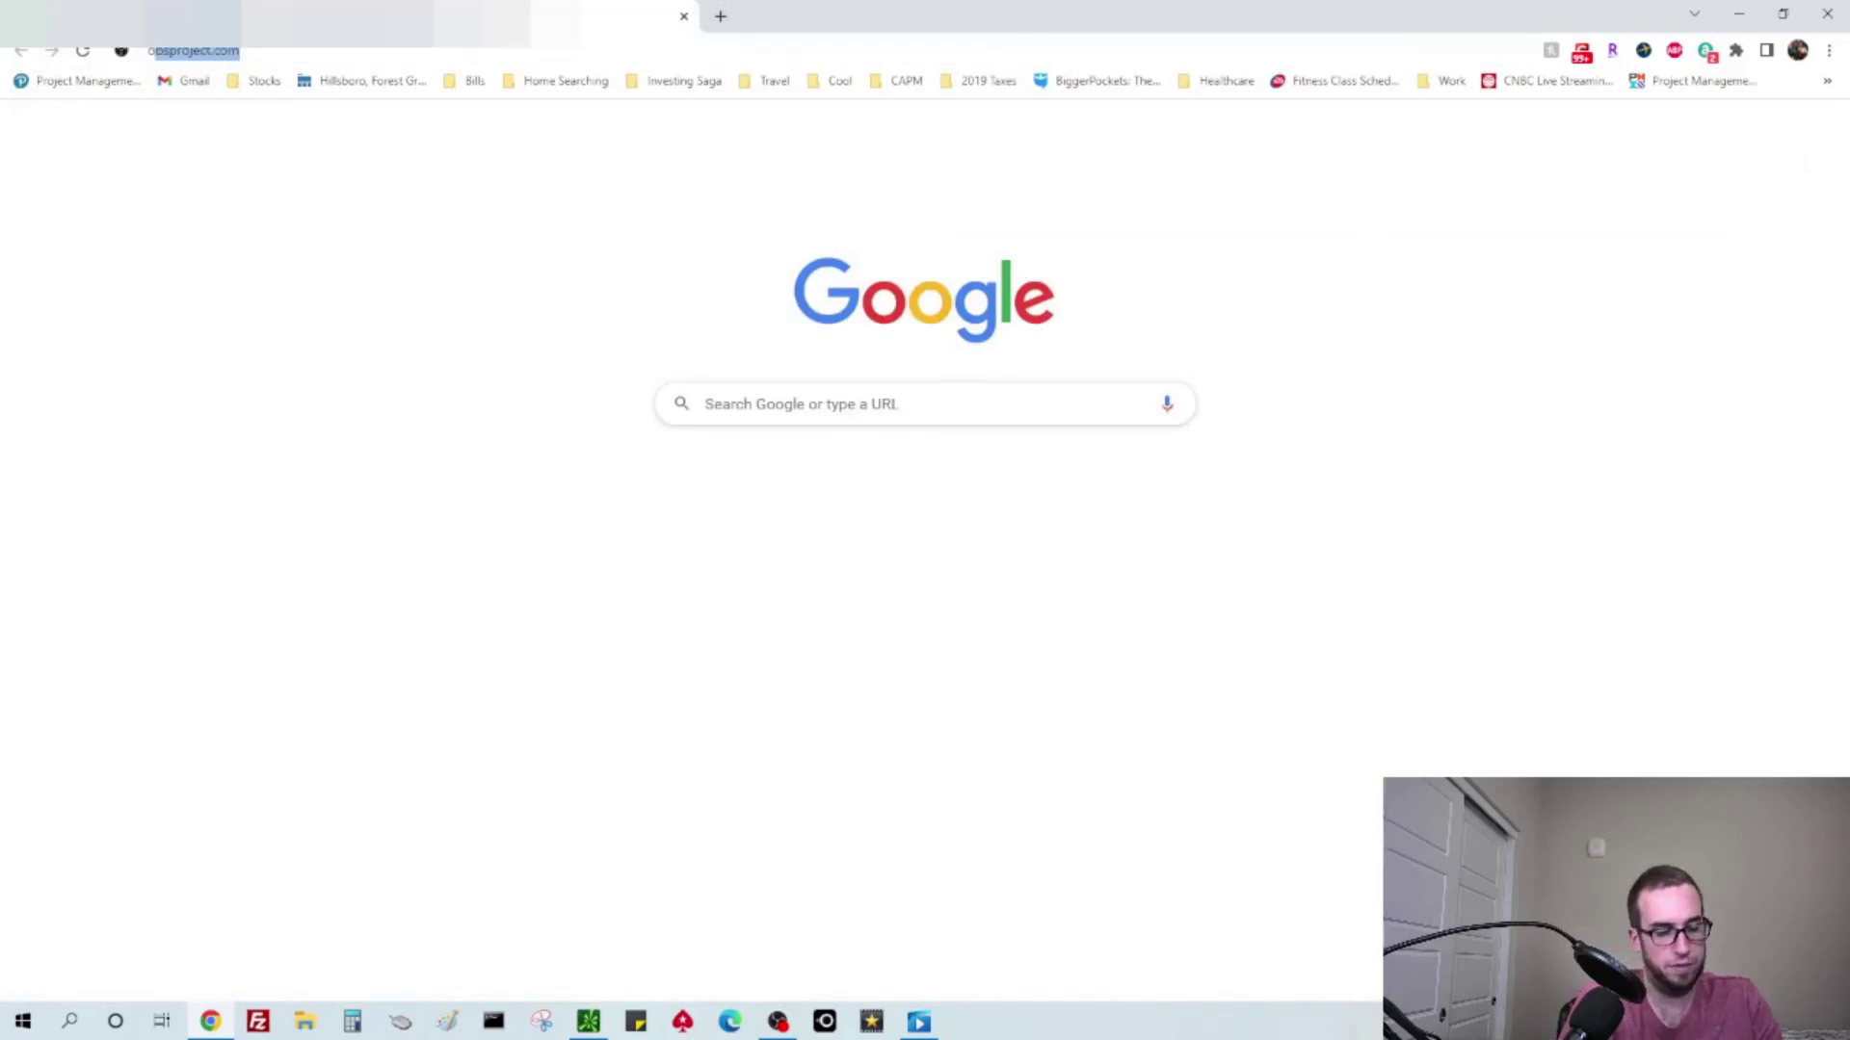
{"action": "type", "text": "tcmarkeet"}
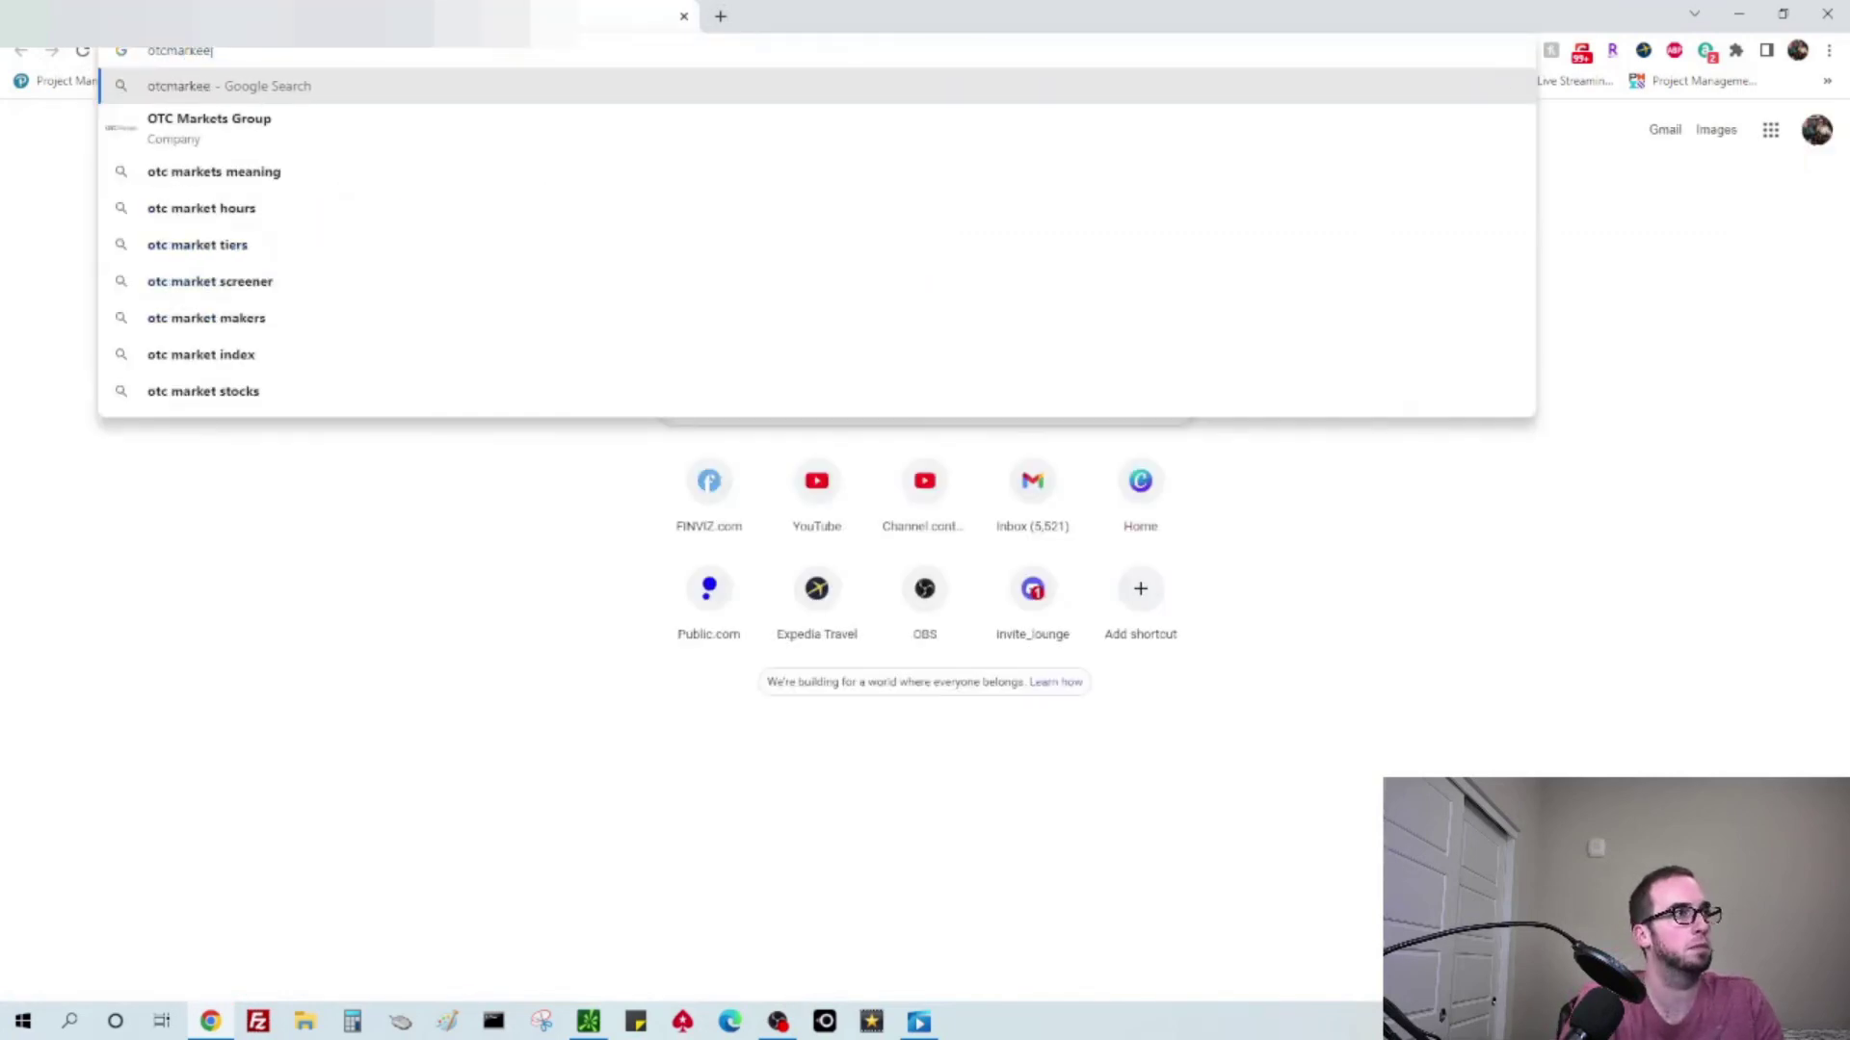
{"action": "key", "text": "BackSpace"}
{"action": "type", "text": "t"}
{"action": "key", "text": "Return"}
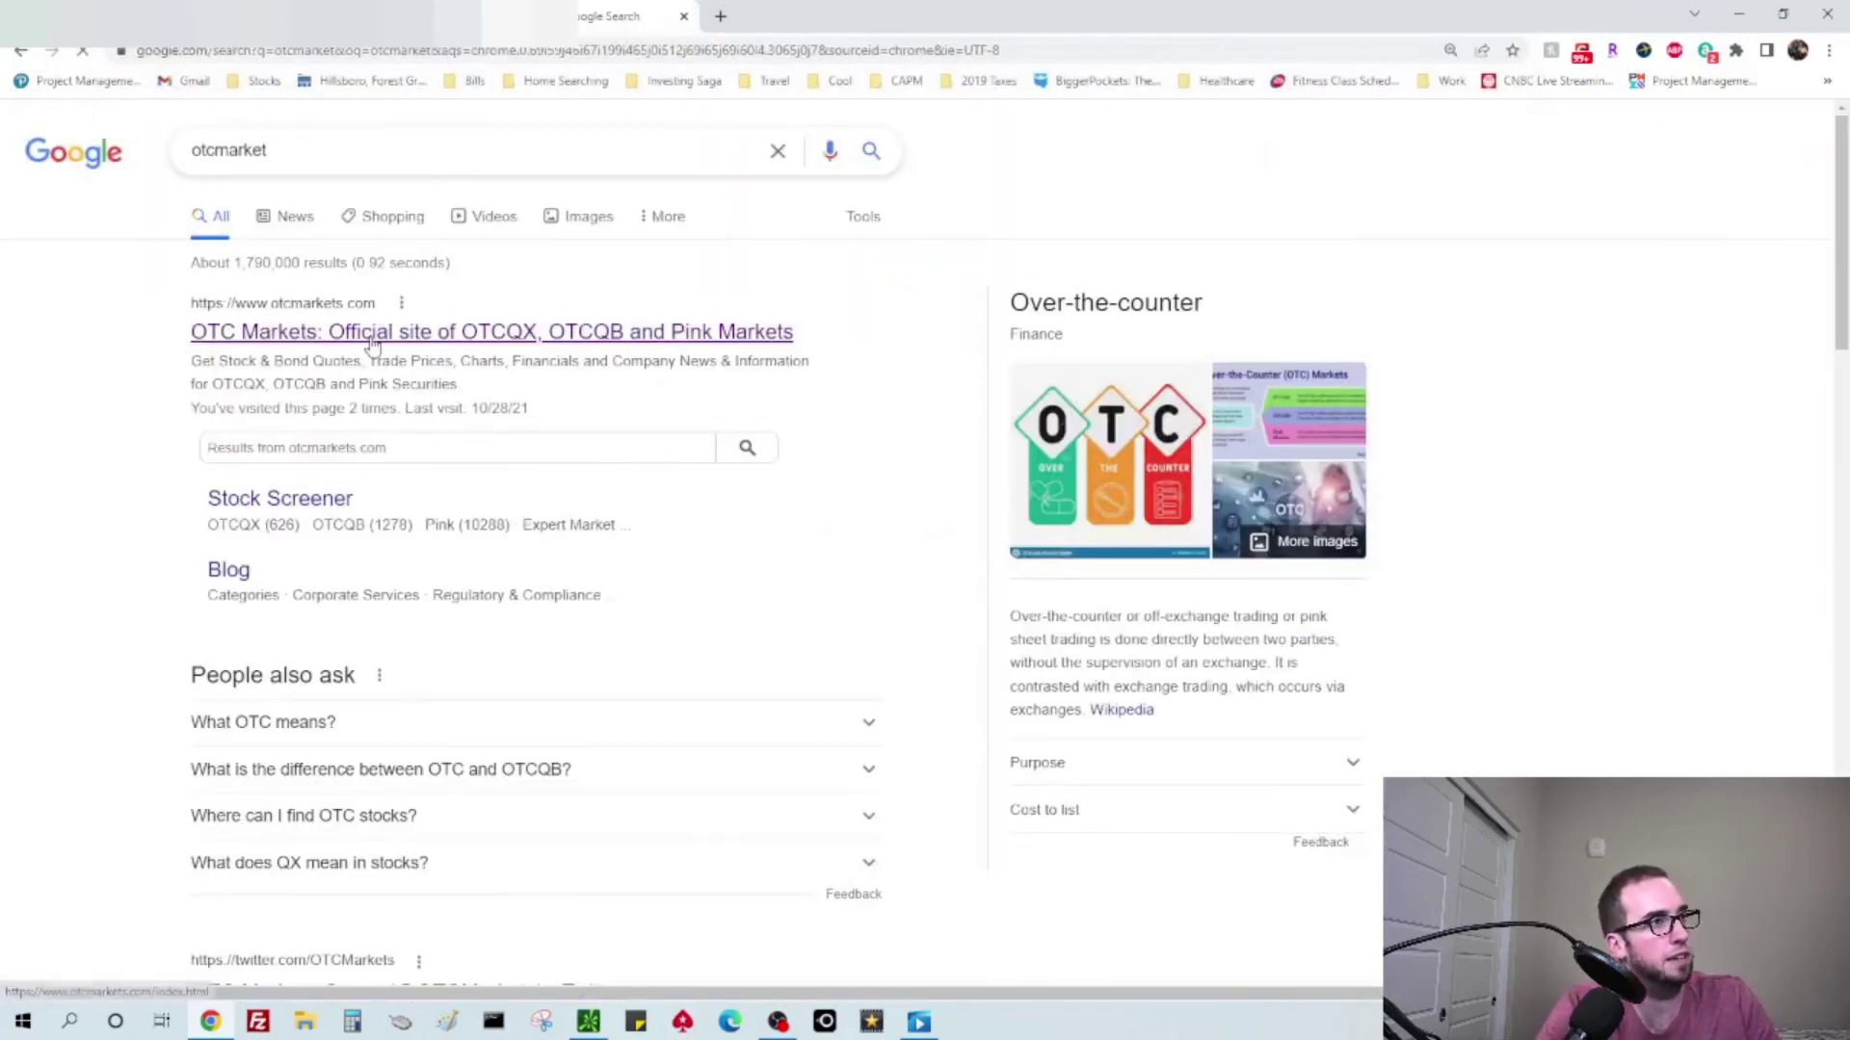
{"action": "left_click", "coordinate": [374, 345]}
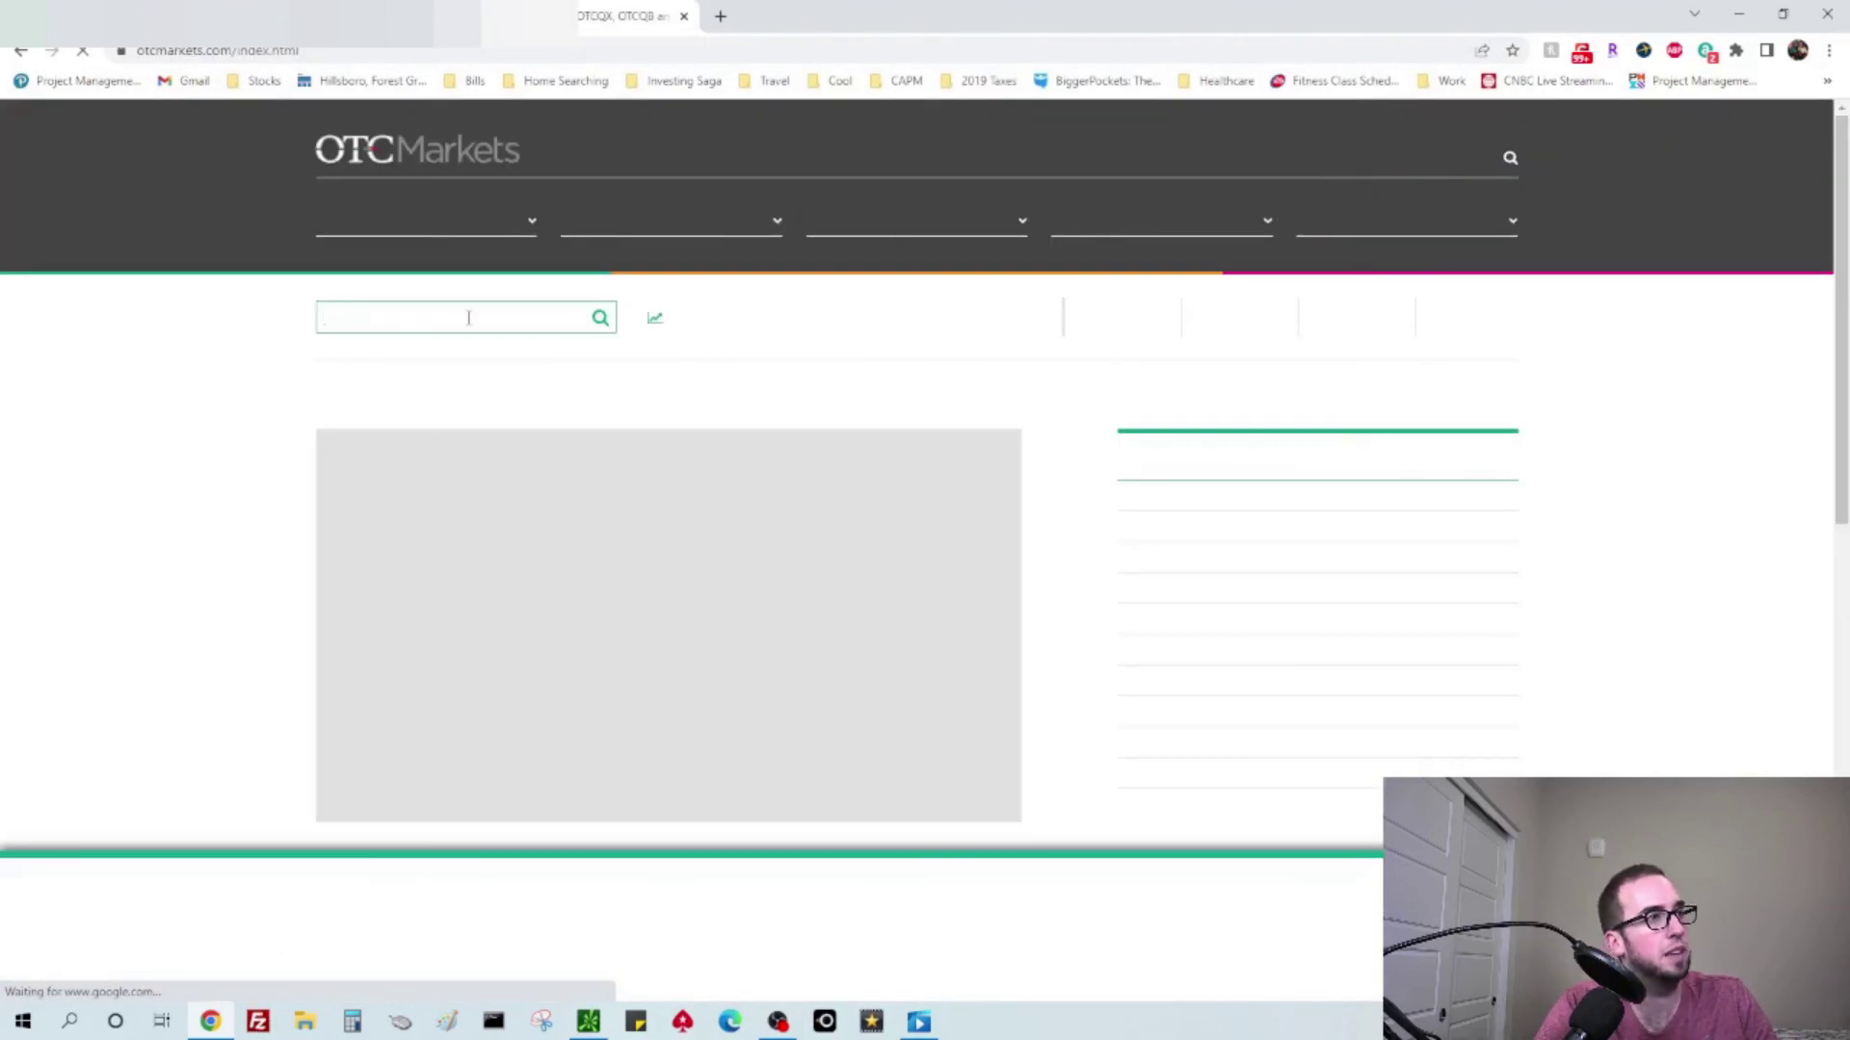
{"action": "type", "text": "smce"}
{"action": "key", "text": "Return"}
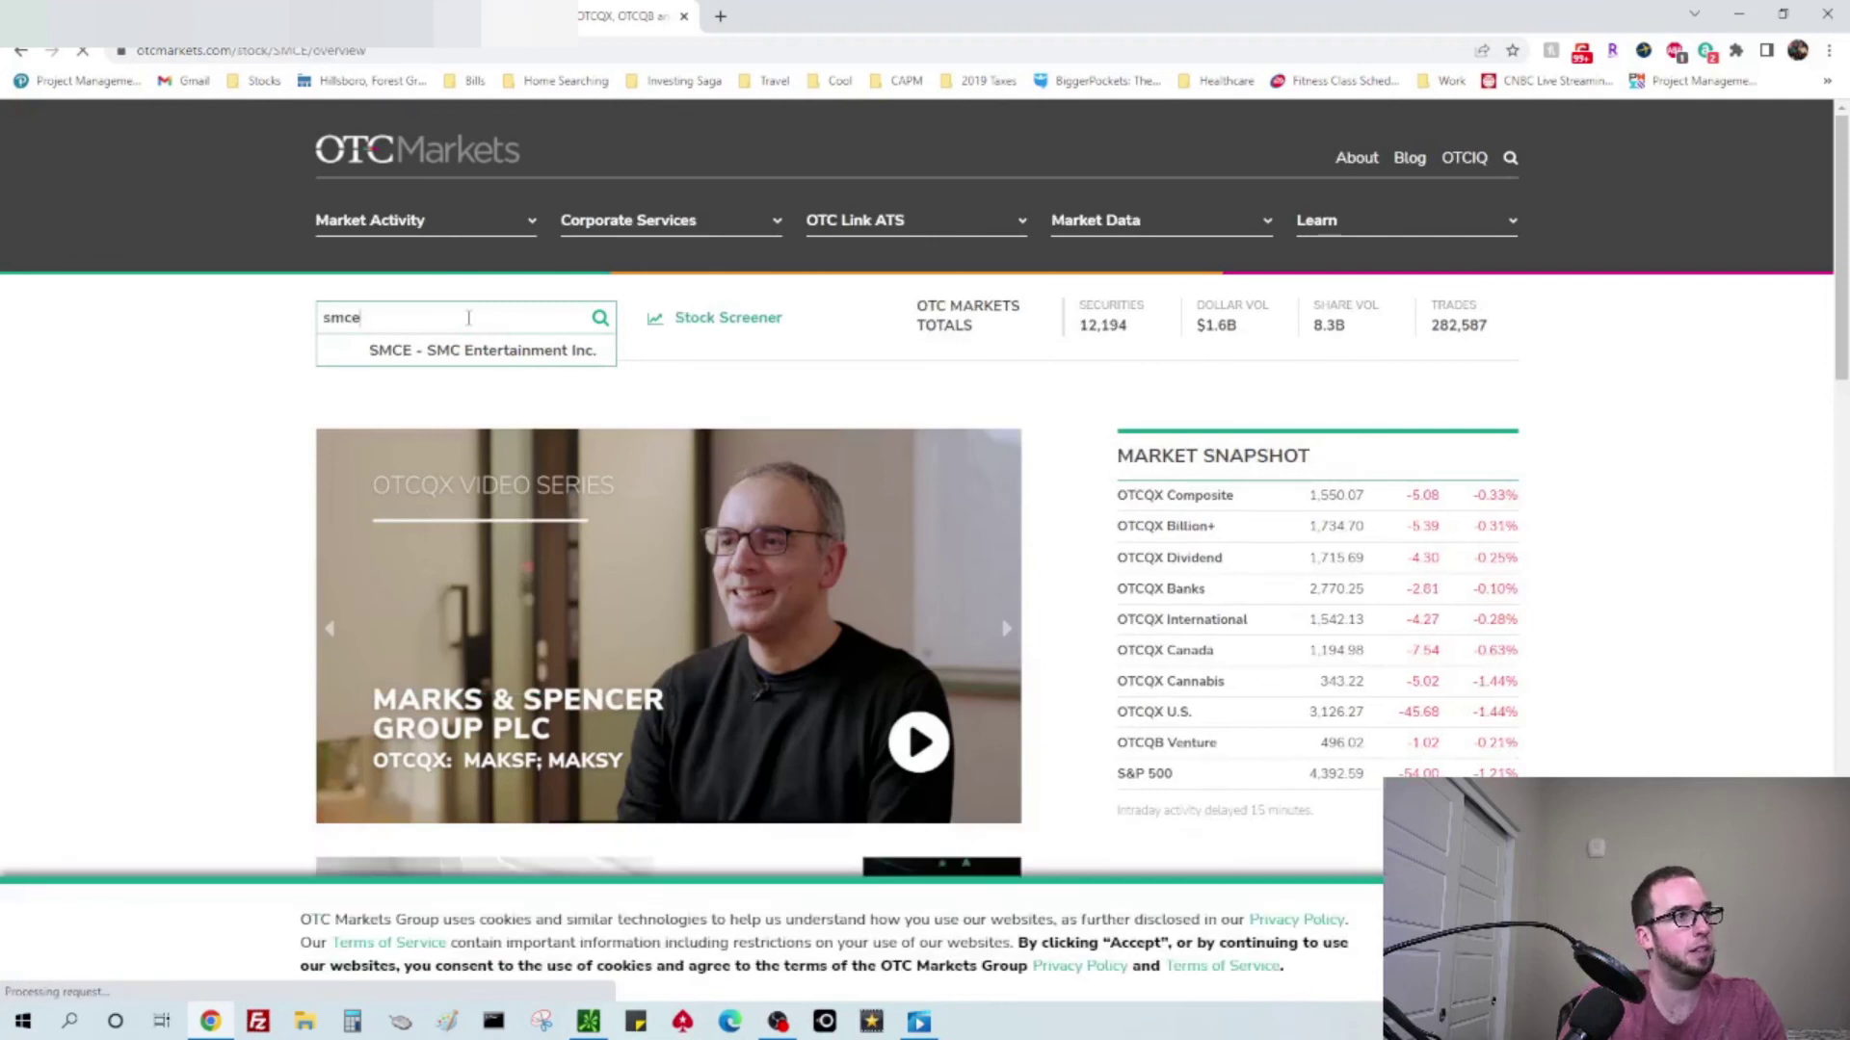
{"action": "left_click", "coordinate": [660, 564]}
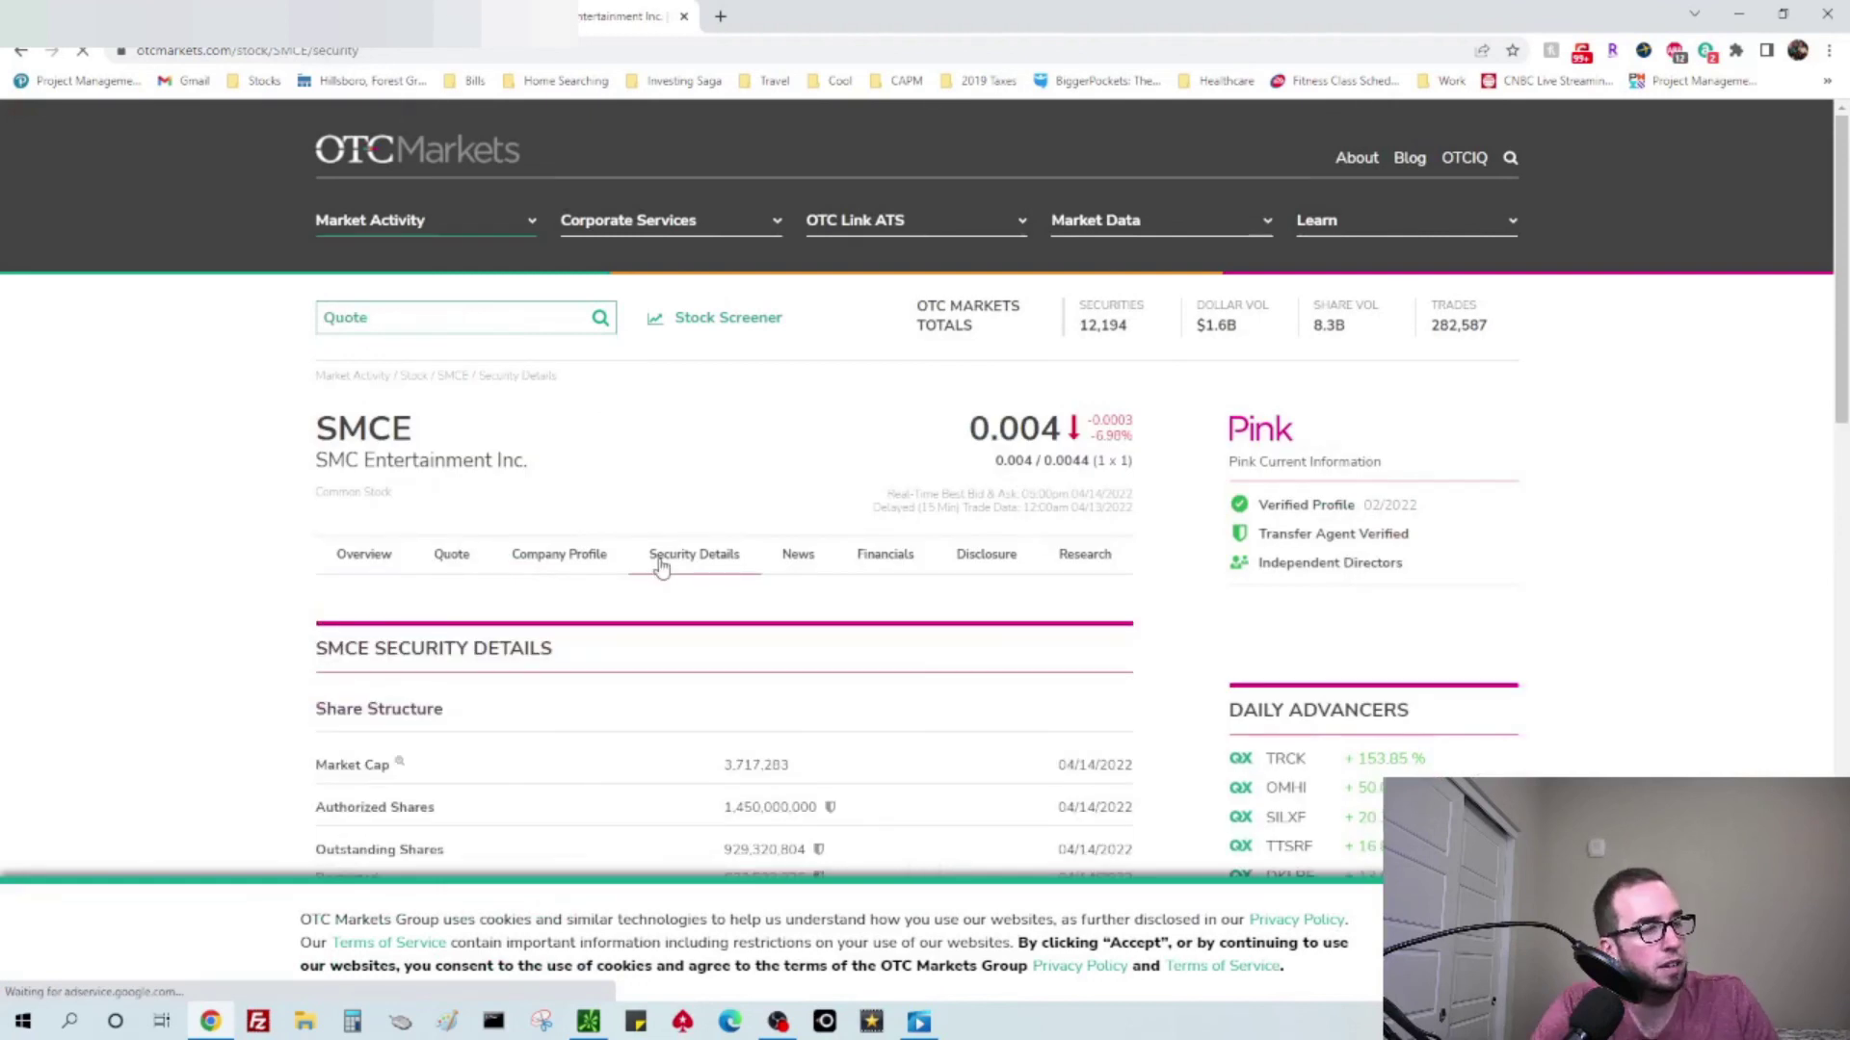
{"action": "scroll", "coordinate": [782, 614], "scroll_direction": "down", "scroll_amount": 2}
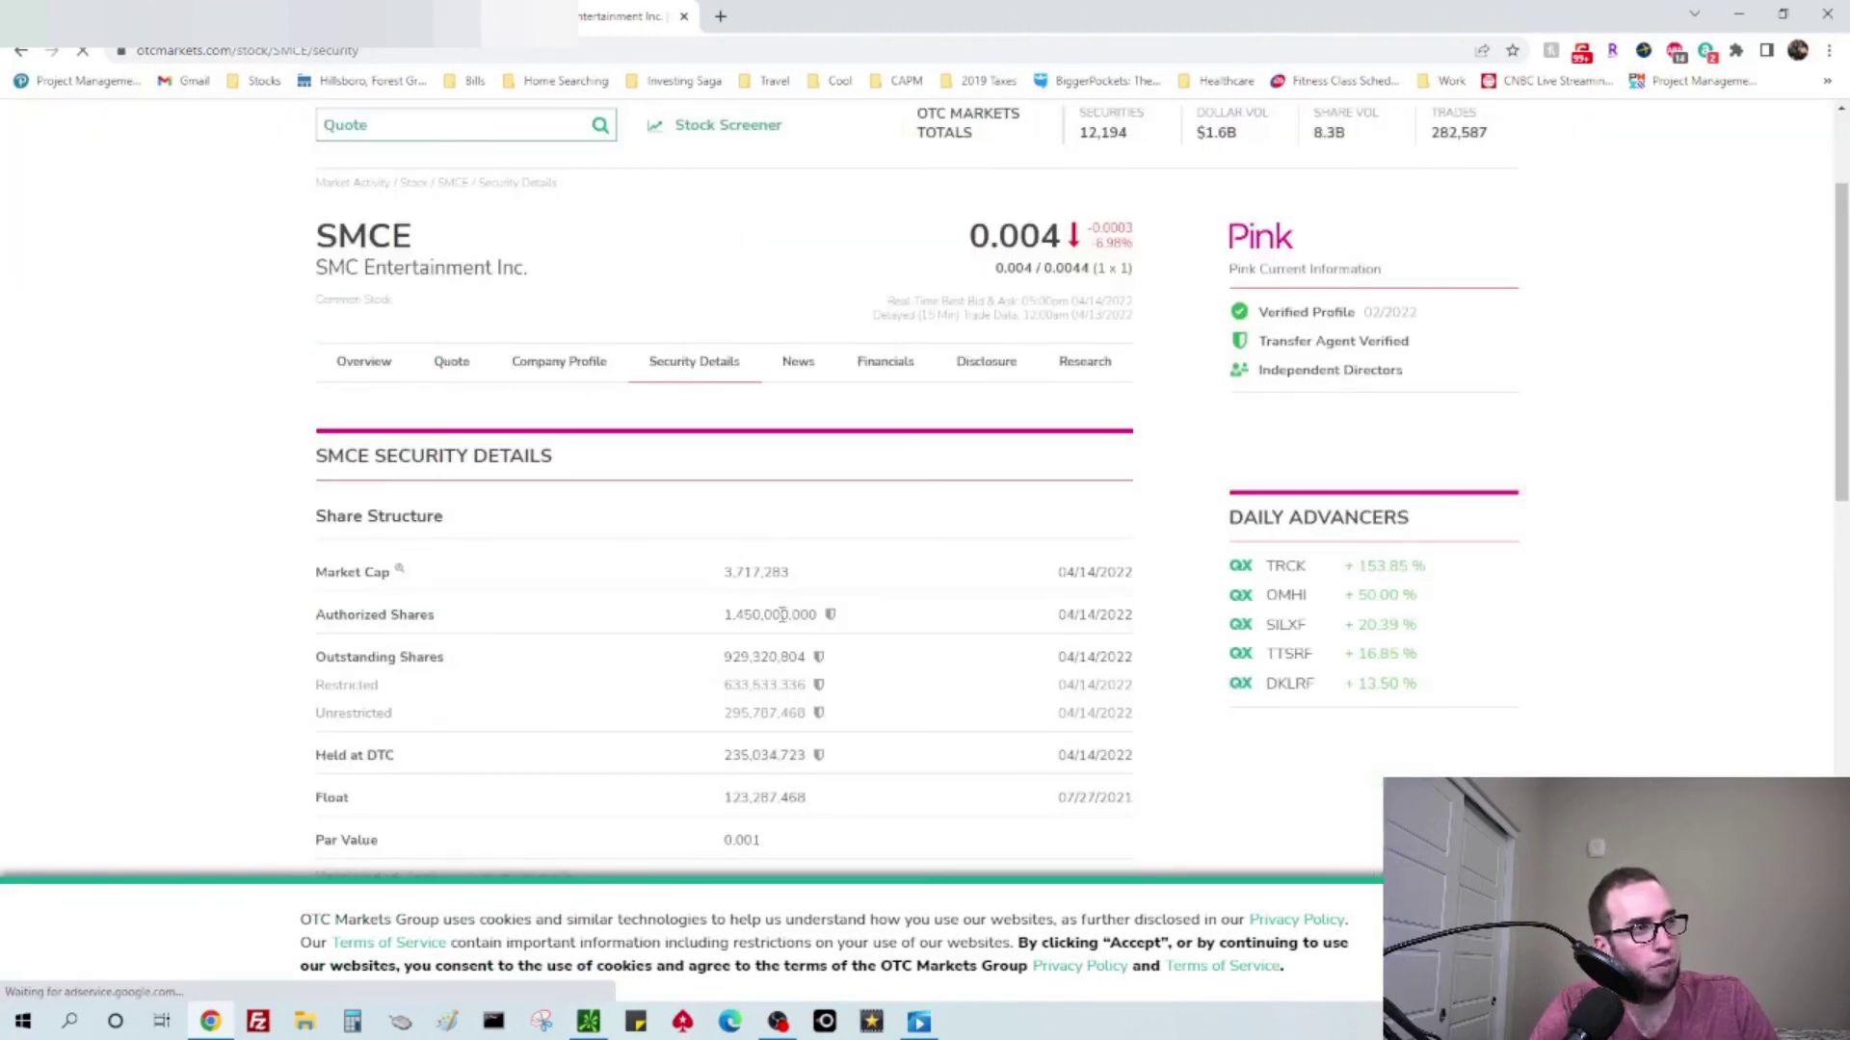
{"action": "left_click", "coordinate": [576, 364]}
{"action": "scroll", "coordinate": [289, 605], "scroll_direction": "down", "scroll_amount": 2}
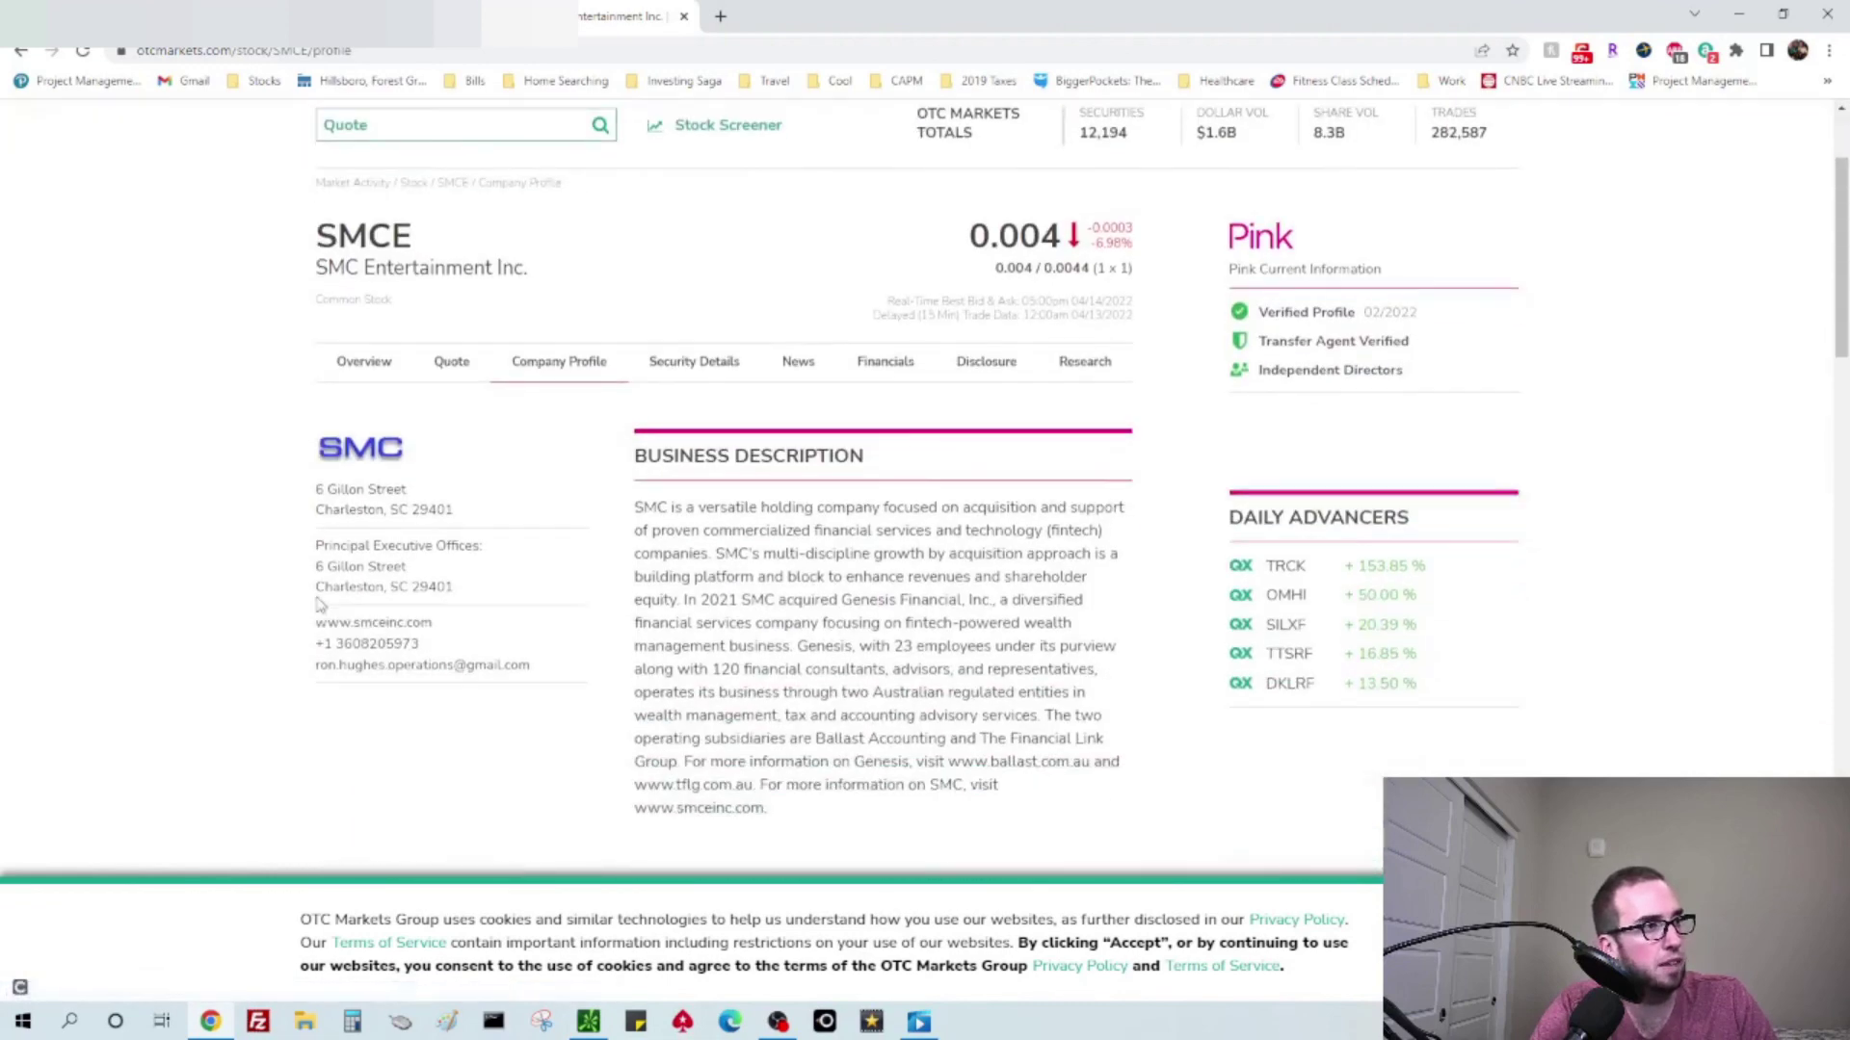
{"action": "left_click", "coordinate": [392, 626]}
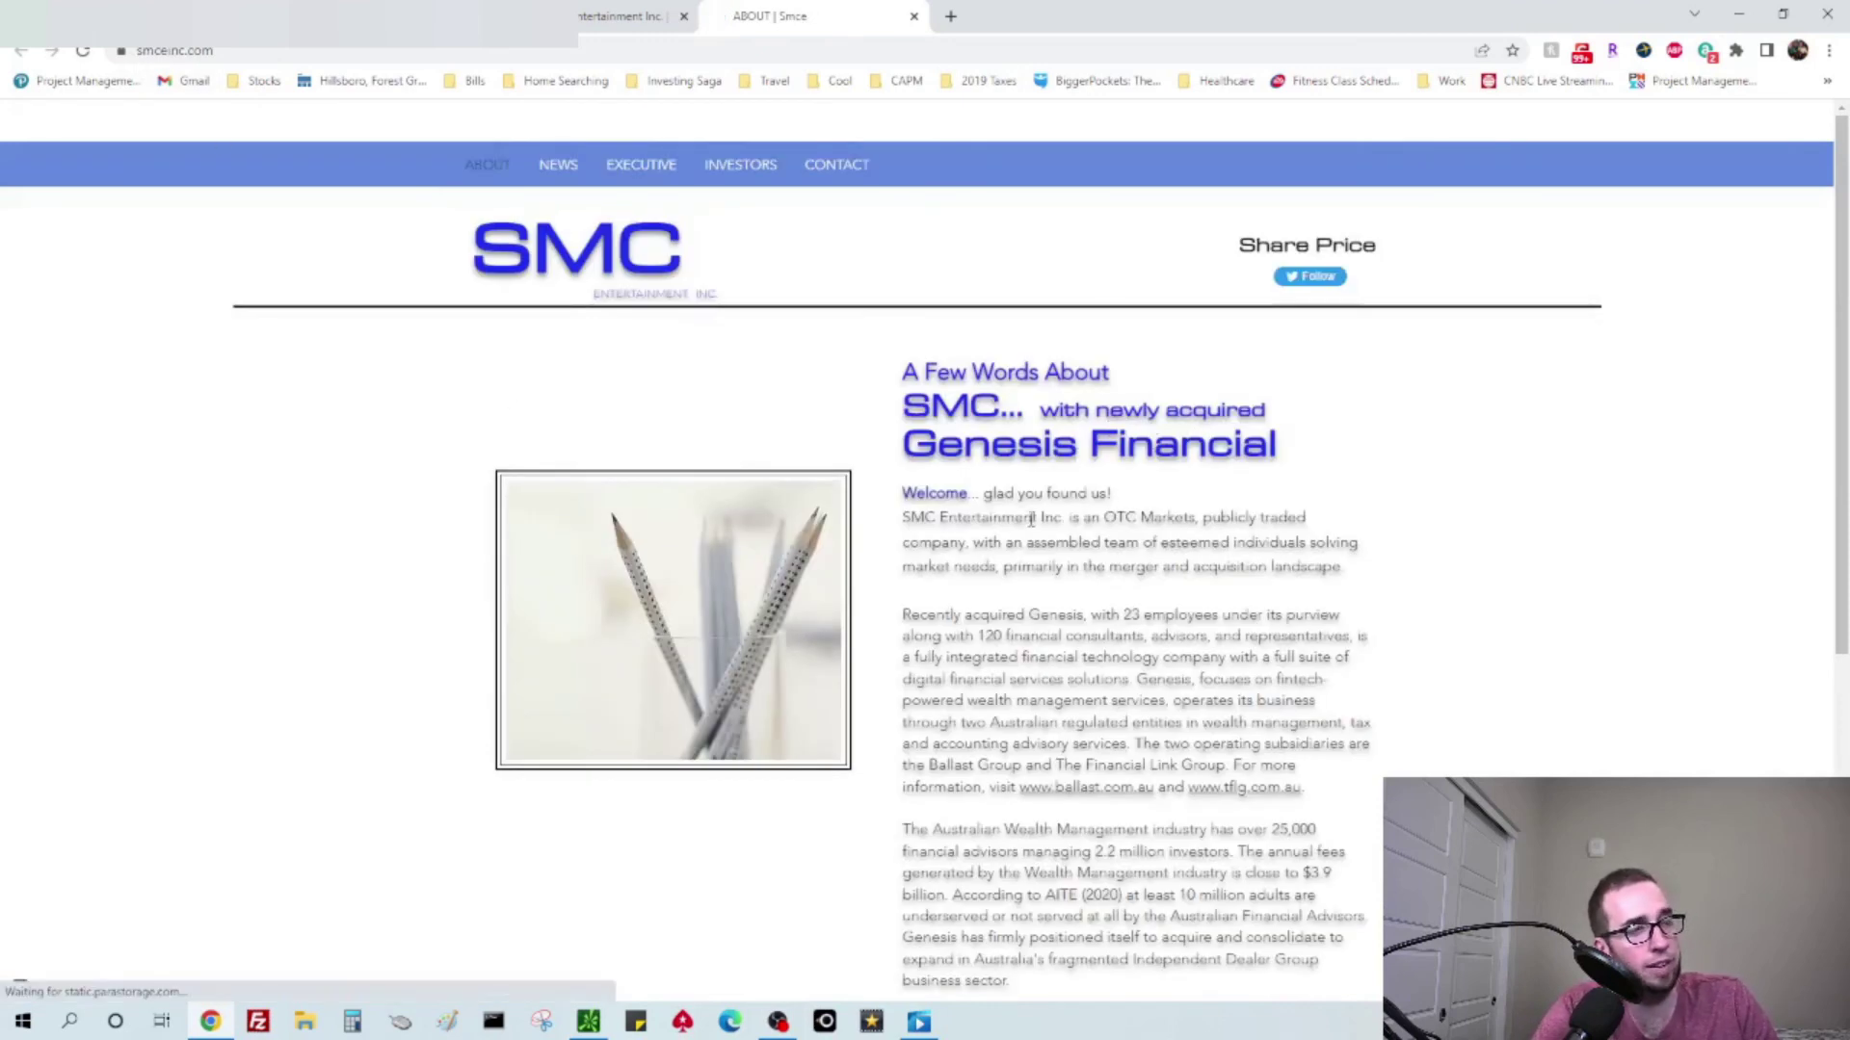
- Skim SMC Entertainment's About page, then read the Executive bios of the chairman, CEO, directors, president and CPA
{"action": "scroll", "coordinate": [1400, 553], "scroll_direction": "down", "scroll_amount": 6}
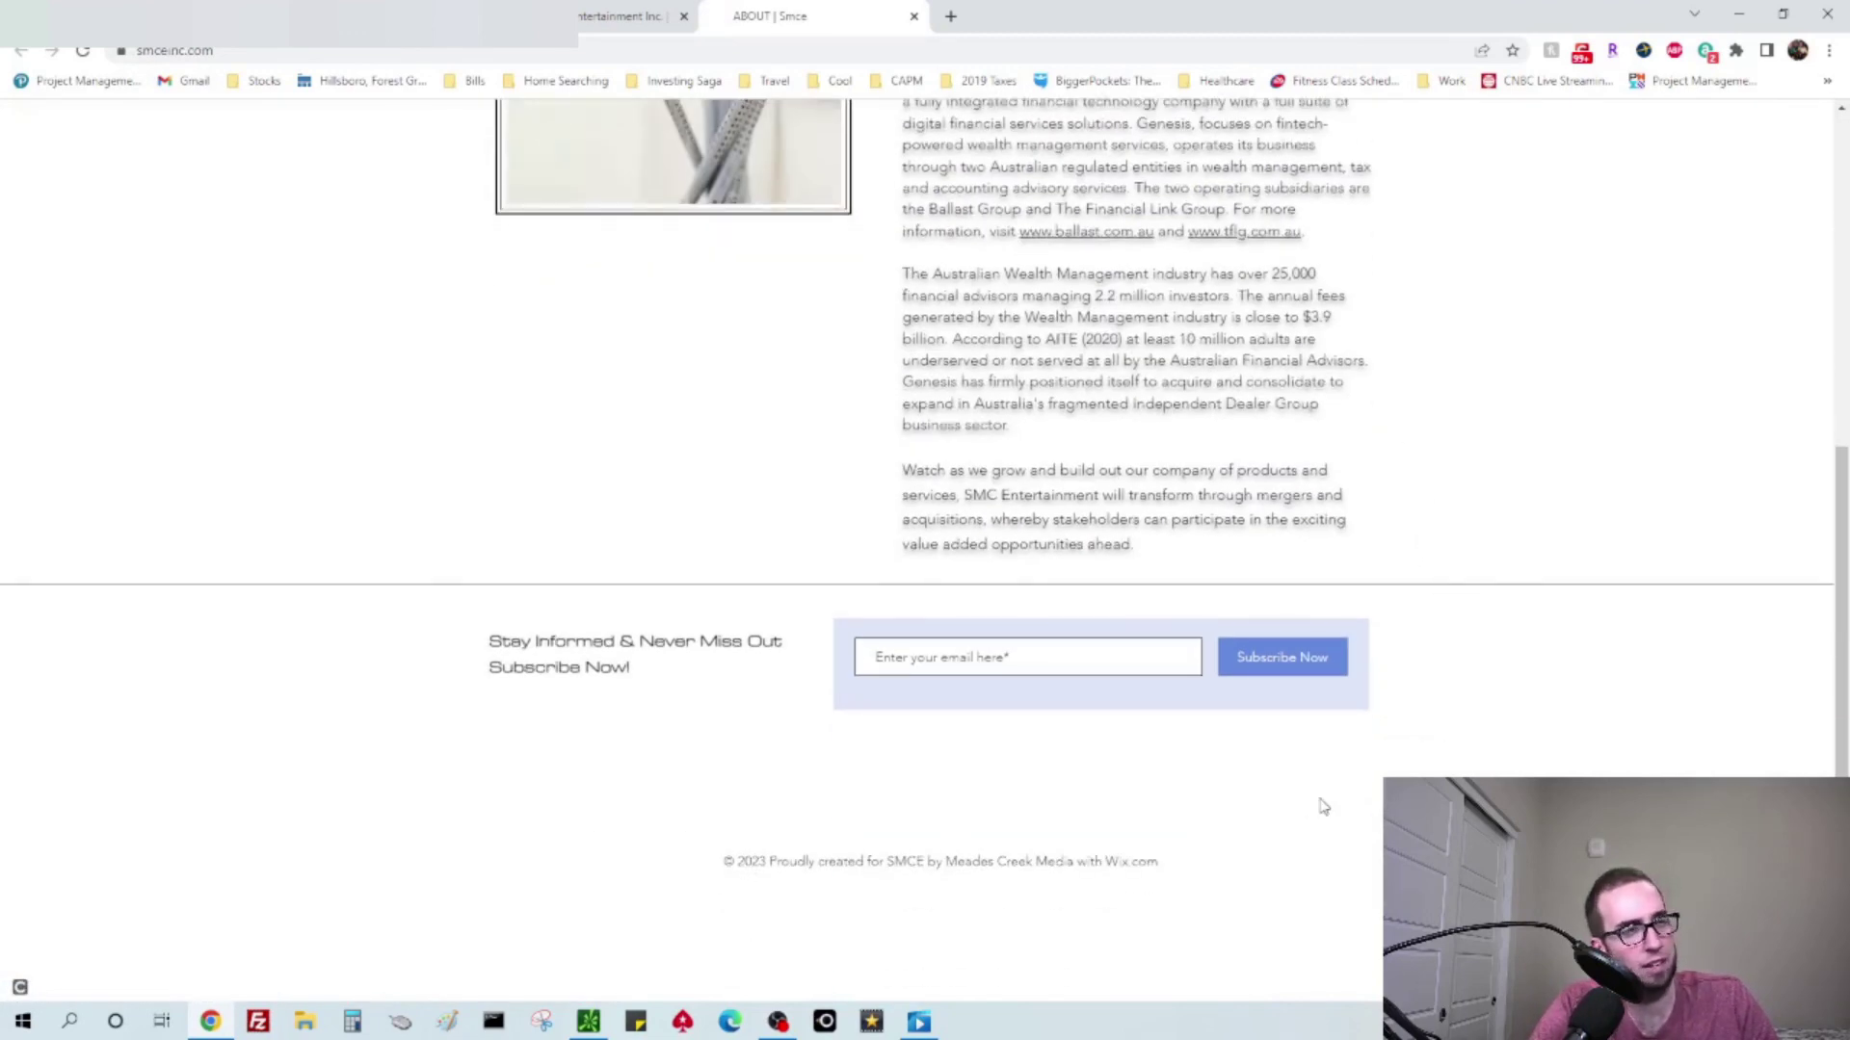
{"action": "scroll", "coordinate": [1515, 745], "scroll_direction": "up", "scroll_amount": 6}
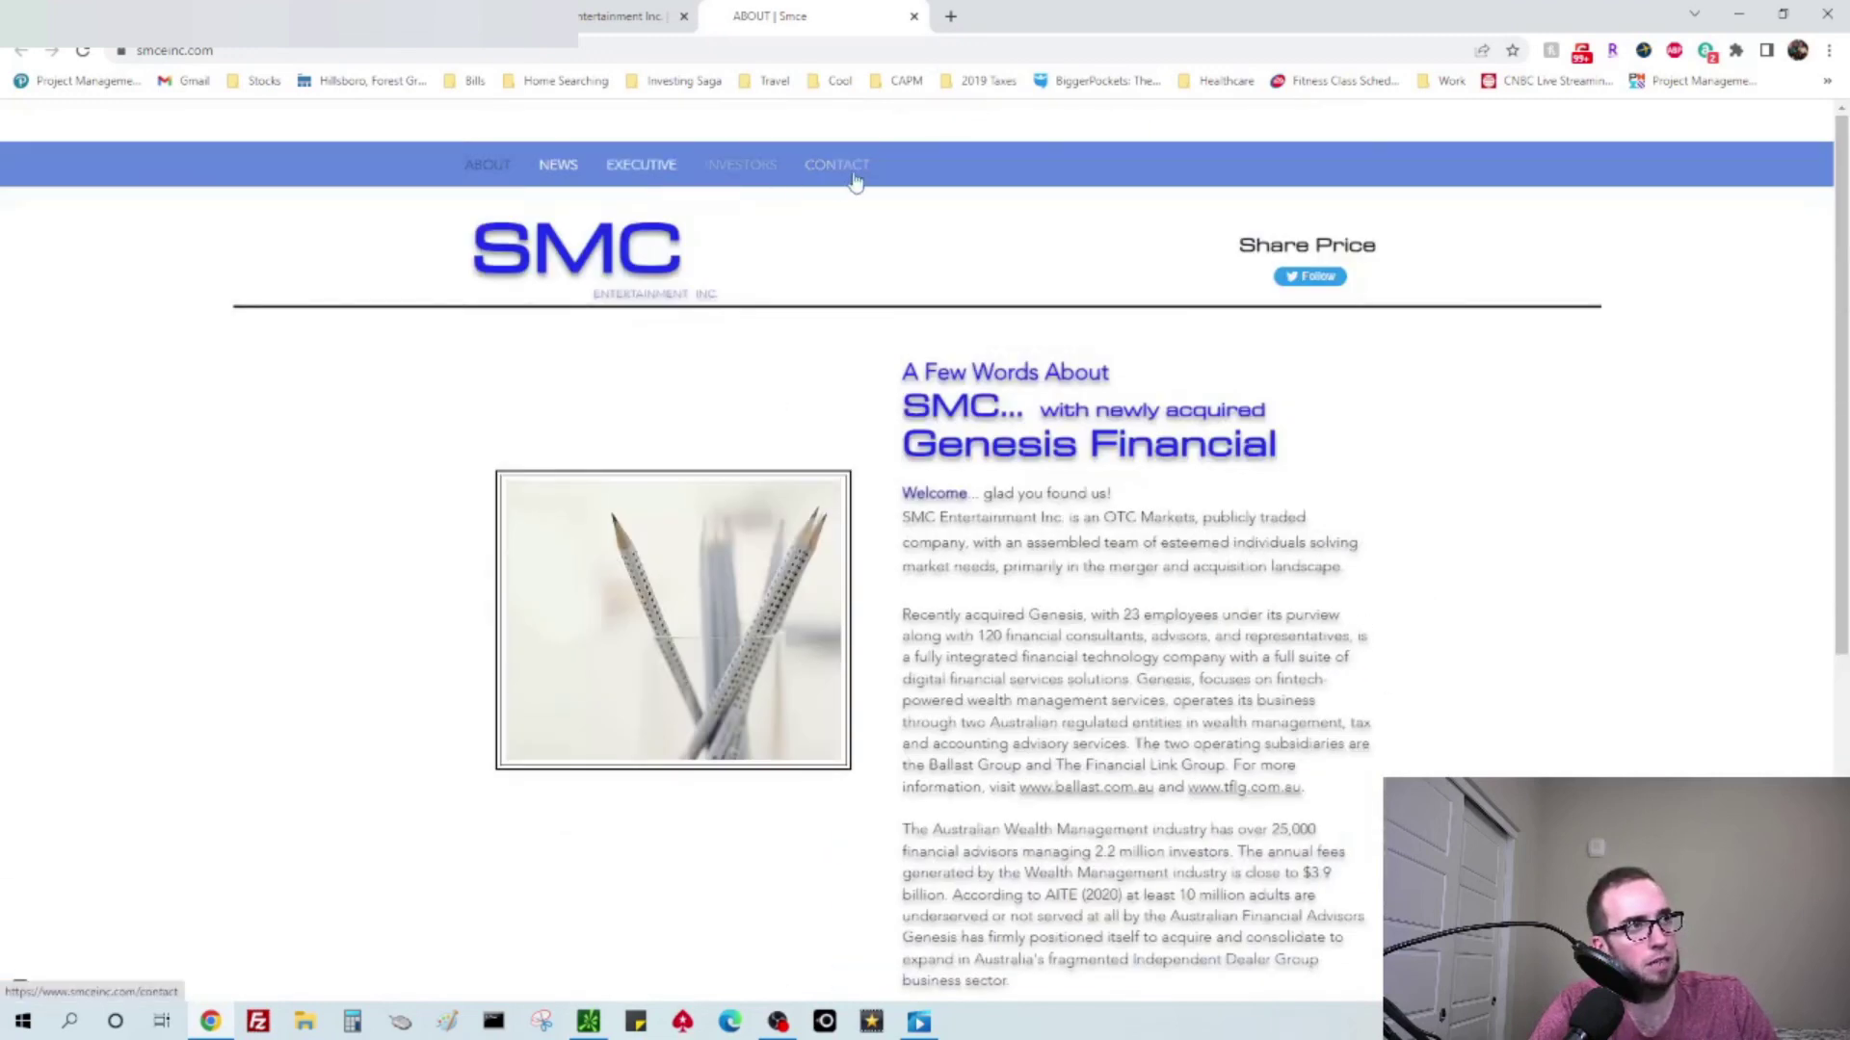
{"action": "left_click", "coordinate": [627, 174]}
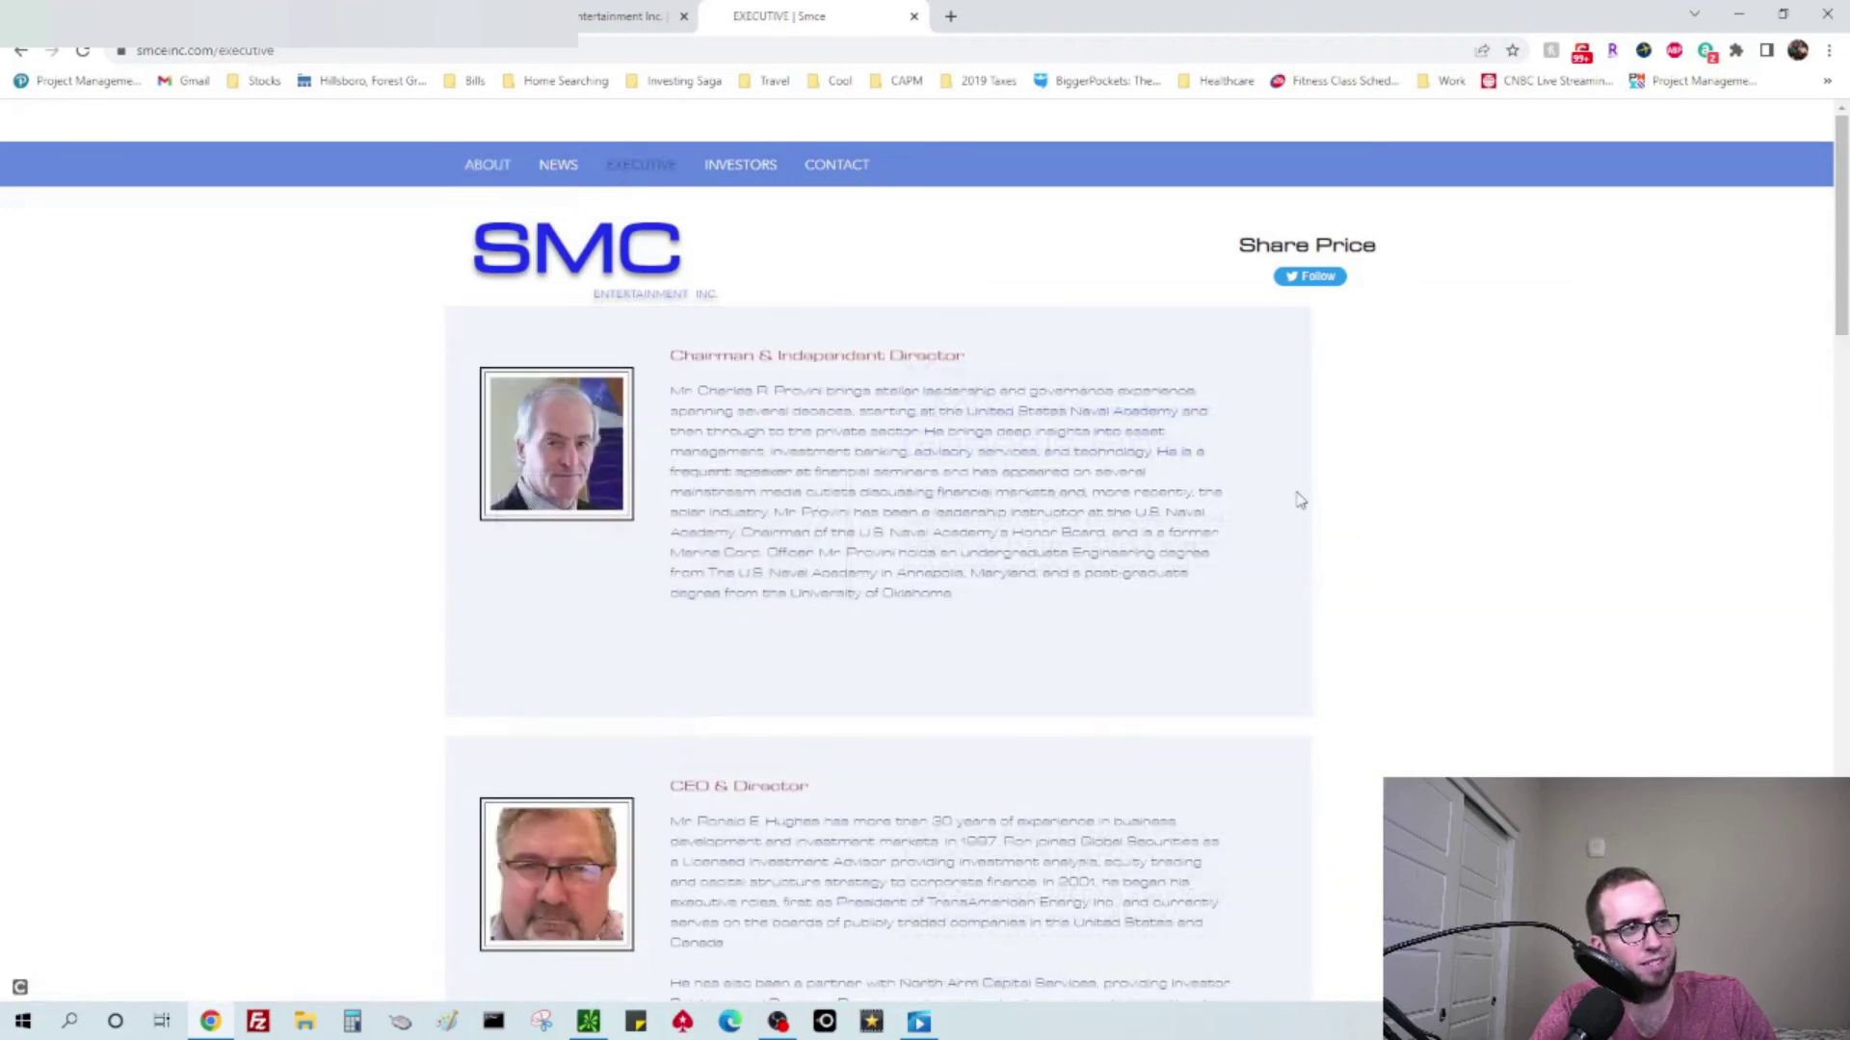
{"action": "scroll", "coordinate": [764, 591], "scroll_direction": "down", "scroll_amount": 15}
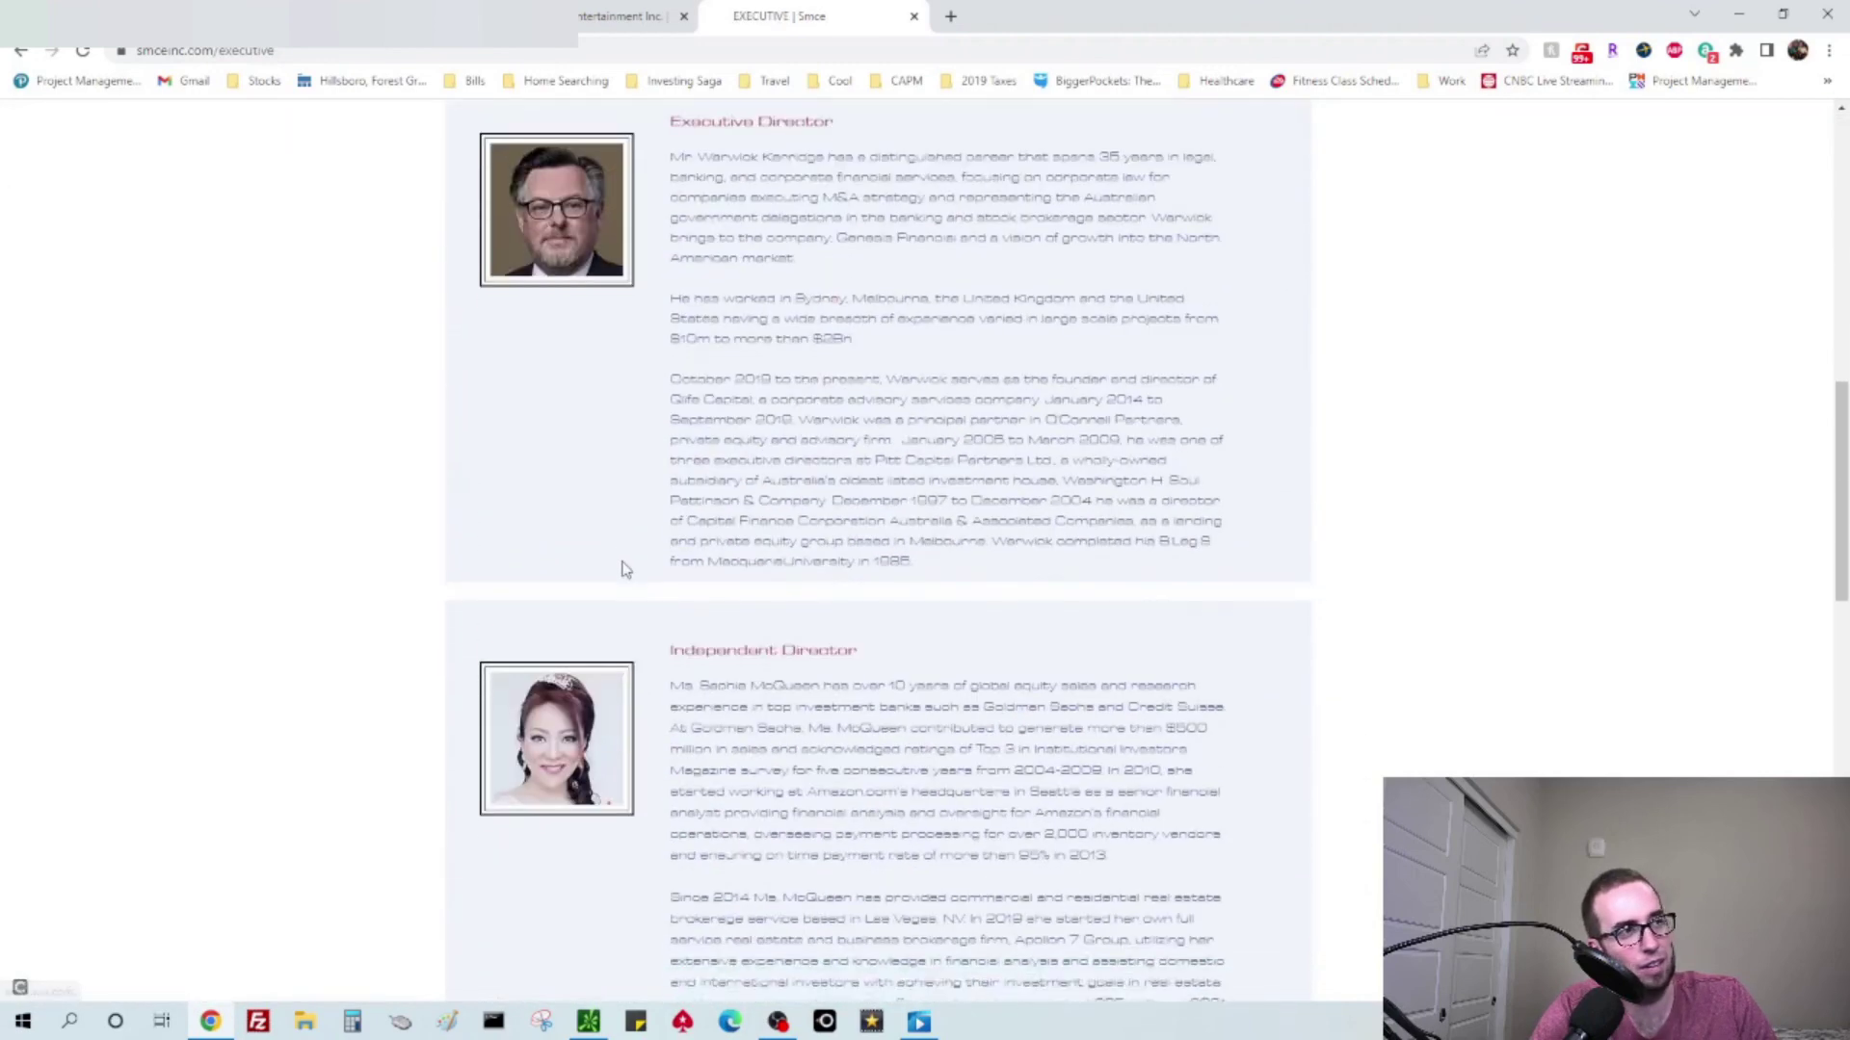
{"action": "scroll", "coordinate": [622, 568], "scroll_direction": "down", "scroll_amount": 8}
{"action": "scroll", "coordinate": [1013, 576], "scroll_direction": "down", "scroll_amount": 5}
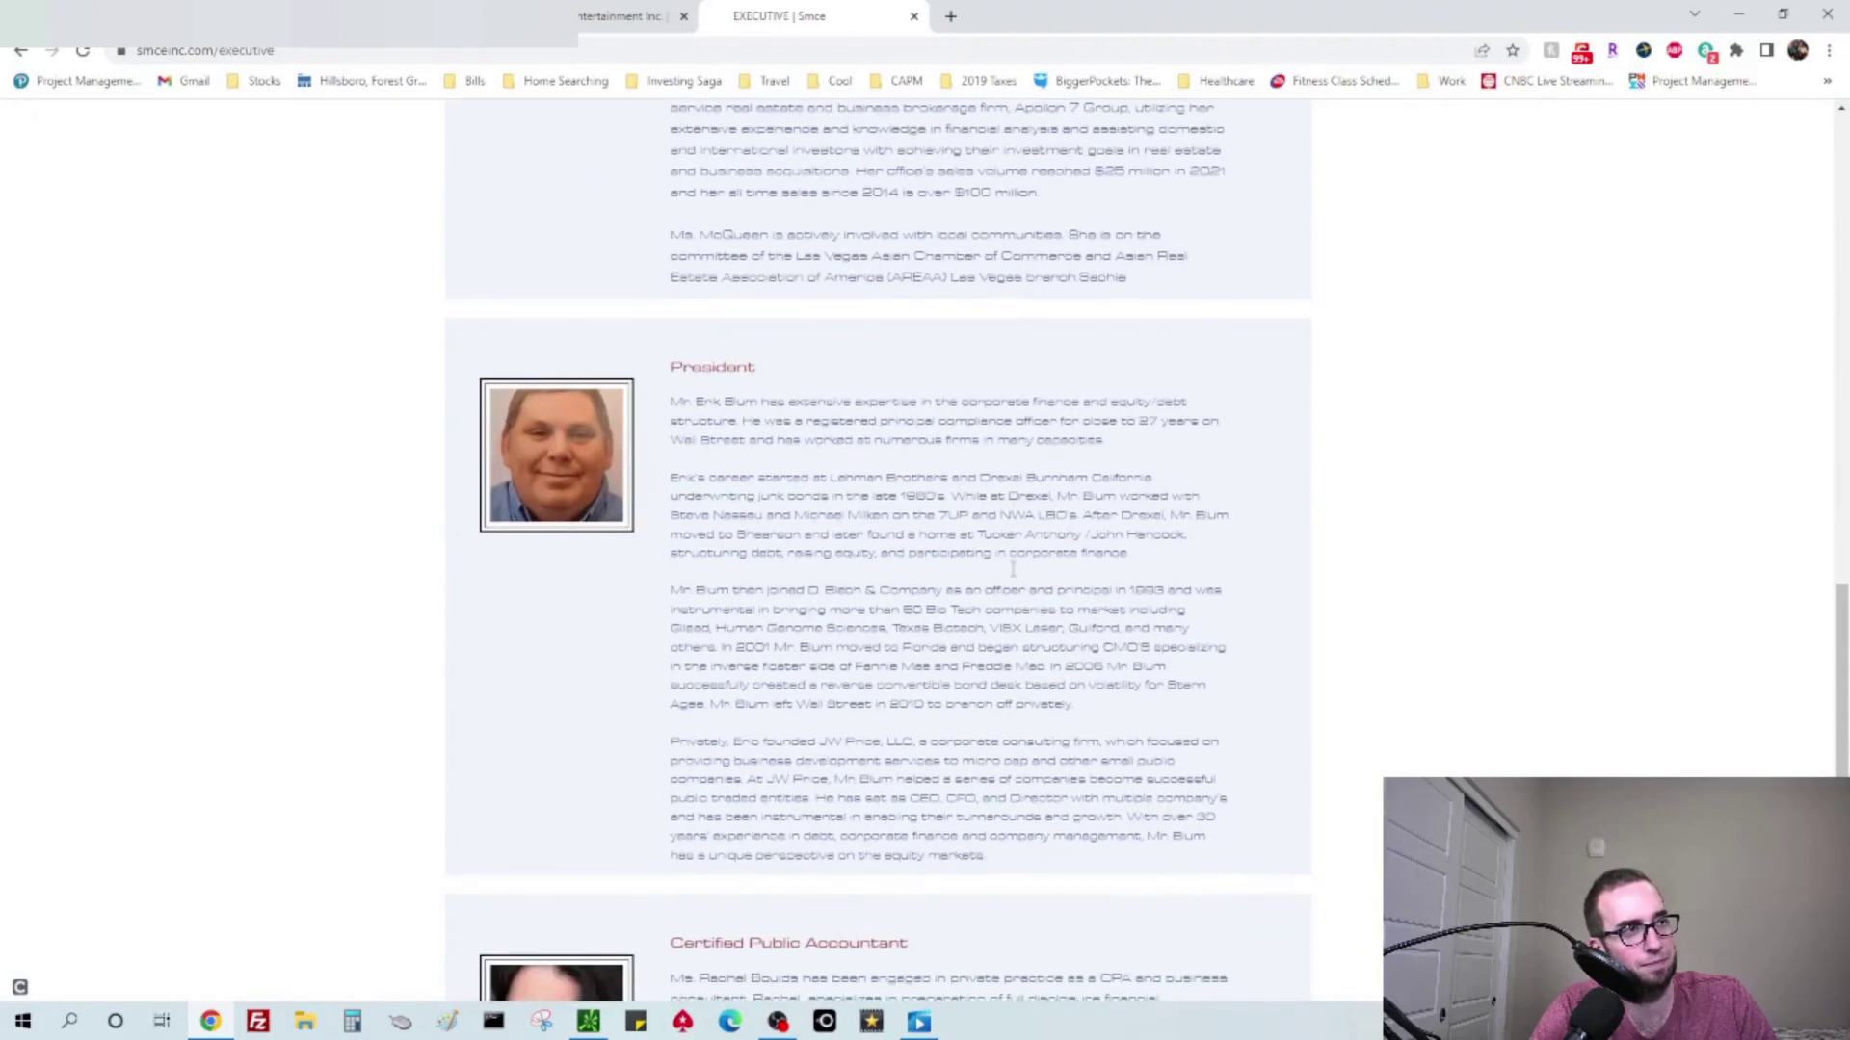
{"action": "scroll", "coordinate": [1014, 577], "scroll_direction": "down", "scroll_amount": 4}
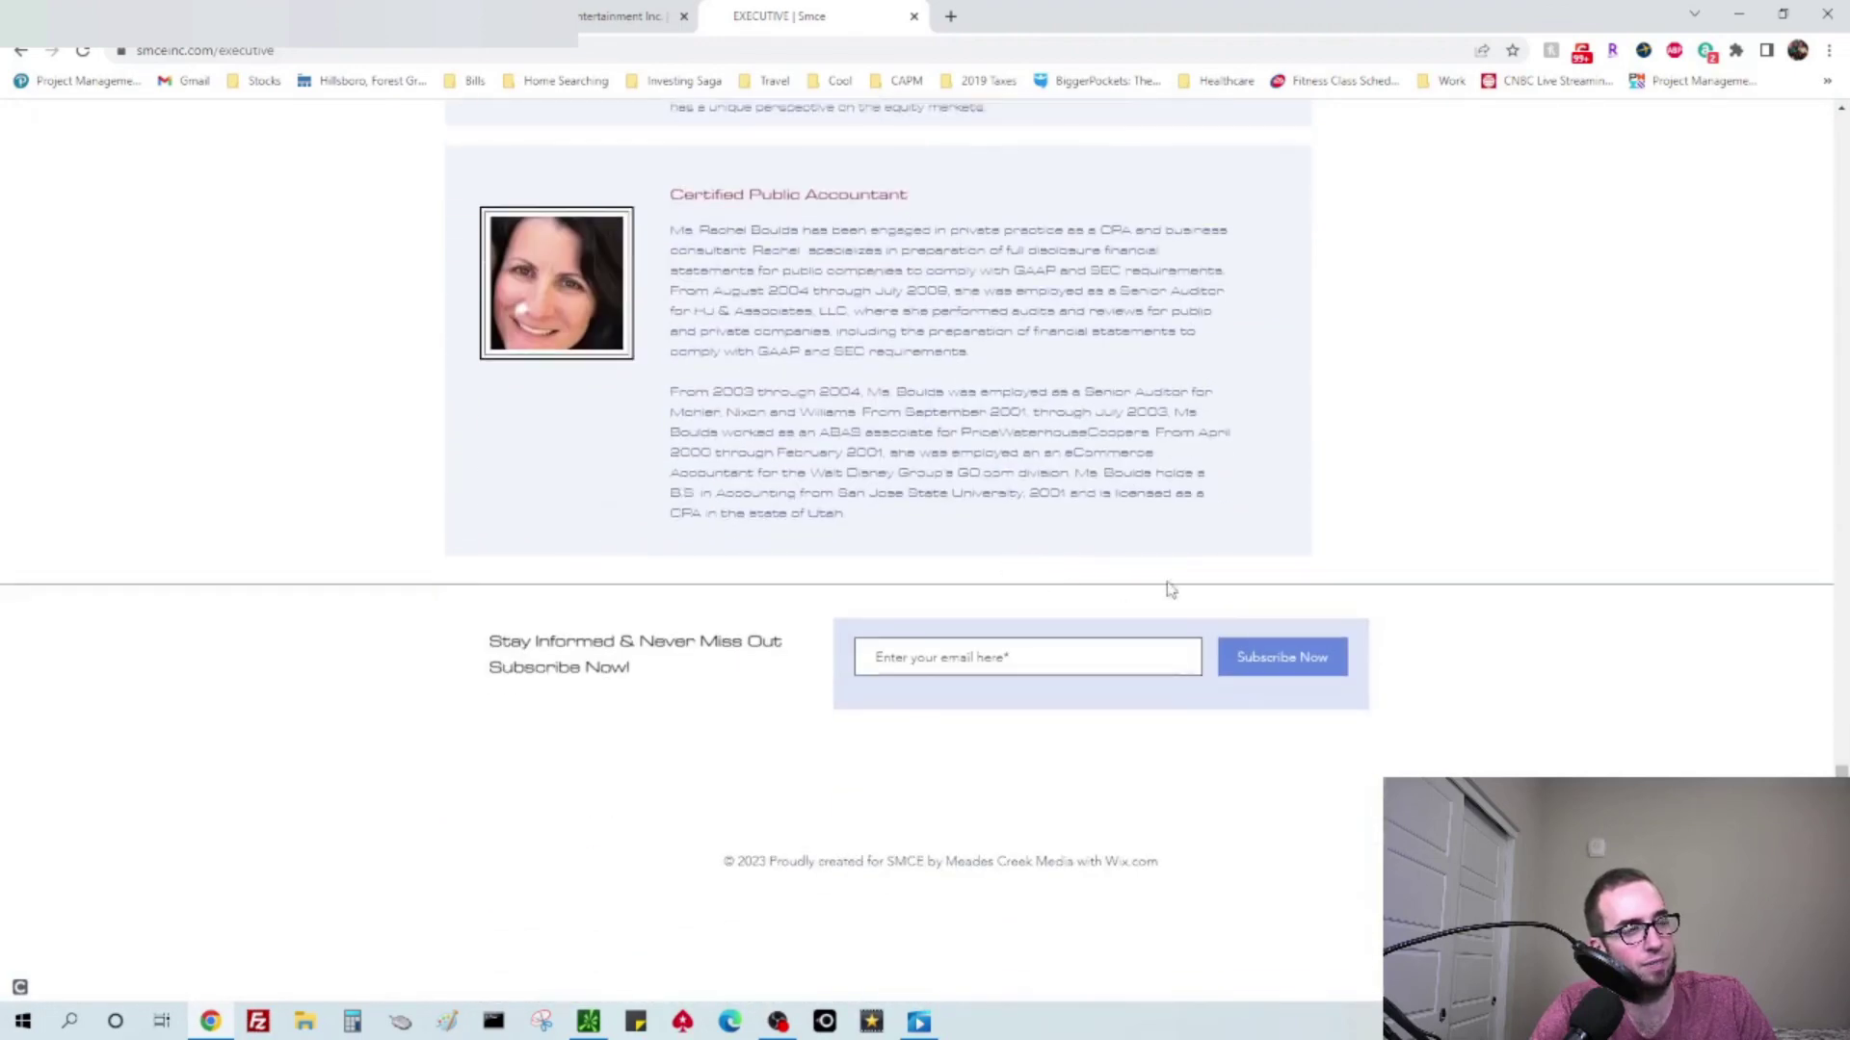
{"action": "scroll", "coordinate": [1313, 588], "scroll_direction": "up", "scroll_amount": 15}
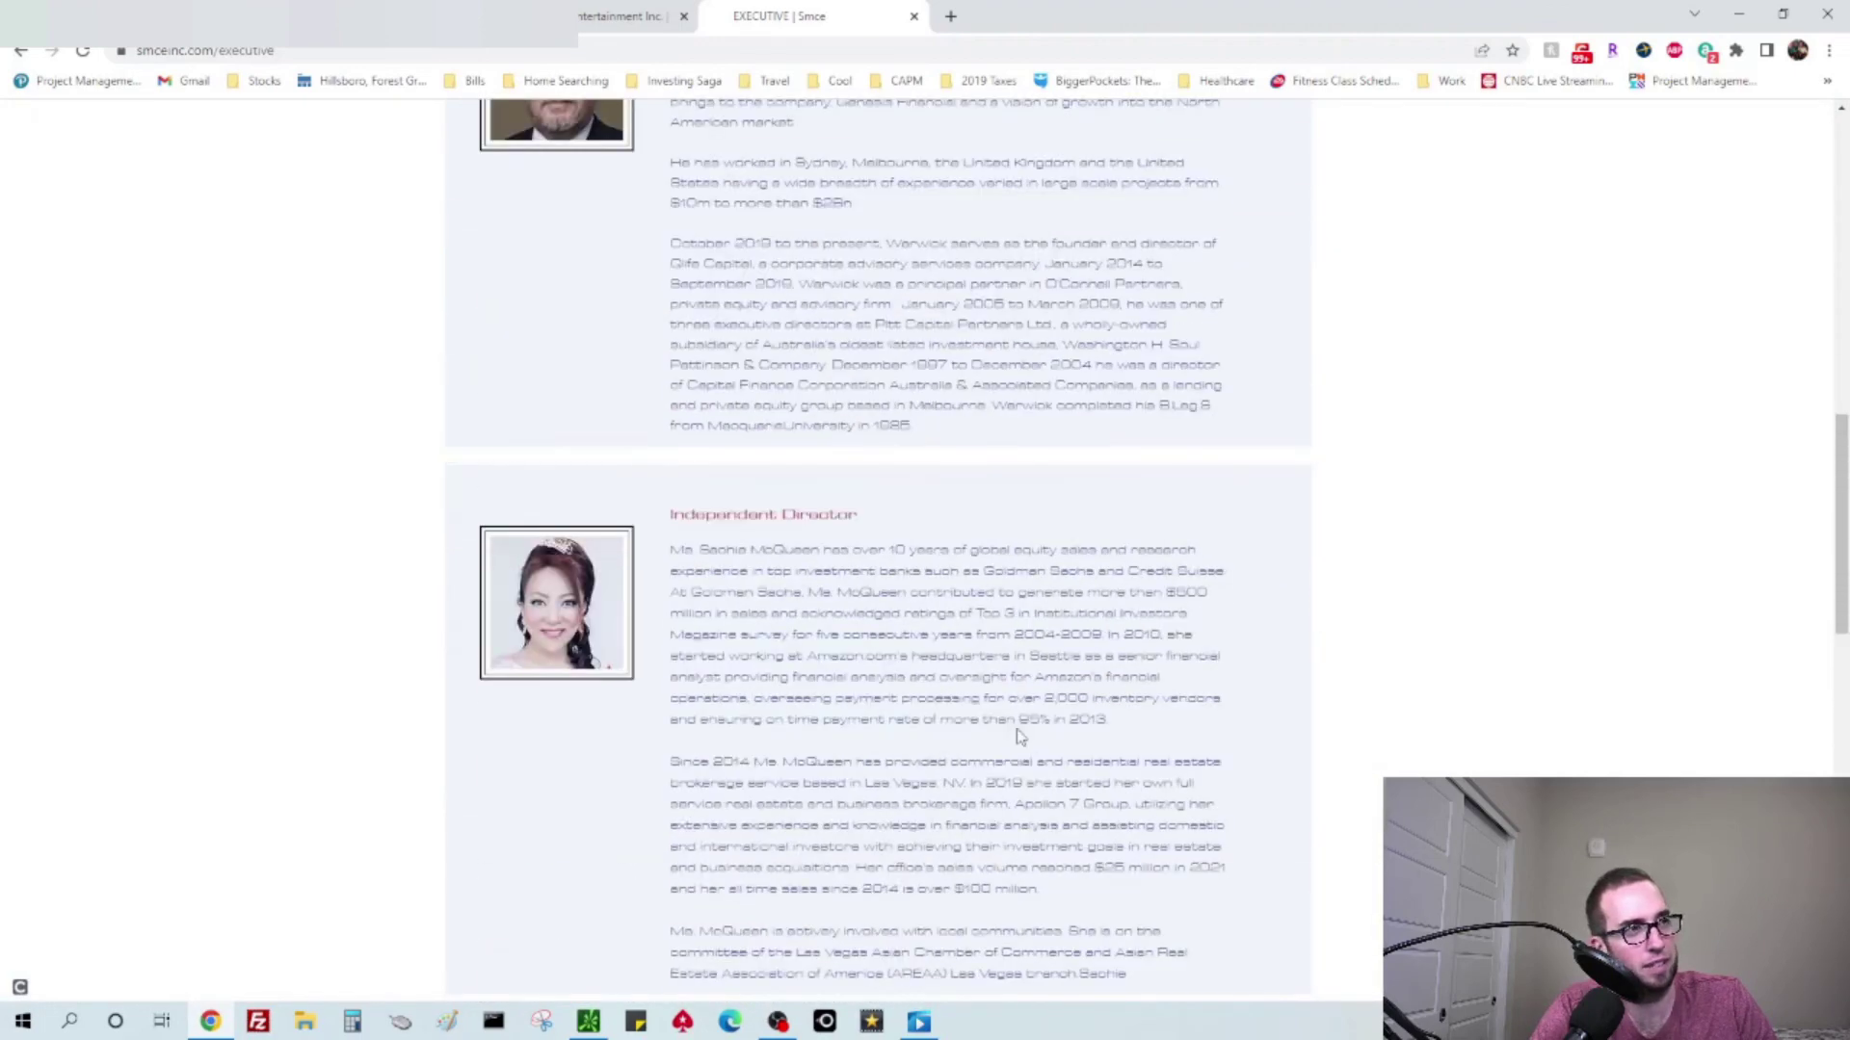
{"action": "scroll", "coordinate": [1019, 737], "scroll_direction": "up", "scroll_amount": 8}
{"action": "scroll", "coordinate": [1019, 737], "scroll_direction": "up", "scroll_amount": 5}
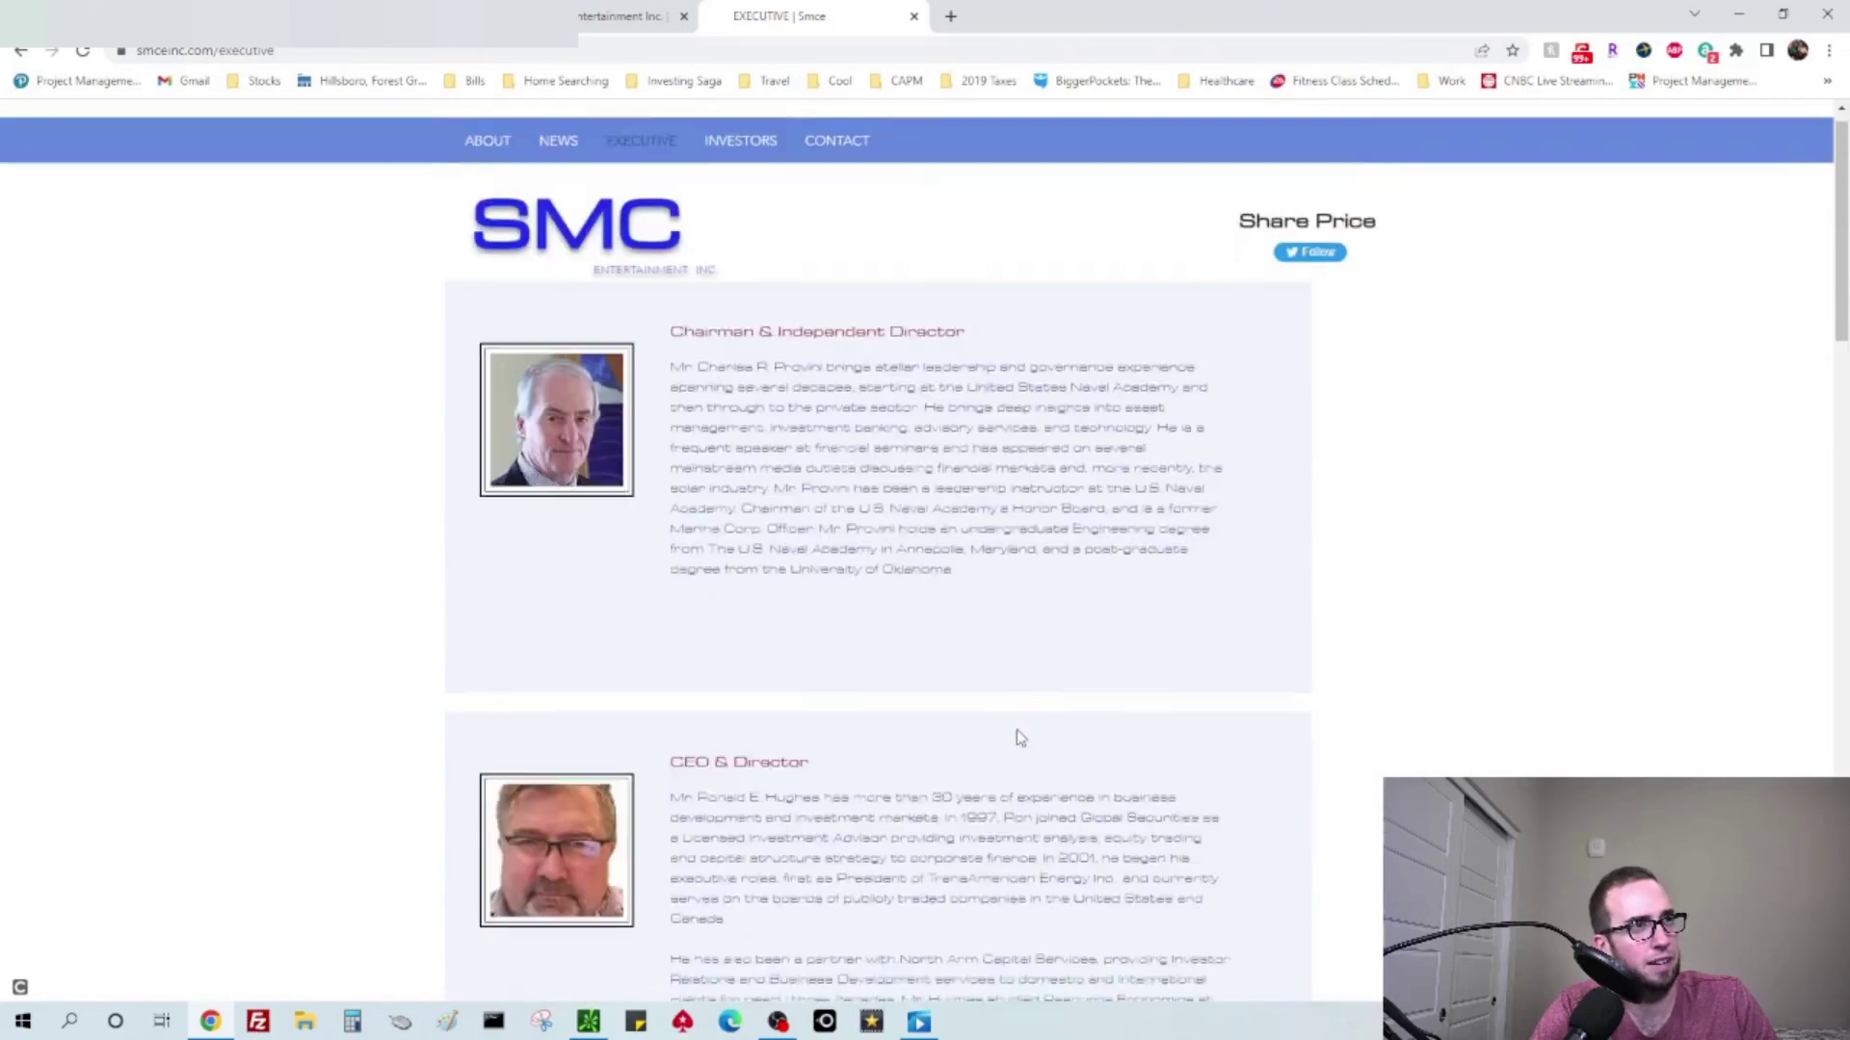
- Go back to SMCE's OTC Markets profile and reread its business description
{"action": "key", "text": "ctrl+shift+Tab"}
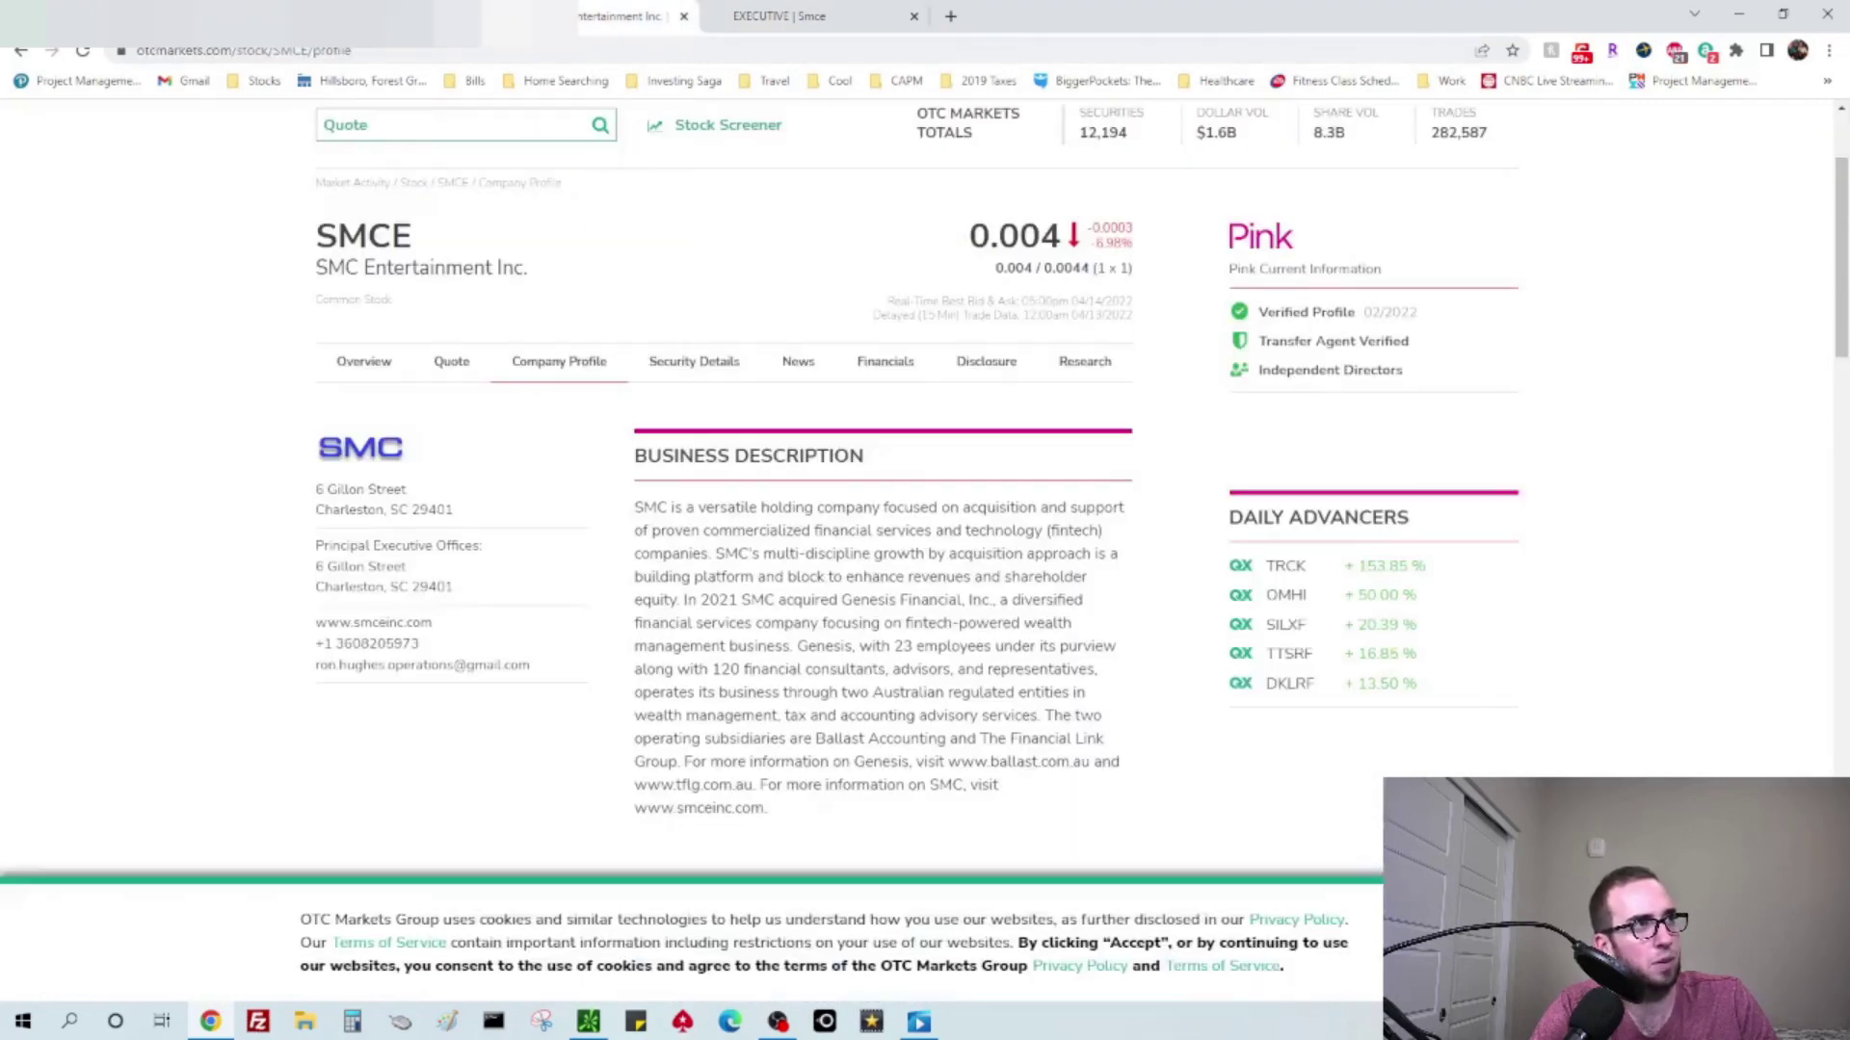
{"action": "left_click_drag", "start_coordinate": [751, 508], "coordinate": [1040, 529]}
{"action": "left_click", "coordinate": [1023, 586]}
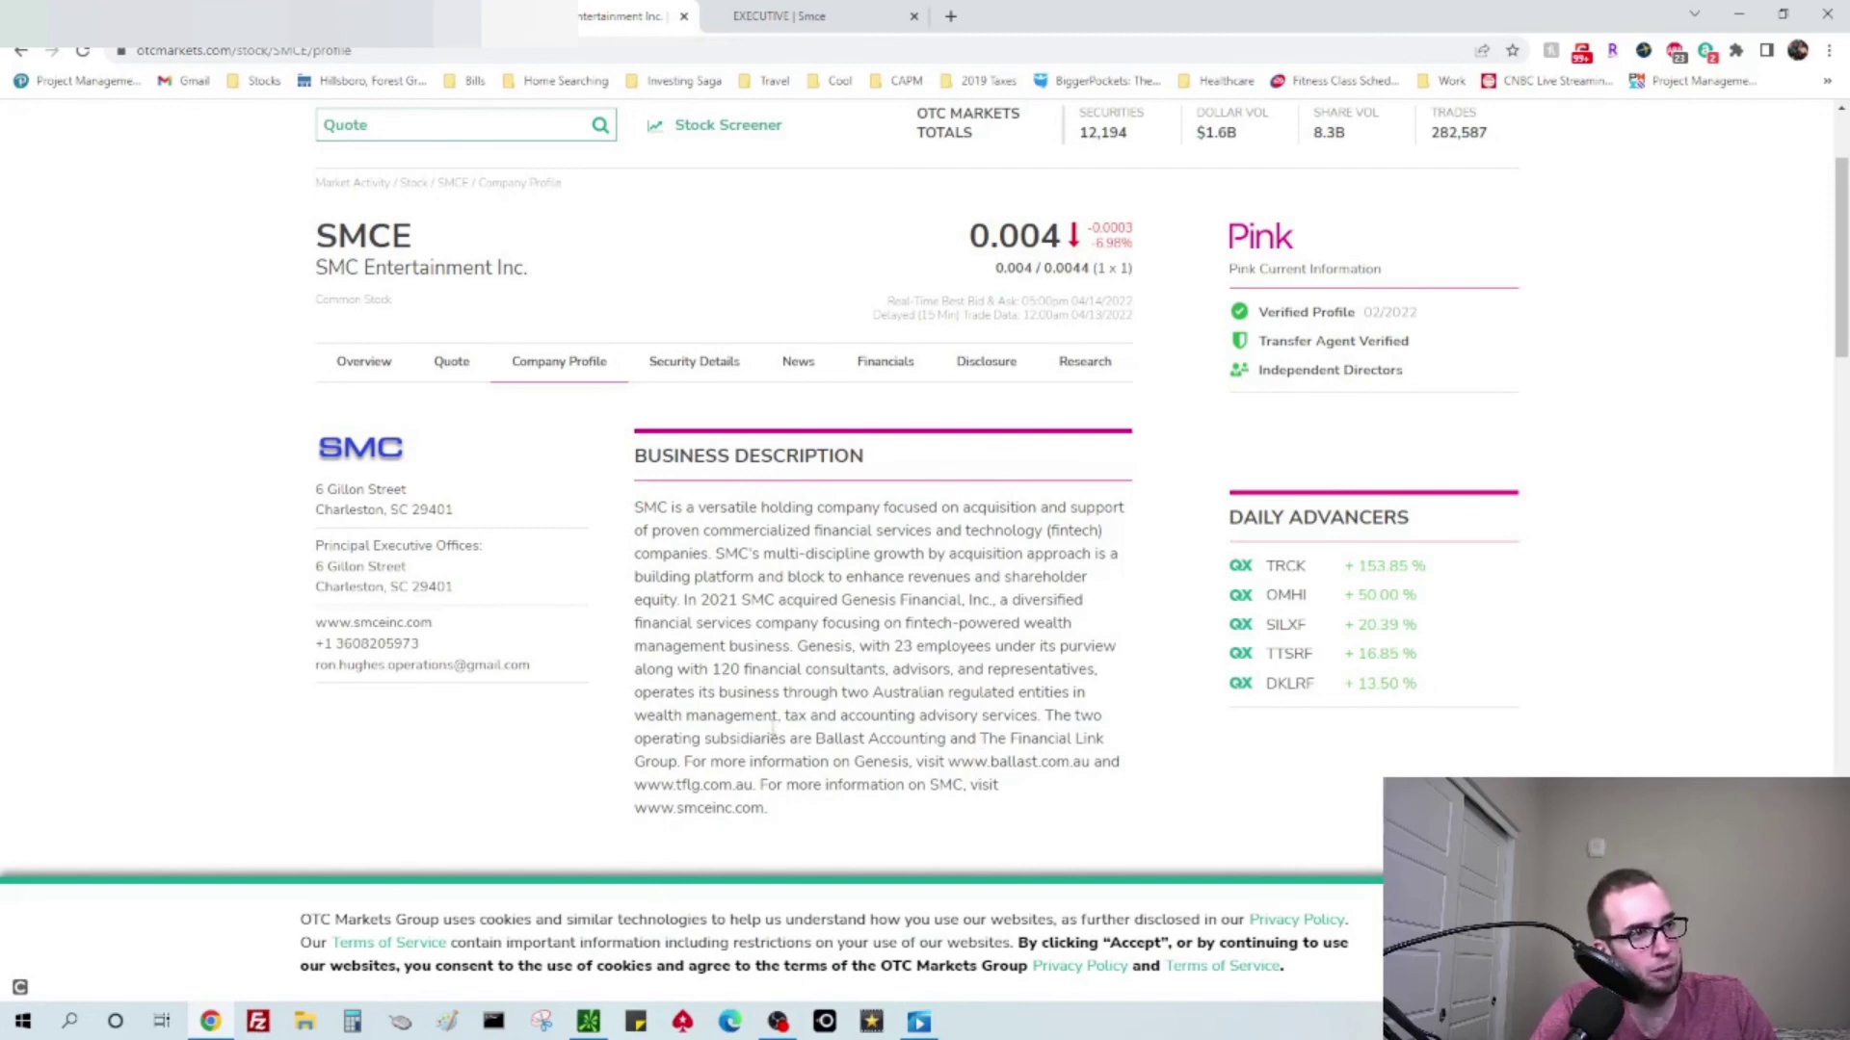
{"action": "left_click", "coordinate": [872, 15]}
{"action": "left_click", "coordinate": [589, 16]}
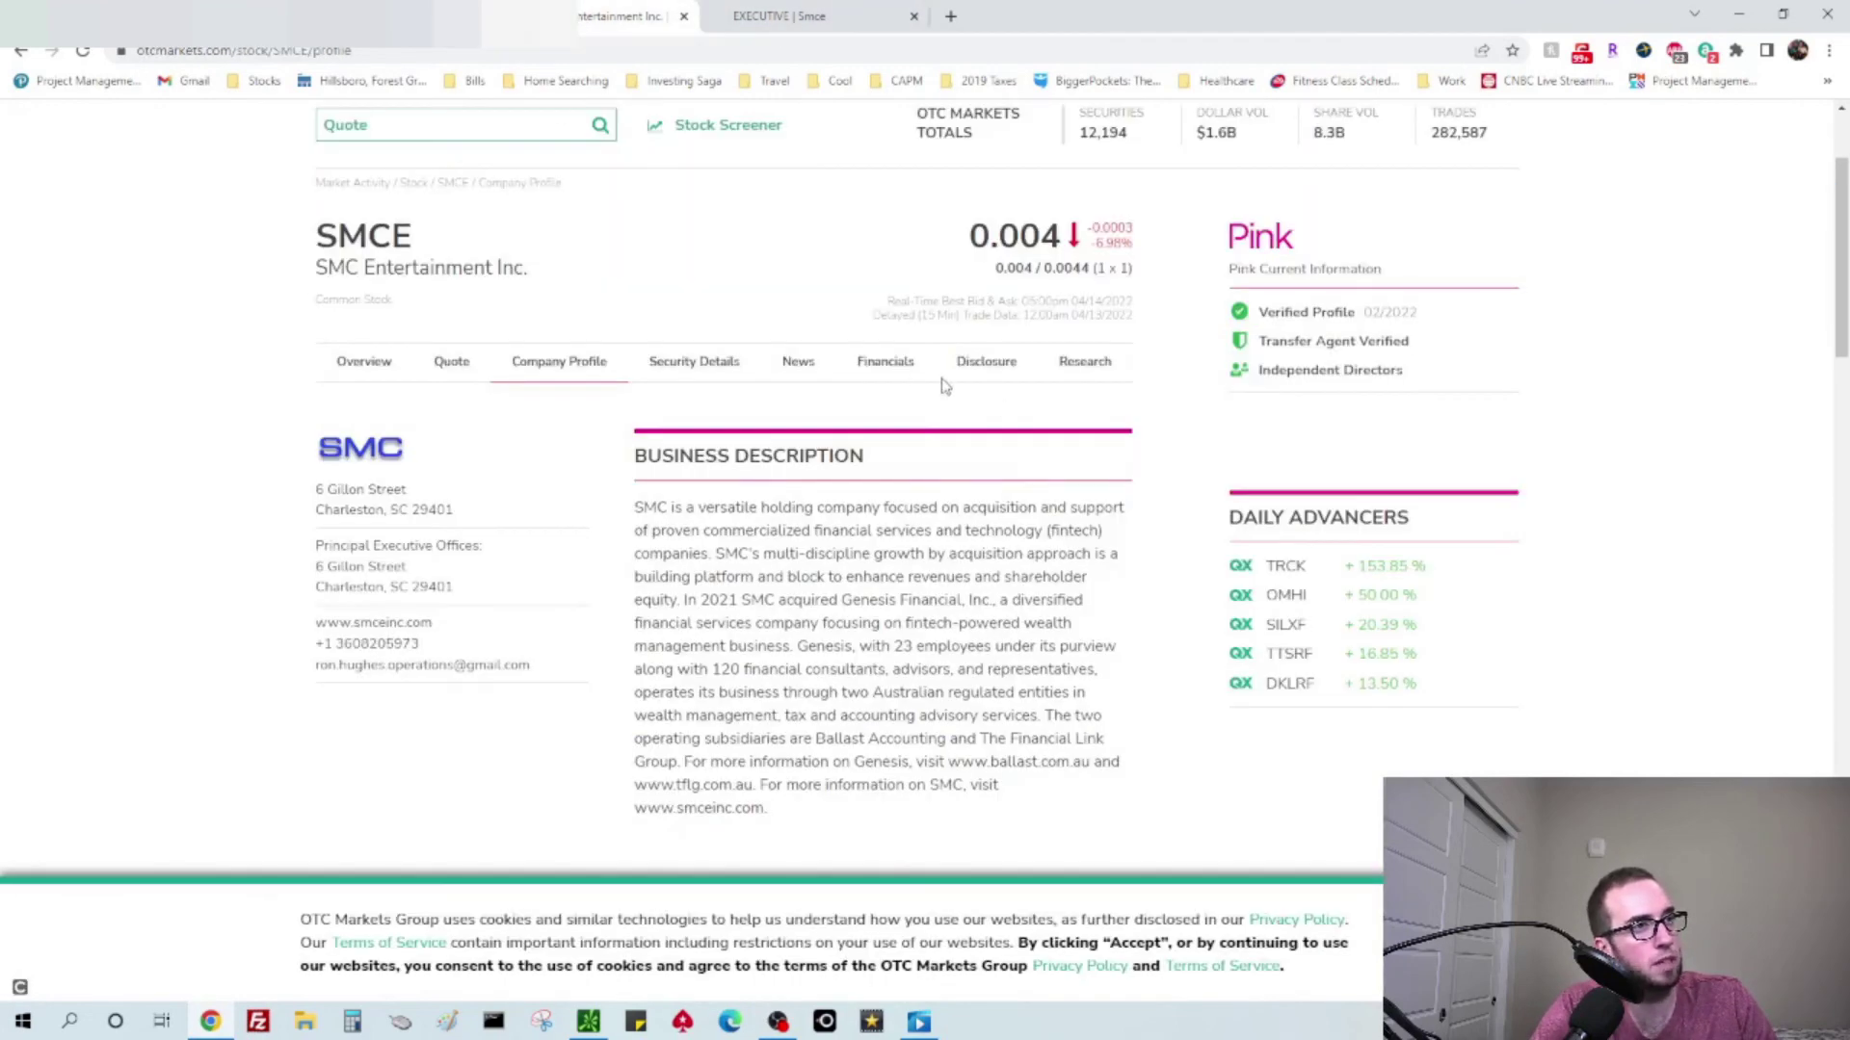
- Review SMCE's 2017–2020 annual income statement on OTC Markets, then bring the thinkorswim chart forward
{"action": "left_click", "coordinate": [894, 363]}
{"action": "scroll", "coordinate": [636, 539], "scroll_direction": "down", "scroll_amount": 1}
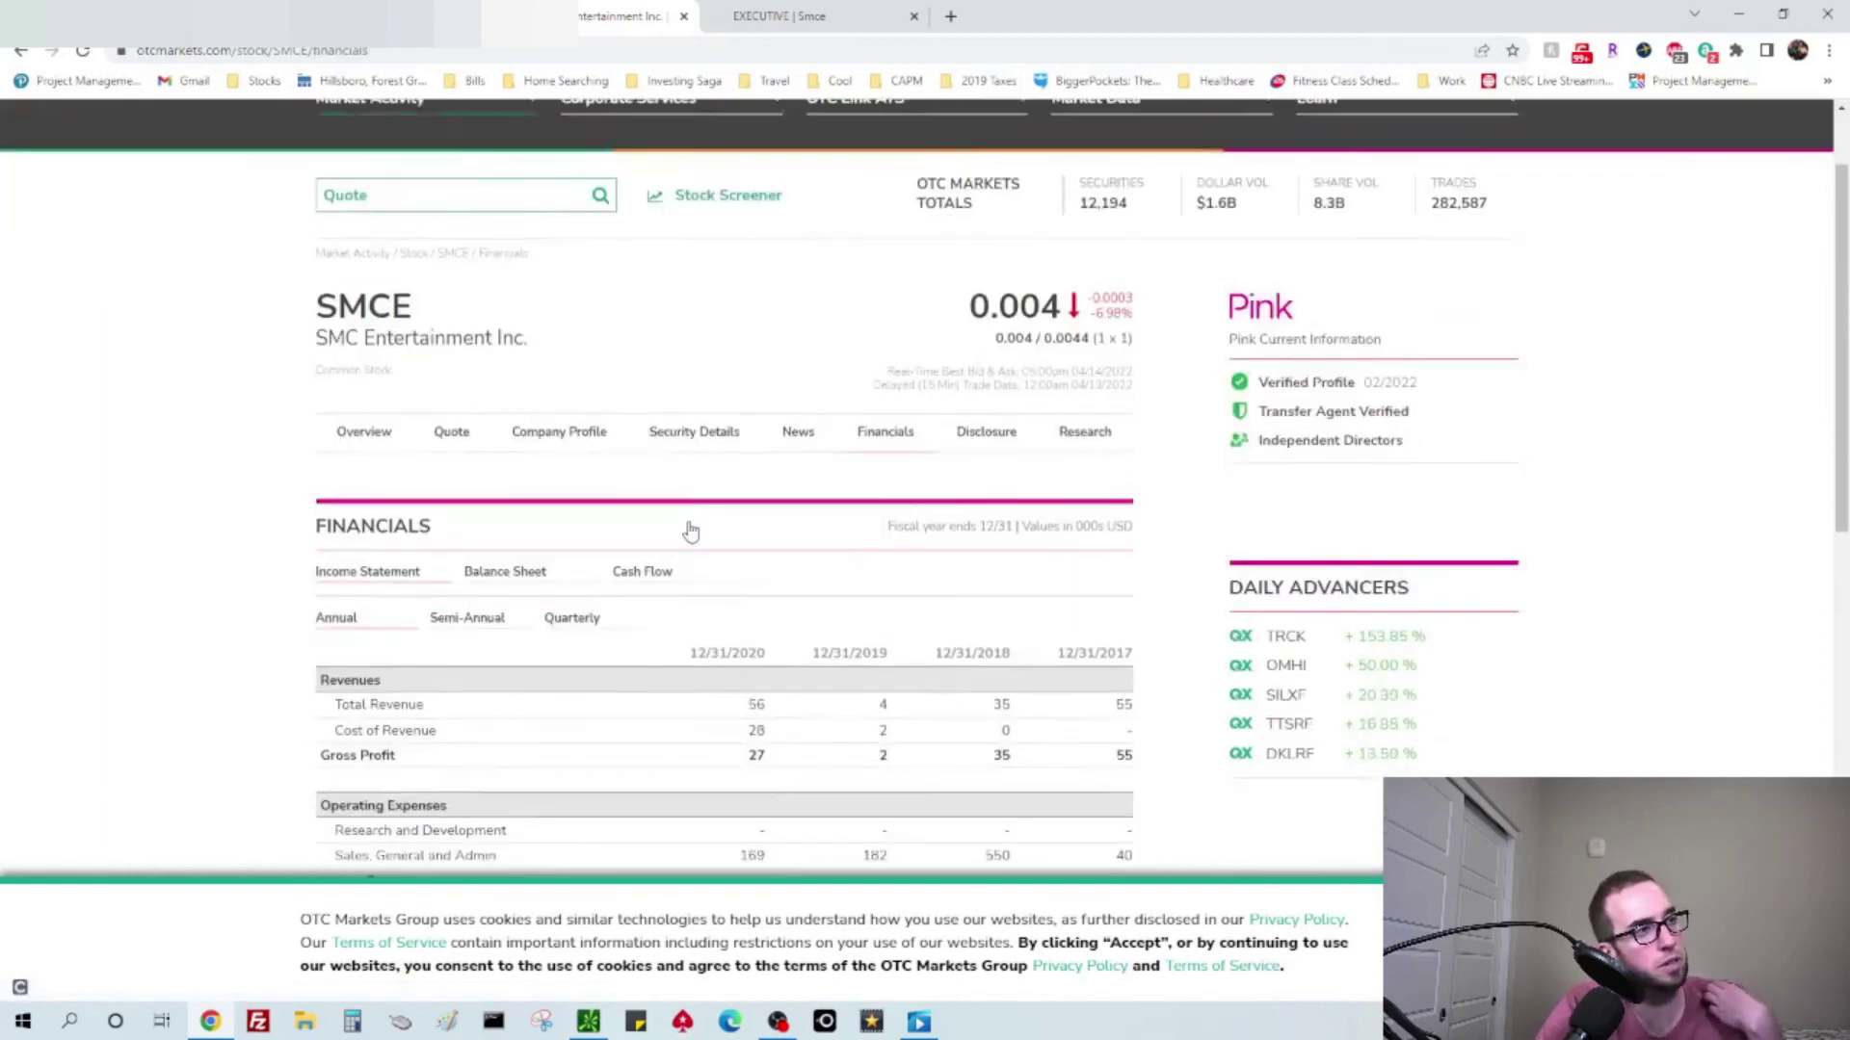
{"action": "scroll", "coordinate": [690, 530], "scroll_direction": "down", "scroll_amount": 5}
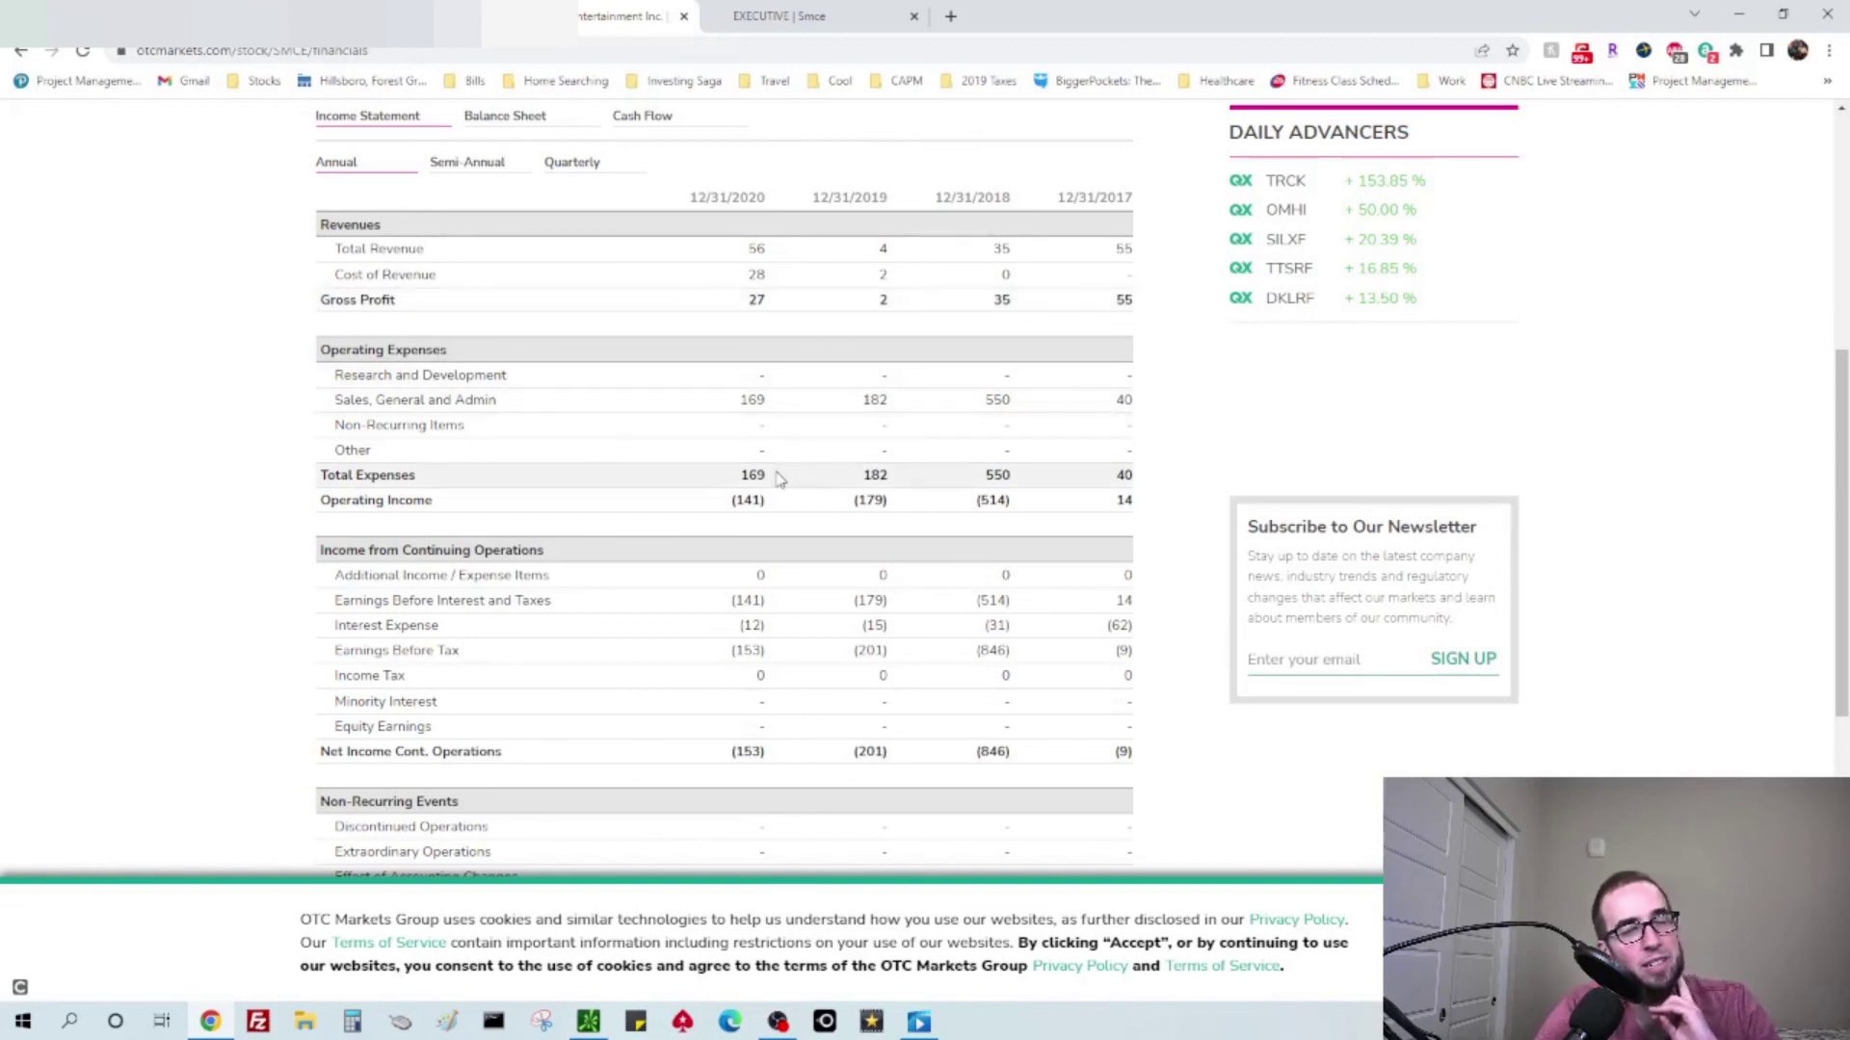
{"action": "scroll", "coordinate": [920, 491], "scroll_direction": "down", "scroll_amount": 3}
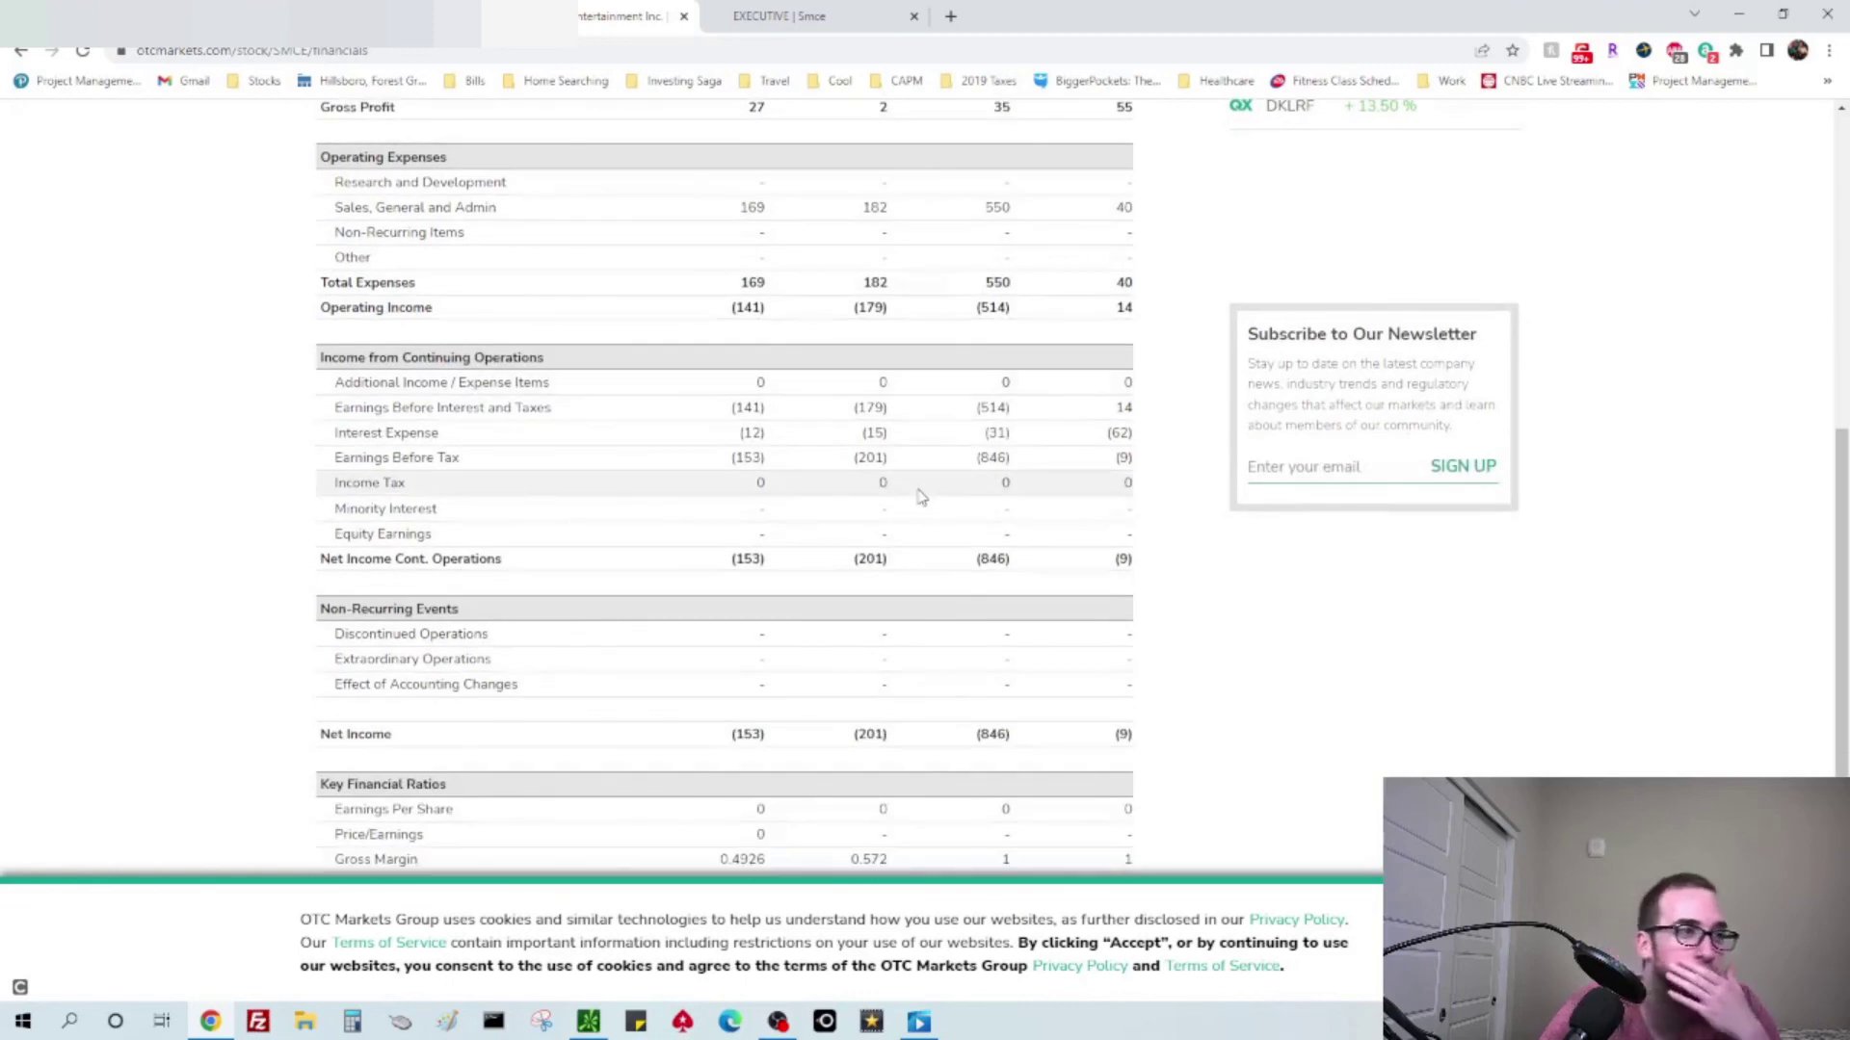
{"action": "scroll", "coordinate": [886, 503], "scroll_direction": "up", "scroll_amount": 3}
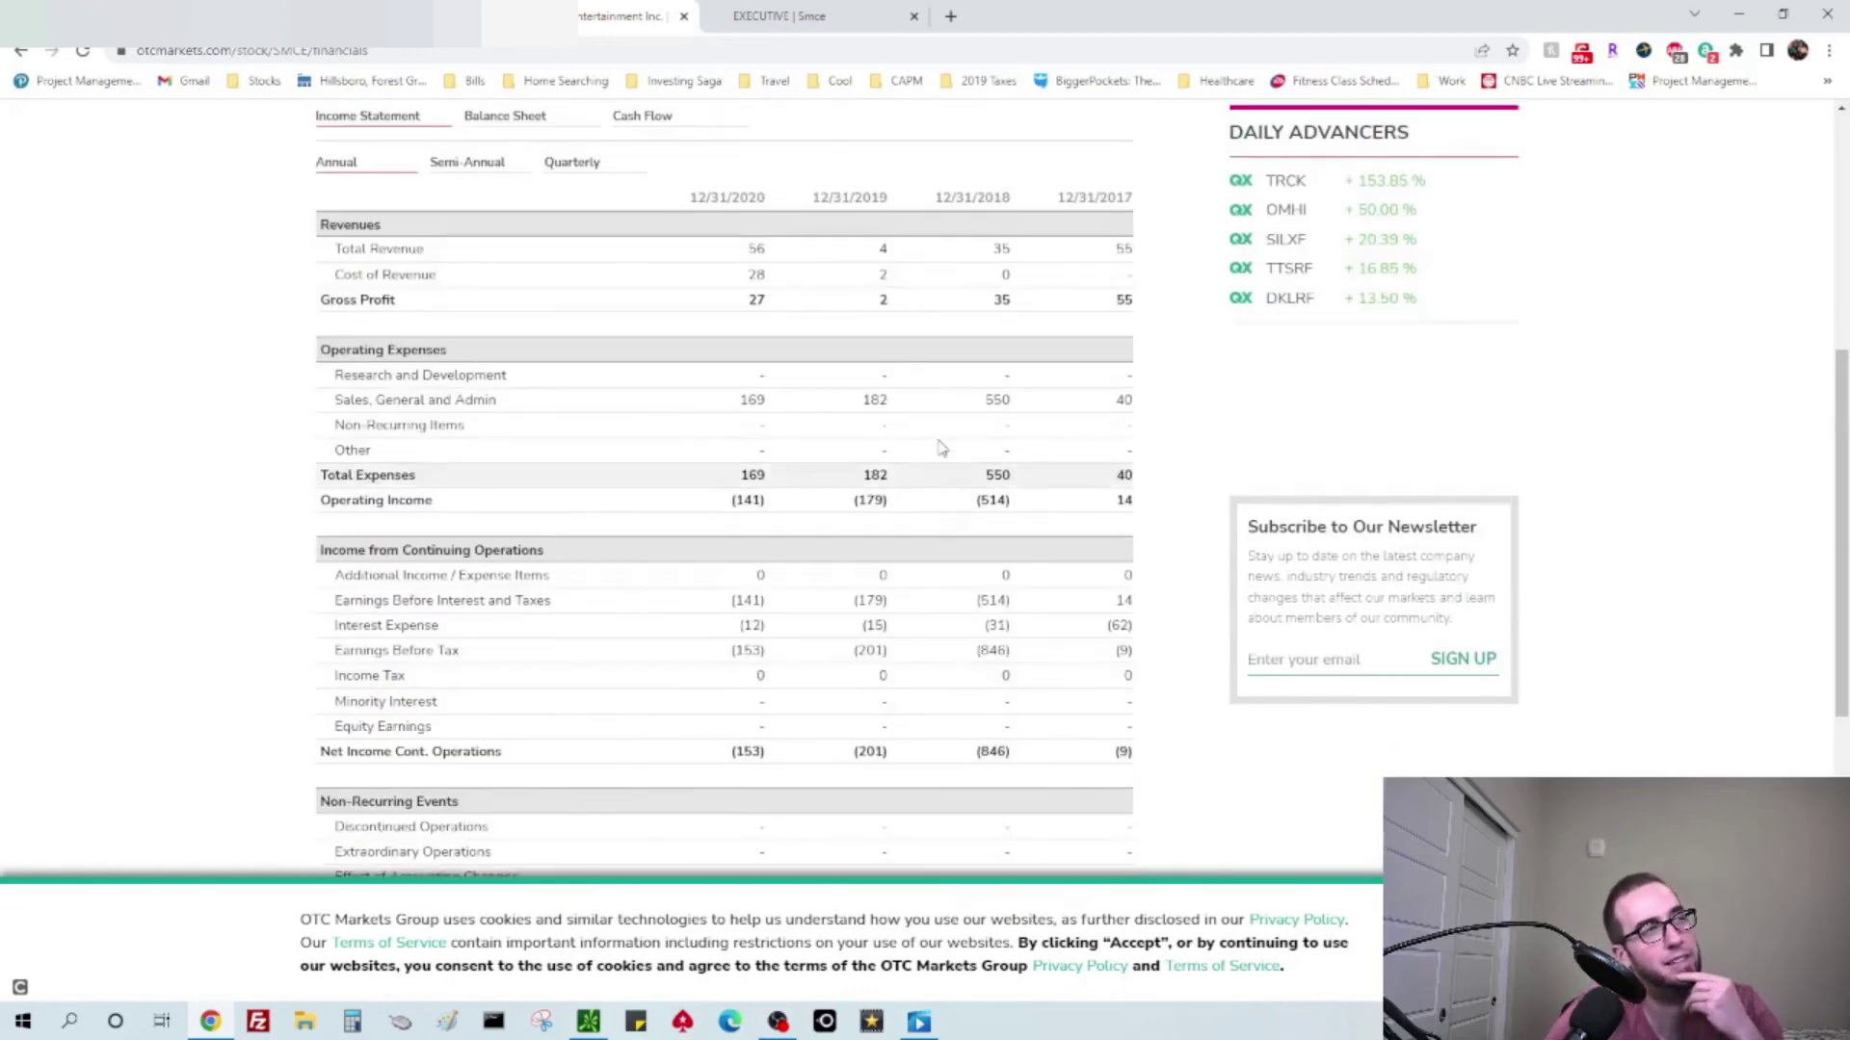
{"action": "left_click", "coordinate": [589, 1023]}
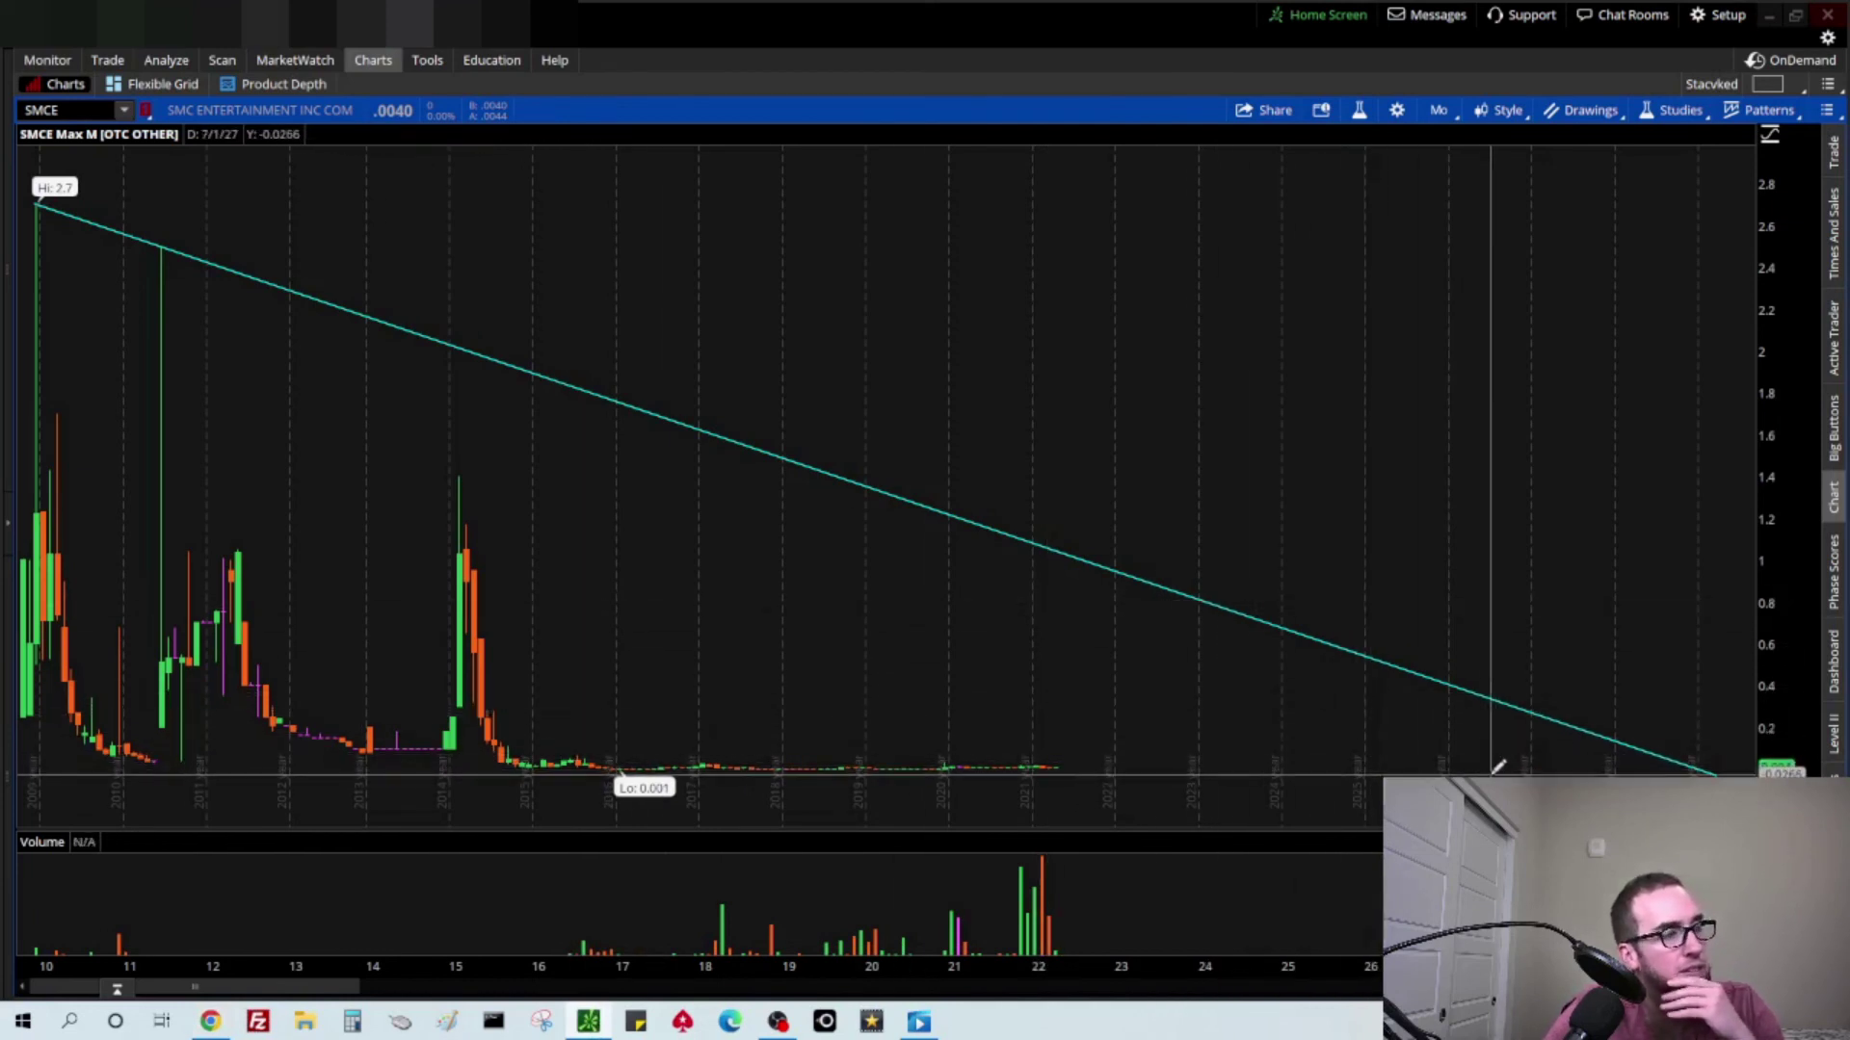
- Log 7/1/2027 as SMCE's alert date in MasterSheet cell A3211, then return to thinkorswim
{"action": "left_click", "coordinate": [212, 1023]}
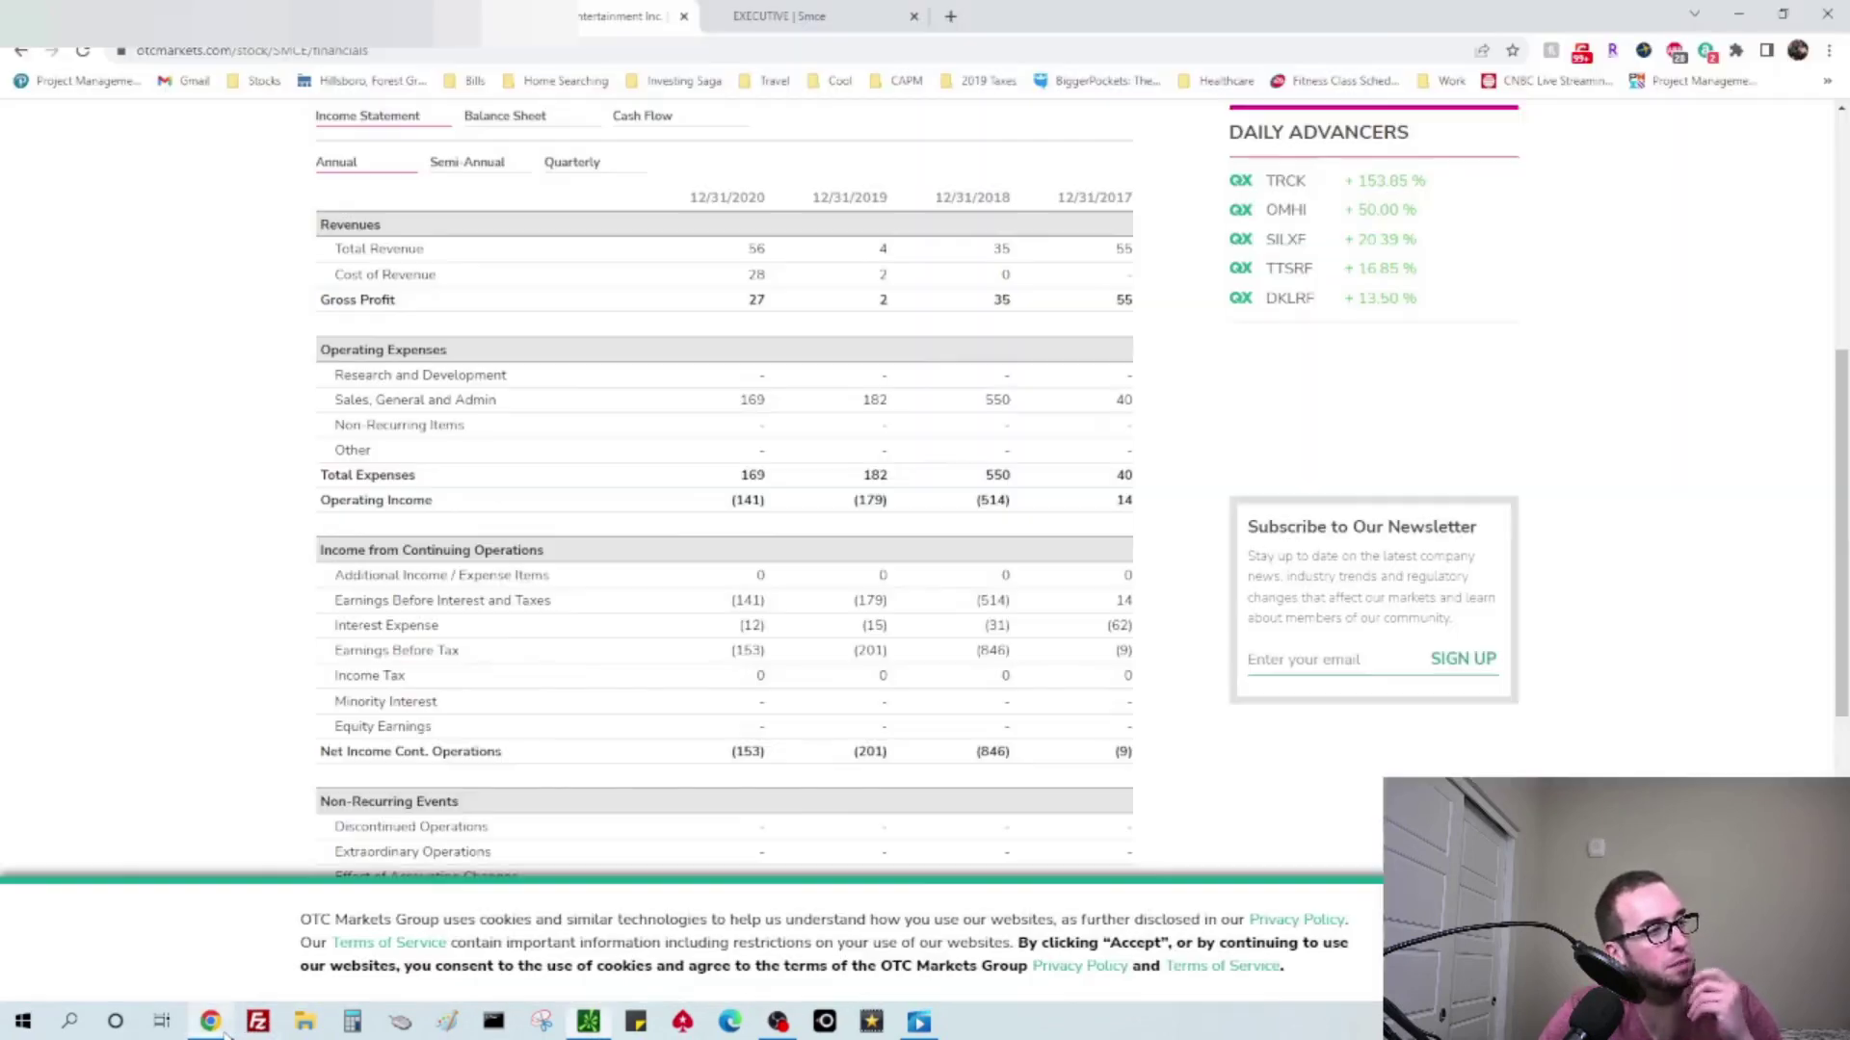
{"action": "key", "text": "ctrl+1"}
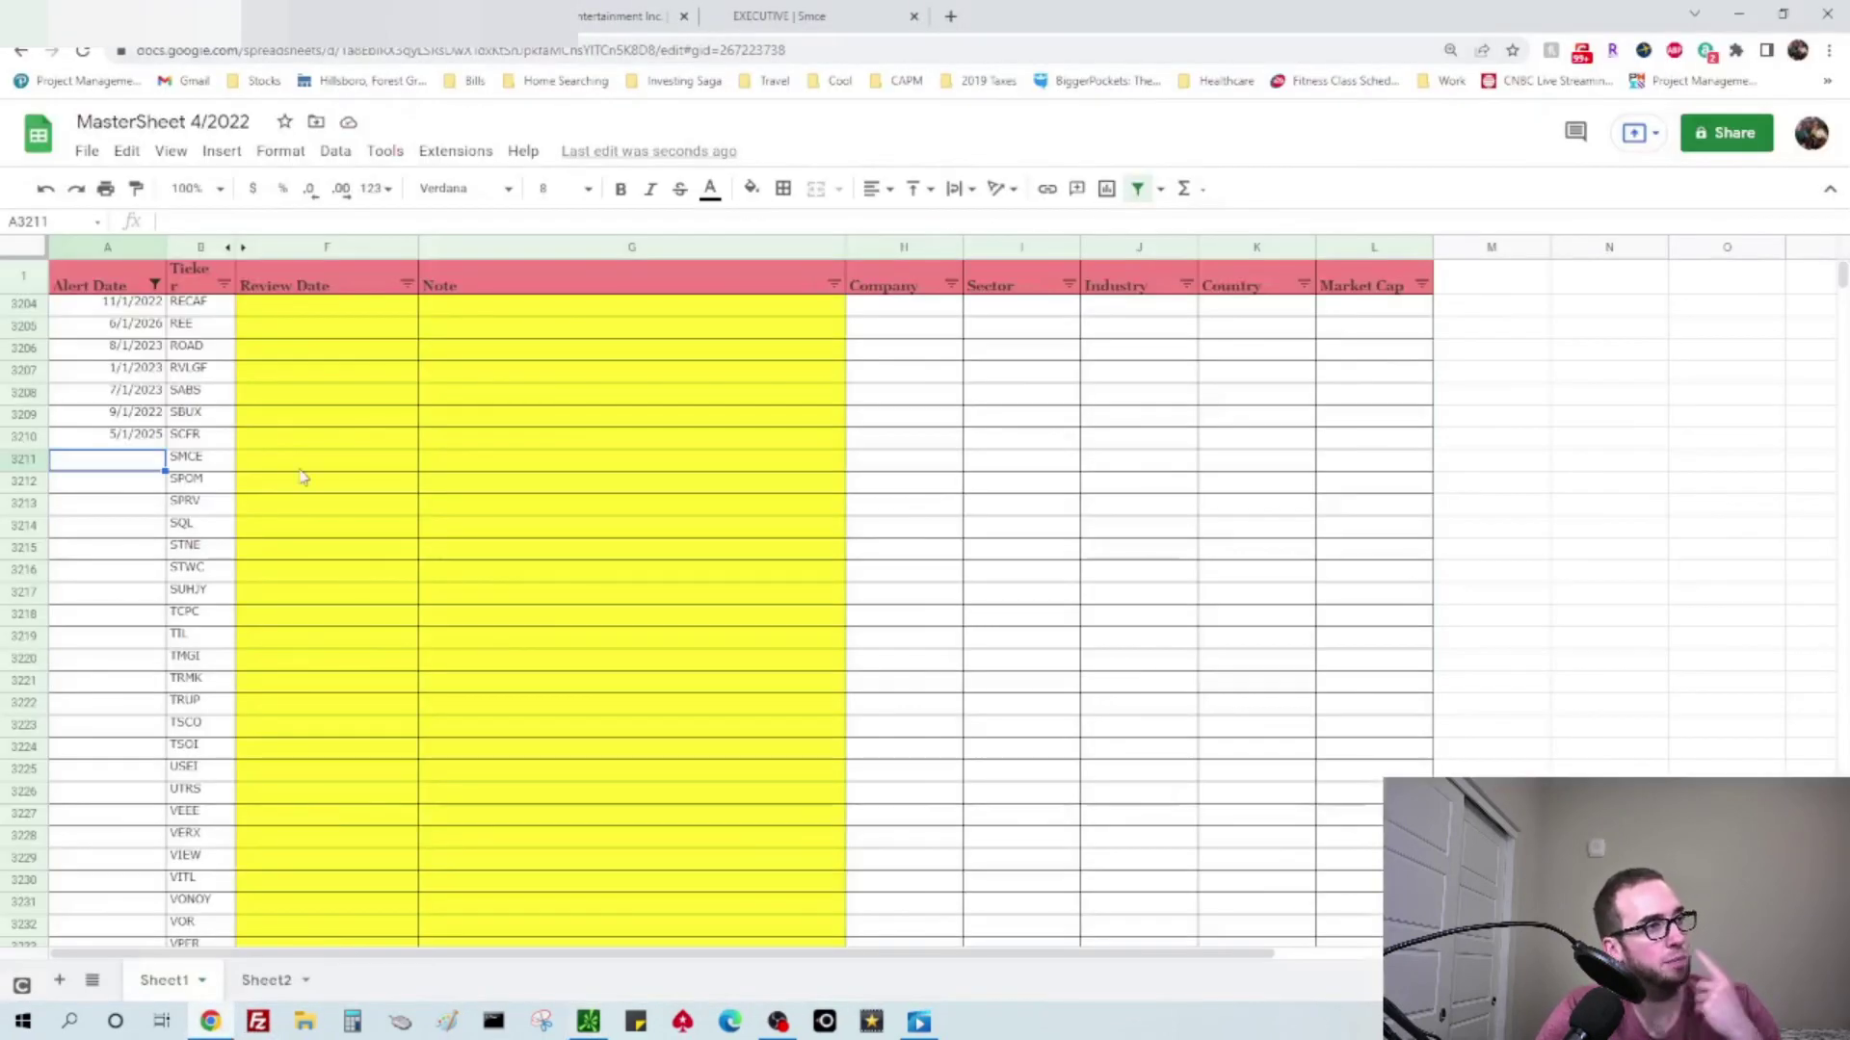
{"action": "type", "text": "7/1/2027"}
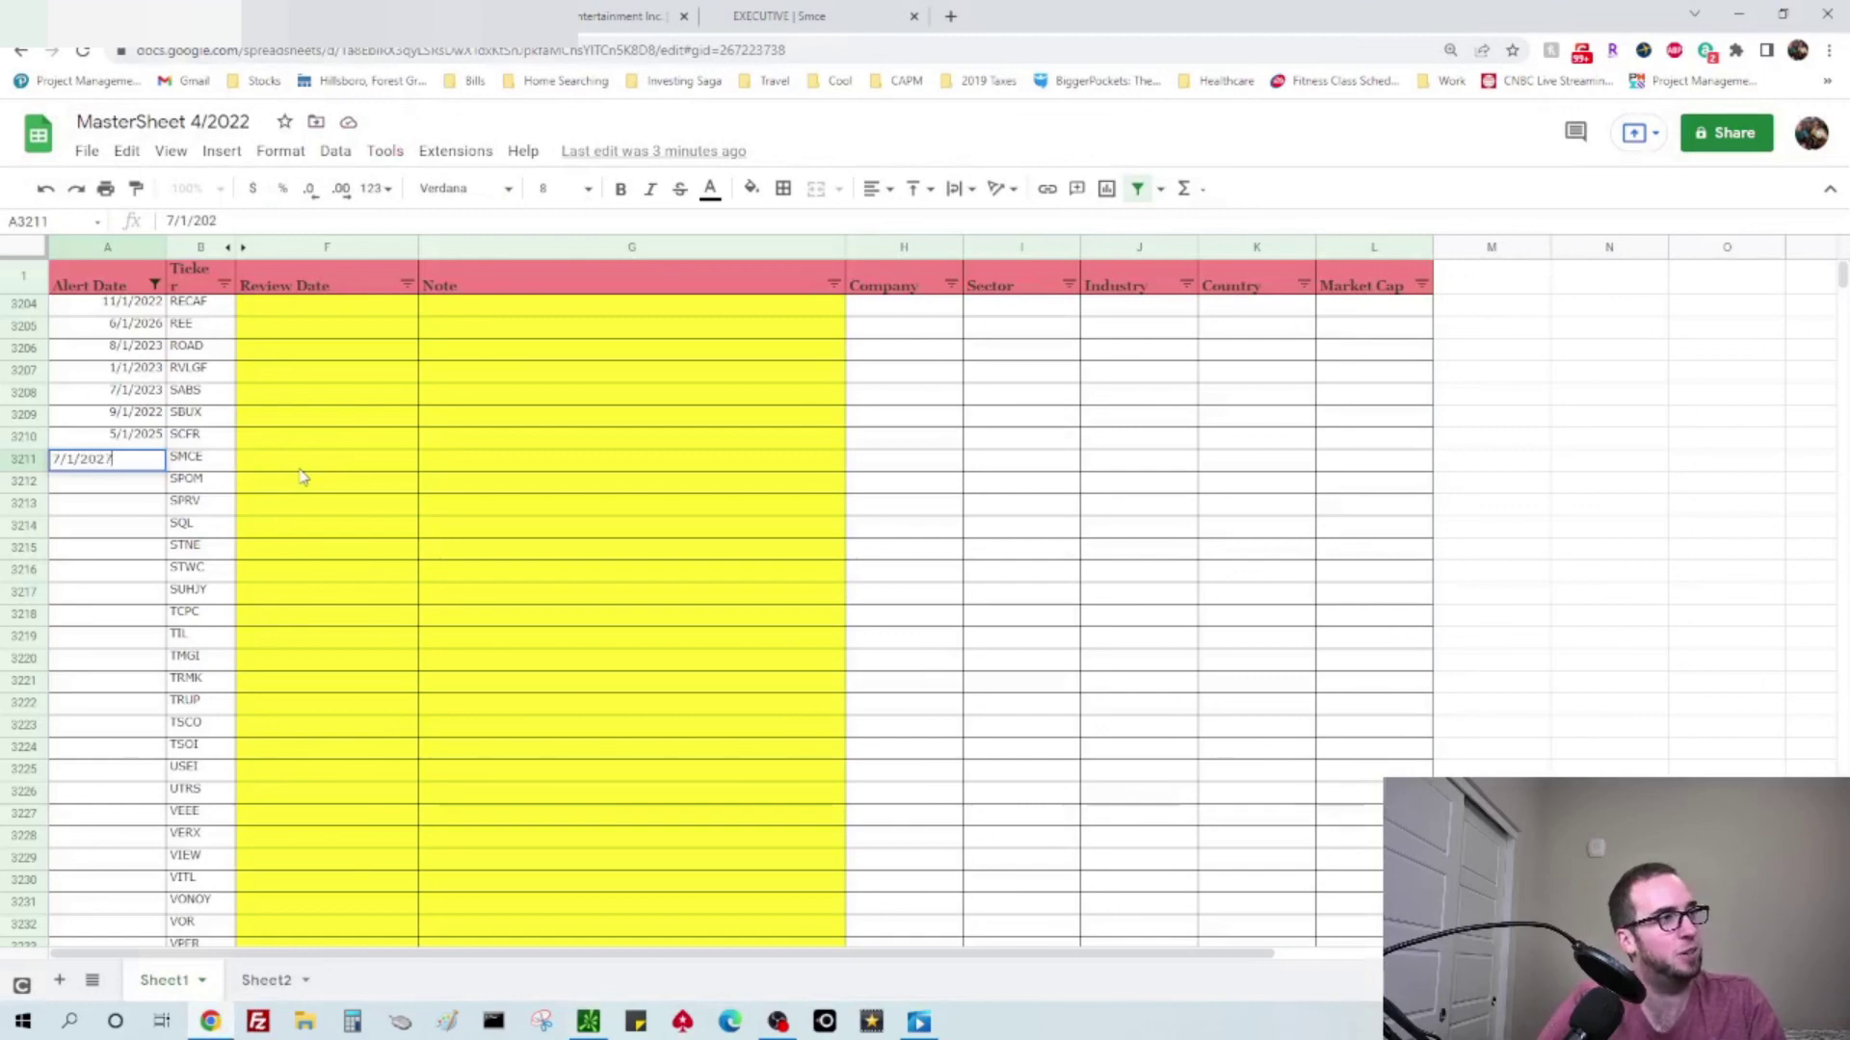
{"action": "key", "text": "Return"}
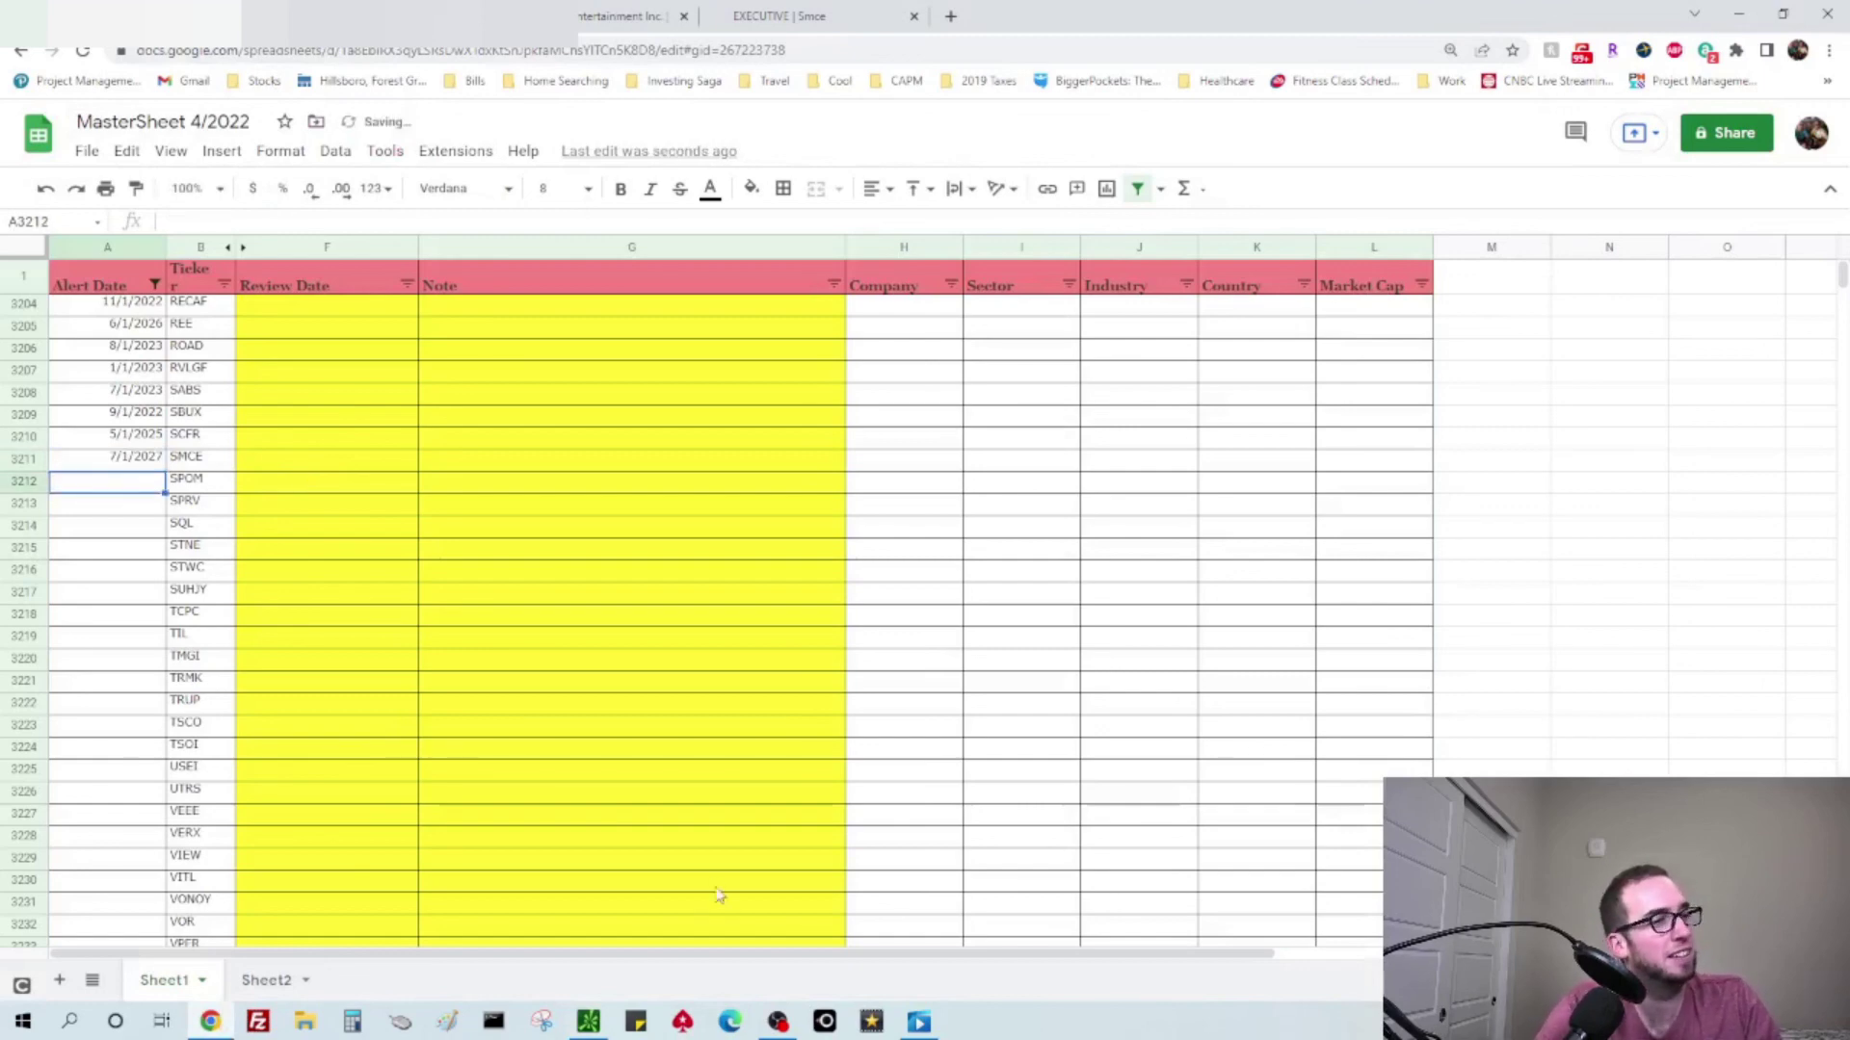
{"action": "left_click", "coordinate": [589, 1021]}
{"action": "left_click", "coordinate": [101, 114]}
- Chart SPOM (SPO Global) and zoom into a narrower date range of its price history
{"action": "type", "text": "S"}
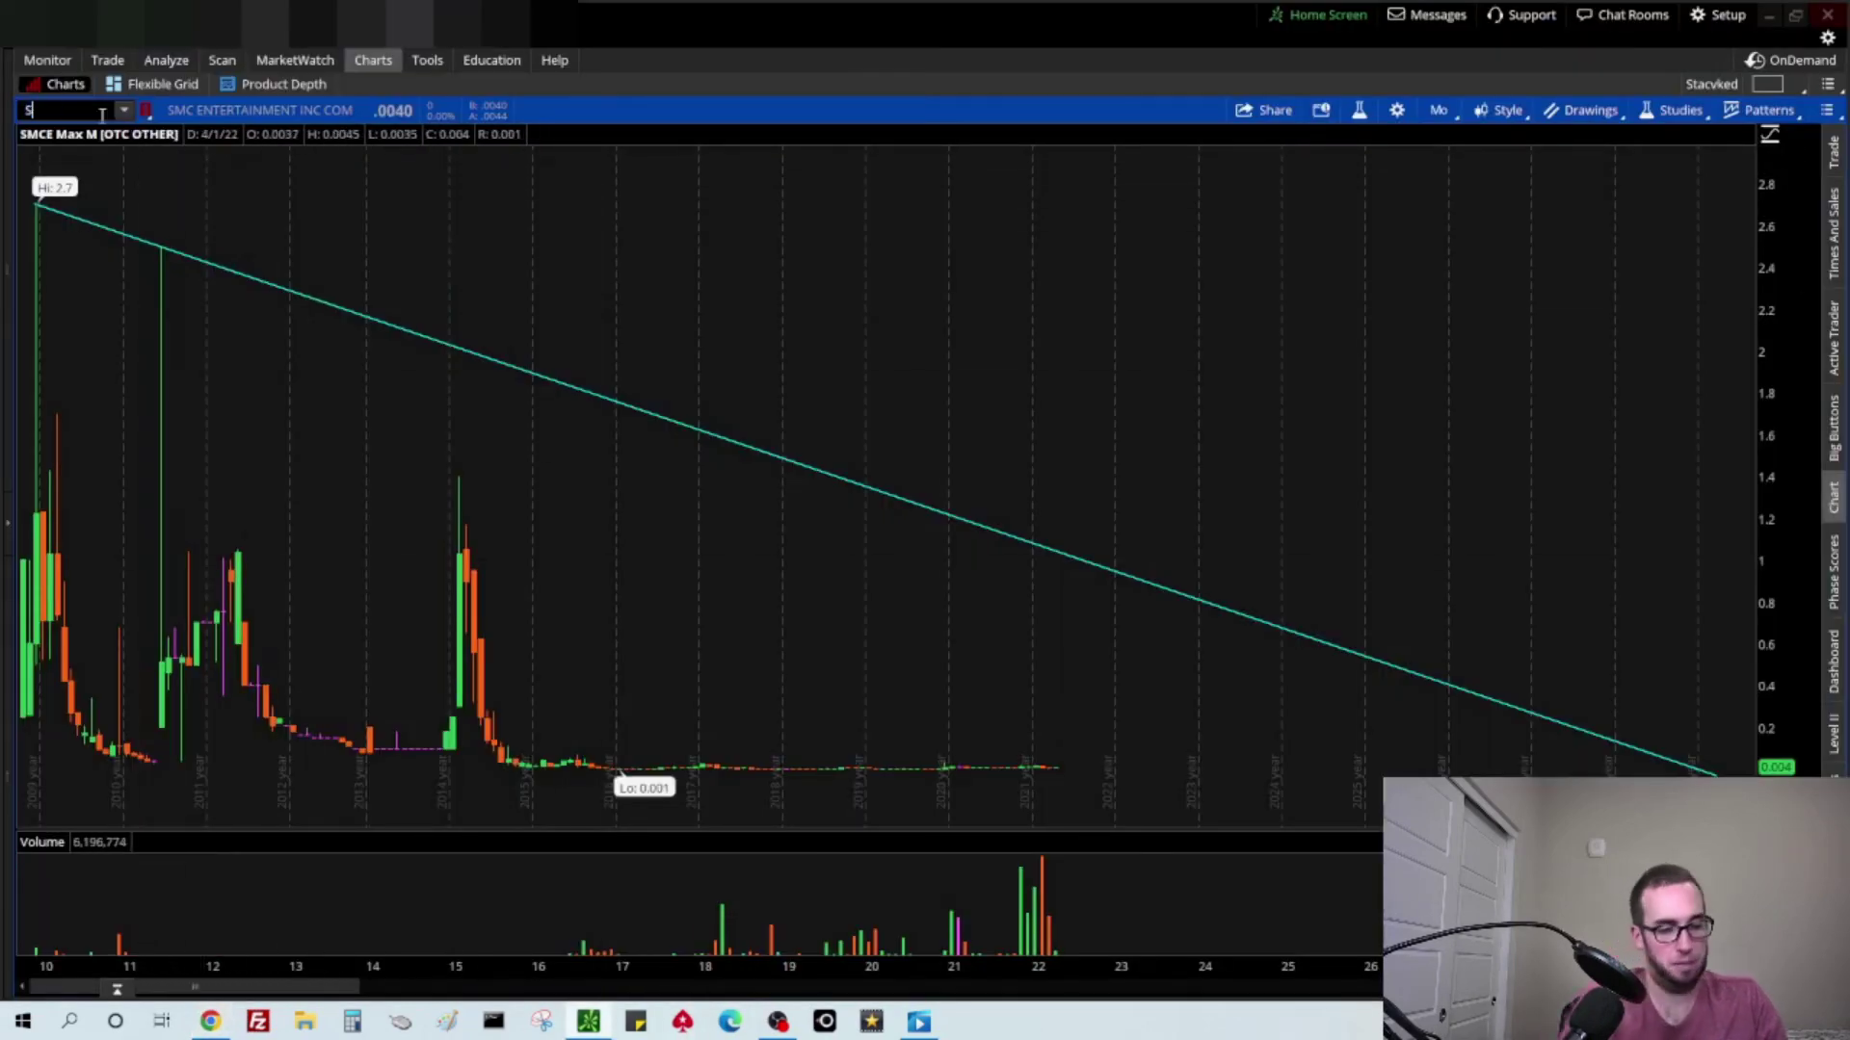
{"action": "type", "text": "POM"}
{"action": "key", "text": "Return"}
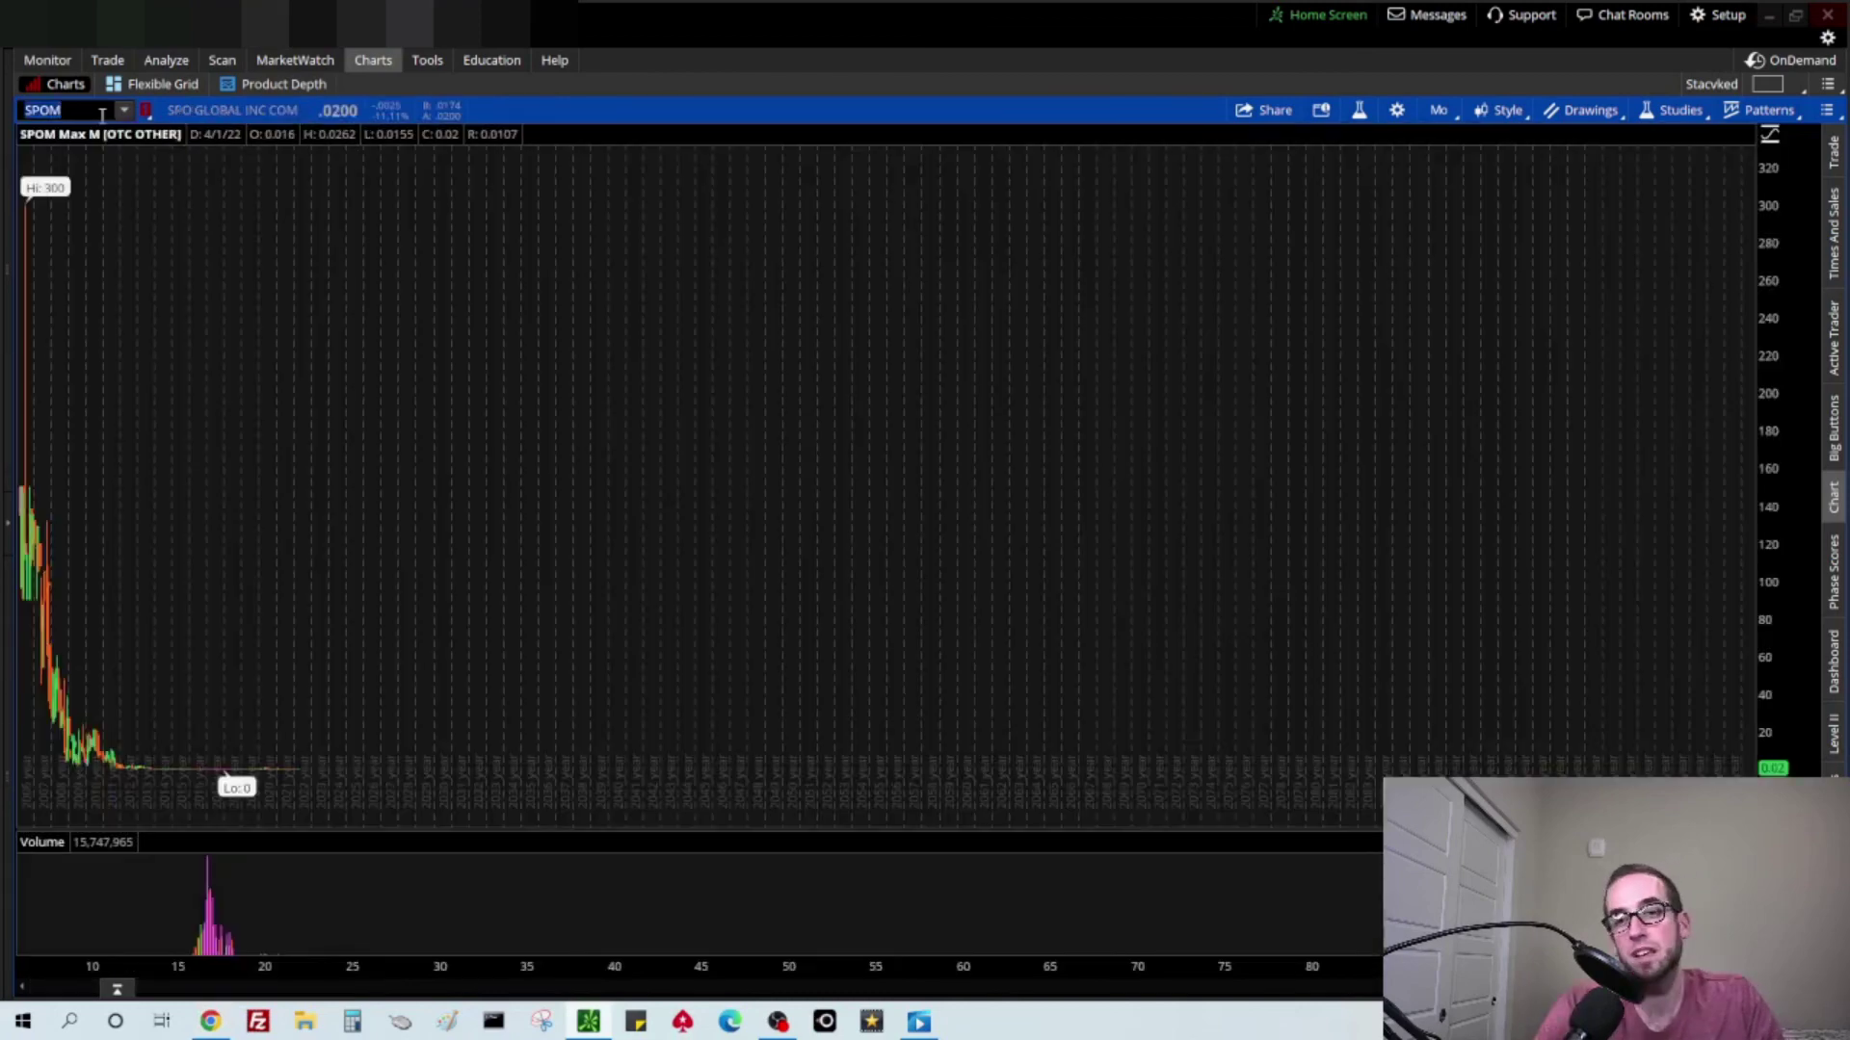
{"action": "left_click_drag", "start_coordinate": [503, 327], "coordinate": [63, 362]}
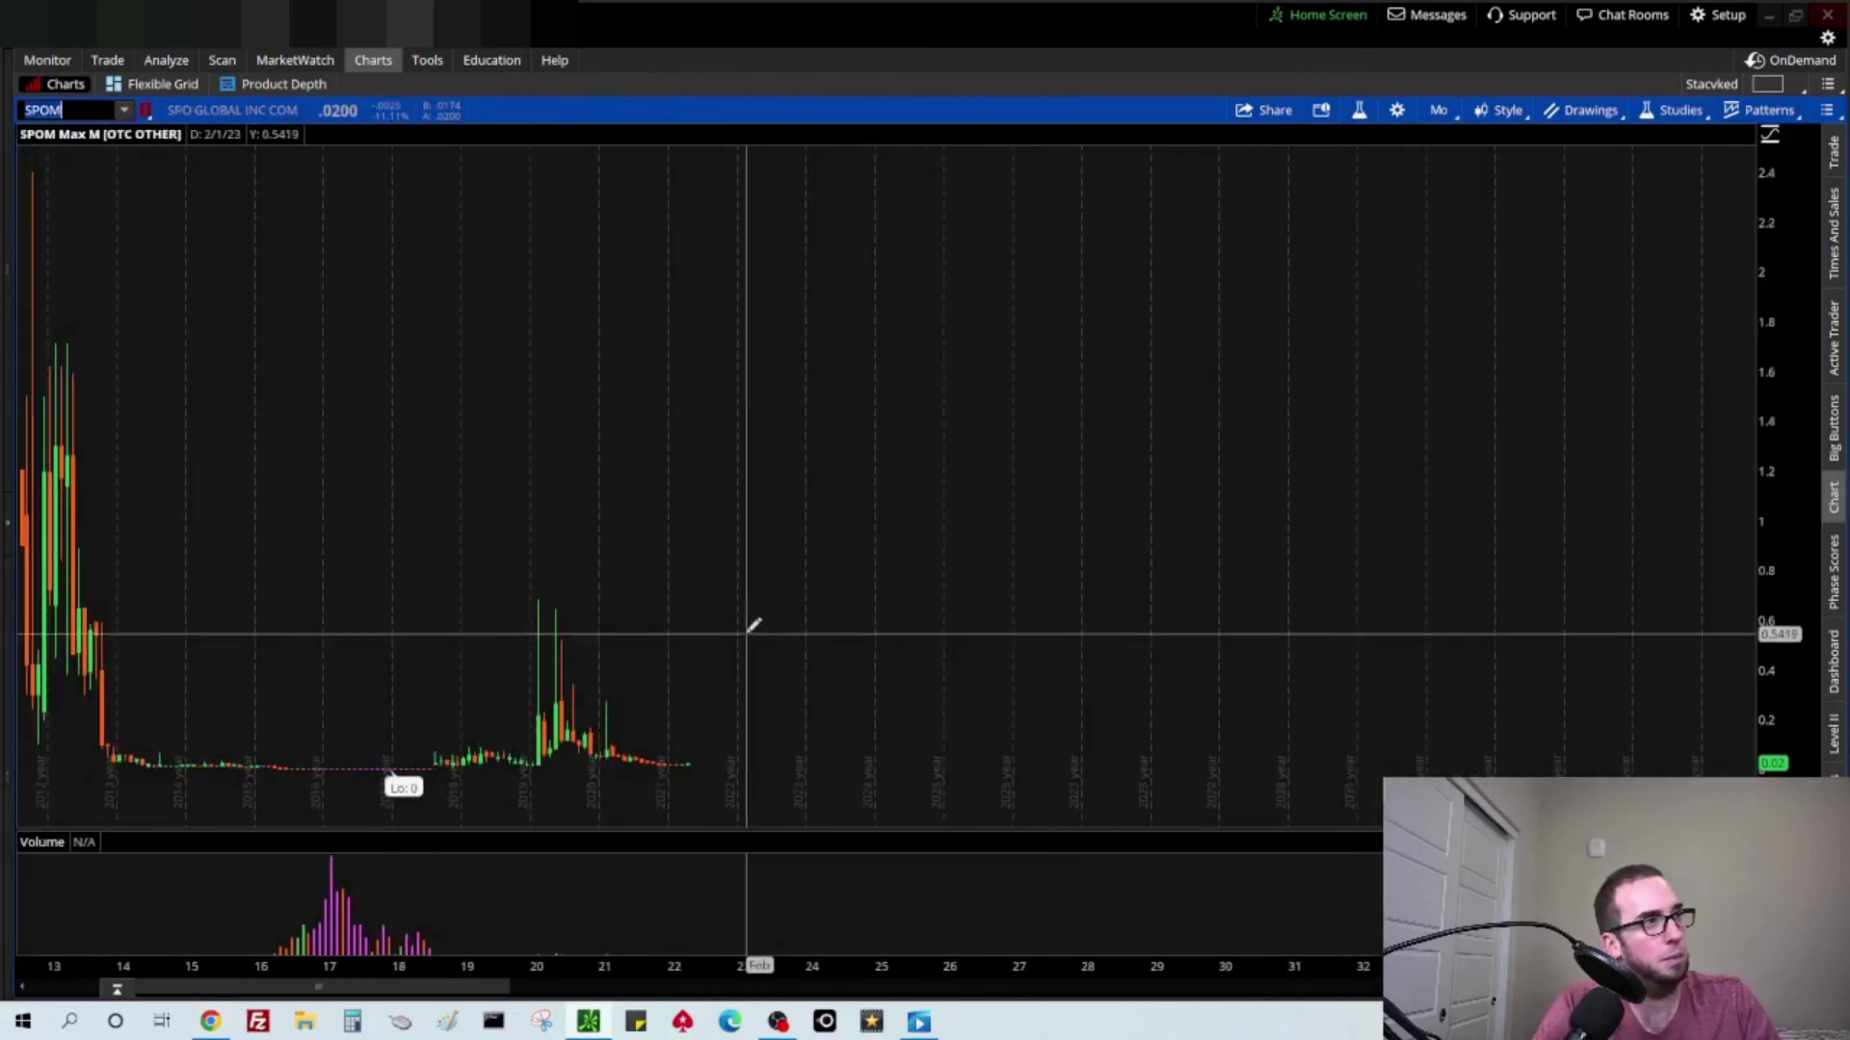
{"action": "scroll", "coordinate": [704, 545], "scroll_direction": "up", "scroll_amount": 3}
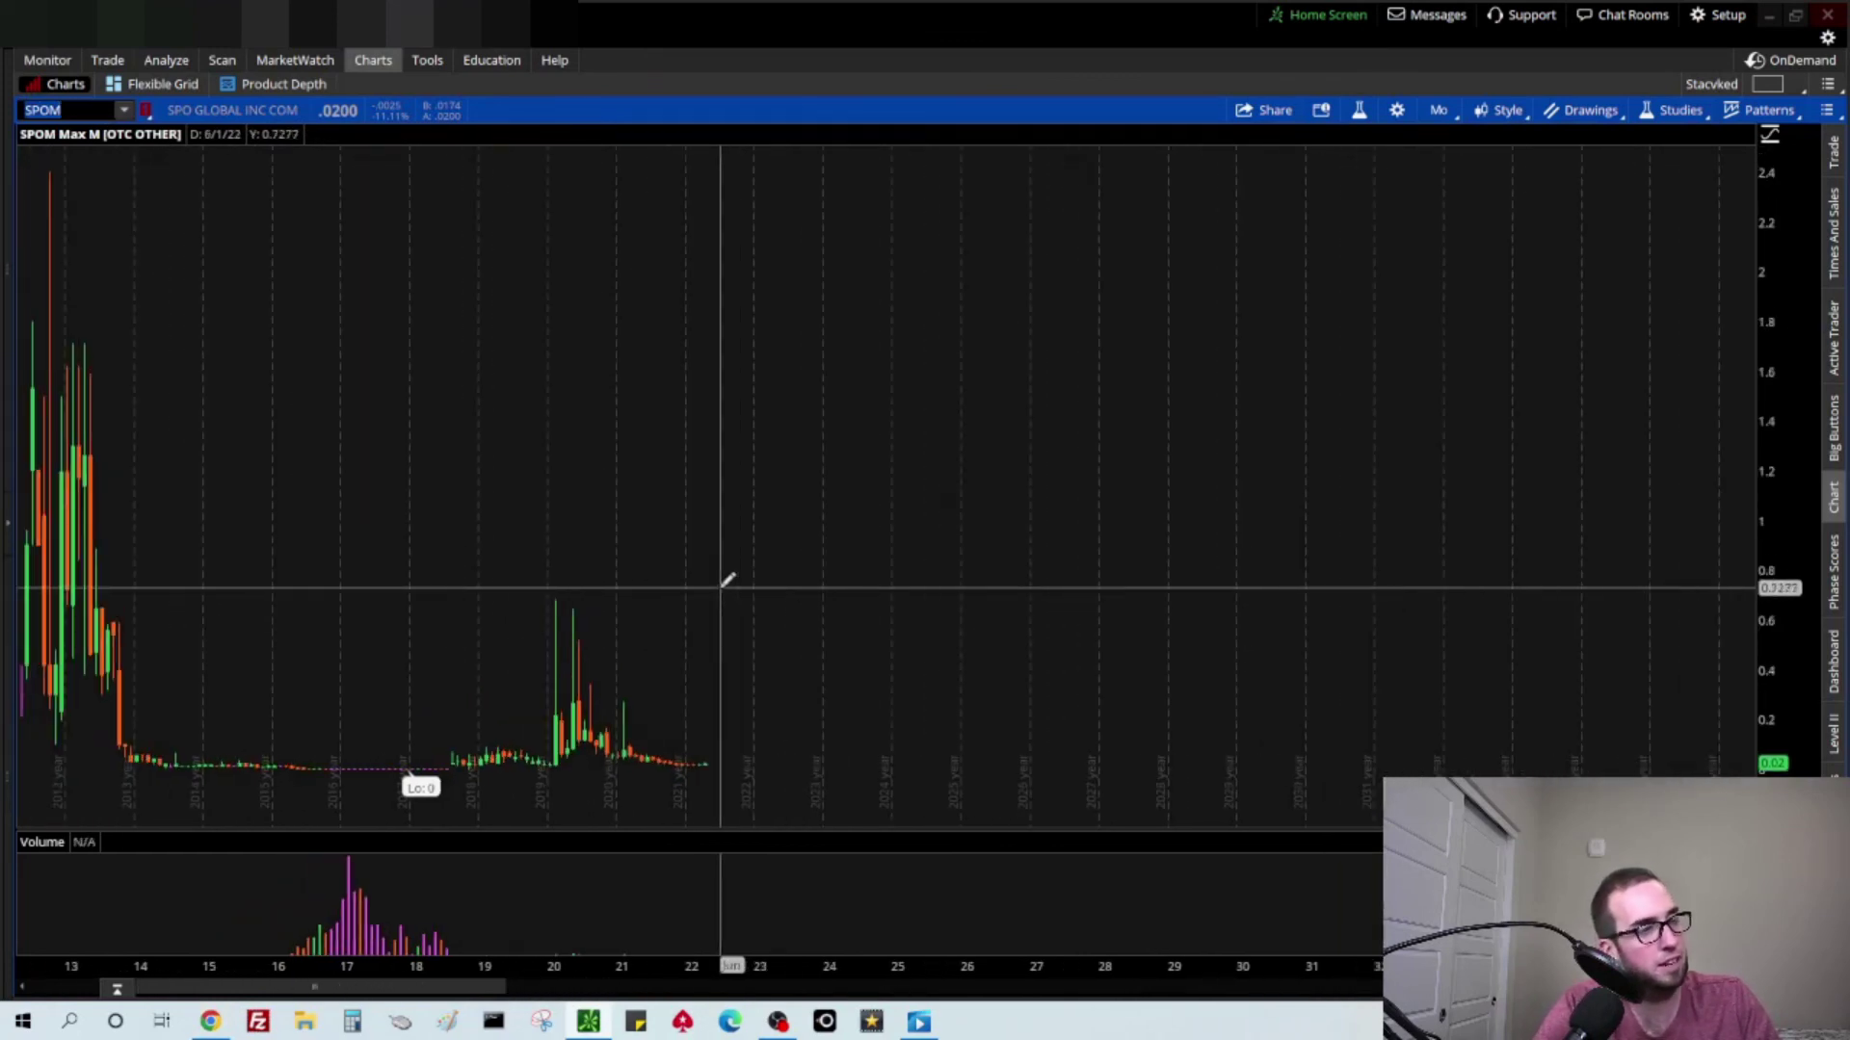